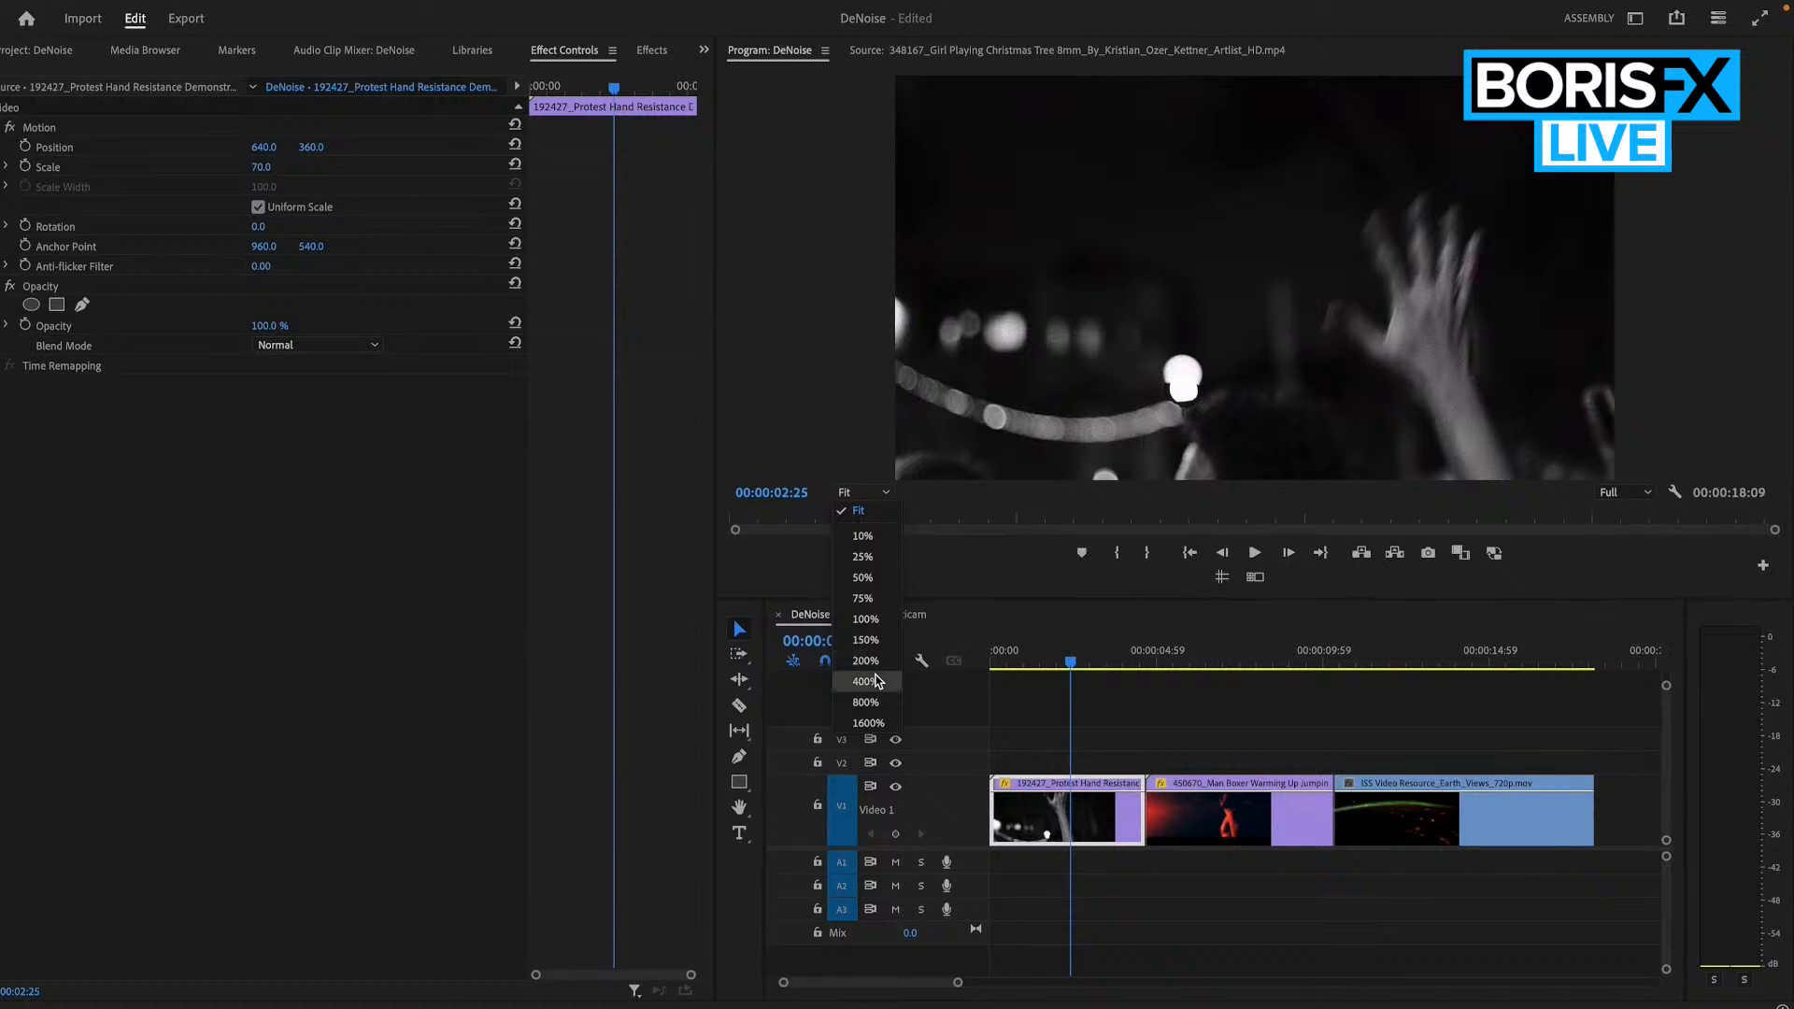
Magnify the preview to 400%, apply BCC+DeNoise ML to the Protest Hand clip, and compare the image with the effect off and on
left_click(873, 681)
left_click(654, 50)
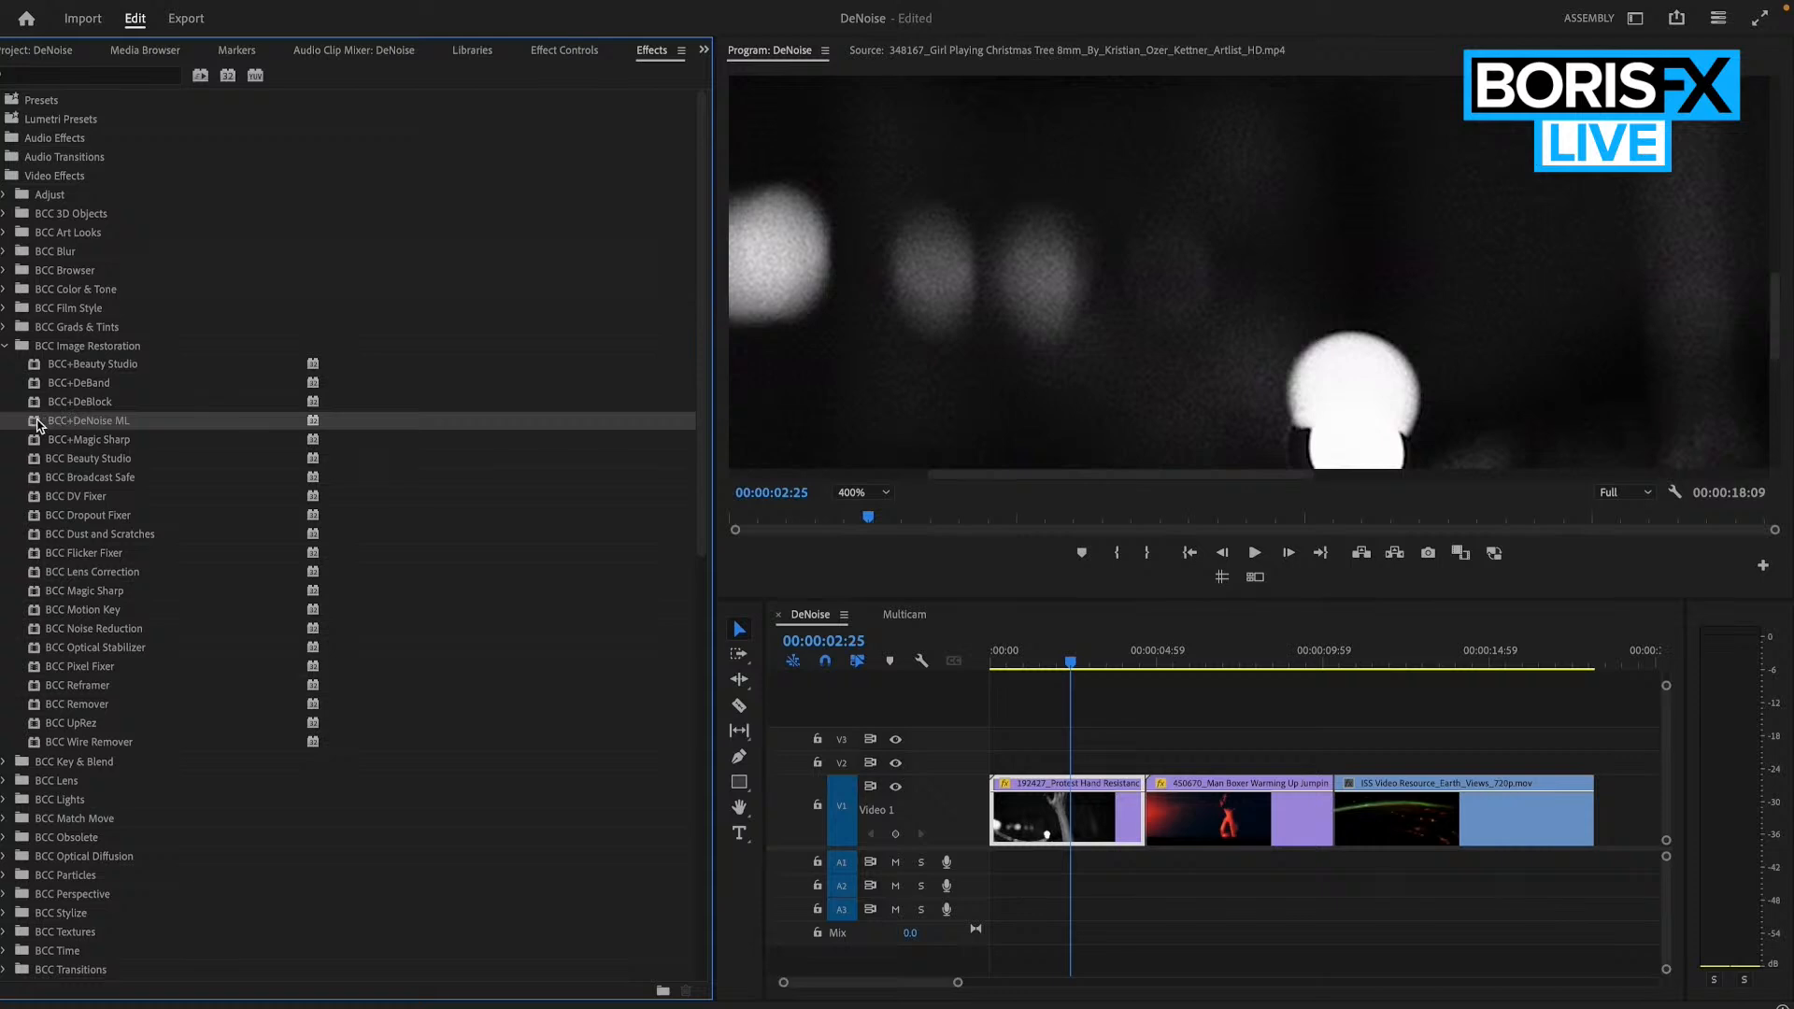
left_click_drag(37, 425, 1013, 804)
left_click(564, 50)
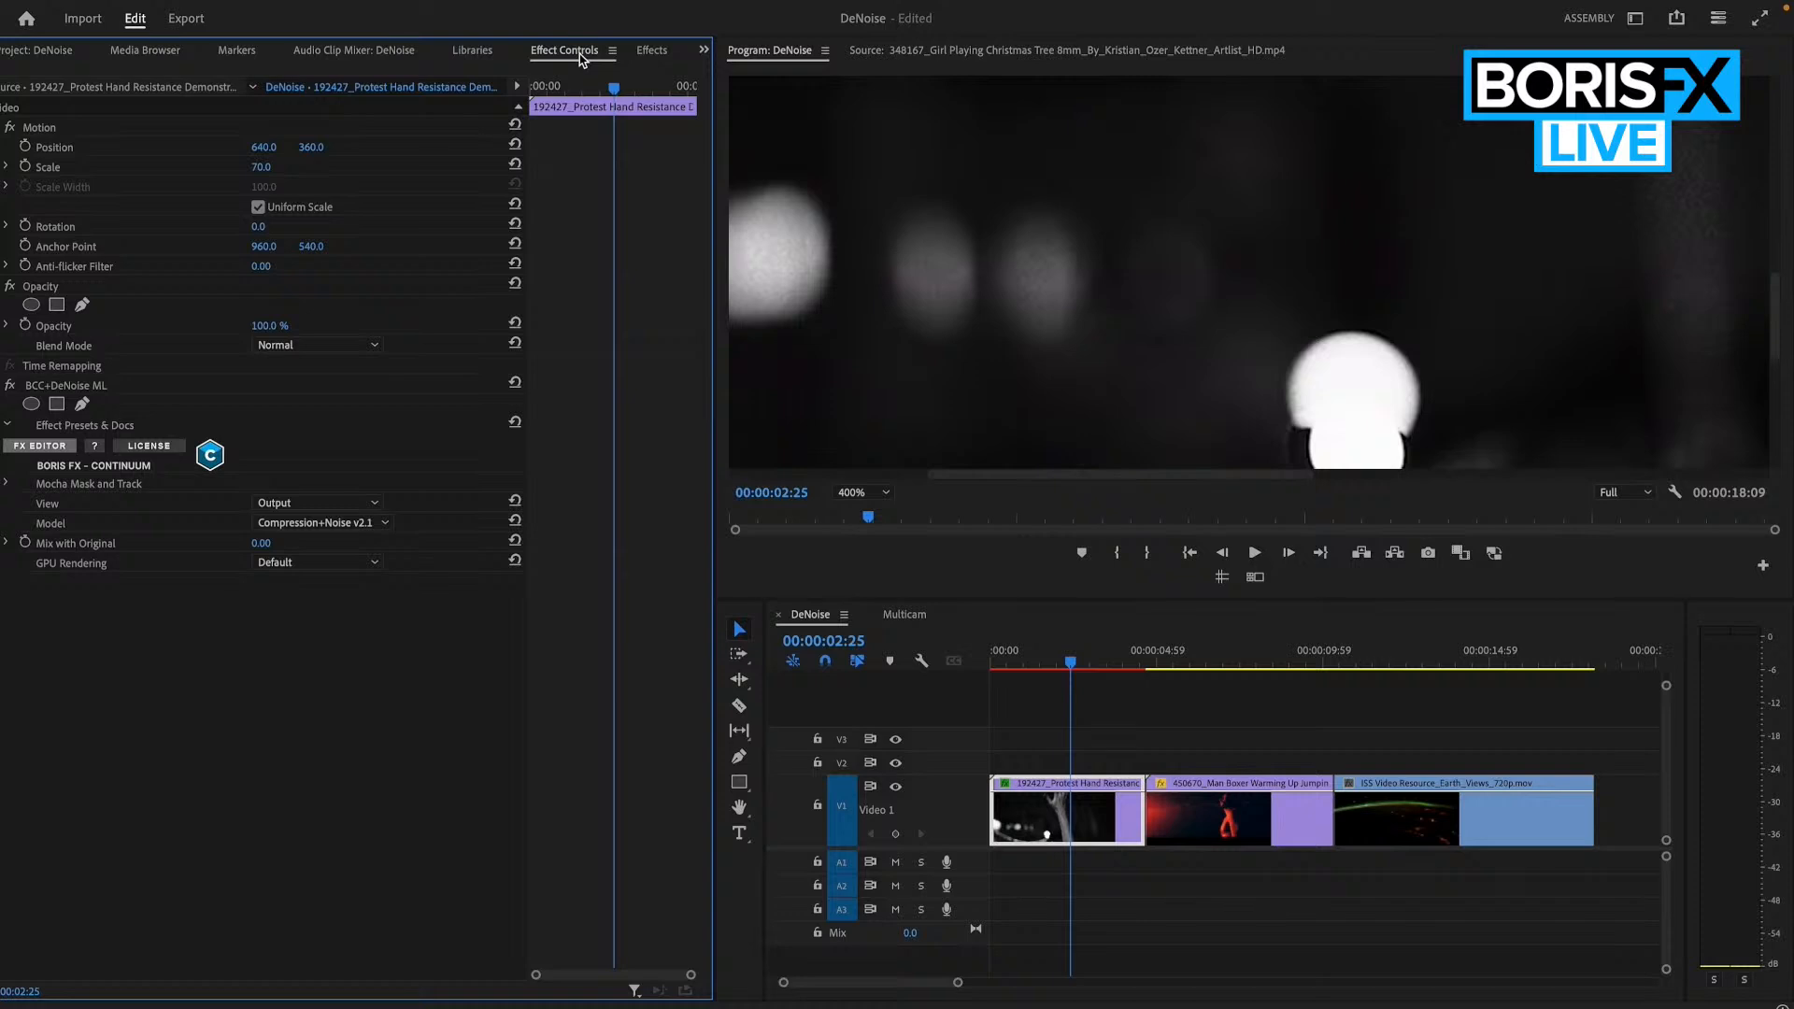
left_click(9, 385)
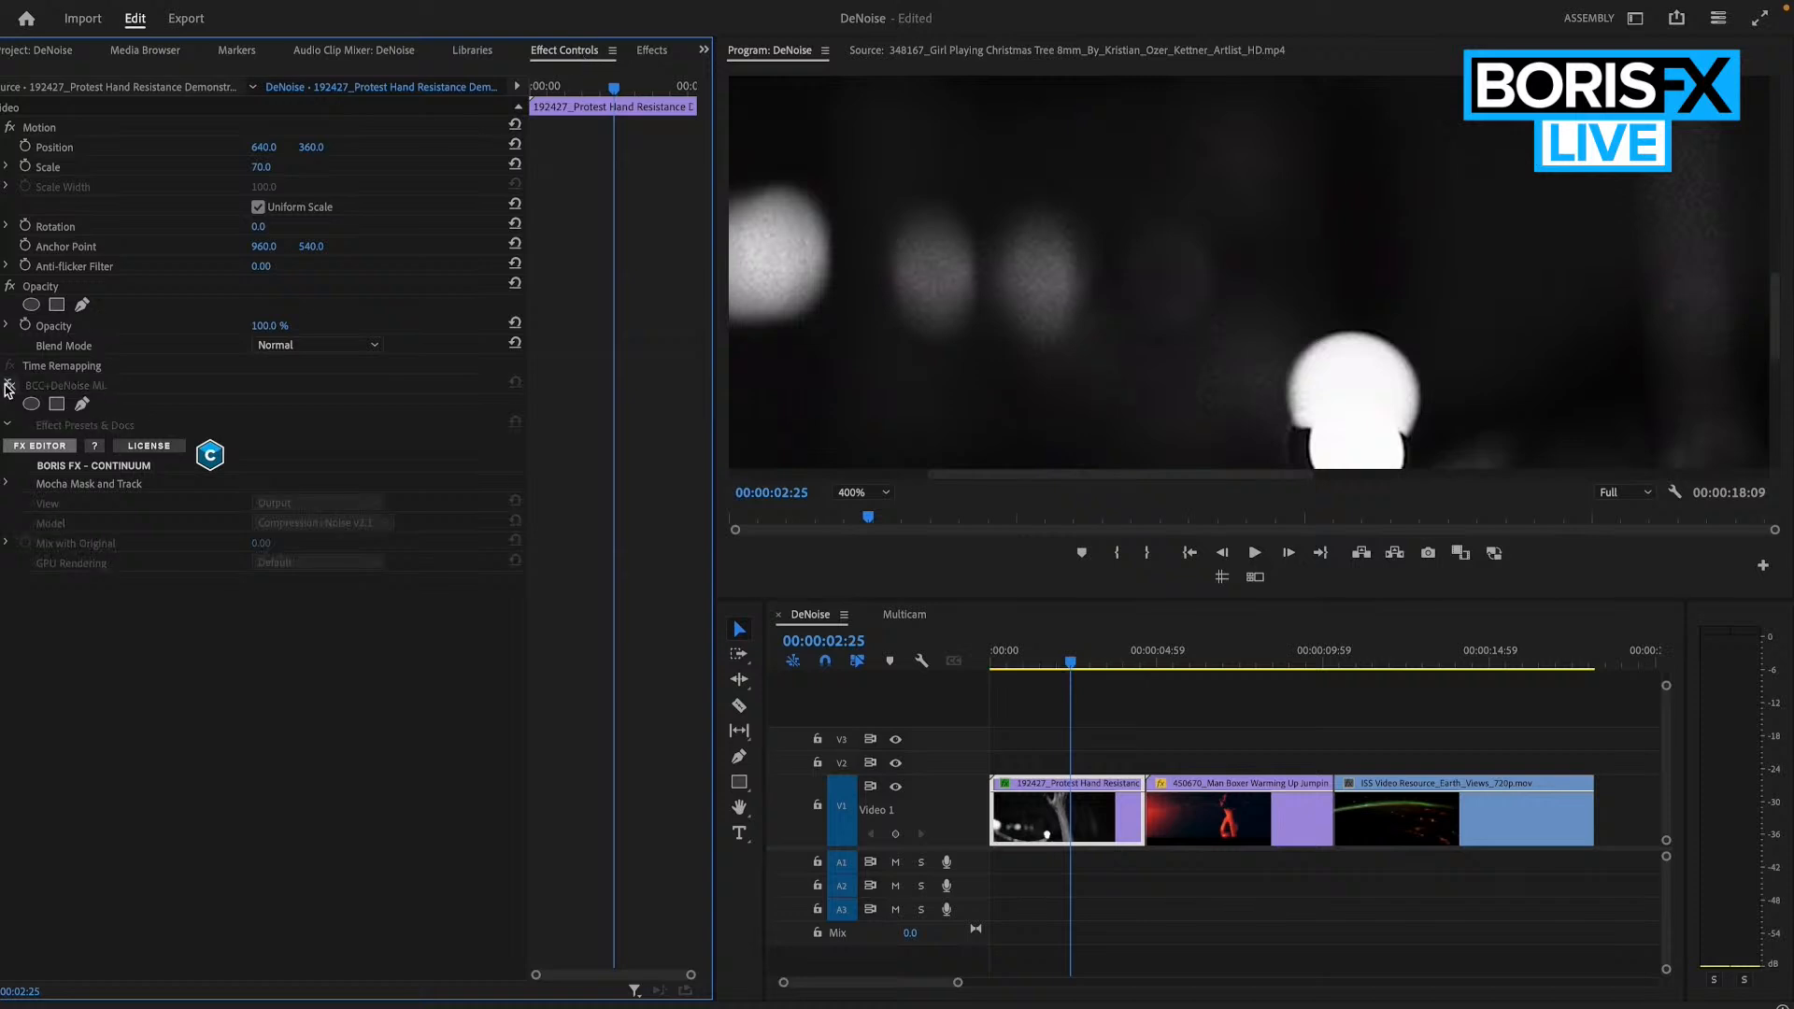
left_click(8, 386)
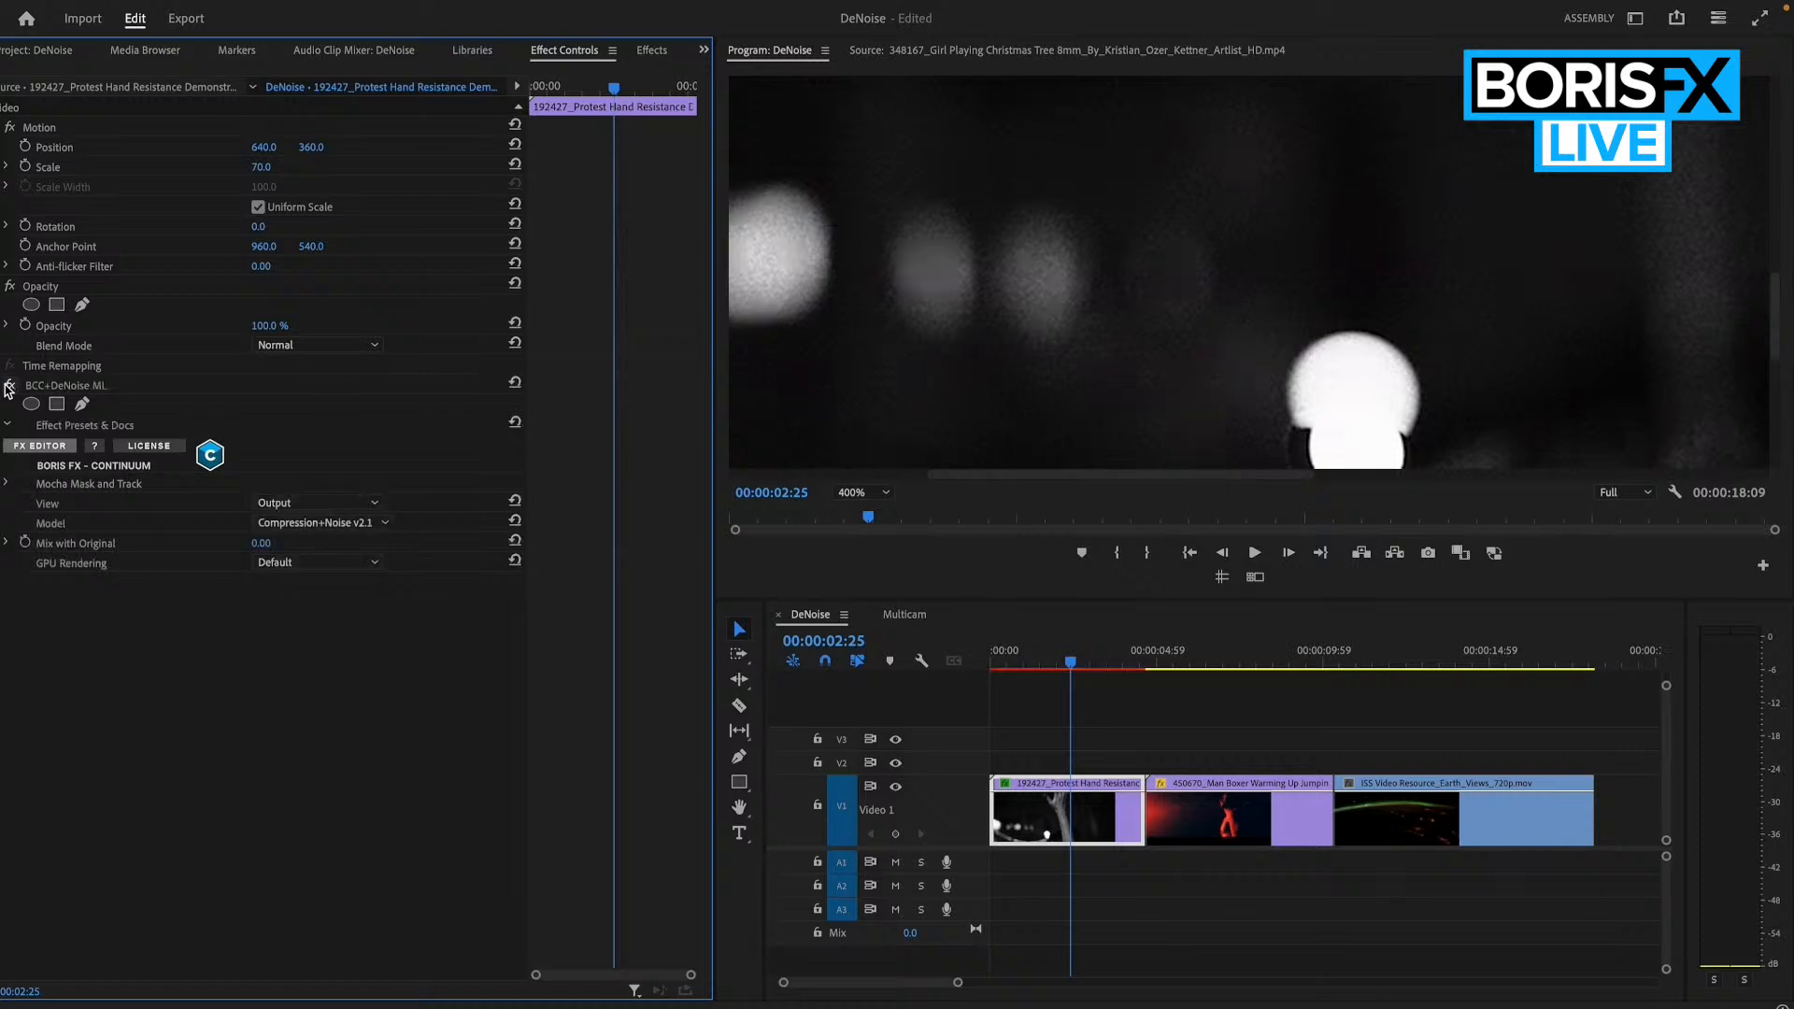
Show only the noise in the DeNoise ML view and try the Camera Noise v2.1 model
left_click(289, 505)
left_click(283, 542)
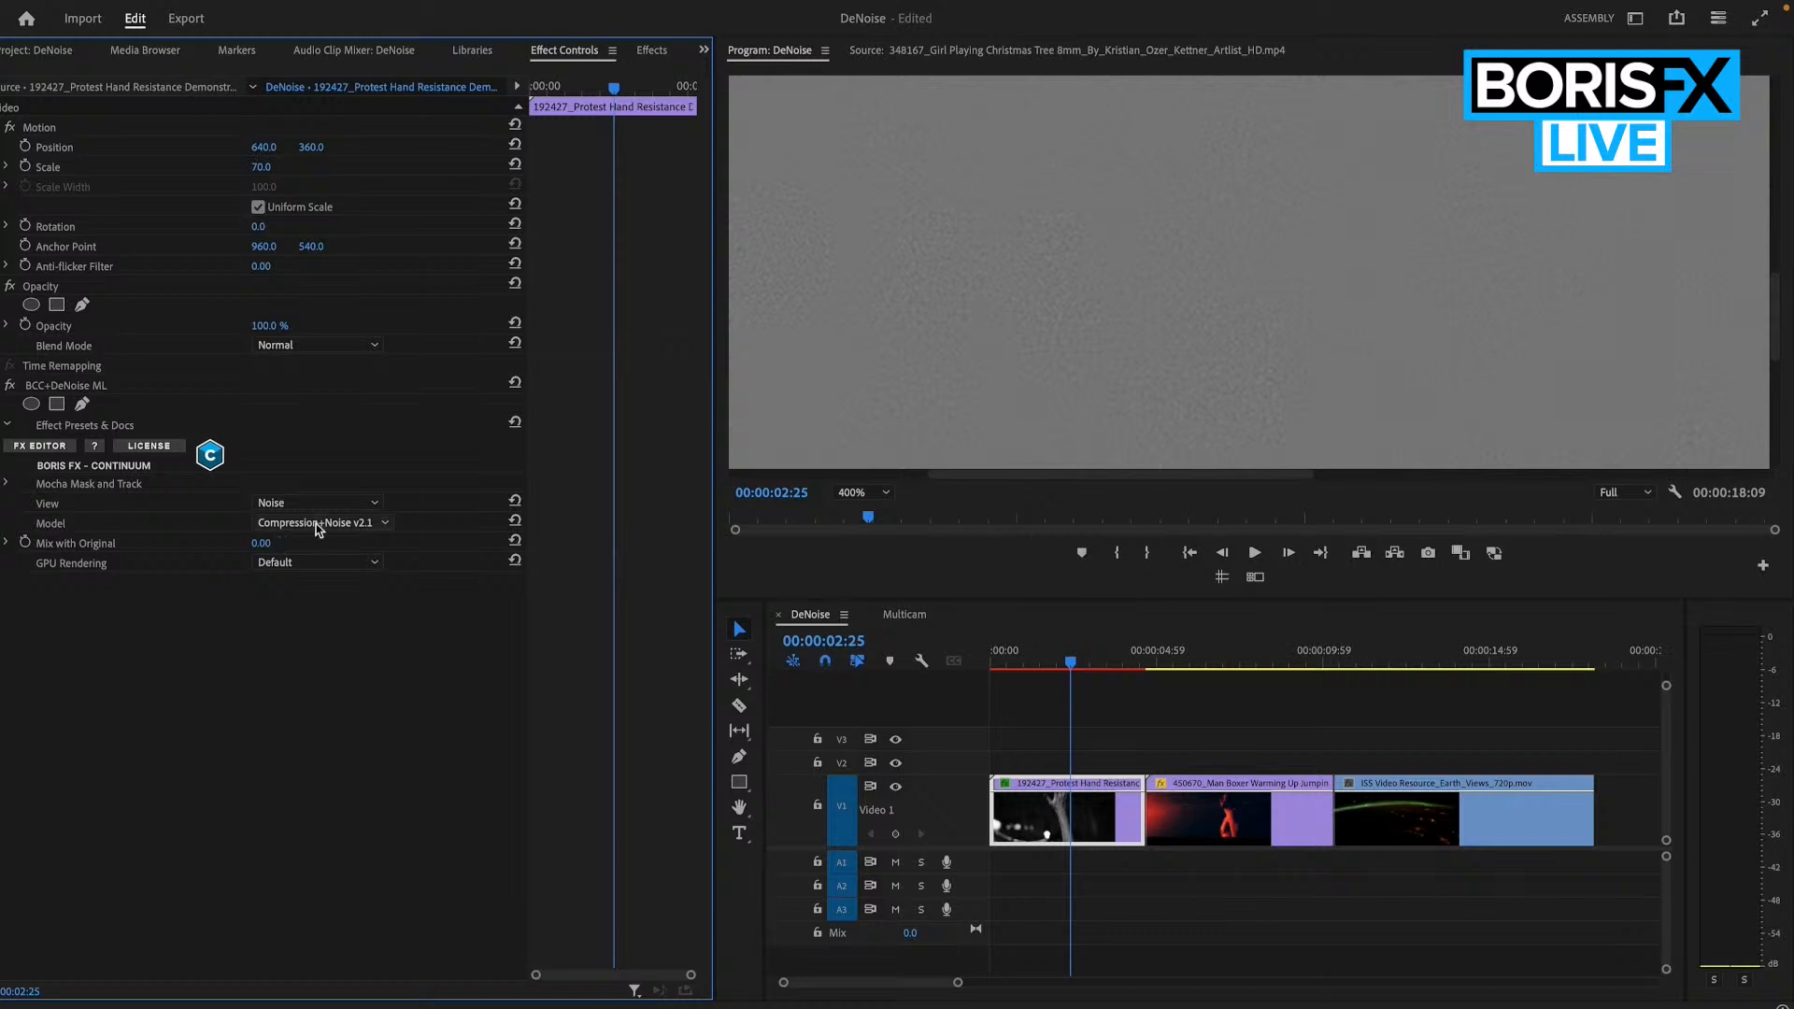
left_click(317, 524)
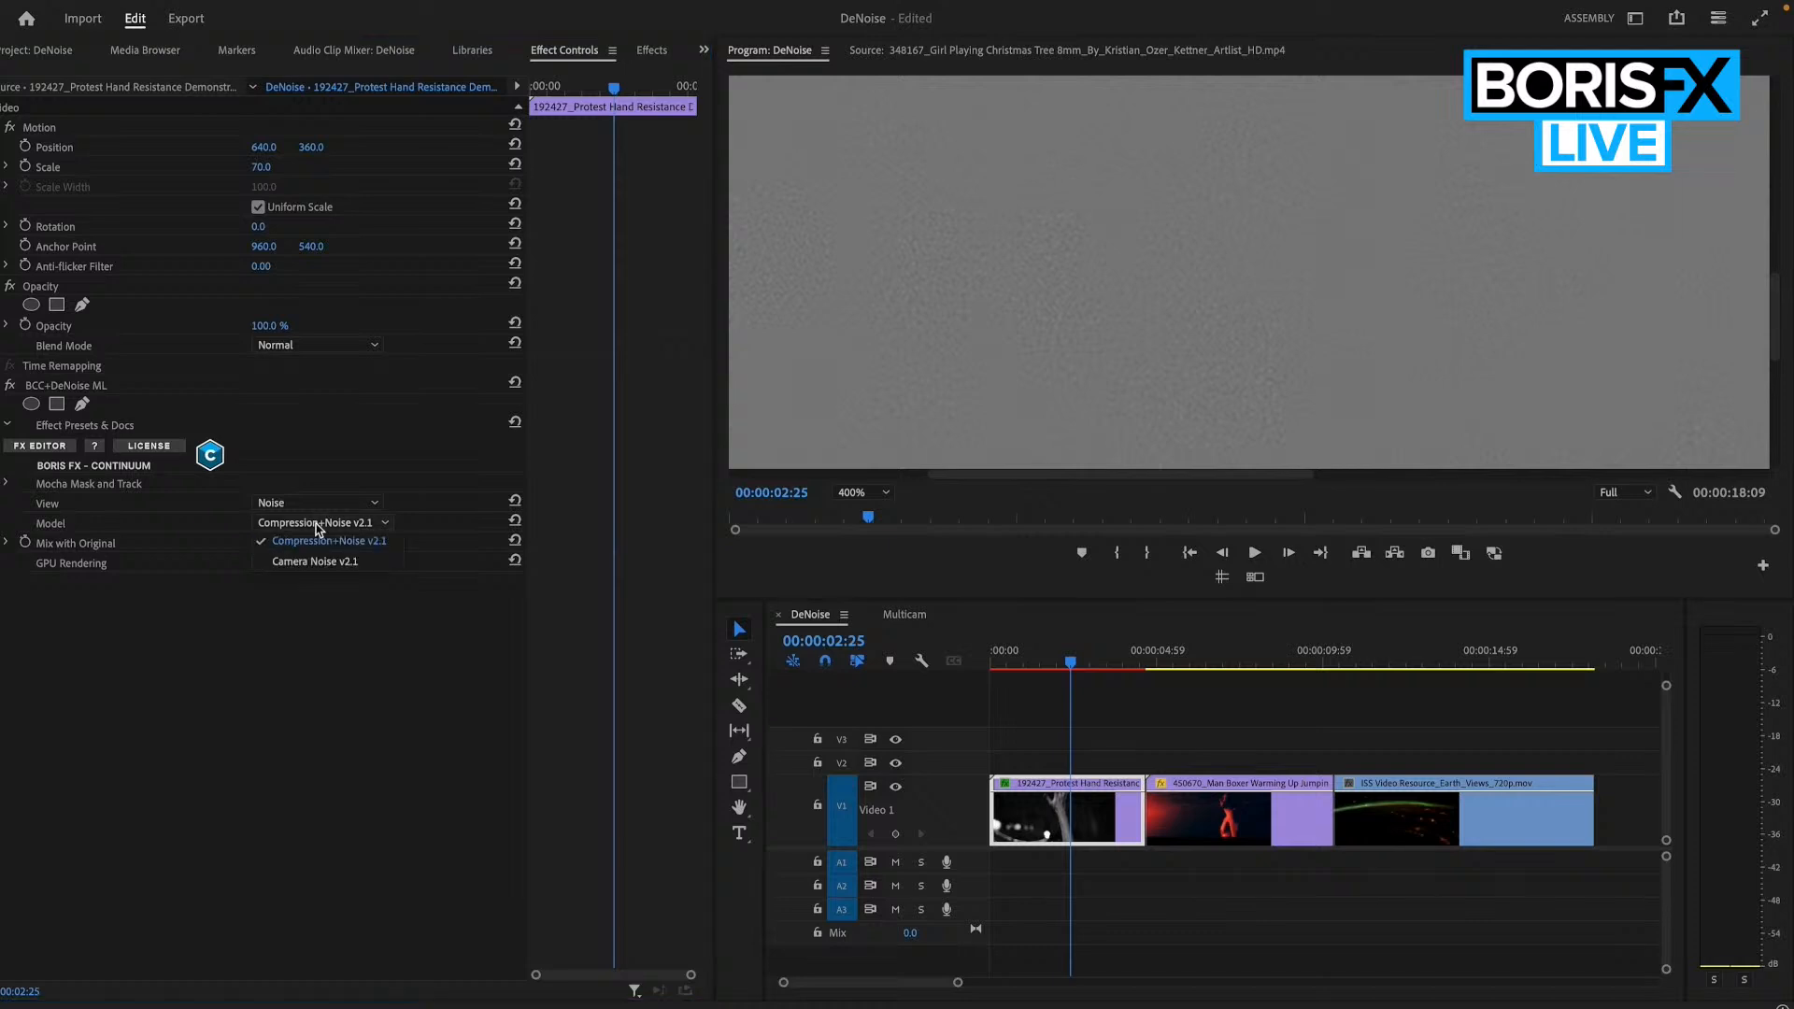
left_click(313, 561)
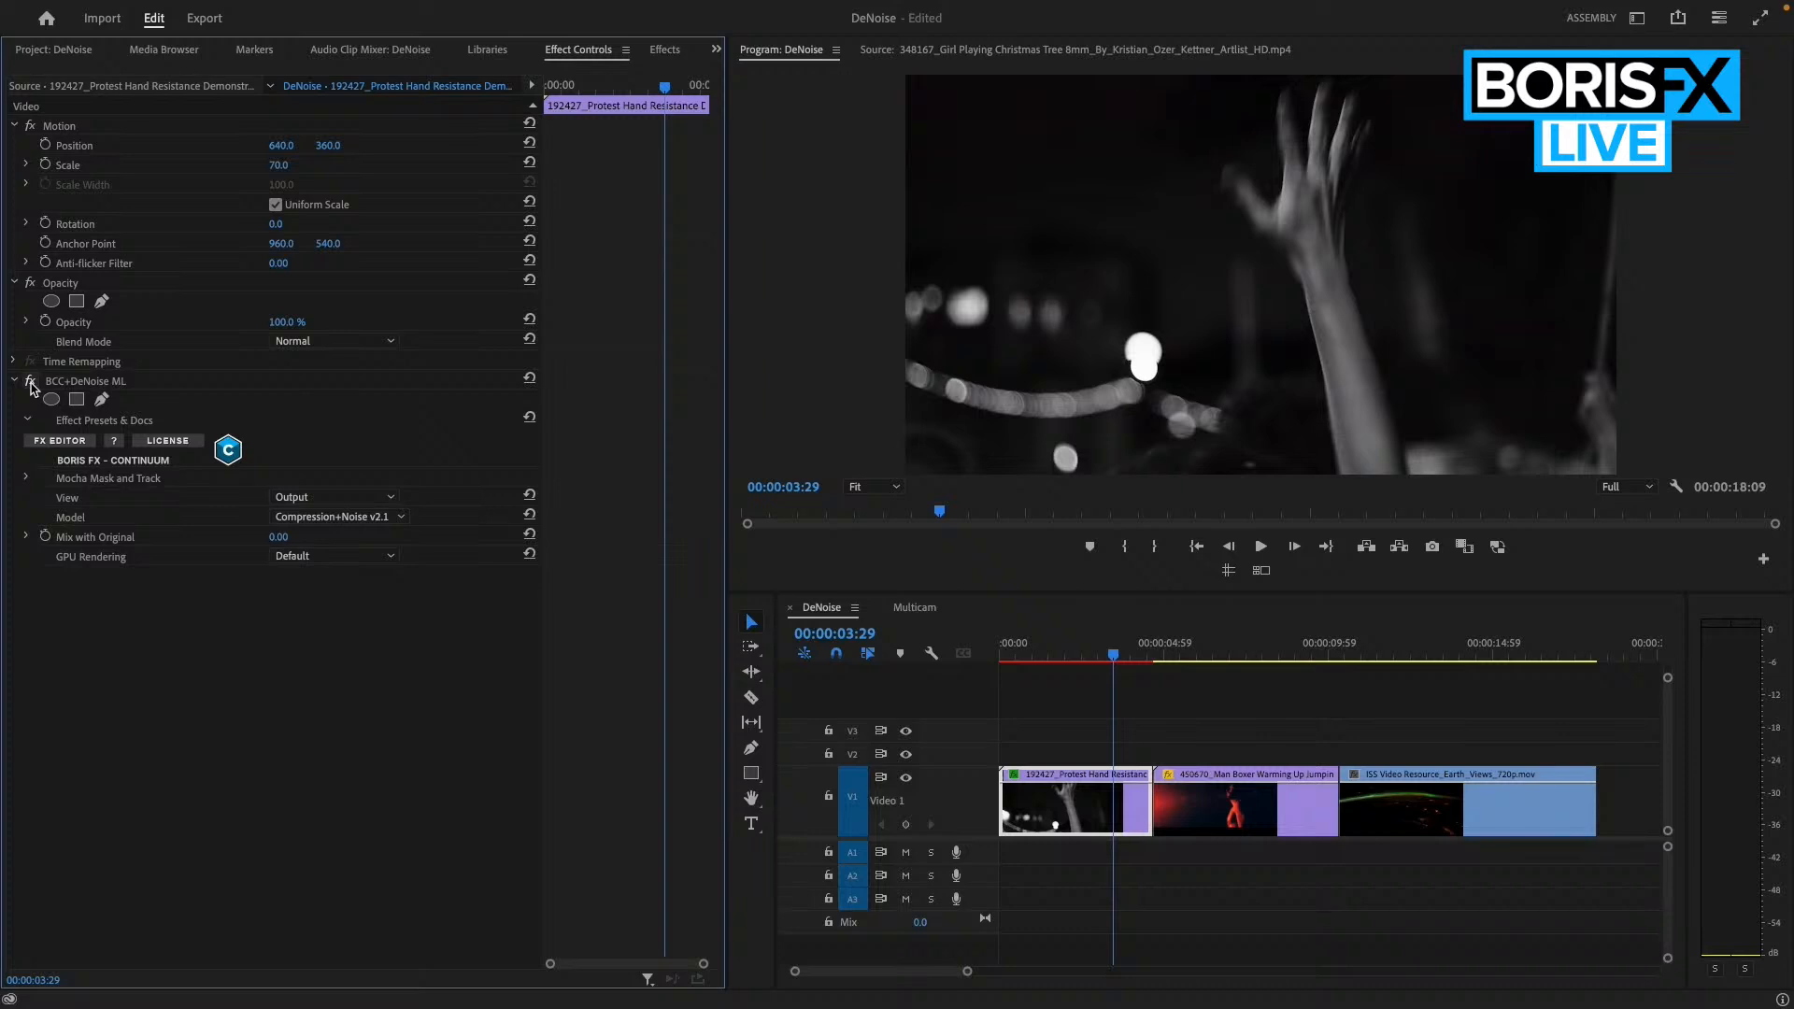
Render and replace the denoised Protest Hand clip in the timeline
right_click(1073, 805)
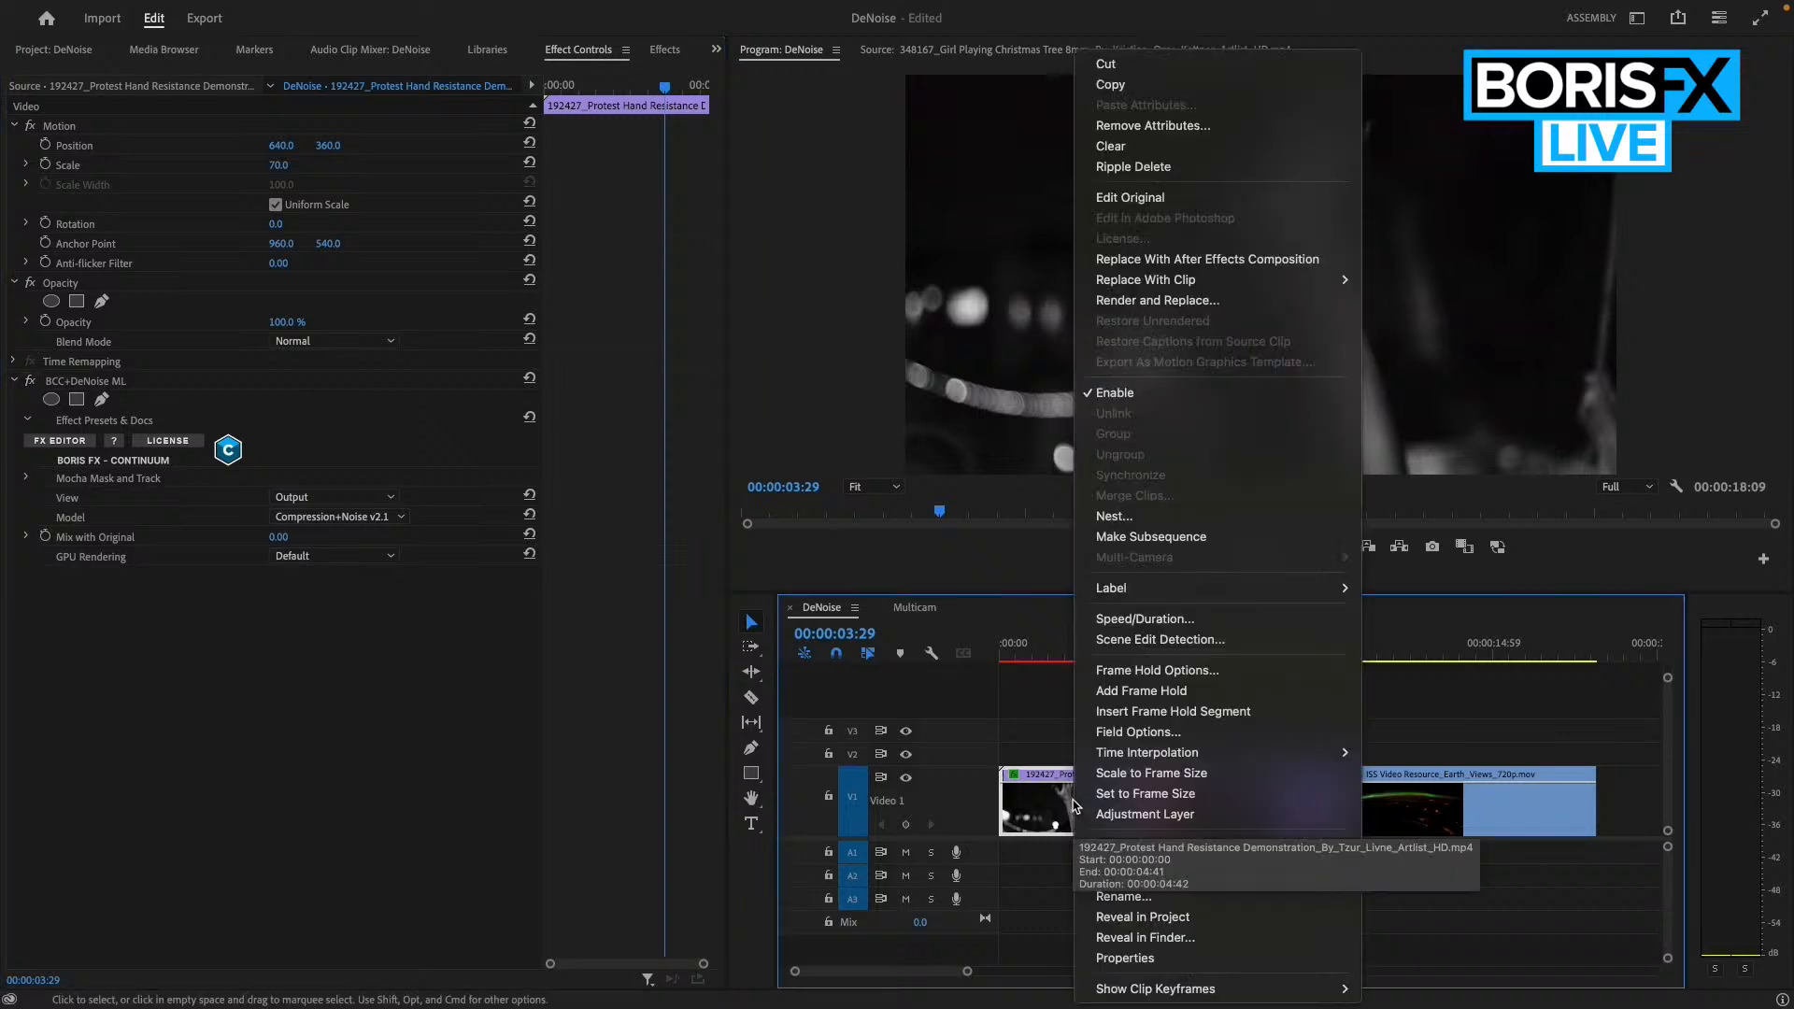
left_click(1293, 299)
Preview the ISS Earth Views clip, magnify it to 400%, and apply BCC+DeNoise ML to it
left_click(1383, 641)
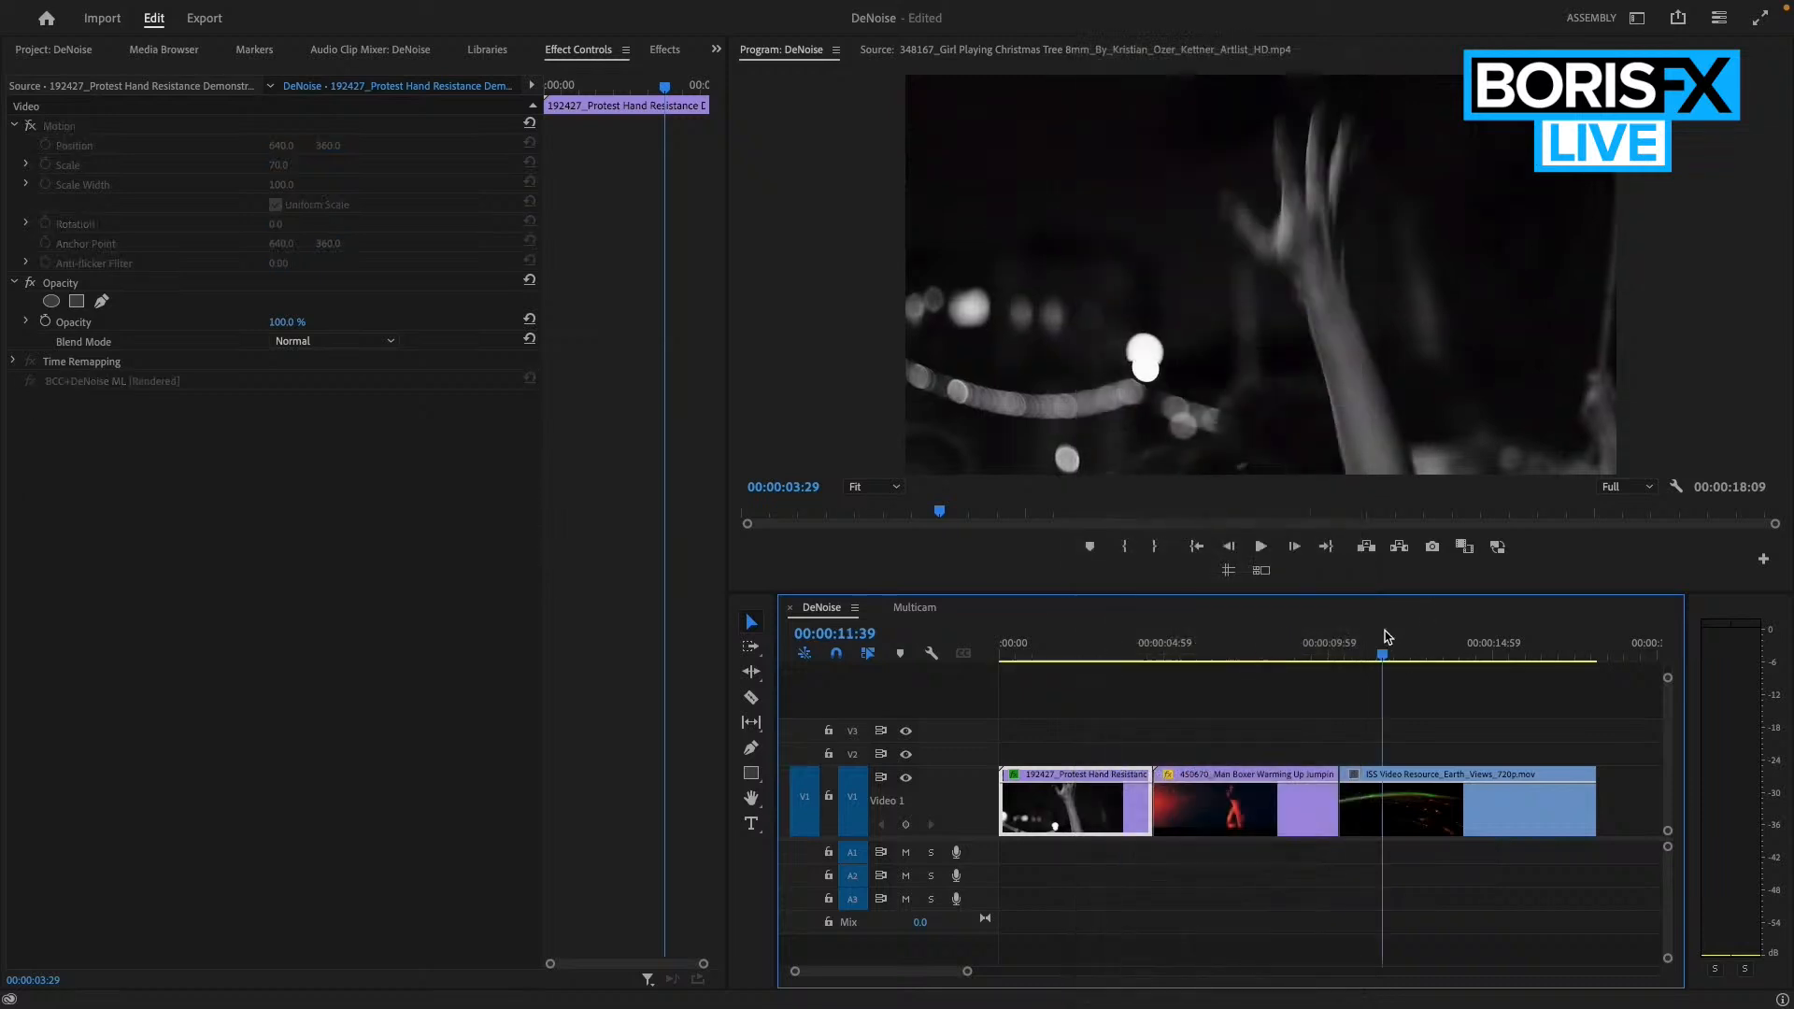
key("space")
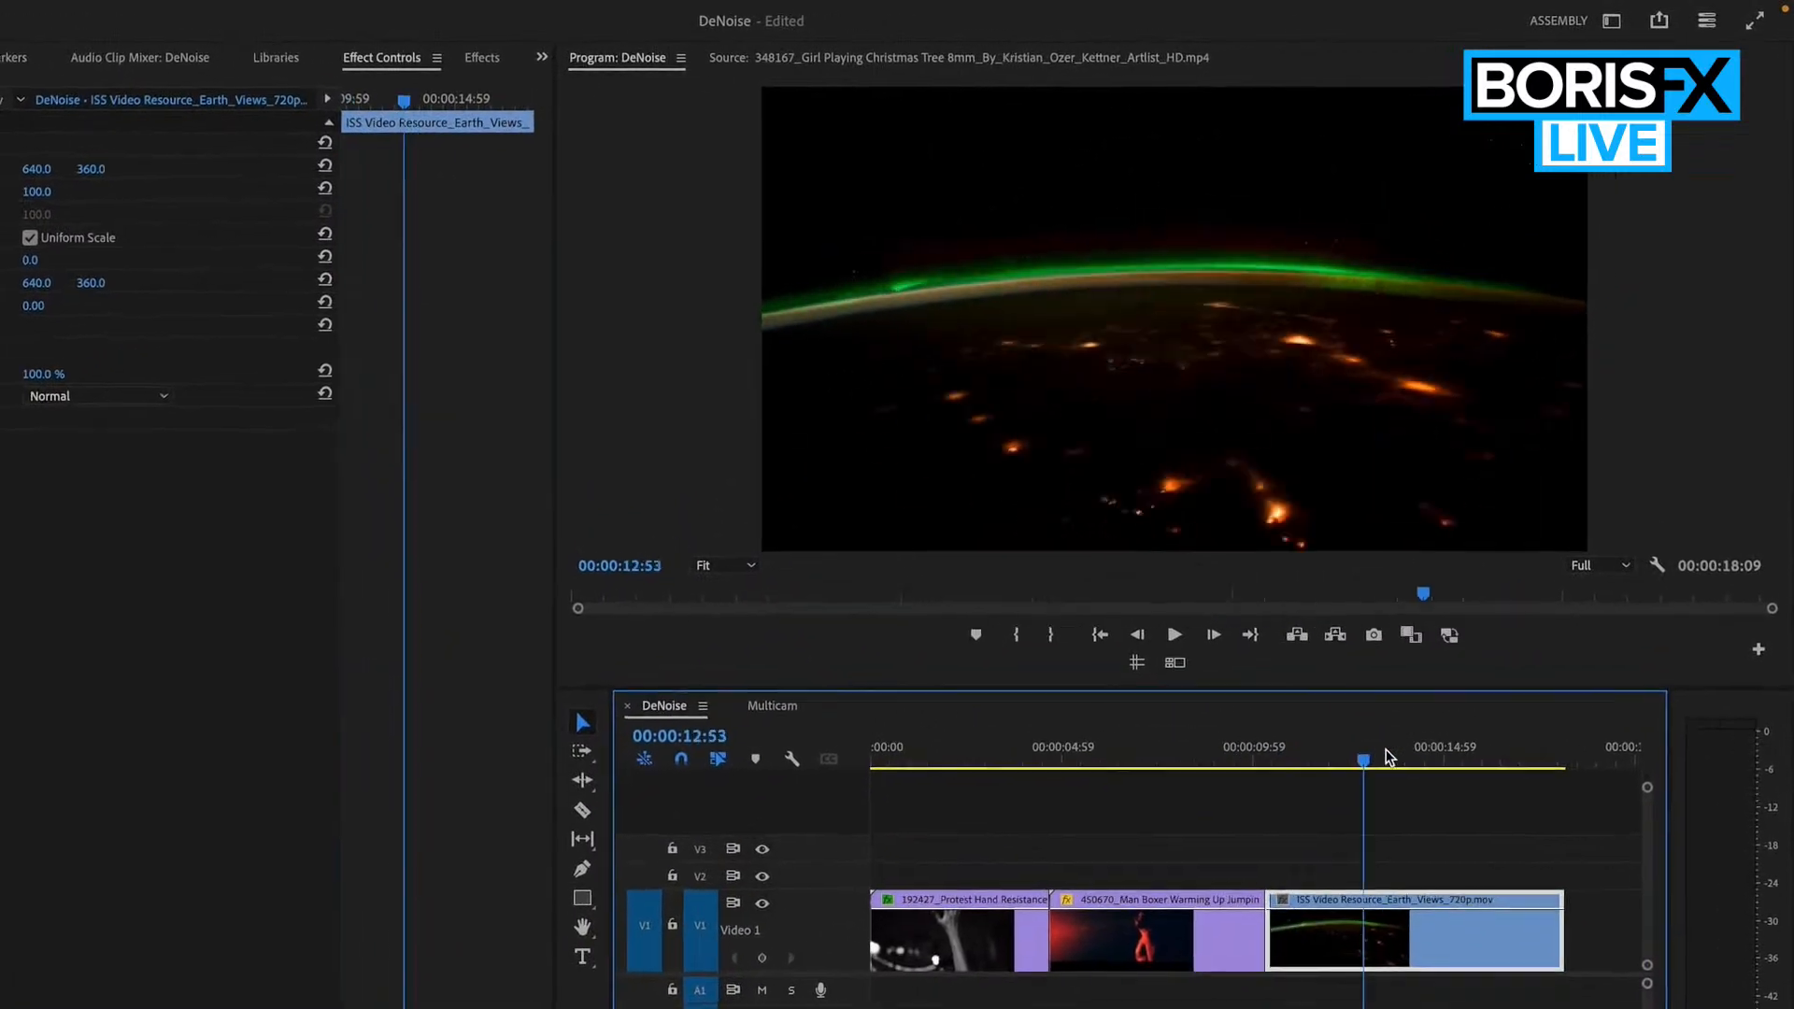
key("space")
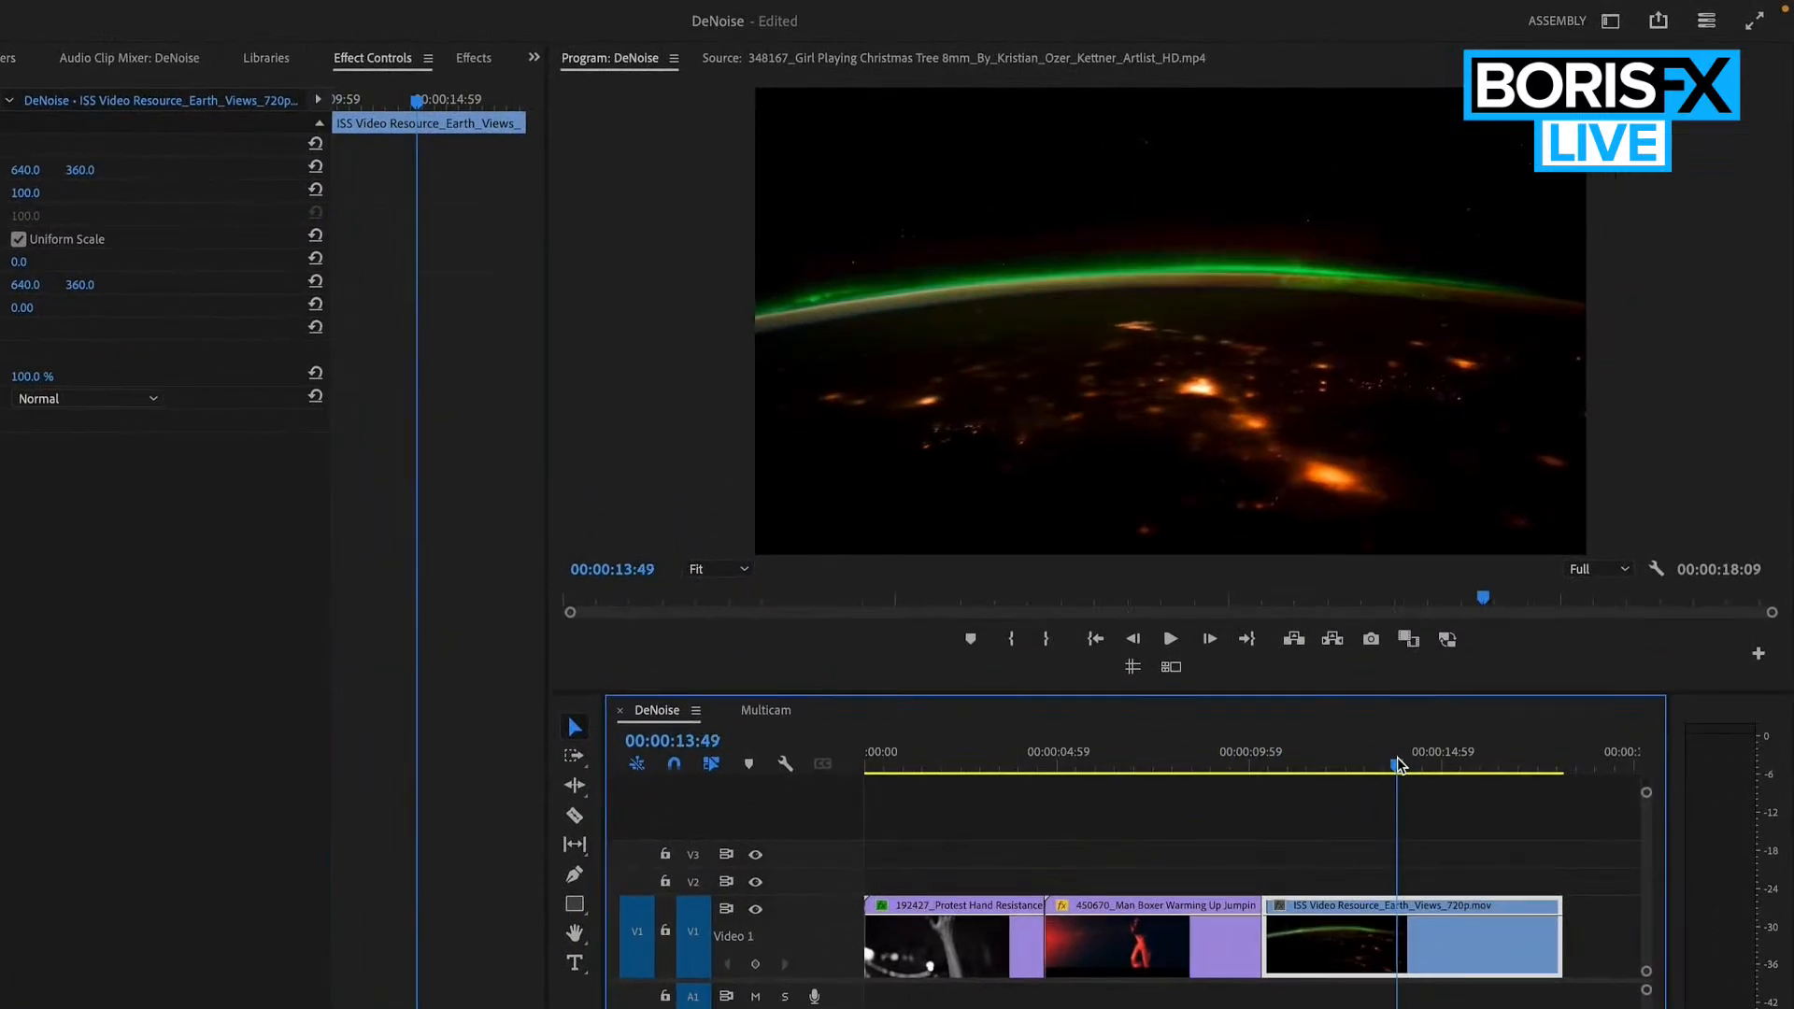
left_click(698, 572)
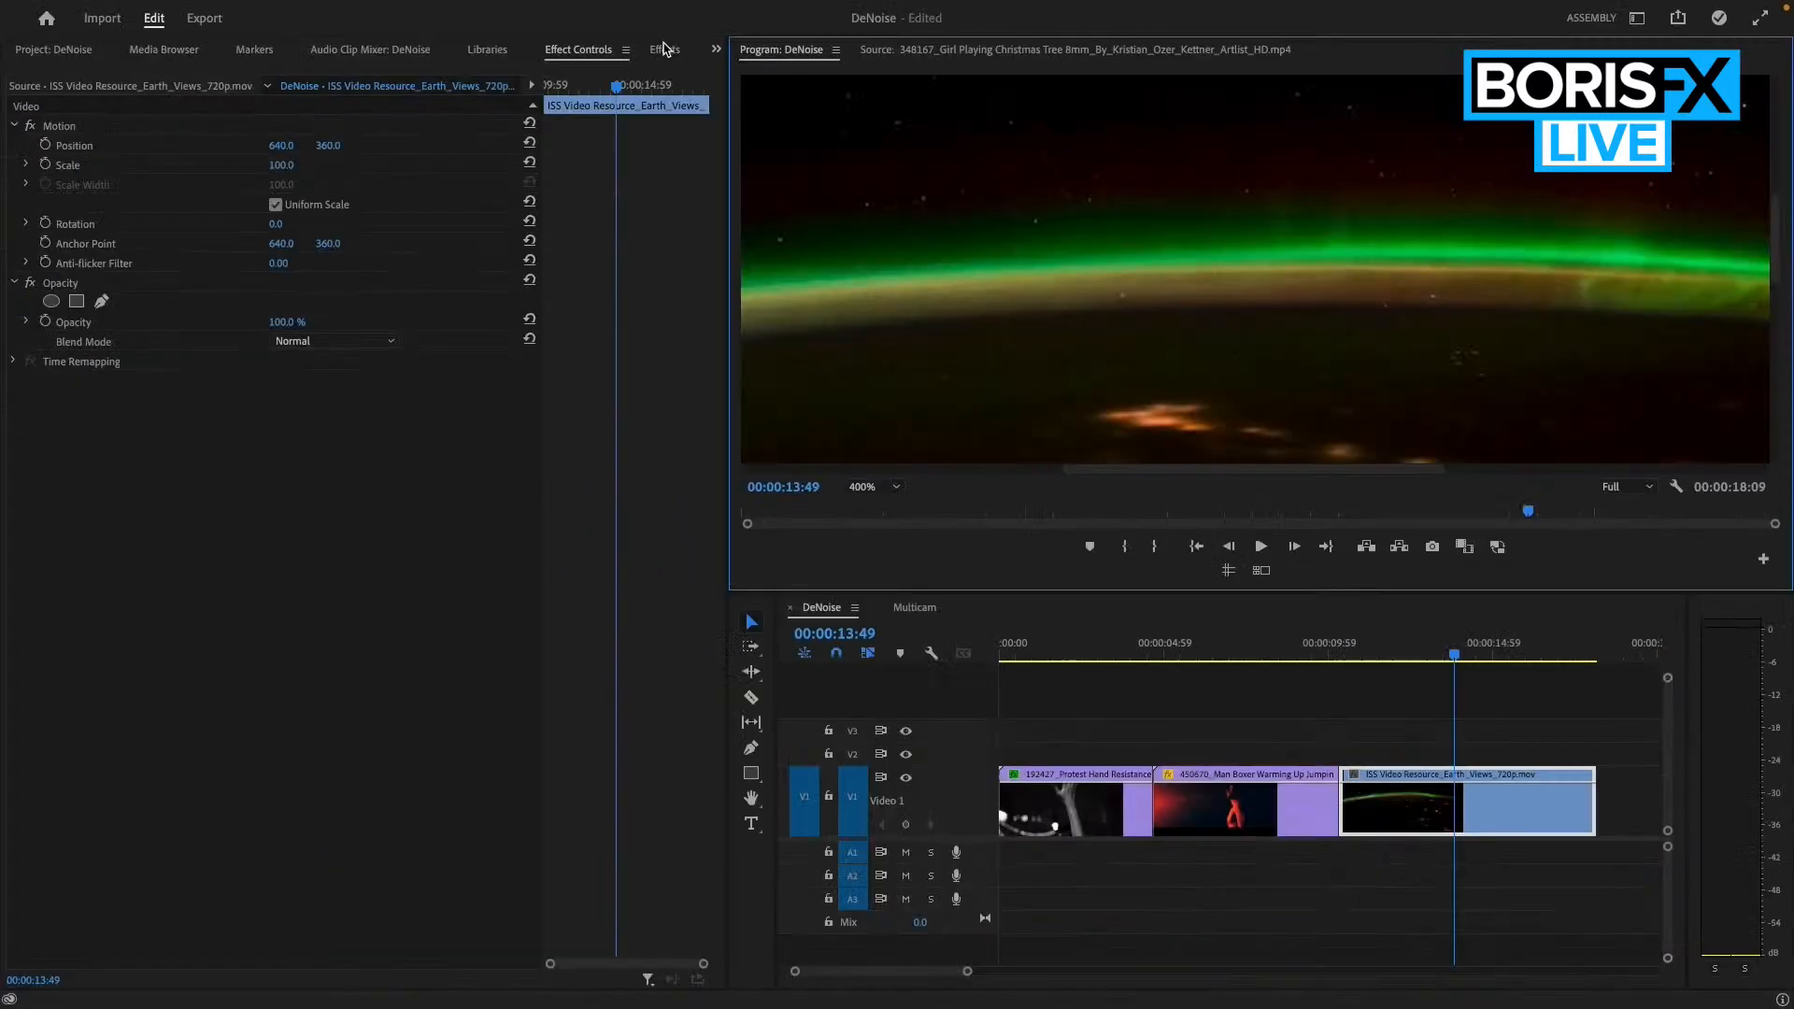
left_click(474, 58)
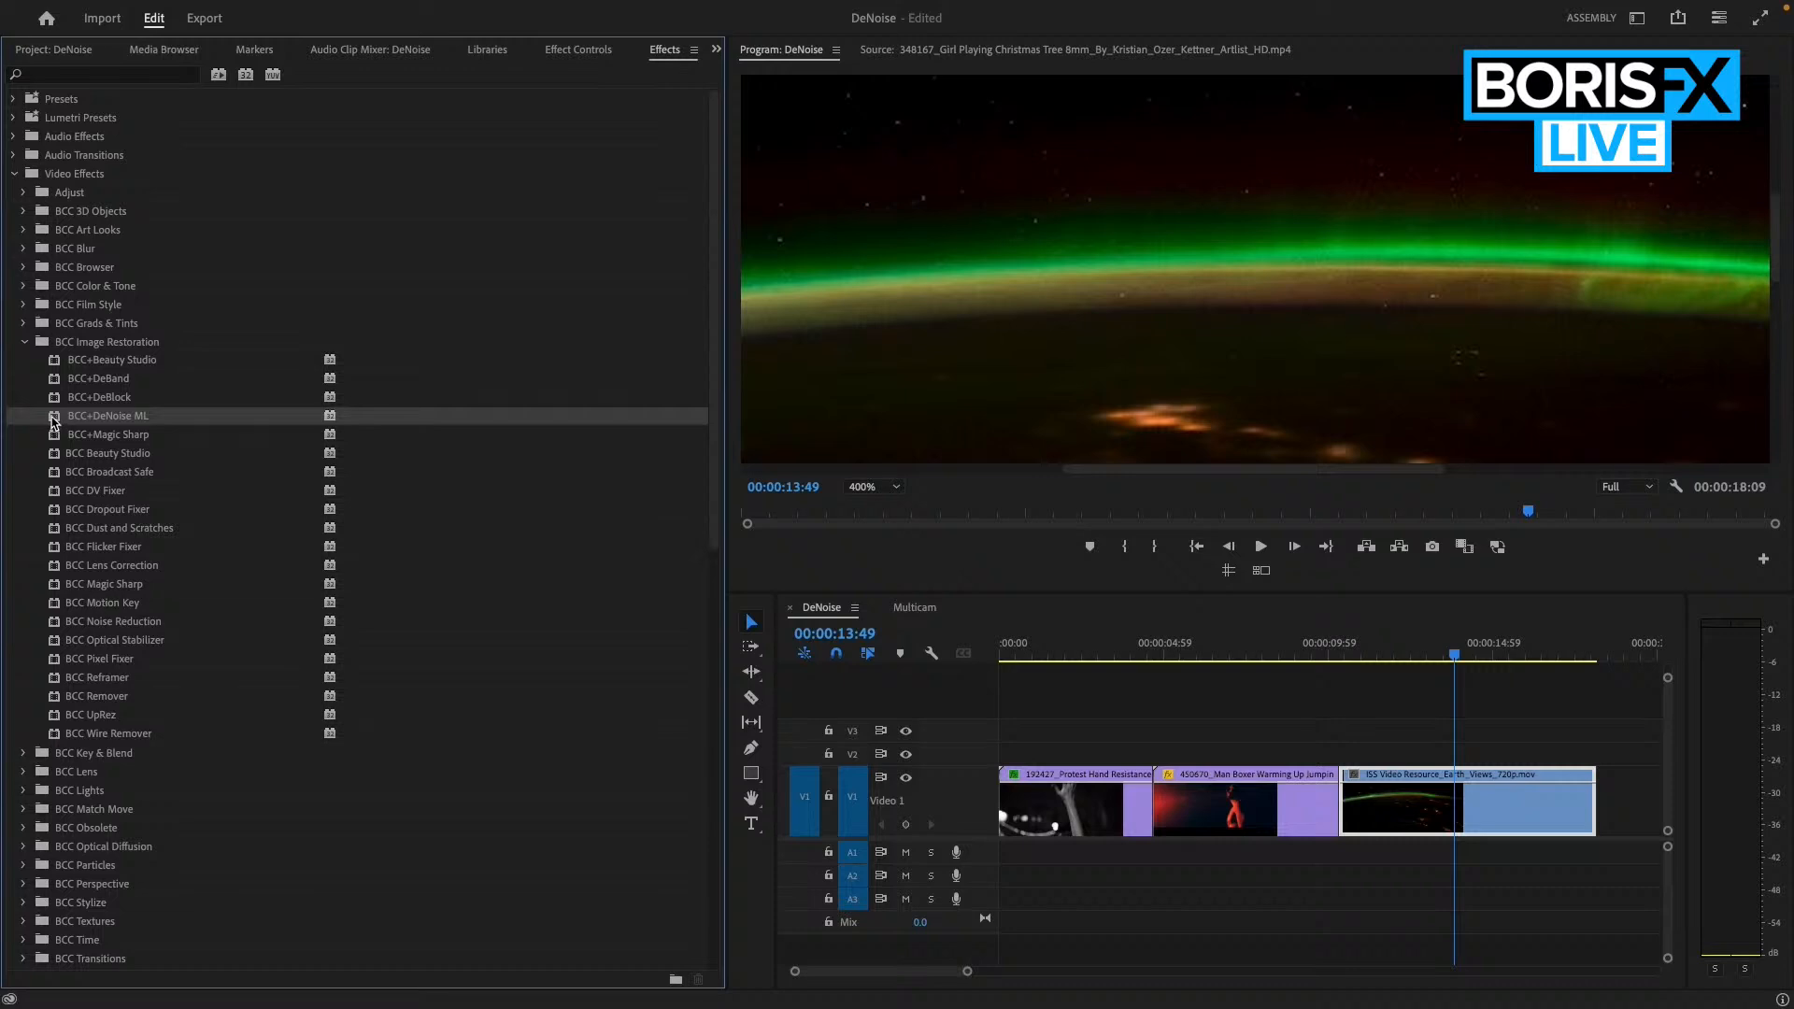
left_click_drag(56, 416, 1389, 824)
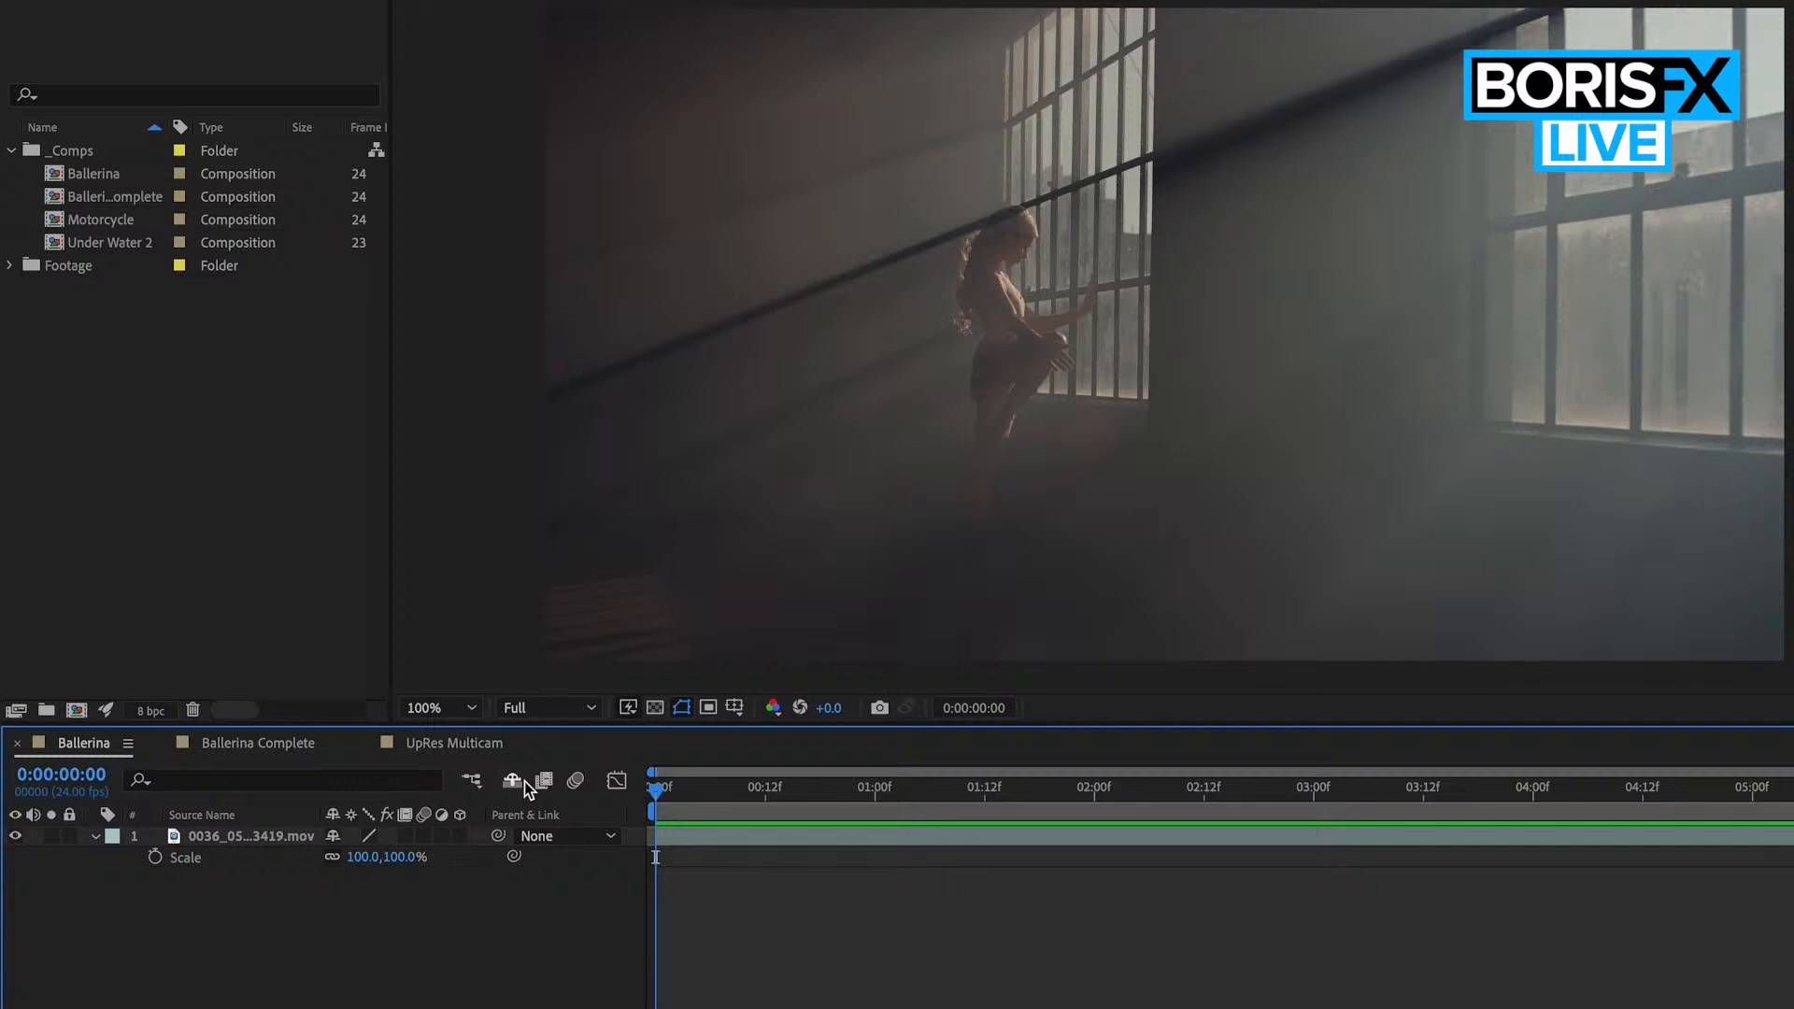
Play the Ballerina composition, stop at 0:00:04:22, and set the footage layer's Scale to 300%
key("space")
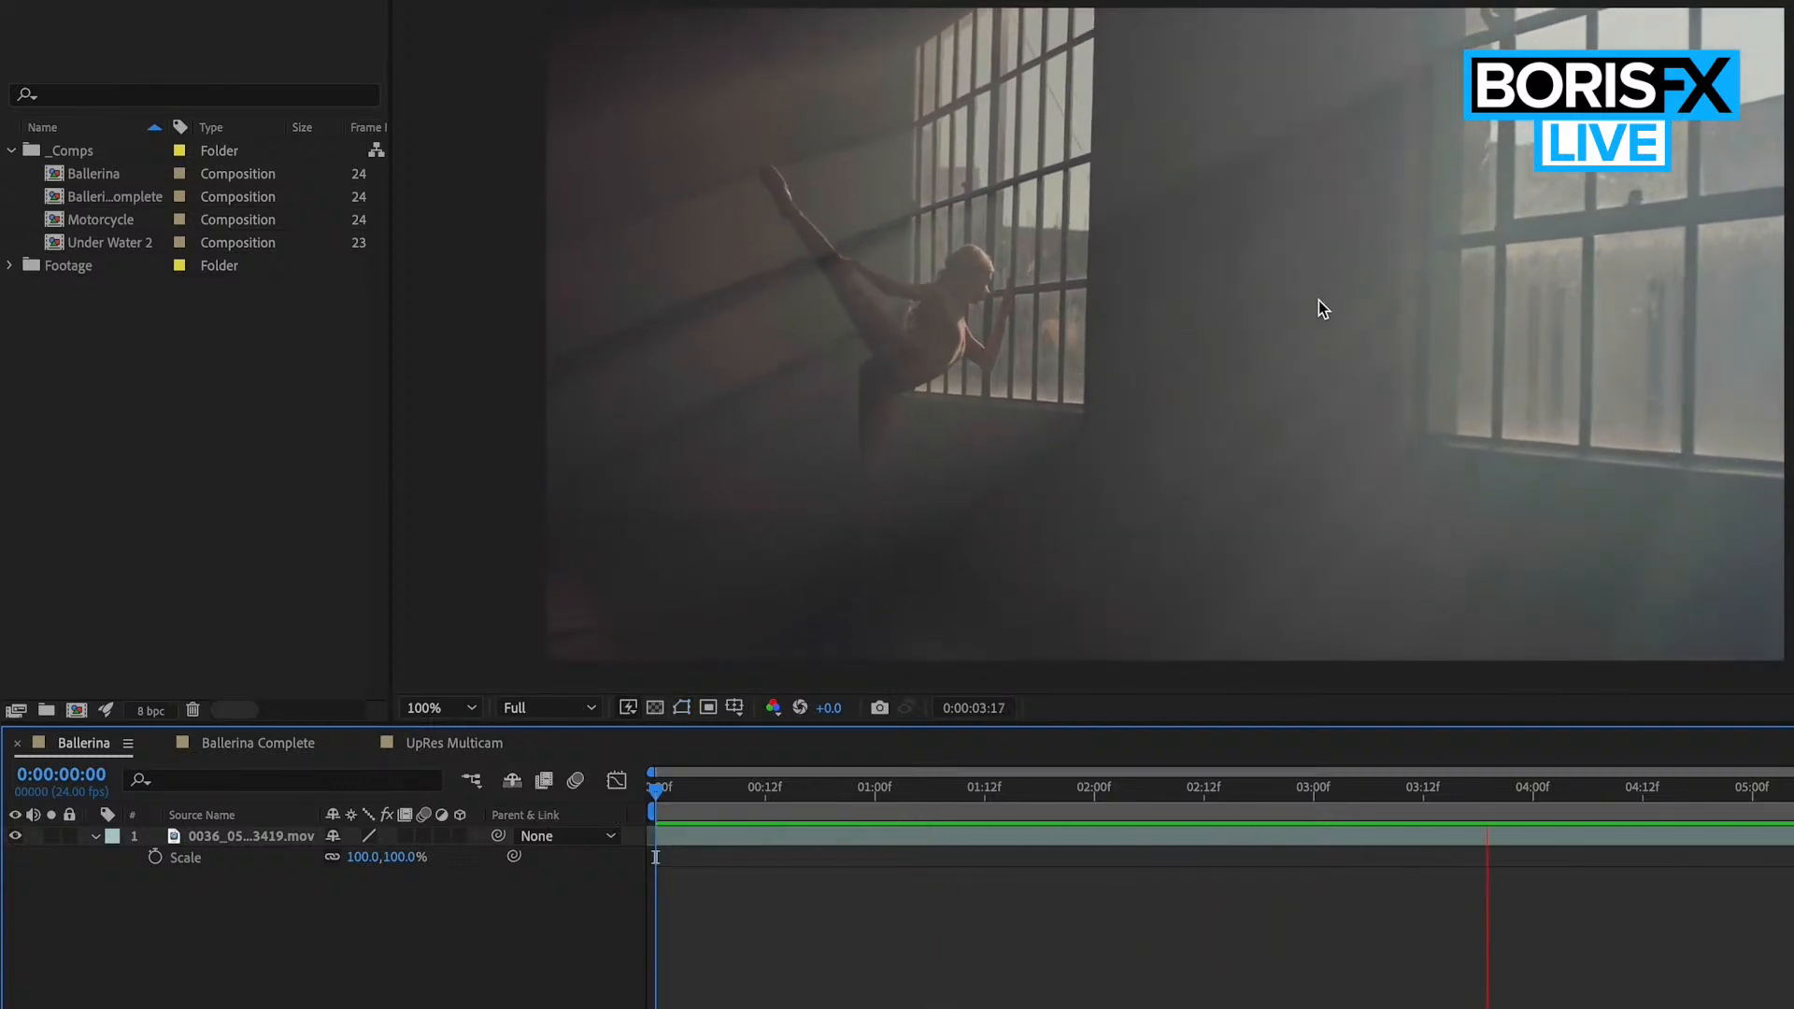
left_click(360, 856)
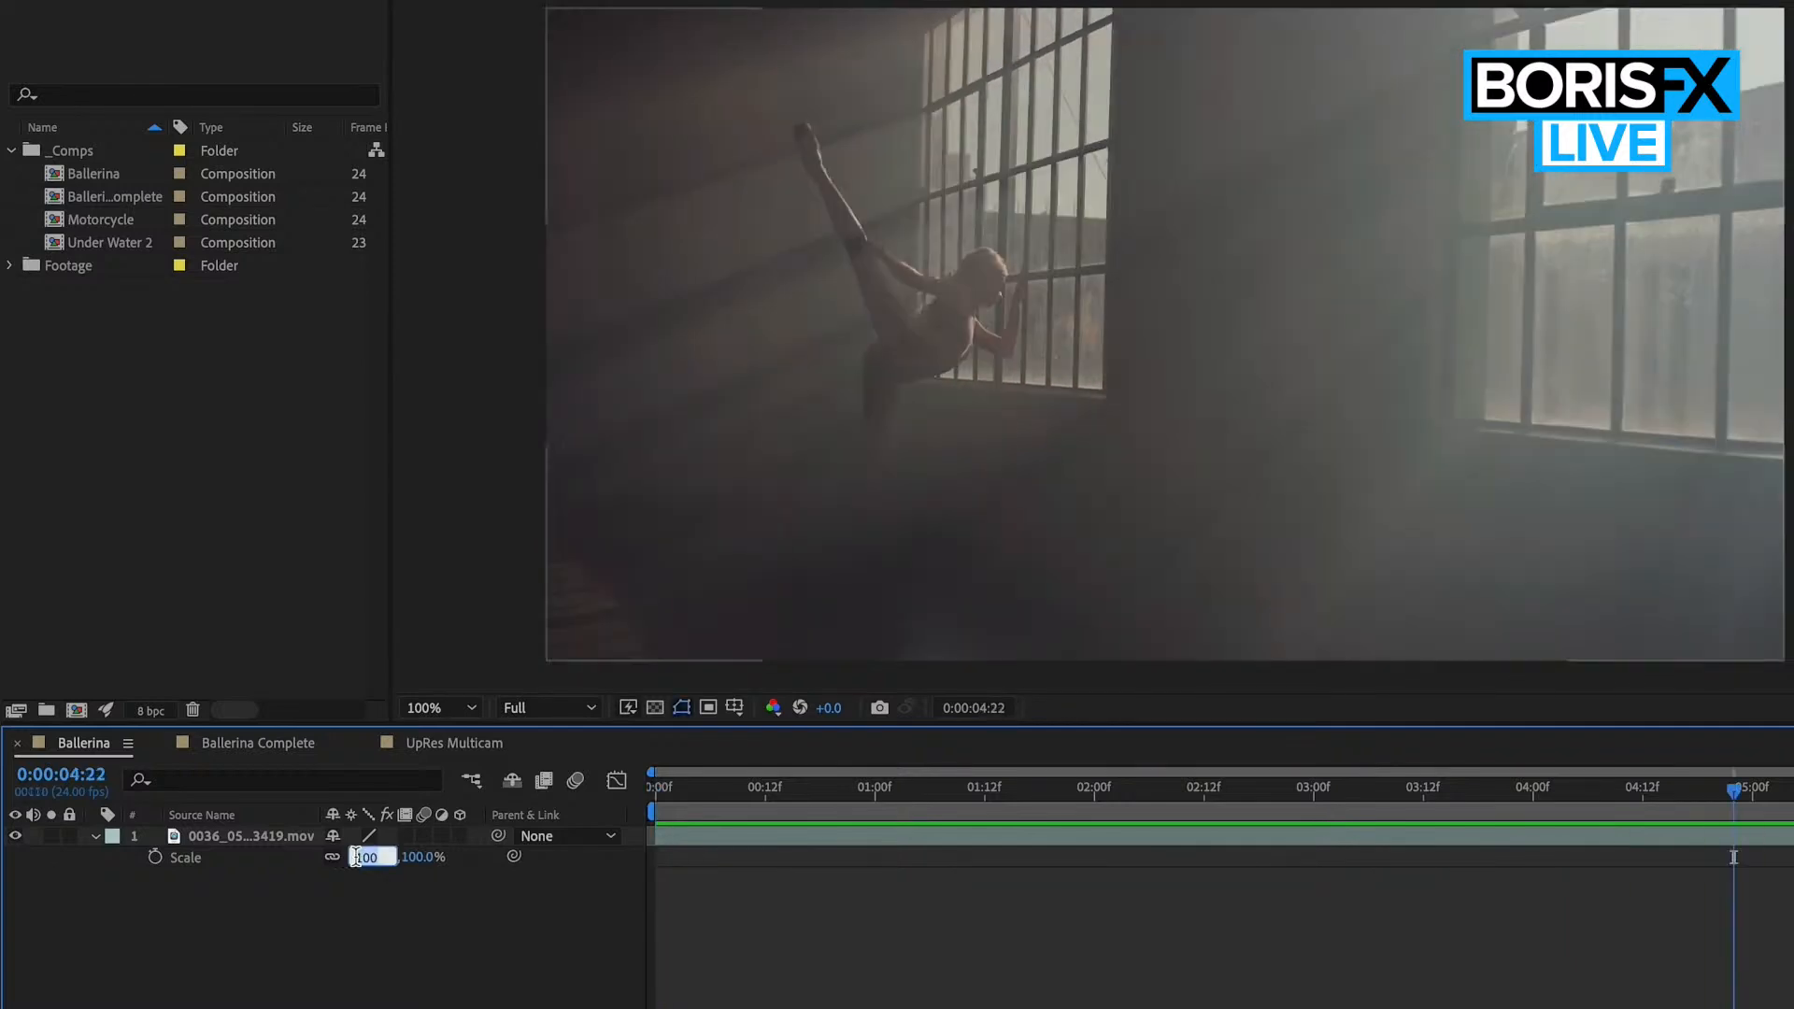
type("300")
key("Return")
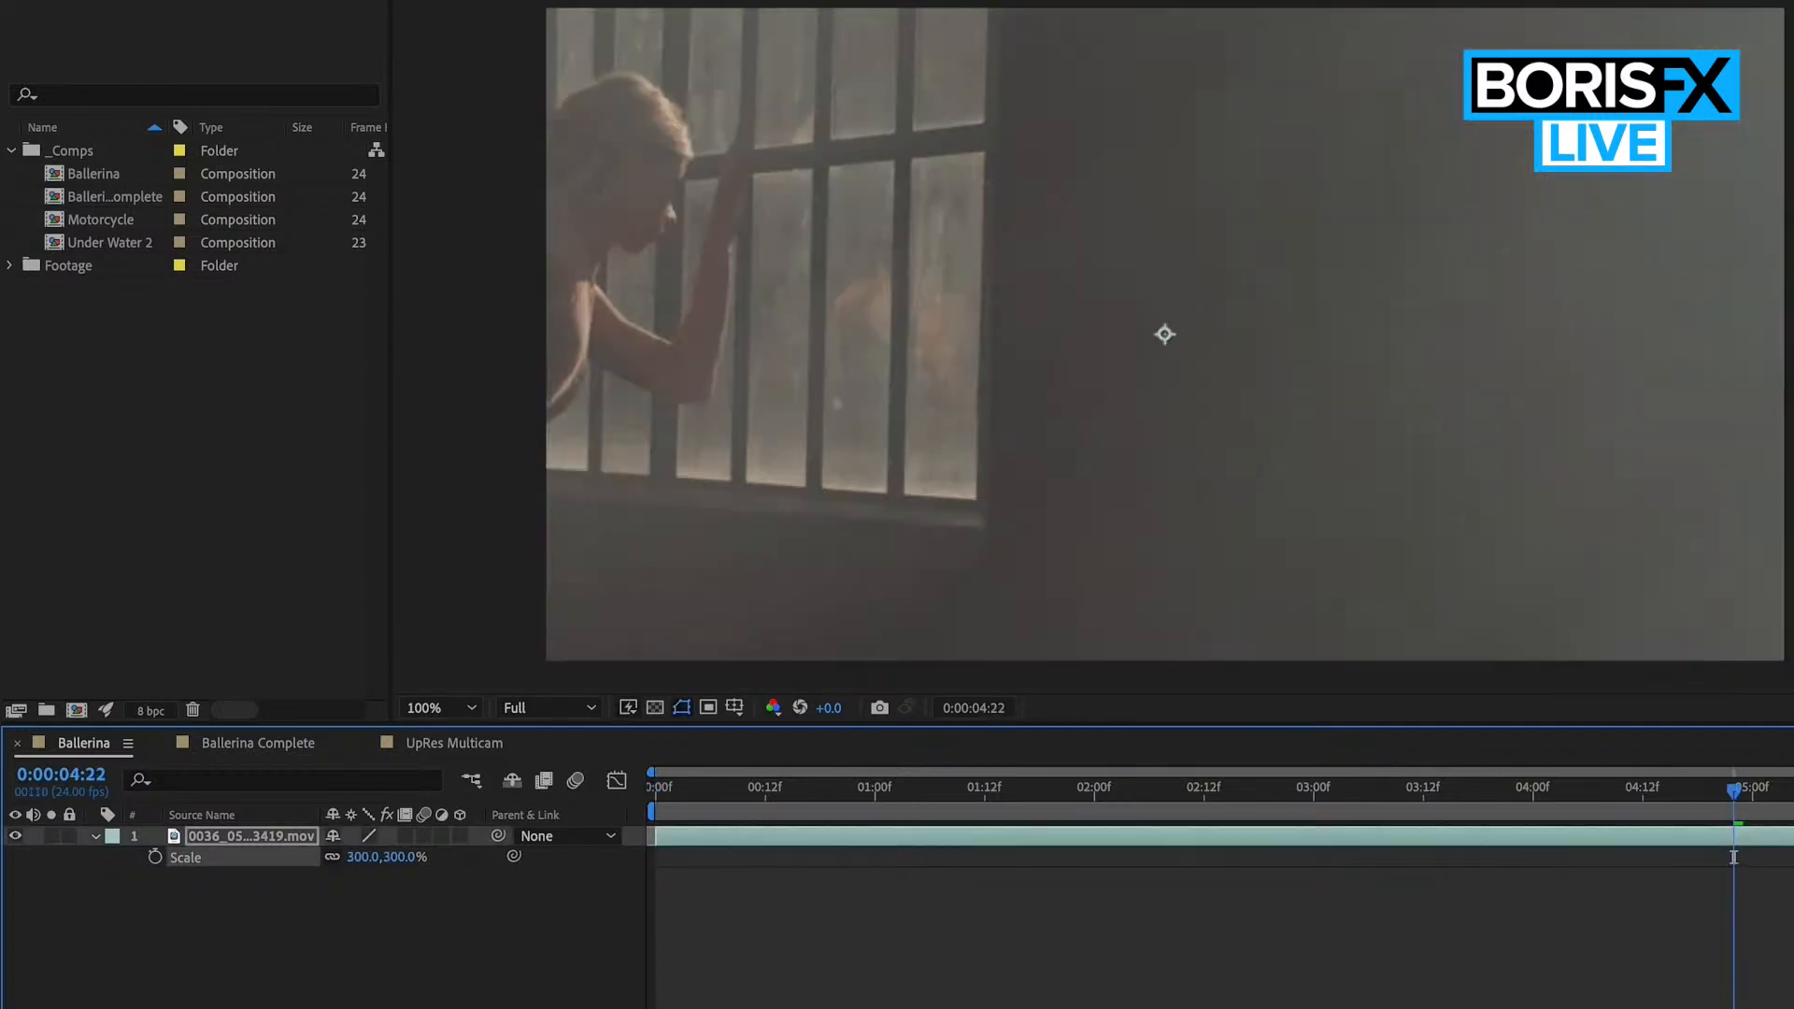
Reveal the layer's Position, shift it horizontally to X 2492 to frame the dancer, and take a snapshot of the frame
key("shift+p")
left_click_drag(350, 859, 803, 834)
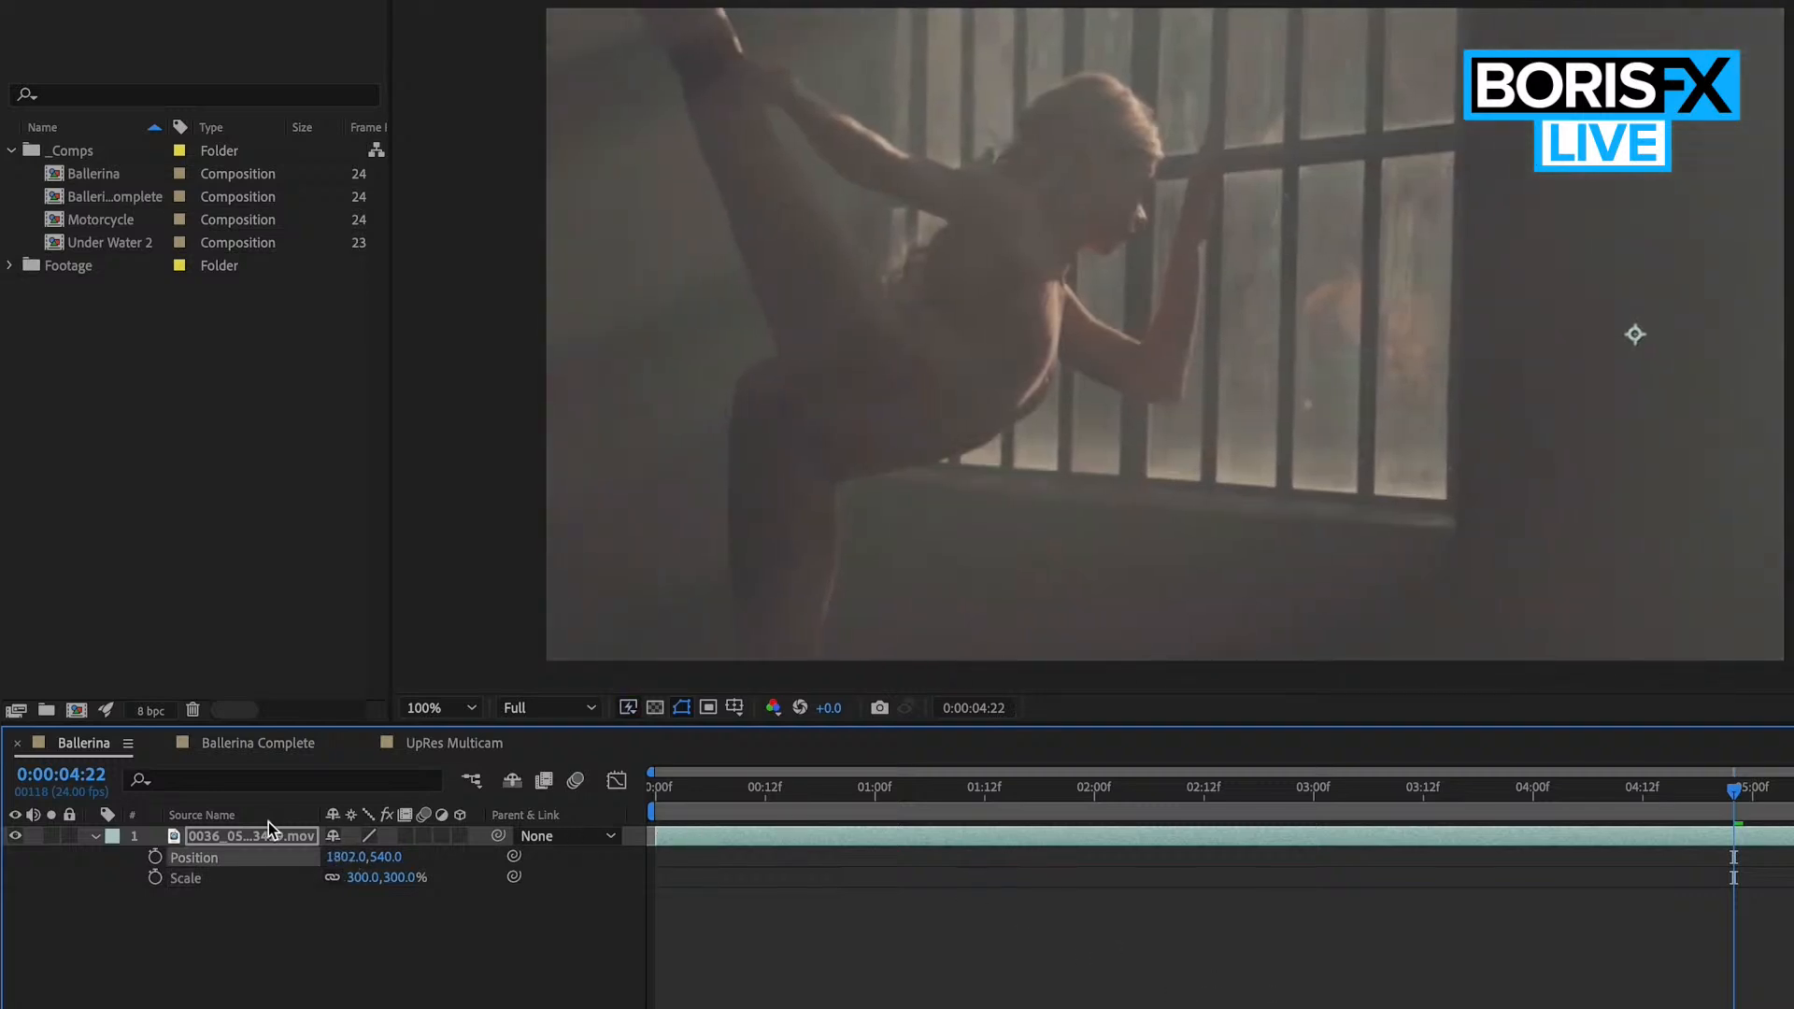
left_click_drag(351, 856, 416, 856)
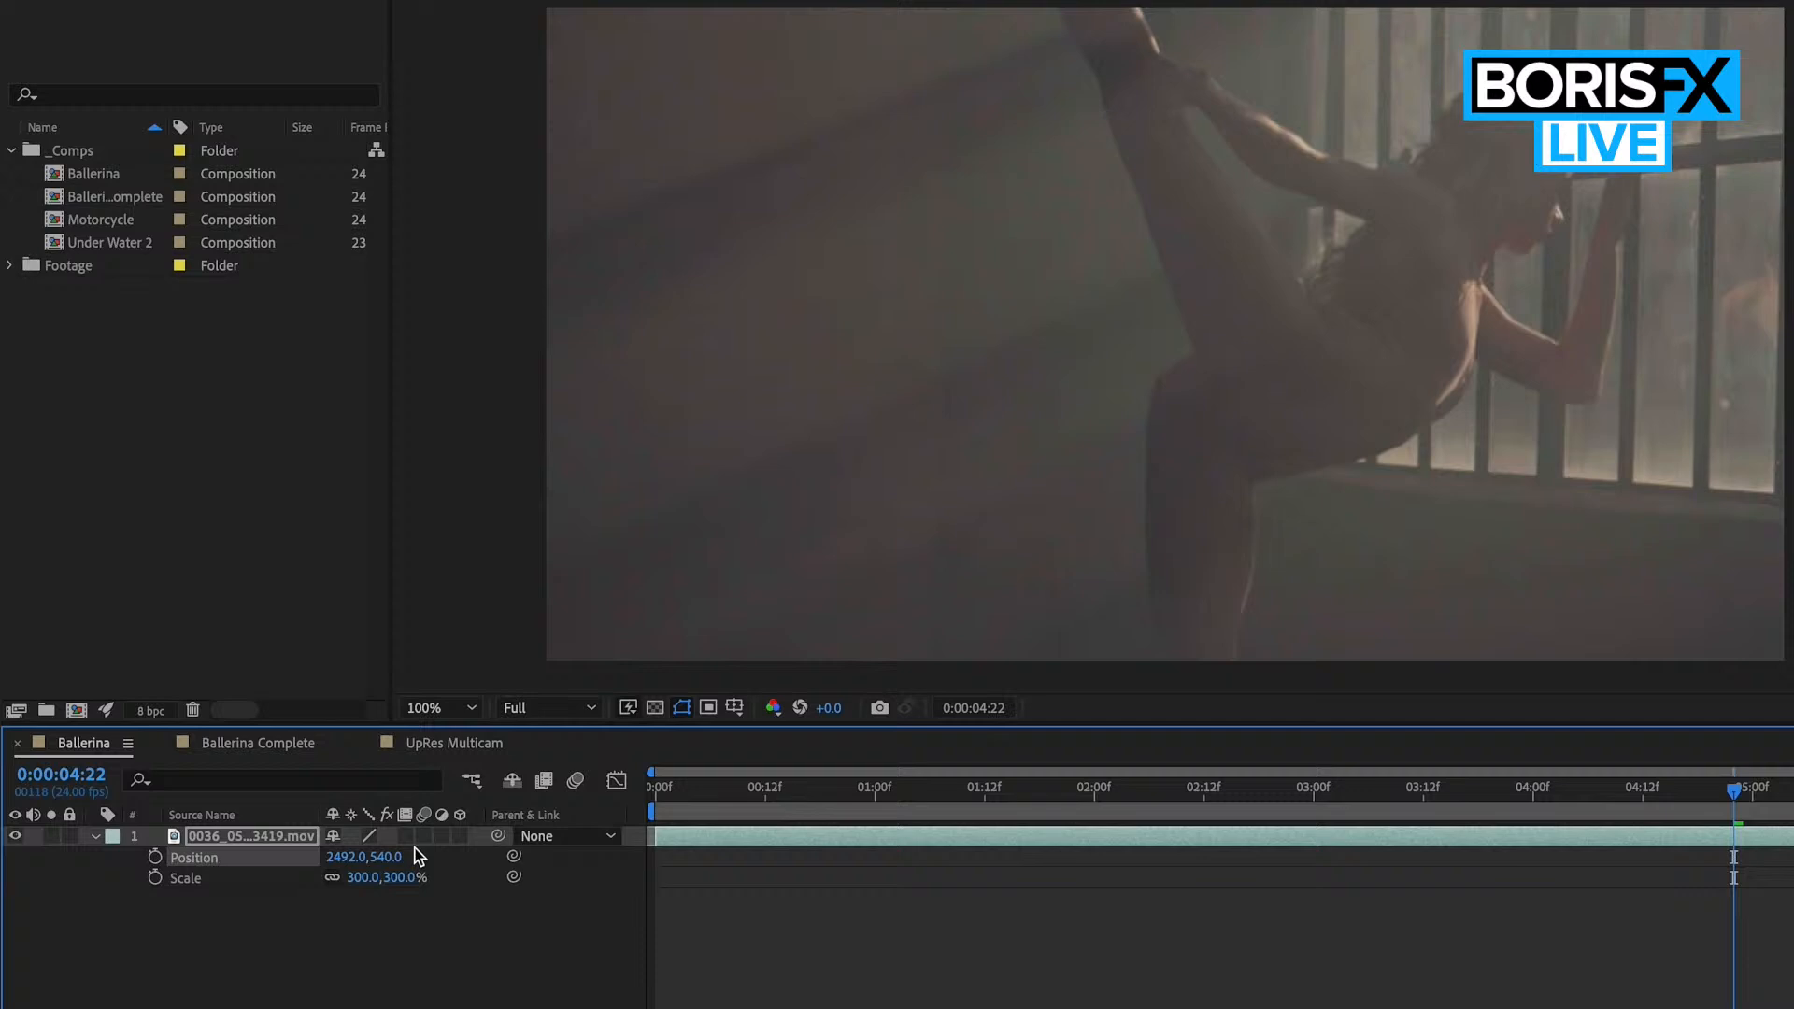
left_click(879, 707)
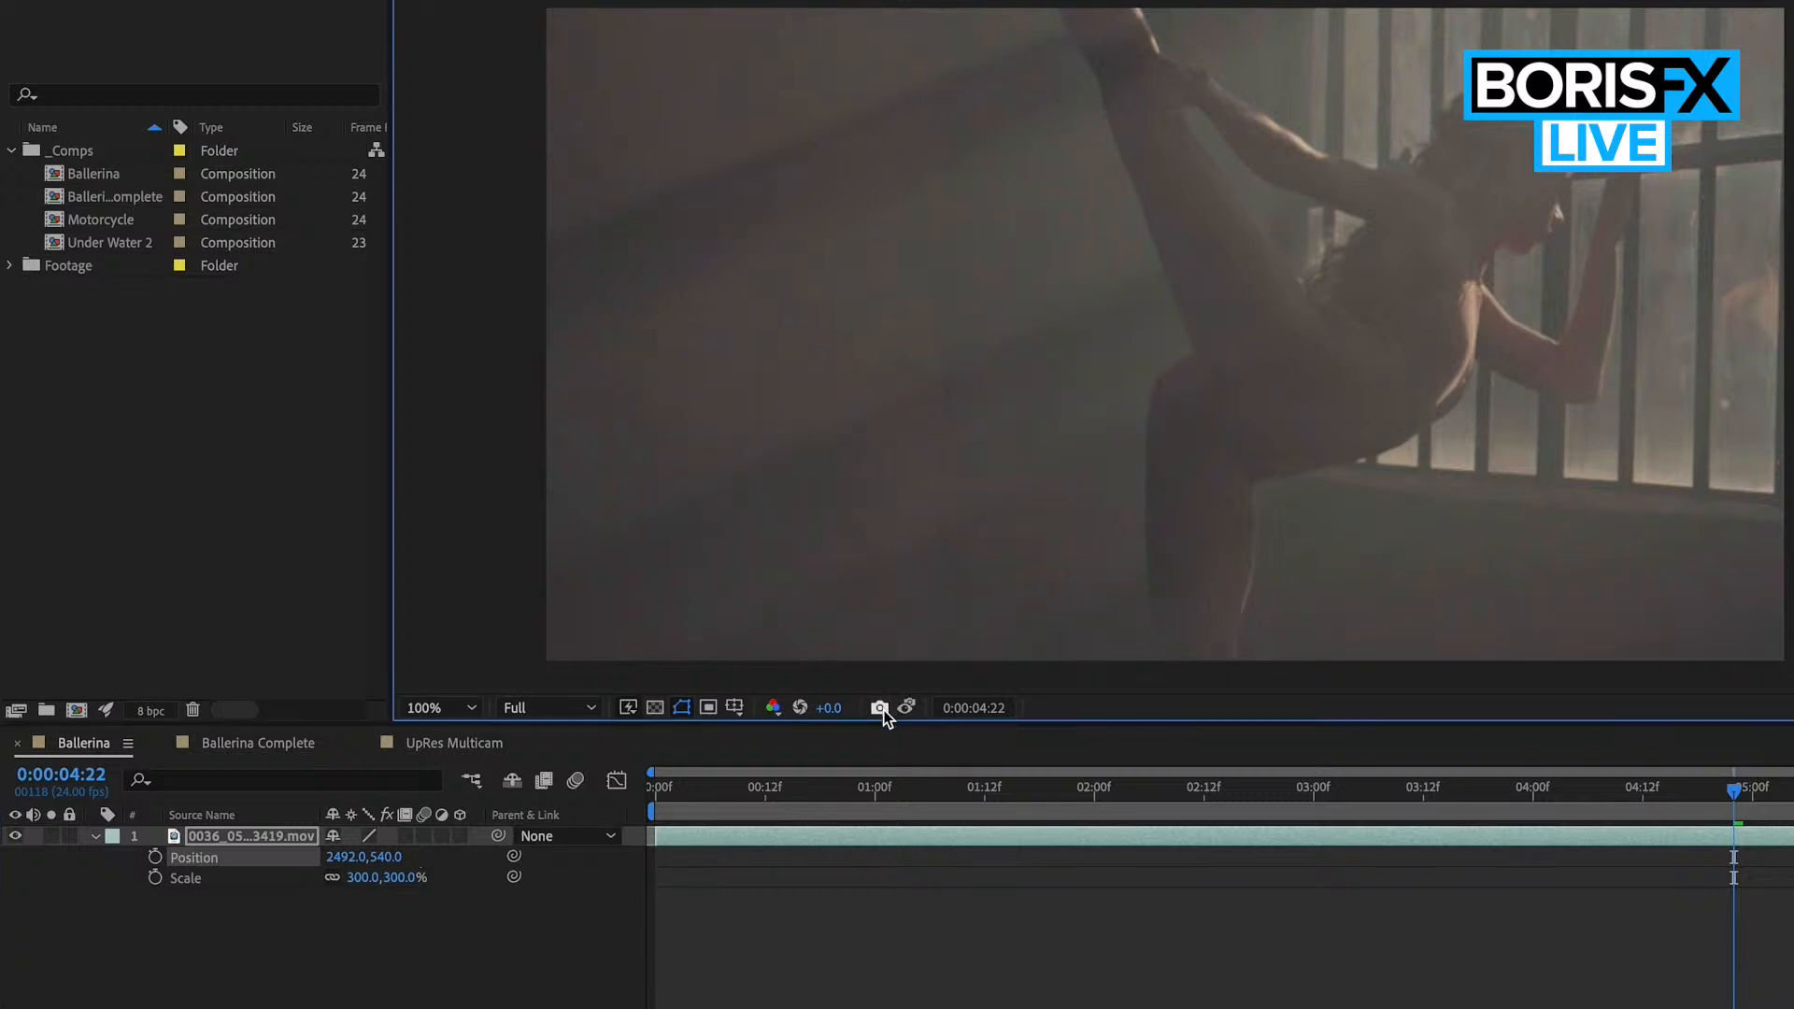
Reset the Ballerina layer's Position and Scale to their defaults
right_click(250, 860)
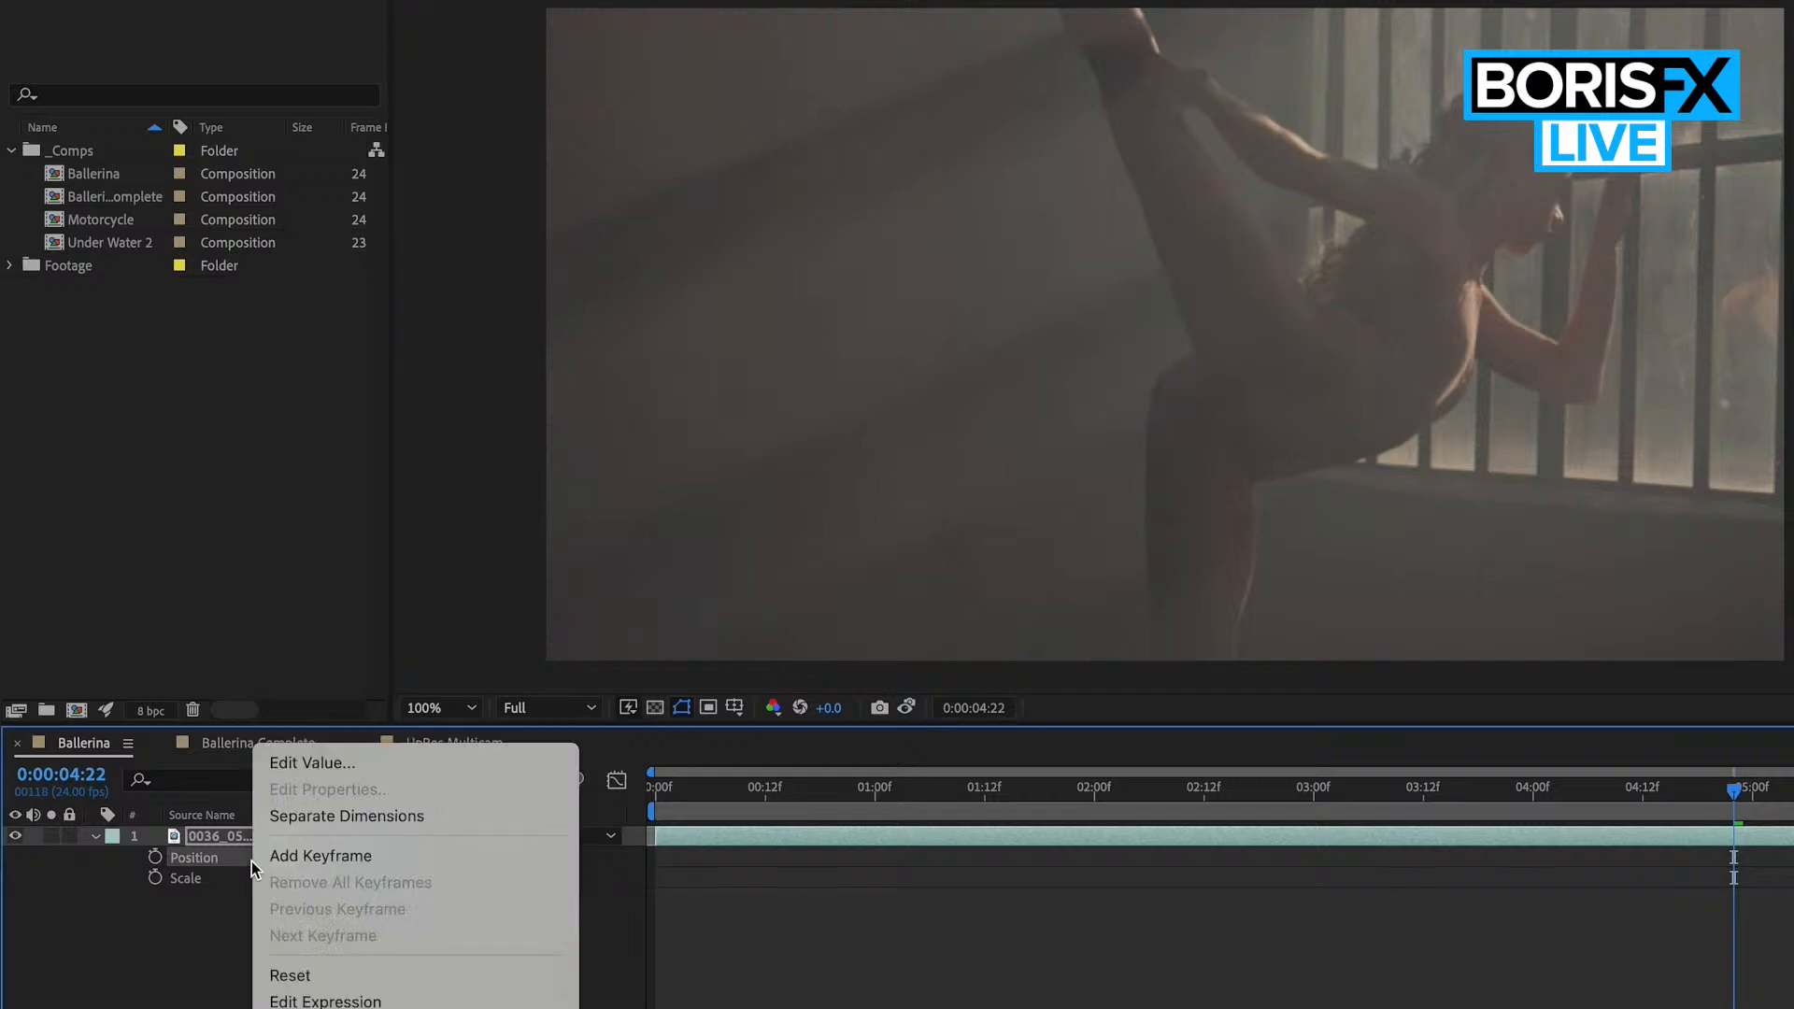
left_click(290, 974)
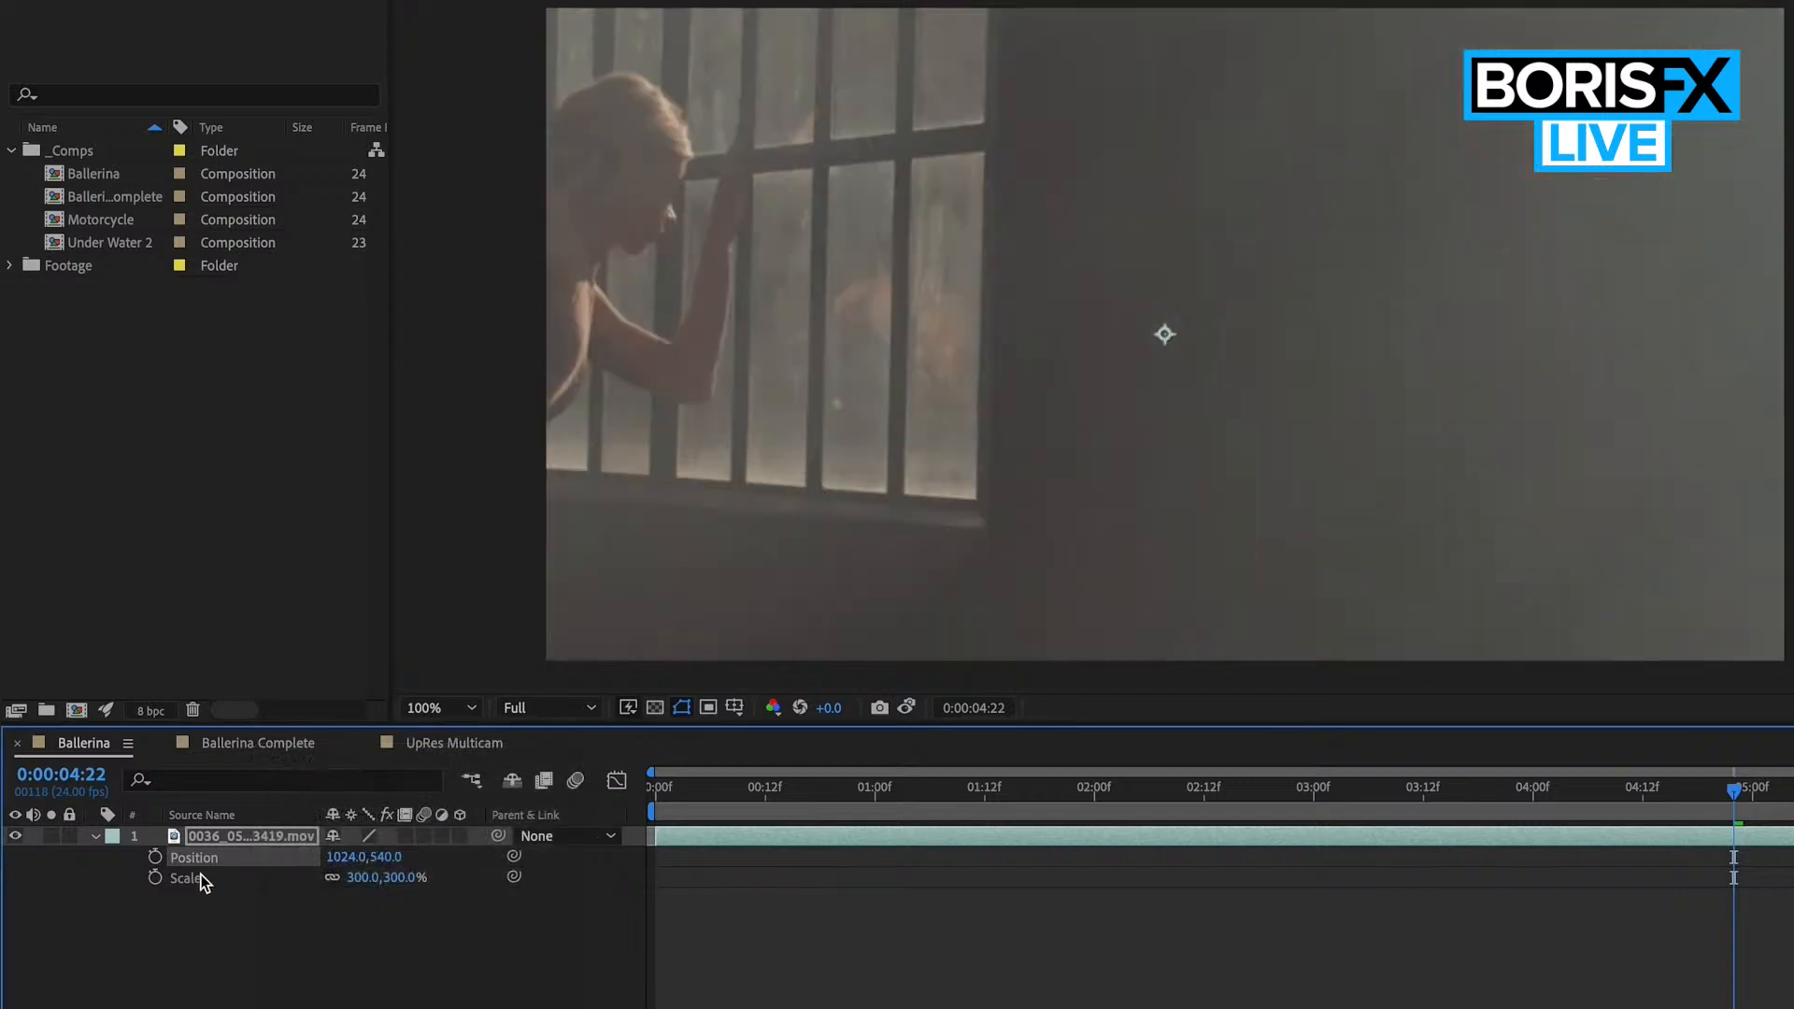
right_click(200, 877)
left_click(245, 969)
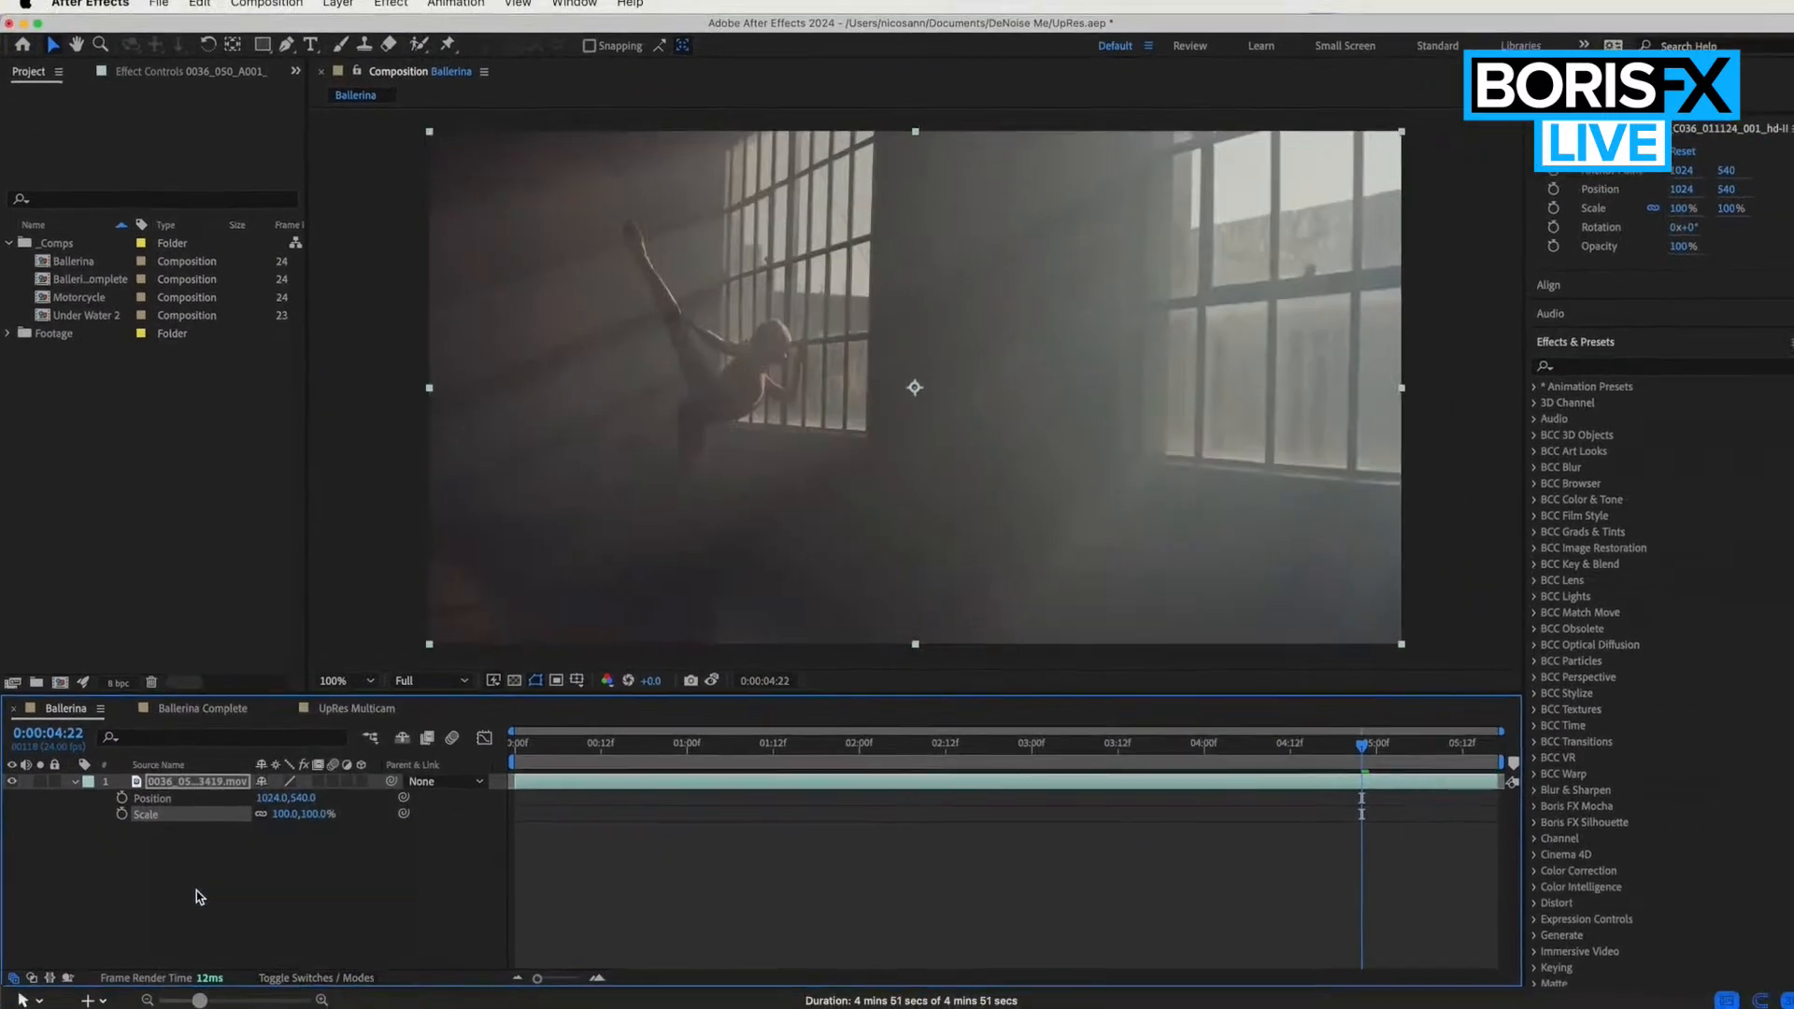
Apply BCC+UpRes ML from BCC Image Restoration to the Ballerina footage and set the effect's Scale to 300
left_click(1534, 548)
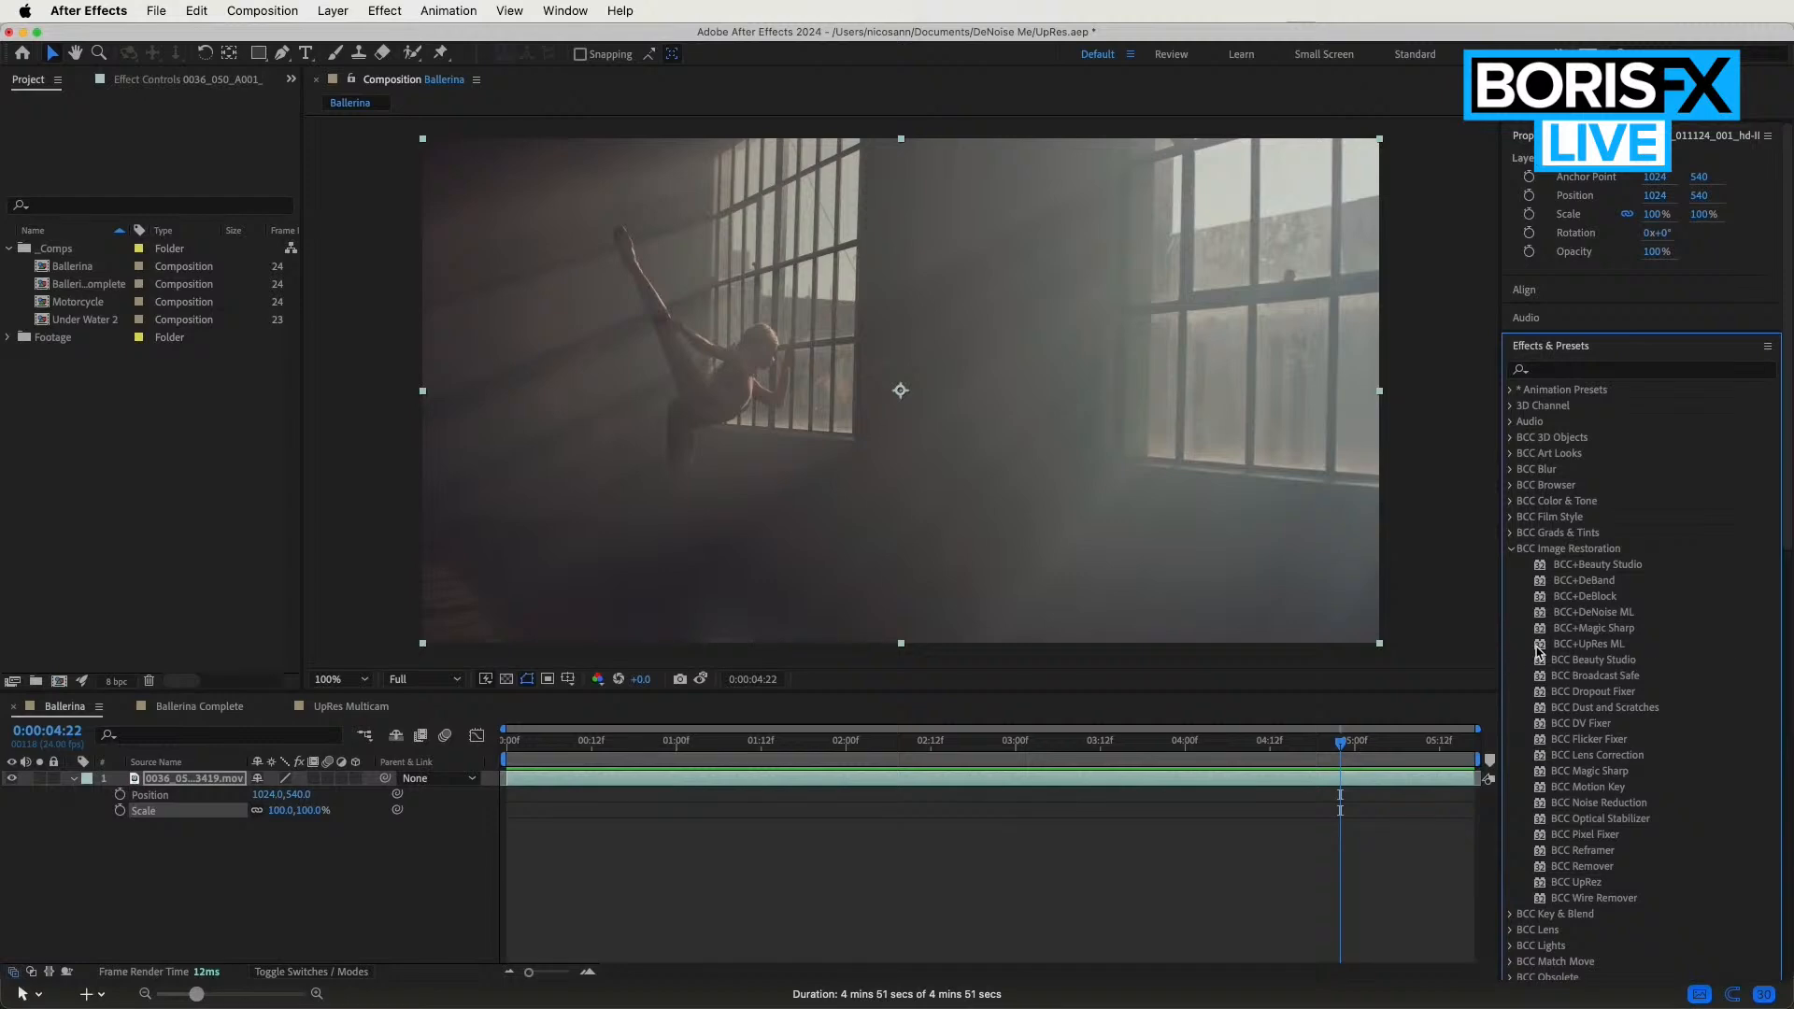
left_click_drag(1539, 650, 998, 505)
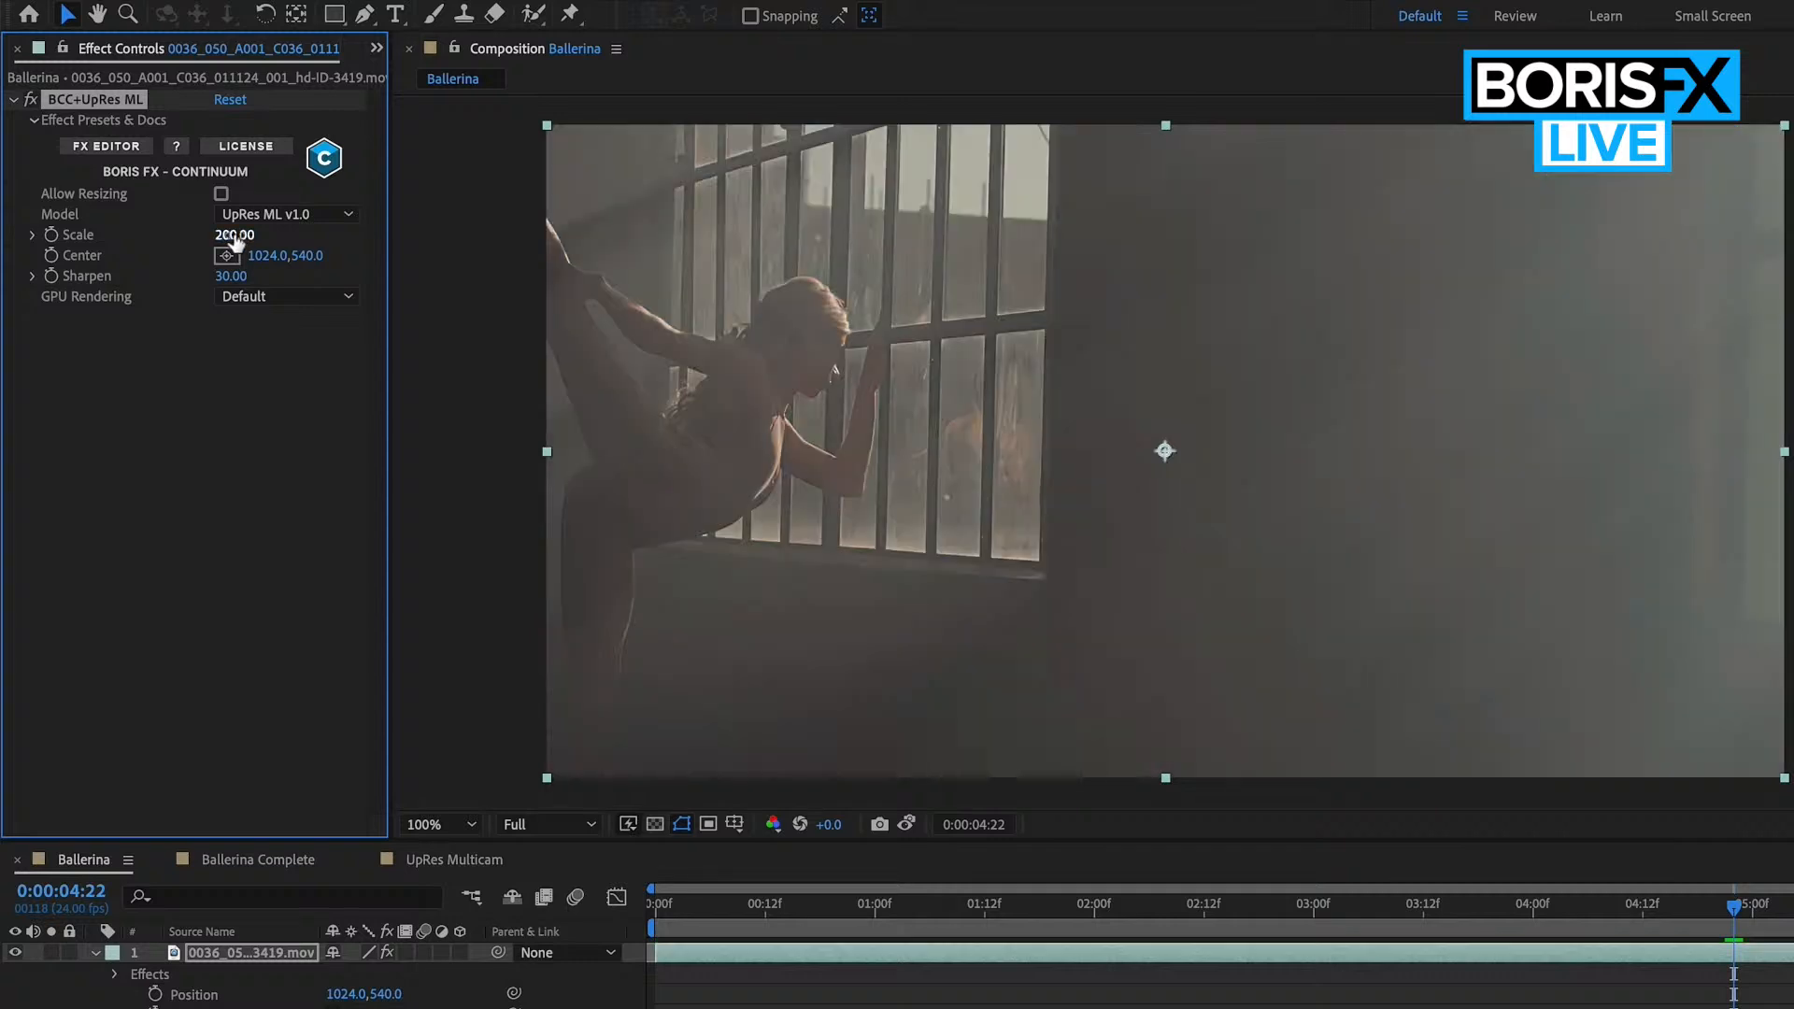
left_click(233, 235)
type("300")
key("Return")
Lower the preview resolution to Third and set the UpRes ML Center X to 300
left_click(550, 826)
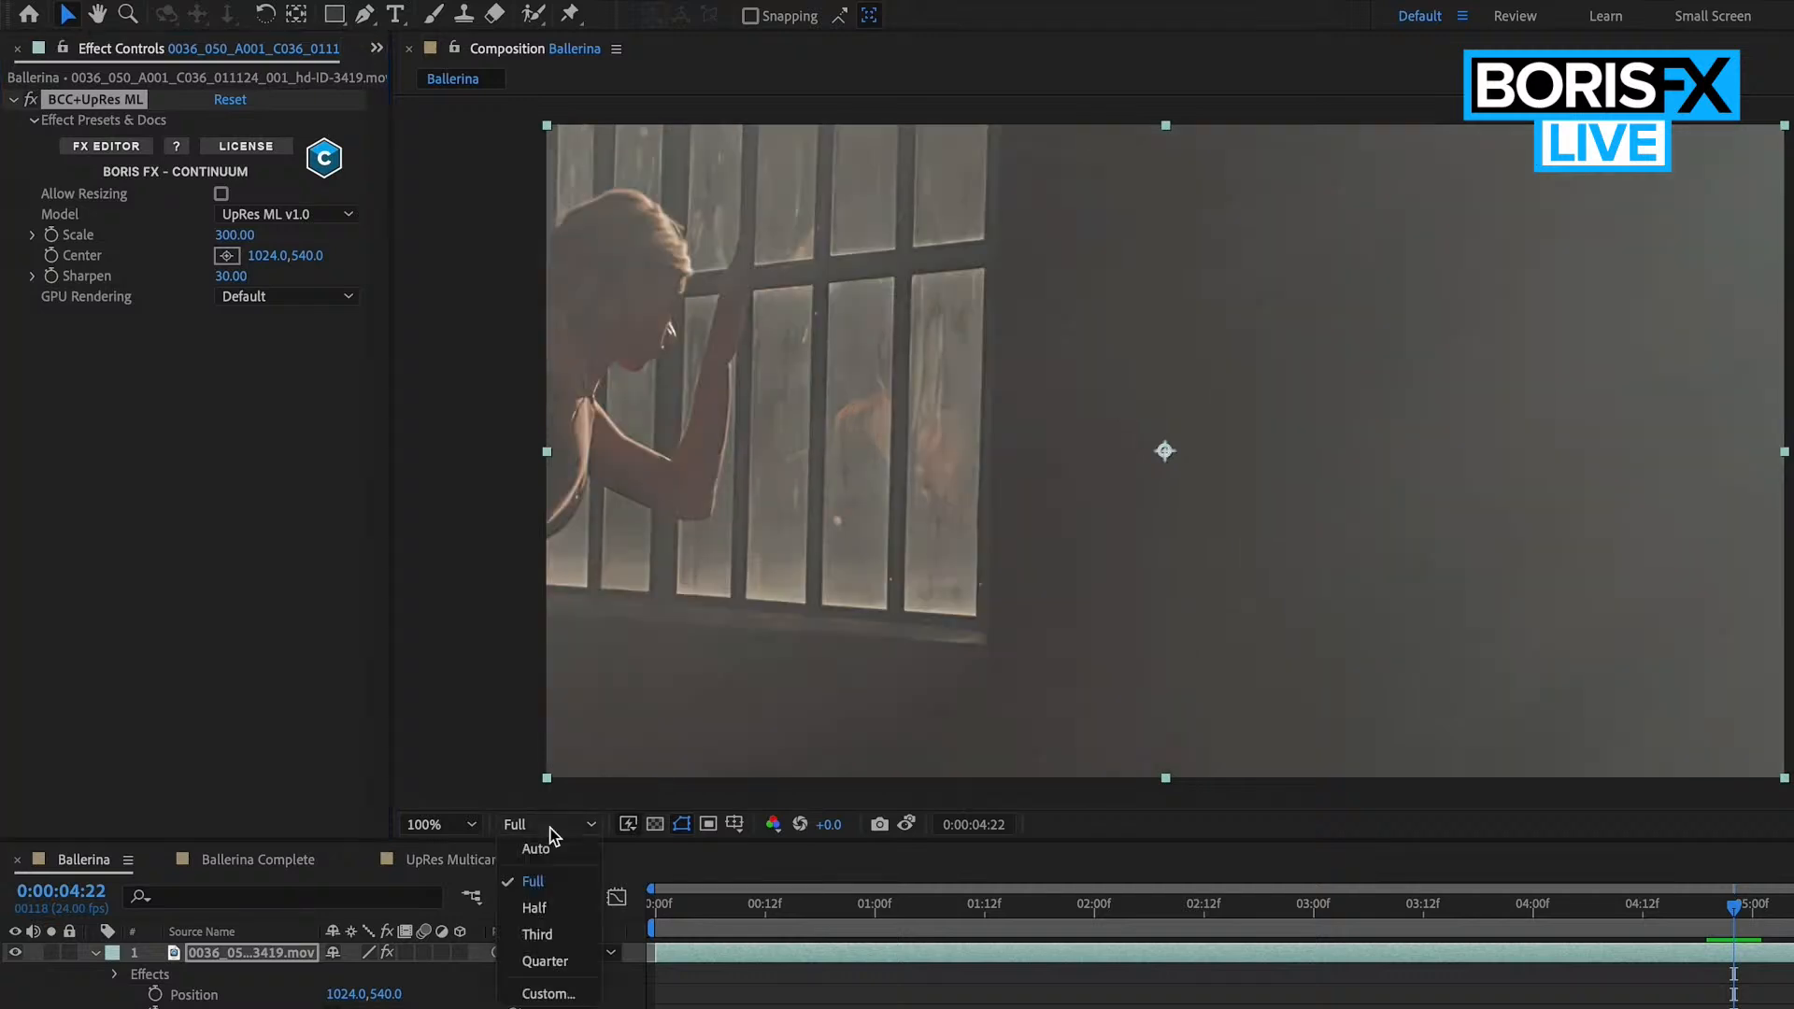
left_click(564, 938)
left_click(275, 256)
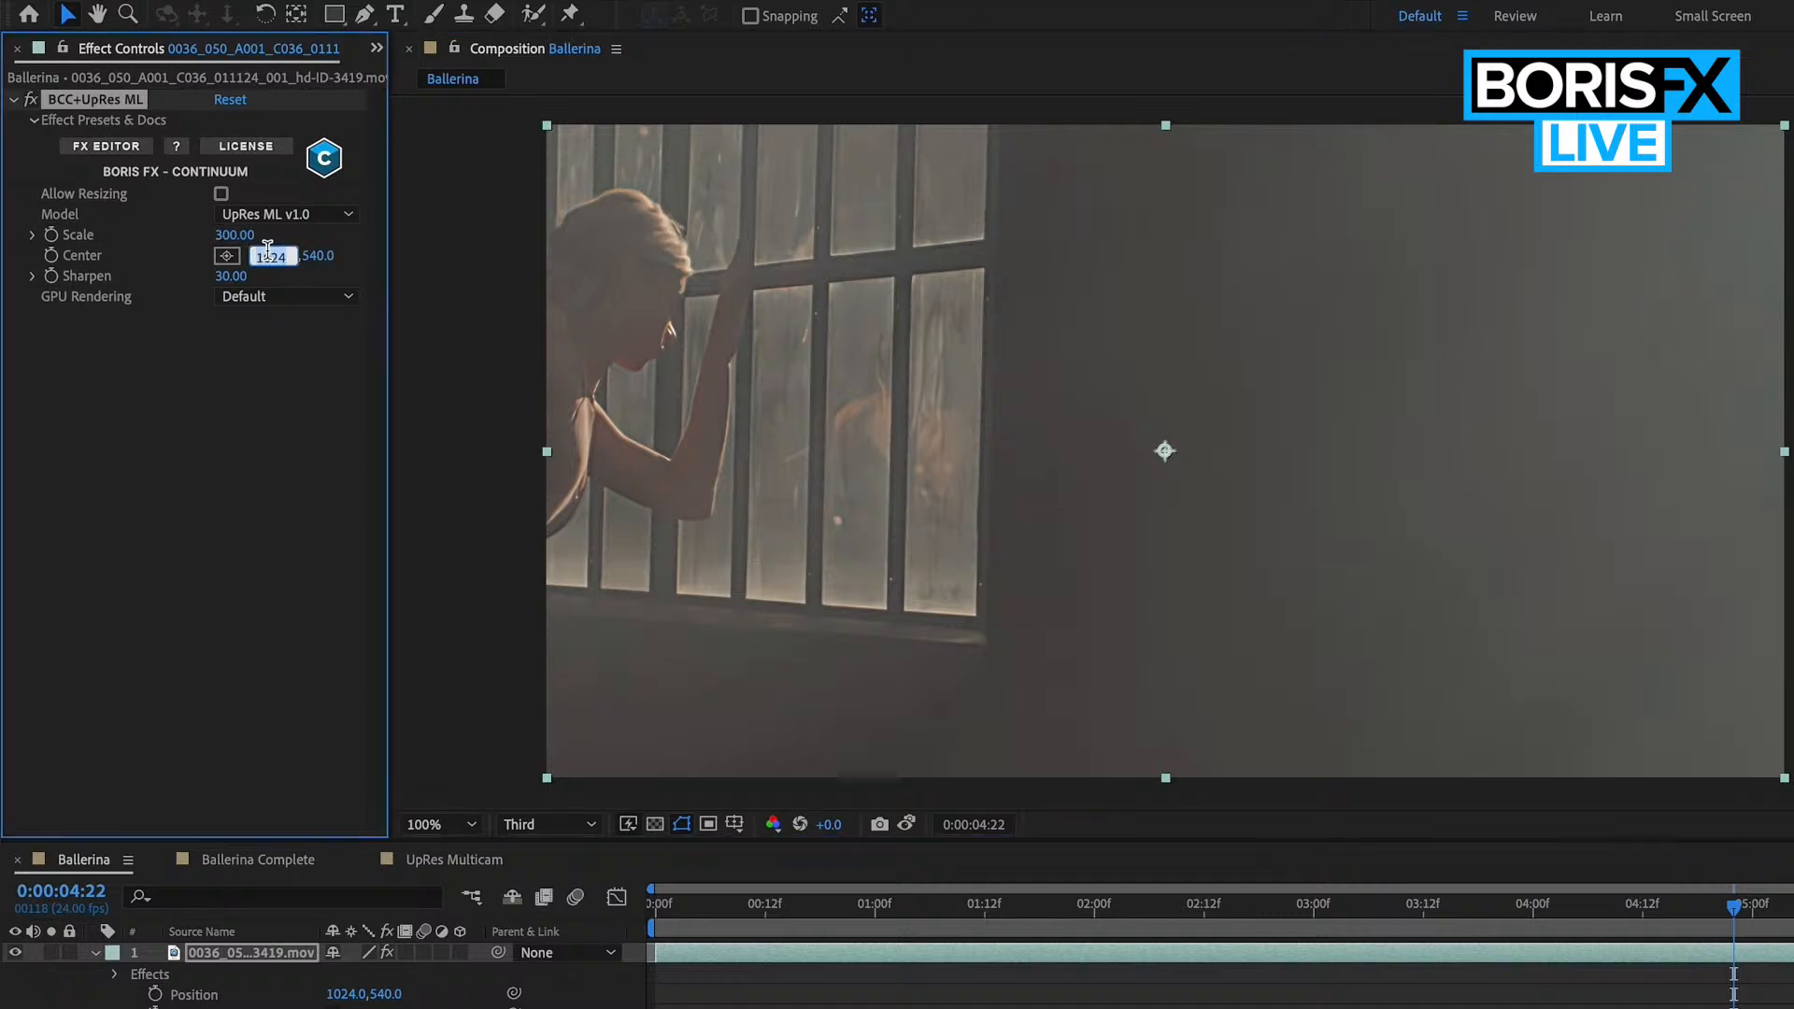
type("300")
key("Return")
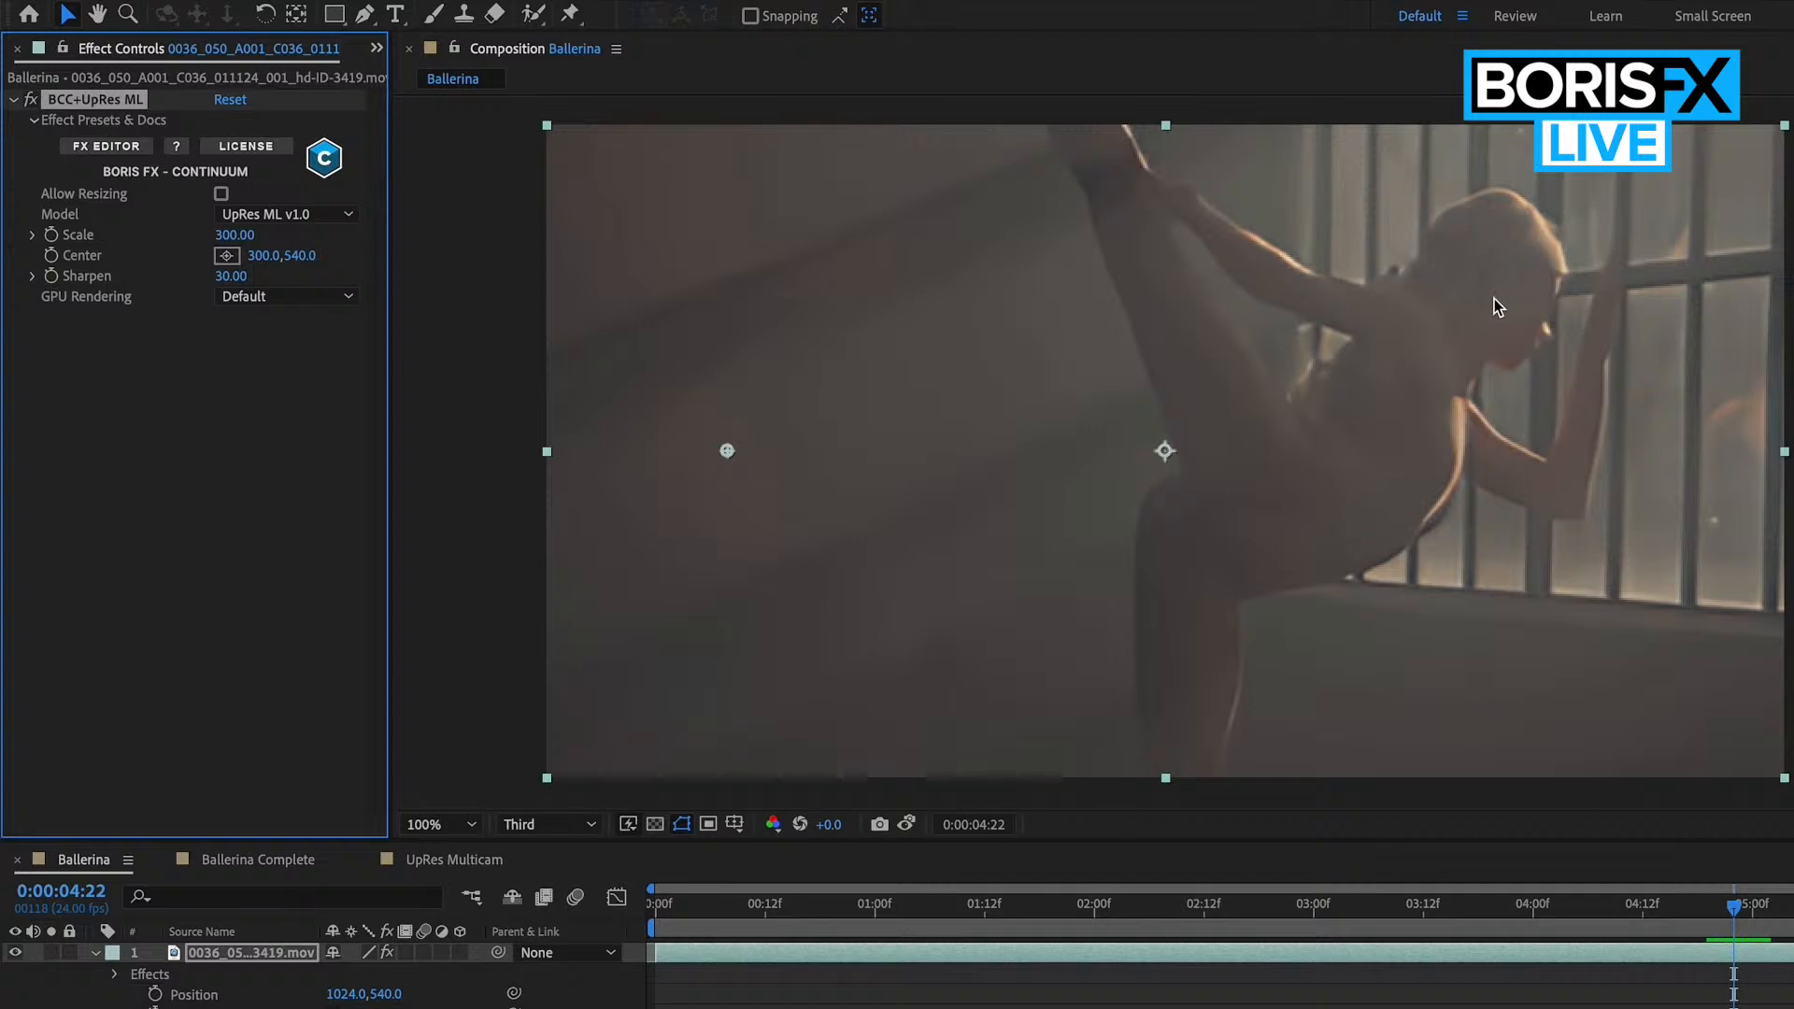
Restore the preview resolution to Full and compare the UpRes ML result with the stored snapshot
left_click(583, 824)
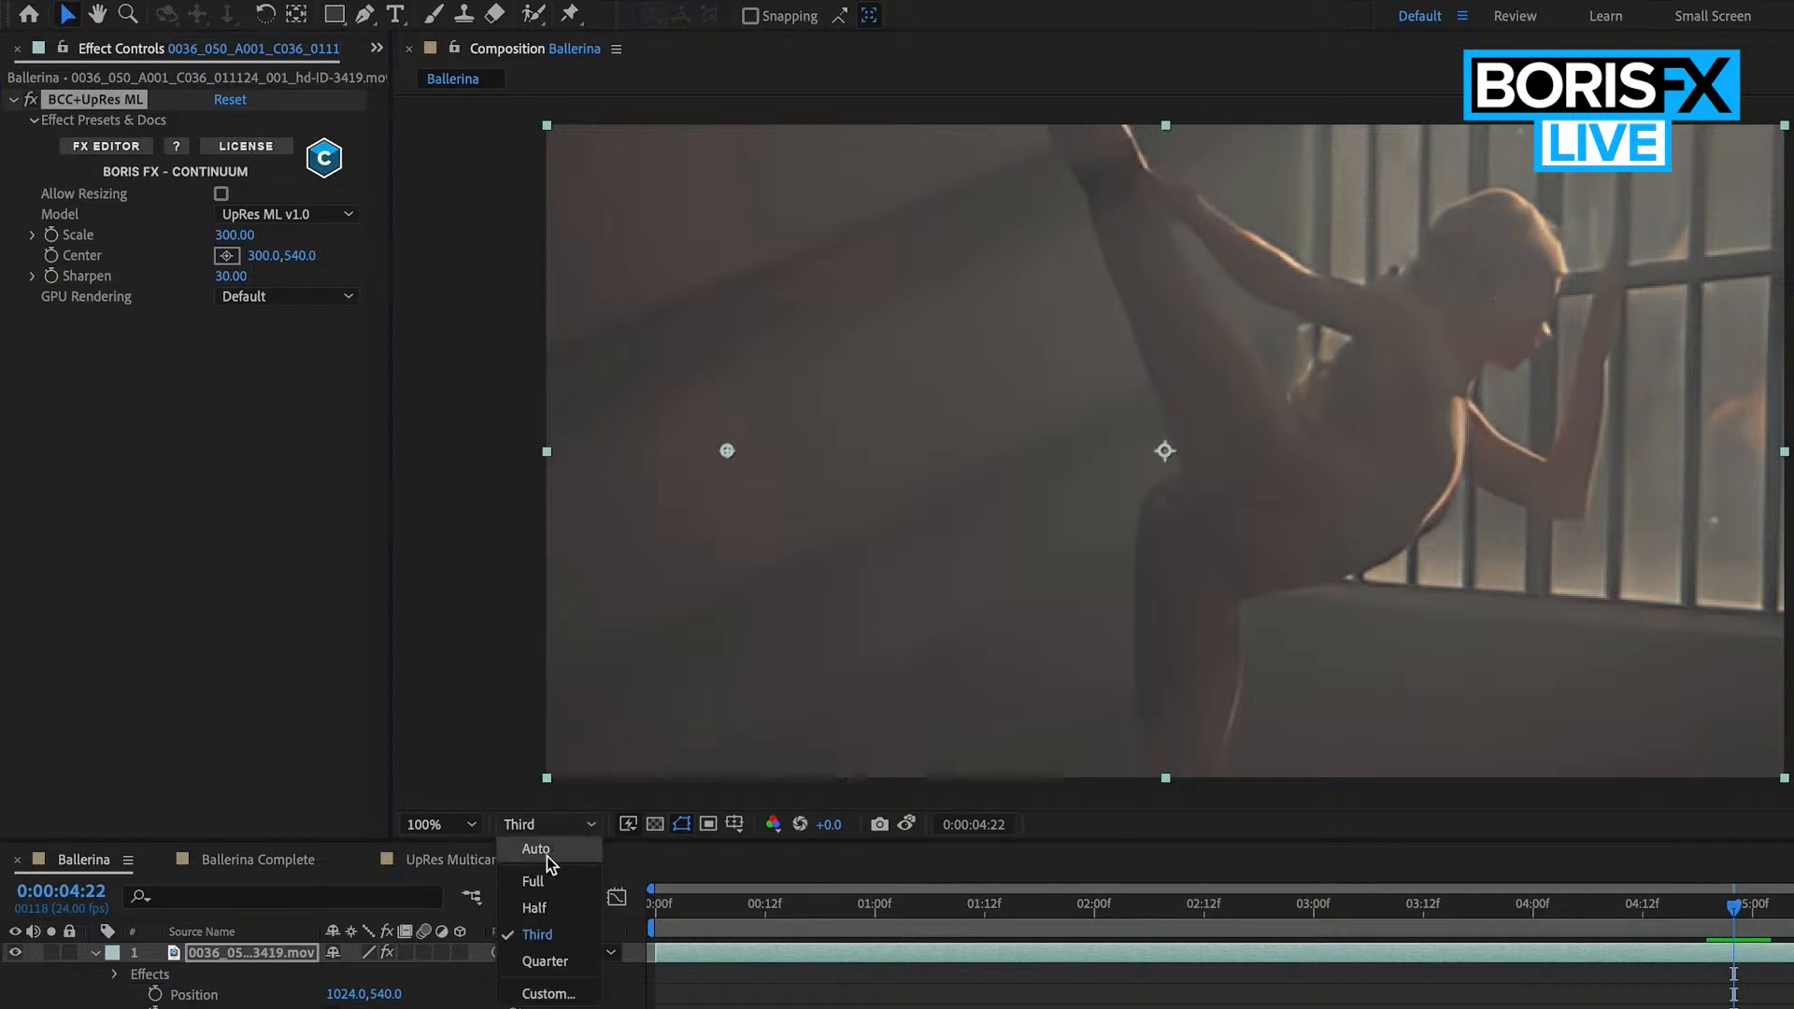
left_click(539, 882)
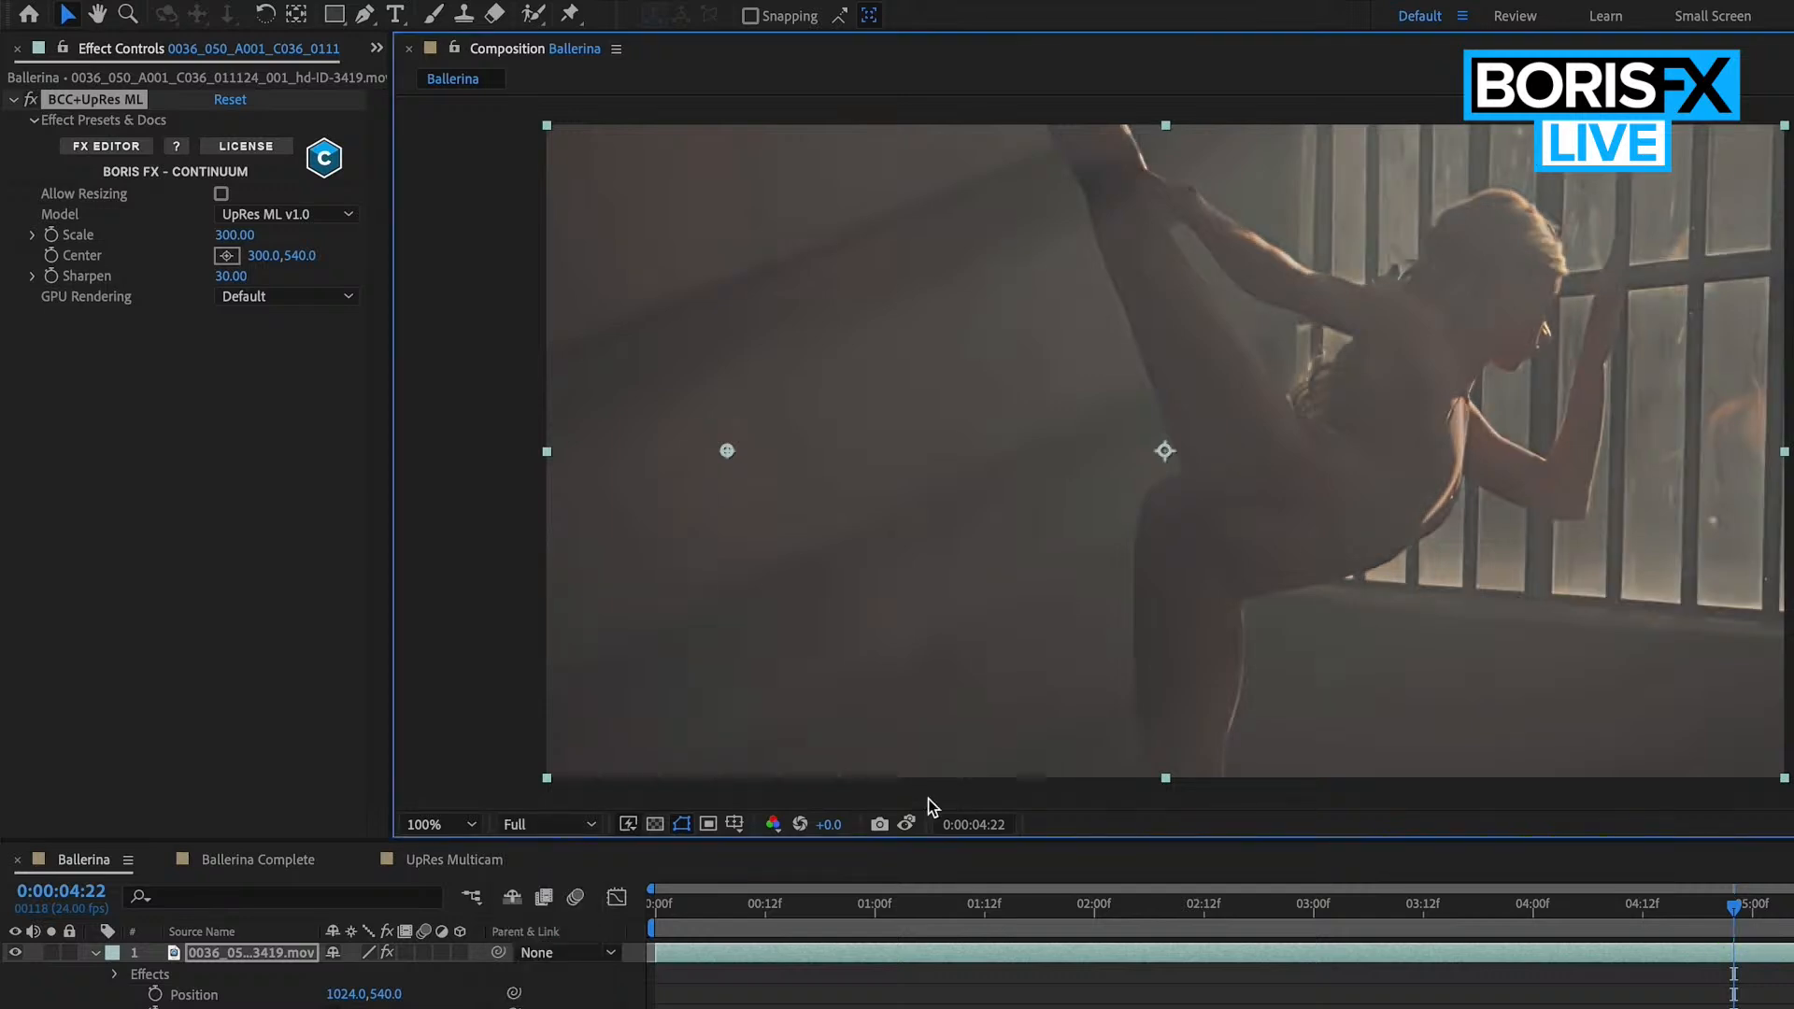
left_click(909, 826)
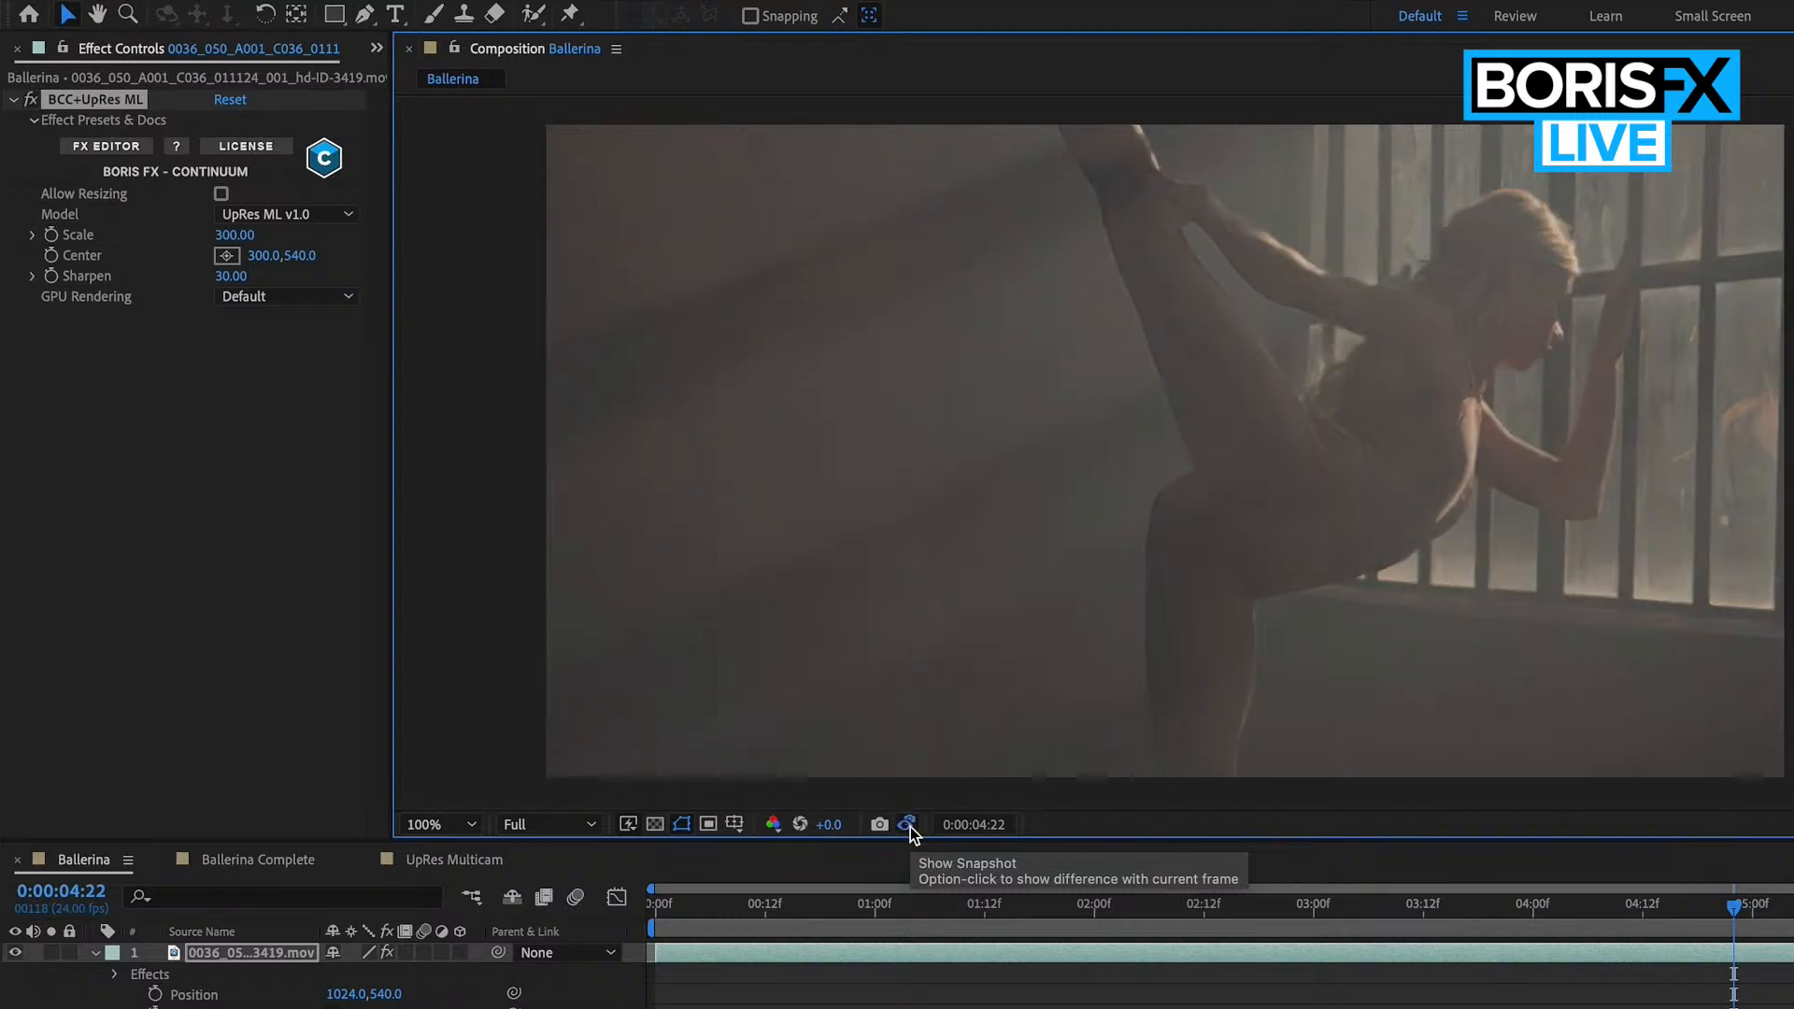
left_click_drag(909, 826, 910, 826)
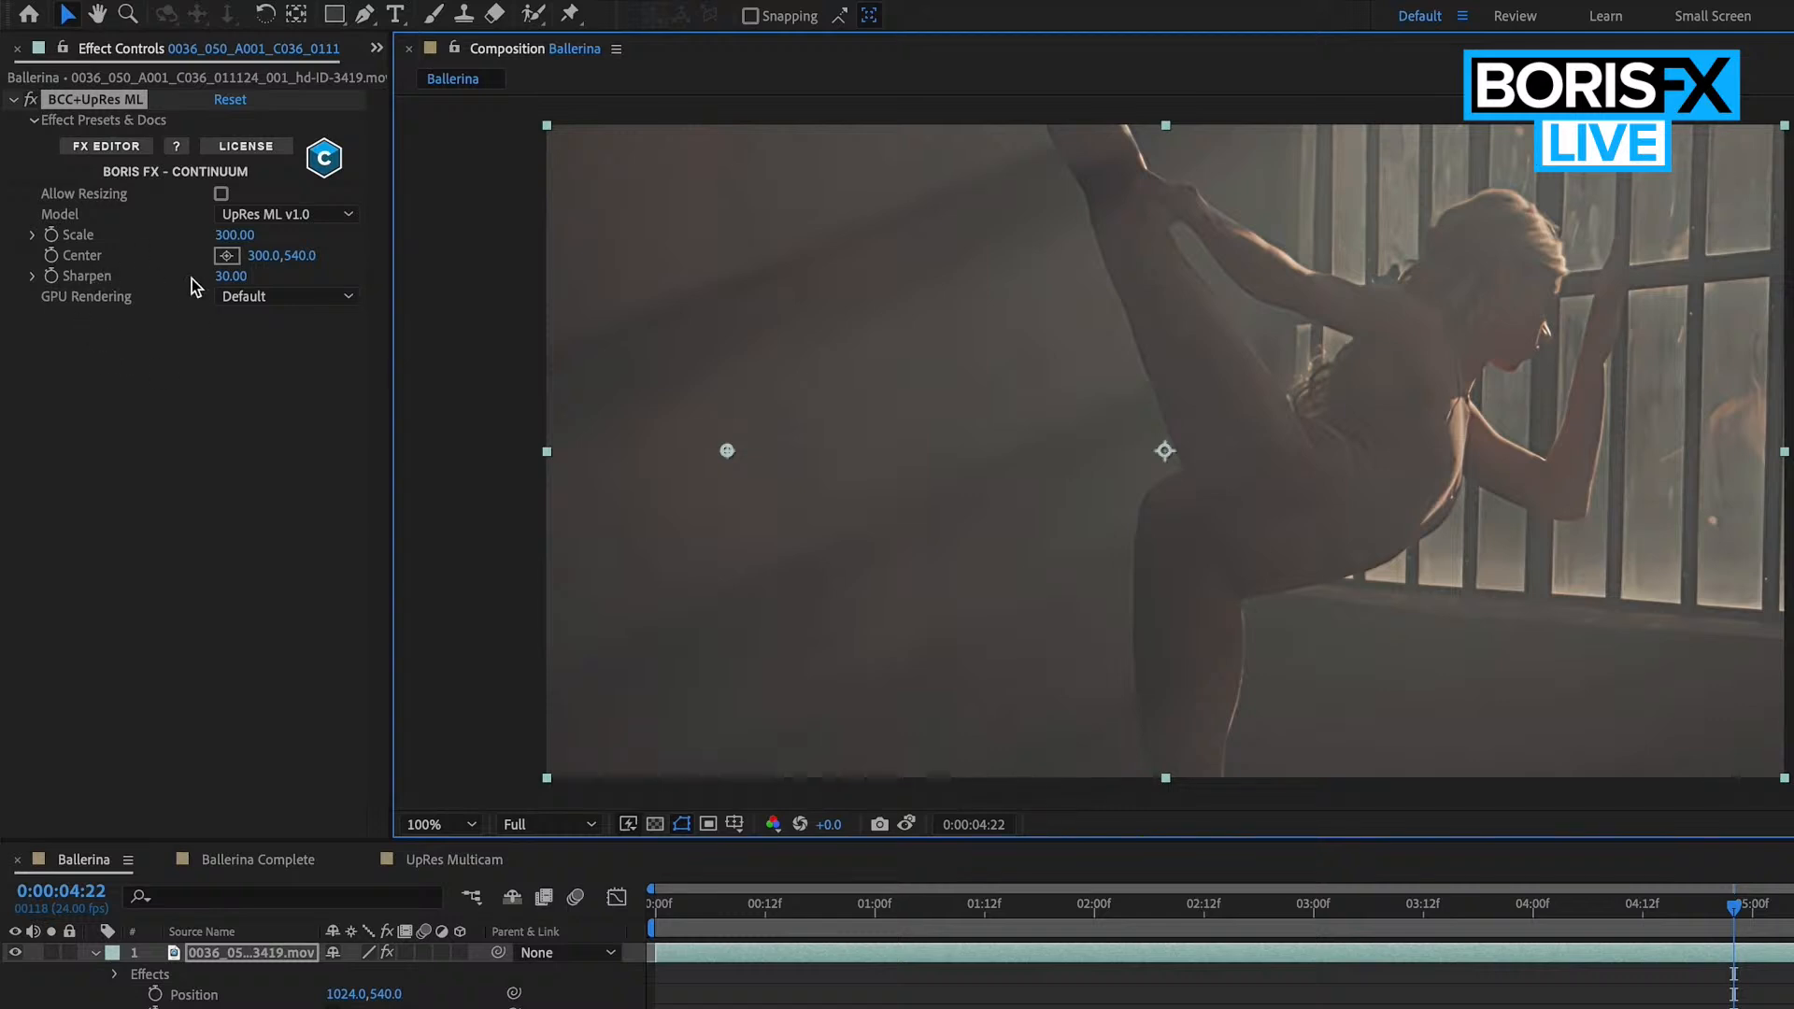
Set the UpRes ML Sharpen amount to 20
left_click(231, 276)
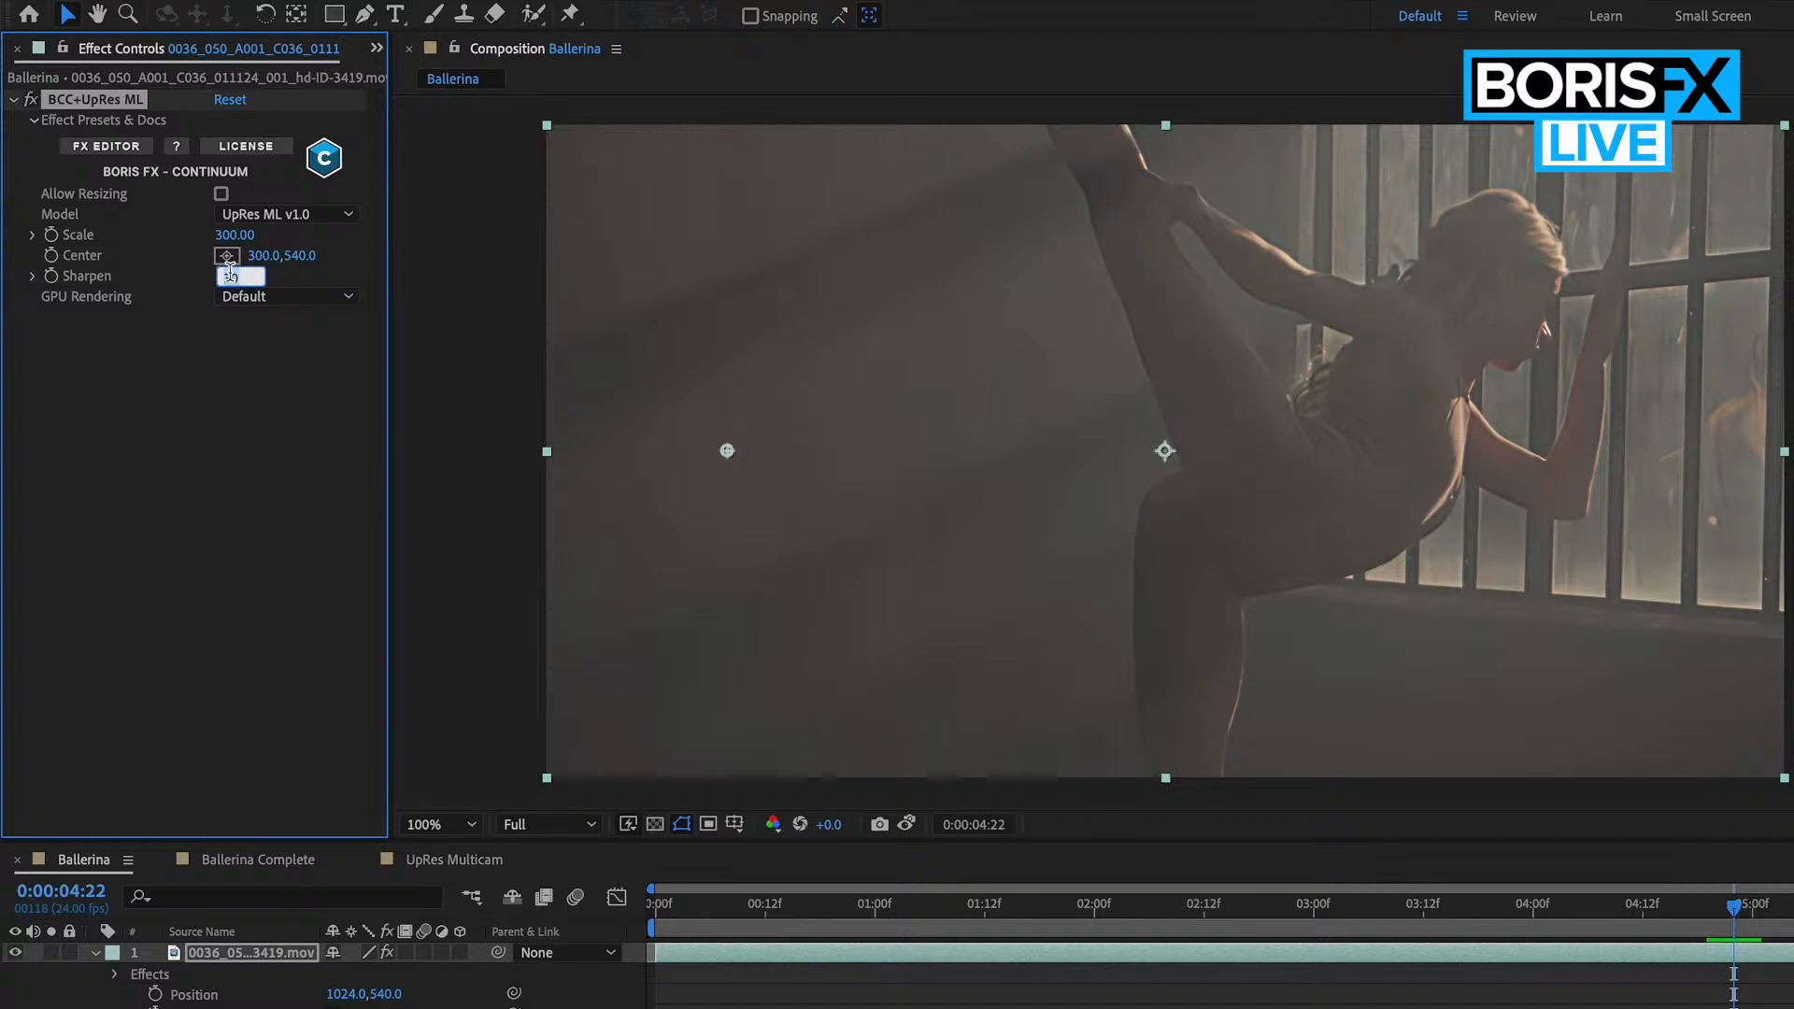
type("20")
key("Return")
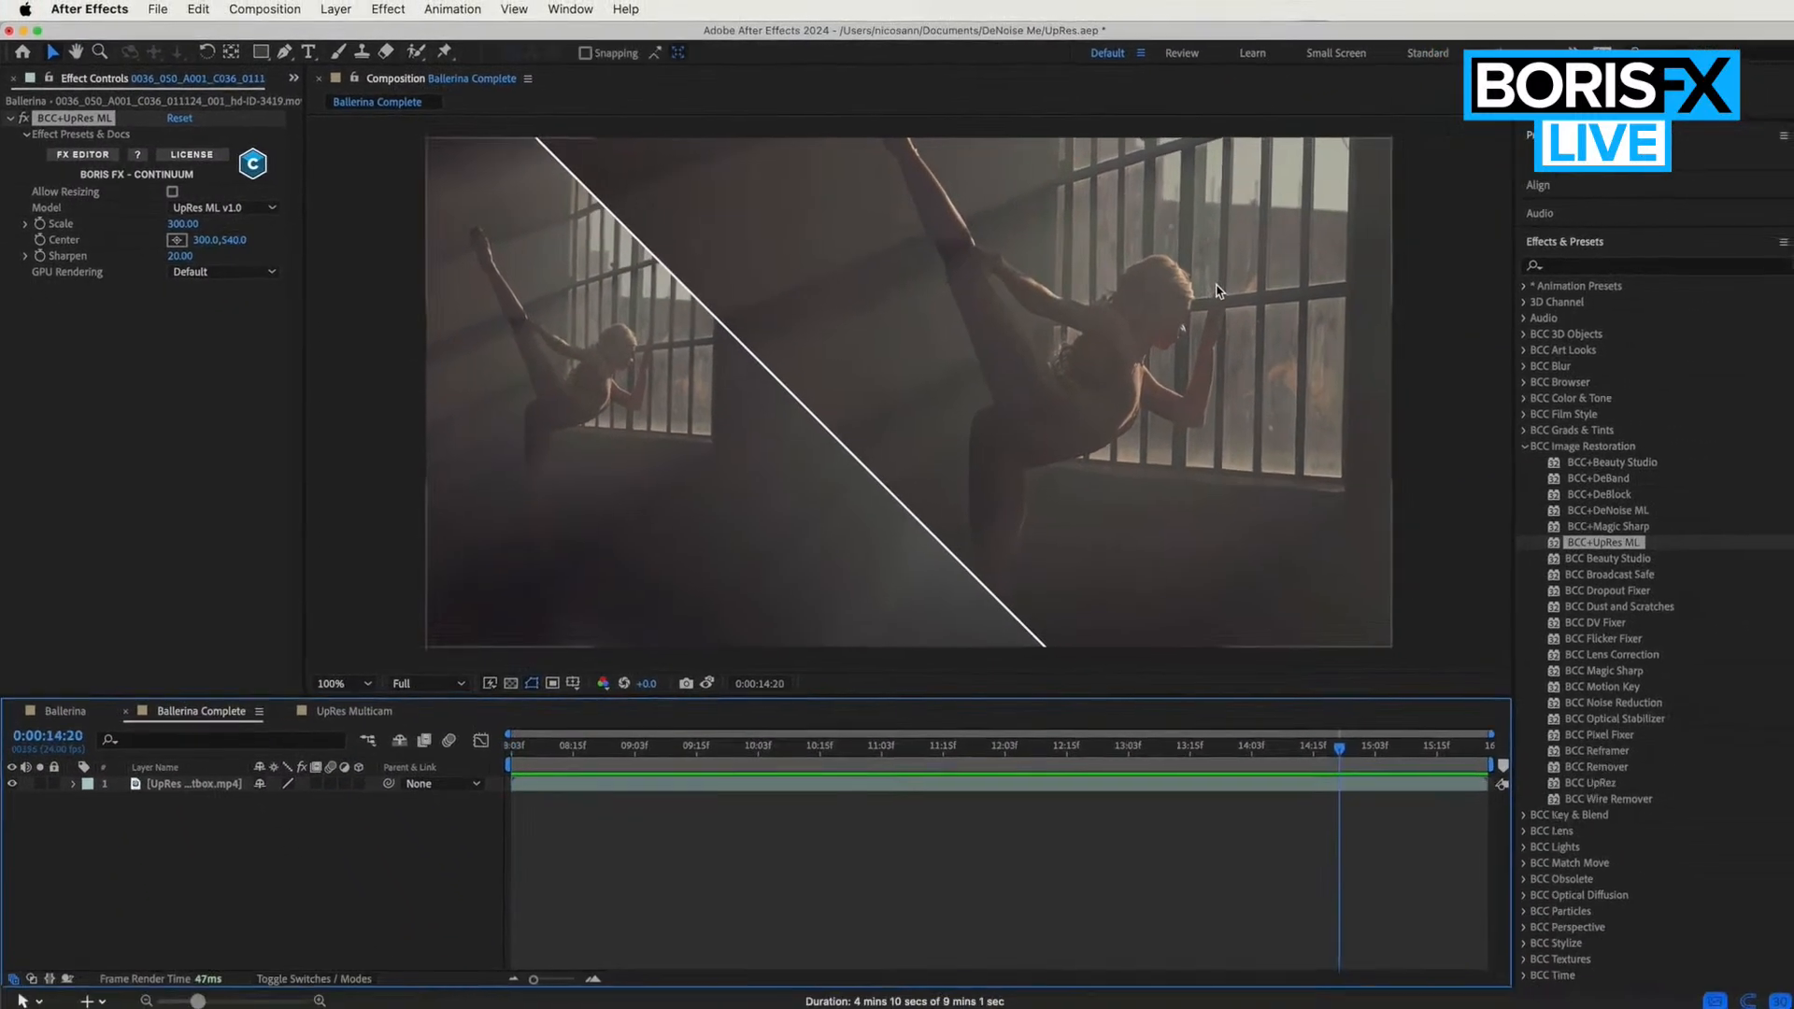
Play the side-by-side comparison in Ballerina Complete and open the UpRes Multicam composition
key("space")
left_click(408, 707)
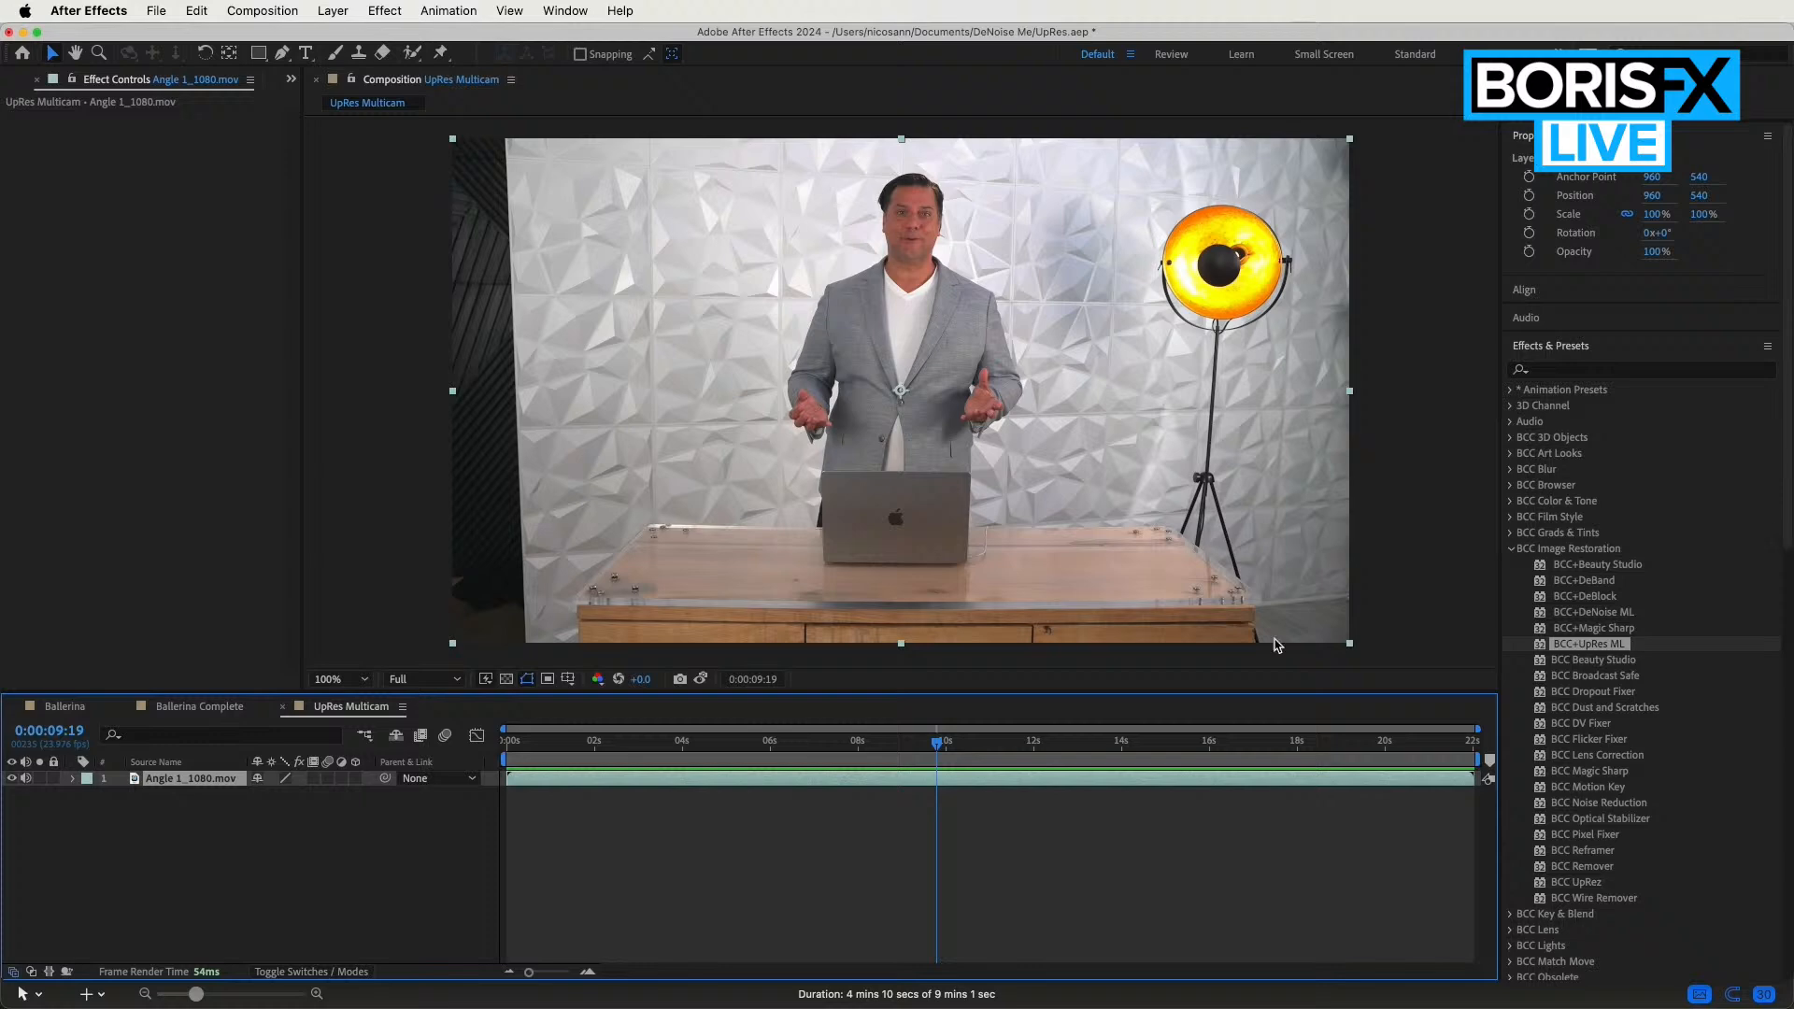
Apply BCC+UpRes ML to the Angle 1_1080.mov layer and resize the UpRes Multicam composition to 3840 x 2160
left_click_drag(1548, 644, 1271, 561)
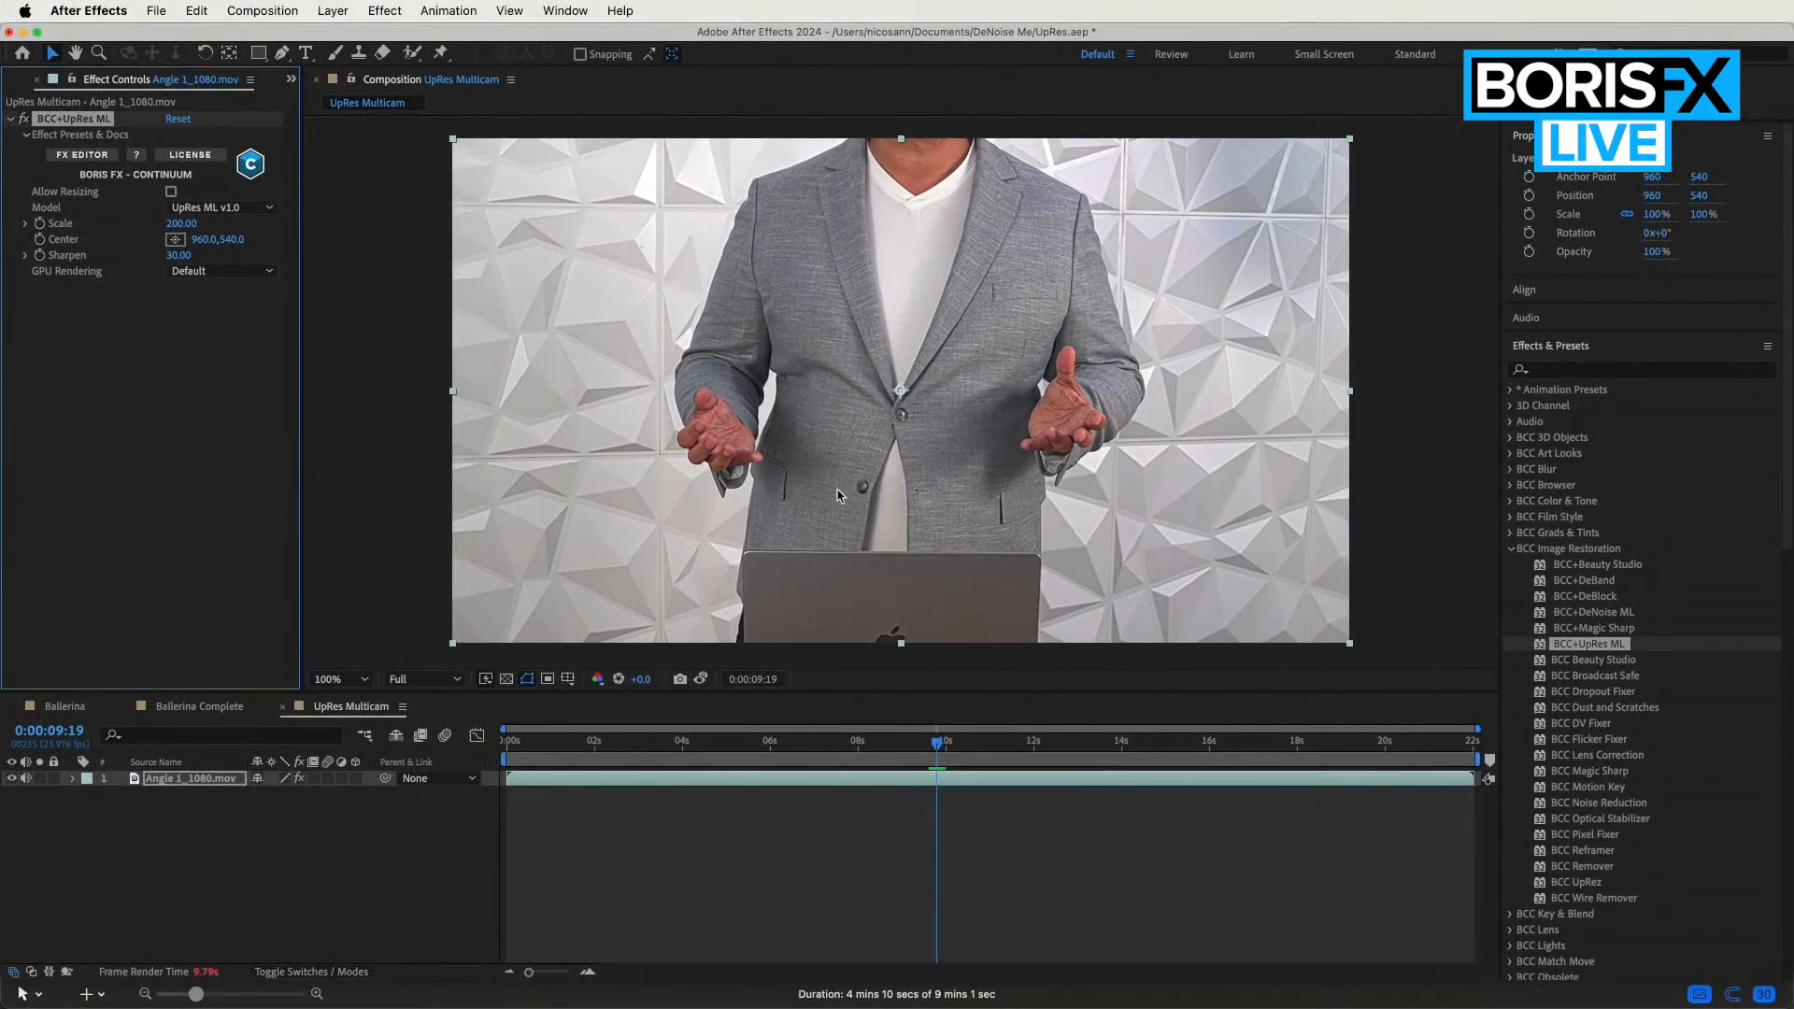
left_click(285, 11)
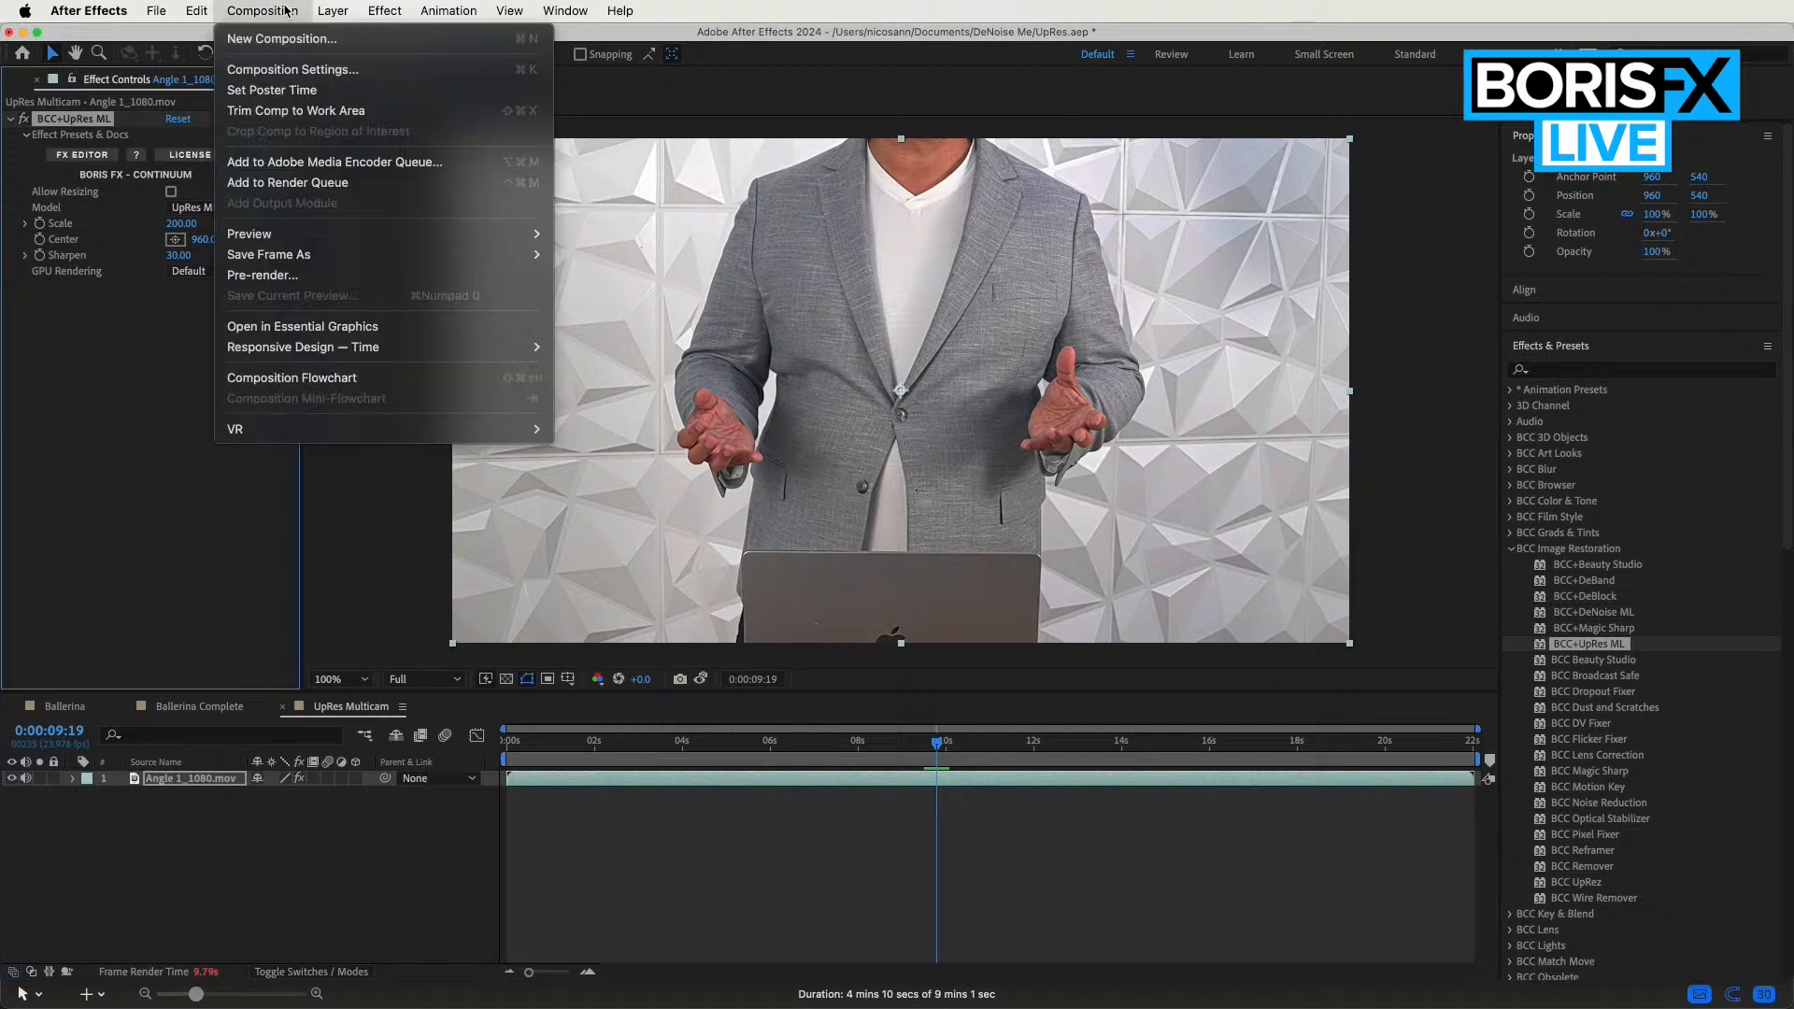
left_click(288, 70)
left_click(750, 408)
type("3840")
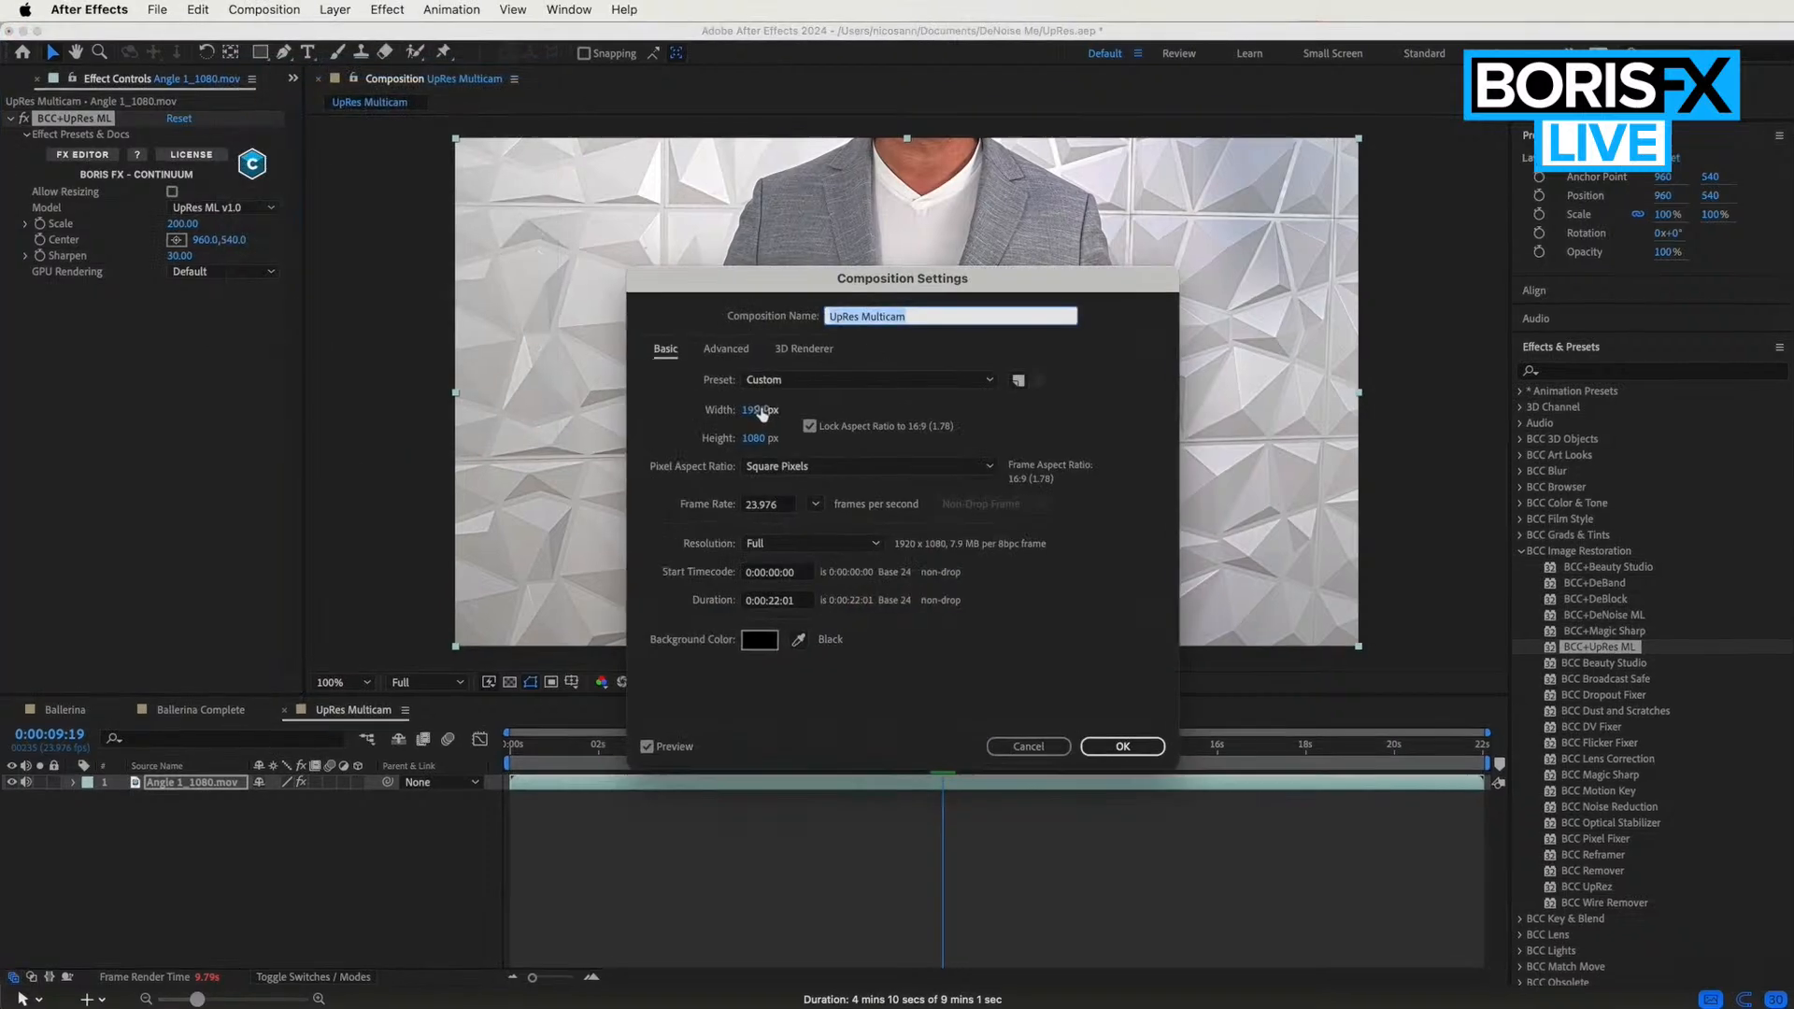
key("Tab")
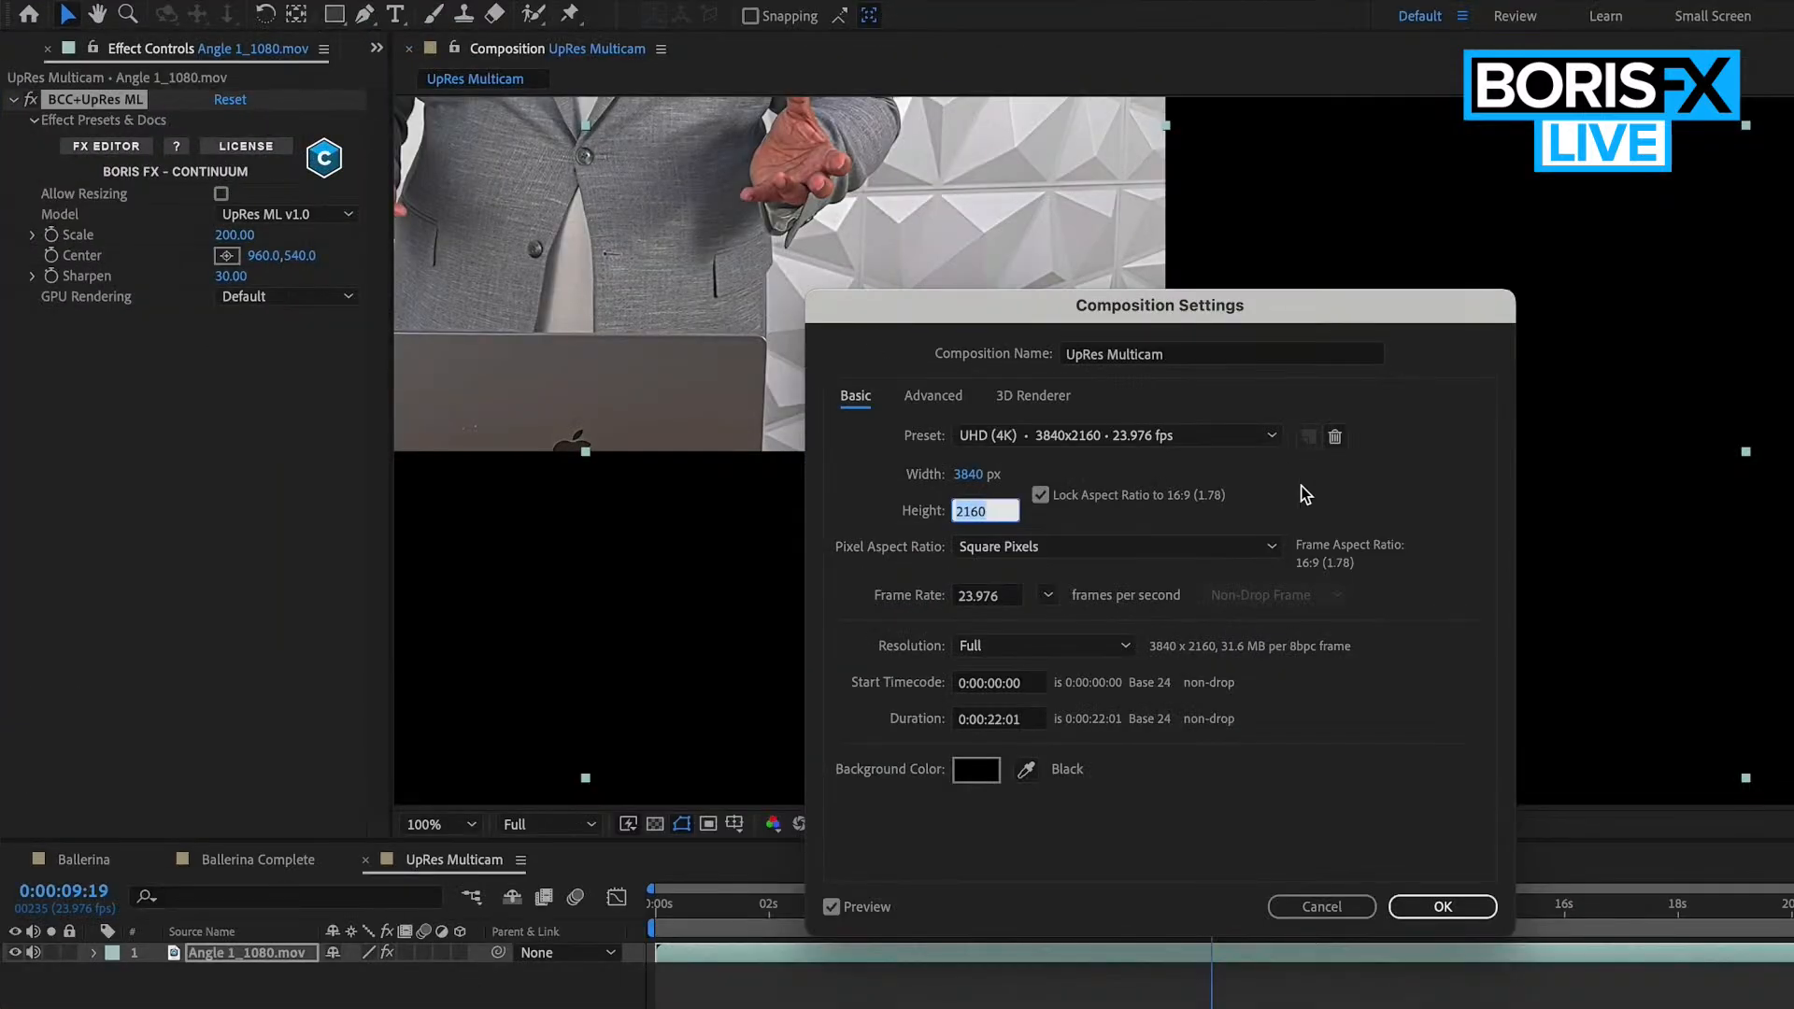
left_click(1433, 904)
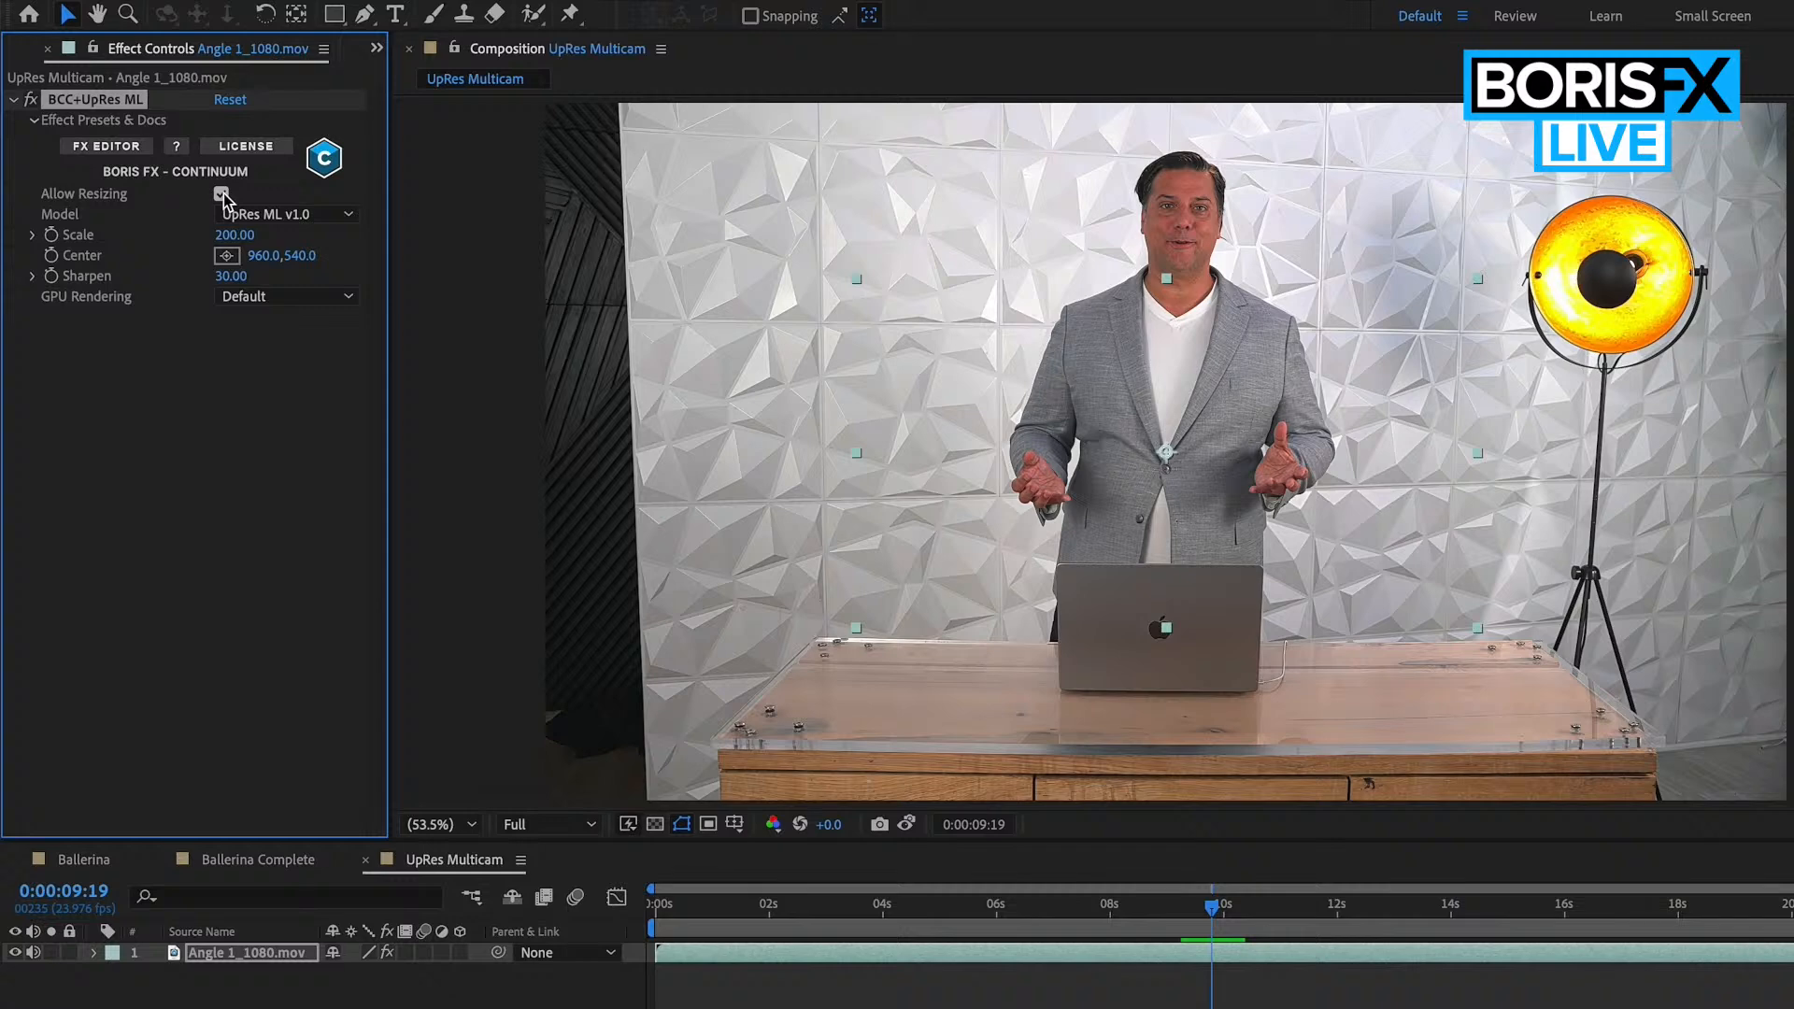
Set the Sharpen amount of UpRes ML on Angle 1_1080.mov to 20
left_click(229, 277)
type("20")
key("Return")
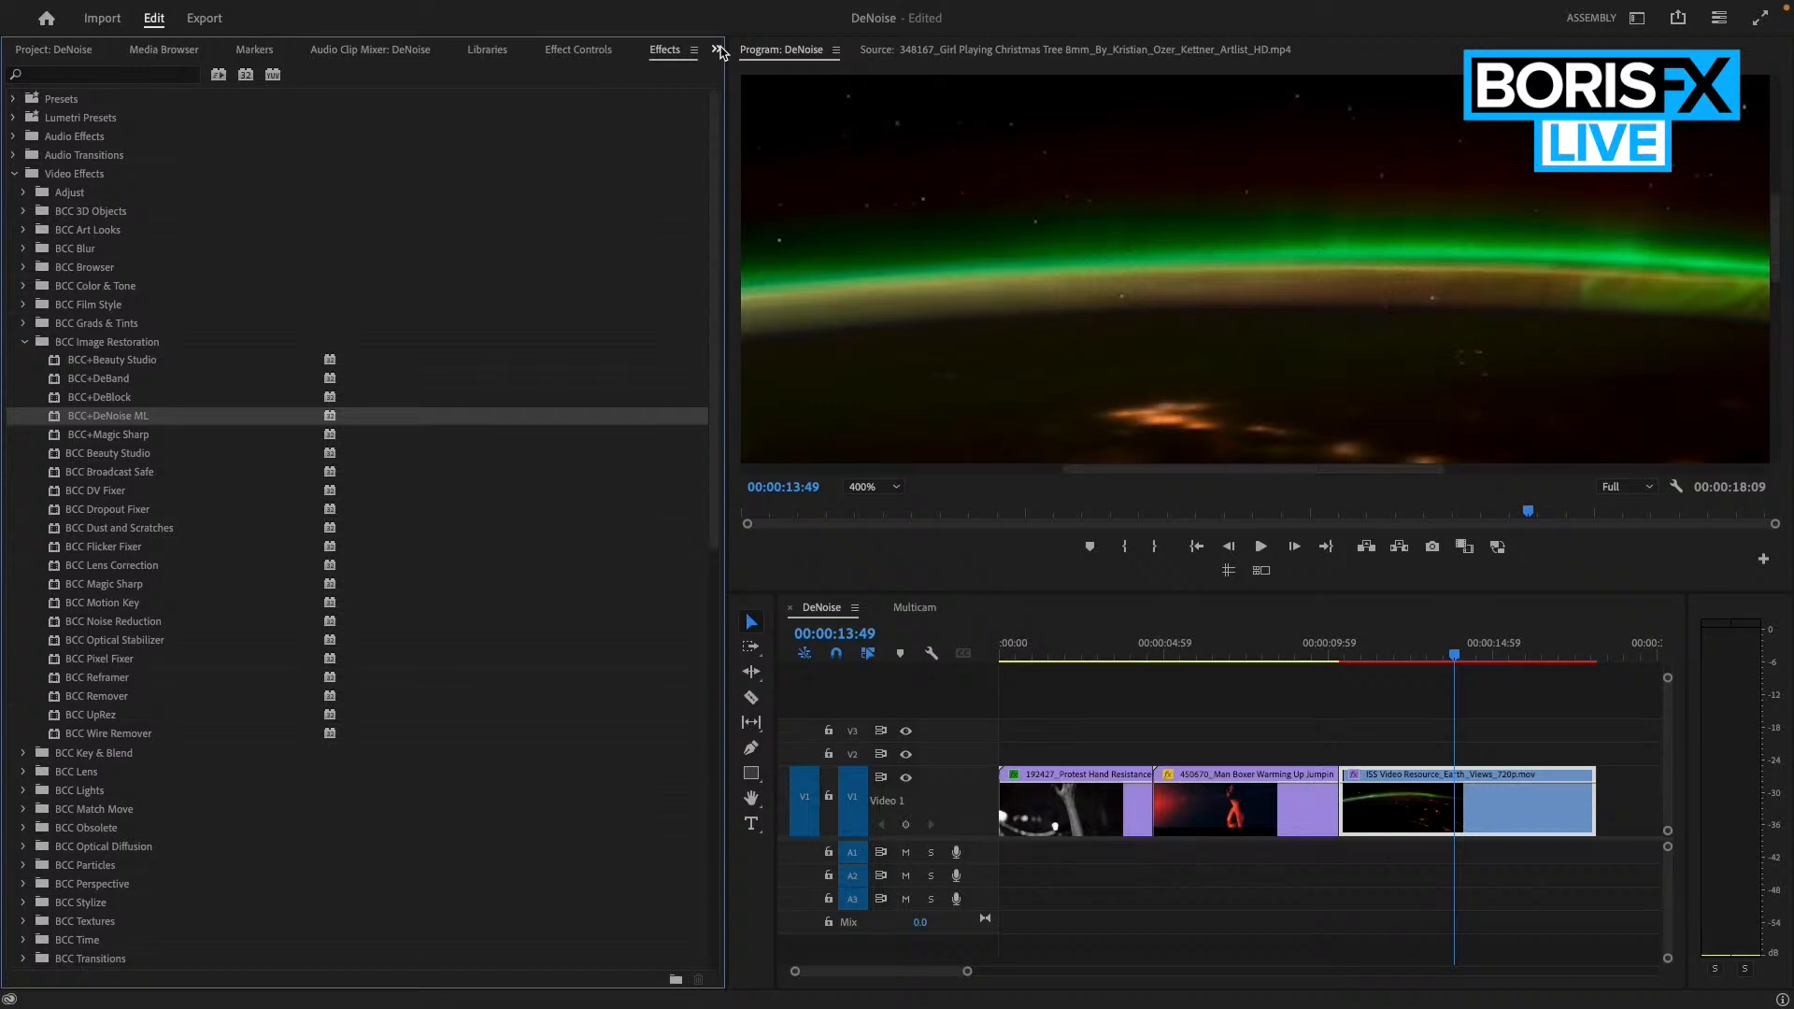
Open the Processed Clips bin and preview the Angle 1, Angle 1_Resized, Angle 2 and Angle 2 Resized clips
left_click(718, 51)
left_click(764, 93)
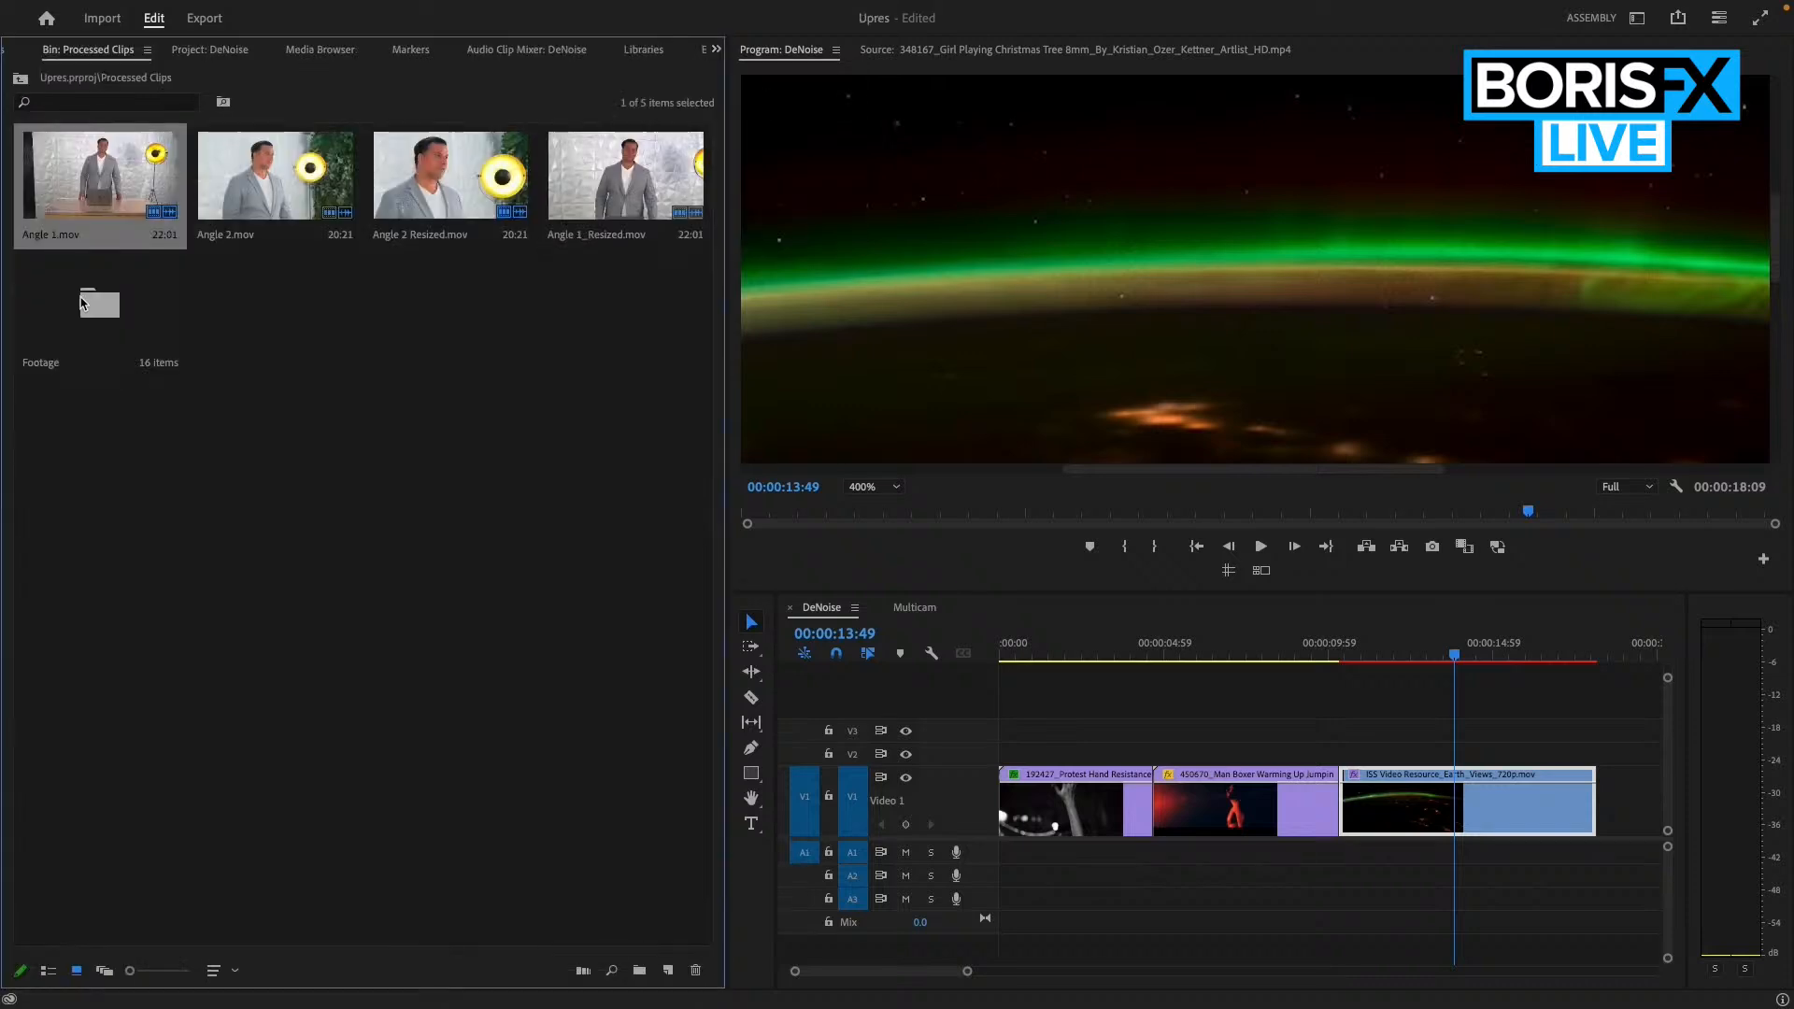
double_click(103, 192)
double_click(626, 176)
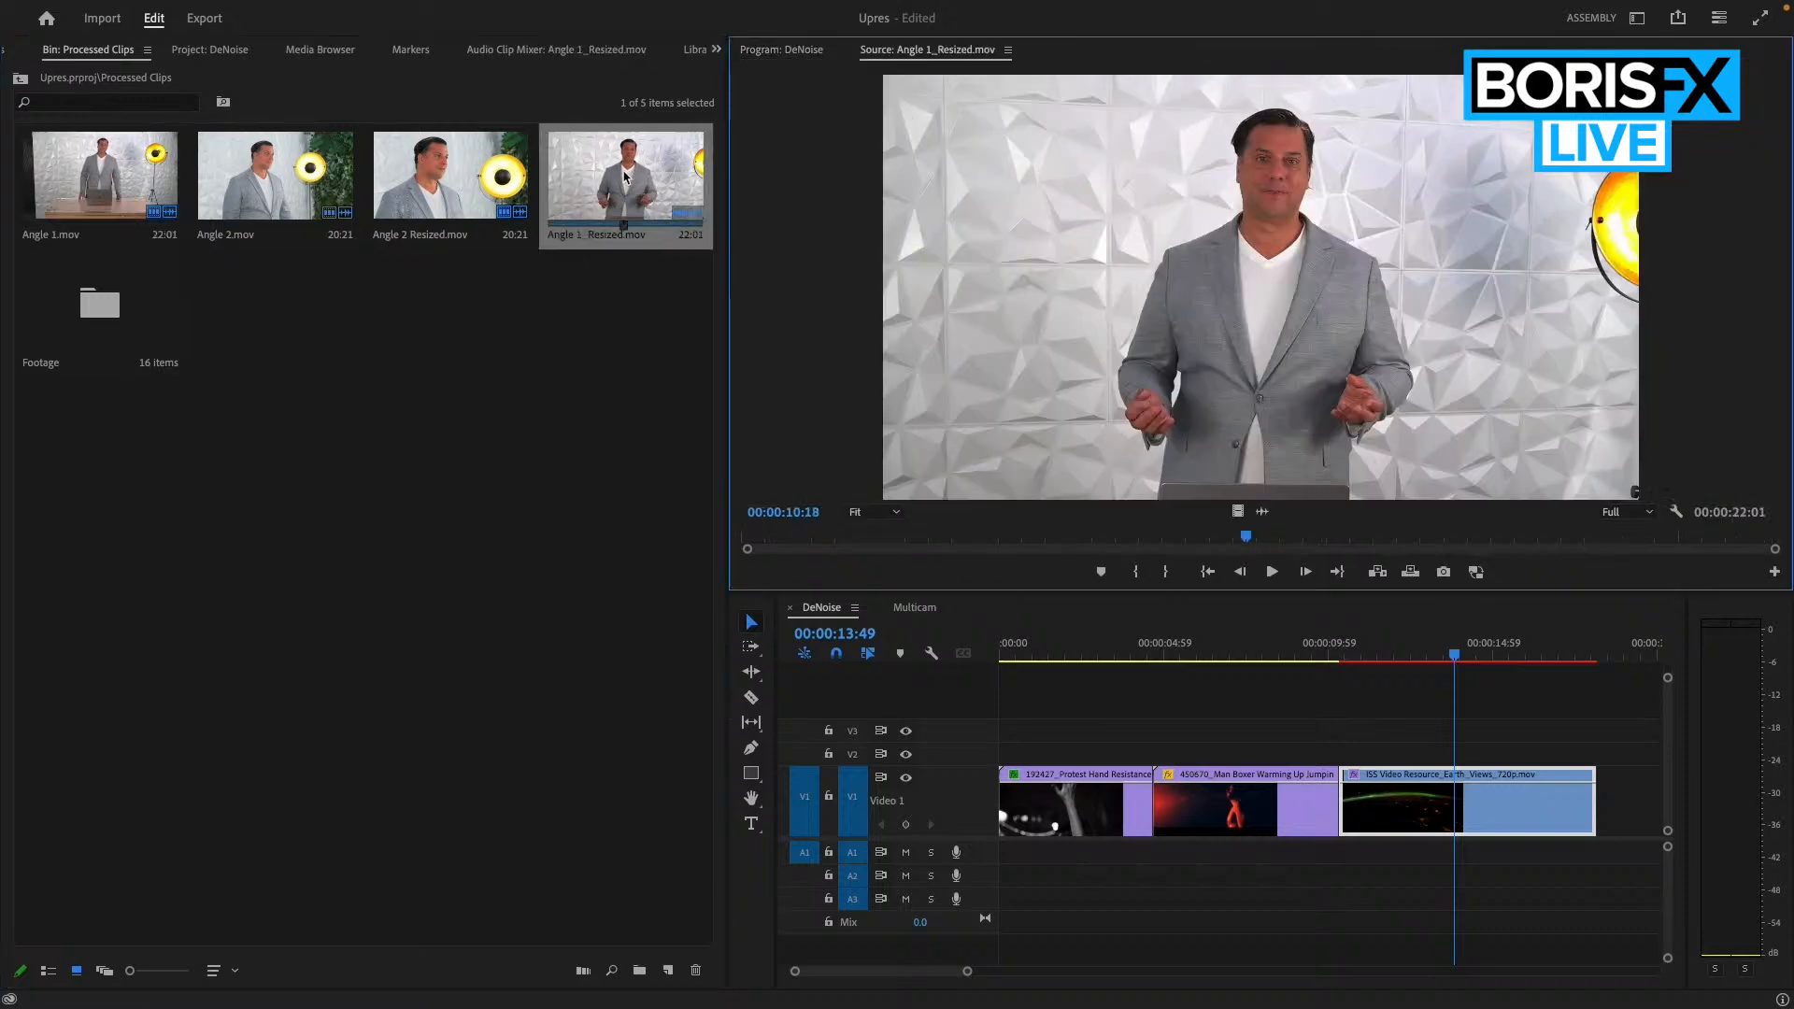
double_click(254, 207)
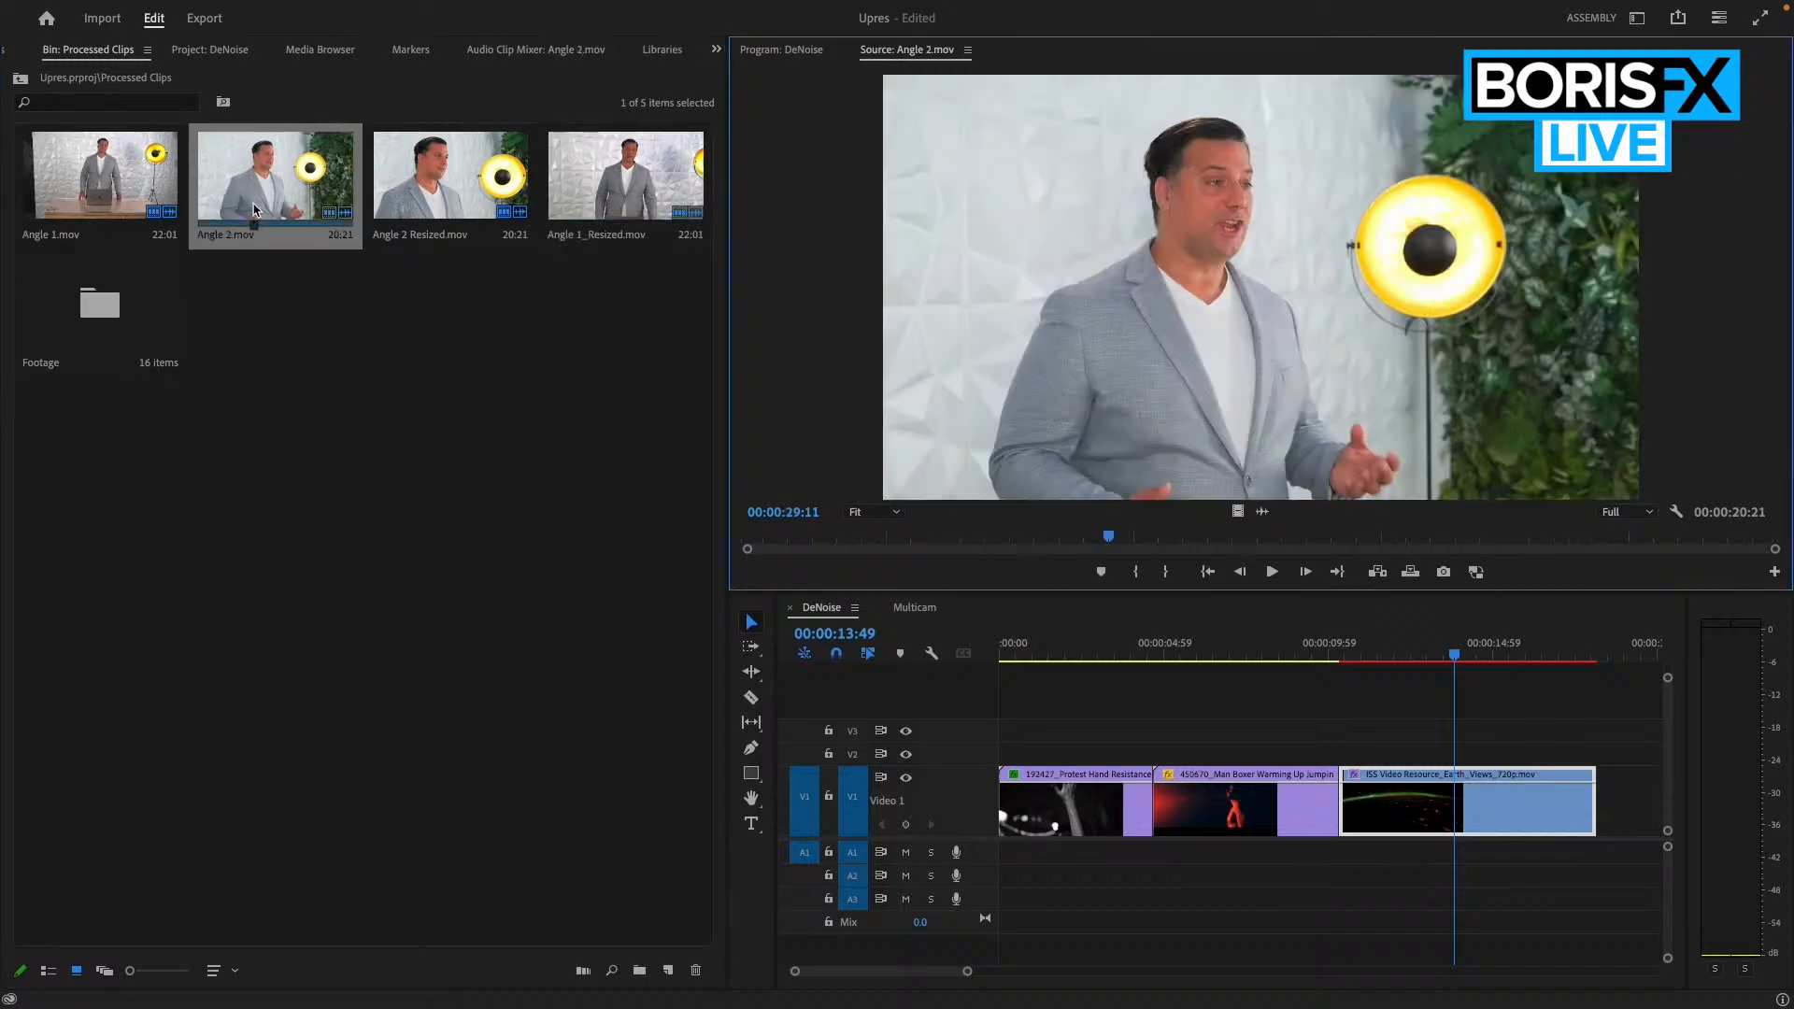
double_click(432, 186)
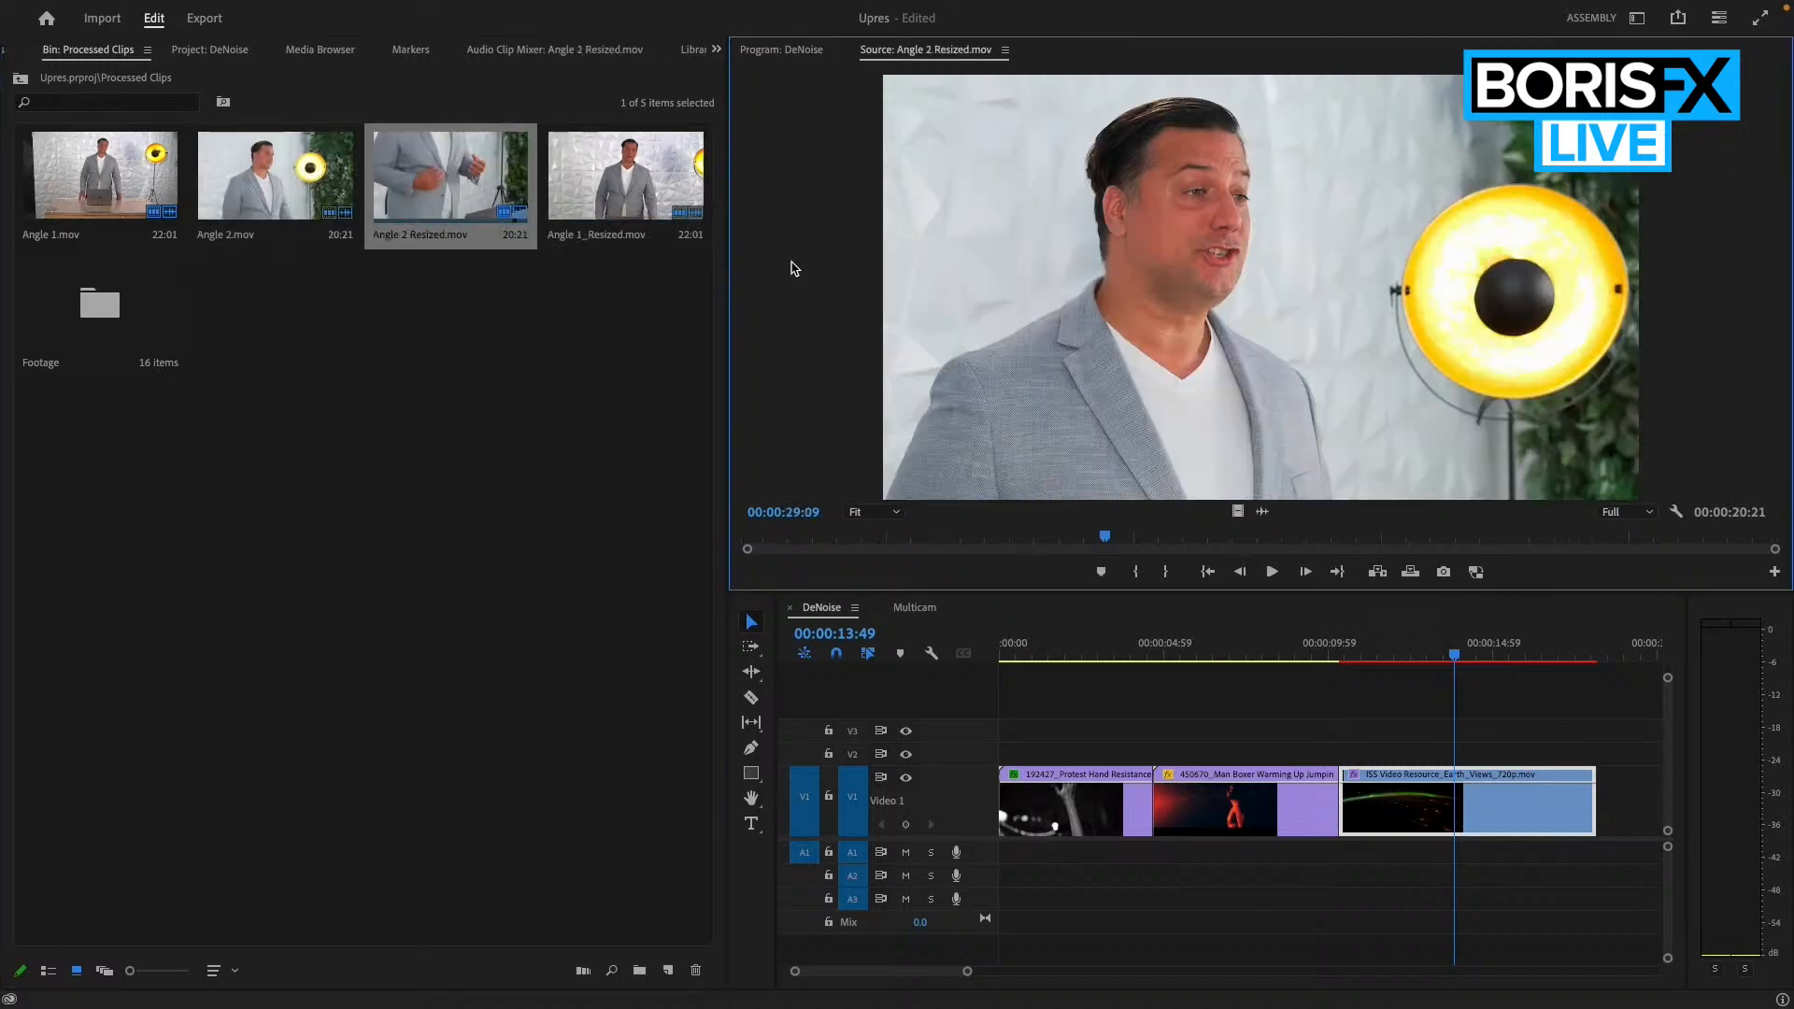
Create a multi-camera source sequence with the name suffix Multicam Upres from the four Angle clips, synchronized by audio
left_click(141, 211)
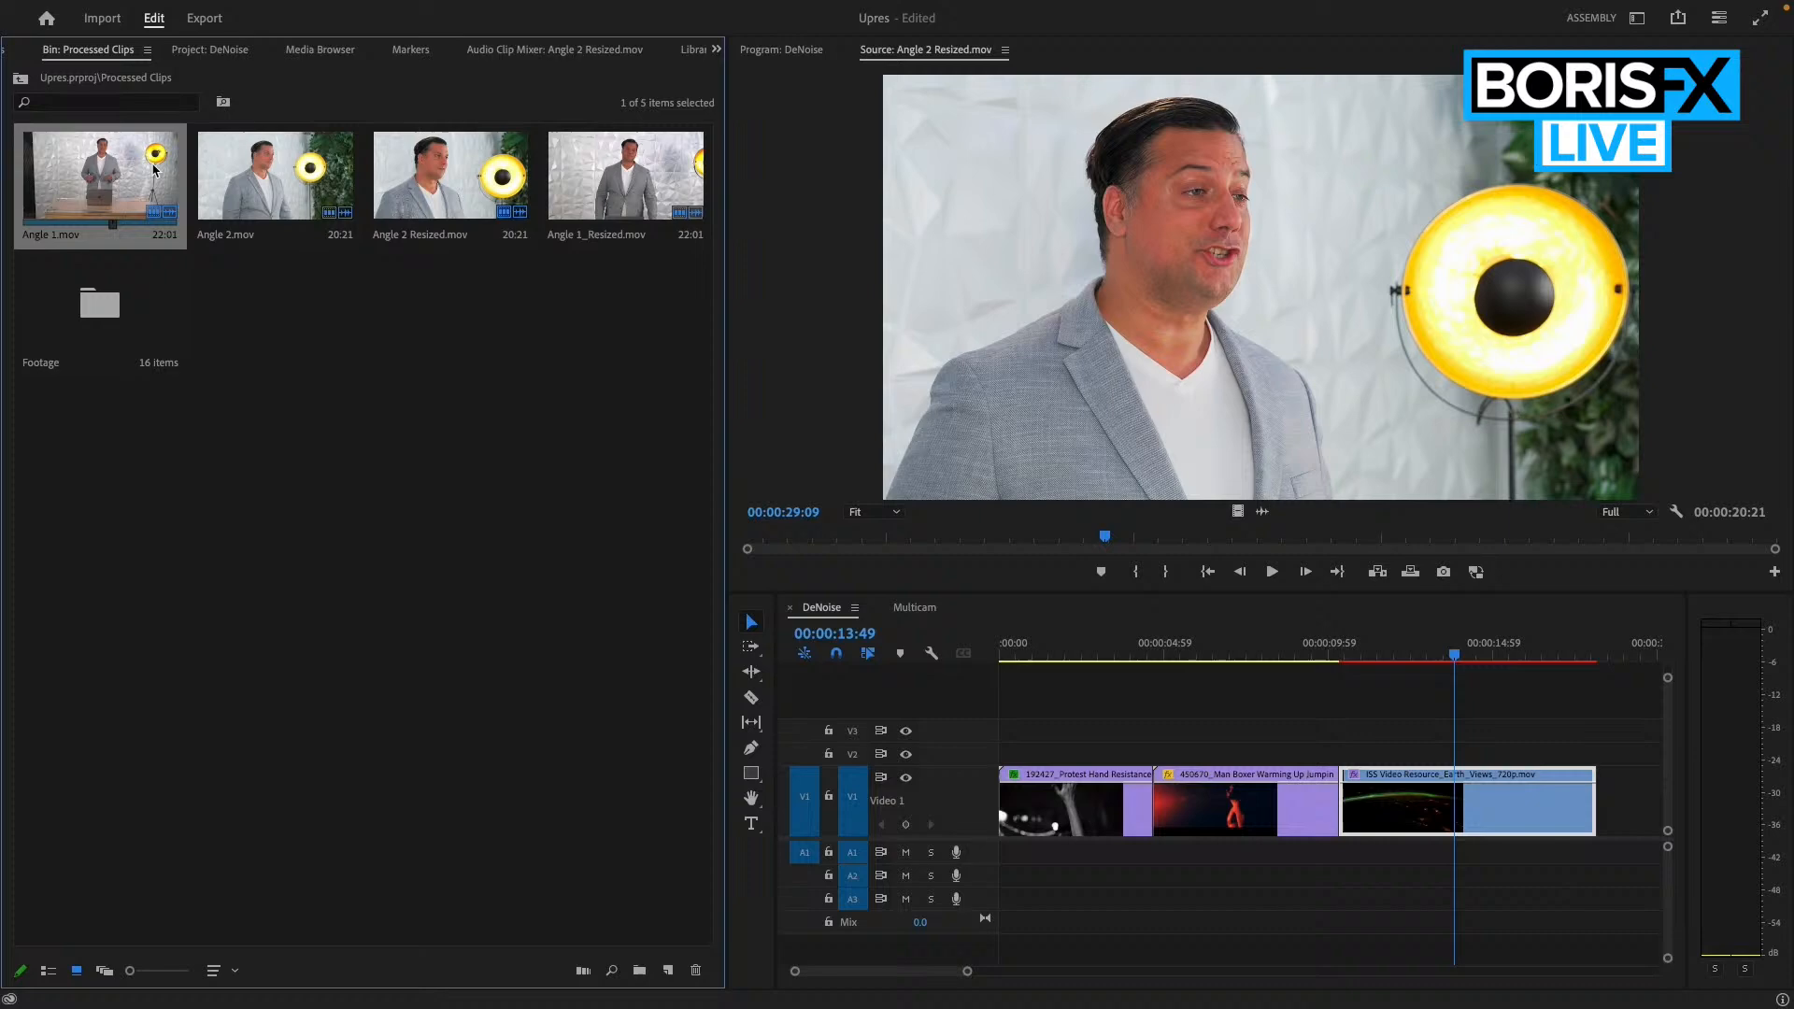
left_click(327, 196, "ctrl")
left_click(432, 148, "ctrl")
left_click(628, 149, "ctrl")
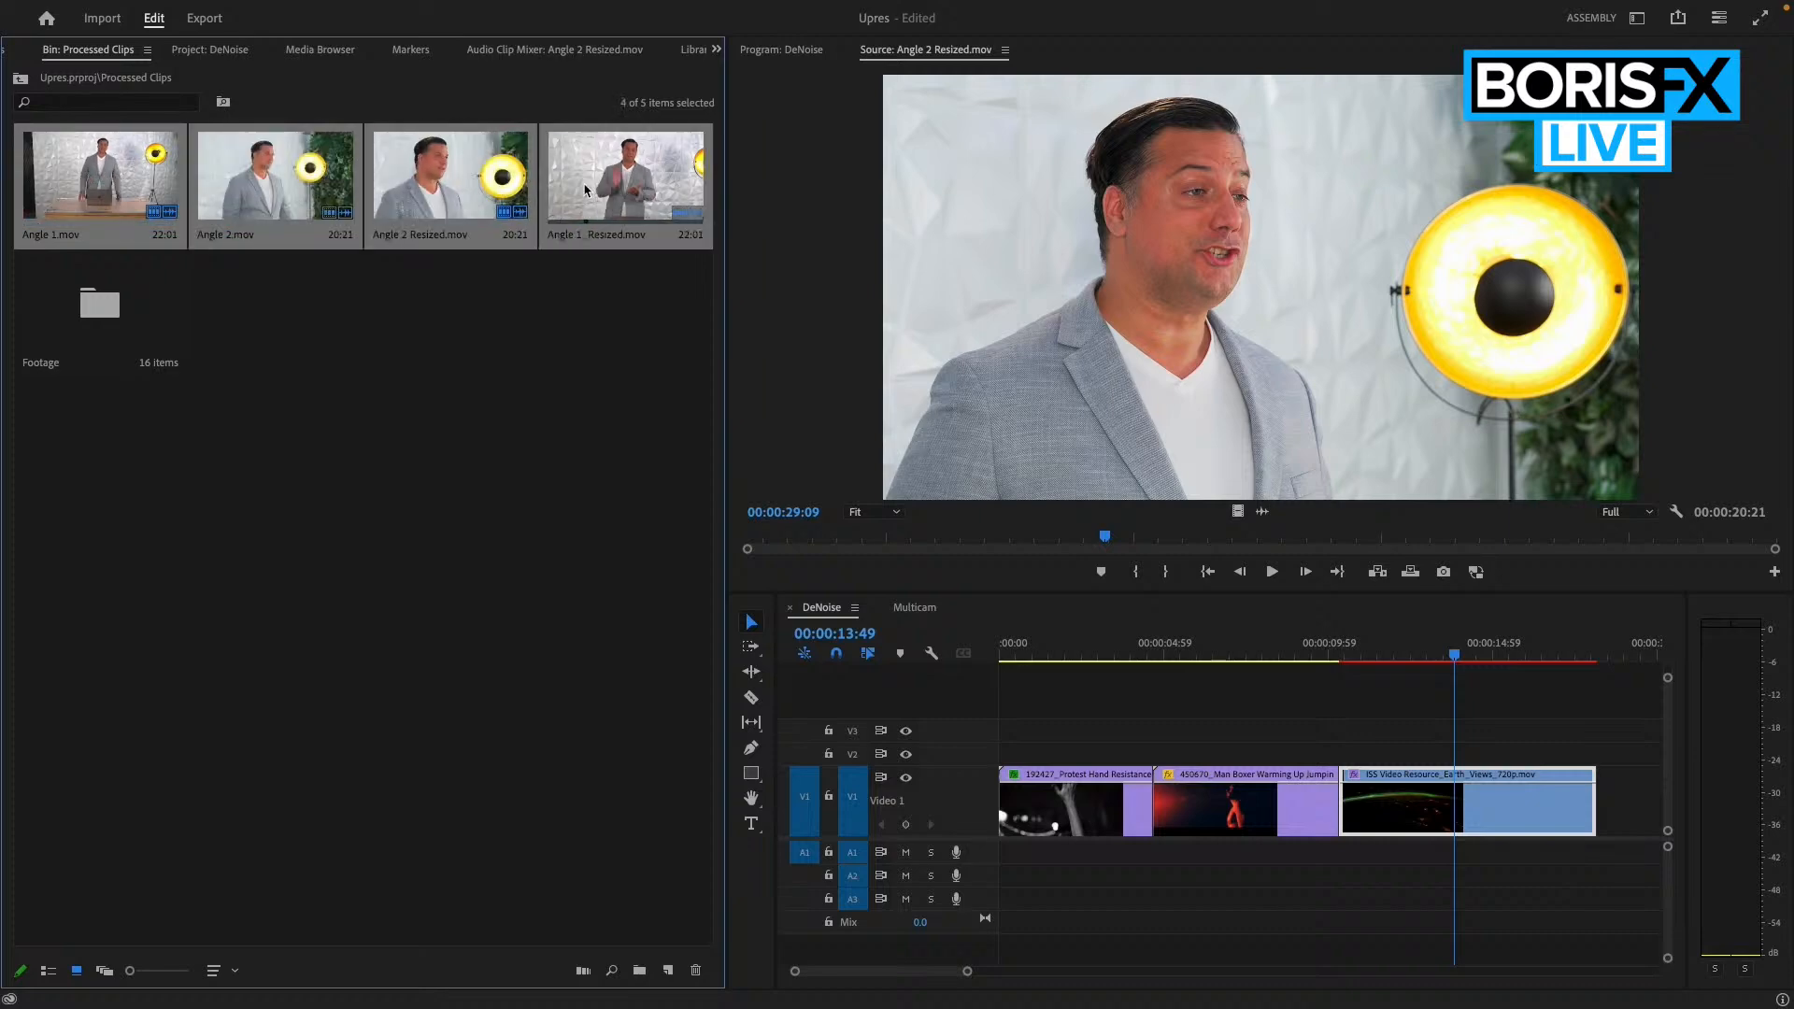
right_click(586, 191)
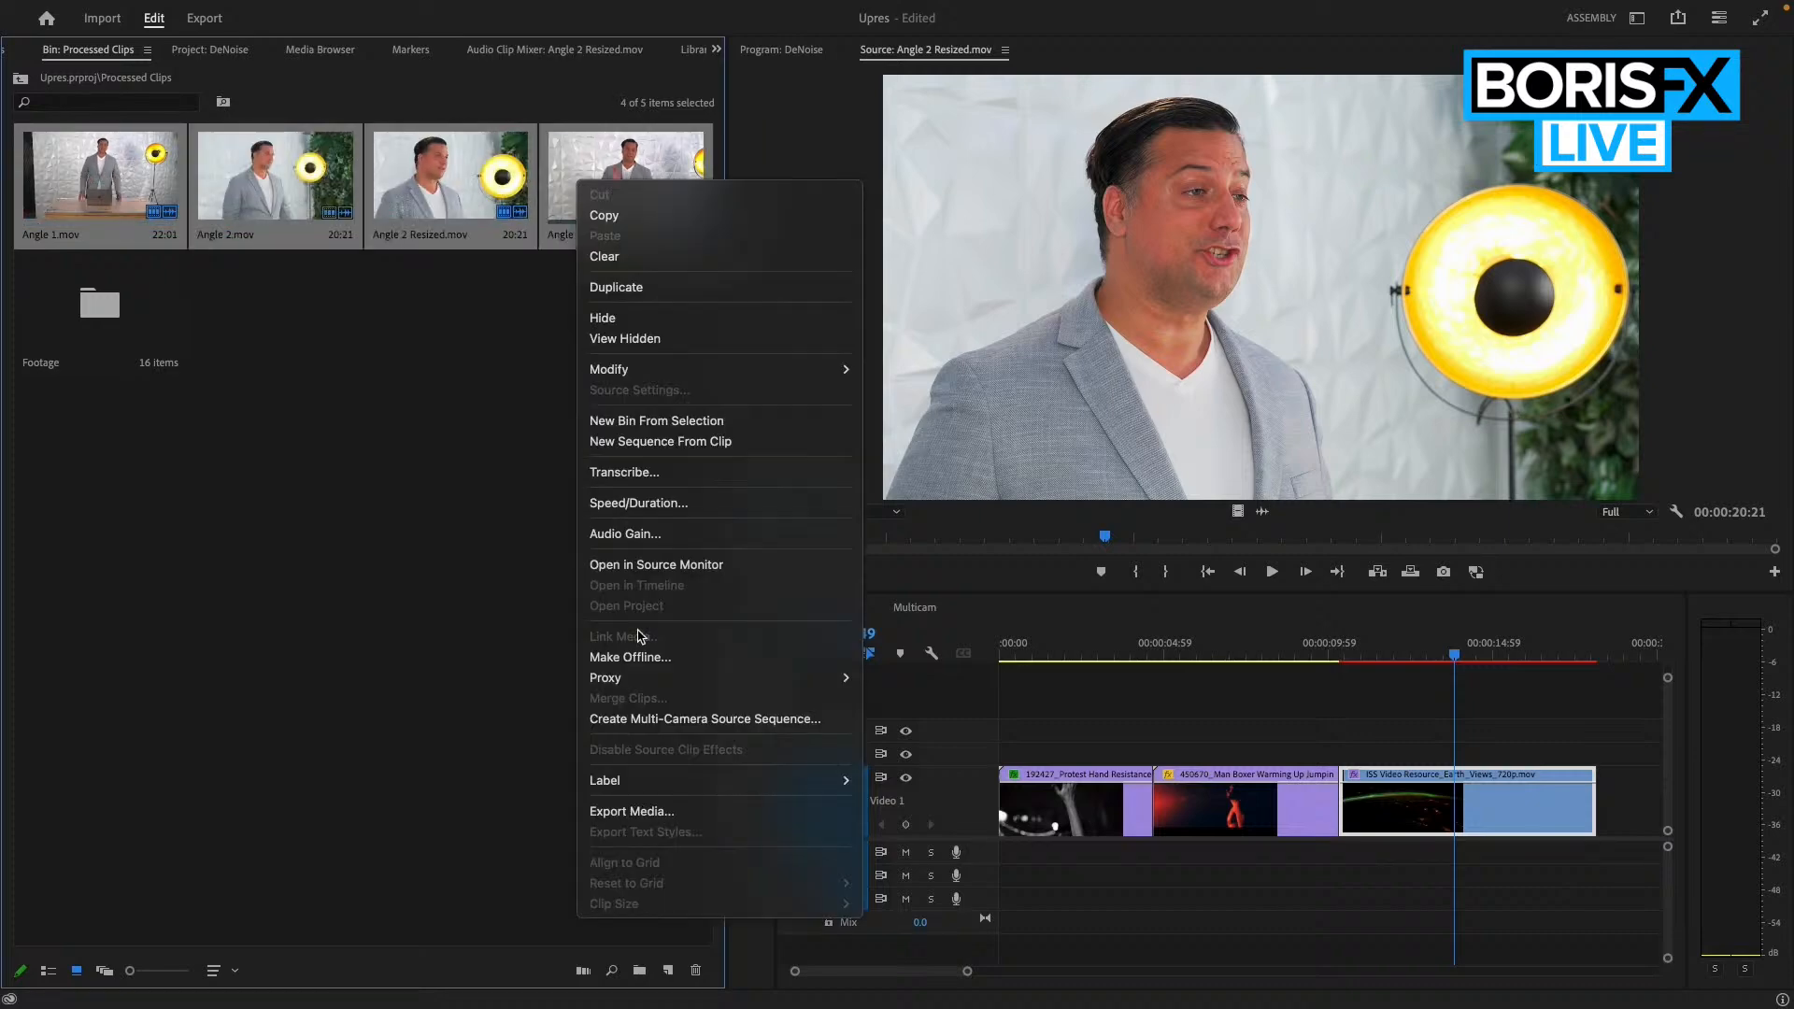
left_click(657, 718)
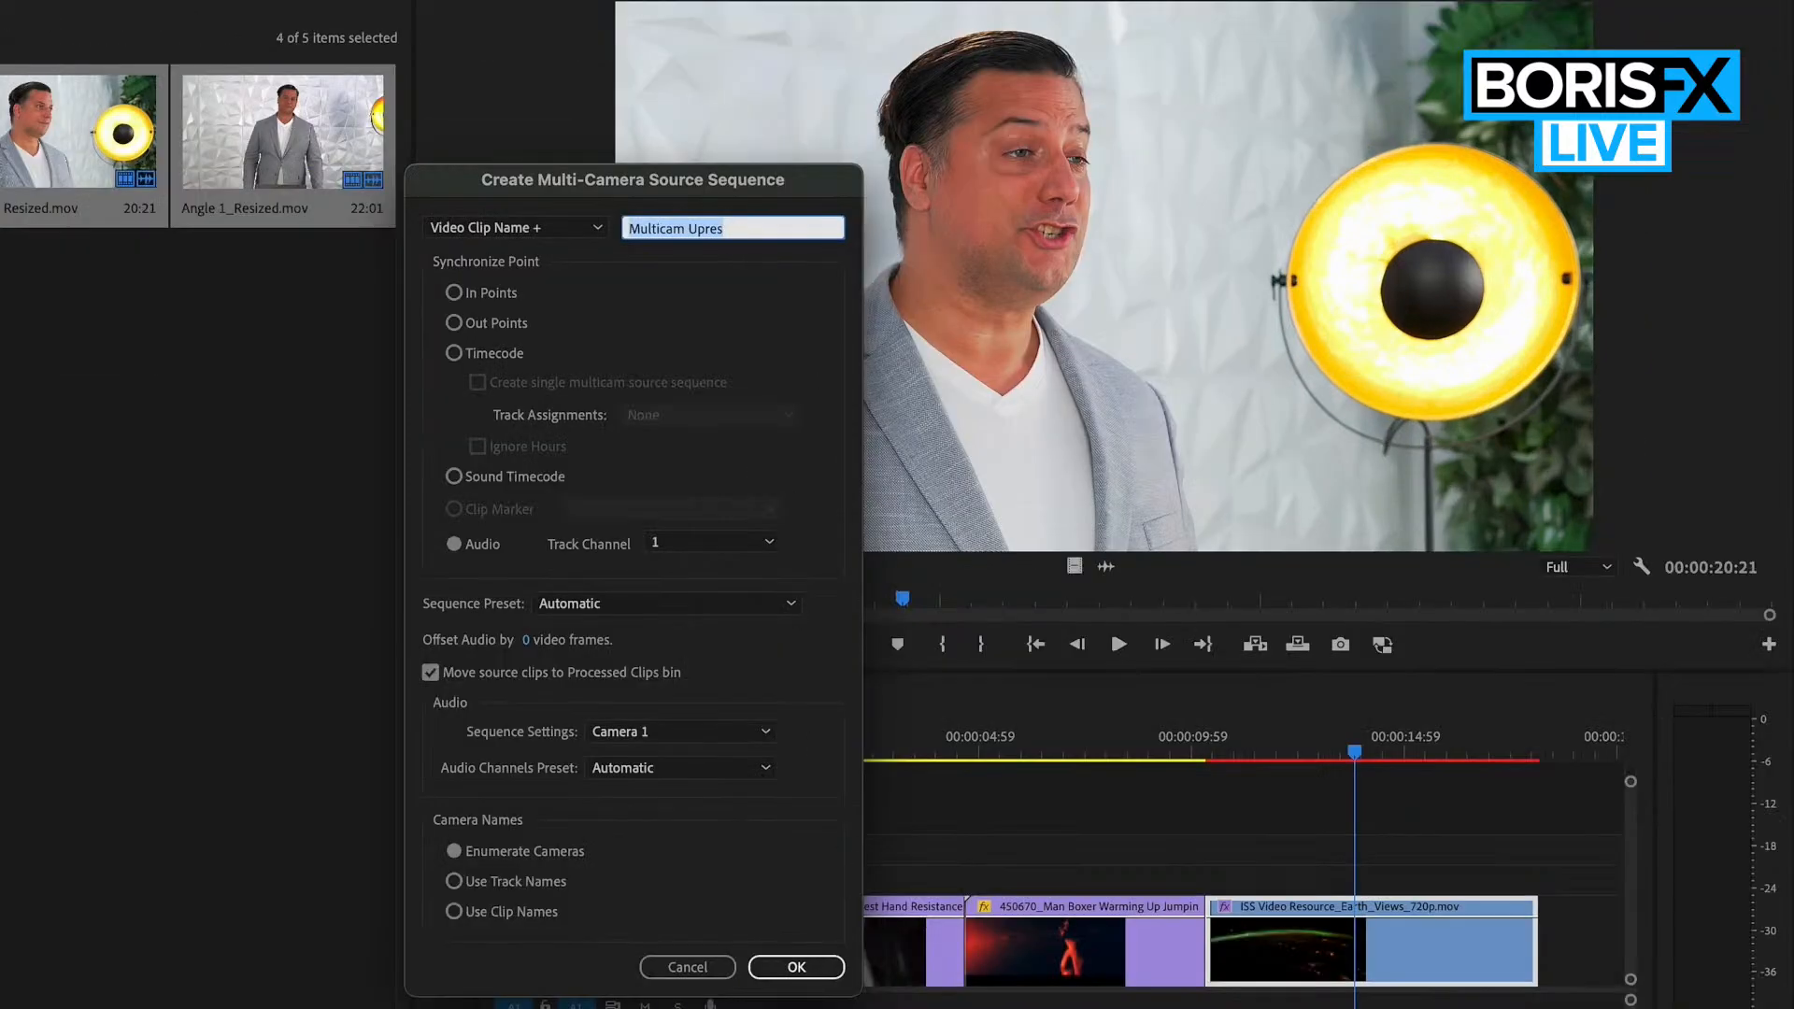
left_click(796, 967)
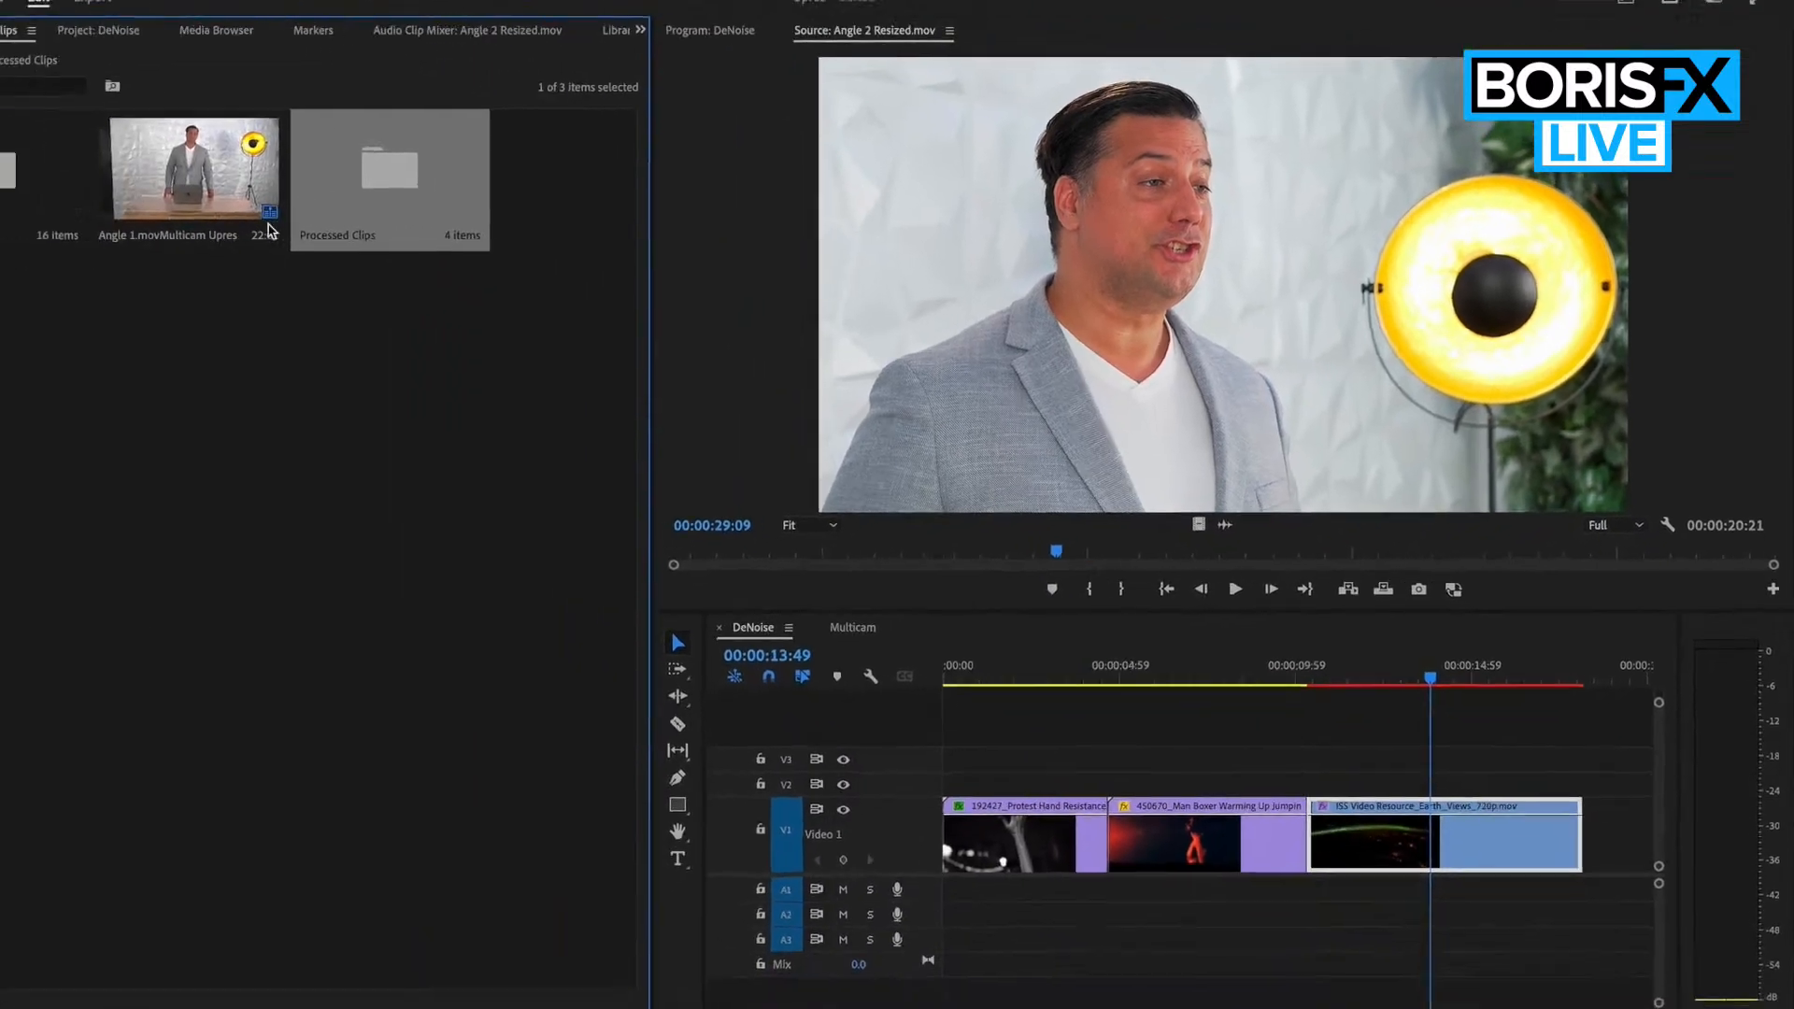
Create a sequence from the multicam clip and scrub it to about 8 seconds in multi-camera view
left_click(295, 182)
left_click_drag(325, 525, 674, 973)
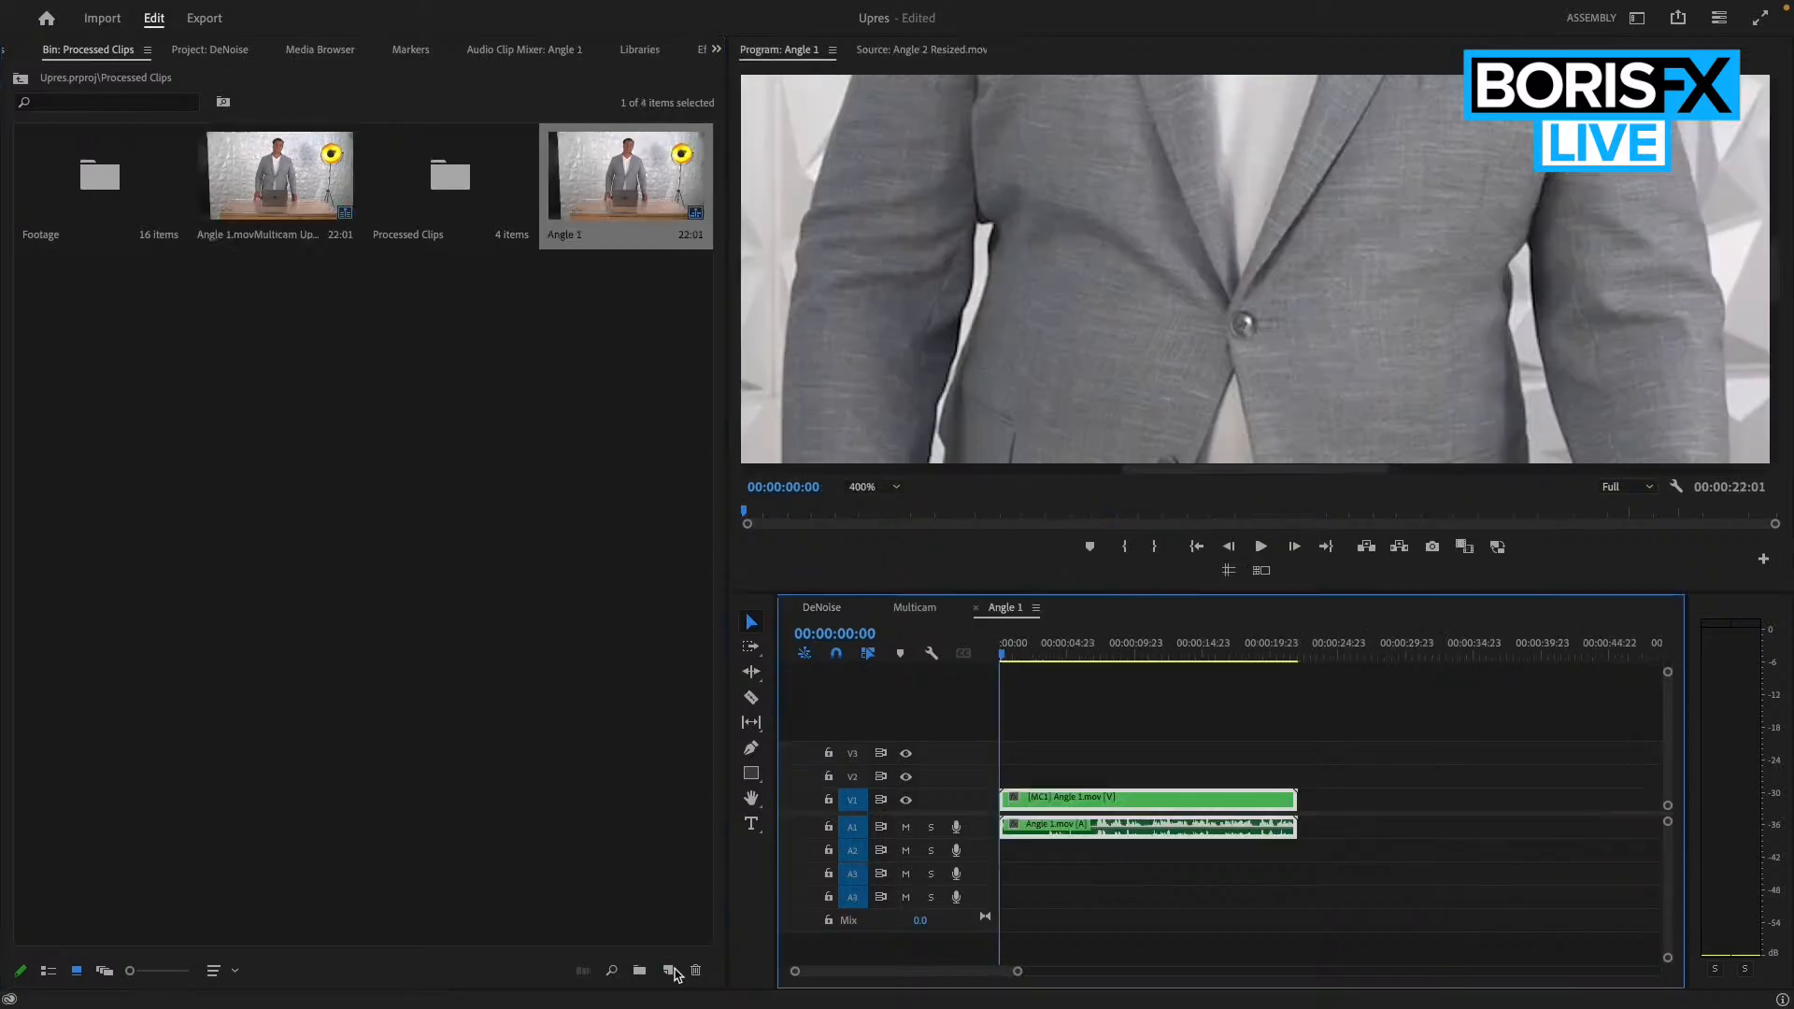
left_click(872, 487)
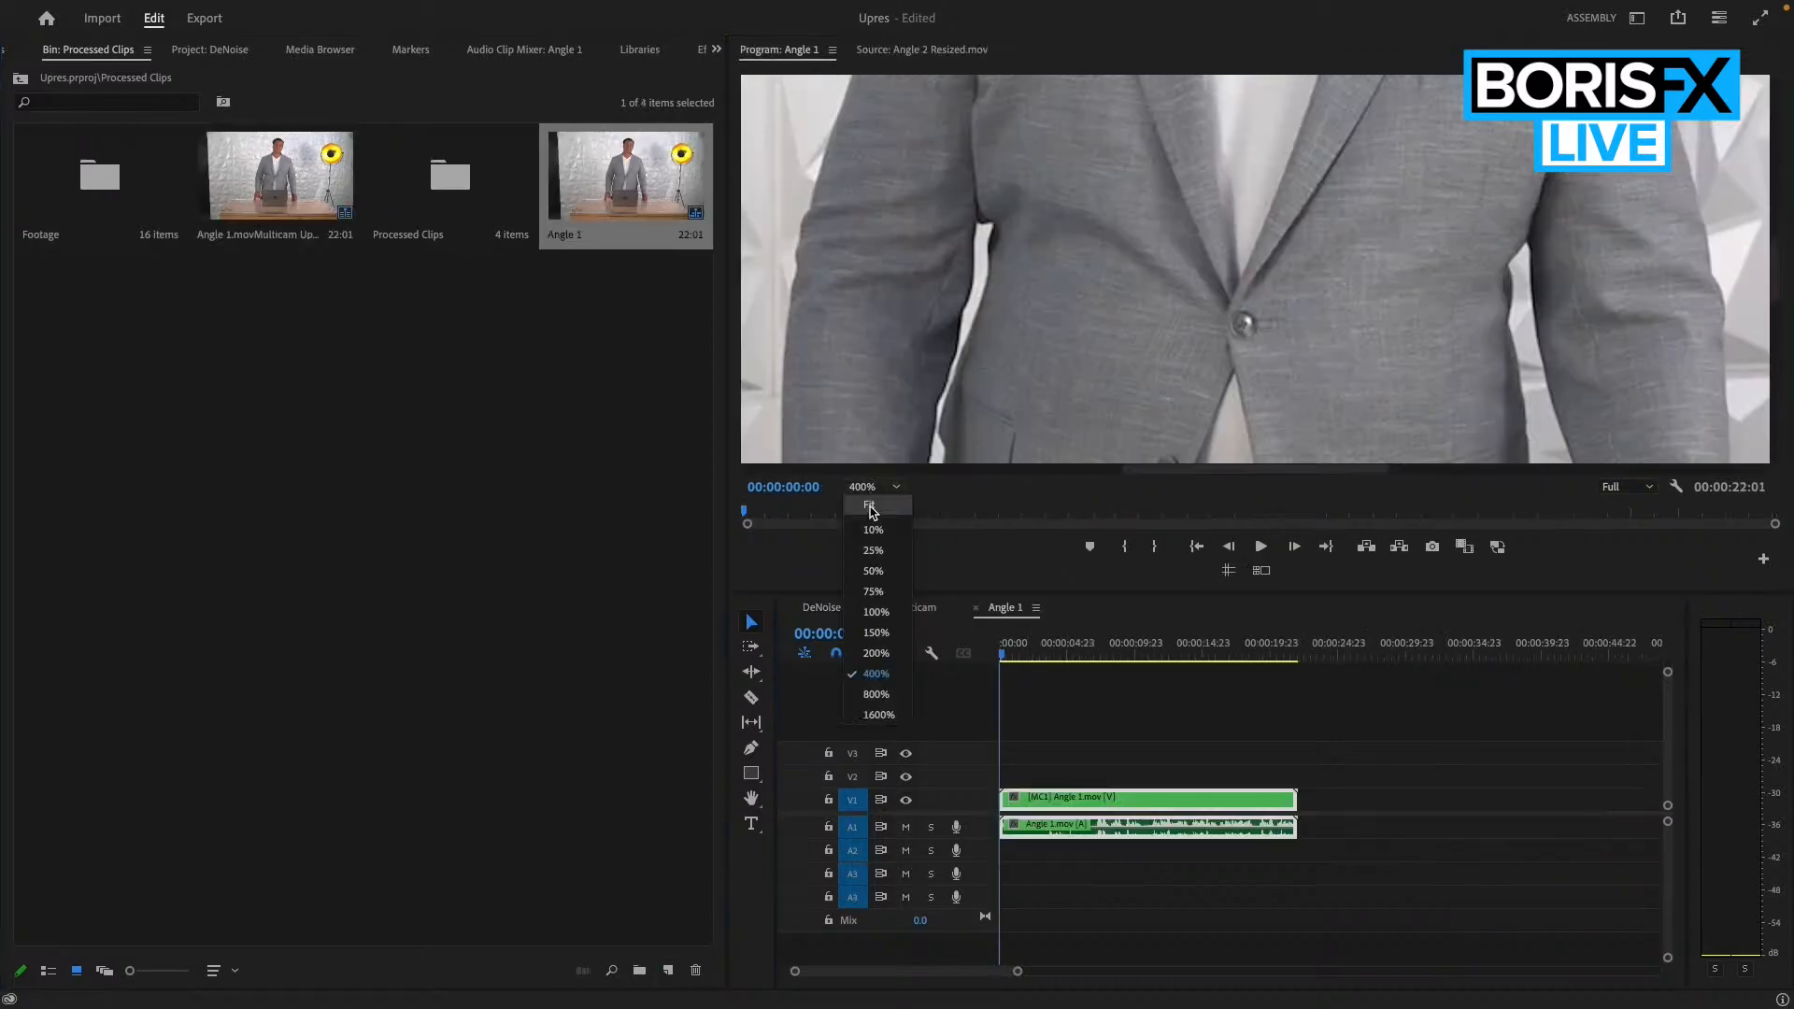
left_click(869, 505)
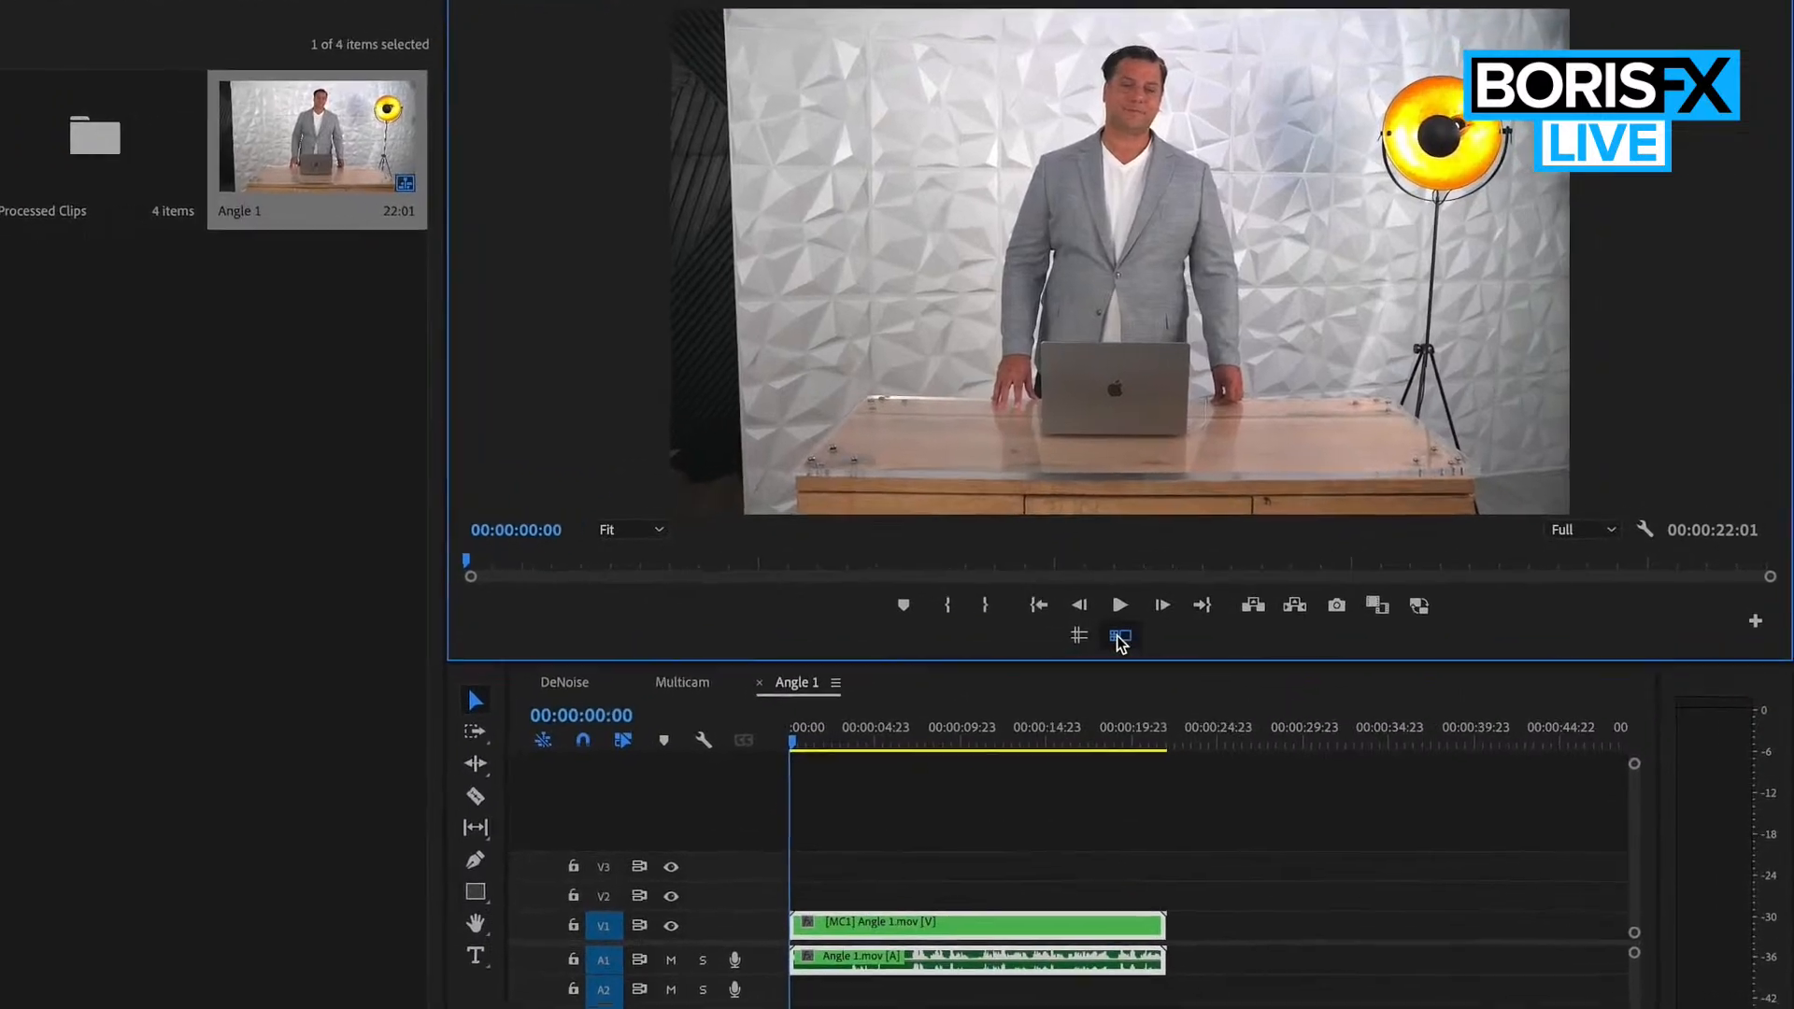
left_click(1120, 636)
left_click_drag(882, 729, 939, 720)
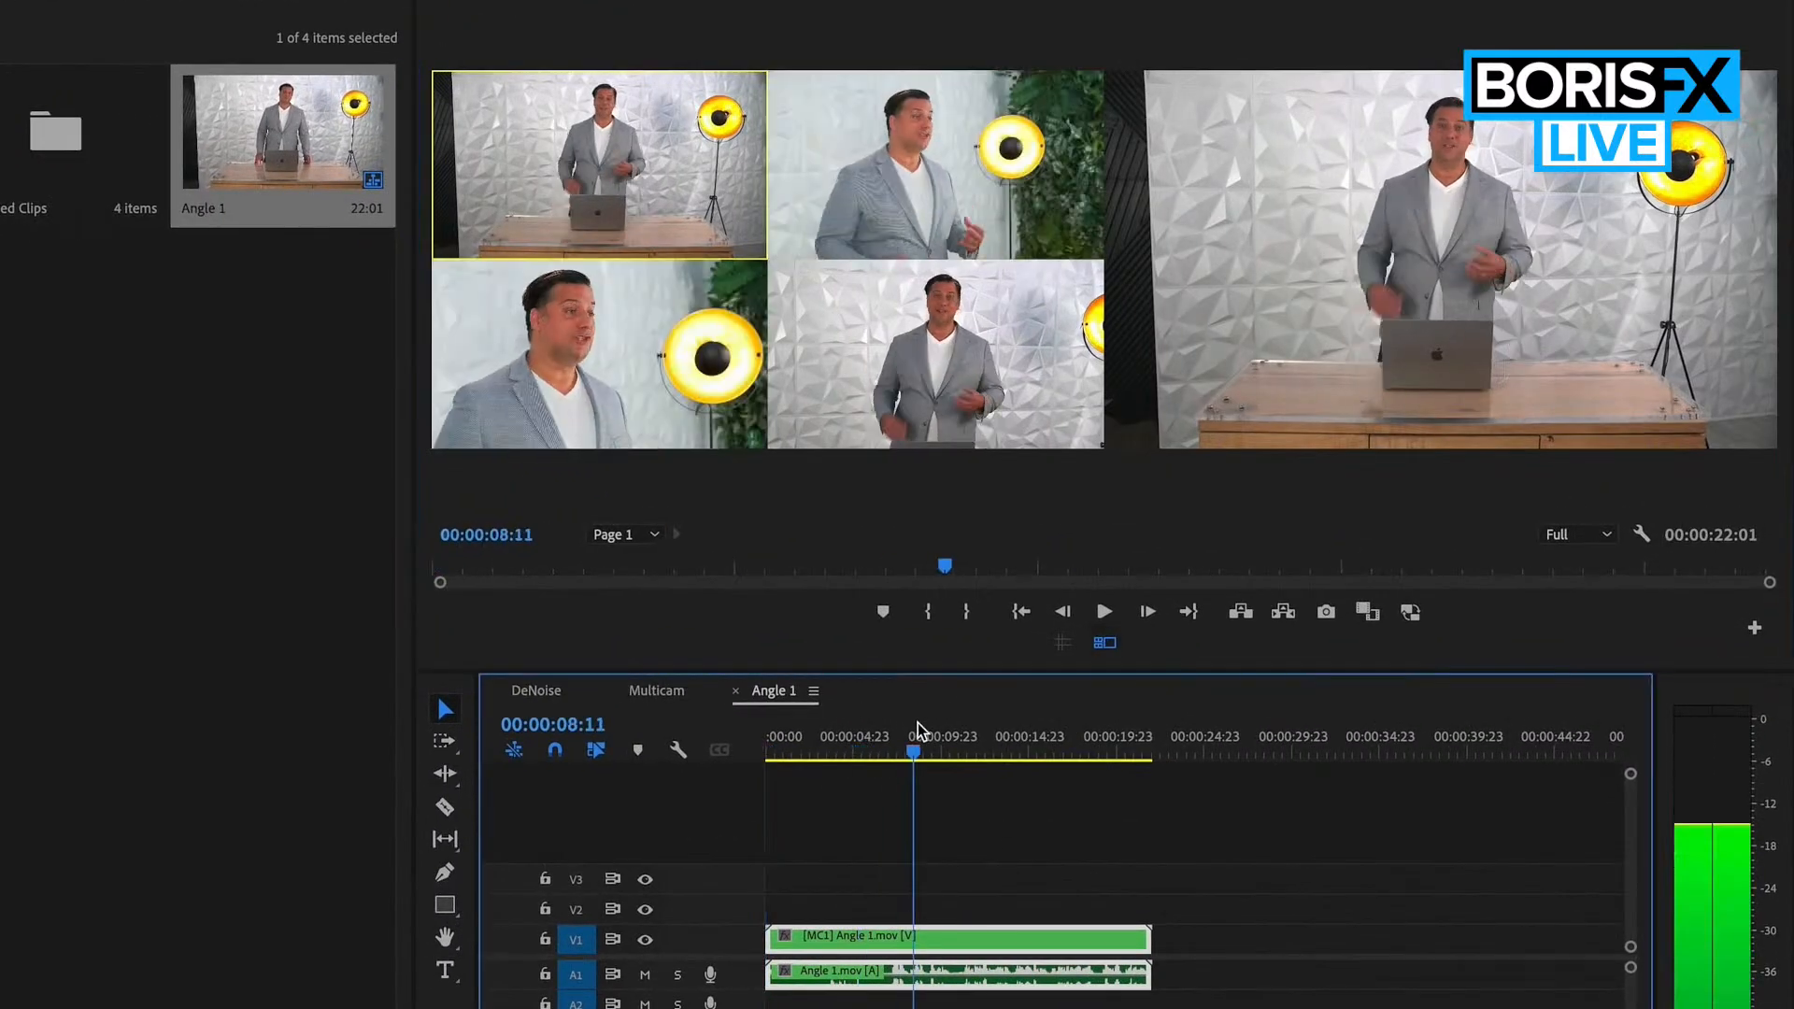
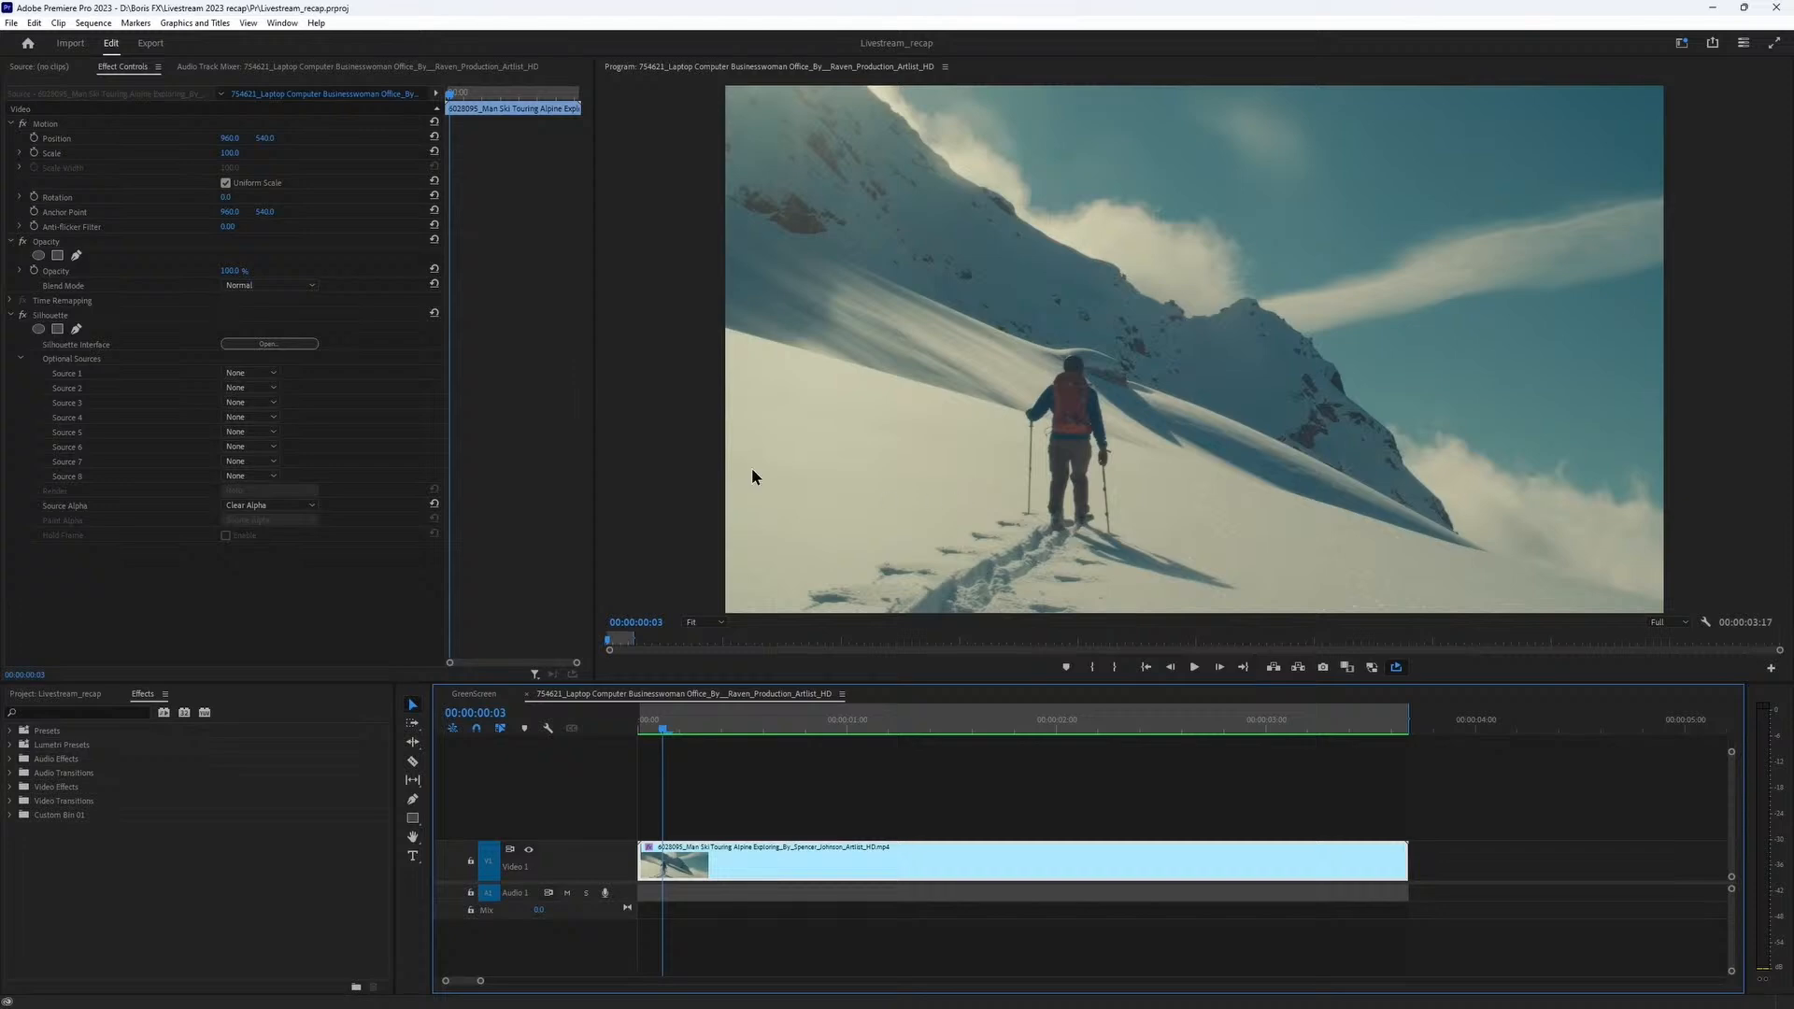
Open the ski clip in Silhouette and outline the mountain slope beside the skier with a B-spline named mountain
left_click(284, 345)
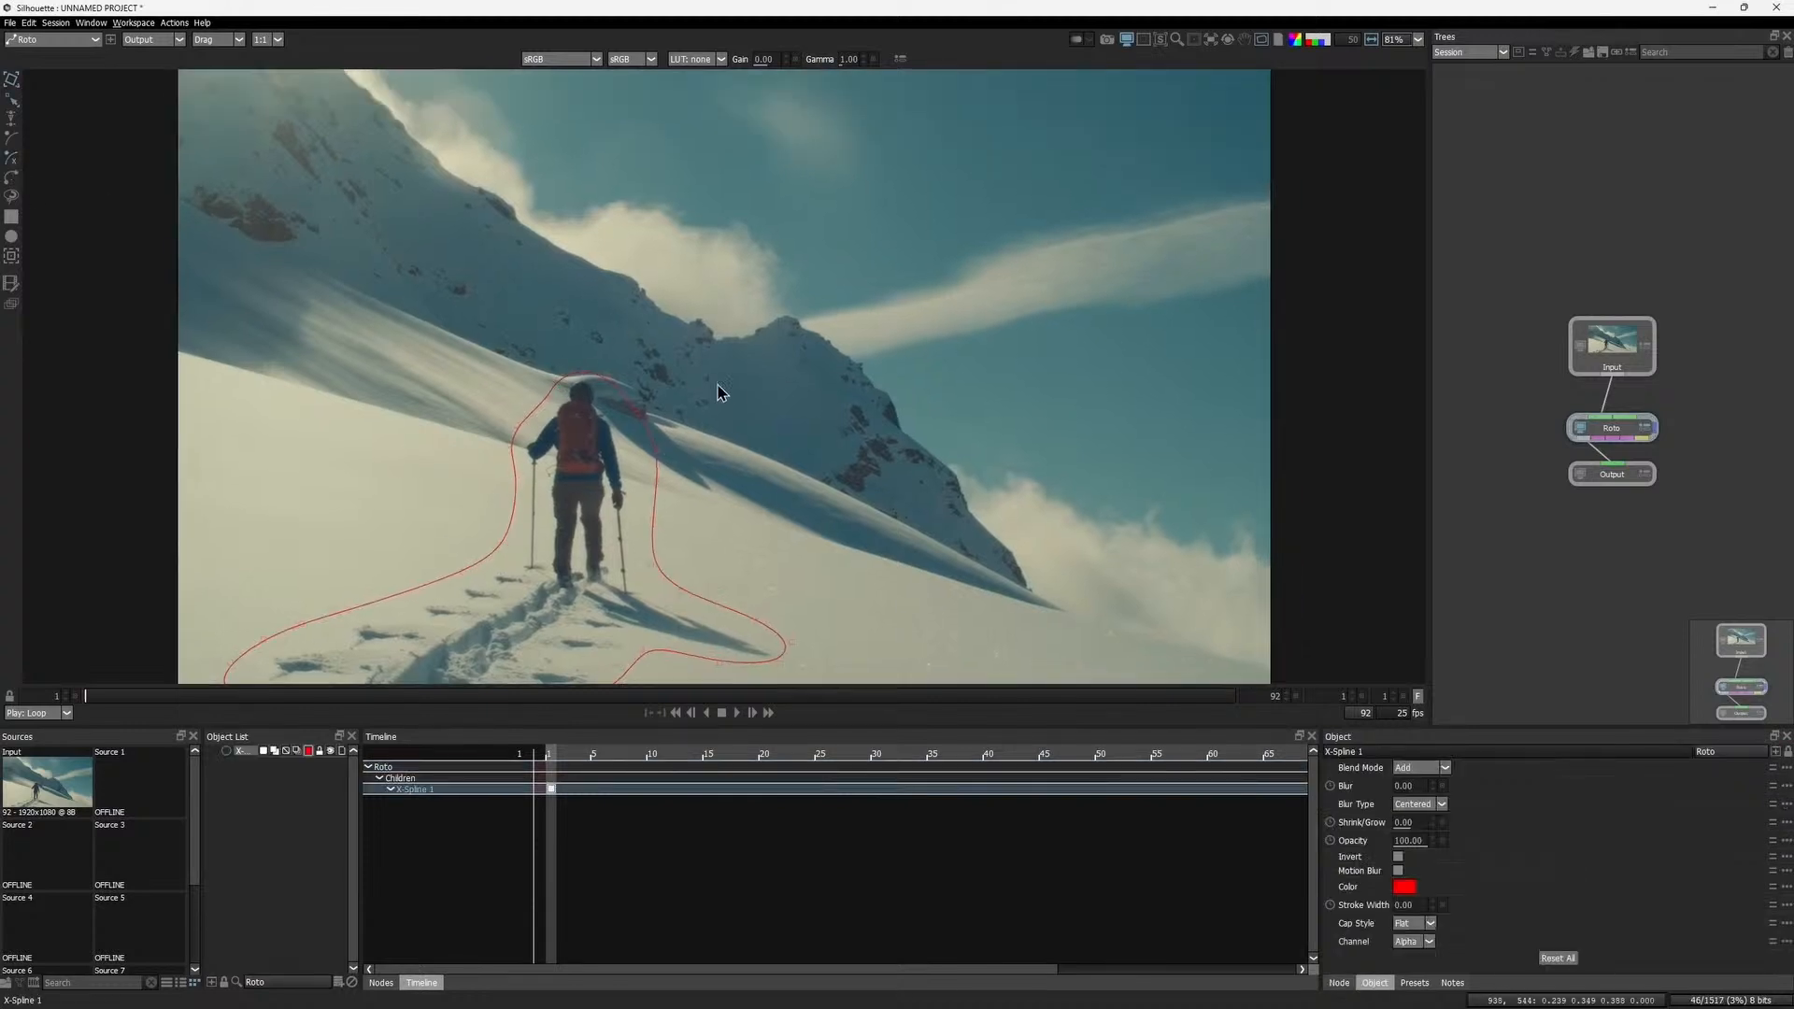
left_click(681, 445)
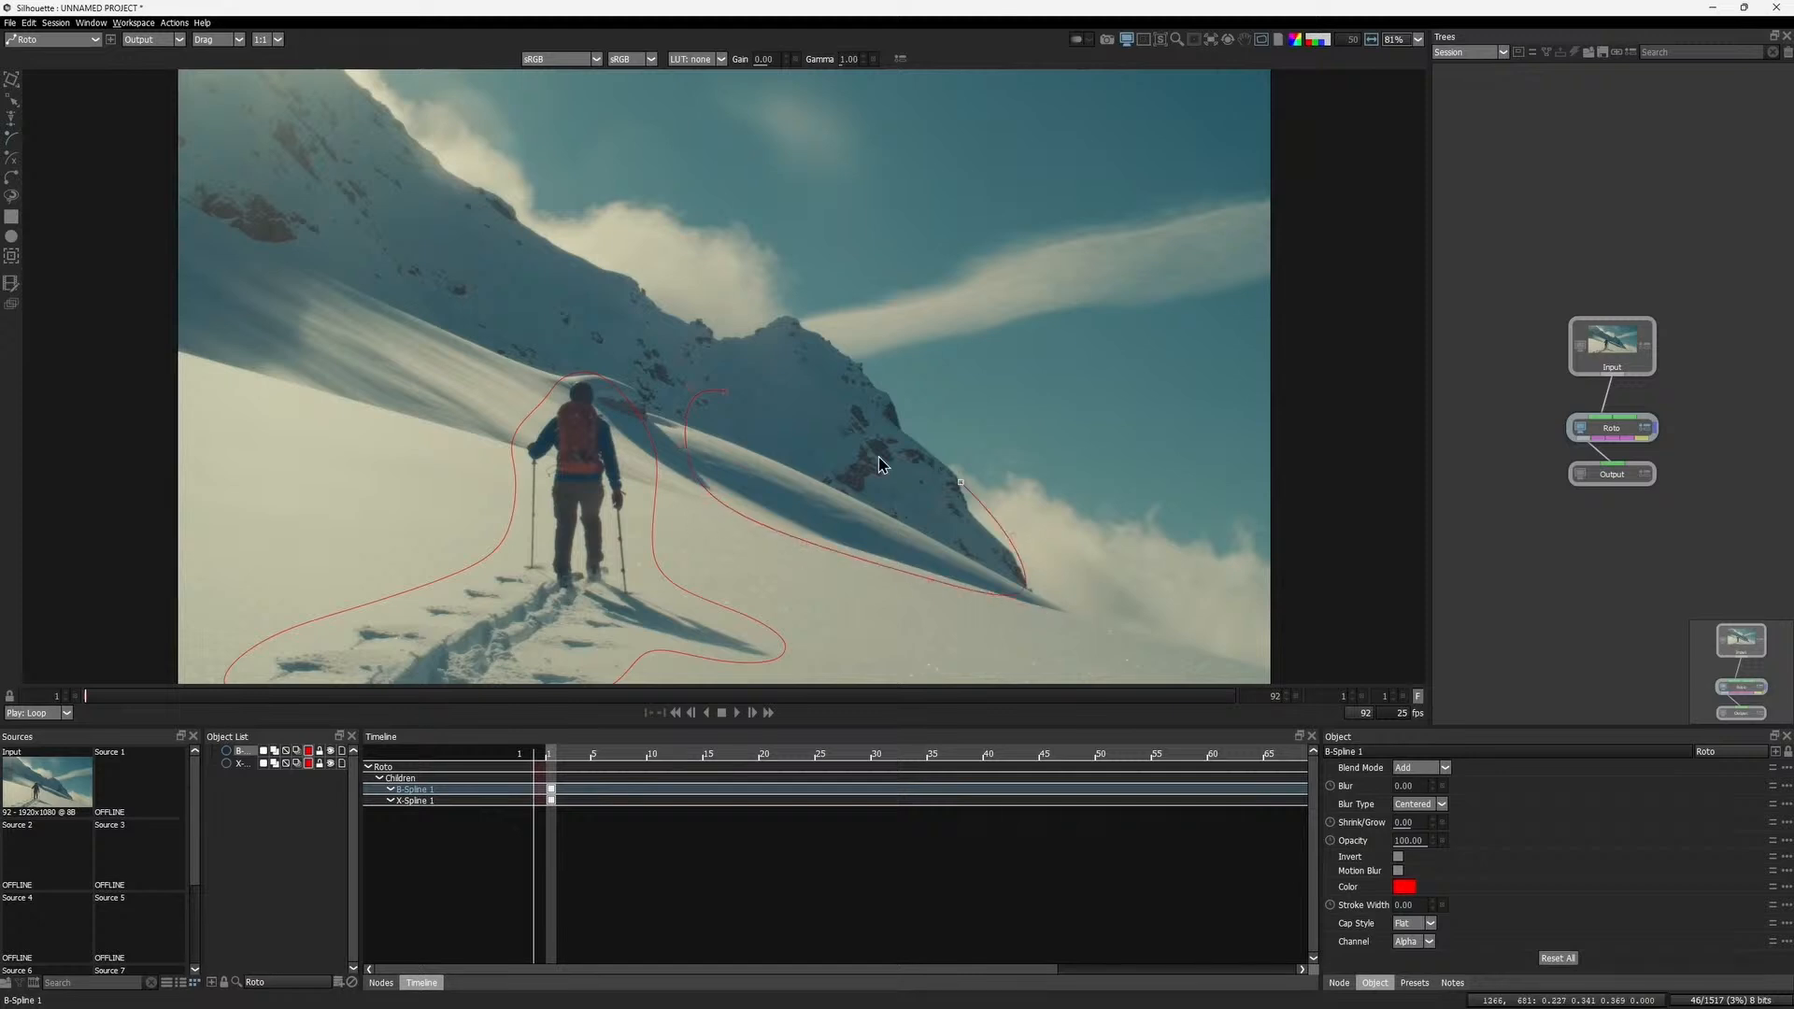
left_click_drag(360, 824, 454, 815)
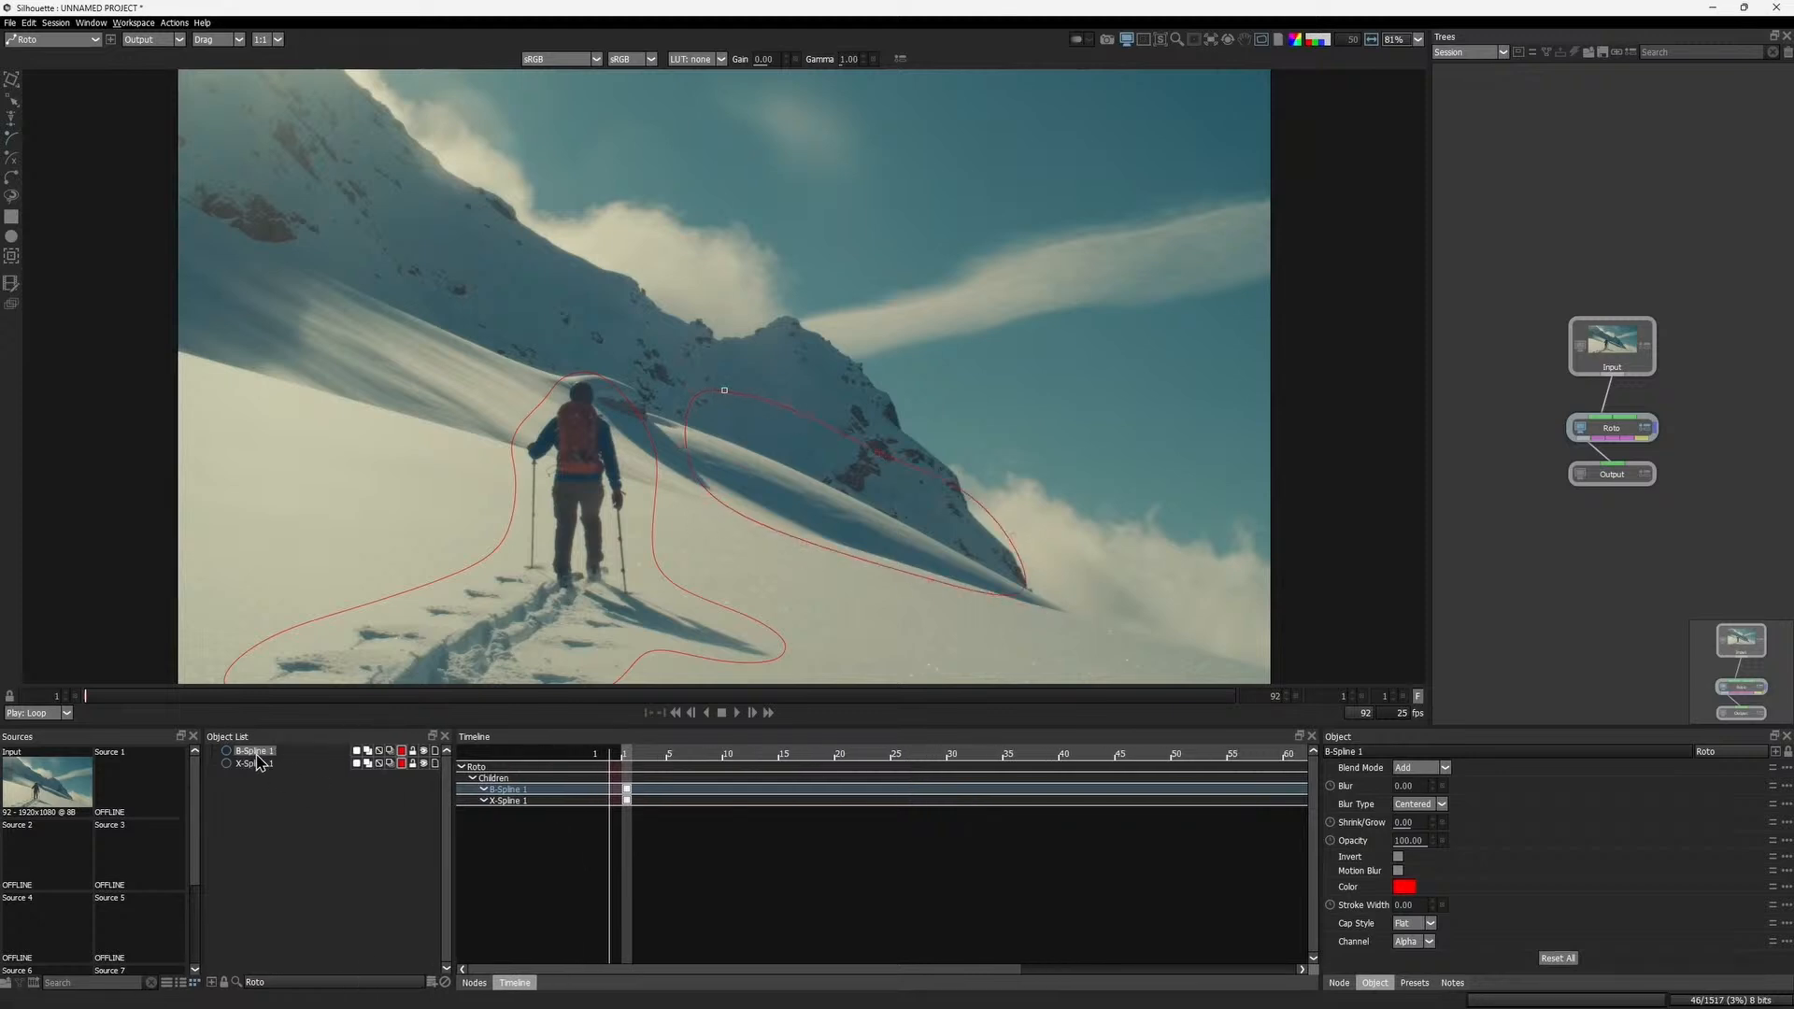
key("Return")
Track the mountain layer forward through the clip with the Mocha Tracker and return to the first frame
left_click(11, 260)
left_click(643, 778)
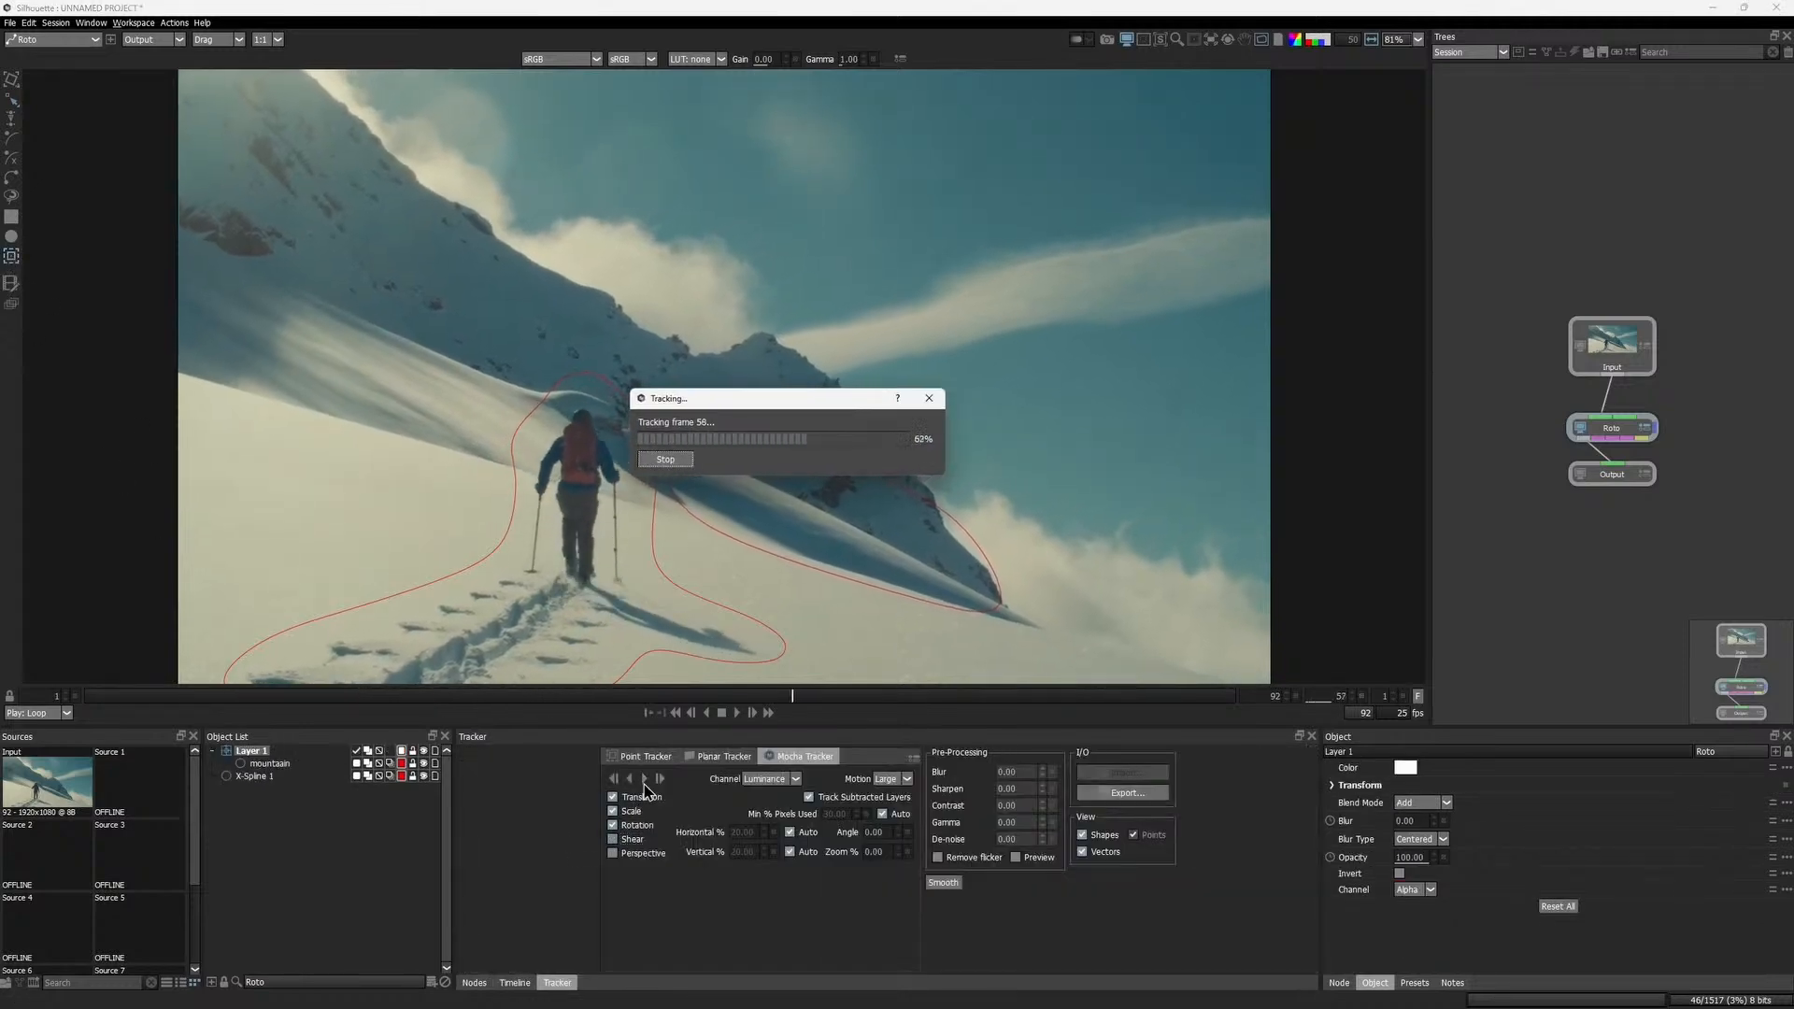
left_click_drag(1234, 695, 85, 696)
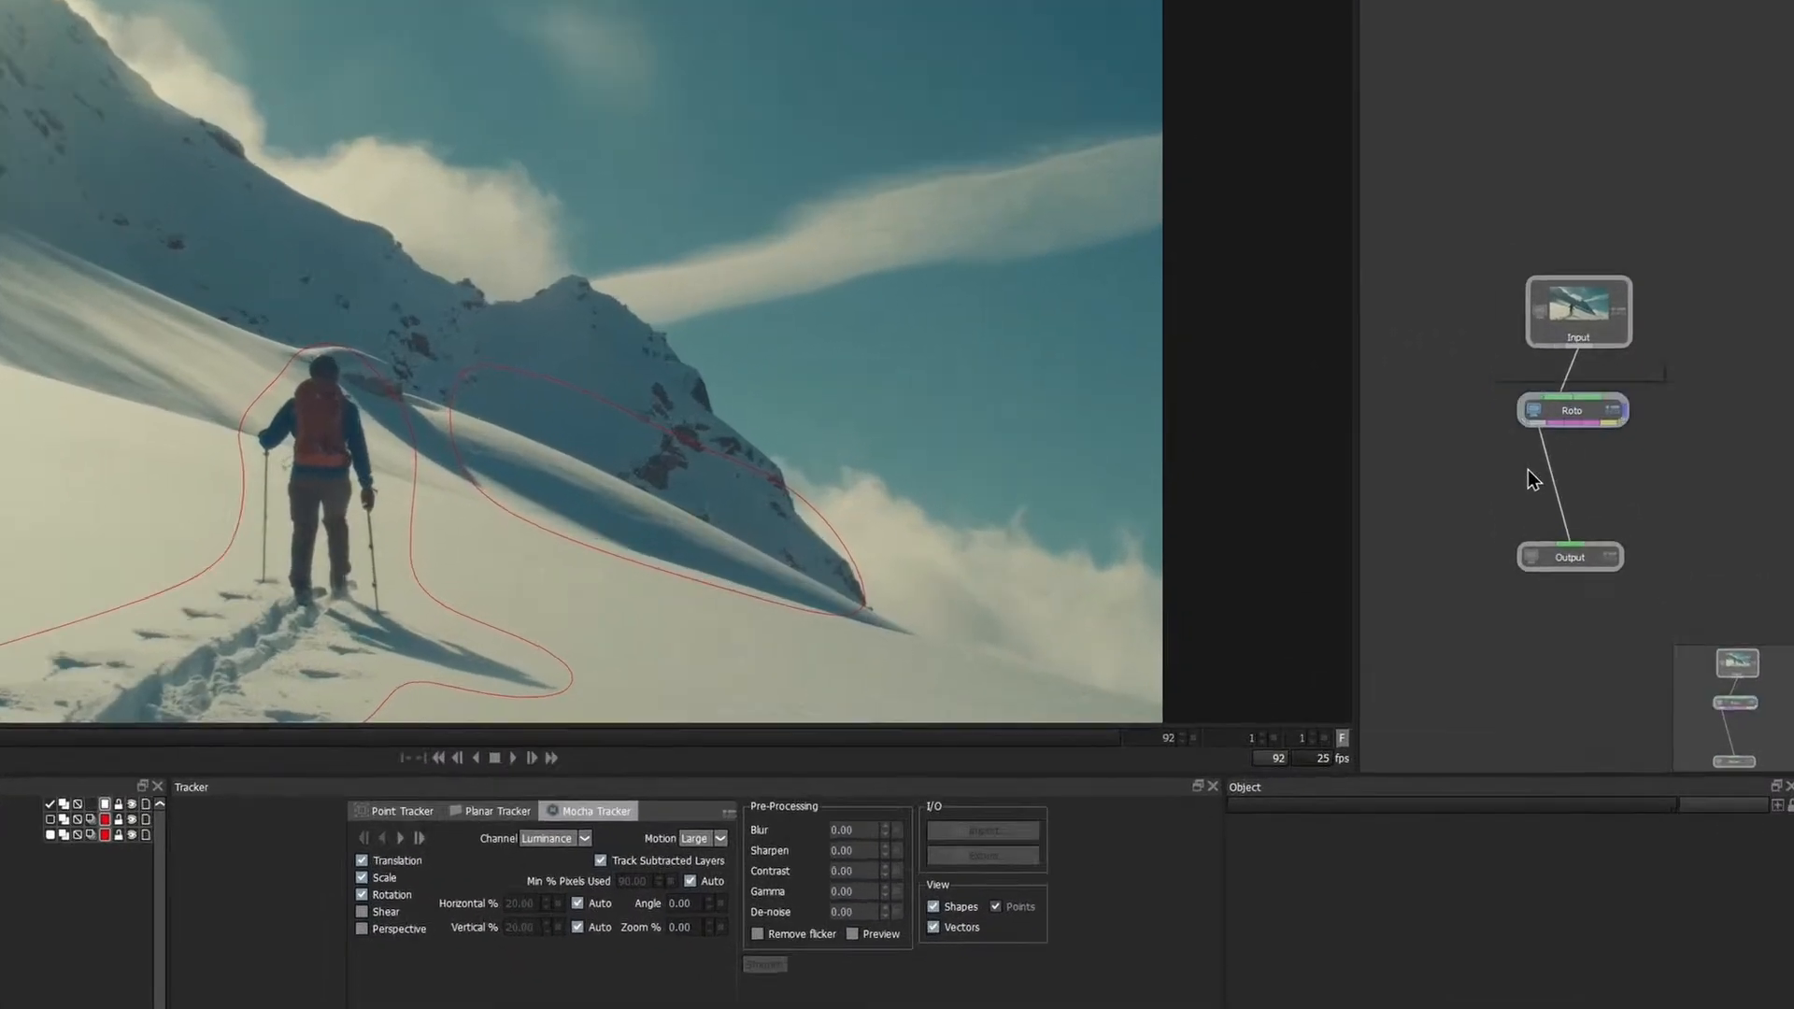
Insert a Stability node between the Roto and Output nodes
key("Tab")
type("stab")
key("Return")
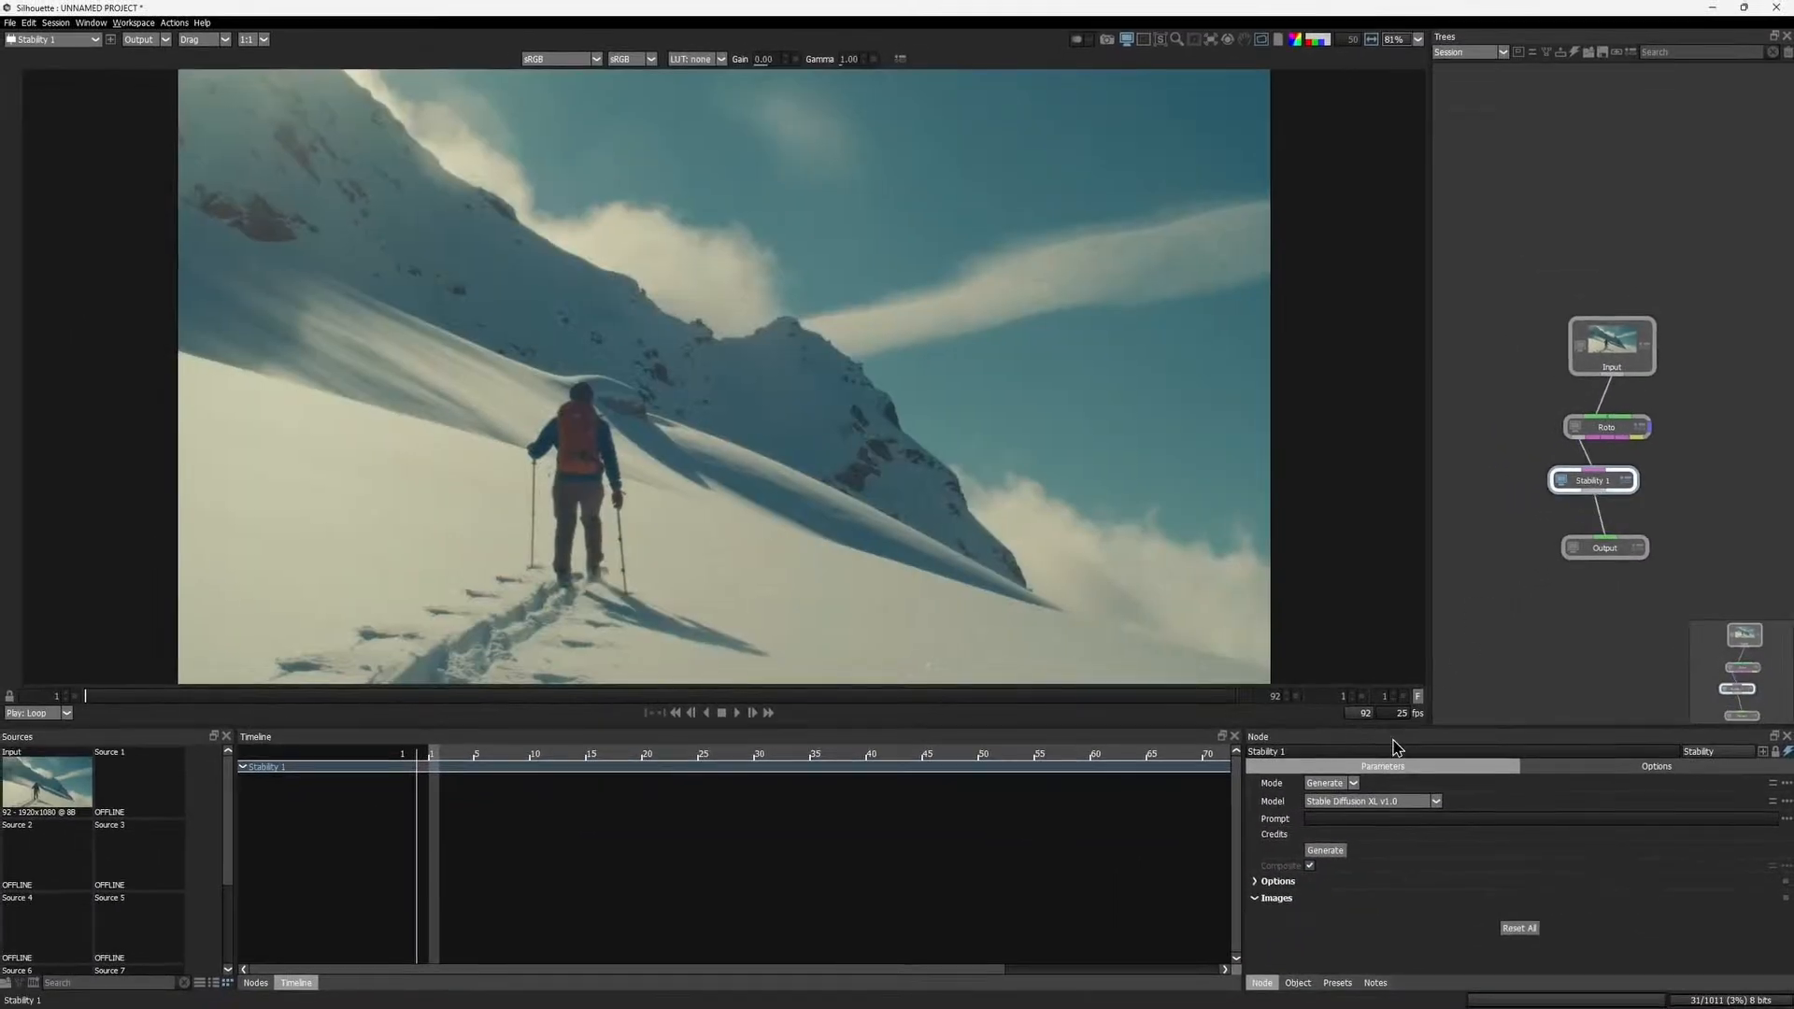
Set the Stability node to Inpaint mode with the Stable Diffusion XL v0.9 model and generate the images
left_click(1326, 783)
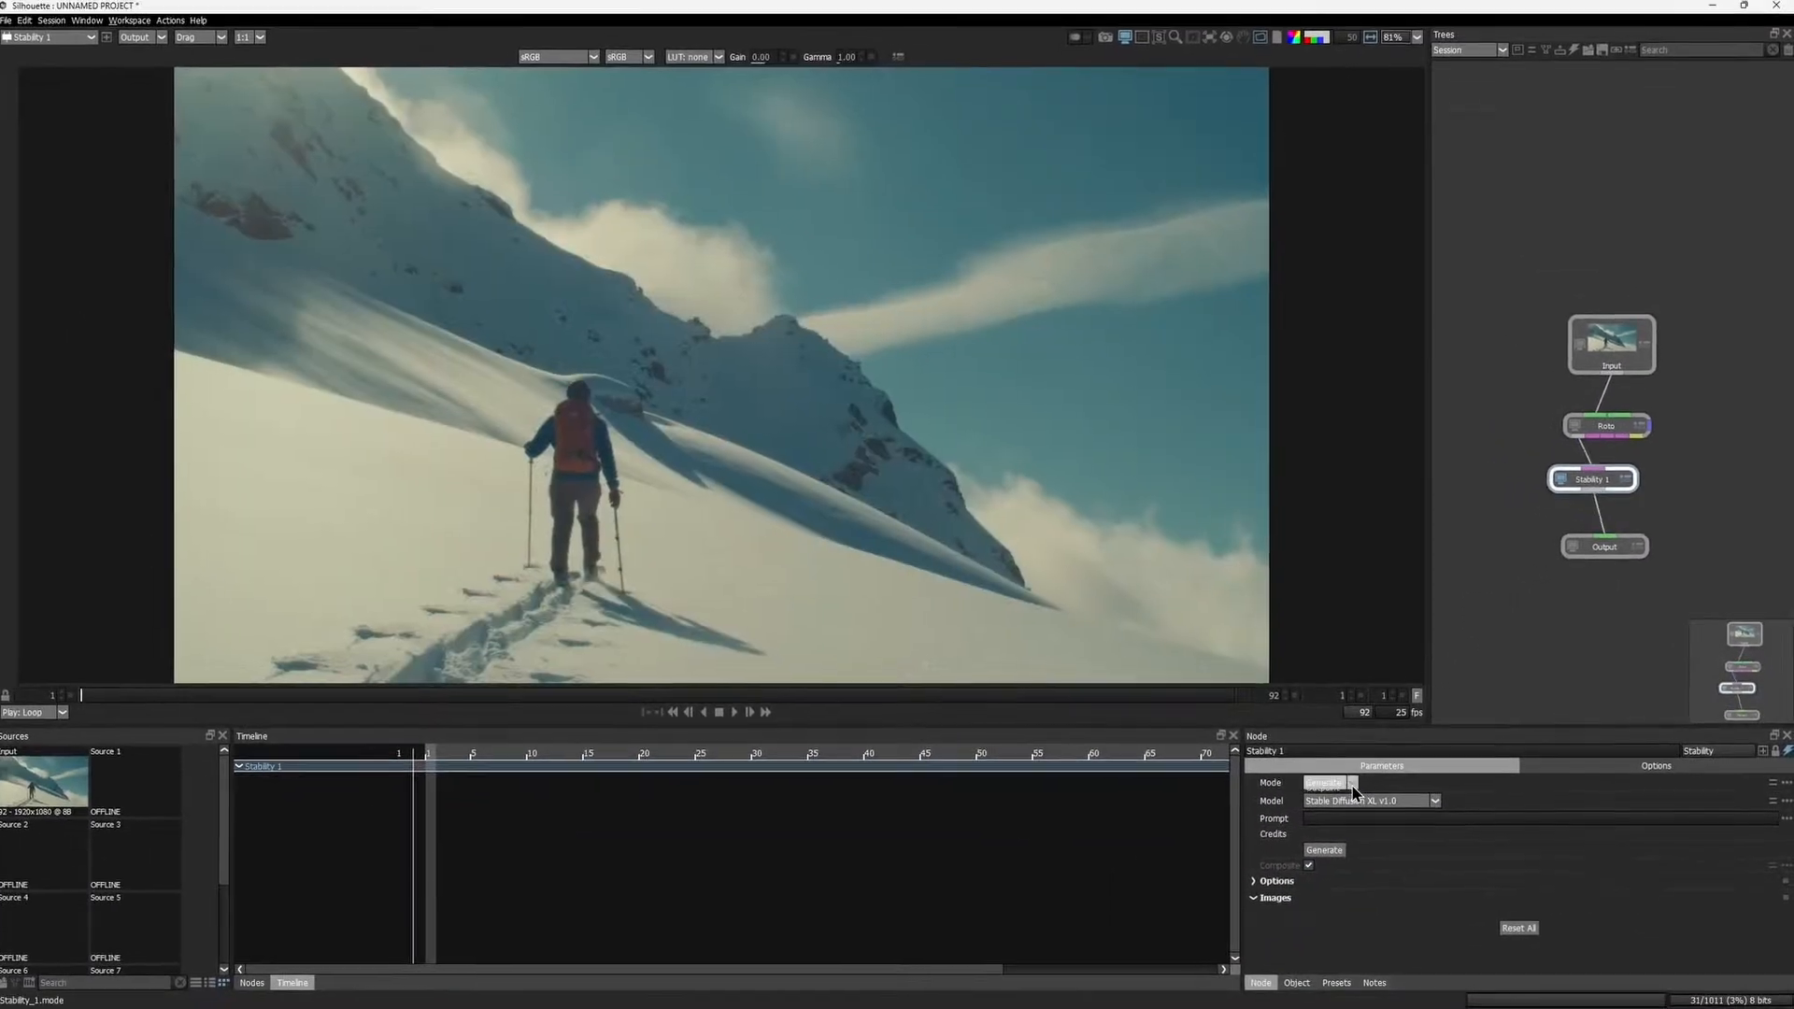
left_click(1326, 796)
left_click(1364, 801)
left_click(1336, 805)
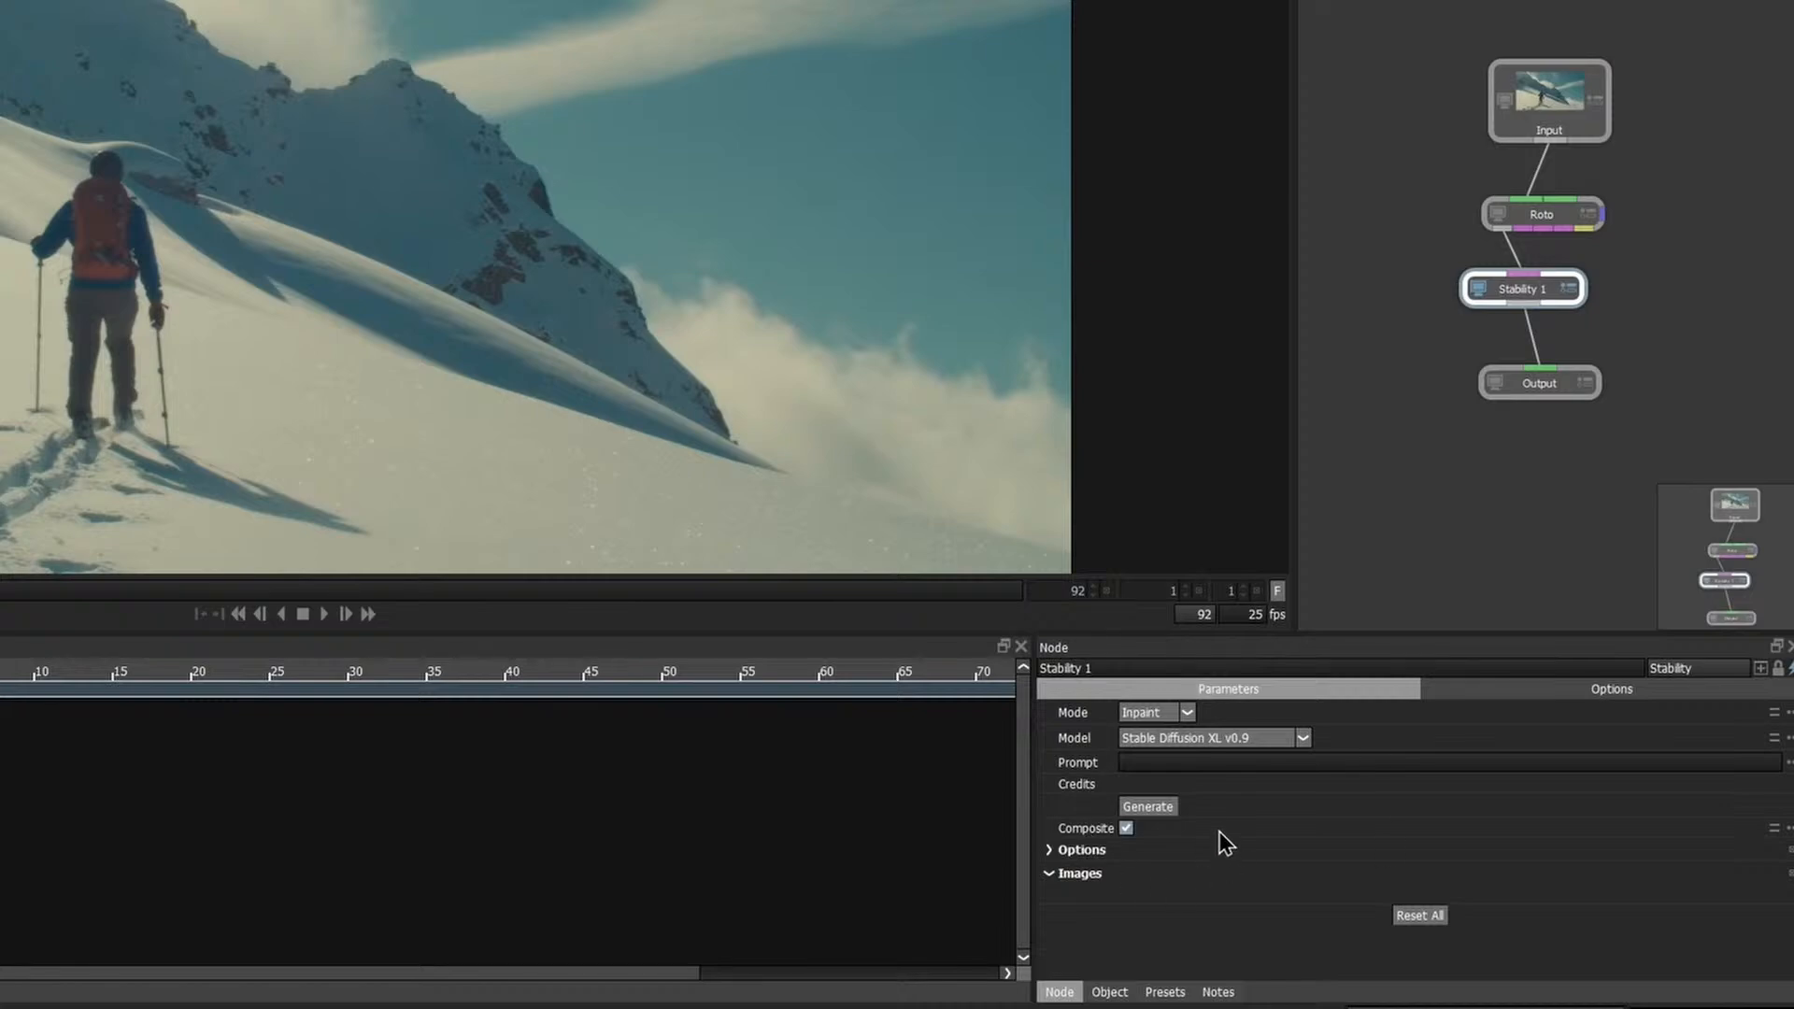
left_click(1165, 815)
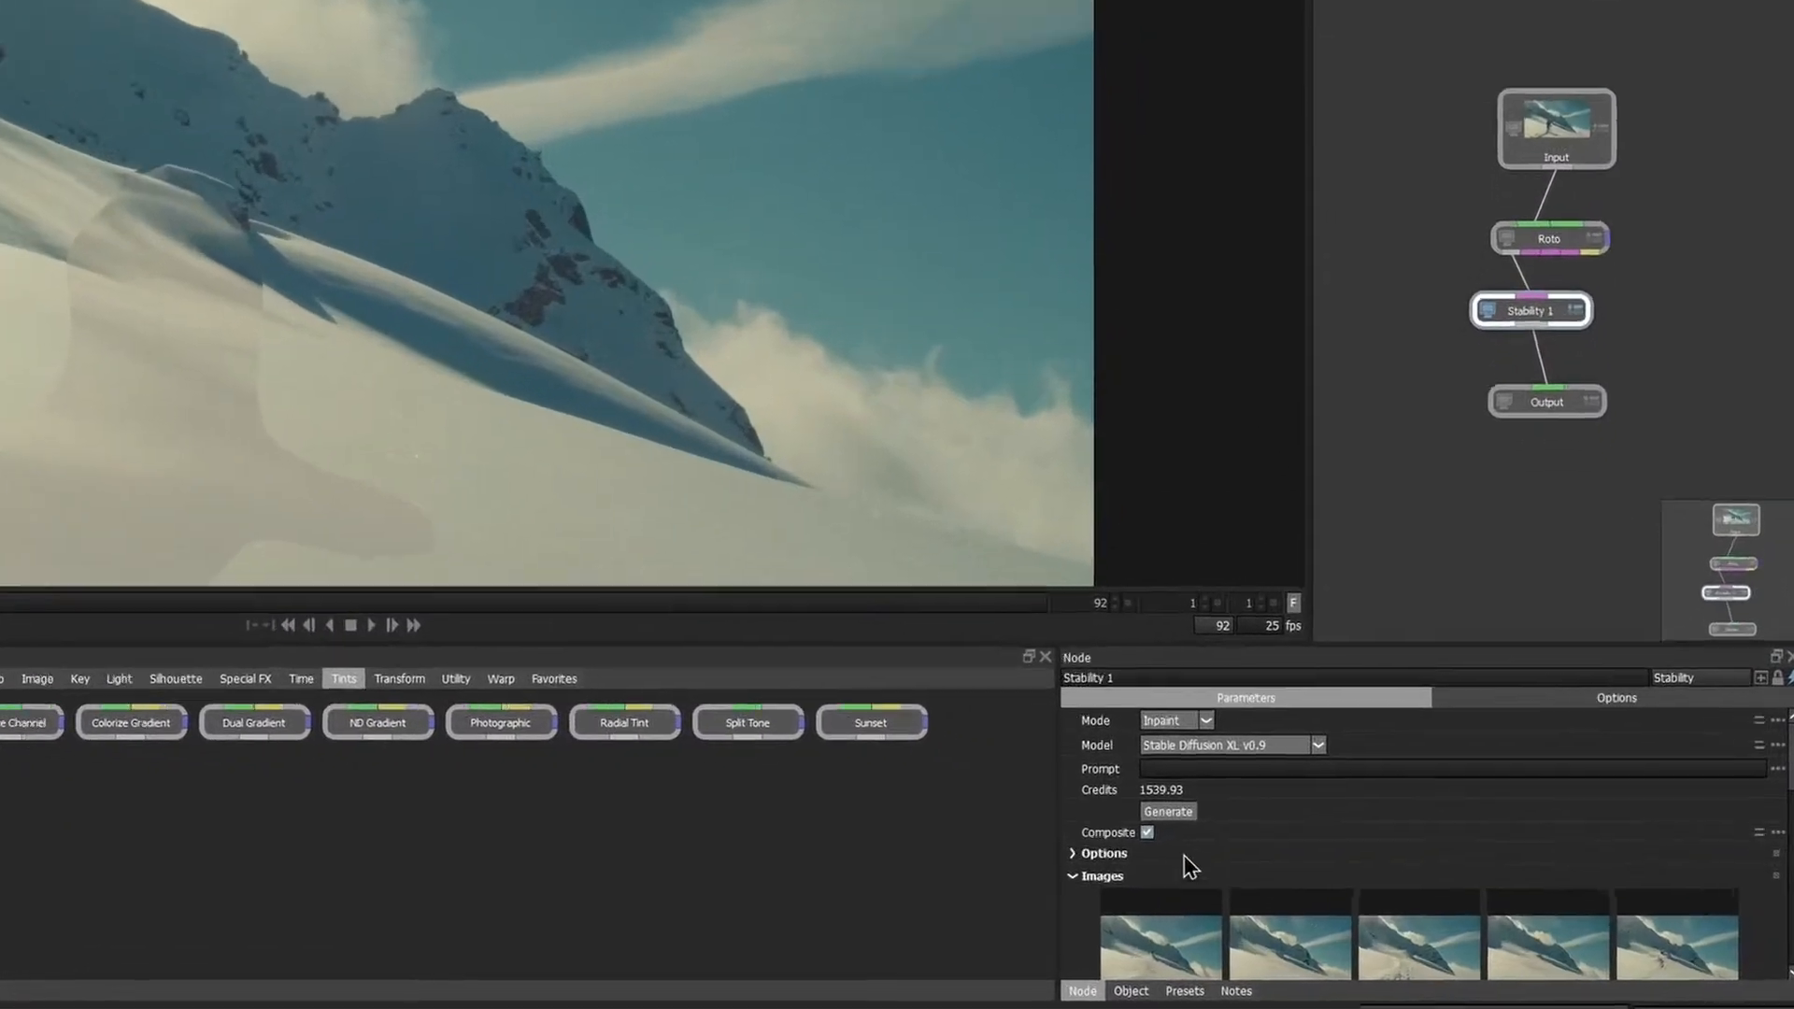
Turn off Composite on the Stability node, compare the generated images and choose the second one
left_click(1308, 865)
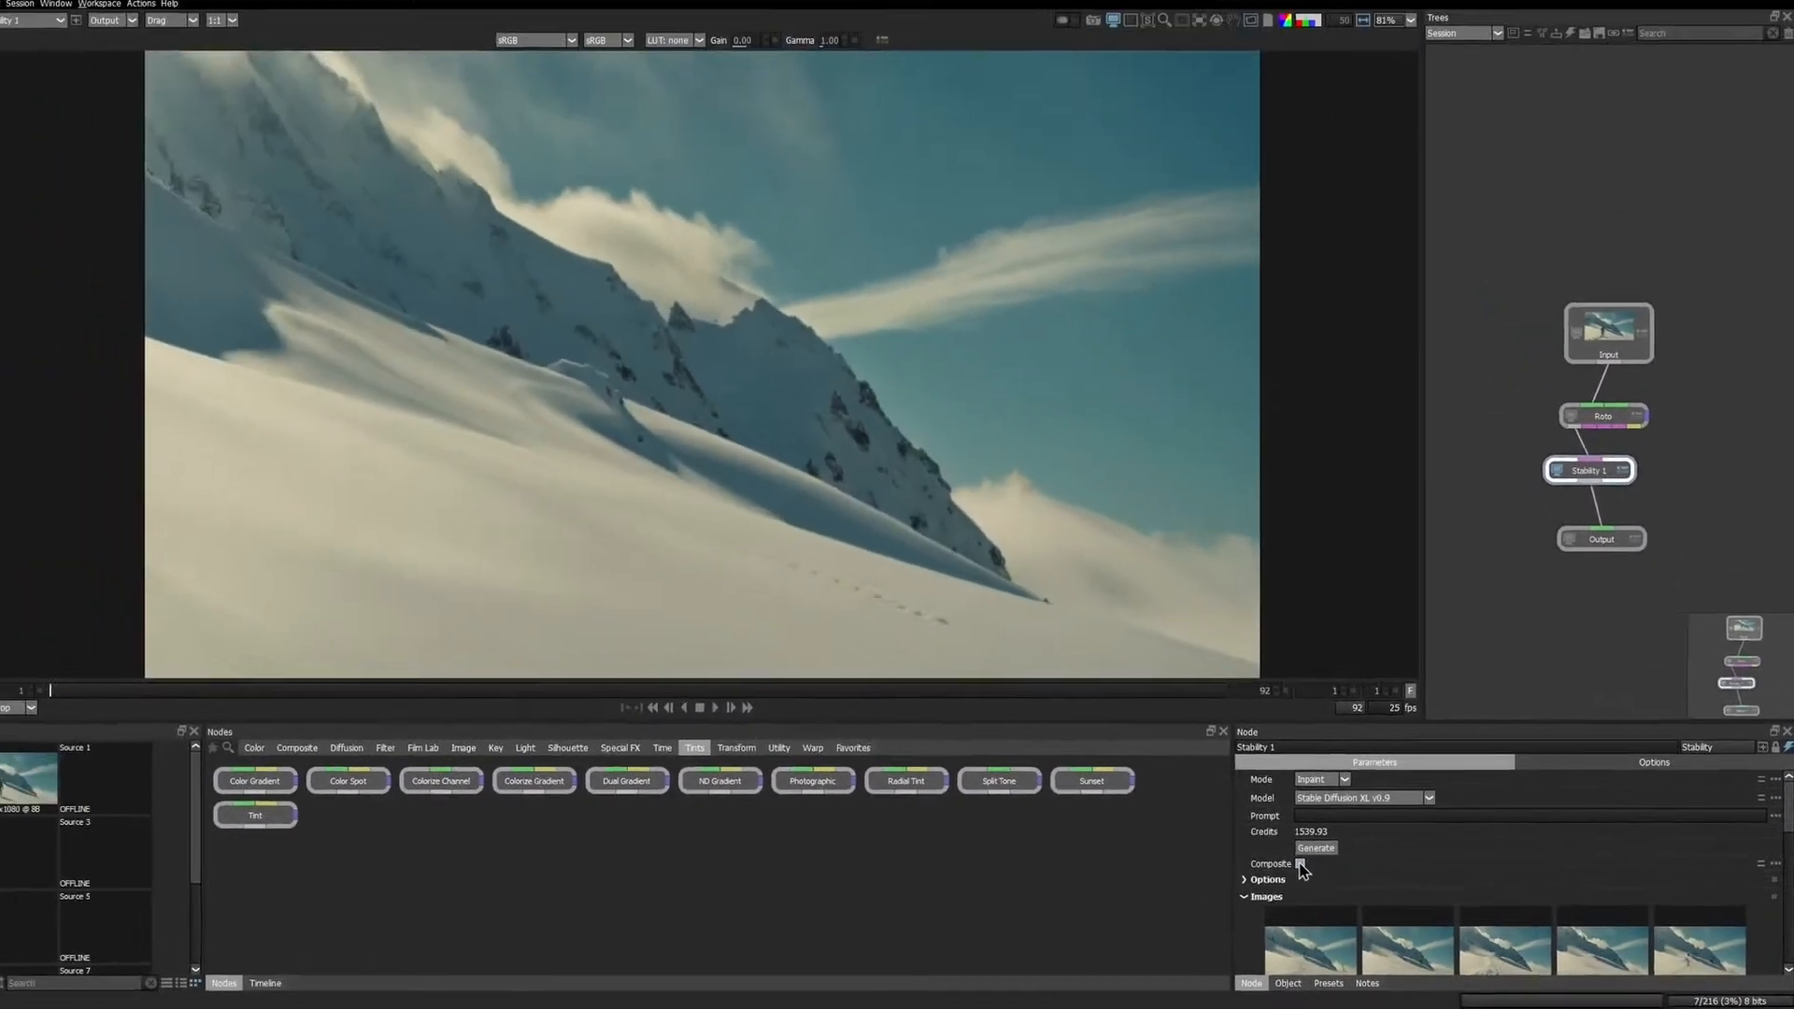
scroll(1128, 836, "down", 1)
left_click(1332, 917)
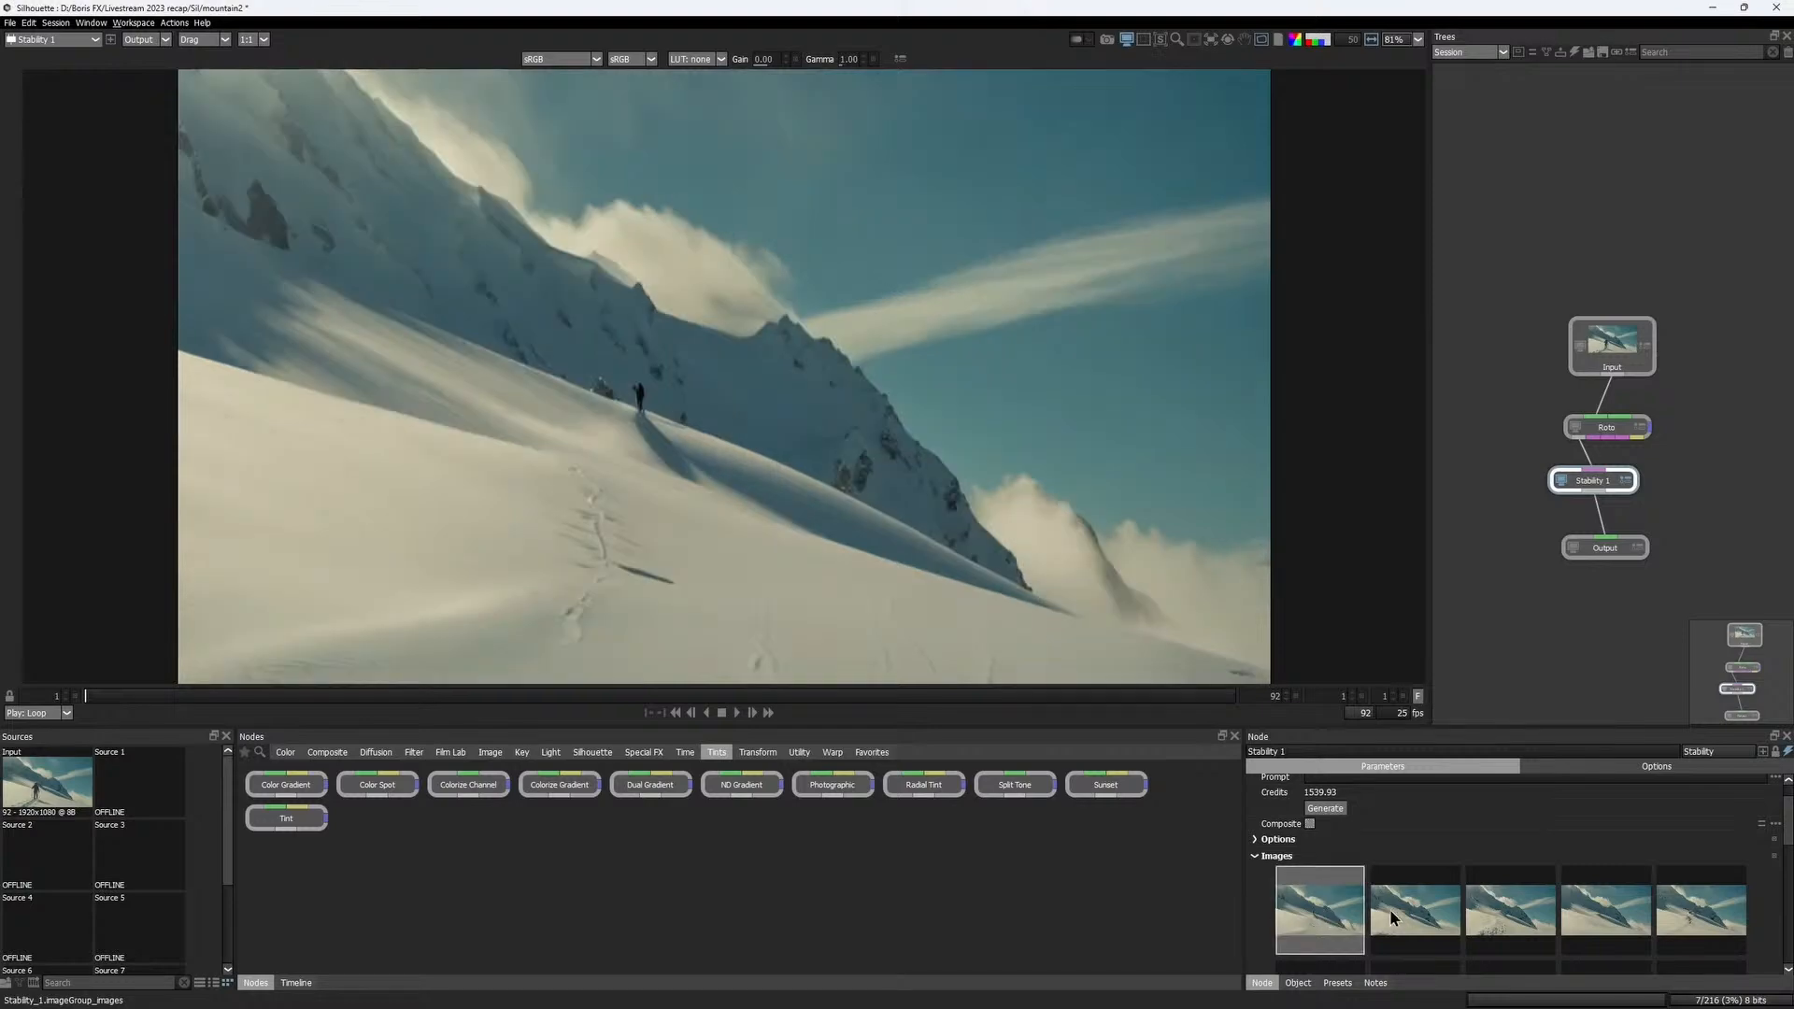
left_click(1414, 911)
left_click(1509, 912)
left_click(1608, 920)
left_click(1670, 919)
scroll(1670, 918, "up", 1)
left_click(1415, 944)
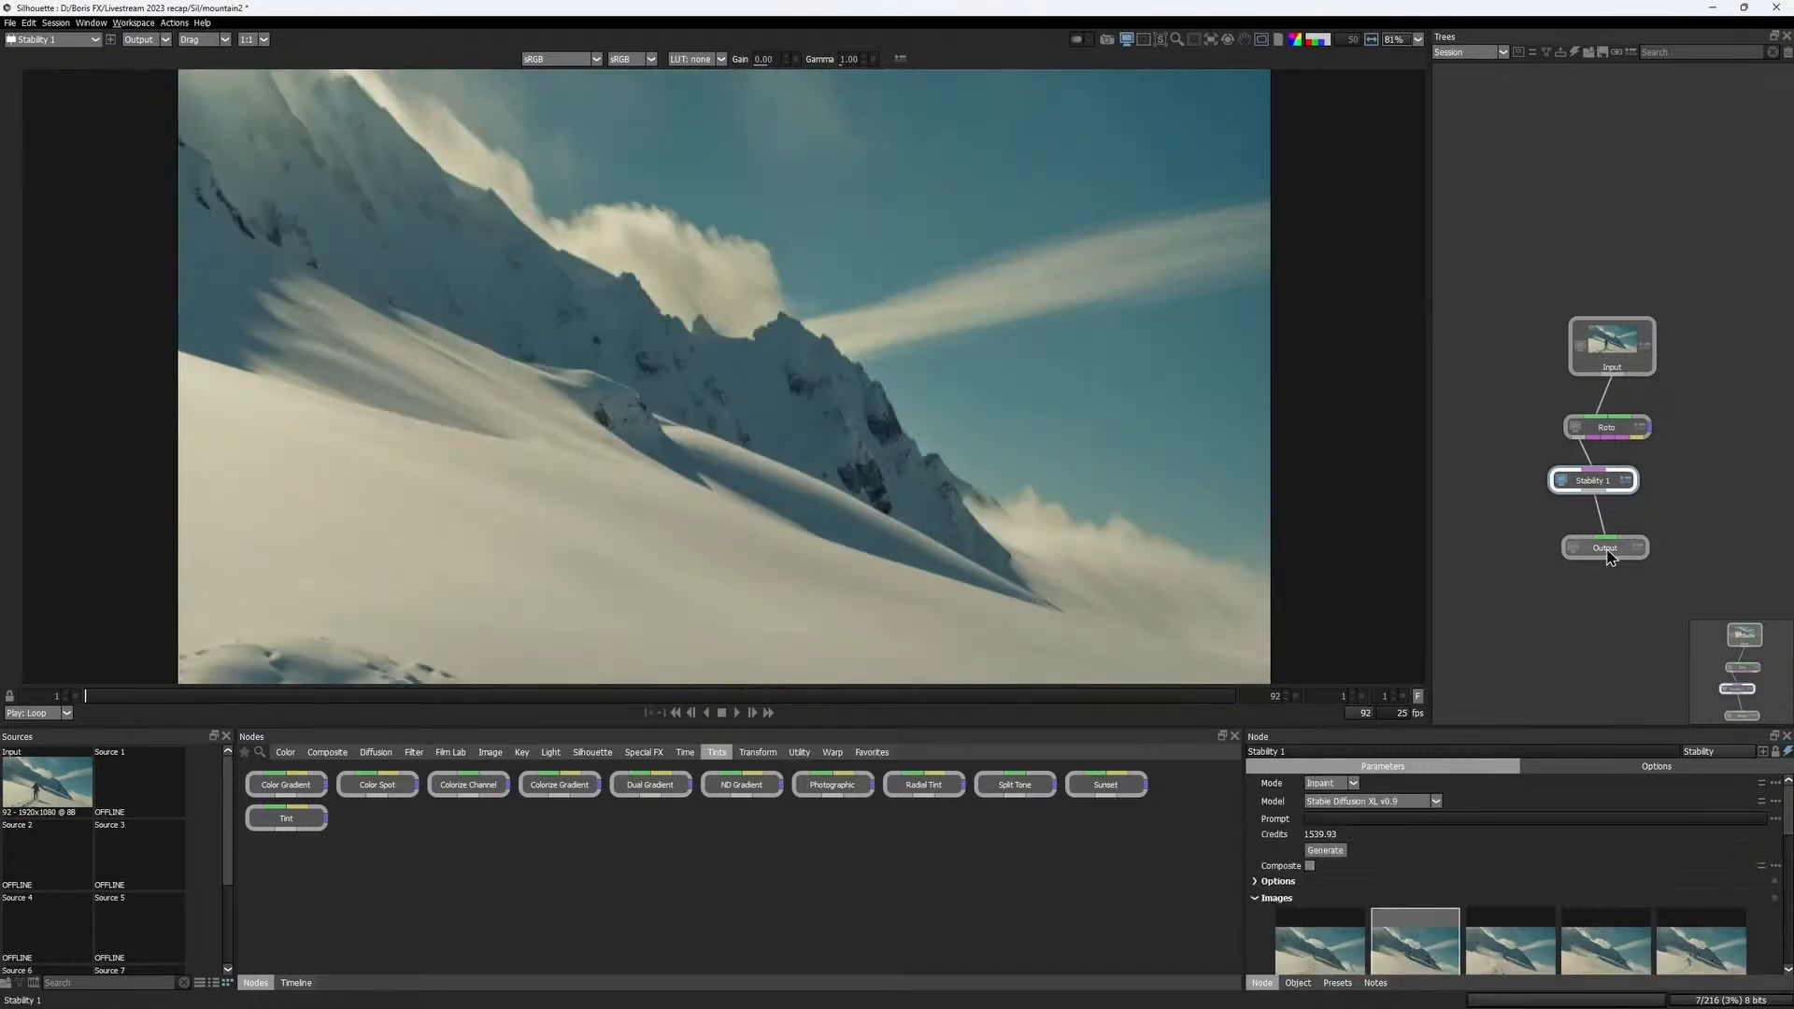
Spread out the node tree, insert a Composite node between Stability and Output, and connect Input to its second input
left_click_drag(1607, 551, 1609, 605)
left_click_drag(1597, 488, 1558, 504)
left_click_drag(1609, 430, 1565, 428)
left_click(1657, 494)
key("Tab")
type("comp")
key("Down")
key("Down")
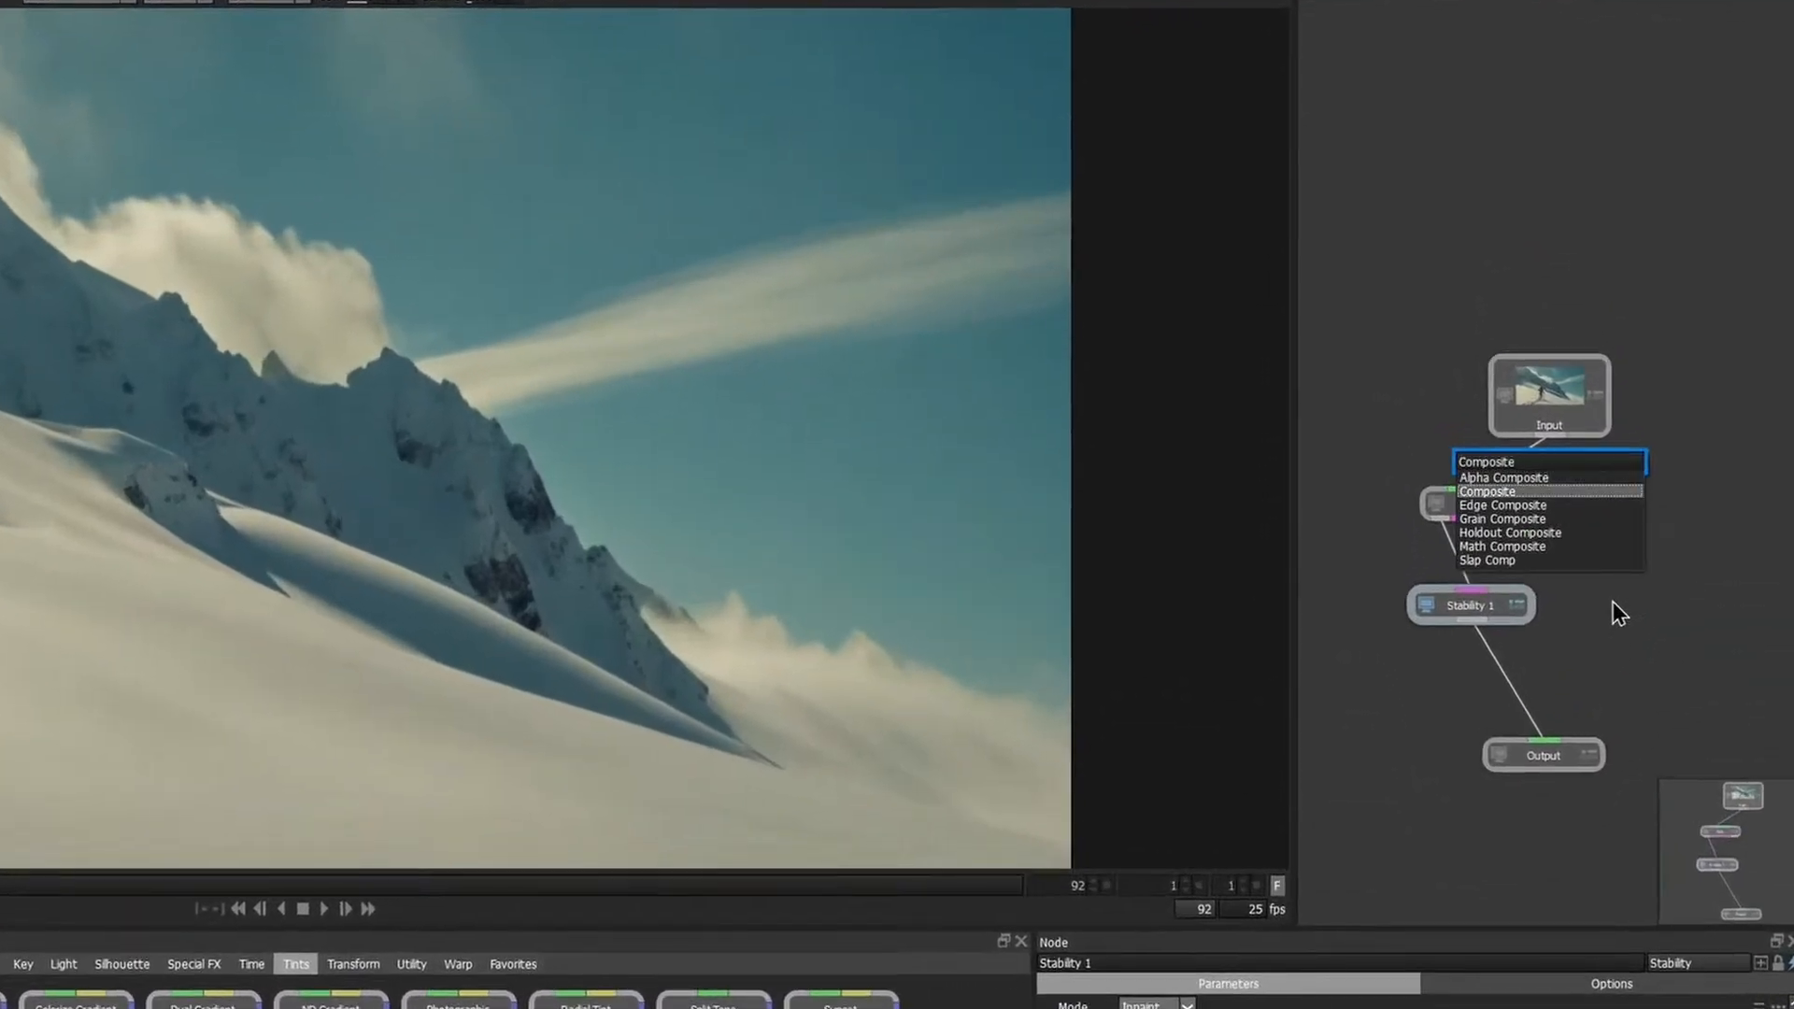
key("Return")
left_click(1521, 674)
left_click_drag(1533, 654, 1556, 429)
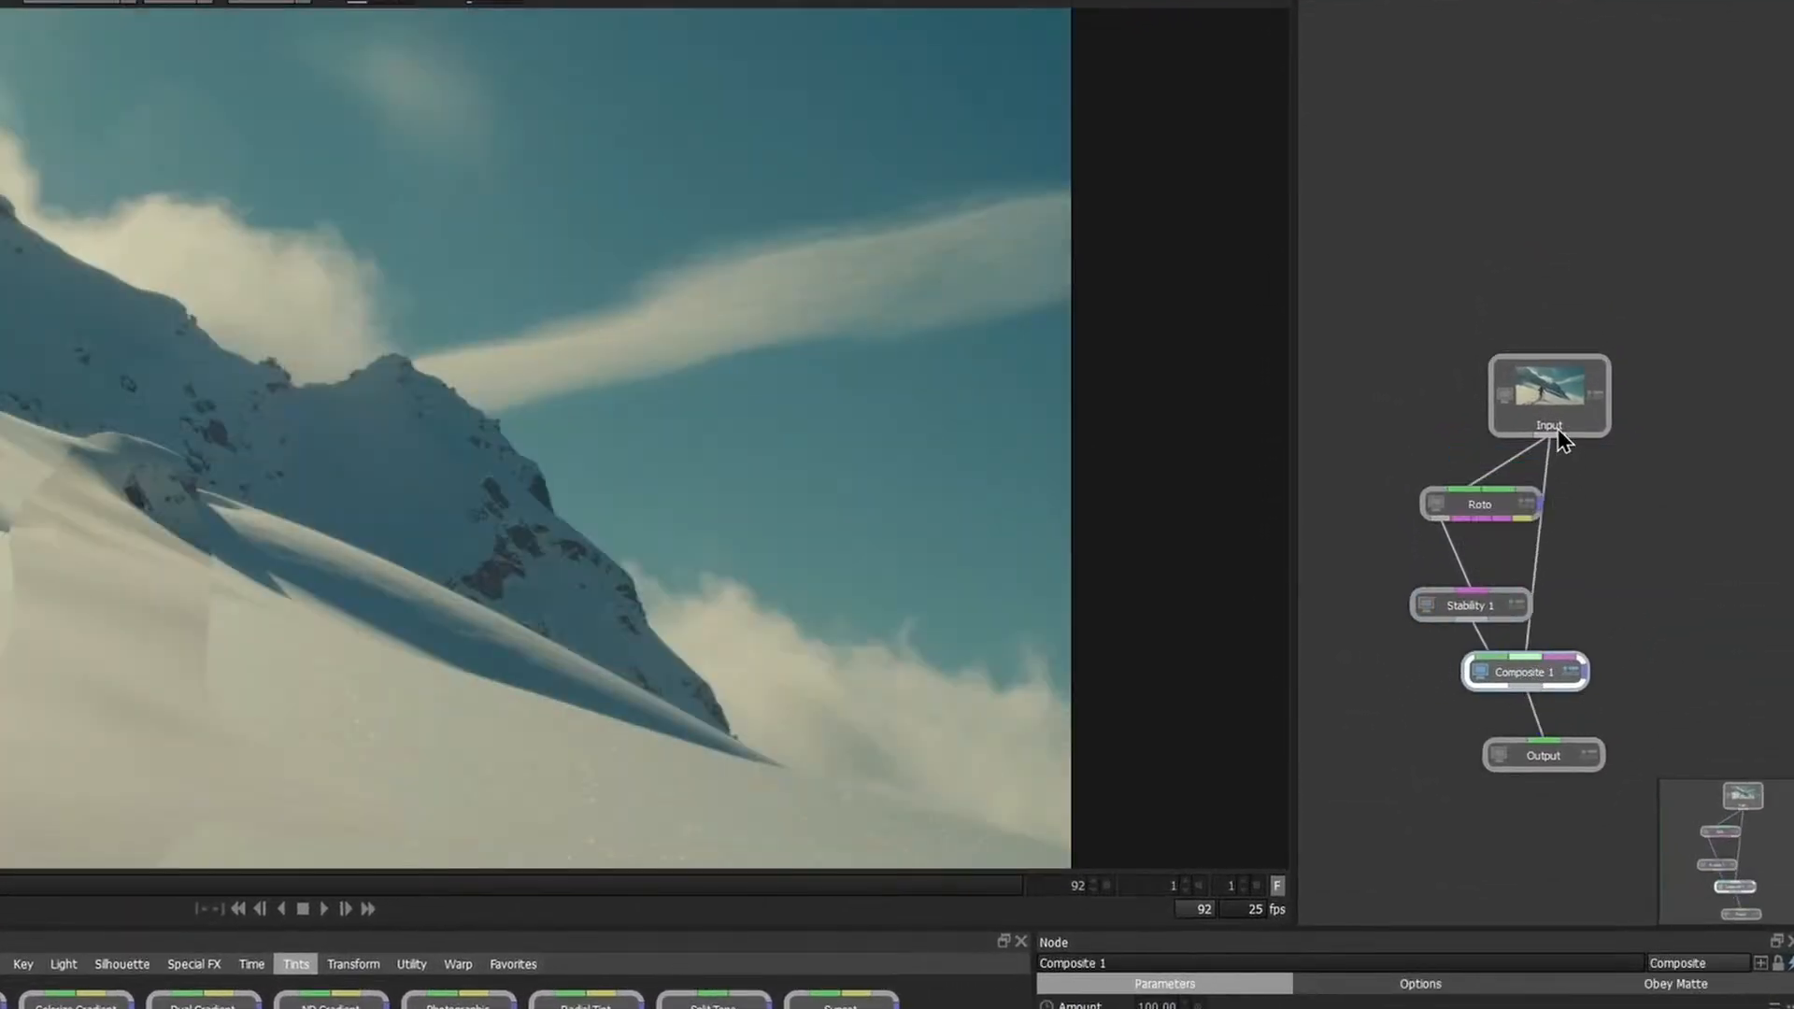
Spread out the lower nodes, then add a Transform node between Stability and Composite
left_click_drag(1542, 748, 1561, 789)
left_click_drag(1531, 672, 1583, 714)
left_click(1460, 674)
key("Tab")
type("t")
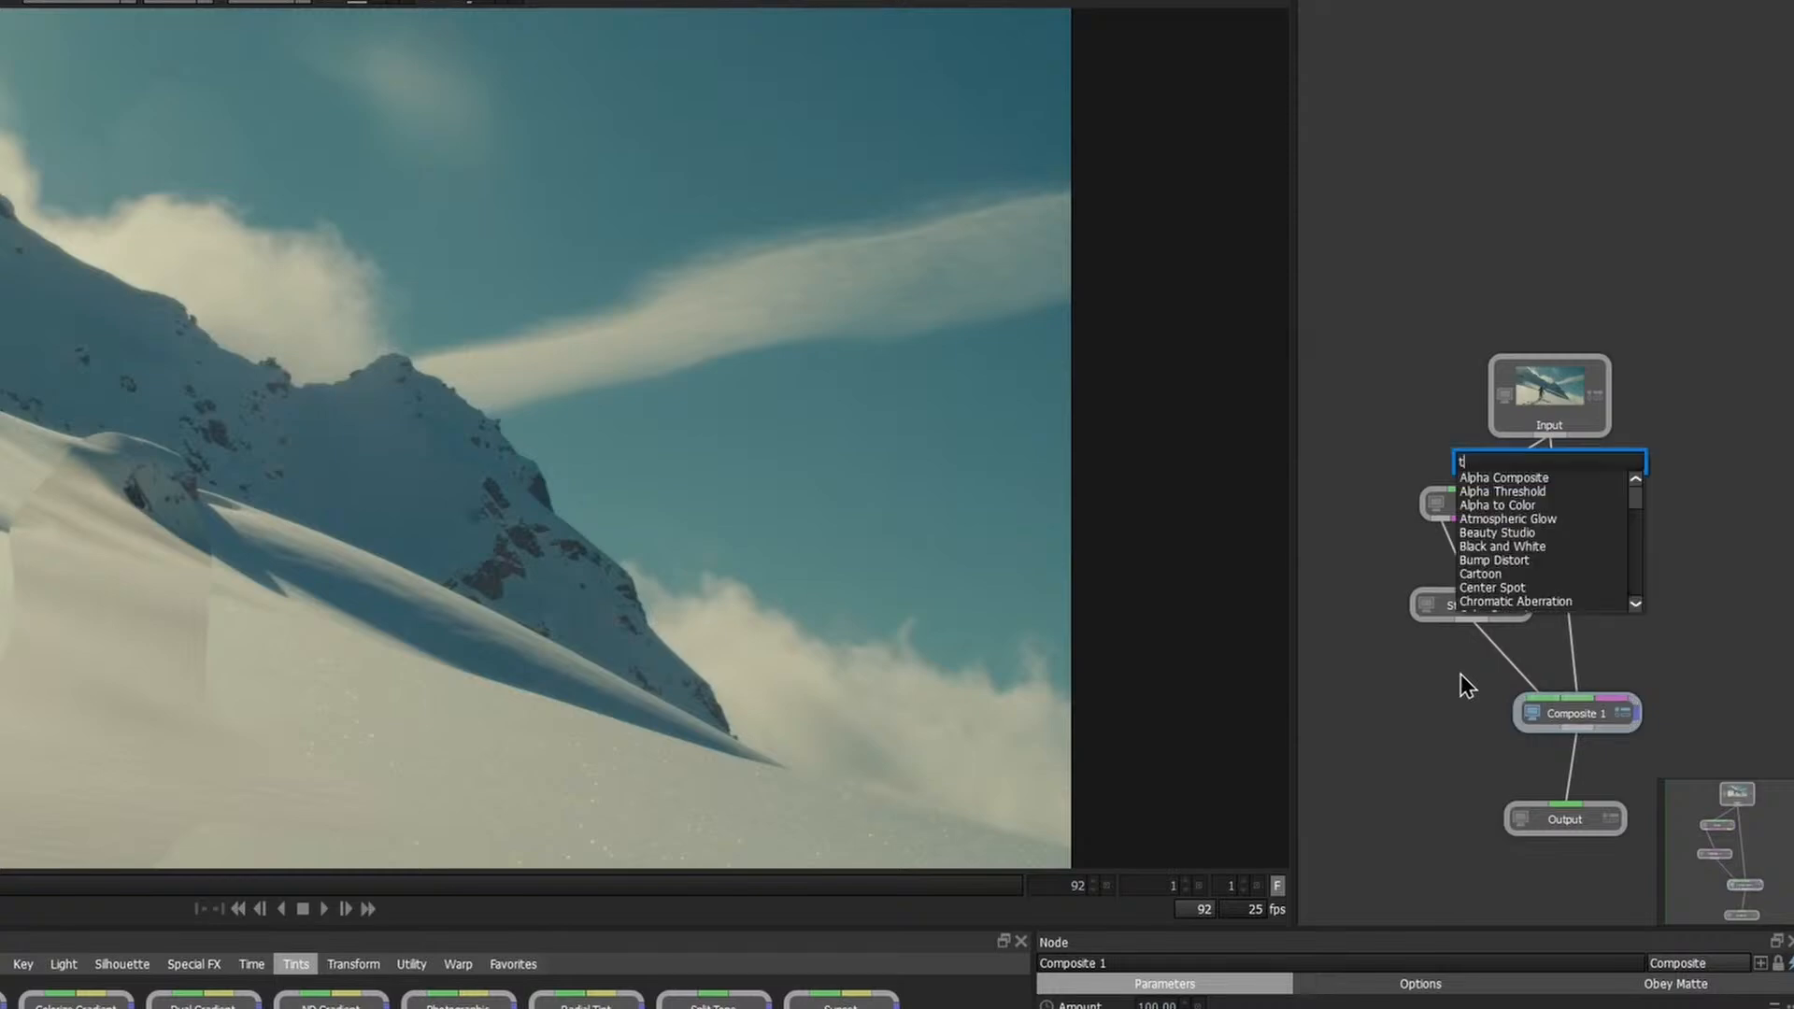
type("rans")
key("Return")
left_click(1504, 674)
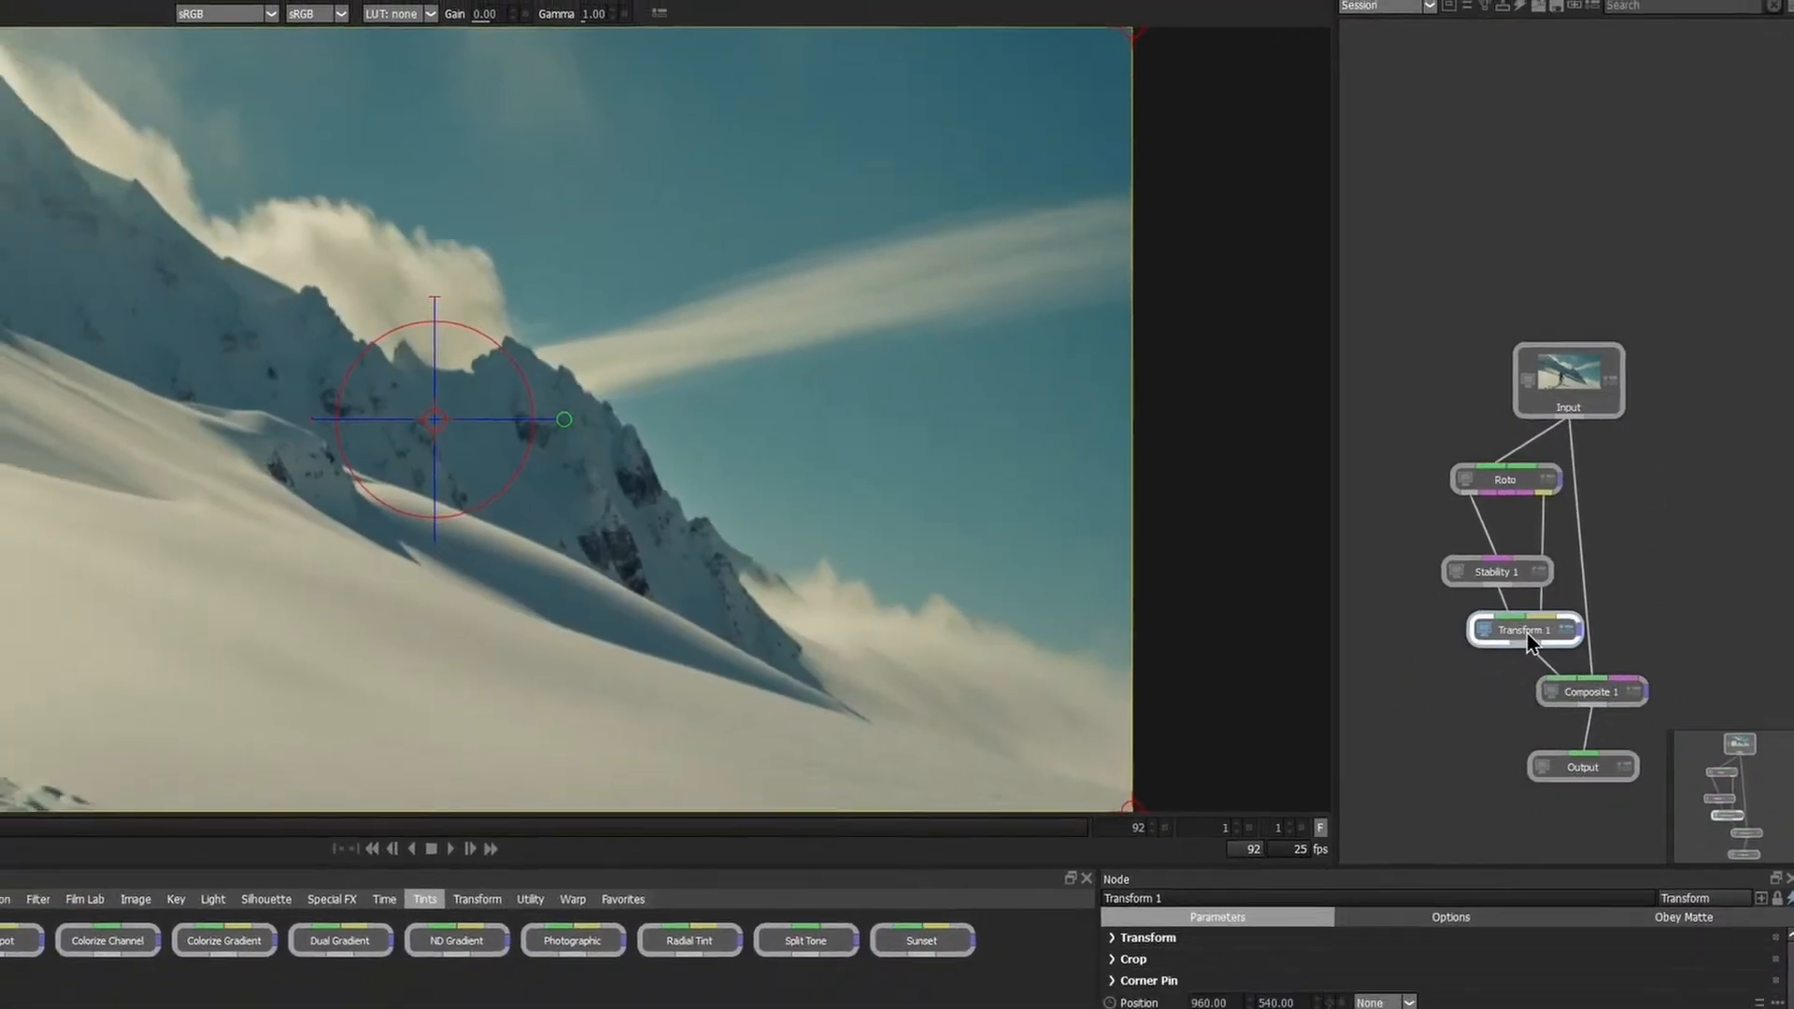
Set the Transform node's Transform source to the track layer and play back the clip
left_click(1048, 1004)
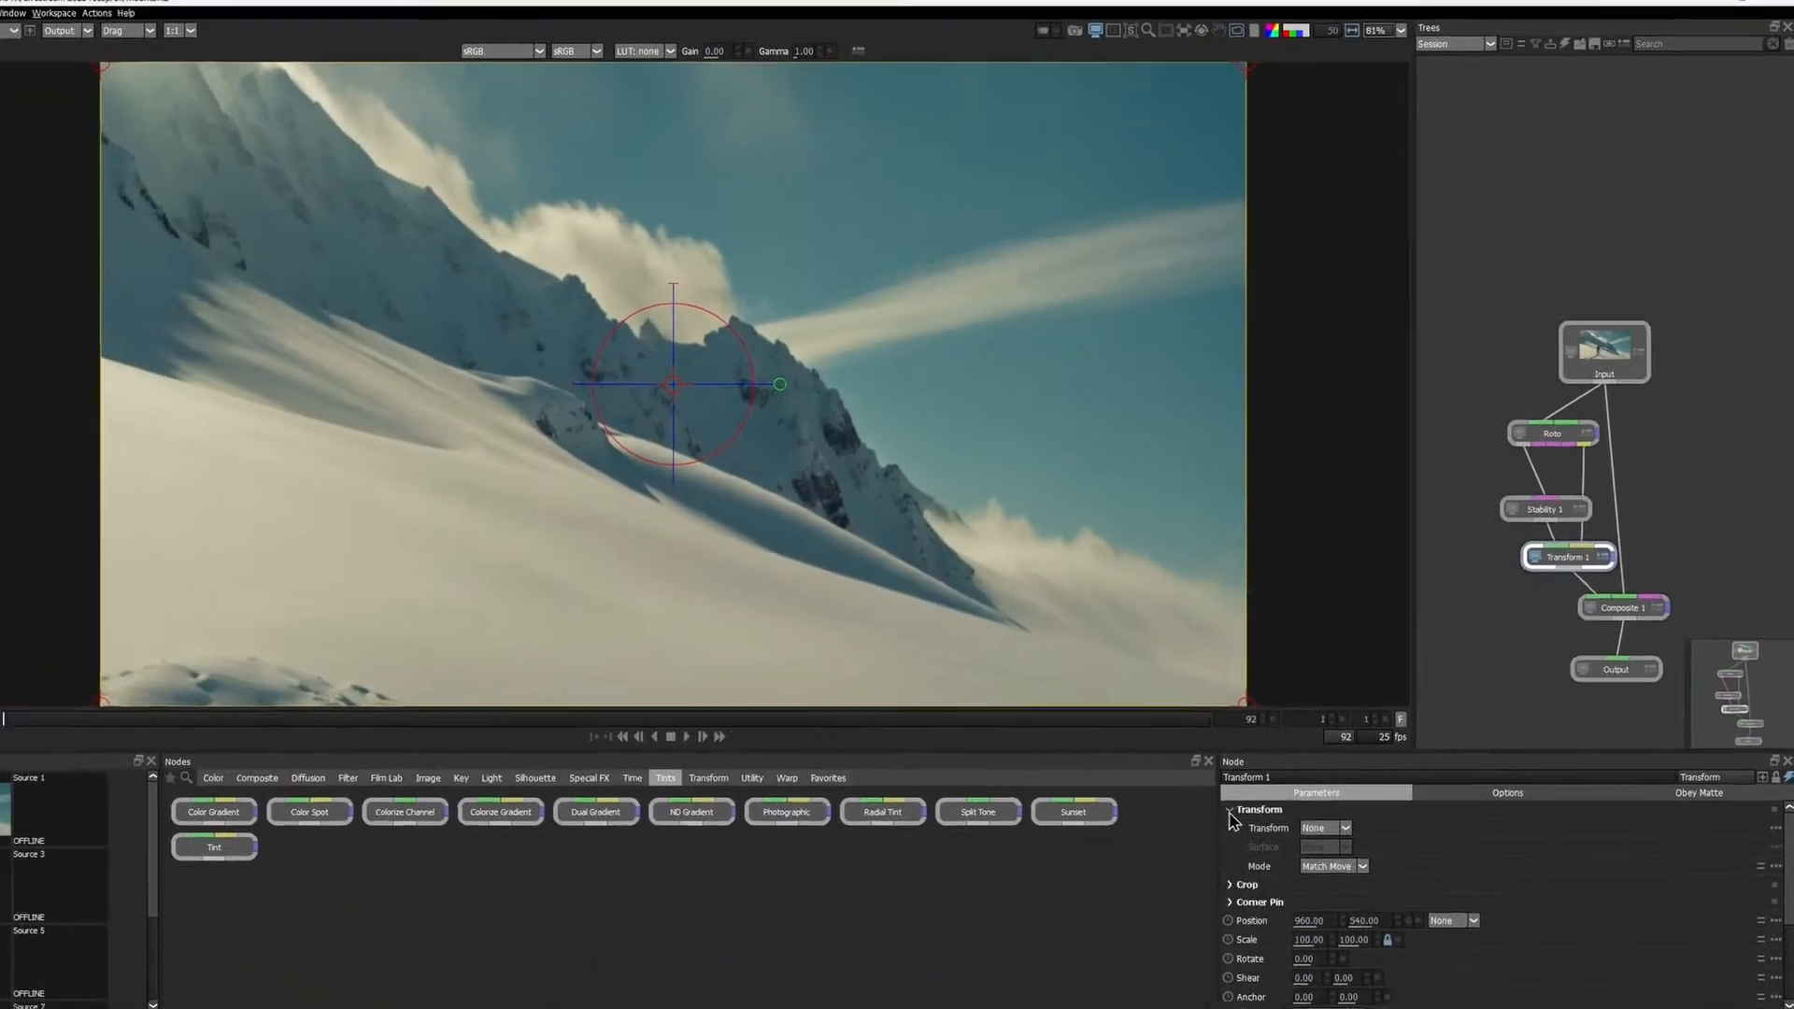
left_click(1320, 828)
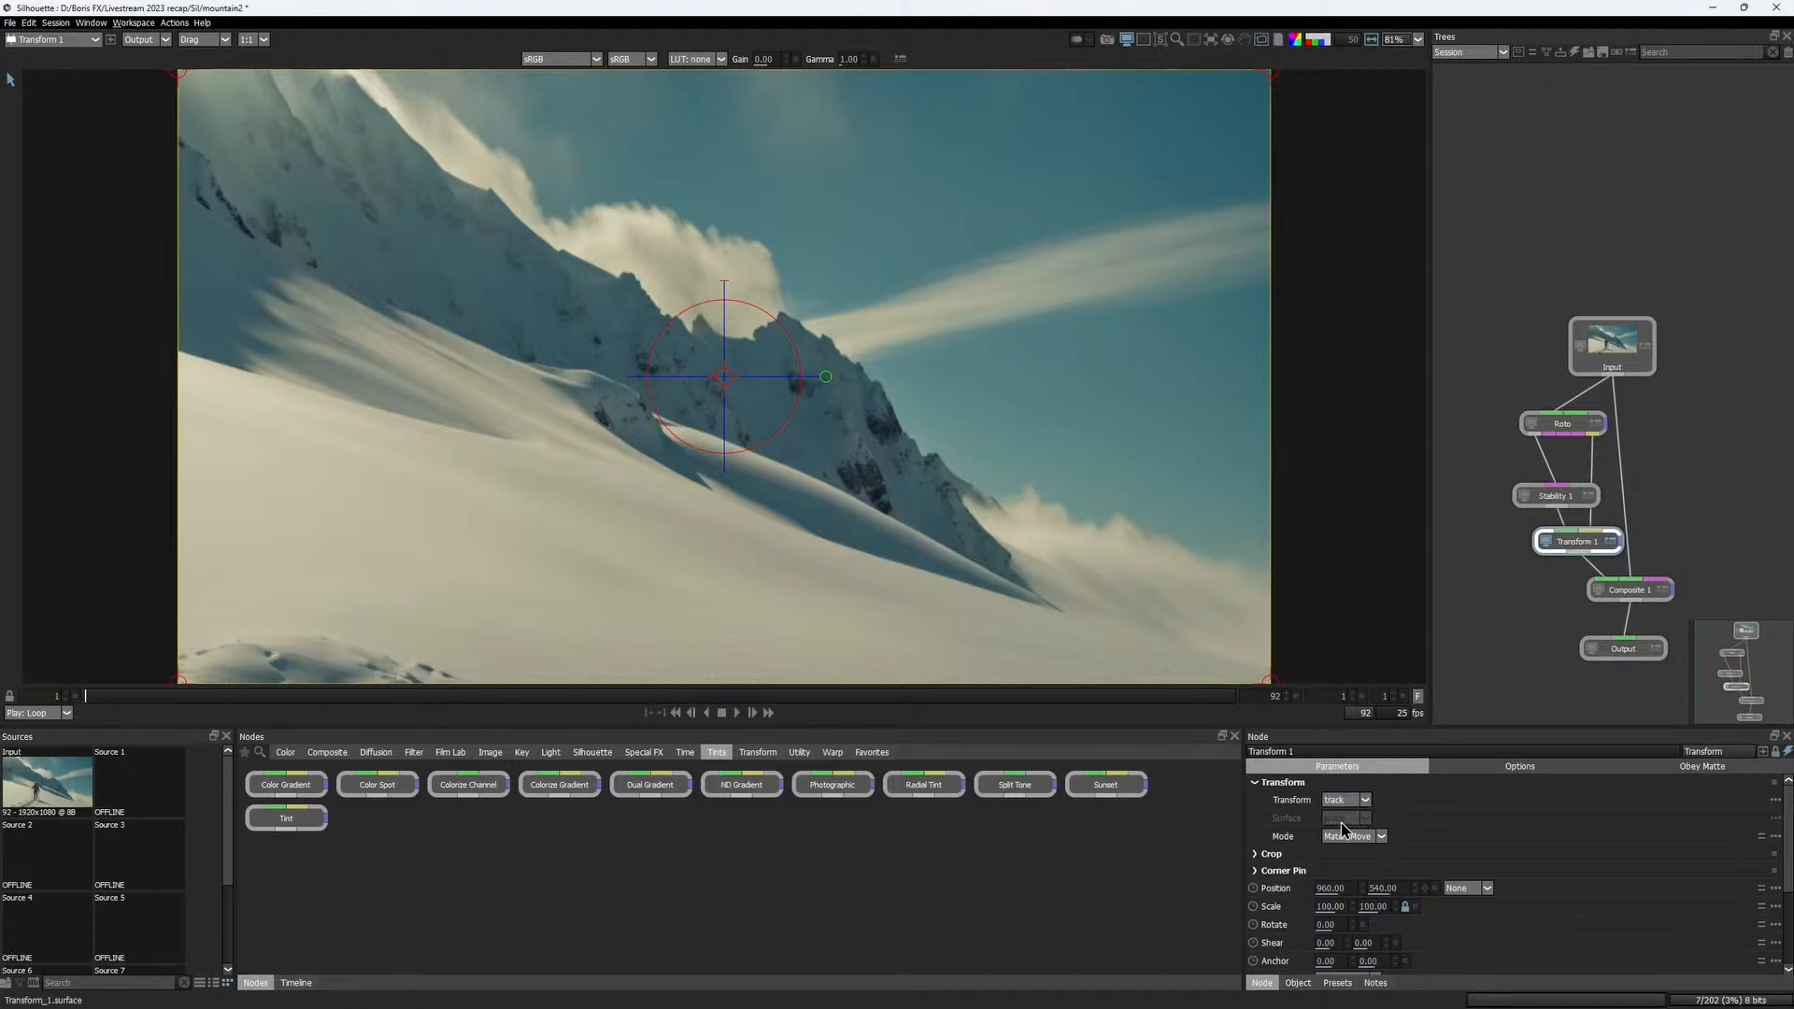
key("space")
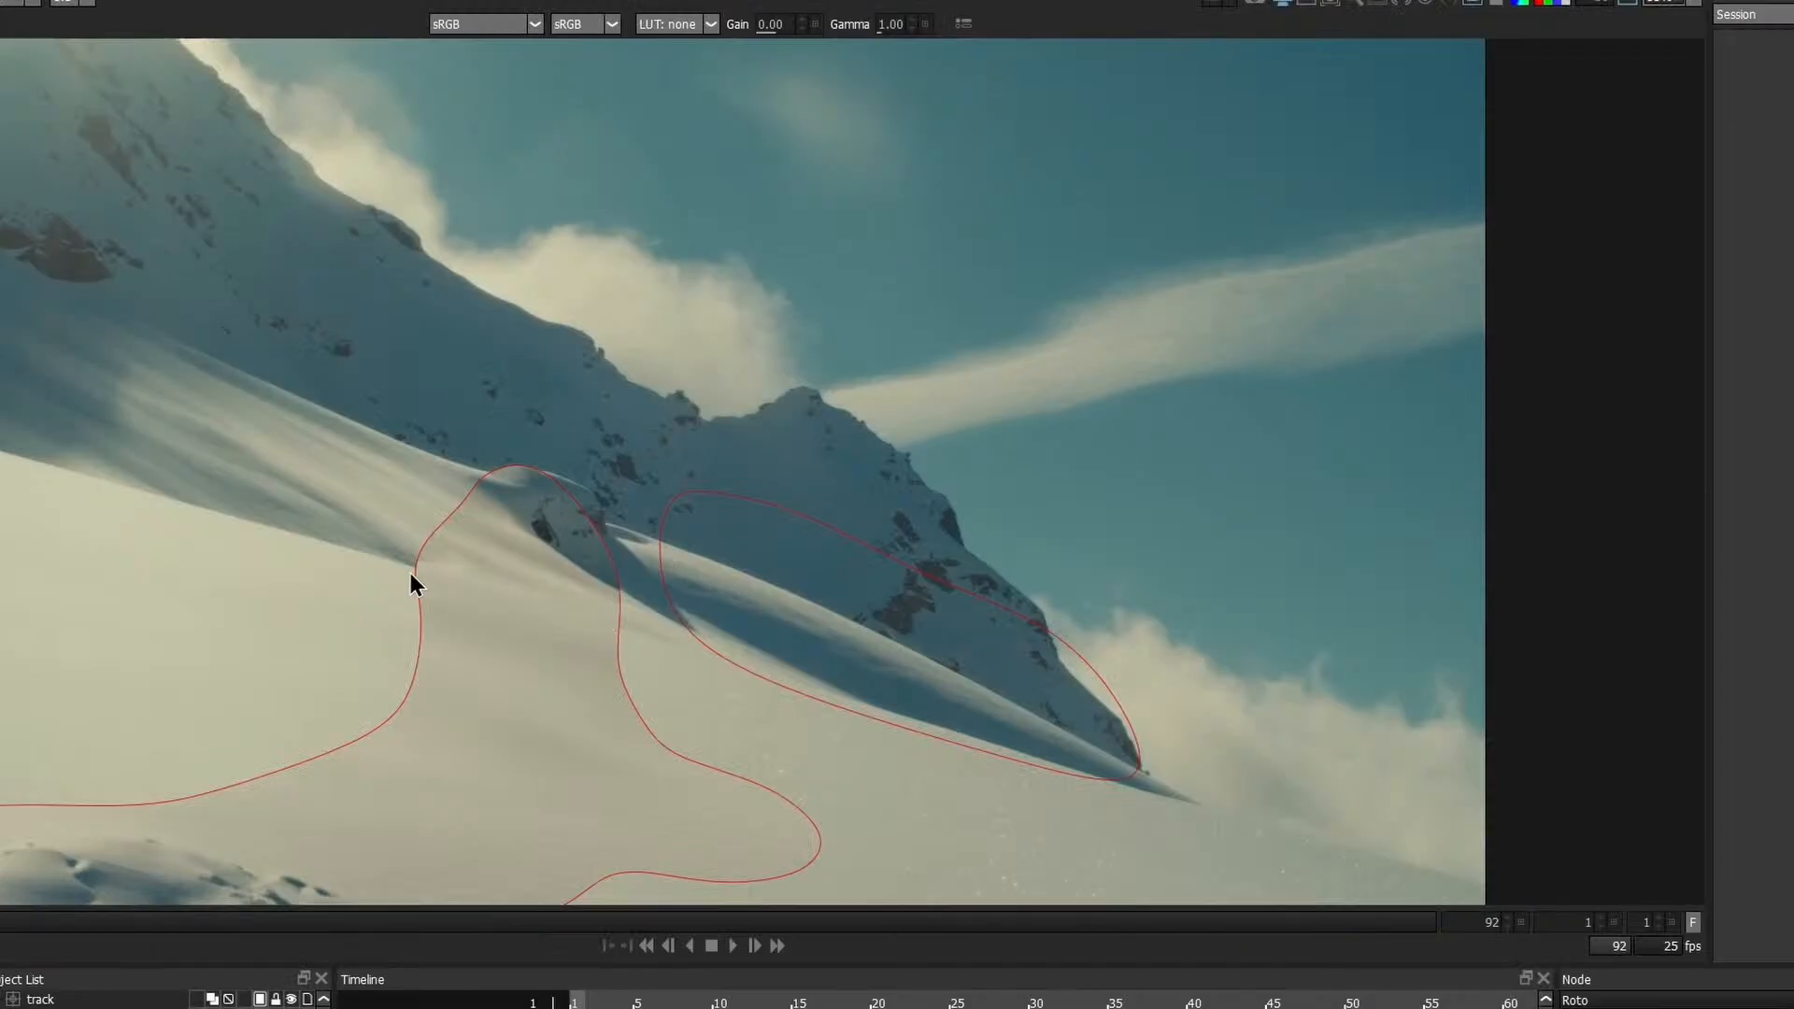
left_click(416, 575)
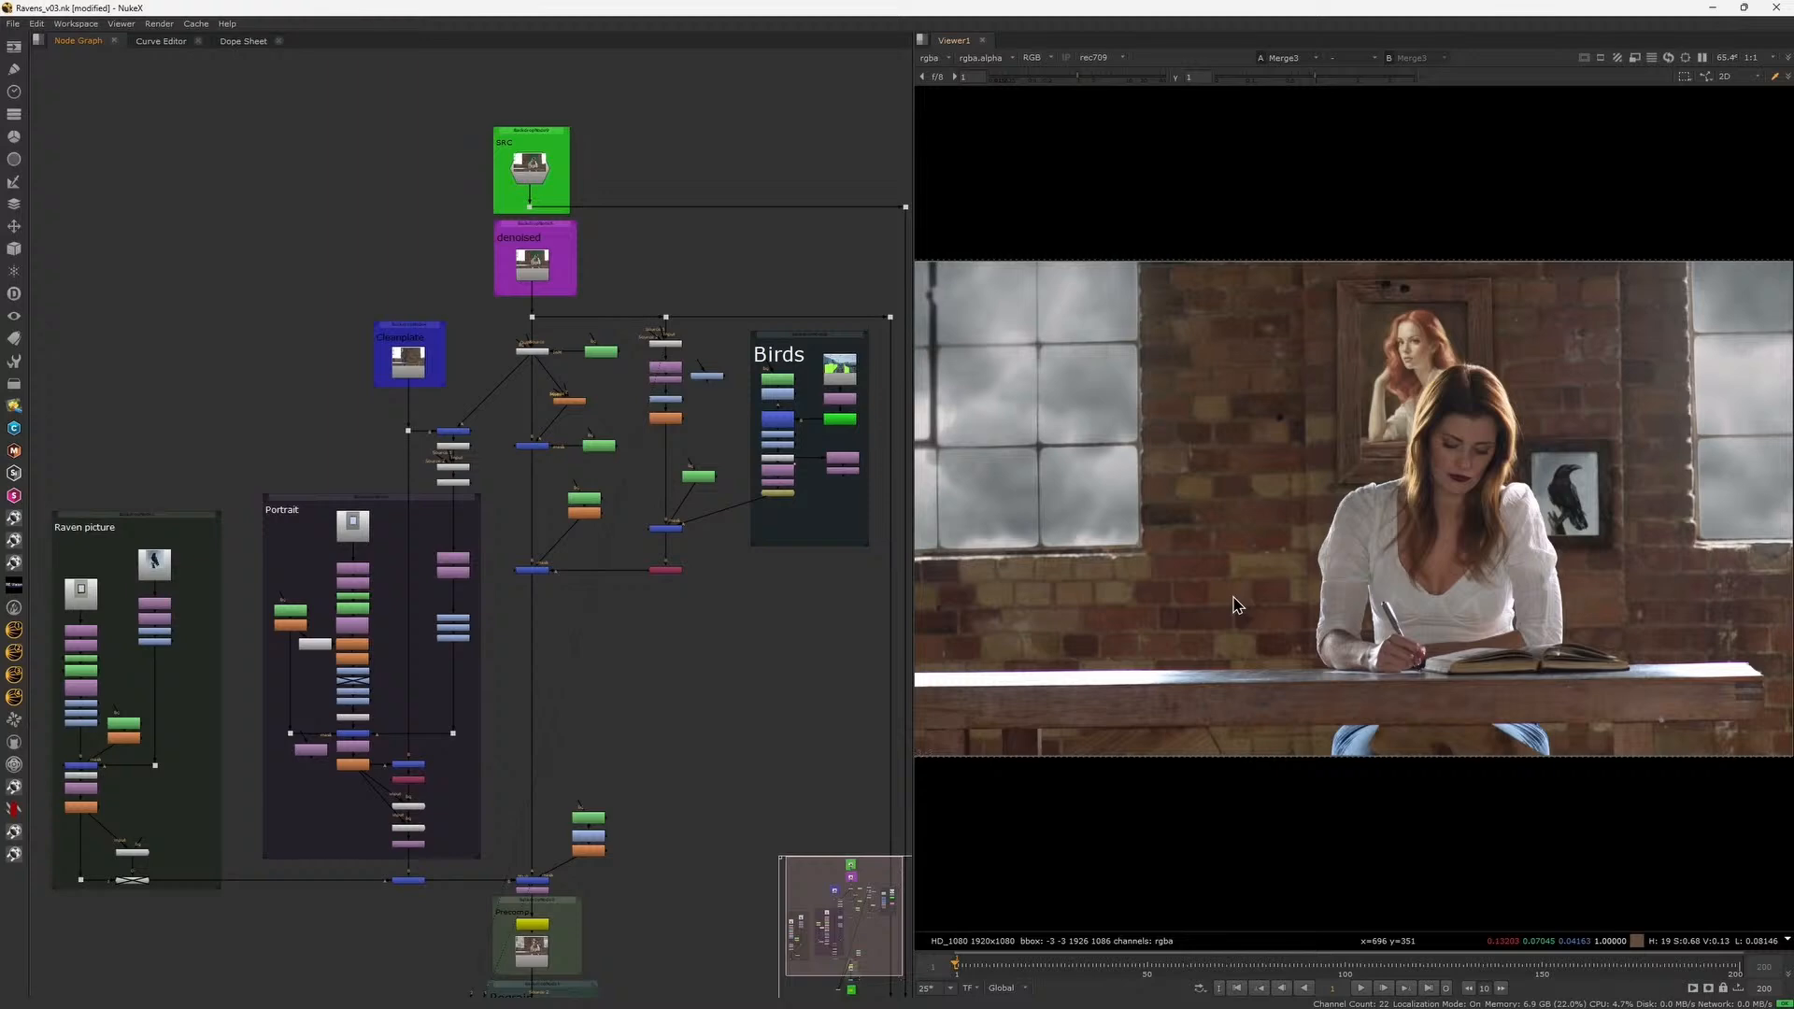
In the Nuke project, display the denoised footage in the viewer, play it back and return to the start
scroll(617, 405, "up", 8)
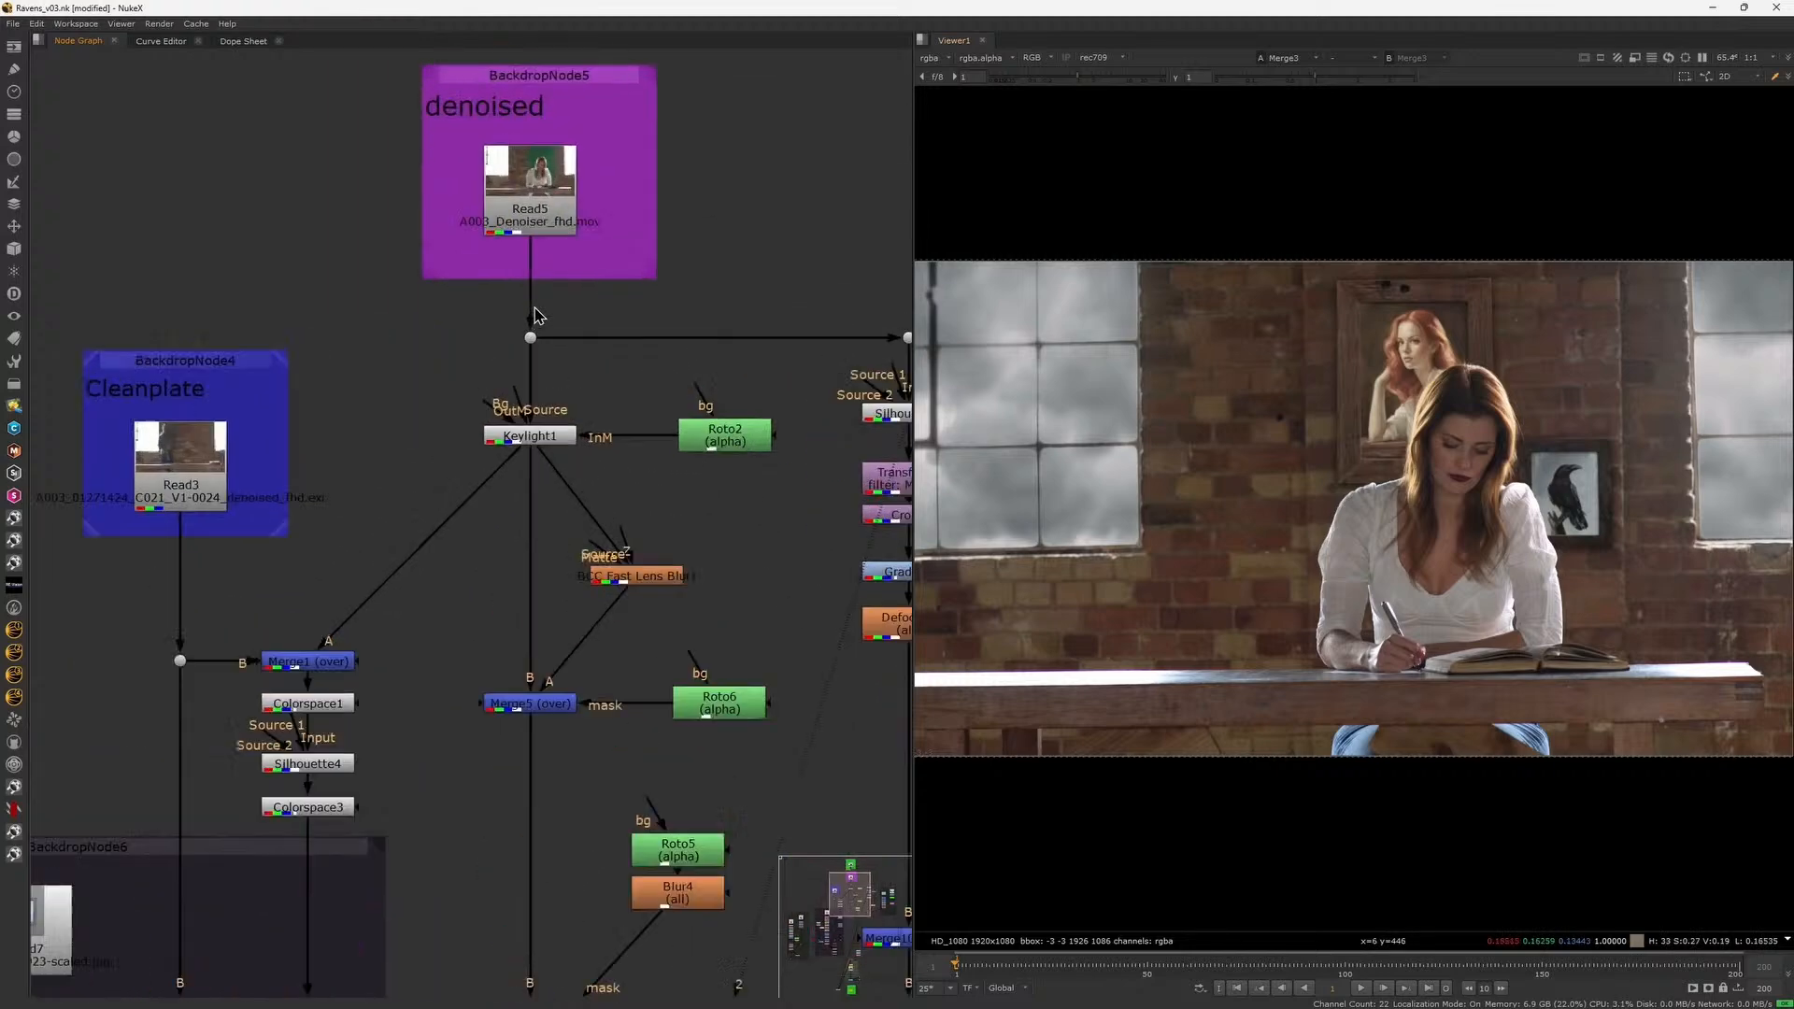
left_click(404, 488)
key("1")
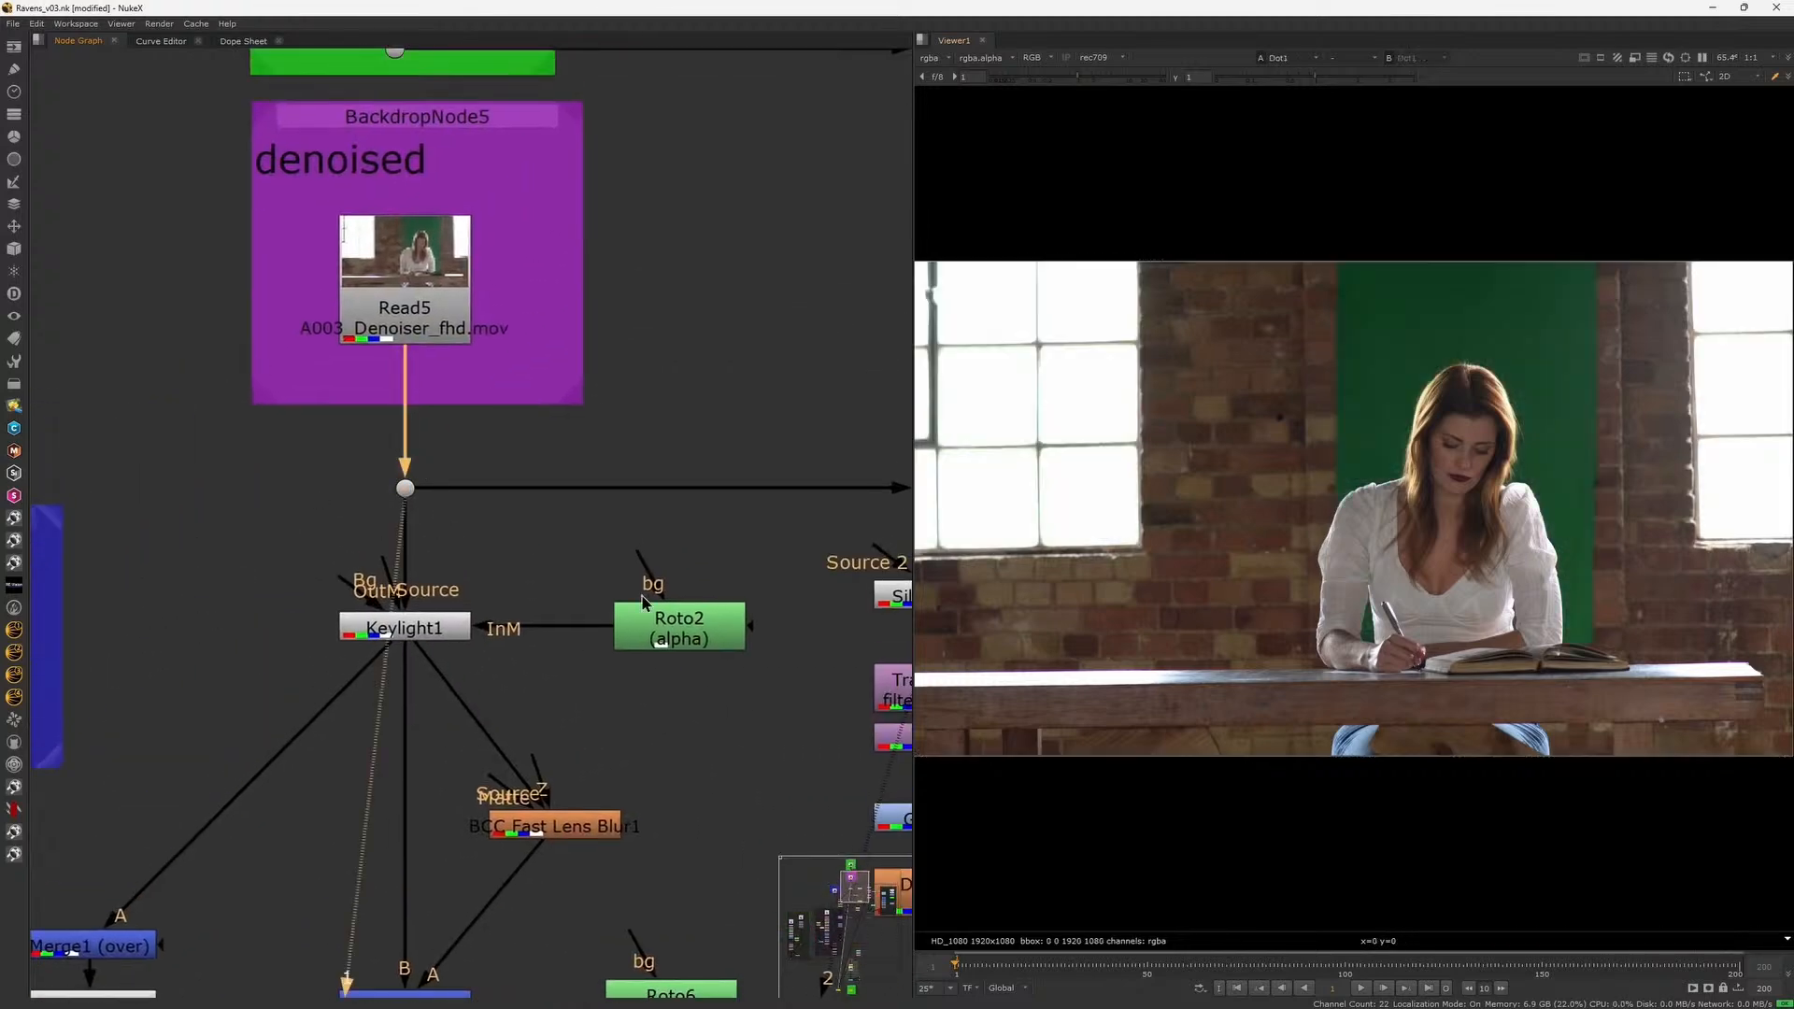
left_click(1359, 990)
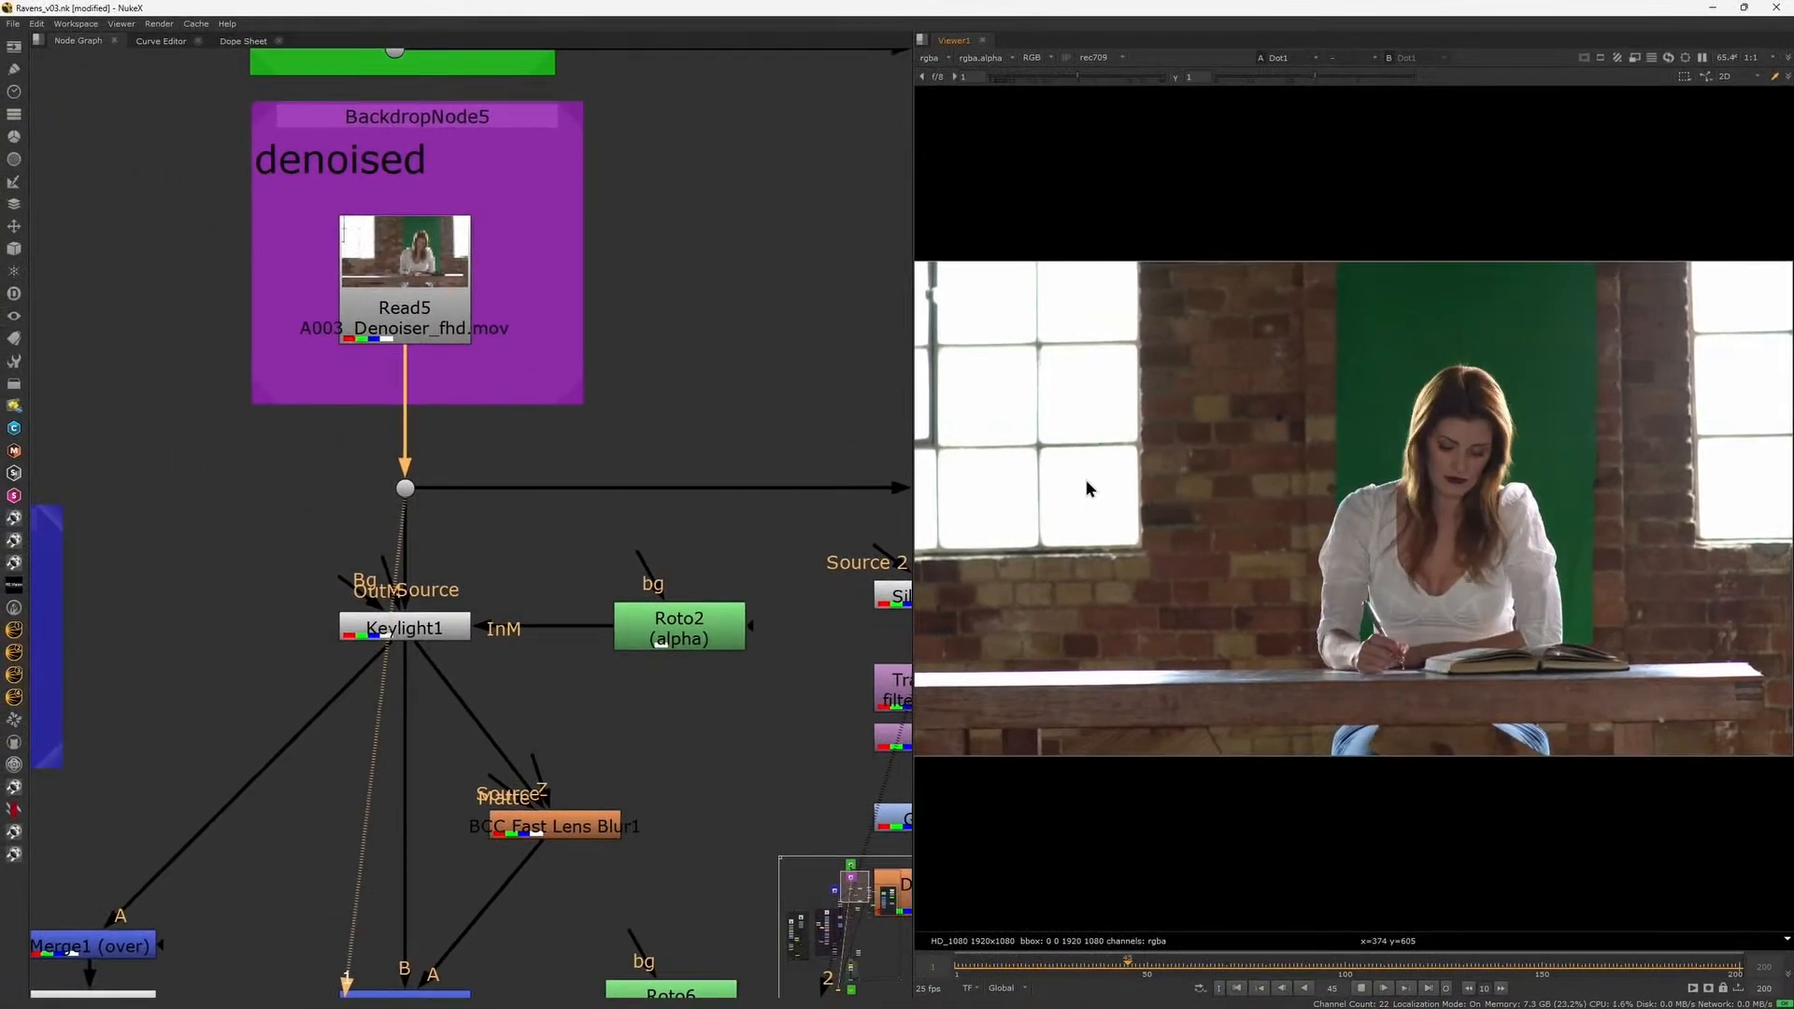
left_click(1361, 987)
left_click_drag(1230, 974, 958, 975)
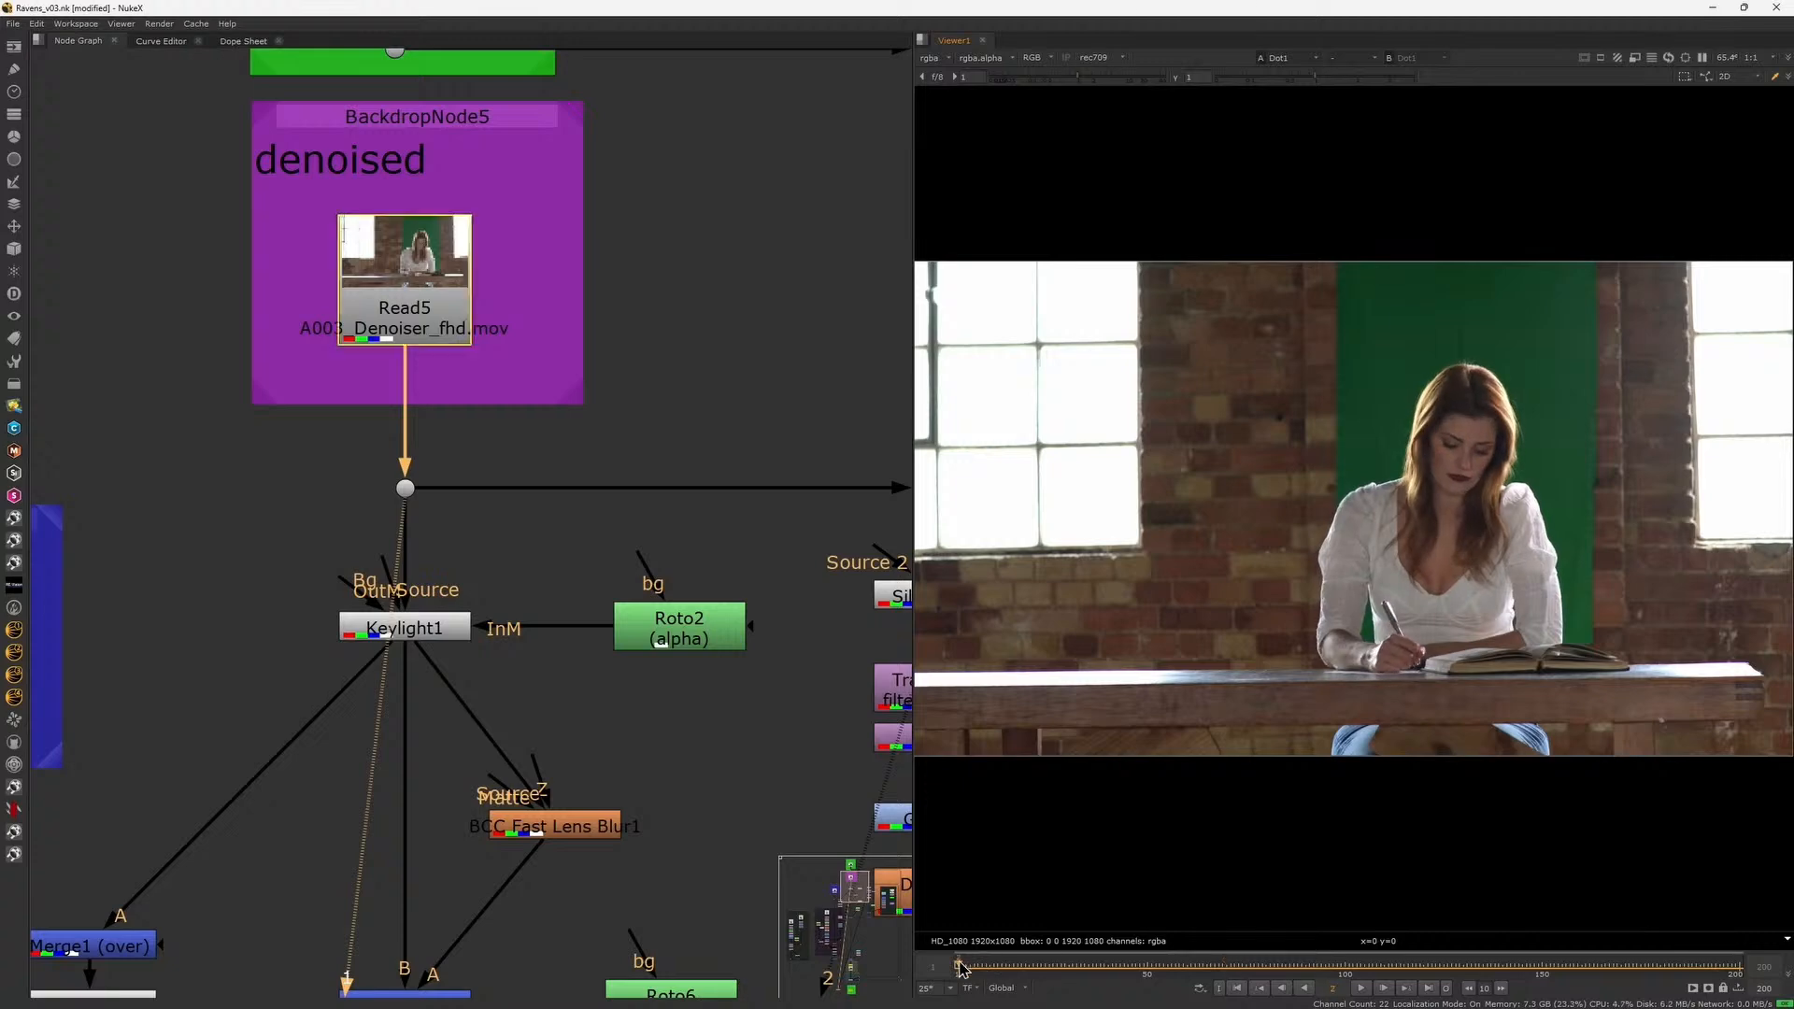
Display the Birds element in the viewer and play it back
scroll(725, 508, "down", 10)
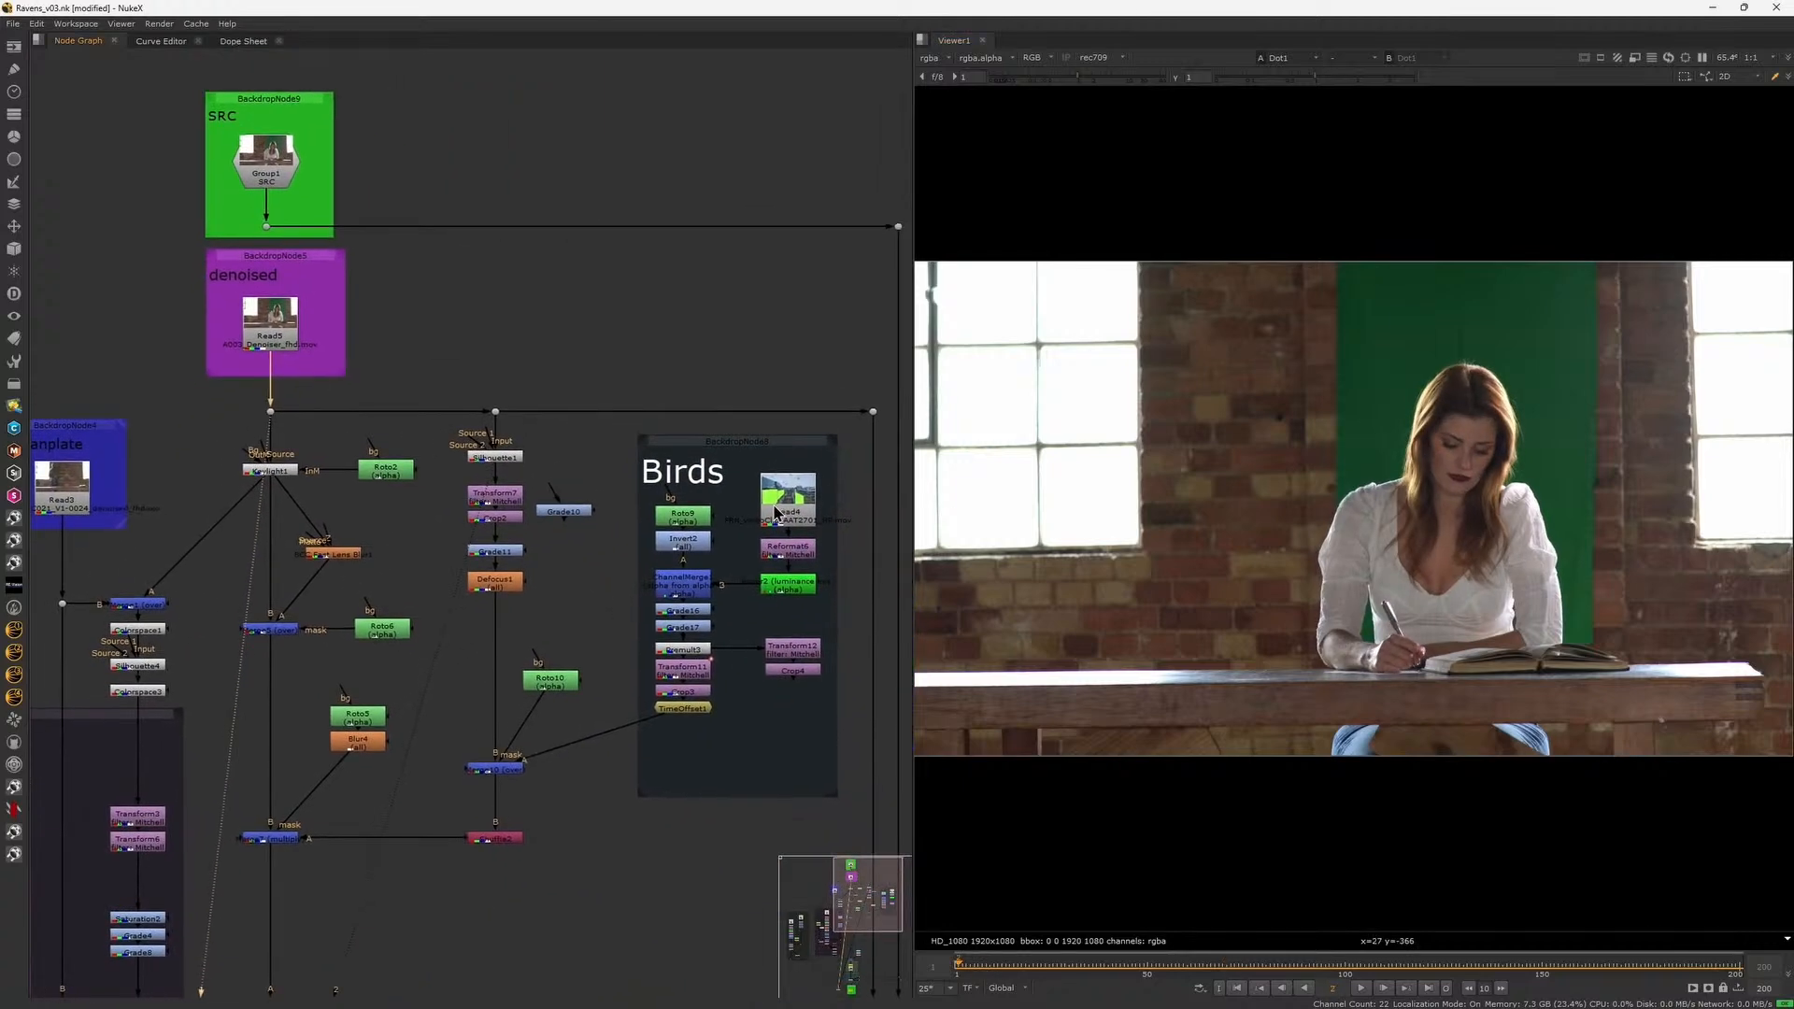
left_click(774, 500)
key("1")
left_click(1360, 987)
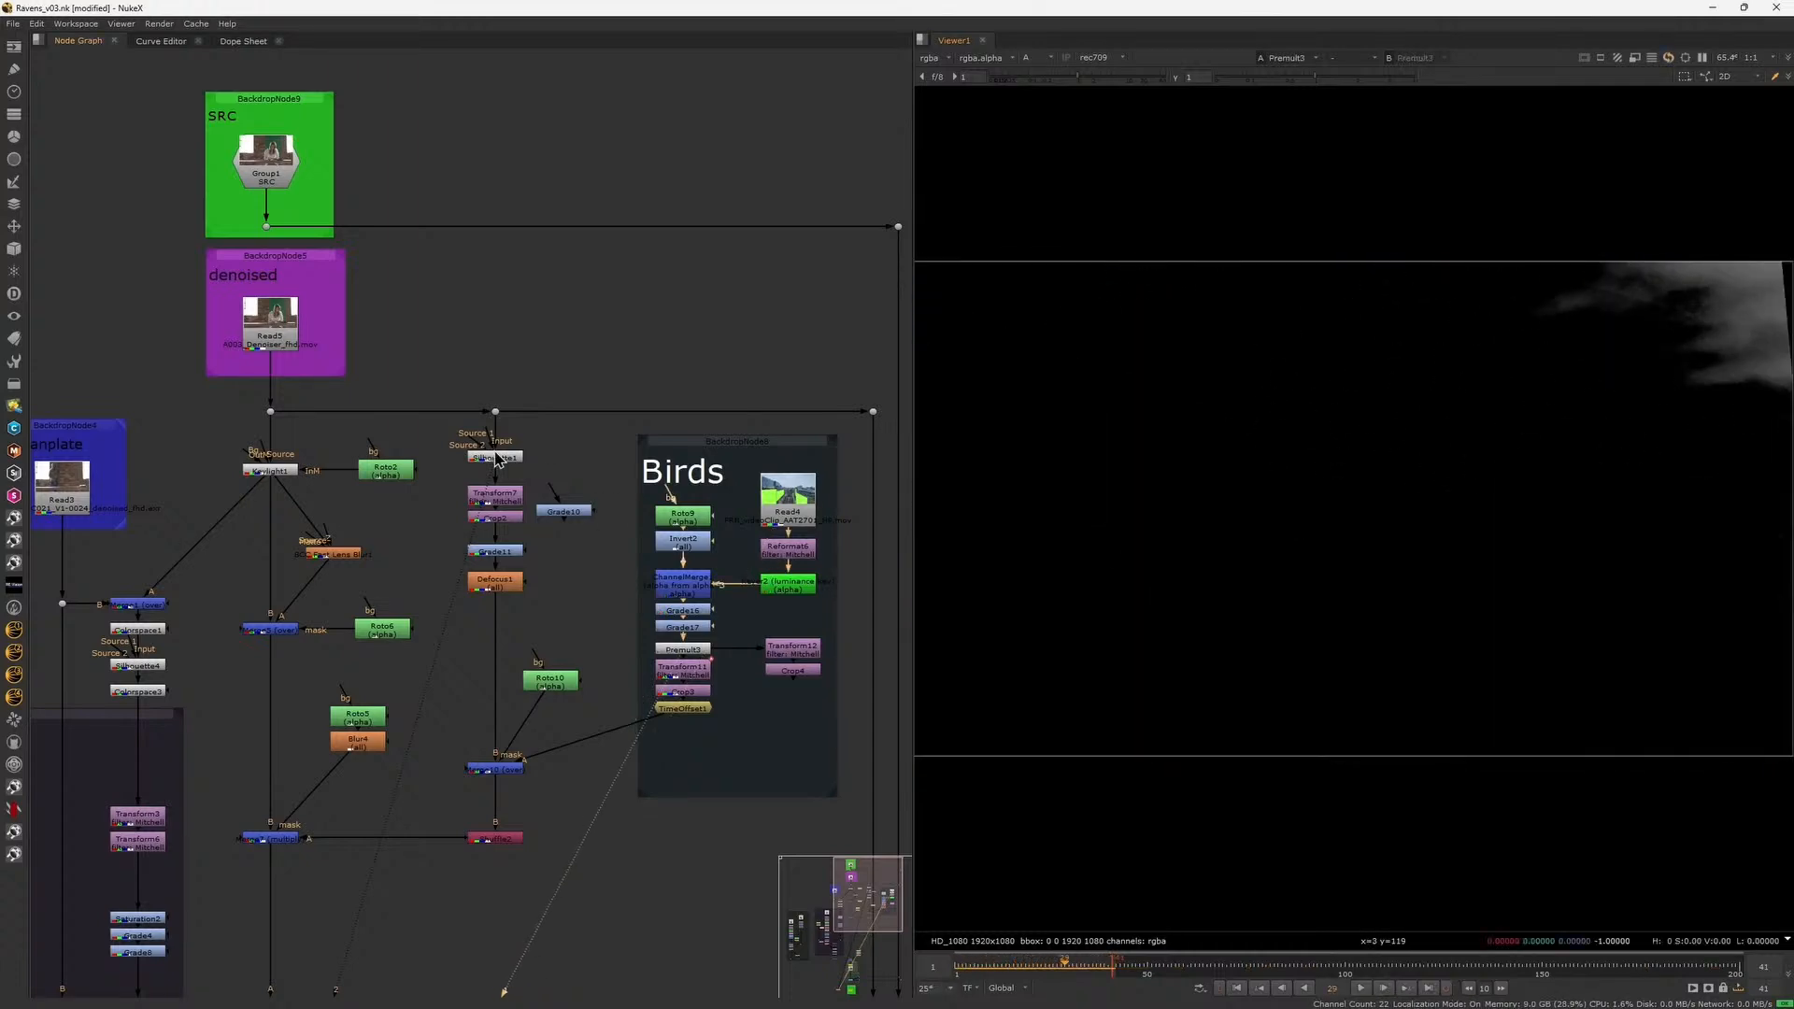
Open the Silhouette1 node in Silhouette and compare the four generated cloudy sky images, ending on the fourth
scroll(497, 459, "up", 4)
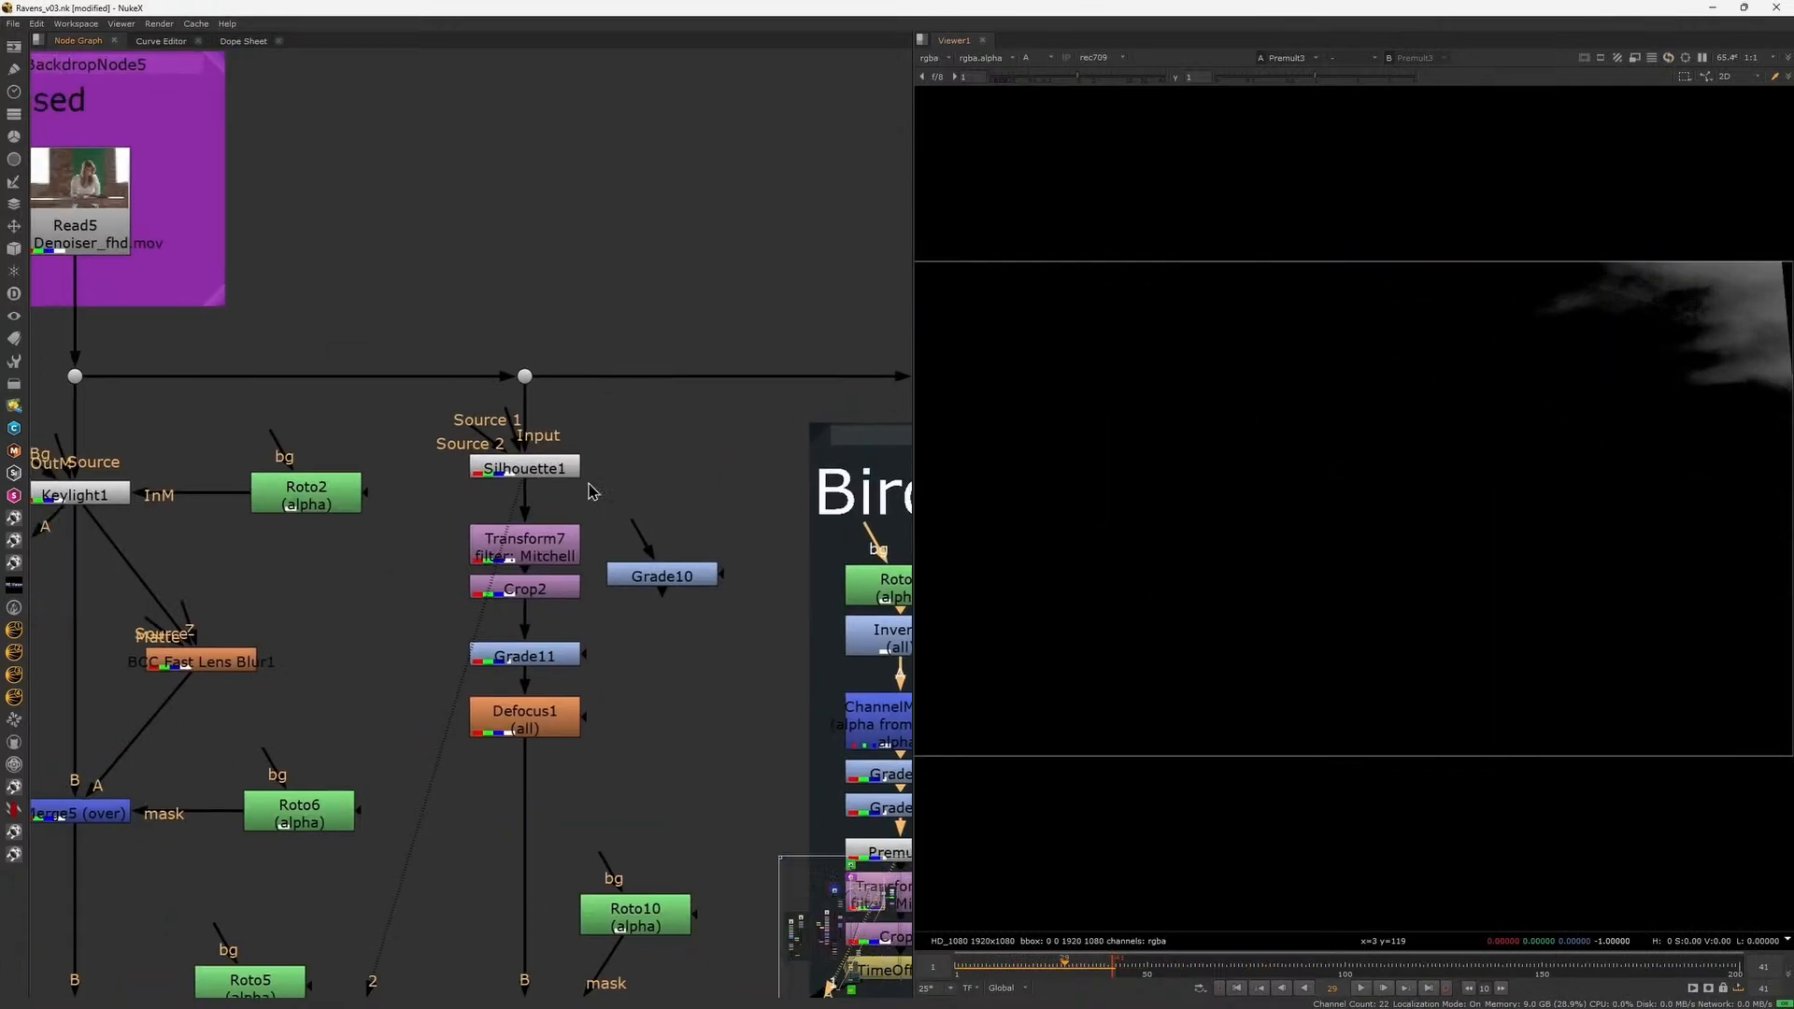
left_click(497, 458)
double_click(599, 486)
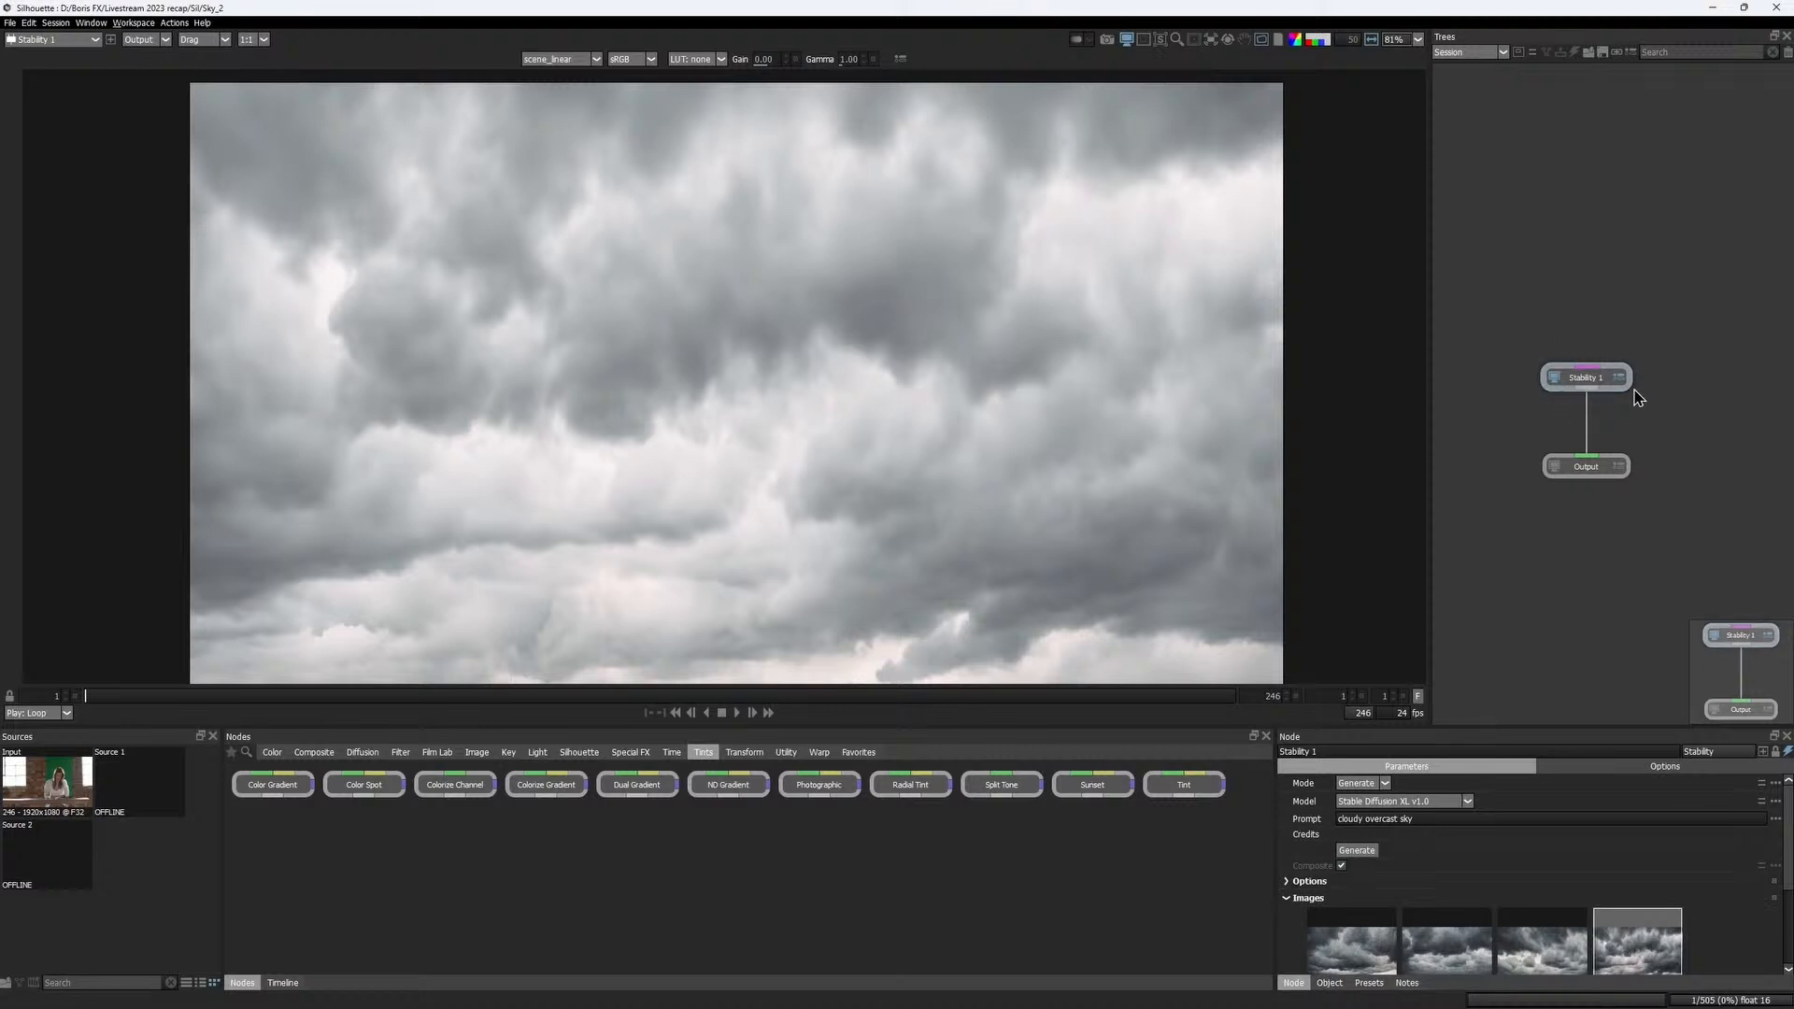
scroll(1537, 900, "down", 1)
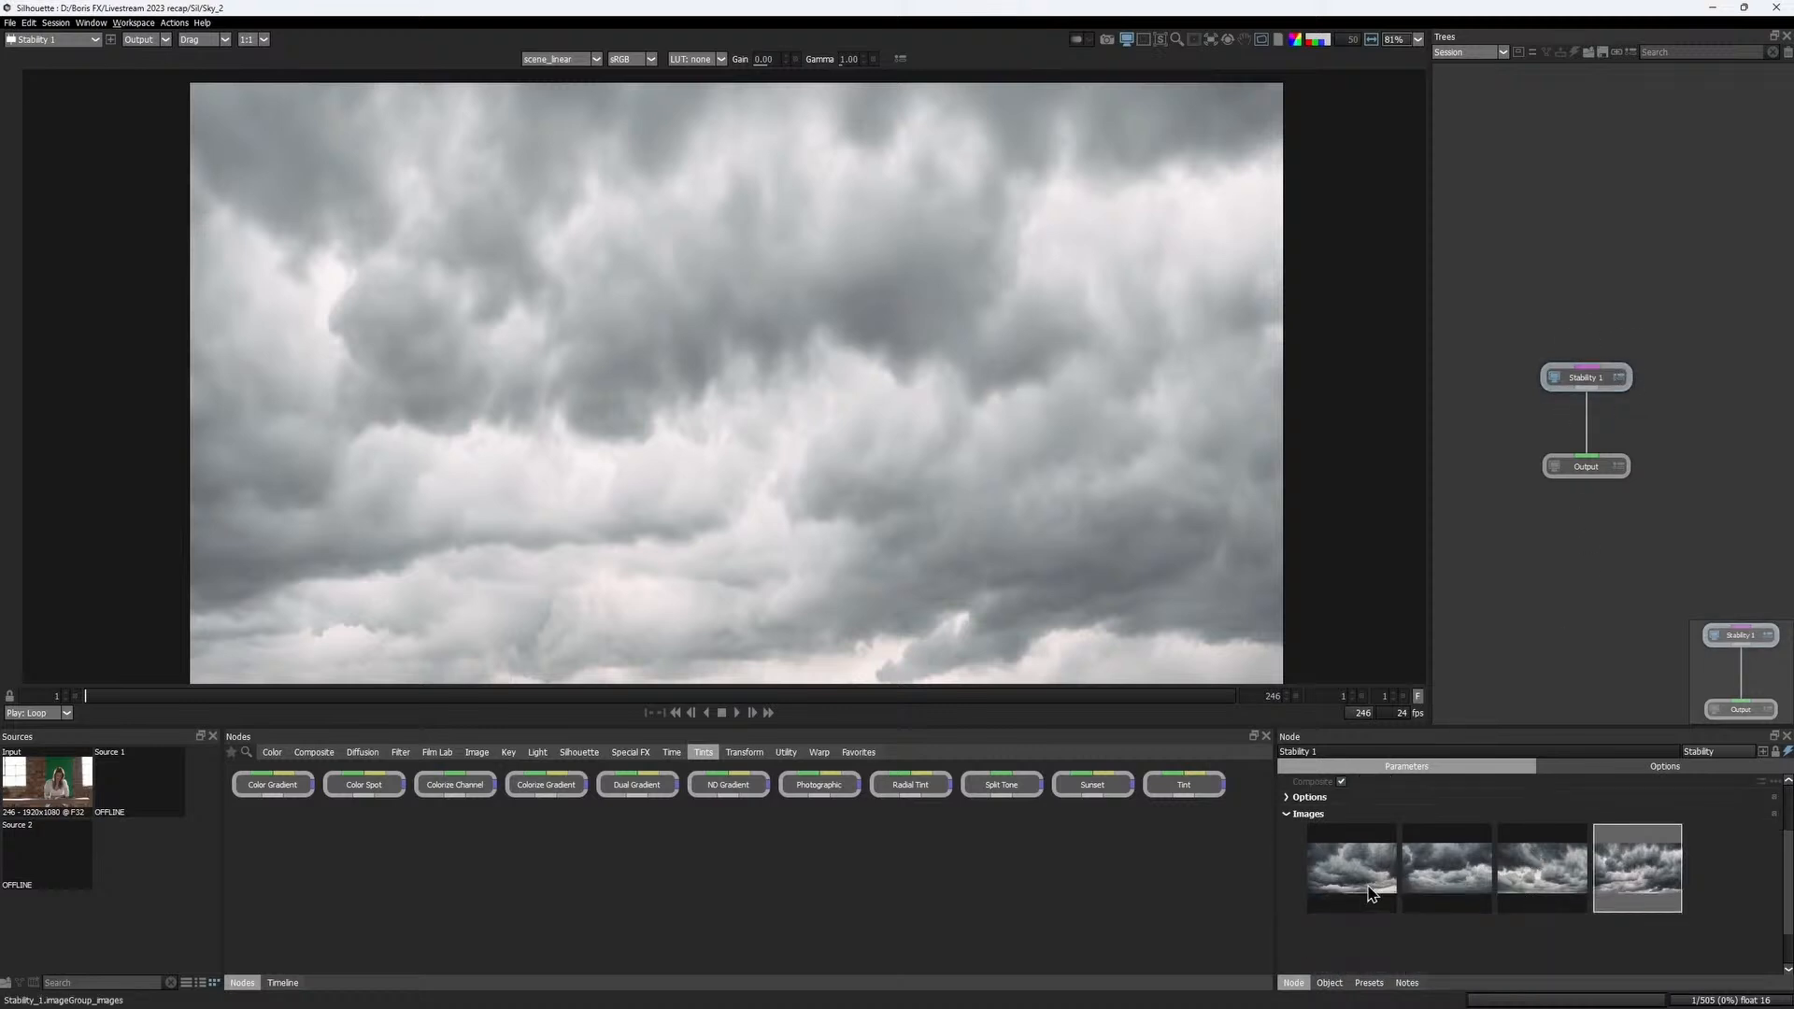
left_click(1355, 911)
left_click(1451, 911)
left_click(1548, 923)
left_click(1636, 911)
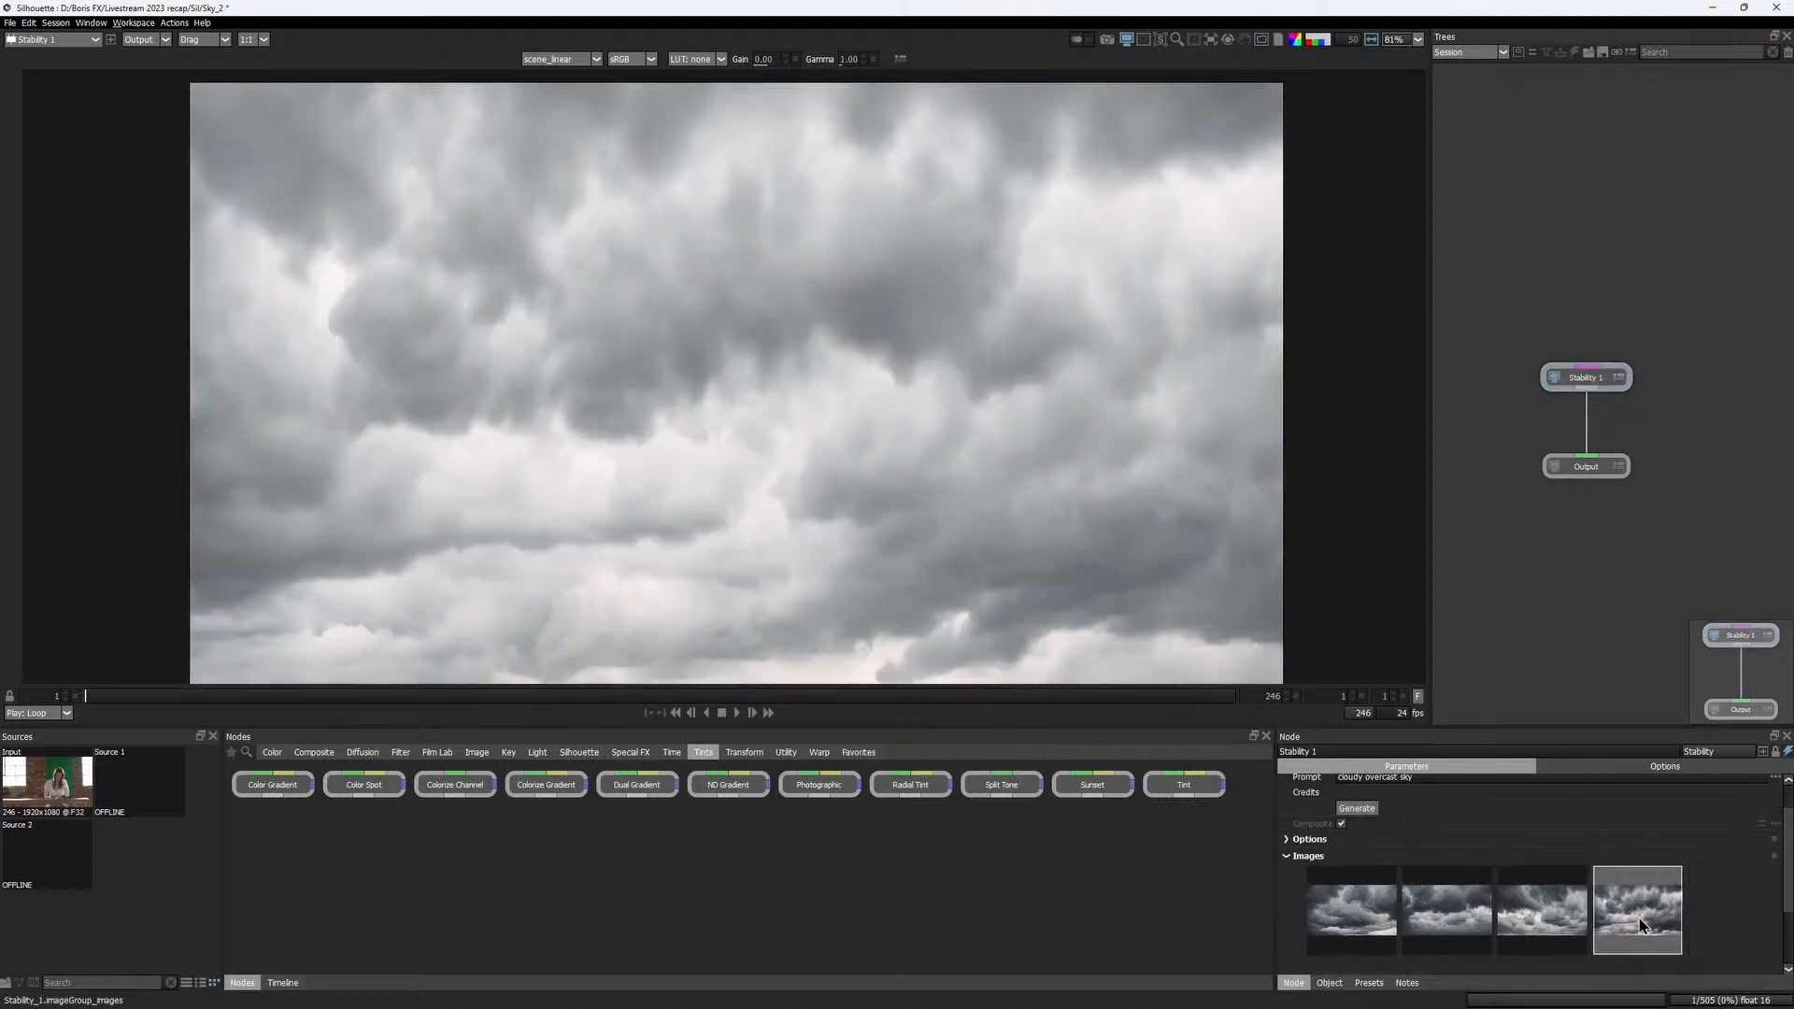
scroll(1439, 821, "up", 1)
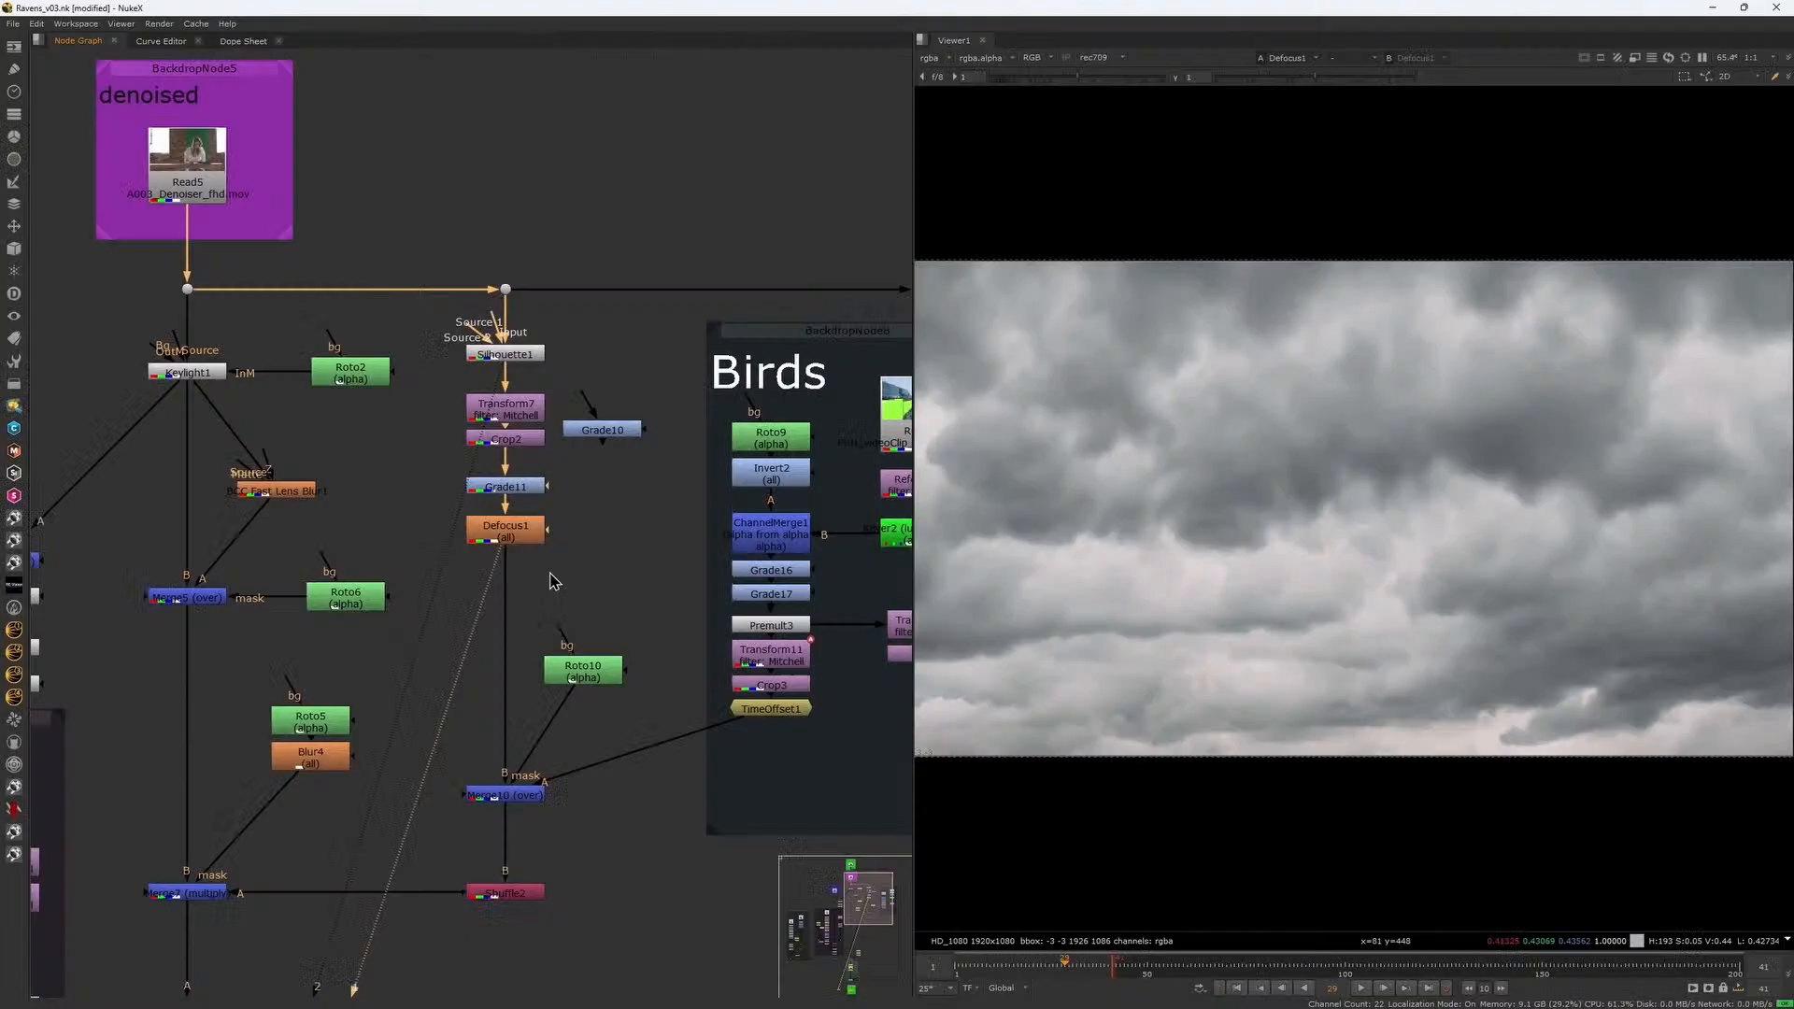
In Nuke, display the merge of the birds over the cloudy sky and play it back
left_click(517, 794)
key("1")
left_click(1362, 989)
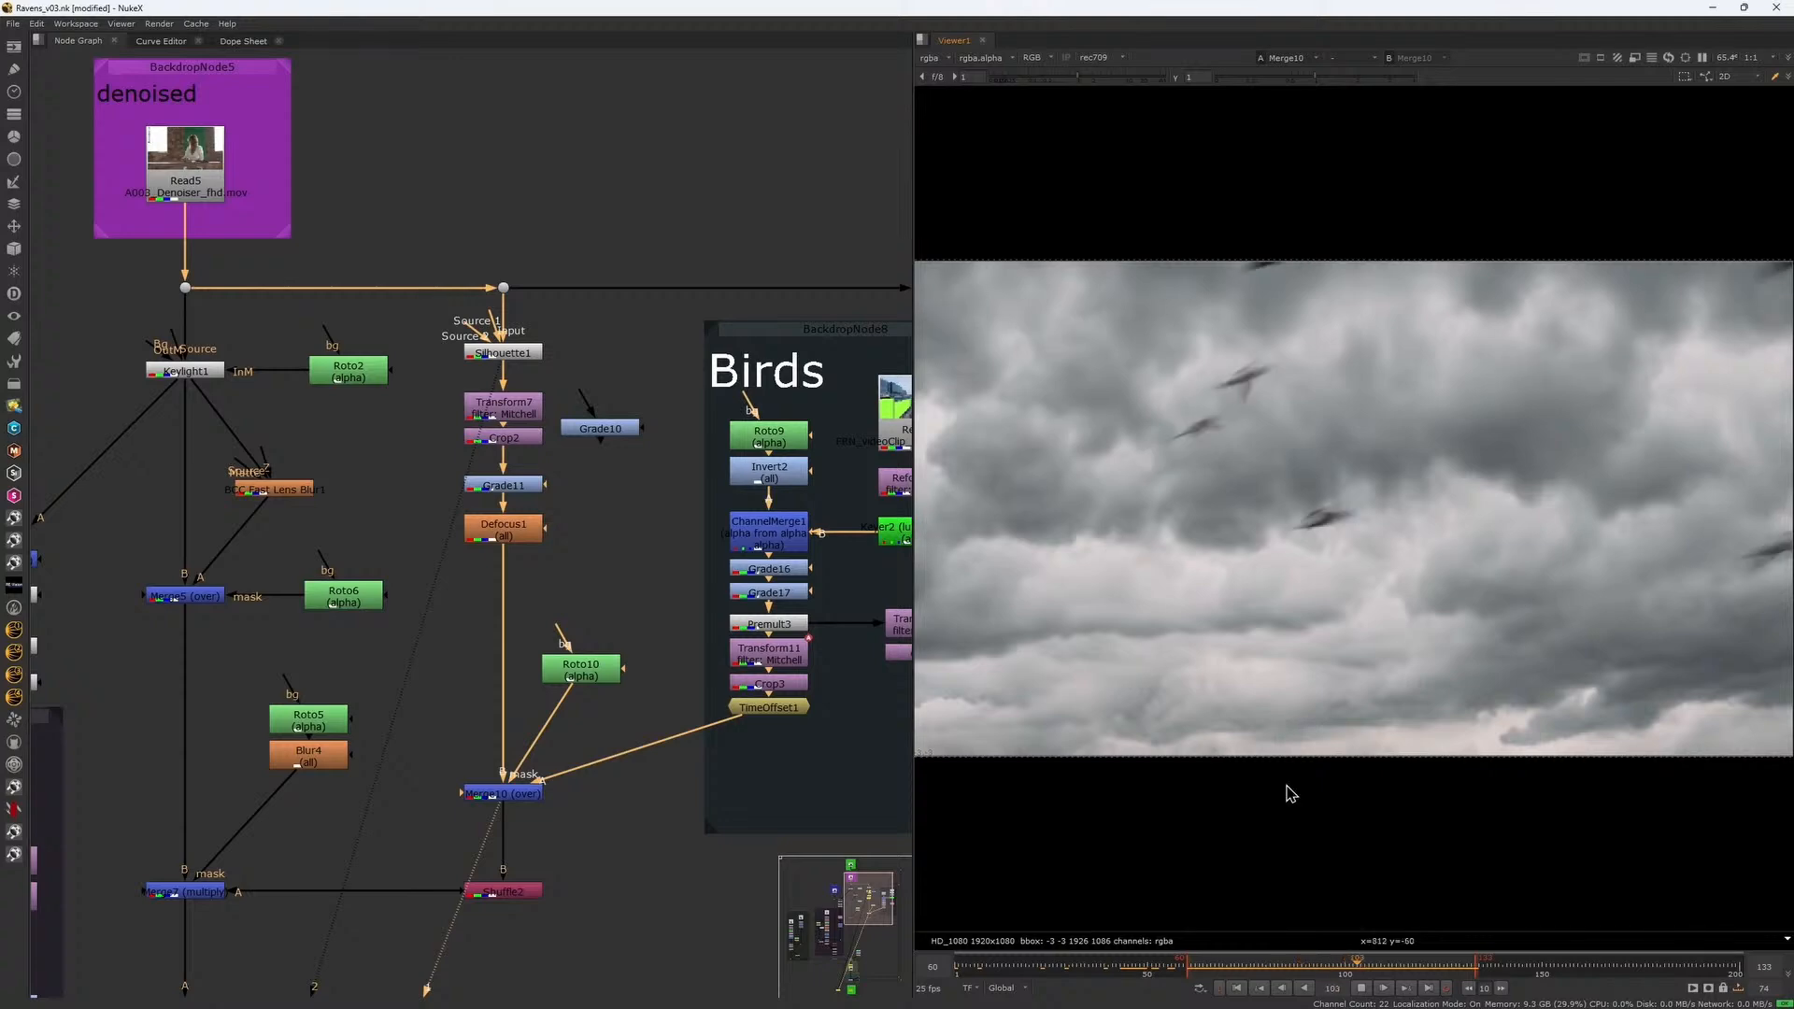
Display the Merge7 multiply result with the sky behind the windows, play it back and stop
left_click(199, 892)
key("1")
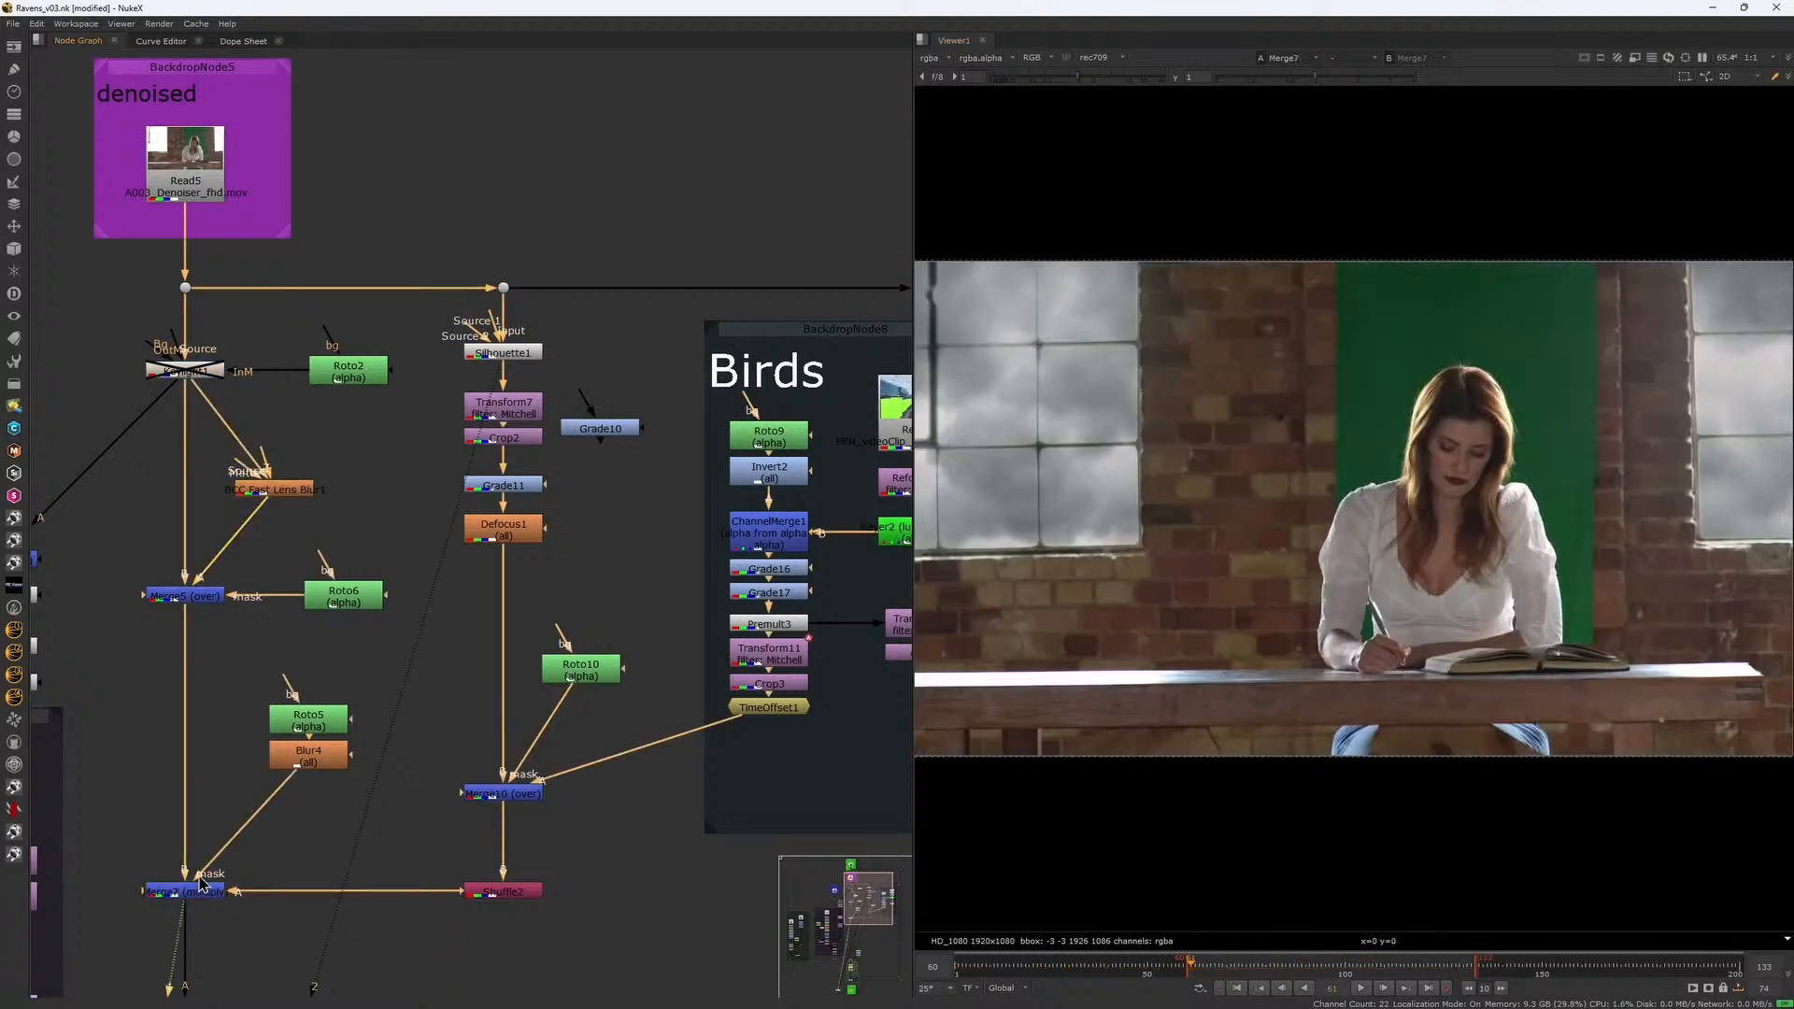
scroll(448, 561, "down", 3)
left_click(1361, 989)
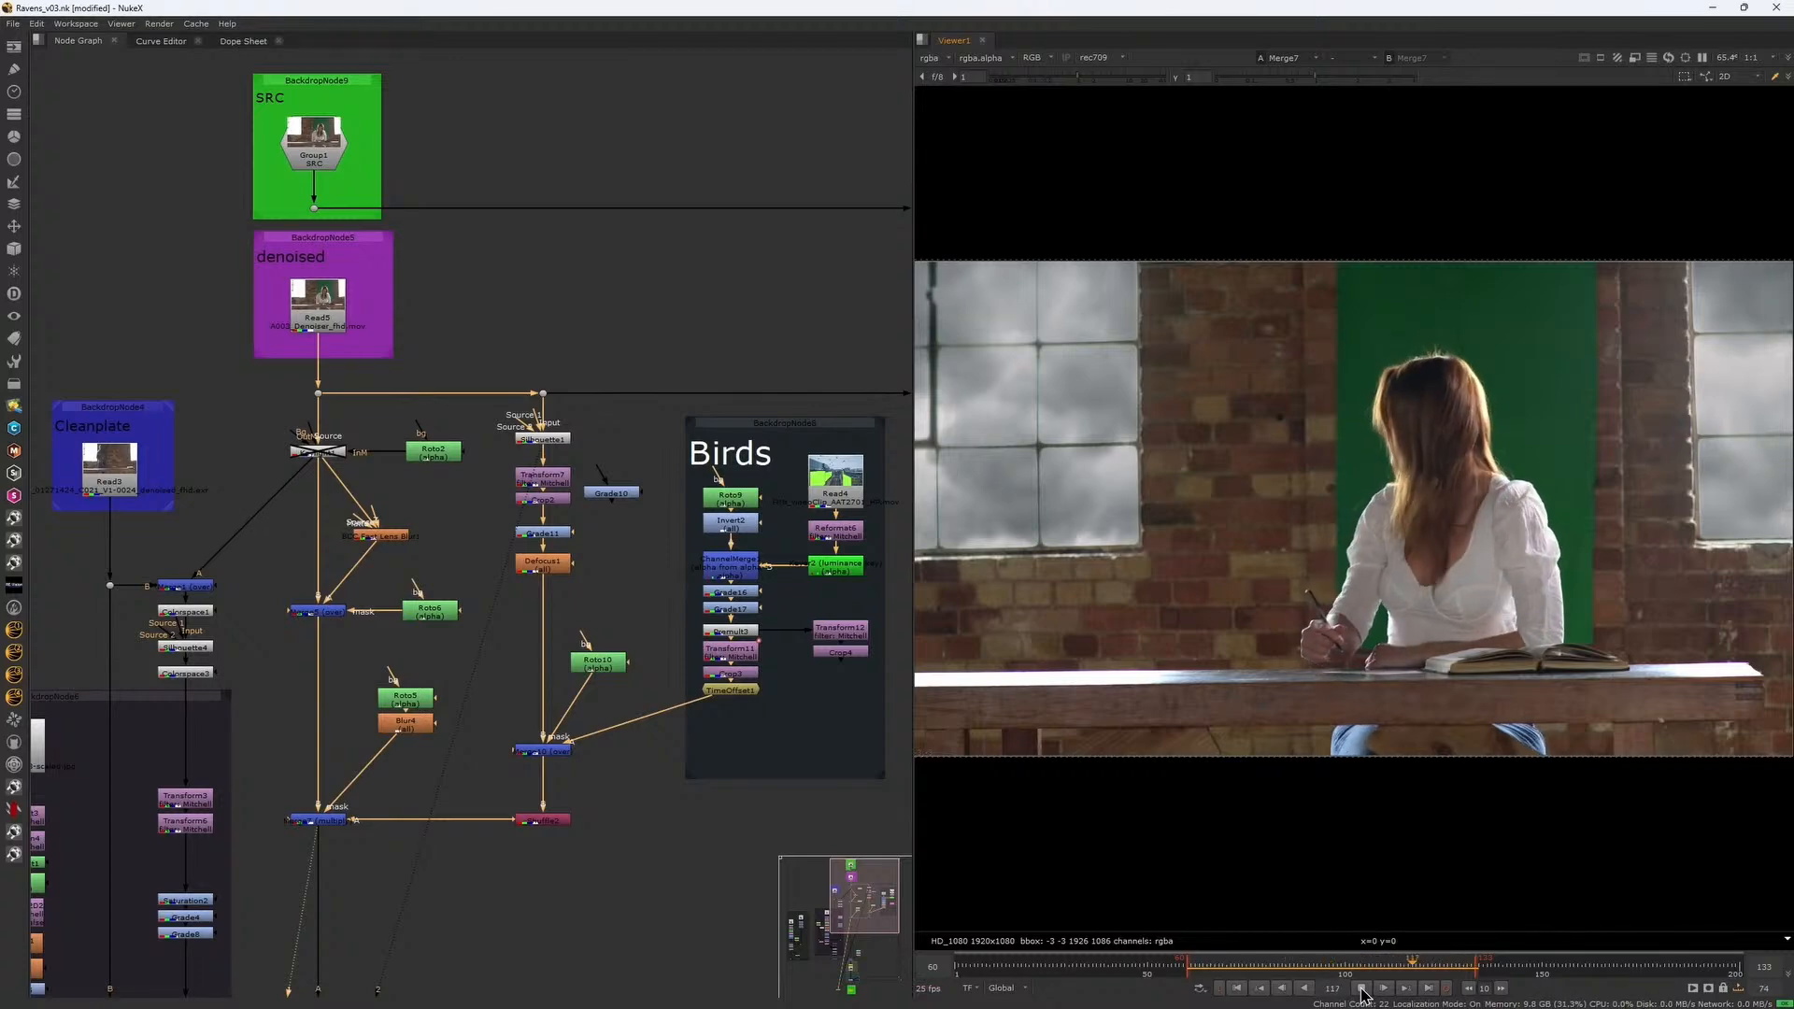
key("k")
View the source raven painting in the Raven picture group, followed by its framed version at the Premult node
left_click_drag(467, 858, 608, 768)
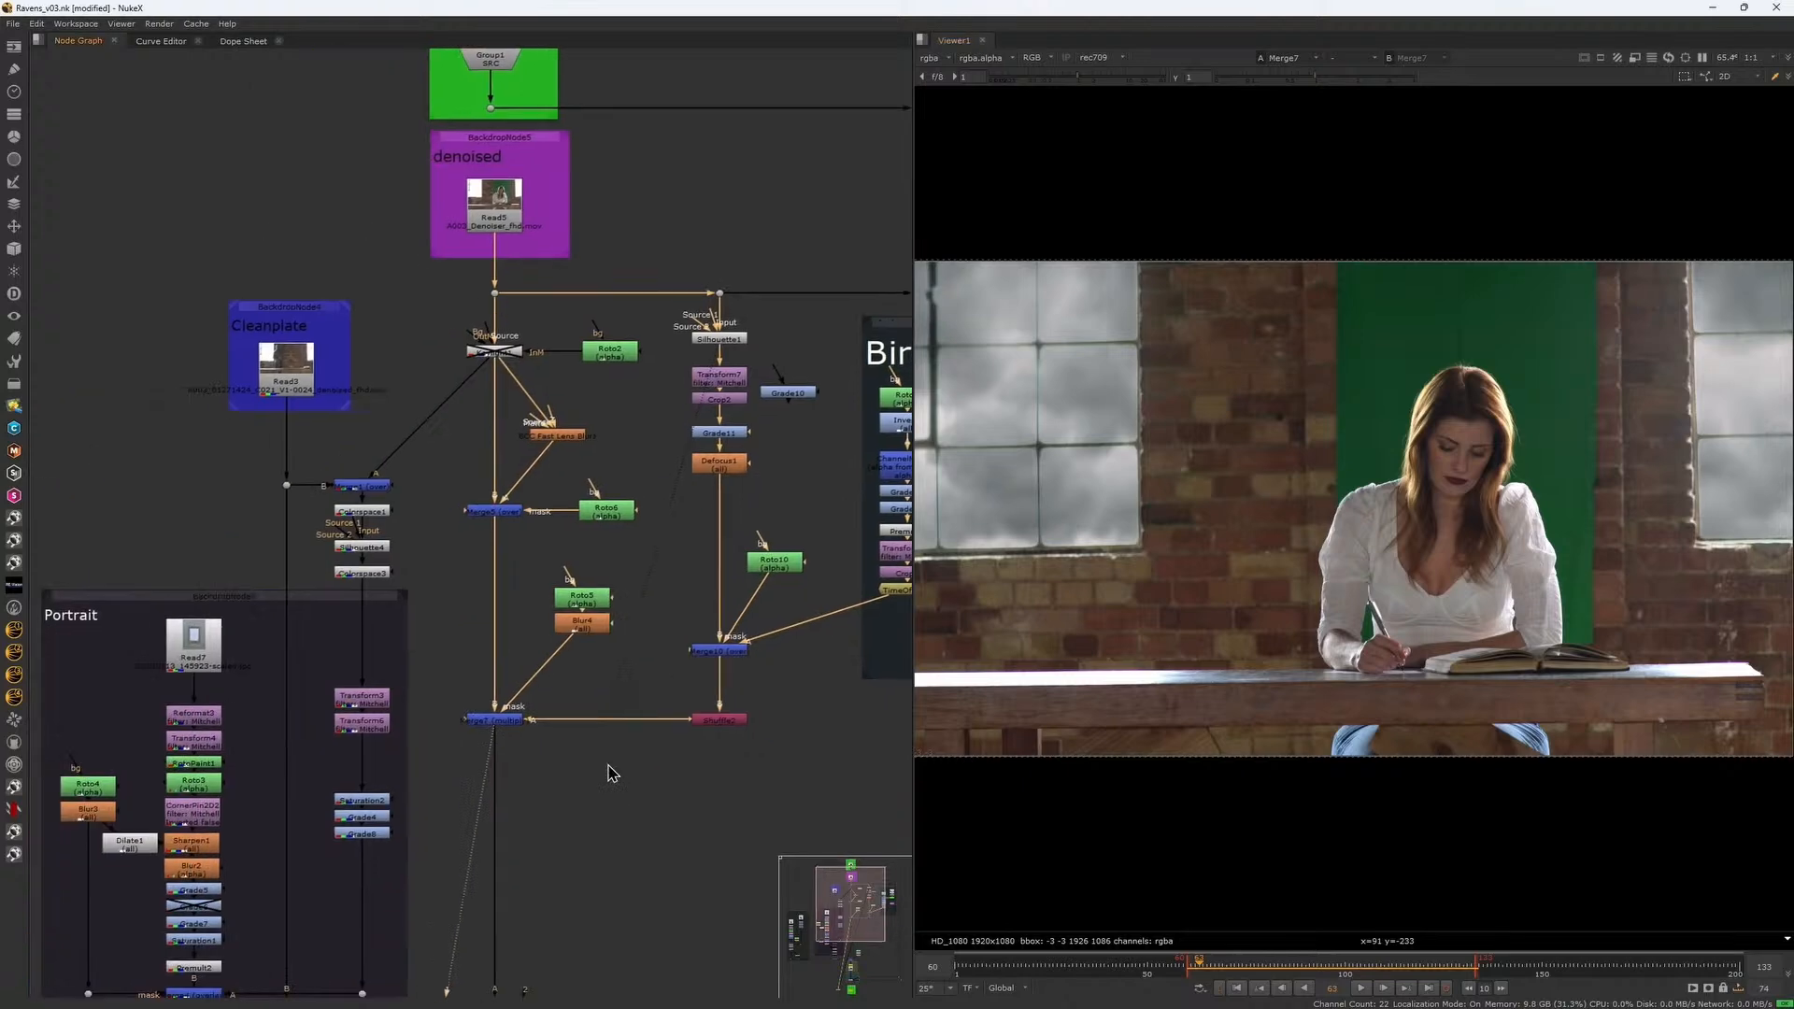
scroll(700, 693, "down", 4)
left_click_drag(733, 681, 682, 613)
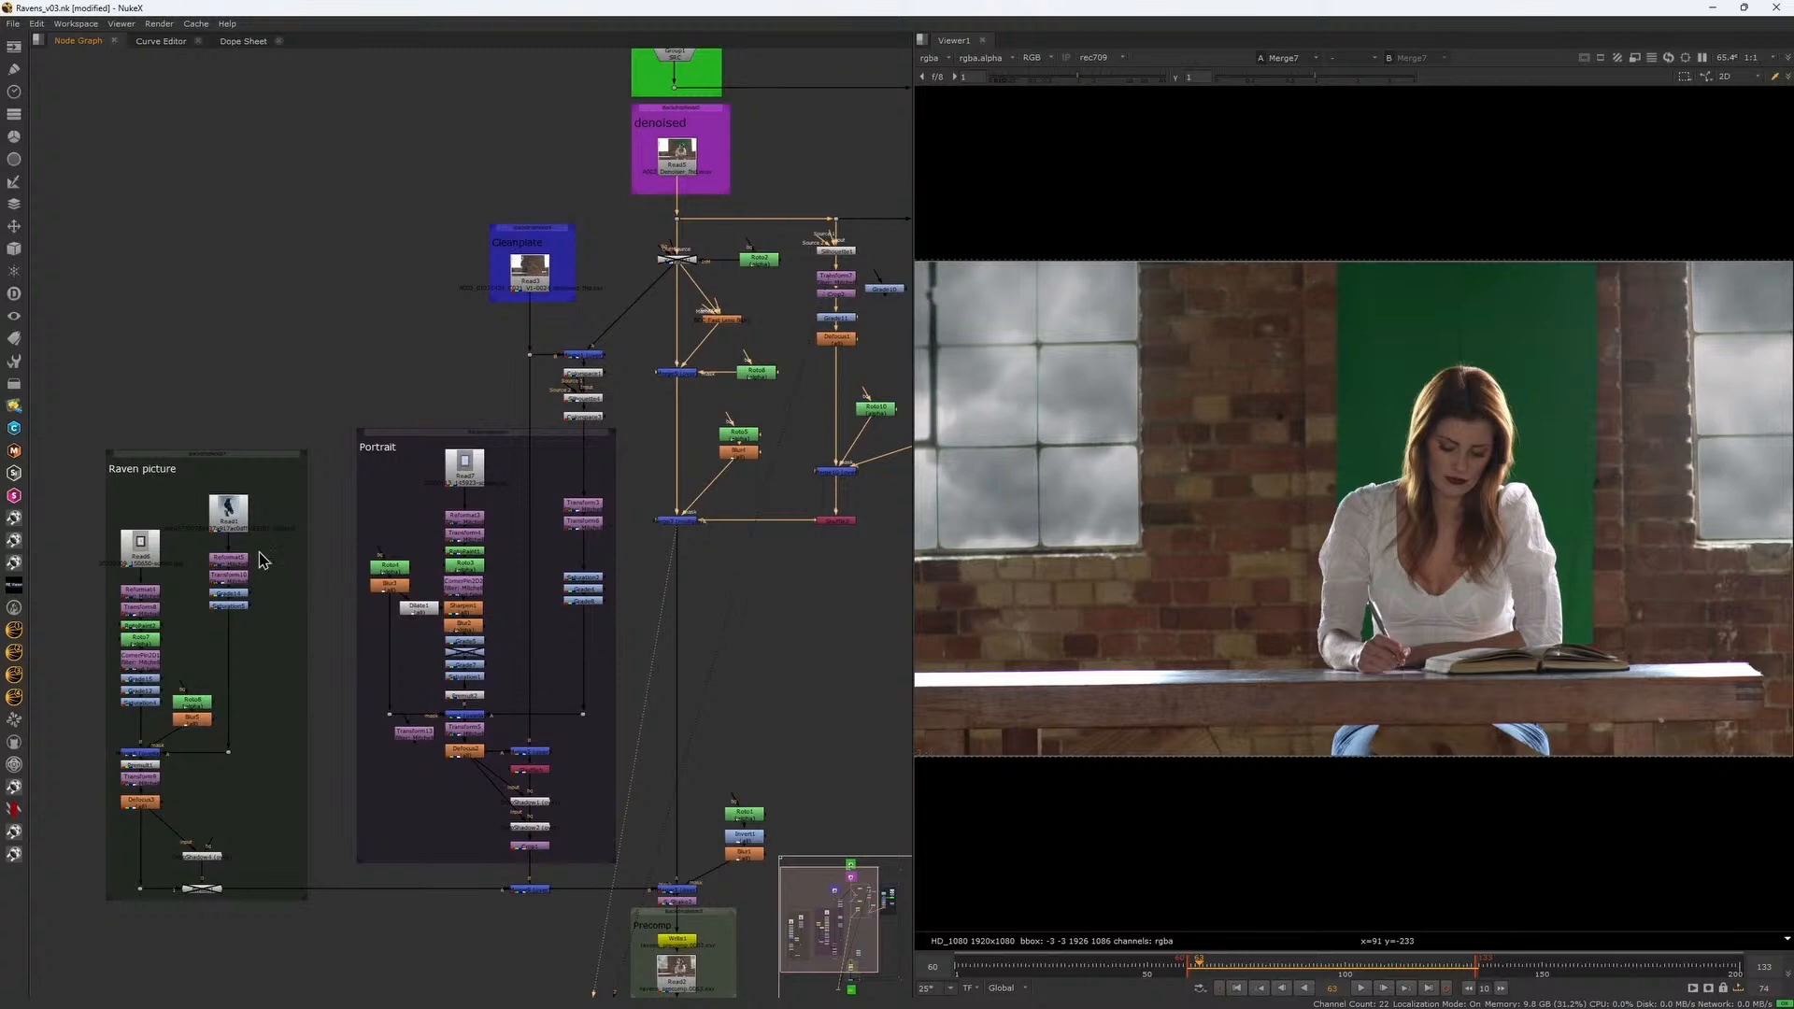
scroll(259, 559, "up", 3)
key("1")
mouse_move(92, 981)
left_mouse_down()
mouse_move(232, 971)
mouse_move(308, 843)
left_mouse_up()
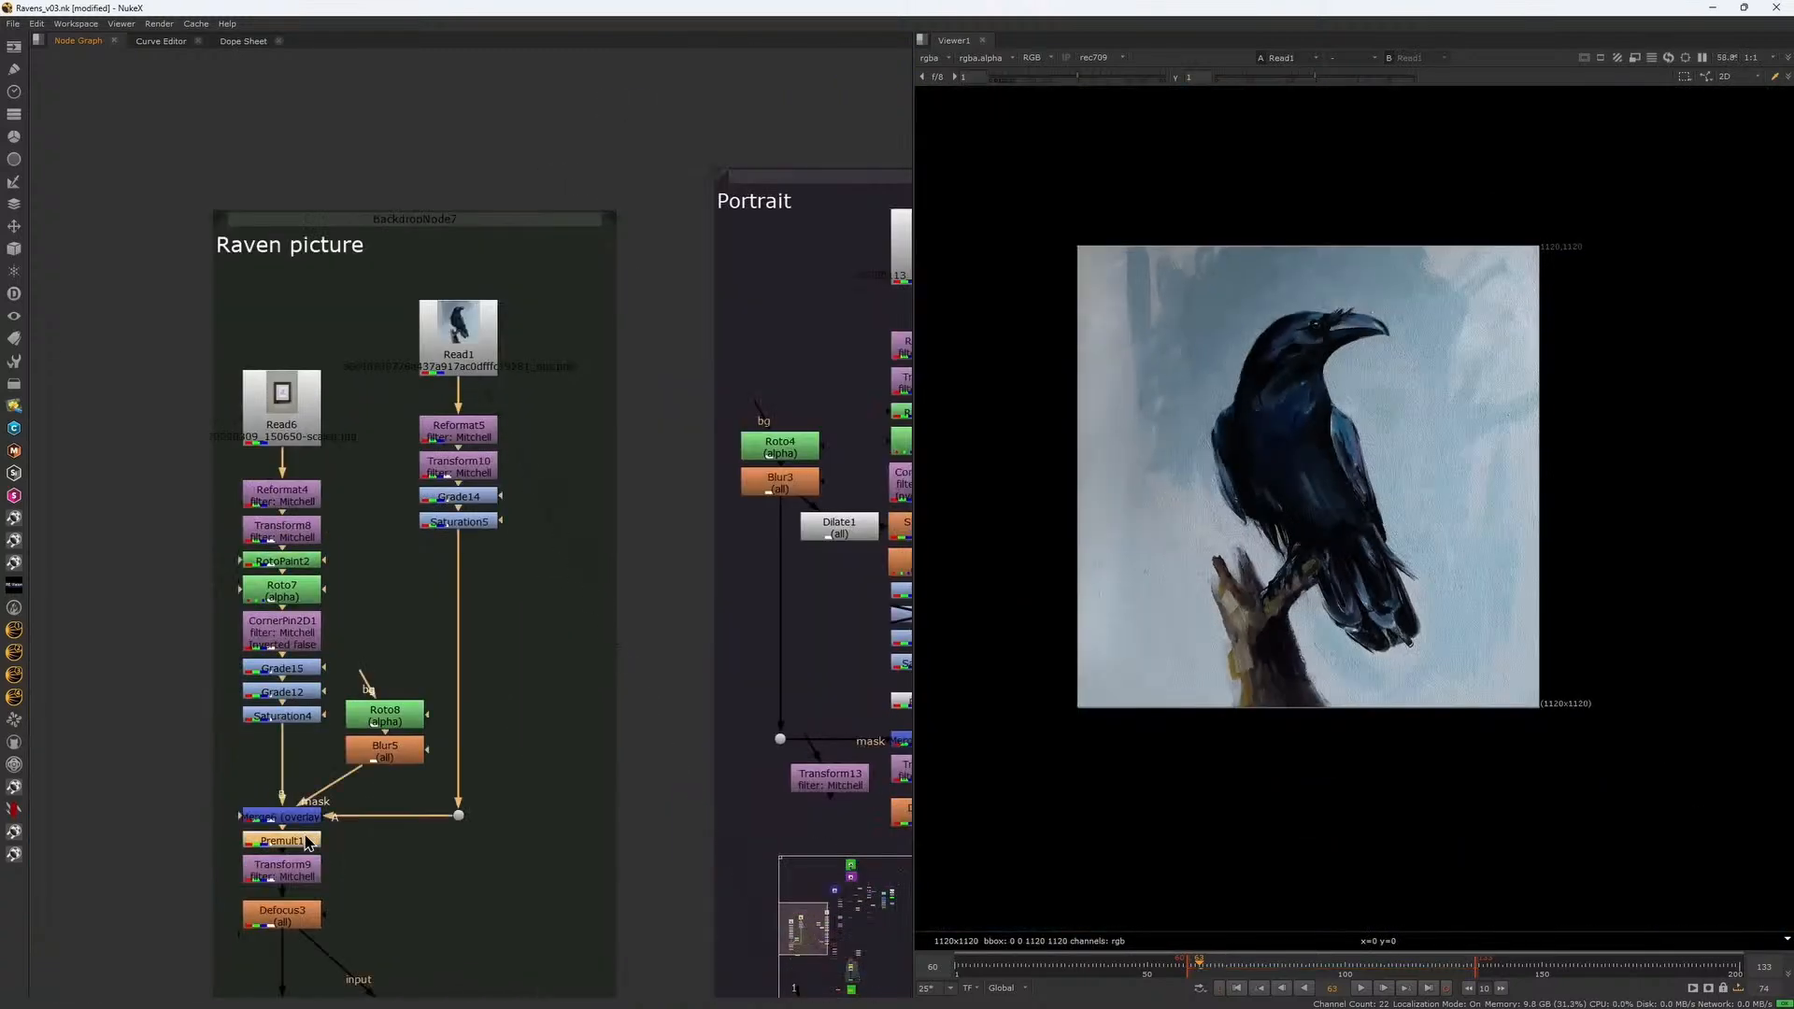
left_click(308, 843)
key("1")
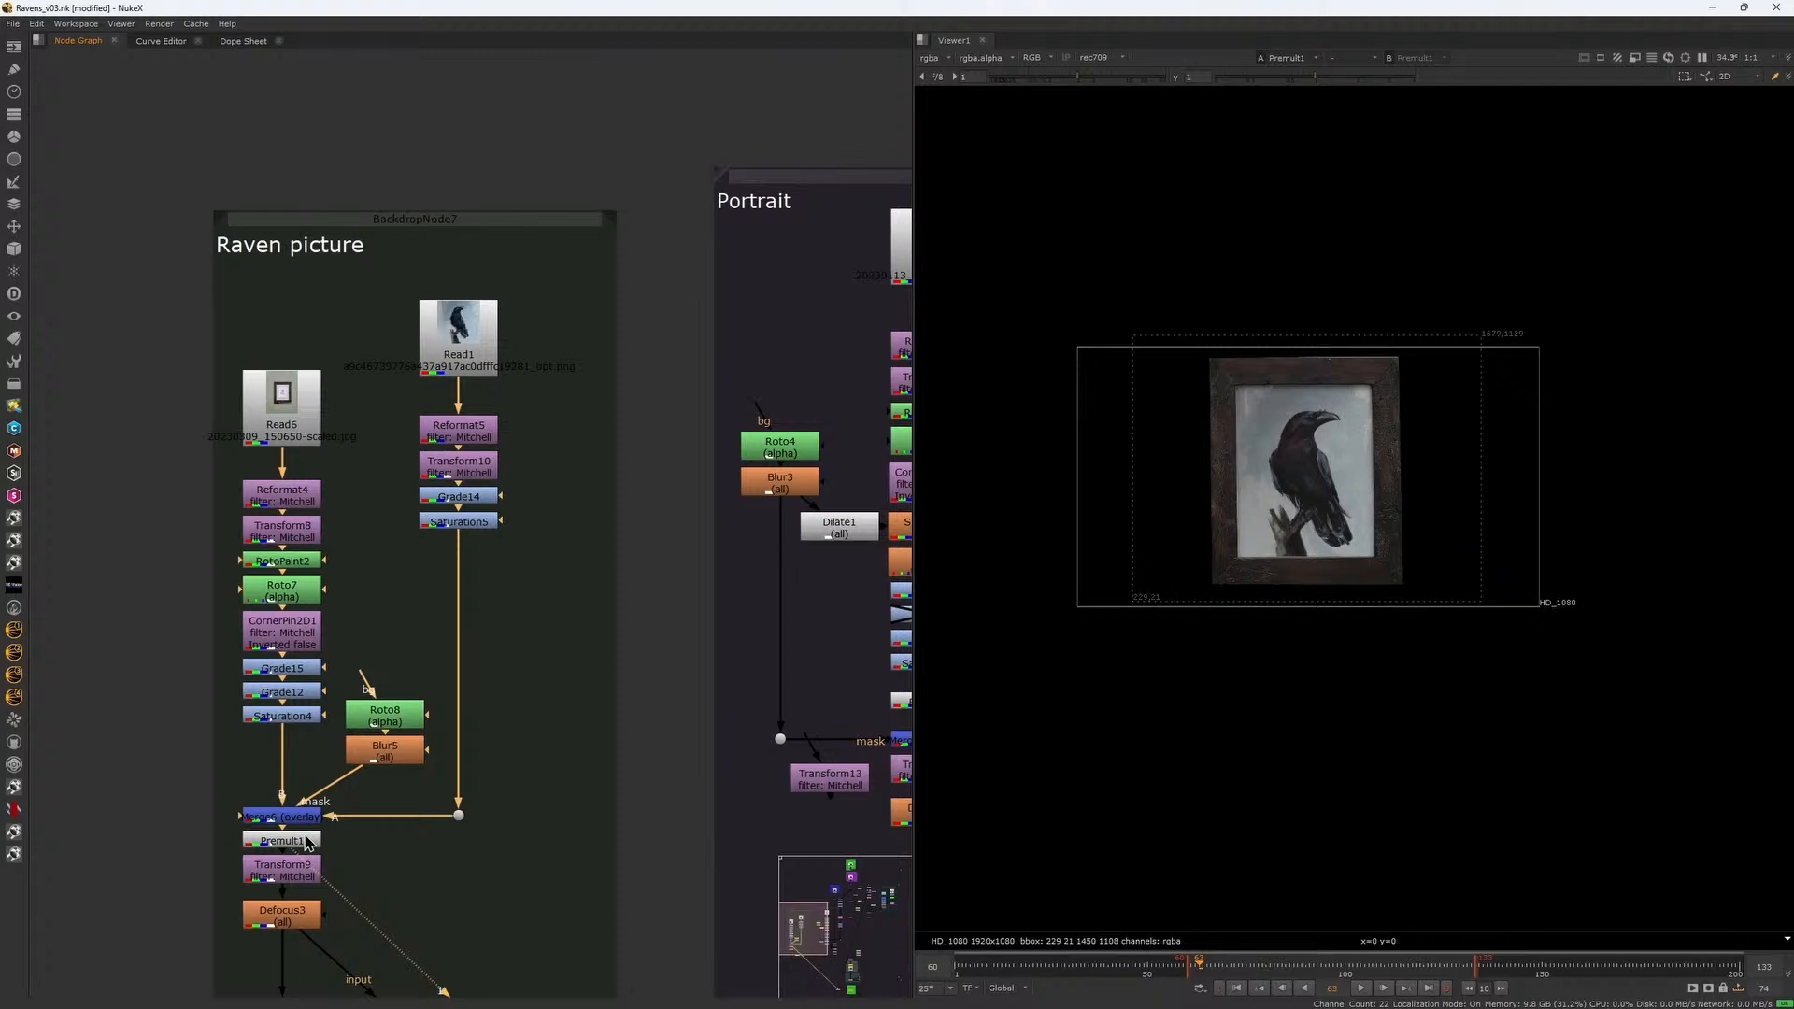
Review the Portrait branch of the node graph and display the denoised plate in the viewer
scroll(504, 620, "down", 2)
left_click_drag(505, 620, 290, 706)
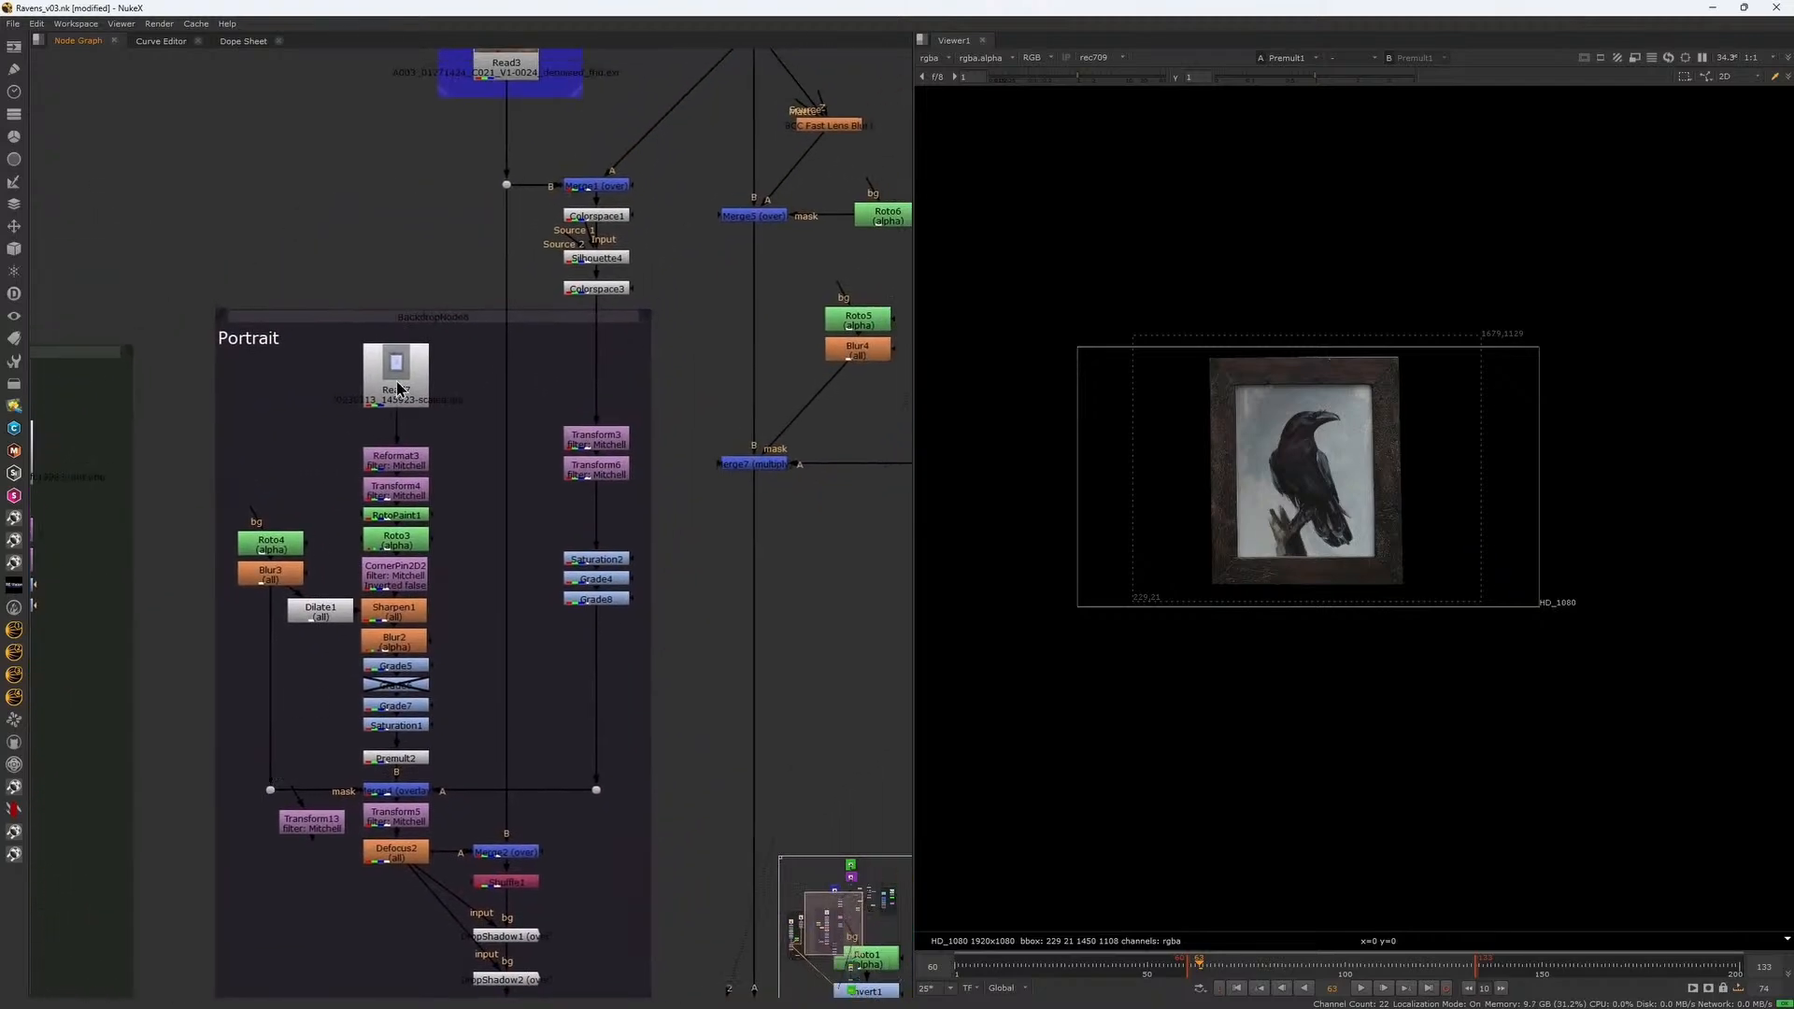
left_click(362, 318)
left_click_drag(499, 472, 328, 717)
left_click(524, 372)
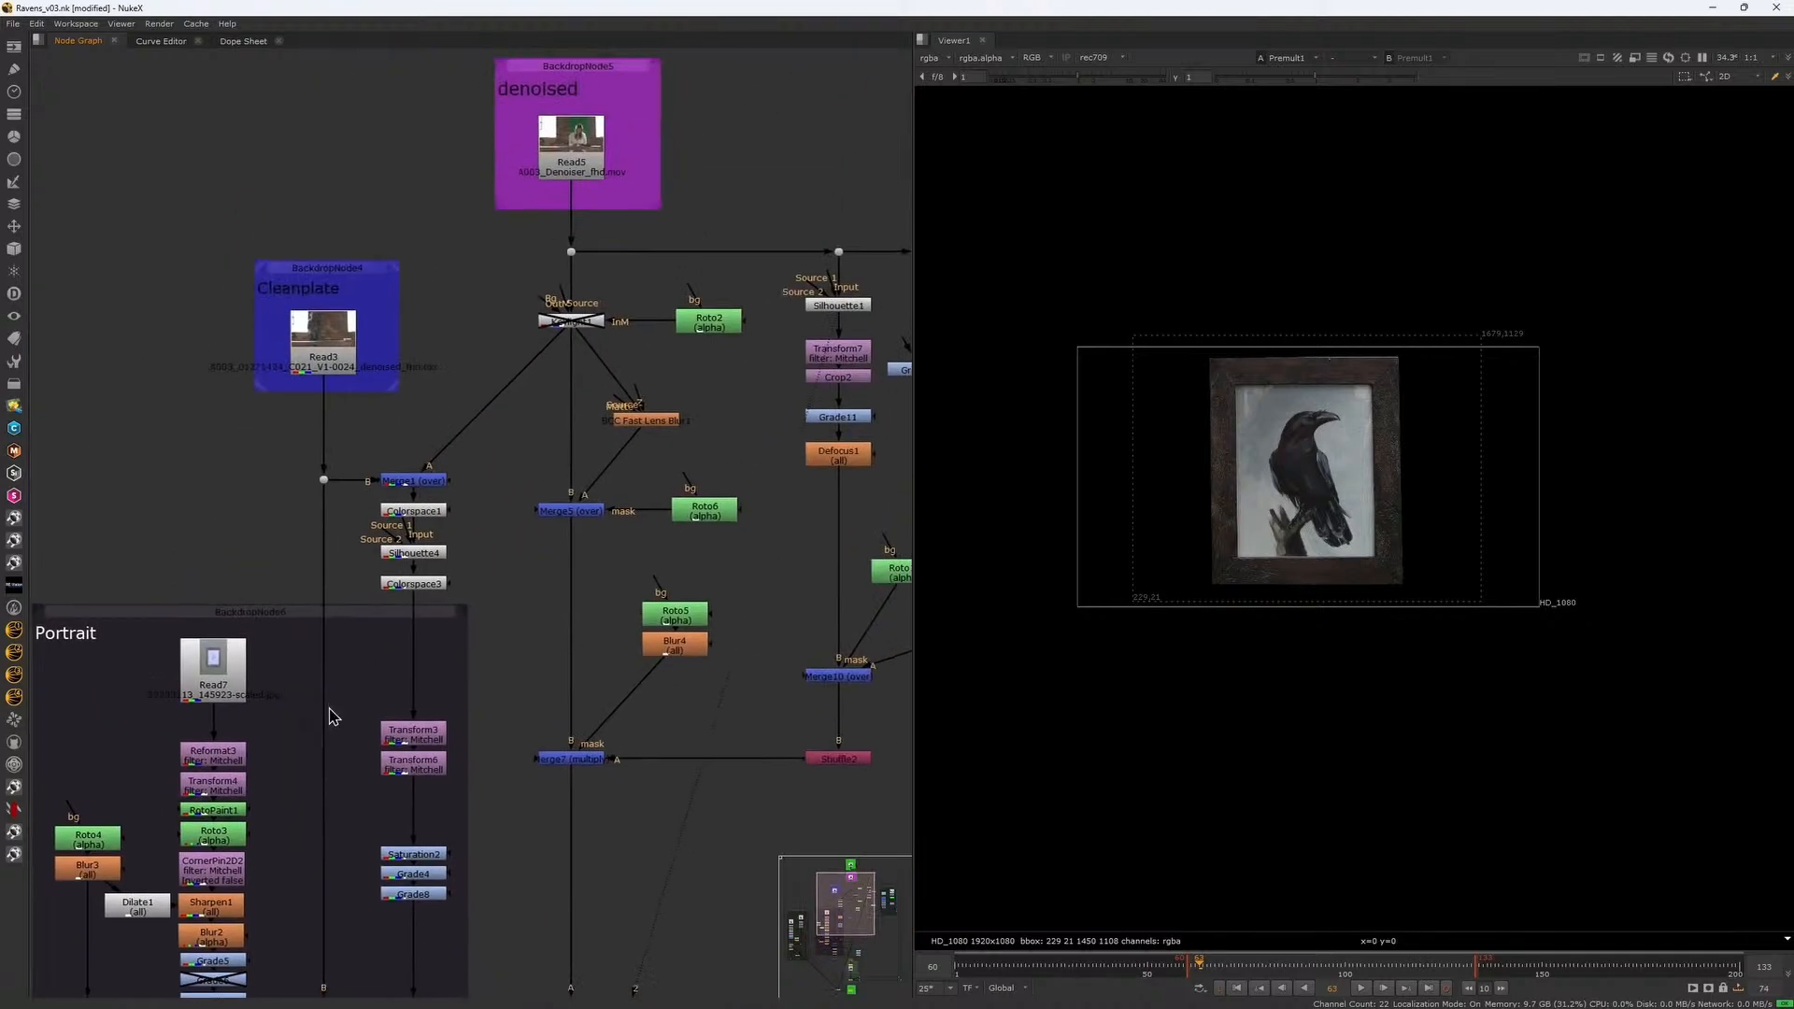
left_click_drag(542, 235, 612, 280)
key("1")
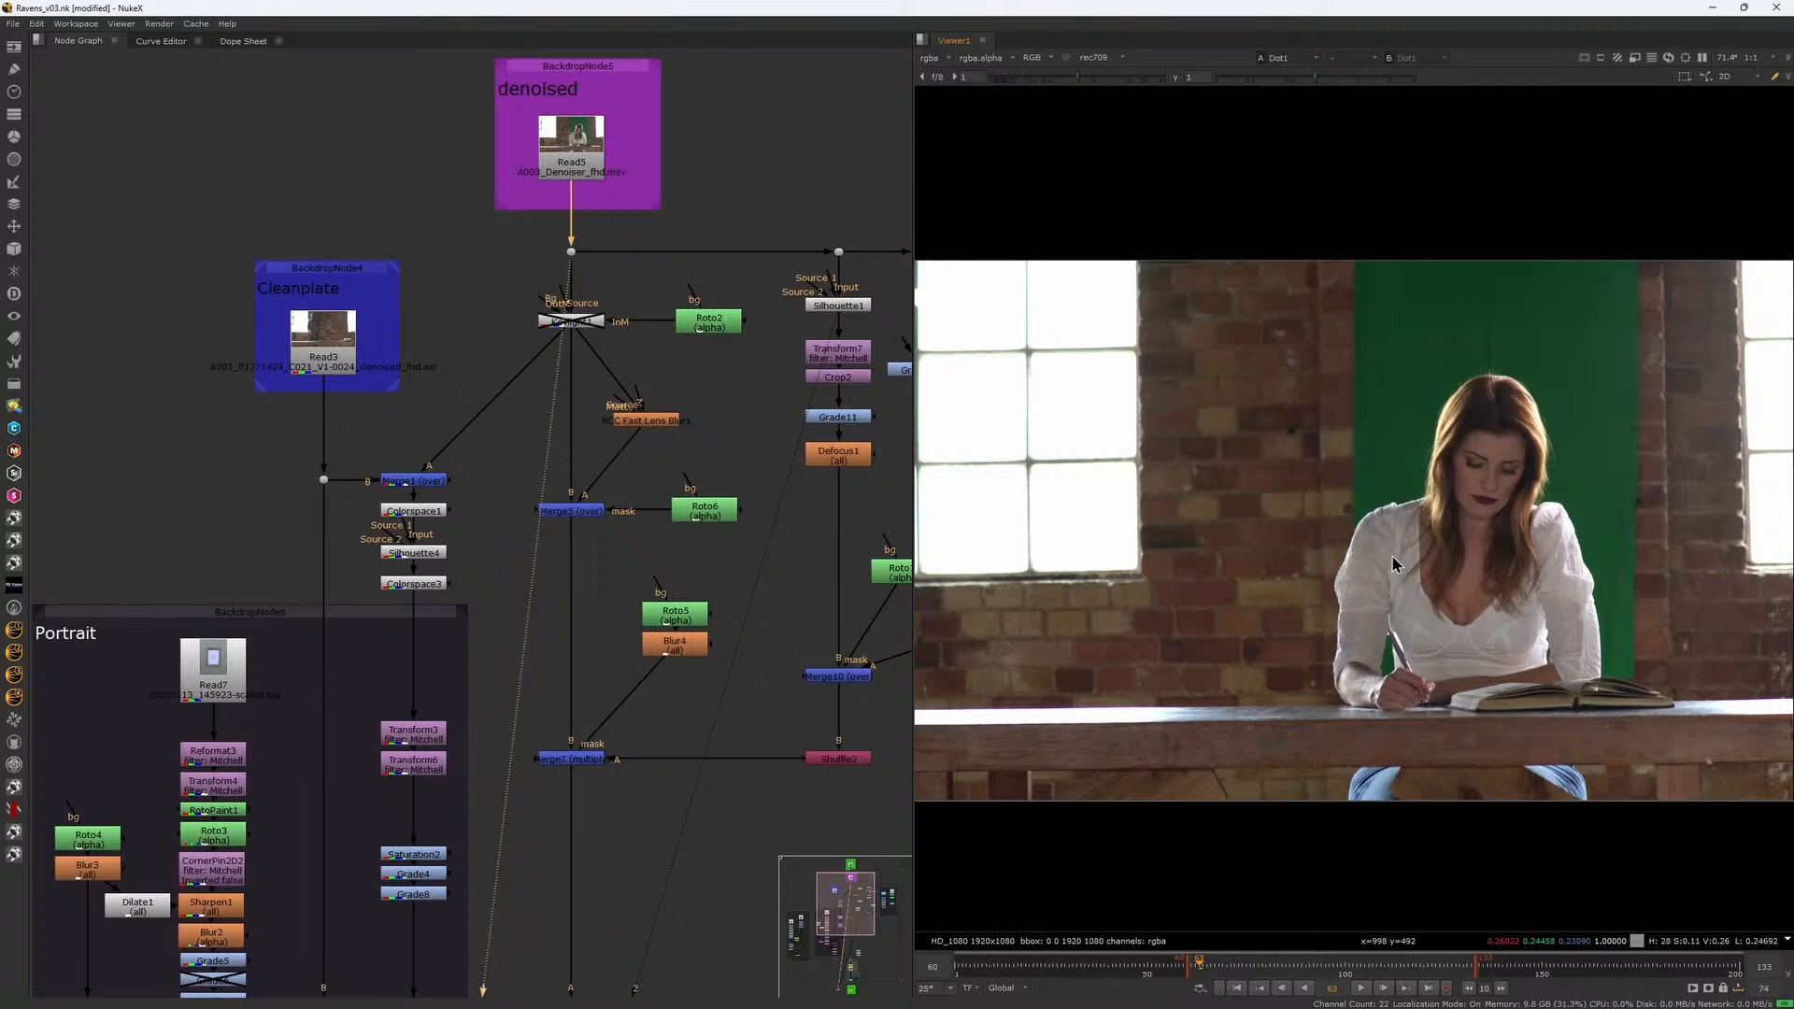
Open the Silhouette4 node in Silhouette, inspect the Stability 2 prompt and display that node's output
scroll(431, 558, "up", 3)
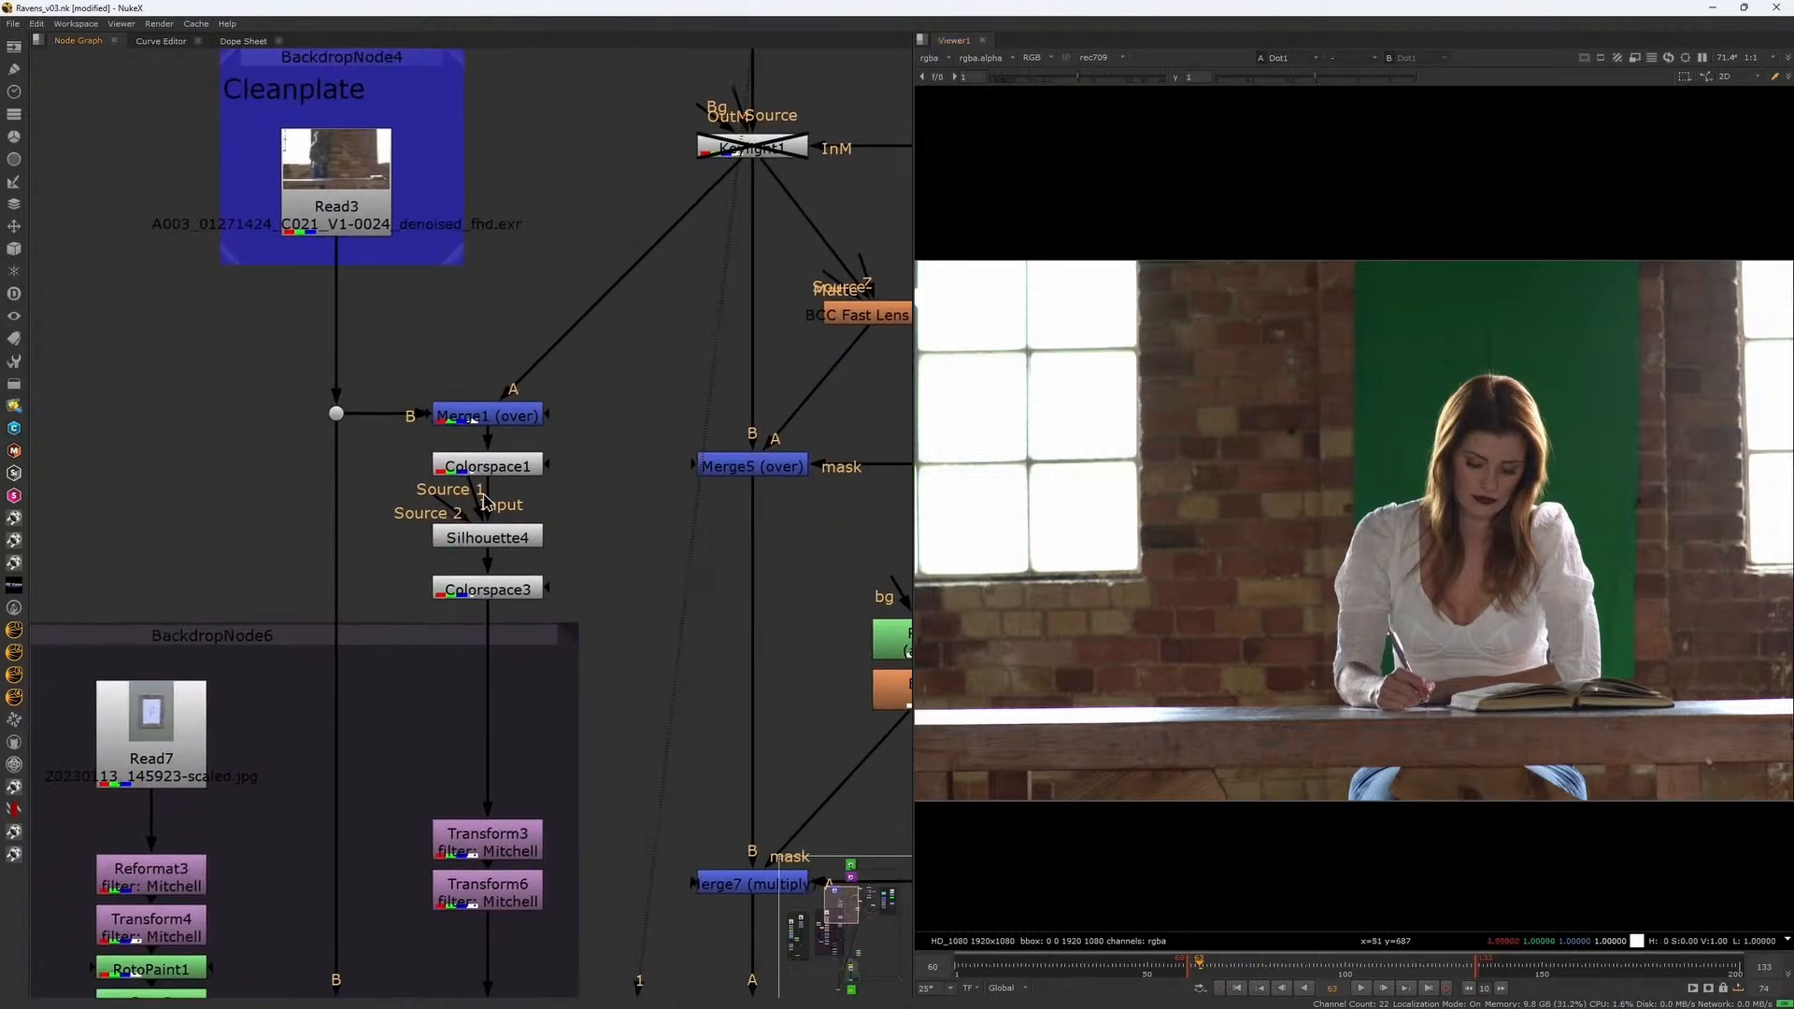
double_click(488, 547)
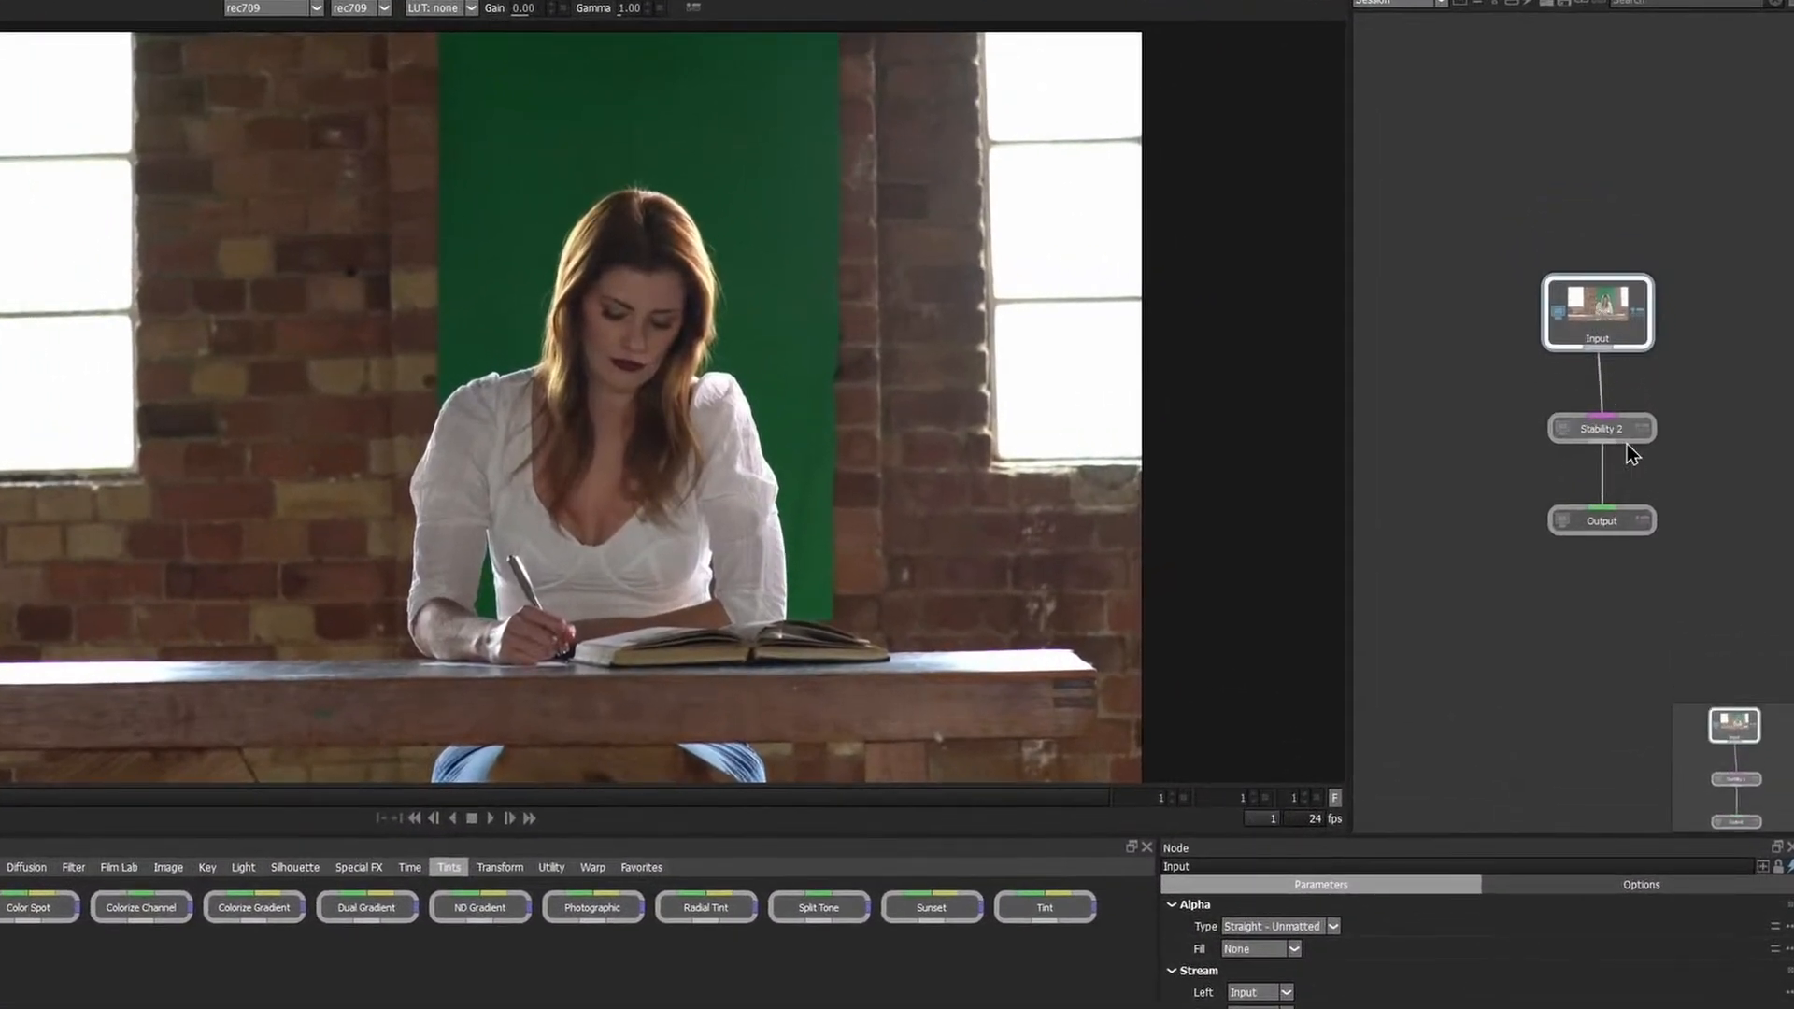
left_click(1640, 430)
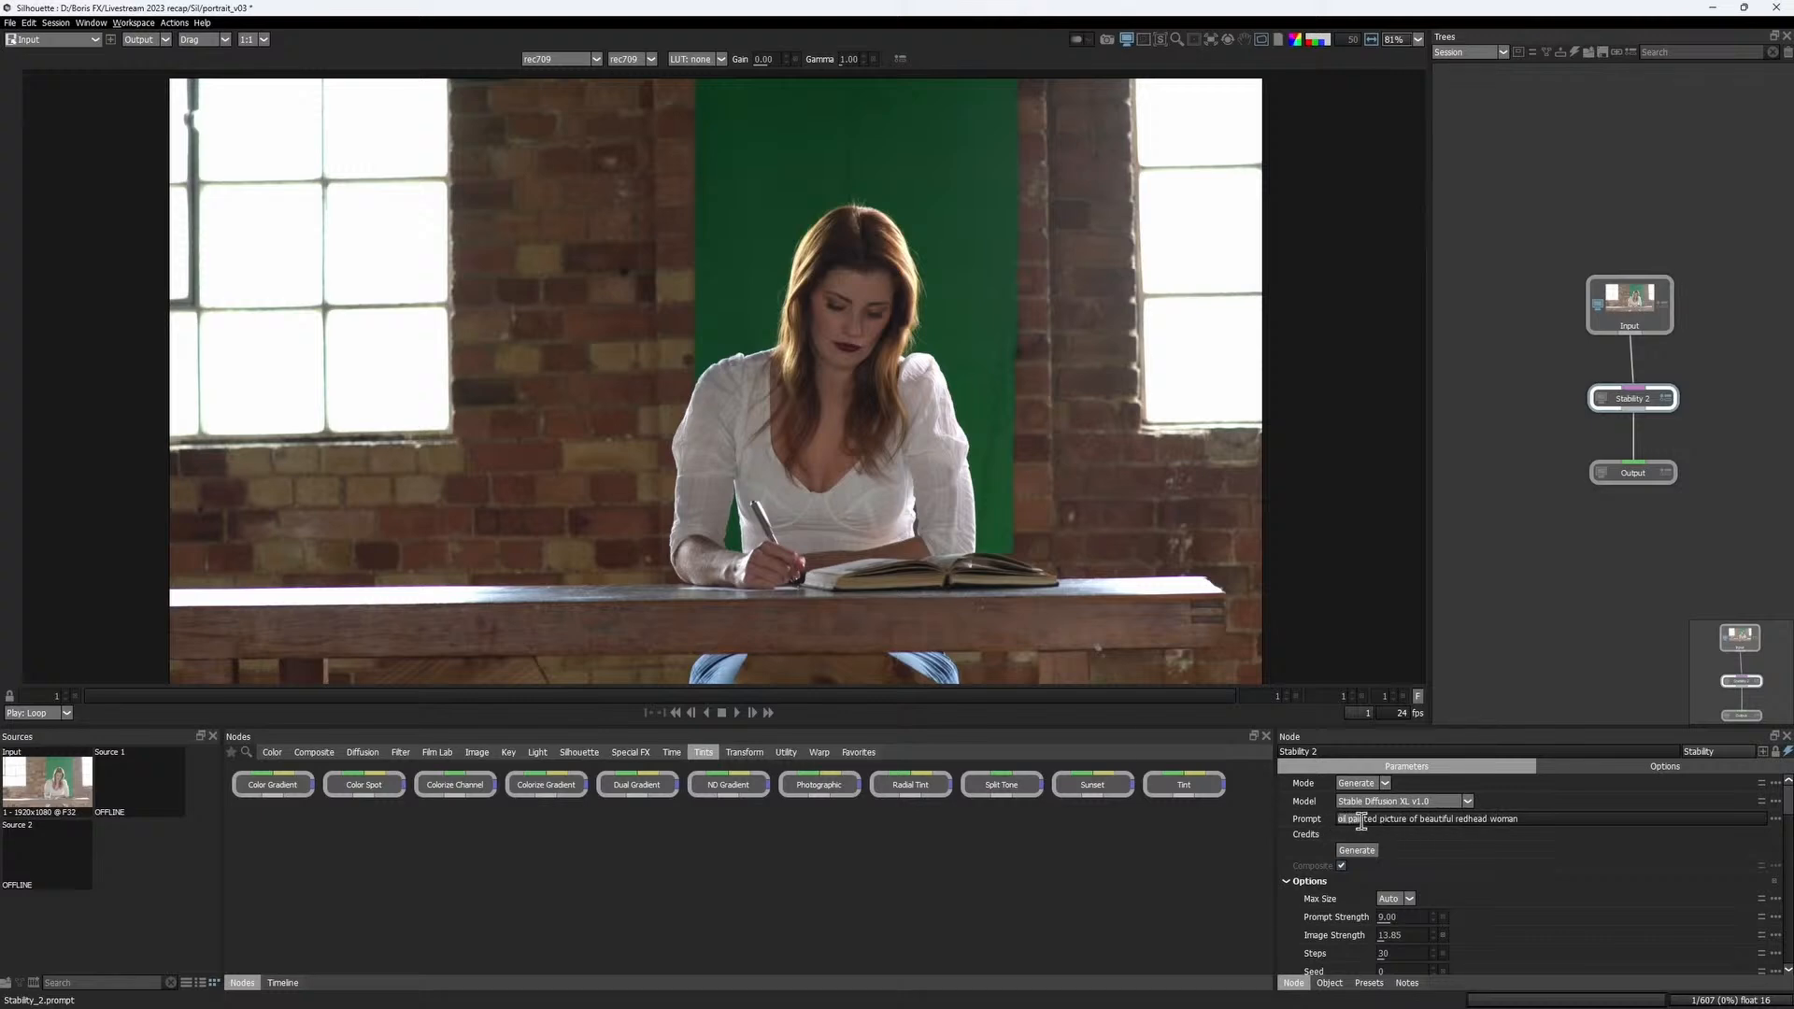
left_click(1679, 824)
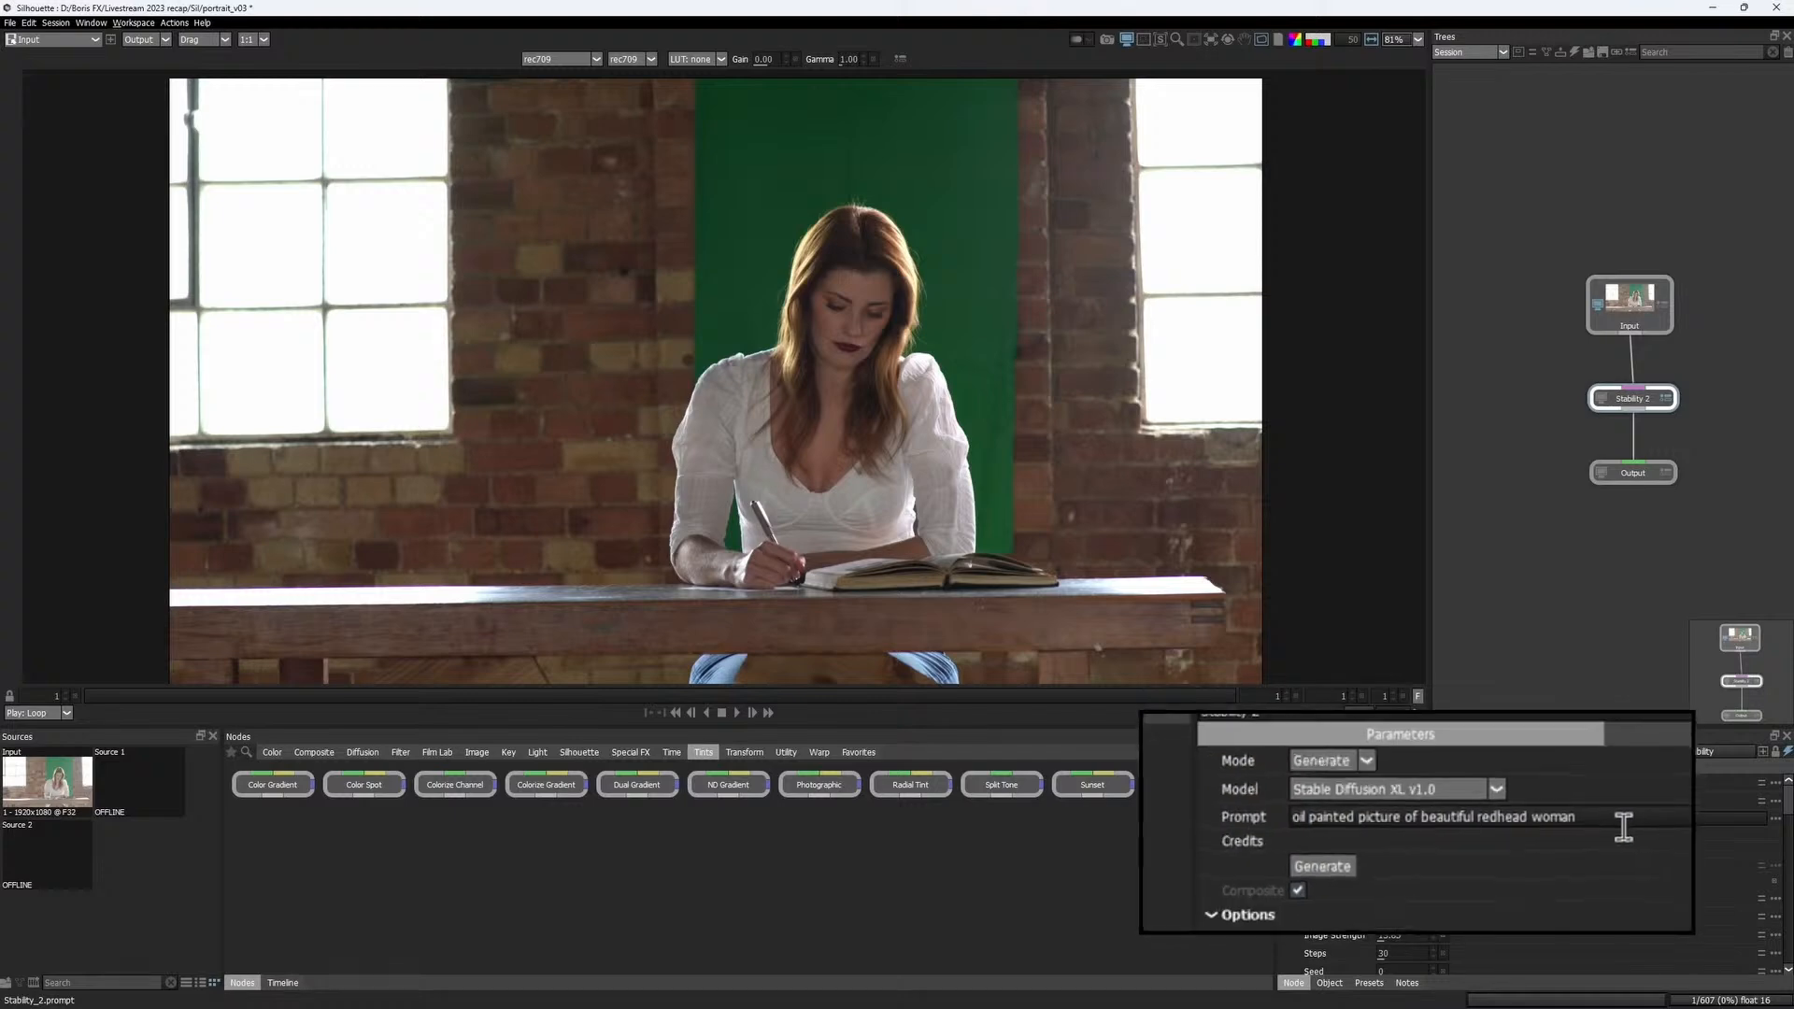
scroll(1548, 822, "down", 5)
left_click(1637, 823)
left_click(1602, 399)
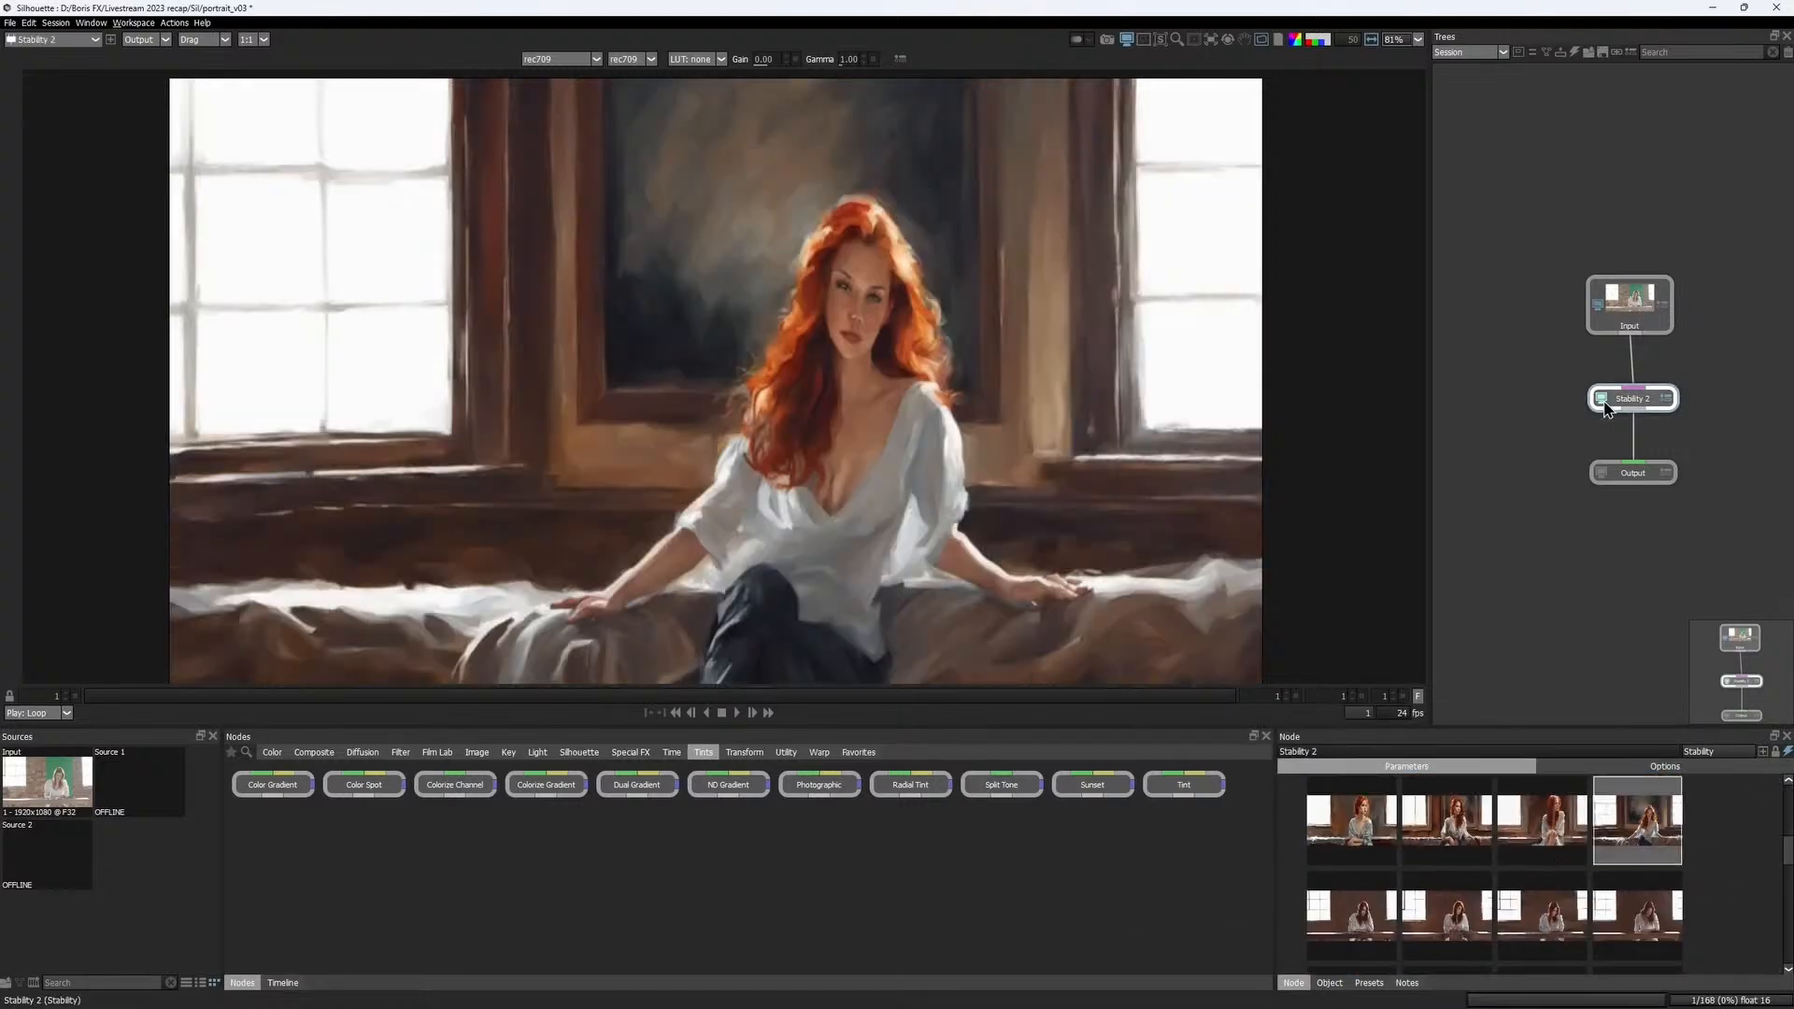
Compare the generated oil portraits of the redhead woman on Stability 2 and choose the first image
scroll(1546, 882, "up", 1)
left_click(1546, 882)
left_click(1461, 875)
scroll(1351, 906, "up", 1)
left_click(1348, 907)
scroll(1351, 907, "up", 1)
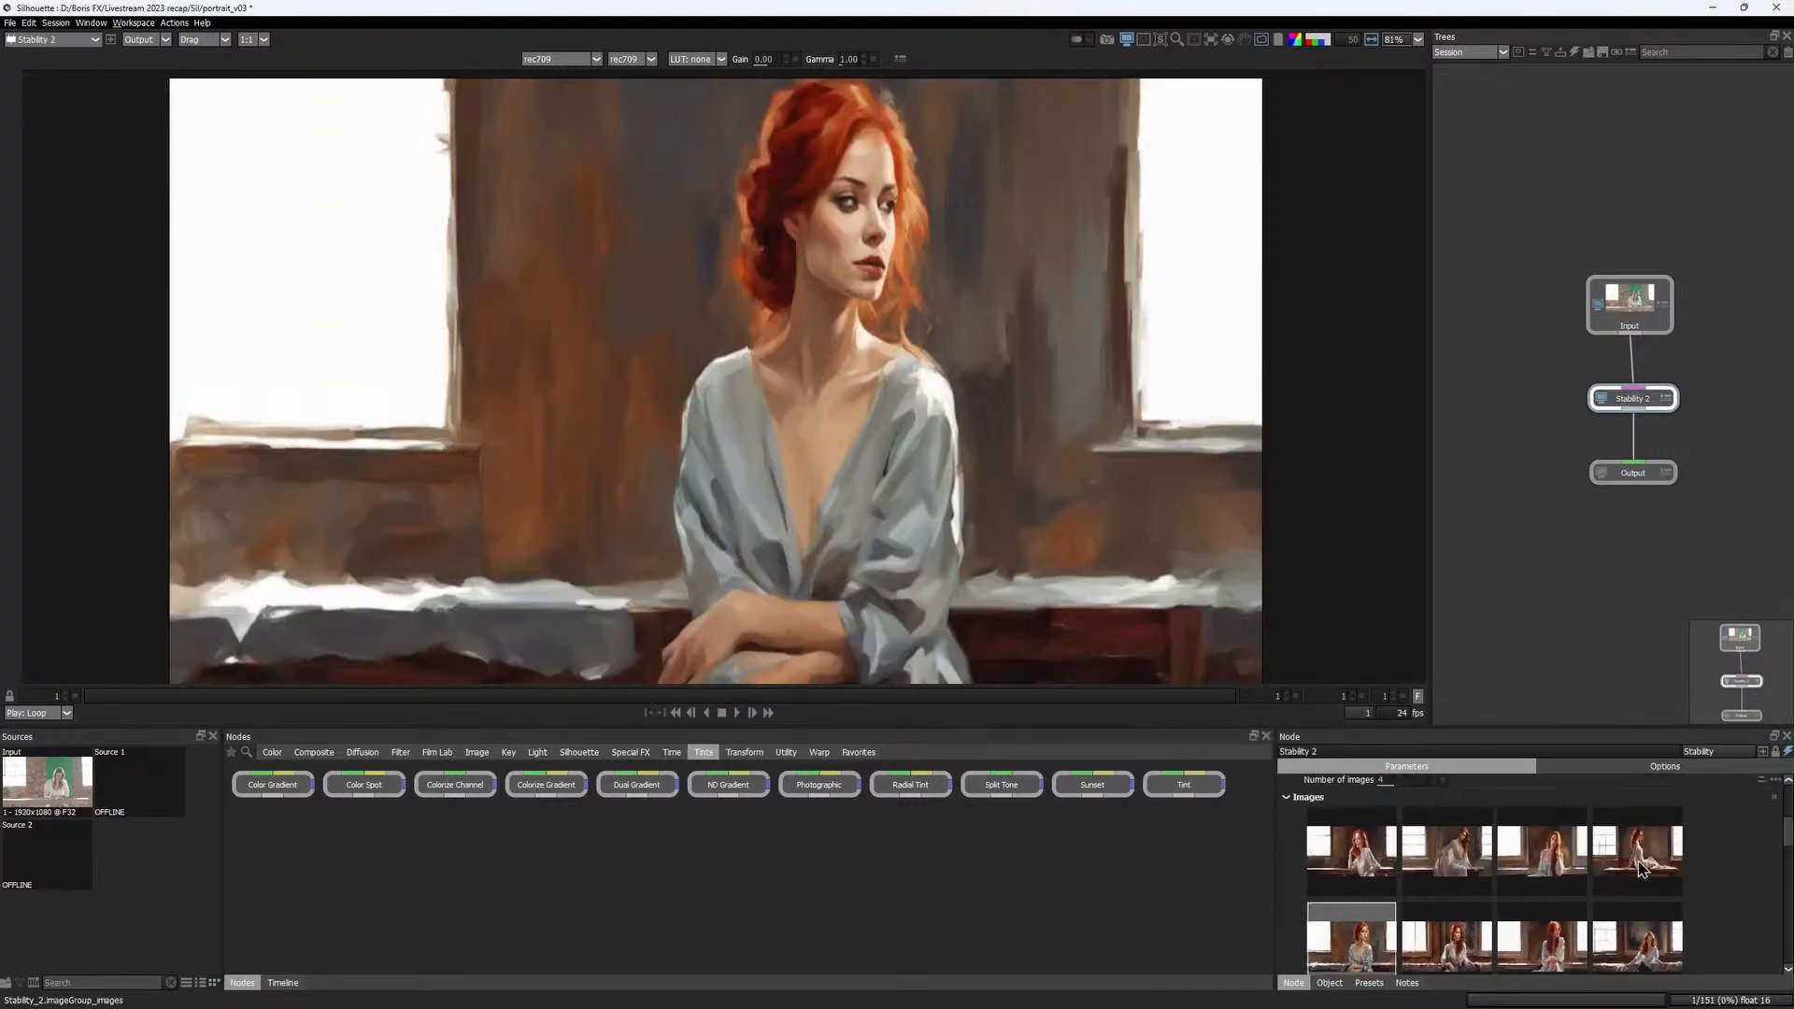
left_click(1637, 893)
left_click(1541, 892)
left_click(1446, 892)
left_click(1359, 883)
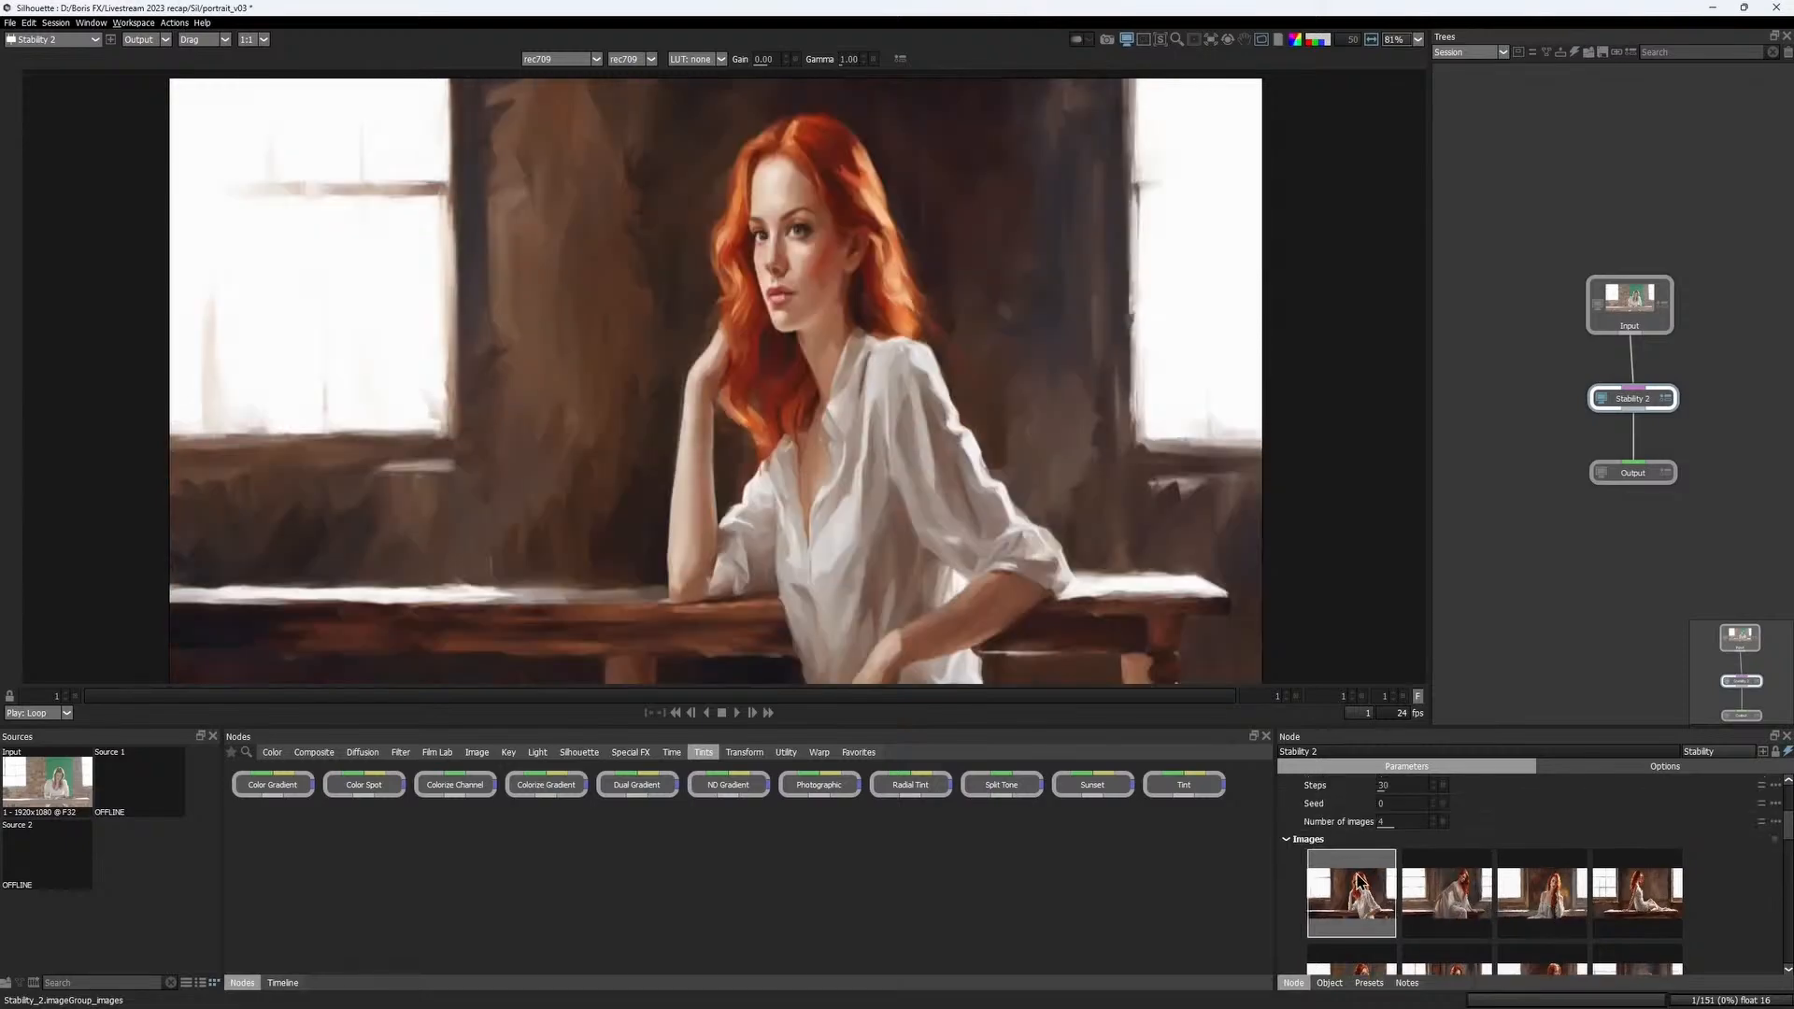
Close Silhouette and return to Nuke to view the chosen portrait in the node graph's viewer
left_click(1775, 7)
left_click(948, 527)
scroll(487, 457, "down", 1)
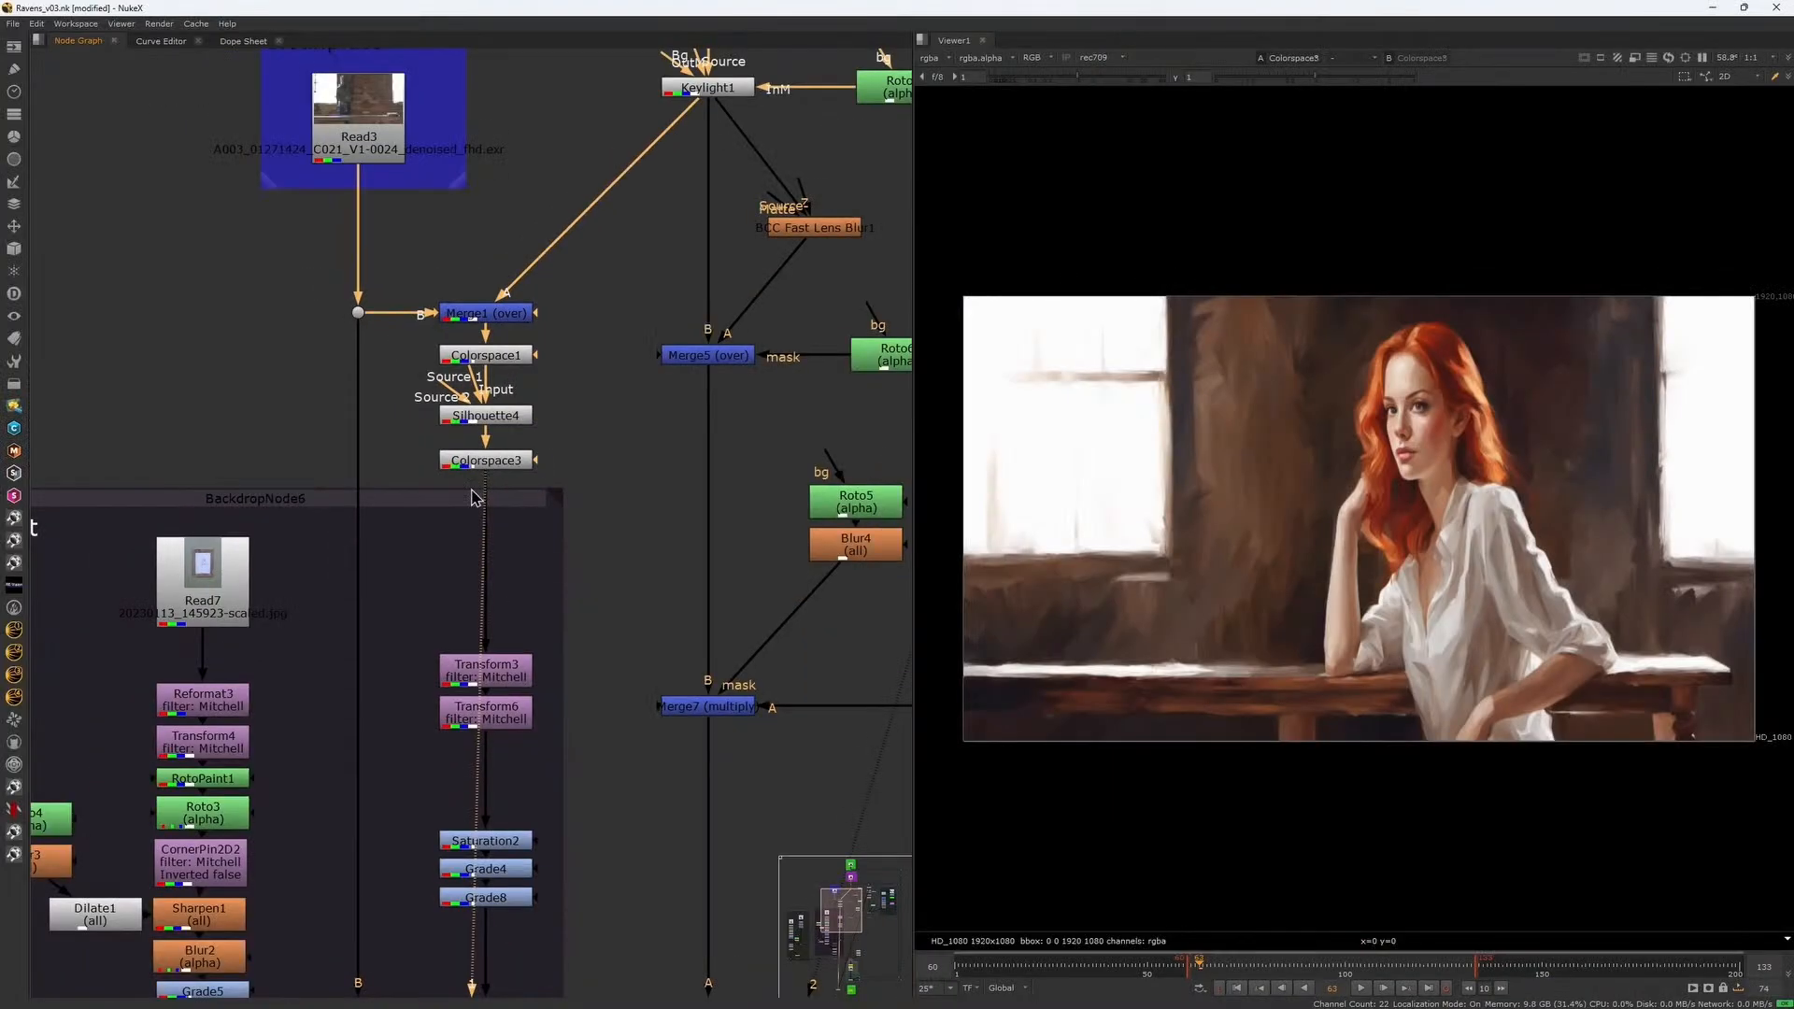
View the framed portrait at Merge4, followed by the full composite at Merge3, in the node graph's viewer
left_click_drag(472, 496, 585, 323)
scroll(524, 477, "down", 1)
left_click_drag(524, 476, 544, 346)
left_click(363, 786, "ctrl+shift")
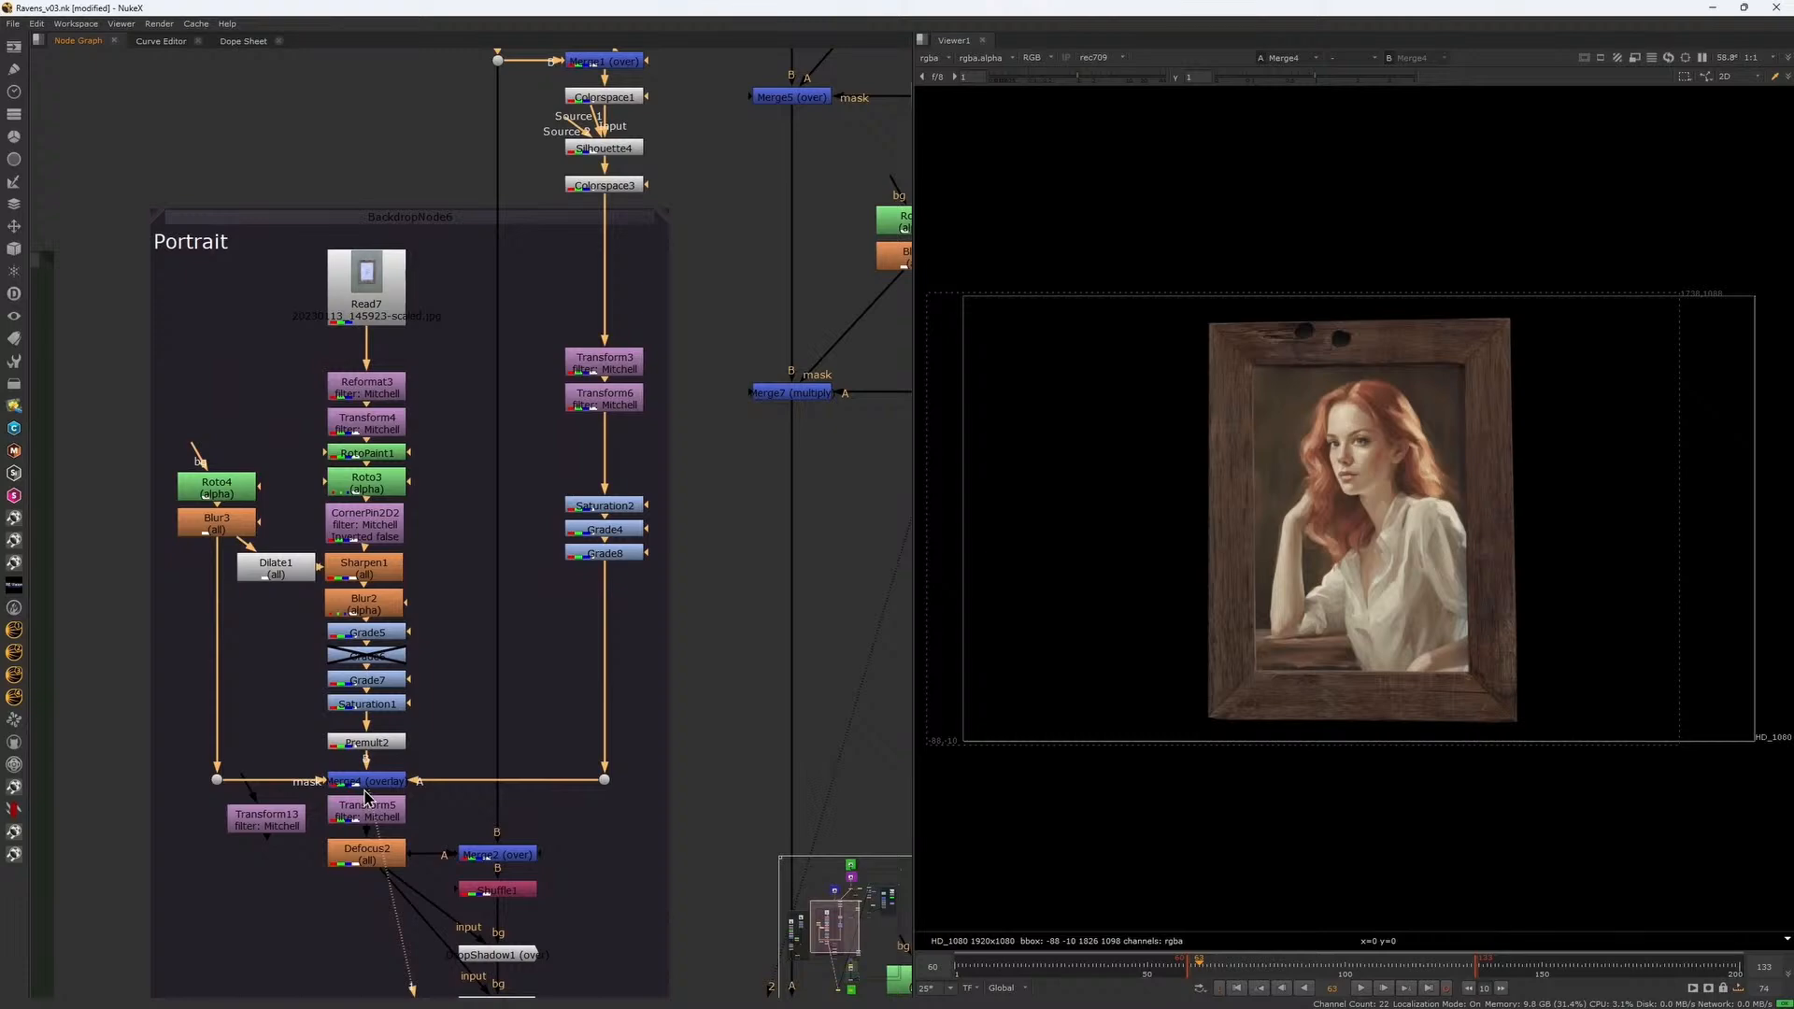
left_click_drag(537, 834, 297, 631)
scroll(459, 733, "down", 2)
left_click(534, 897, "ctrl+shift")
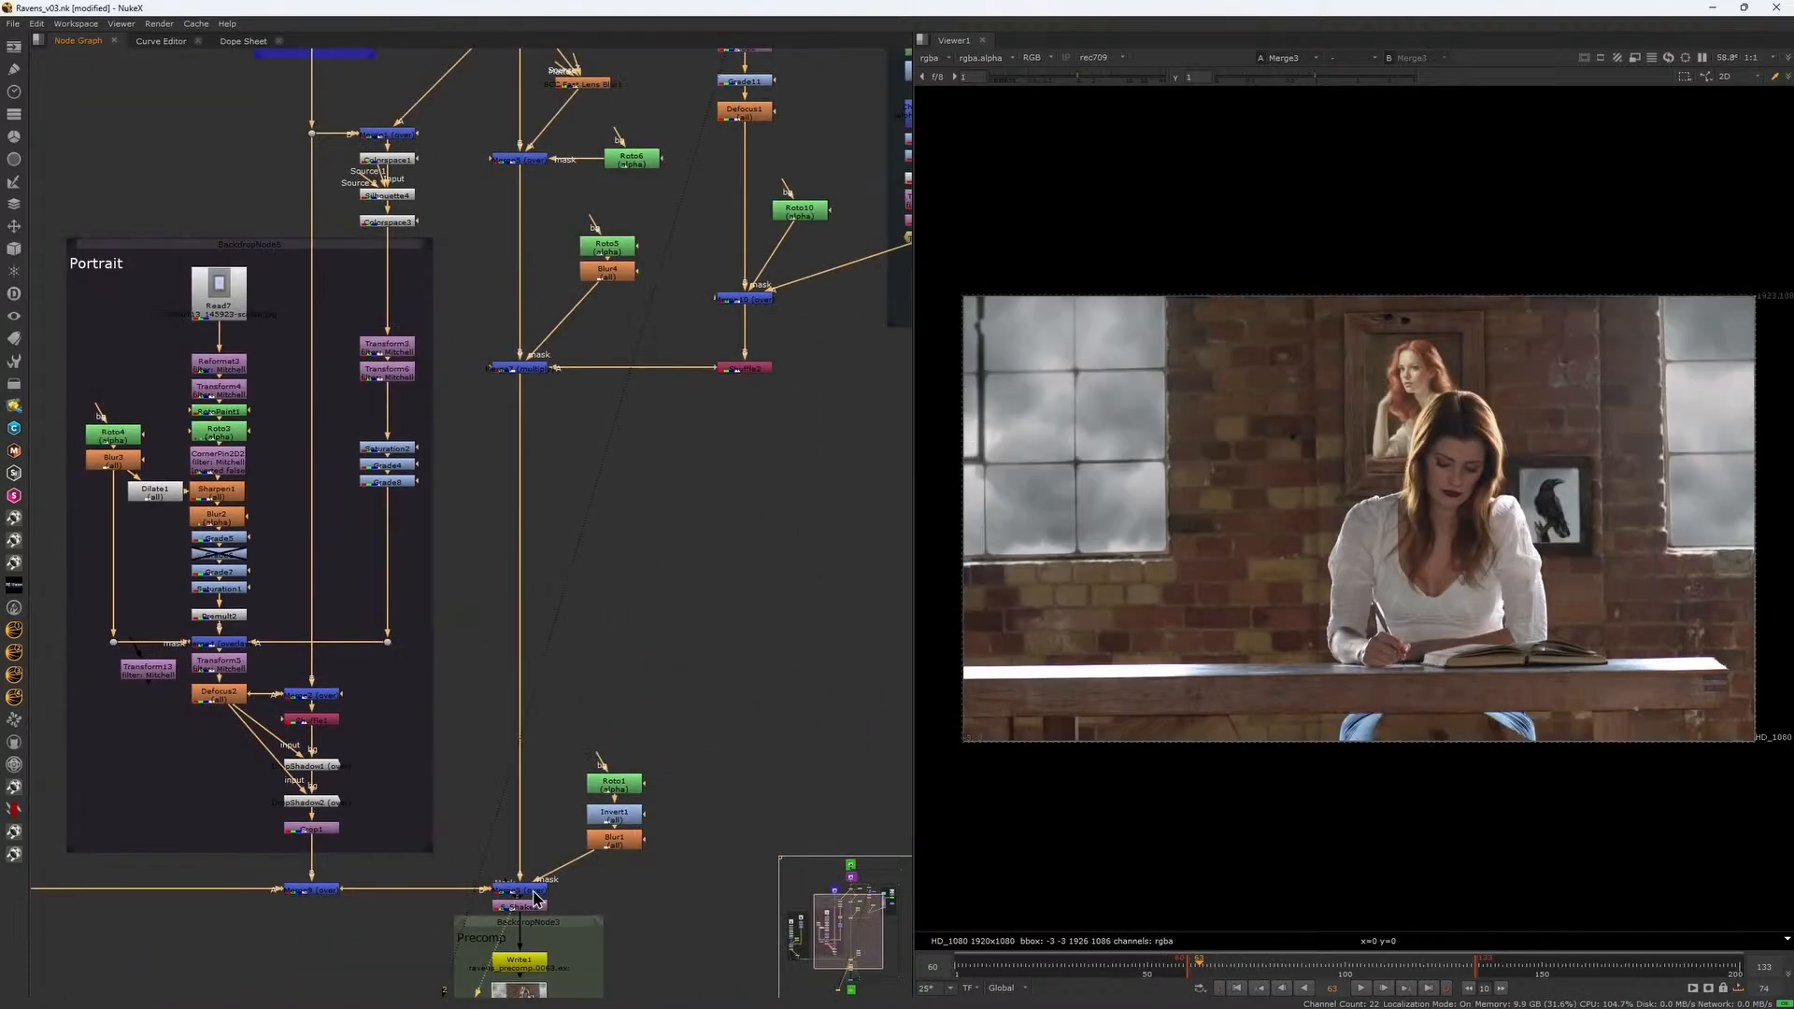
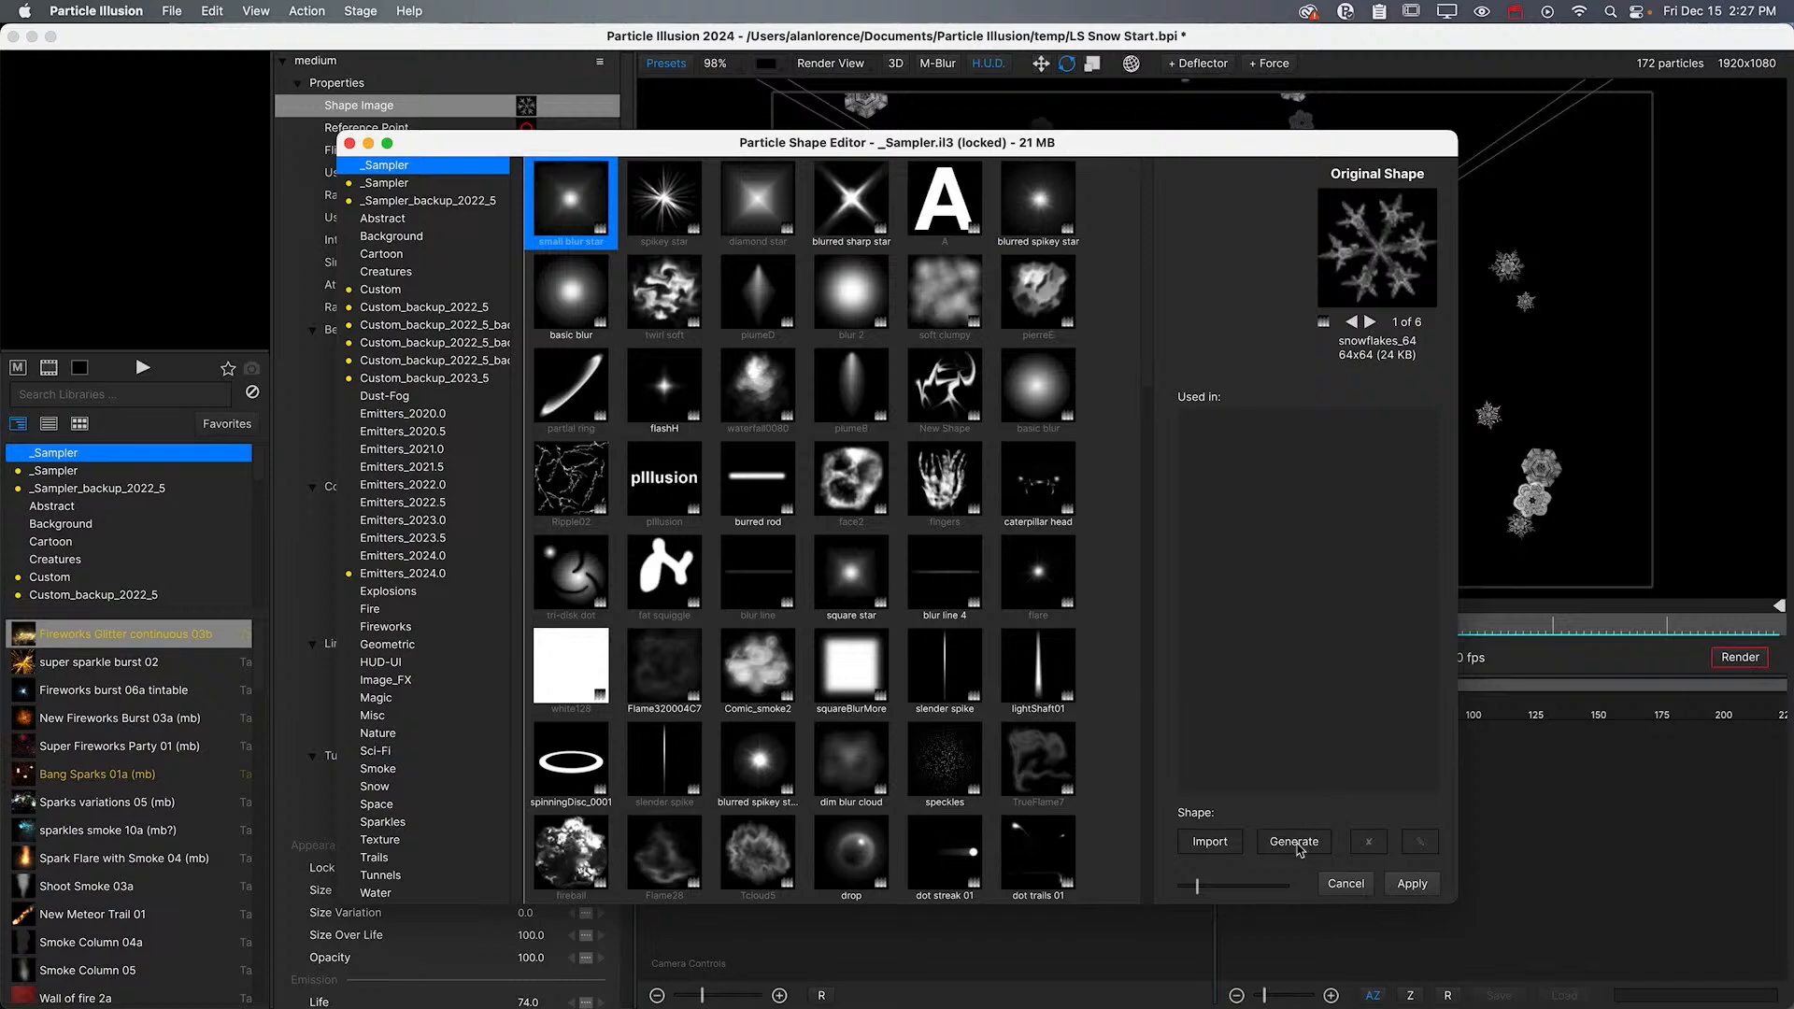
In Particle Illusion's shape generator, load the Snowflakes 1 preset and generate four images from it
left_click(1295, 843)
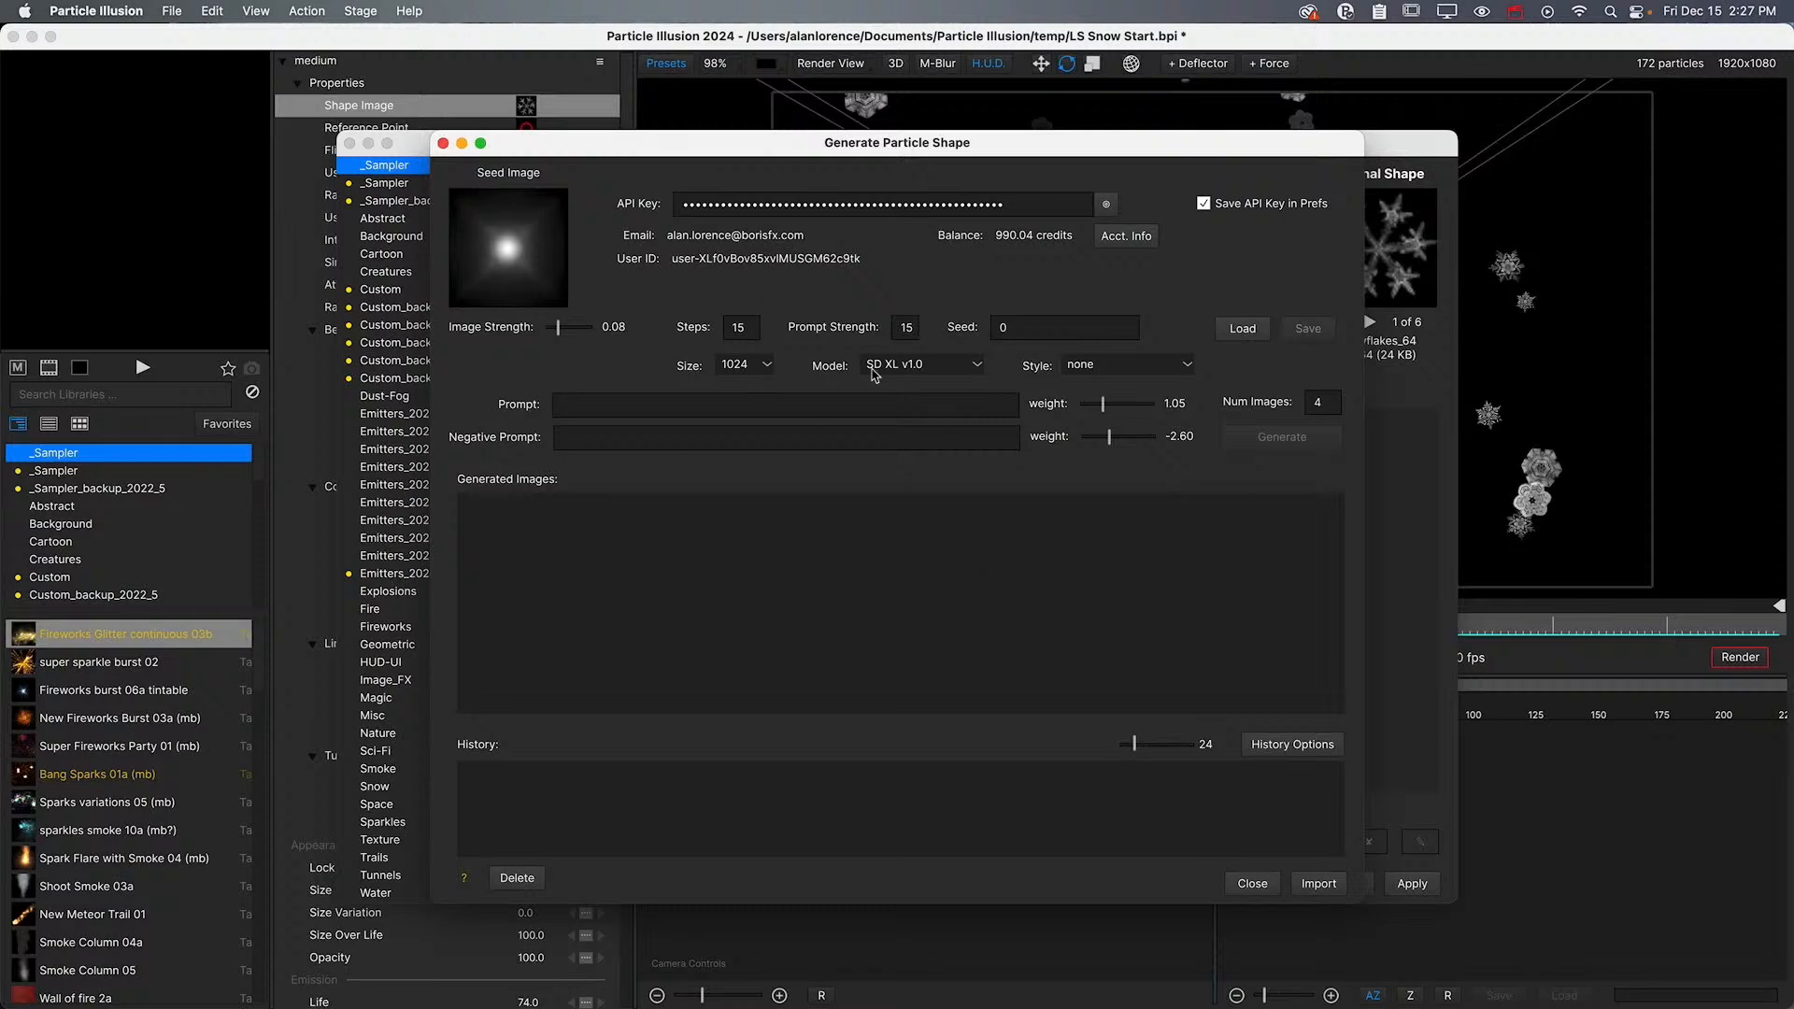
left_click(1237, 329)
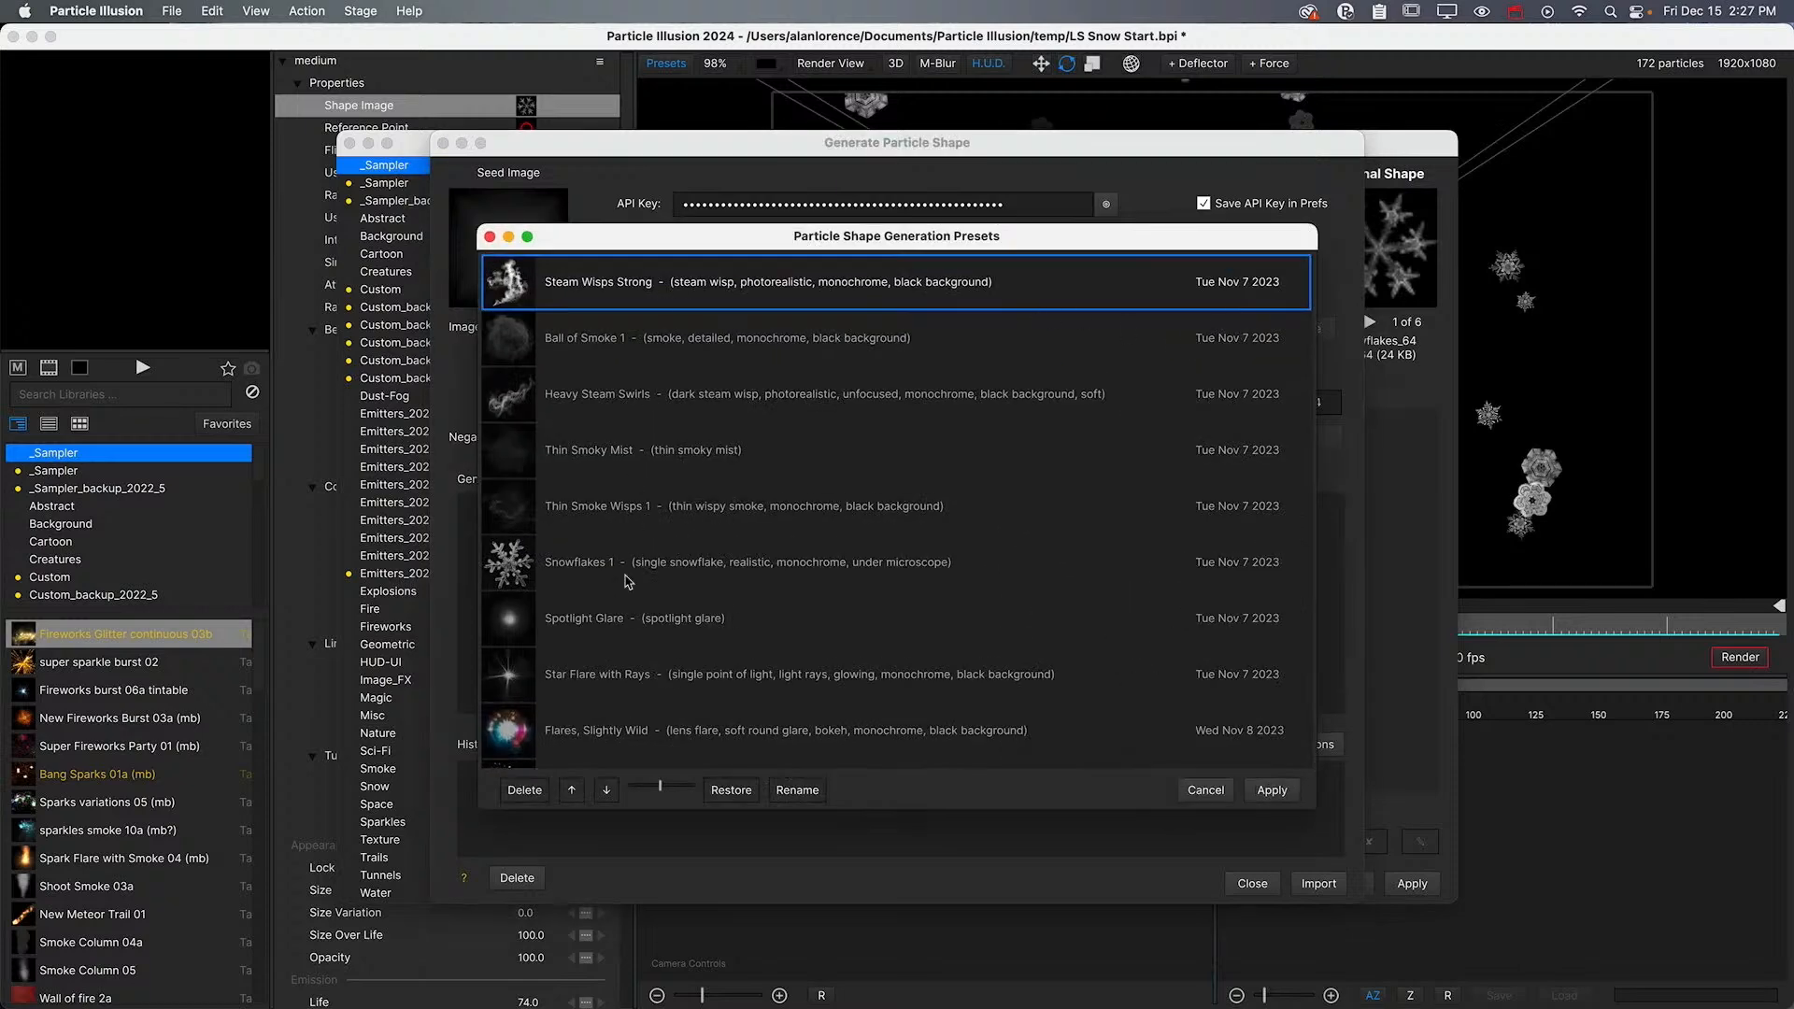
left_click(586, 562)
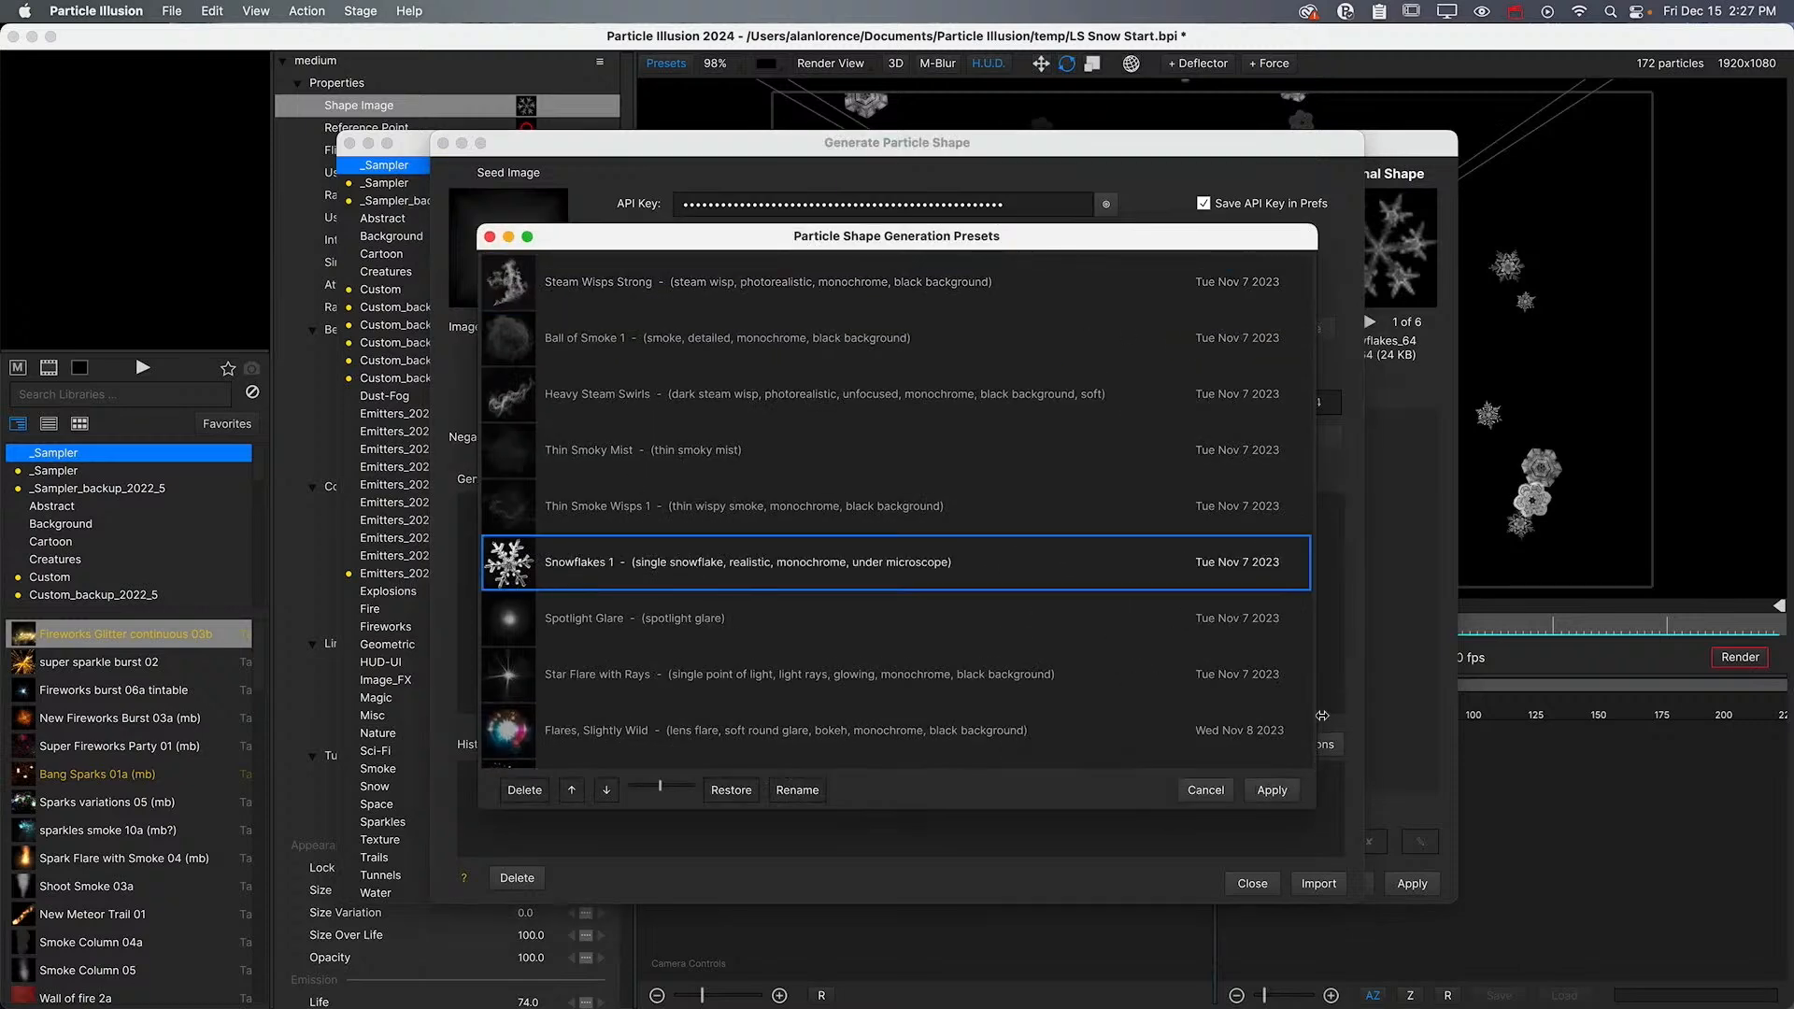
left_click(1271, 789)
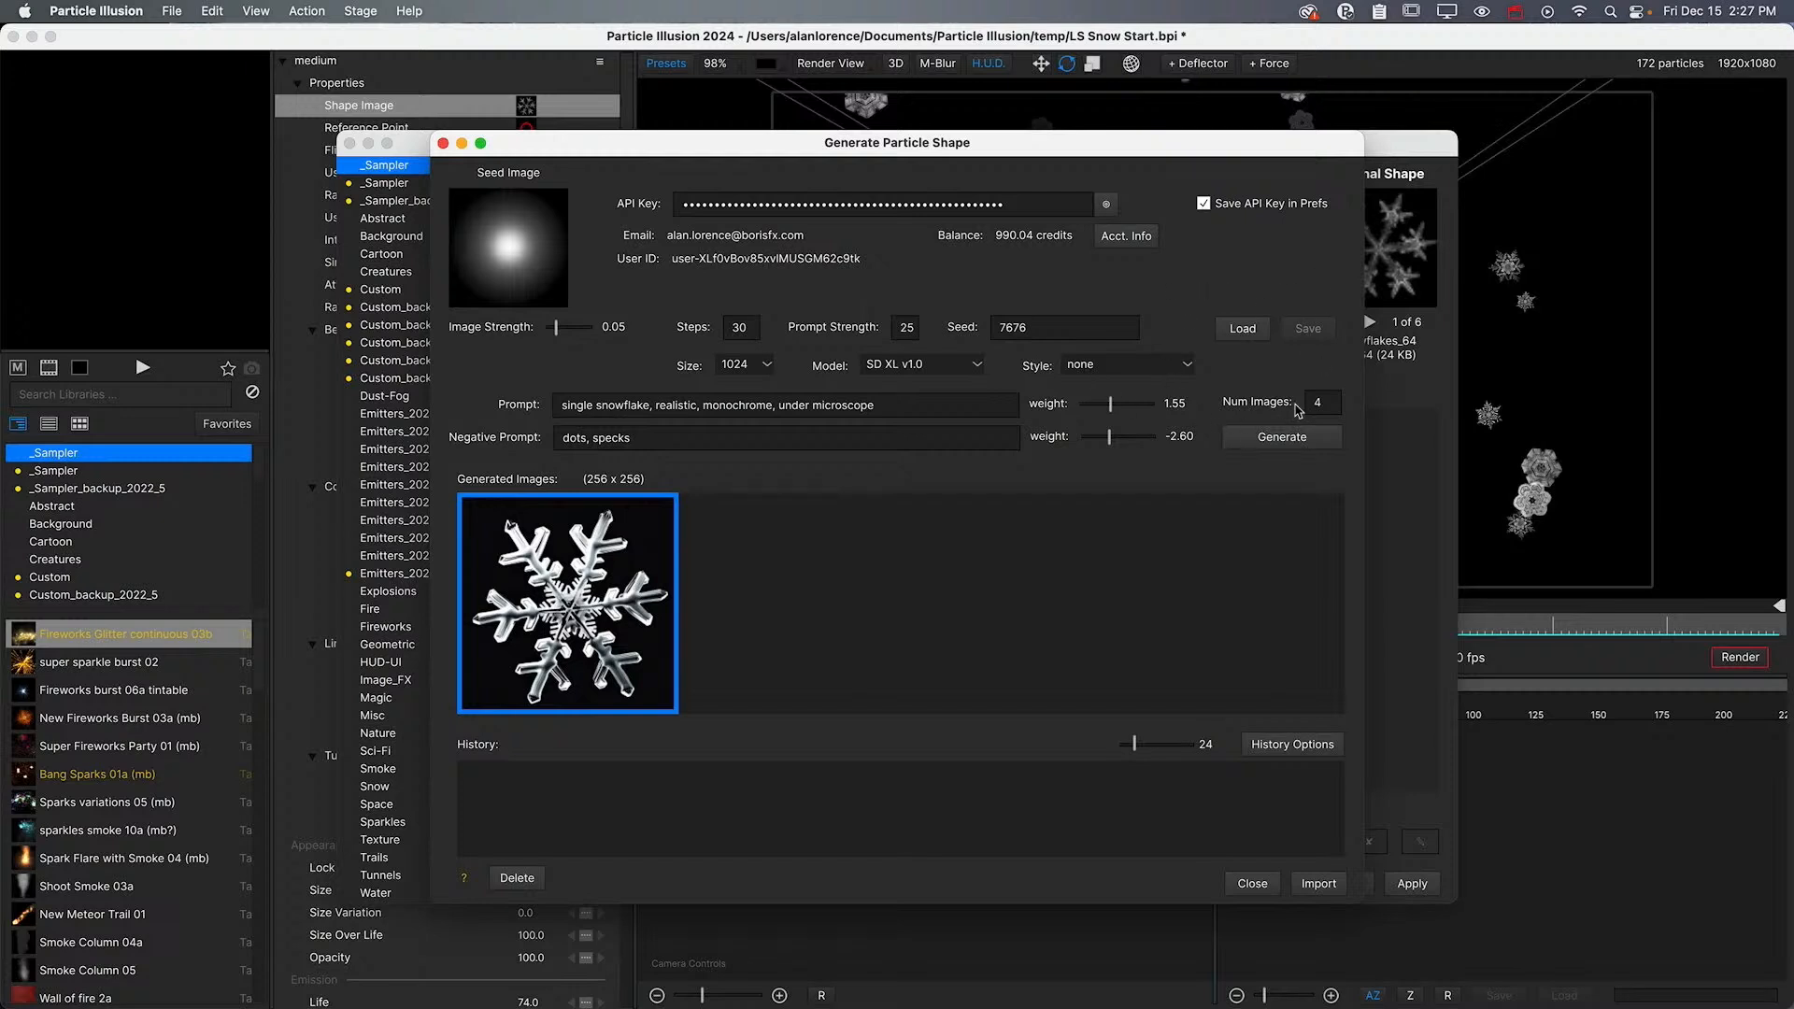
left_click(1254, 443)
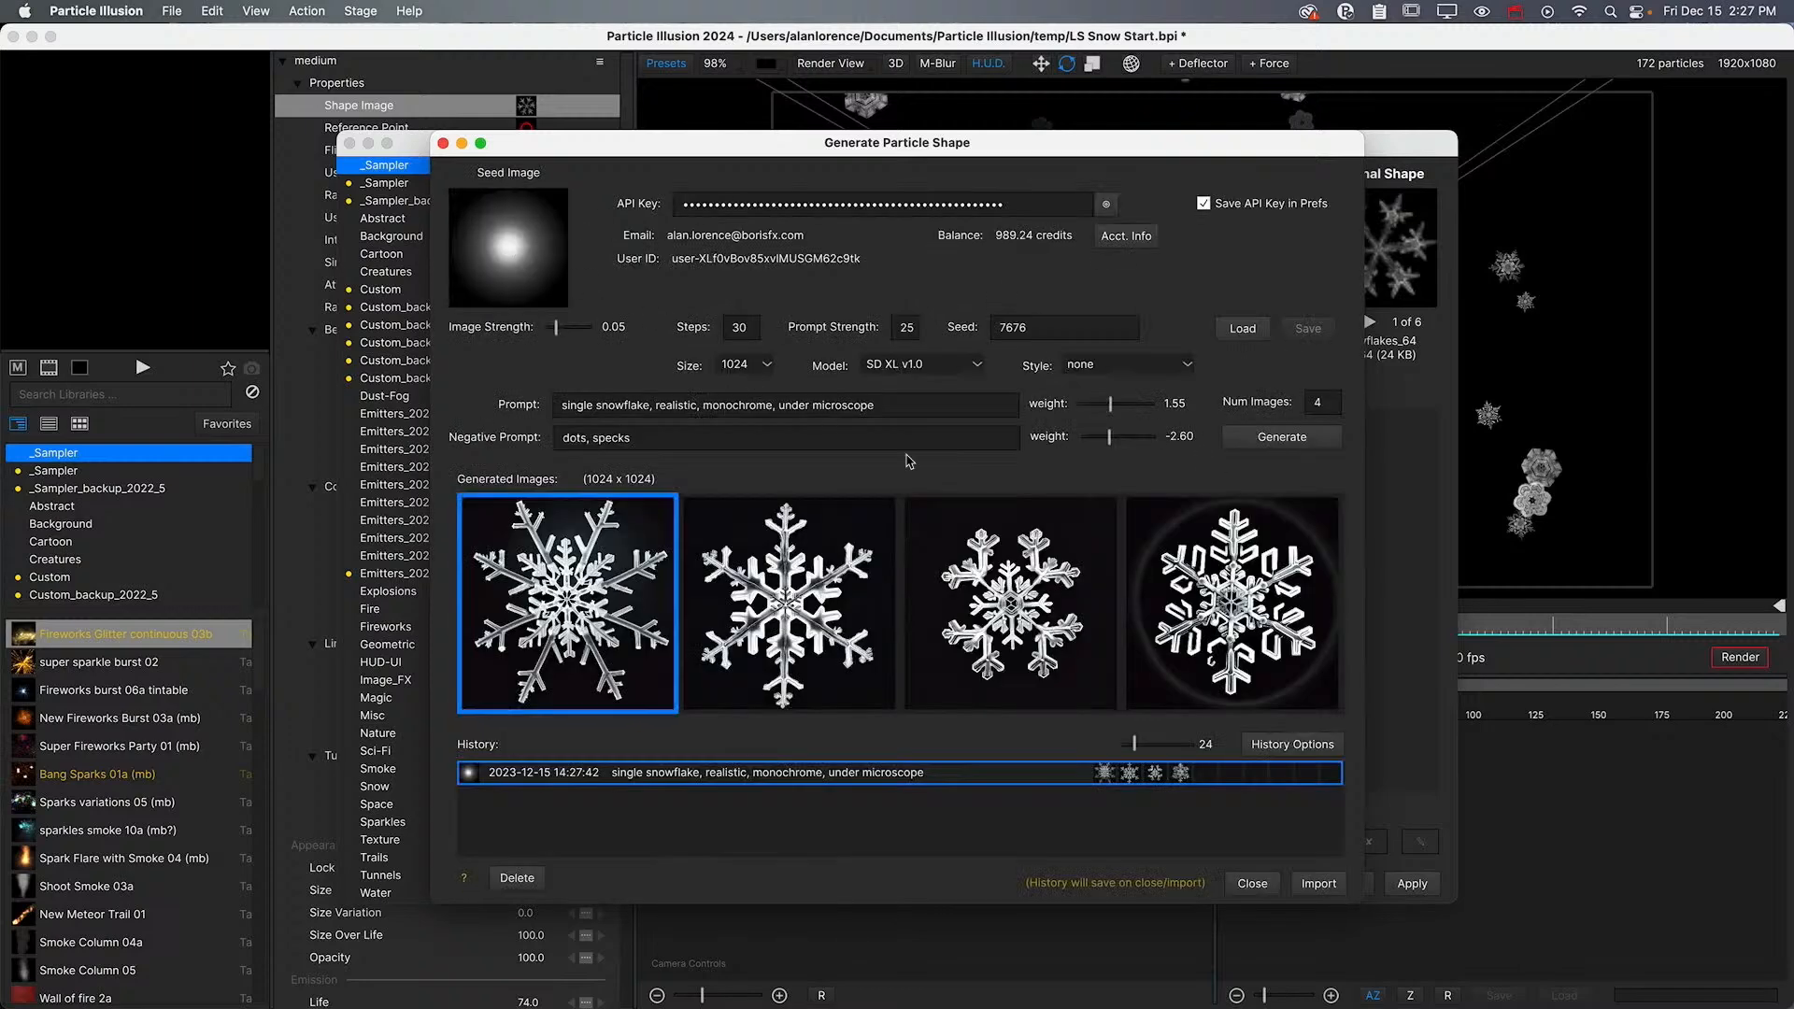
Examine the generated snowflakes enlarged with the second one selected, and close the shape generator
left_click(790, 661)
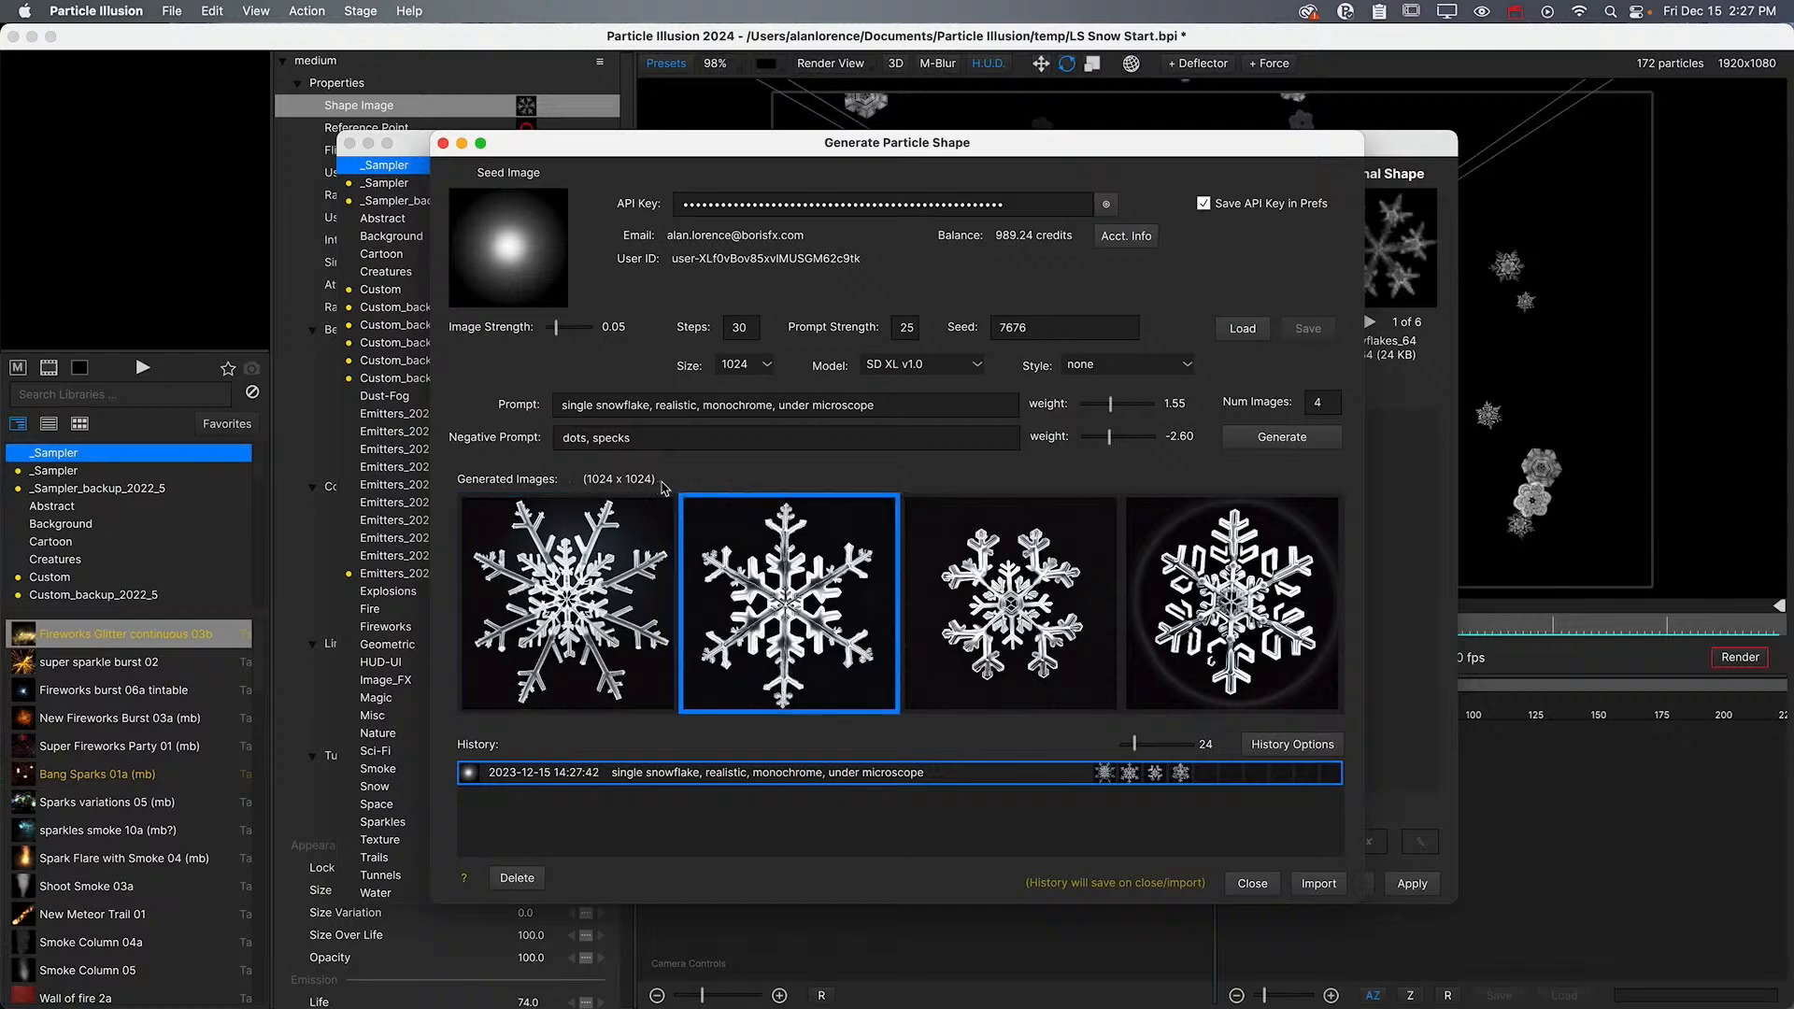
double_click(769, 149)
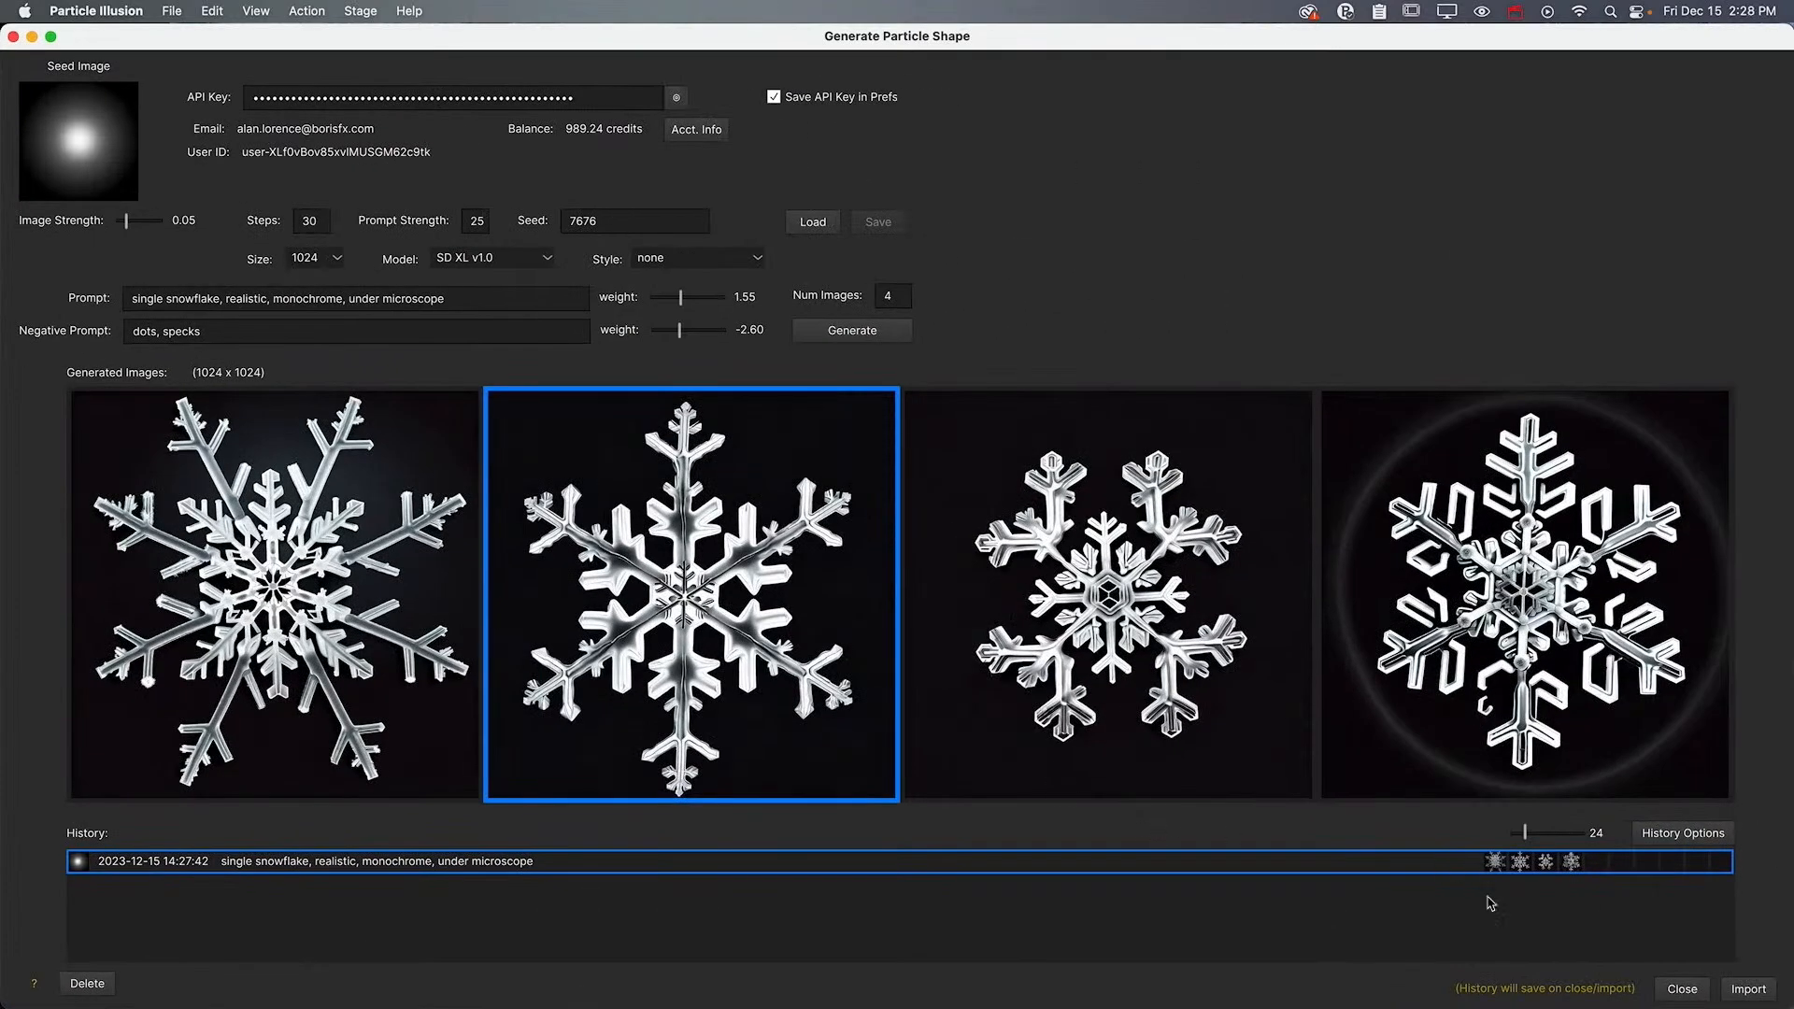
left_click(1682, 988)
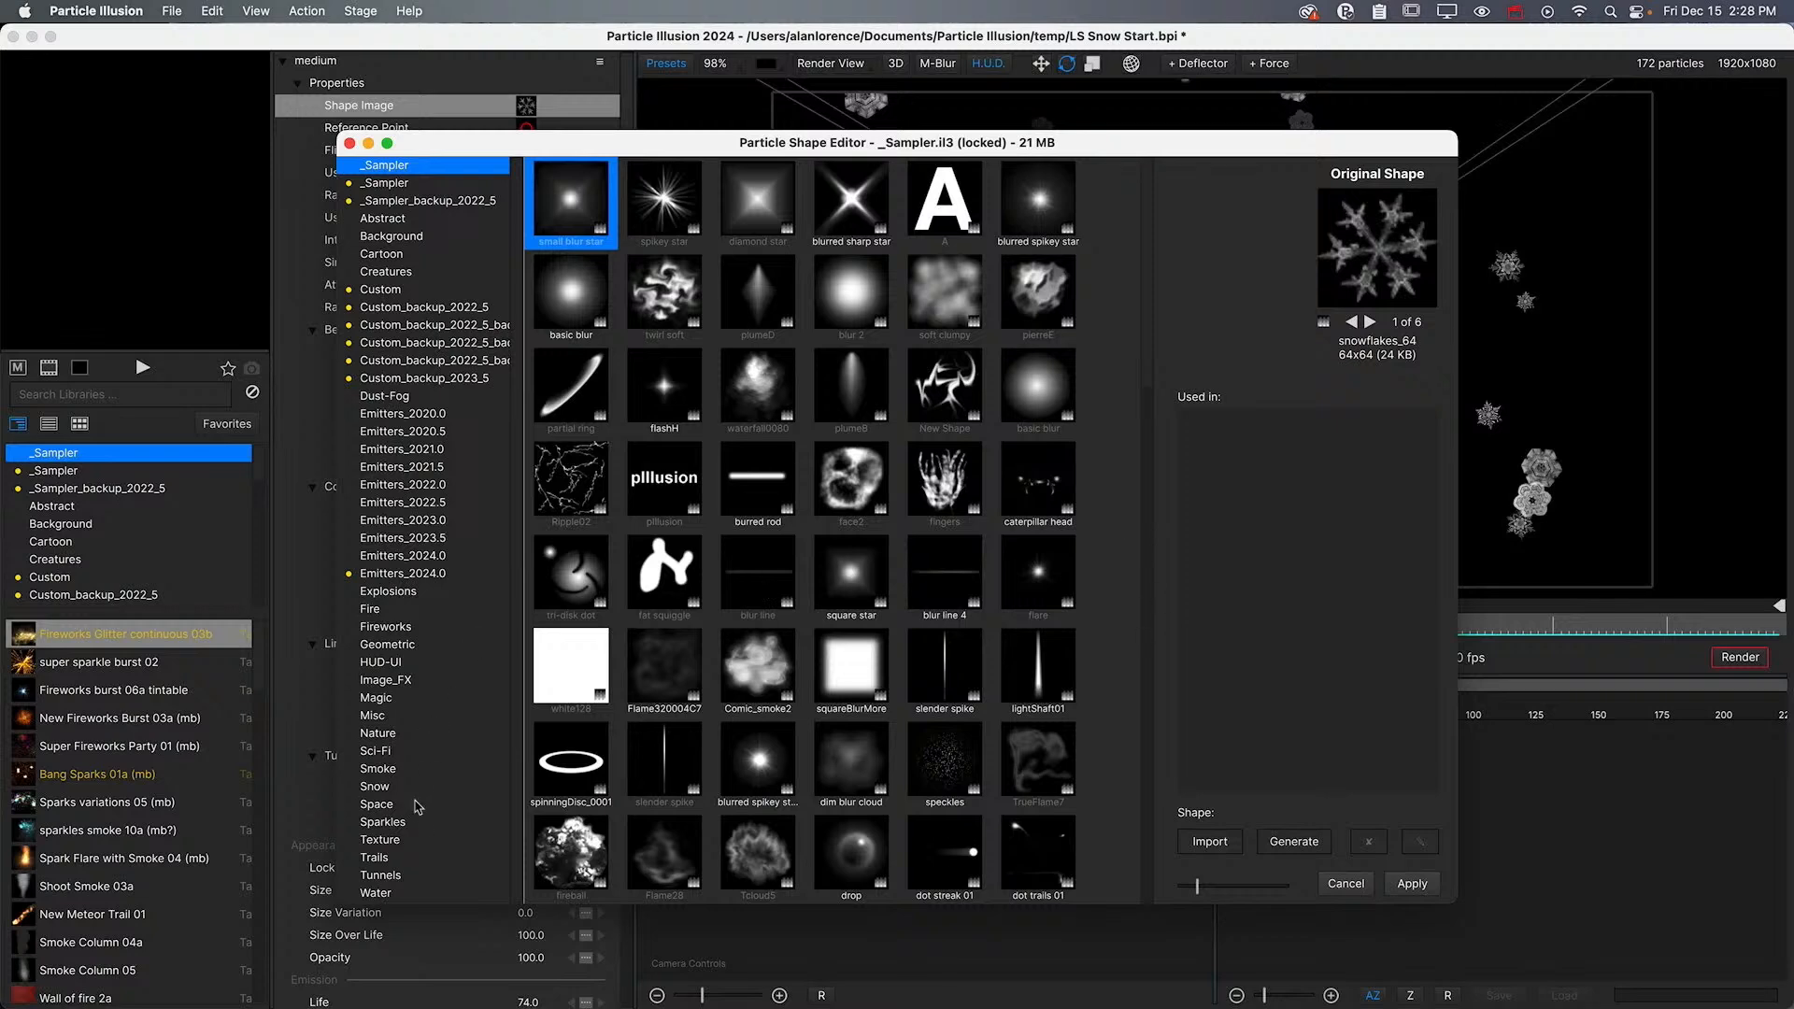
Choose snowflakes_256 from the Snow library as the new shape and look through its frames, ending on frame 1
left_click(376, 787)
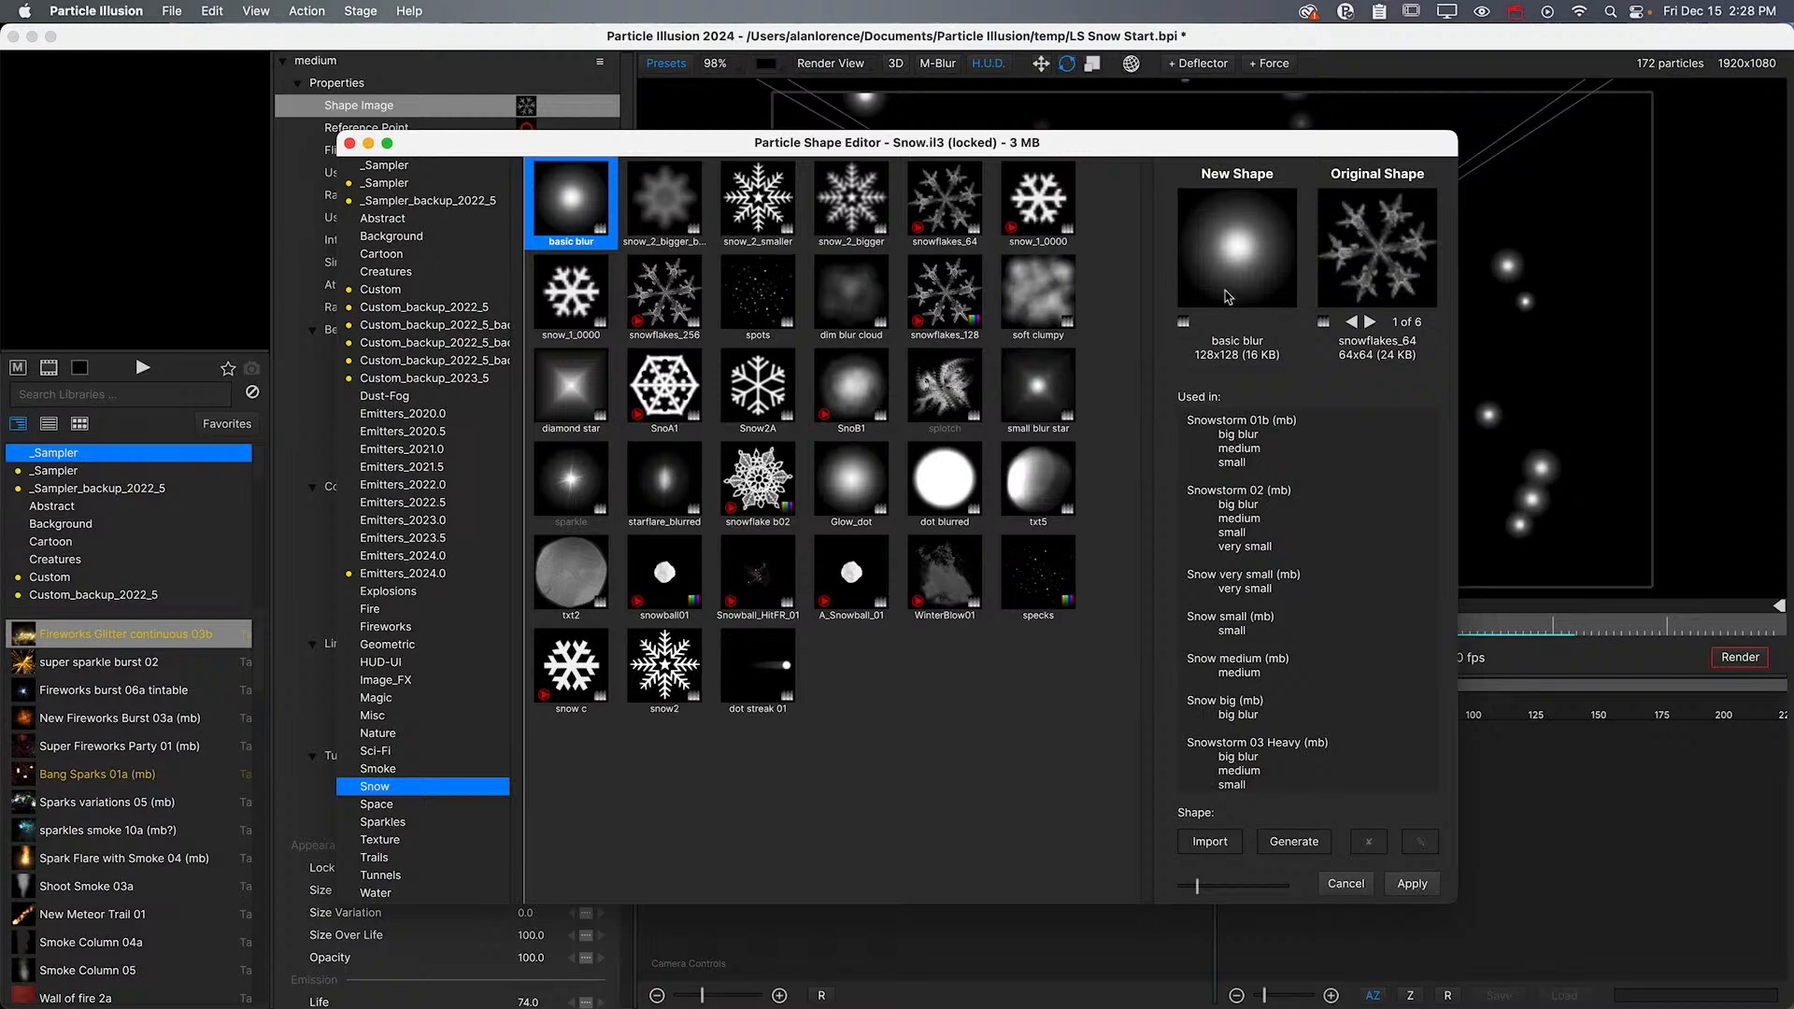
left_click(952, 303)
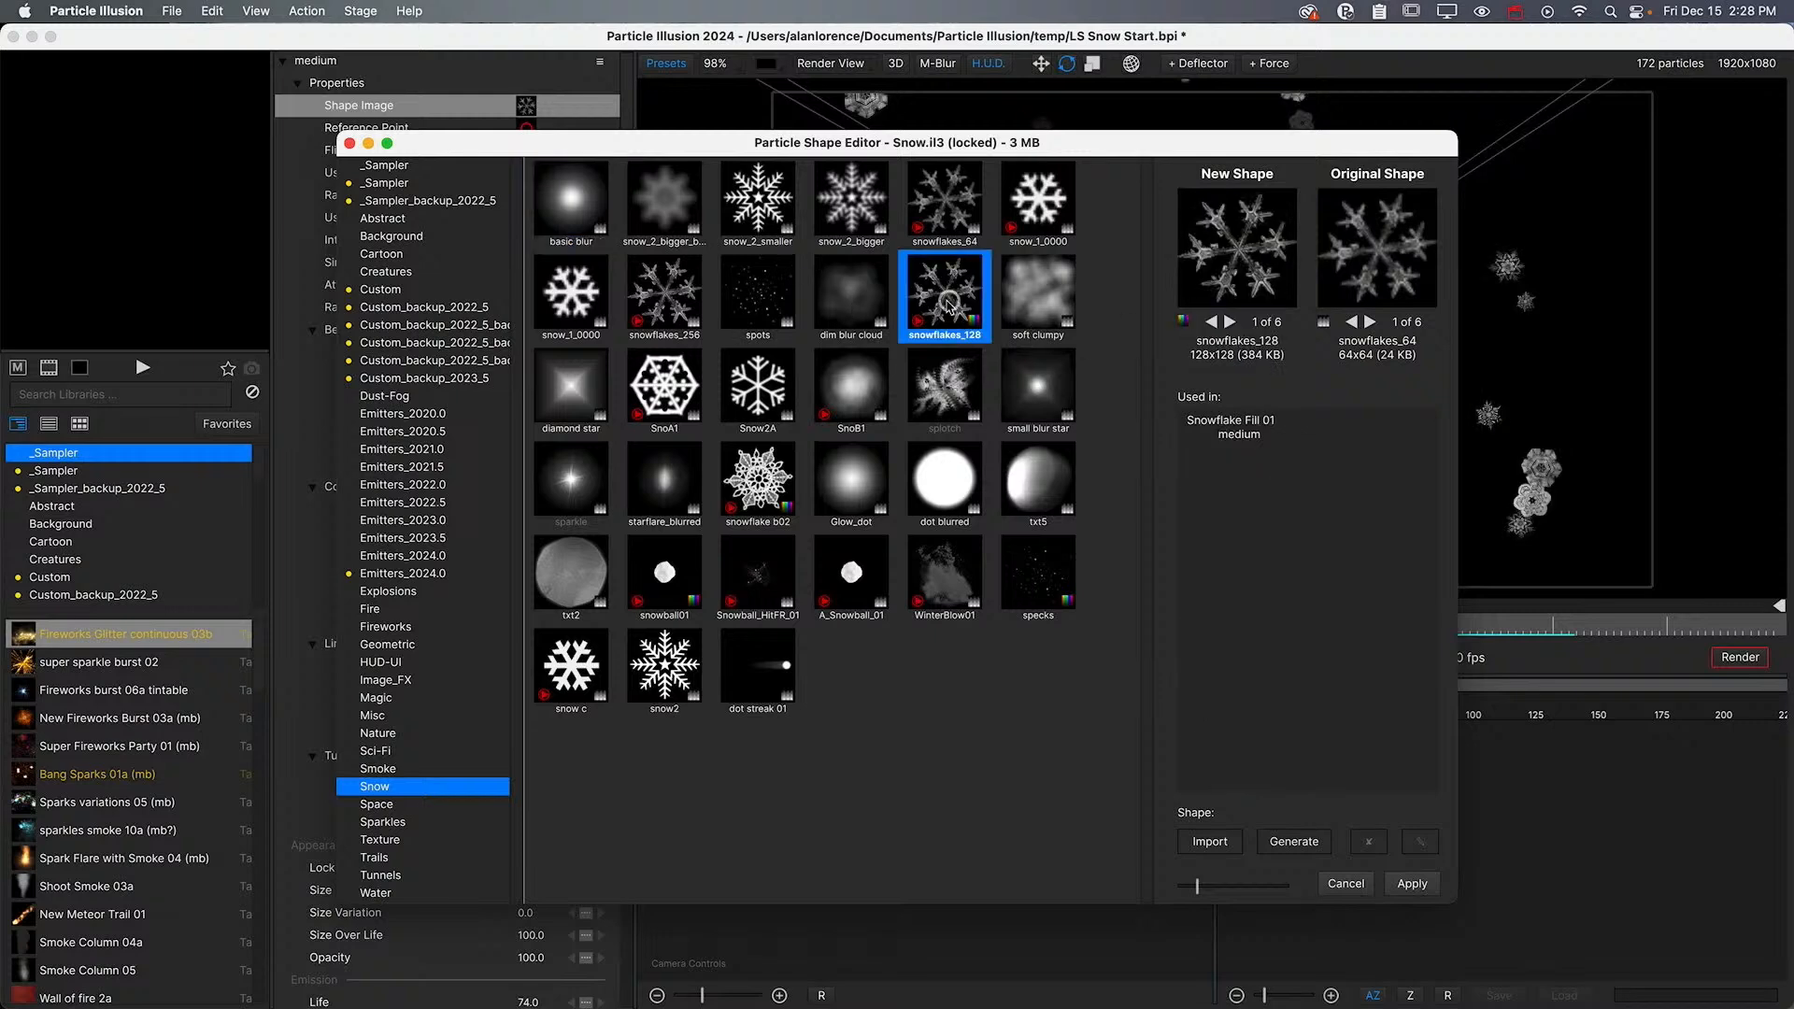
left_click(697, 306)
left_click(1227, 322)
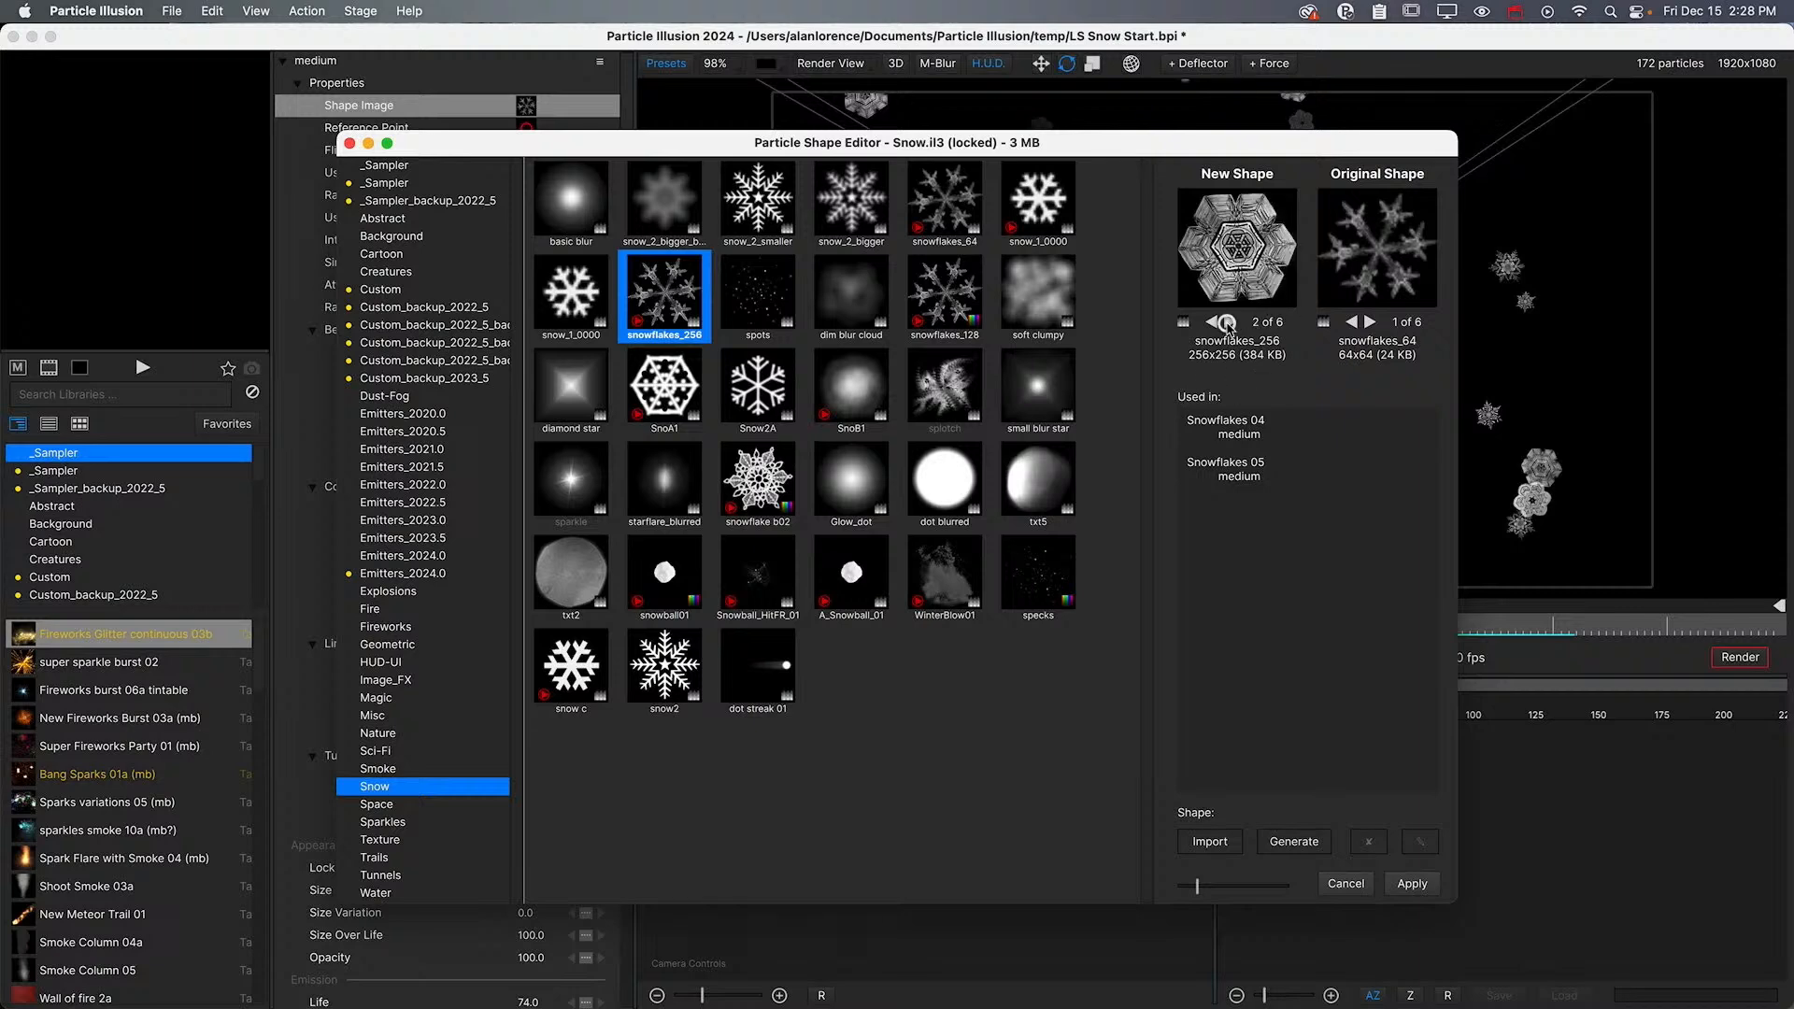
left_click(1229, 322)
left_click(1226, 324)
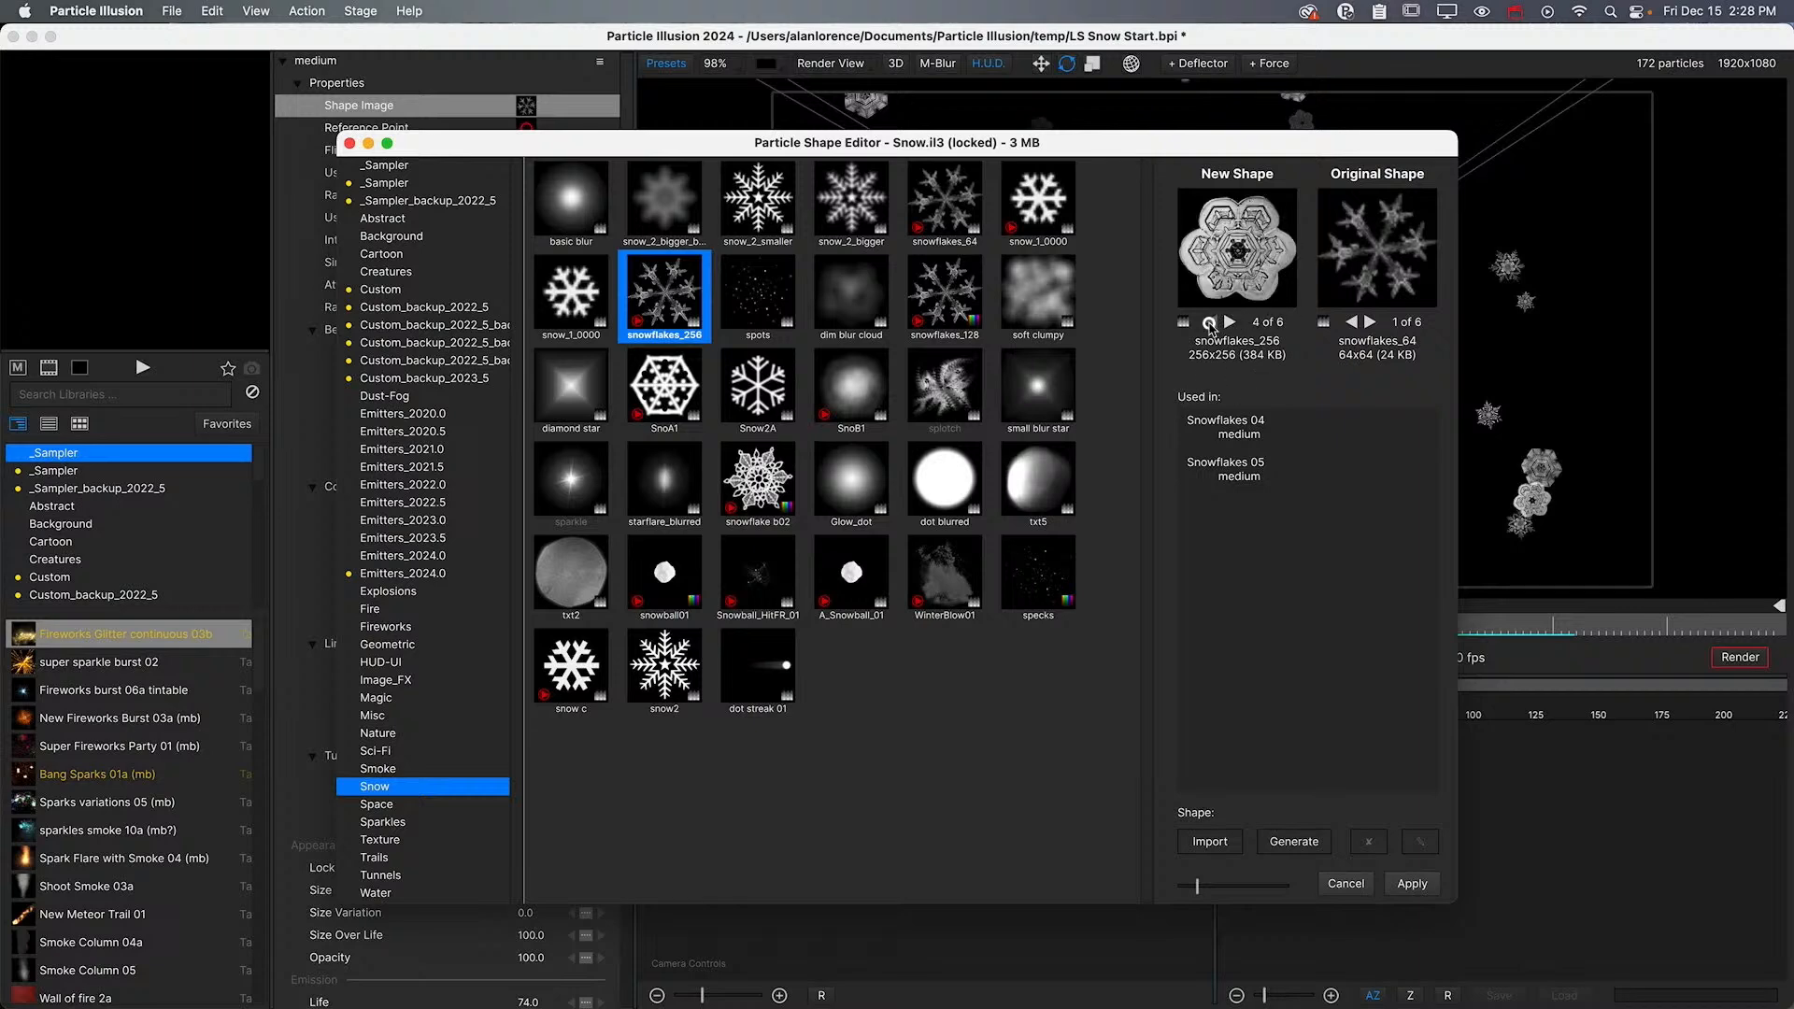
left_click(1209, 323)
left_click(1210, 322)
left_click(1209, 322)
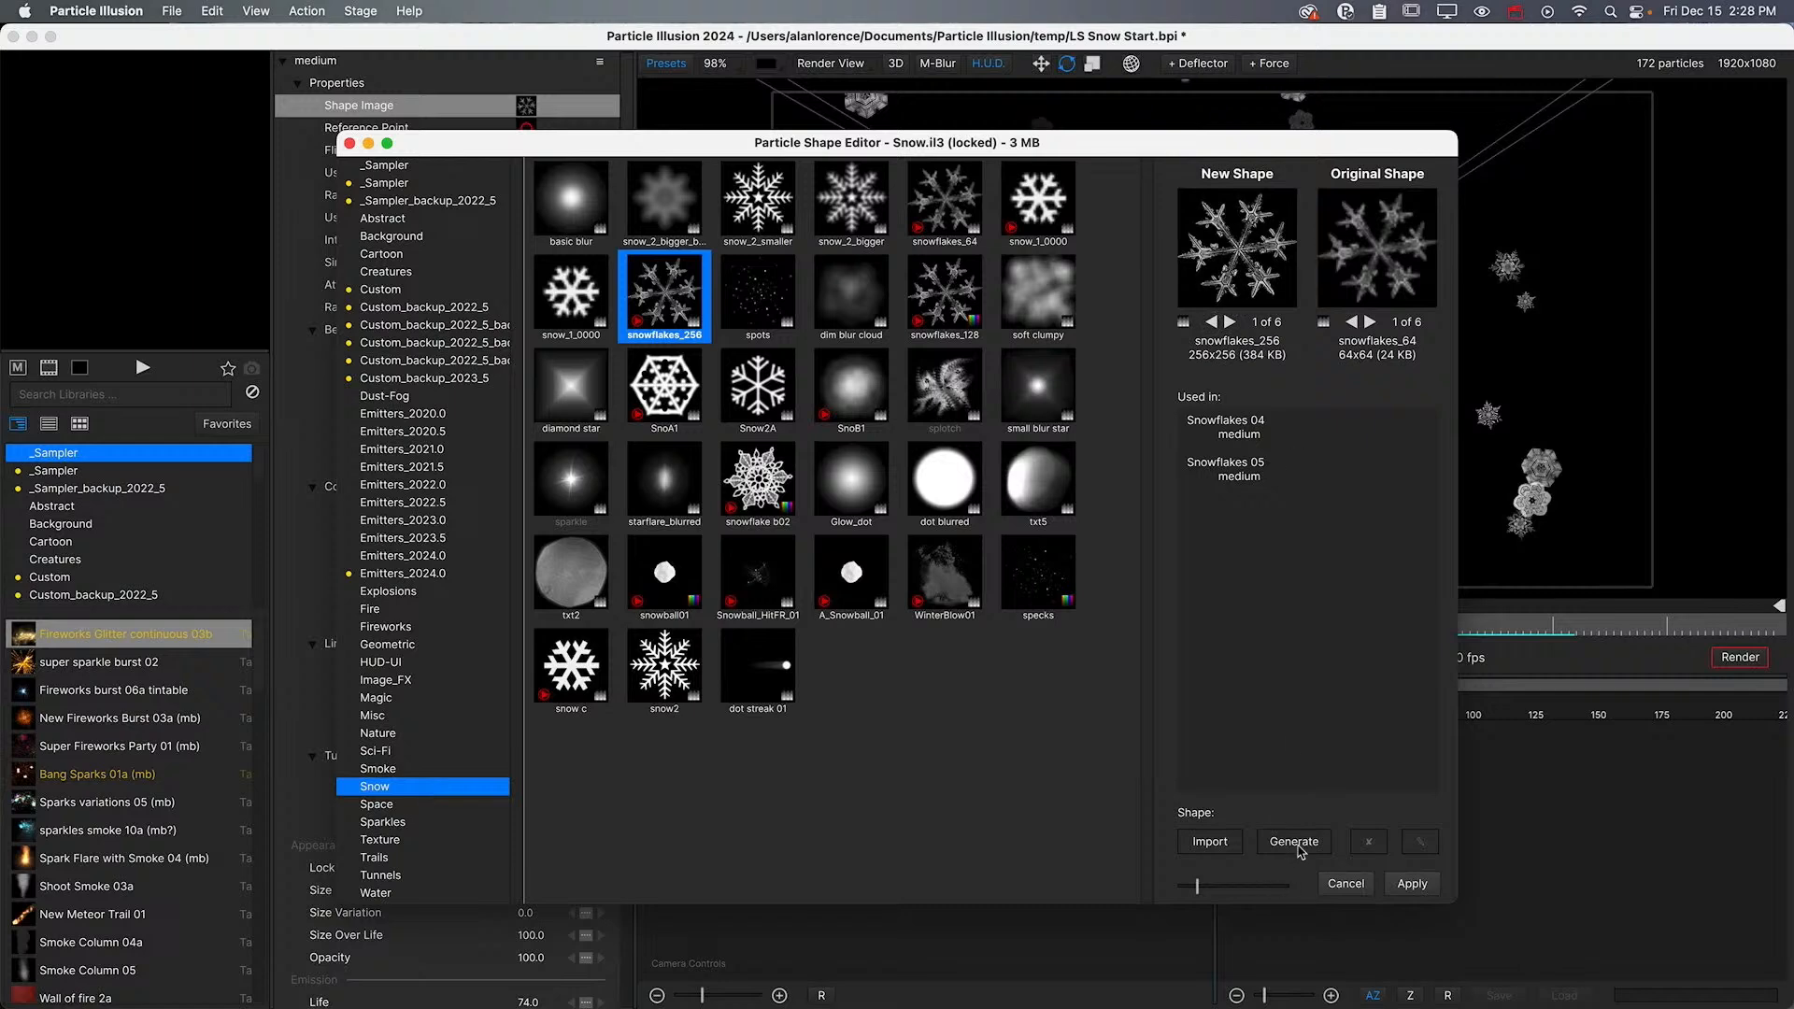
Generate four more snowflakes using snowflakes_256 as the seed image, and narrow the generator window
left_click(1296, 842)
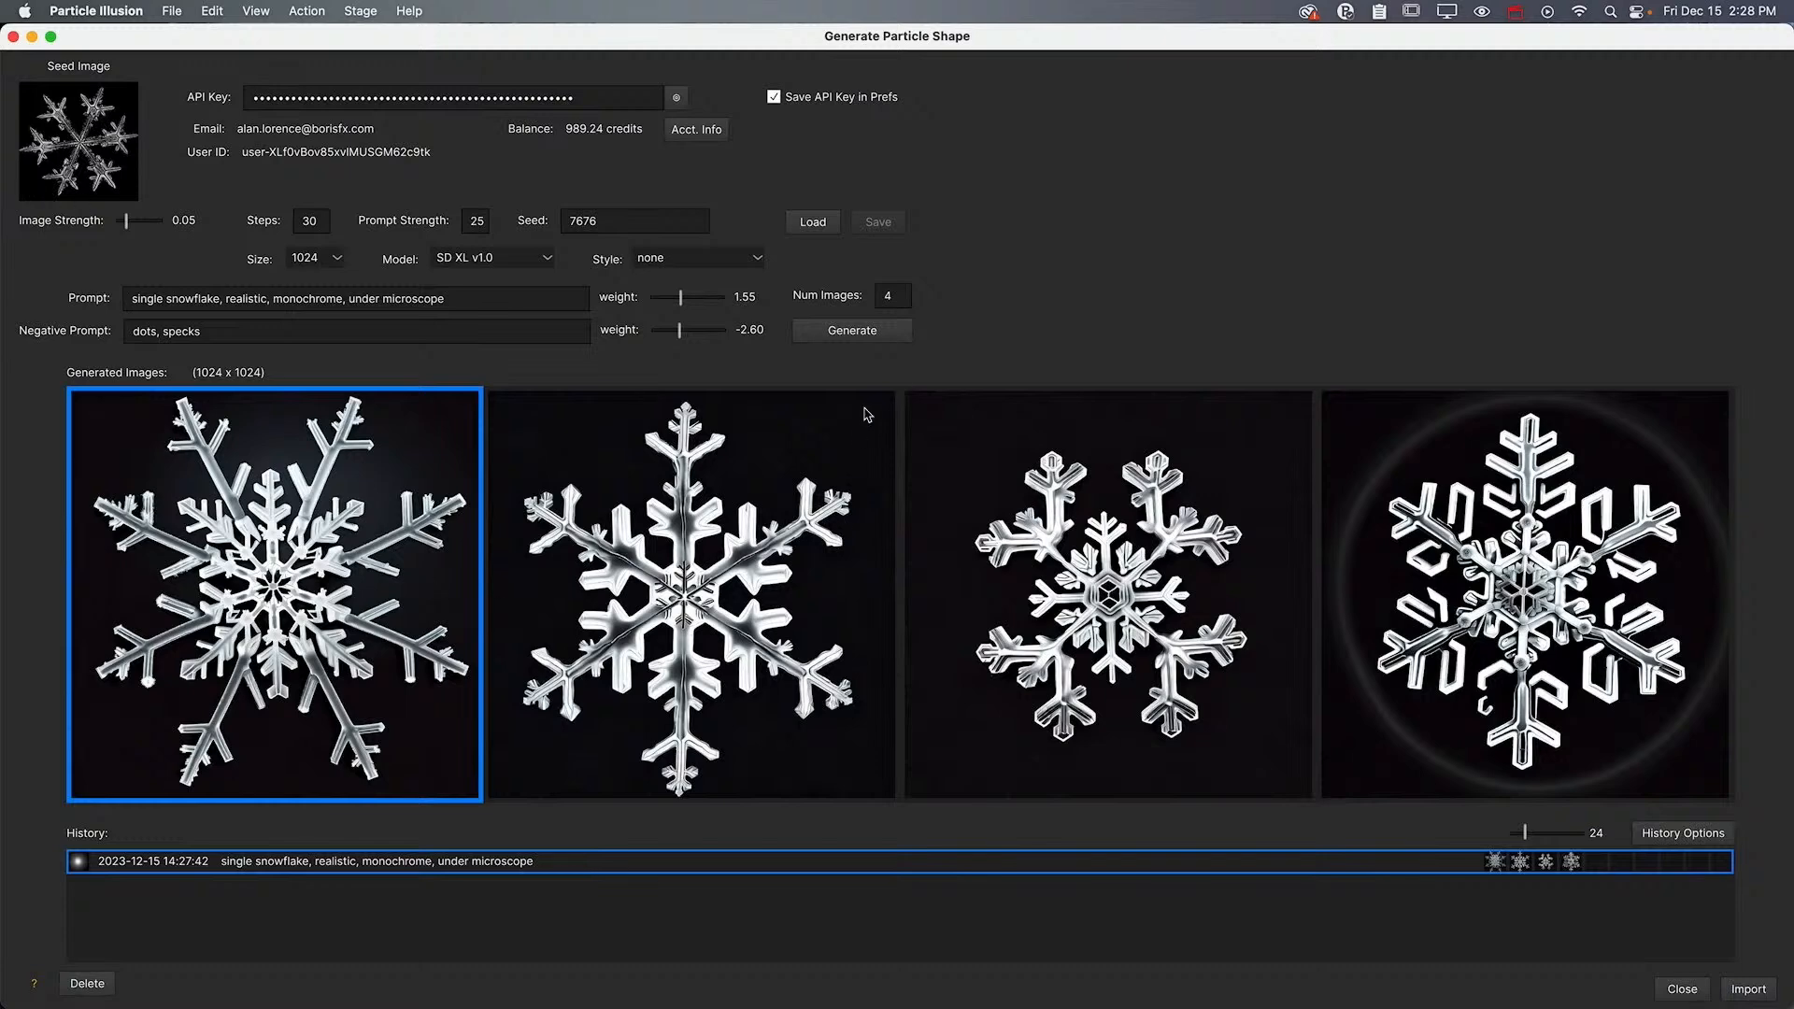
left_click(817, 335)
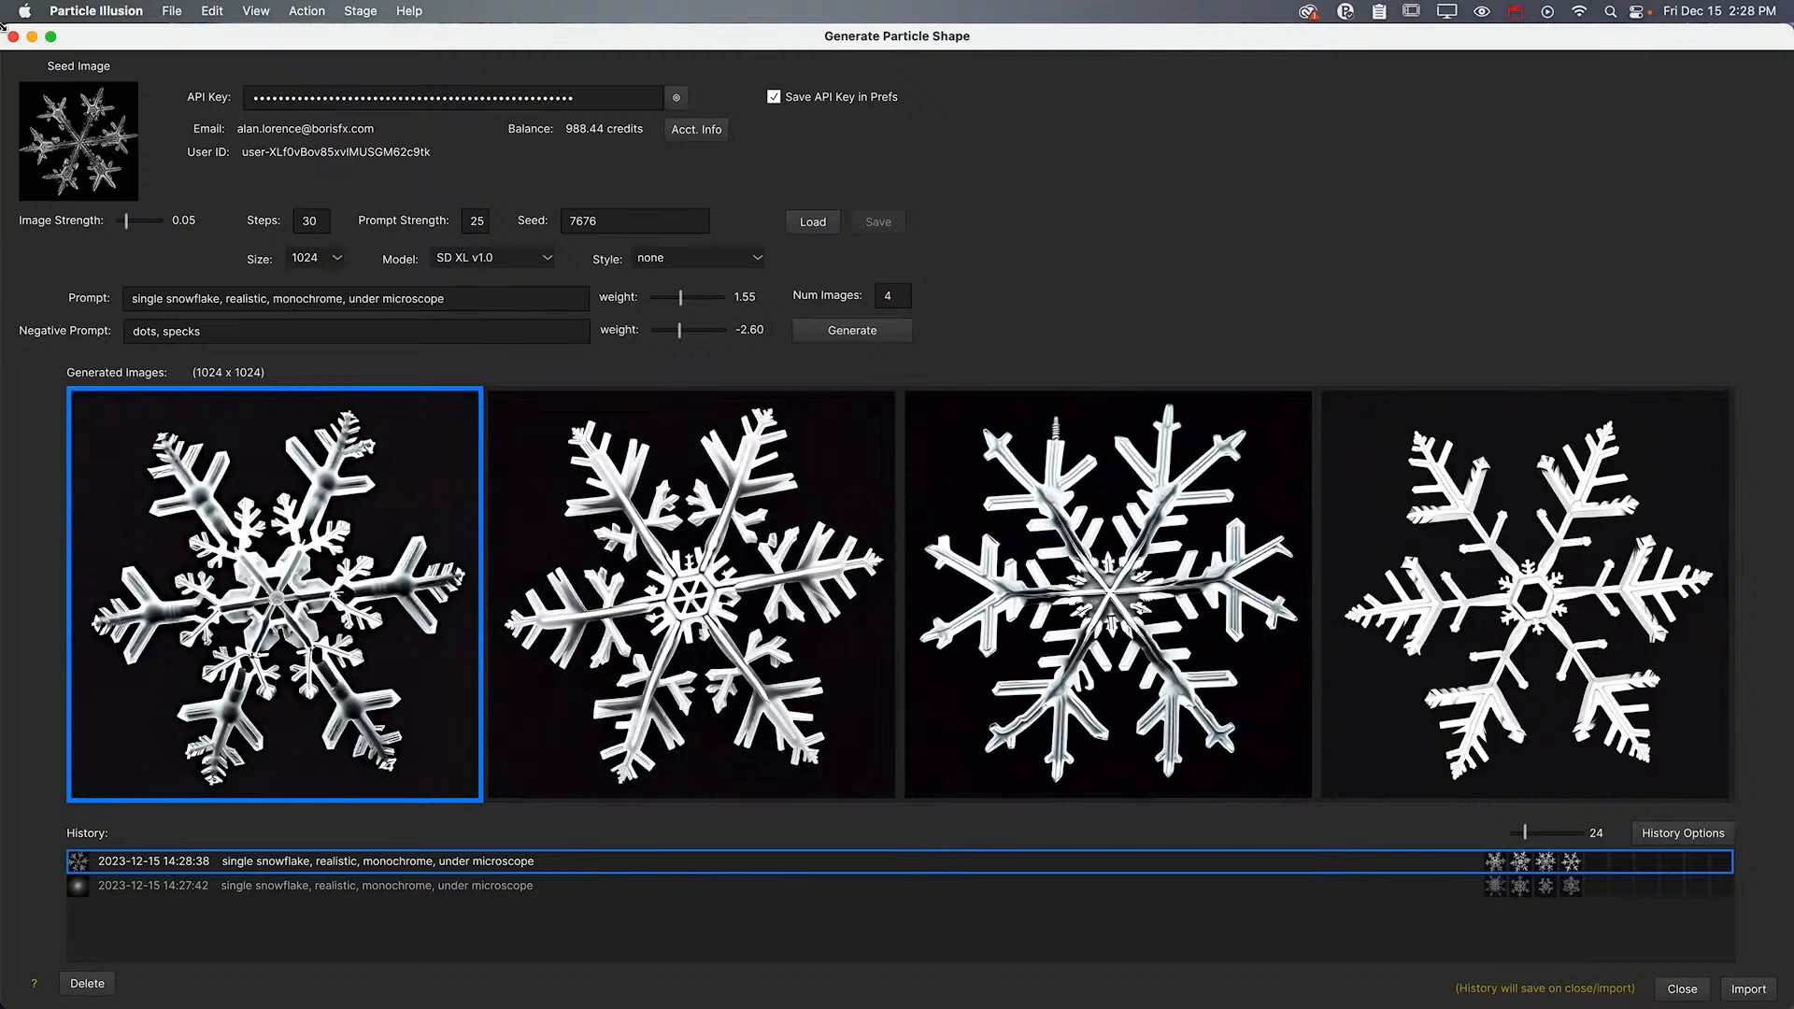
left_click_drag(3, 26, 290, 28)
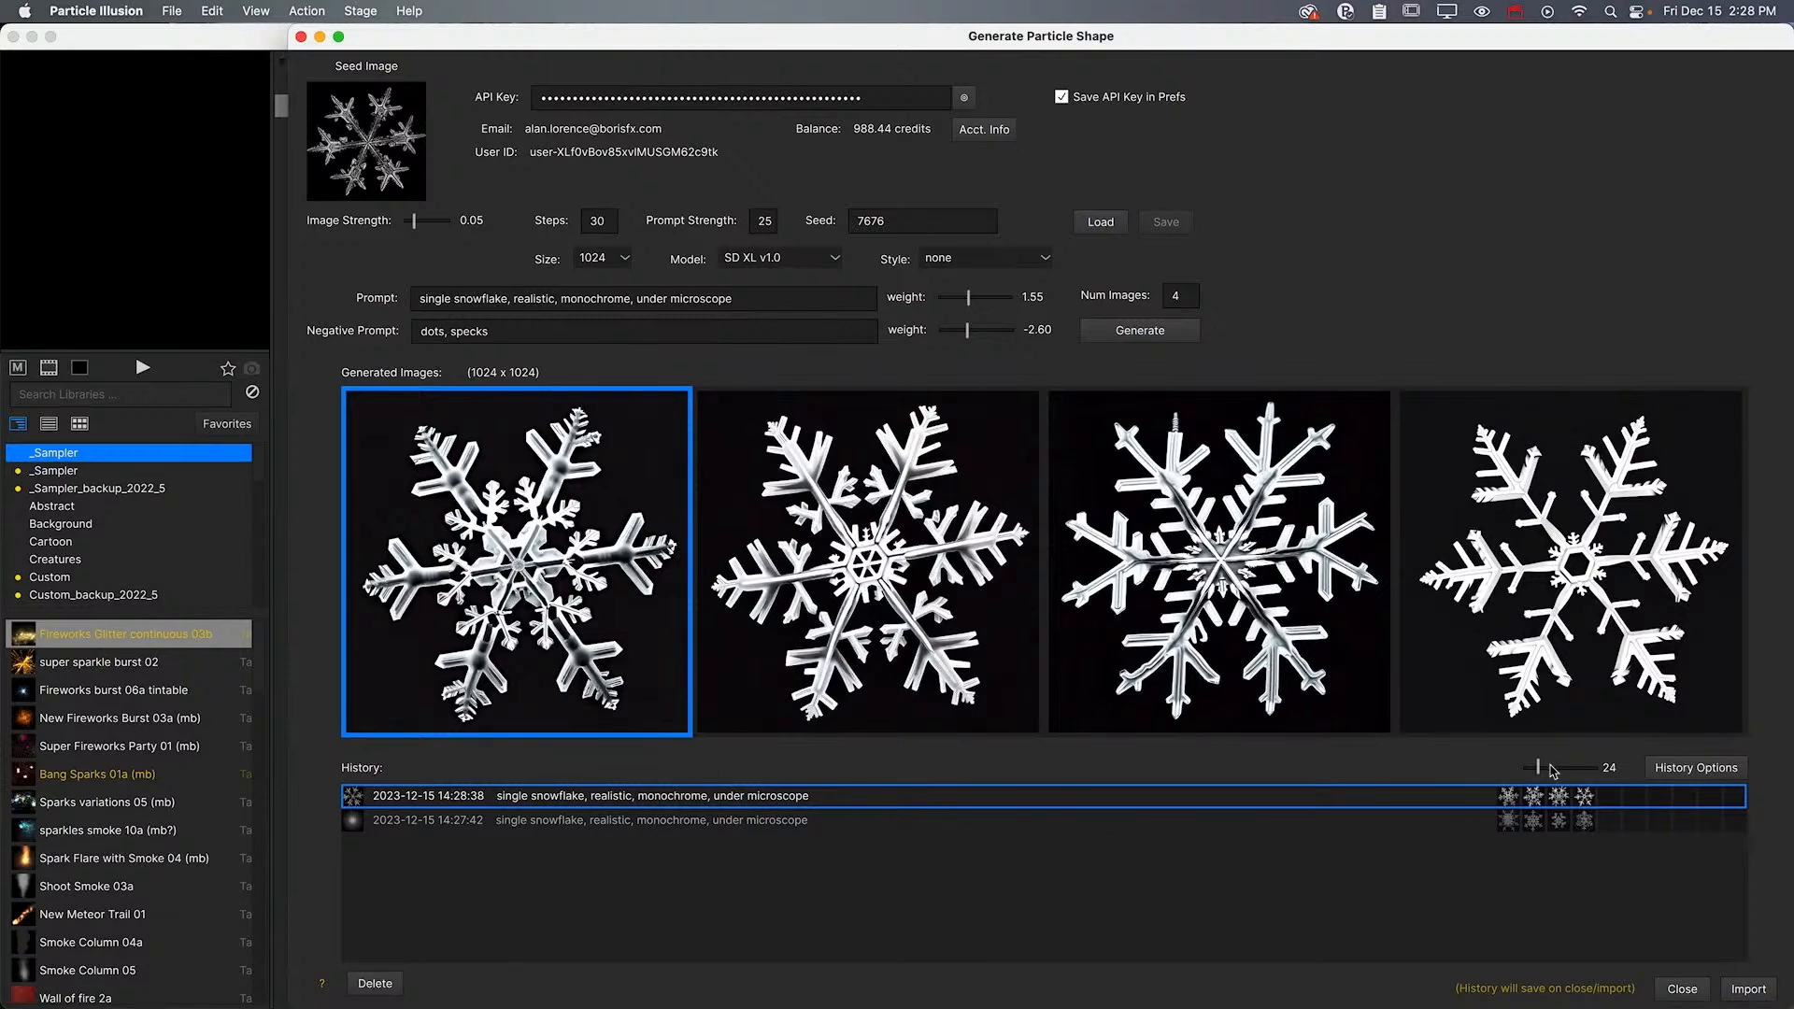
Enlarge the history thumbnails to 50 and compare both history entries, returning to the newest one
left_click_drag(1537, 767, 1592, 767)
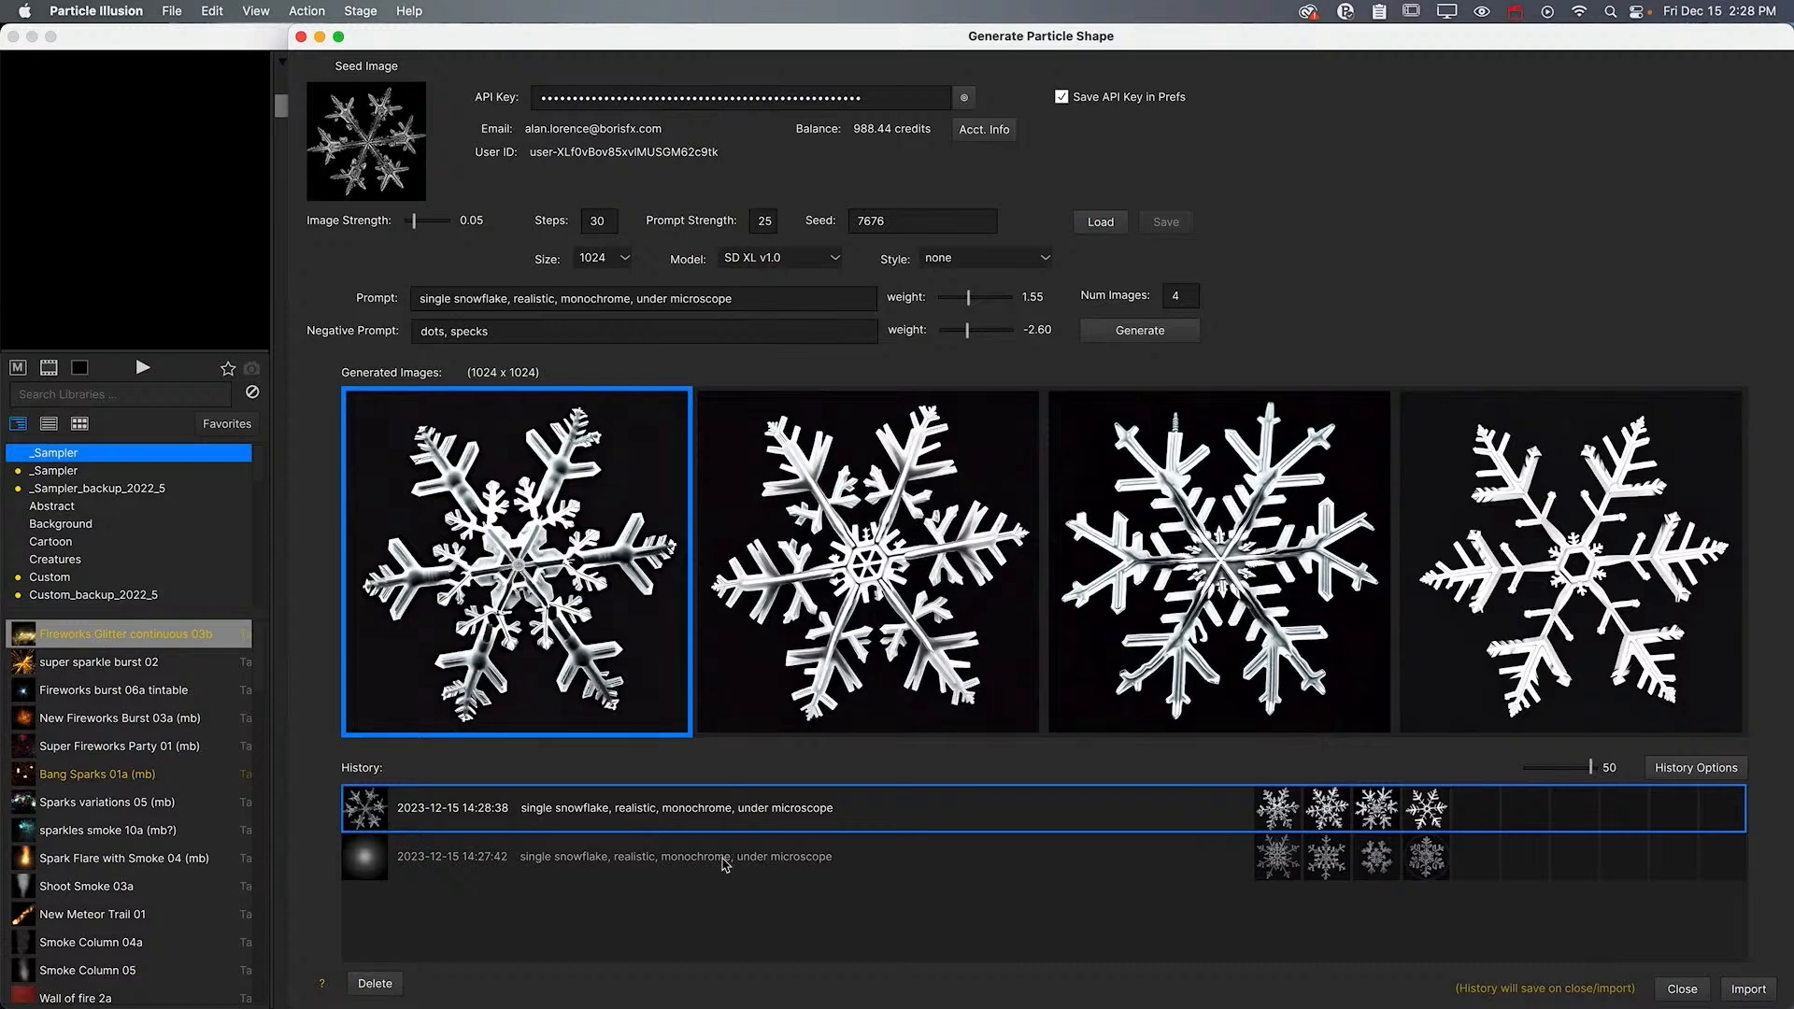
left_click(661, 858)
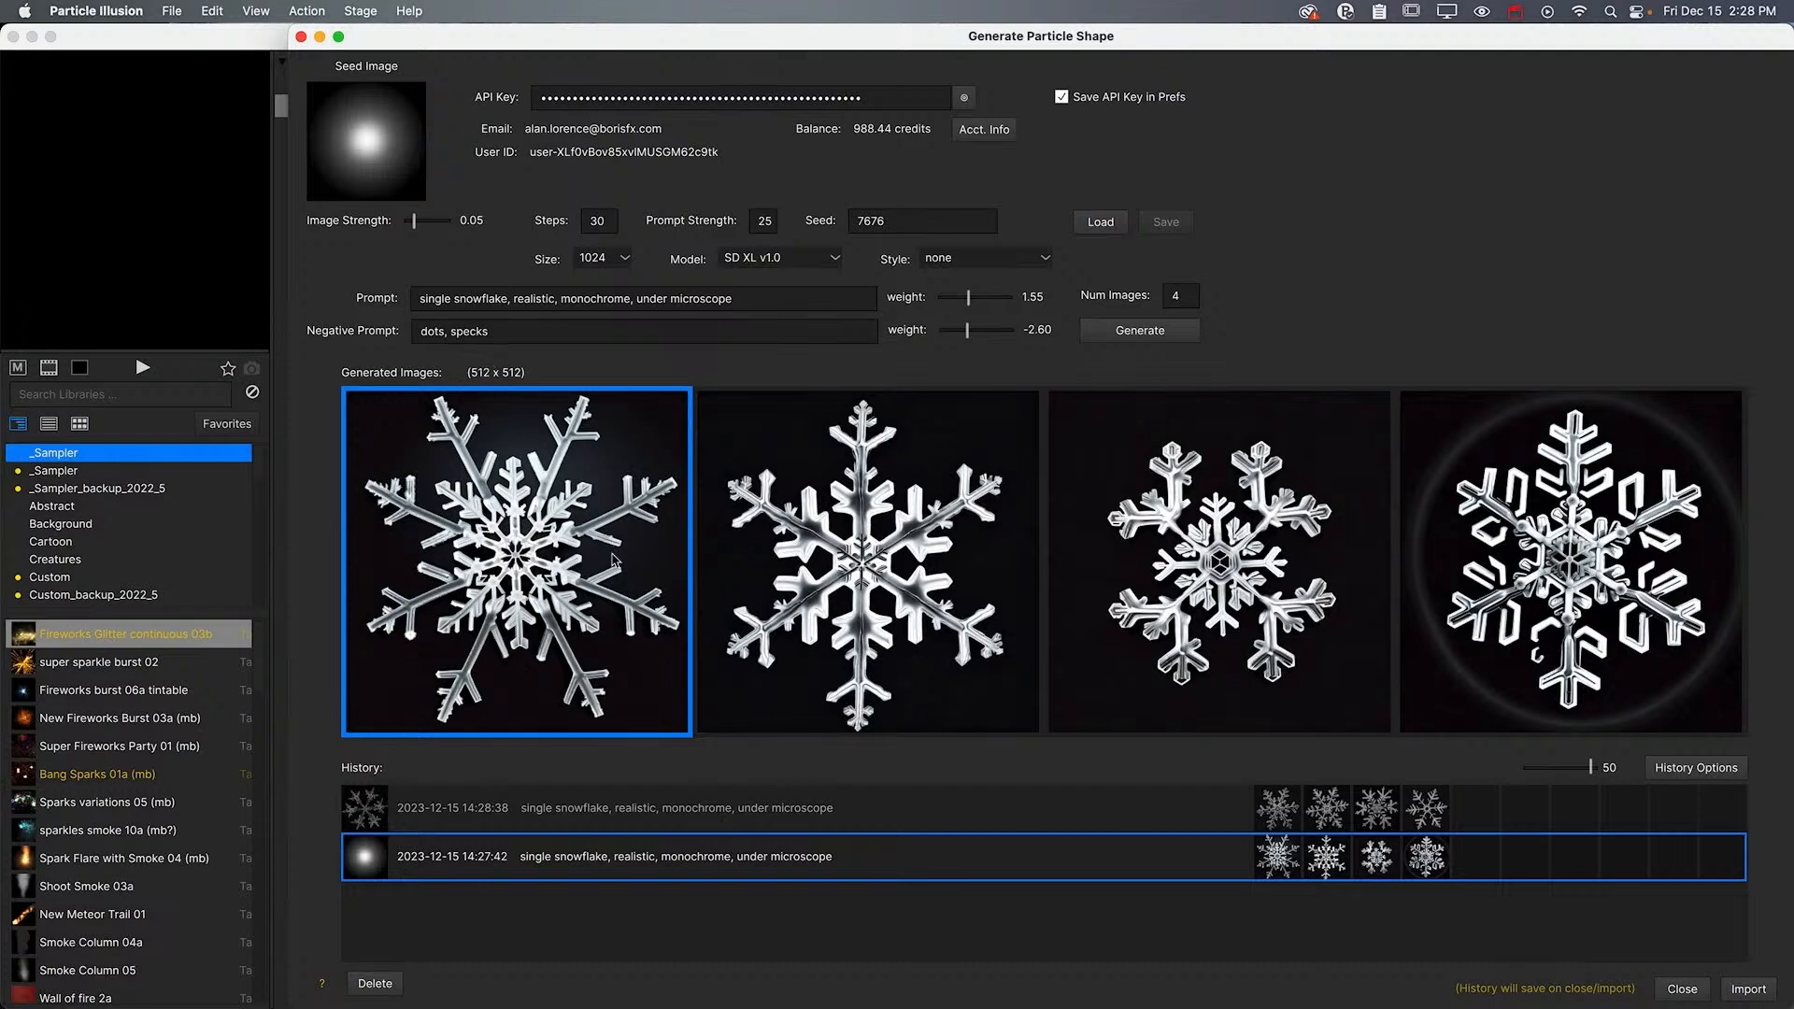
left_click(679, 811)
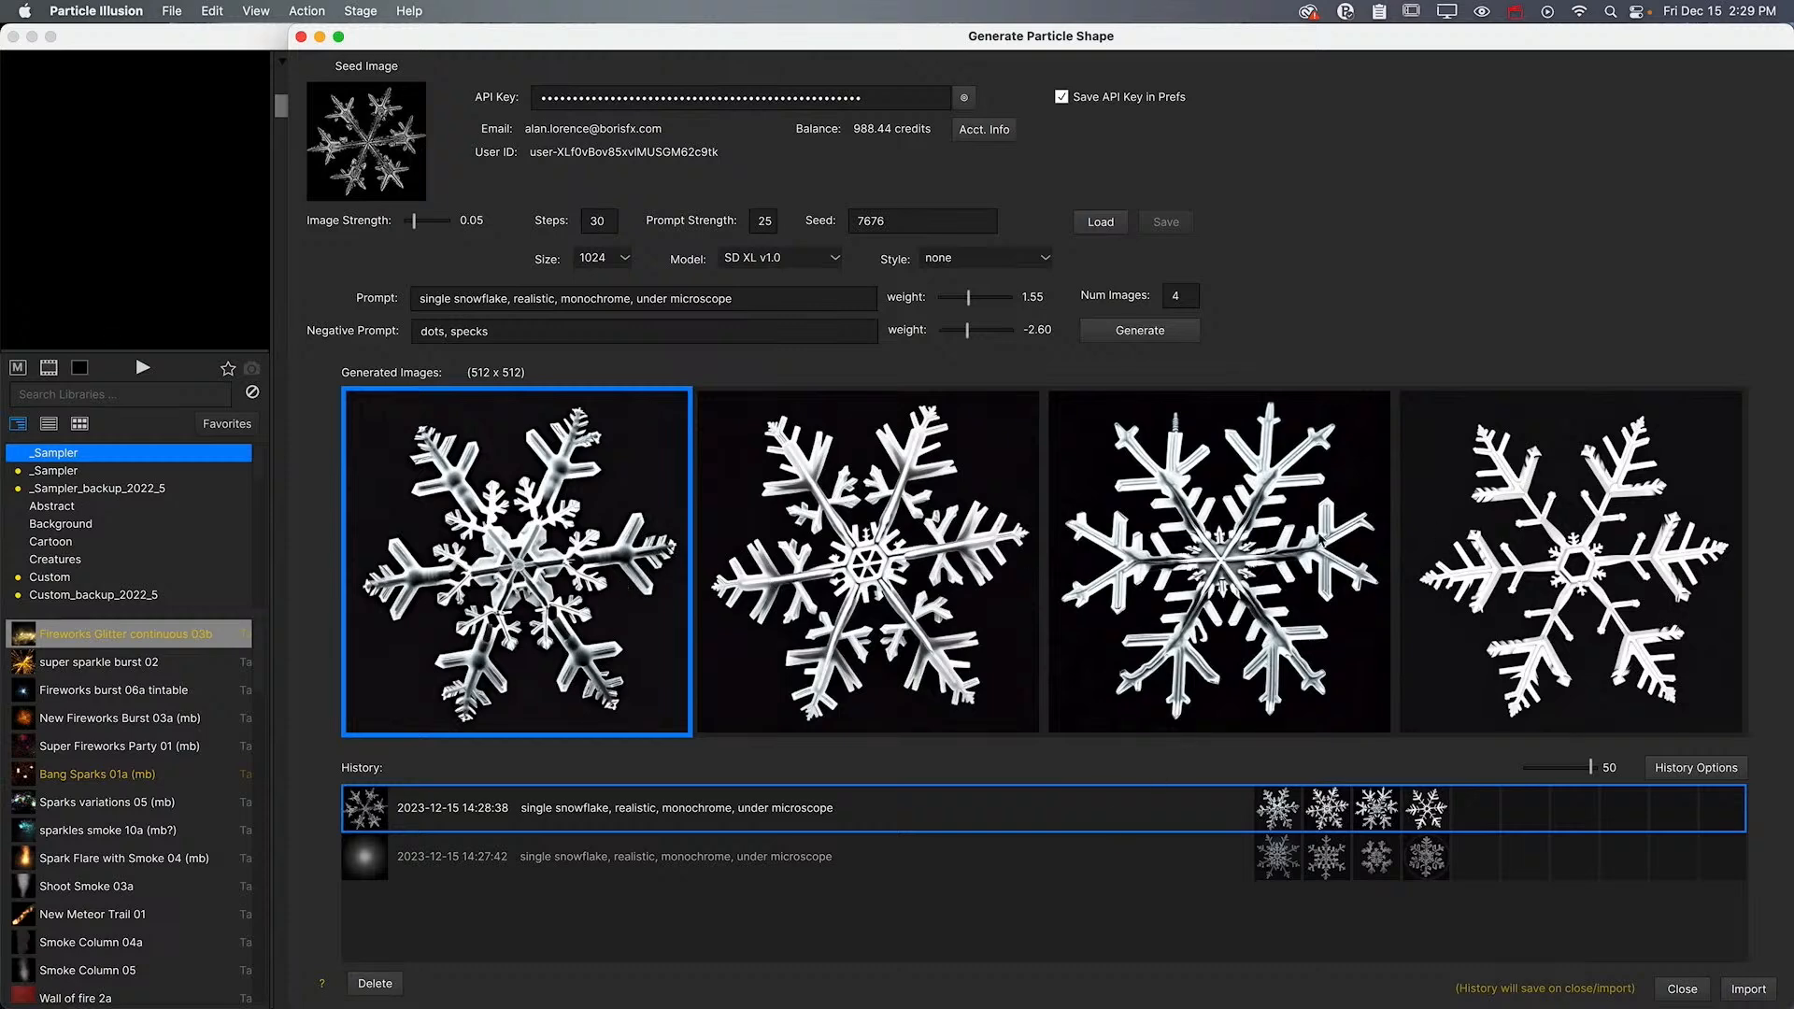
Import the first generated snowflake into the current emitter as a greyscale (8 bpp) shape scaled to 256
left_click(1743, 990)
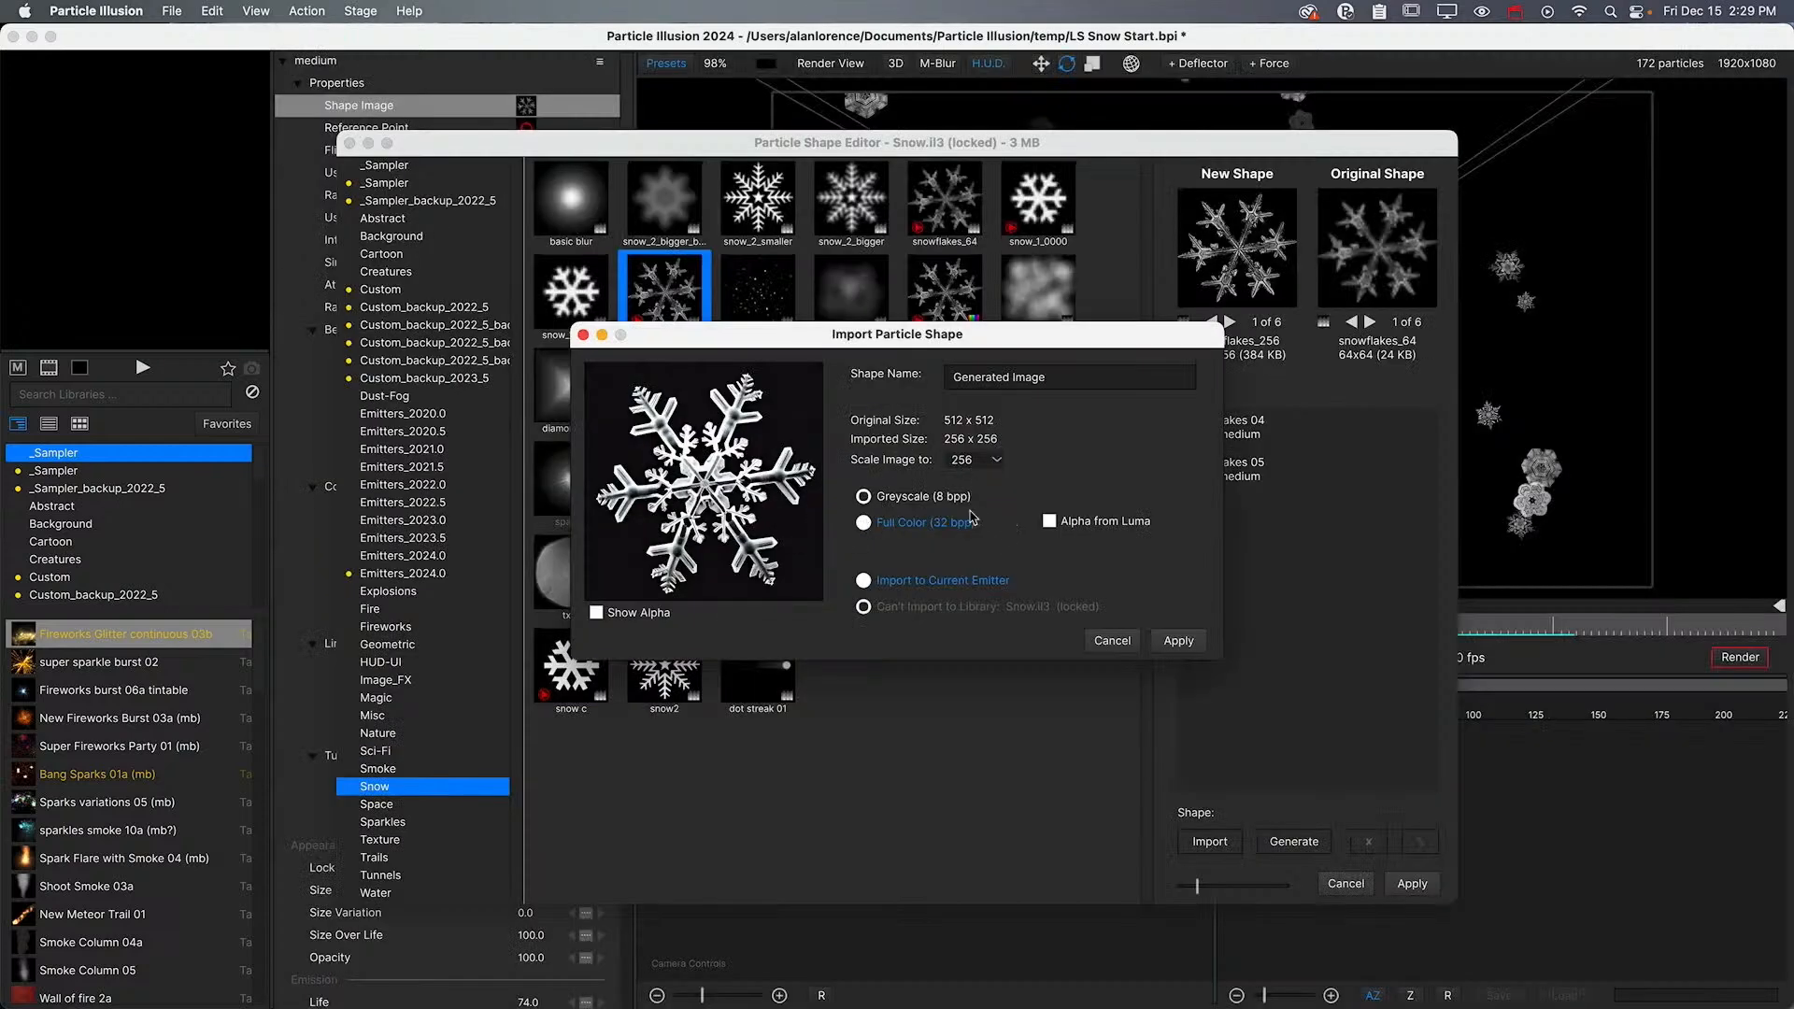
left_click(862, 498)
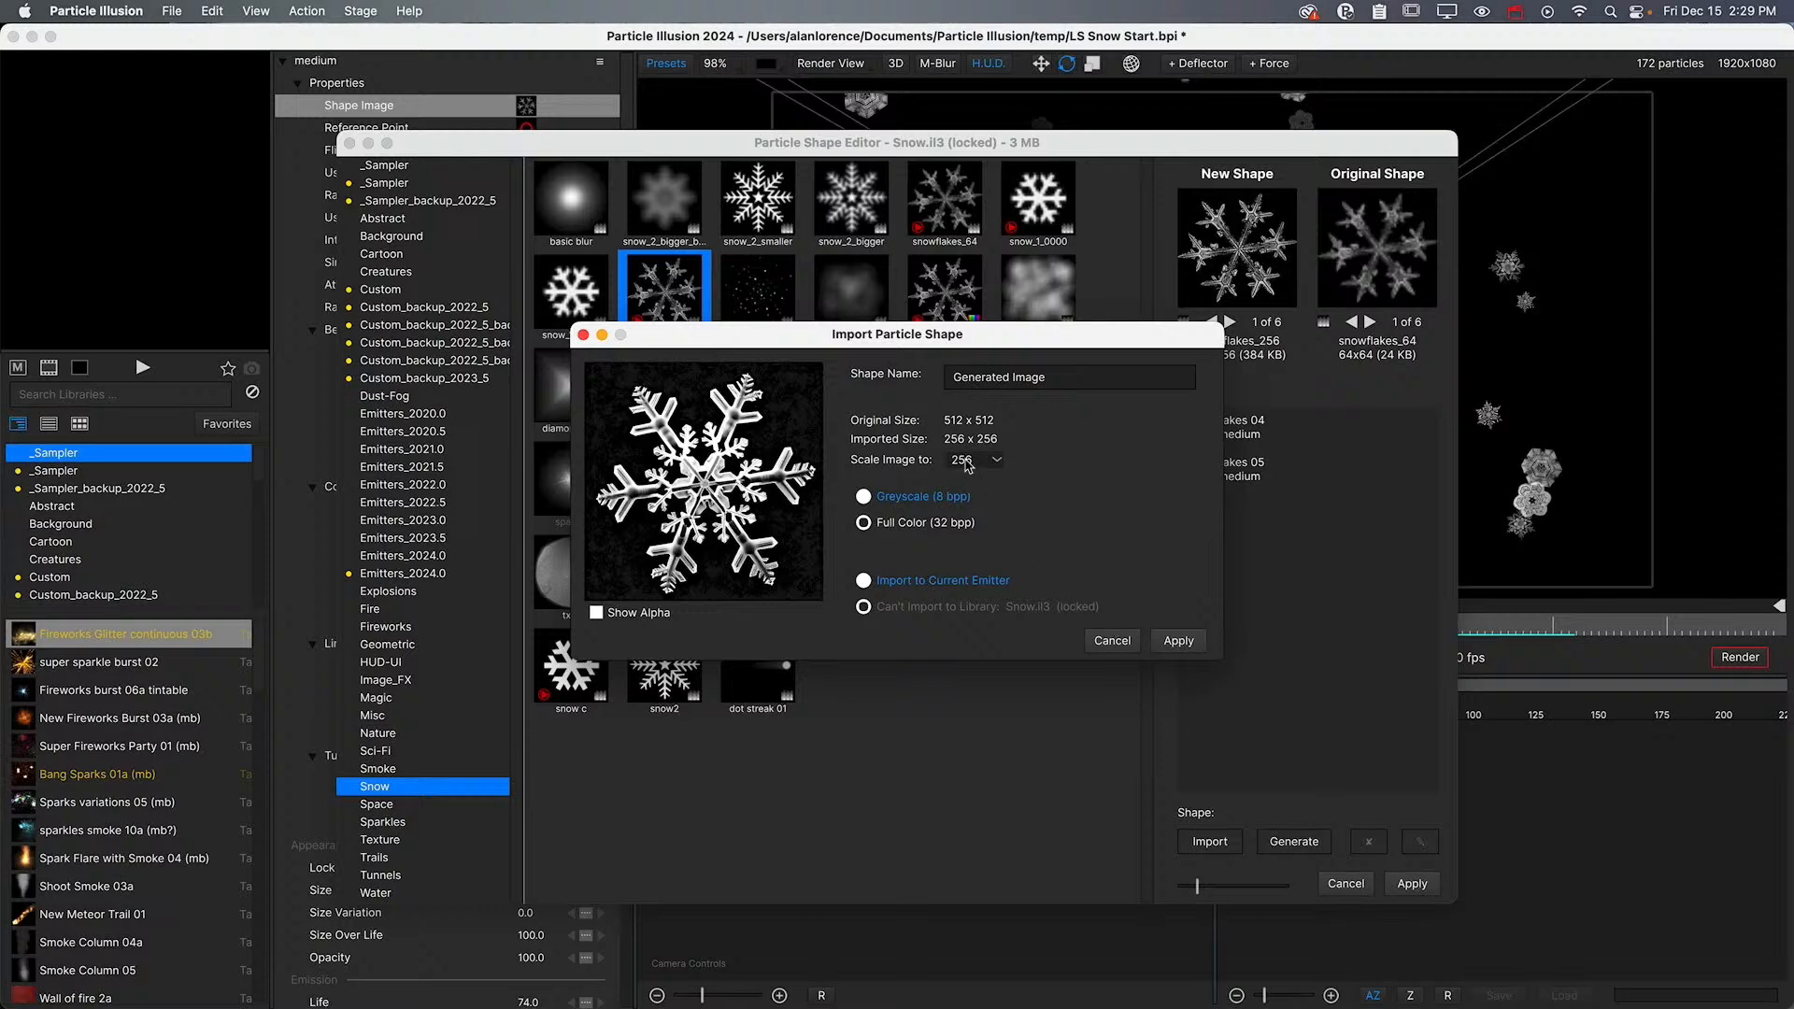
left_click(1180, 640)
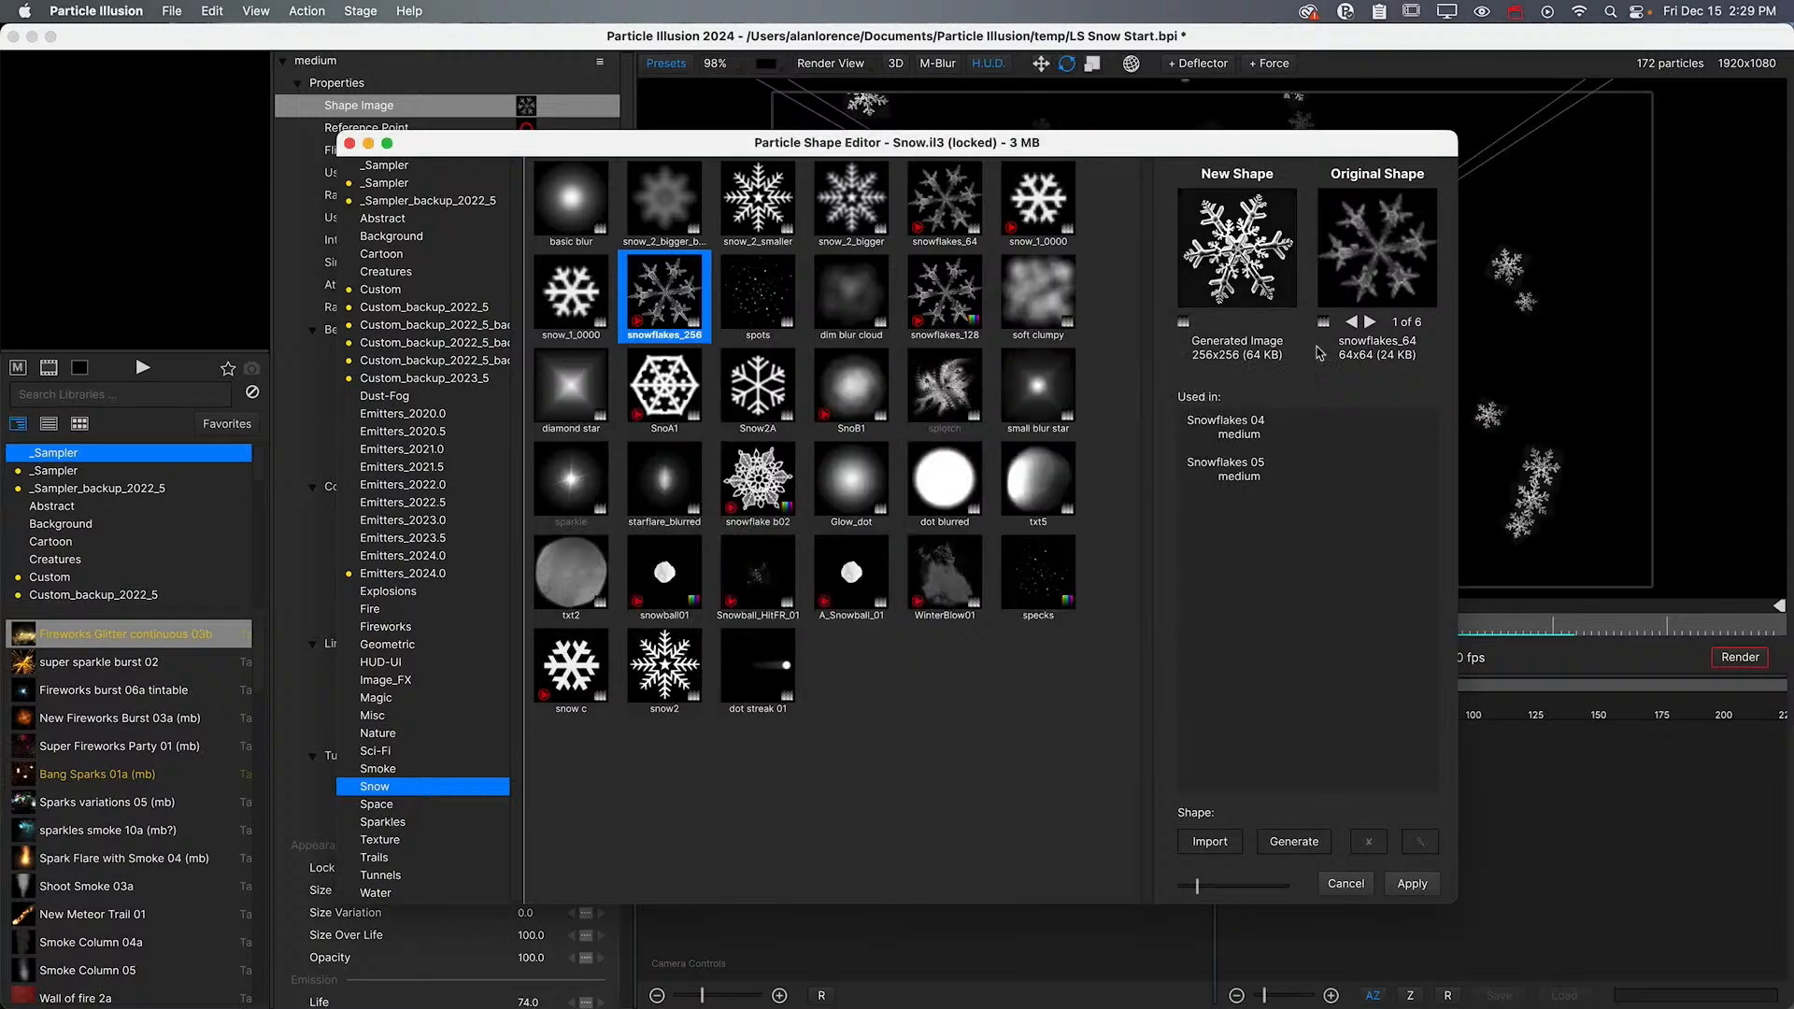
mouse_move(1266, 154)
left_mouse_down()
mouse_move(1229, 296)
mouse_move(1230, 761)
mouse_move(1215, 464)
mouse_move(983, 250)
mouse_move(1275, 126)
left_mouse_up()
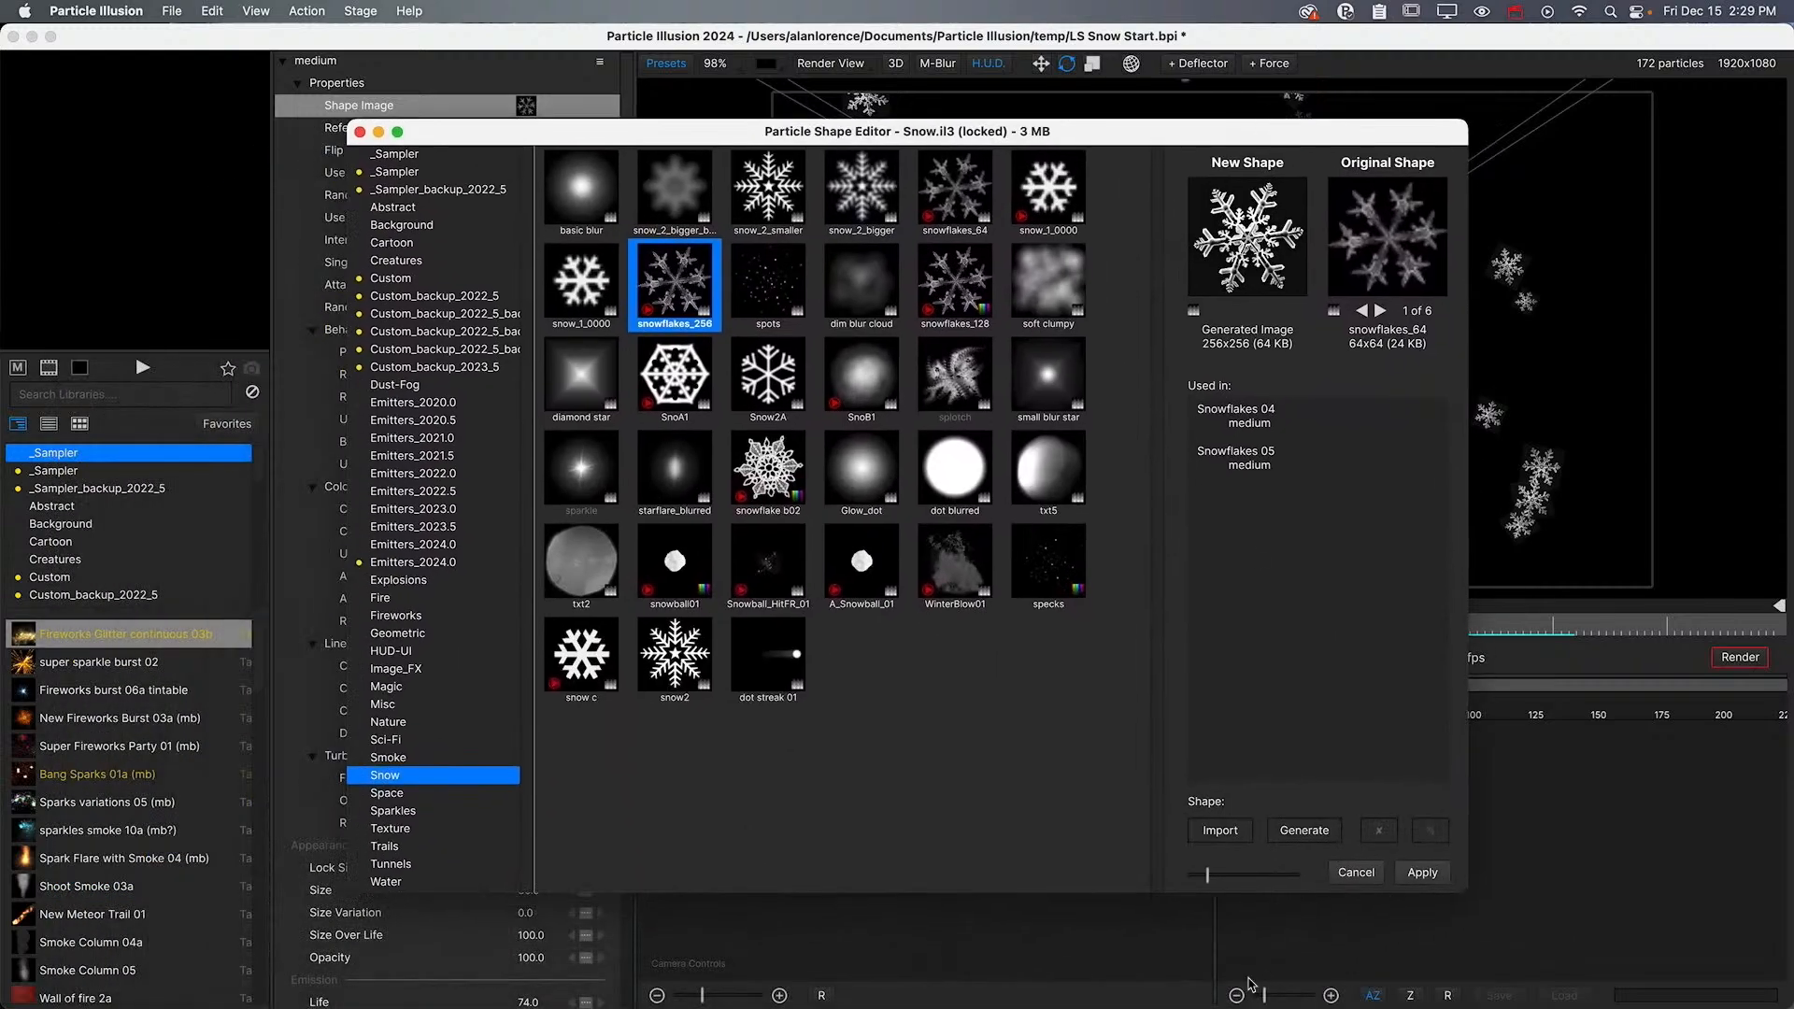
Reopen the shape generator and switch to Finder to show the BorisFX Generated Images folder
left_click(1304, 830)
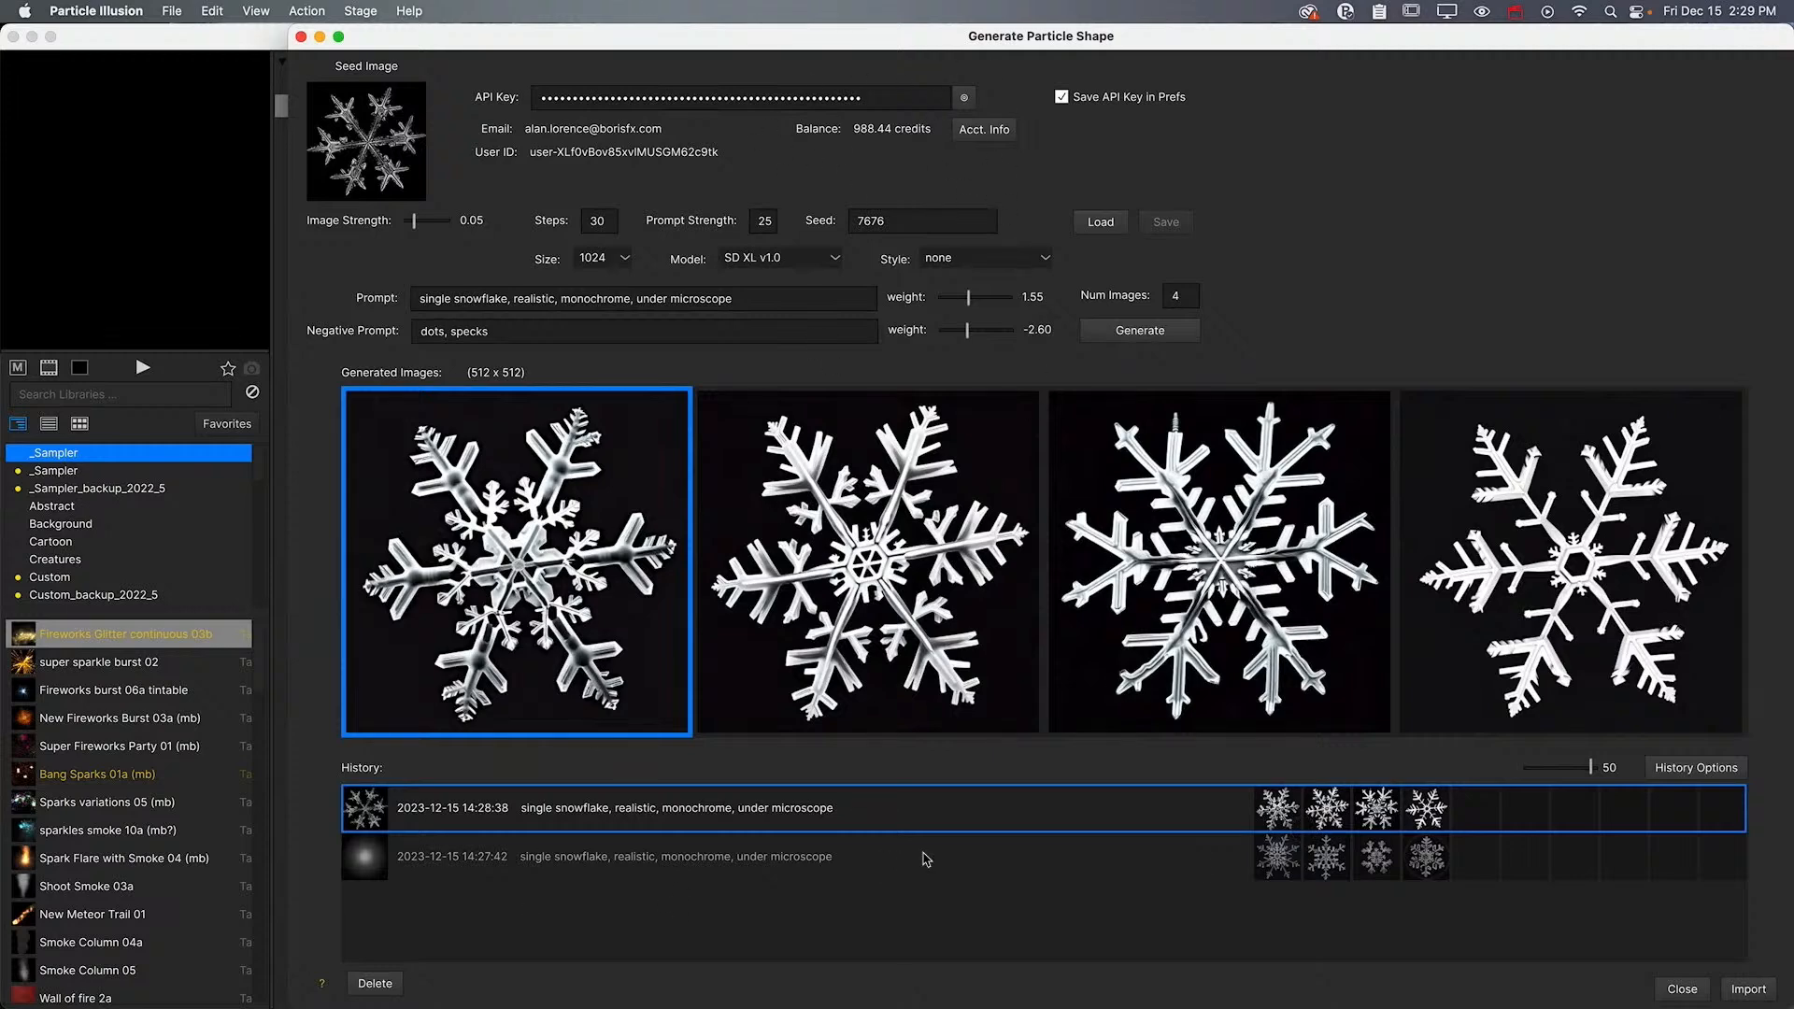
mouse_move(731, 1005)
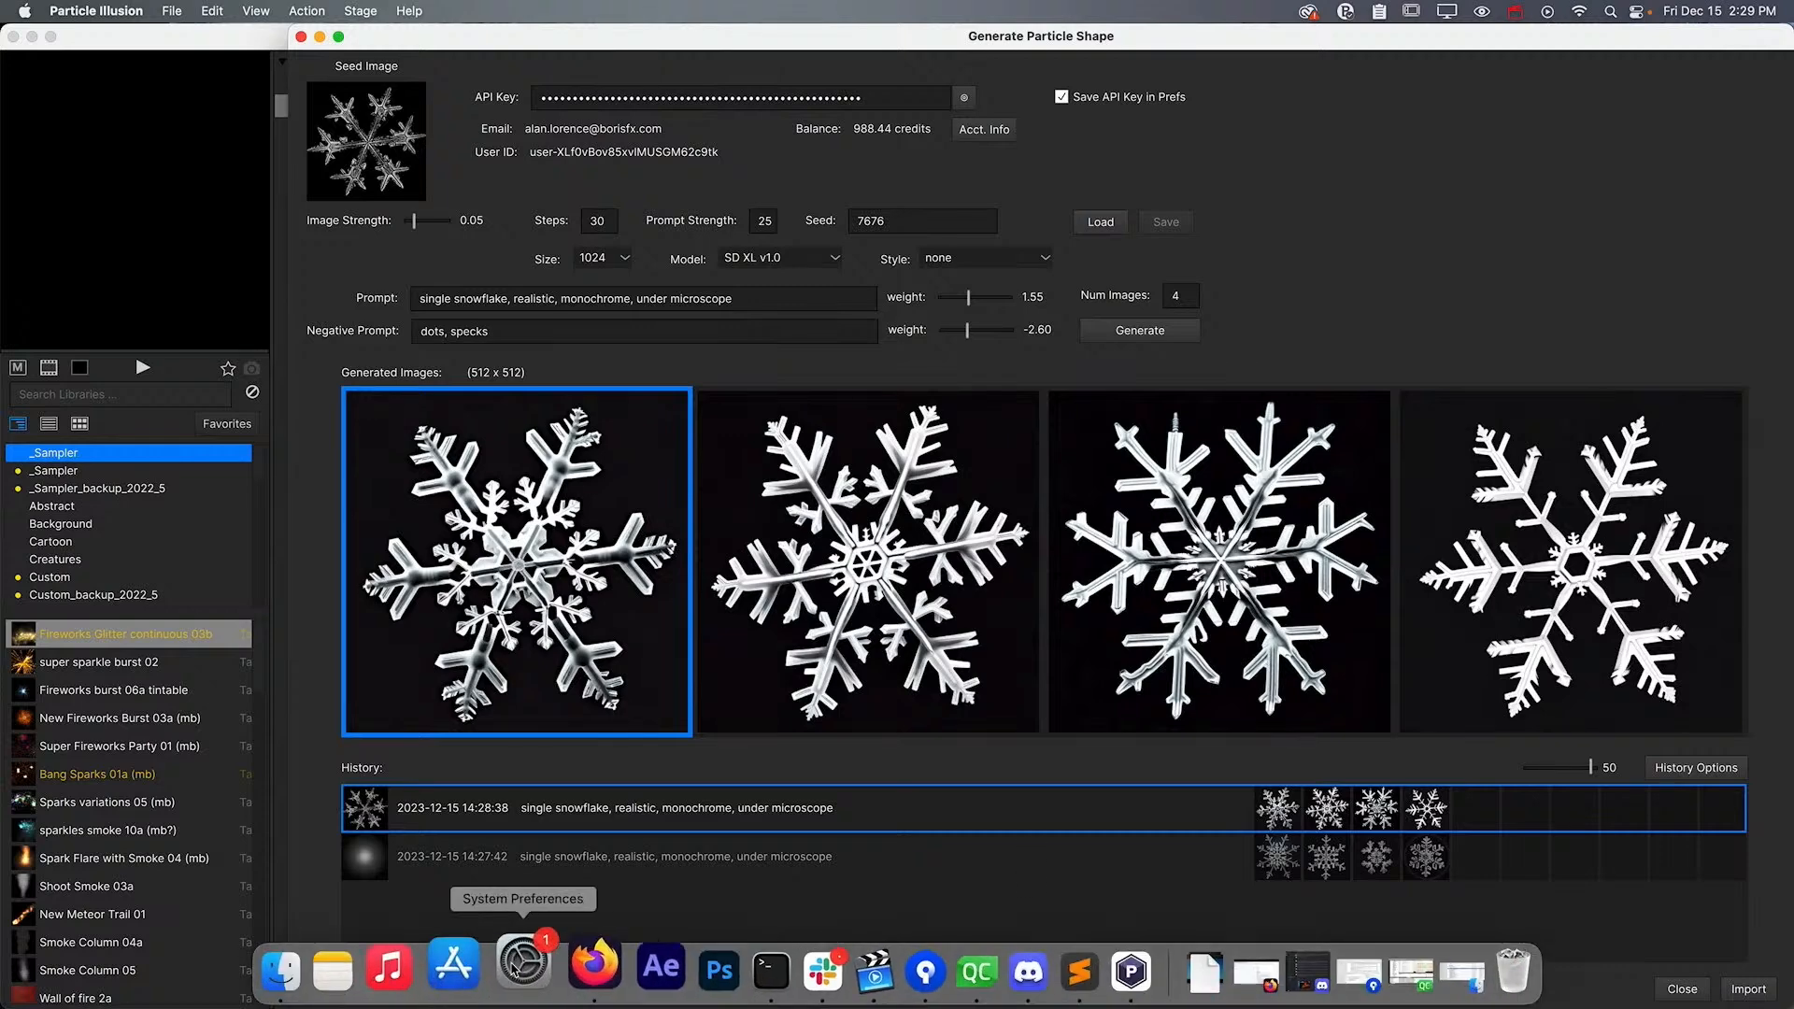
left_click(301, 982)
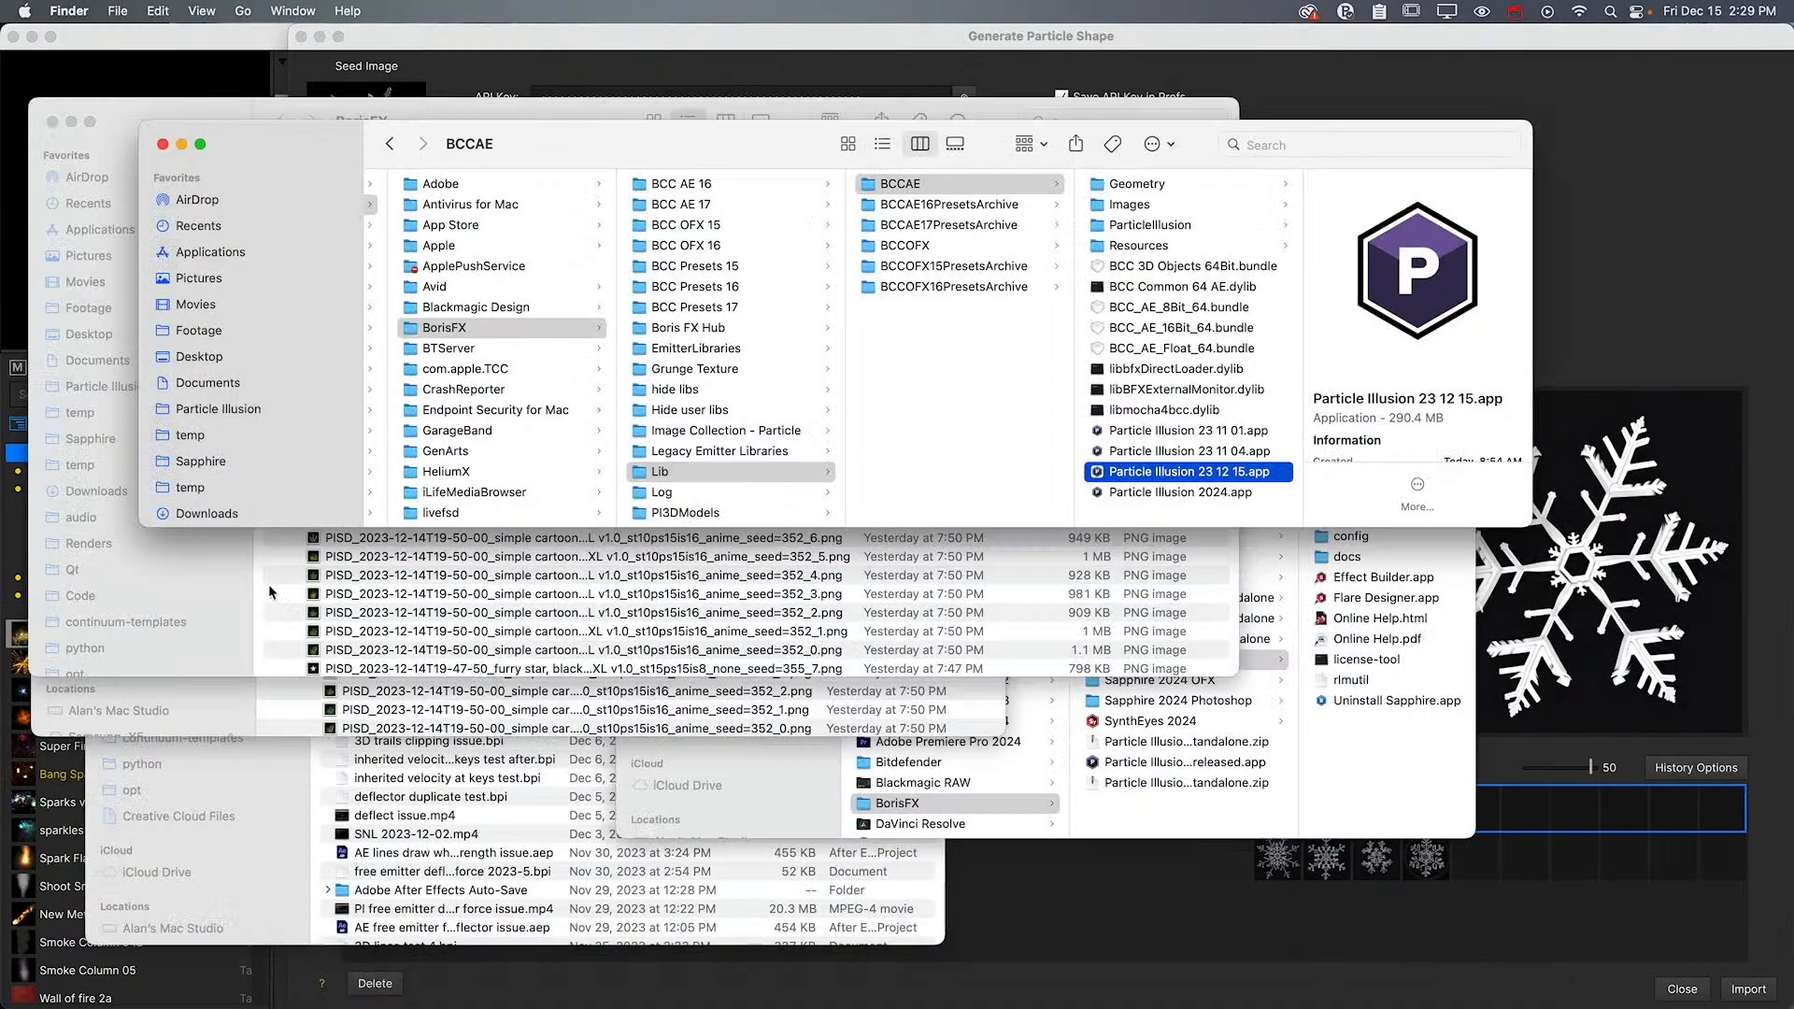
key("super+grave")
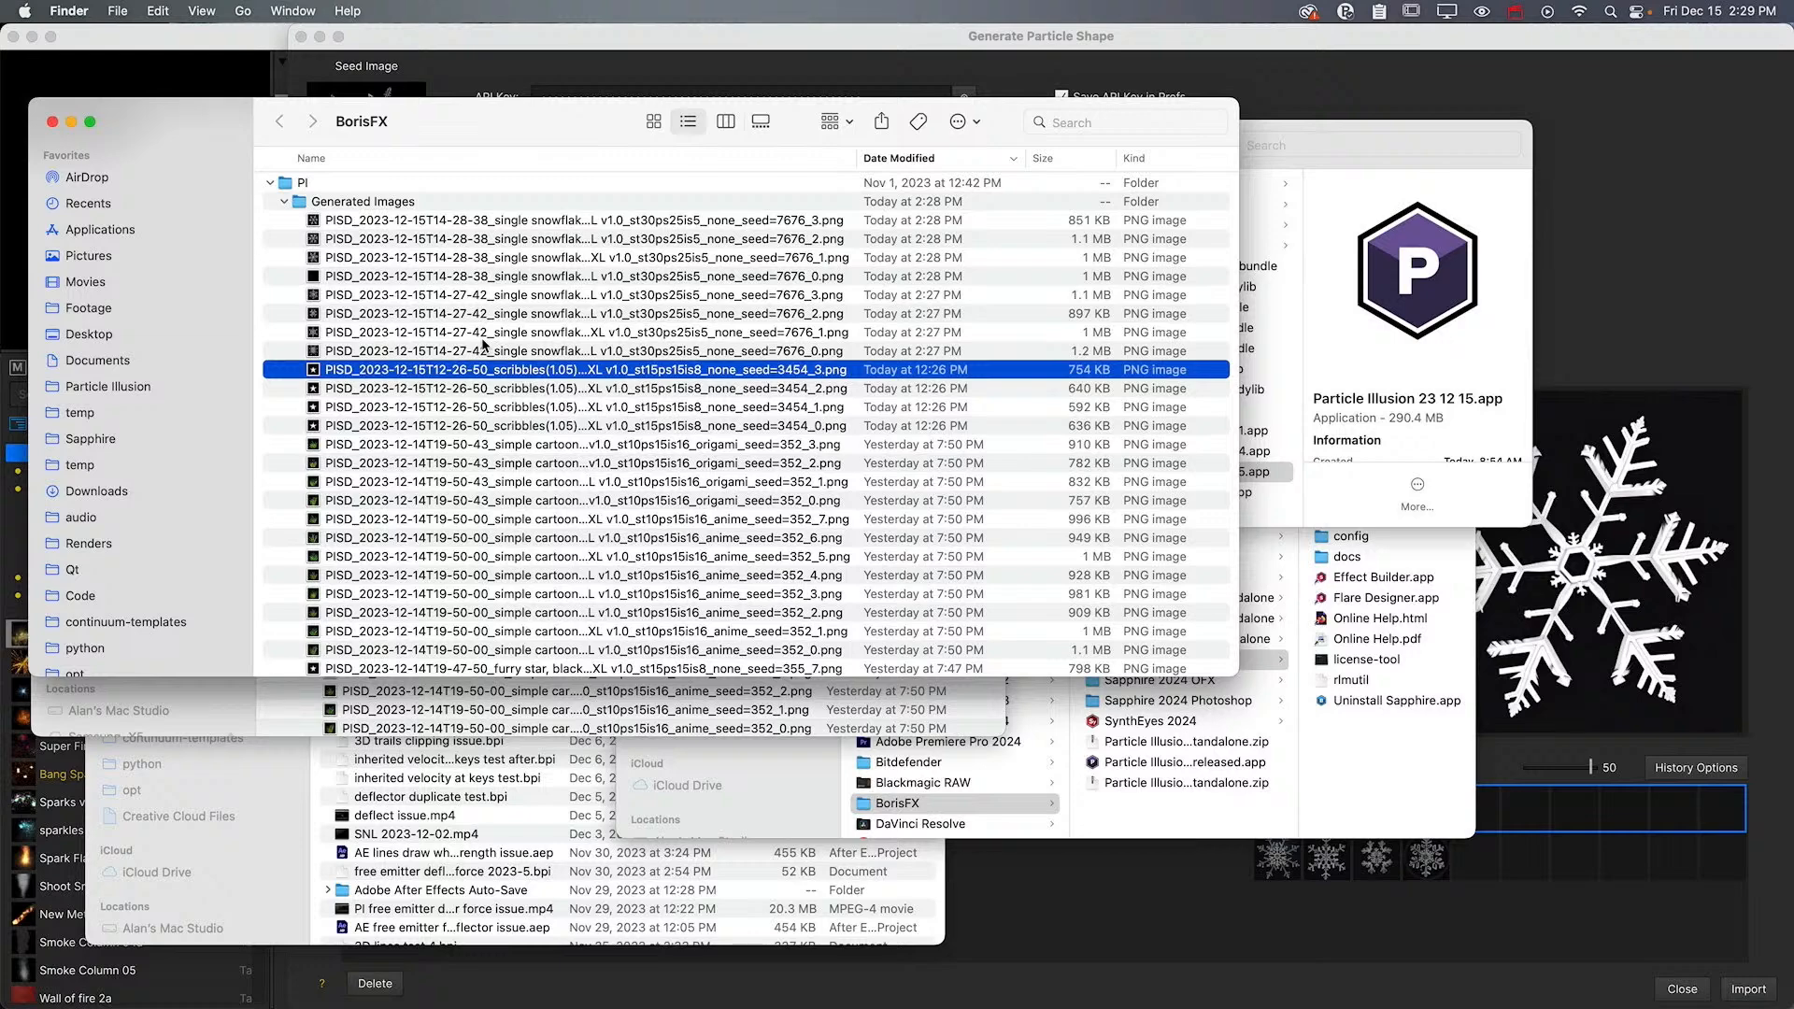
Preview the newest generated snowflake PNGs in Finder, and return to Particle Illusion to close the shape generator
left_click(470, 222)
key("space")
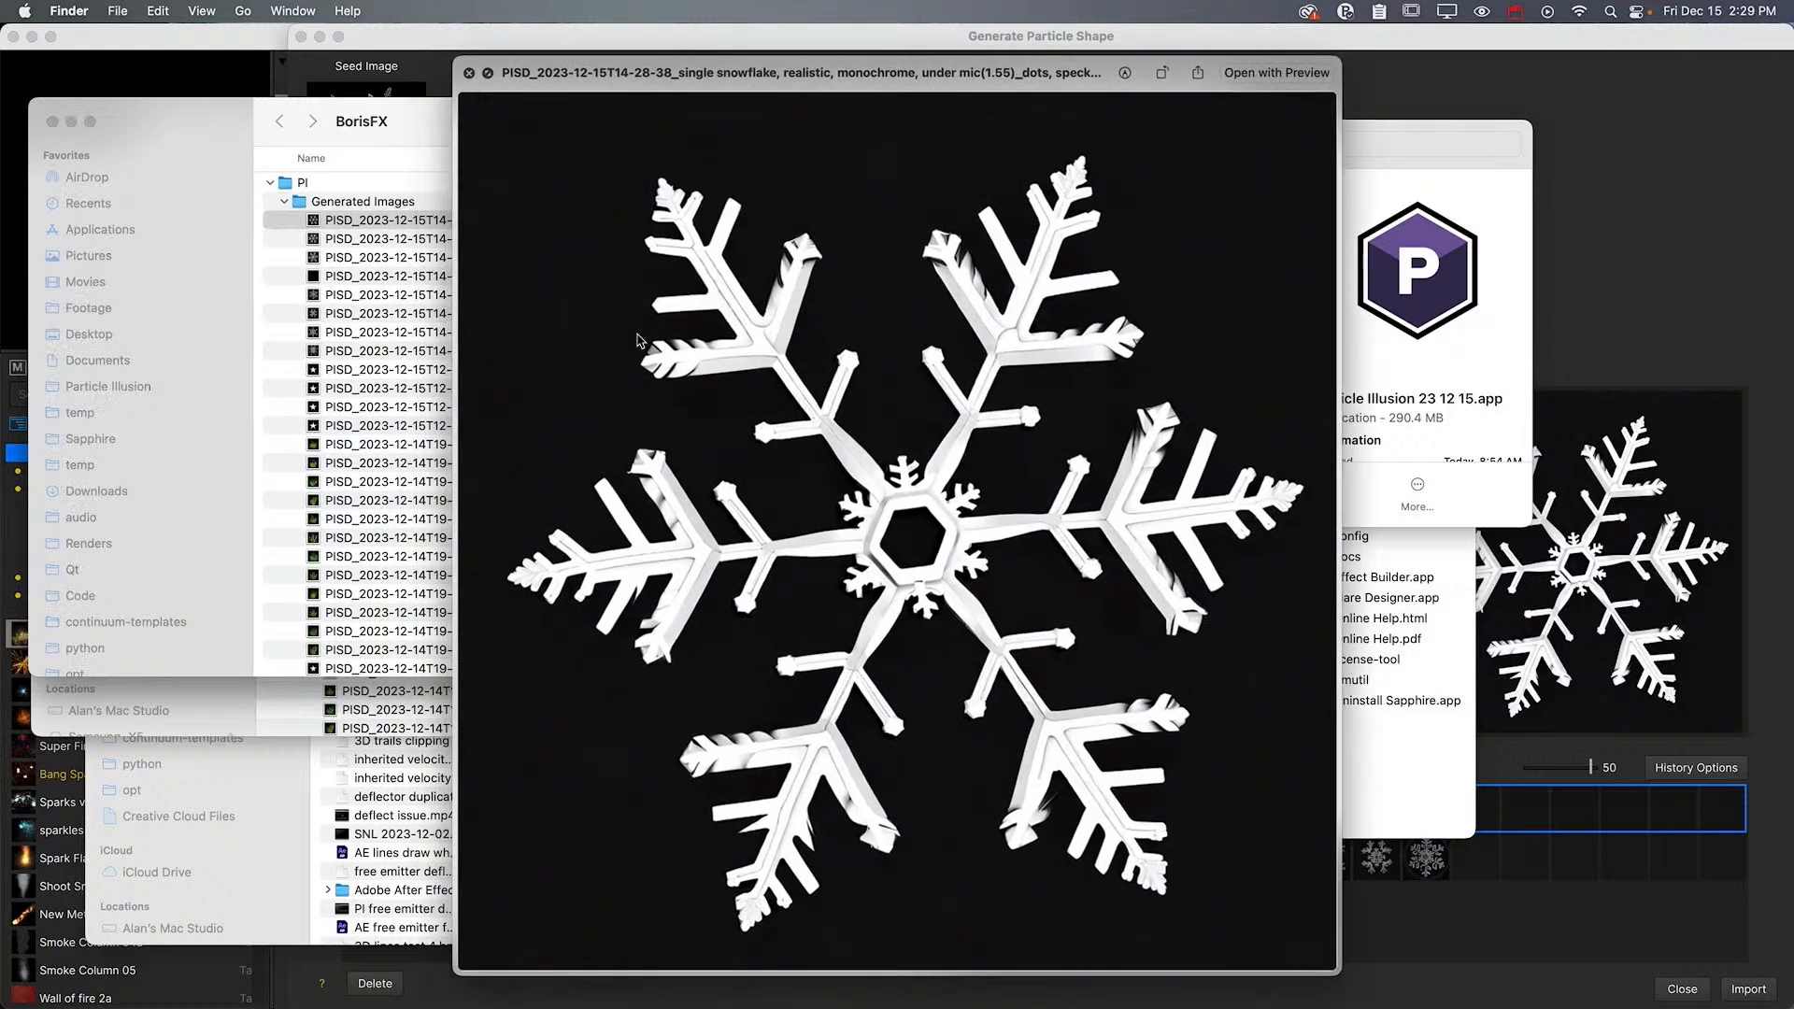
key("Down")
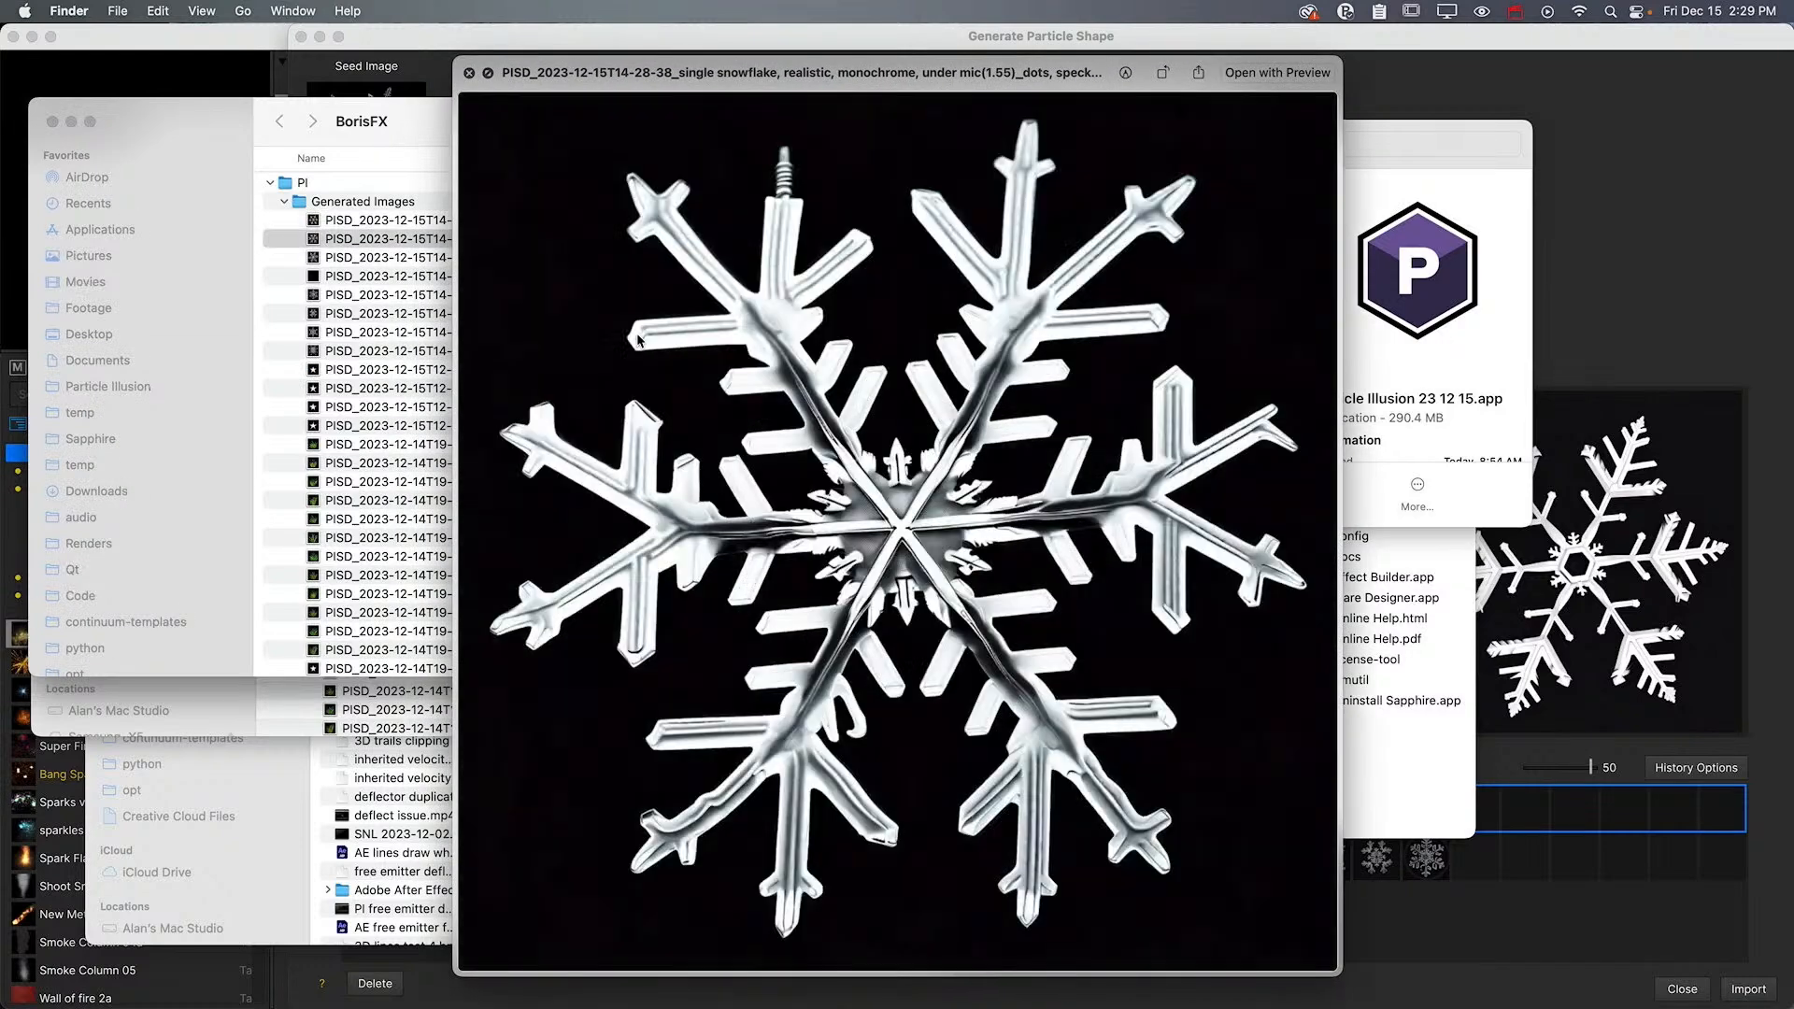
key("Down")
key("Up")
key("Up")
key("space")
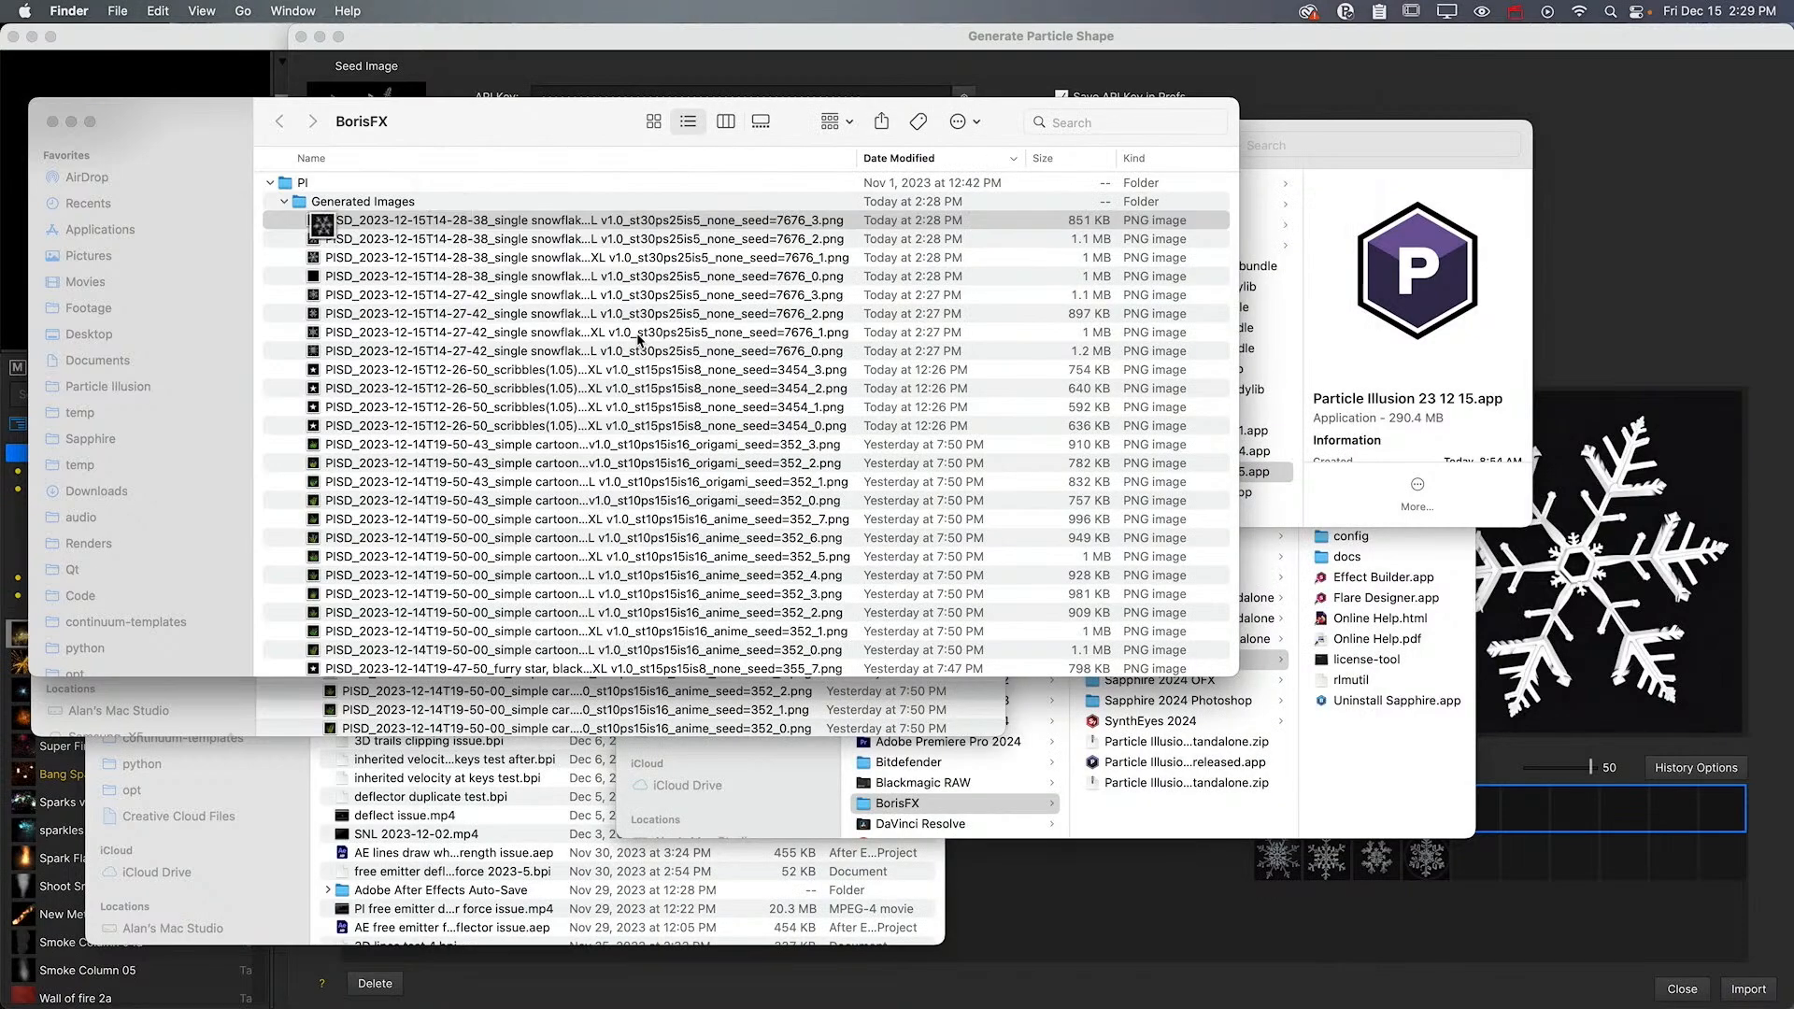
left_click(1684, 325)
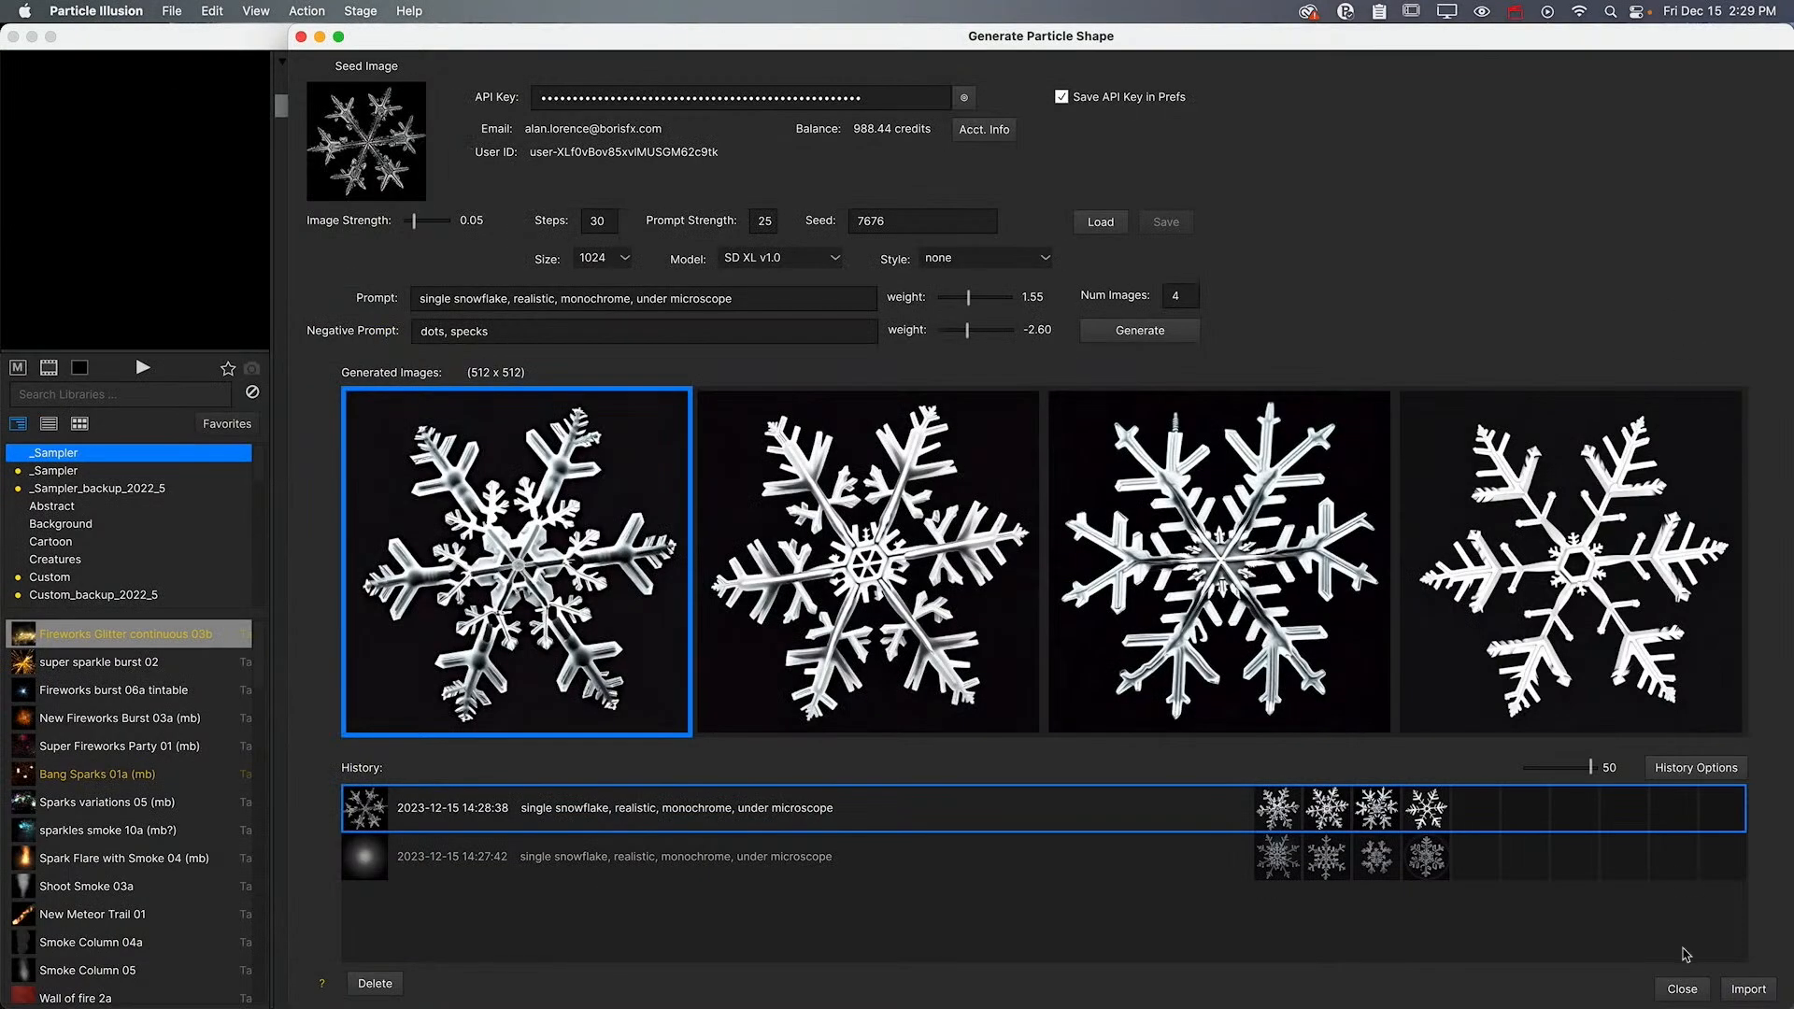
left_click(1681, 990)
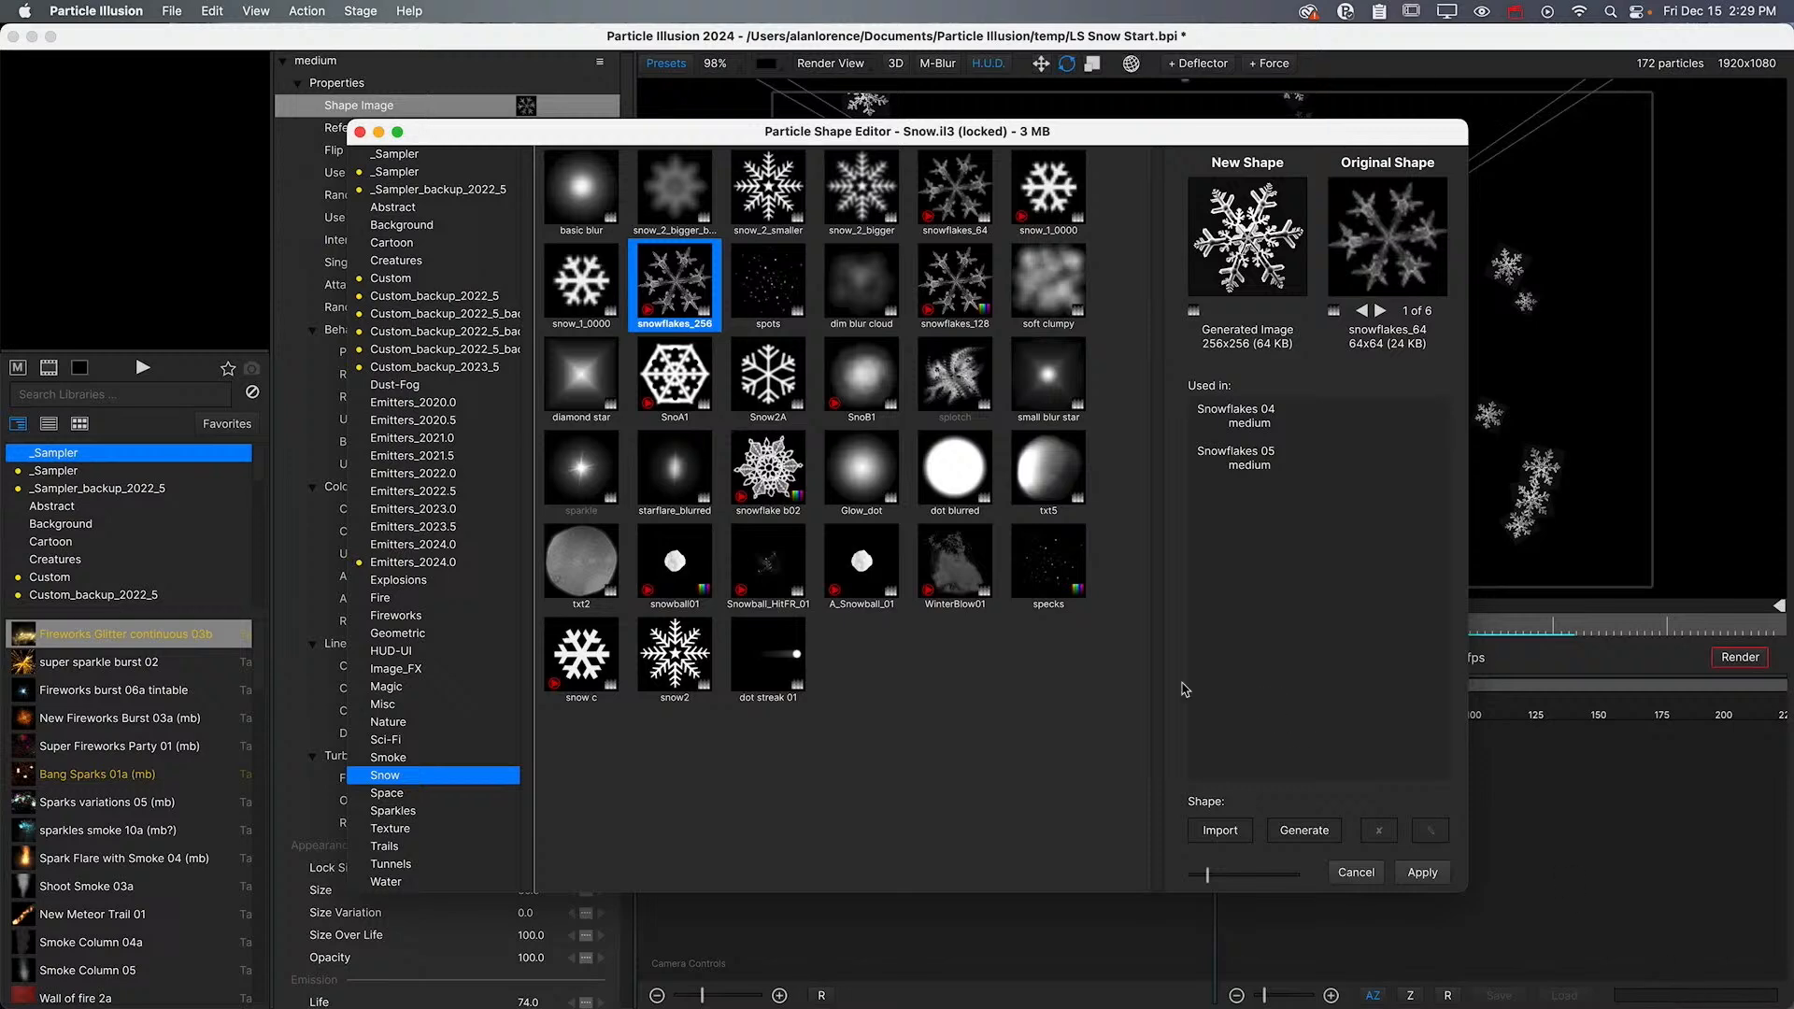
Open the newest generated snowflake PNG, ending seed=7676_3, from the Documents/BorisFX/PI/Generated Images folder for shape import, previewing it first
left_click(1233, 830)
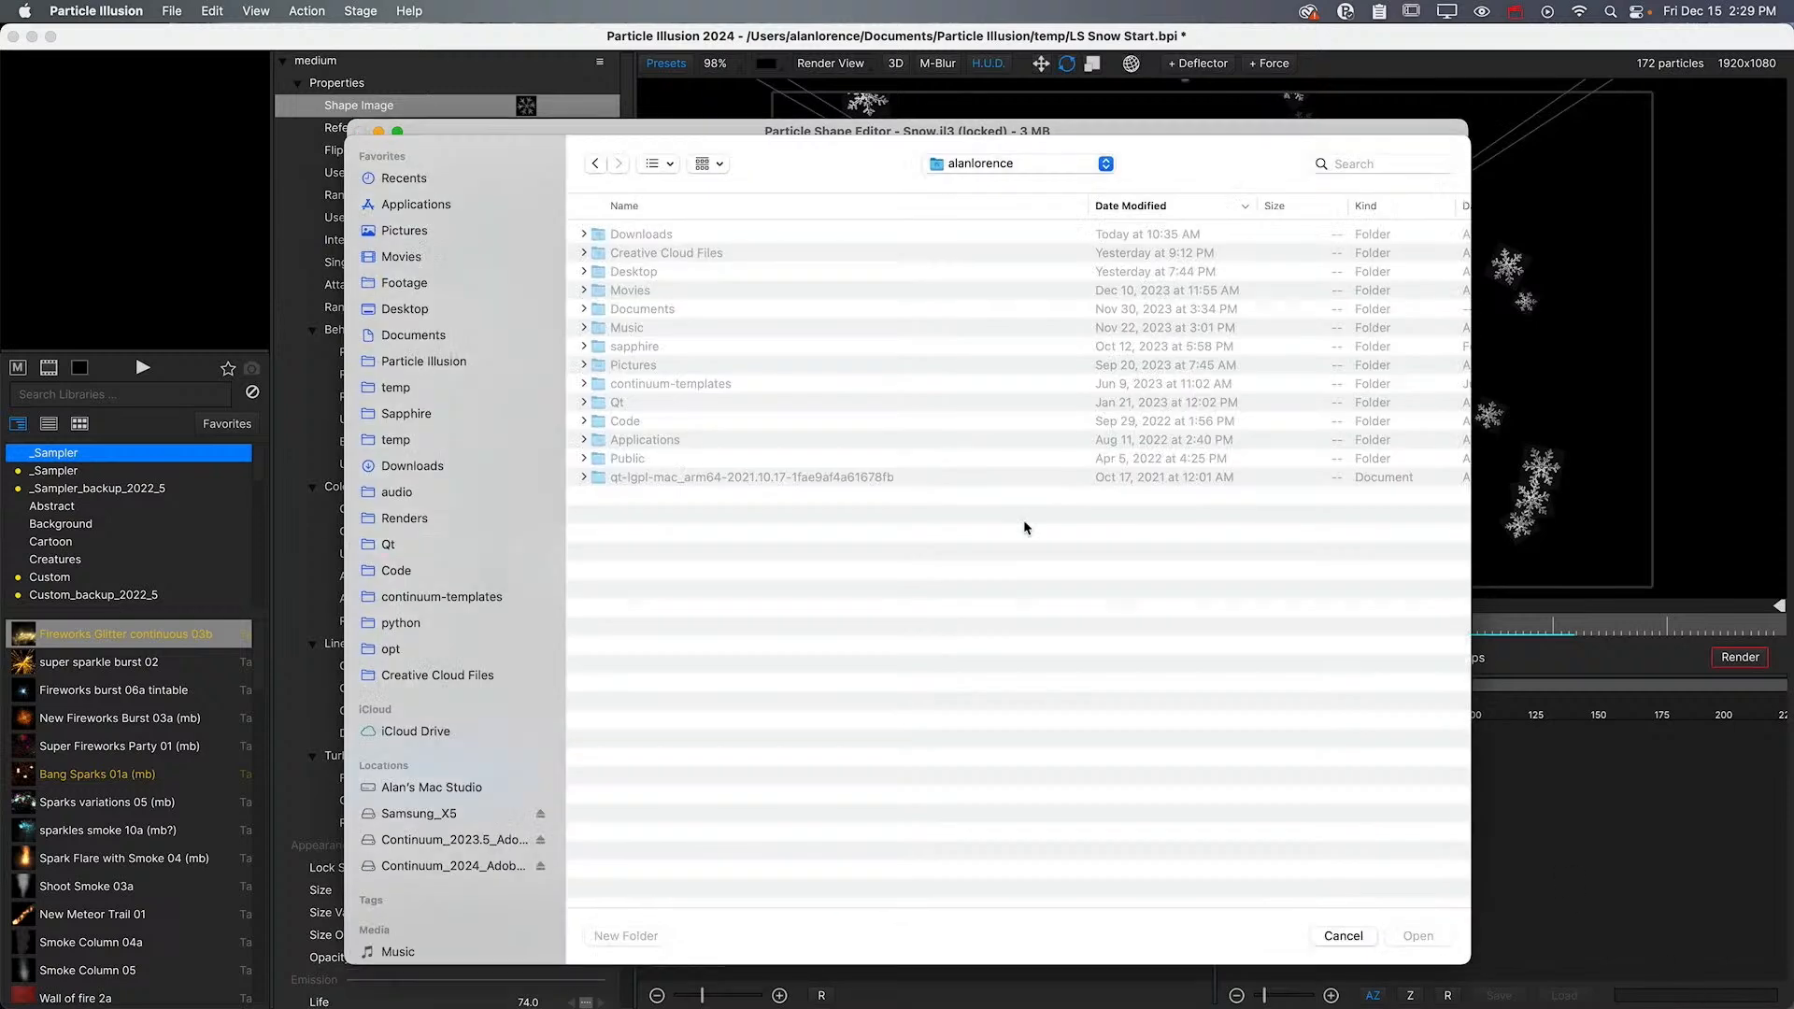
left_click(408, 346)
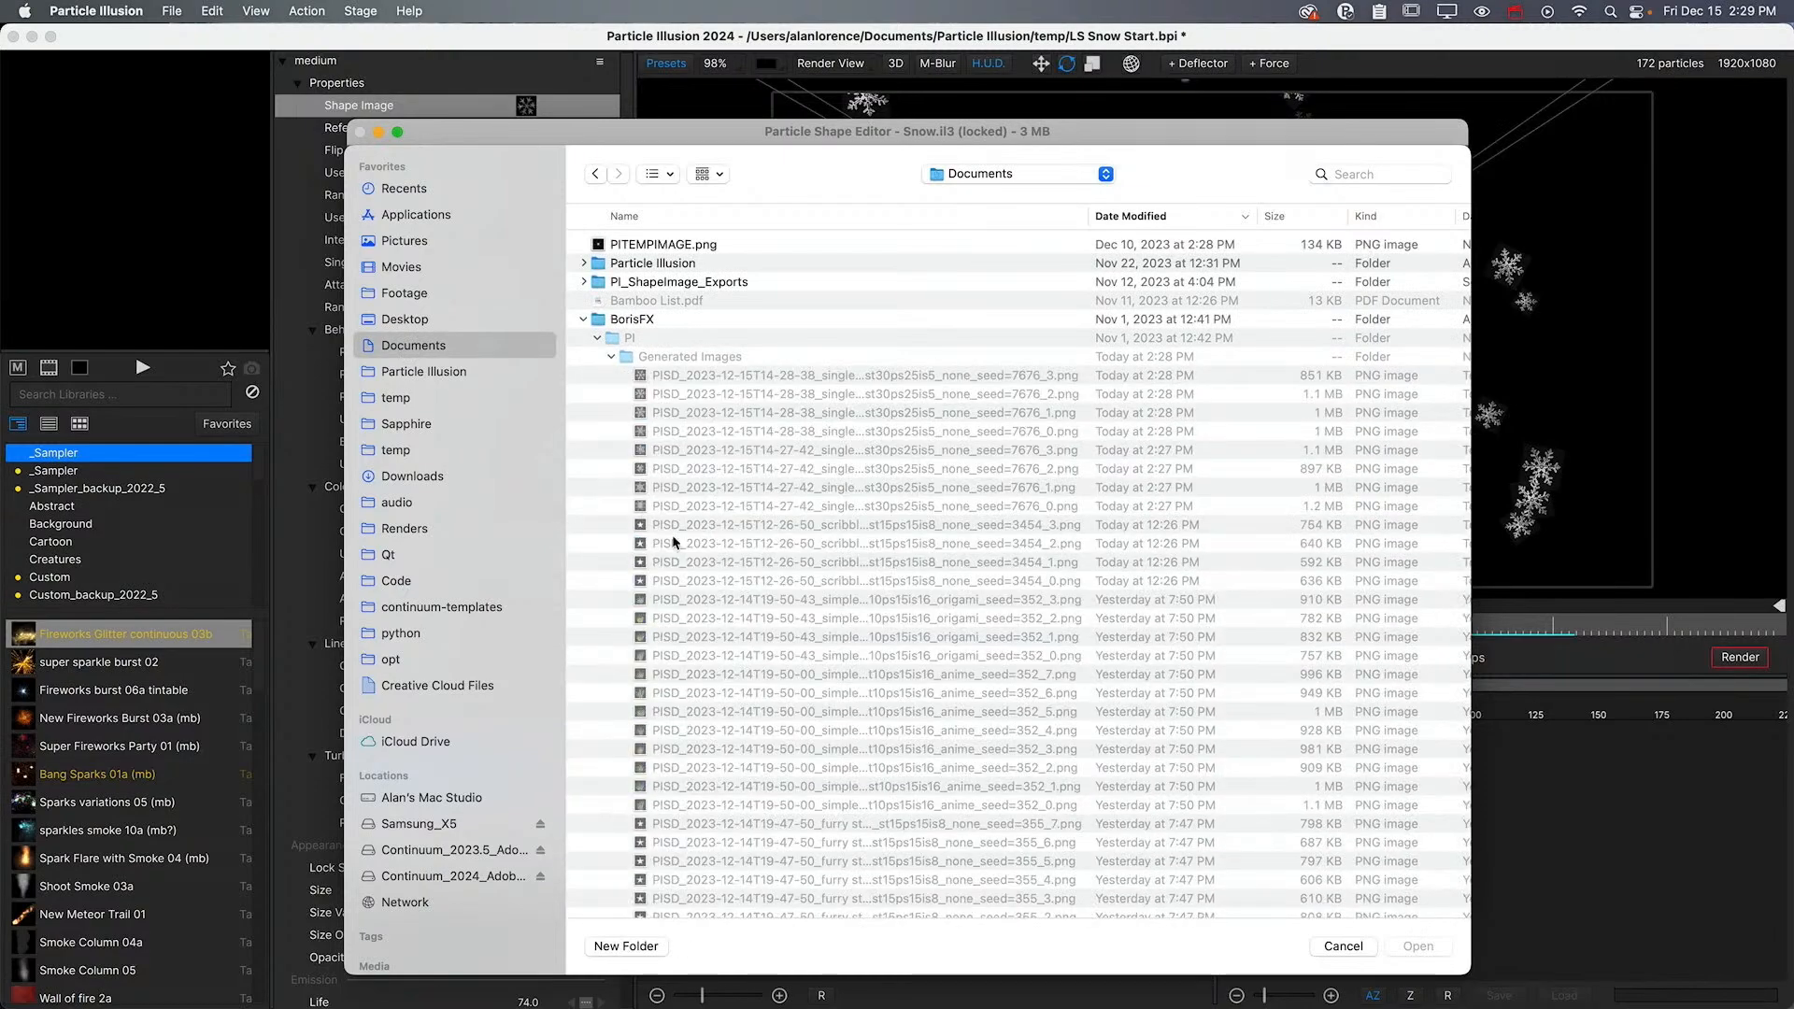
left_click(742, 364)
left_click(752, 376)
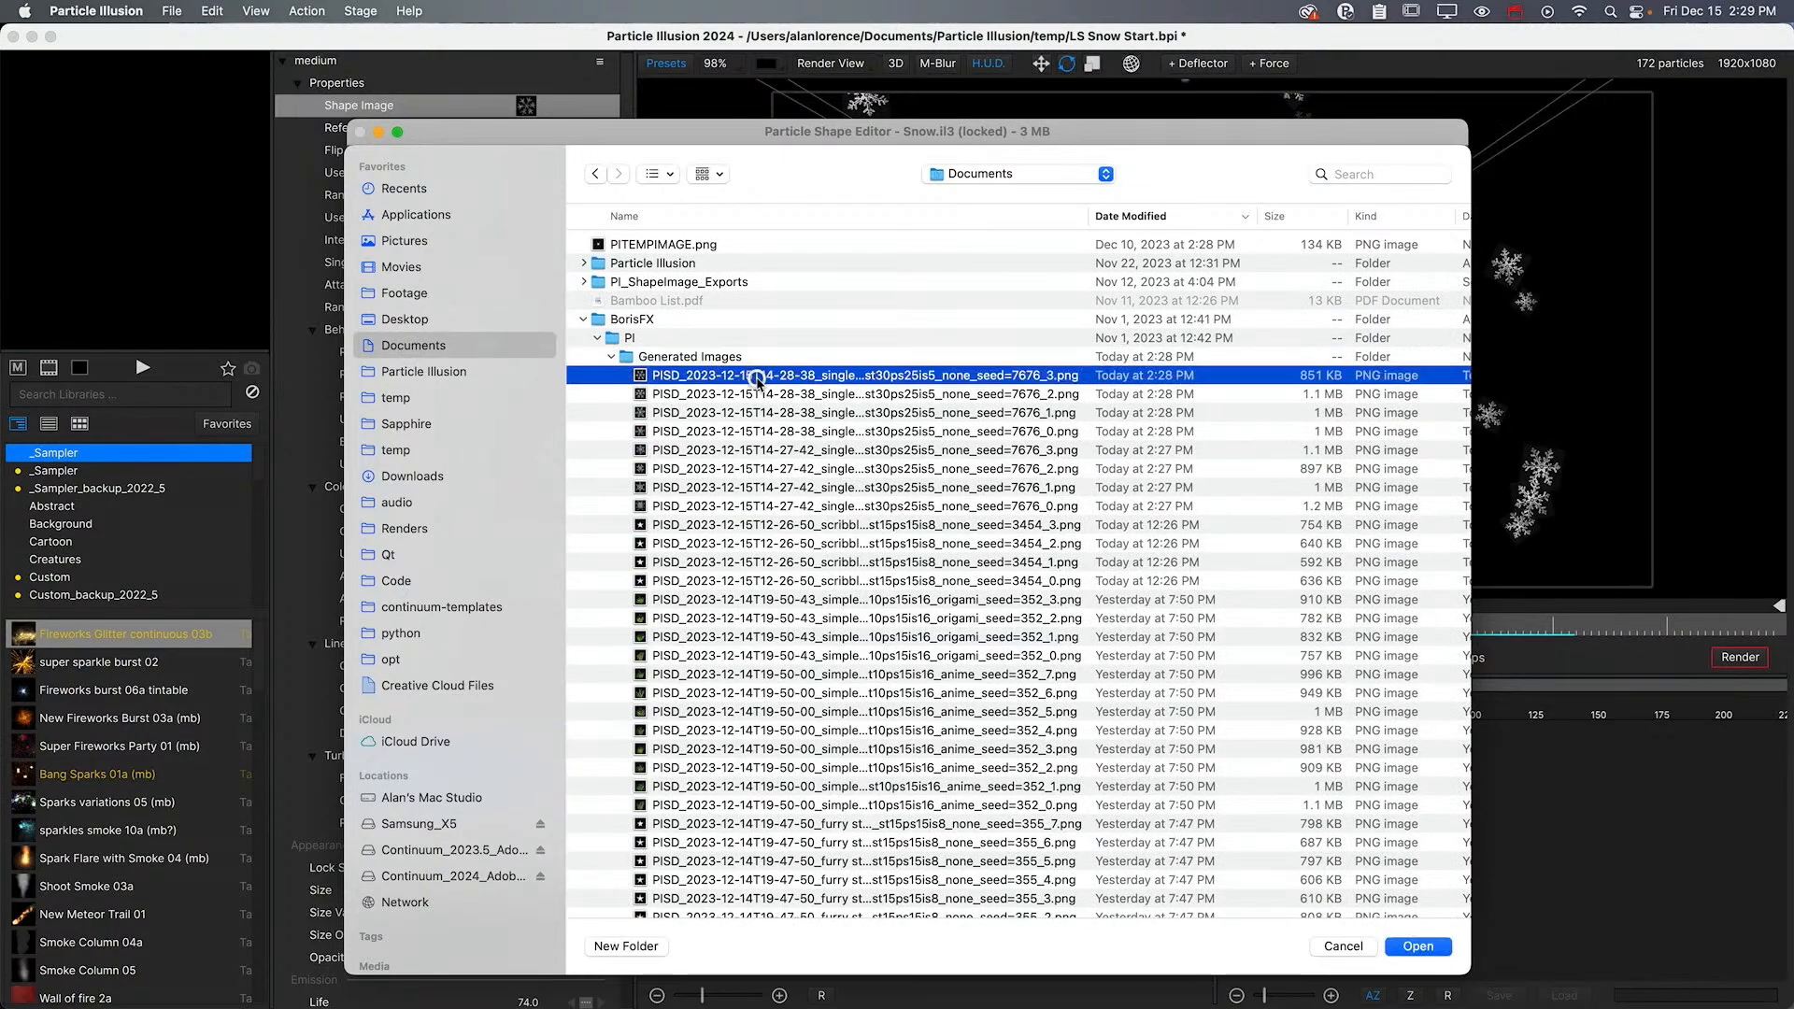
key("space")
key("space")
key("Return")
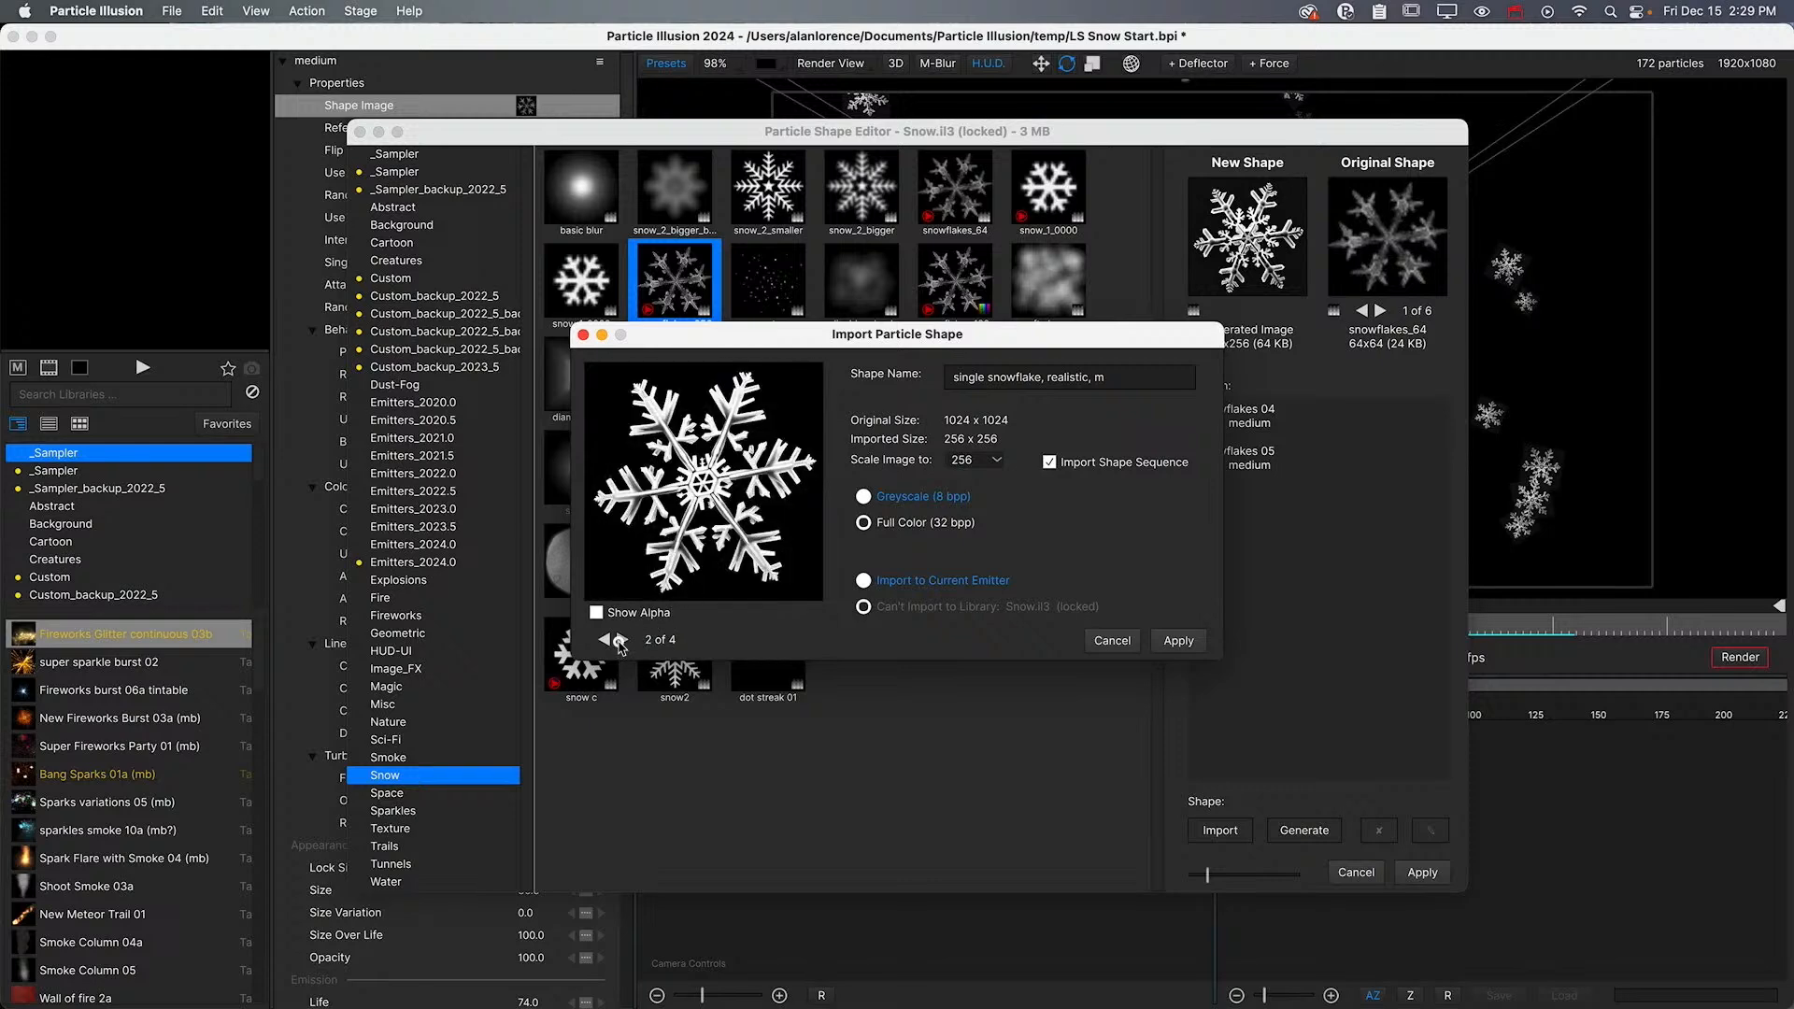
Step through the frames of the snowflake shape sequence and import the sequence into the current emitter in greyscale at 256
left_click(621, 640)
left_click(620, 640)
left_click(620, 640)
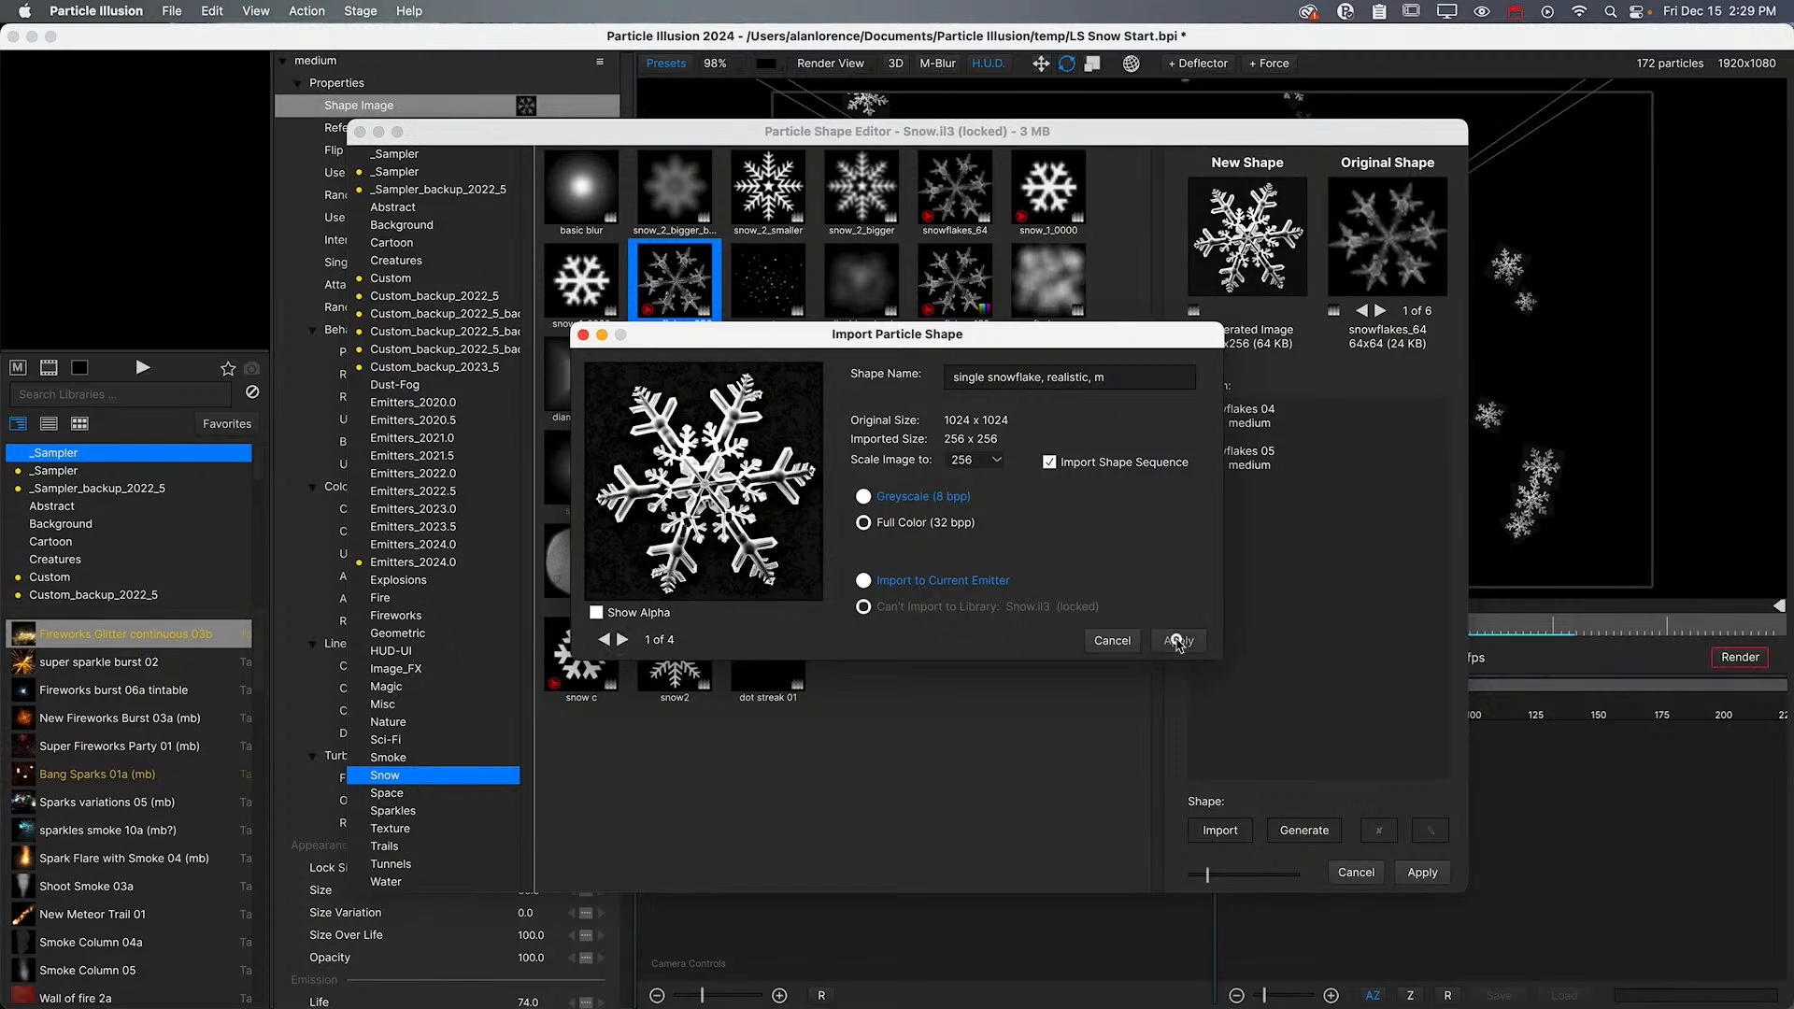
left_click(1177, 640)
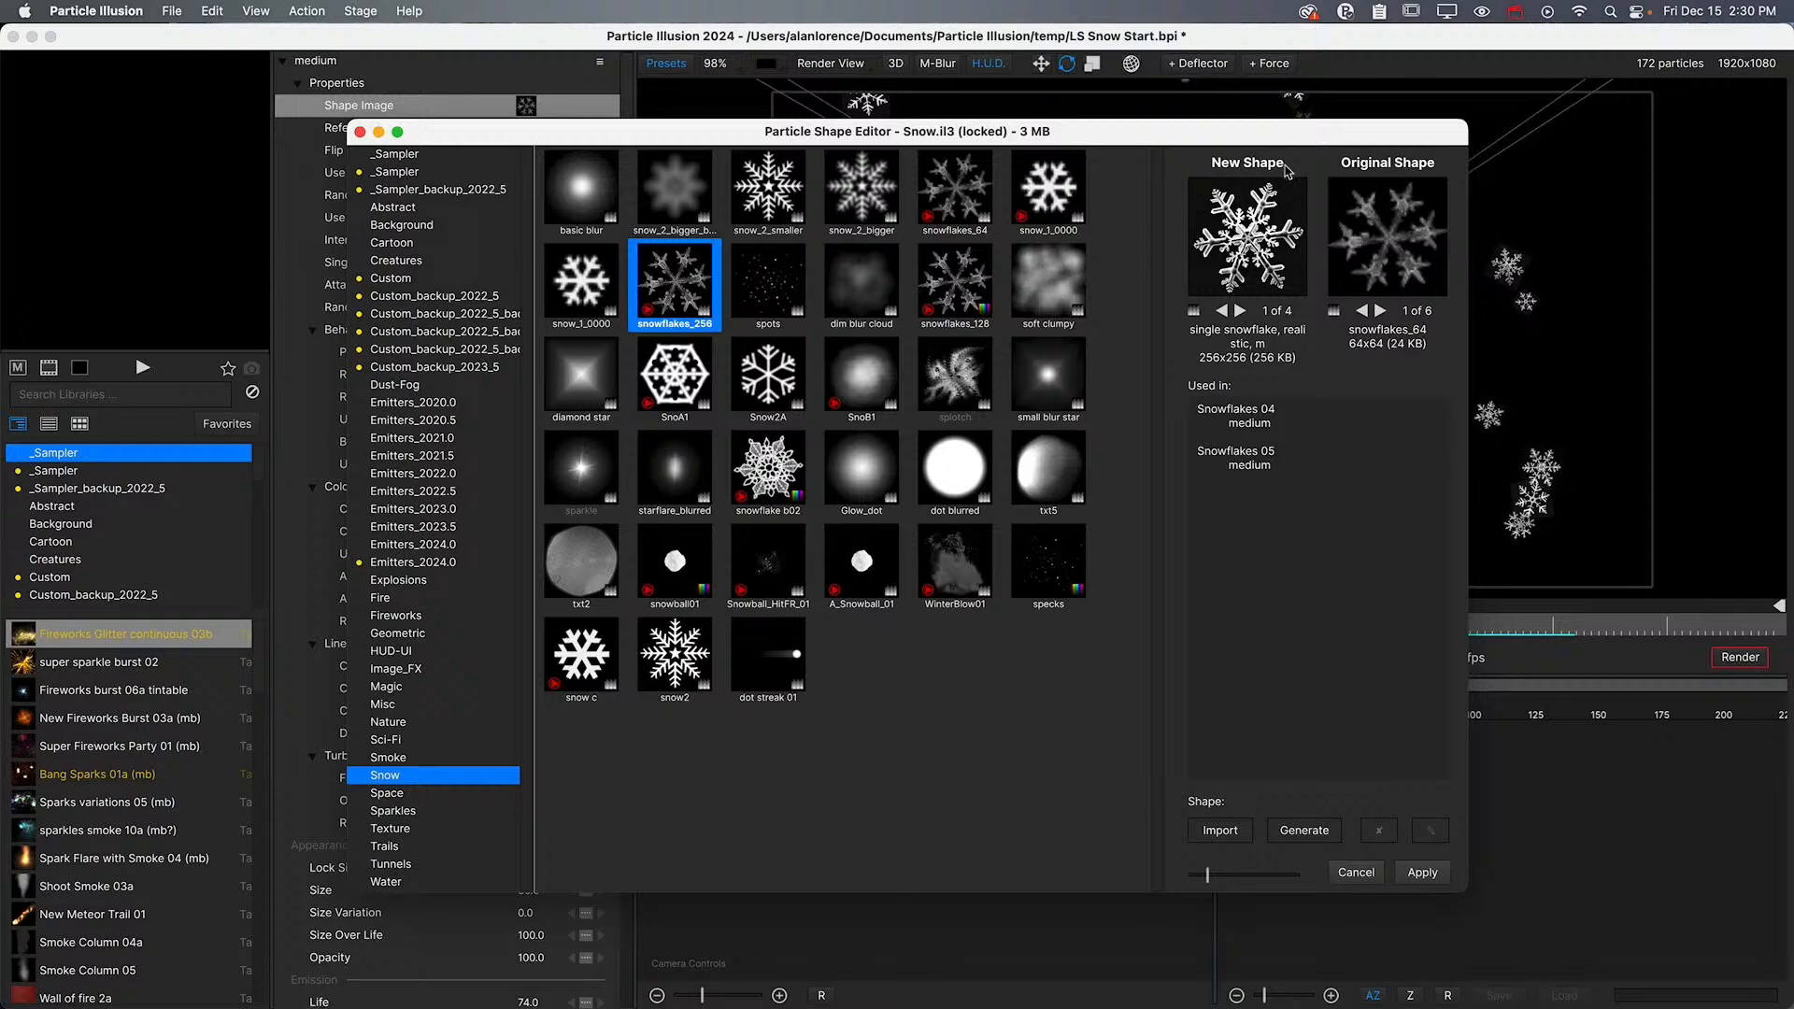
Move the shape editor aside to examine the snowflake particles on the stage, and put it back and close it
left_click_drag(1291, 130, 850, 452)
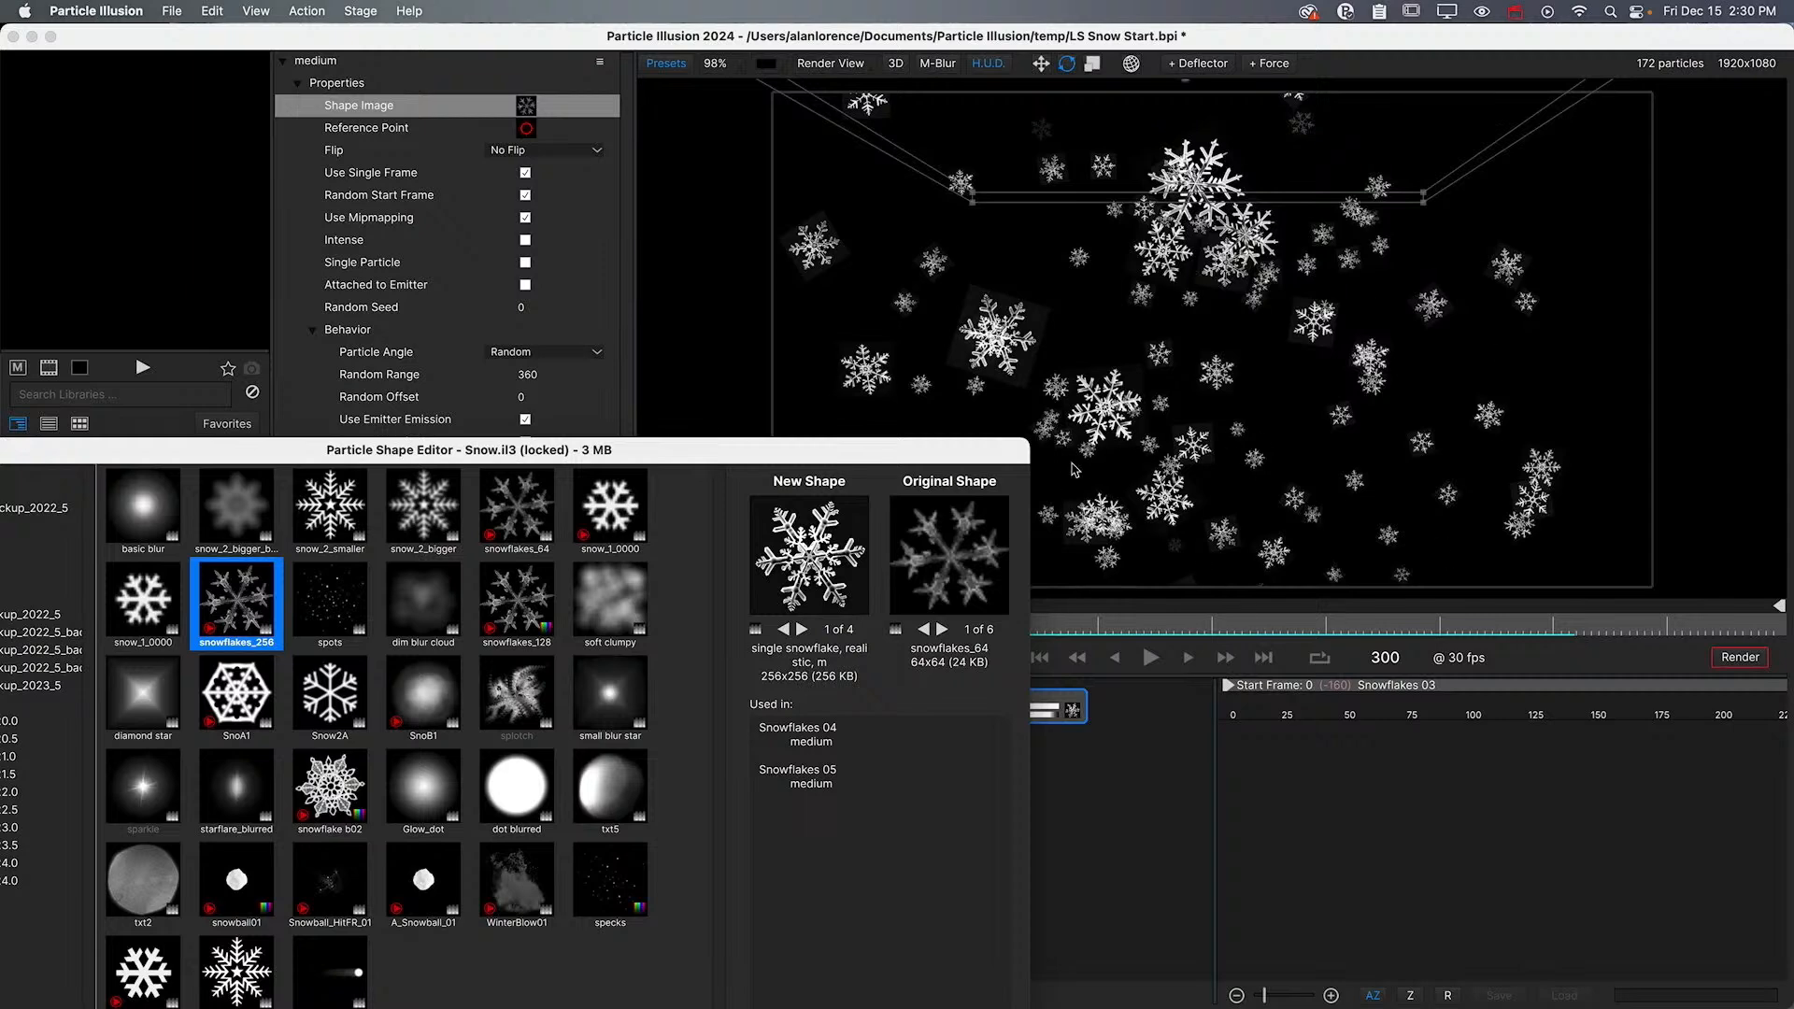
left_click_drag(888, 448, 1329, 149)
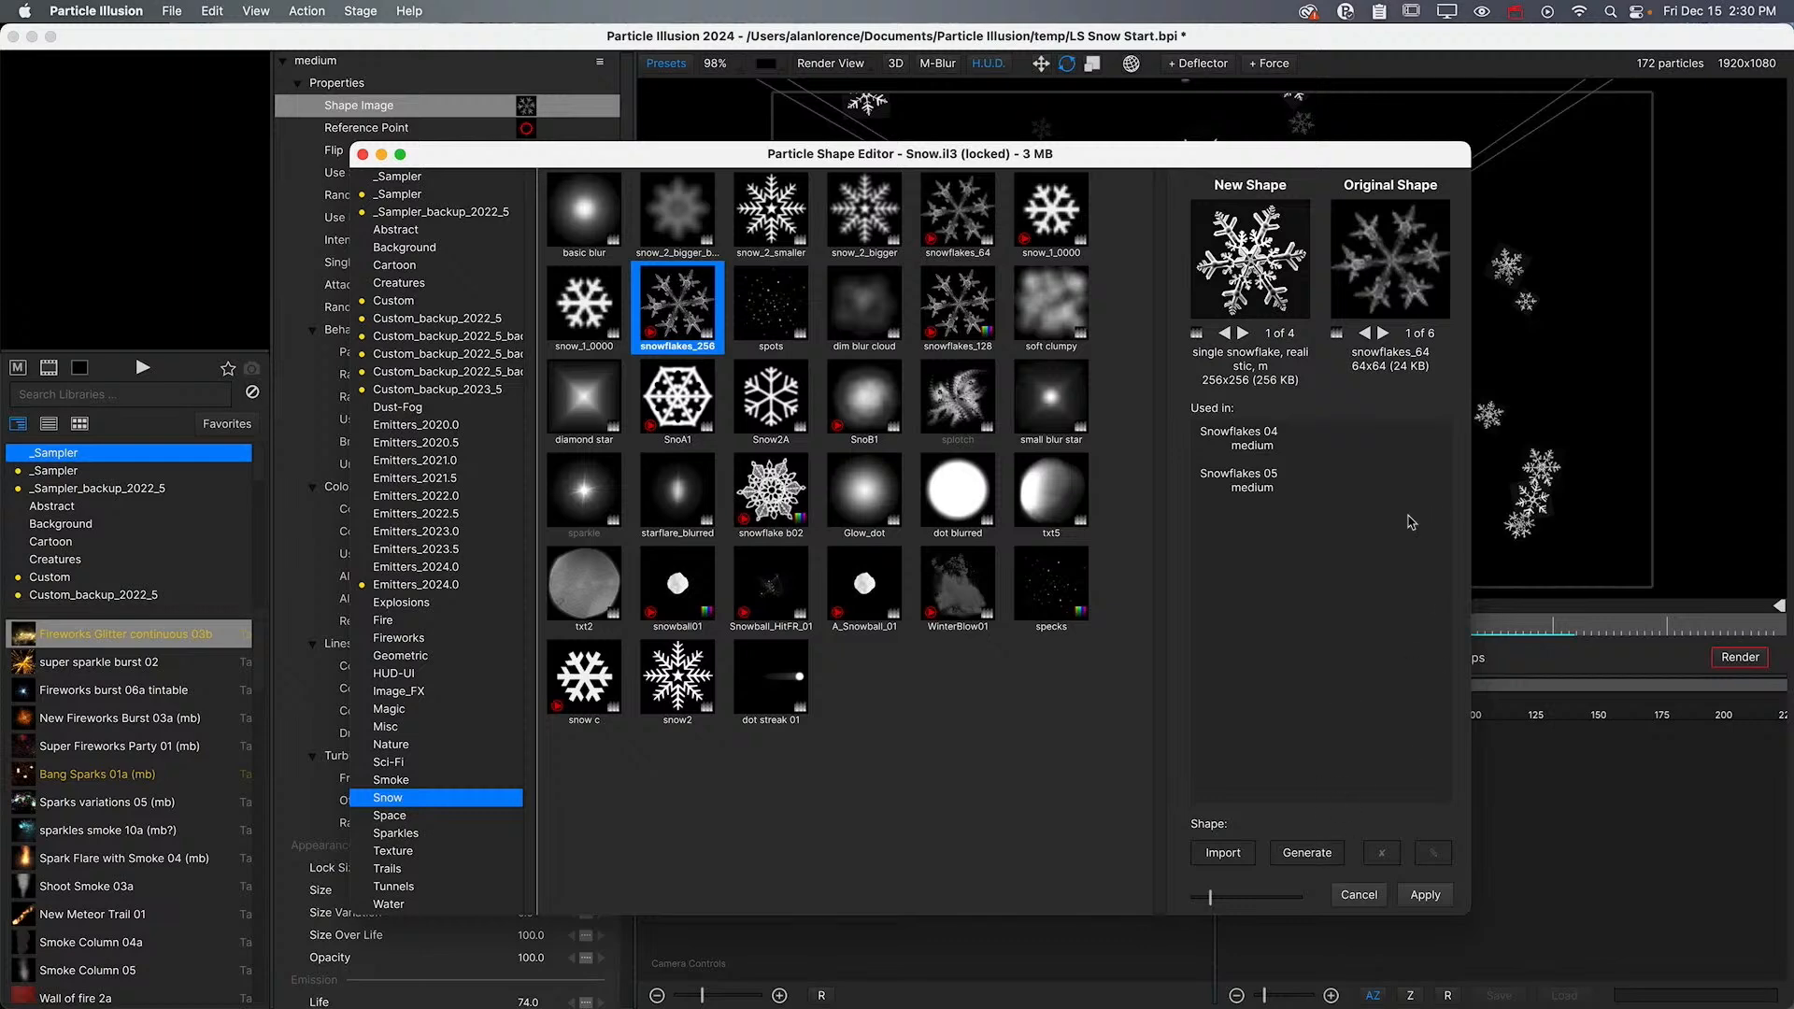
key("Escape")
Open the recent project LS Star Start.bpi without saving the changes to the snow project
left_click(171, 10)
mouse_move(234, 79)
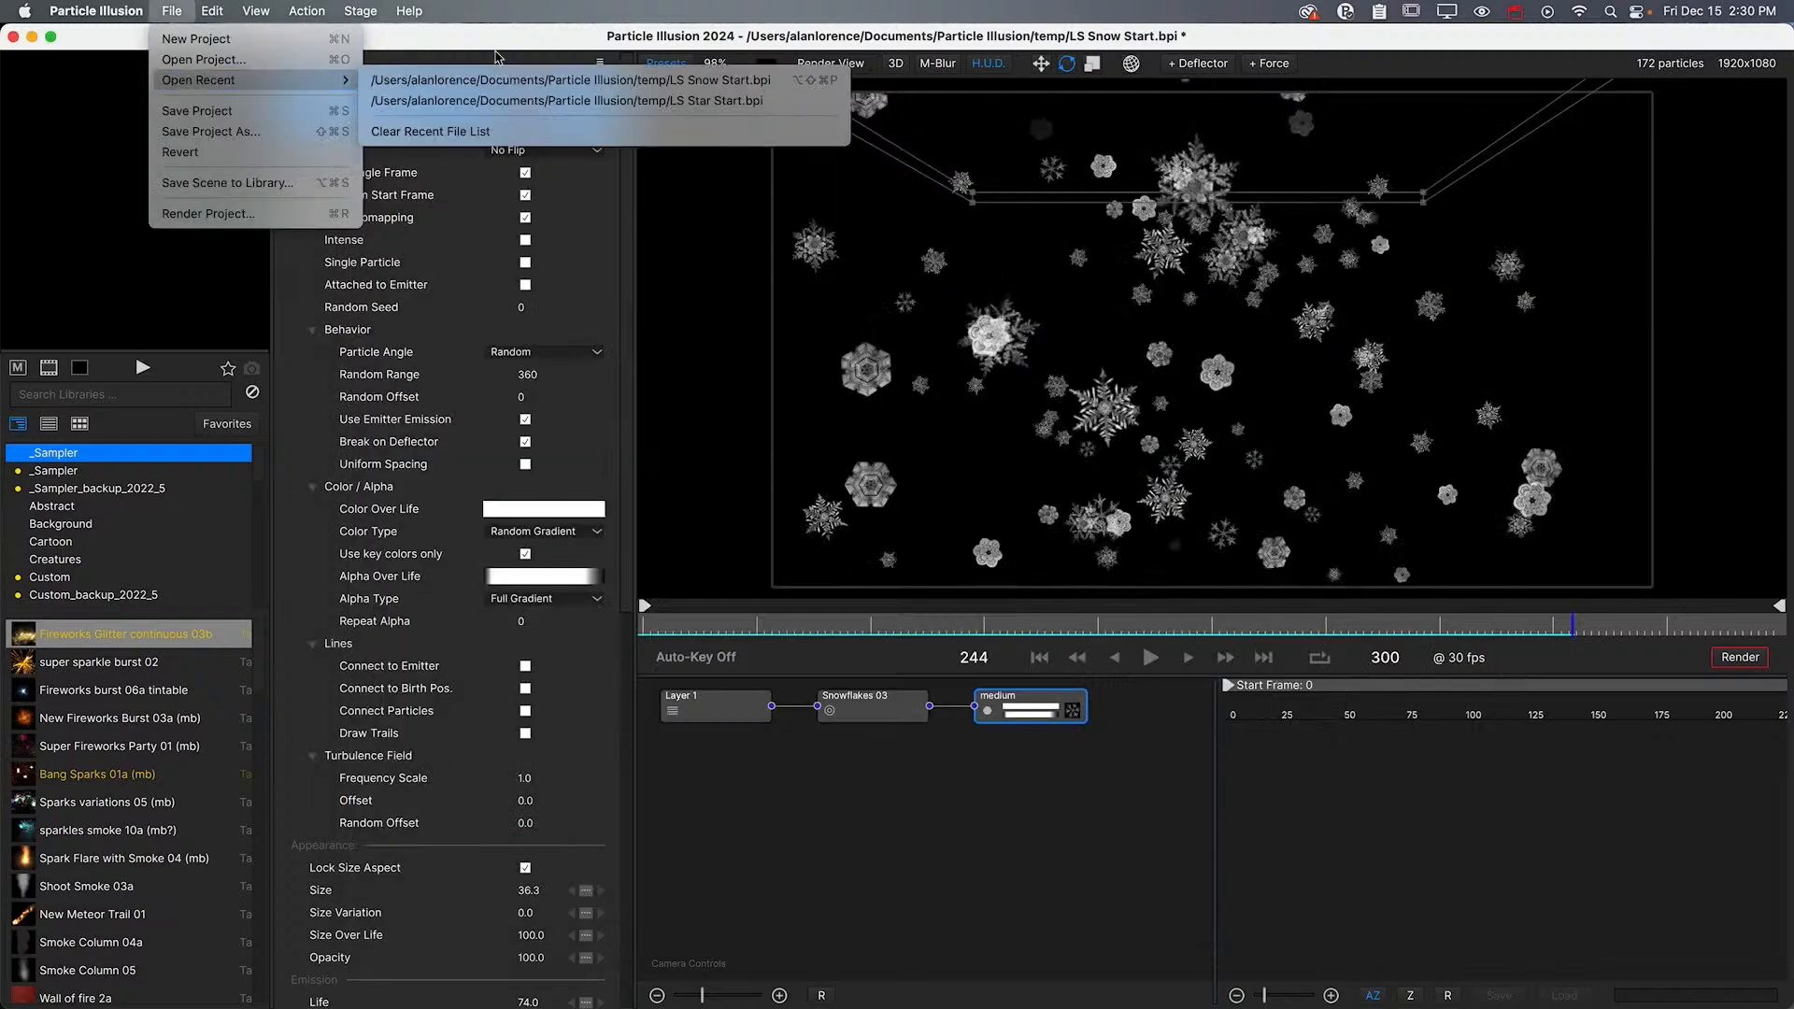
left_click(673, 101)
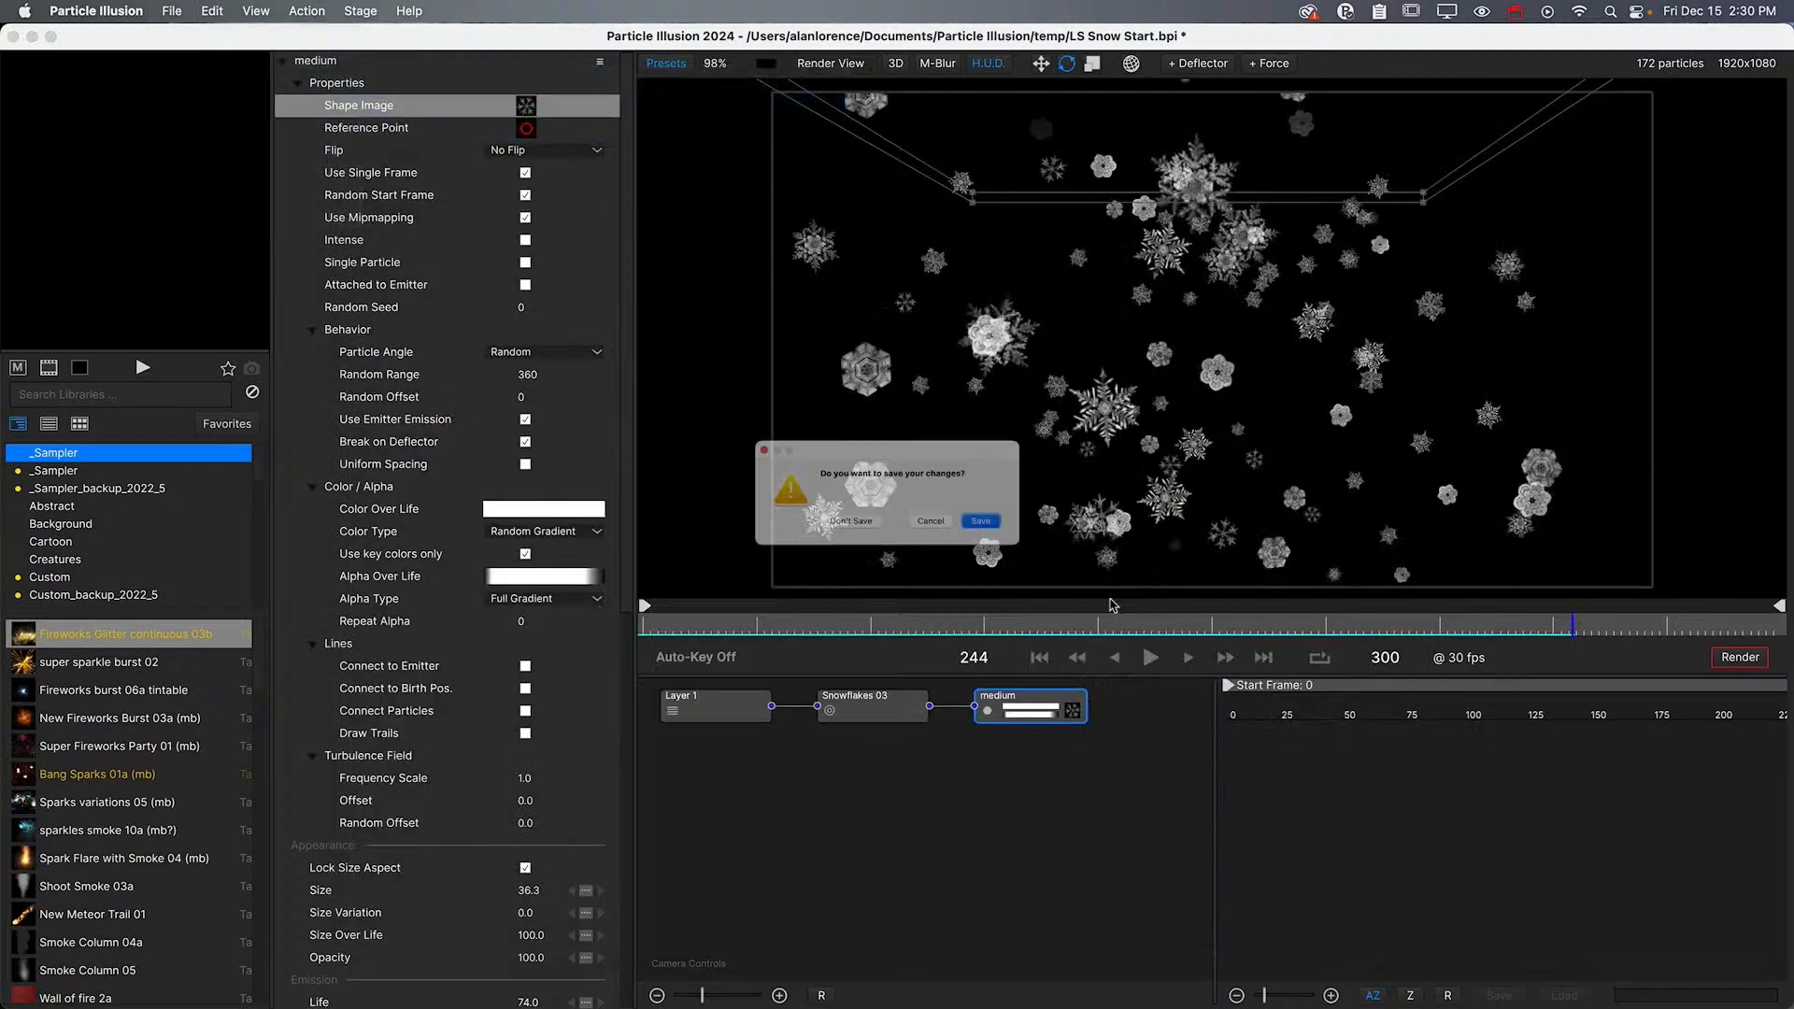
left_click(834, 533)
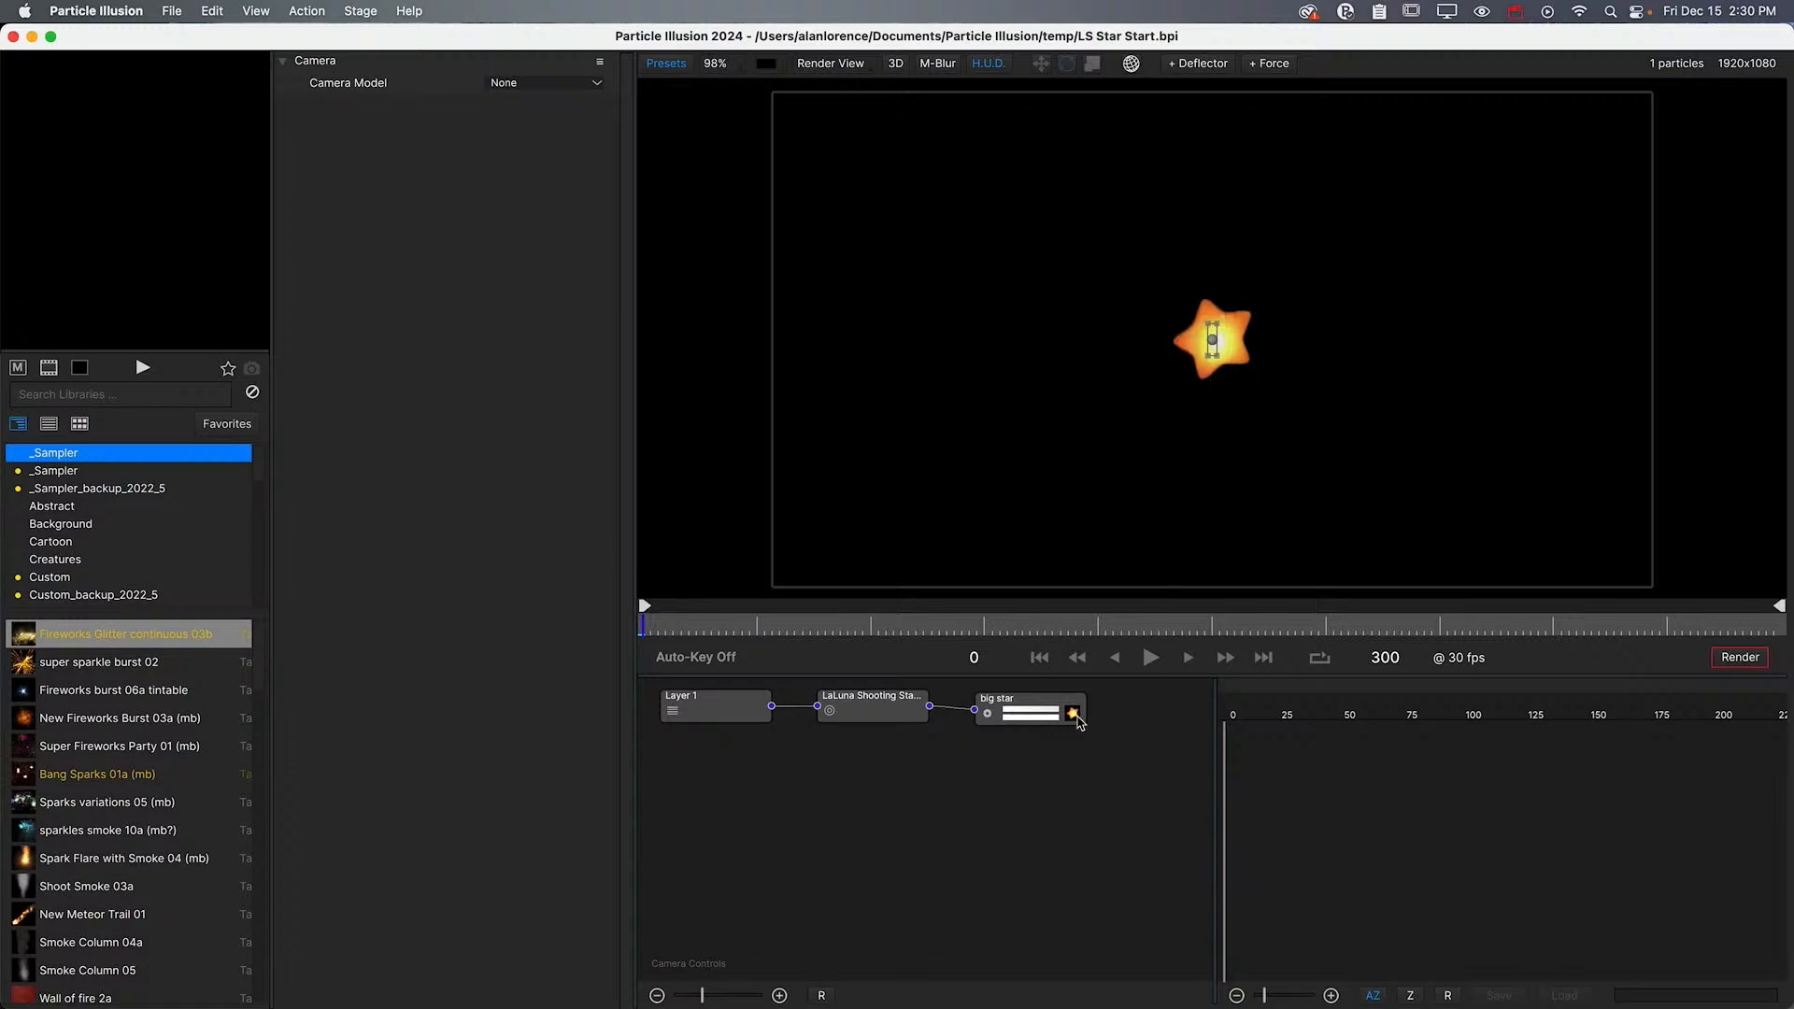
Open the big star emitter's shape editor and select the star02 shape from the Geometric library
left_click(1073, 715)
double_click(1074, 717)
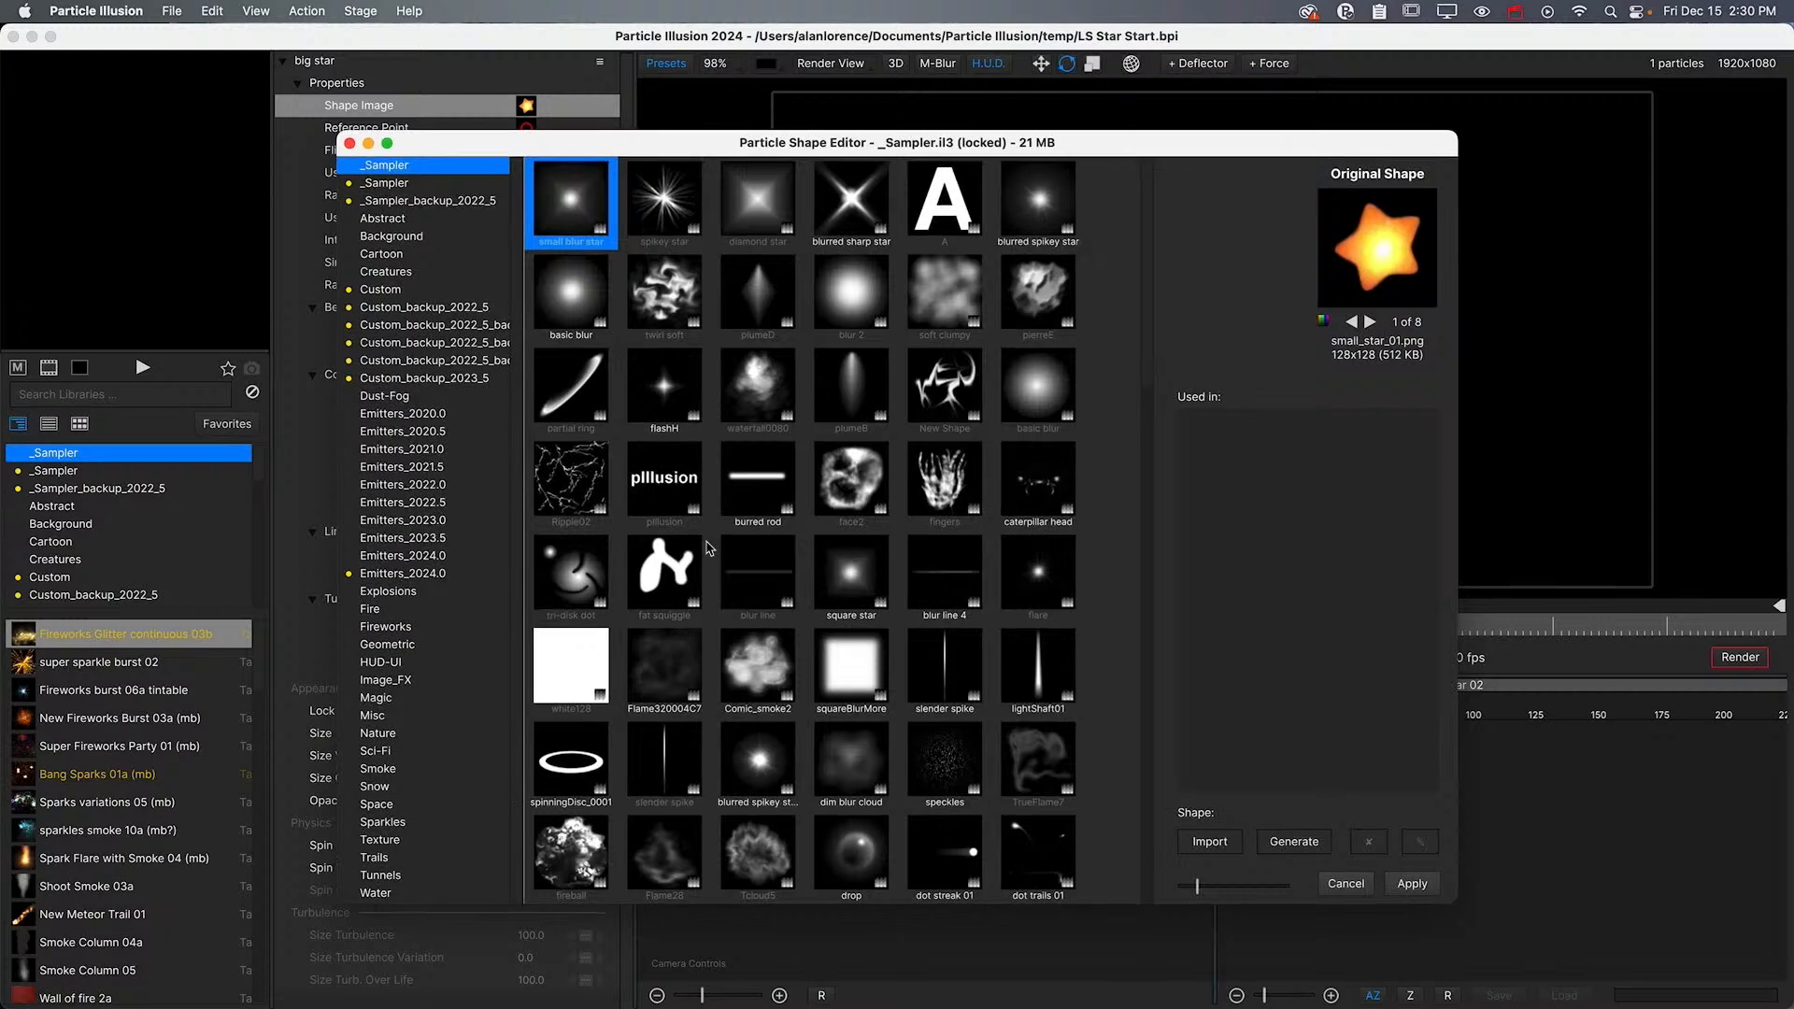
left_click(401, 645)
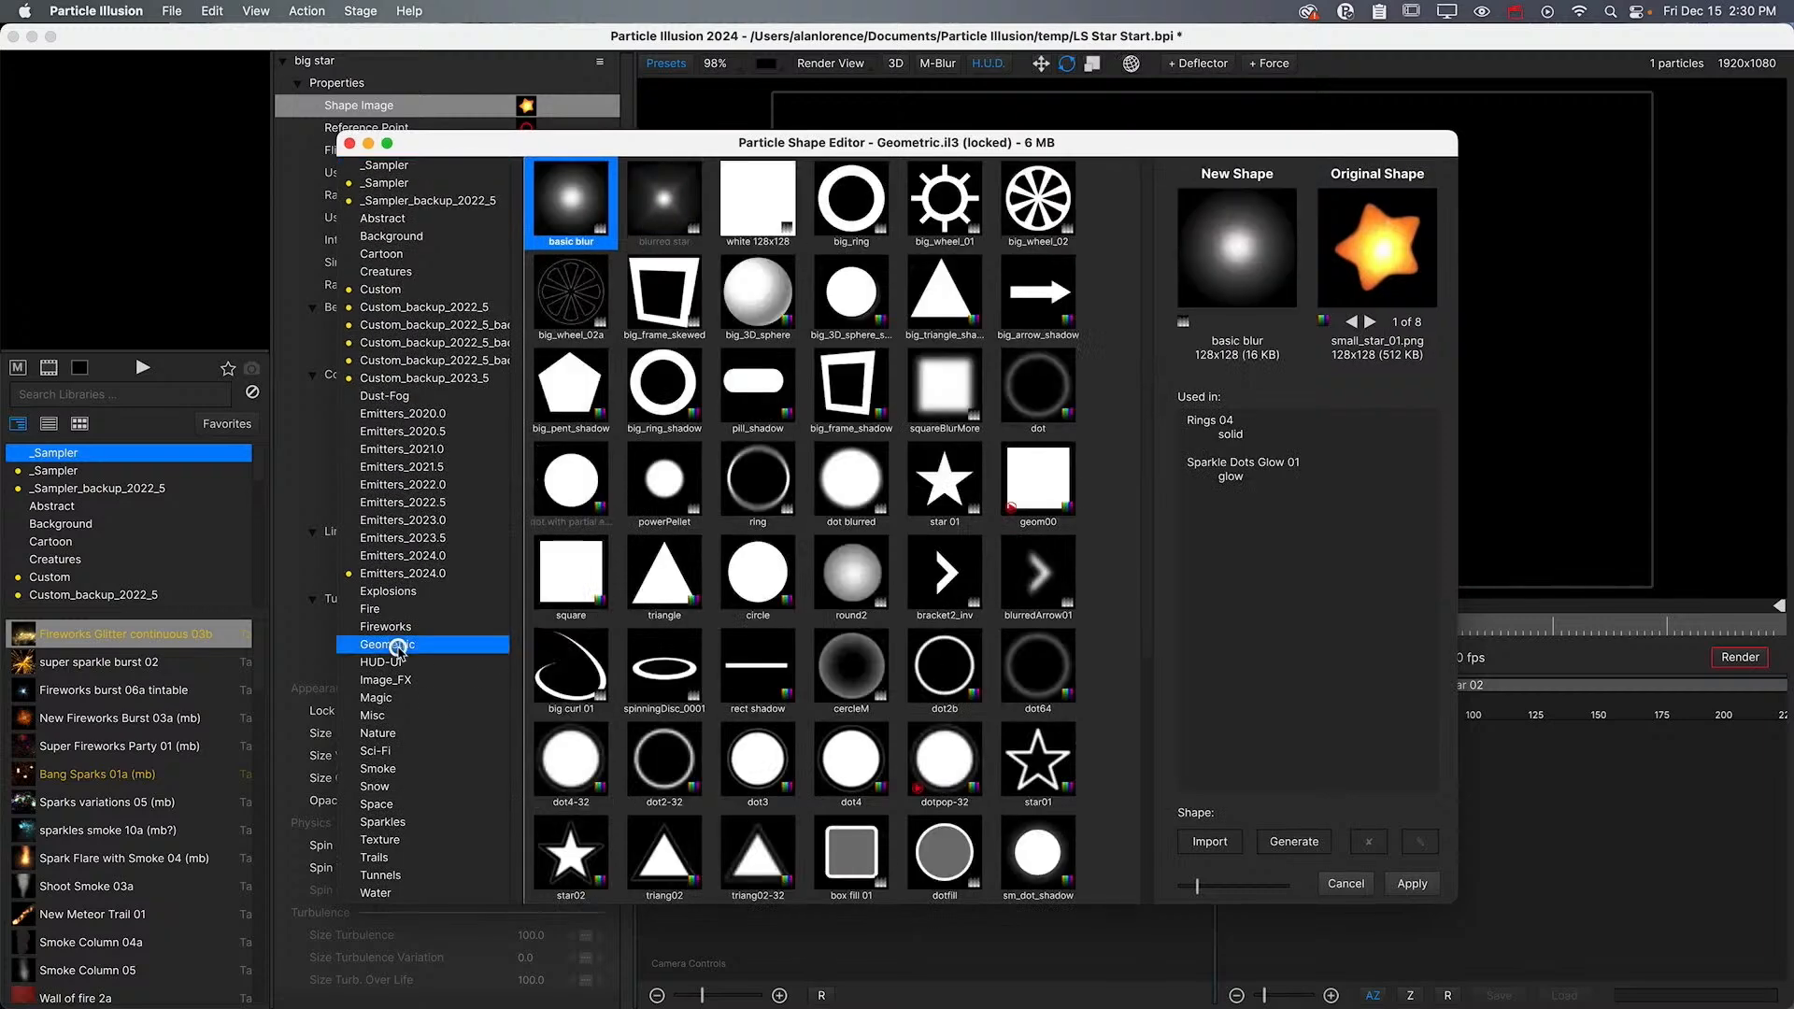
scroll(864, 605, "down", 3)
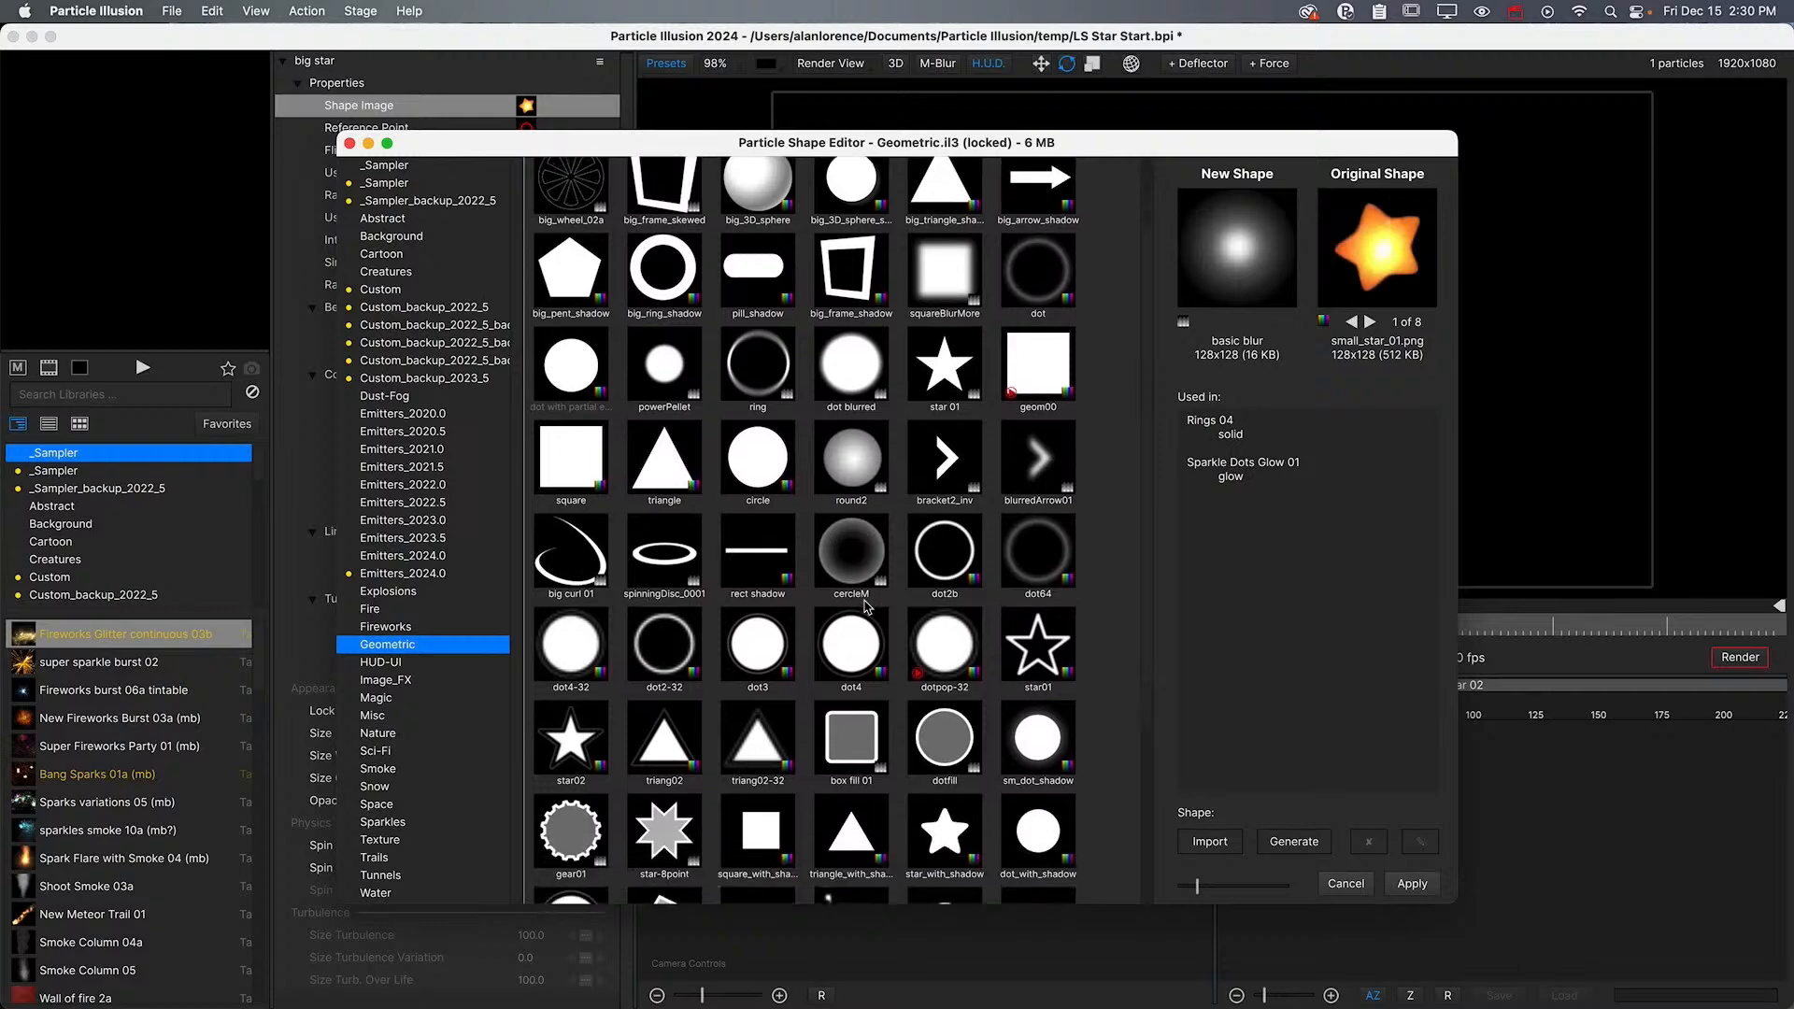
scroll(864, 606, "down", 5)
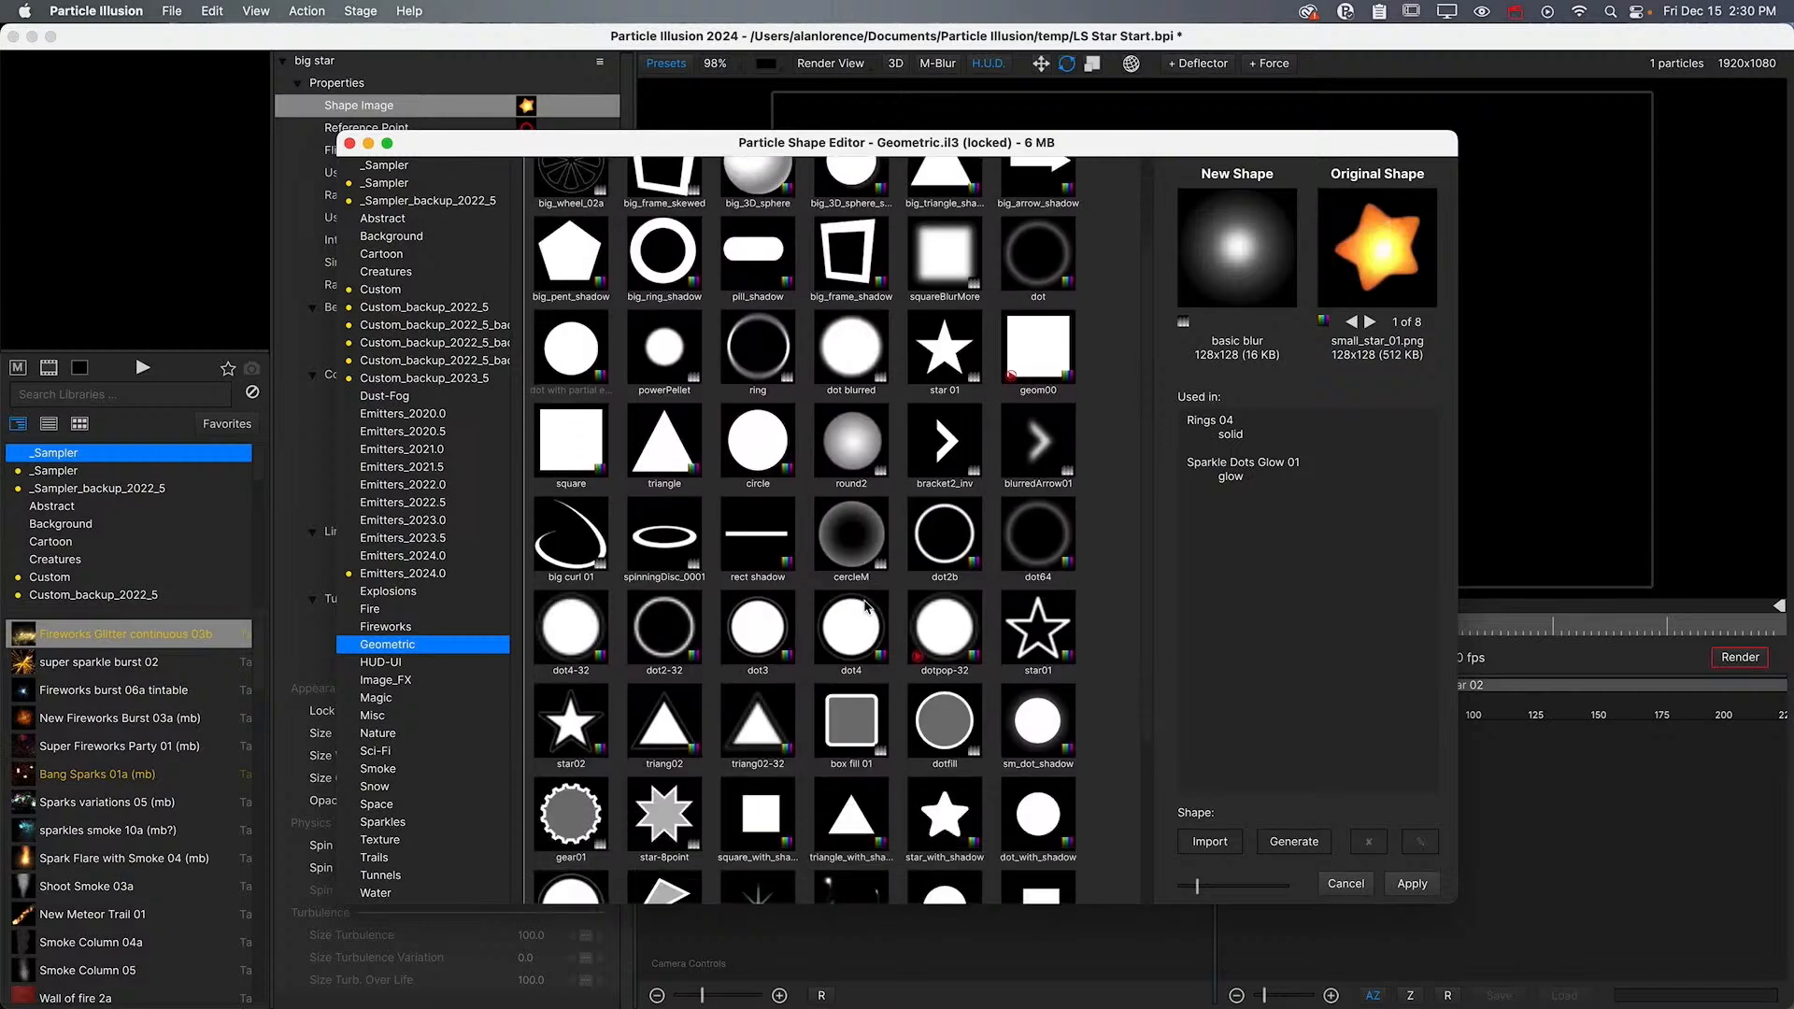
left_click(594, 731)
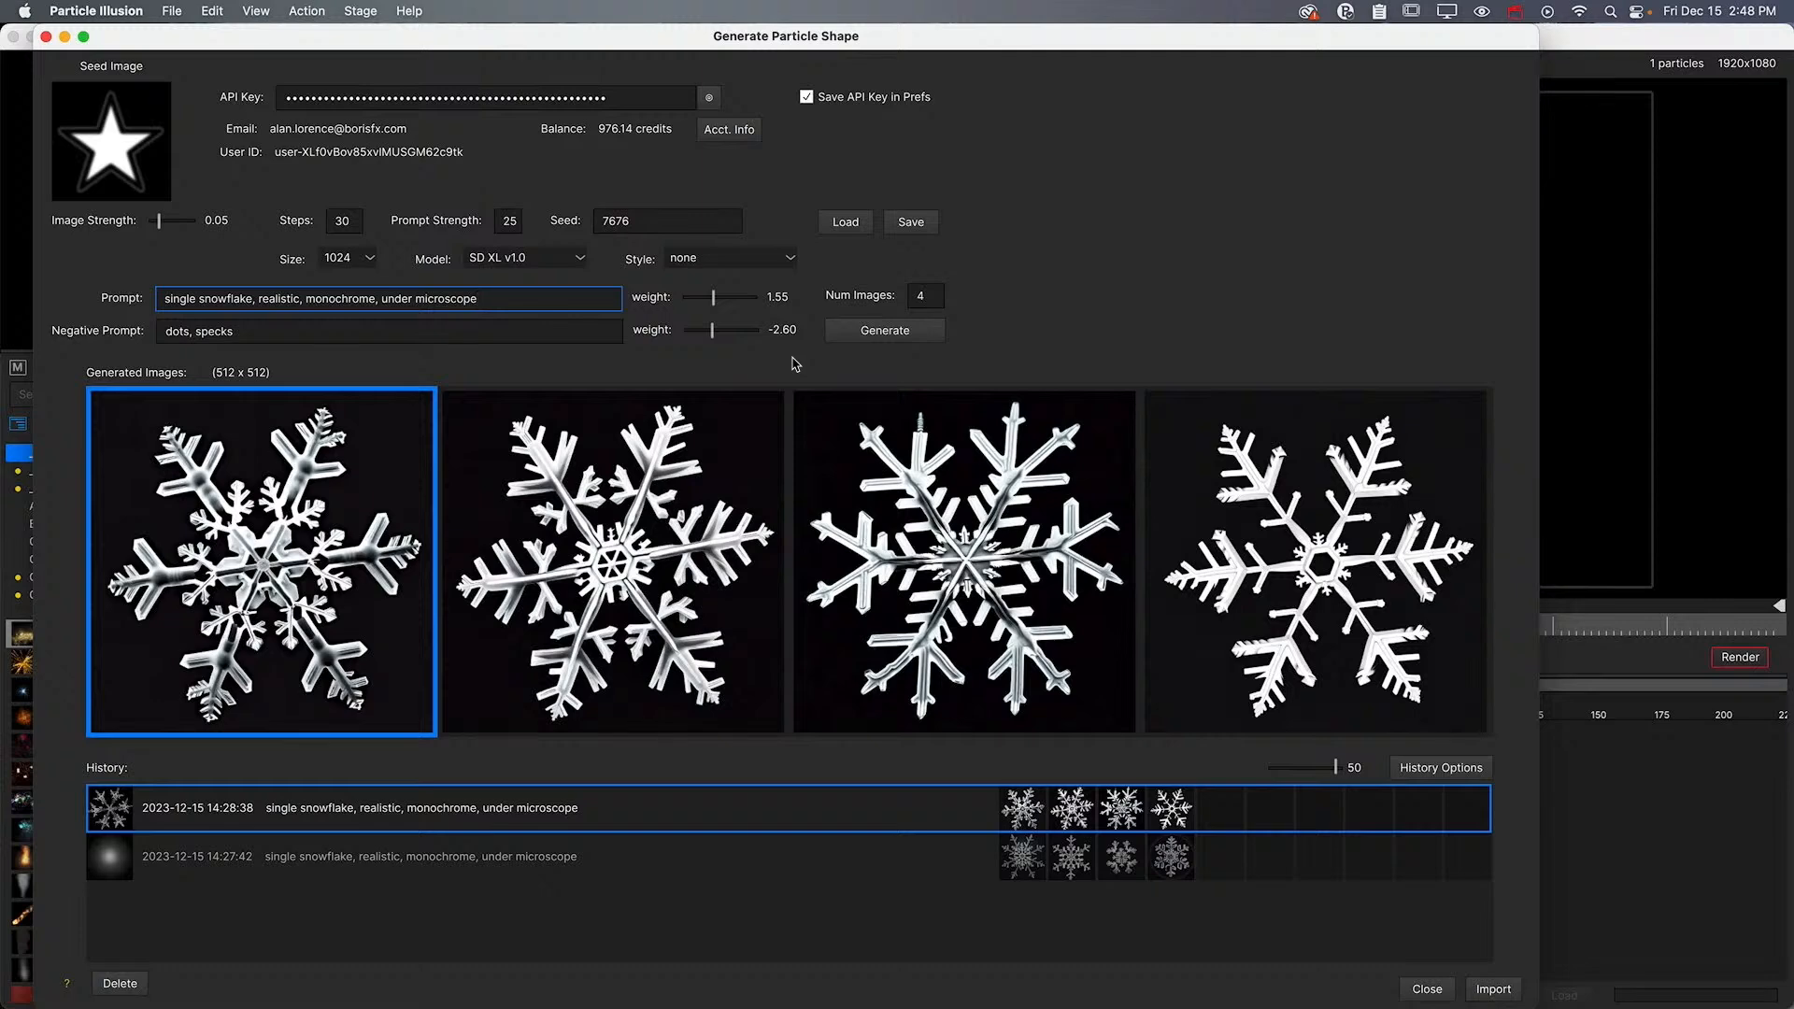
Replace the shape generator's prompt with "scribbles", clear the negative prompt, and set the prompt weight to 1.05
triple_click(502, 301)
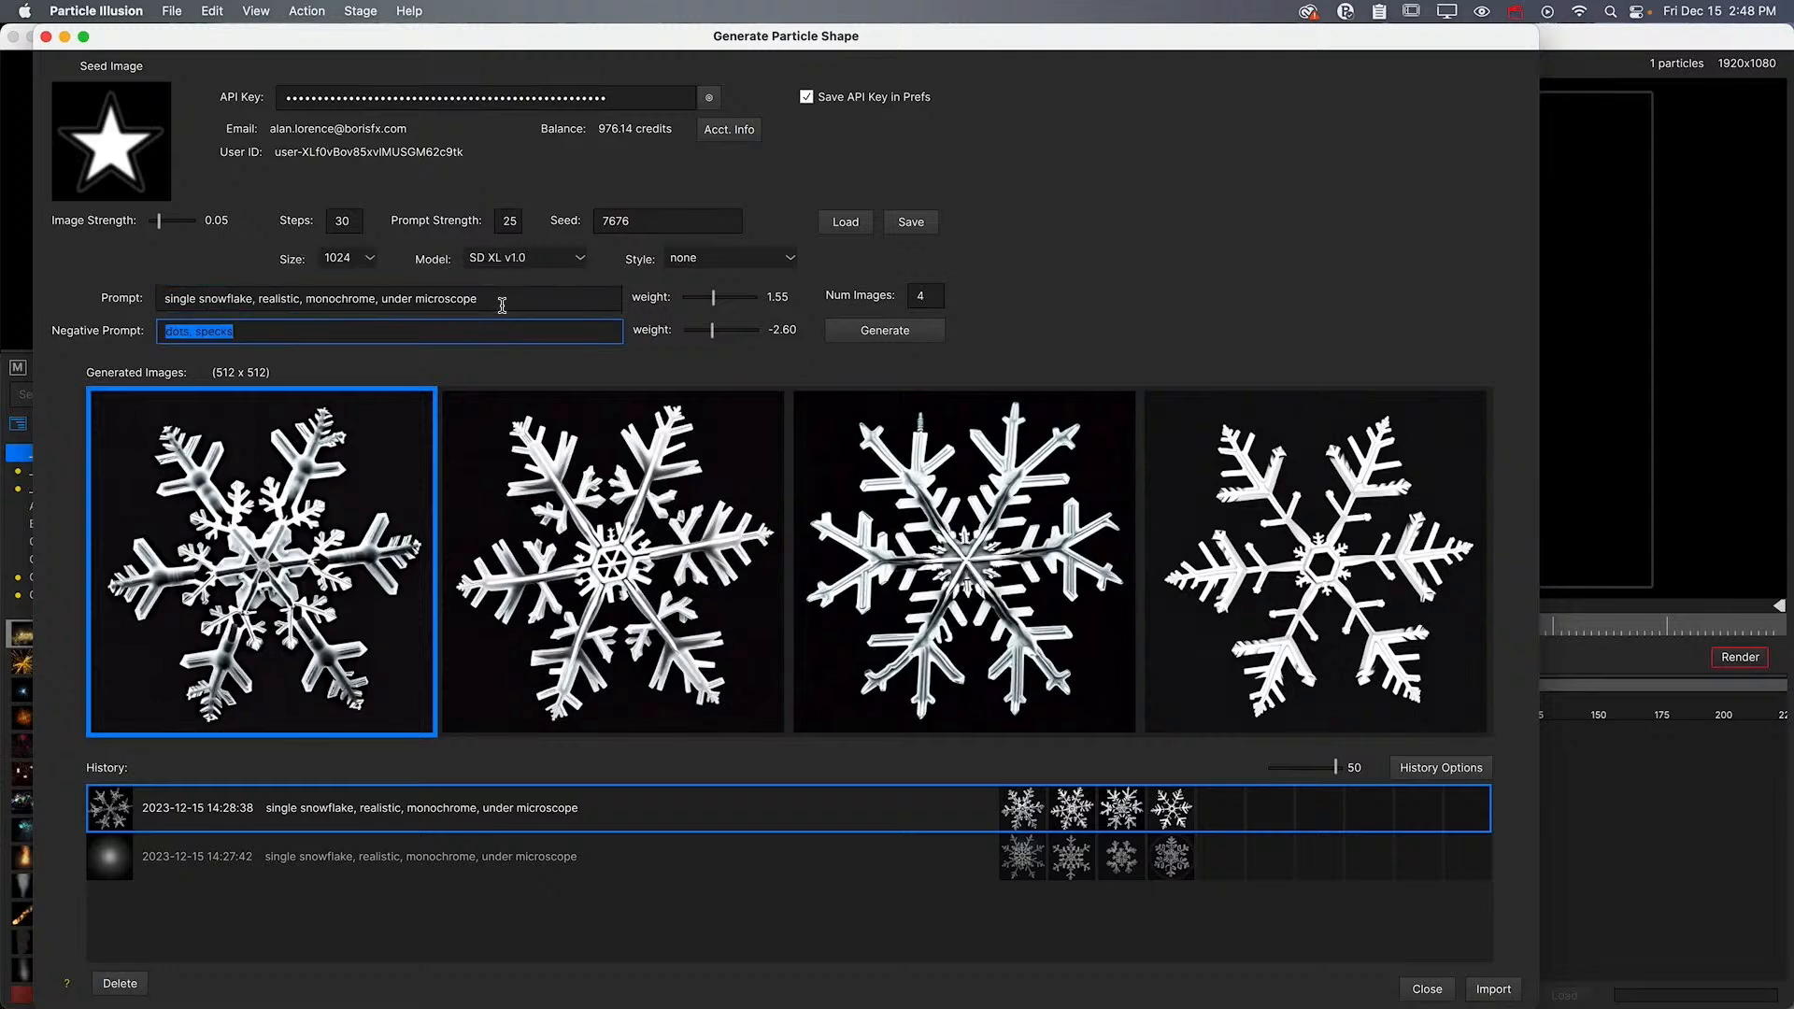
type("scribbles")
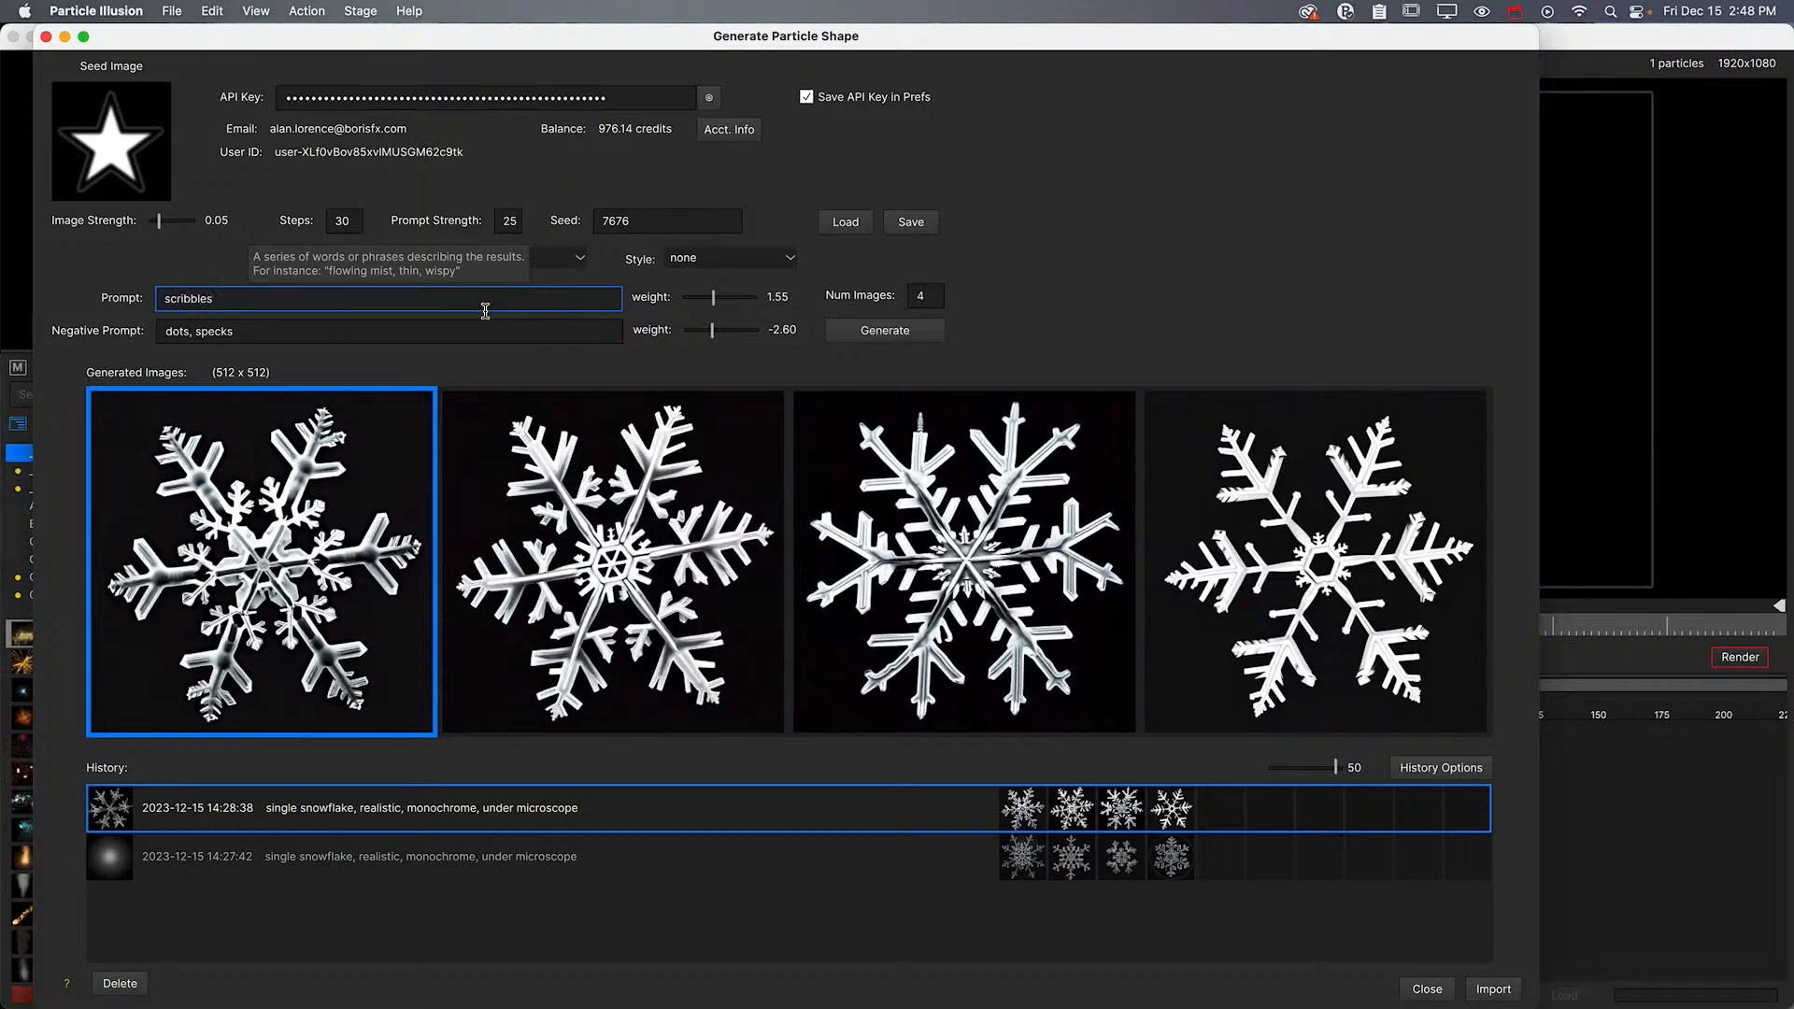
triple_click(458, 327)
key("BackSpace")
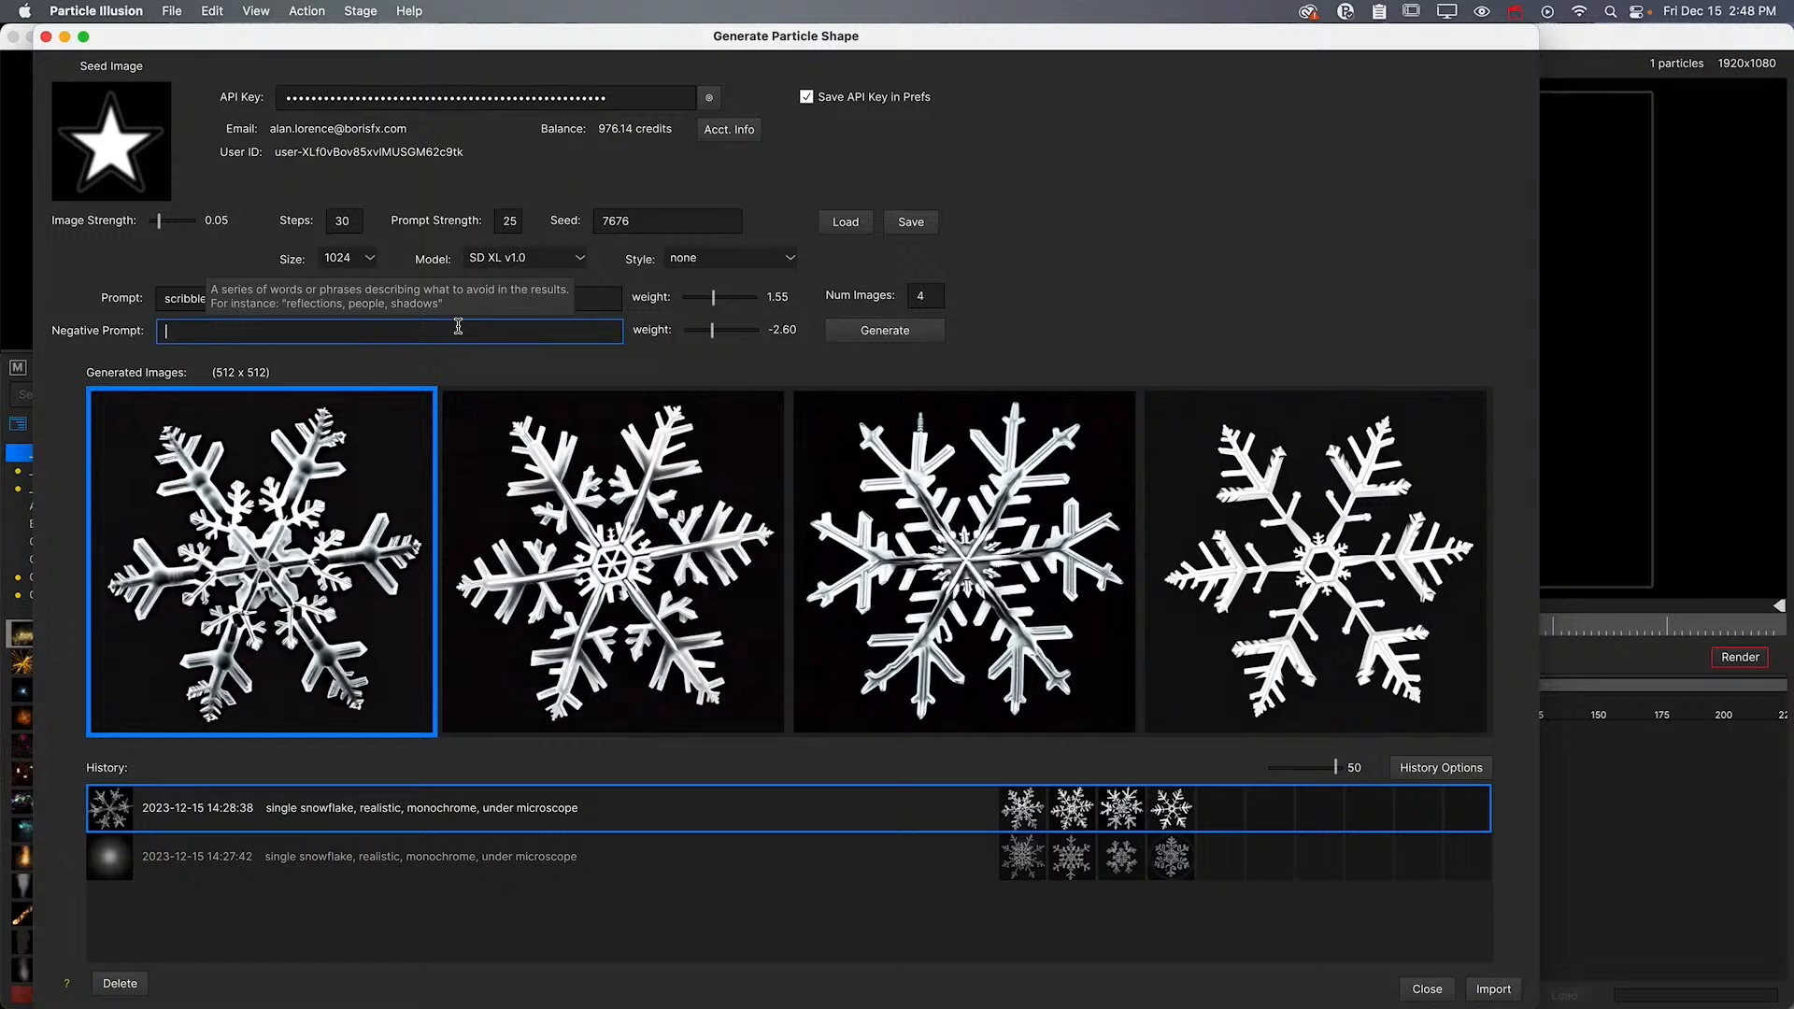
left_click_drag(711, 305, 705, 304)
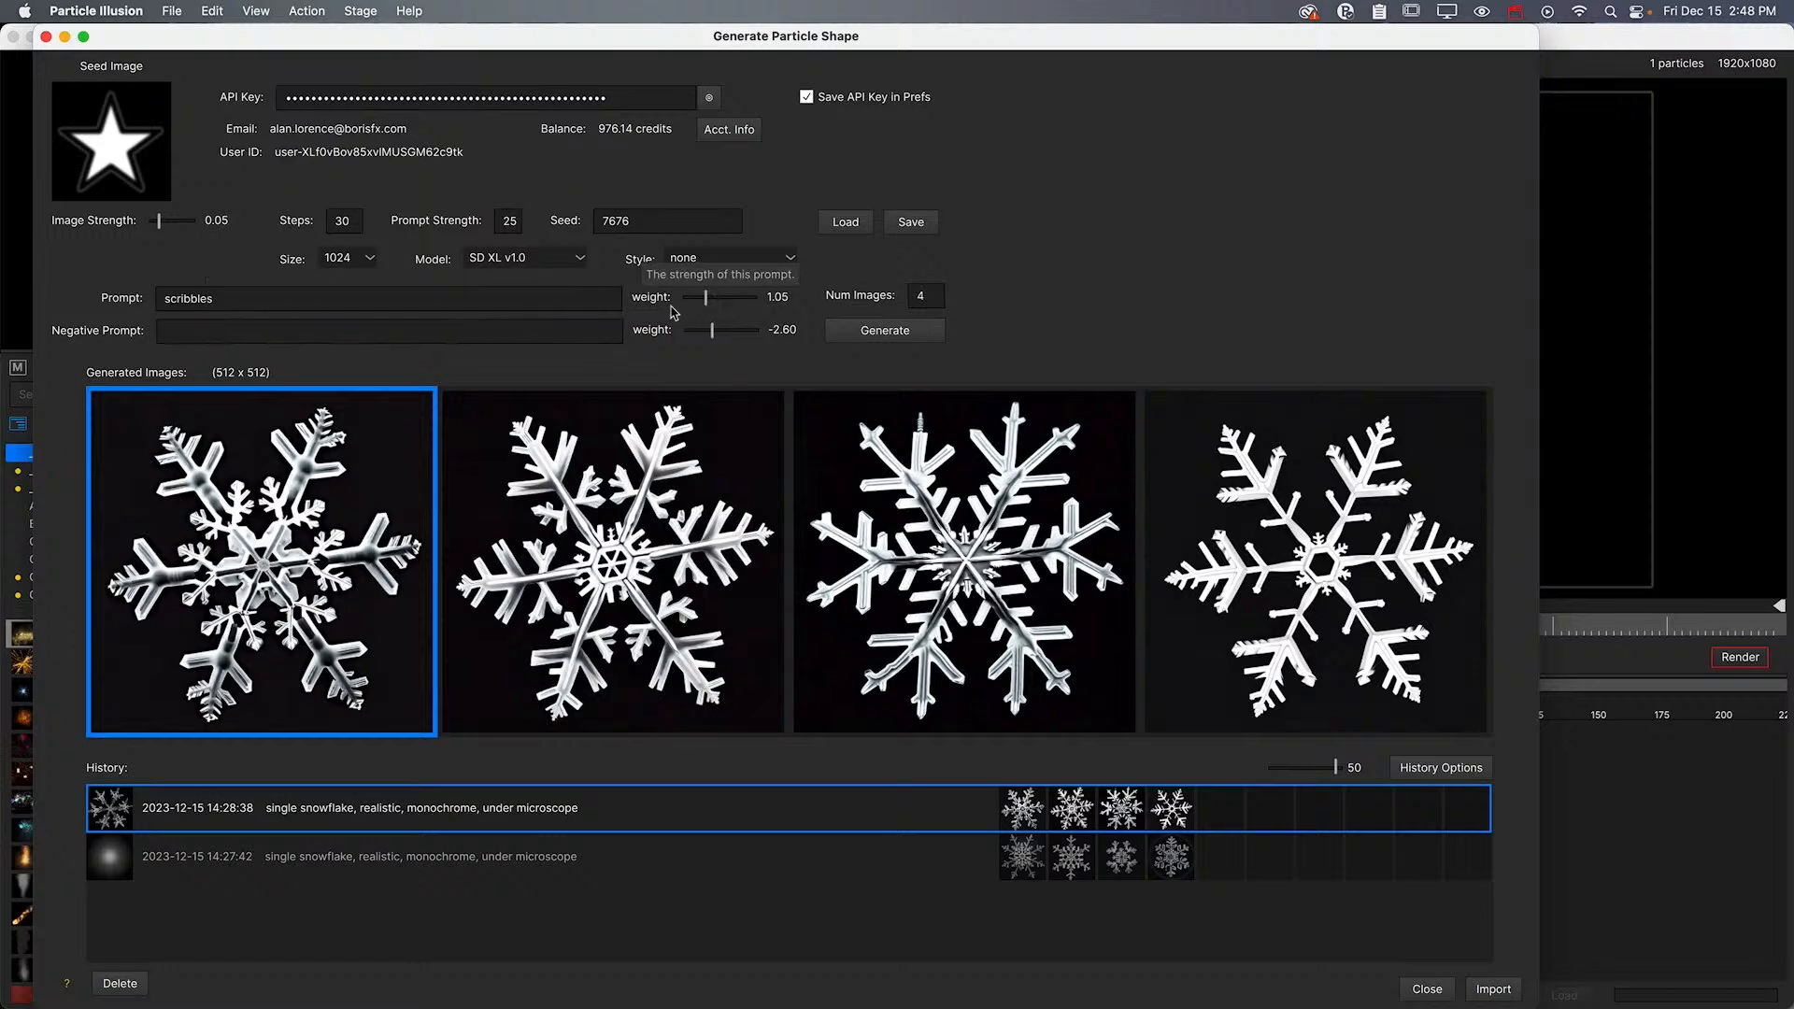
Generate 8 star images with Steps 15, Prompt Strength 15 and Seed 355
double_click(344, 222)
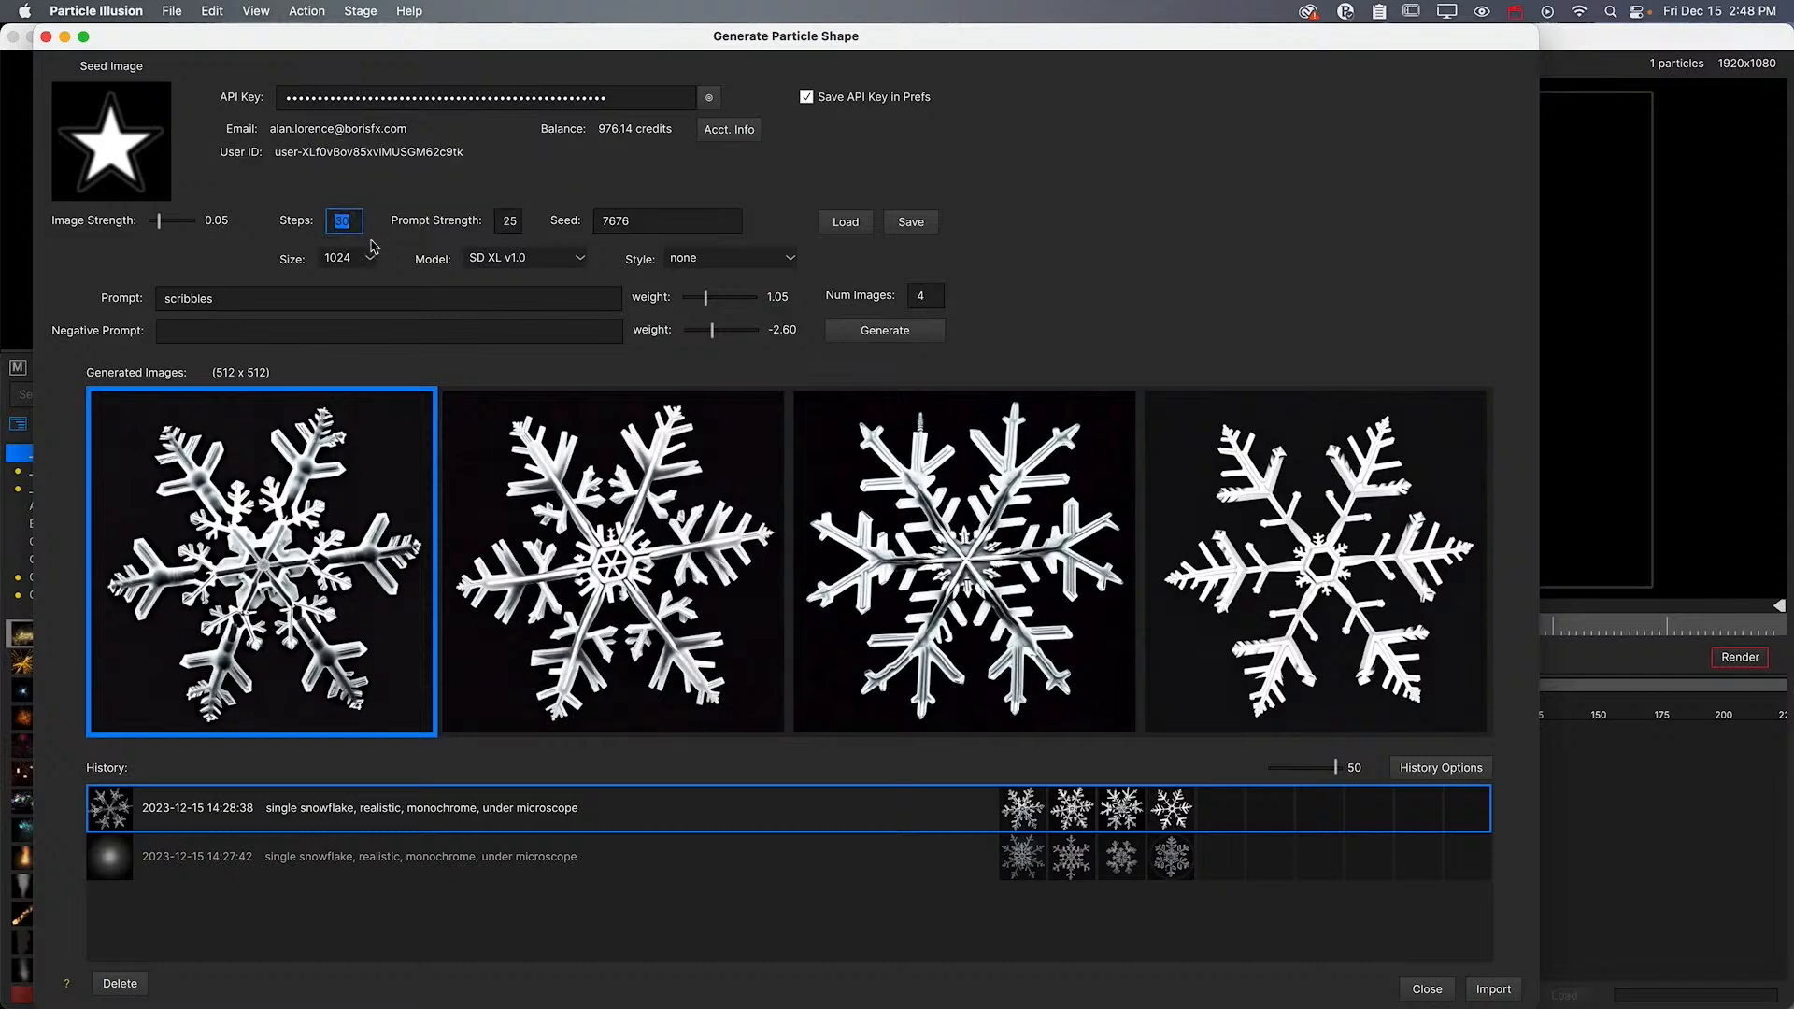
type("15")
double_click(506, 222)
type("15")
double_click(640, 222)
type("355")
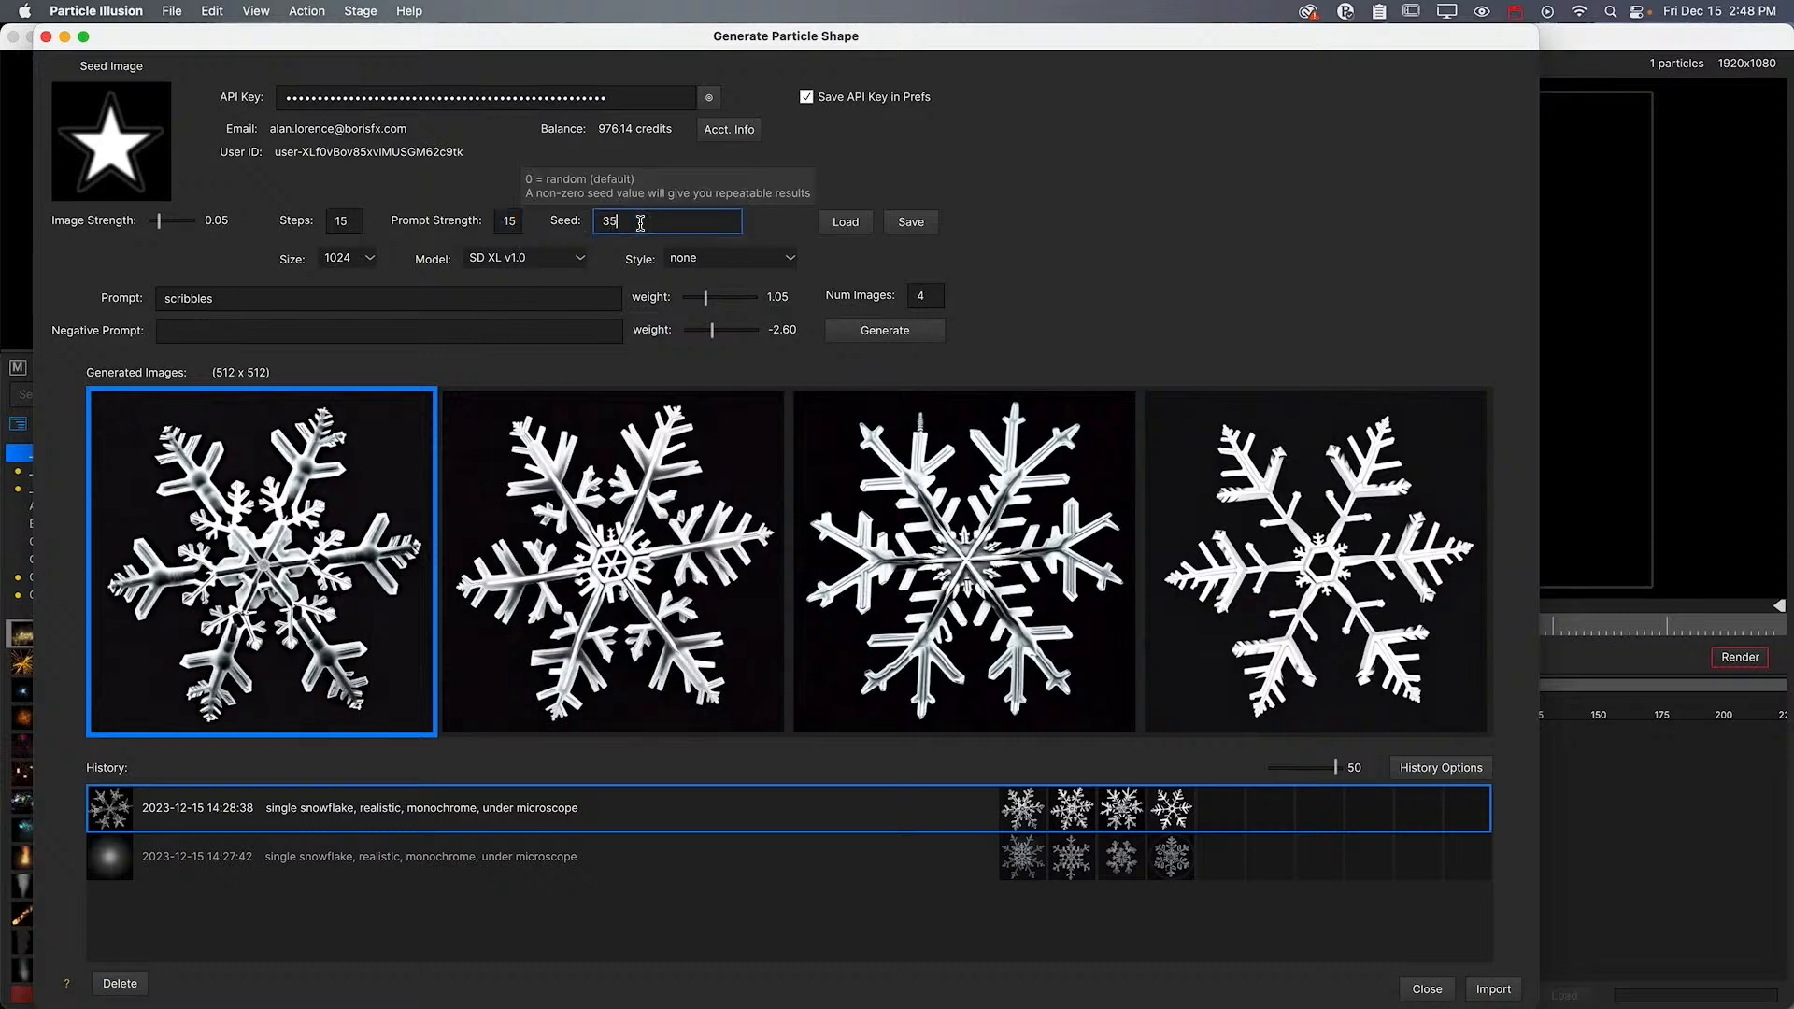
double_click(932, 295)
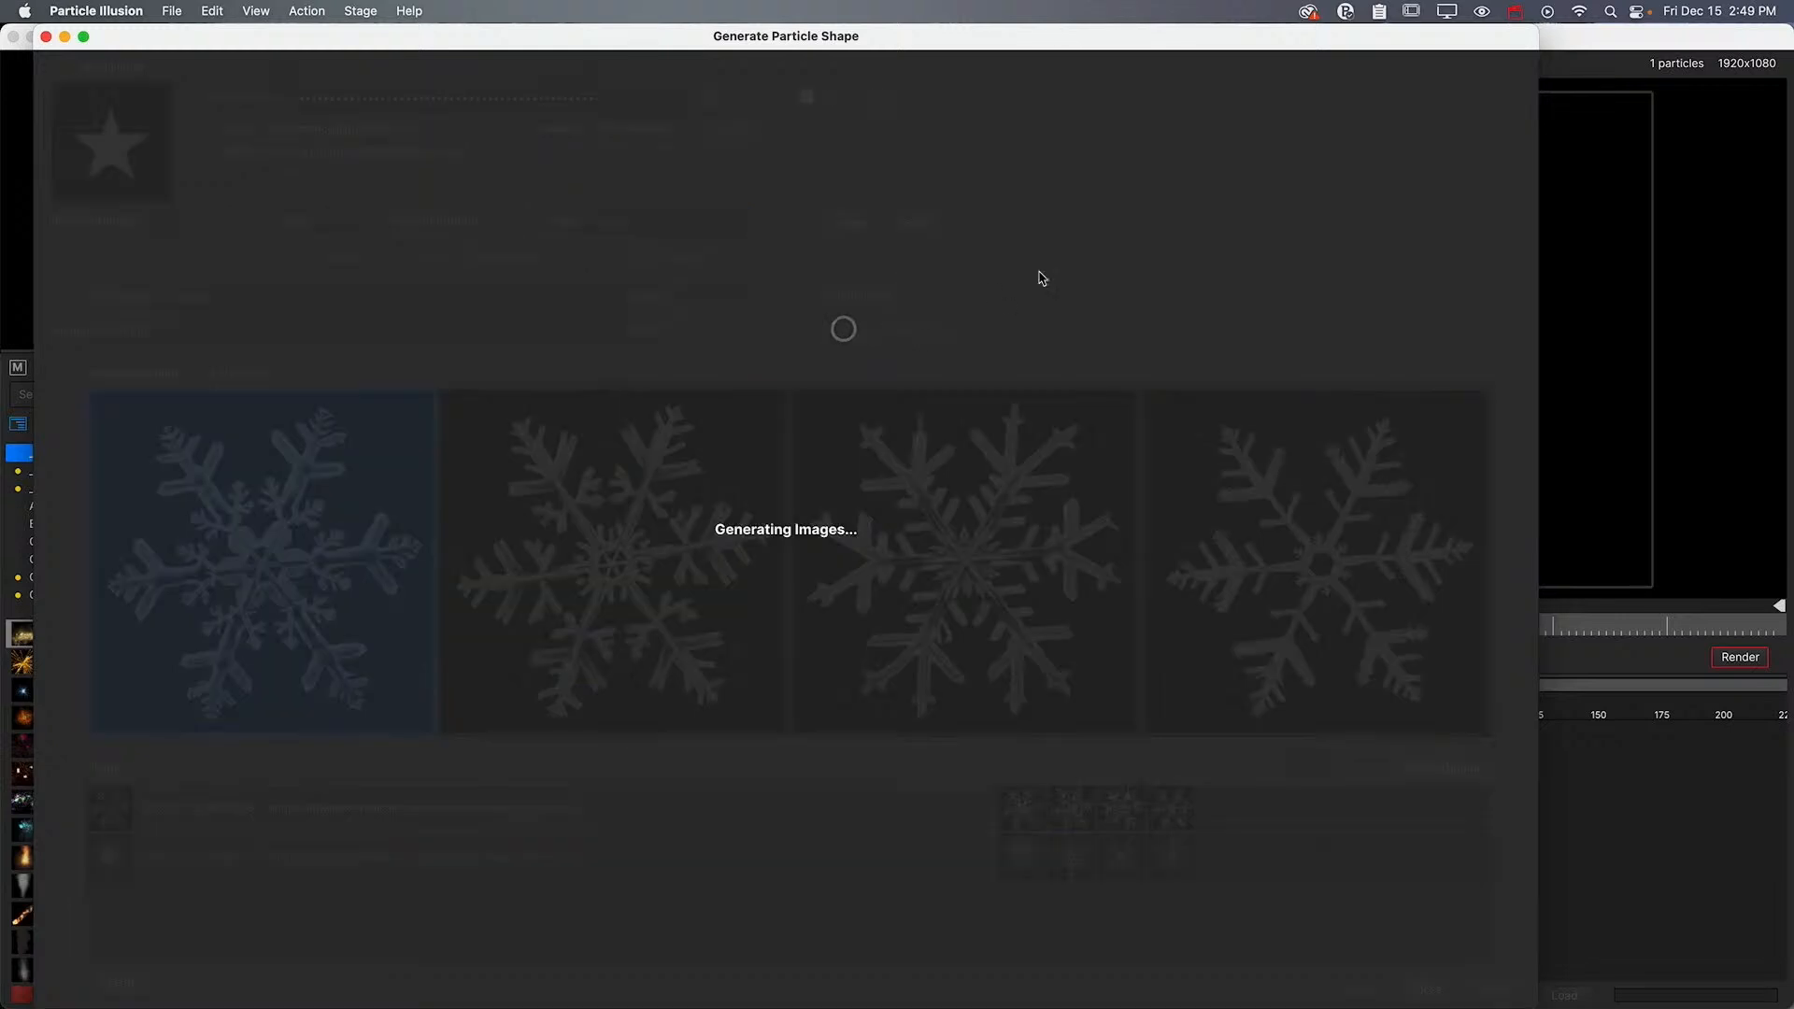
left_click(843, 329)
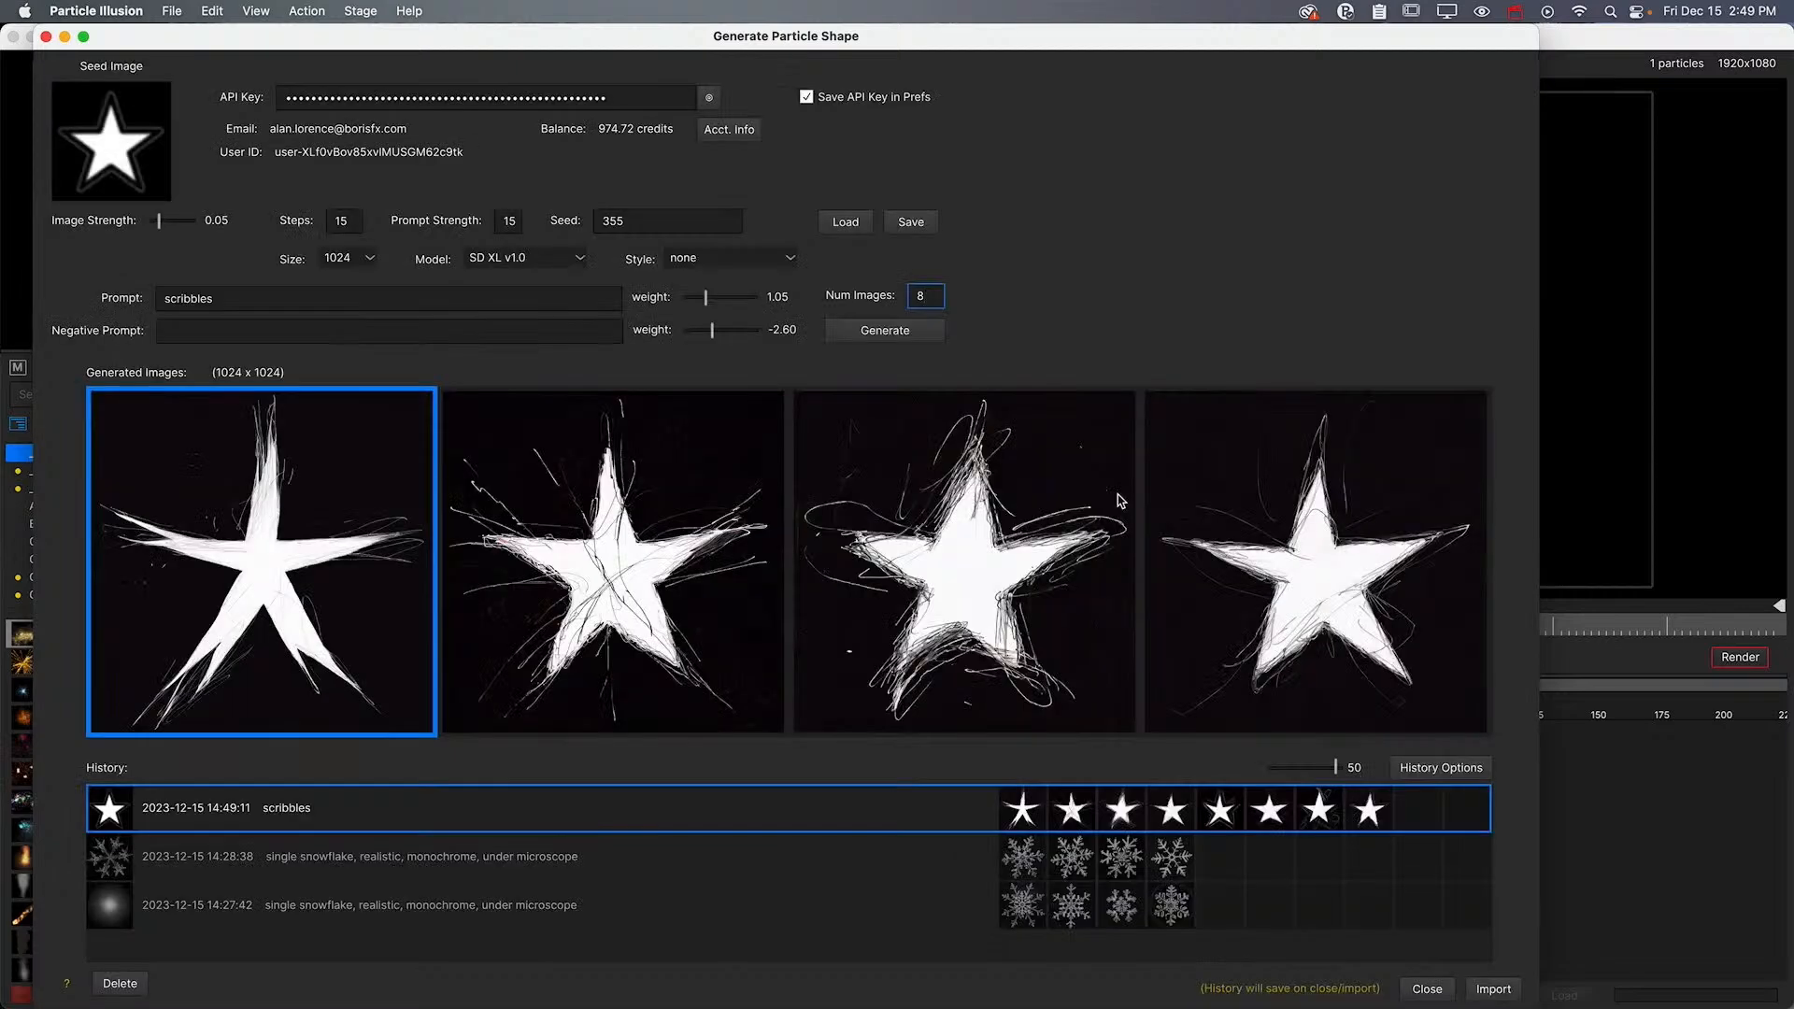
Examine all the generated scribbled stars in both rows and close the shape generator
scroll(979, 619, "down", 4)
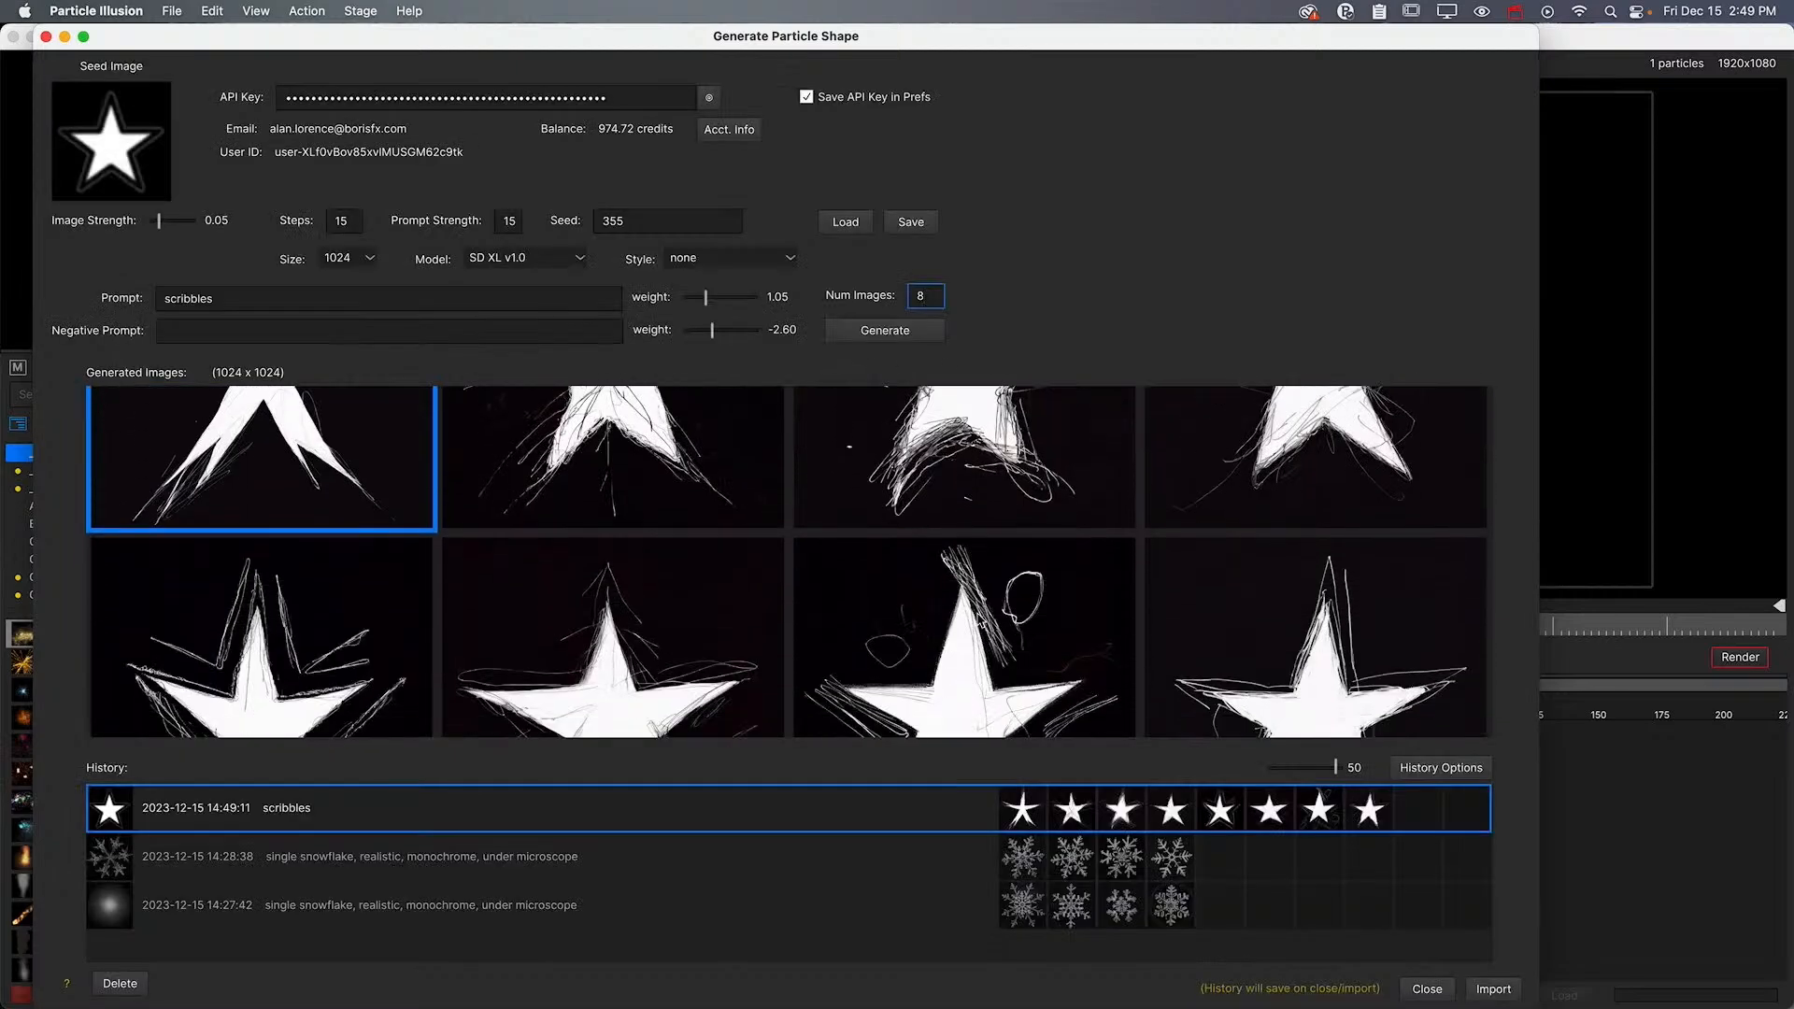
scroll(978, 619, "up", 4)
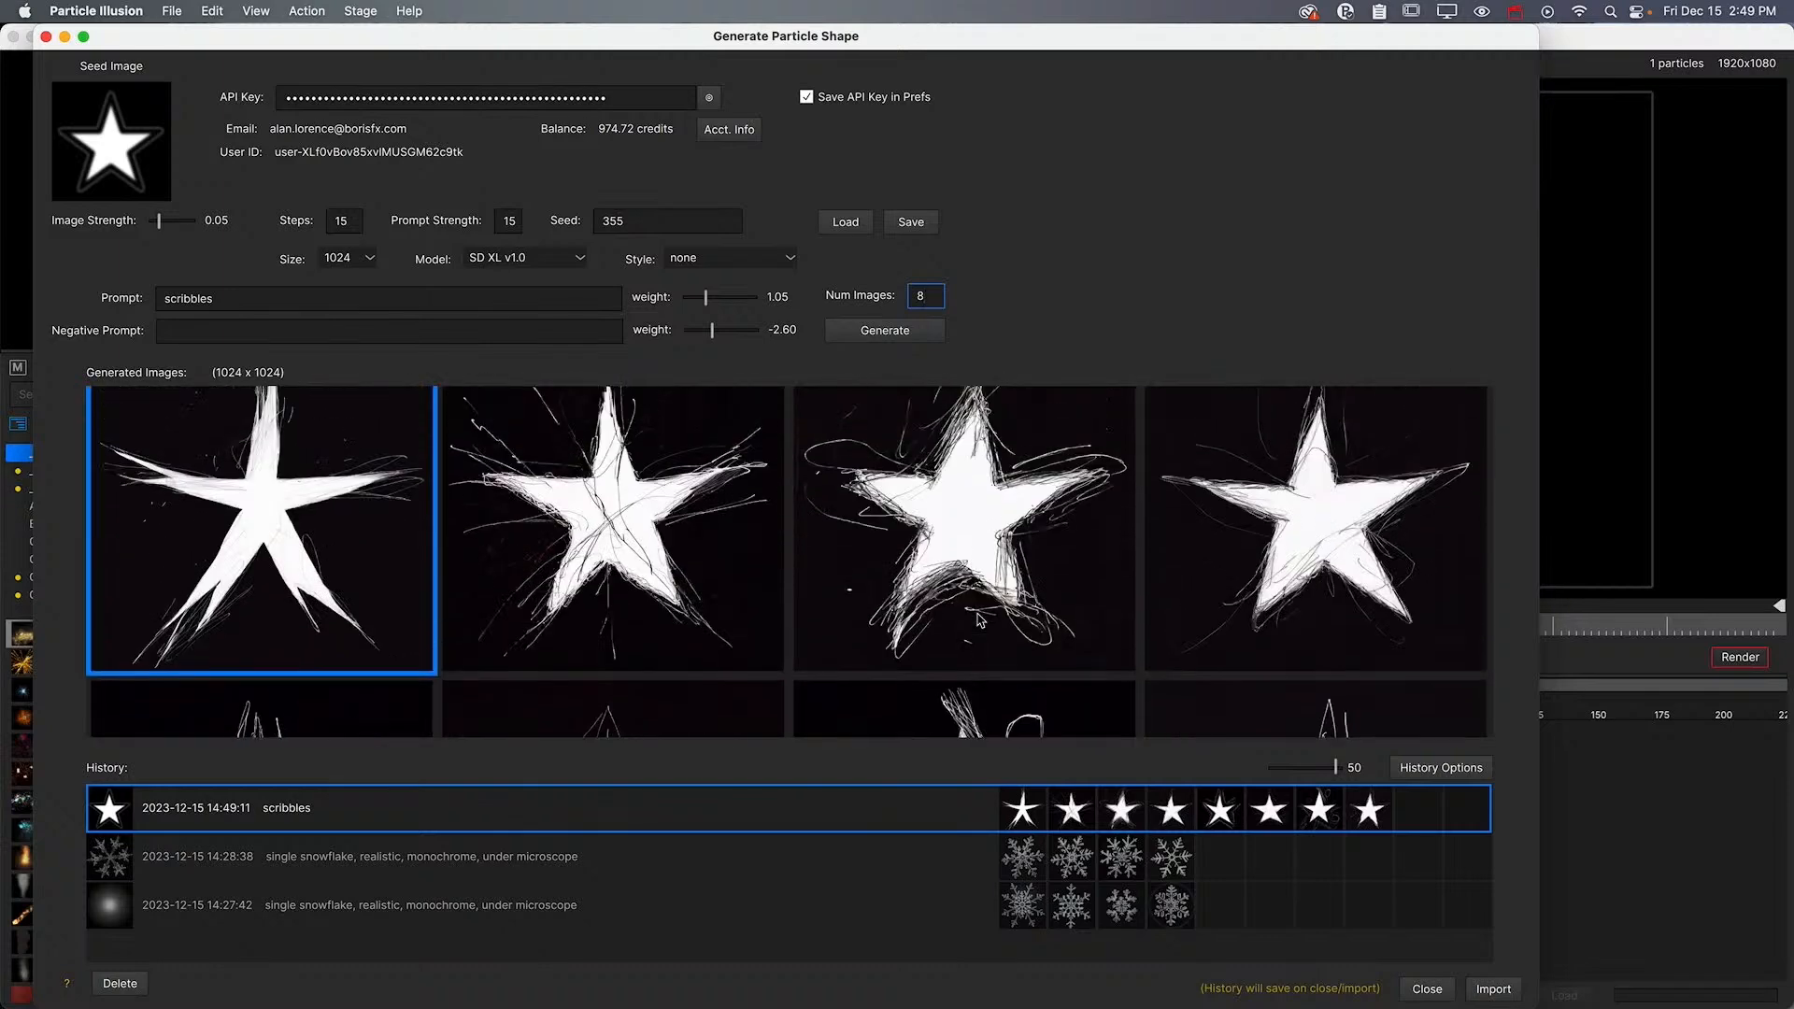
scroll(979, 619, "down", 1)
scroll(978, 618, "up", 1)
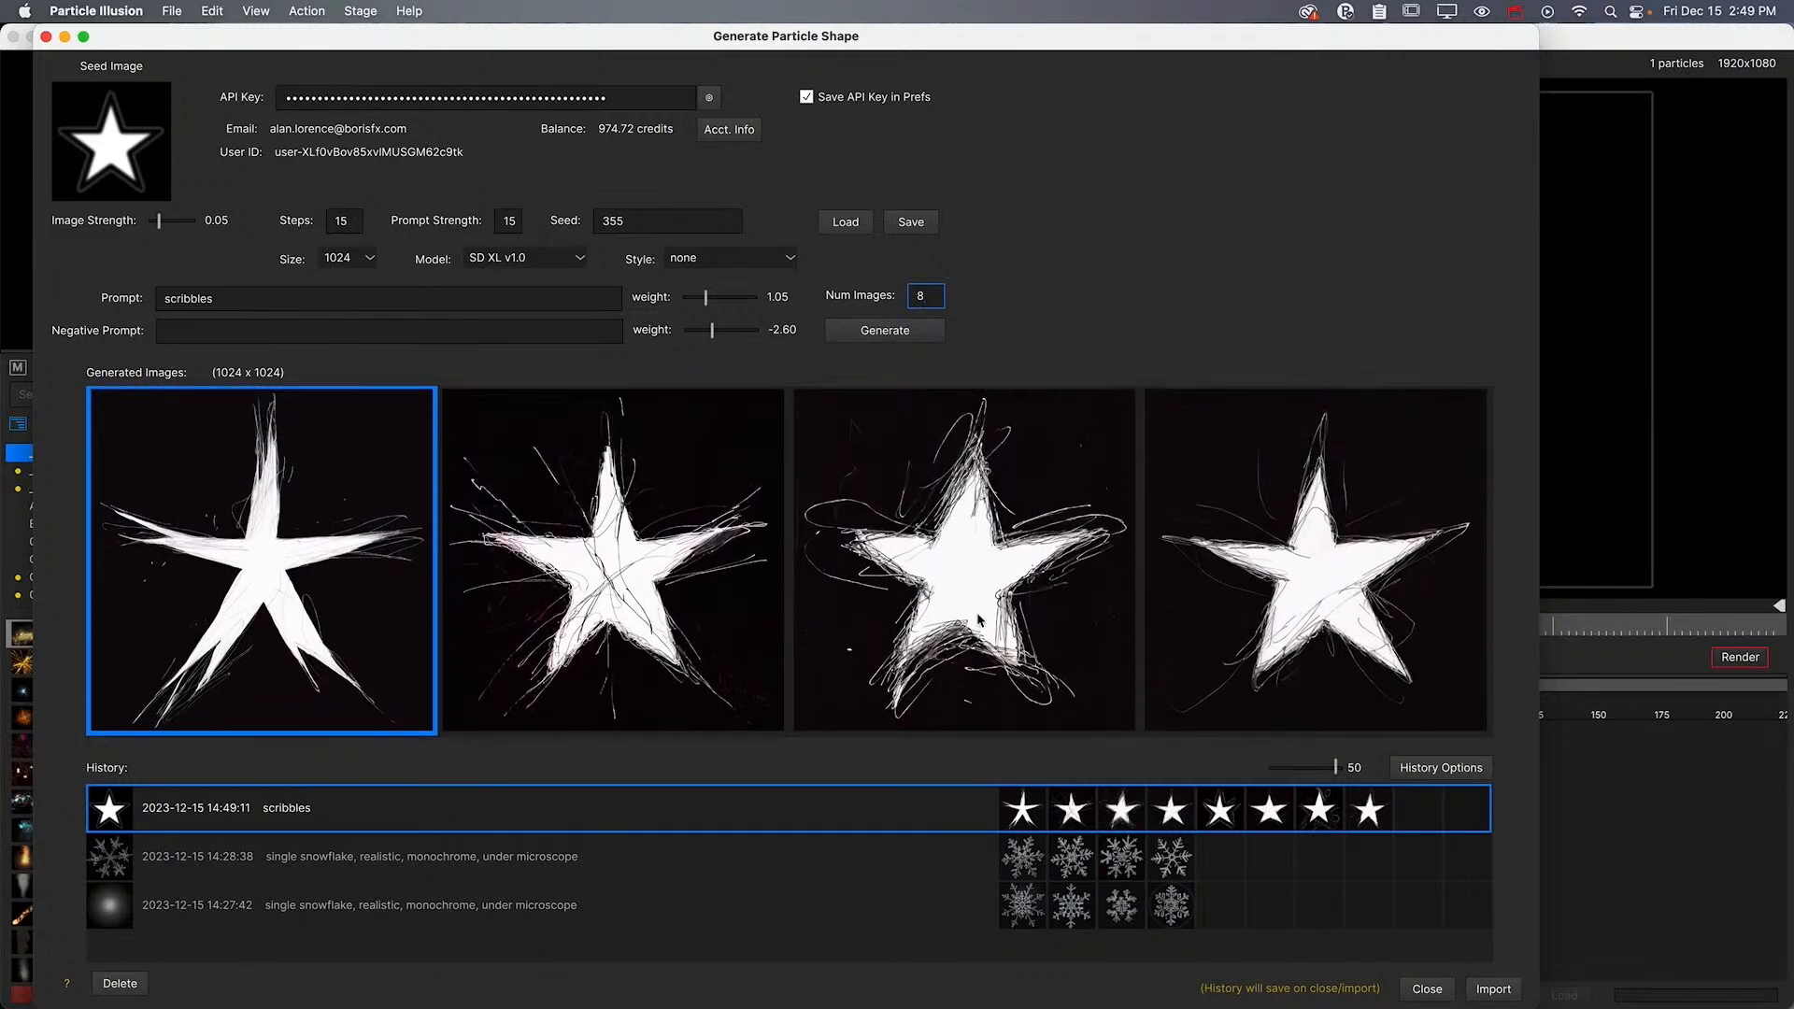
scroll(979, 618, "down", 1)
scroll(978, 619, "up", 1)
scroll(978, 618, "down", 3)
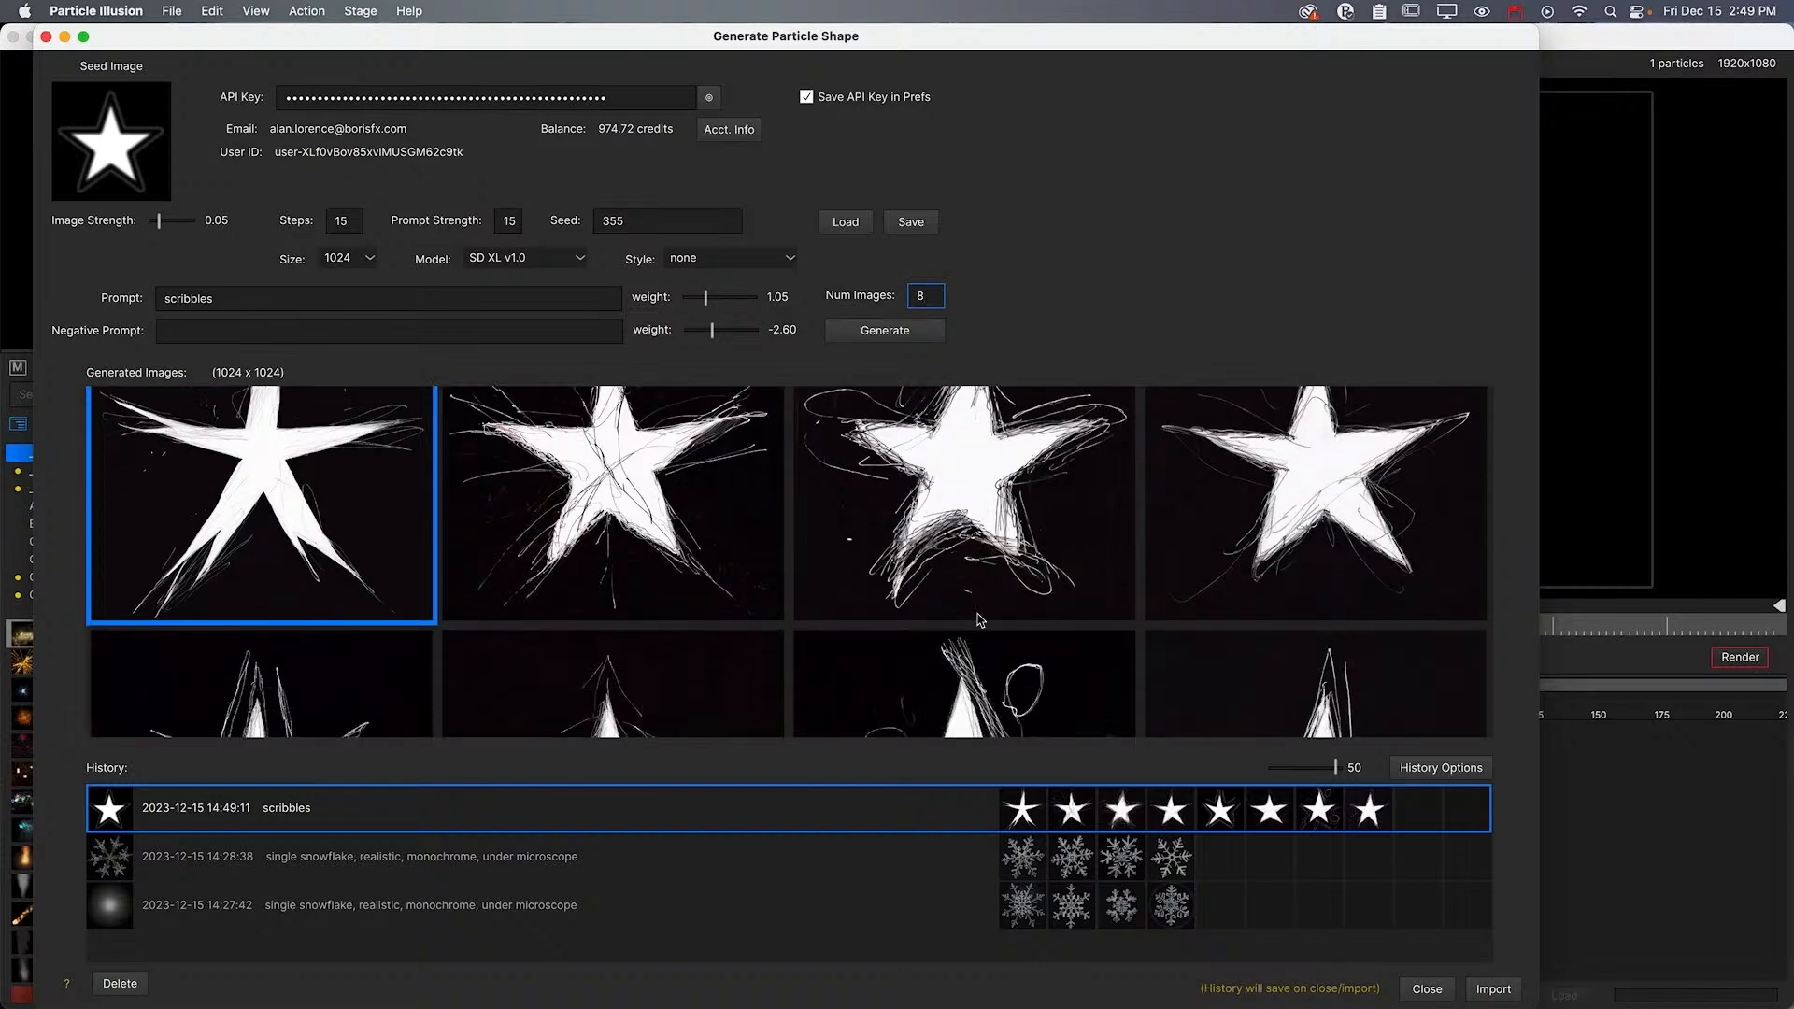
scroll(978, 619, "down", 1)
scroll(978, 618, "up", 3)
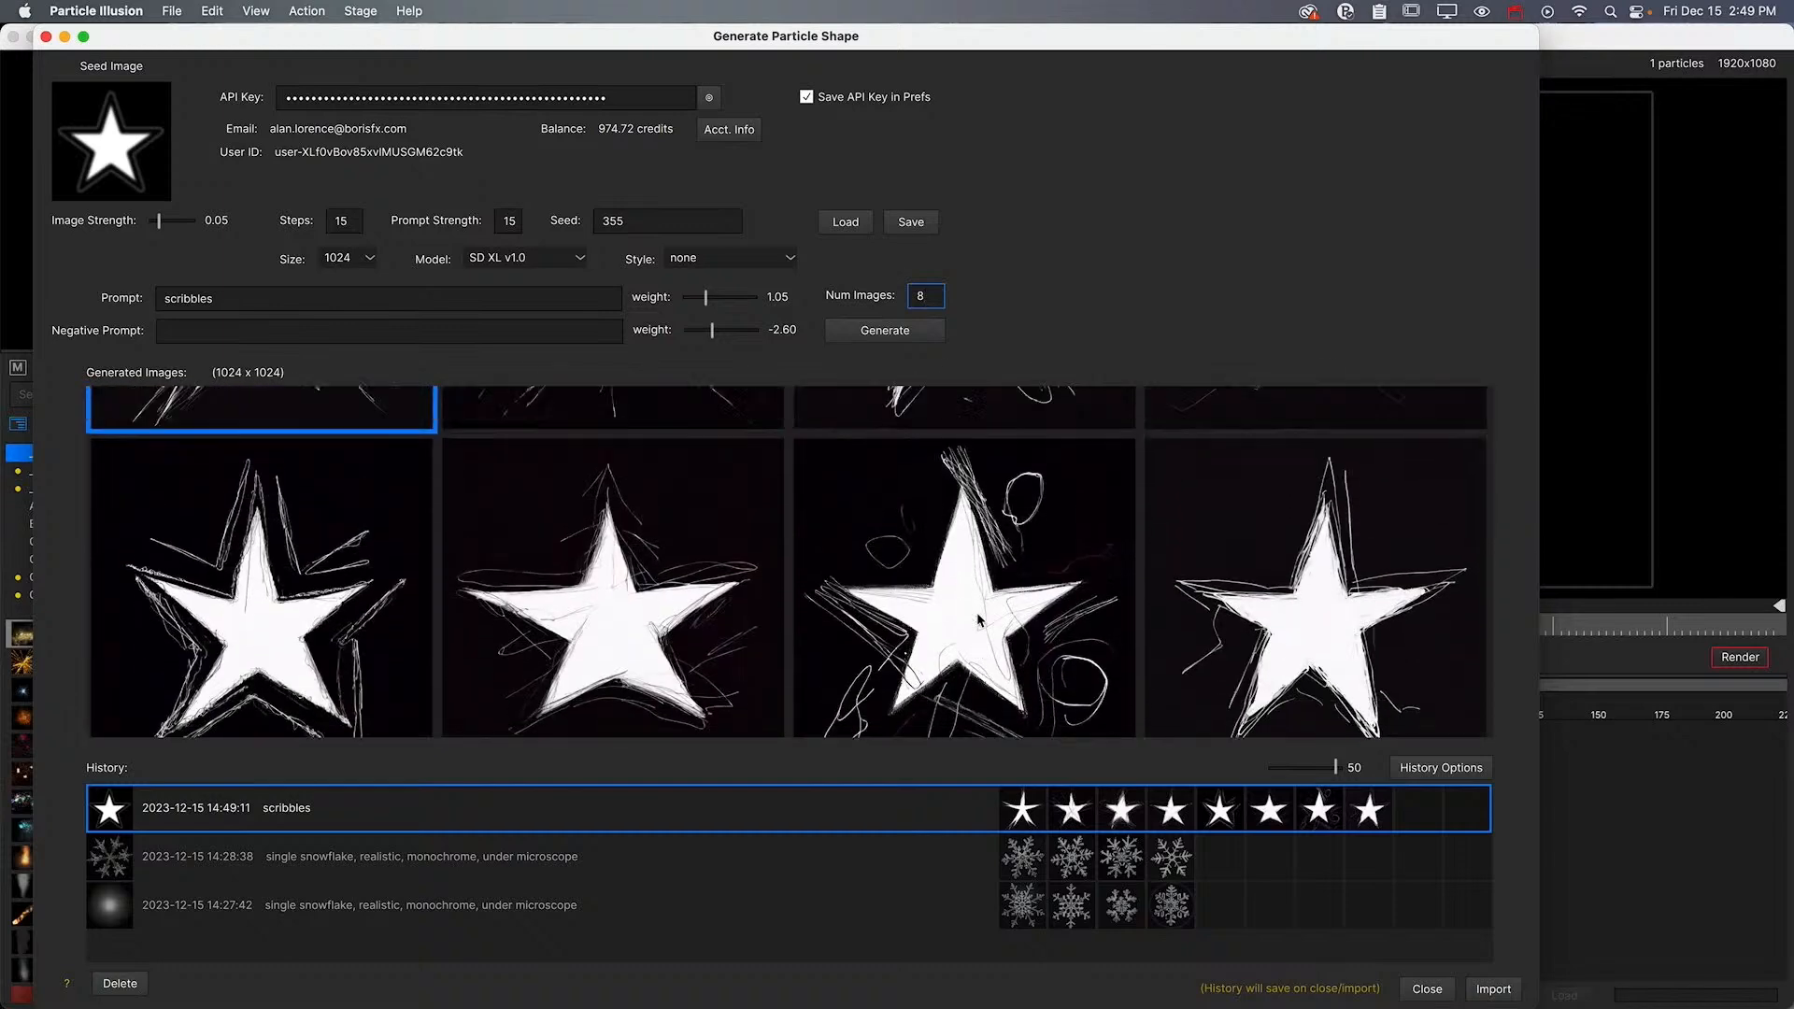
scroll(978, 619, "up", 2)
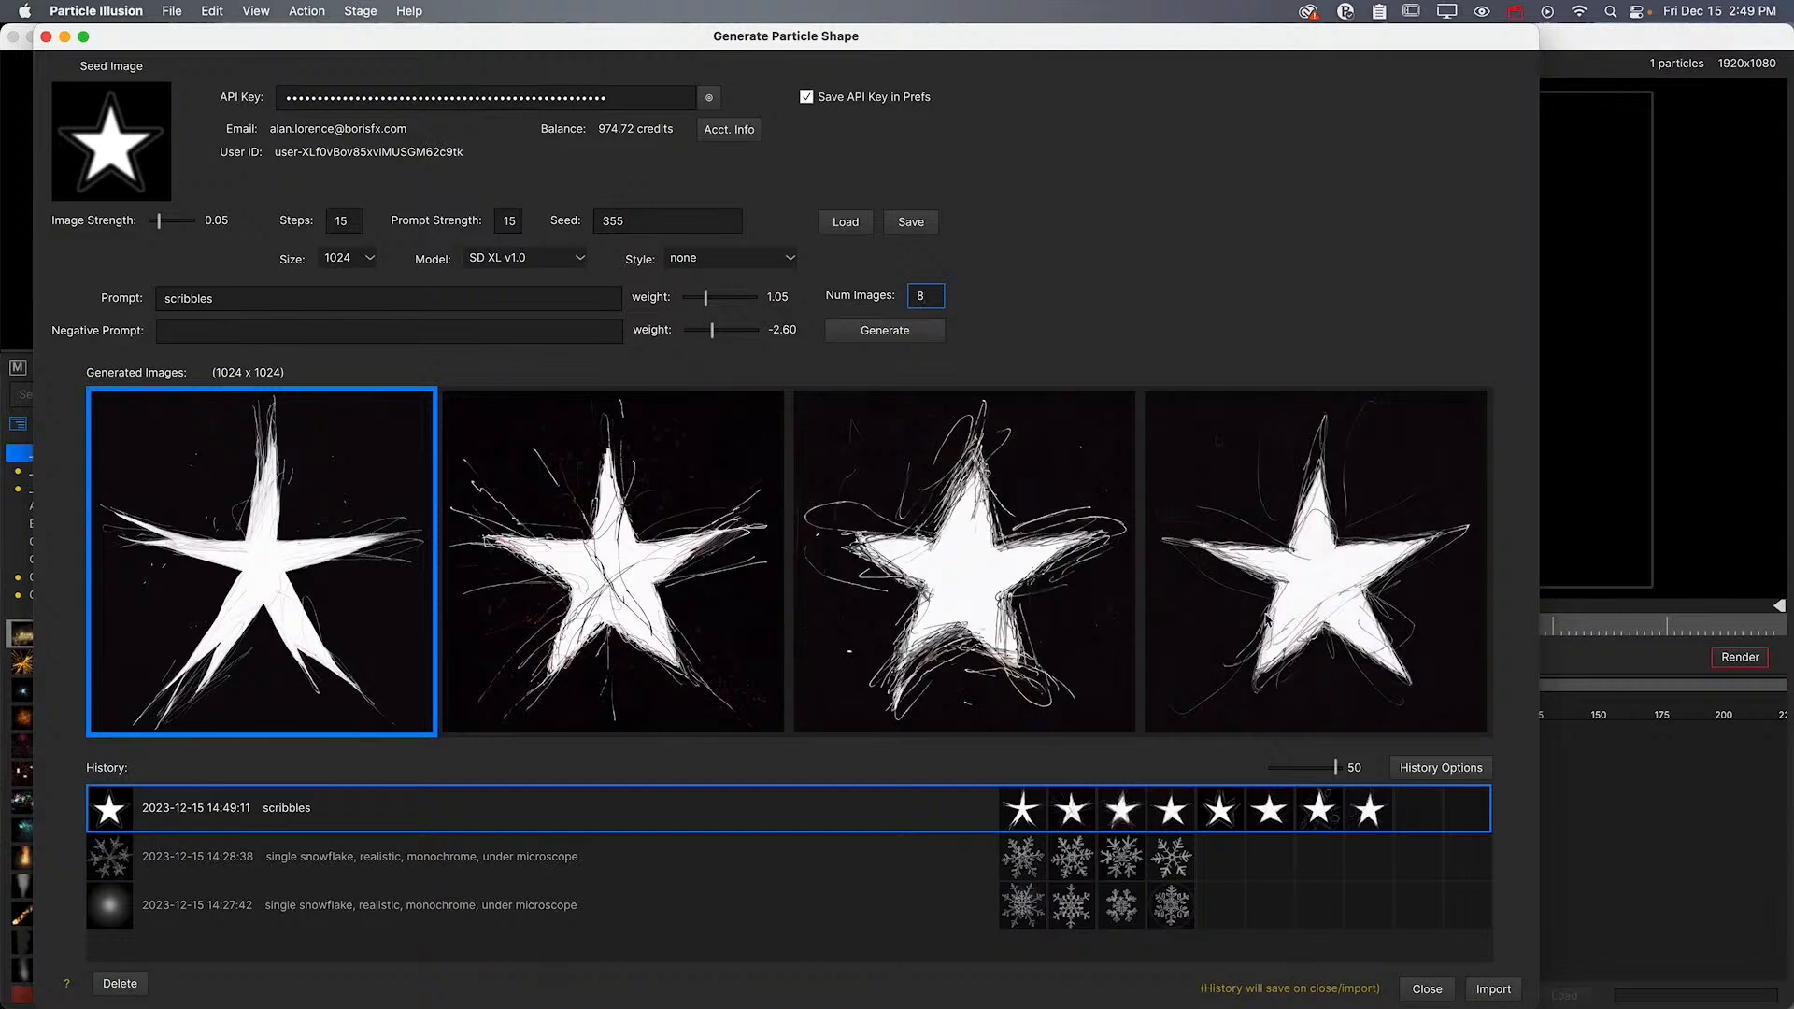
scroll(1267, 620, "down", 3)
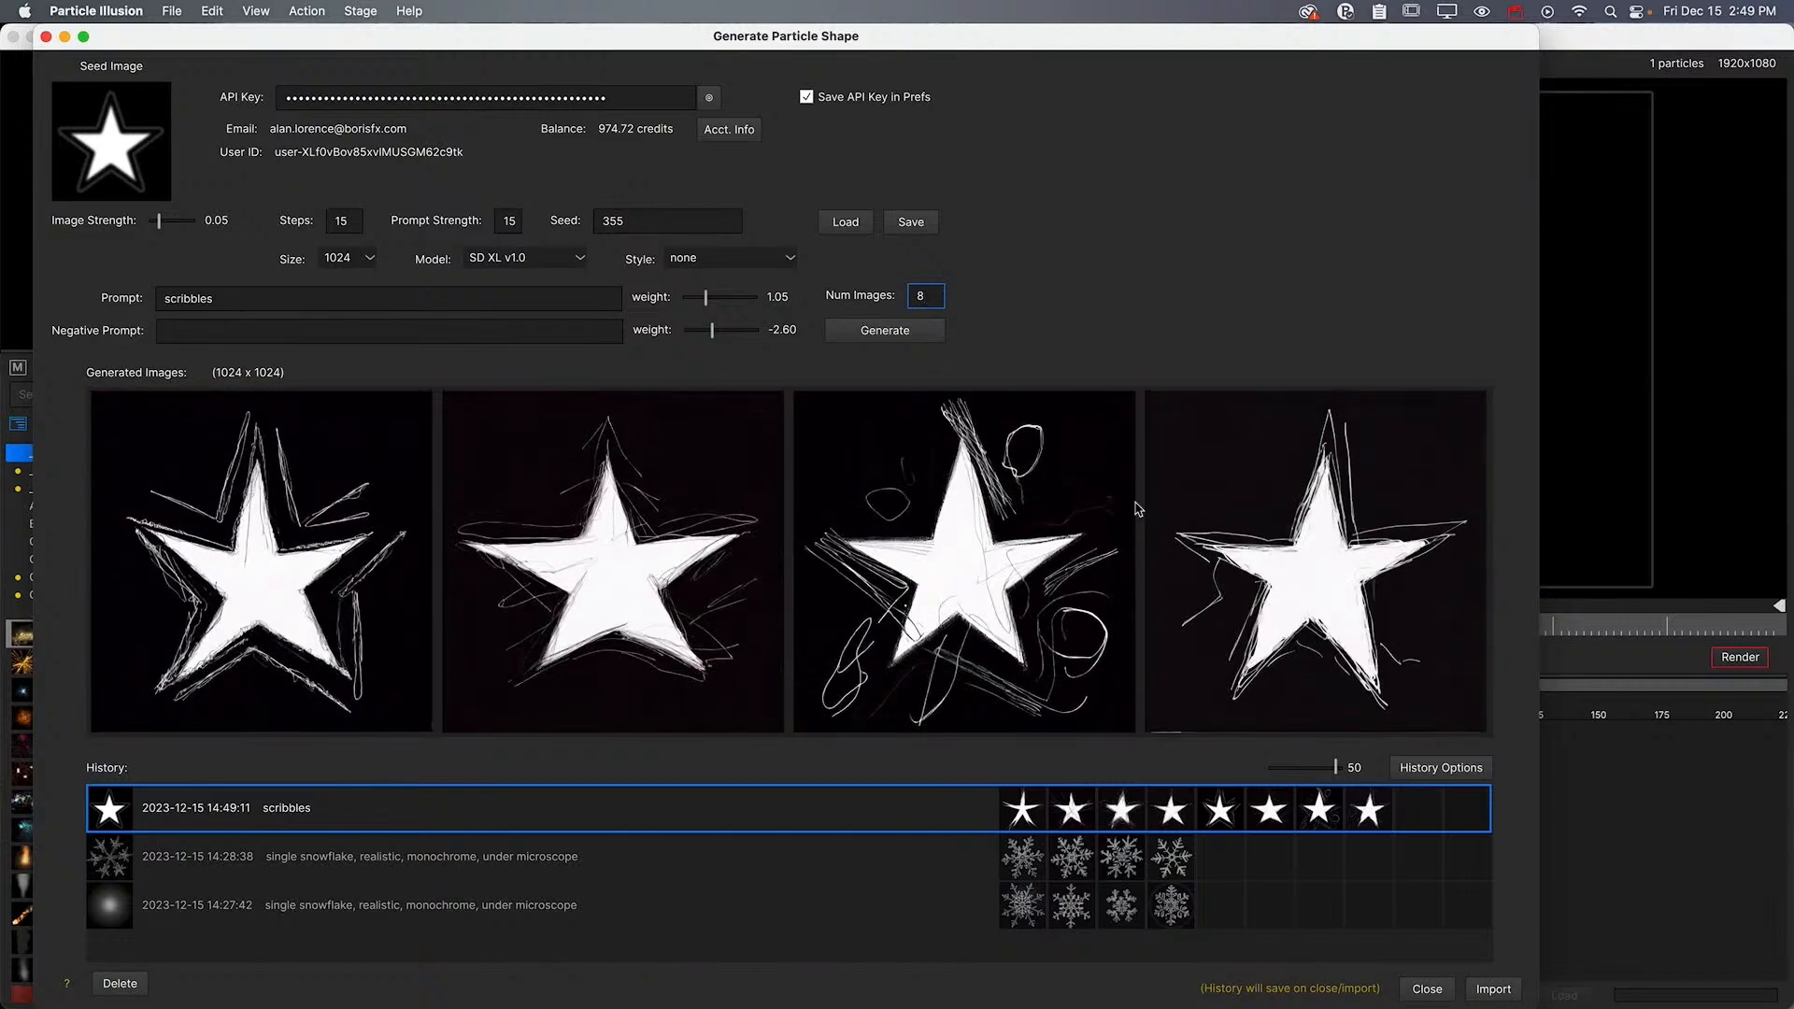
left_click(1430, 988)
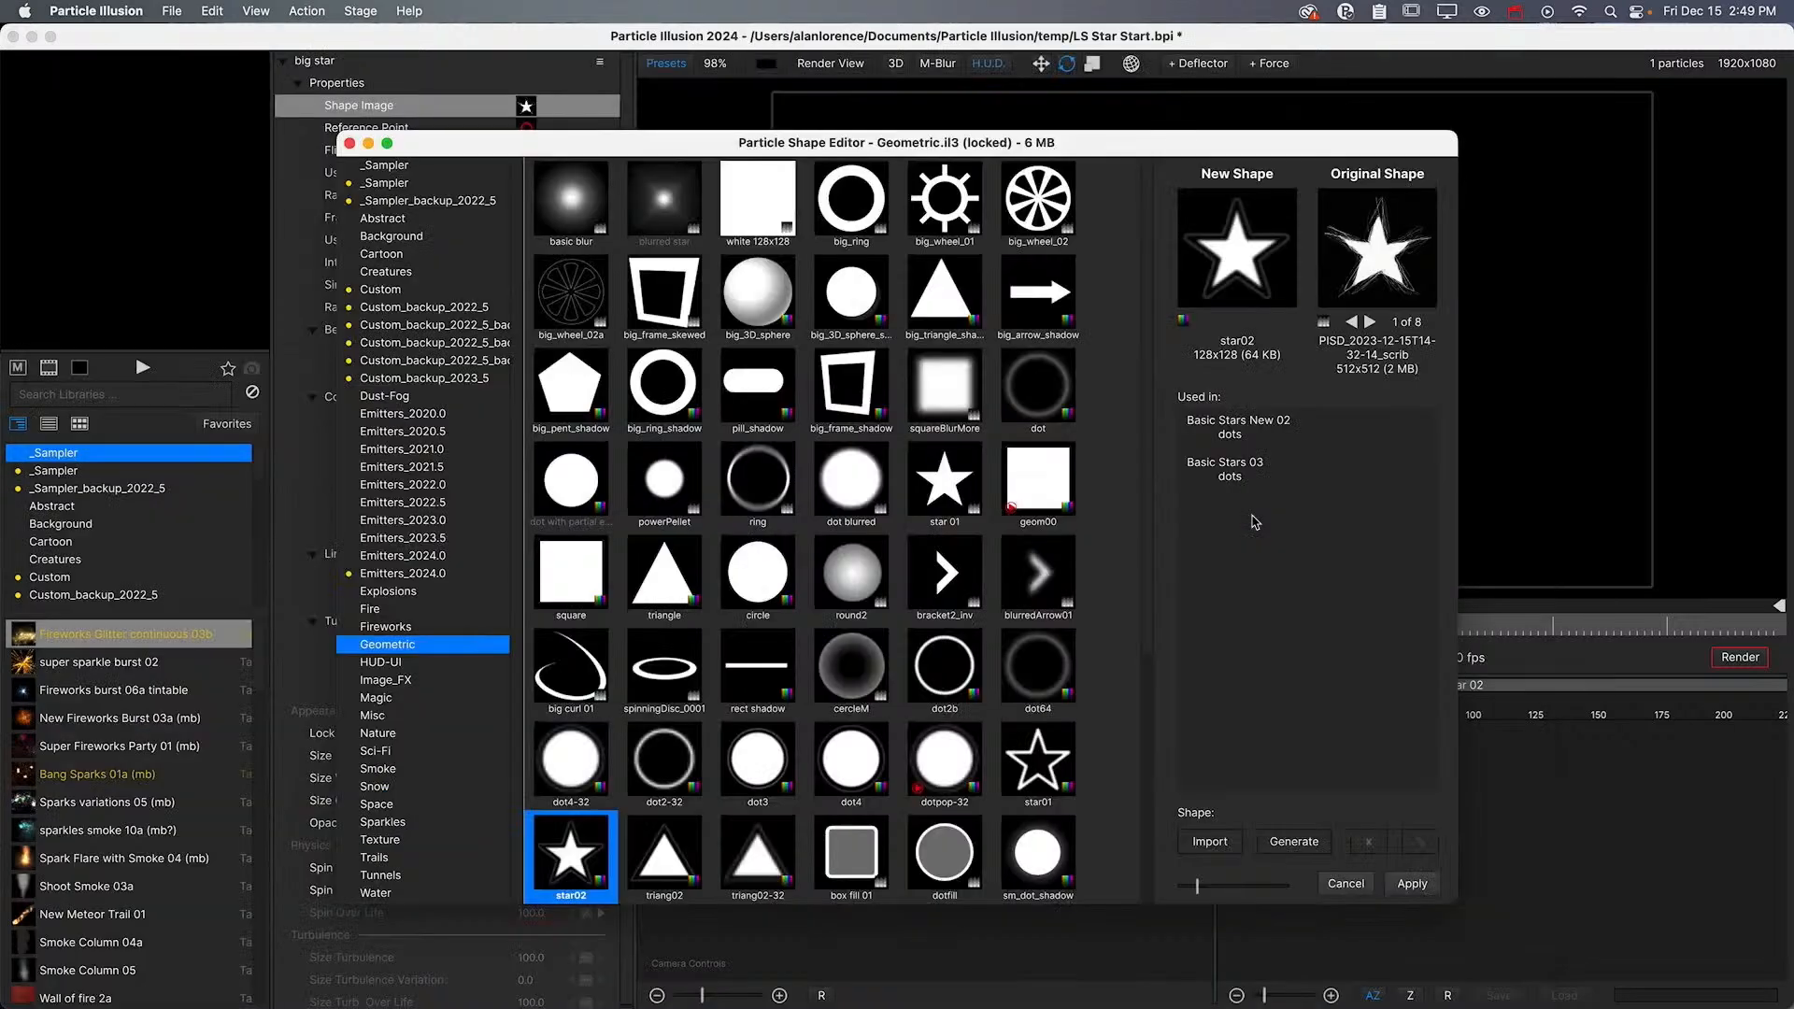
Import the newly generated scribbles PNG from Generated Images as a greyscale 512 shape sequence and apply it to the big star emitter
left_click(1210, 842)
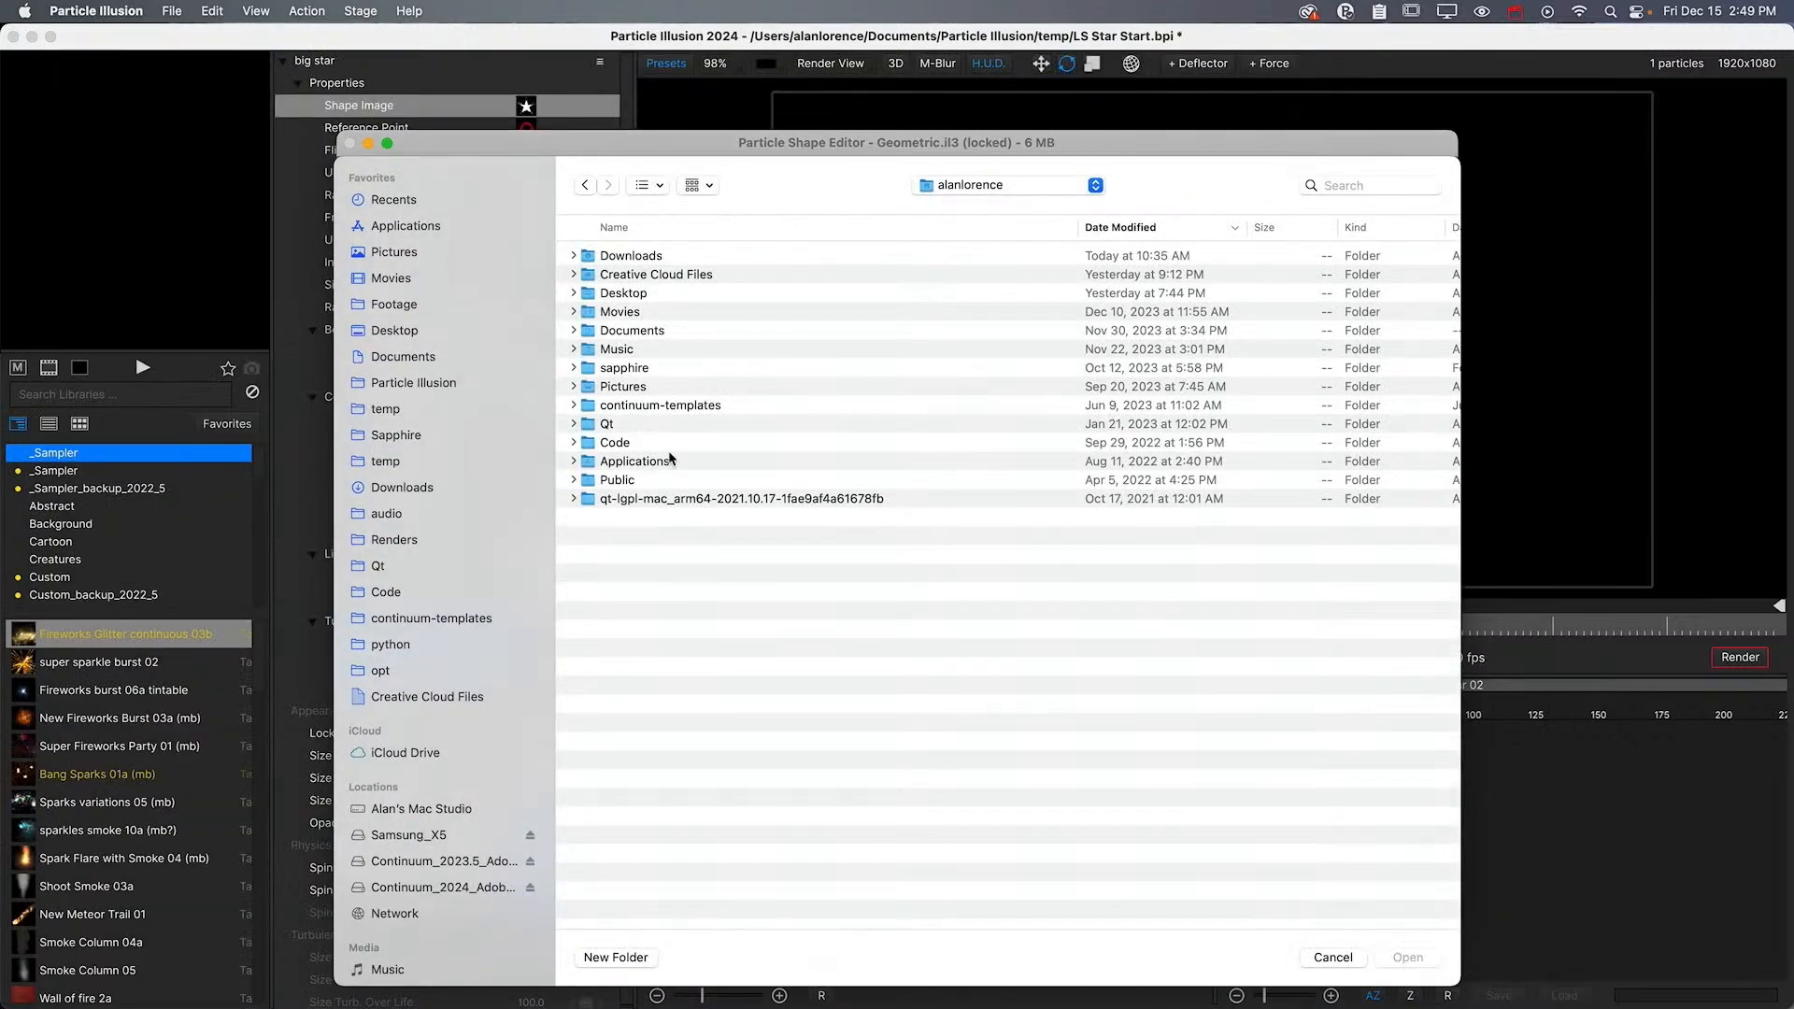
left_click(400, 357)
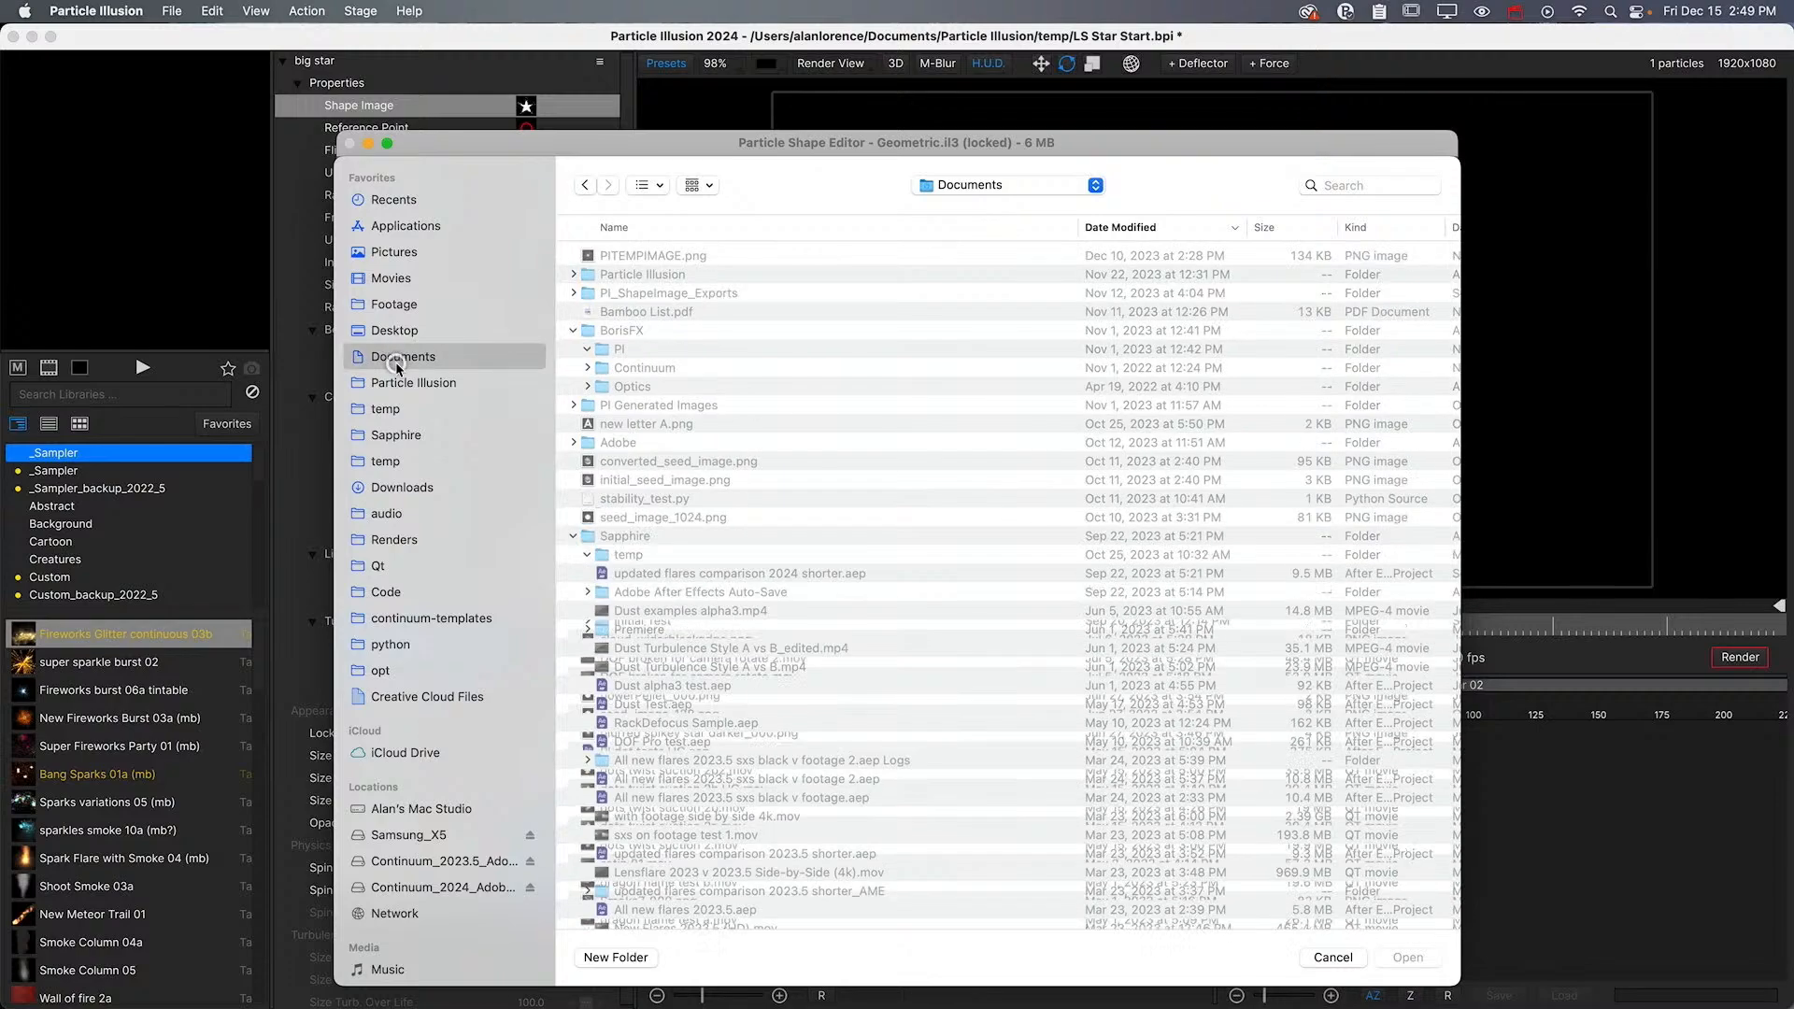
left_click(723, 391)
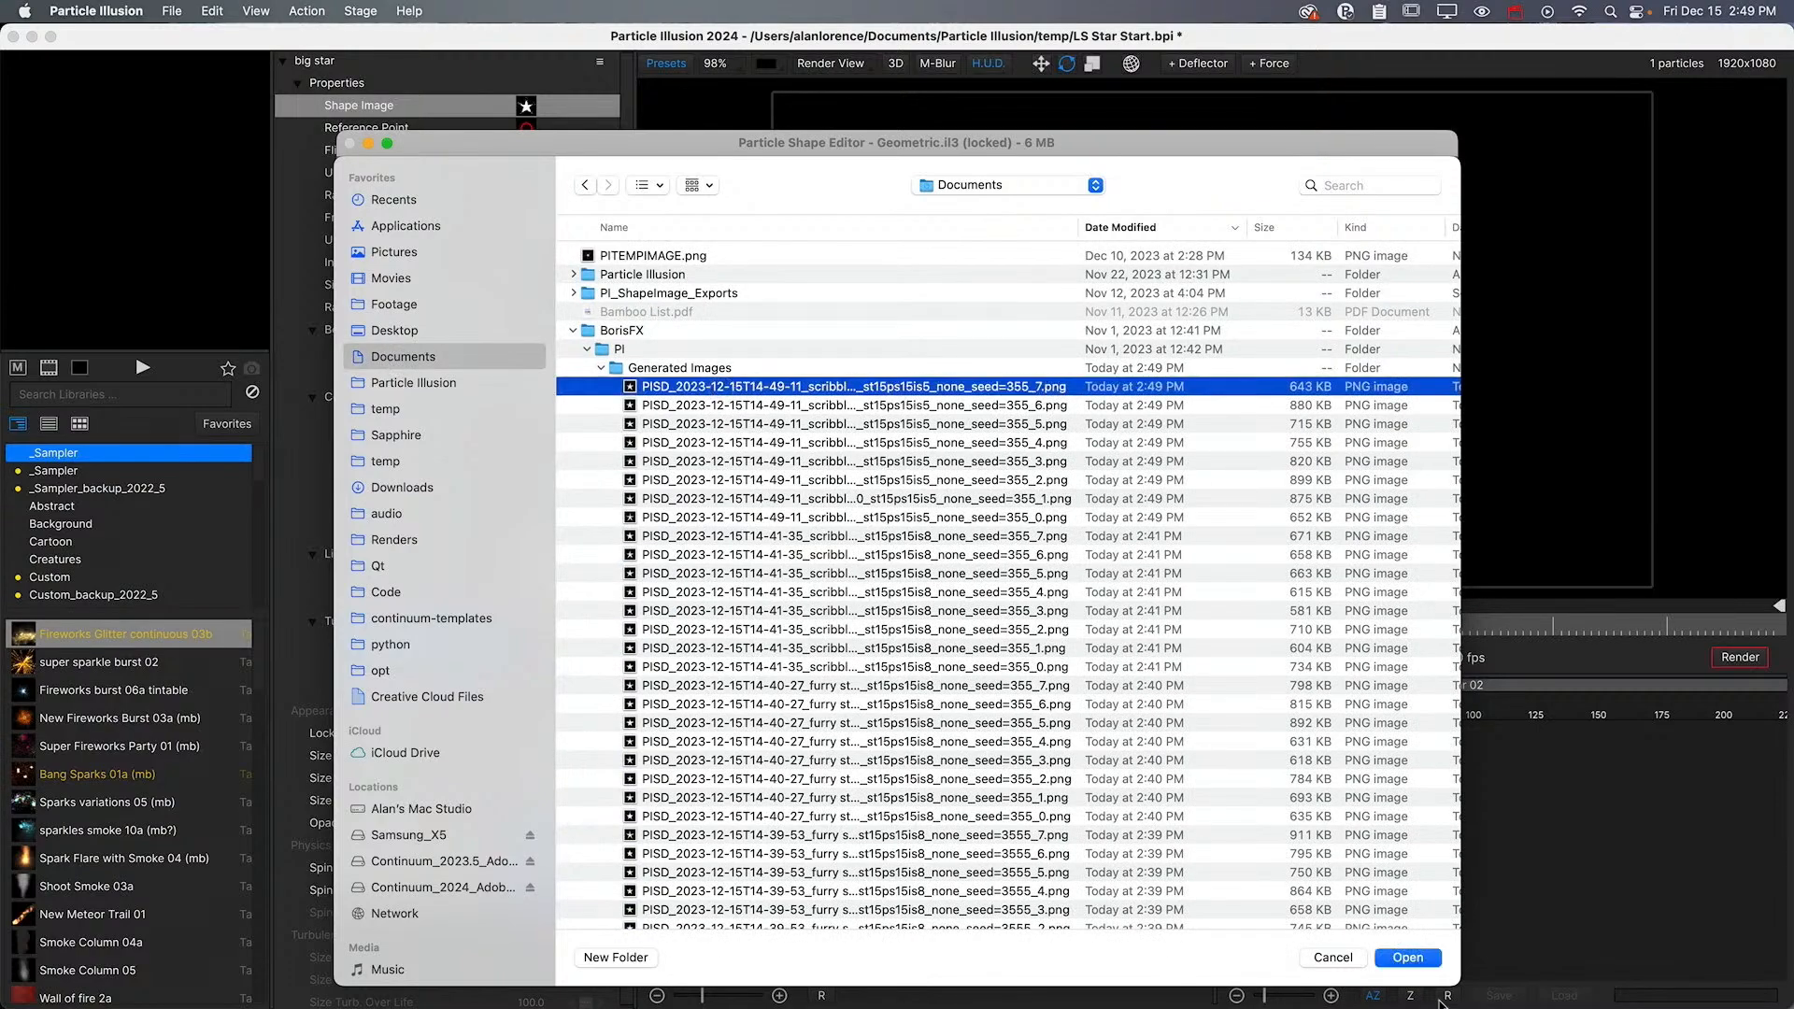
left_click(1411, 960)
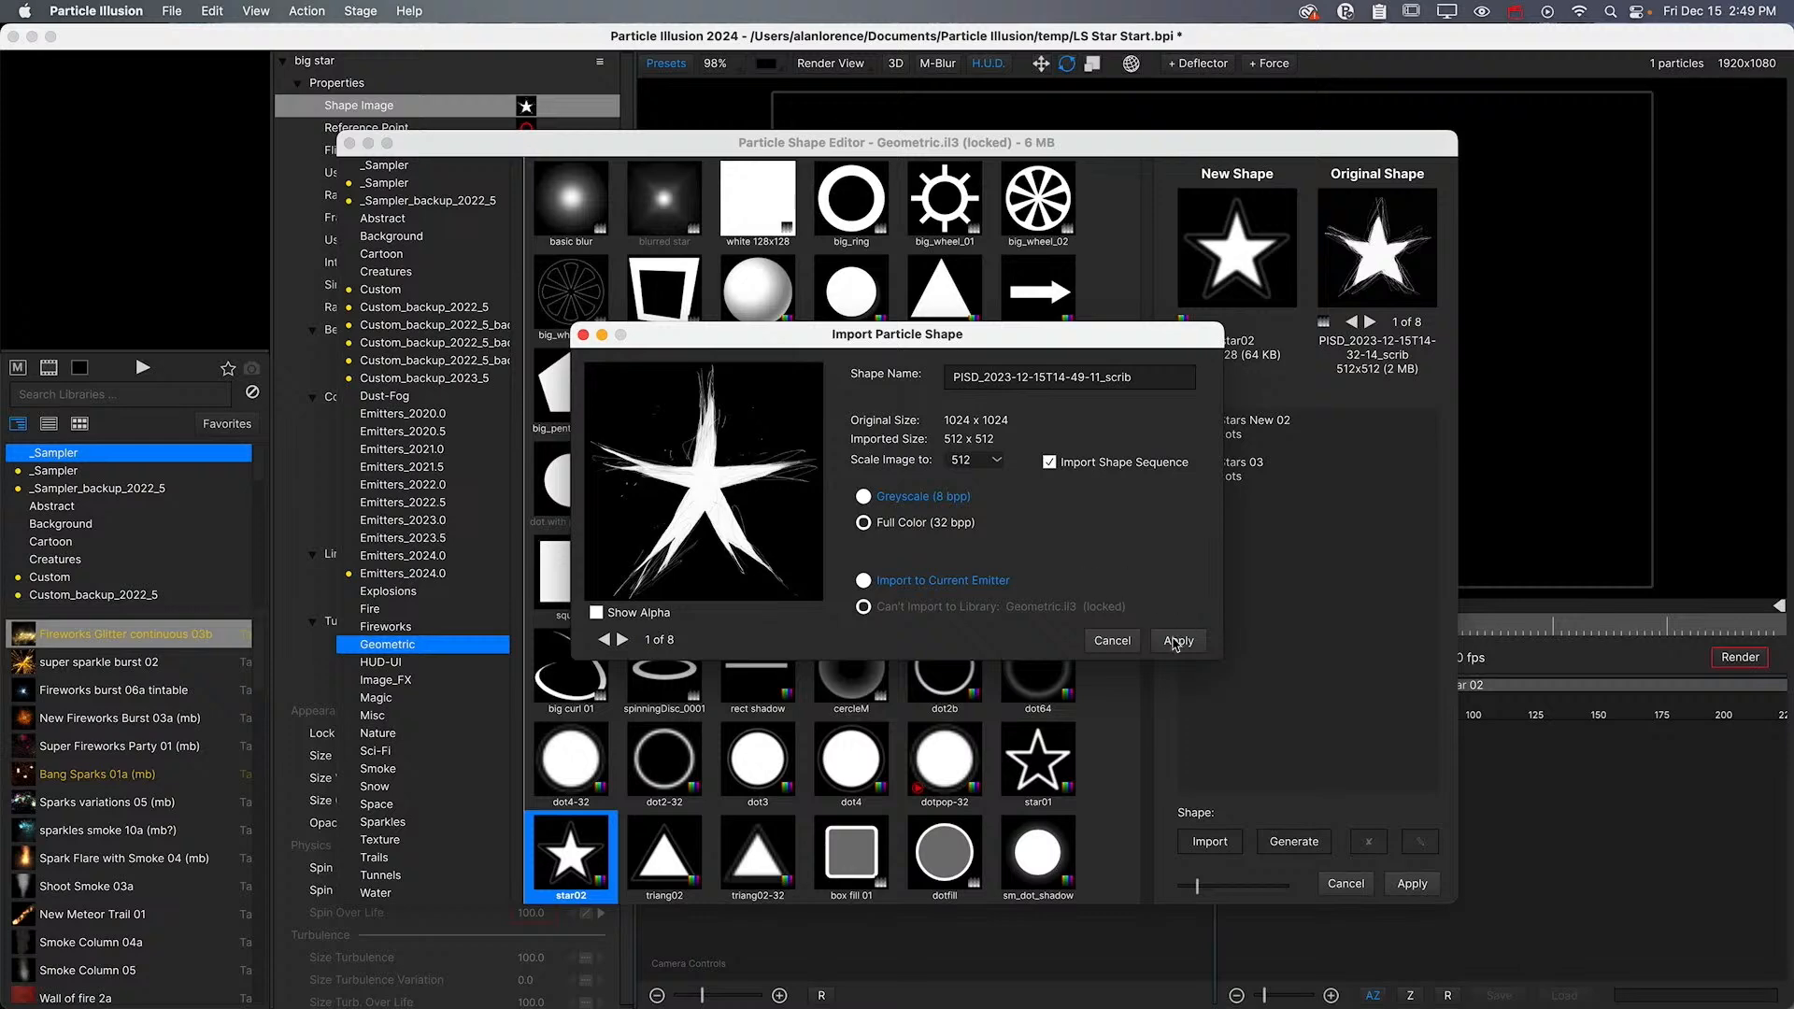
left_click(1175, 643)
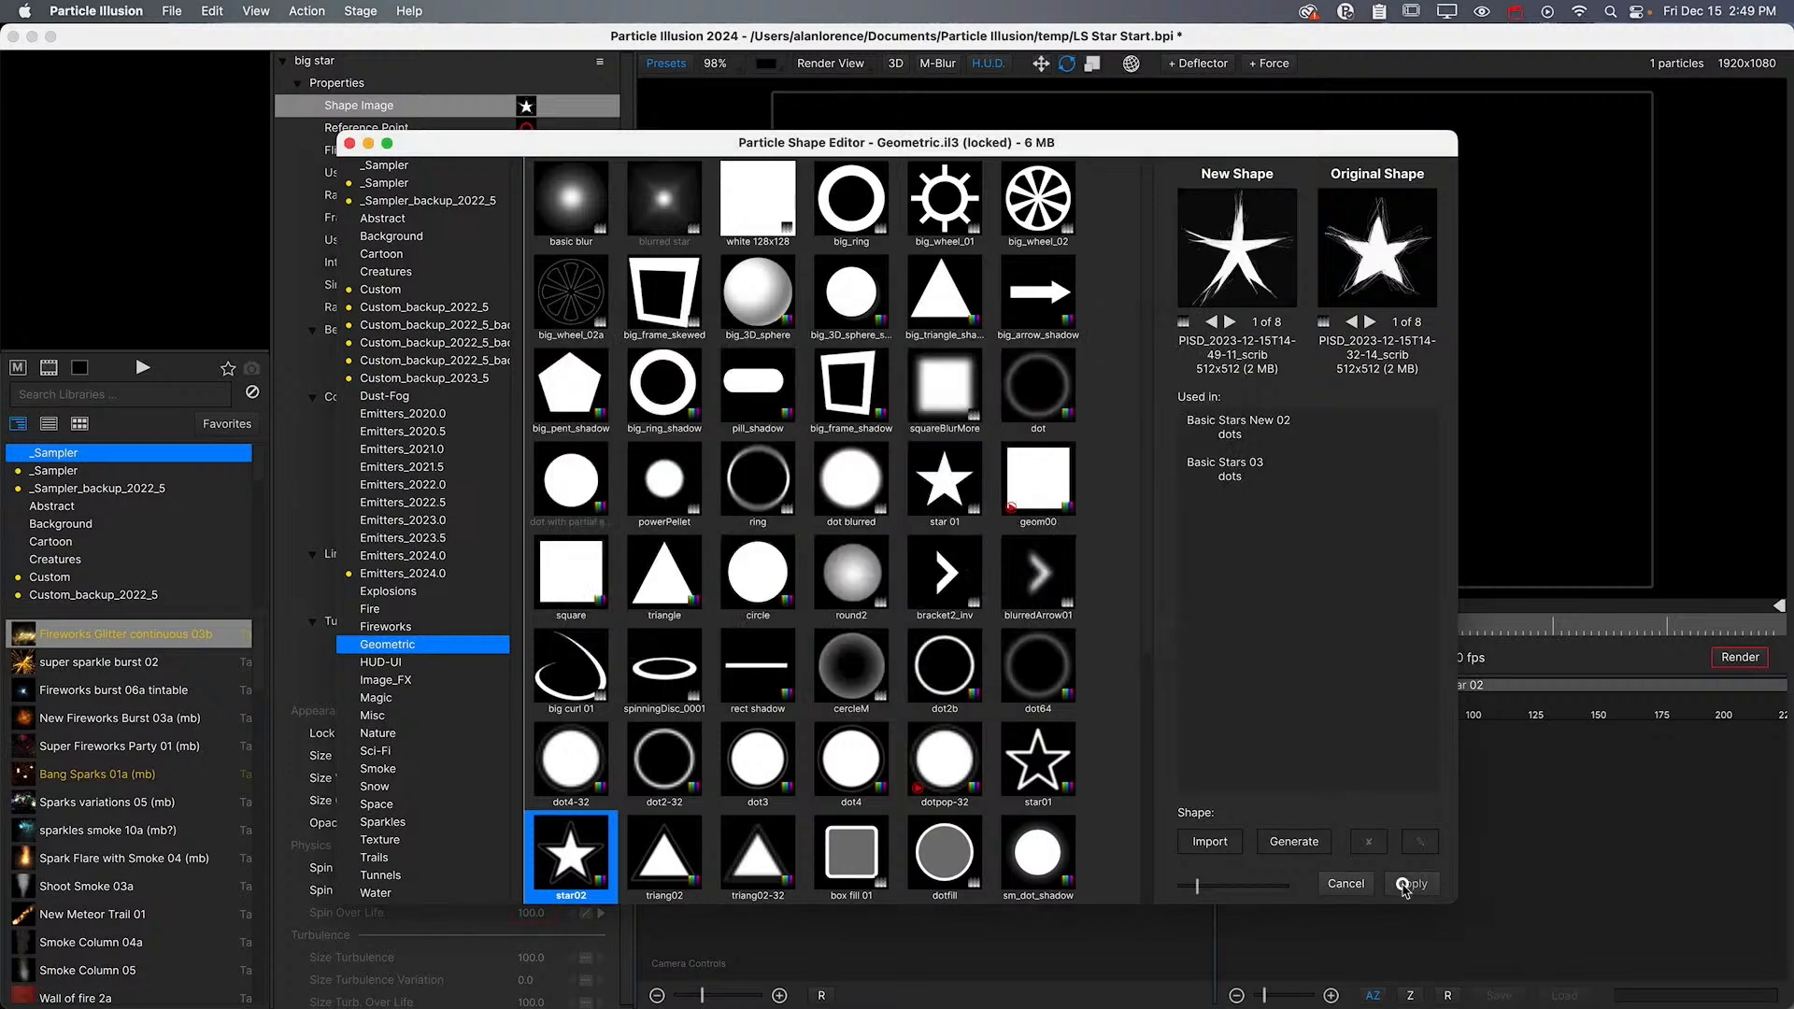
left_click(1404, 884)
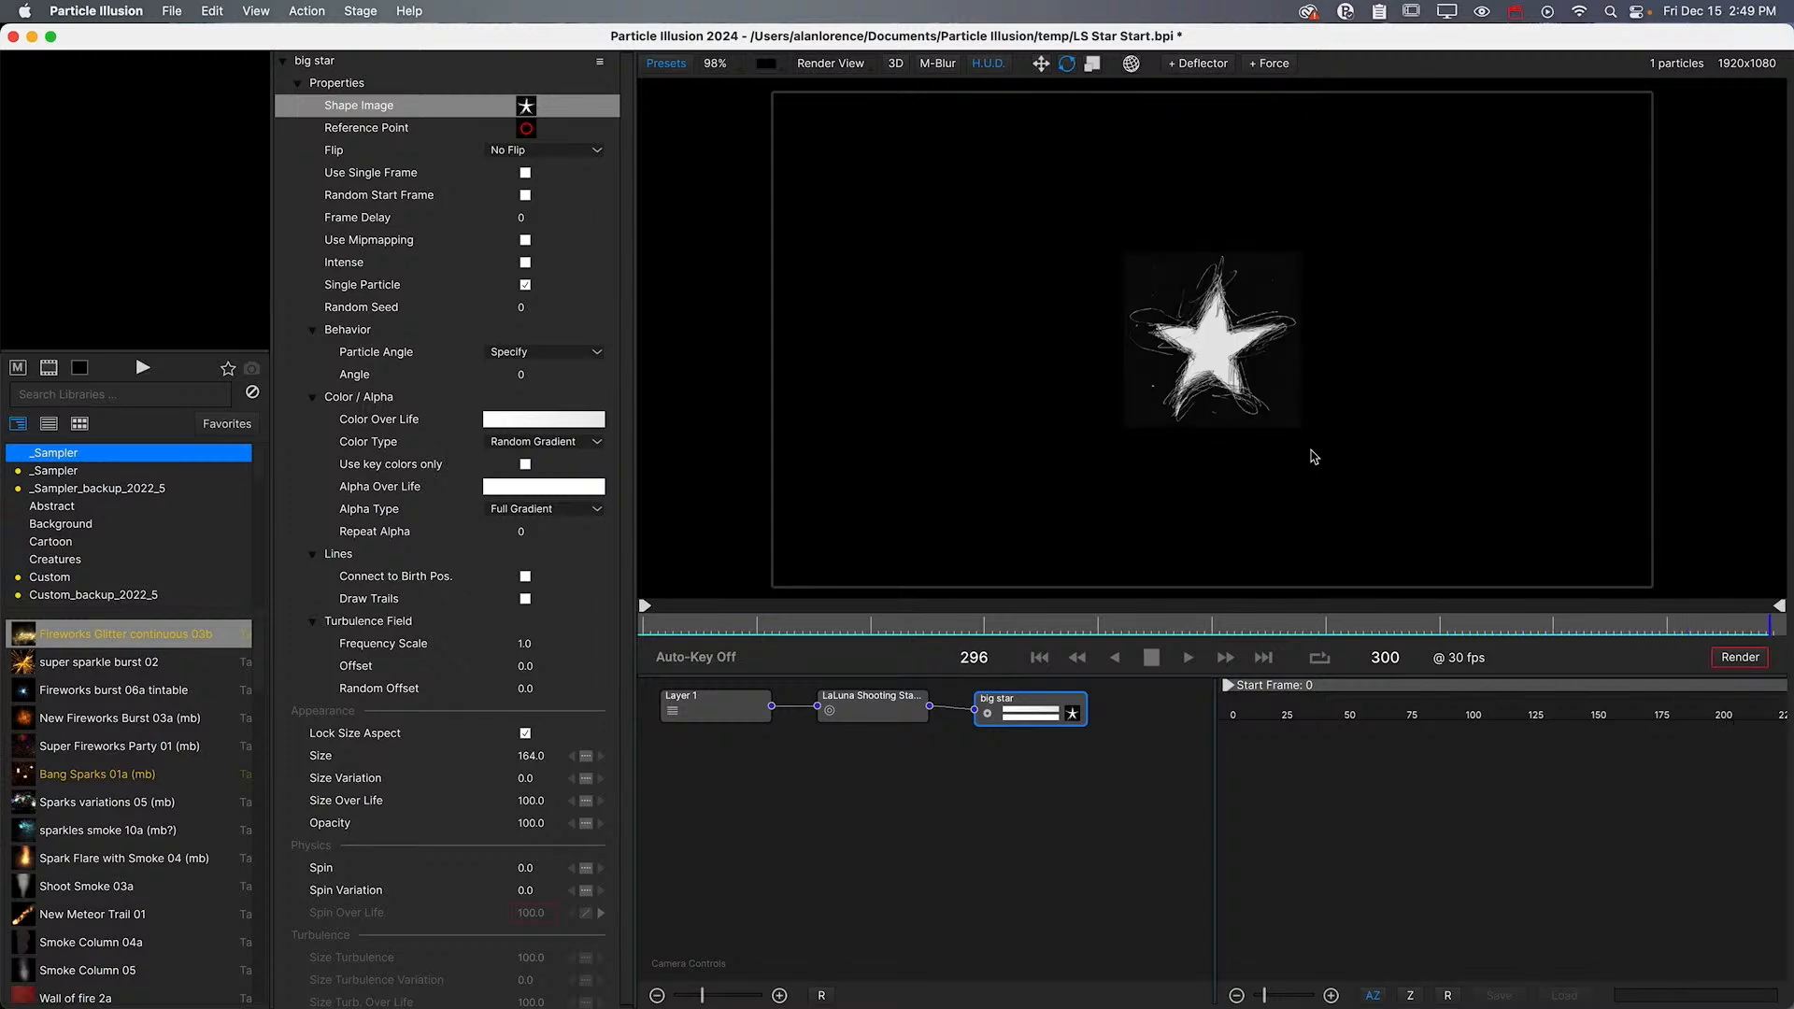
Play and scrub through the timeline to preview the scribbled star sequence on the big star emitter
key("space")
mouse_move(757, 634)
left_mouse_down()
mouse_move(939, 628)
mouse_move(777, 629)
left_mouse_up()
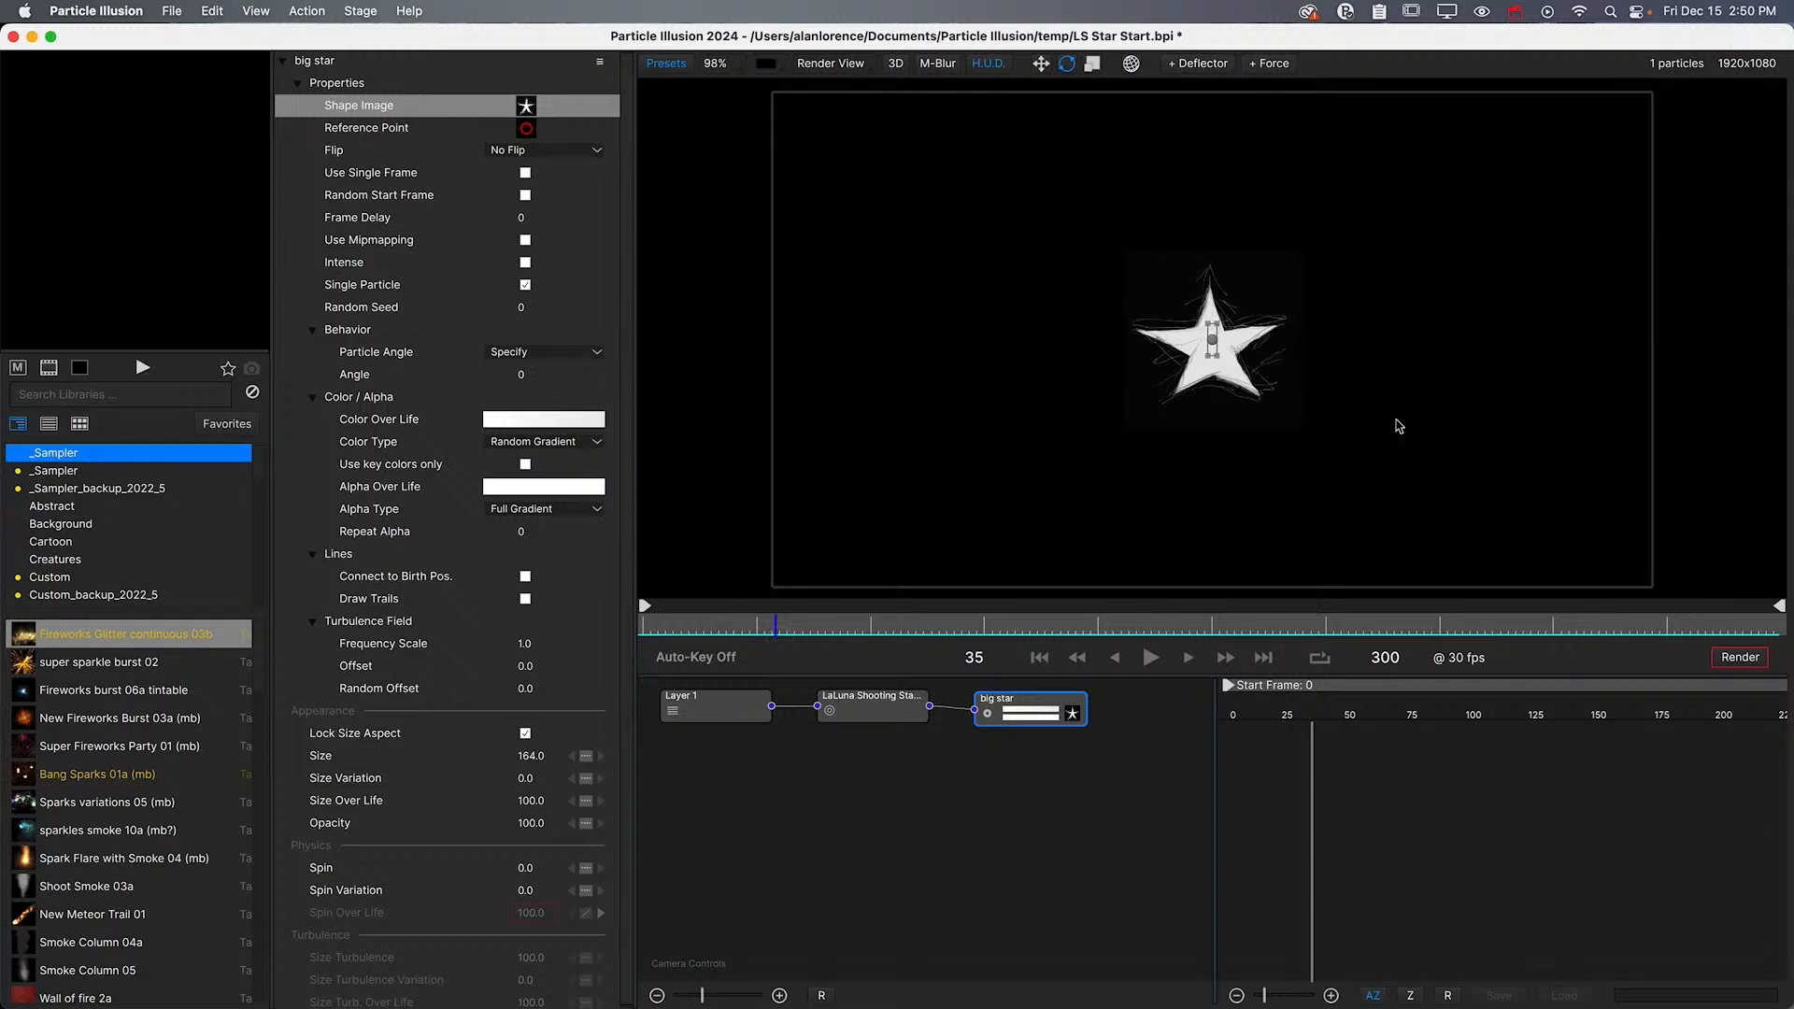
key("space")
key("space")
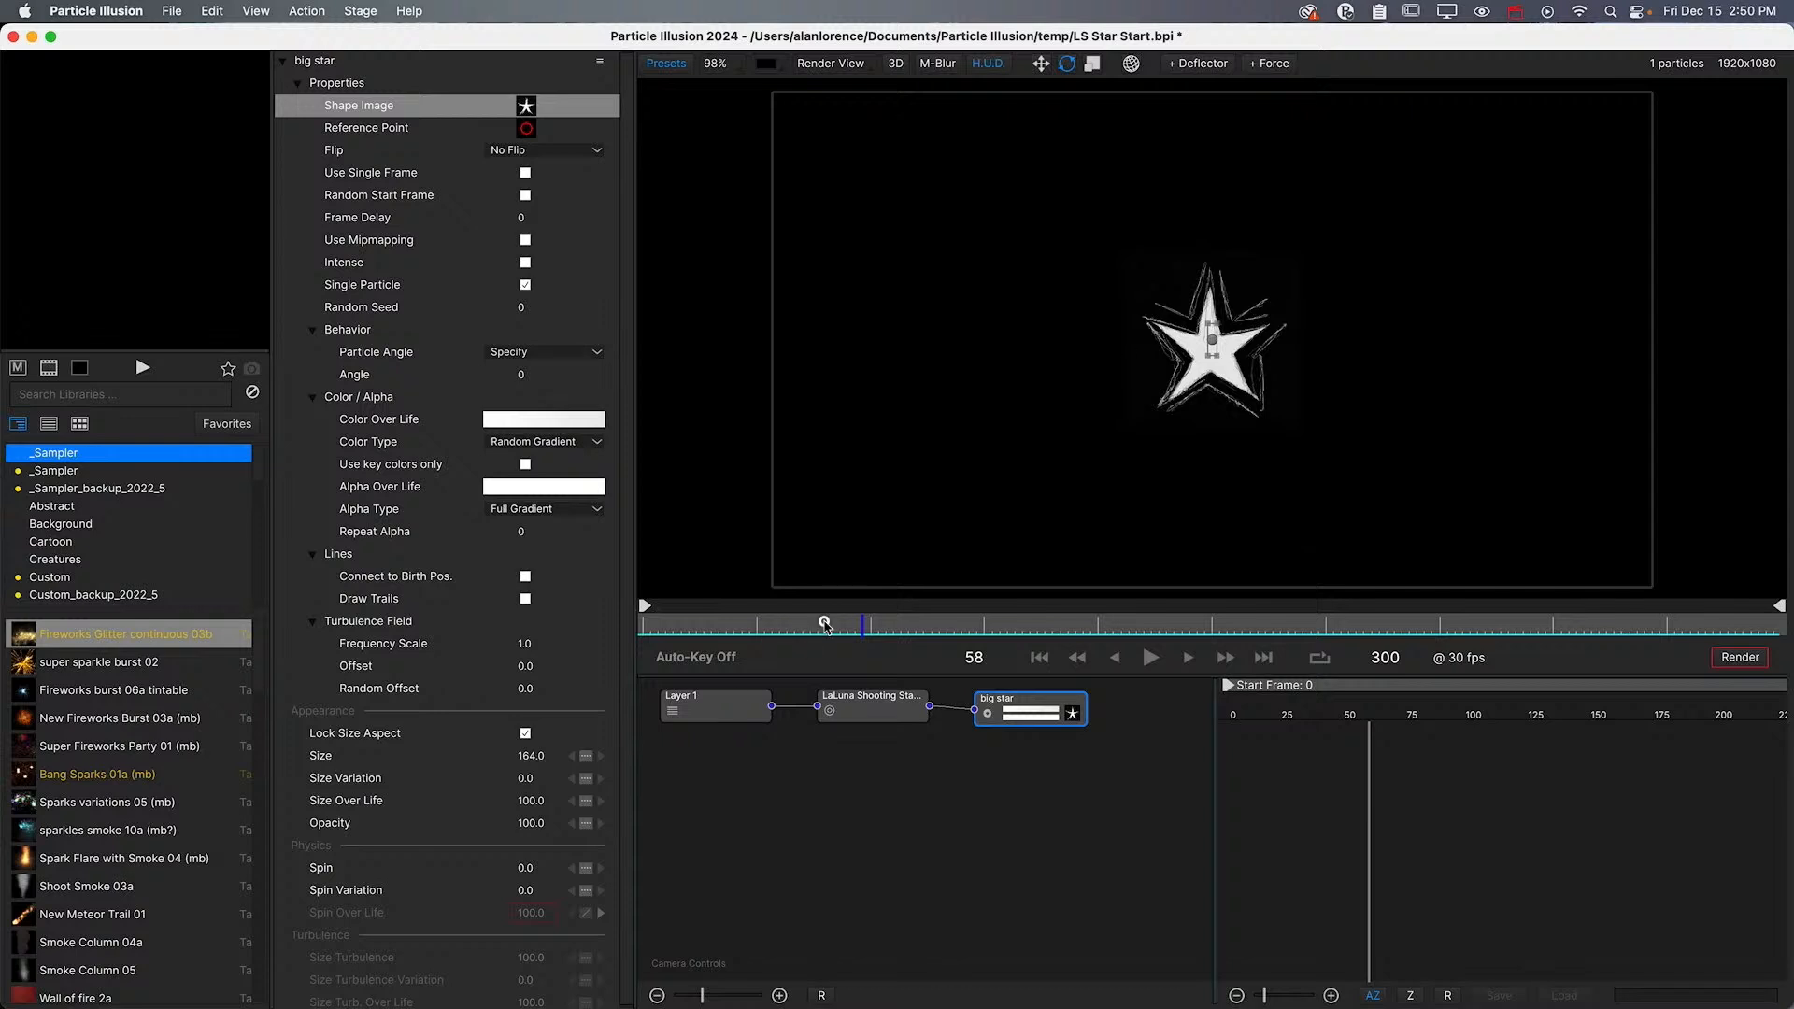
left_click_drag(824, 624, 791, 623)
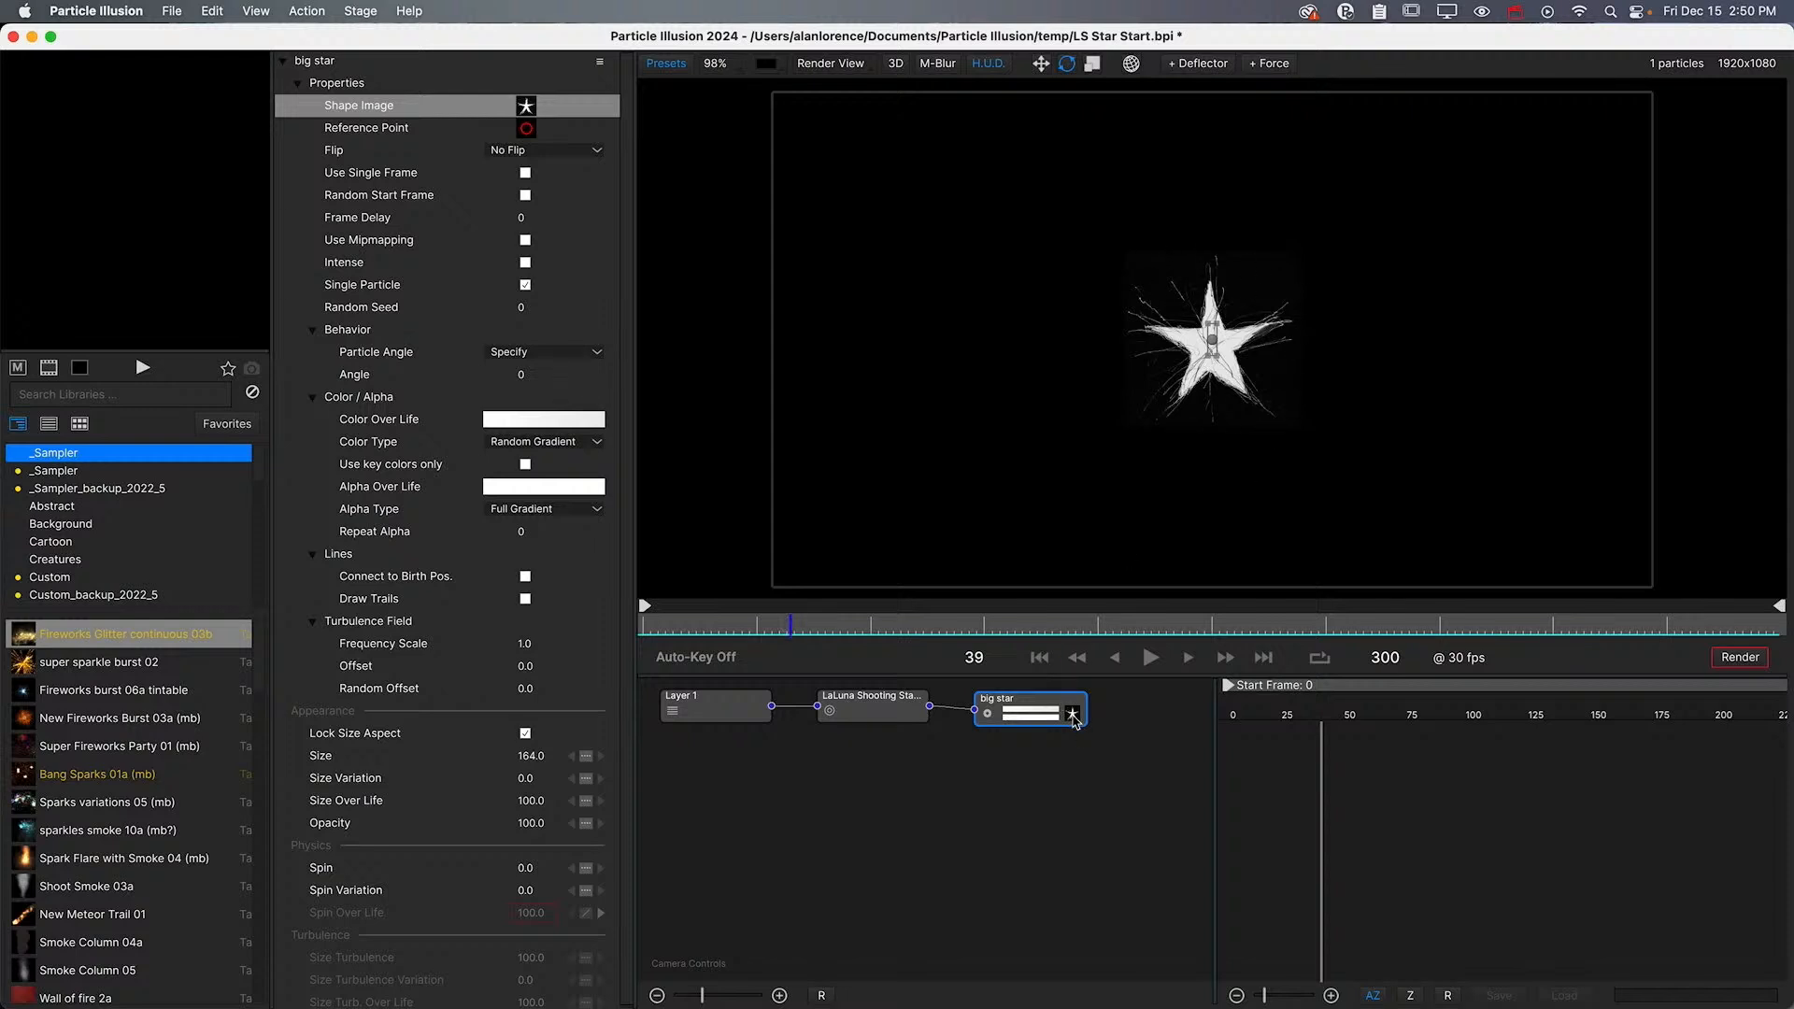
Open the shape generator for the big star emitter and reload the star seed image from the scribbles history entry
left_click(1072, 716)
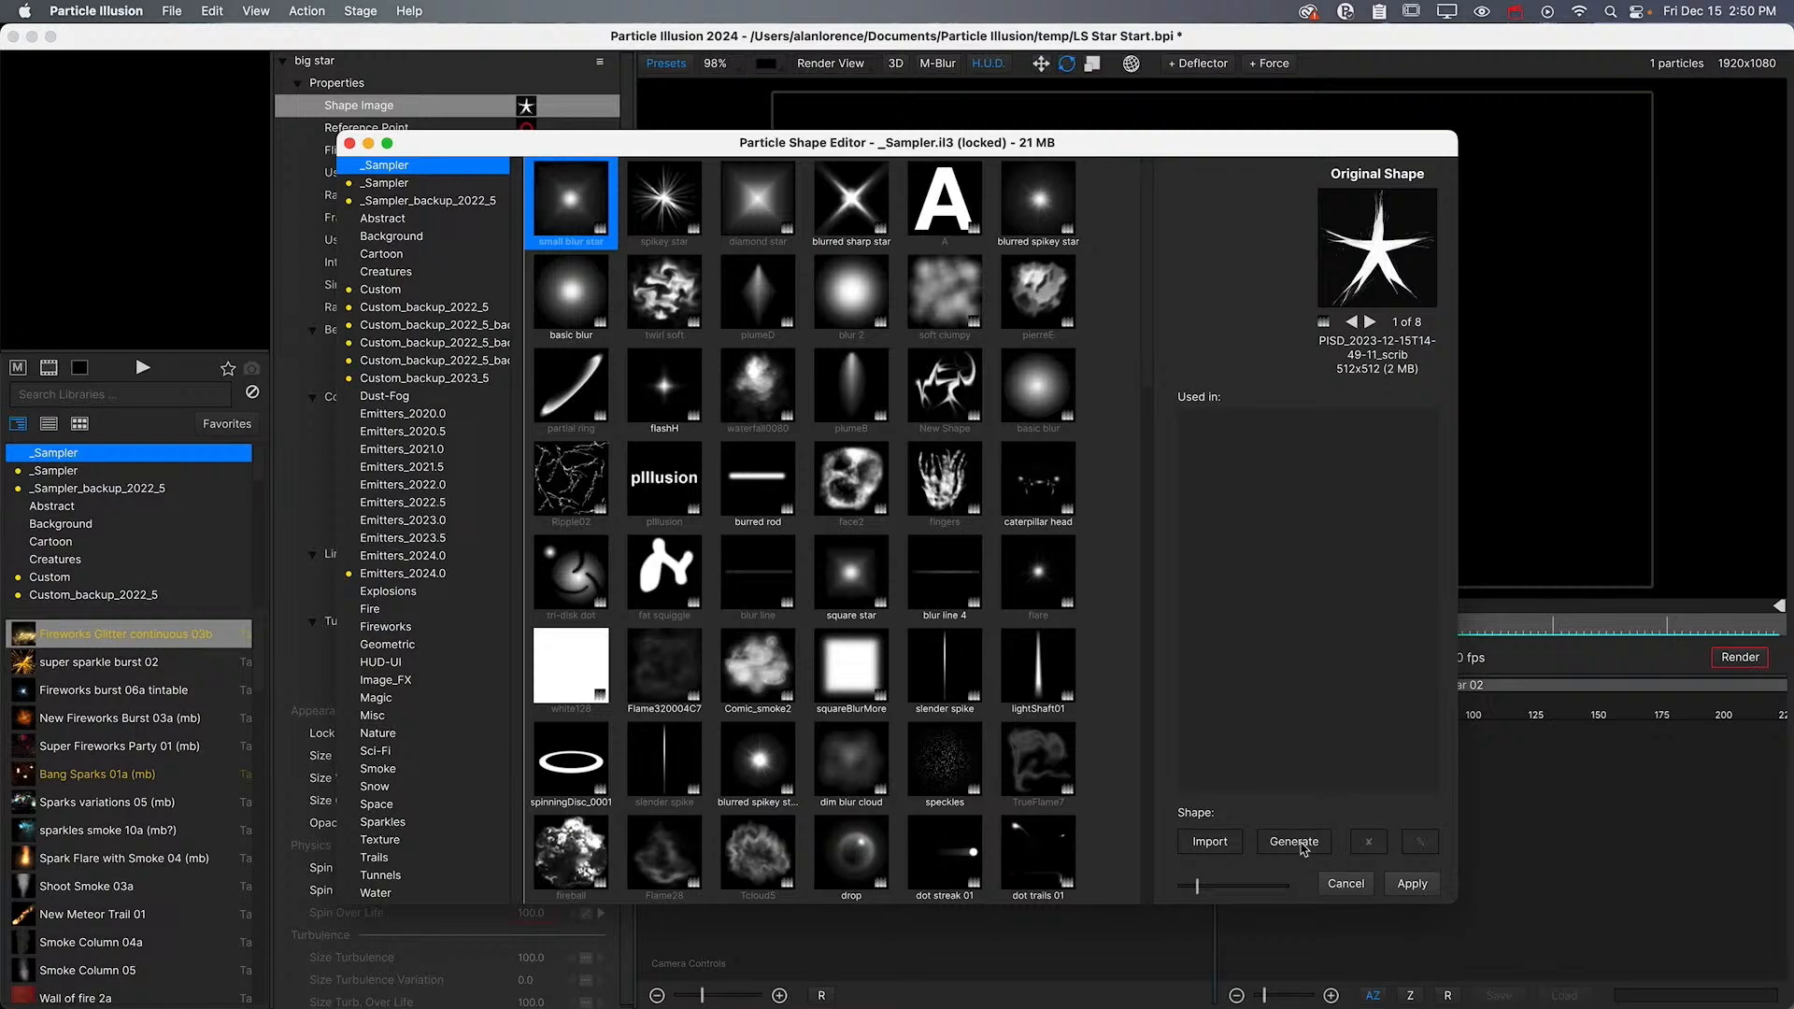
left_click(1295, 842)
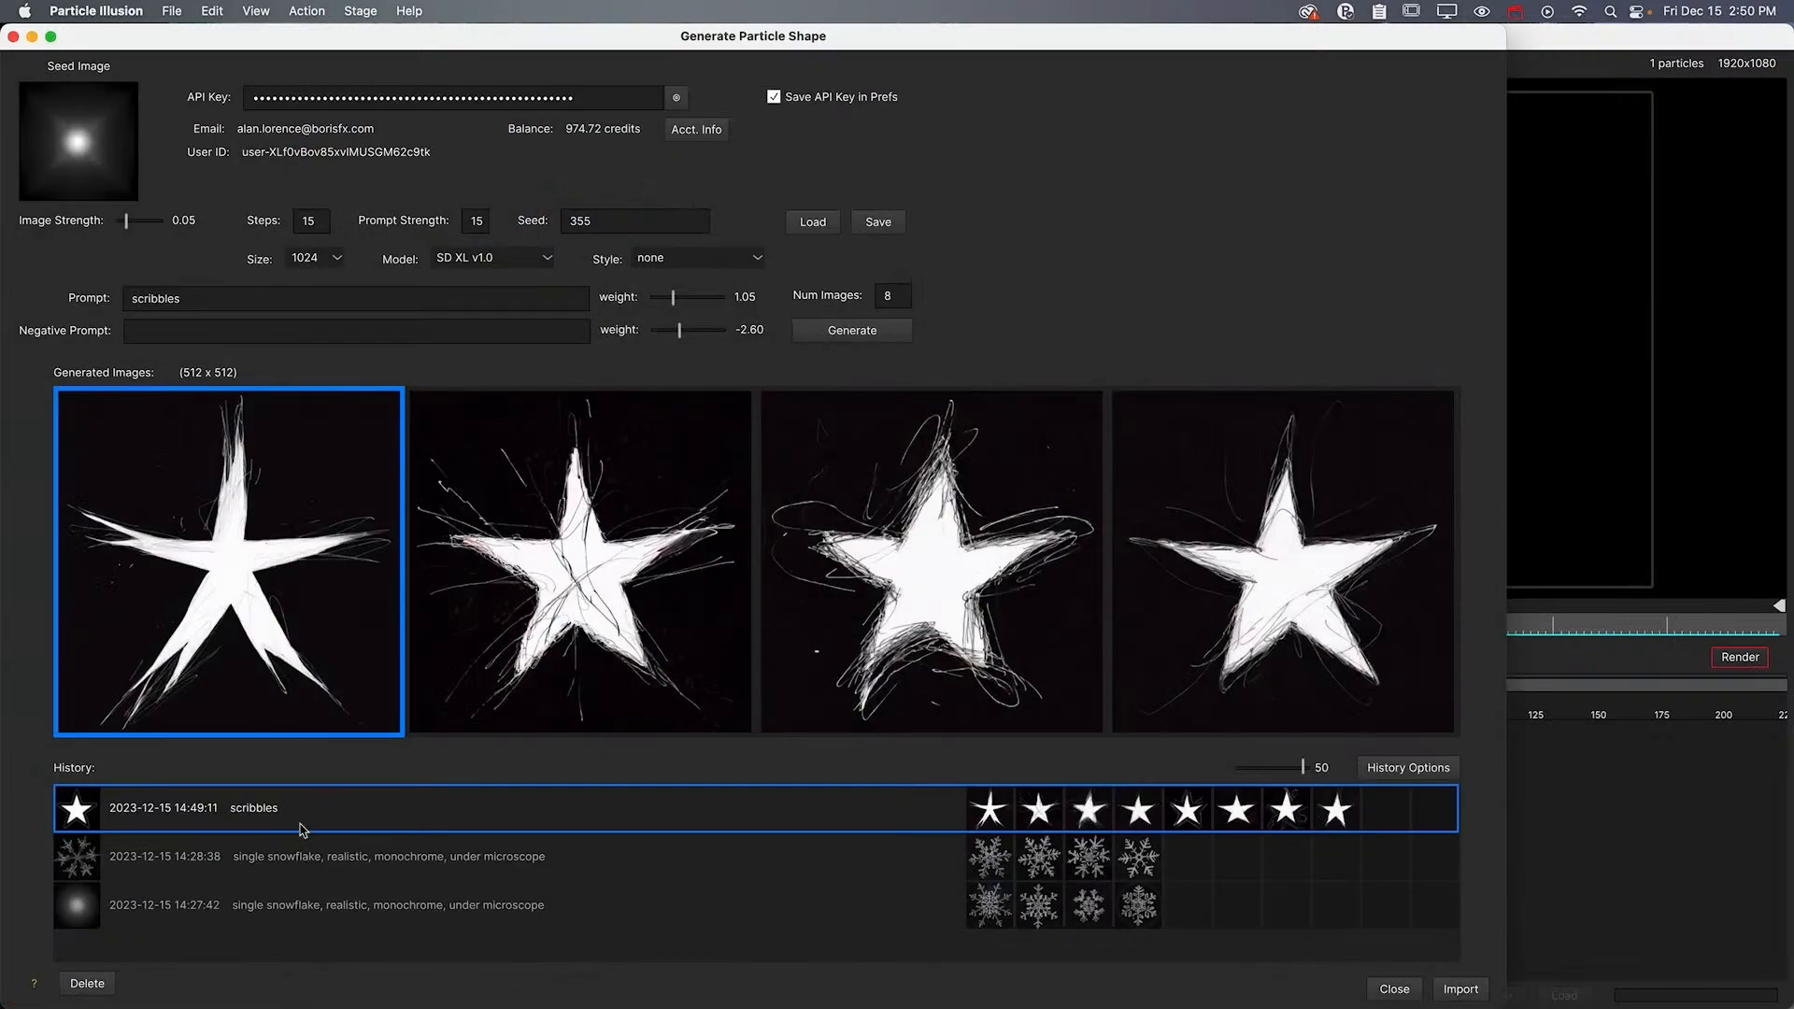
left_click(277, 853)
left_click(282, 807)
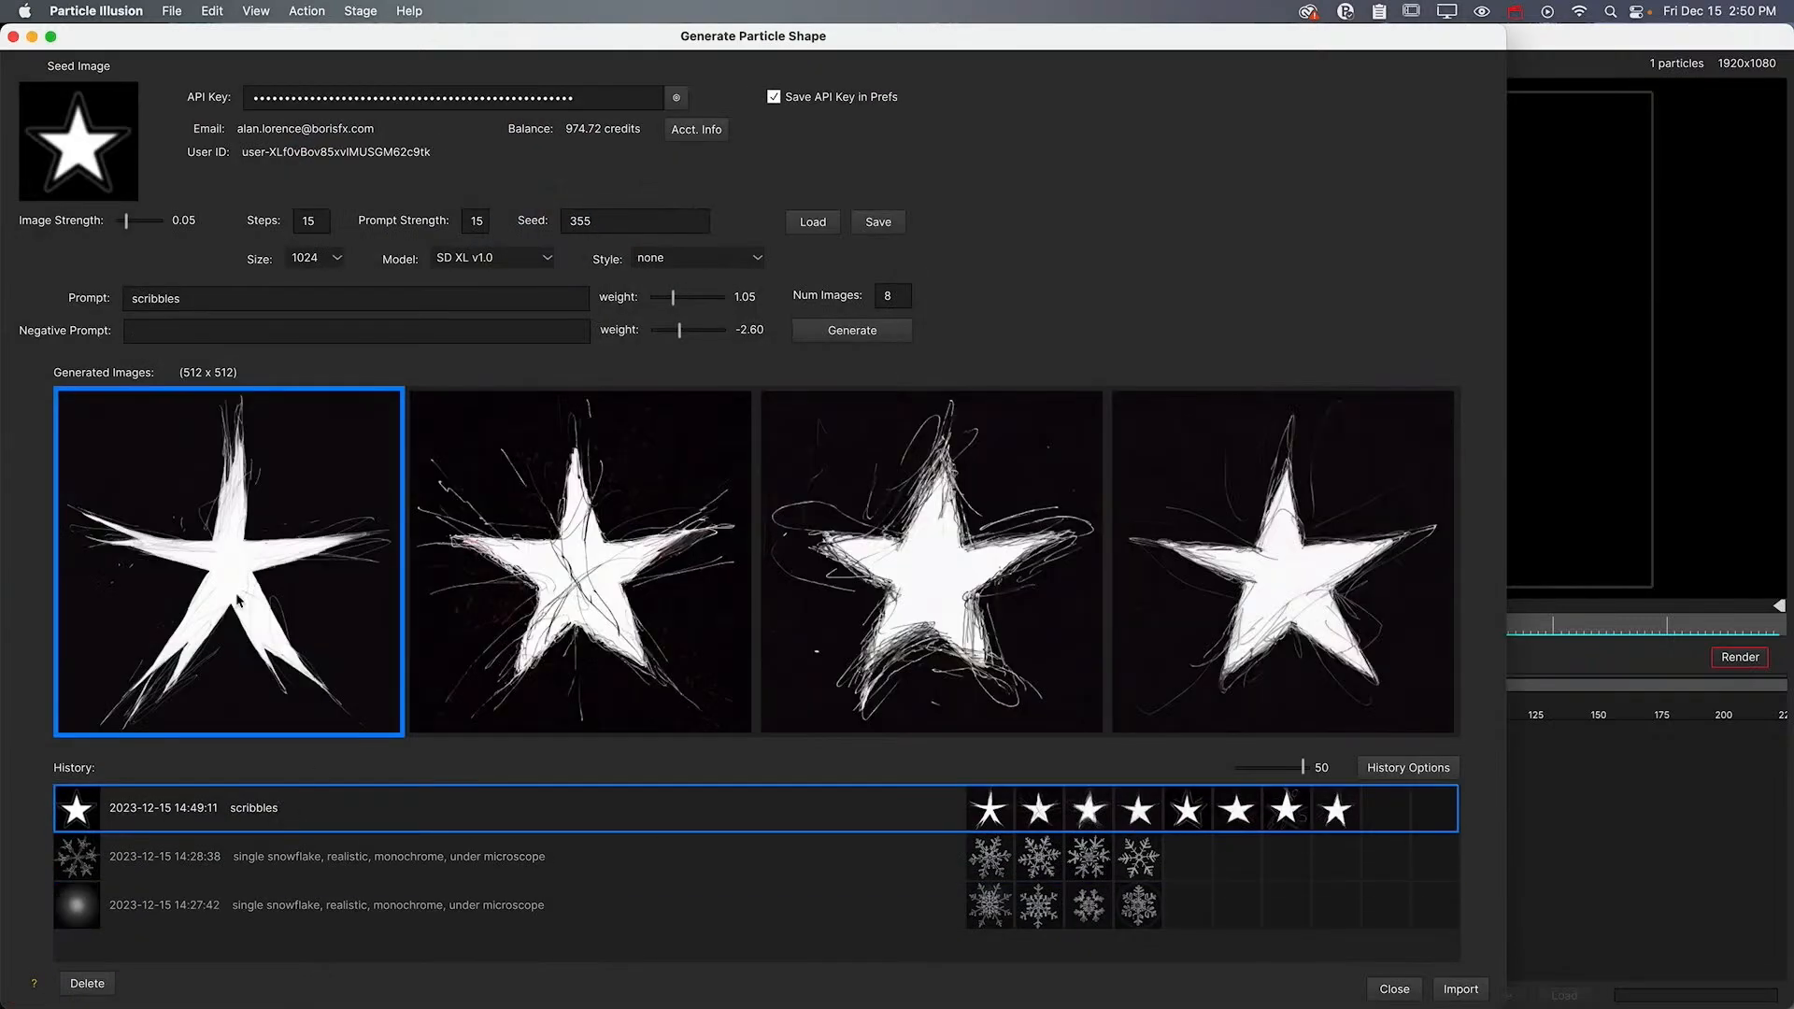
Replace the prompt with "furry star, black background" and generate 8 images
double_click(241, 297)
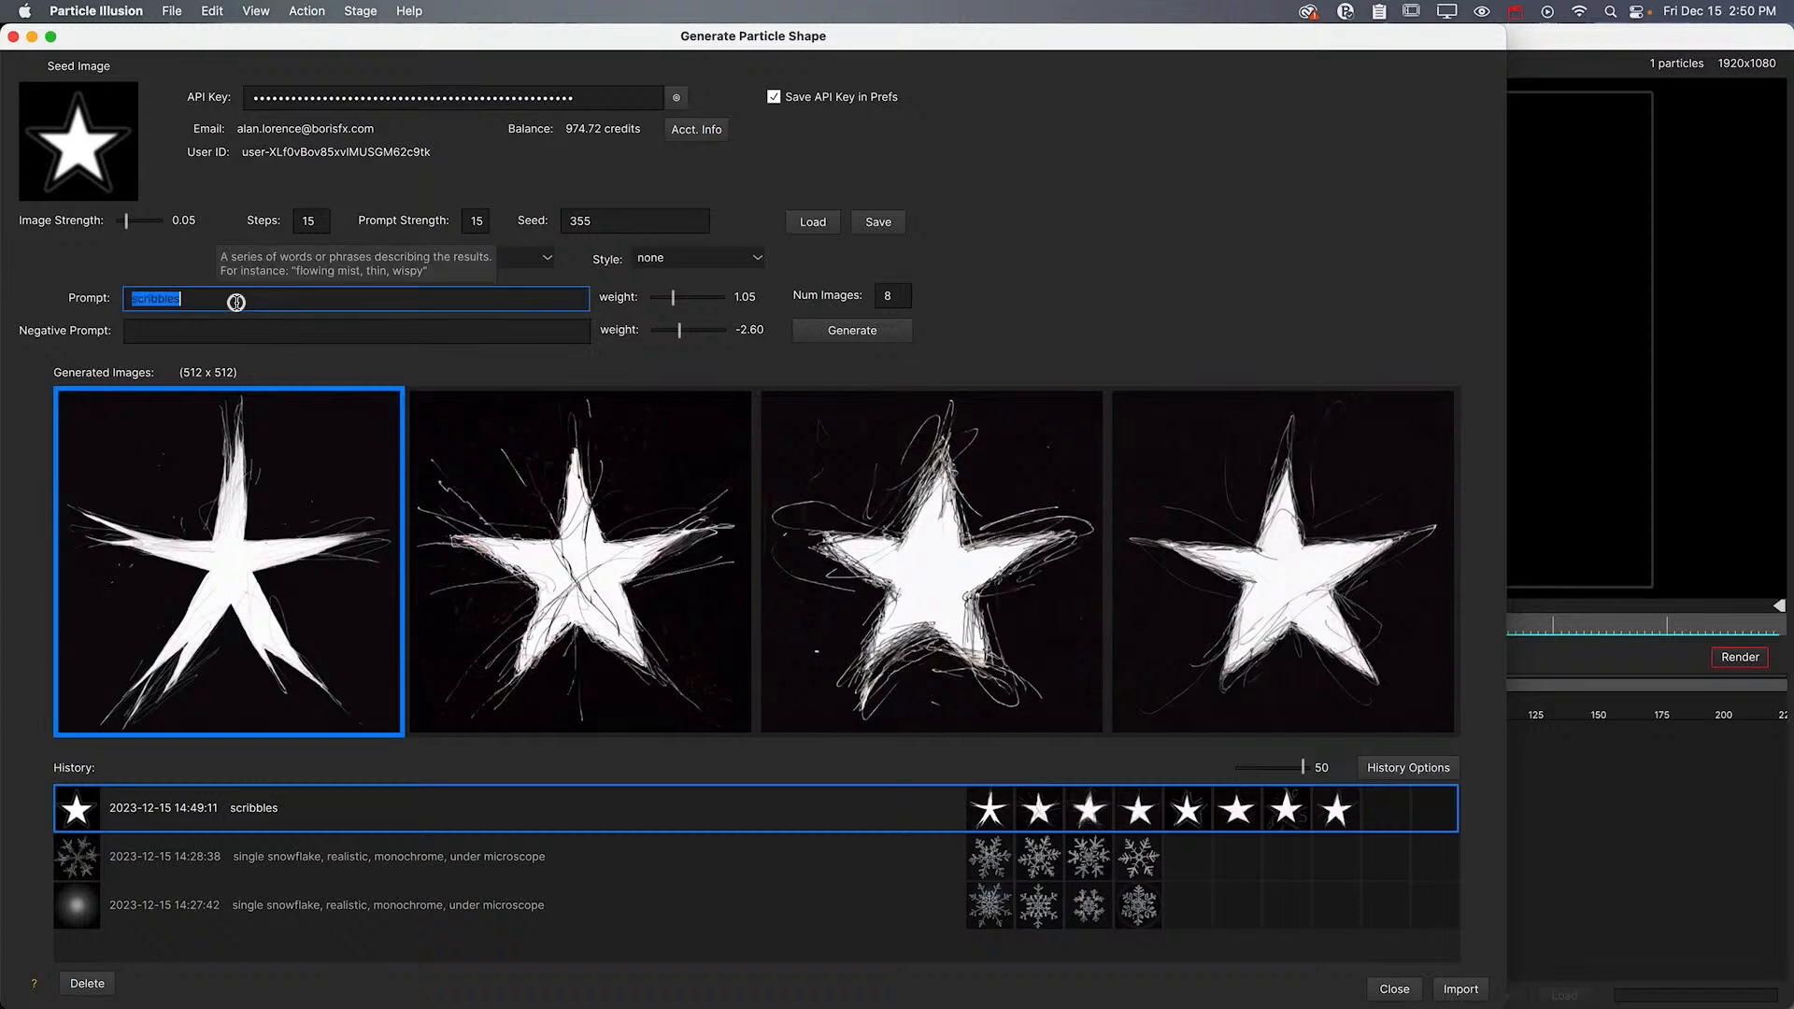
type("furry star, black background")
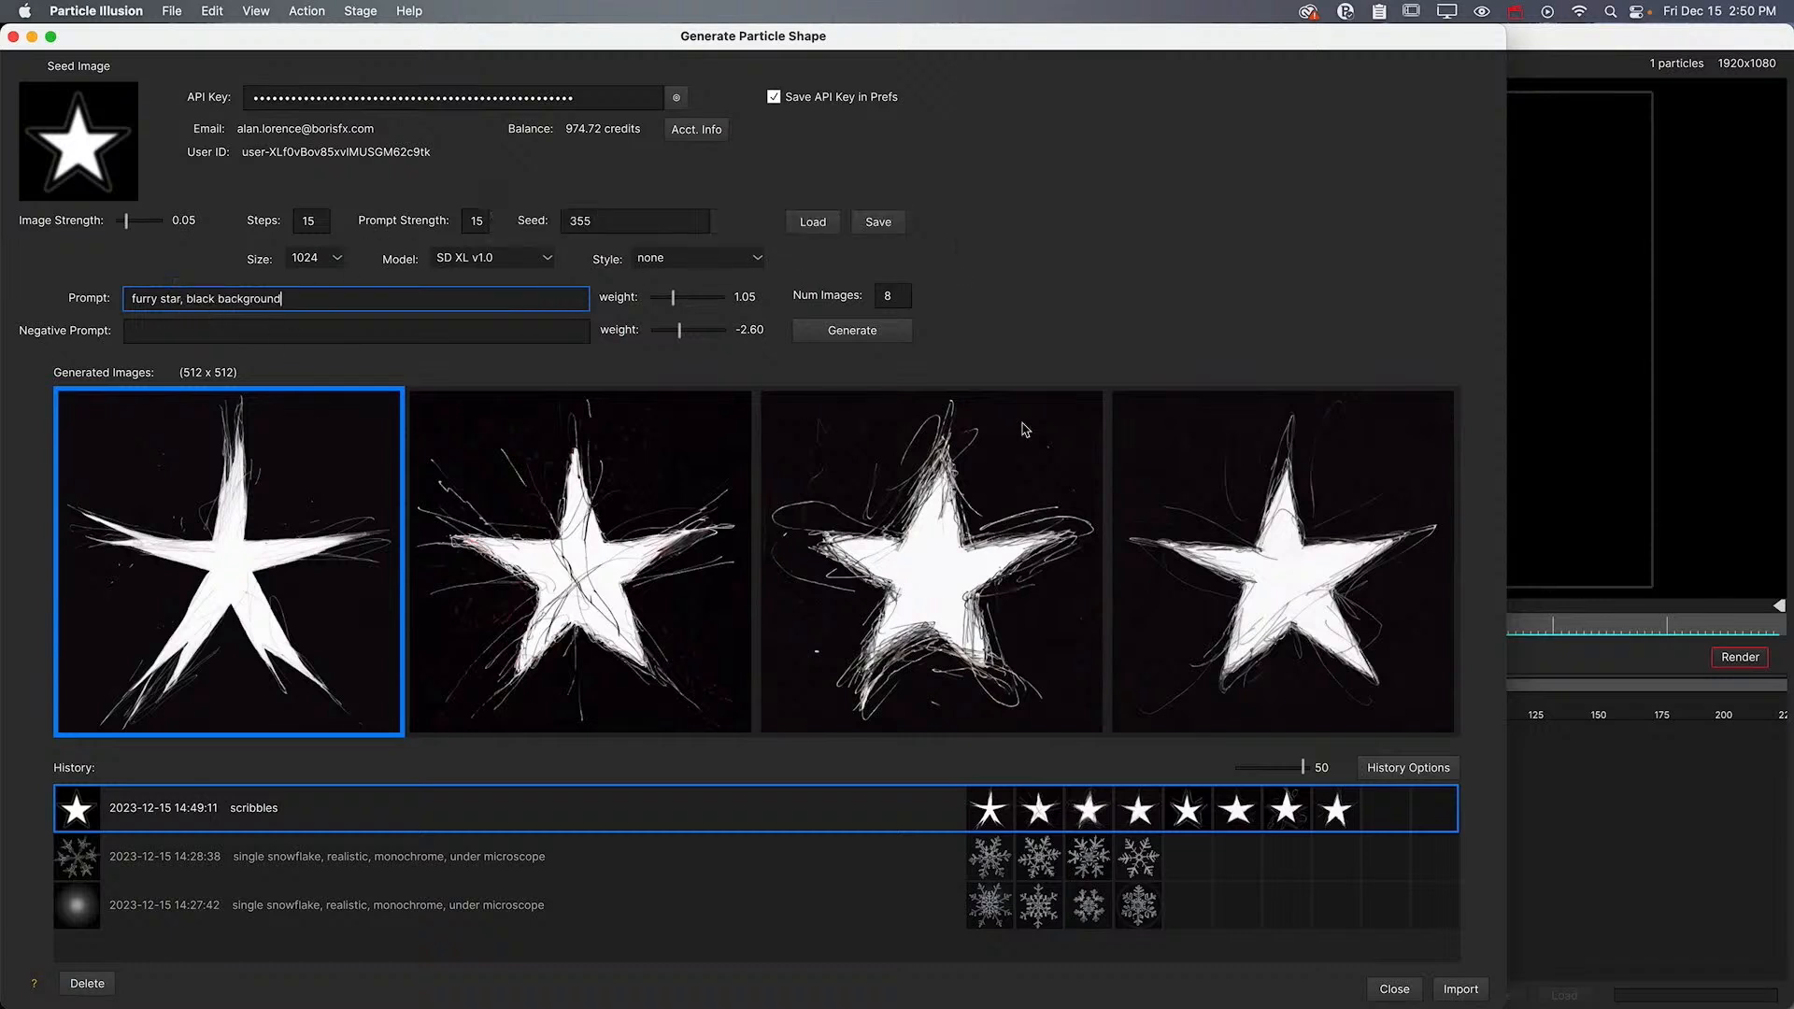
left_click(819, 334)
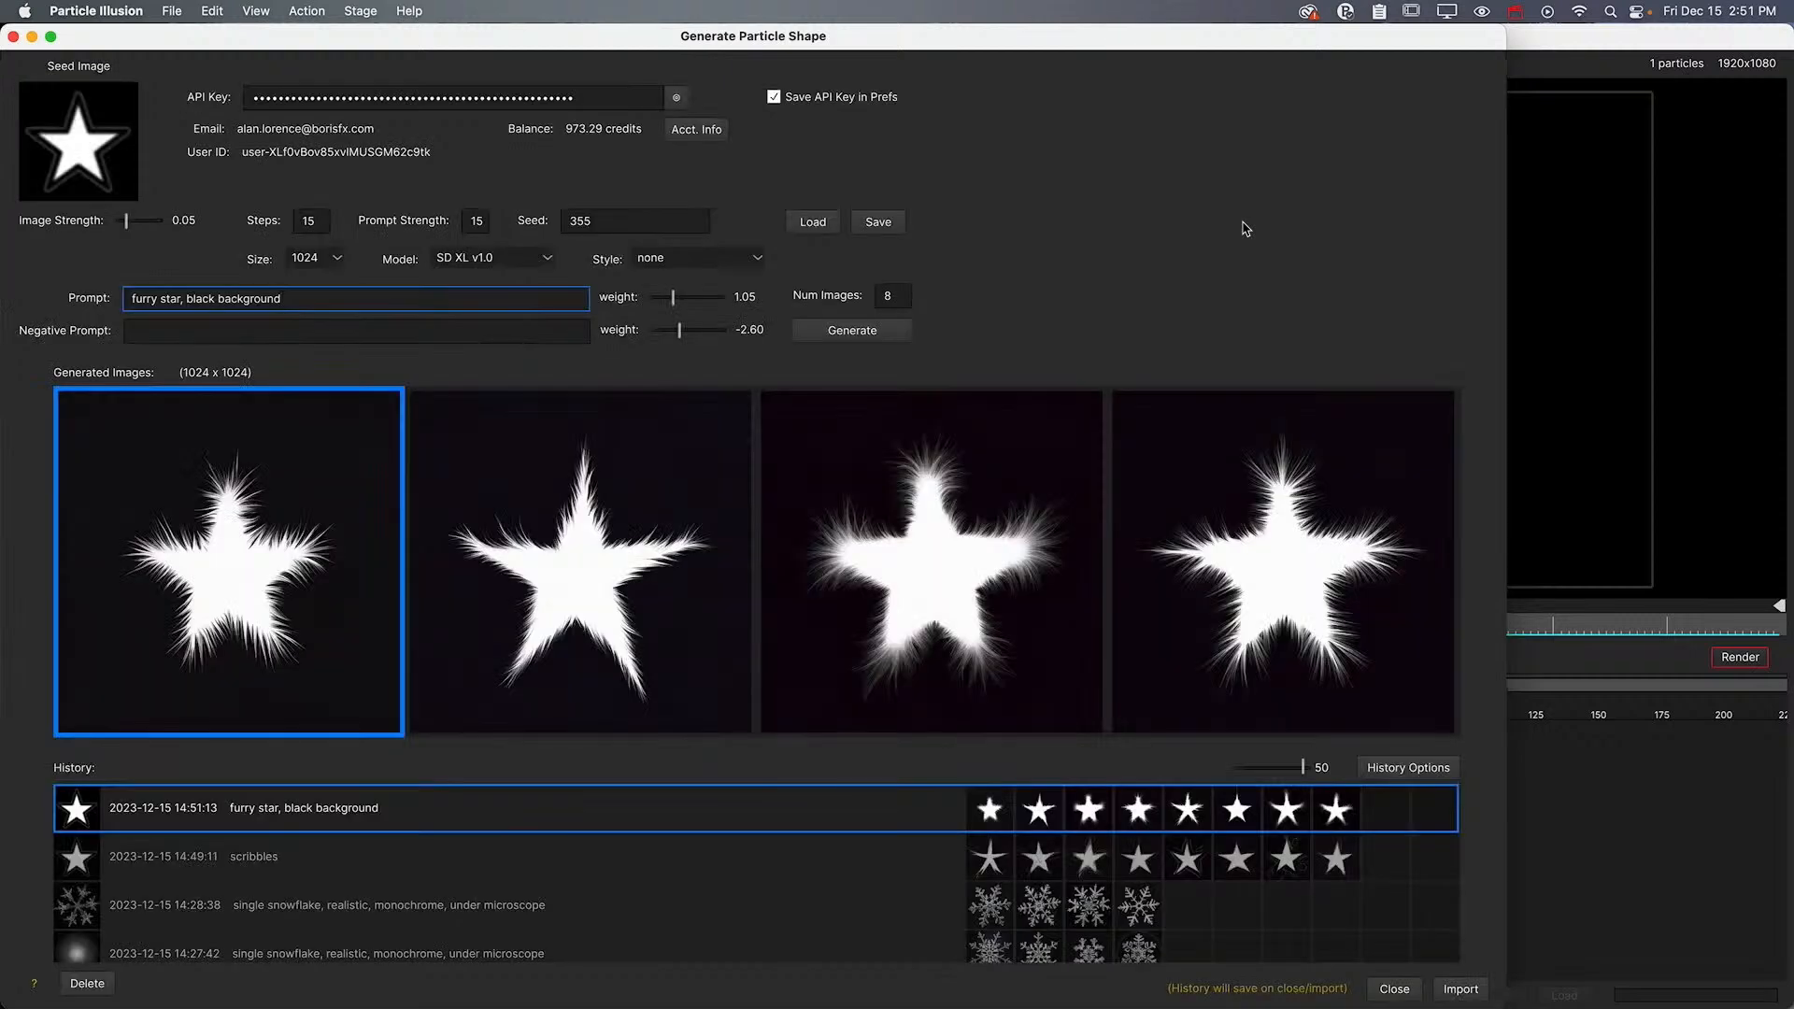
Examine all the generated furry stars in both rows of the results
scroll(1068, 554, "down", 5)
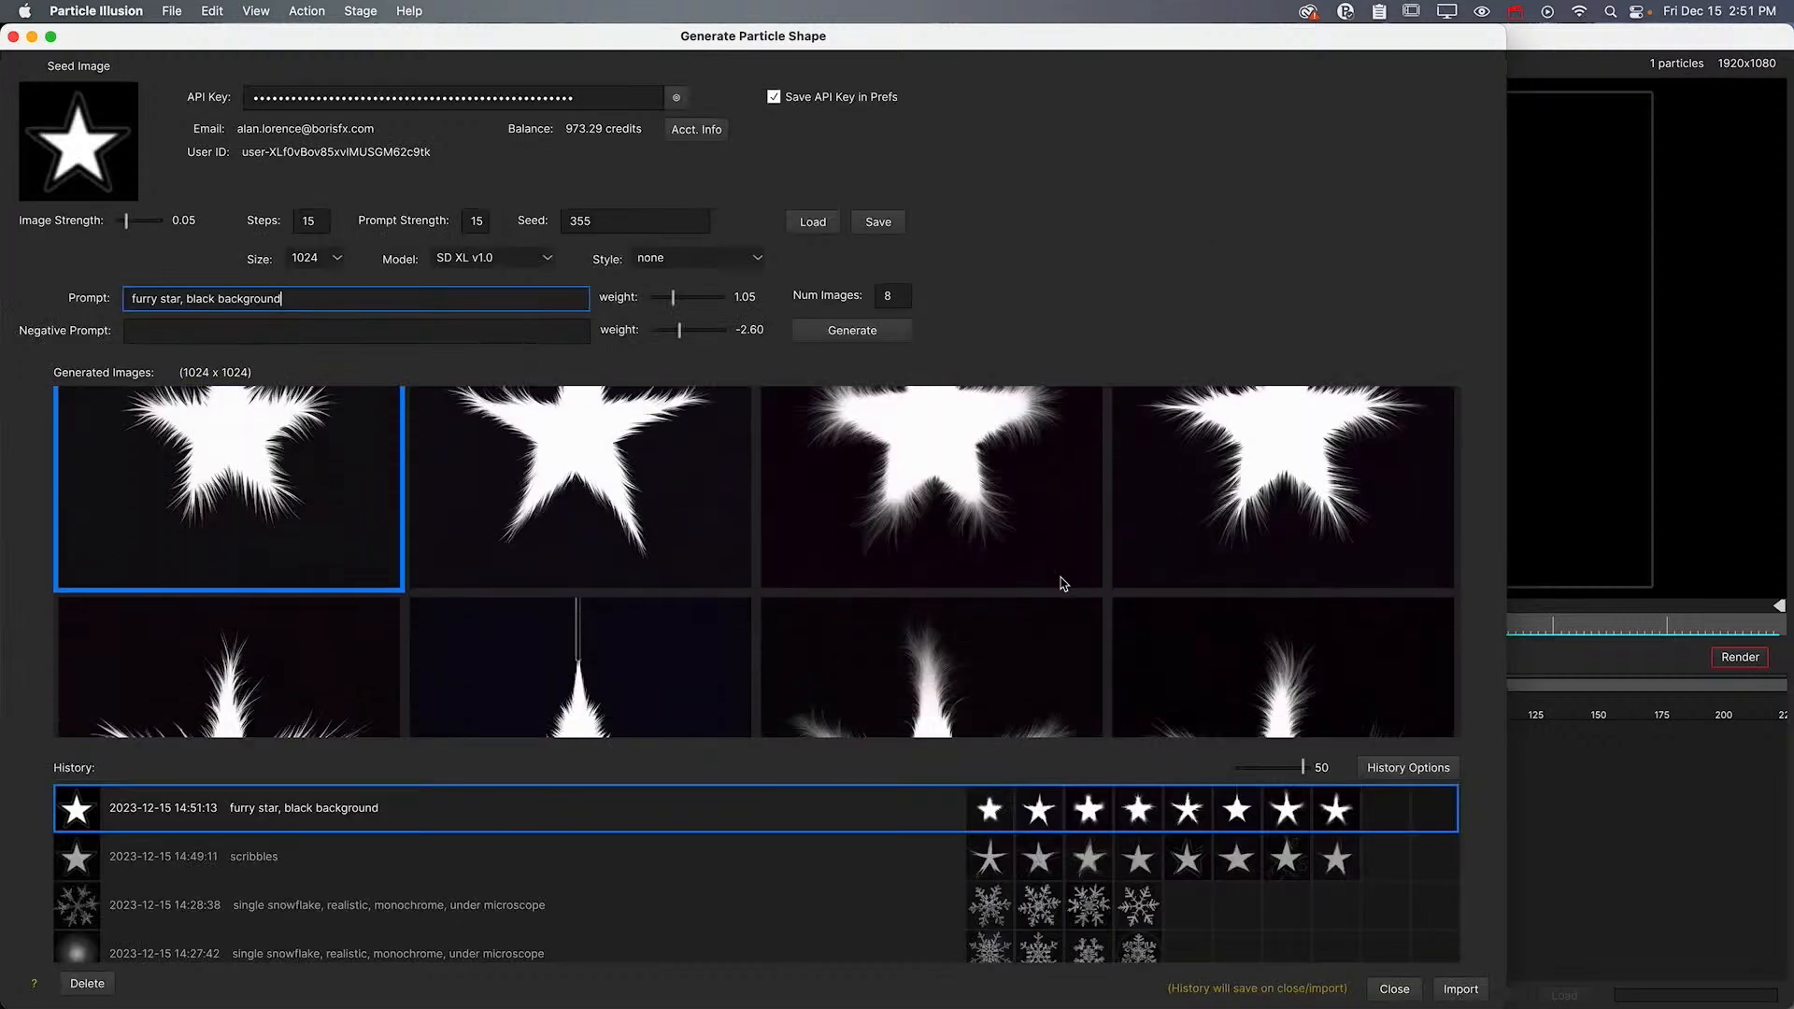
scroll(1065, 570, "up", 5)
scroll(1062, 584, "down", 1)
scroll(1062, 584, "down", 3)
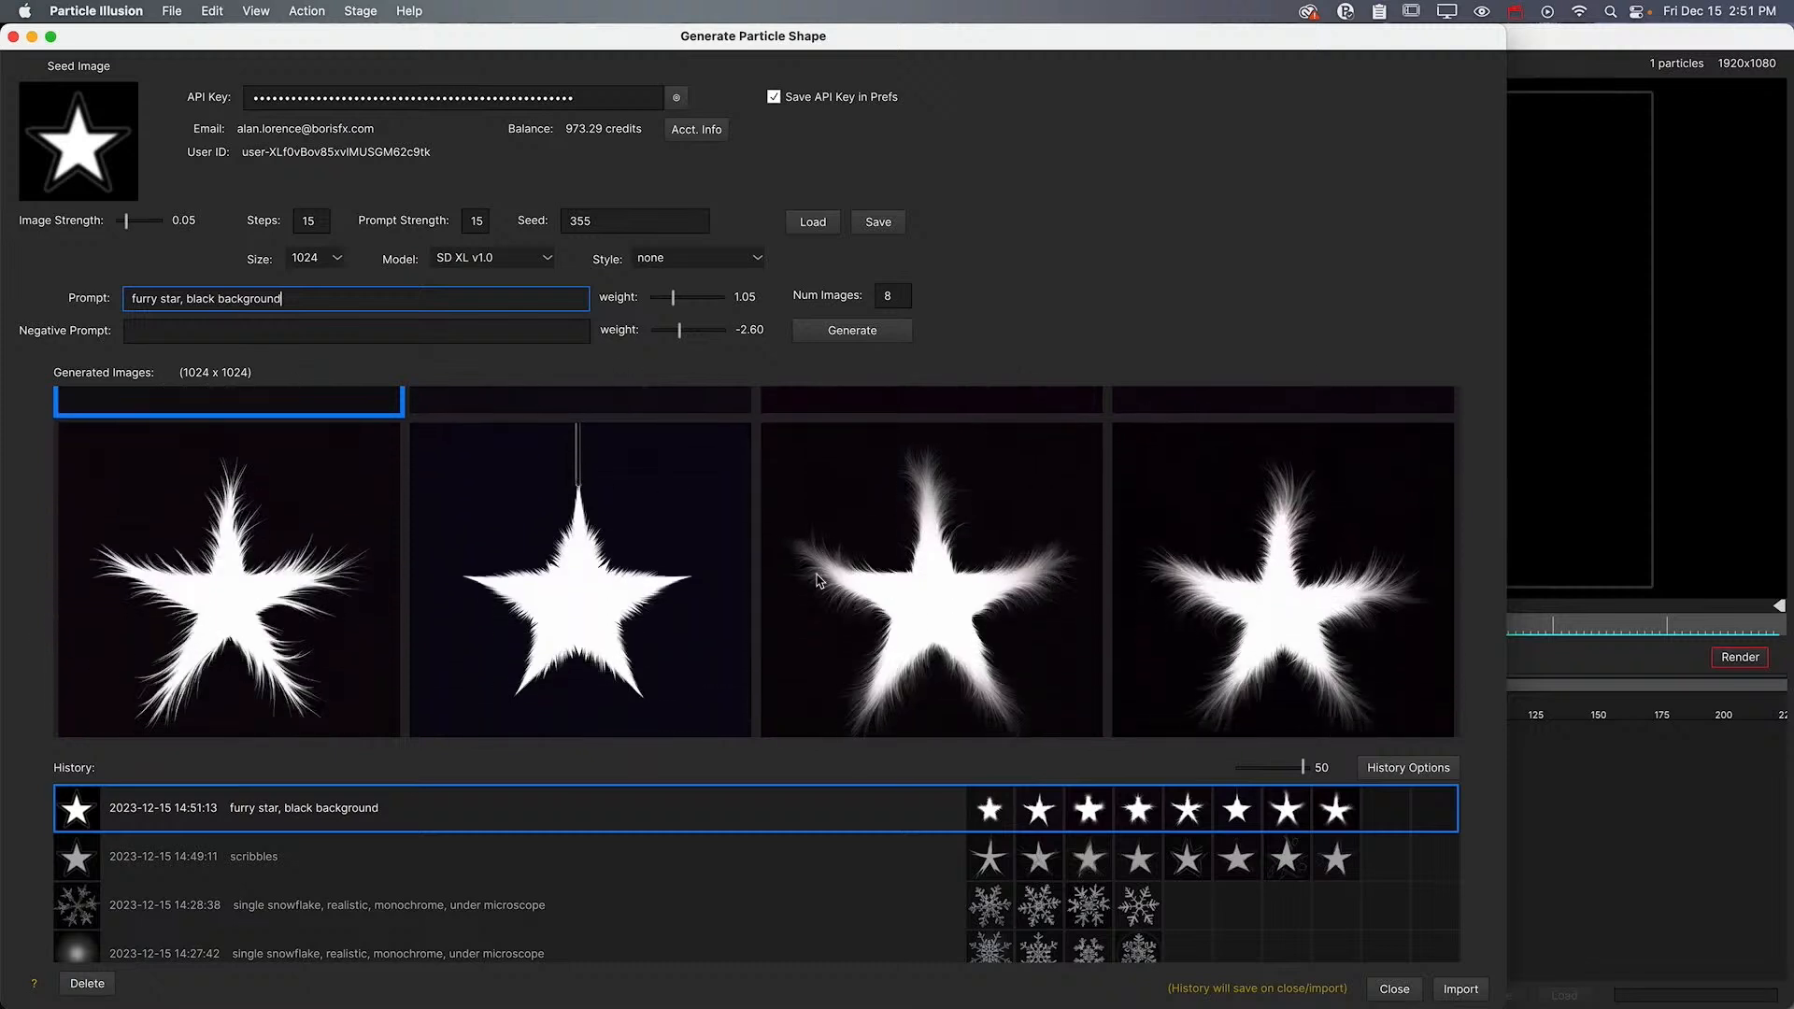
scroll(816, 580, "up", 3)
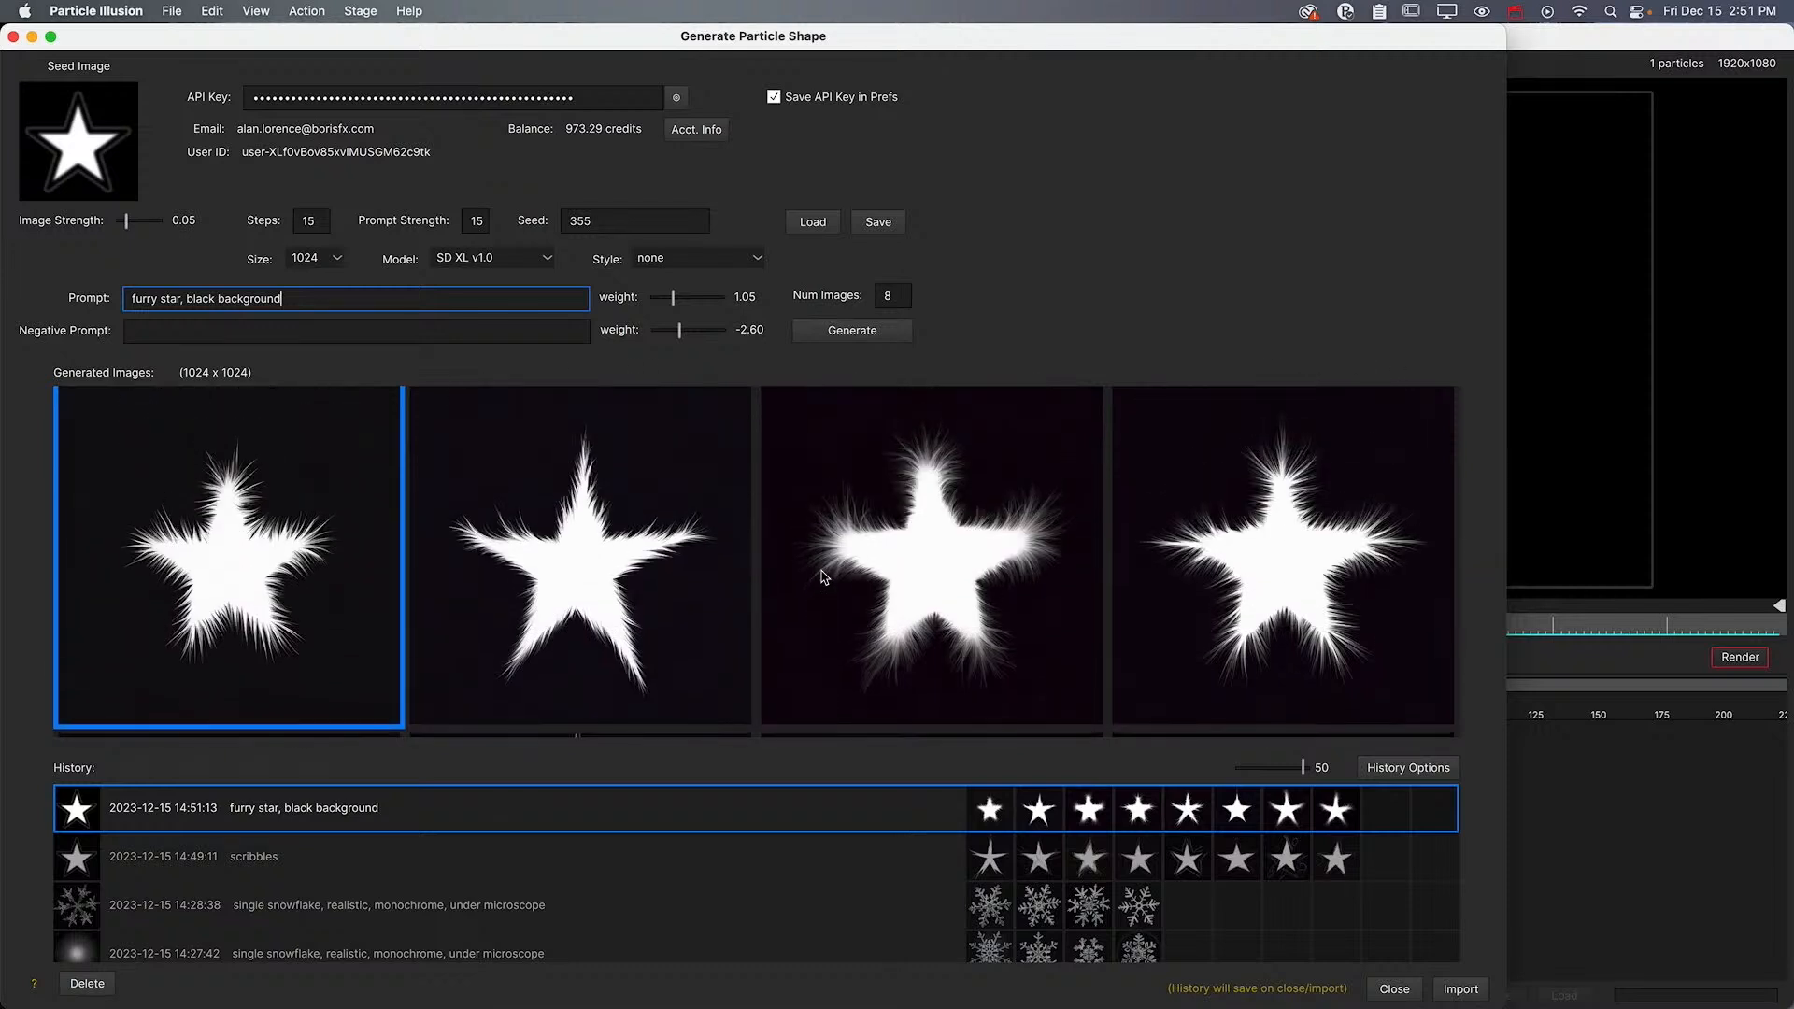
scroll(974, 540, "down", 3)
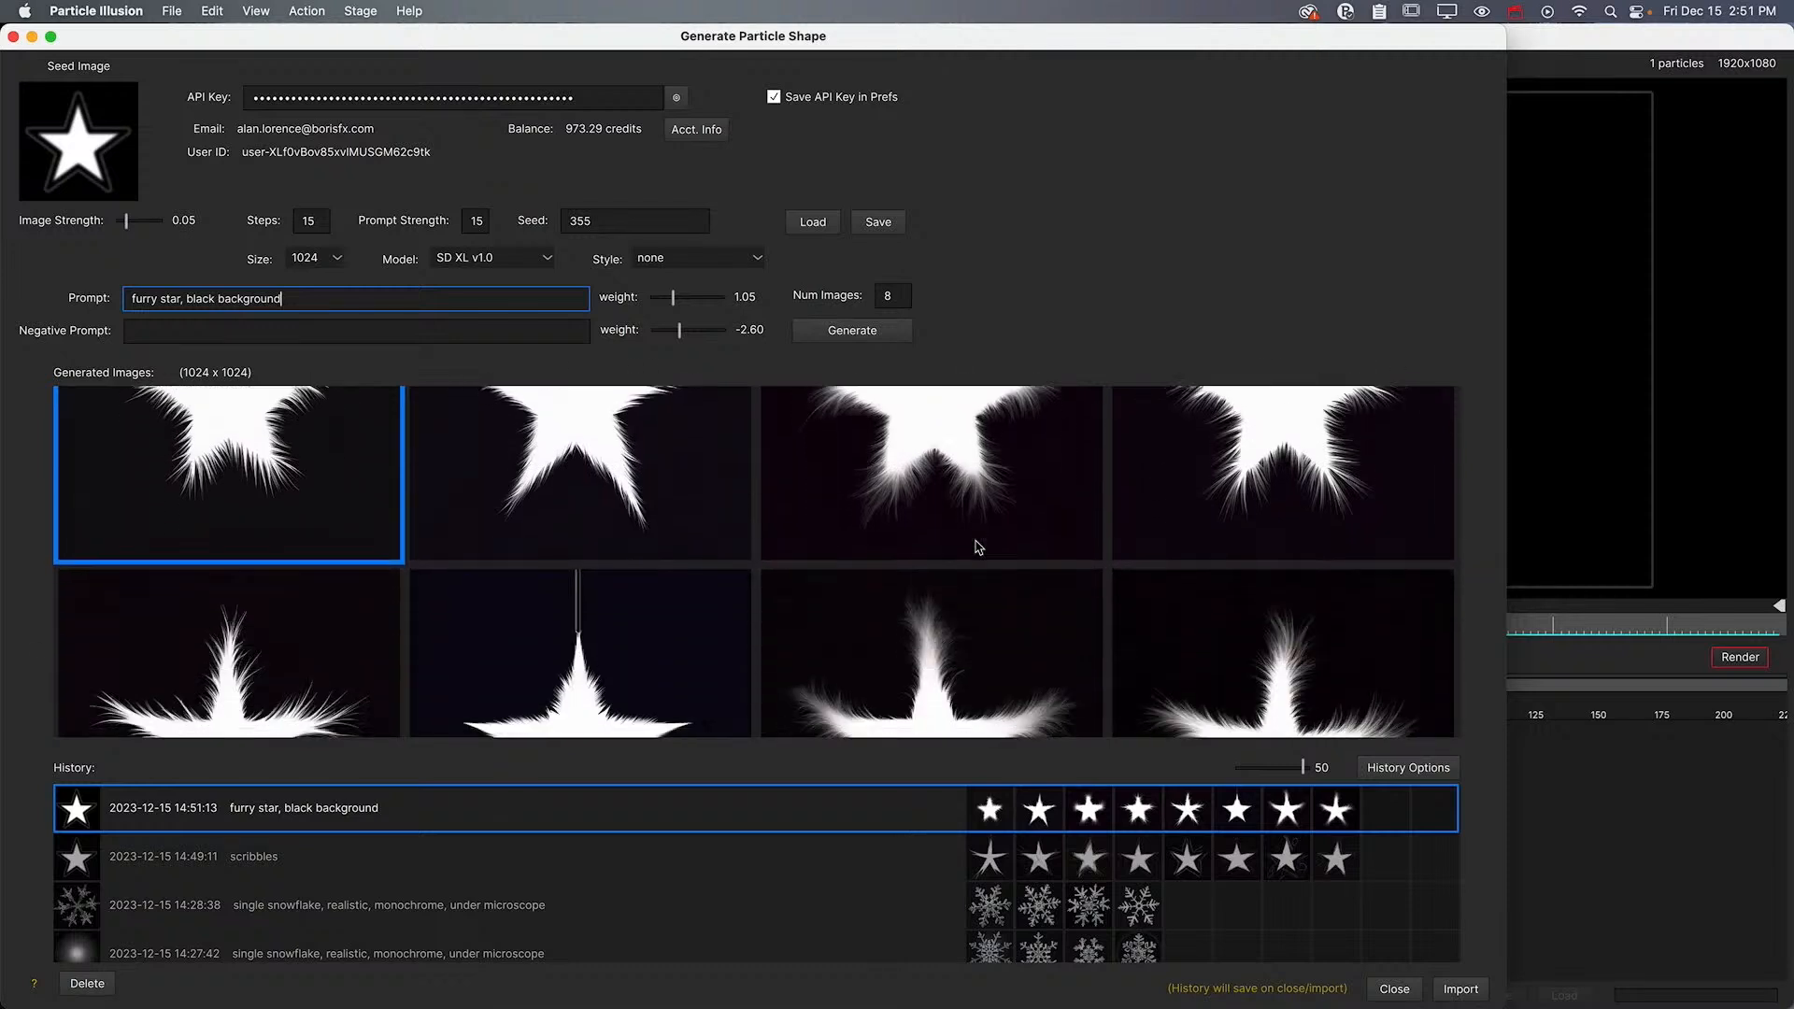
scroll(974, 545, "up", 3)
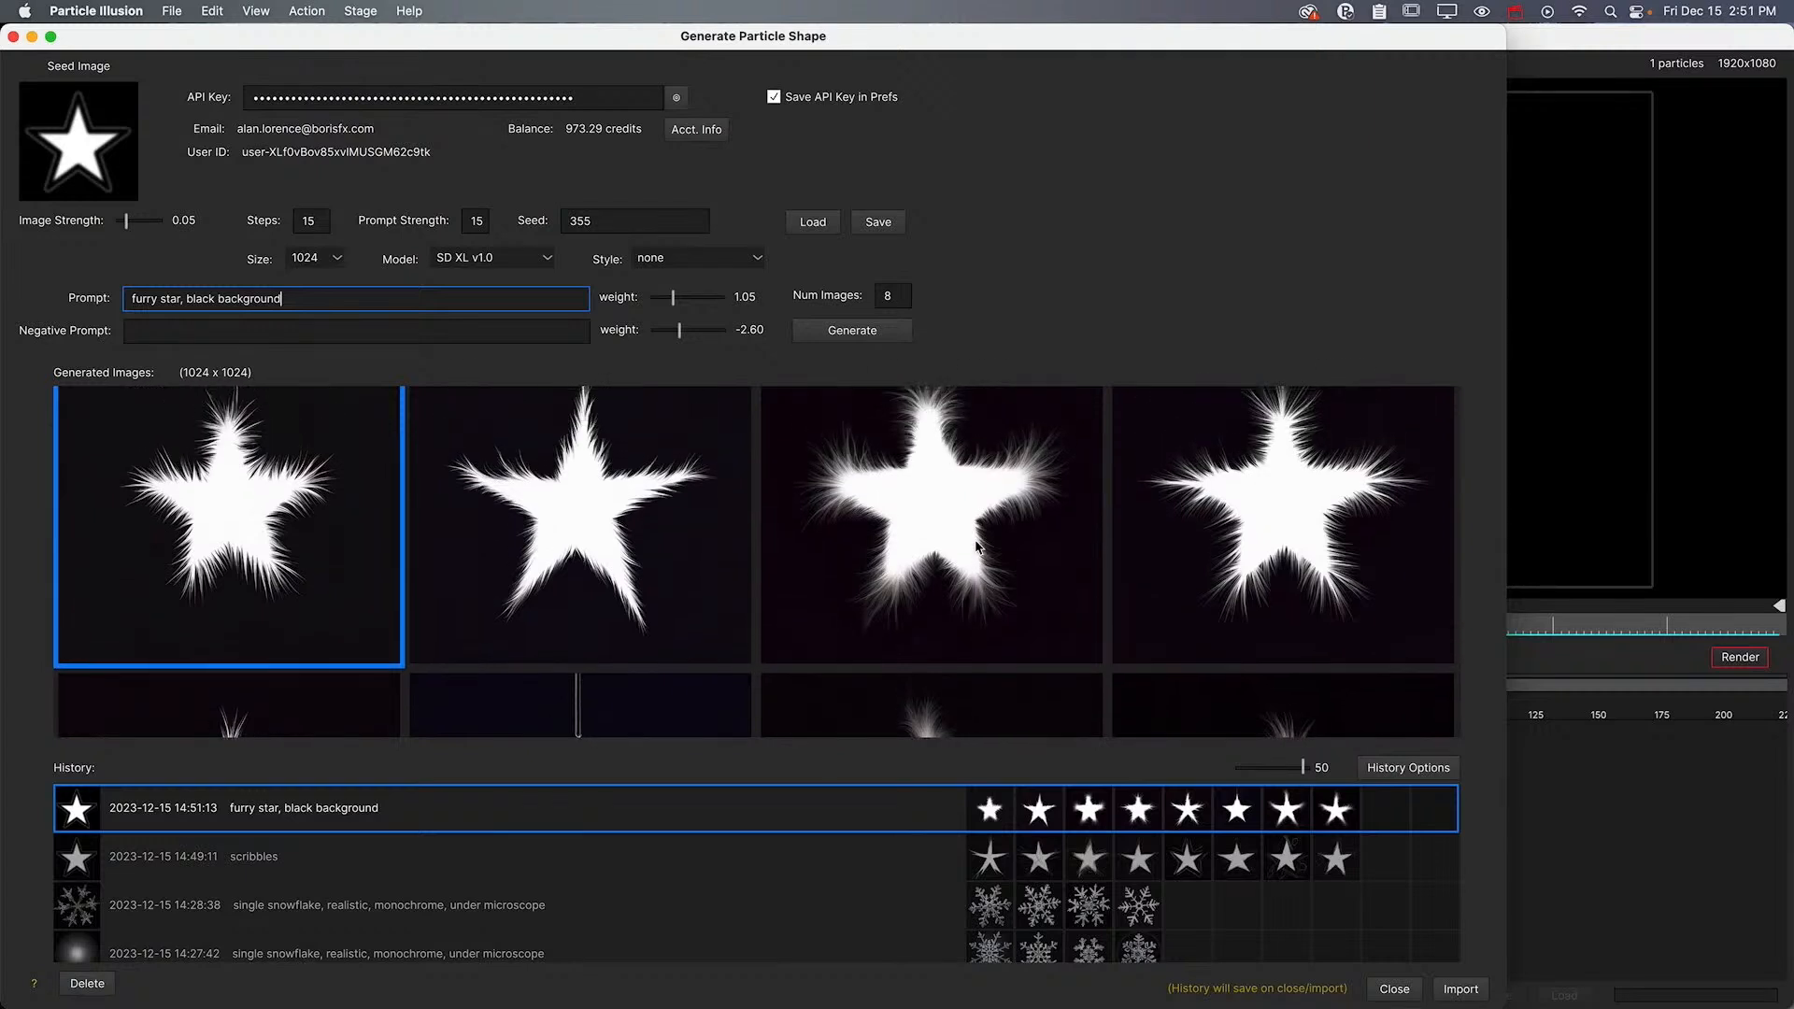
scroll(977, 546, "up", 2)
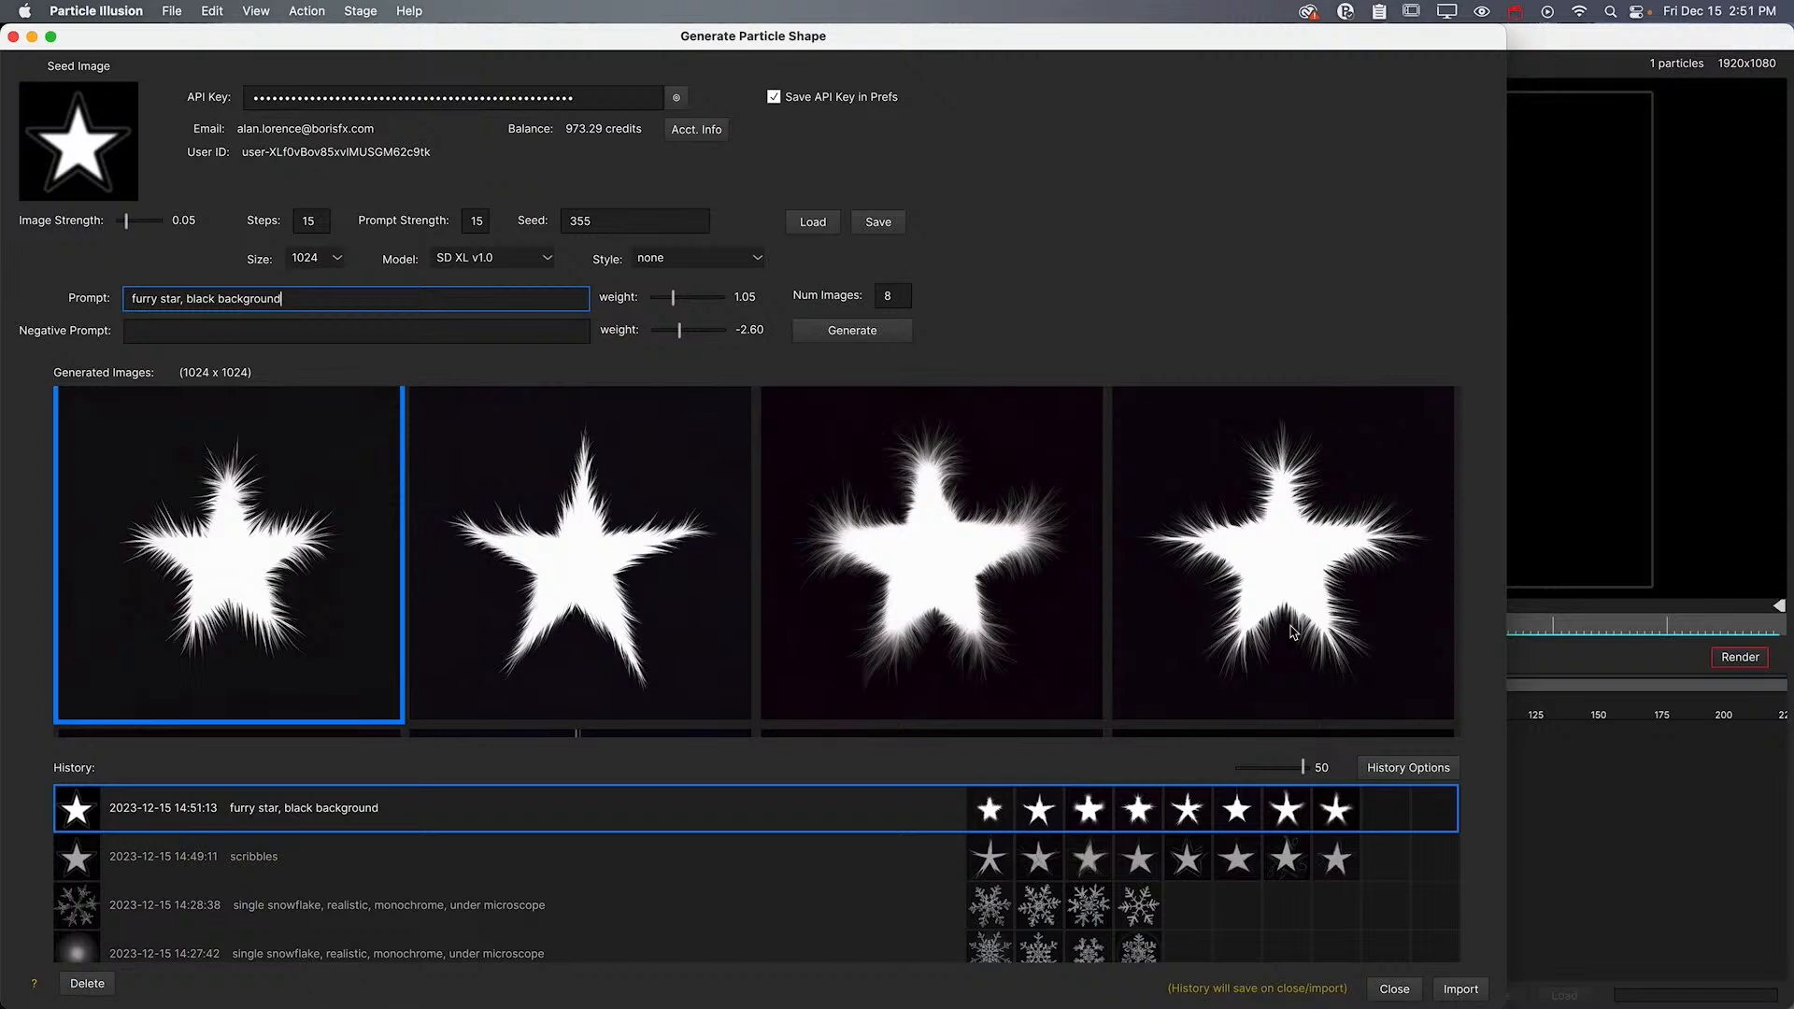
scroll(1192, 643, "down", 5)
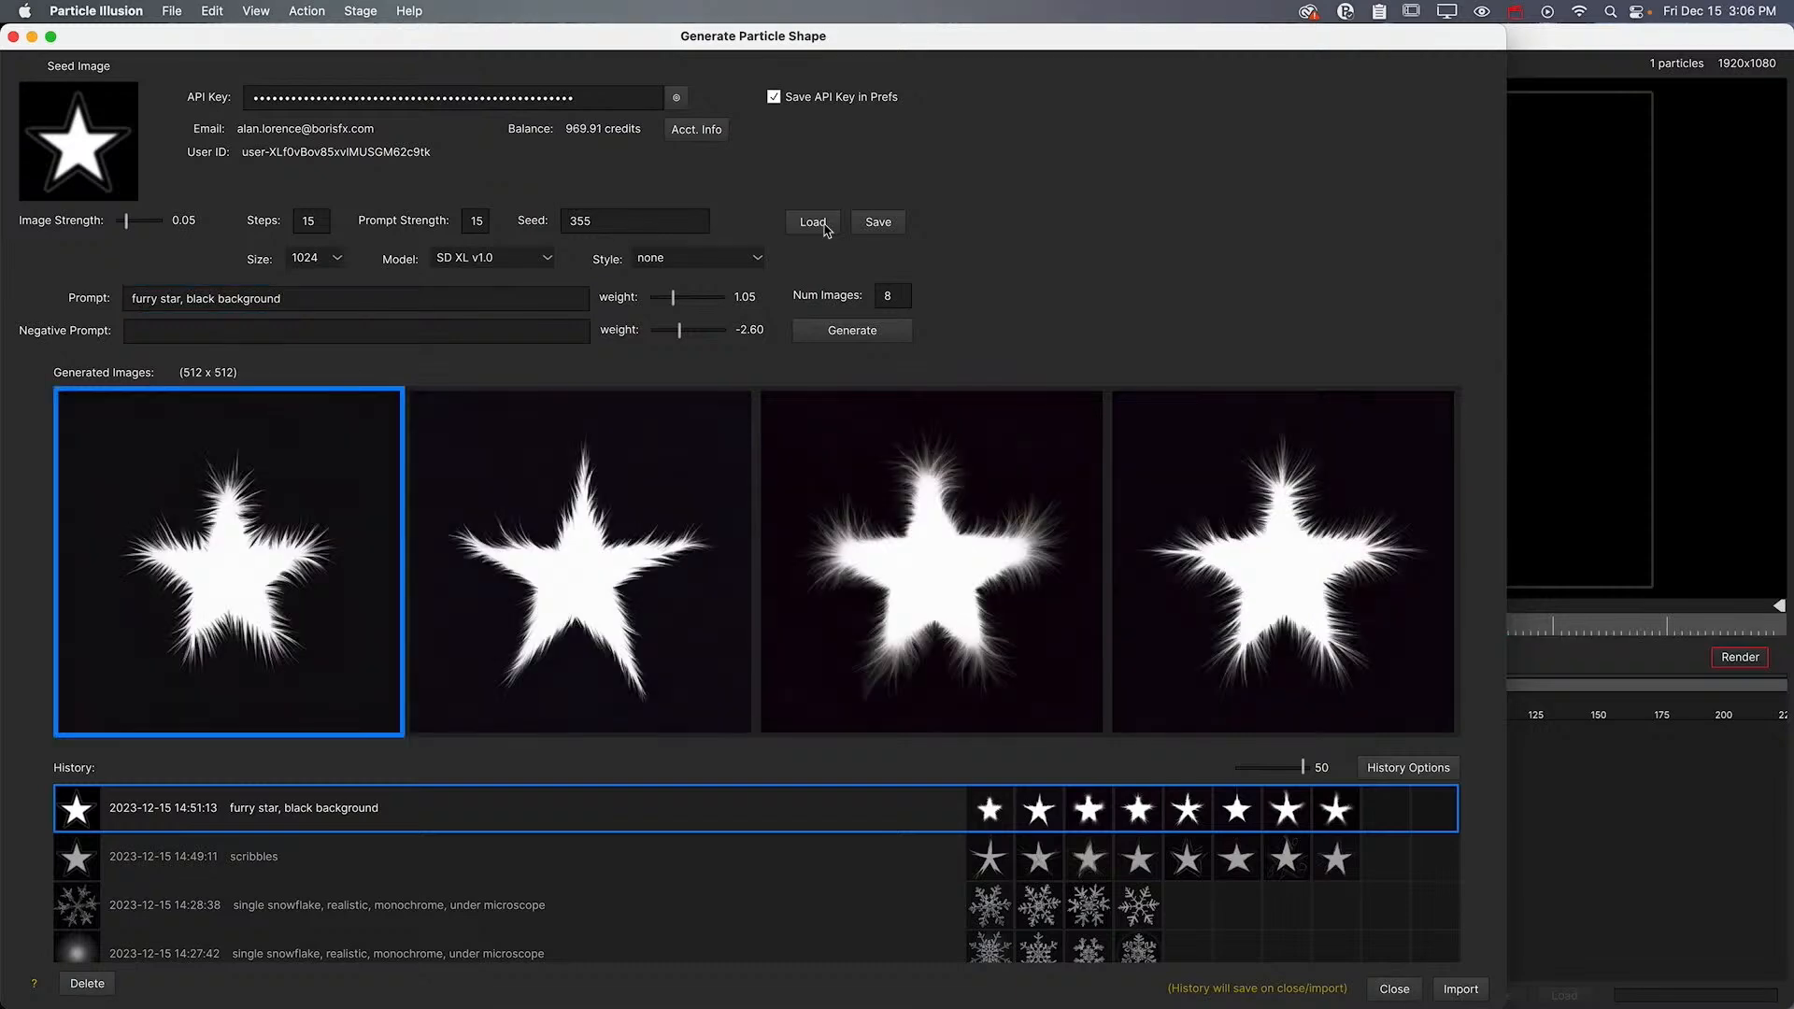
Generate 4 origami-style images from the "Cartoon Grass, Detailed" shape generation preset
left_click(825, 225)
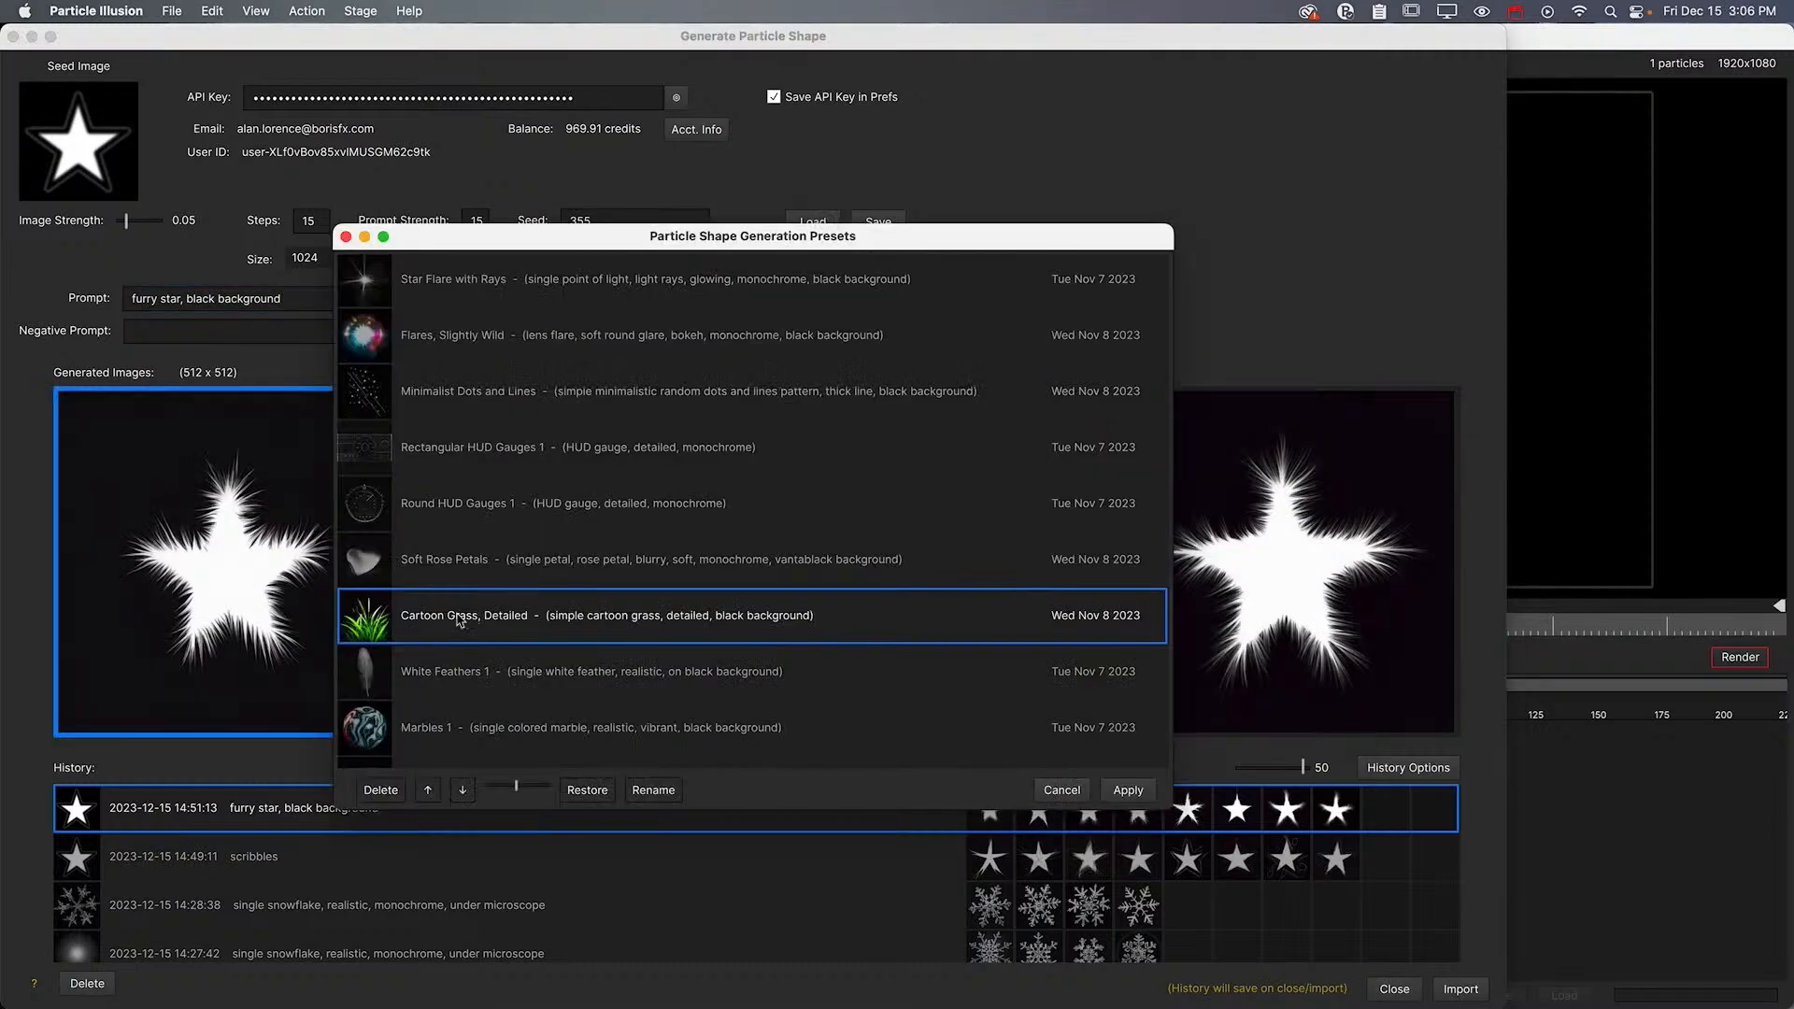
left_click(1124, 791)
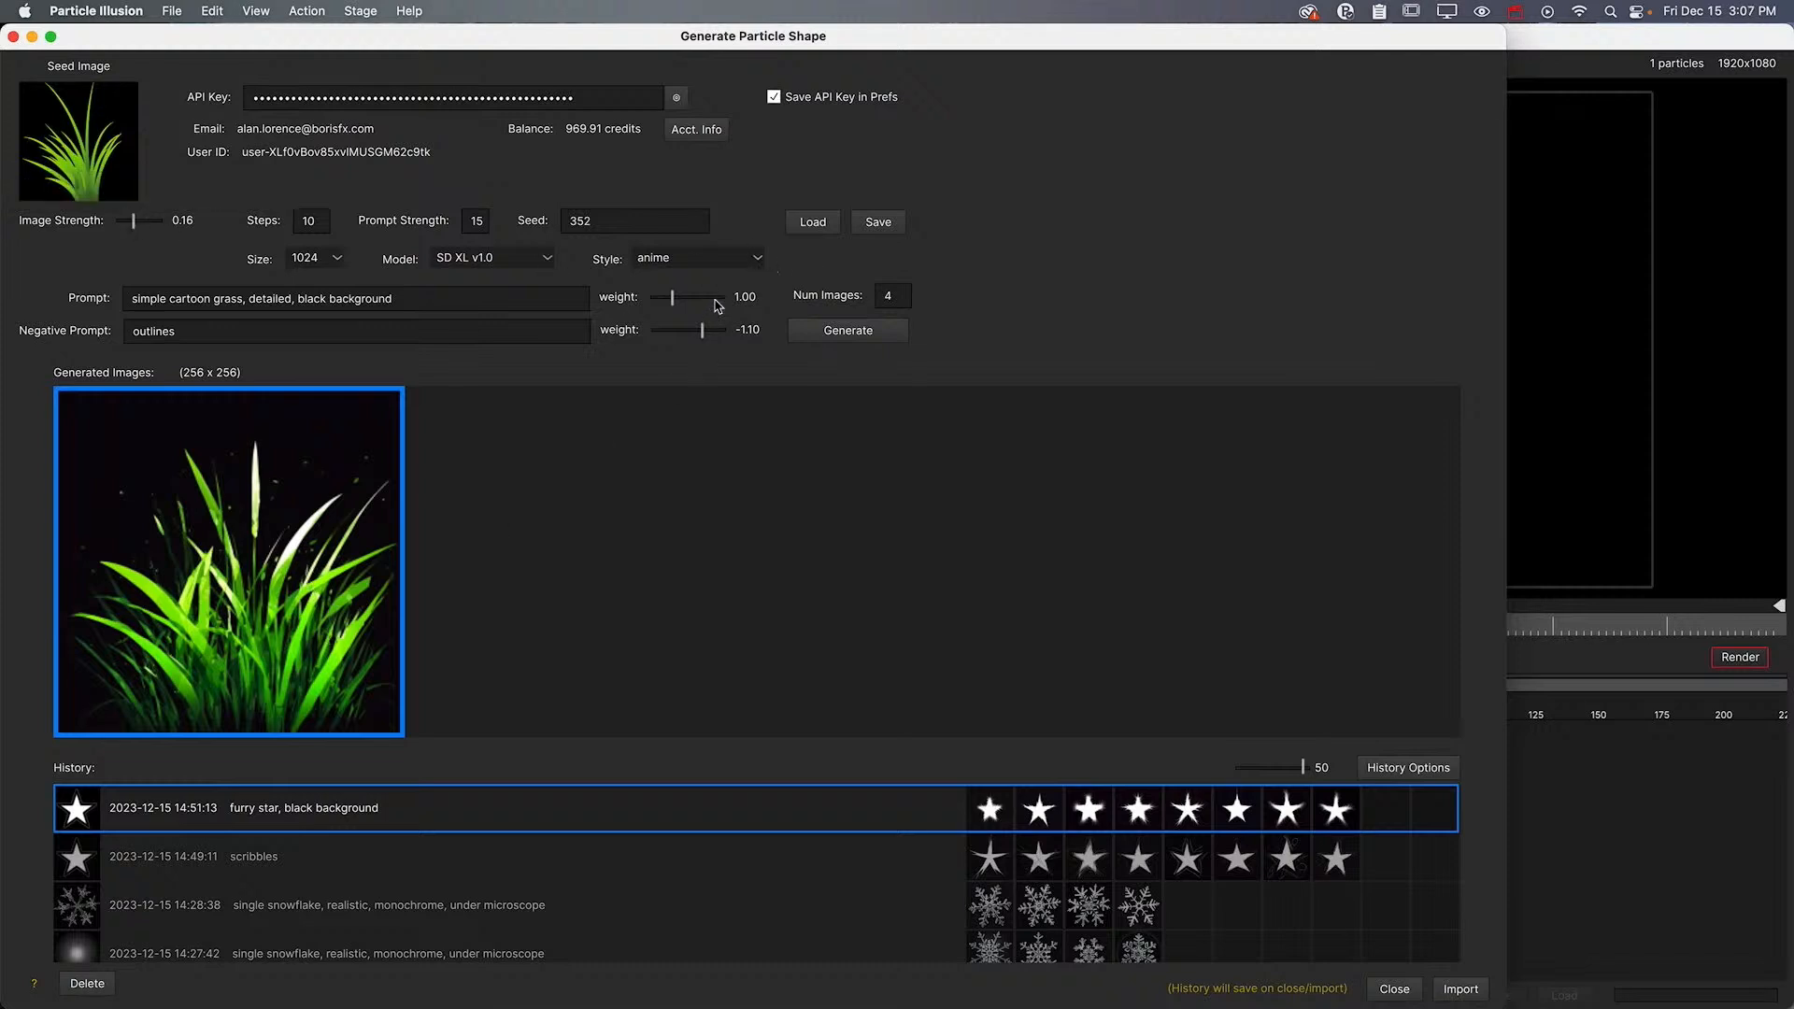
left_click(737, 259)
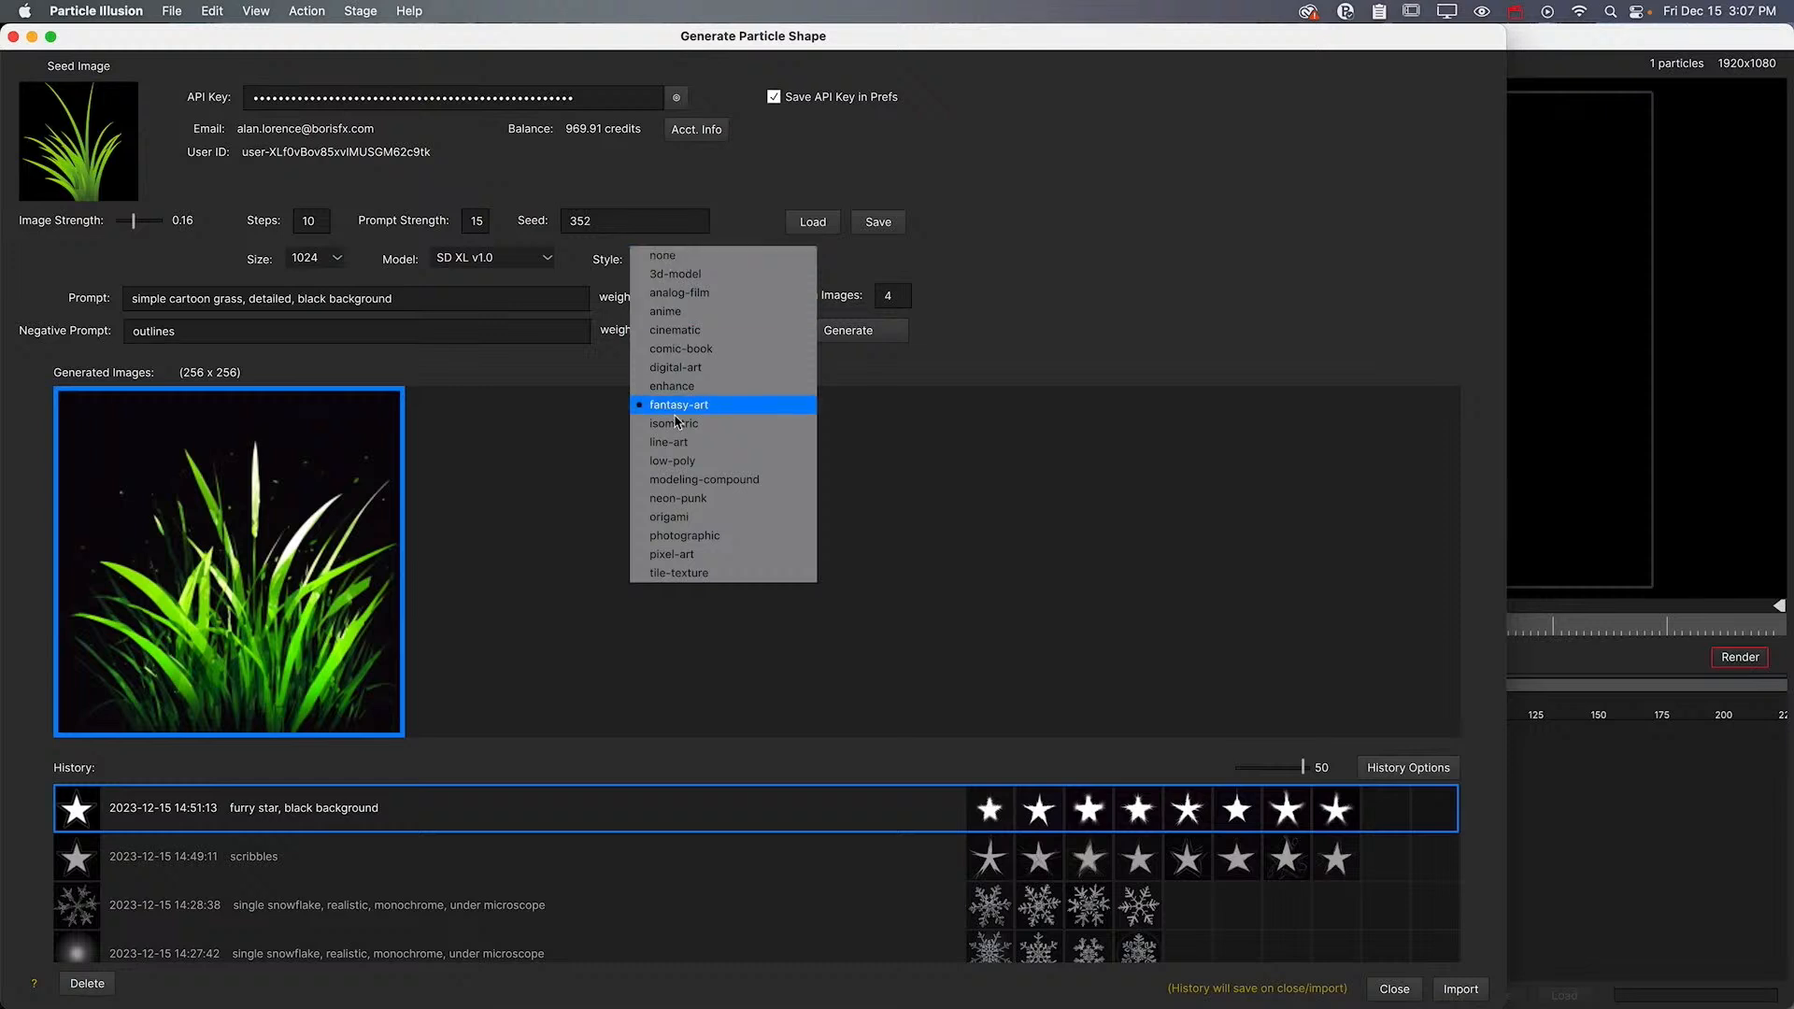
left_click(688, 517)
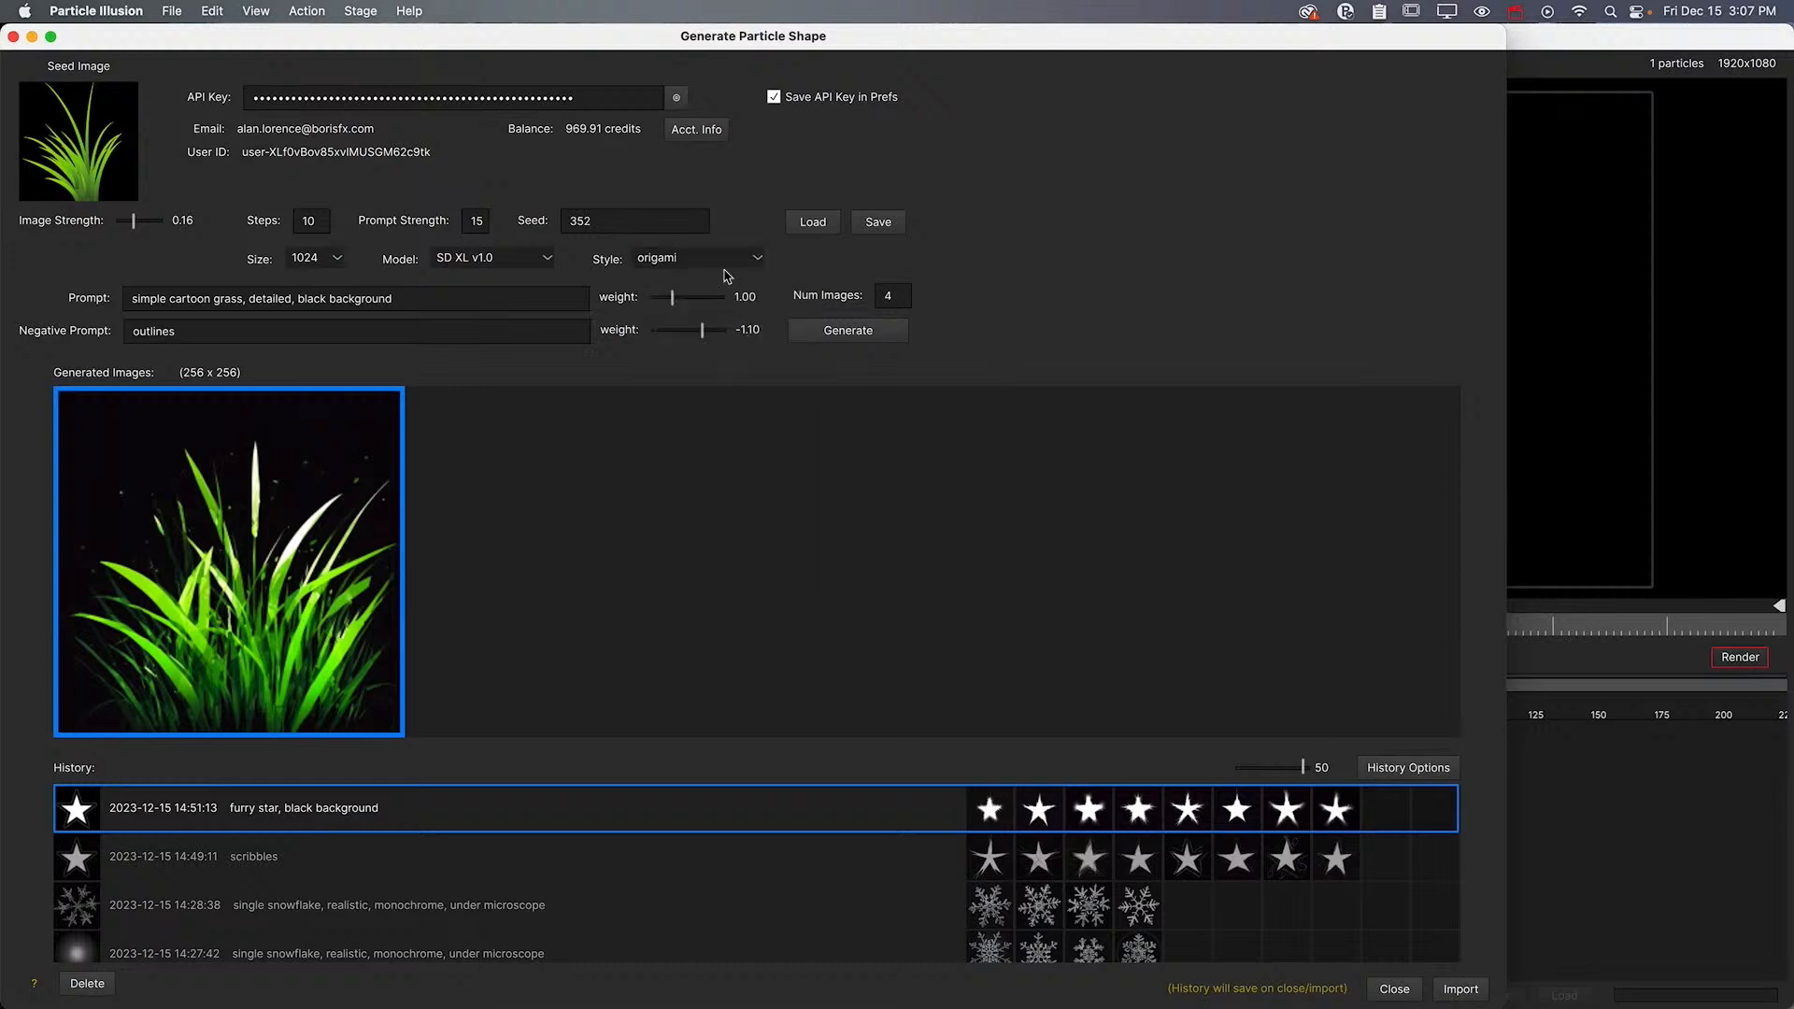
left_click(812, 332)
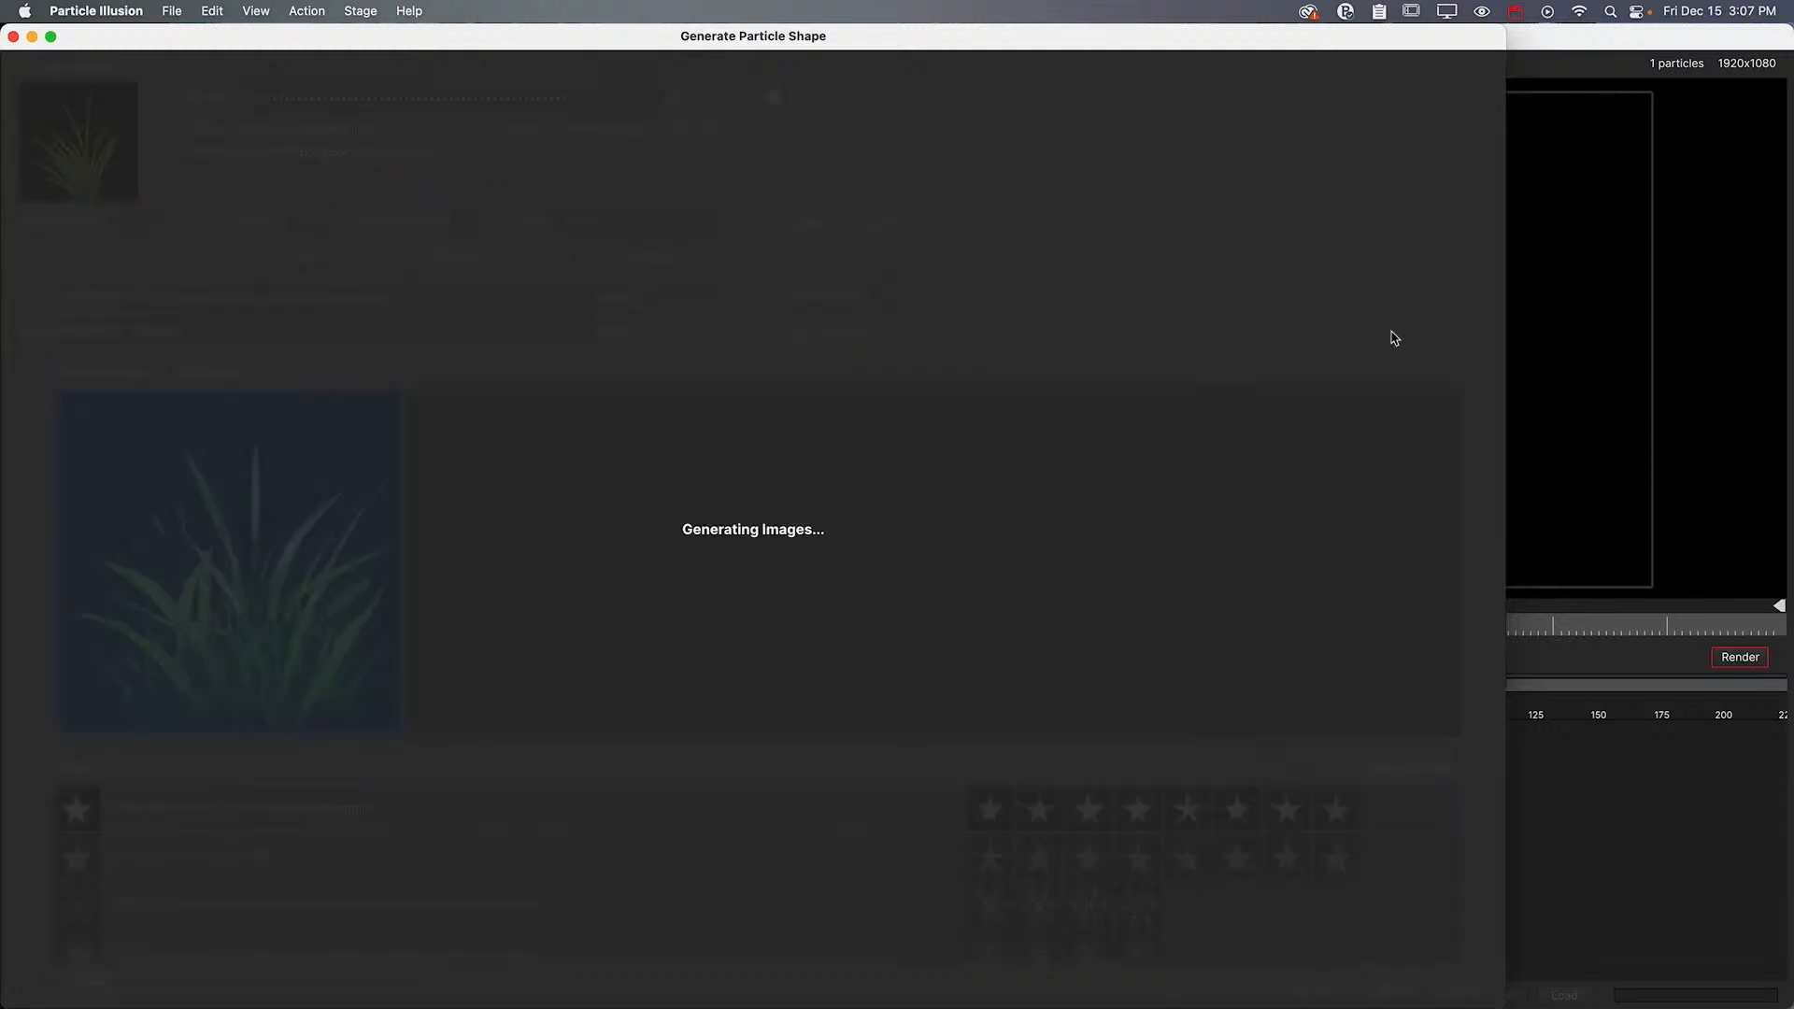
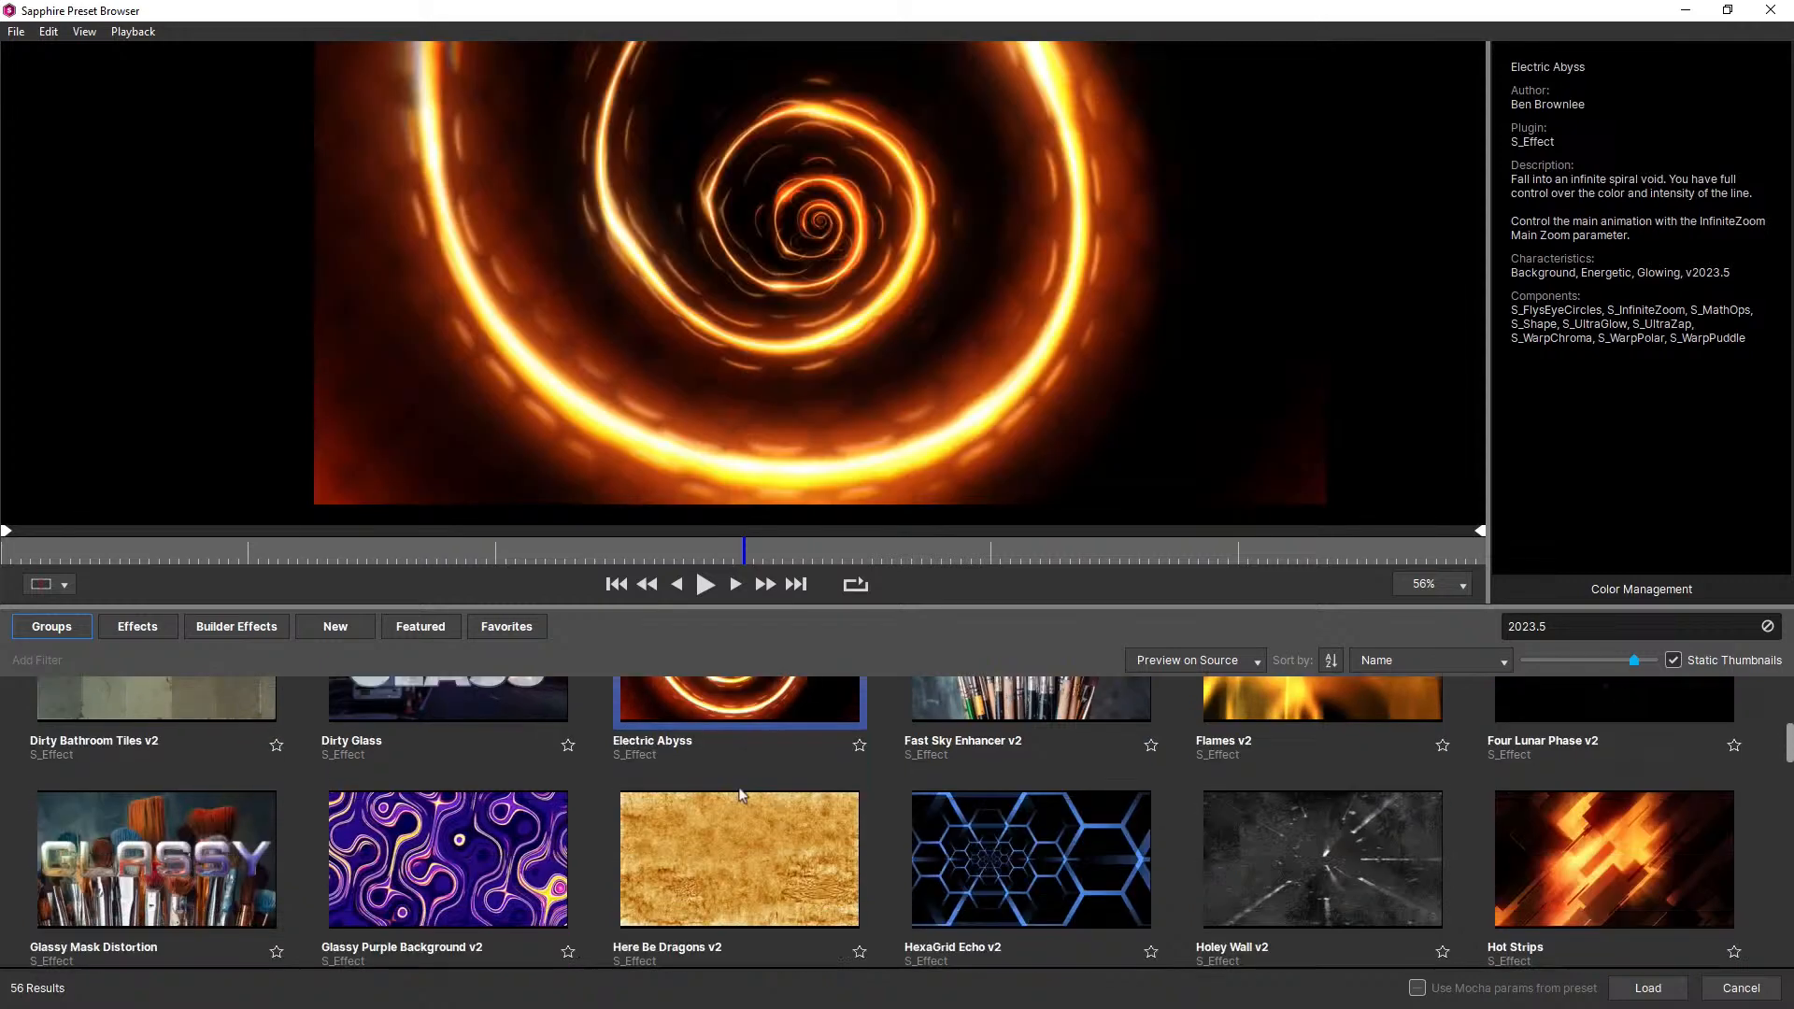
In the Sapphire Preset Browser, preview the Glassy Purple Background v2, Instant Motion Background v2, Police Lights Flashing v2 and Scanline Strips v2 presets
left_click(461, 792)
scroll(461, 792, "down", 2)
scroll(204, 741, "down", 2)
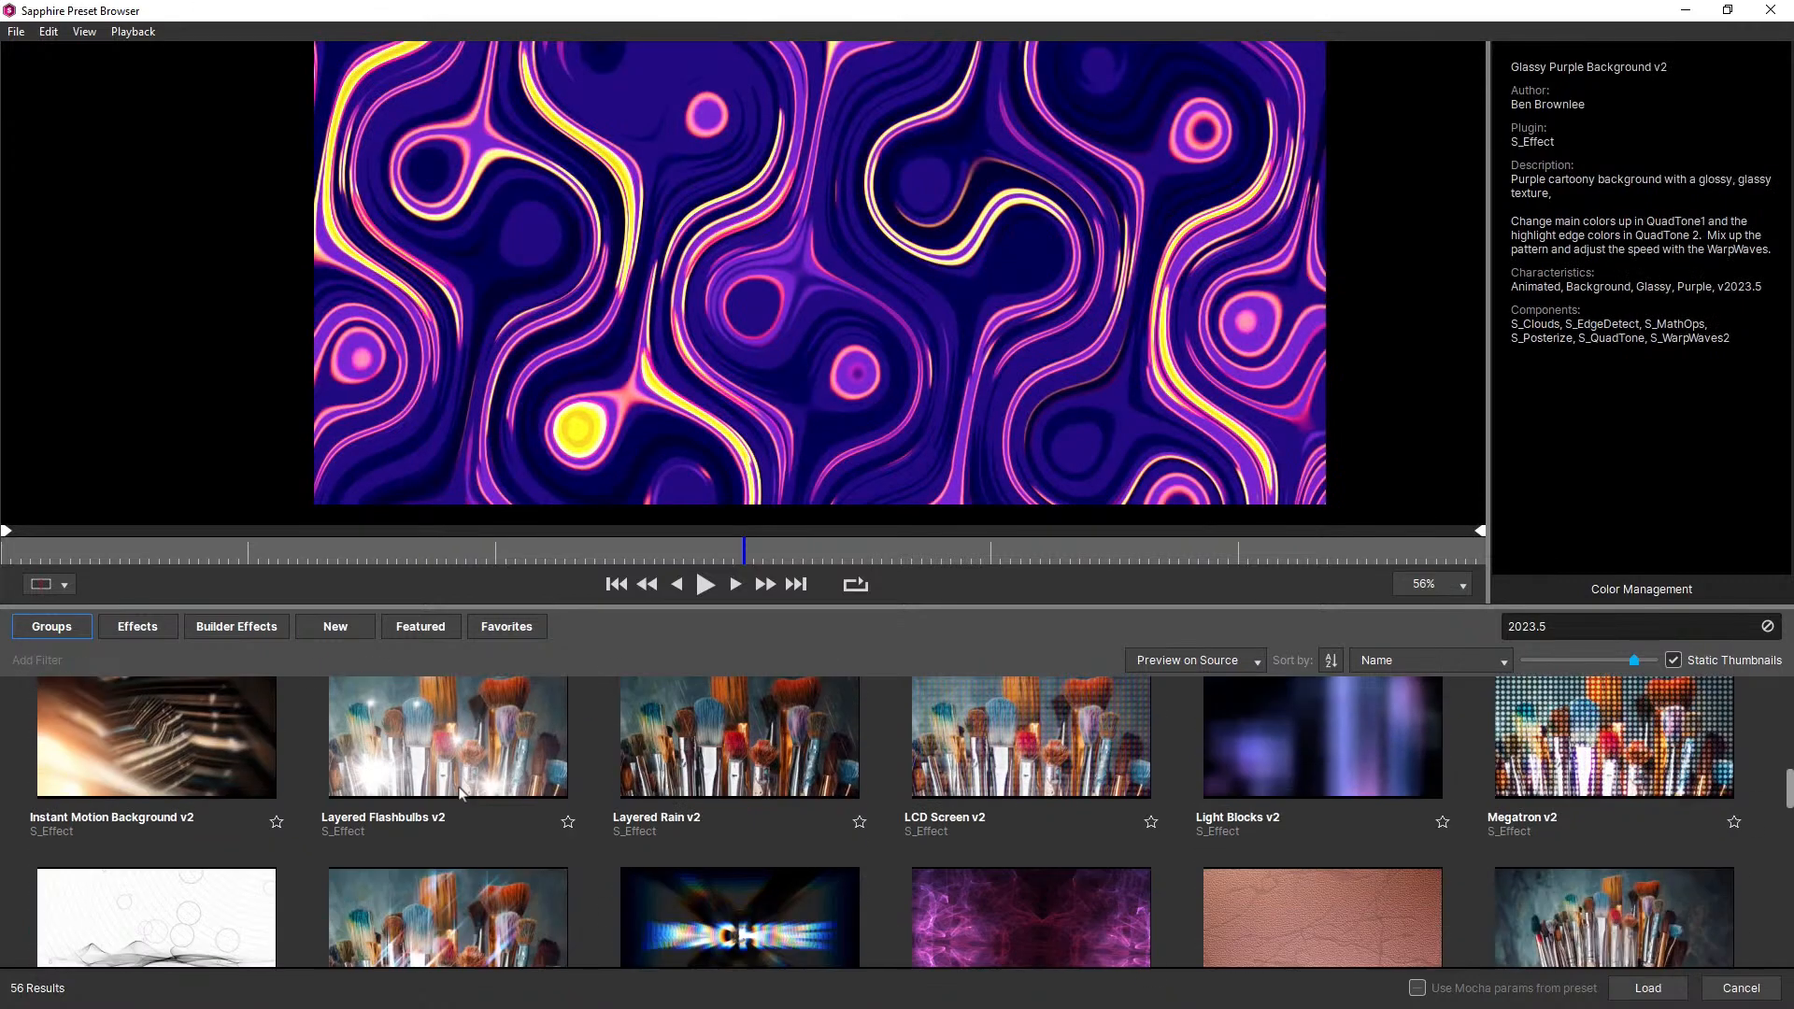
left_click(203, 741)
scroll(203, 738, "down", 3)
left_click(732, 784)
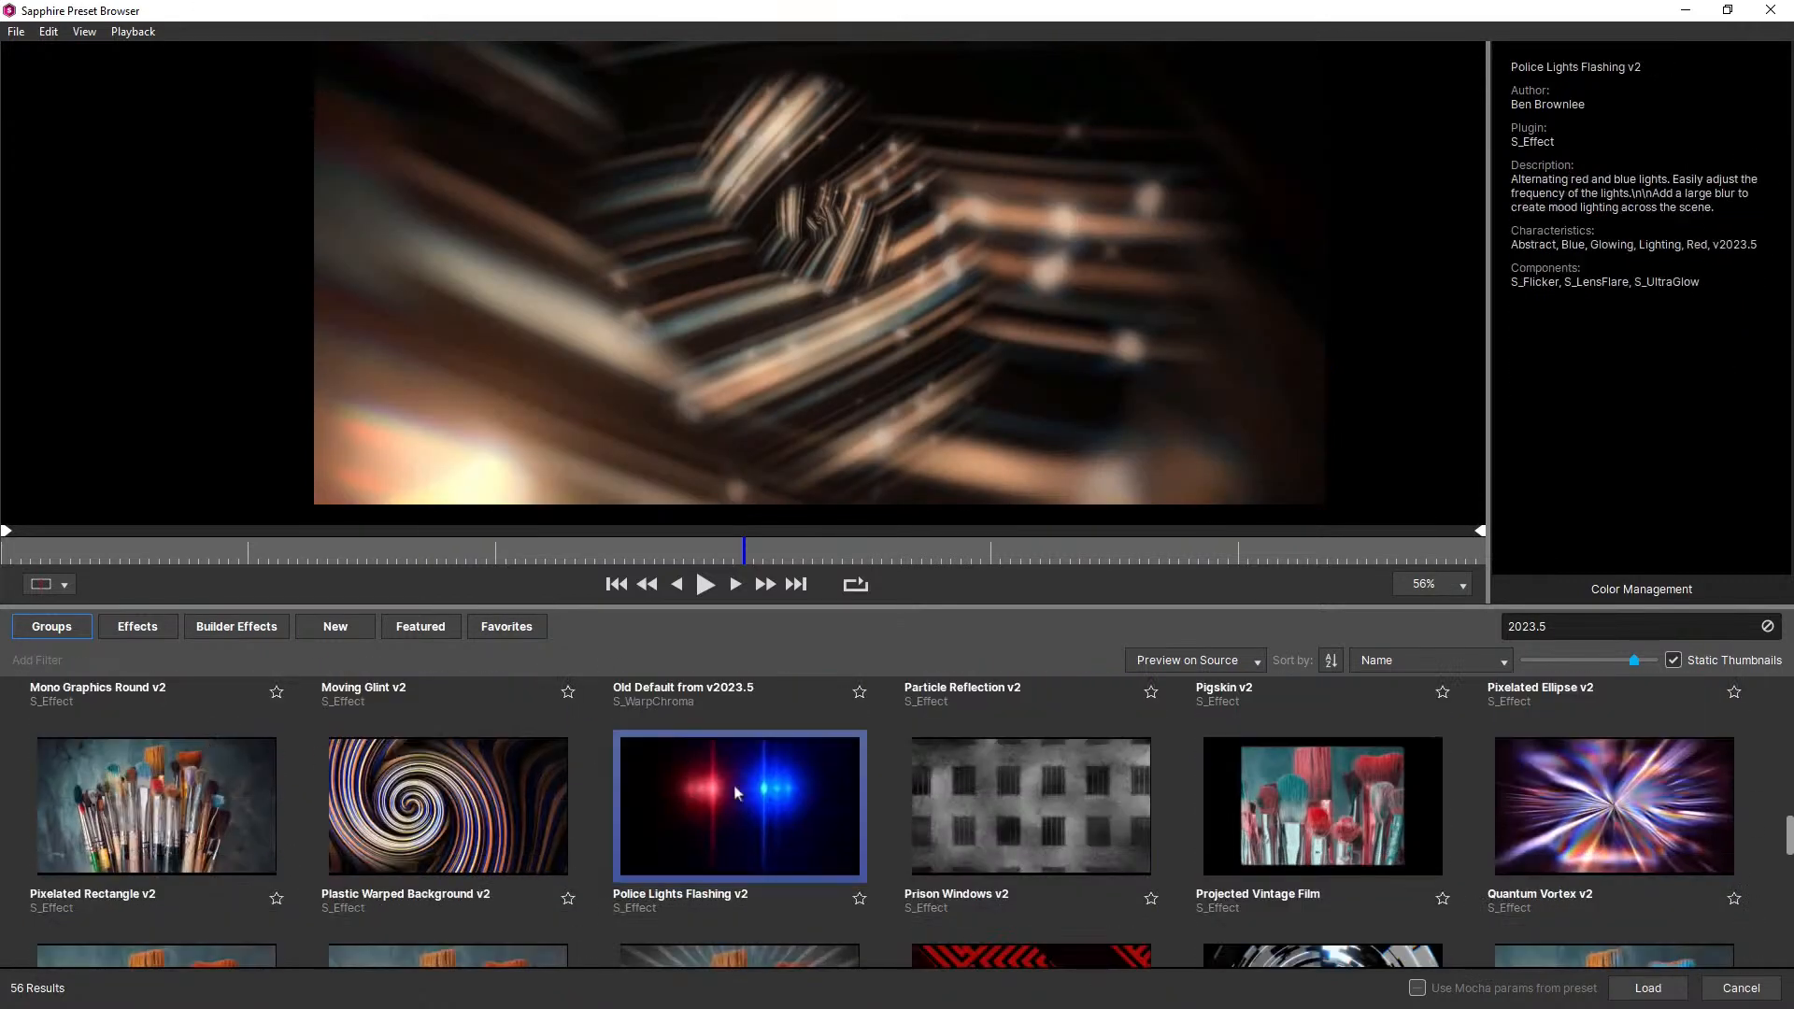
scroll(733, 785, "down", 3)
left_click(968, 727)
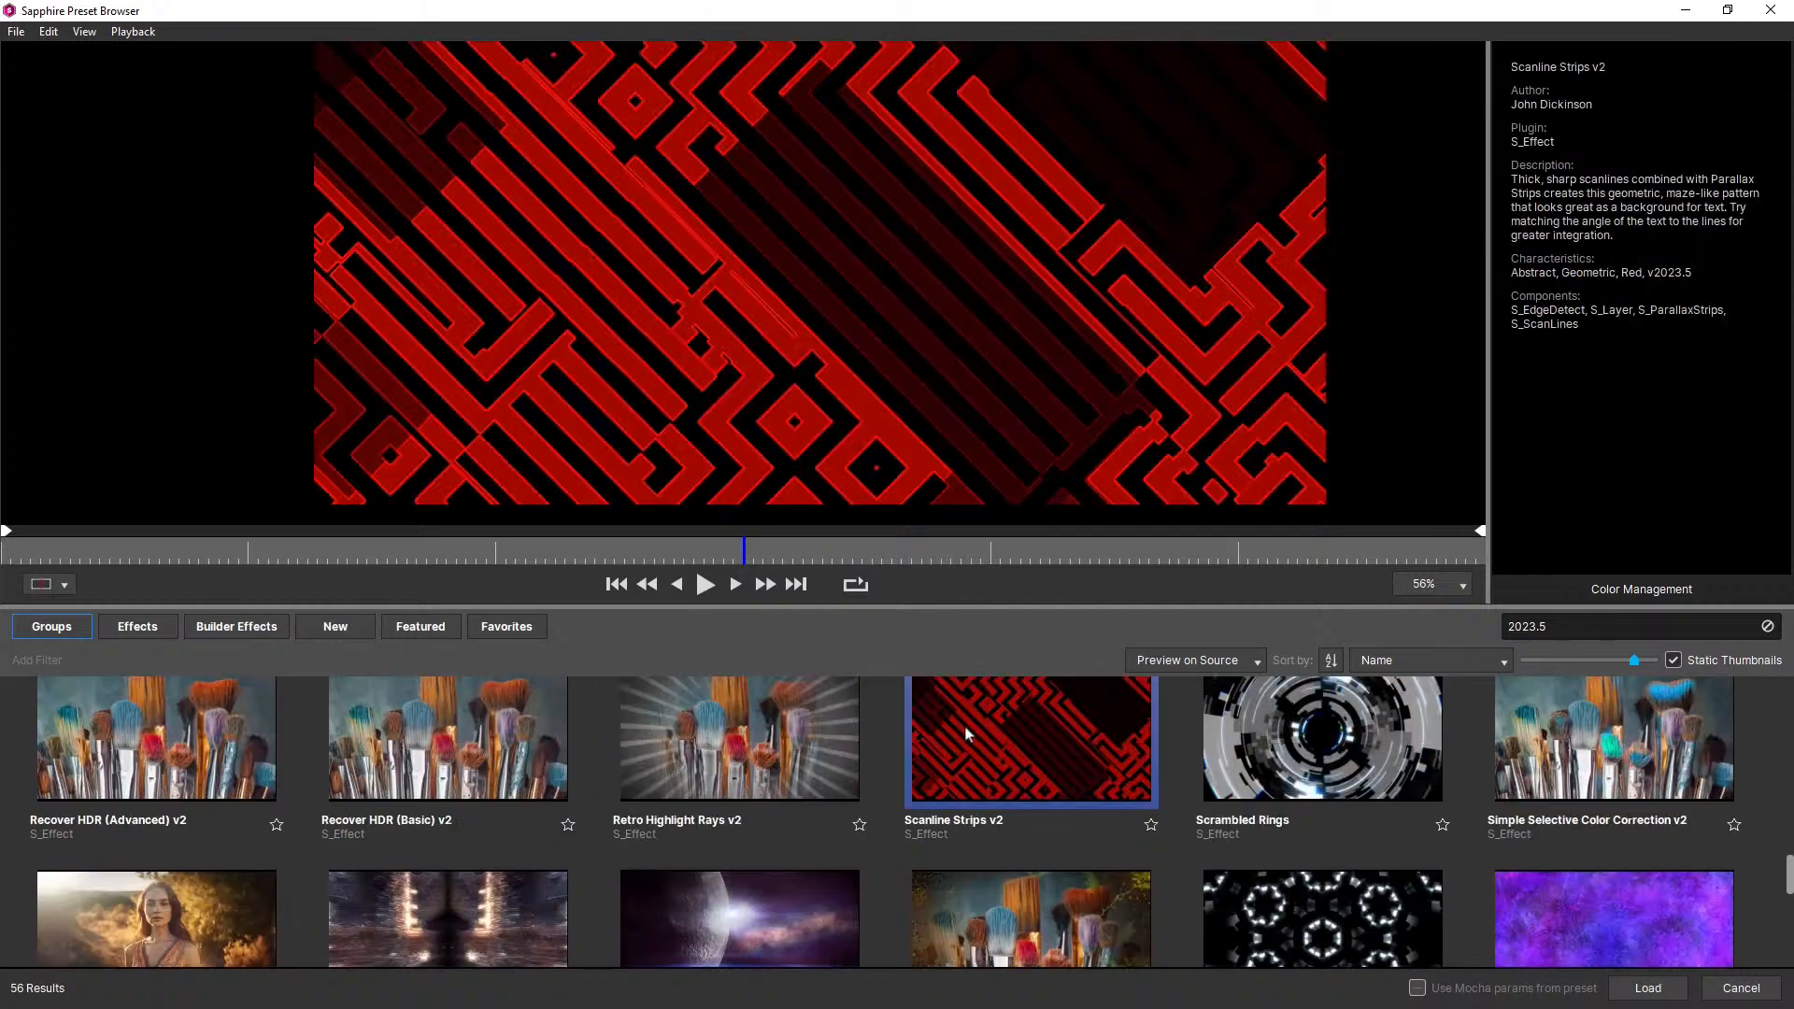
scroll(964, 726, "down", 6)
left_click(416, 881)
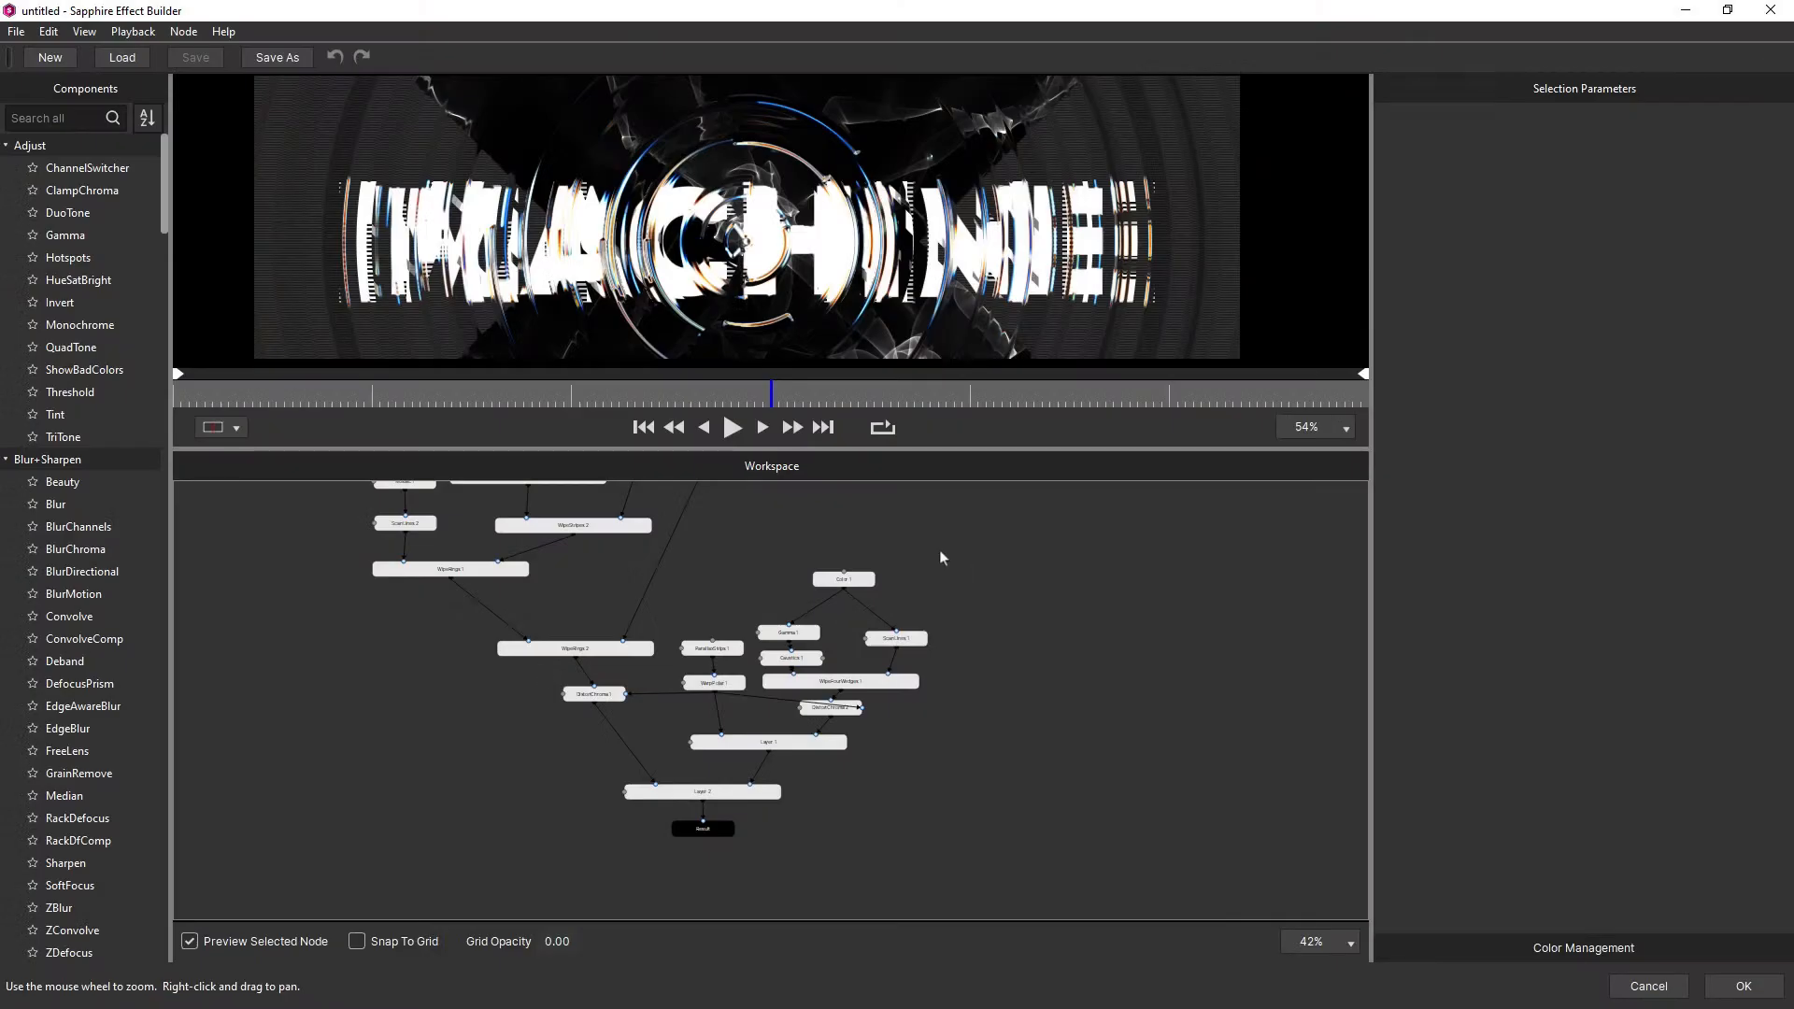
In the Sapphire Effect Builder, select the DistortChroma 1 node in the node graph to show its parameters
mouse_move(941, 544)
left_mouse_down()
mouse_move(1005, 629)
mouse_move(949, 560)
left_mouse_up()
scroll(755, 753, "up", 3)
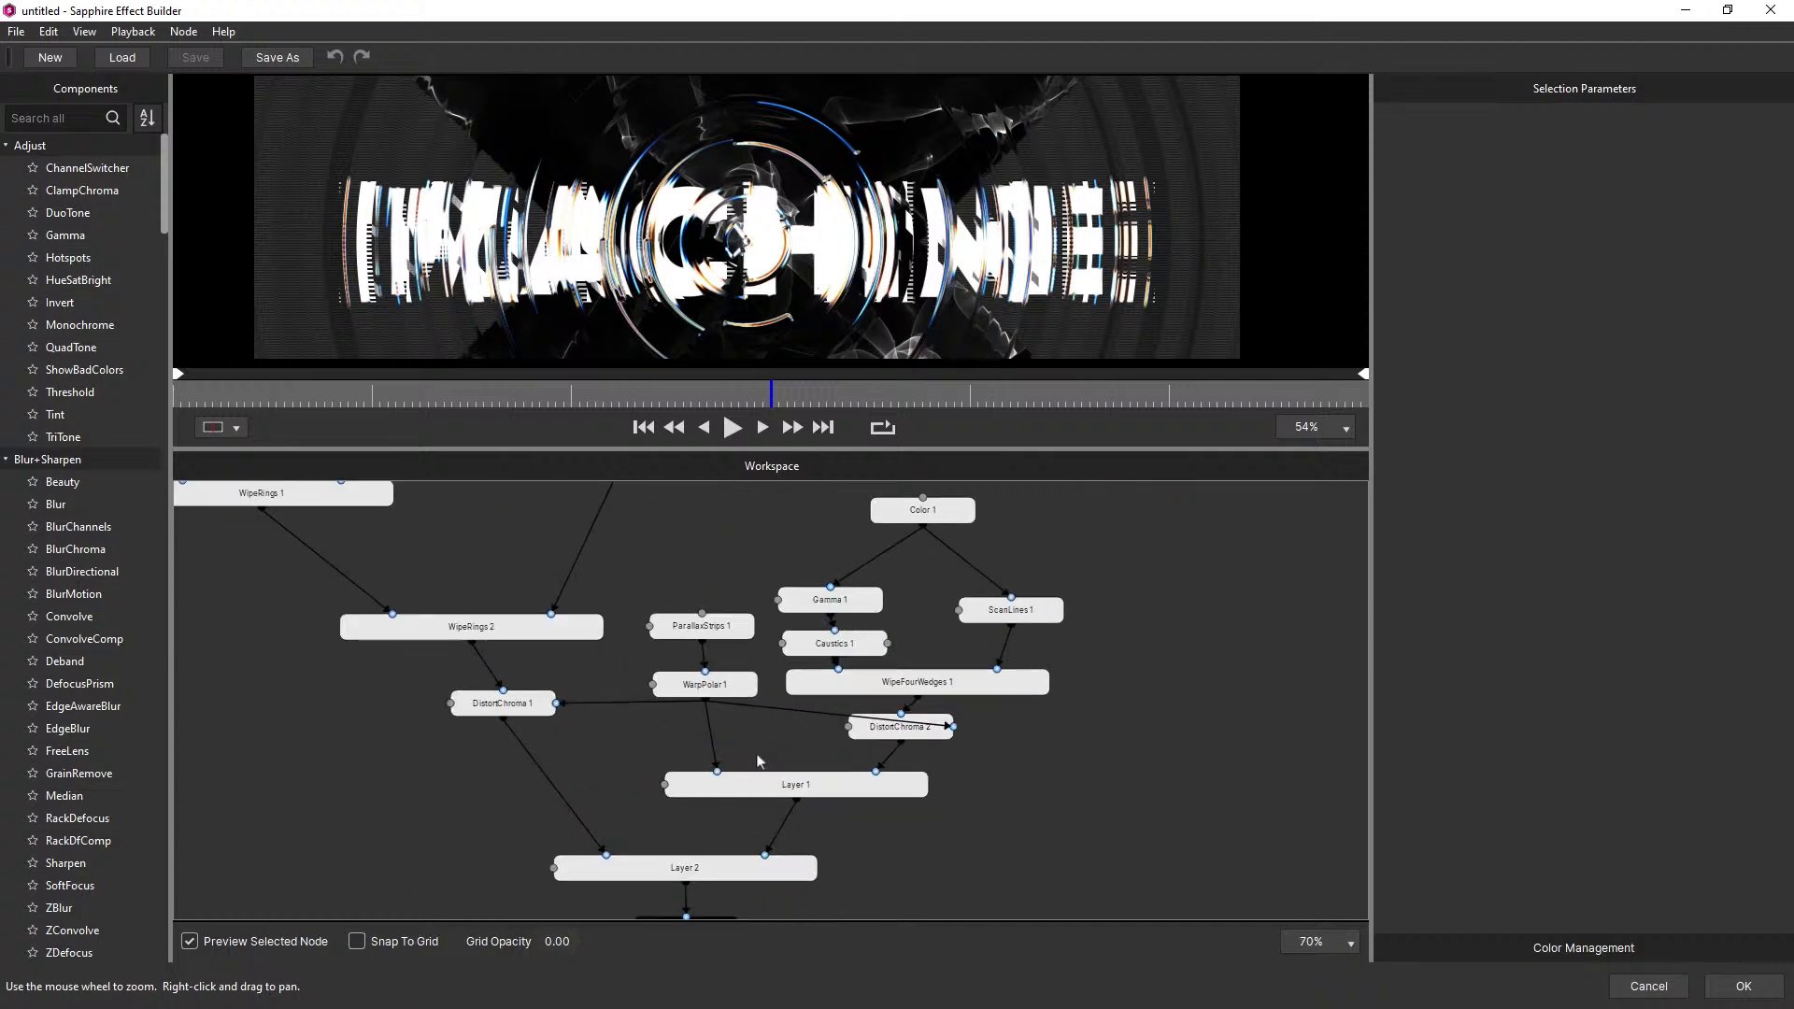
scroll(744, 747, "up", 3)
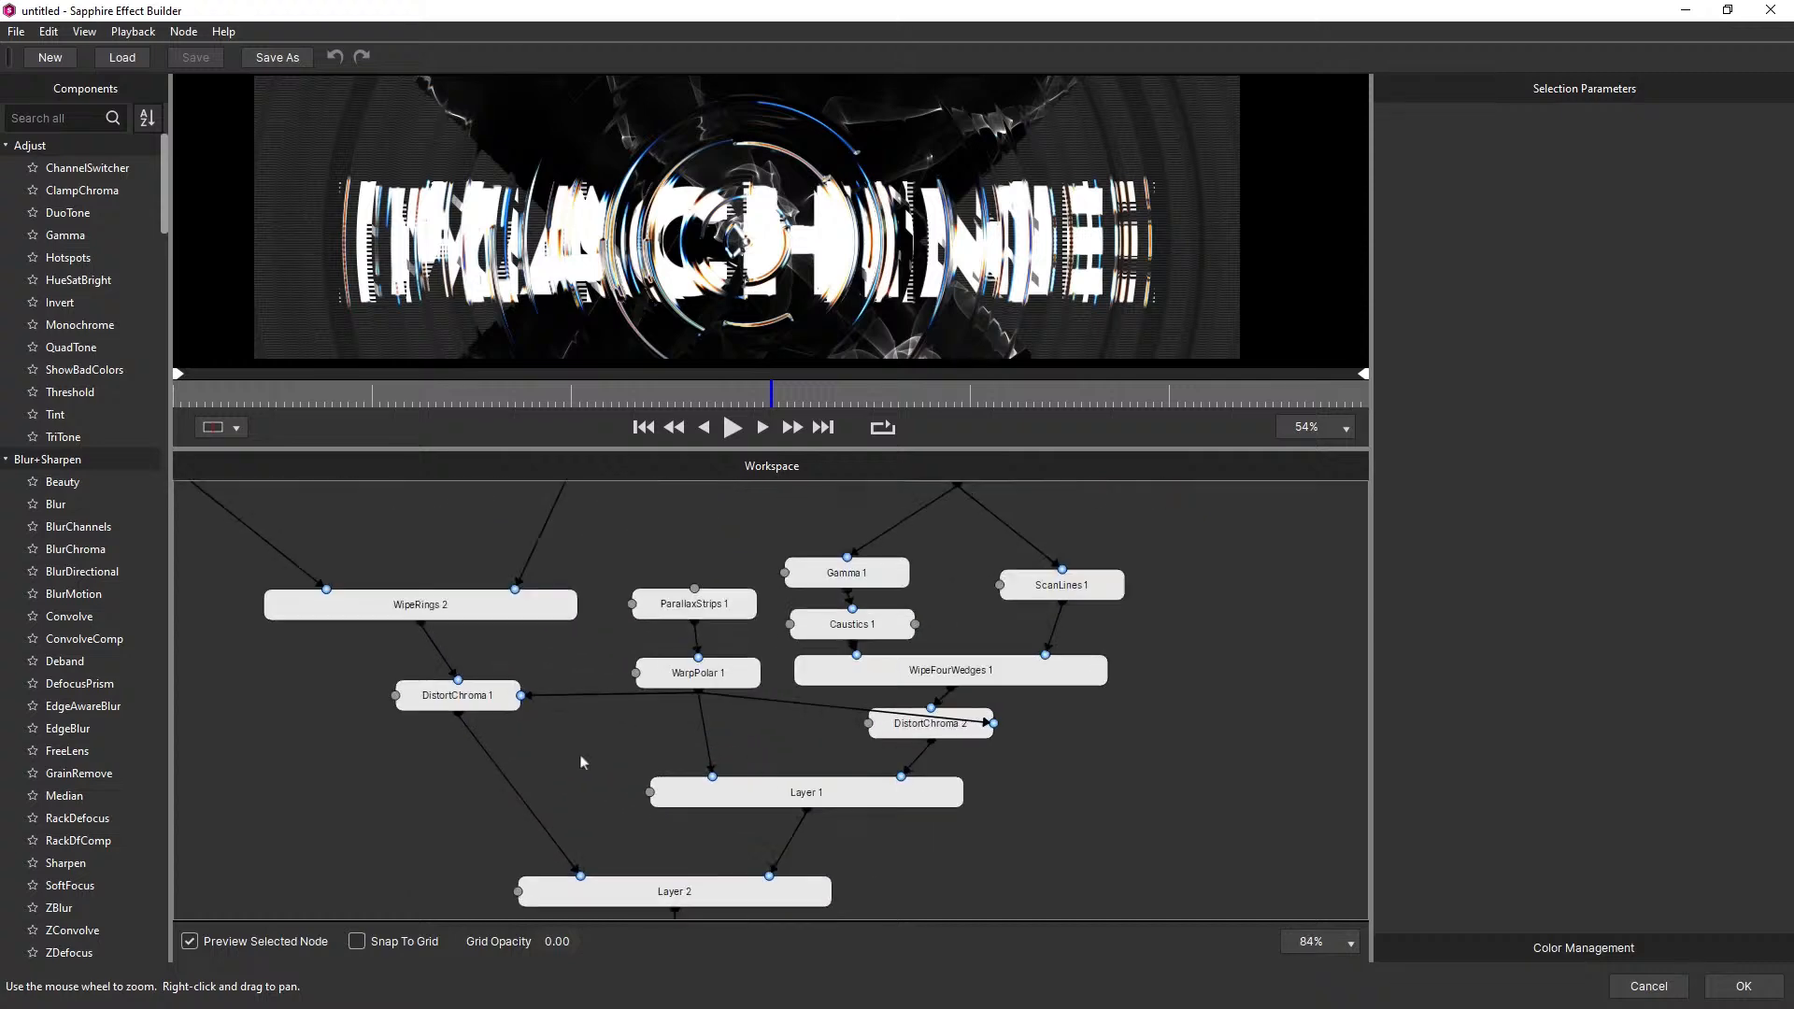
left_click(489, 701)
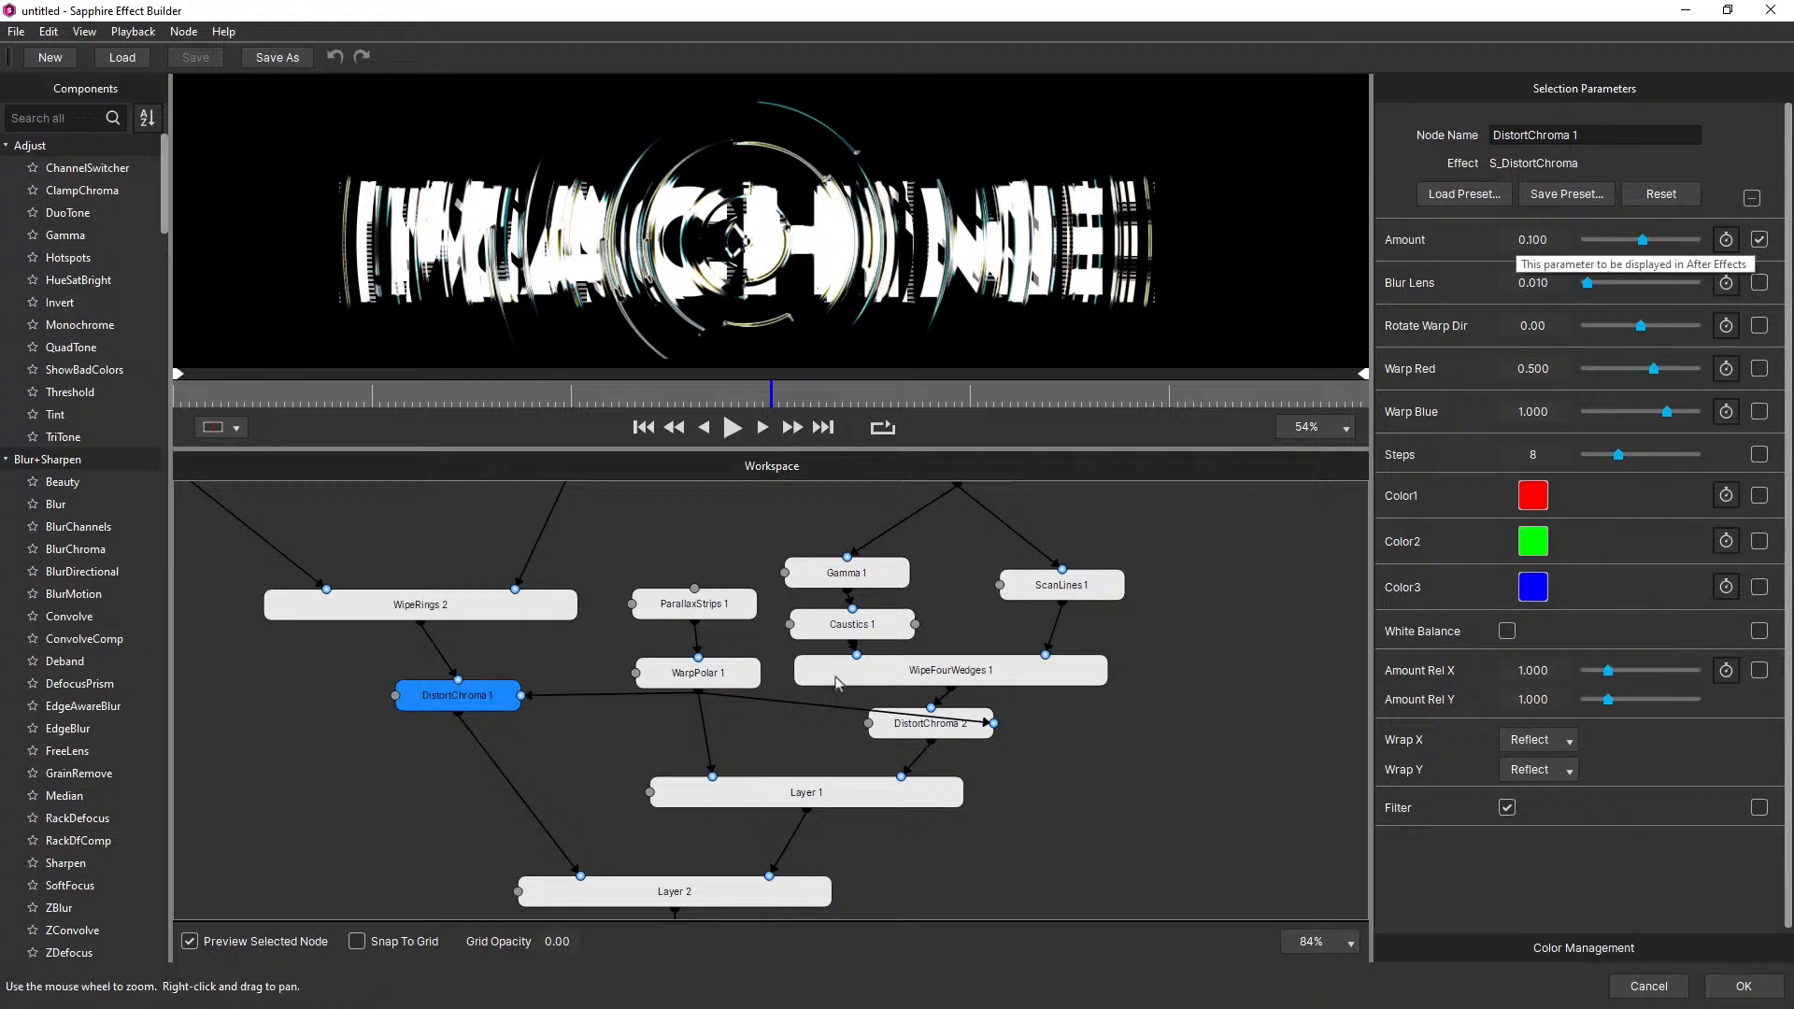
Compare the DistortChroma 2 and DistortChroma 1 nodes, and make DistortChroma 1's Amount parameter a driver
left_click(936, 733)
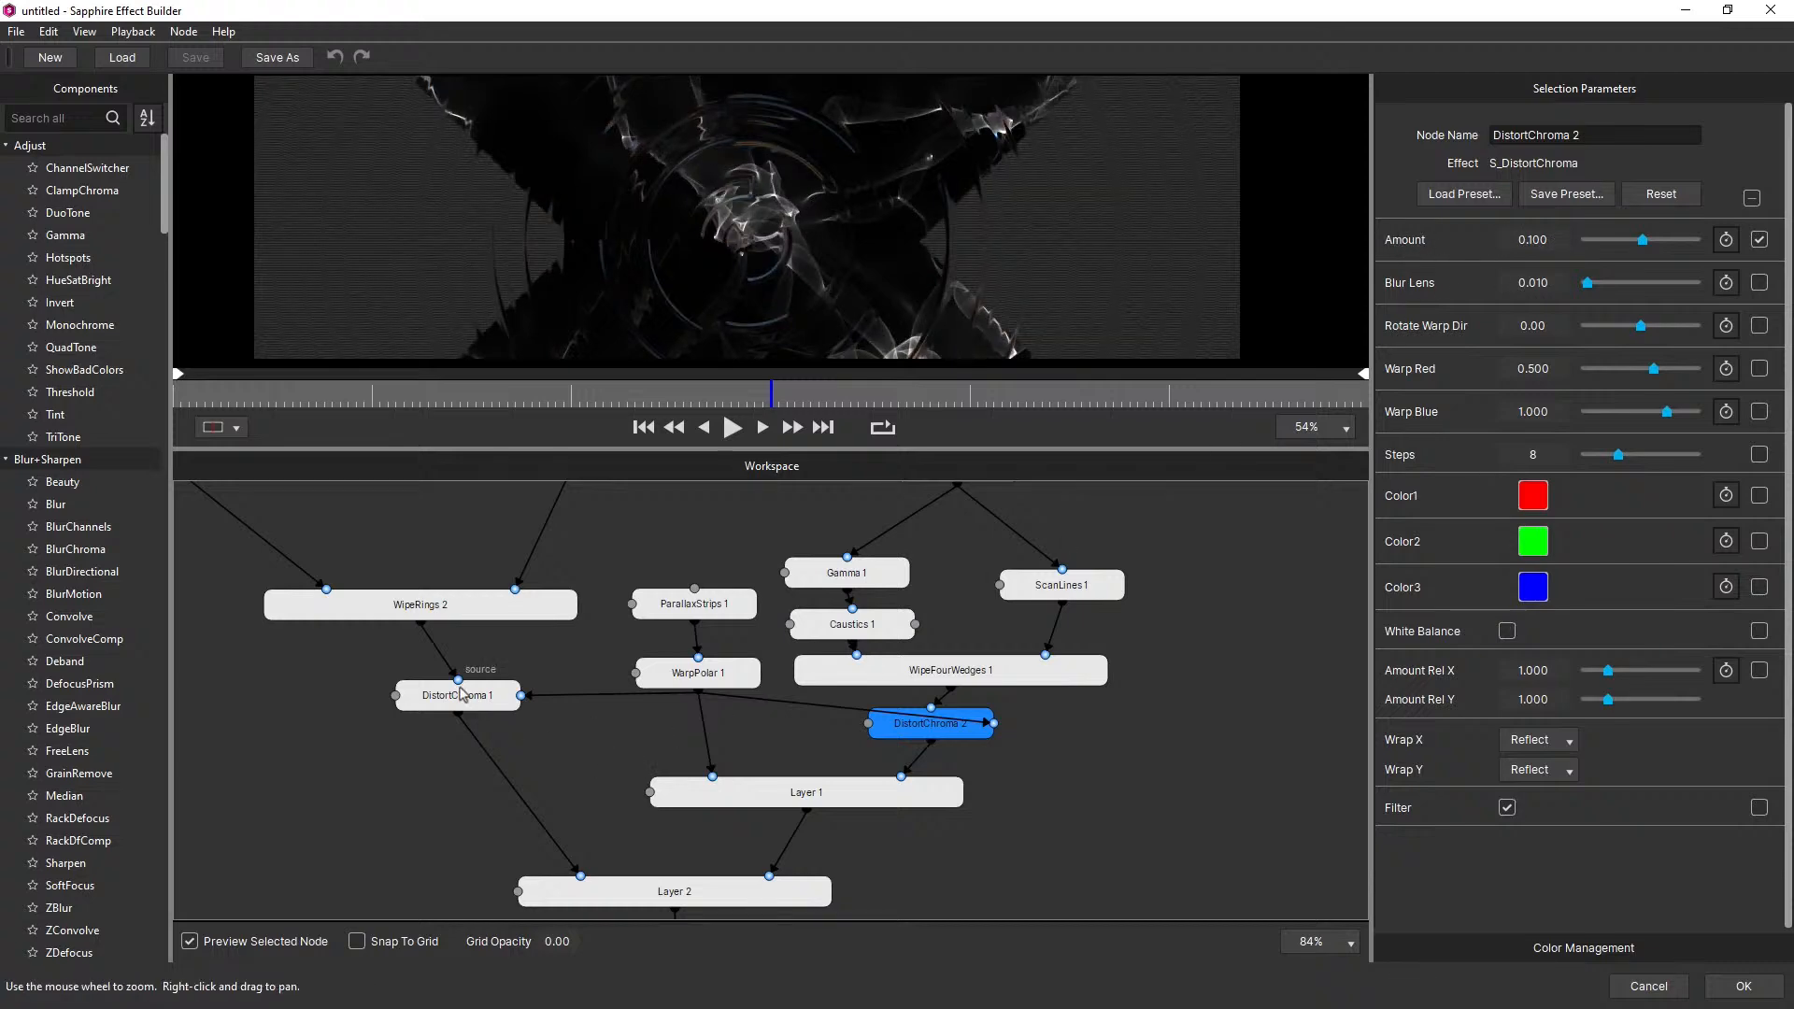
left_click(483, 704)
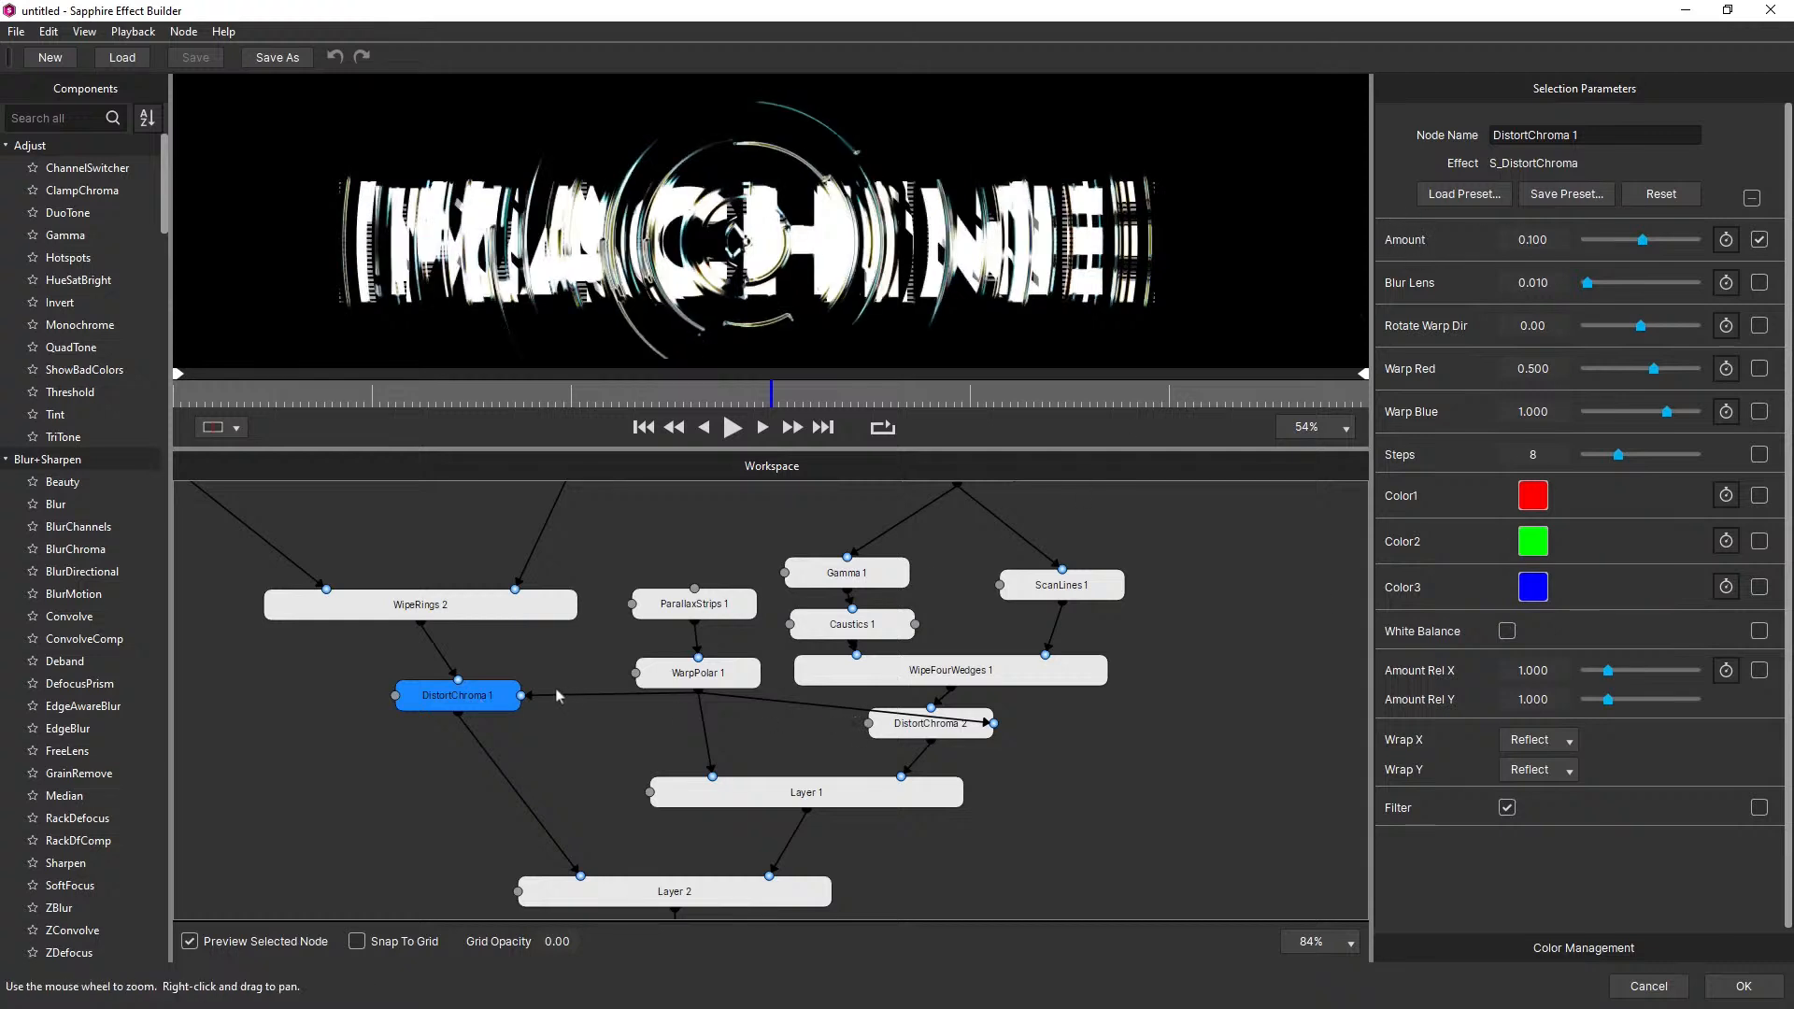
left_click(1725, 241)
left_click(1392, 274)
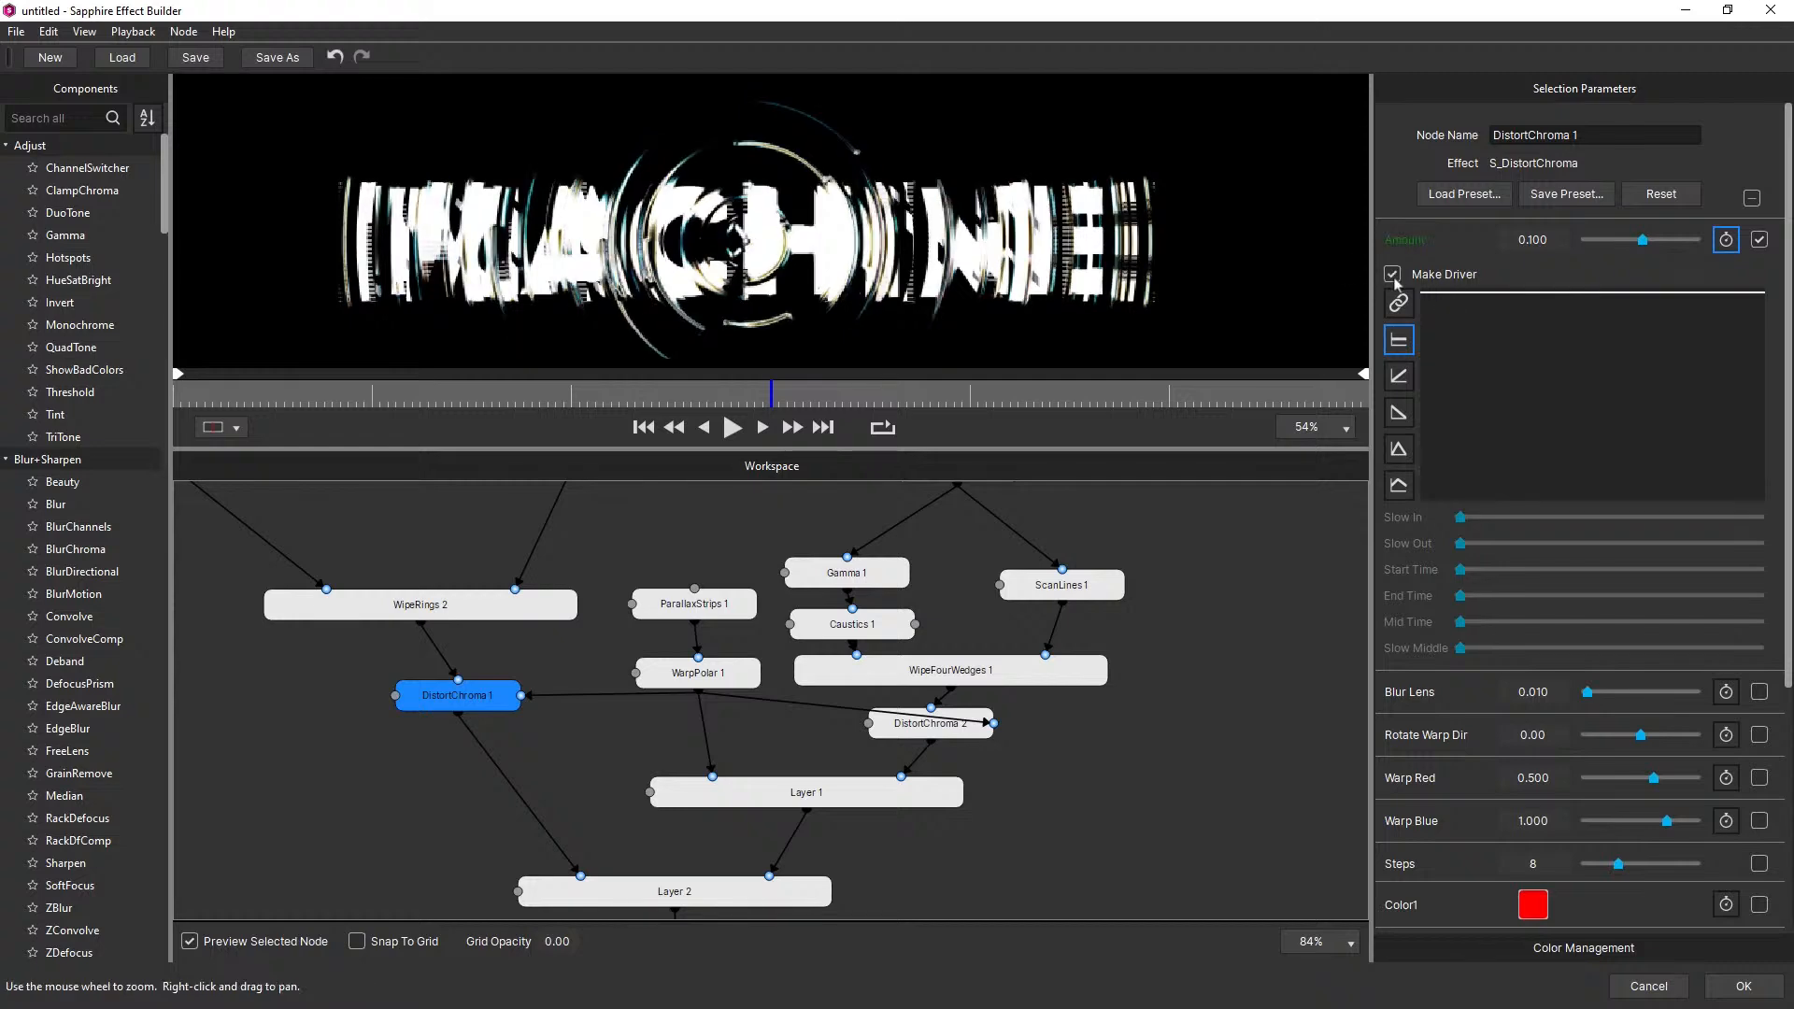
Link DistortChroma 2's Amount to DistortChroma 1's Amount driver, and set the driver's Amount to 0.598, checking it at another frame
left_click(911, 735)
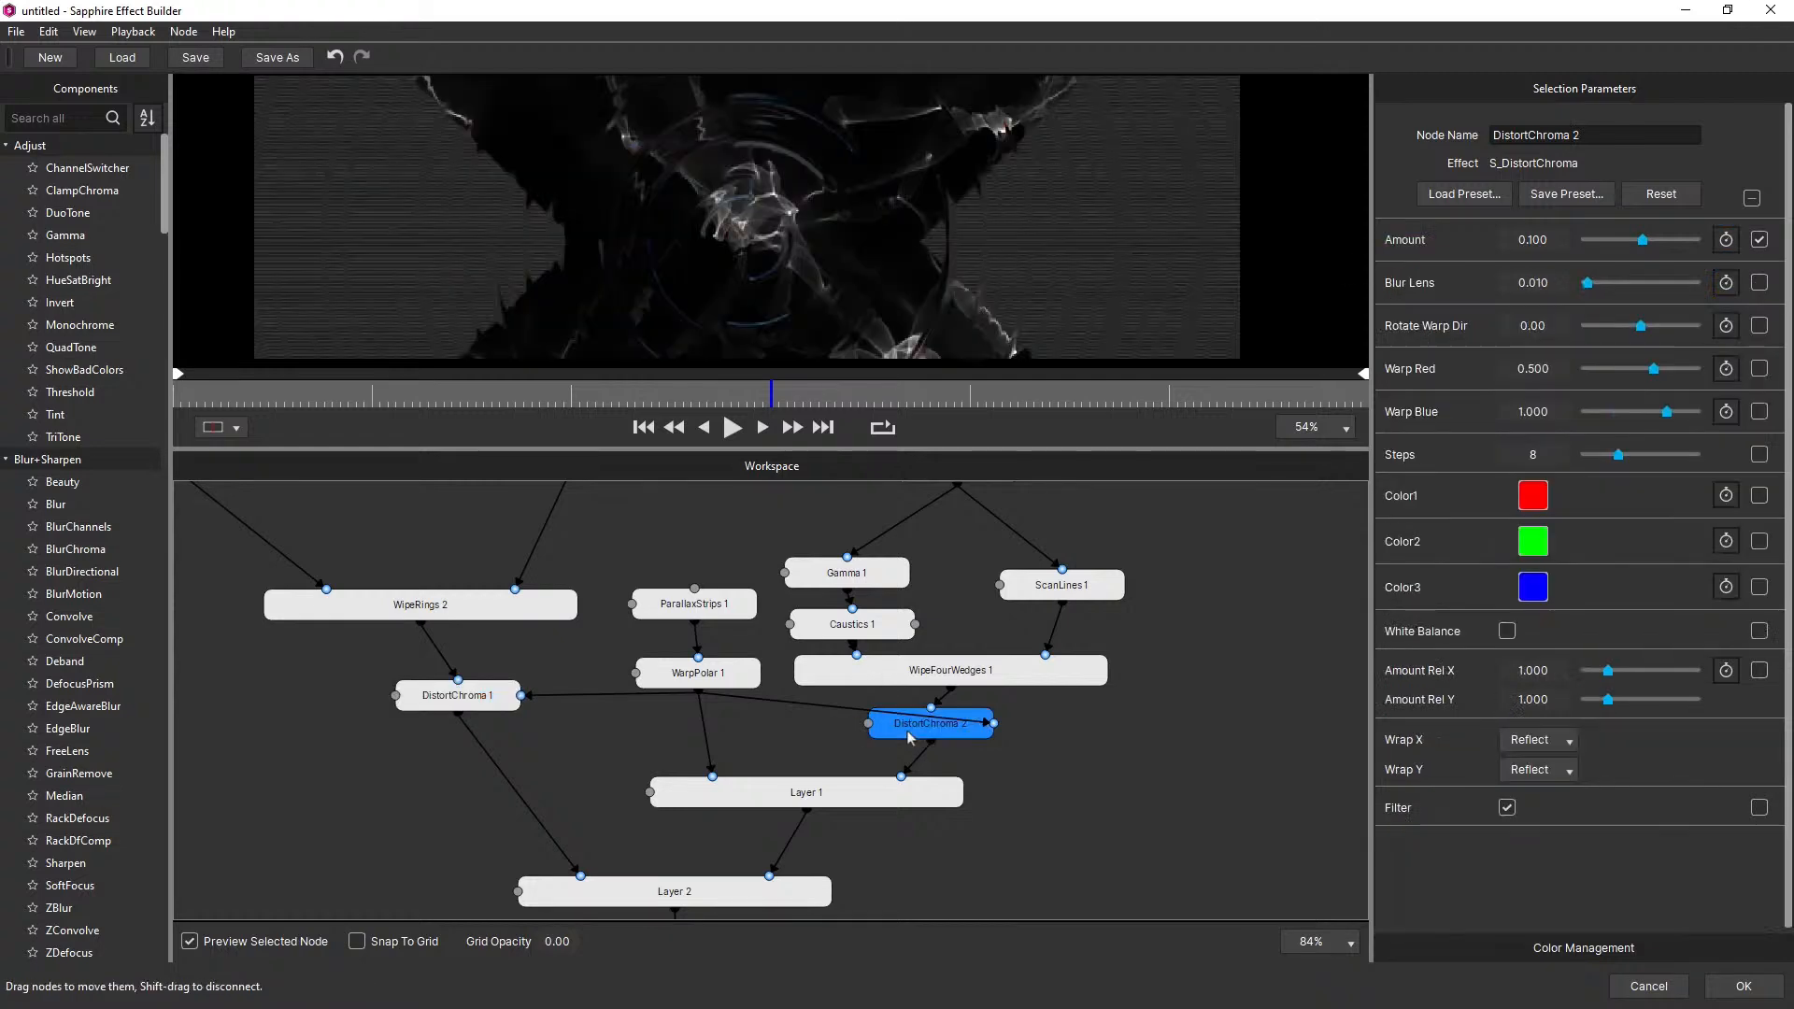
left_click(1726, 241)
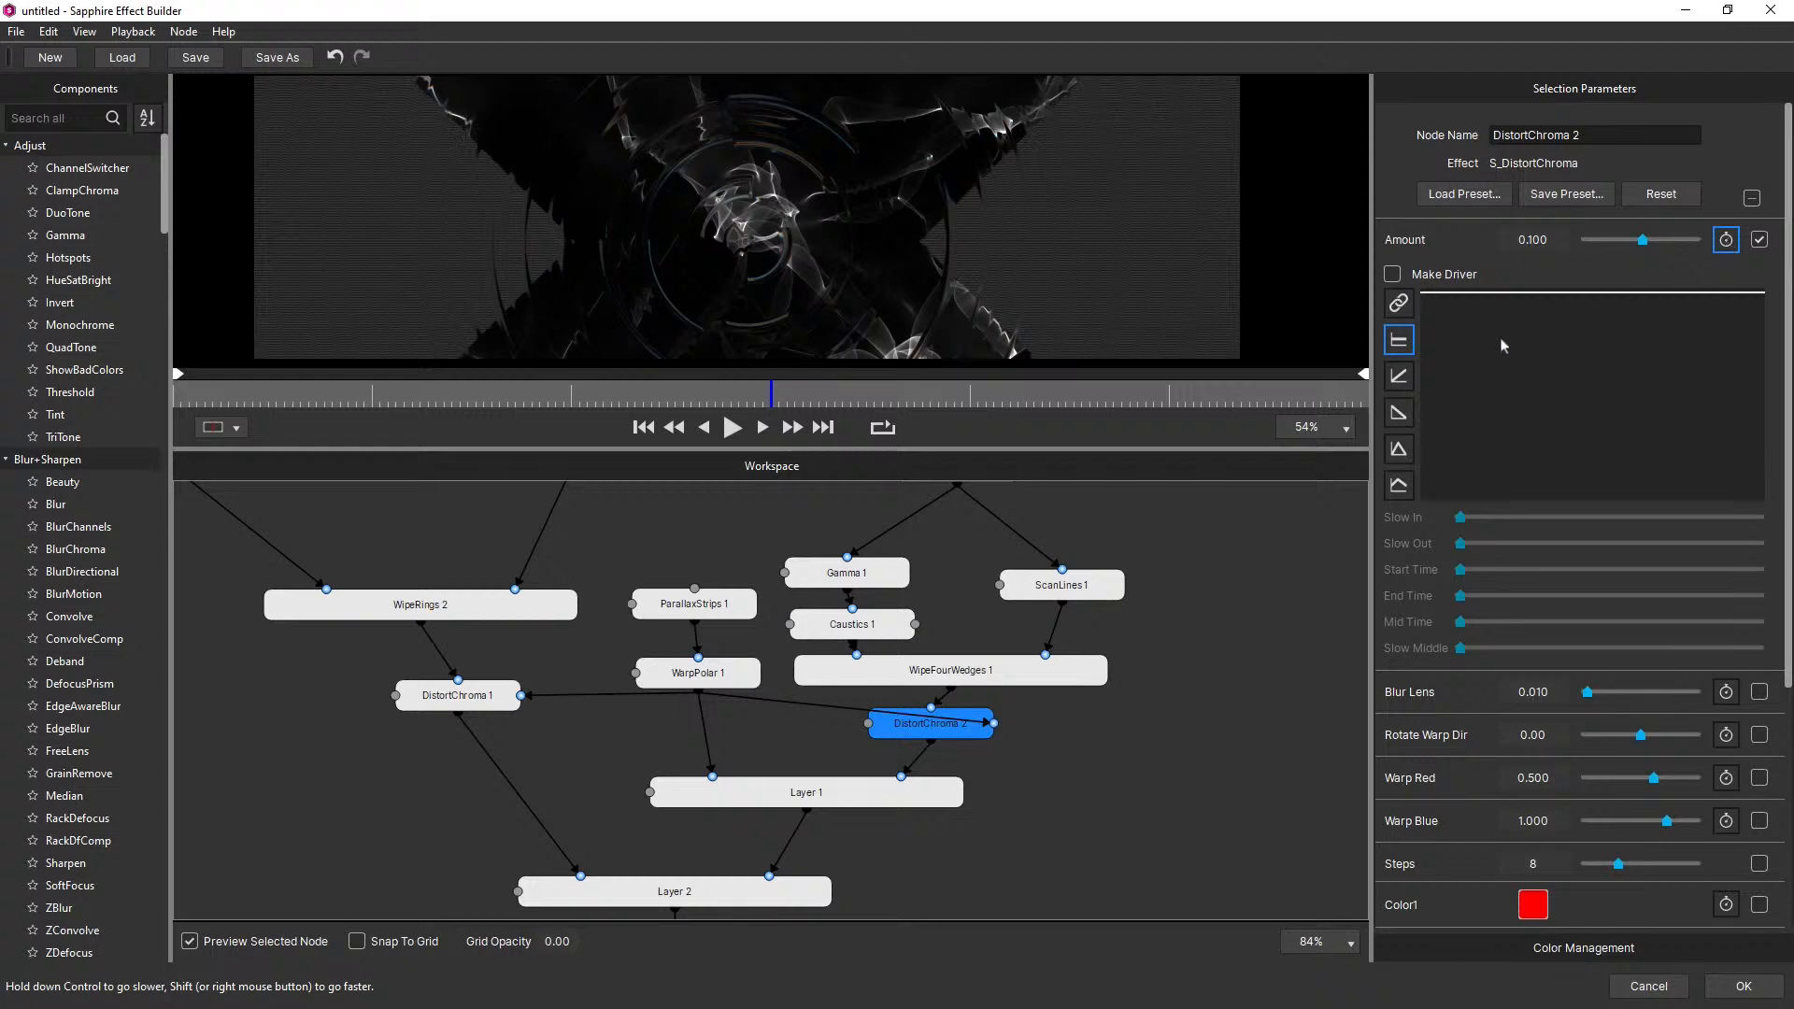
left_click(1403, 304)
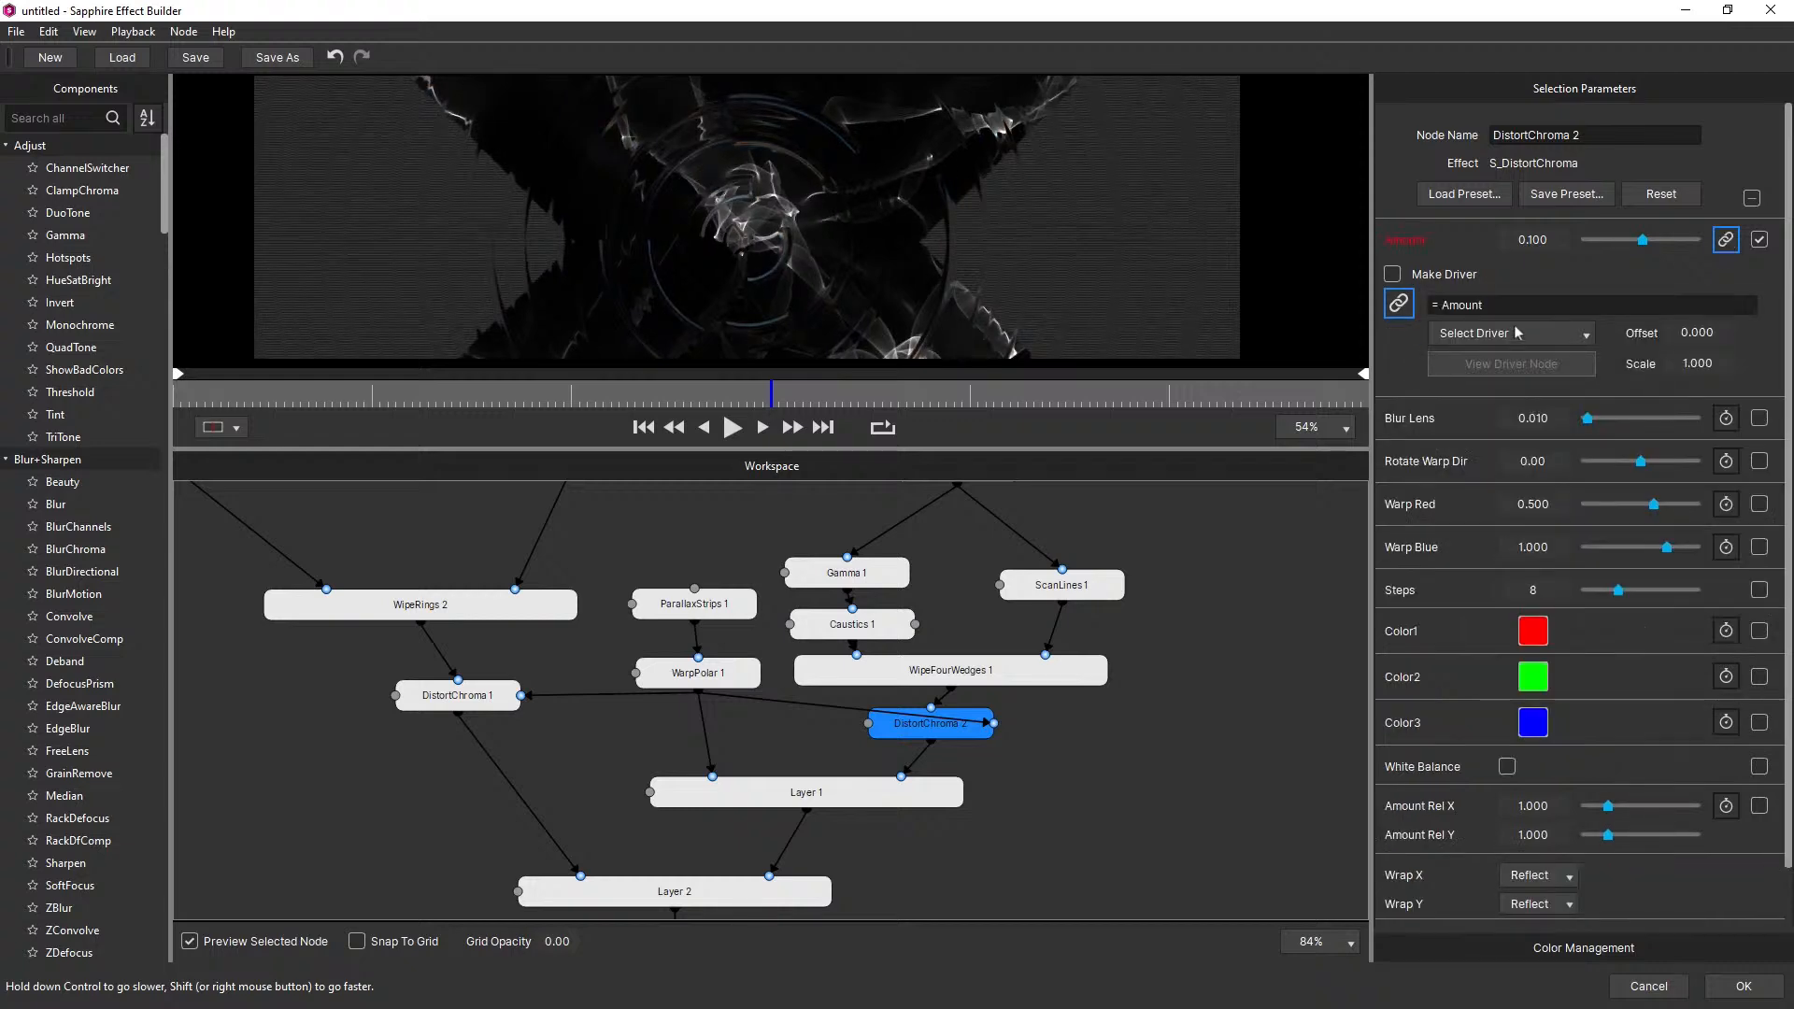
left_click(1515, 333)
left_click(1518, 379)
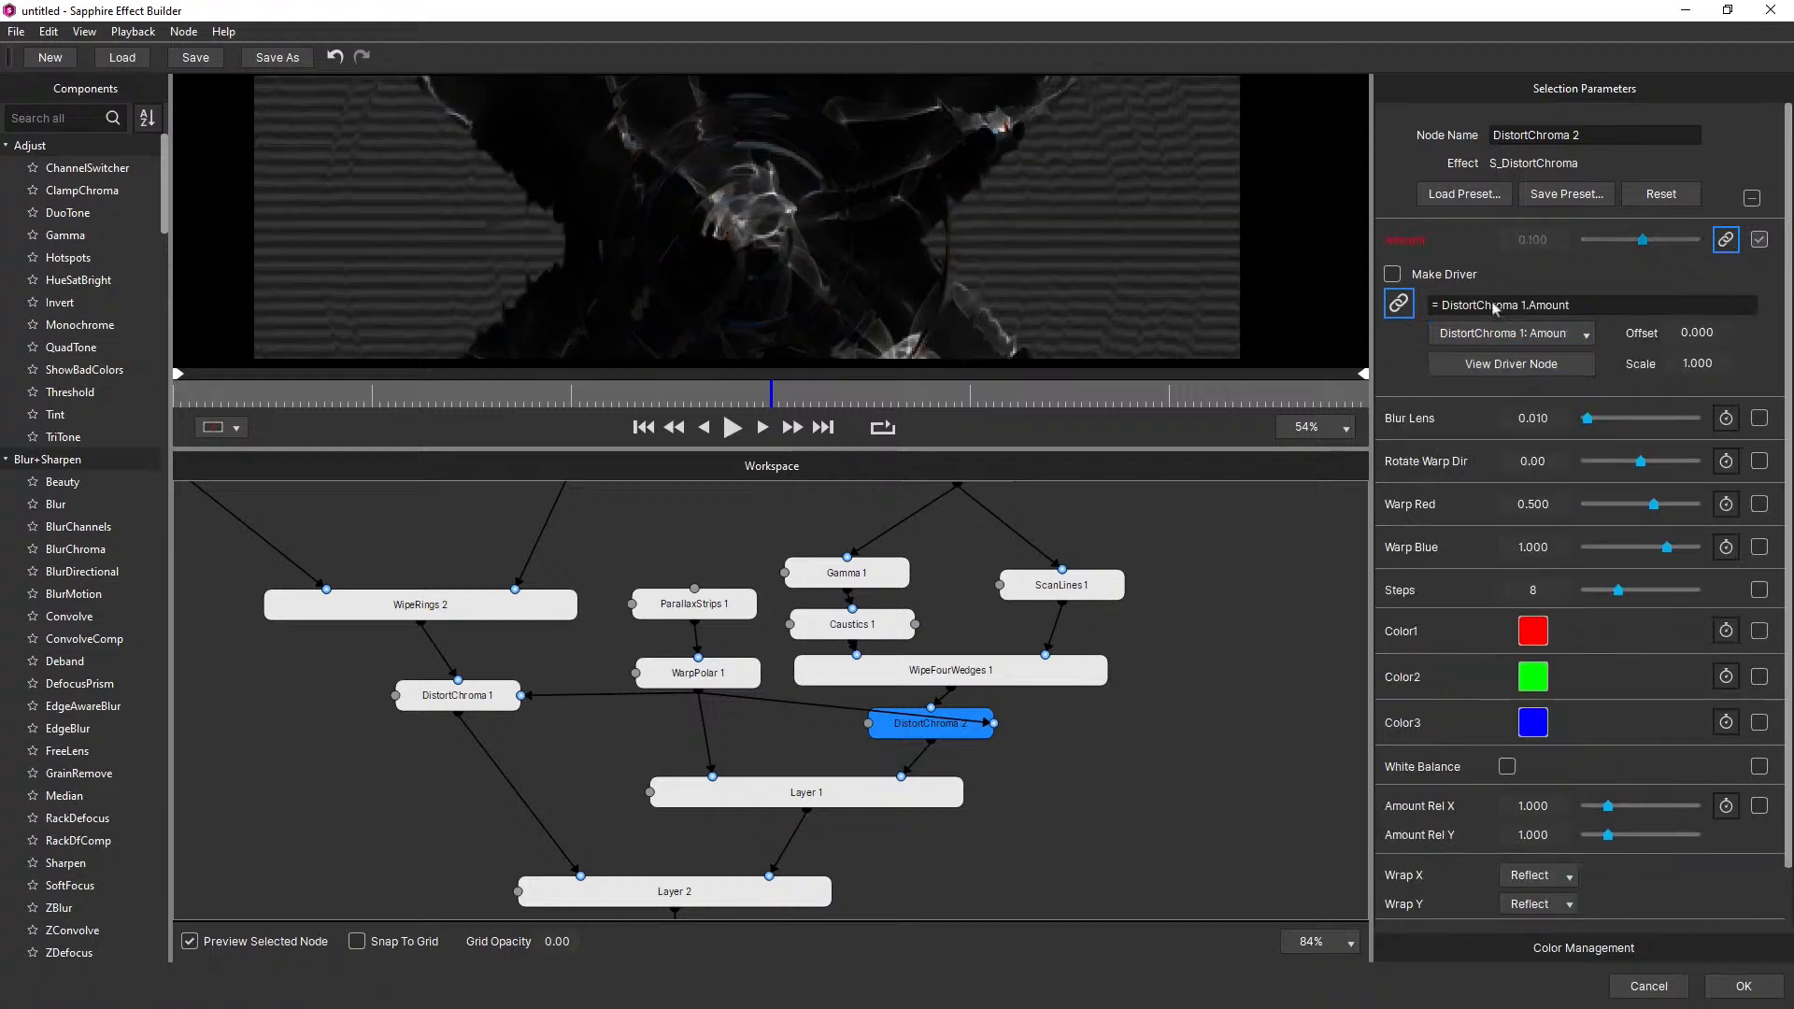
left_click(1511, 363)
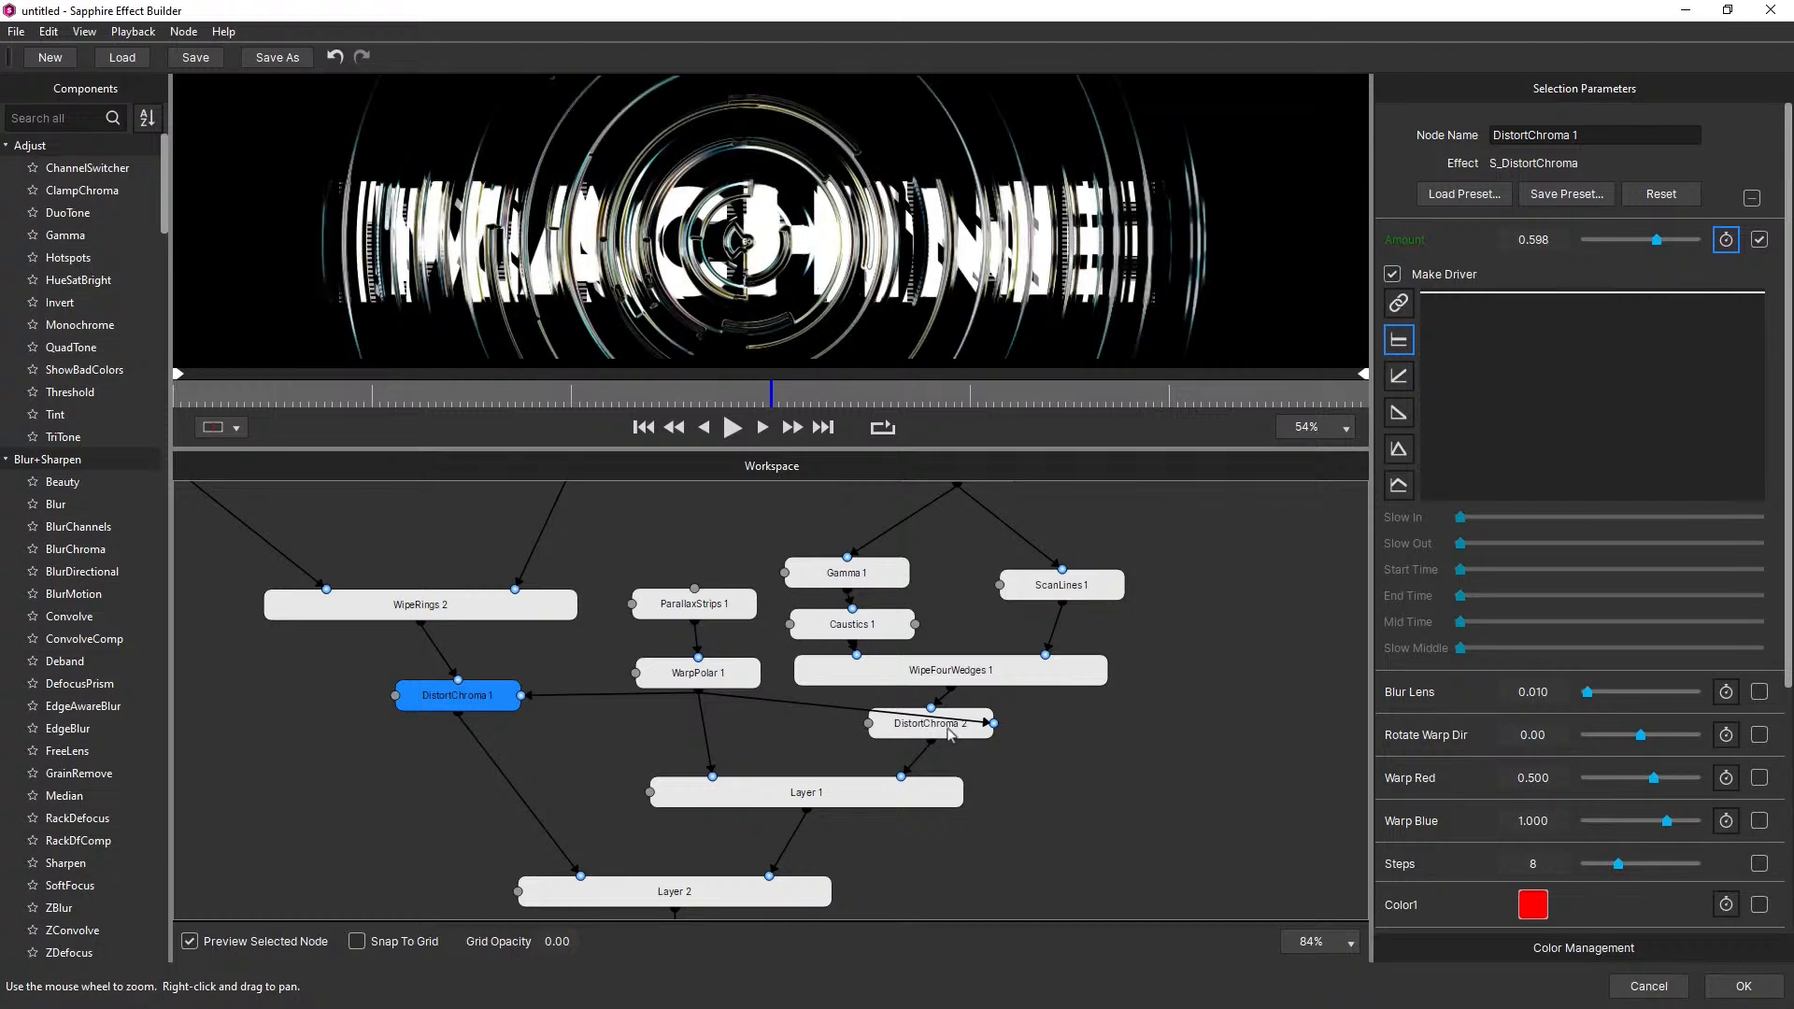
left_click_drag(758, 405, 824, 406)
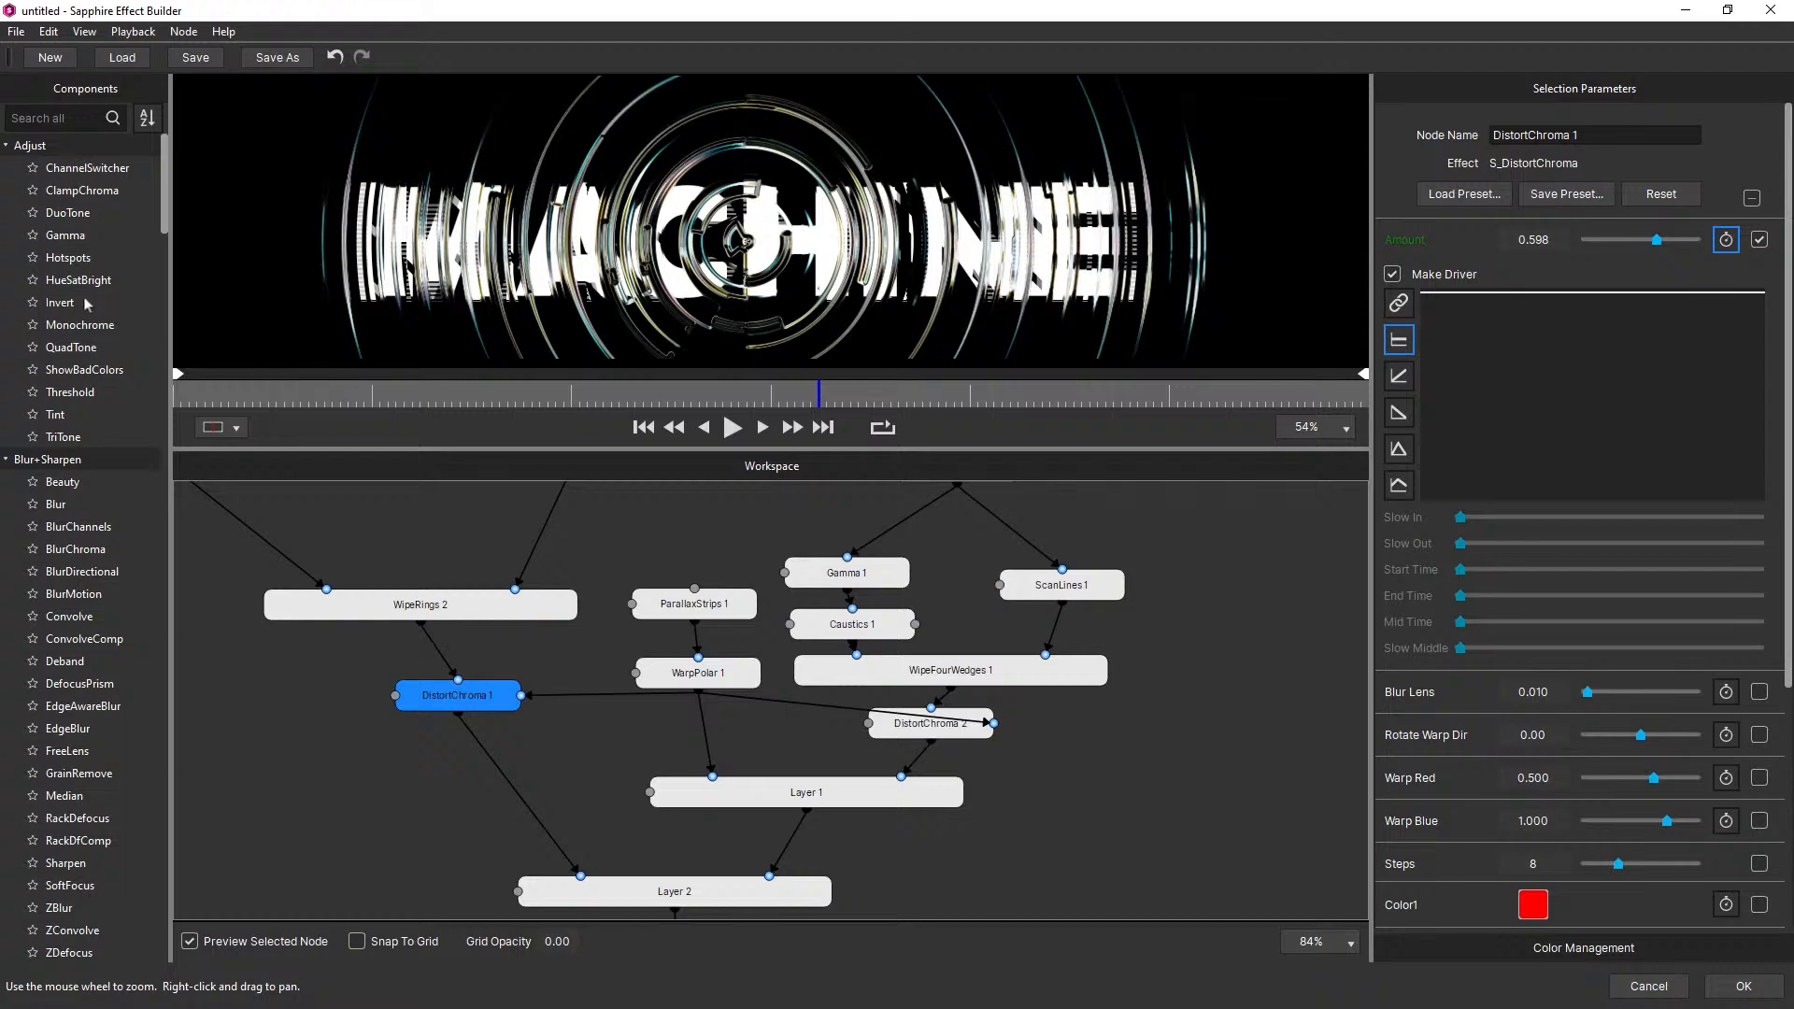
Mark the Gamma component as a favorite in the Adjust category
mouse_move(163, 217)
left_mouse_down()
mouse_move(165, 355)
mouse_move(168, 192)
left_mouse_up()
left_click(37, 237)
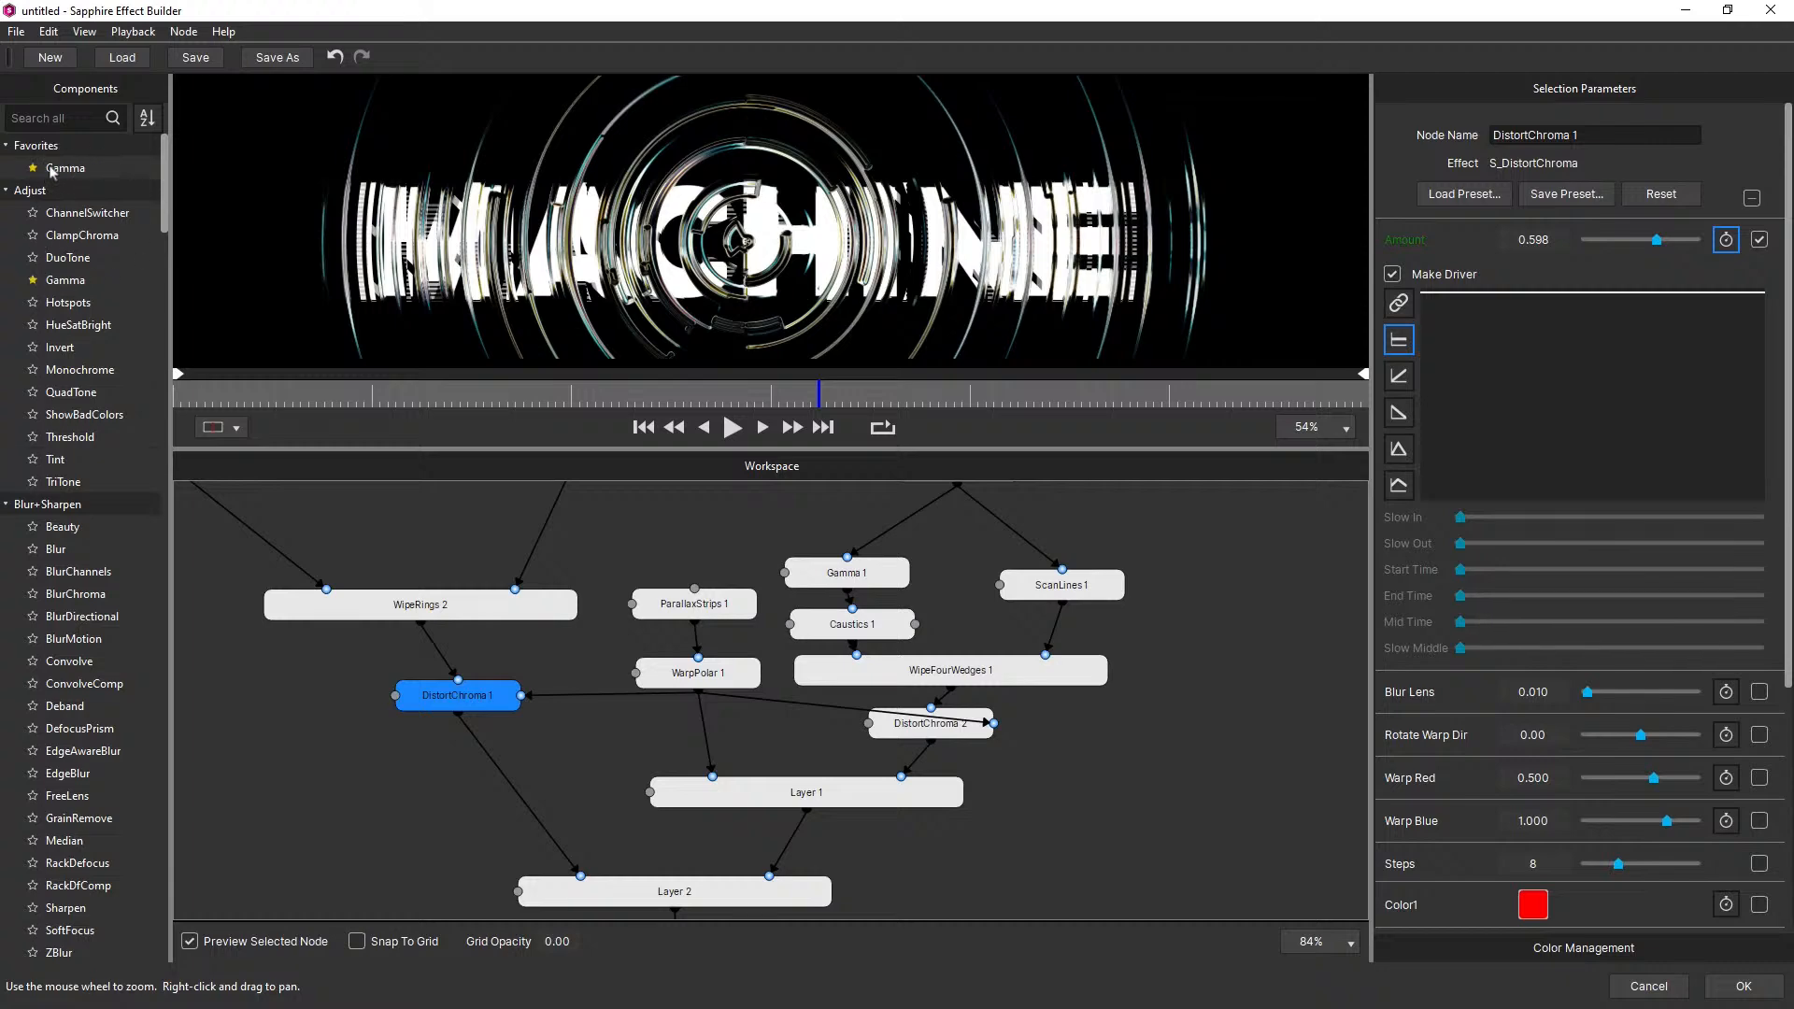
Insert an UltraGlow node after WarpPolar 1 using the quick effect search for "ultrag", and delete it again
left_click(667, 674)
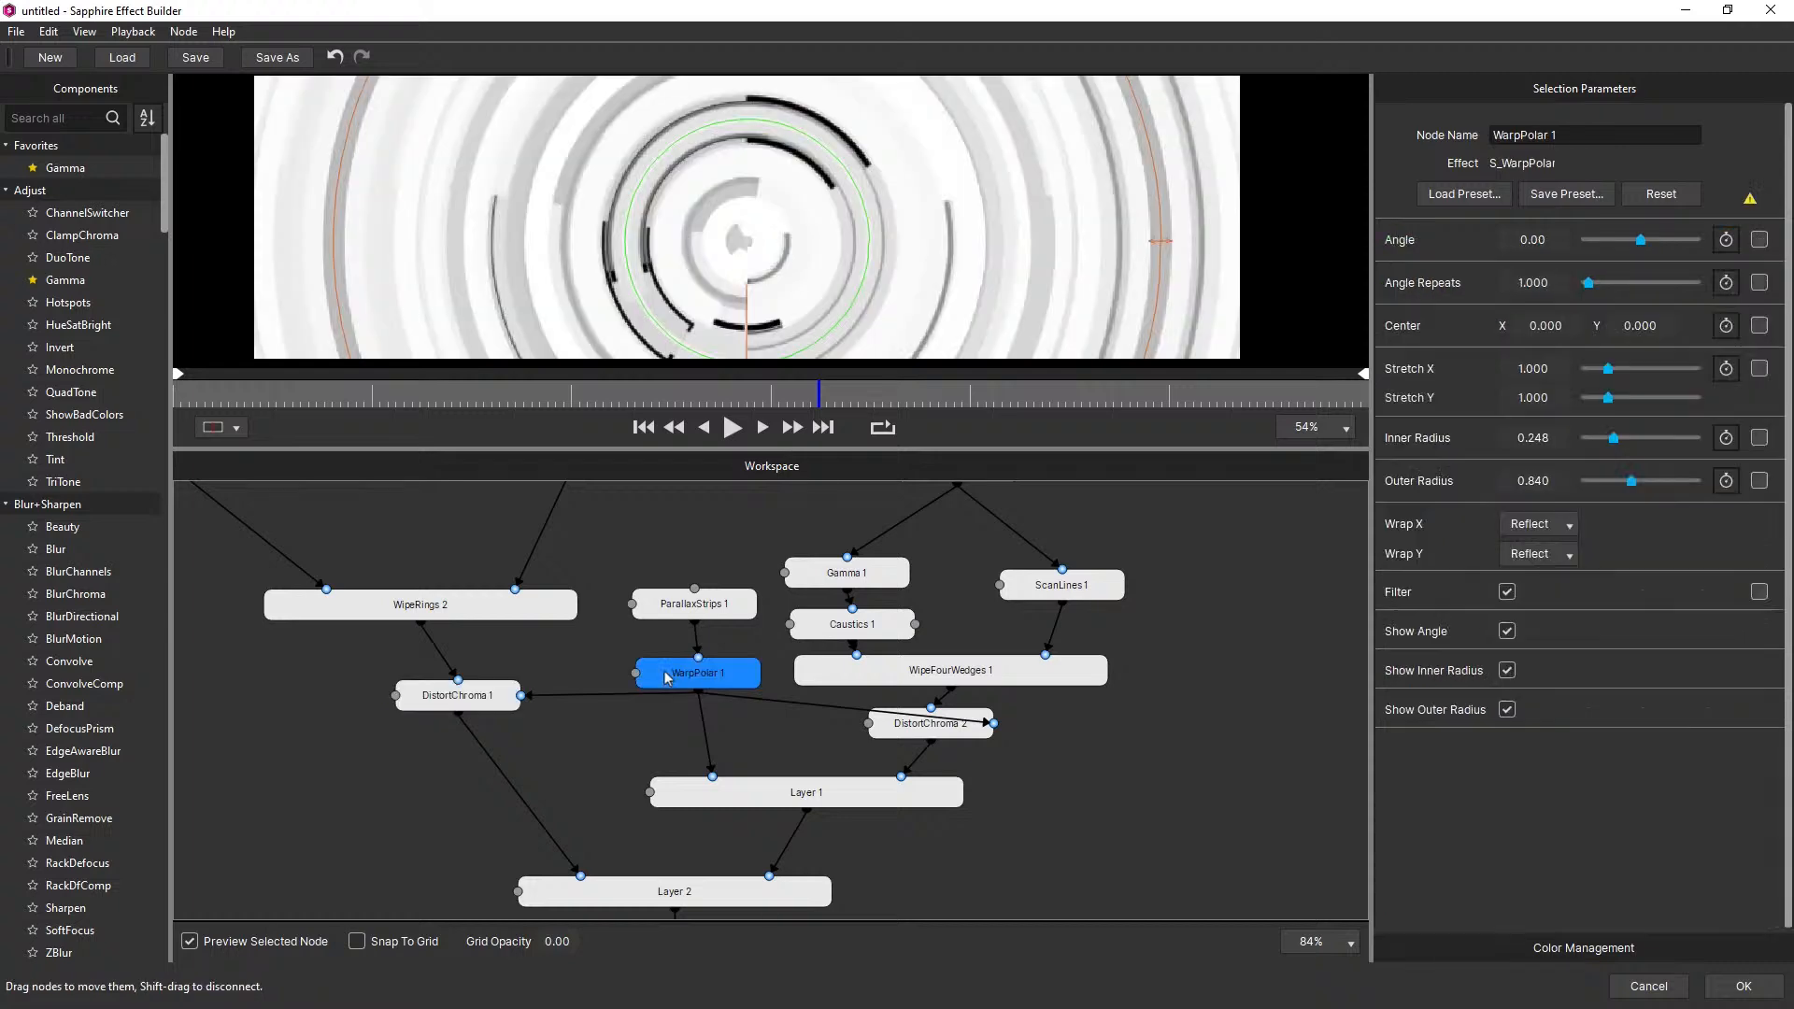
key("Tab")
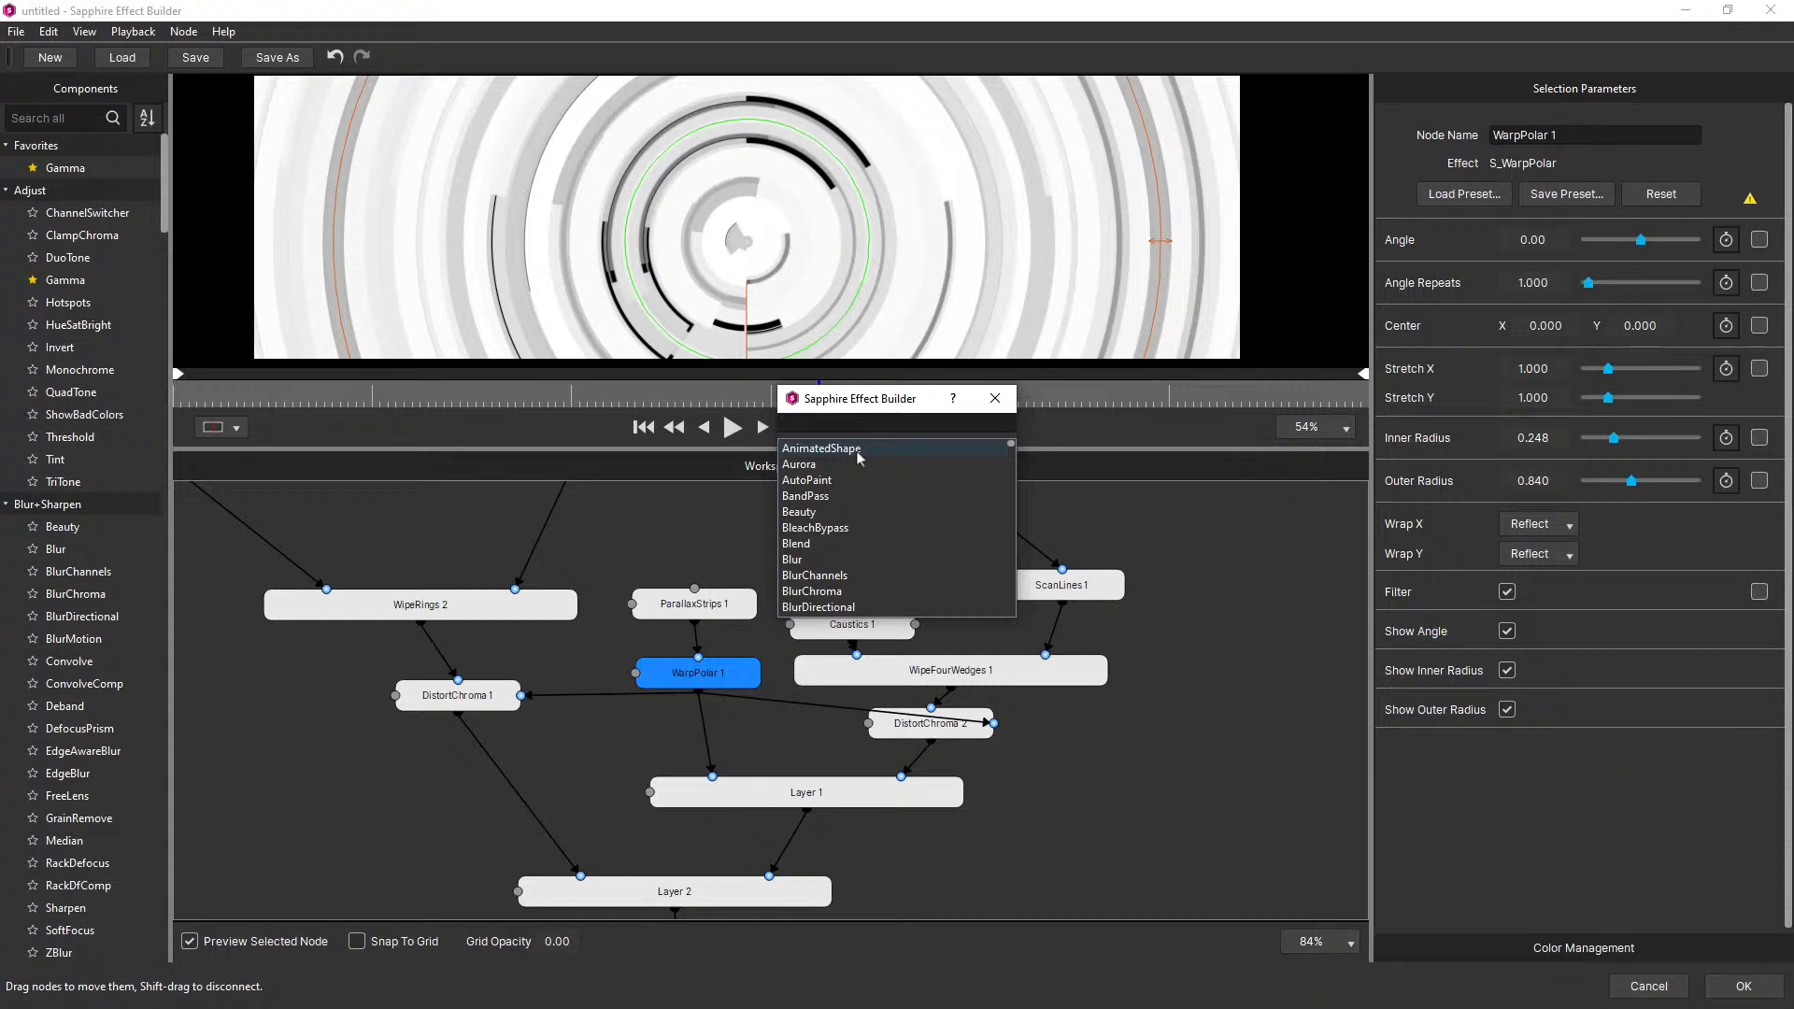
type("ultr")
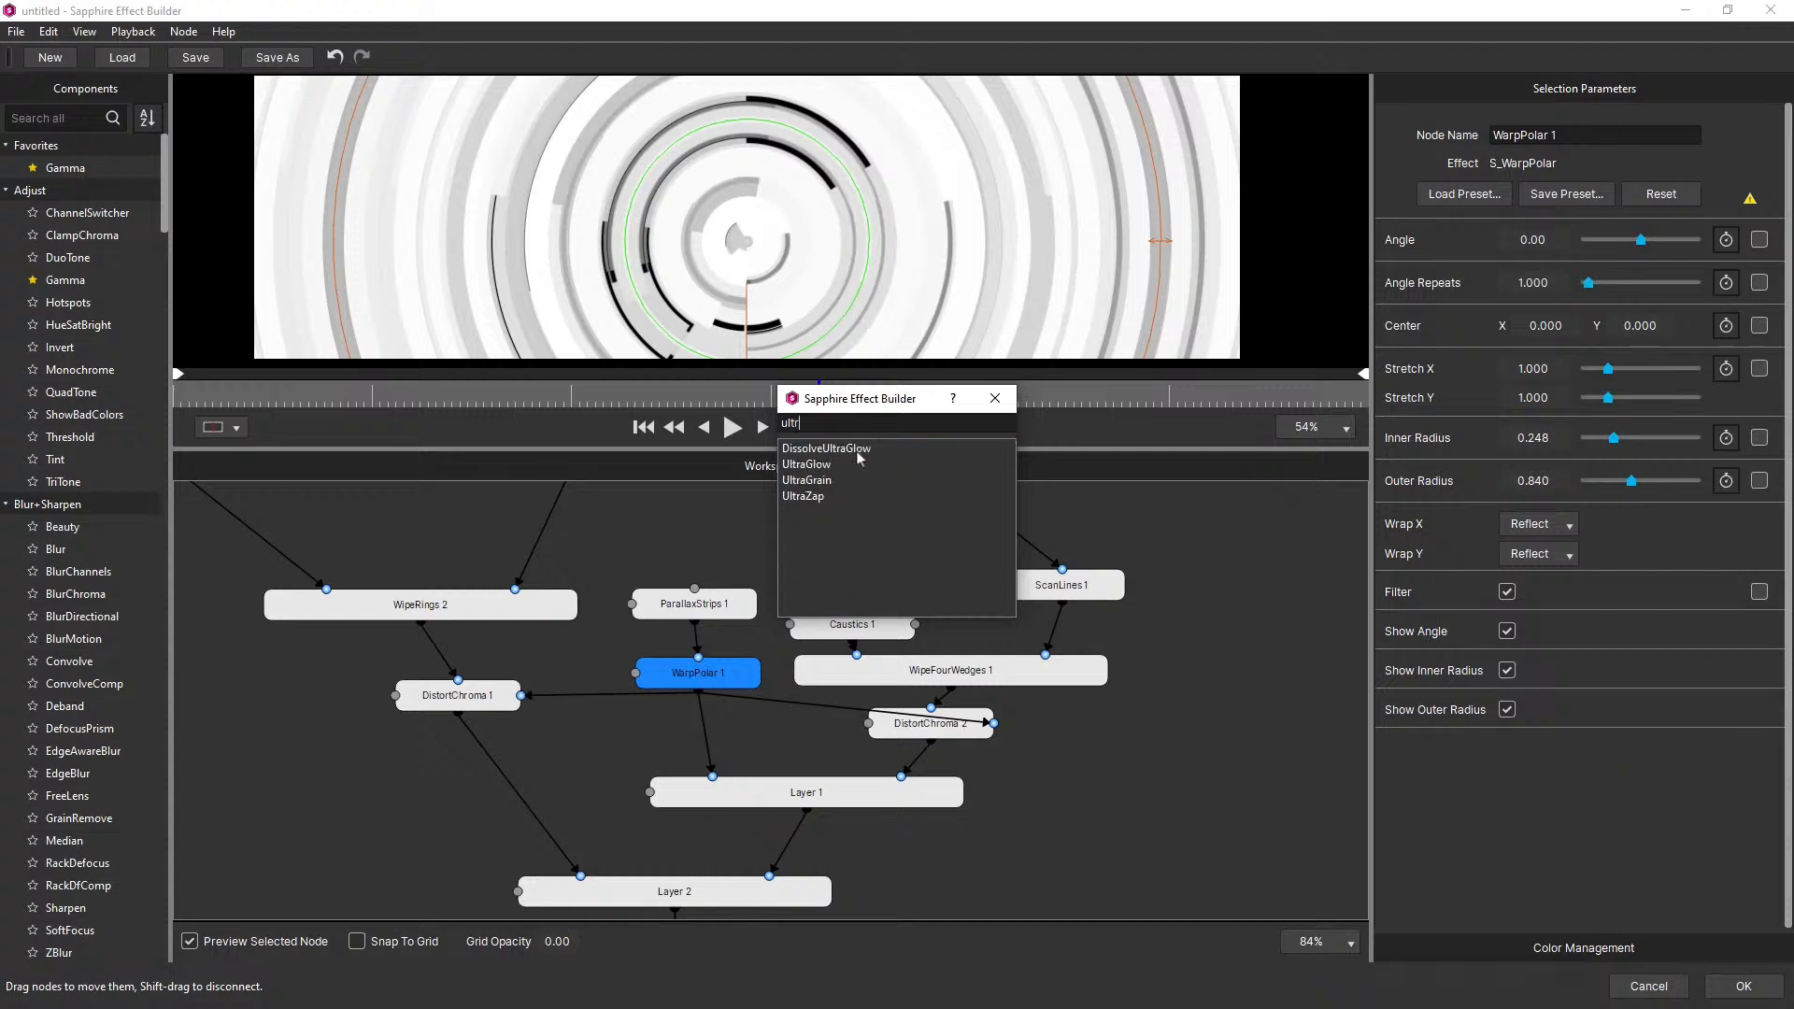
type("ag")
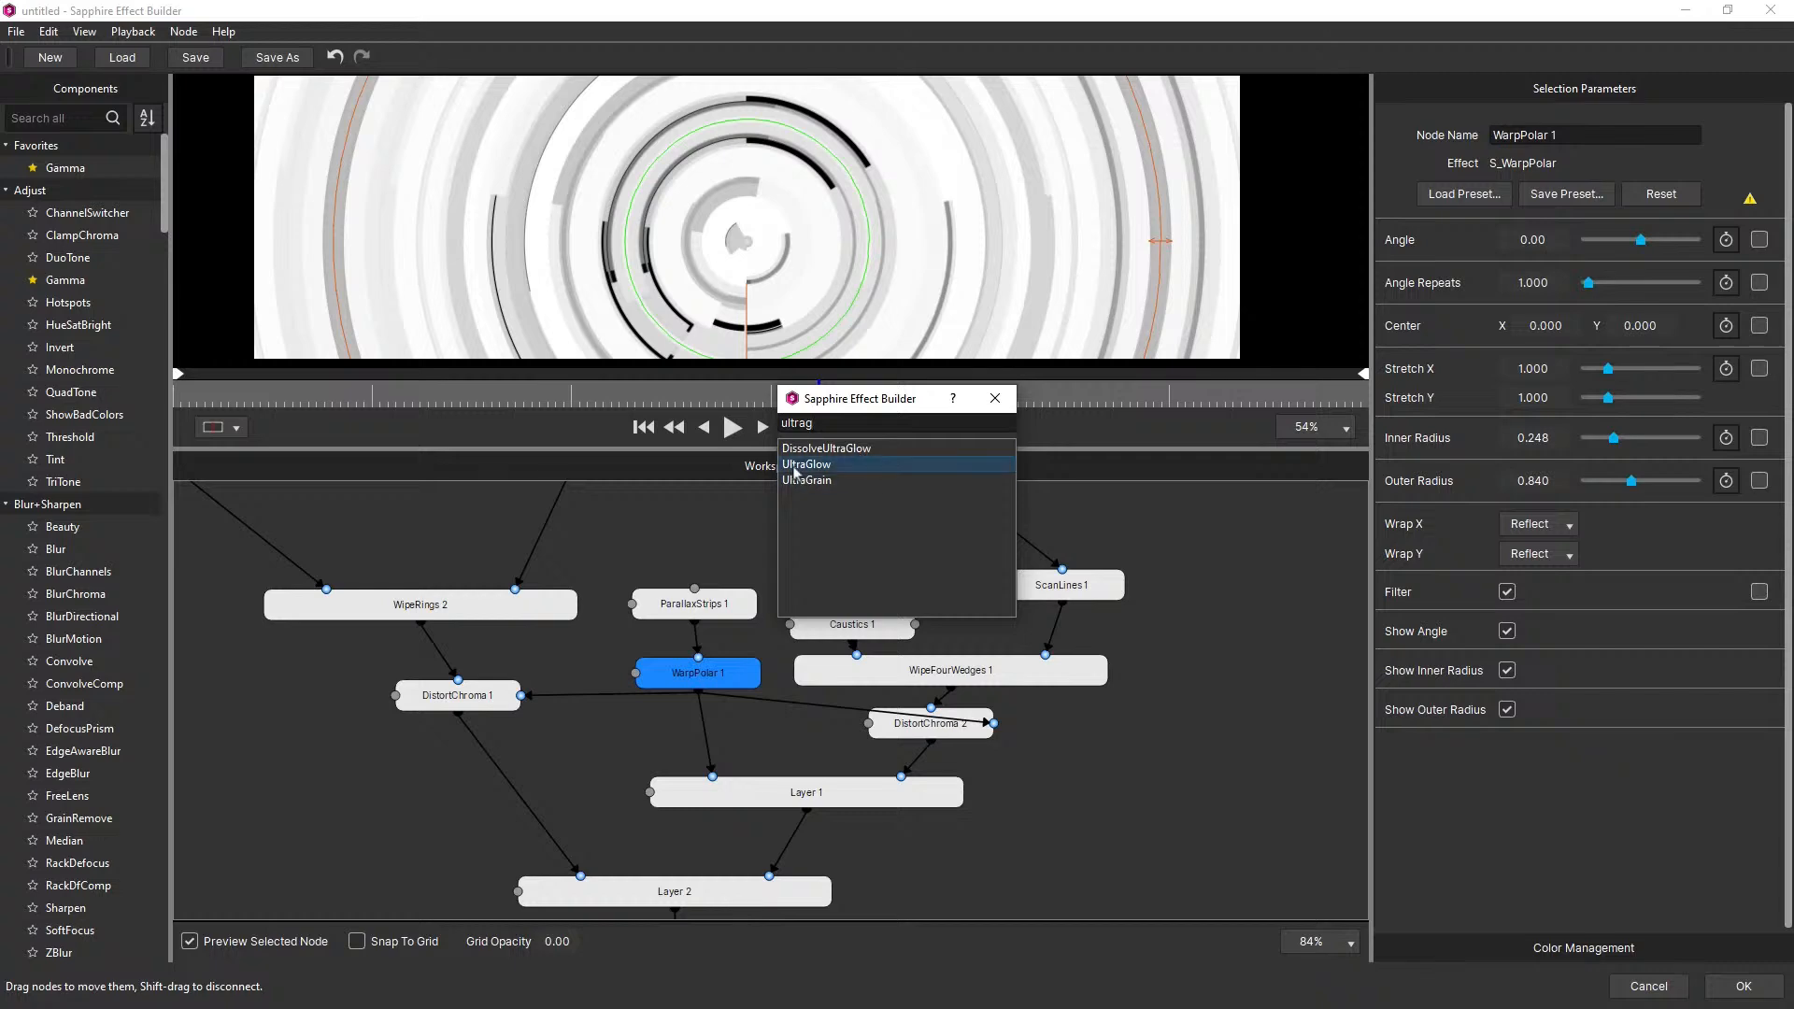
key("Return")
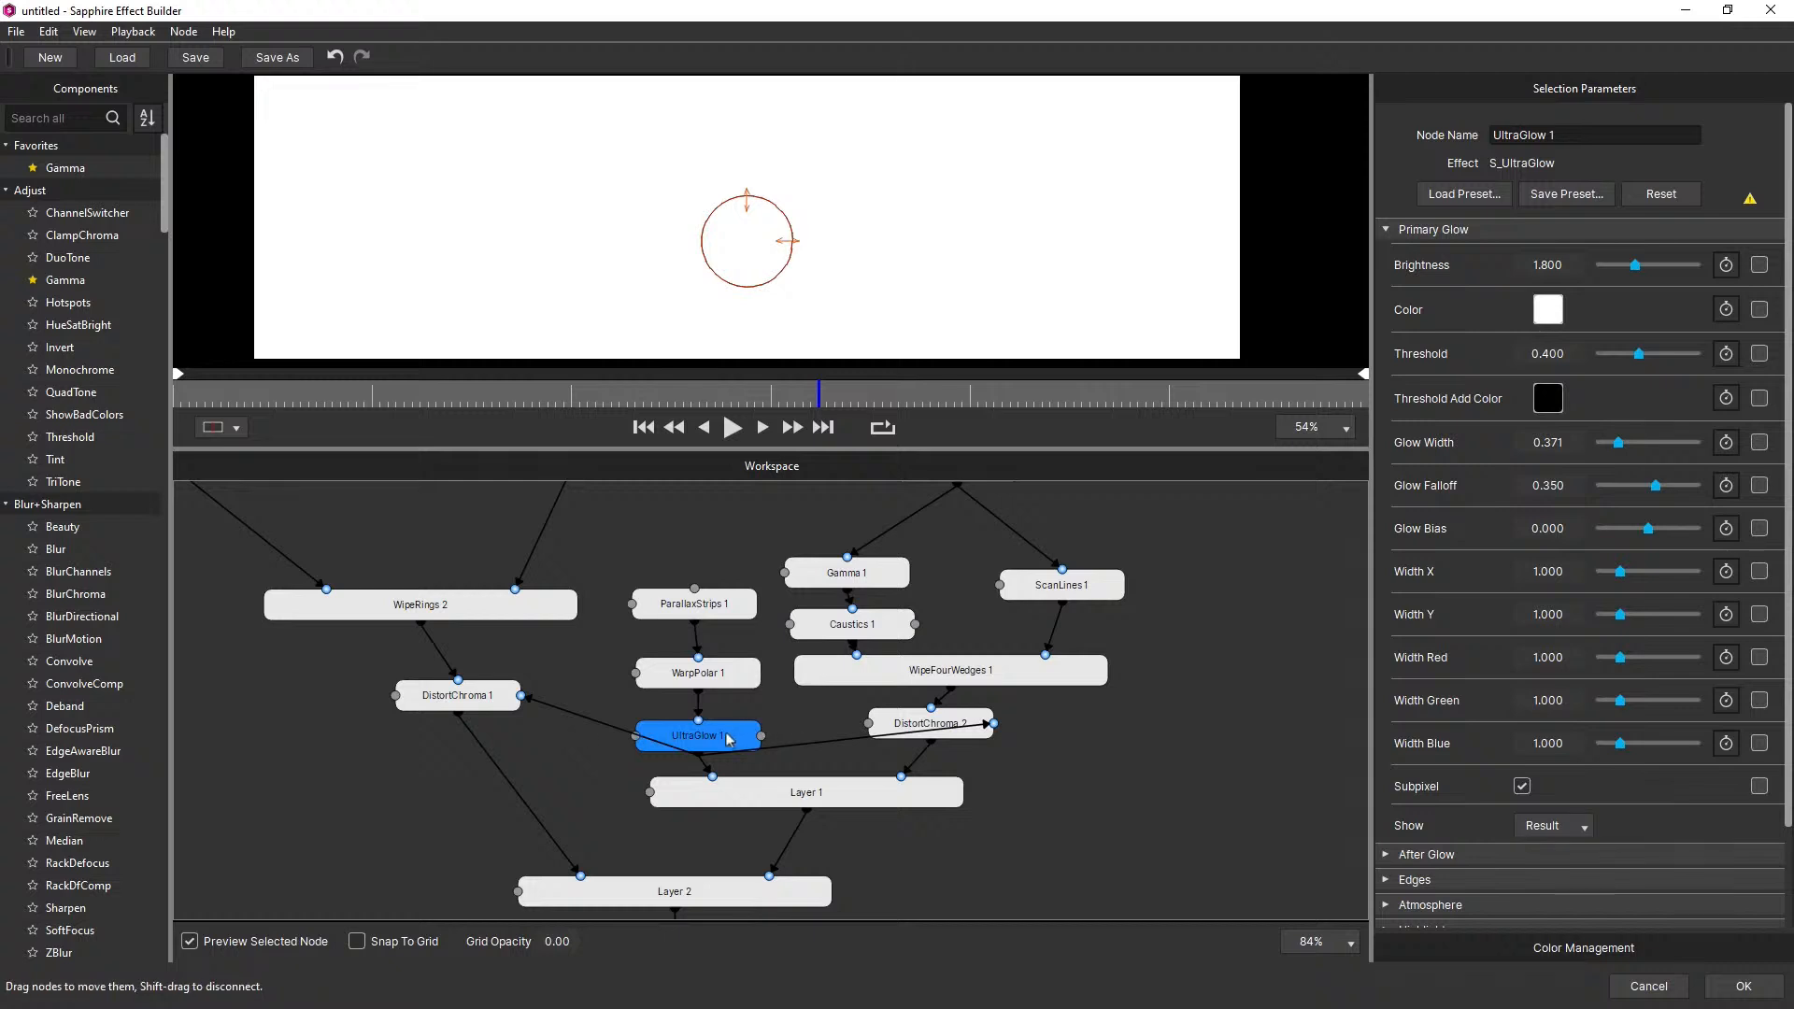
key("Delete")
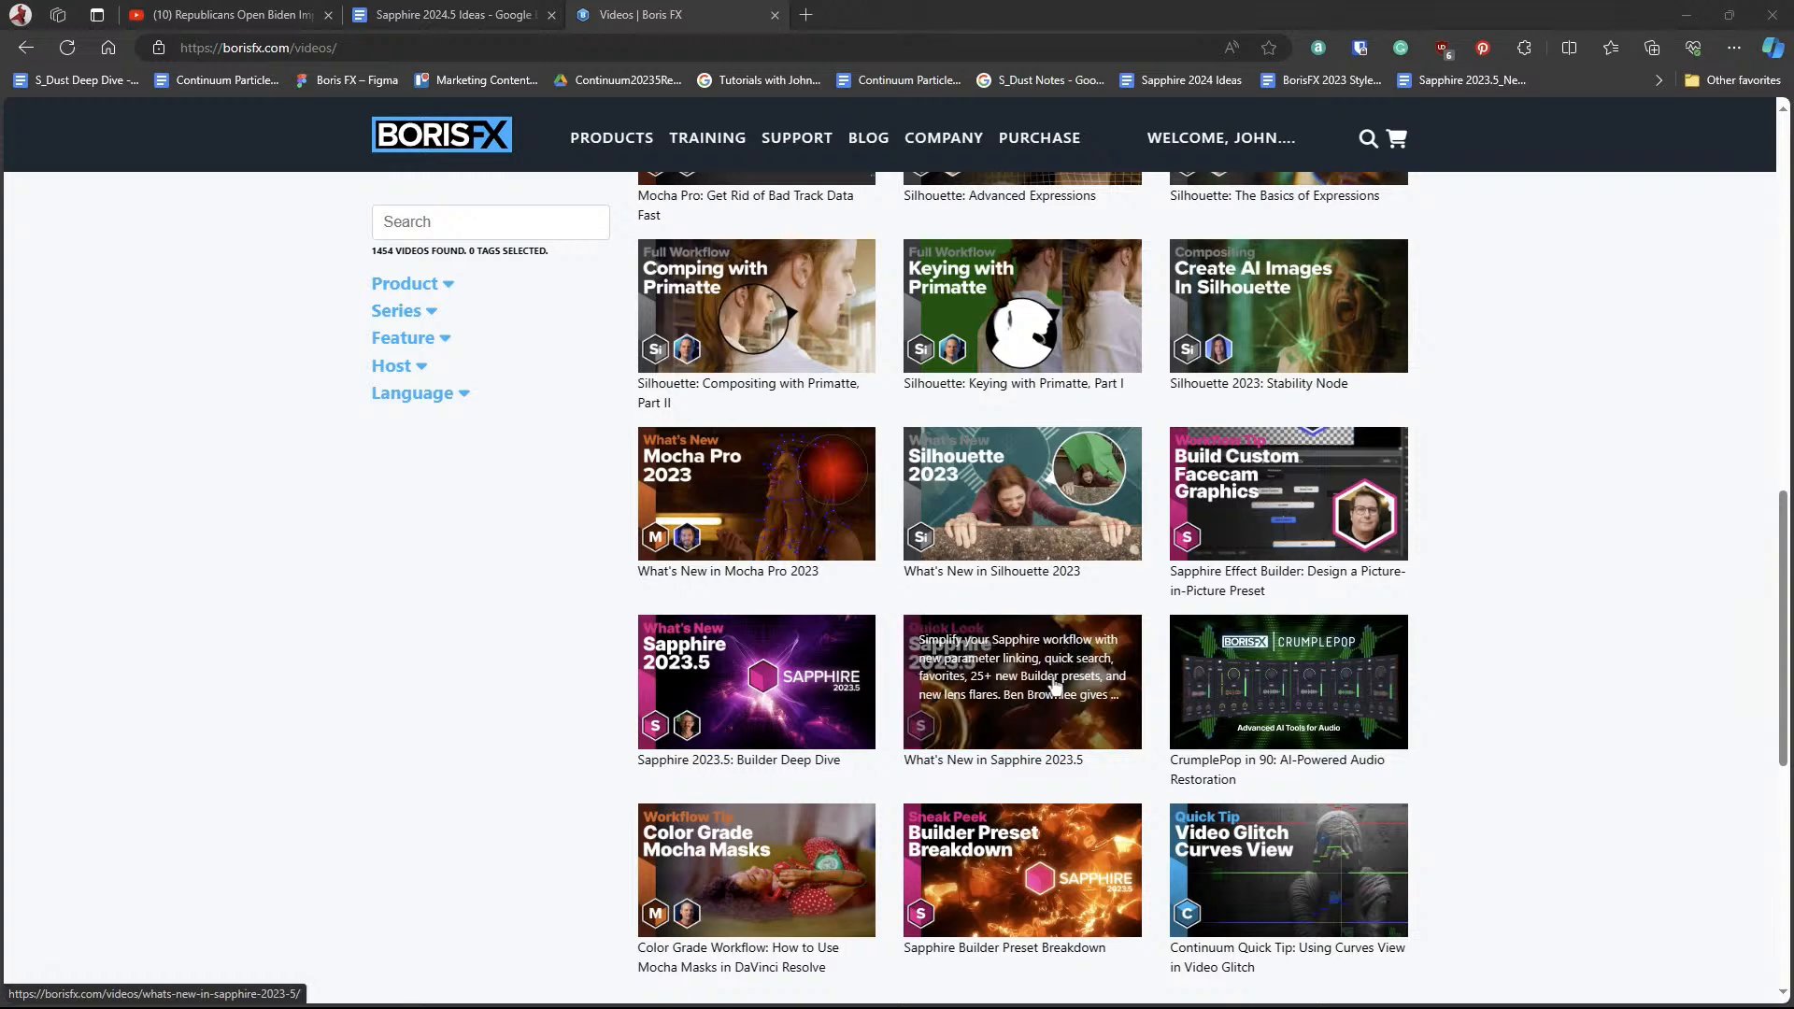
Switch to the Boris FX videos page and open "Sapphire 2023.5: Builder Deep Dive"
left_click(752, 694)
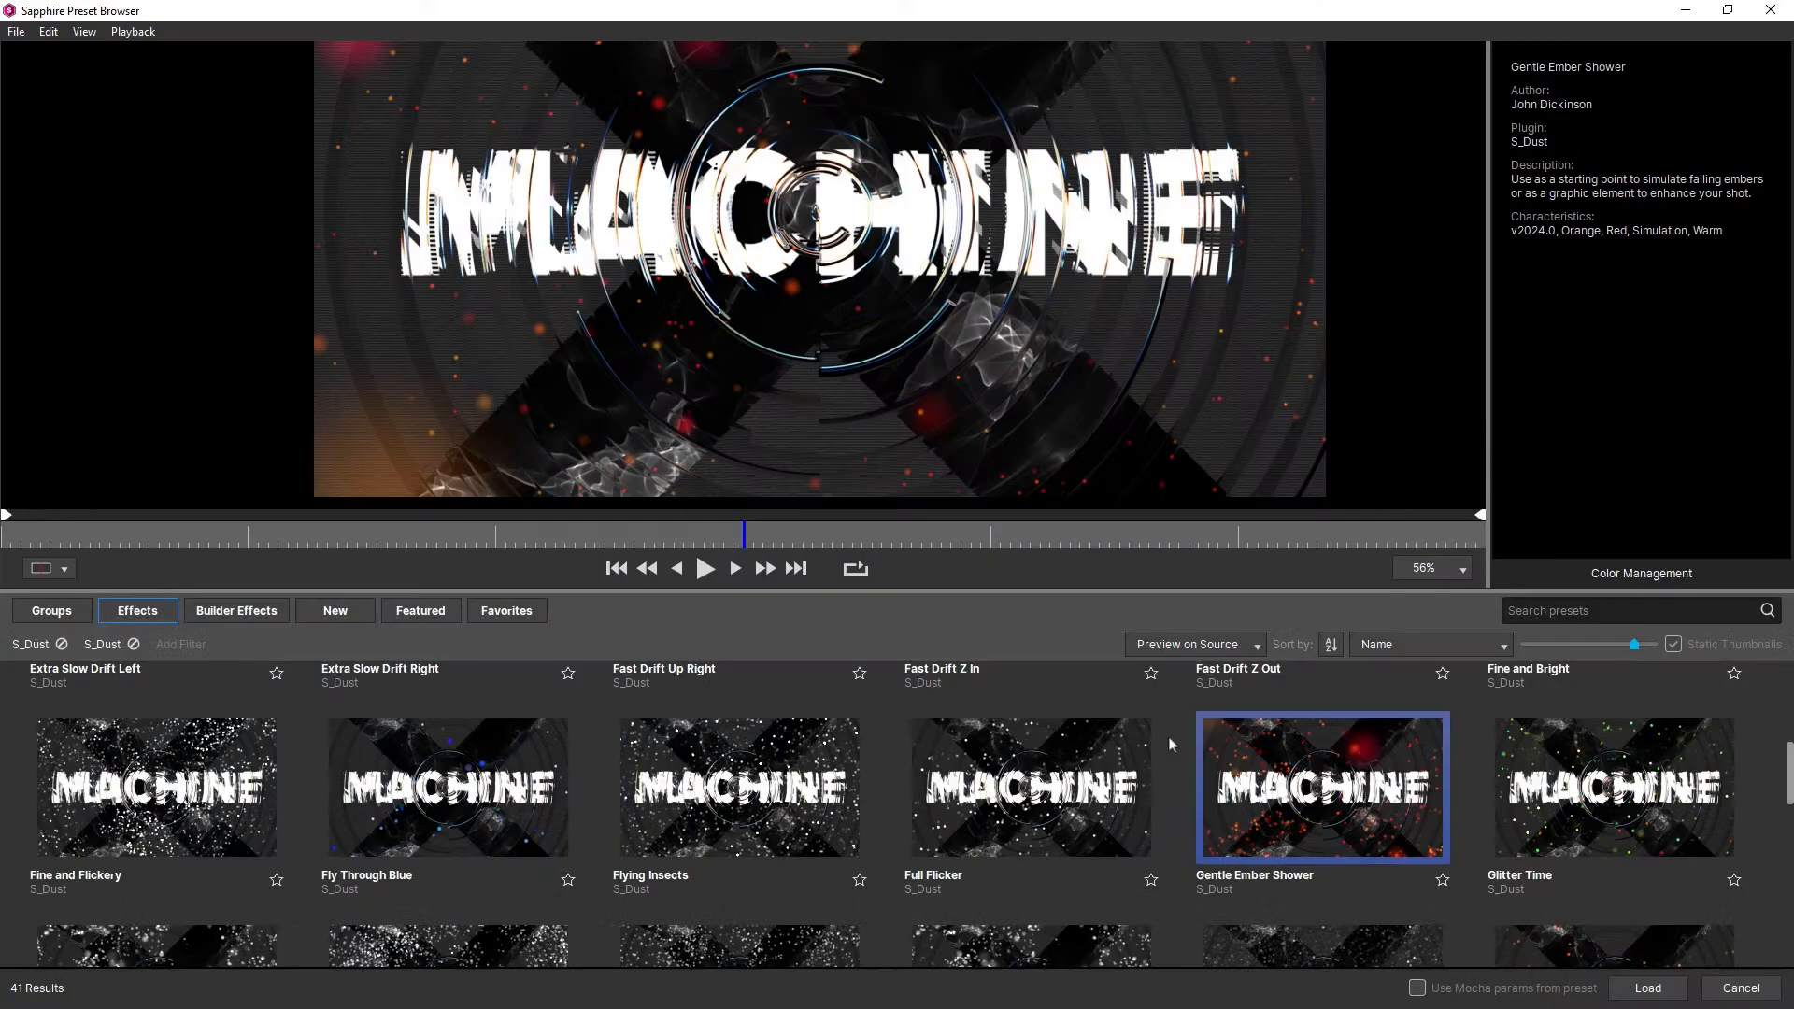
In the Sapphire Preset Browser, look through the S_Dust presets past Gentle Ember Shower to the Snow presets and beyond
scroll(1169, 739, "down", 5)
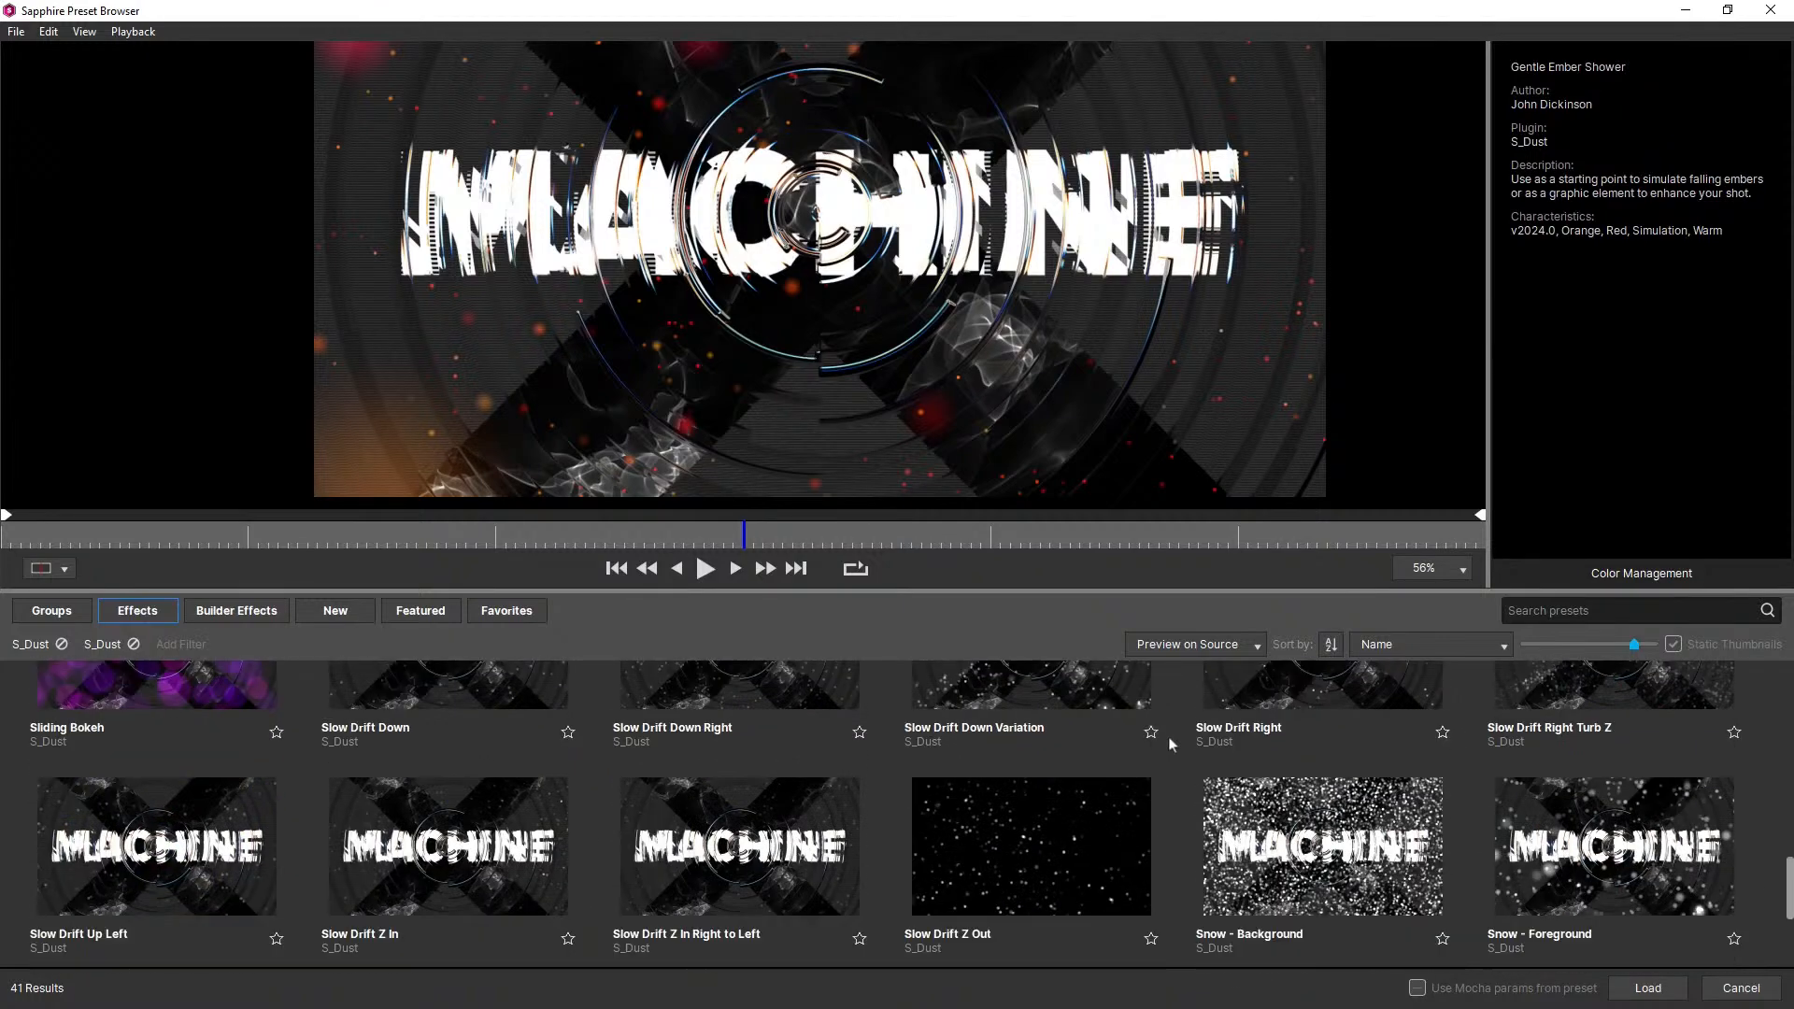
scroll(1167, 736, "down", 3)
left_click(1224, 772)
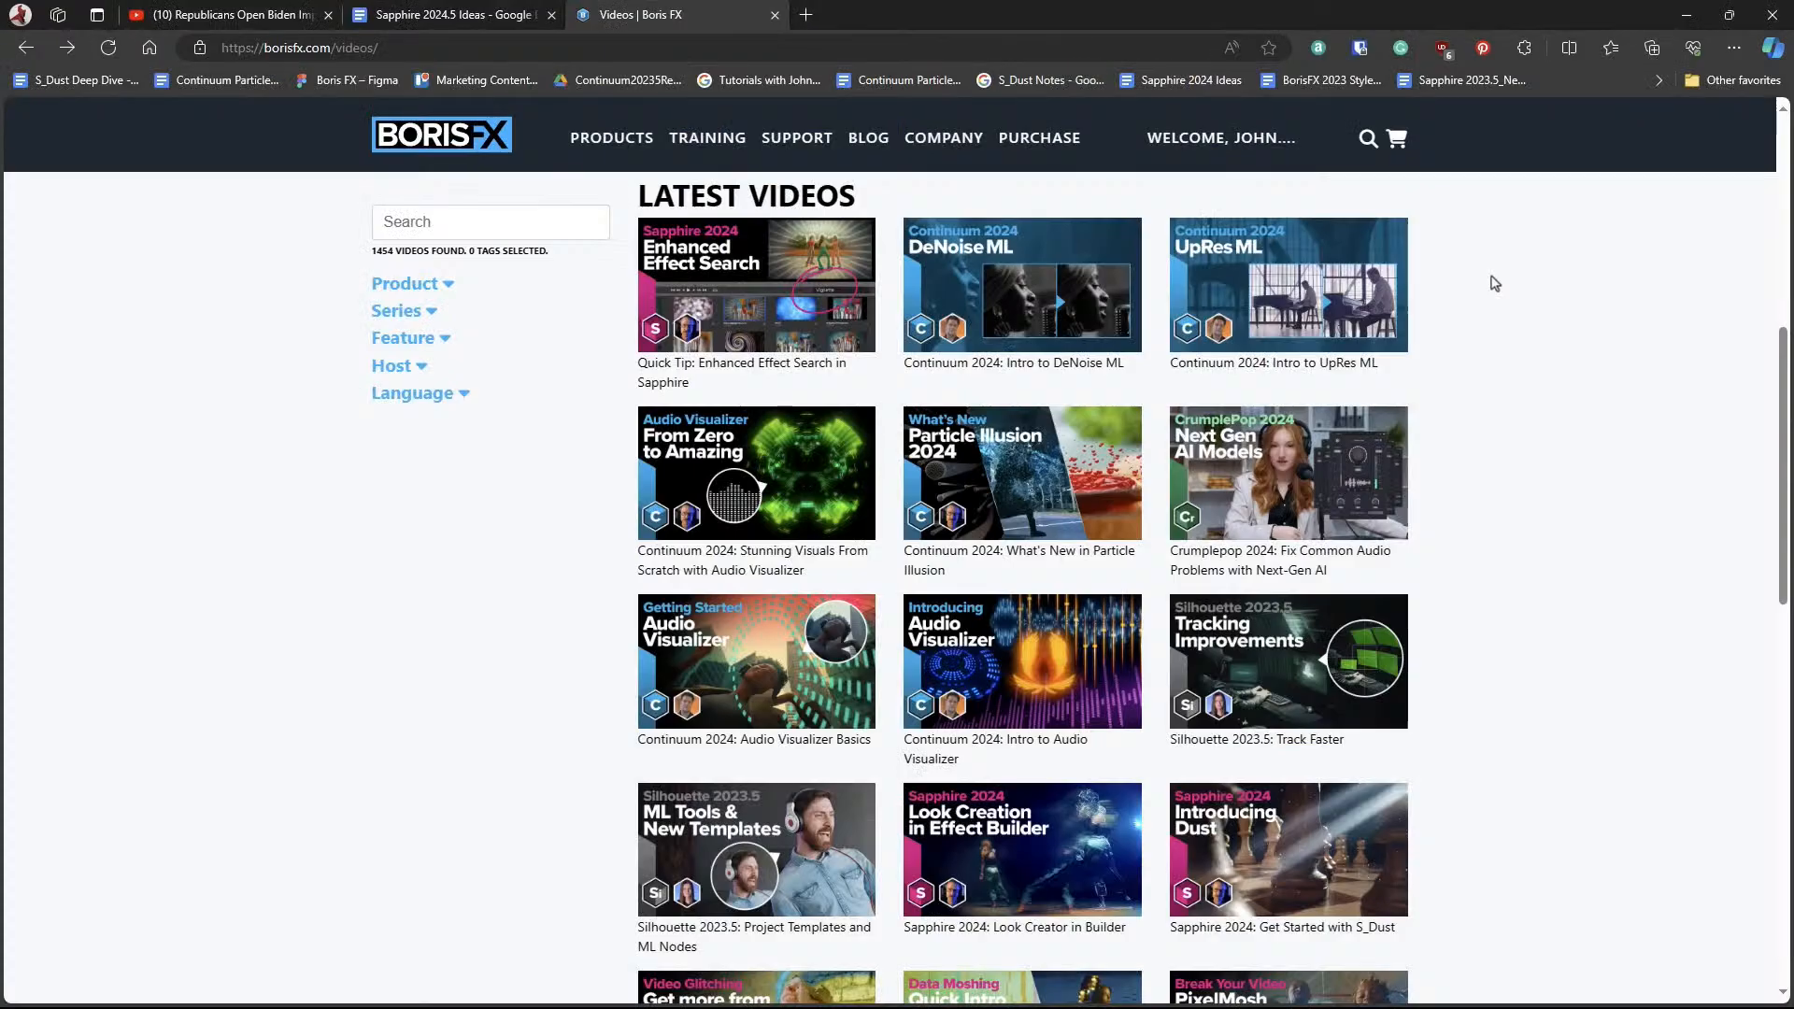
On the Boris FX videos page, open the "Sapphire 2024: Get Started with S_Dust" video
scroll(1489, 281, "down", 4)
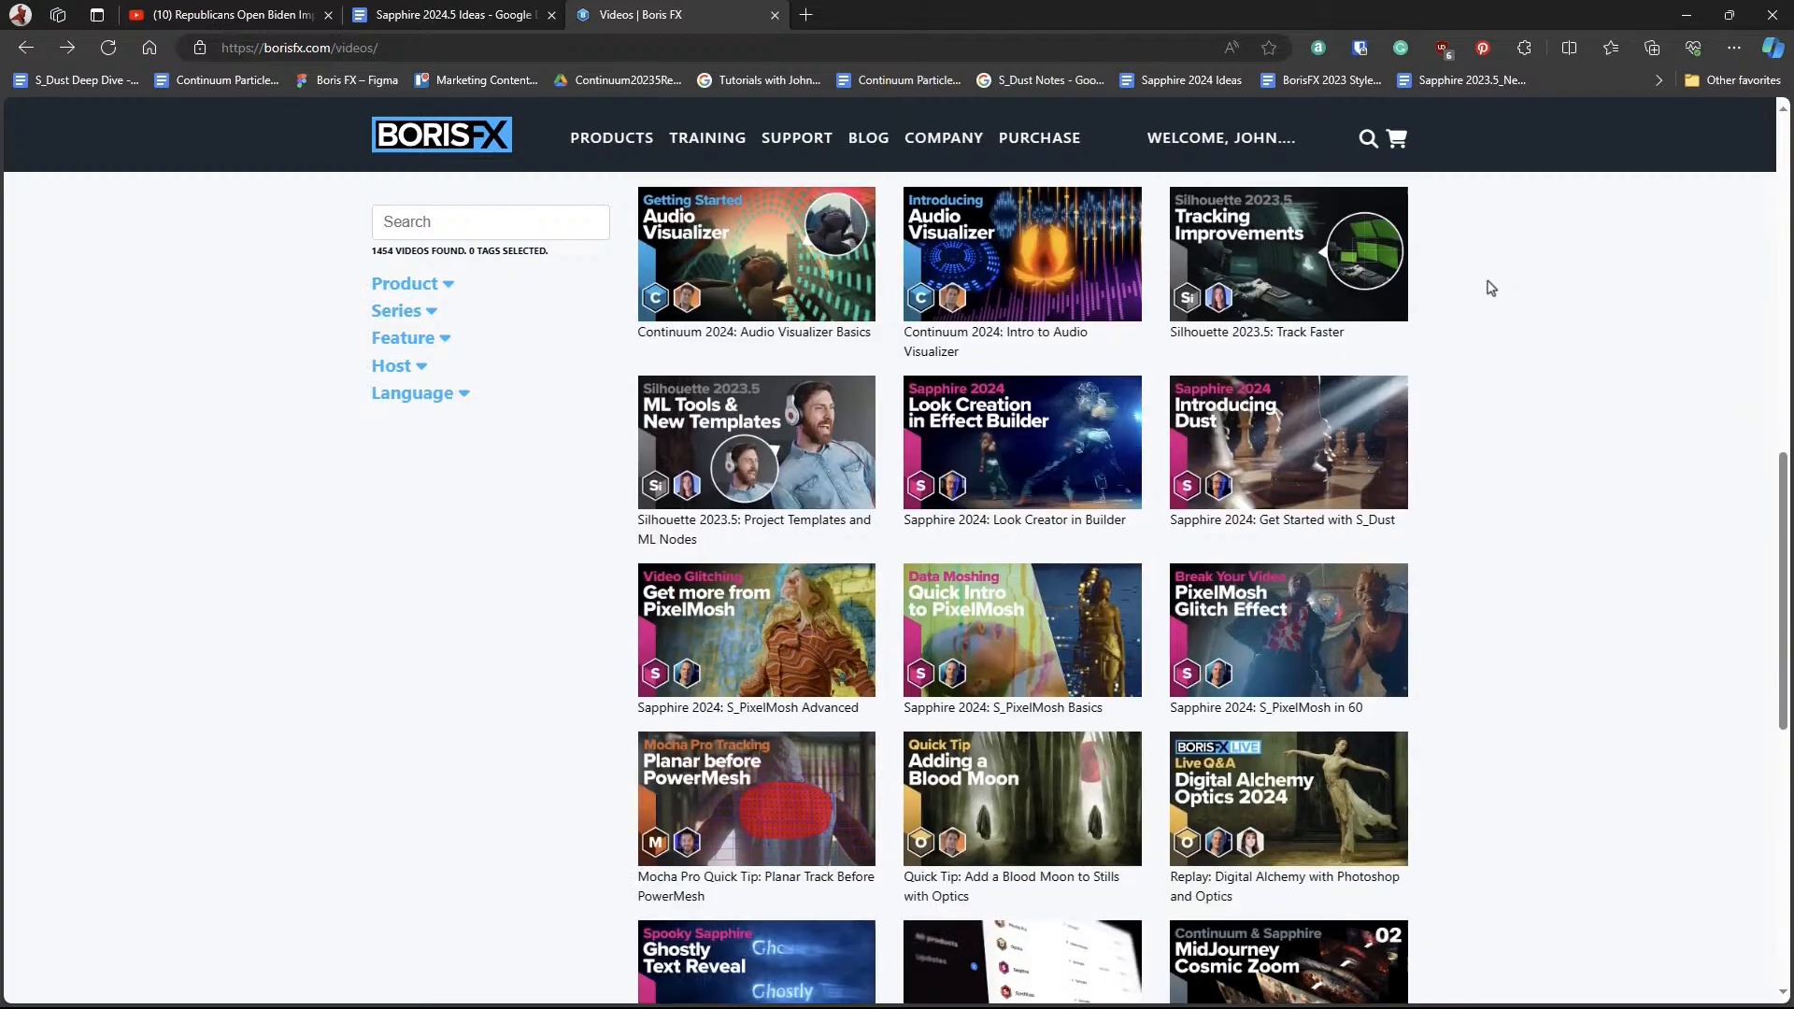
left_click(1307, 445)
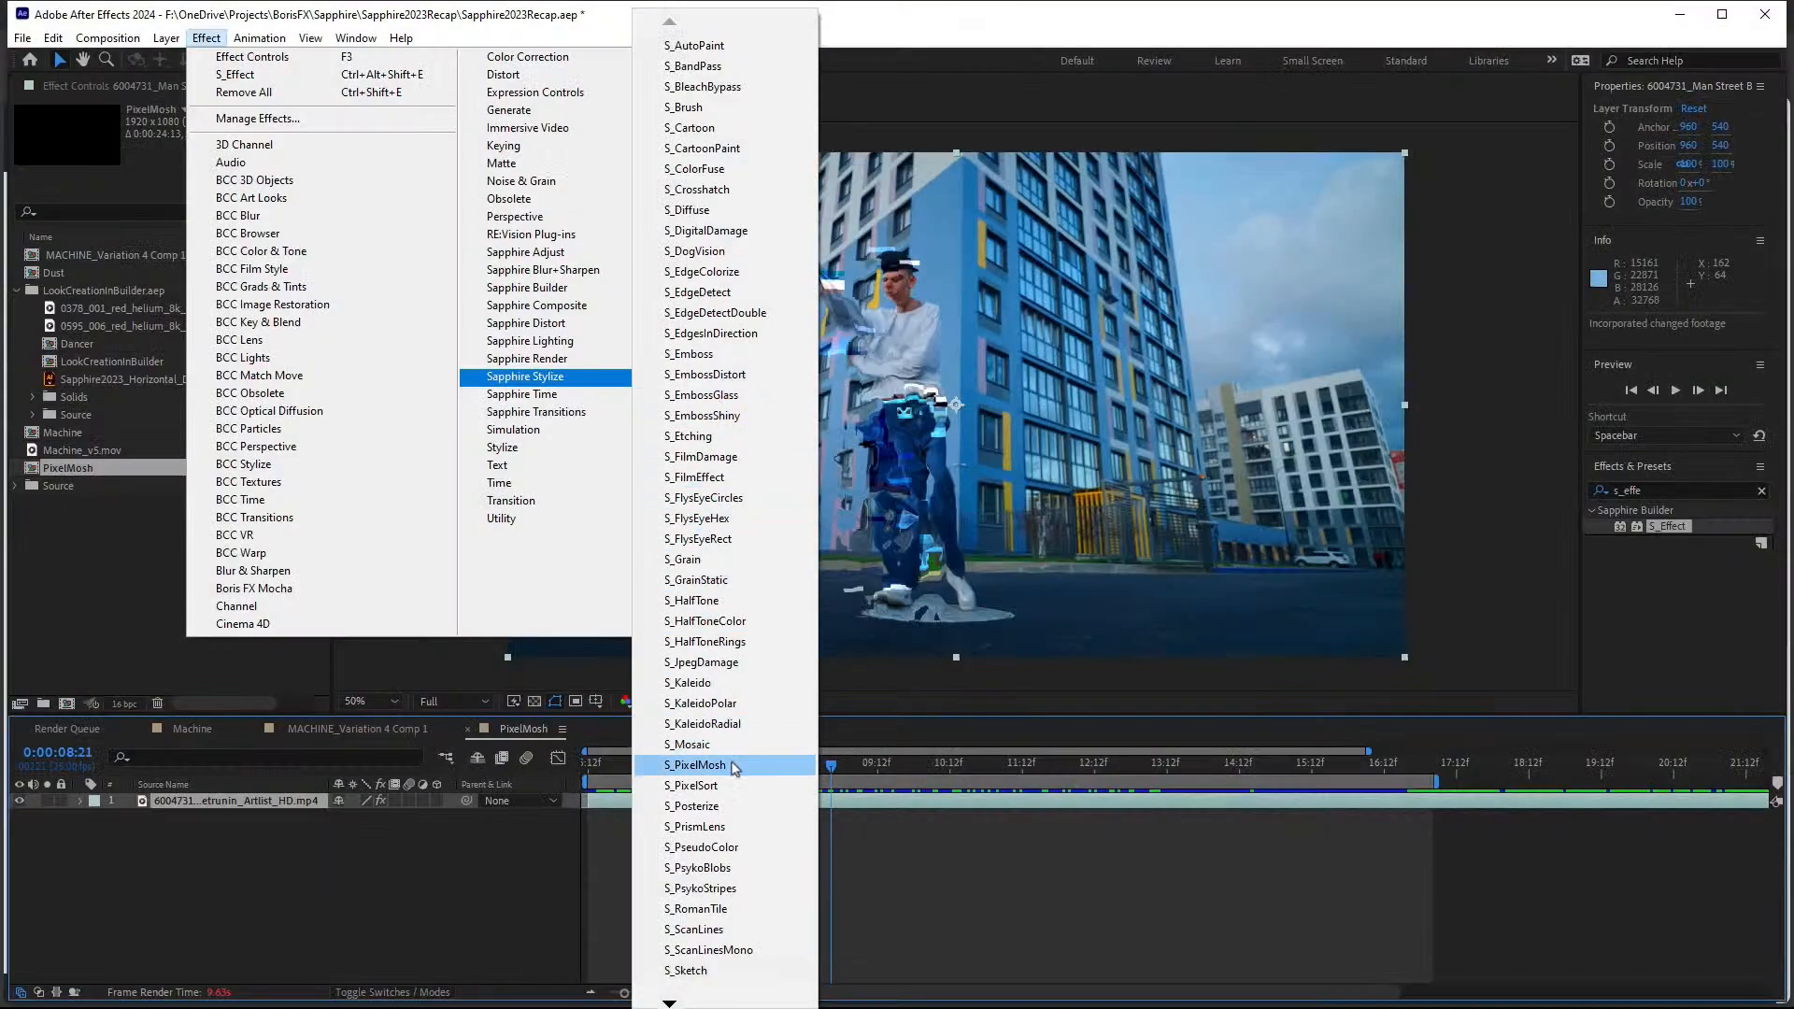
In After Effects, apply the Sapphire Stylize effect S_PixelMosh to the street dancer clip
left_click(701, 765)
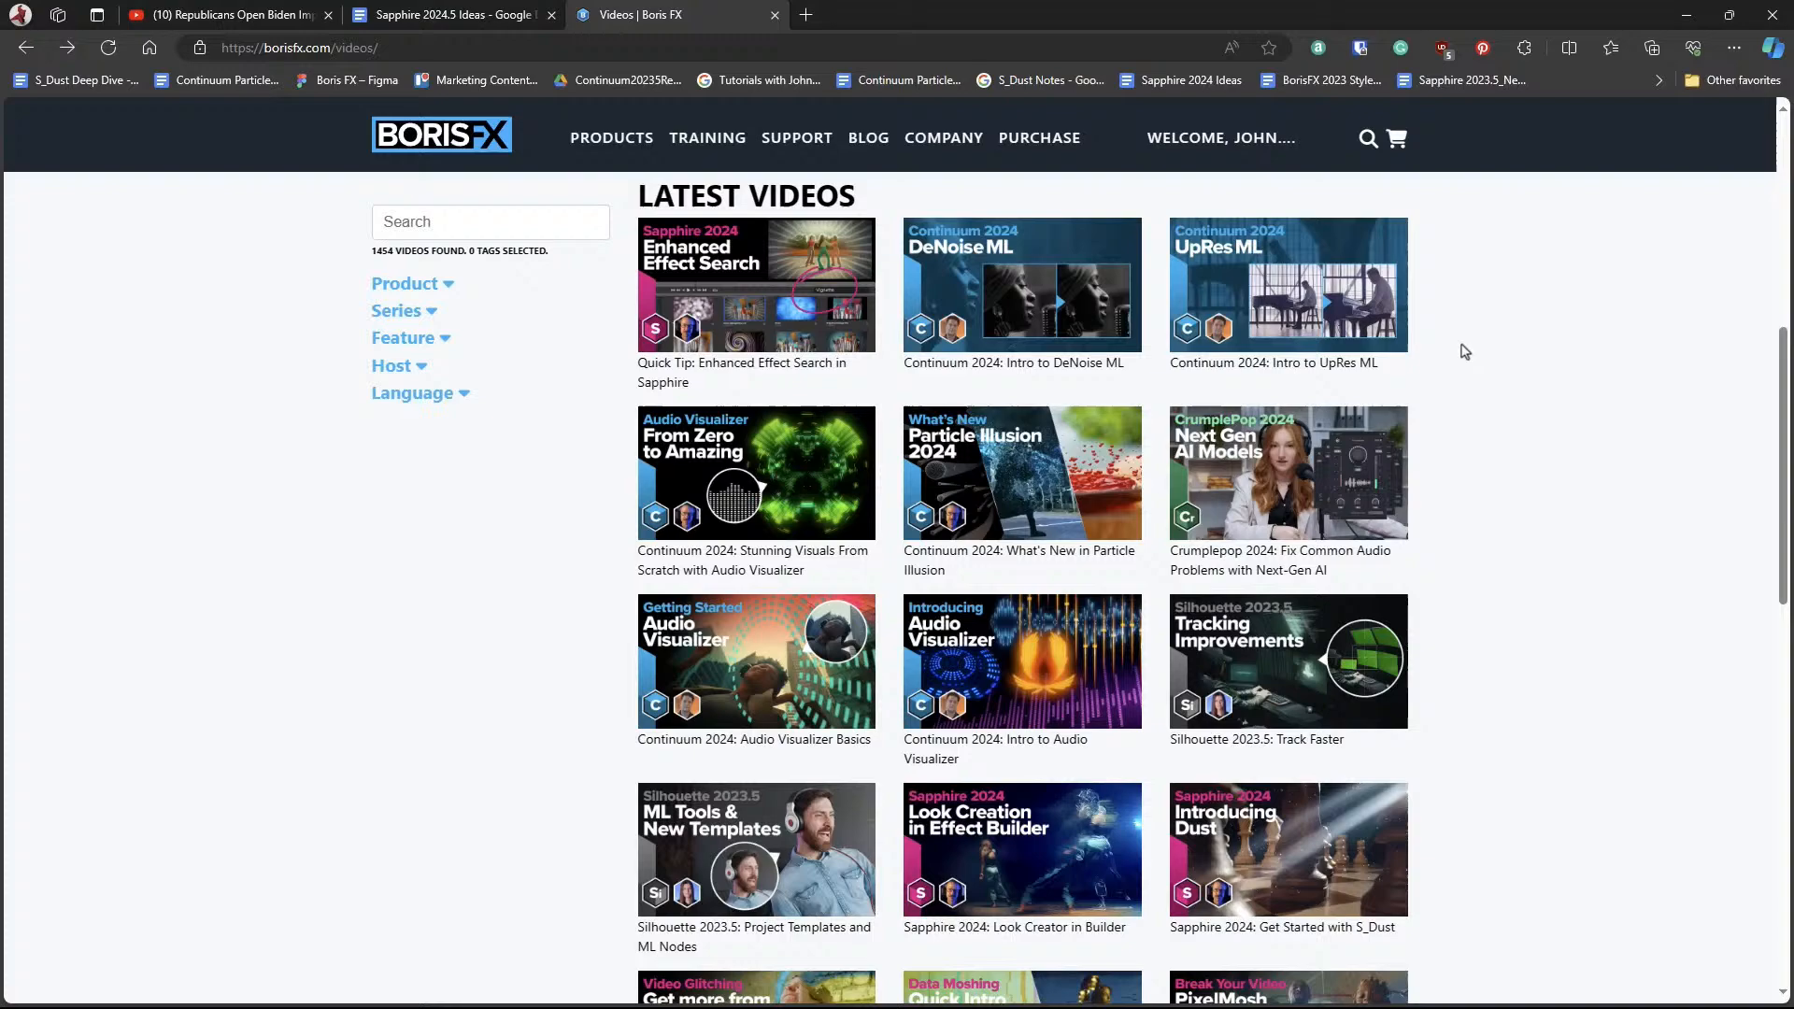
Find the S_PixelMosh tutorials among the latest videos on the Boris FX website
scroll(1477, 358, "down", 4)
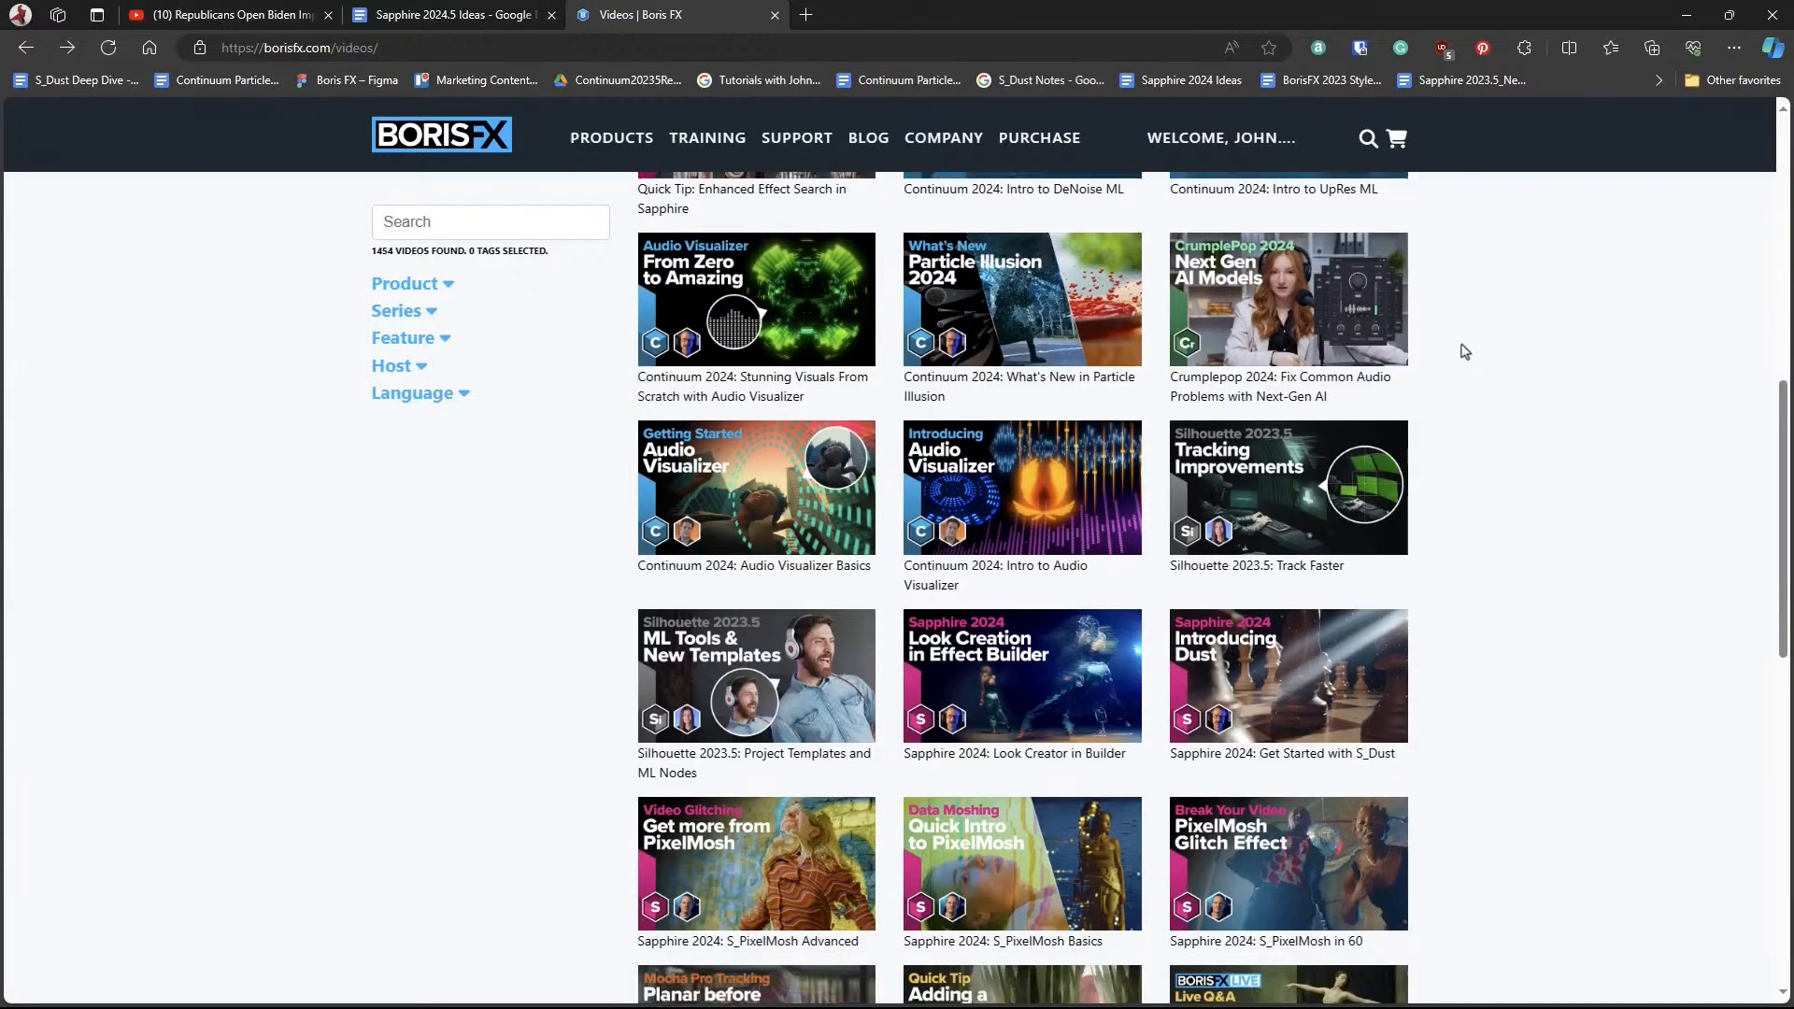
scroll(1464, 351, "down", 1)
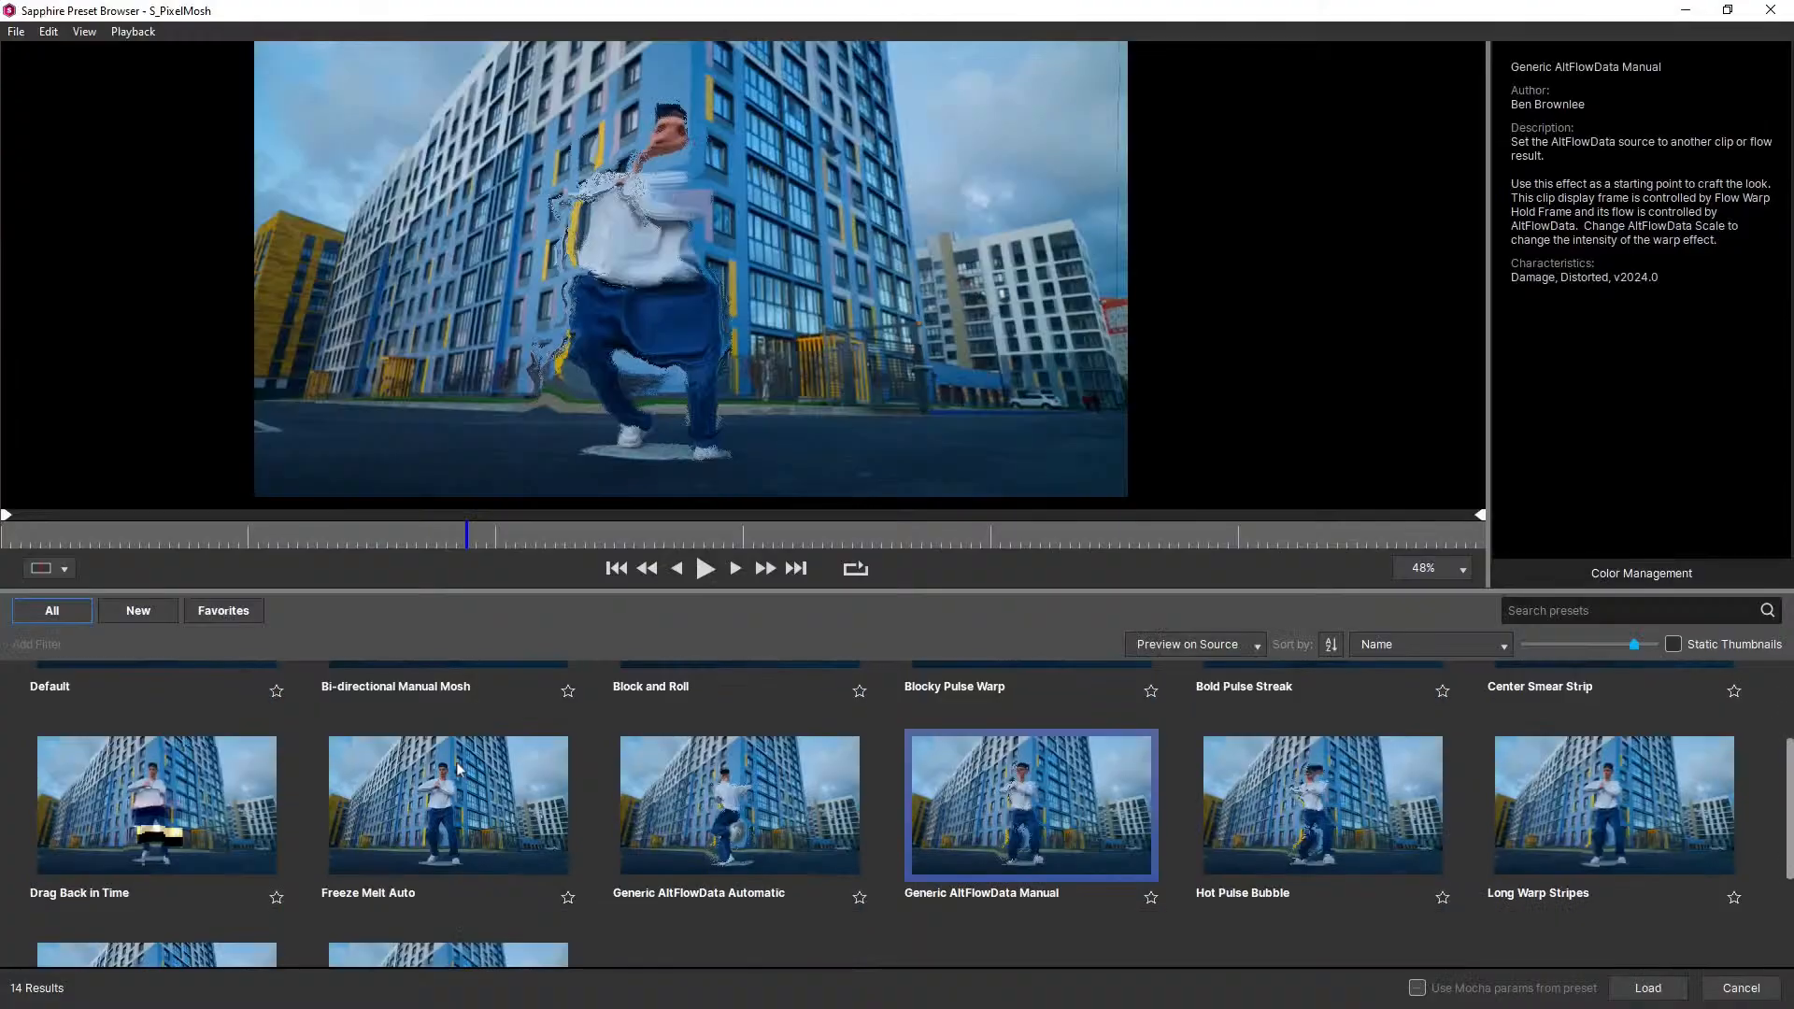
In the S_PixelMosh Preset Browser, preview the Drag Back in Time and Generic AltFlowData Manual presets on the dancer clip
left_click(146, 809)
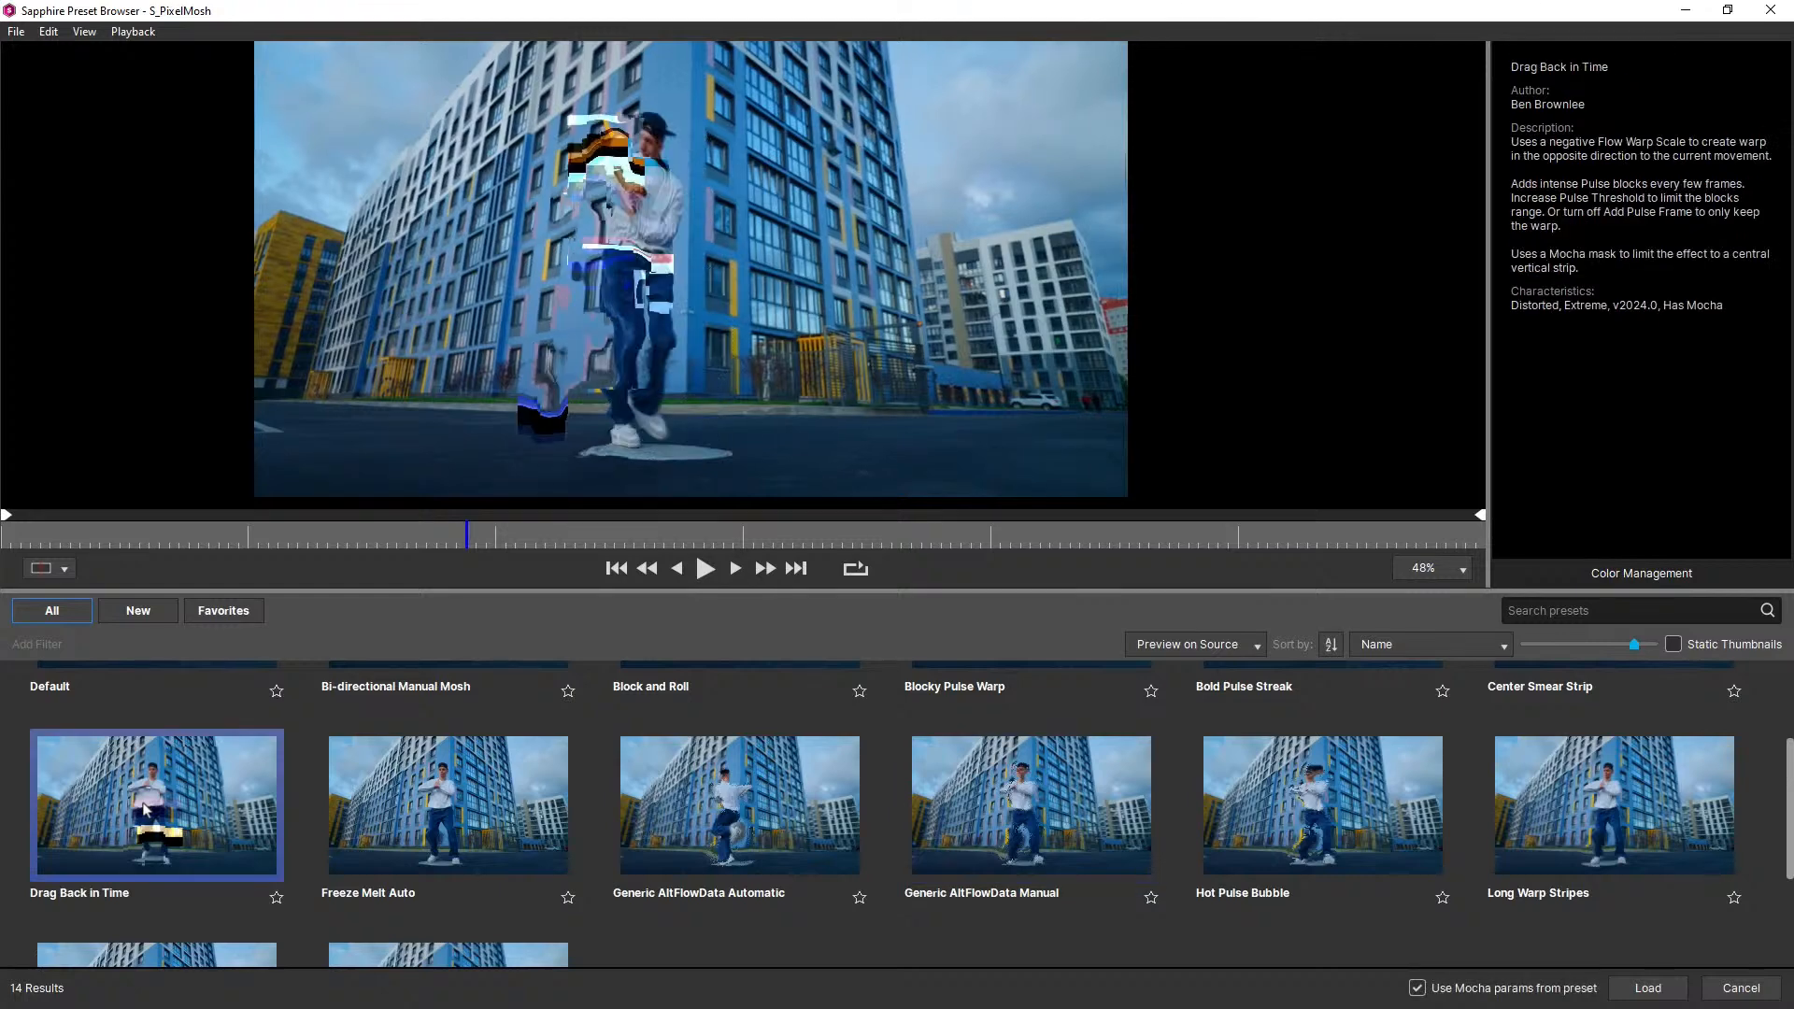
left_click(1023, 797)
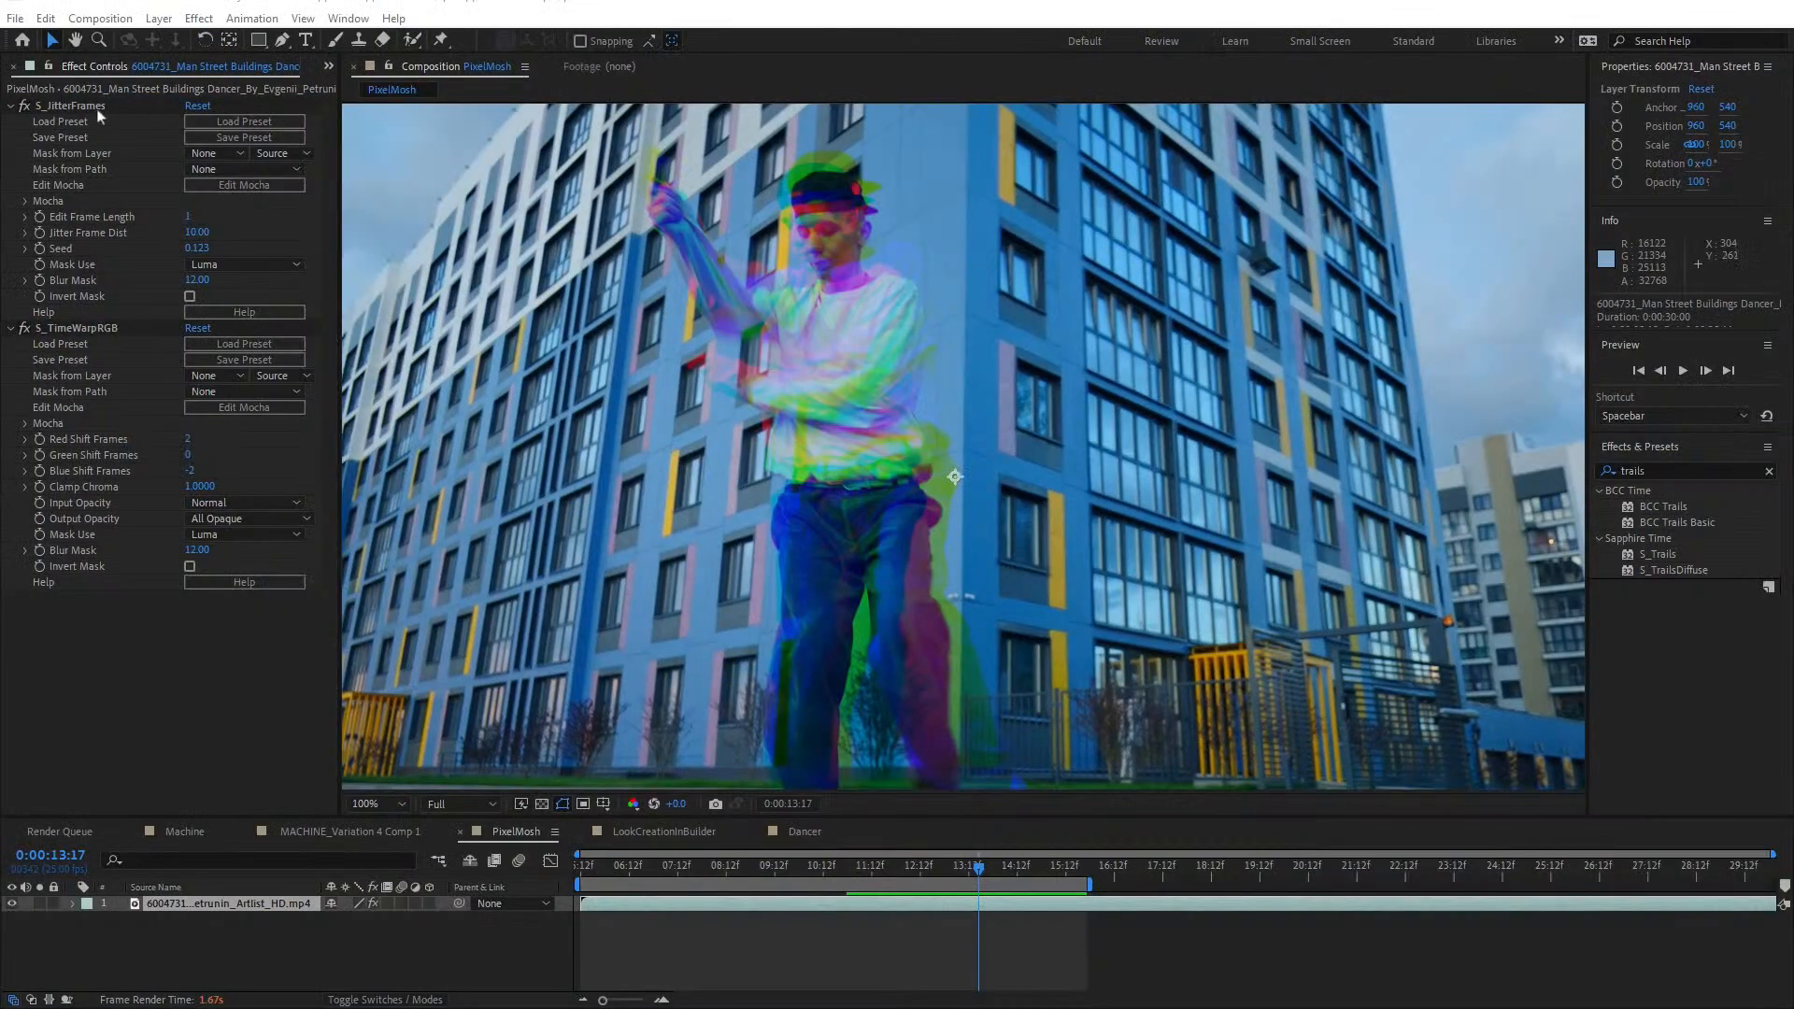
In the After Effects PixelMosh composition, examine the combined S_JitterFrames and S_TimeWarpRGB effects at several different times
left_click(90, 108)
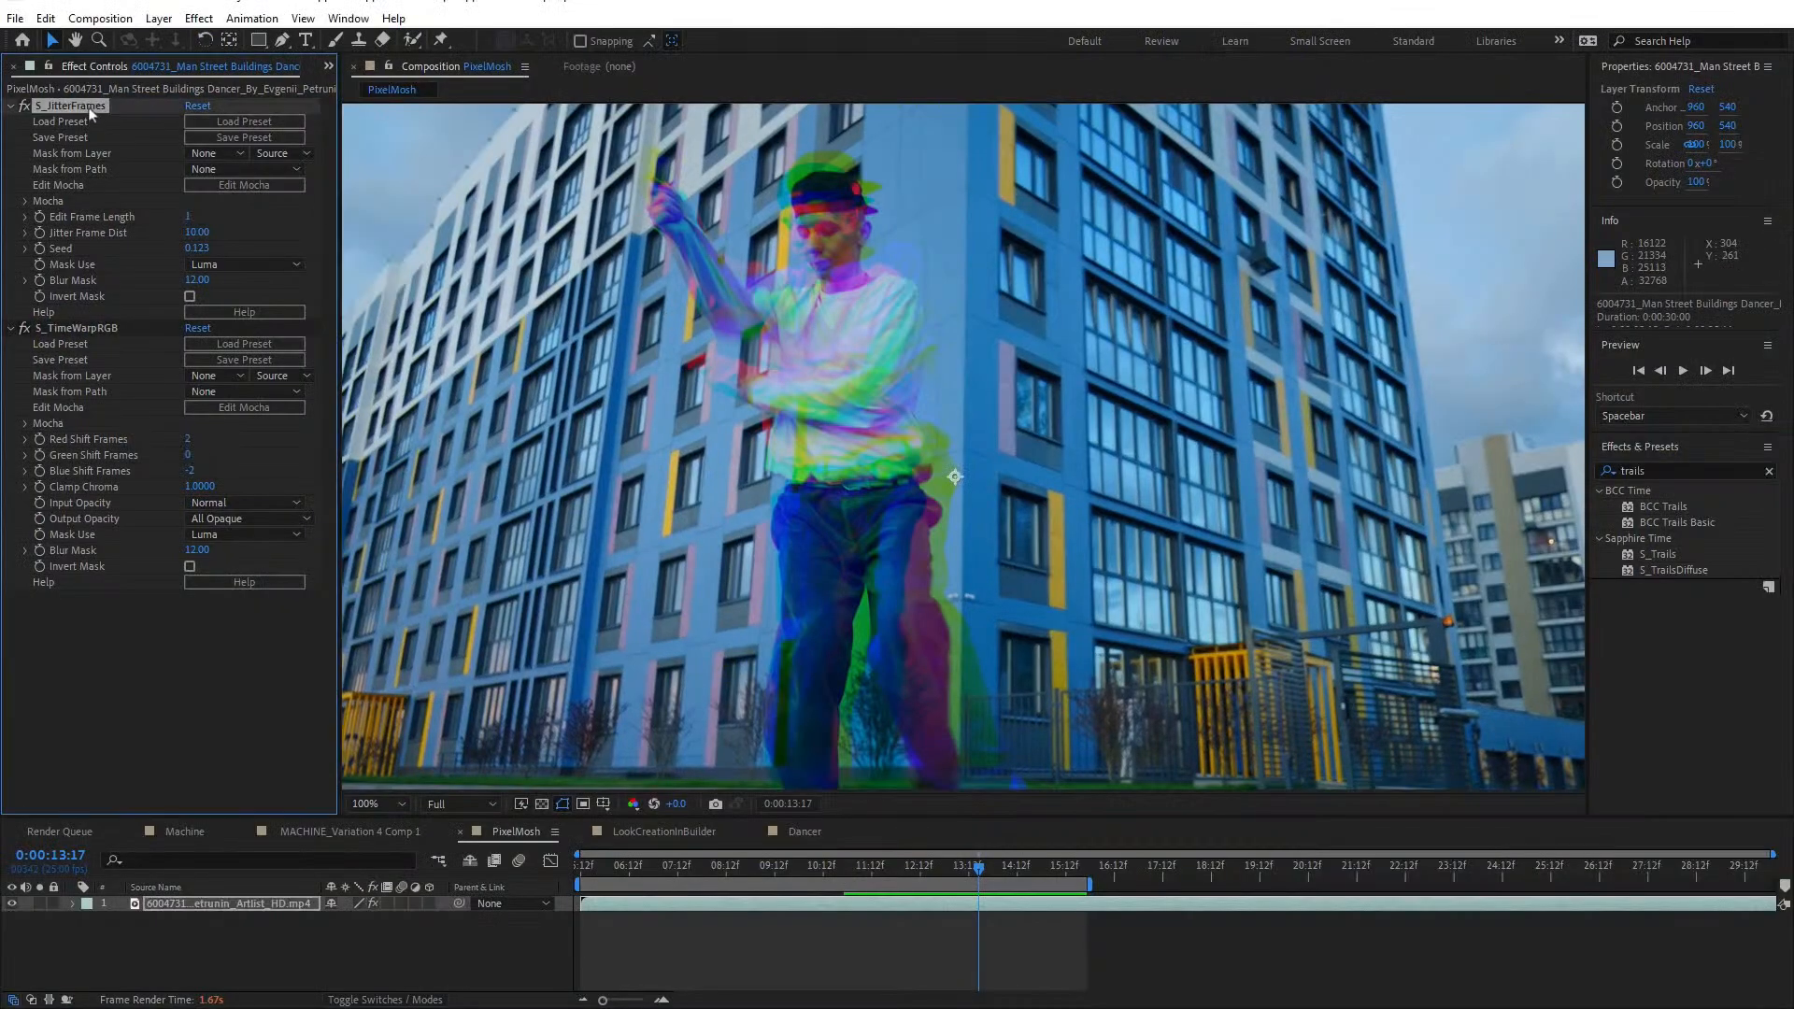
left_click(77, 327)
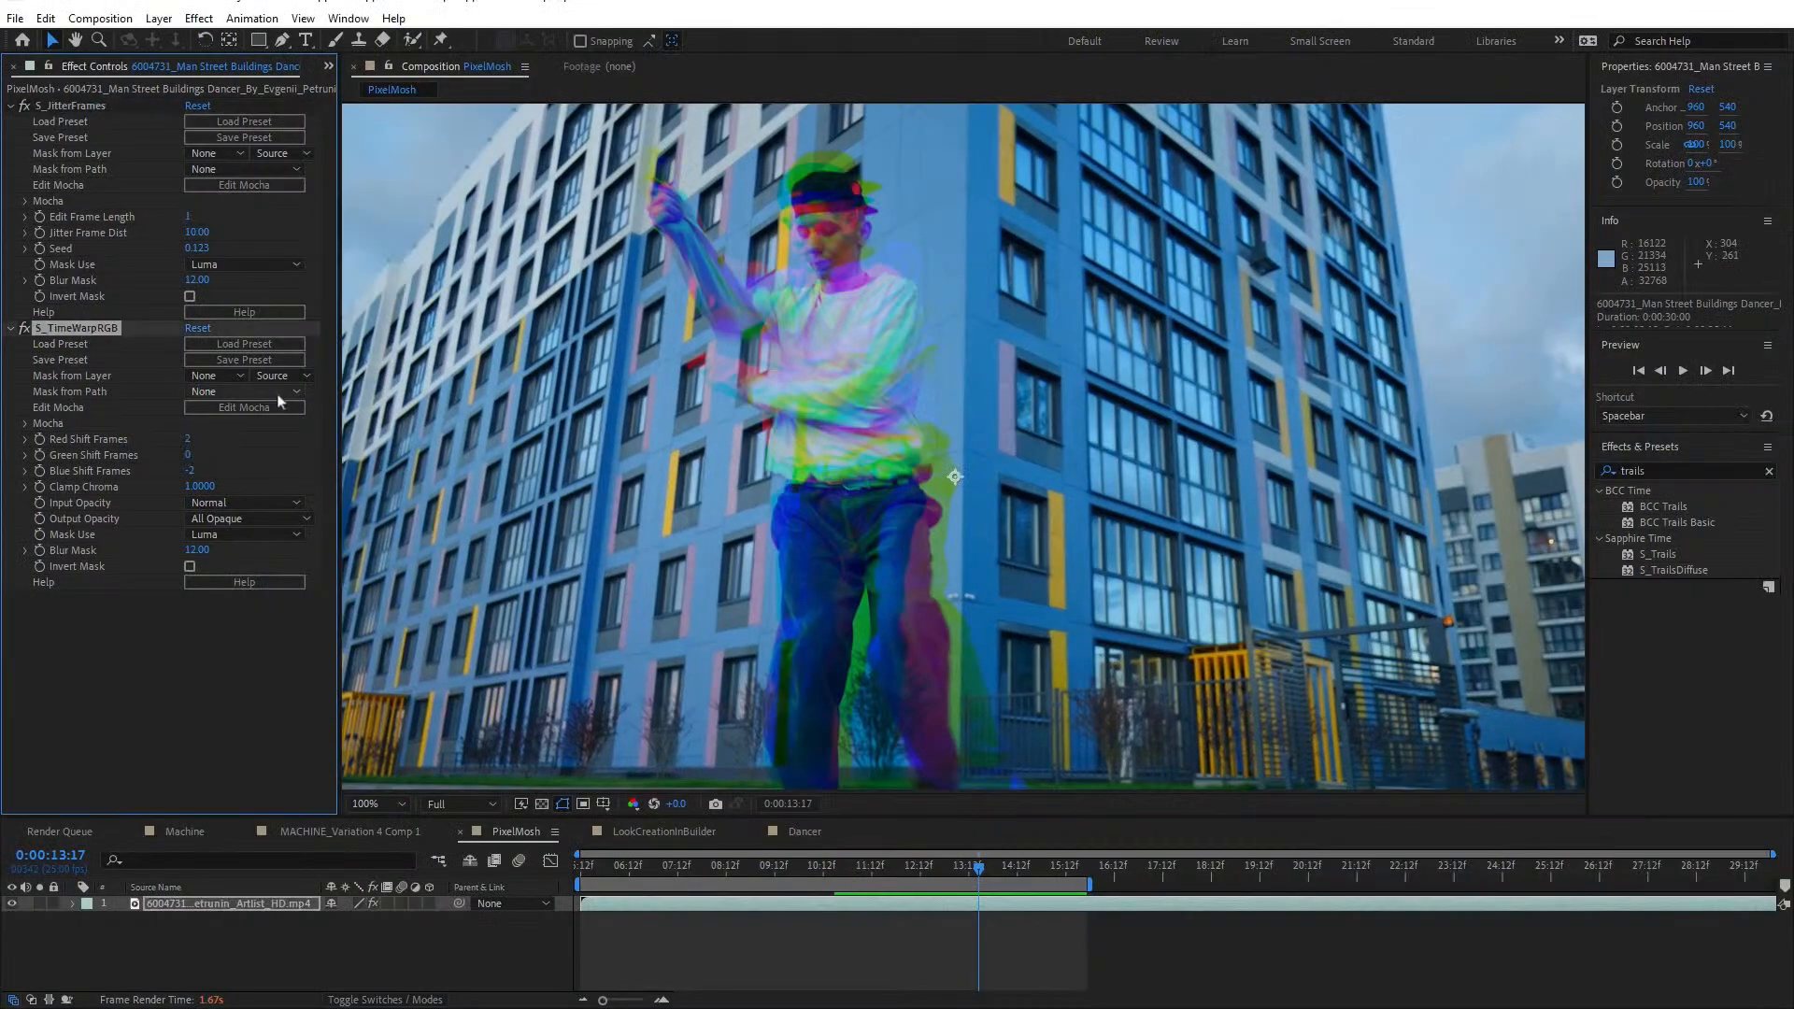
left_click(1290, 871)
left_click(1499, 871)
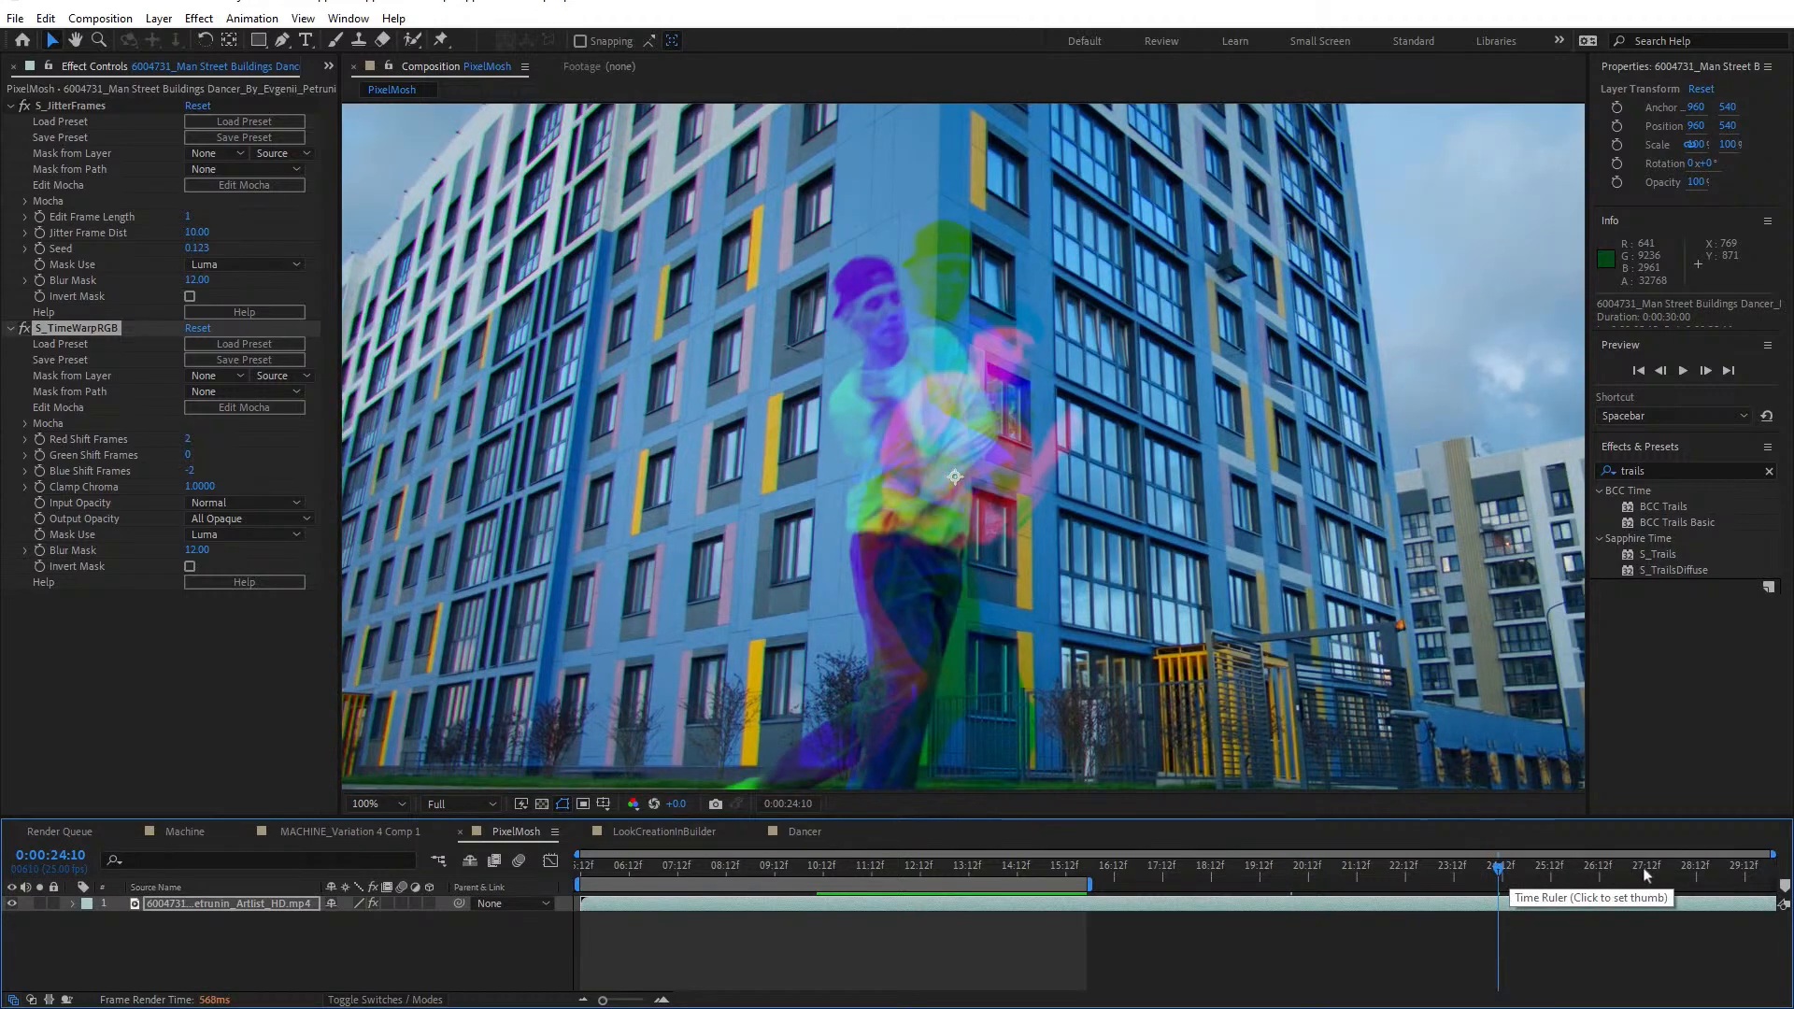
left_click(1644, 869)
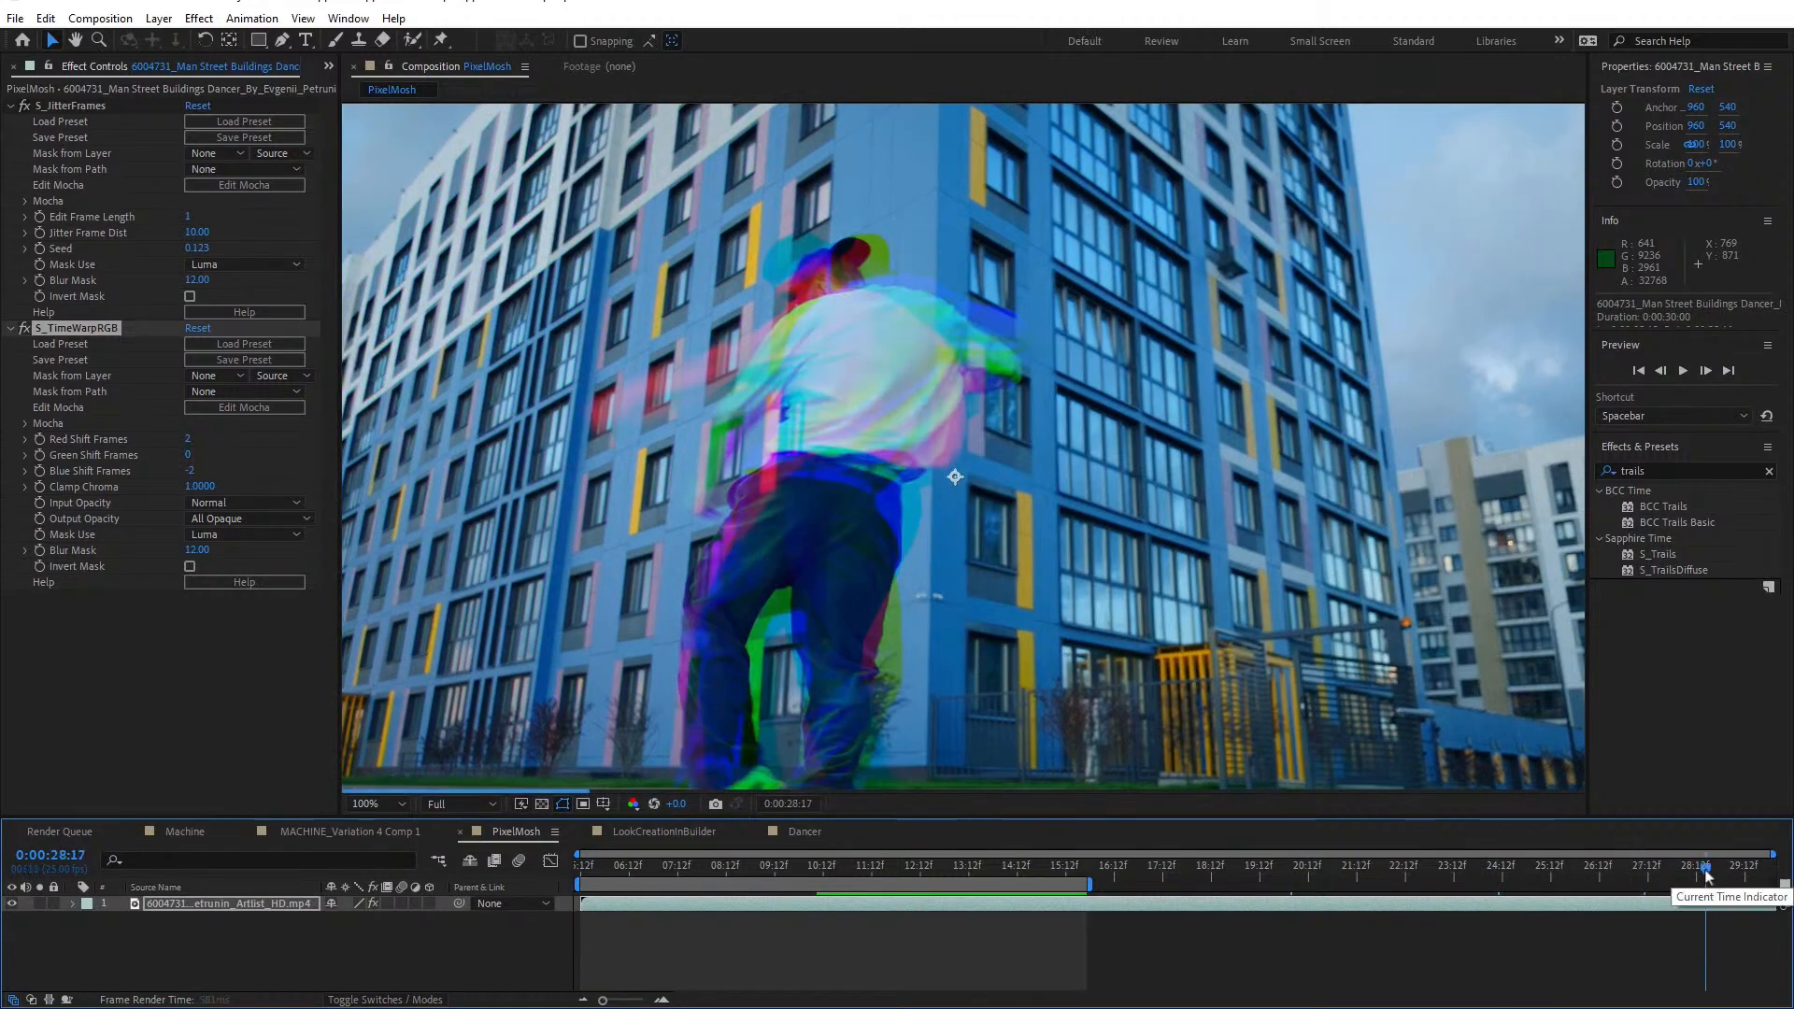
left_click(1456, 870)
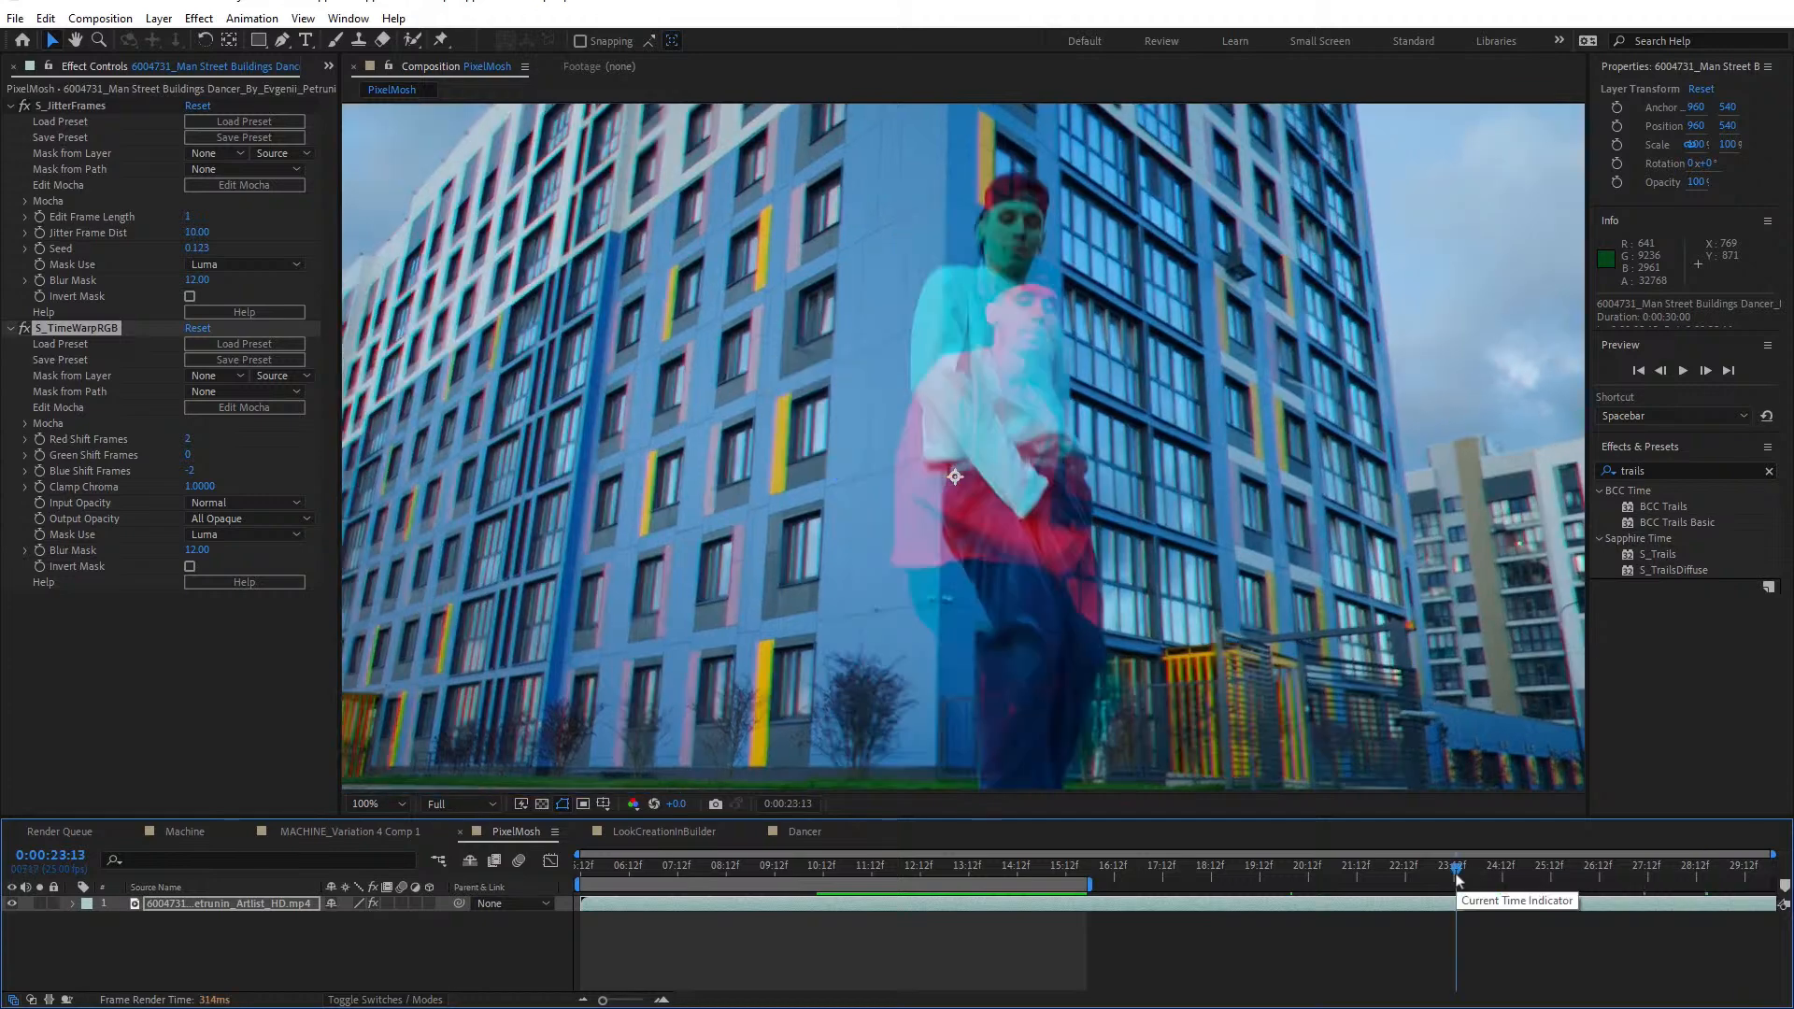
left_click(1544, 868)
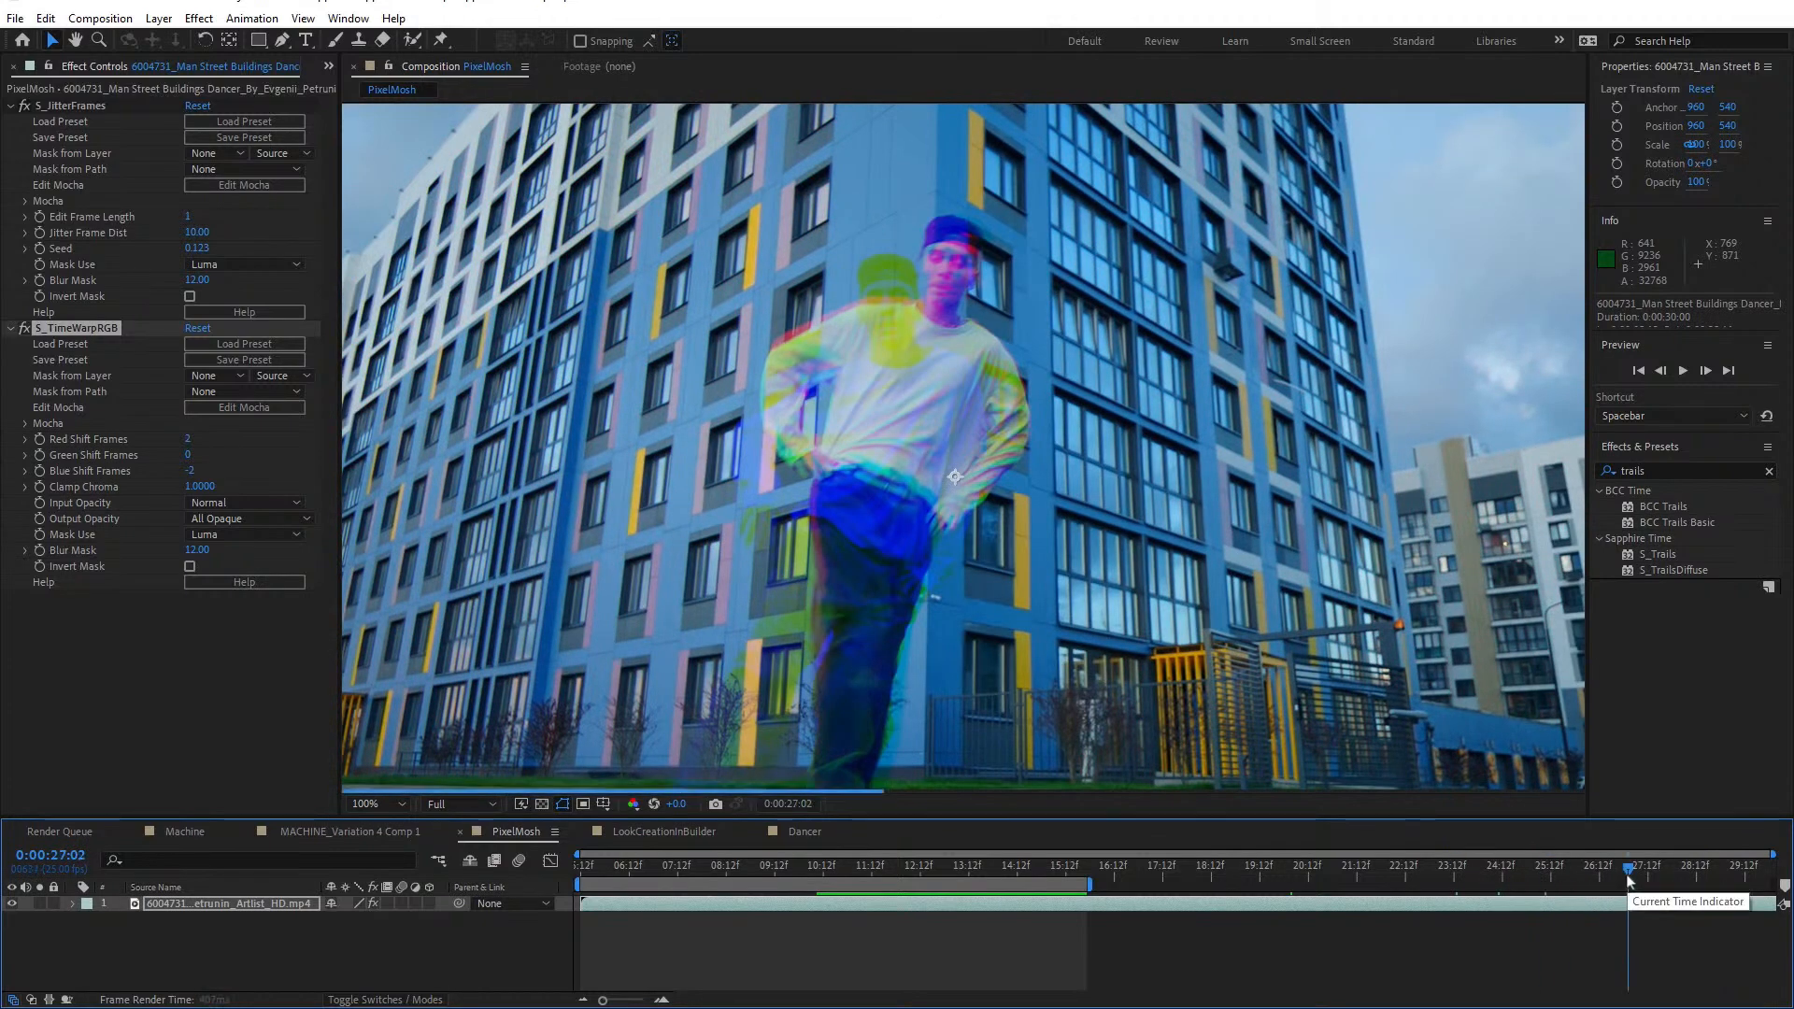
left_click(1625, 873)
left_click(1661, 872)
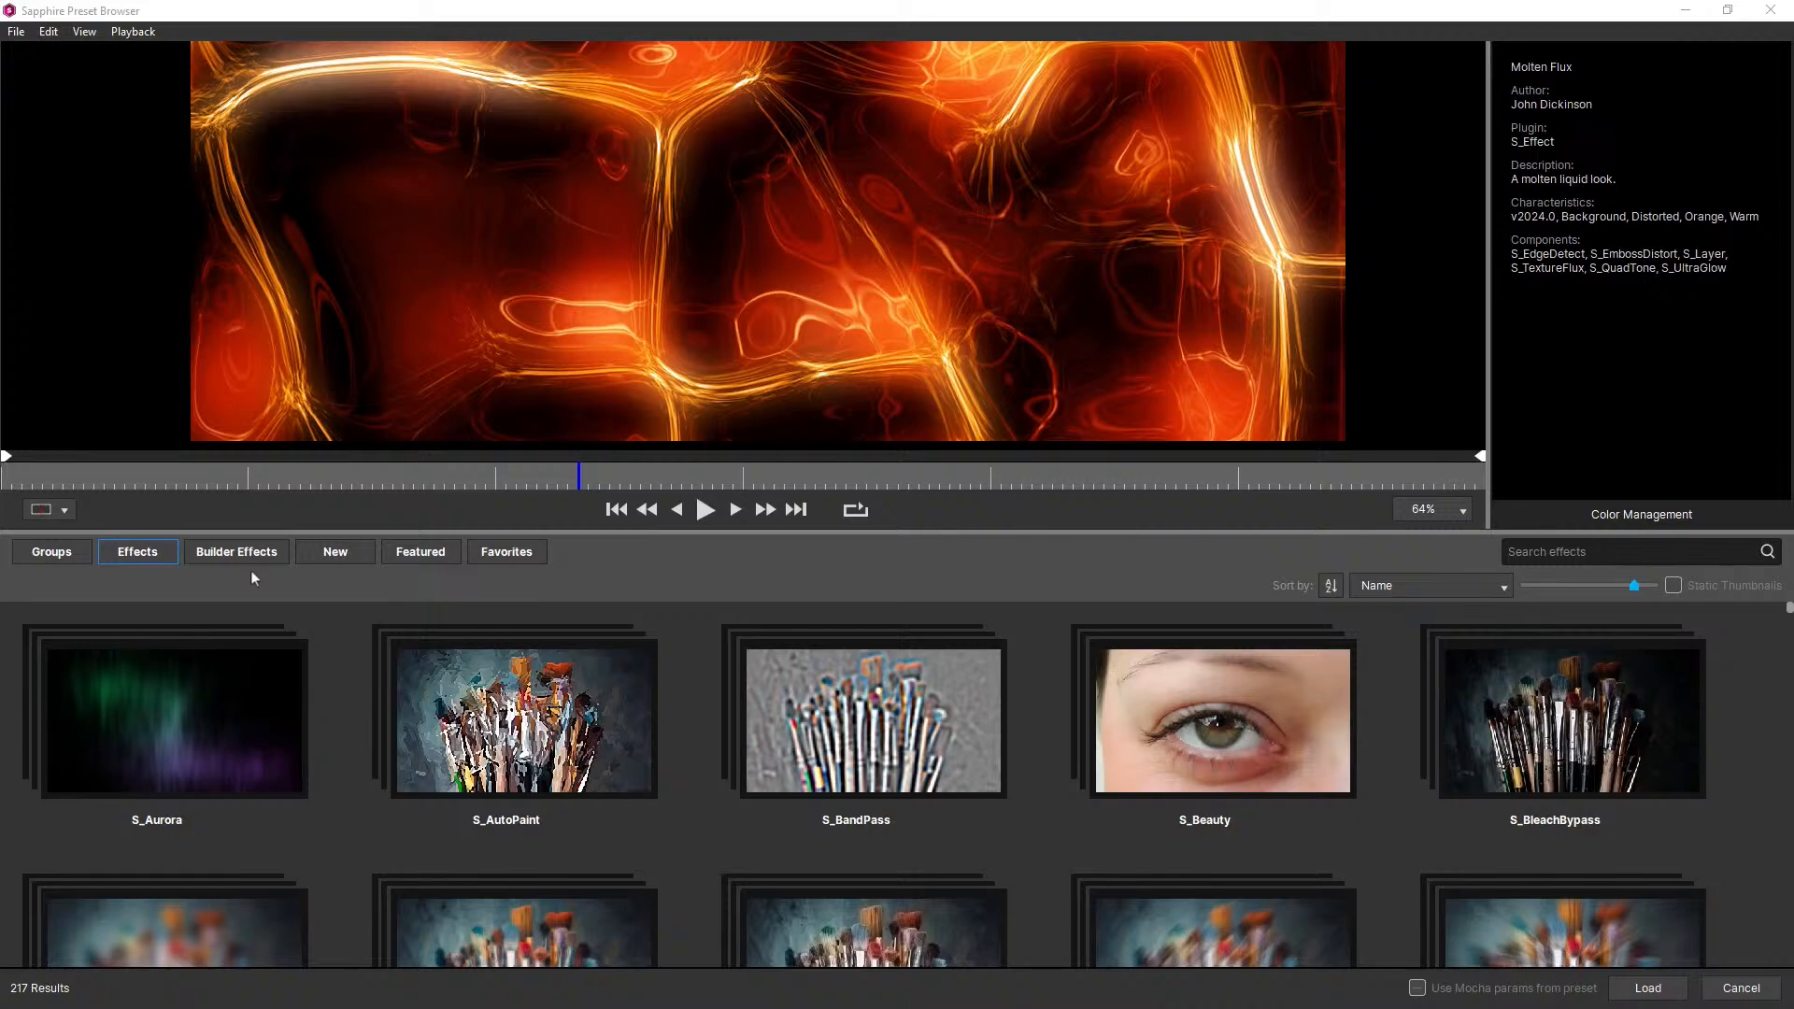
Browse the new Sapphire presets, previewing JJ Blip - Flare ver2 and Laser Web ver2 among the new S_LensFlare presets
left_click(354, 552)
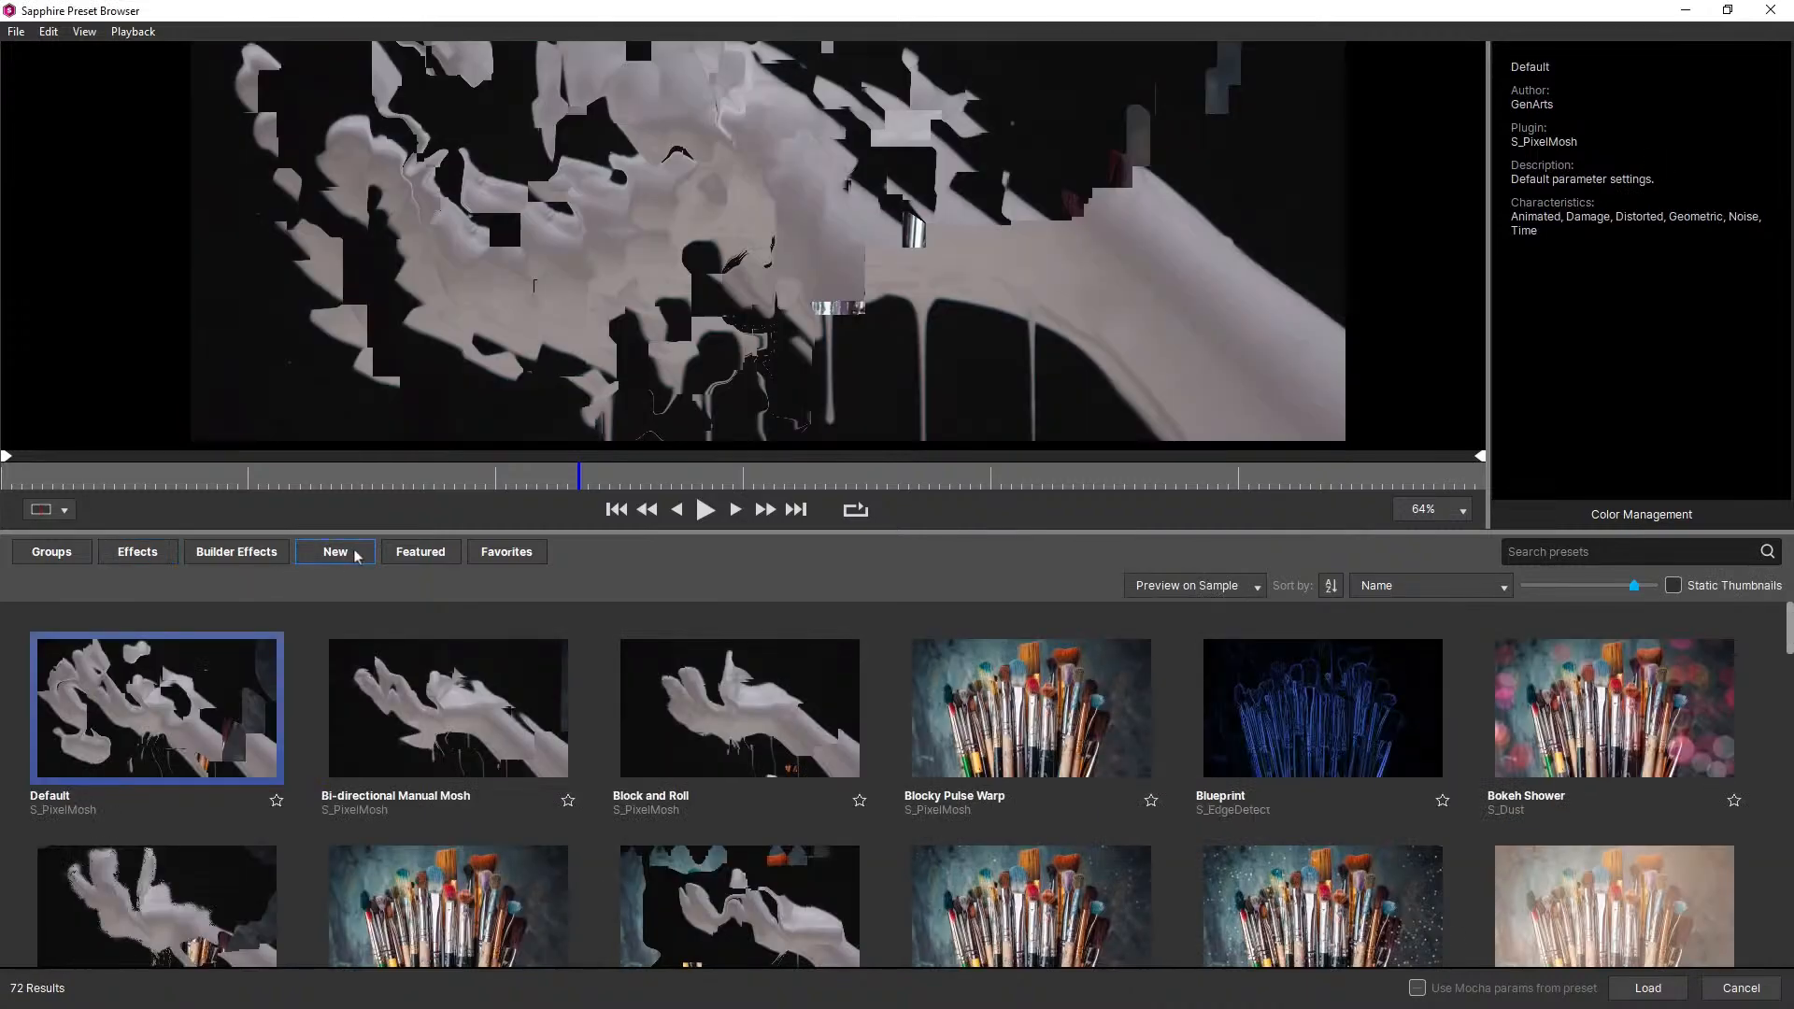
scroll(300, 621, "down", 3)
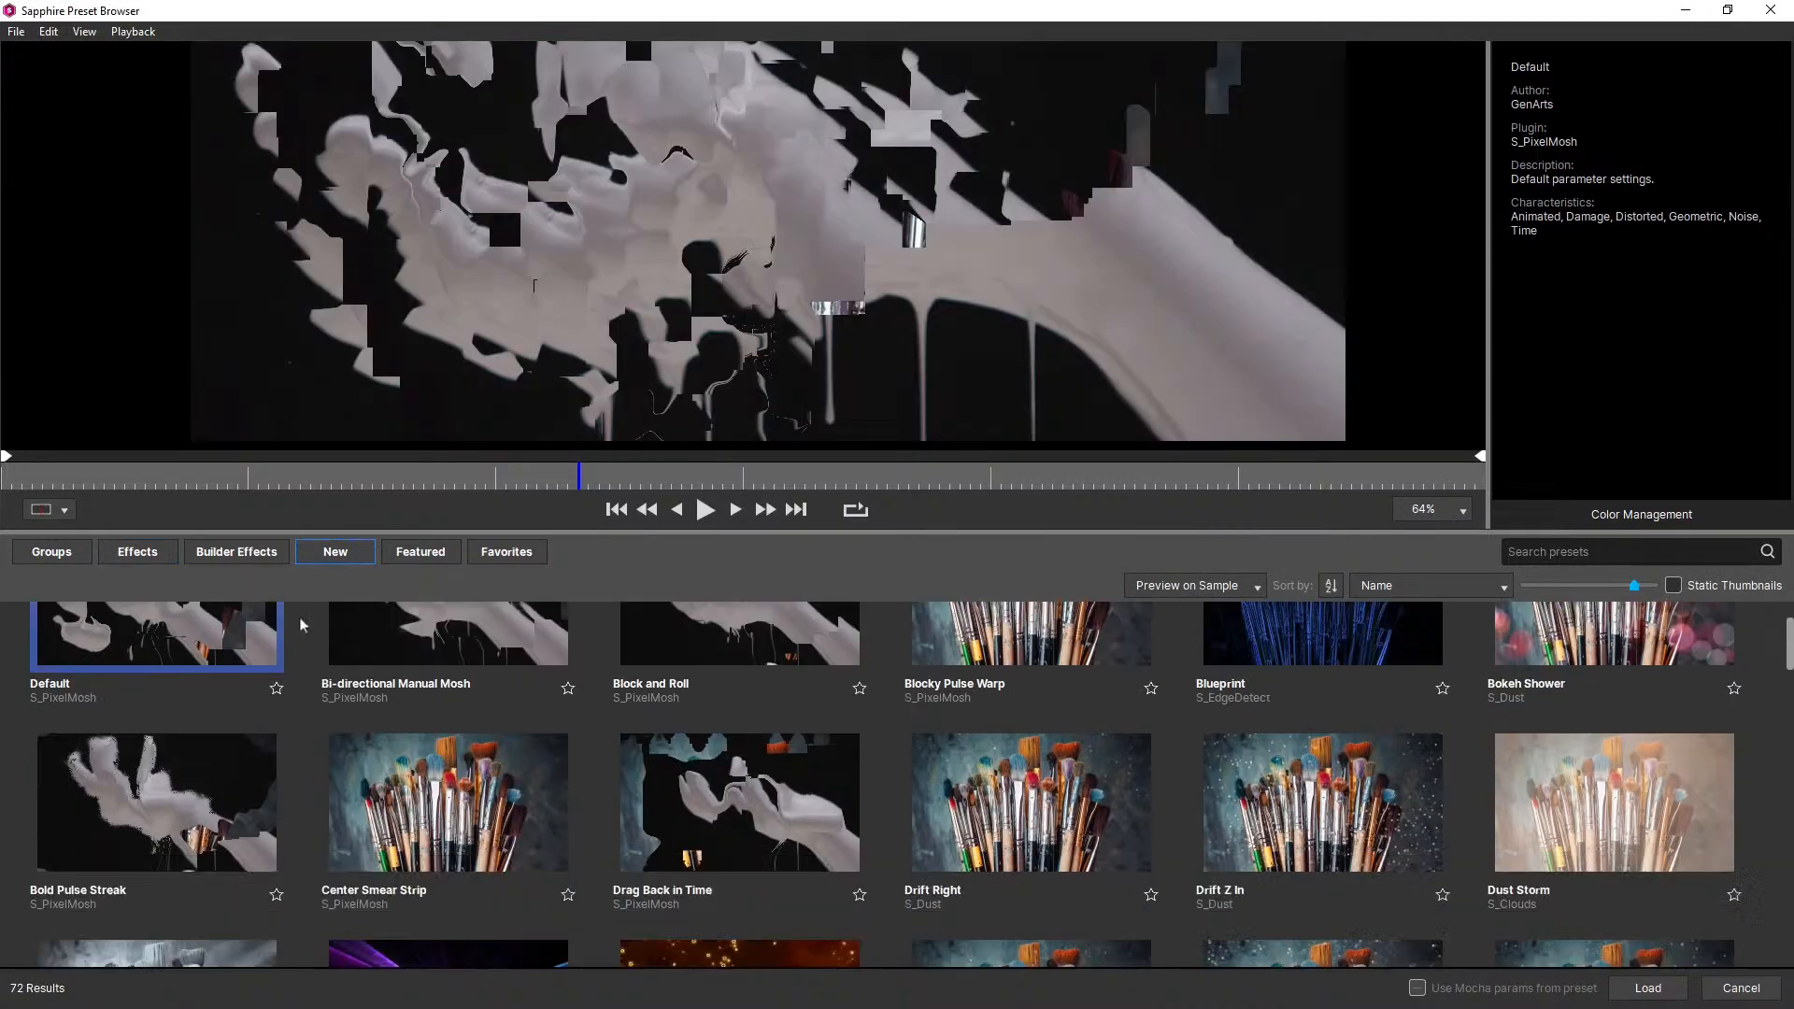
scroll(299, 624, "down", 2)
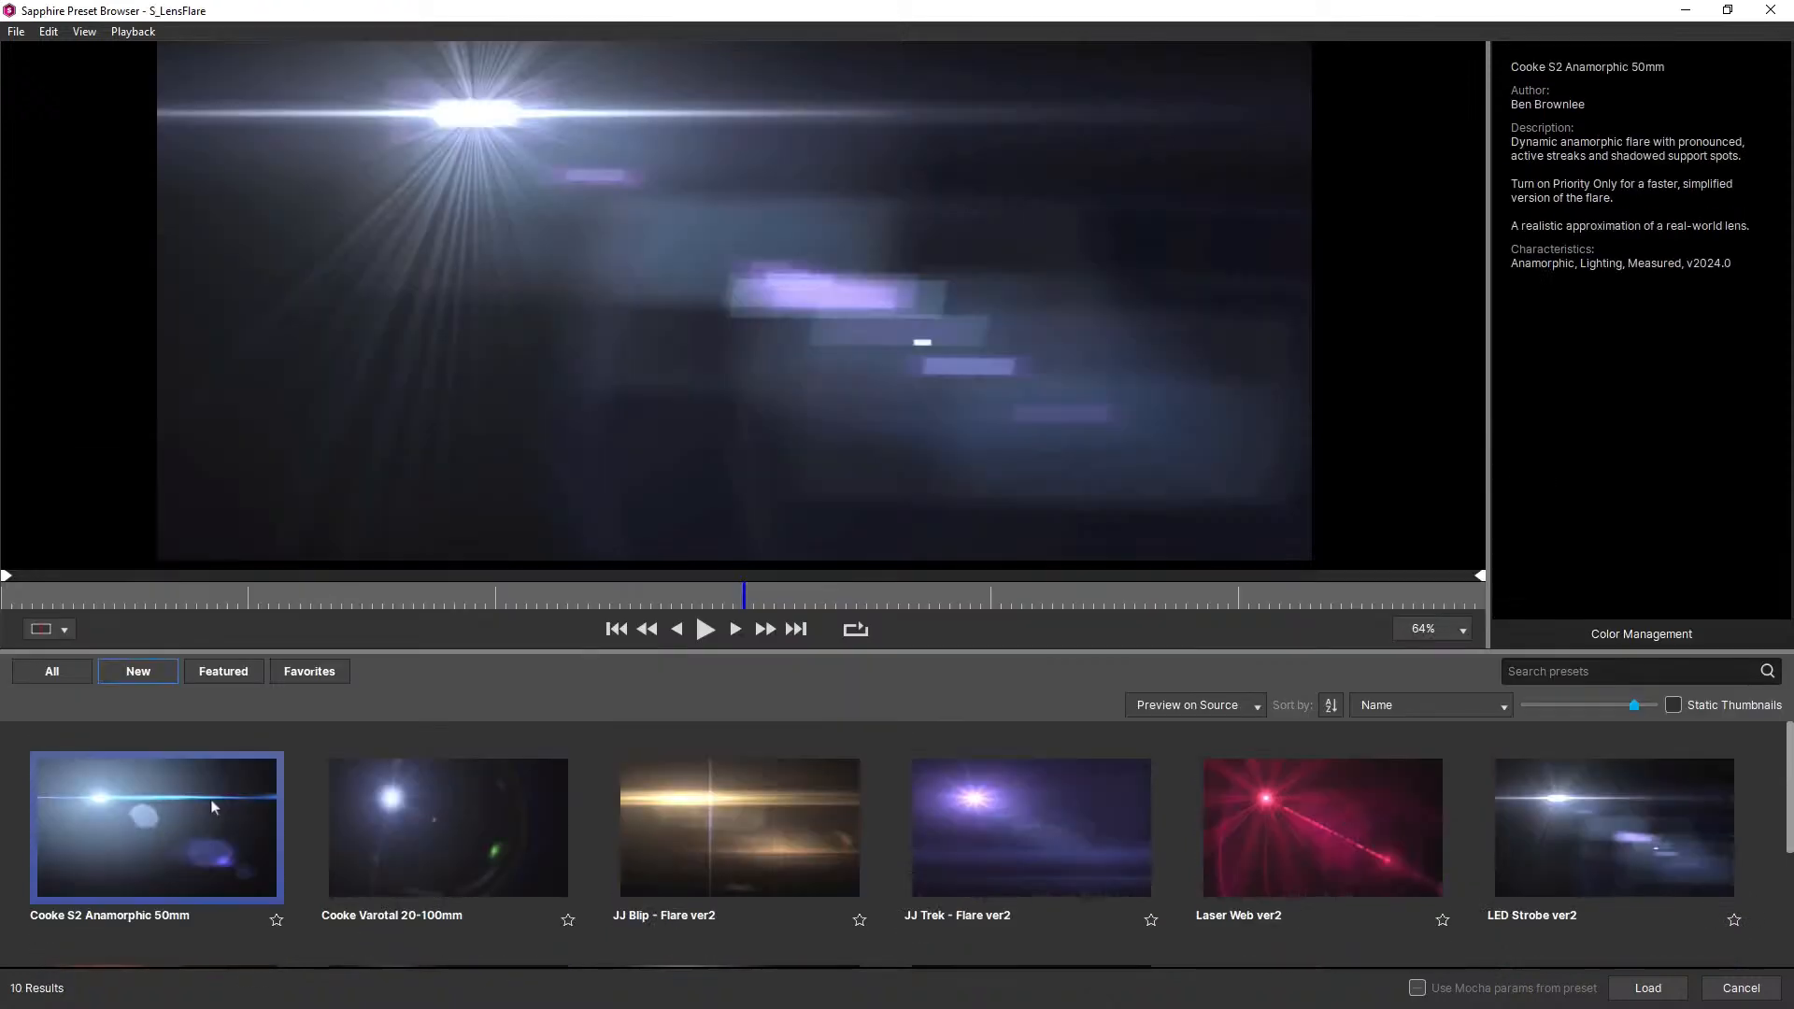
left_click(686, 816)
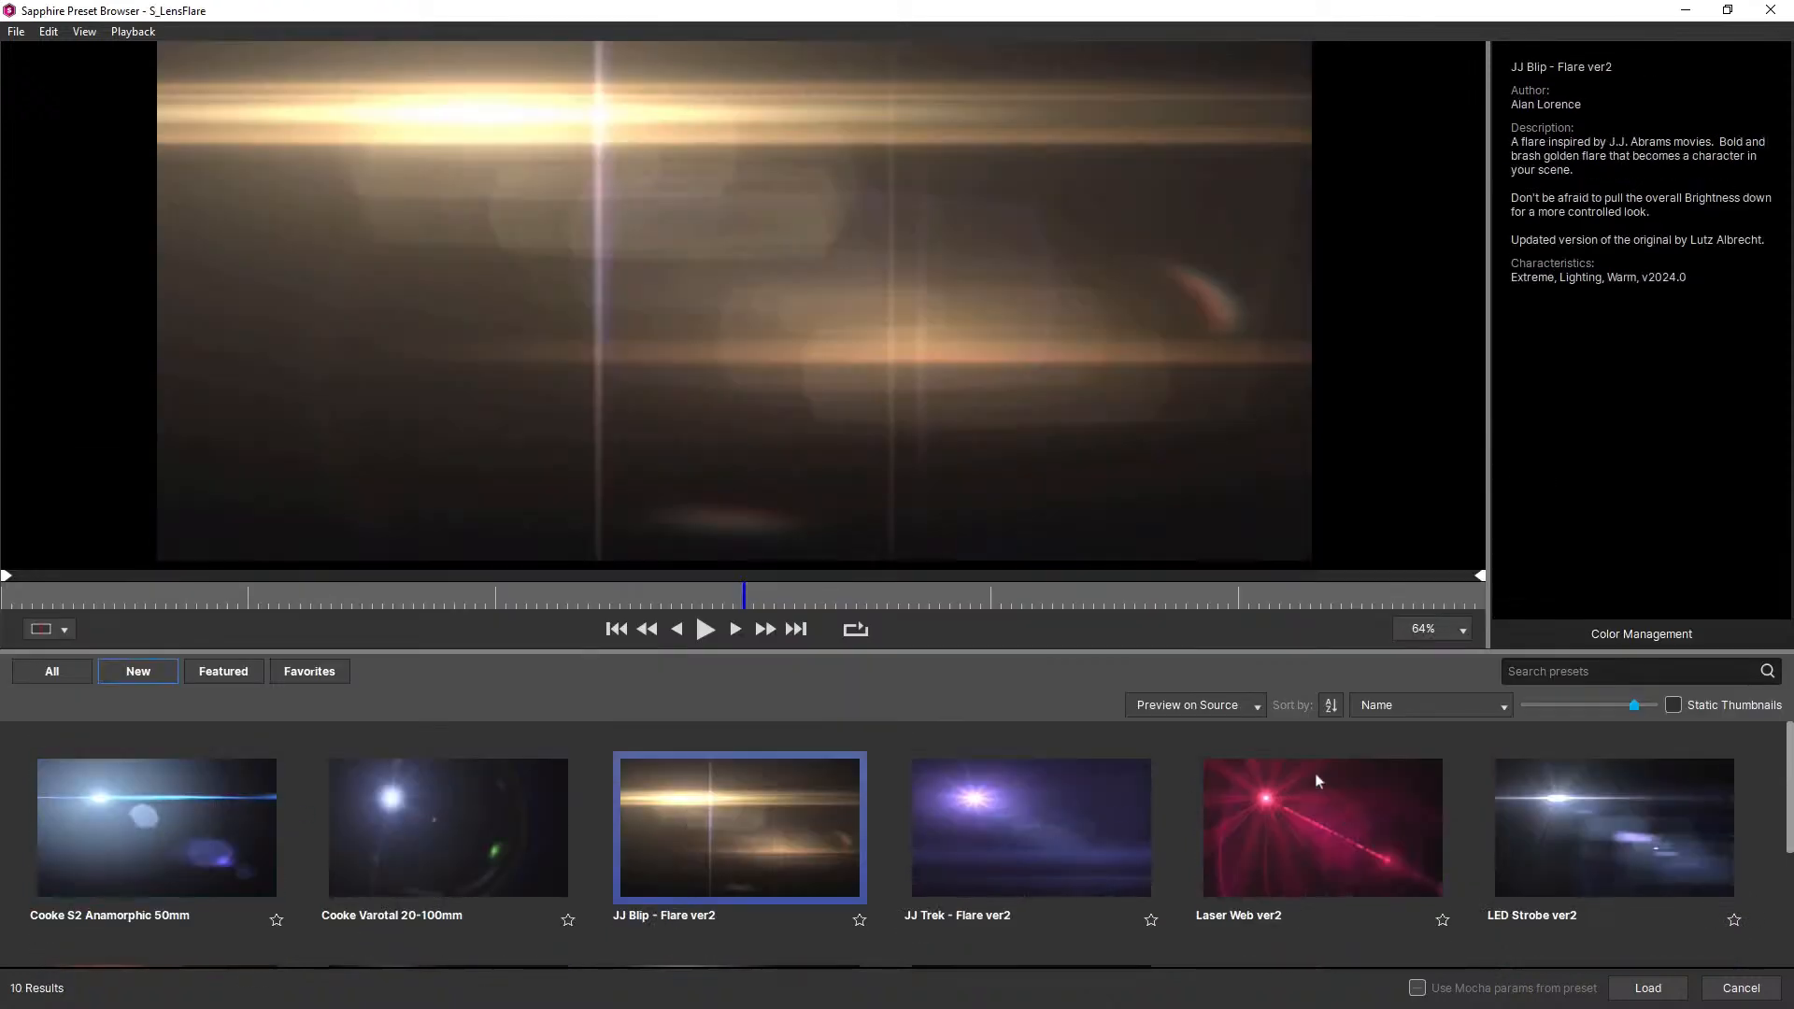
left_click(1314, 779)
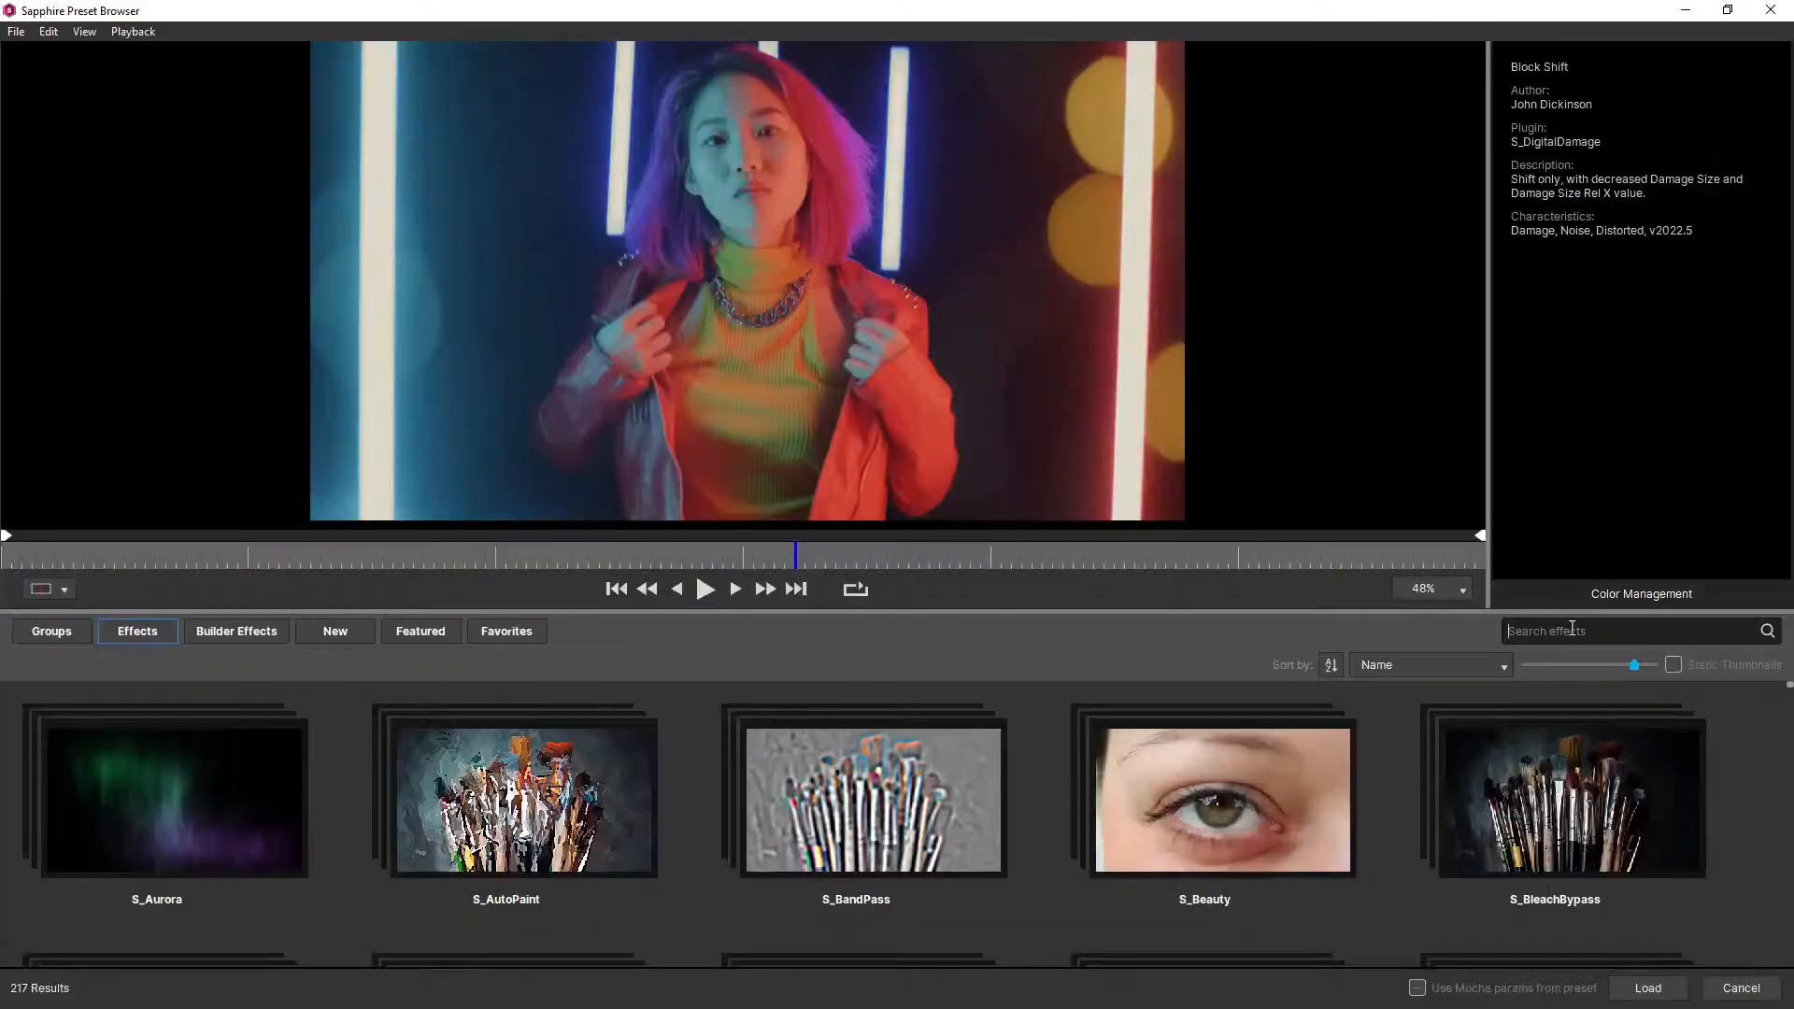
Search the effects for Digital Damage and preview the S_DigitalDamage presets Default, BadTape and Brights Color Strips on the portrait clip
left_click(1573, 629)
type("Digital Dama")
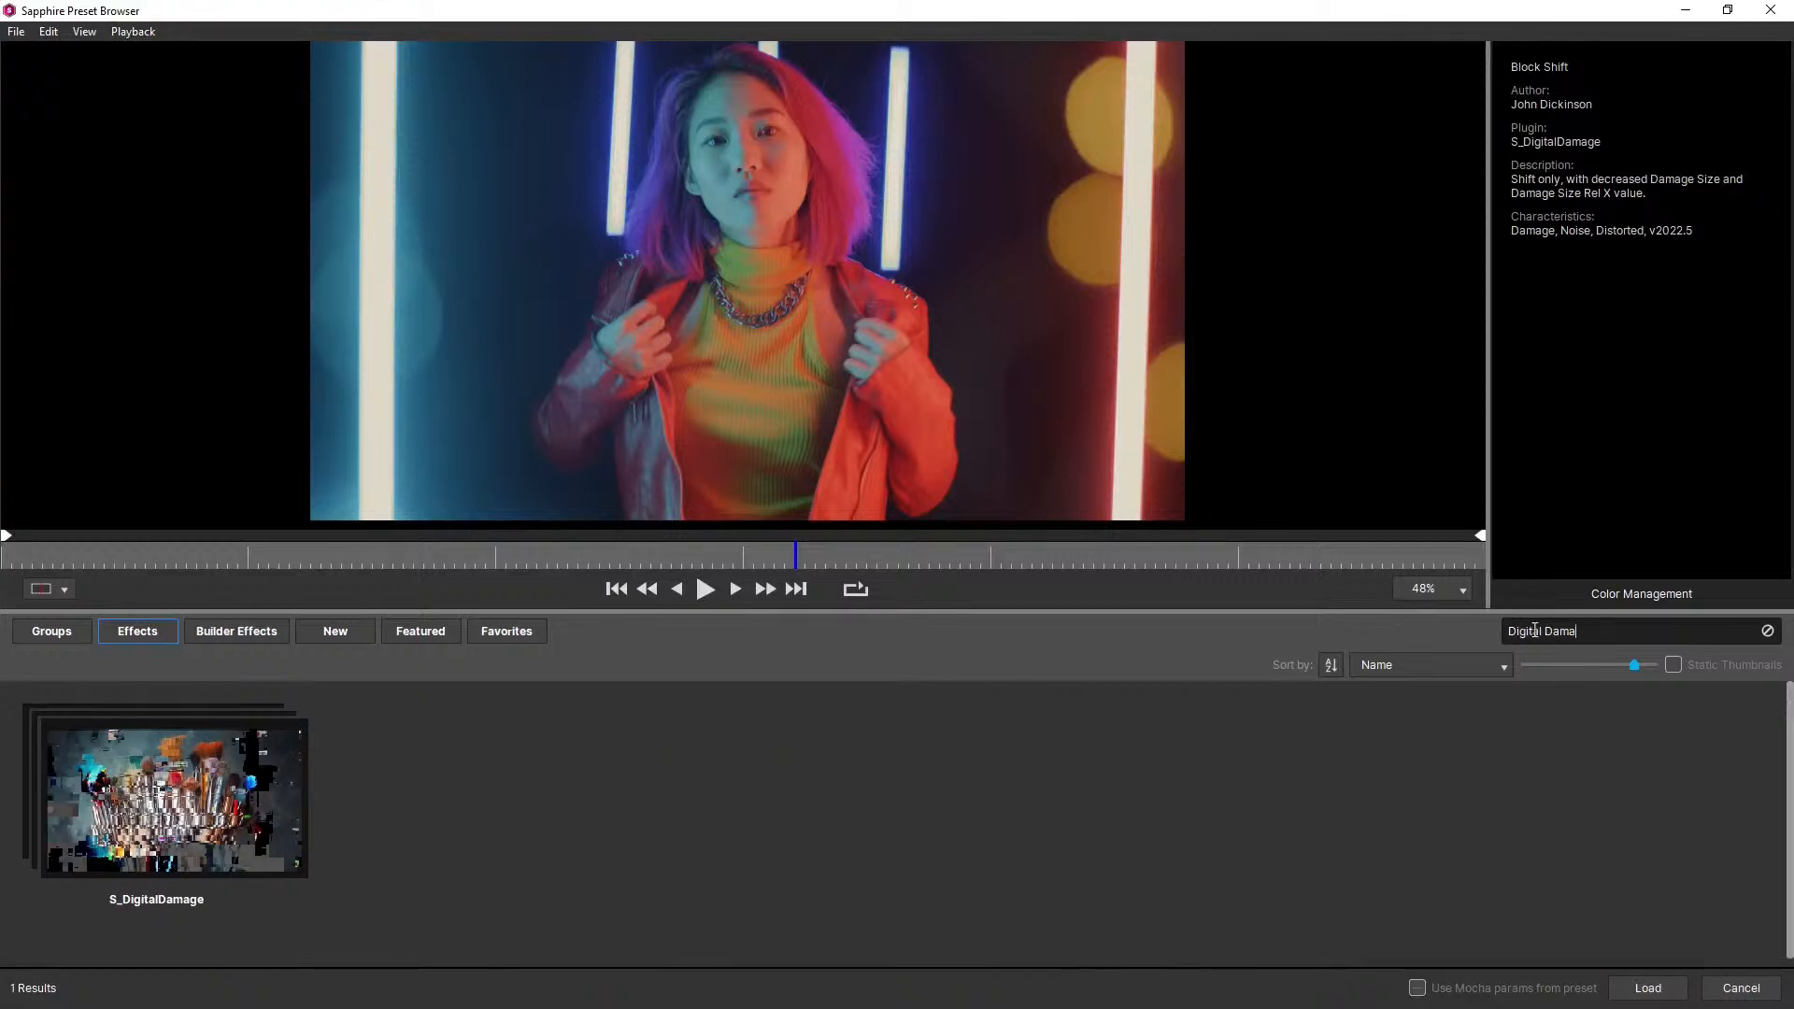
left_click(199, 790)
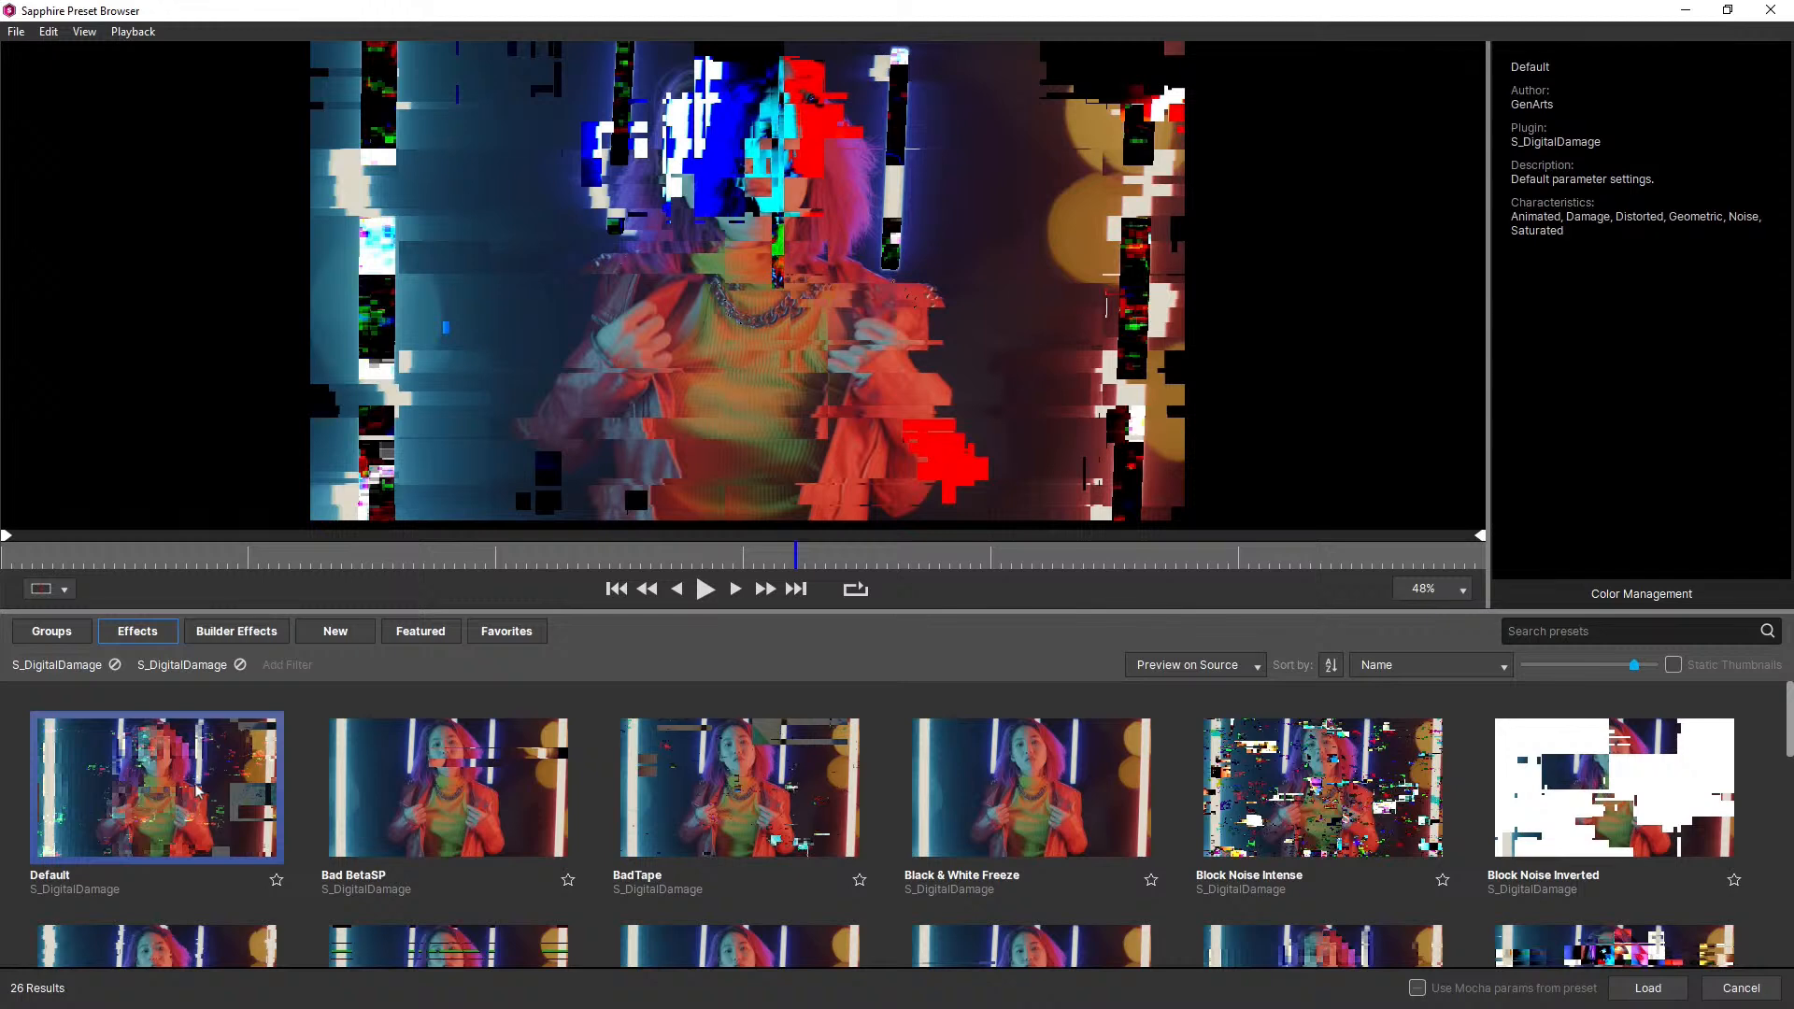
left_click(757, 775)
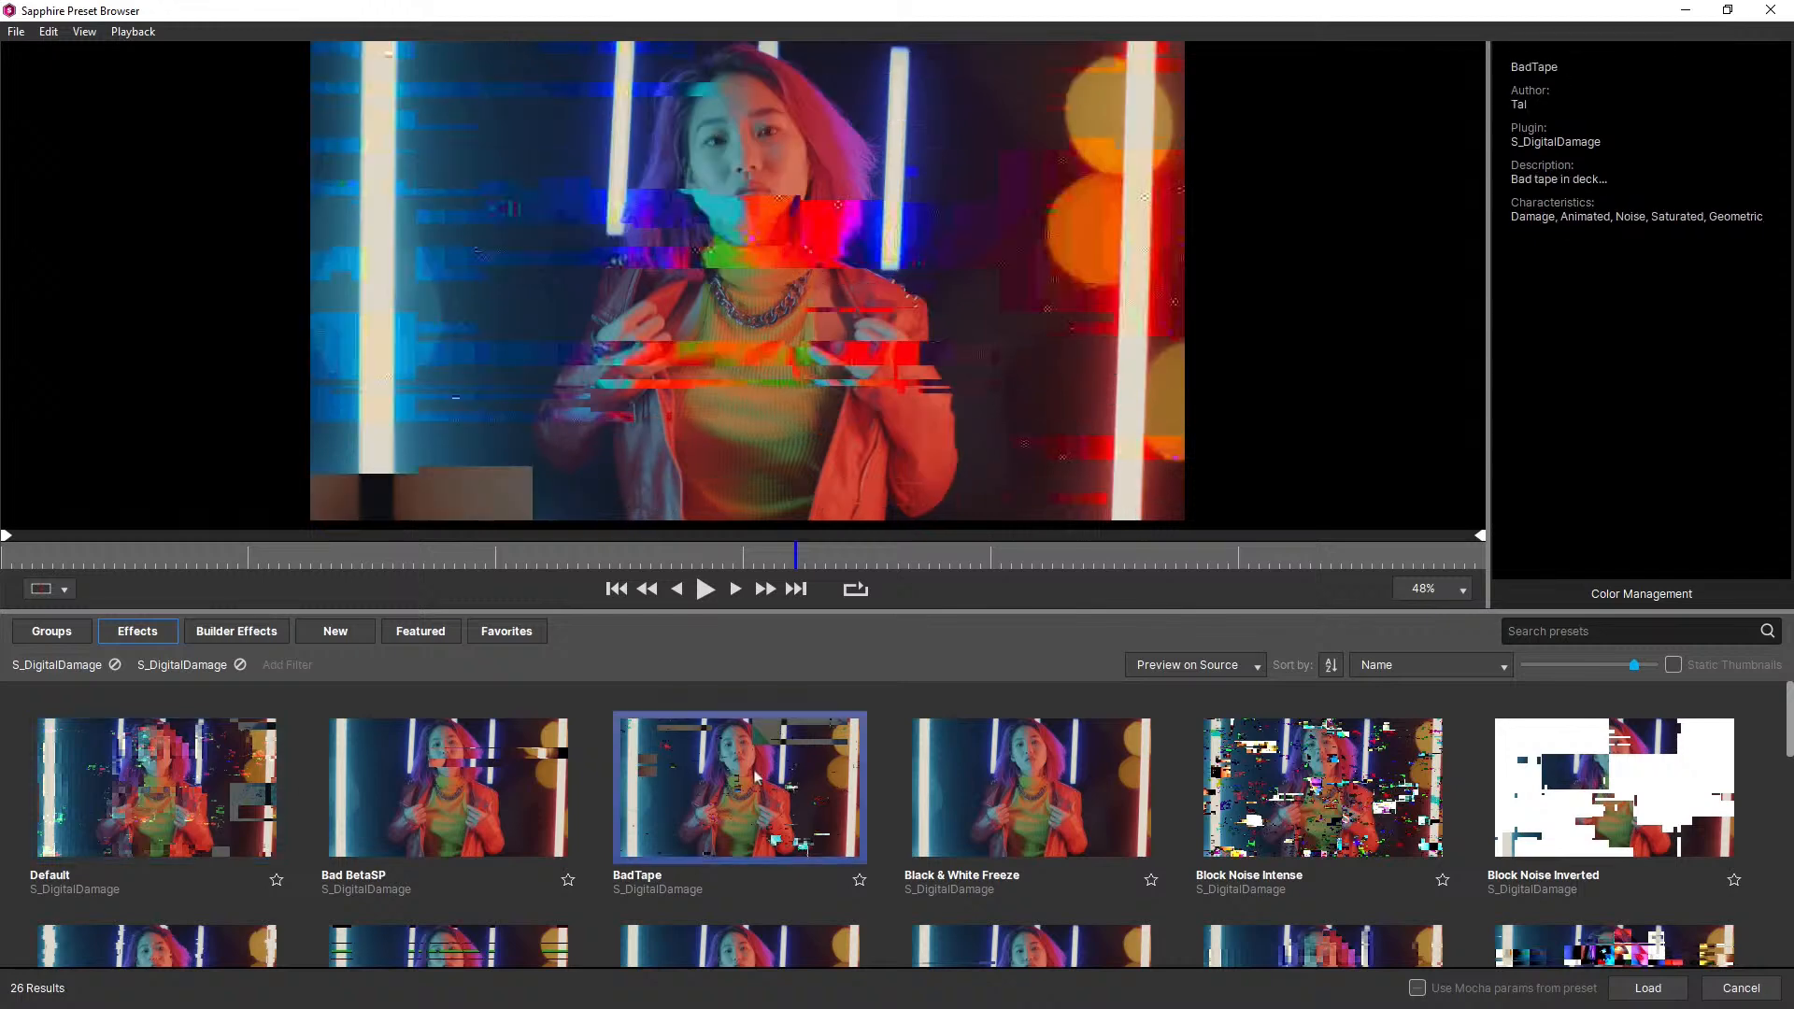
scroll(756, 776, "down", 1)
left_click(473, 877)
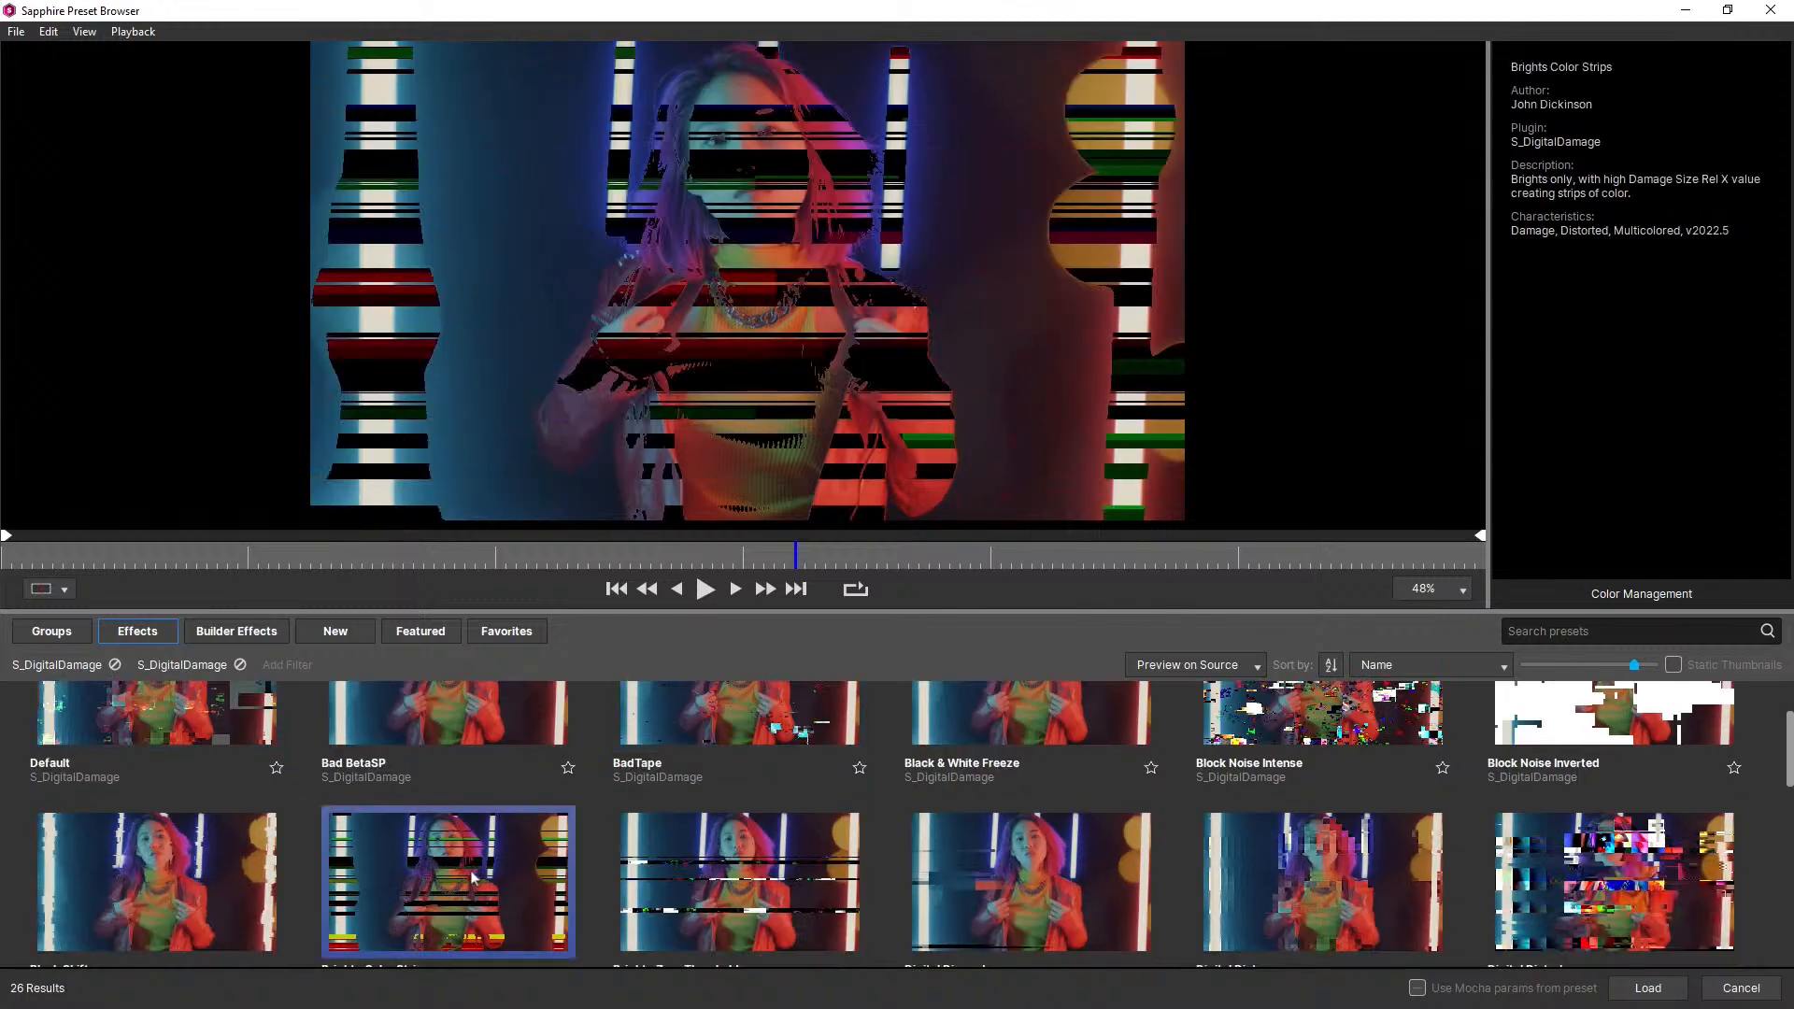
left_click(1033, 874)
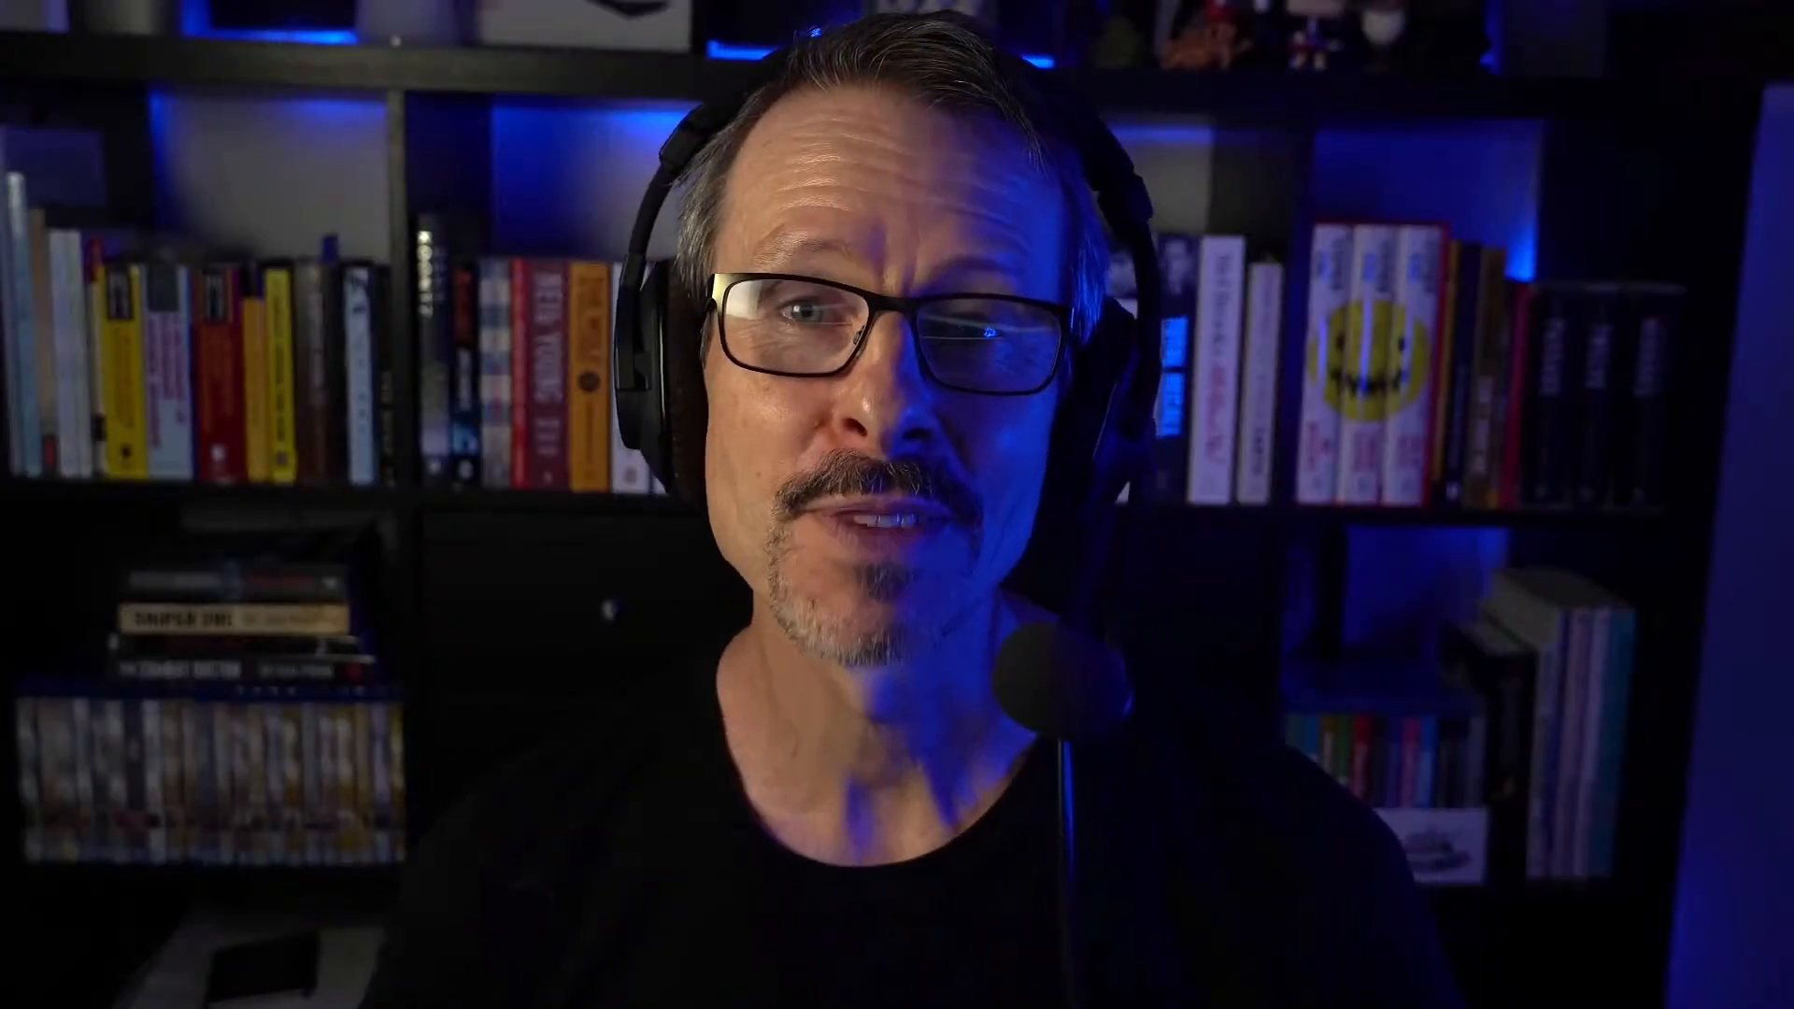
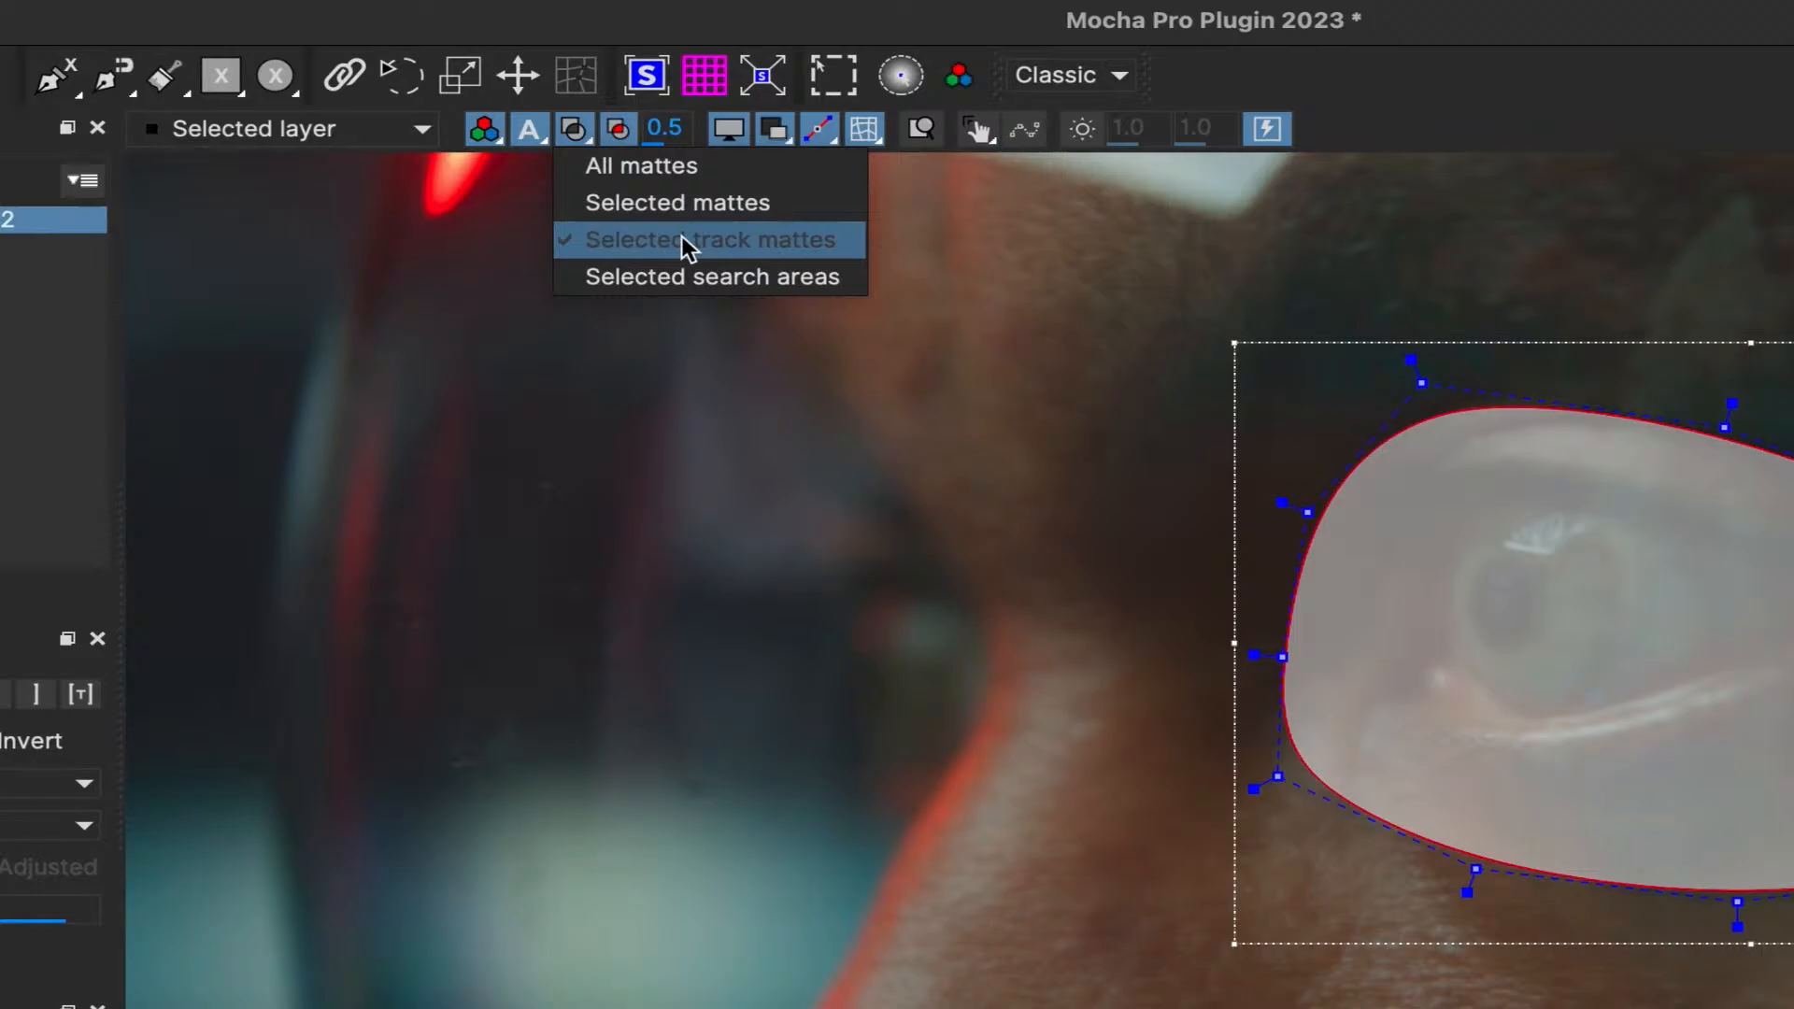
In Mocha Pro, display the selected search areas in the viewer and track the eye shape forward from frame 0 to 17
left_click(691, 279)
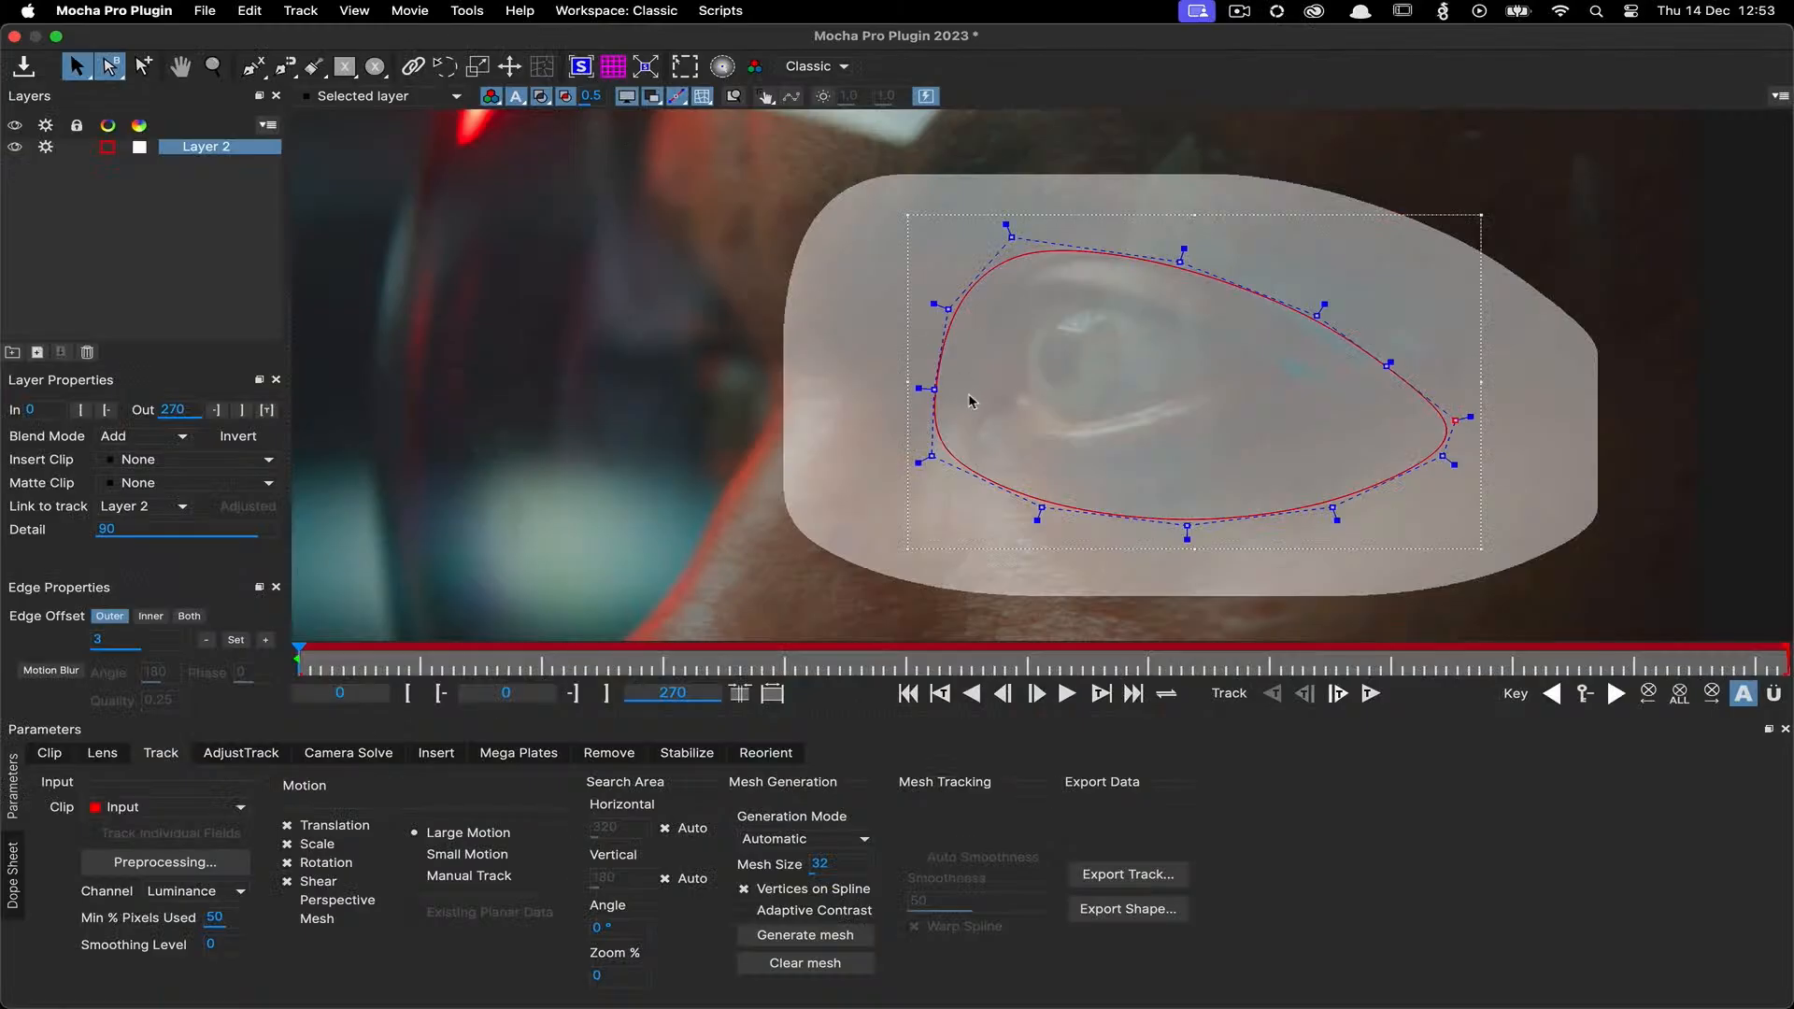
left_click(1340, 694)
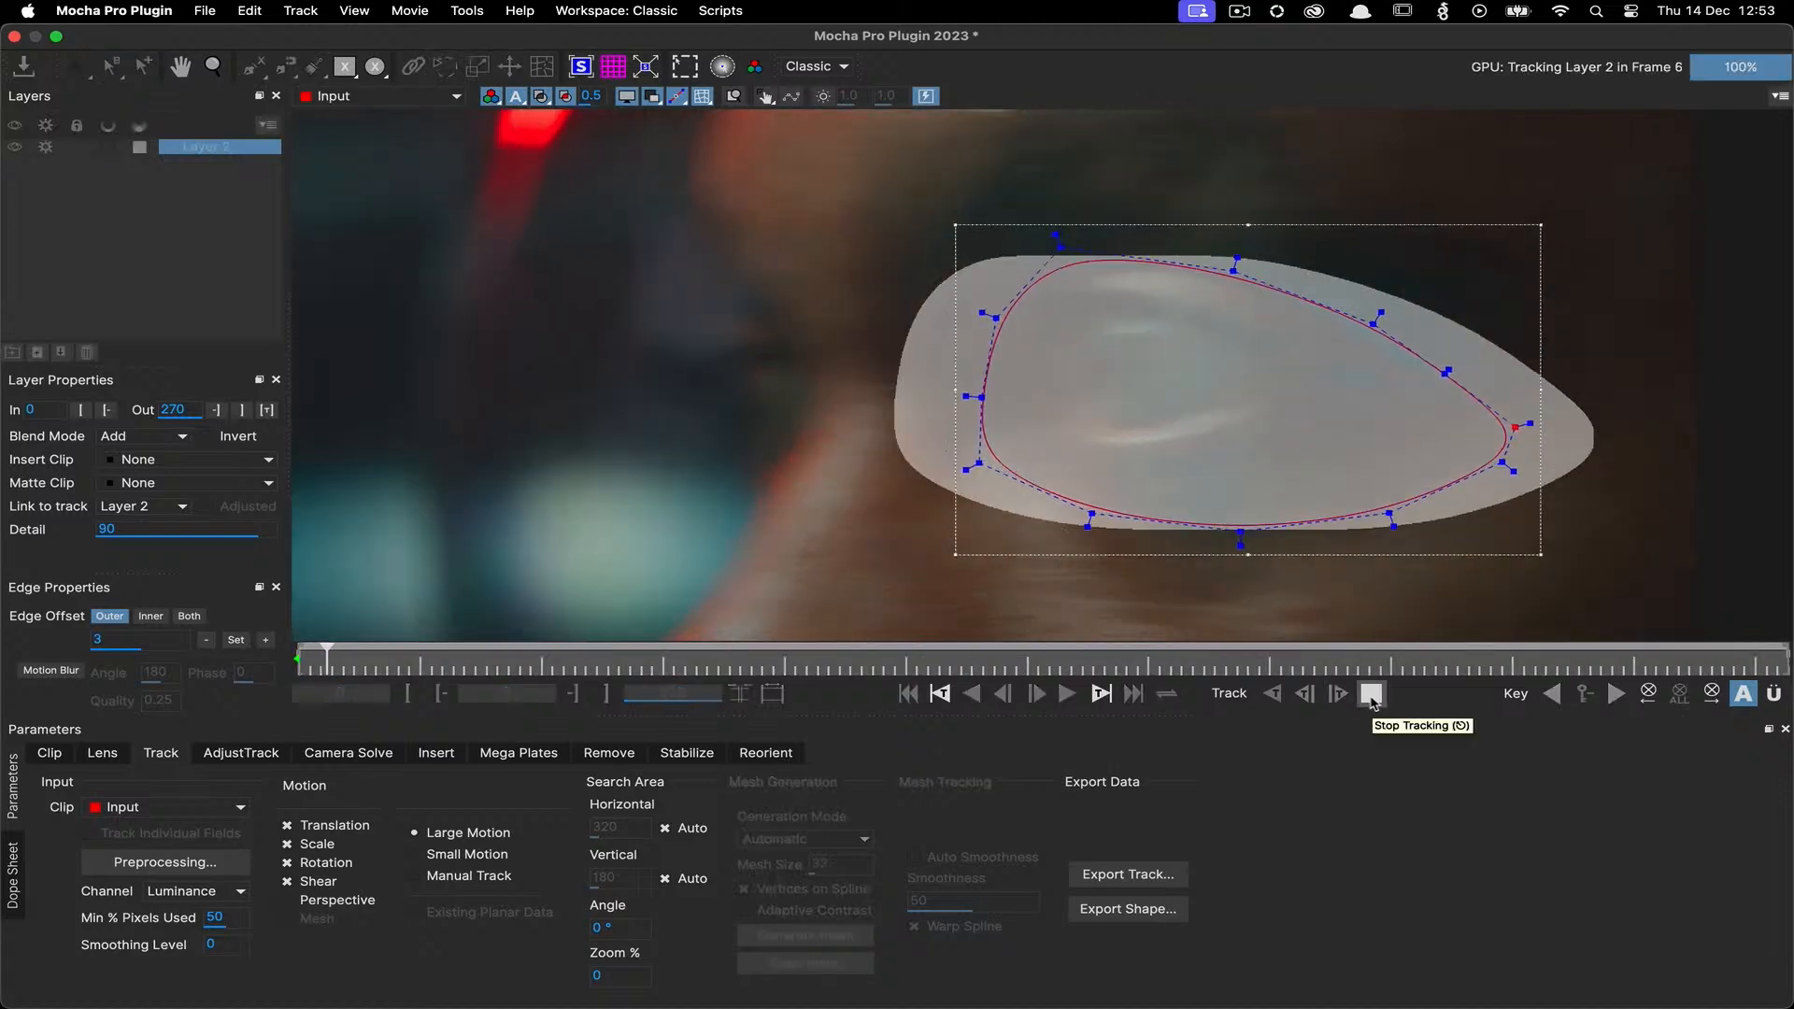
left_click(1371, 694)
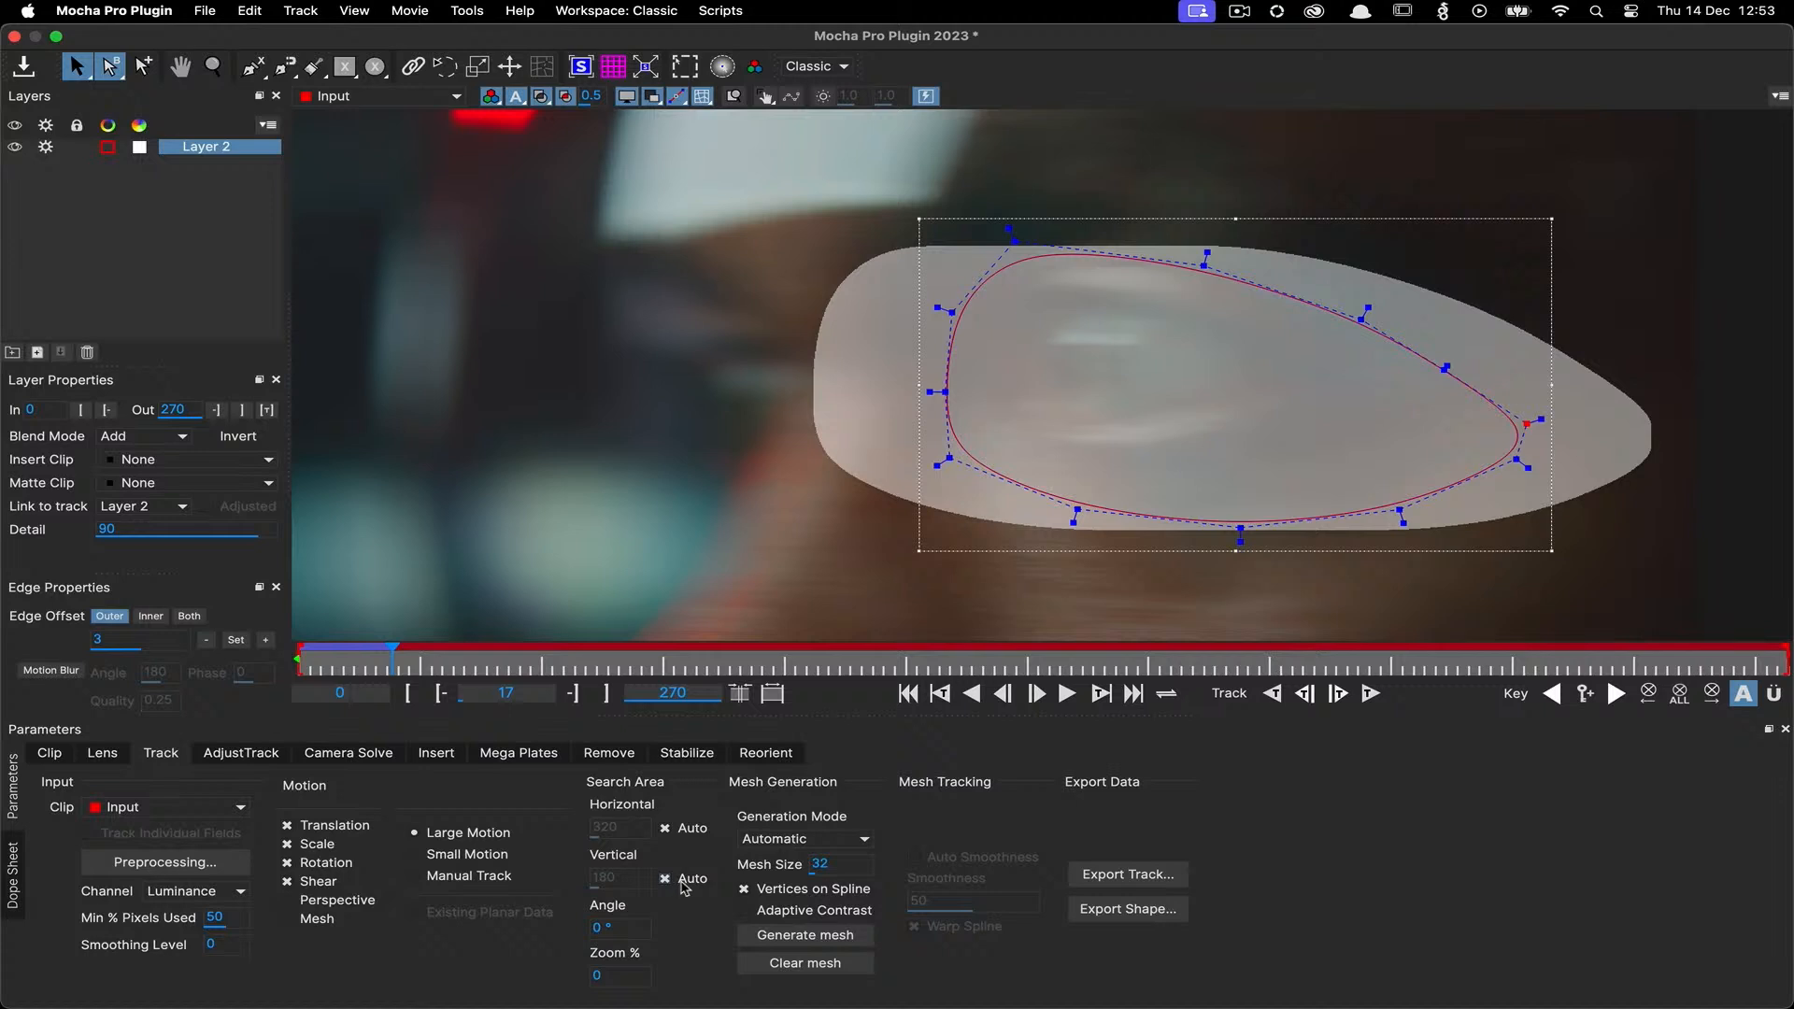
Toggle the automatic horizontal and vertical search area settings for the eye layer
left_click(692, 831)
left_click(682, 880)
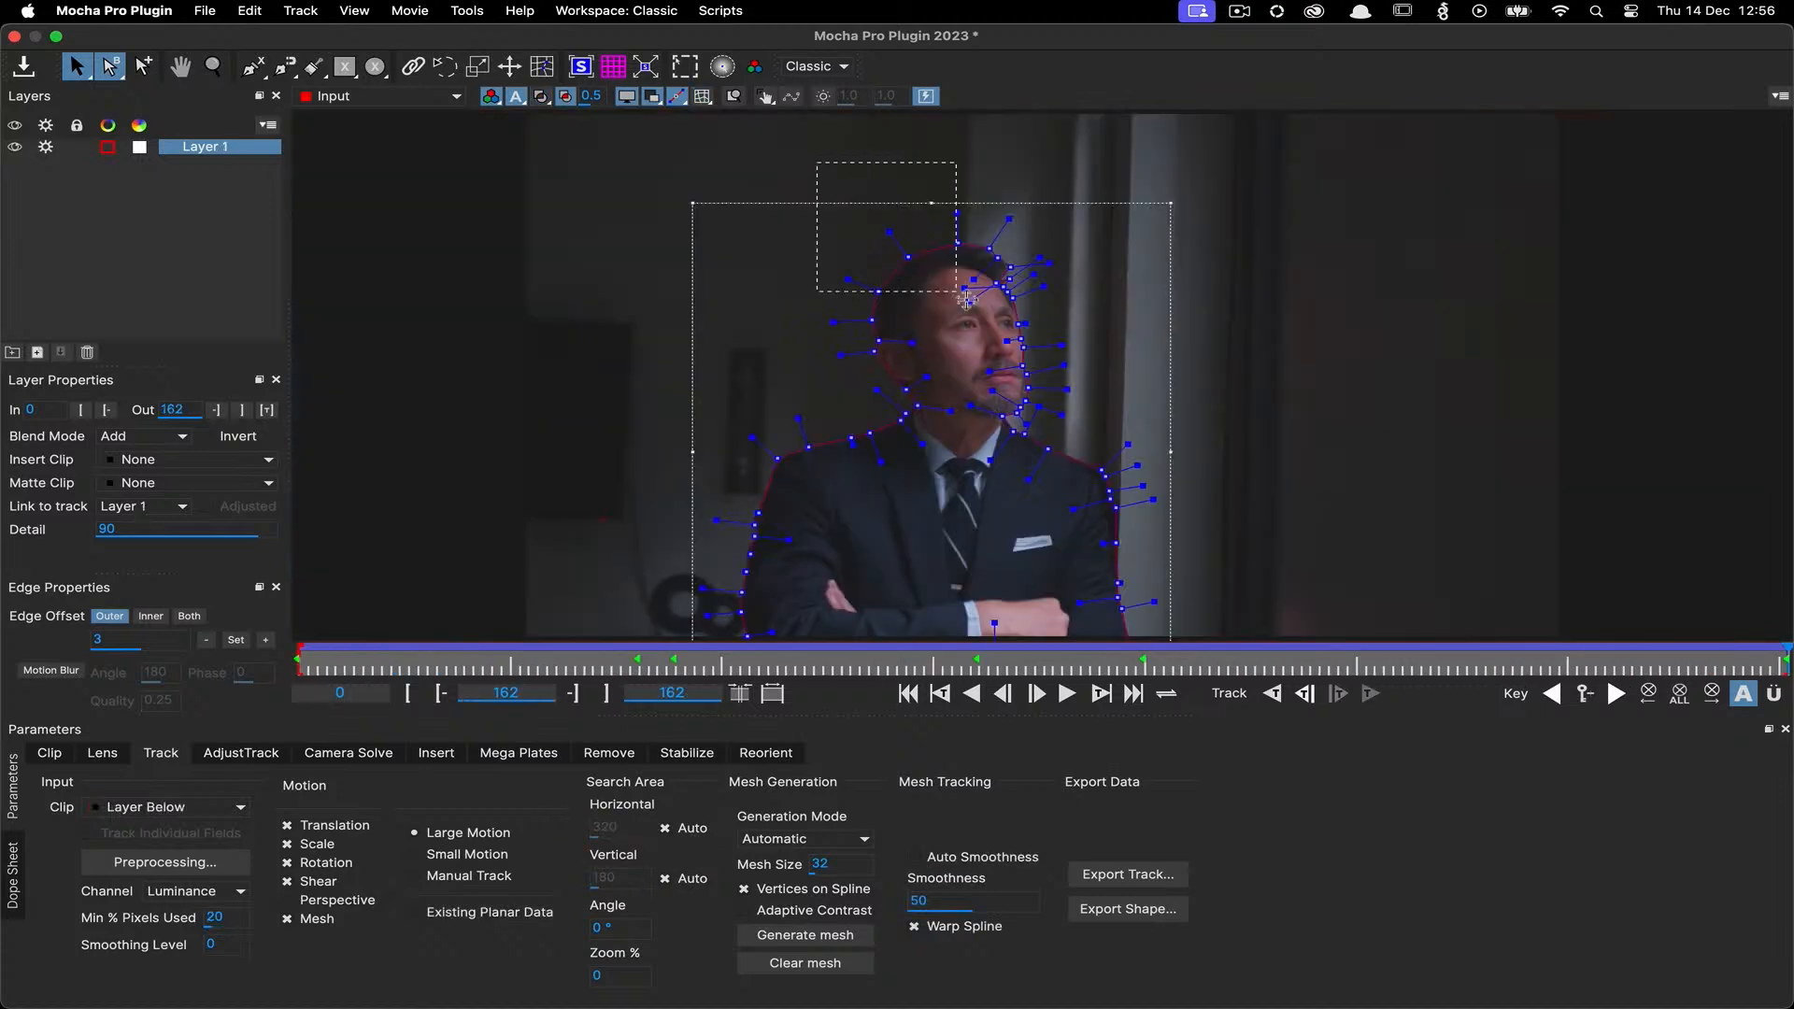
Split the spline points around the man's head to a new contour and adjust a contour point below his chin
left_click_drag(968, 301, 1070, 418)
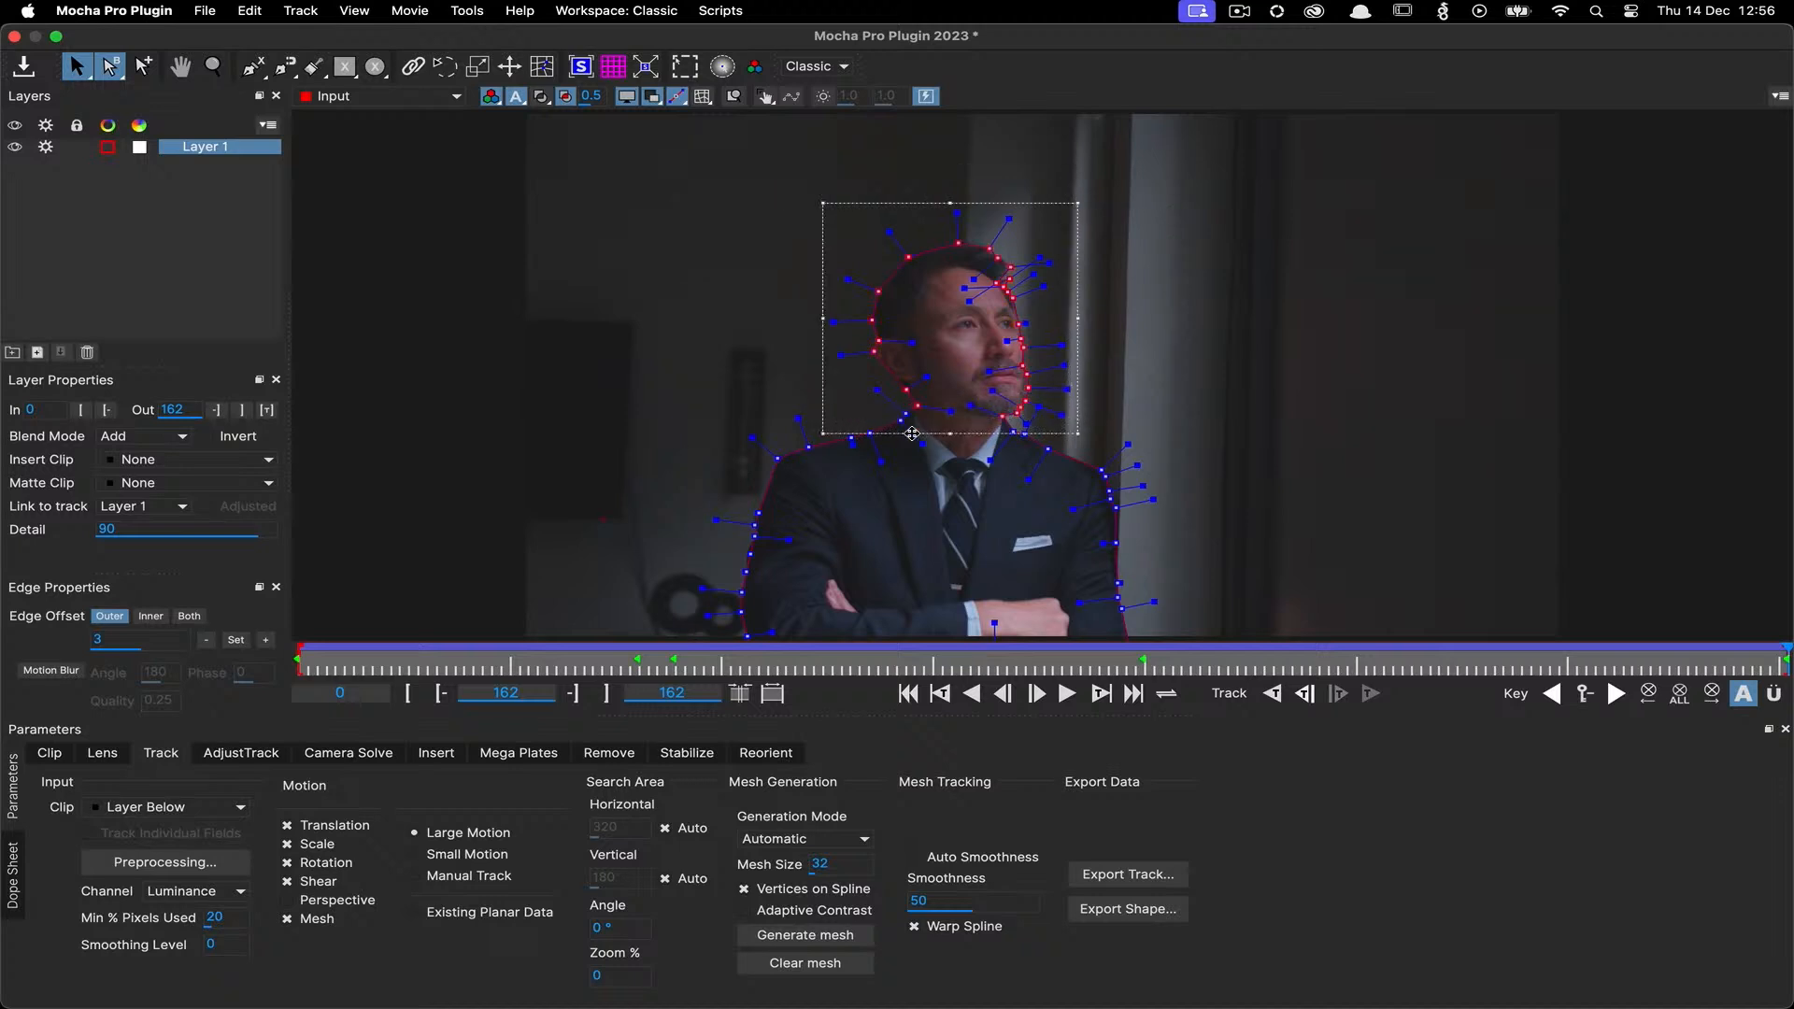
right_click(1027, 379)
mouse_move(1051, 384)
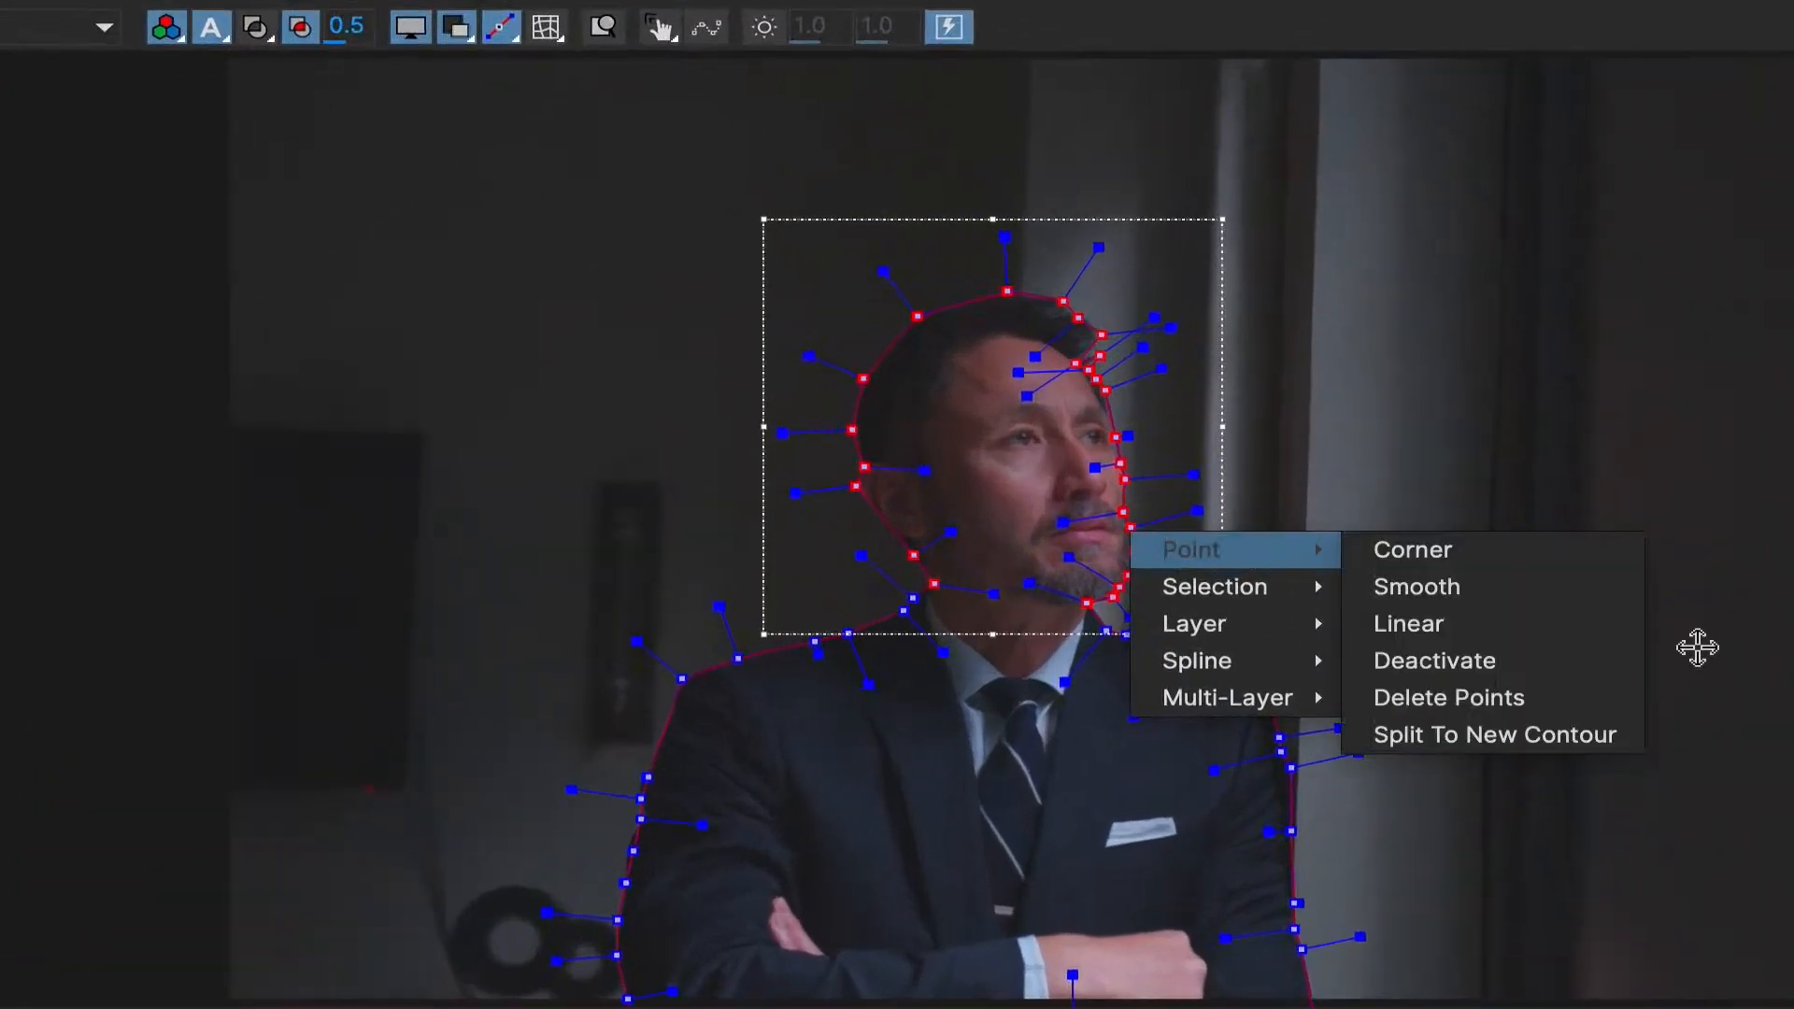
left_click(1551, 755)
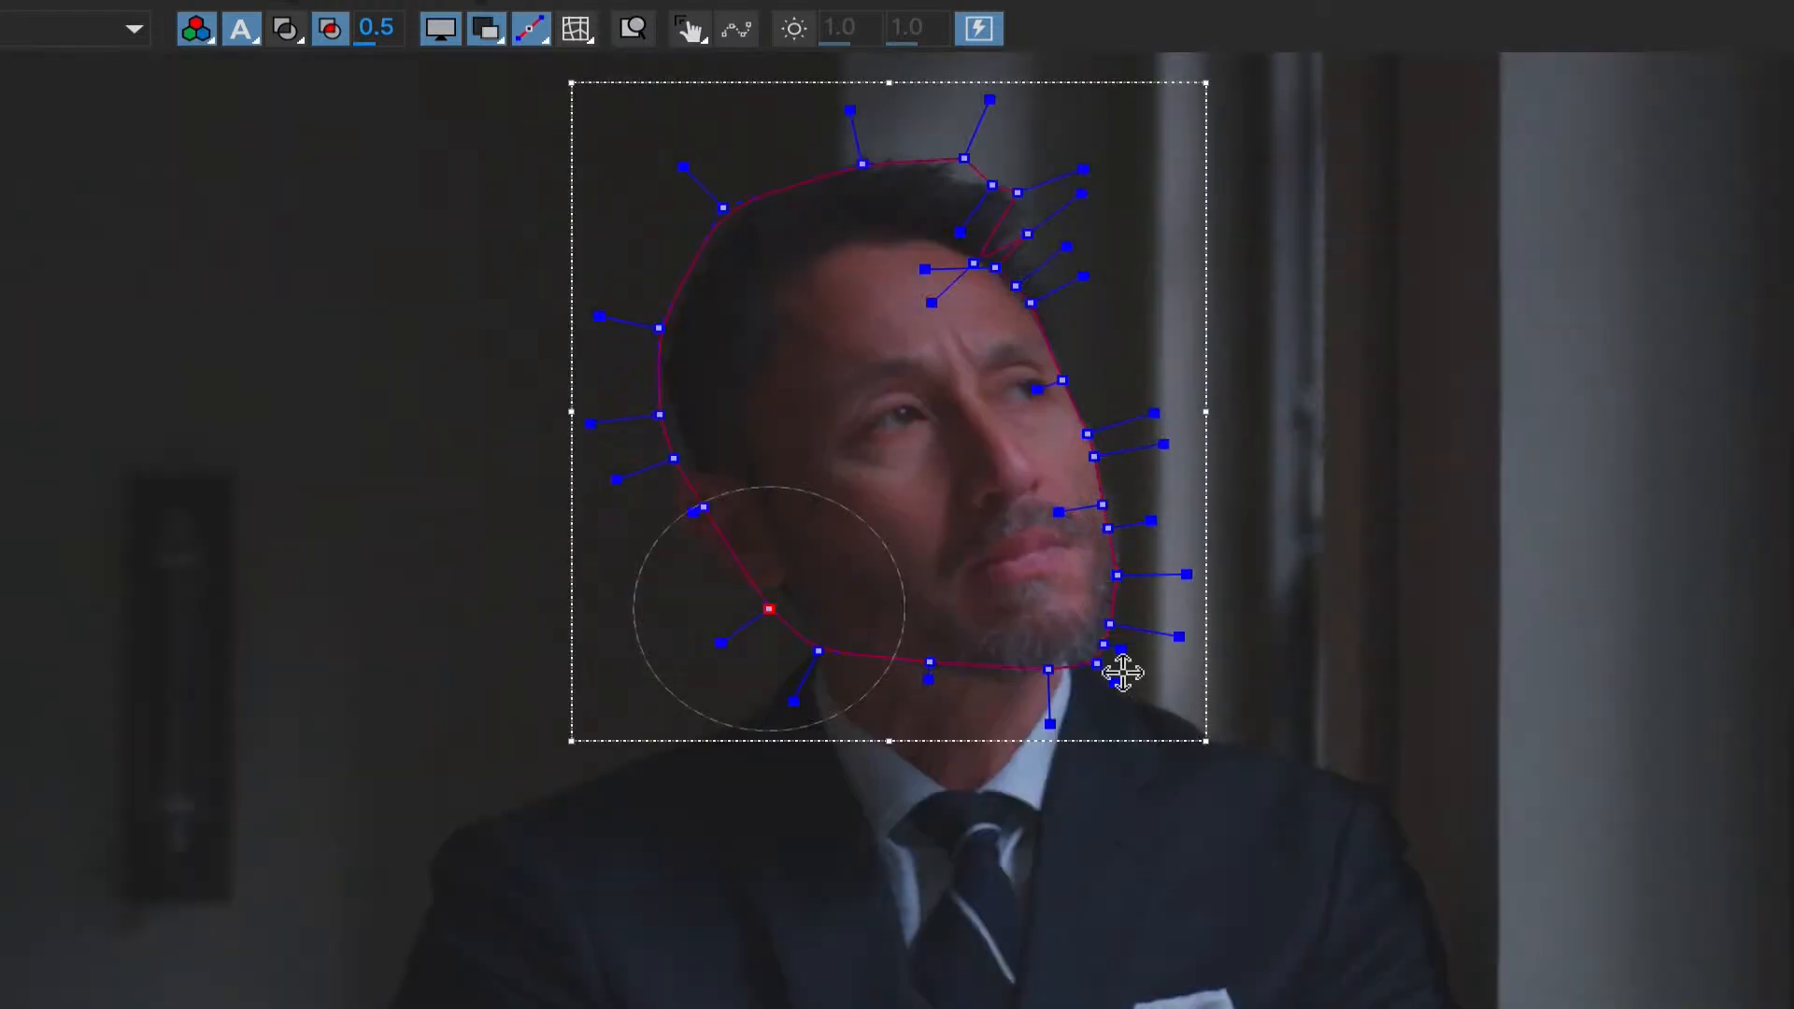
left_click_drag(1096, 664, 1090, 658)
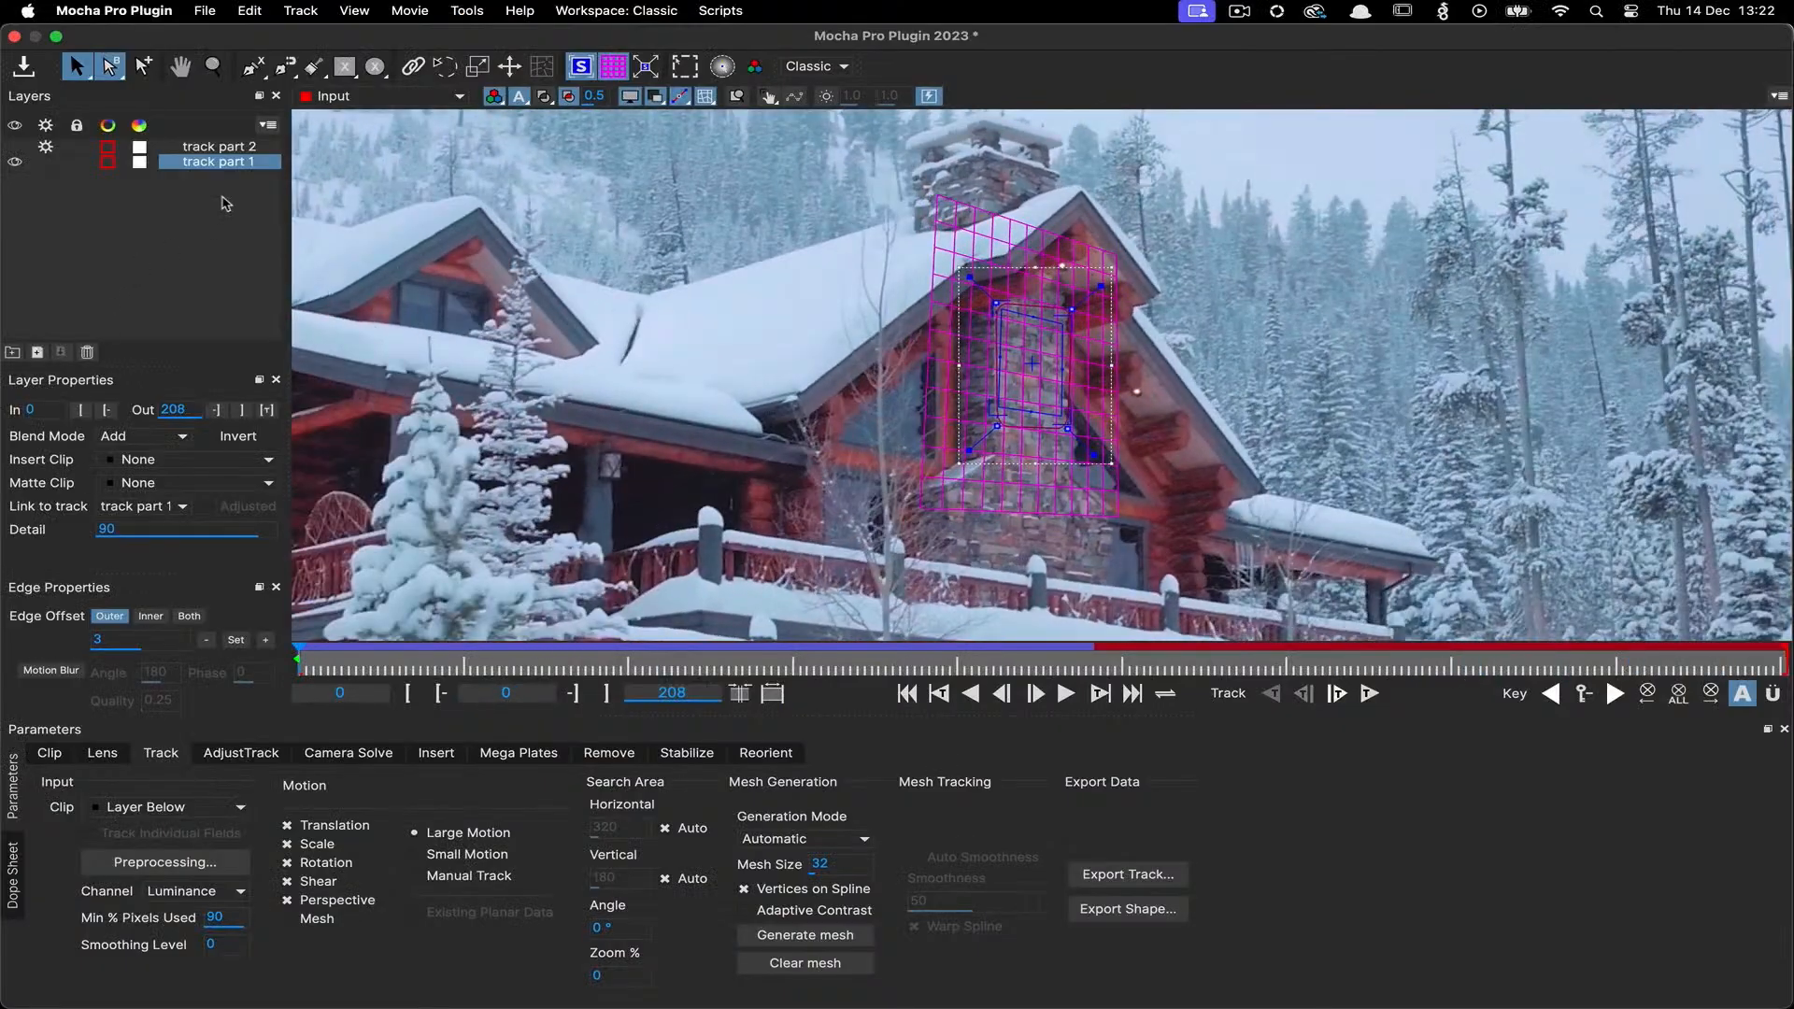
Merge the layer tracks of track part 1 and track part 2, and review the tracked Mocha Pro logo through frame 208
left_click(235, 148, "shift")
right_click(233, 157)
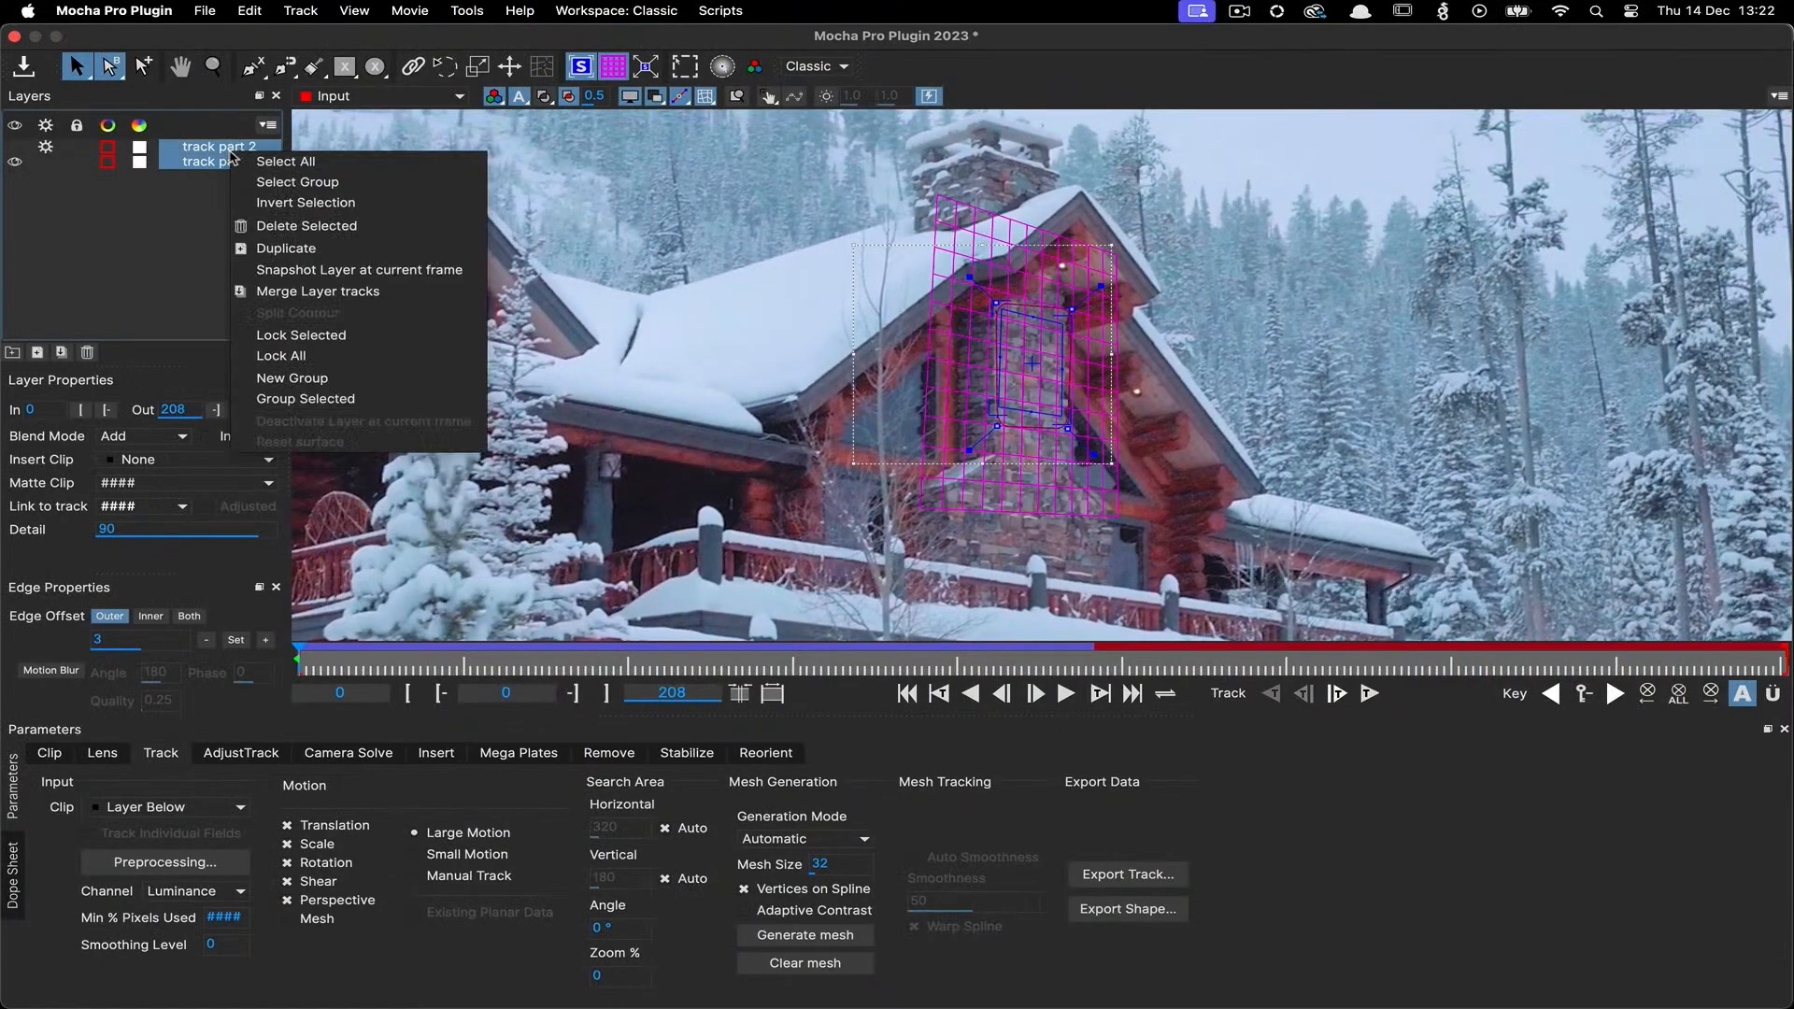
left_click(351, 292)
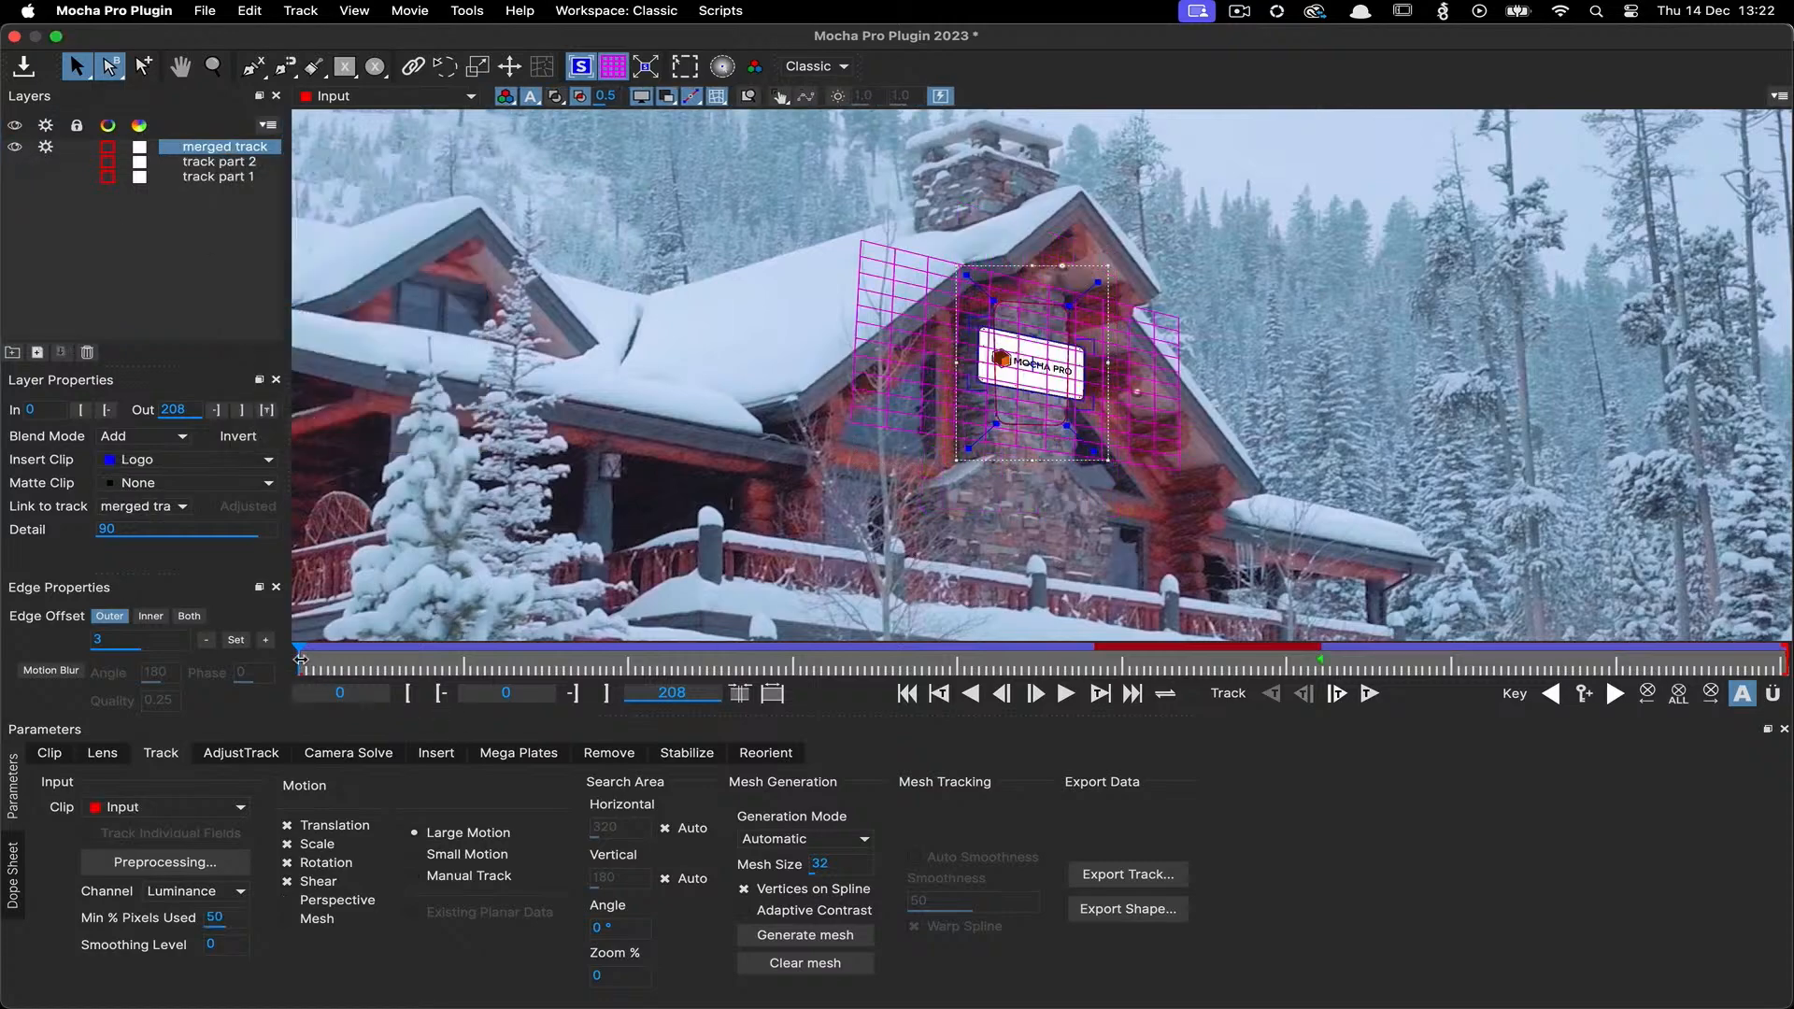
left_click_drag(301, 659, 1784, 659)
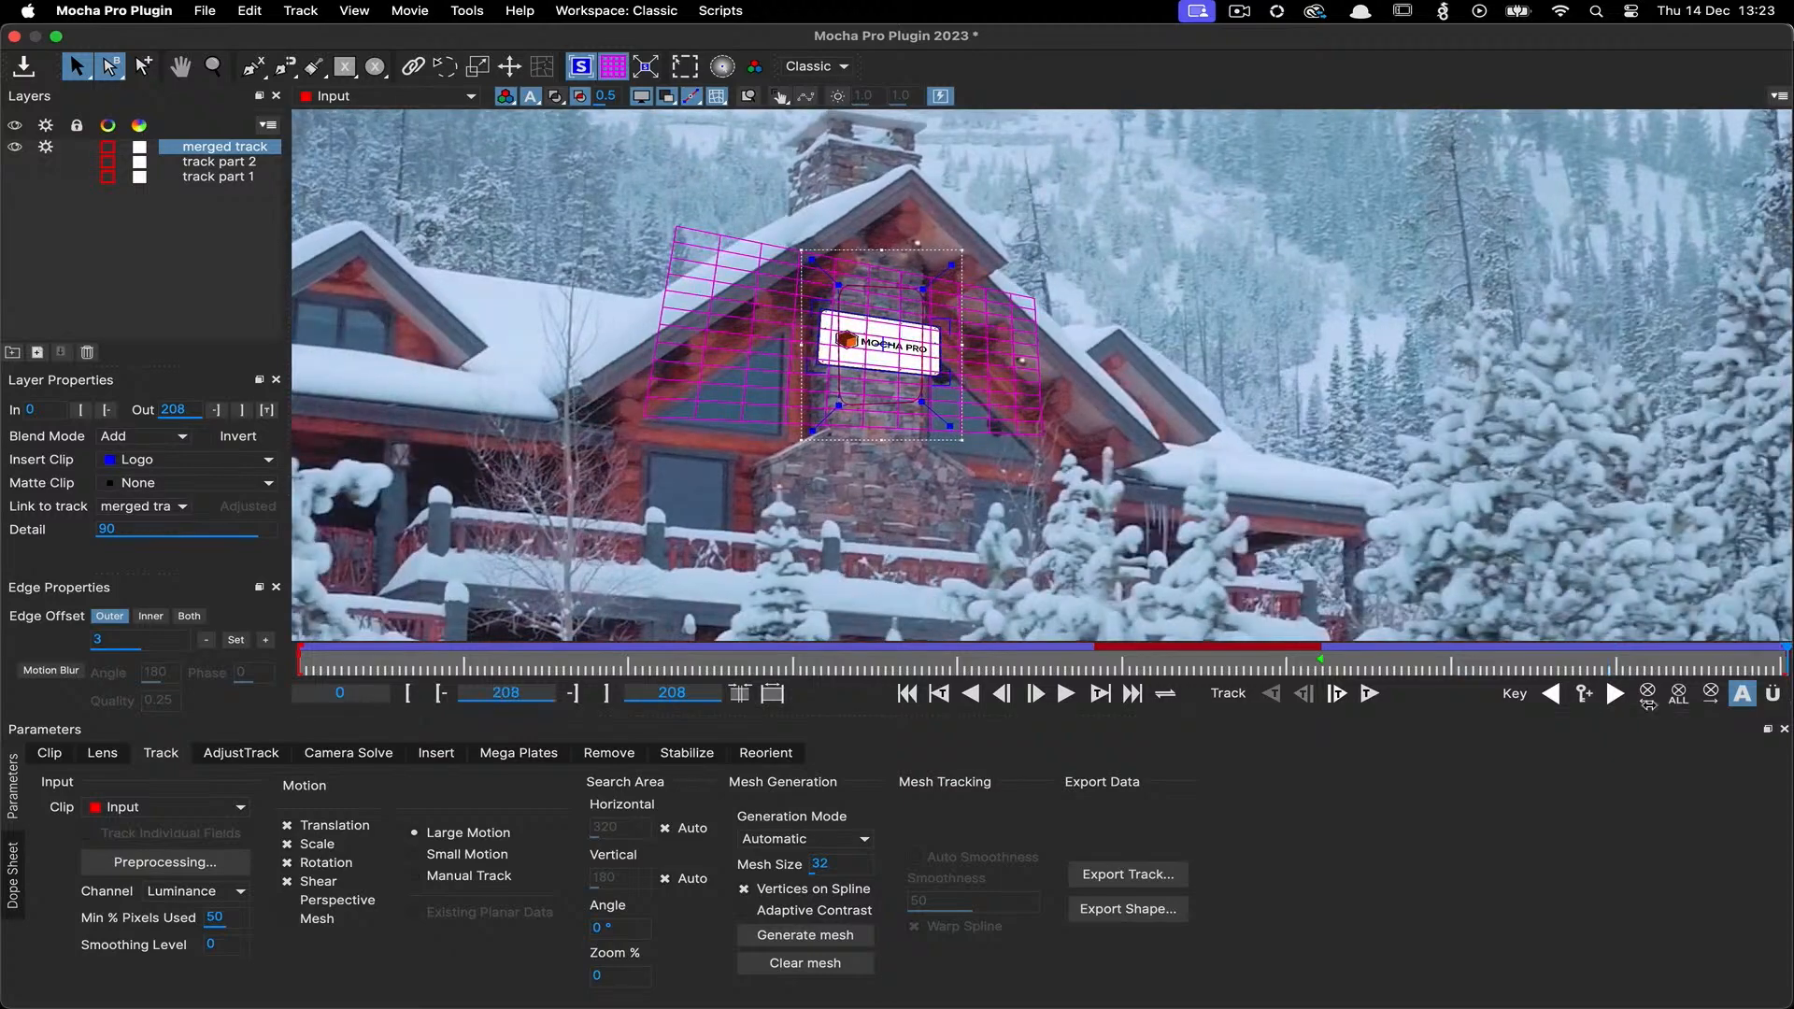
left_click_drag(1648, 704, 154, 674)
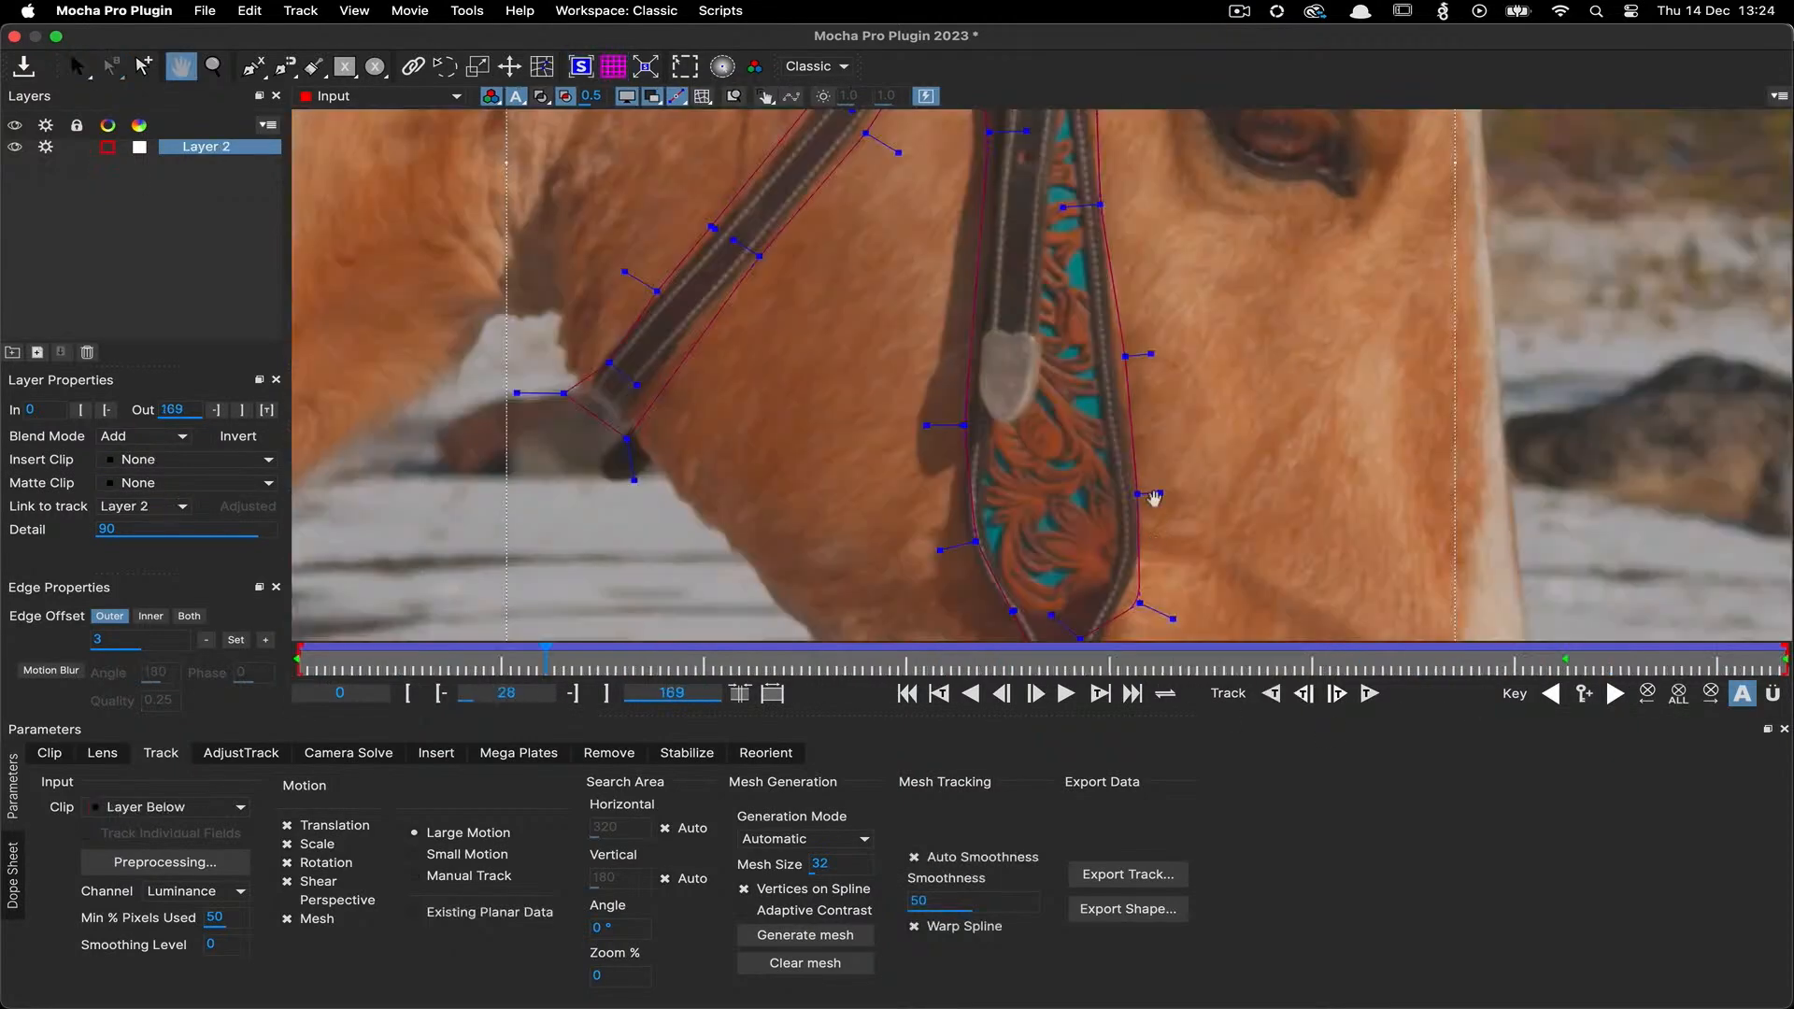
Select the points at the lower end of the horse's wide bridle strap and expand both edges twice with an edge offset of 3
left_click_drag(1068, 560, 1136, 502)
left_click_drag(1140, 400, 1148, 438)
scroll(1128, 264, "down", 3)
left_click_drag(992, 475, 1161, 582)
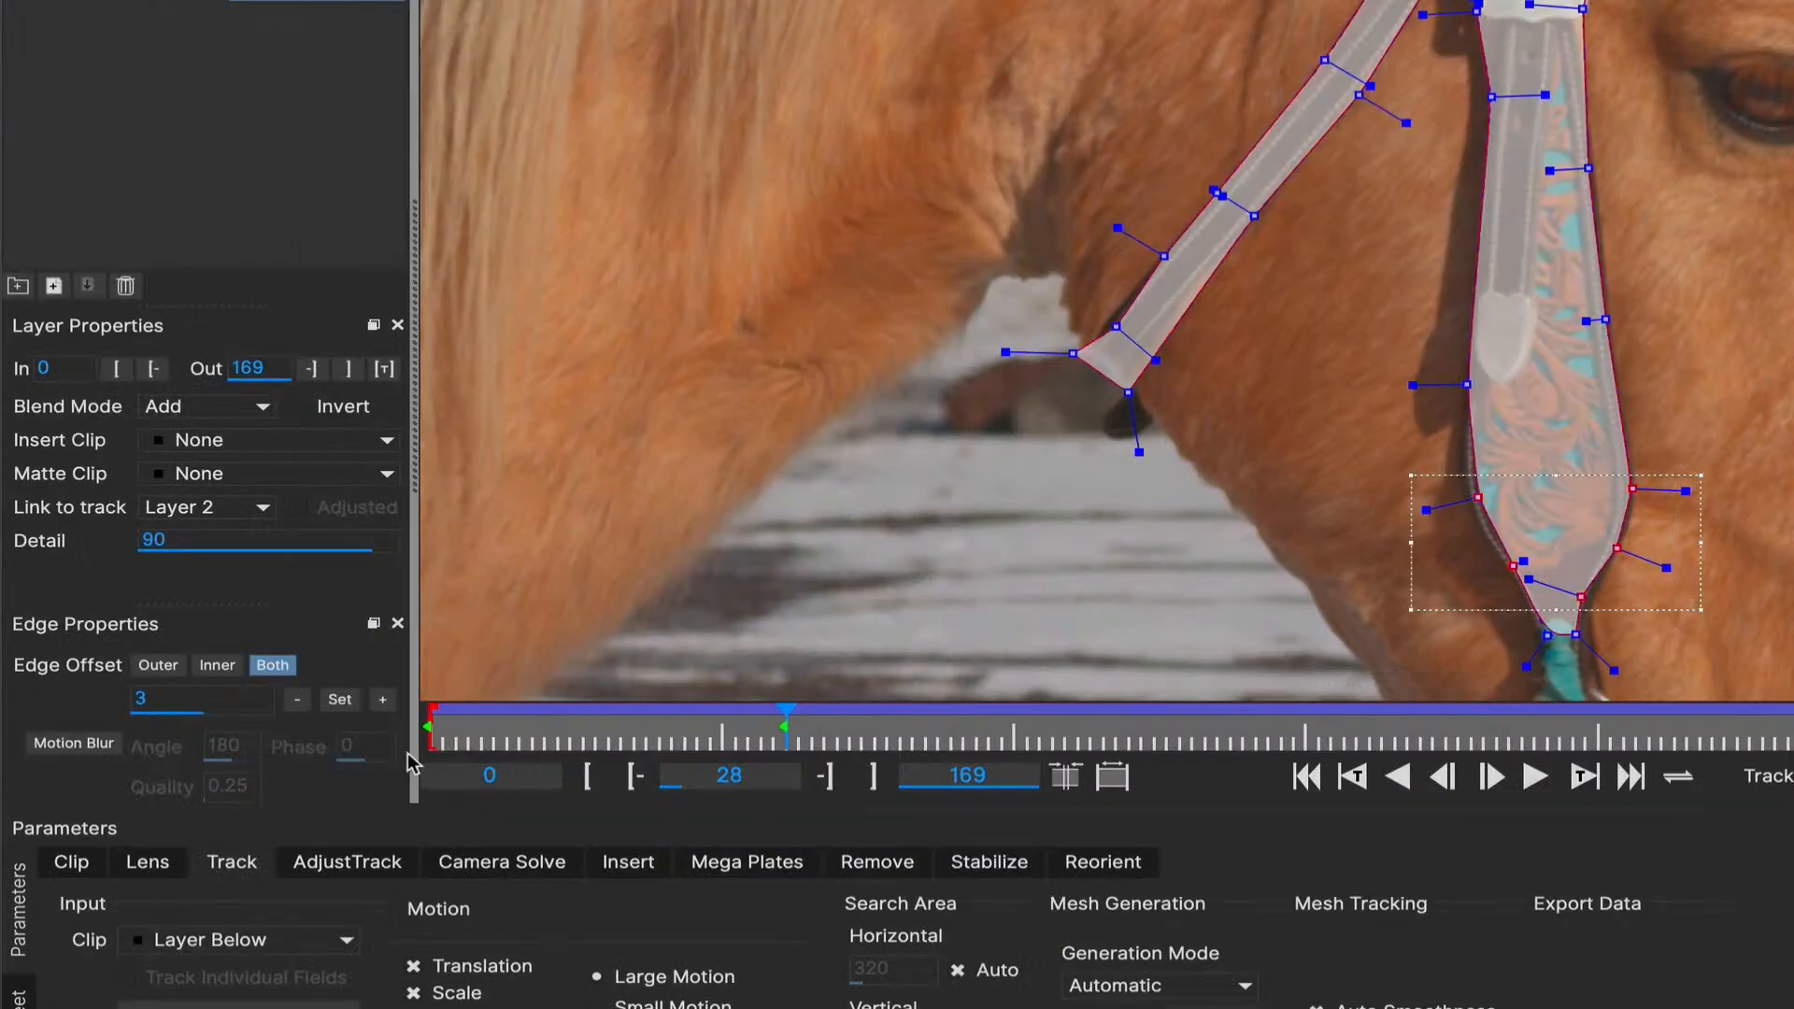
left_click(383, 700)
left_click(382, 700)
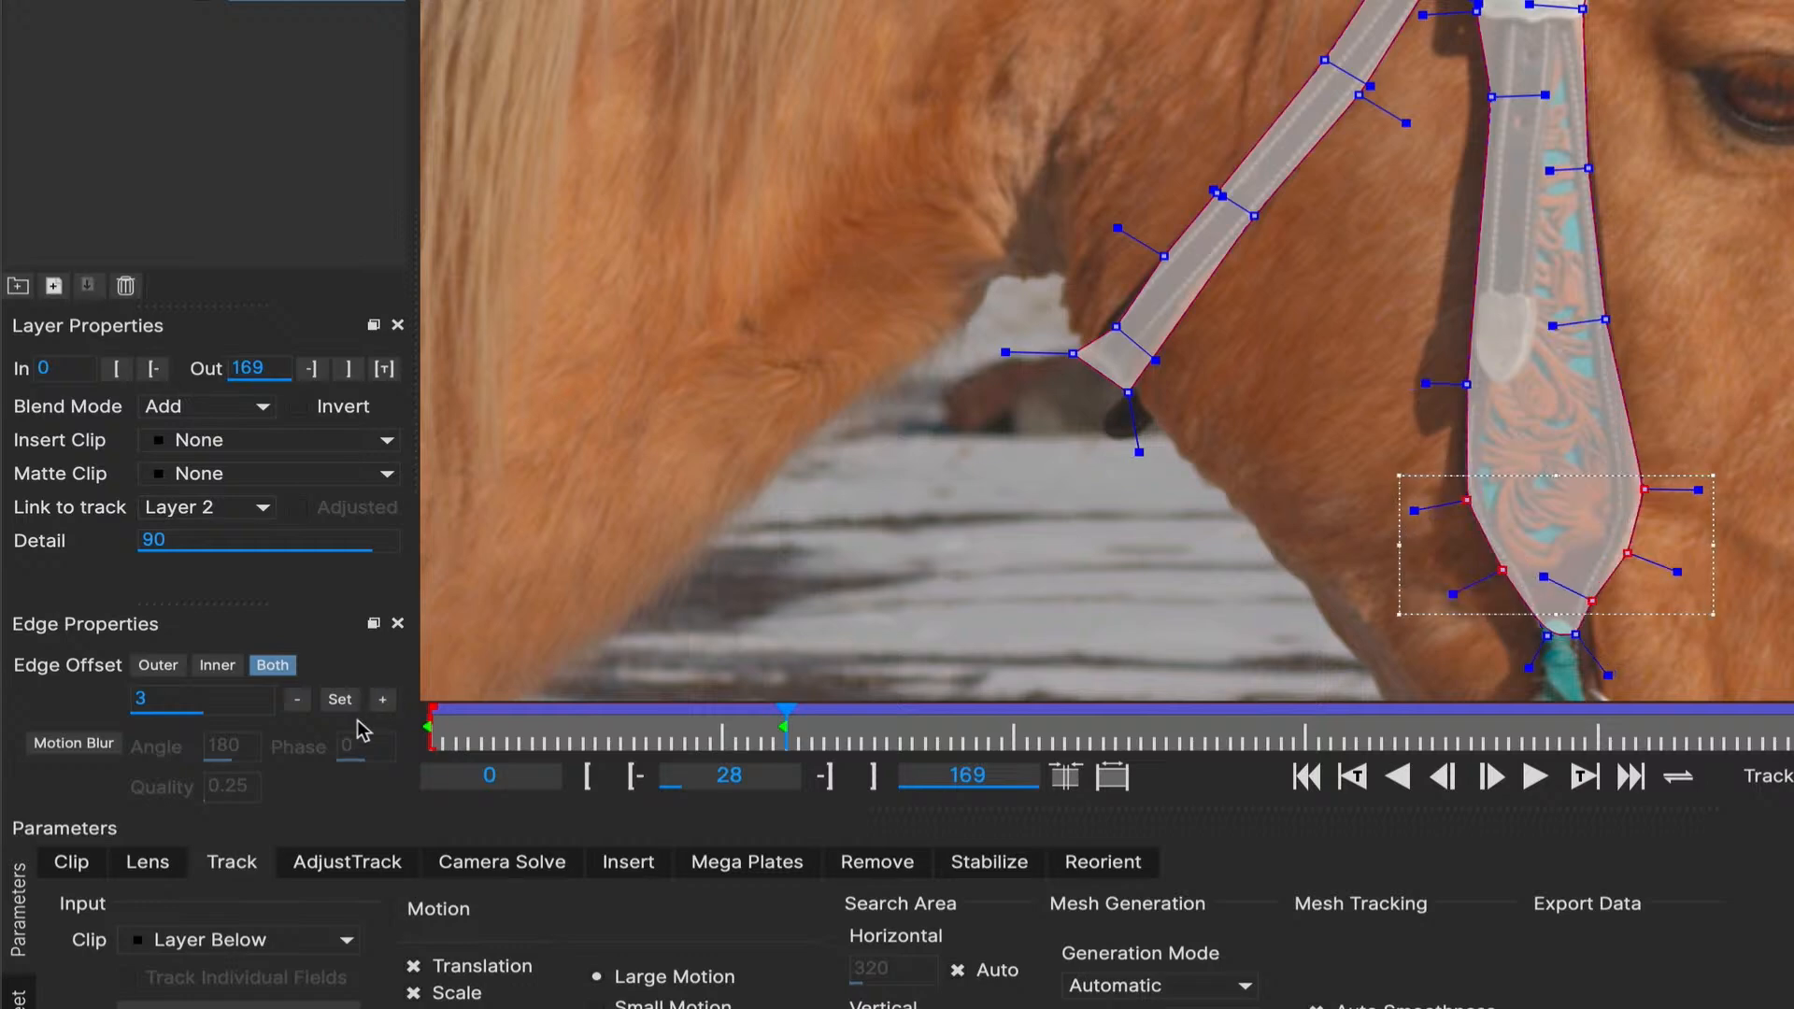
Contract both edges of the selected strap points twice with the offset of 3, and expand them twice again
left_click(297, 700)
left_click(297, 701)
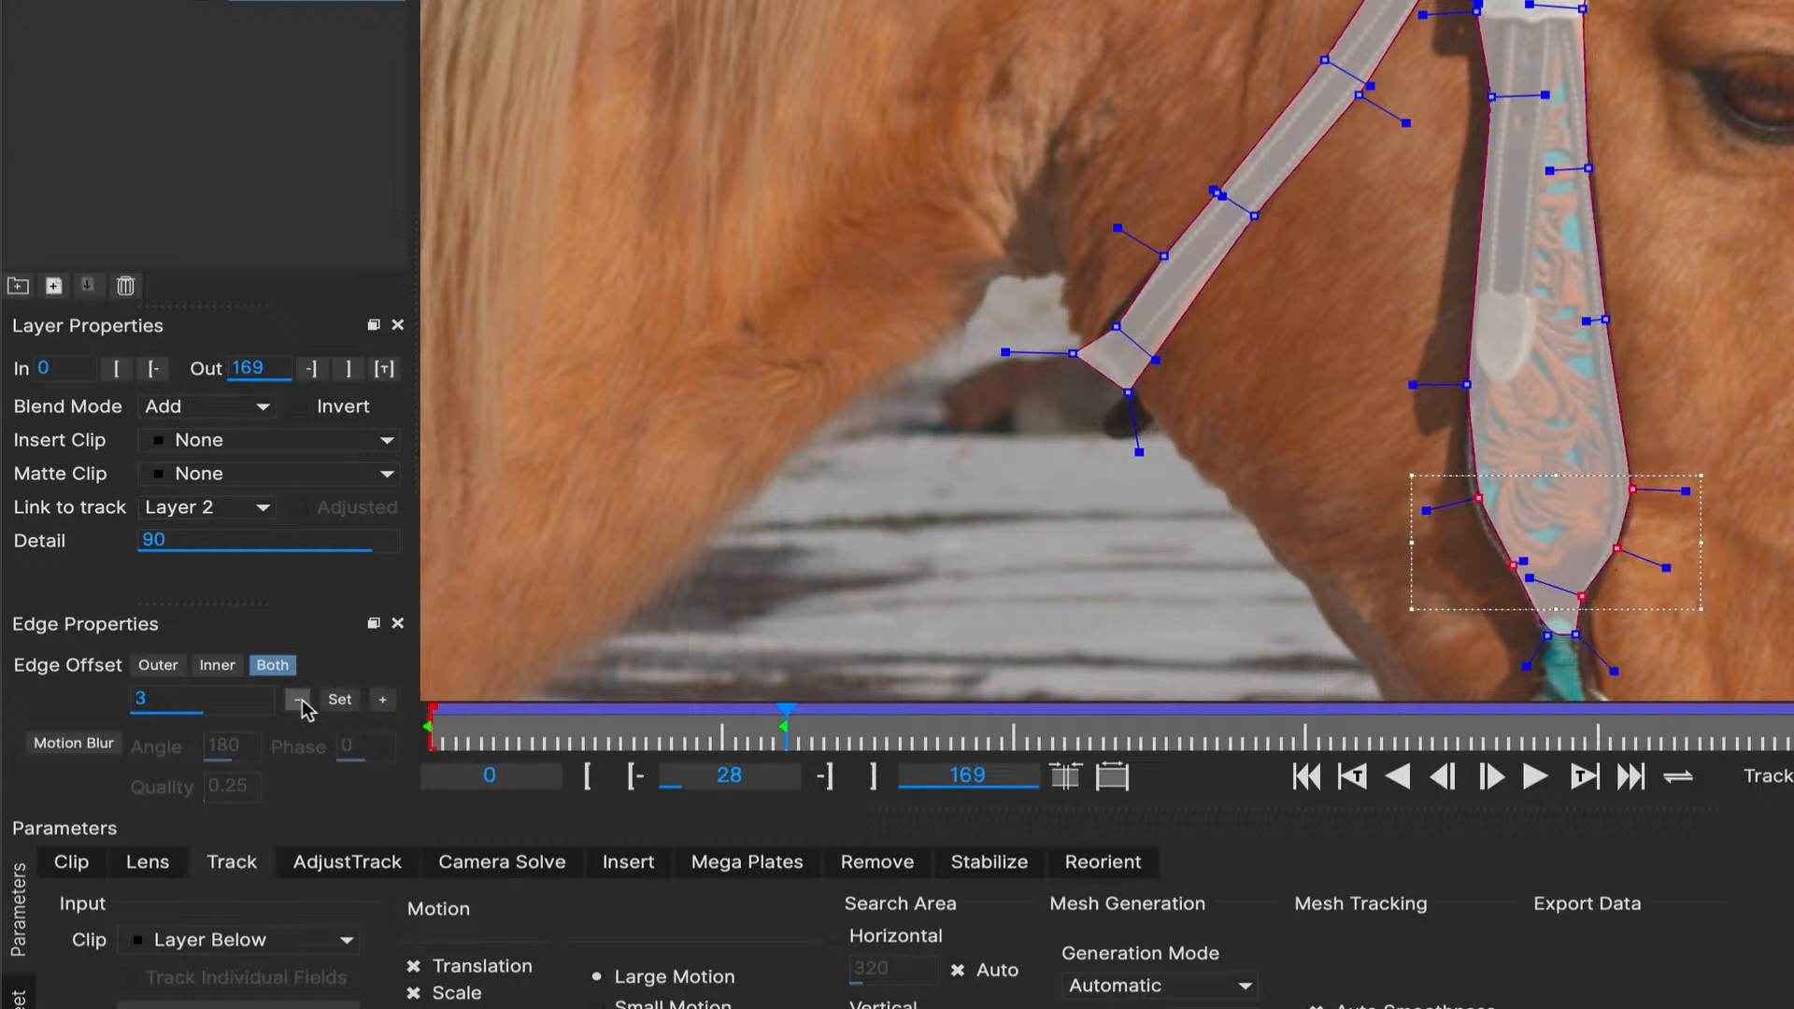
left_click(379, 703)
left_click(376, 706)
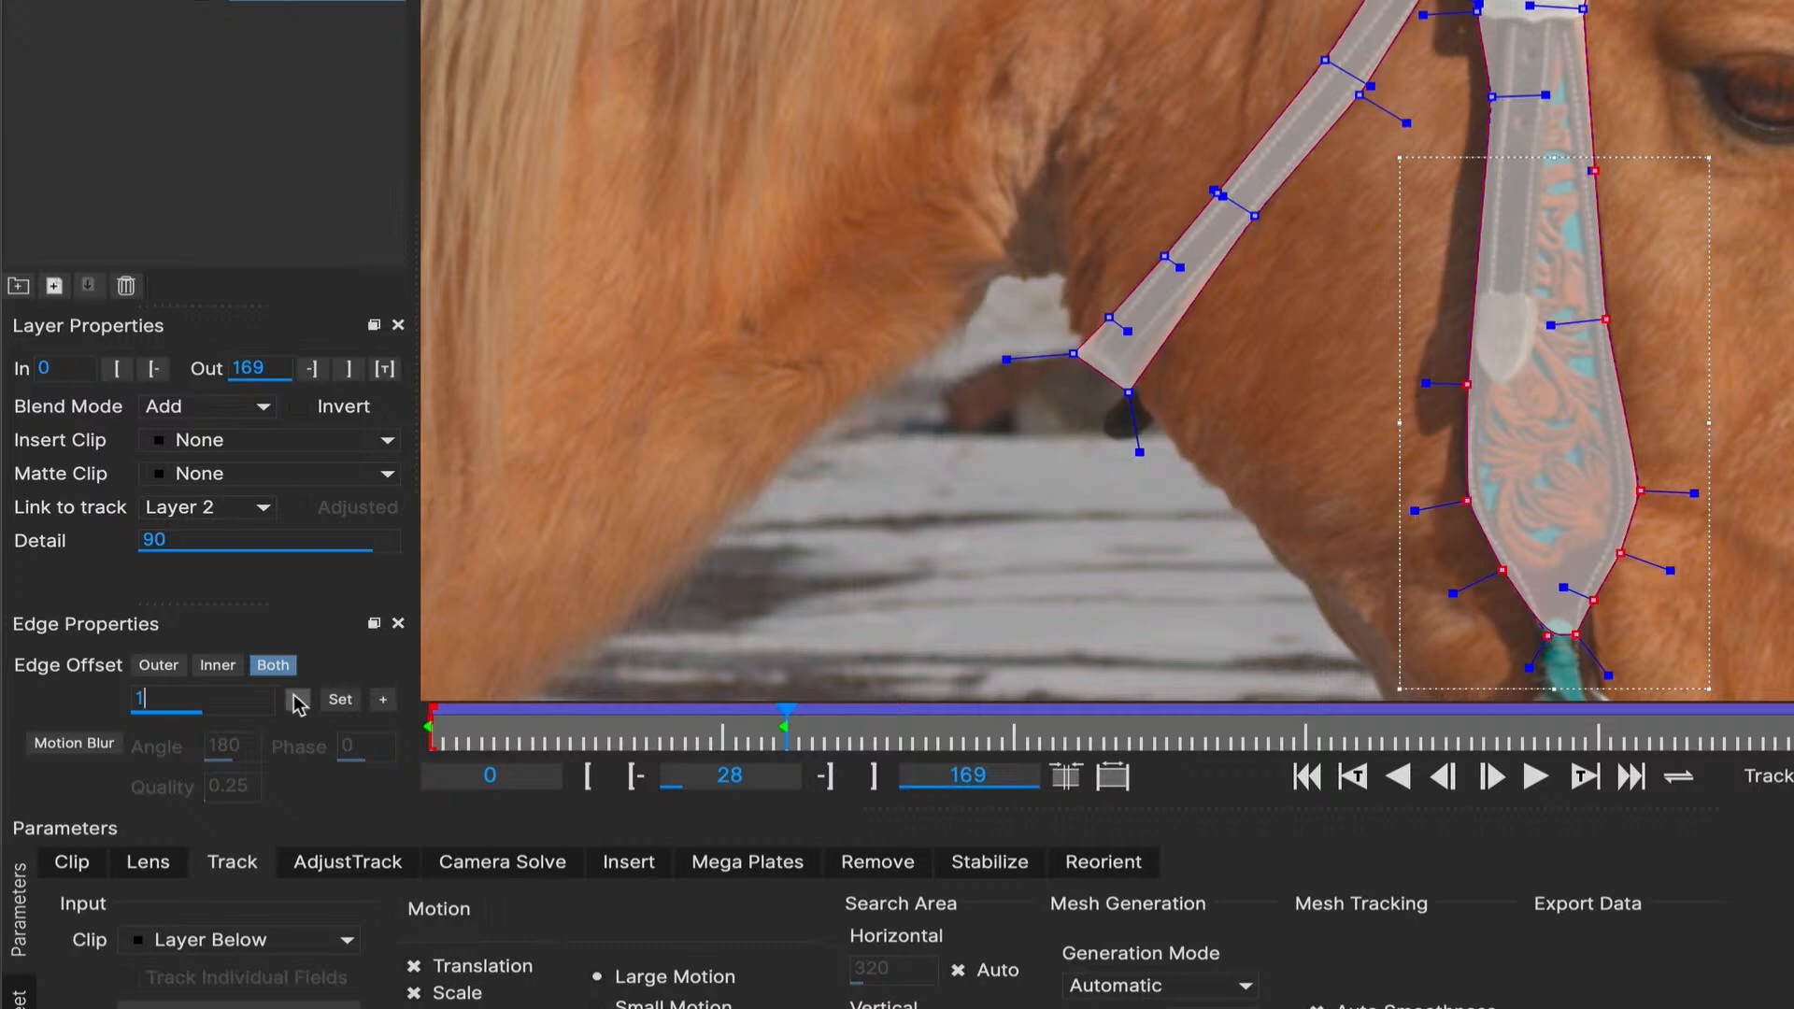
With an edge offset of 1, contract both edges of the selected strap points once and expand only the outer edge twice
left_click(297, 701)
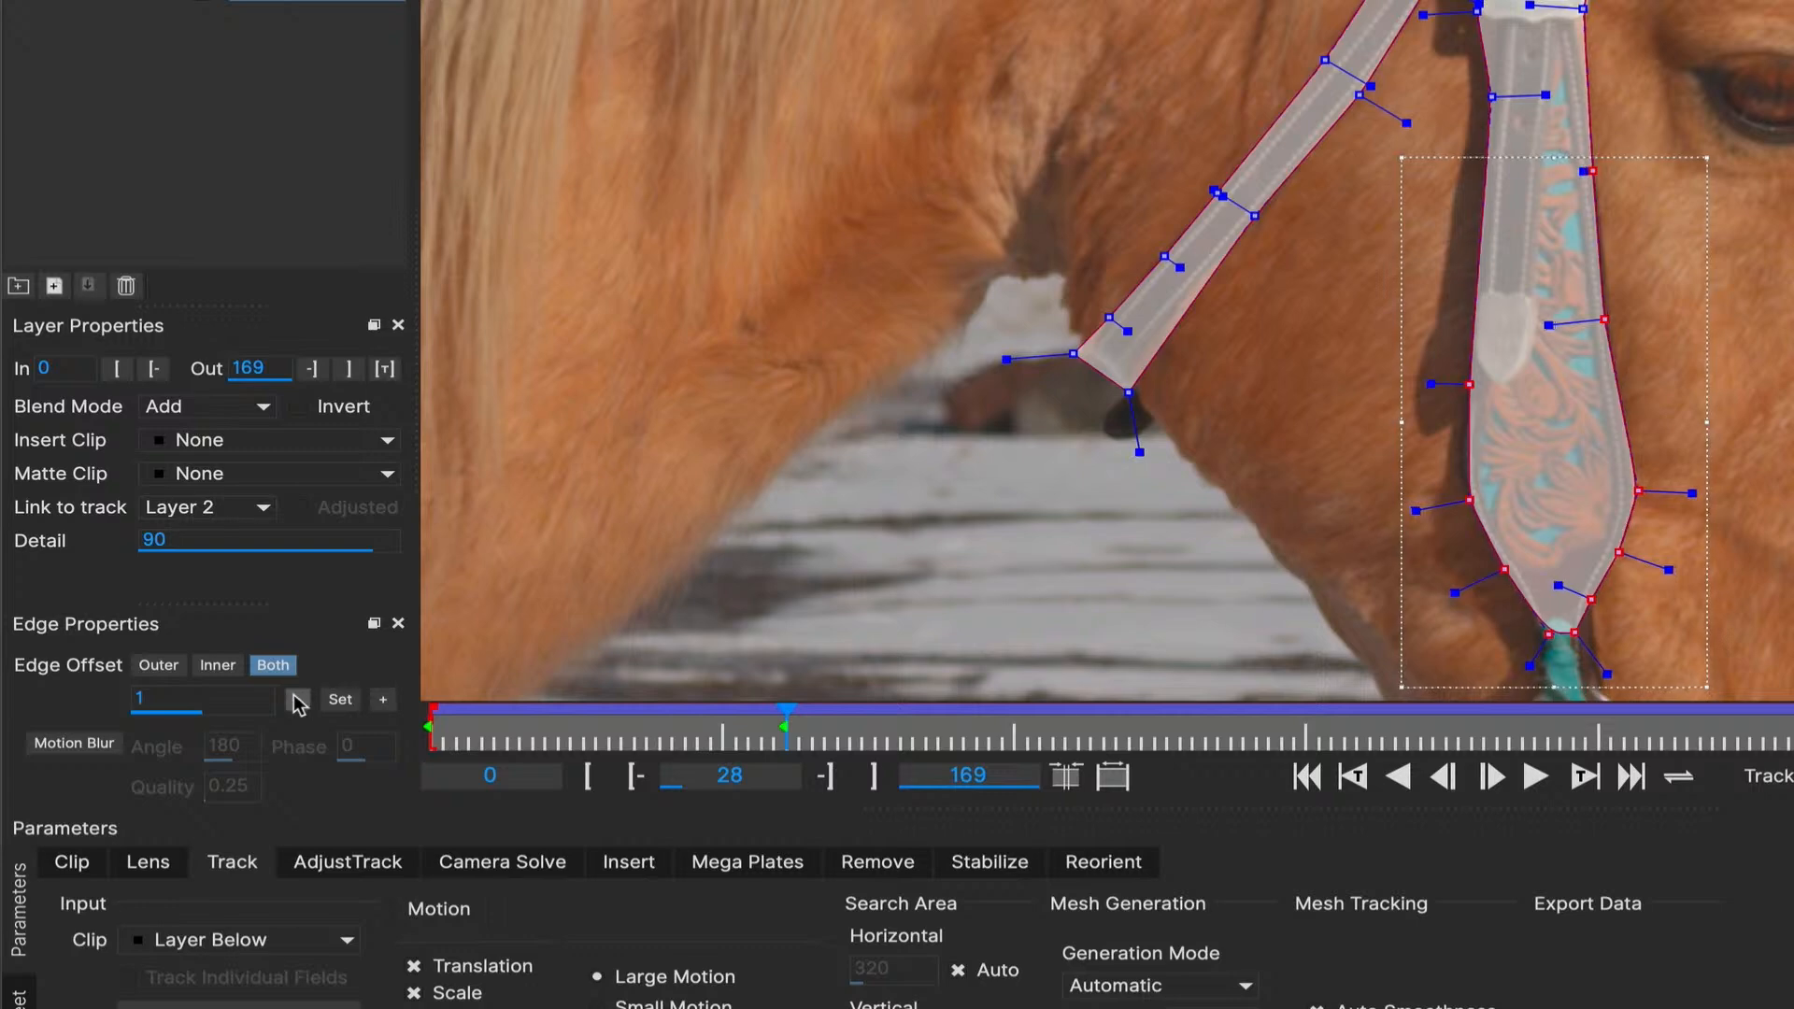
left_click(156, 665)
left_click(383, 701)
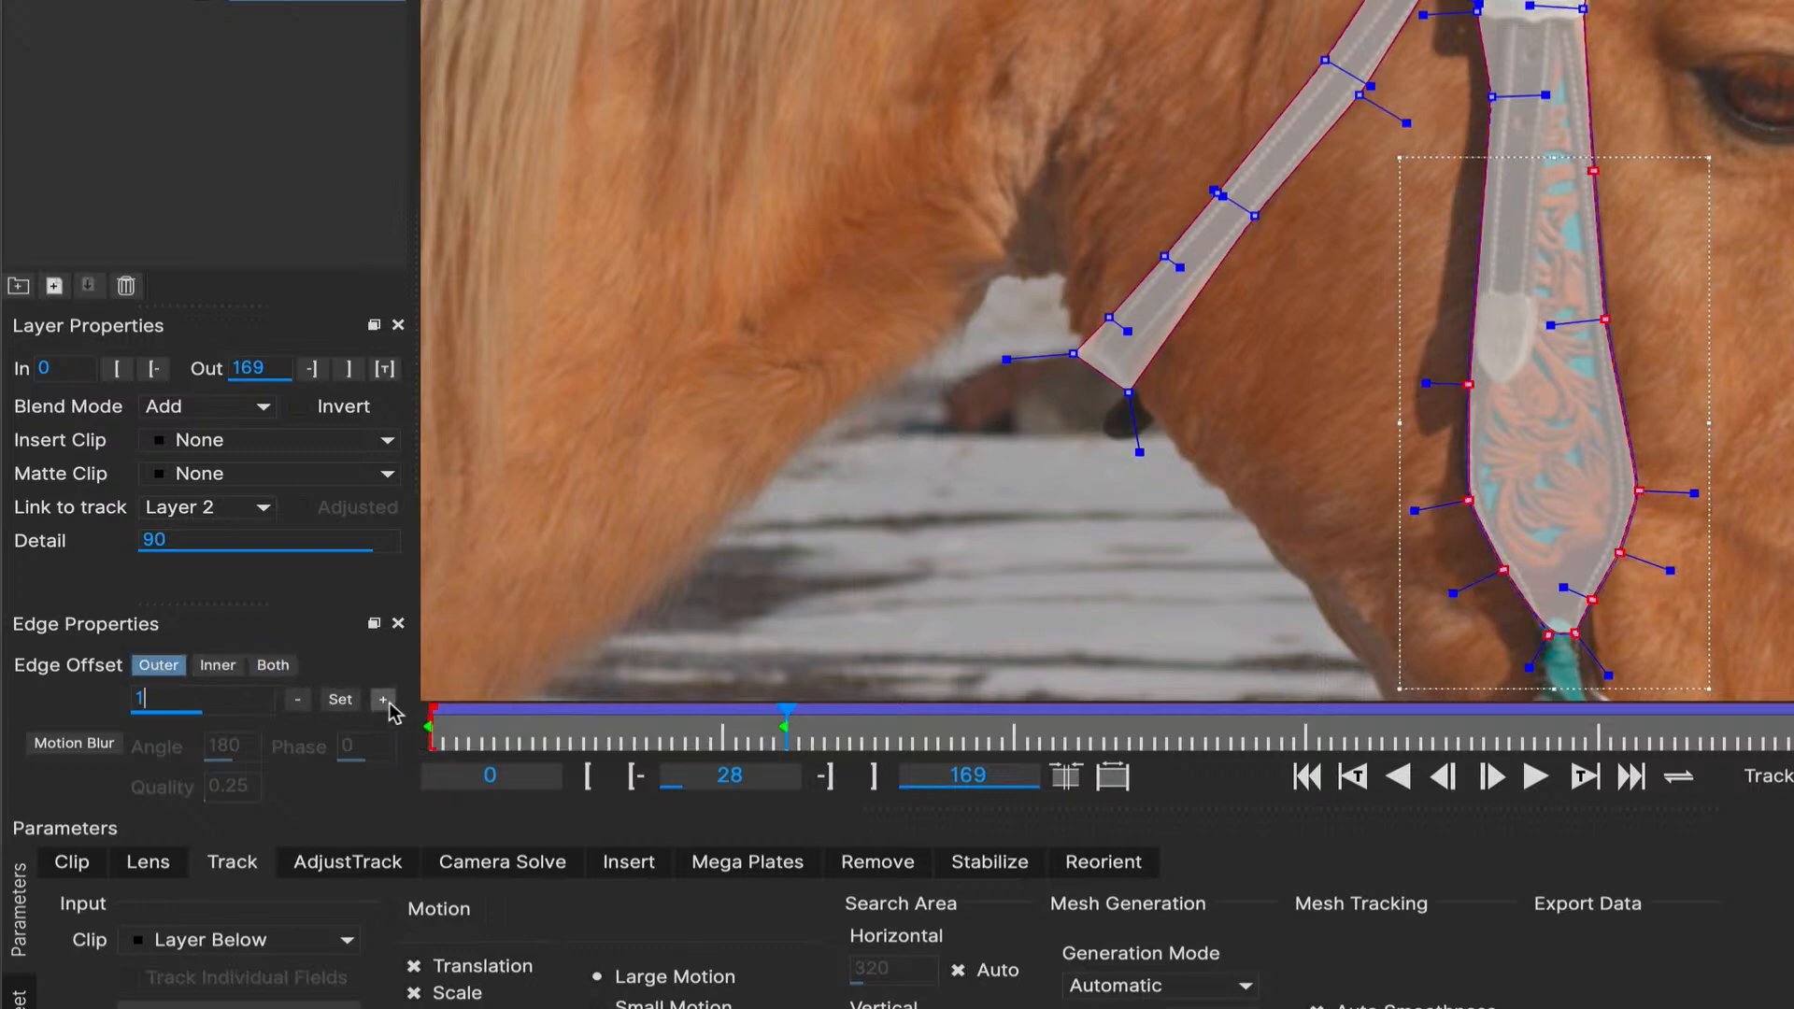
left_click(383, 701)
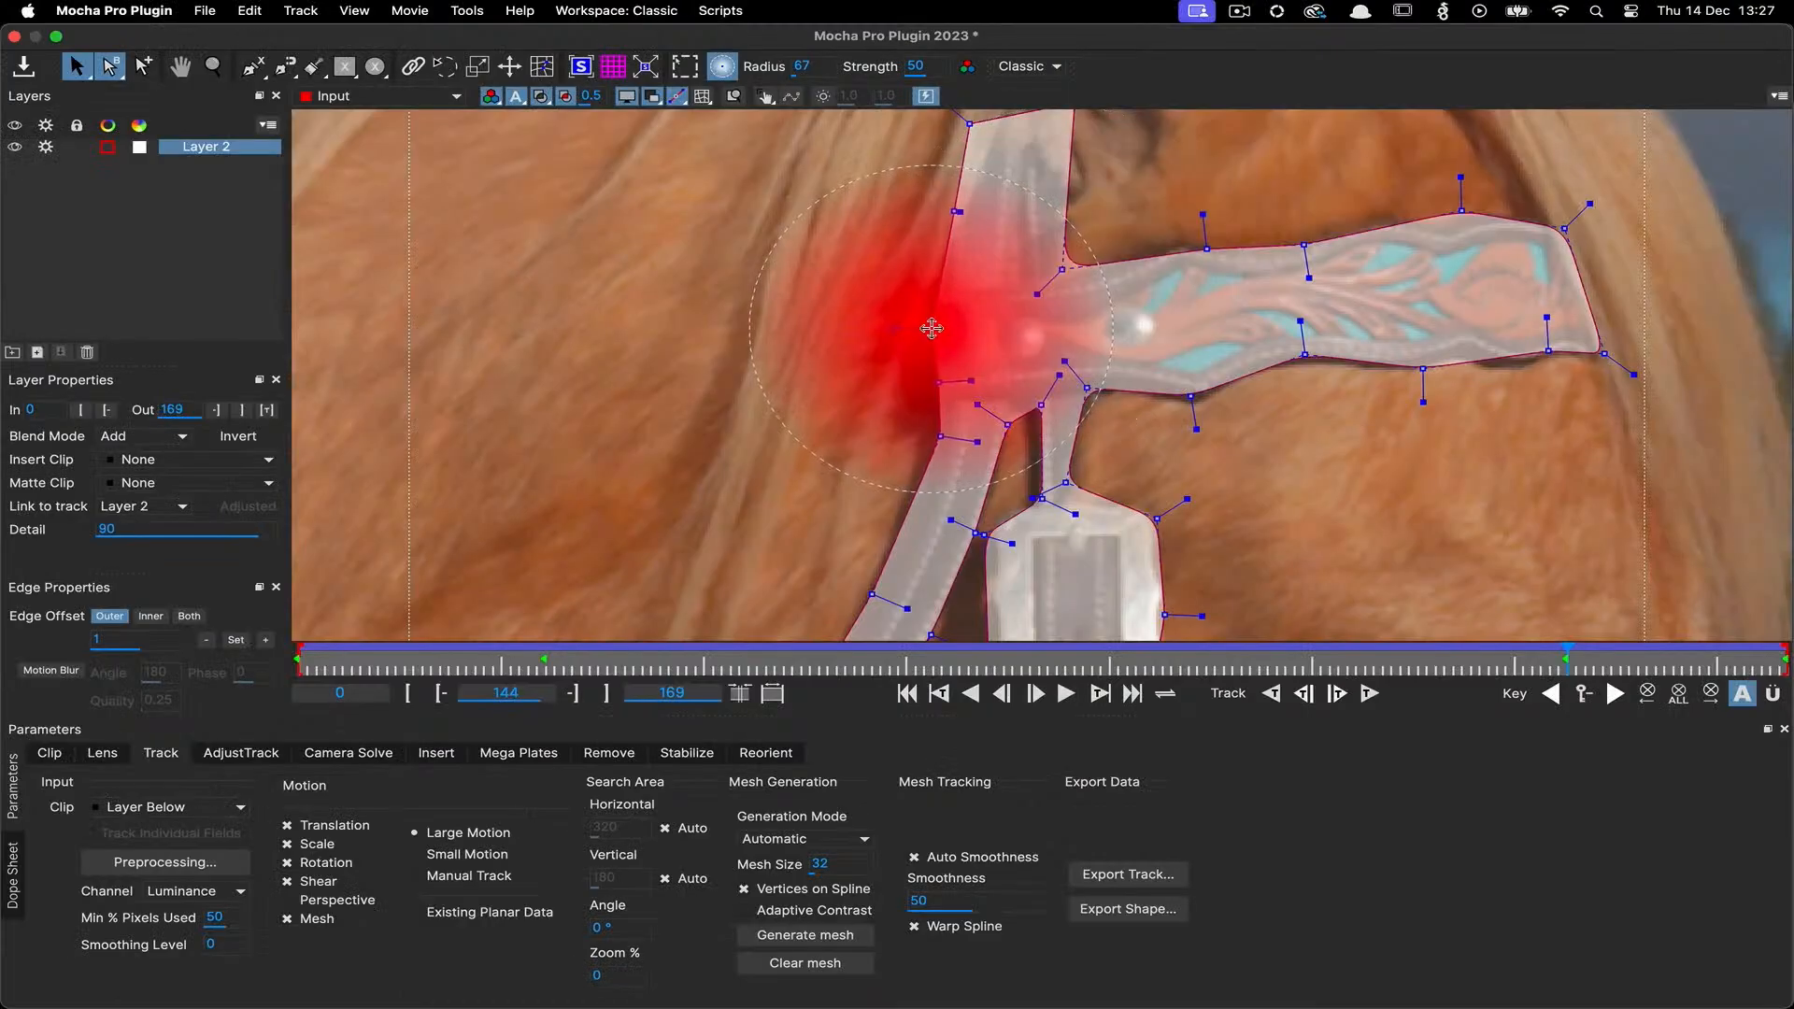
Nudge the spline points around the bridle strap junction at frame 144, using a soft falloff of radius 67 and strength 50
left_click_drag(931, 328, 929, 326)
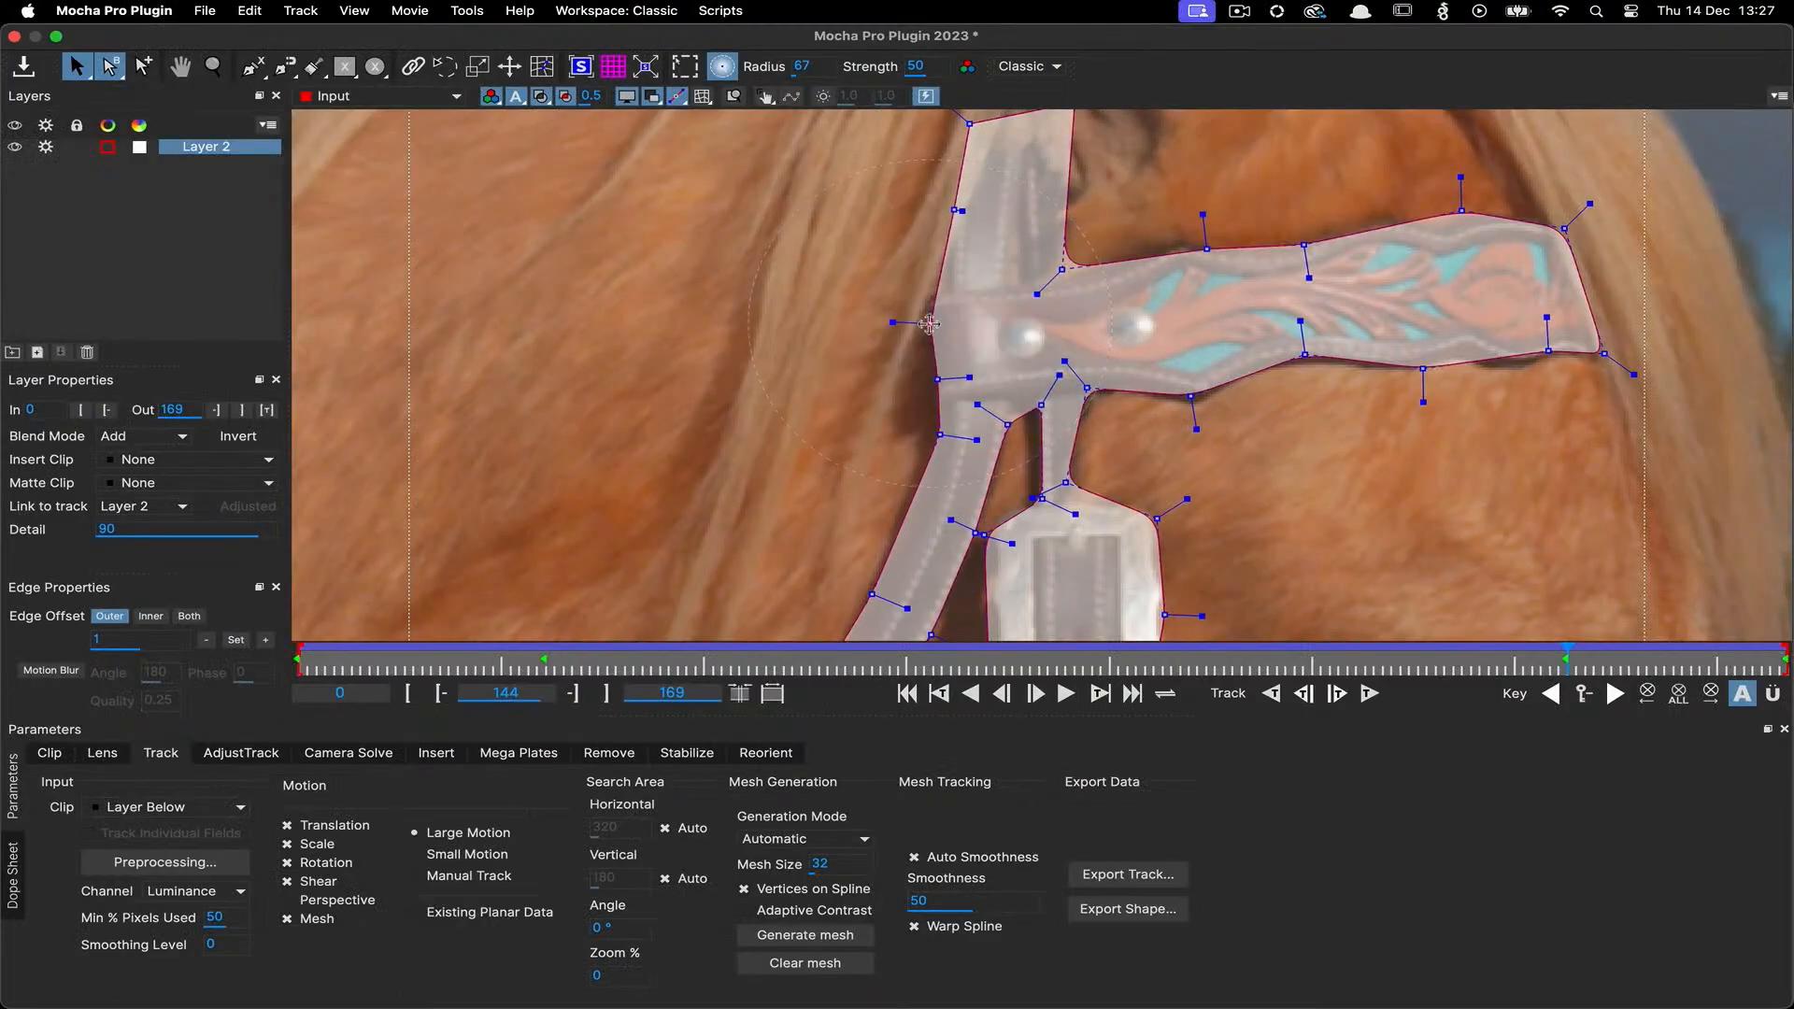
left_click_drag(1089, 386, 1093, 387)
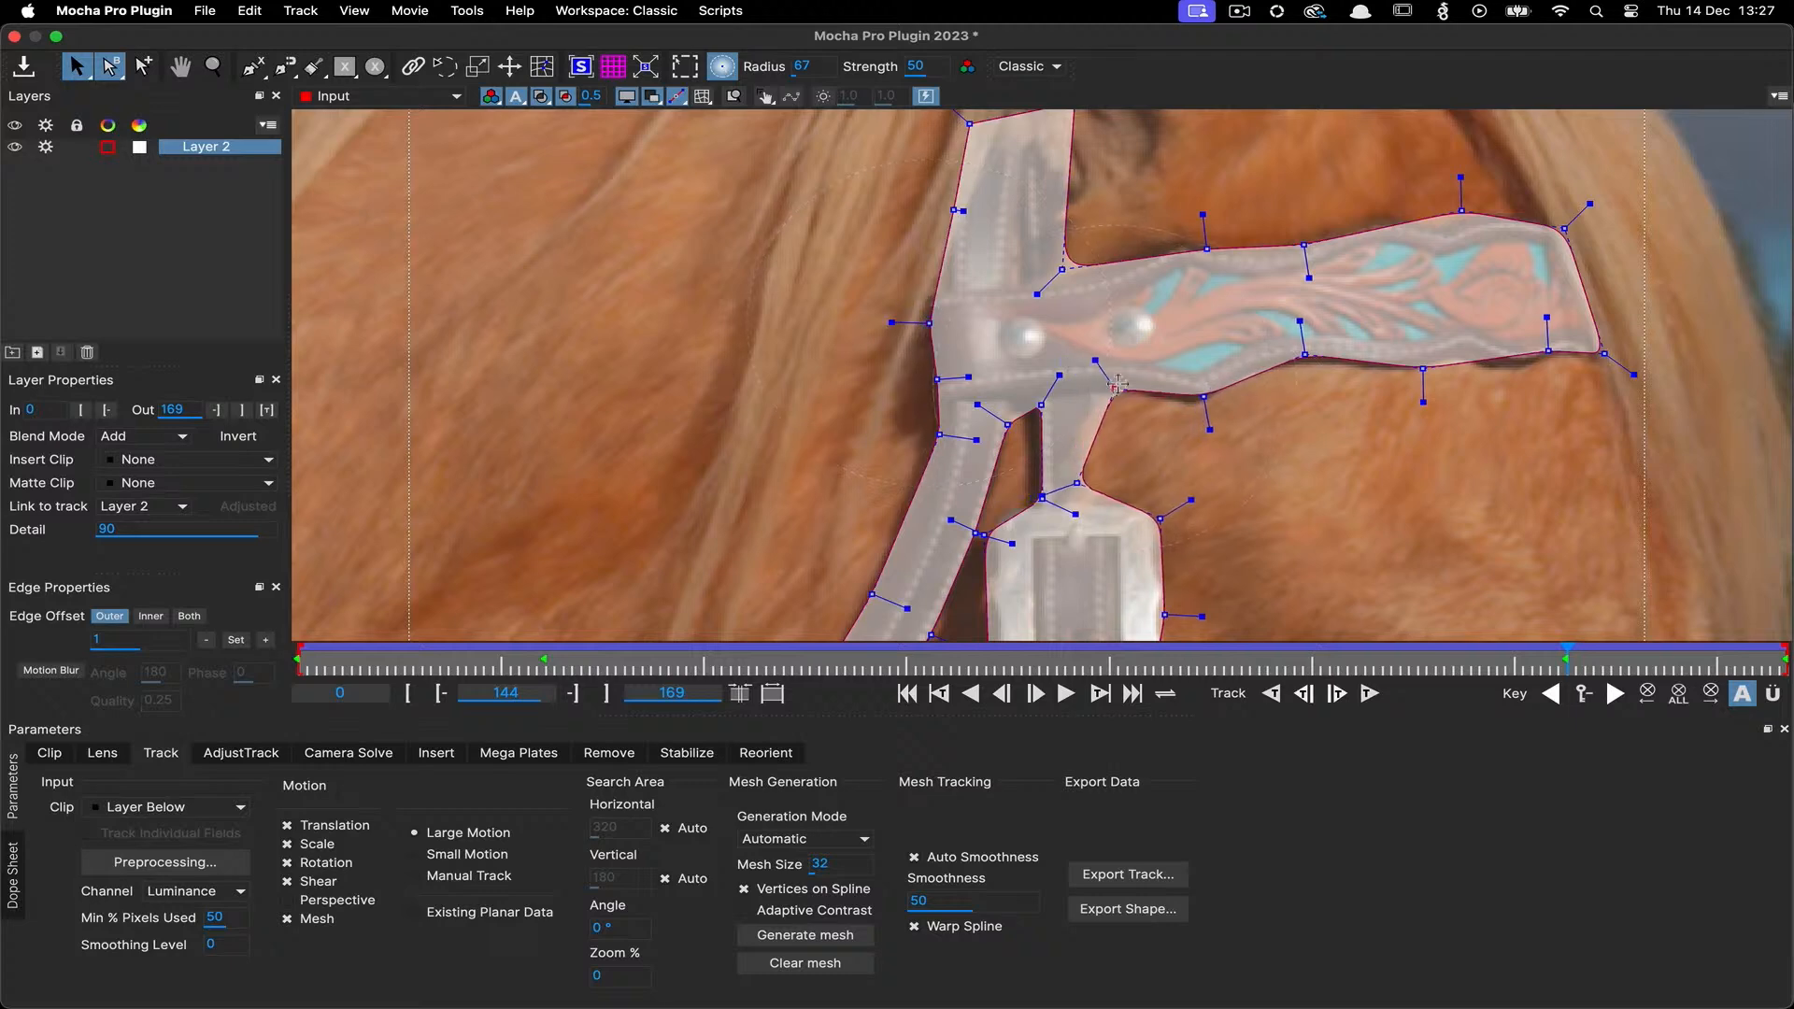
left_click_drag(1233, 253, 1184, 234)
left_click_drag(1057, 268, 1043, 281)
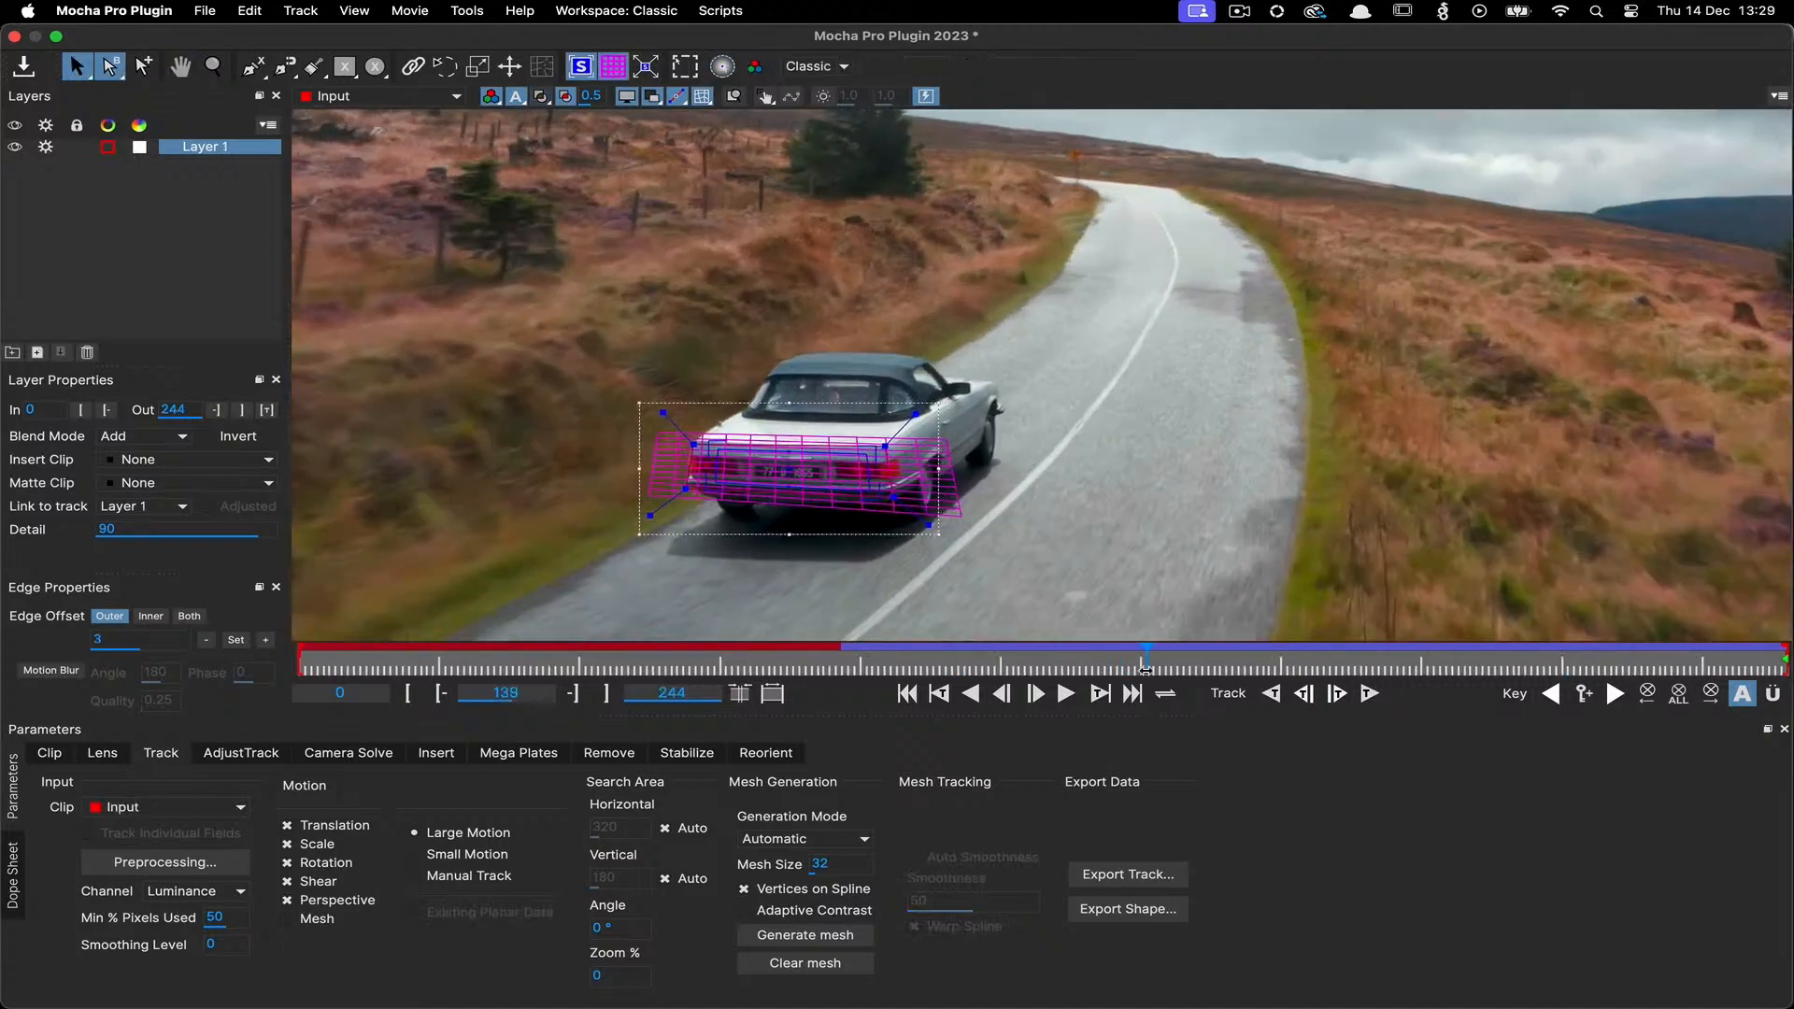
Review the planar track on the rear of the car up to frame 161 and switch its motion mode to Manual Track
left_click_drag(1146, 668, 1277, 670)
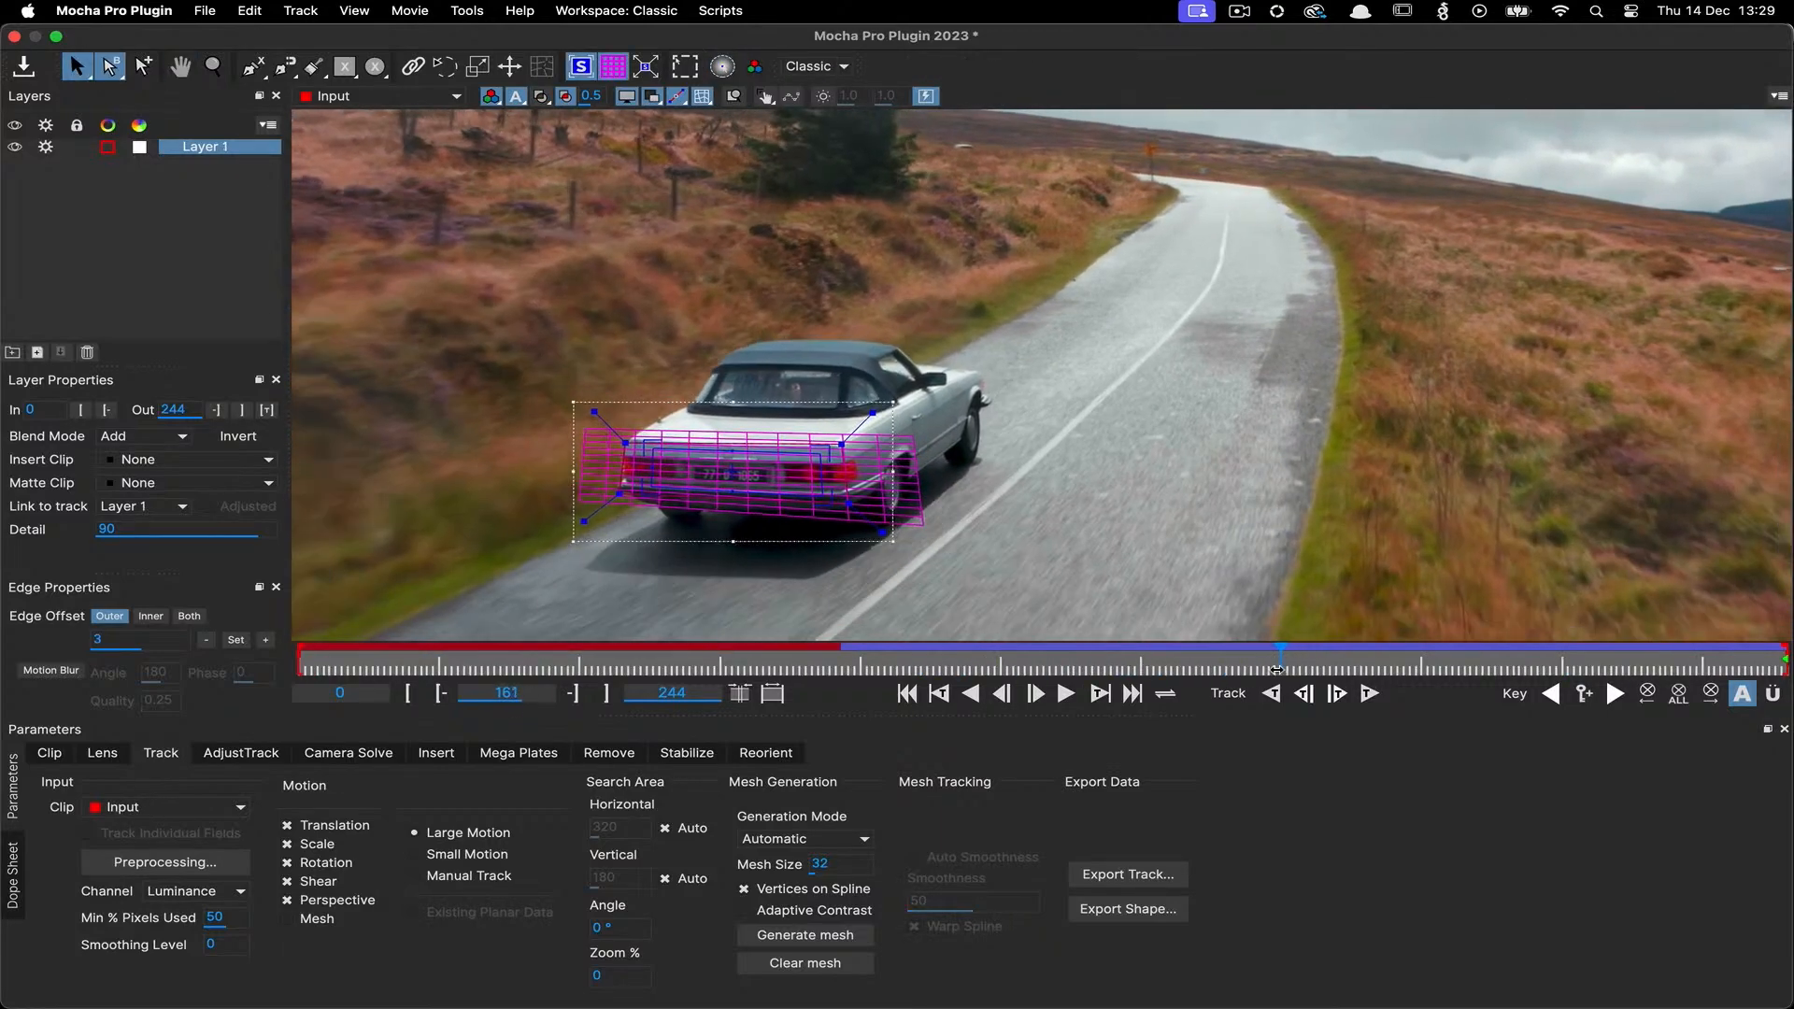
left_click(437, 879)
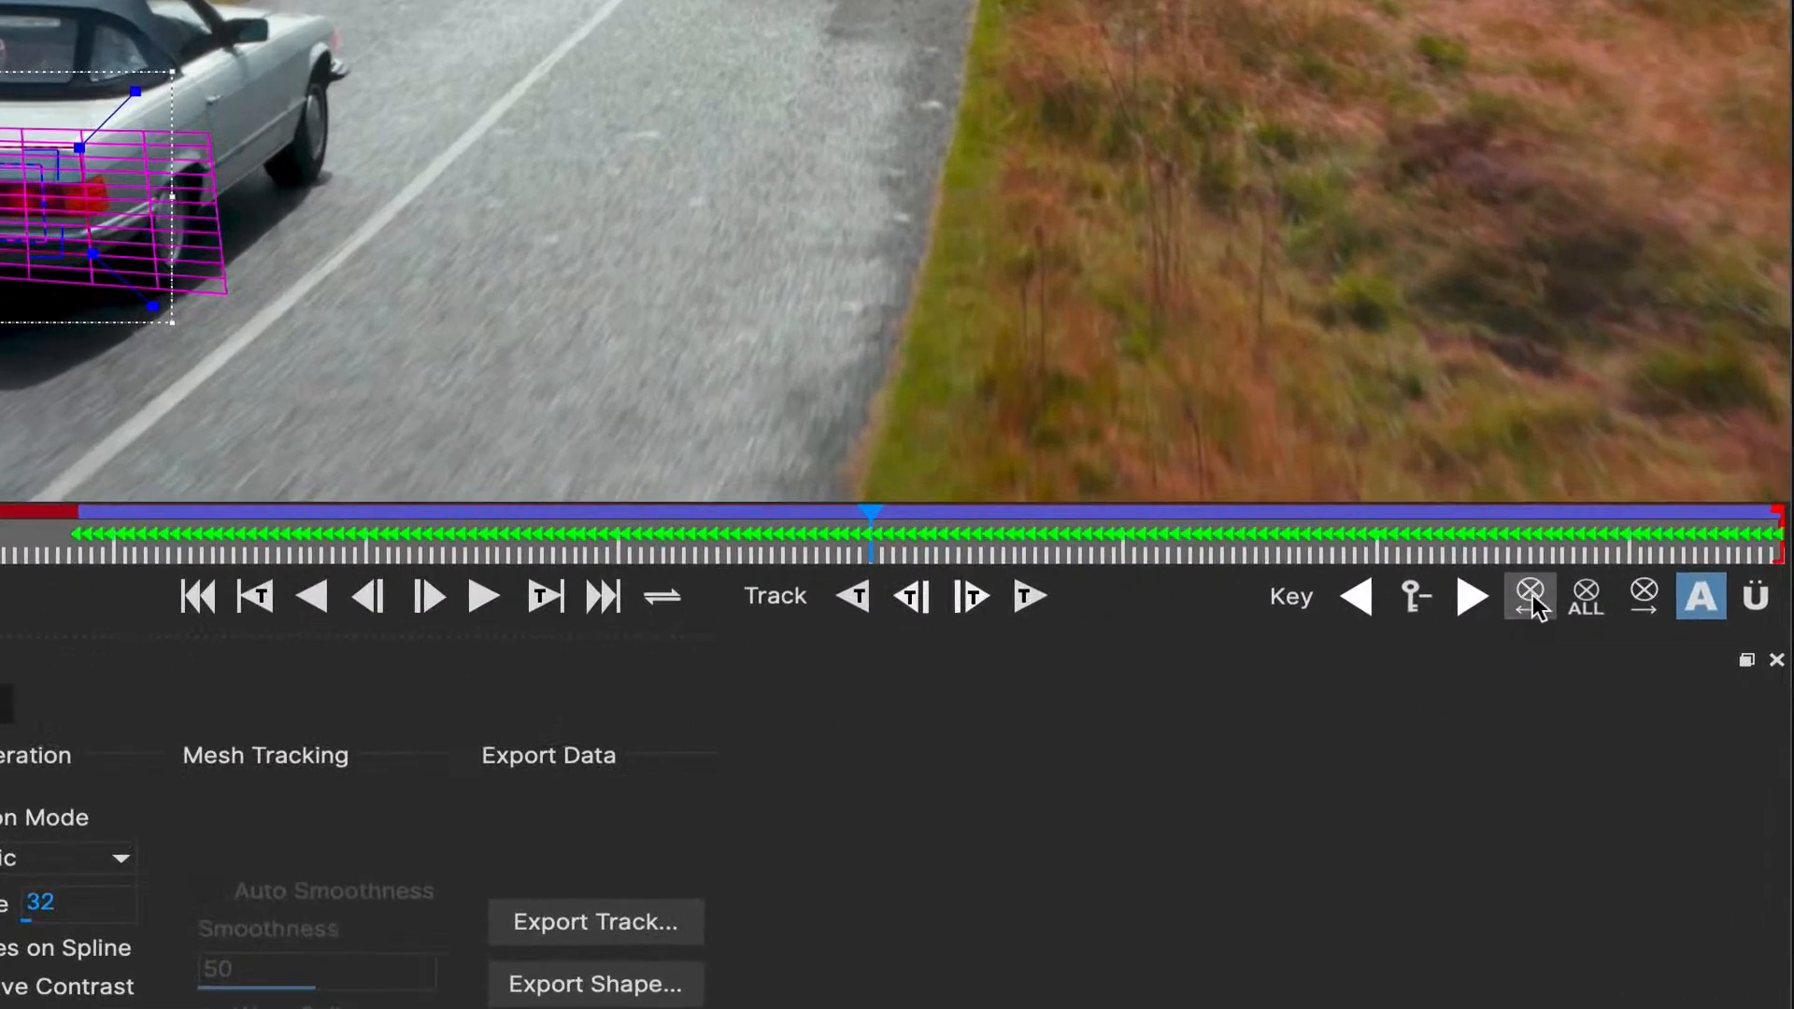
Delete the car track's keyframes before and after the current frame
left_click(1530, 598)
left_click(1643, 598)
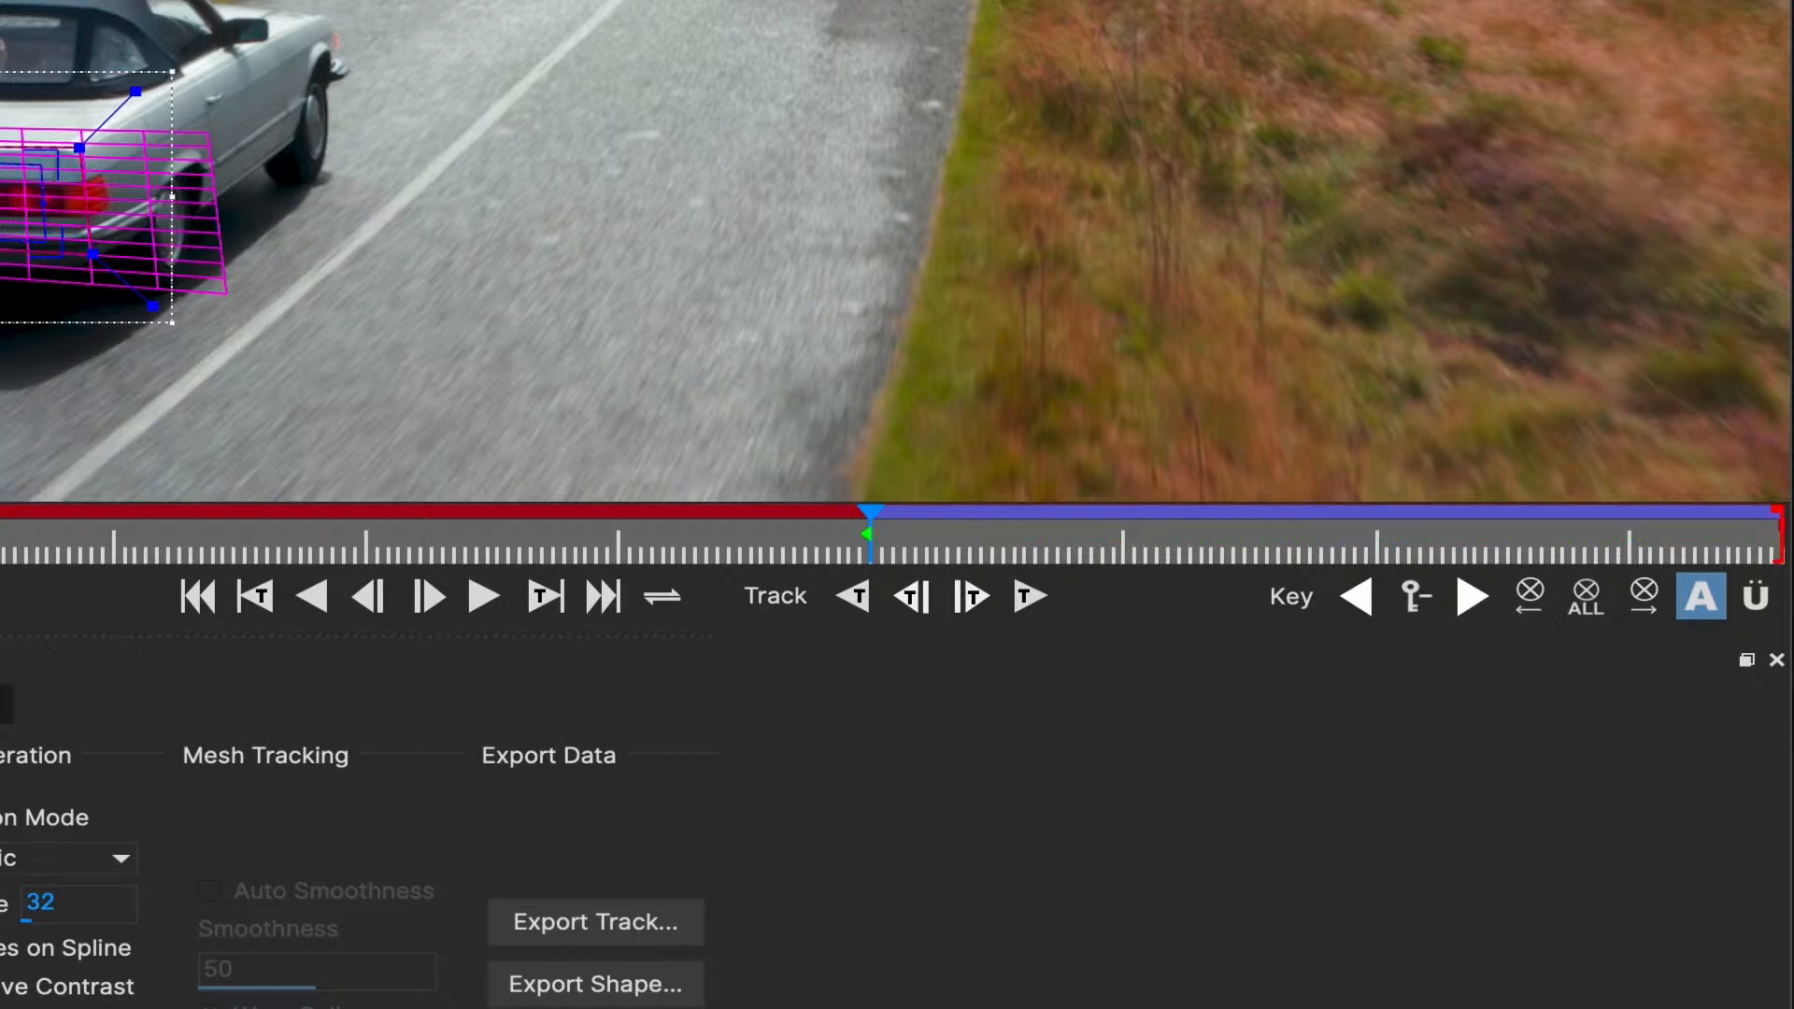
mouse_move(868, 554)
left_mouse_down()
mouse_move(961, 554)
mouse_move(868, 554)
left_mouse_up()
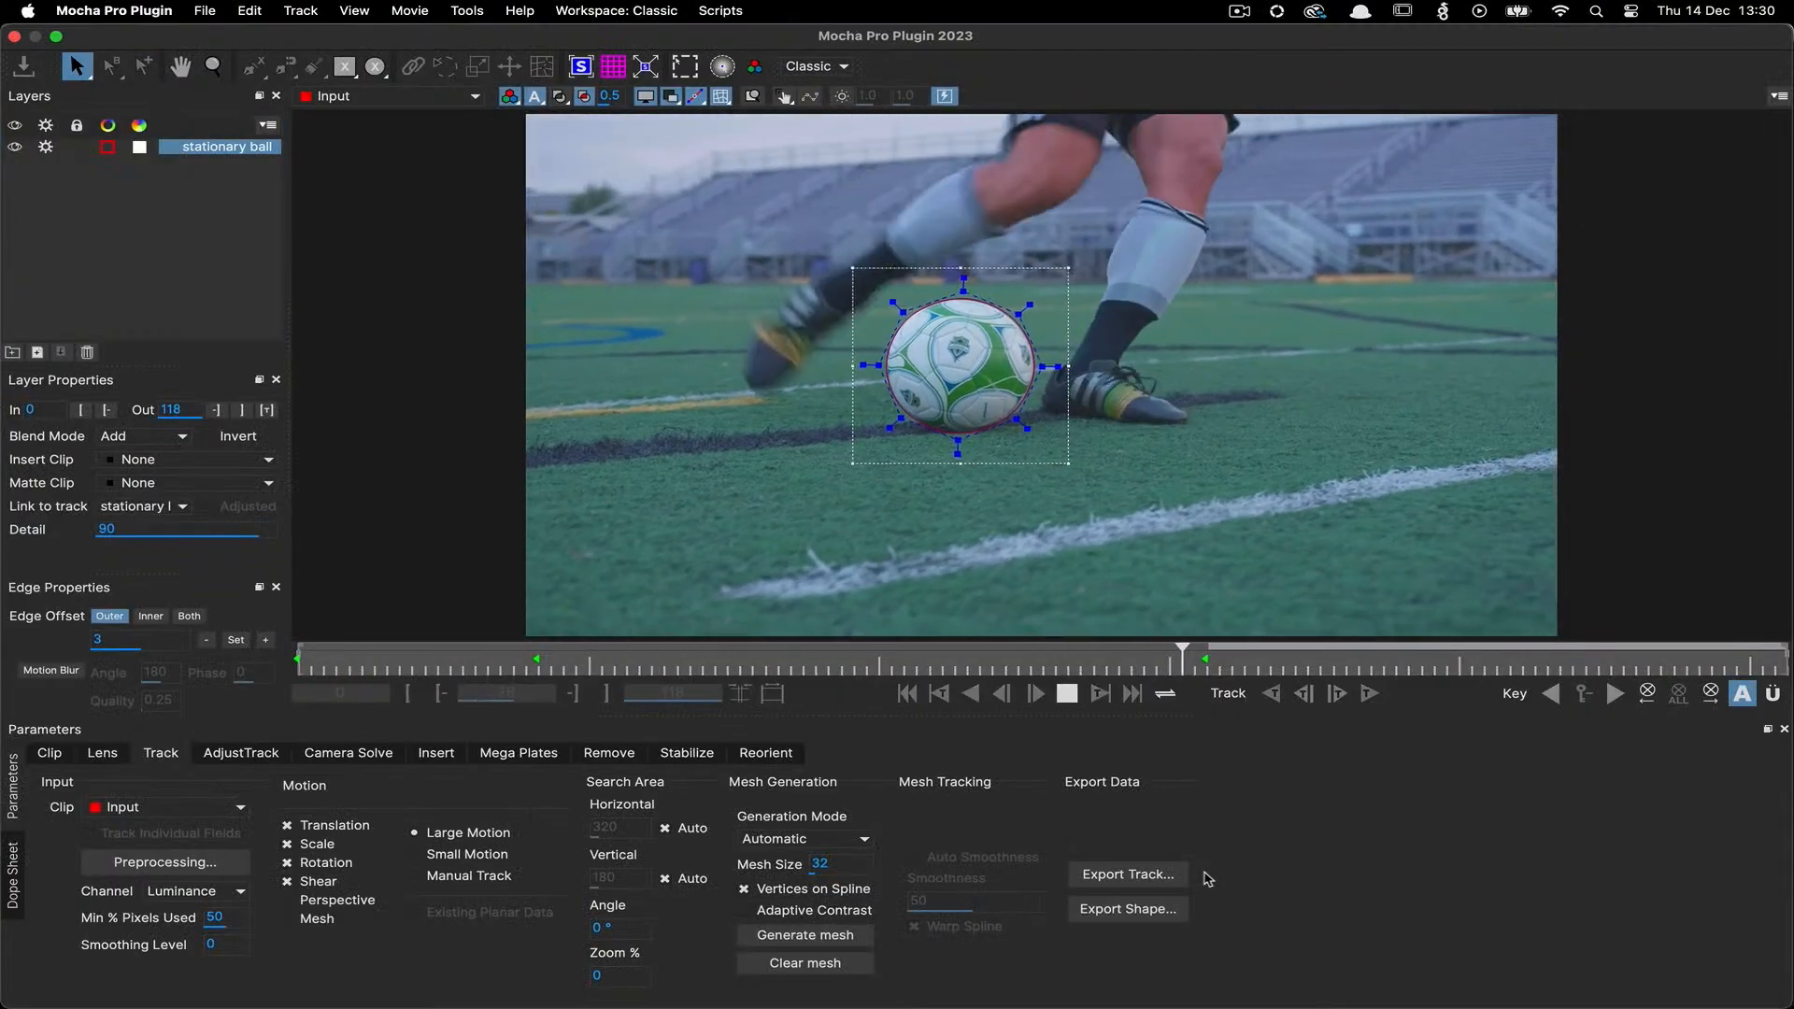
Snapshot the stationary ball layer at frame 72 as a layer named kick and set its In point to frame 72
left_click(1203, 659)
left_click_drag(1203, 659, 1205, 660)
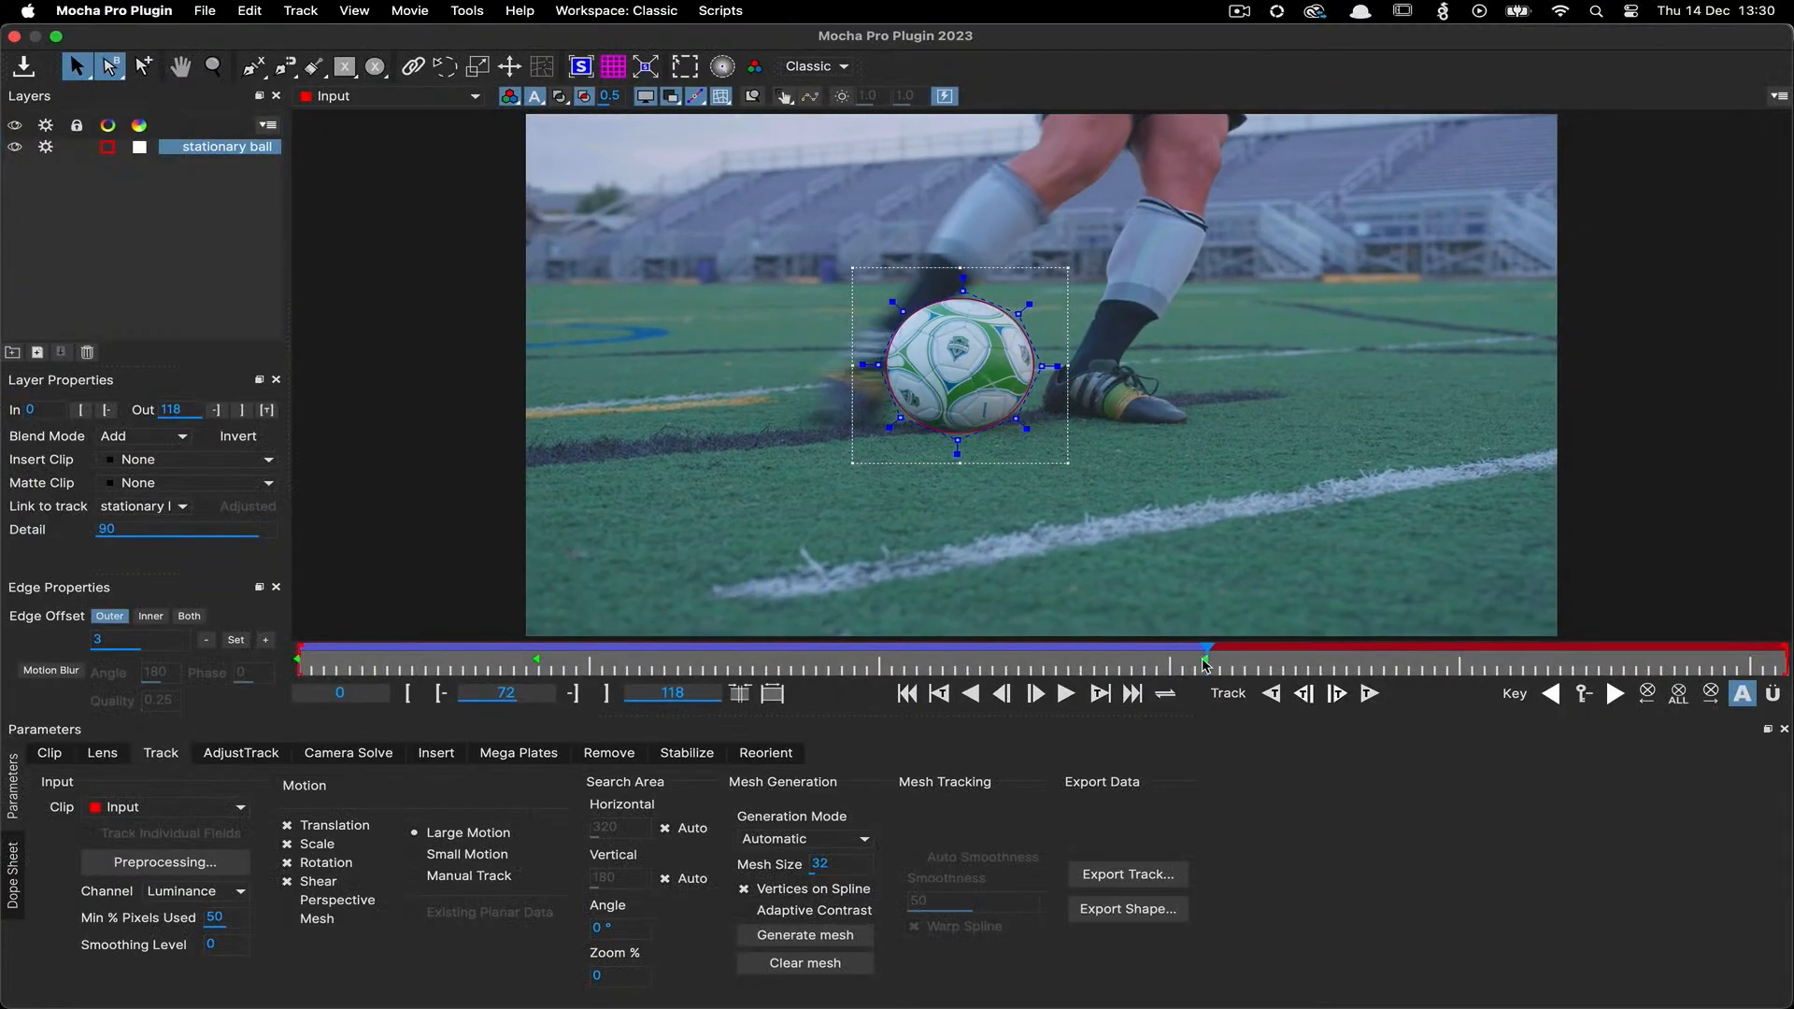
right_click(1043, 350)
mouse_move(1074, 391)
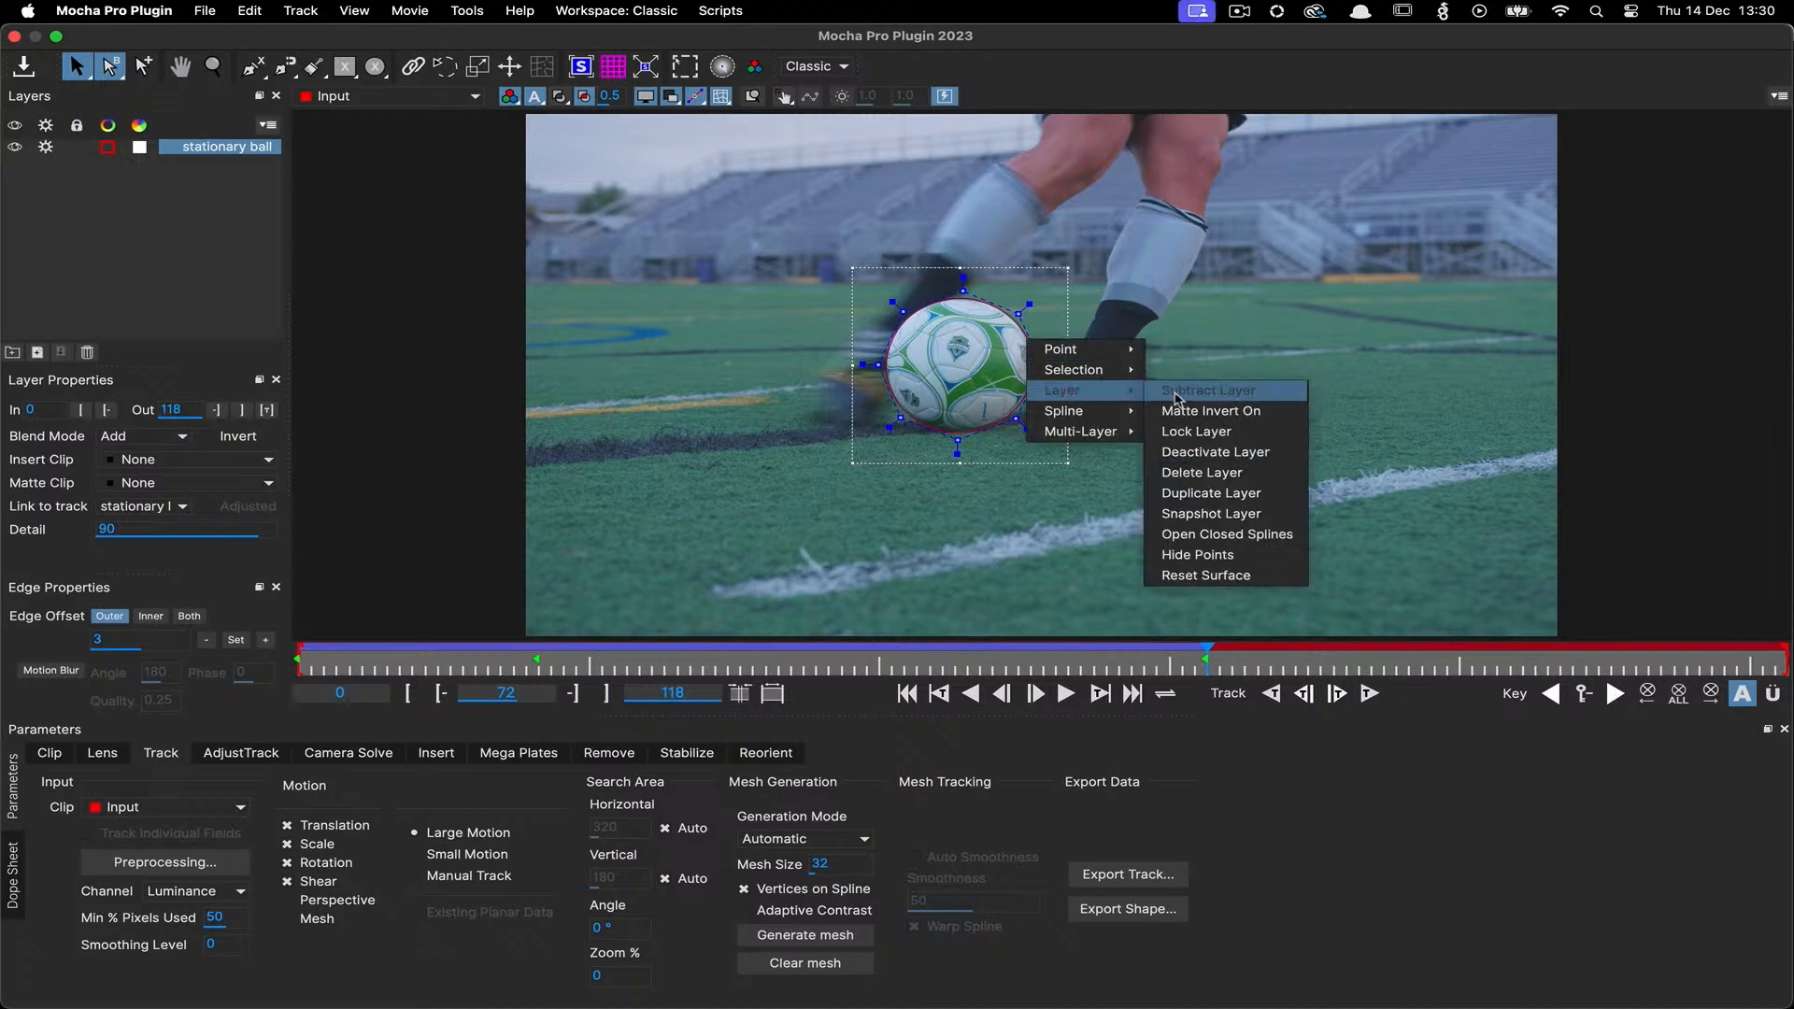
left_click(1268, 524)
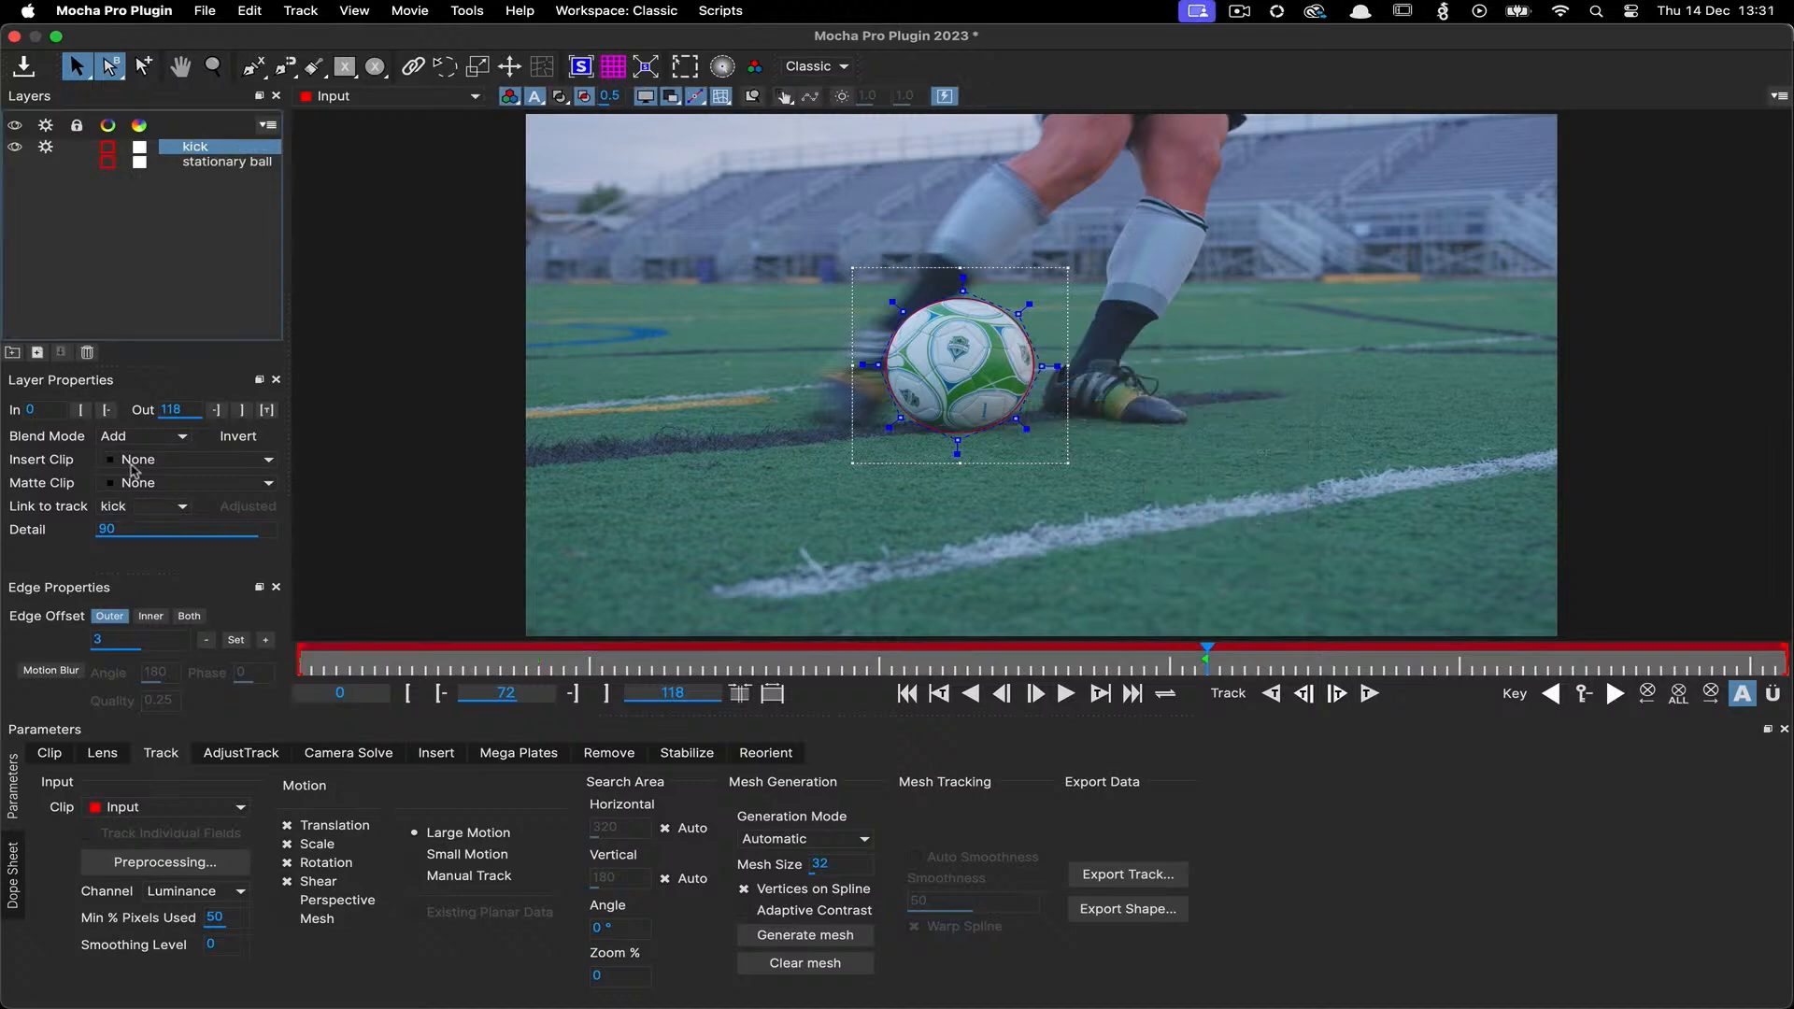
left_click(81, 410)
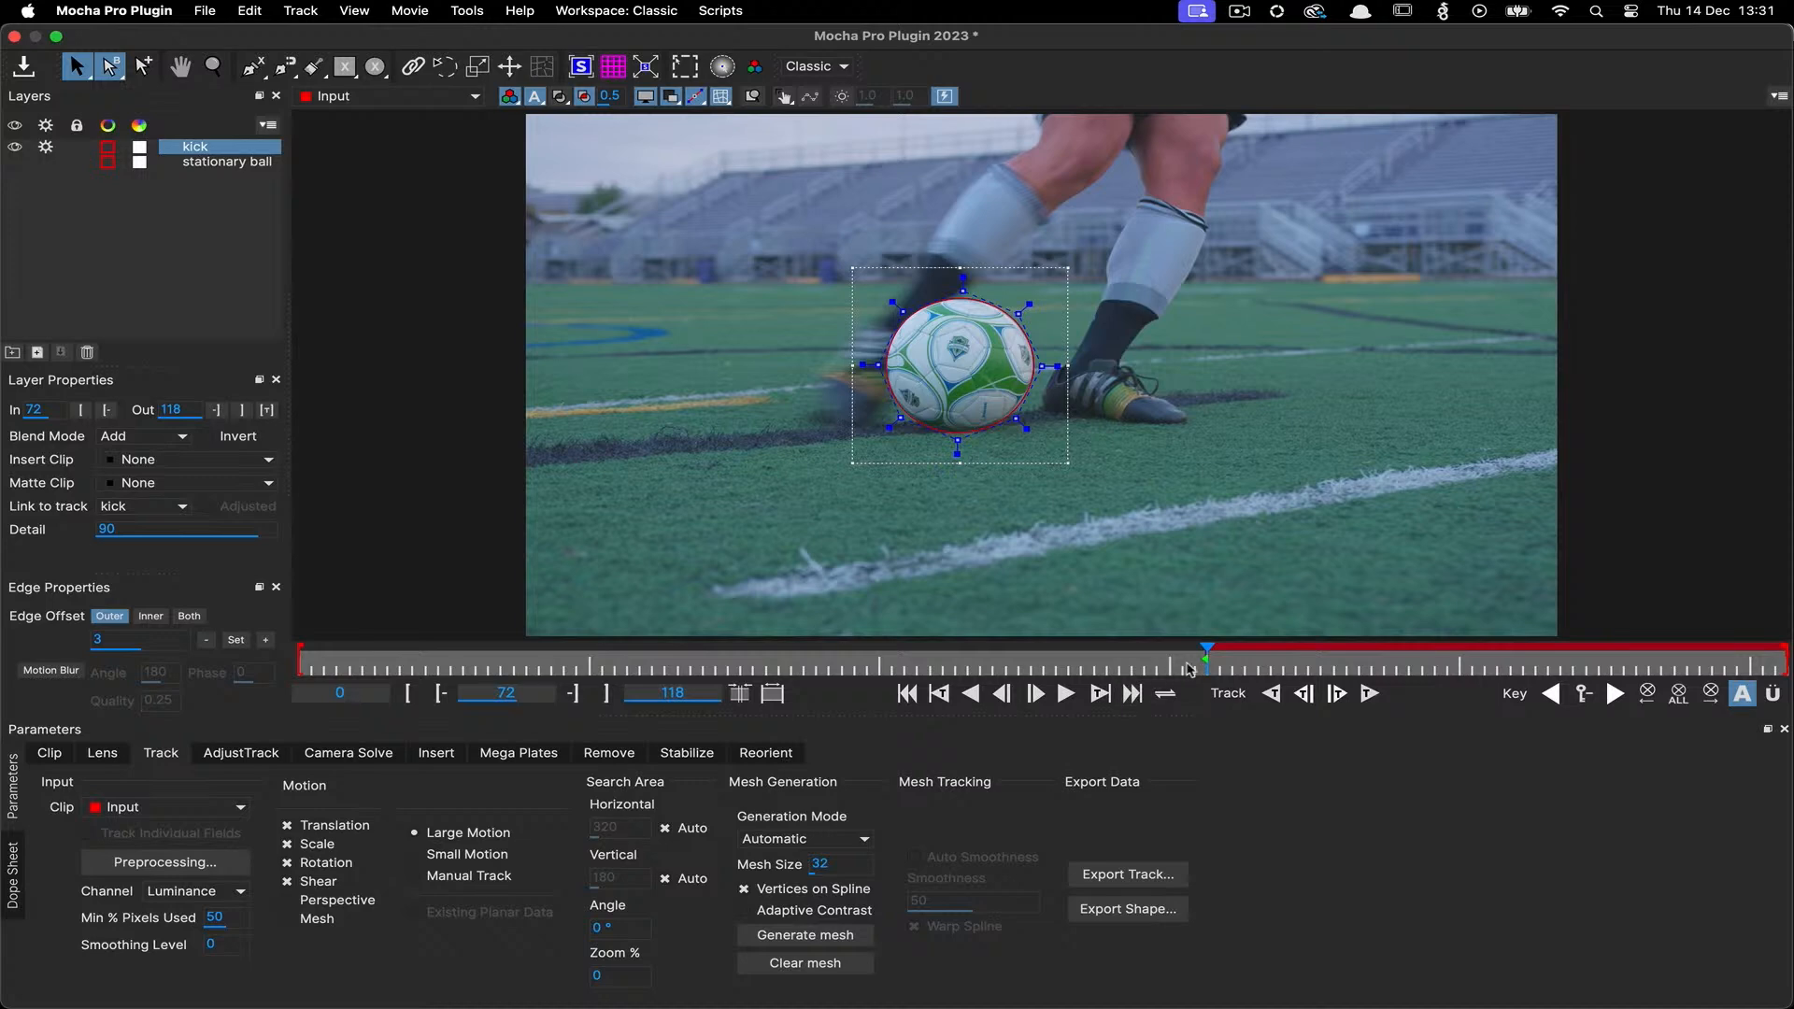
Track the kick layer forward one frame at a time from frame 72, following the kicked ball
left_click(1336, 694)
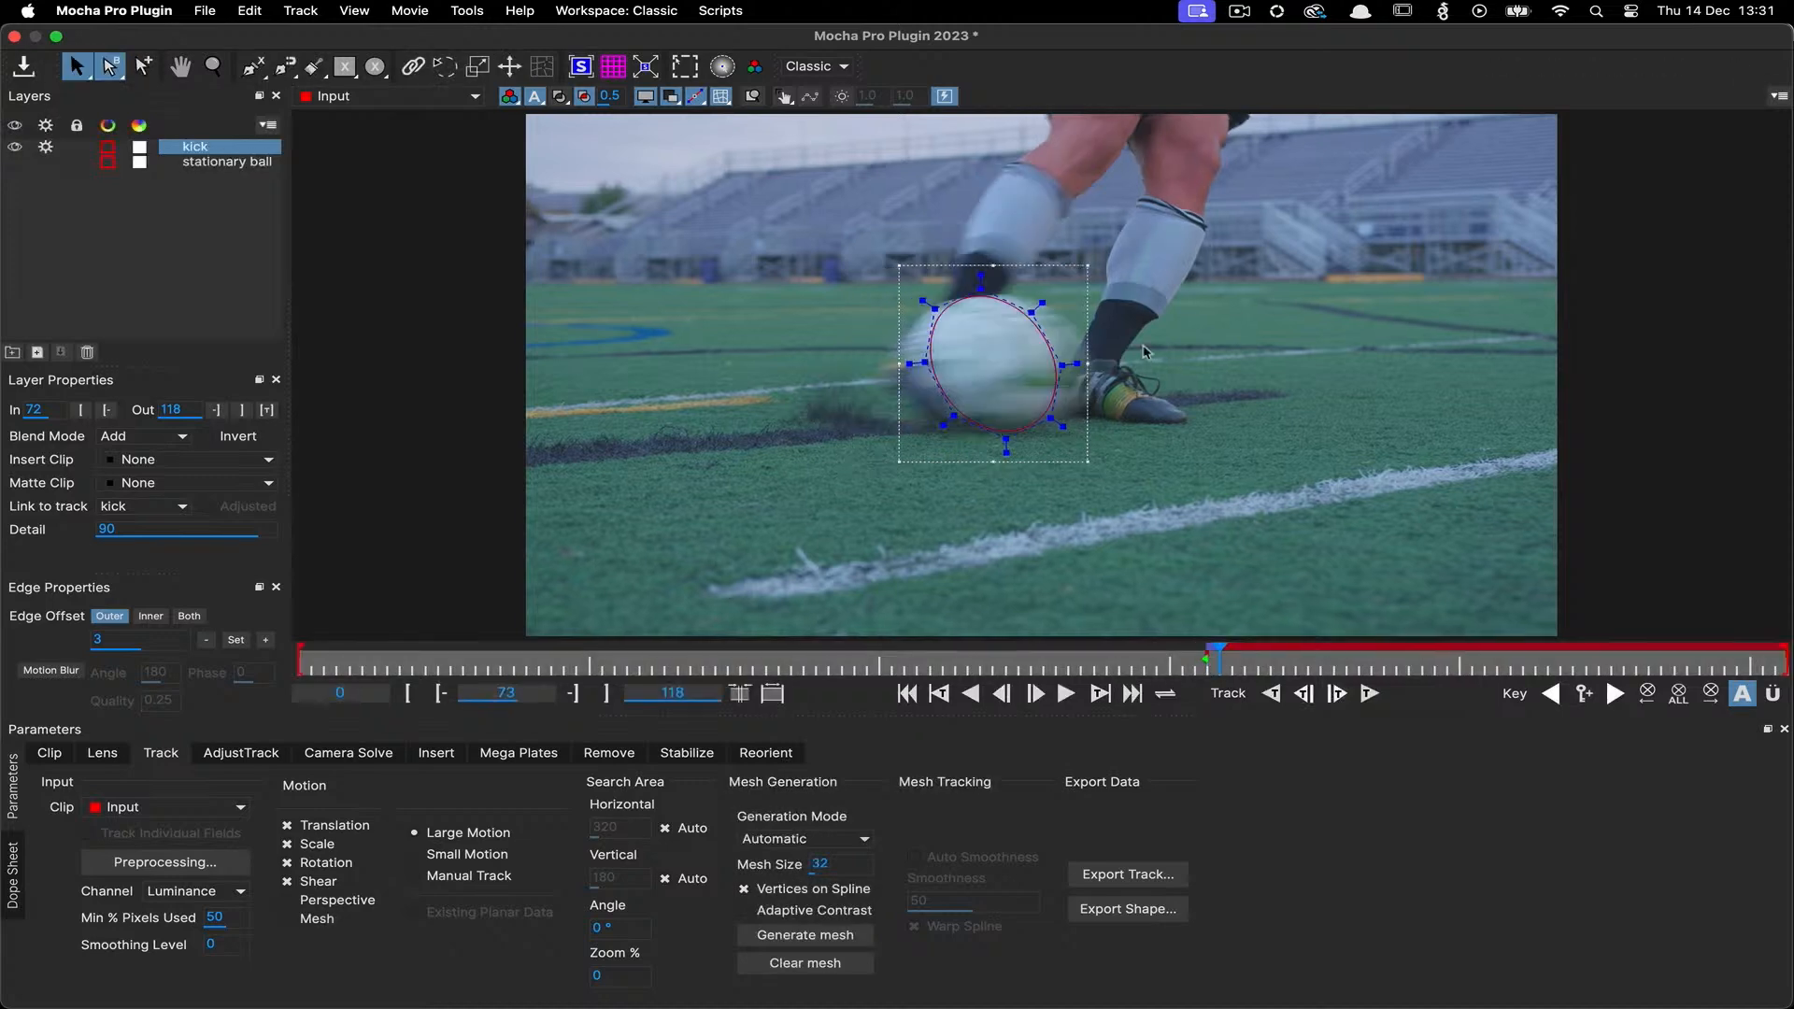
left_click(1336, 693)
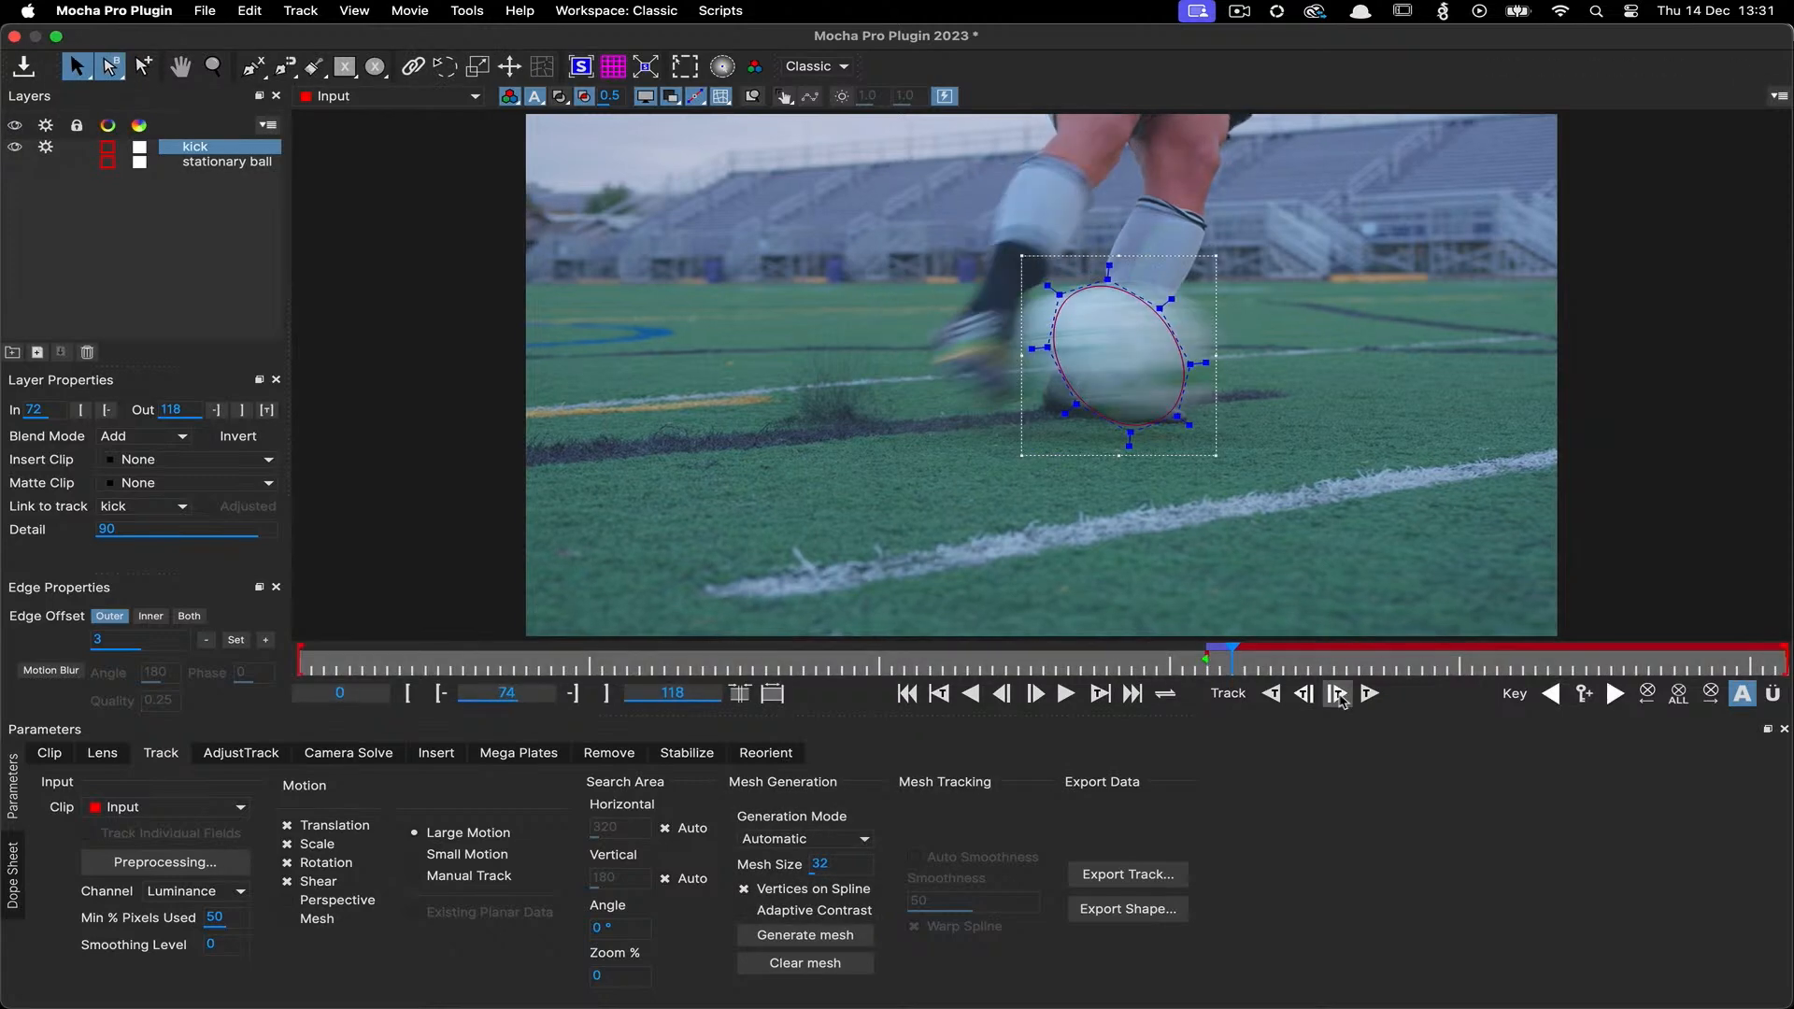
left_click(1337, 693)
left_click(1337, 693)
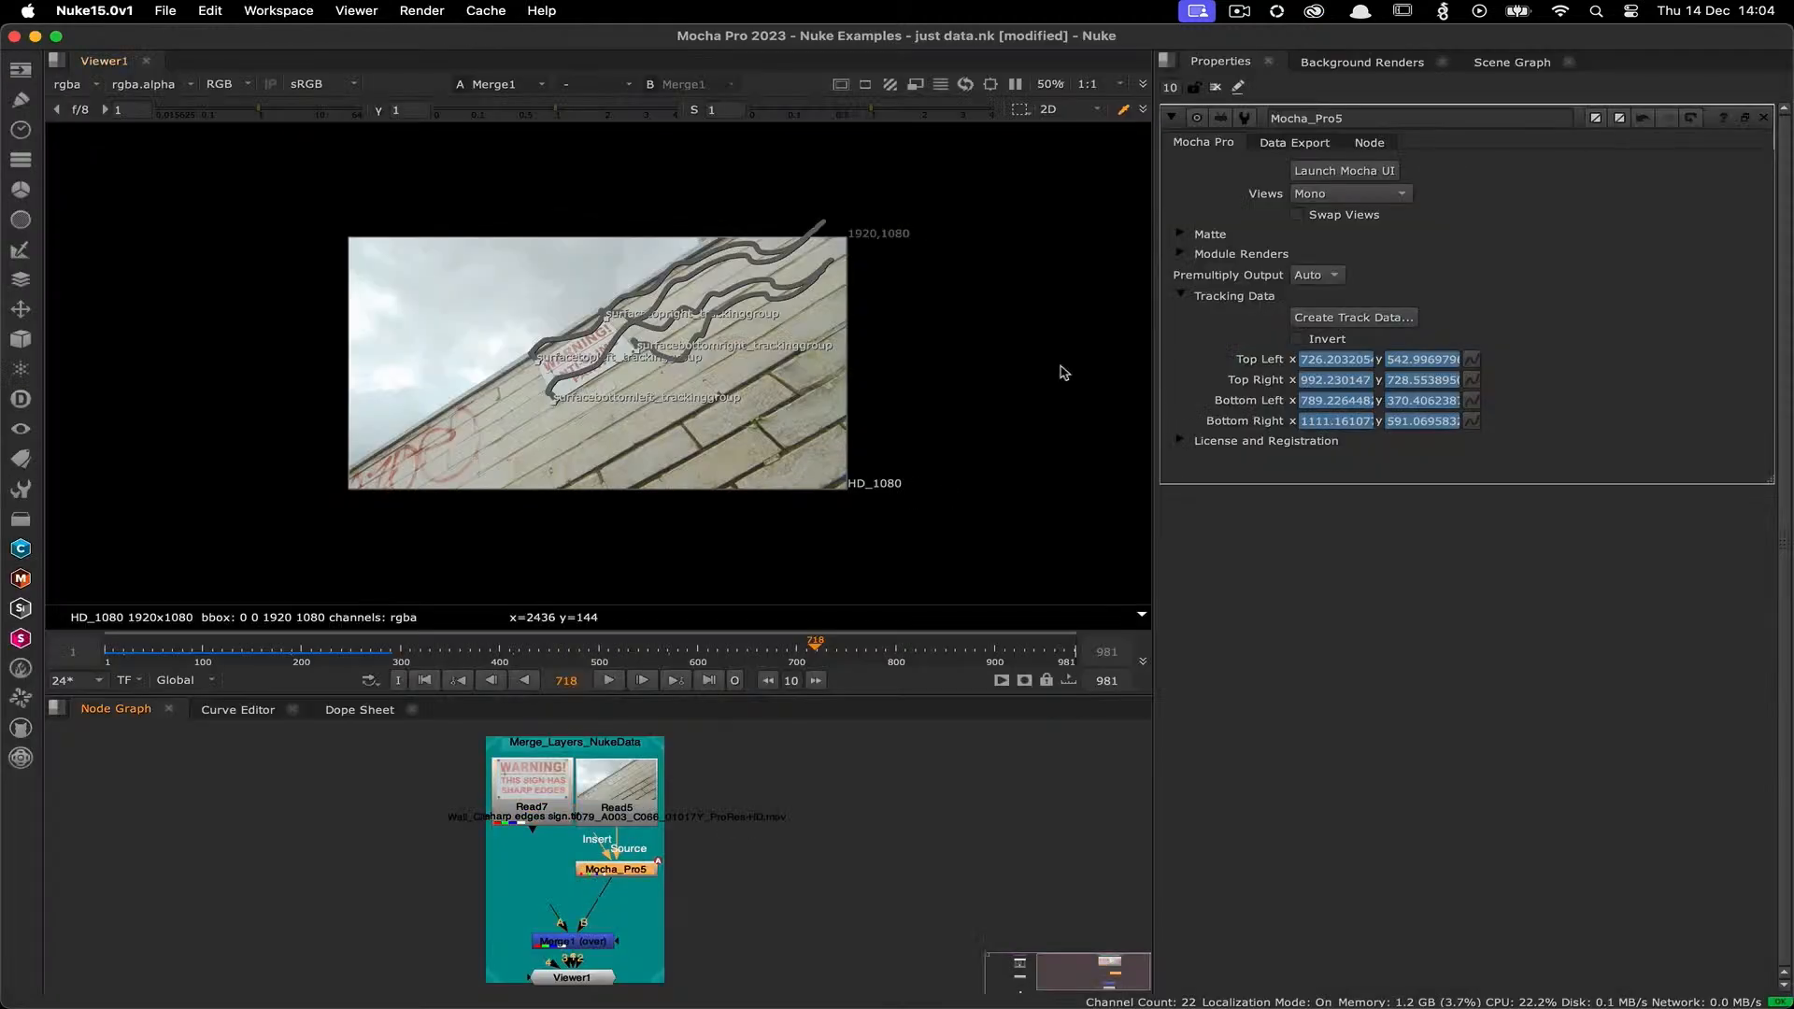
In Nuke, create a linked CornerPin2D node from the Track - Merged layer and insert it between the sign image and the Merge node
left_click(1300, 144)
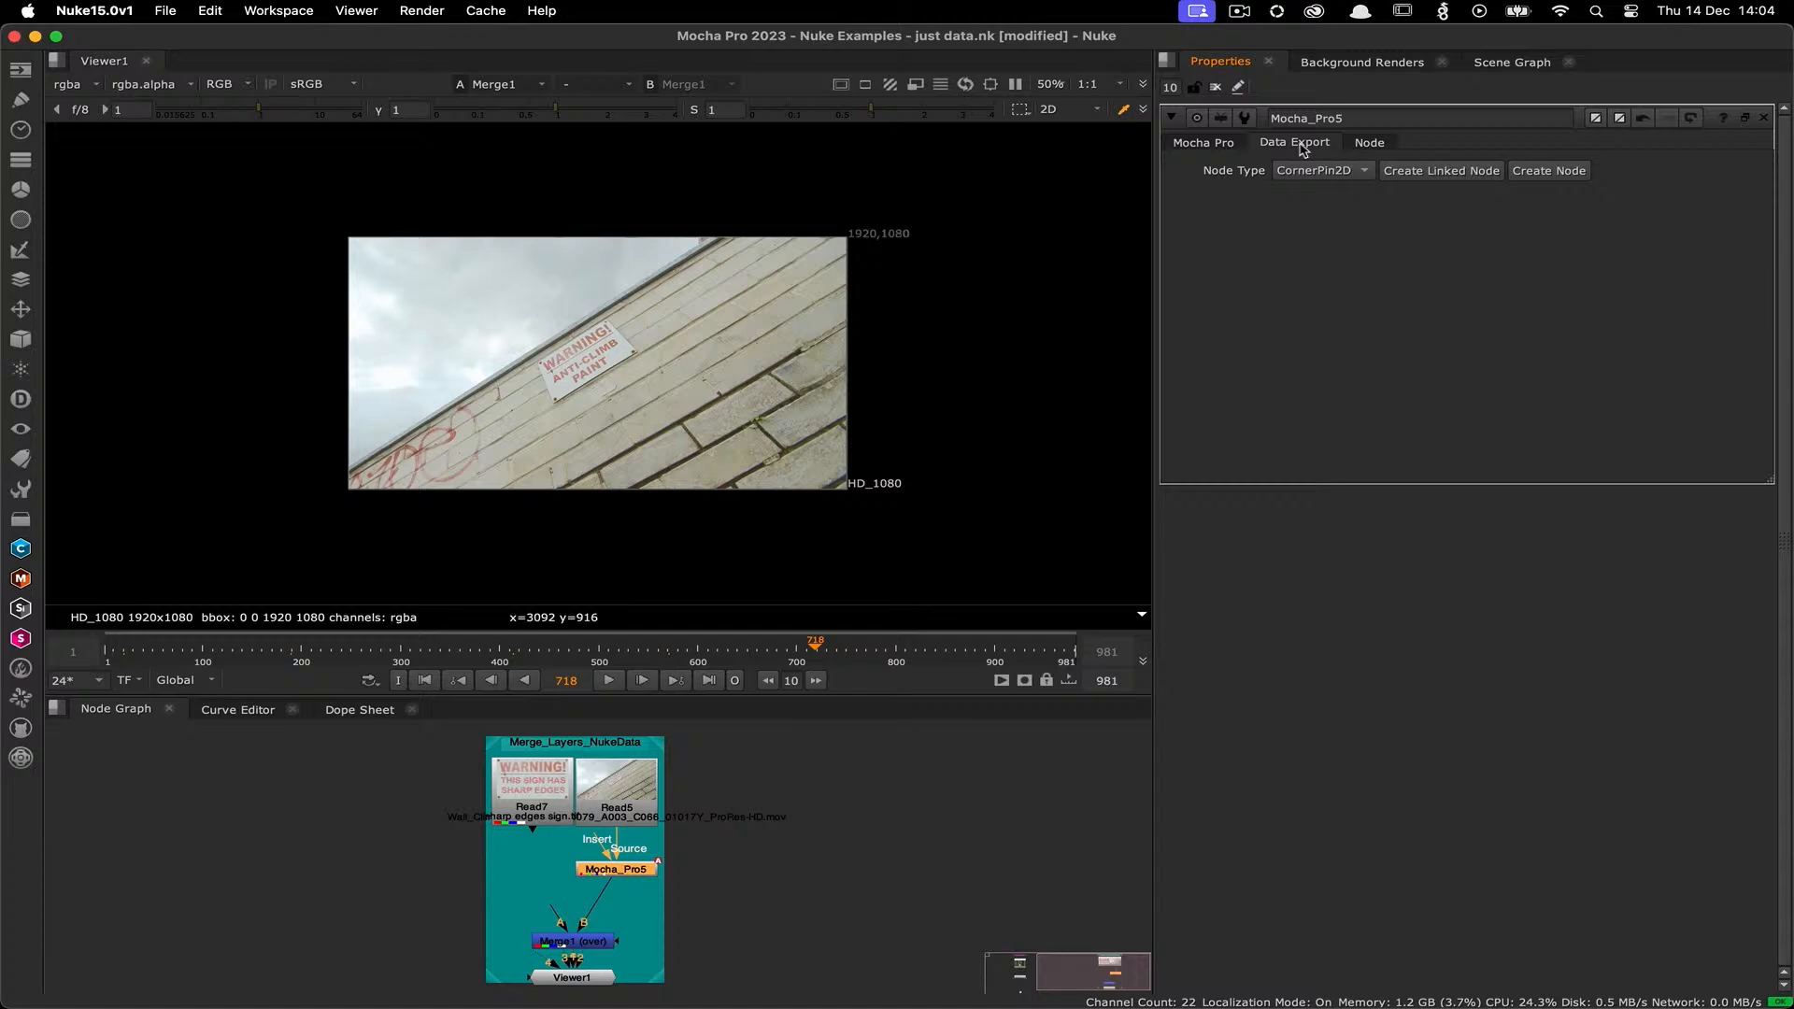
left_click(1417, 174)
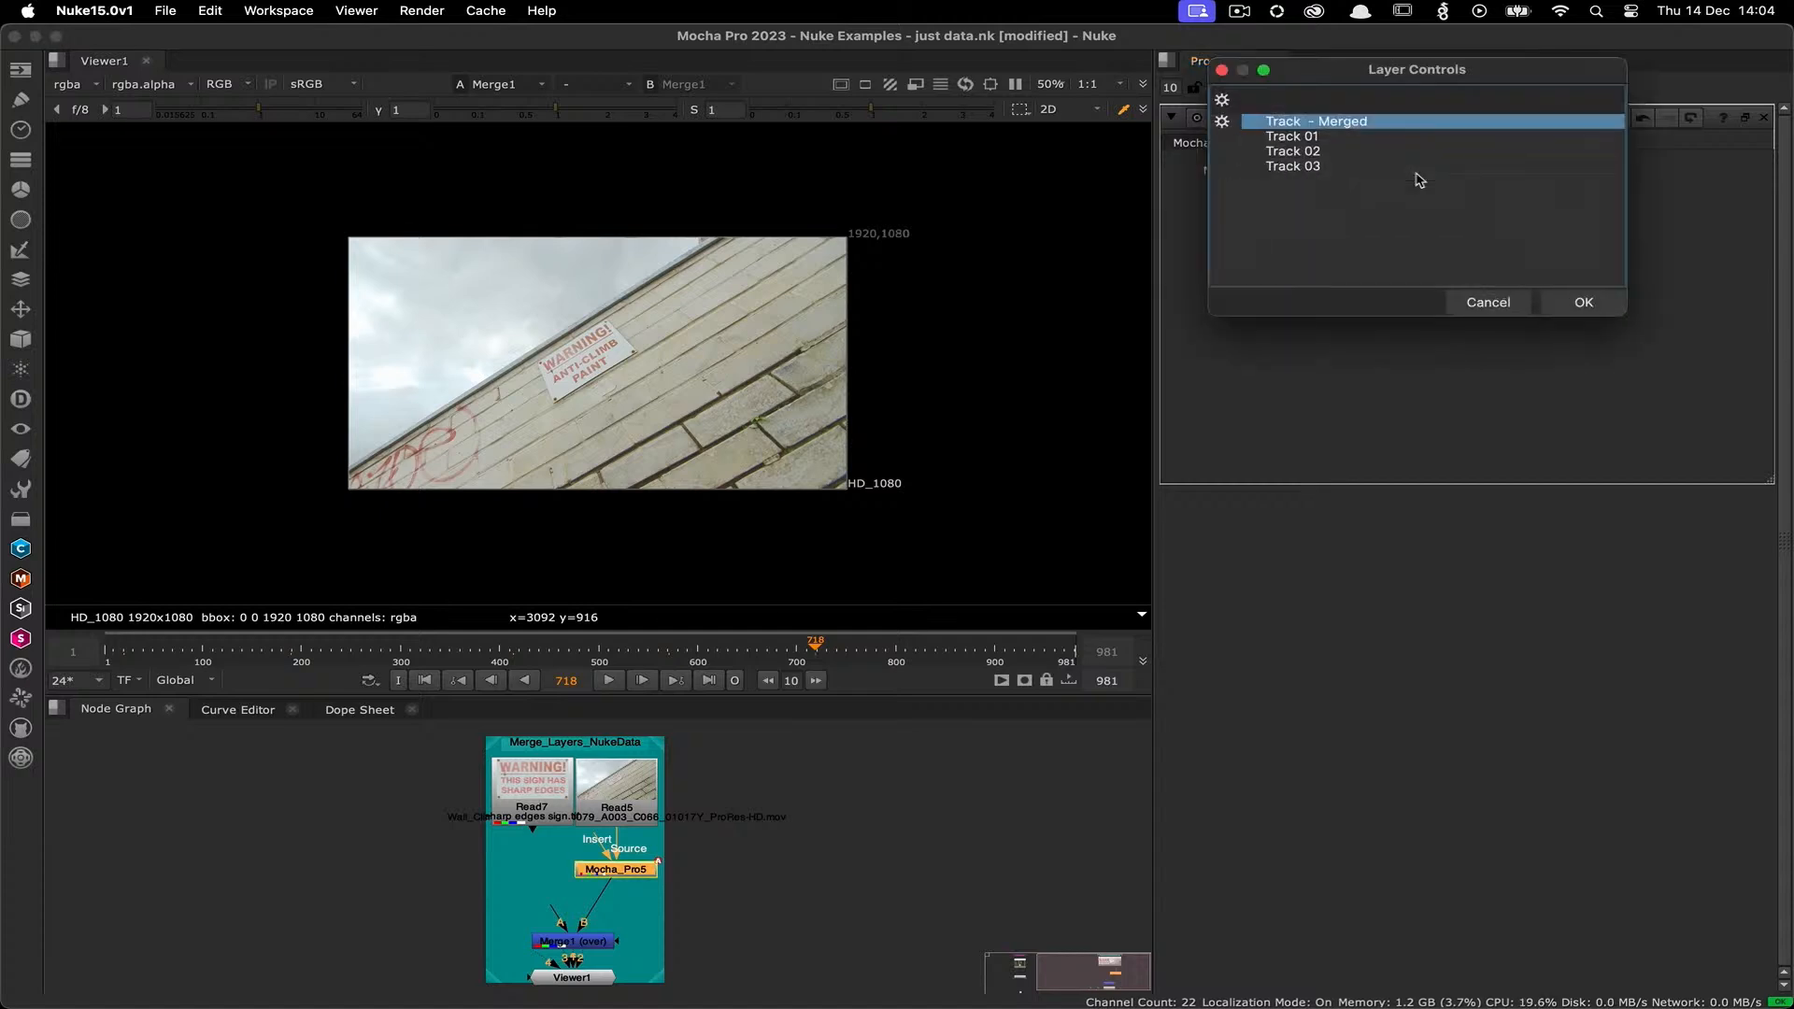
left_click(1588, 304)
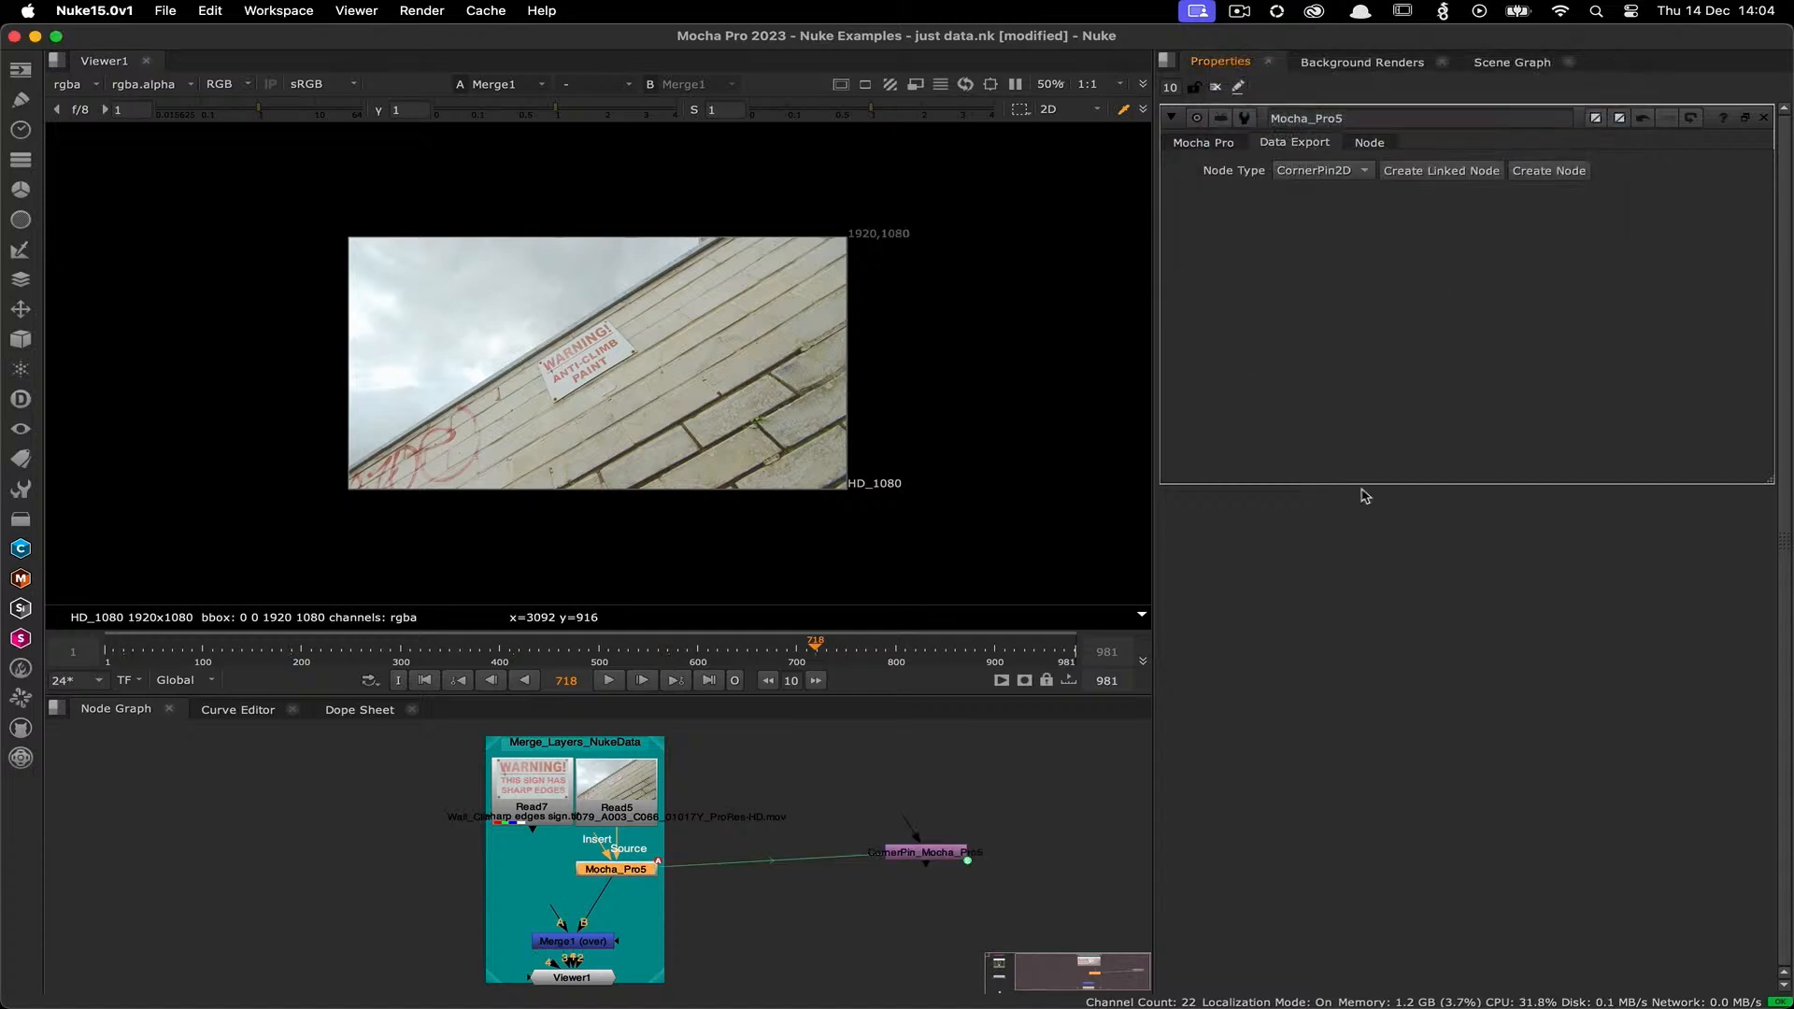
left_click_drag(923, 837, 527, 864)
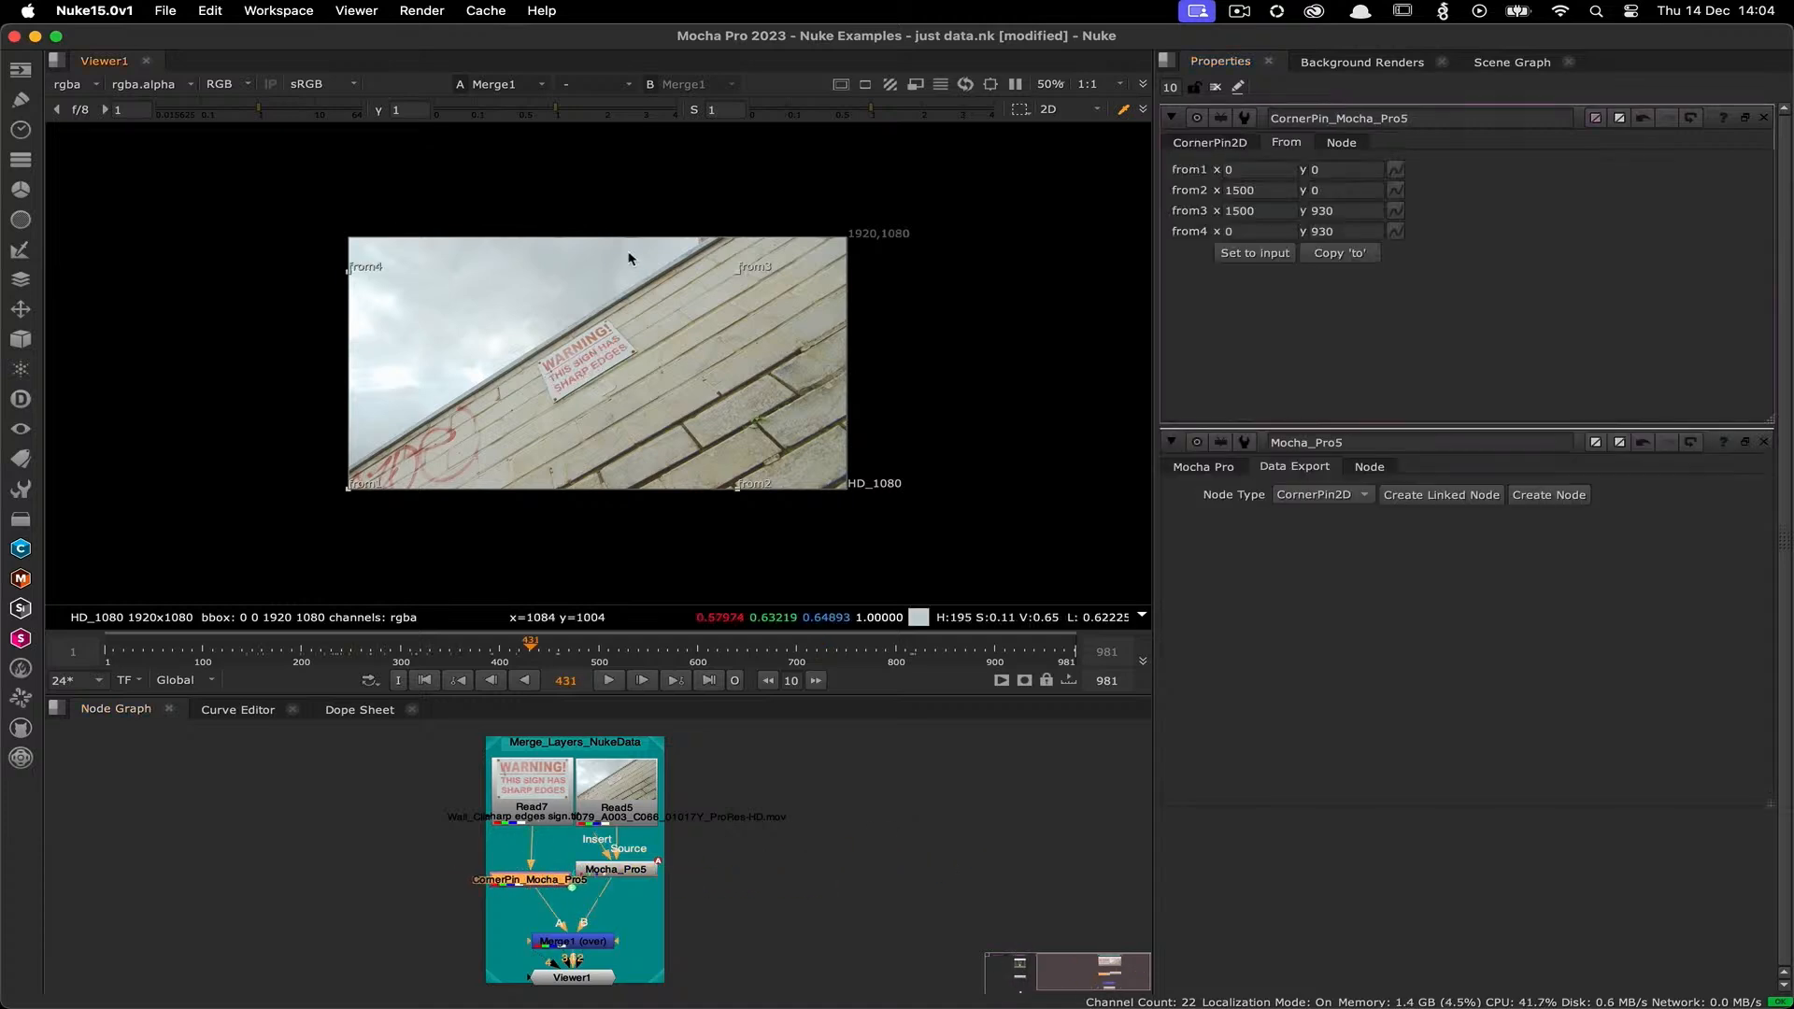
scroll(603, 288, "up", 5)
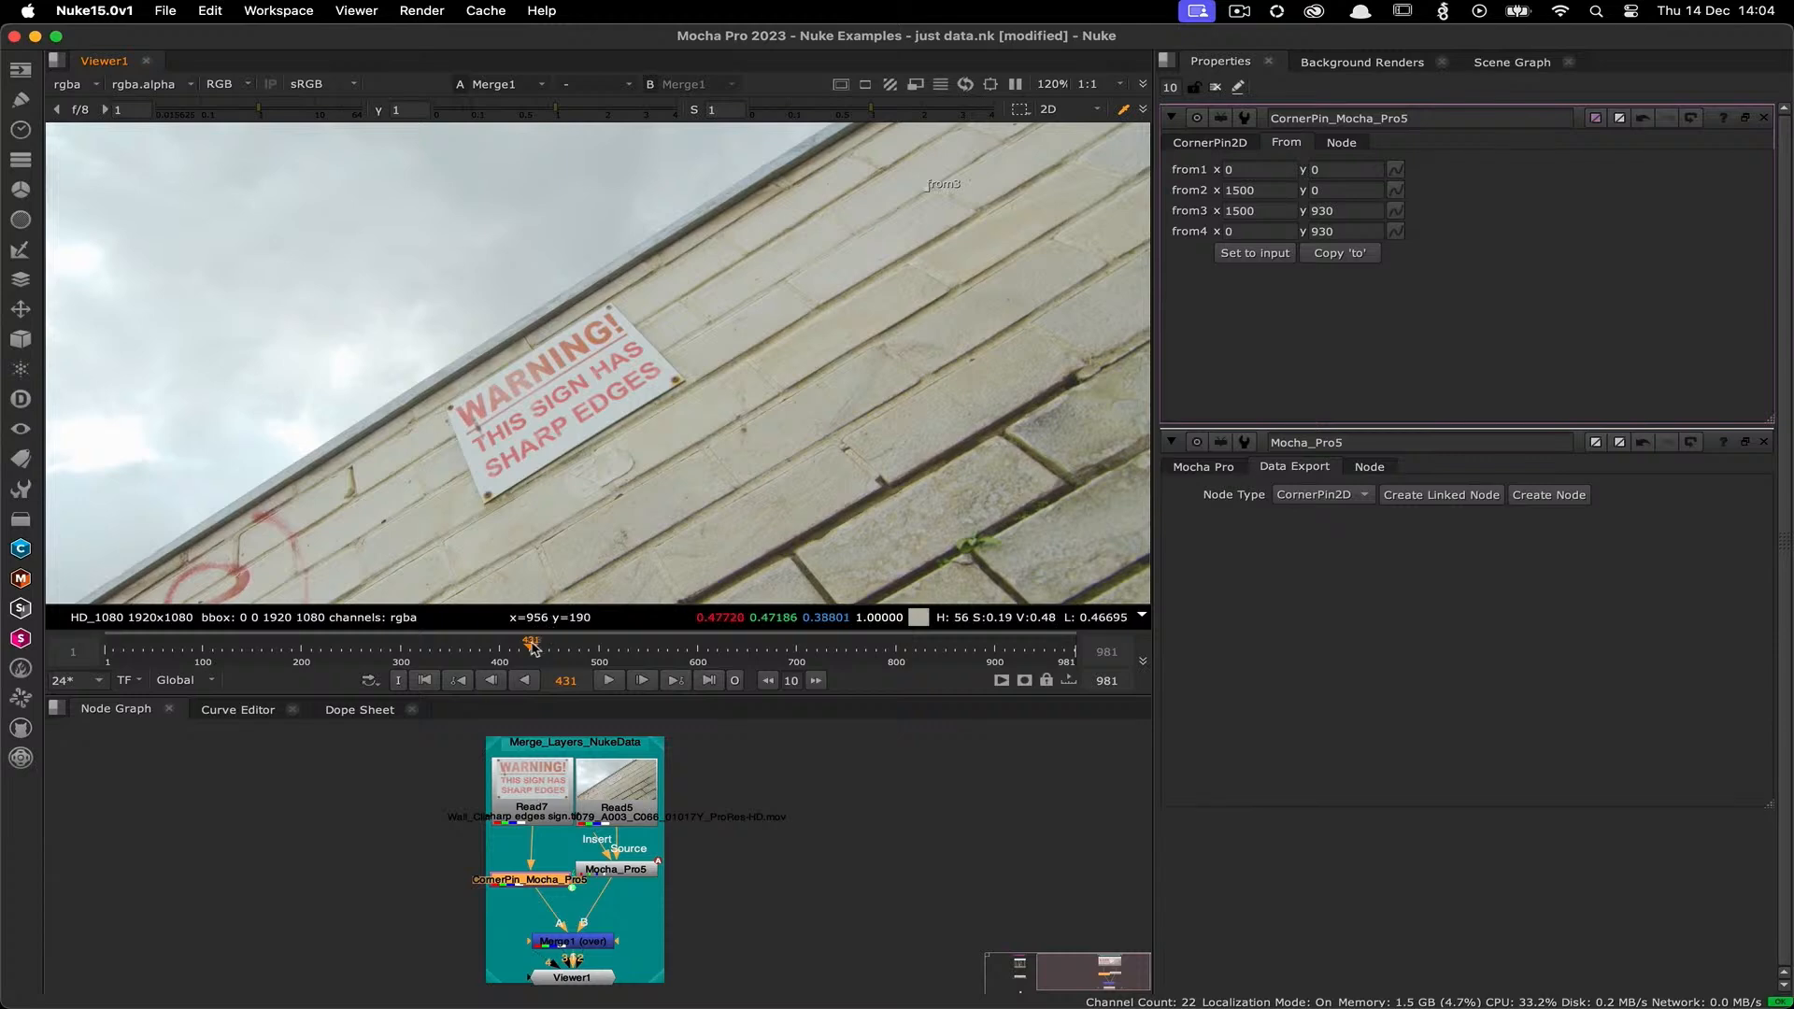
left_click_drag(533, 648, 626, 645)
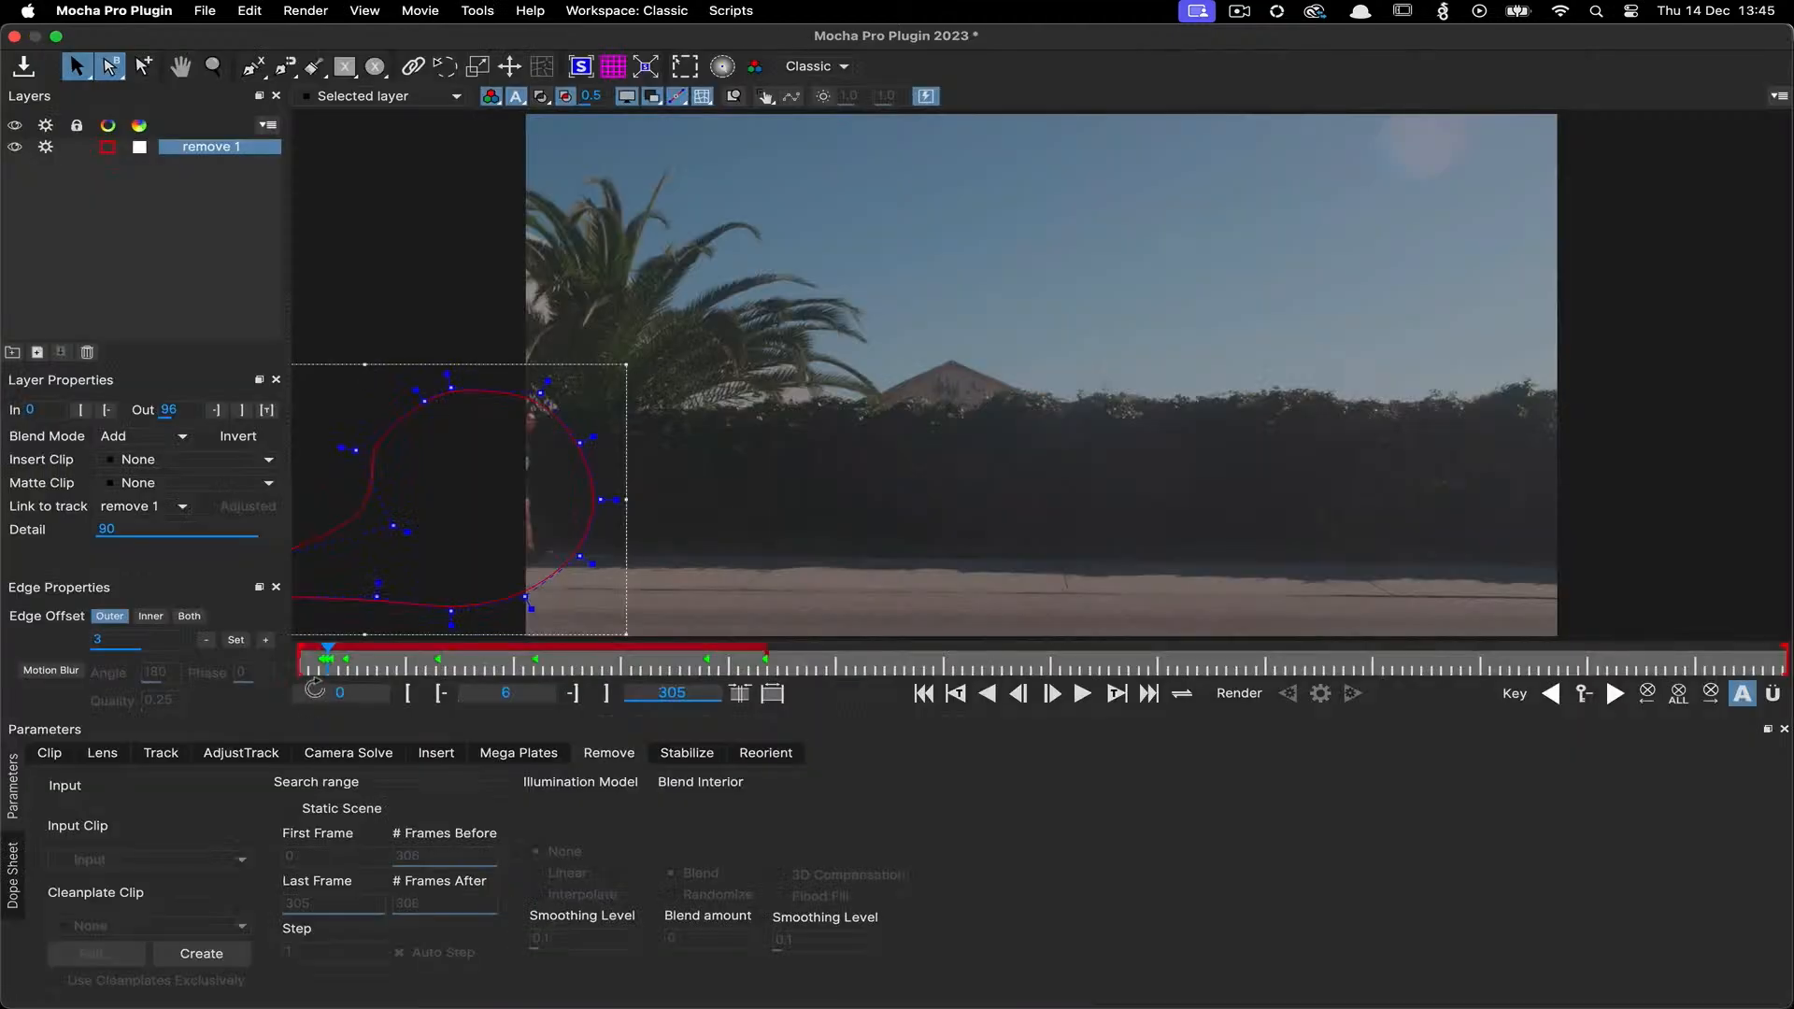
In Mocha Pro, render the remove 1 layer with Static Scene enabled, at frame 32 and forward from the first frame
left_click_drag(325, 661, 451, 663)
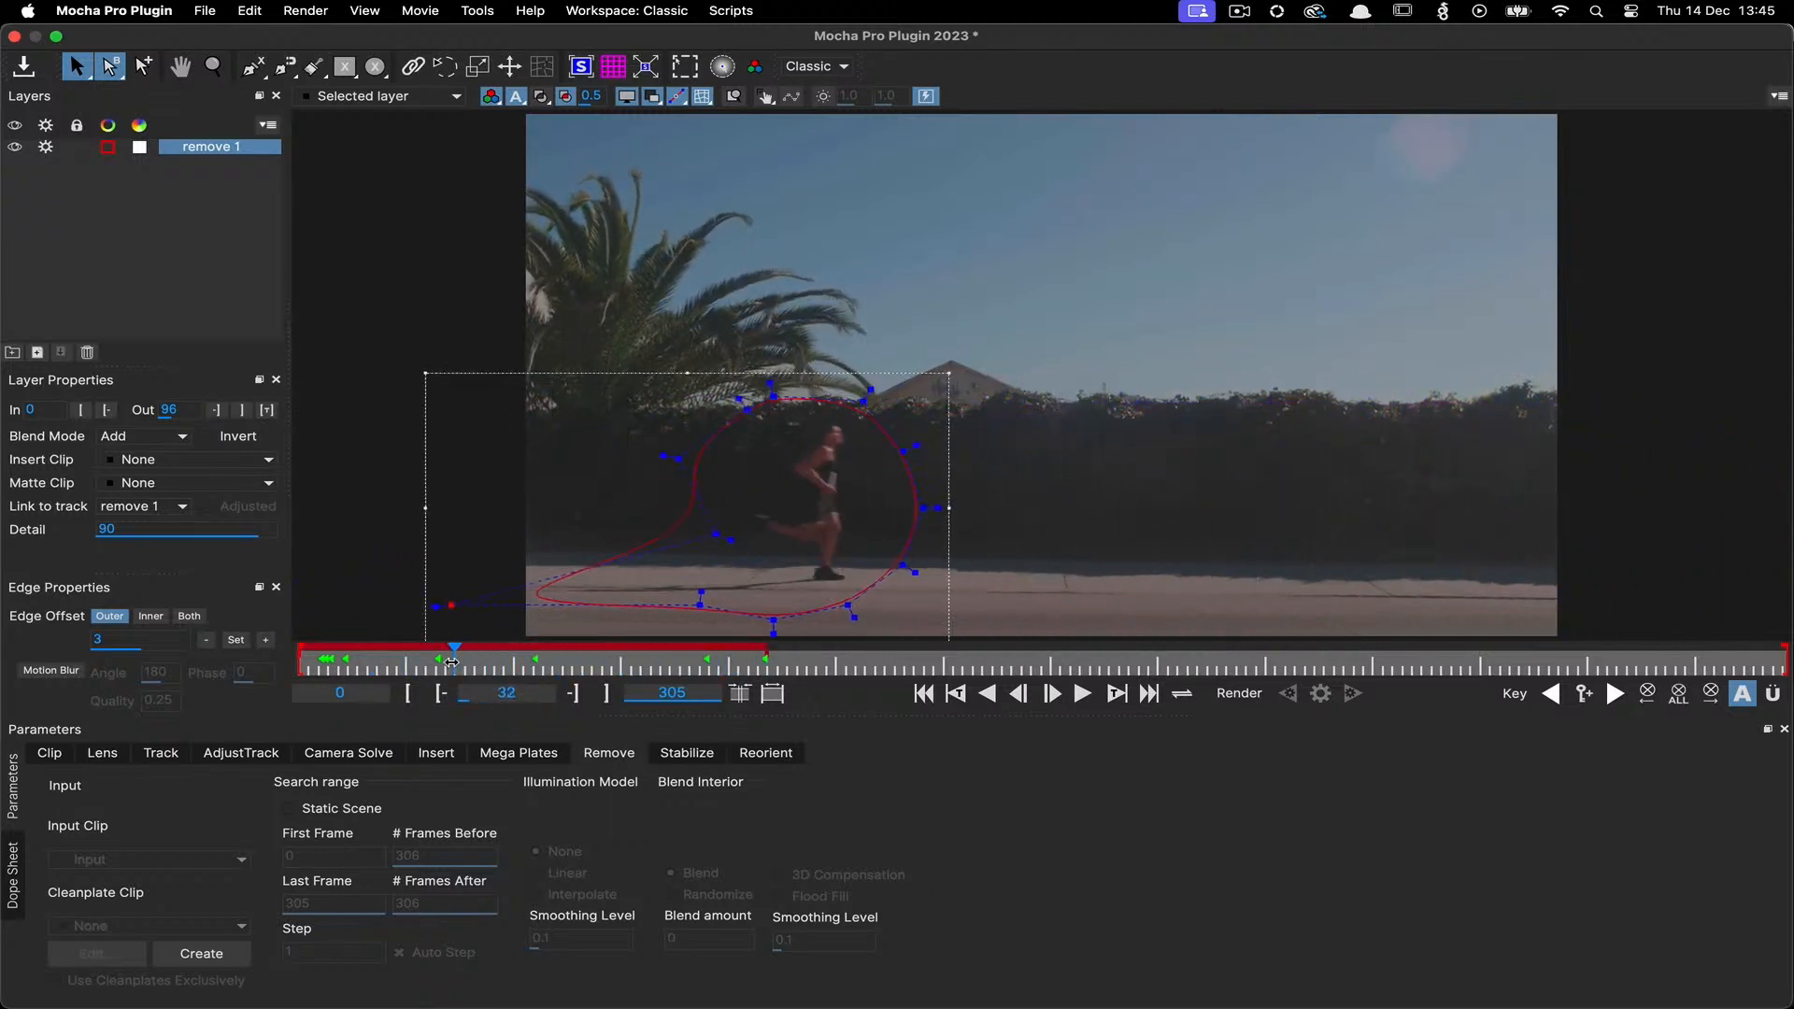
left_click(337, 809)
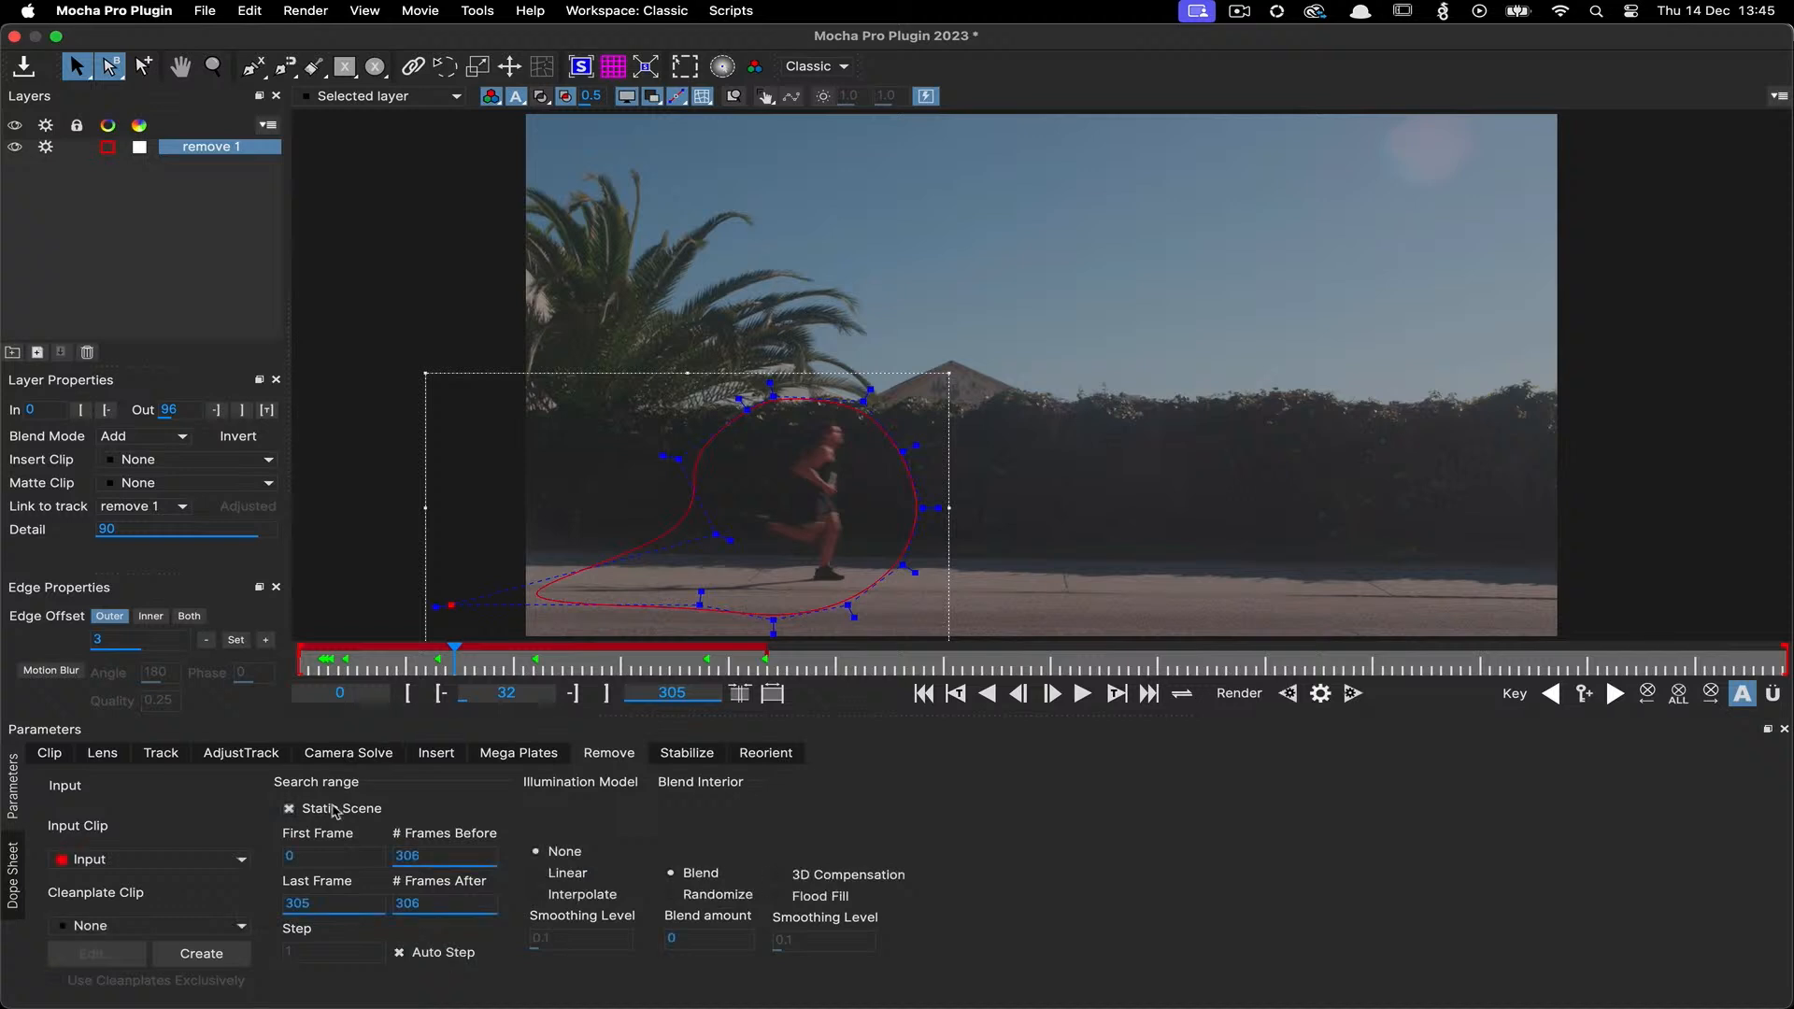
left_click(1319, 694)
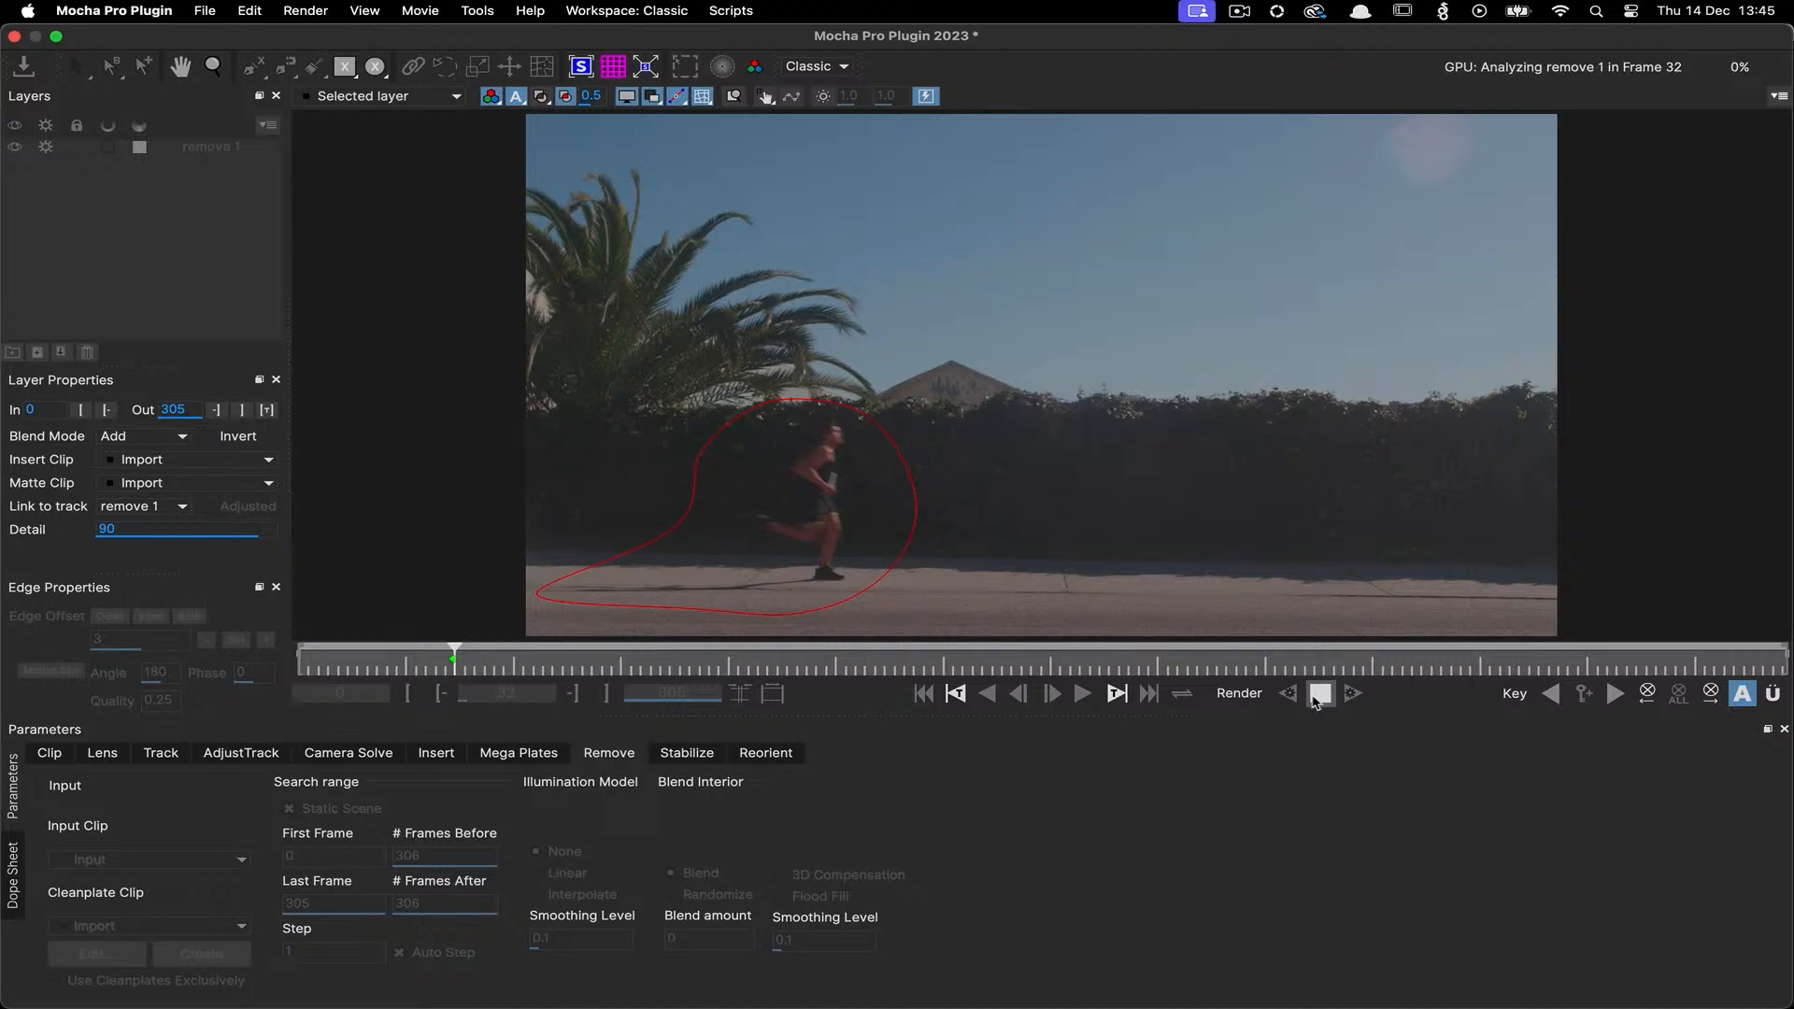
left_click(1318, 696)
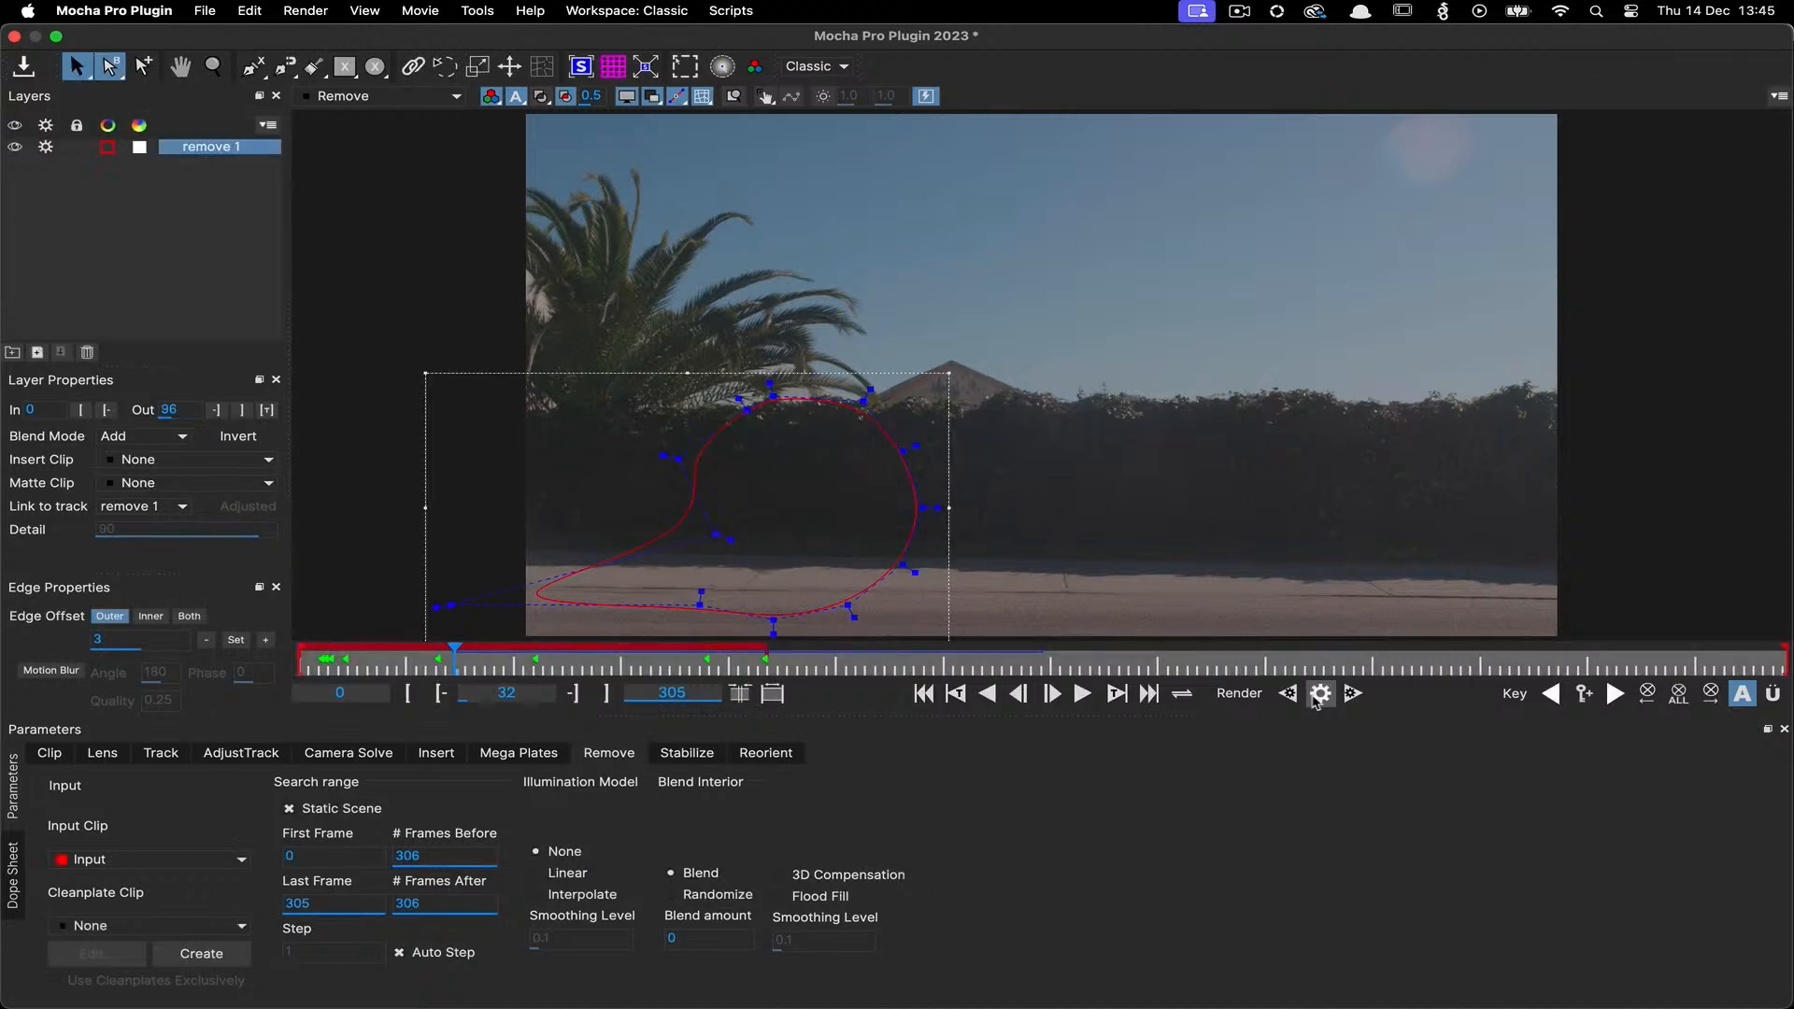
left_click(923, 693)
left_click(1353, 693)
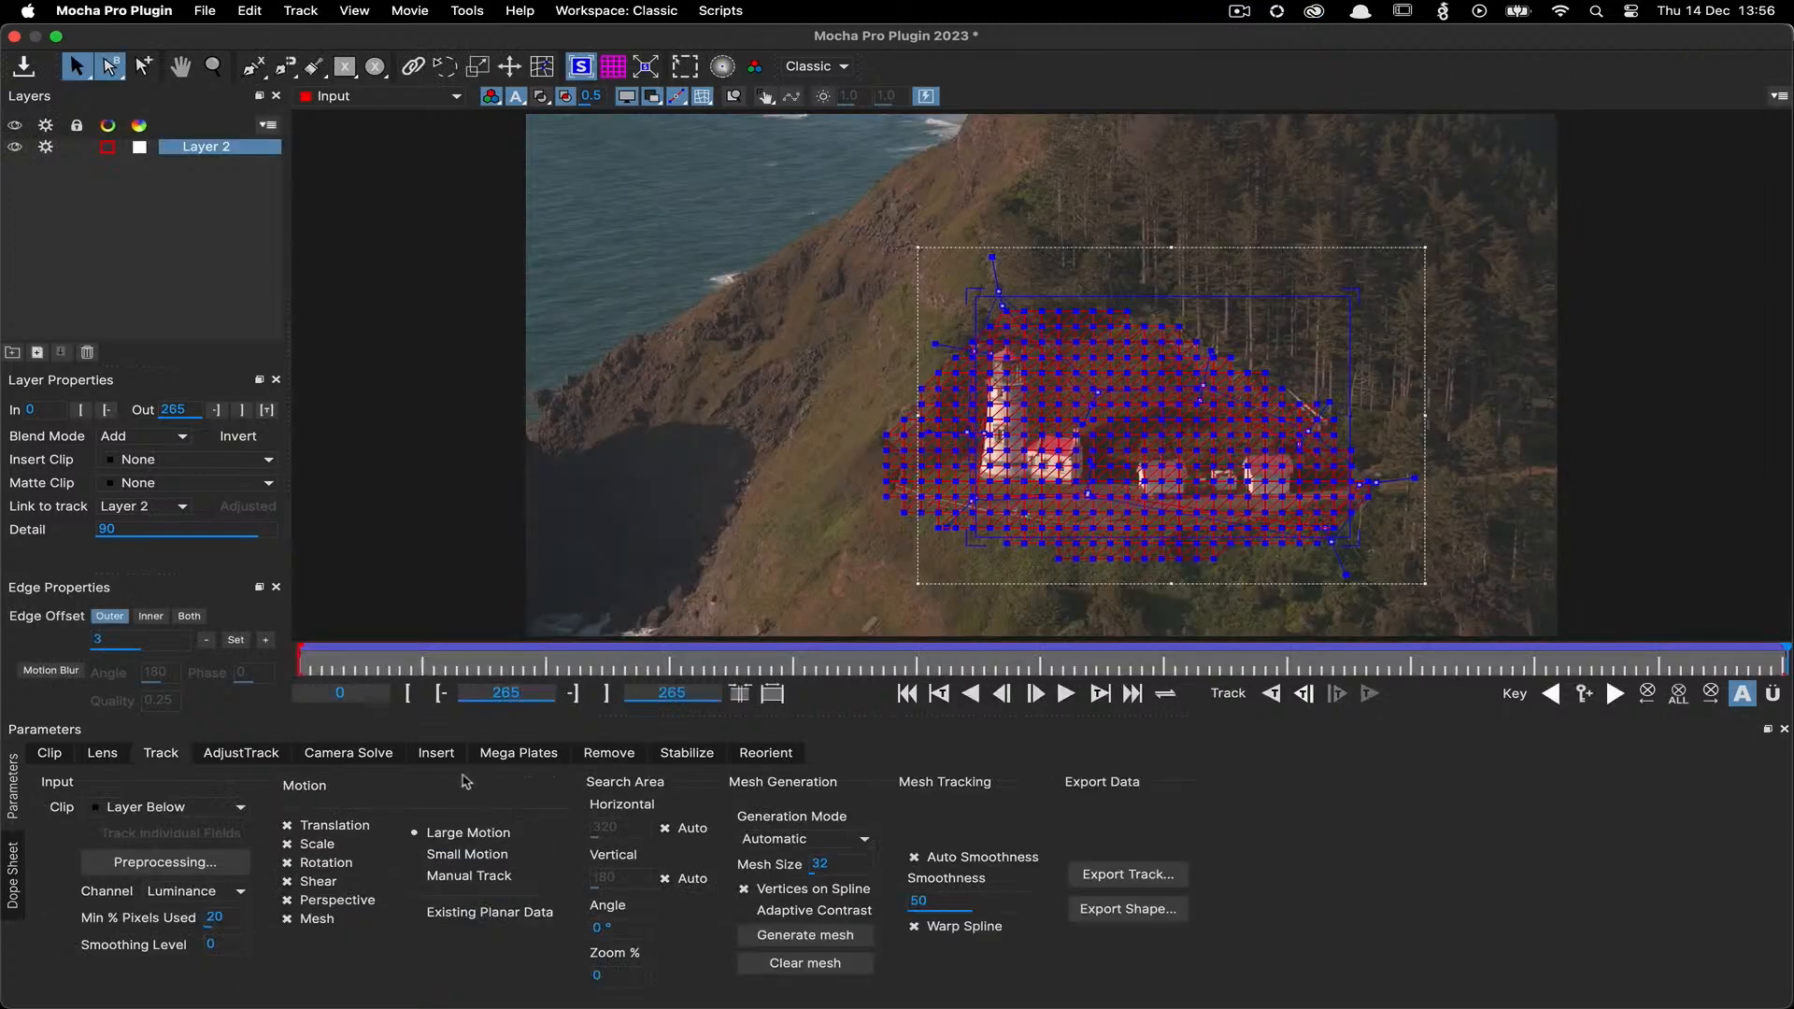
Set Layer 2's insert clip to Insert Layer, raise the surface's upper edge slightly, and fit the region of interest to the surface
left_click(436, 753)
left_click(172, 459)
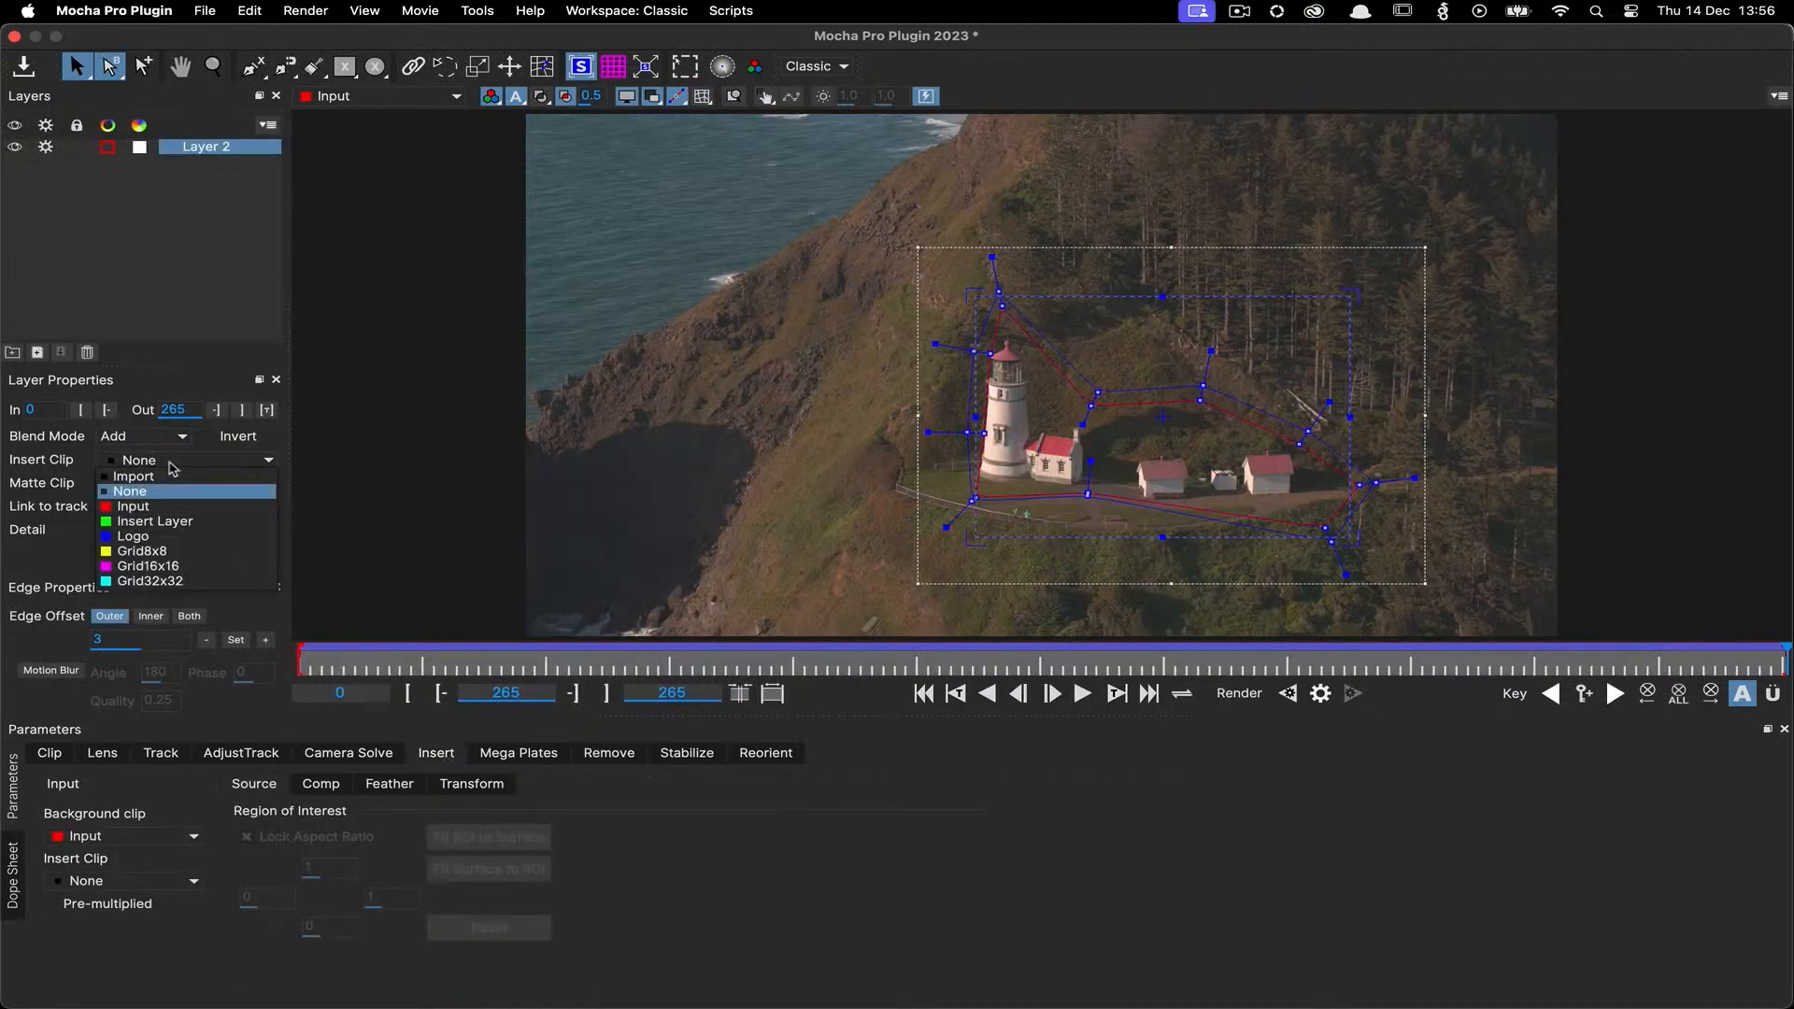
left_click(147, 514)
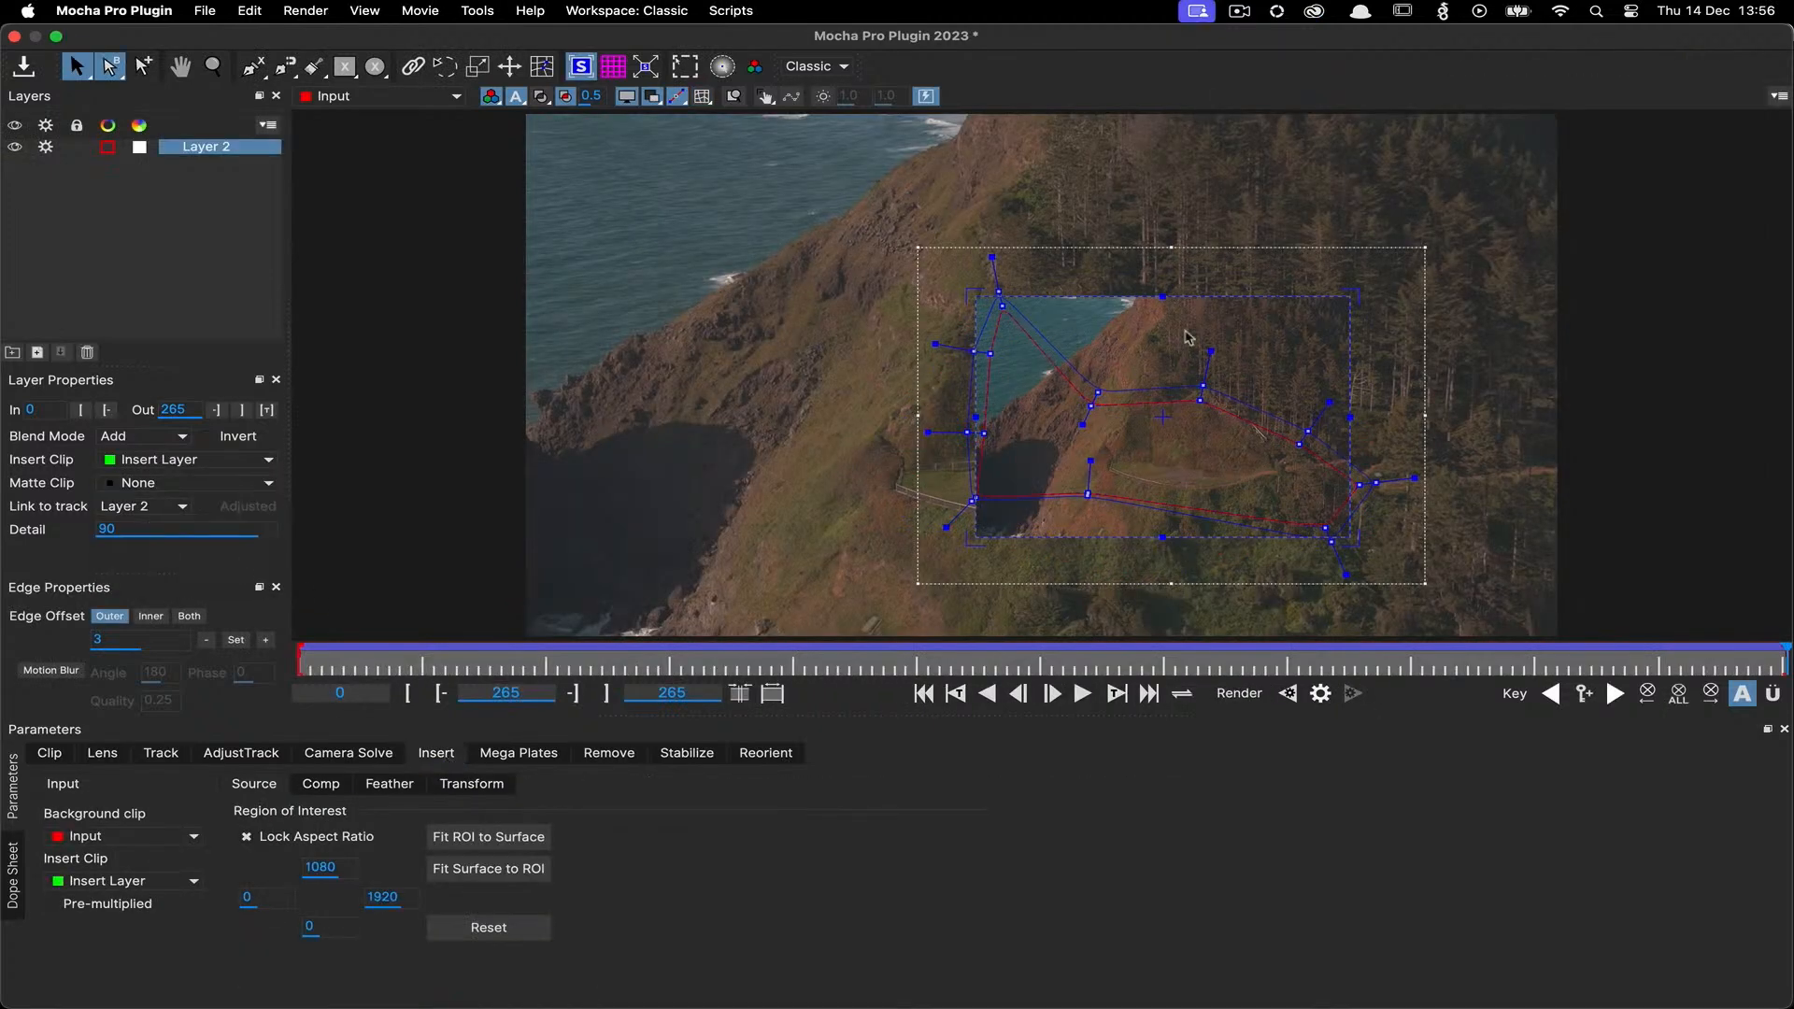
mouse_move(1234, 297)
left_mouse_down()
mouse_move(1202, 260)
mouse_move(1198, 294)
left_mouse_up()
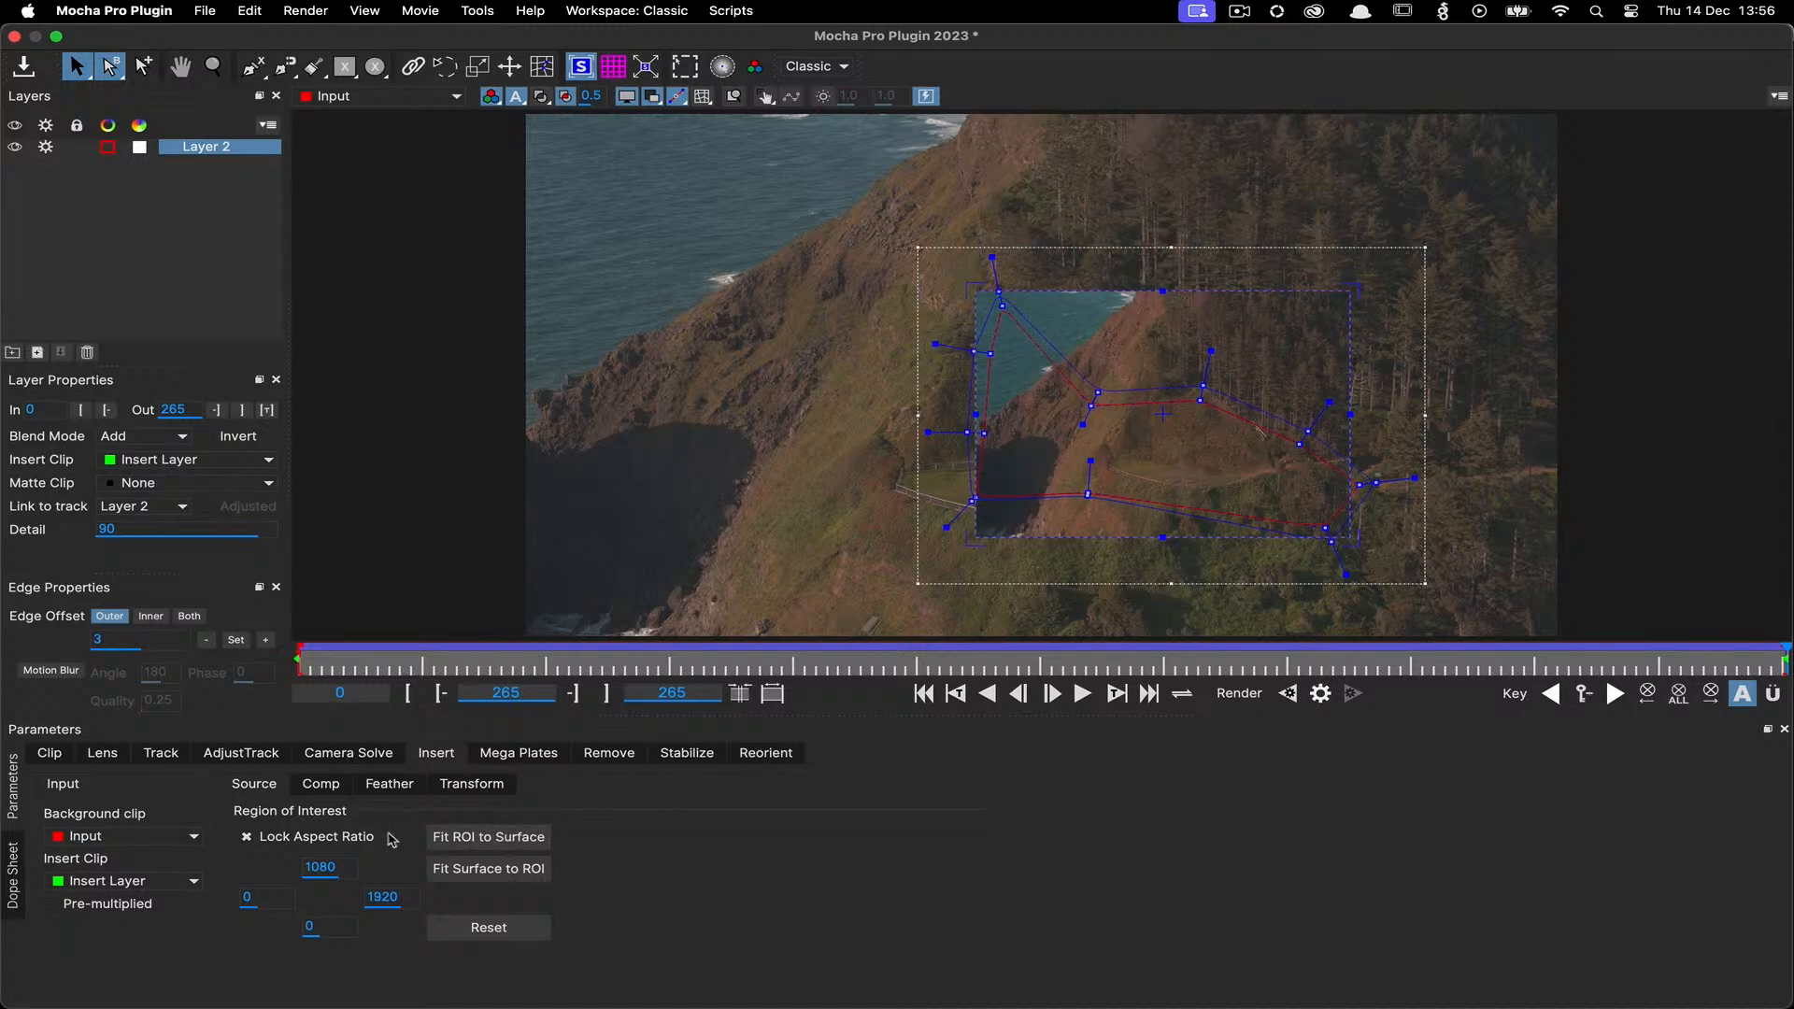
left_click(489, 837)
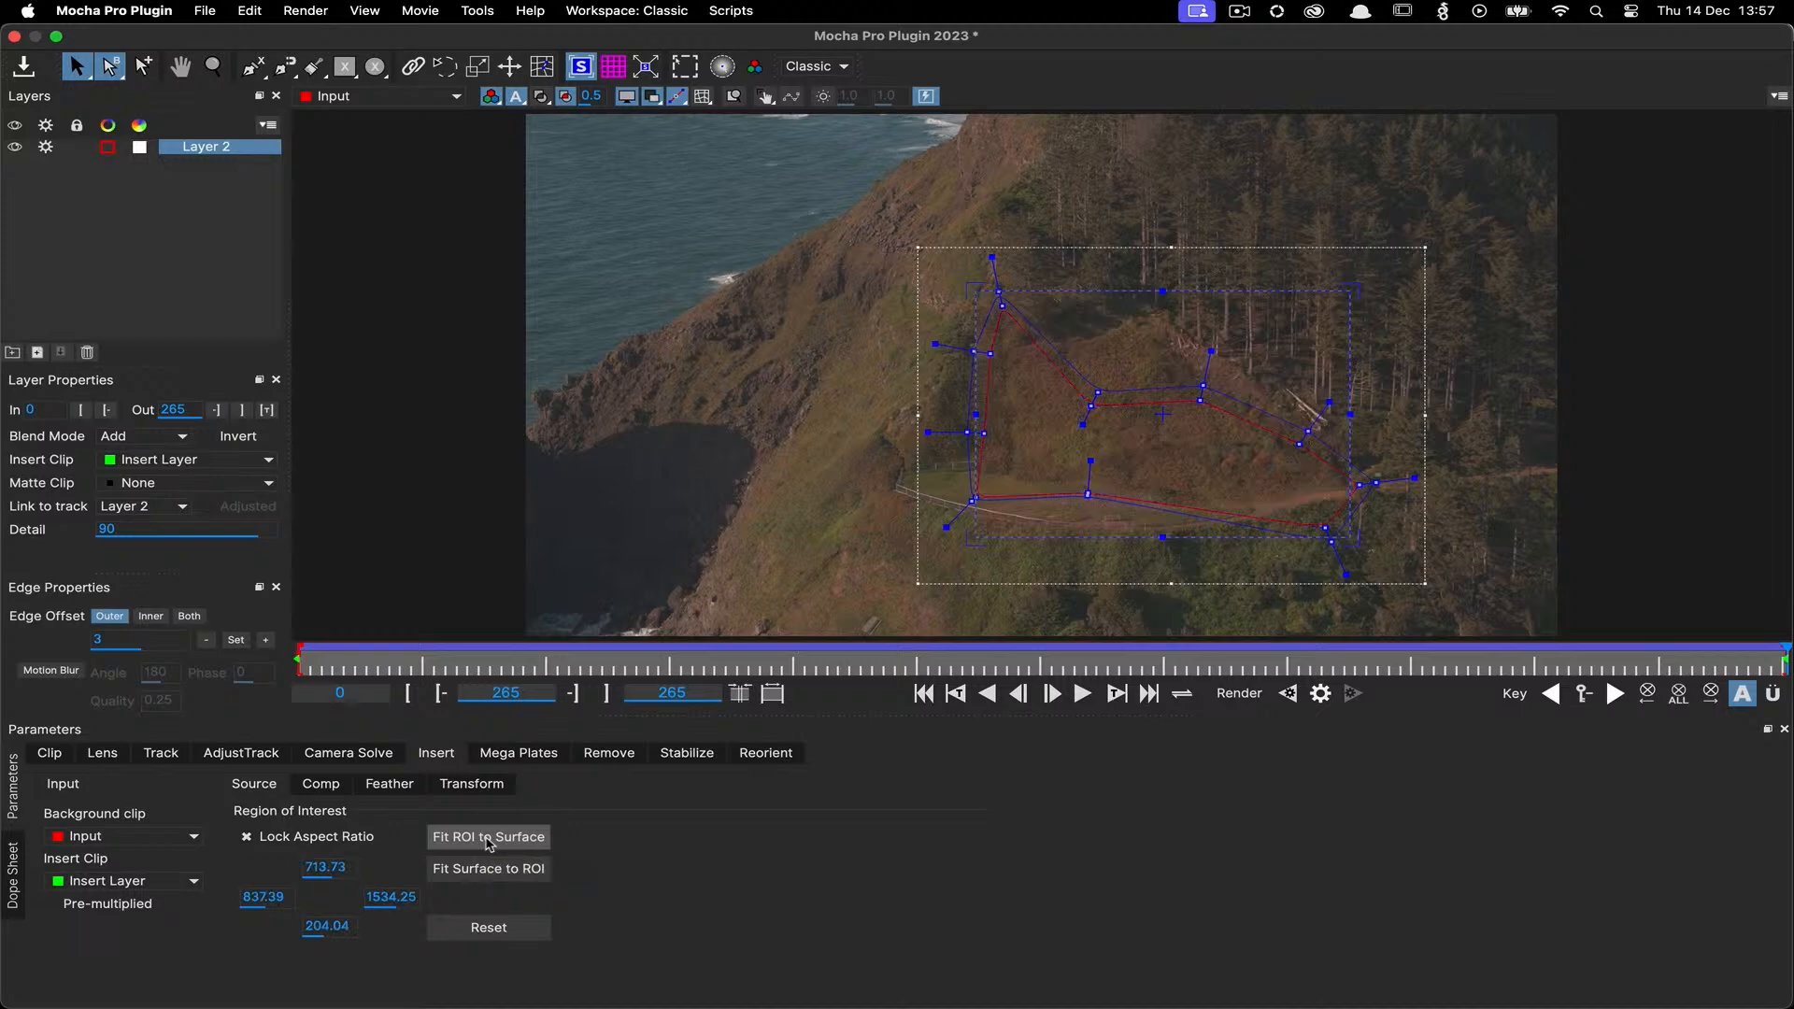
Enable PowerMesh Warp for the lighthouse insert and choose its mask source, checking the composite back to the first frame
left_click(321, 785)
left_click(247, 878)
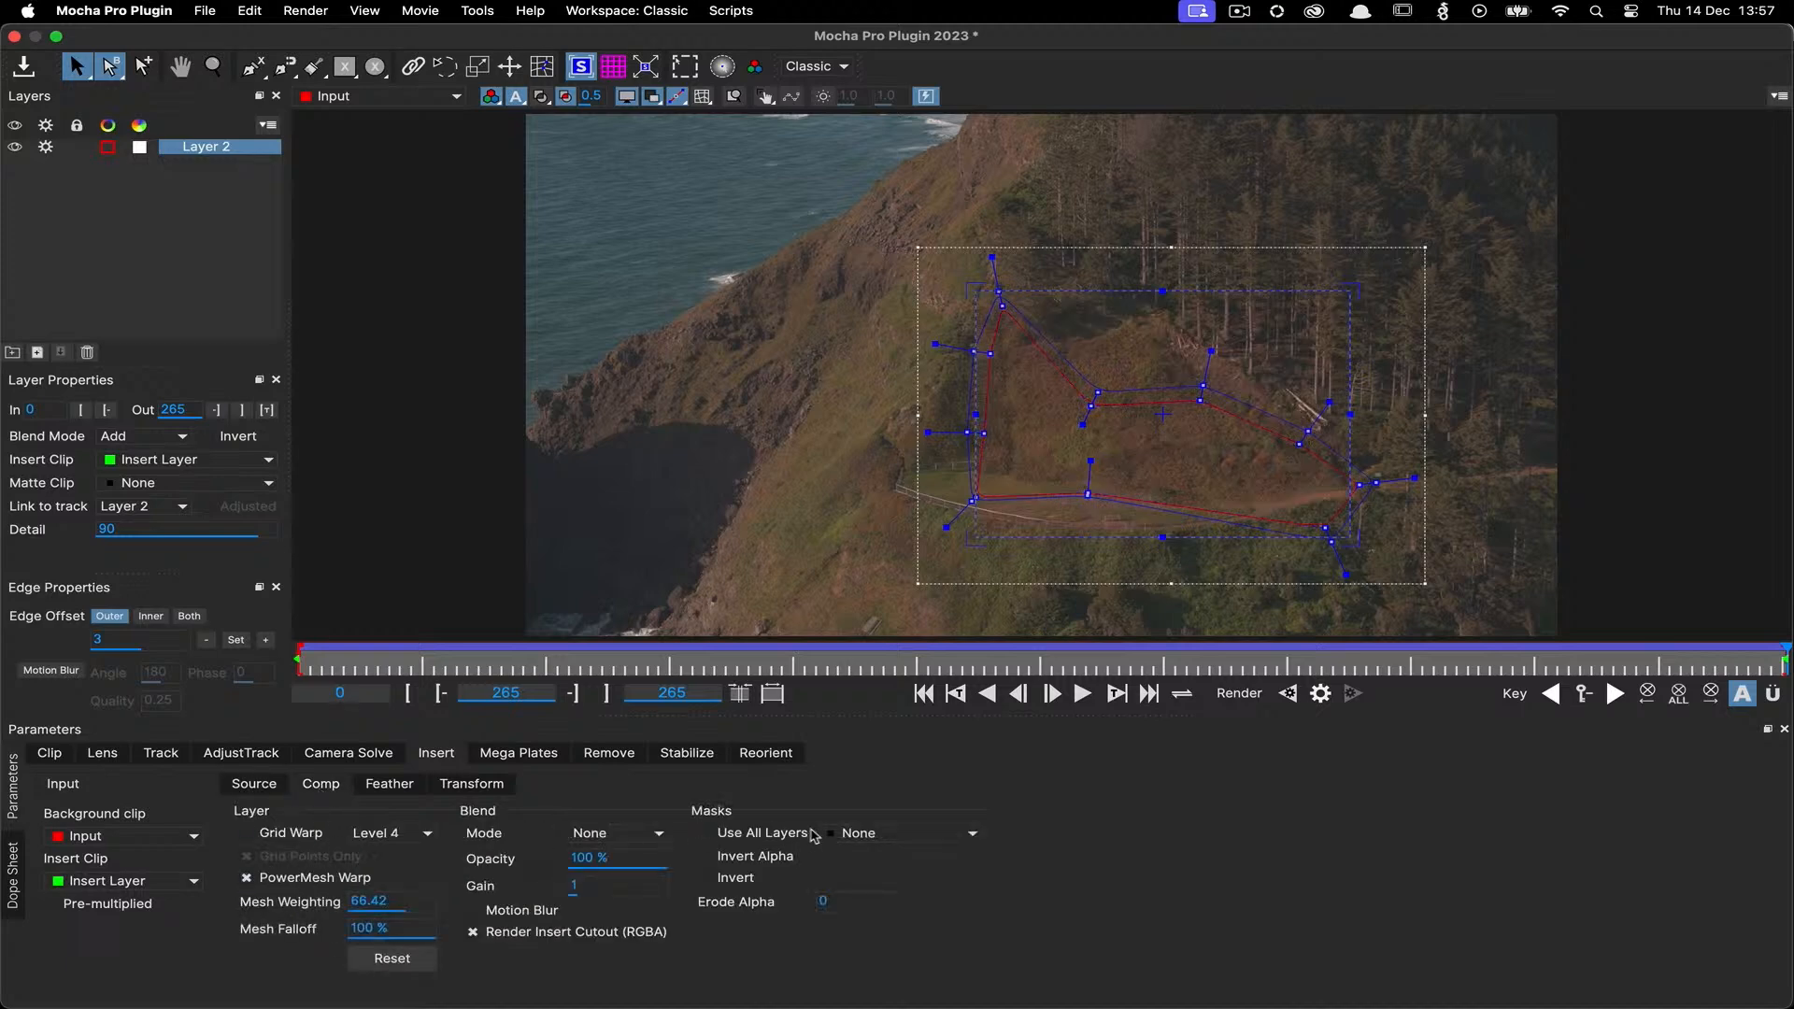
left_click(860, 835)
left_click(860, 866)
left_click_drag(1783, 658, 299, 700)
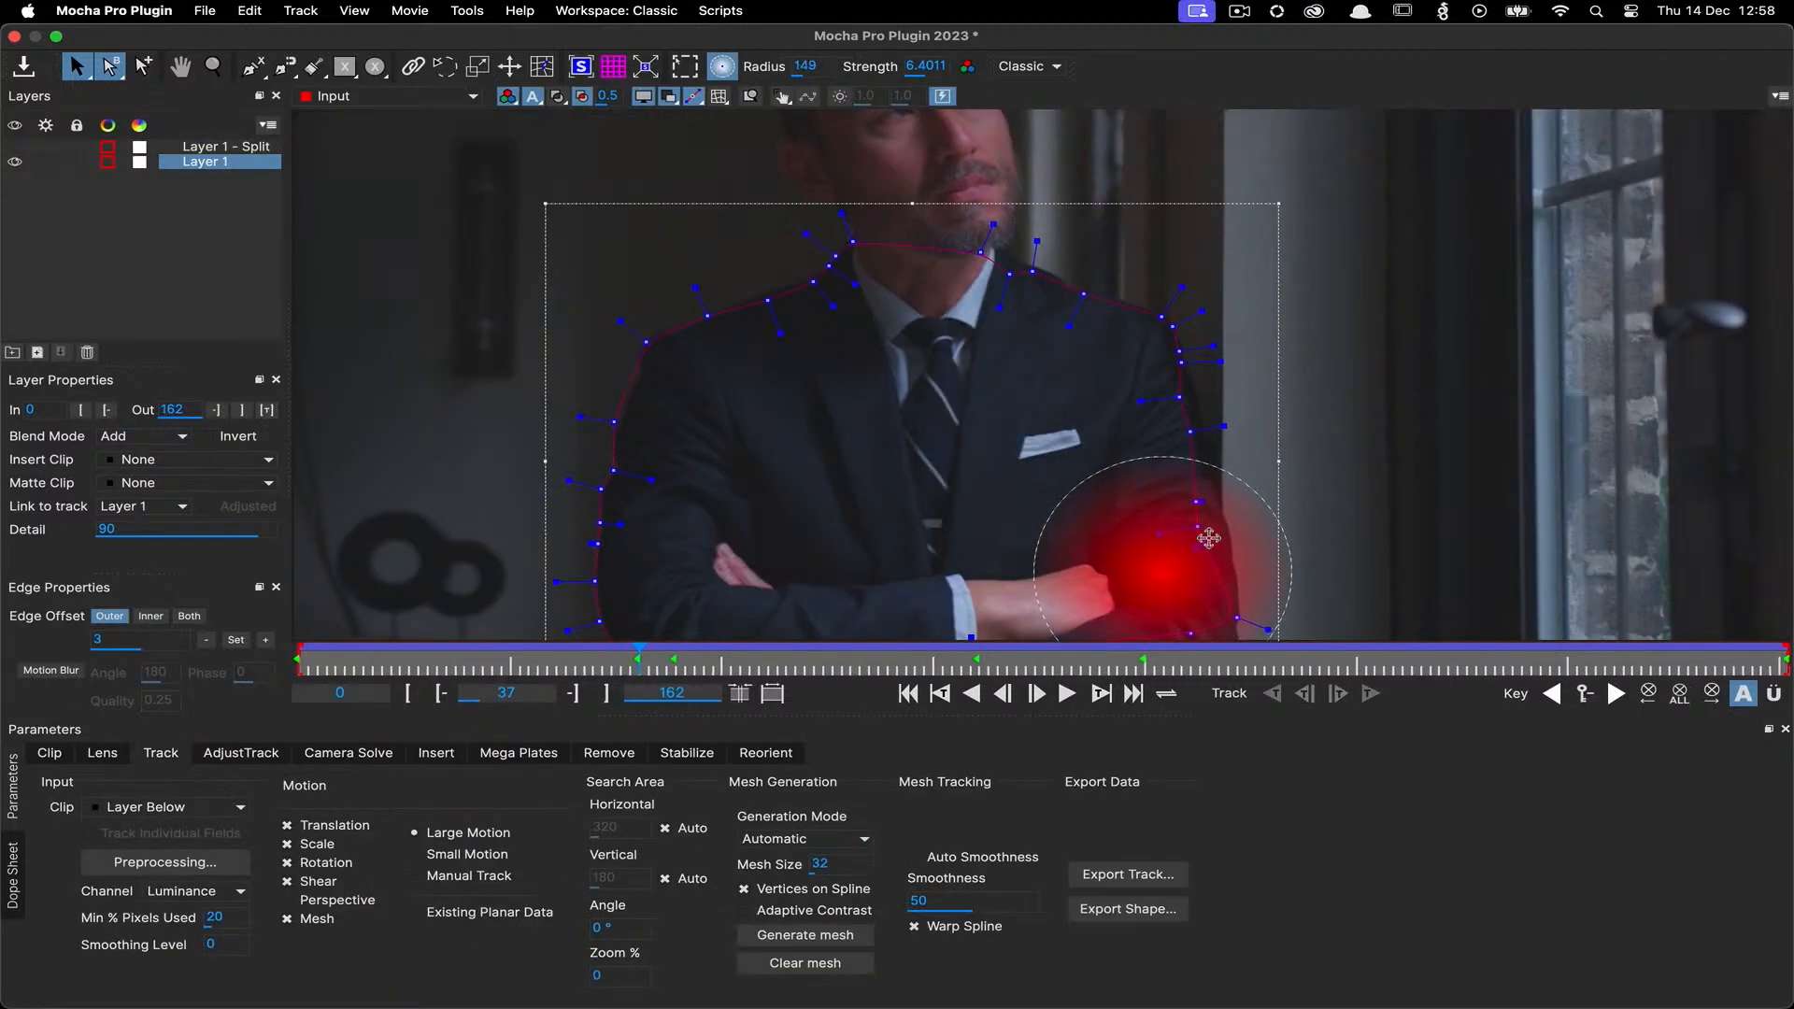
Push the jacket spline points outward along the sleeve at frame 37, using a soft falloff of radius 149
left_click_drag(1209, 538, 1221, 517)
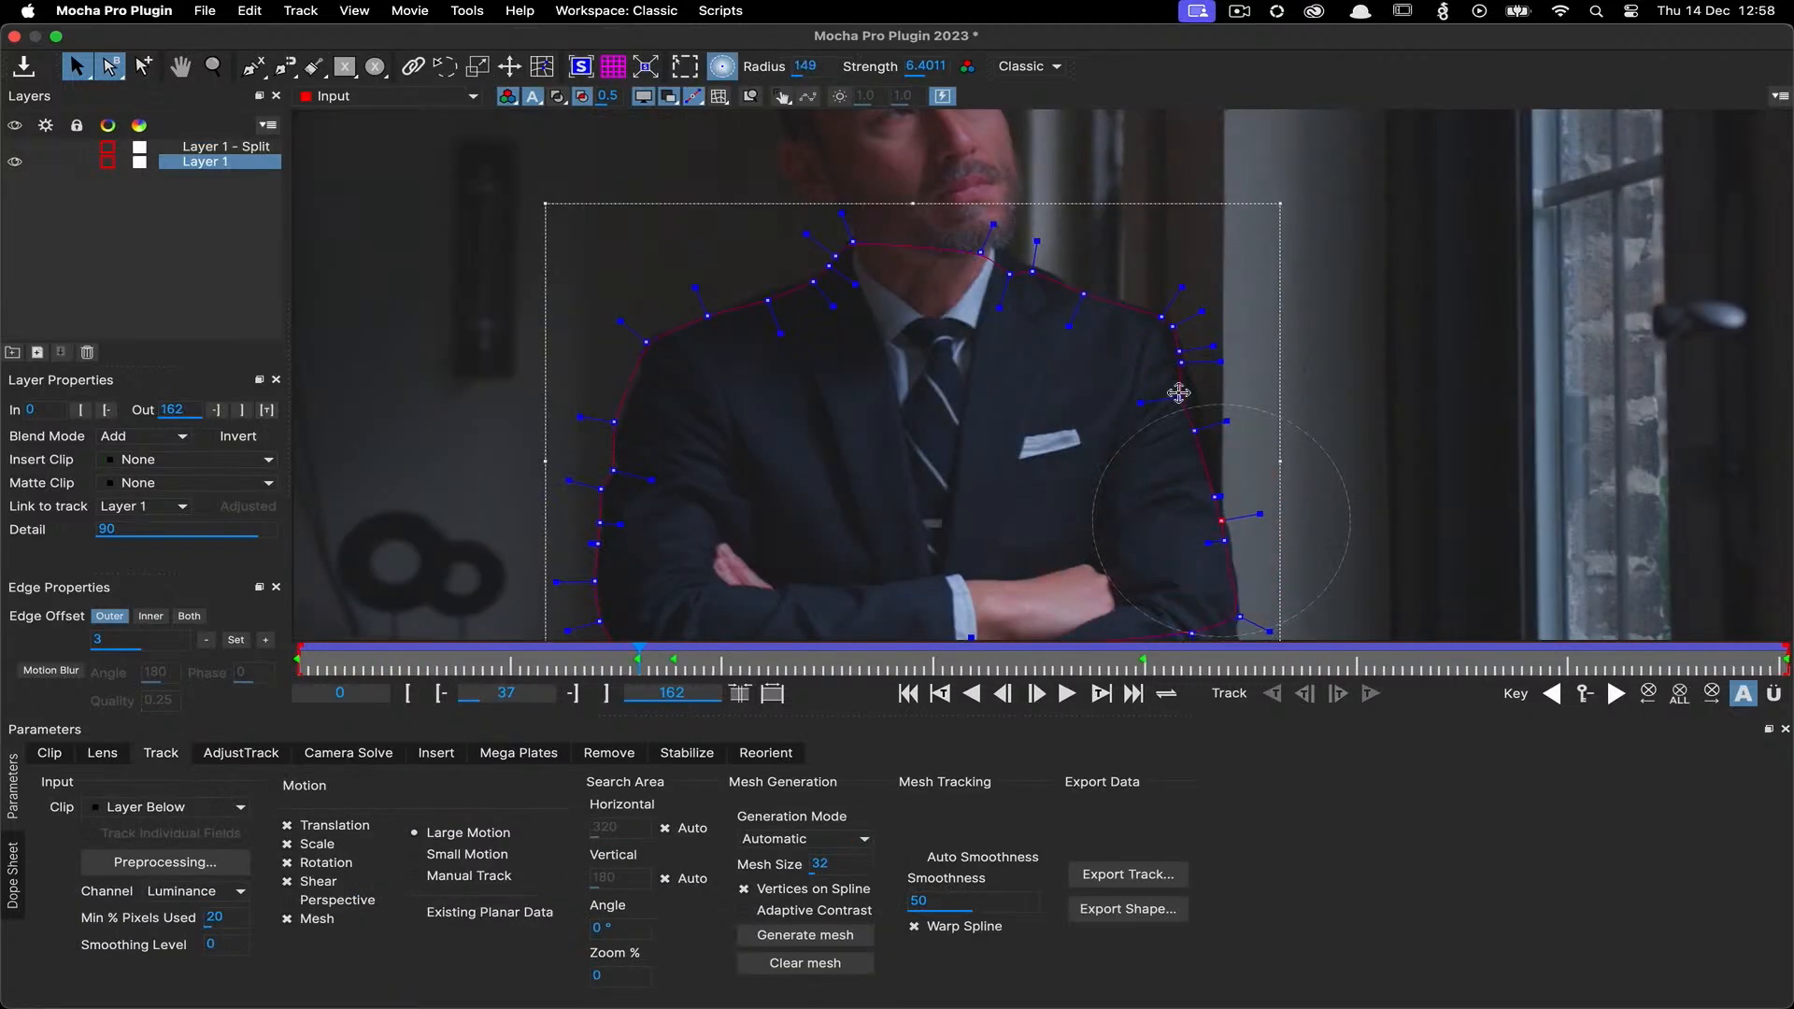
mouse_move(1179, 392)
left_mouse_down()
mouse_move(1133, 401)
mouse_move(1188, 401)
left_mouse_up()
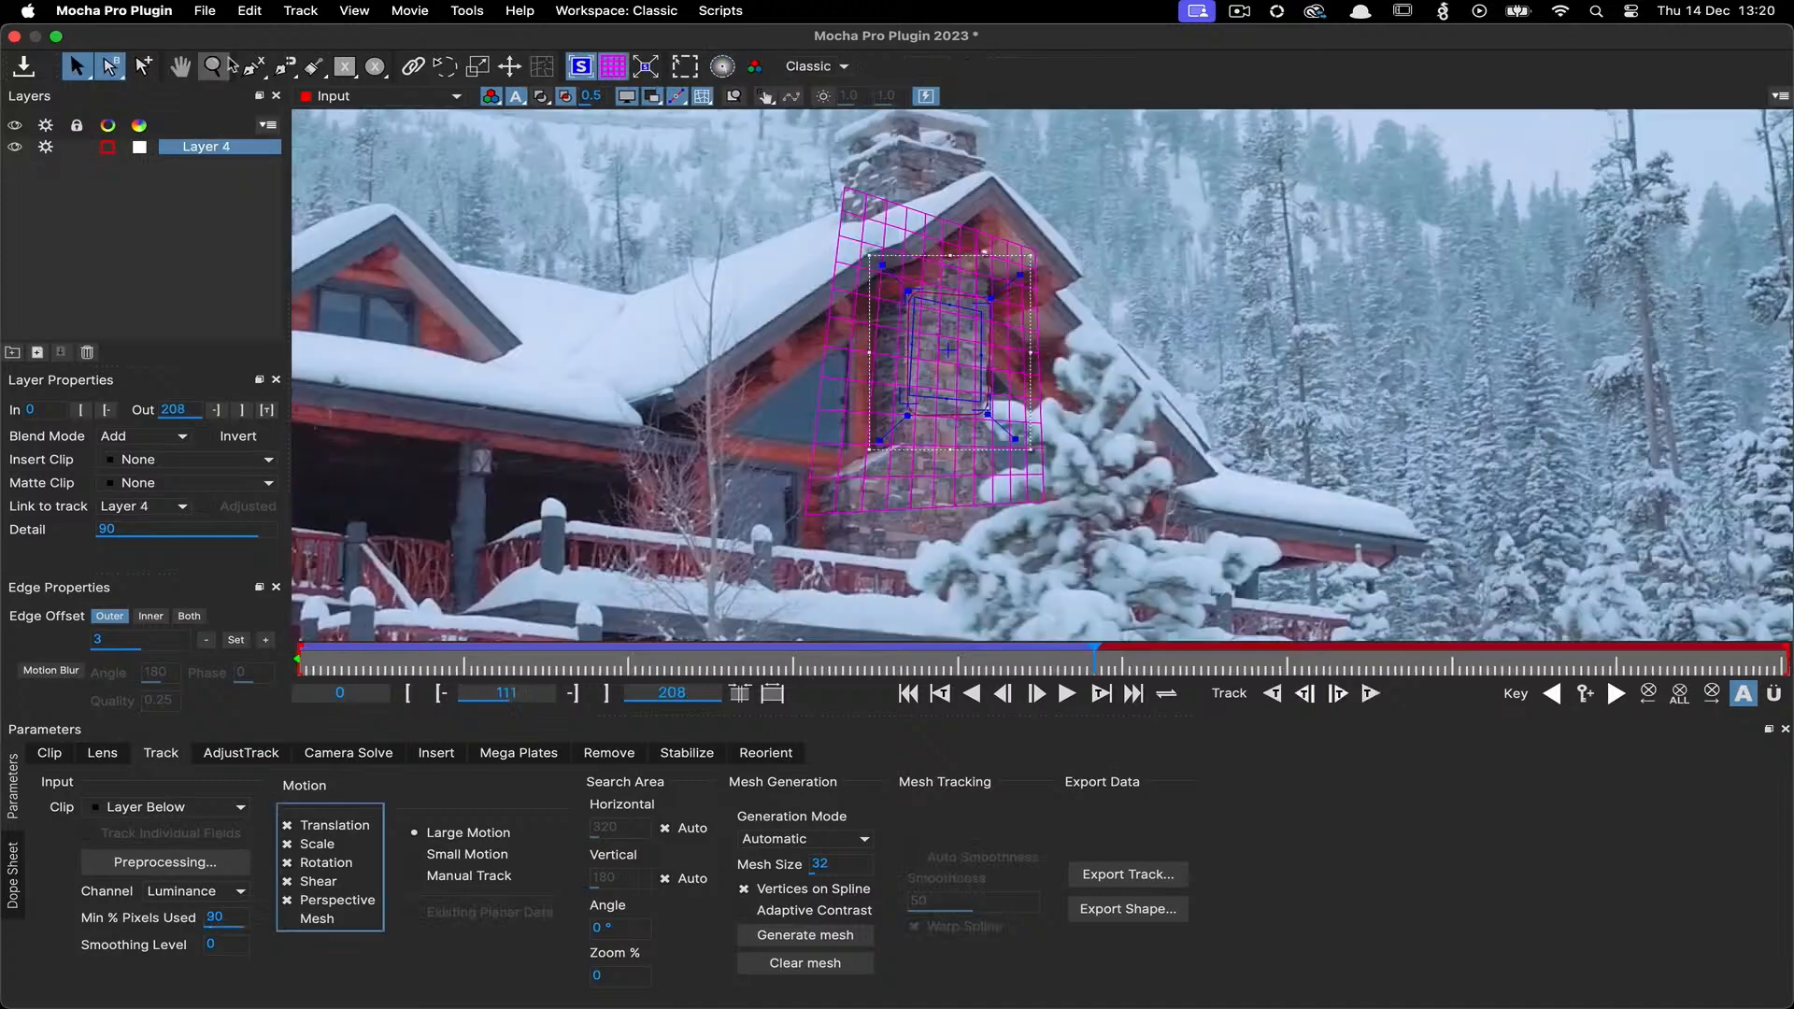
Snapshot Layer 4 on the cabin chimney at frame 111
right_click(214, 147)
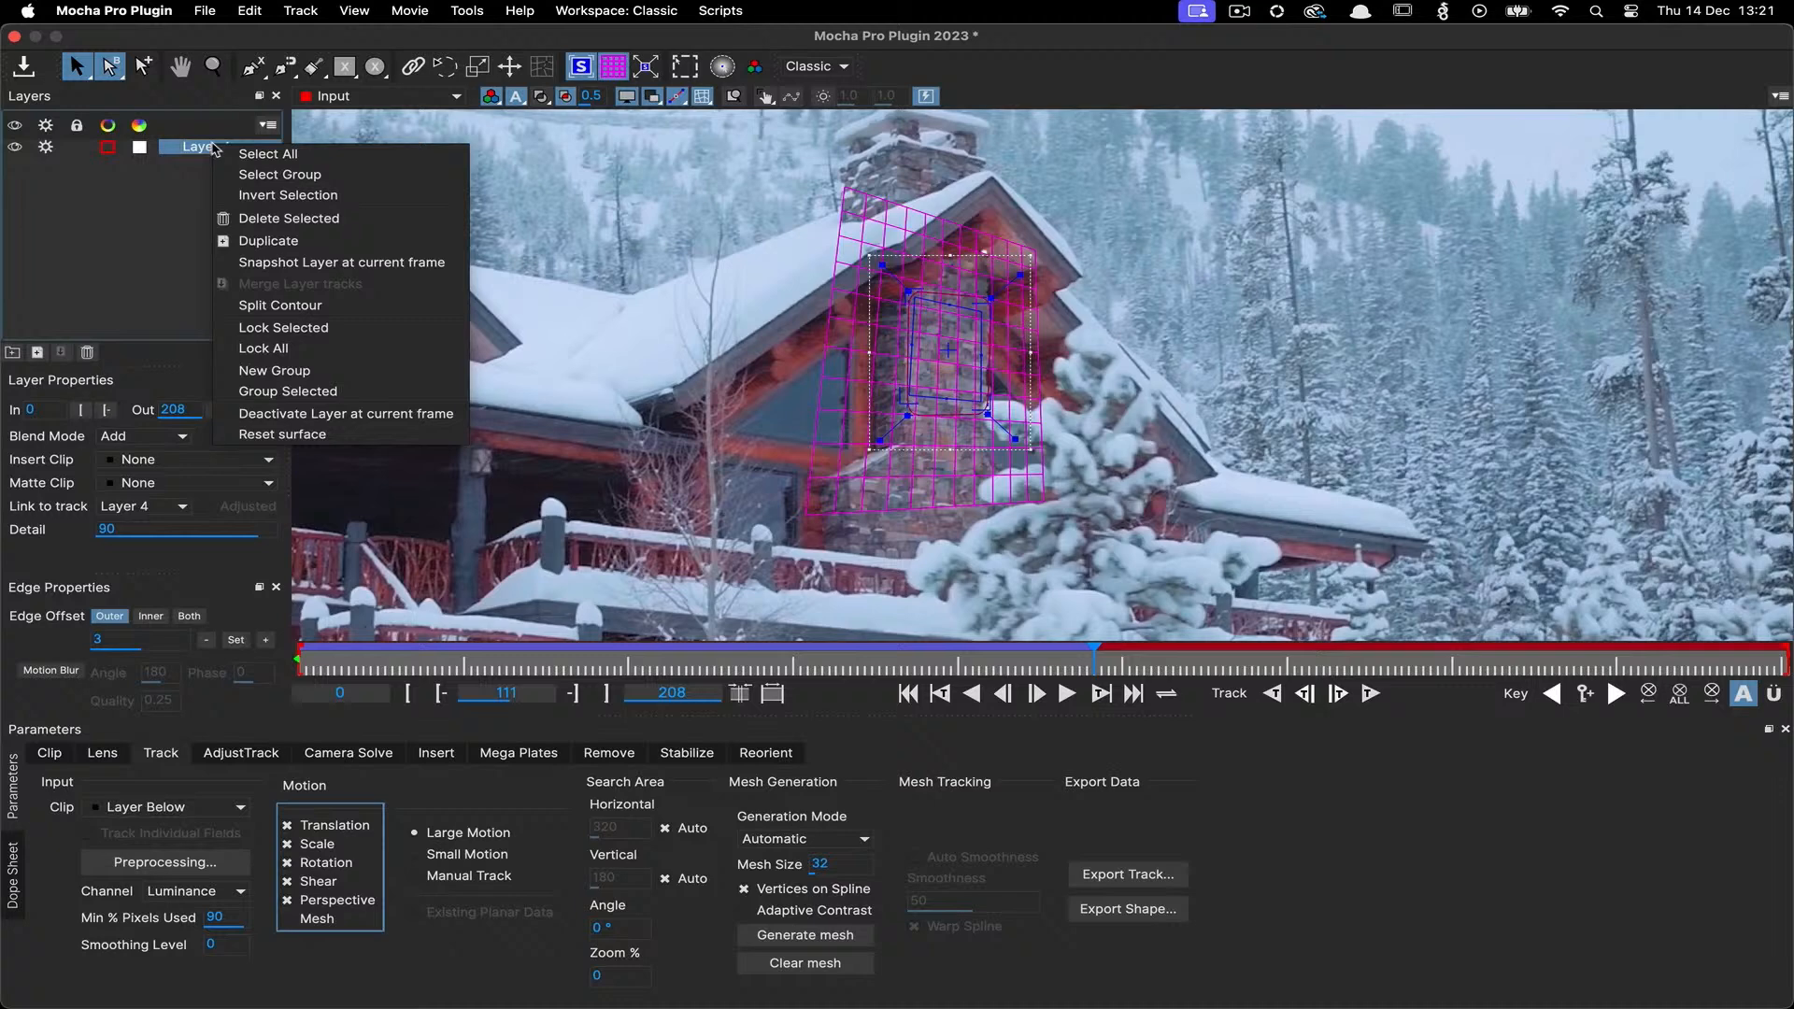
left_click(280, 263)
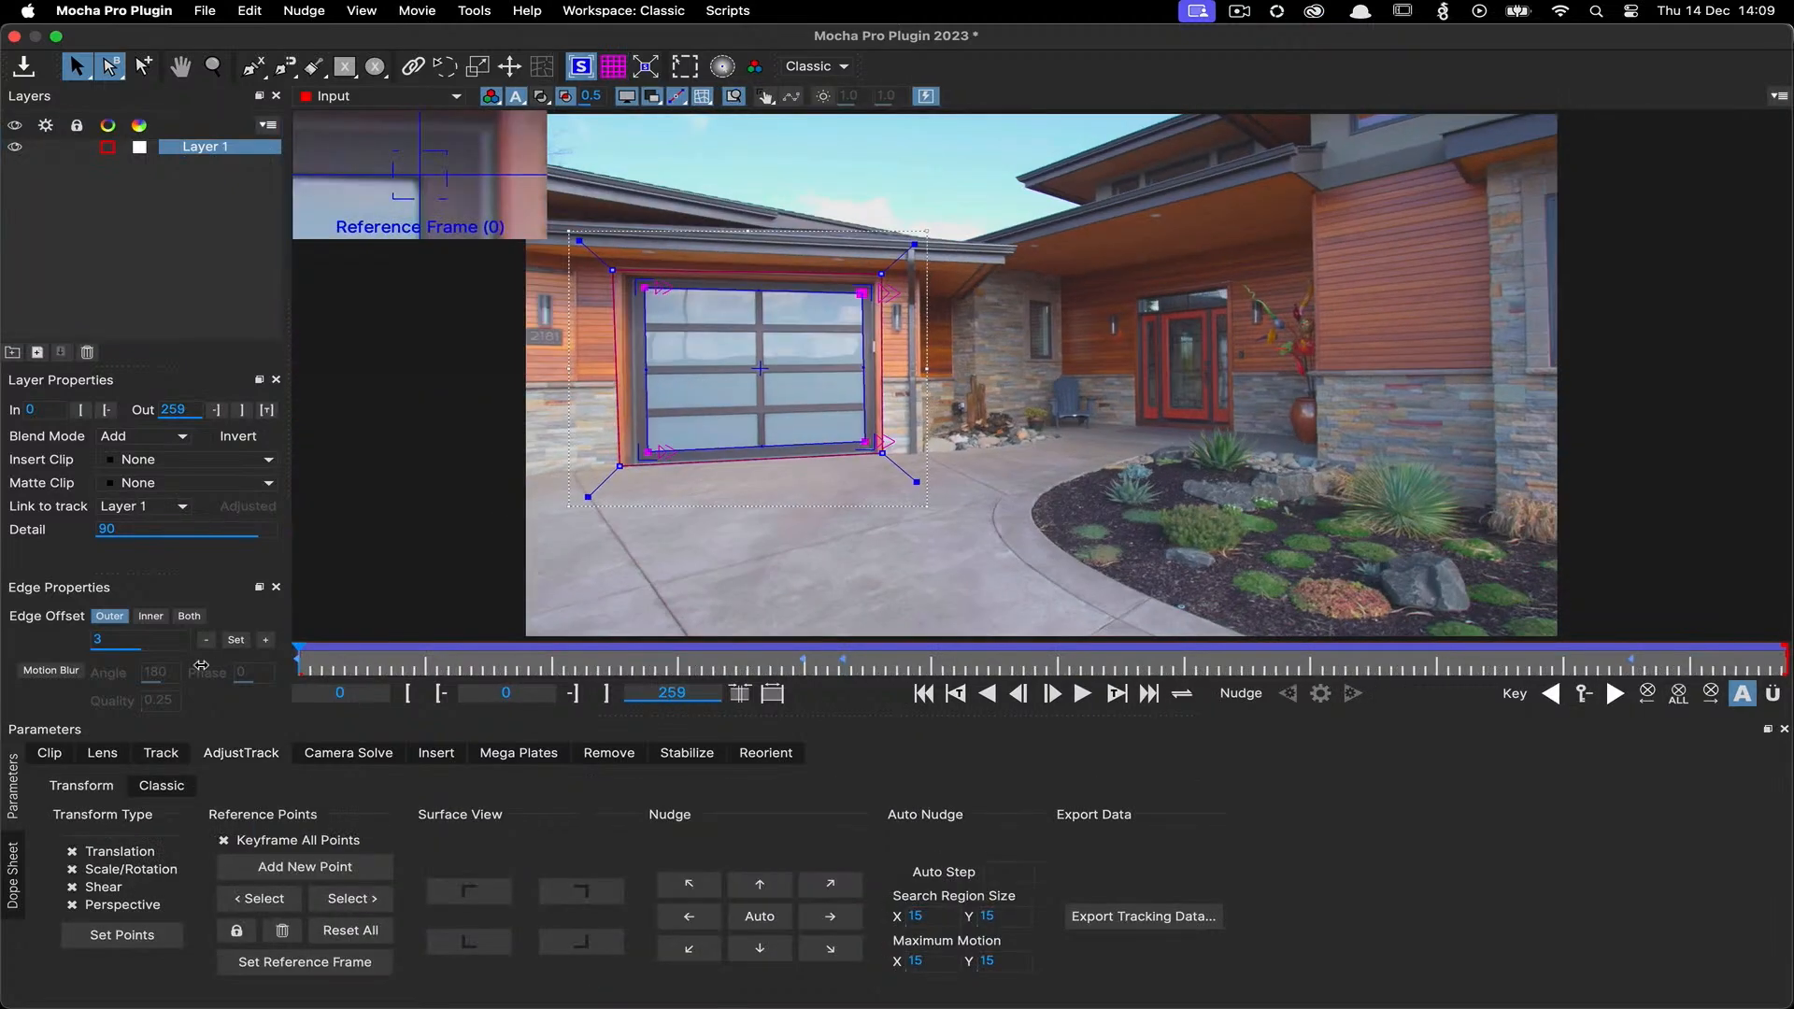
Lock the AdjustTrack reference points on the garage door at frame 233
left_click_drag(200, 665, 1634, 676)
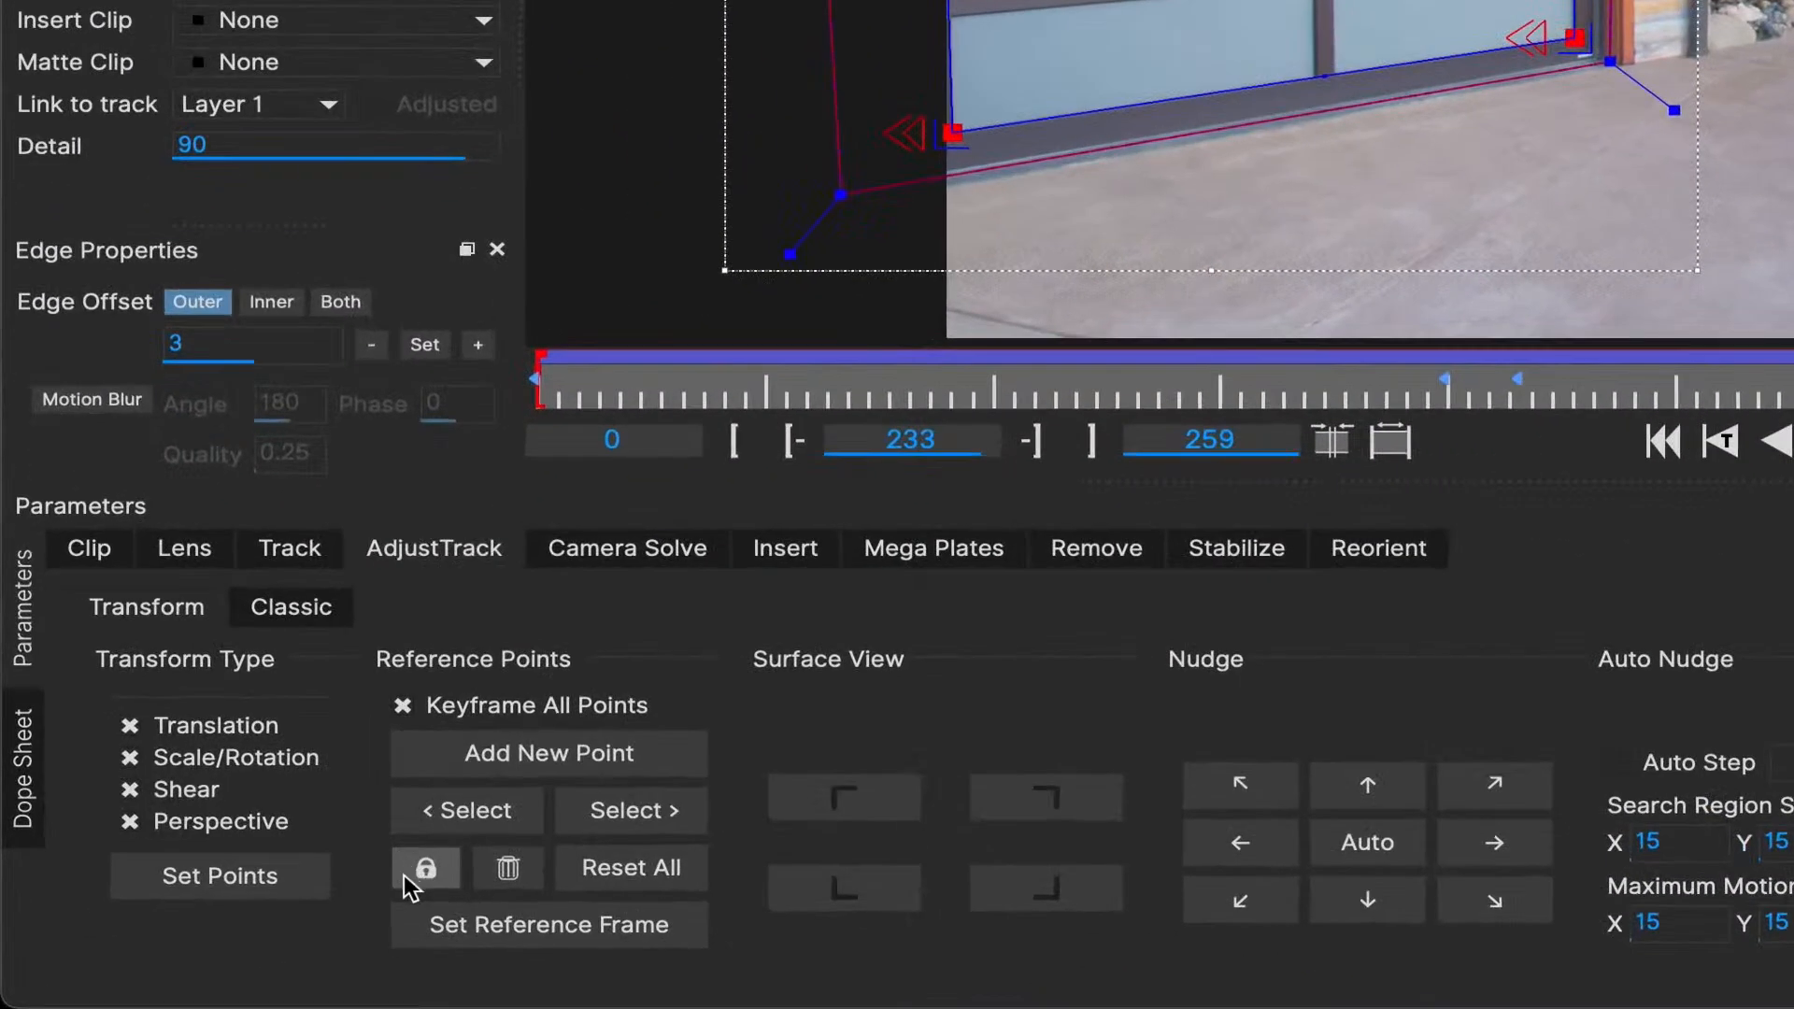
left_click(403, 875)
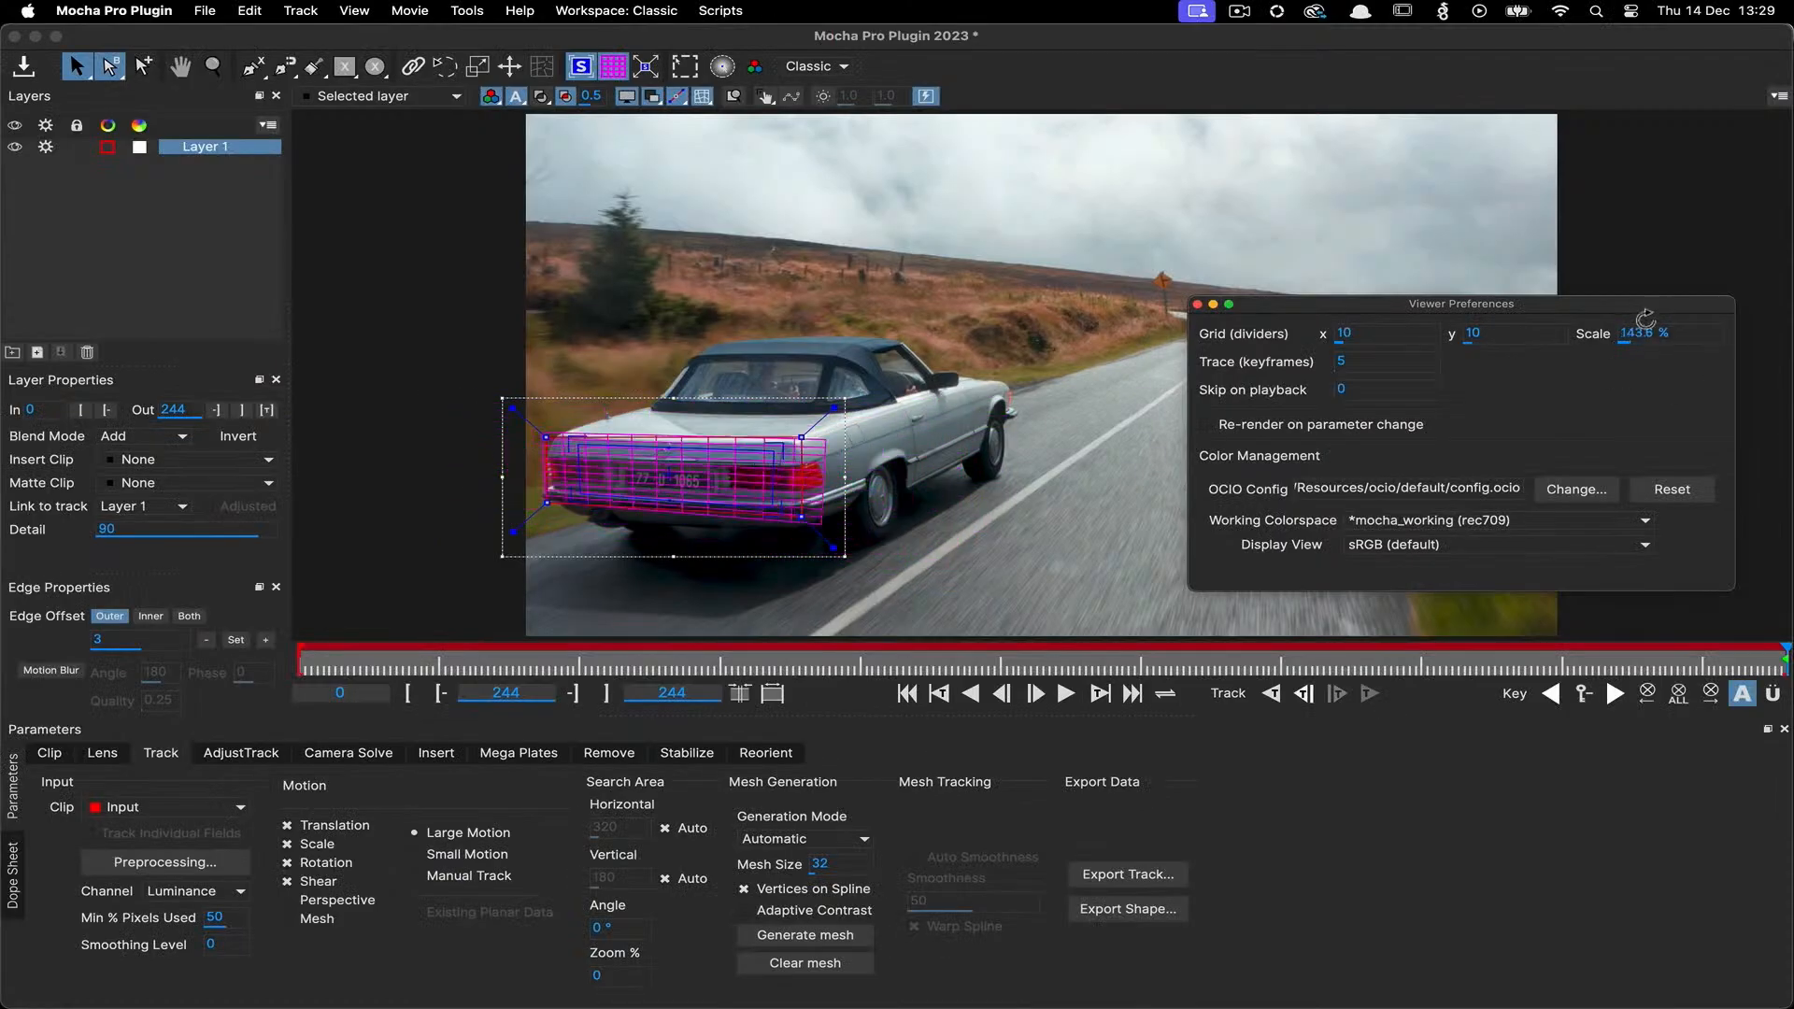
Adjust the scale of the planar grid on the car's rear in the viewer preferences
left_click_drag(1651, 322, 1672, 334)
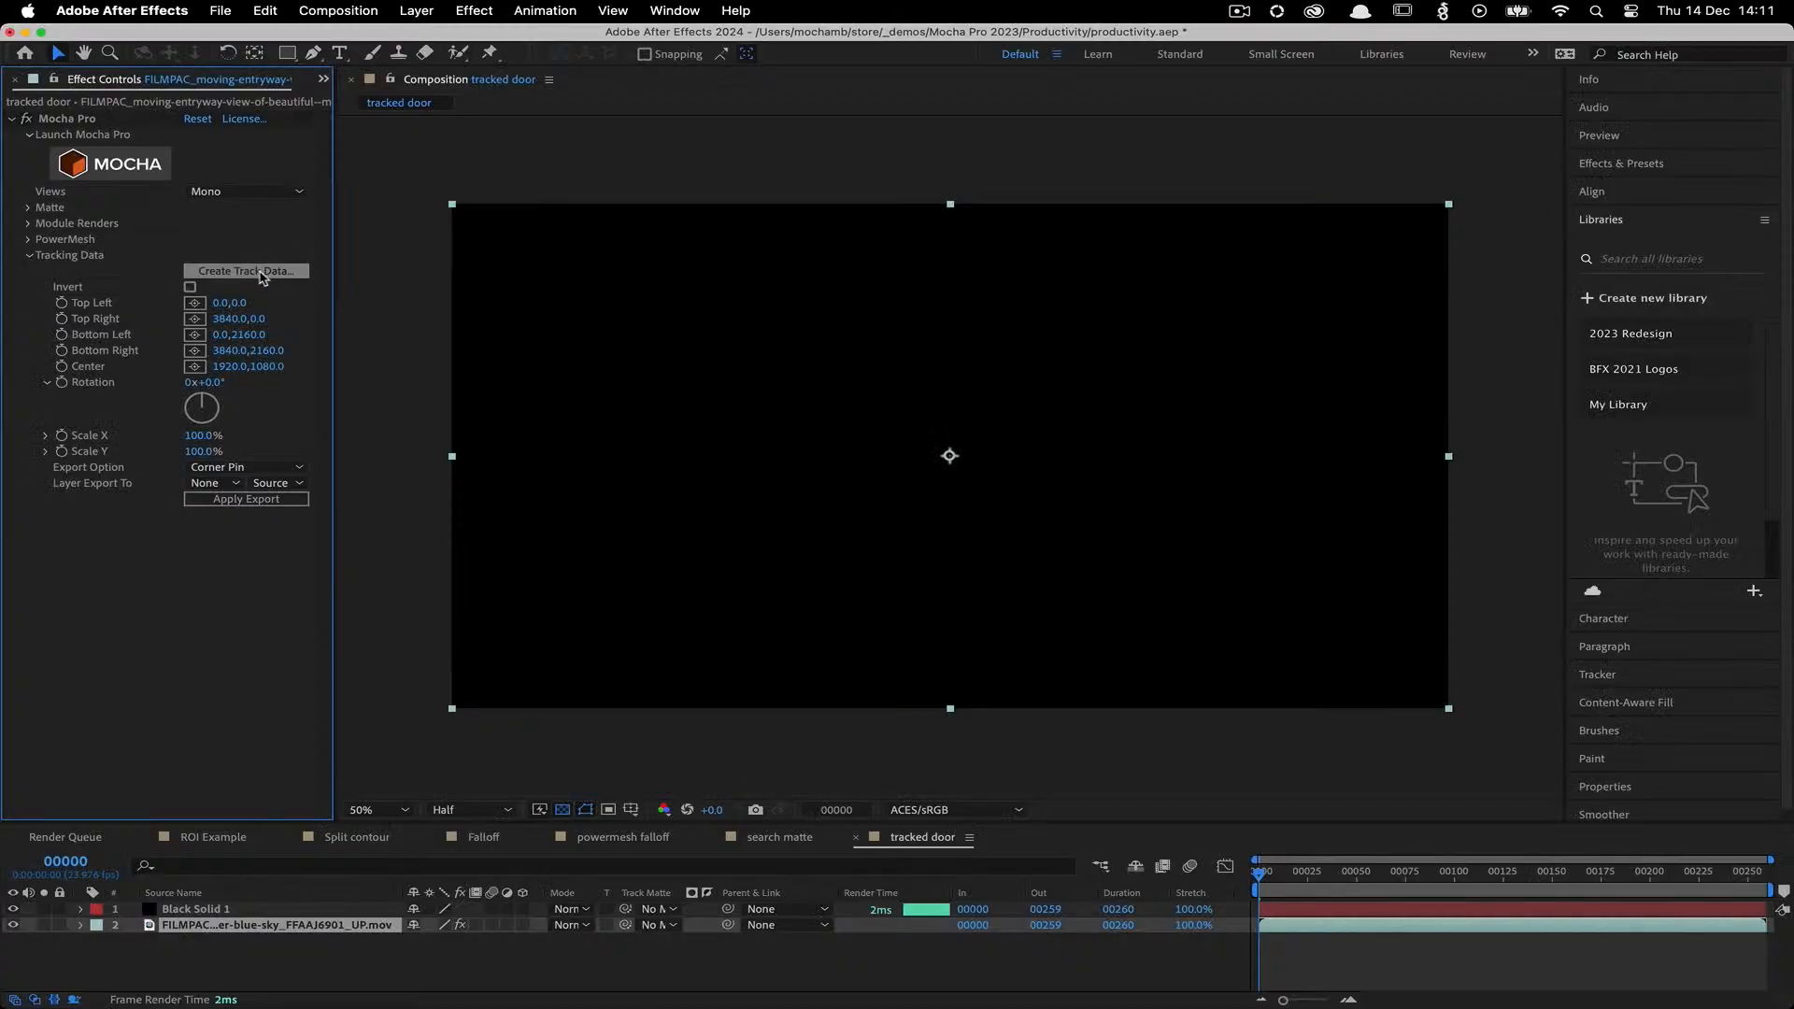
In After Effects, create Mocha Pro track data for the garage door and apply it as a Corner Pin export to Black Solid 1
left_click(260, 274)
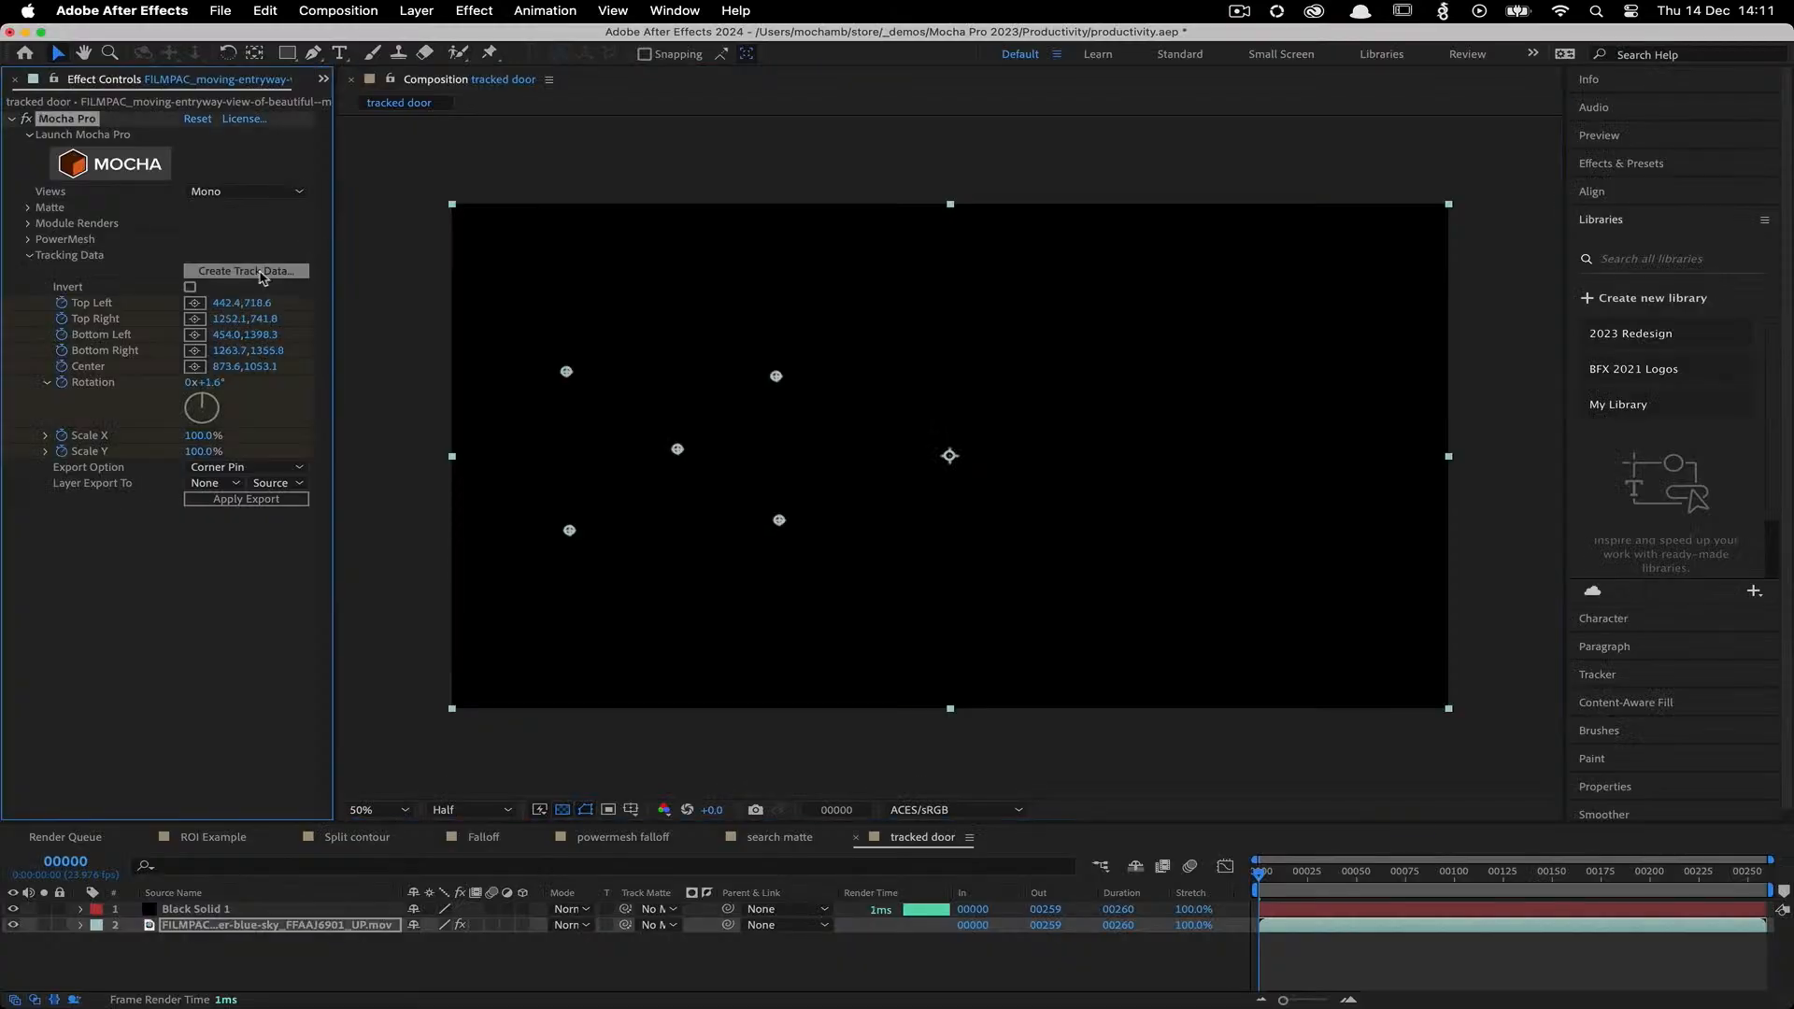
left_click(216, 485)
left_click(229, 499)
left_click(249, 502)
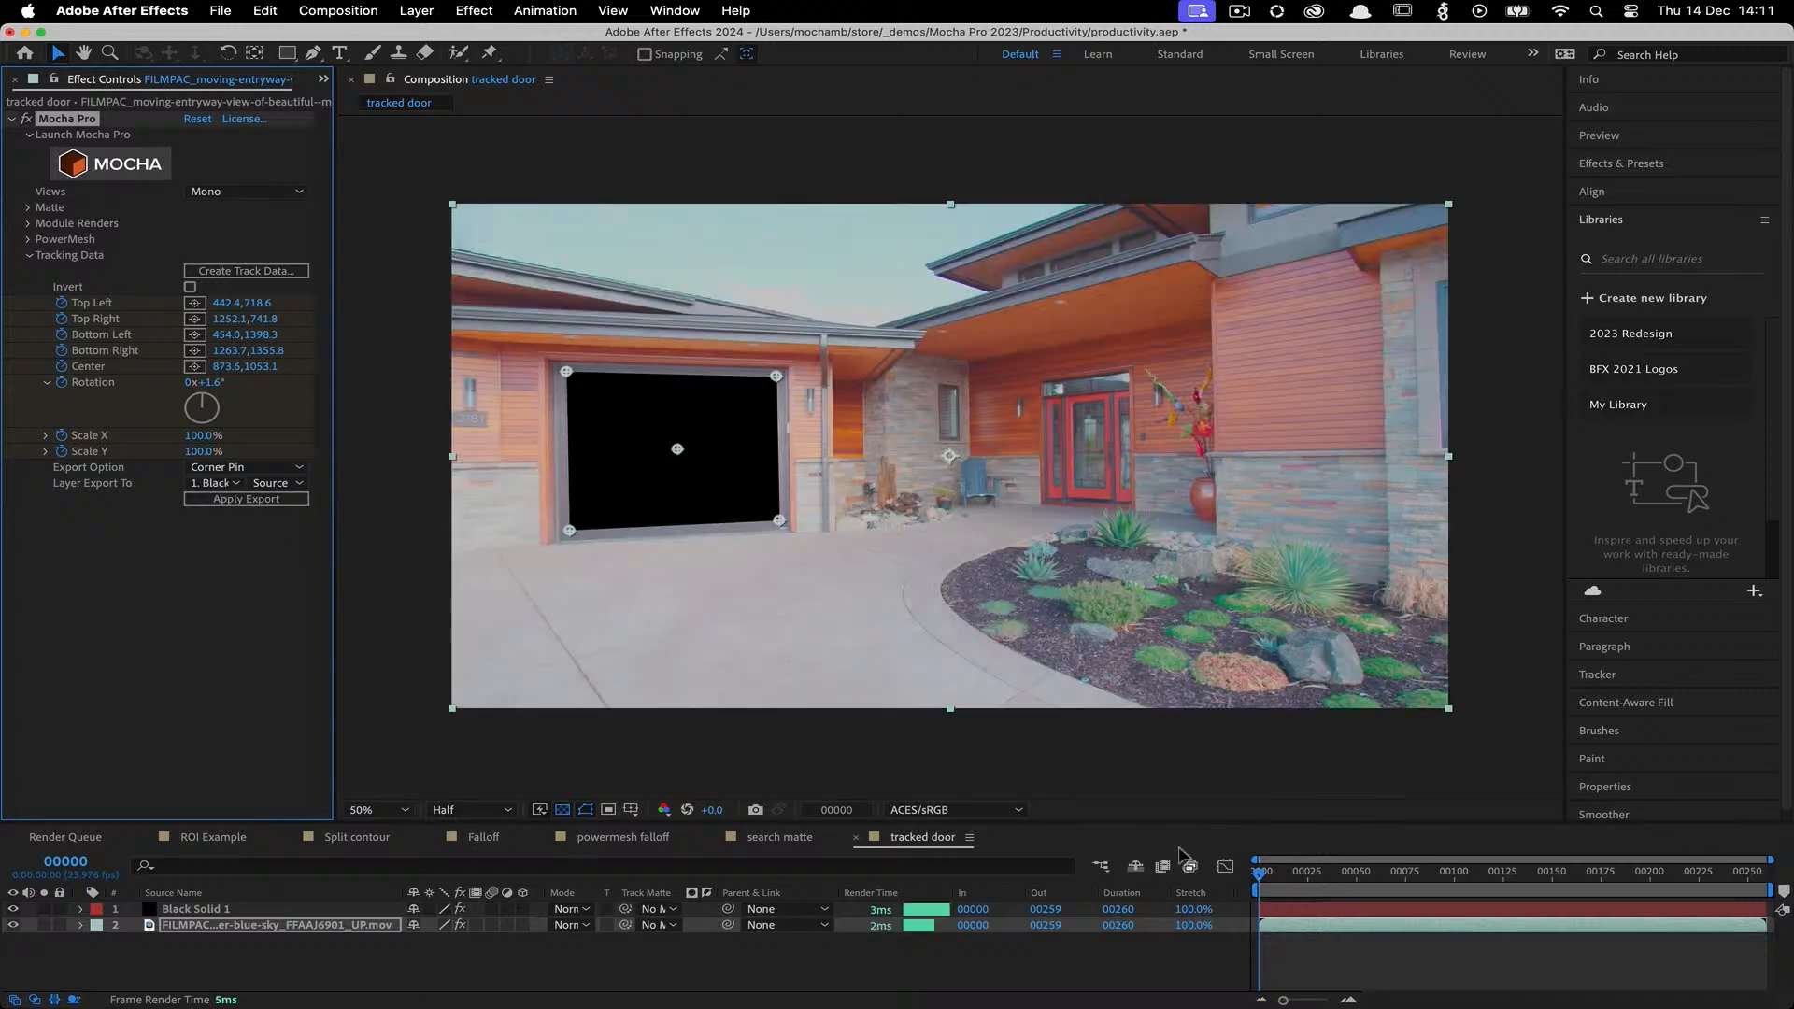
Scrub through the tracked door composition to review the black solid pinned to the garage door
left_click_drag(1261, 875, 1389, 878)
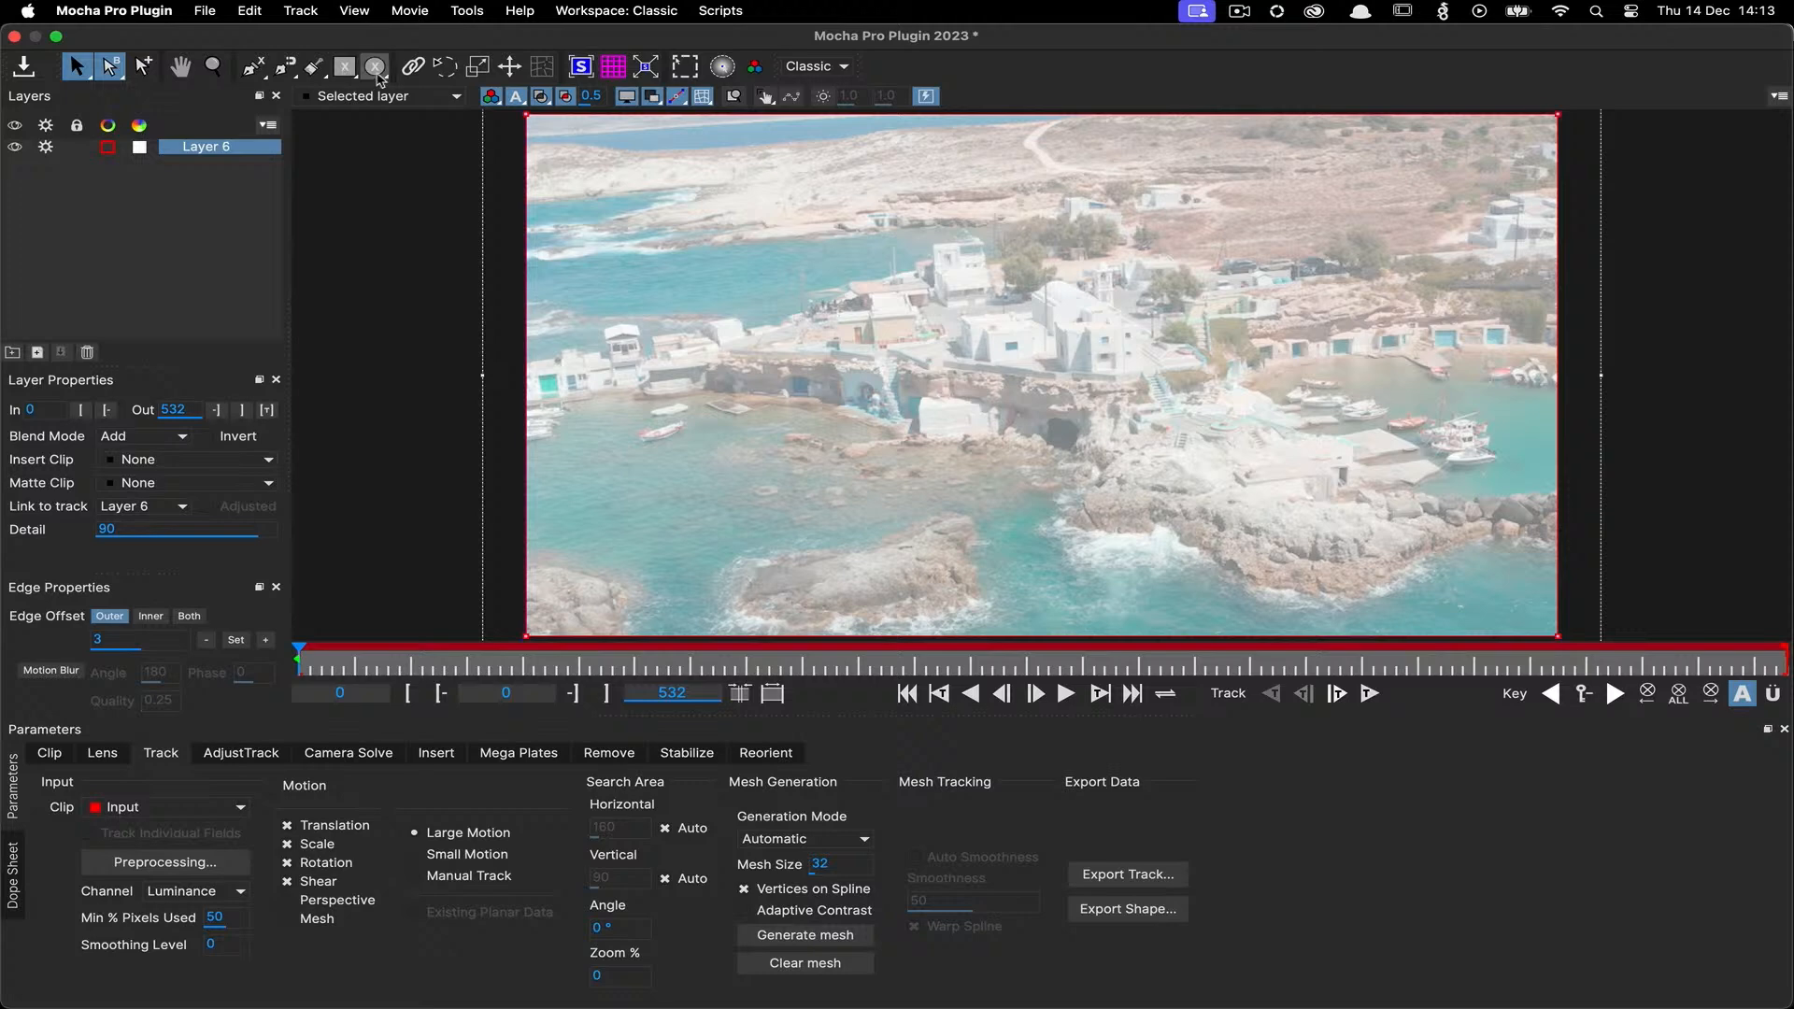
In Mocha Pro, add a full-frame ellipse, a full-height square and a full-height circle as new layers over the coastal village clip
left_click(377, 73)
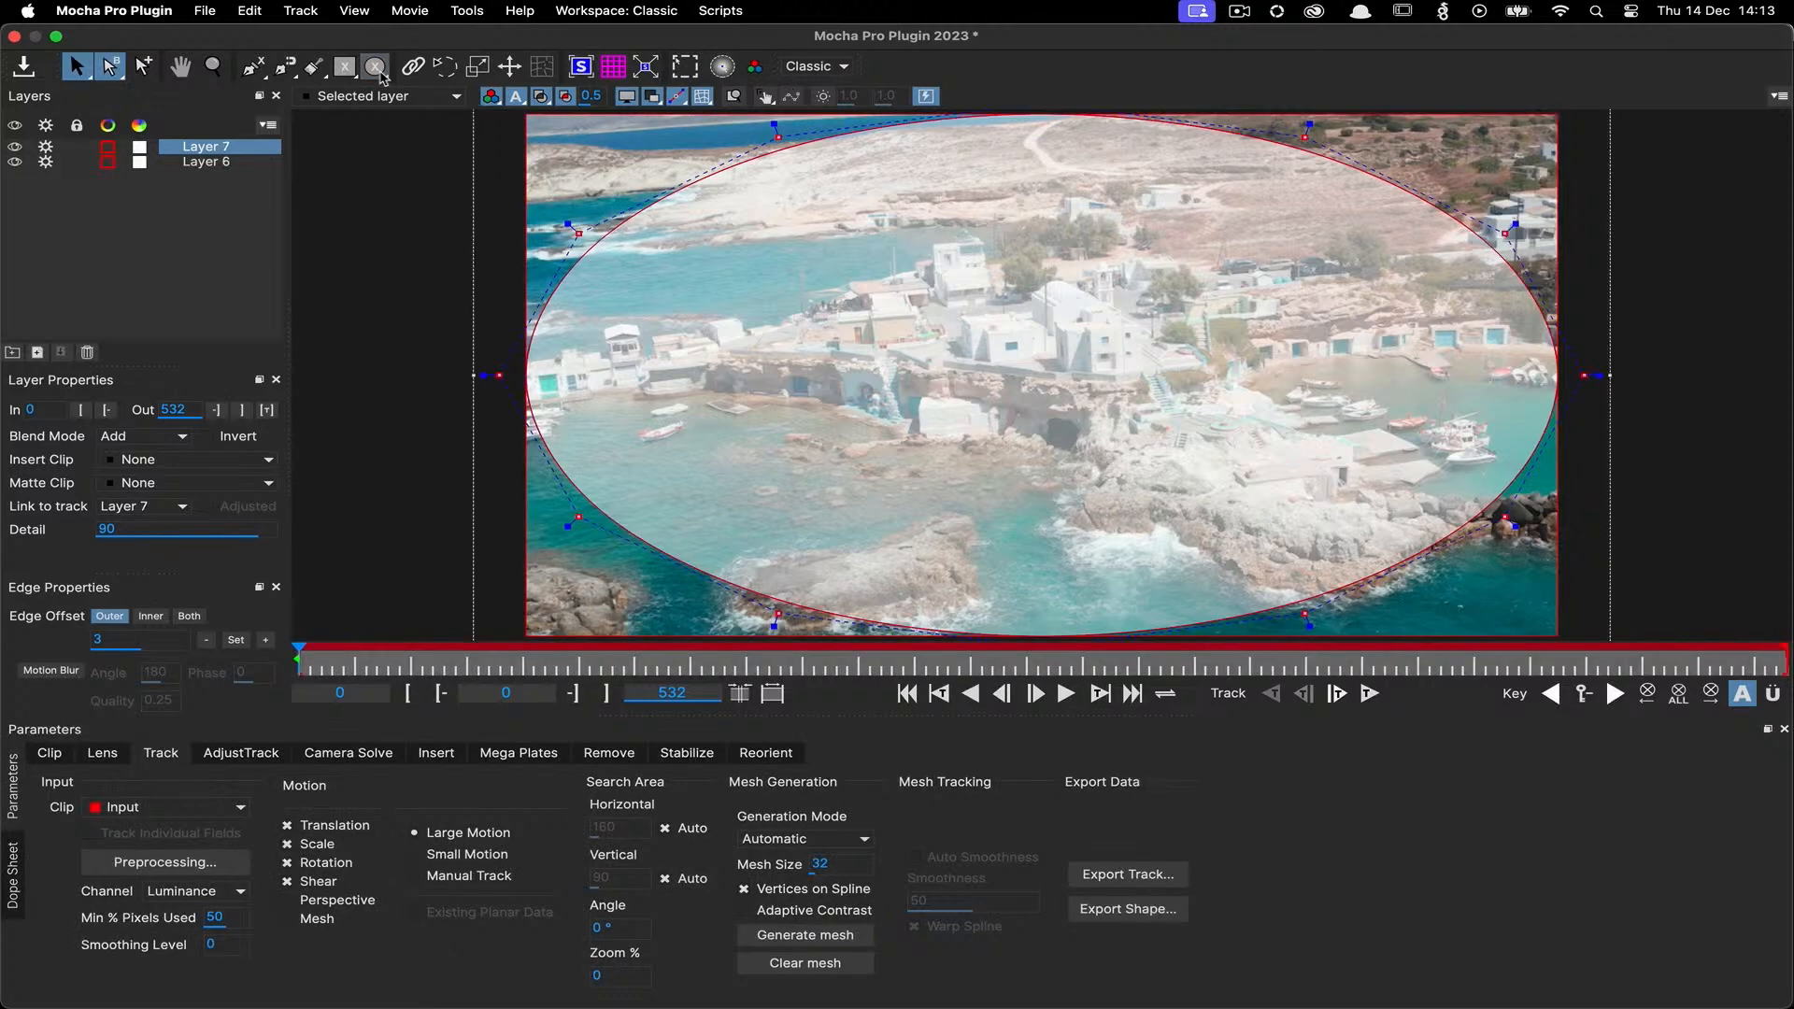
left_click(345, 71)
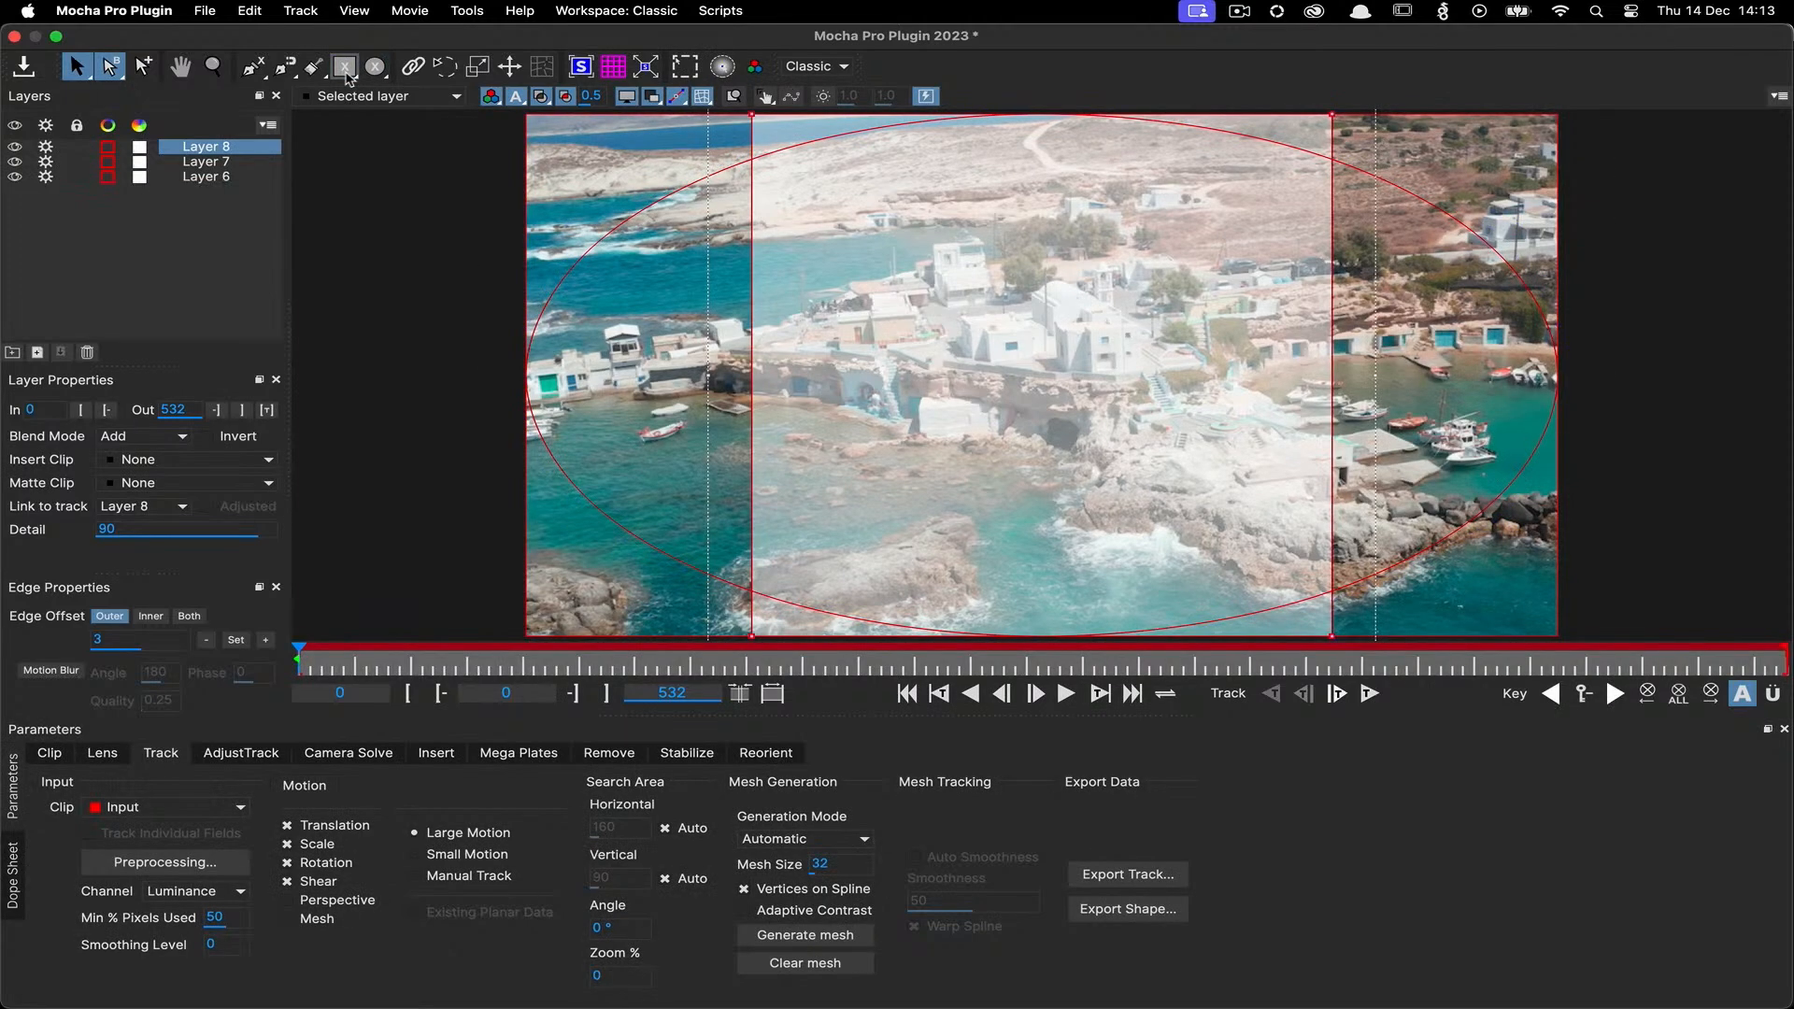
left_click(377, 71)
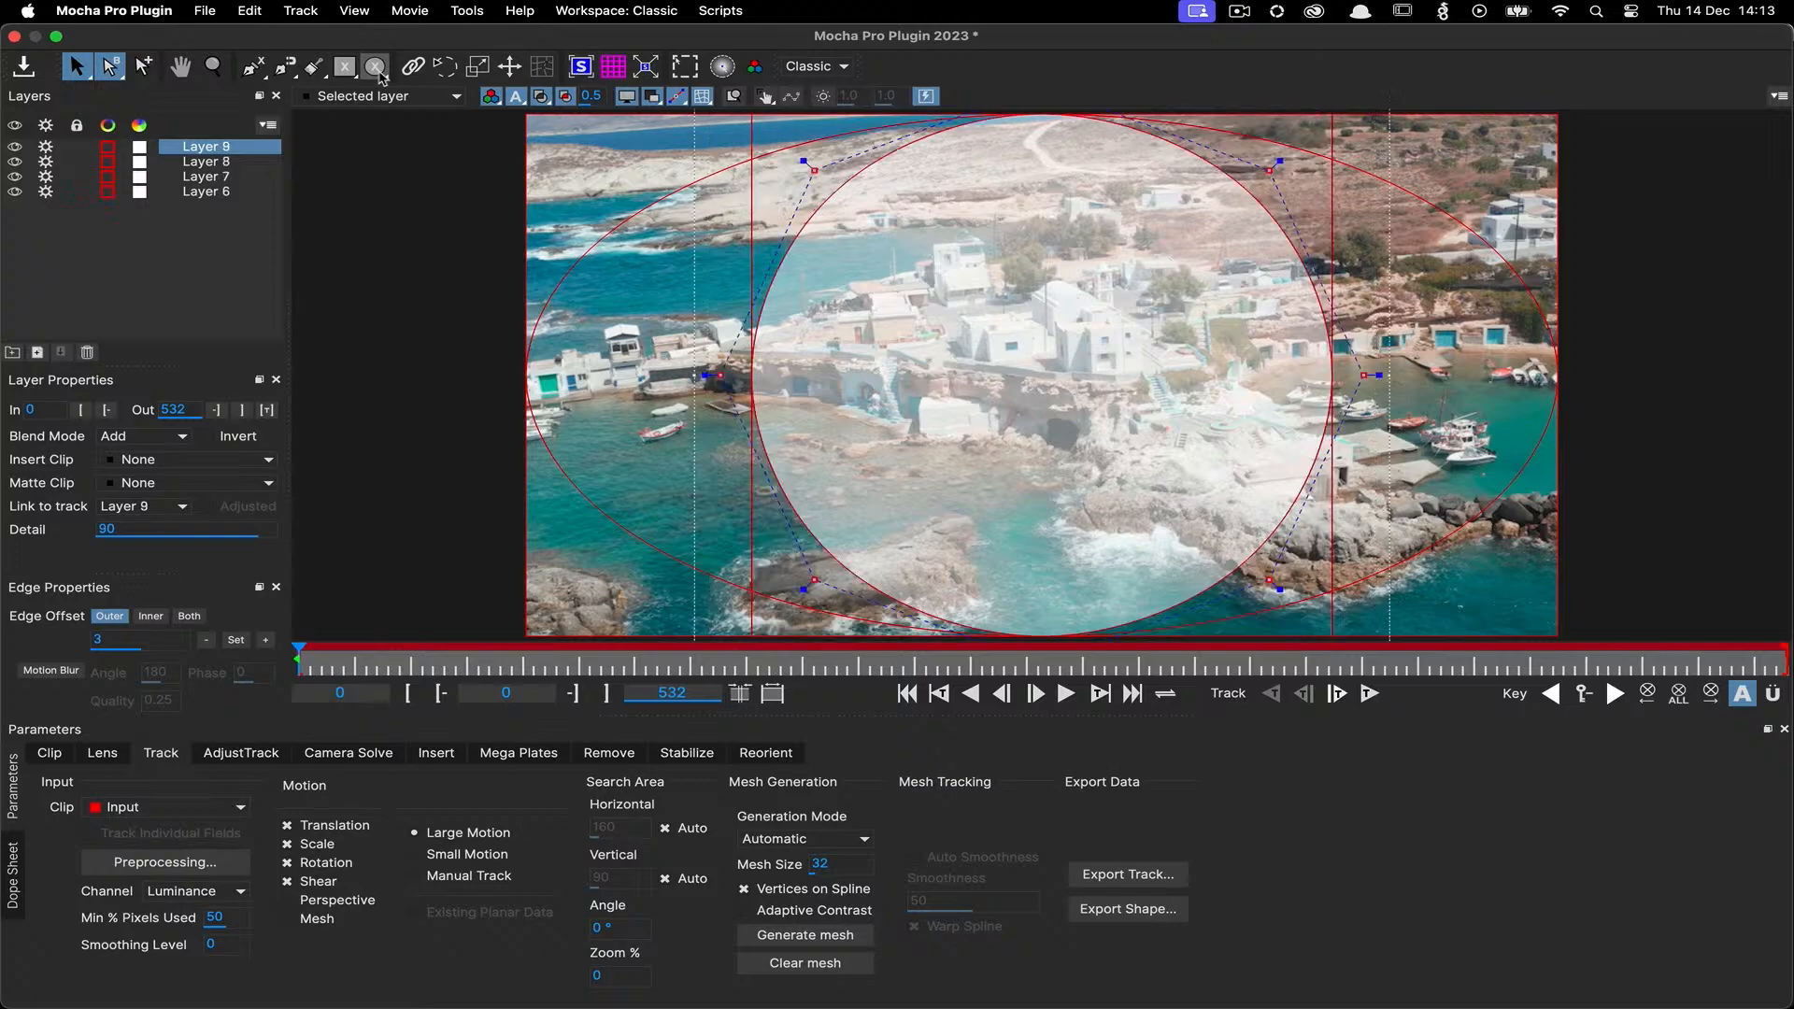
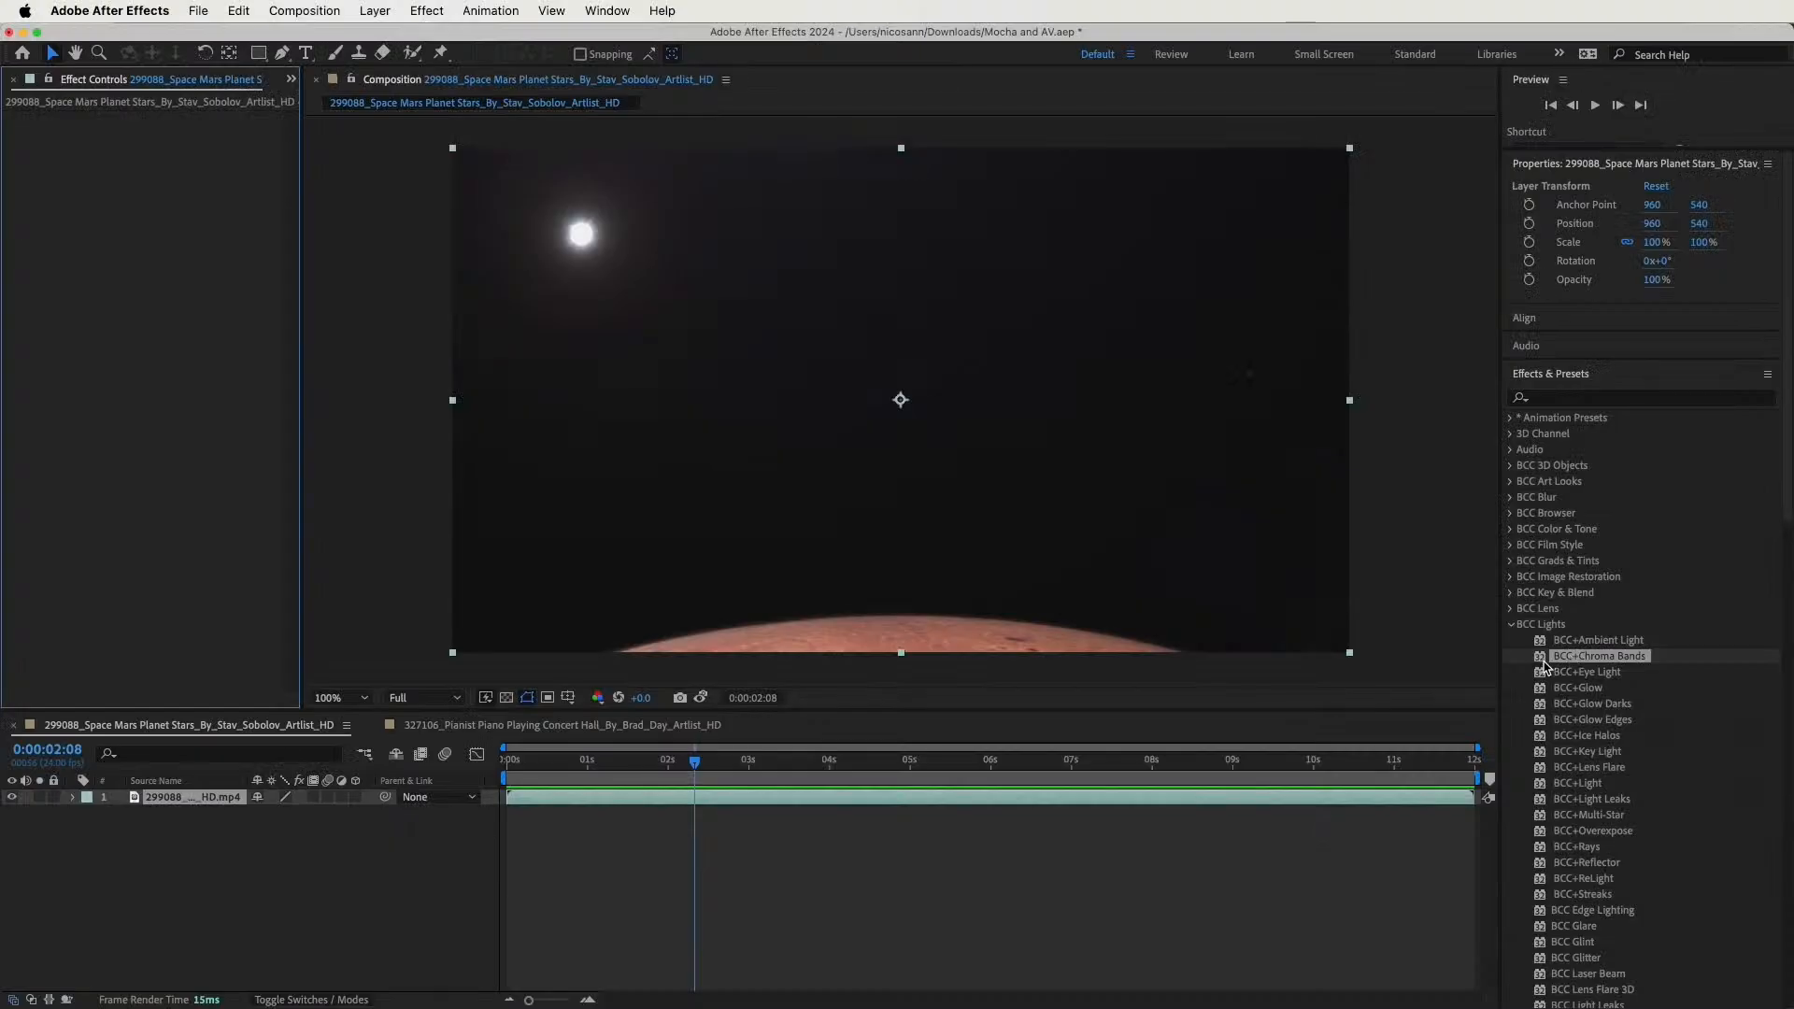
In After Effects, apply BCC+Chroma Bands to the Mars clip and centre the effect on the sun at about 278, 186
left_click_drag(1543, 666, 900, 404)
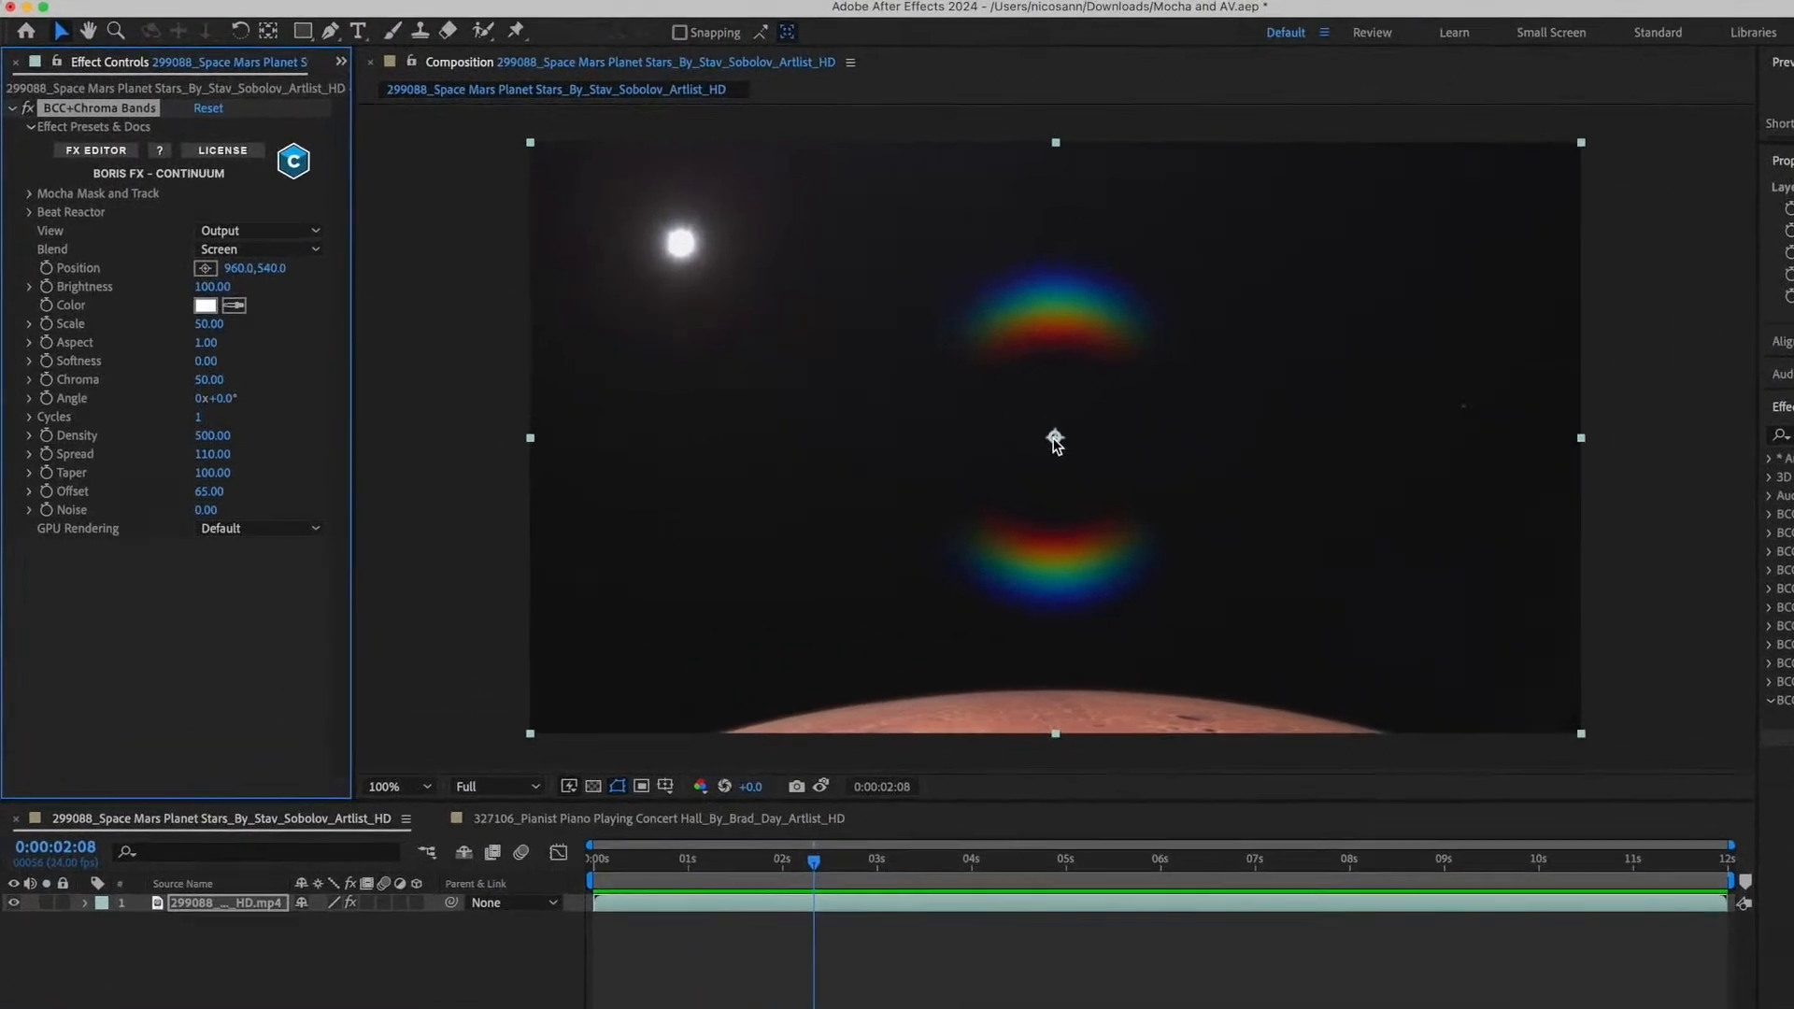
left_click_drag(1054, 439, 686, 244)
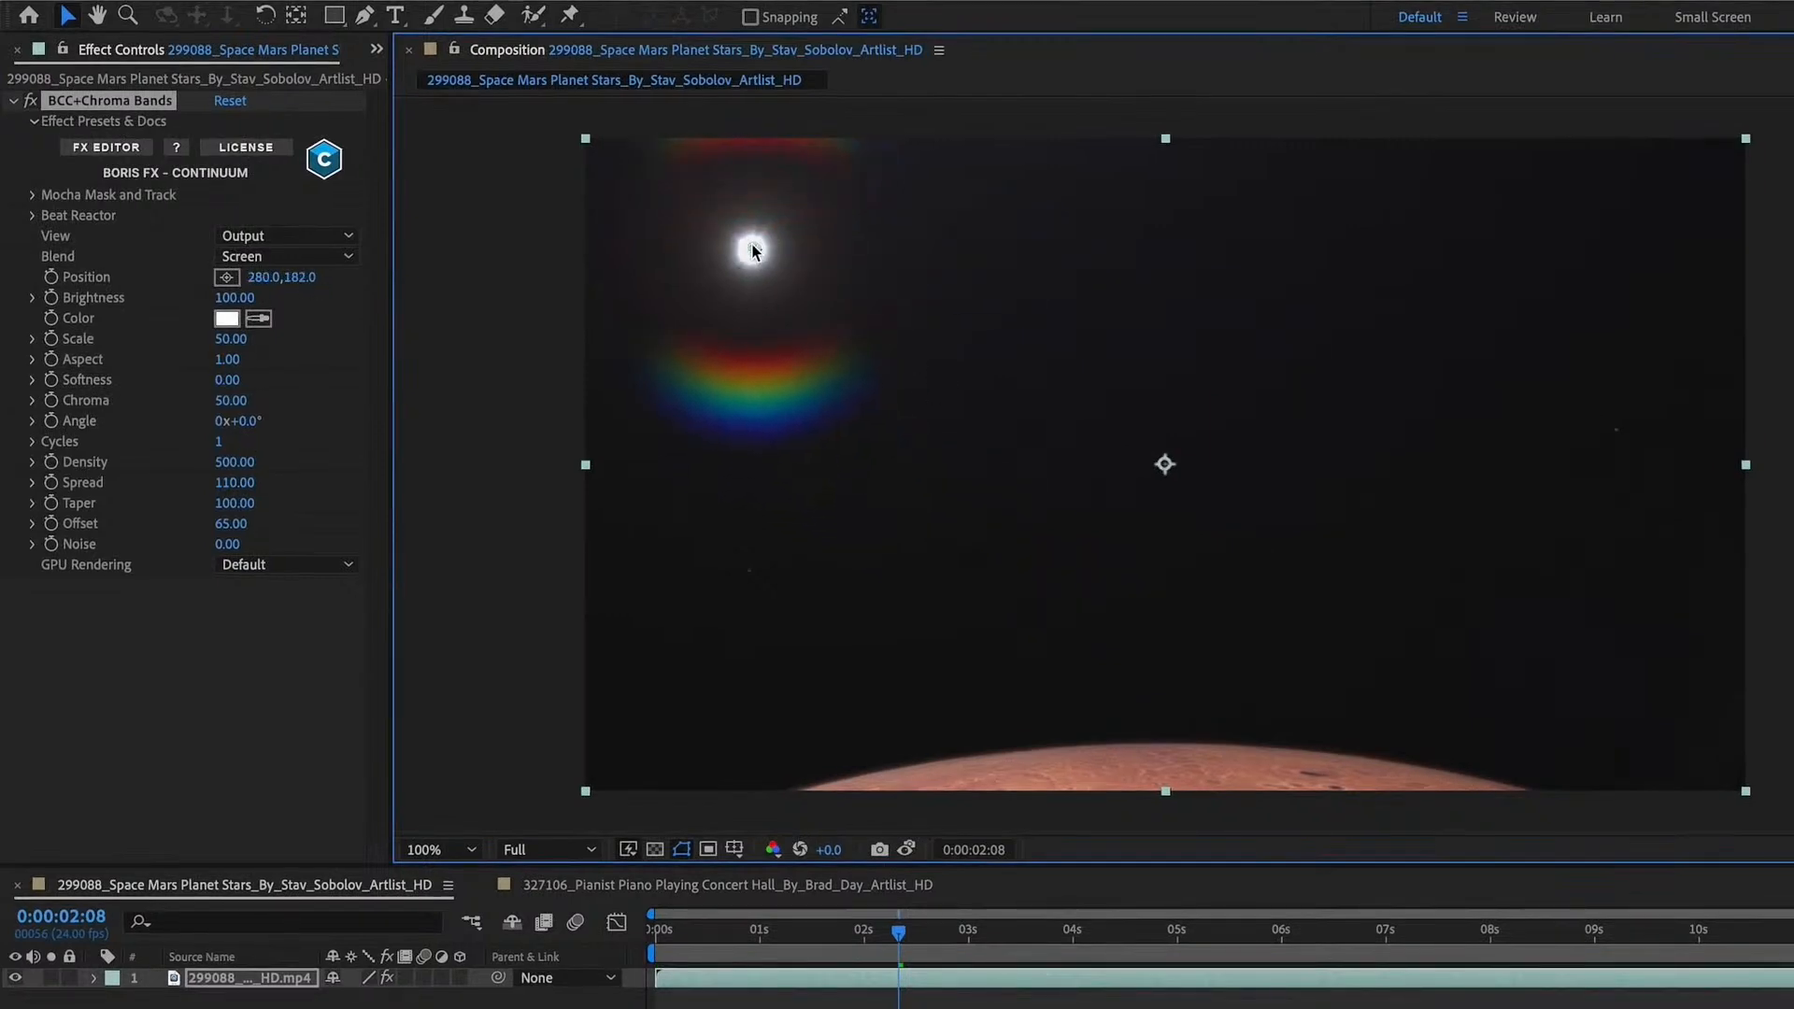
left_click_drag(754, 252, 753, 254)
Set the Chroma Bands to Brightness 71, Scale 16, Softness 2.60 and Chroma 24
left_click_drag(233, 341, 205, 304)
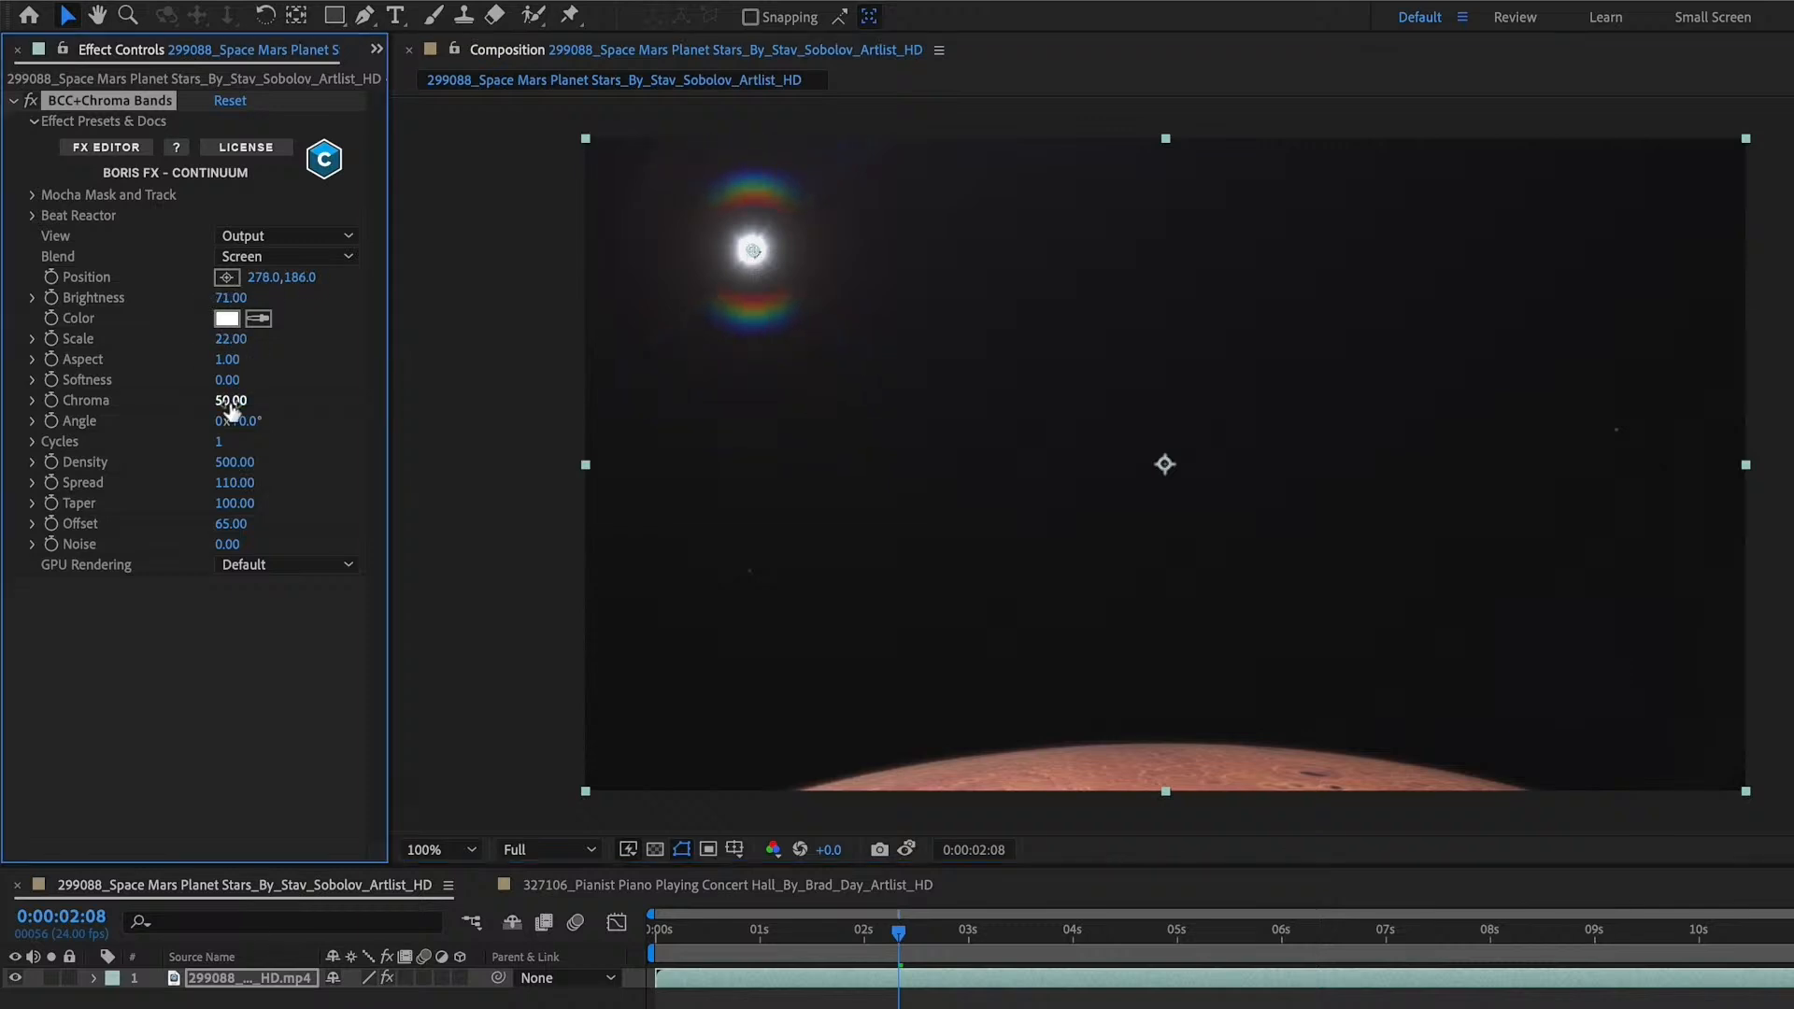
left_click_drag(230, 401, 224, 345)
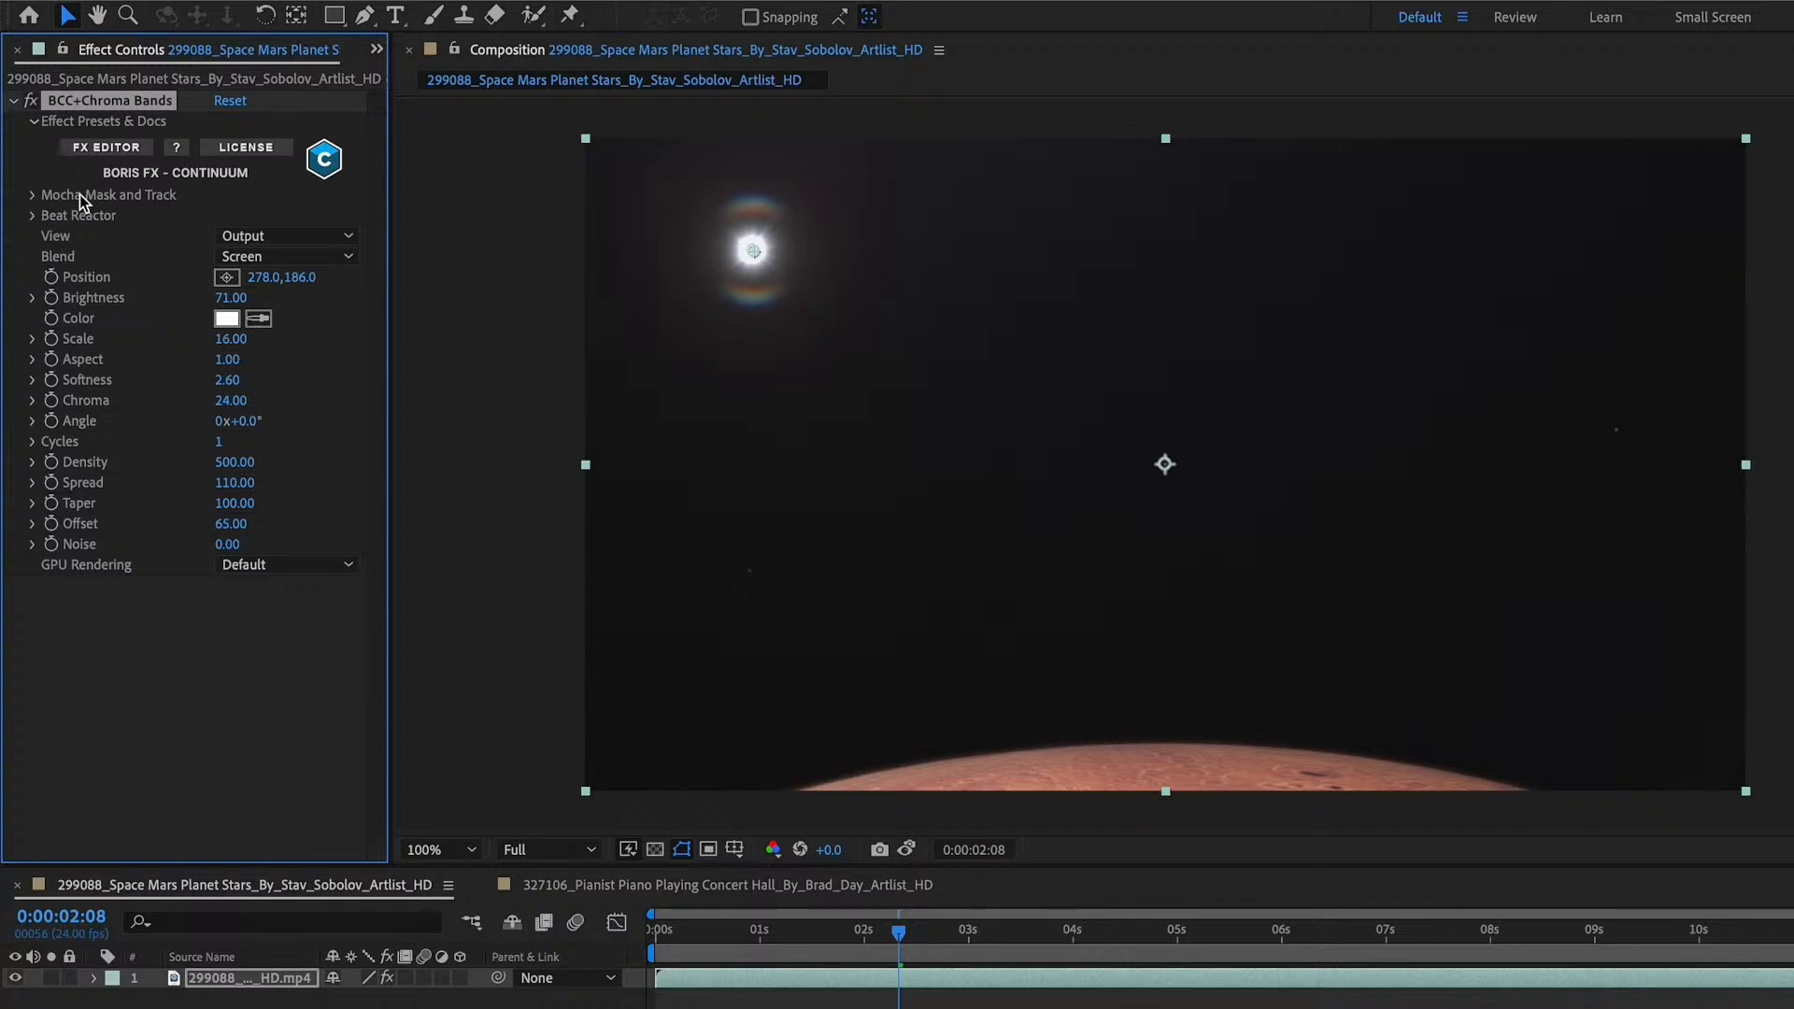
Launch Mocha parameter tracking for the Chroma Bands Position and limit the tracked motion to translation only
left_click(32, 195)
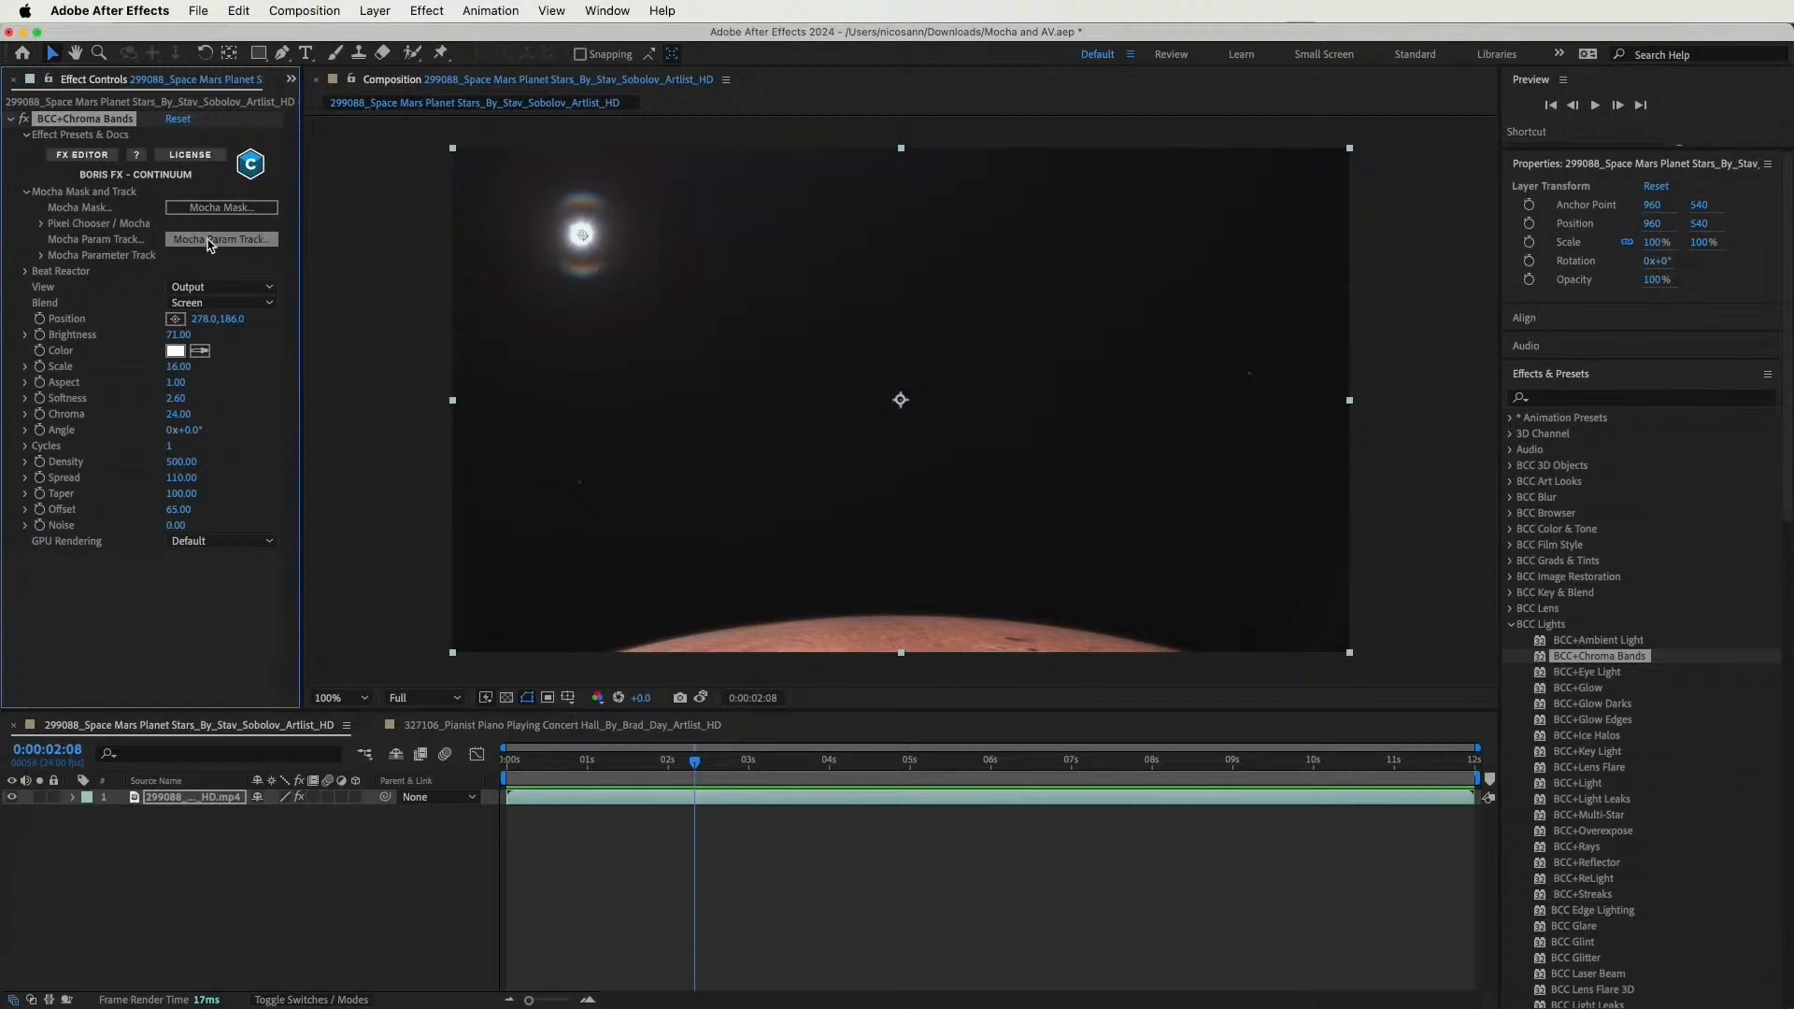
left_click(209, 240)
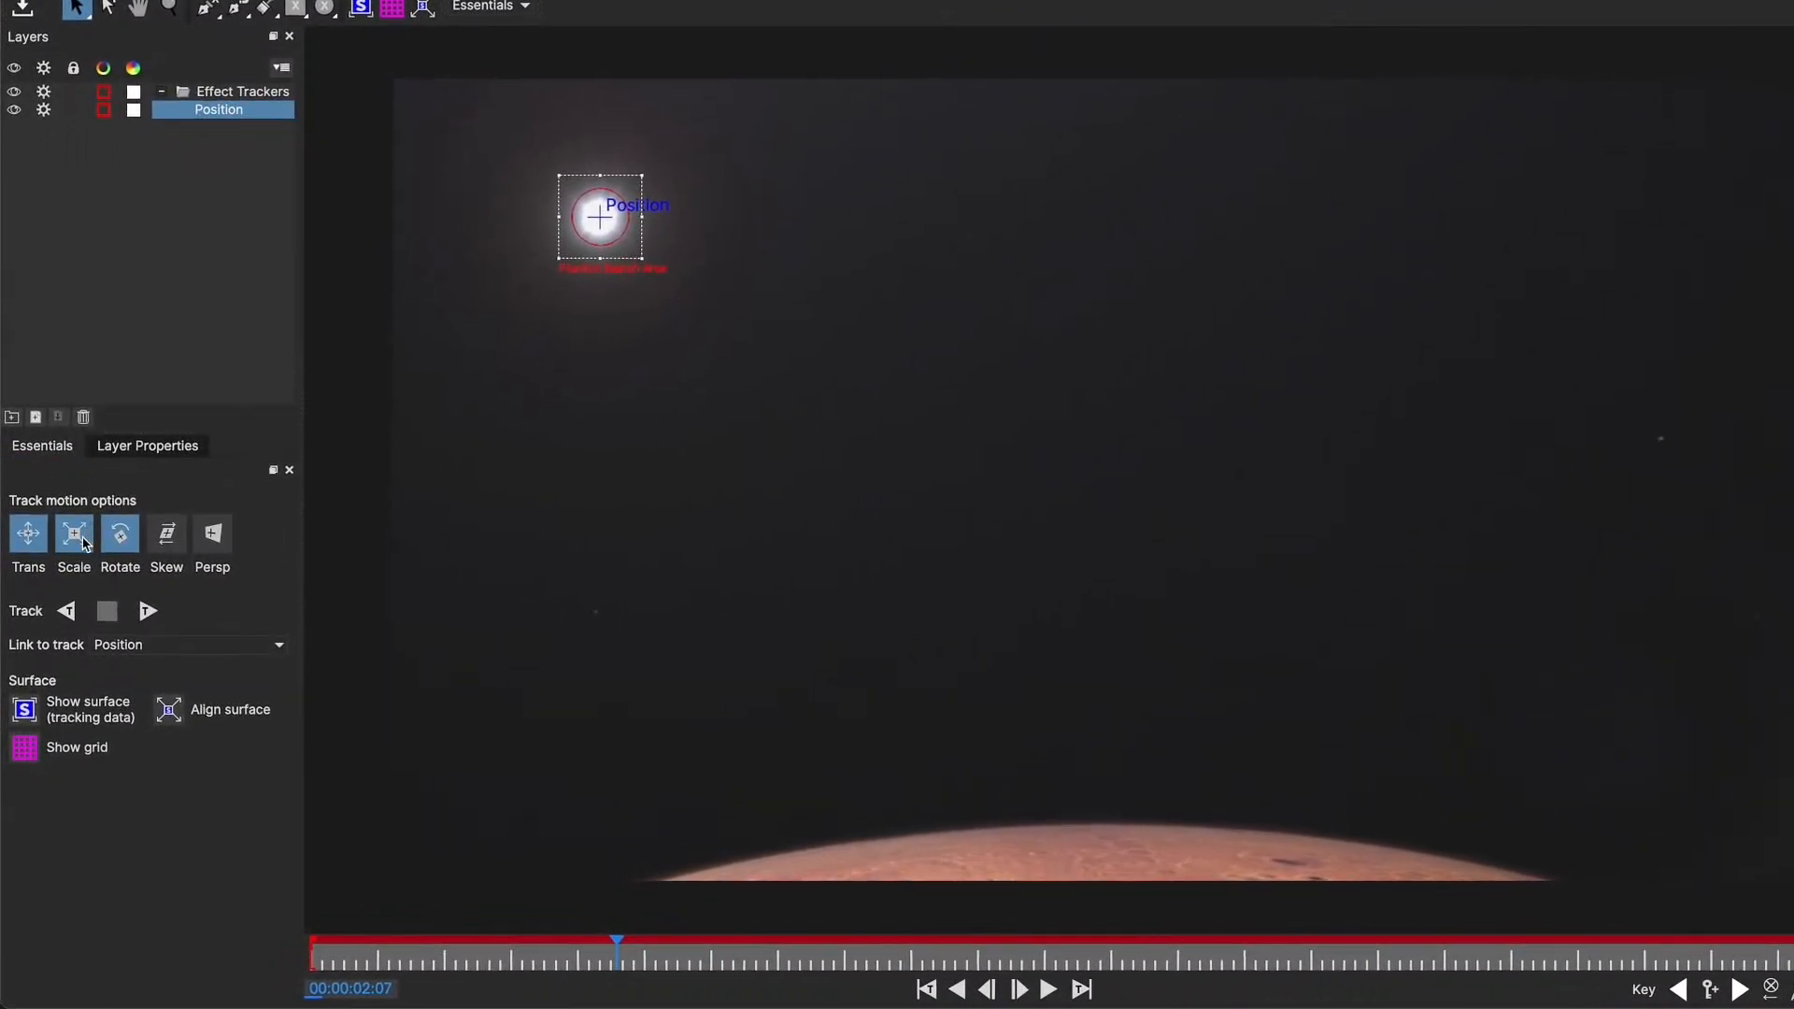
left_click(84, 540)
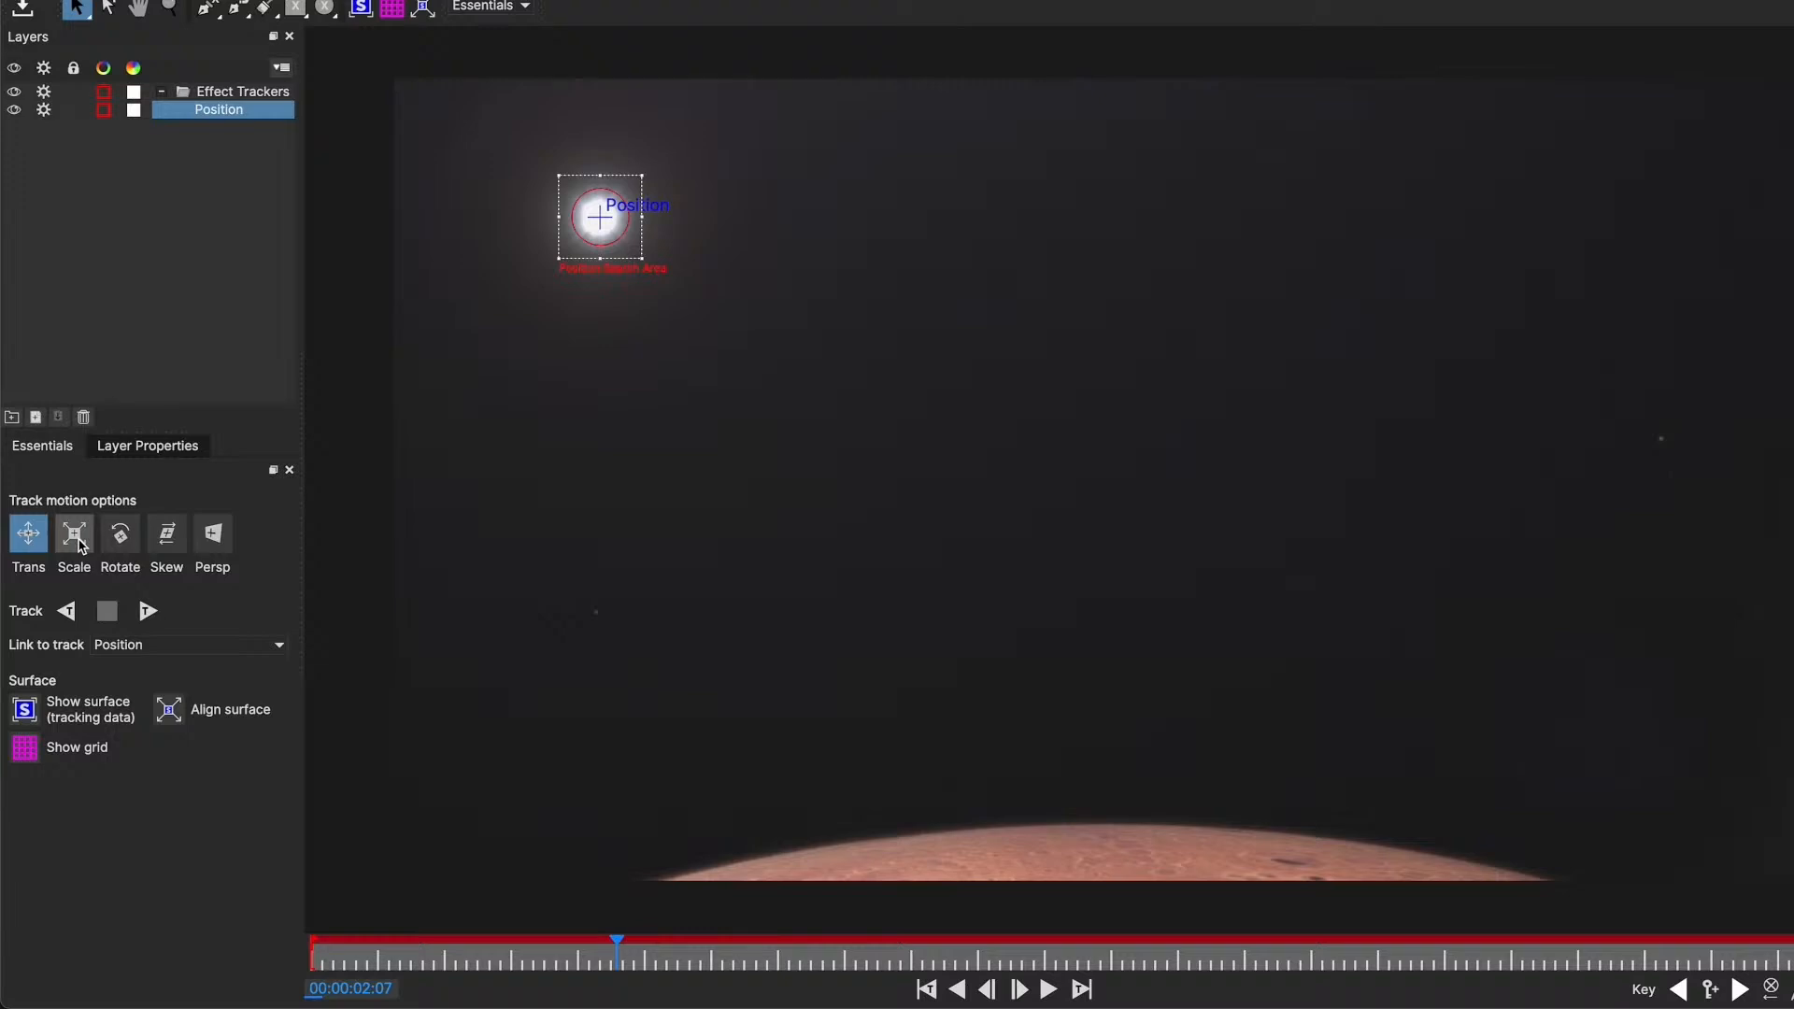
Track the sun's Position layer backward to the start of the clip and forward from 00:00:02:08
left_click(73, 615)
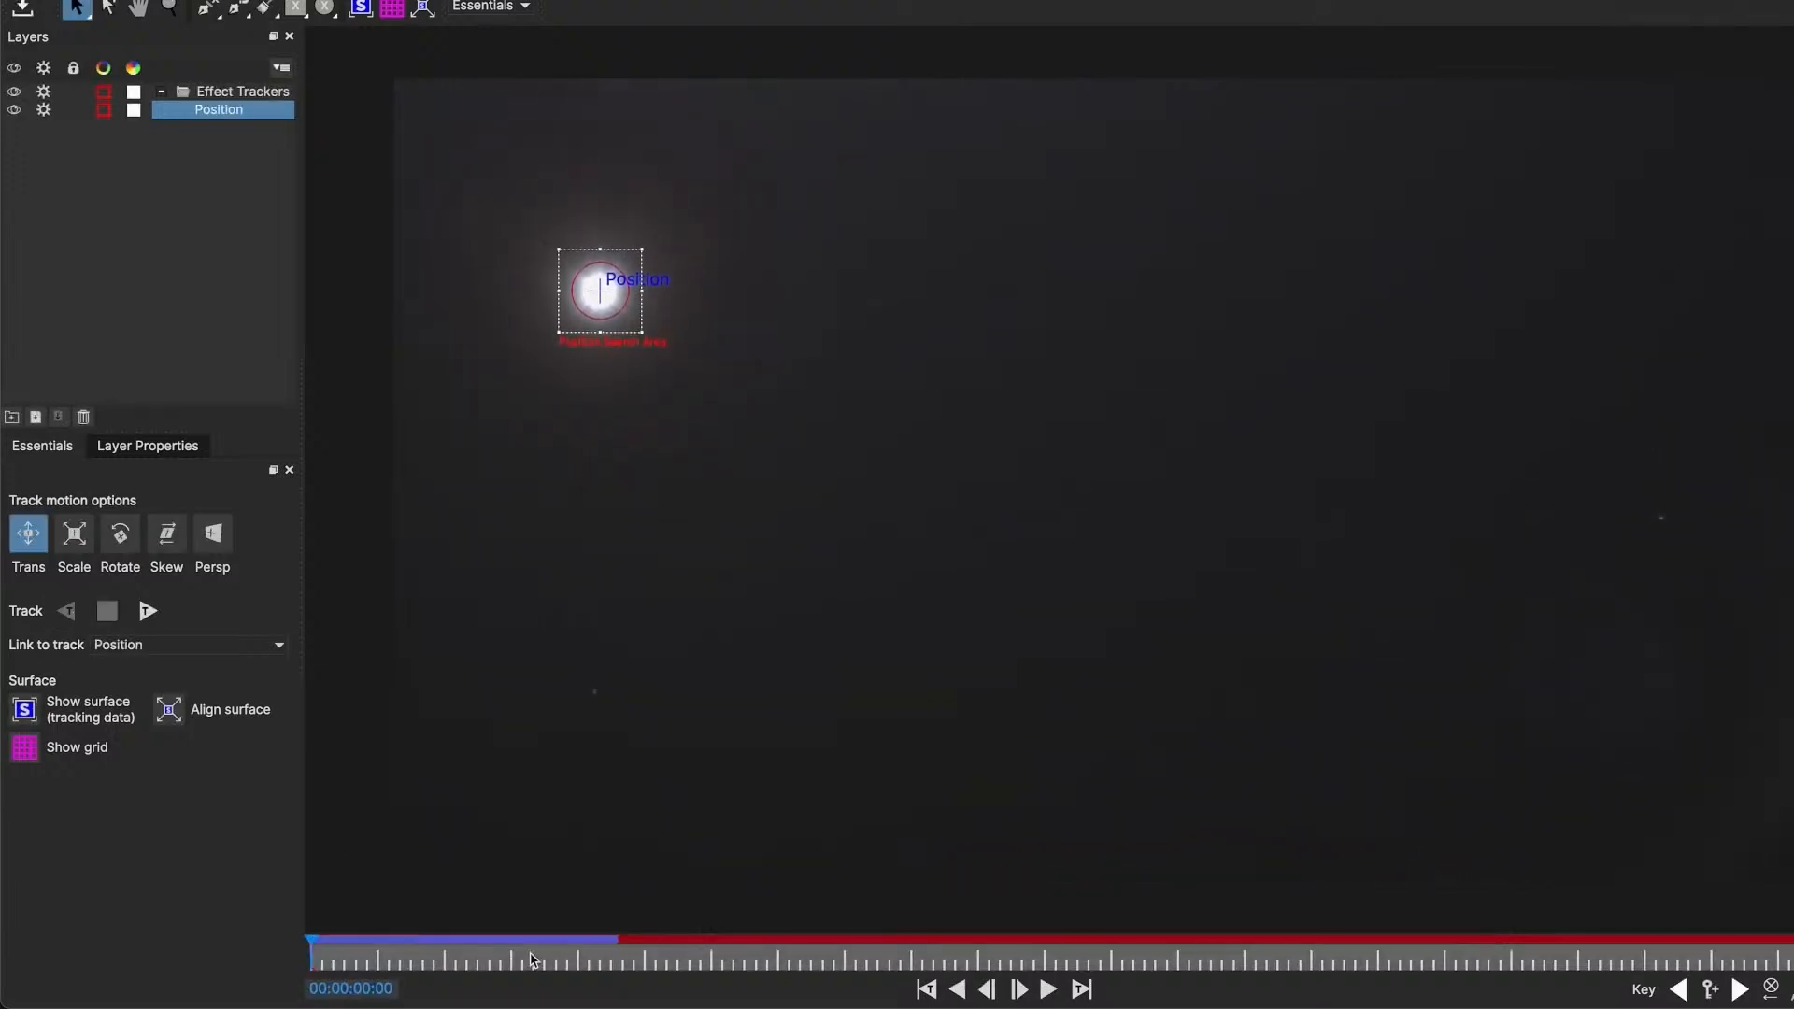
left_click(615, 962)
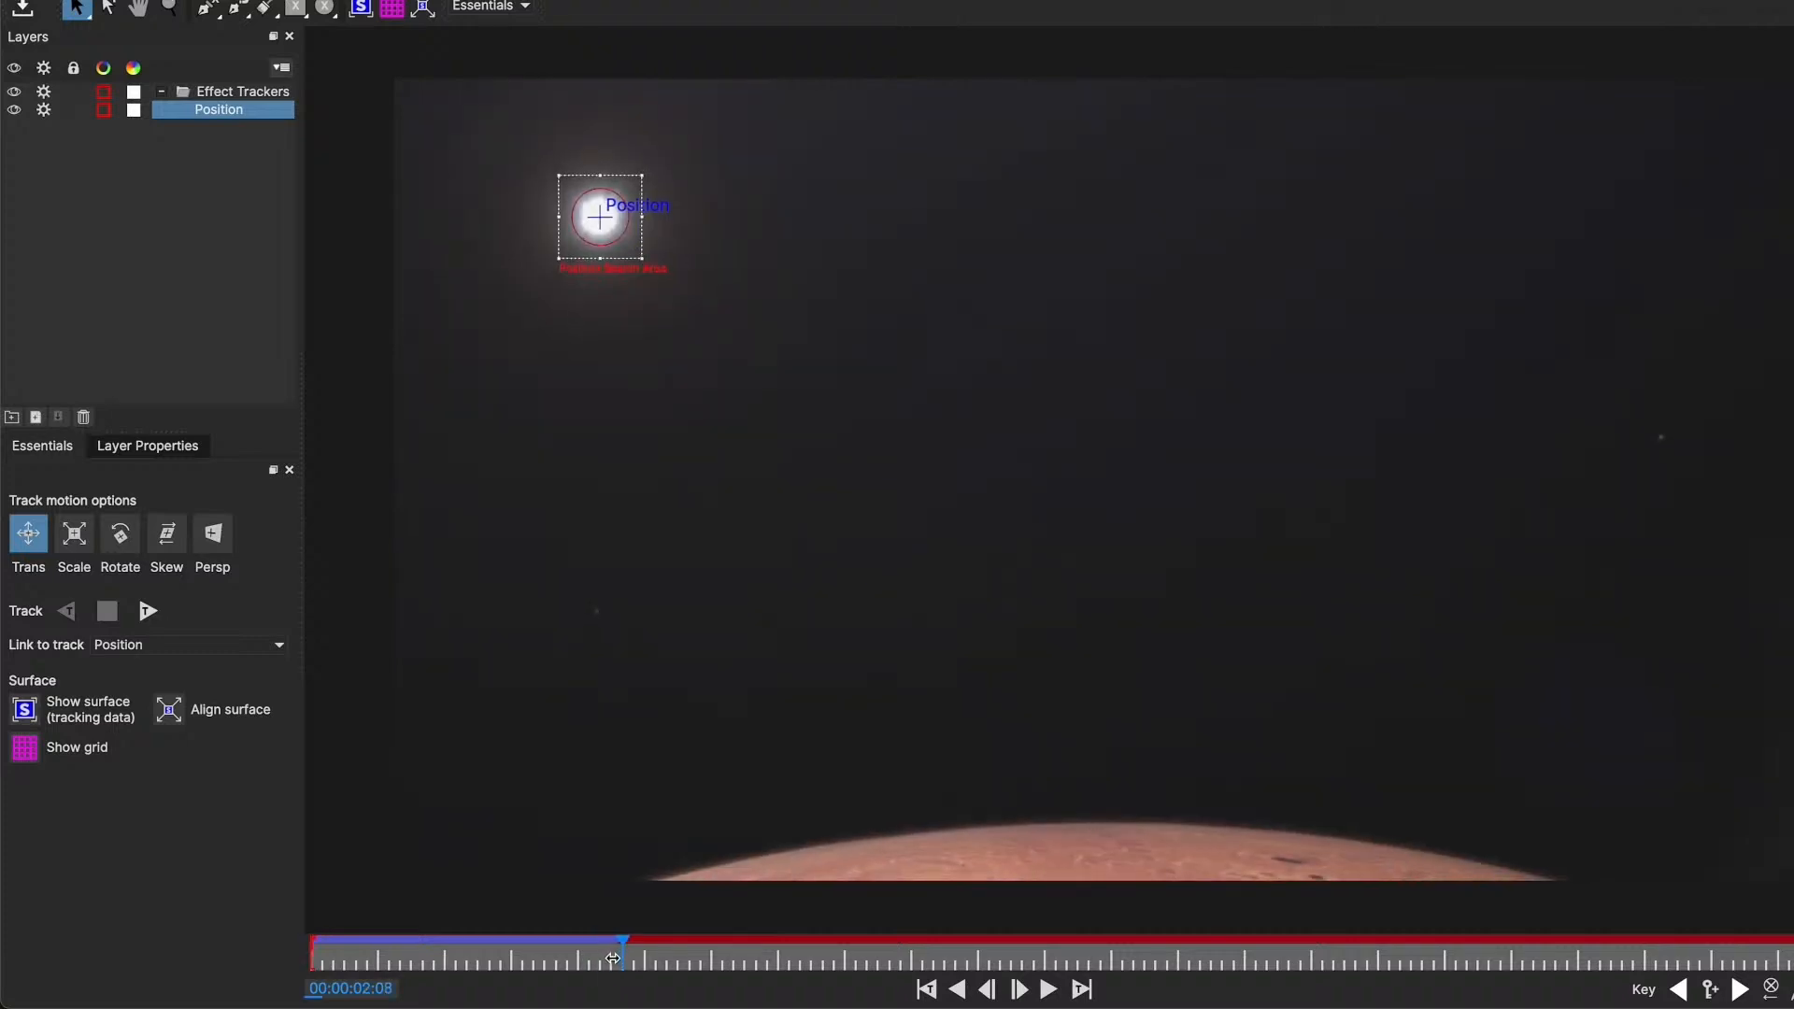
left_click(148, 611)
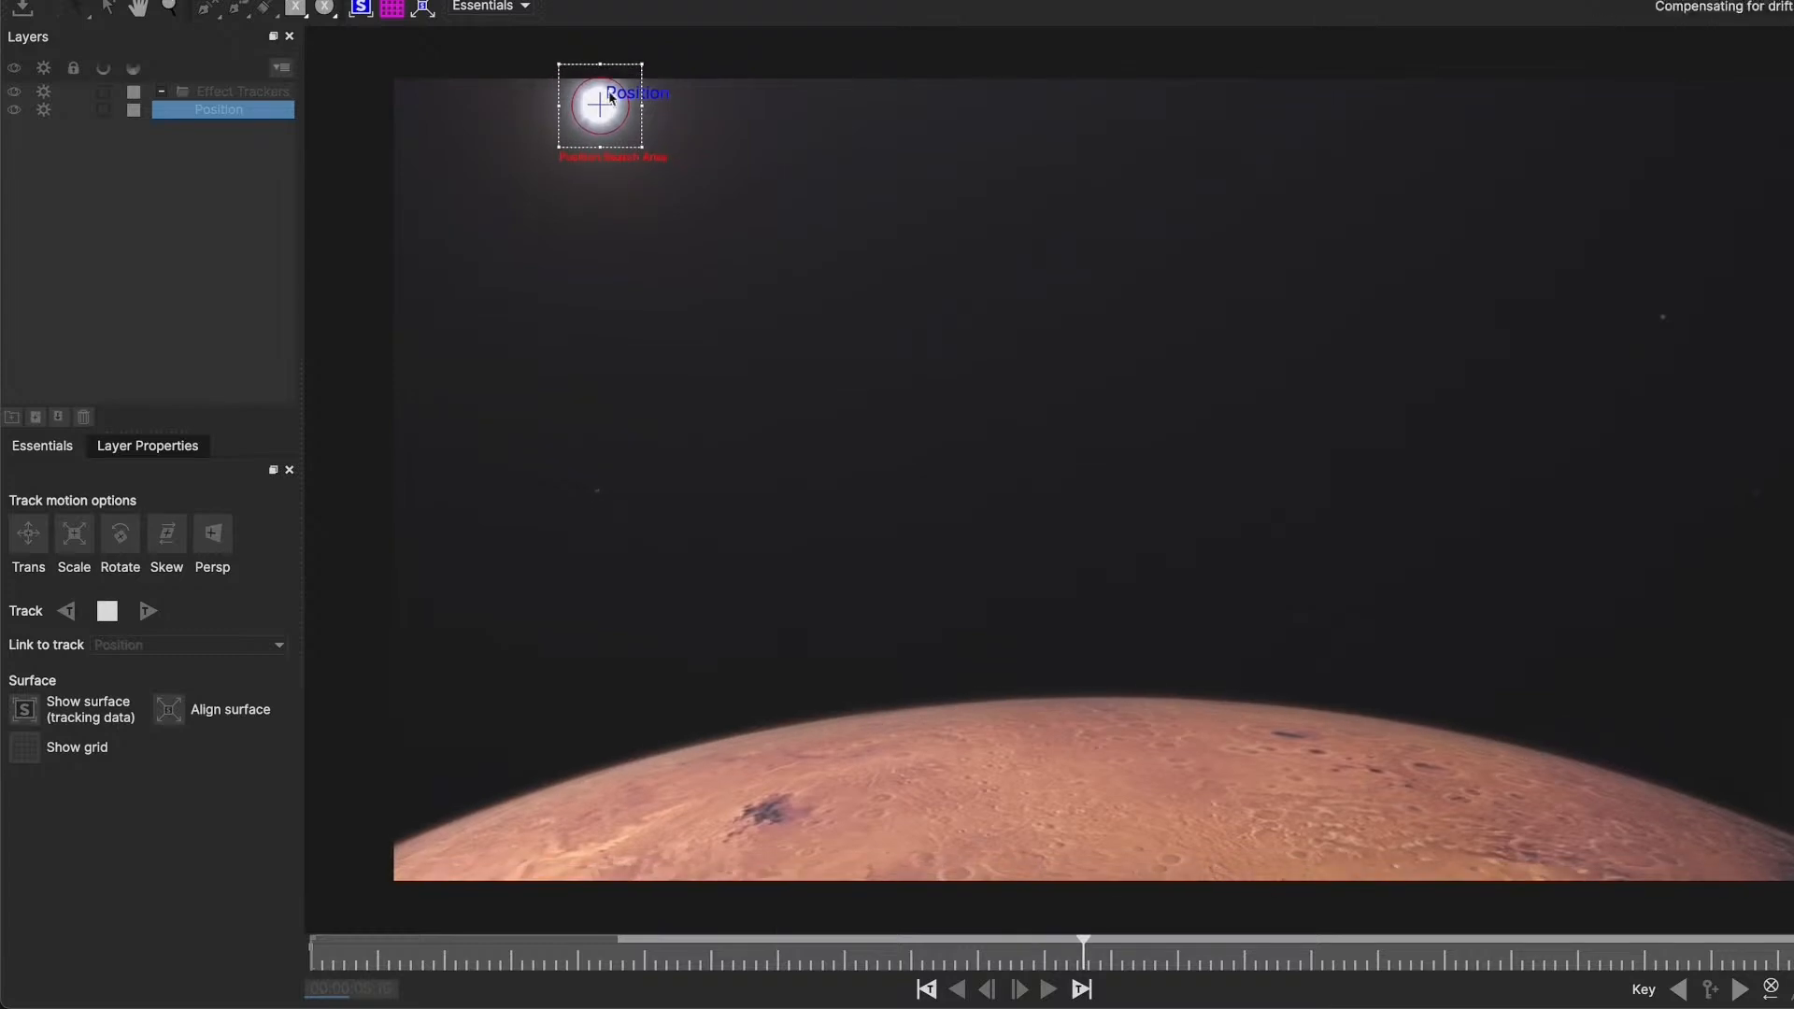
At 00:00:07:00, move the Position search area off the sun and onto the dark patch on the planet's surface
left_click(1356, 959)
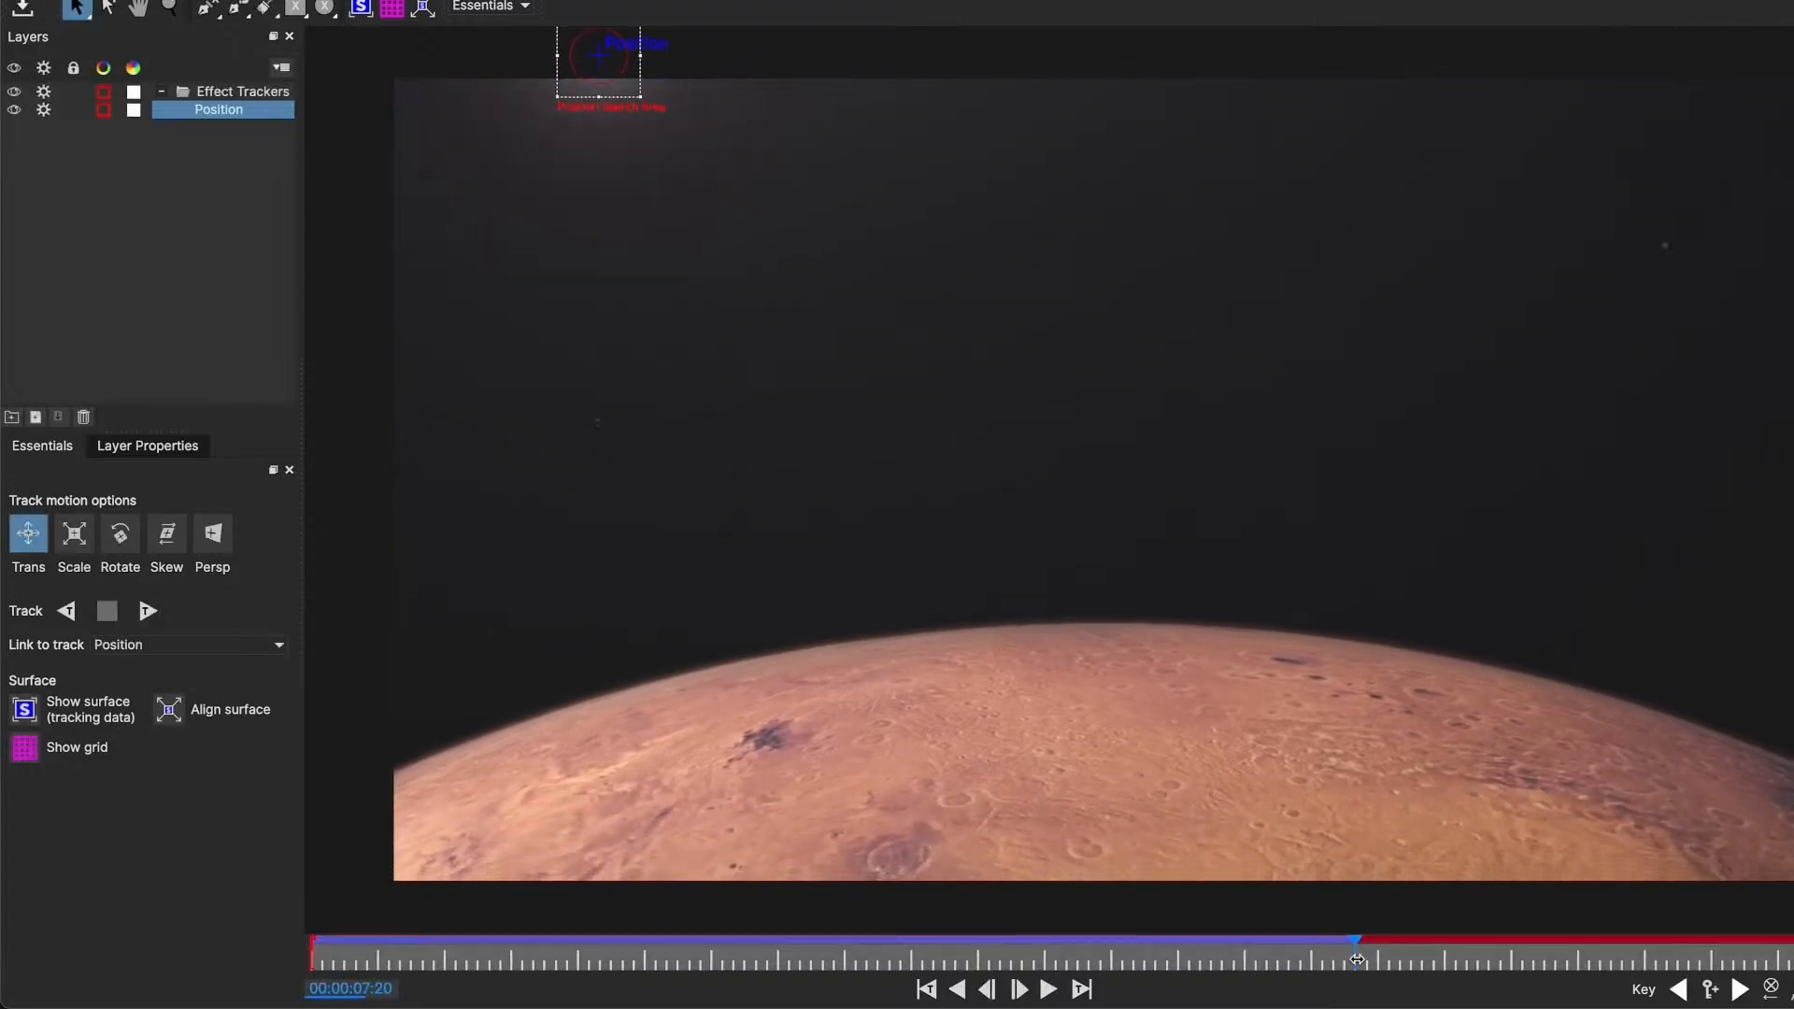
left_click_drag(1357, 959, 1243, 935)
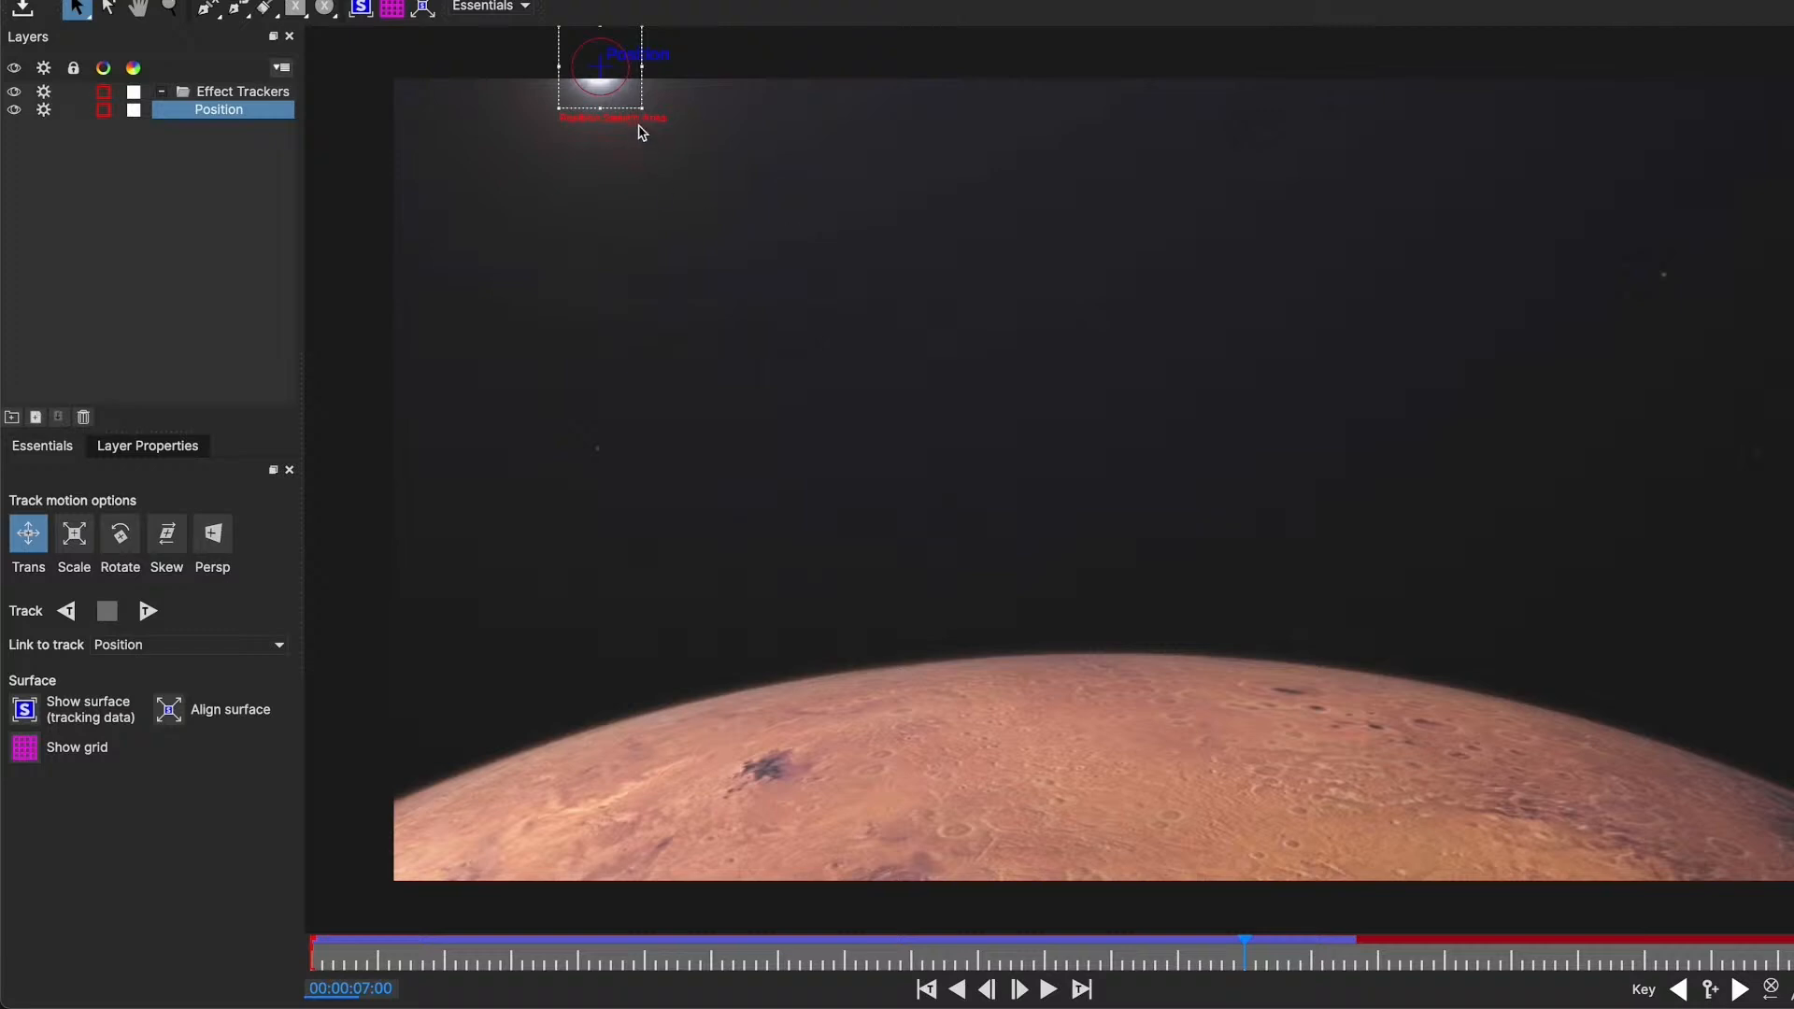
left_click_drag(619, 107, 784, 808)
Track the Position layer forward to the end of the clip and play the track back in reverse
key("z")
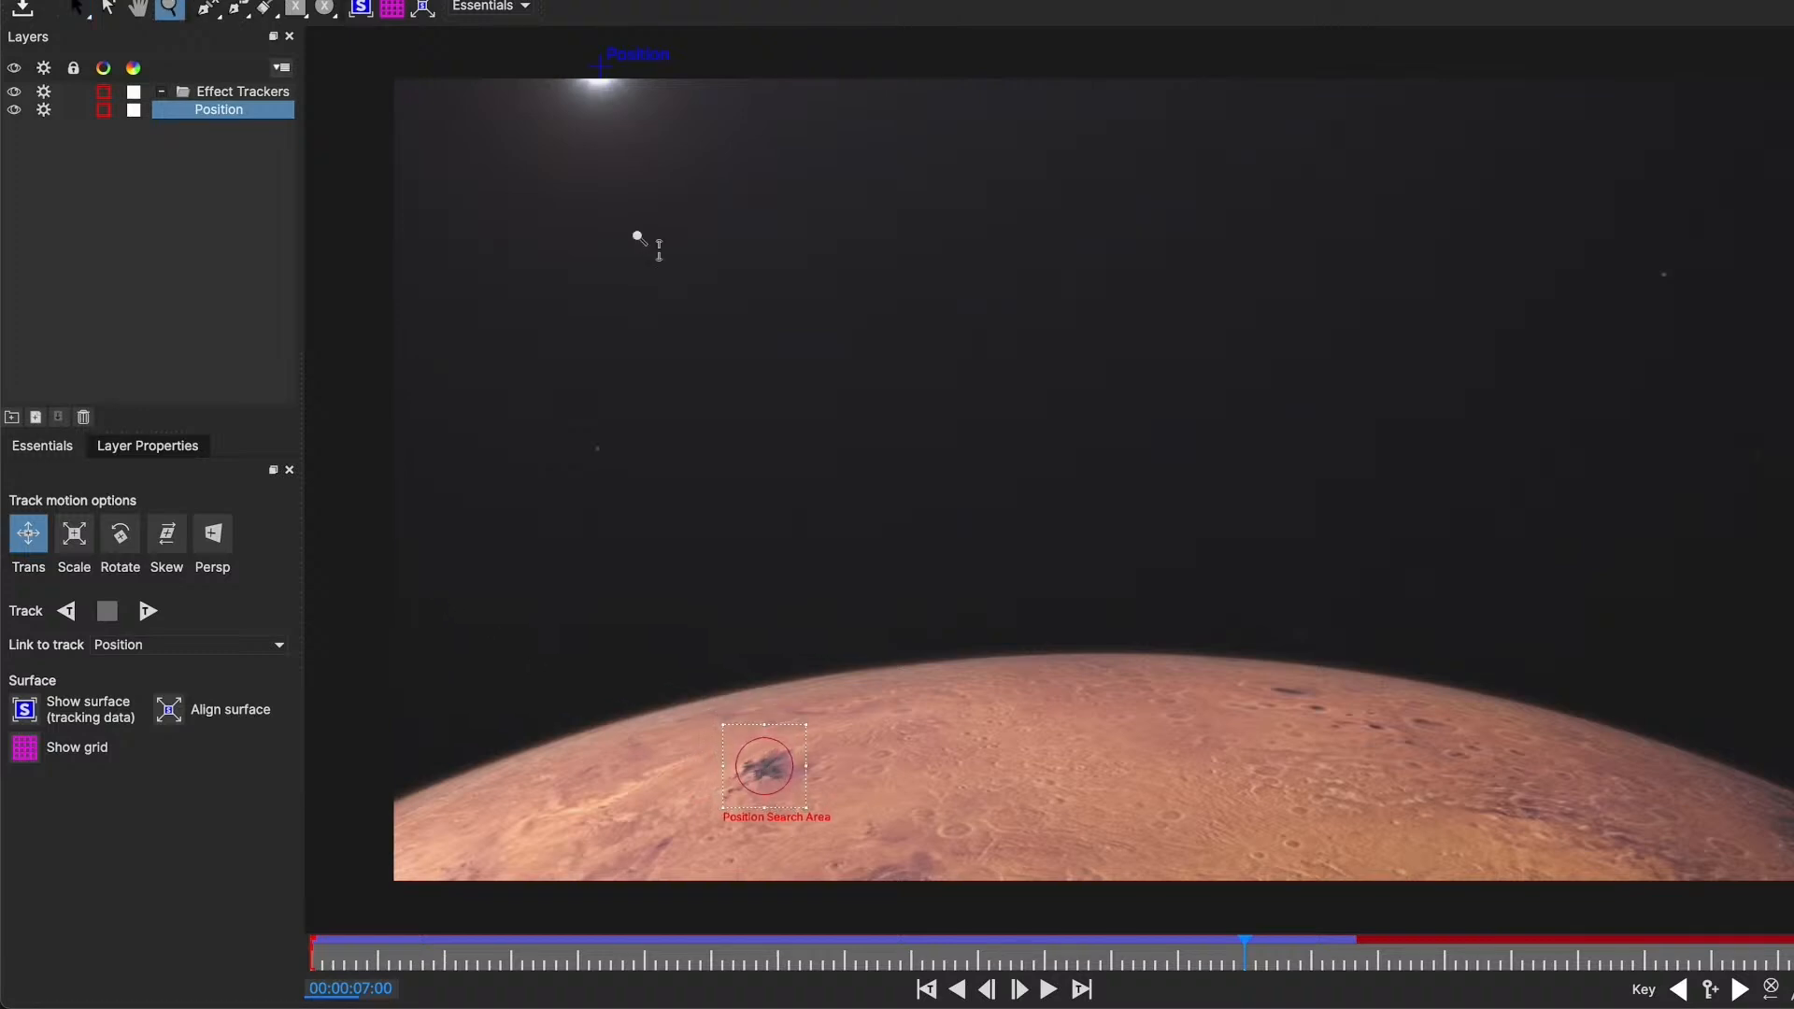
left_click_drag(639, 239, 649, 400)
key("s")
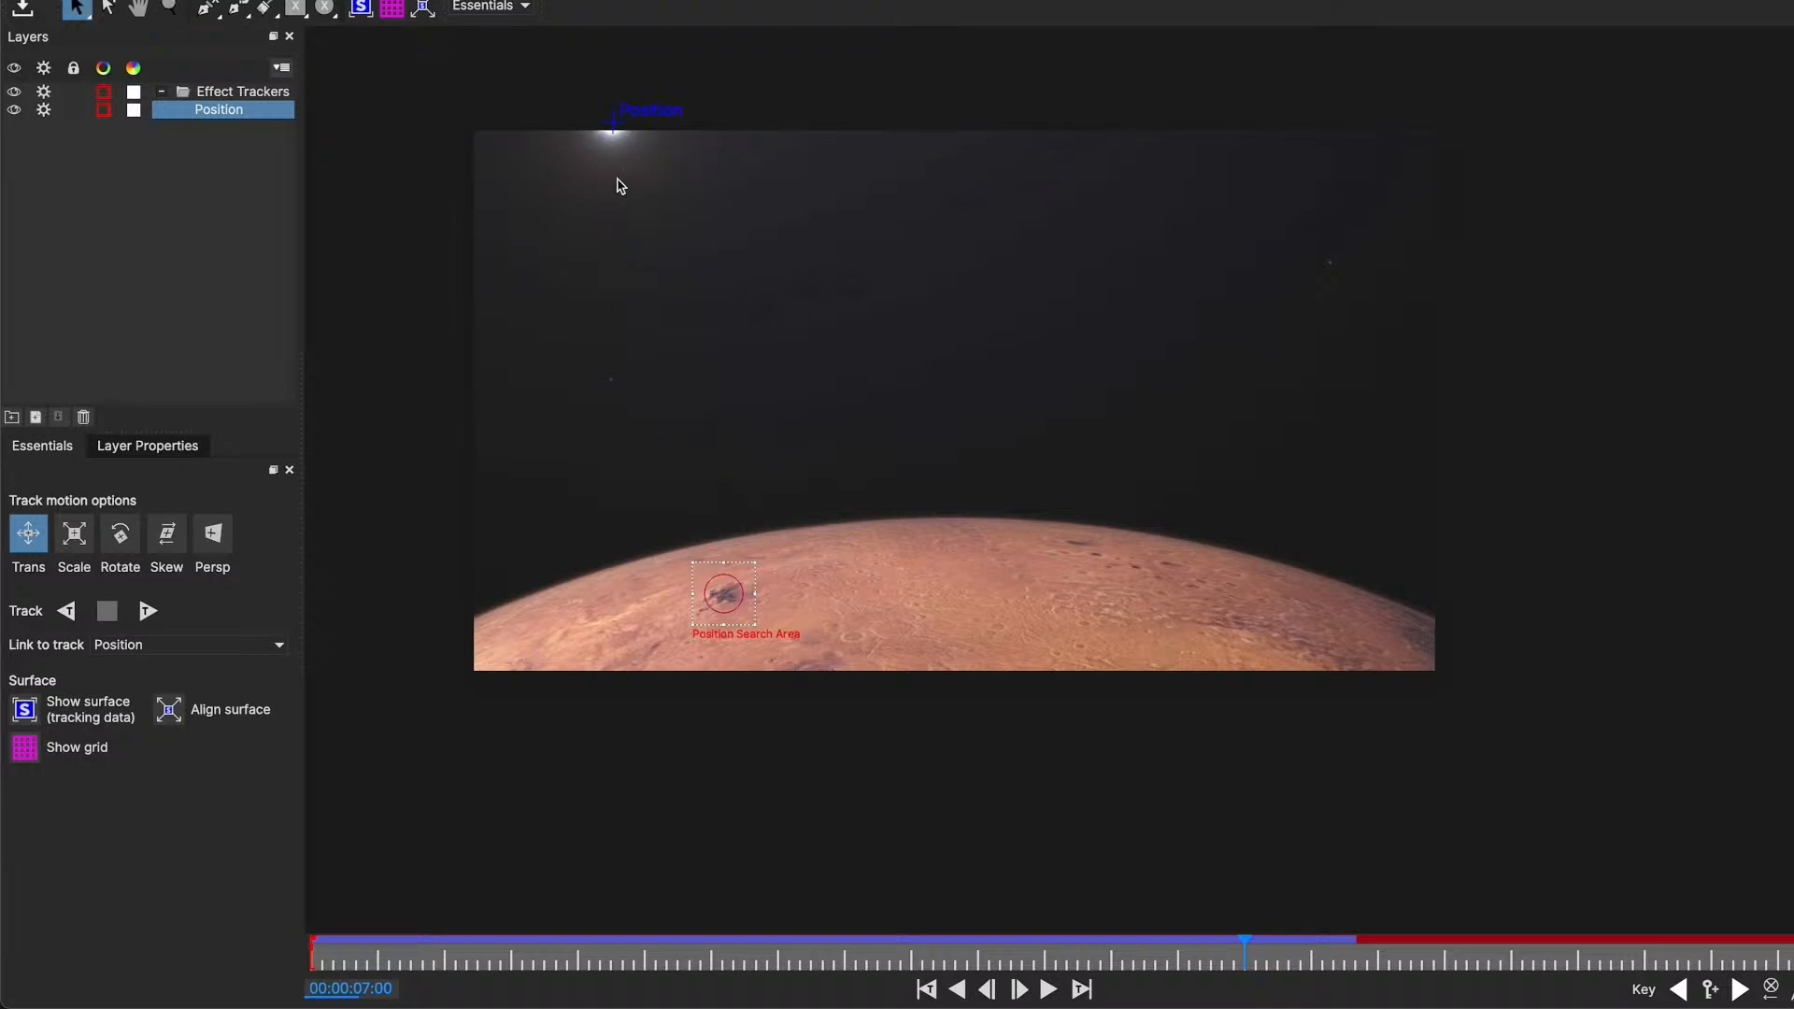
left_click(149, 611)
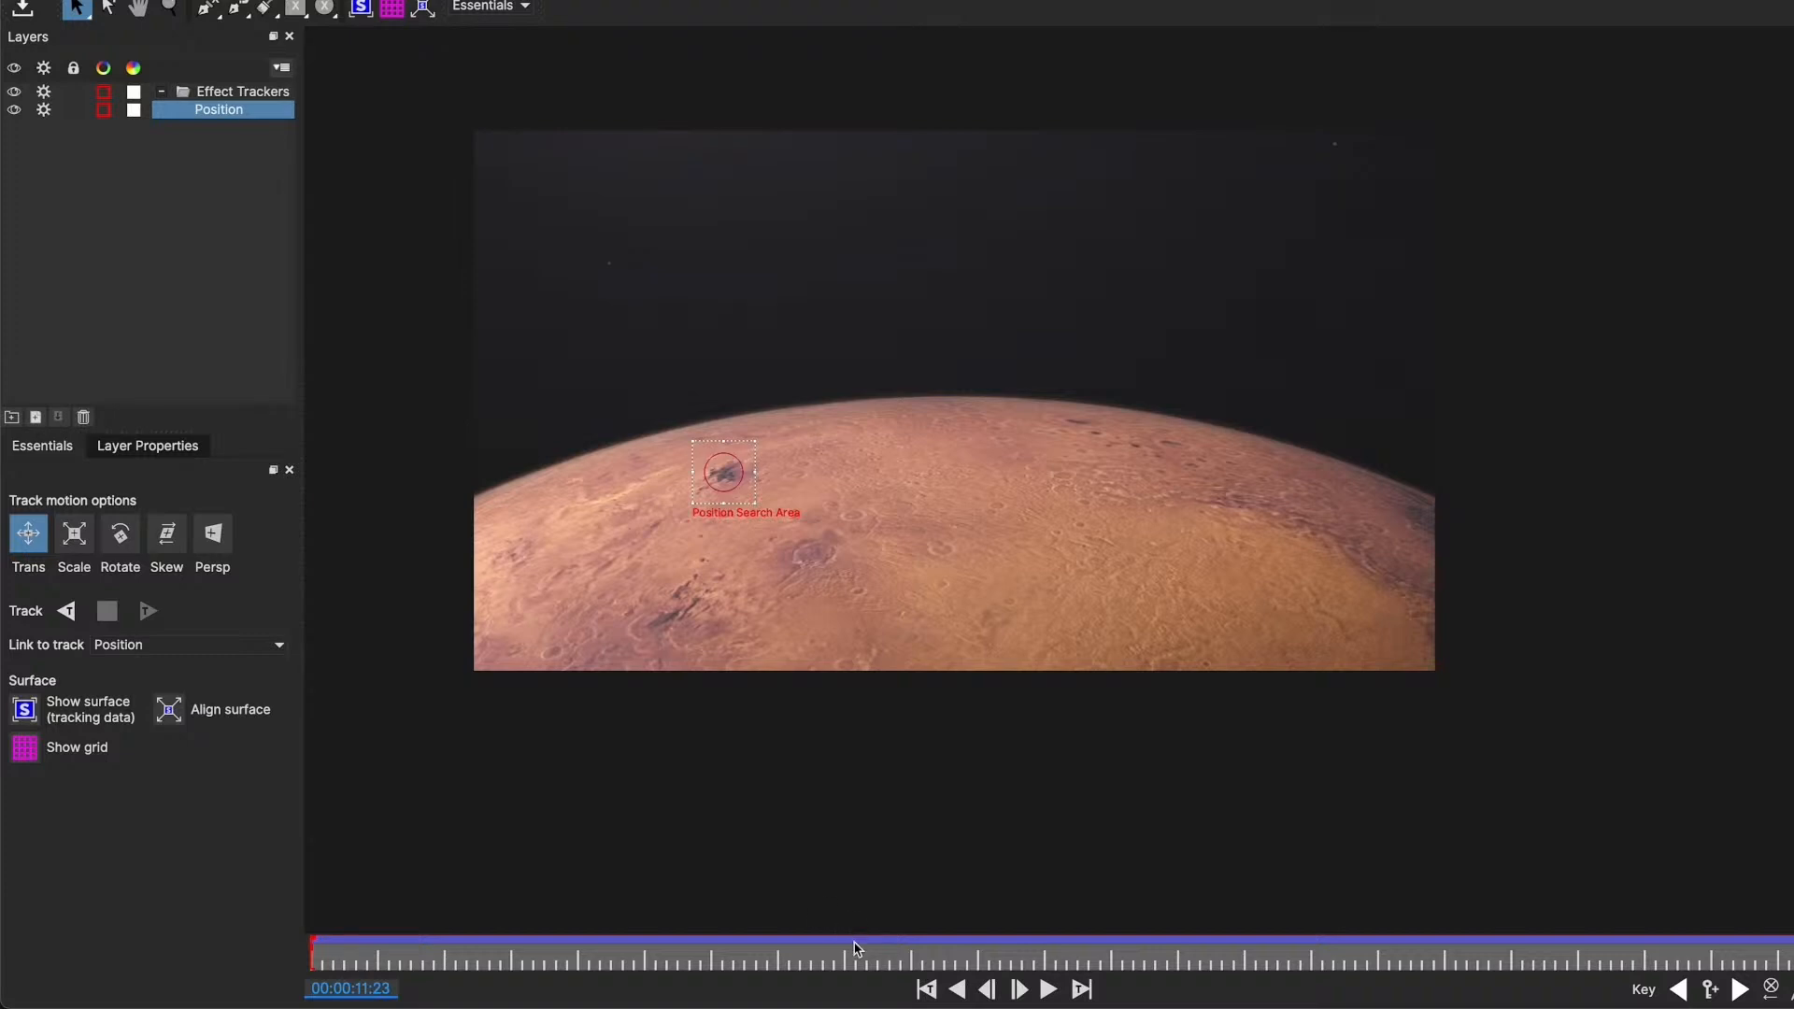
left_click(957, 989)
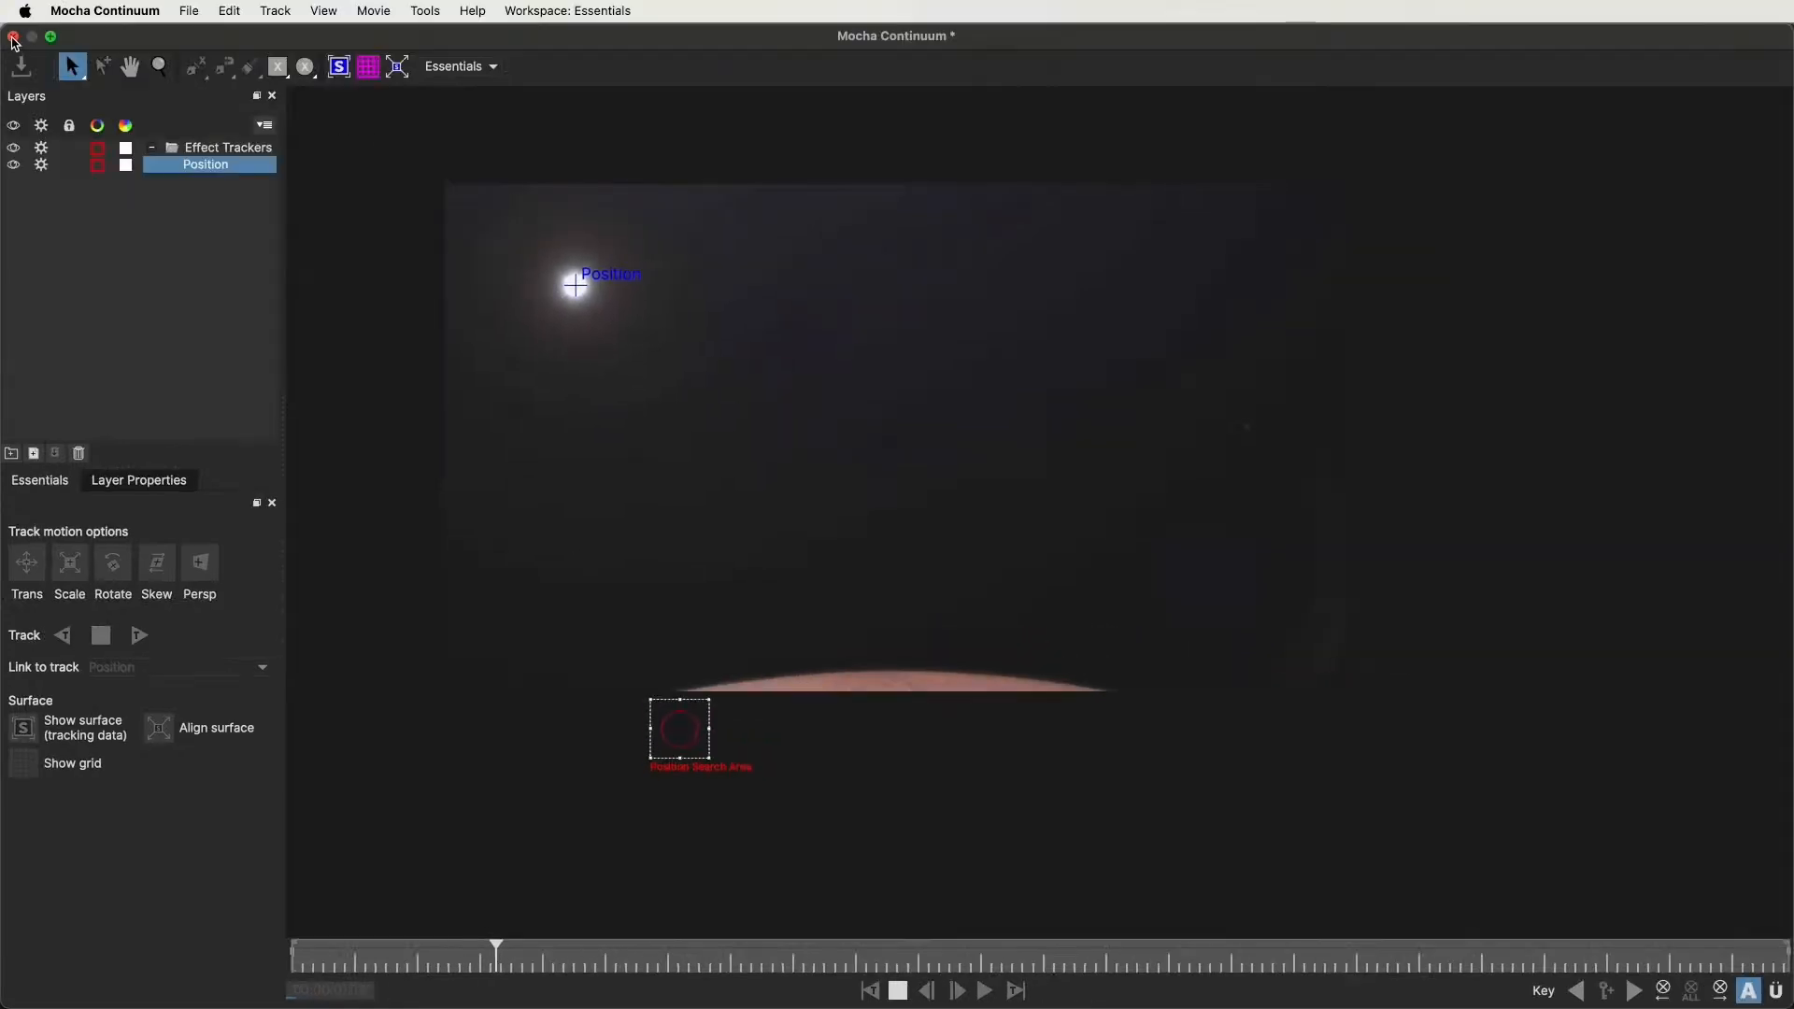
Close Mocha Continuum with the project changes saved and play back the tracked result in After Effects
left_click(13, 37)
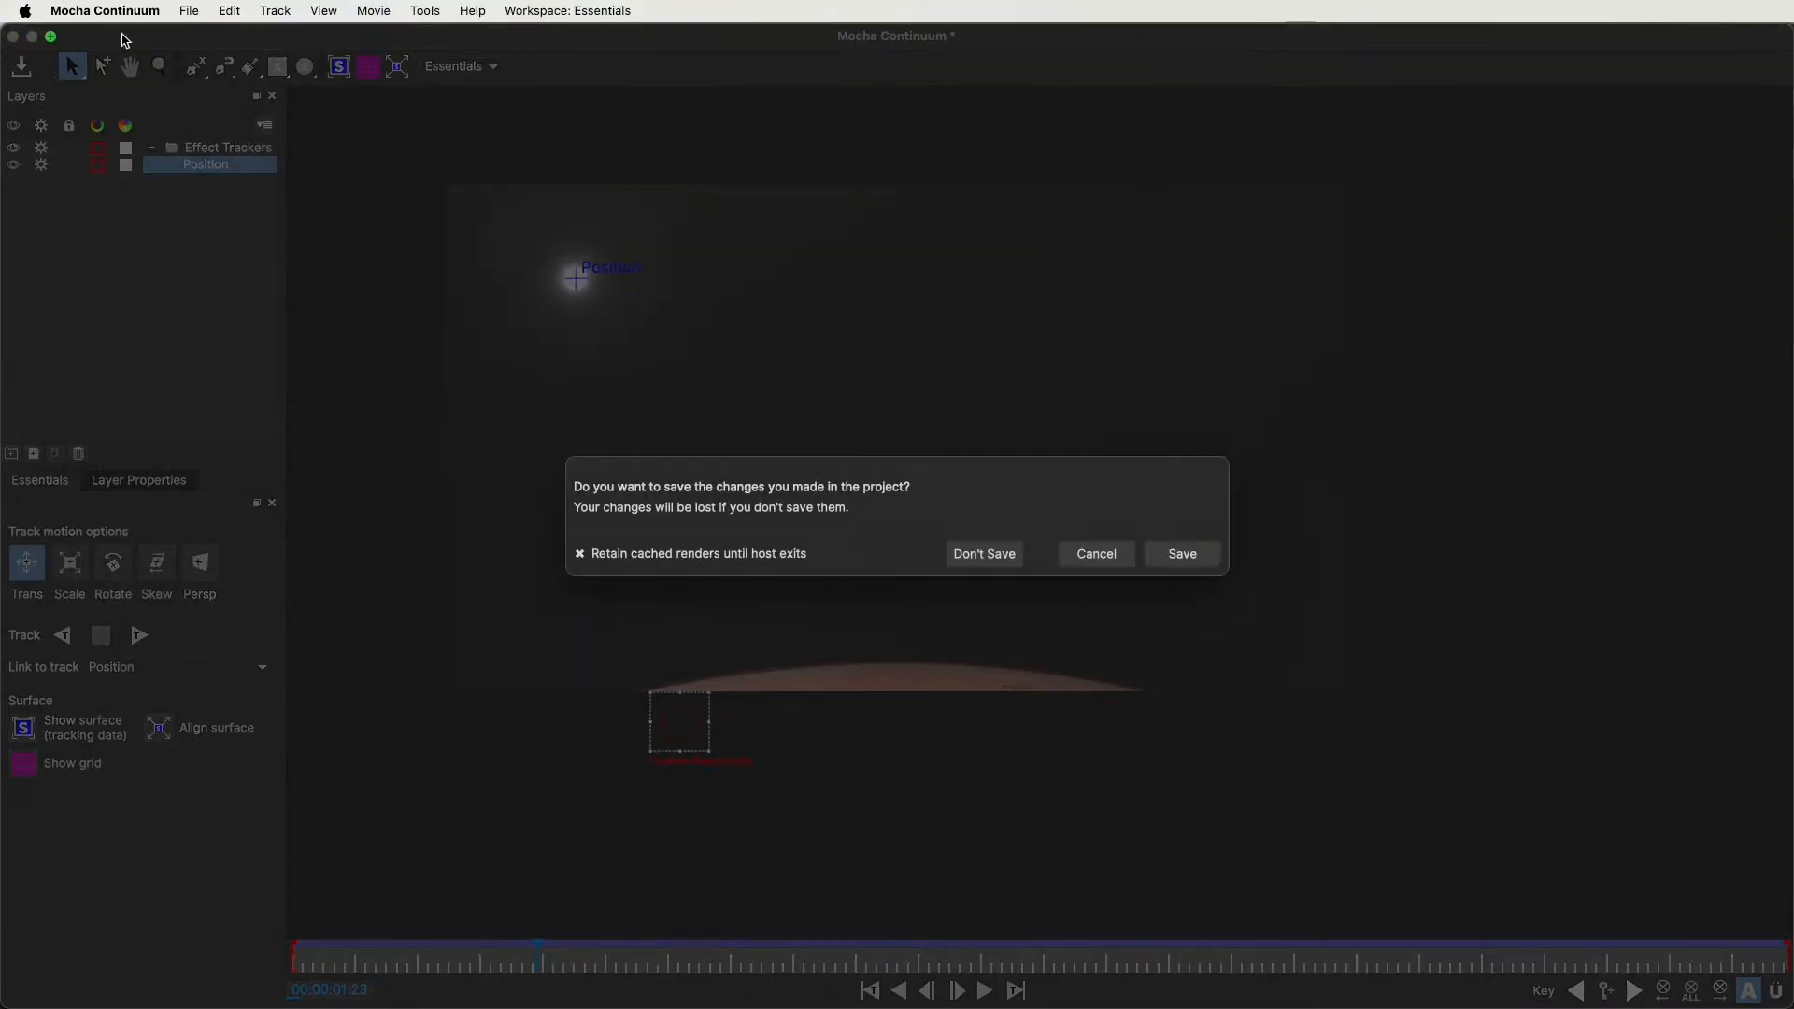
left_click(1183, 553)
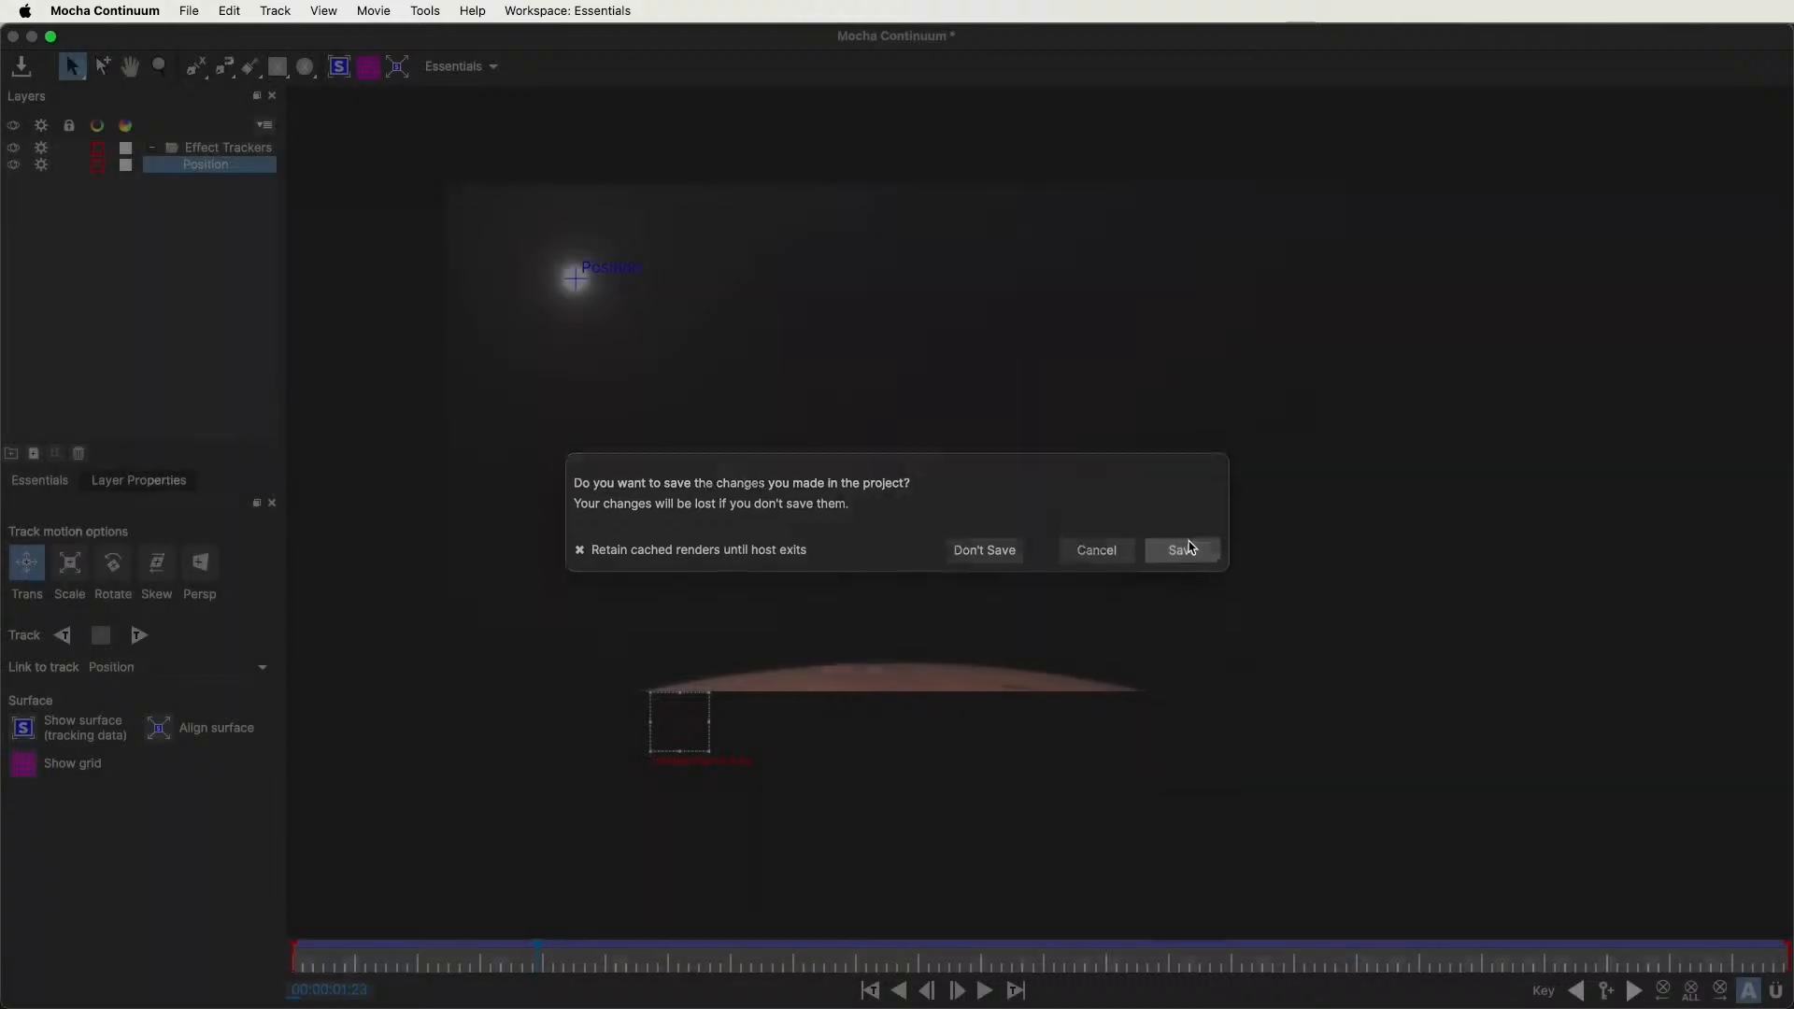
key("space")
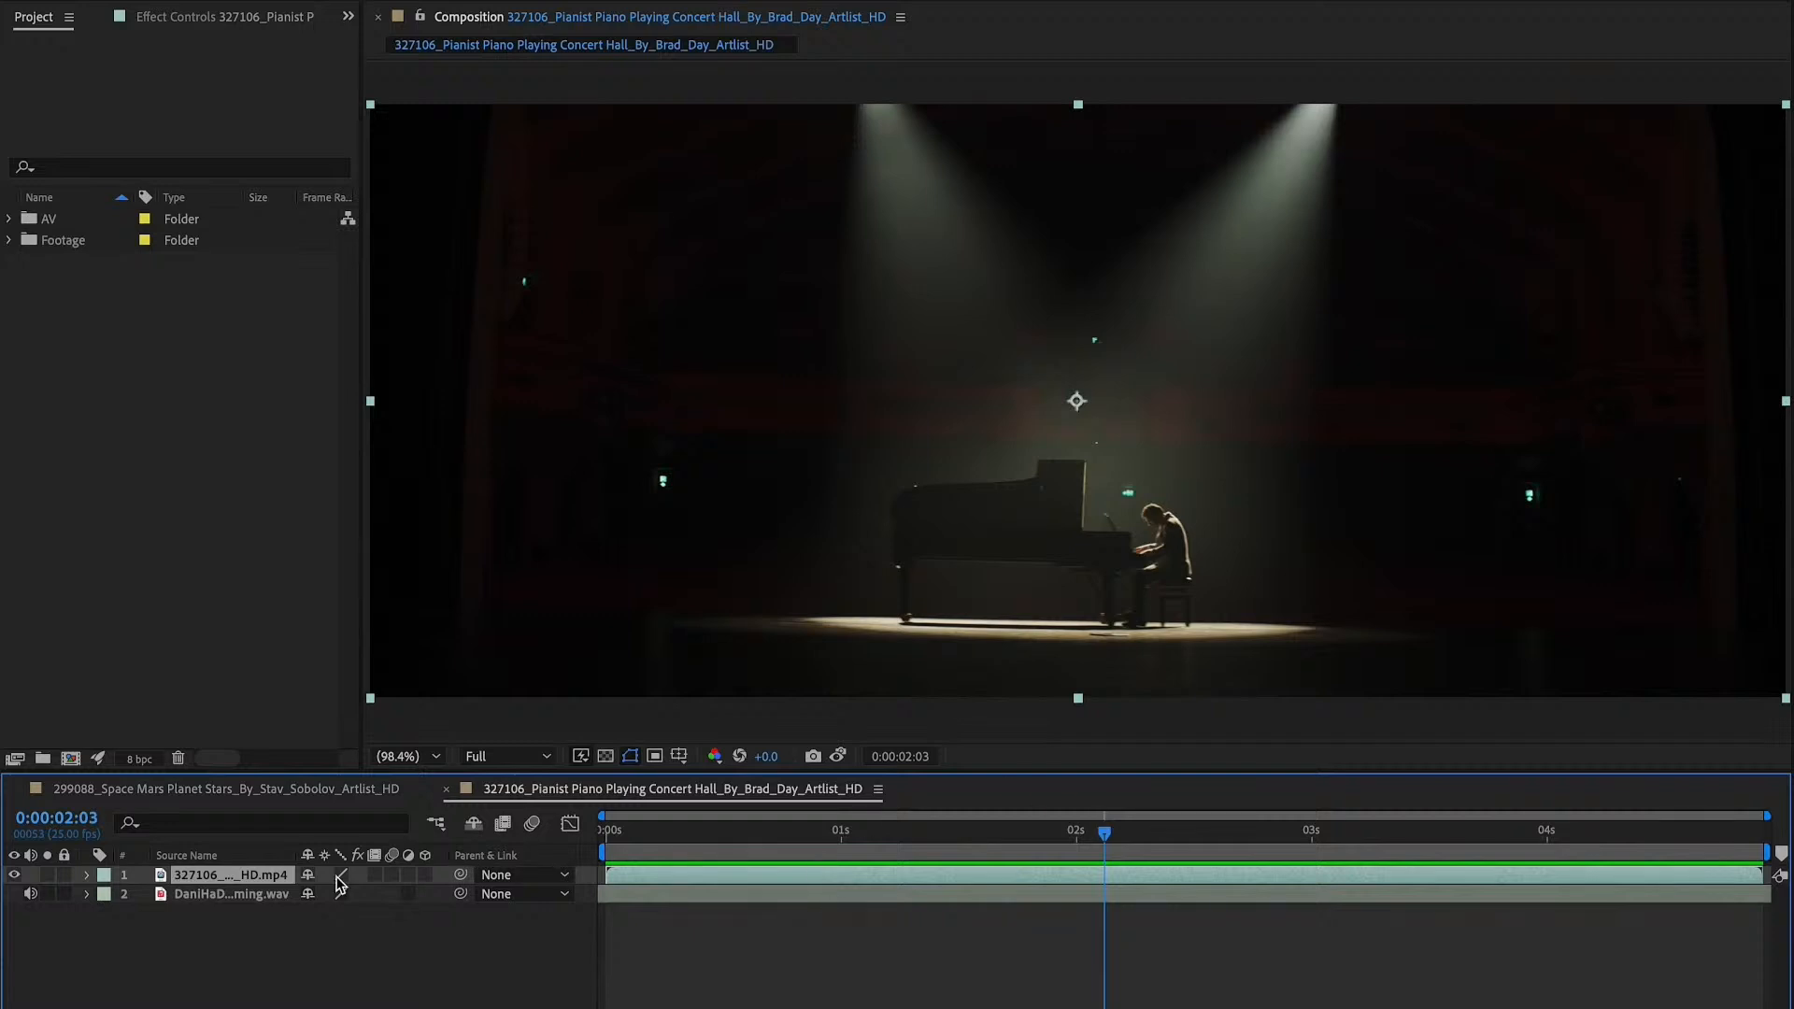
Reveal the audio waveform of the wav layer in the pianist composition and play it from the start
left_click(222, 894)
key("l")
key("l")
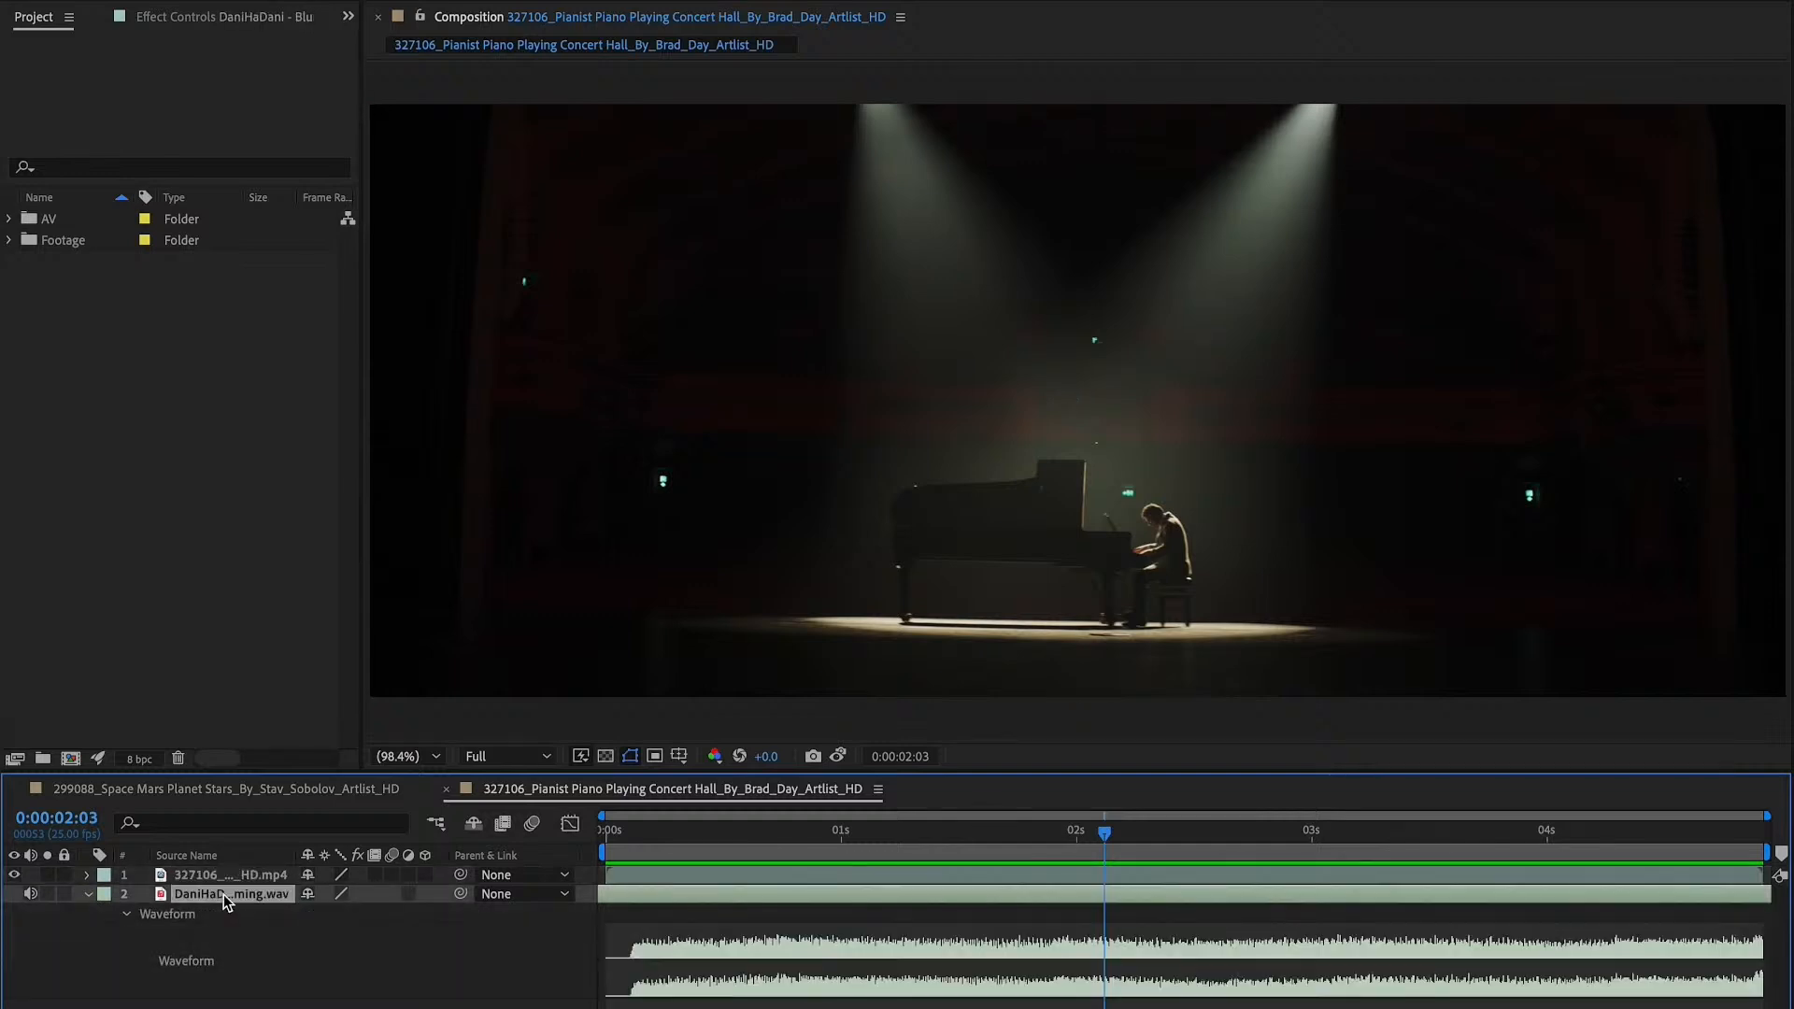
left_click_drag(642, 843, 548, 843)
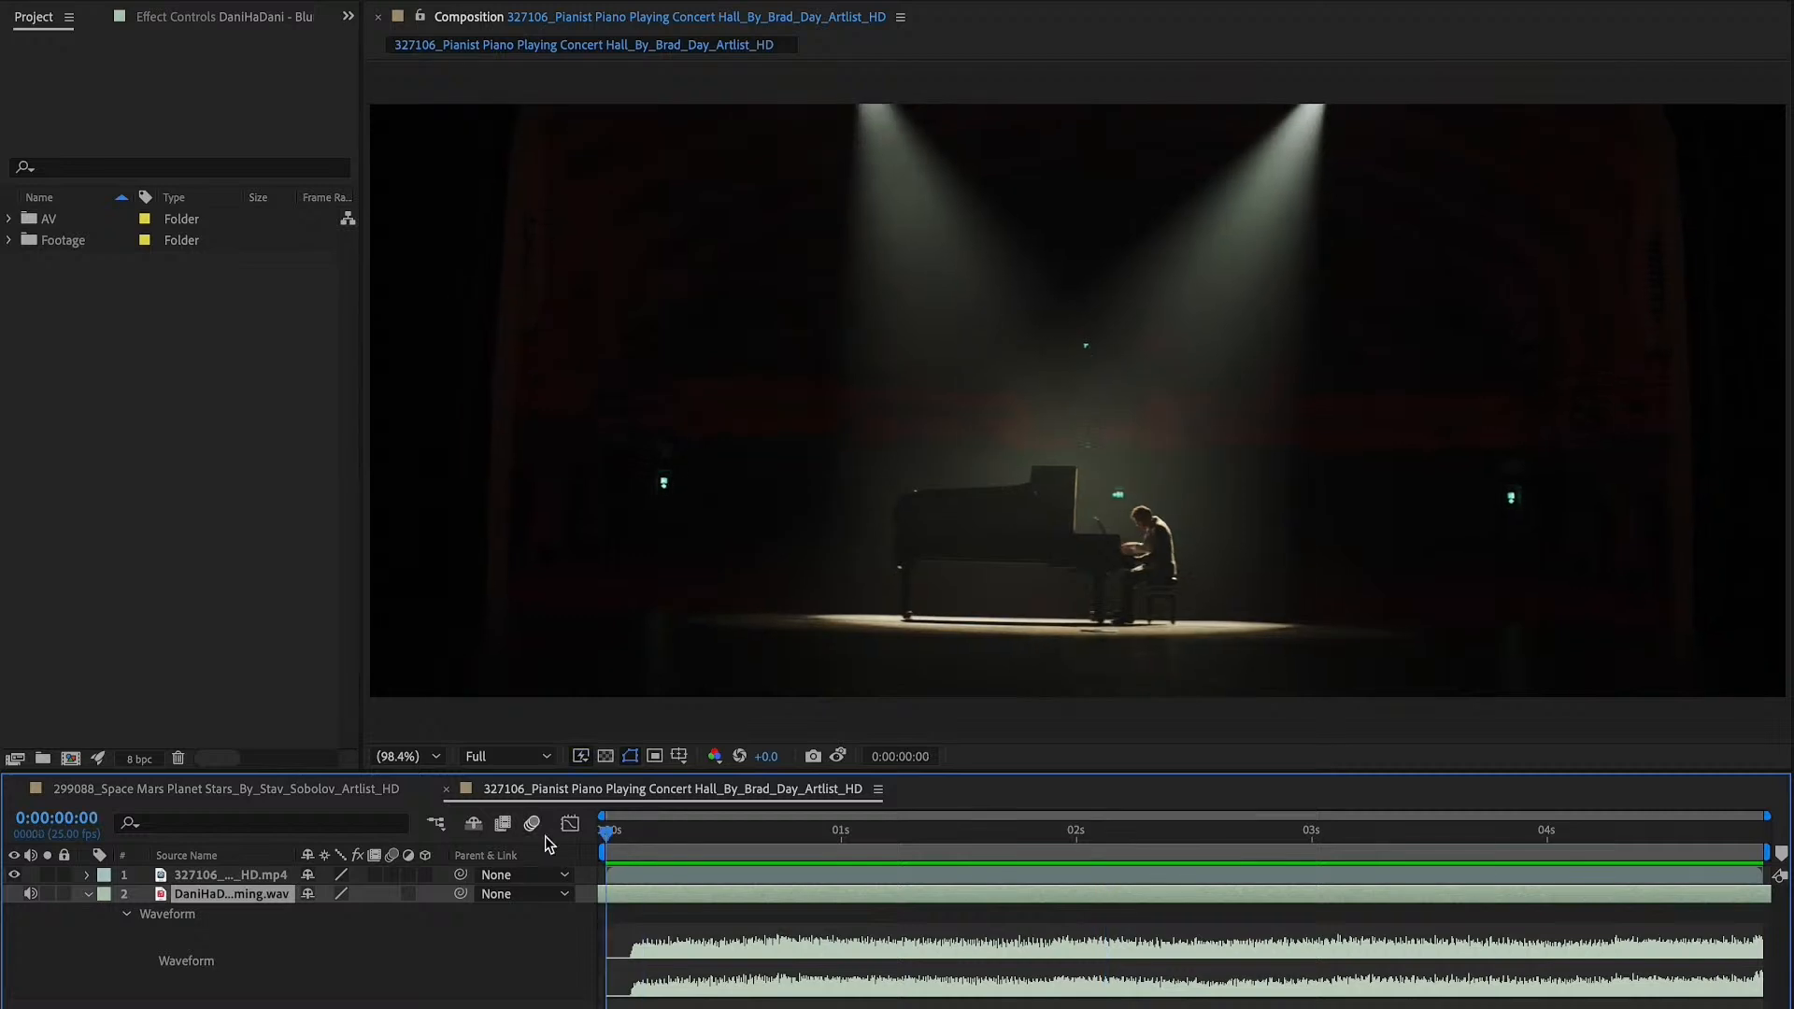
key("space")
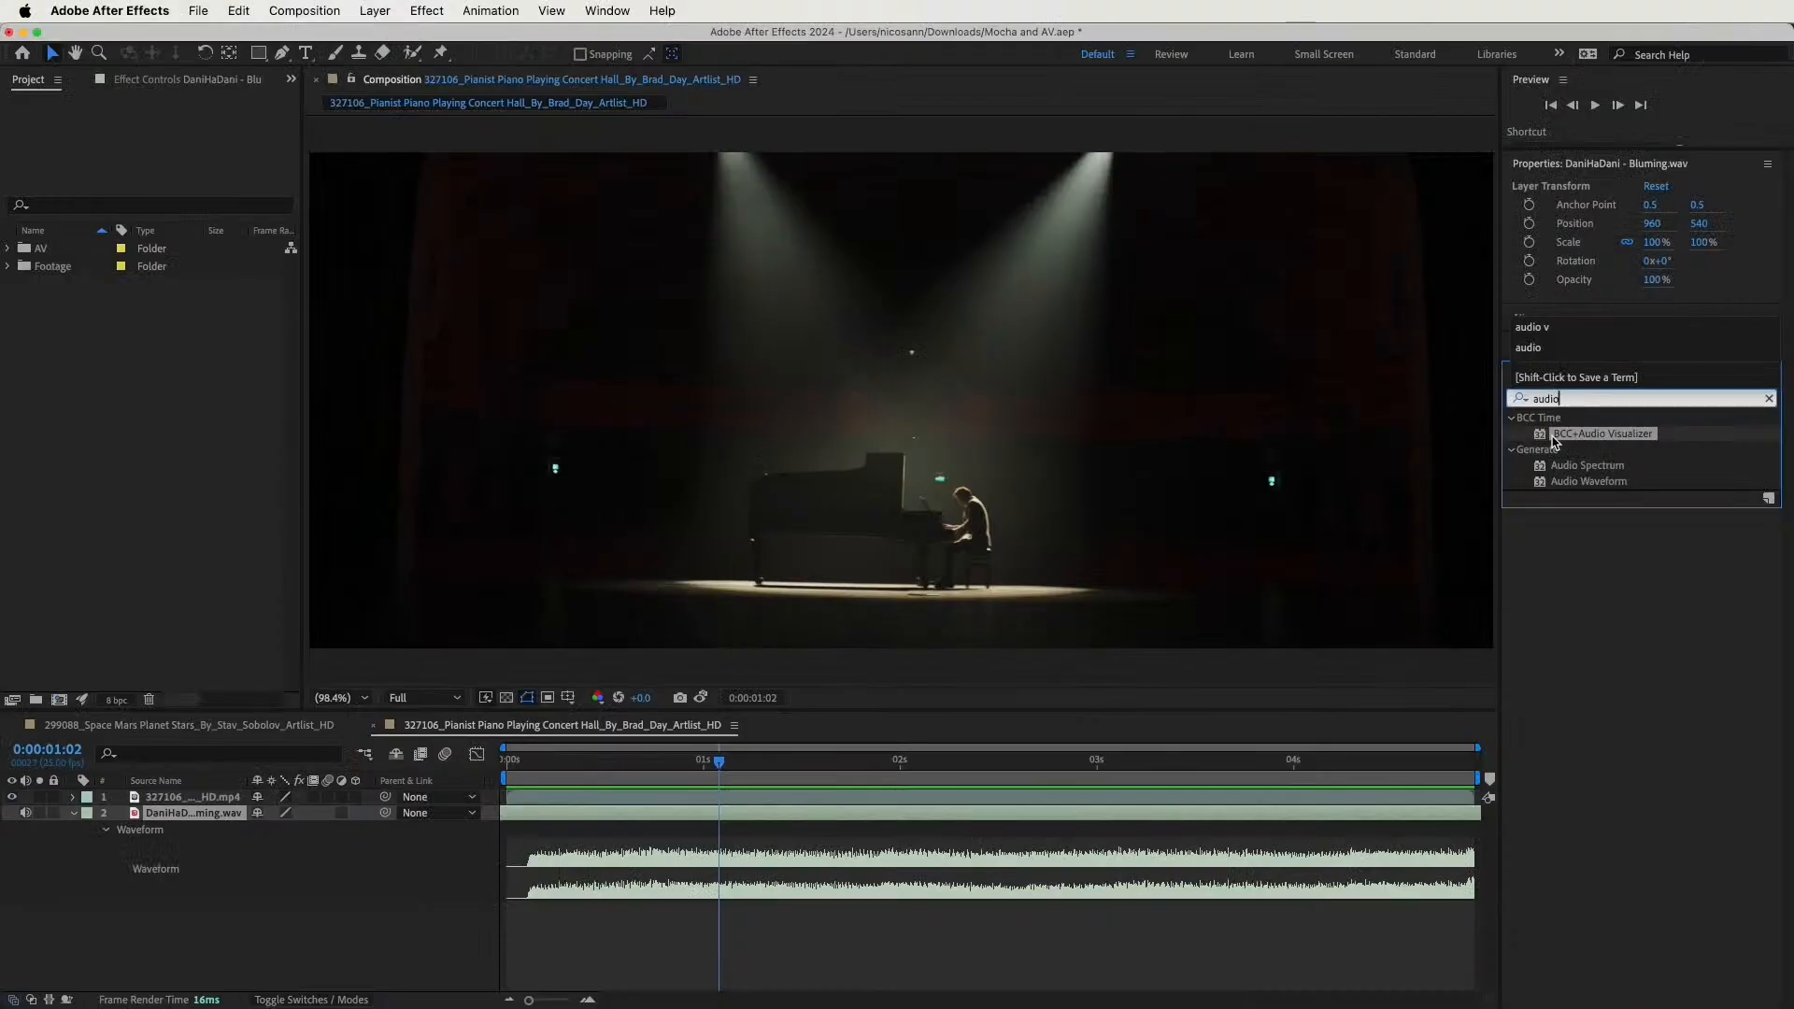
Apply BCC+Audio Visualizer to the pianist video layer and select DaniHaDani - Bluming.wav as its audio source
left_click(1555, 435)
left_click_drag(1554, 441, 672, 481)
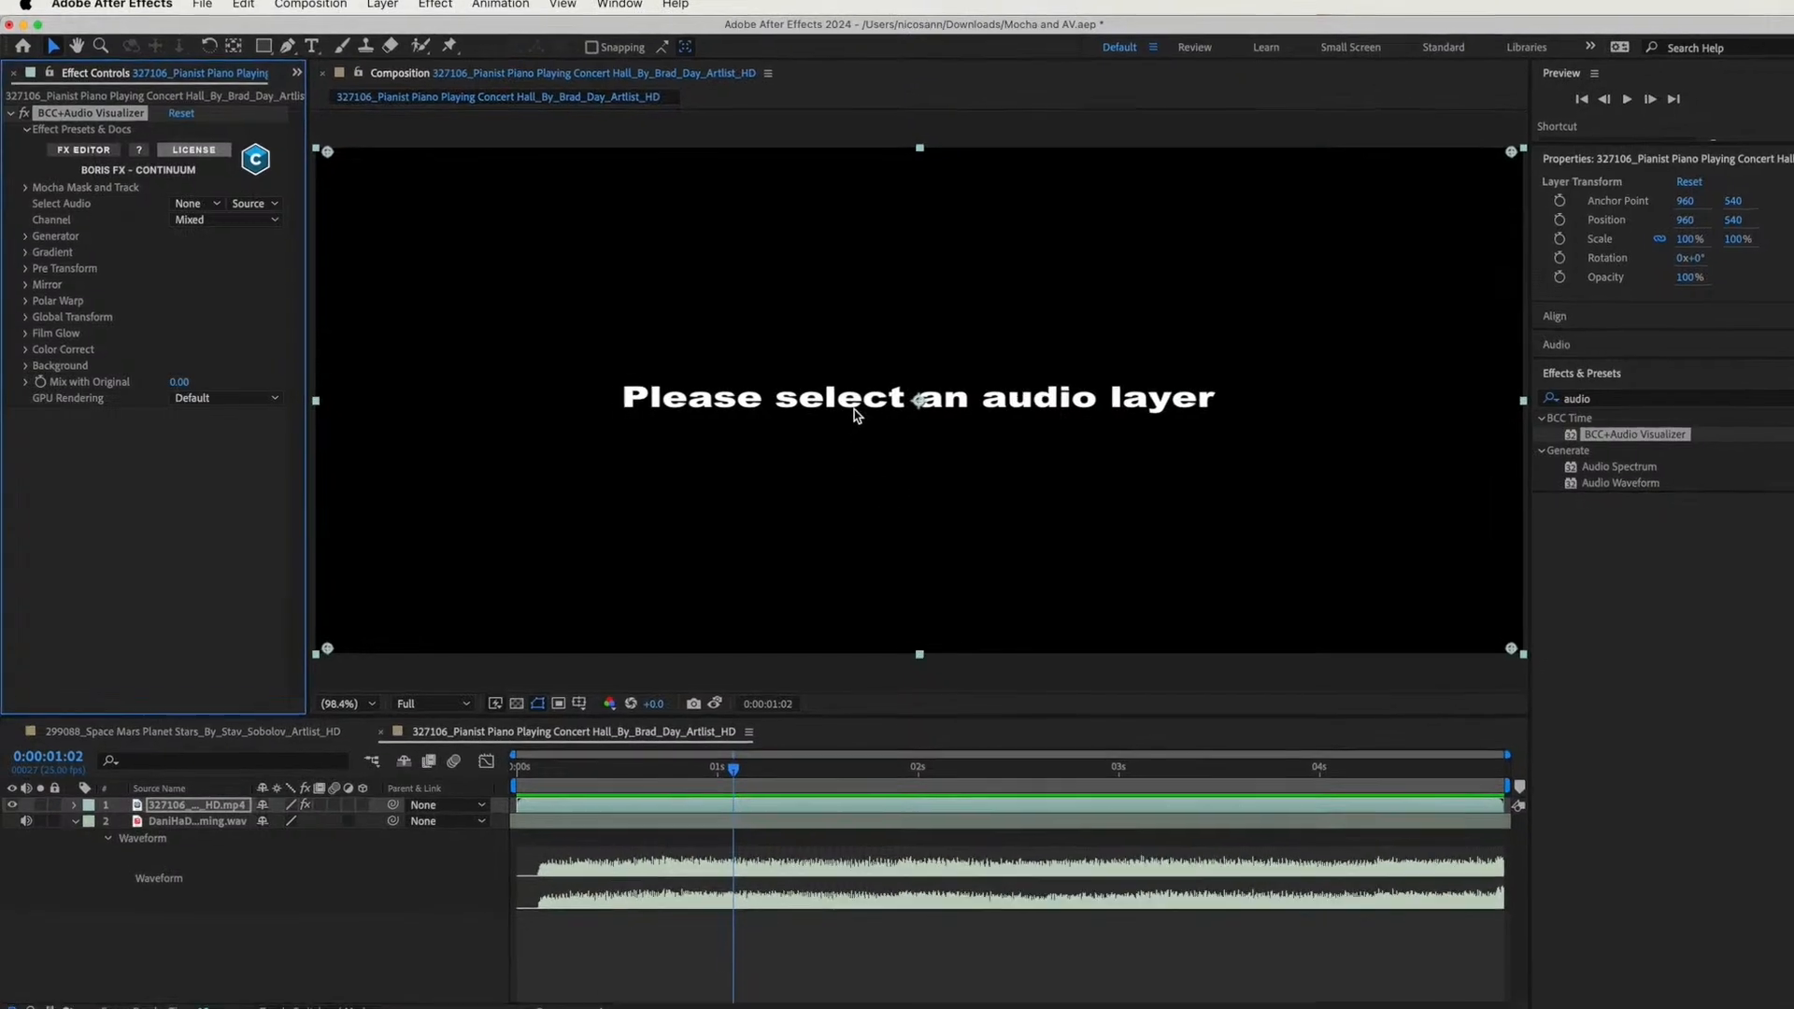
left_click(192, 210)
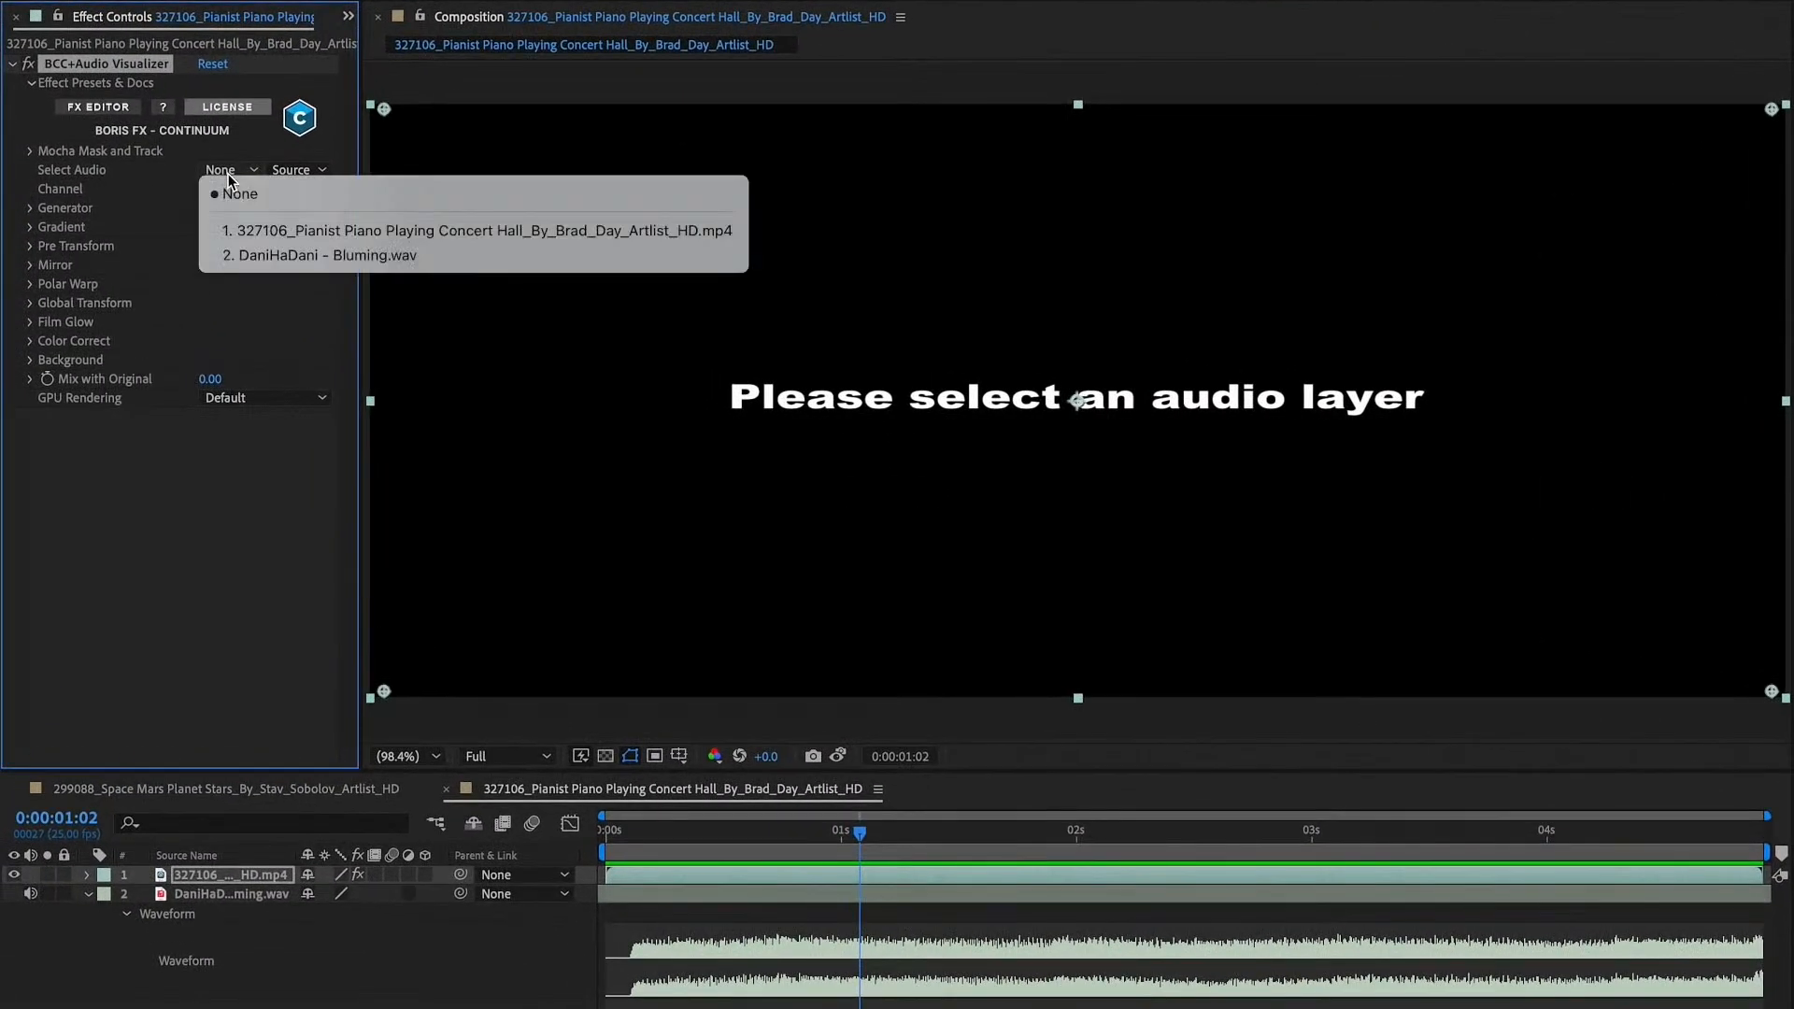
left_click(277, 255)
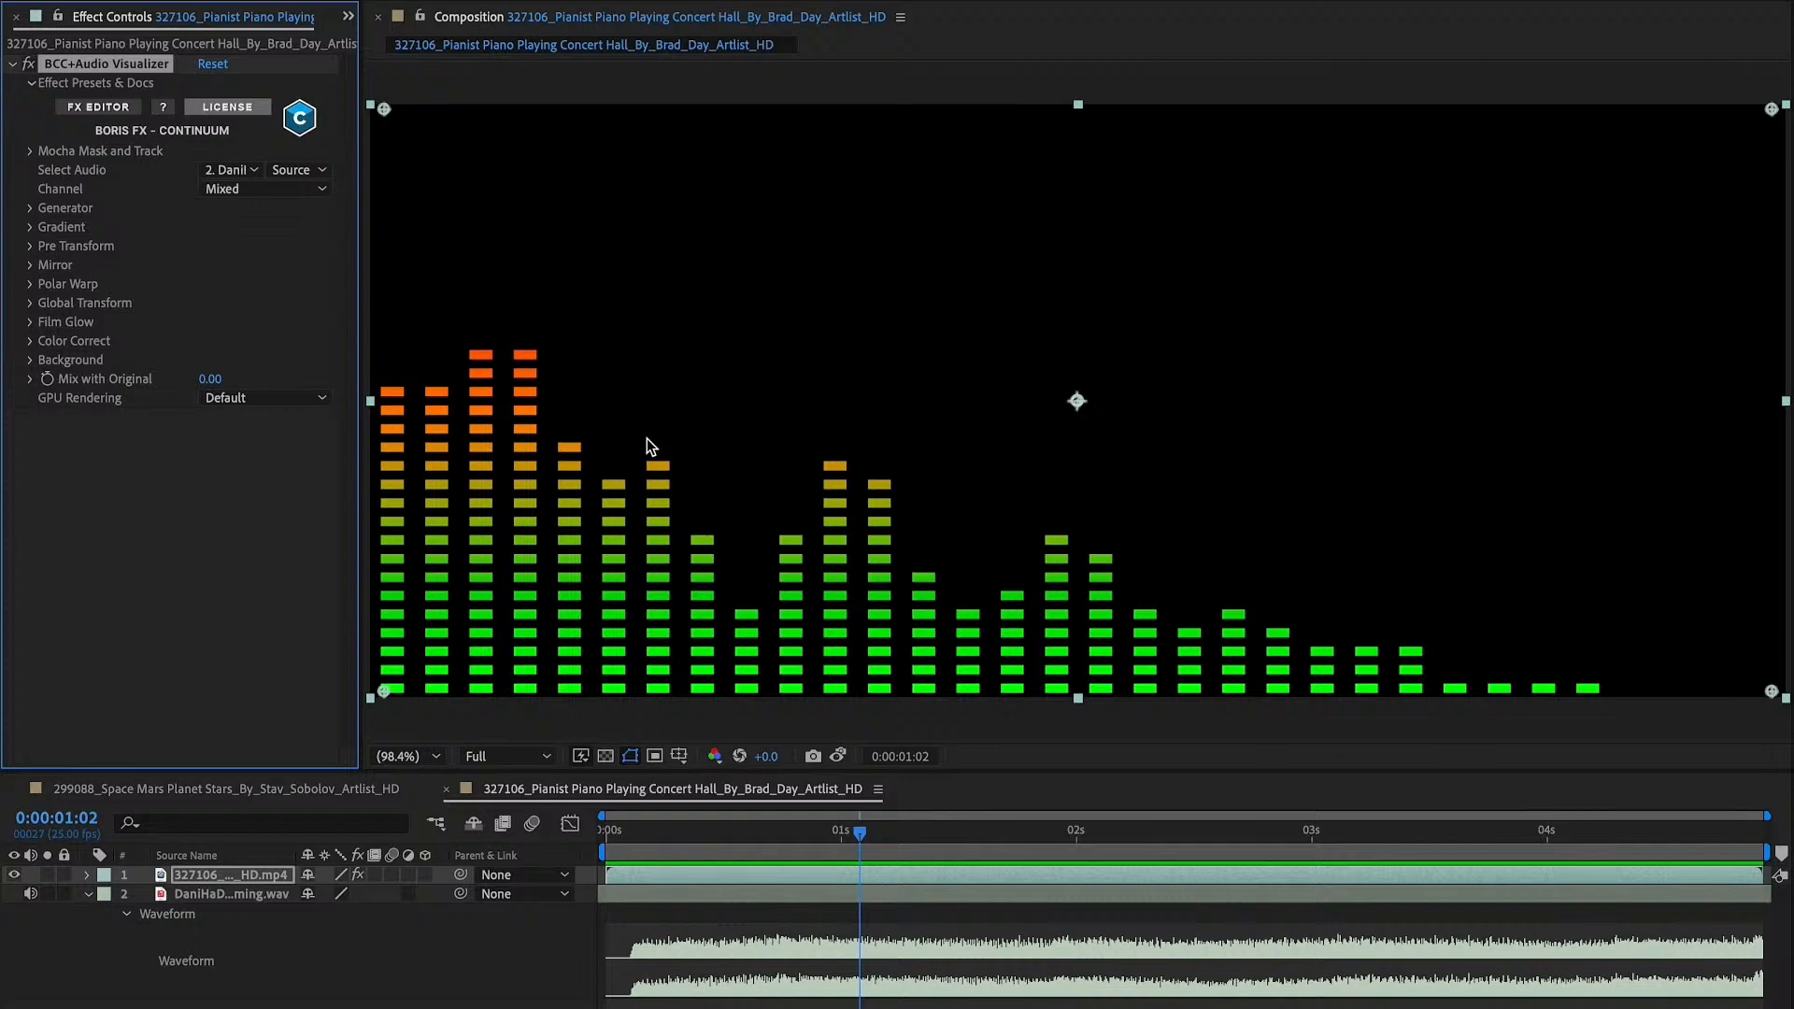
Play back the default audio visualizer animation and park the playhead at 0:00:01:01
key("space")
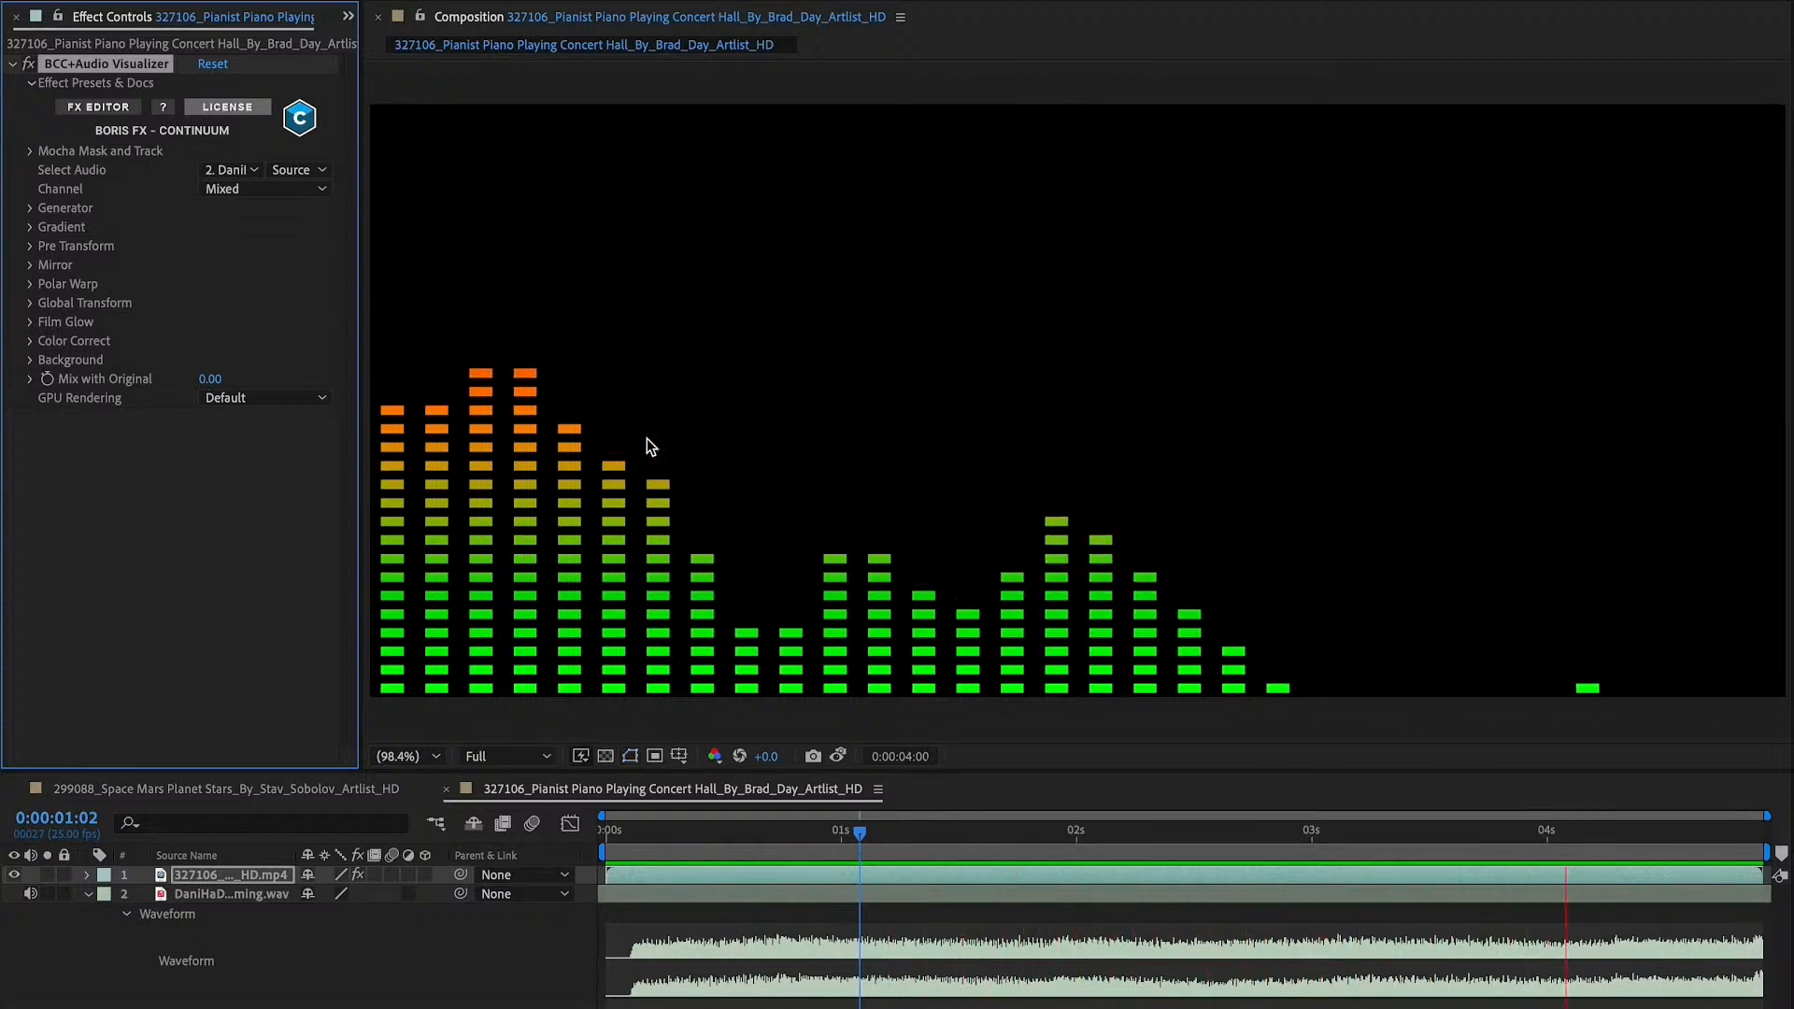
key("space")
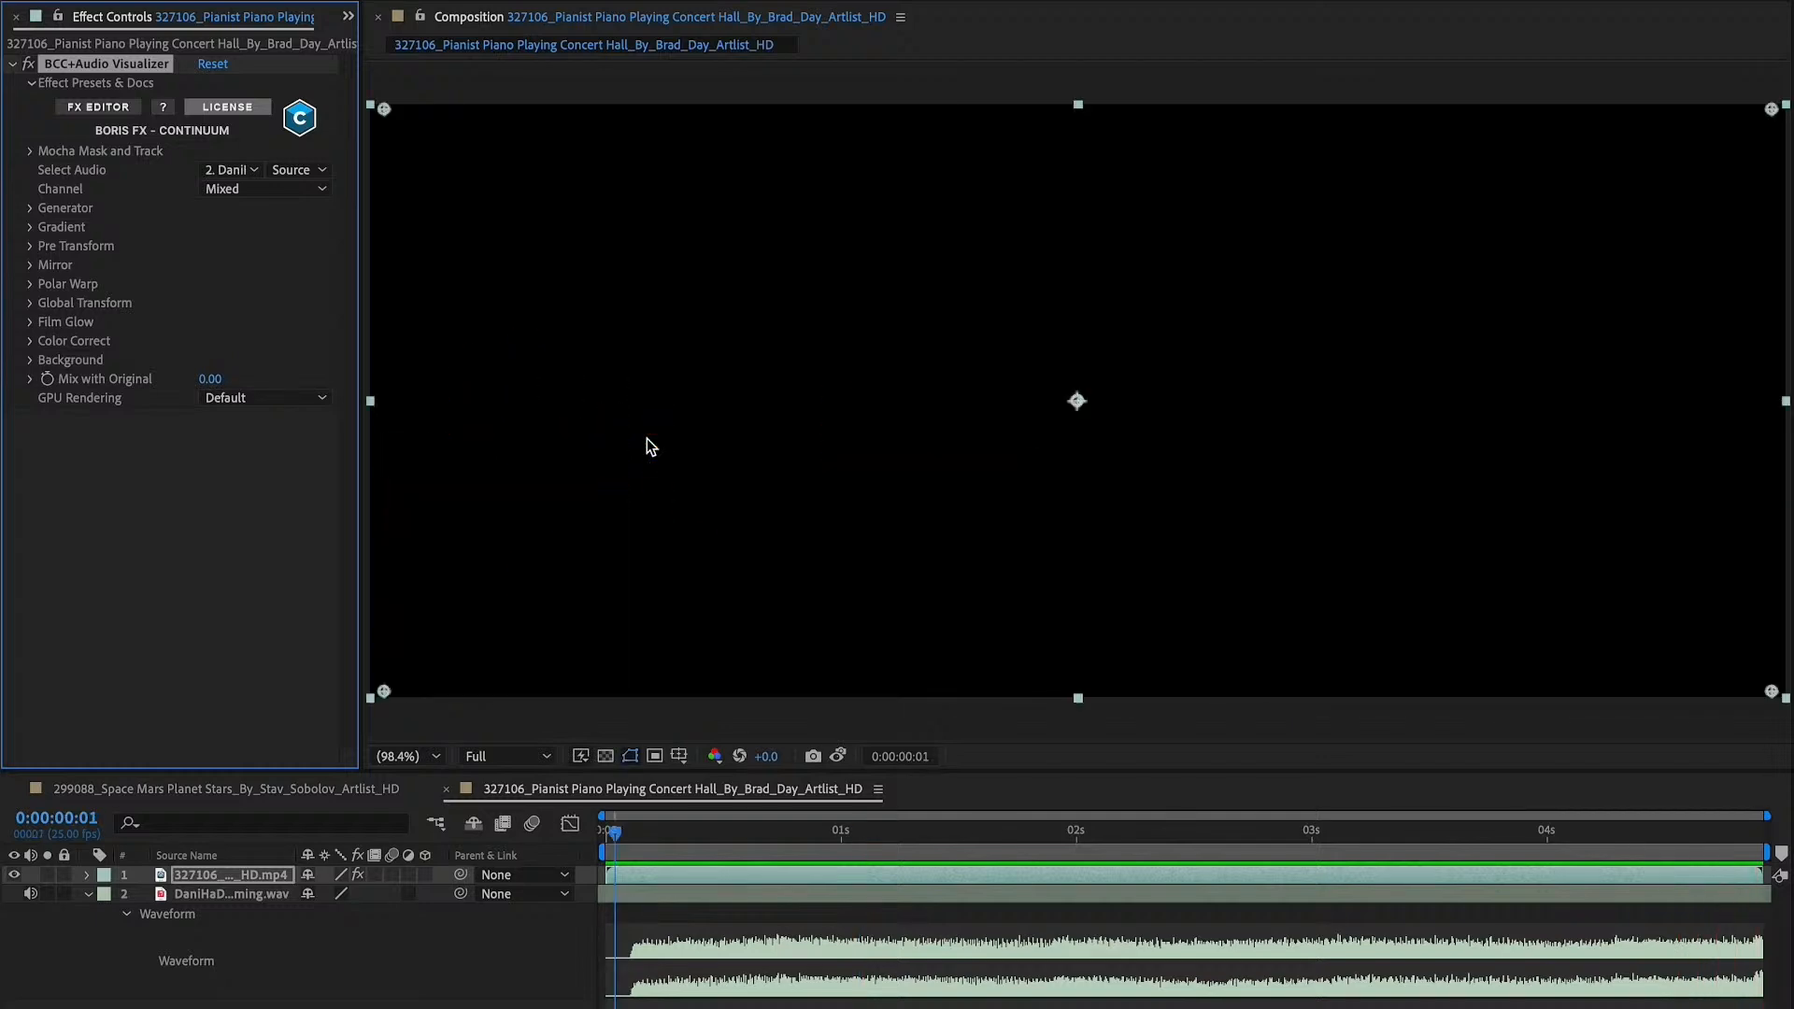
left_click(849, 845)
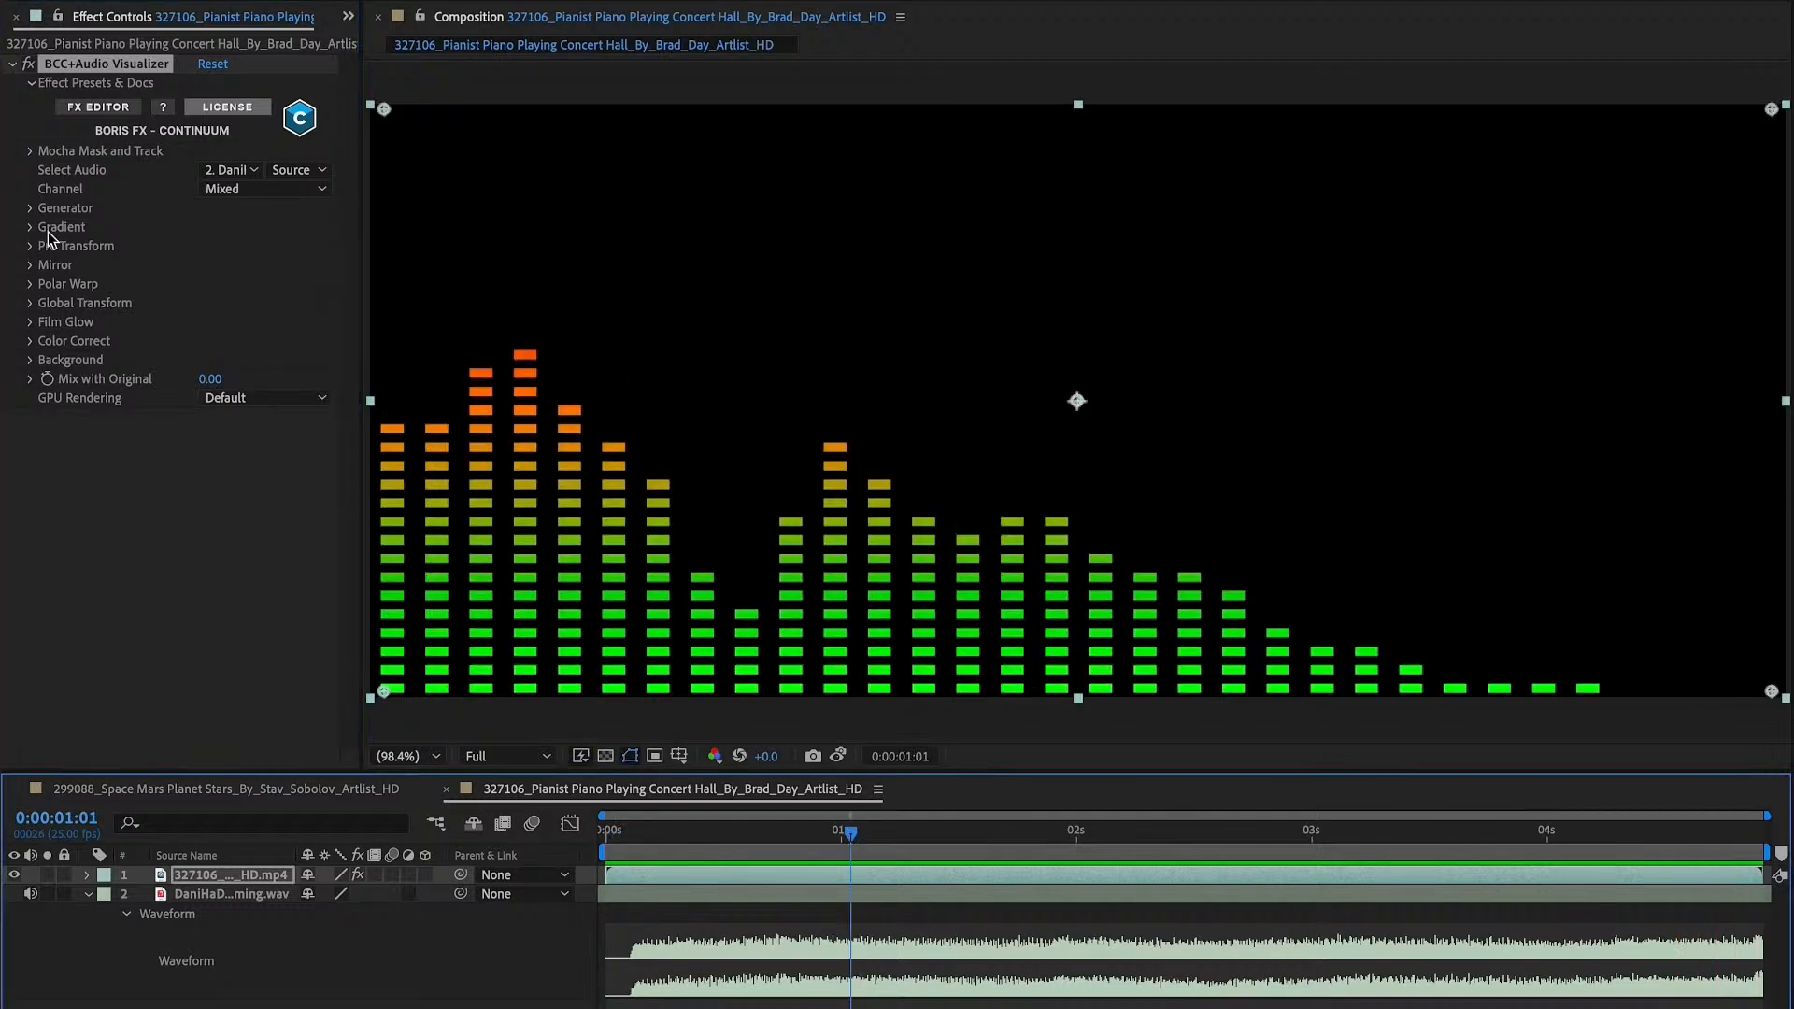
In the visualizer's Generator settings, set Audio Style to Waveform and change the vertical style from dots to solid bars
left_click(31, 209)
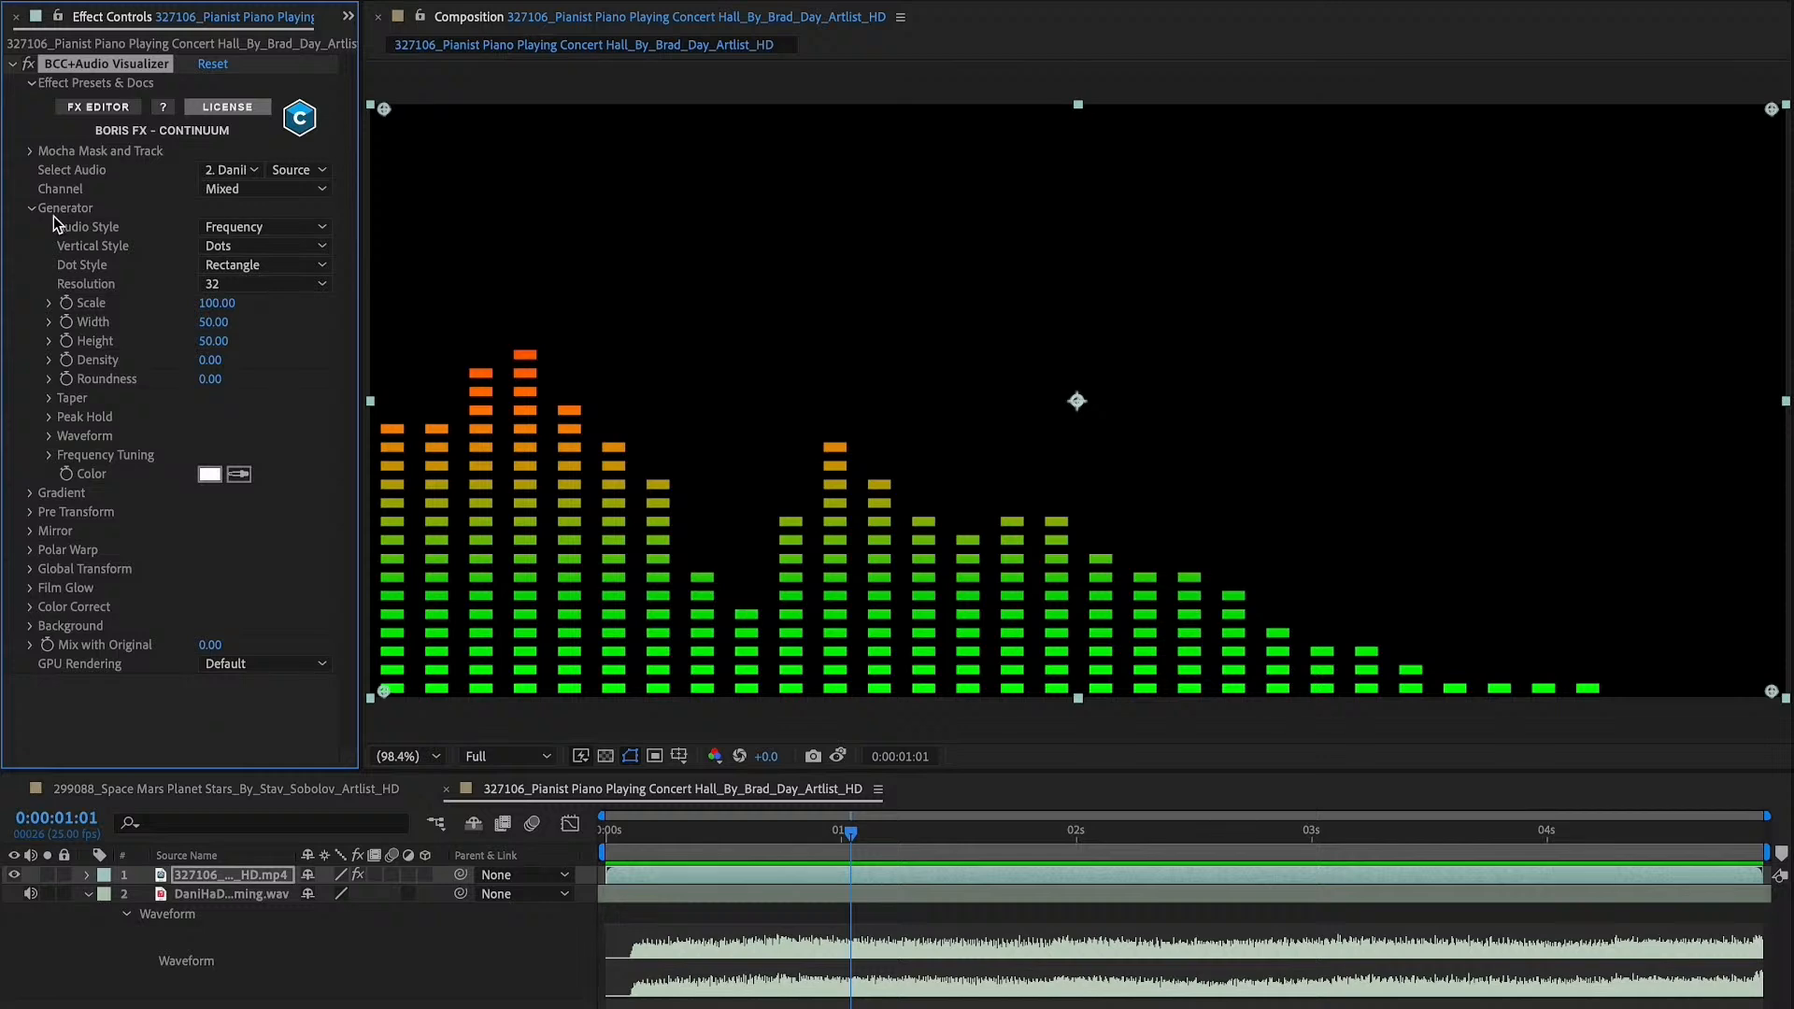
left_click(248, 231)
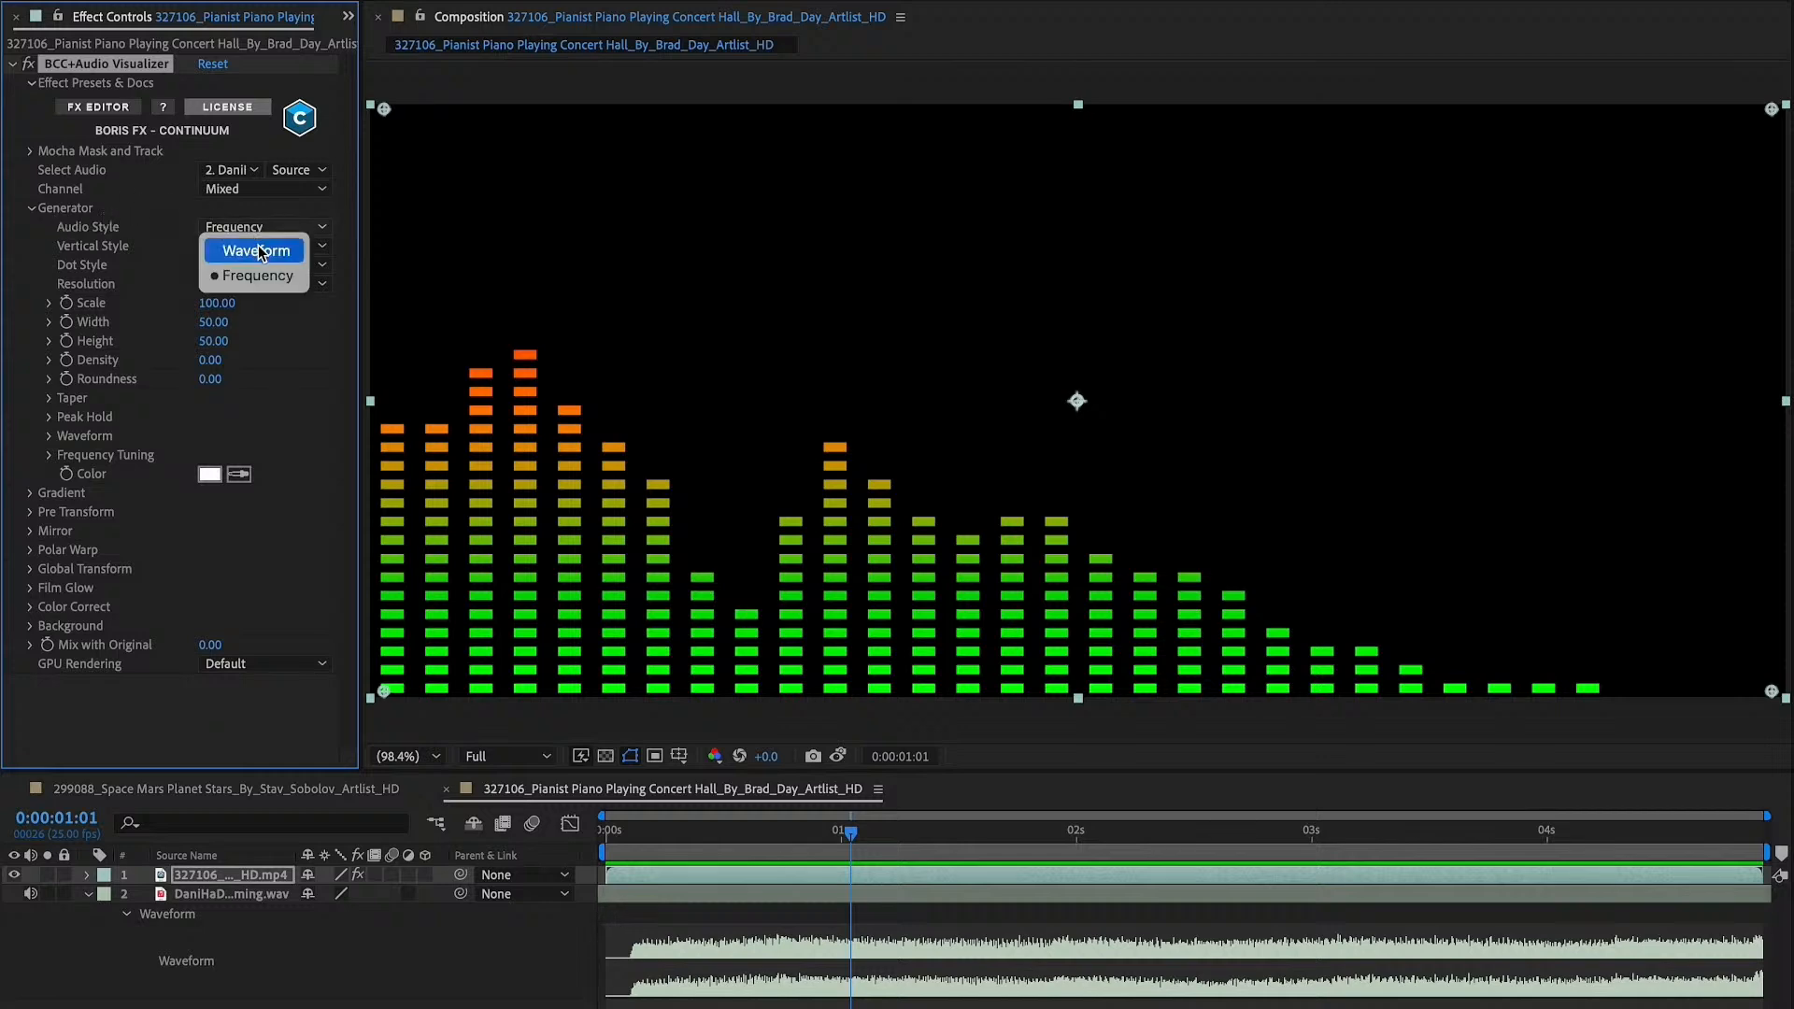
left_click(258, 251)
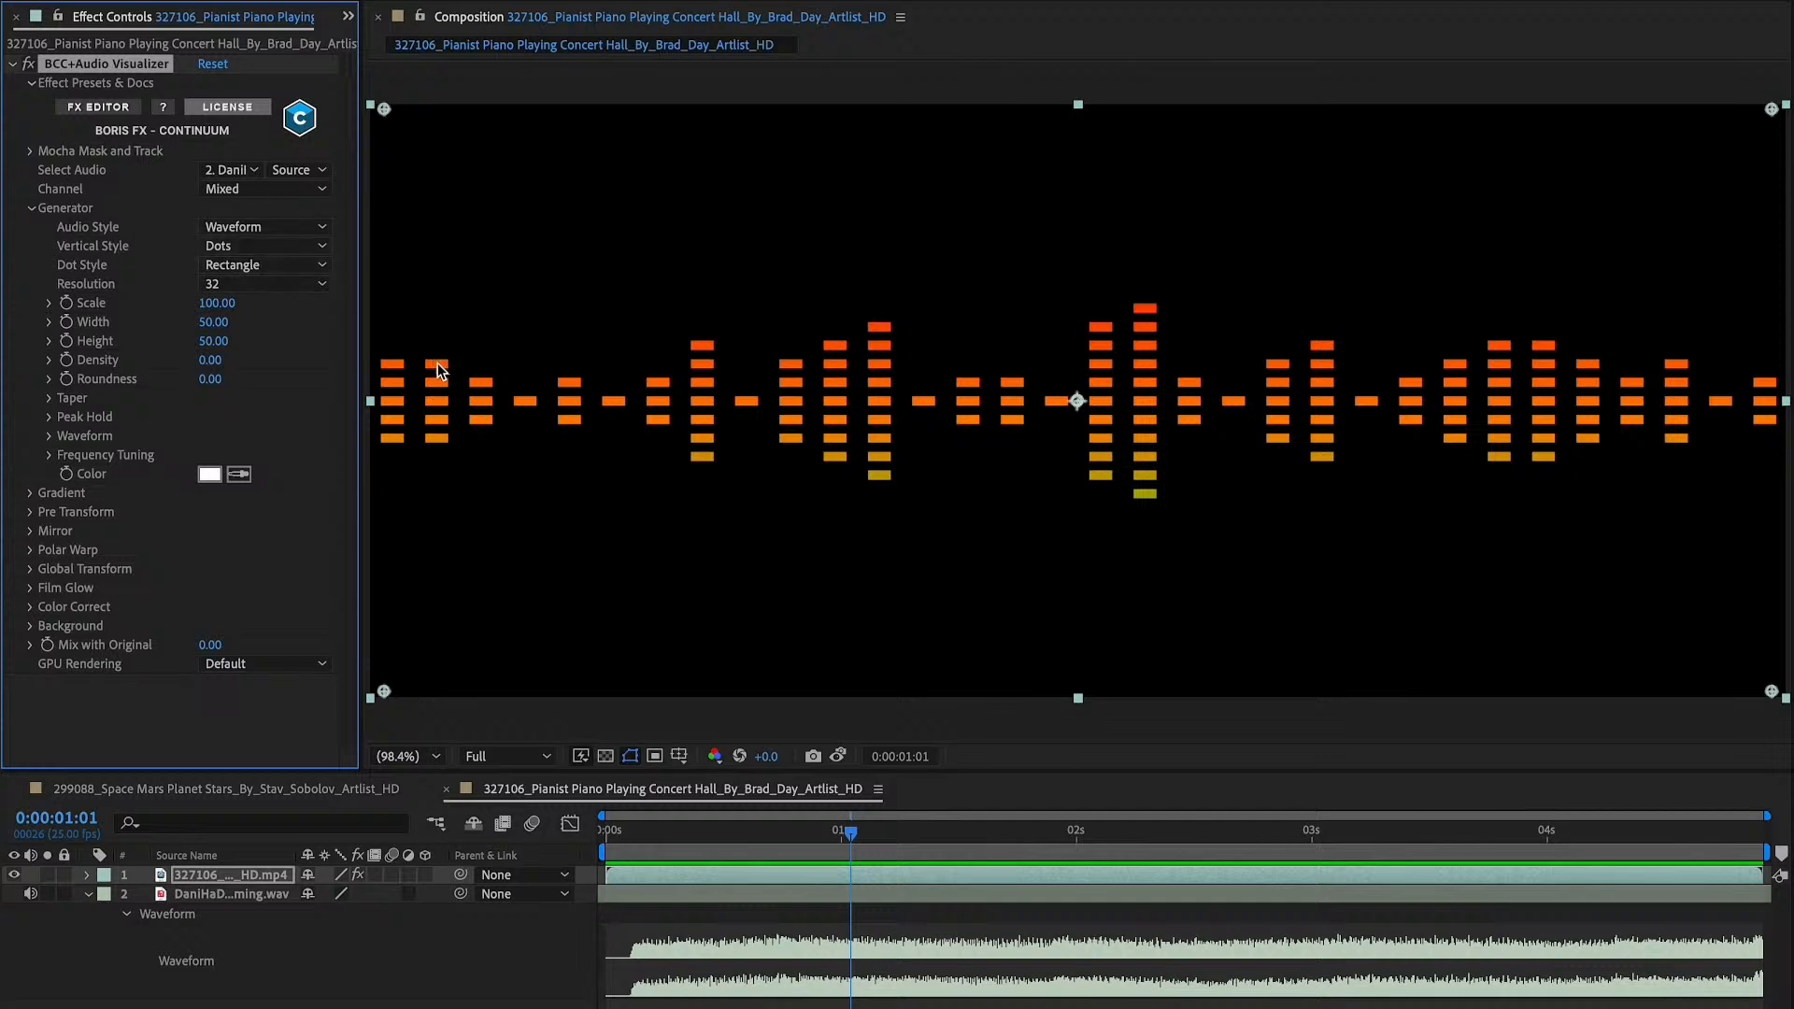
left_click(321, 251)
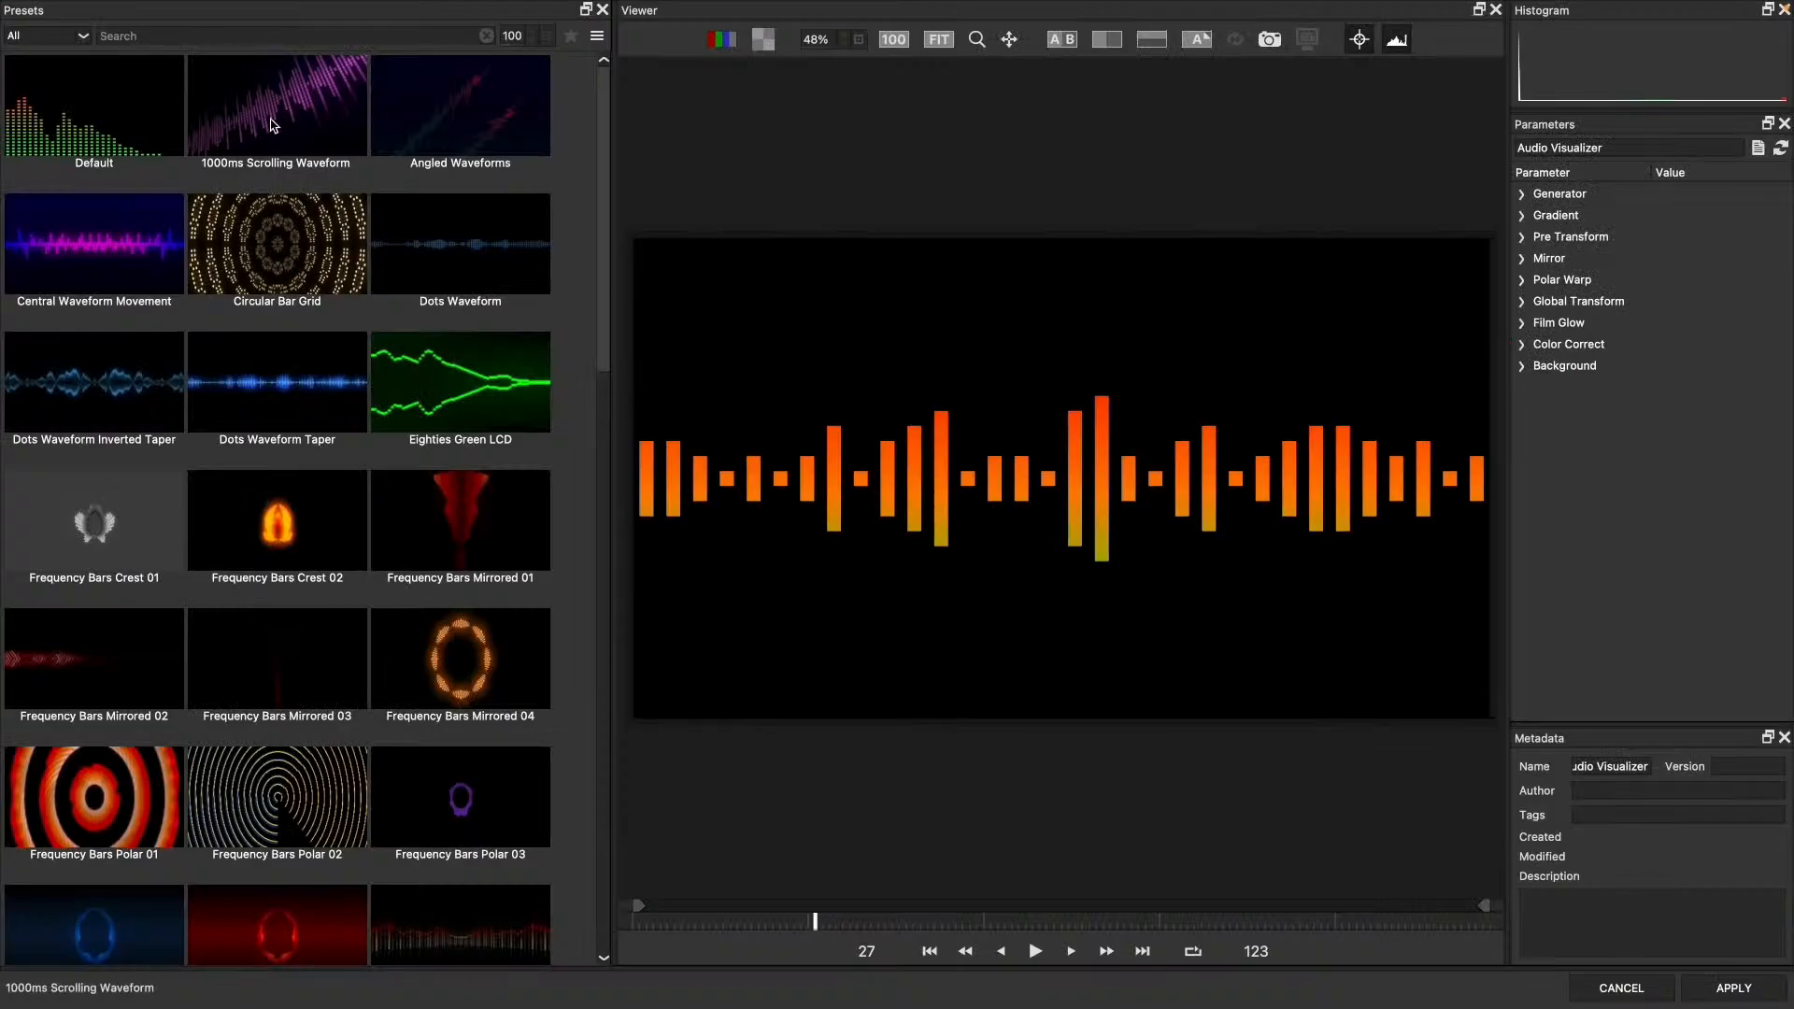
Audition visualizer presets in the FX Editor with playback, including 1000ms Scrolling Waveform, Circular Bar Grid and Frequency Bars Polar 03
left_click(318, 122)
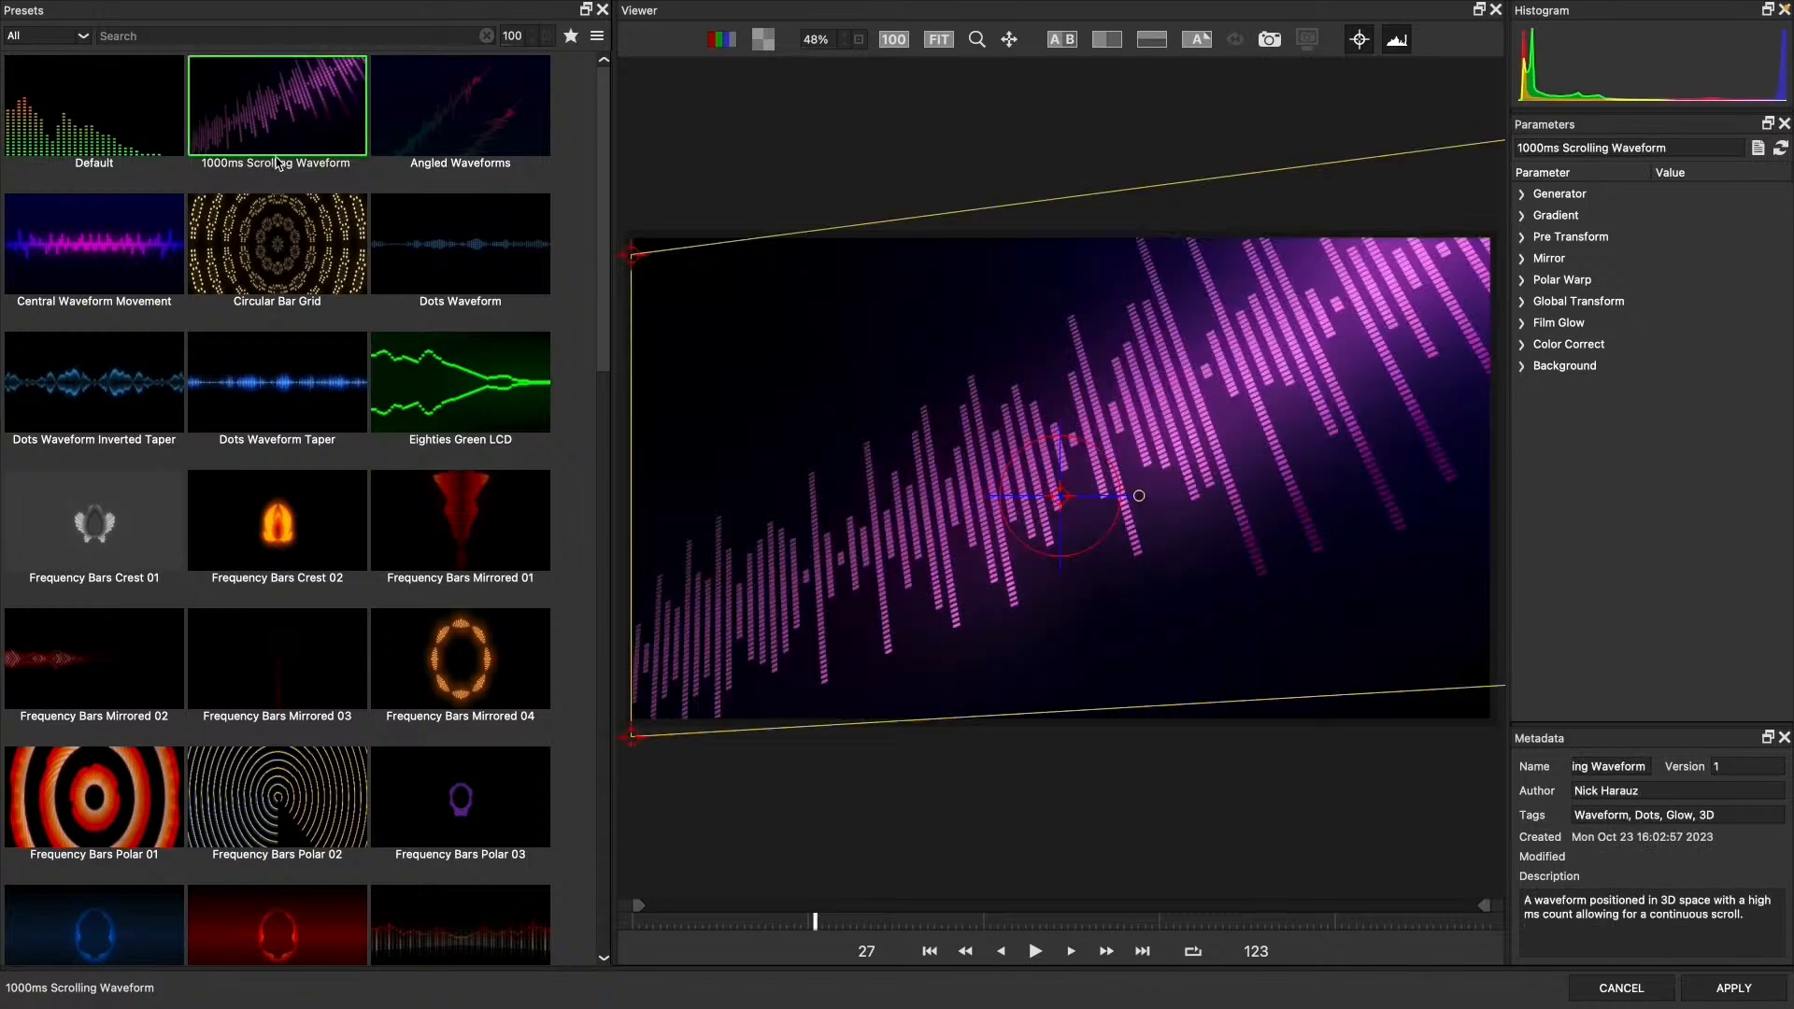
left_click(1035, 951)
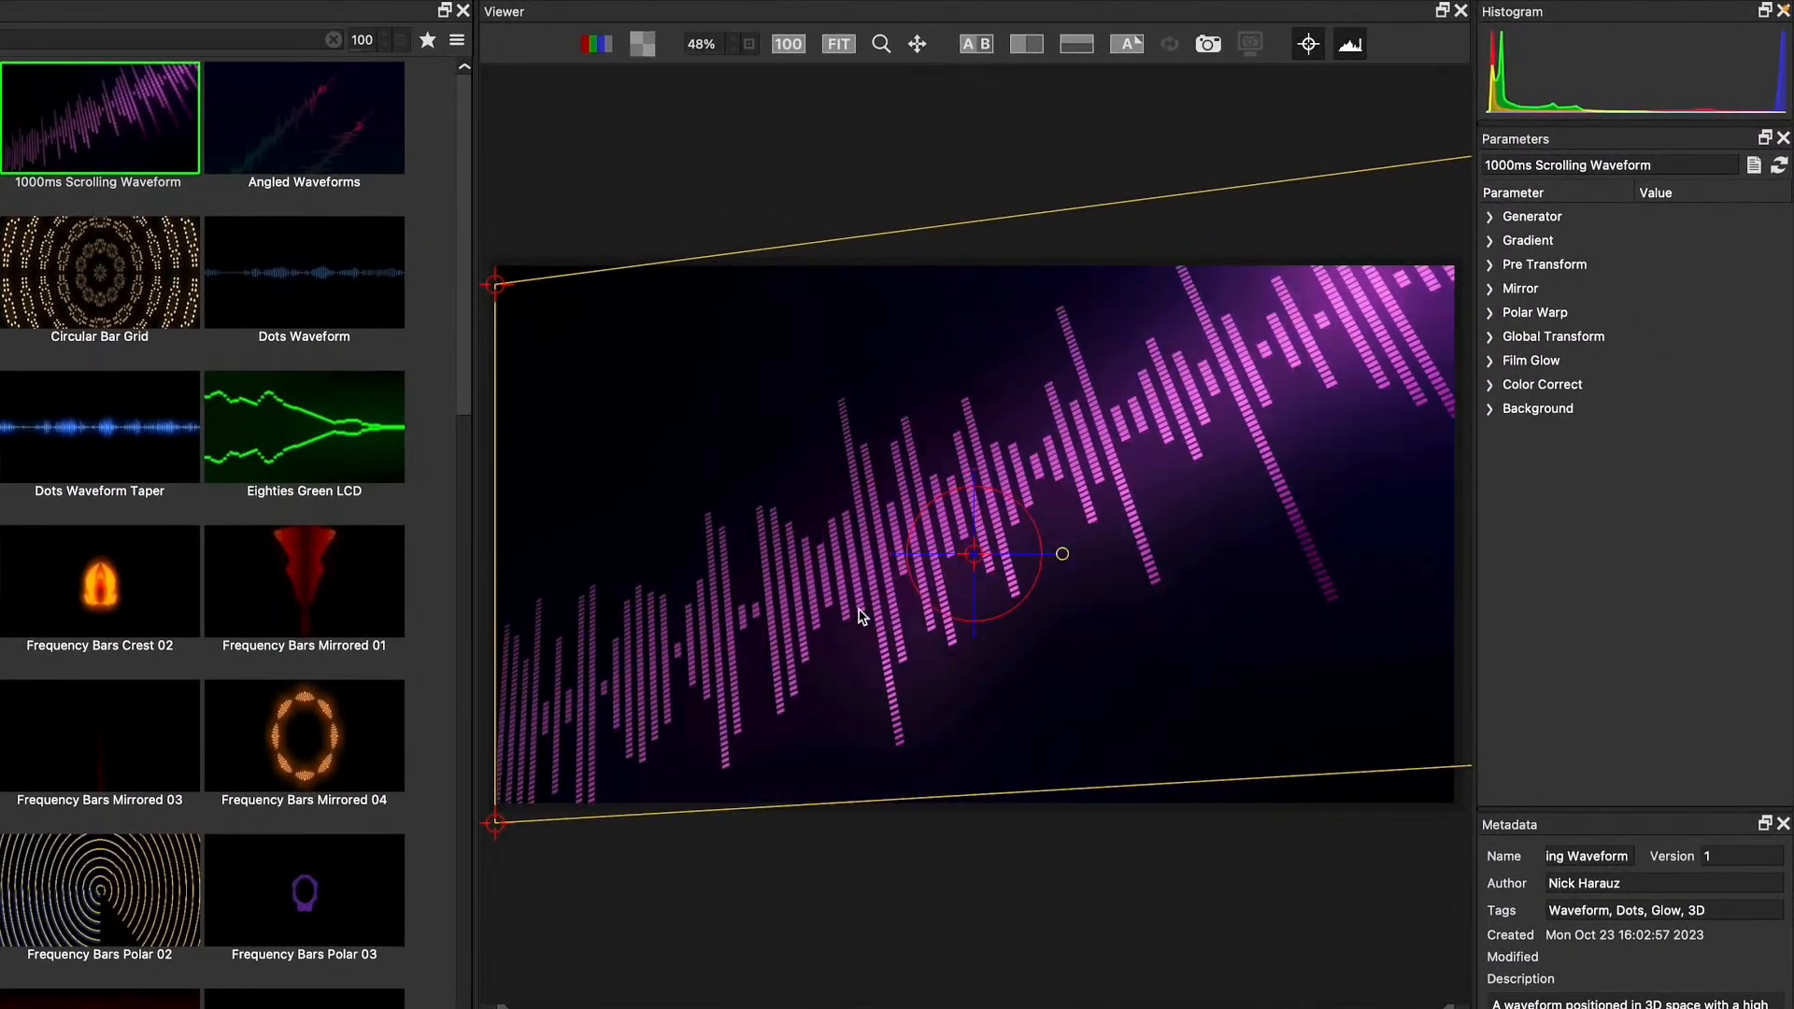
left_click(187, 275)
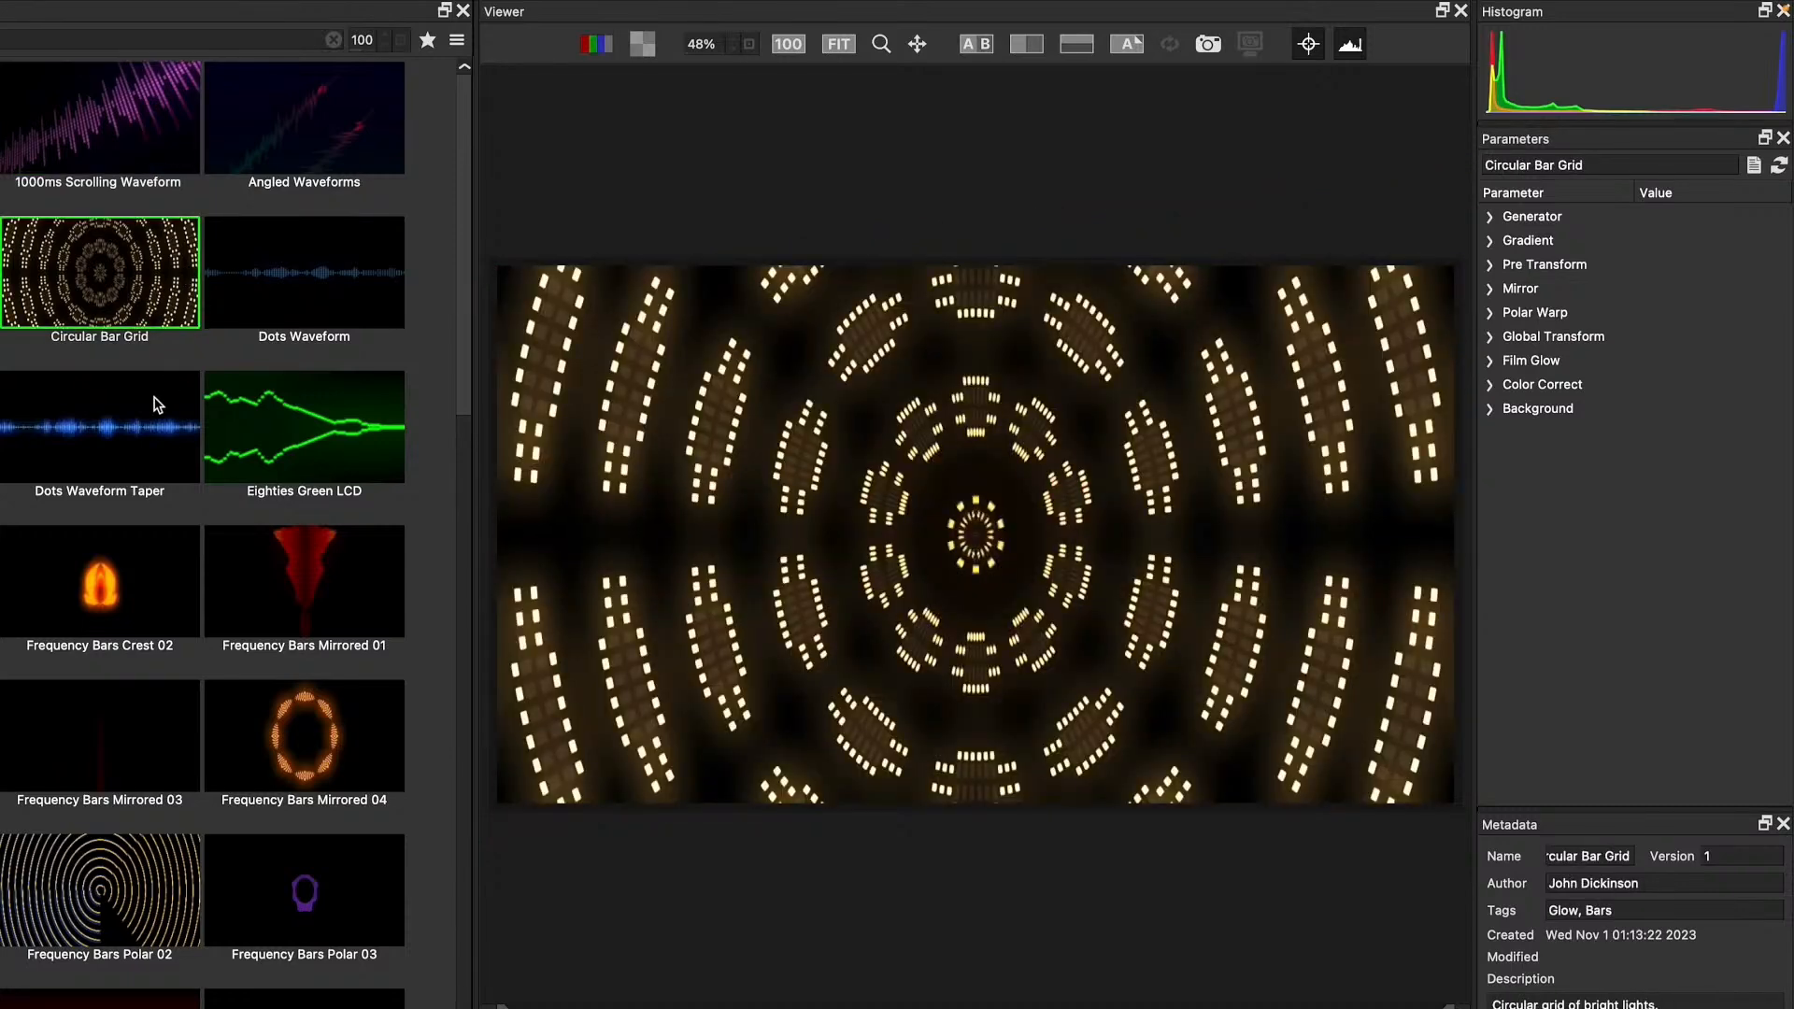
left_click(173, 539)
left_click(309, 889)
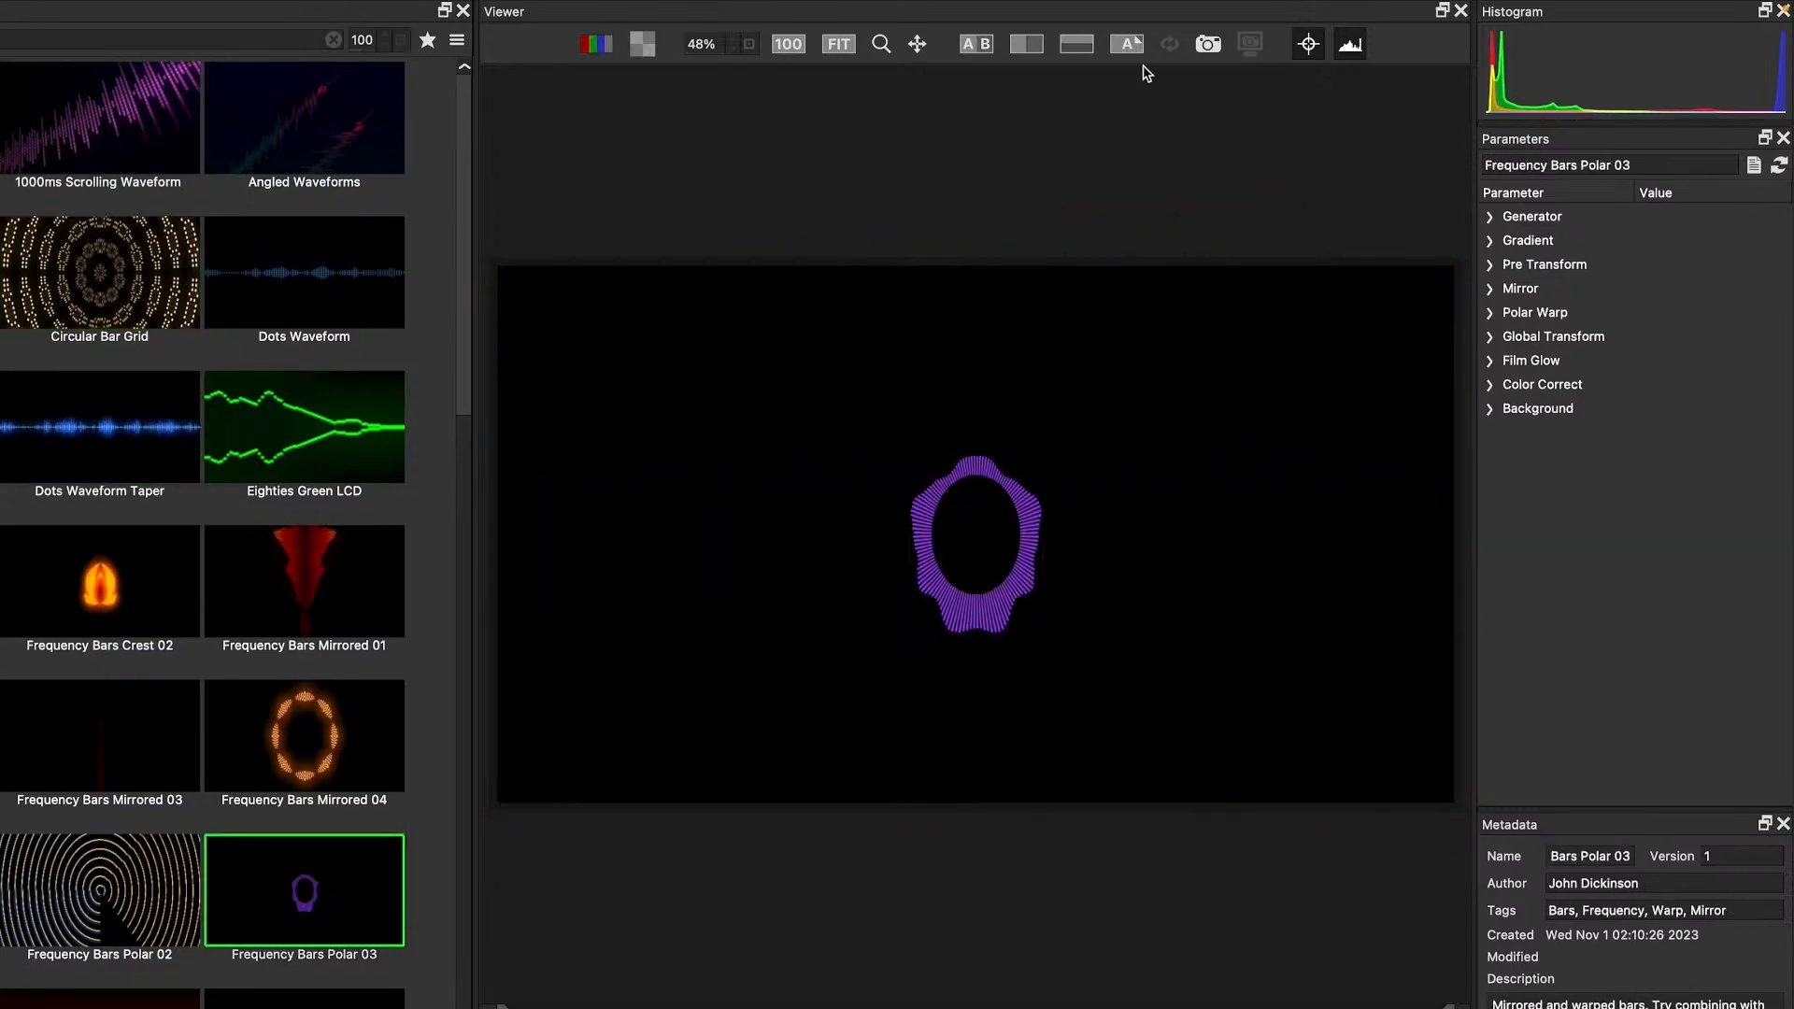
Choose the Frequency Dots Mirrored preset and apply it to the effect
key("Down")
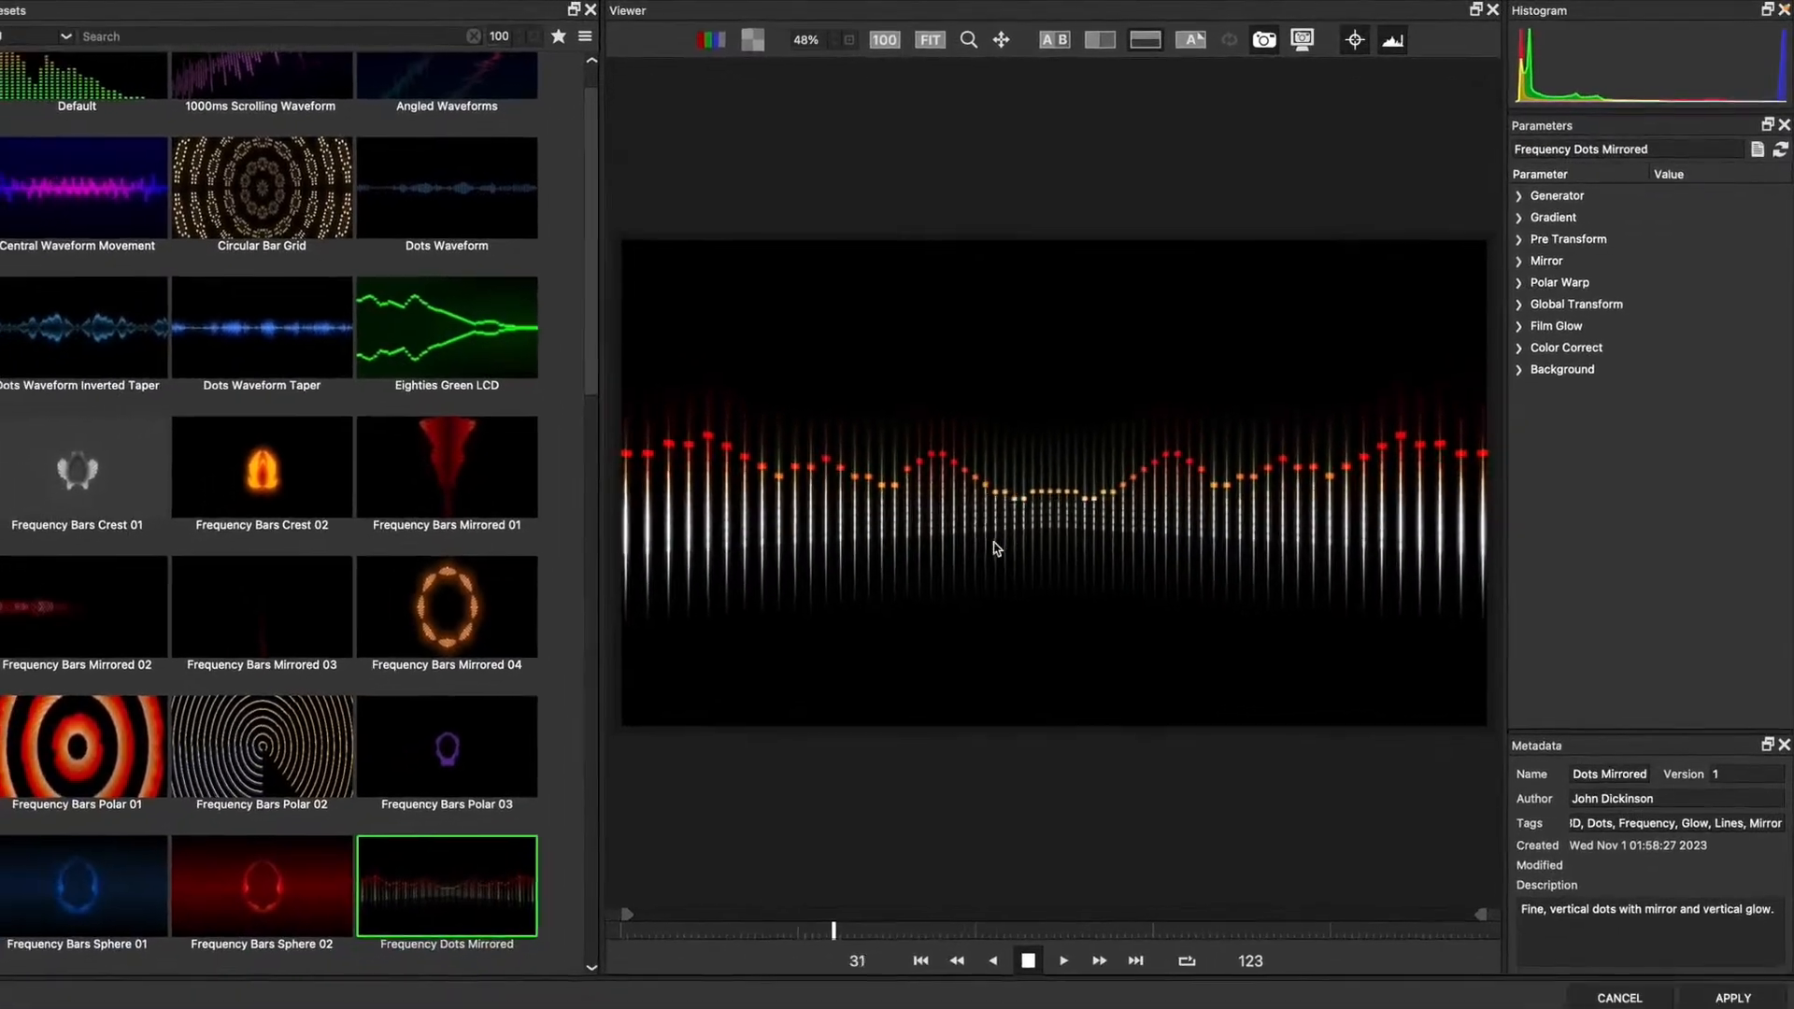
left_click(1734, 989)
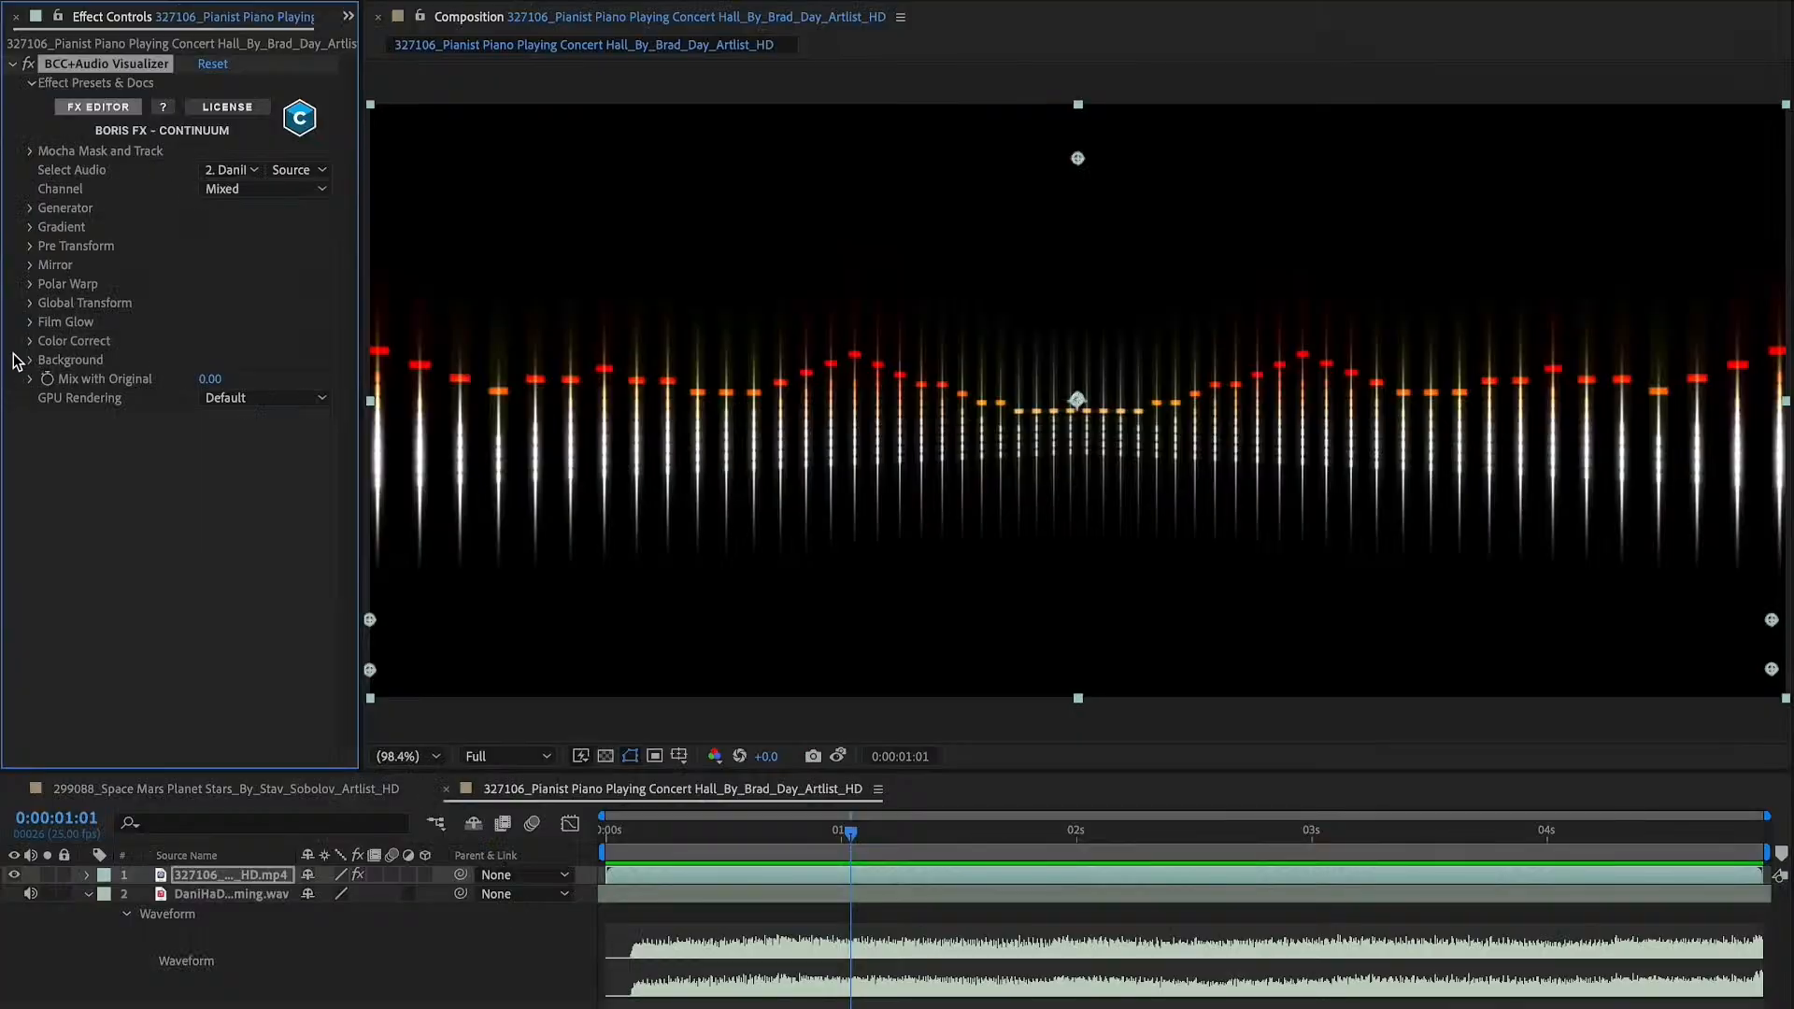
Set the visualizer's Background Mode to Source and play back the bars composited over the pianist footage
left_click(31, 362)
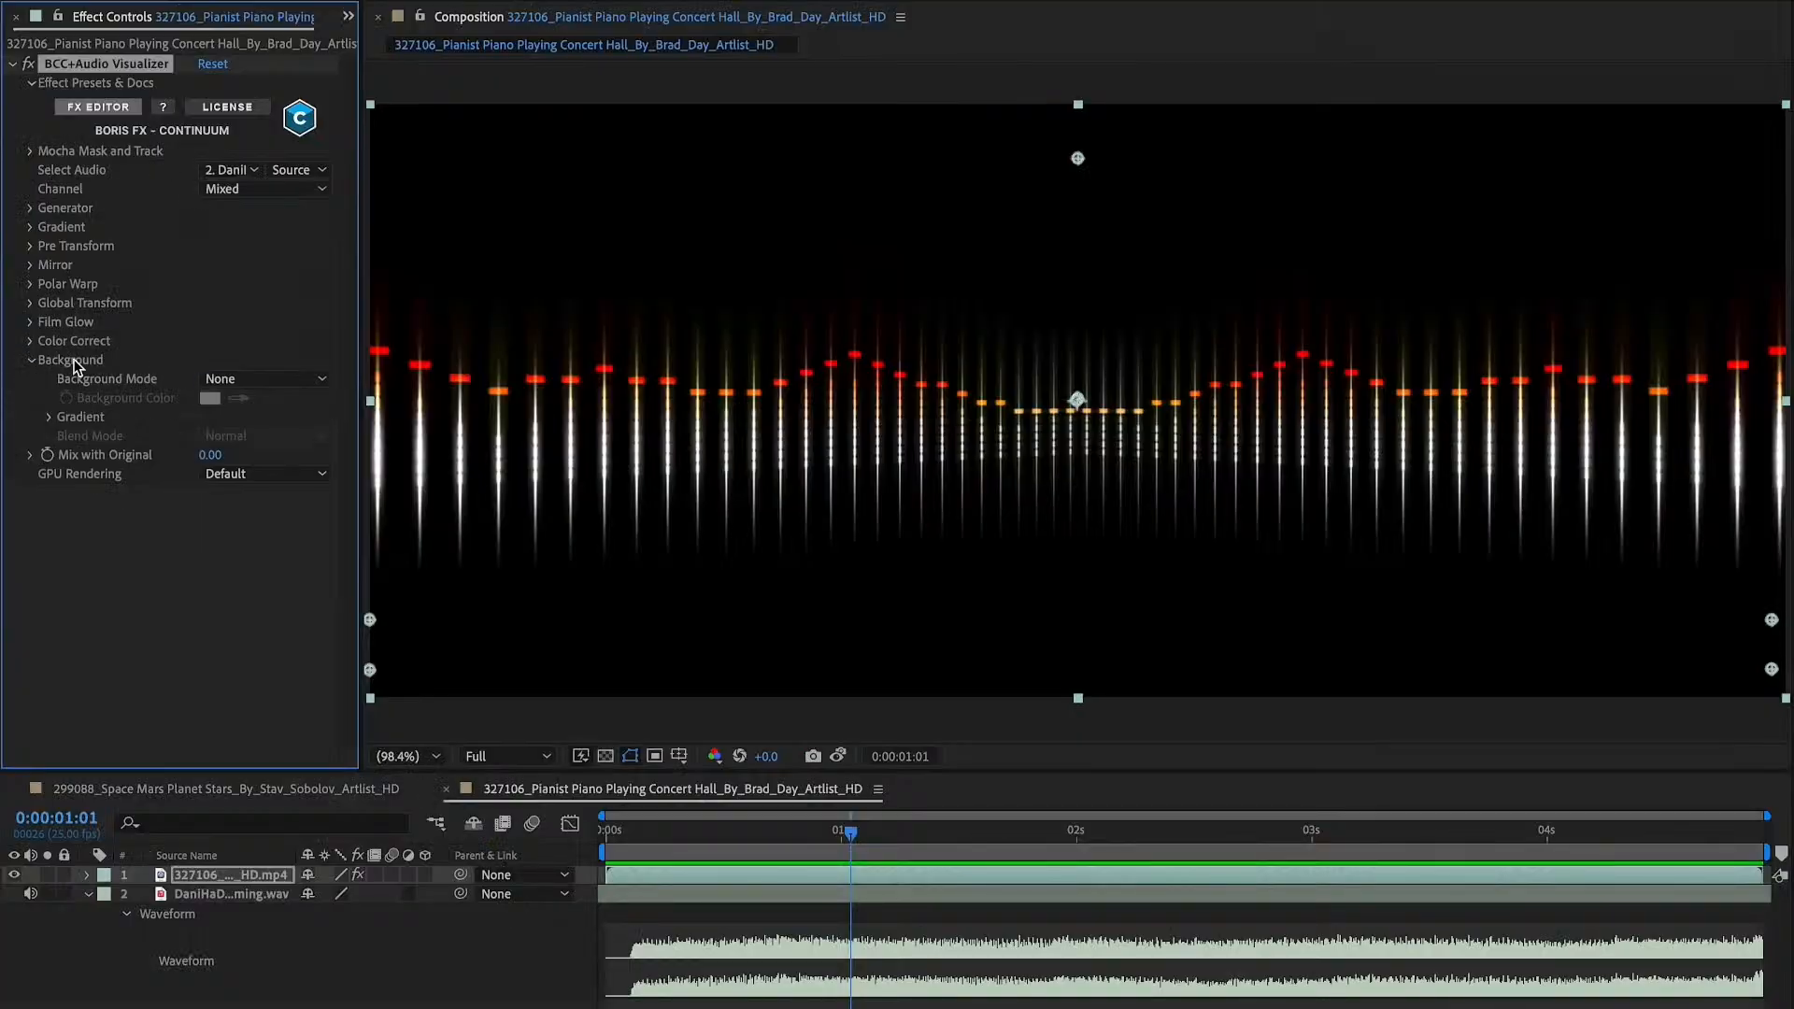
left_click(250, 383)
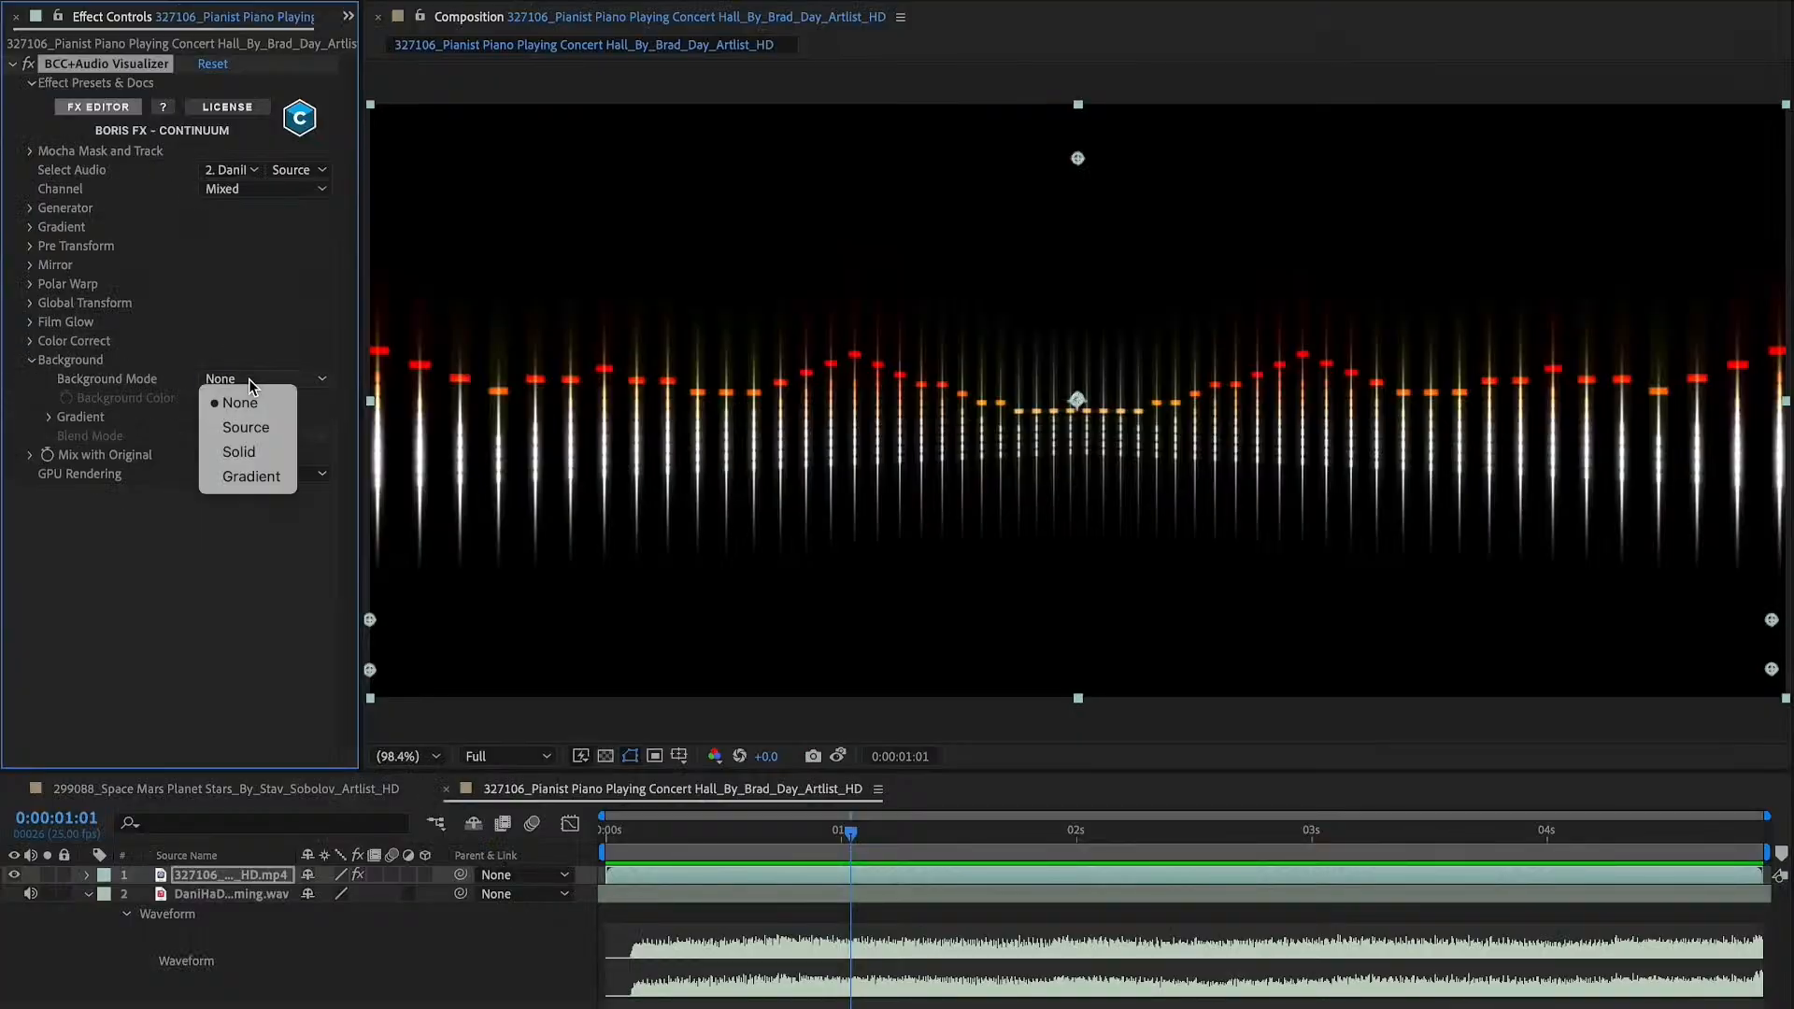
left_click(254, 435)
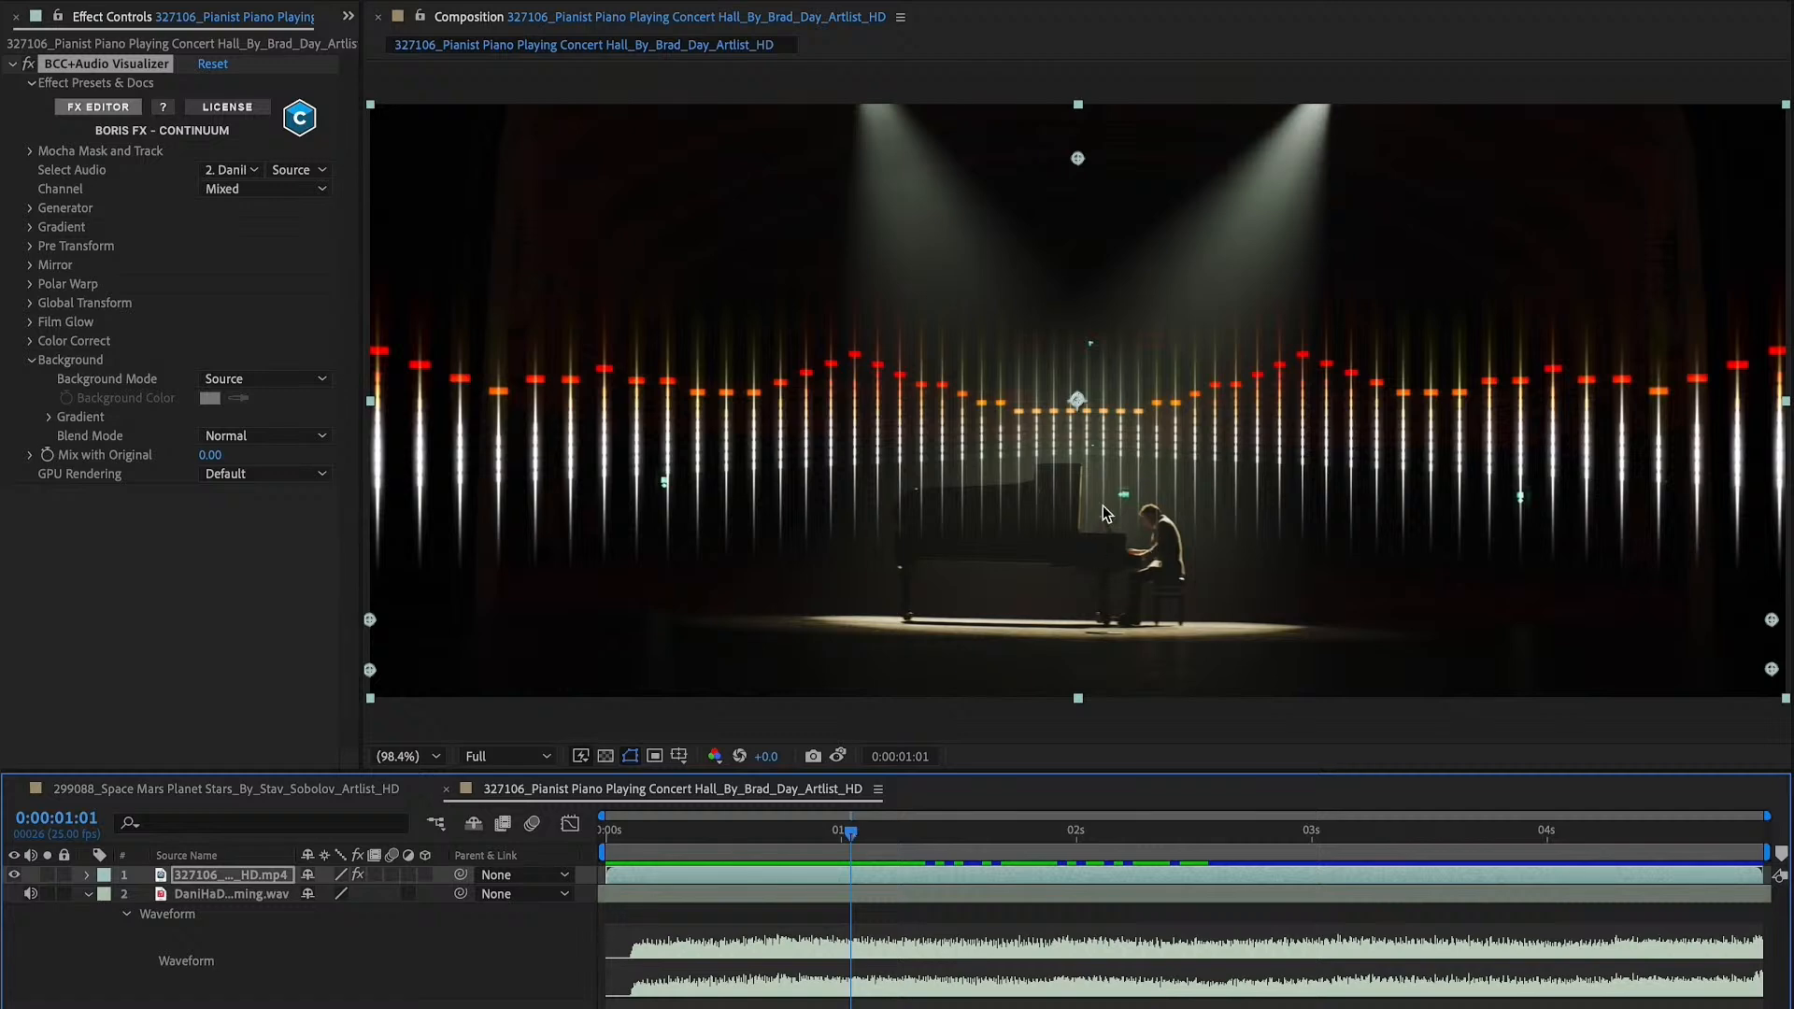
key("space")
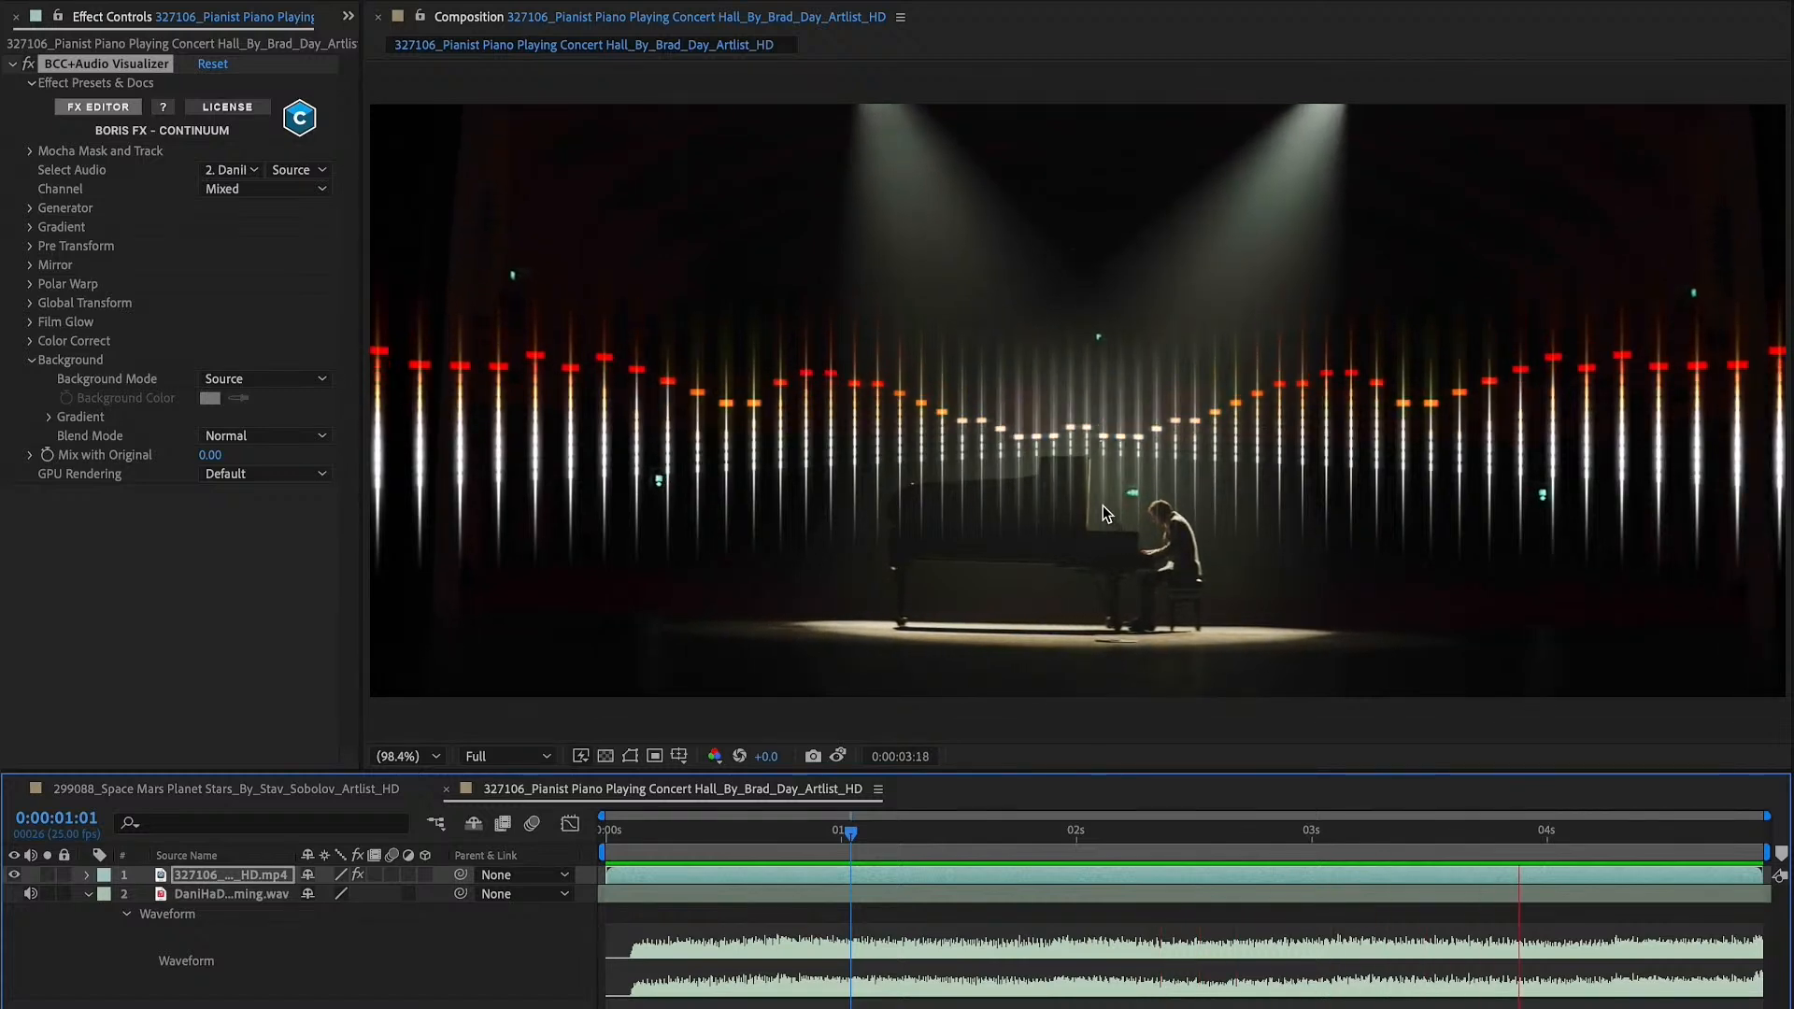
key("space")
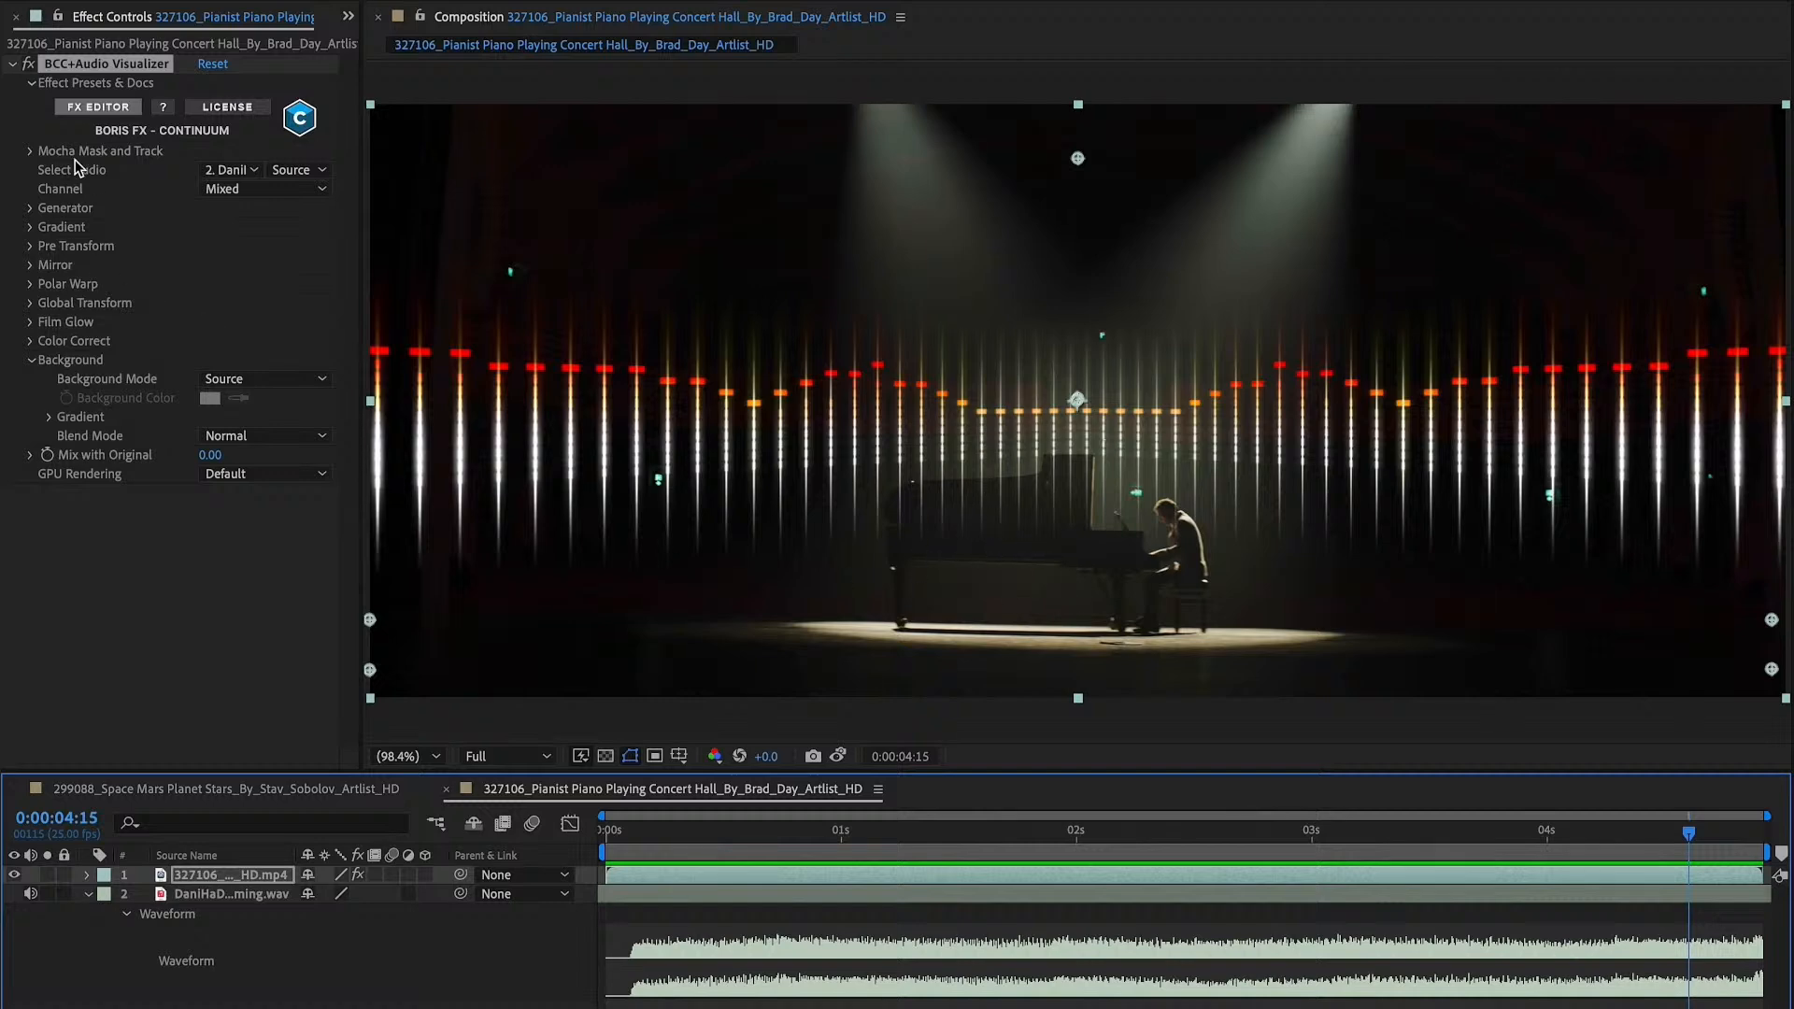
Open Mocha parameter tracking for the Audio Visualizer effect on the pianist layer
left_click(30, 152)
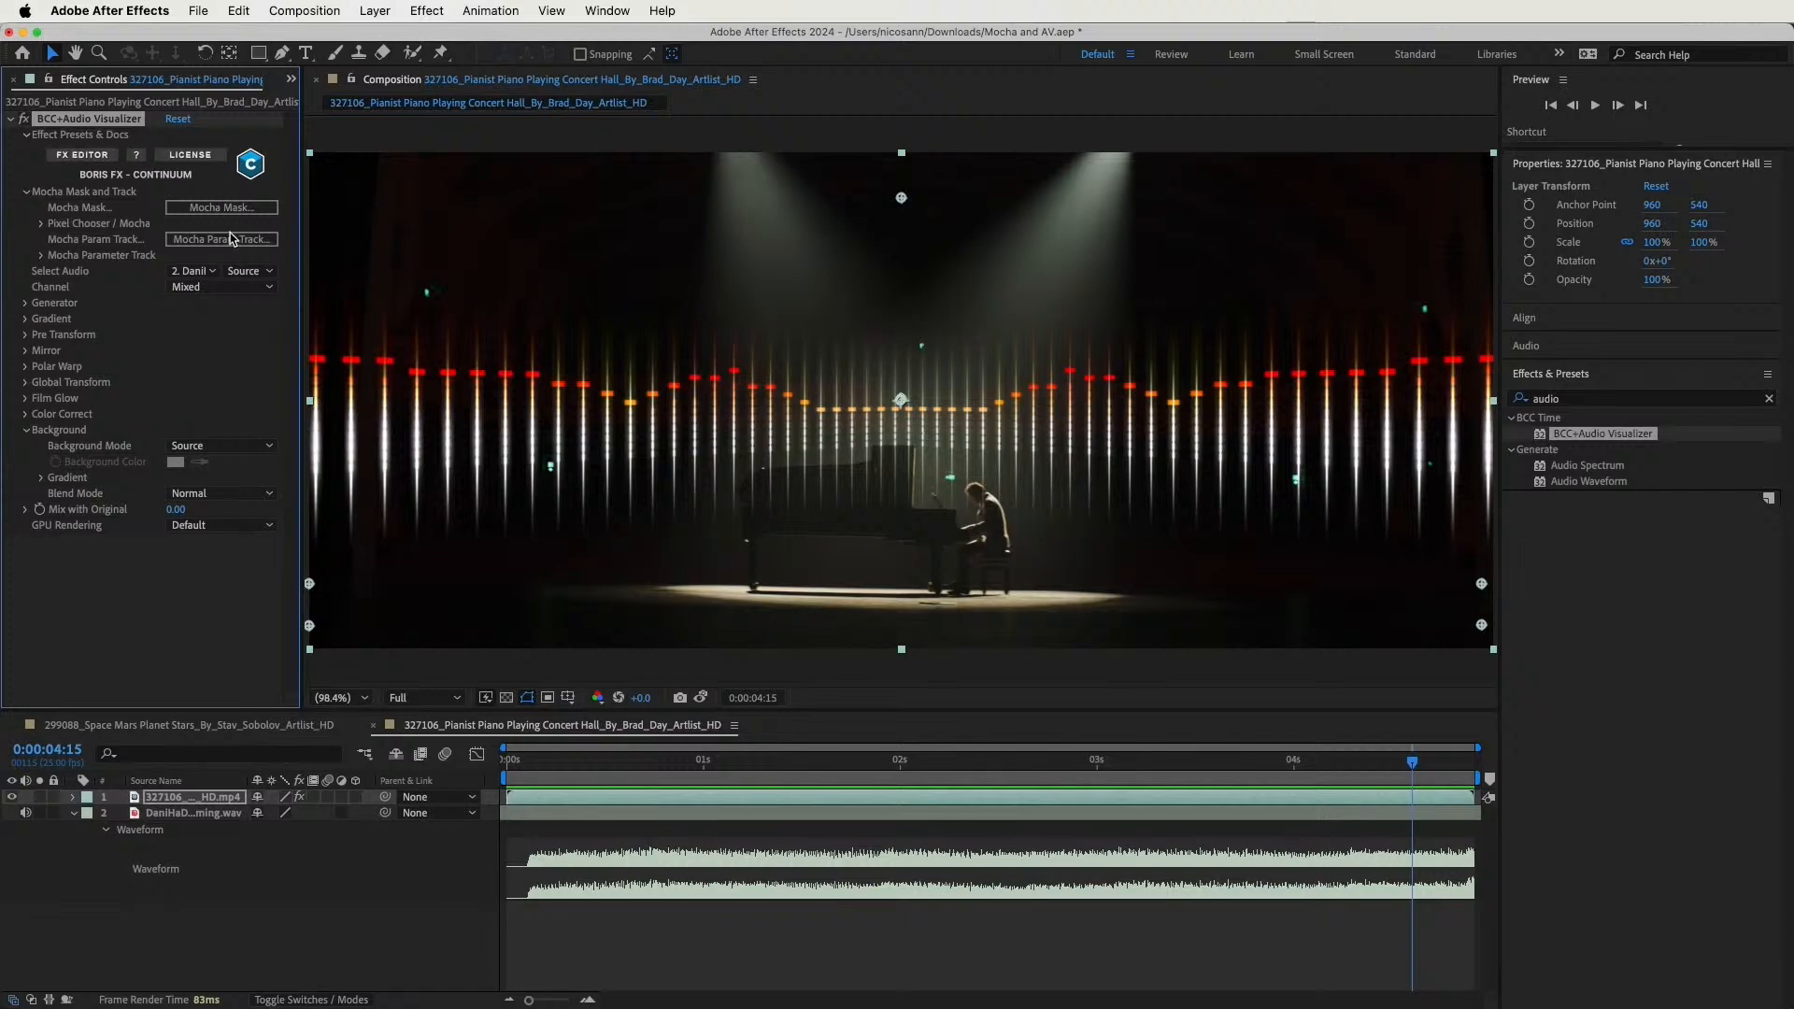
left_click(222, 239)
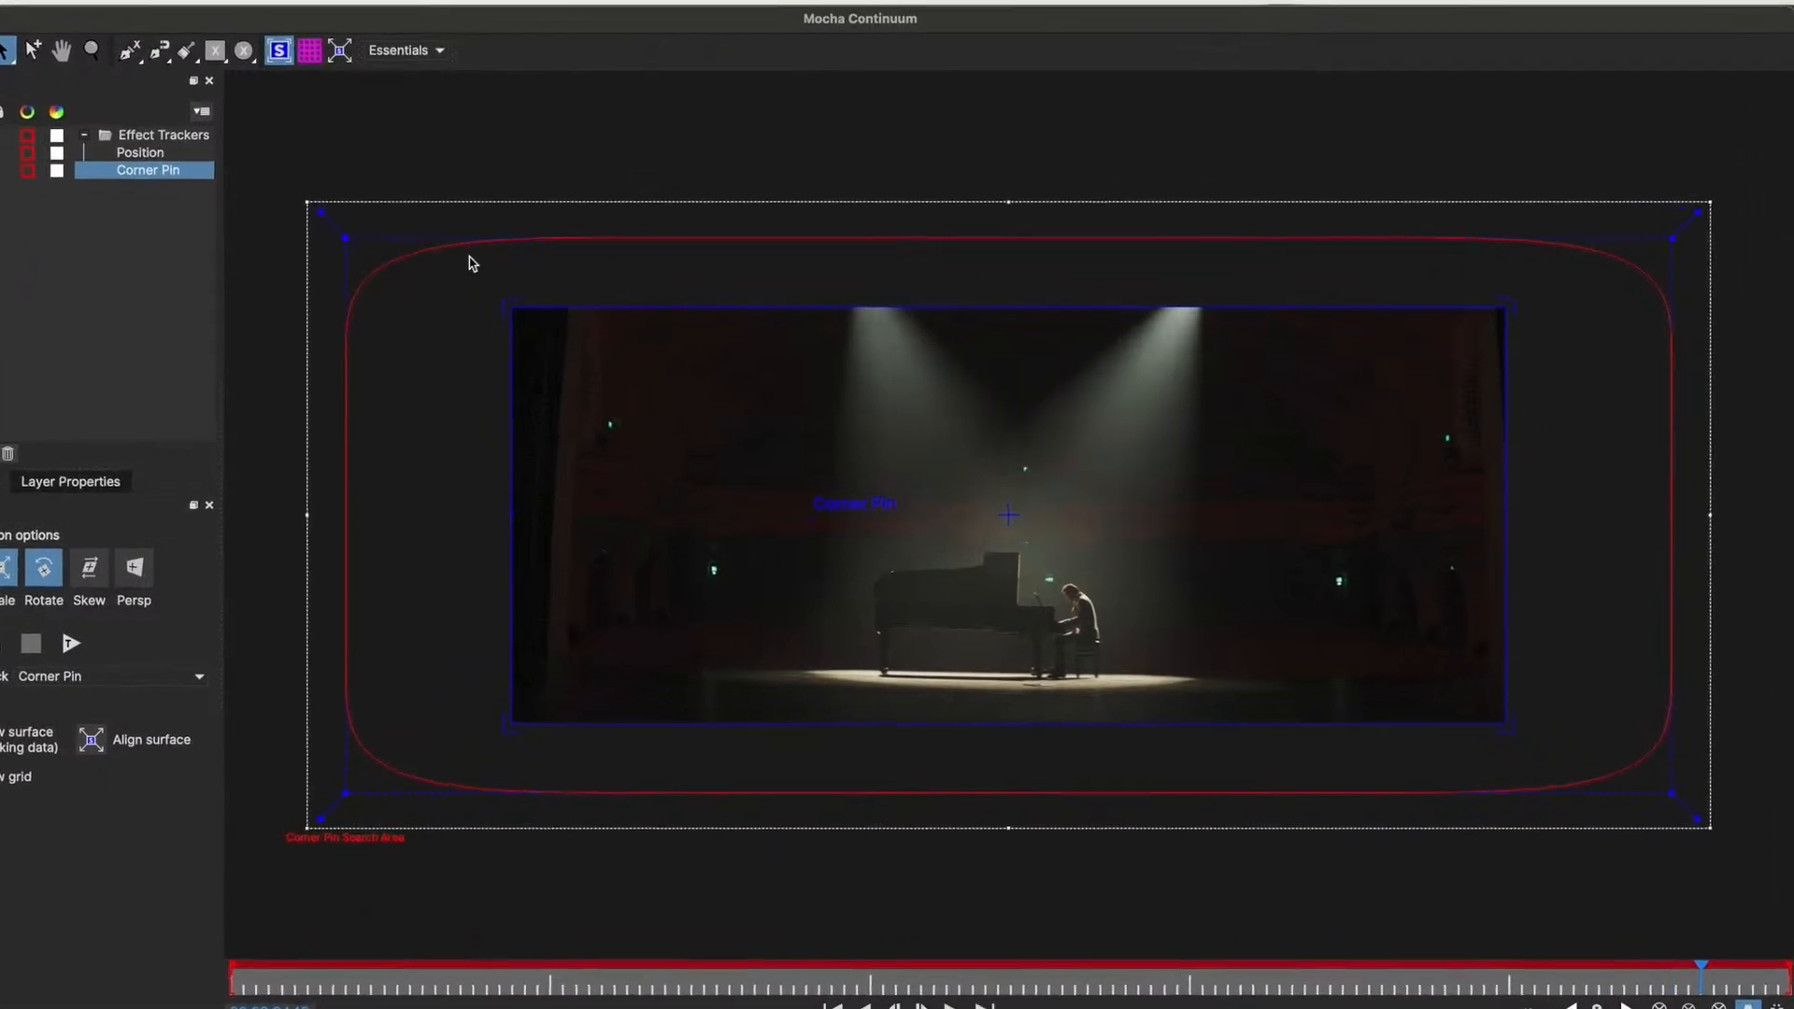
Pull the four corners of the Corner Pin search area in so that it closely surrounds the piano
left_click_drag(134, 207, 739, 542)
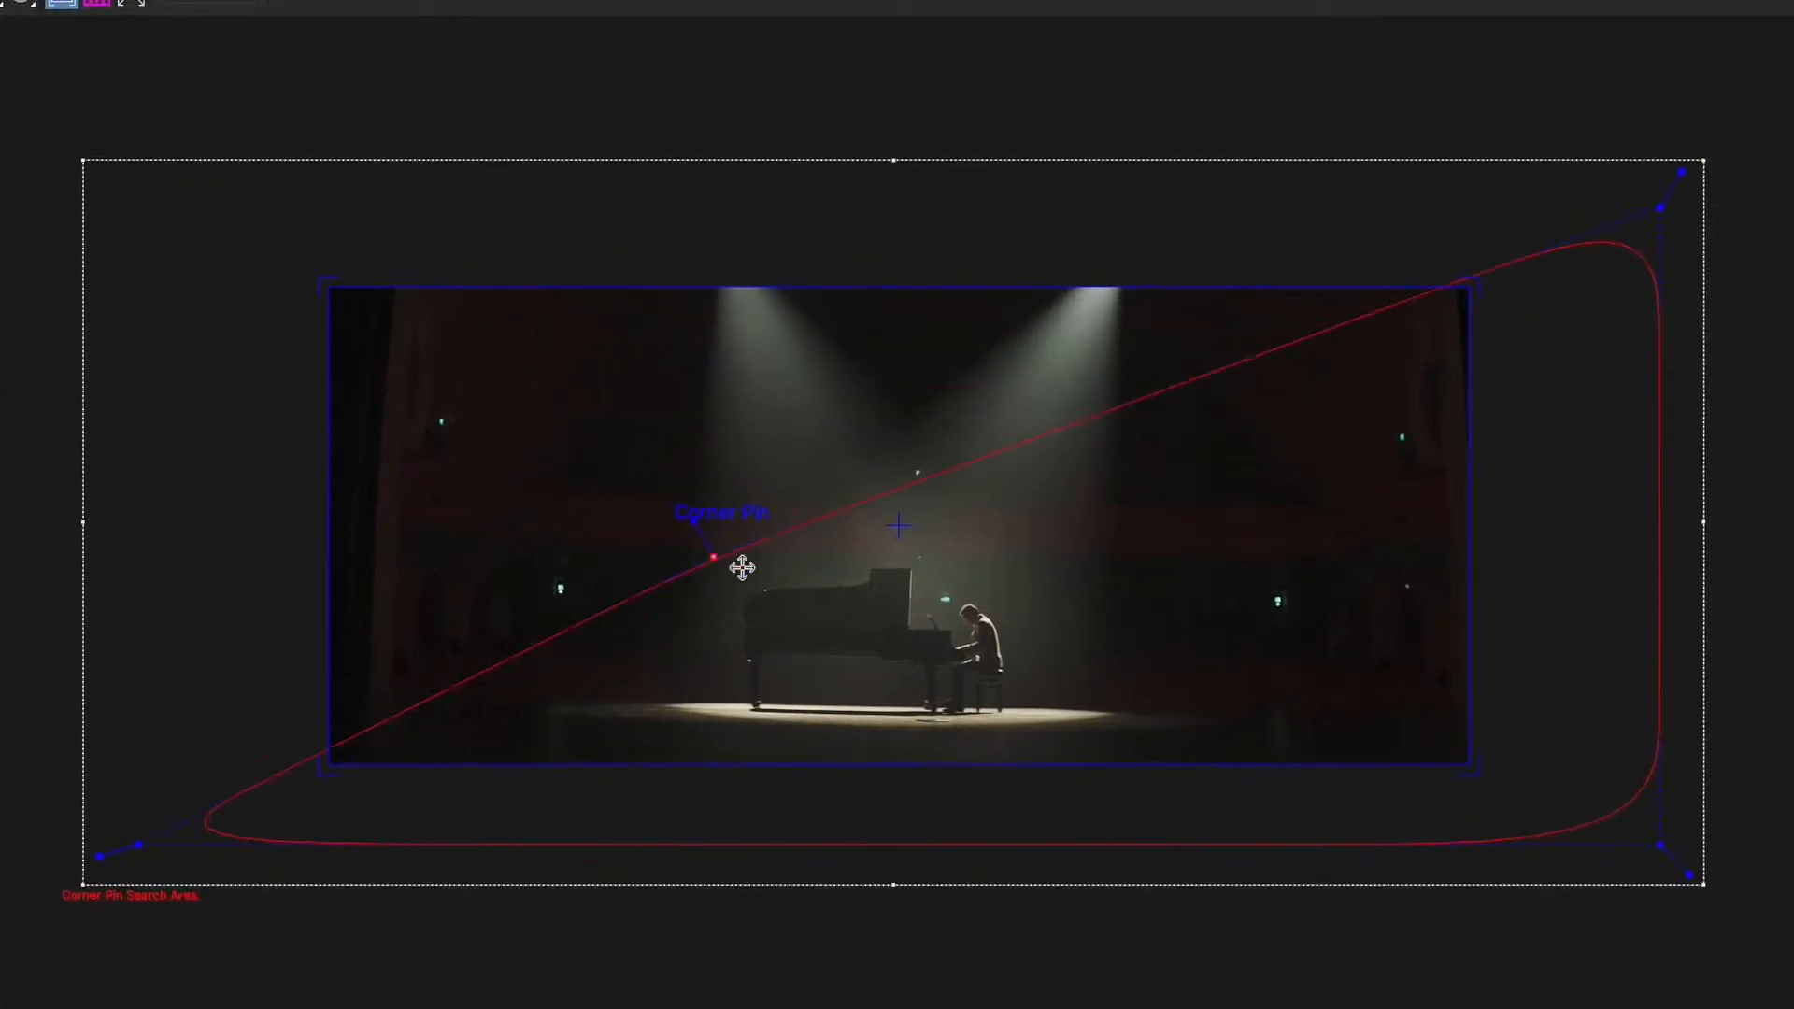
left_click_drag(1661, 202, 946, 544)
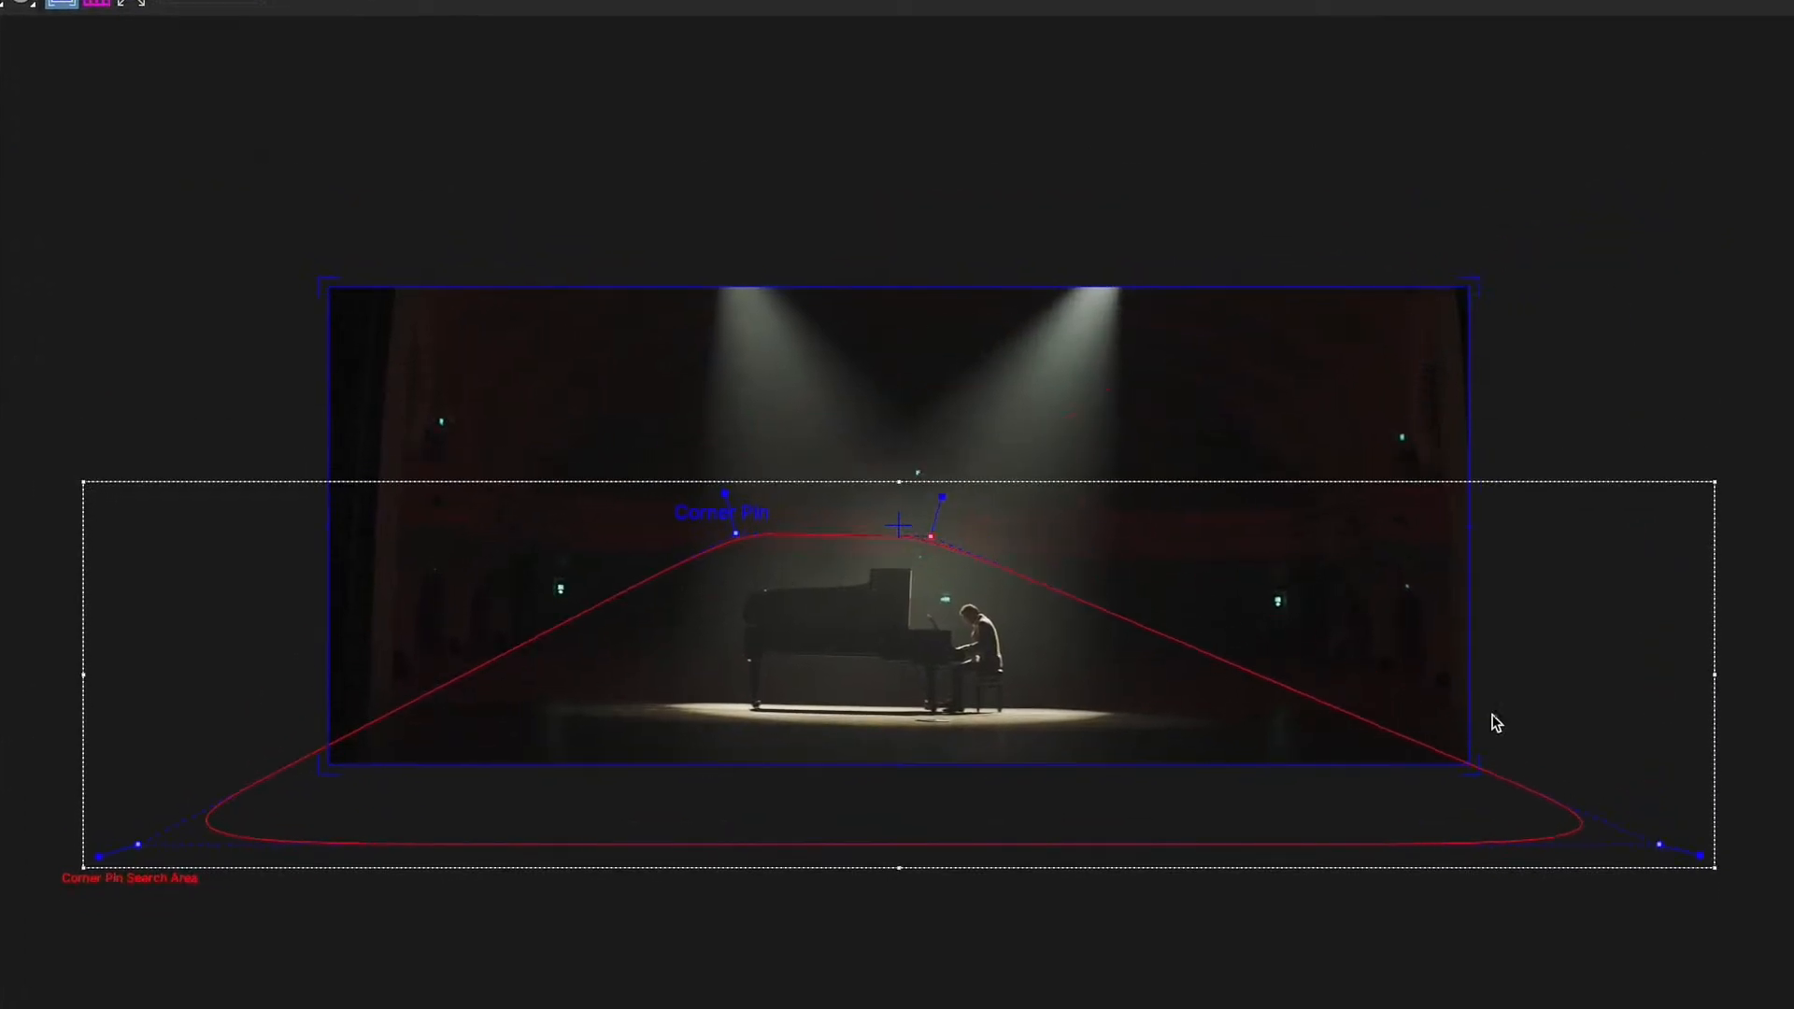
left_click_drag(1654, 836, 956, 743)
left_click_drag(154, 880, 669, 768)
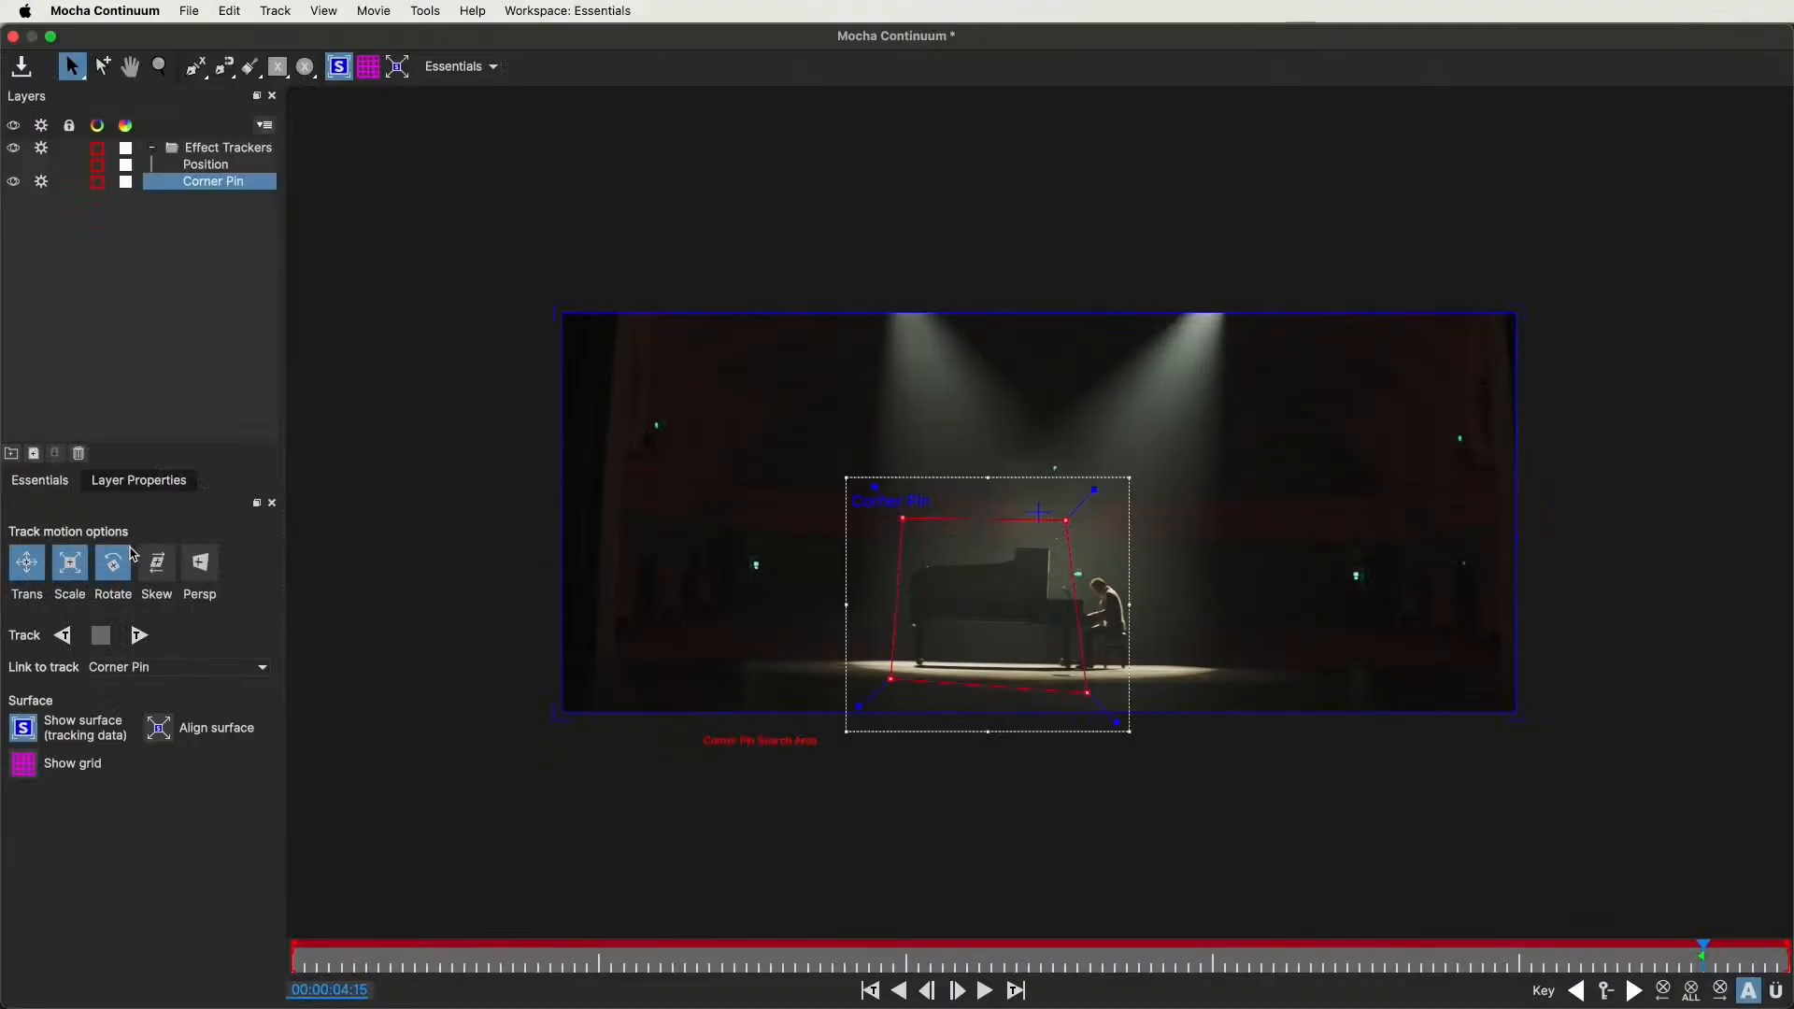
Track the Corner Pin layer forward and backward using only translation and scale, and save the Mocha project
left_click(116, 563)
left_click(138, 637)
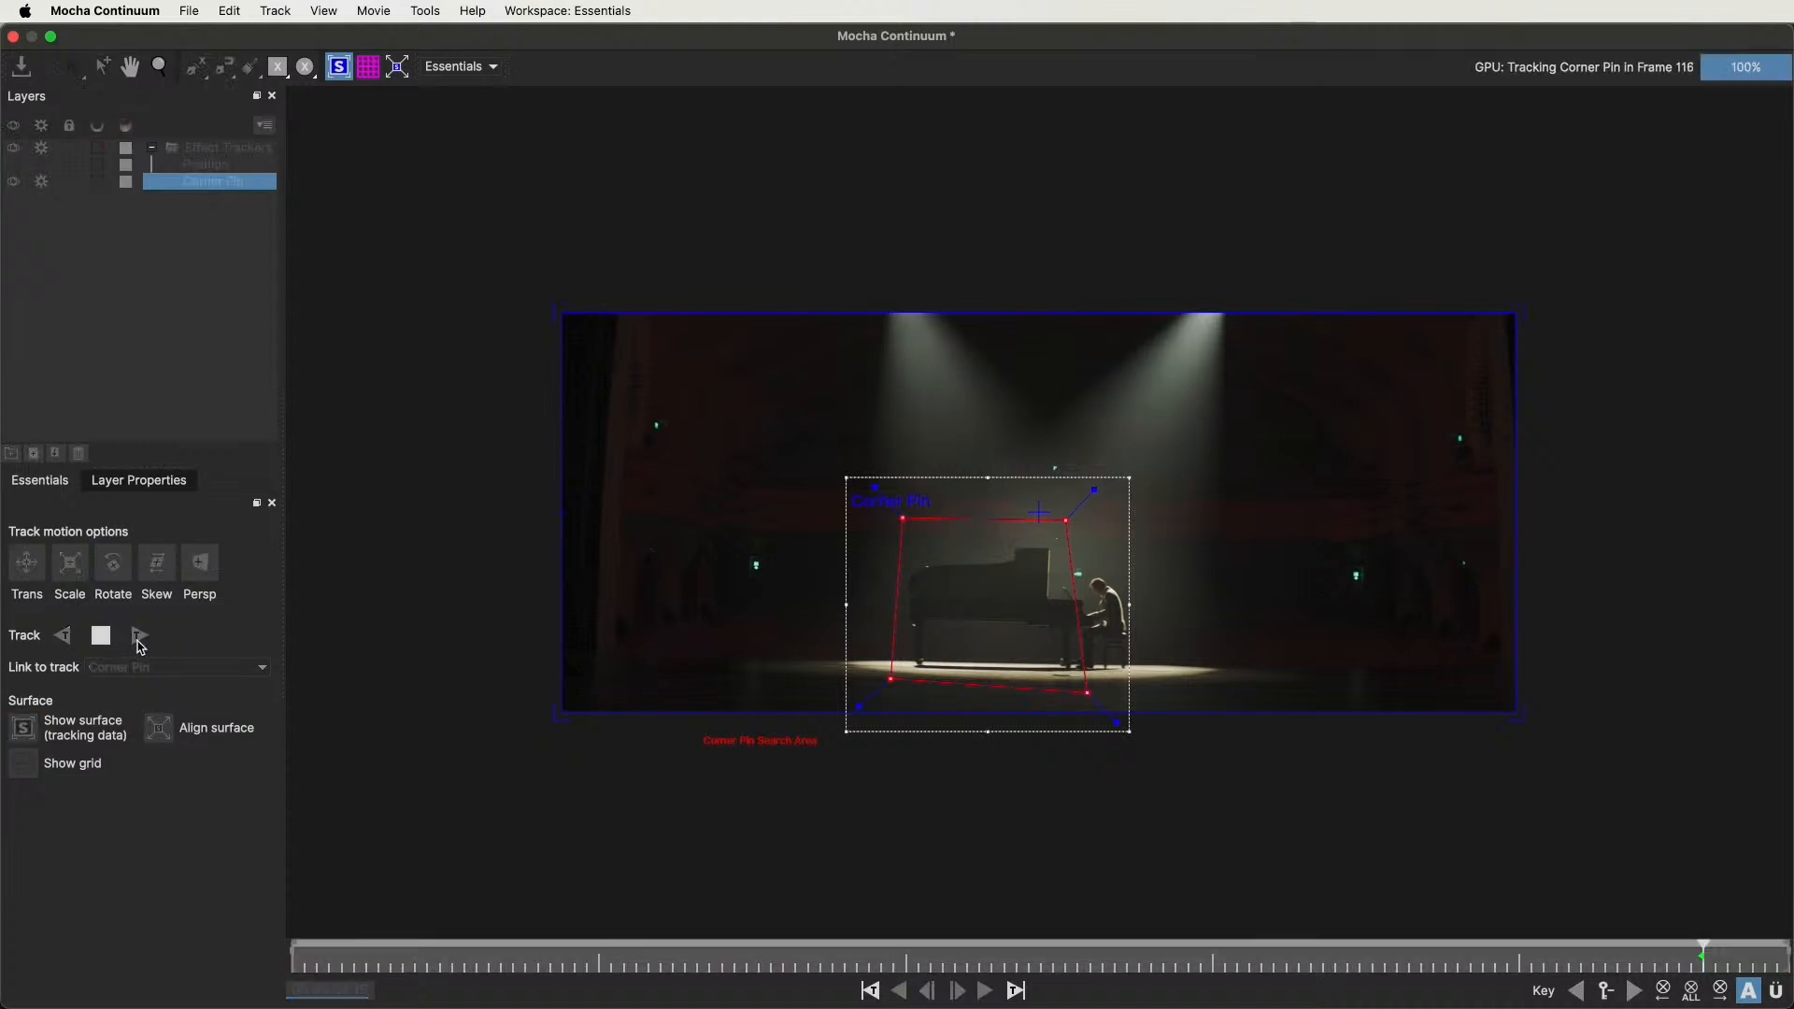
left_click(63, 637)
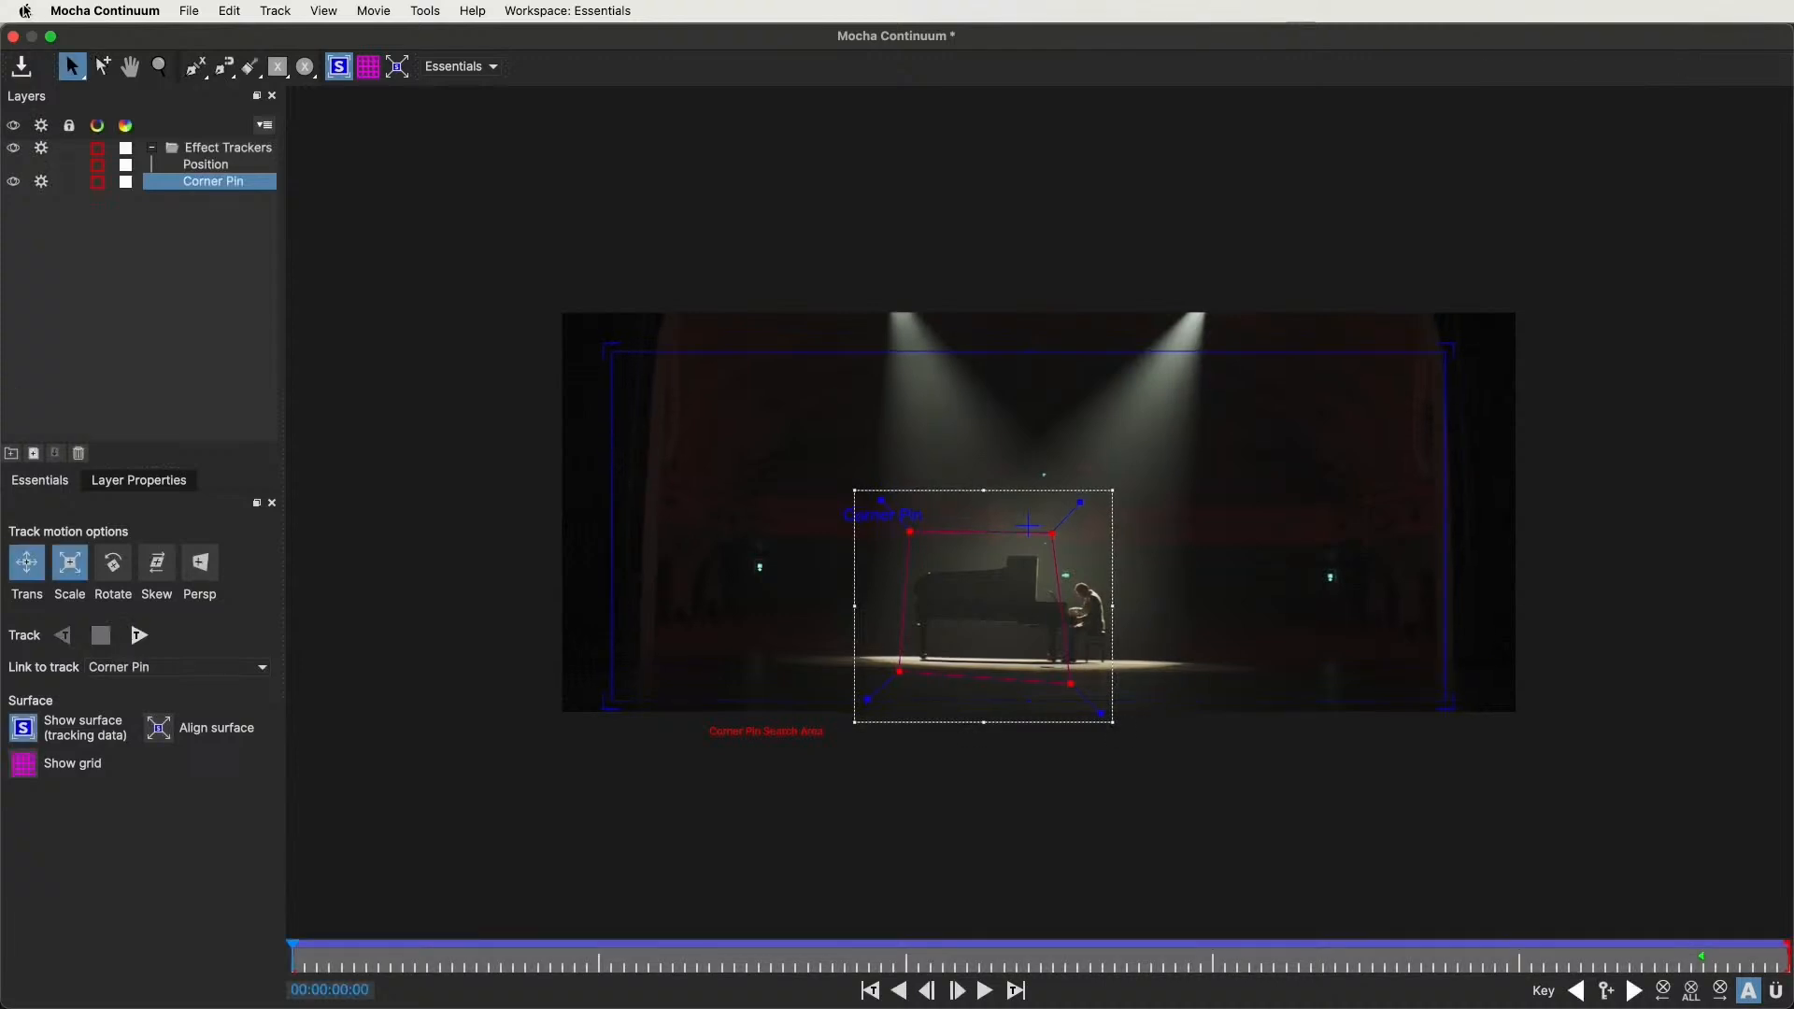
left_click(12, 37)
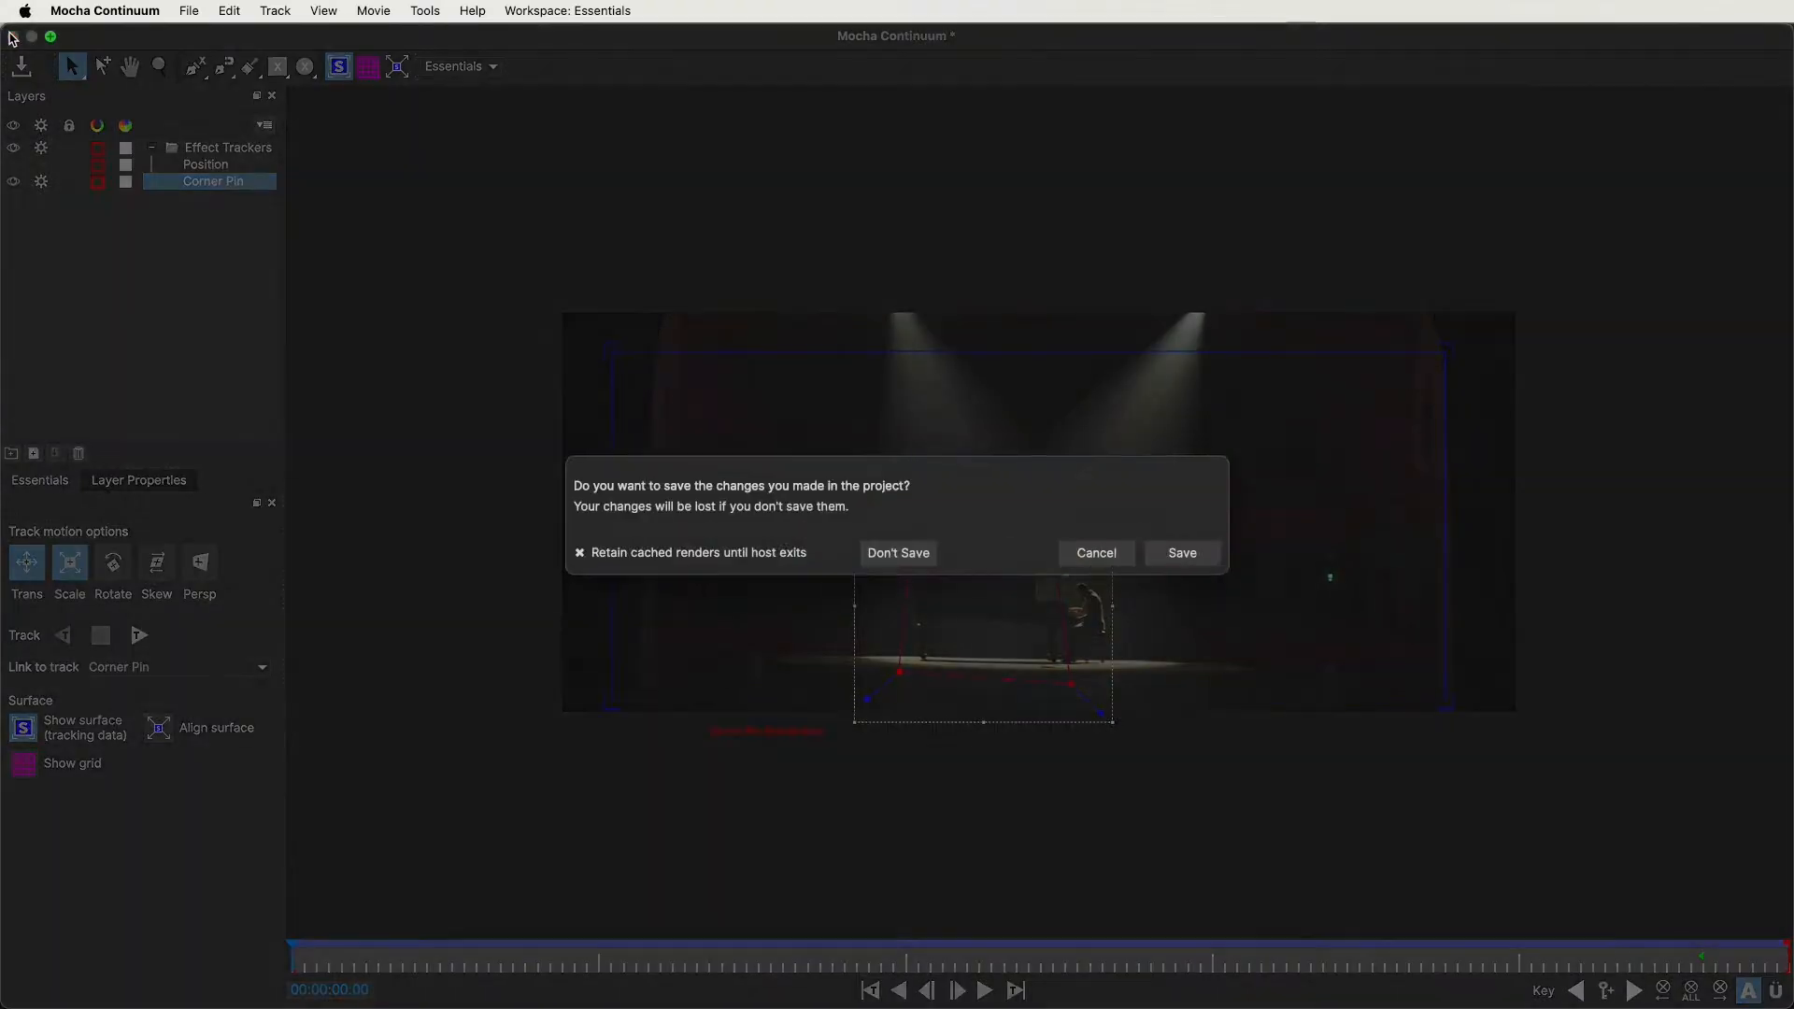
left_click(1179, 554)
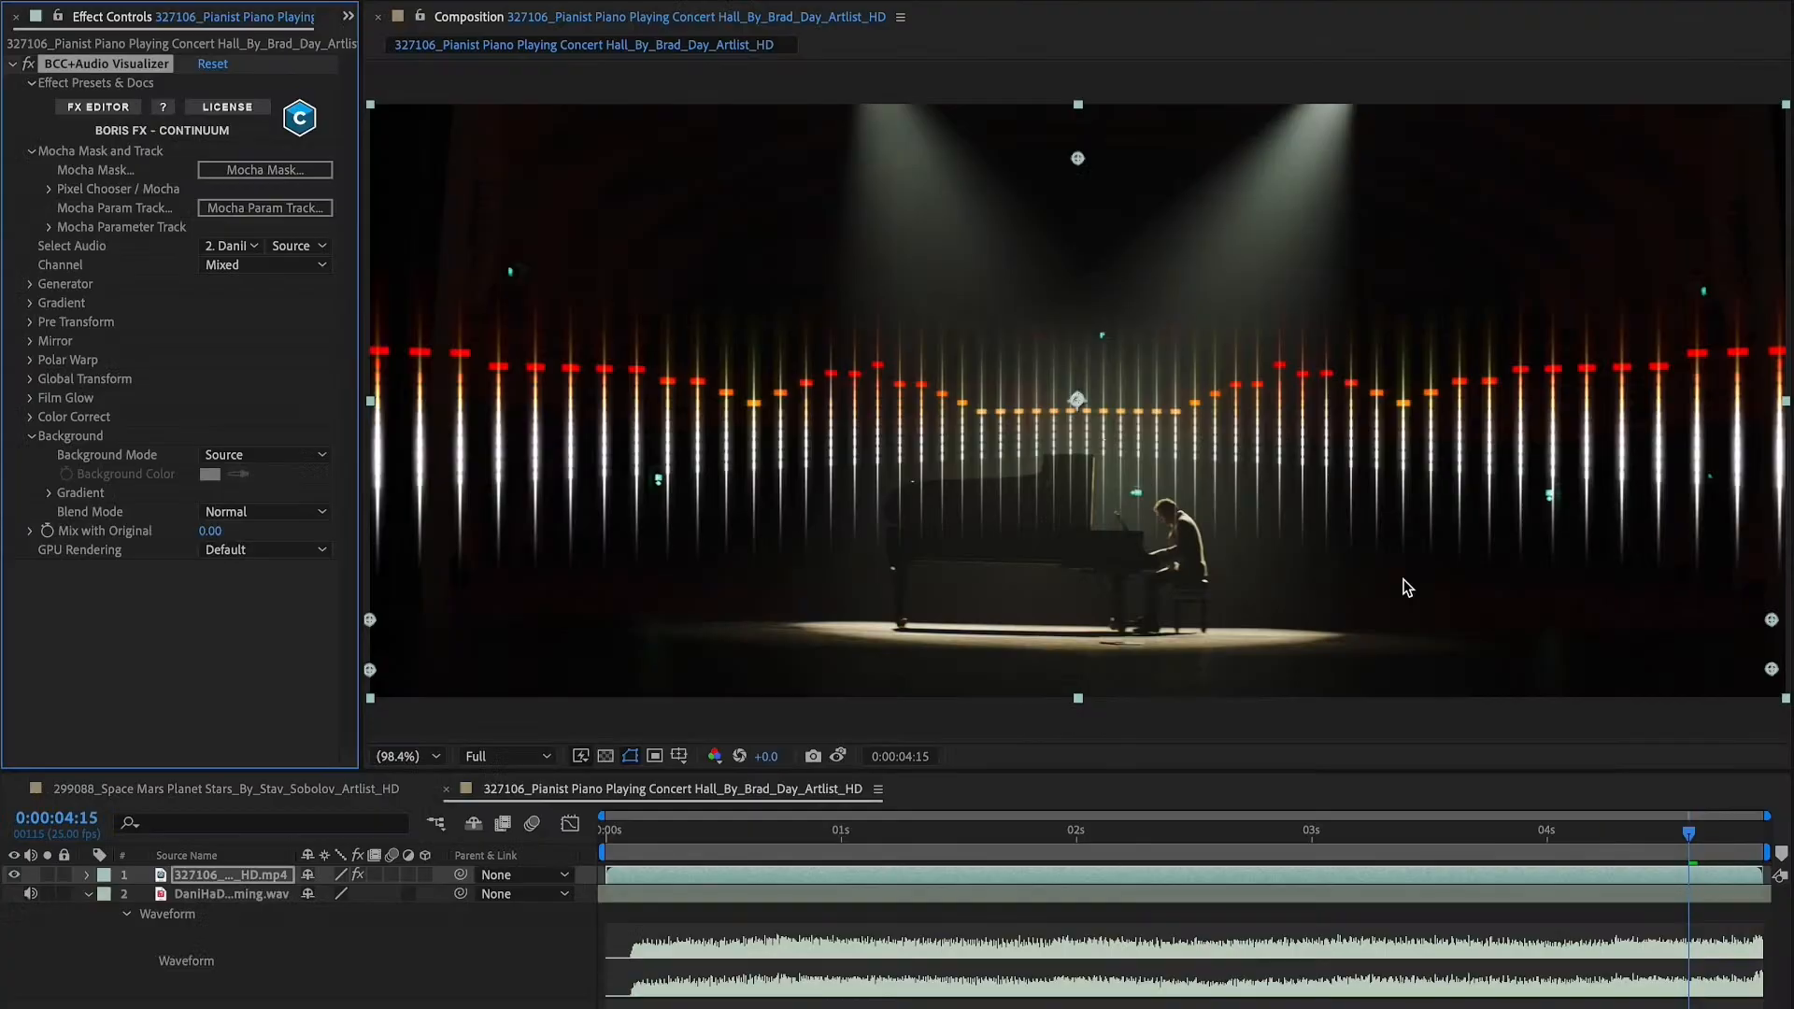
Enable the visualizer's Global Transform and play back the bars with the Corner Pin track
left_click(31, 380)
scroll(31, 386, "down", 2)
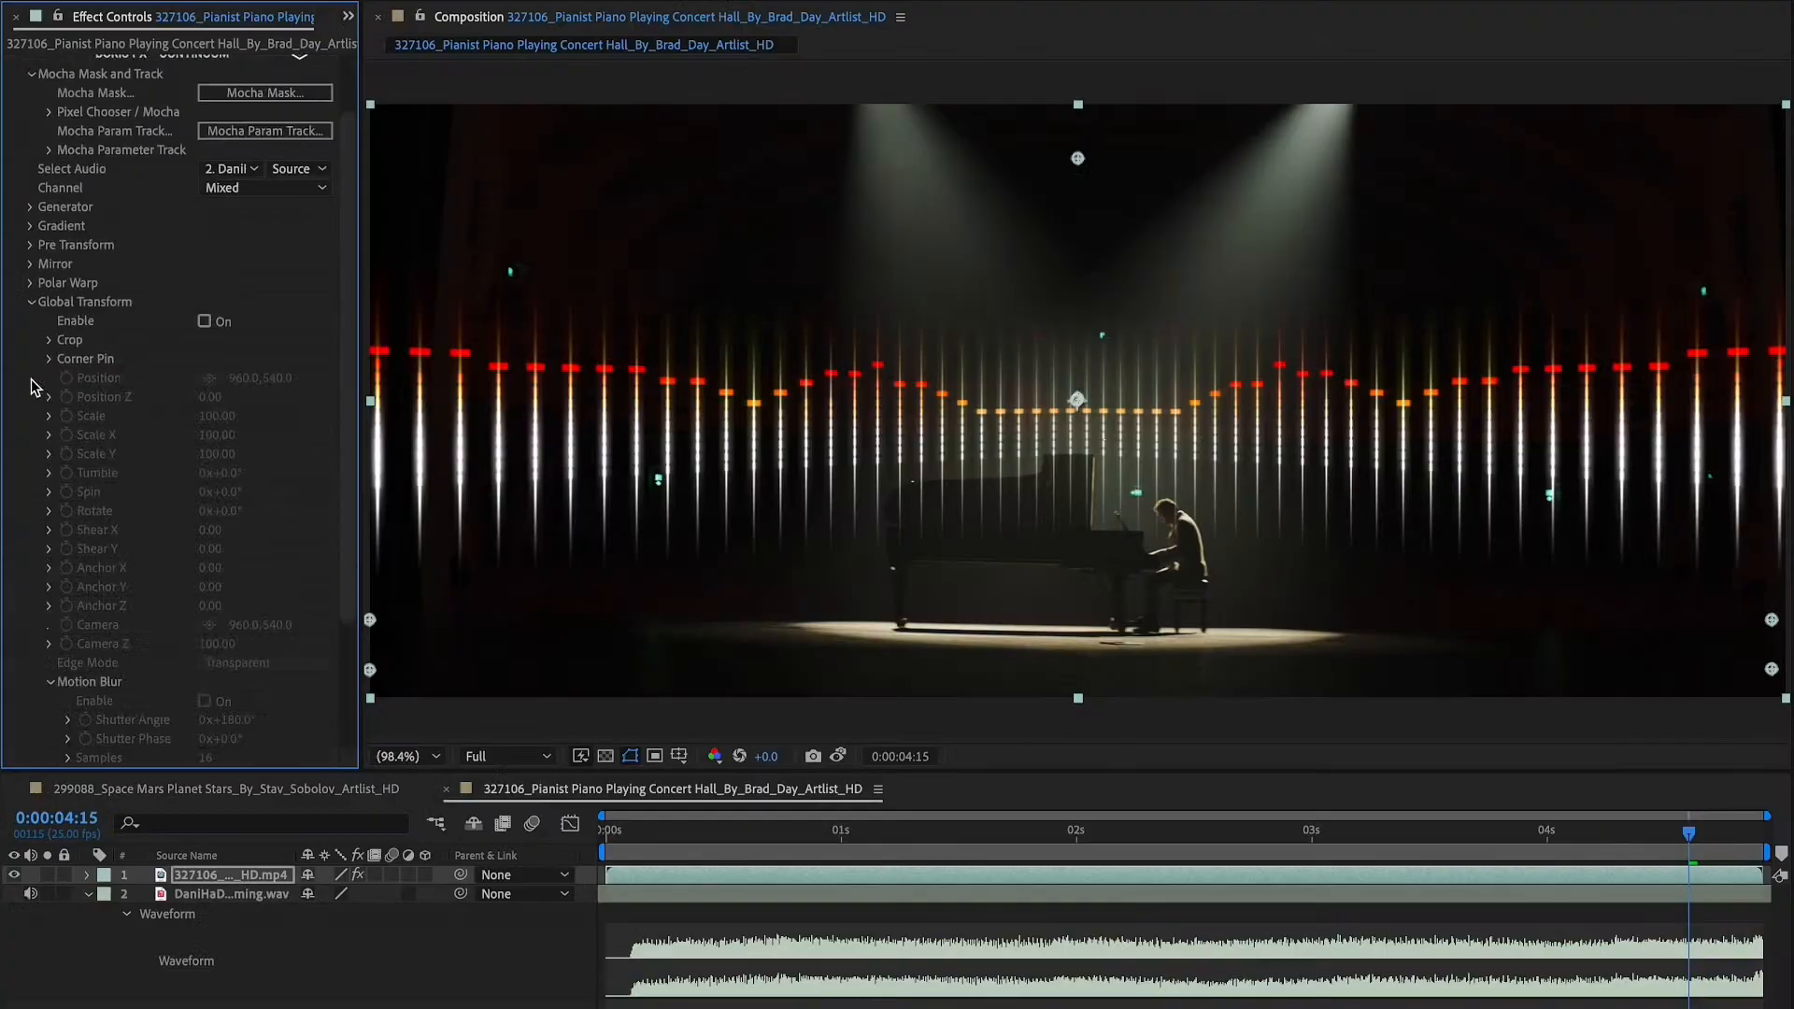
left_click(204, 322)
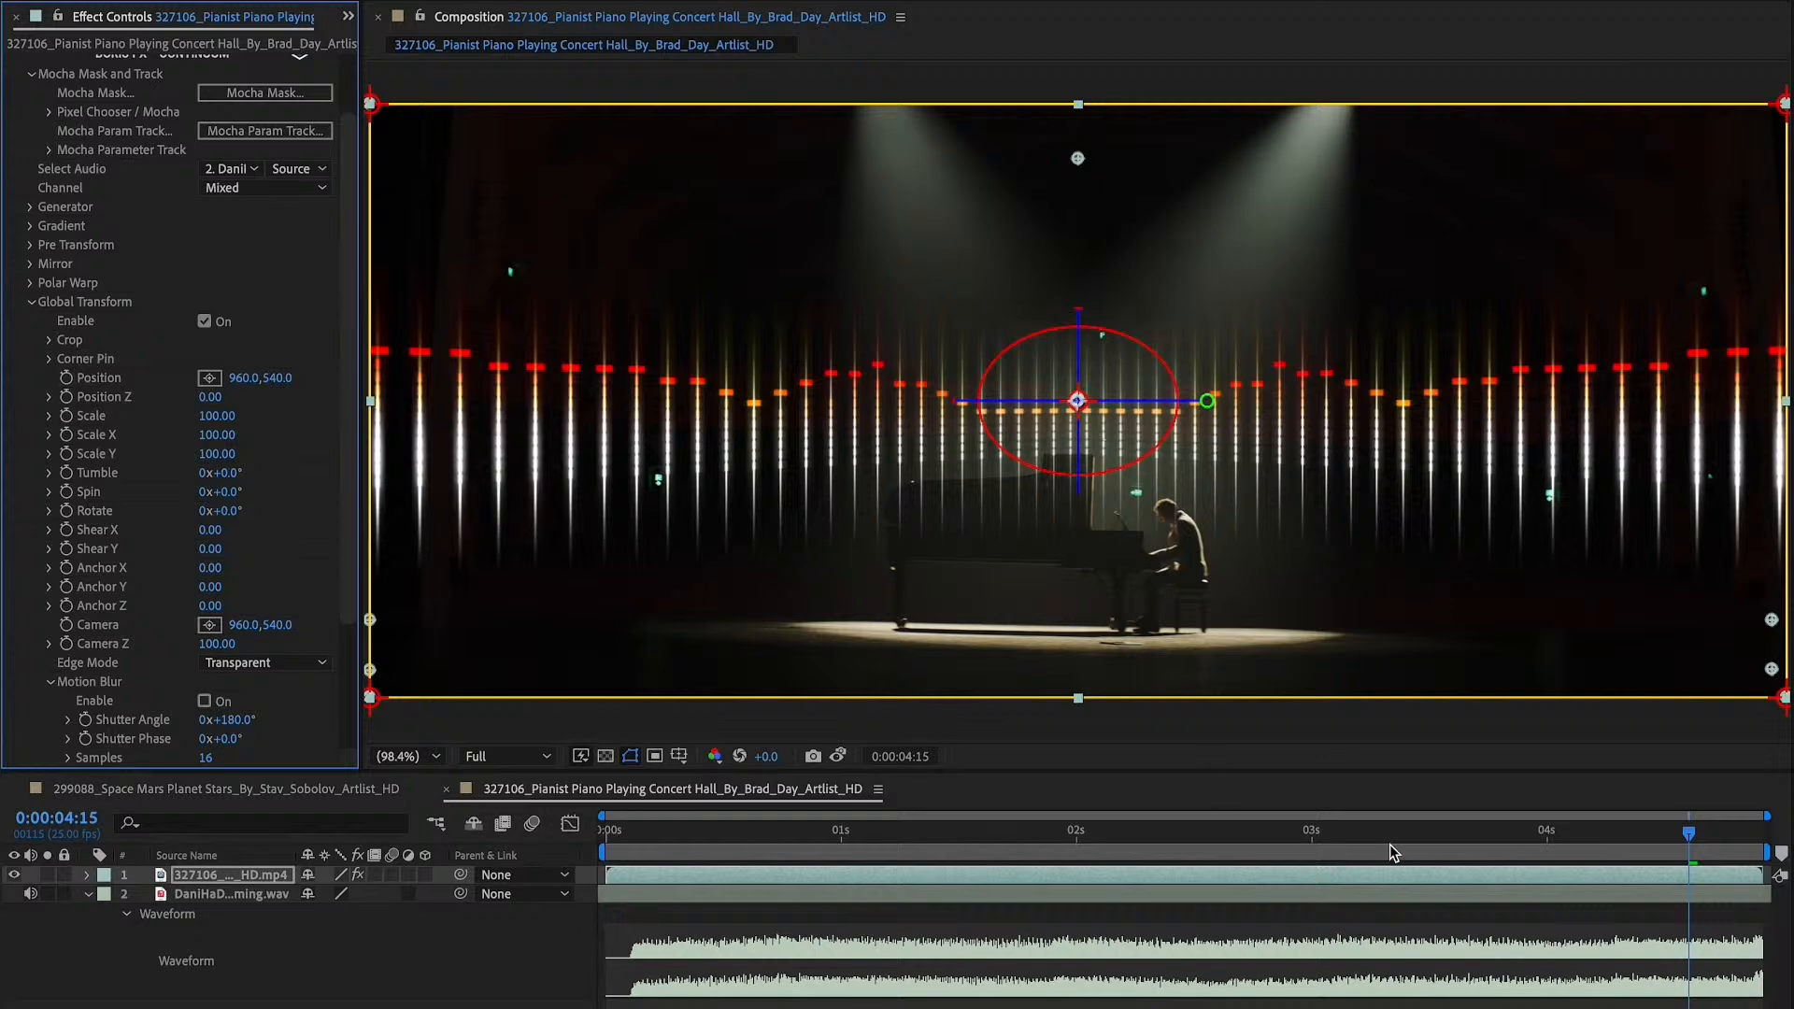
left_click(1680, 833)
key("space")
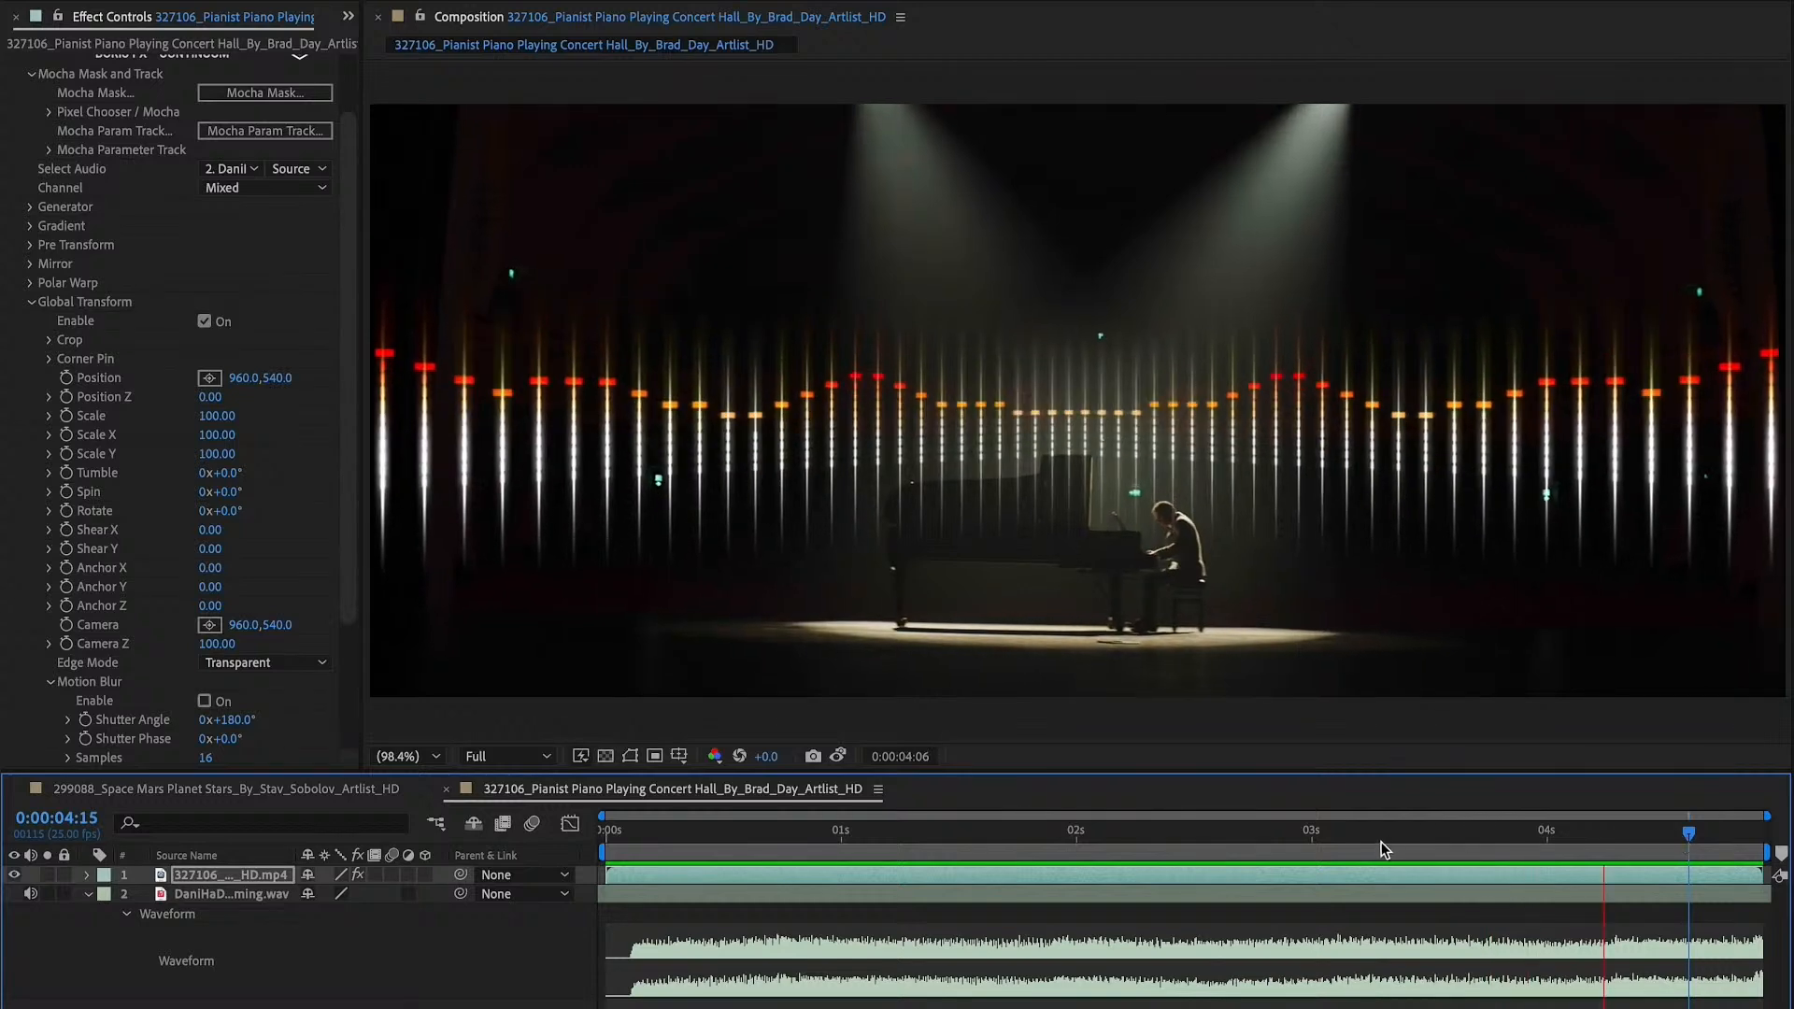
key("space")
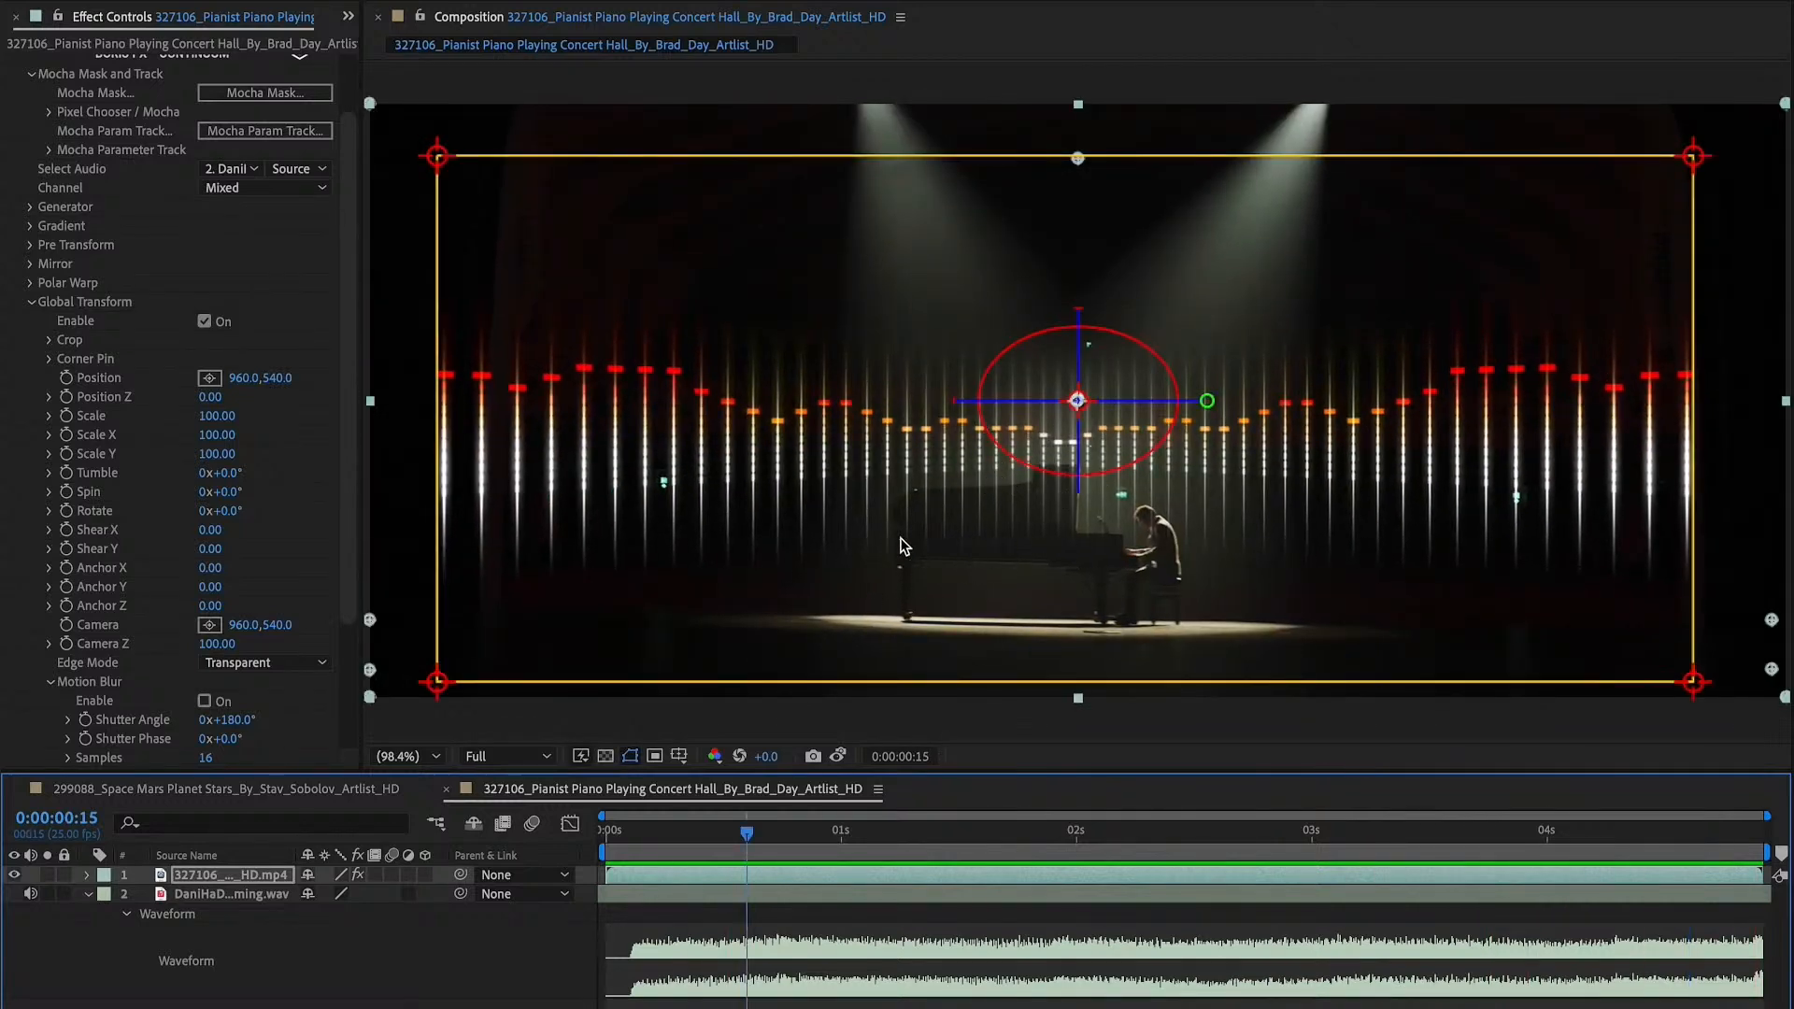
Open the effect's Mocha mask and trace the piano's outline with a closed magnetic spline
left_click(30, 305)
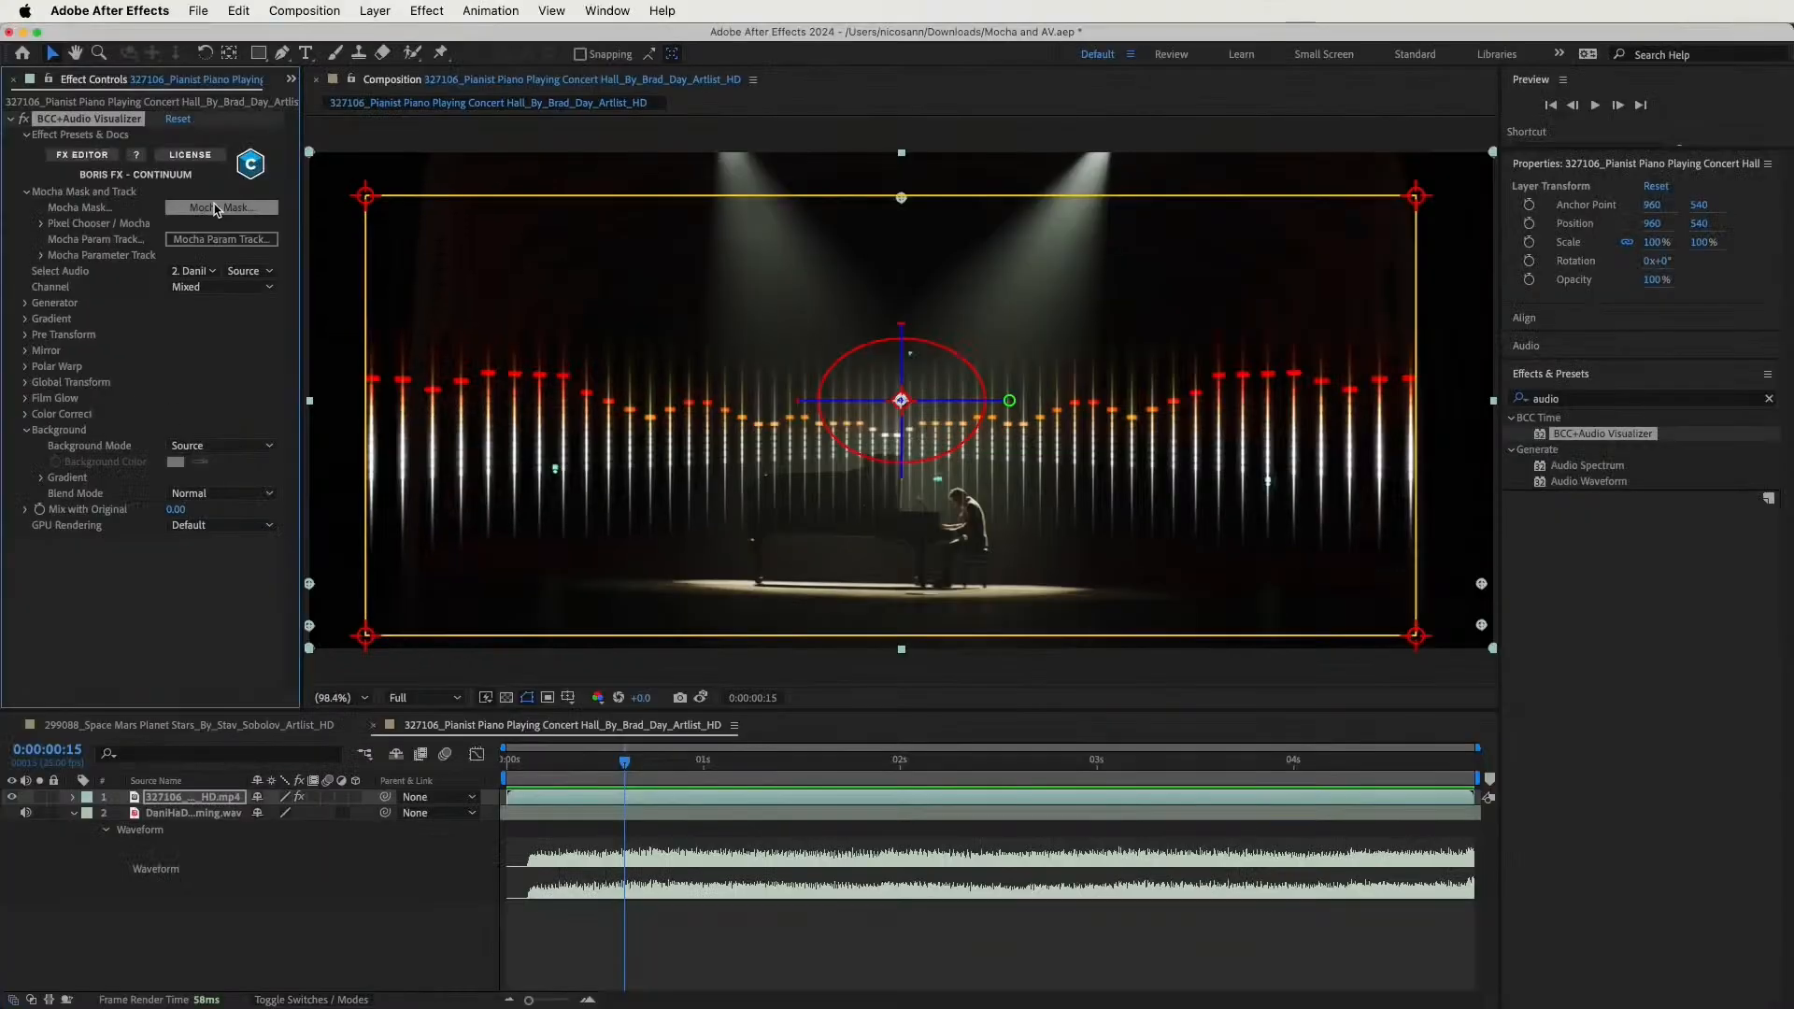
left_click(214, 207)
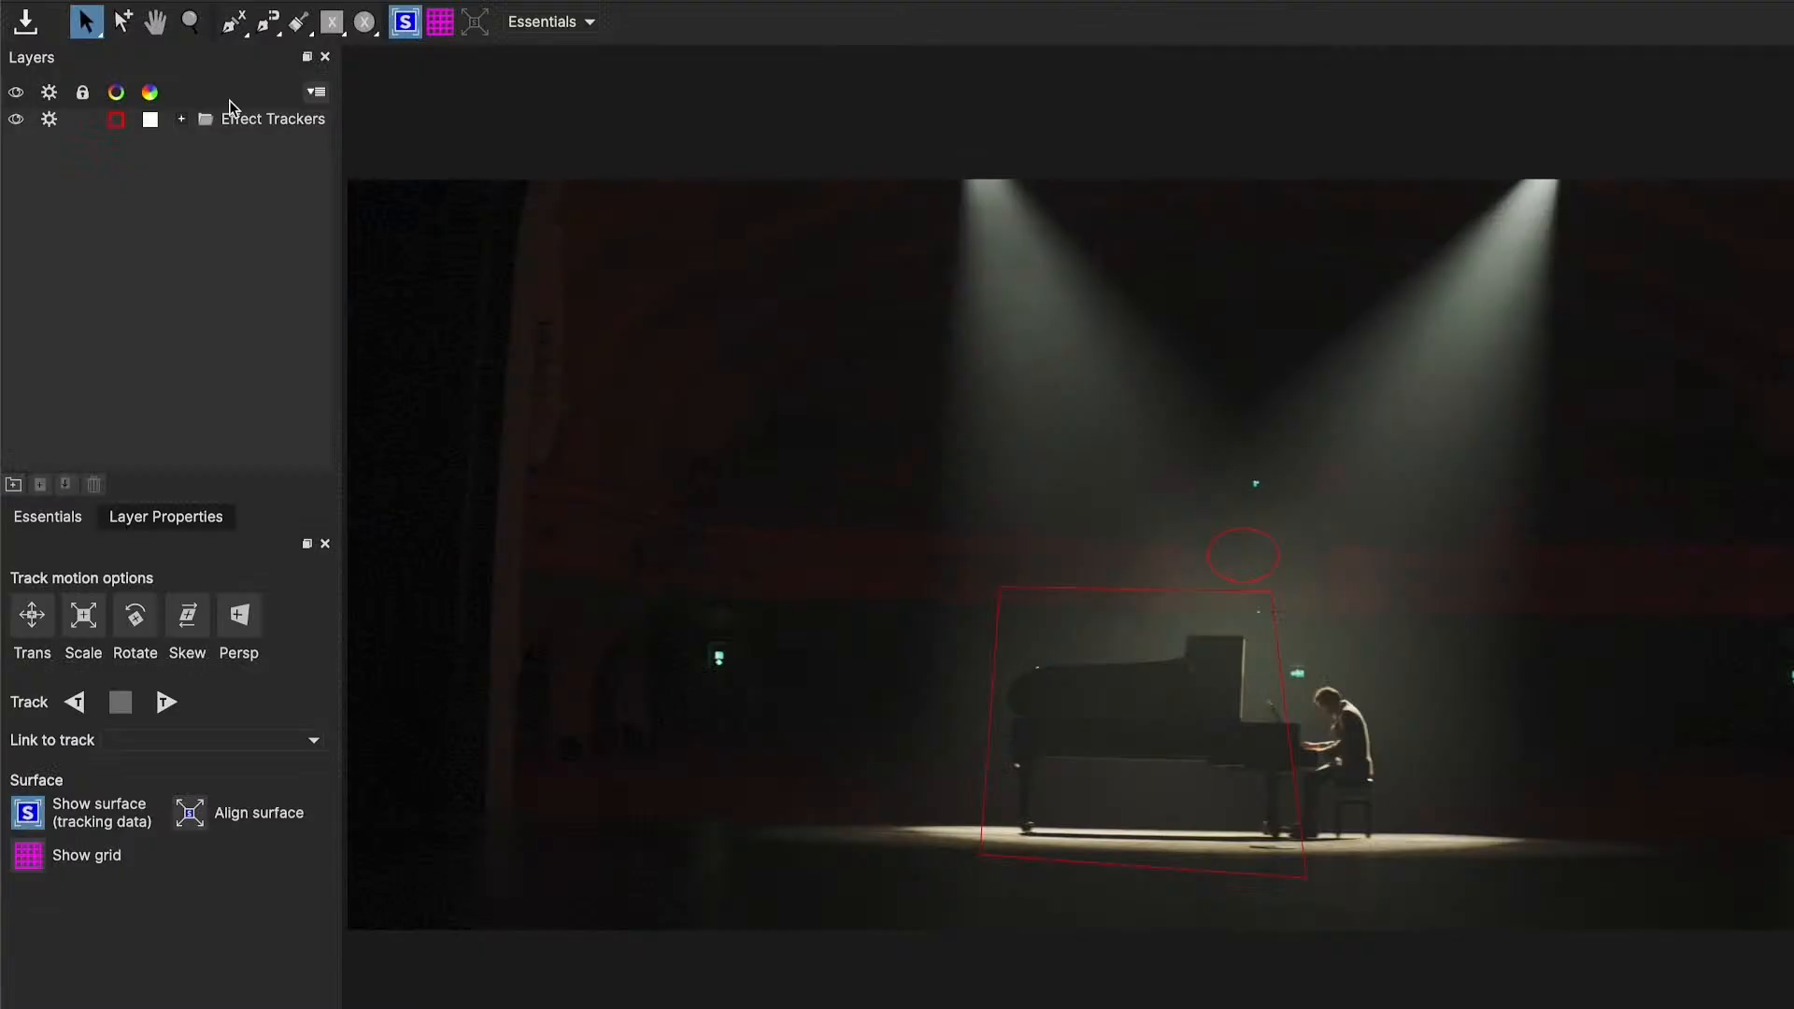
left_click(268, 28)
left_click(1023, 831)
left_click(1019, 777)
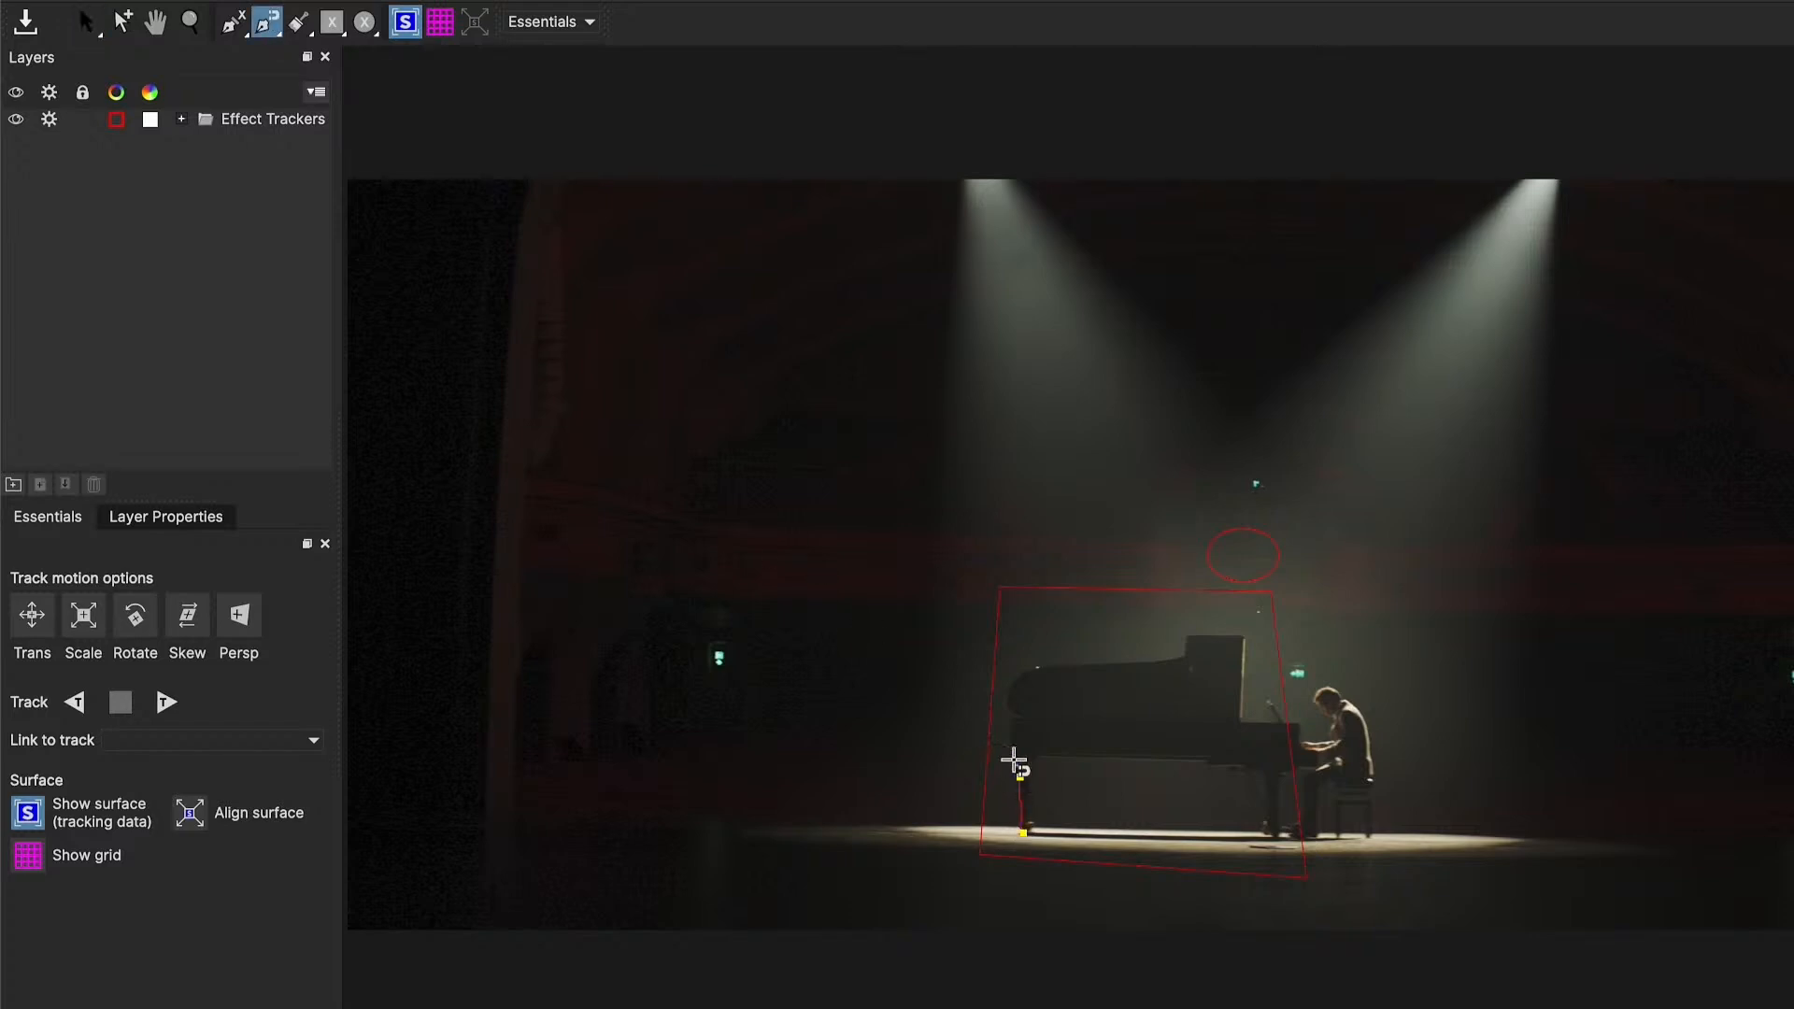
left_click(1015, 722)
left_click(1054, 665)
left_click(1196, 633)
left_click(1246, 696)
left_click(1295, 721)
left_click(1315, 768)
left_click(1282, 815)
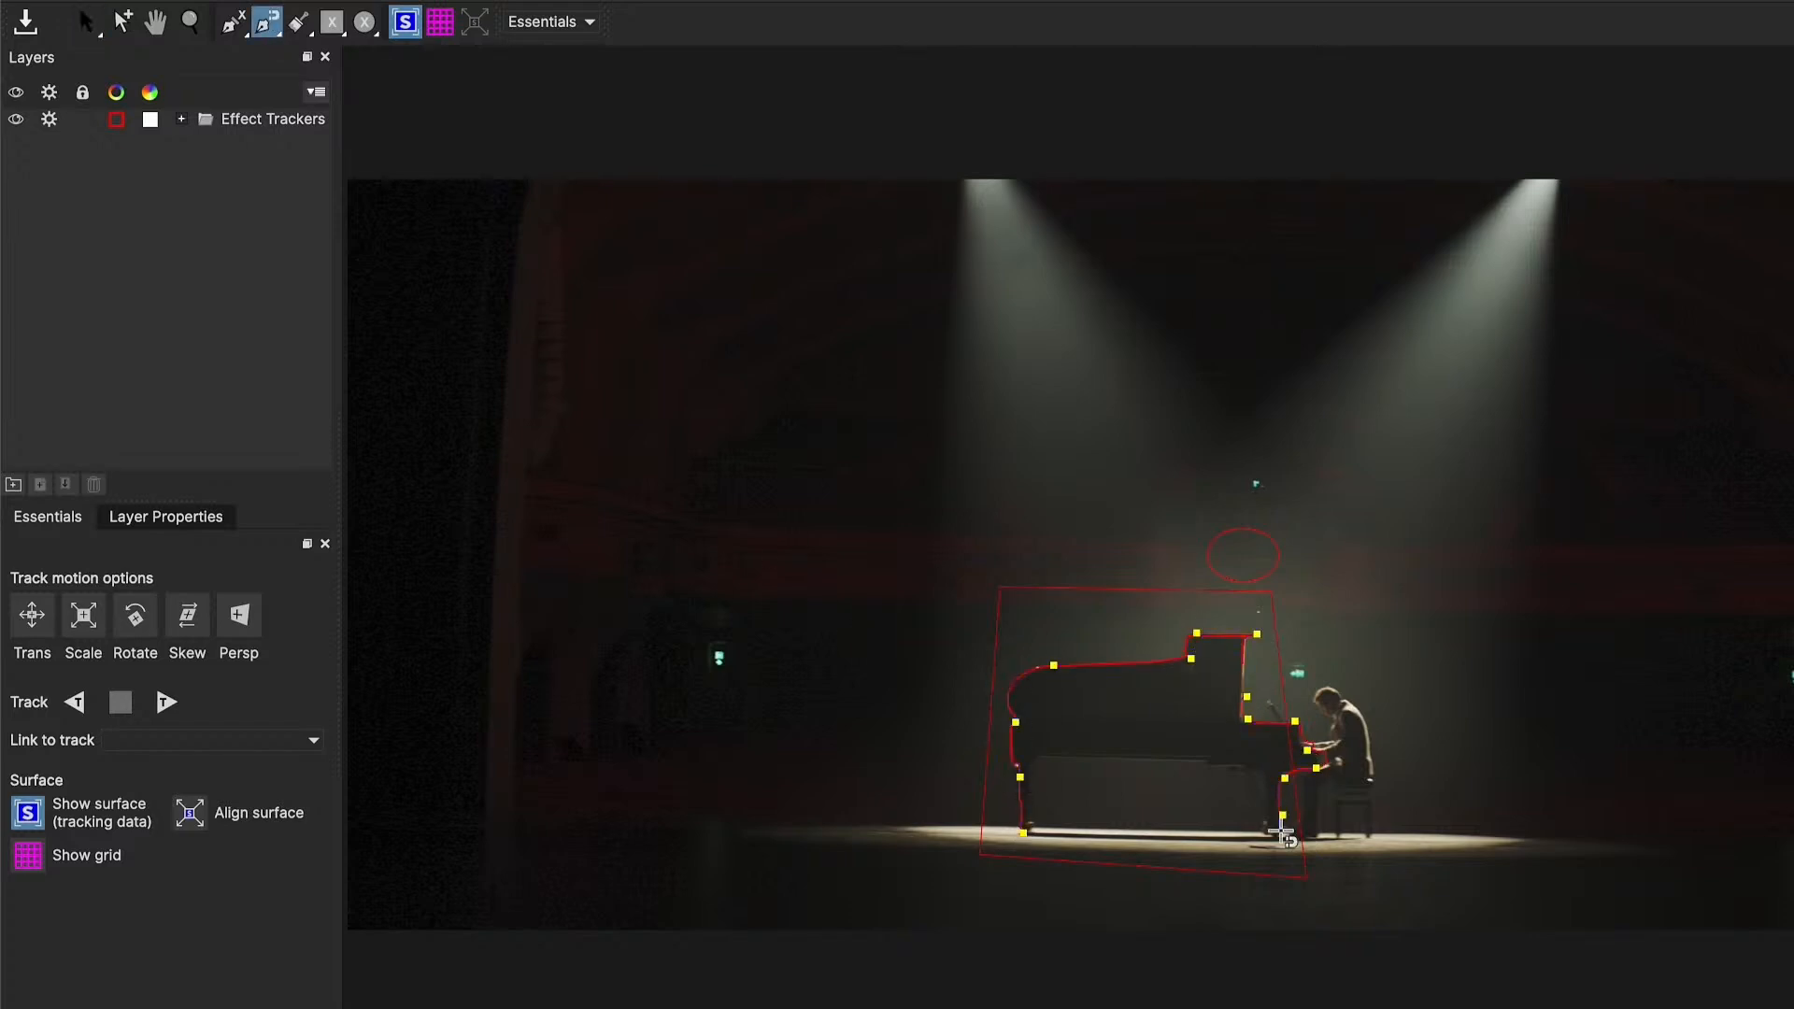
left_click(1267, 826)
left_click(1282, 840)
left_click(1024, 832)
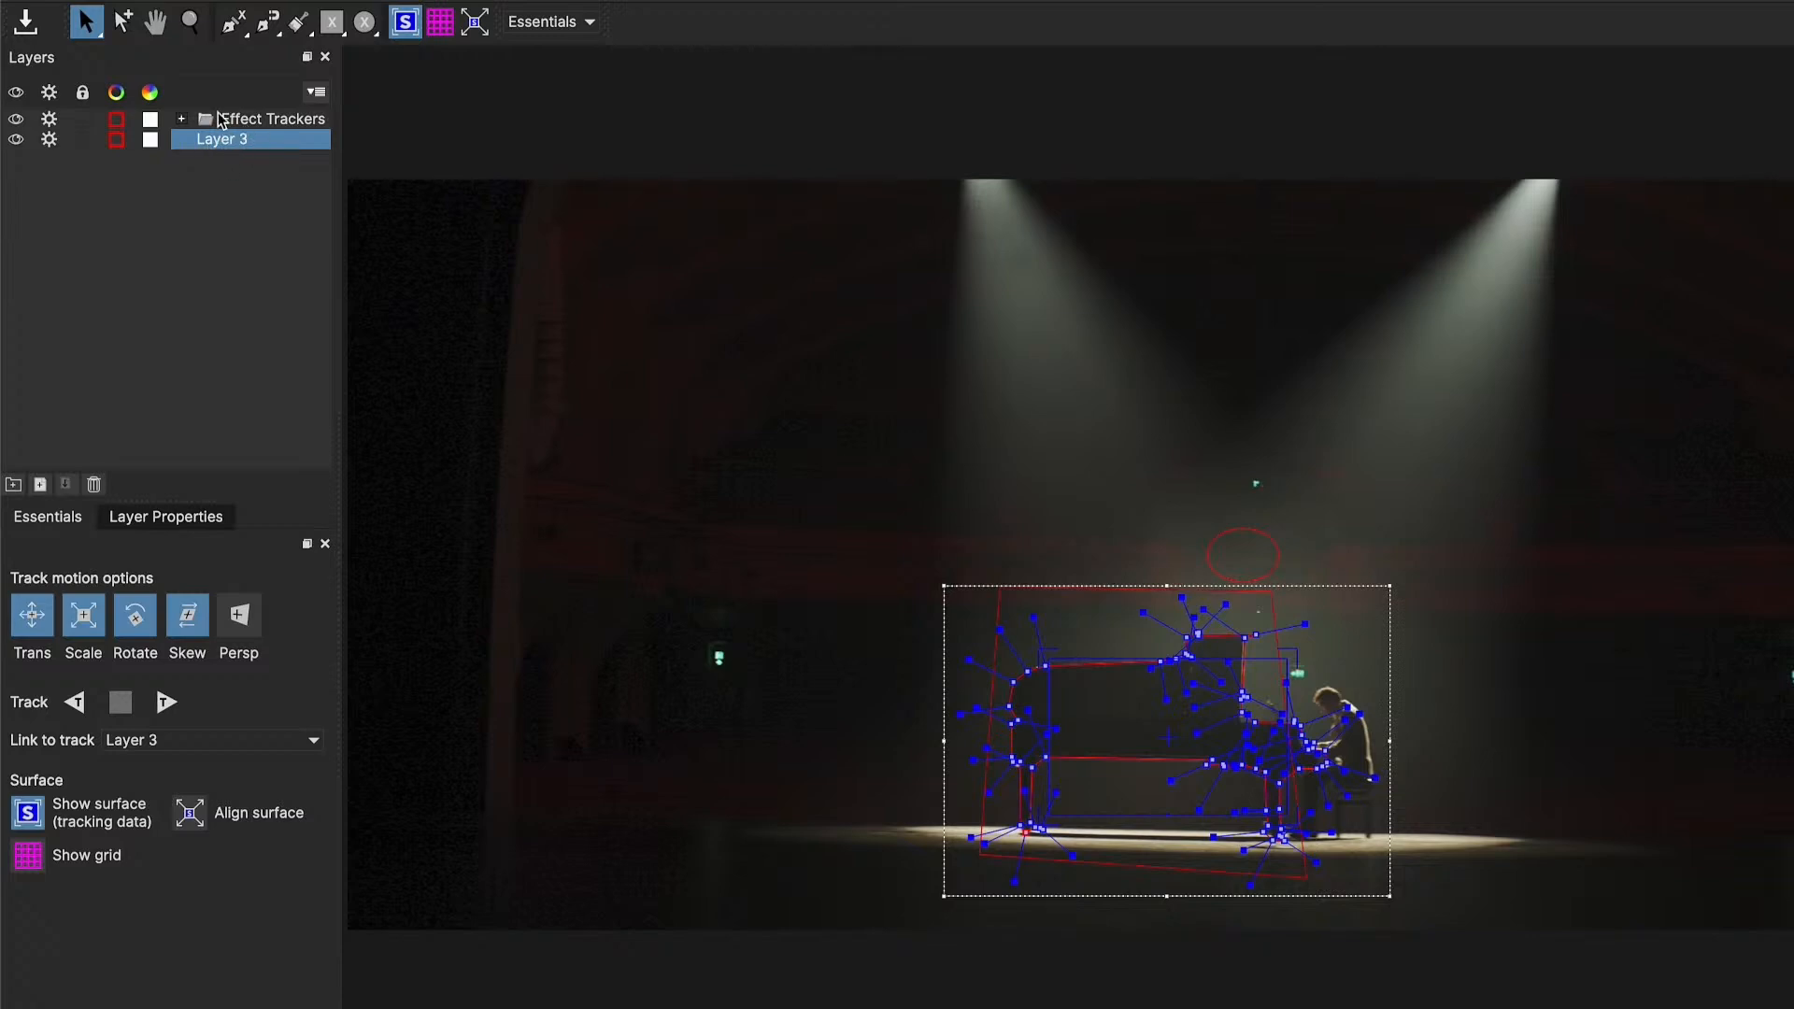
Add an X-spline around the pianist's head to the piano mask layer
left_click(233, 28)
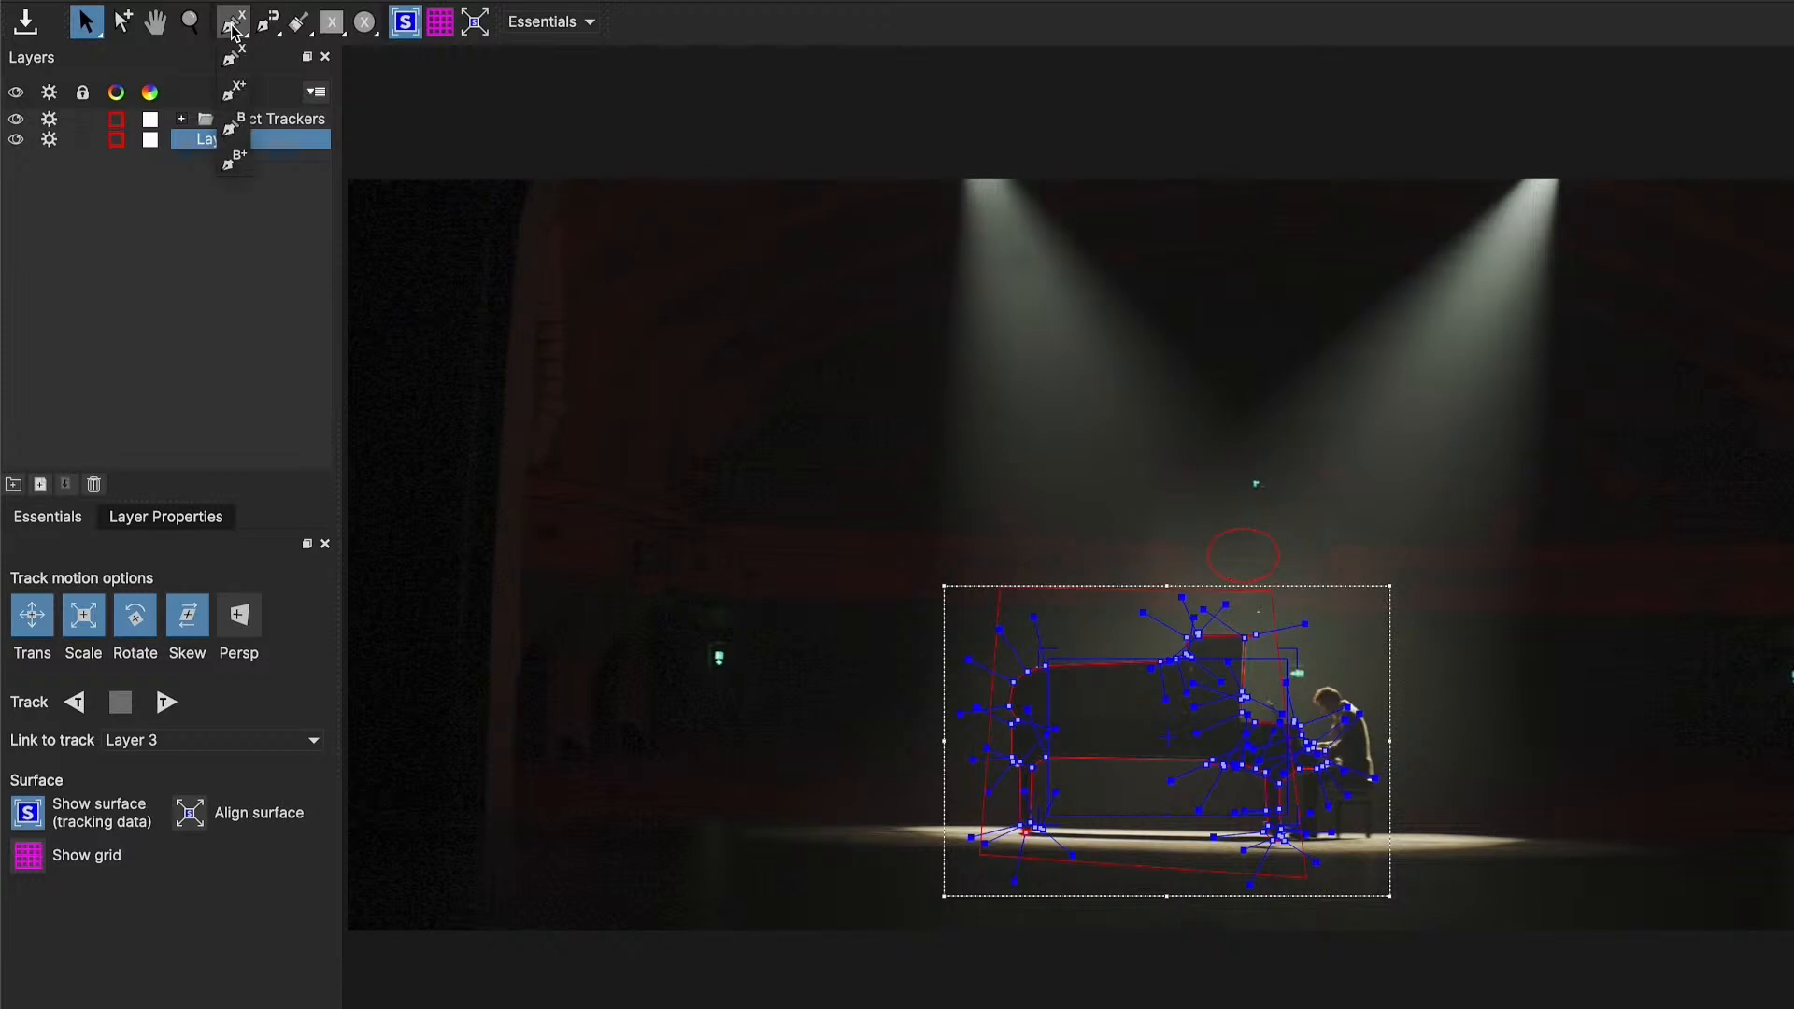
left_click(235, 93)
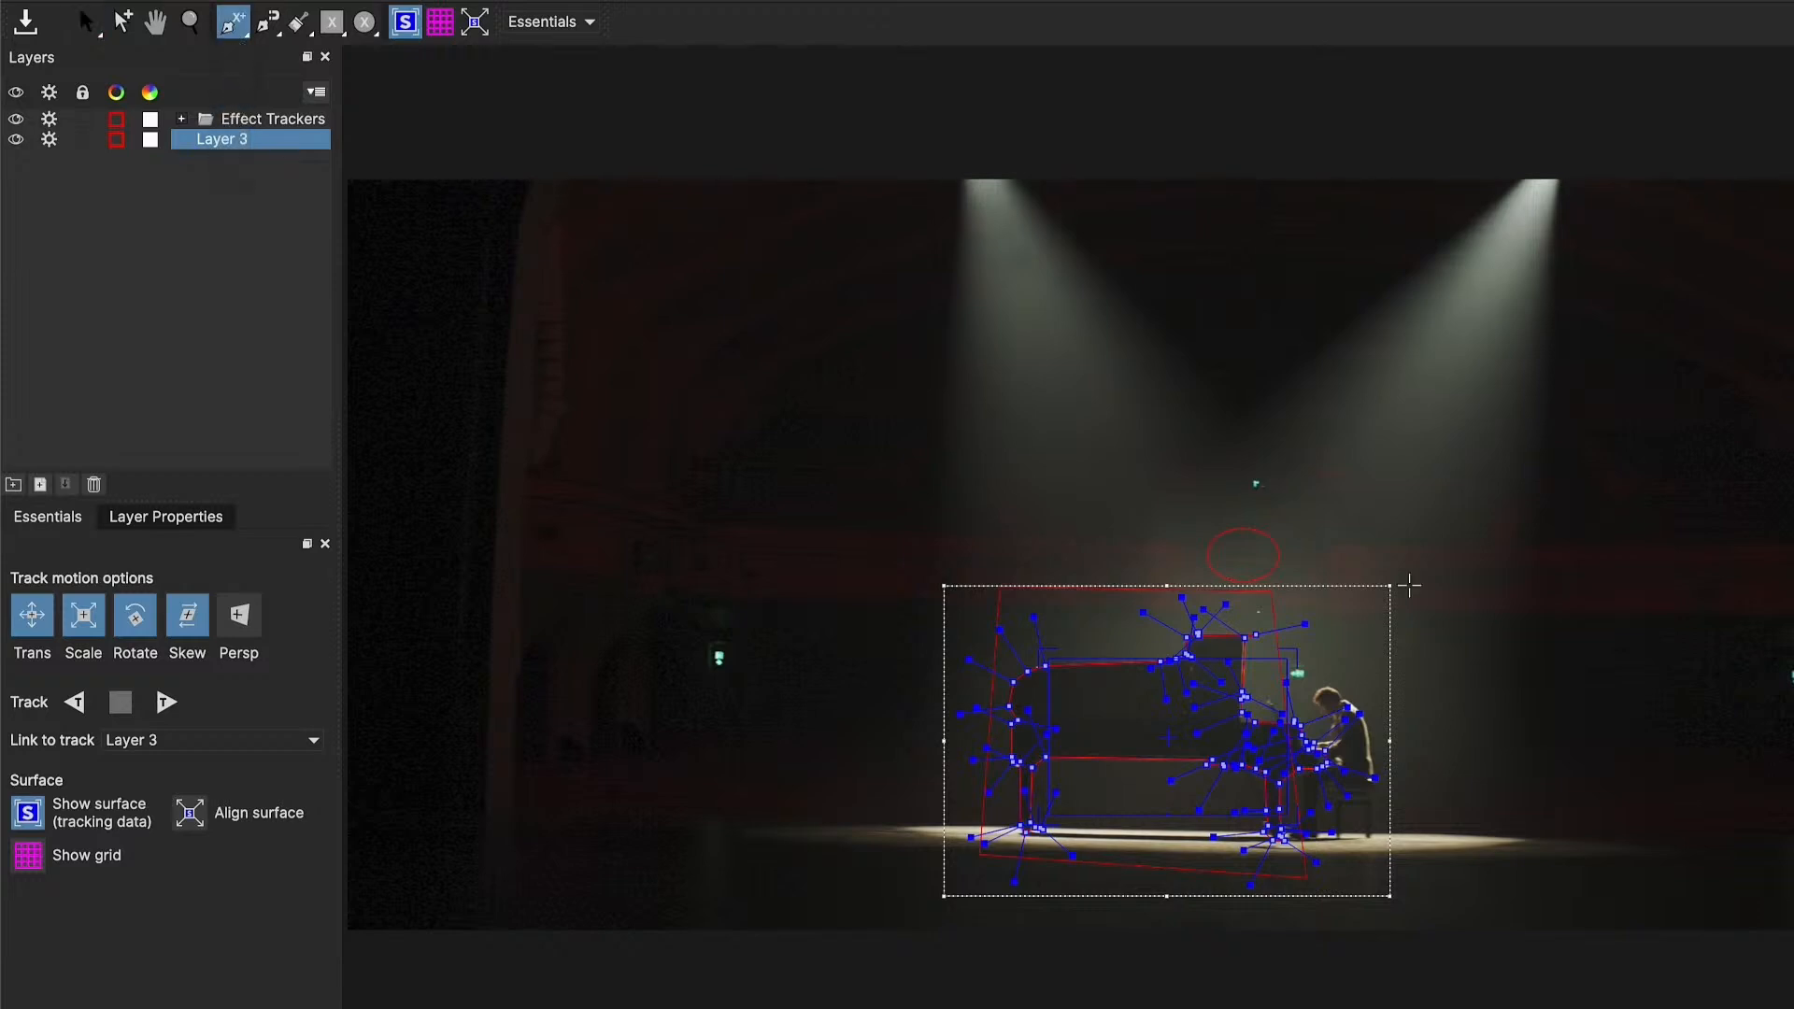
left_click(1325, 696)
right_click(1327, 692)
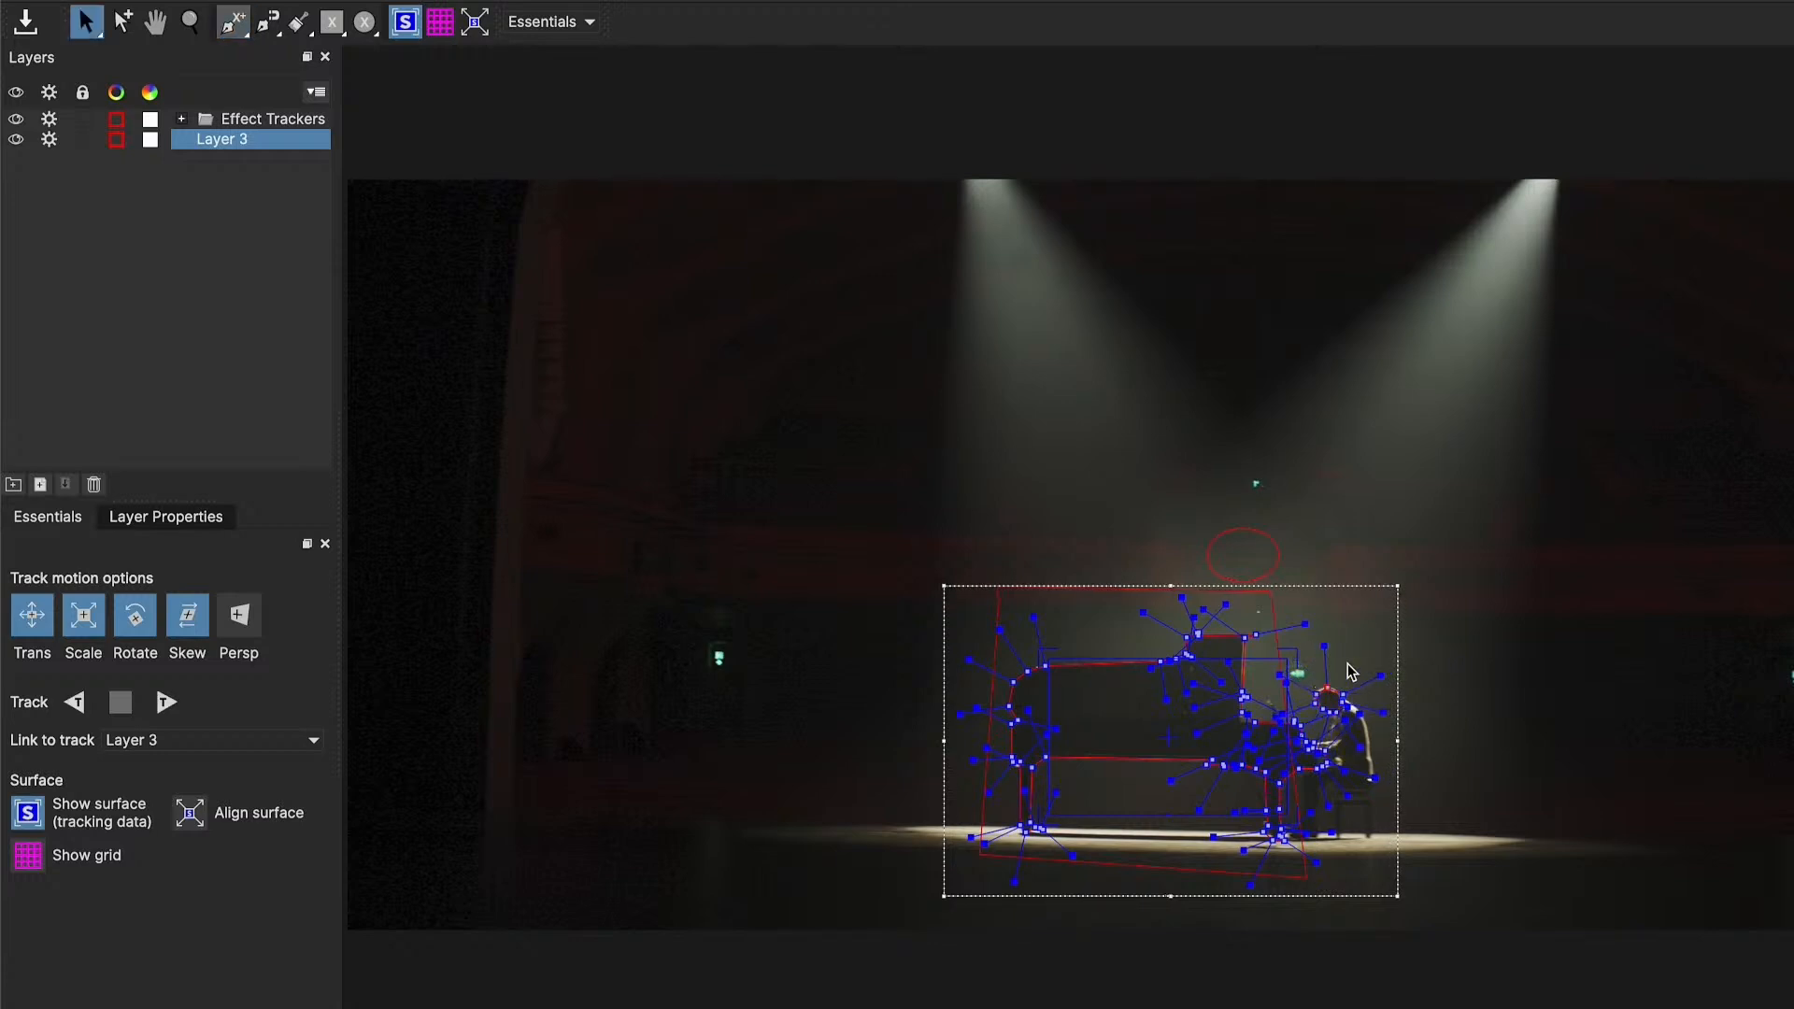
Rename the piano mask layer to "Mask"
double_click(222, 138)
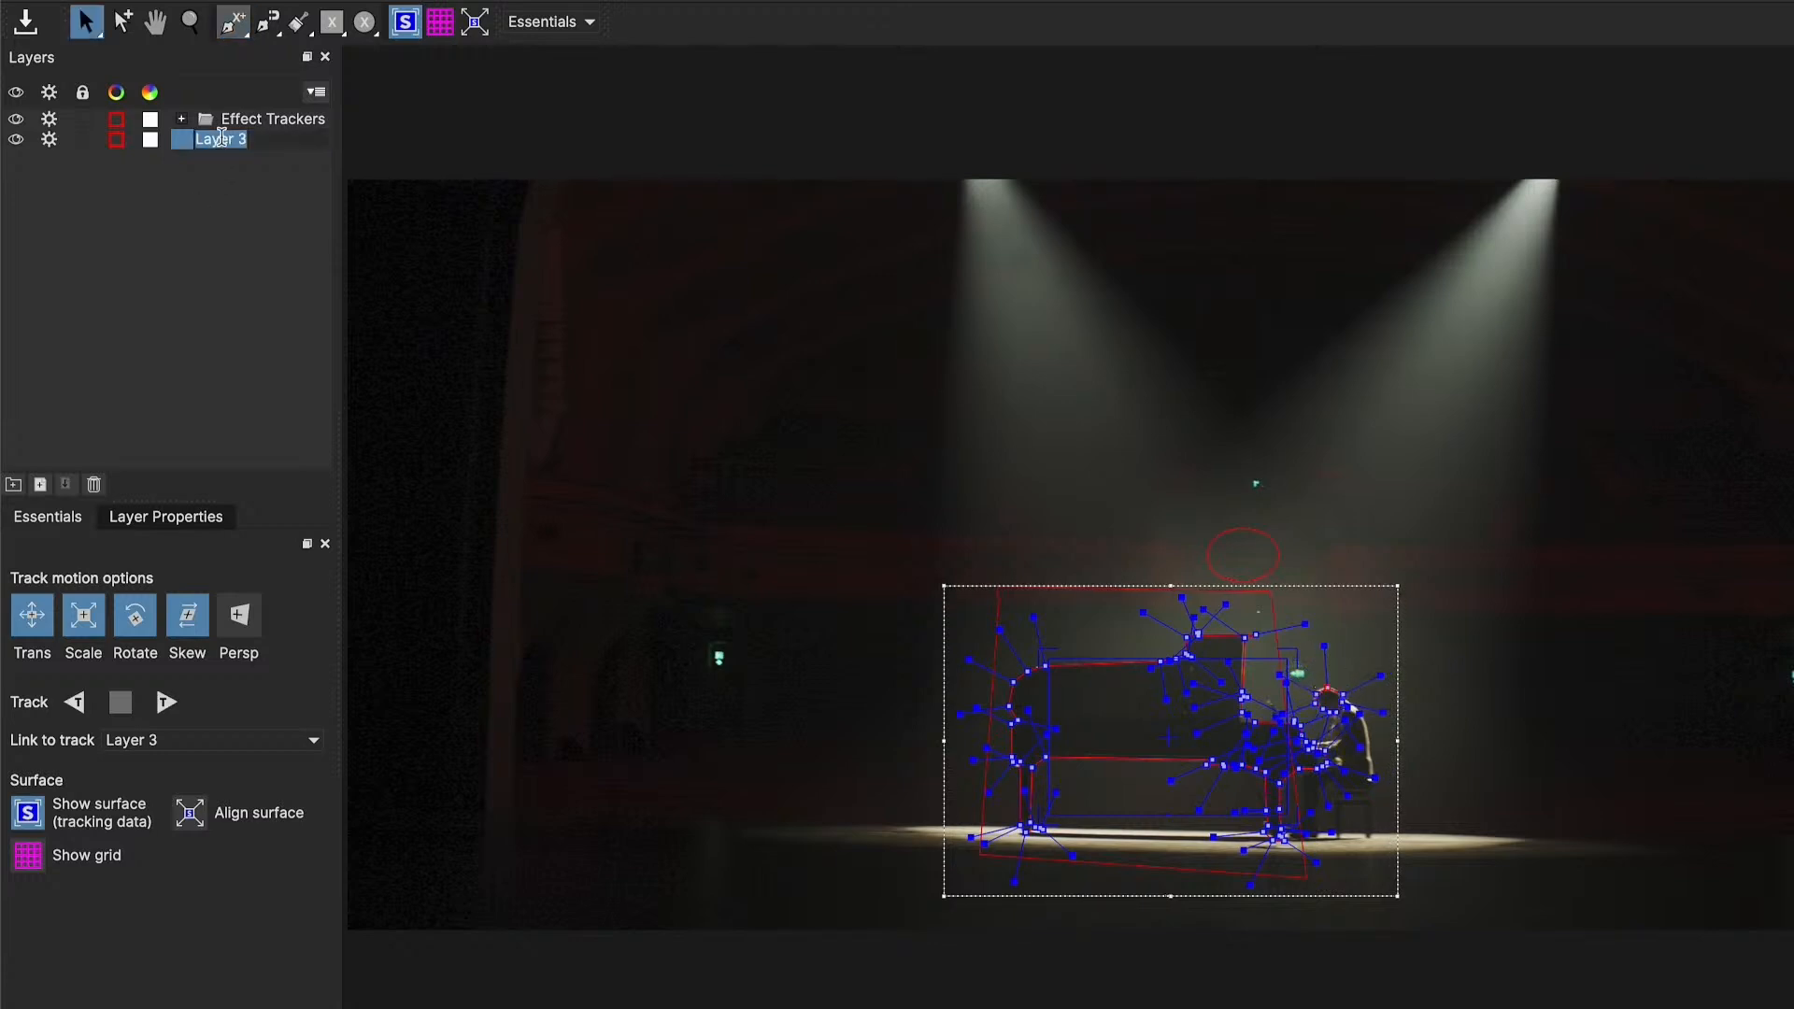
type("Mask")
key("Return")
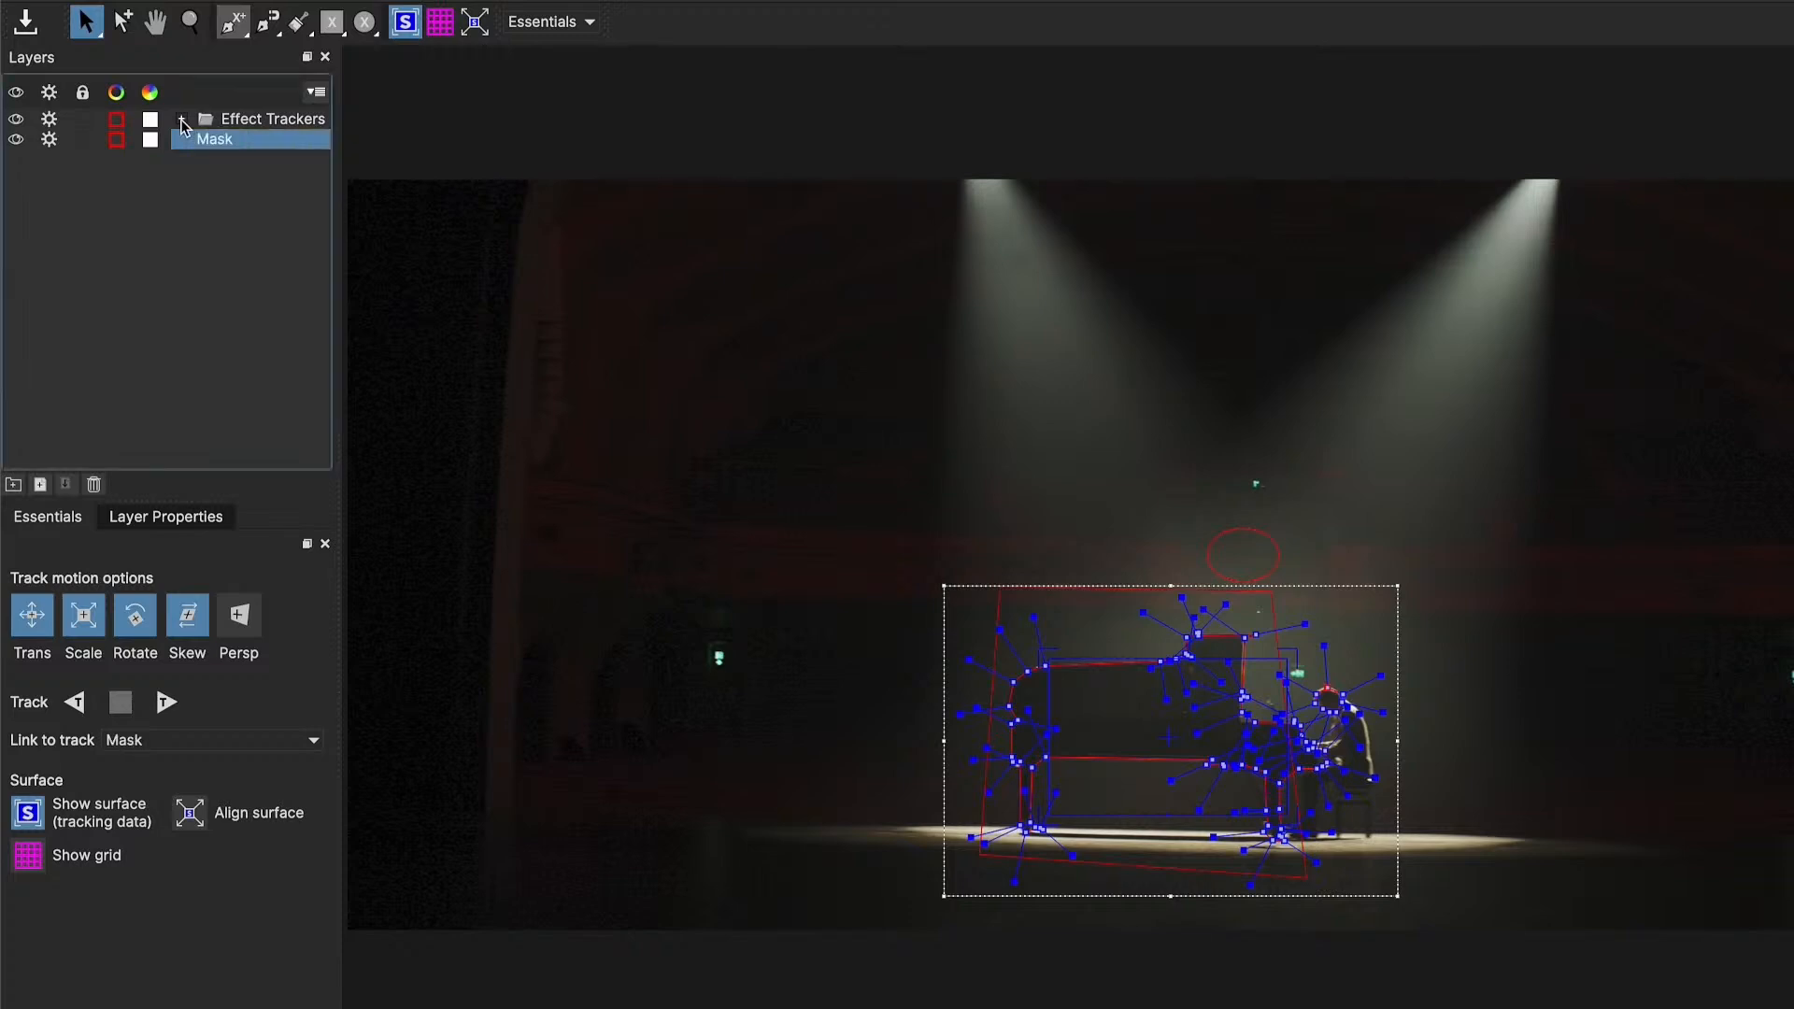
Link the Mask layer to the Corner Pin track, play it through, and save the Mocha project
left_click(181, 119)
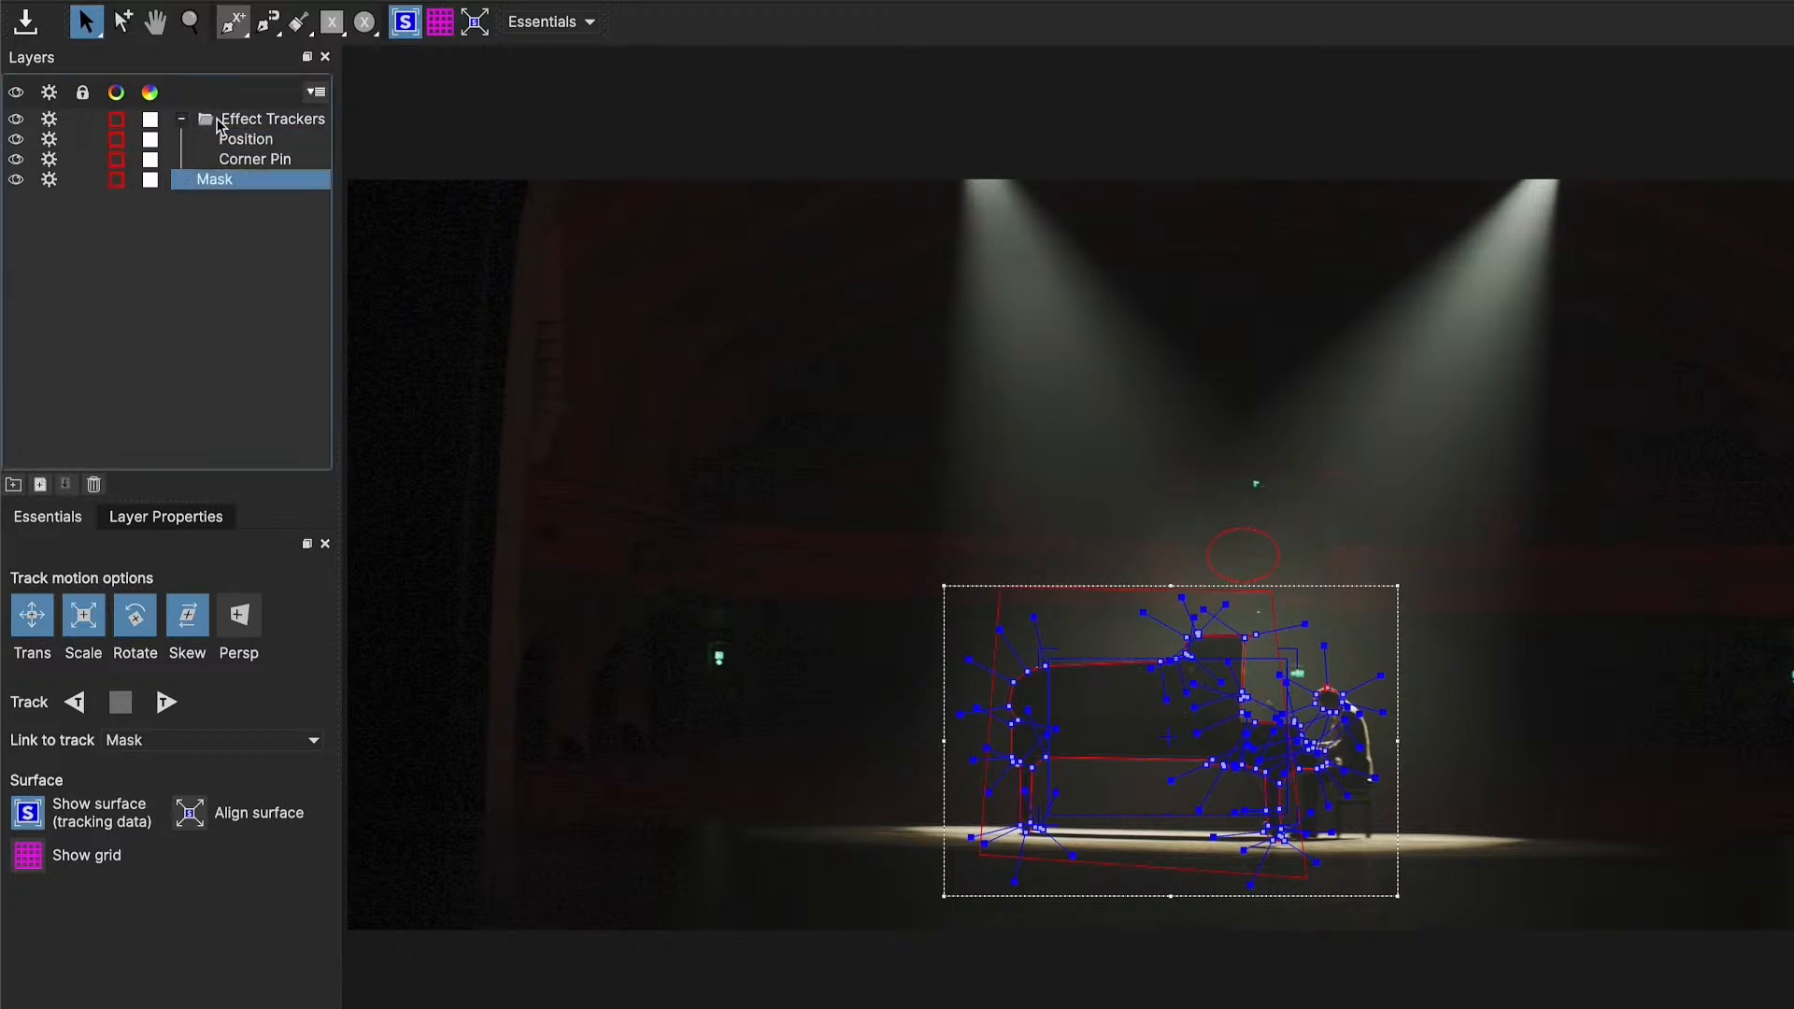
left_click(248, 161)
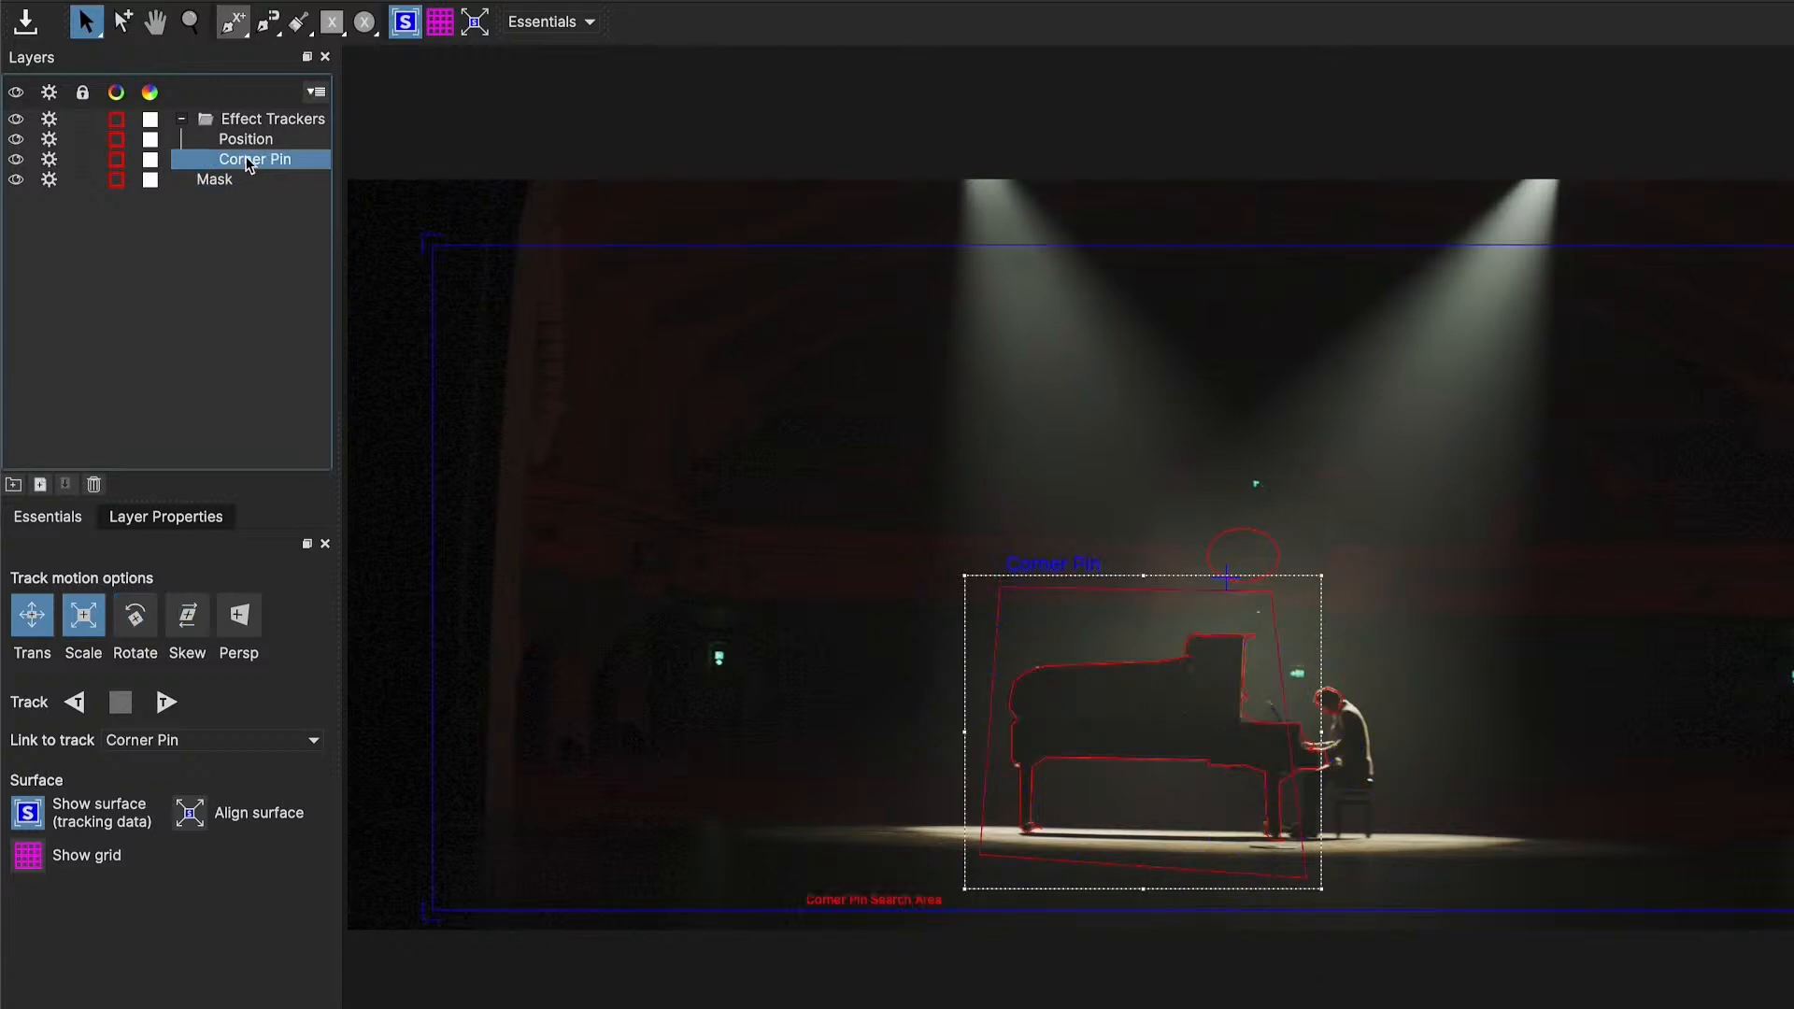
left_click(217, 182)
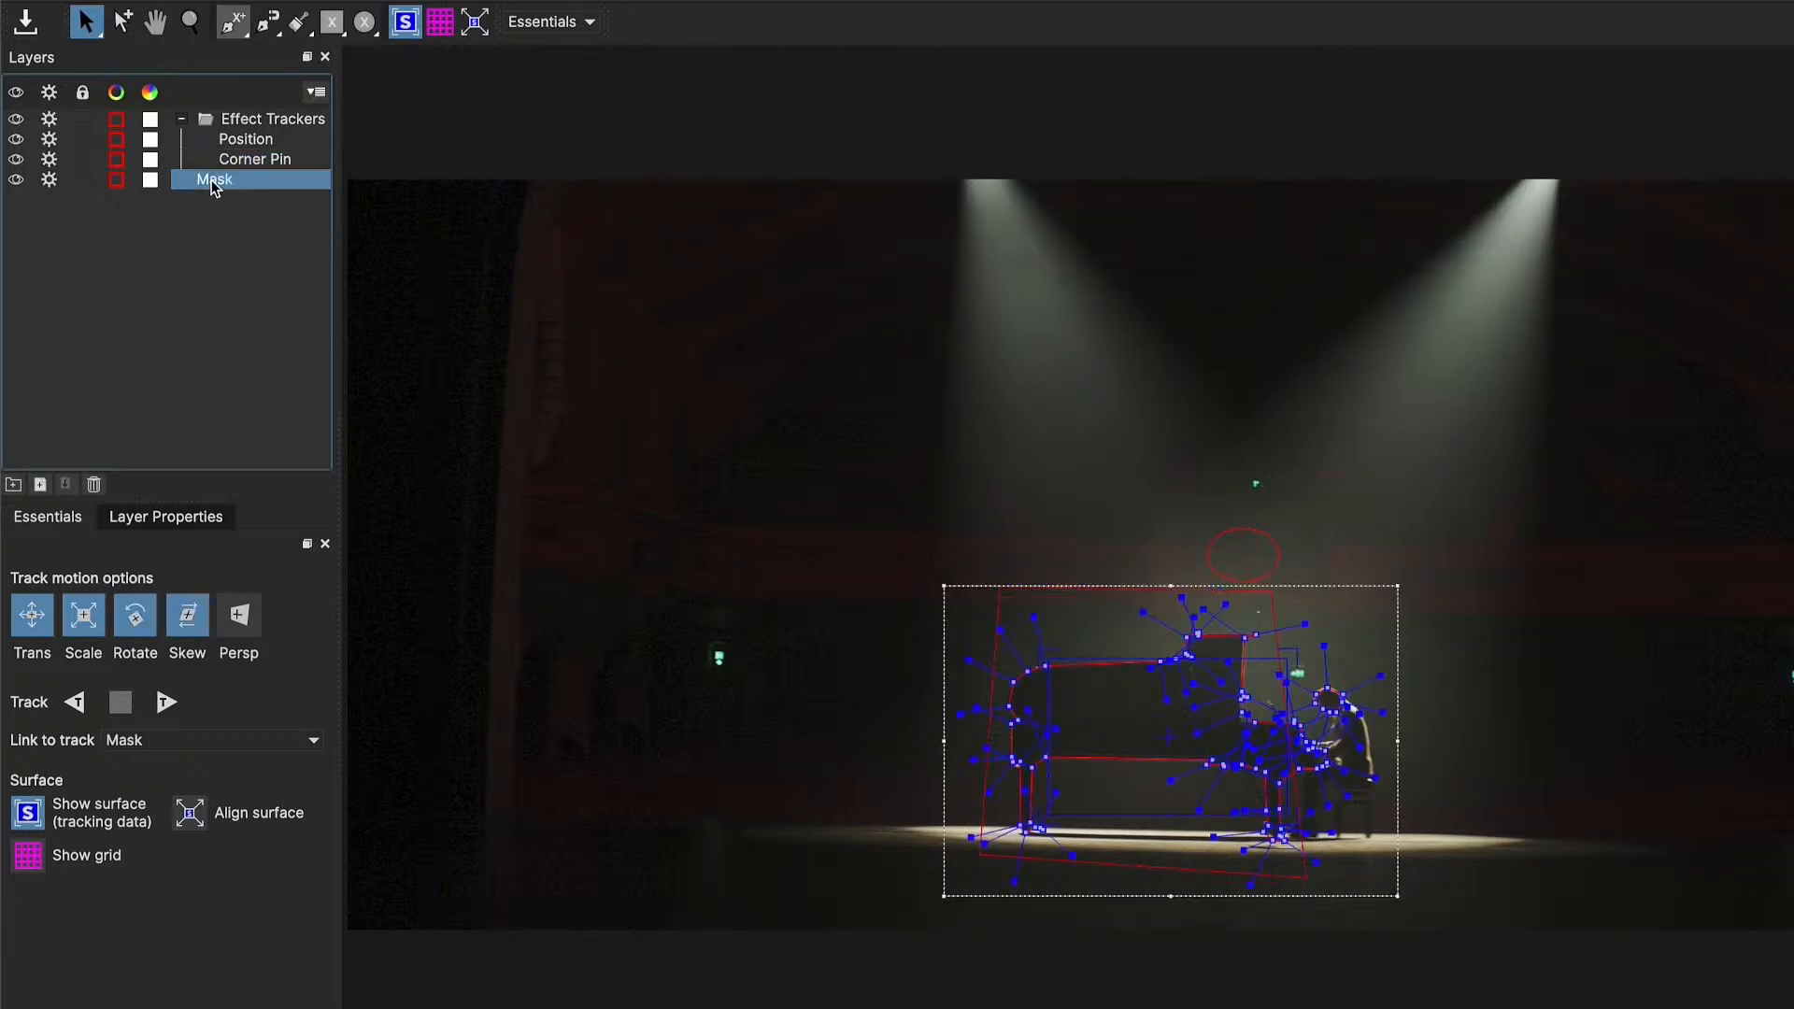
left_click(175, 523)
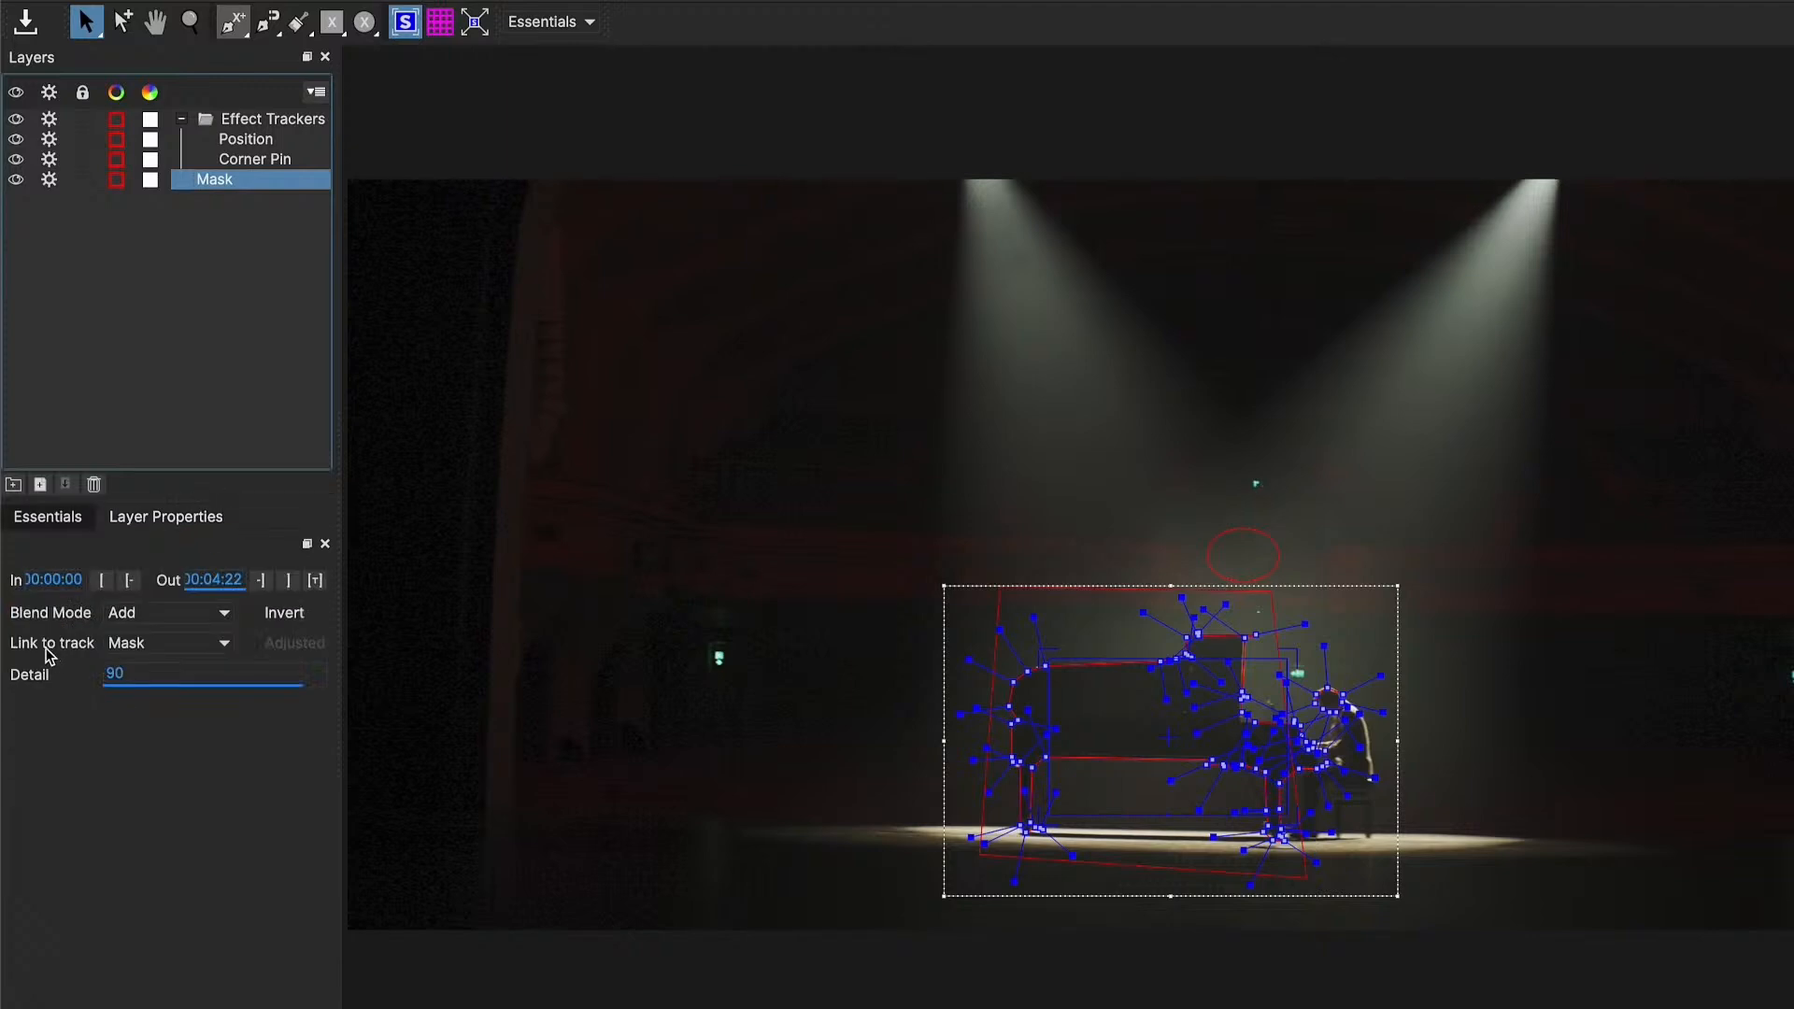
left_click(127, 643)
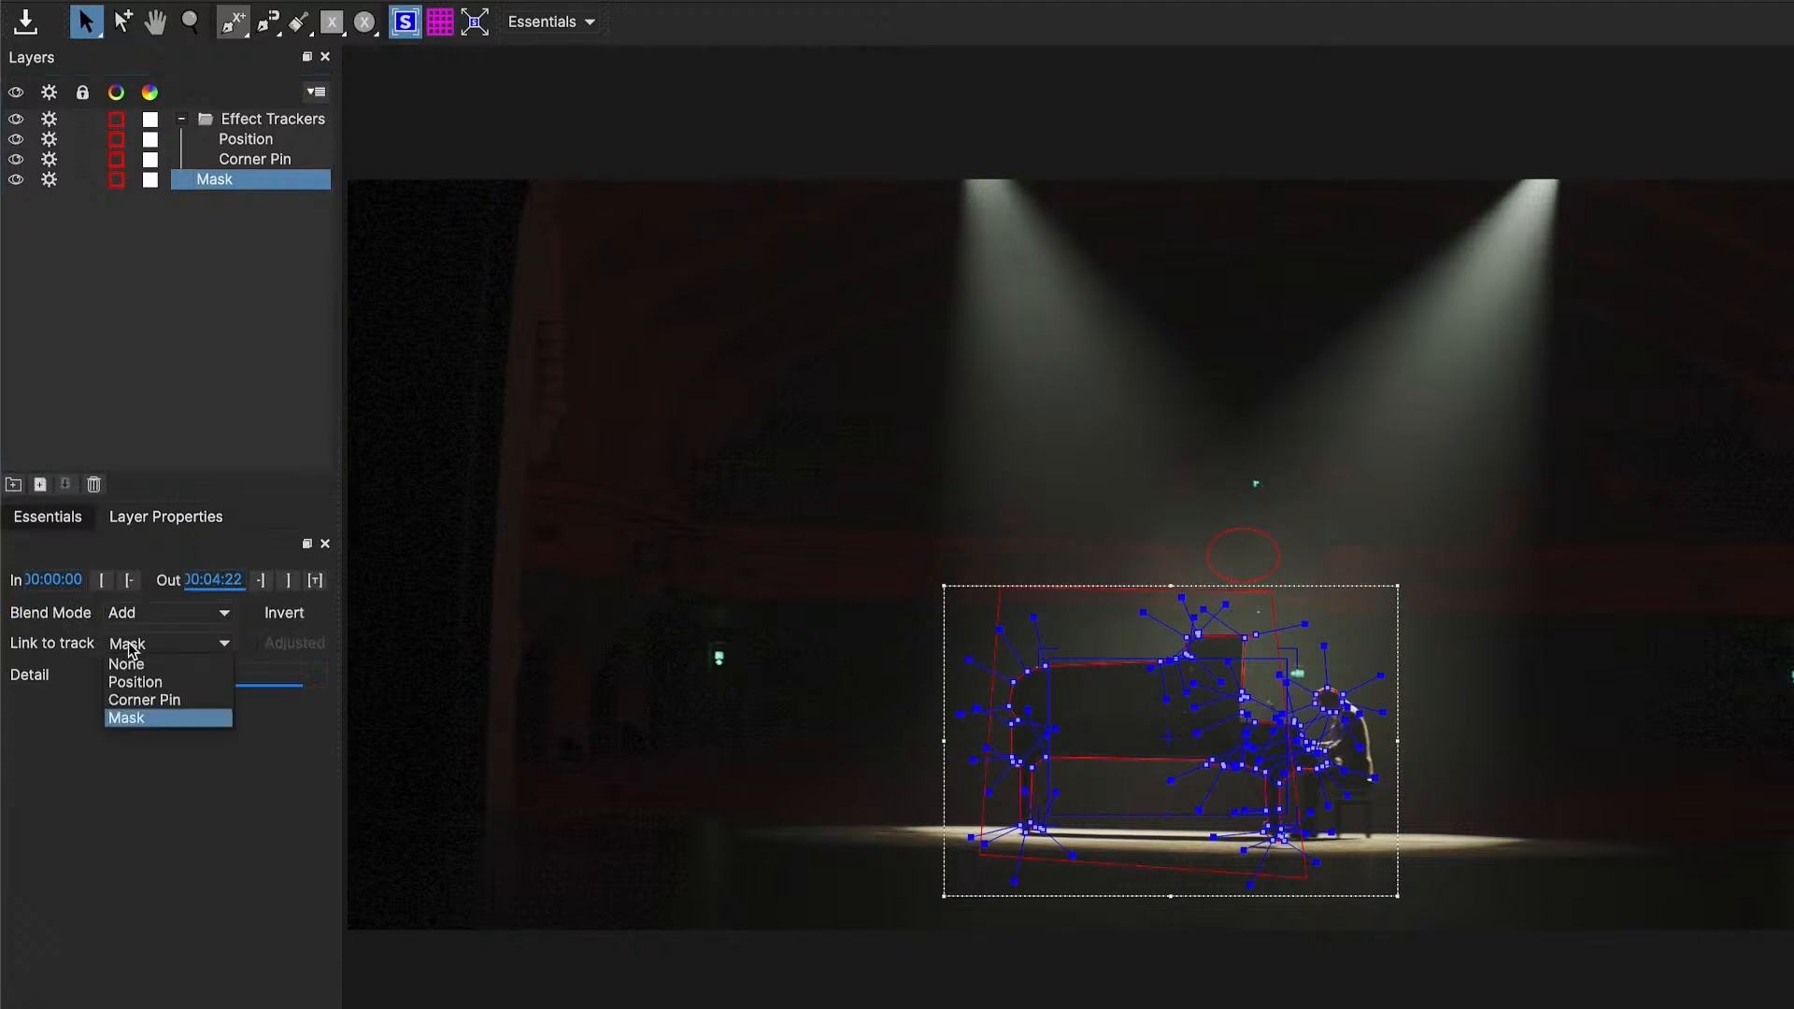
left_click(134, 700)
key("space")
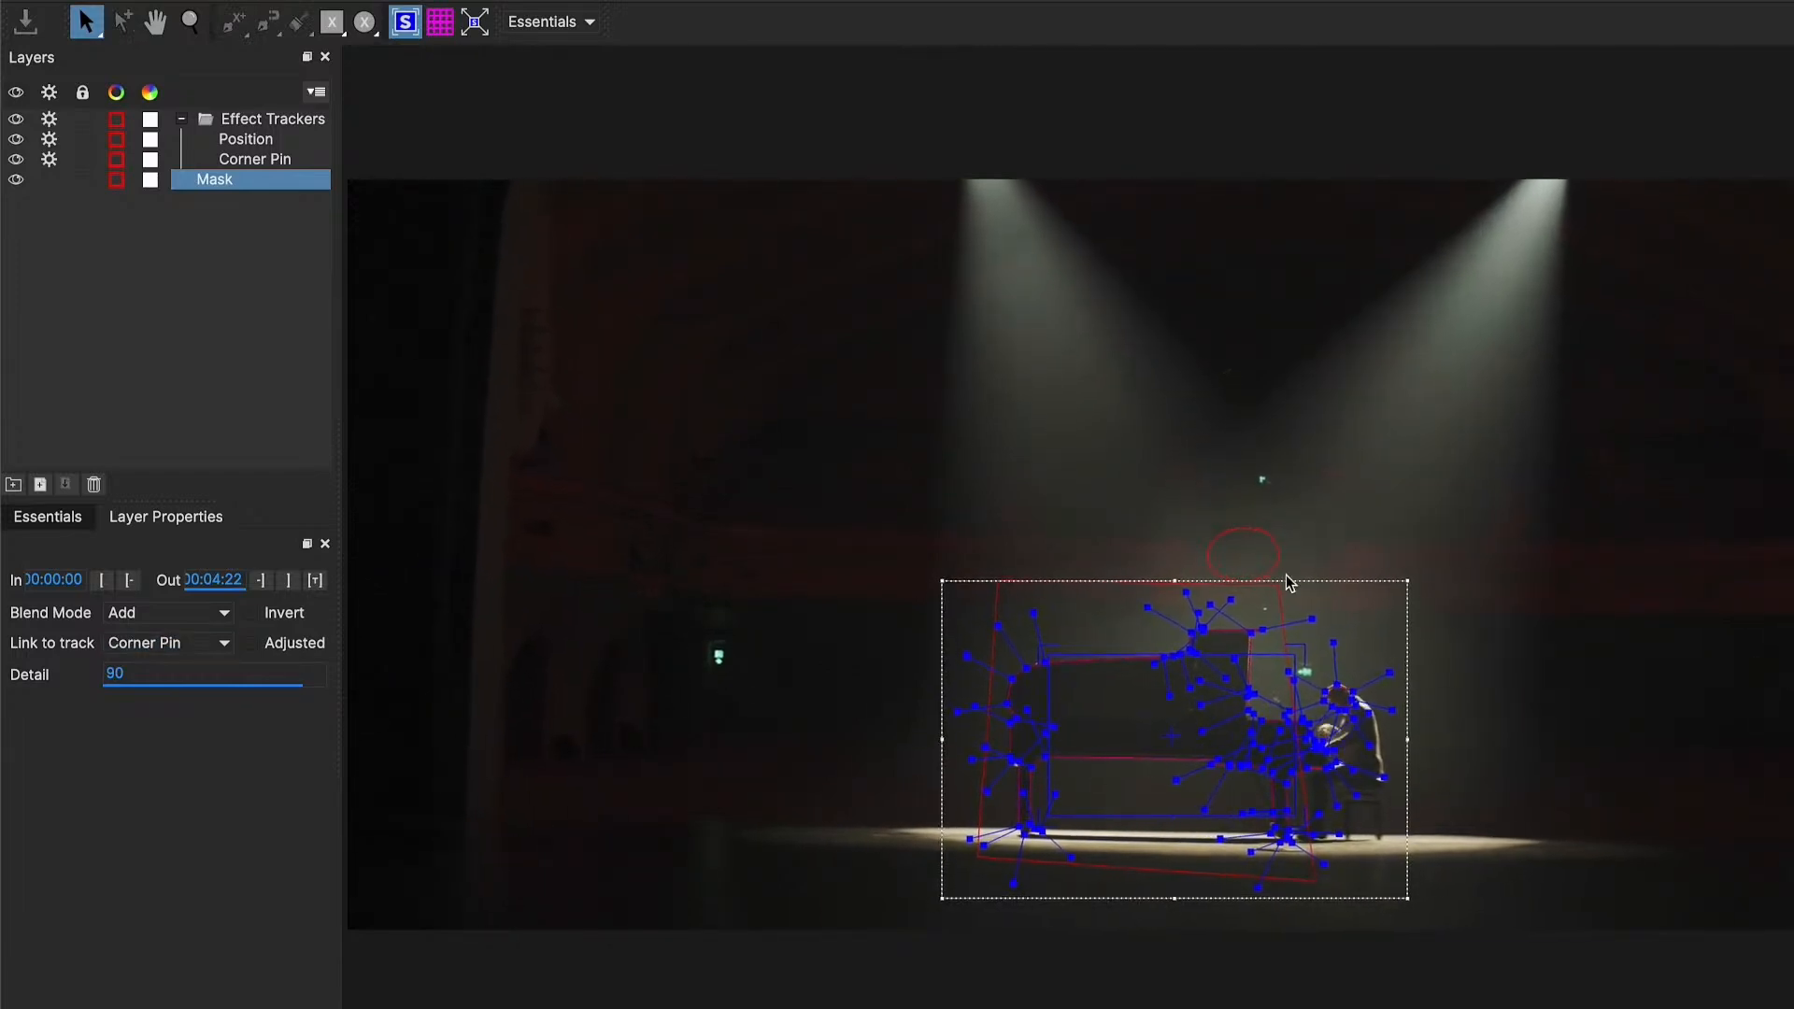
left_click(18, 0)
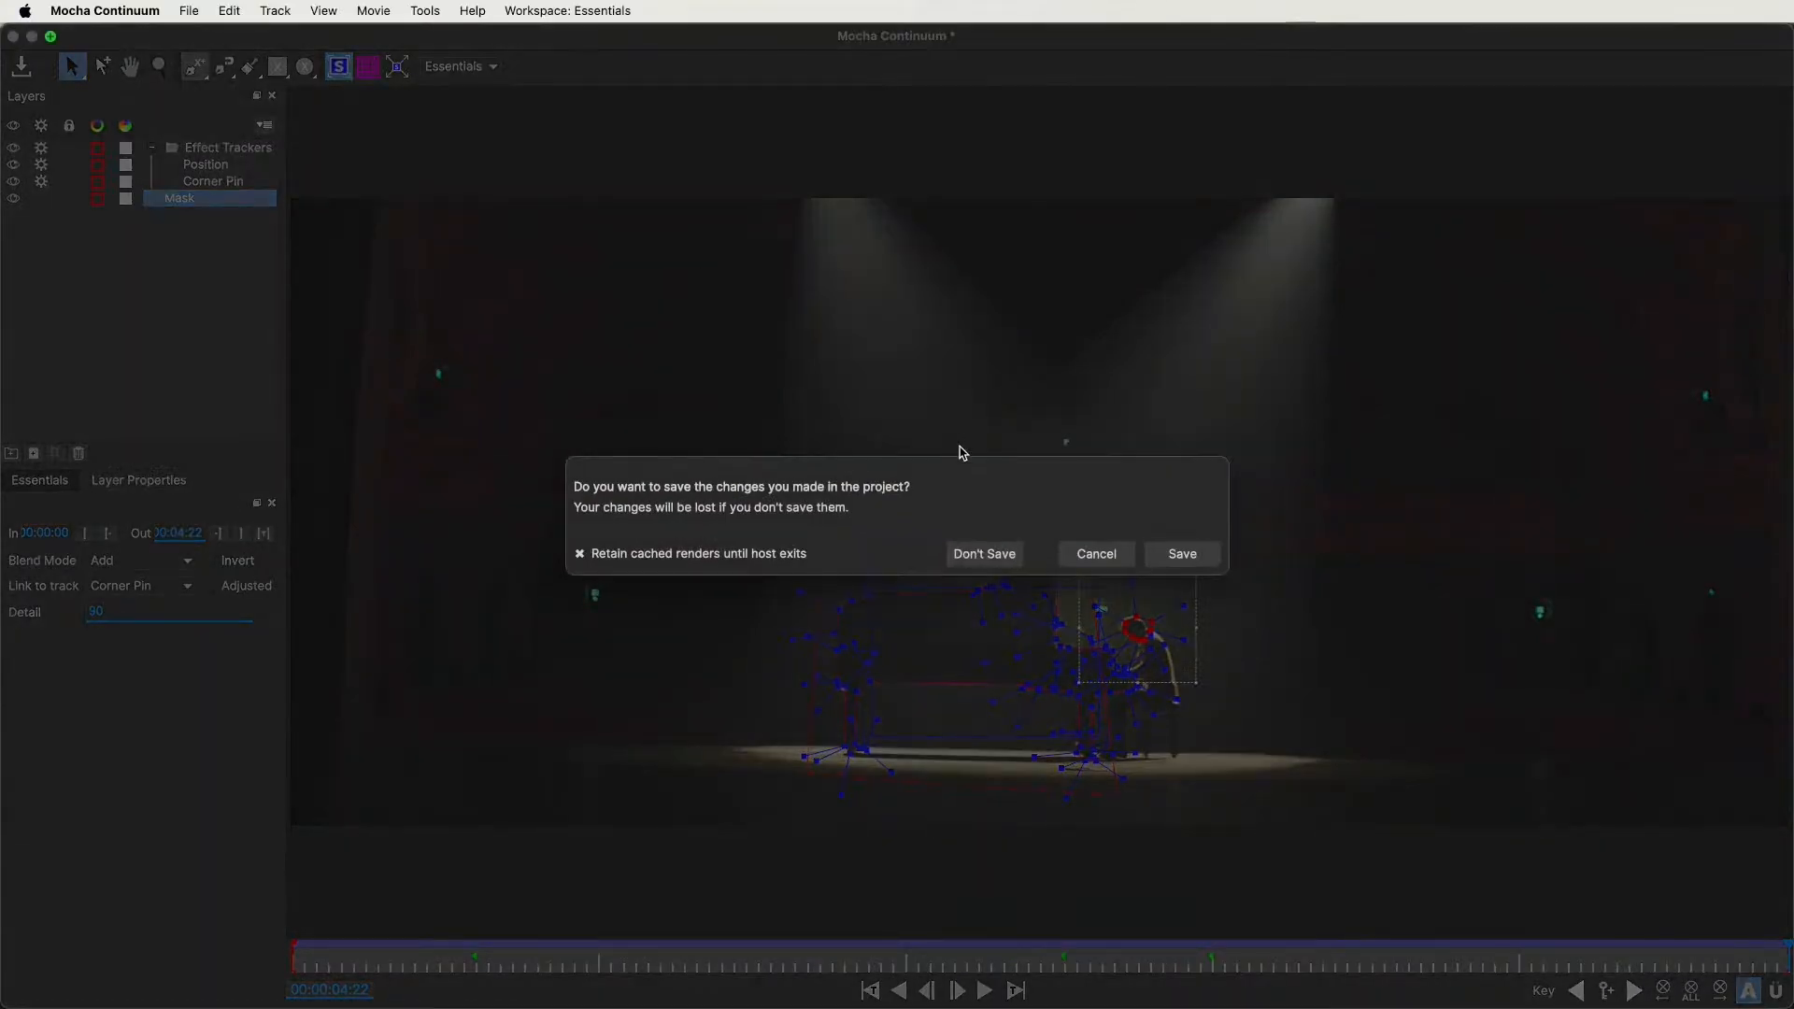
left_click(1160, 549)
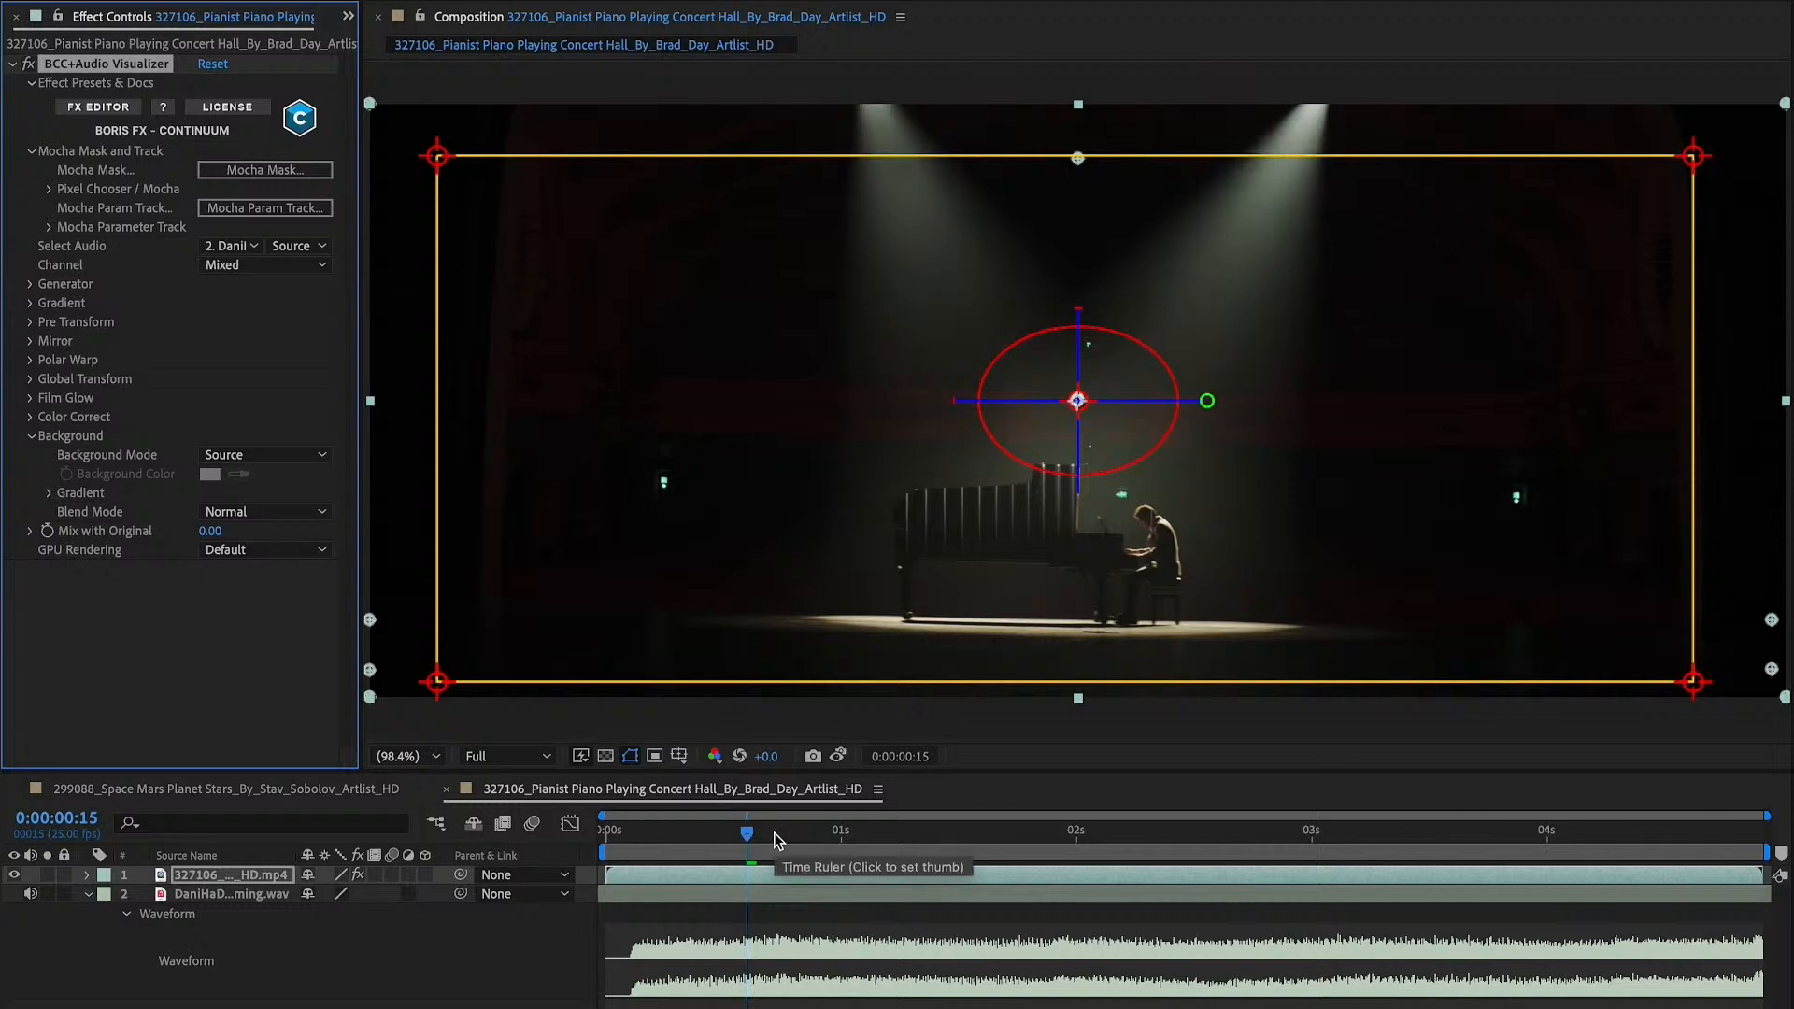
Invert the Mocha Spline mask in the Pixel Chooser settings and play back the bars behind the piano
left_click(52, 190)
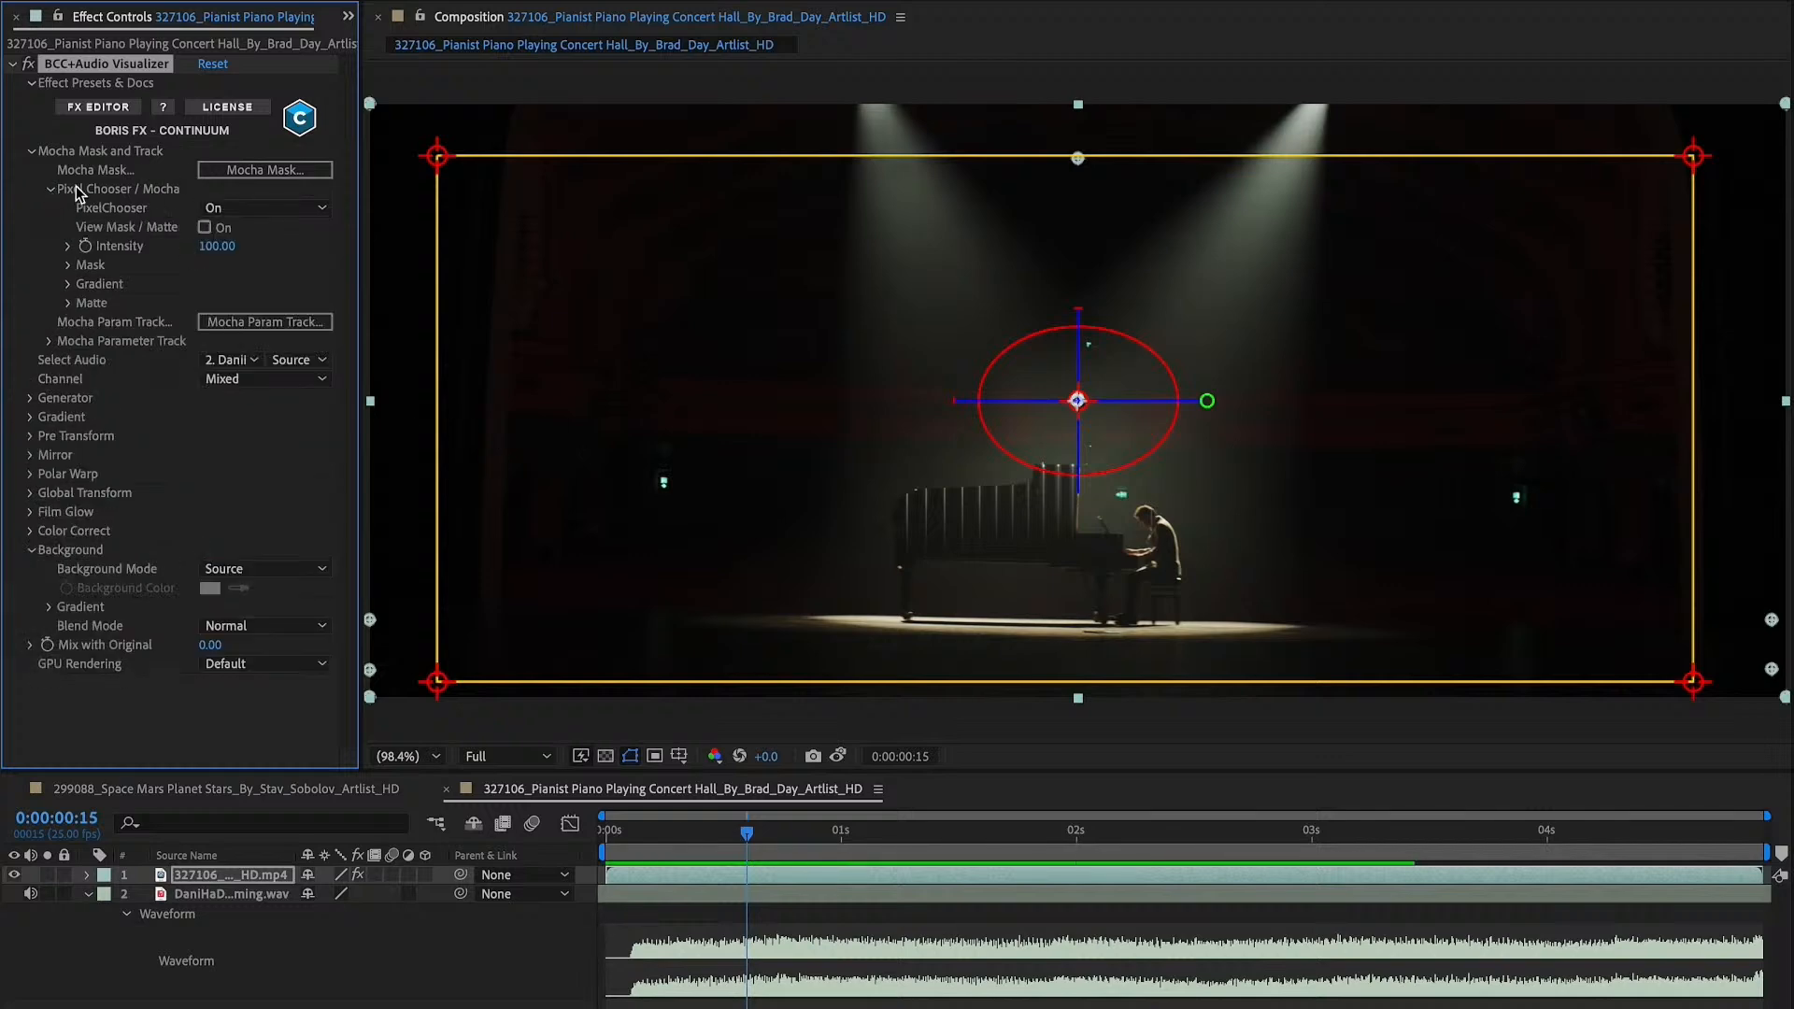
left_click(68, 266)
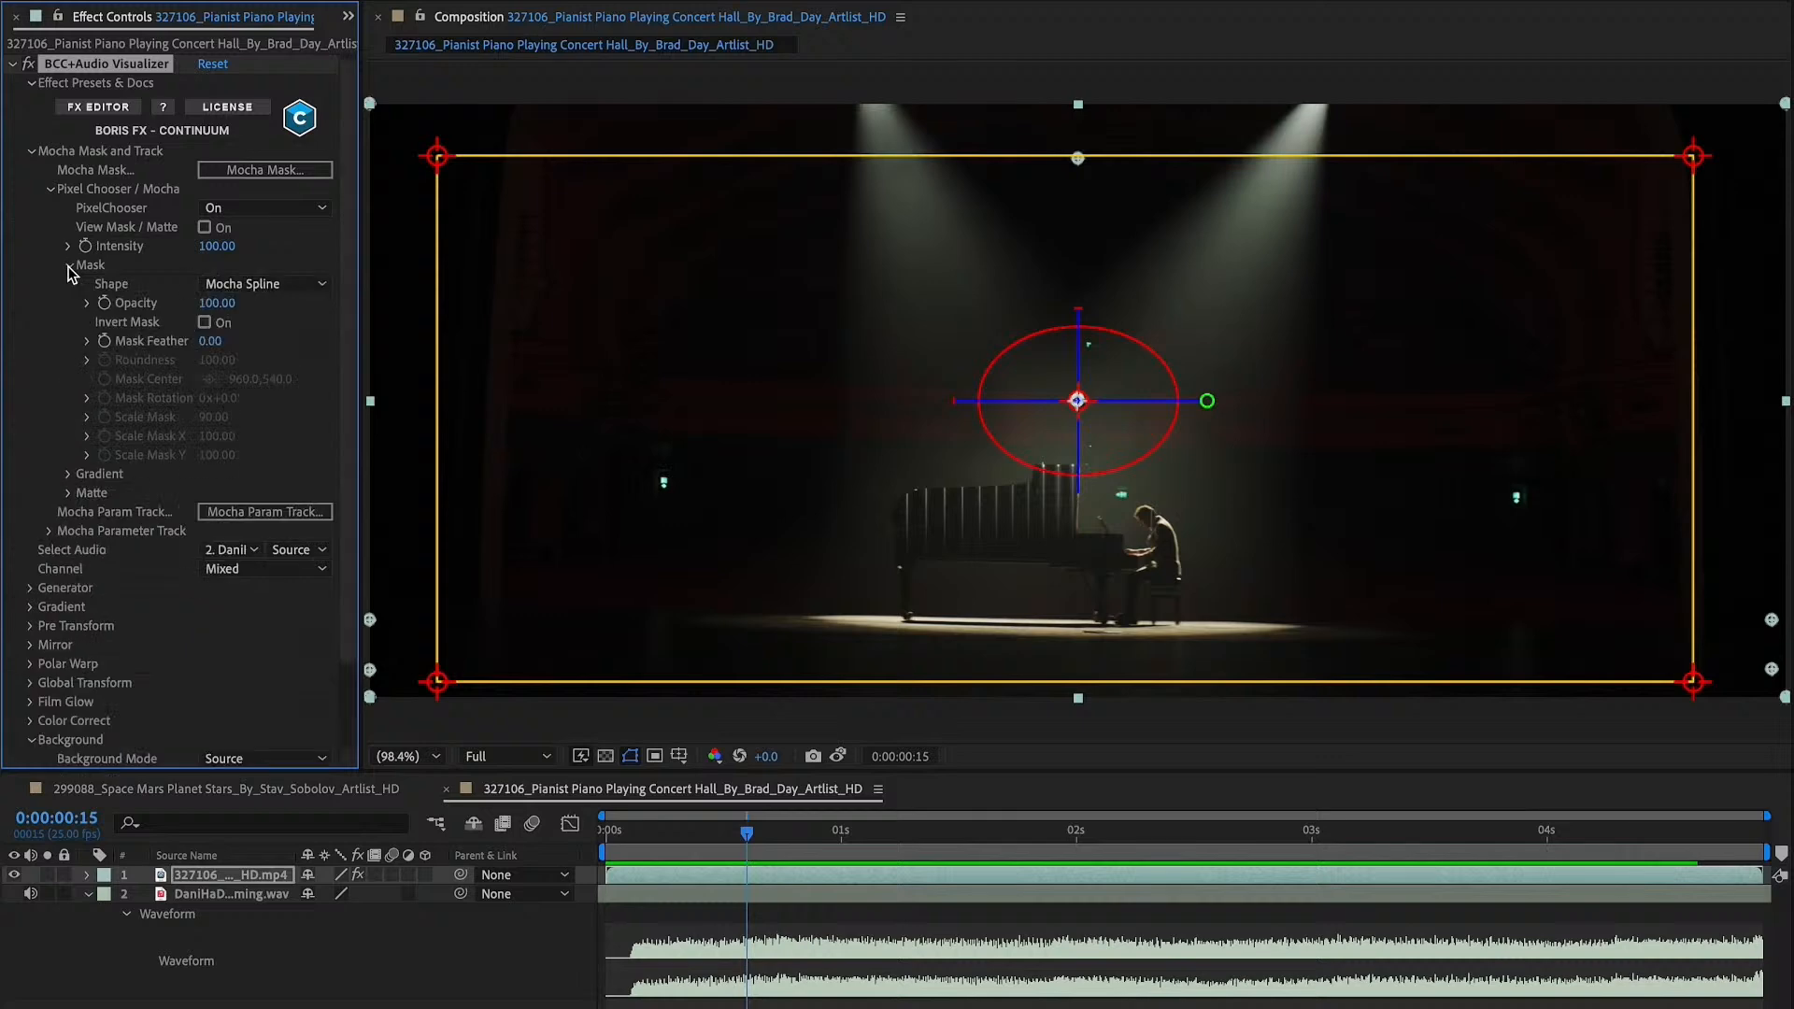
left_click(204, 322)
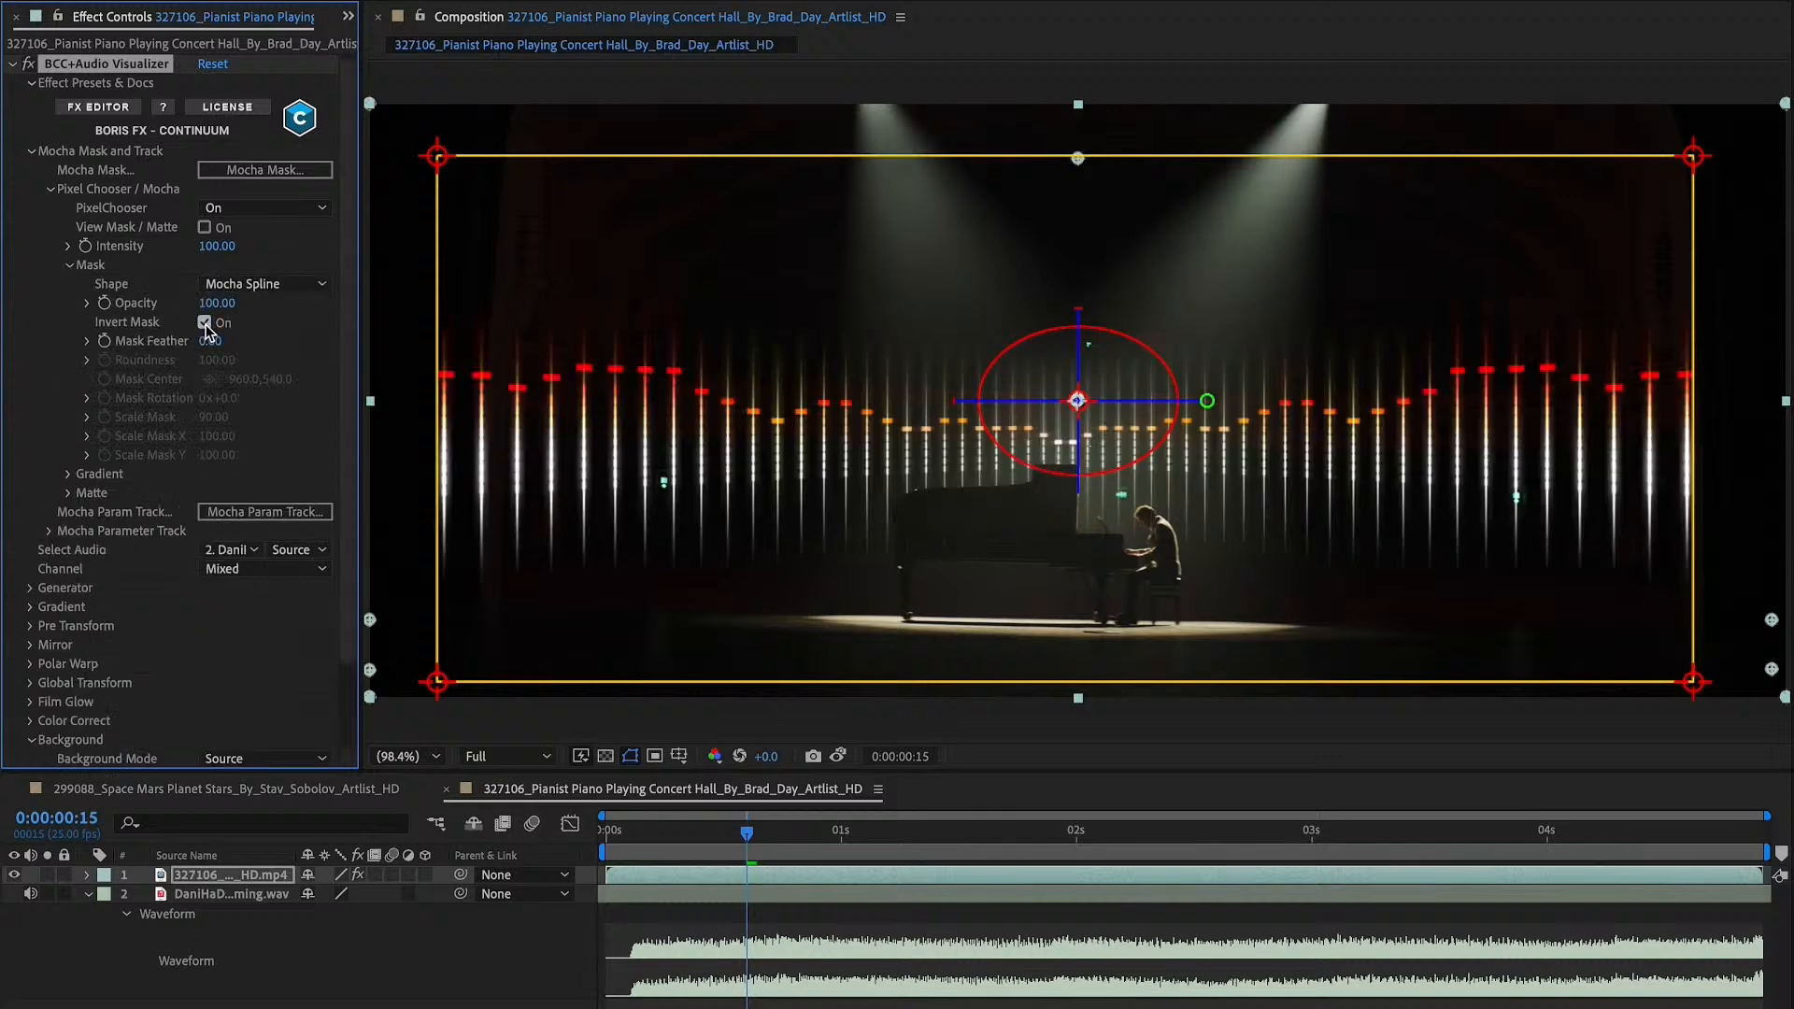
key("space")
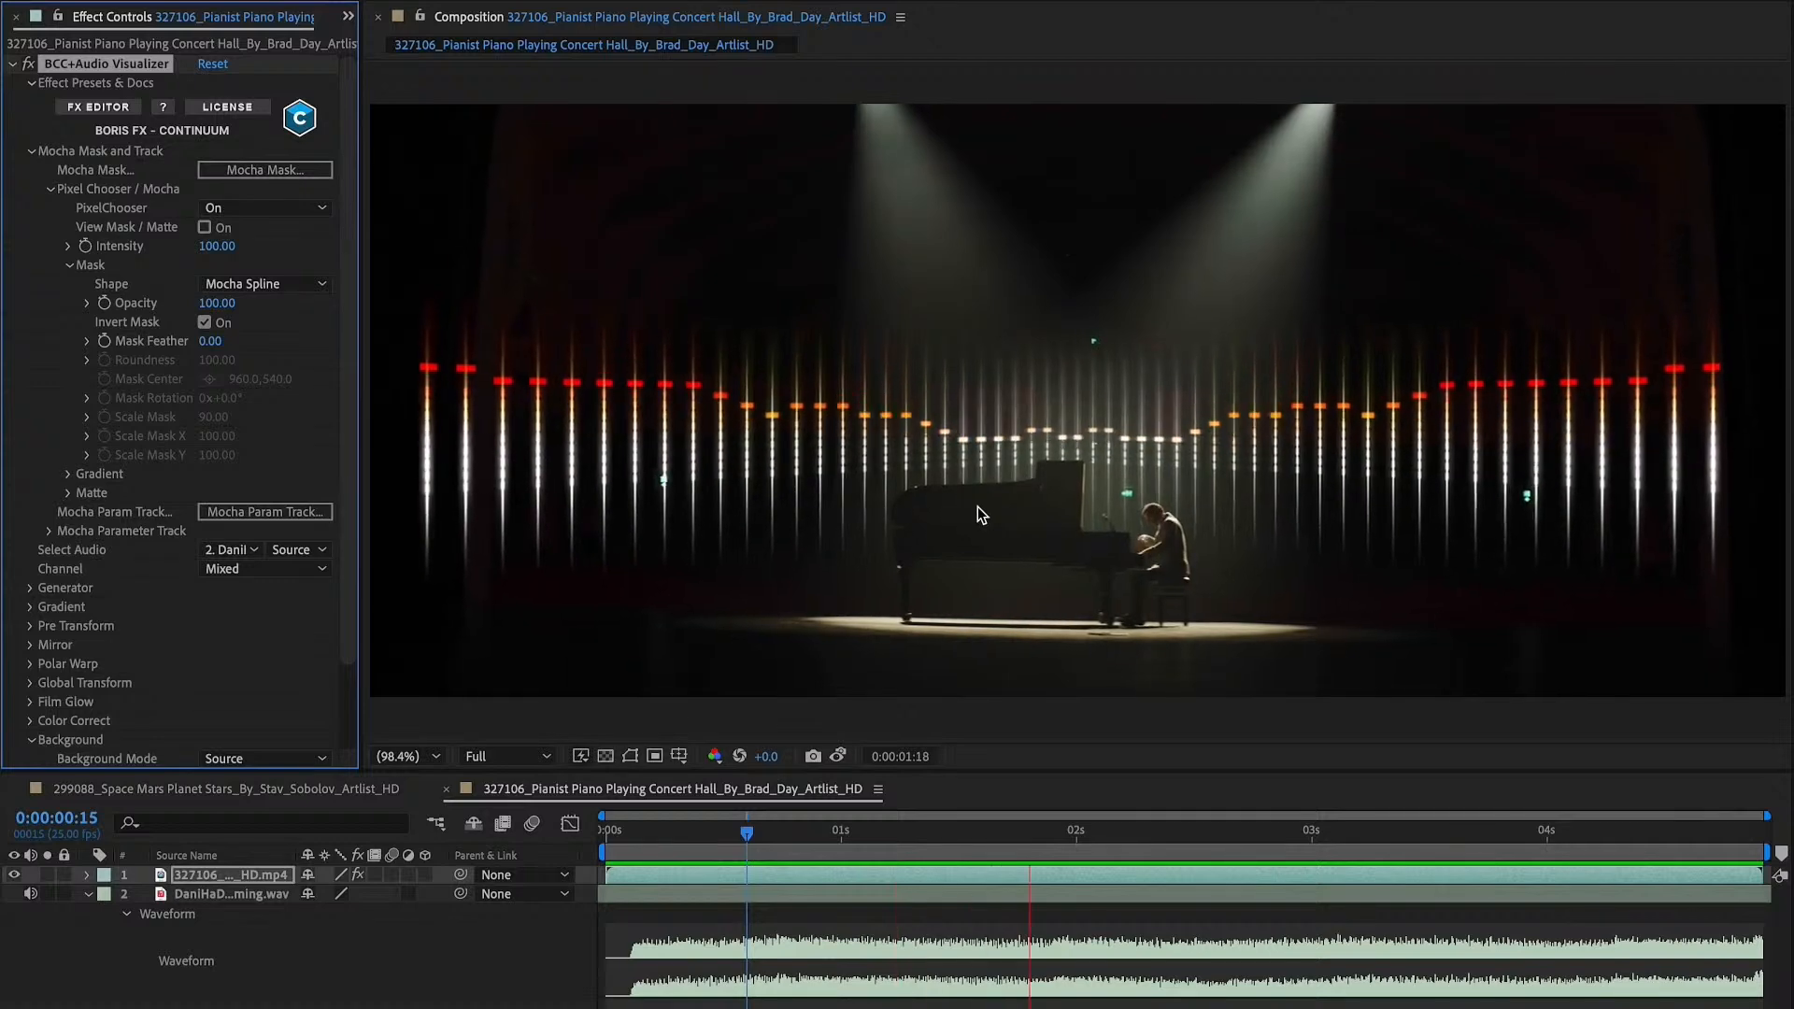
key("space")
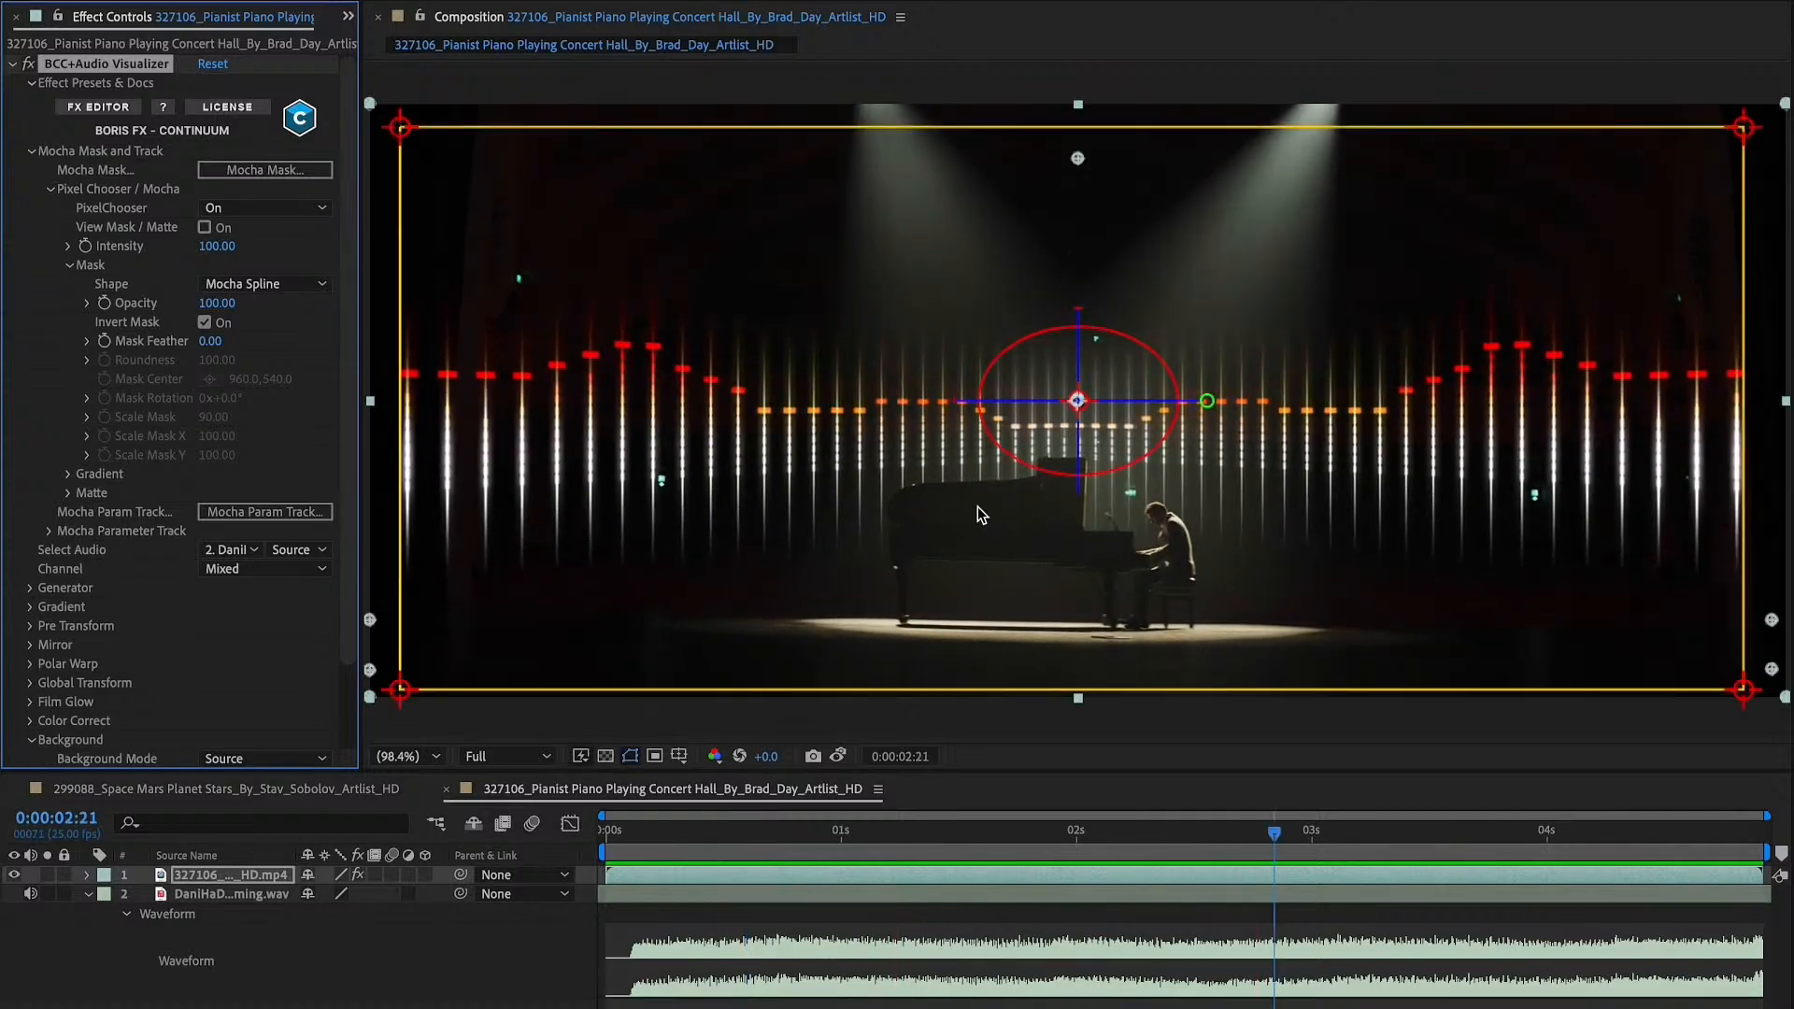
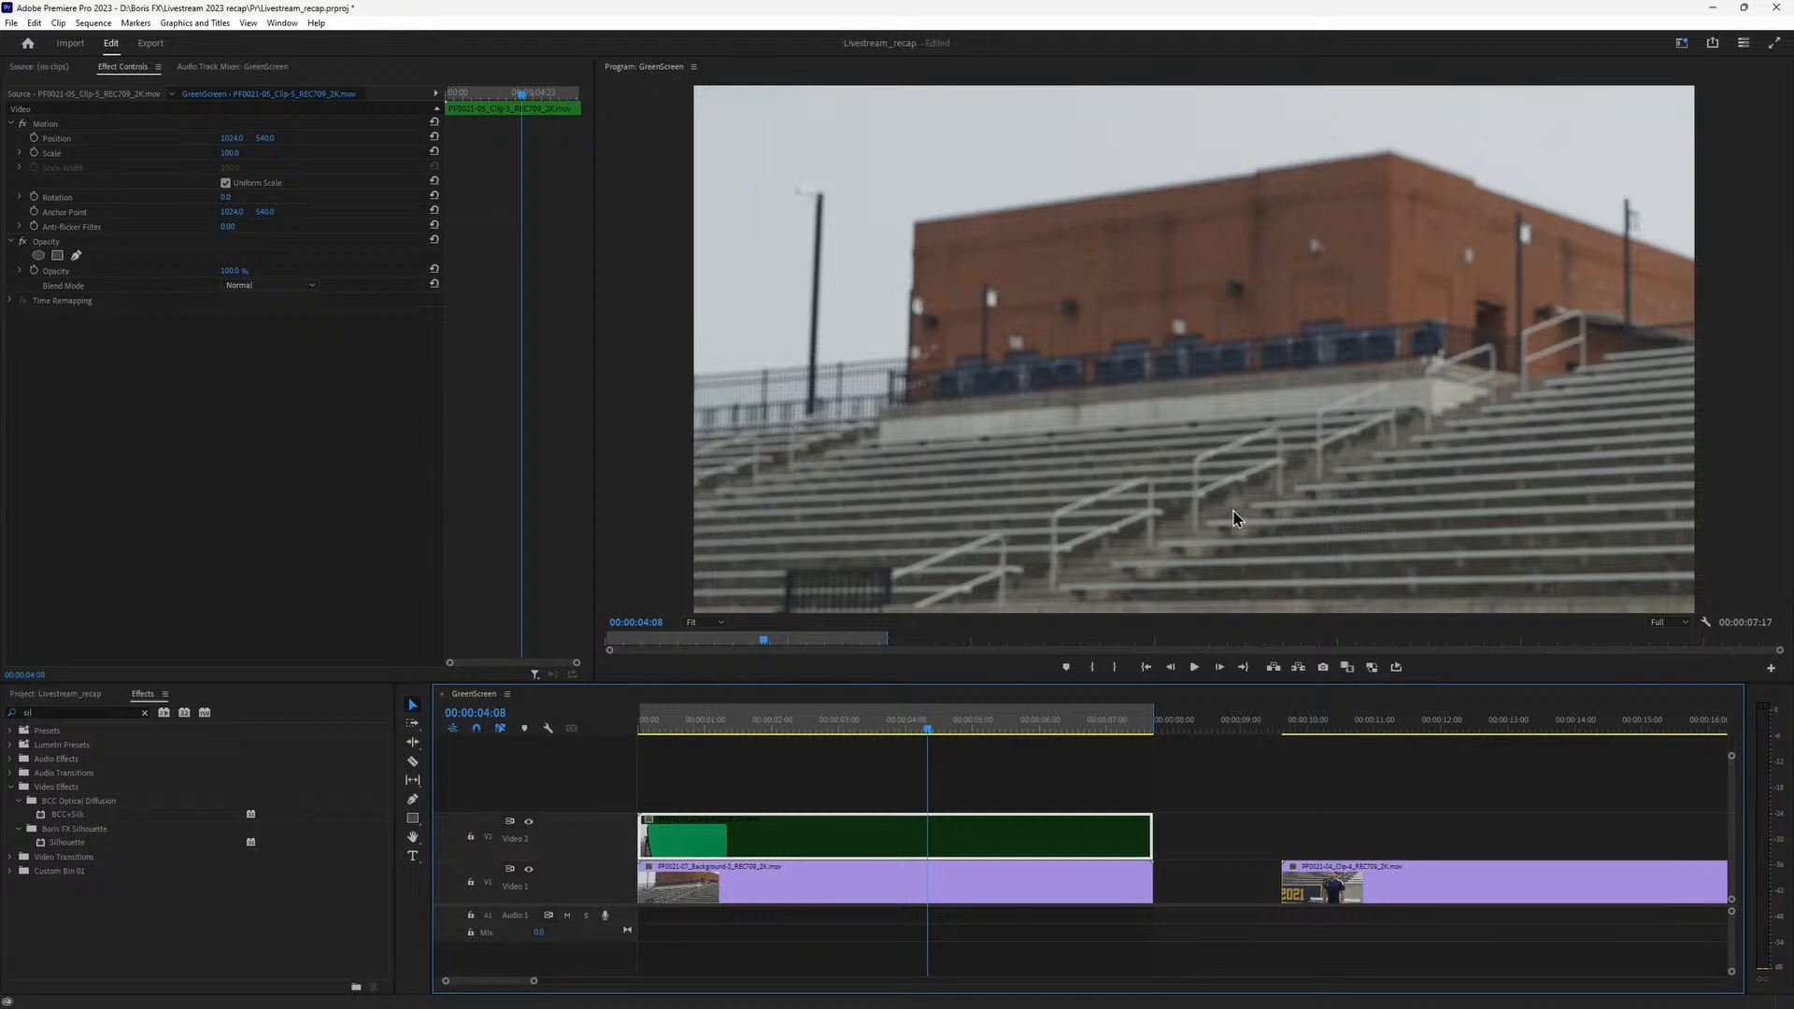
Apply the Boris FX Silhouette effect to the green-screen clip on Video 2 in the GreenScreen sequence
key("shift+e")
left_click_drag(930, 731, 782, 747)
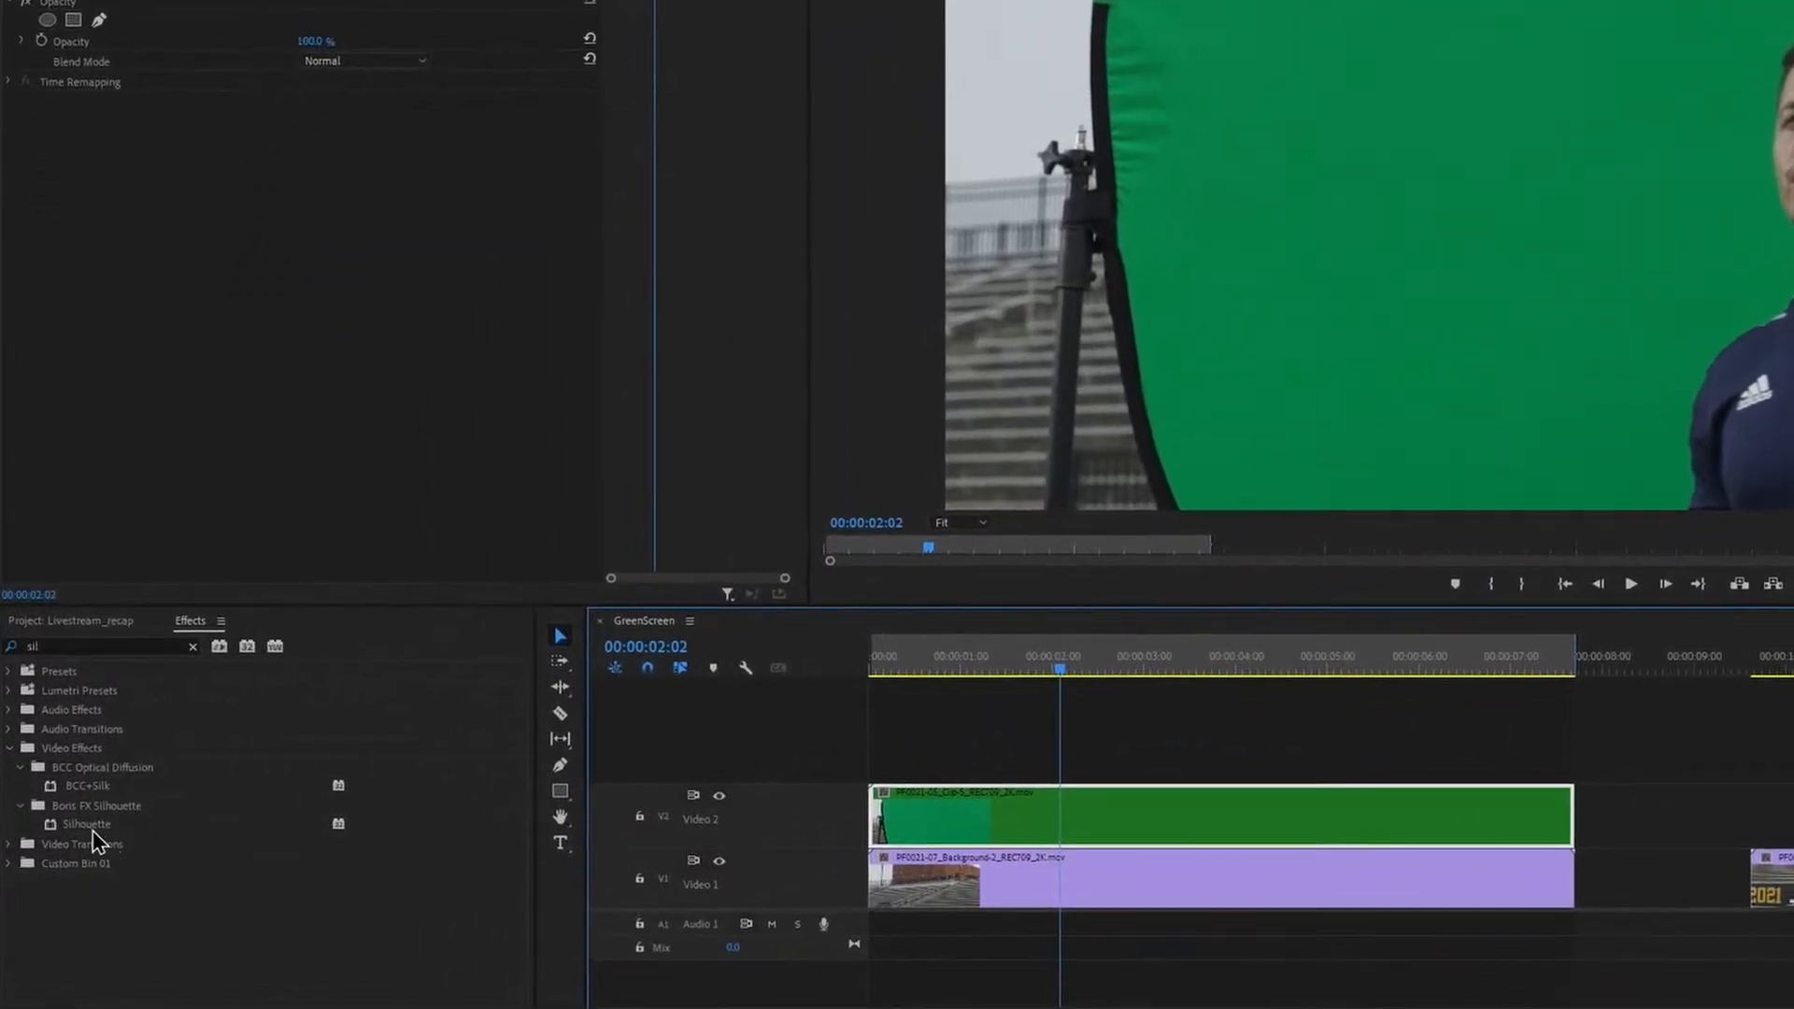
left_click_drag(92, 826, 149, 820)
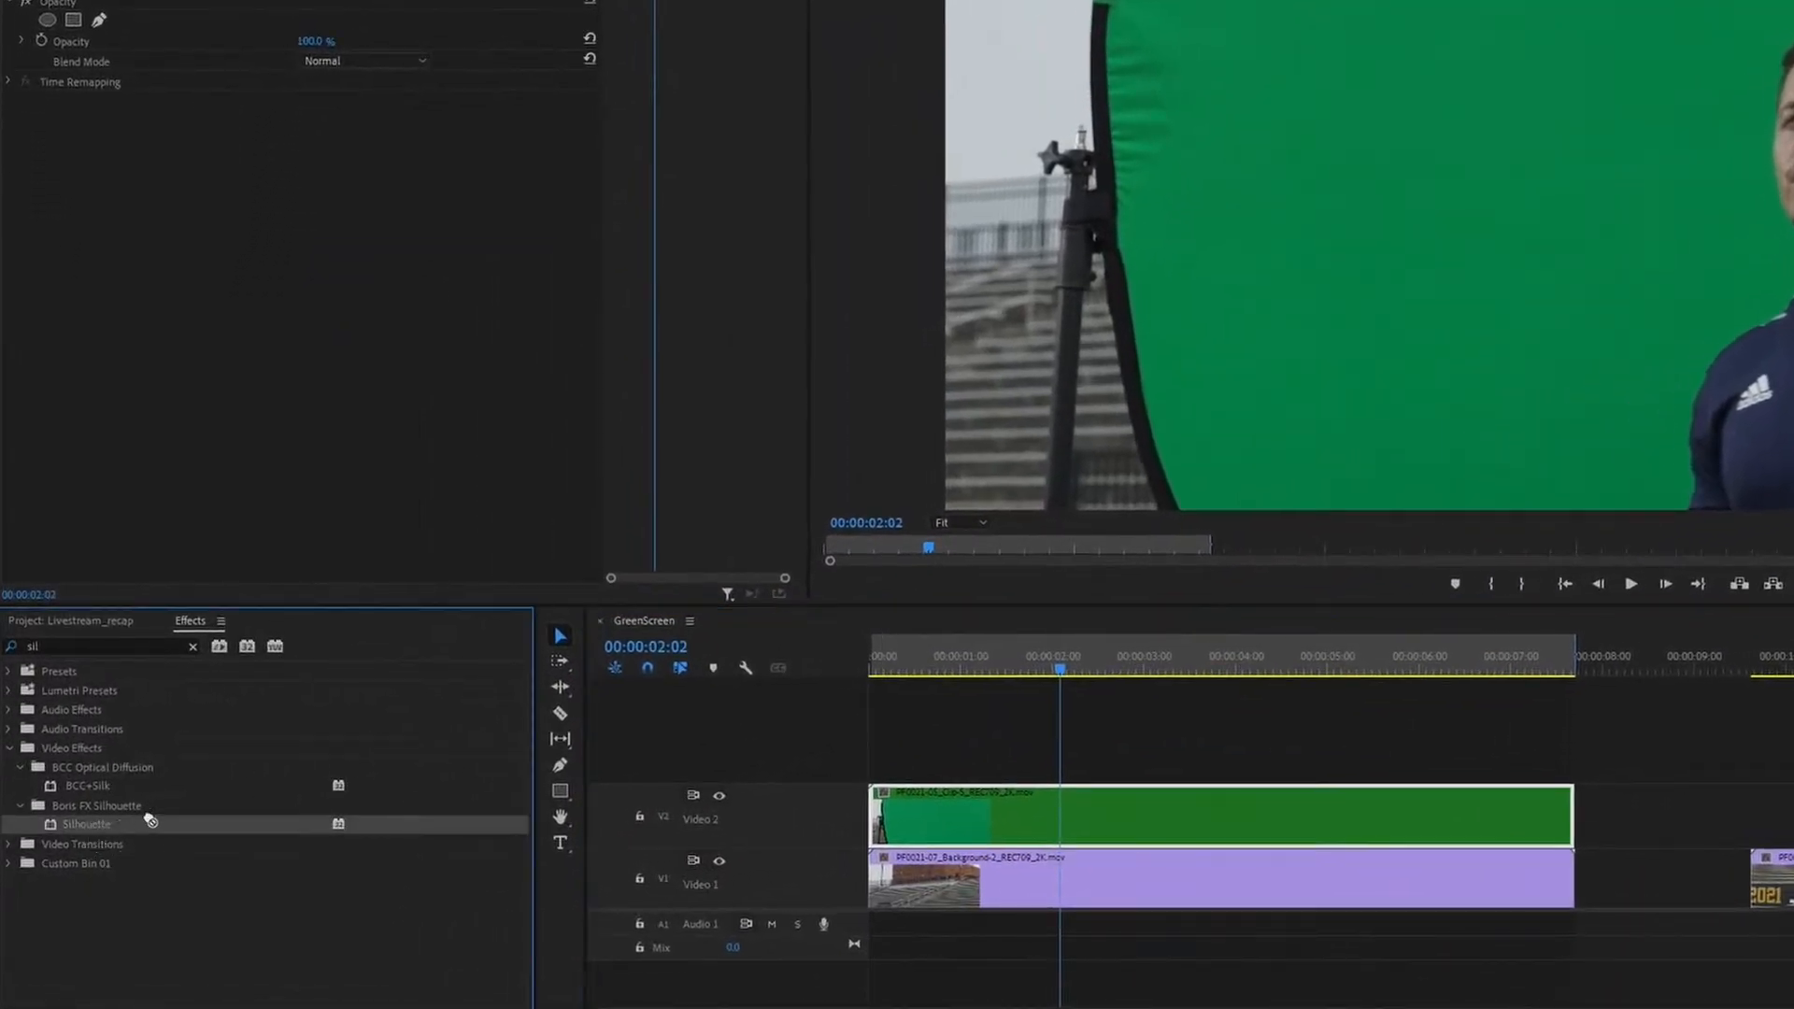
left_click_drag(852, 771, 1088, 815)
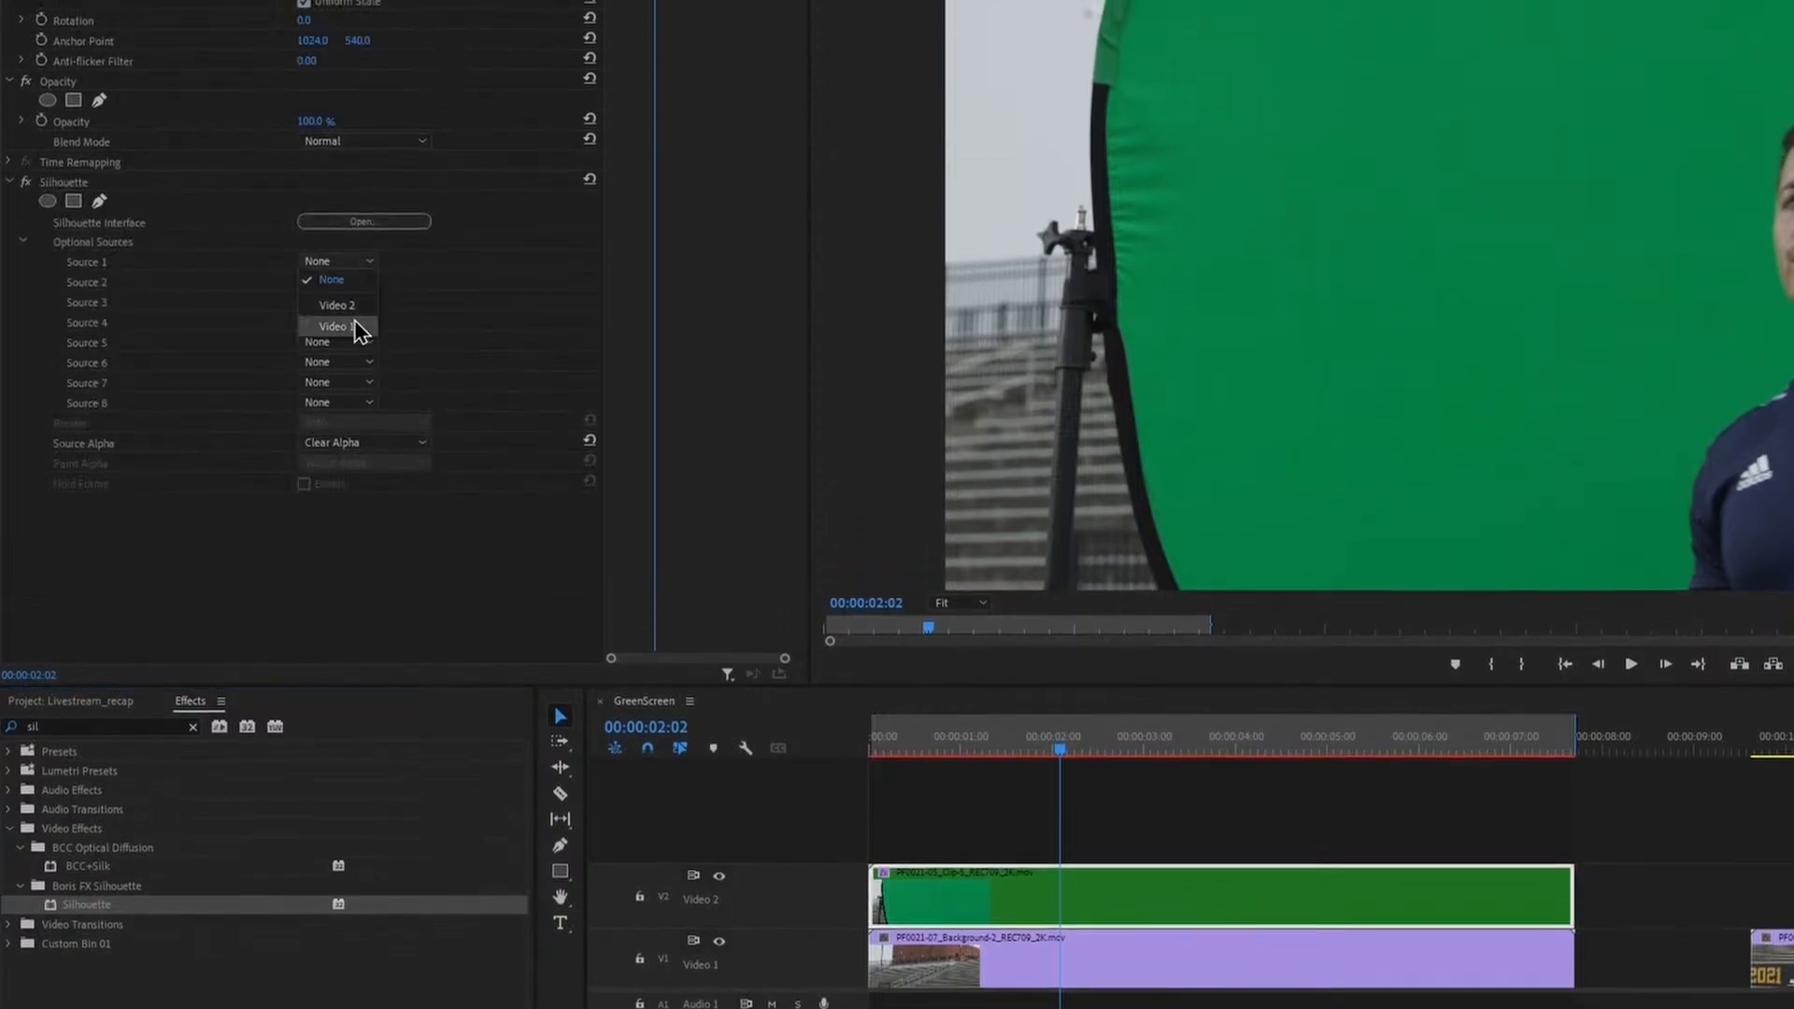
Set the effect's Source 1 to Video 1 and create a Primatte project in the Silhouette interface
left_click(355, 323)
left_click(378, 224)
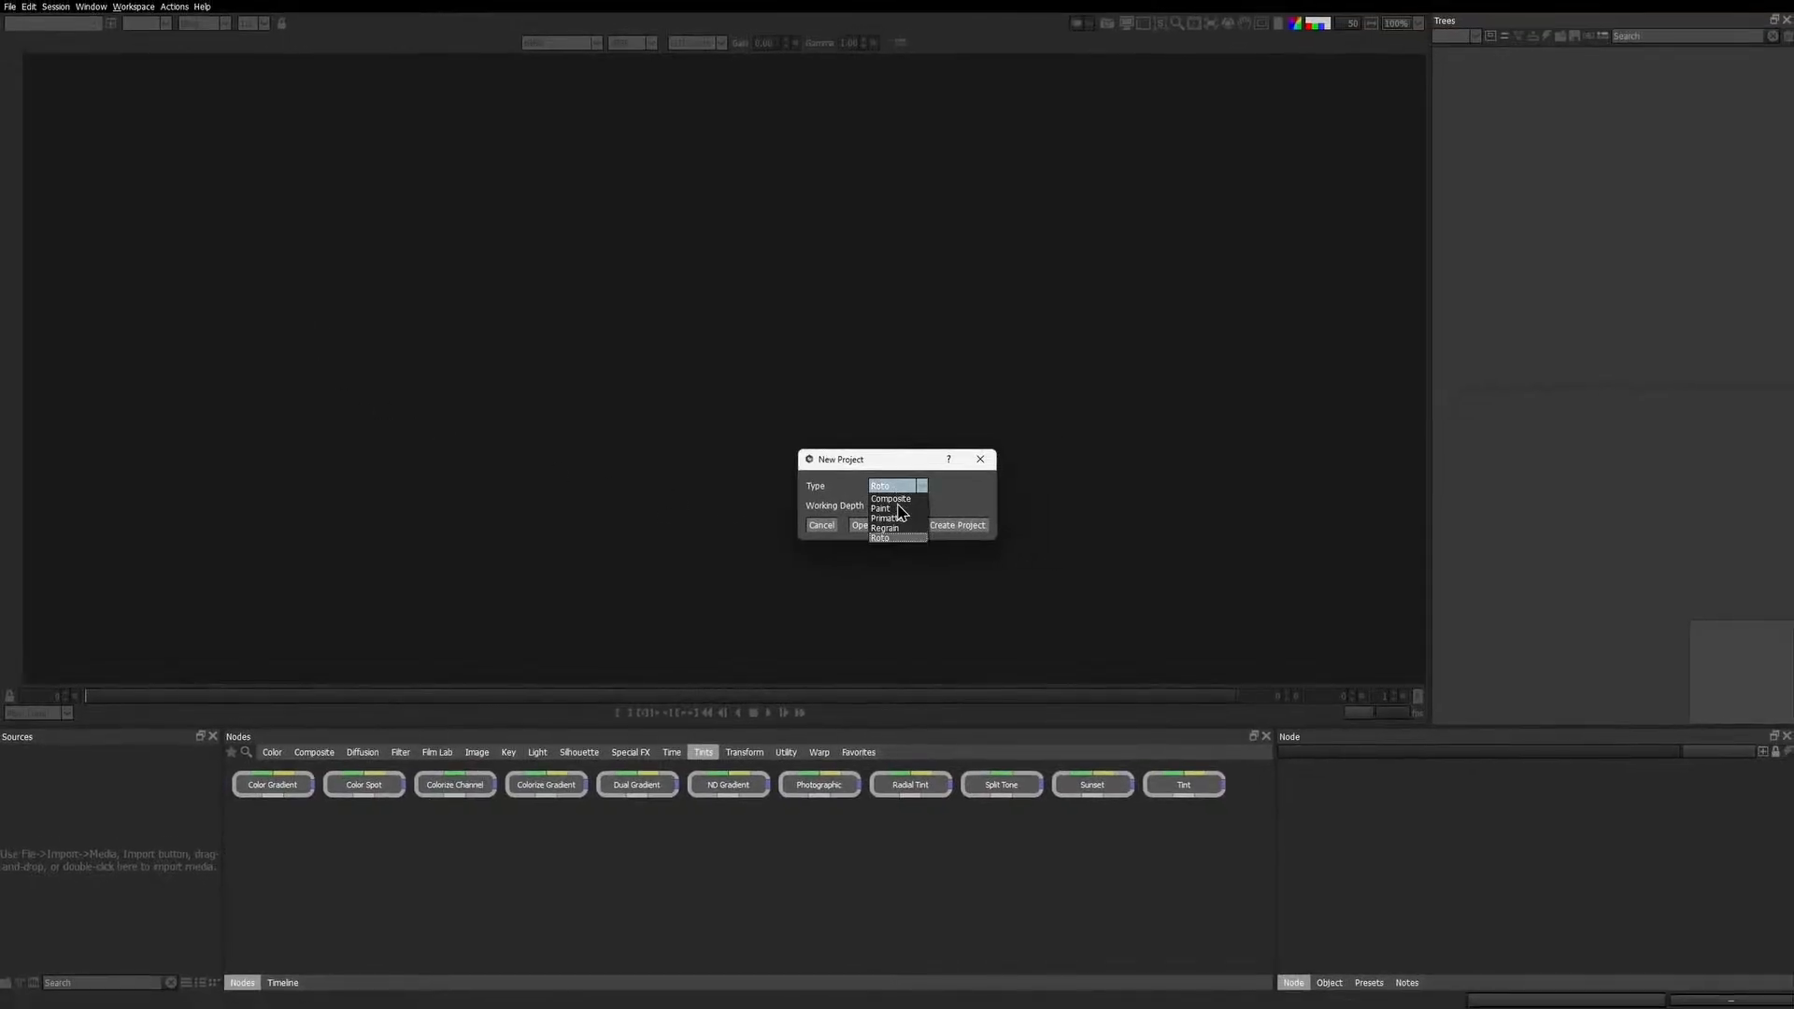
left_click(960, 527)
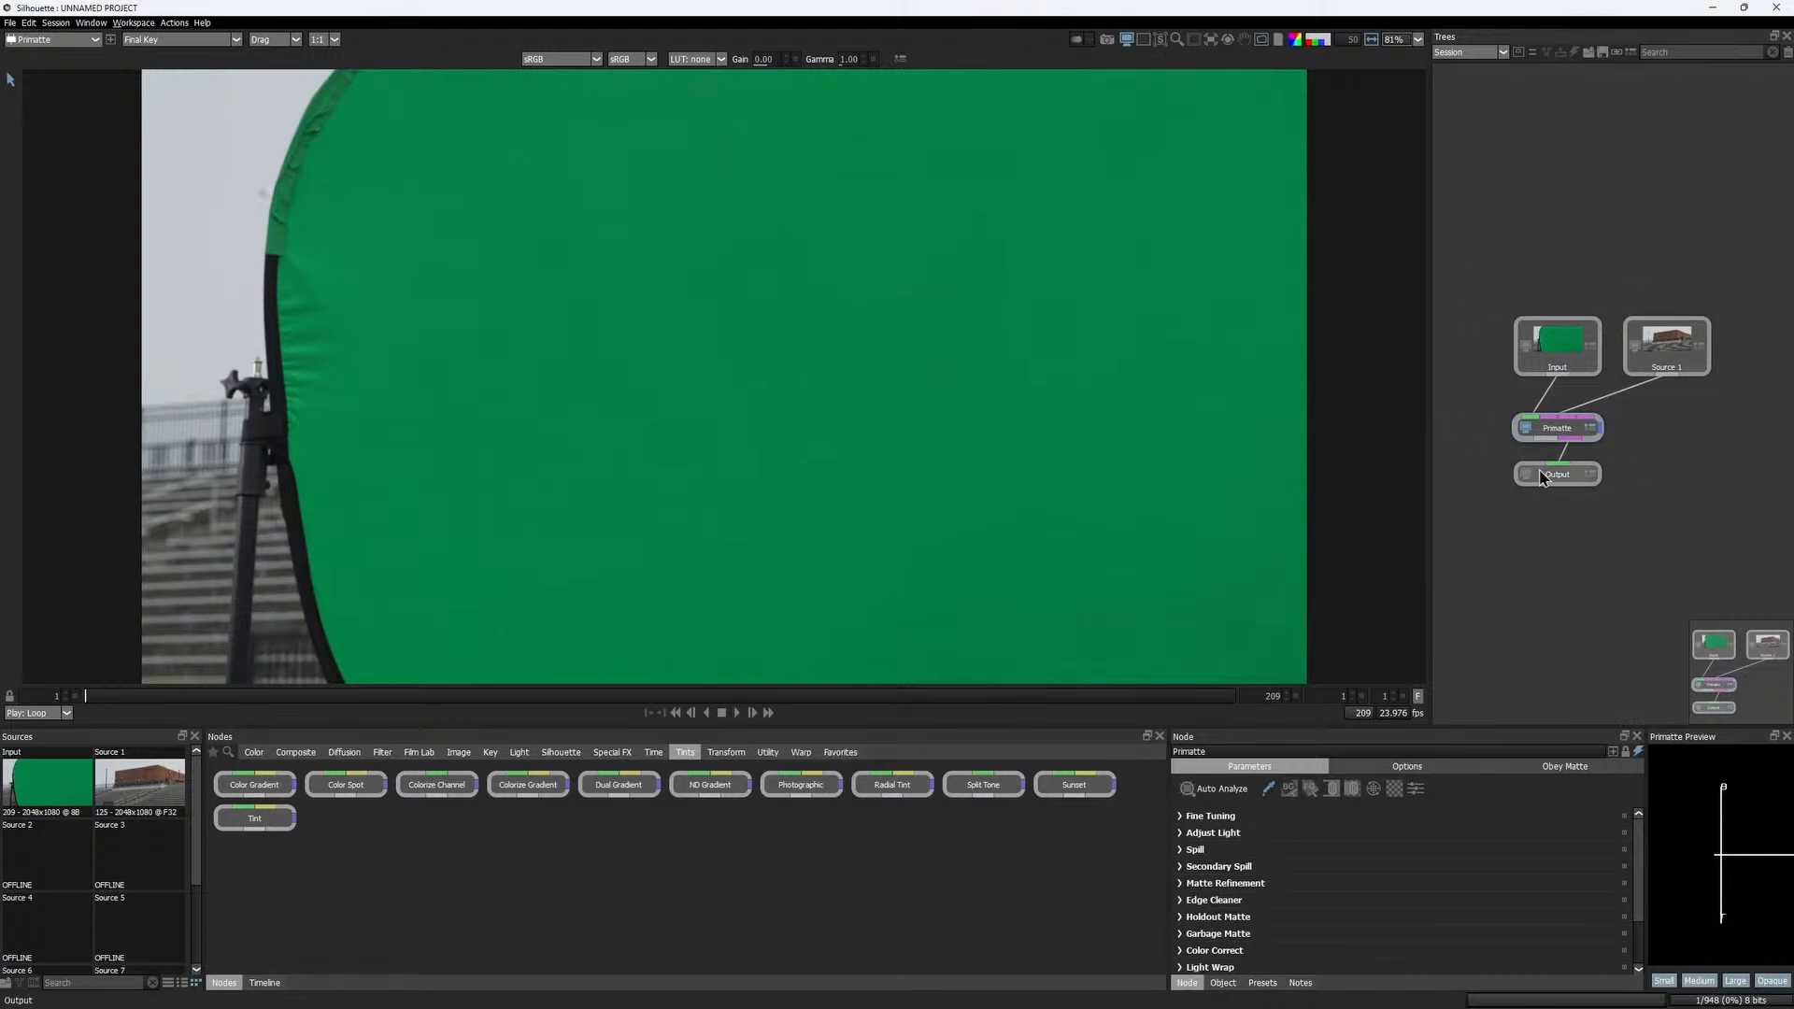
Run Primatte's Auto Analyze on a frame showing the man against the green screen, and play the composite
left_click_drag(155, 701, 764, 712)
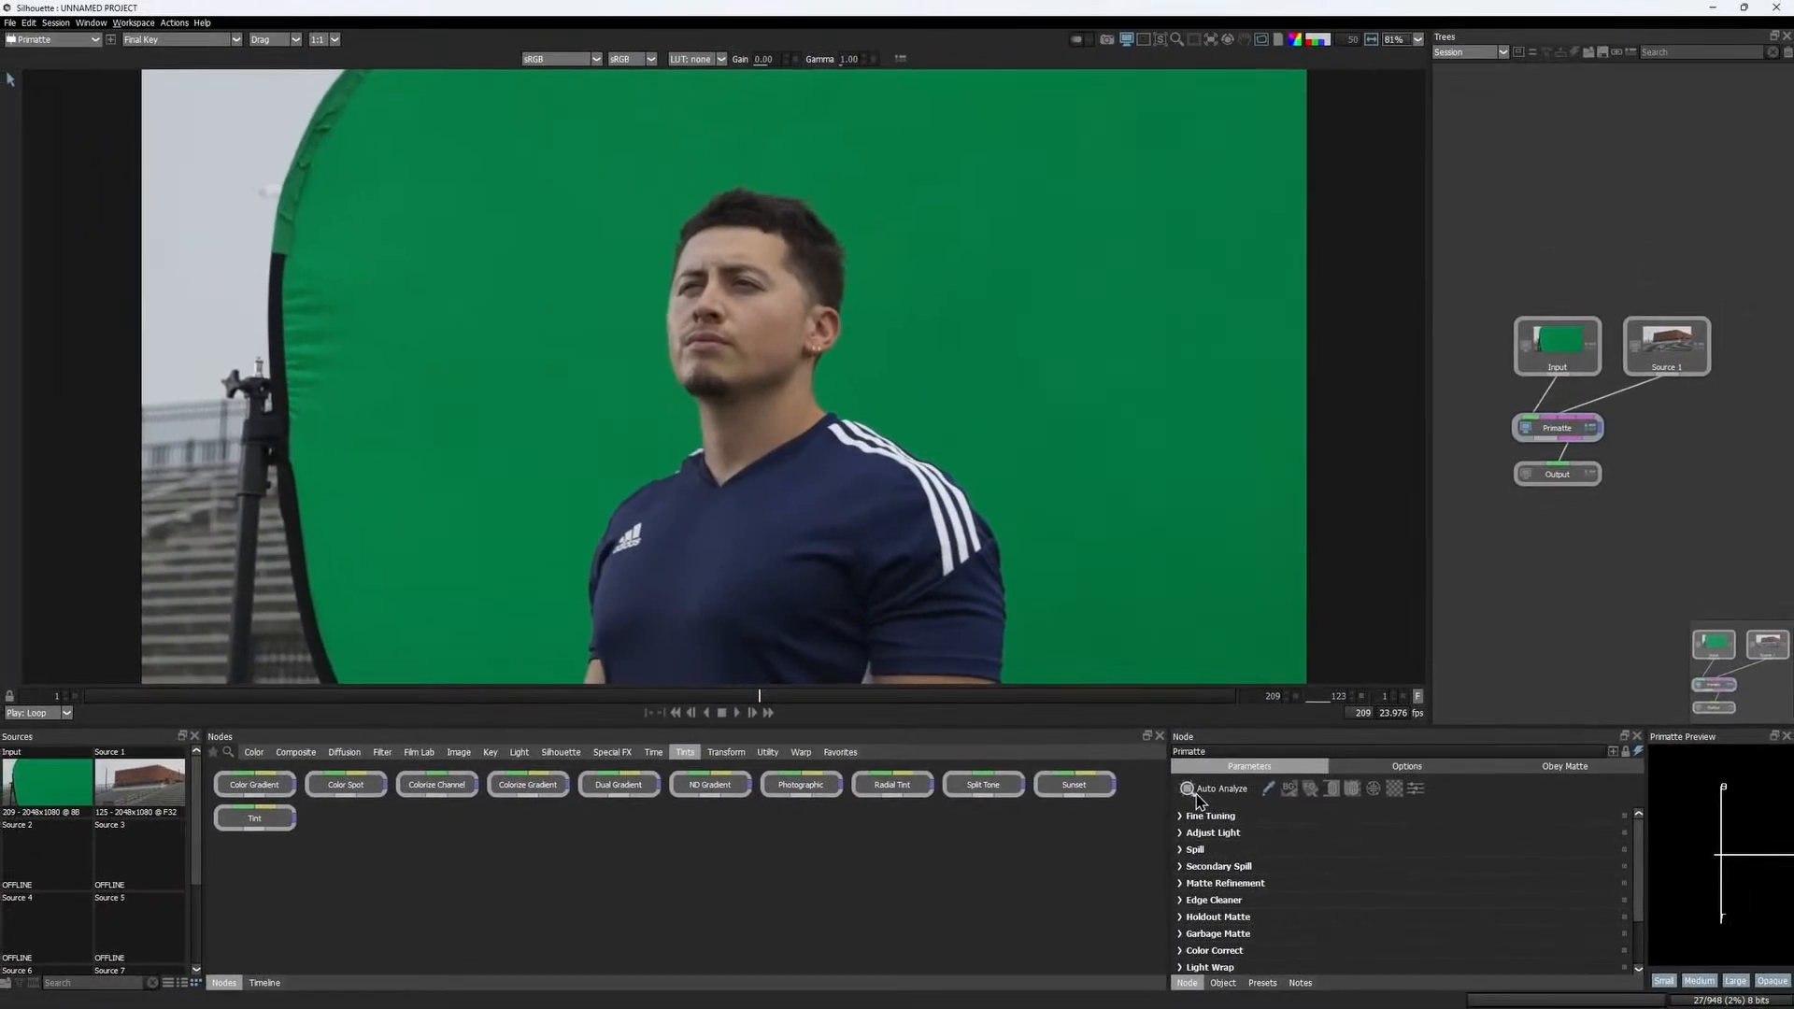
left_click(1121, 767)
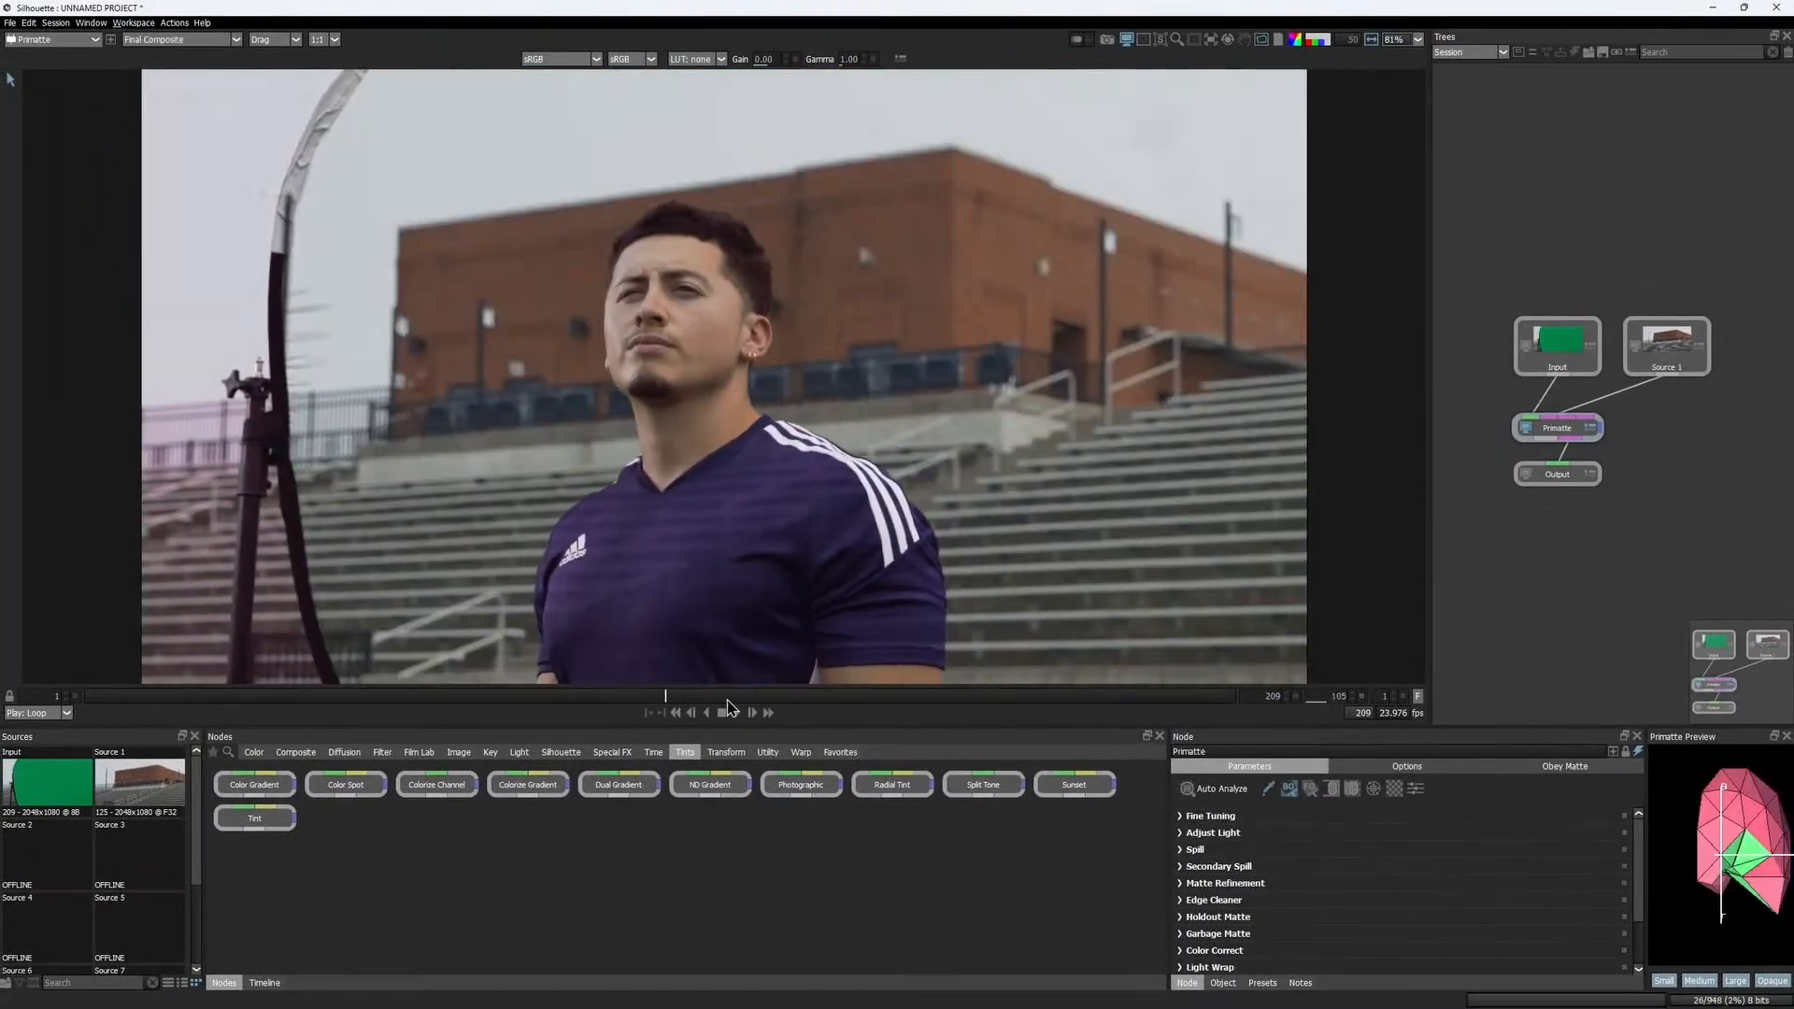
left_click(768, 712)
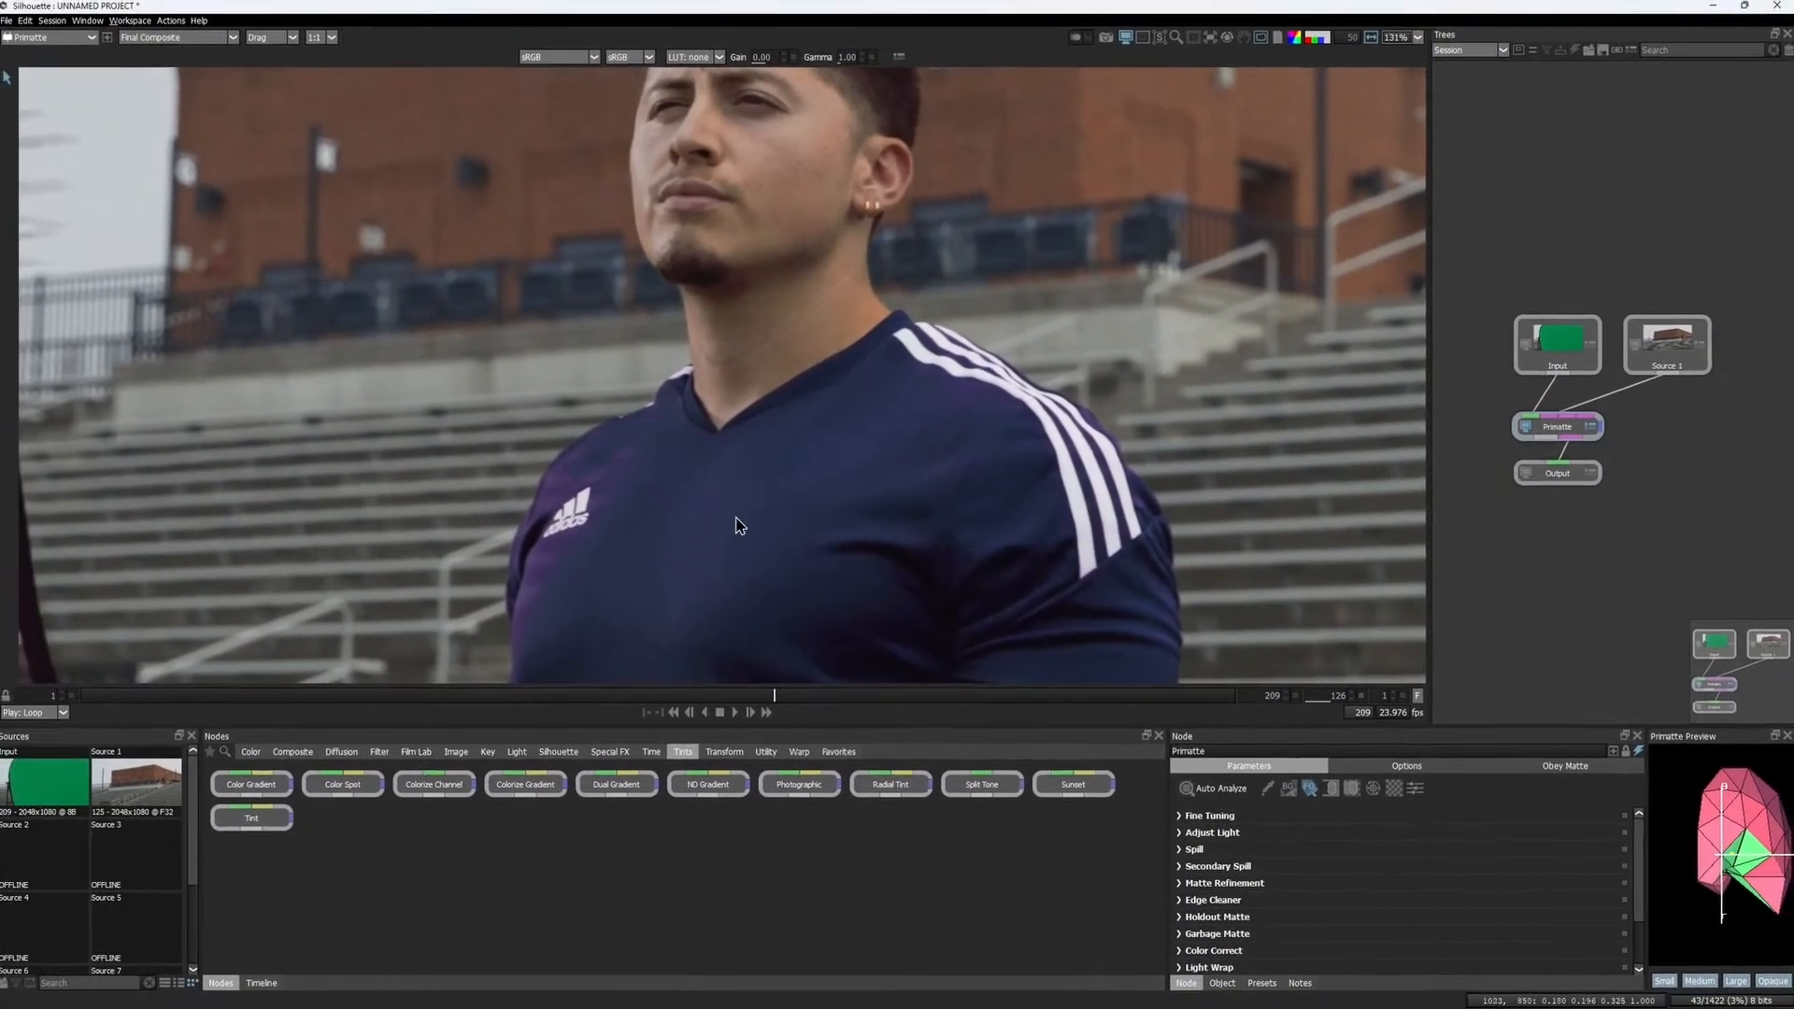
Clean the foreground key by sampling the man's shirt and hair, and rotate the 3D Primatte preview to examine it
left_click_drag(588, 521, 578, 474)
scroll(822, 574, "up", 2)
mouse_move(841, 589)
left_mouse_down()
mouse_move(869, 401)
mouse_move(869, 953)
left_mouse_up()
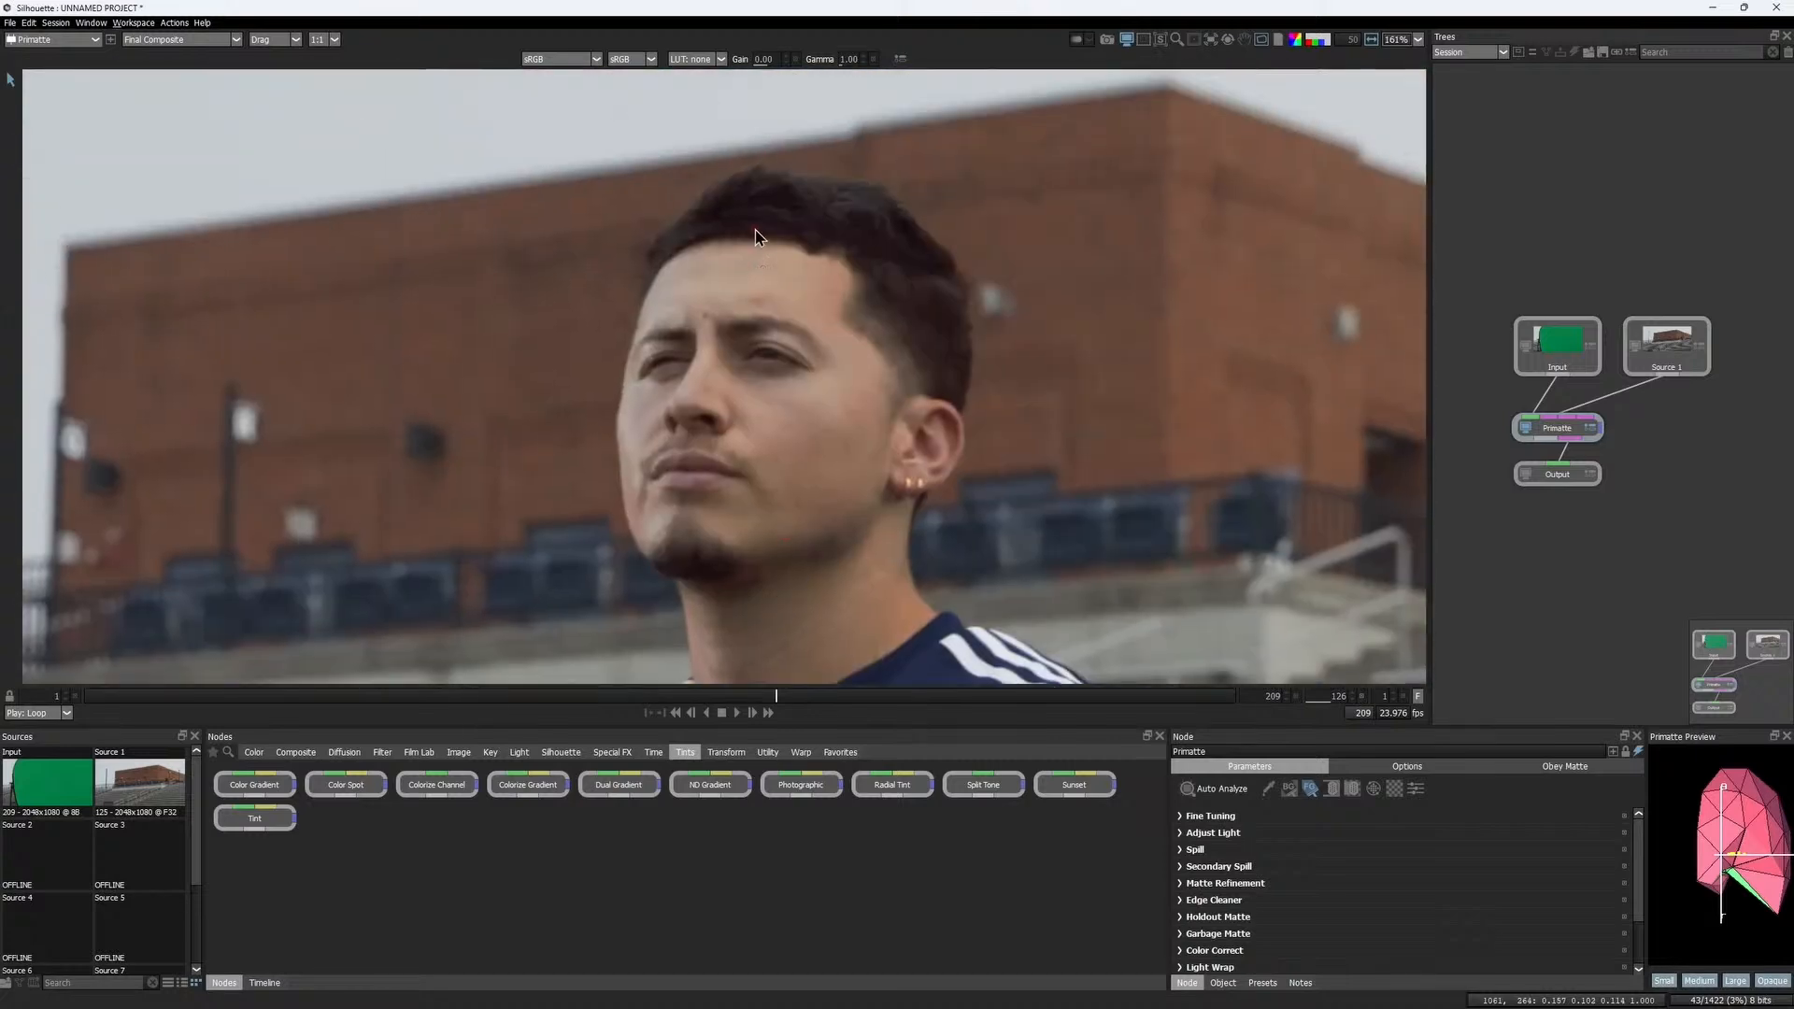
scroll(788, 453, "down", 3)
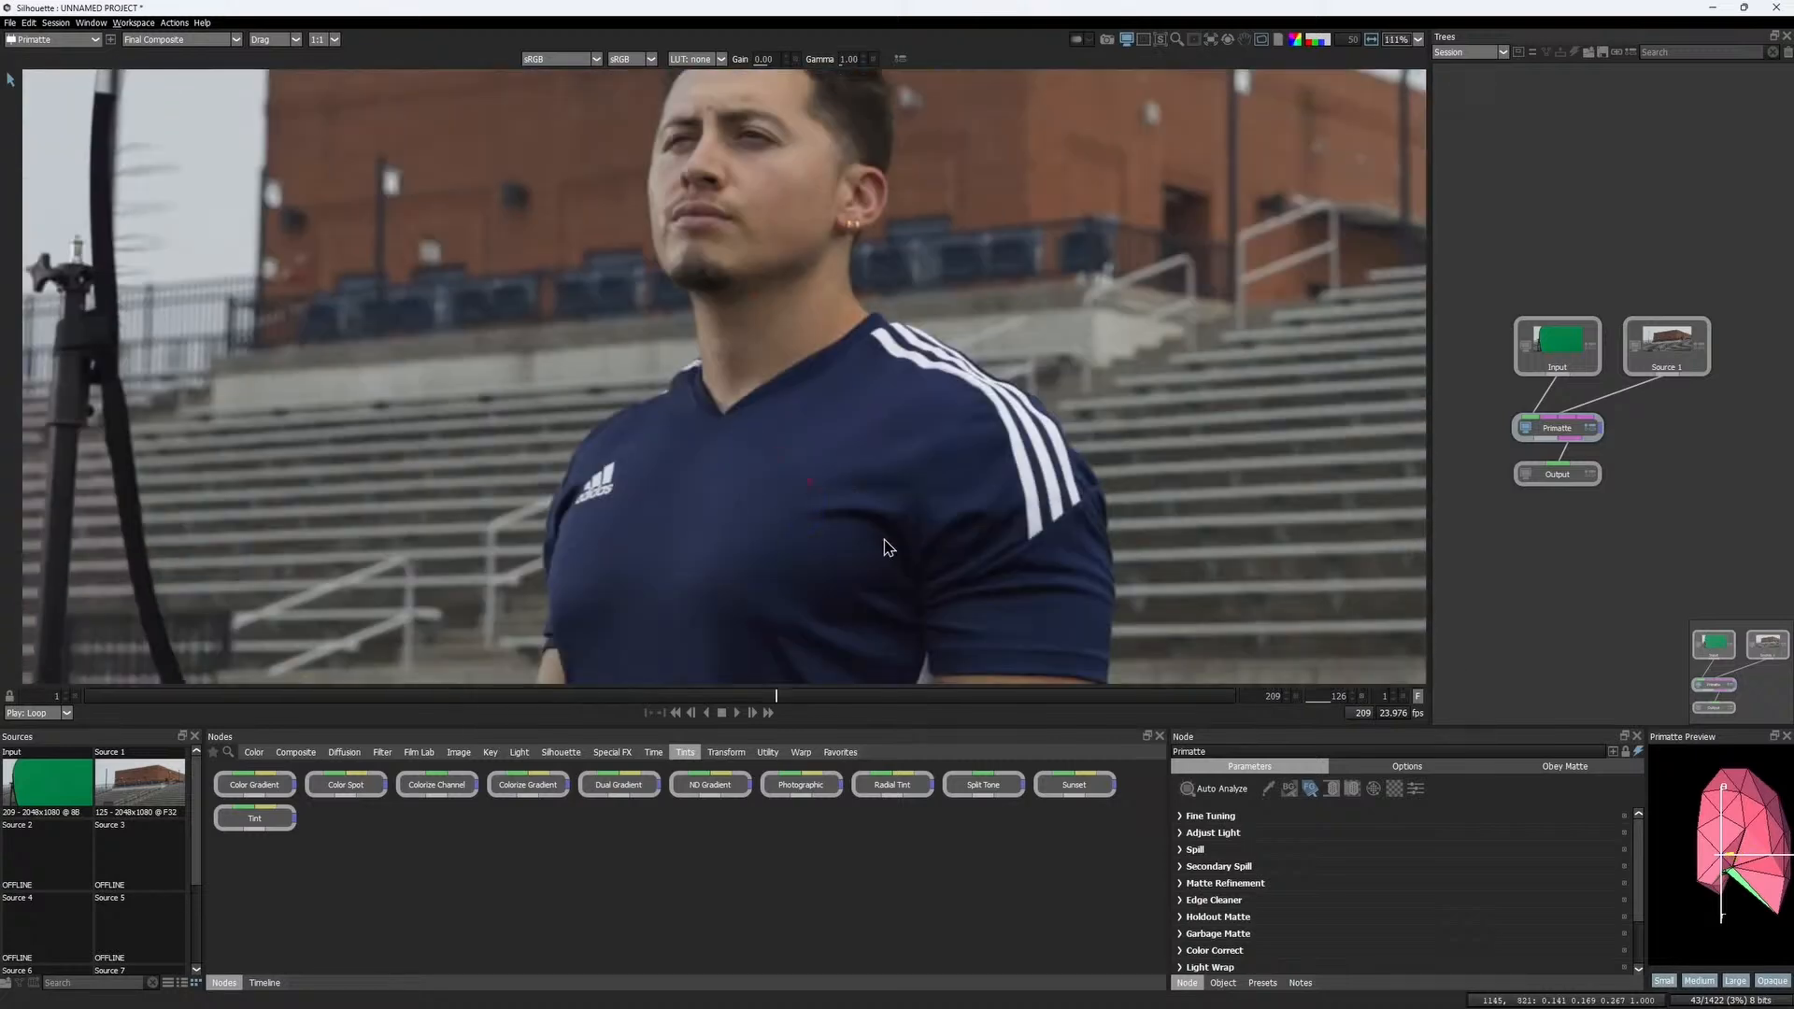
left_click_drag(1646, 836, 1485, 836)
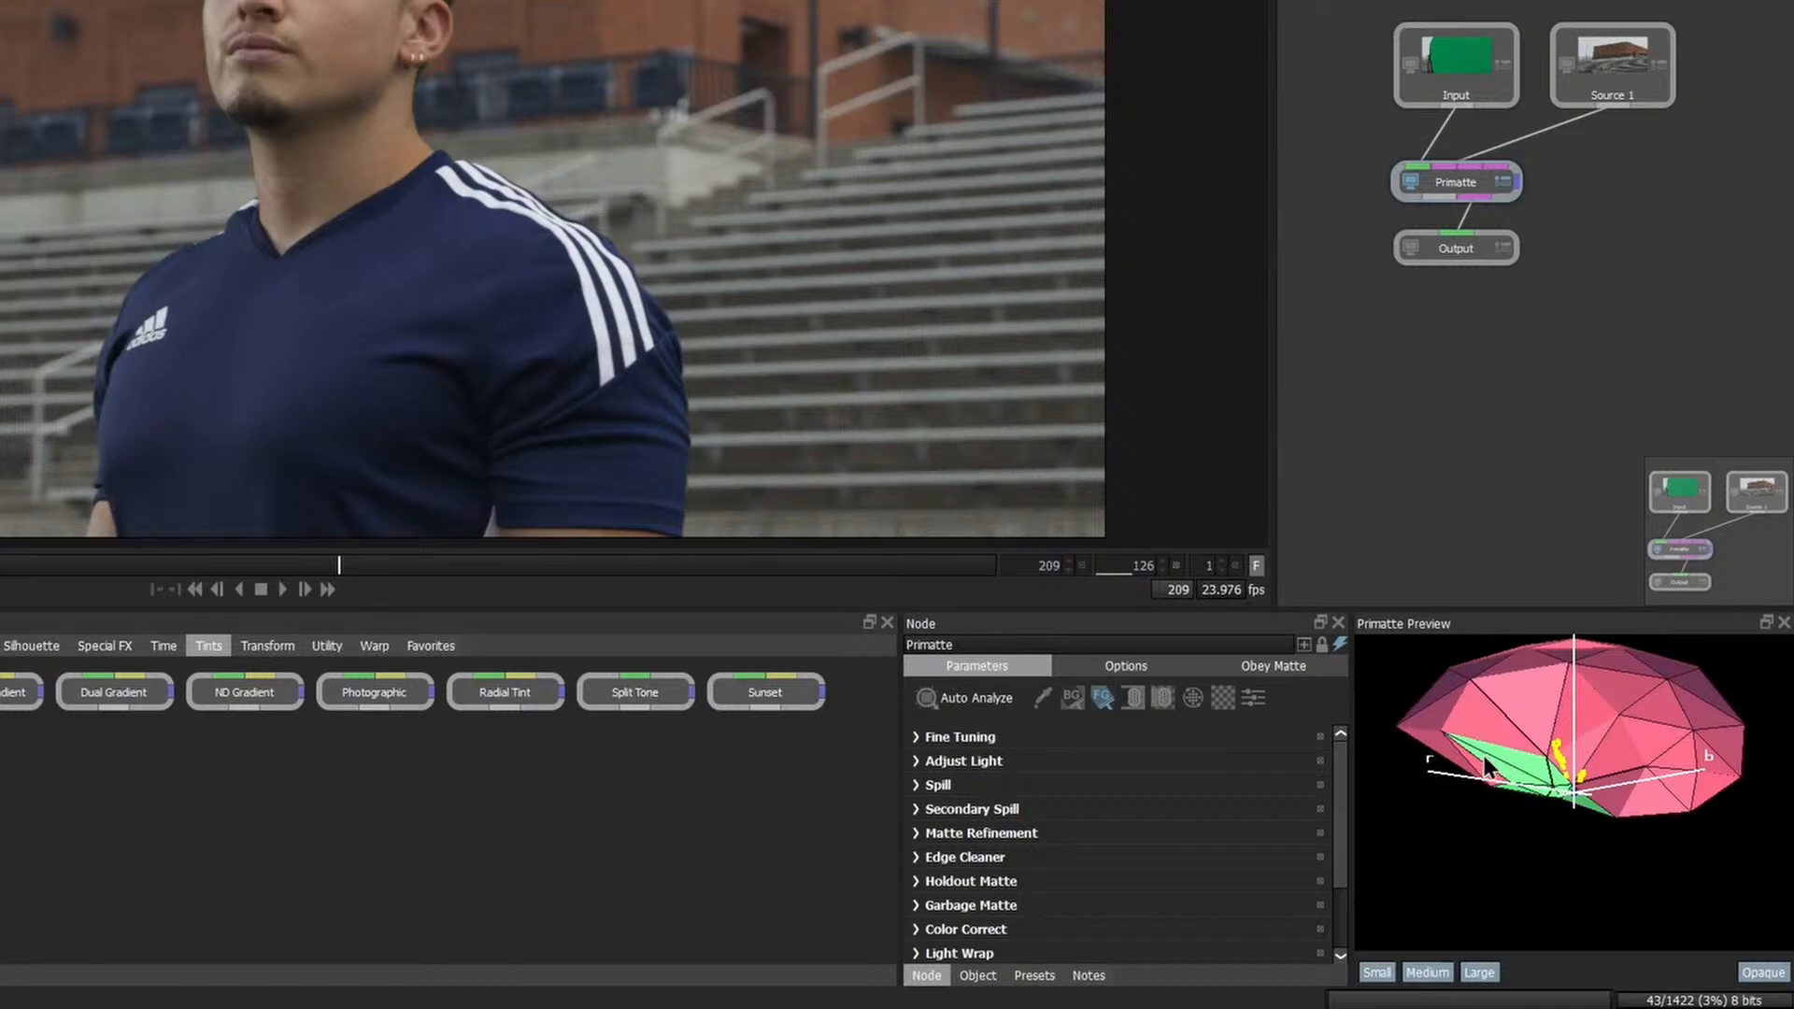
left_click_drag(1485, 763, 1524, 808)
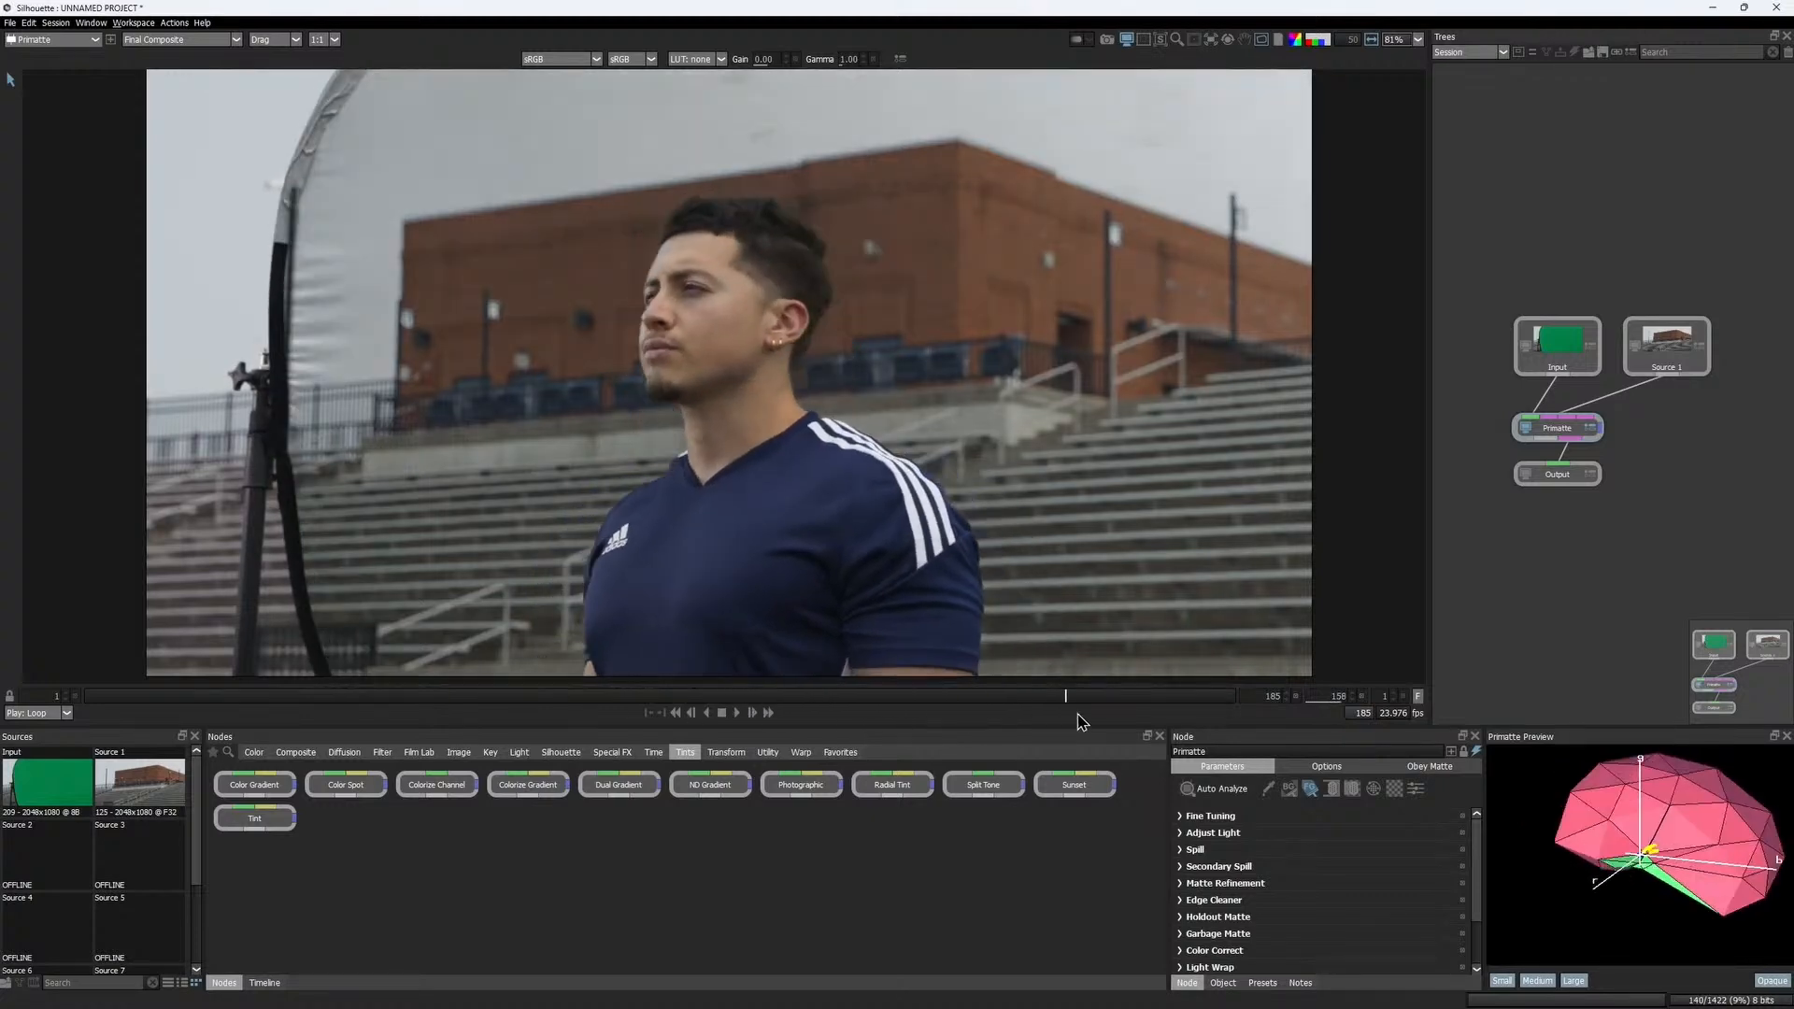
Clean the background key by sampling the leftover green-screen haze in the sky beside the man, and scrub the result
left_click_drag(1169, 713, 1097, 698)
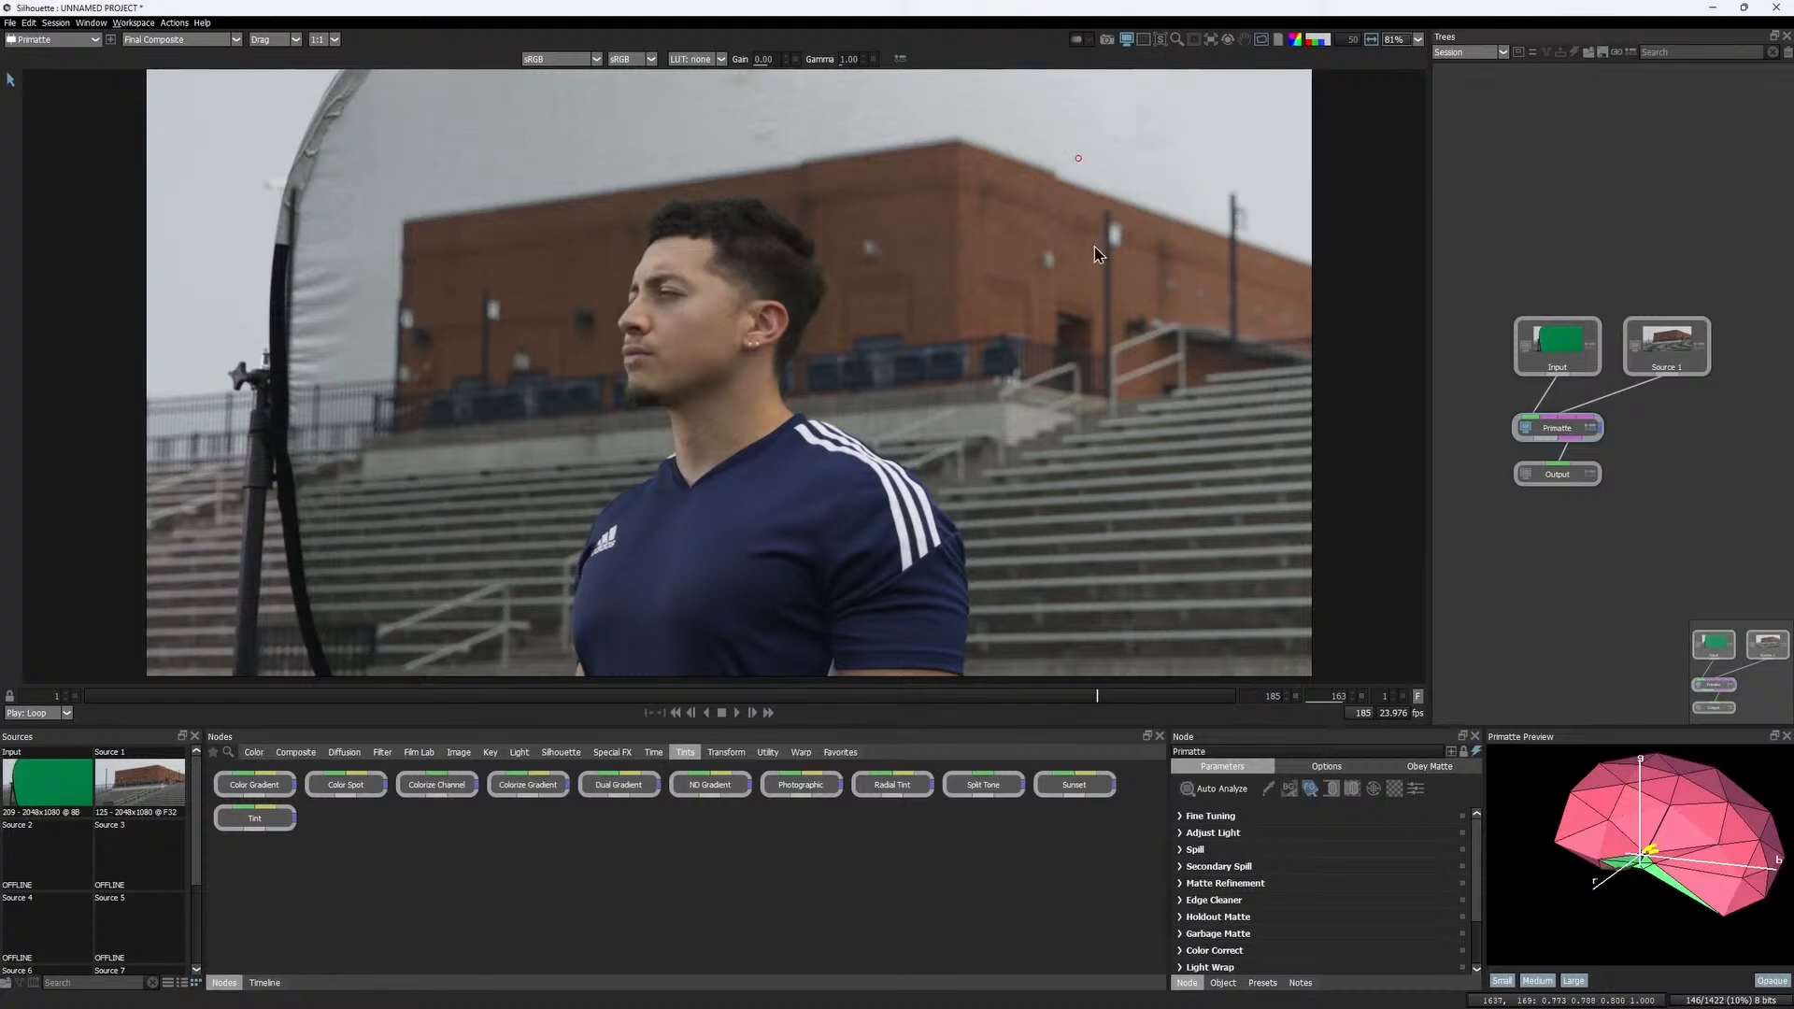
mouse_move(1034, 697)
left_mouse_down()
mouse_move(965, 700)
mouse_move(1022, 710)
left_mouse_up()
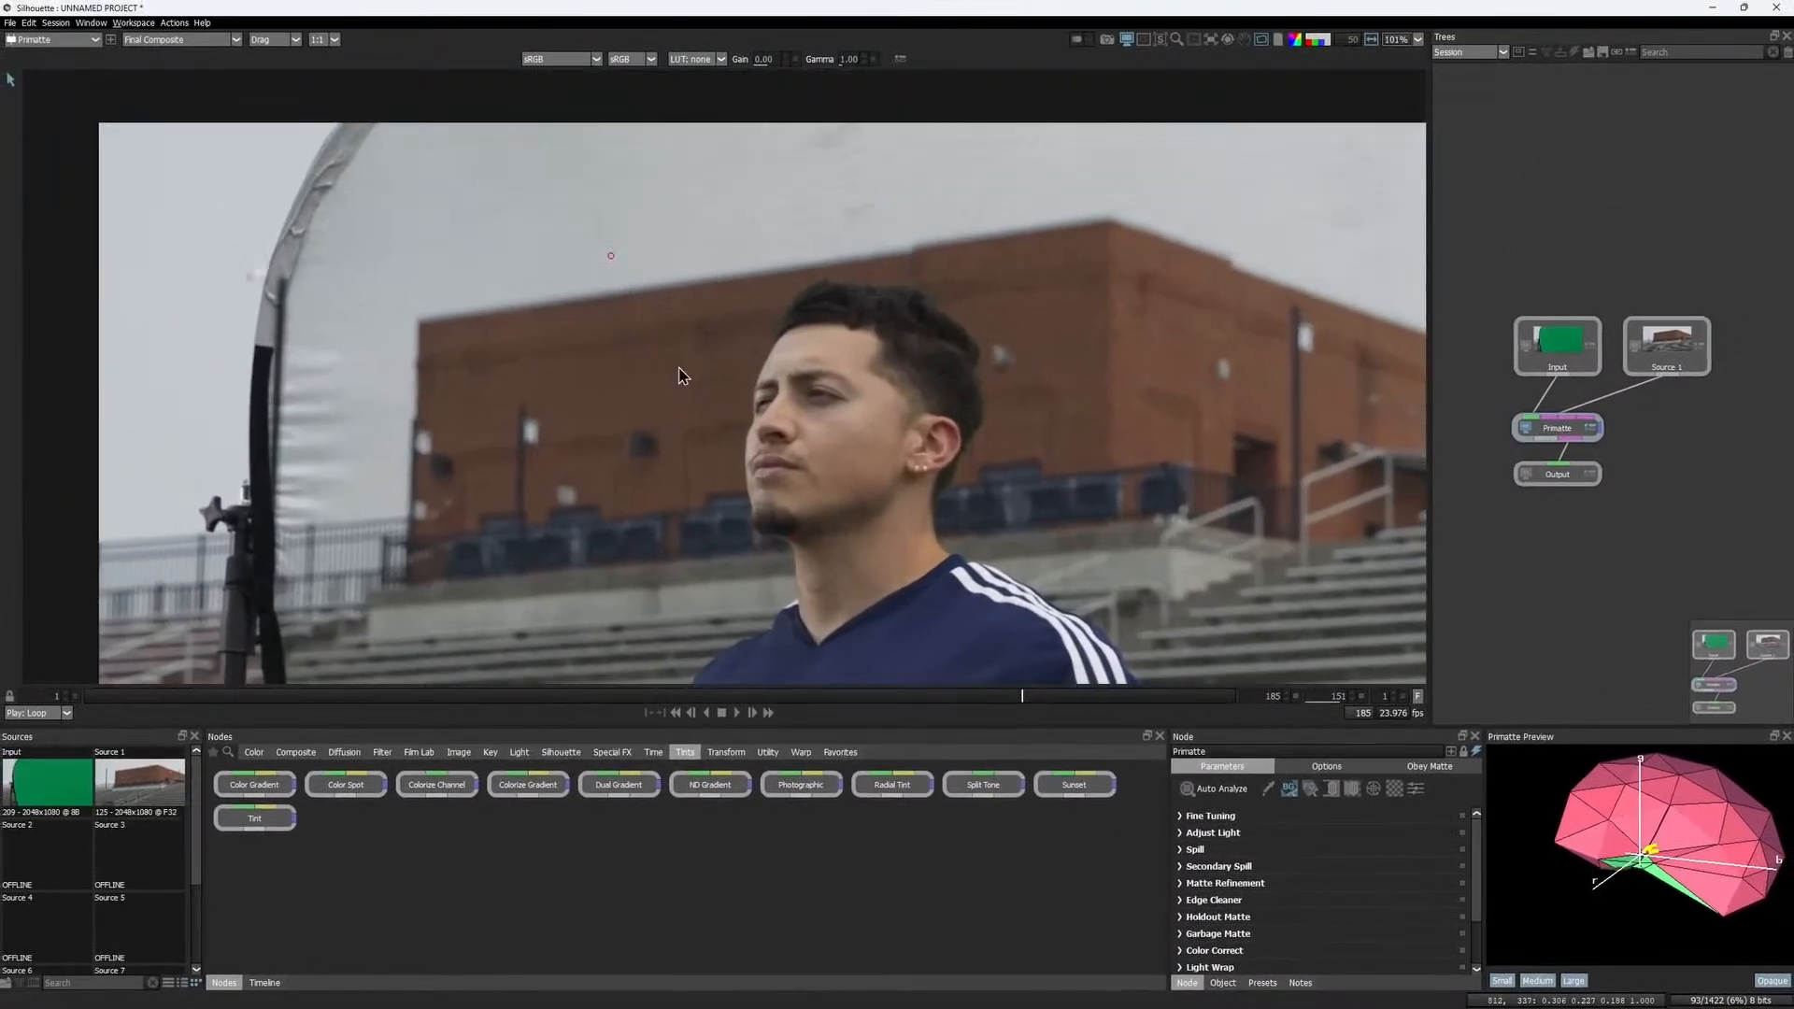
left_click_drag(459, 235, 435, 374)
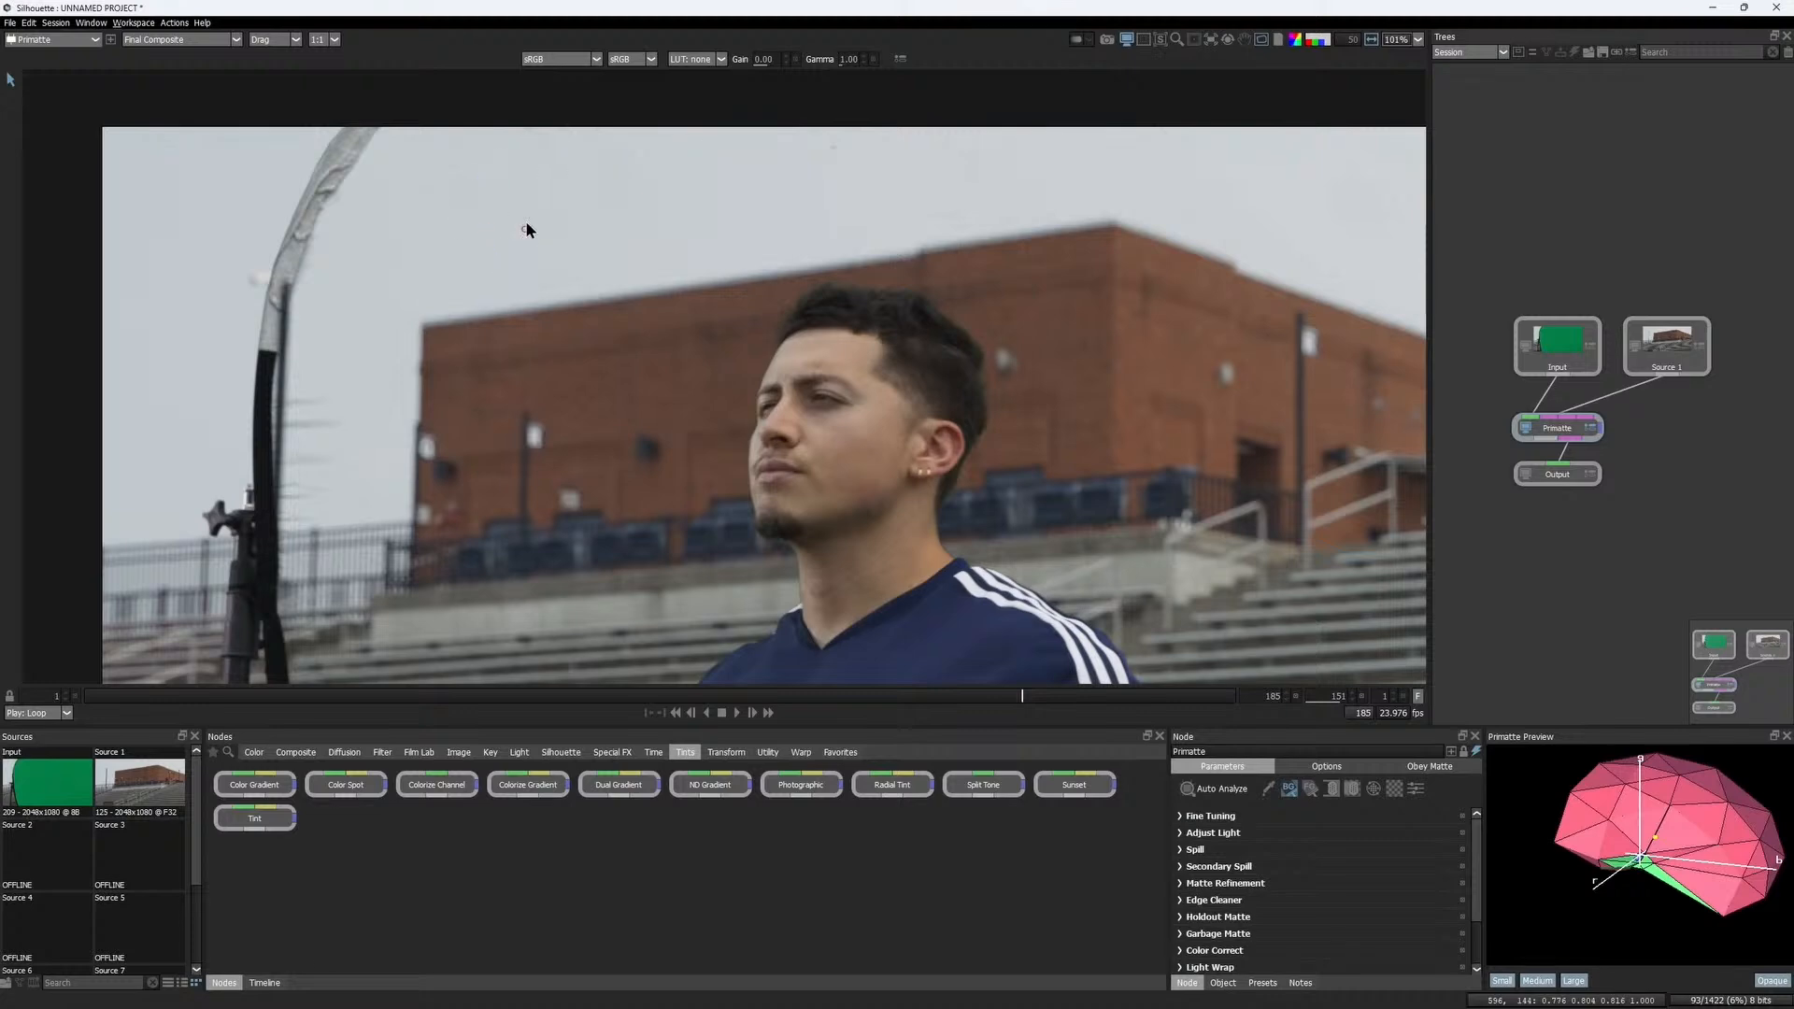
scroll(526, 229, "down", 3)
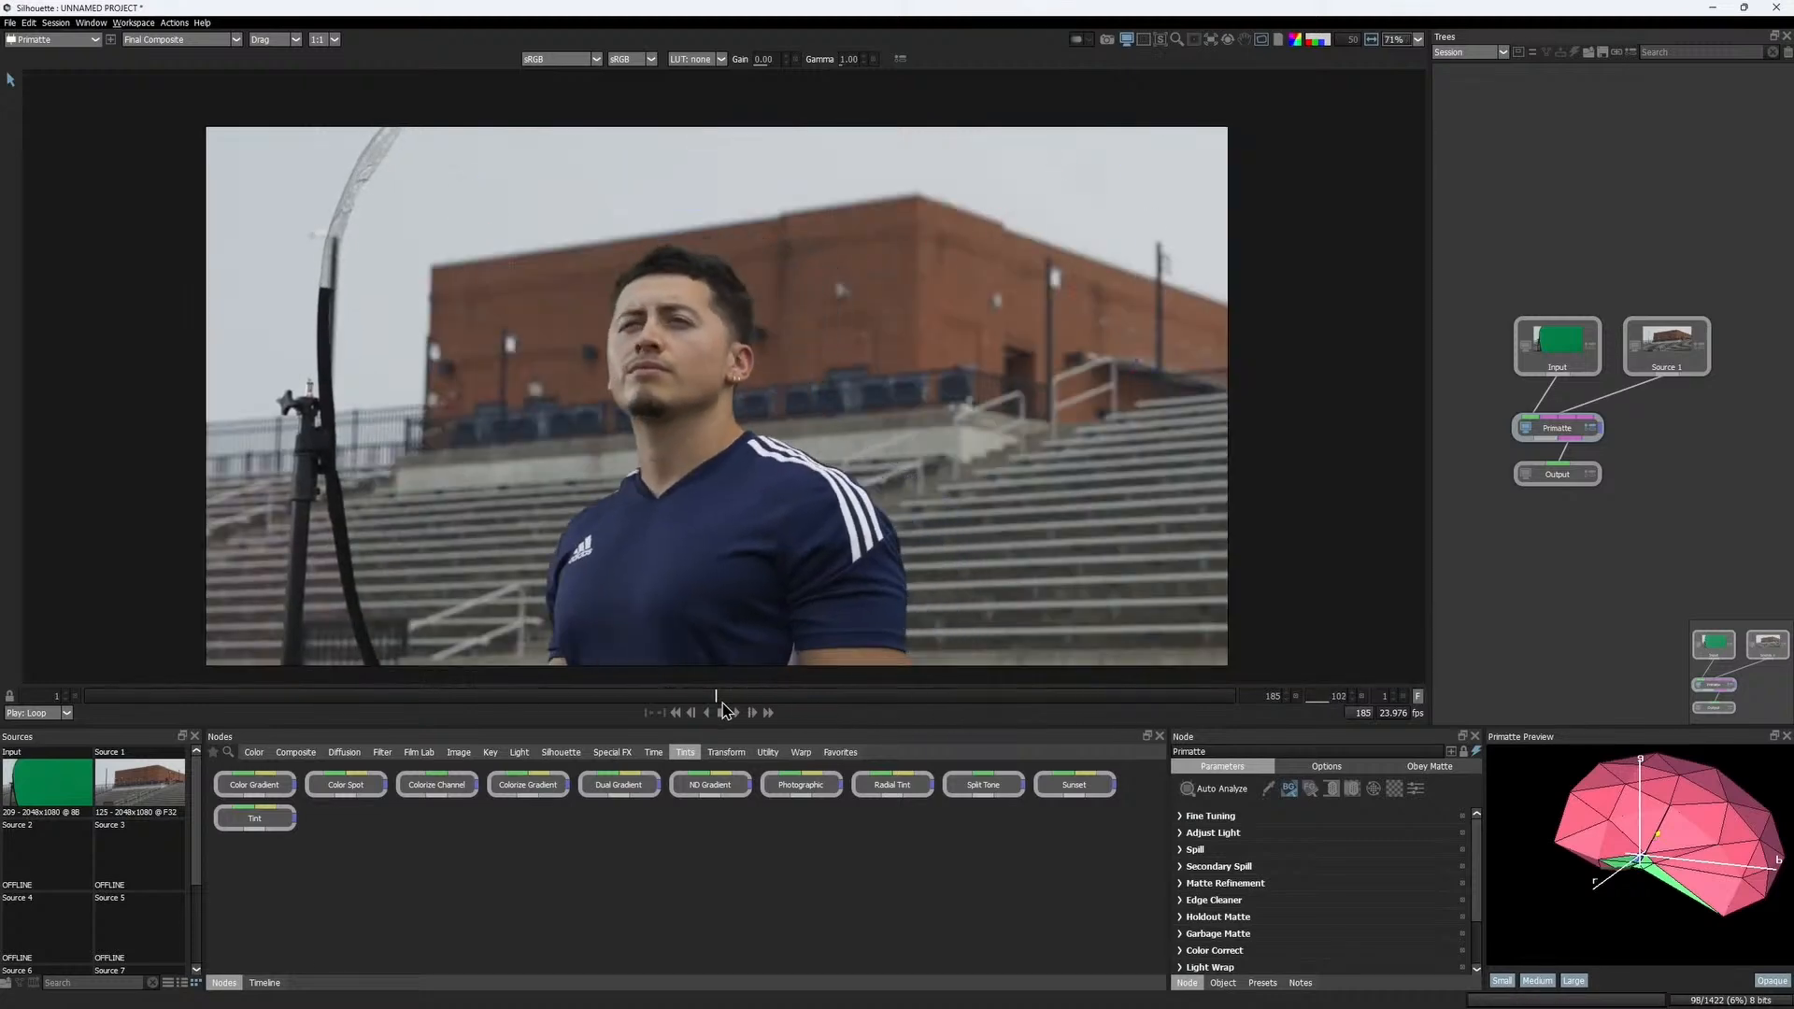
scroll(947, 512, "up", 1)
Add a Roto node to the tree and connect it to the Primatte node as a garbage matte
key("Tab")
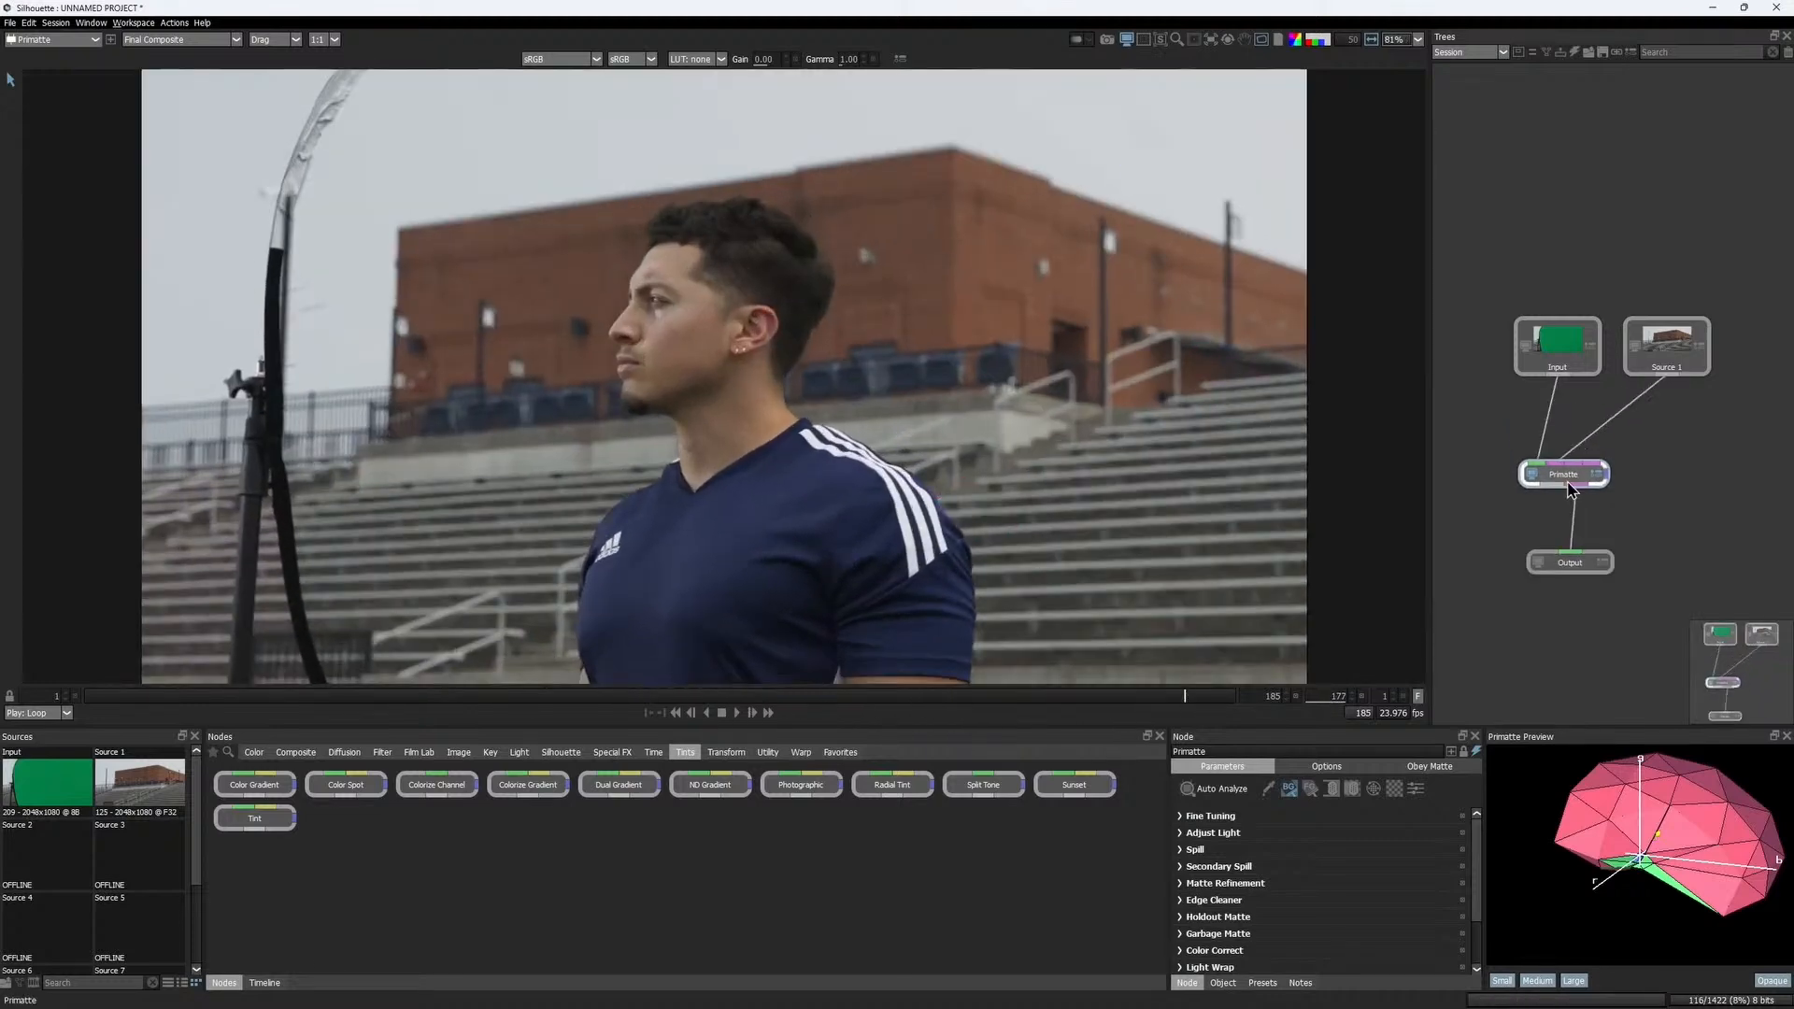
left_click(1572, 405)
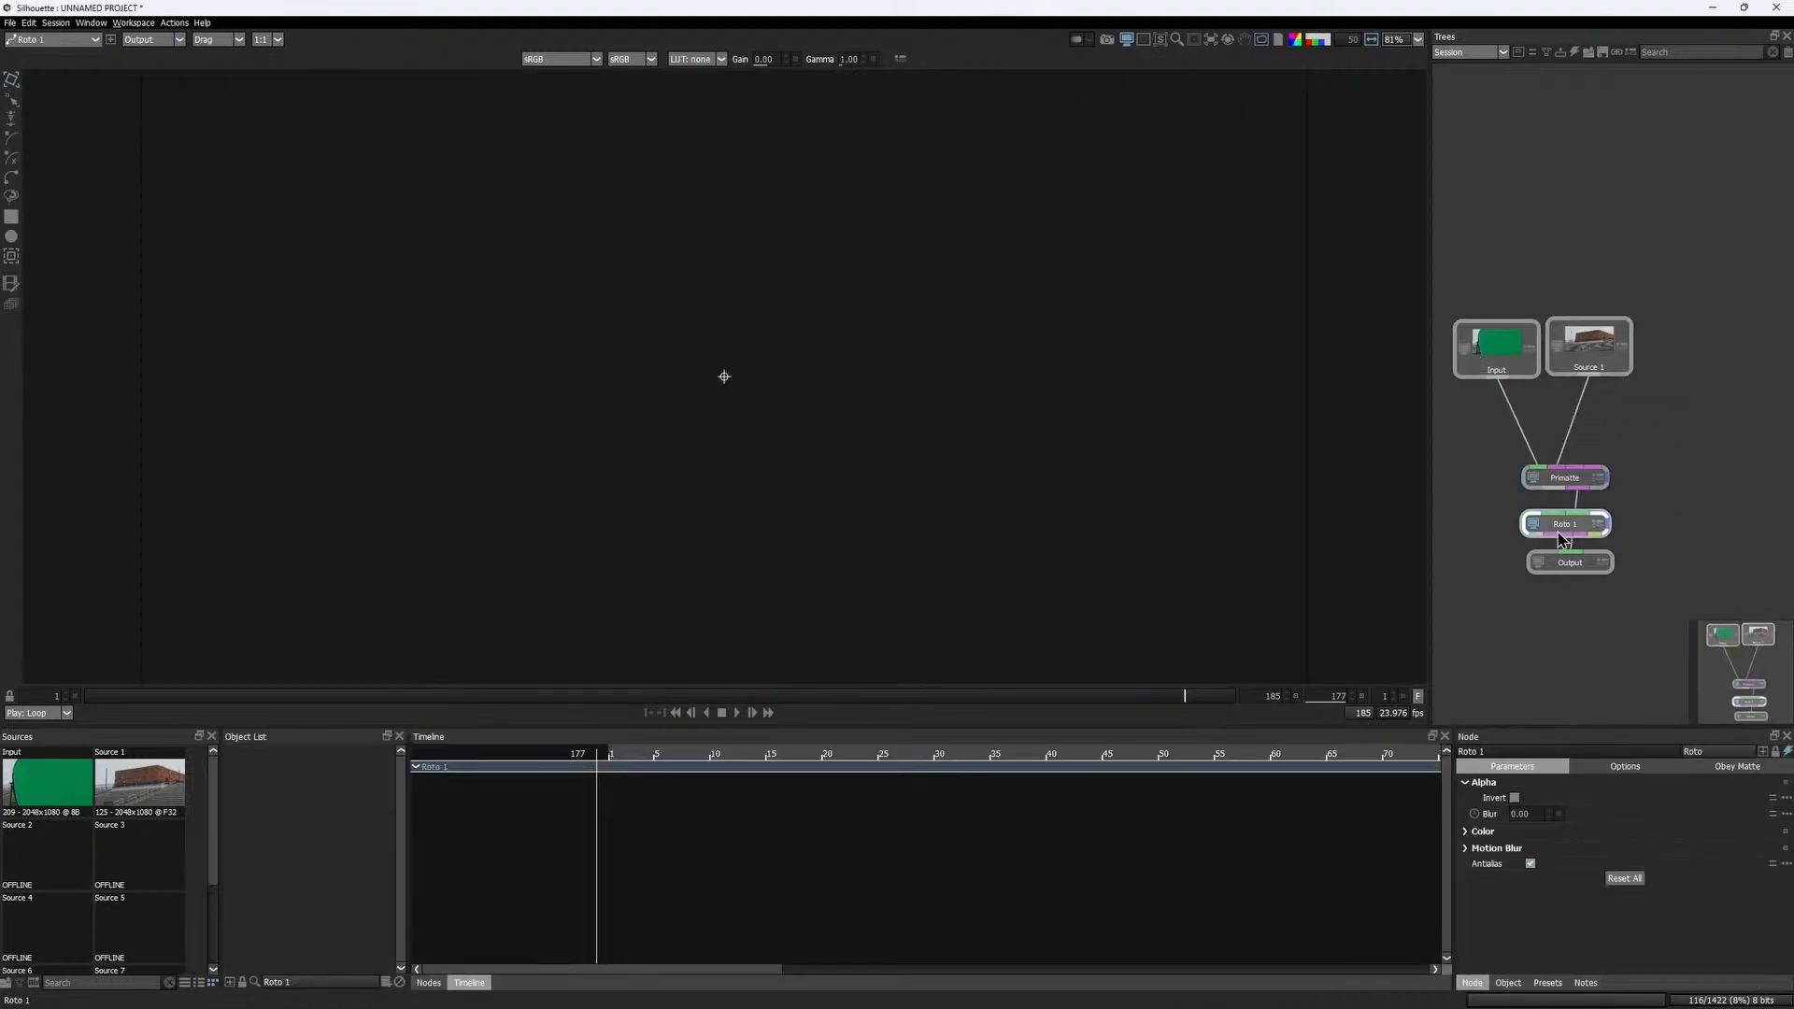
left_click_drag(1657, 402, 1658, 392)
scroll(724, 374, "down", 1)
Draw a rectangular roto shape over the light stand and green-screen frame to remove them from the composite
left_click(11, 216)
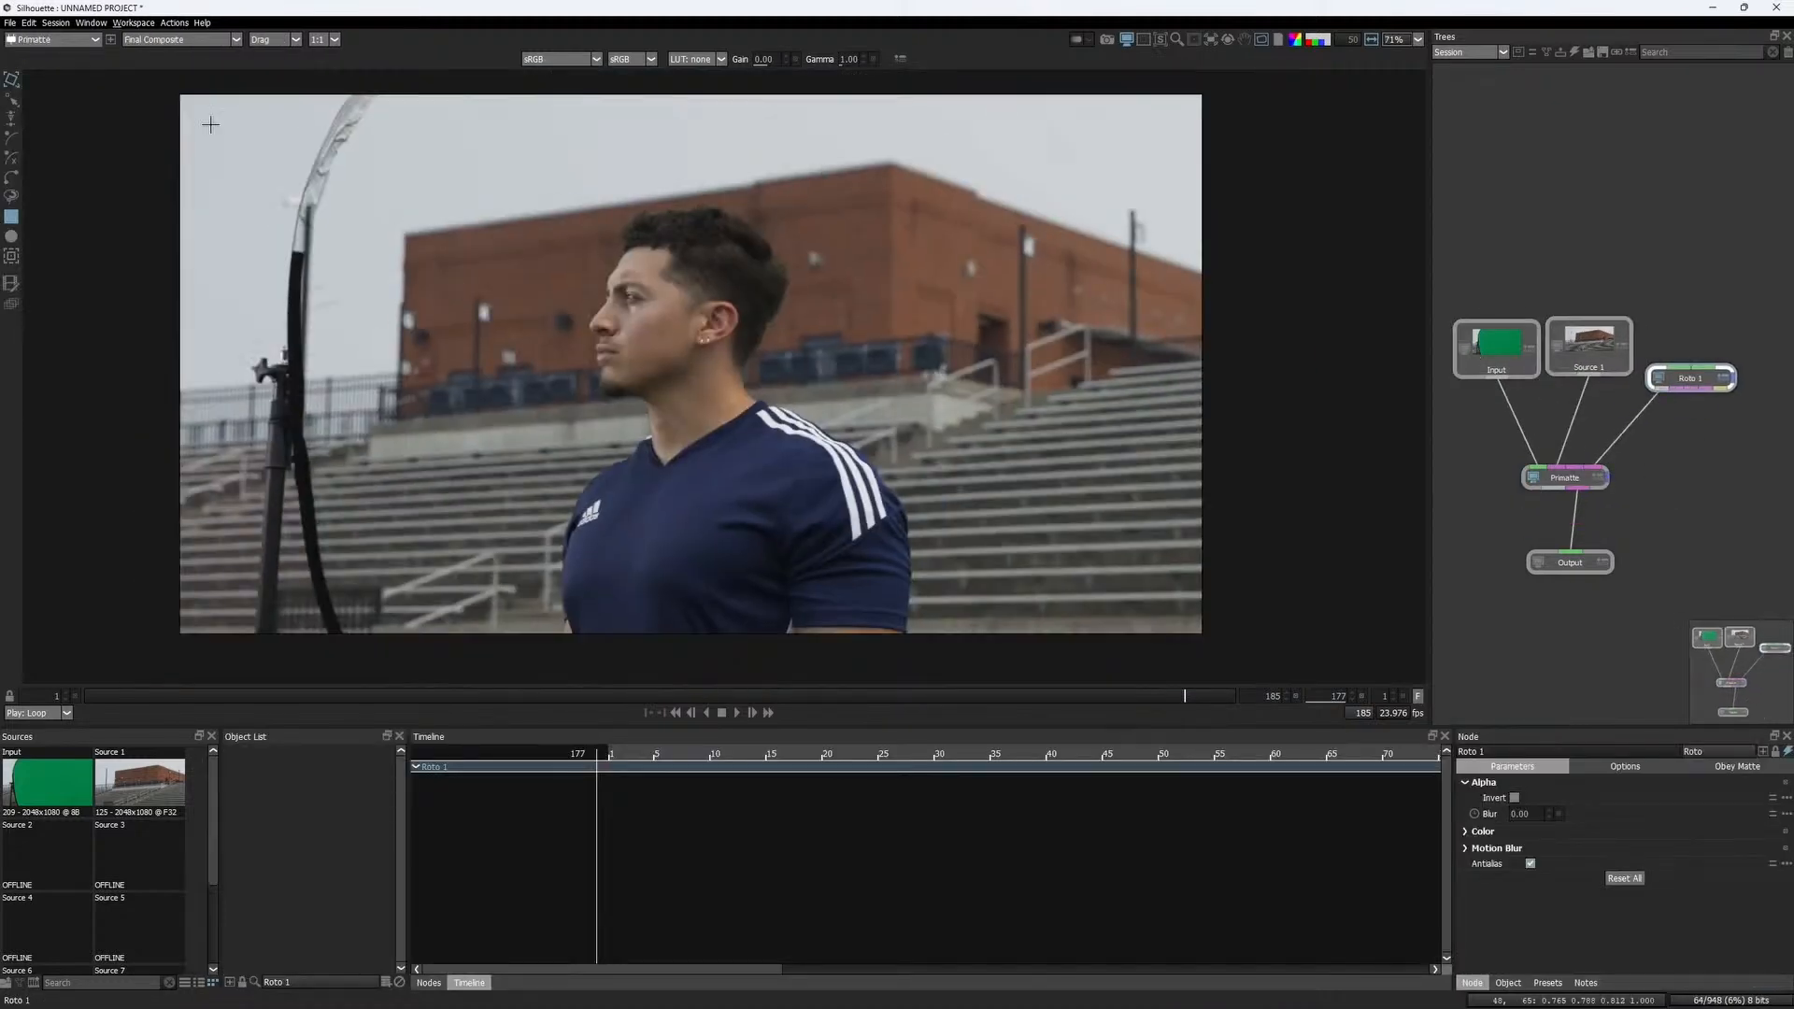
left_click_drag(156, 89, 467, 664)
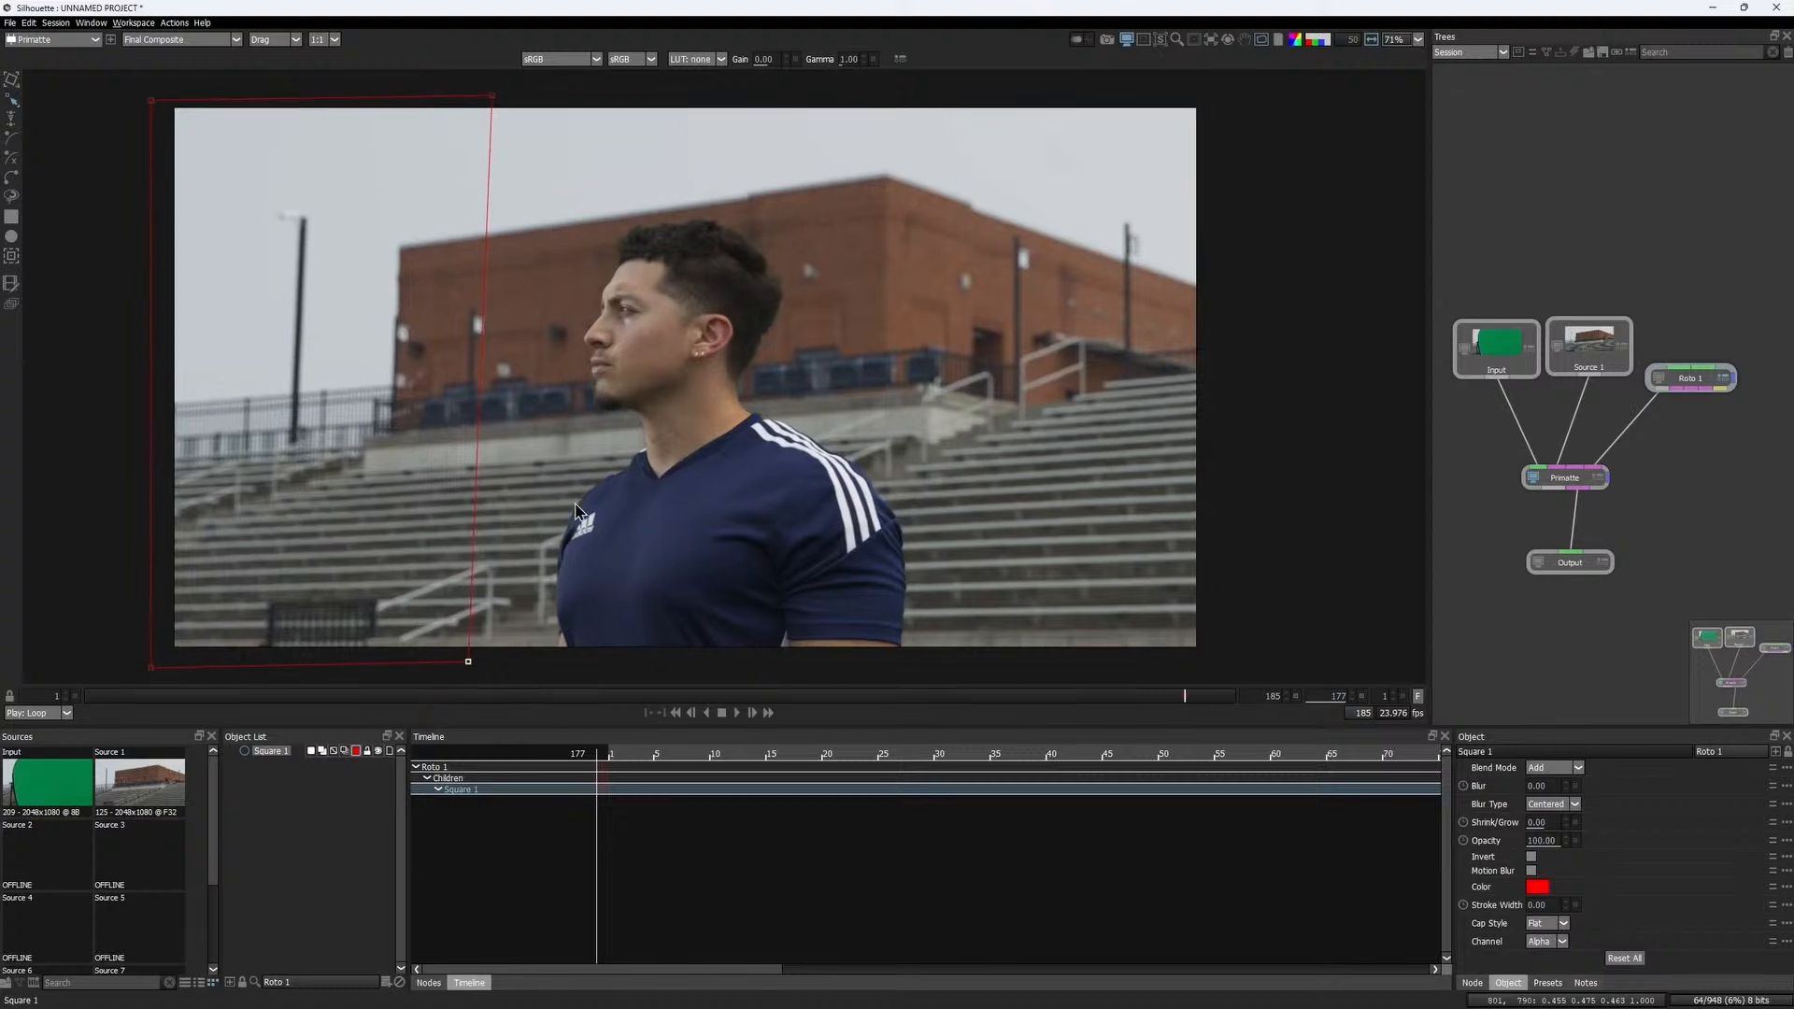
key("f")
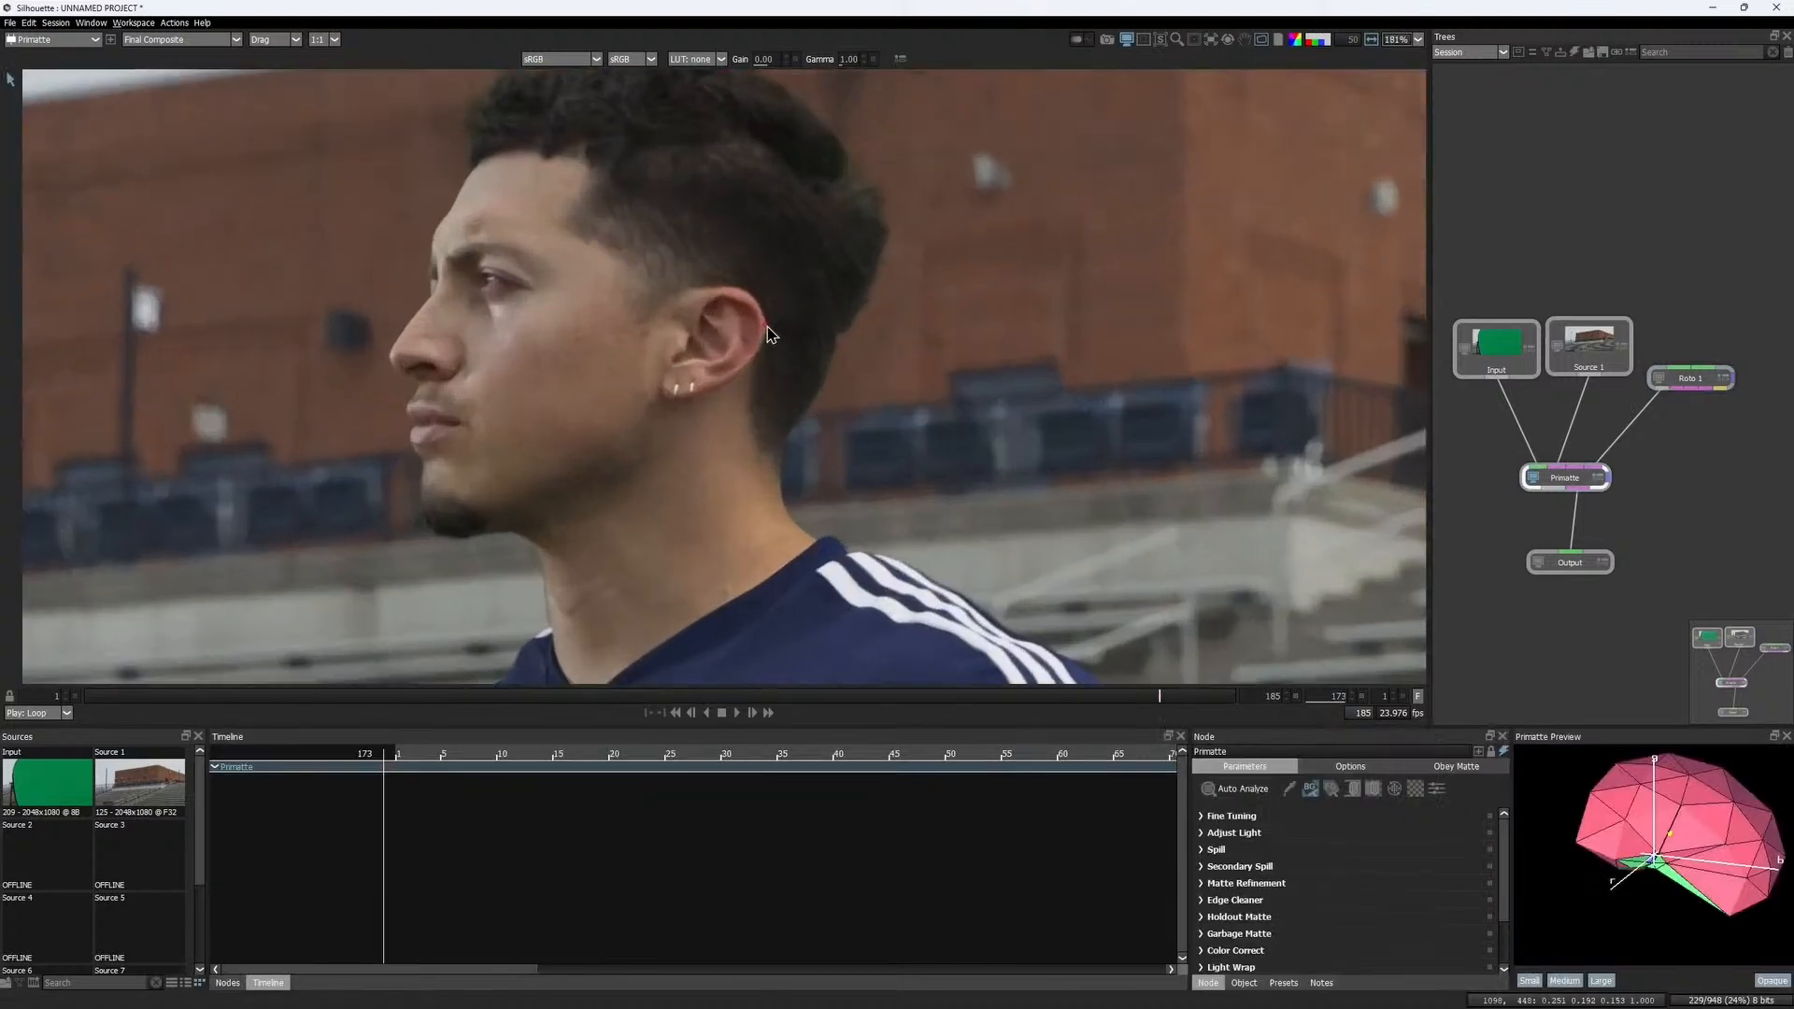
Enable Secondary Spill suppression on the Primatte node
left_click_drag(769, 348, 738, 380)
scroll(817, 412, "down", 3)
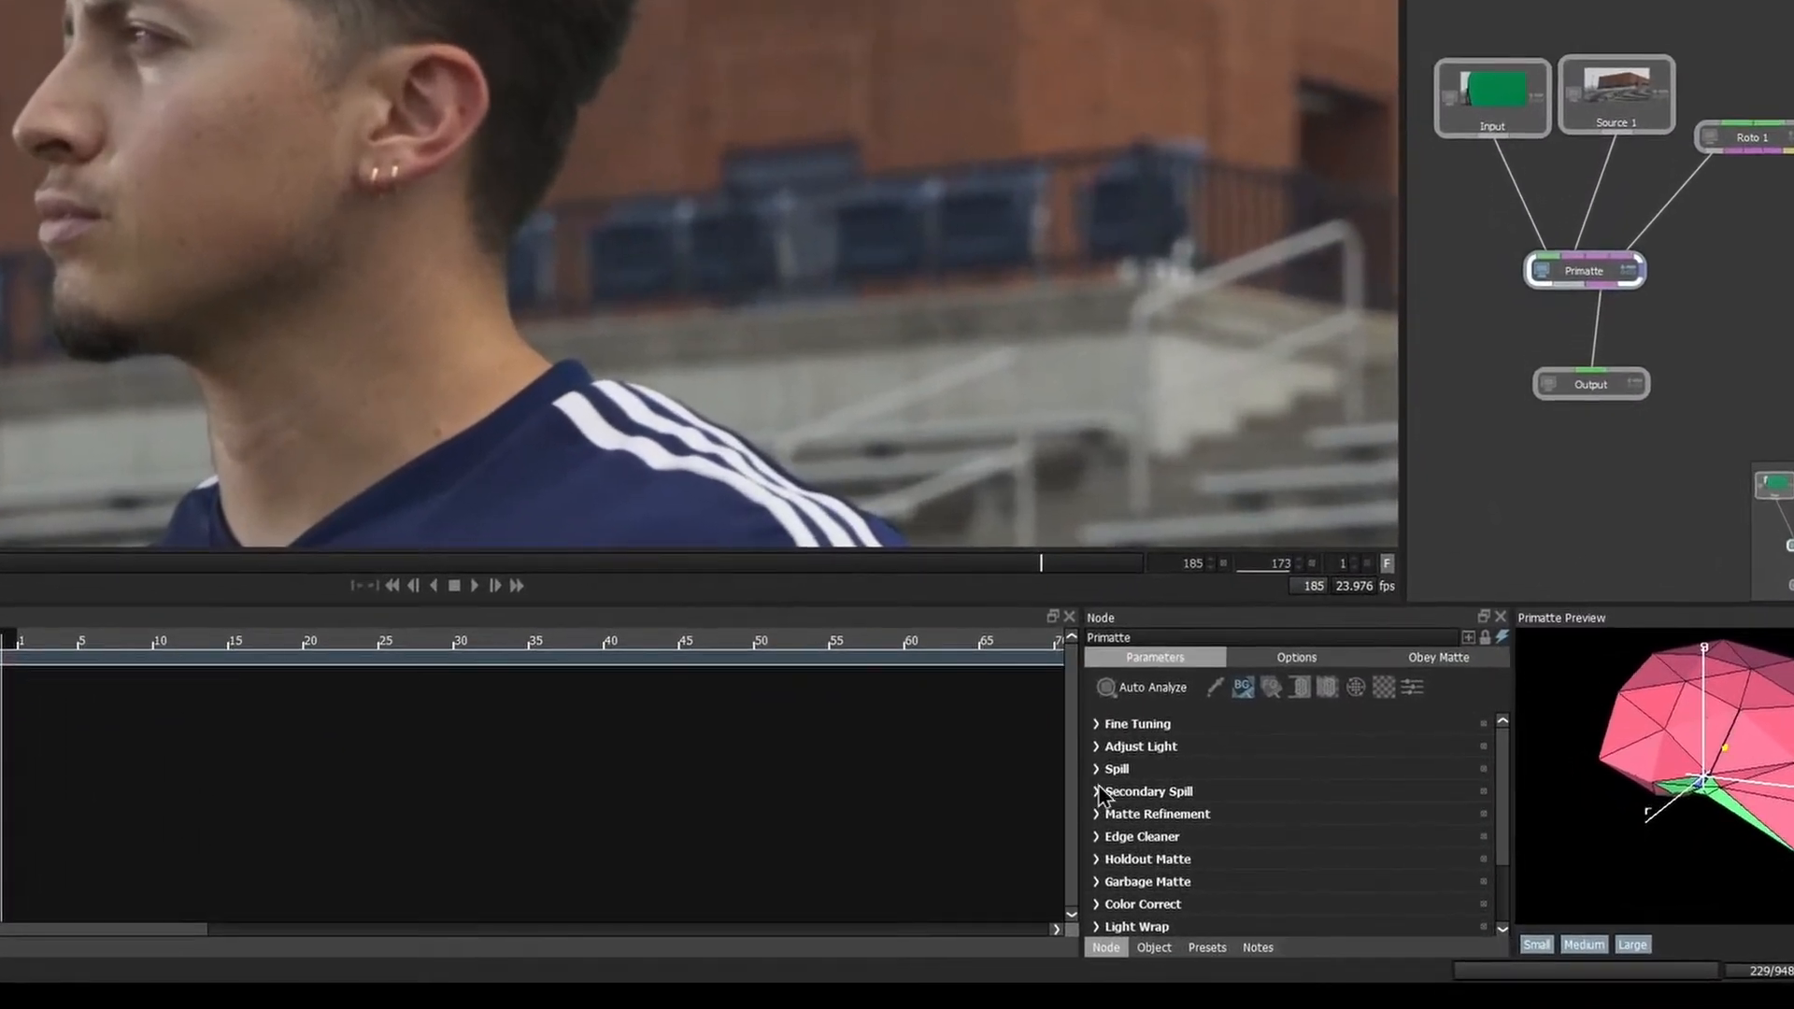
left_click(1122, 809)
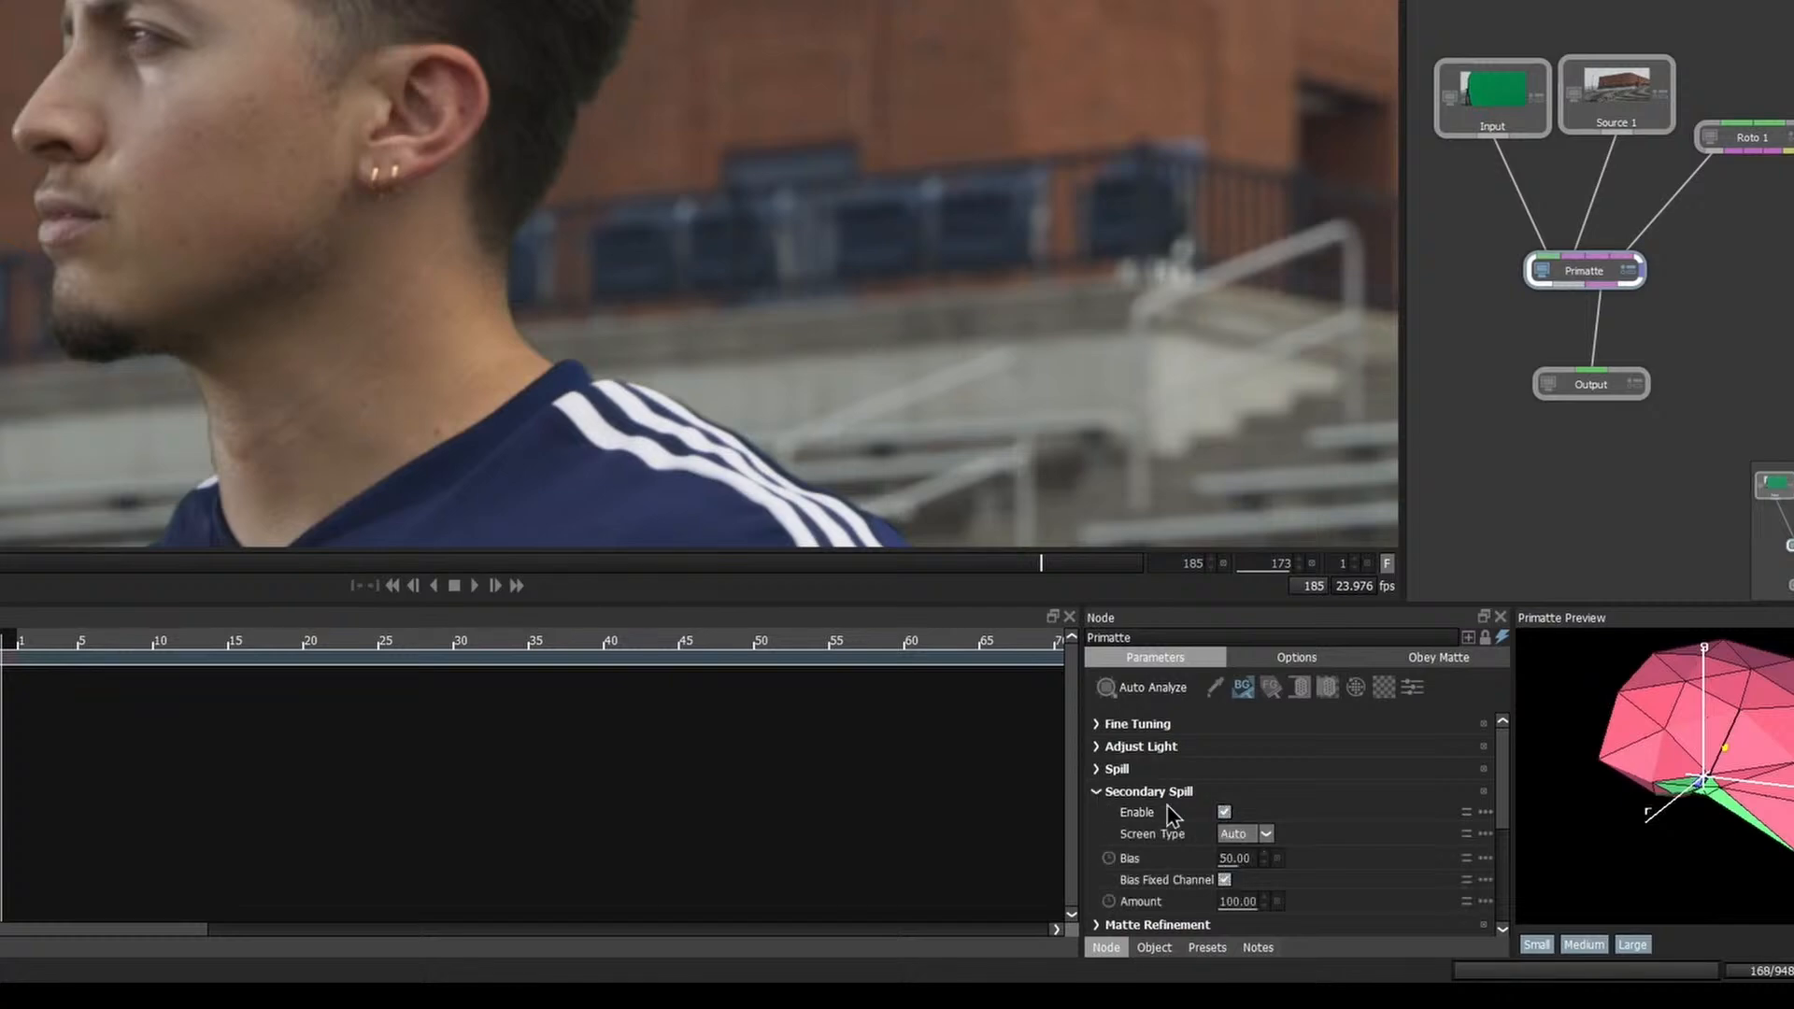
Enable Color Correct on the Primatte node, adjust its brightness, and enable Adjust Light
scroll(1173, 804, "down", 3)
left_click(1203, 780)
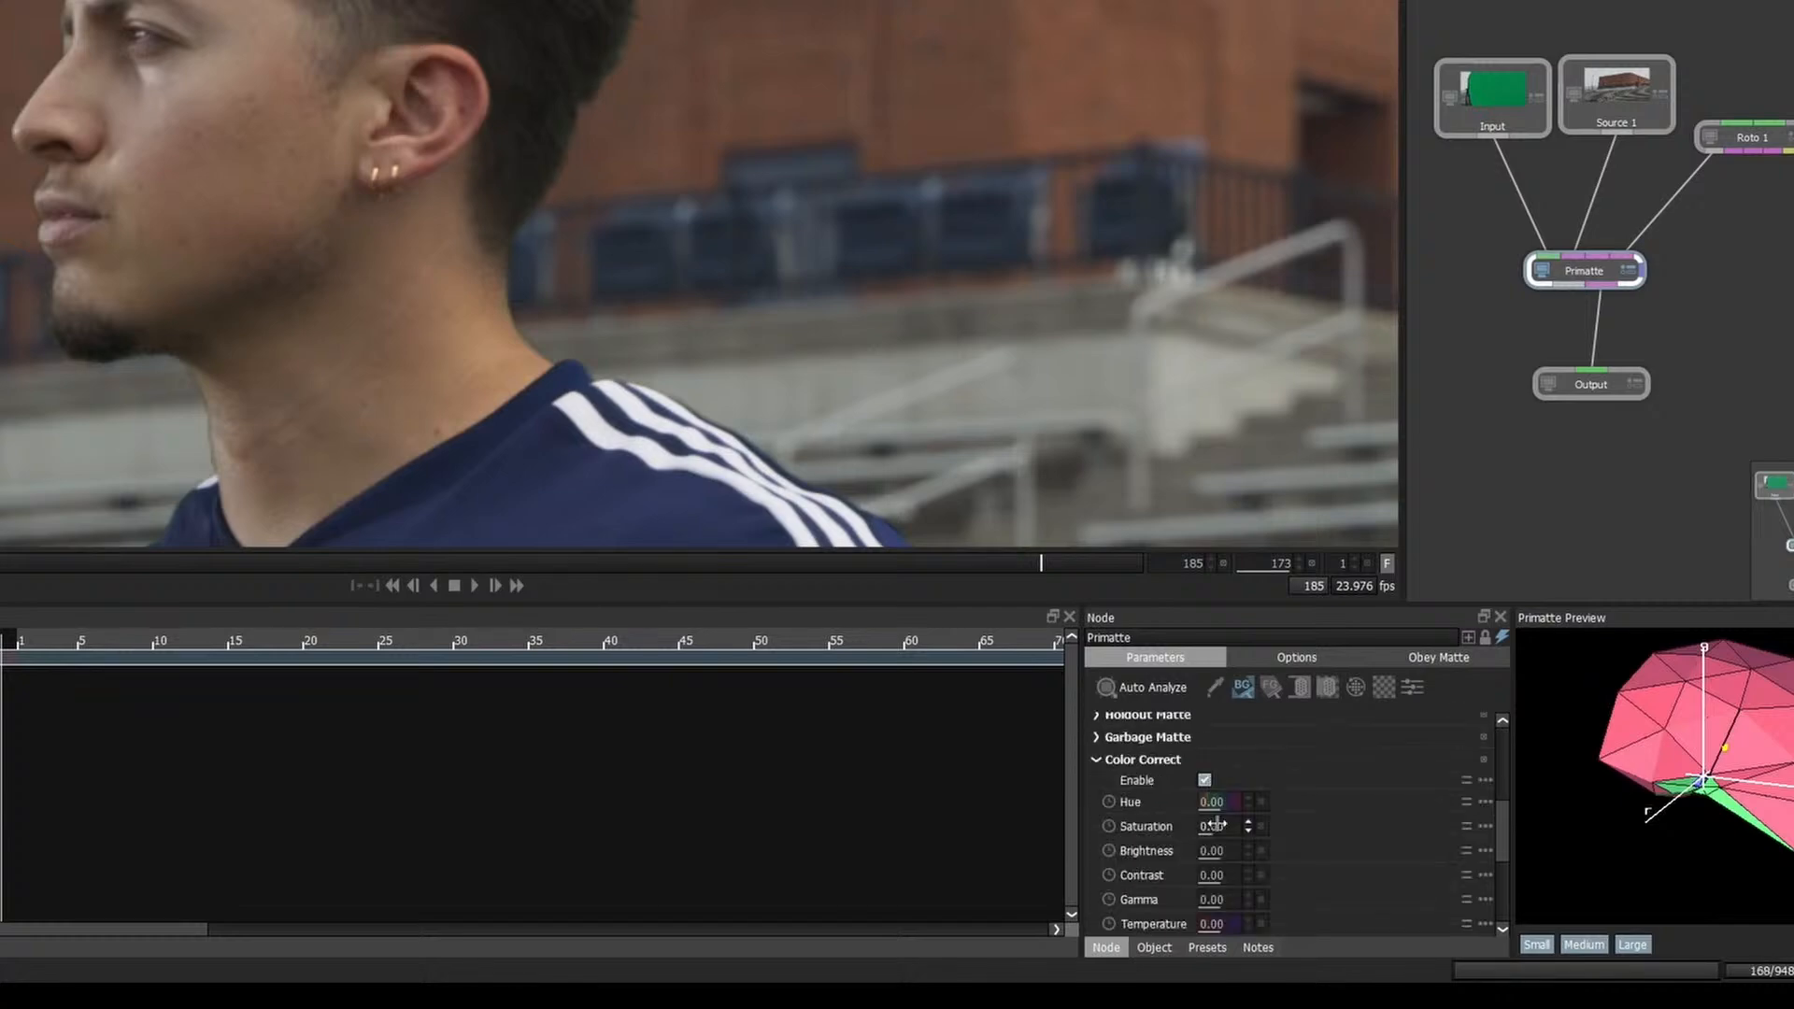
mouse_move(1214, 848)
left_mouse_down()
mouse_move(1265, 845)
mouse_move(1196, 846)
left_mouse_up()
left_click(1203, 780)
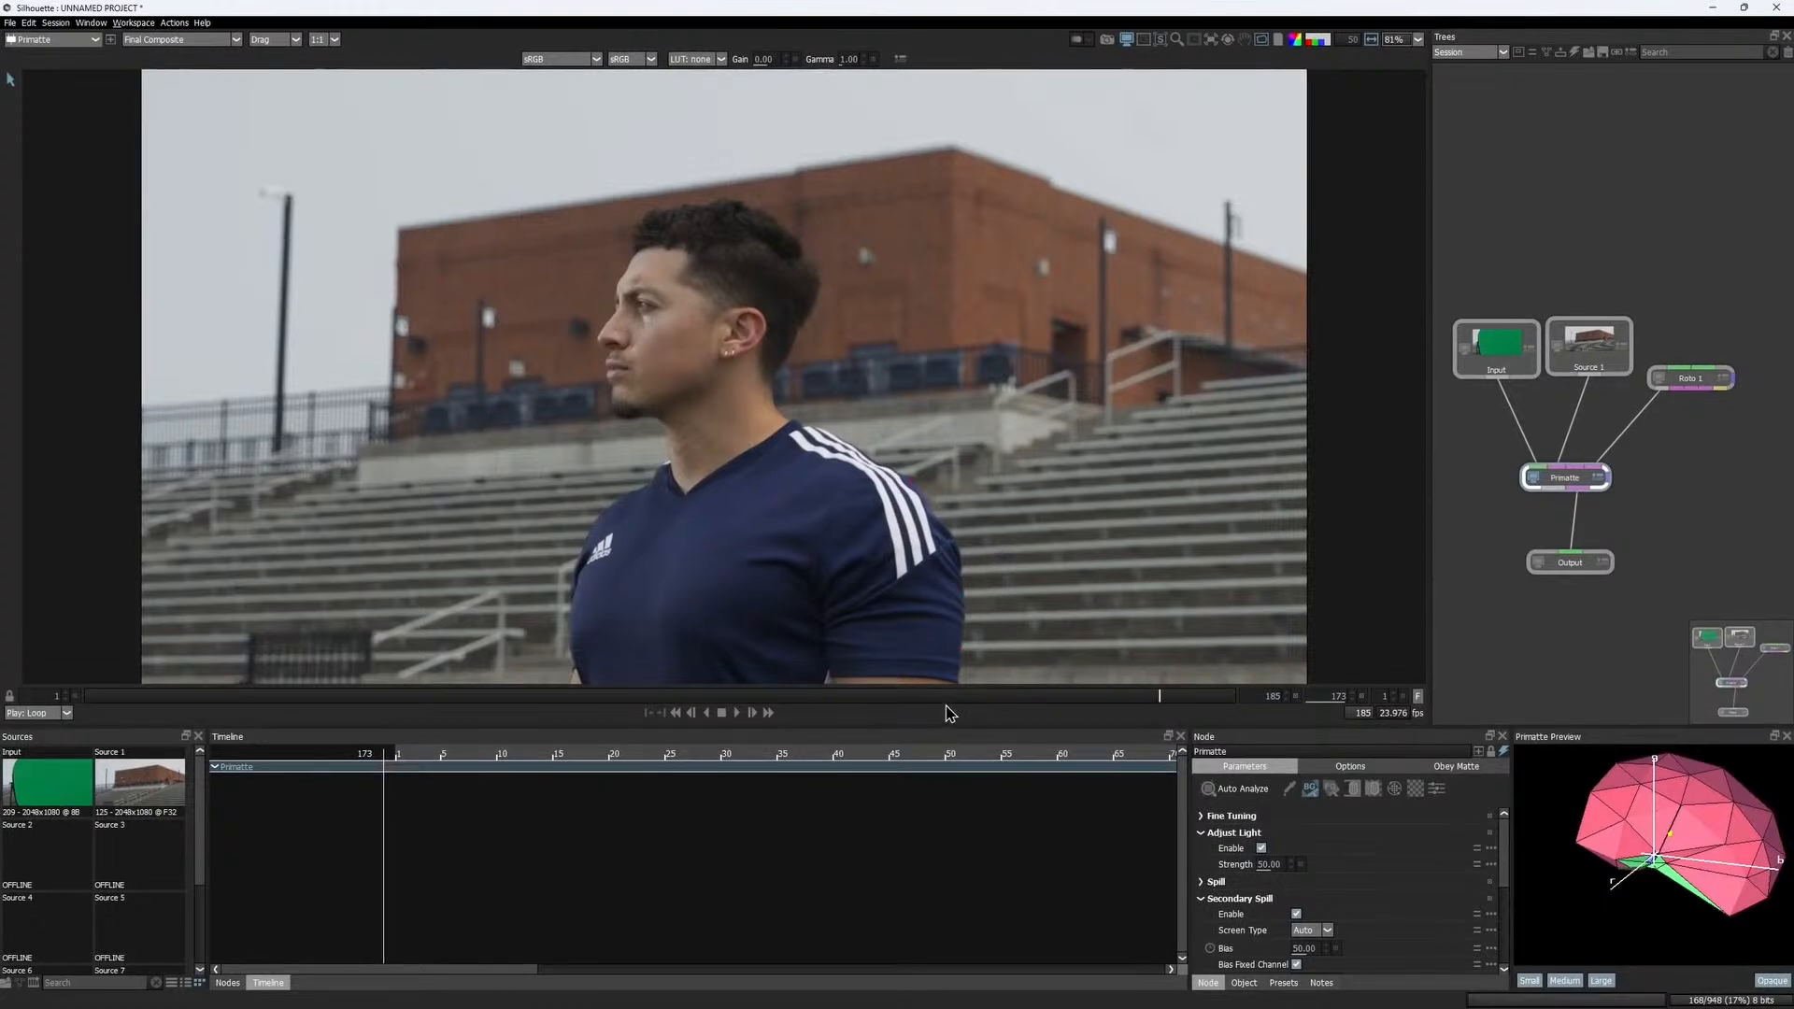
Play through the finished composite, exit Silhouette saving the project, and play the result in the Premiere Pro sequence
key("space")
left_click_drag(844, 697, 691, 697)
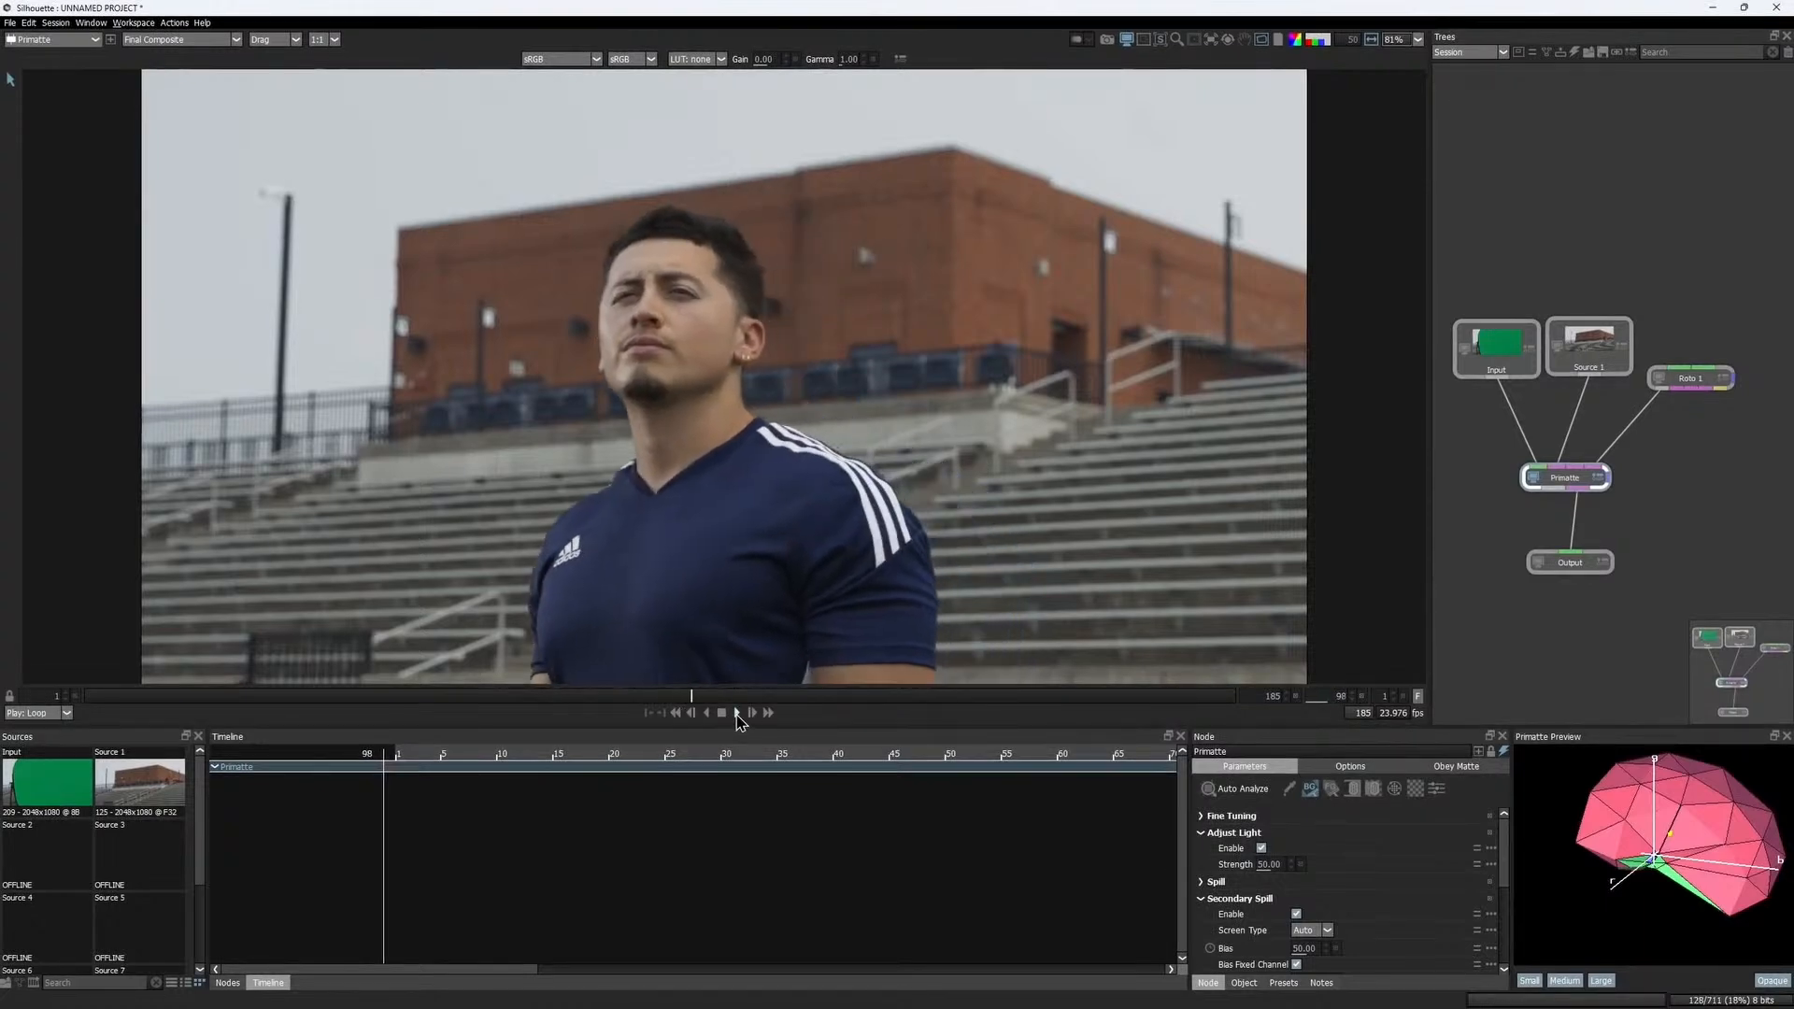
left_click(738, 712)
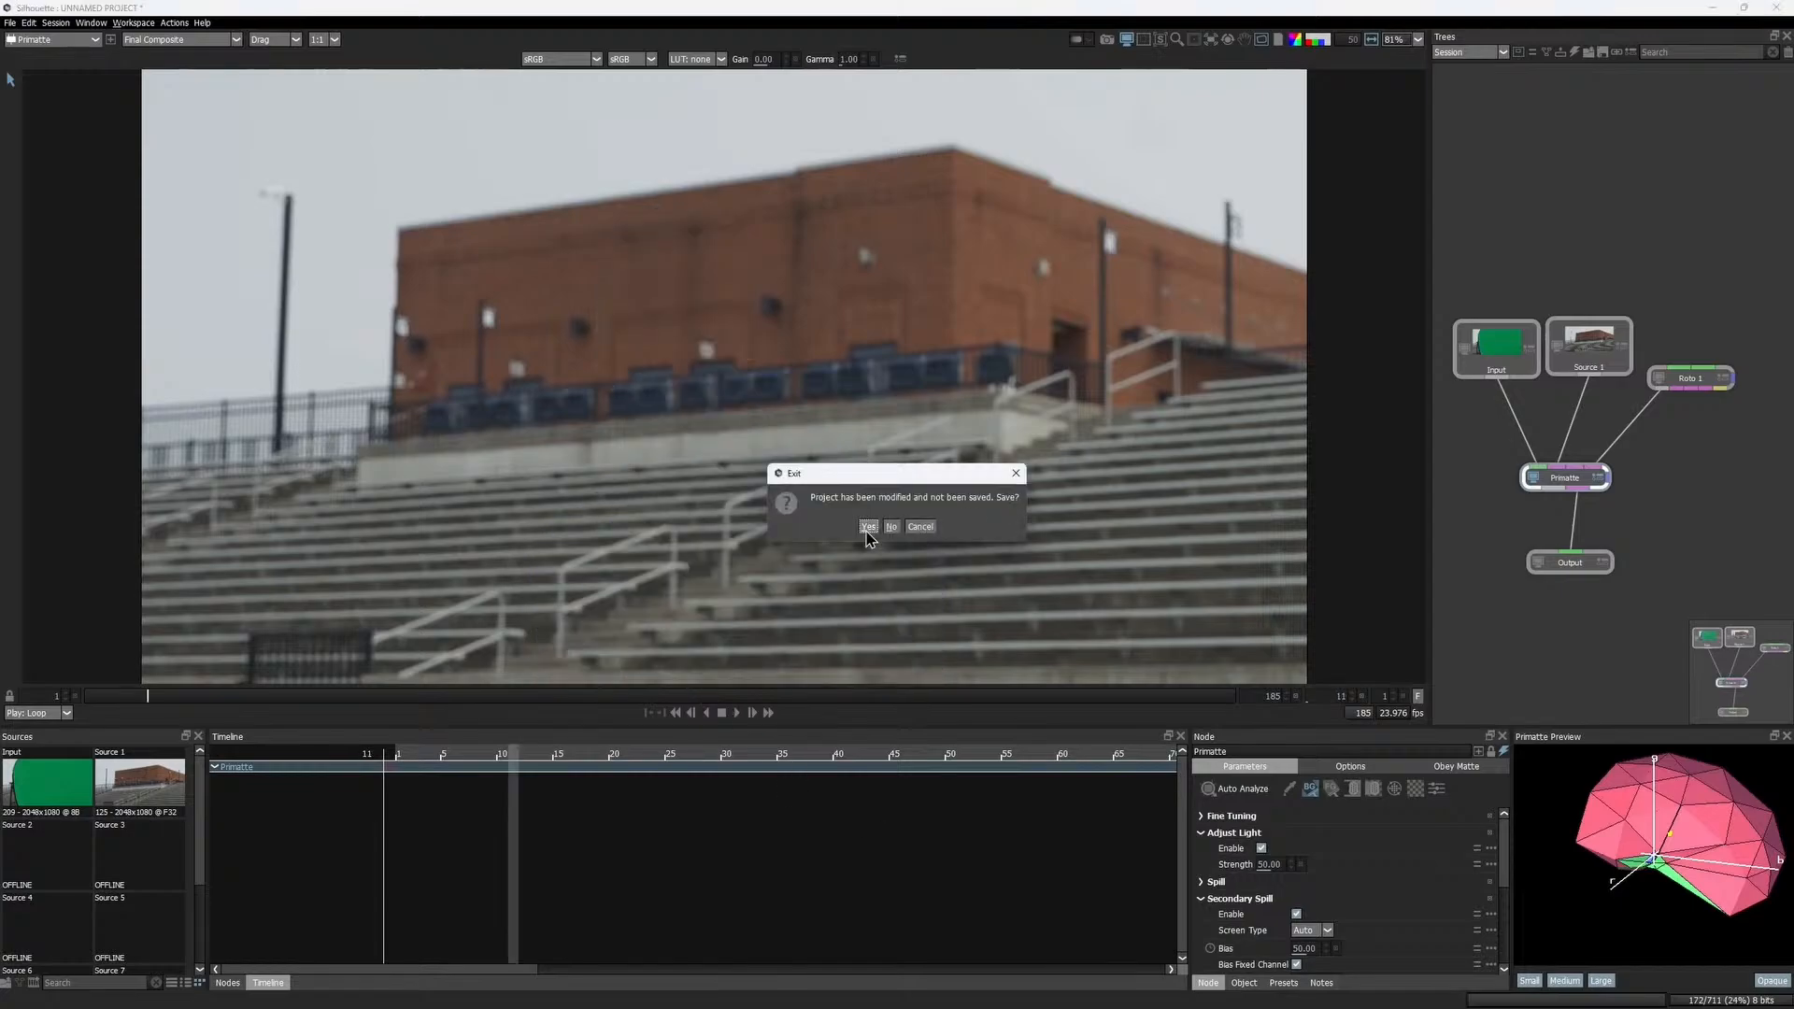
left_click(870, 533)
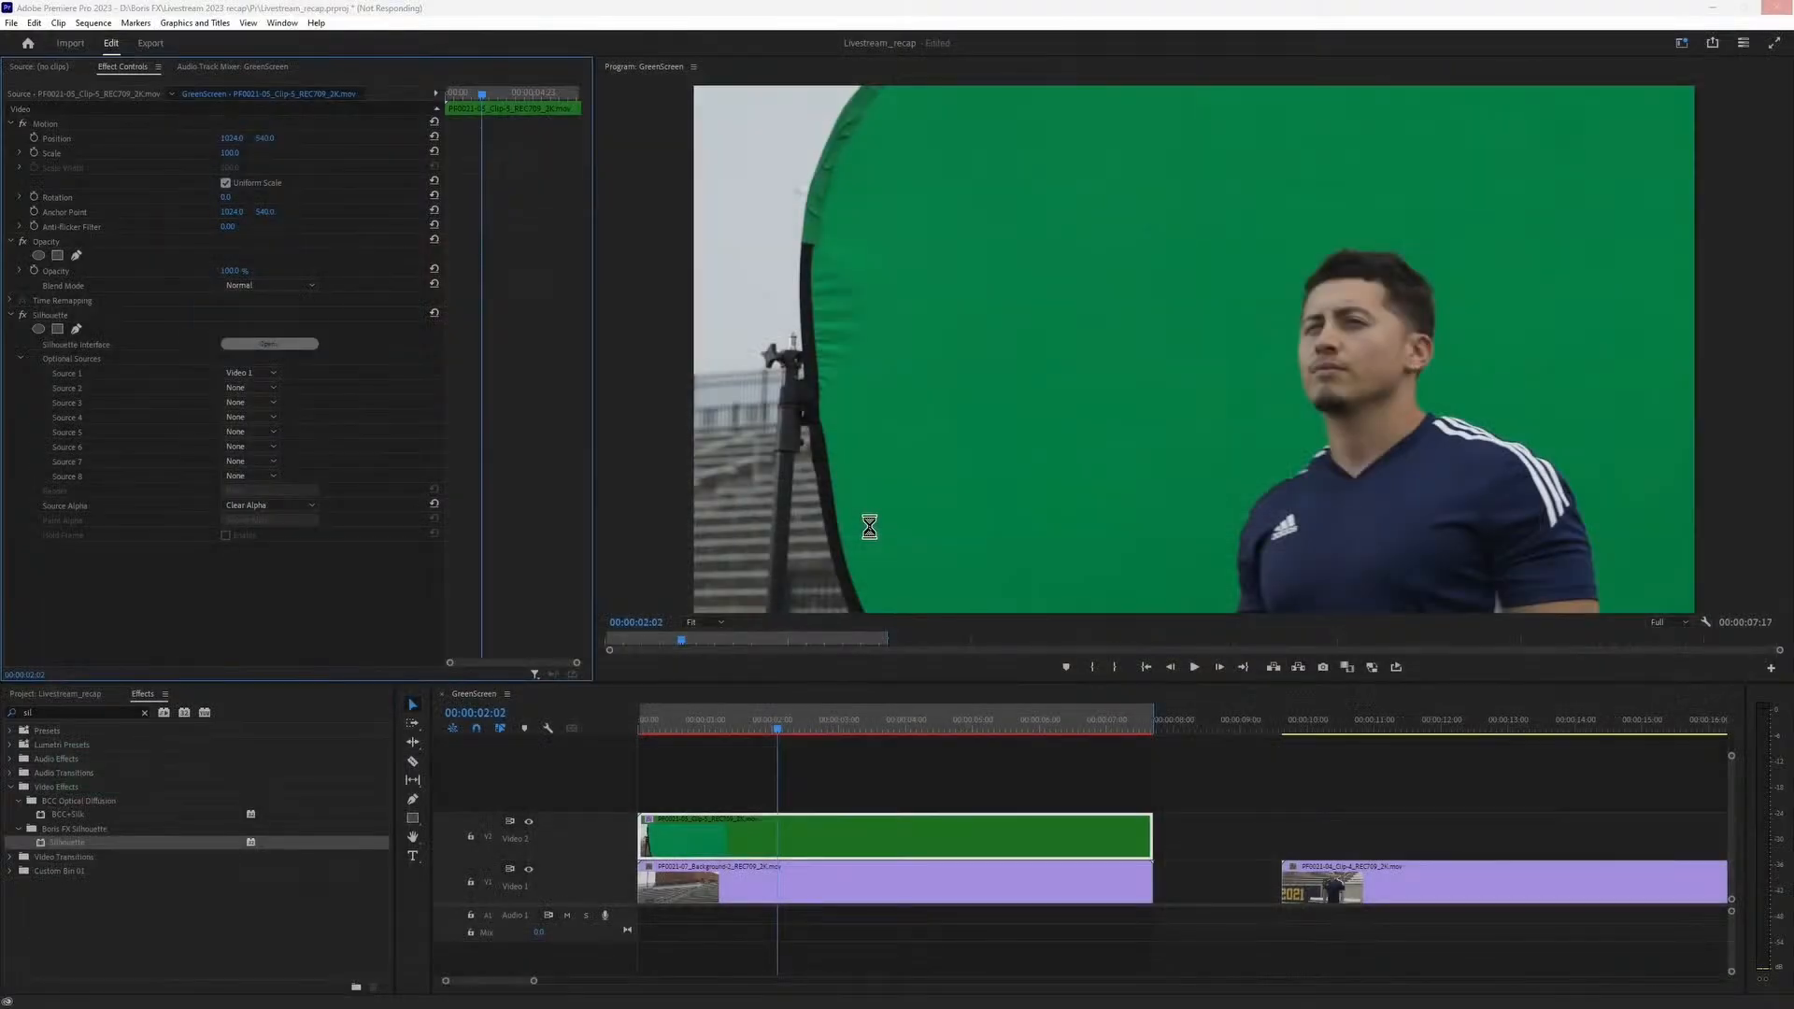
key("space")
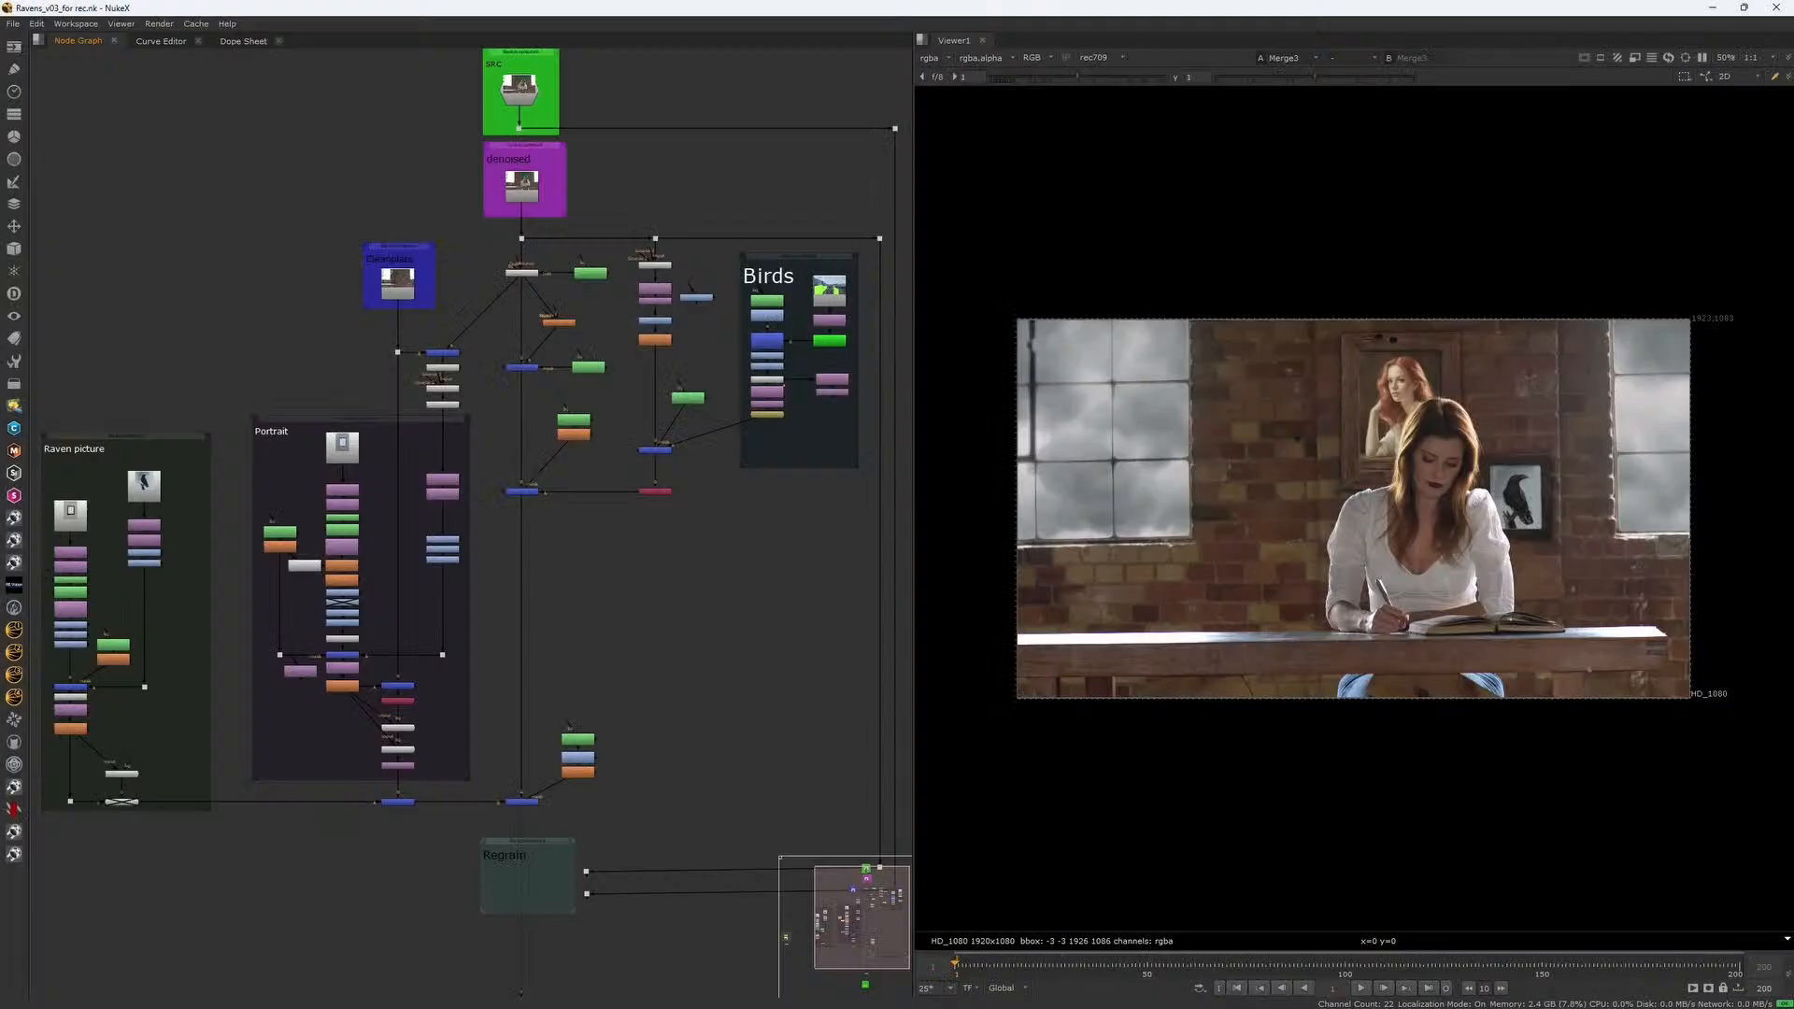
Switch to NukeX and view the denoised A003_Denoiser_fhd.mov footage close up around the woman's hair
scroll(505, 225, "up", 7)
left_click_drag(510, 265, 385, 442)
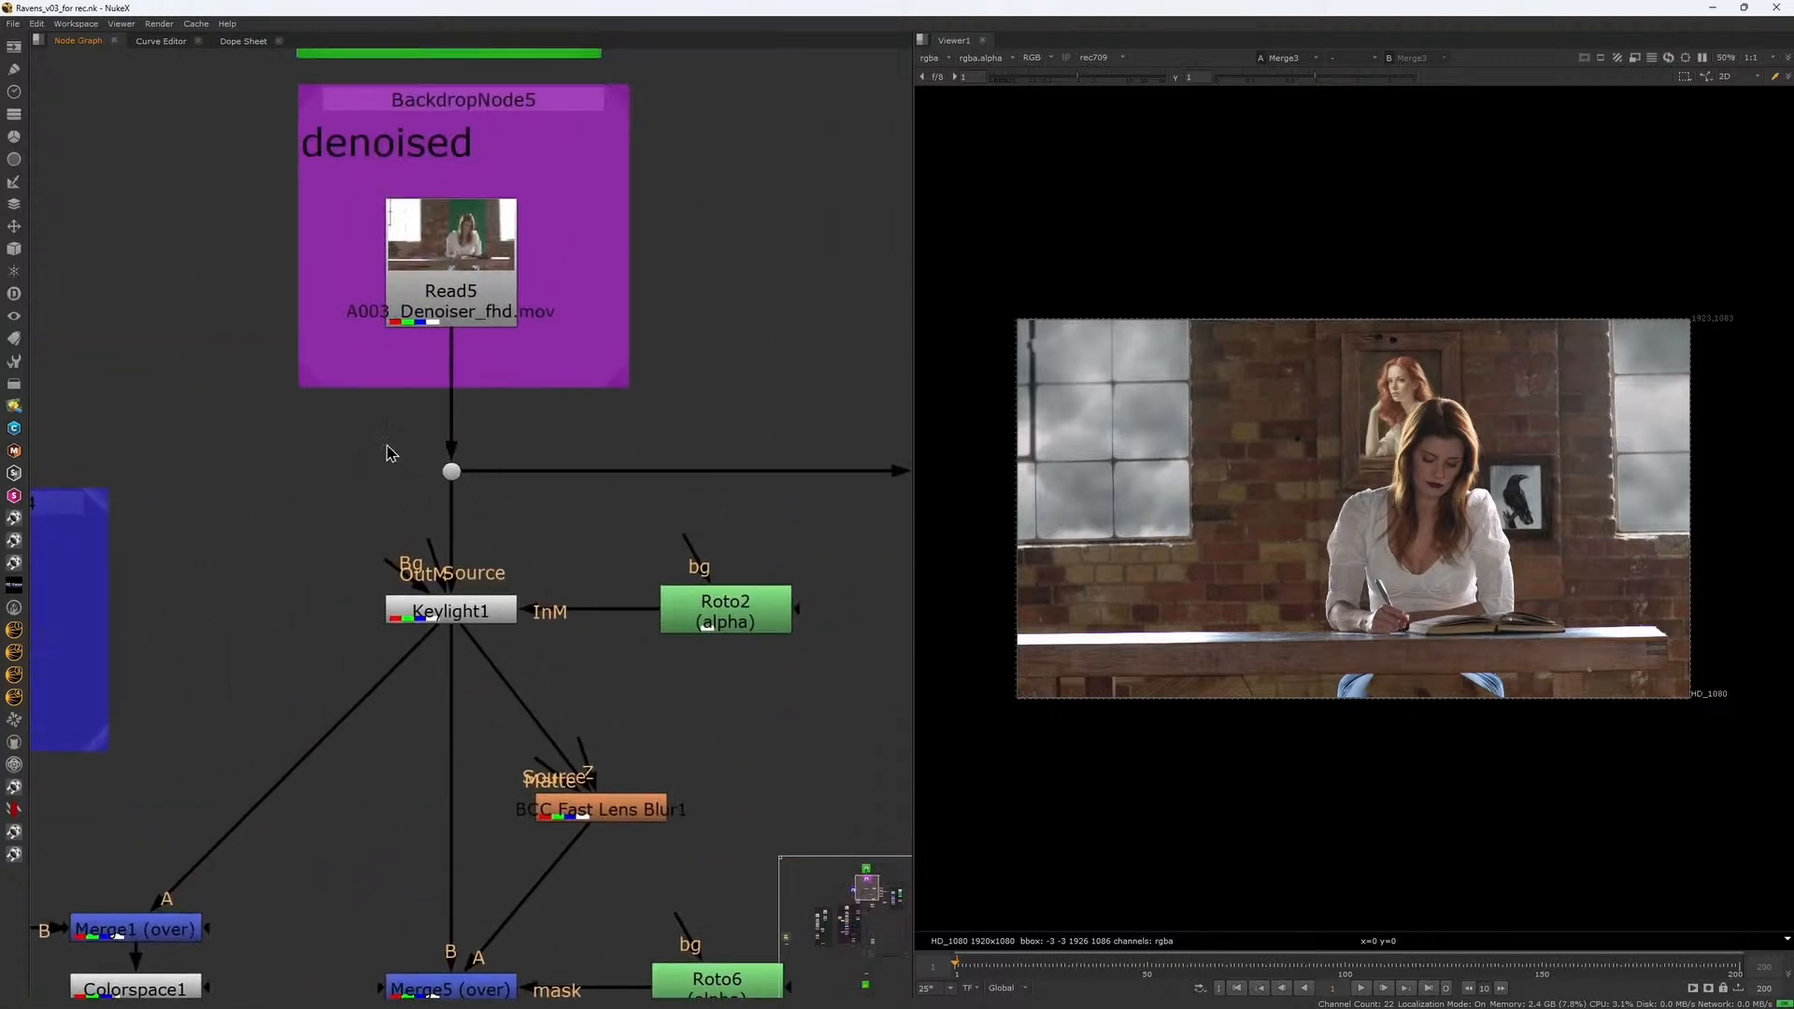
left_click(450, 470)
key("1")
left_click(486, 303)
left_click_drag(508, 304, 574, 400)
scroll(1389, 440, "up", 8)
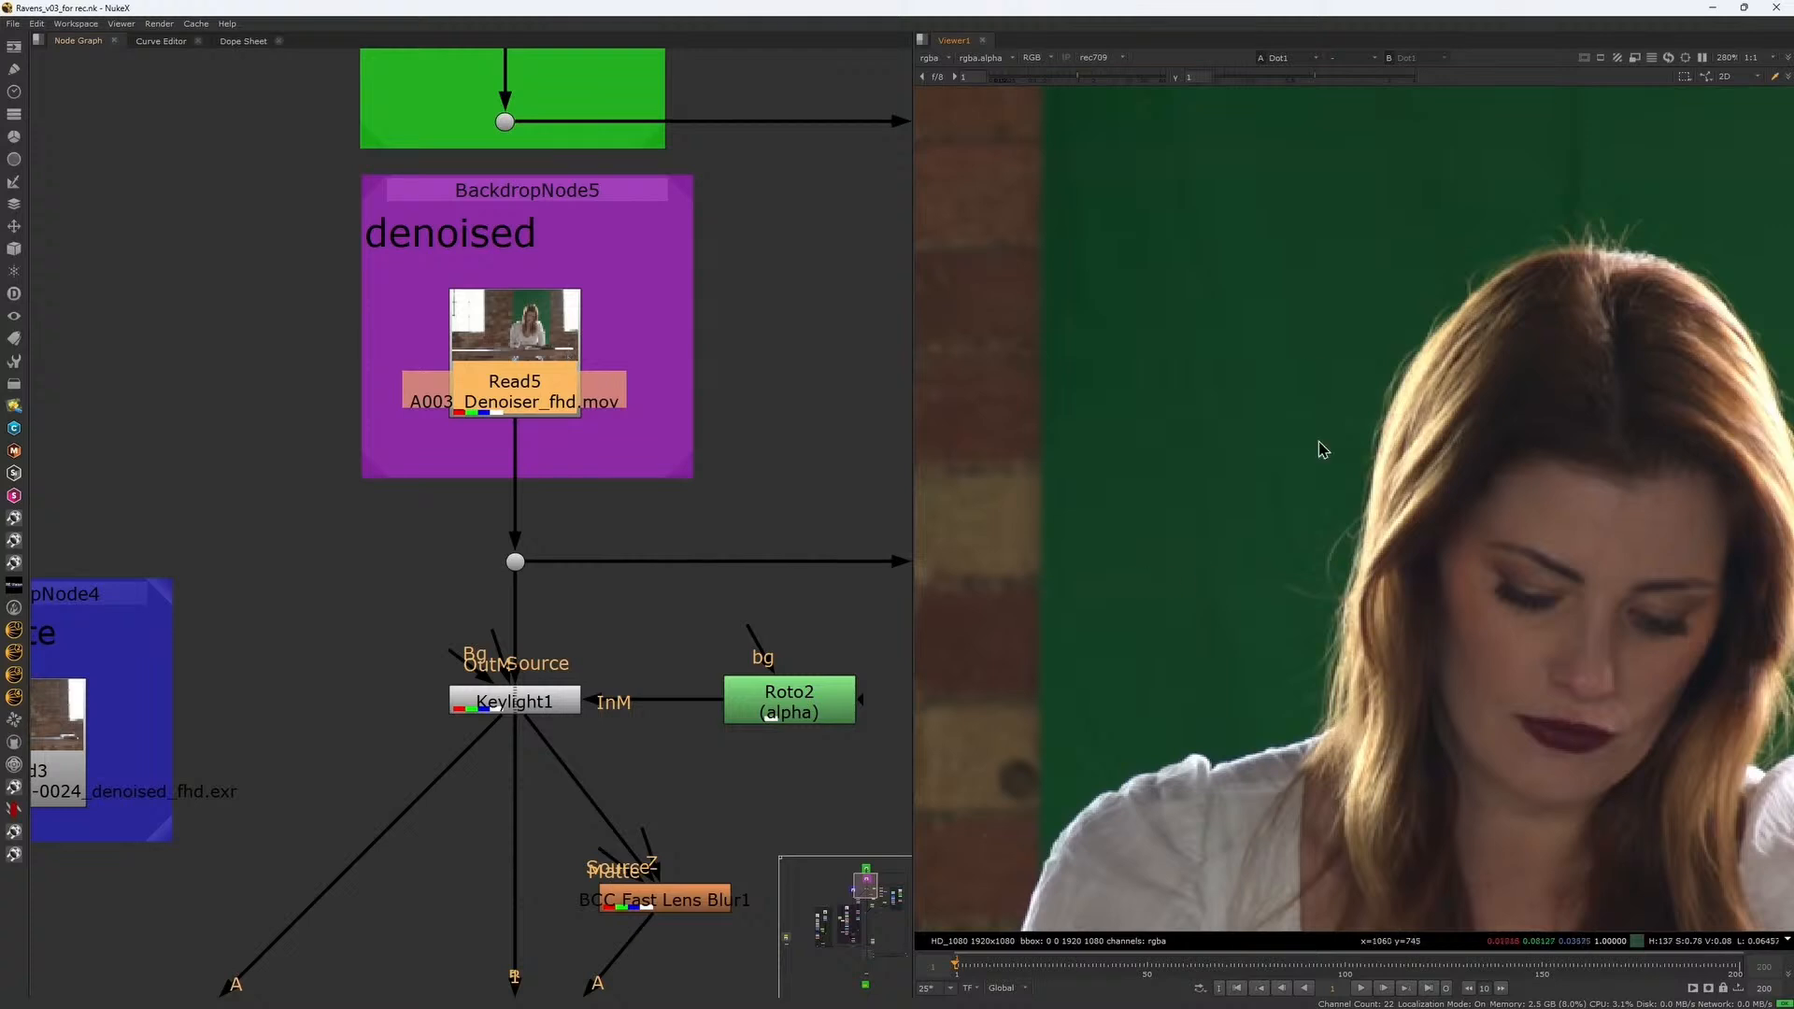
View the original plate from the SRC group in the viewer for comparison with the denoised footage
left_click_drag(684, 394, 612, 630)
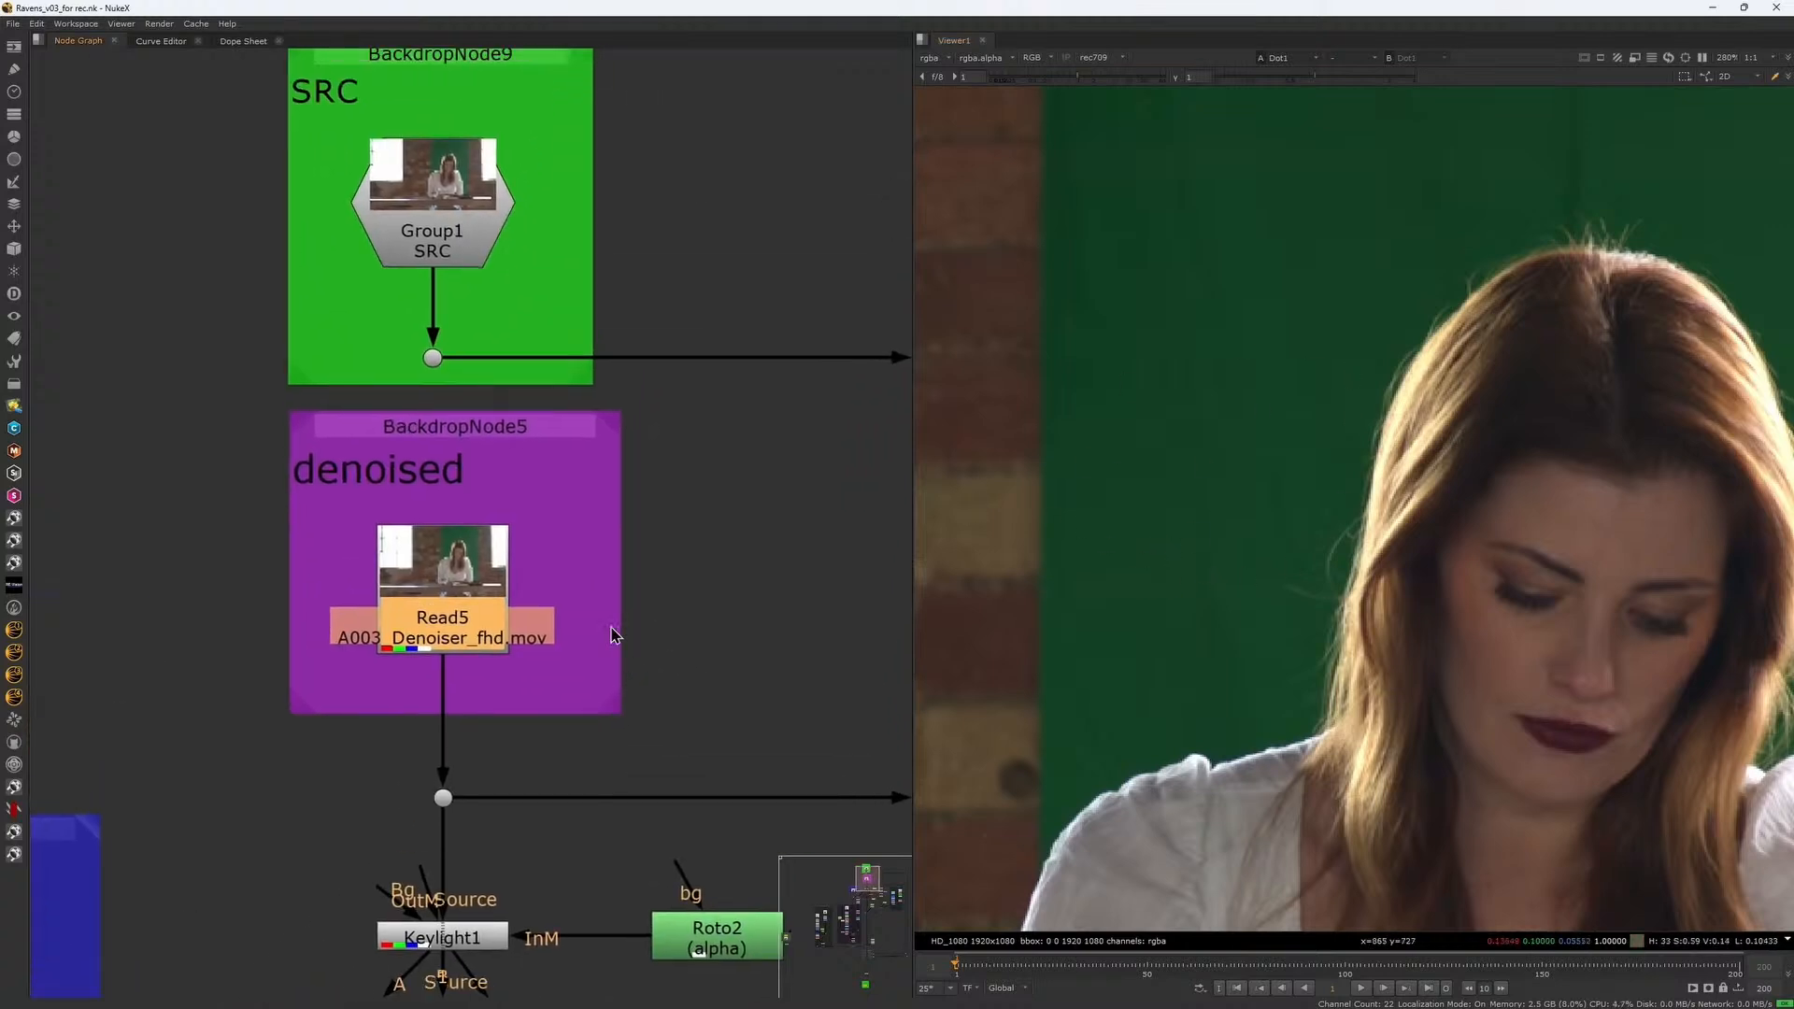
left_click_drag(392, 332, 487, 402)
key("1")
scroll(1278, 467, "up", 4)
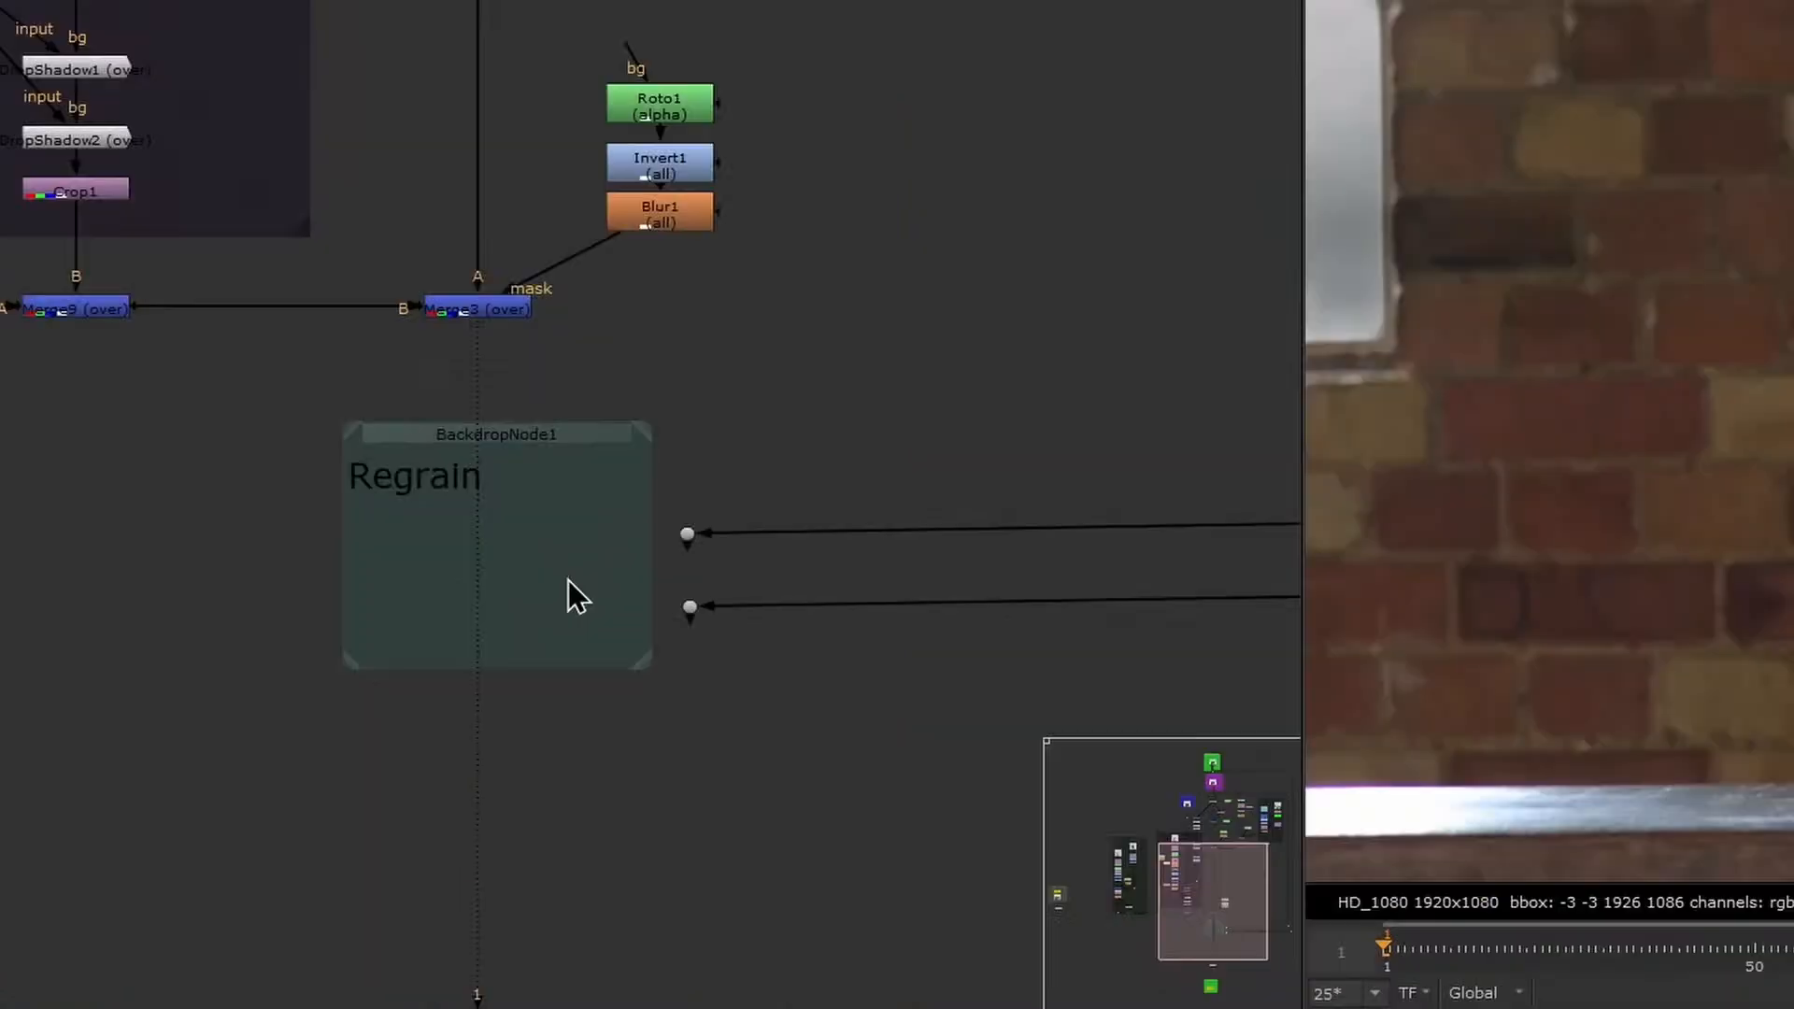
Add a Silhouette node inside the Regrain backdrop and close its properties
key("Tab")
type("sil")
key("Return")
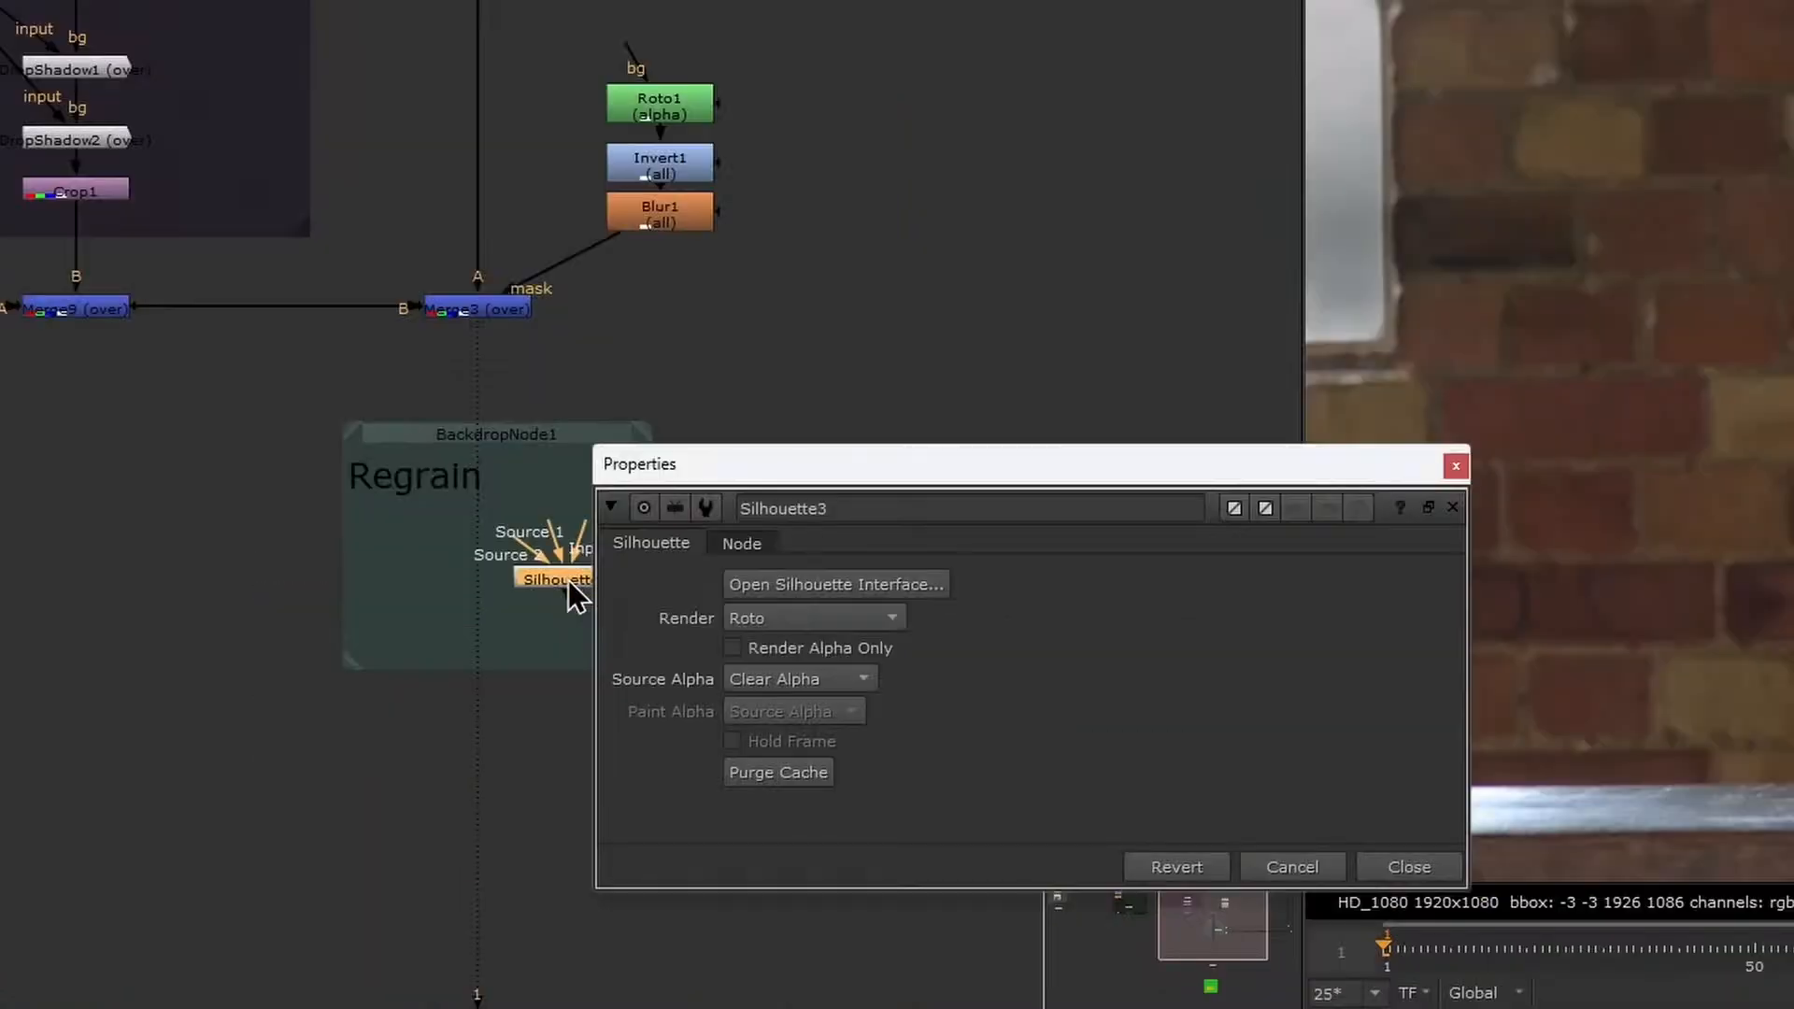
left_click(1453, 465)
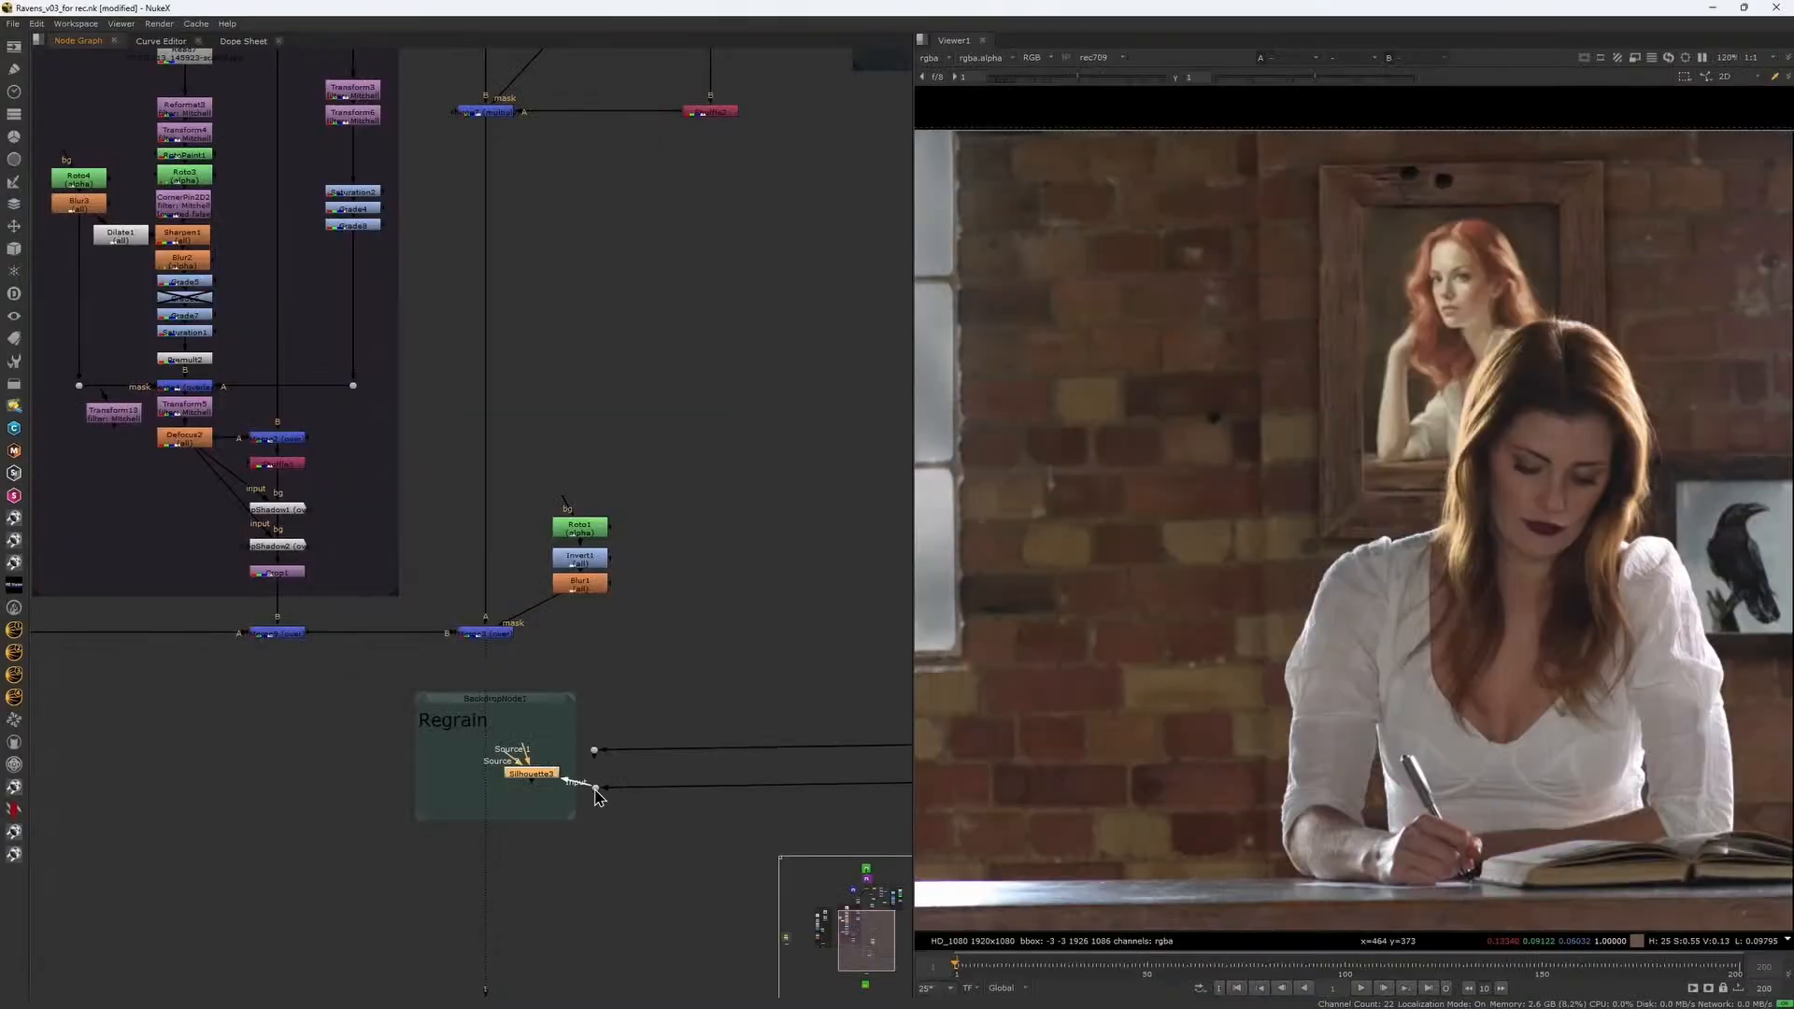
Connect the Silhouette node's Input to the original plate, Source 1 to the denoised footage and Source 2 to the final merge
scroll(536, 794, "down", 10)
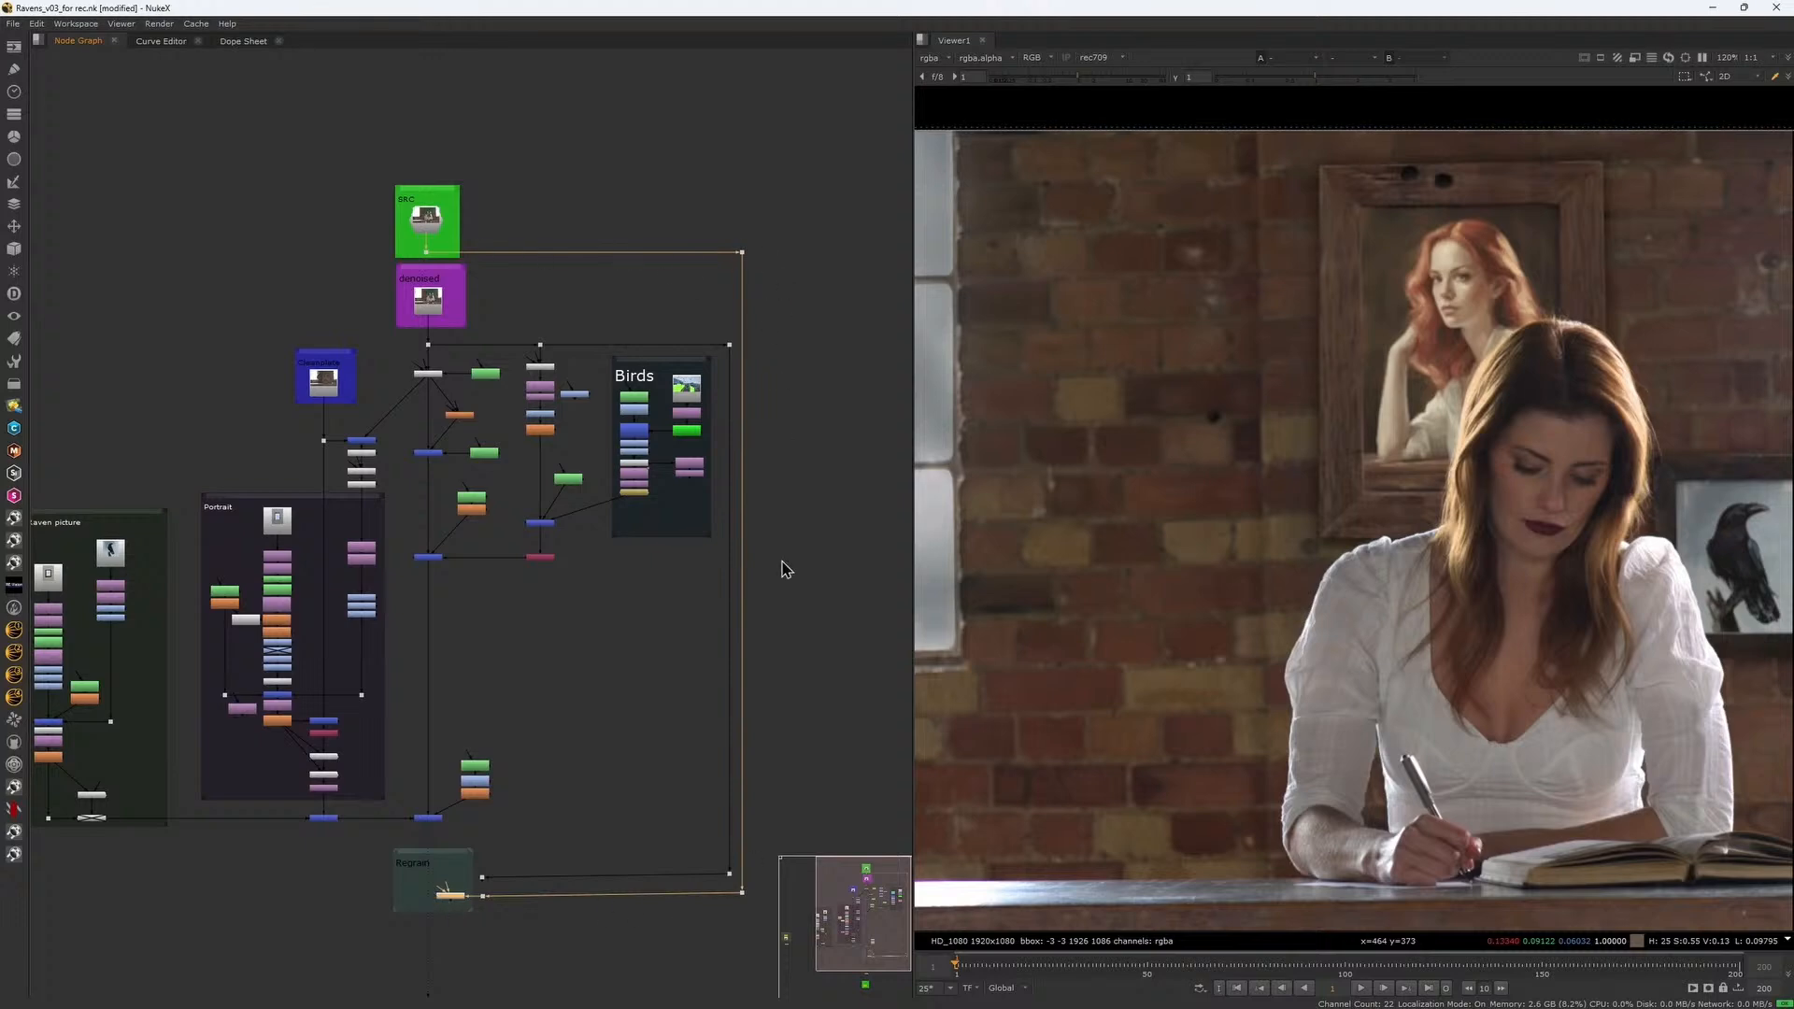
scroll(505, 864, "up", 8)
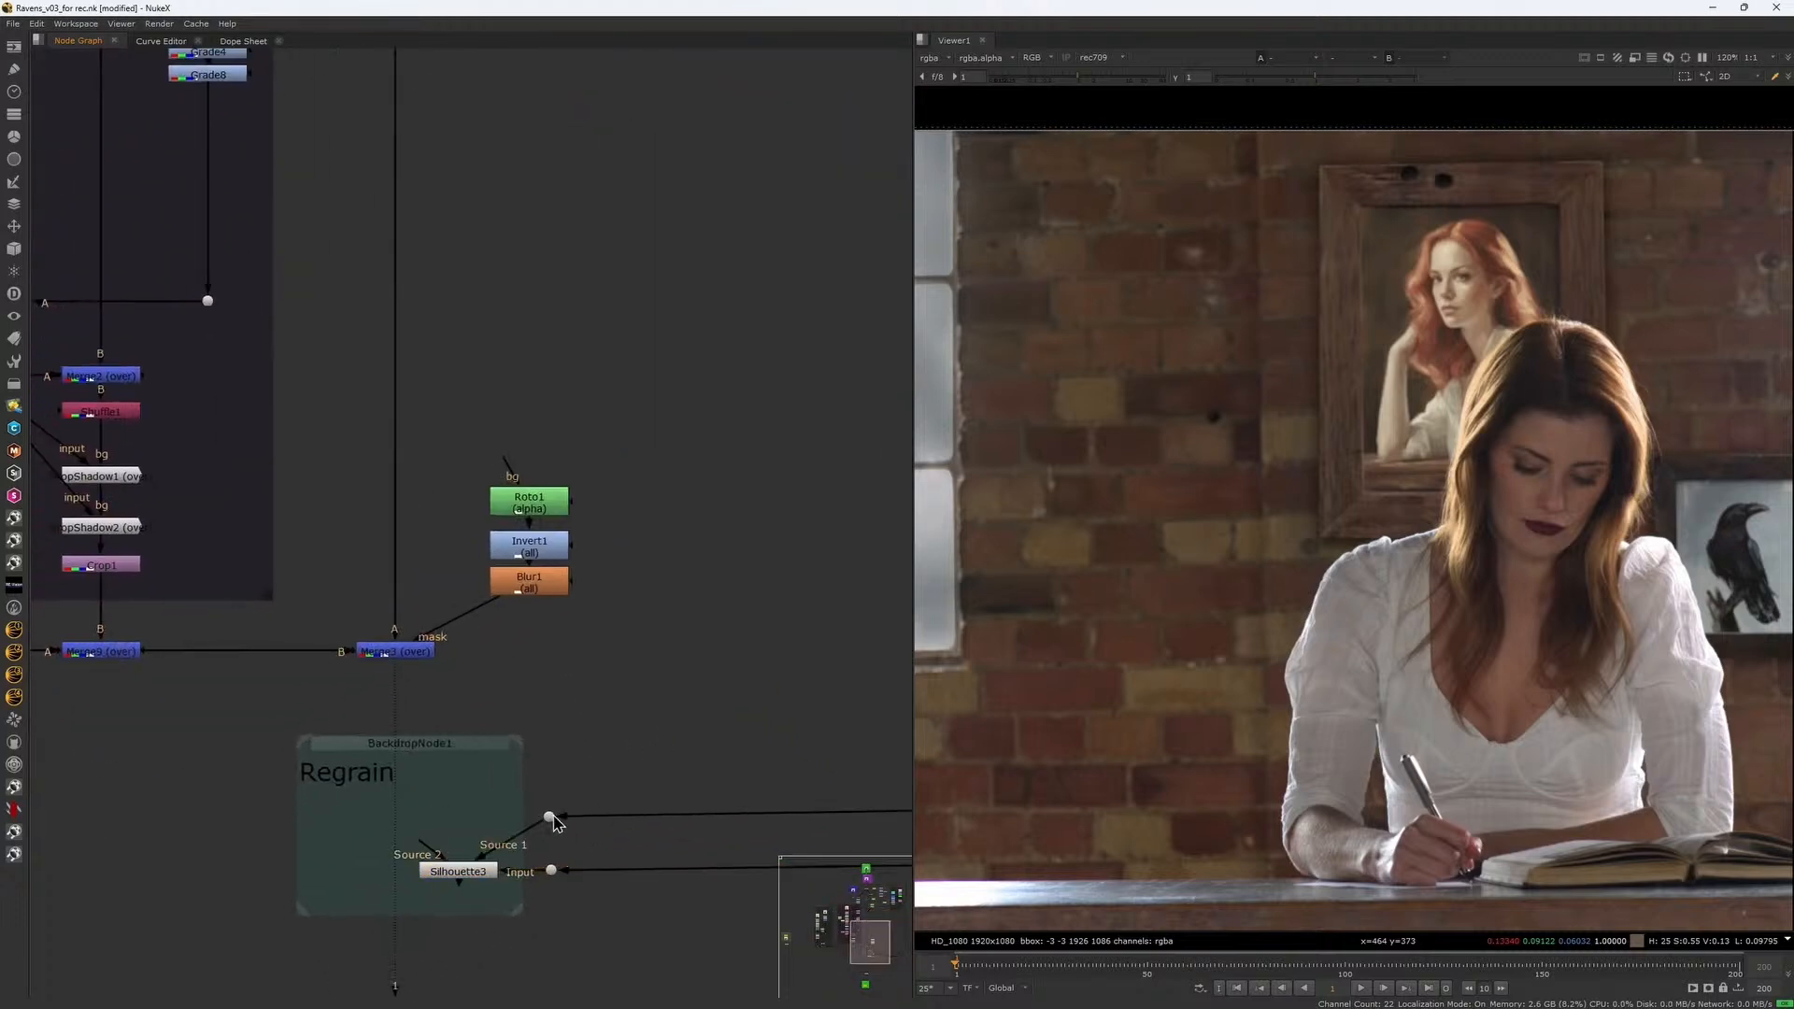
scroll(636, 846, "down", 5)
scroll(462, 859, "up", 5)
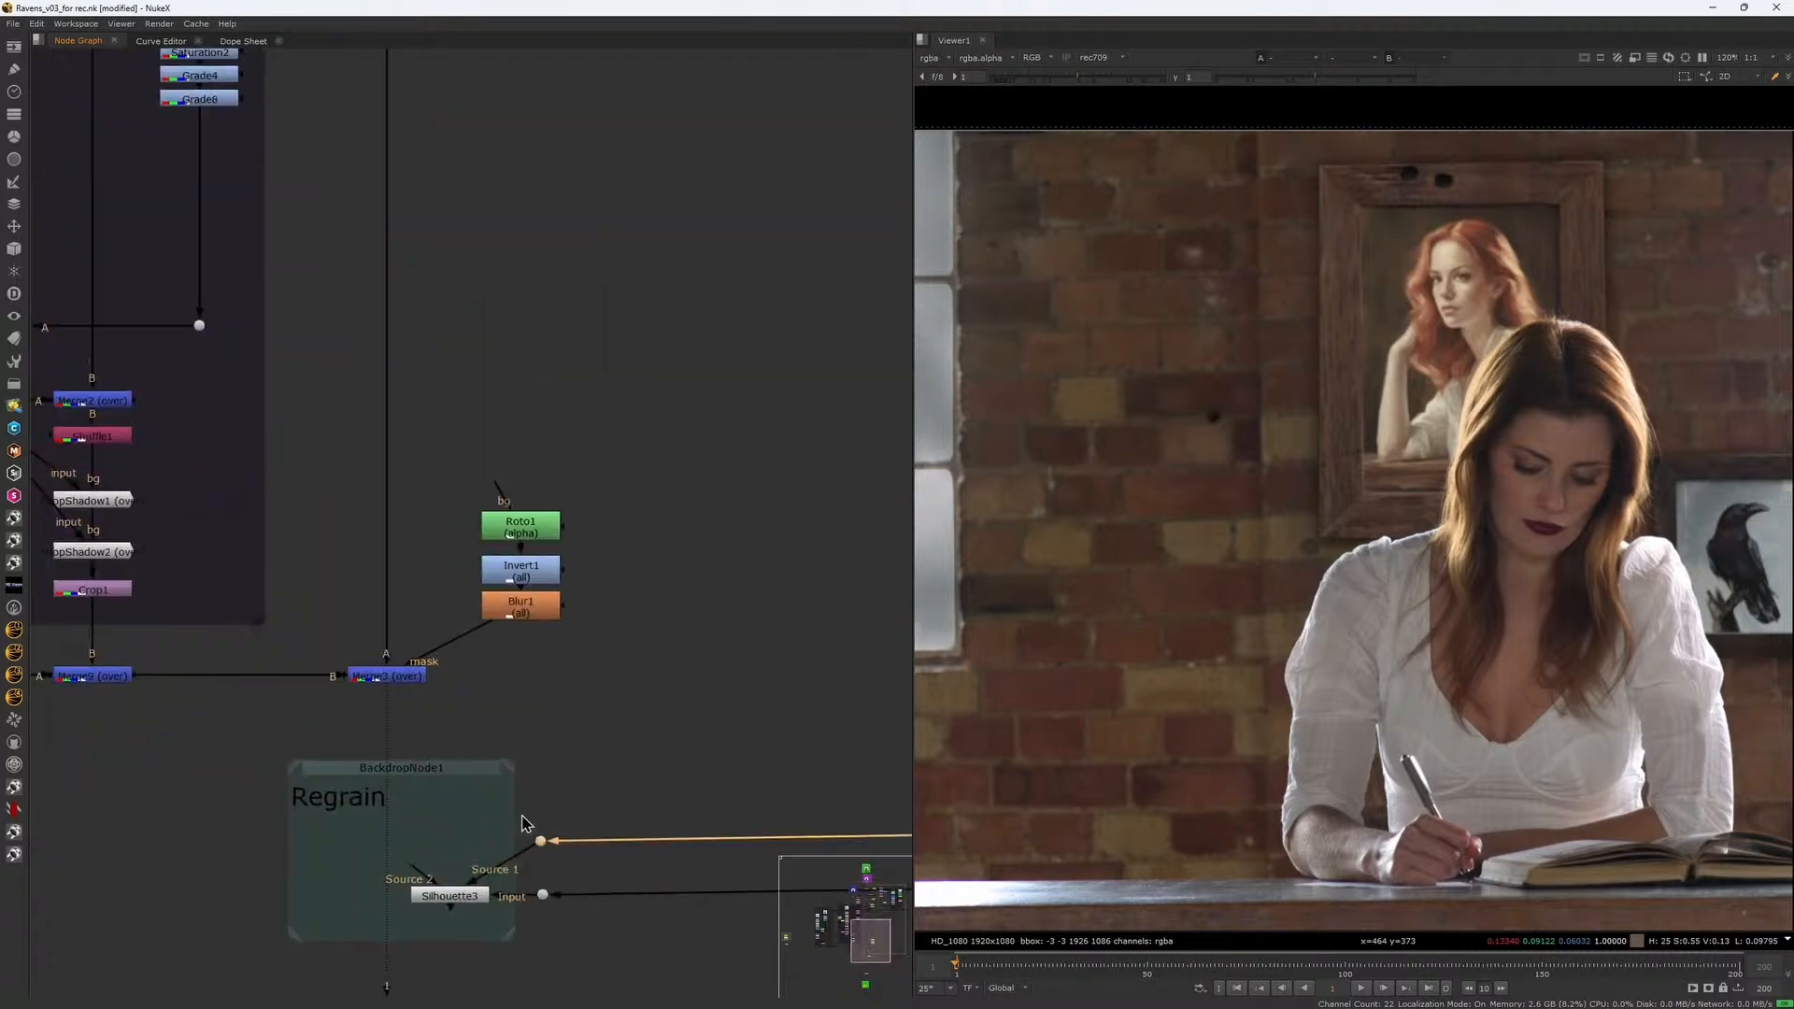
left_click_drag(504, 868, 442, 863)
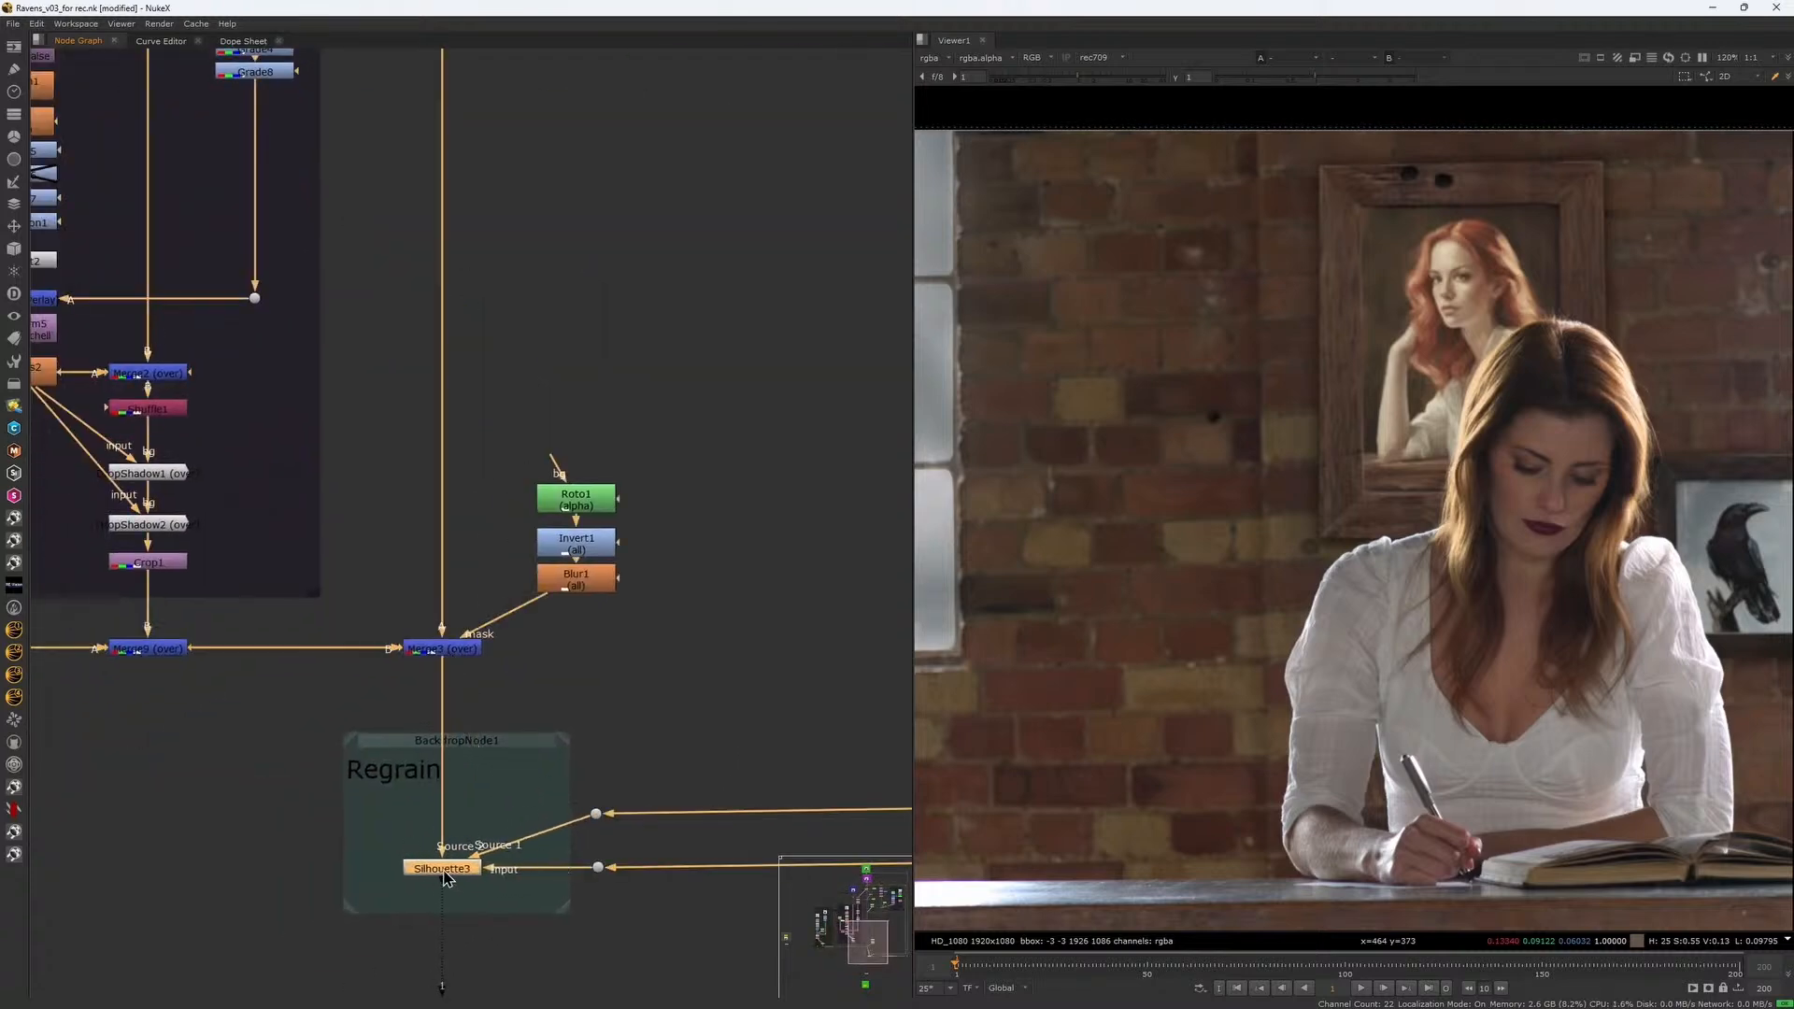
Open the Silhouette interface from the connected node and create a Regrain project with Float 16 working depth
double_click(442, 863)
left_click(702, 784)
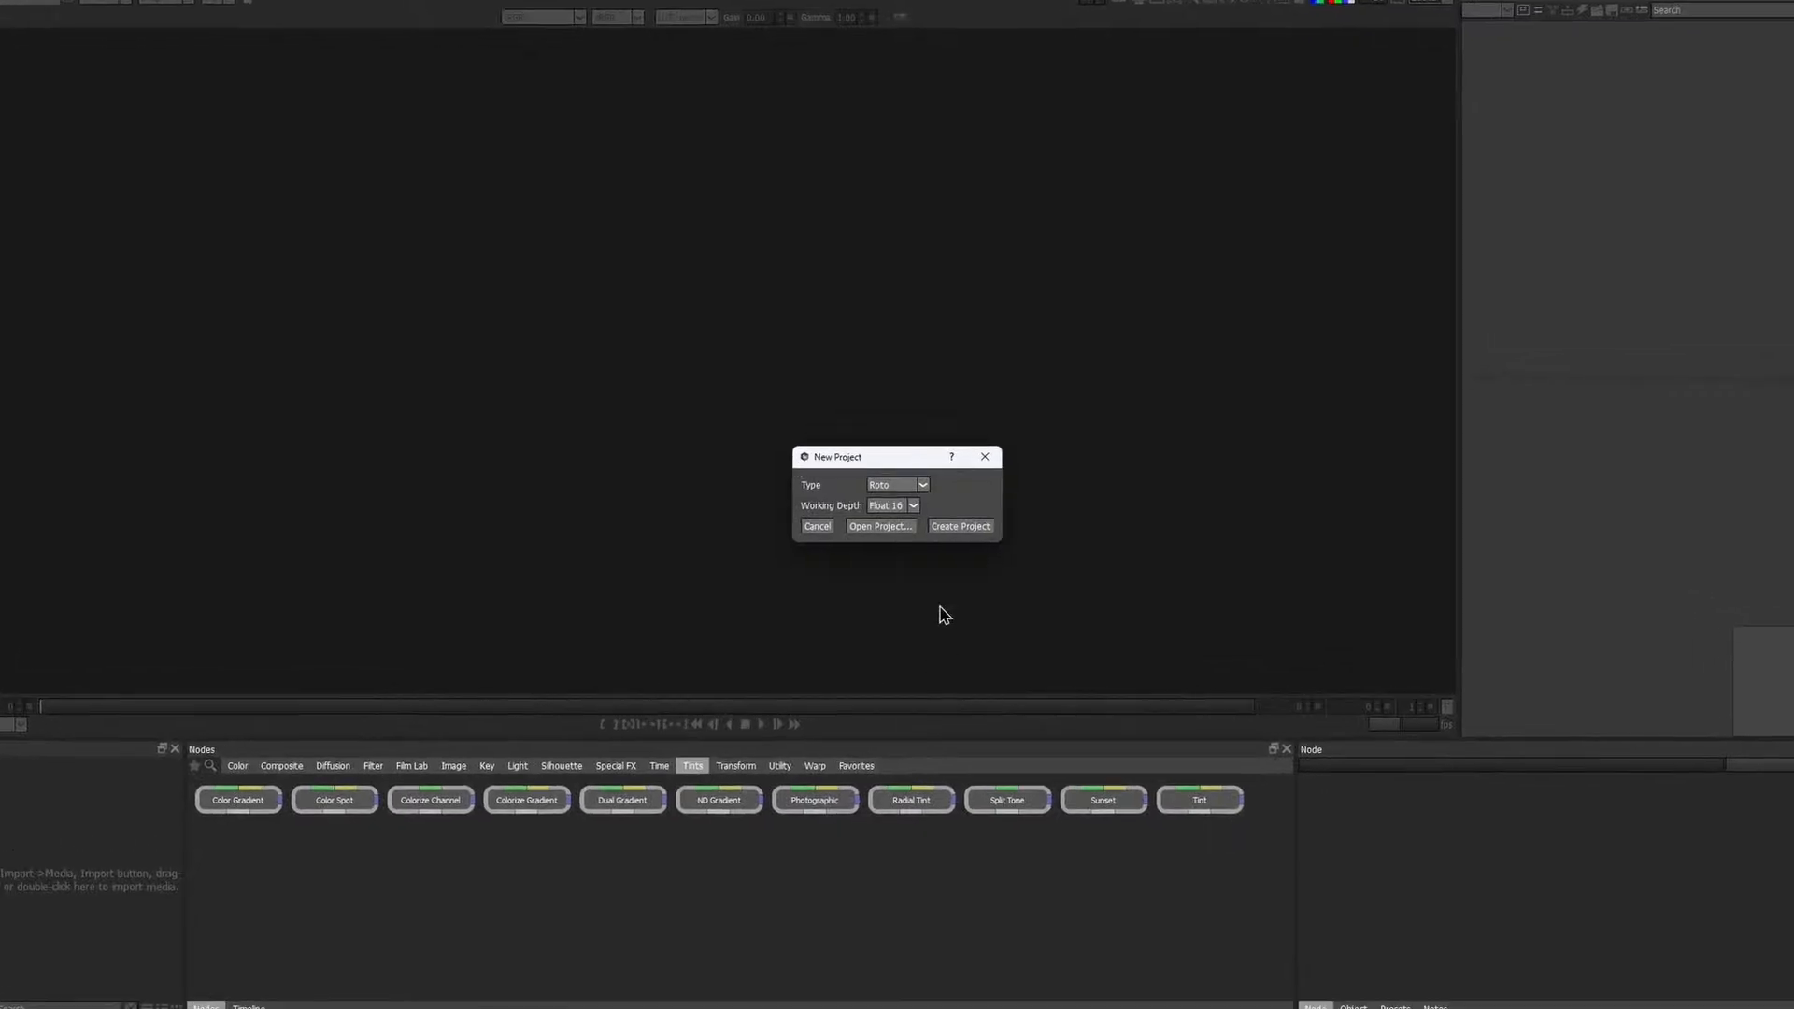
left_click(892, 483)
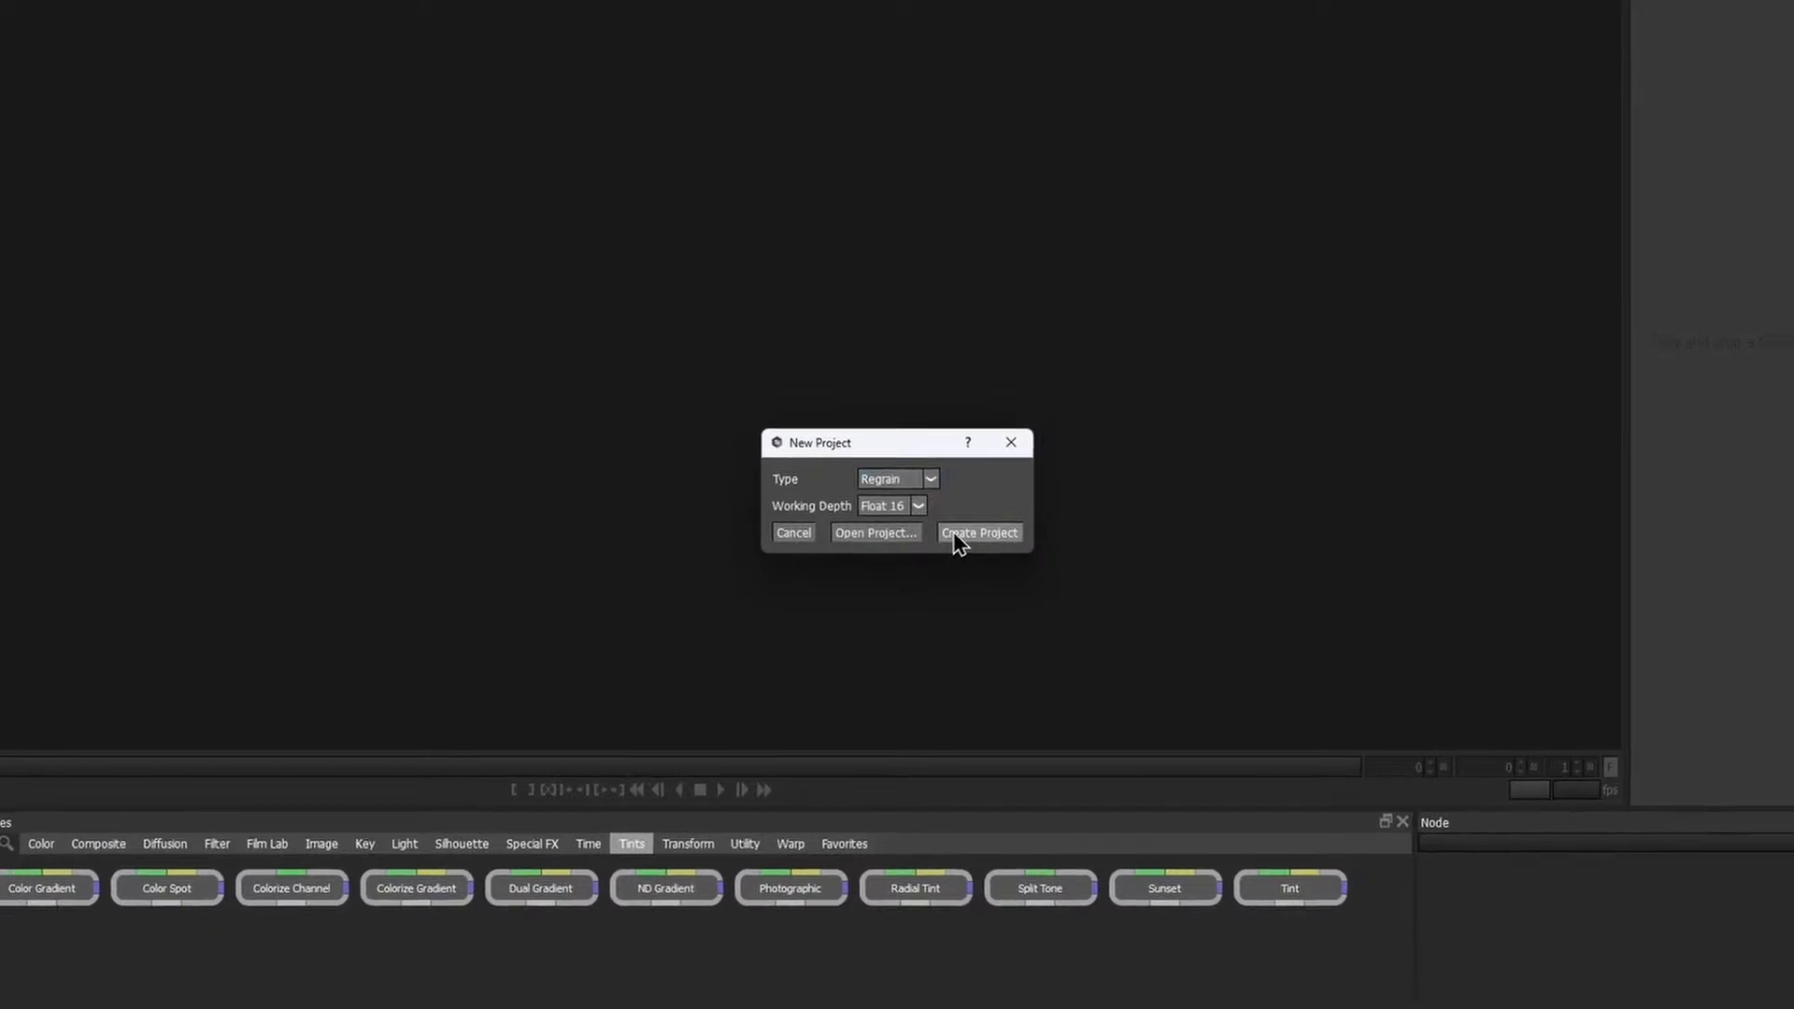
left_click(963, 537)
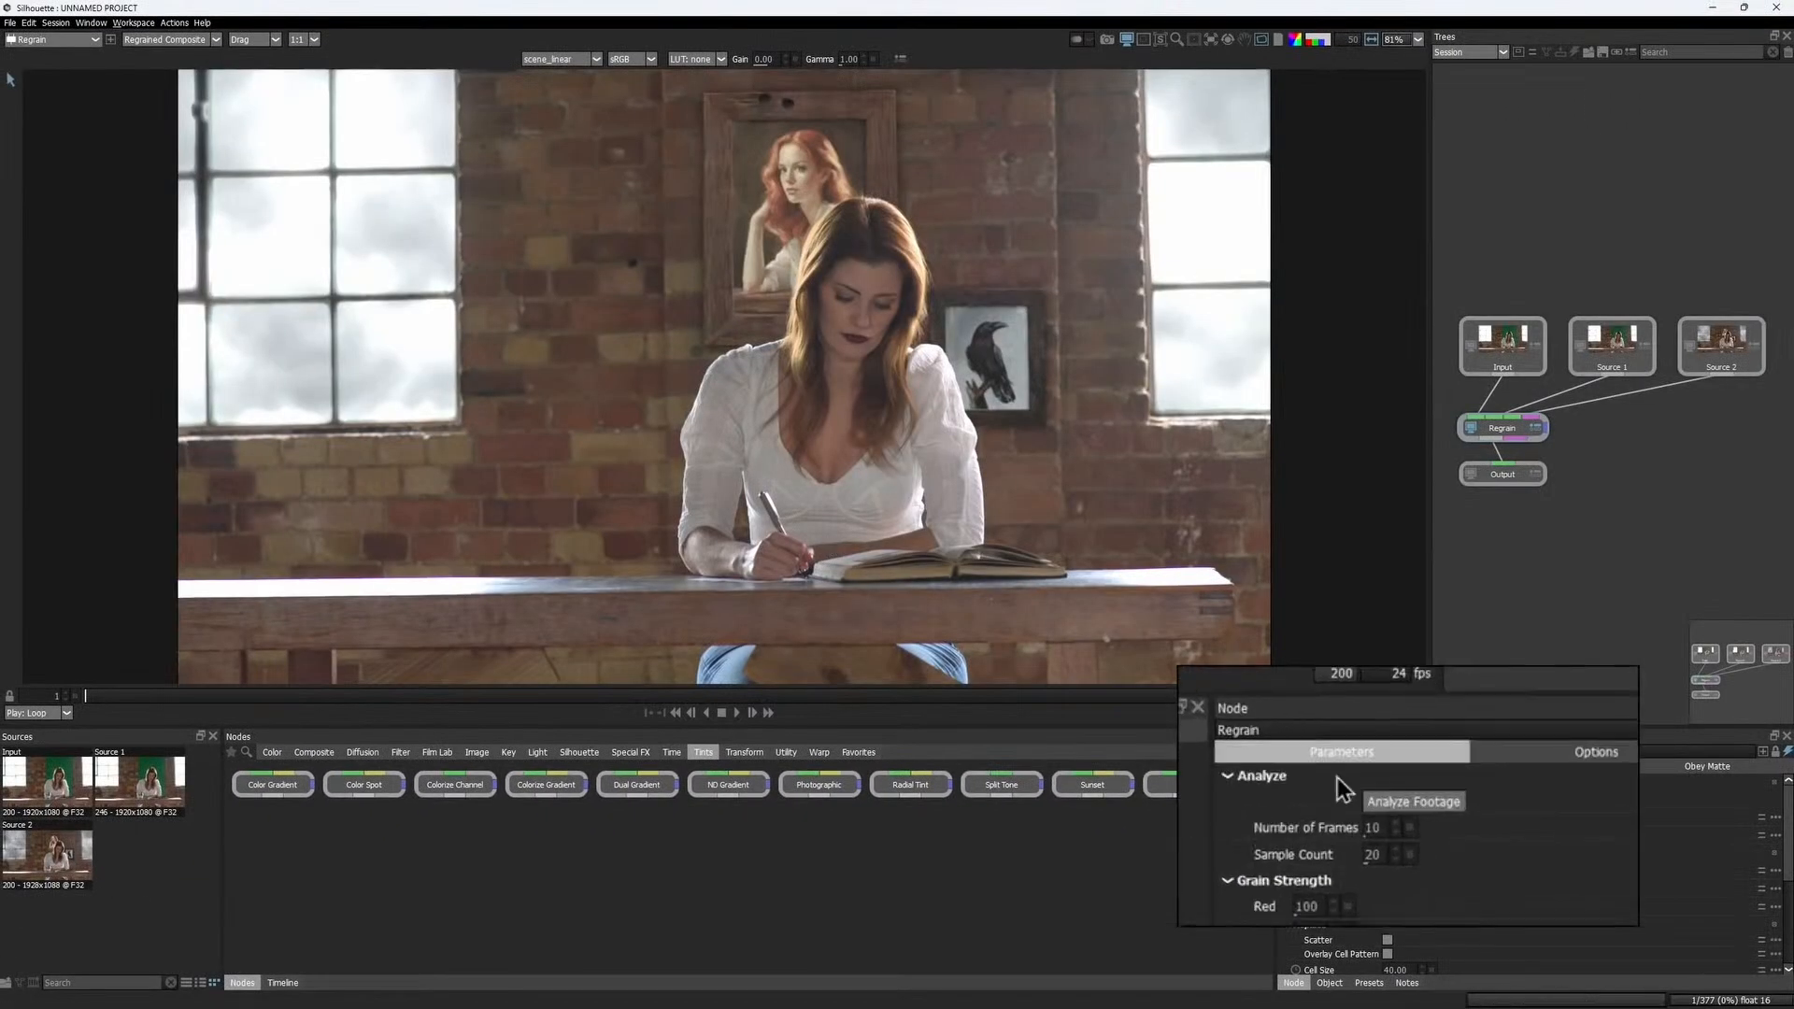
Analyze the footage's grain in the Regrain node and wipe across the viewer to compare the images close up
left_click(1415, 803)
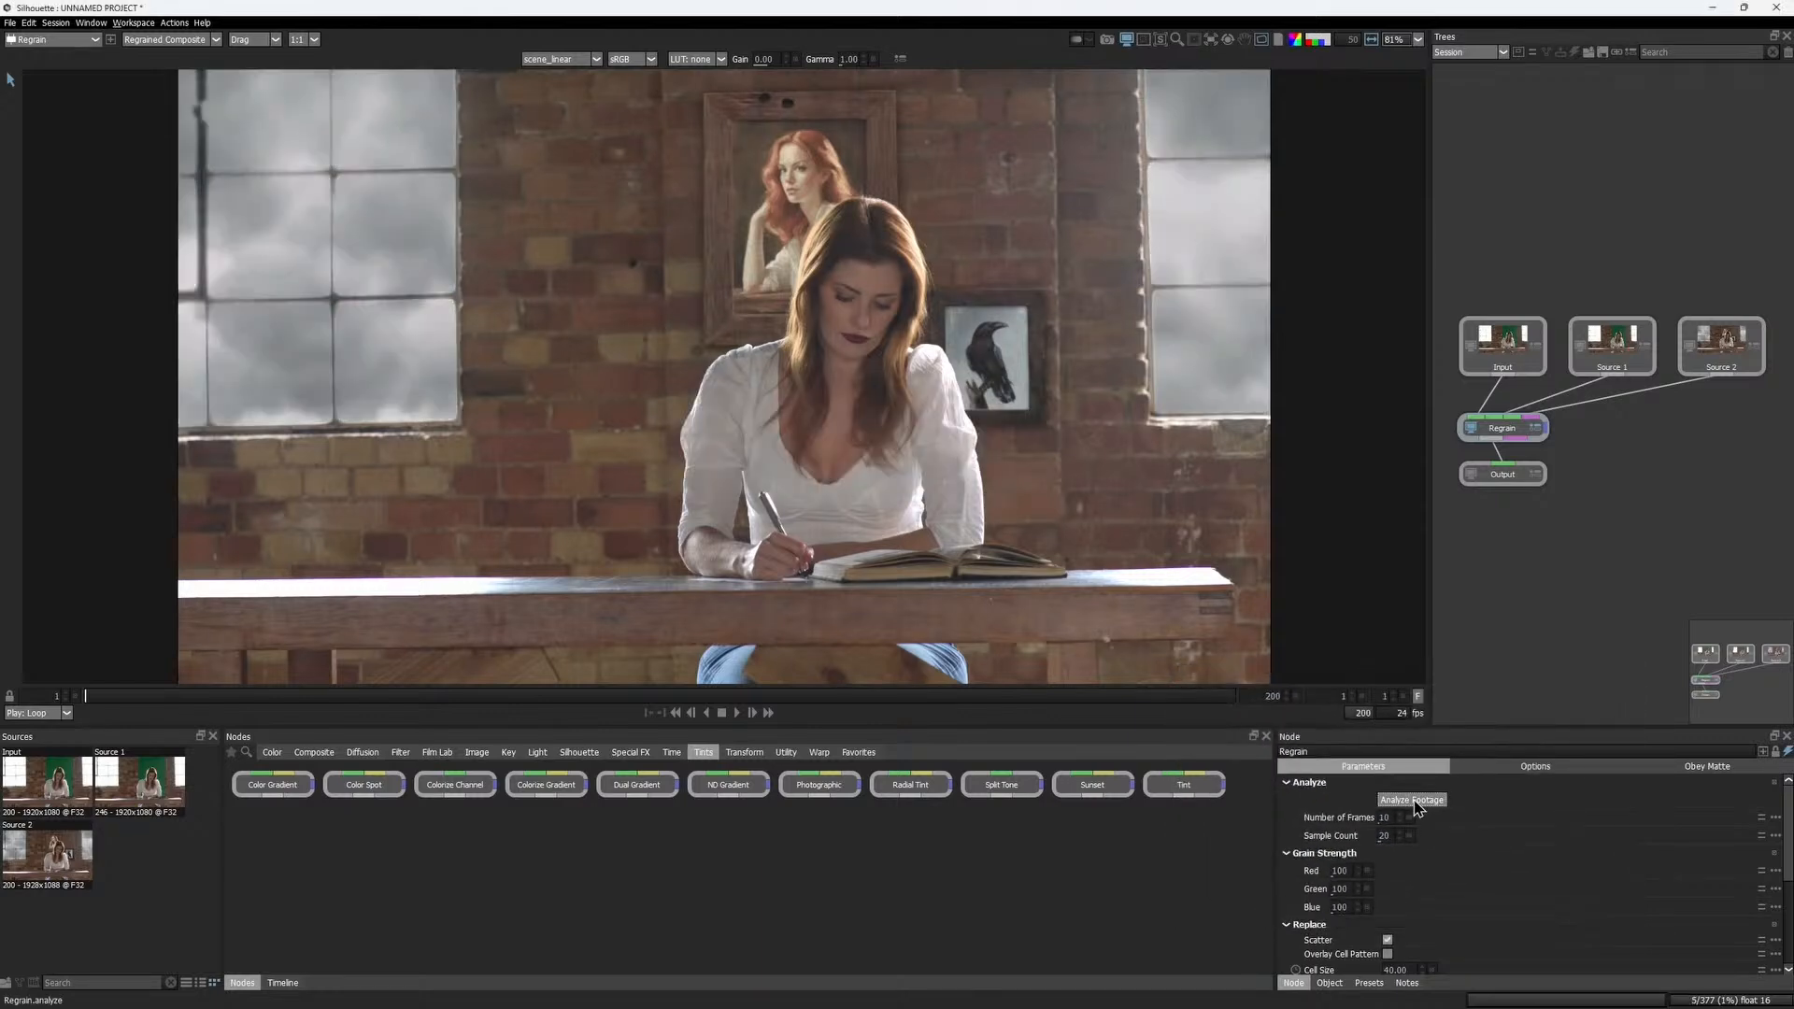
scroll(742, 269, "up", 5)
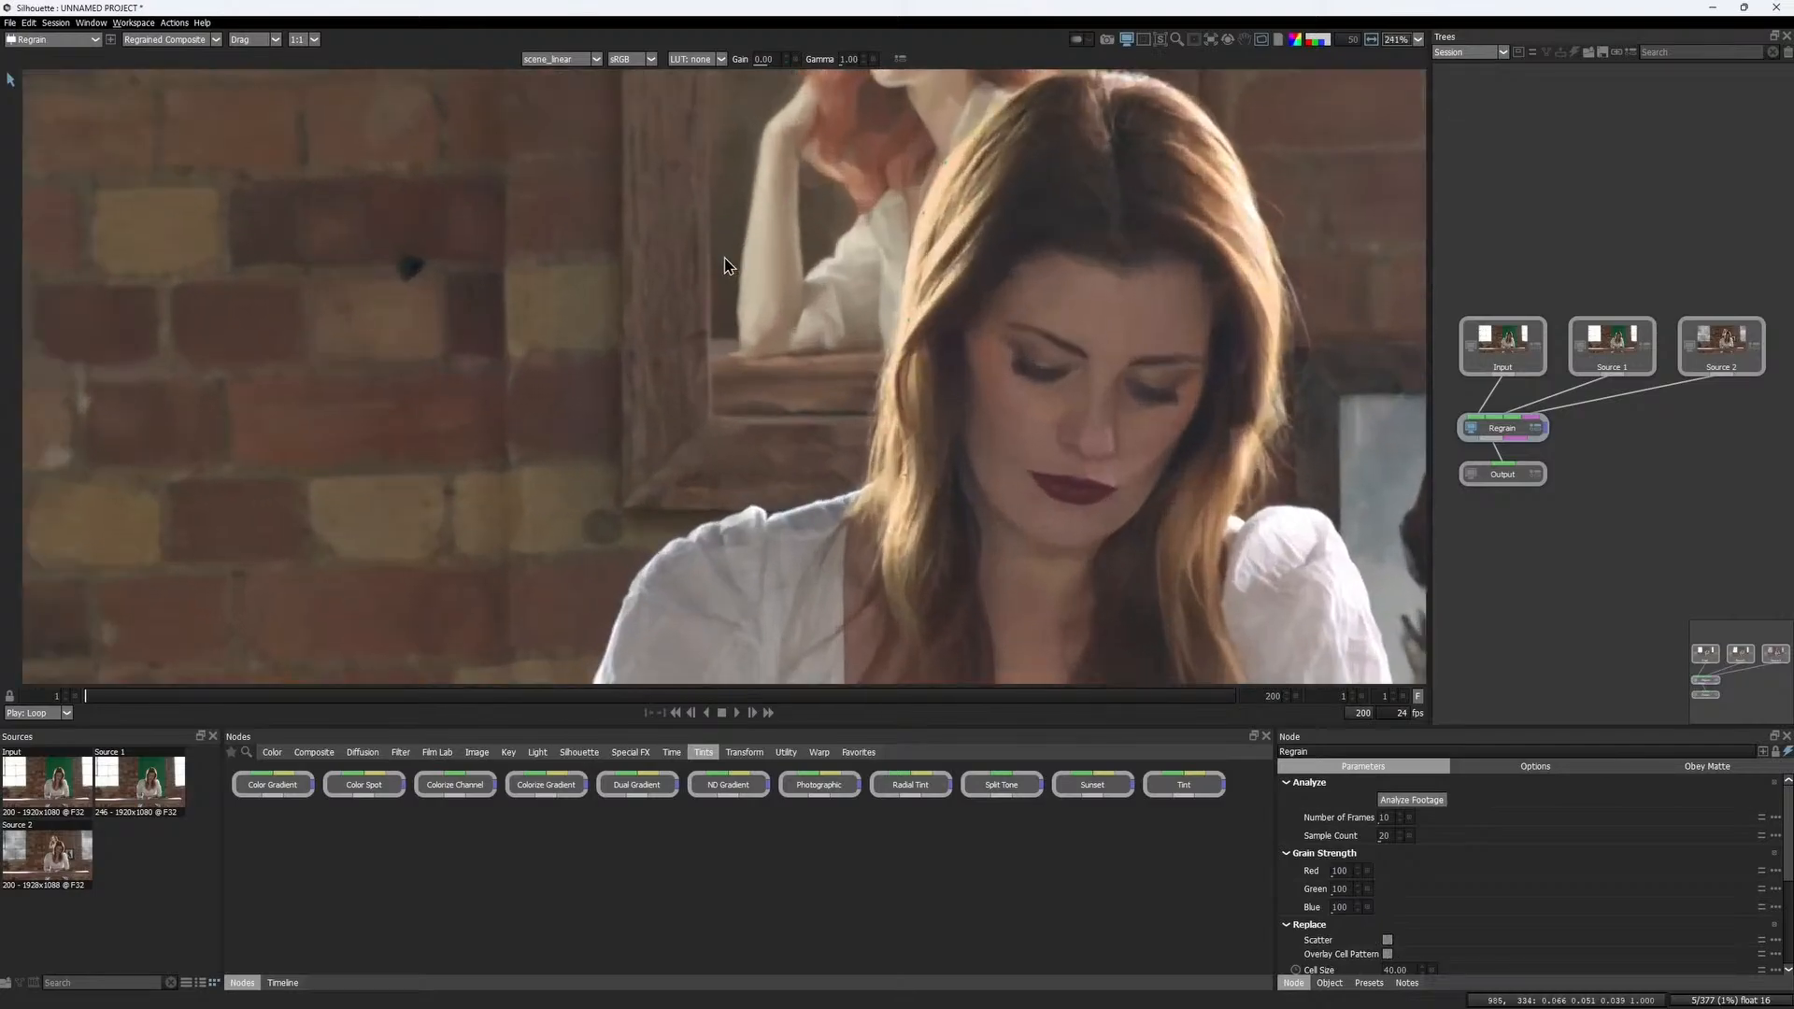
left_click_drag(944, 911, 1079, 876)
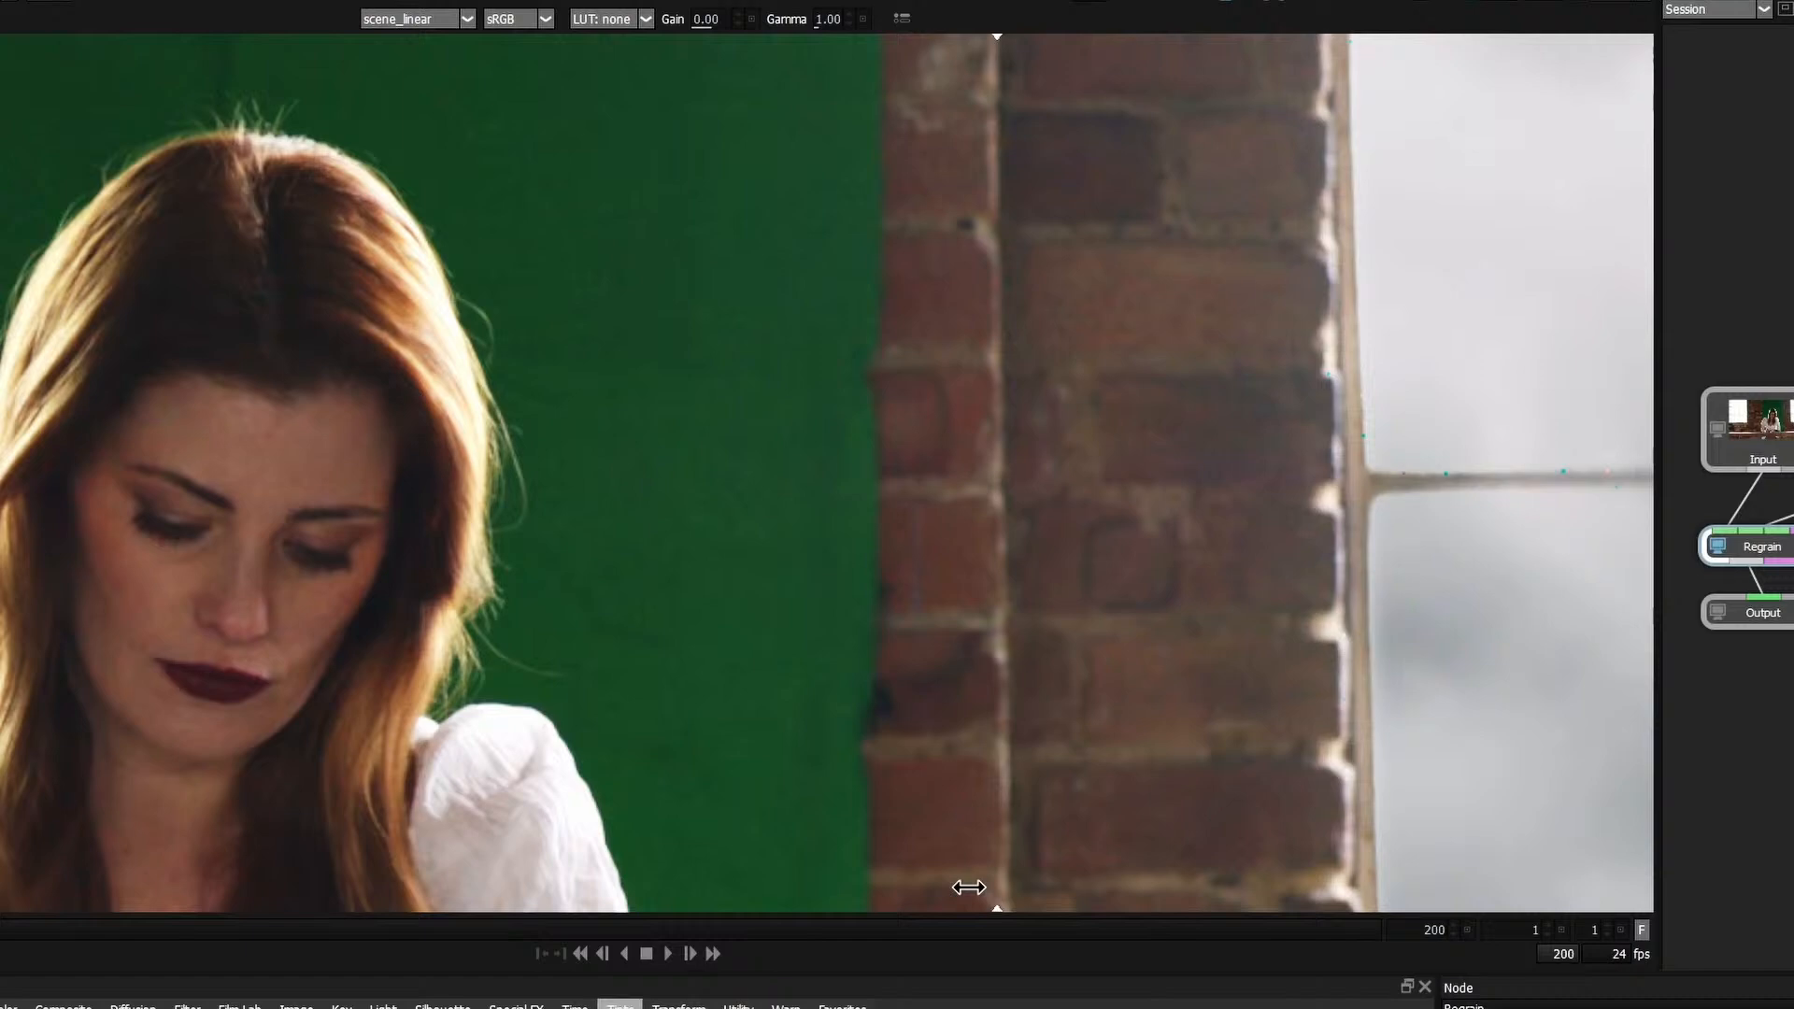
mouse_move(967, 886)
left_mouse_down()
mouse_move(393, 860)
mouse_move(1084, 869)
mouse_move(339, 872)
mouse_move(1062, 869)
left_mouse_up()
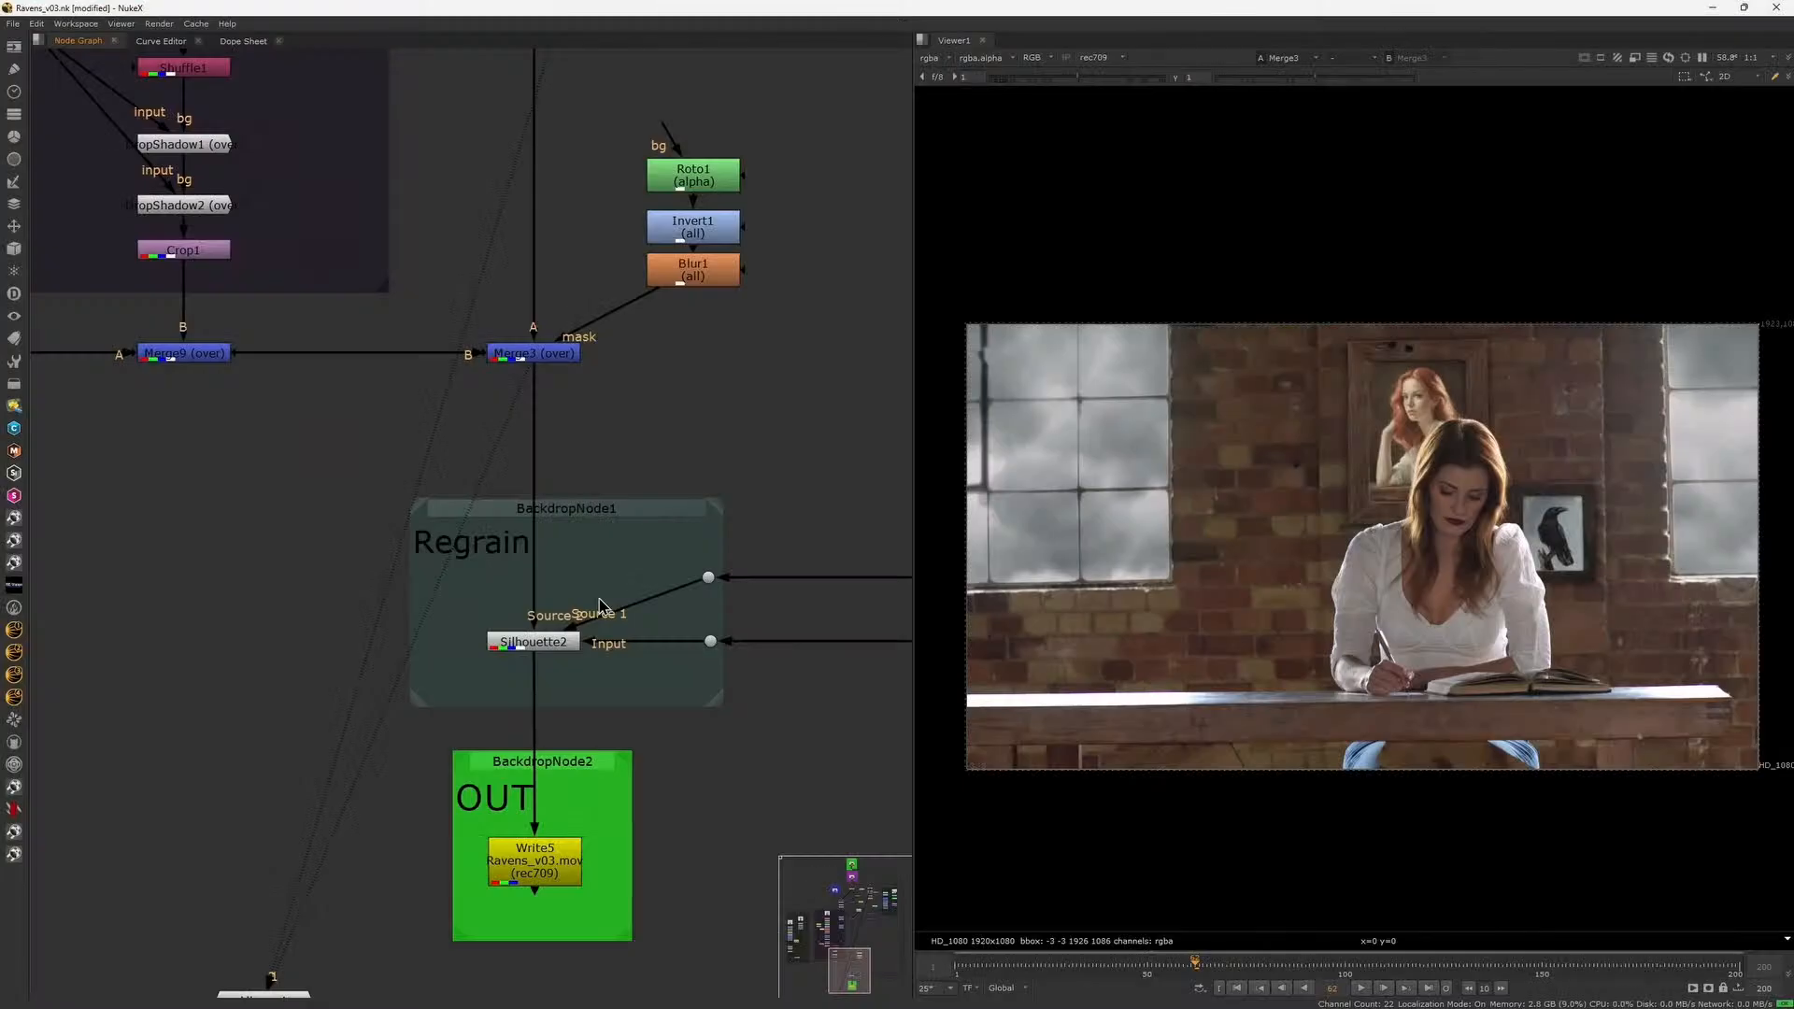
Switch to NukeX and look over the Regrain and OUT groups at the end of the node tree
scroll(599, 603, "down", 10)
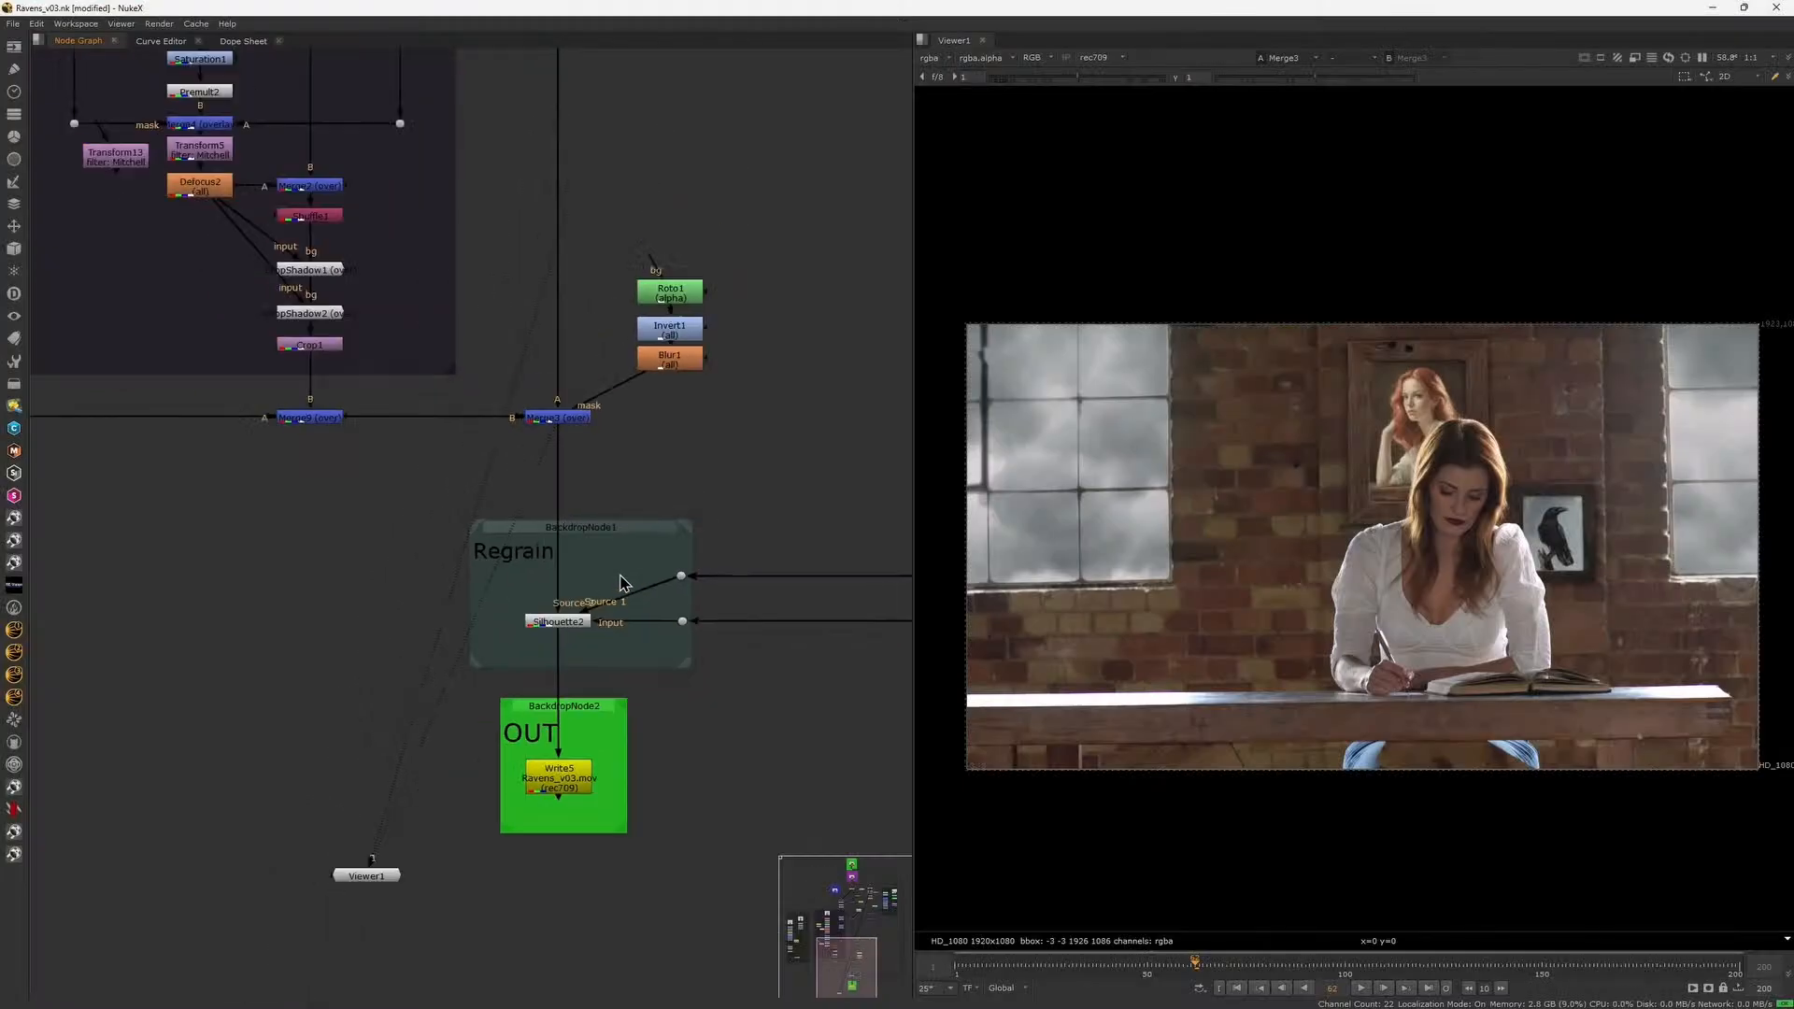
left_click_drag(602, 627, 652, 596)
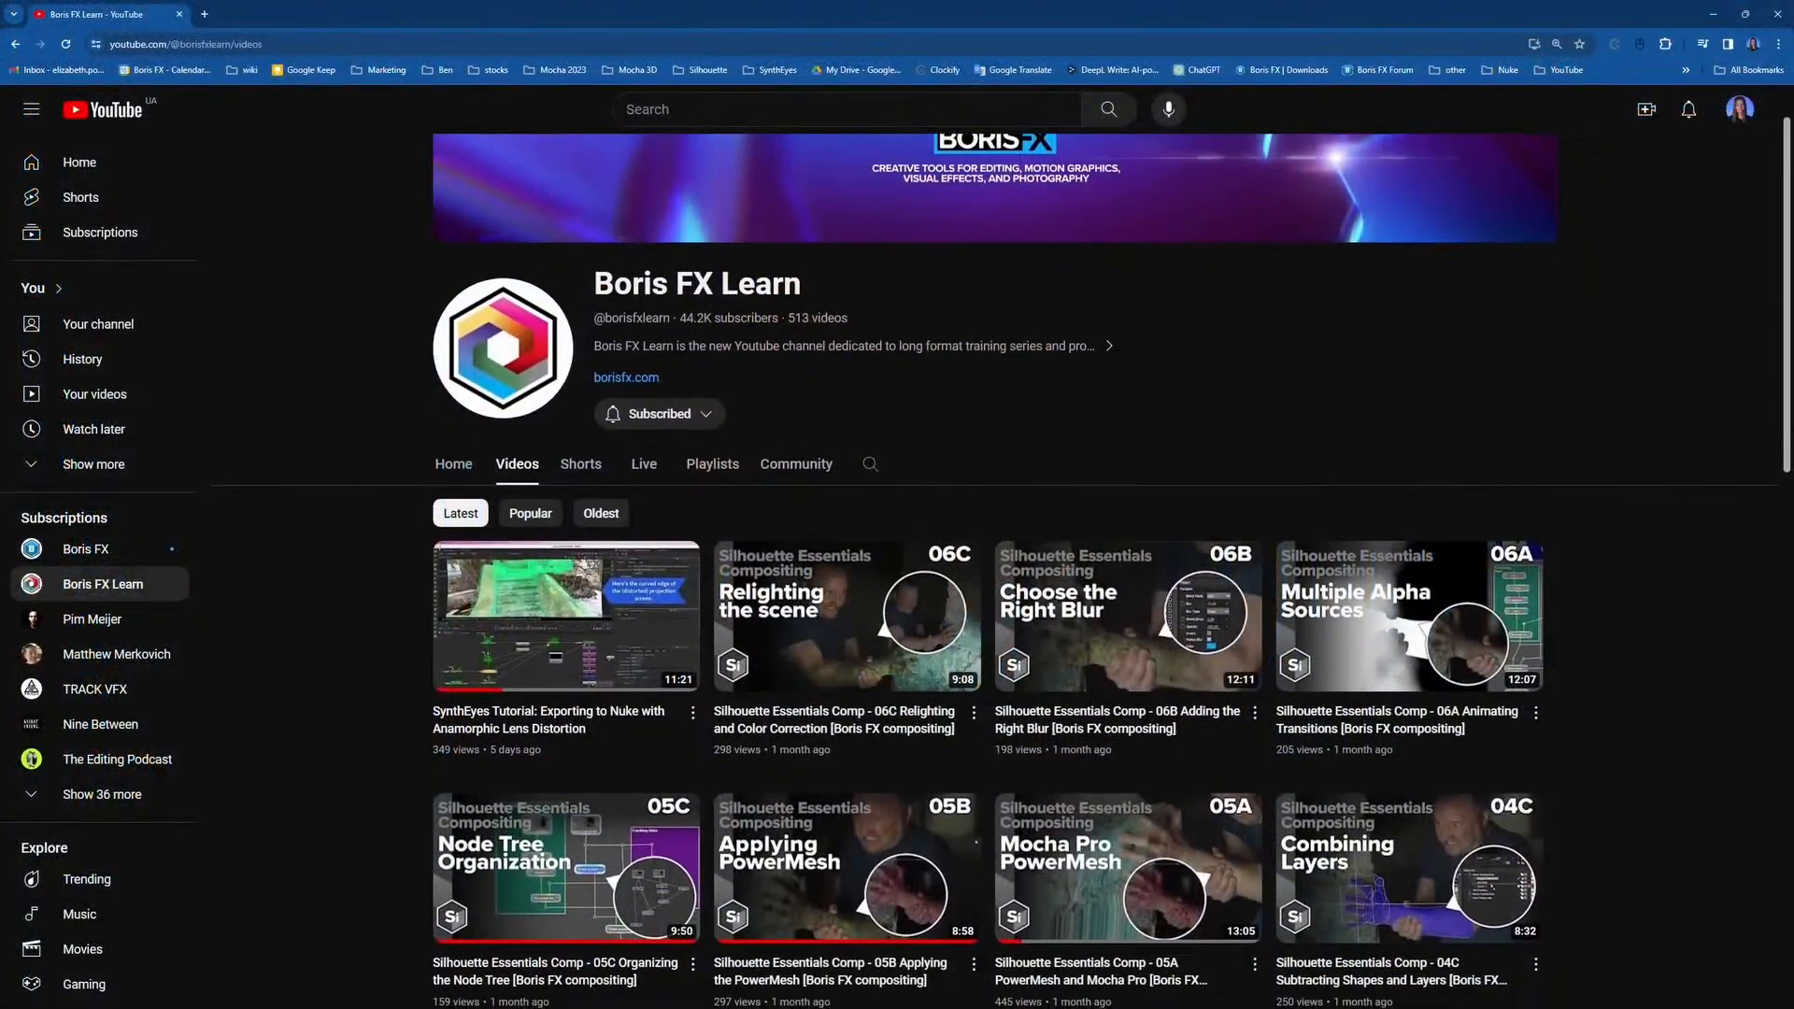
Browse the latest videos on the Boris FX Learn YouTube channel
scroll(991, 561, "down", 1)
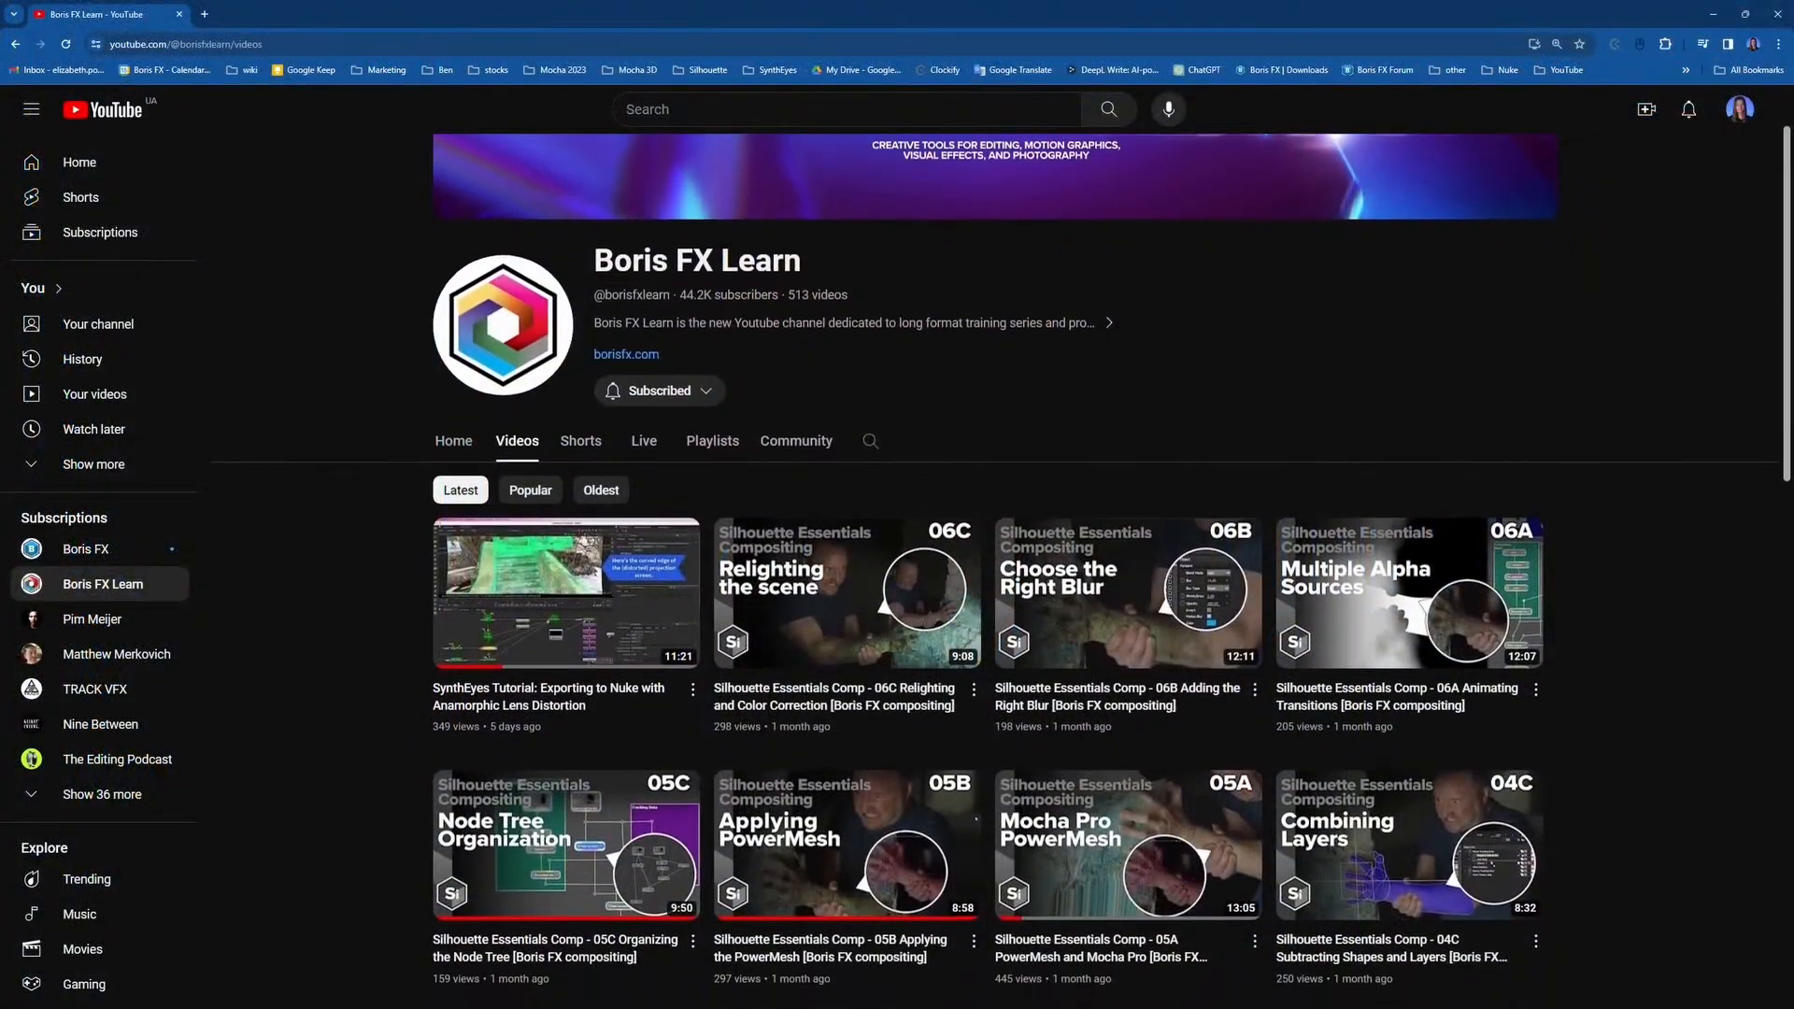
scroll(991, 561, "down", 1)
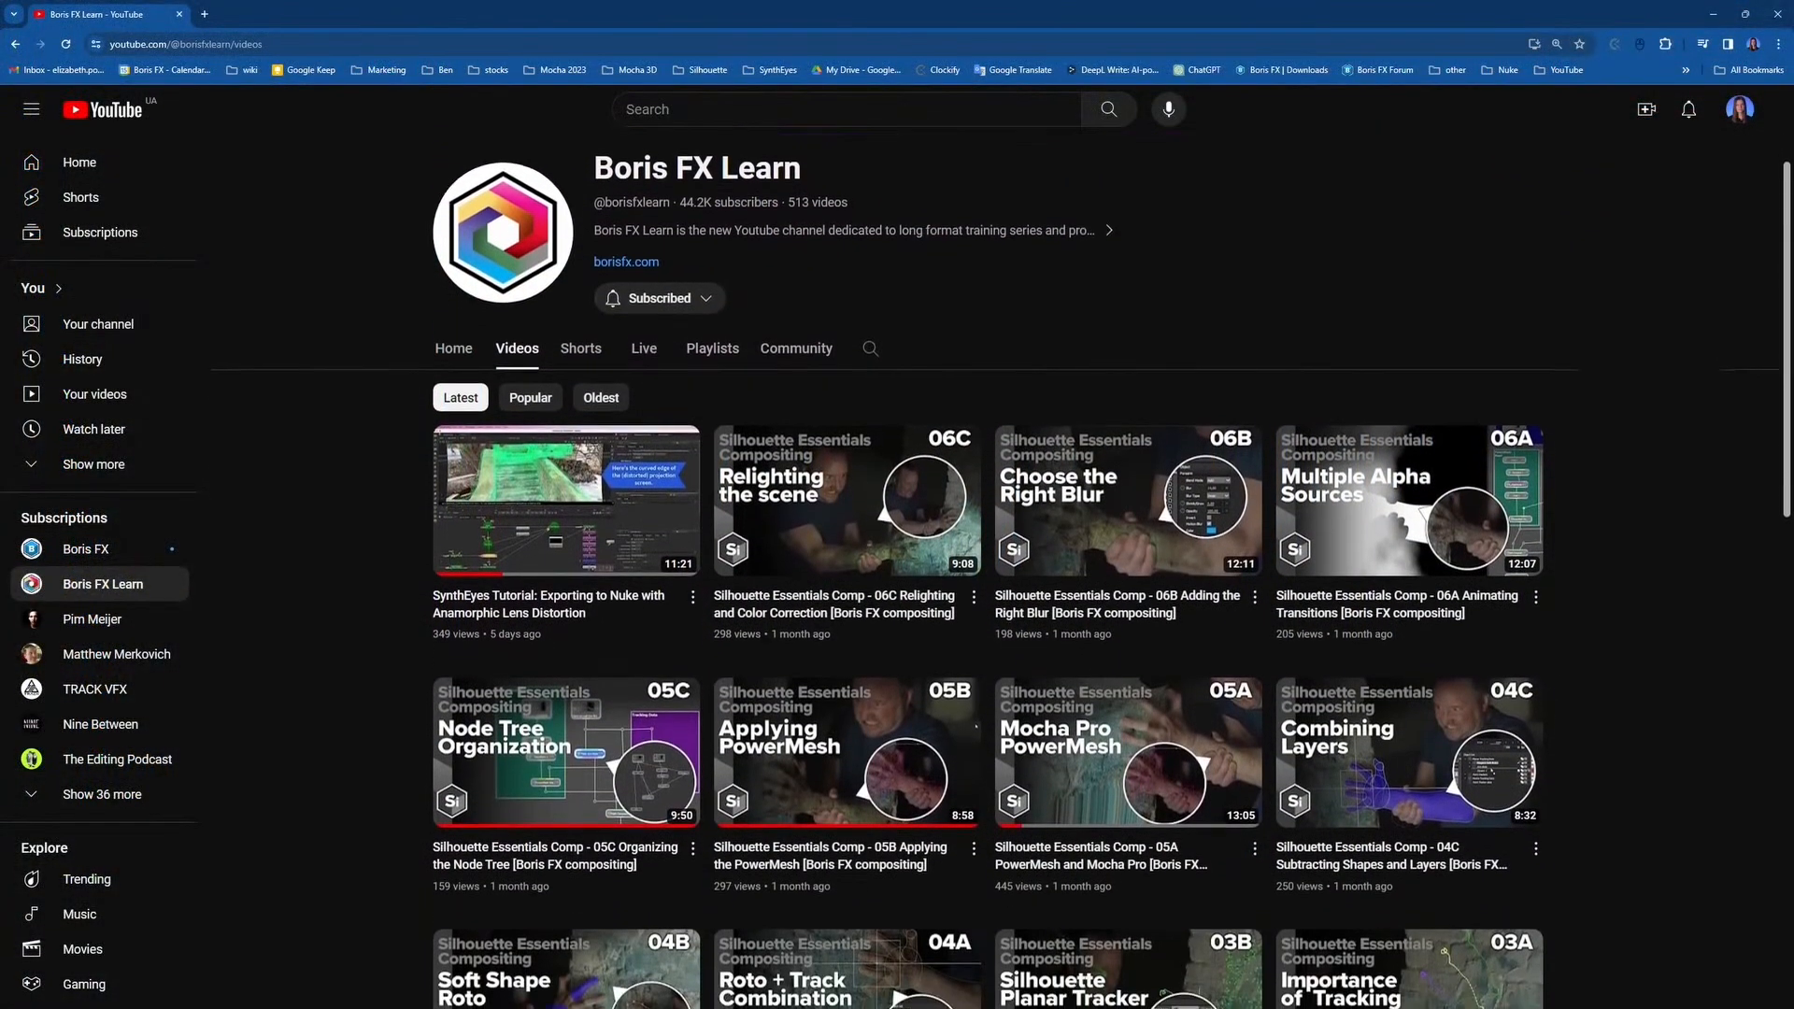
scroll(990, 560, "down", 1)
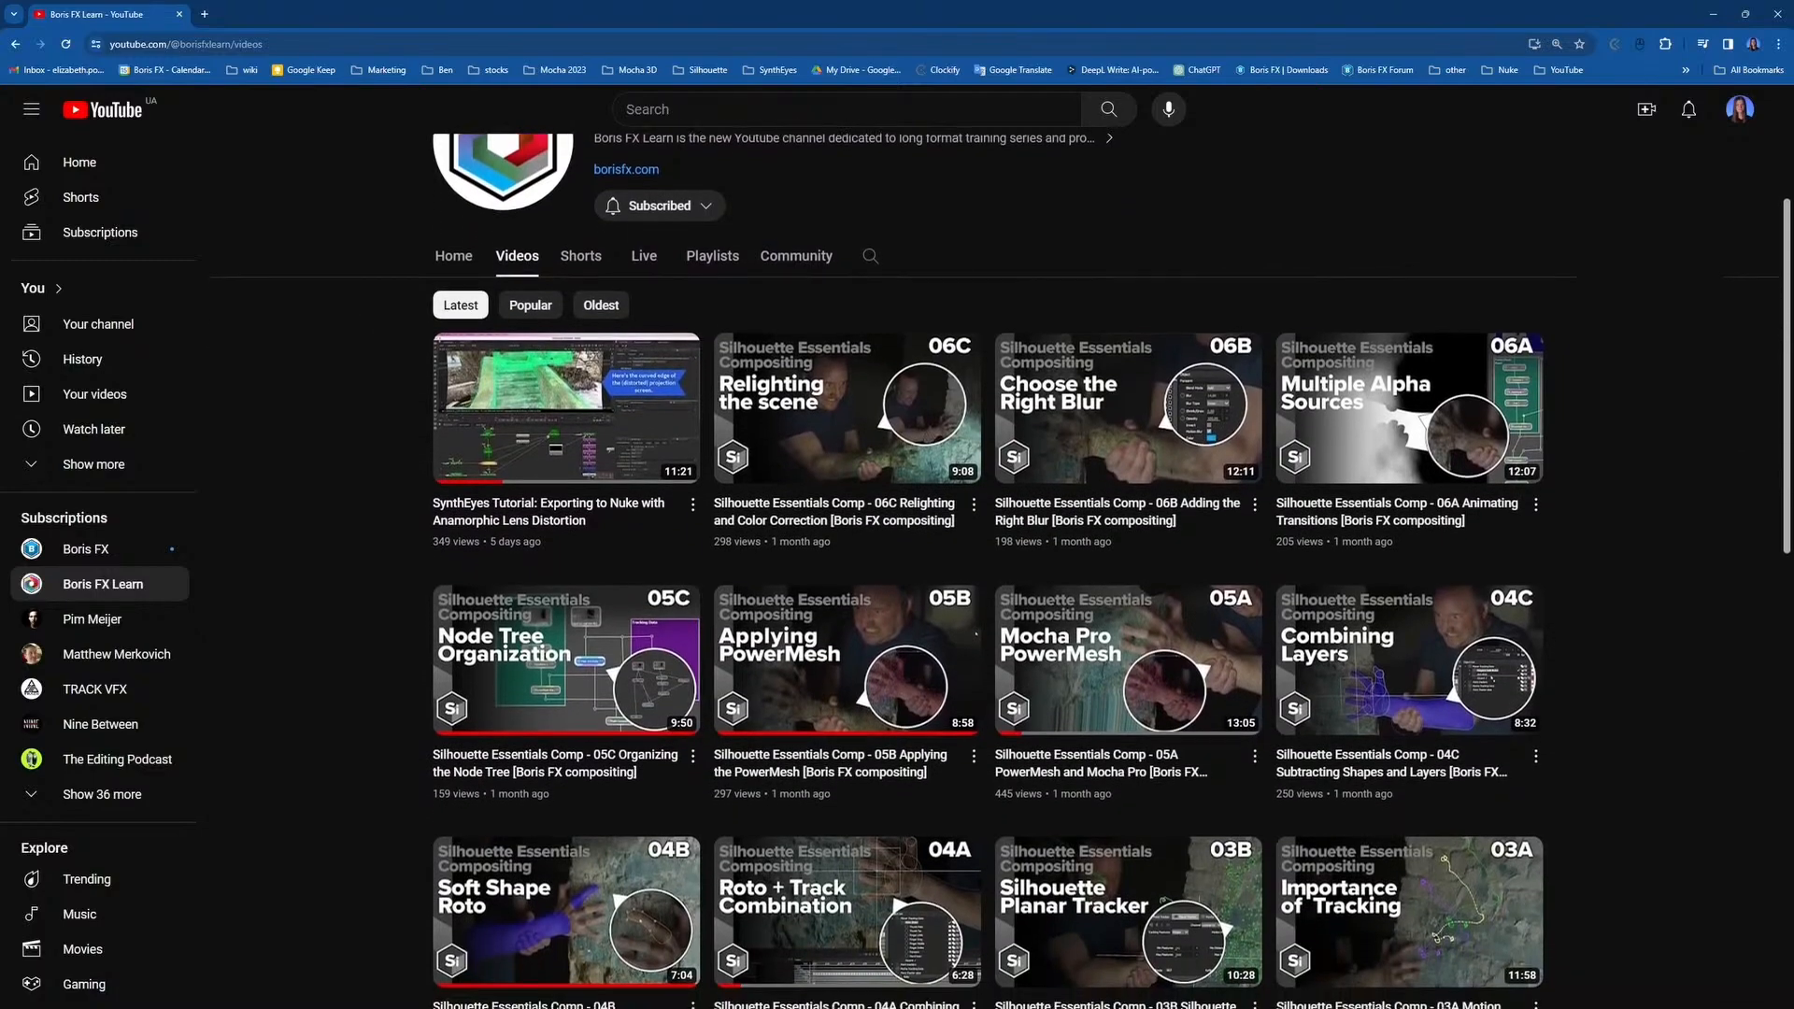
scroll(990, 560, "down", 1)
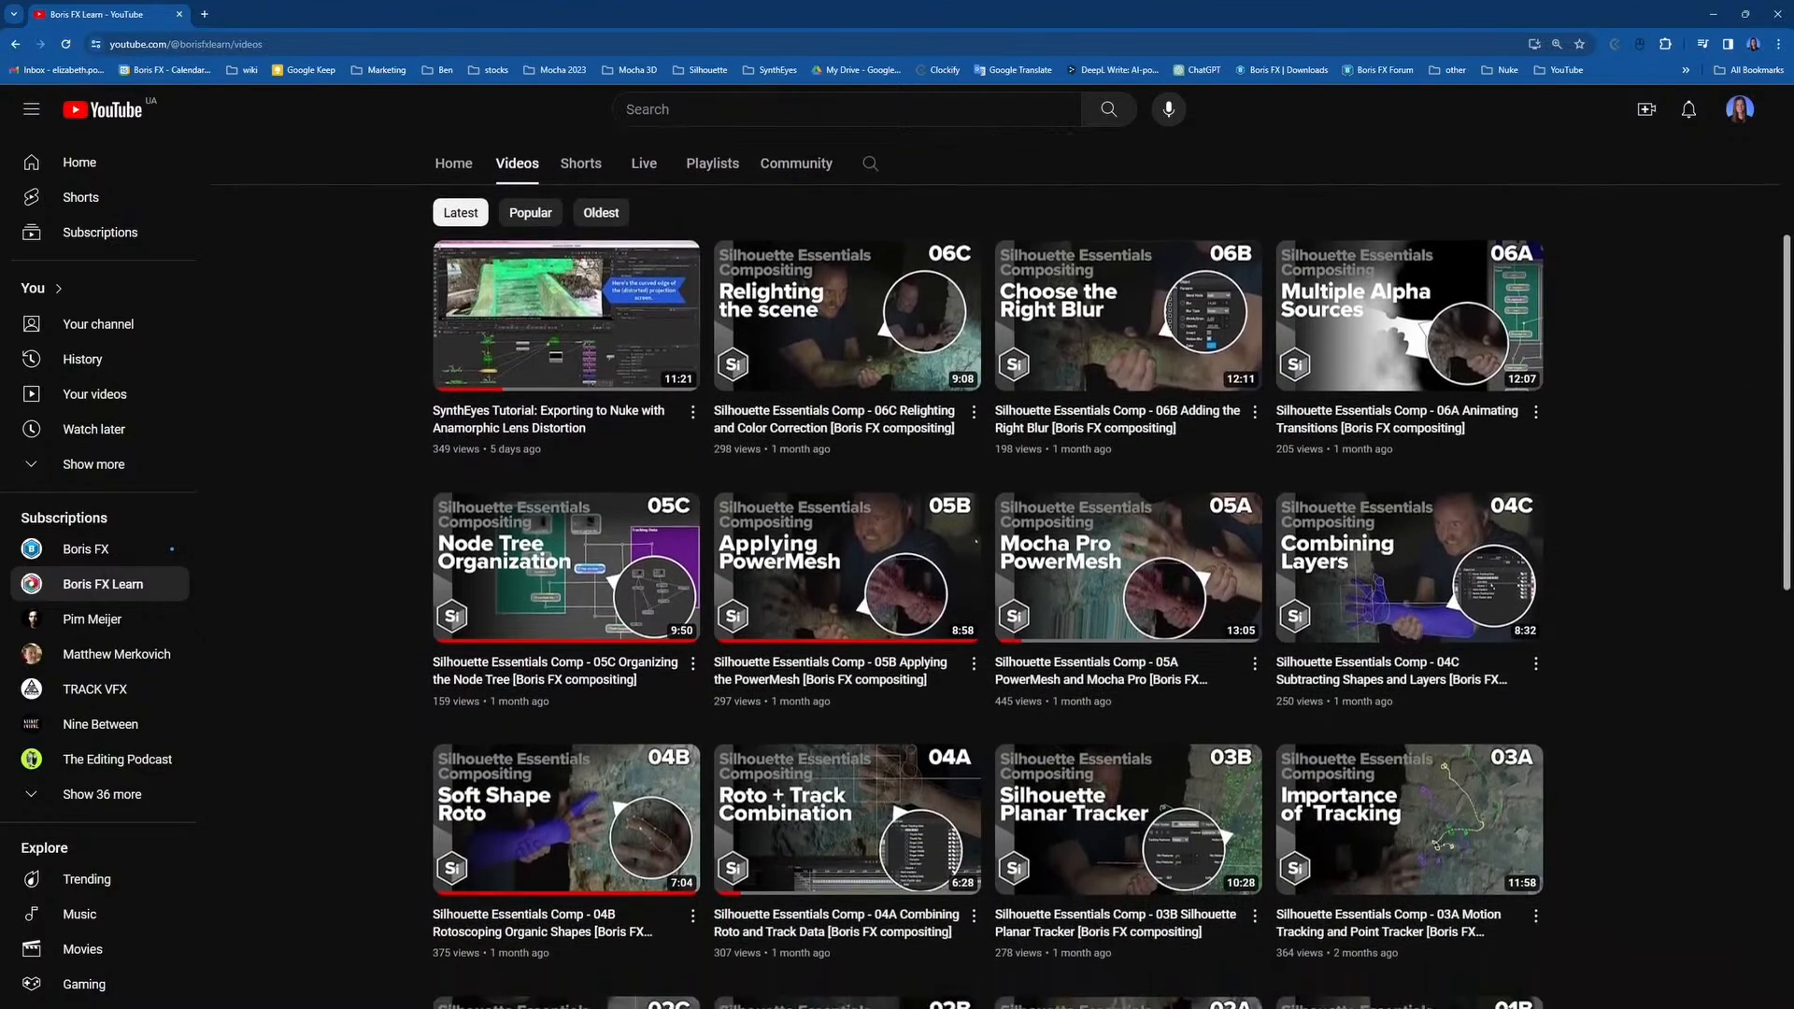
scroll(990, 560, "down", 1)
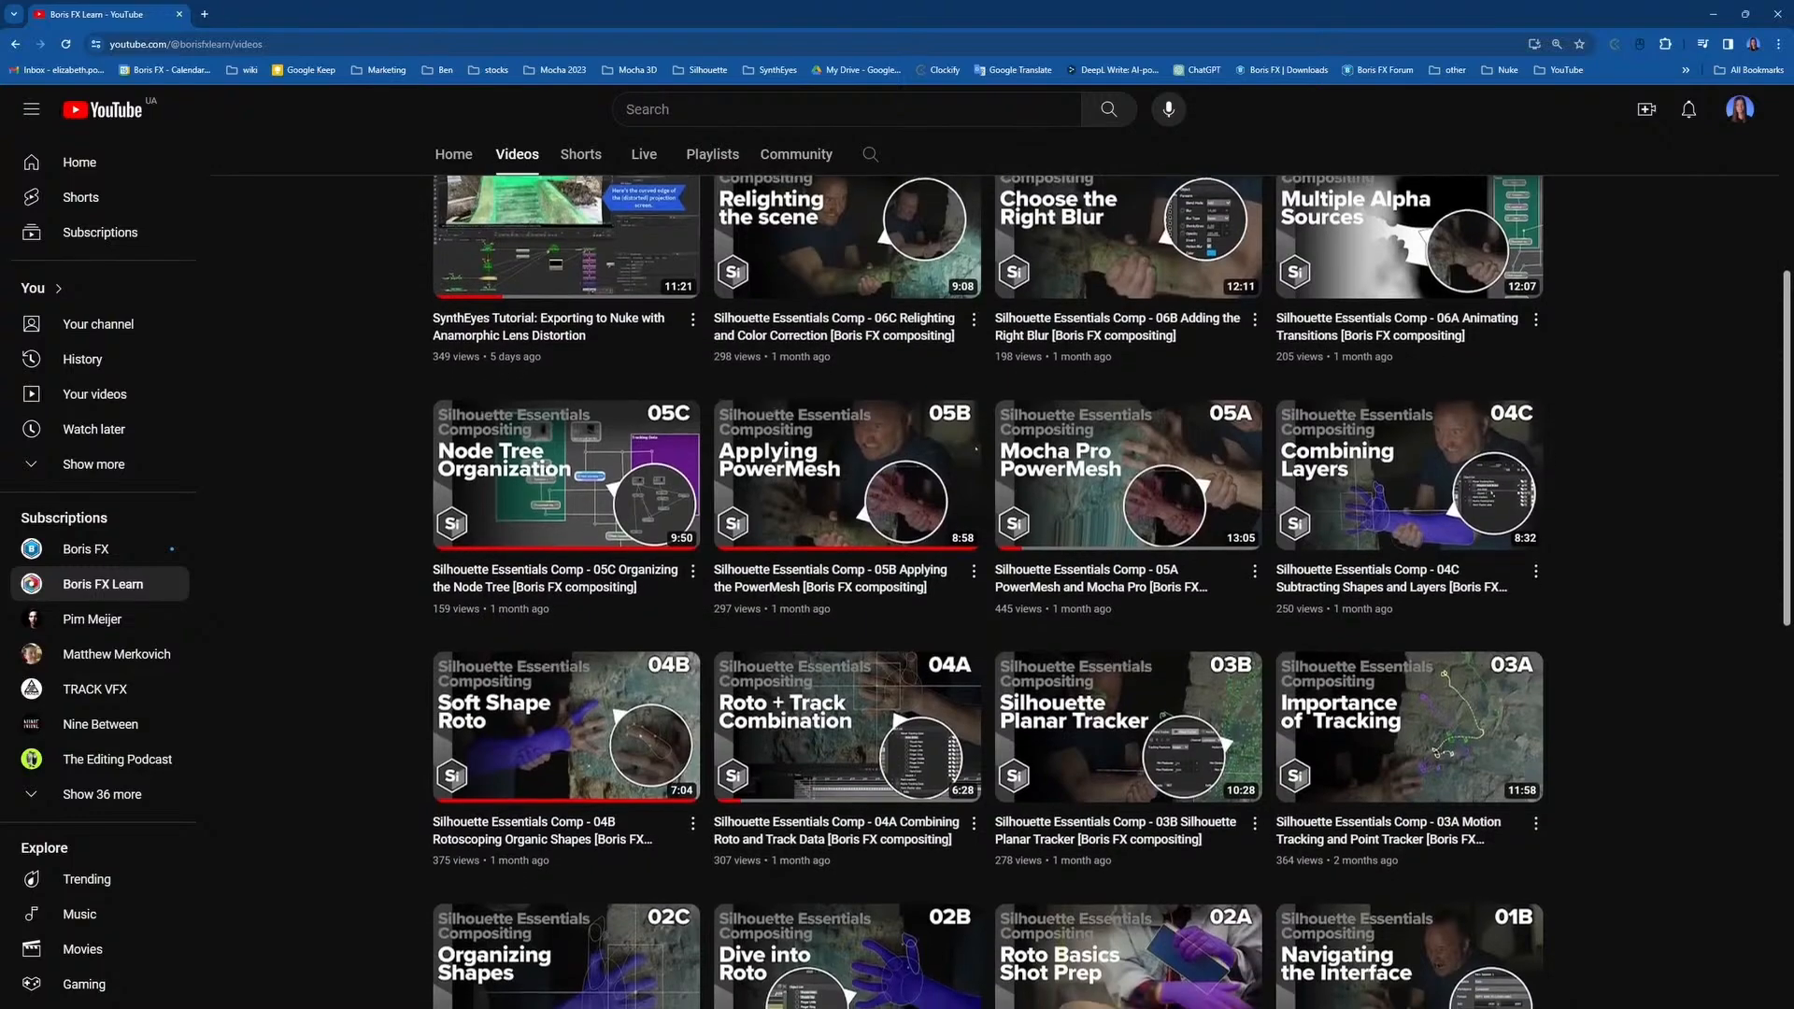
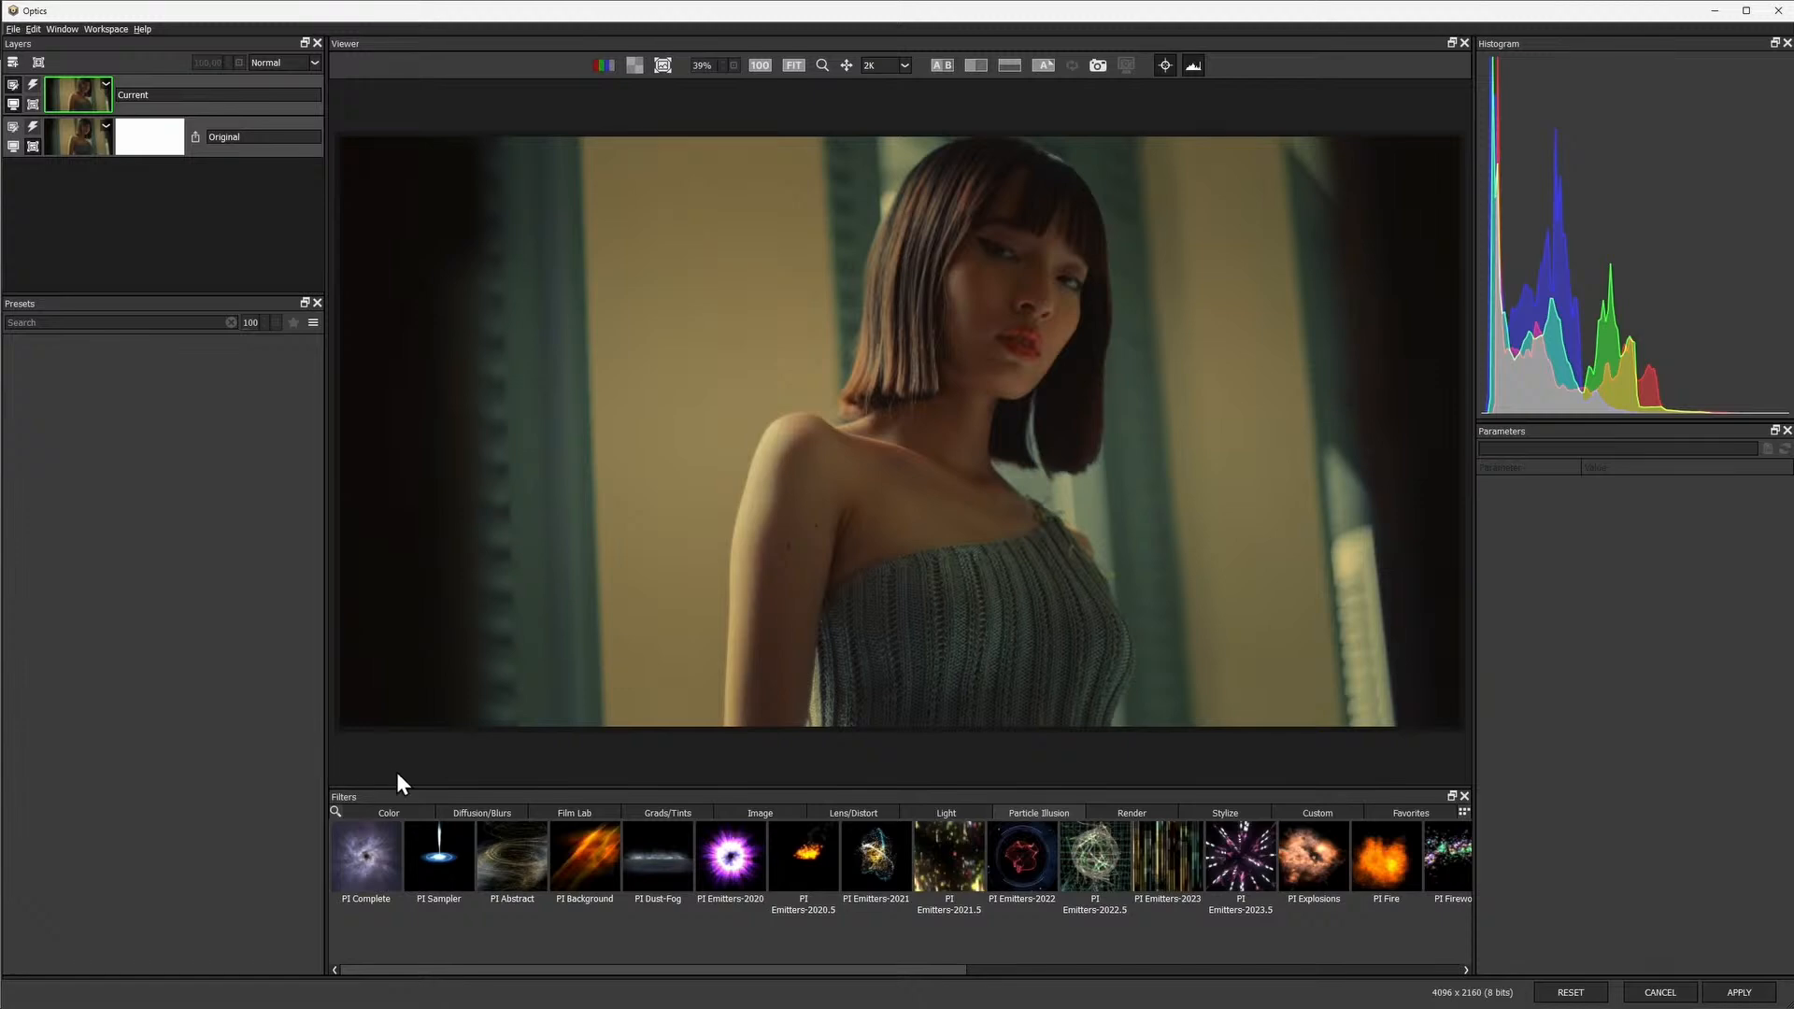
Switch to Optics and browse the Color, Diffusion/Blurs, Film Lab and Grads/Tints filters
left_click(389, 812)
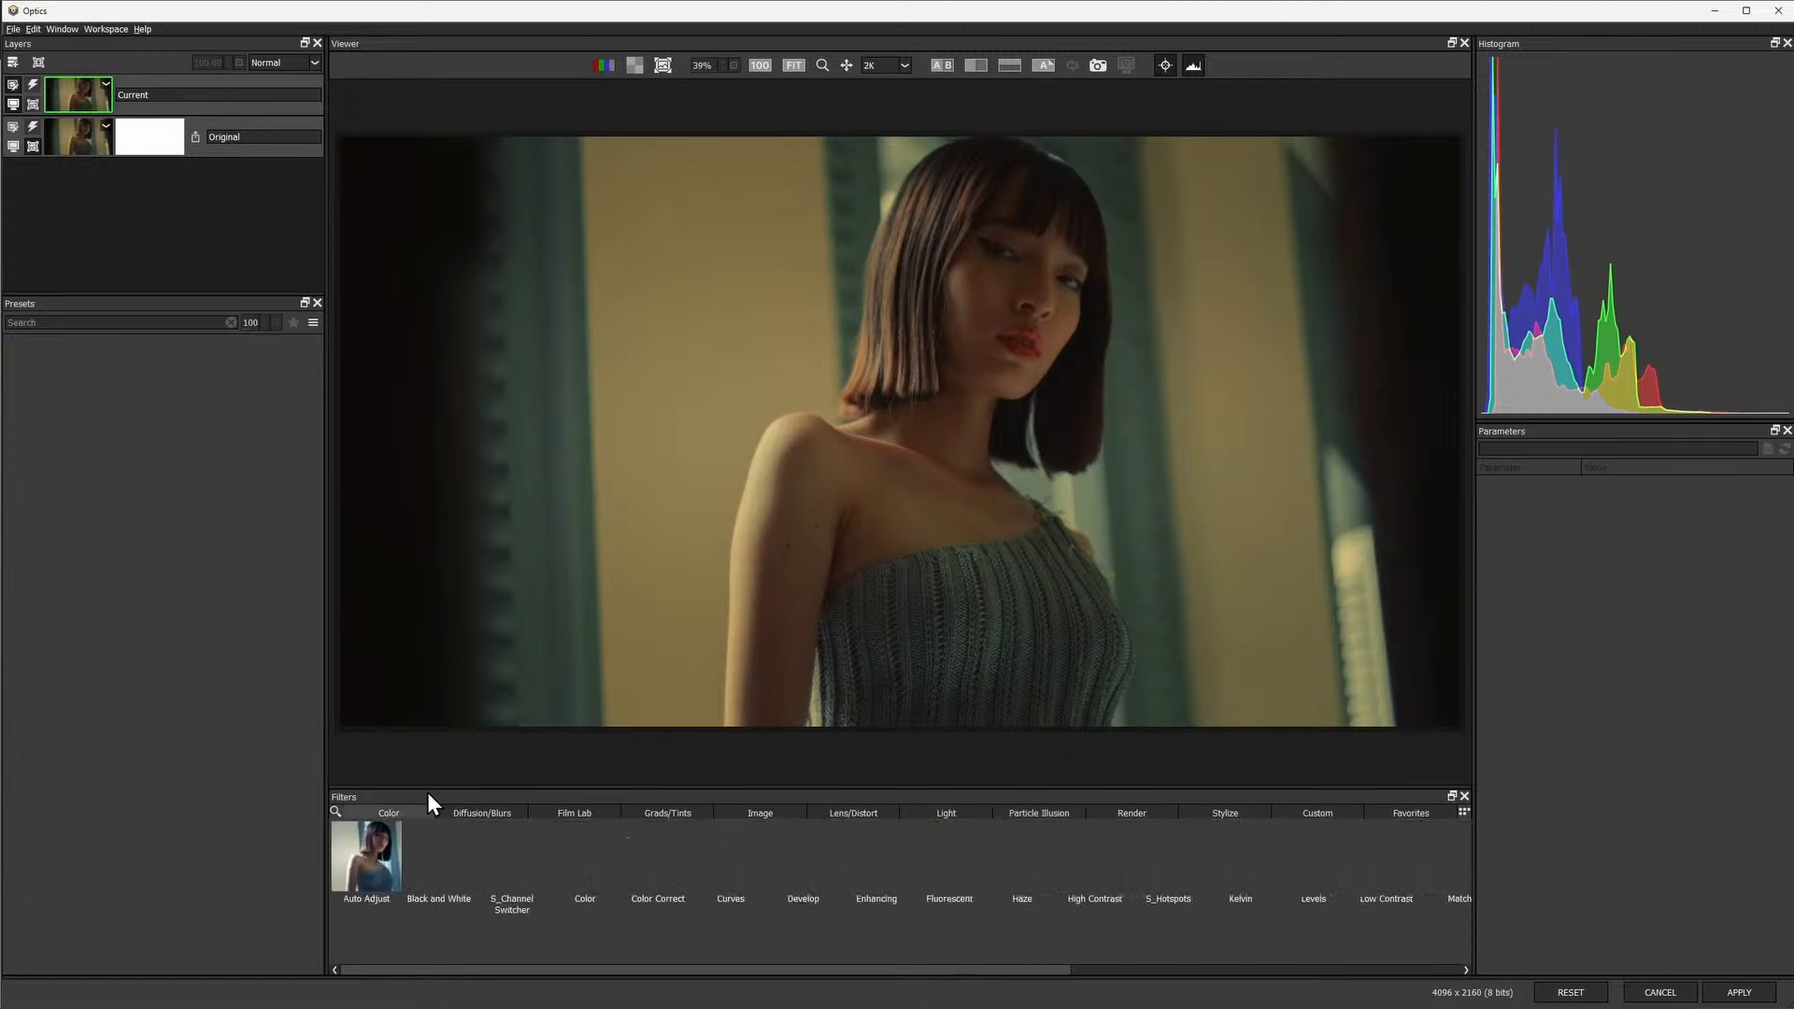
left_click(479, 813)
left_click(596, 811)
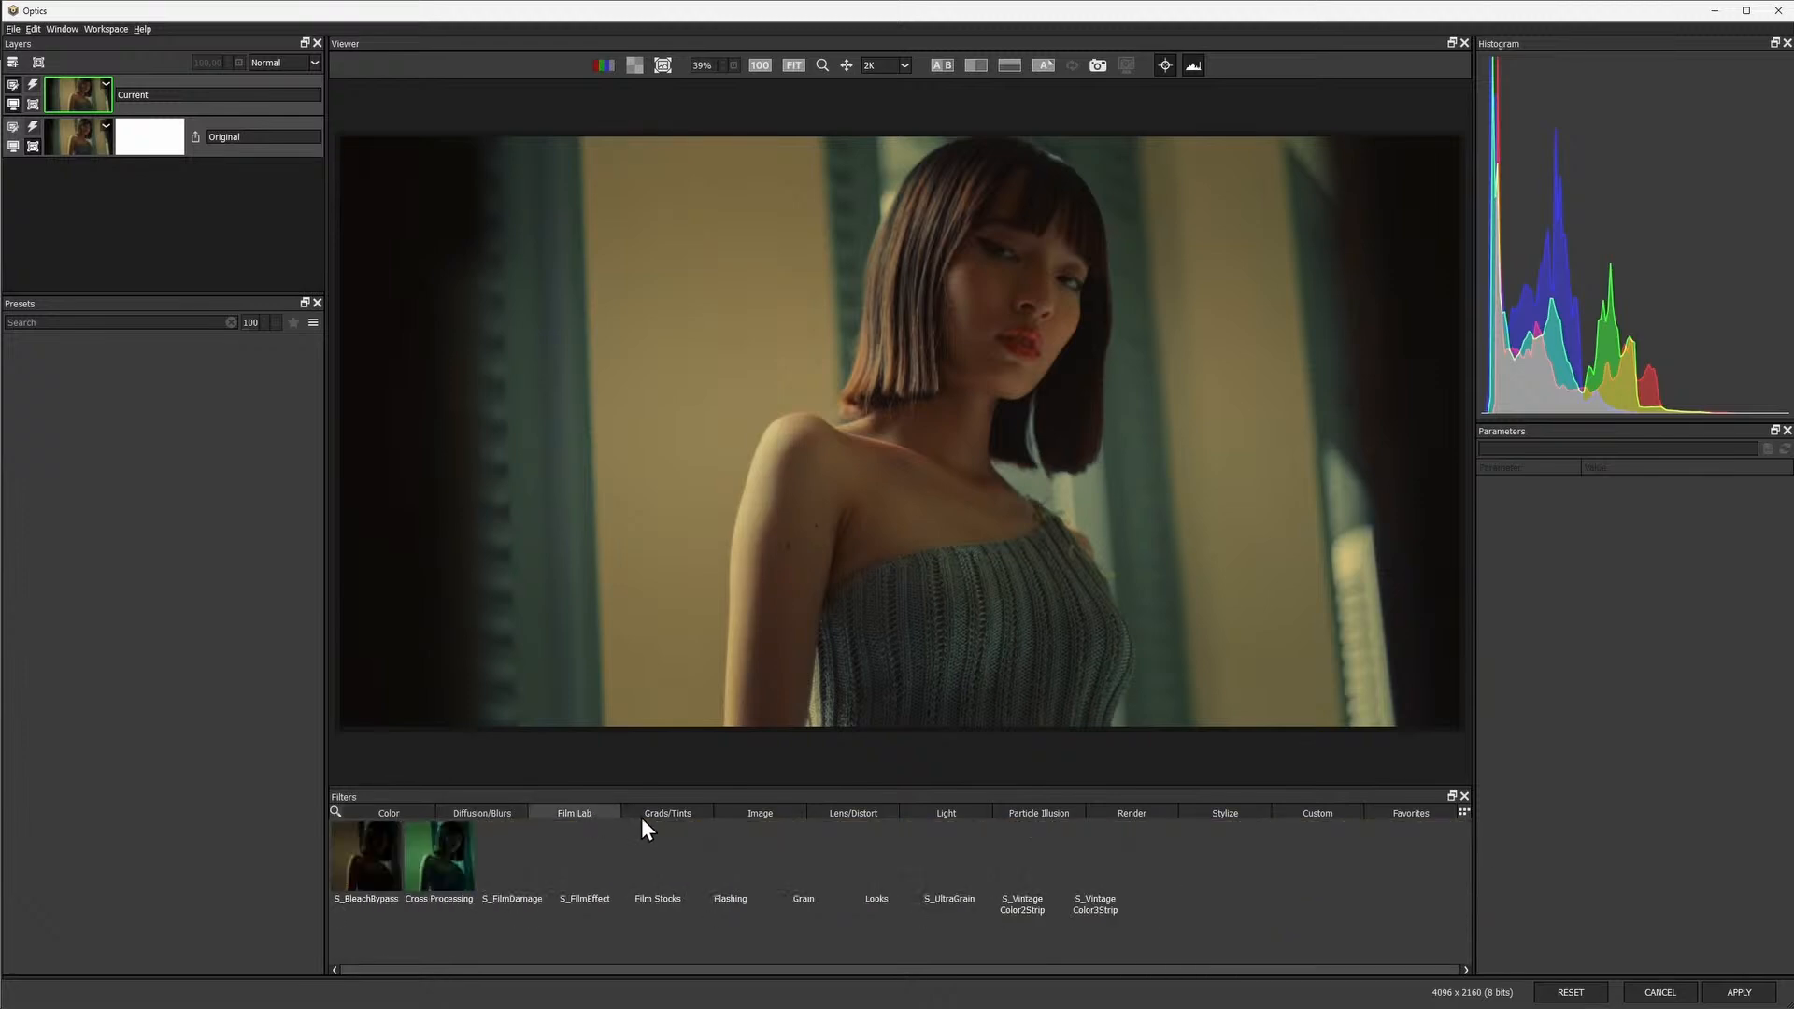
left_click(667, 813)
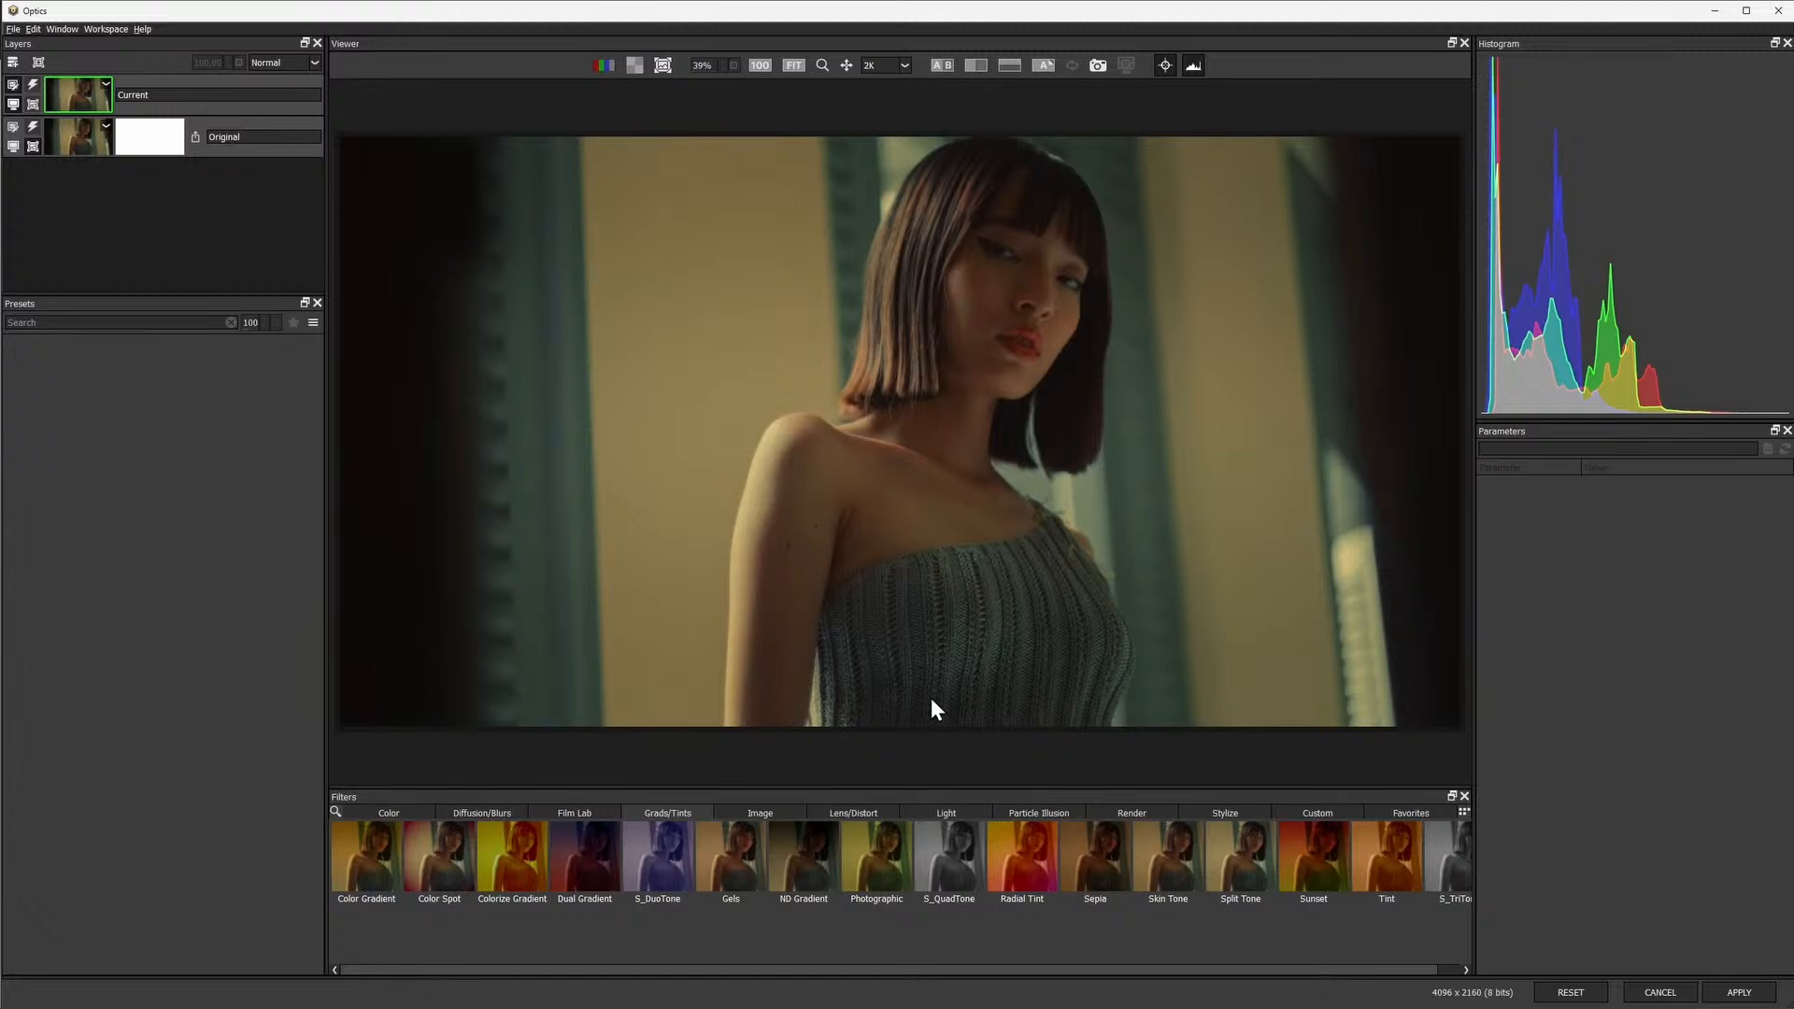
Try the DeFog and DeNoise image filters on the portrait photo
left_click(766, 811)
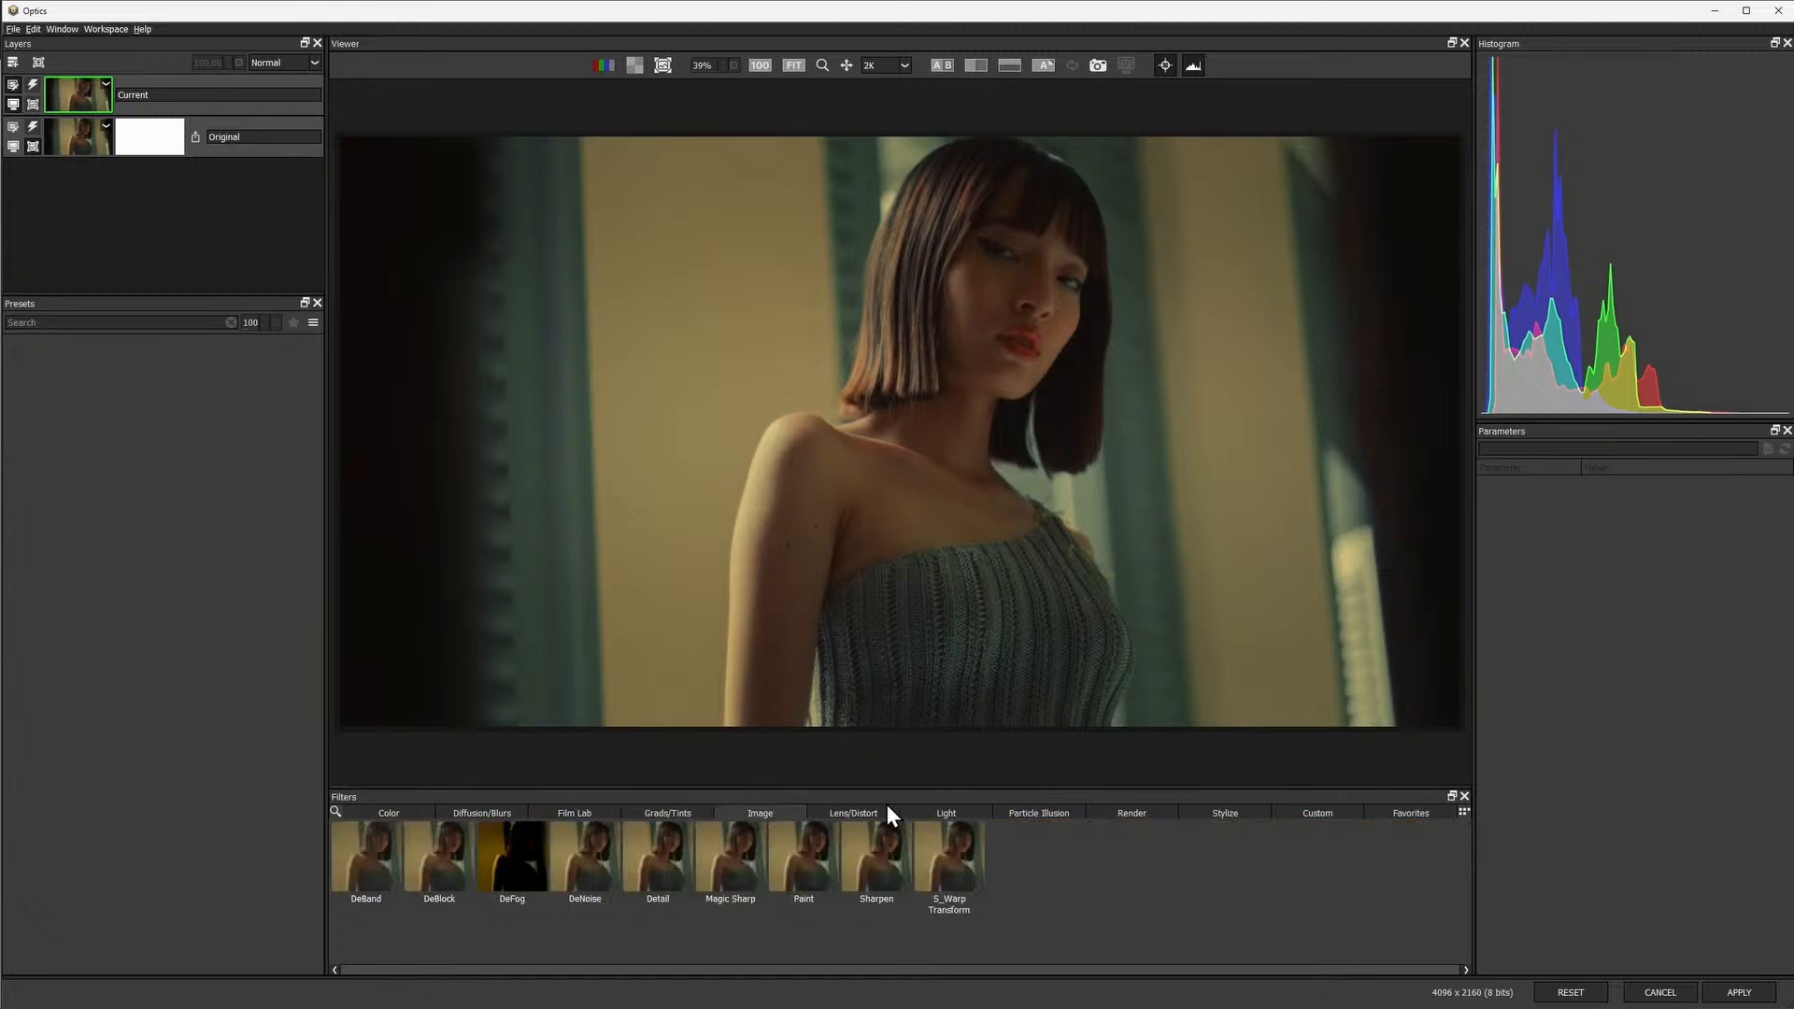
left_click(514, 855)
left_click(594, 861)
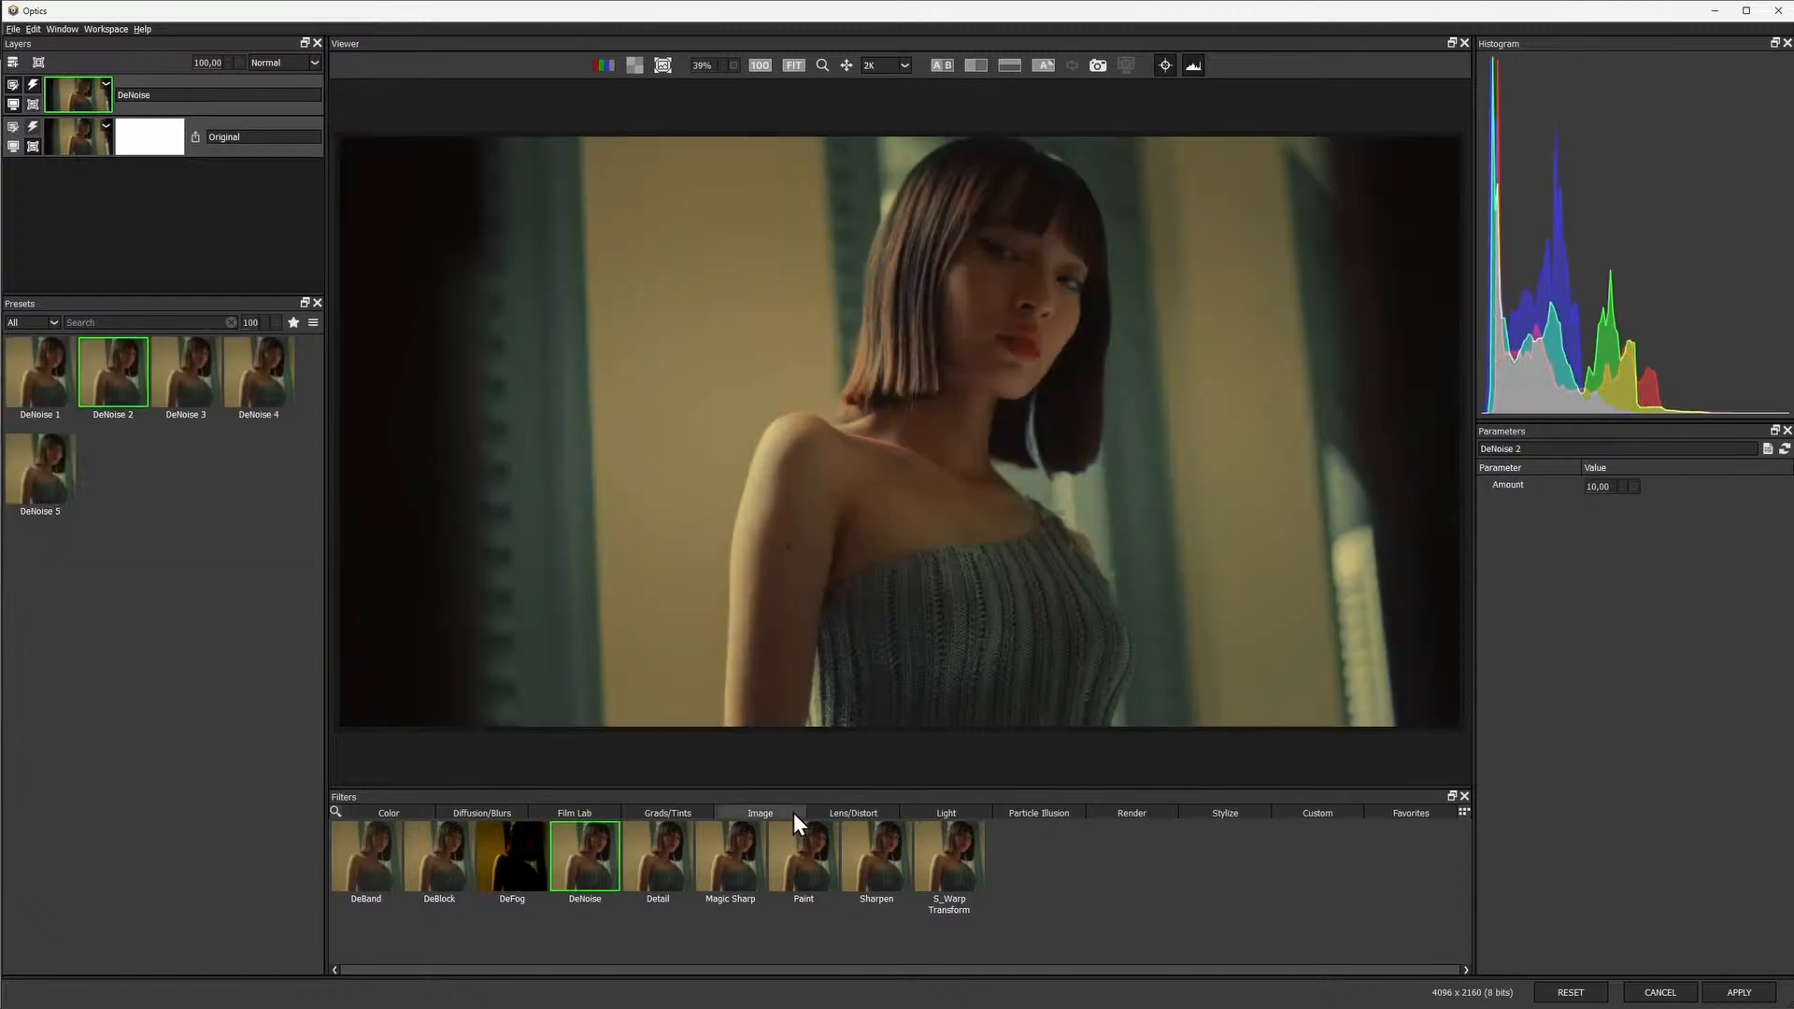
Try the Eye Light, Flag and S_GlintRainbow light filters on the portrait photo
left_click(935, 813)
left_click(728, 860)
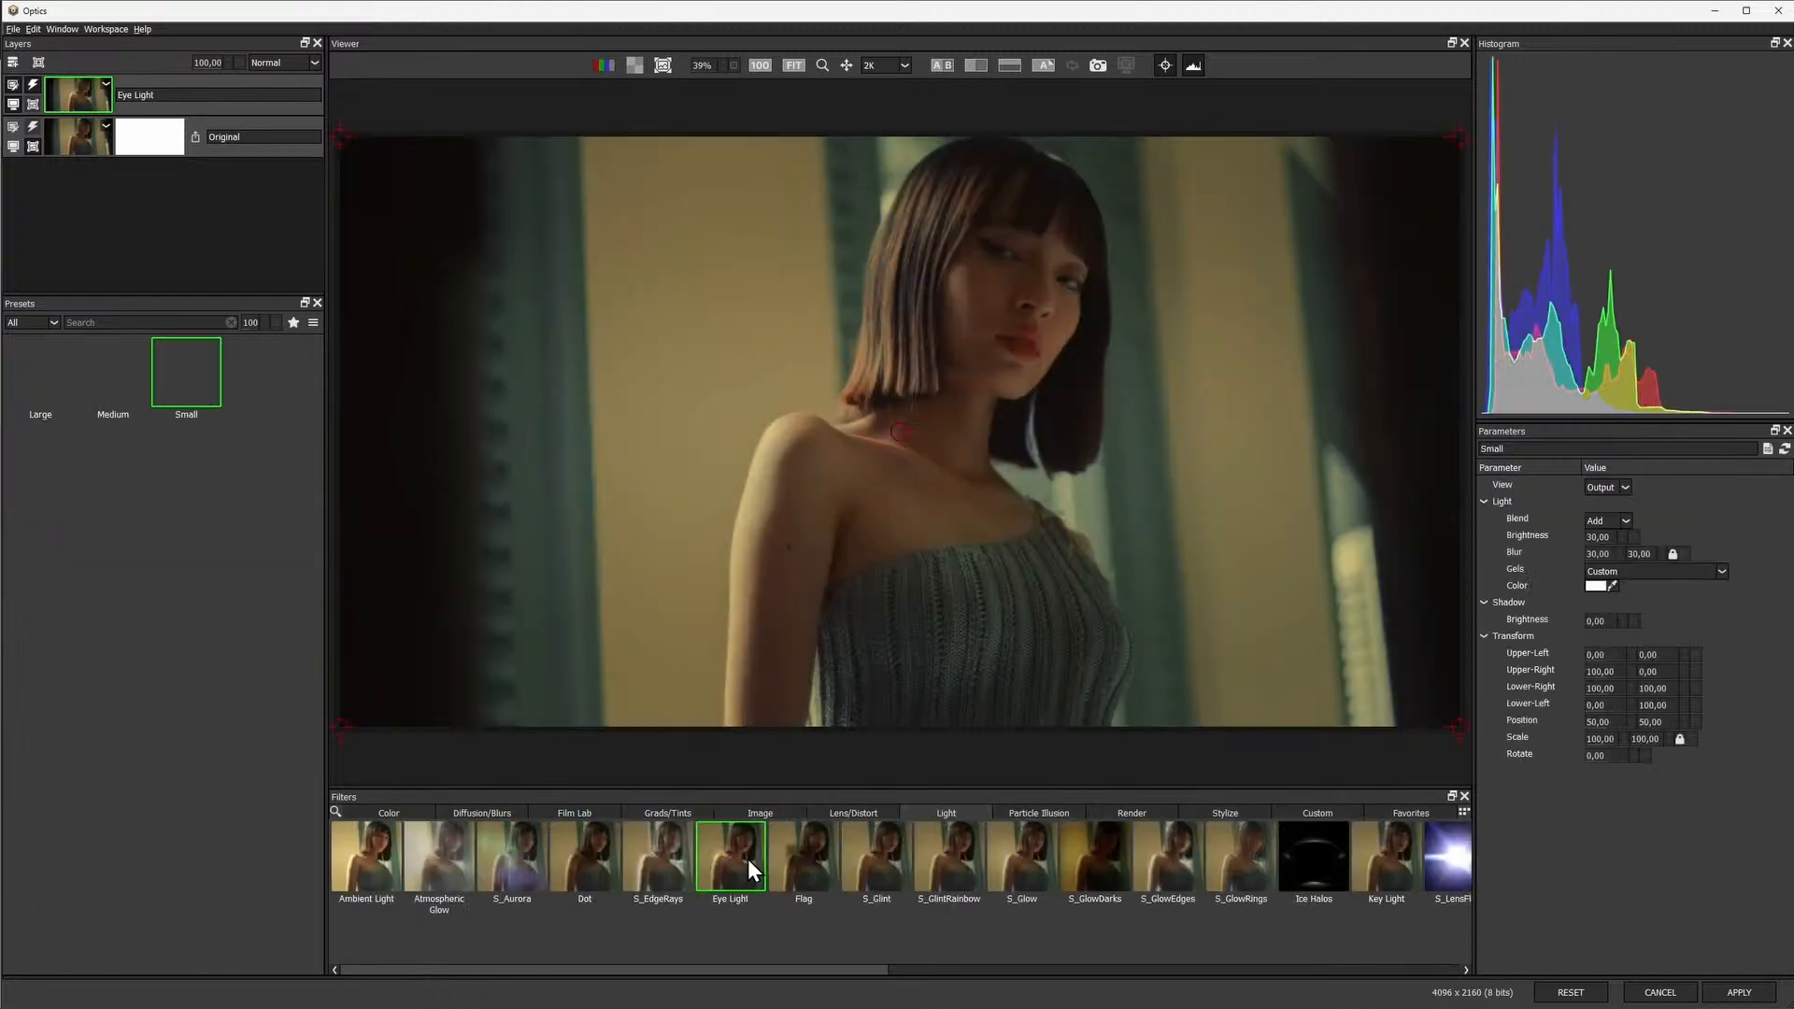
left_click(822, 865)
left_click(945, 867)
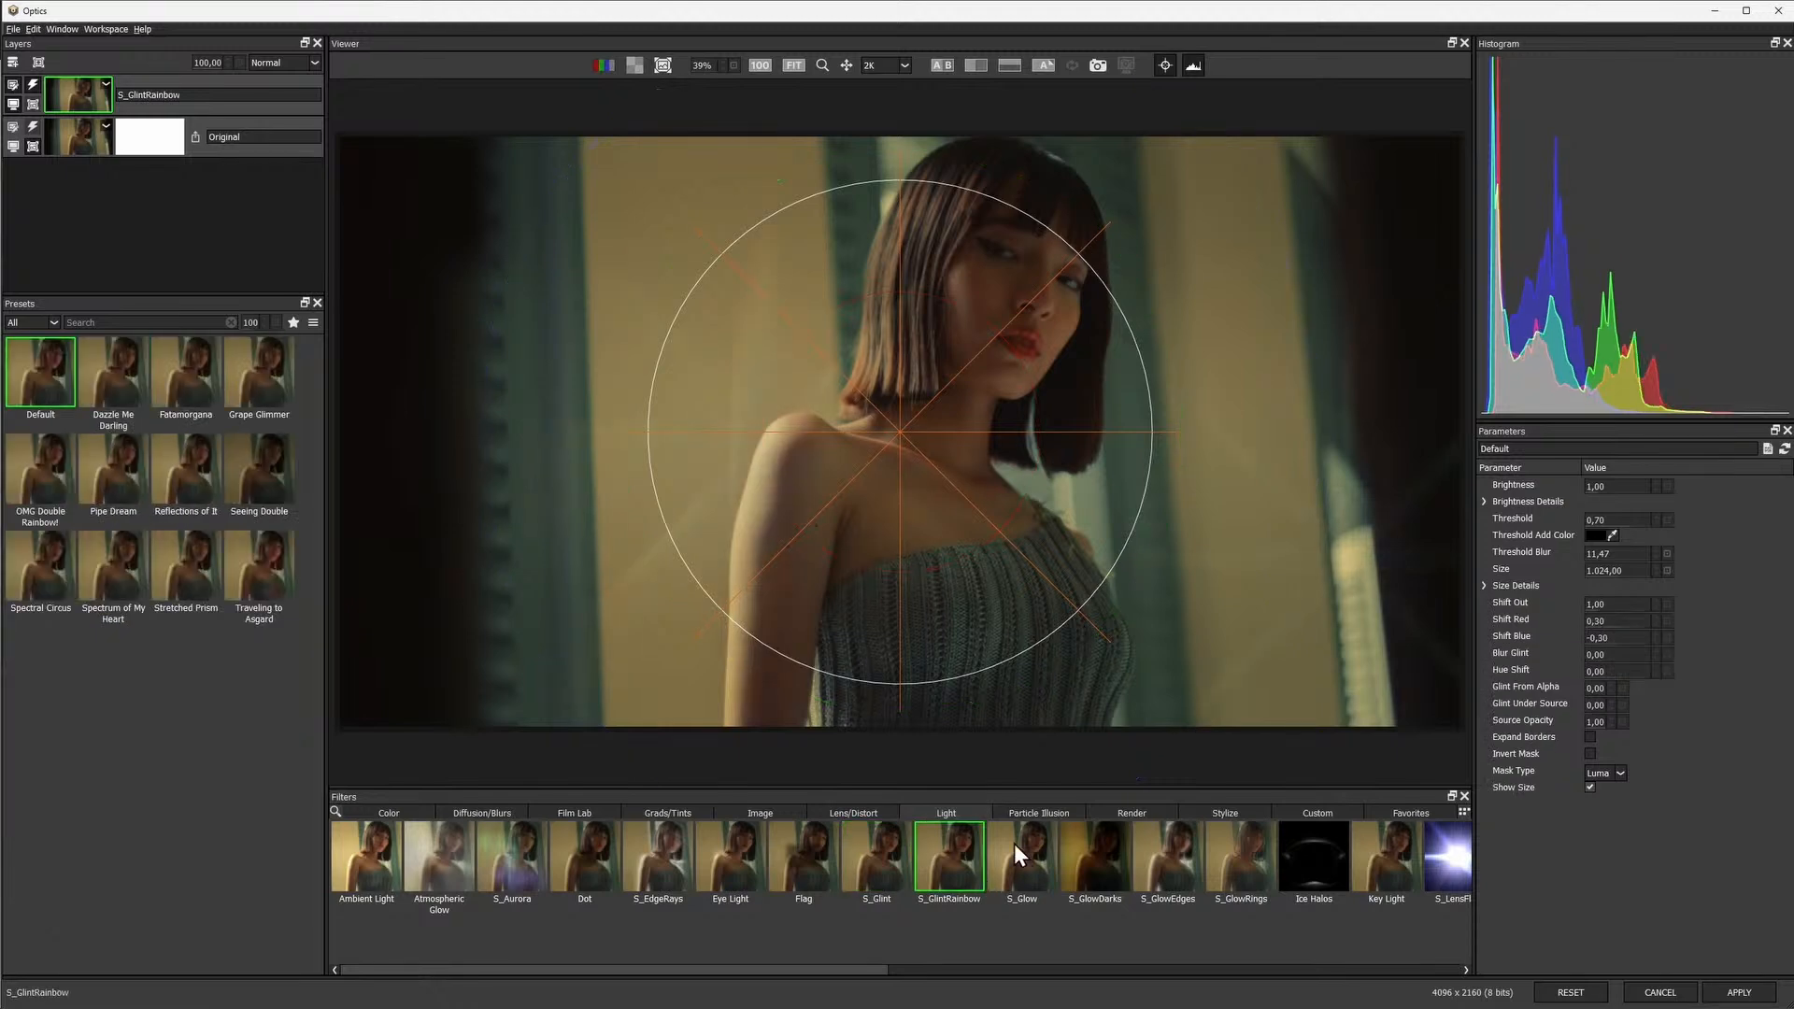
Try the S_MuzzleFlash and S_NightSky render filters on the portrait photo
left_click(1132, 813)
left_click(973, 865)
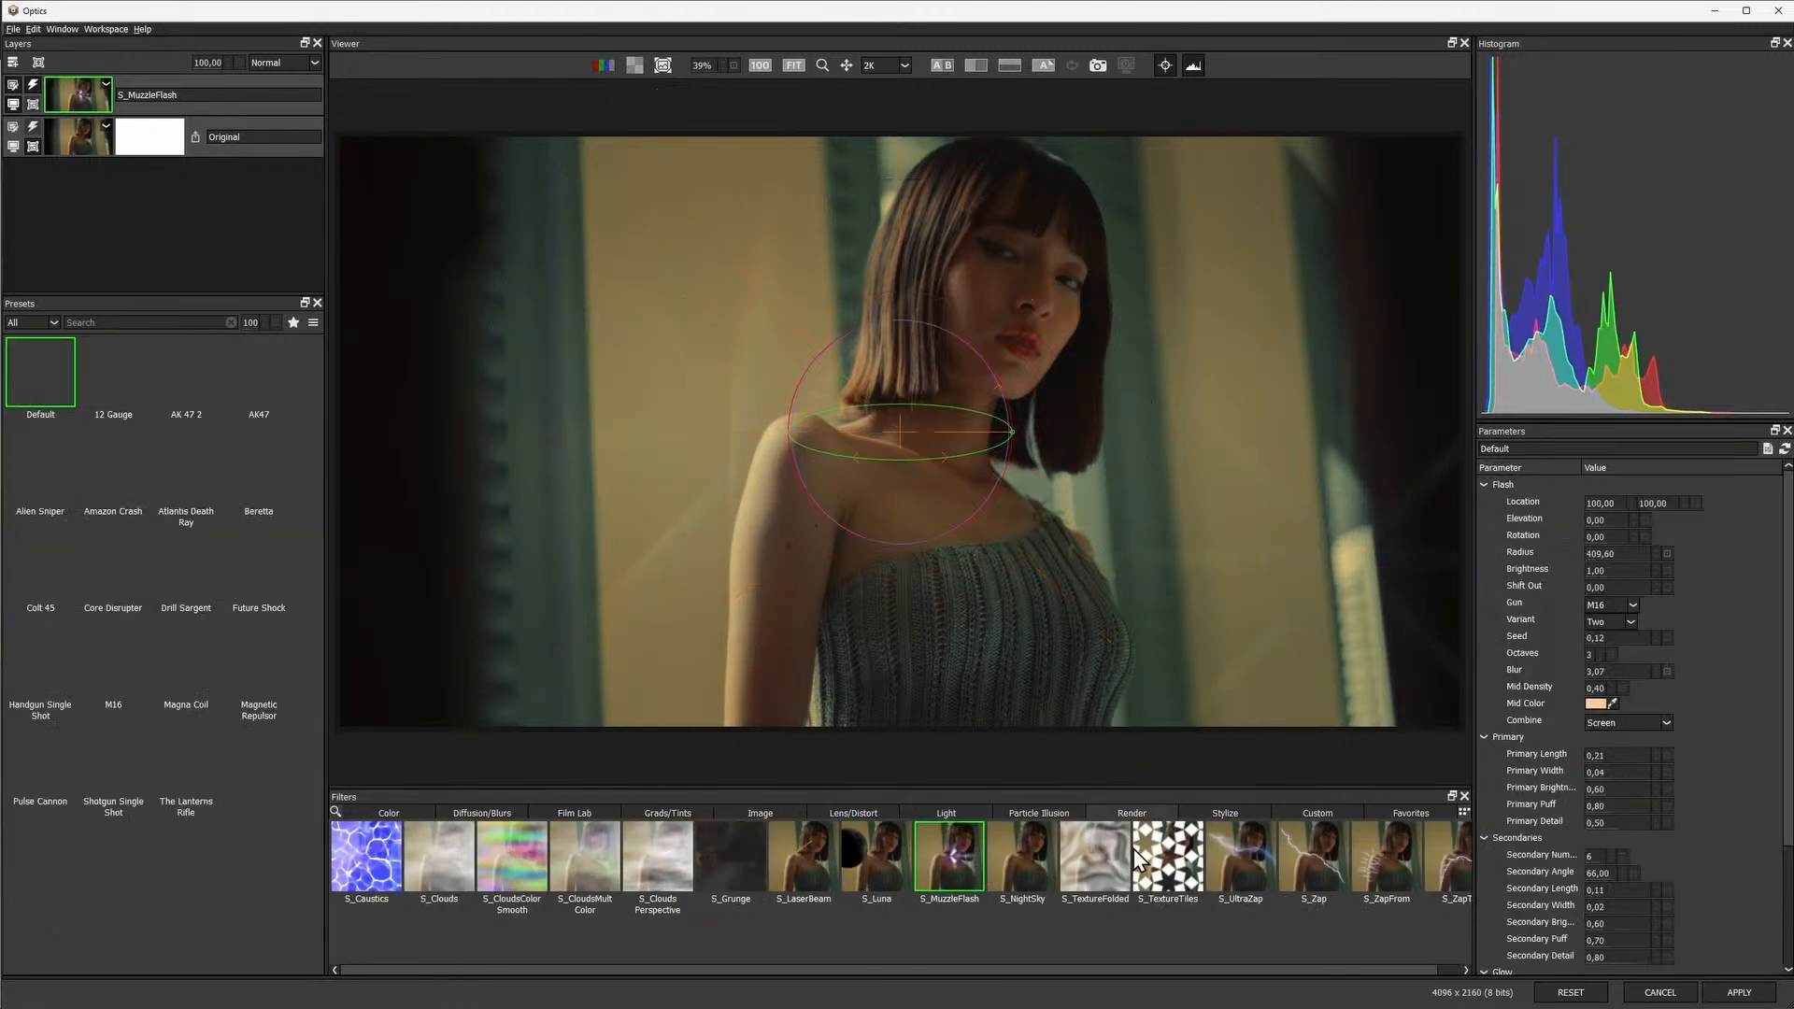
left_click(1023, 858)
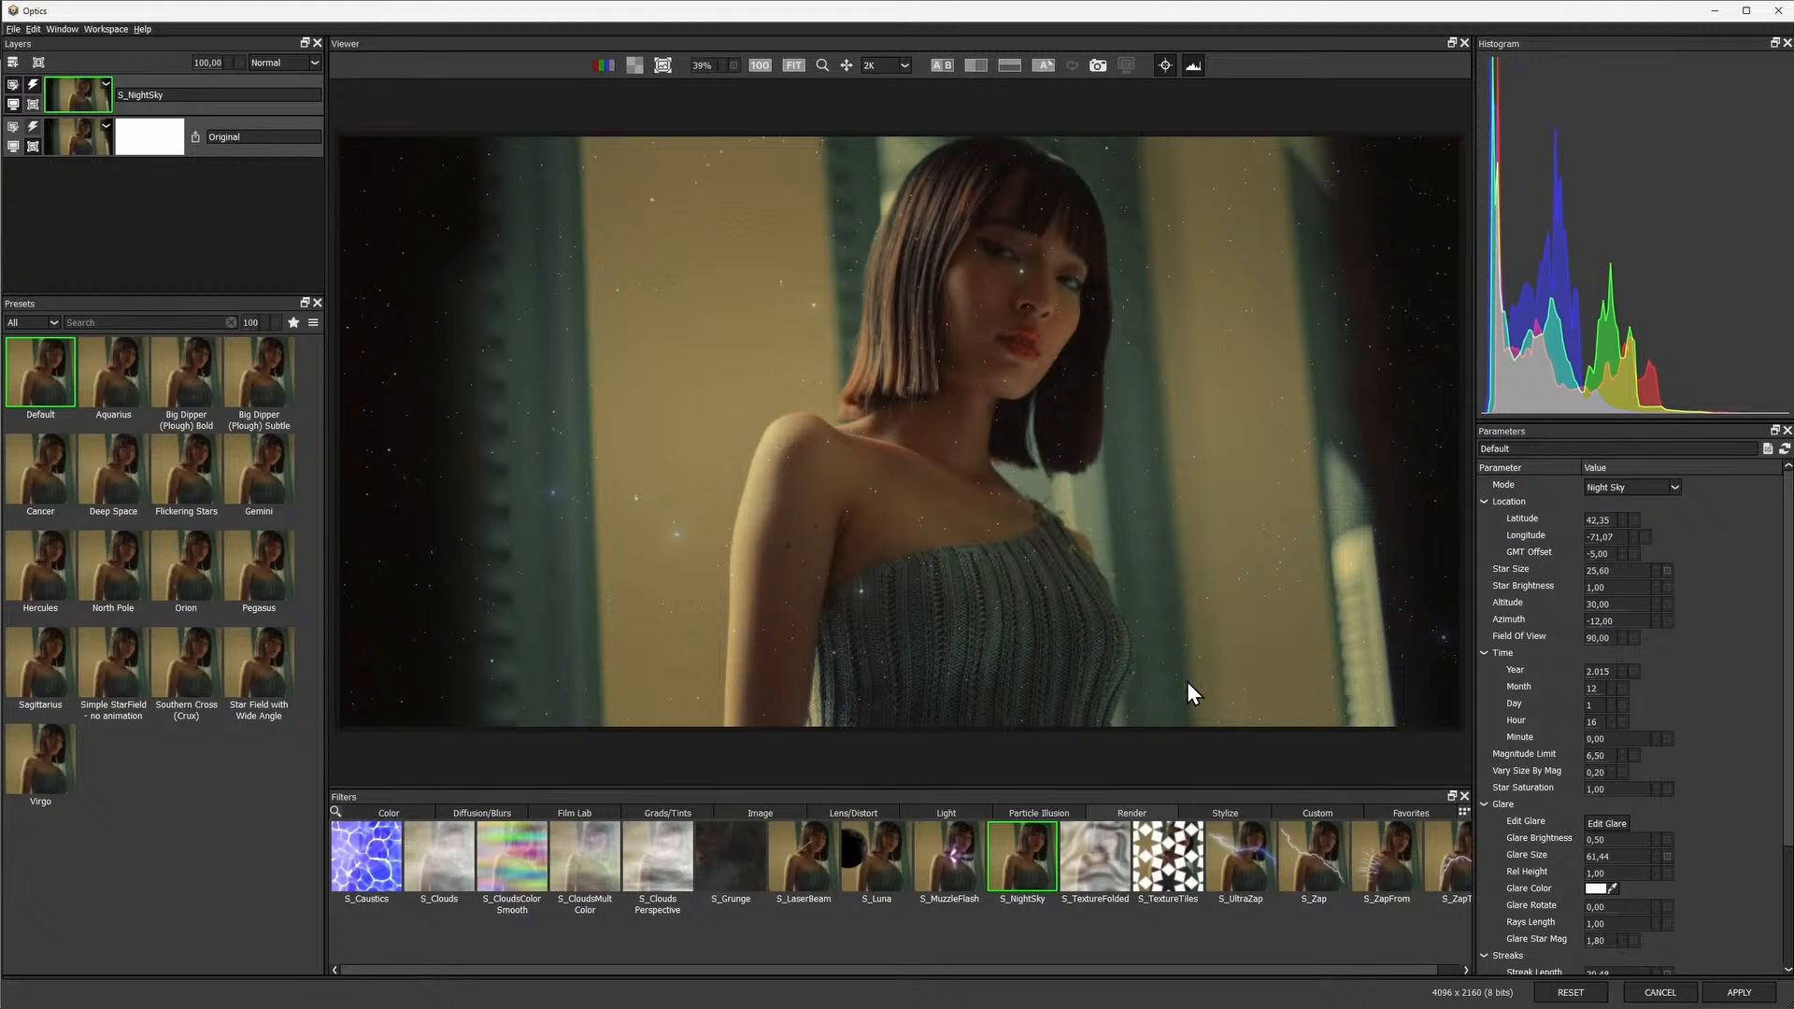
Browse the available Stylize and Particle Illusion filters
left_click(1210, 815)
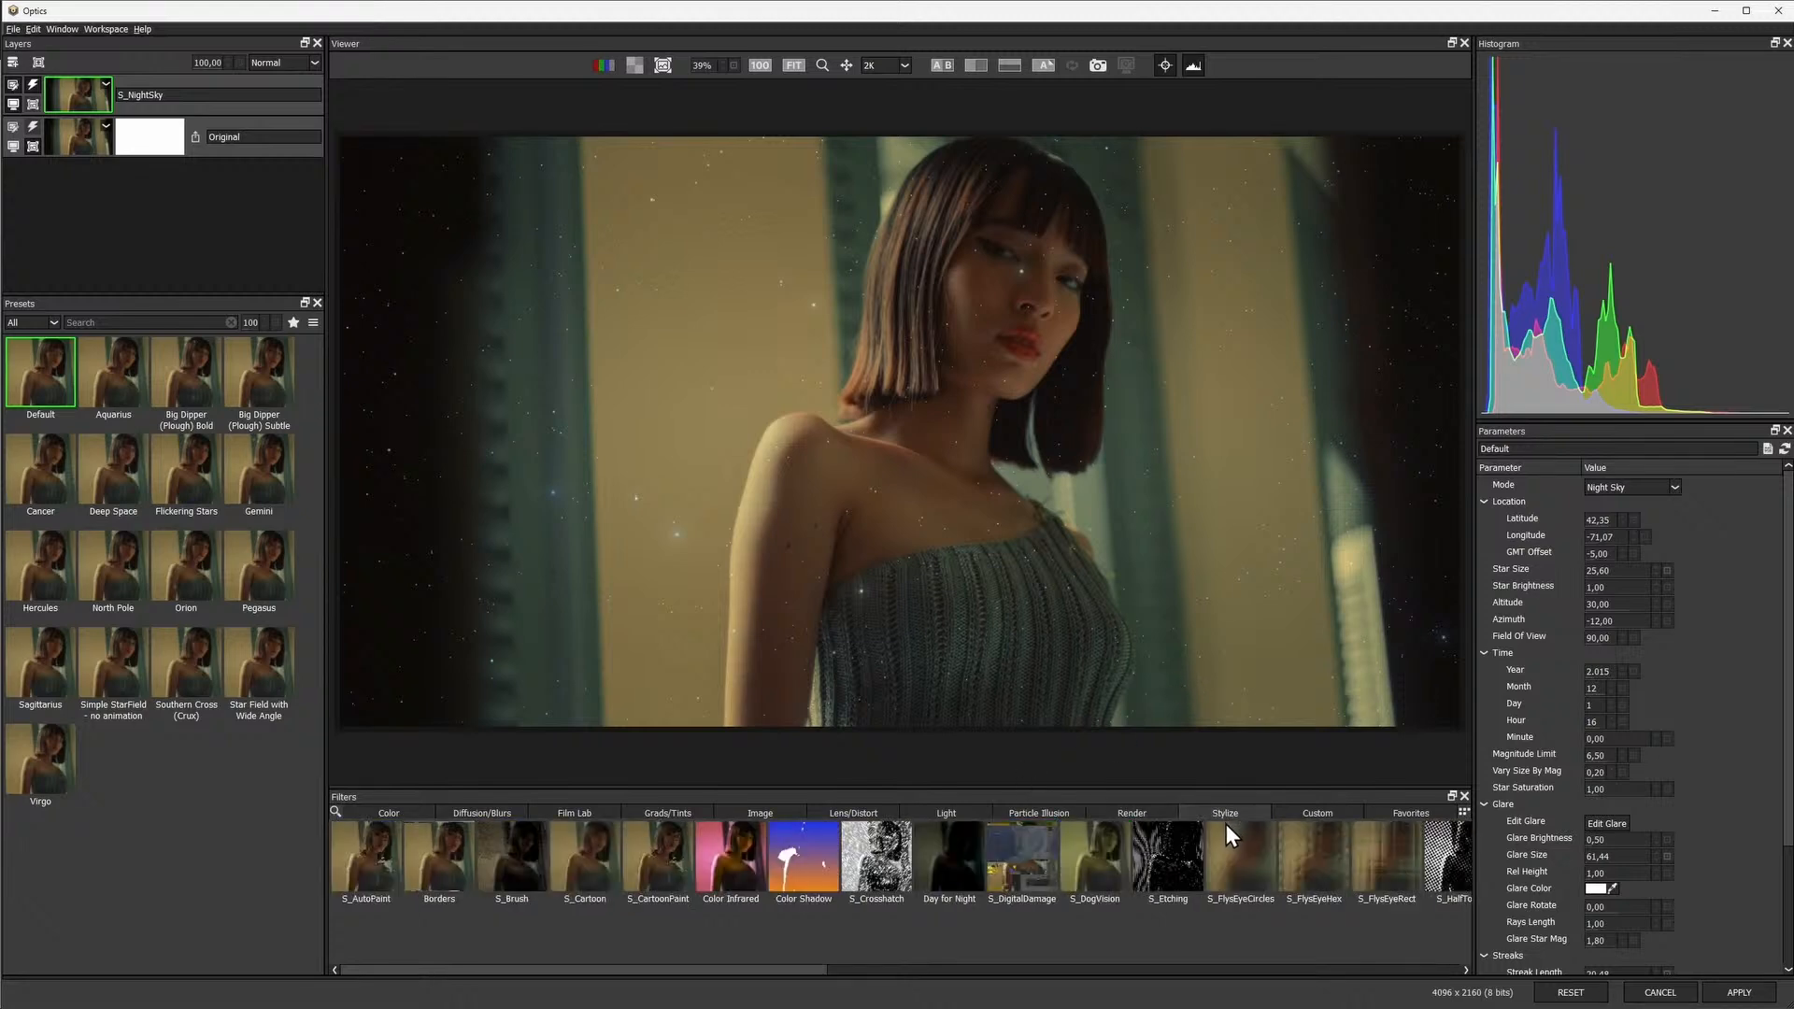
left_click(1192, 971)
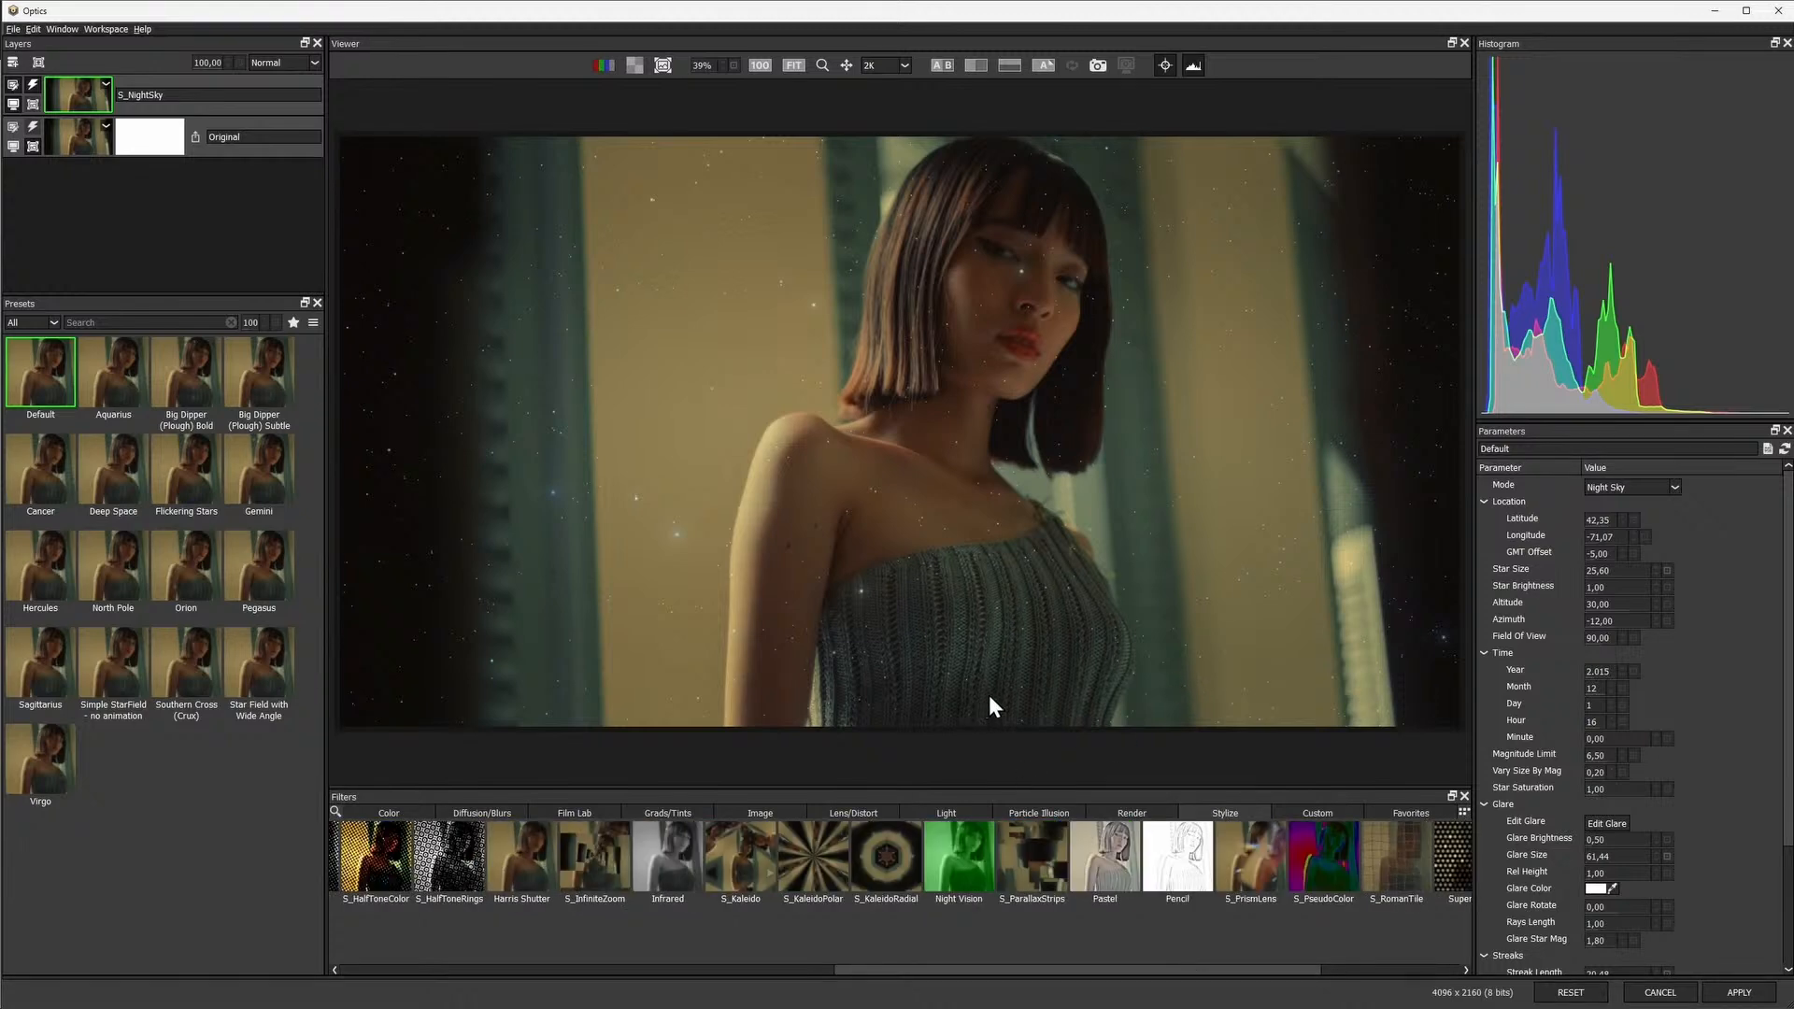
left_click(1063, 815)
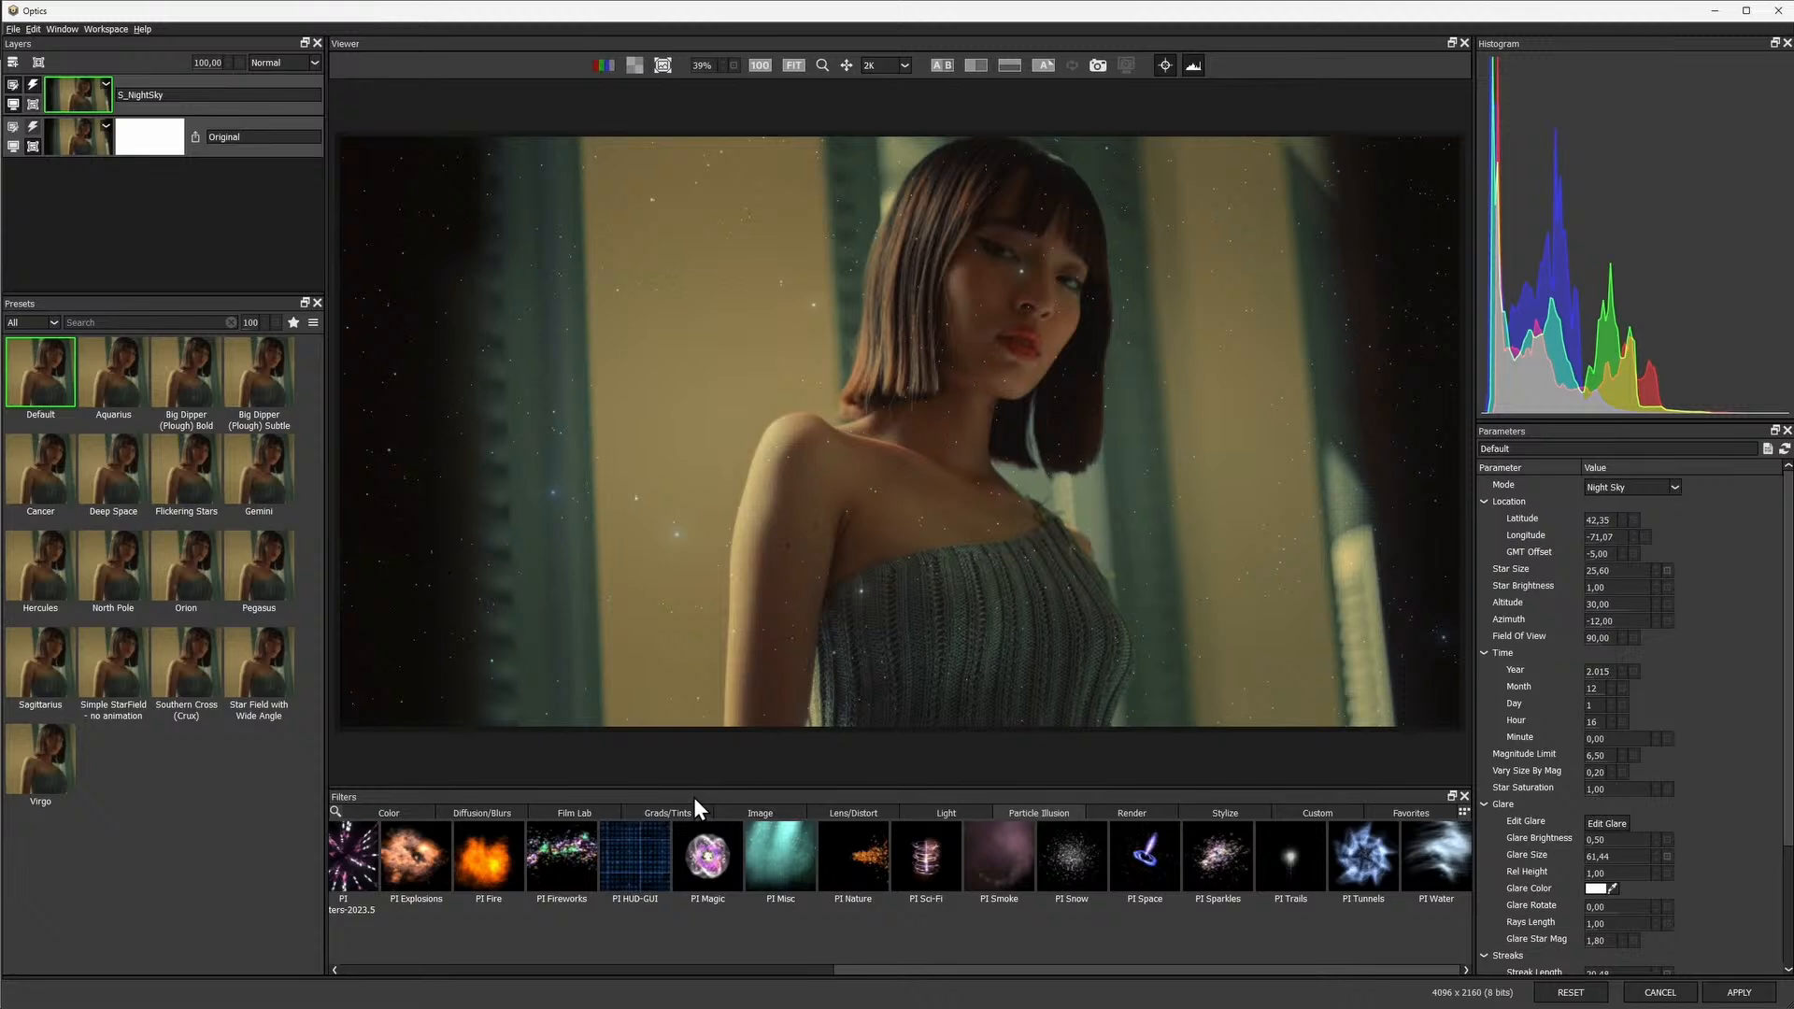
Try the High Contrast color filter on the portrait, replacing it with Low Contrast set to the Low Contrast 7 preset
left_click(409, 813)
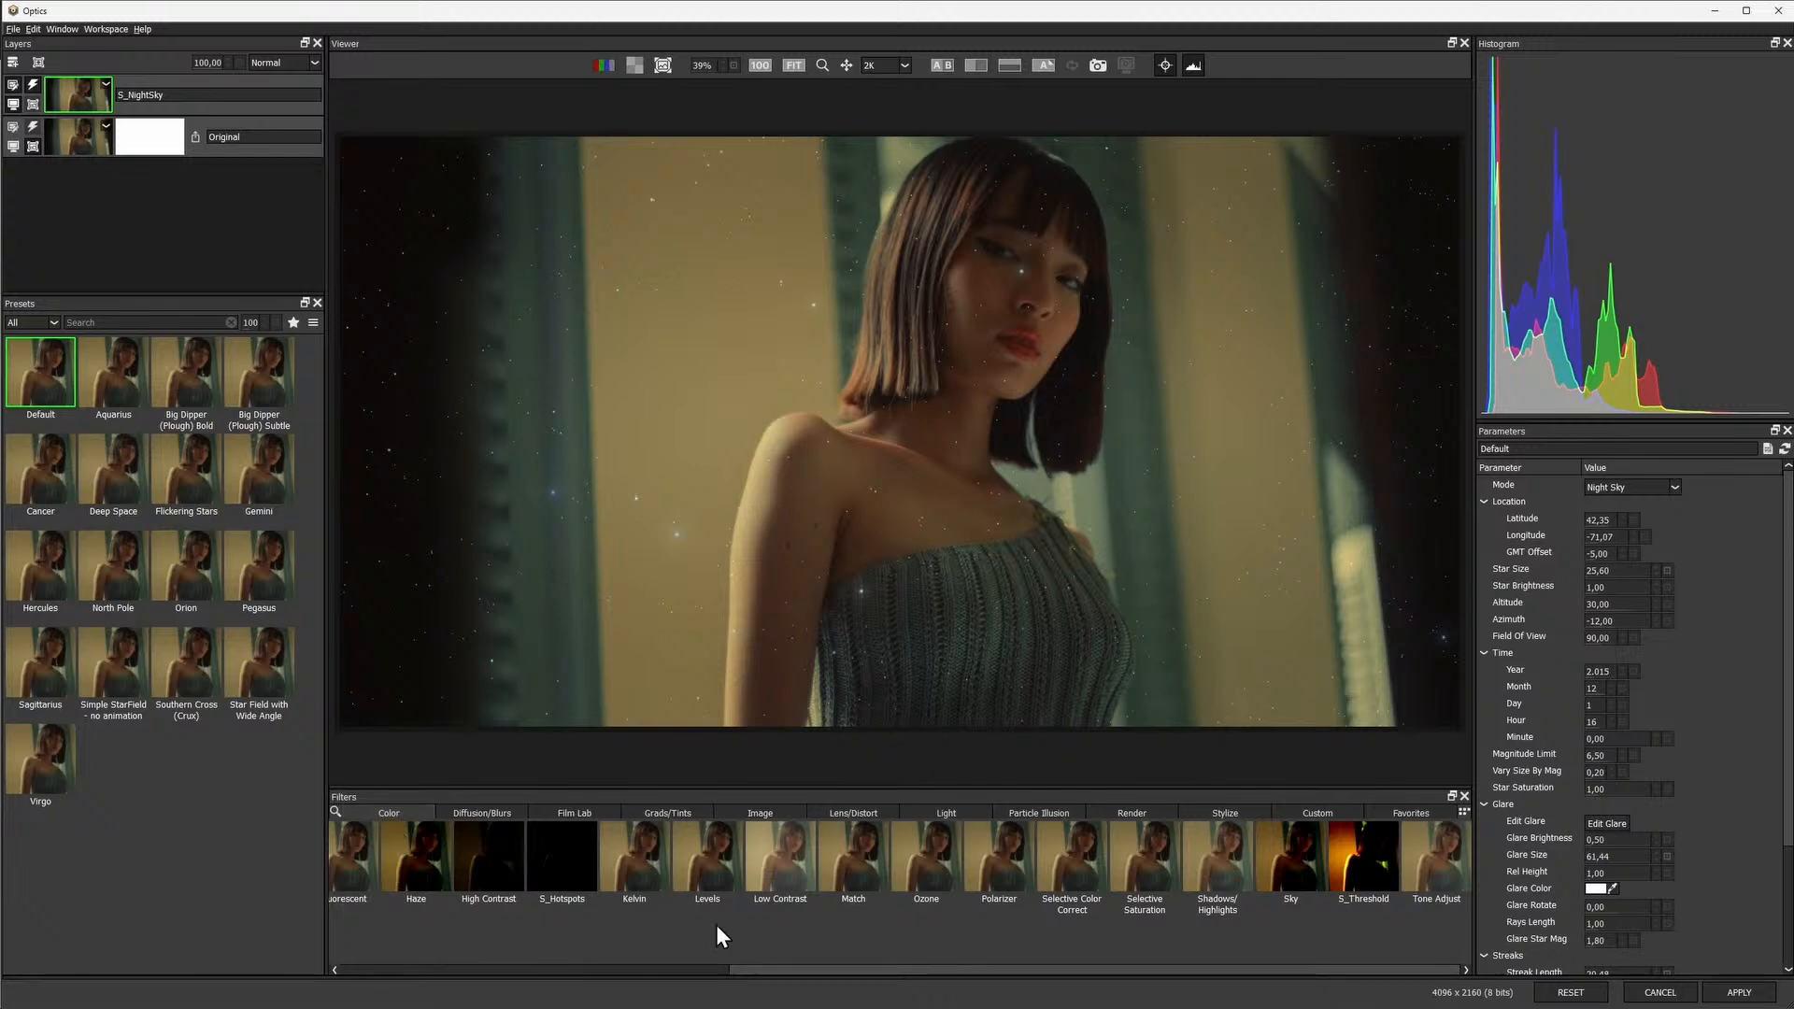
left_click(488, 865)
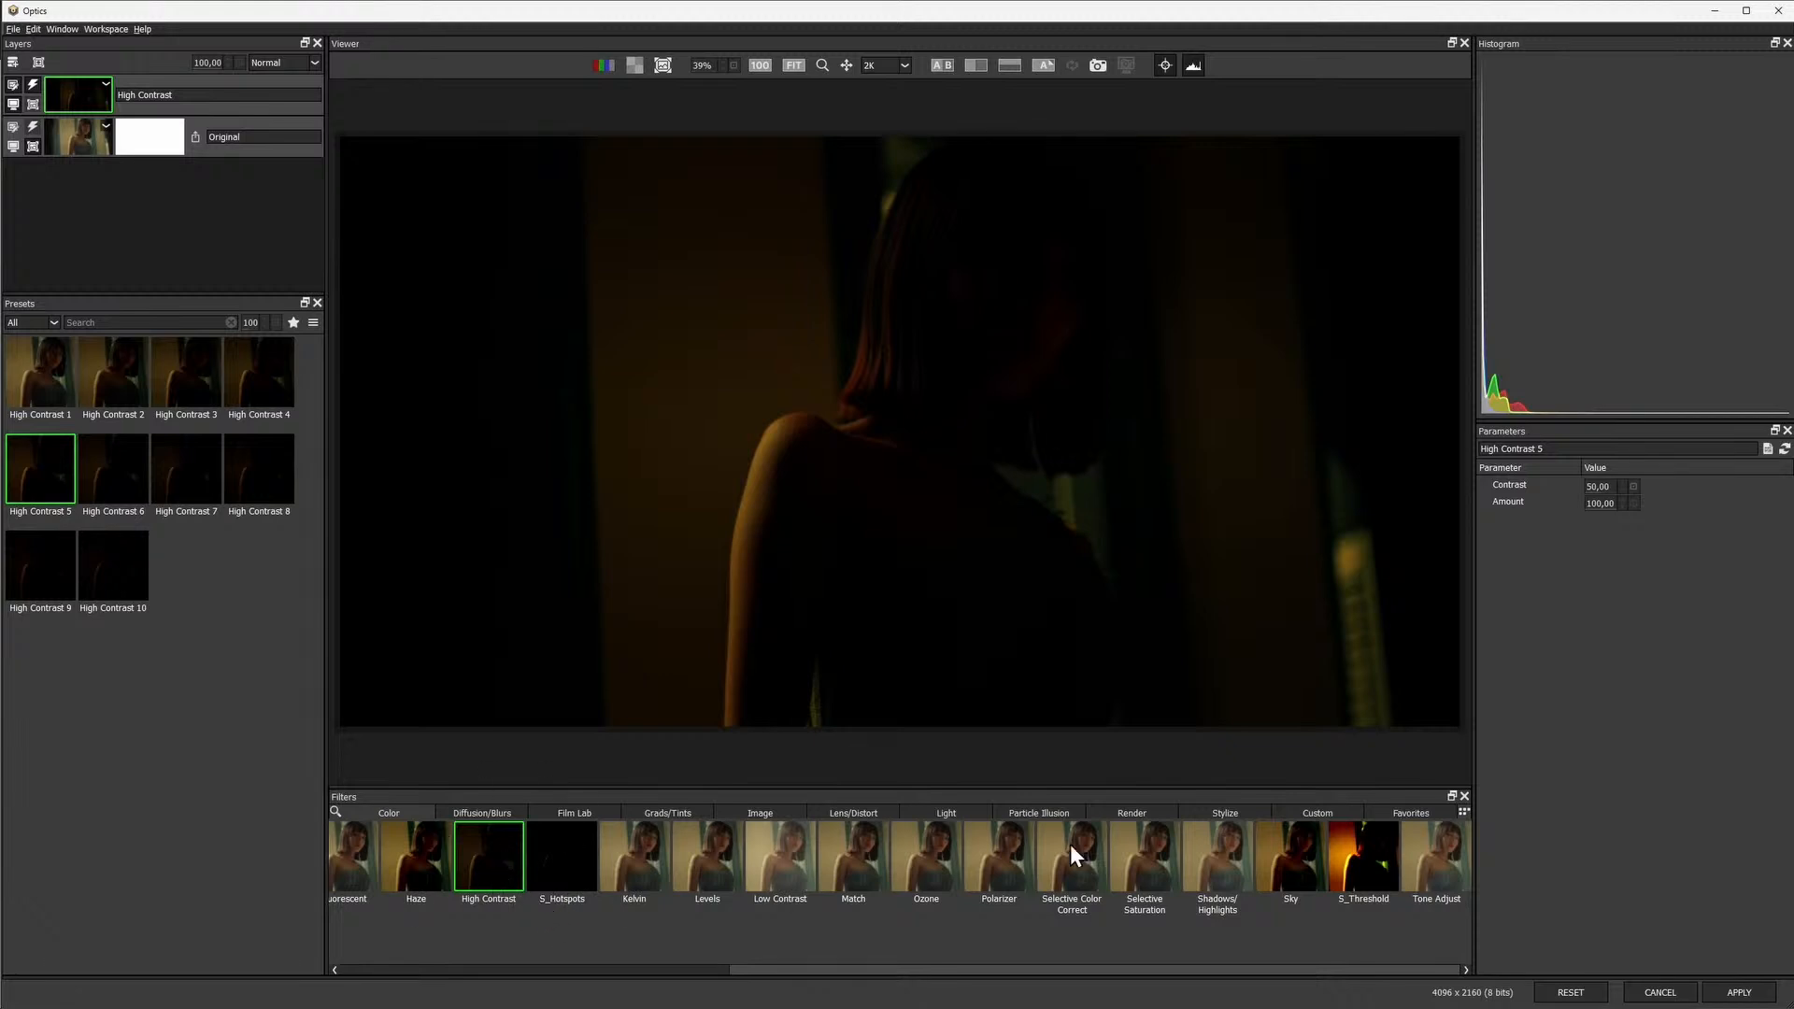
left_click(760, 860)
left_click(41, 556)
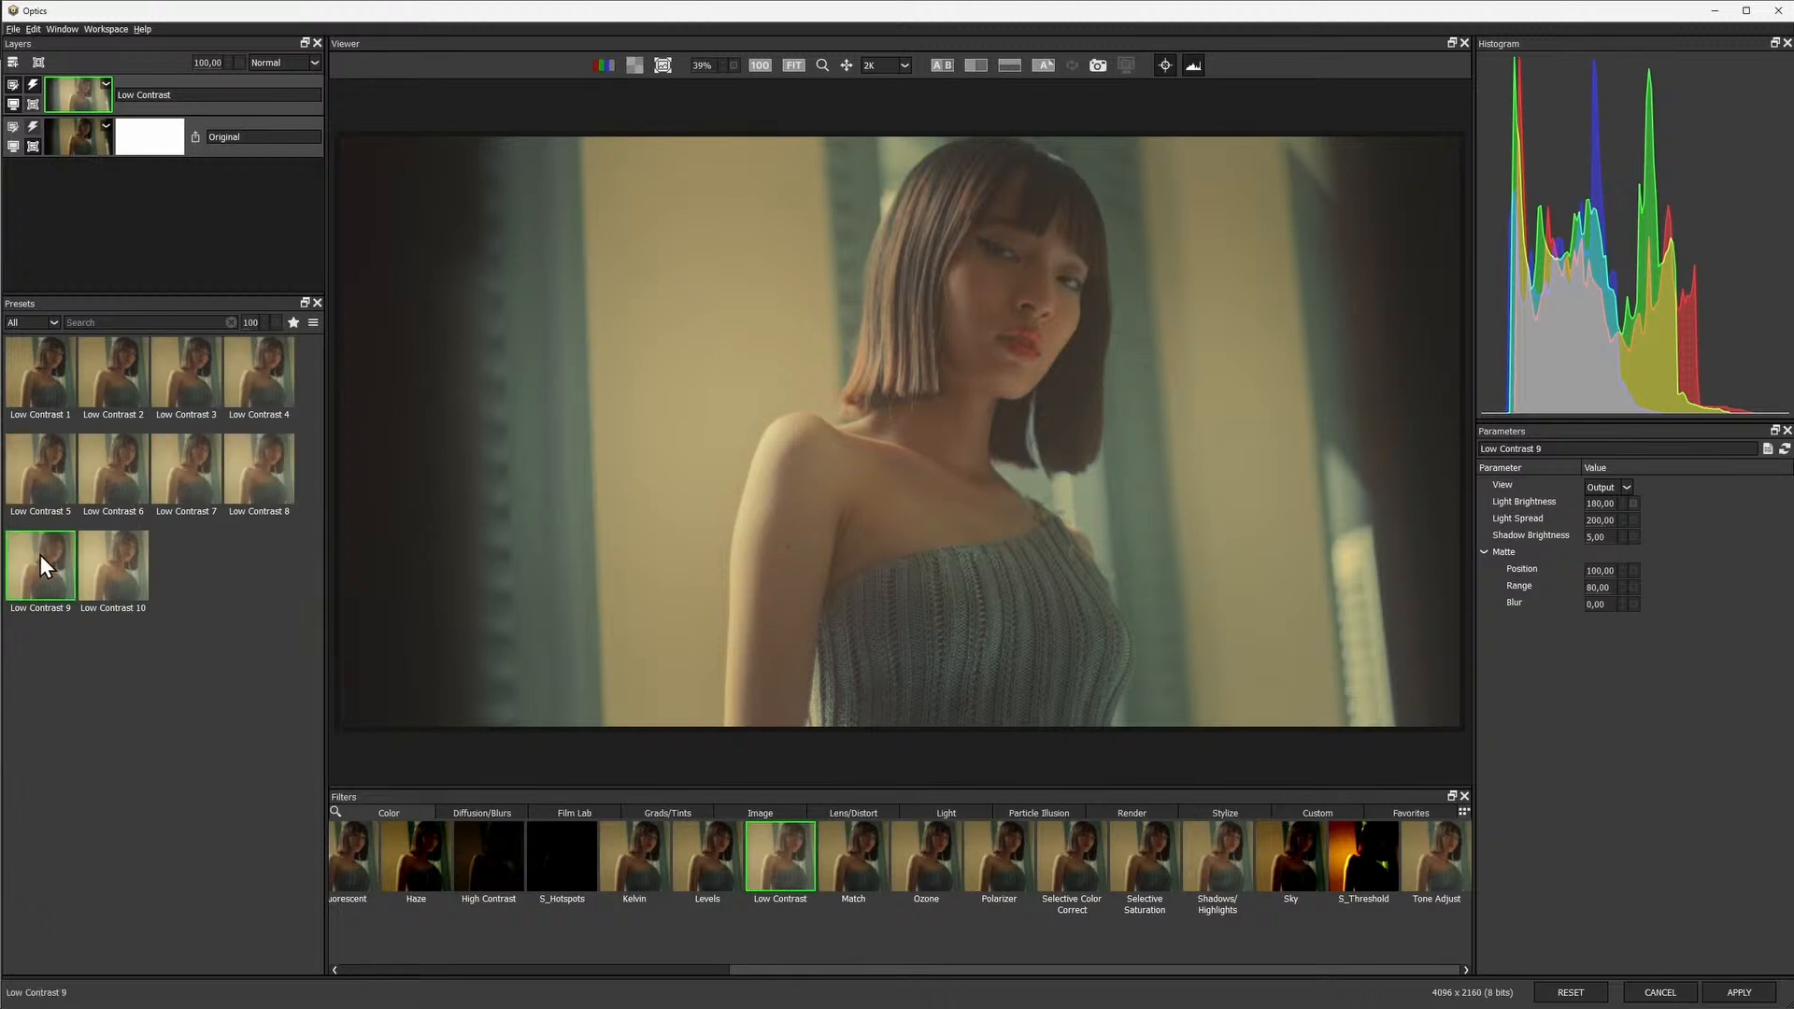
left_click(98, 564)
left_click(258, 471)
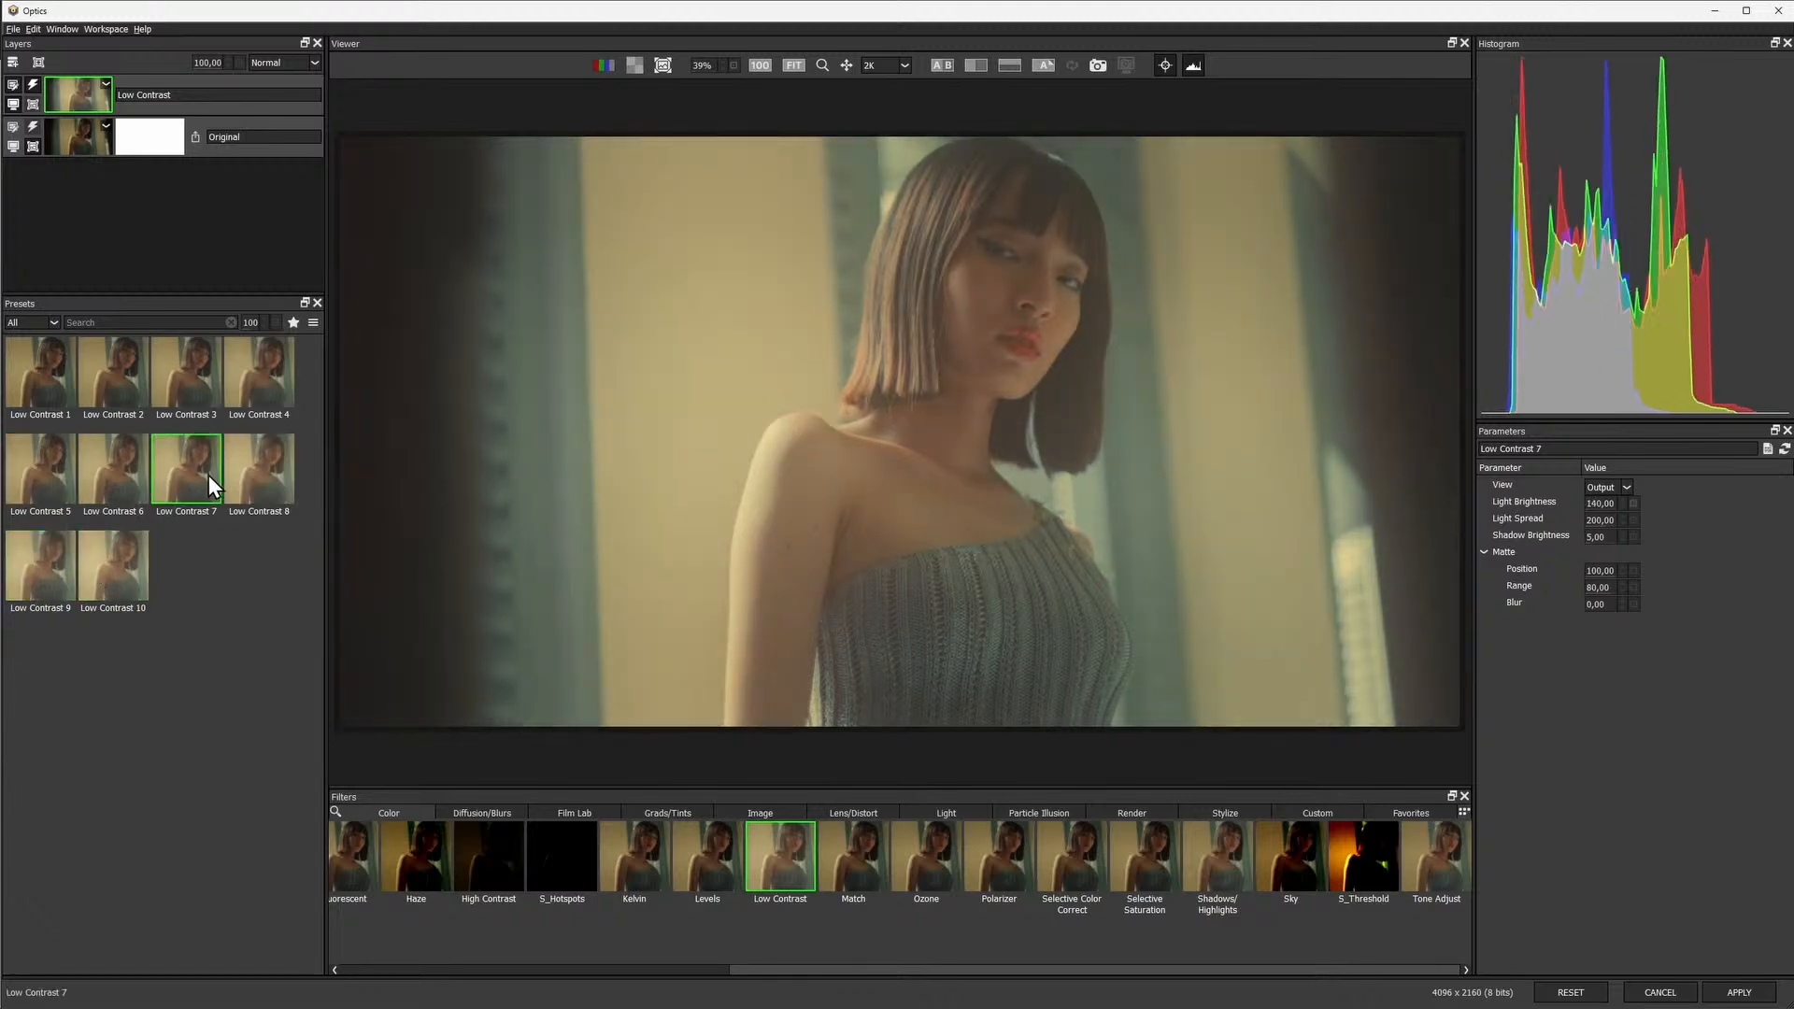
Try the Low Contrast 10 preset and replace the filter with Double Fog from the Diffusion/Blurs filters
left_click(131, 543)
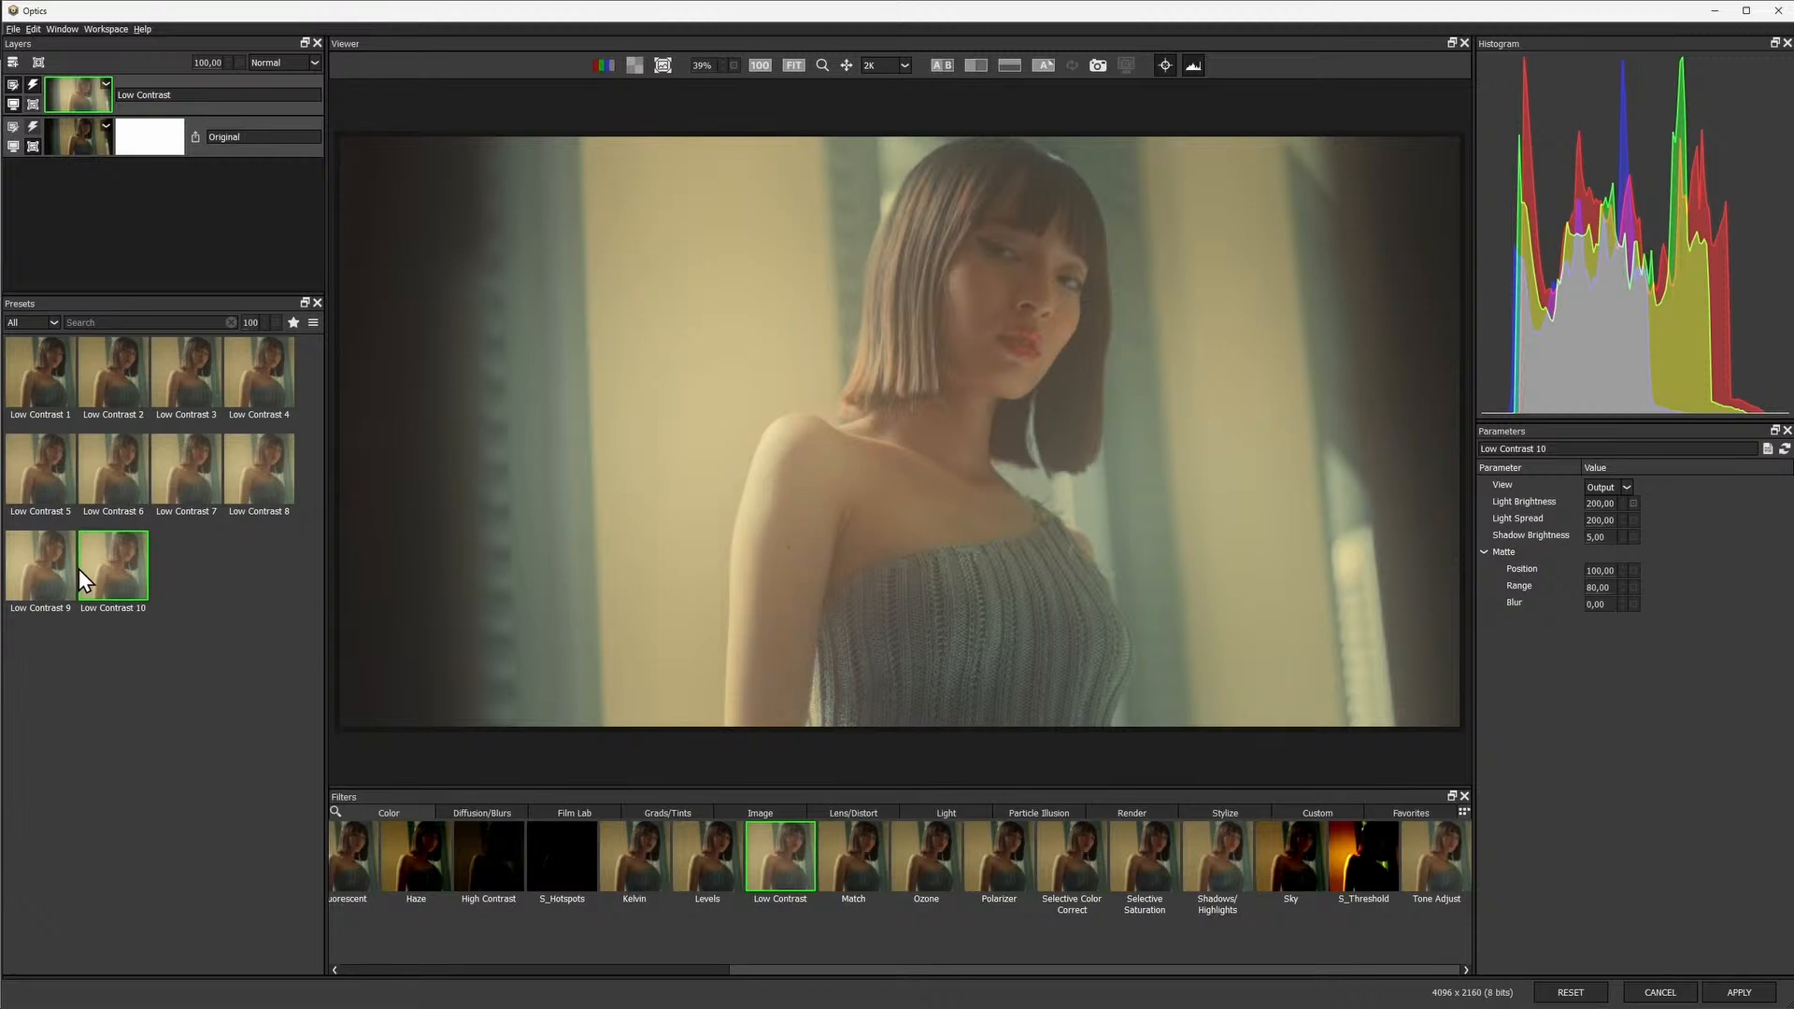
left_click(486, 812)
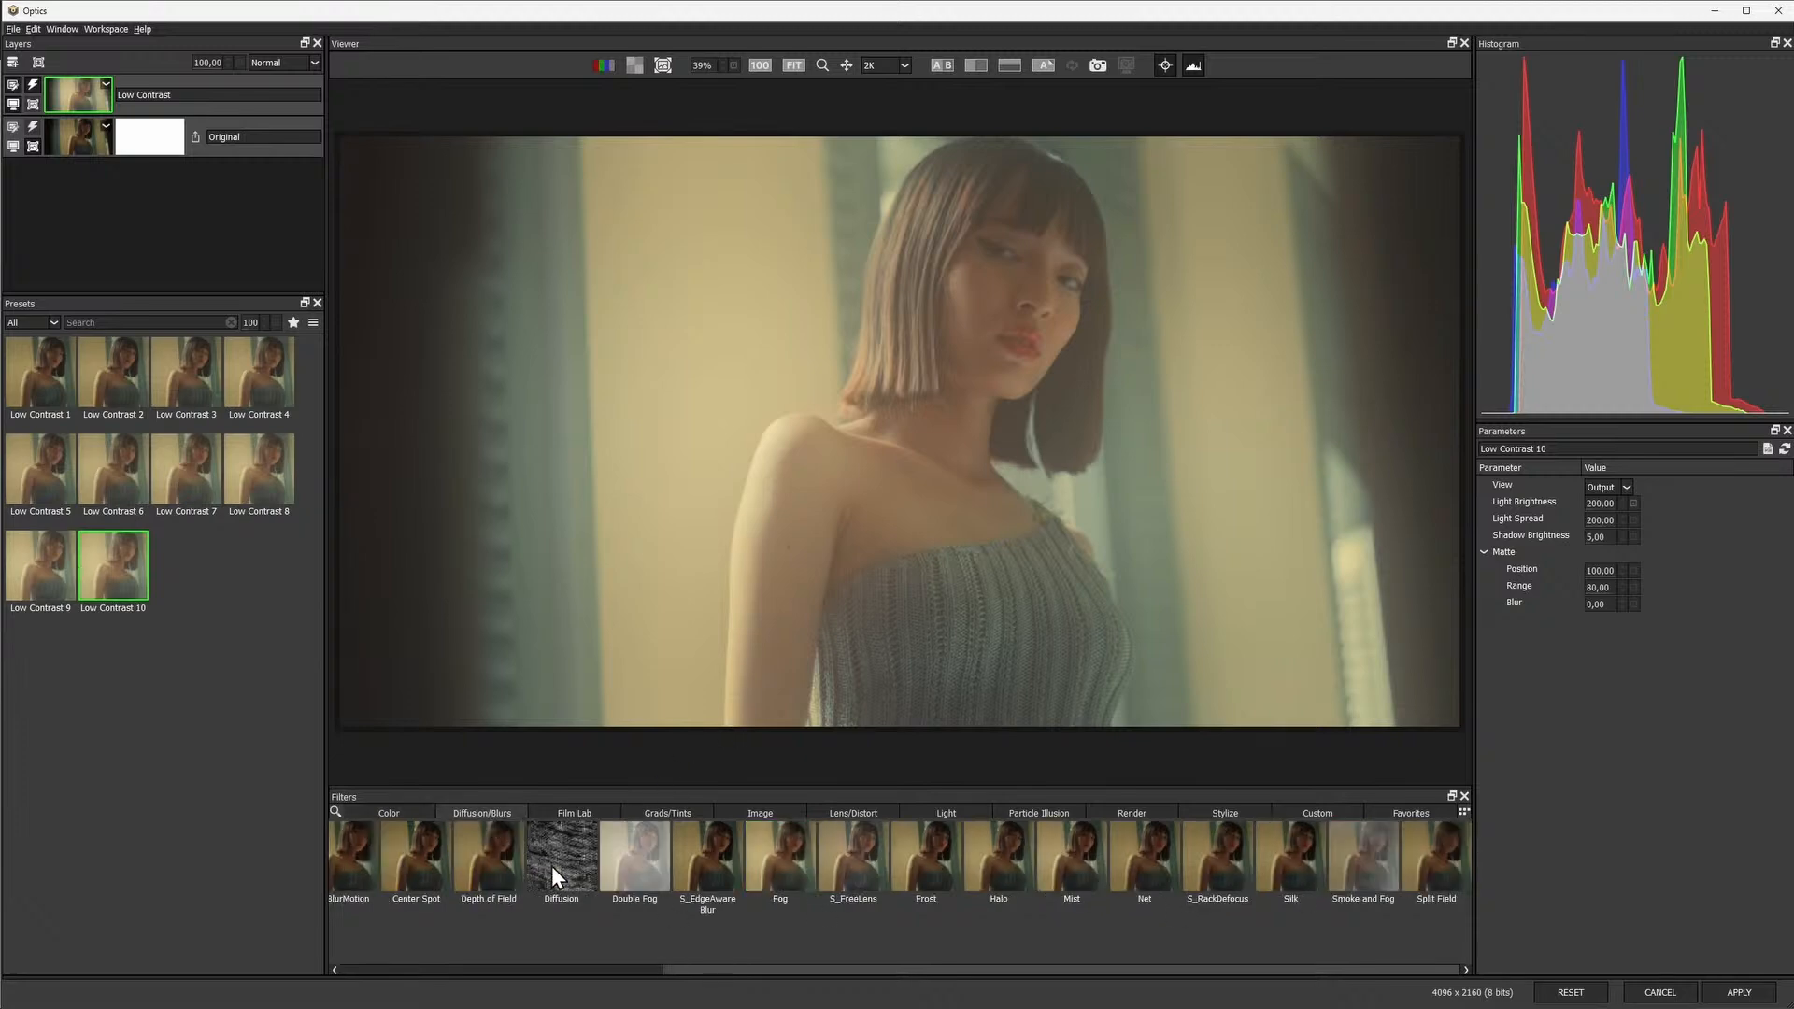
left_click(641, 871)
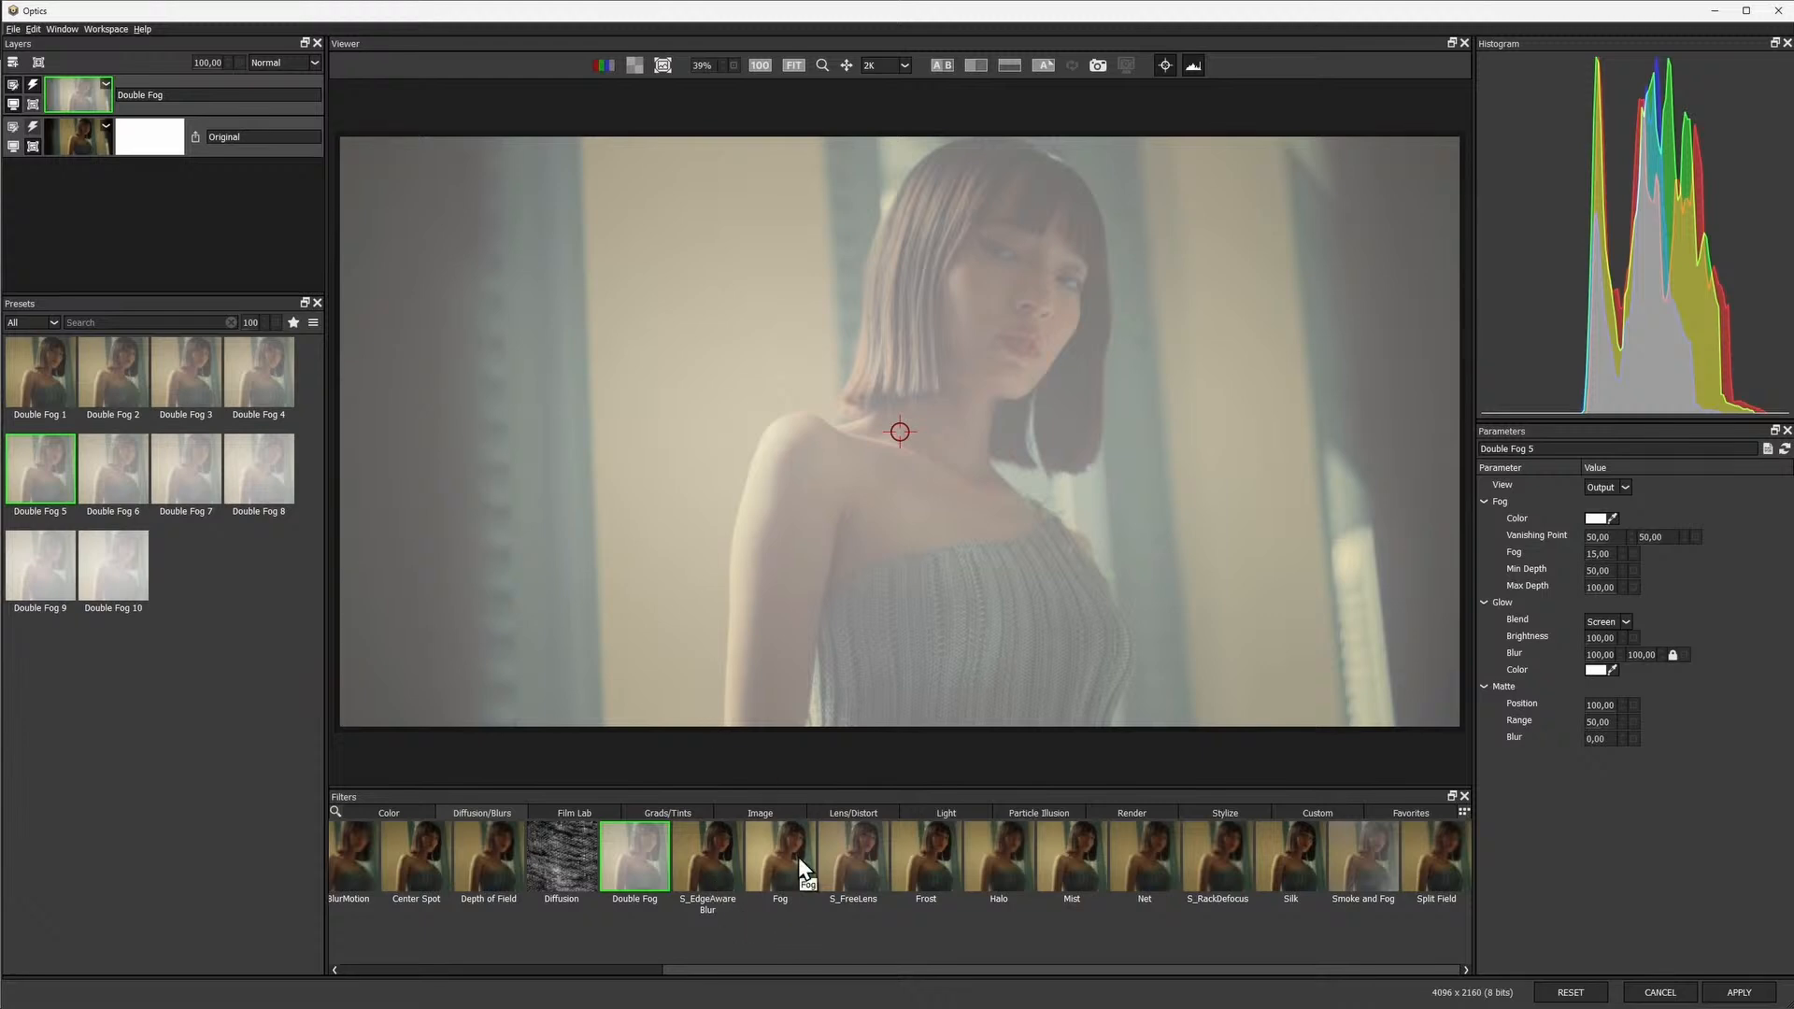
Add an EZMask to the Double Fog layer, marking the woman with red strokes and the surrounding background with green strokes
left_click(39, 61)
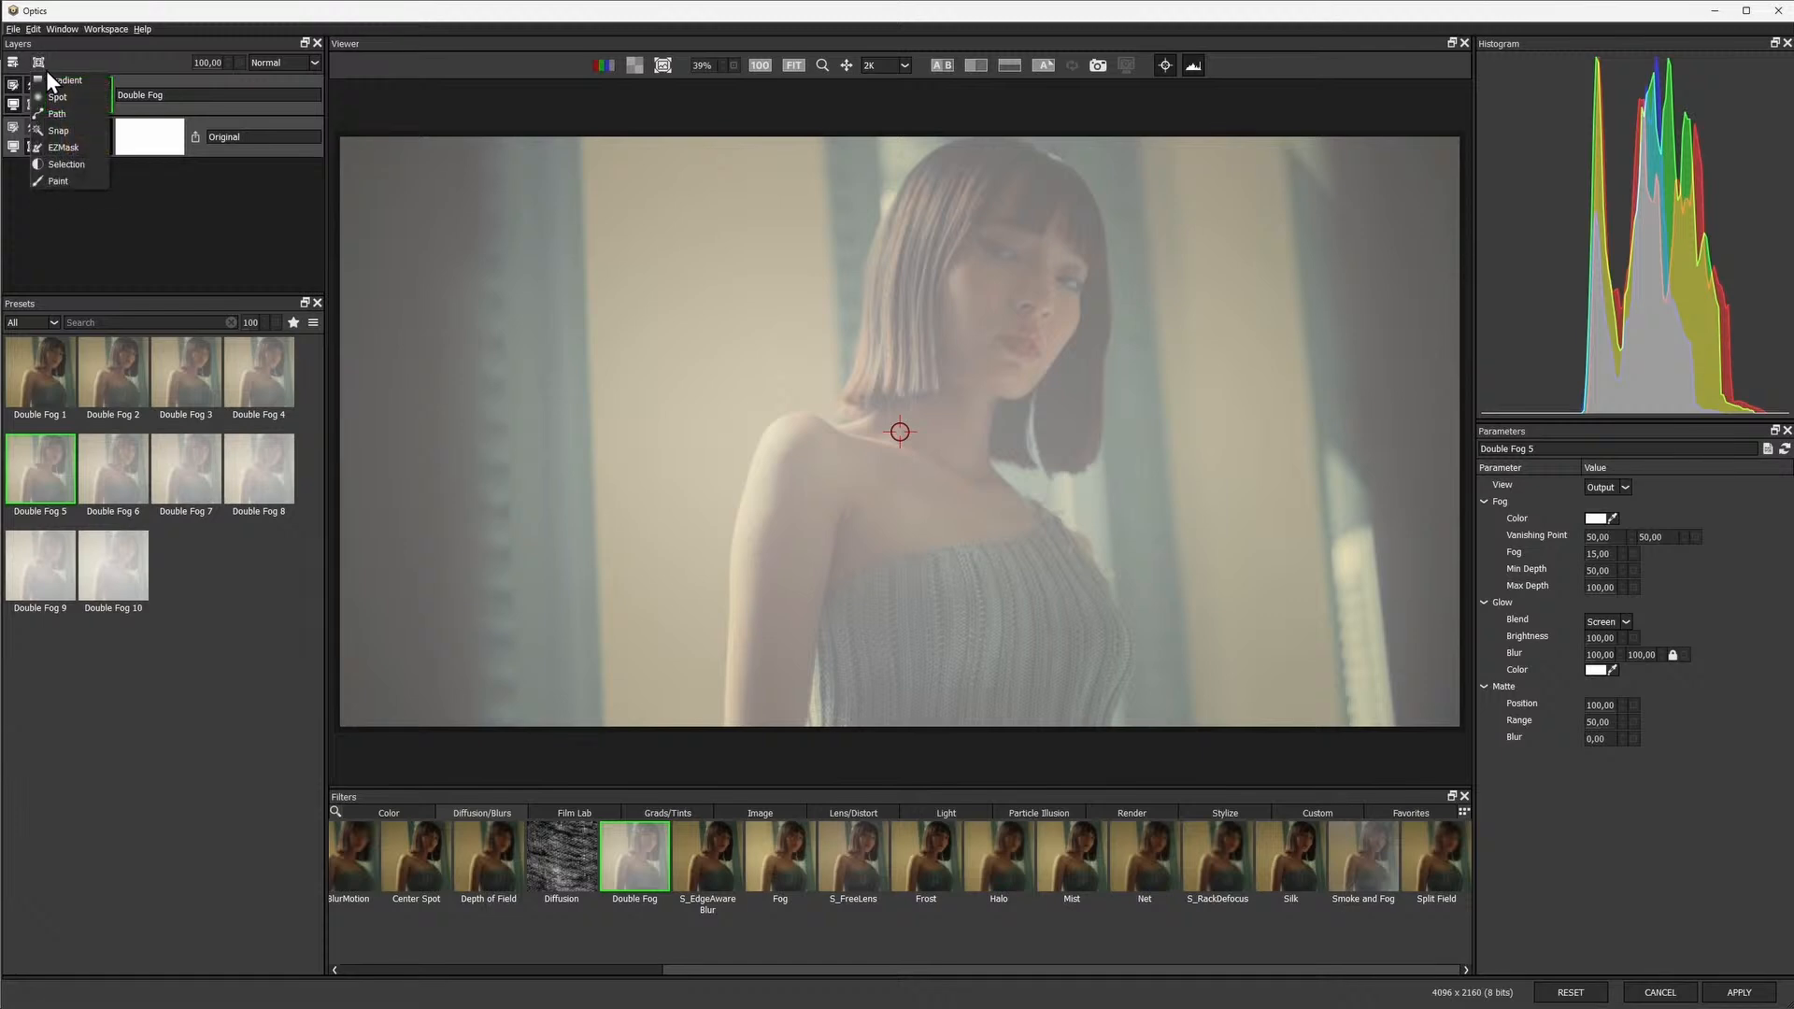
left_click(98, 148)
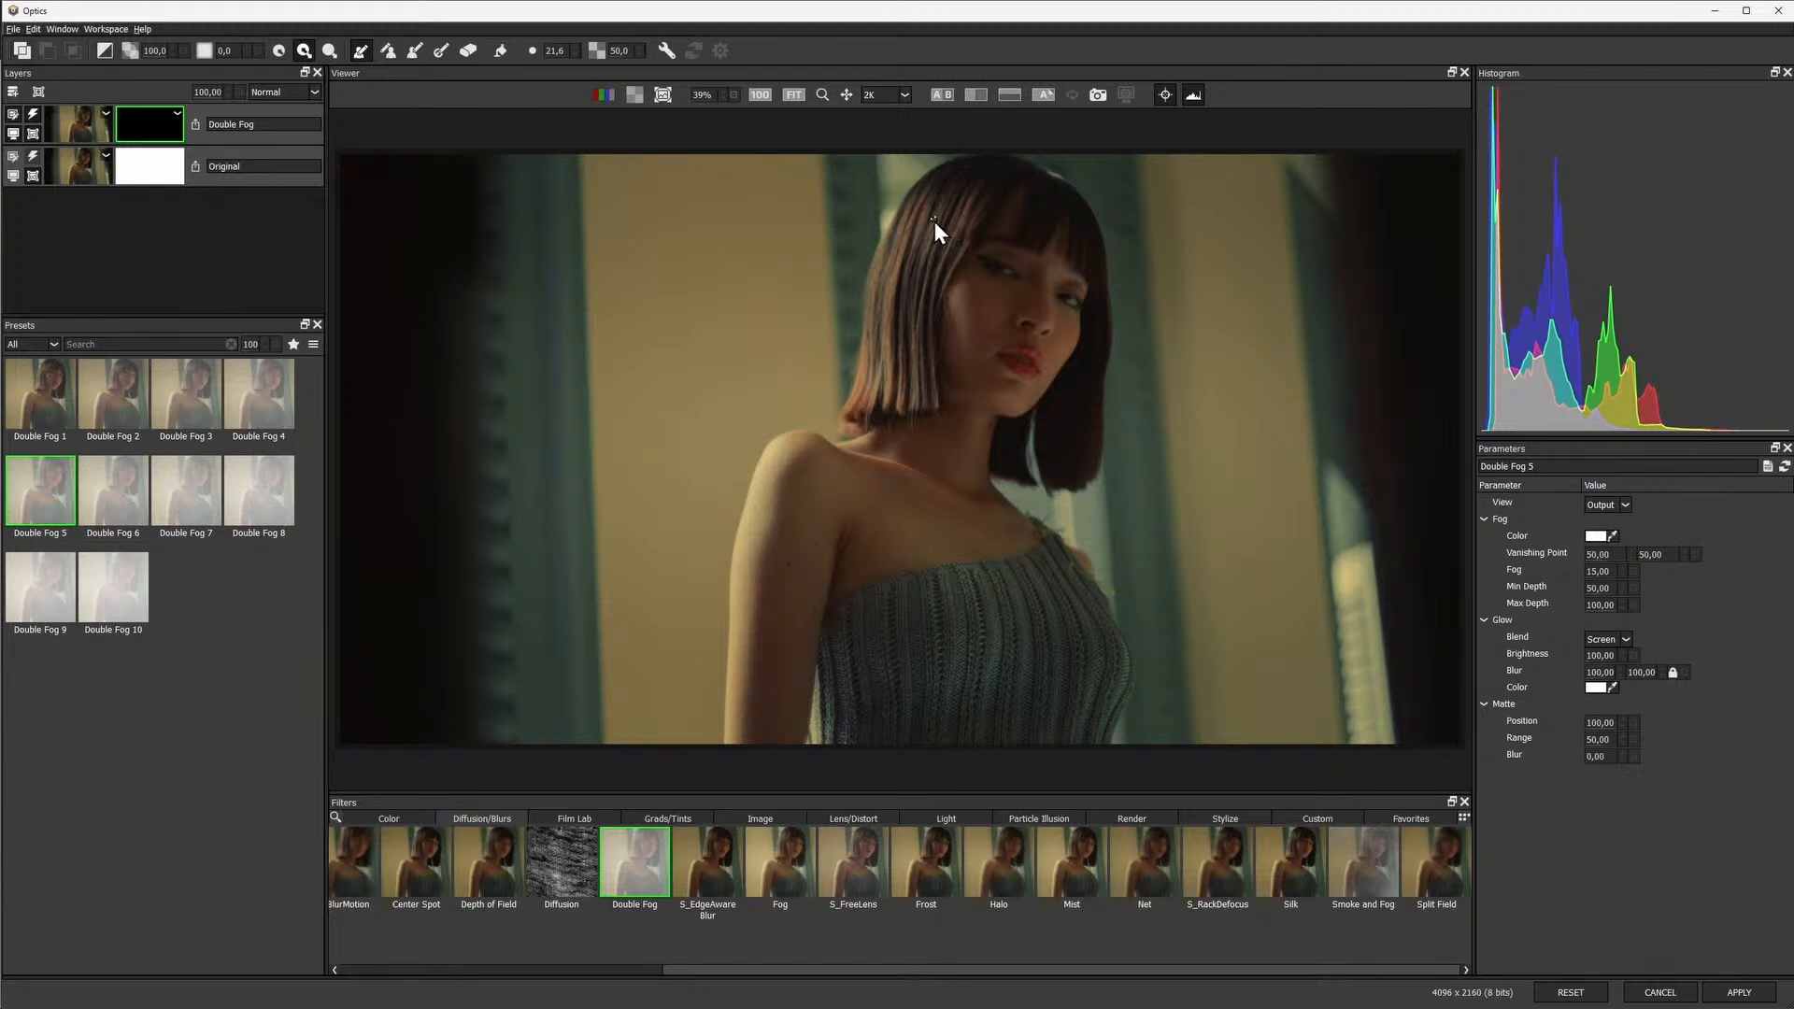
left_click_drag(1030, 244, 953, 404)
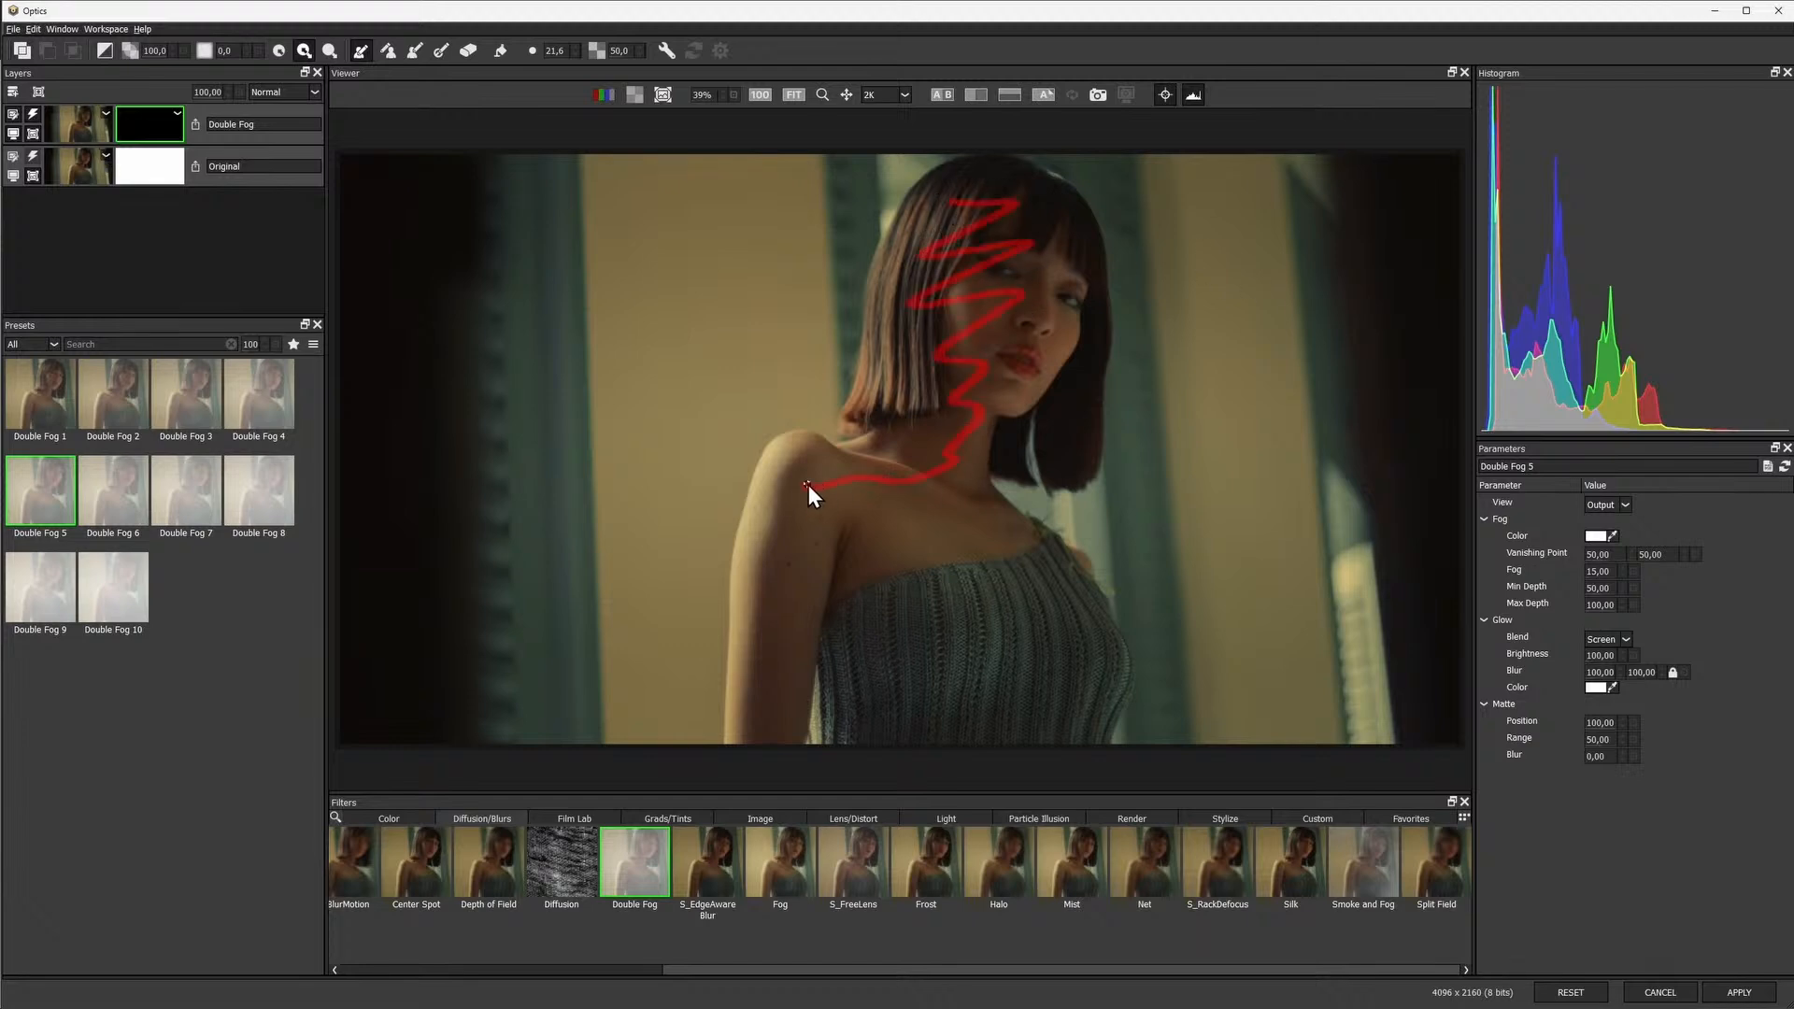
mouse_move(759, 639)
left_mouse_down()
mouse_move(809, 698)
mouse_move(986, 697)
left_mouse_up()
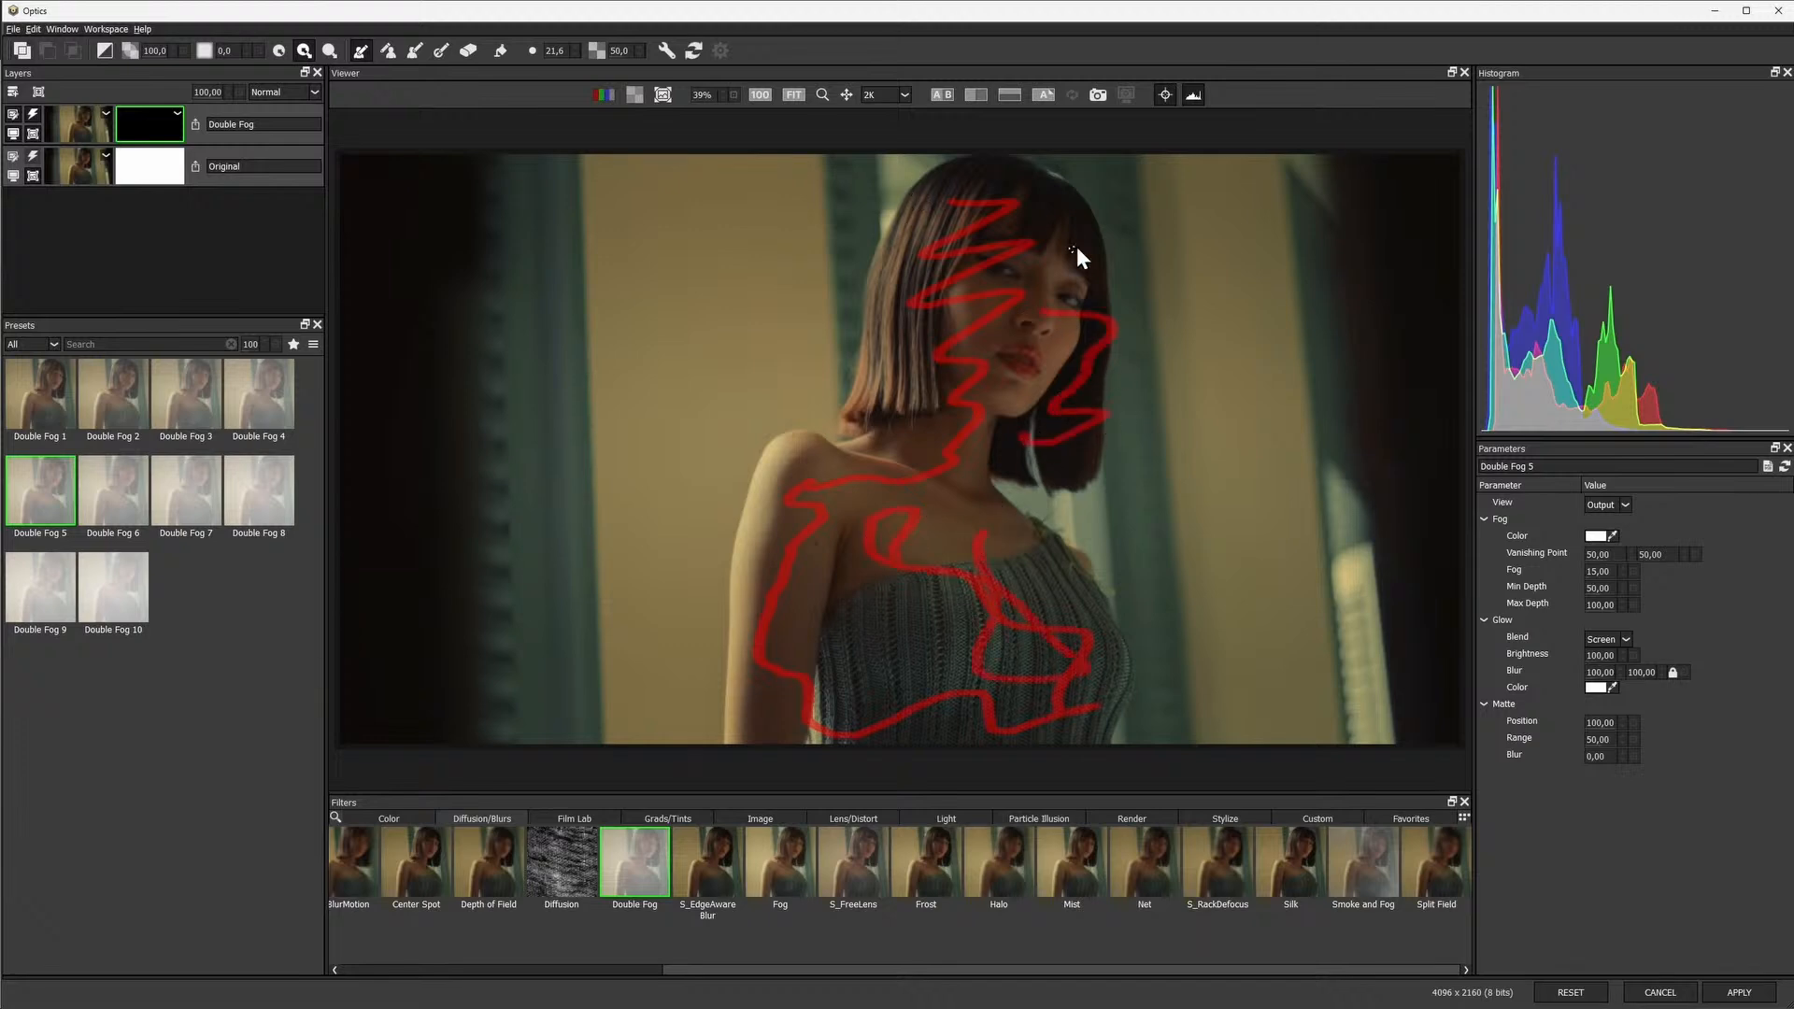
mouse_move(621, 203)
left_mouse_down()
mouse_move(843, 183)
mouse_move(614, 486)
mouse_move(611, 807)
left_mouse_up()
mouse_move(1110, 180)
left_mouse_down()
mouse_move(1275, 177)
mouse_move(1166, 335)
mouse_move(1157, 422)
left_mouse_up()
mouse_move(1191, 564)
left_mouse_down()
mouse_move(1299, 691)
mouse_move(1391, 540)
mouse_move(1380, 406)
mouse_move(1324, 279)
mouse_move(1323, 126)
left_mouse_up()
mouse_move(523, 175)
left_mouse_down()
mouse_move(603, 558)
mouse_move(457, 743)
left_mouse_up()
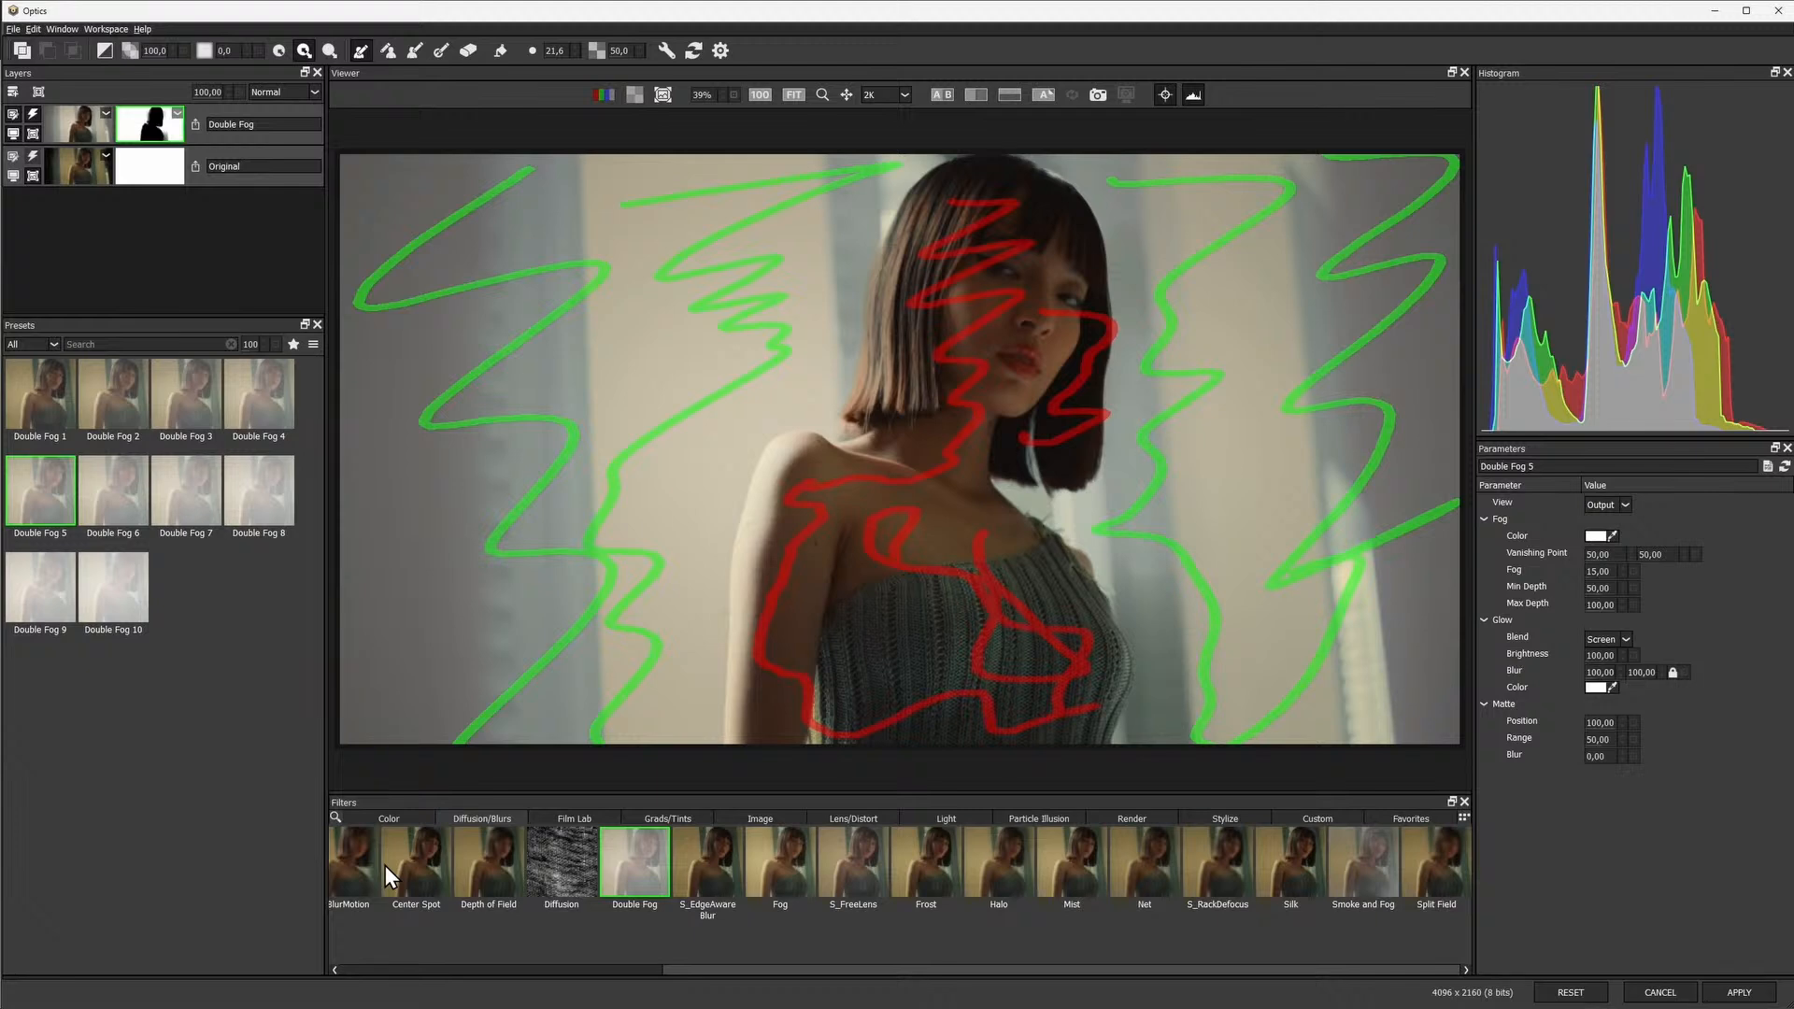
Refine the EZMask with extra strokes along the woman's hair and outline, and soften the mask with a blur of 45
key("m")
left_click_drag(841, 234, 843, 274)
left_click_drag(912, 236, 874, 405)
left_click_drag(226, 50, 245, 51)
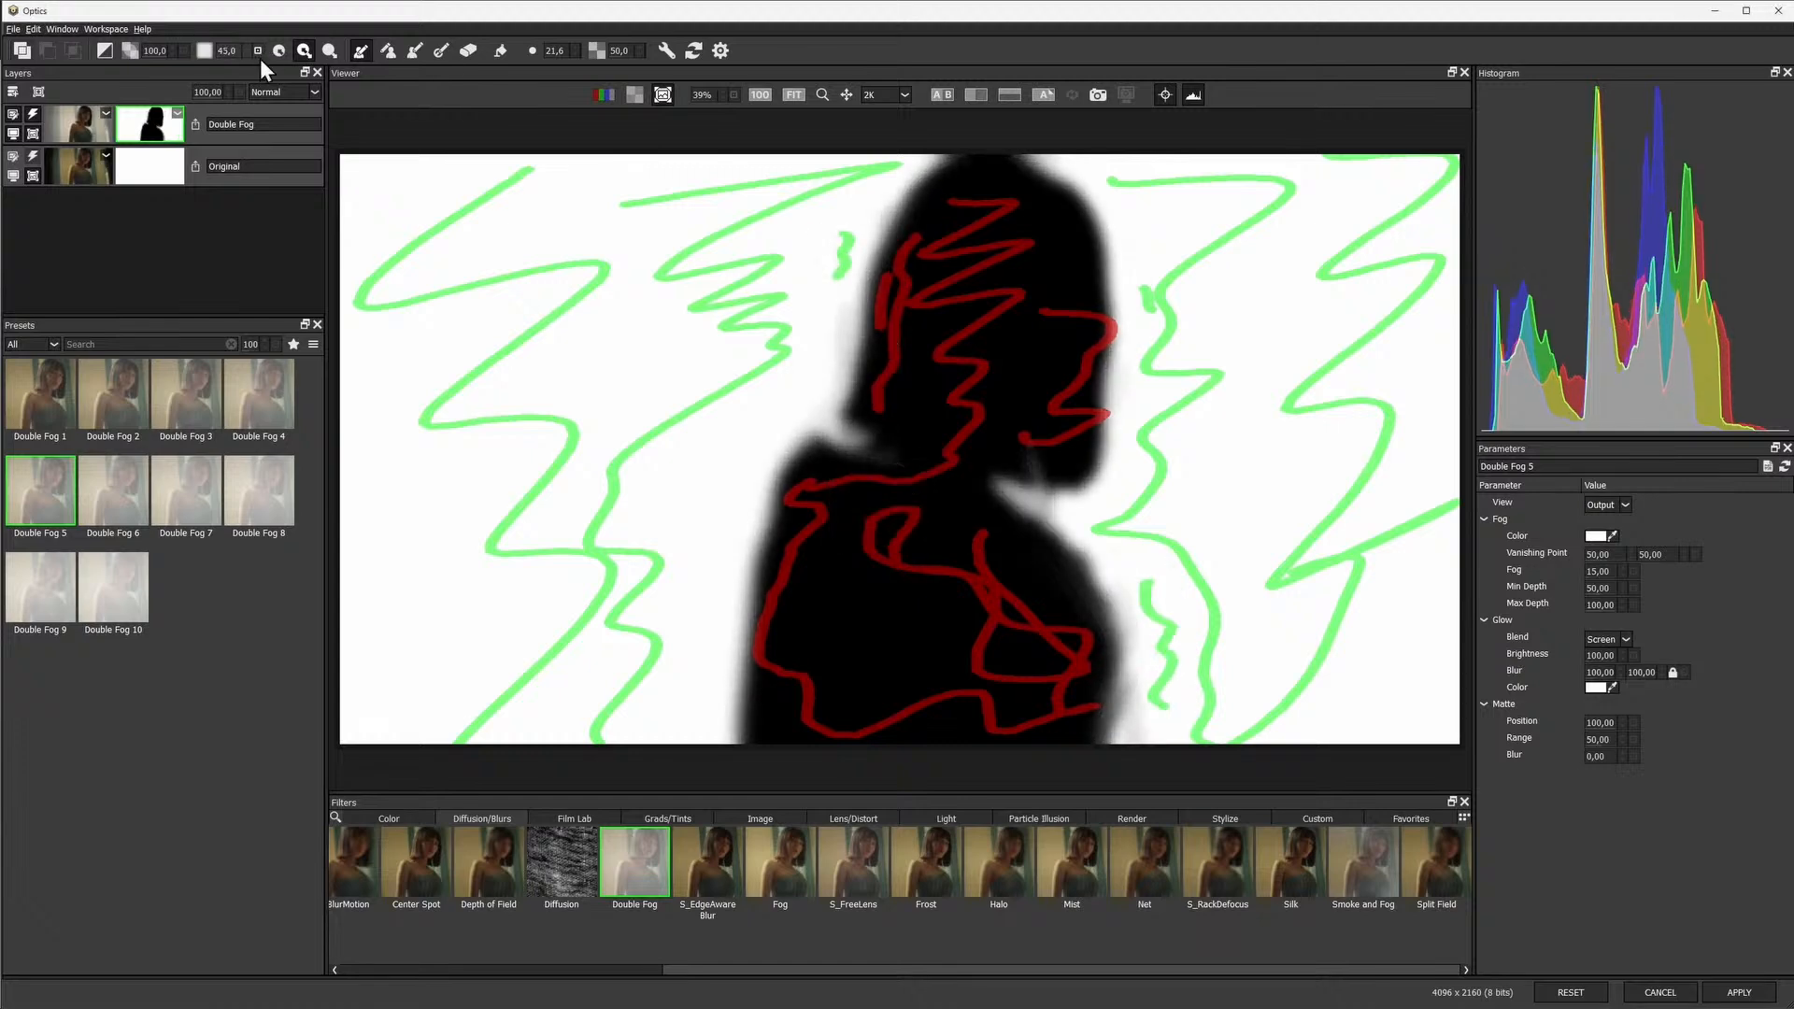
left_click(258, 51)
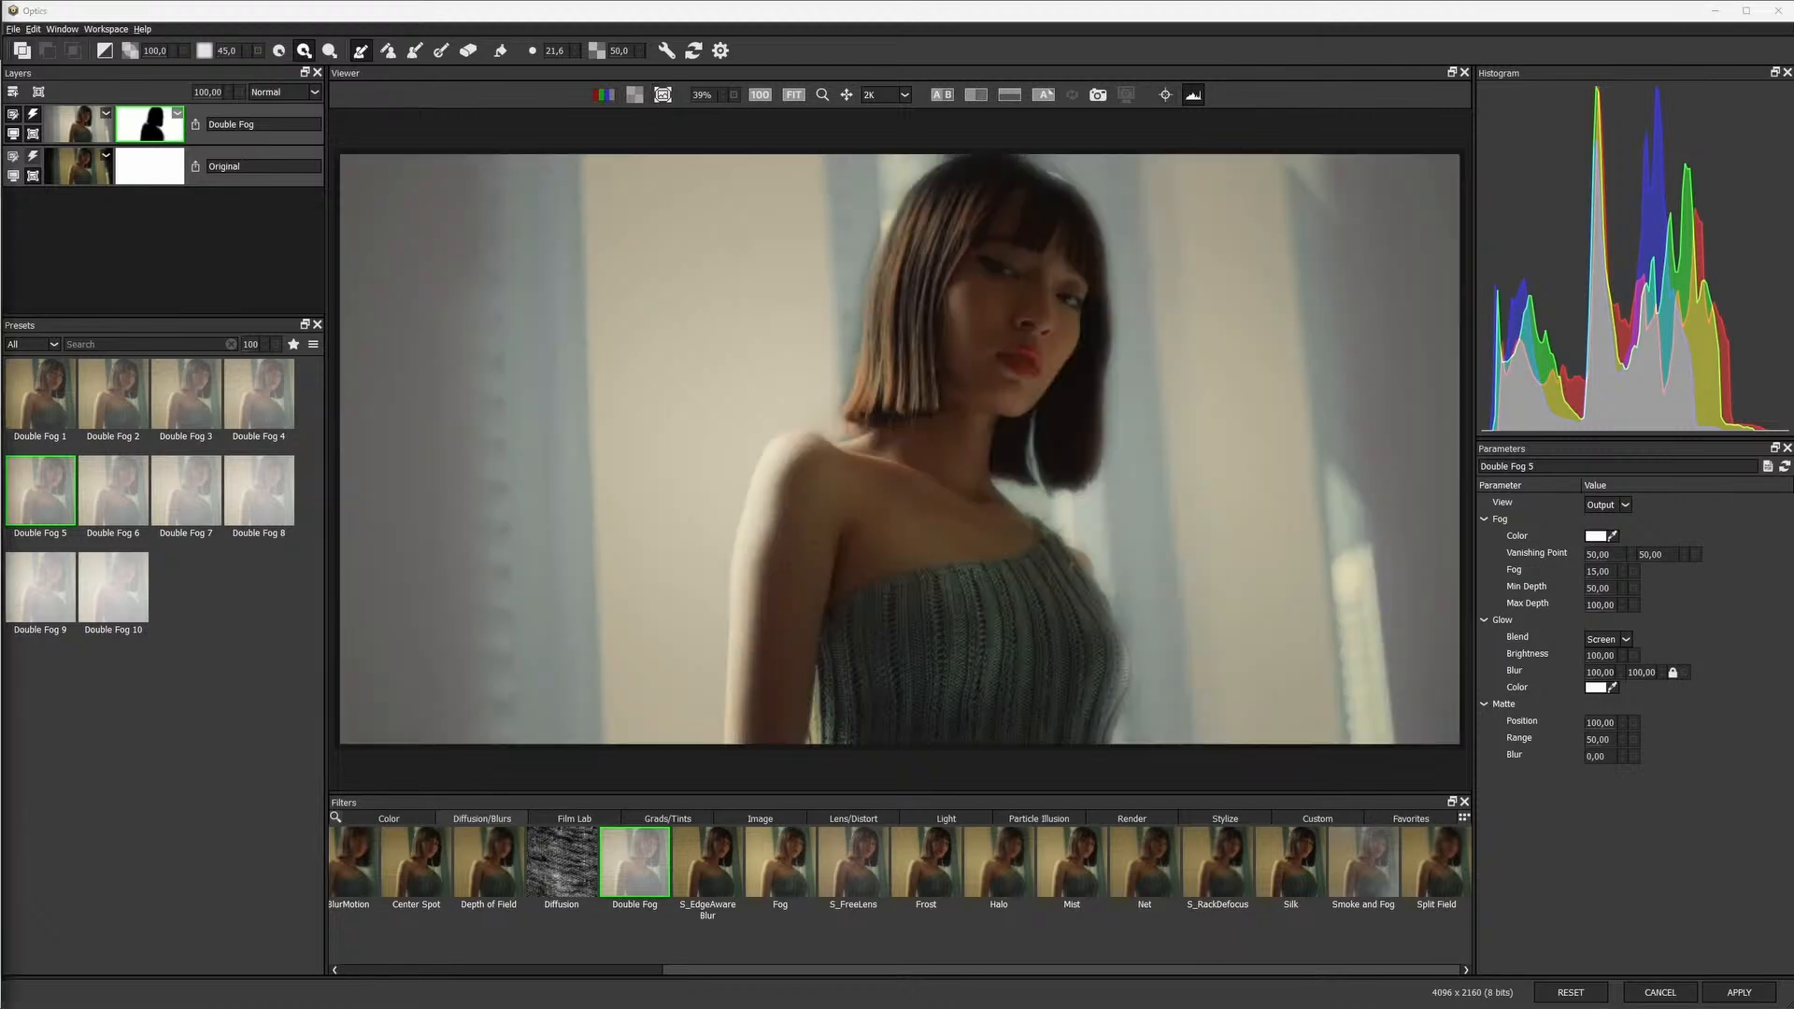
left_click(289, 637)
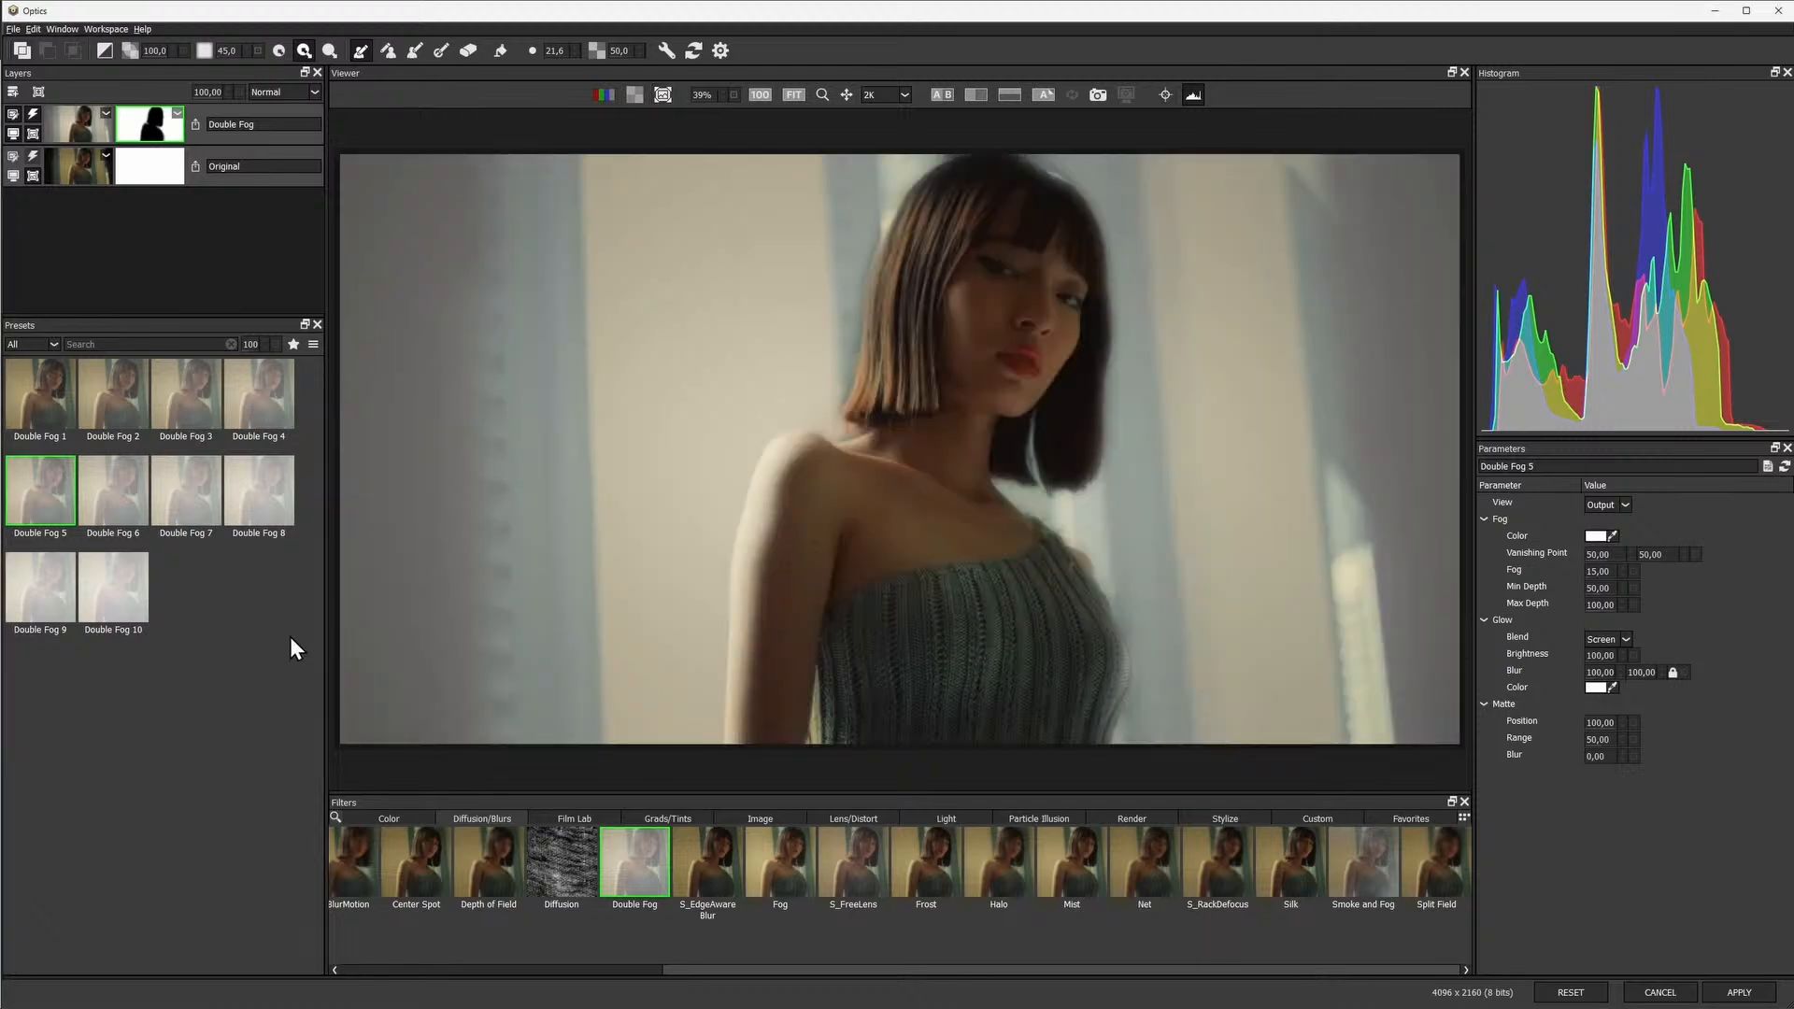
Set the Double Fog layer's blend mode to Soft Light and apply the Double Fog 7 preset
left_click(306, 93)
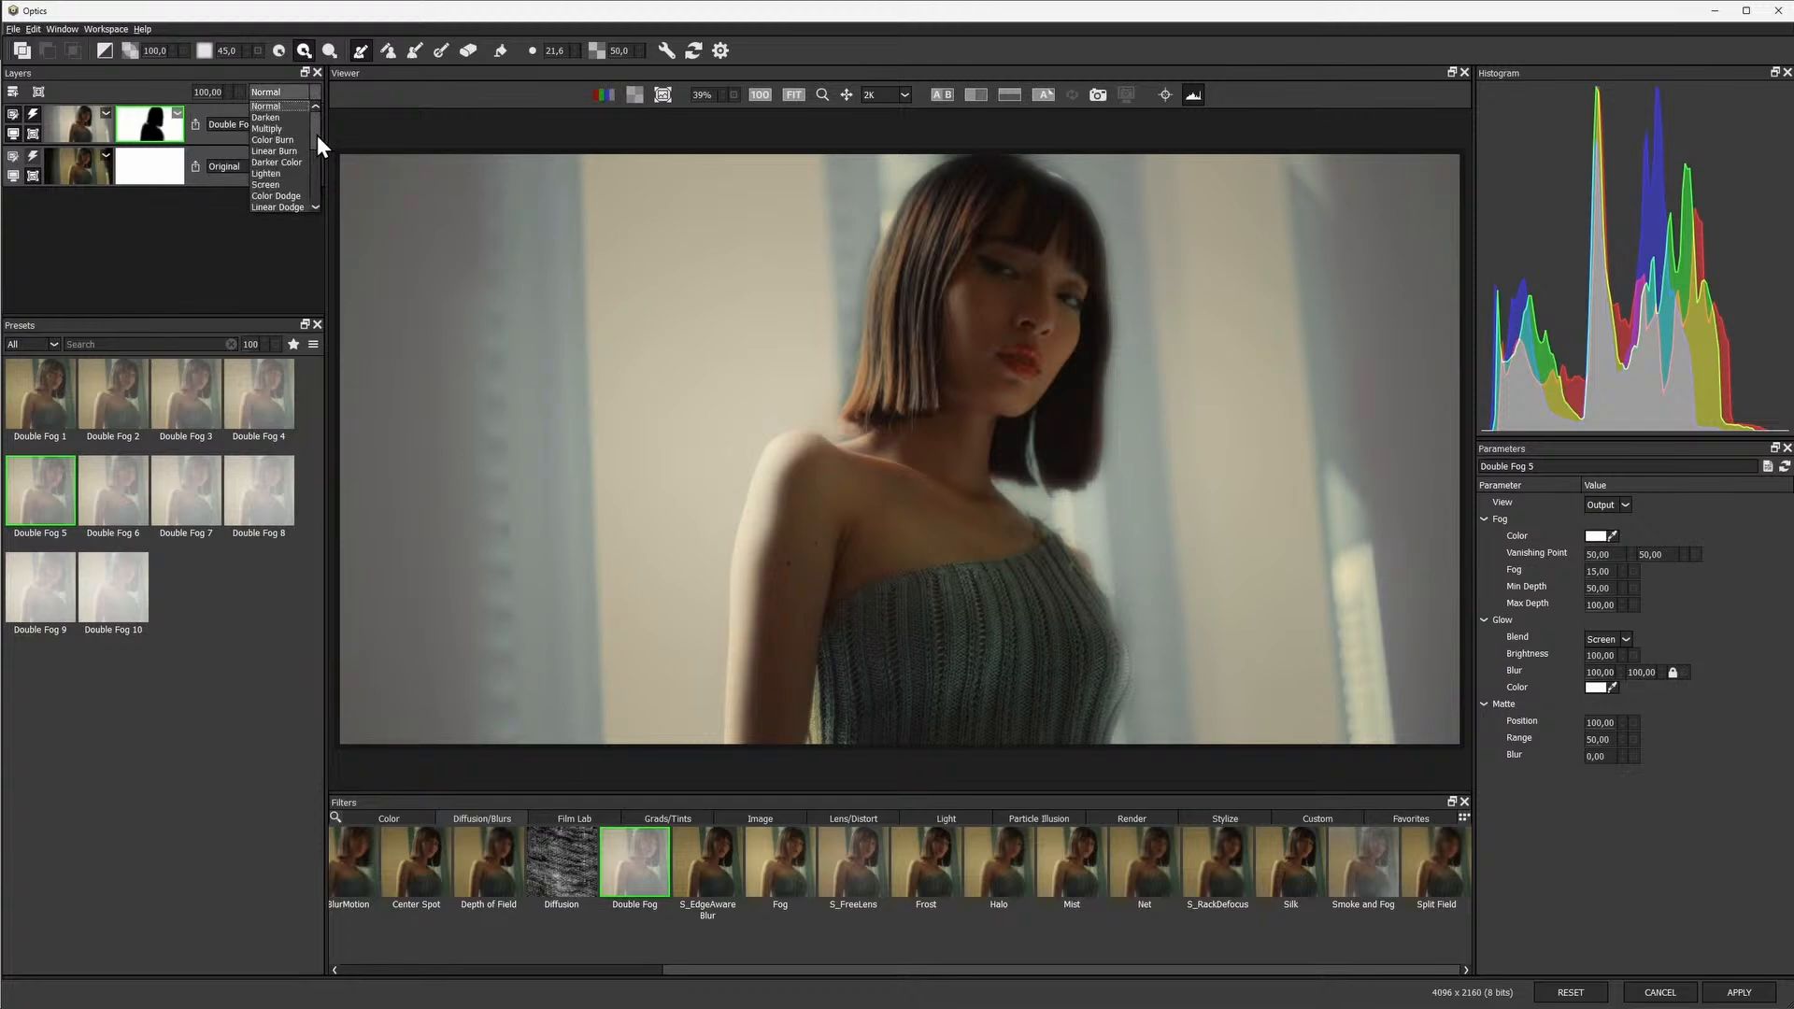
left_click_drag(317, 134, 316, 144)
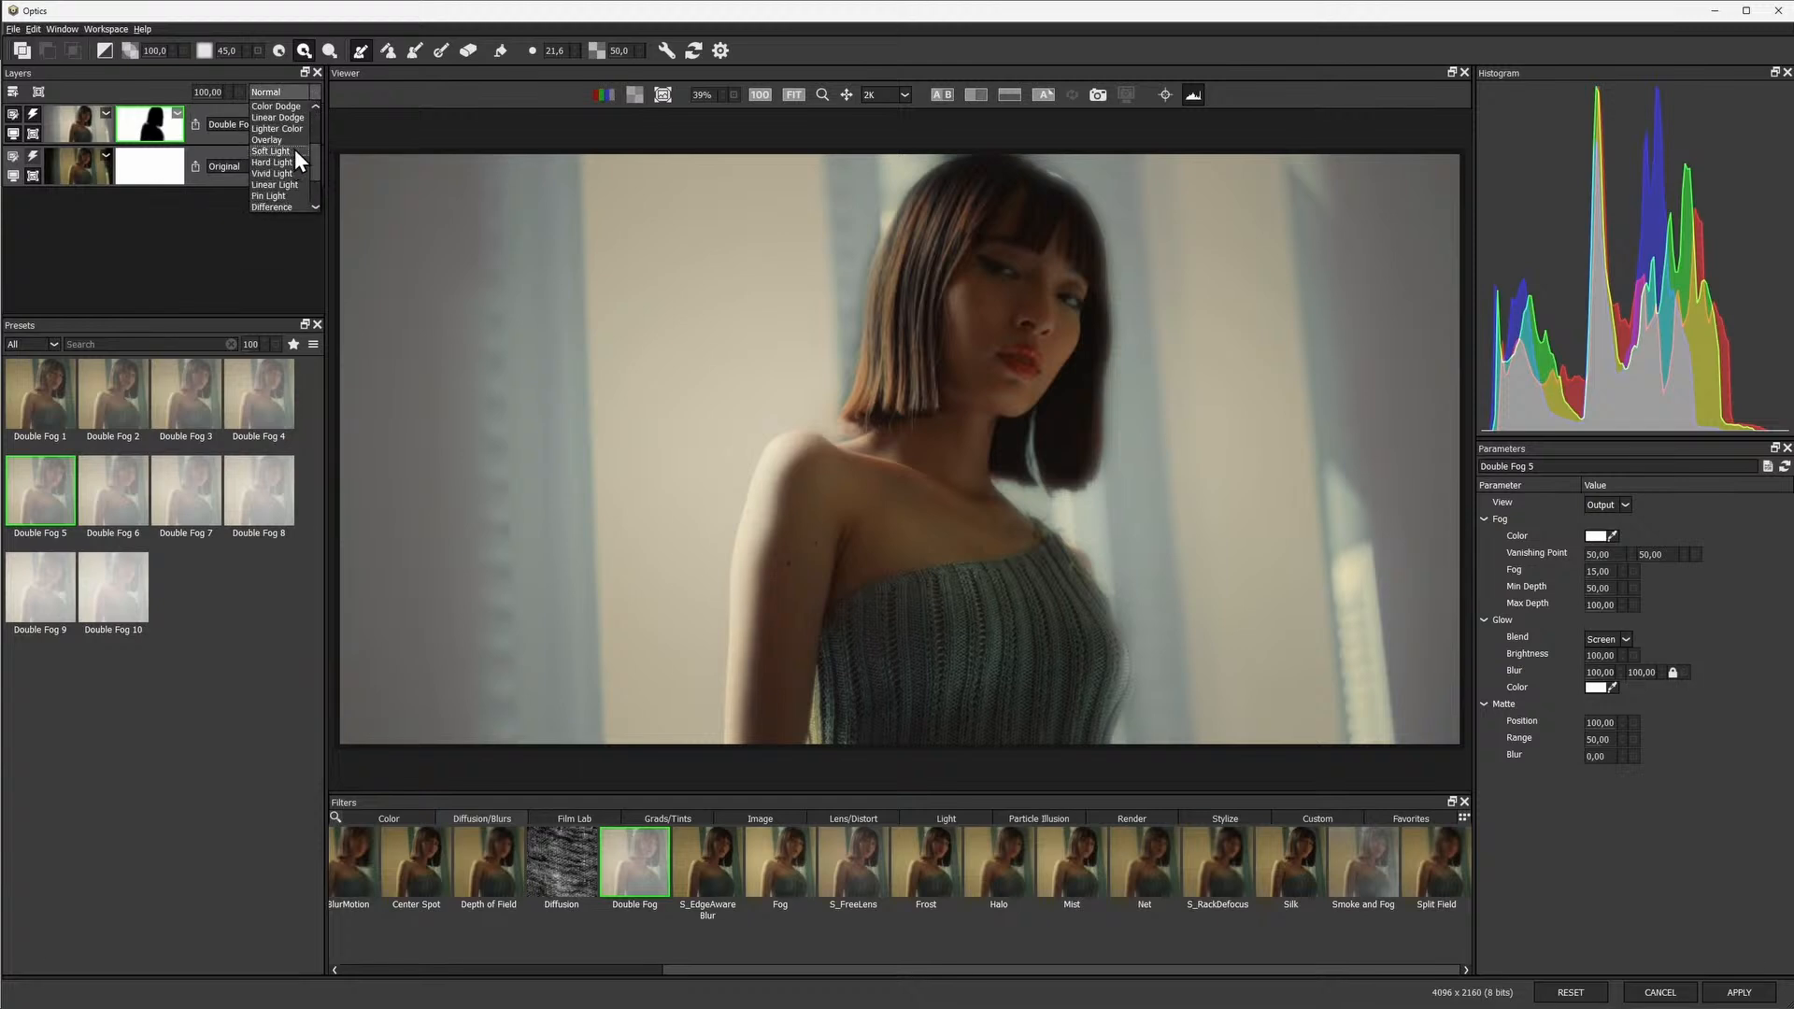
left_click(295, 150)
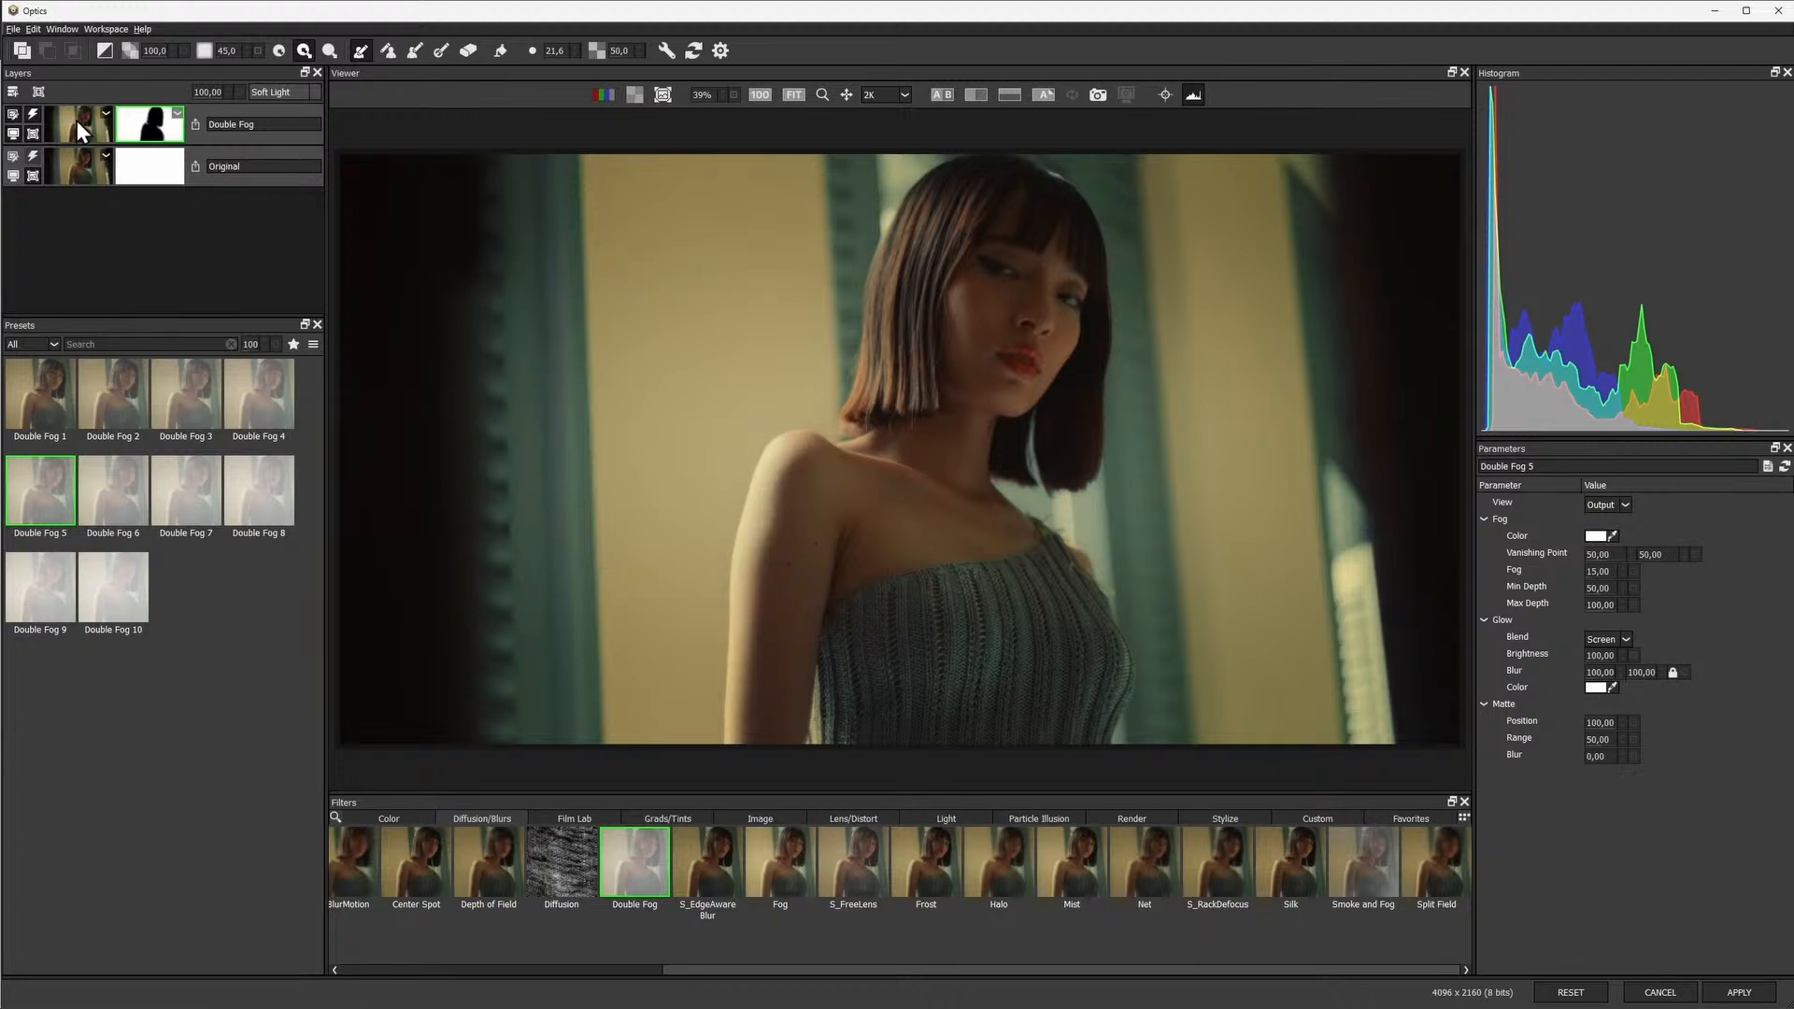
left_click(32, 114)
left_click(30, 114)
left_click(183, 501)
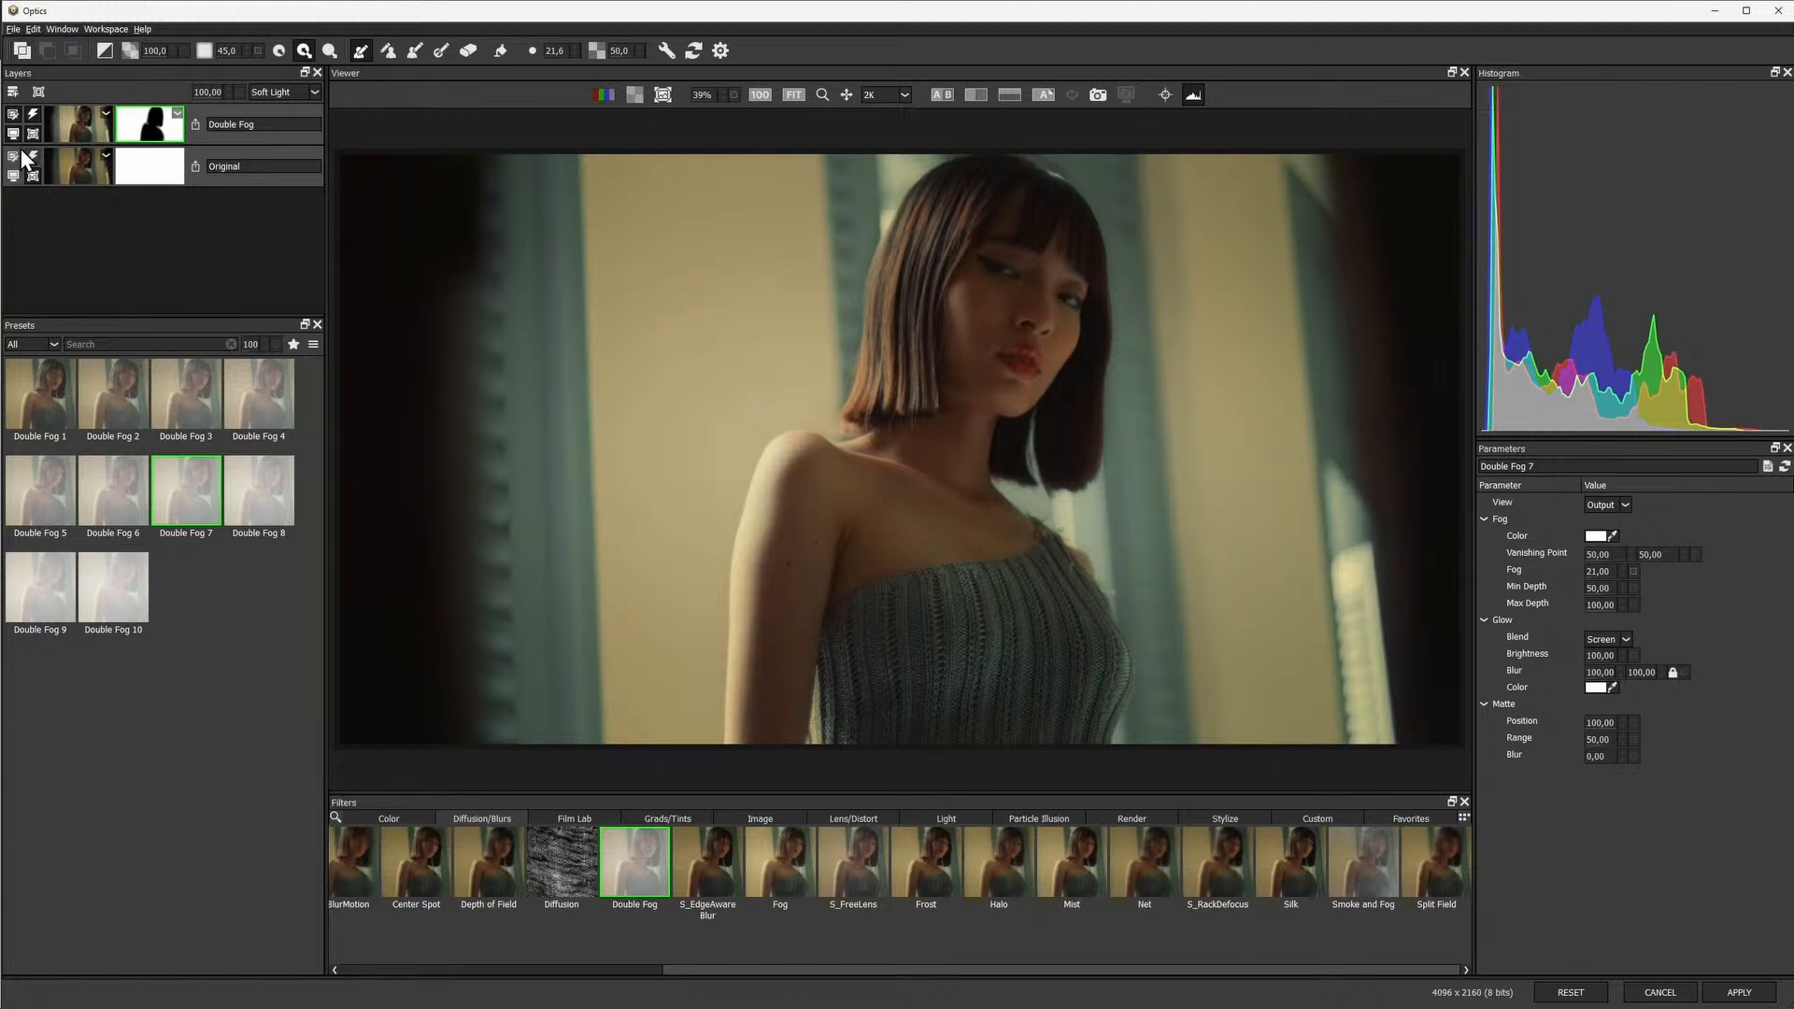
Add a new layer above Double Fog and apply the Prism light filter to it
left_click(13, 91)
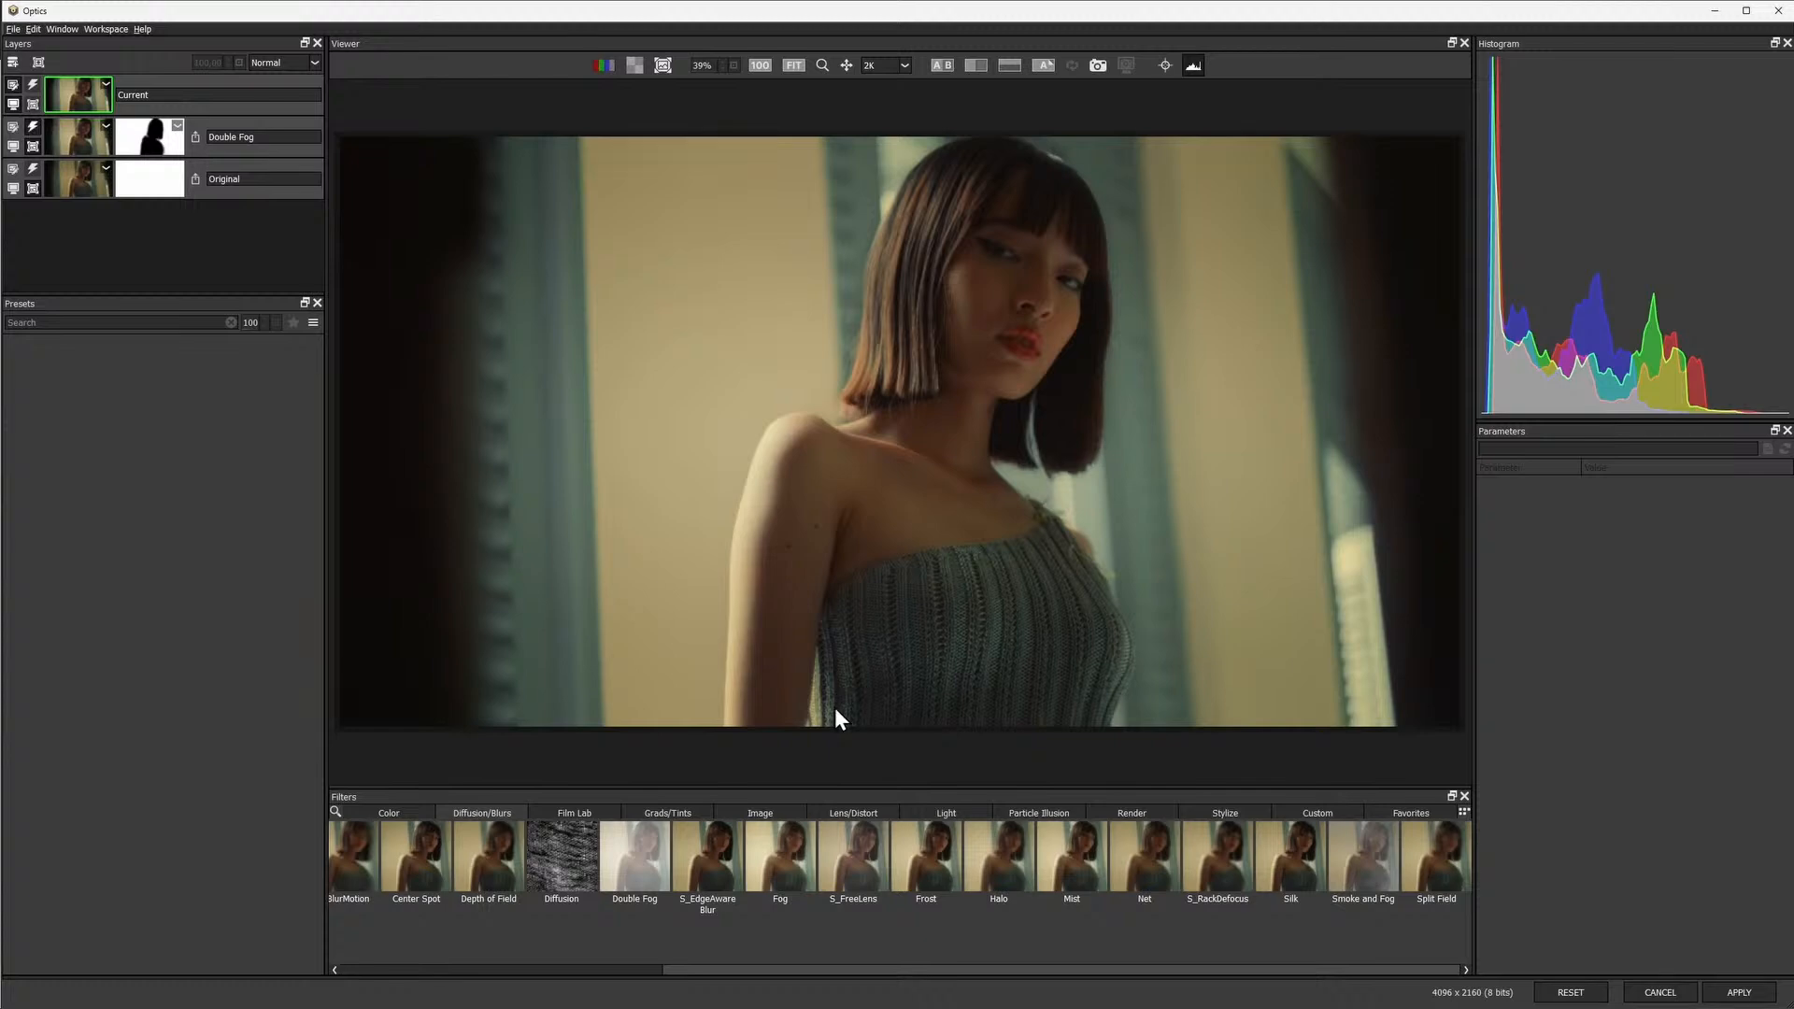
left_click(875, 818)
left_click_drag(872, 970, 1184, 970)
left_click(1175, 864)
Try the Prism filter's Push Swirl presets: Back, Centered, Down, Up, Falloff Positive and Falloff Negative
left_click(138, 366)
left_click(187, 374)
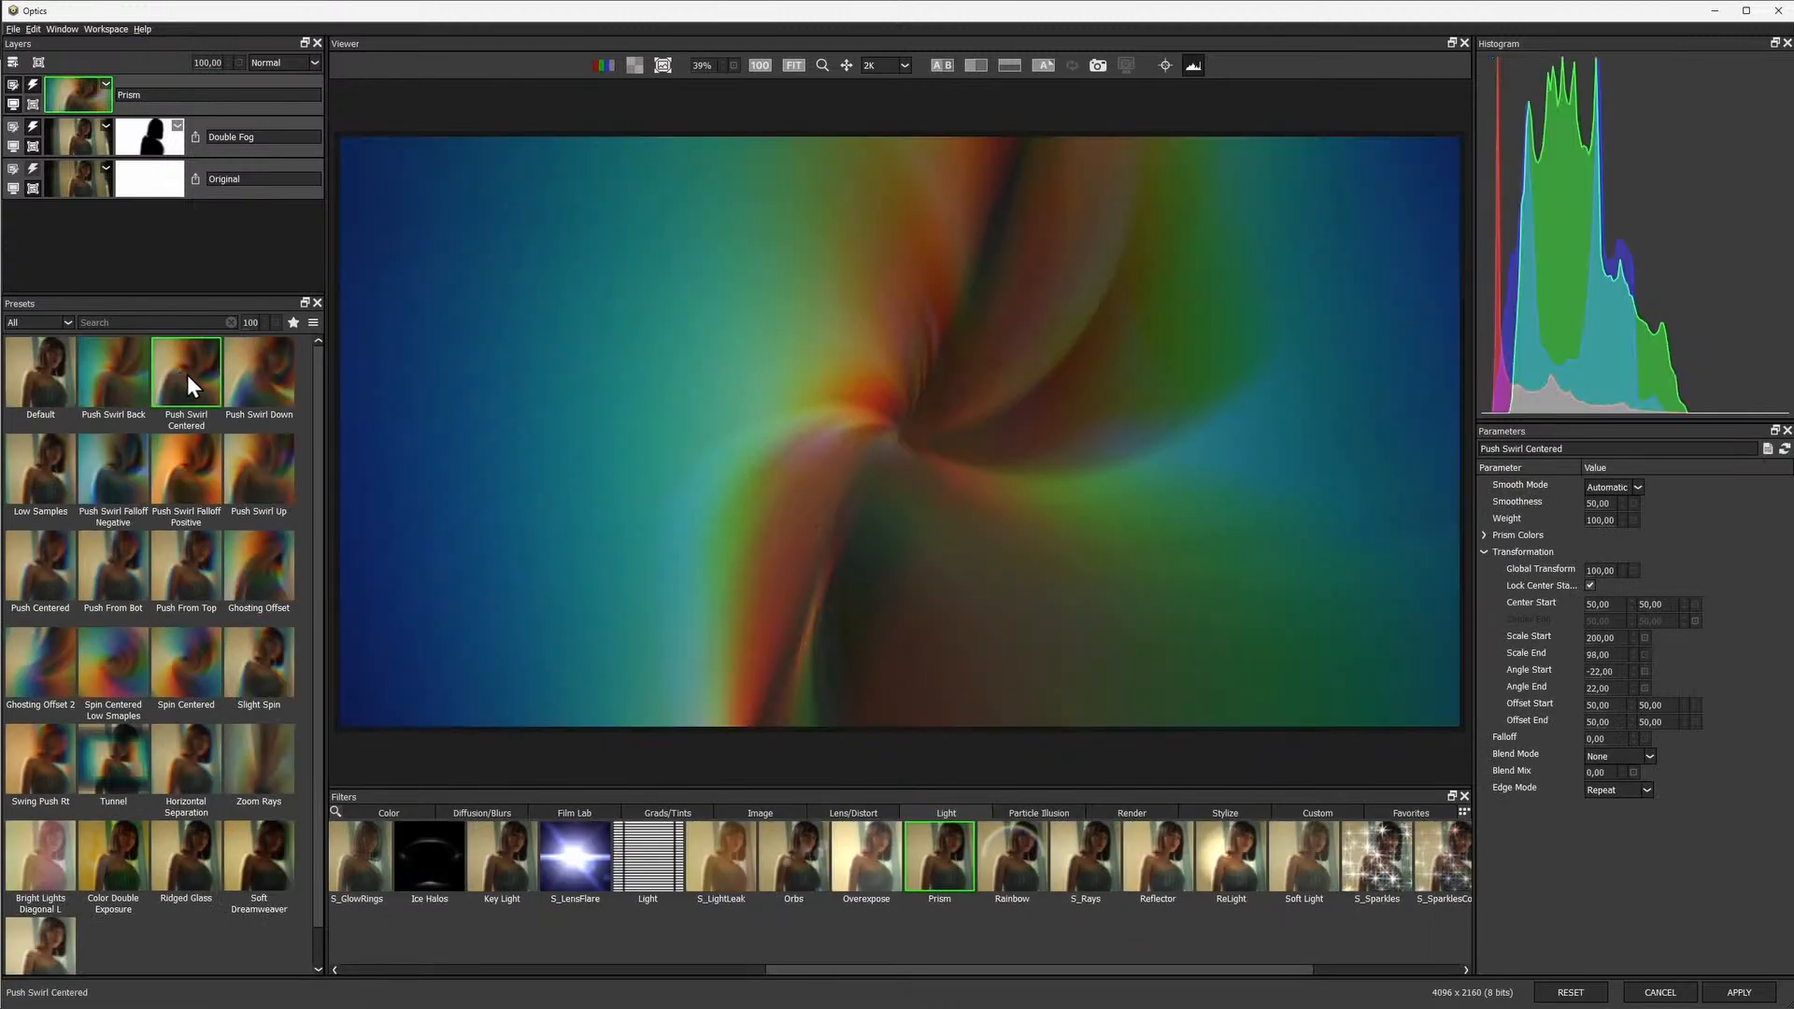
left_click(269, 374)
left_click(256, 463)
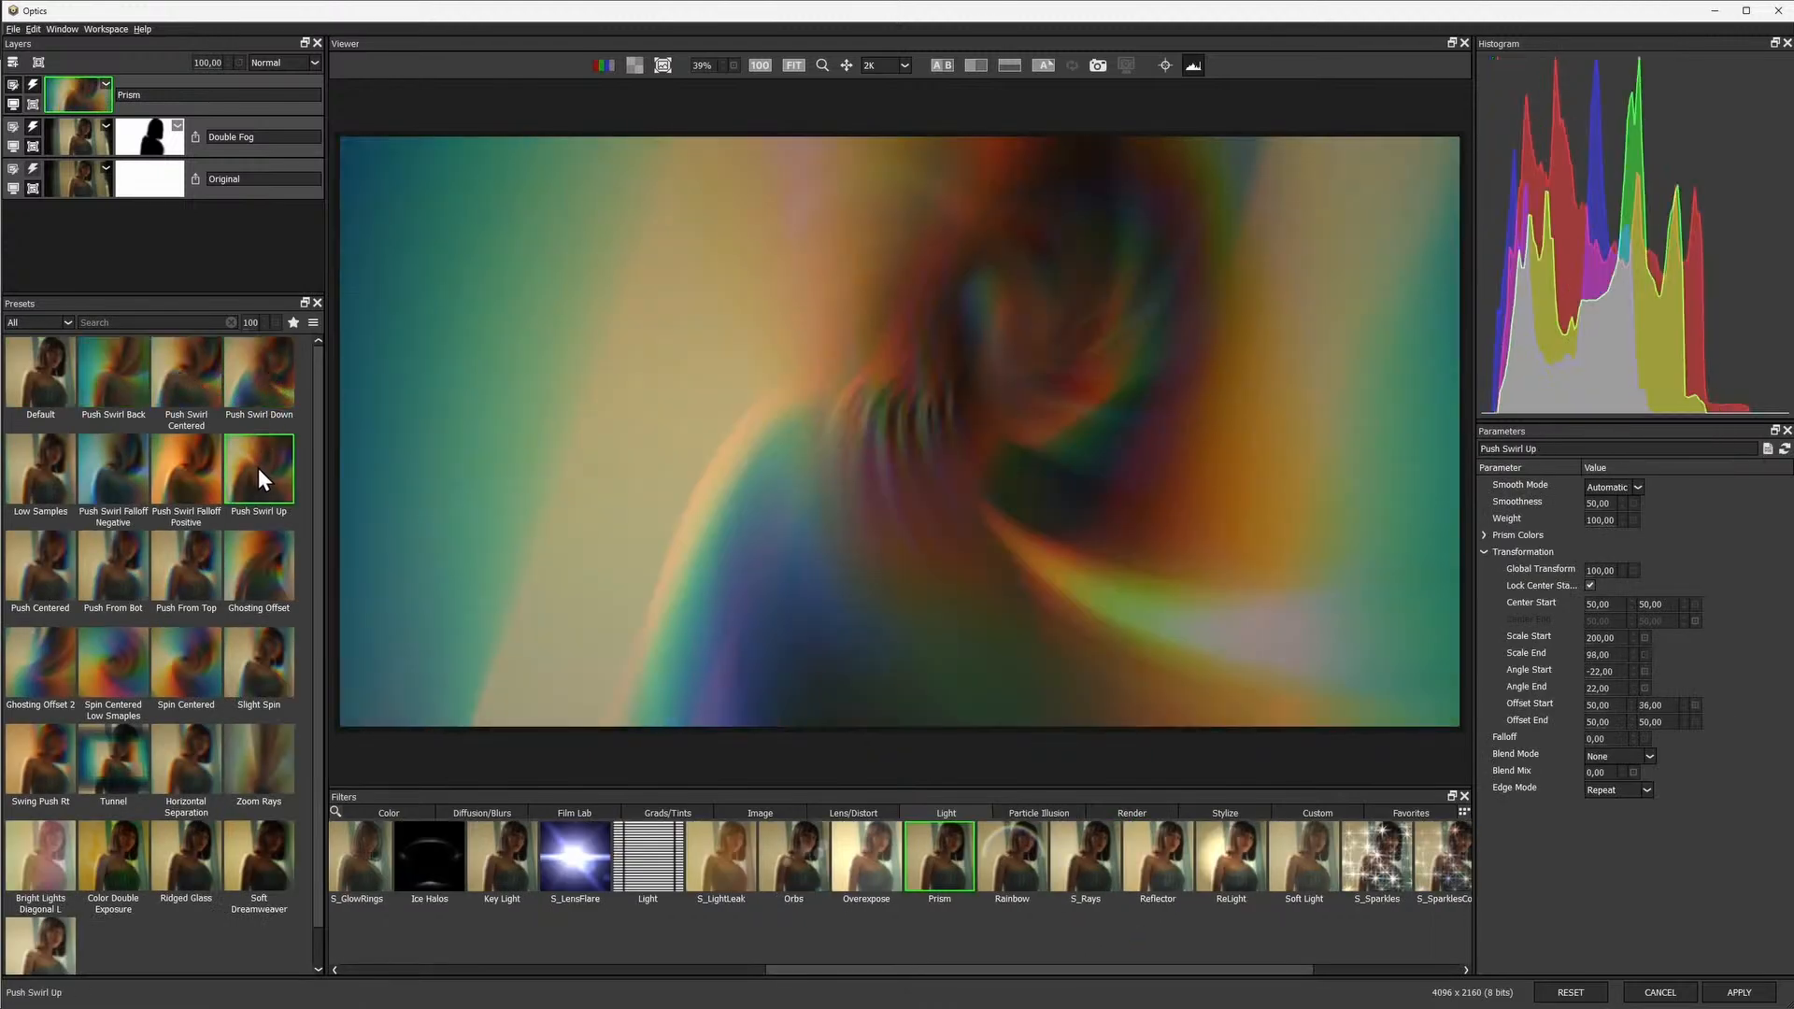
left_click(185, 469)
left_click(121, 469)
left_click(64, 472)
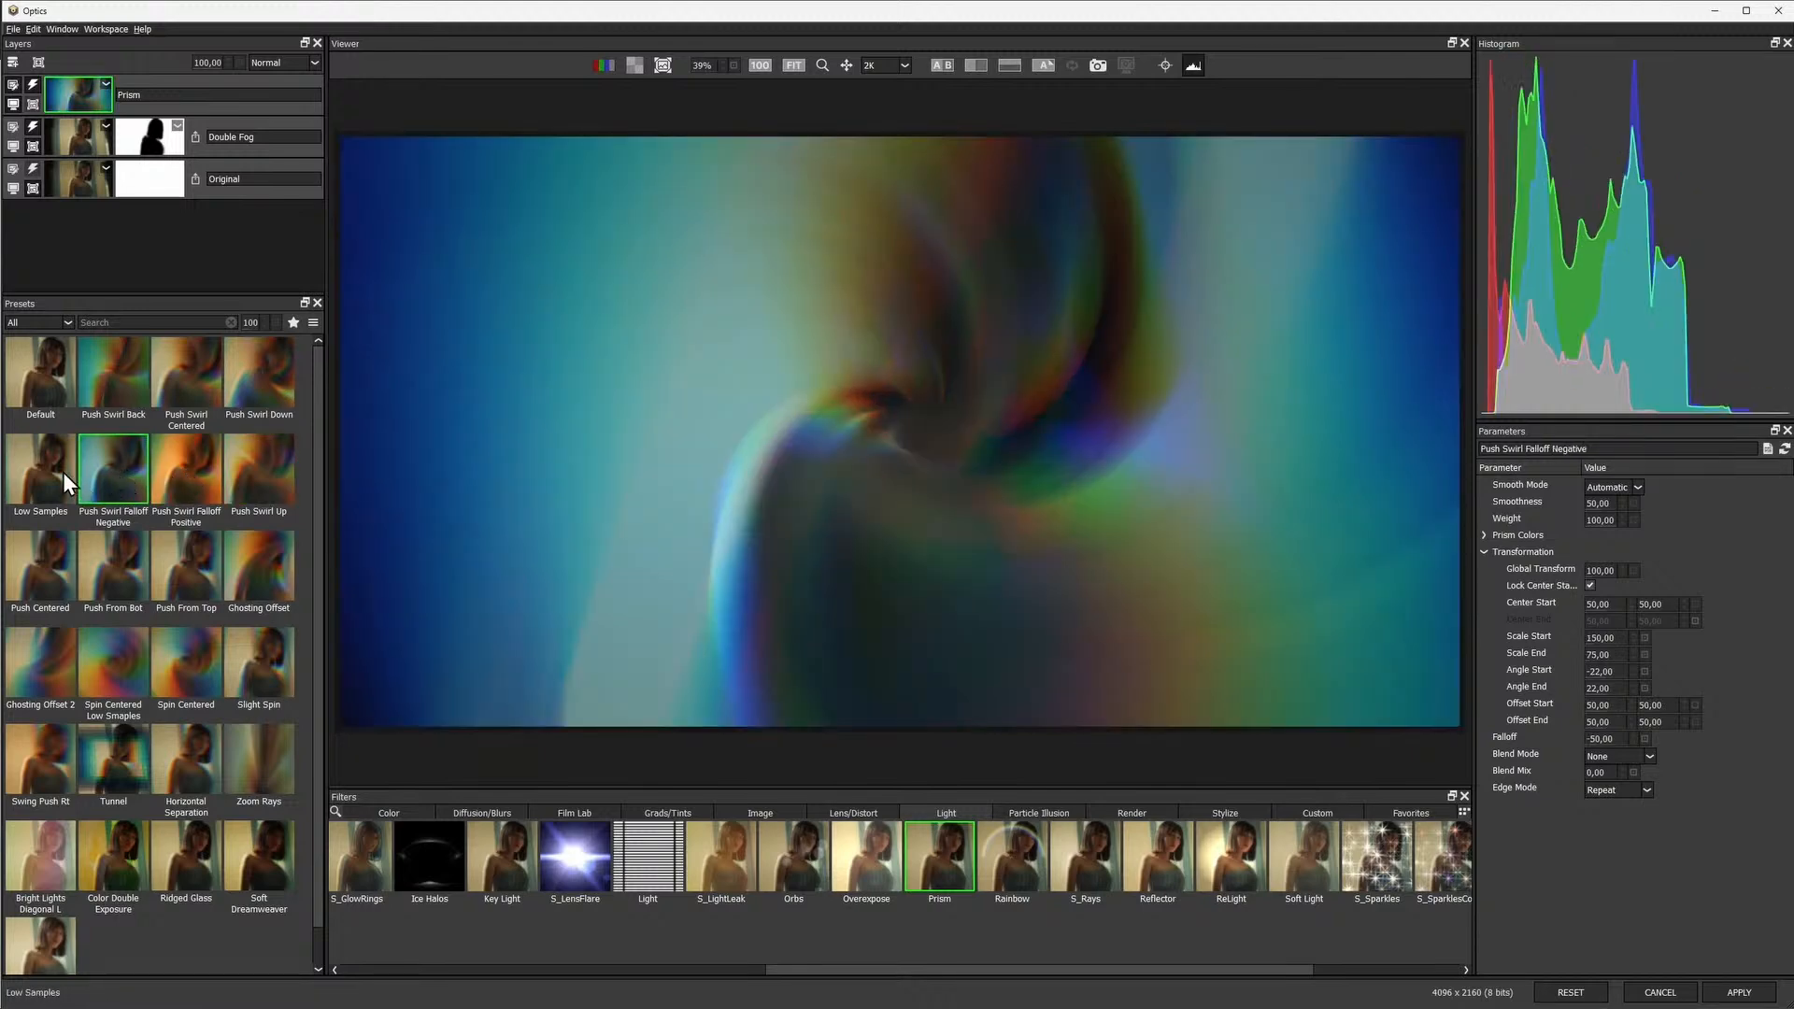
Try the Prism filter's Push, Ghosting Offset, Spin, Swing Push Rt and Tunnel presets
left_click(28, 553)
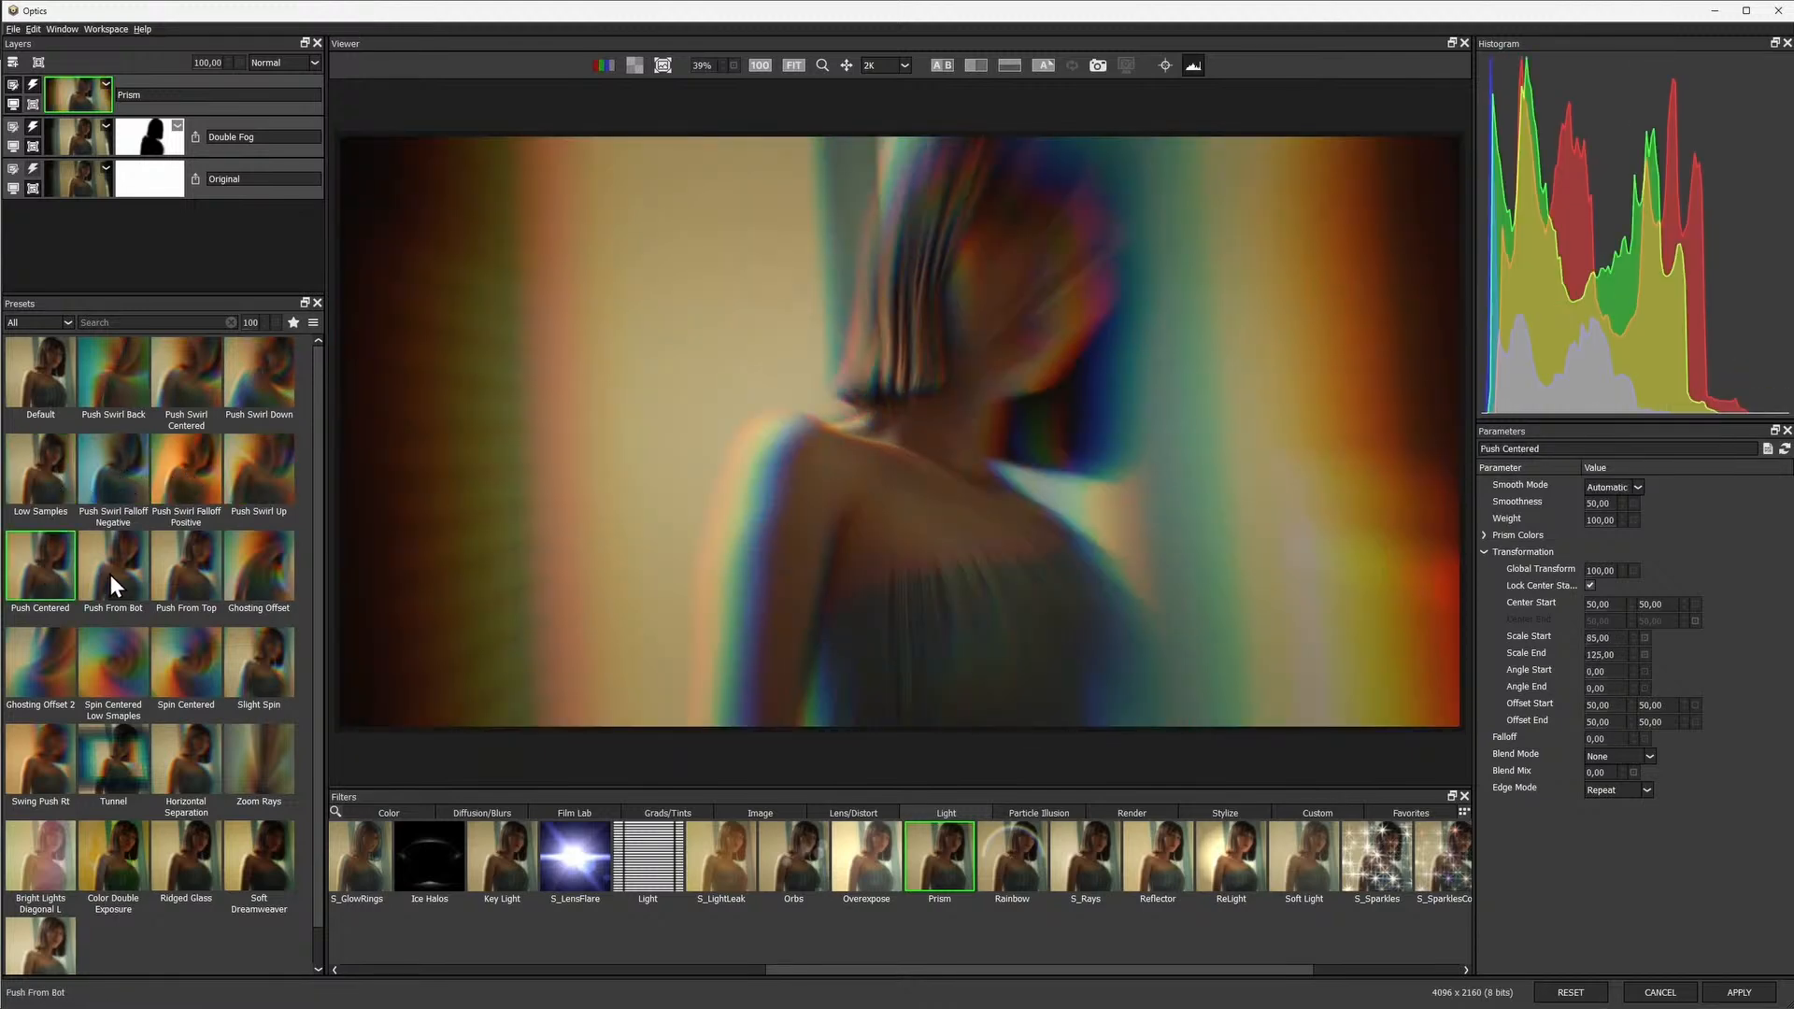
left_click(115, 572)
left_click(187, 569)
left_click(253, 564)
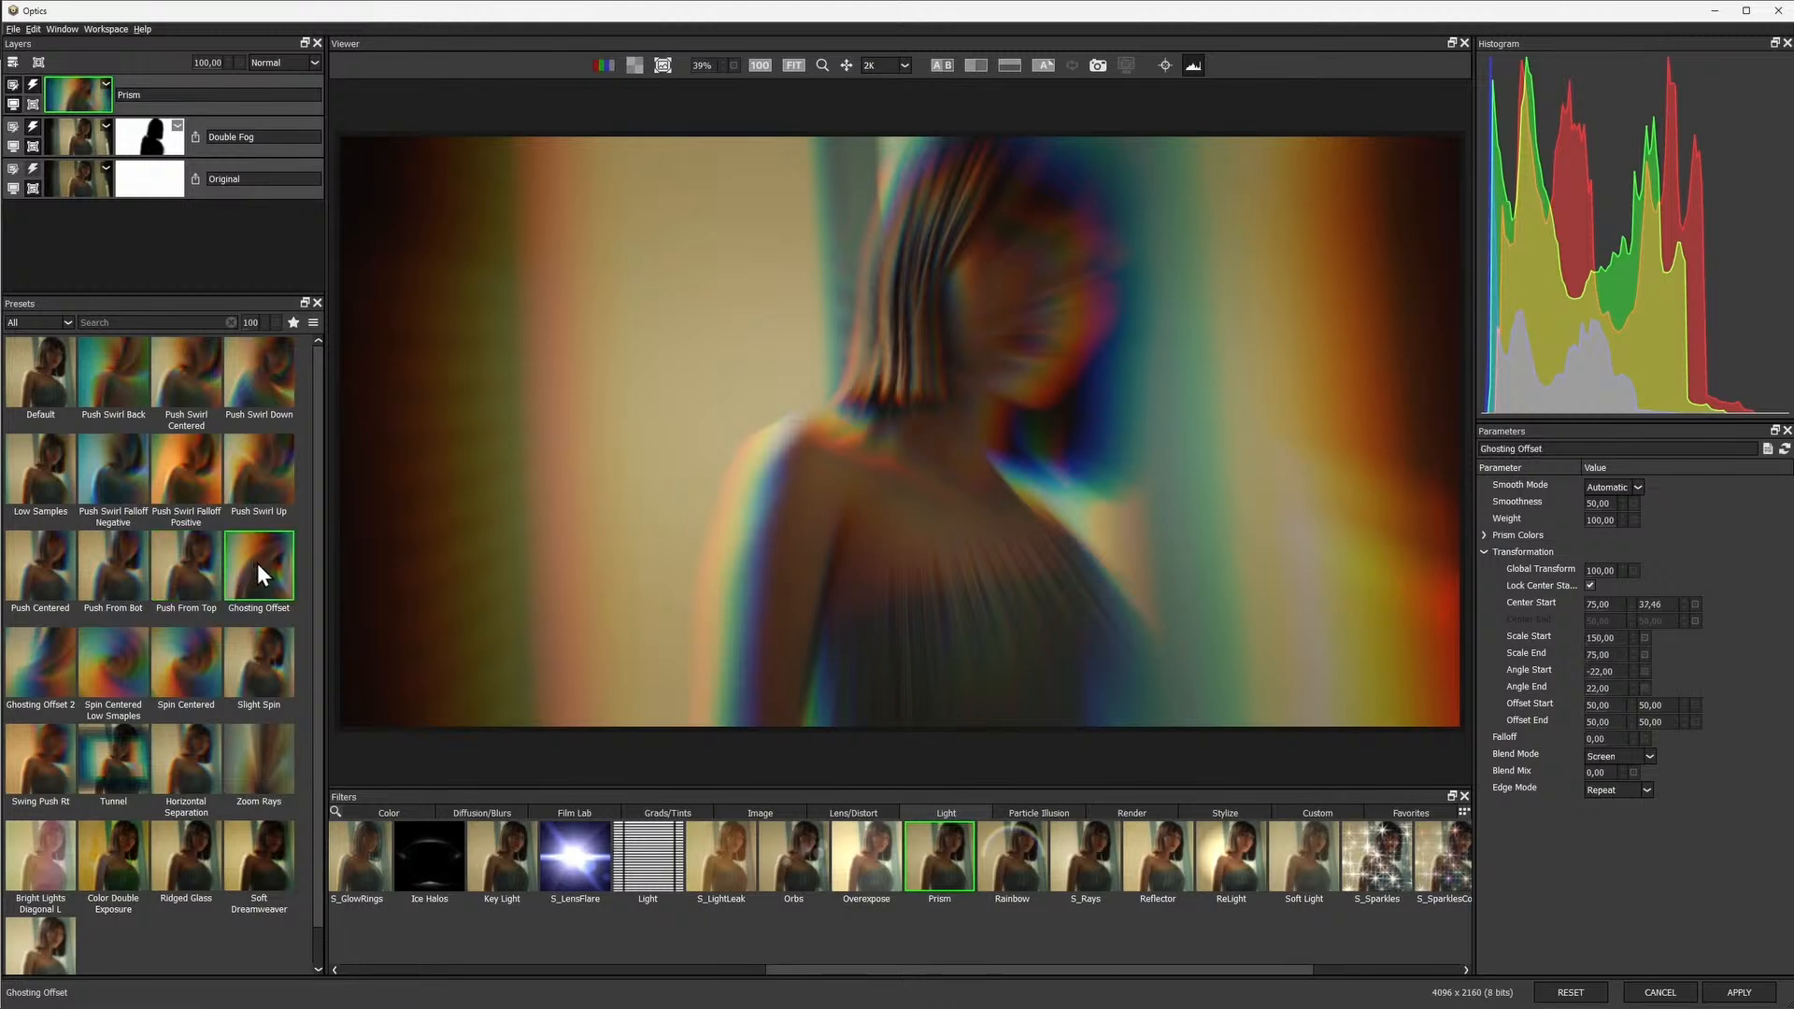
left_click(258, 649)
left_click(187, 648)
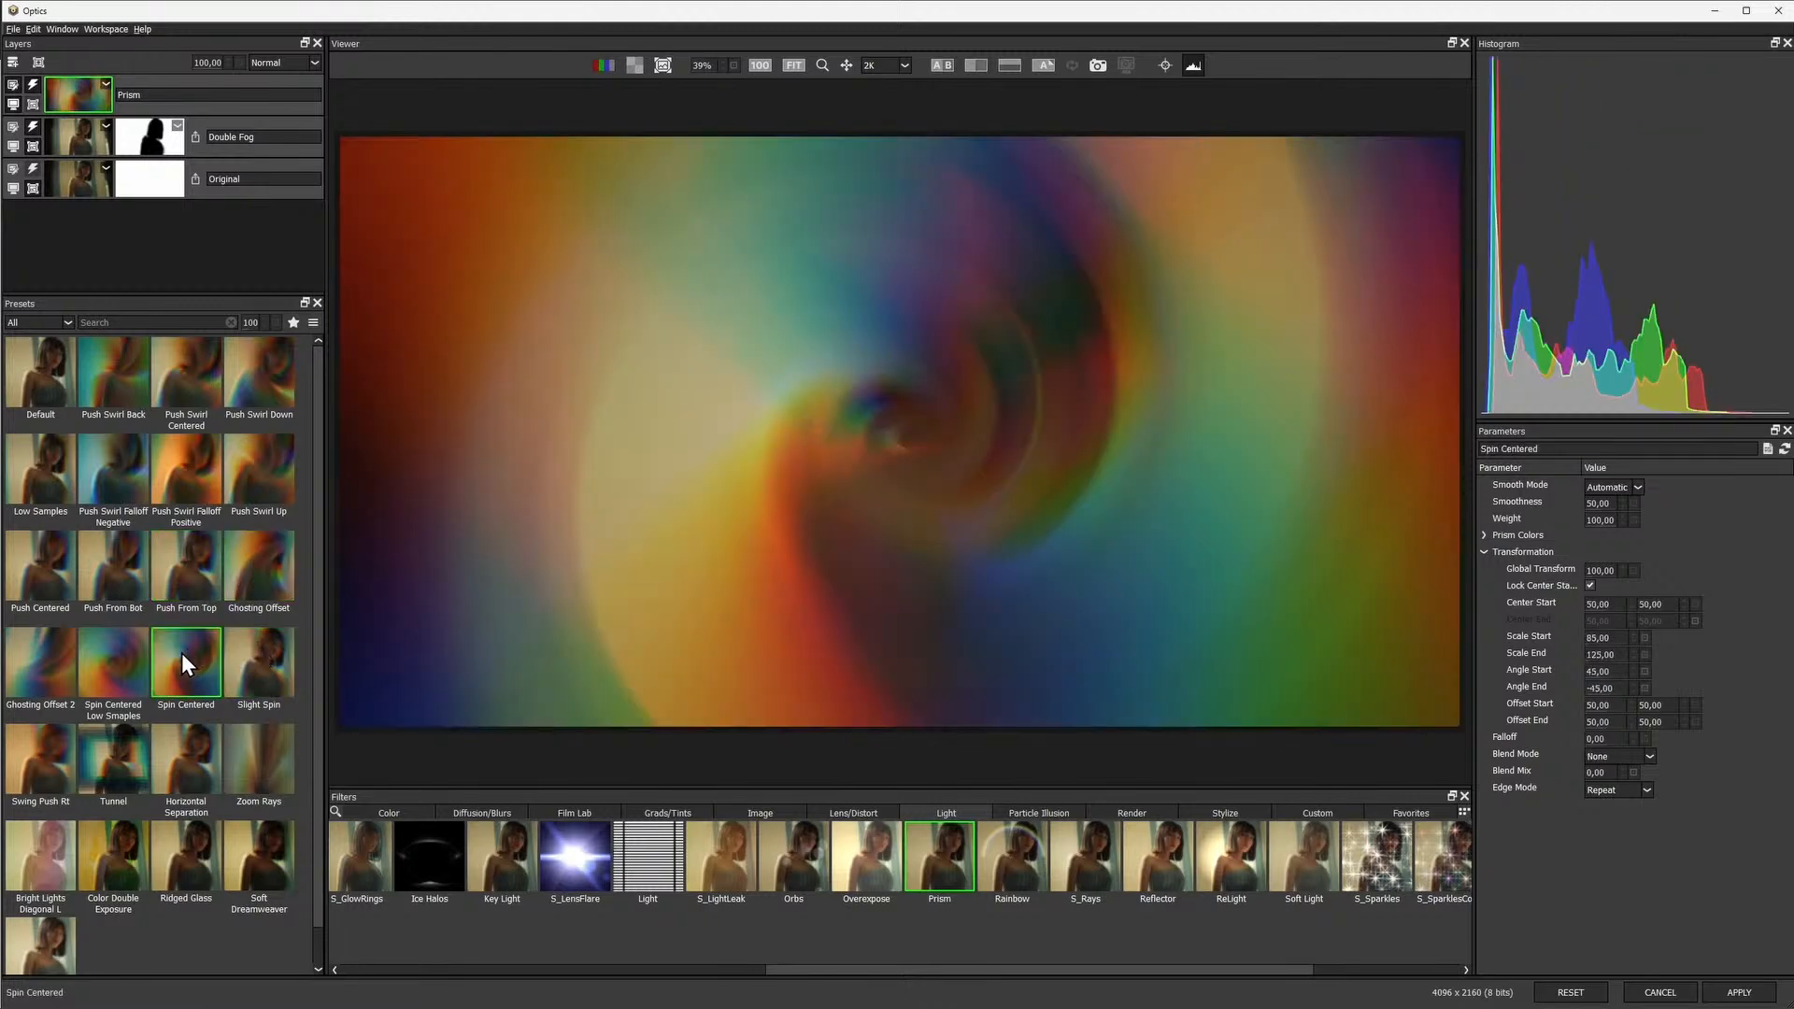
left_click(116, 627)
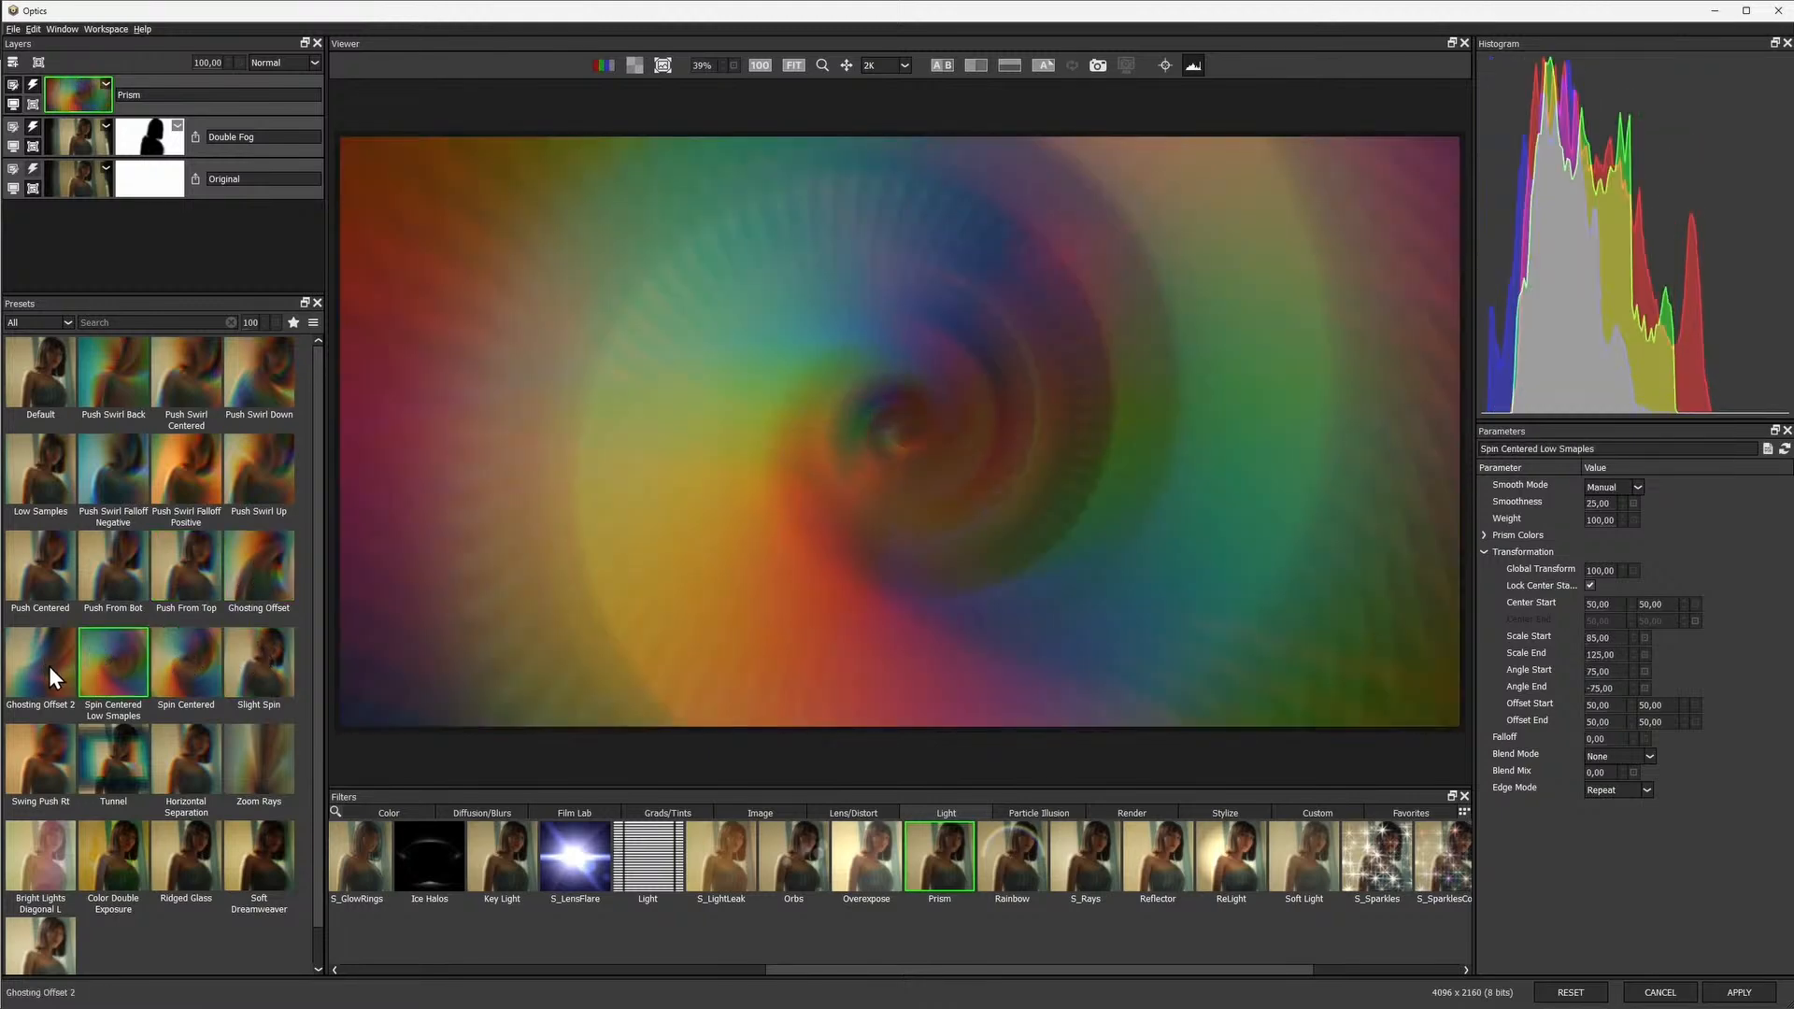
left_click(49, 665)
left_click(51, 761)
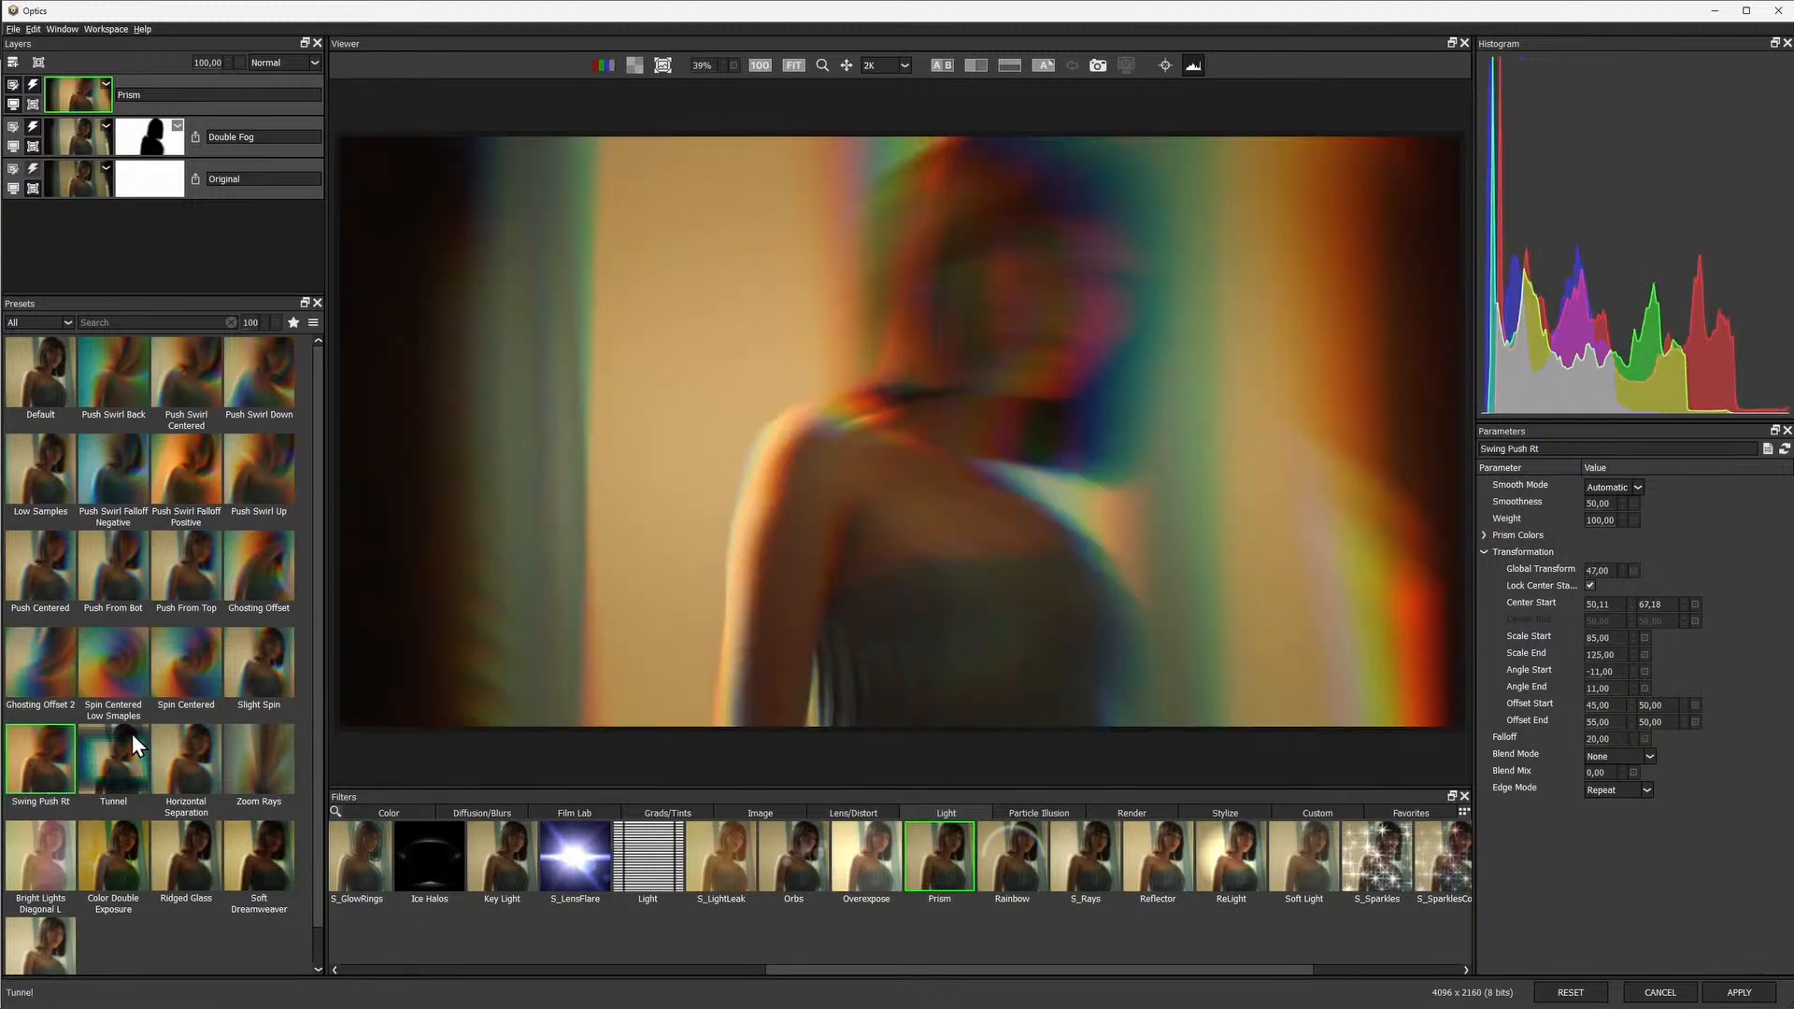
left_click(132, 766)
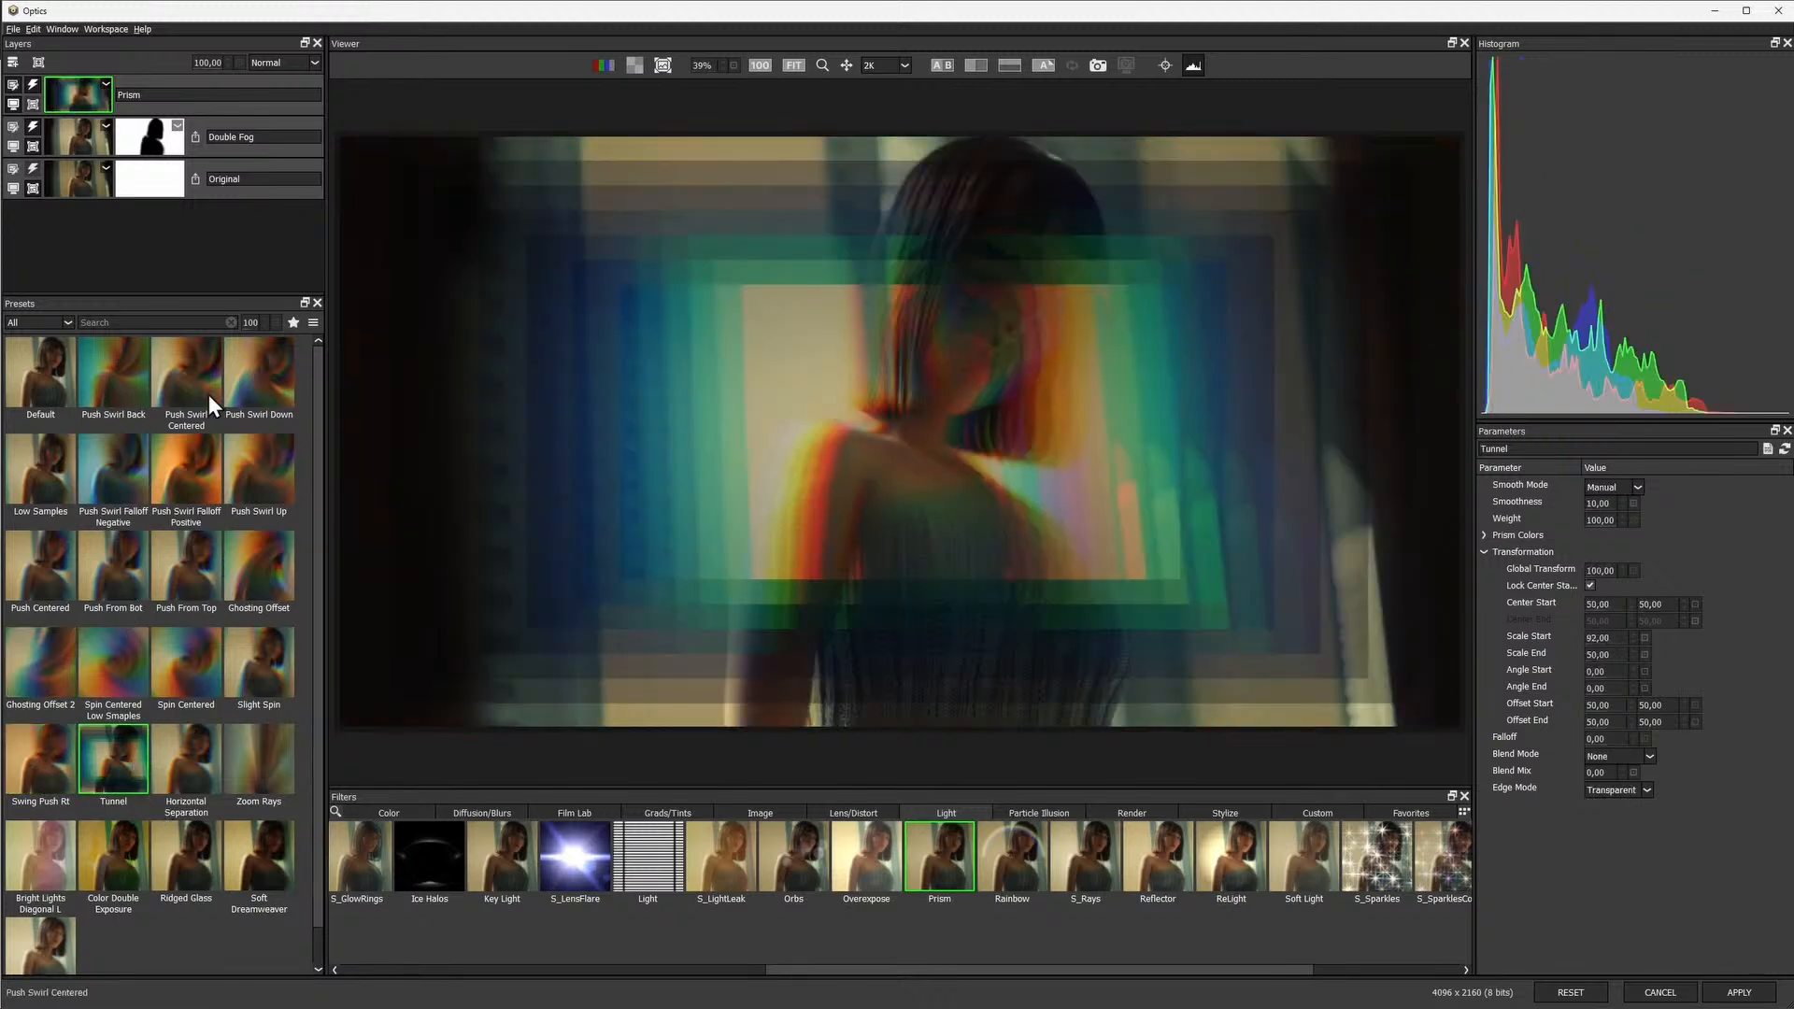
Apply the Push Swirl Down preset with Angle Start and End at 0 and Scale Start at 102, and copy the Double Fog mask onto Prism
left_click(250, 403)
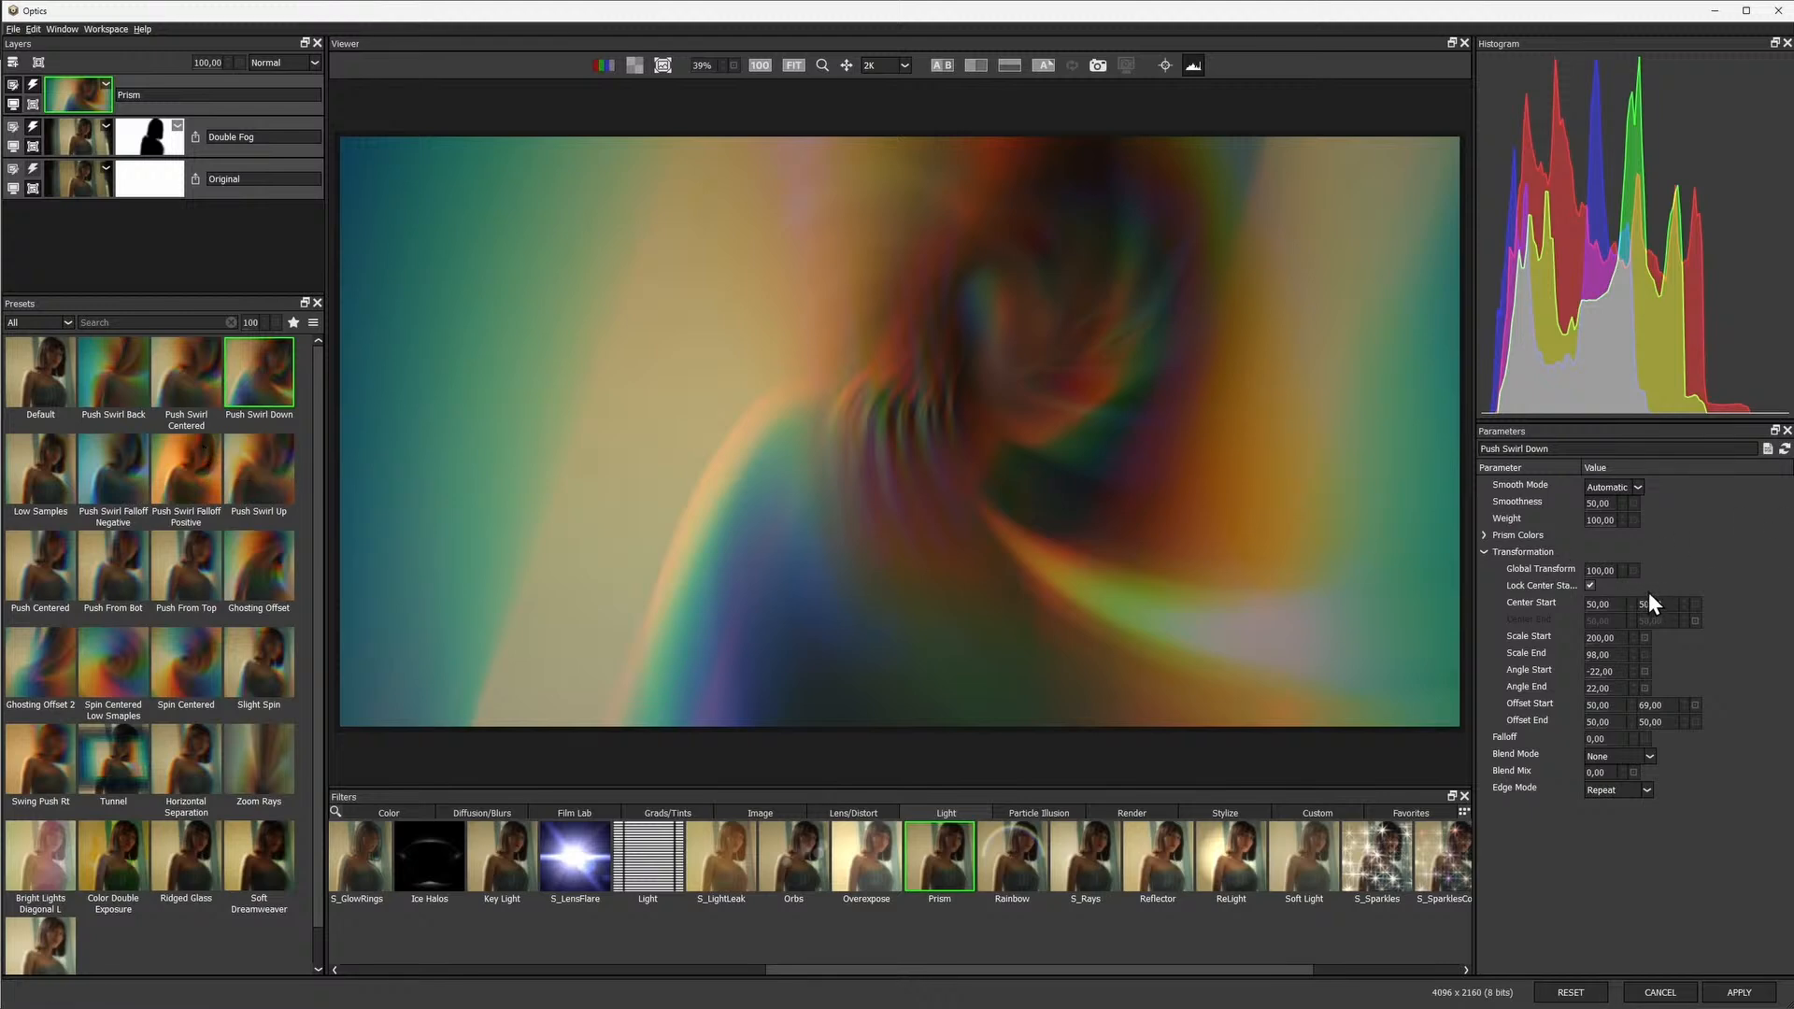
left_click(1644, 670)
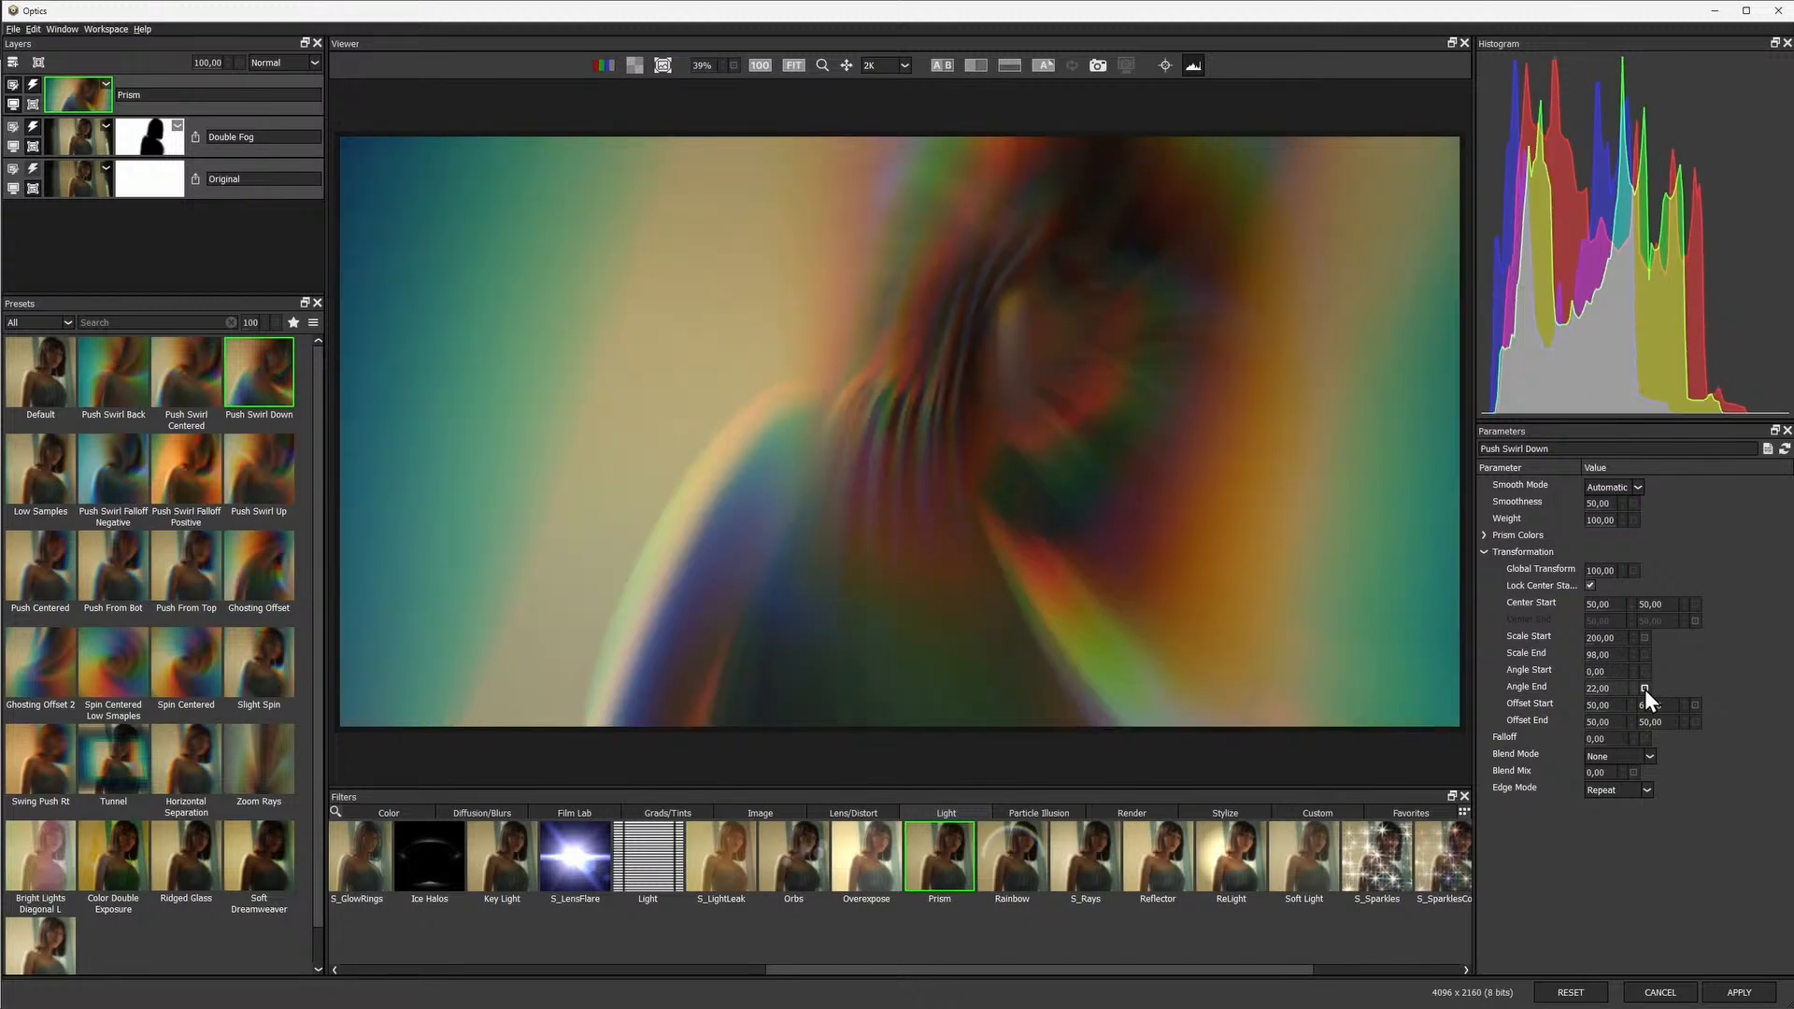
left_click(1644, 687)
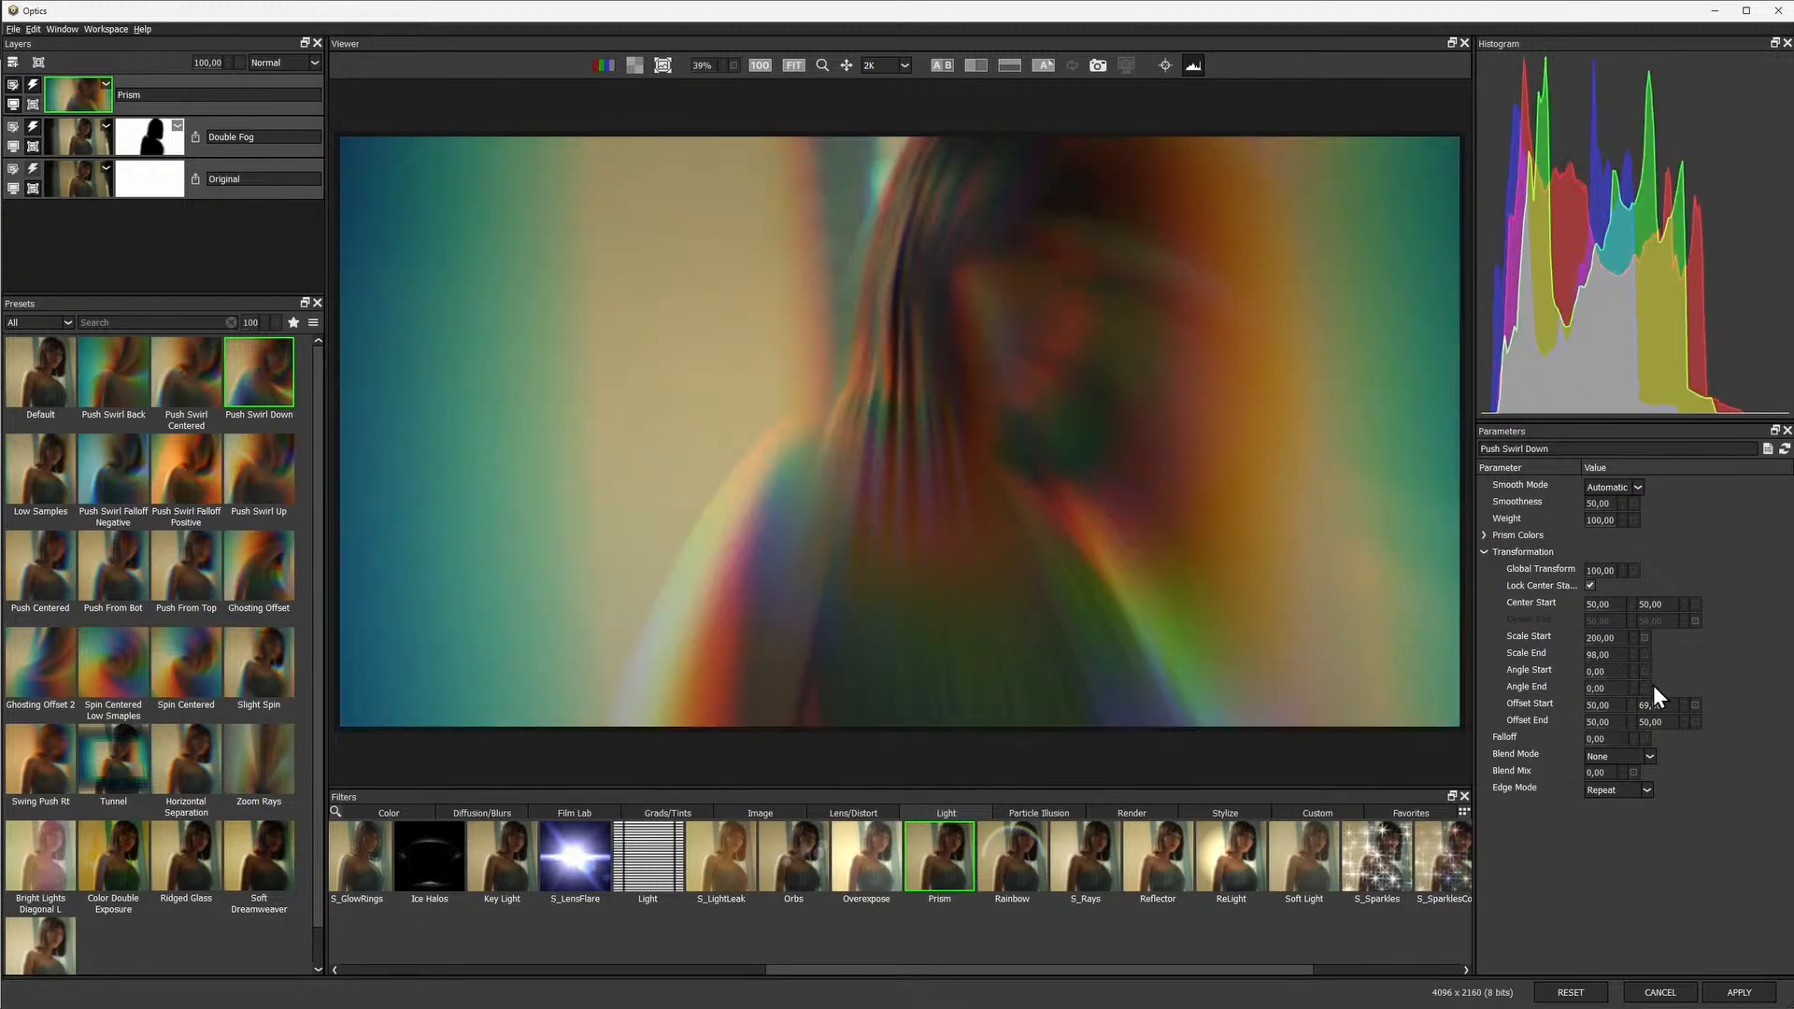
left_click(1644, 637)
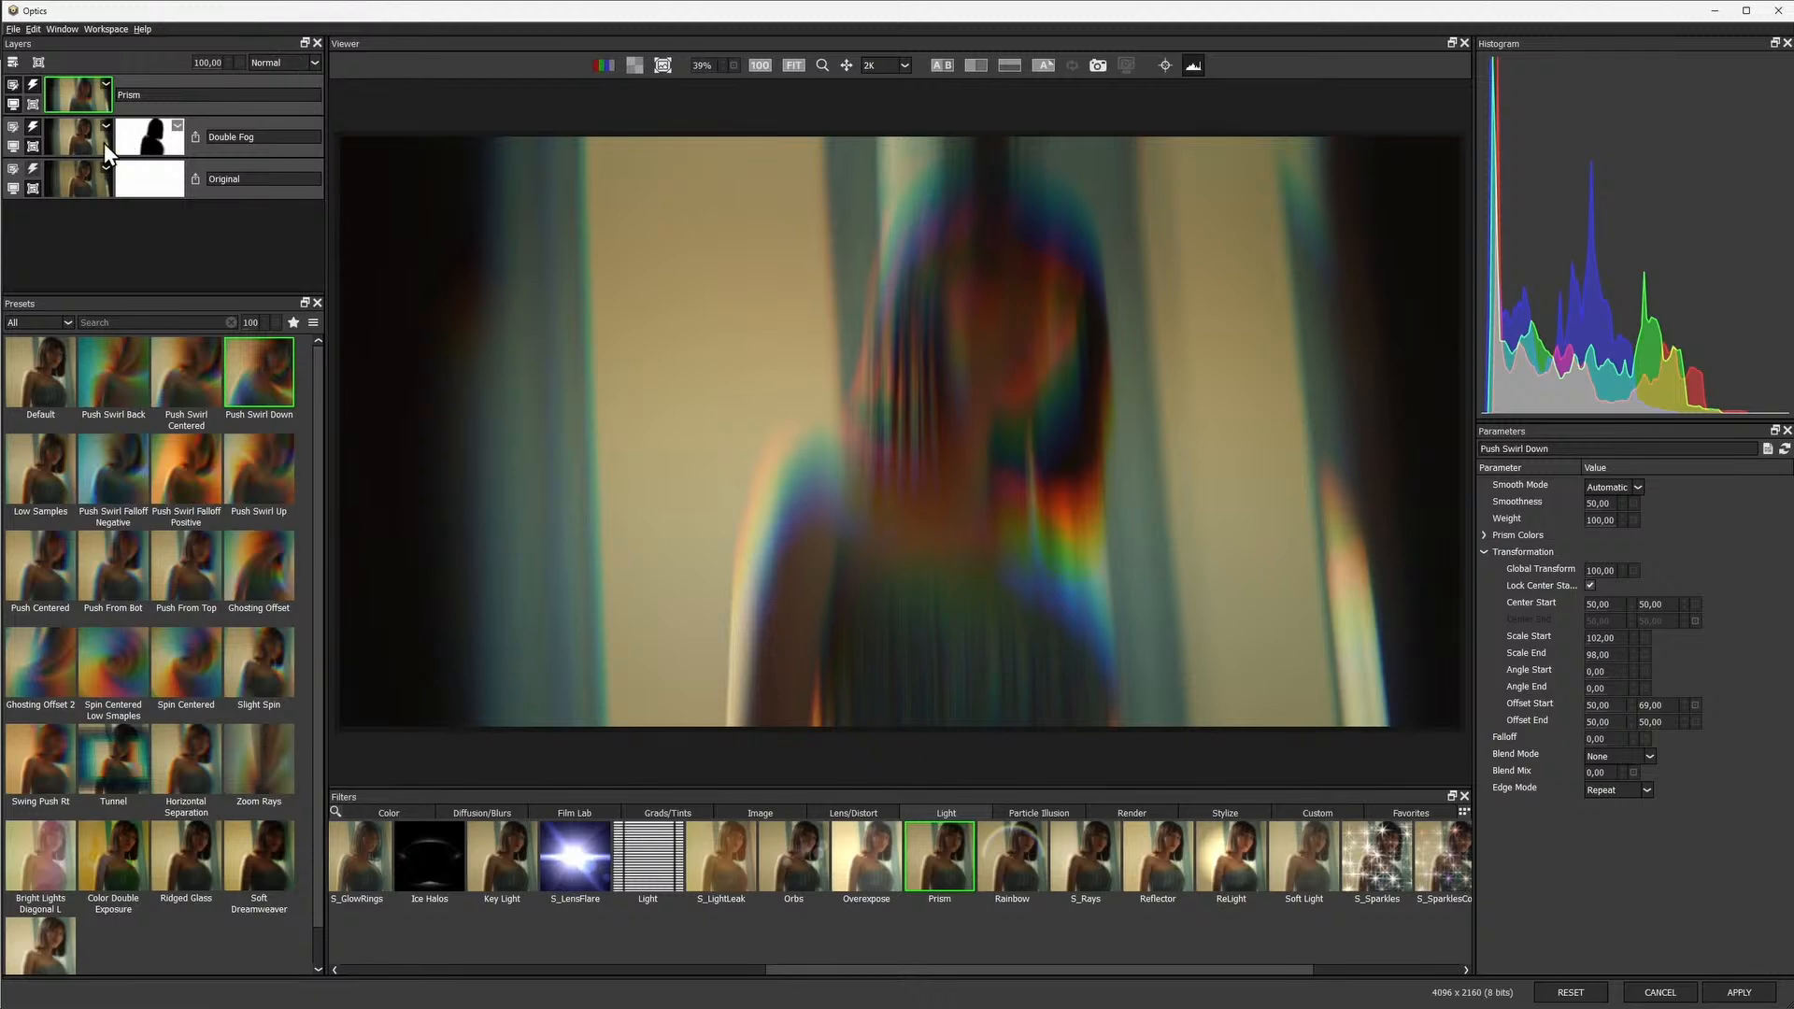
left_click_drag(154, 133, 147, 106)
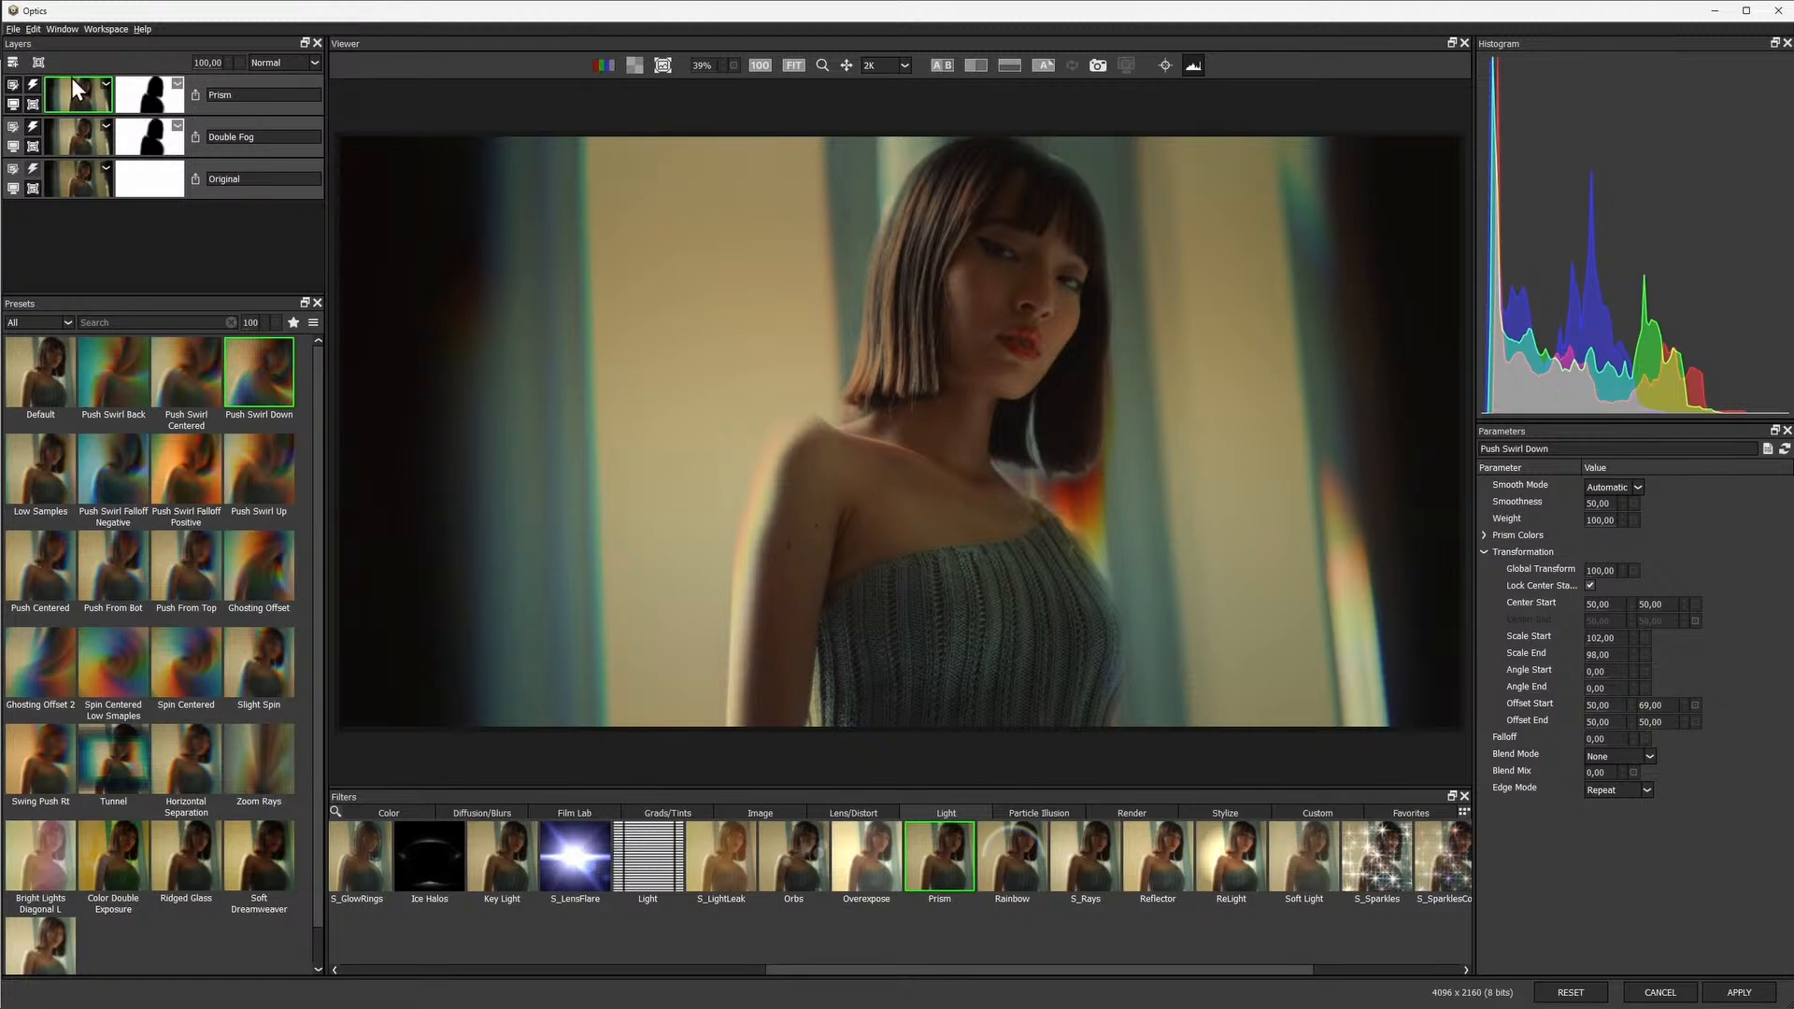
Add a new layer with the Light filter and try its Abstract gobo presets, settling on Abstract 139
left_click(16, 62)
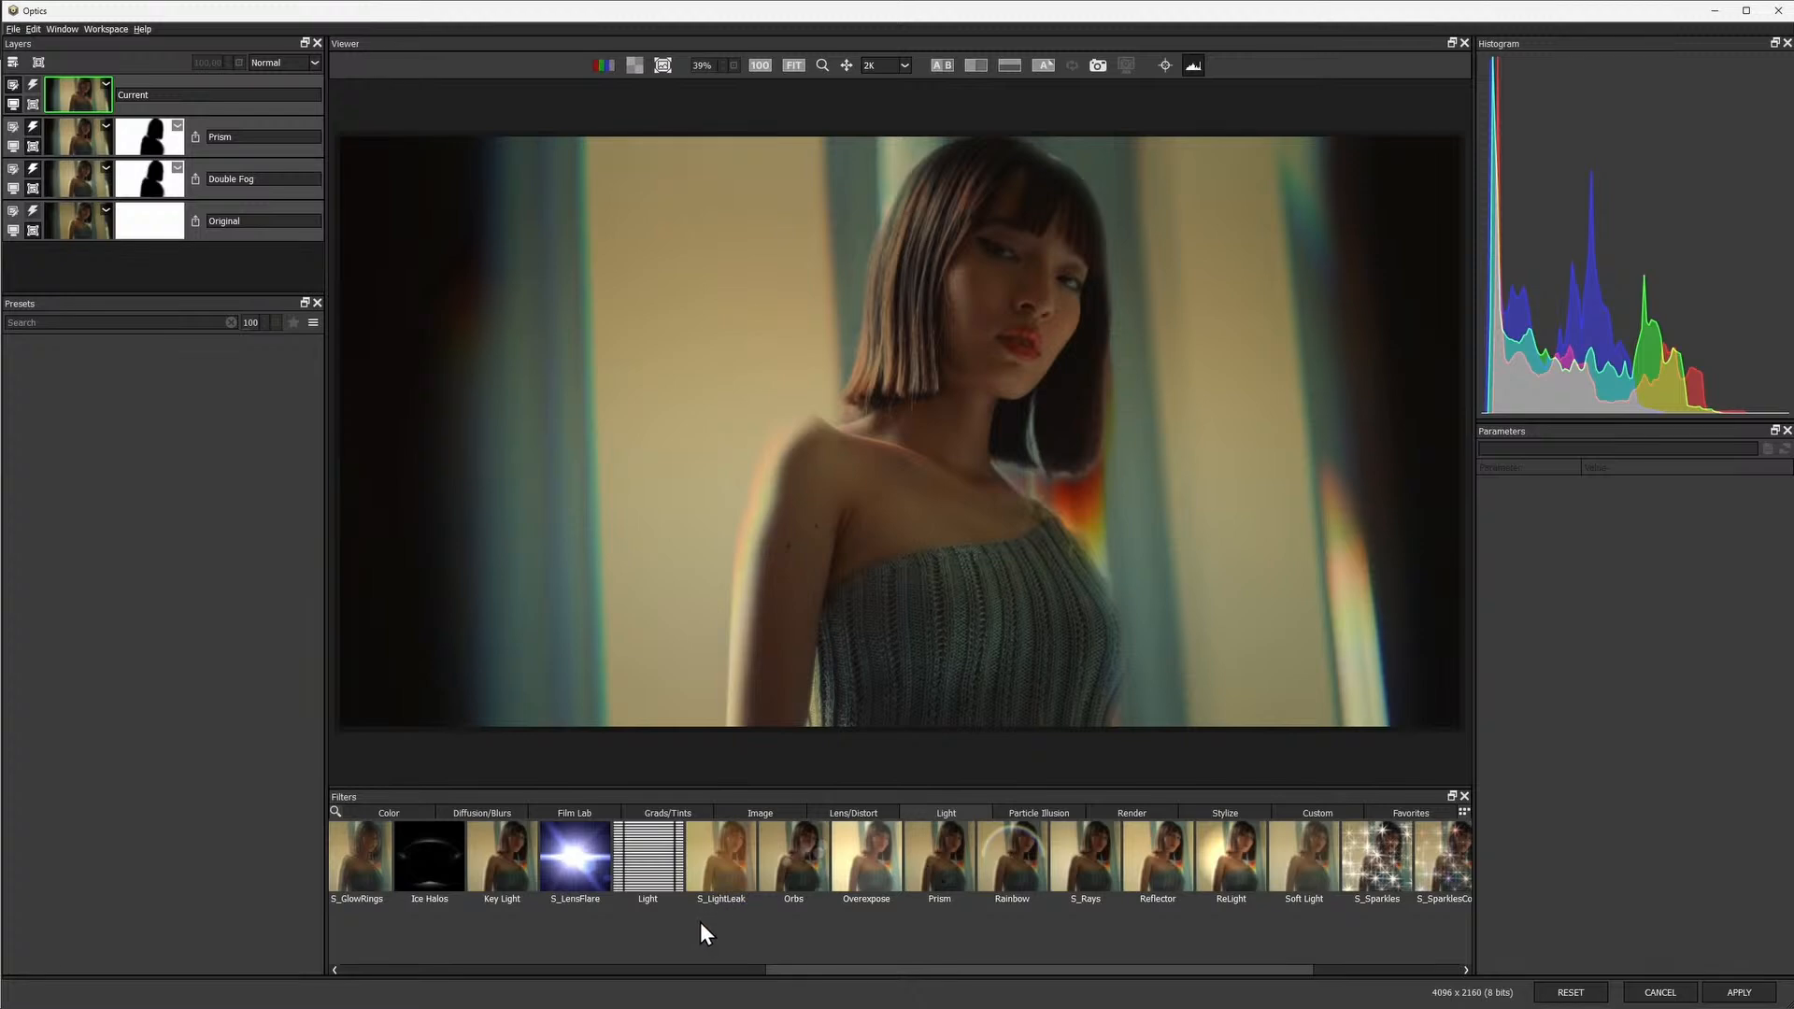
left_click(659, 877)
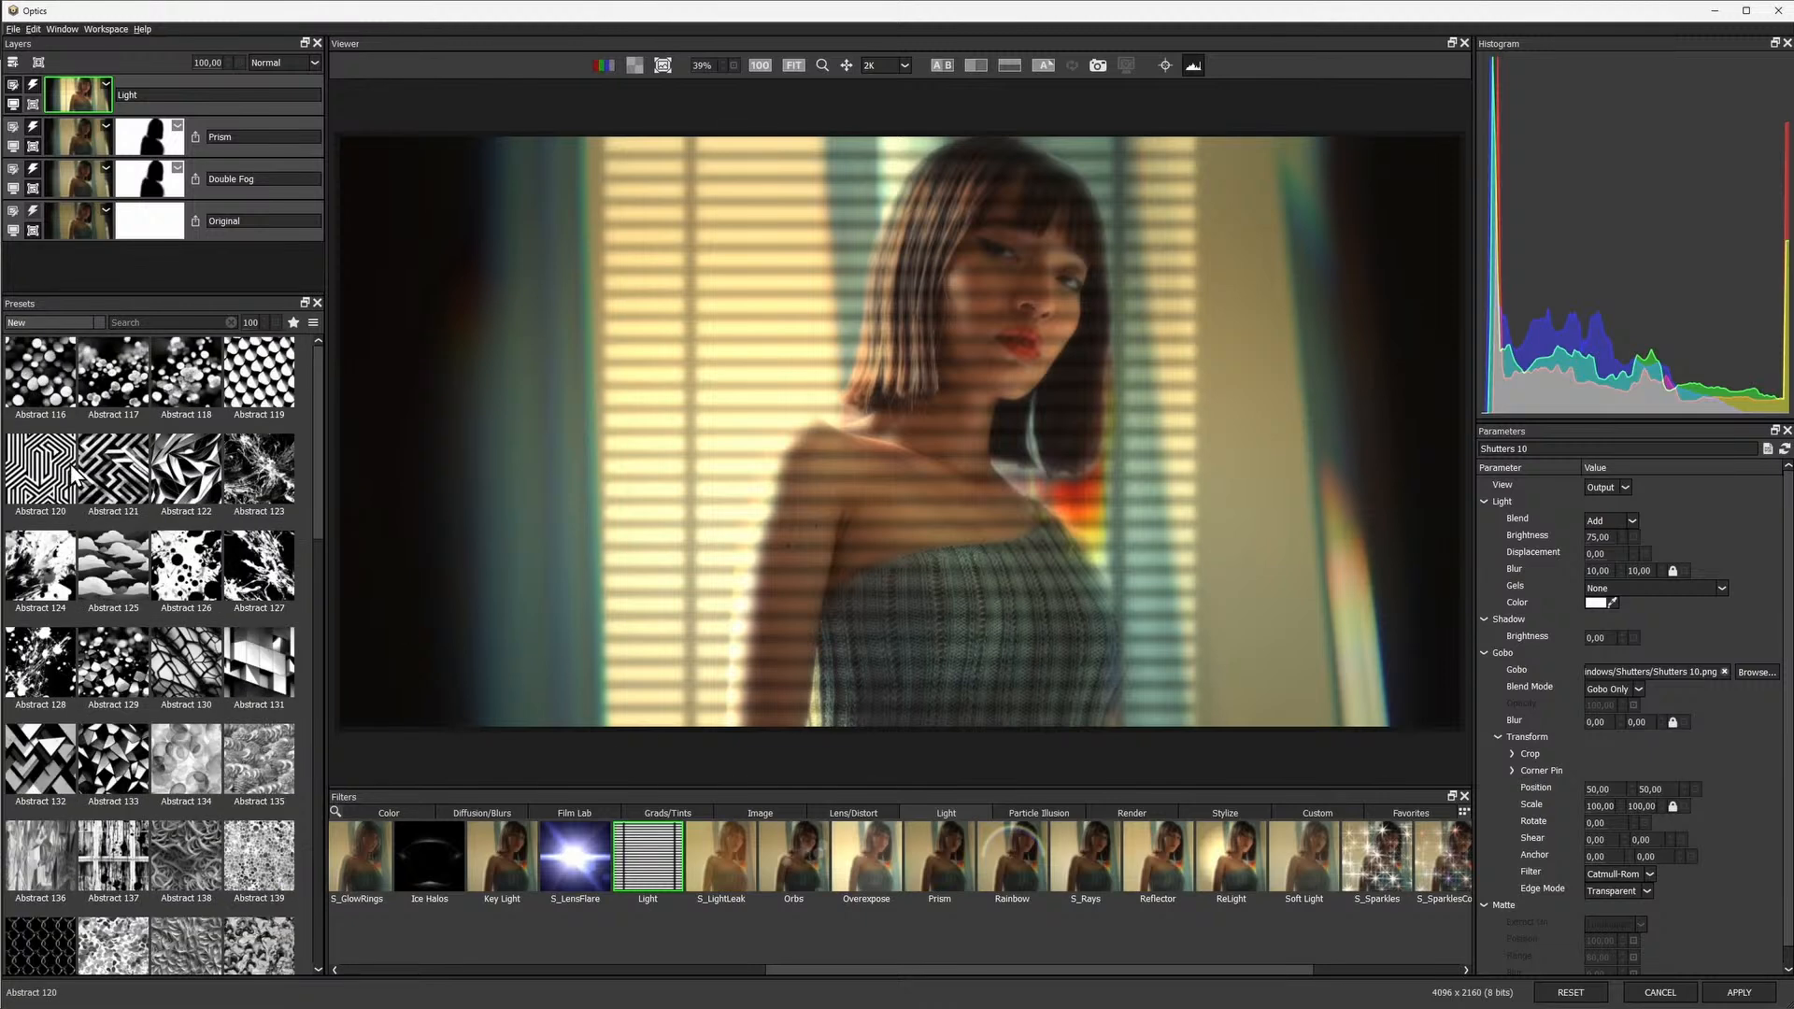
left_click(144, 514)
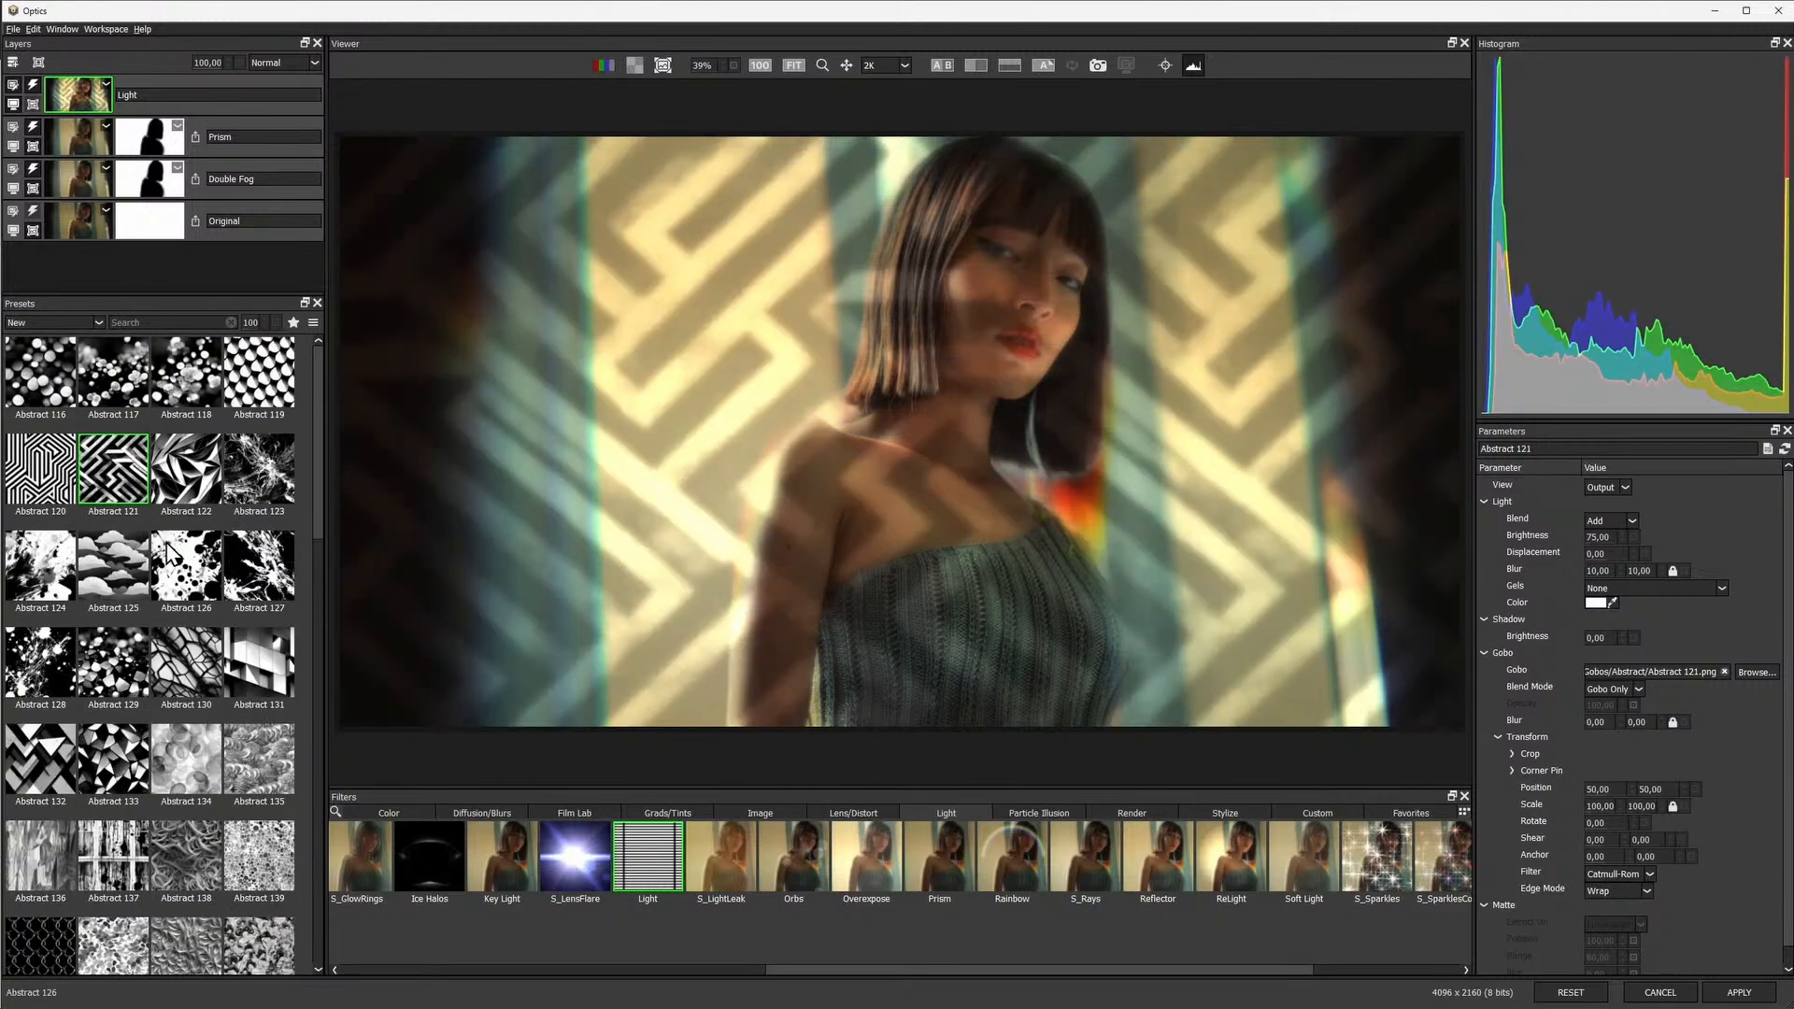
left_click(211, 509)
left_click(256, 486)
left_click(243, 564)
left_click(190, 574)
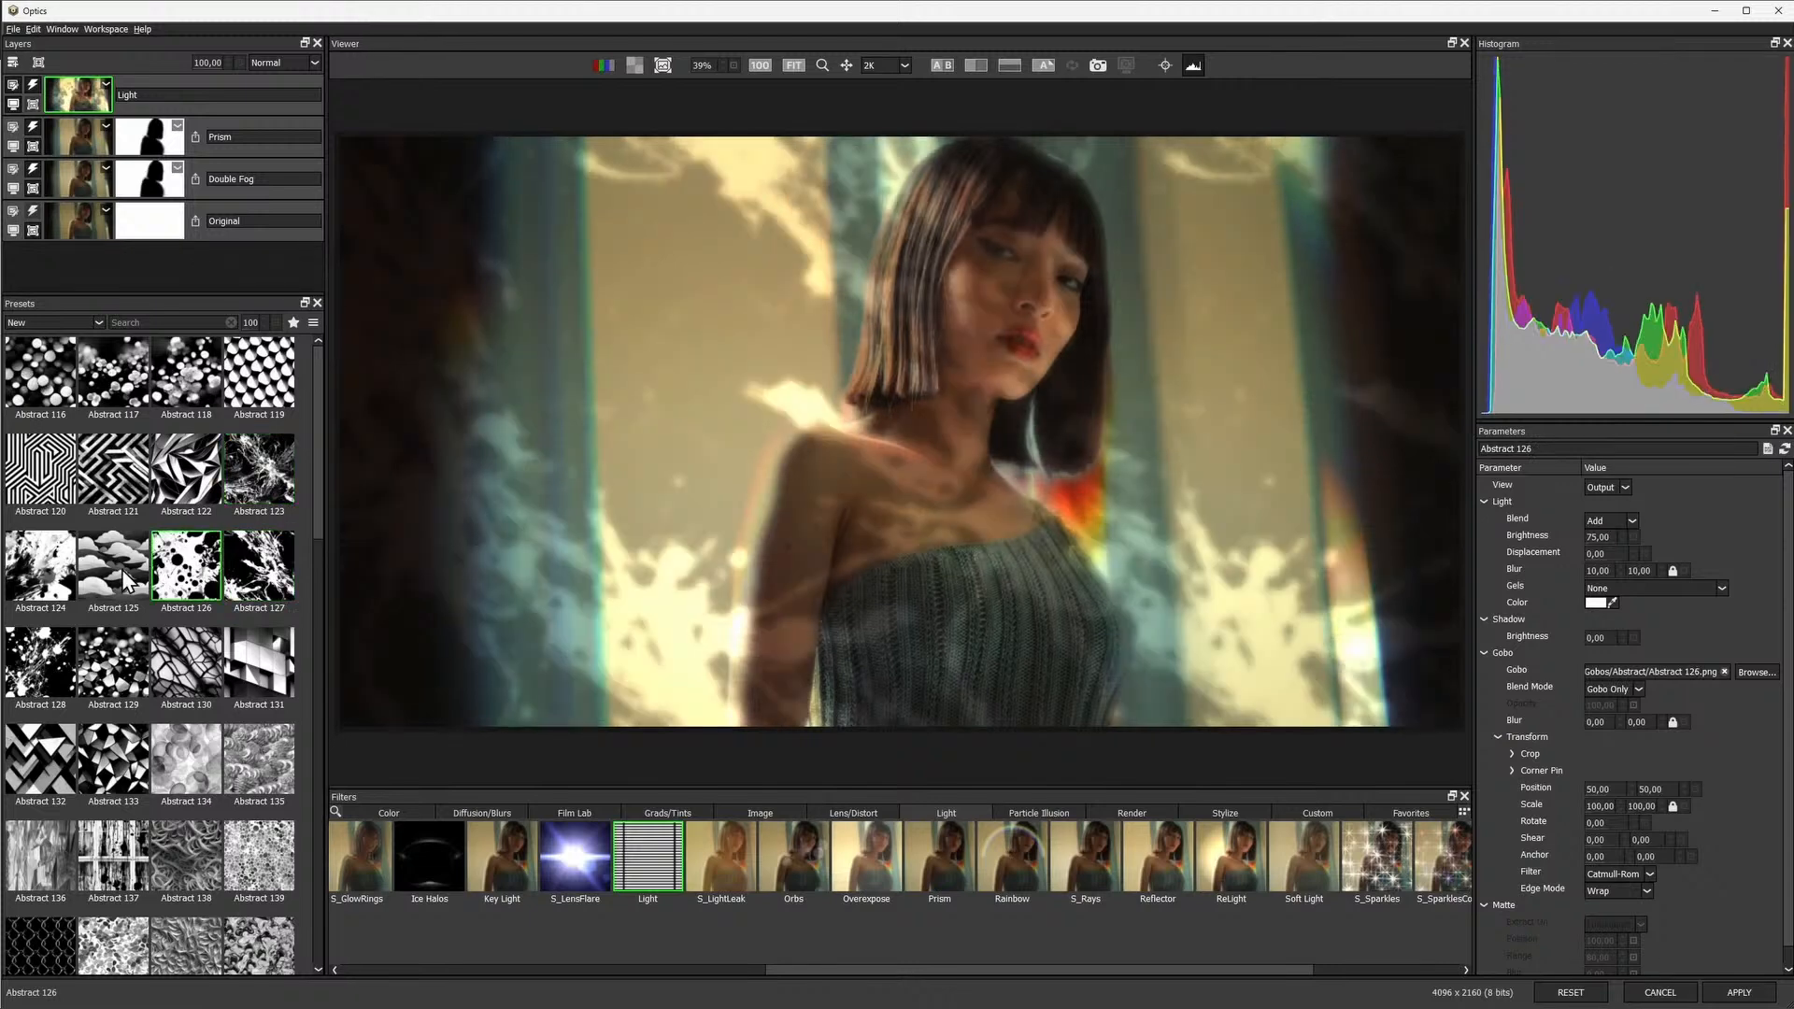
left_click(54, 577)
left_click(114, 668)
left_click(187, 772)
left_click(284, 856)
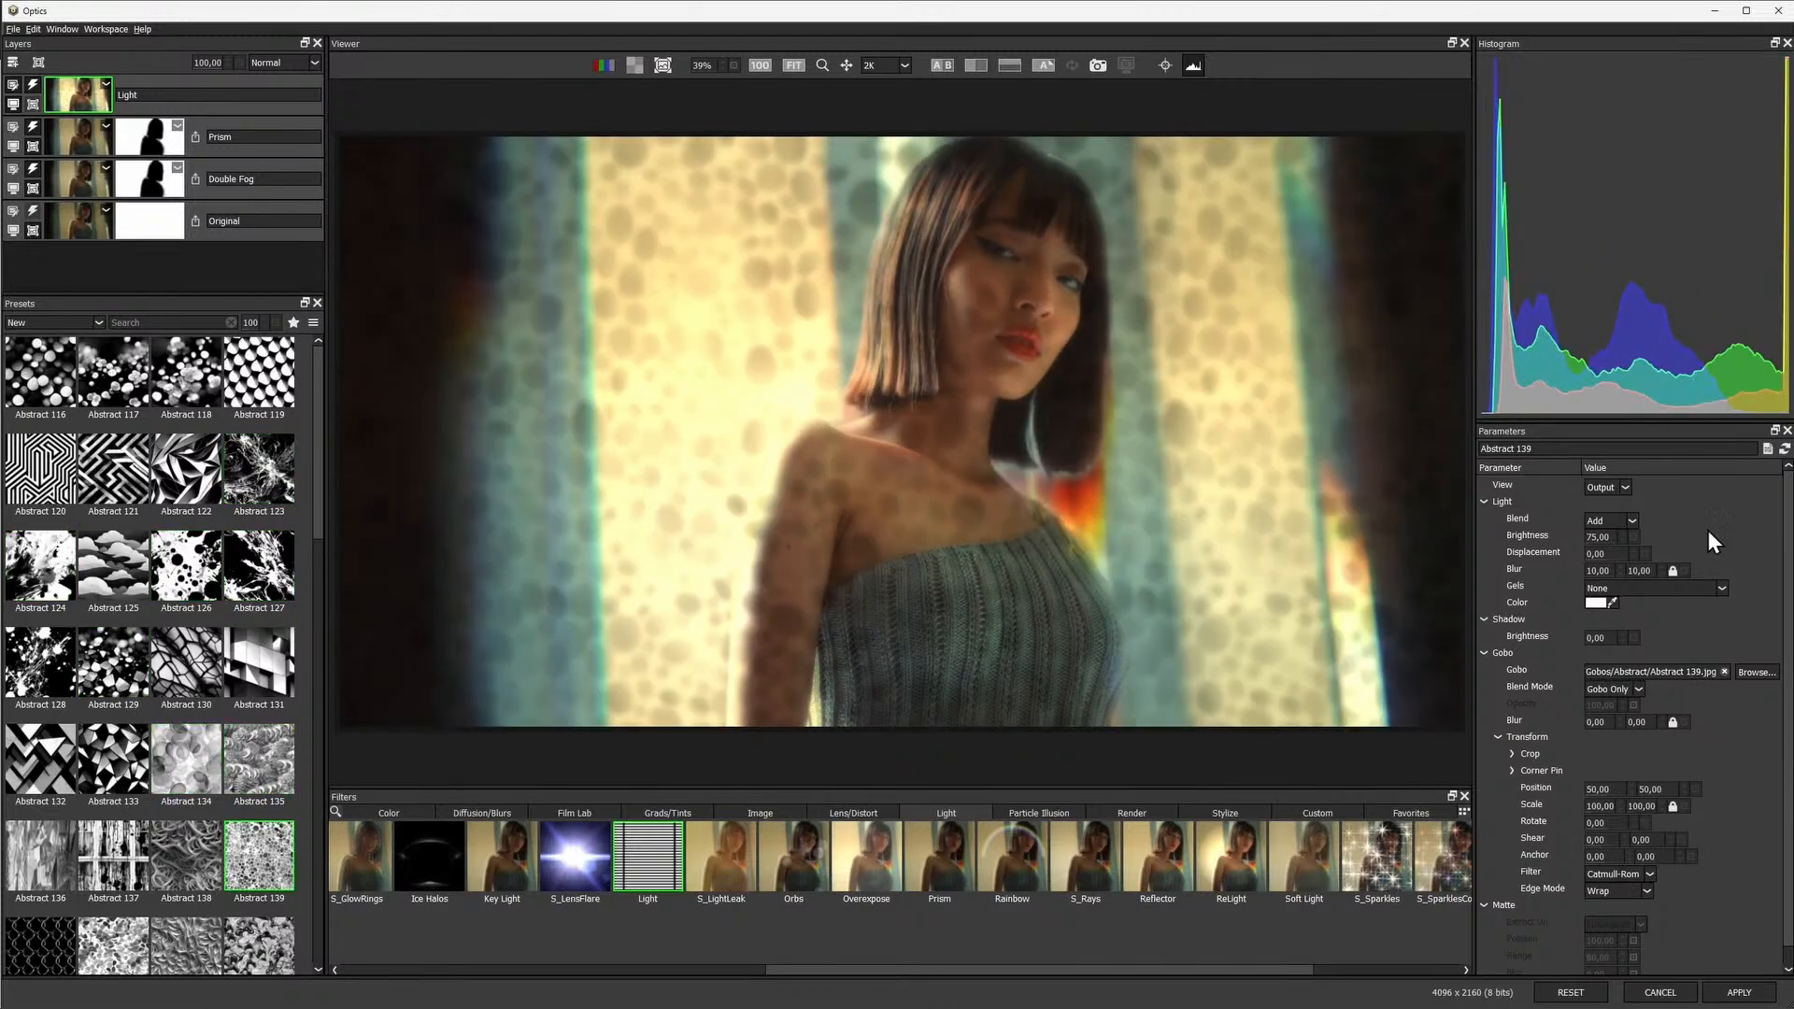
Set the Light filter's blend to Screen and its light brightness to 18
left_click(1621, 521)
left_click(1603, 547)
left_click_drag(1579, 542, 1557, 545)
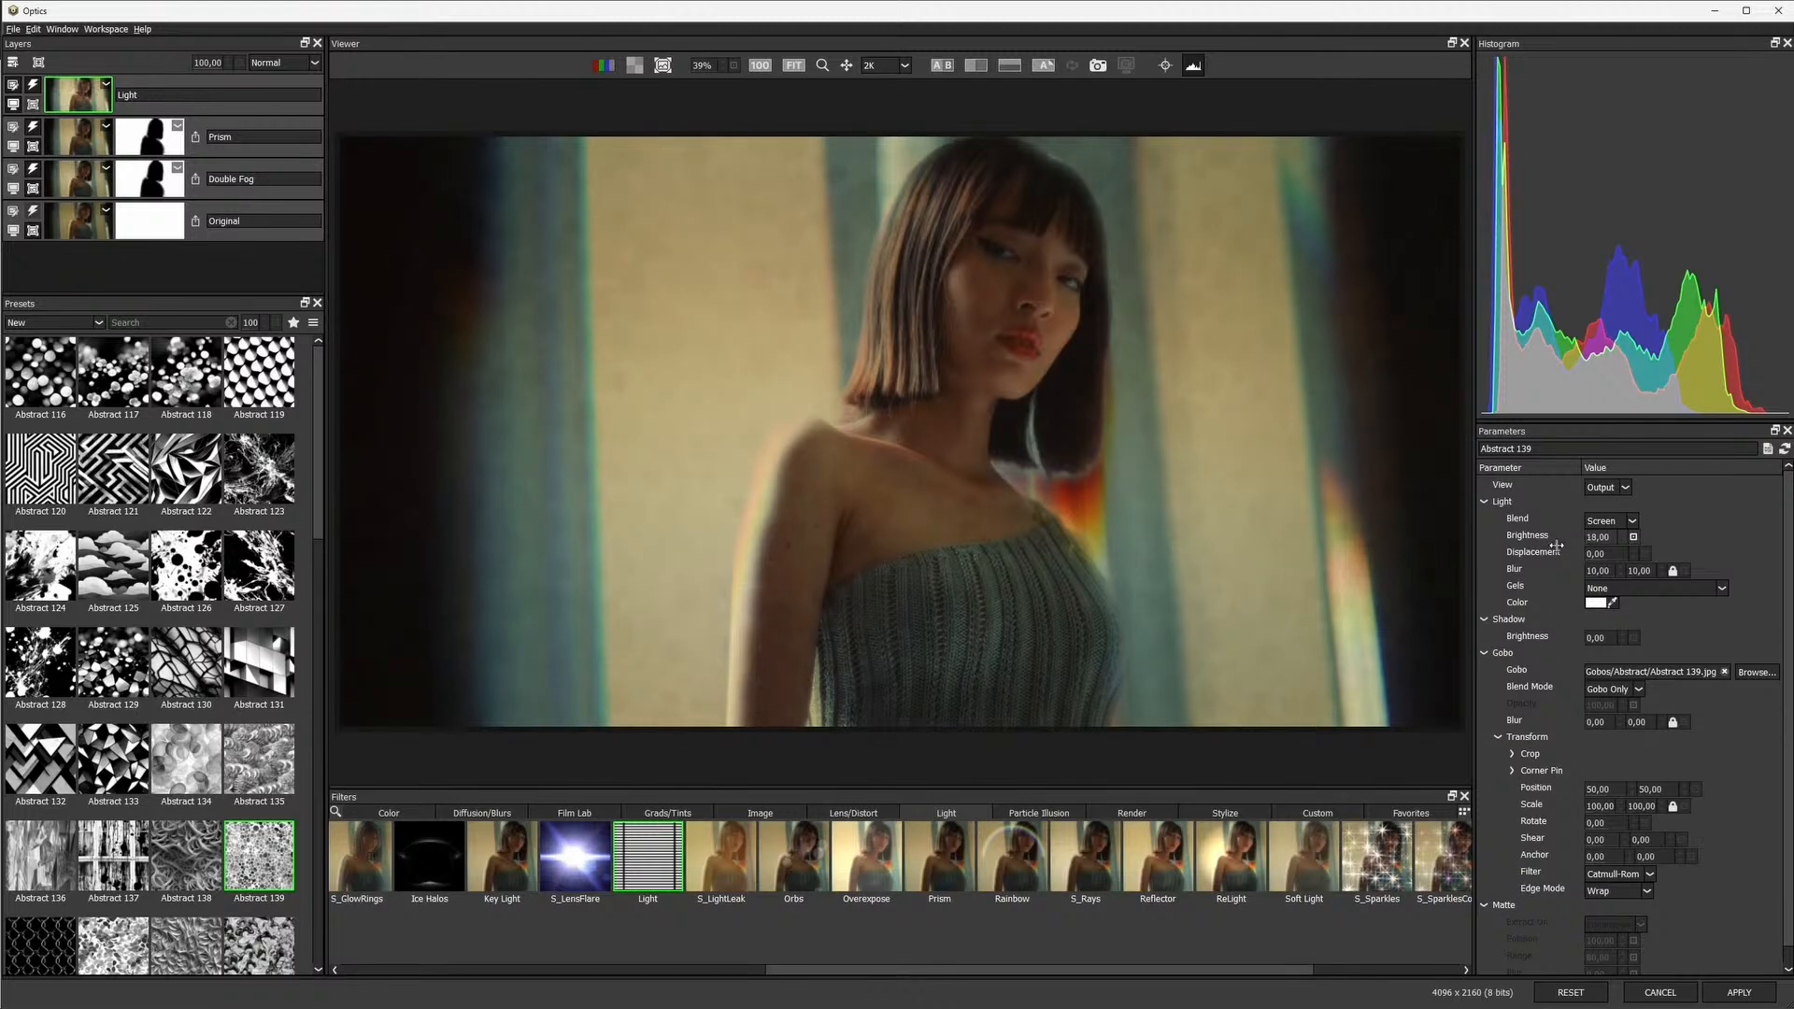
Try the Abstract 142 gobo, settle on Branches 33, and copy the Prism mask onto the Light layer
left_click(198, 923)
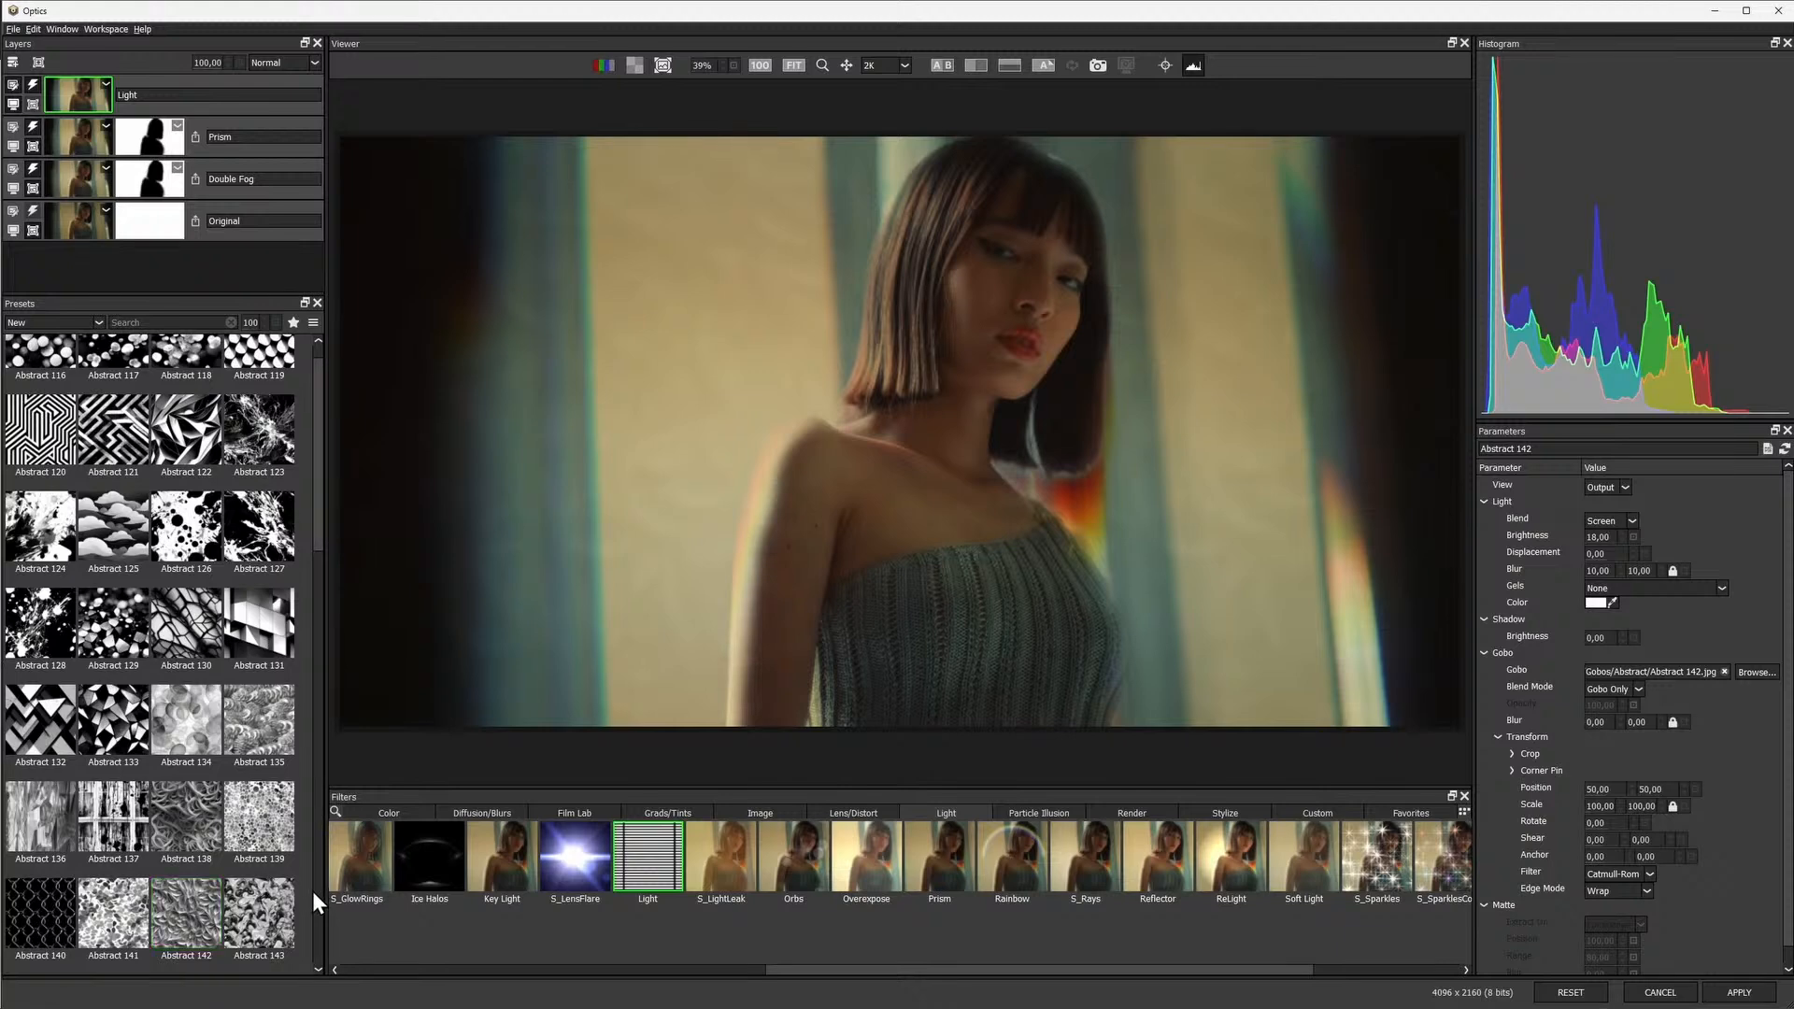
scroll(312, 892, "down", 5)
left_click(258, 561)
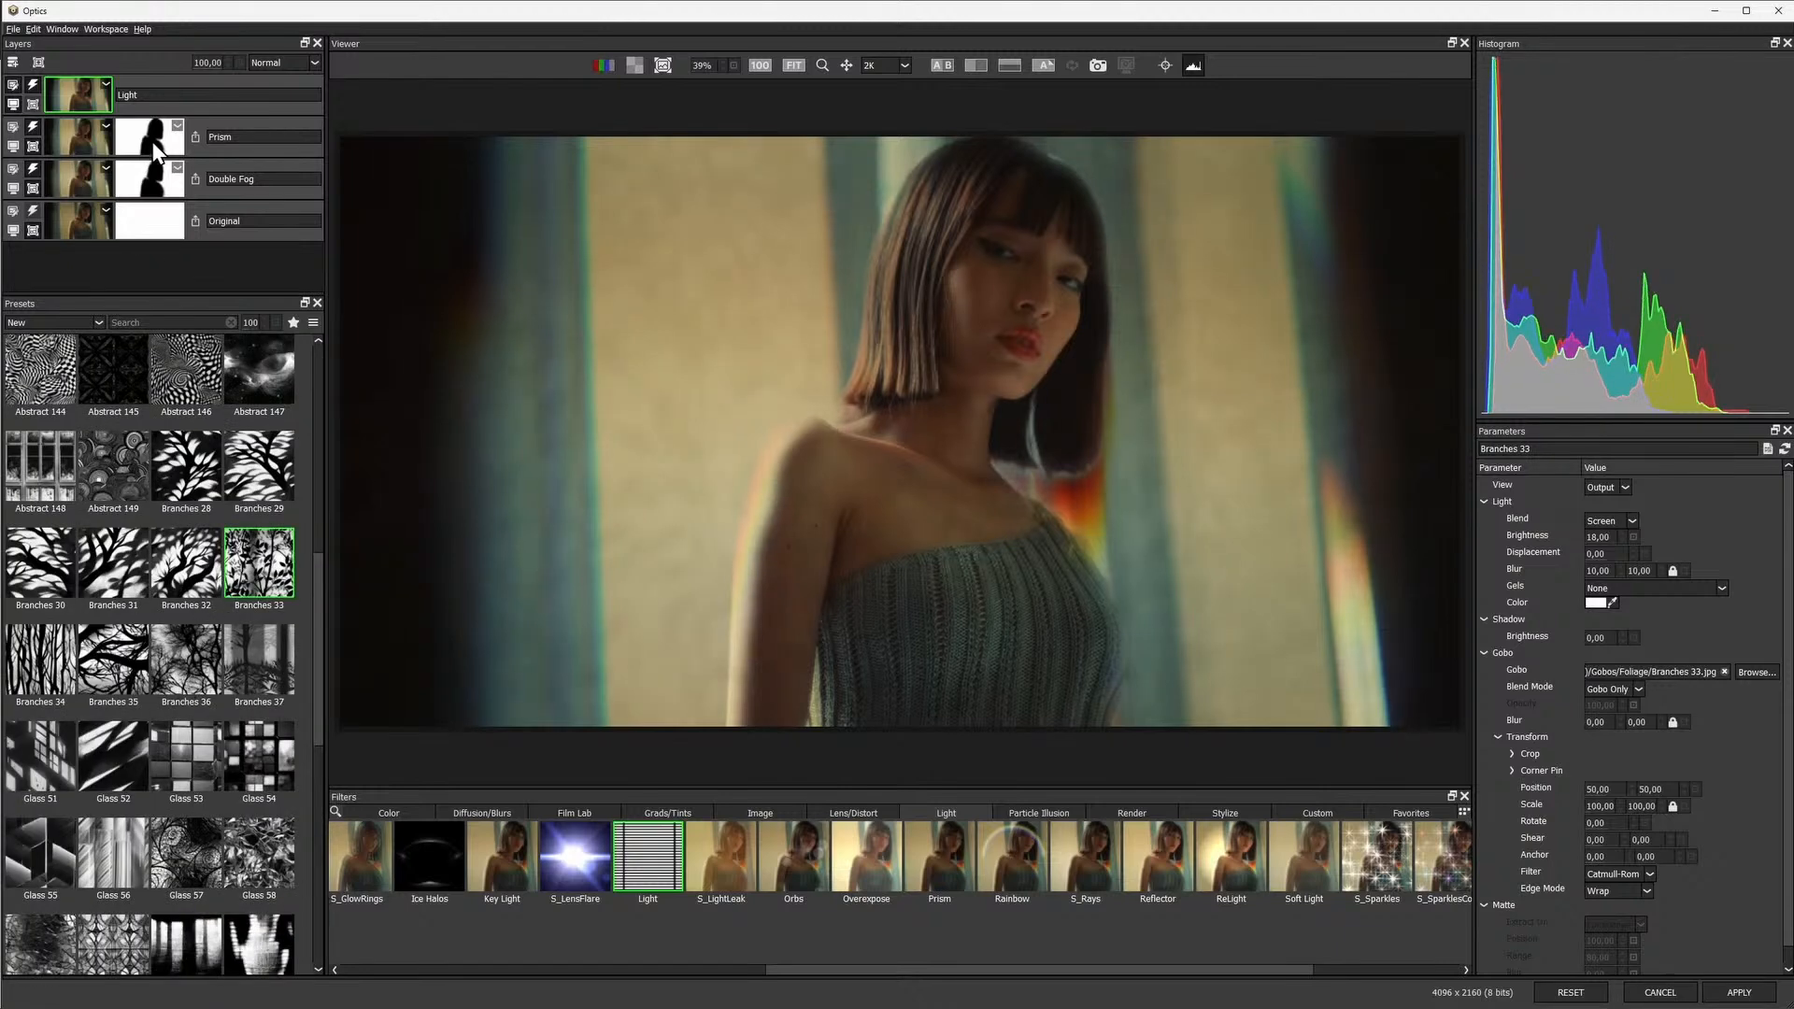
left_click_drag(157, 148, 155, 104)
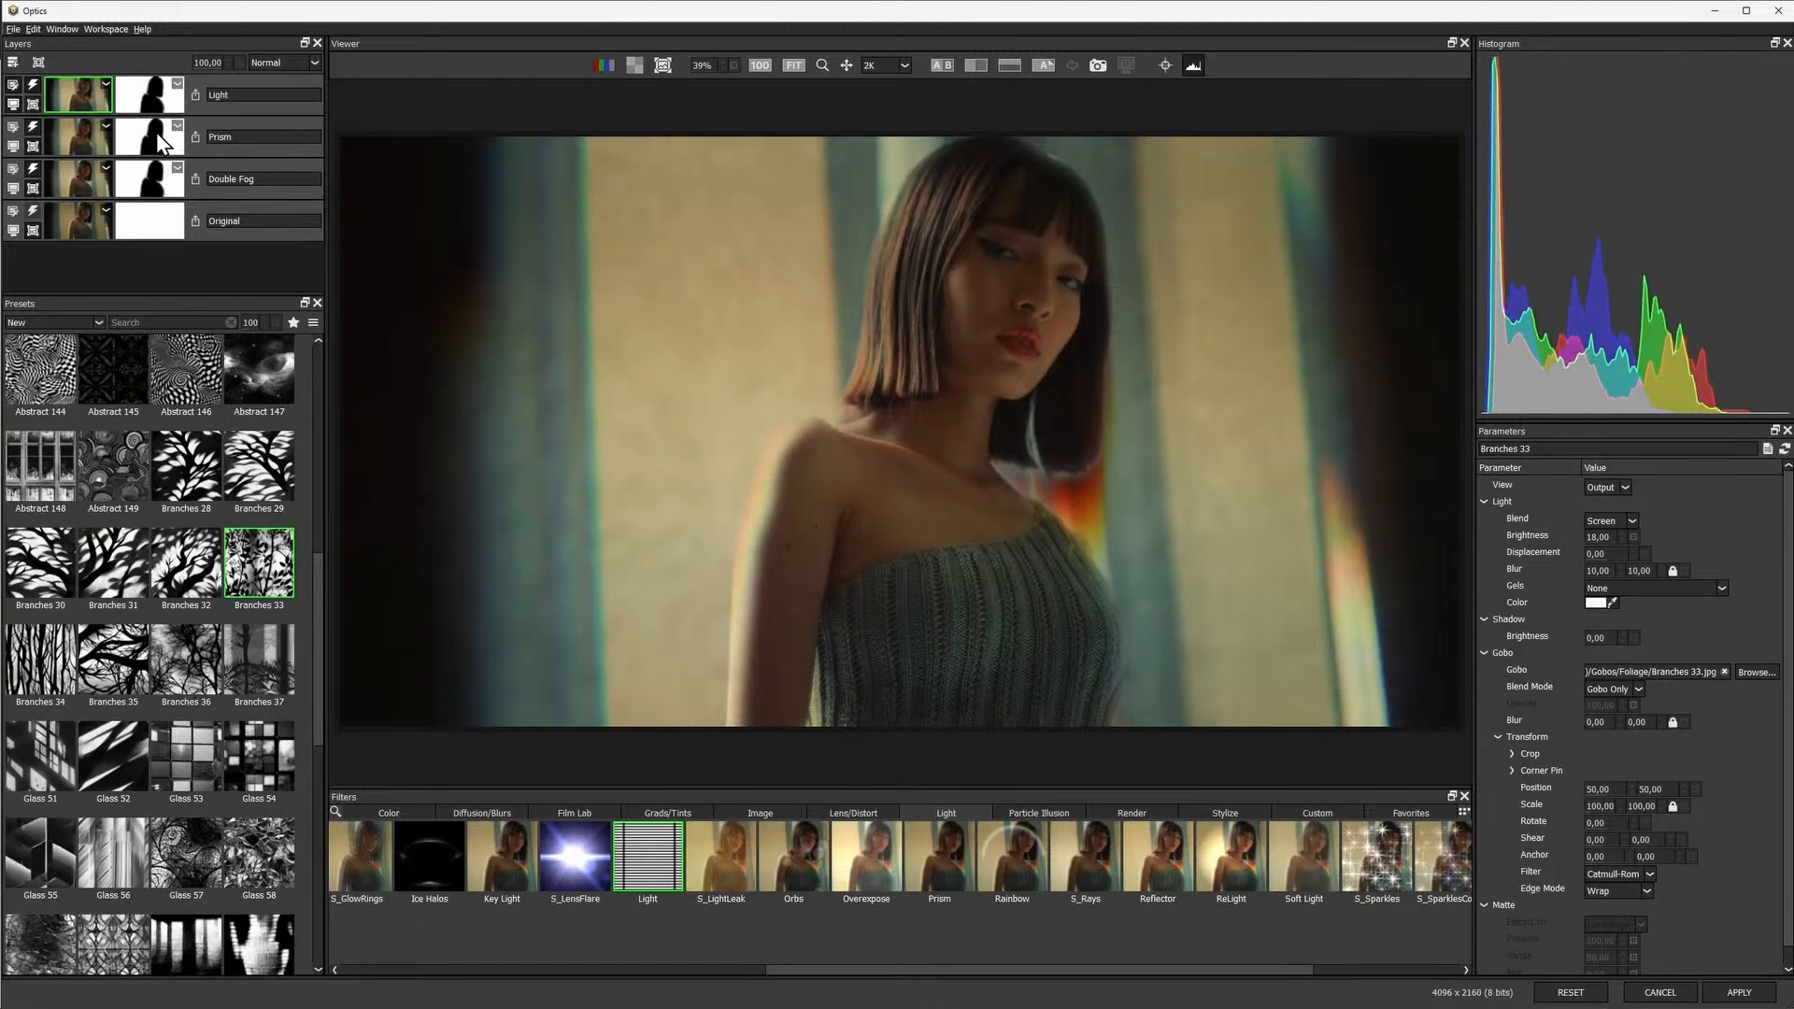
Duplicate the masked Light layer and invert the mask on the copy
left_click(106, 84)
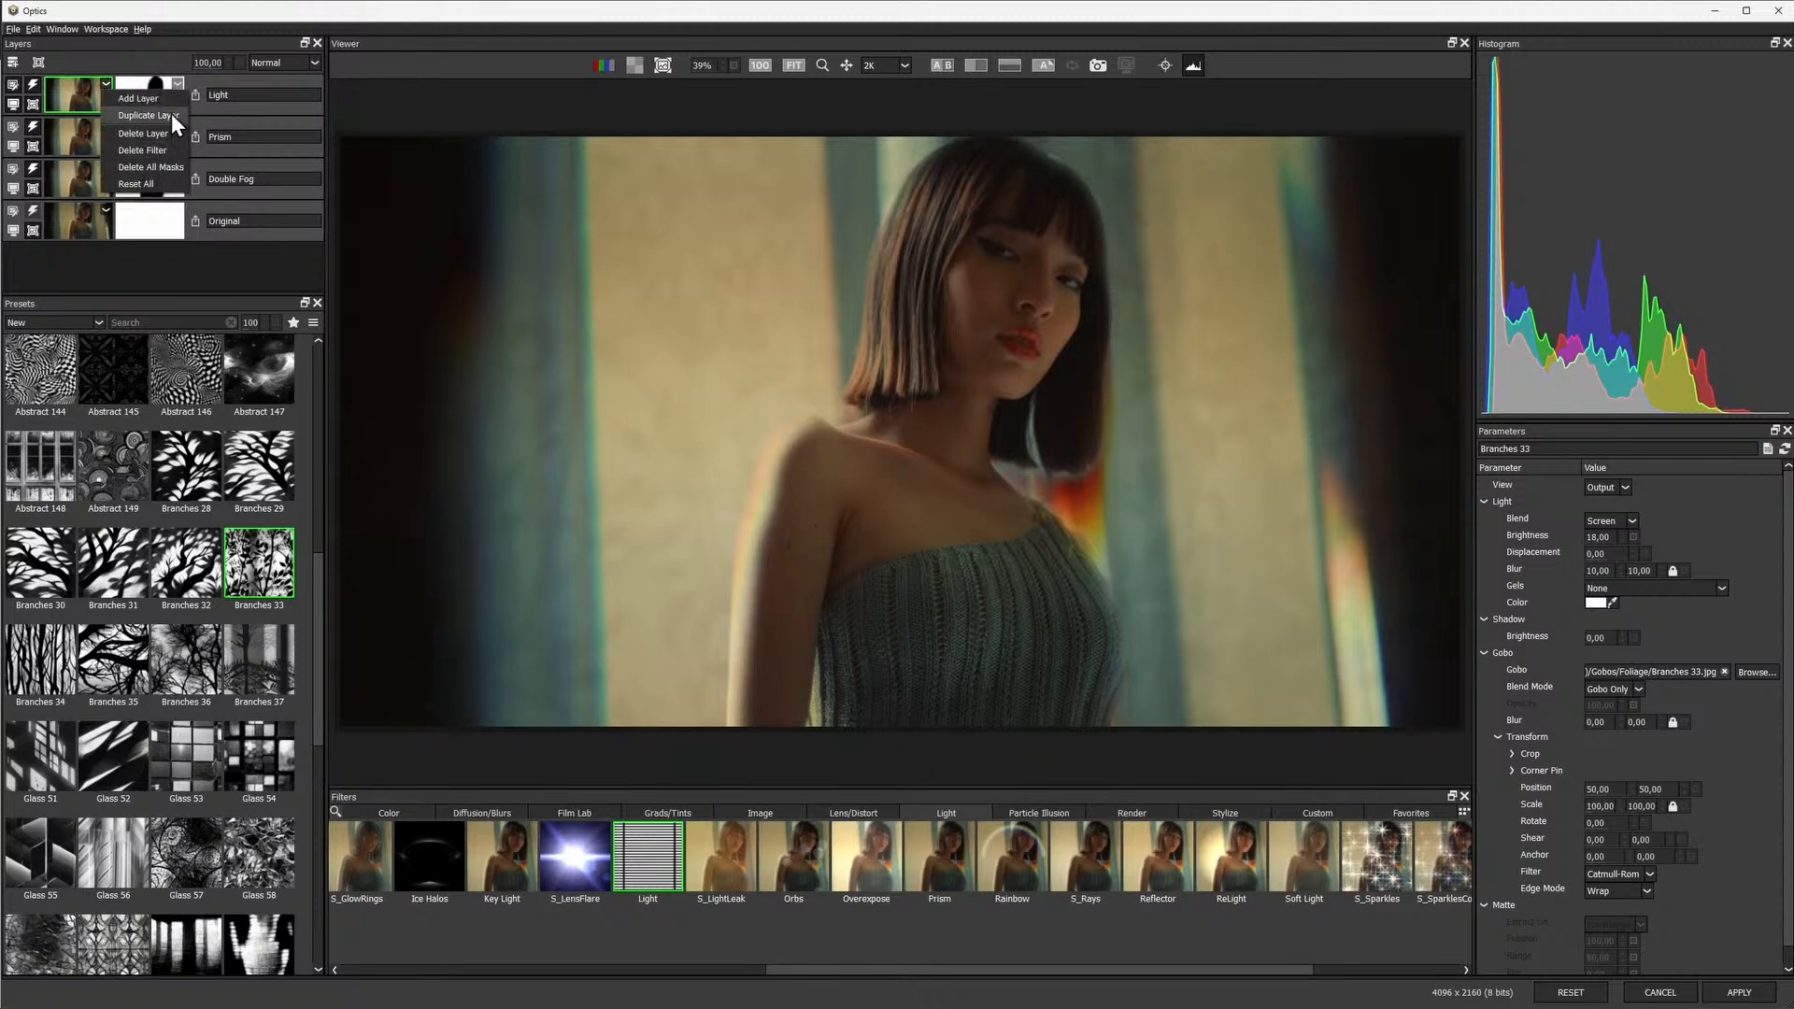
left_click(164, 119)
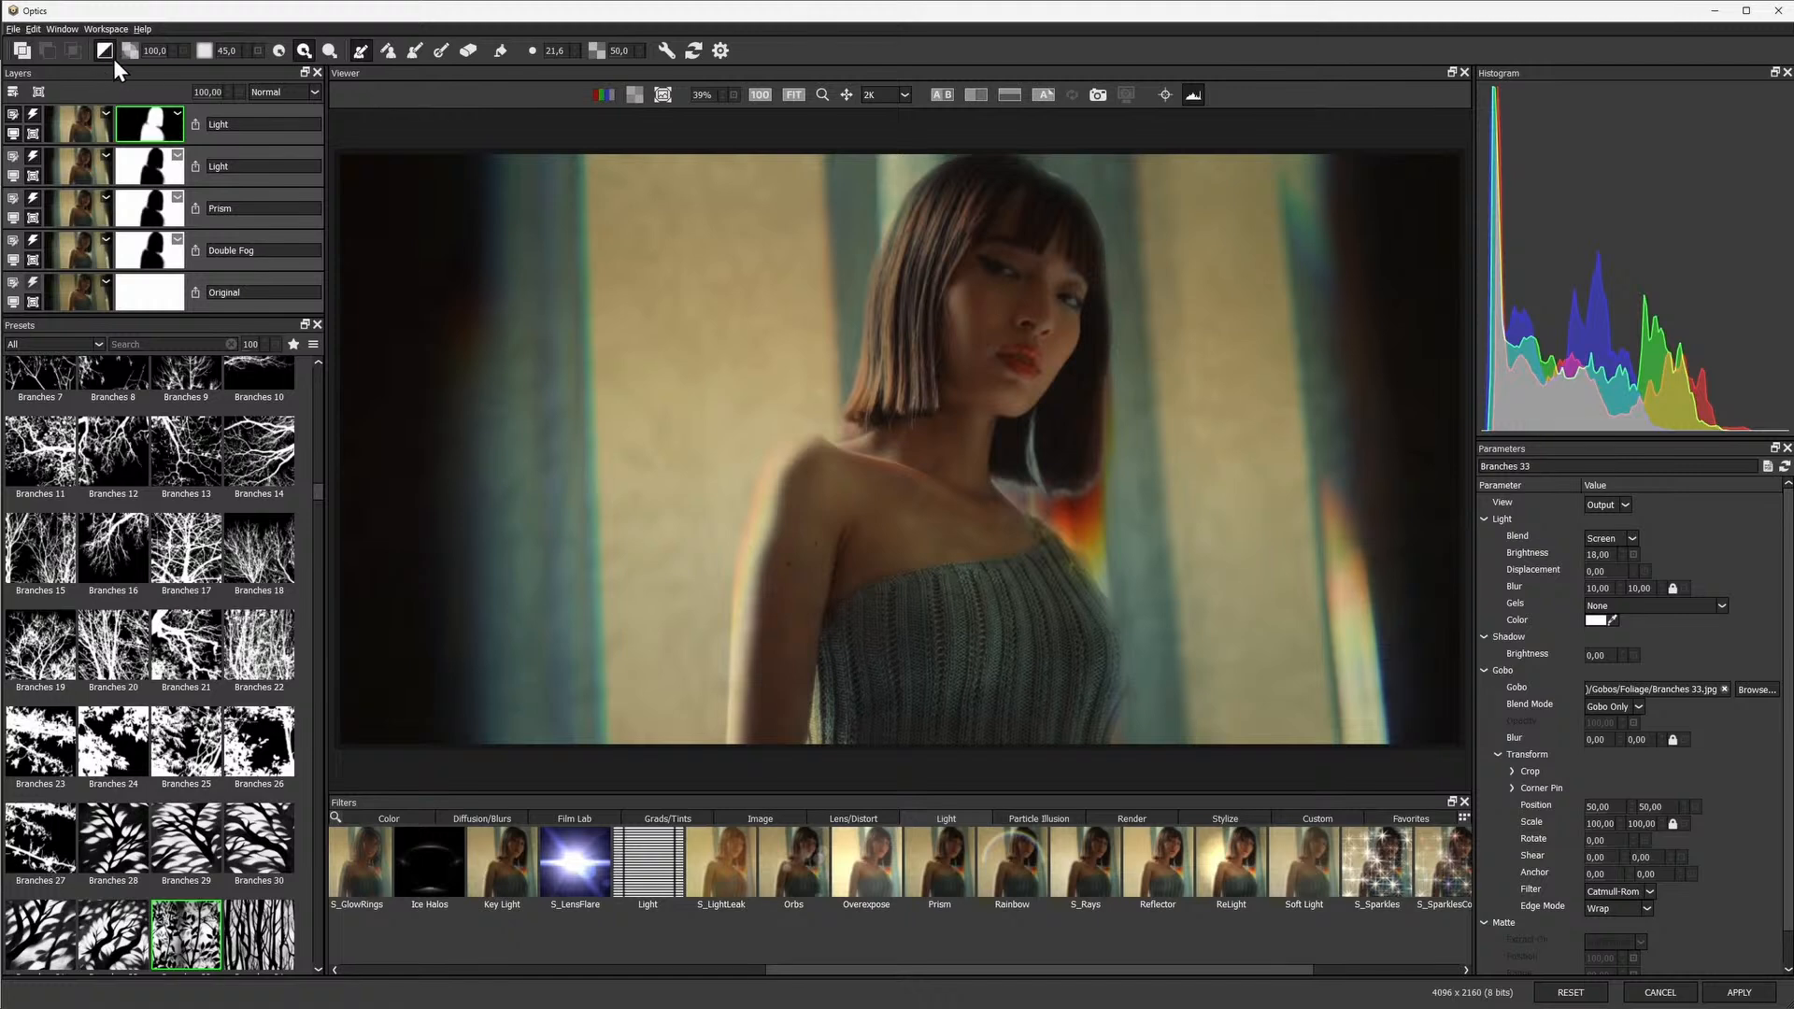
Try Branches 18 and 11 on the duplicated Light layer, then apply Branches 22 with Displacement 80 and Shadow Brightness 10
left_click(254, 566)
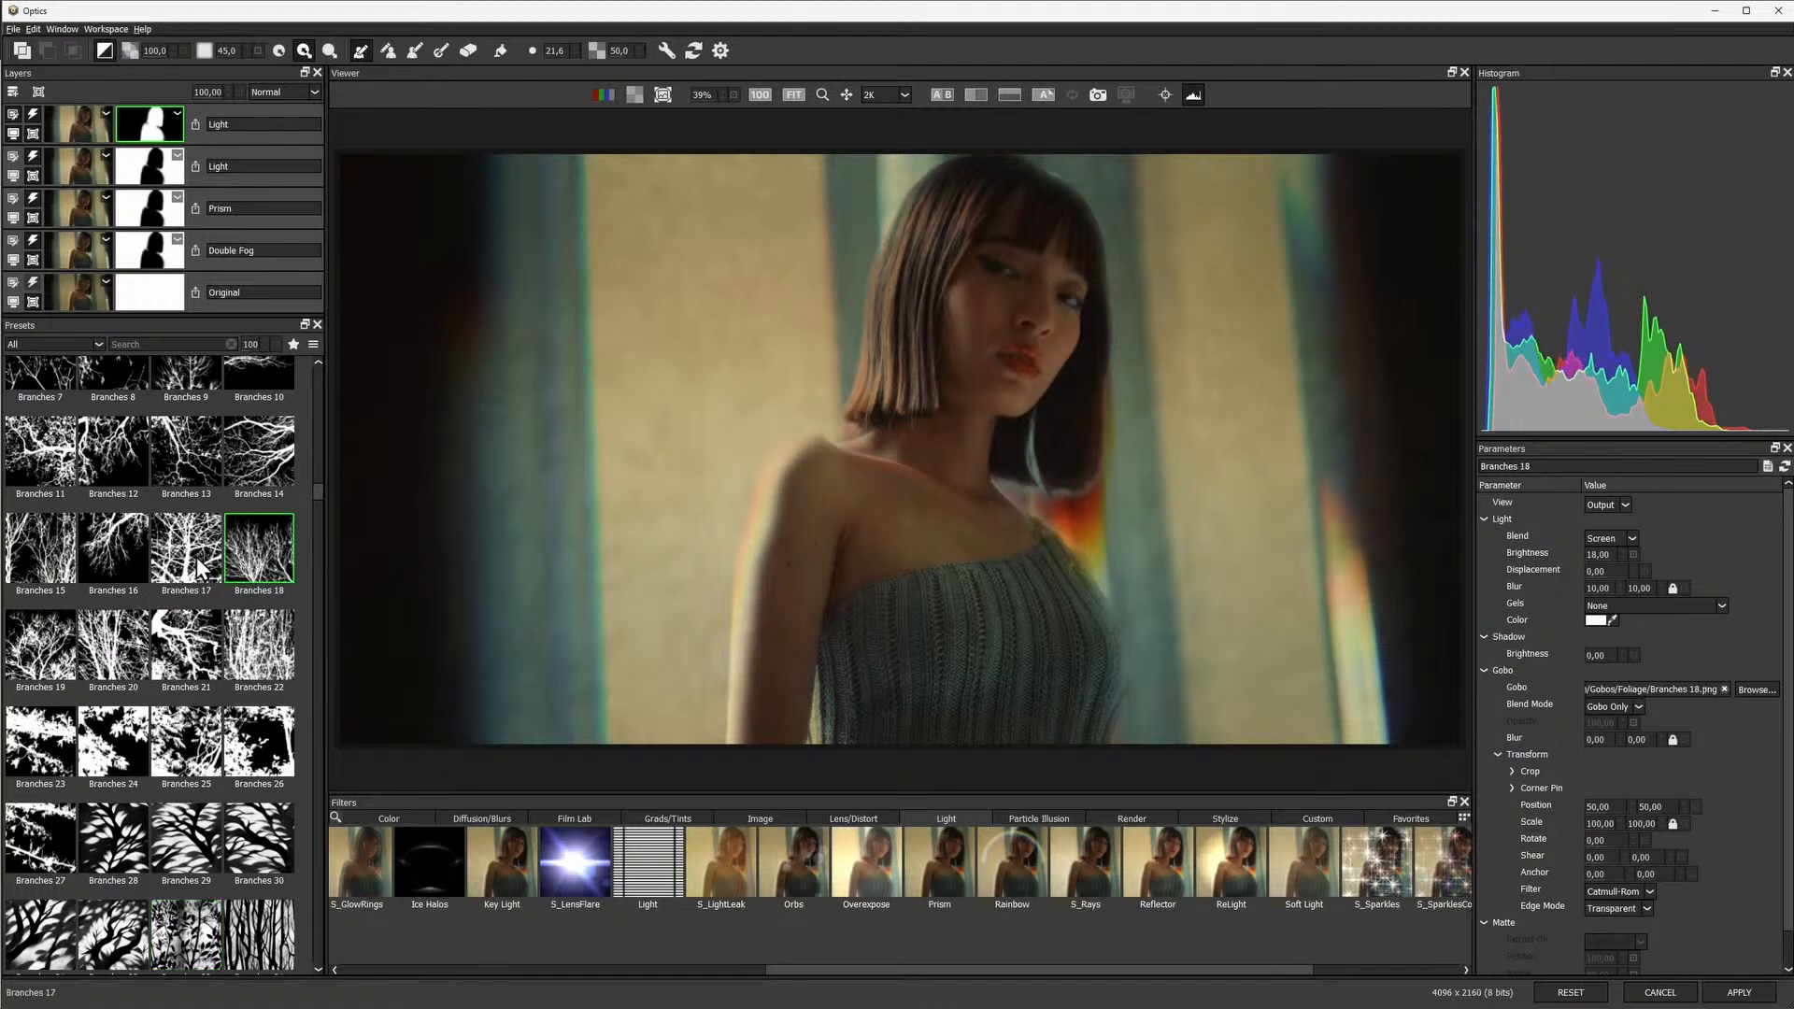
left_click(49, 477)
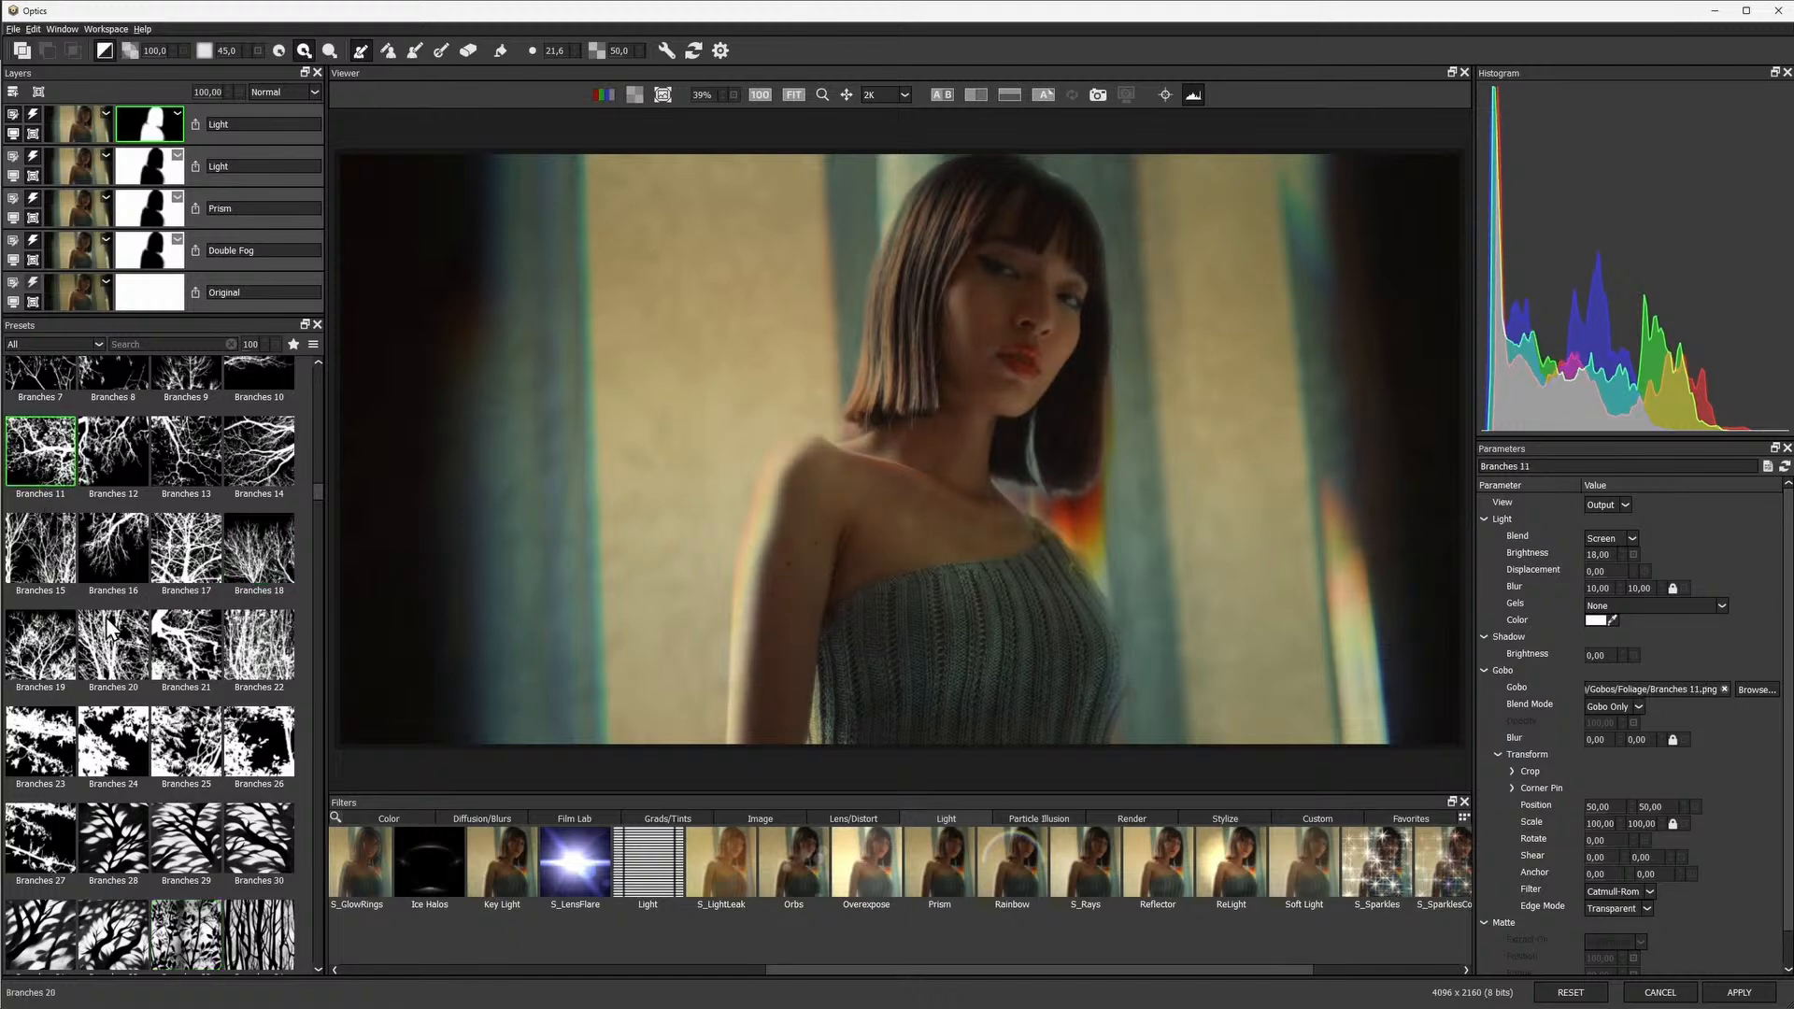
left_click(272, 650)
left_click_drag(1595, 570, 1656, 572)
left_click_drag(1599, 654, 1623, 655)
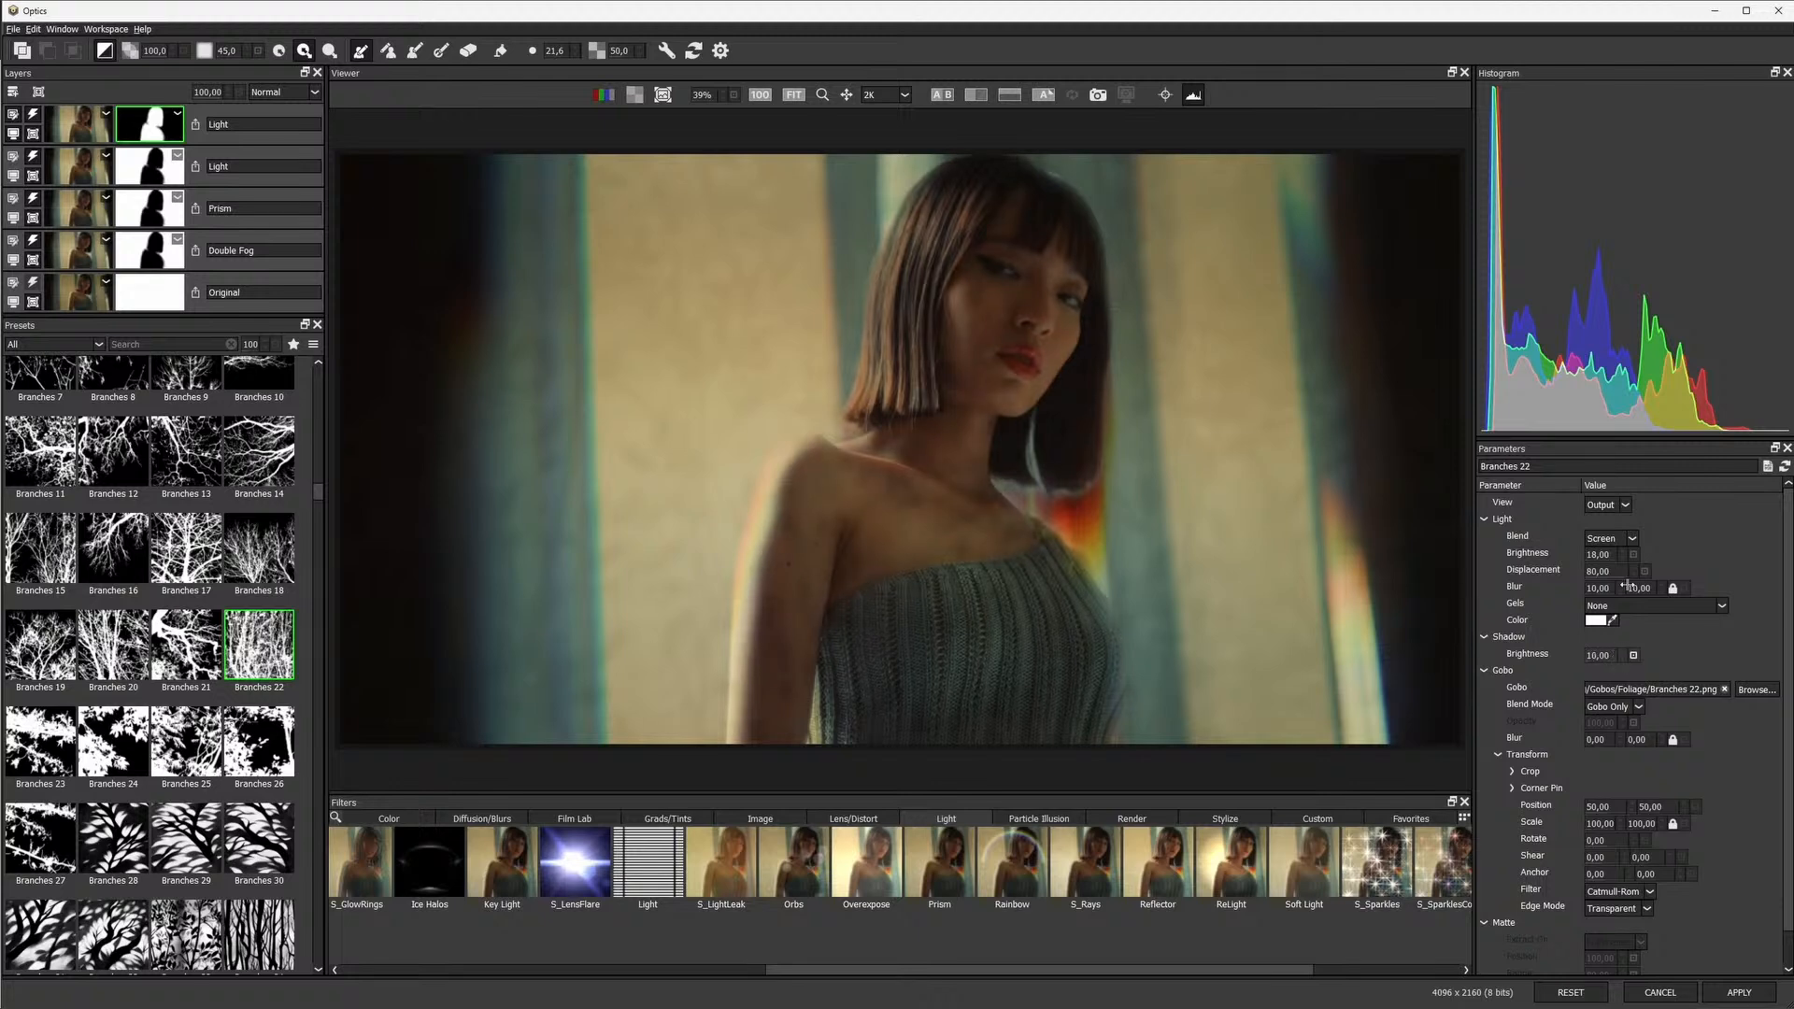
Add a new layer on top and apply the Film Lab filter S_UltraGrain
left_click(13, 91)
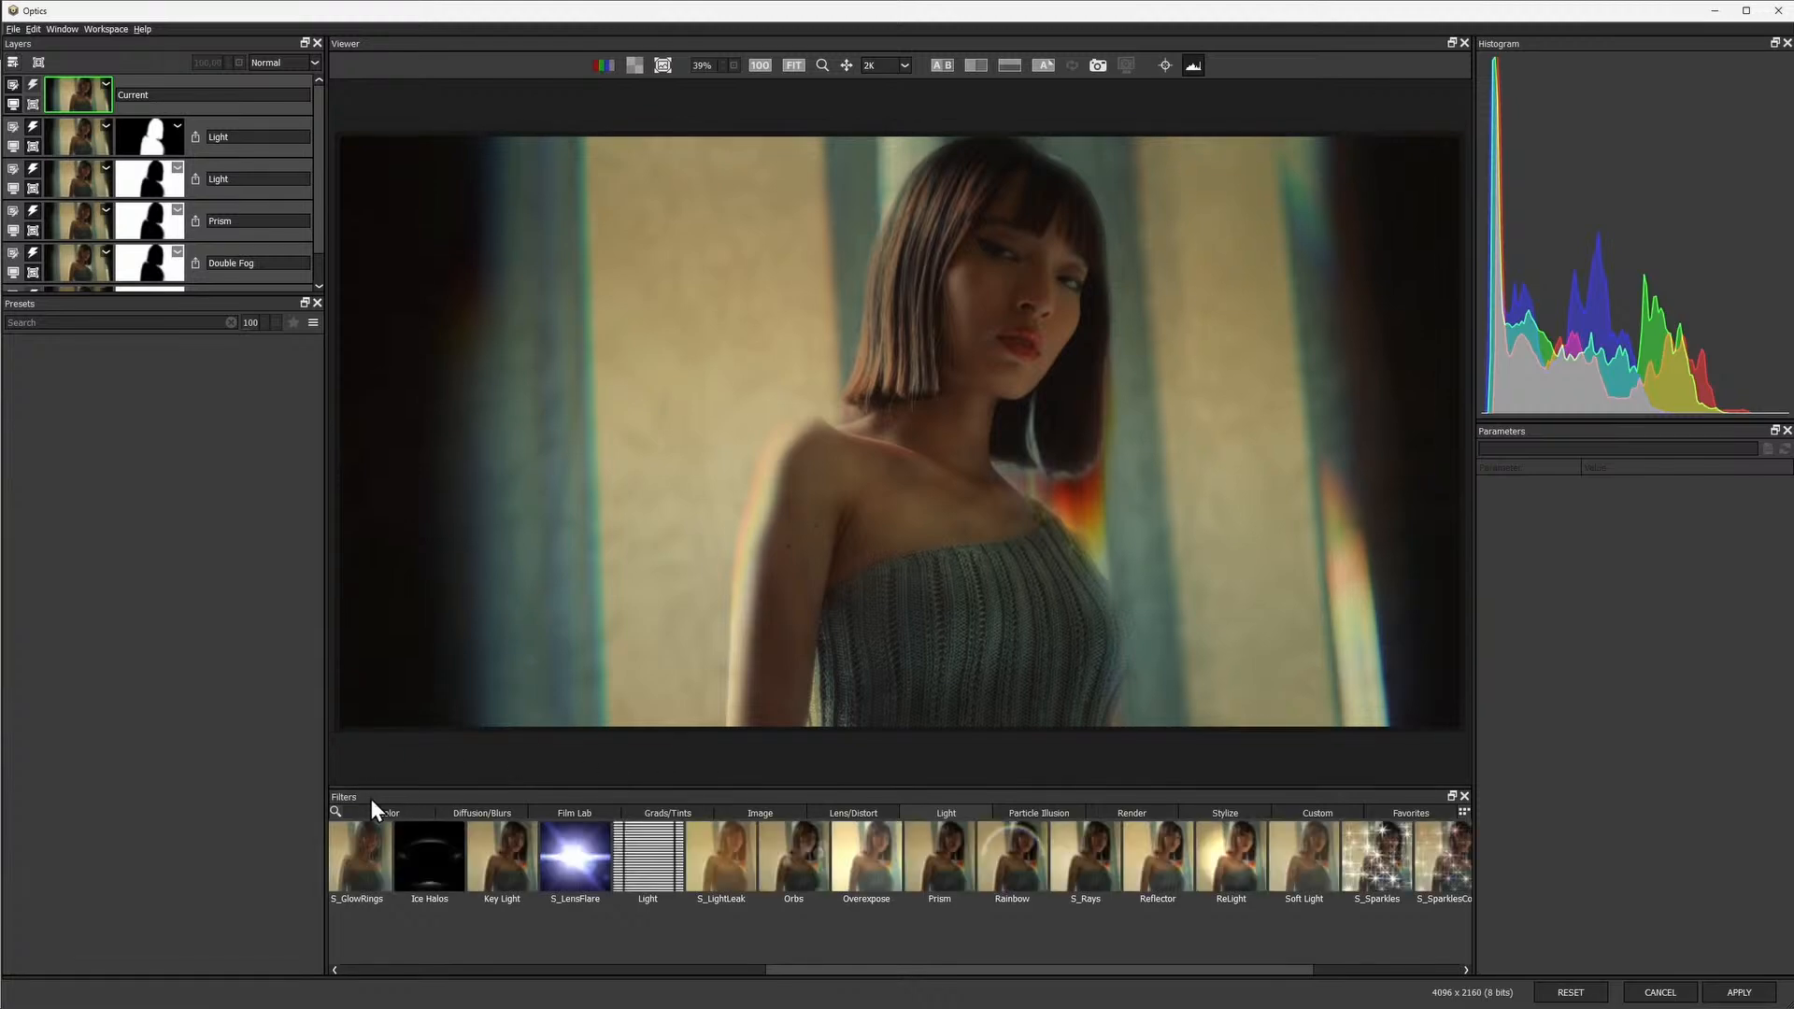
left_click(680, 815)
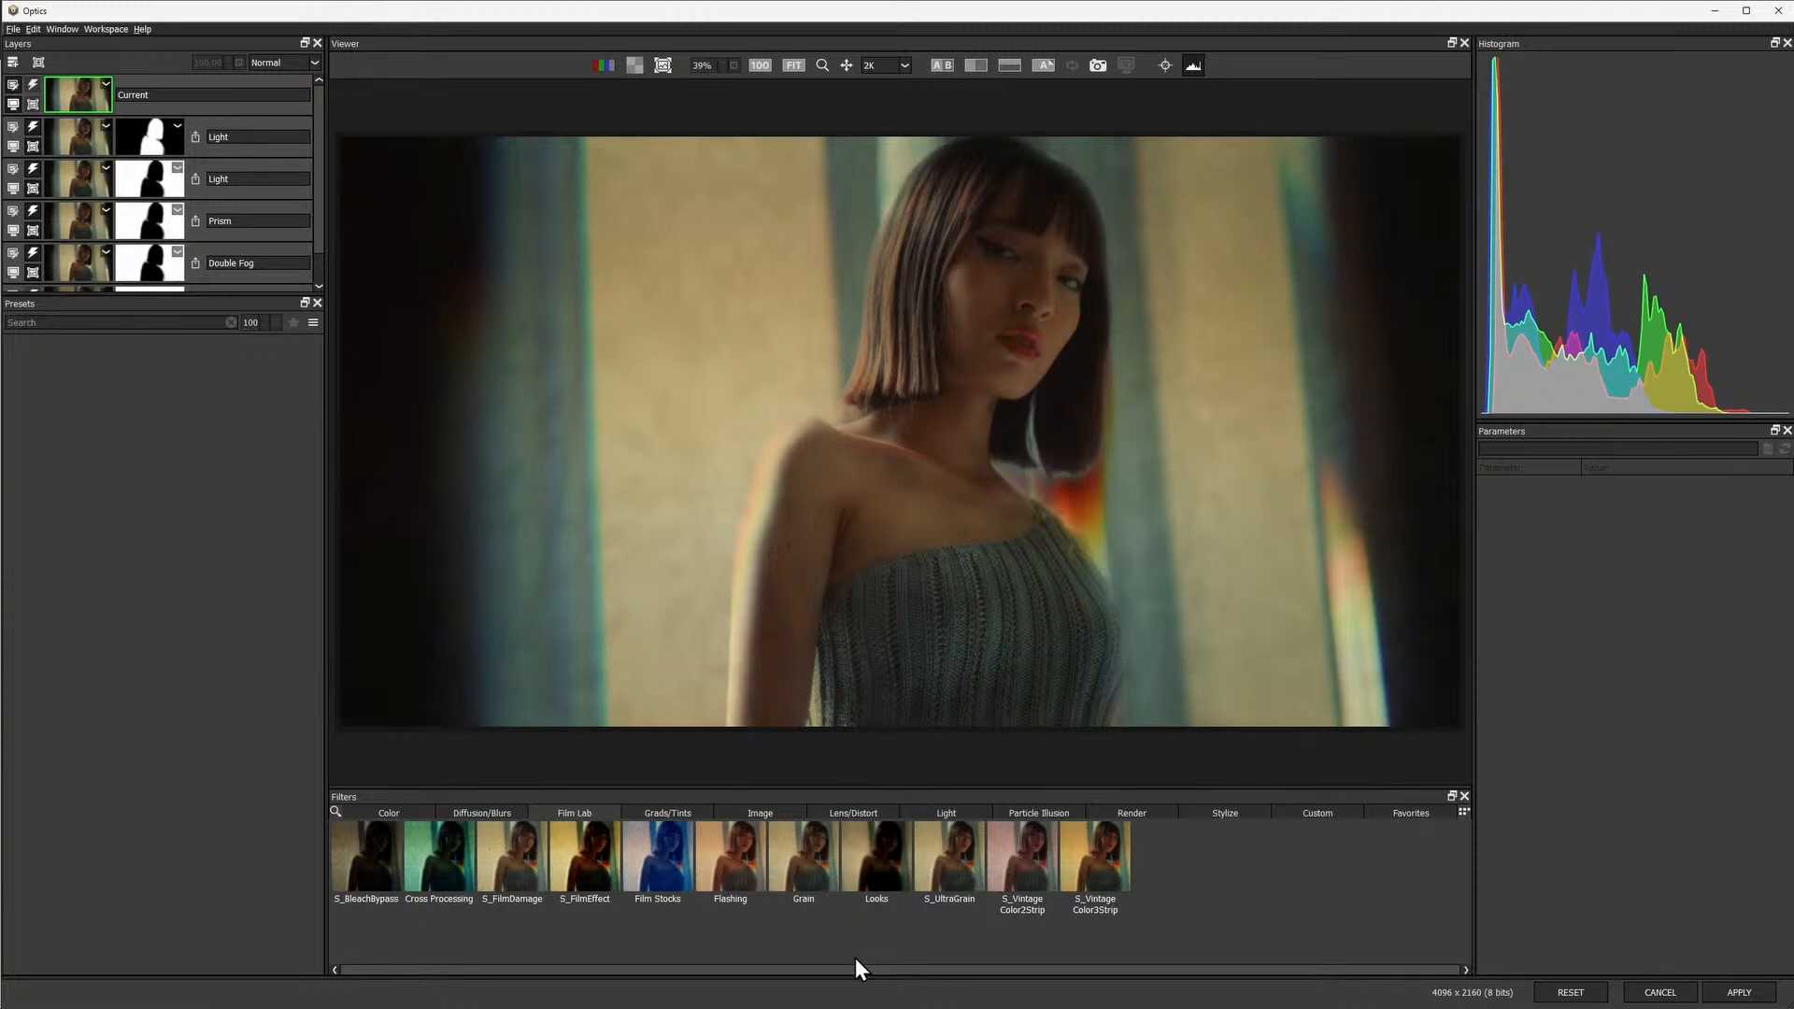
left_click(951, 865)
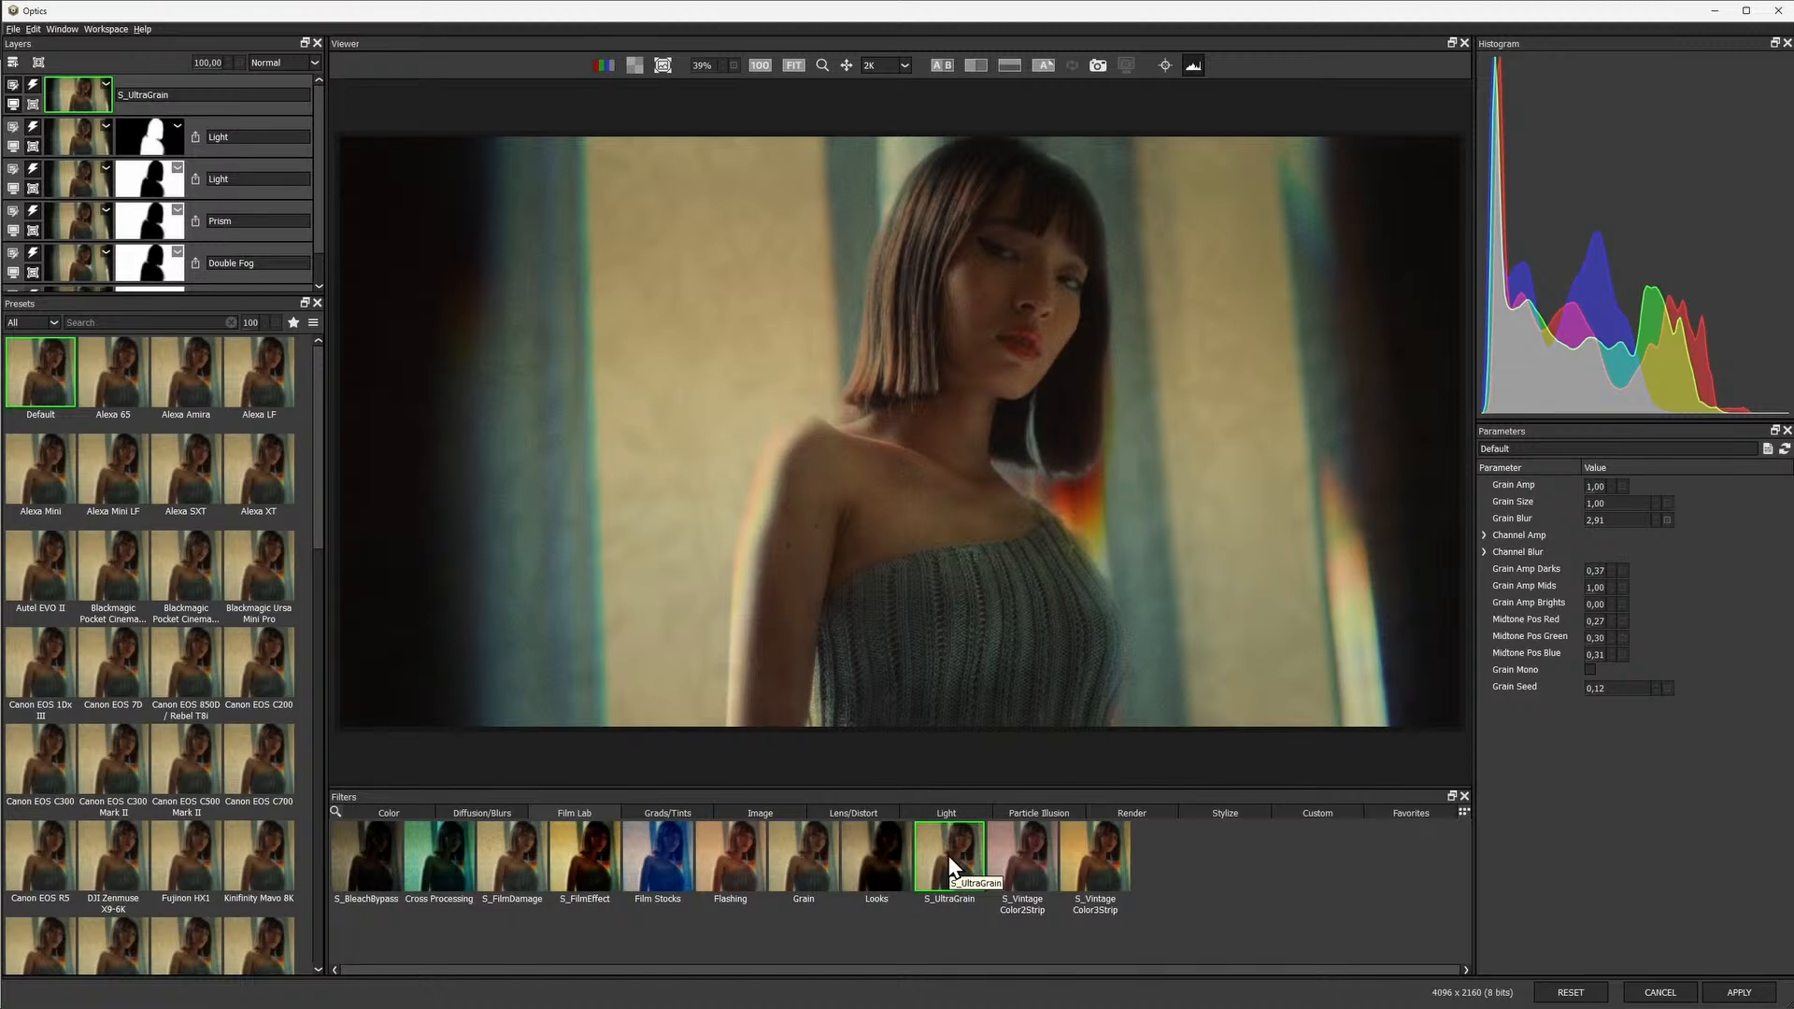
Compare the Kodak 65mm 5298, Fujinon HX1 and Kodak 35mm 500T Expired grain presets at 100% zoom and settle on Kodak 35mm 5279
scroll(325, 419, "down", 1)
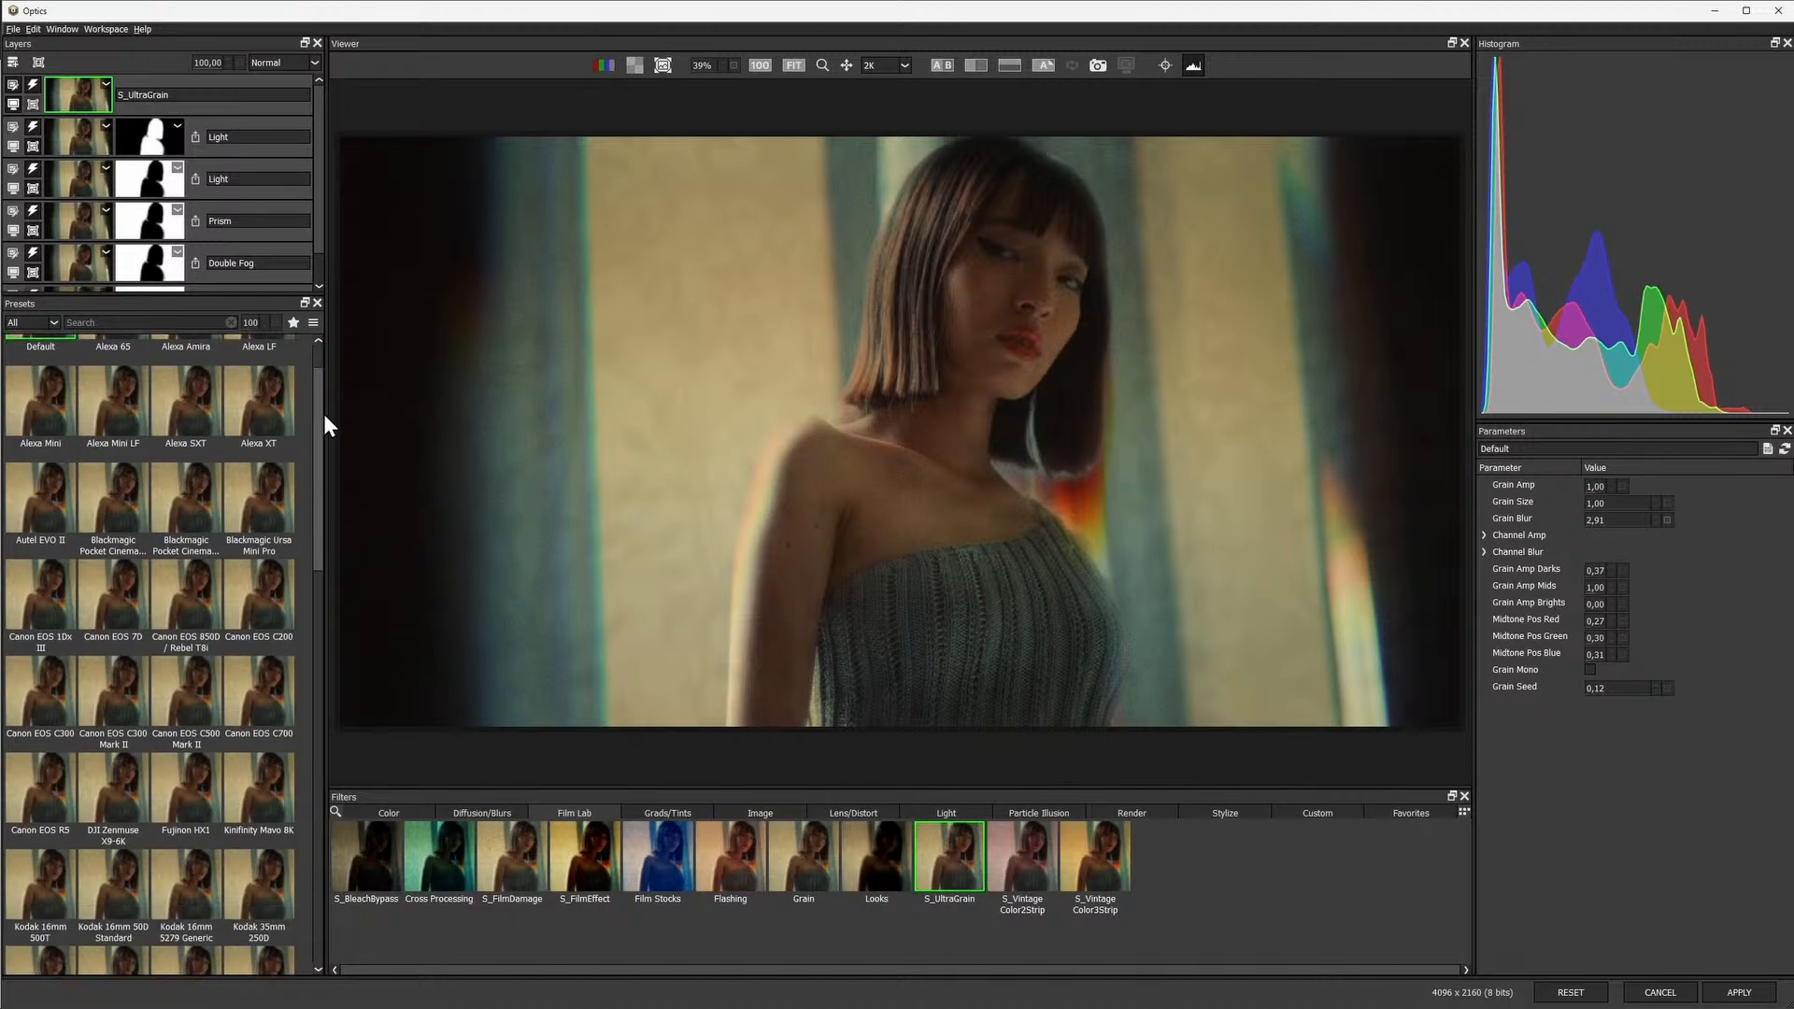
left_click_drag(325, 416, 345, 531)
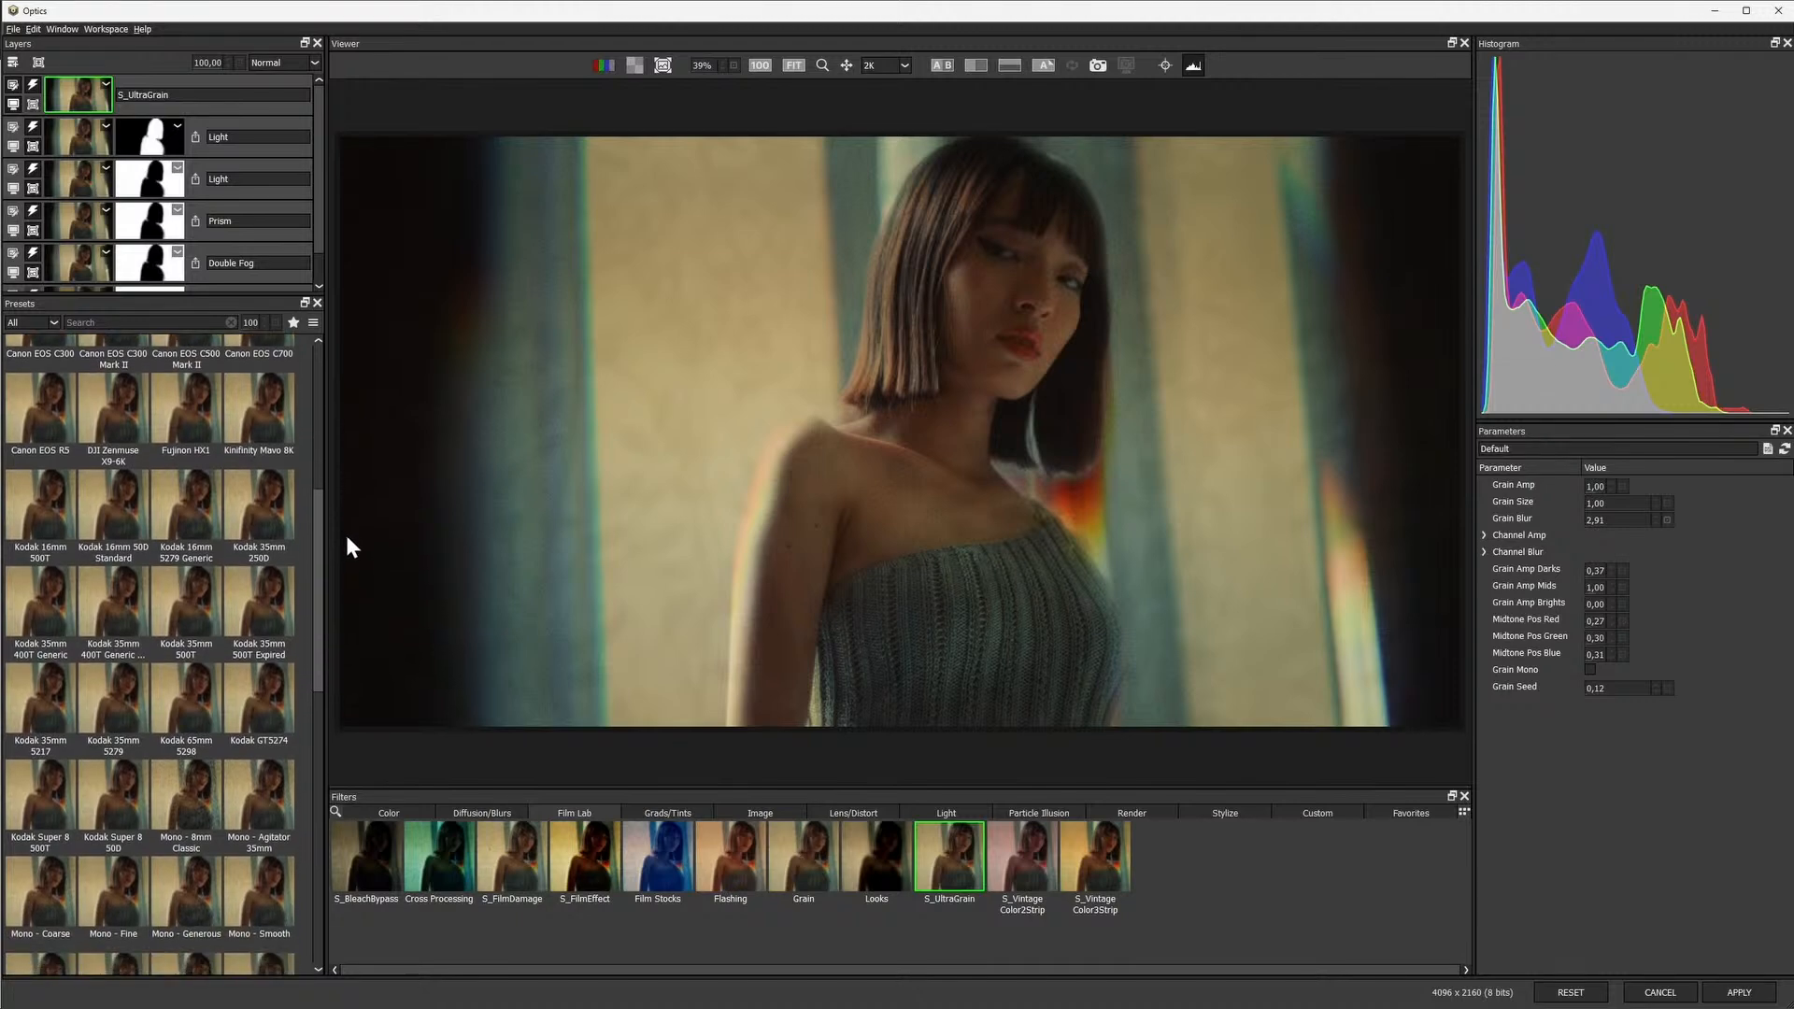
left_click(171, 692)
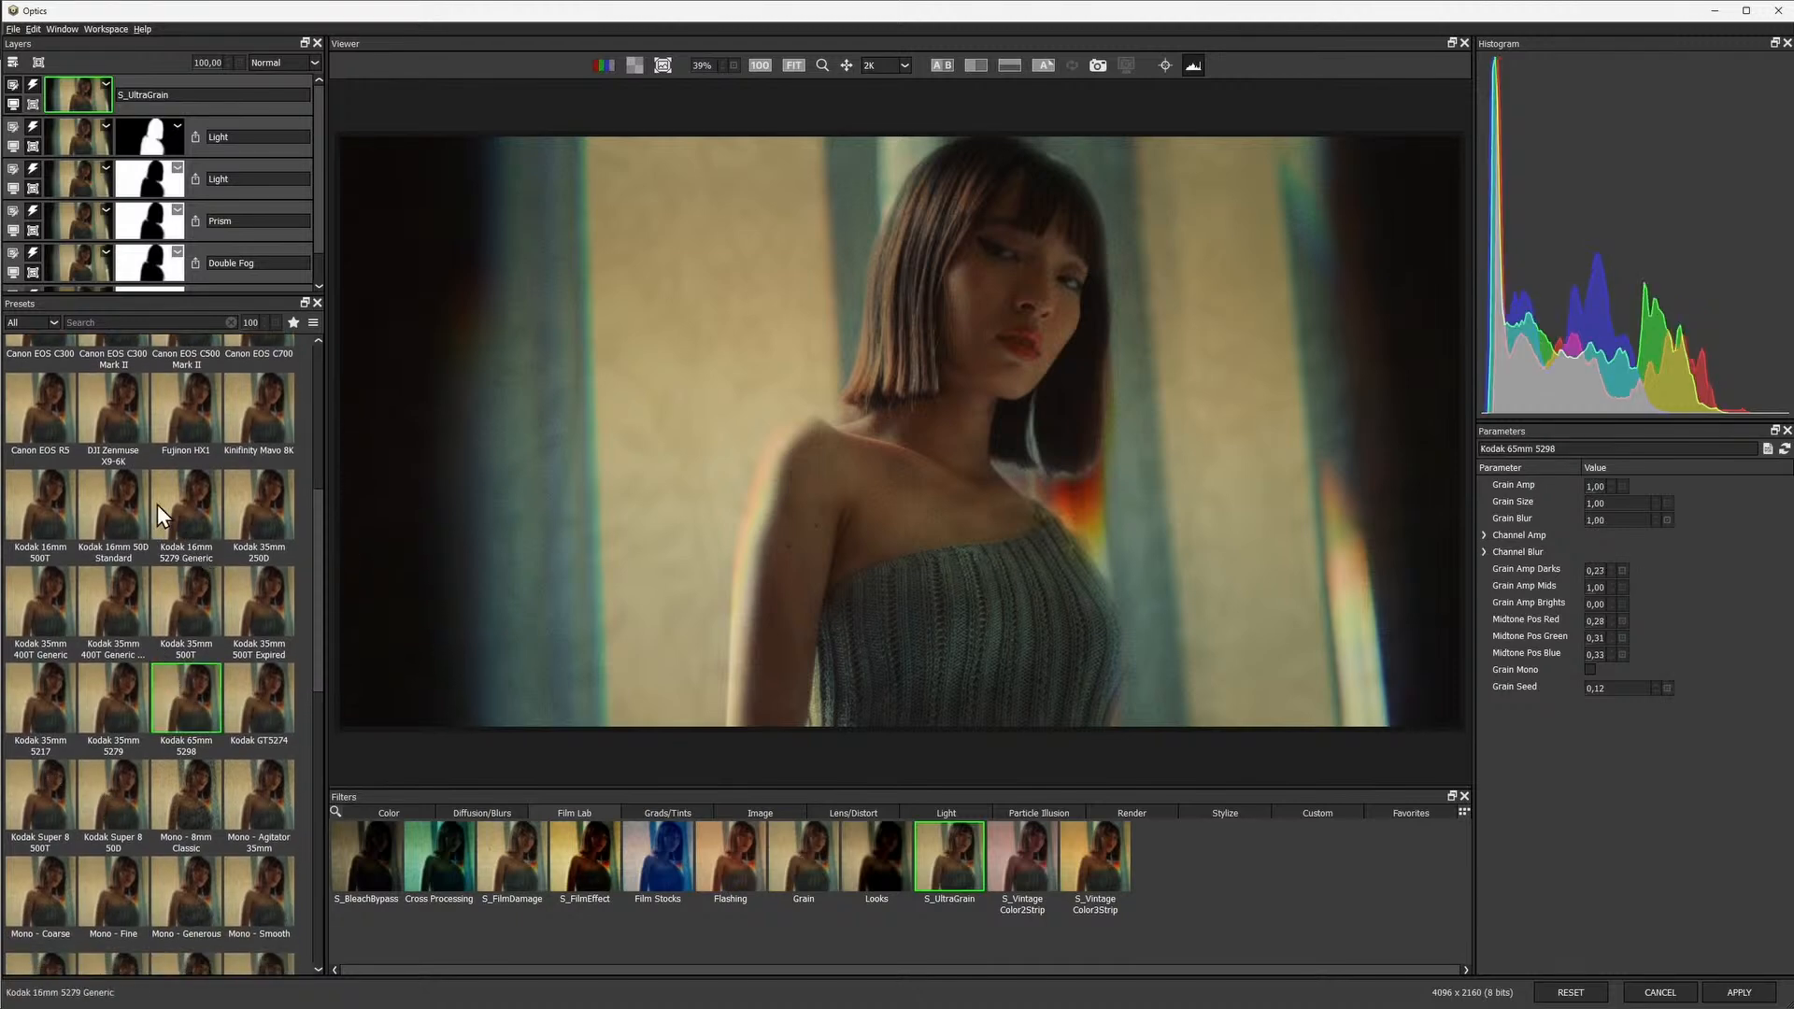
left_click(189, 412)
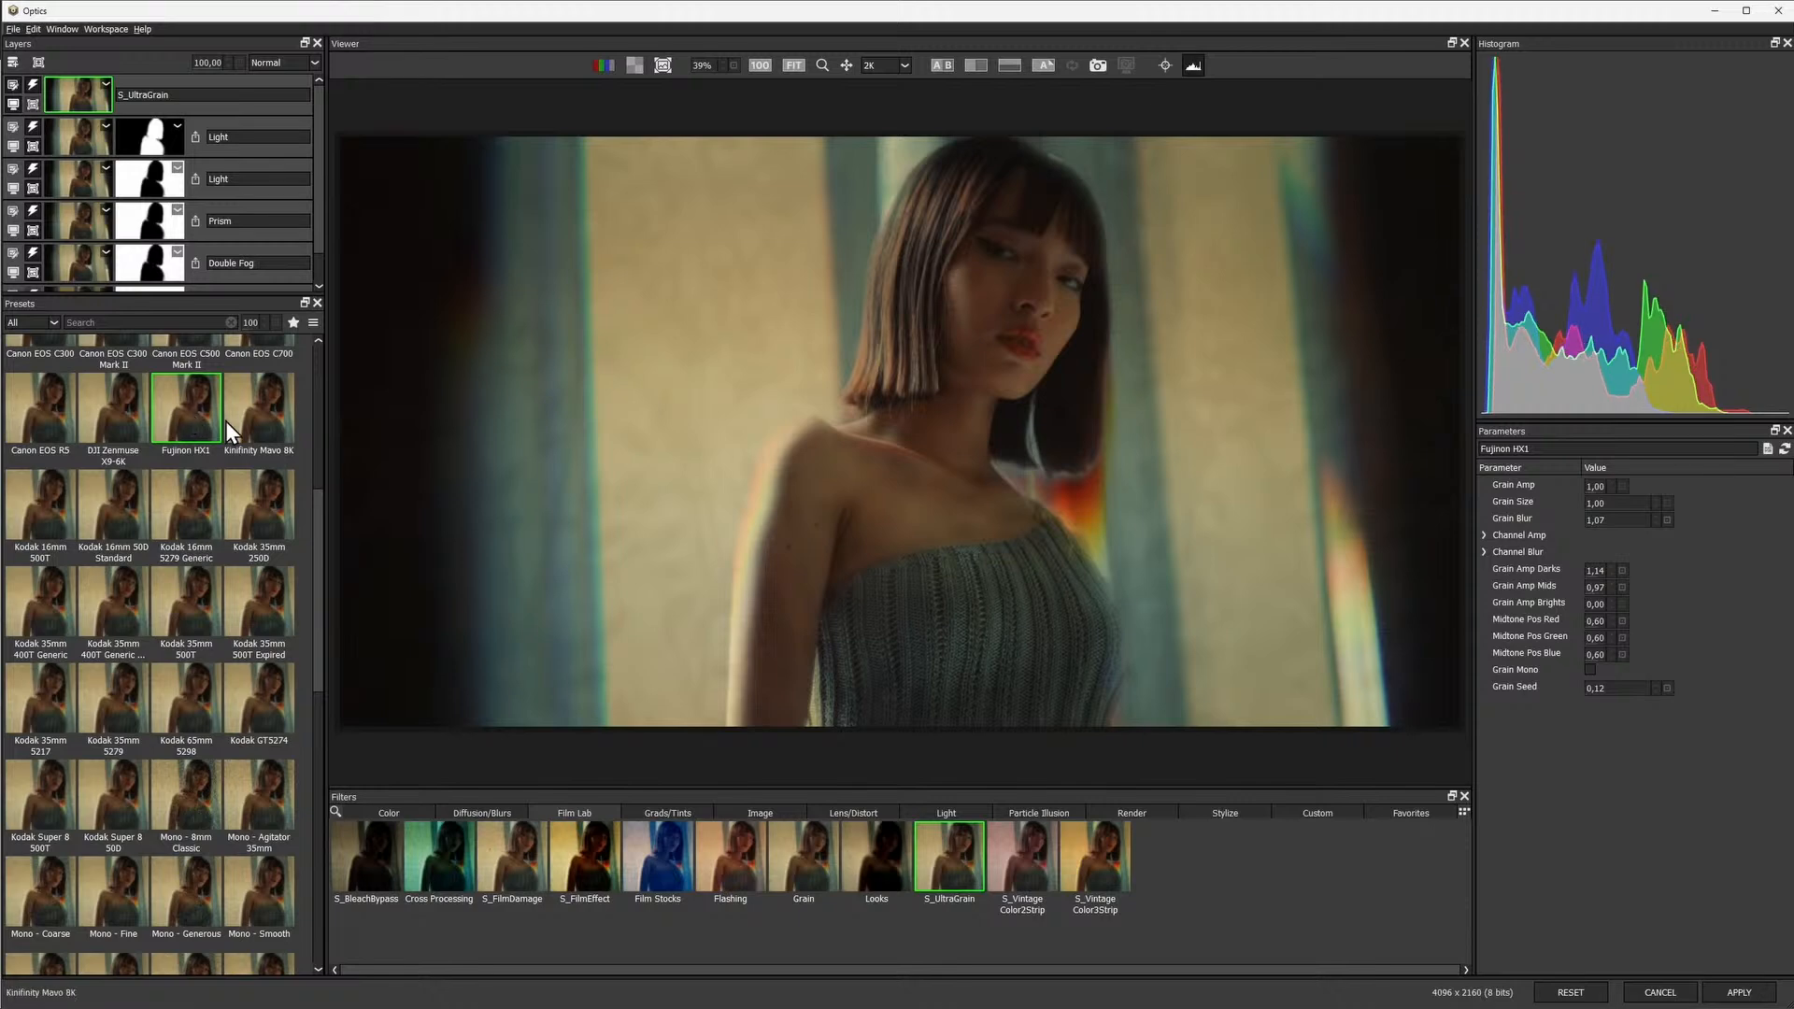
left_click(759, 65)
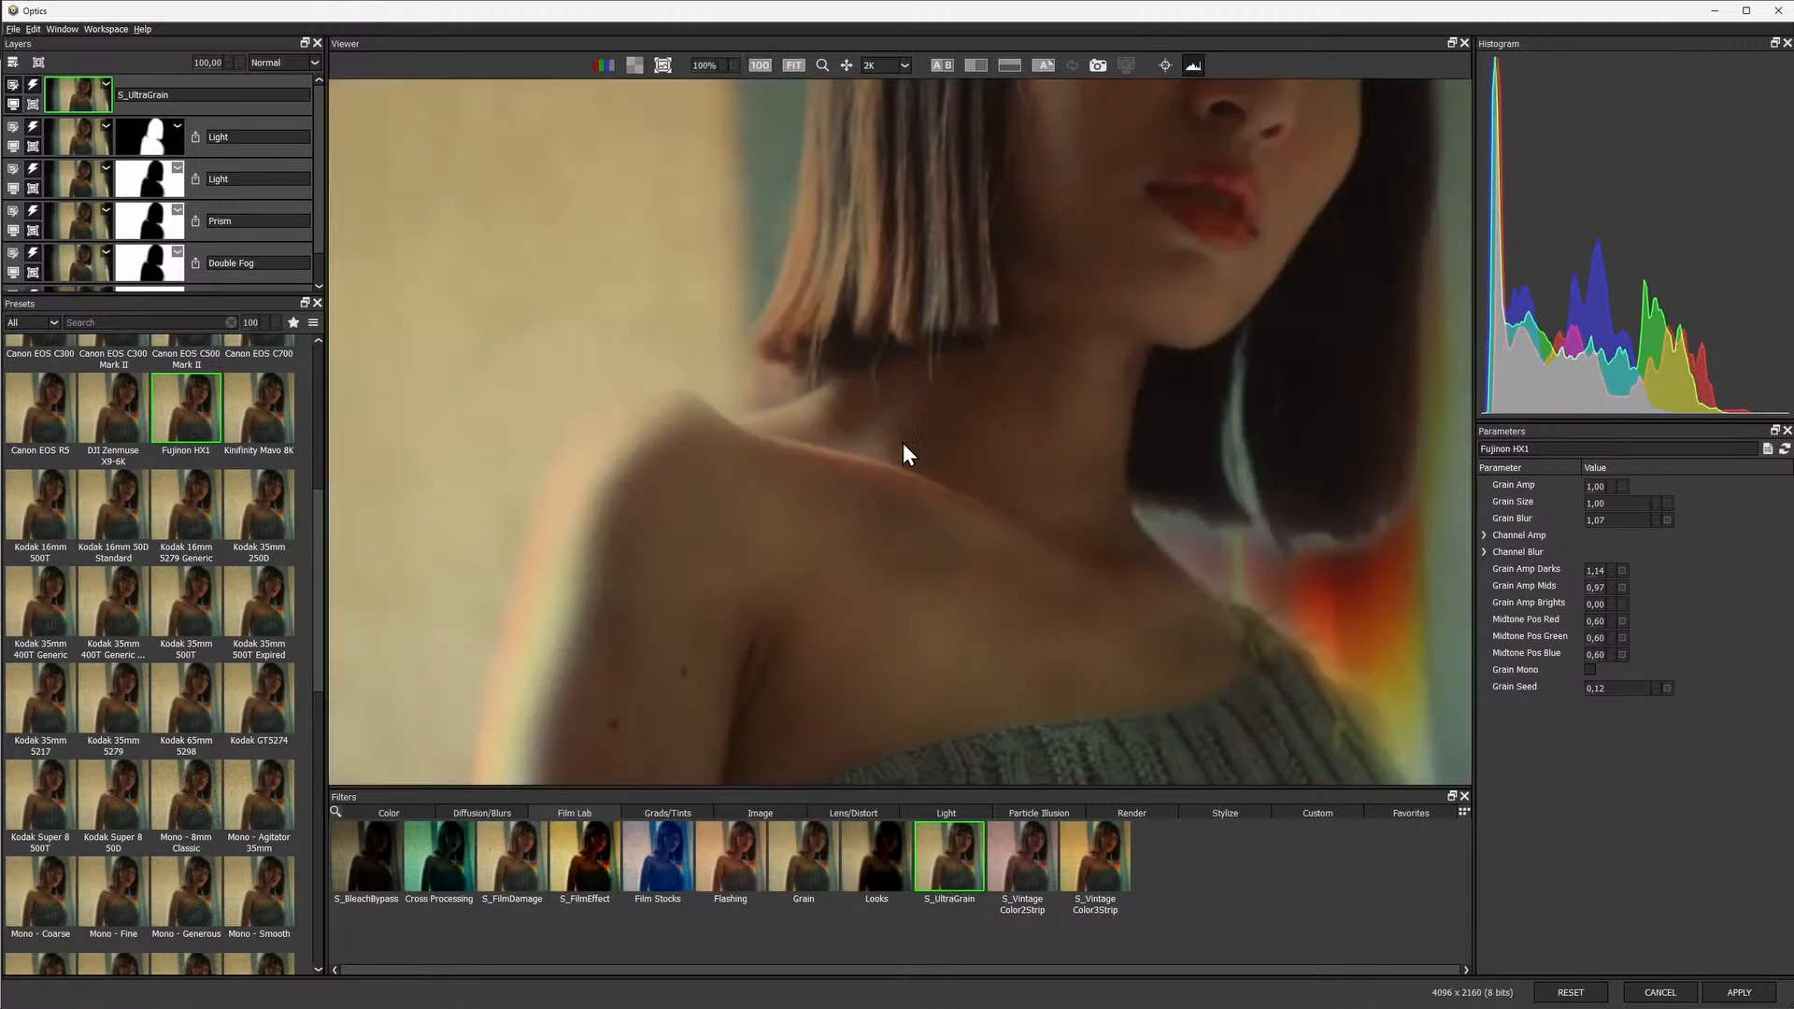
left_click_drag(902, 454, 653, 710)
left_click(260, 607)
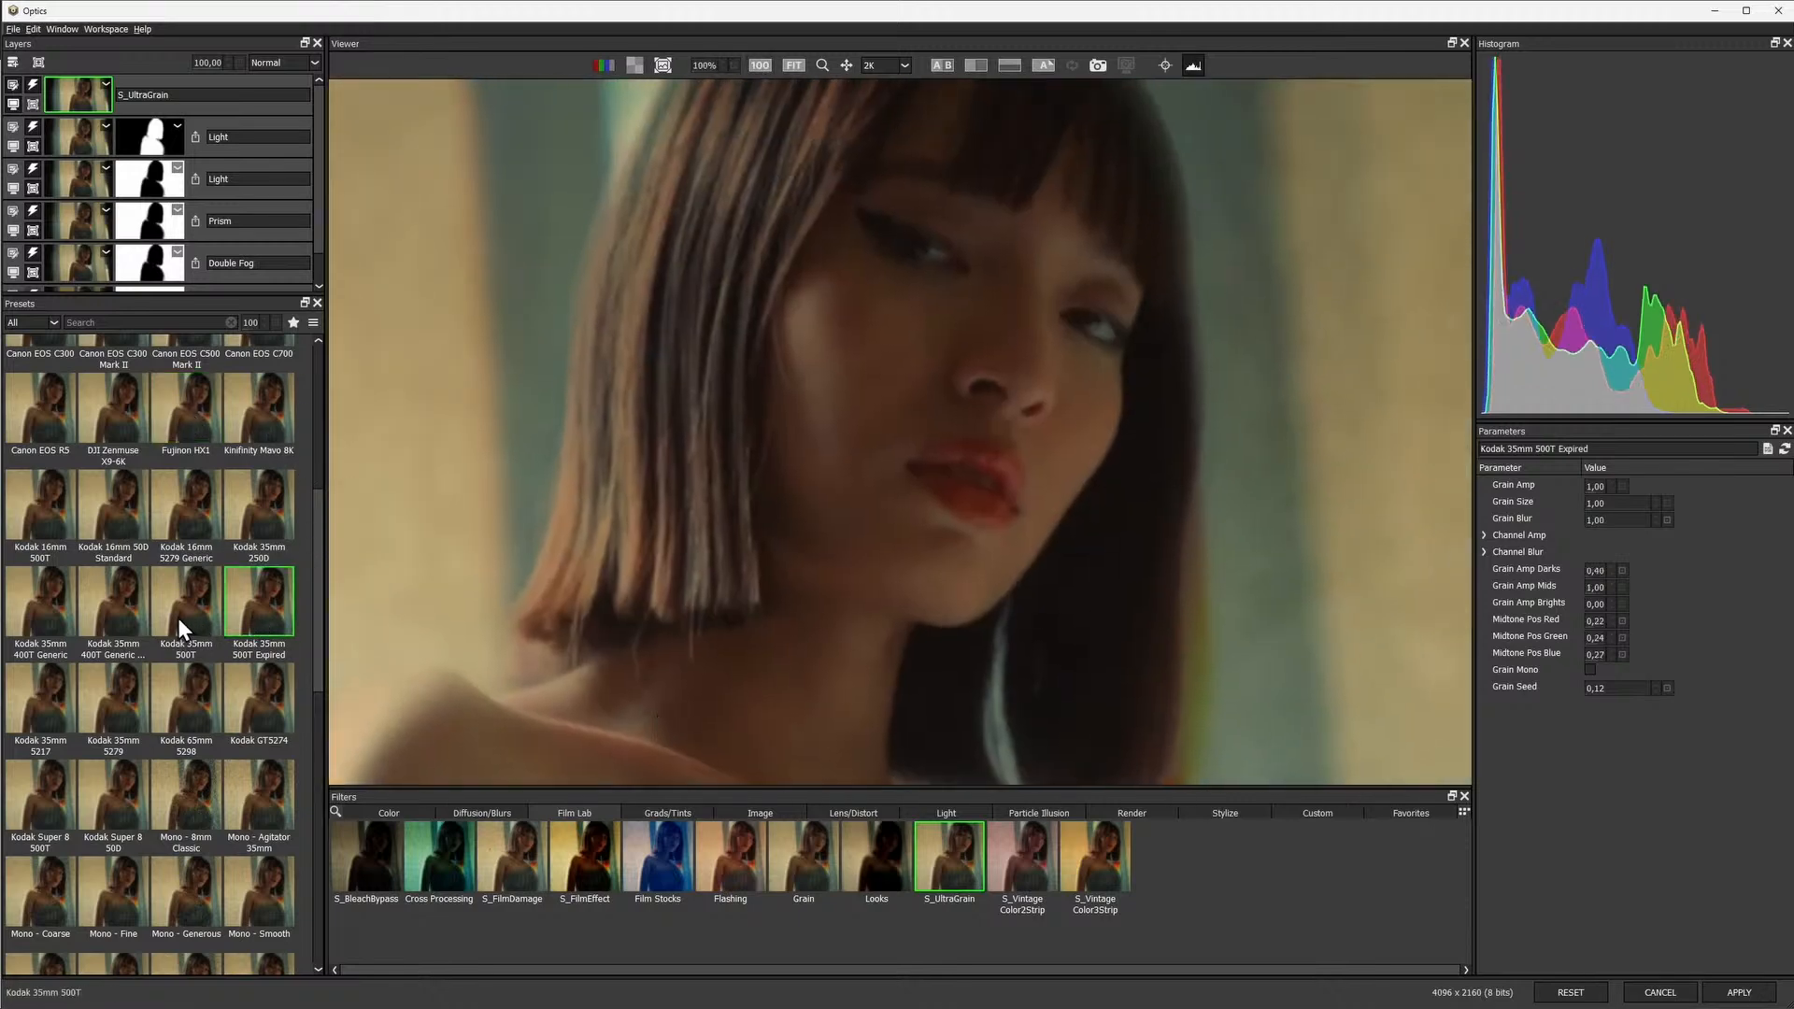
left_click(114, 690)
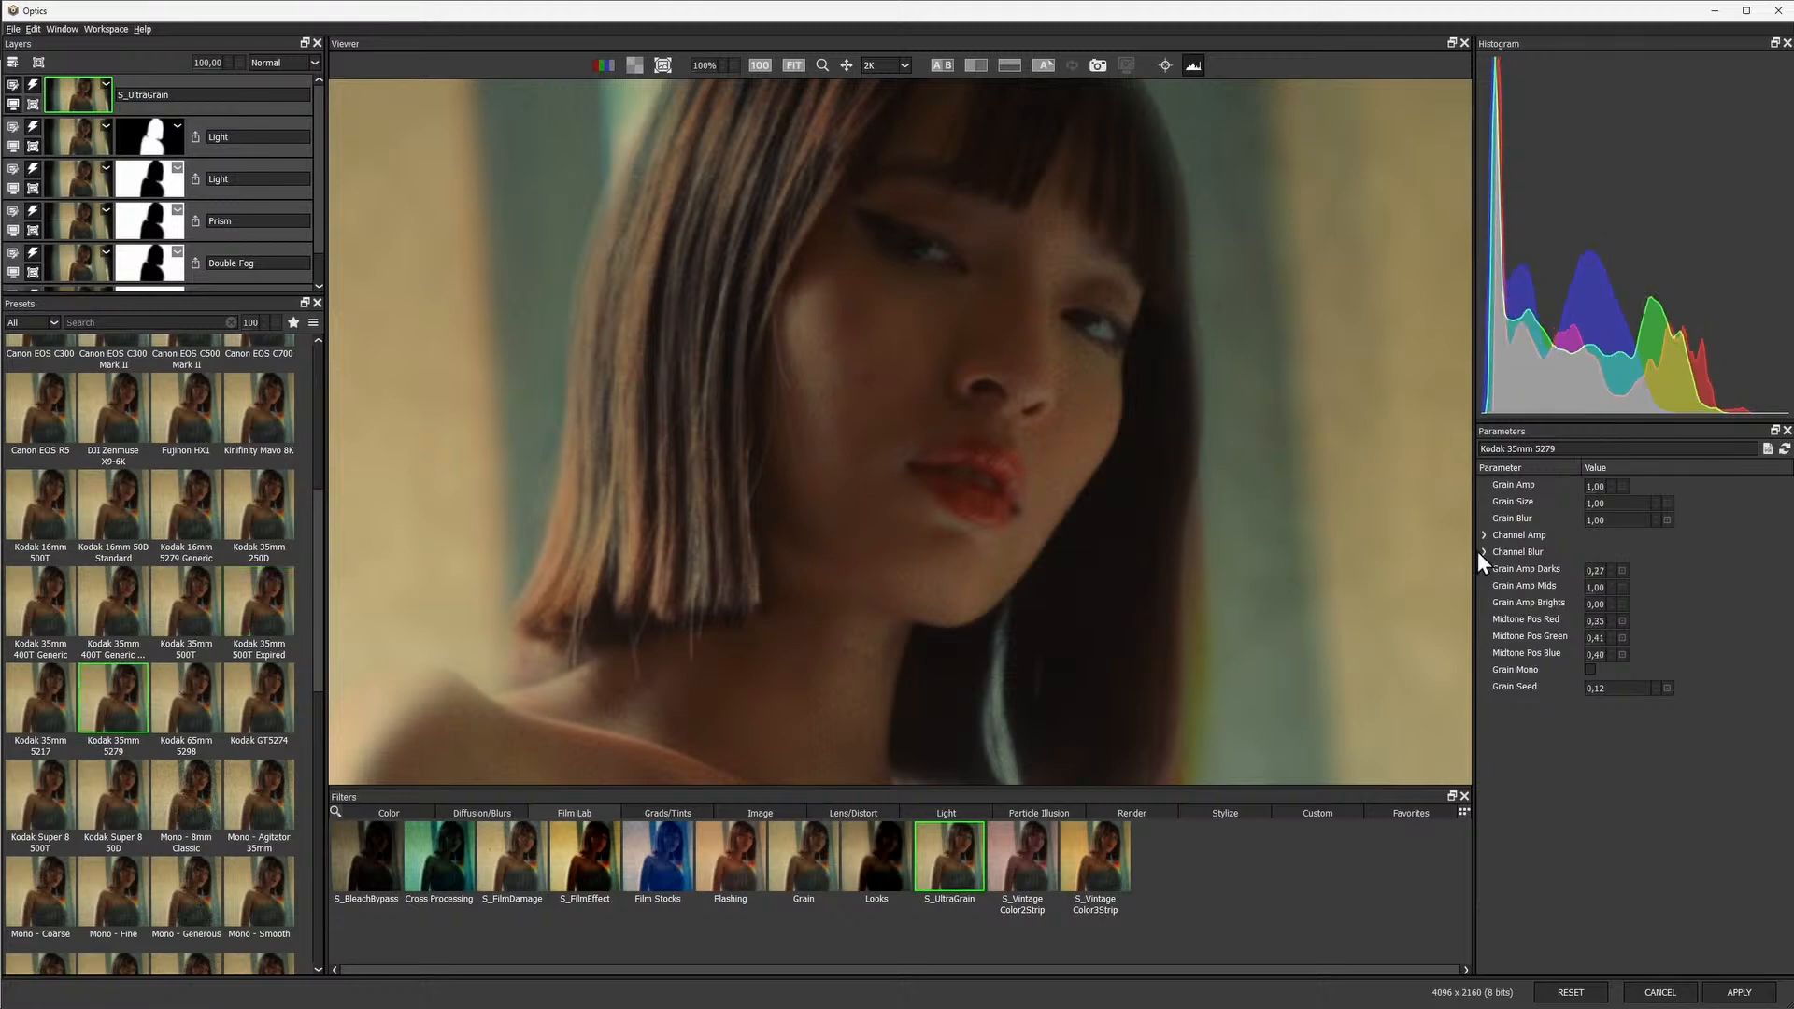
Set Grain Amp to 1.22, Grain Amp Brights to 0.19 and Grain Seed to 0.55, compare with the original, and apply the result
left_click_drag(1609, 489, 1637, 483)
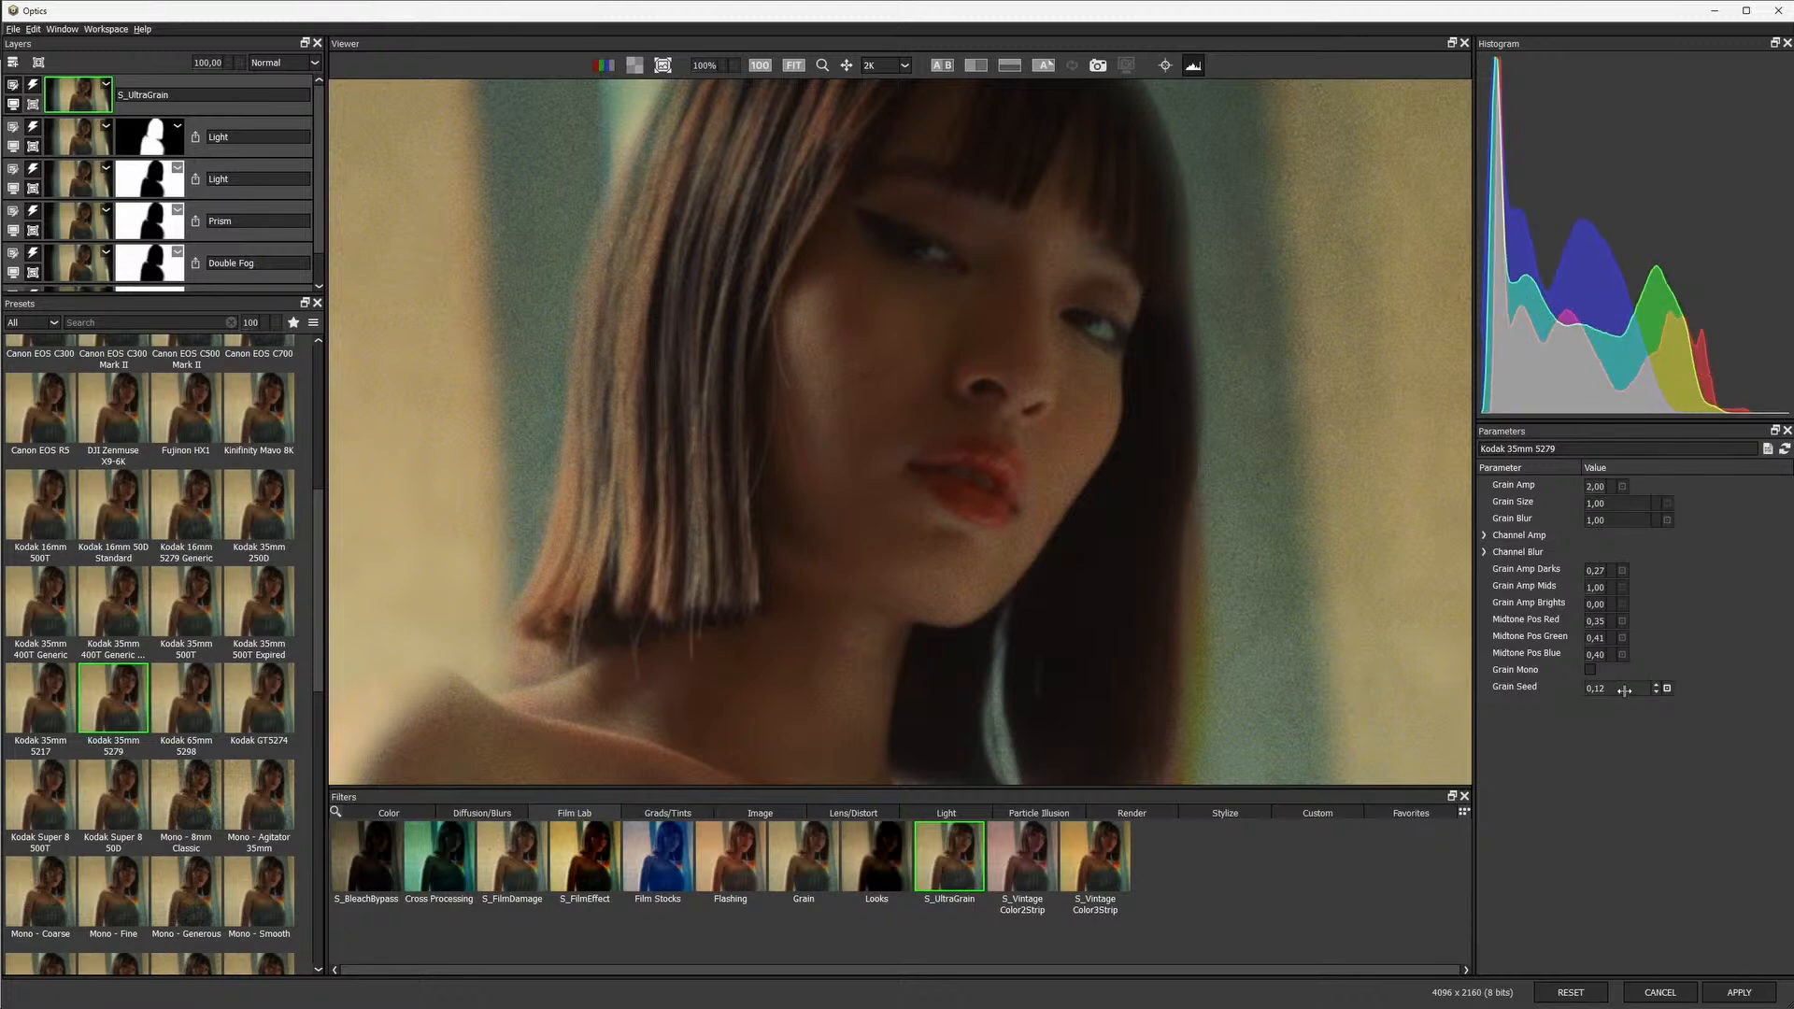
left_click_drag(1624, 691, 1639, 688)
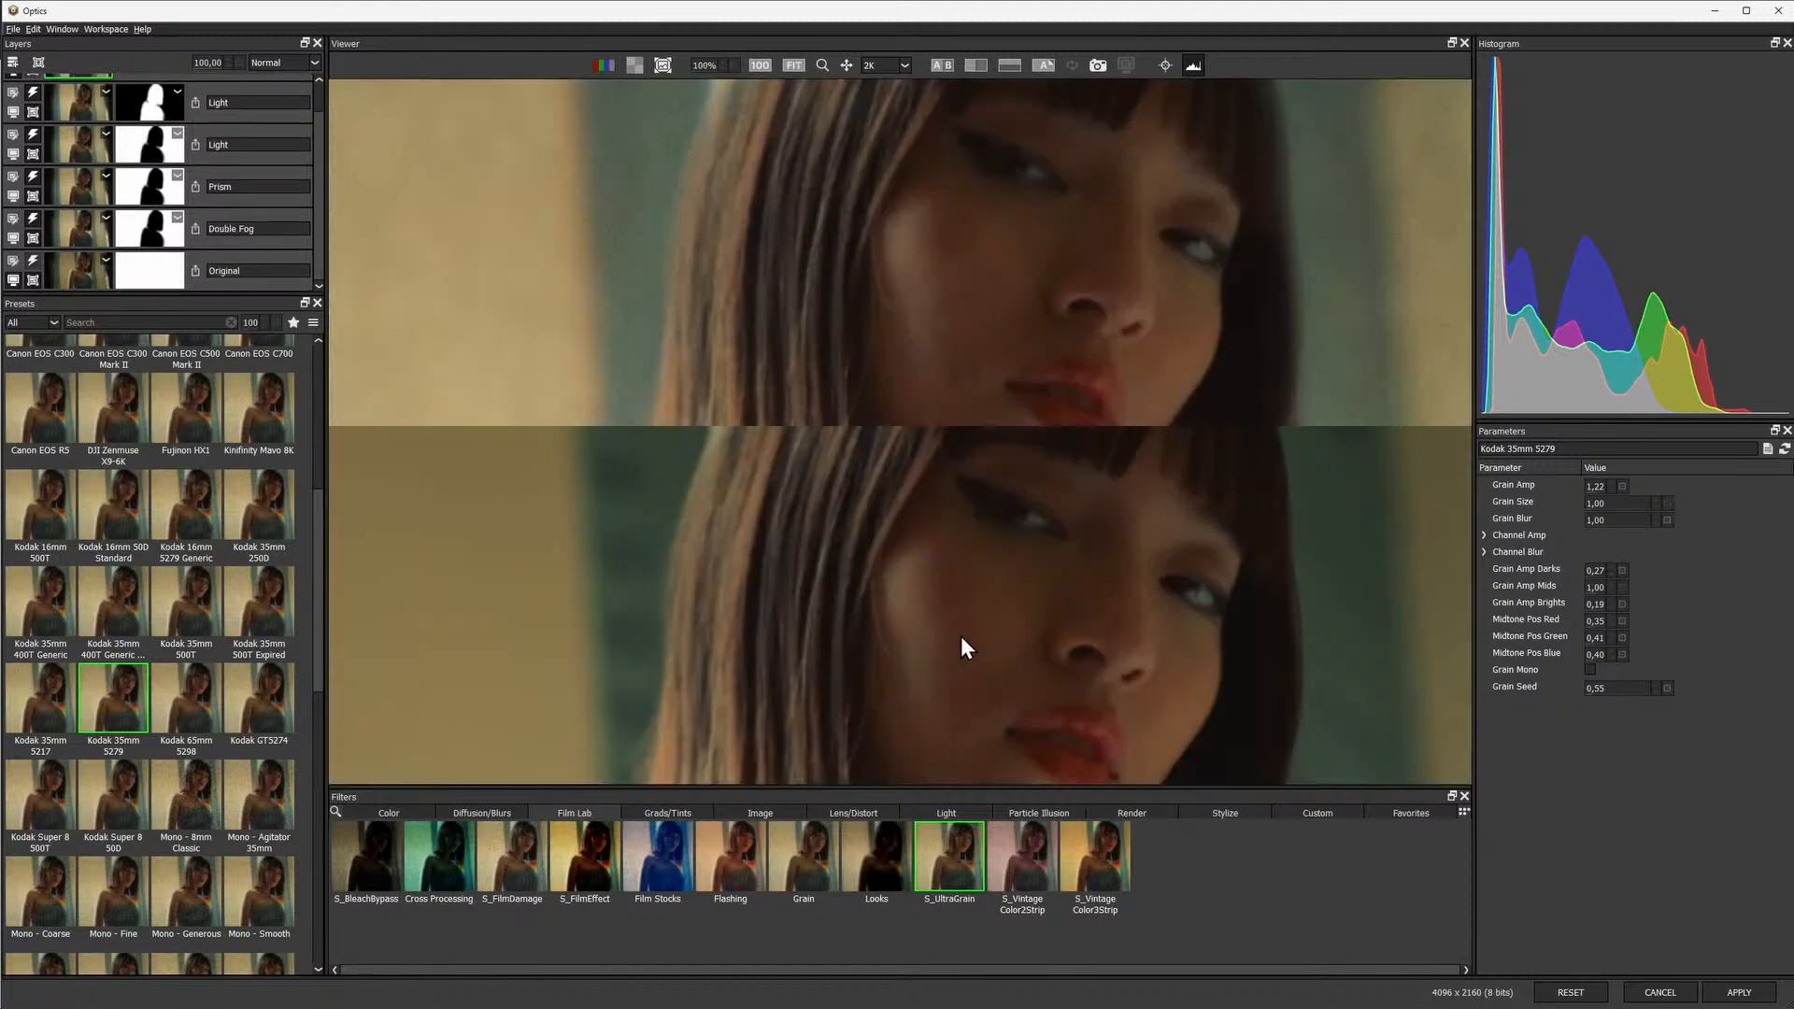
scroll(963, 643, "down", 5)
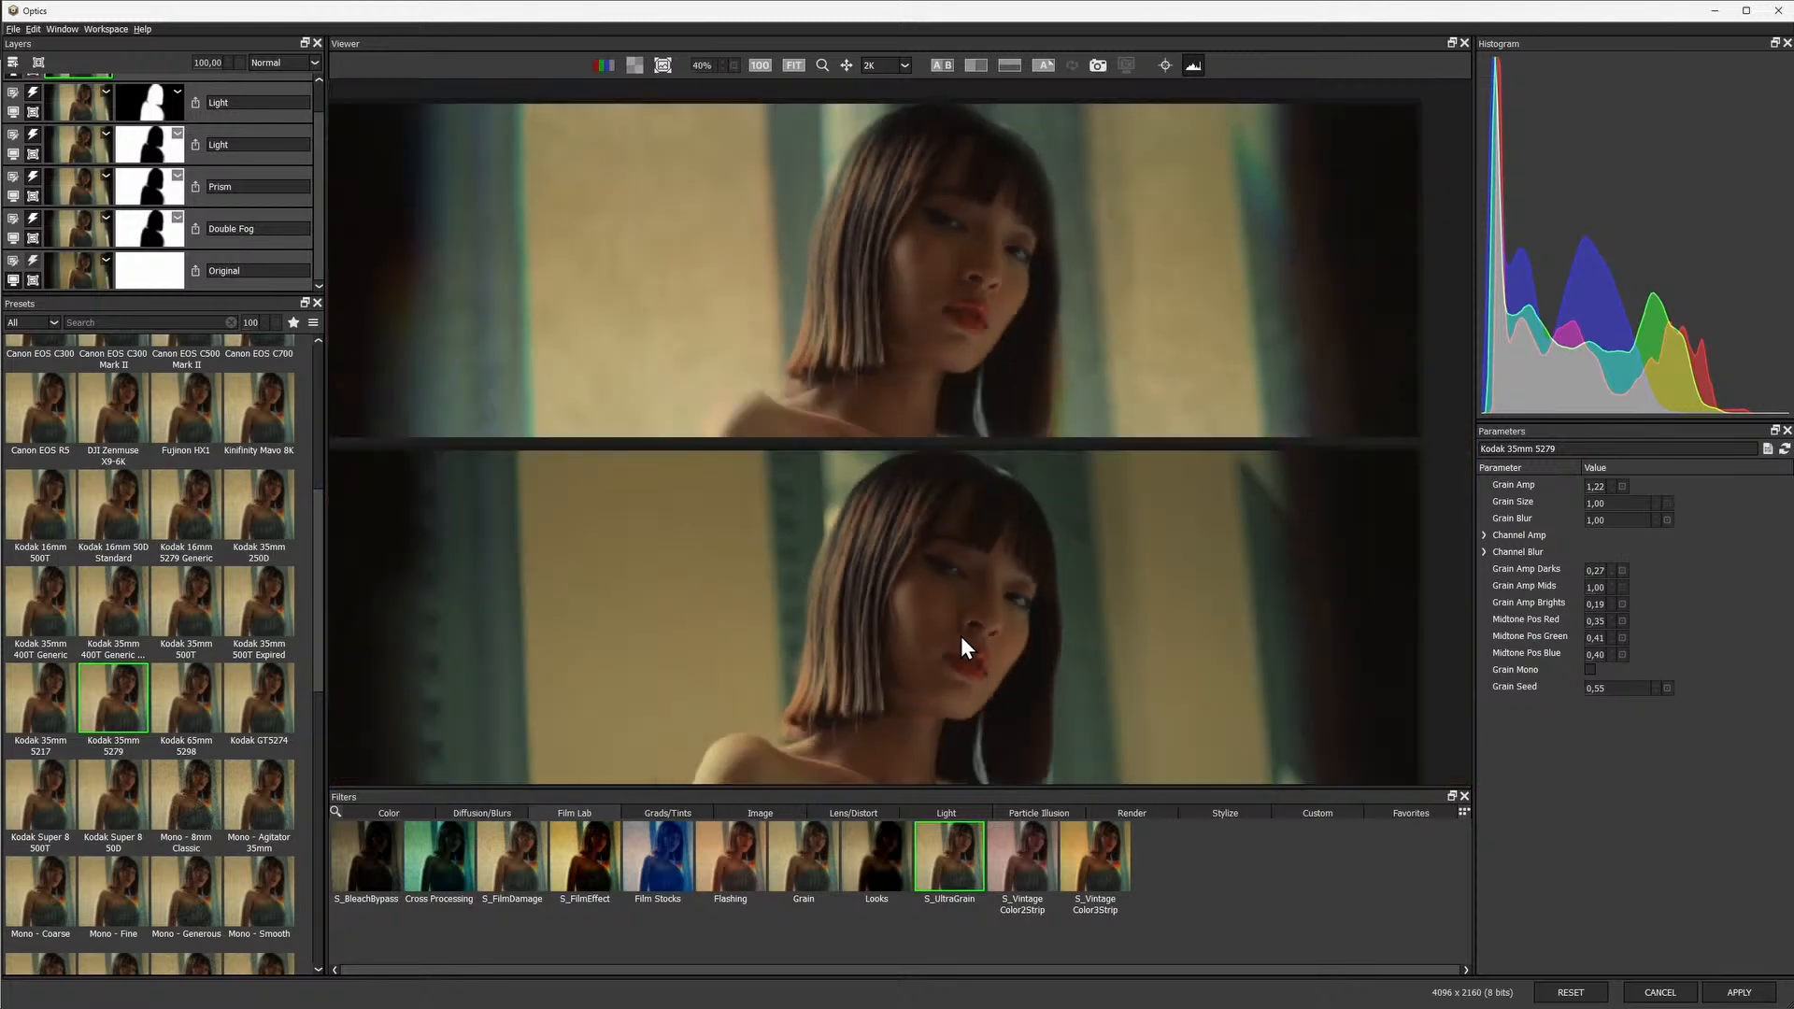
scroll(962, 645, "down", 1)
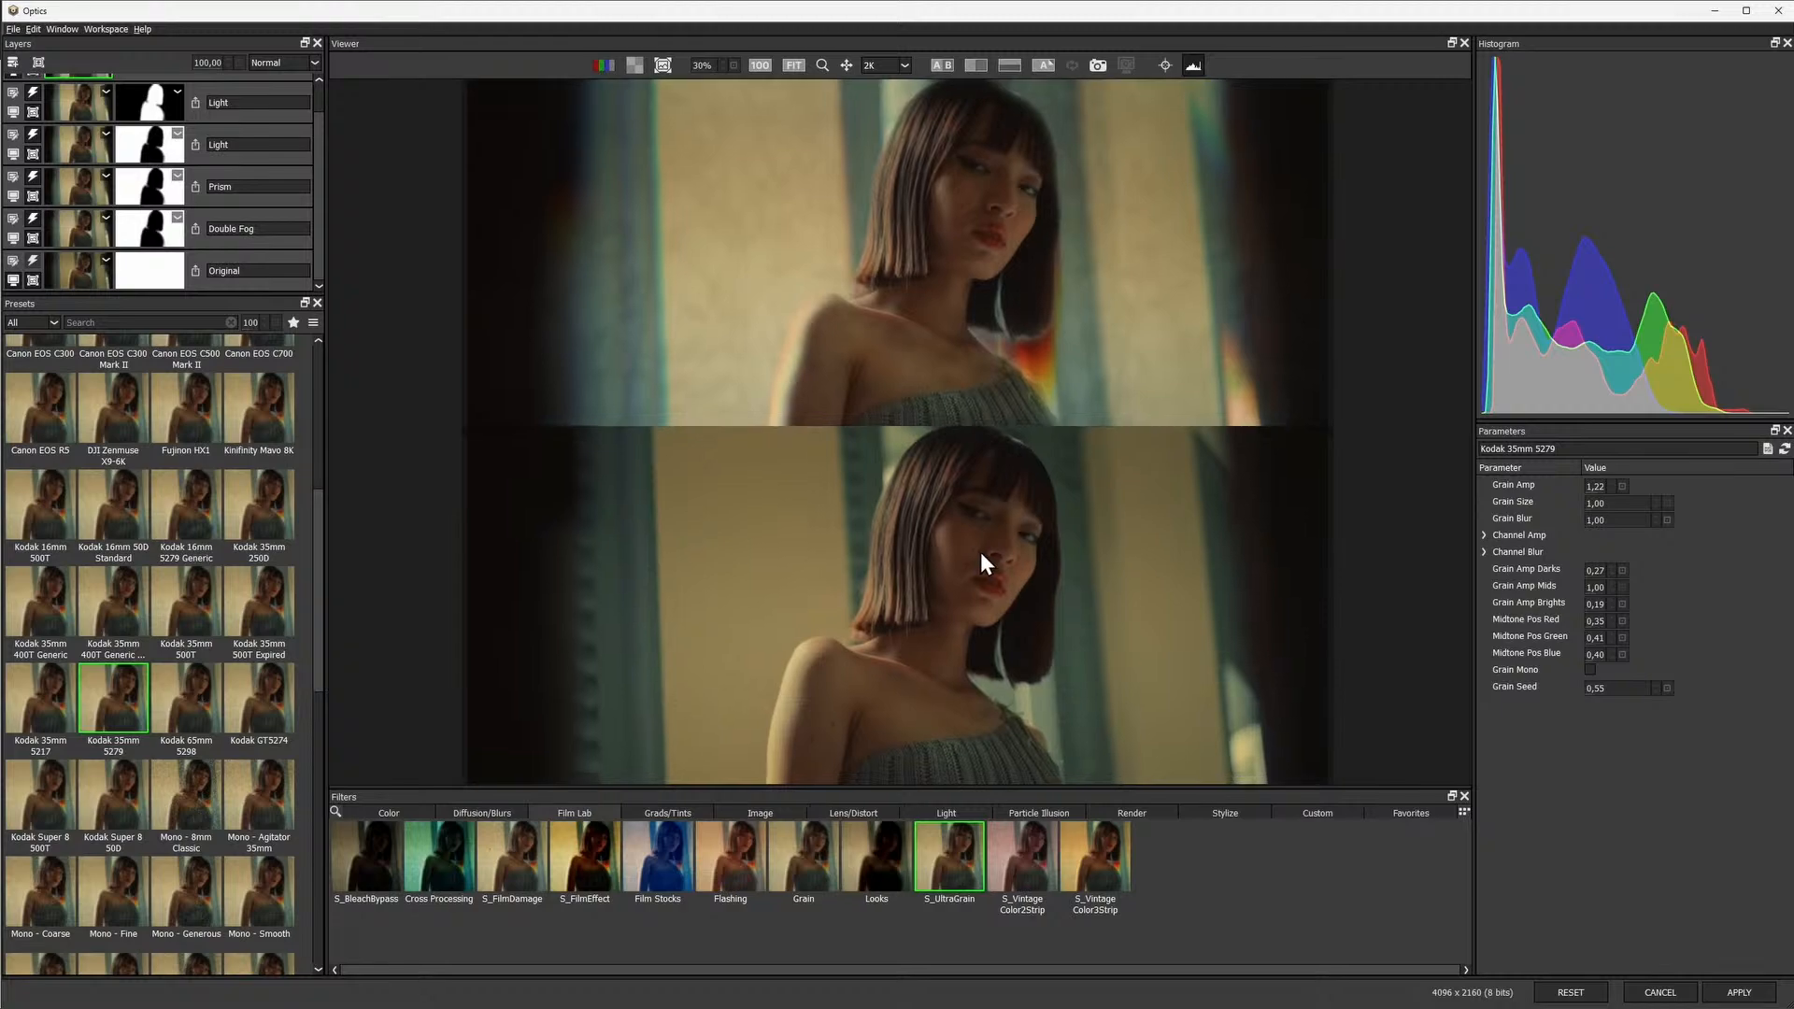
left_click(1739, 990)
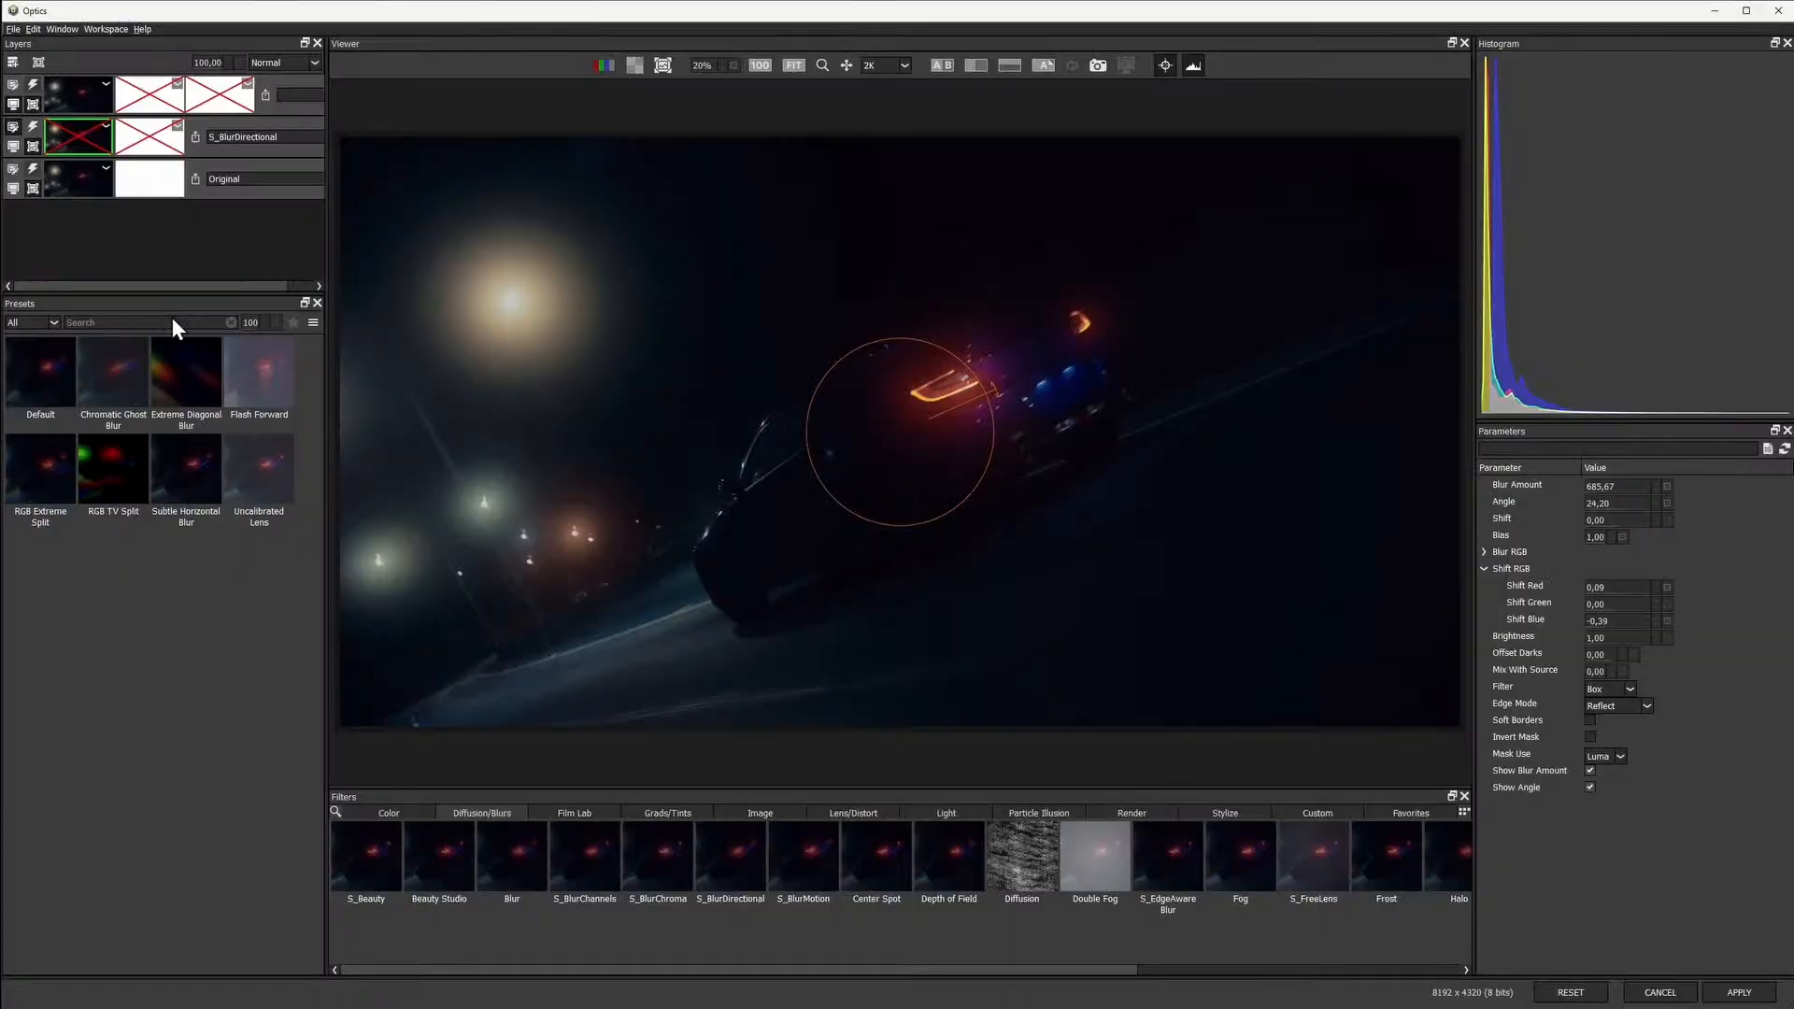
Enable the S_BlurDirectional layer and its gradient mask, and set the layer's blend mode to Screen
left_click(29, 128)
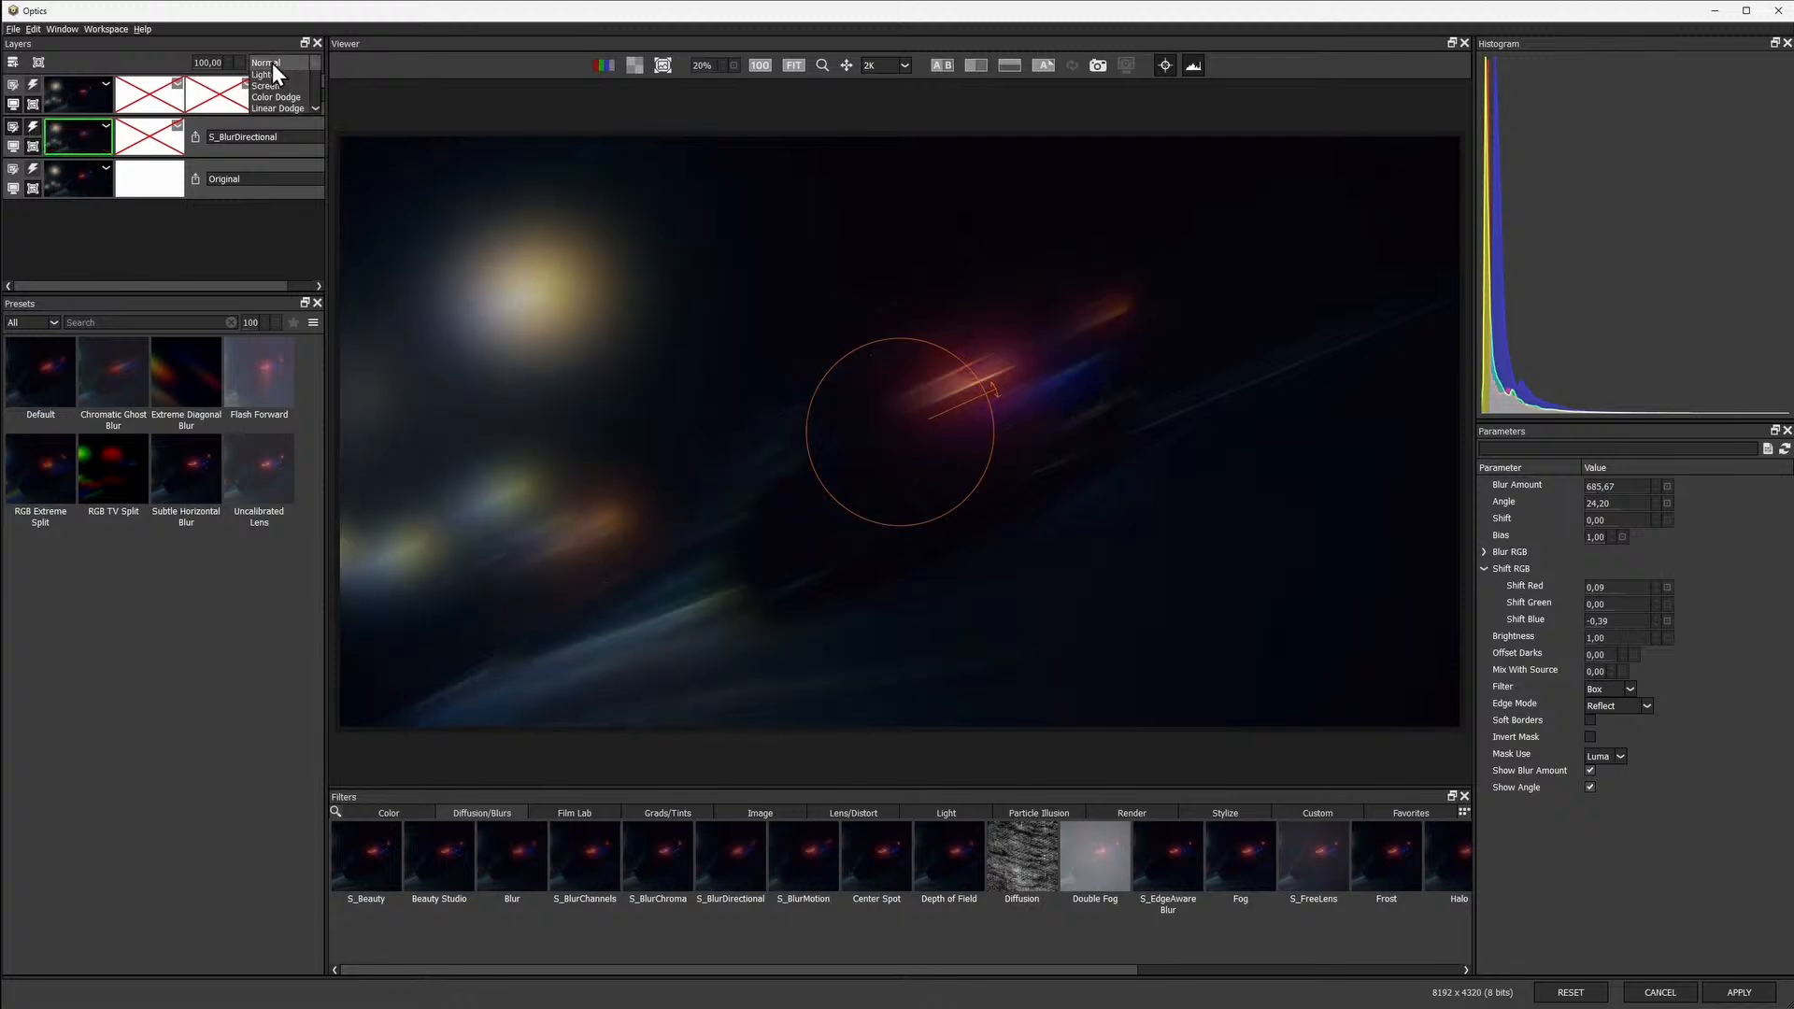
left_click(272, 63)
left_click(266, 155)
left_click(164, 146)
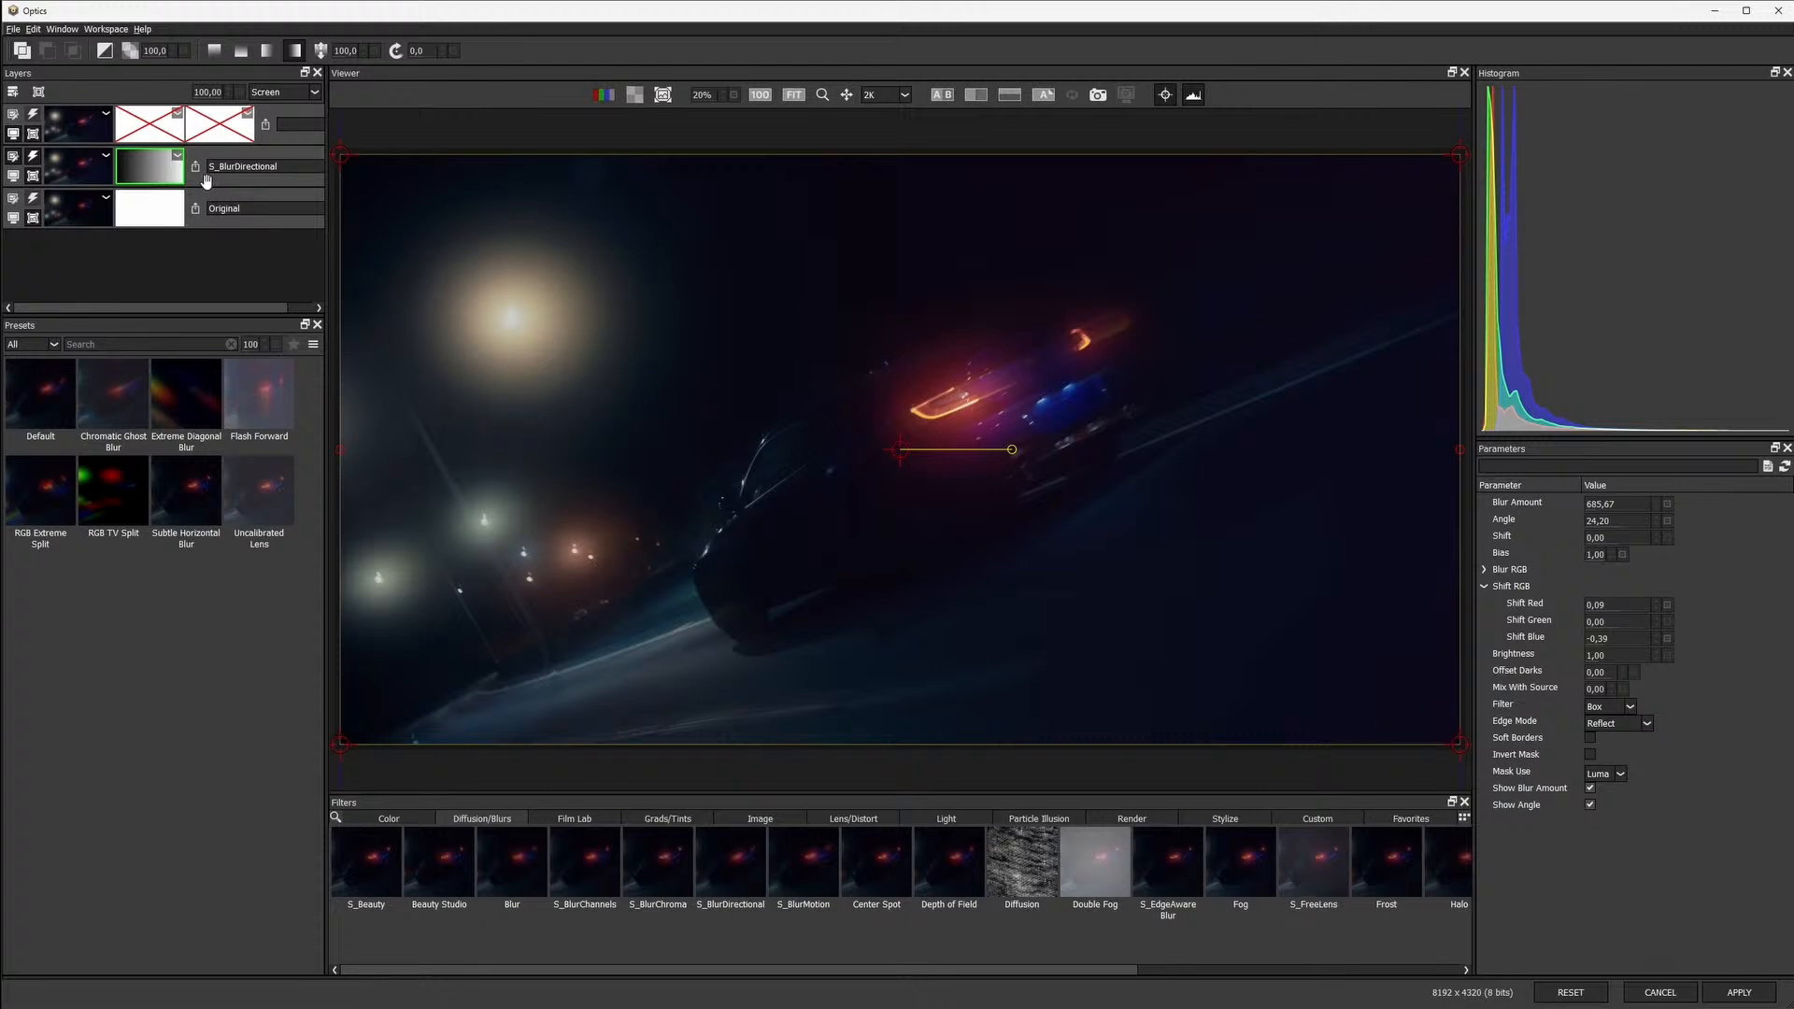
Enable the highlights mask and the circular spot mask on the top layer and preview their combined matte
left_click(80, 119)
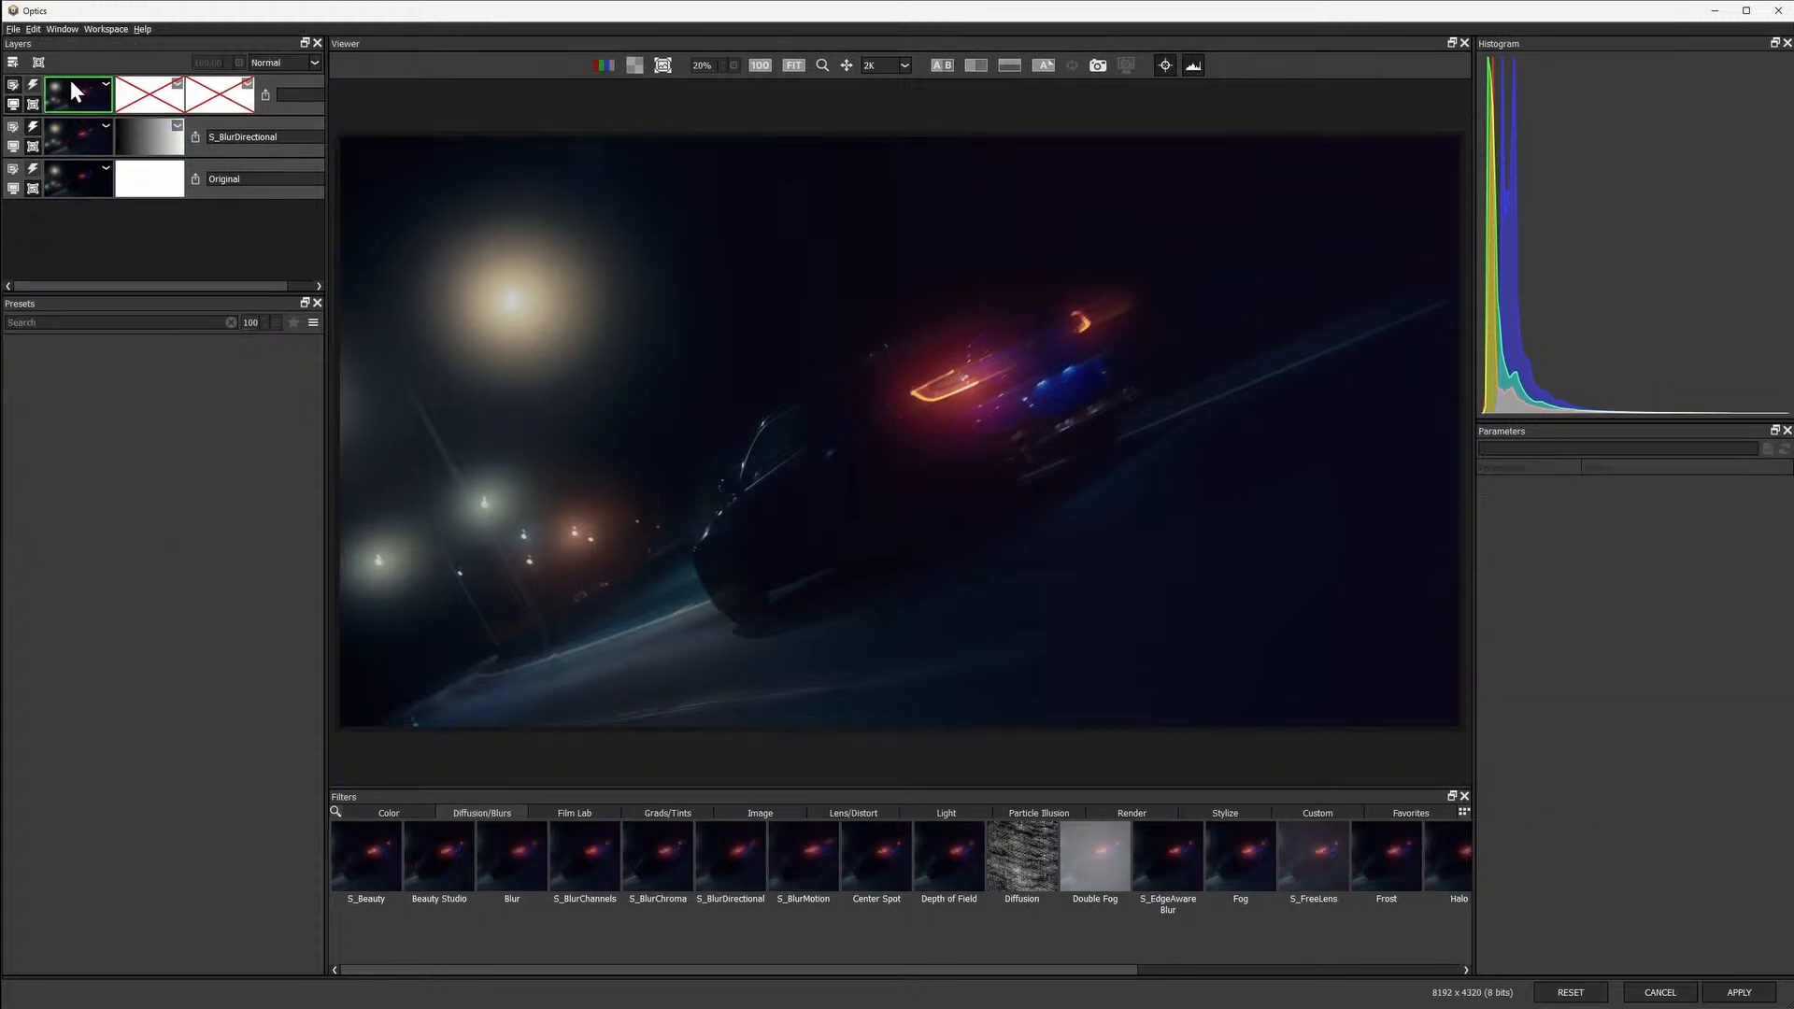
left_click(45, 62)
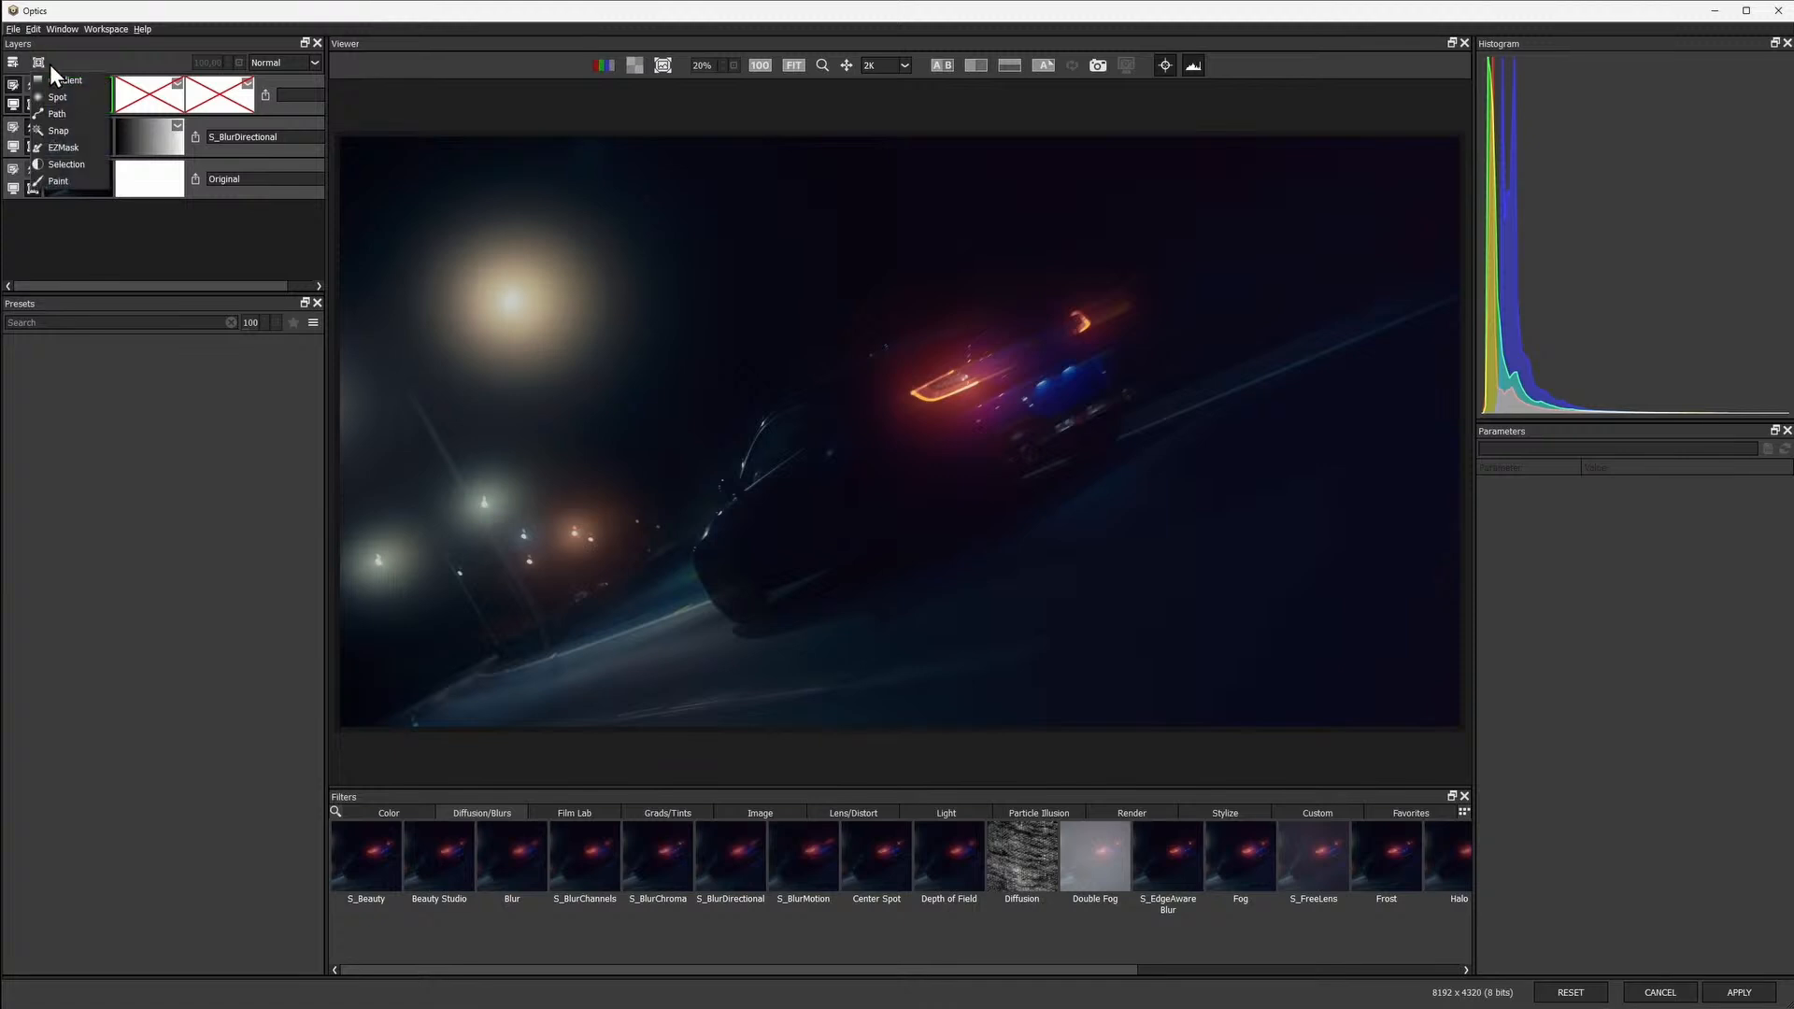
left_click(95, 150)
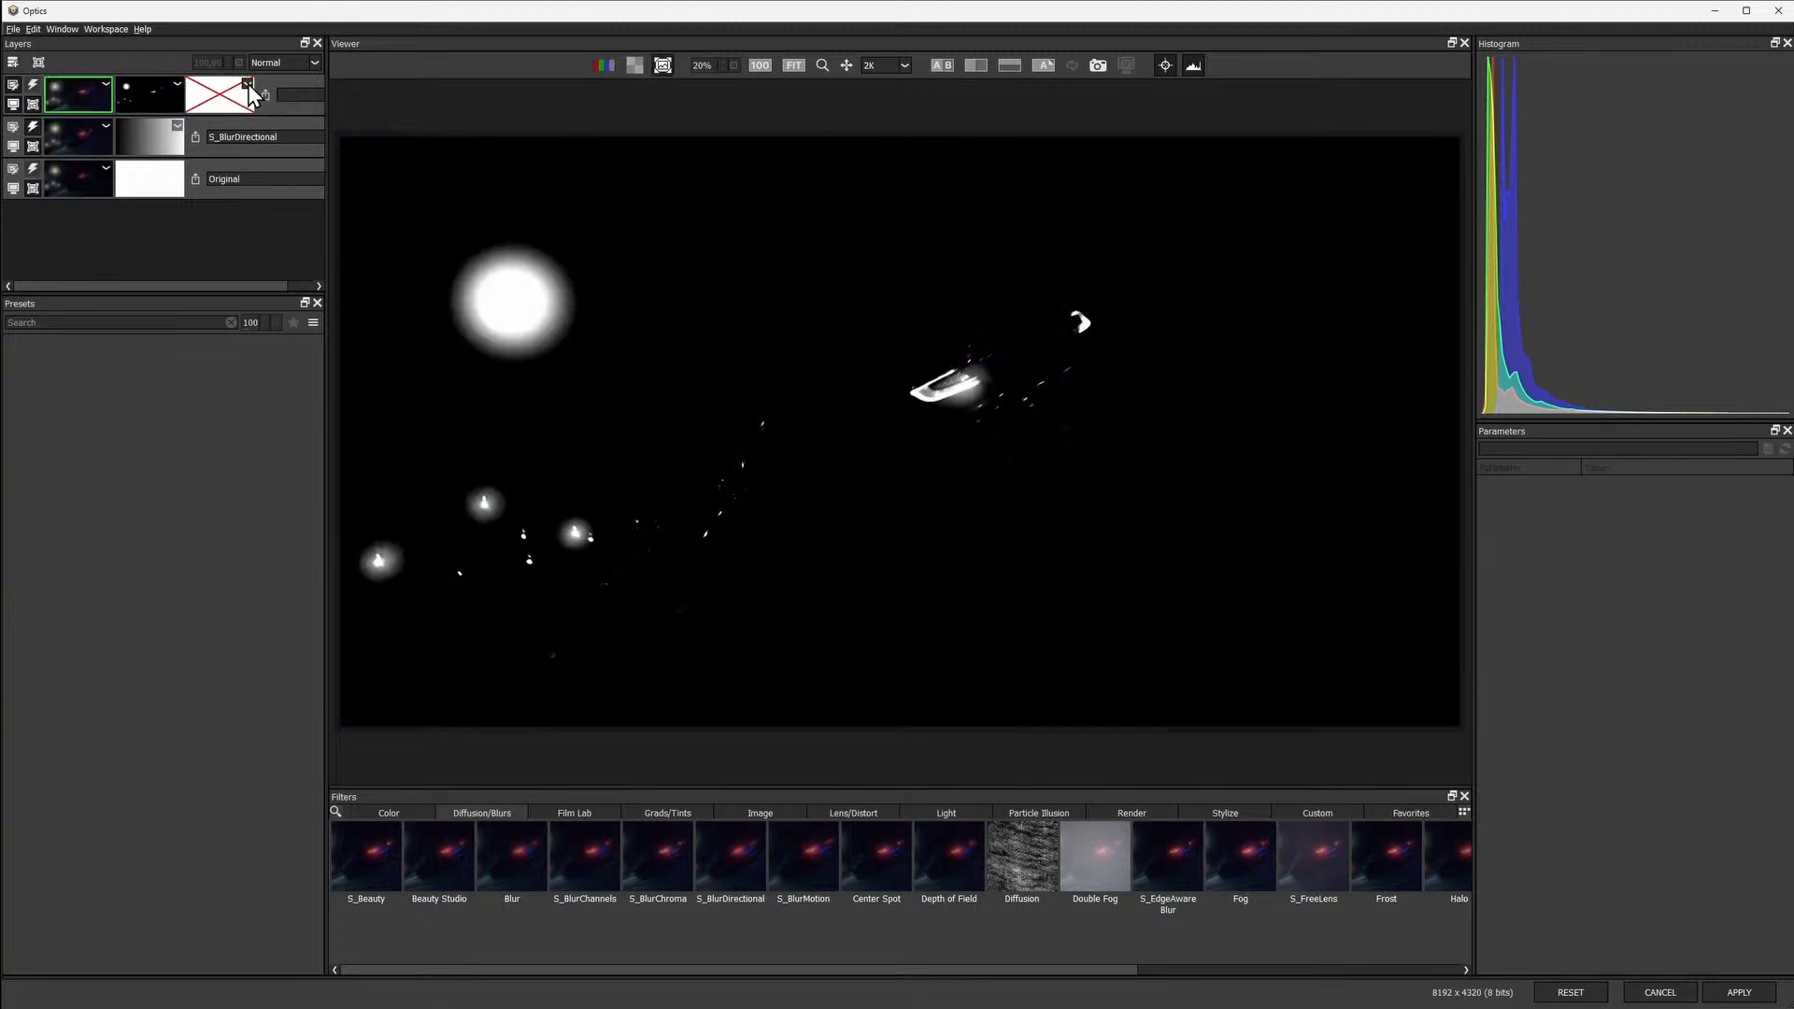
left_click(248, 84)
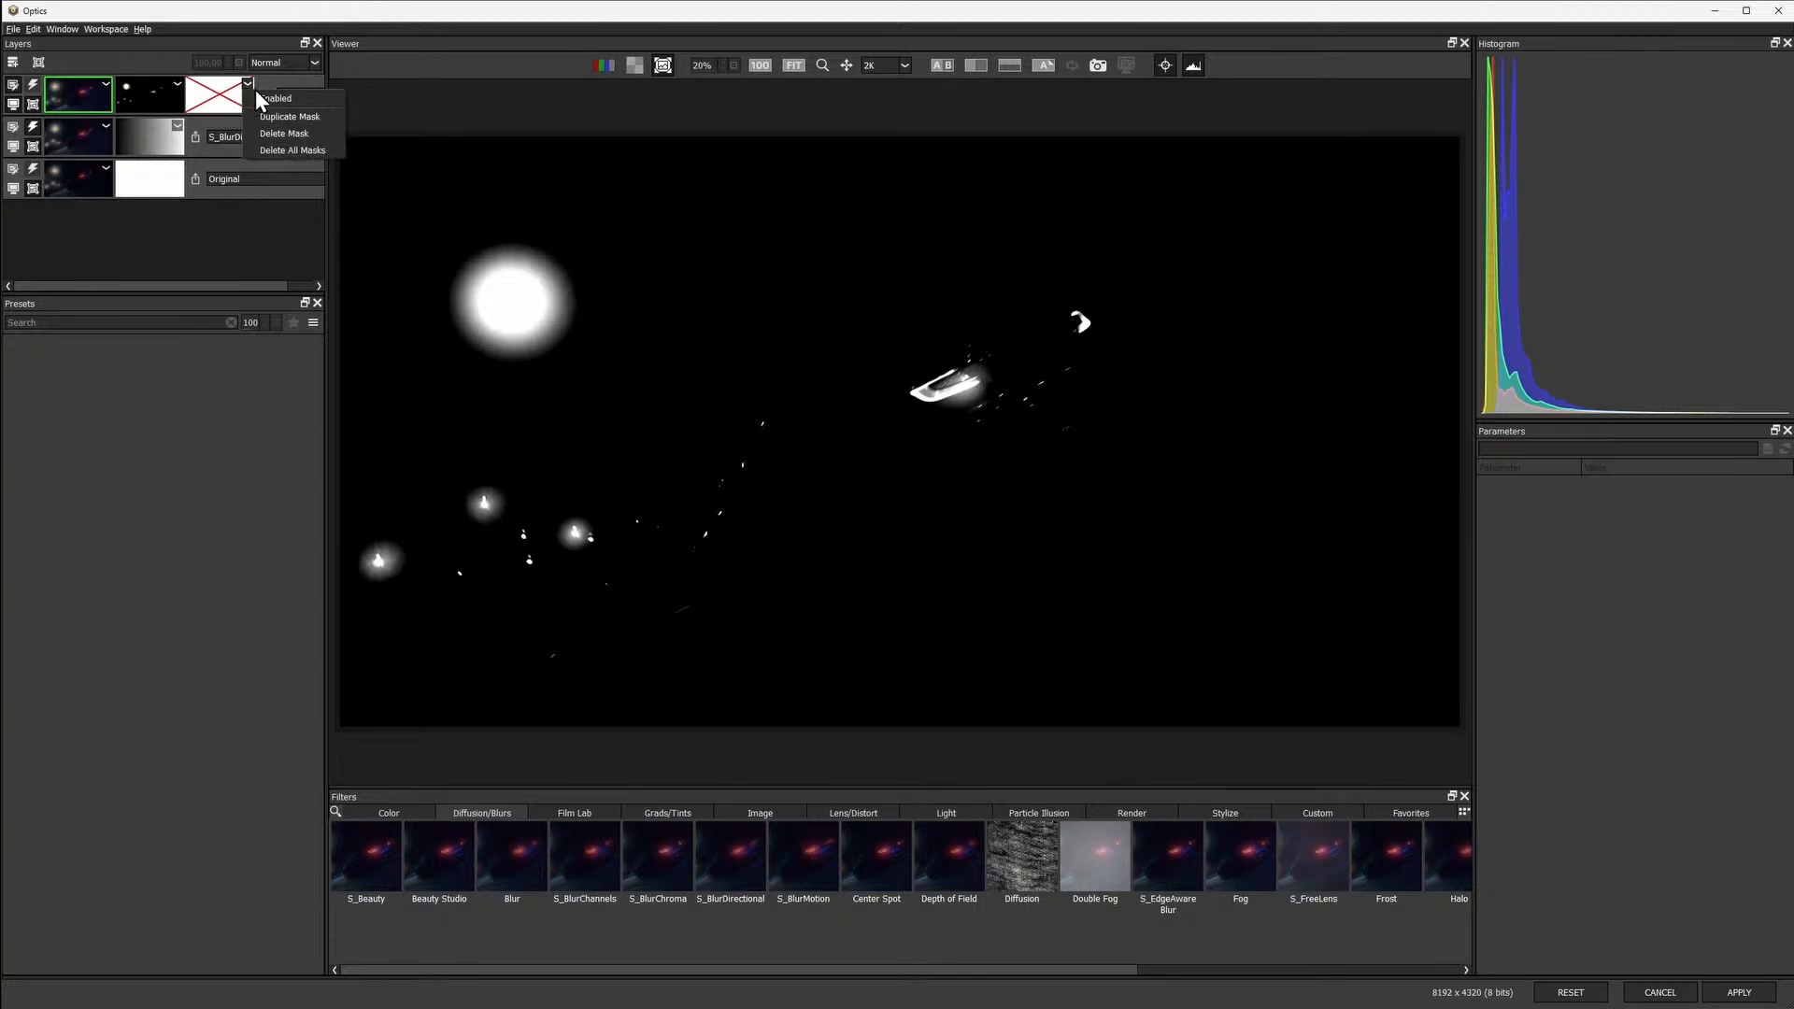
left_click(278, 97)
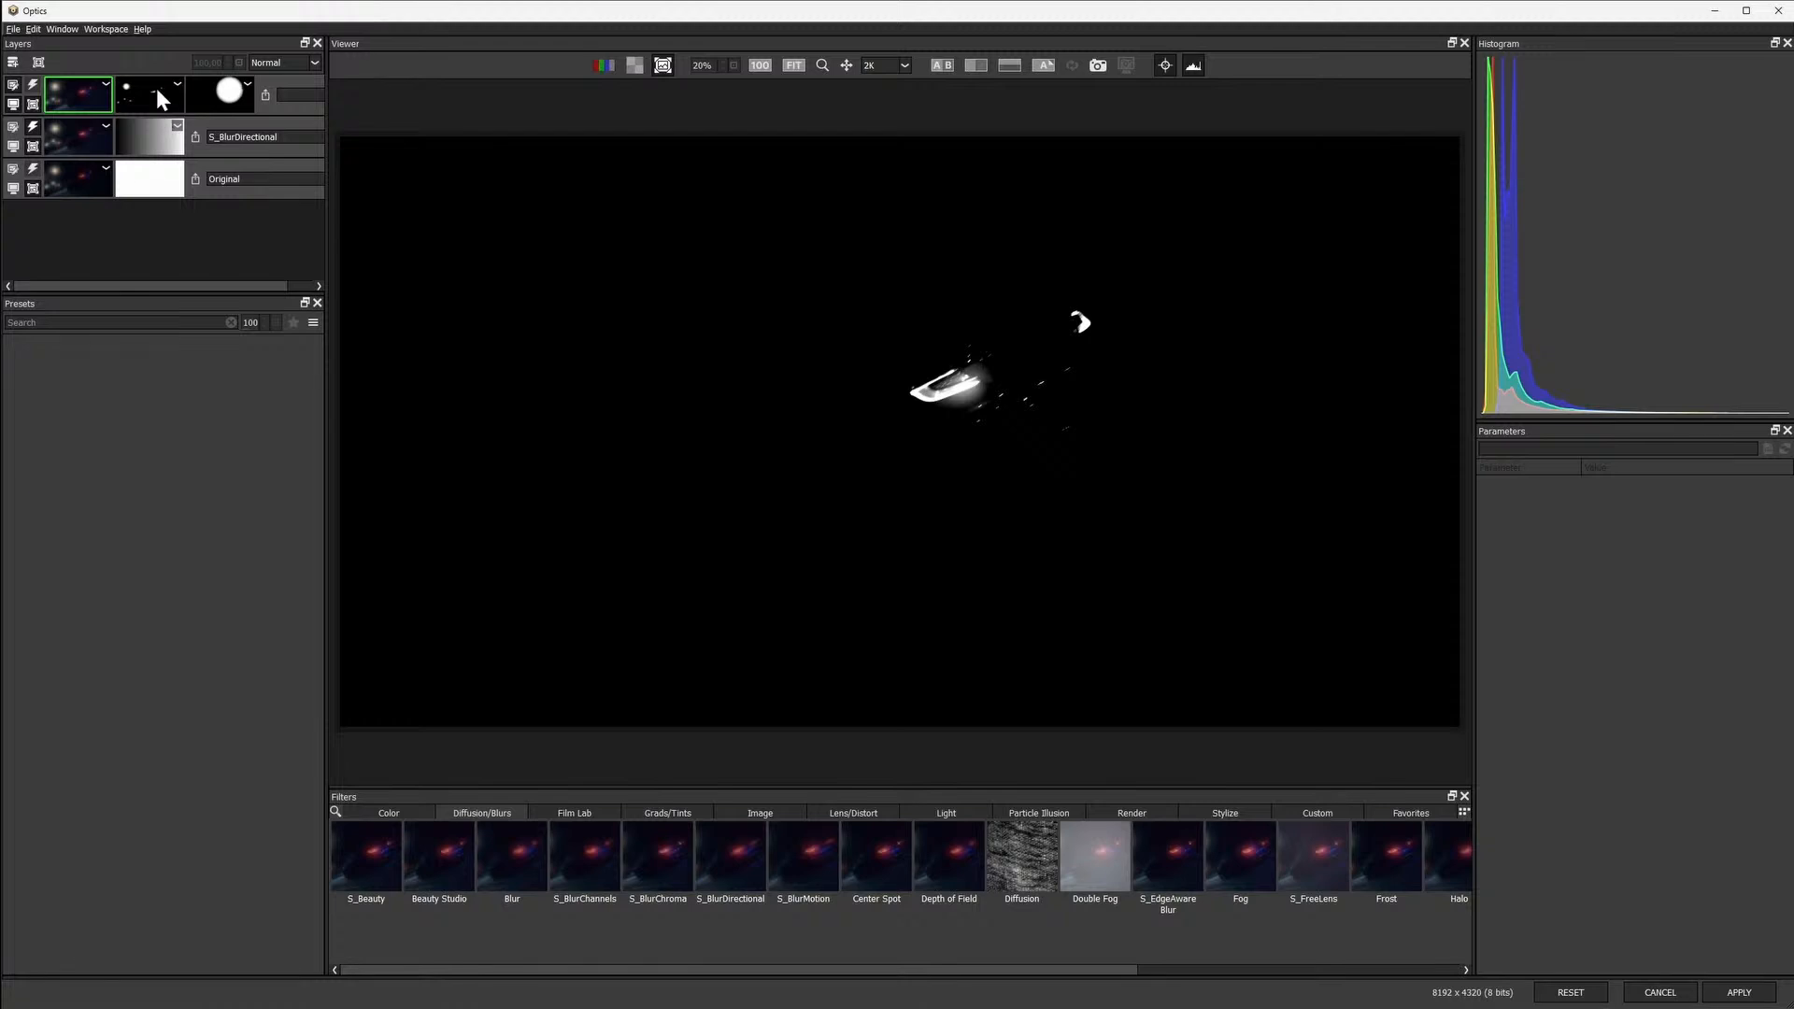
left_click(212, 98)
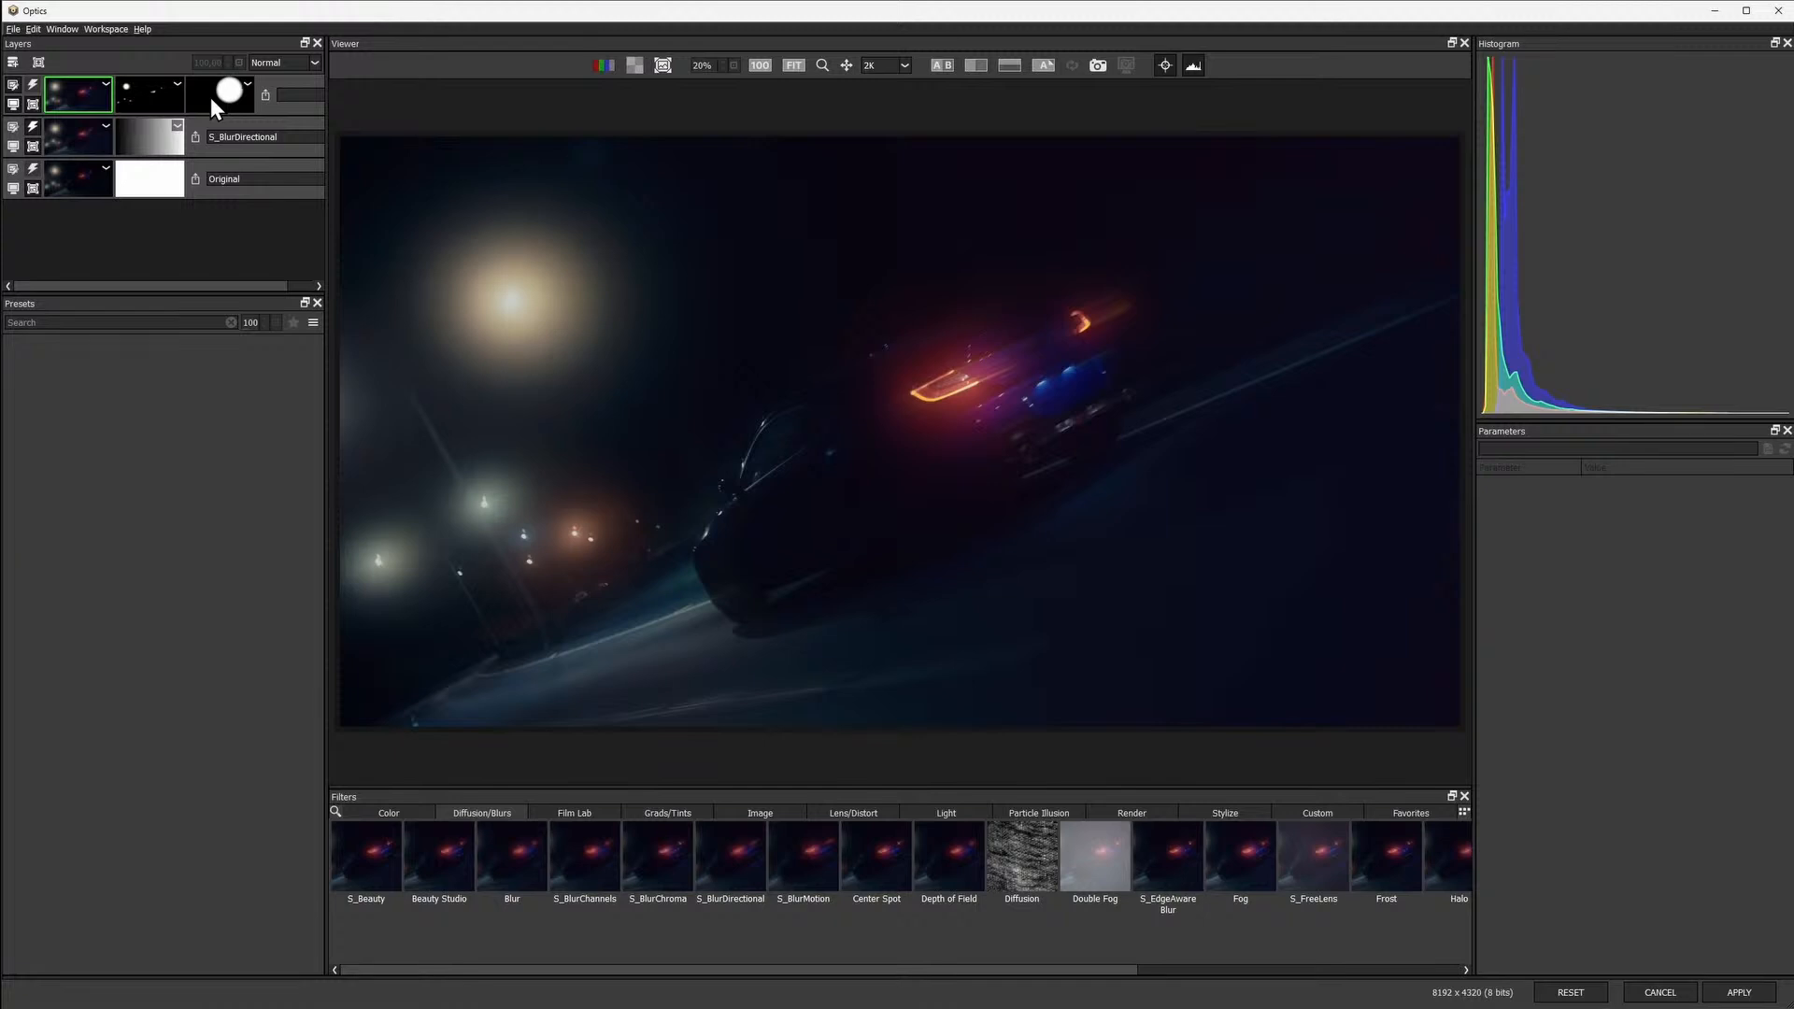
Apply the Particle Illusion filter PI Emitters-2023.5 to the masked top layer with the Geo Line Tracers Fluid preset
left_click(1029, 812)
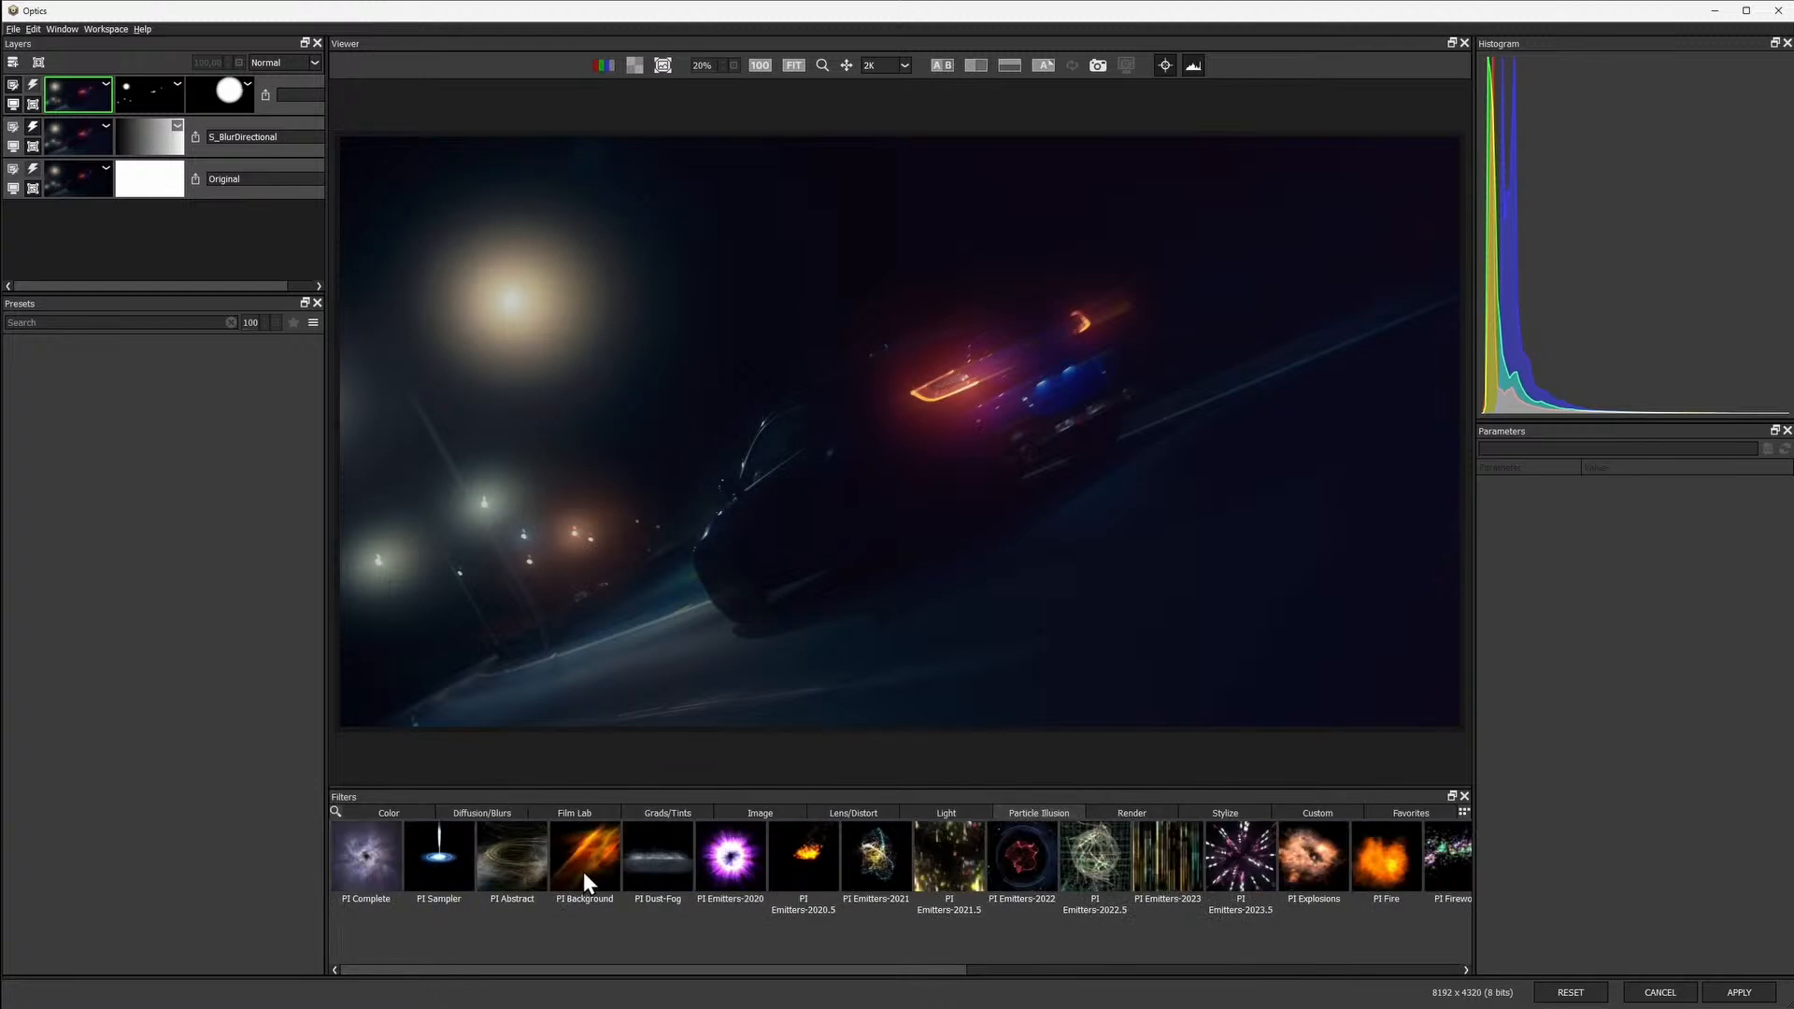
left_click(1239, 855)
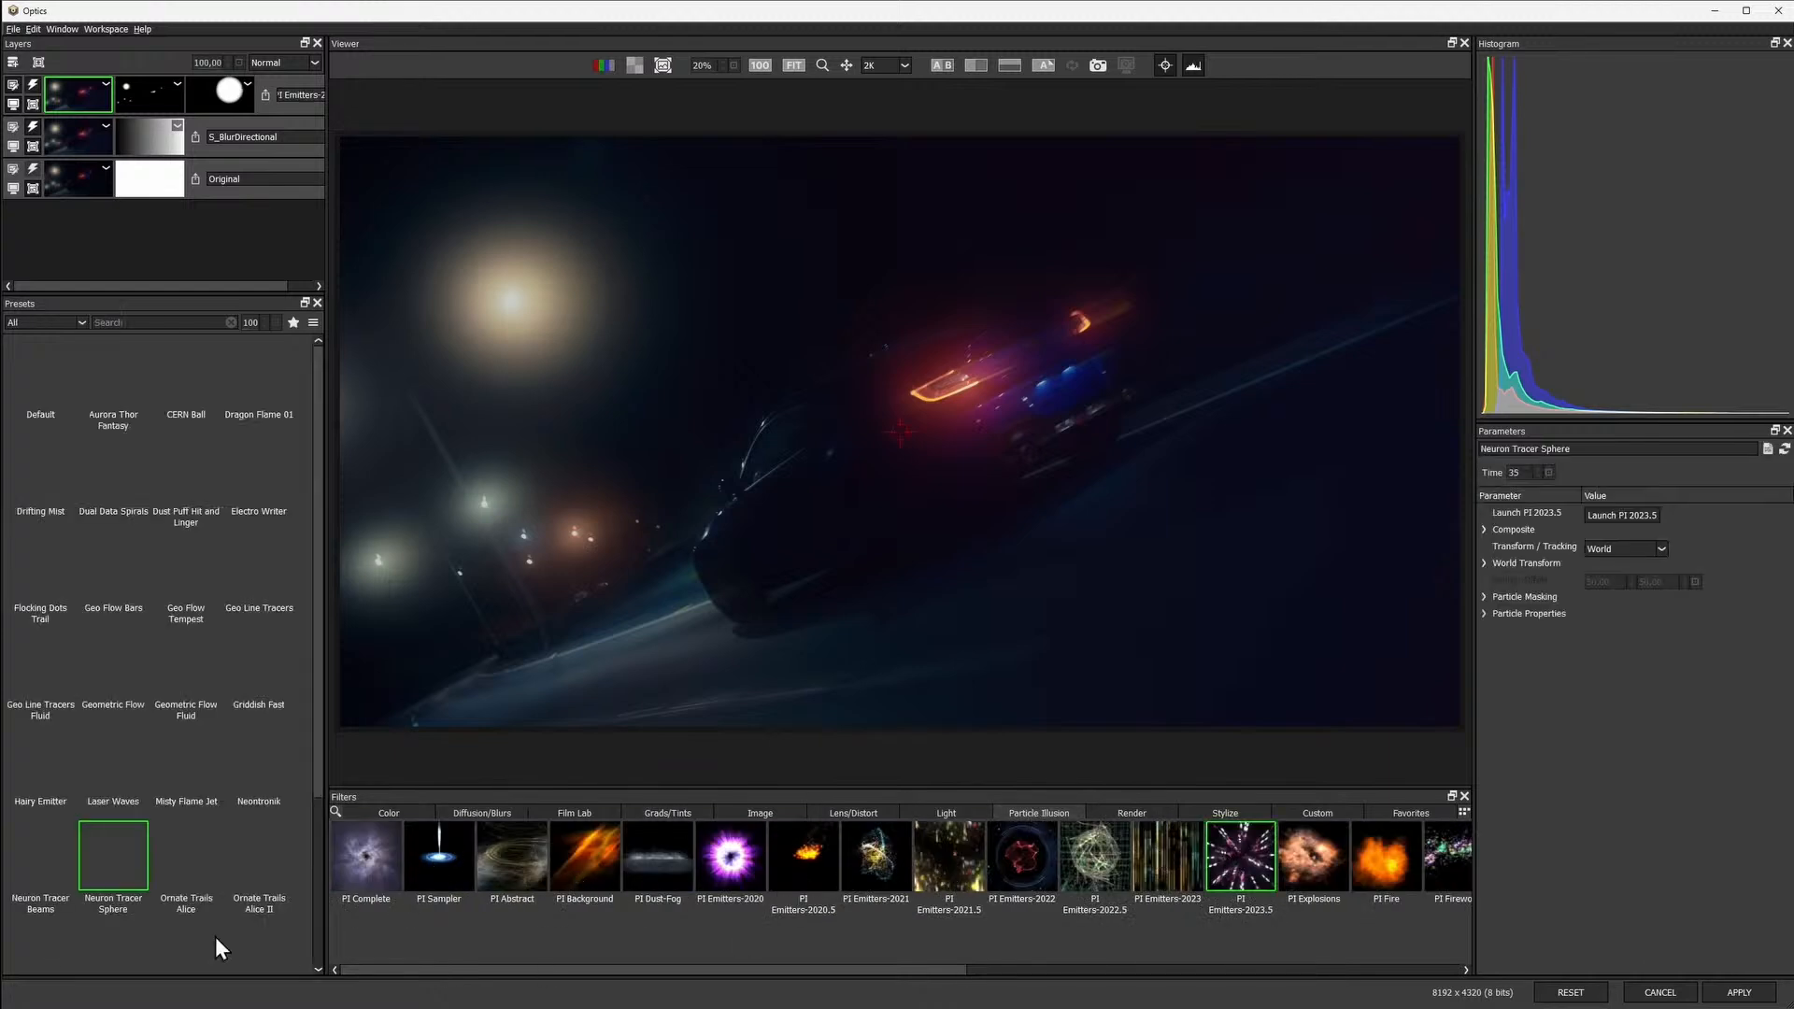
left_click(26, 669)
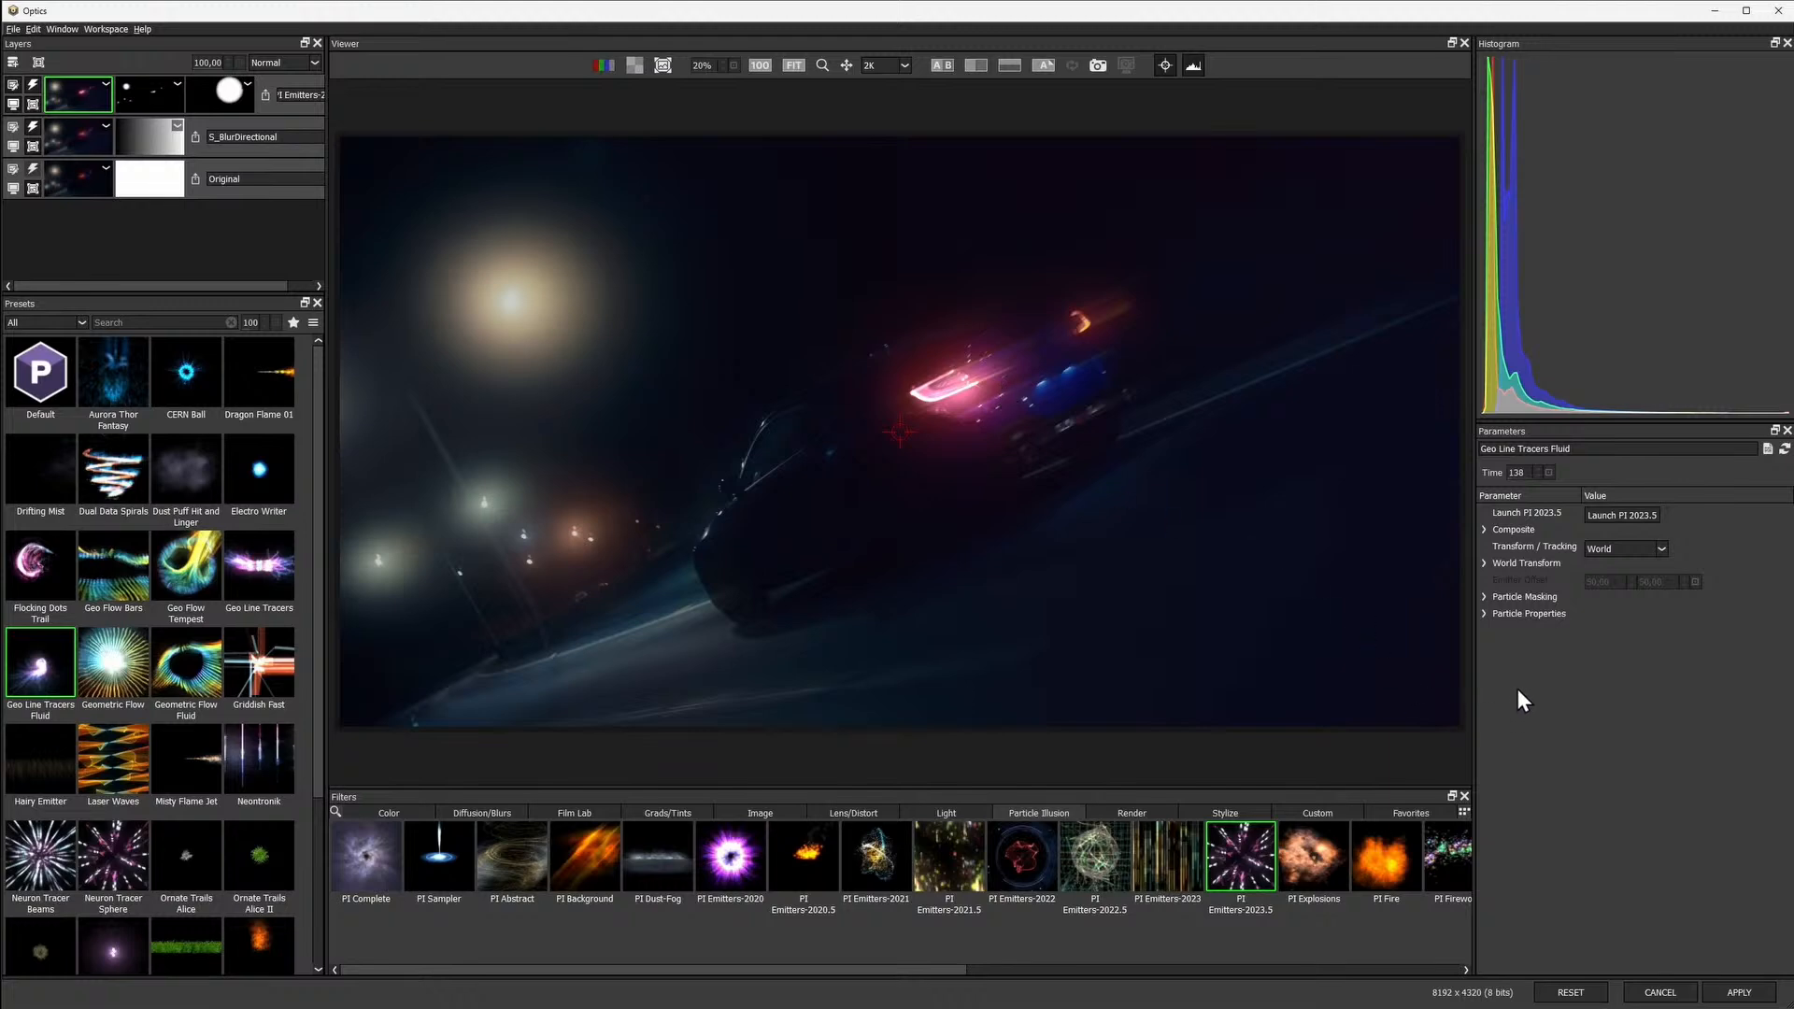
Set the particle masking to use the mask for Particle Creation and expand the Particle Properties
left_click(1484, 597)
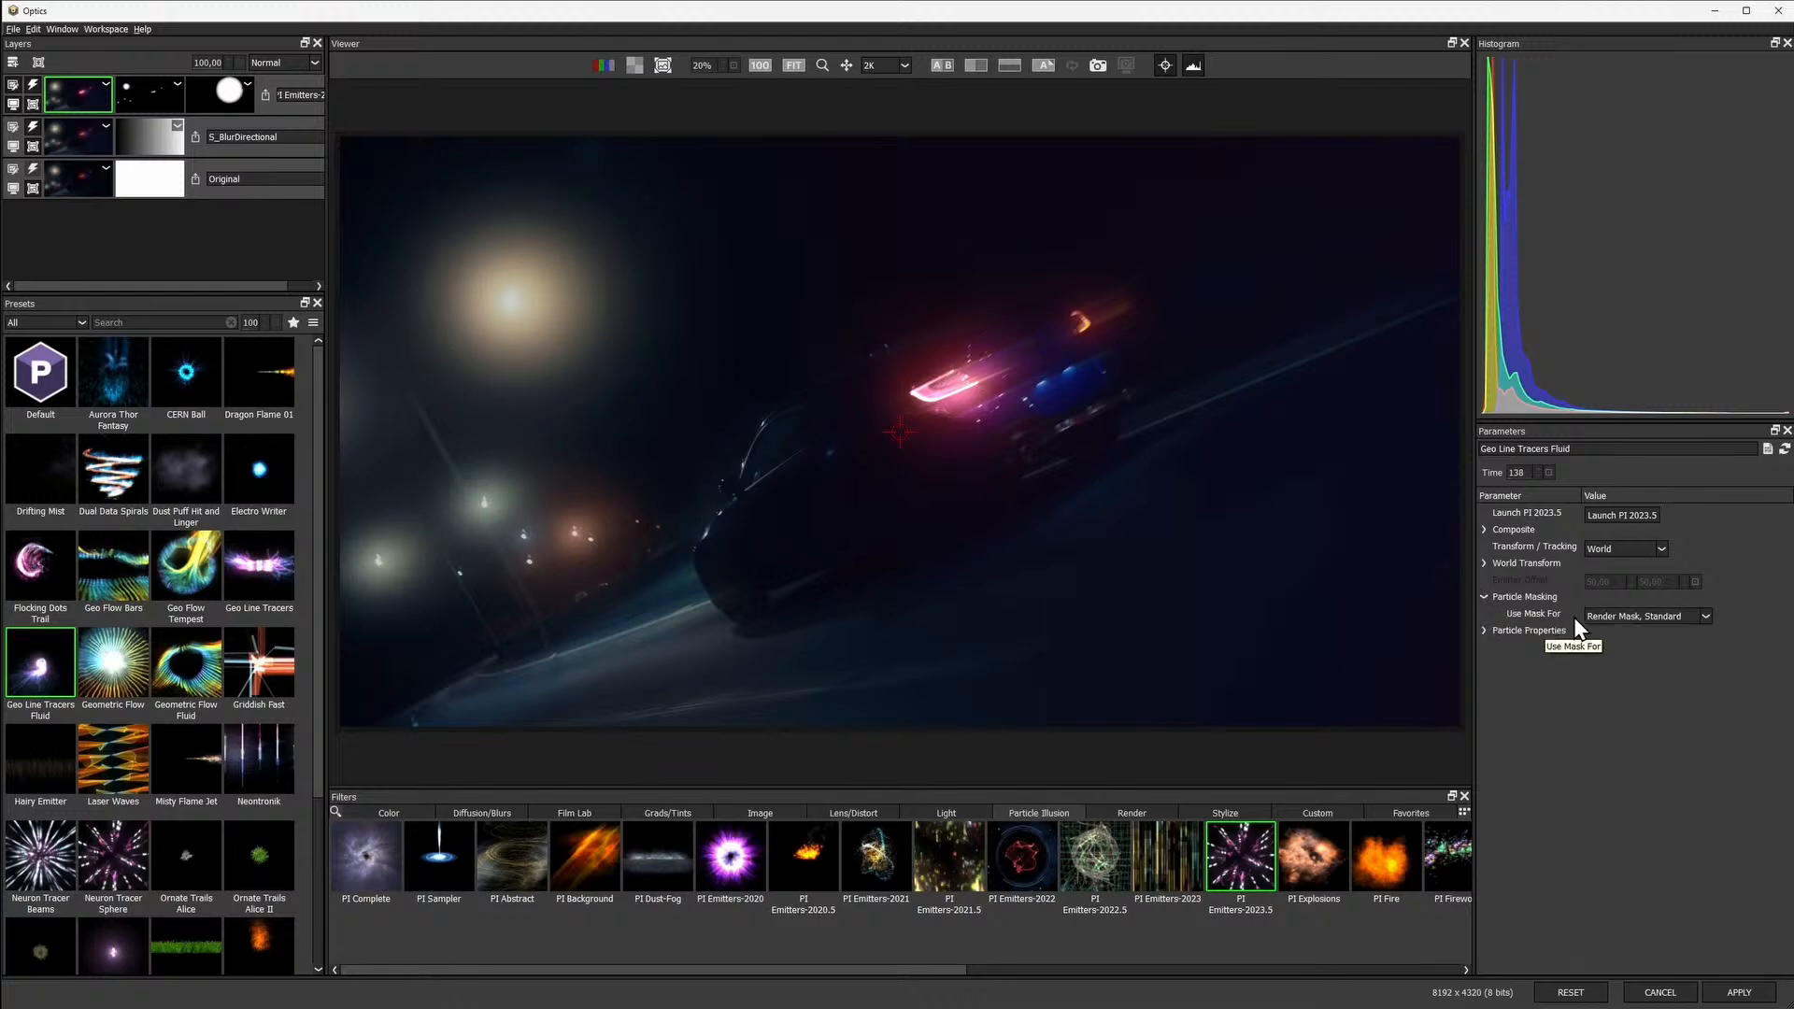
left_click(1650, 618)
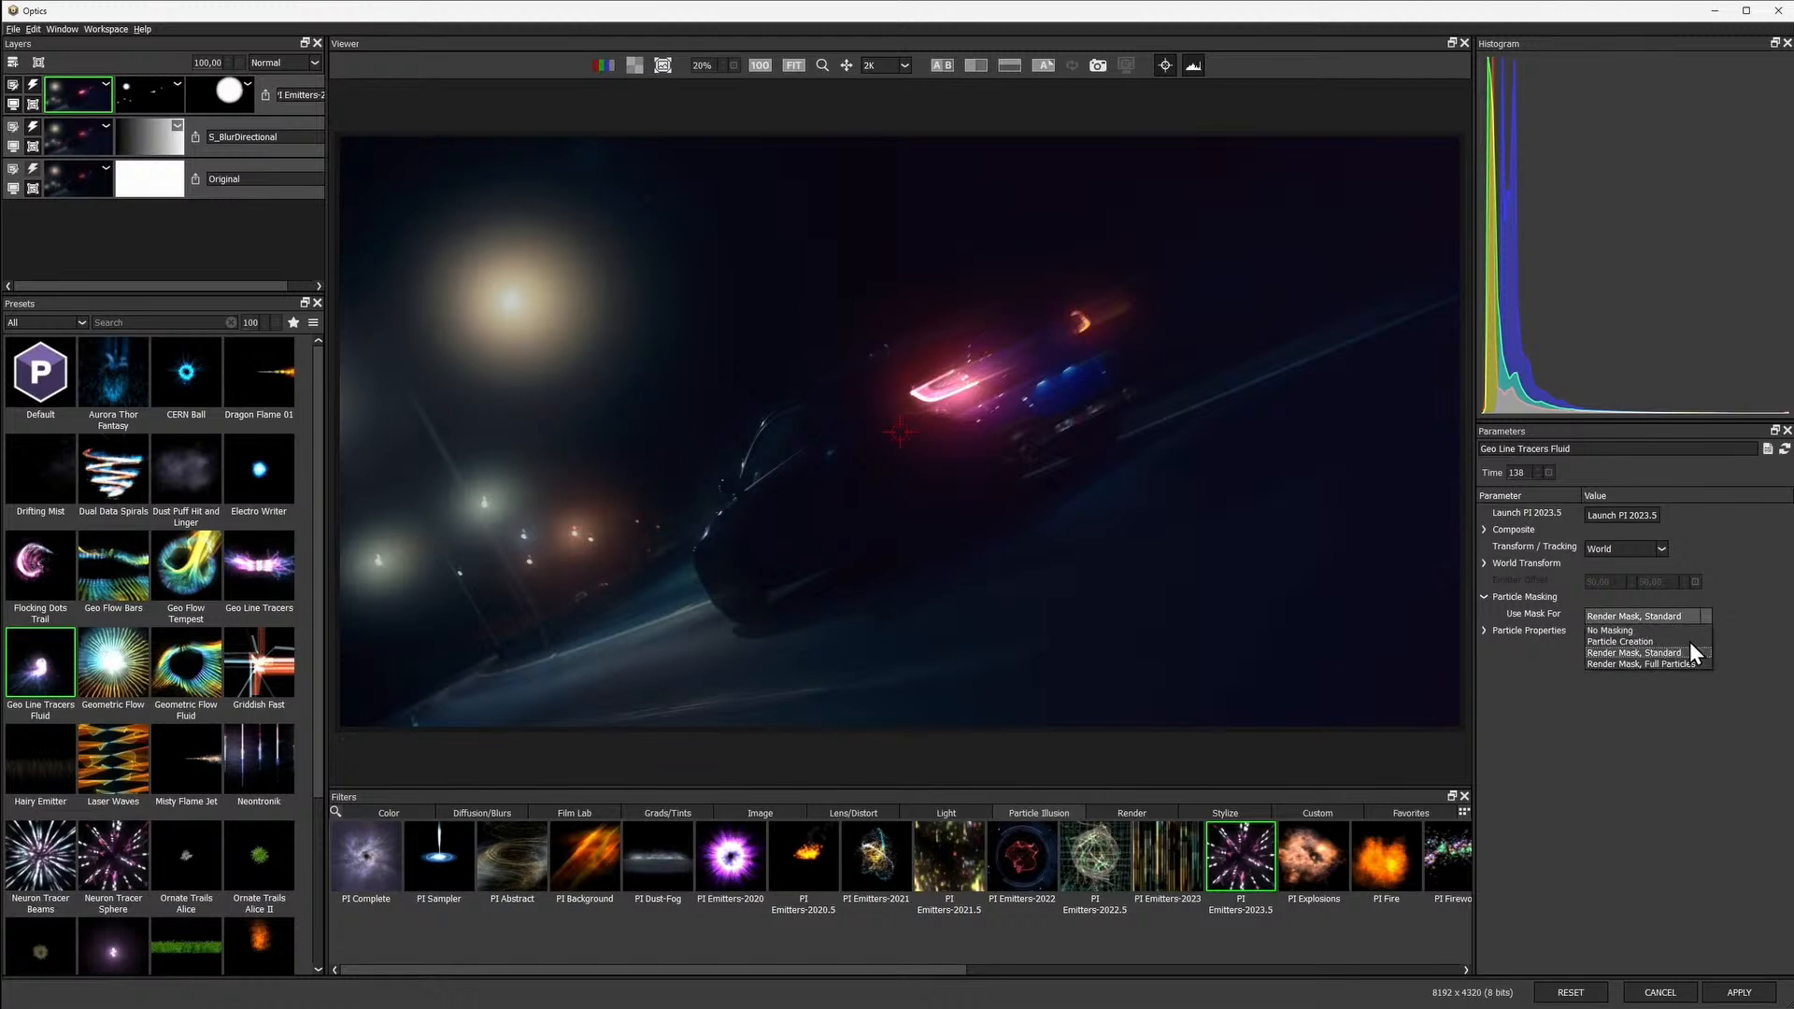
left_click(1690, 642)
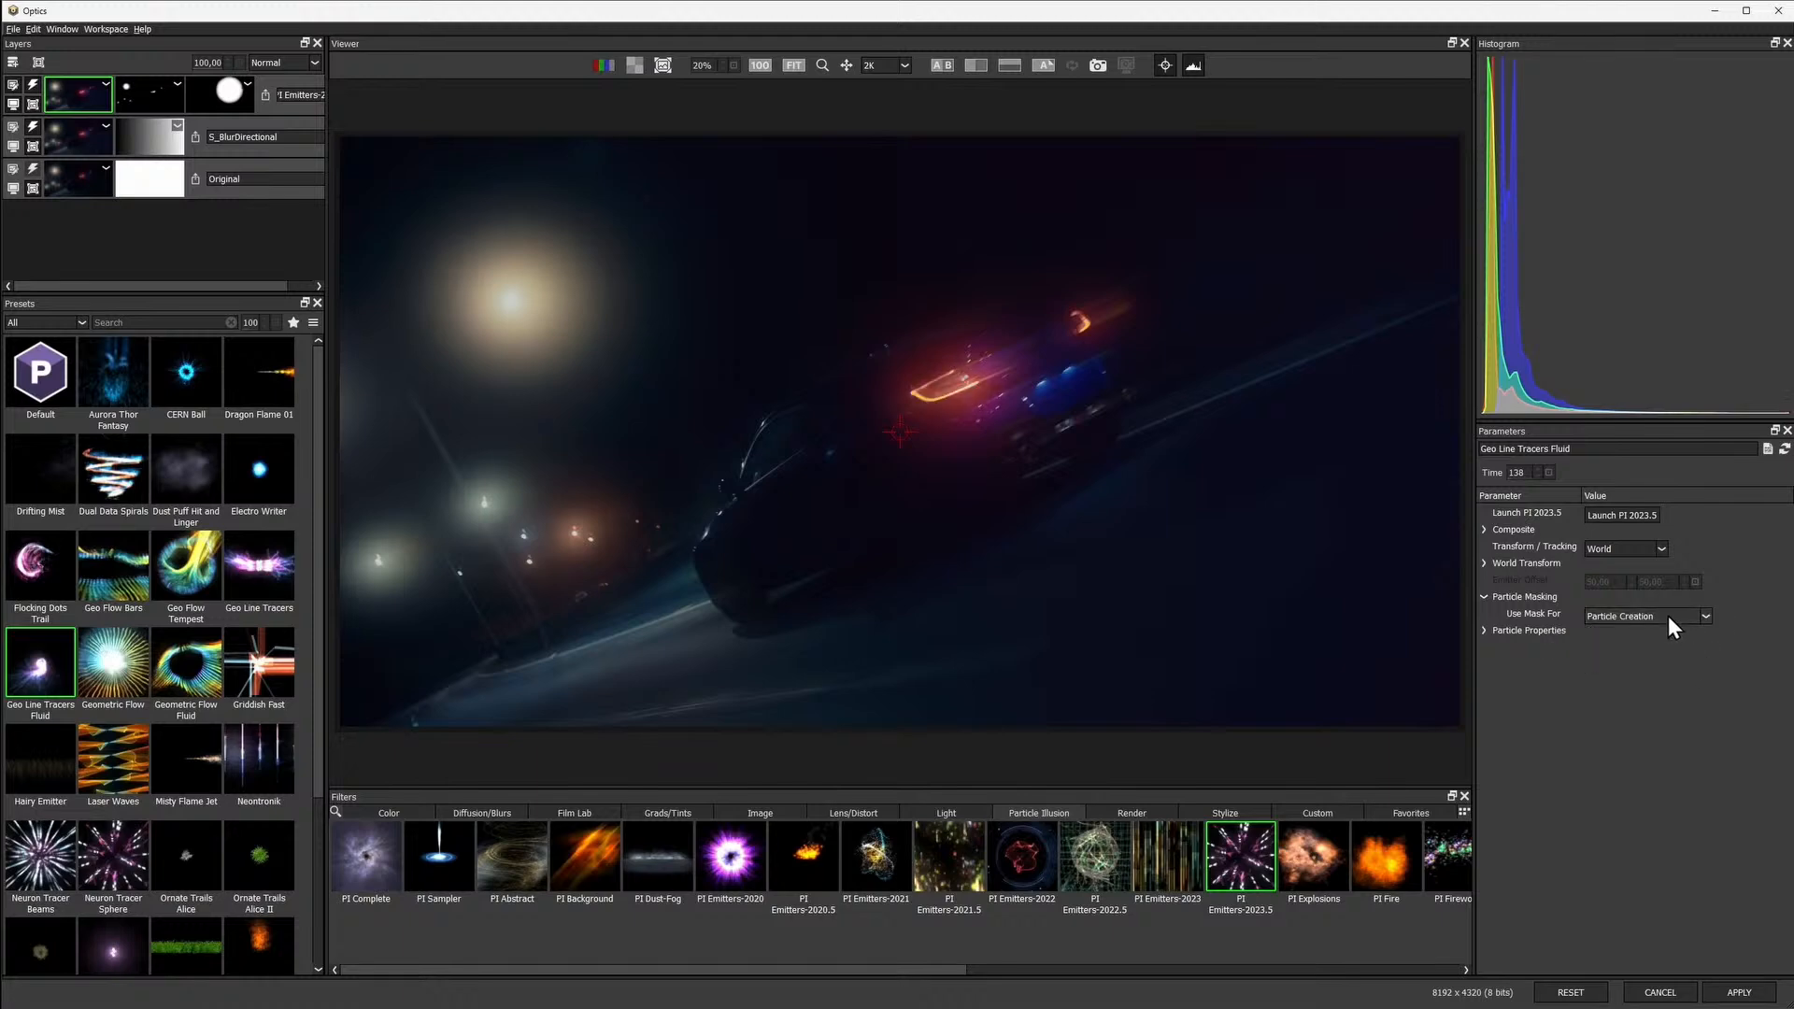
left_click(1484, 630)
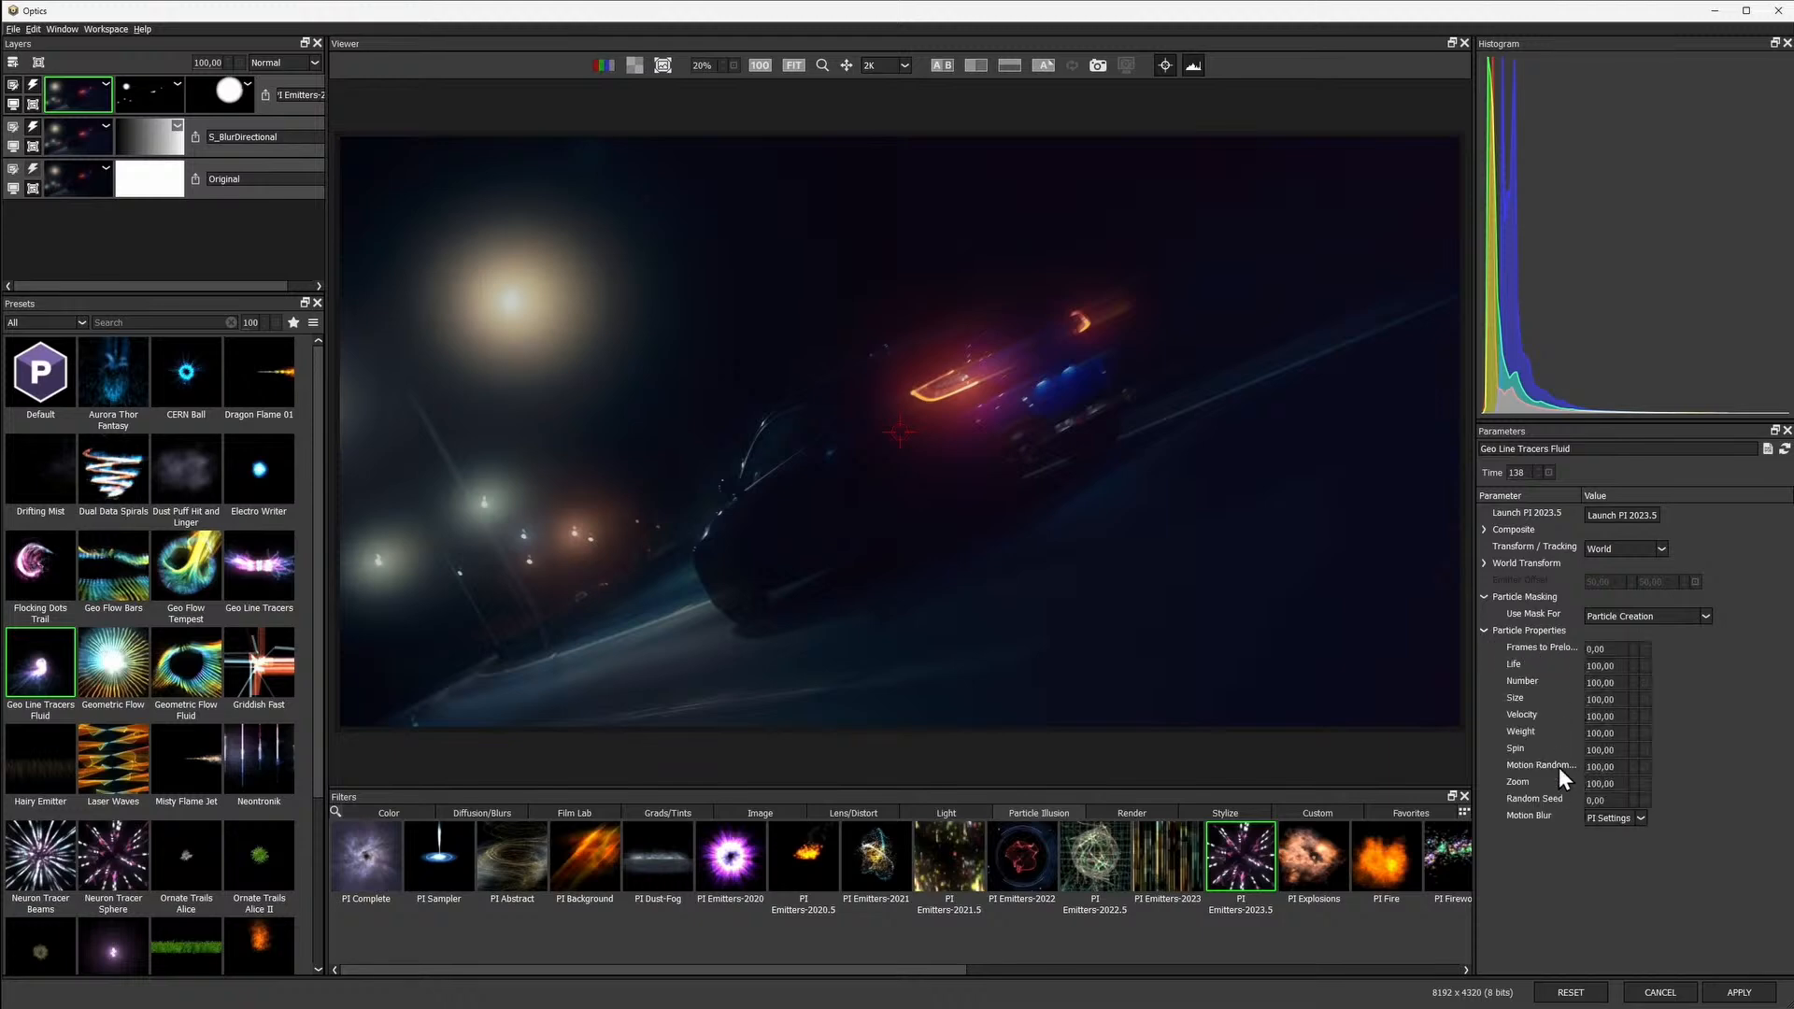
Launch Particle Illusion and reshape the Geo Line Tracers Fluid line emitter so it runs between both ends of the car's glowing taillight
left_click(1652, 520)
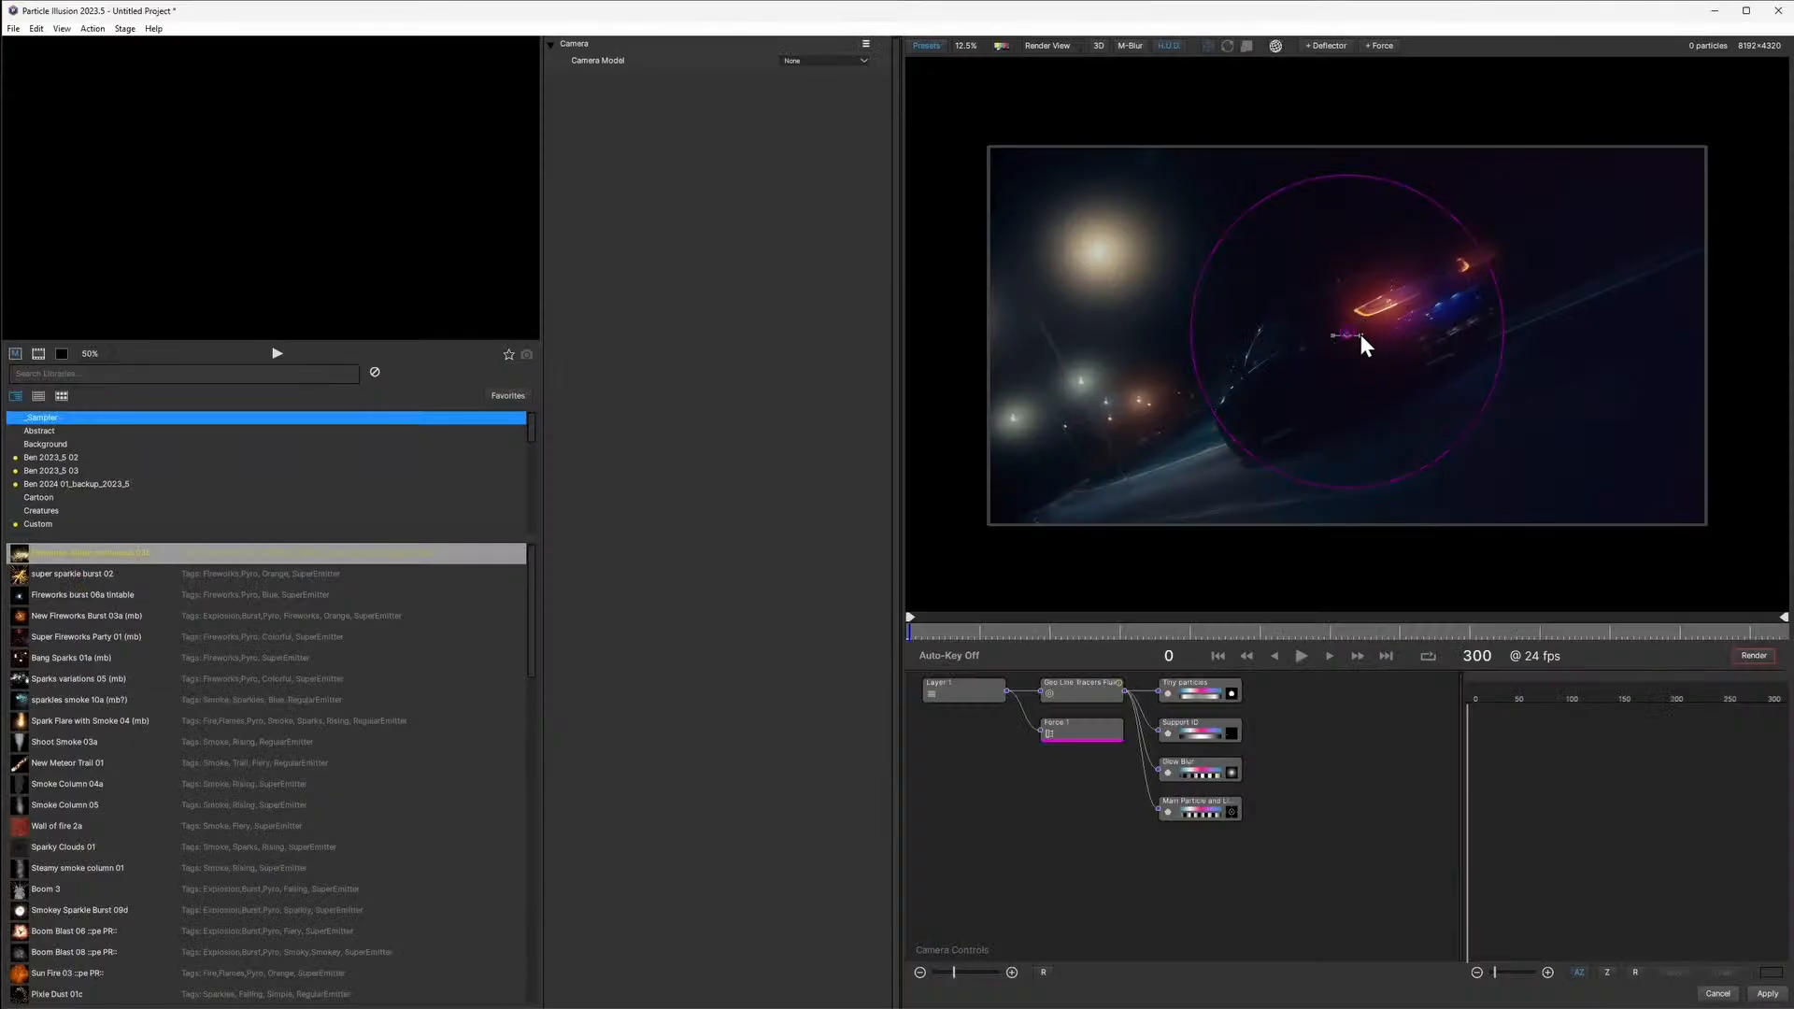
left_click_drag(1360, 332, 1467, 267)
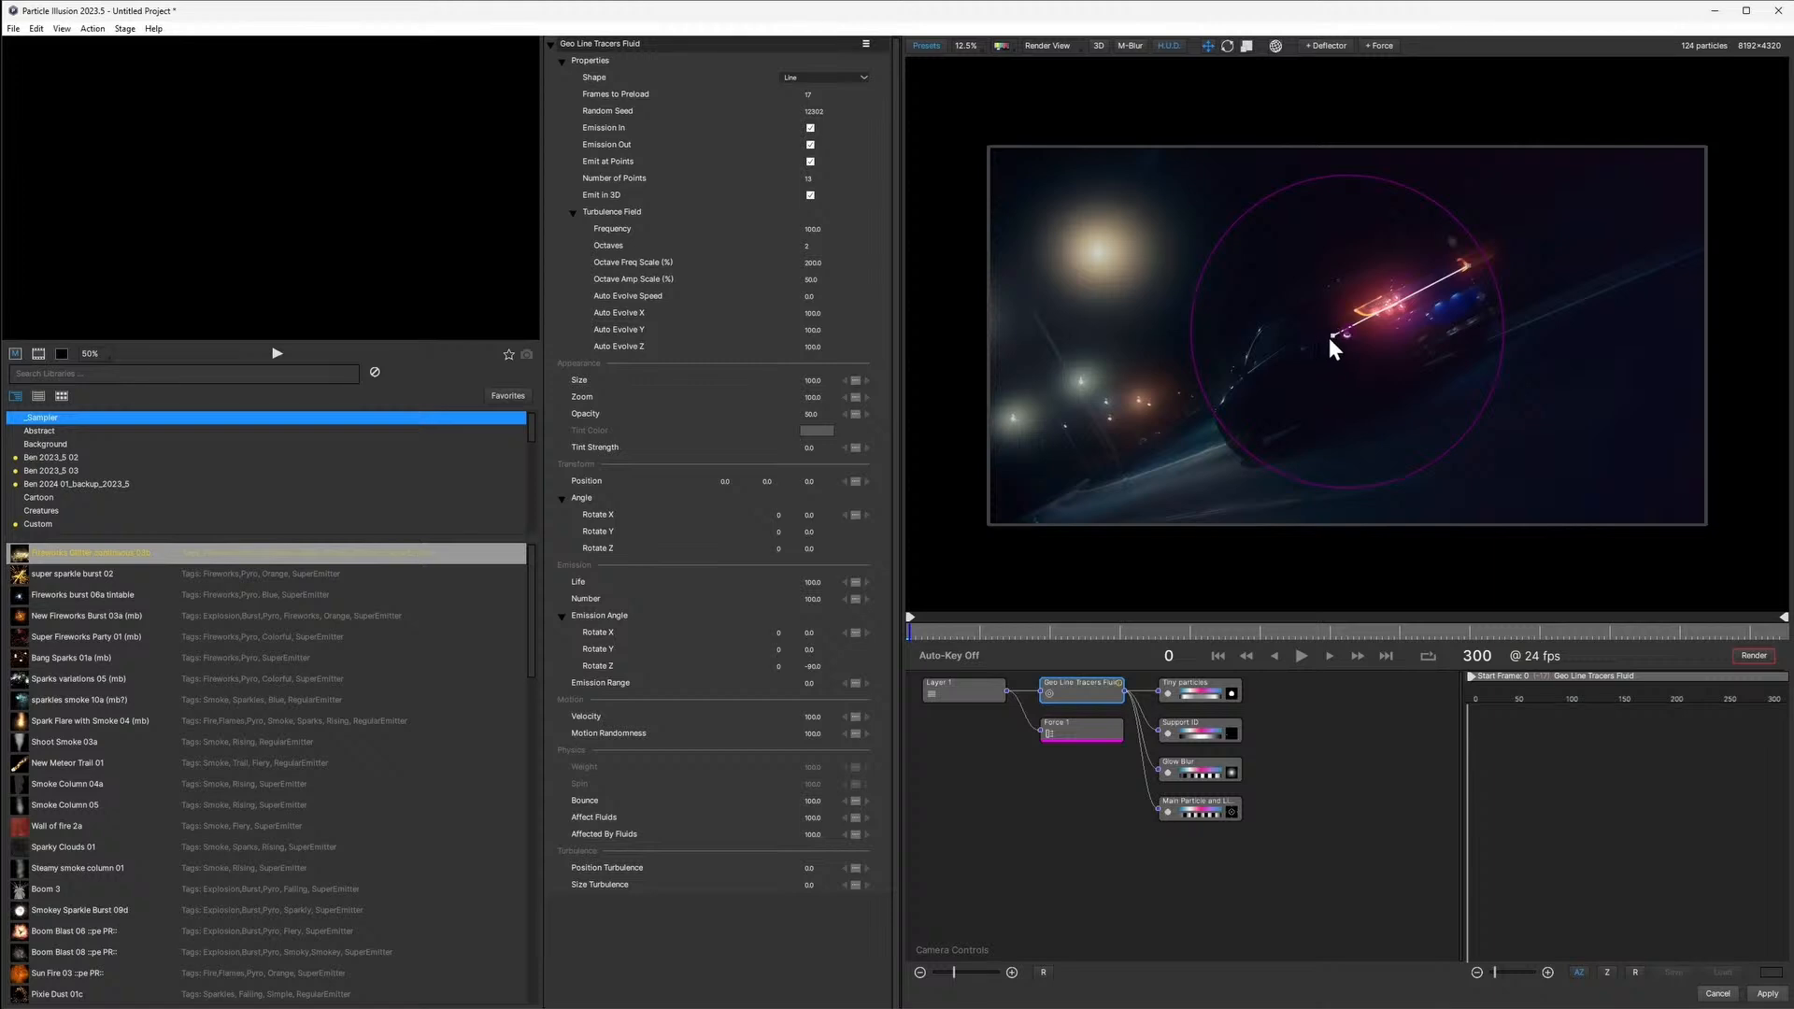
scroll(1333, 336, "up", 2)
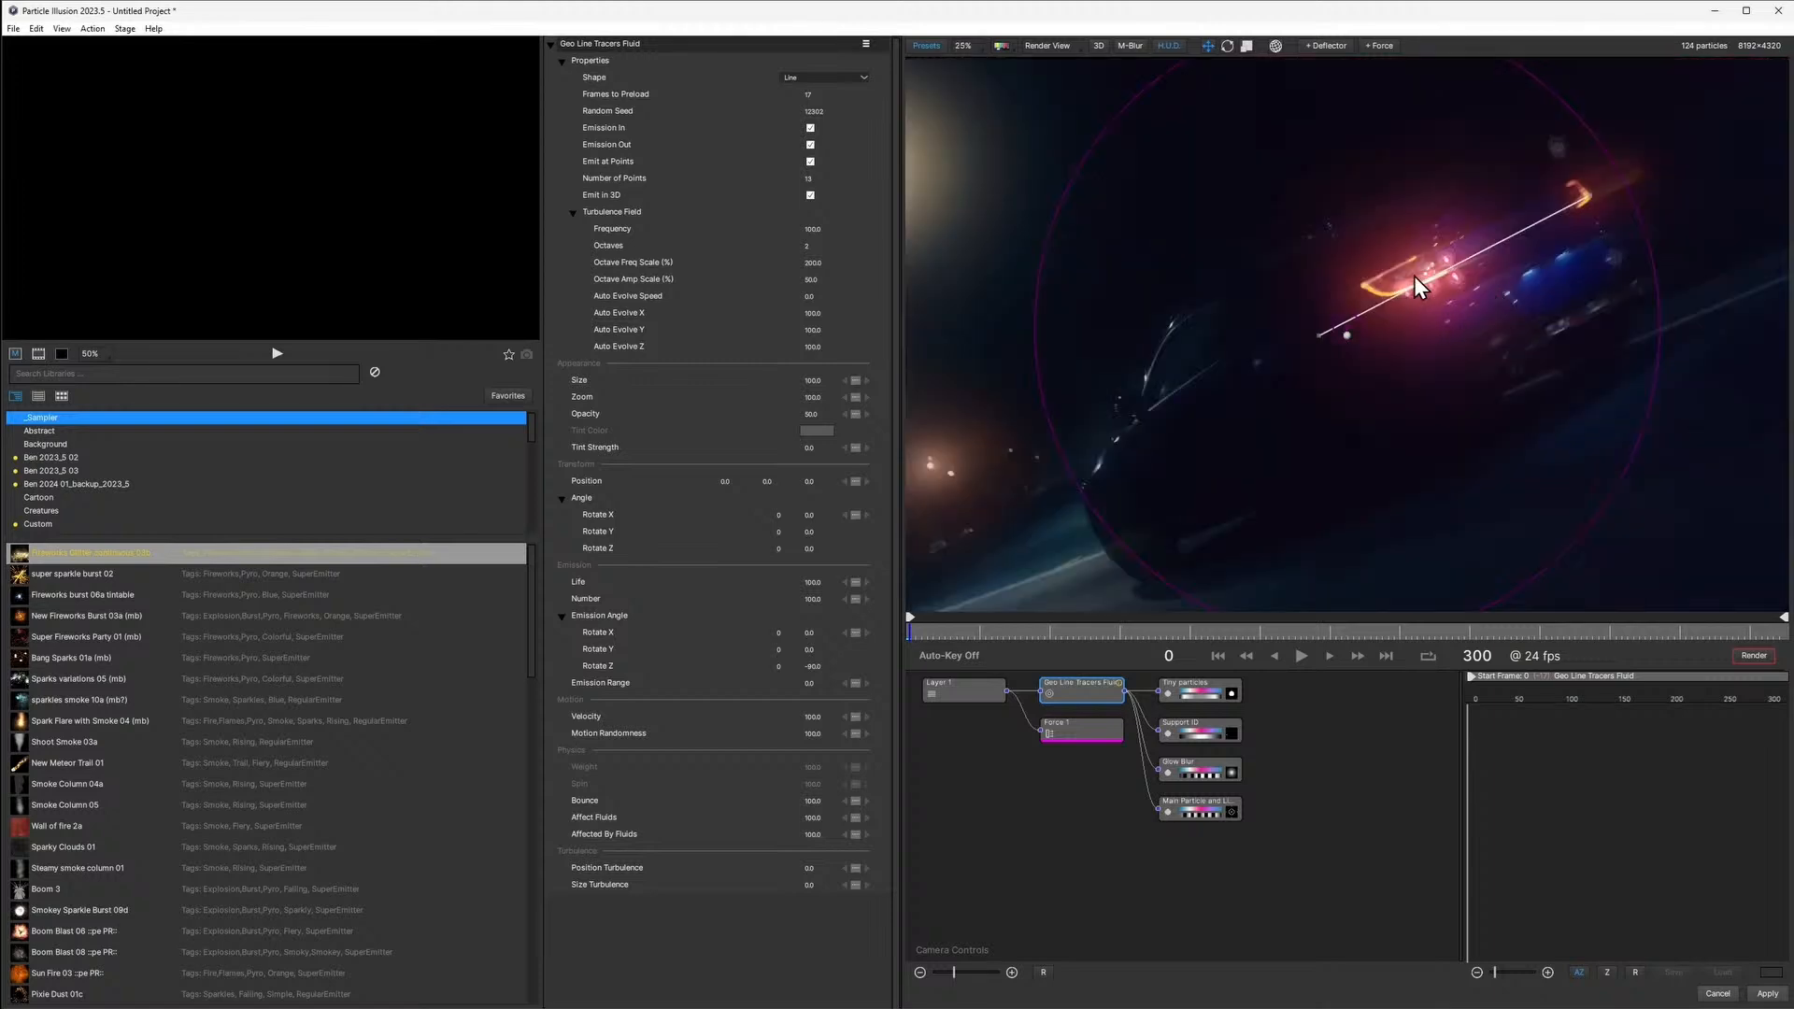
left_click_drag(1313, 342, 1362, 297)
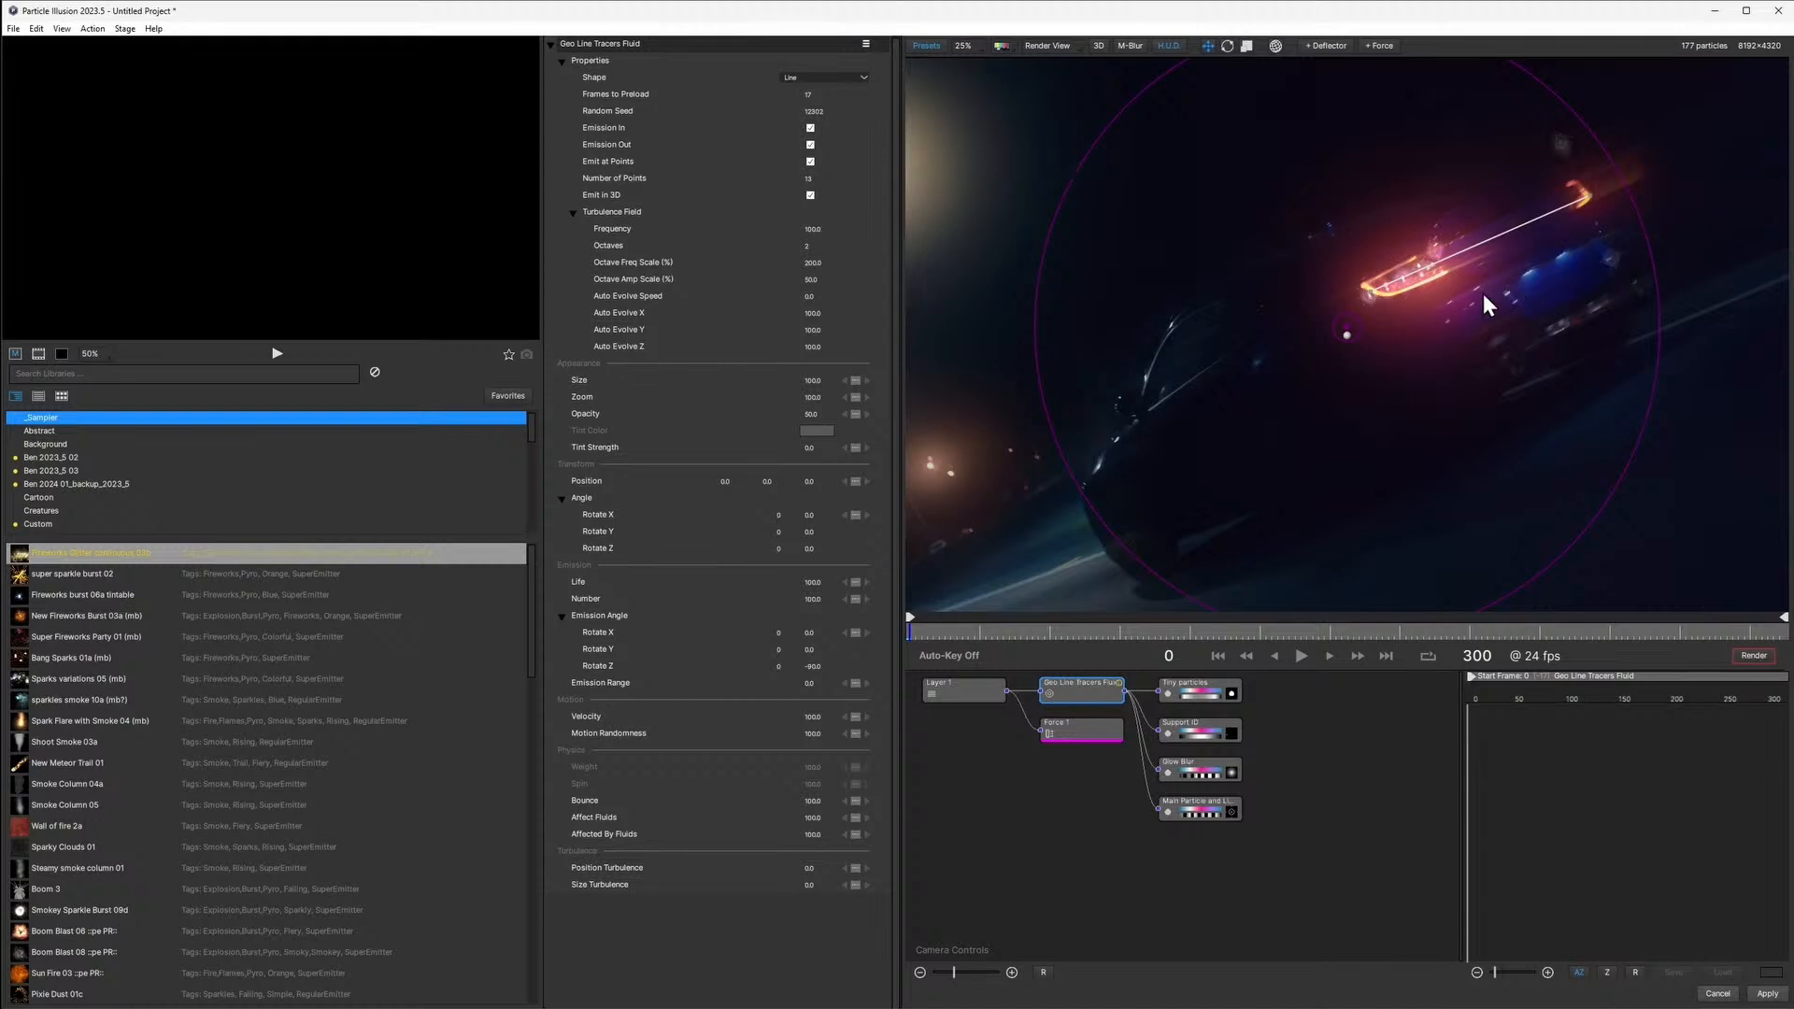
Centre Force 1 on the taillight's emitter line, preview the particles at frame 106, and apply the scene back to Optics
left_click_drag(1347, 325, 1516, 232)
left_click(1221, 632)
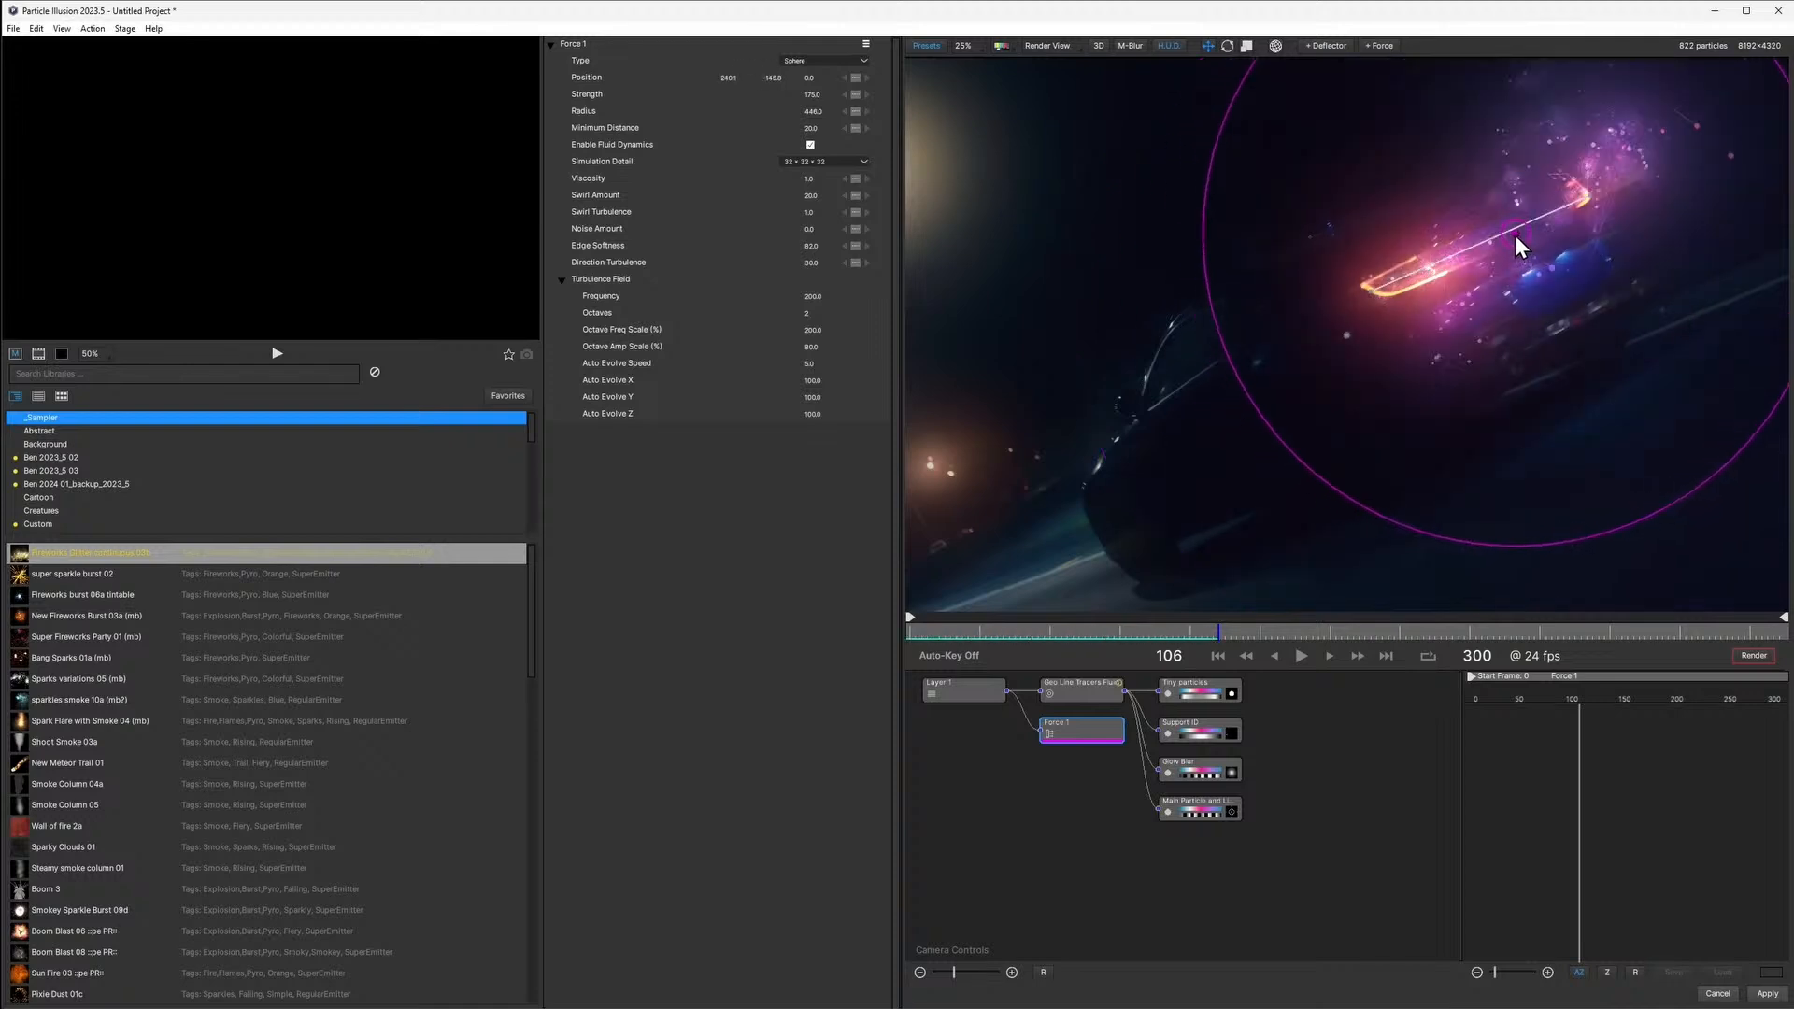
left_click(1411, 297)
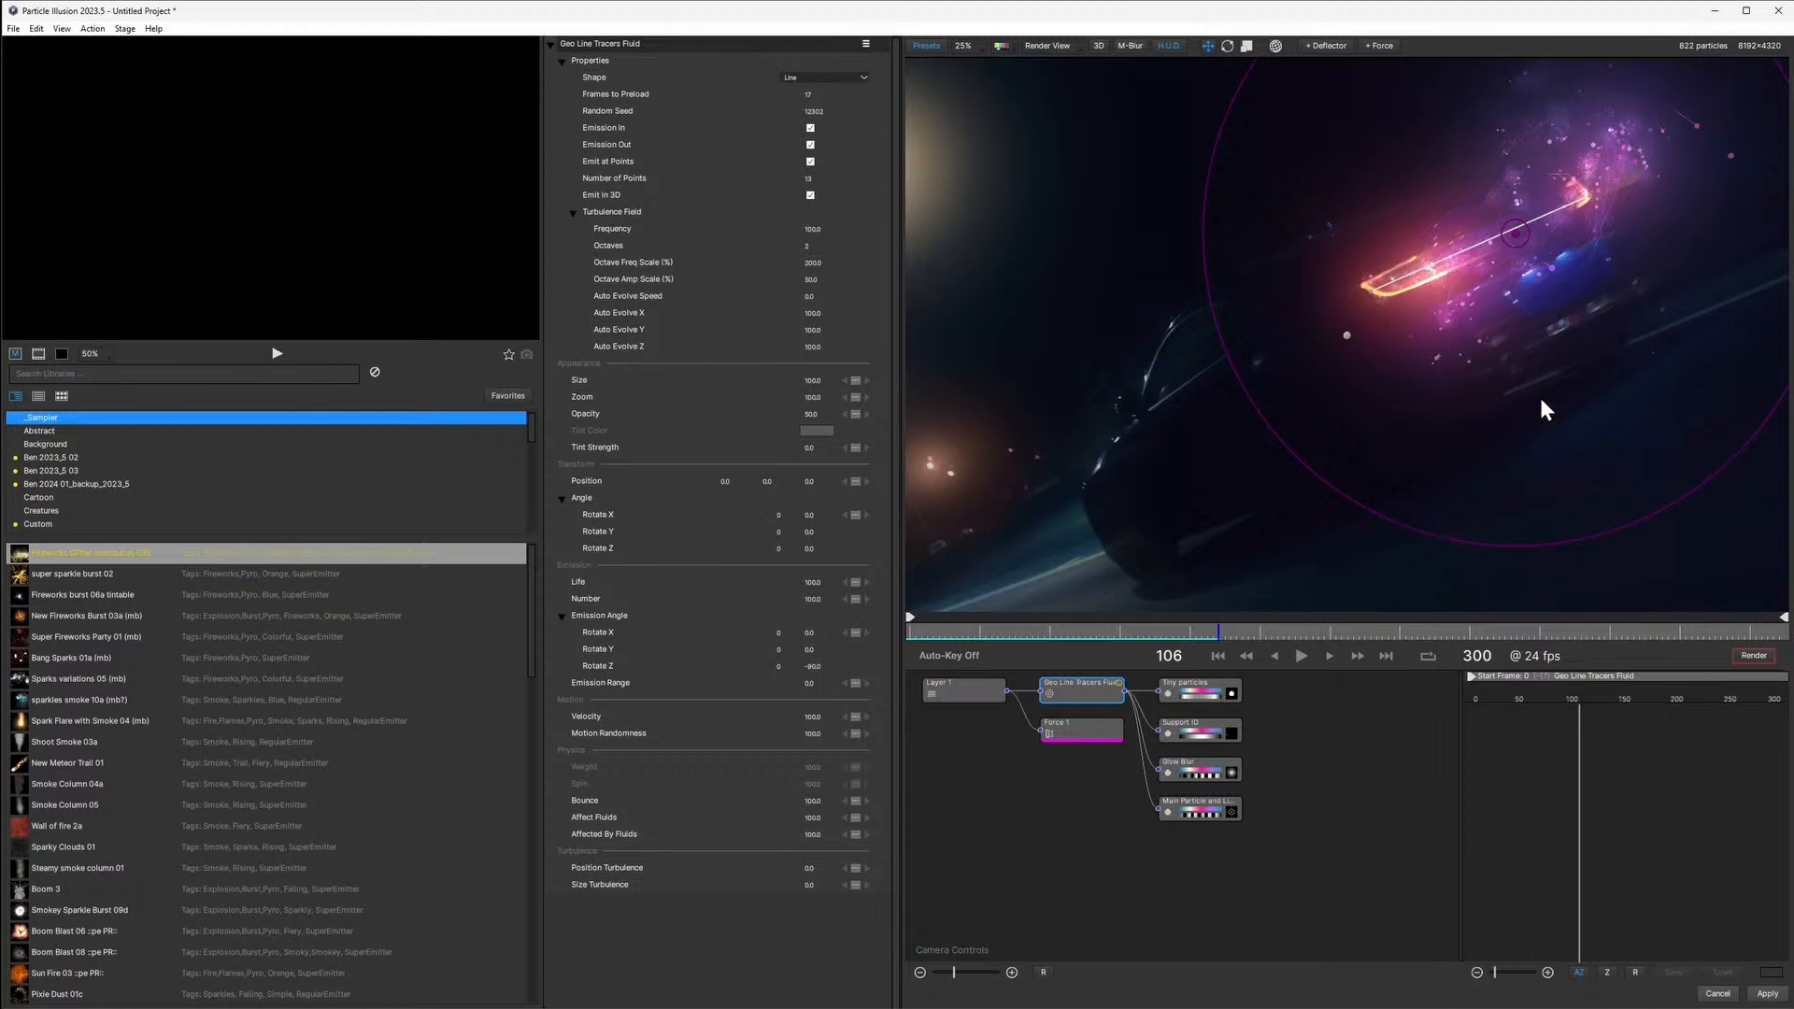
scroll(1539, 394, "down", 1)
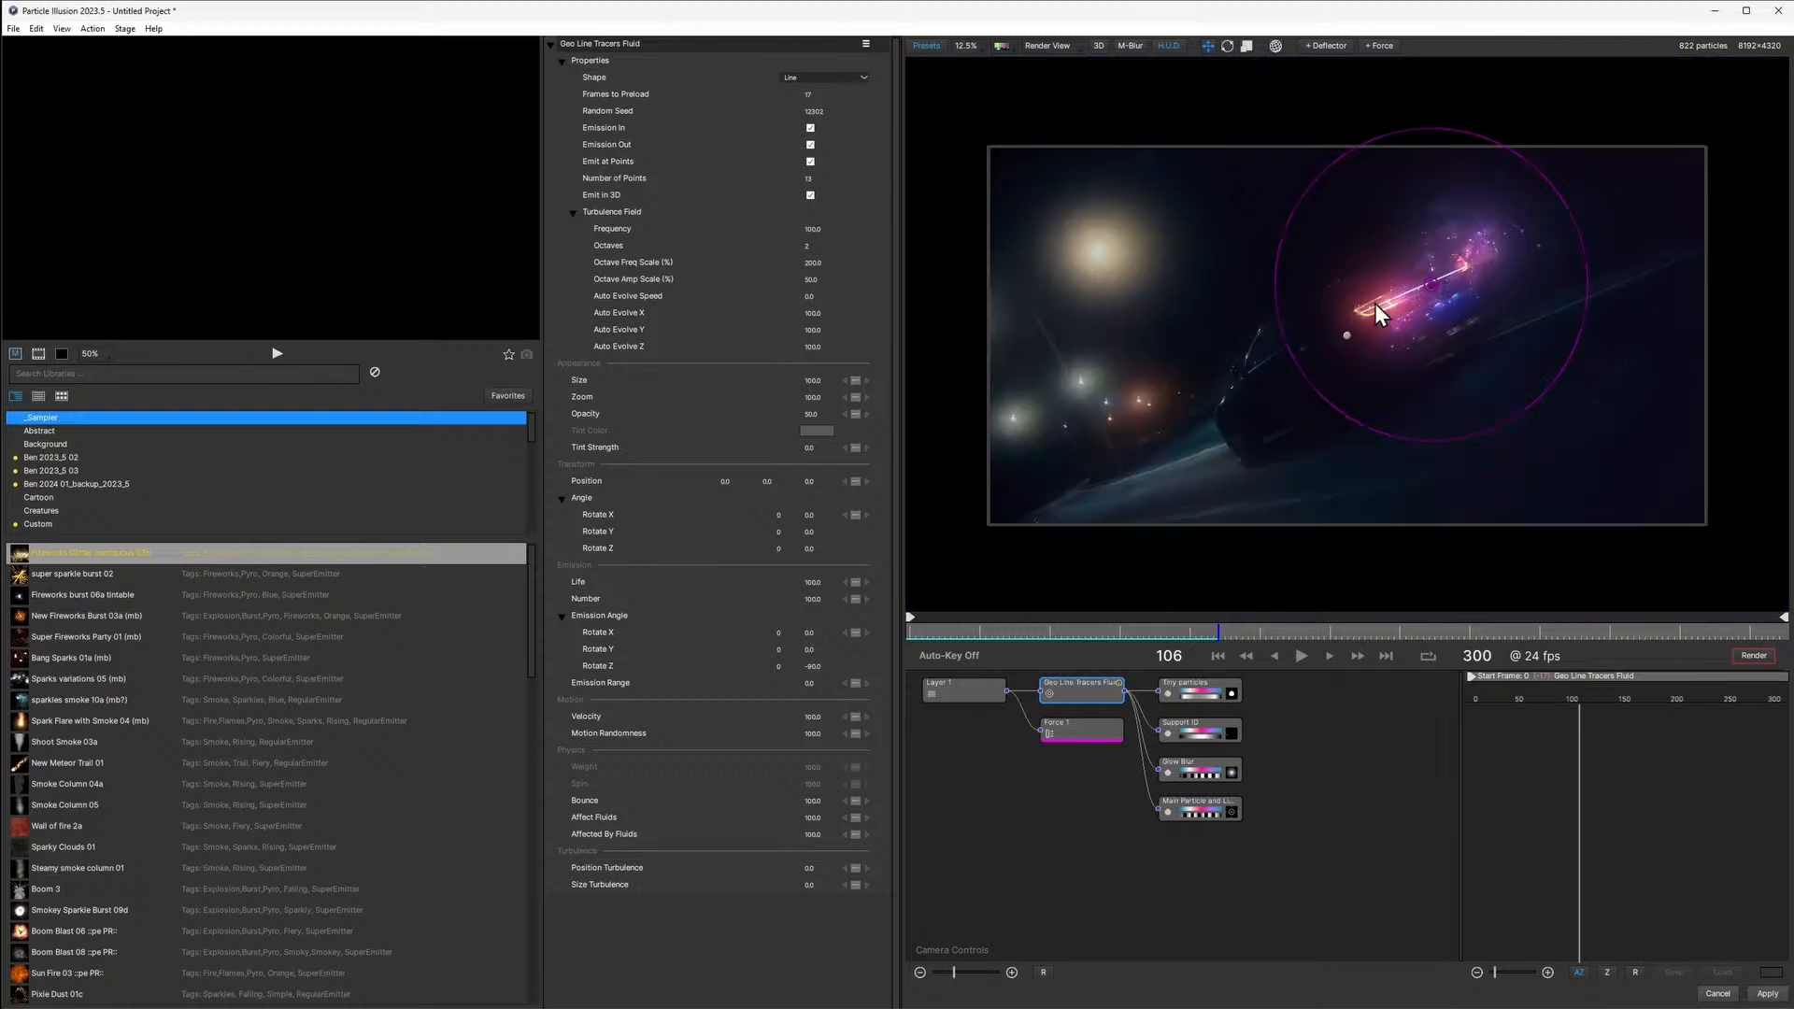
scroll(1473, 335, "up", 1)
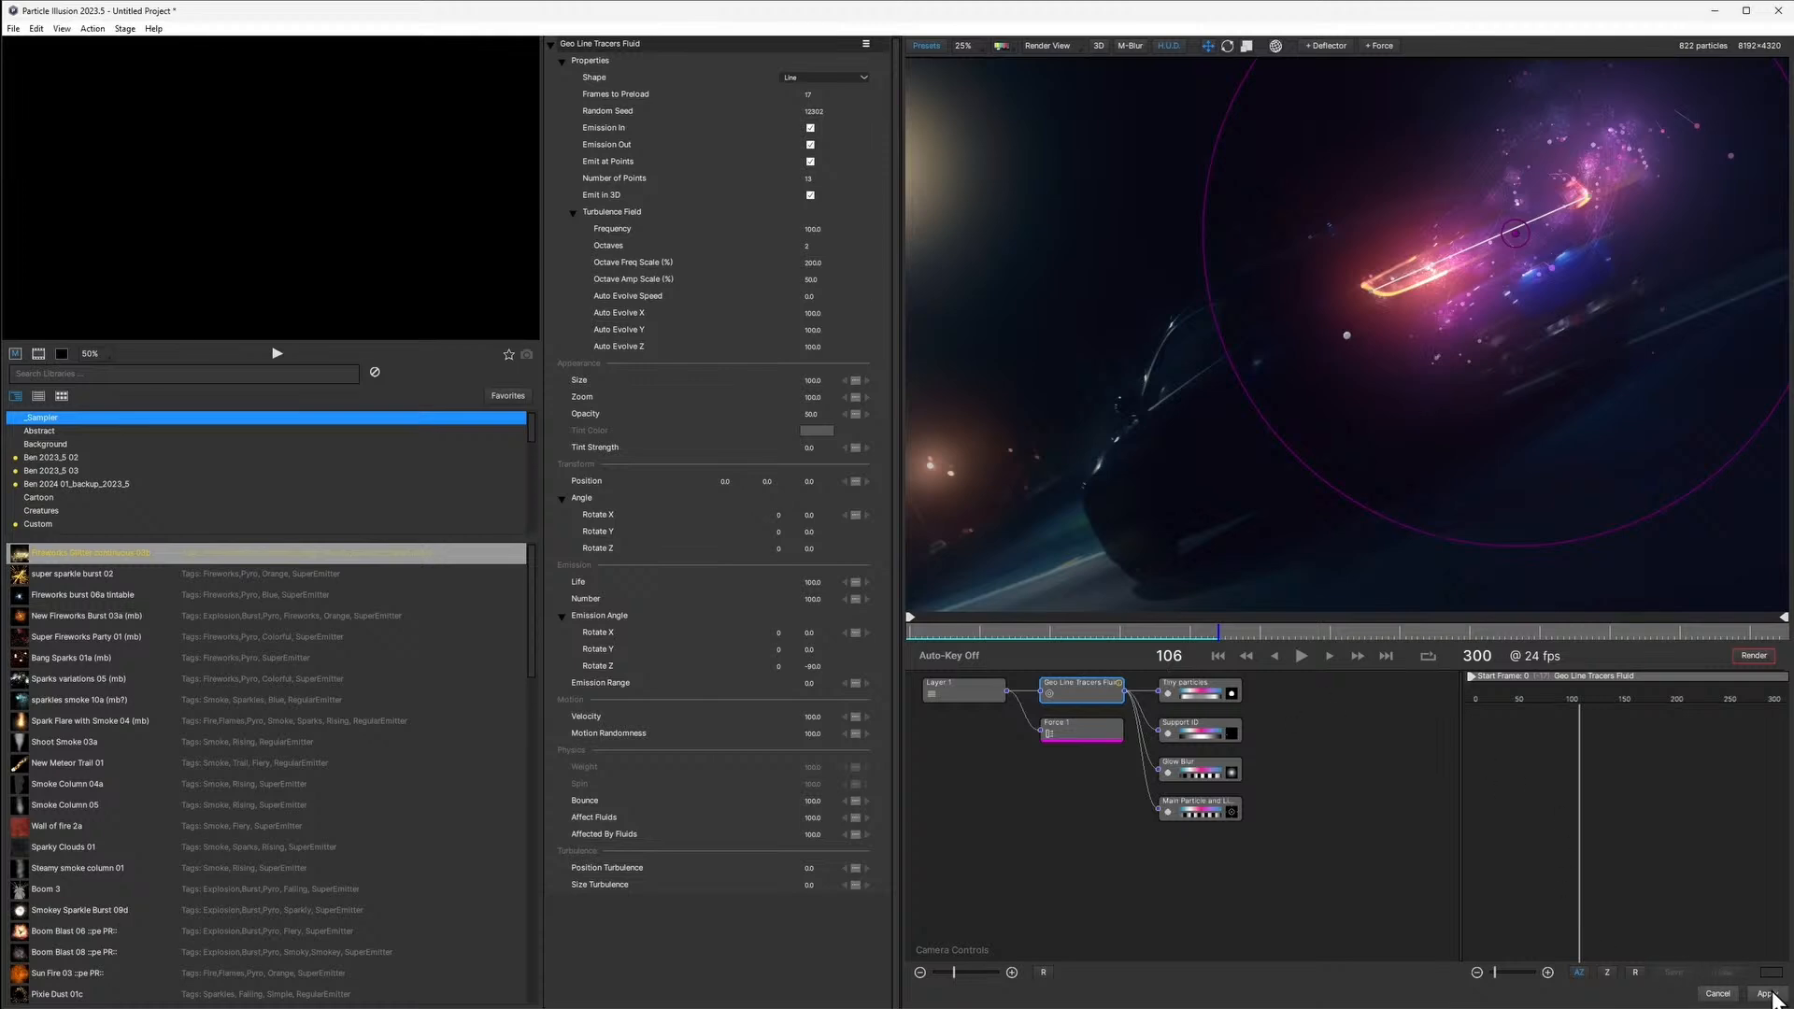
left_click(1770, 994)
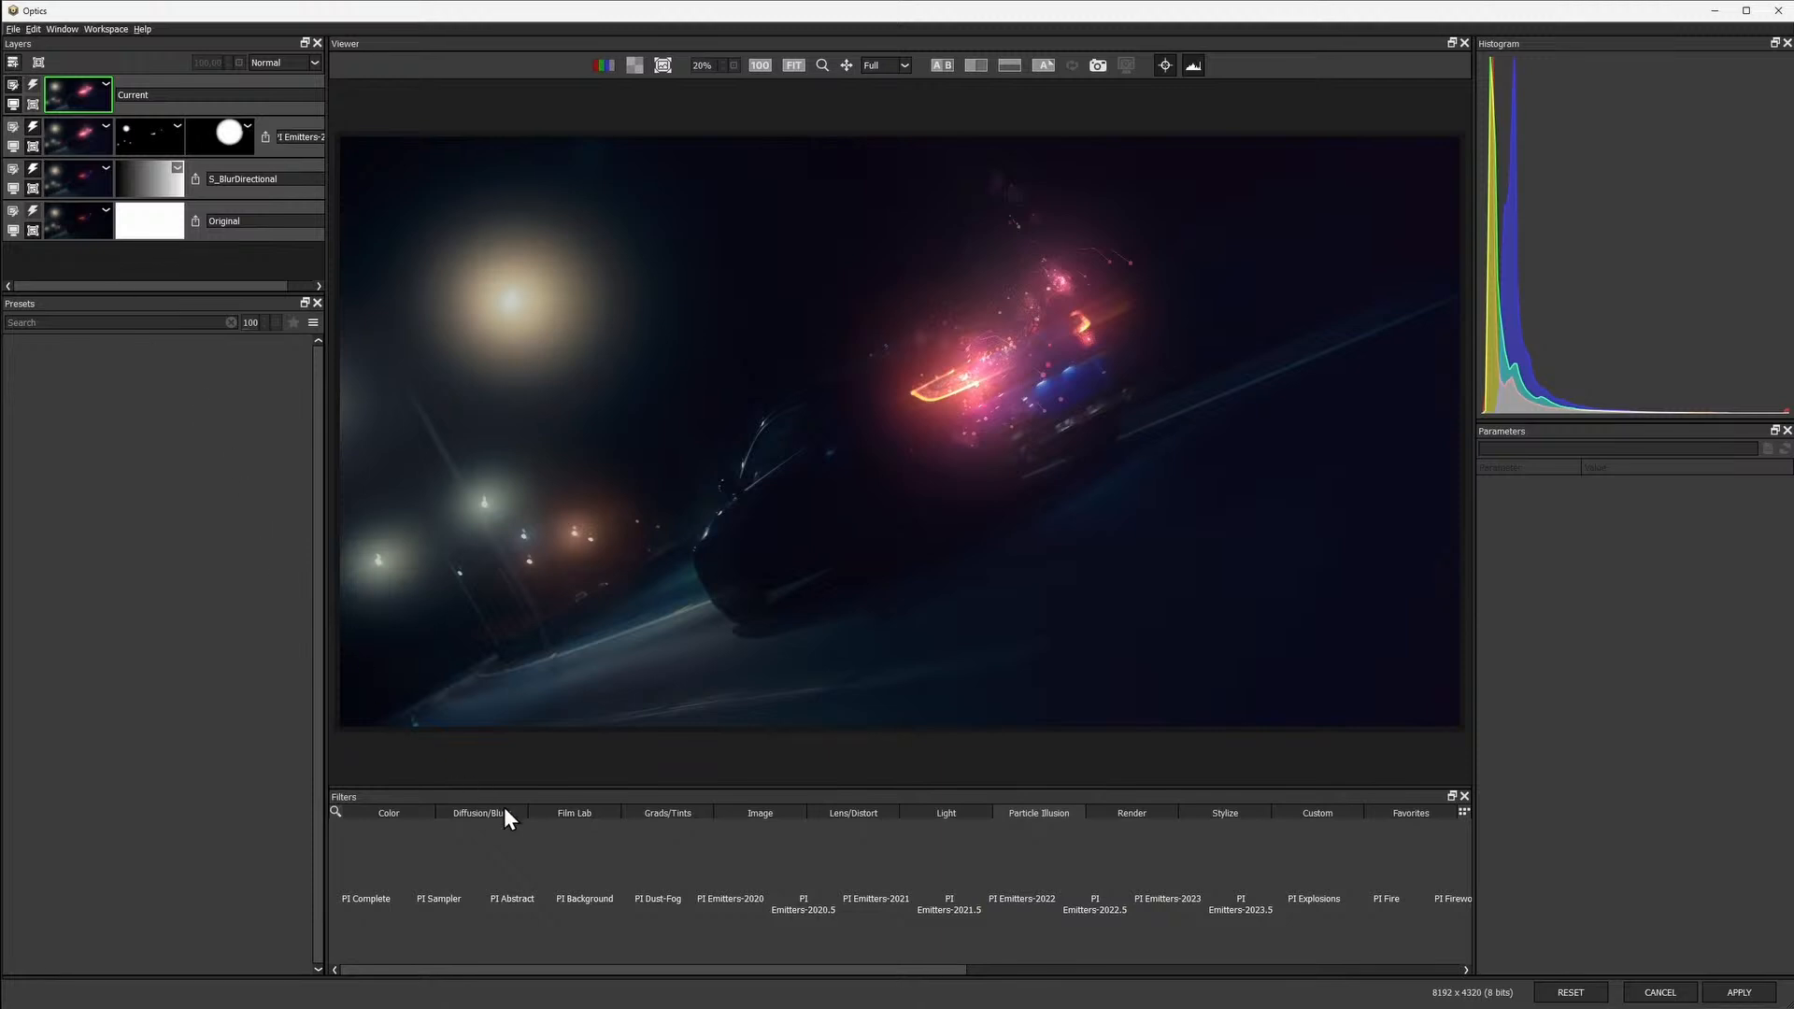
Add the Stylize filter S_PrismLens to the new top layer with the Angled Linear Fade preset
left_click(1241, 815)
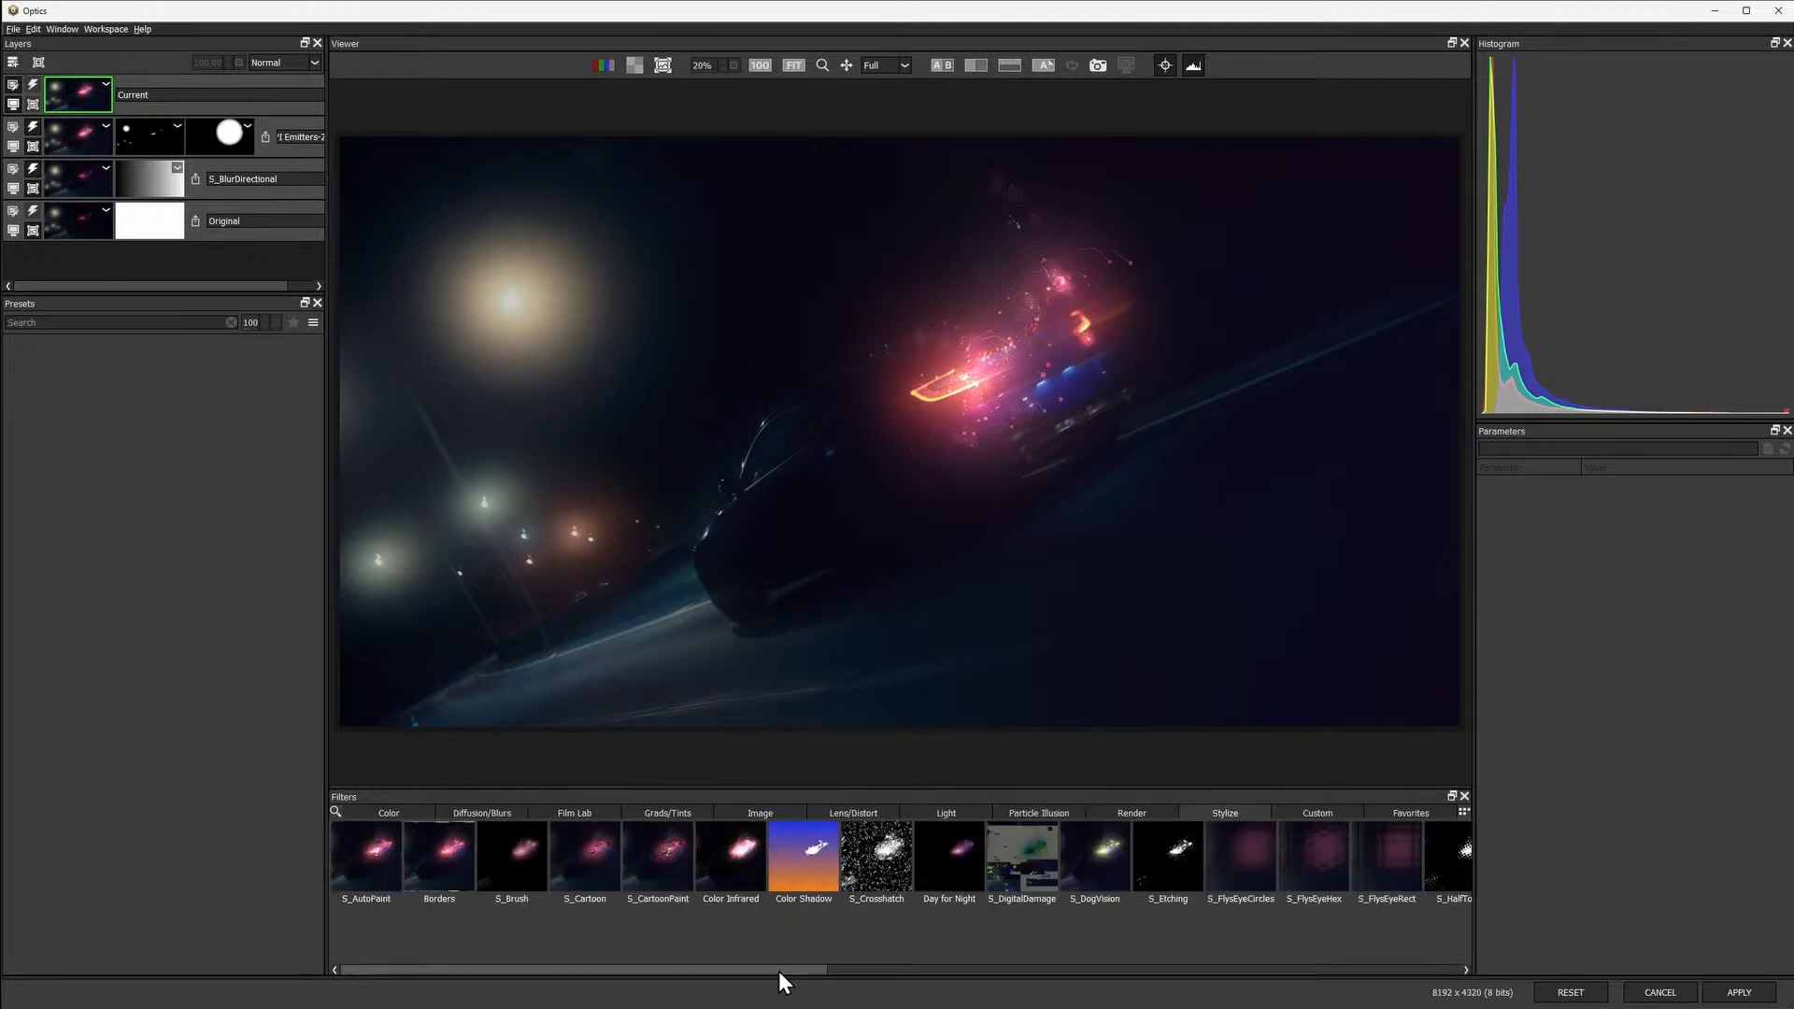
left_click(1379, 970)
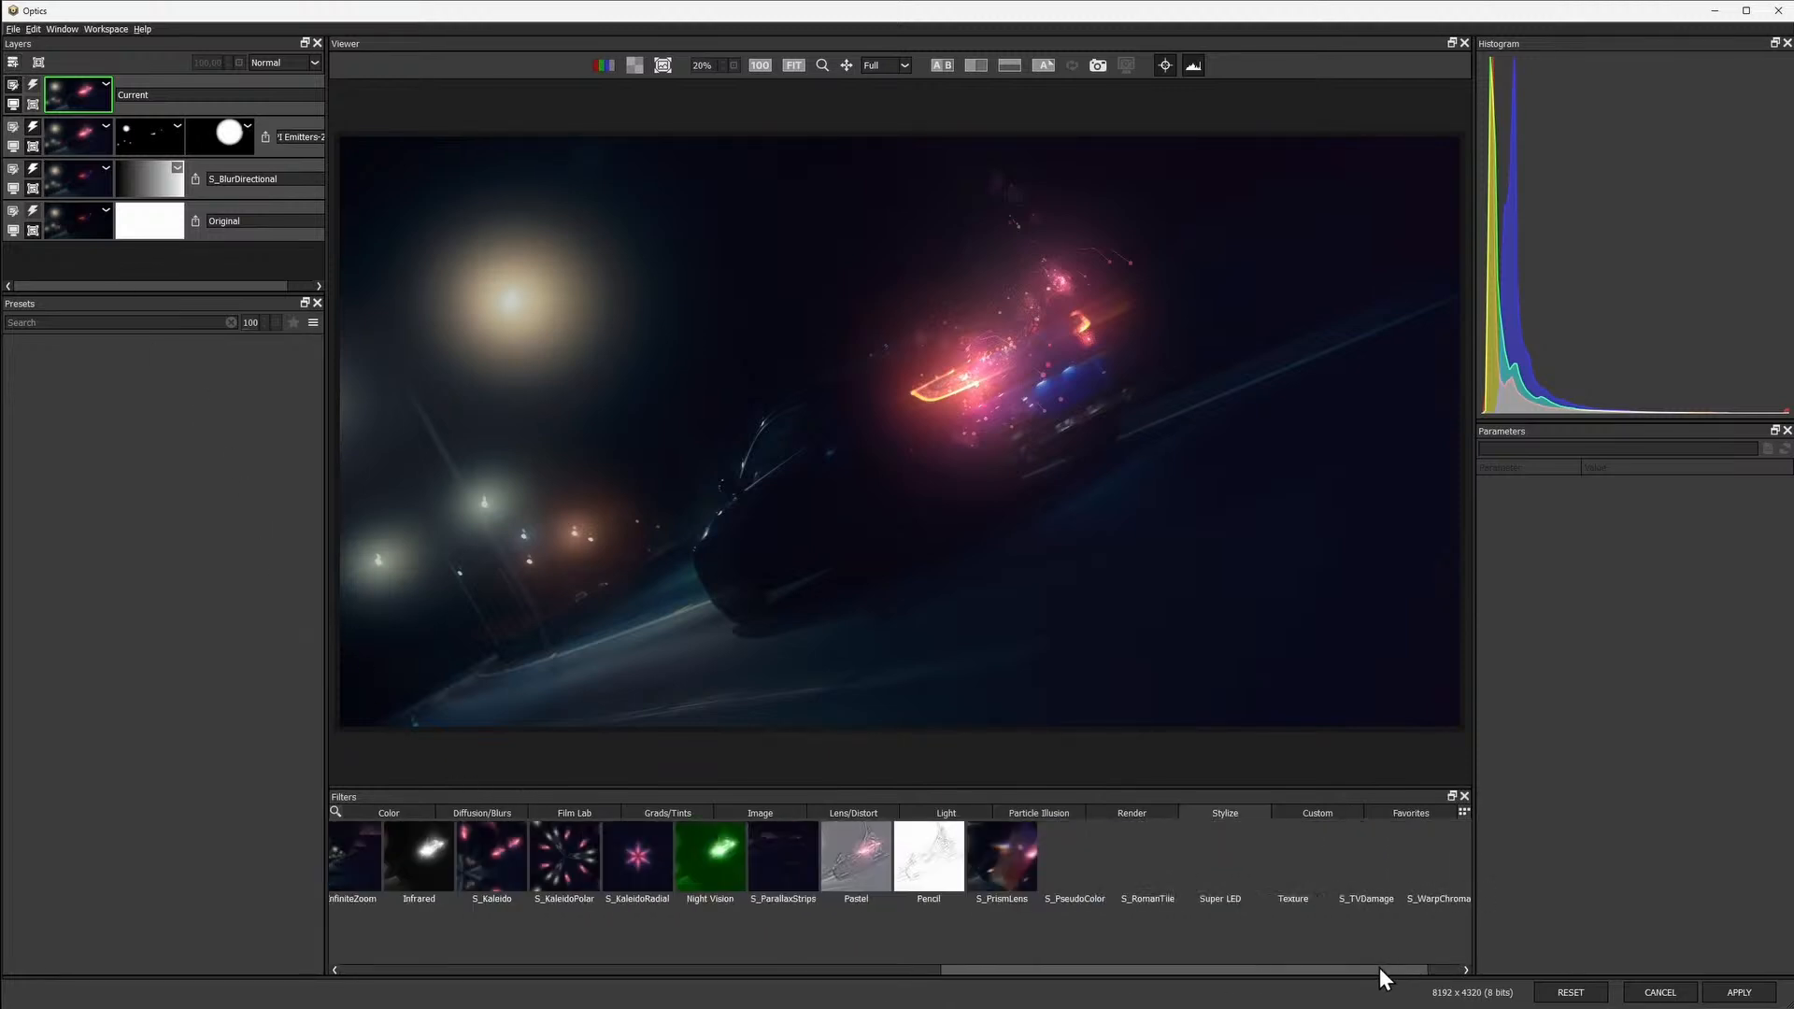
left_click(996, 861)
left_click(119, 369)
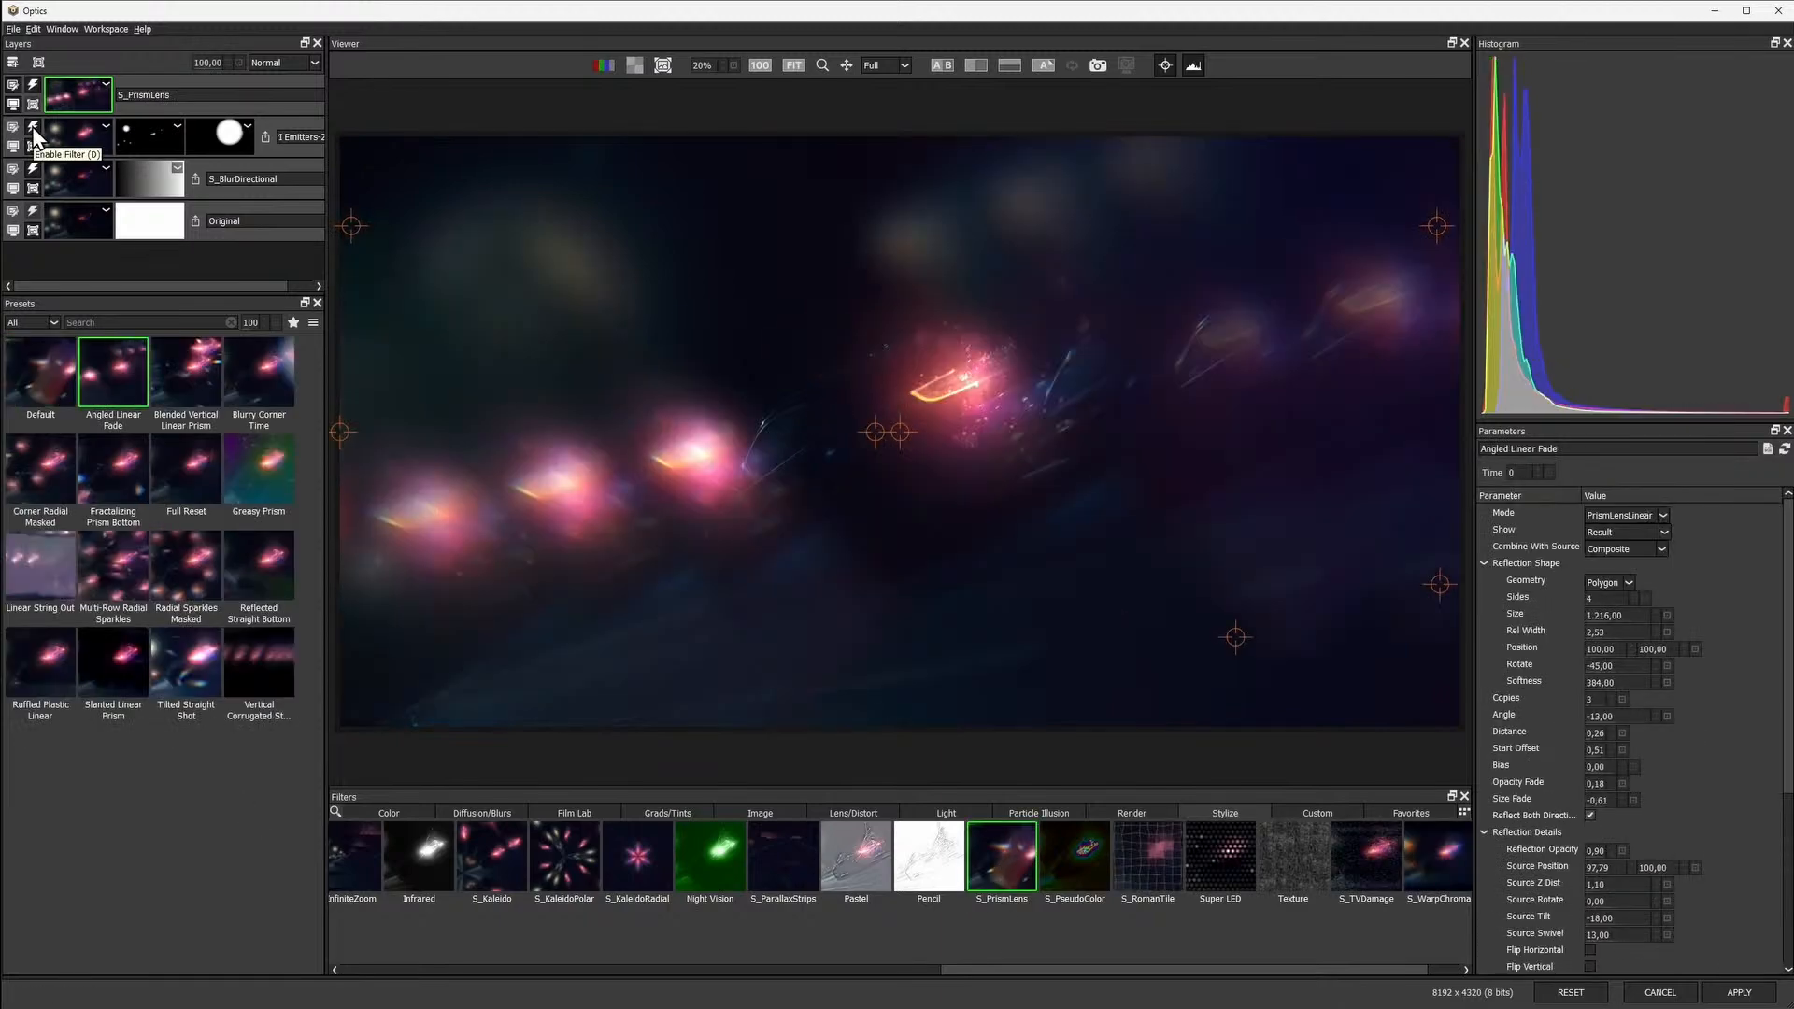
Disable the PI Emitters layer's filter, try several S_PrismLens presets, and settle on Tilted Straight Shot
left_click(49, 127)
left_click(187, 471)
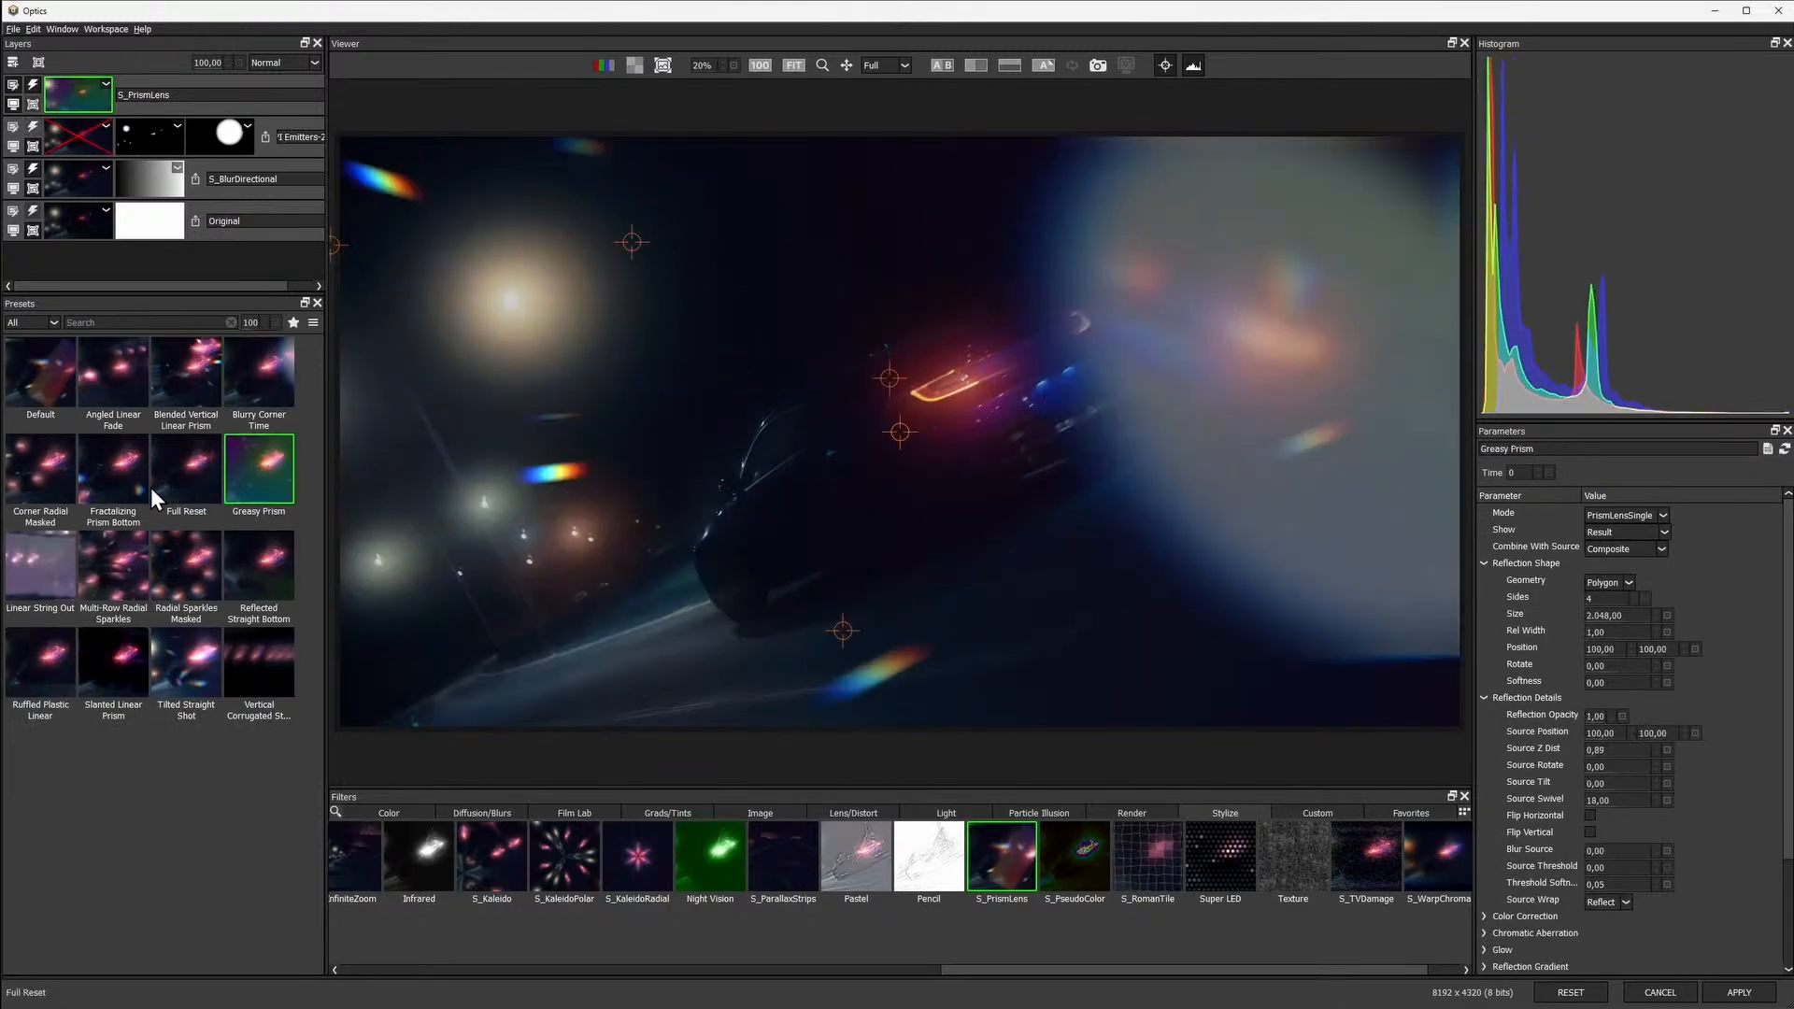
left_click(54, 569)
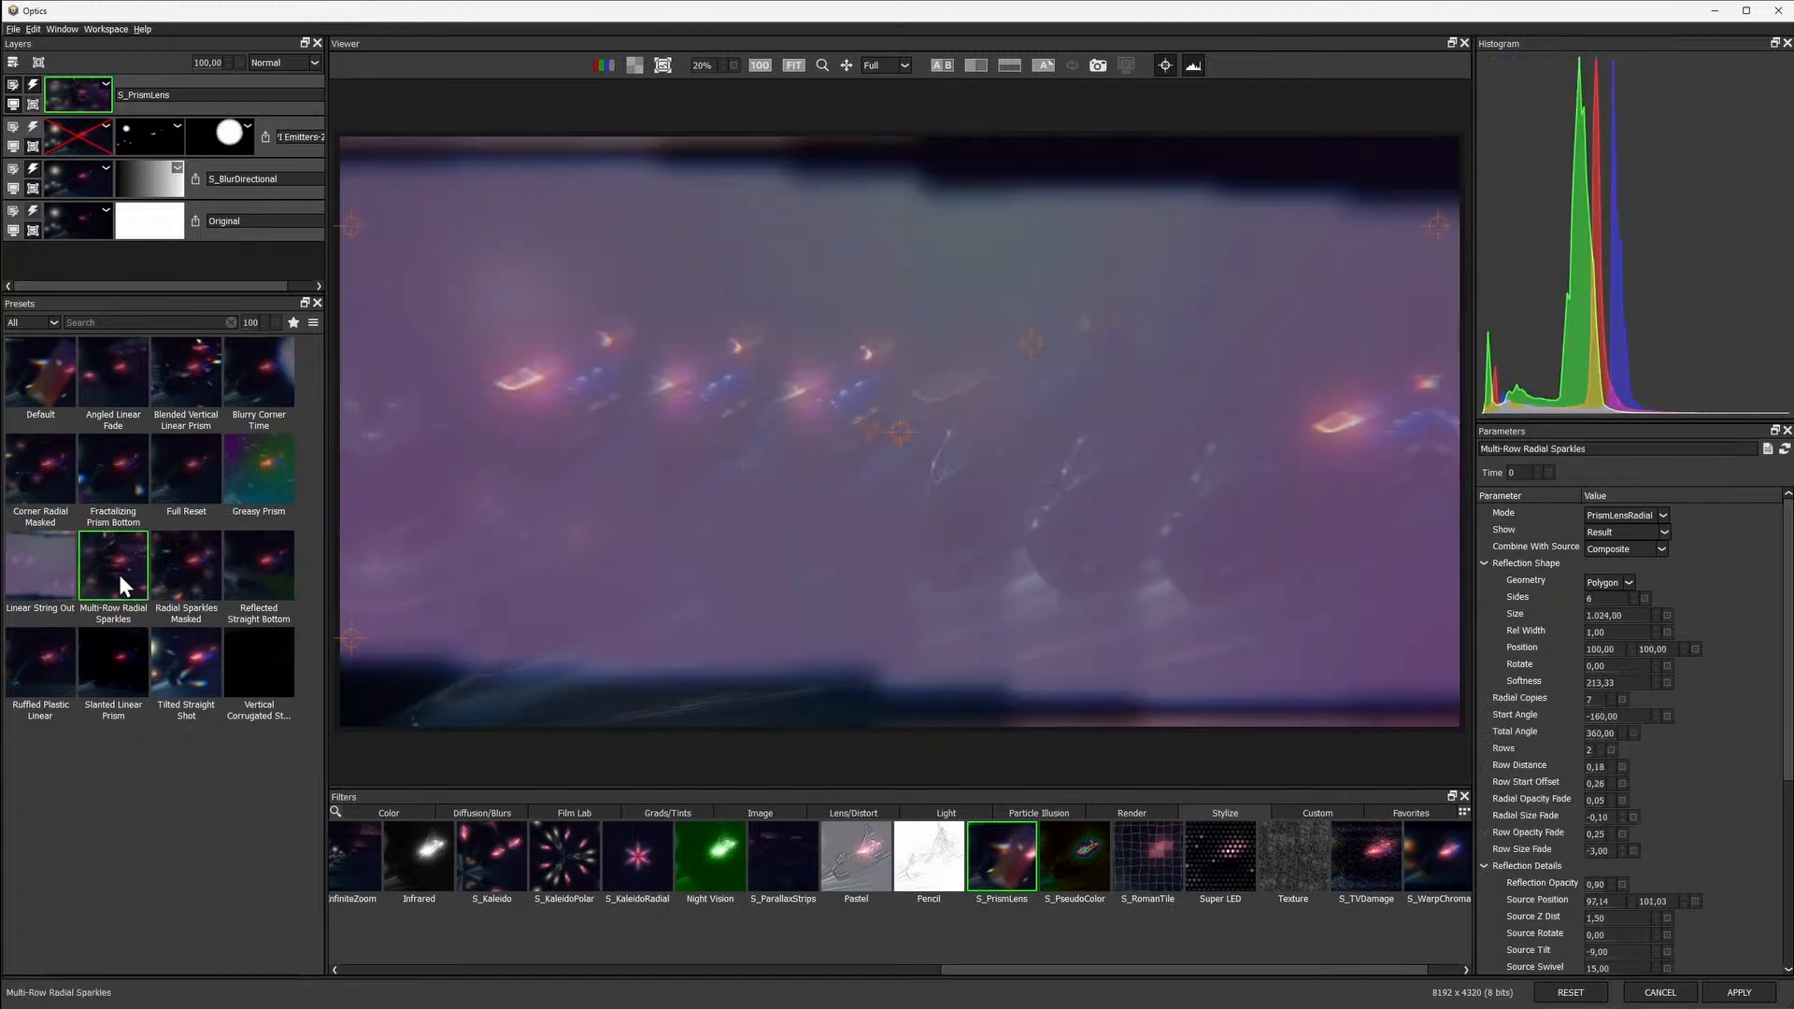
left_click(165, 575)
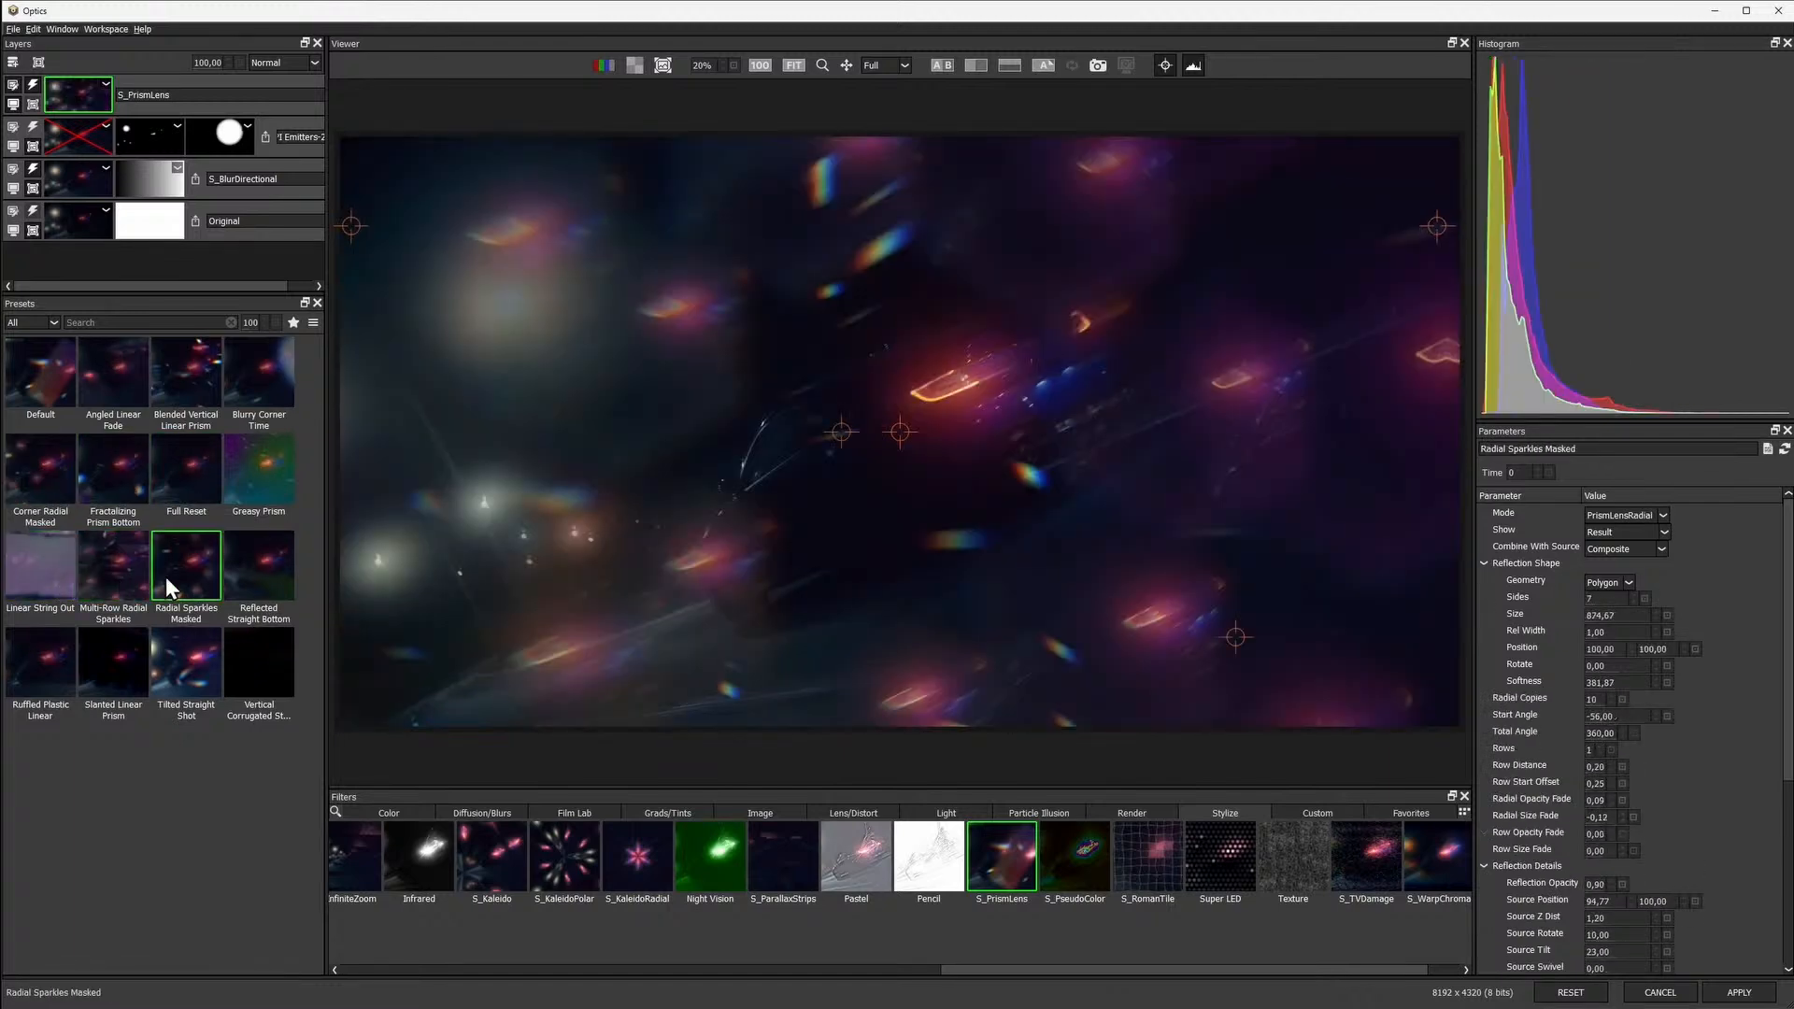
left_click(245, 564)
left_click(32, 658)
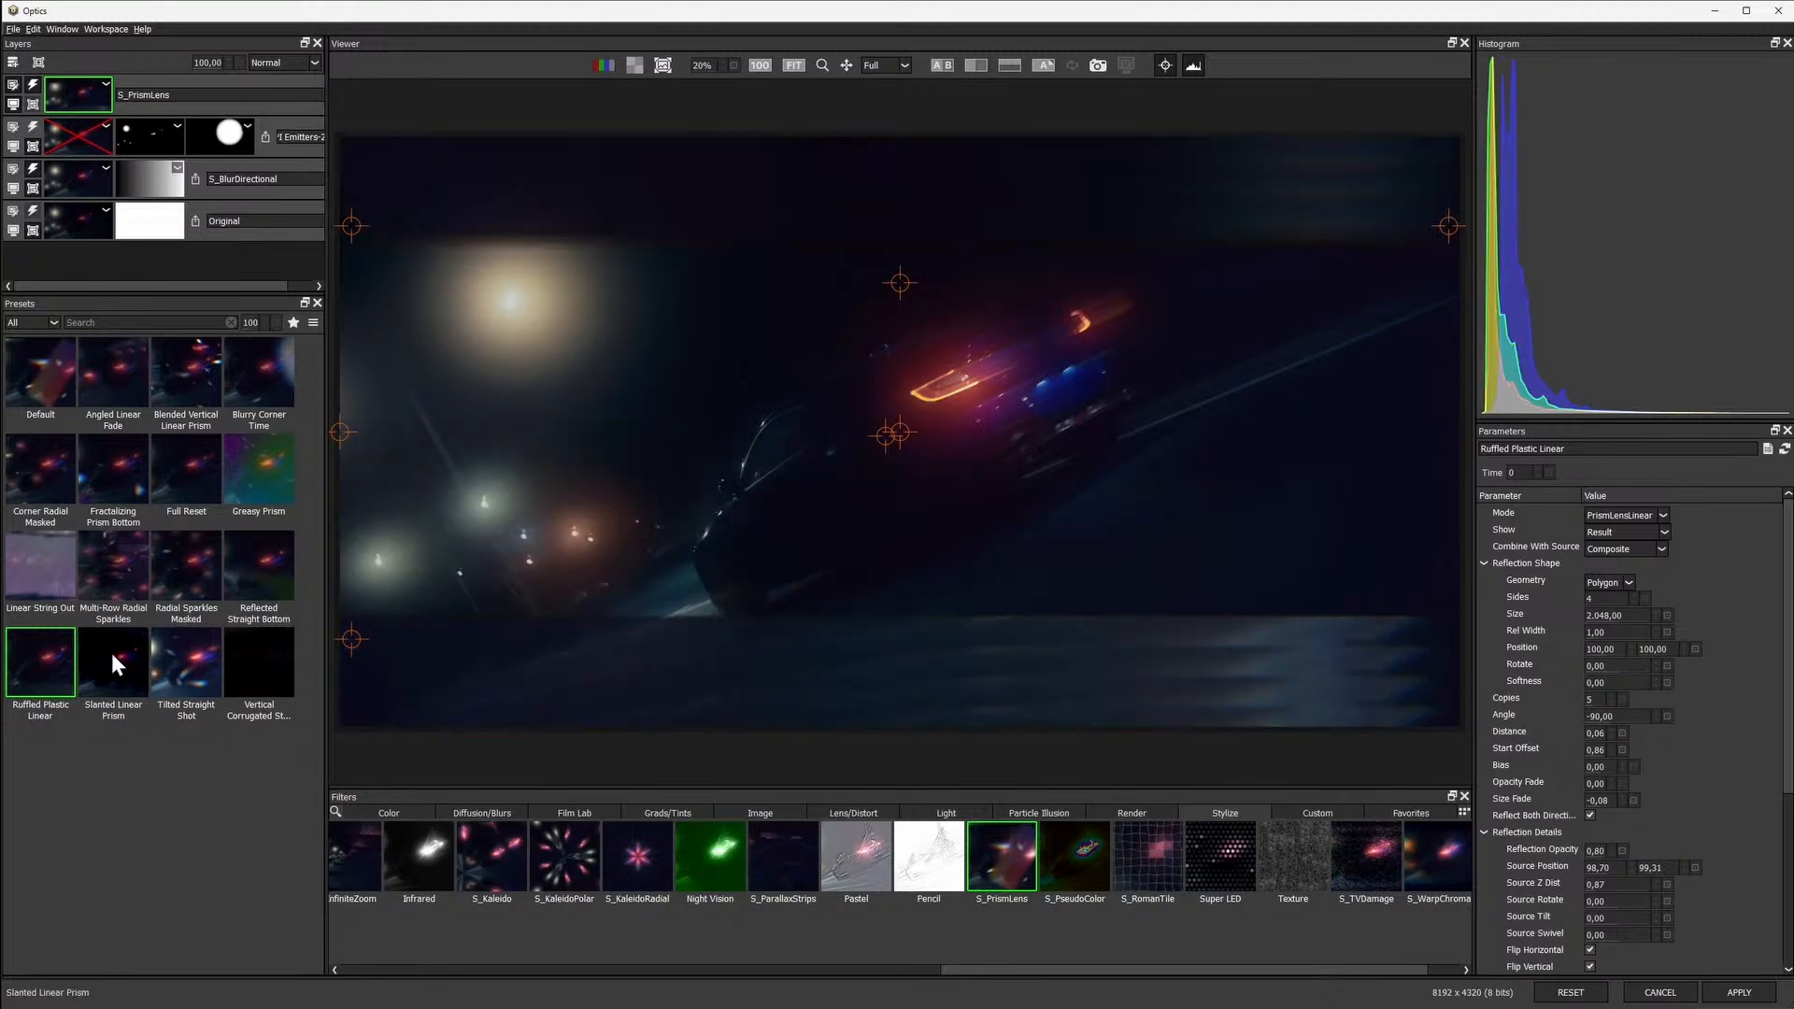
left_click(112, 652)
left_click(177, 642)
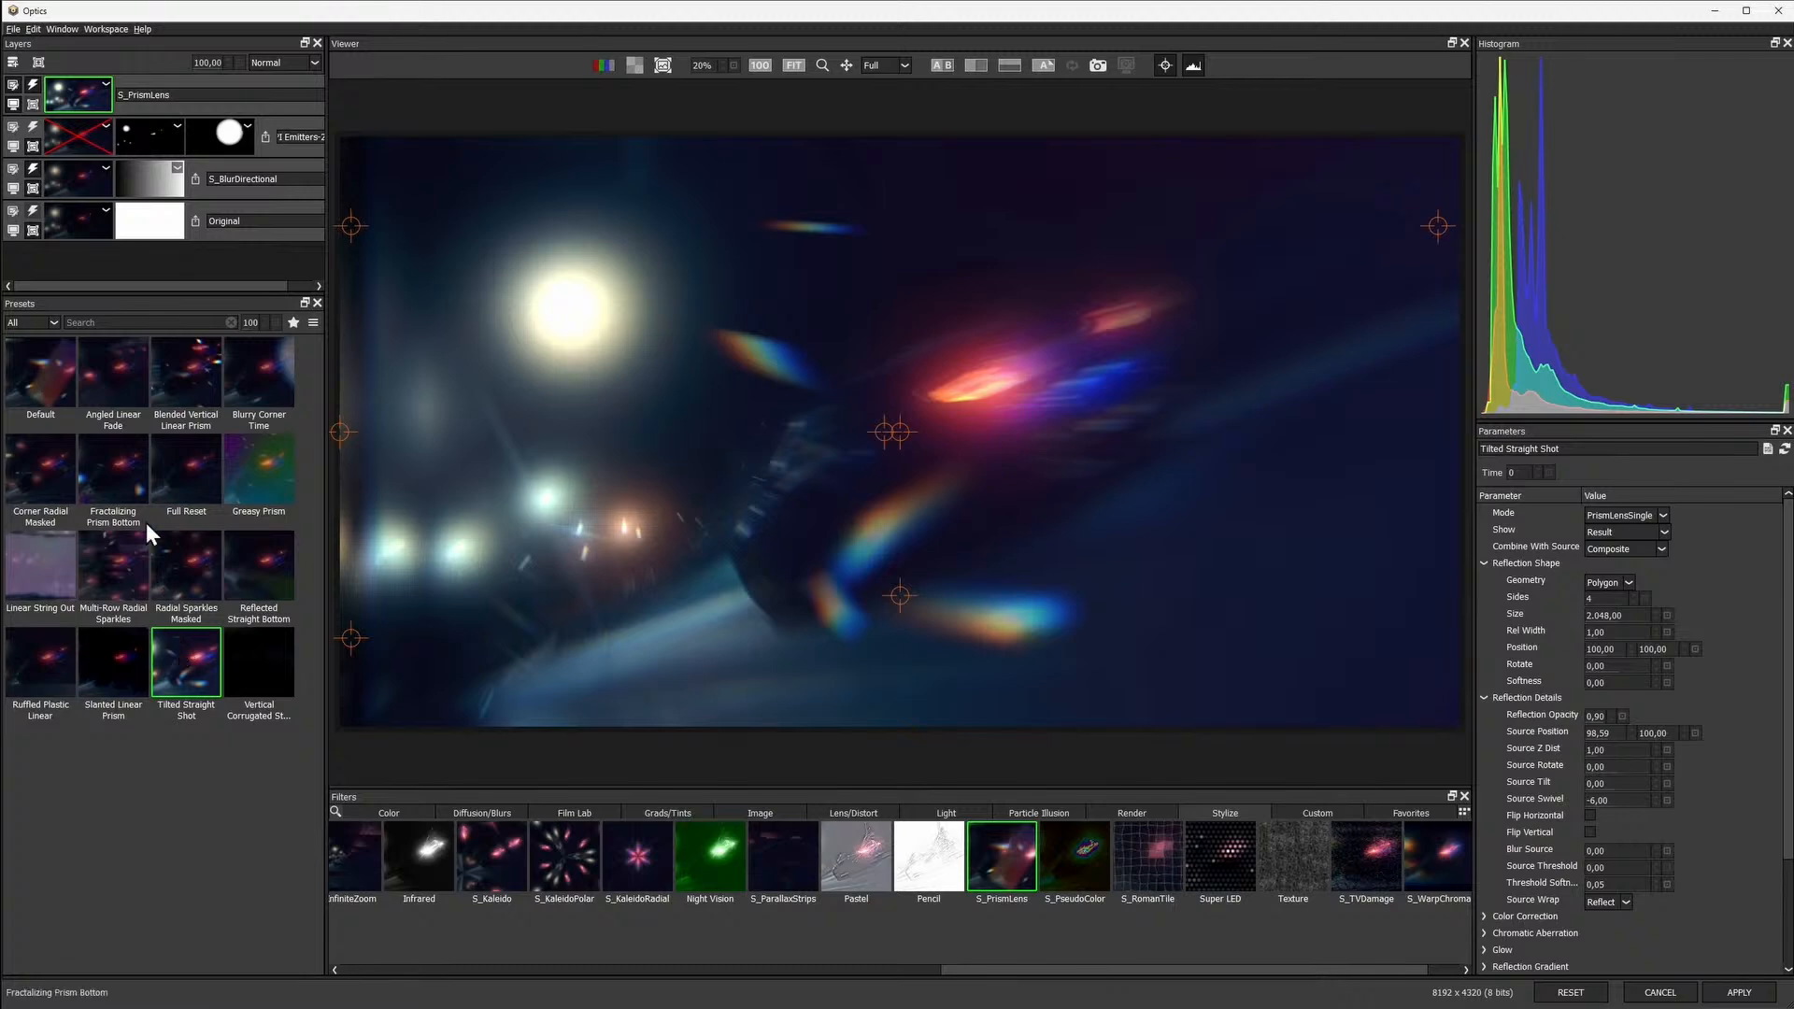
Add a gradient mask to the S_PrismLens layer and pull its two right corners inward to keep the effect off the car
left_click(37, 68)
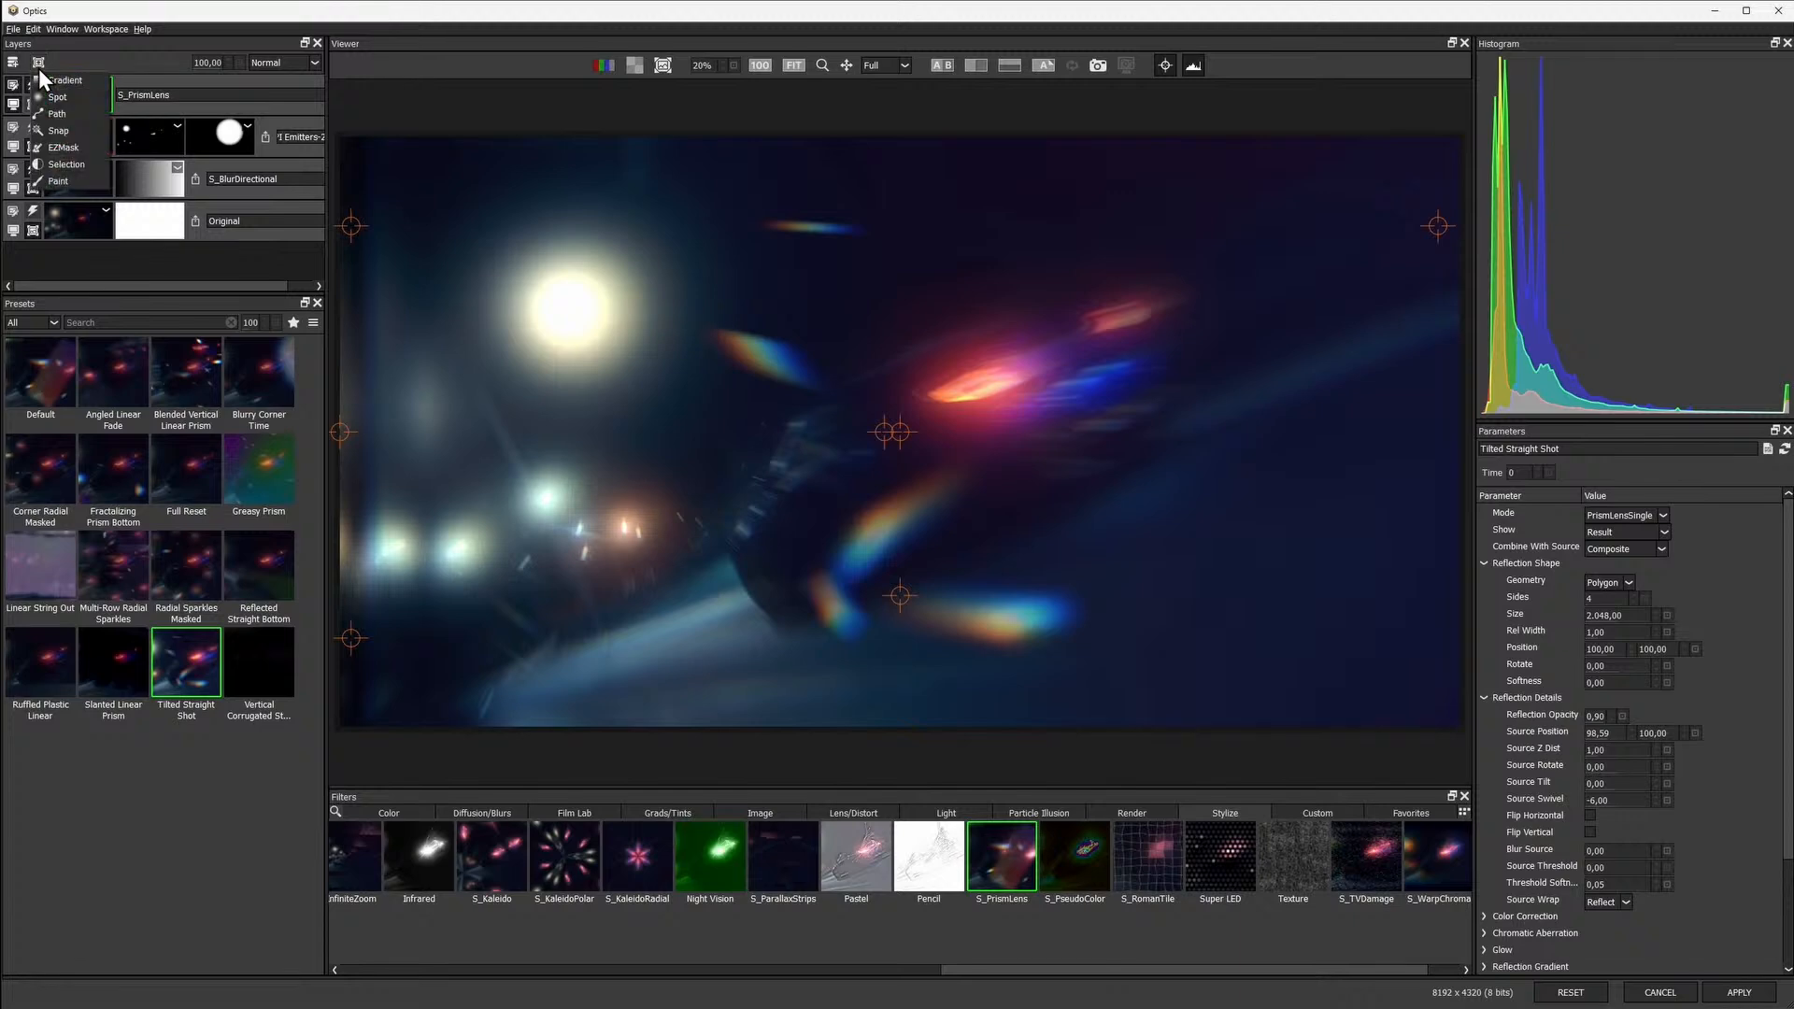
left_click(80, 93)
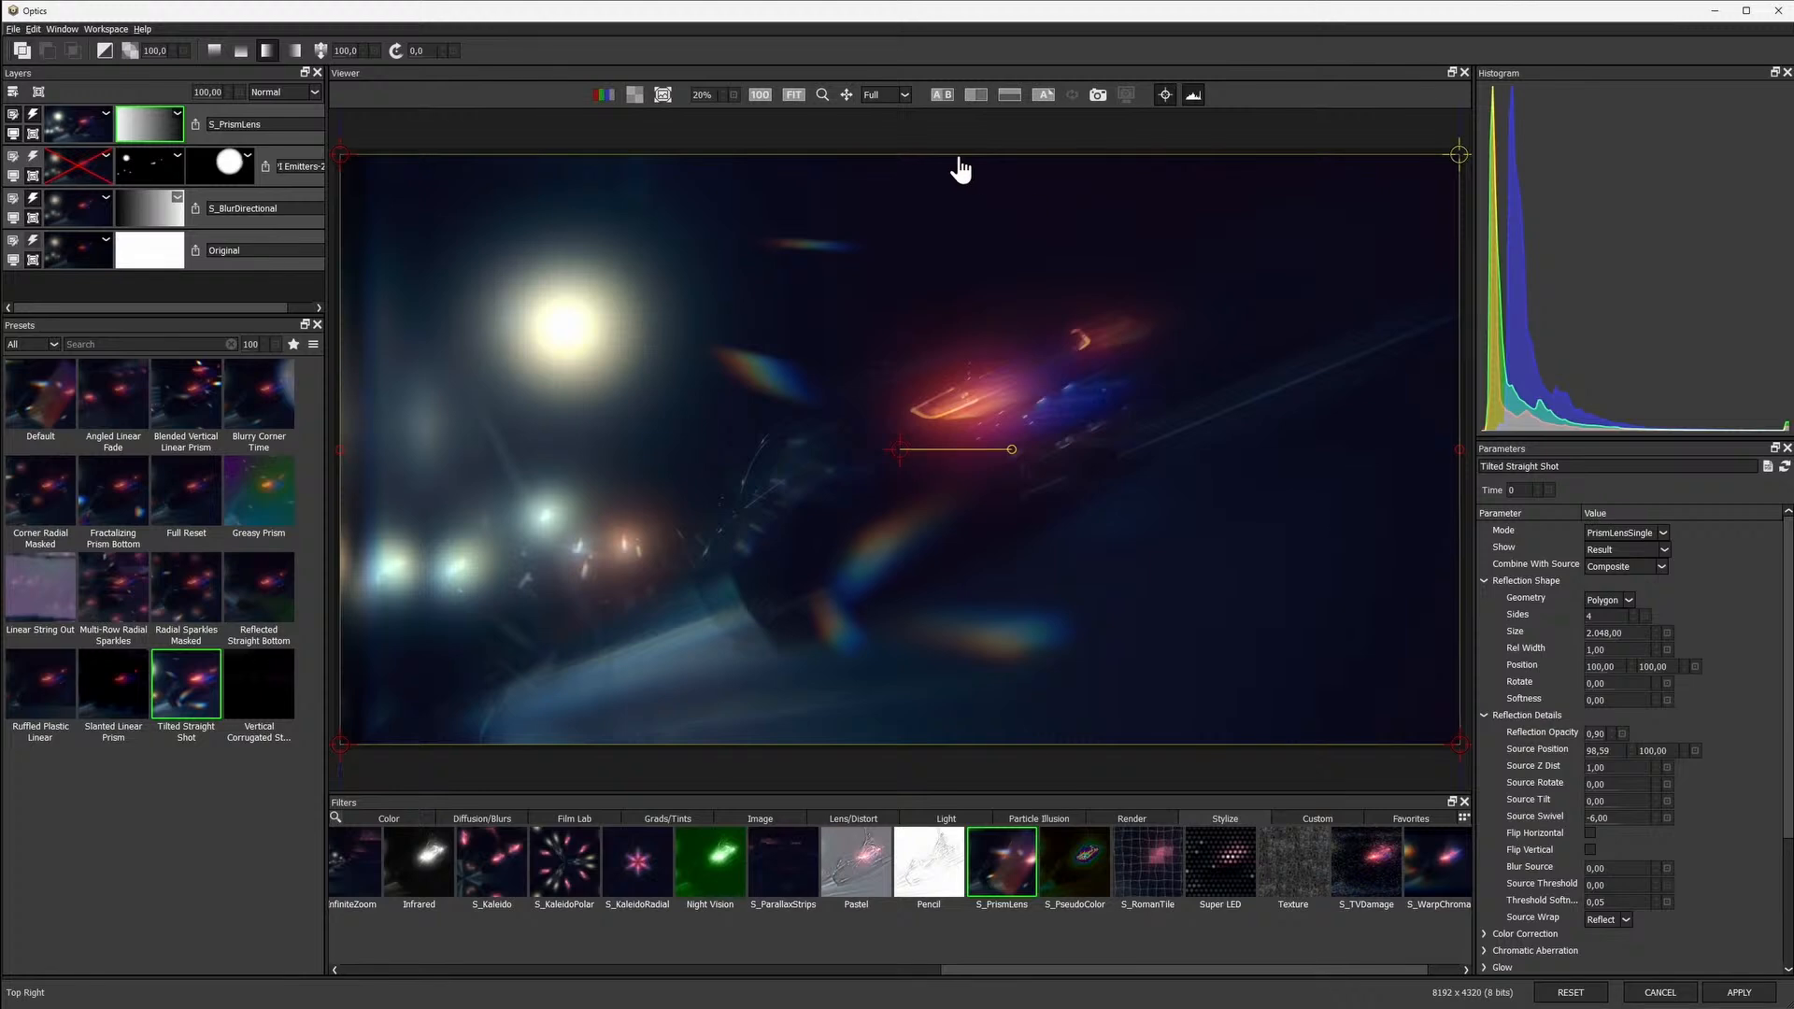
left_click_drag(959, 168, 962, 159)
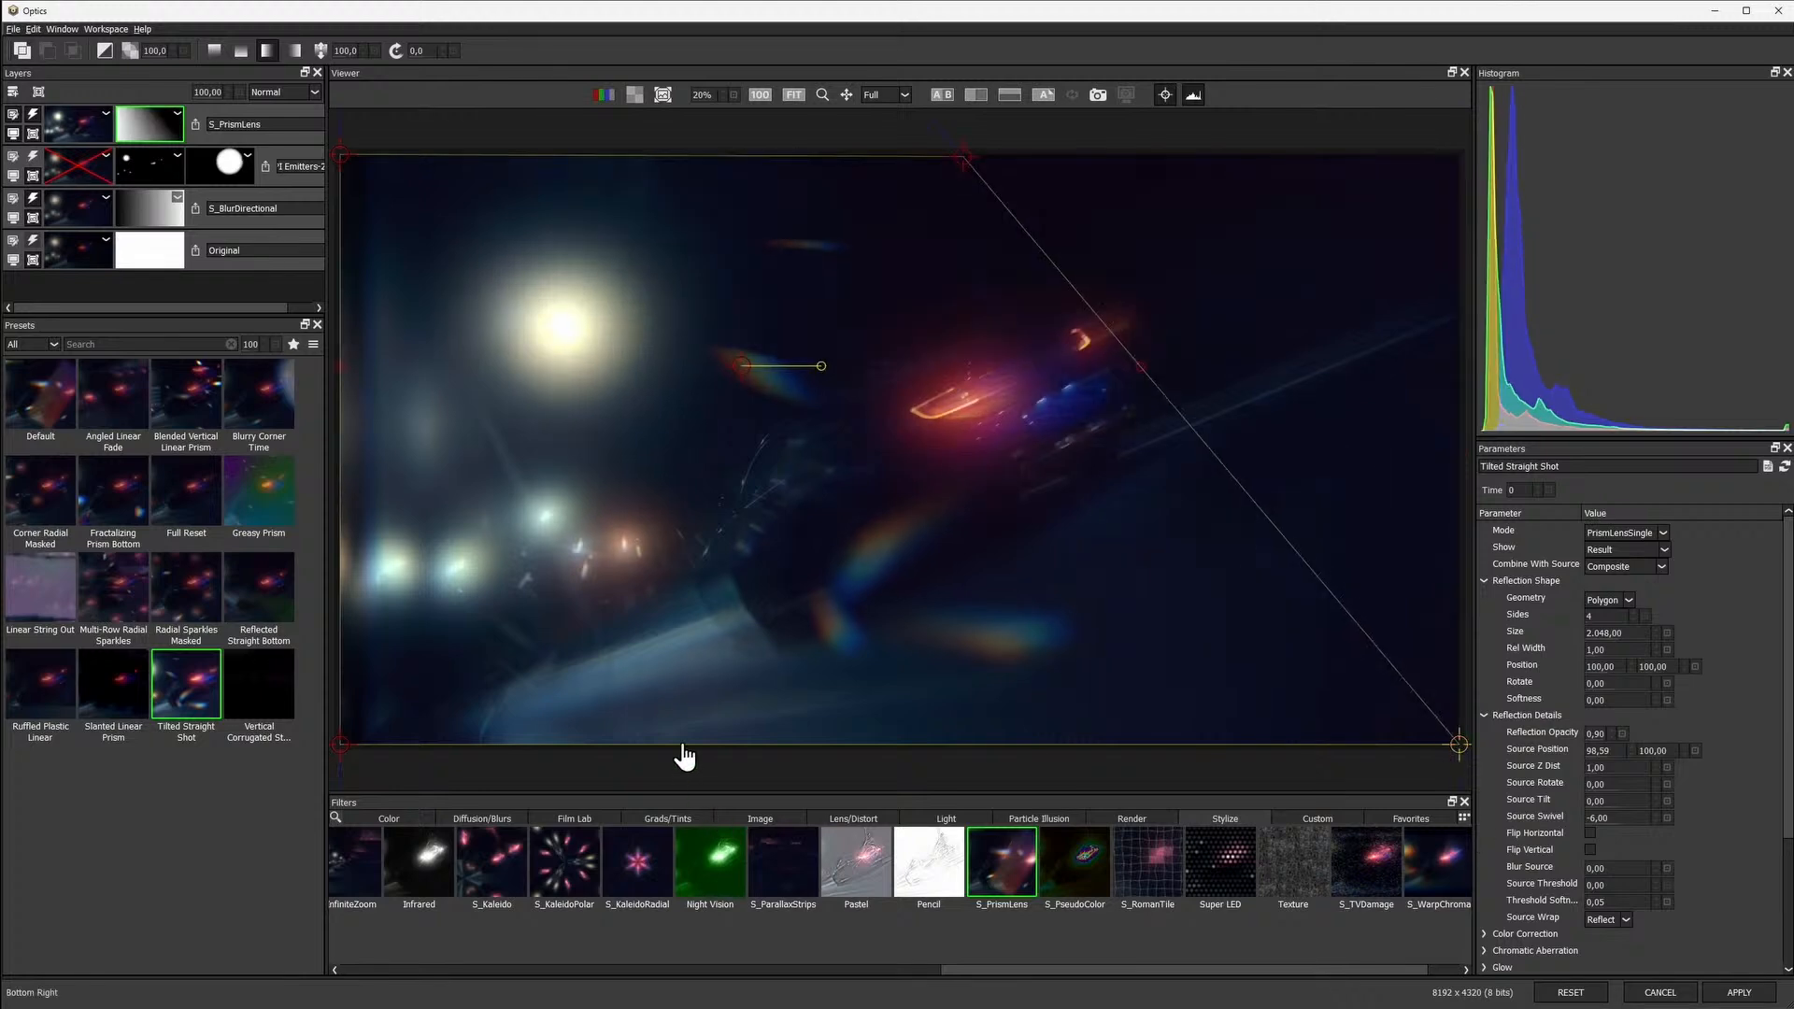
left_click_drag(684, 756, 683, 747)
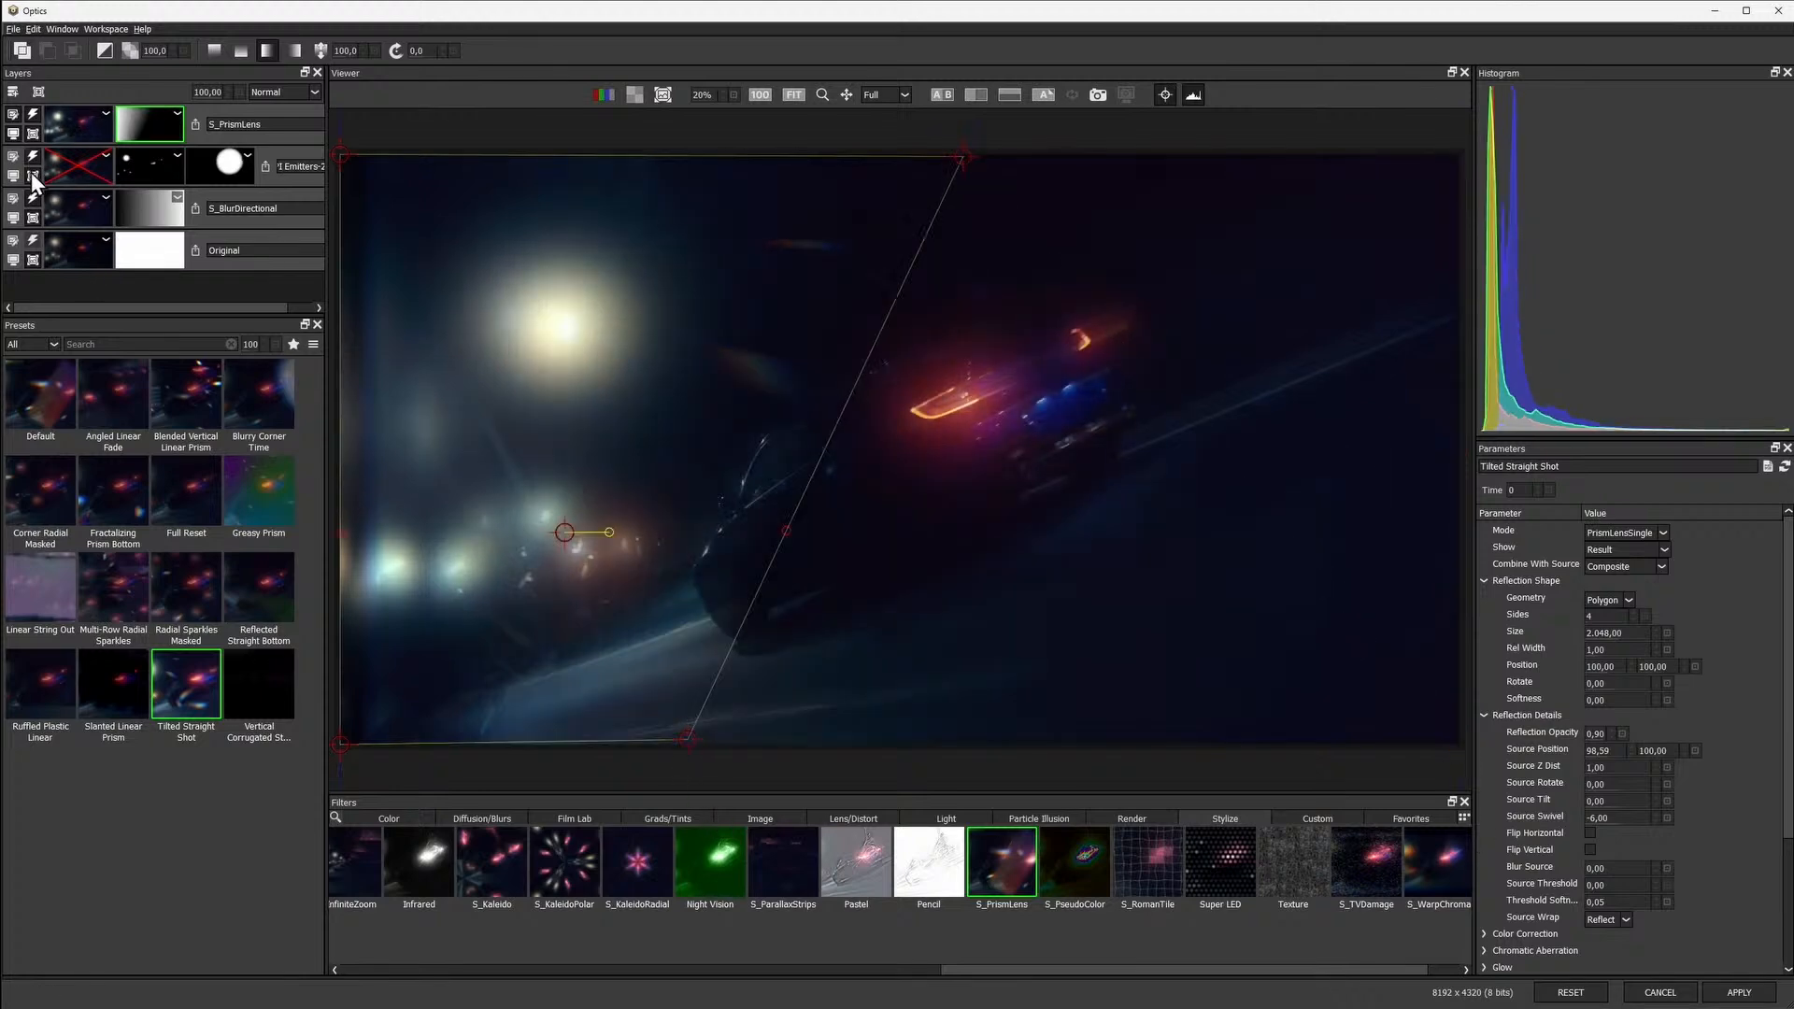
Re-enable the PI Emitters layer and compare the composite with the original in a split view
left_click(13, 261)
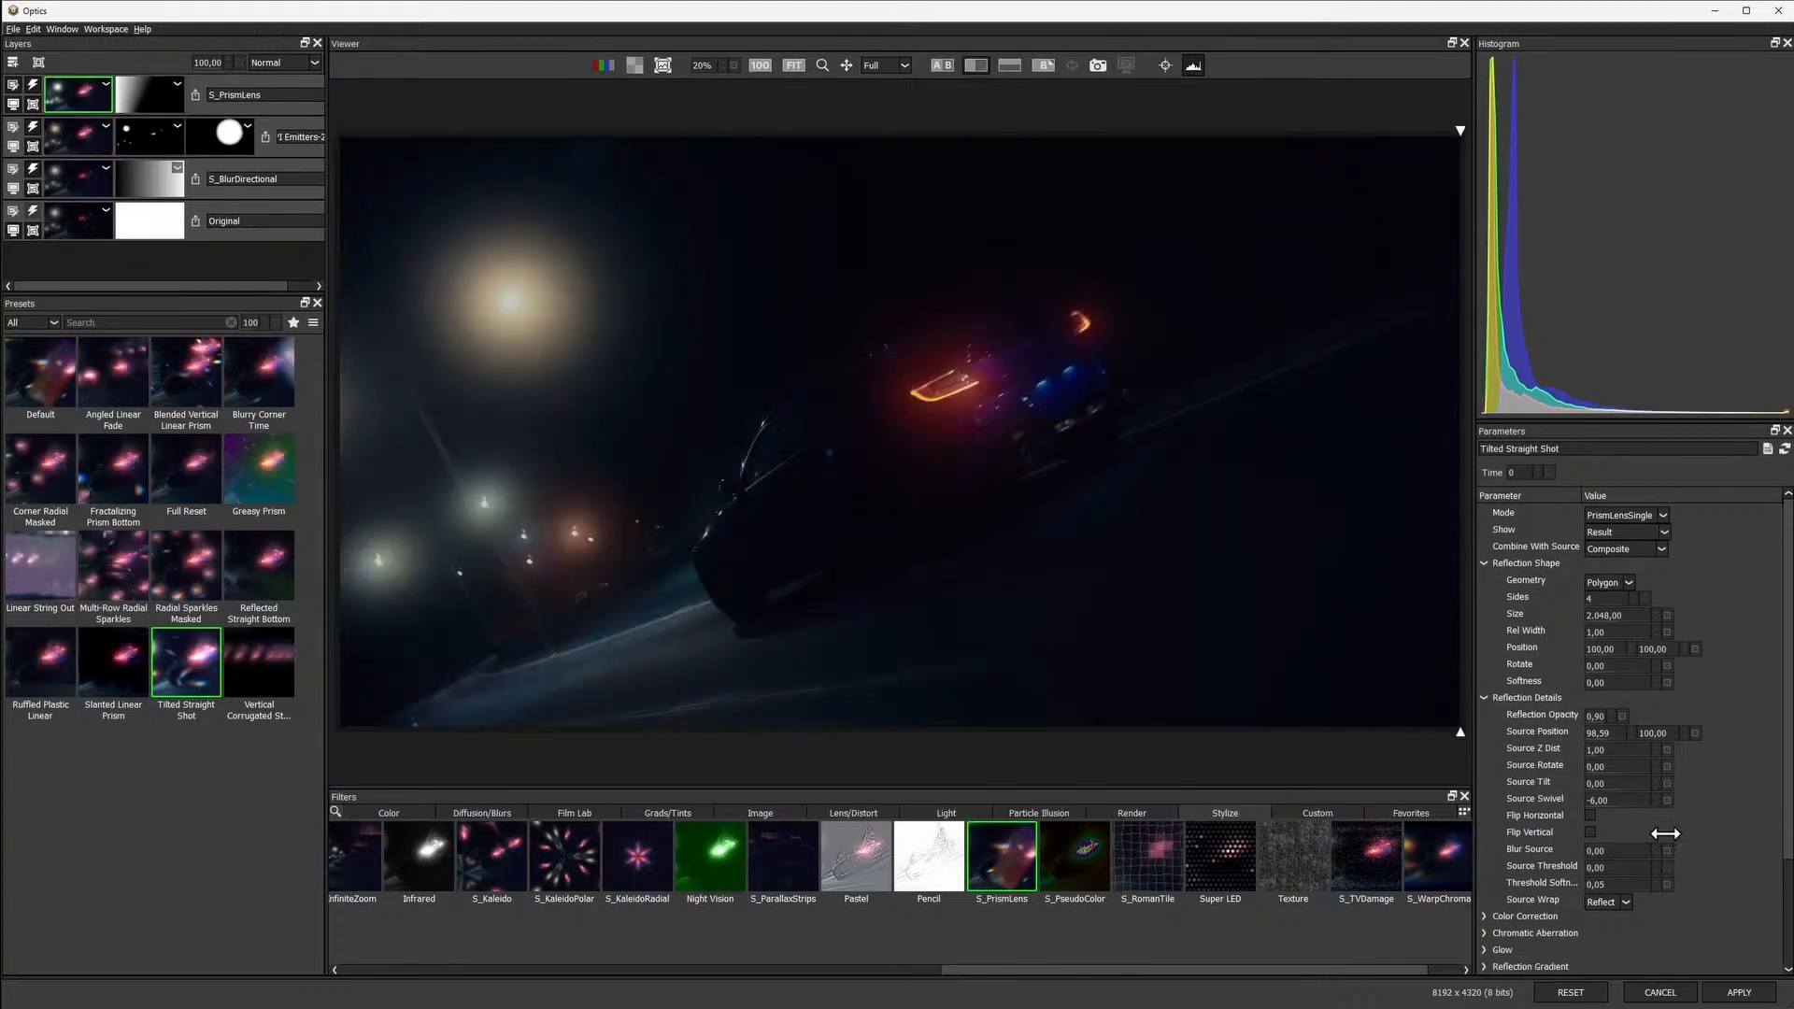
left_click_drag(1663, 834, 179, 917)
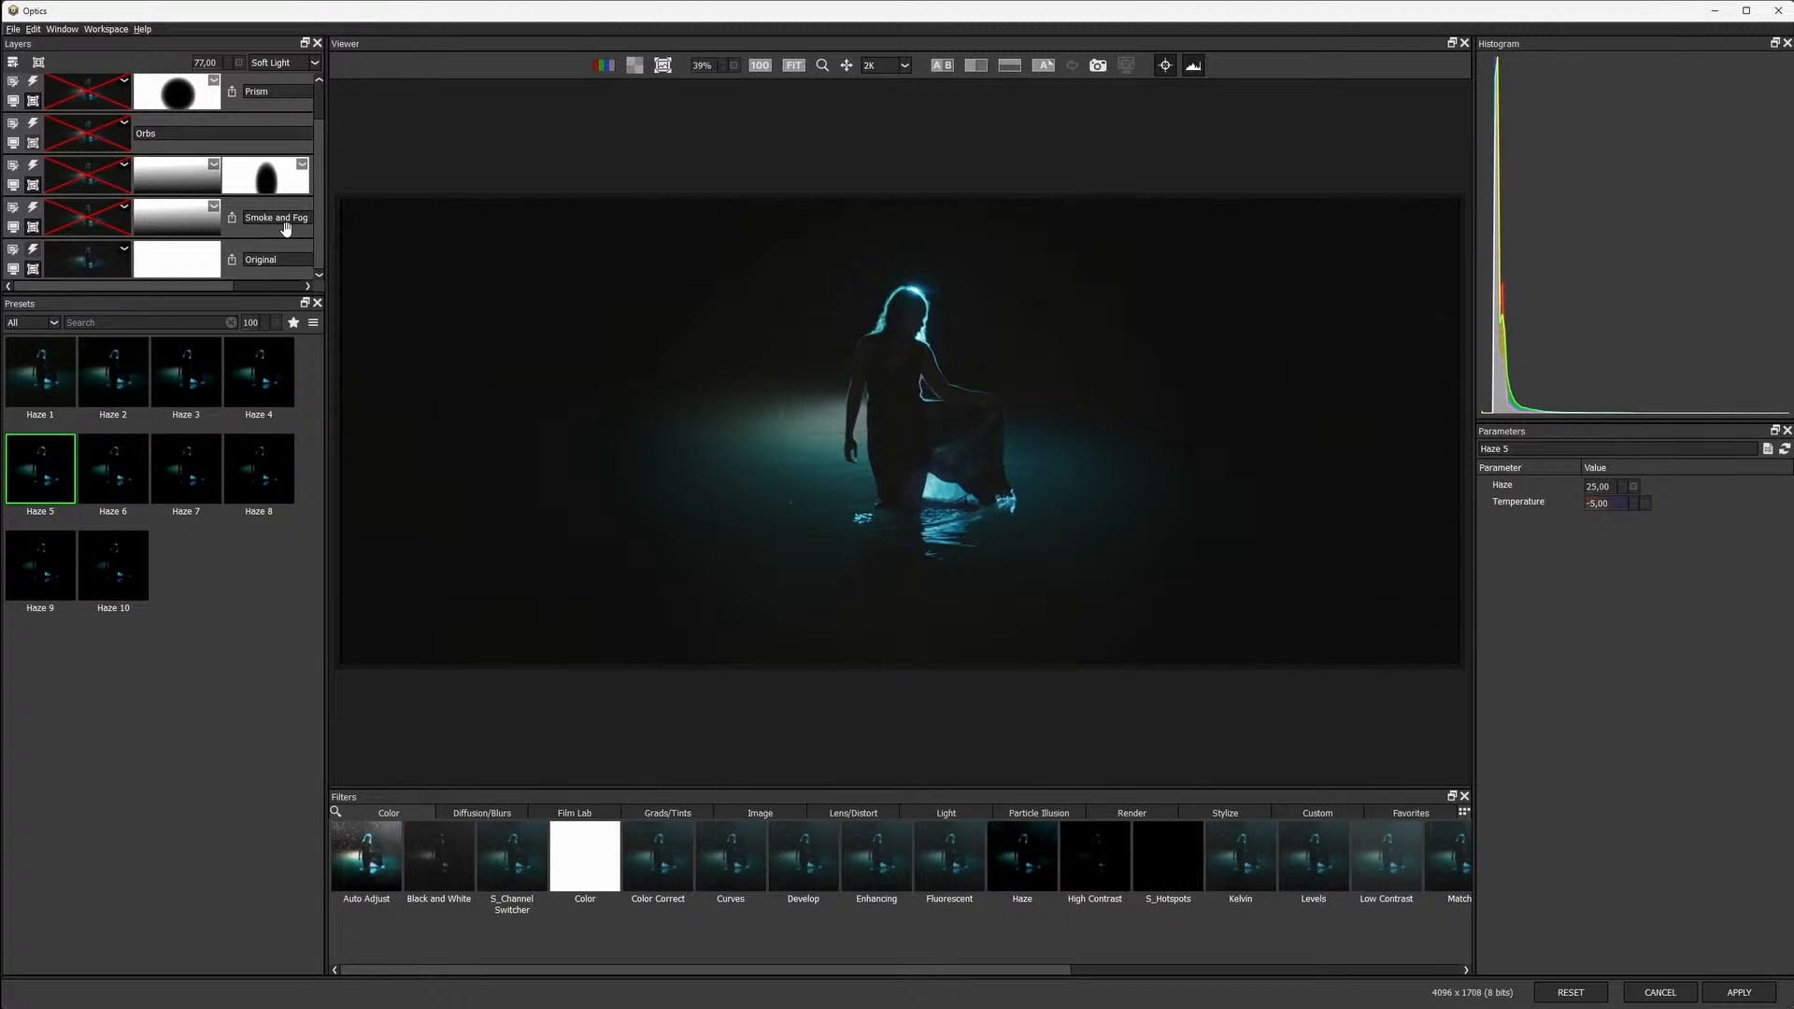
Enable the Smoke and Fog layer, the double-masked layer above it, and the Orbs layer on the woman-in-water image
scroll(579, 365, "up", 1)
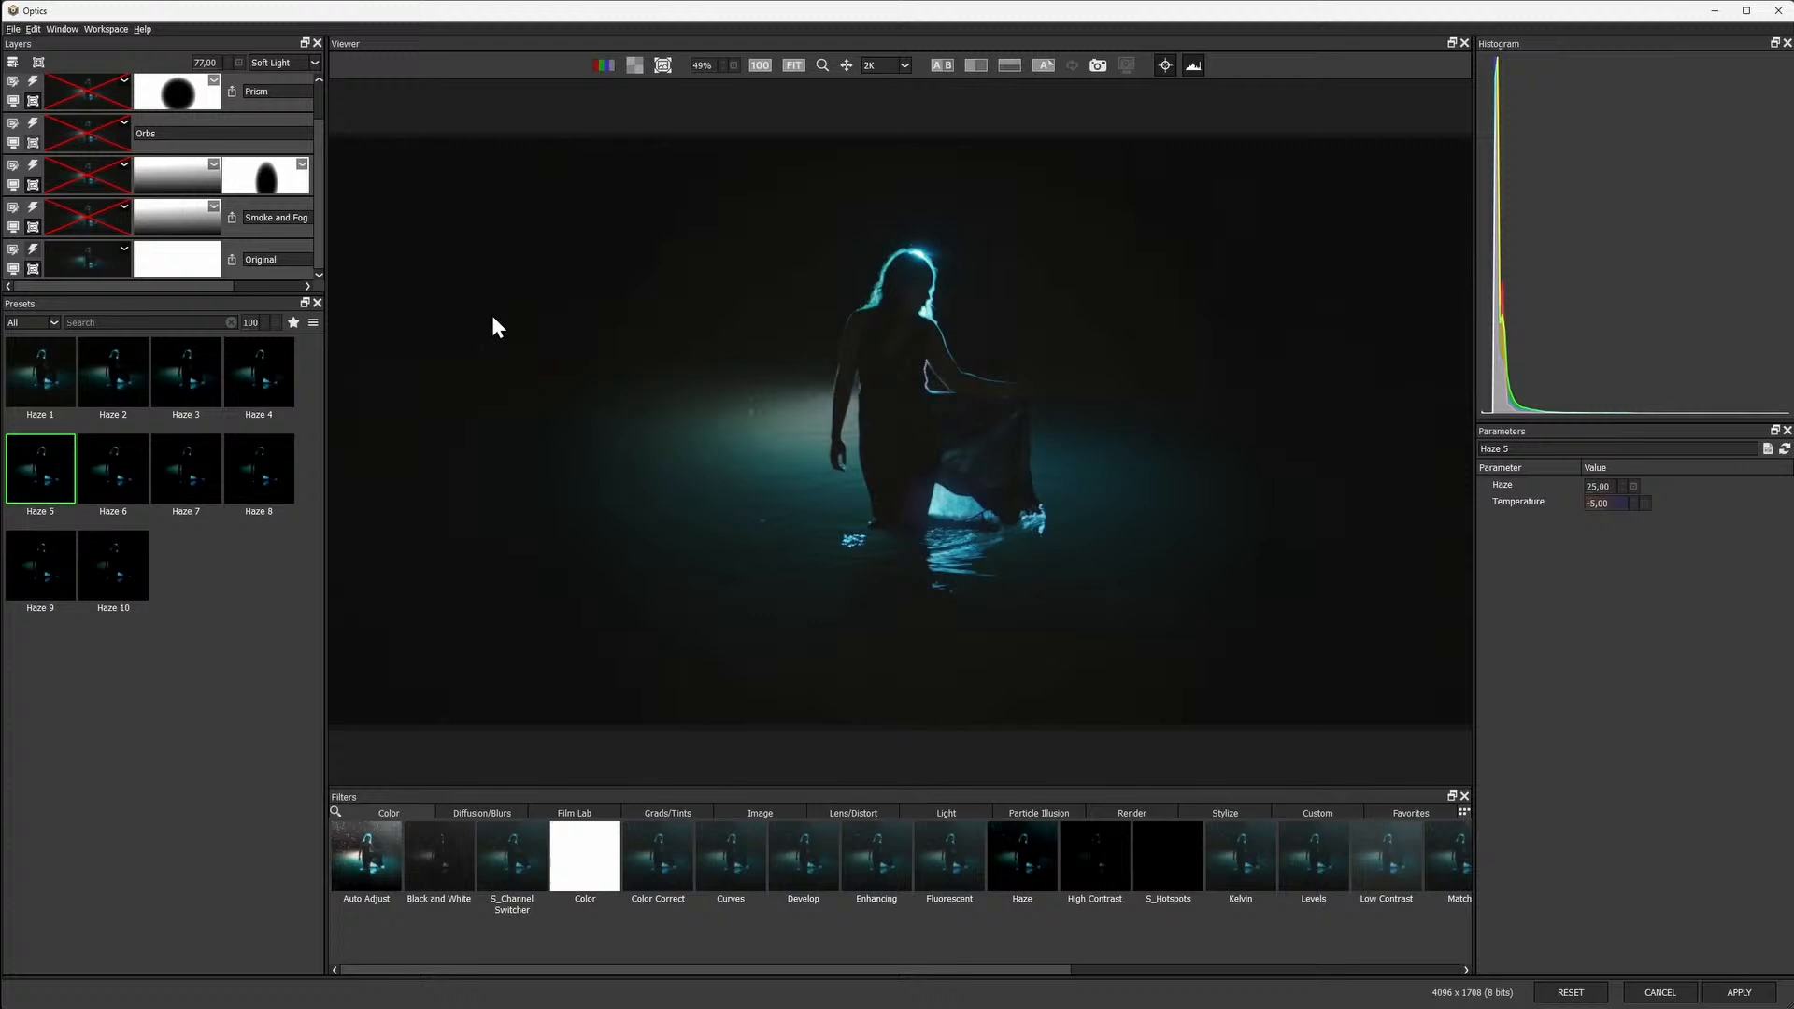
left_click(32, 210)
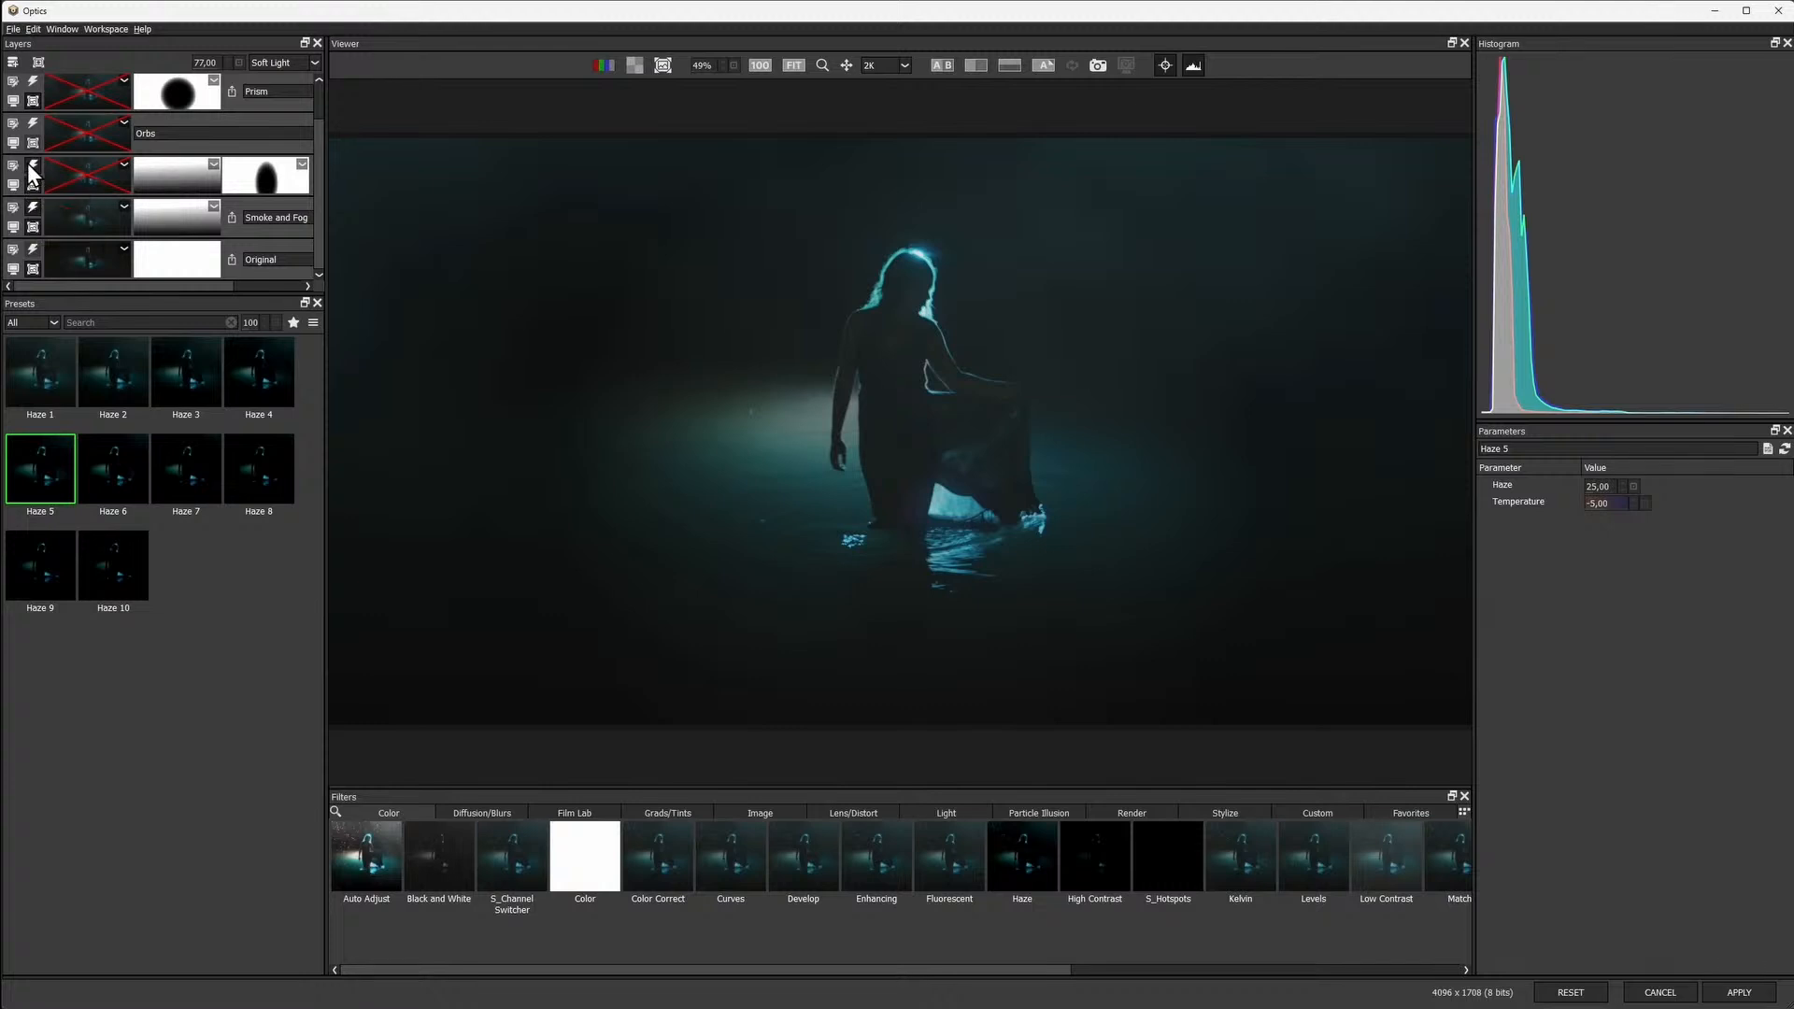
left_click(32, 168)
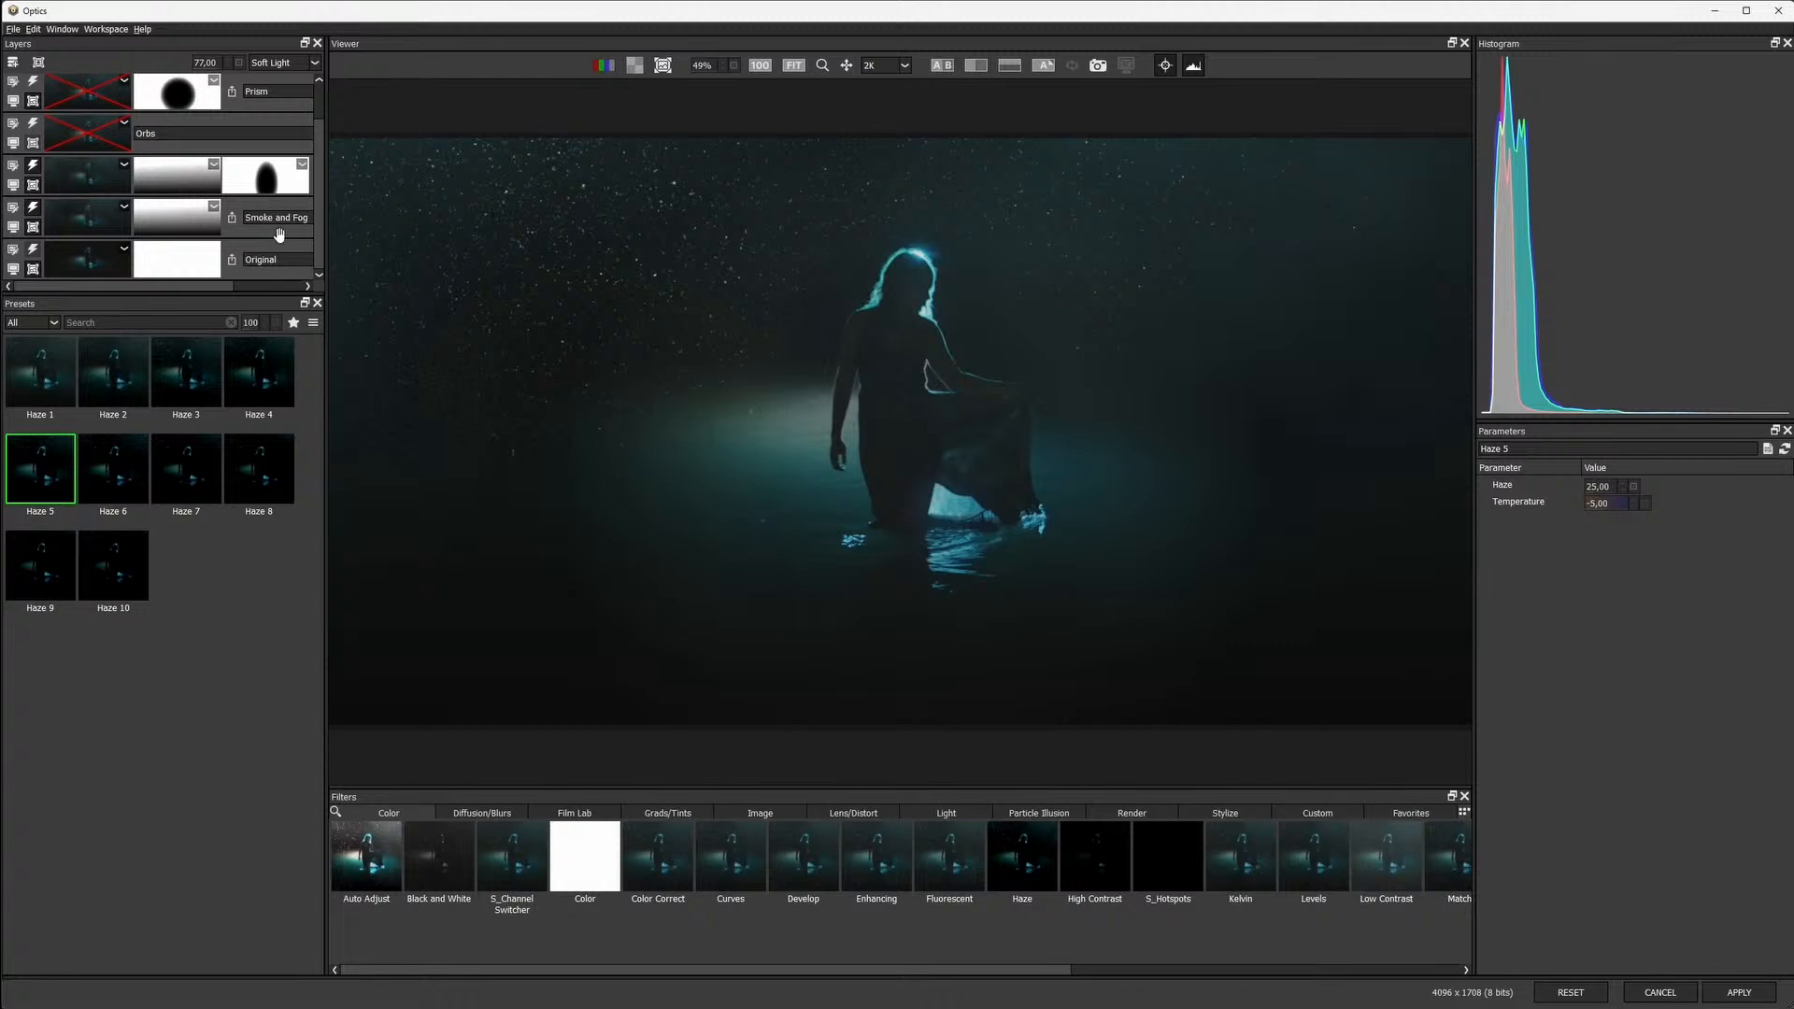
left_click(33, 122)
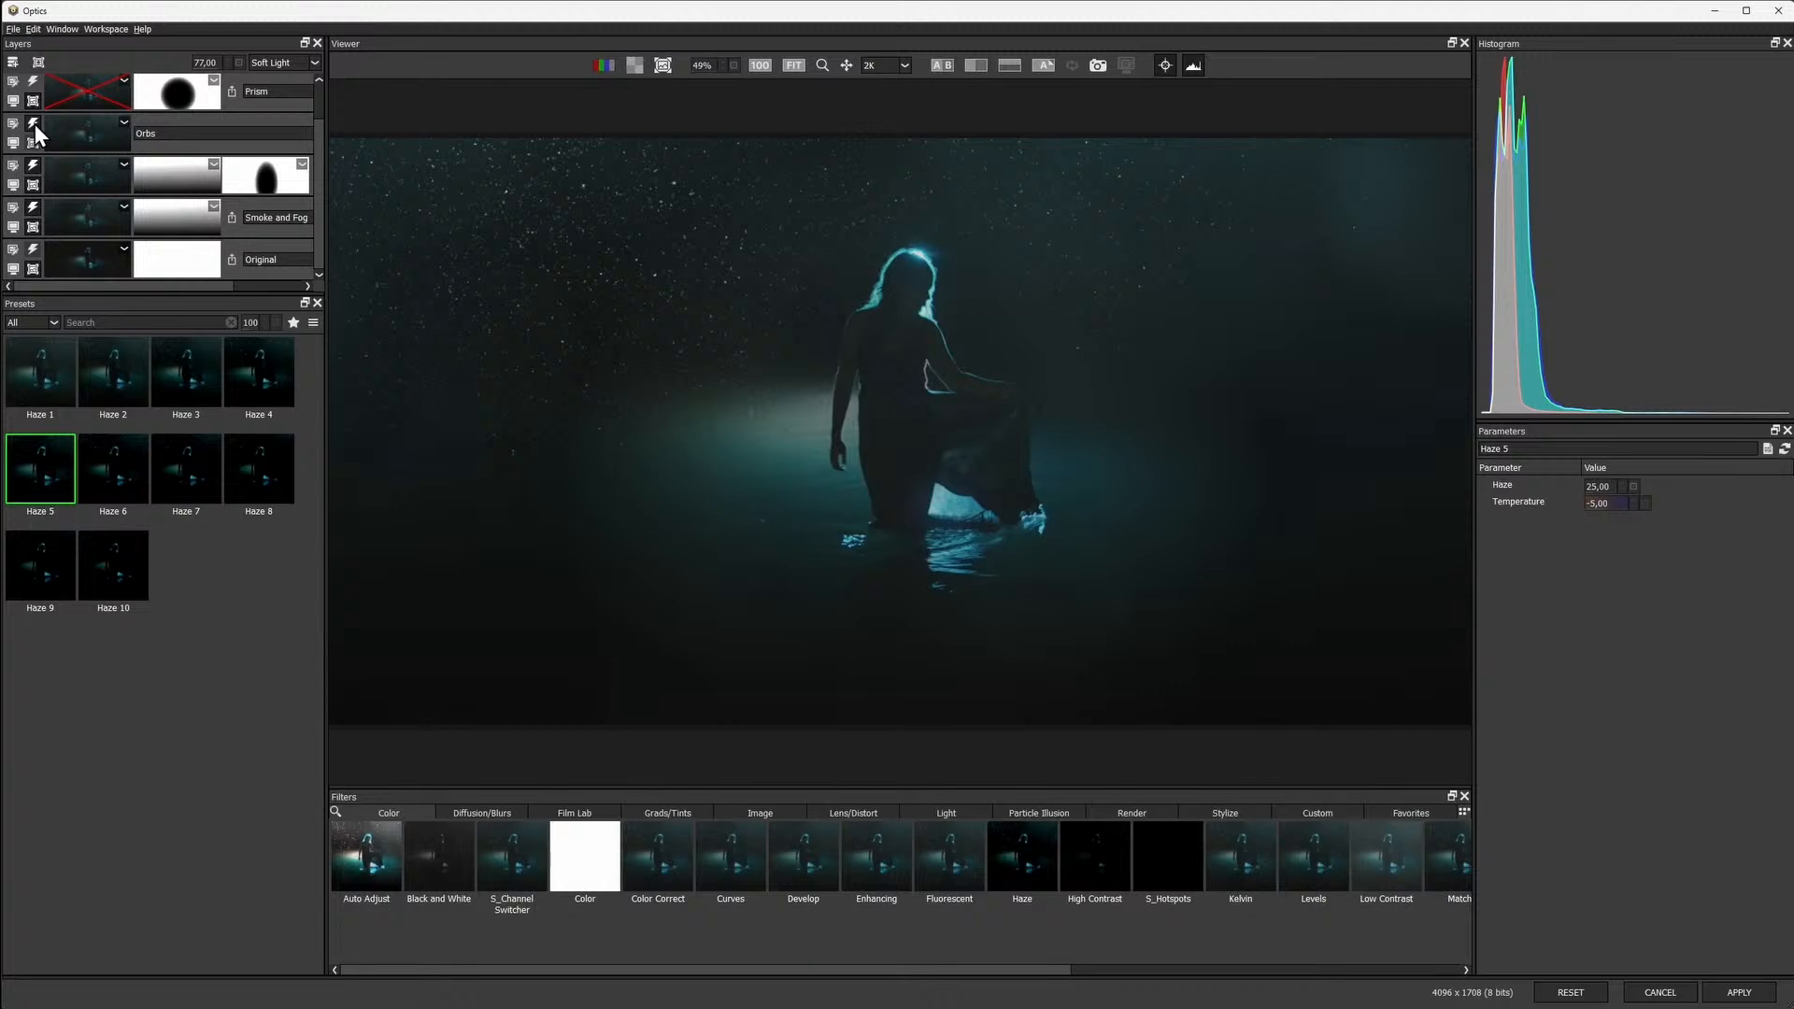
Try the Full On, Pocka Dot Drift and Big Blurry Bois presets on the Orbs layer
left_click(78, 127)
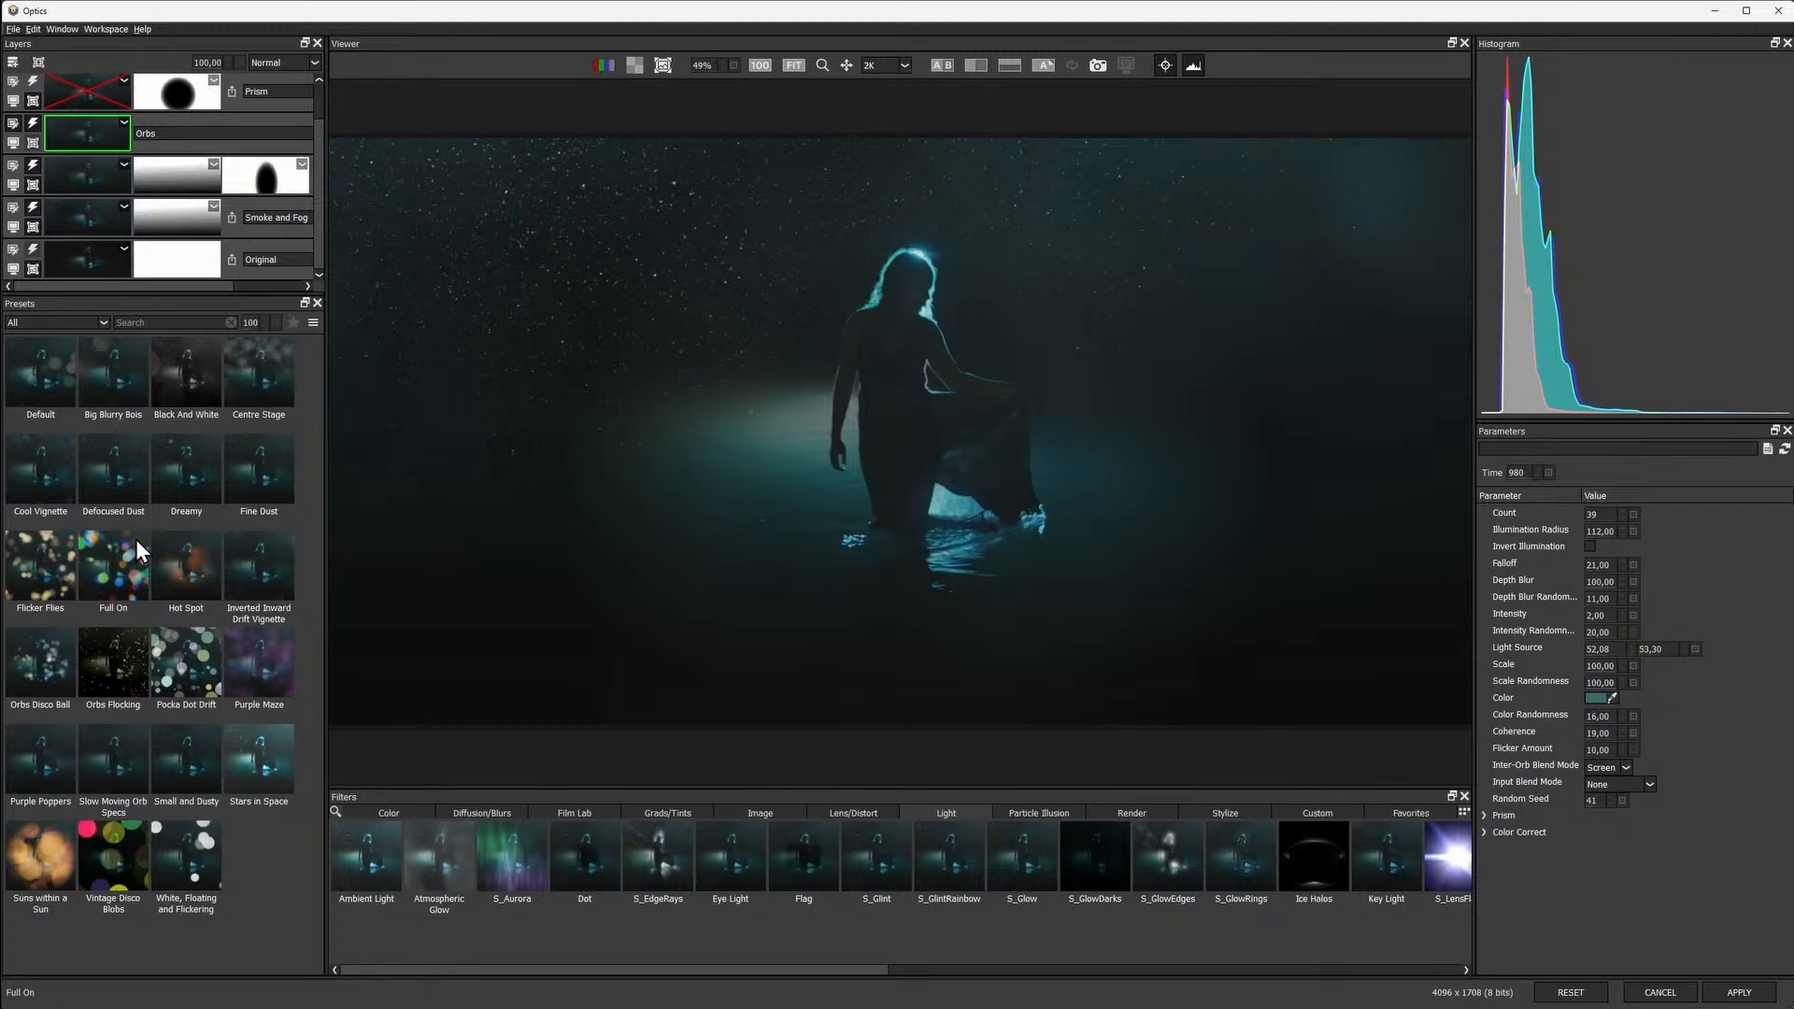
left_click(127, 557)
left_click(171, 670)
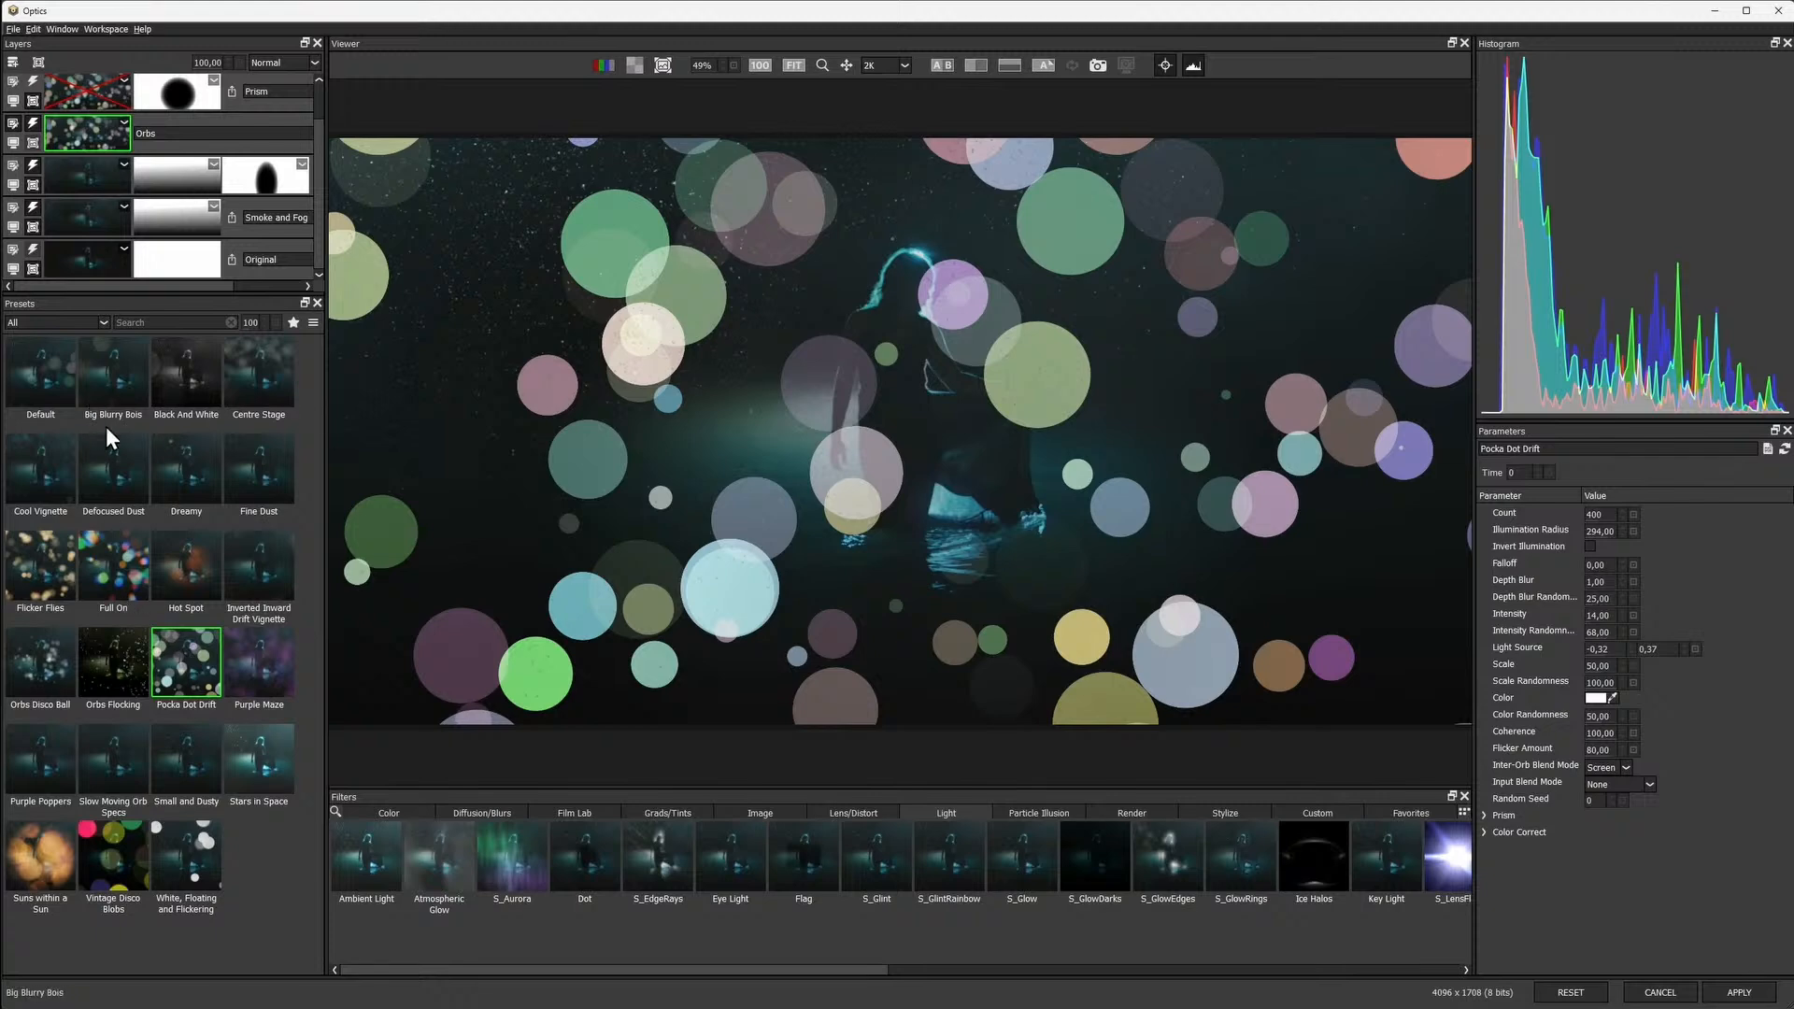
left_click(127, 366)
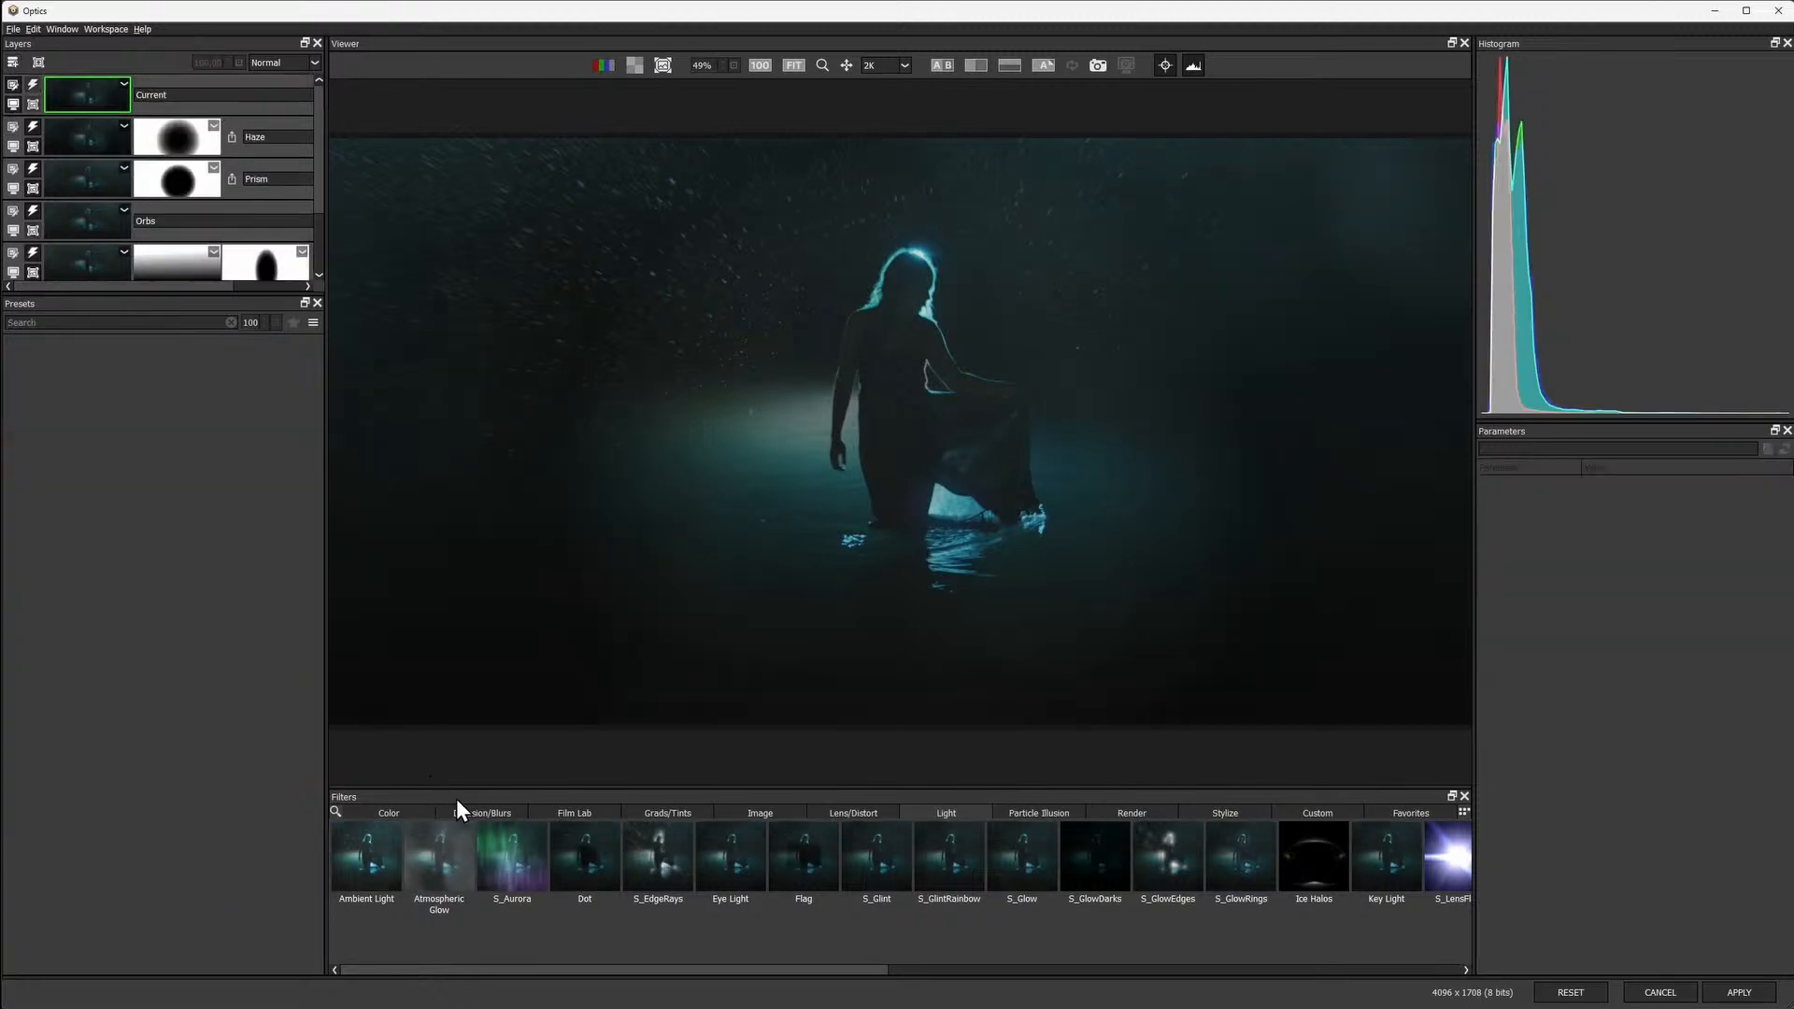
Add the Light filter Atmospheric Glow to the new layer above Haze
left_click(429, 861)
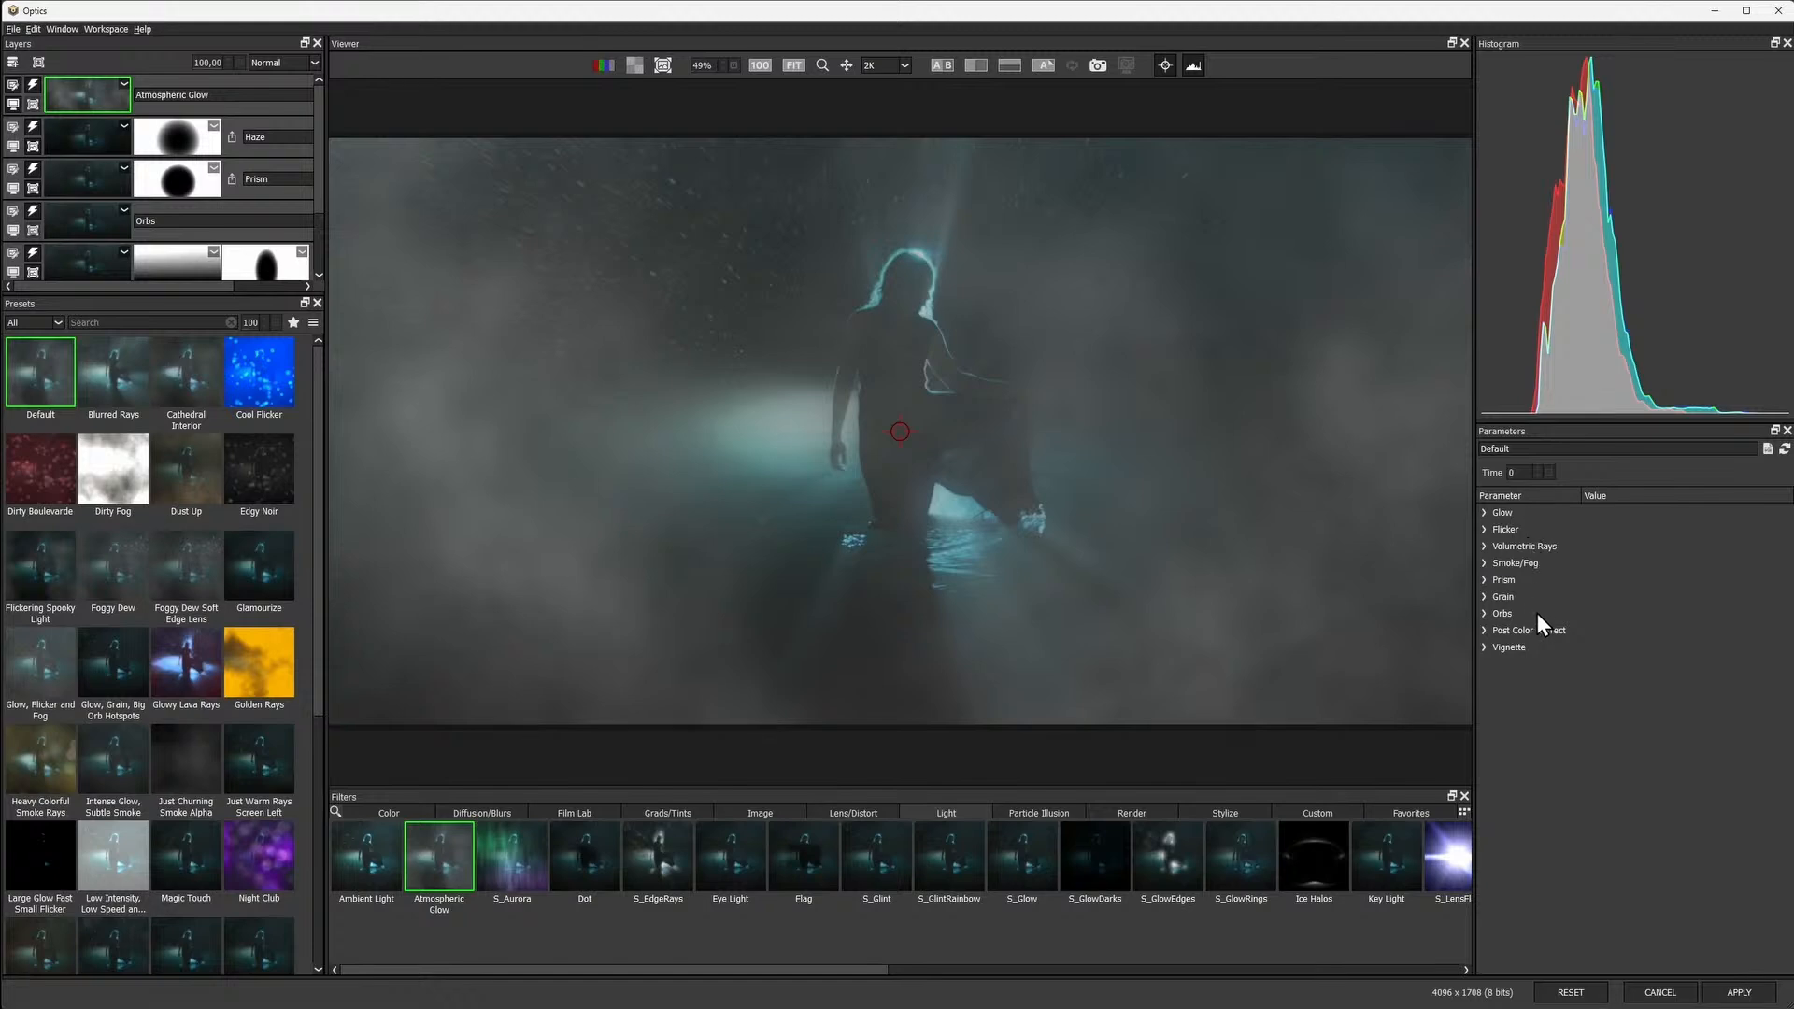
Switch from the Atmospheric Glow layer to the browser and look through the Boris FX YouTube channel's Optics videos
left_click(32, 87)
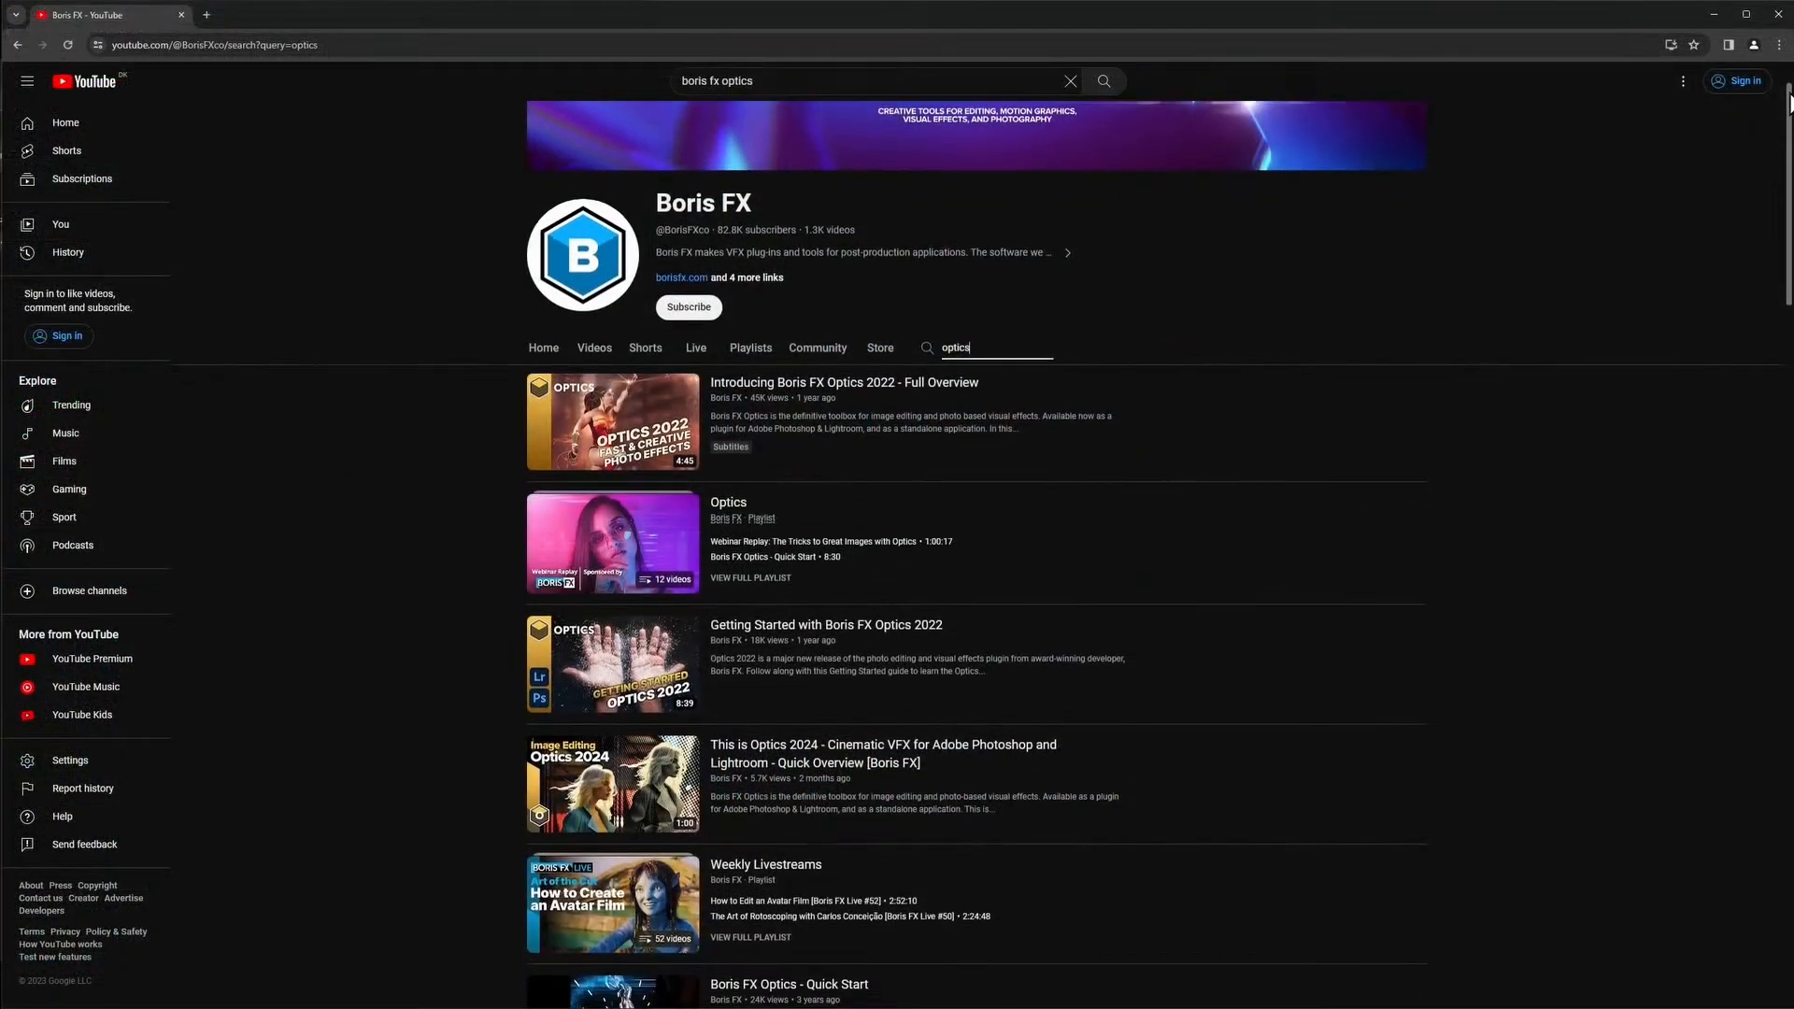
left_click_drag(1789, 103, 1786, 327)
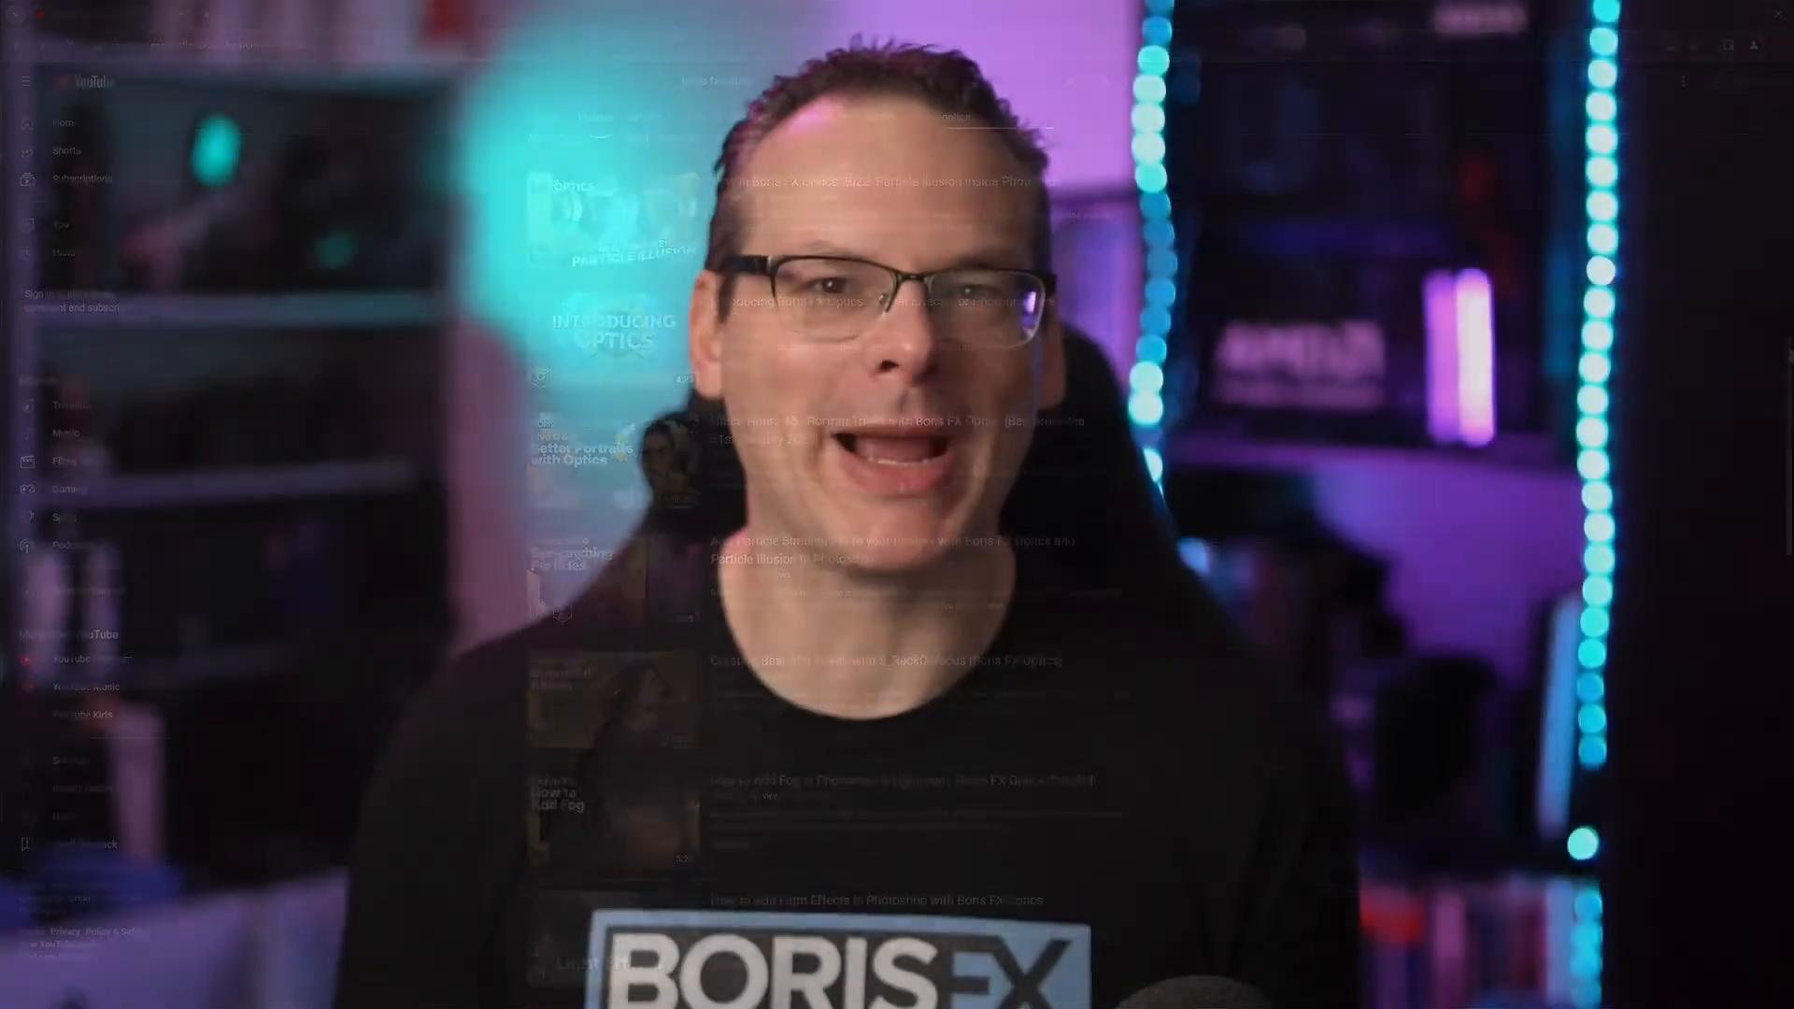
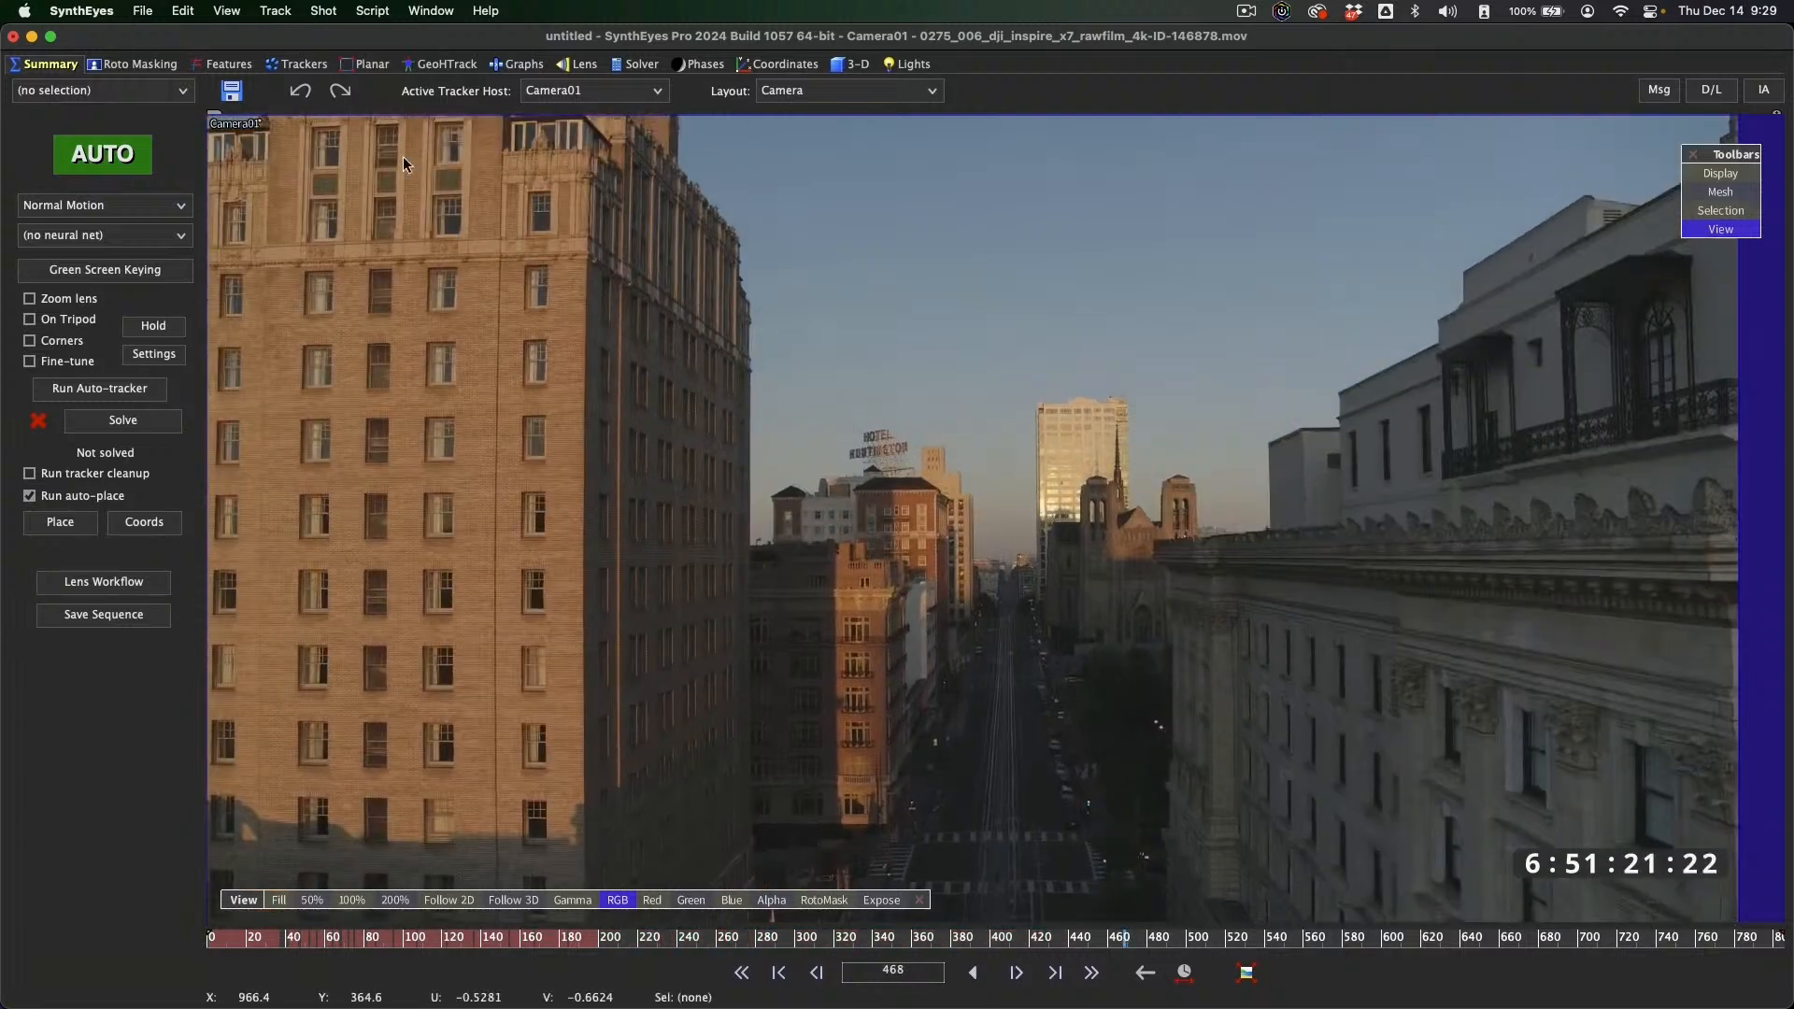
Switch to SynthEyes and shorten the aerial street shot by setting its end frame to 400 in the shot settings
left_click(323, 10)
left_click(334, 60)
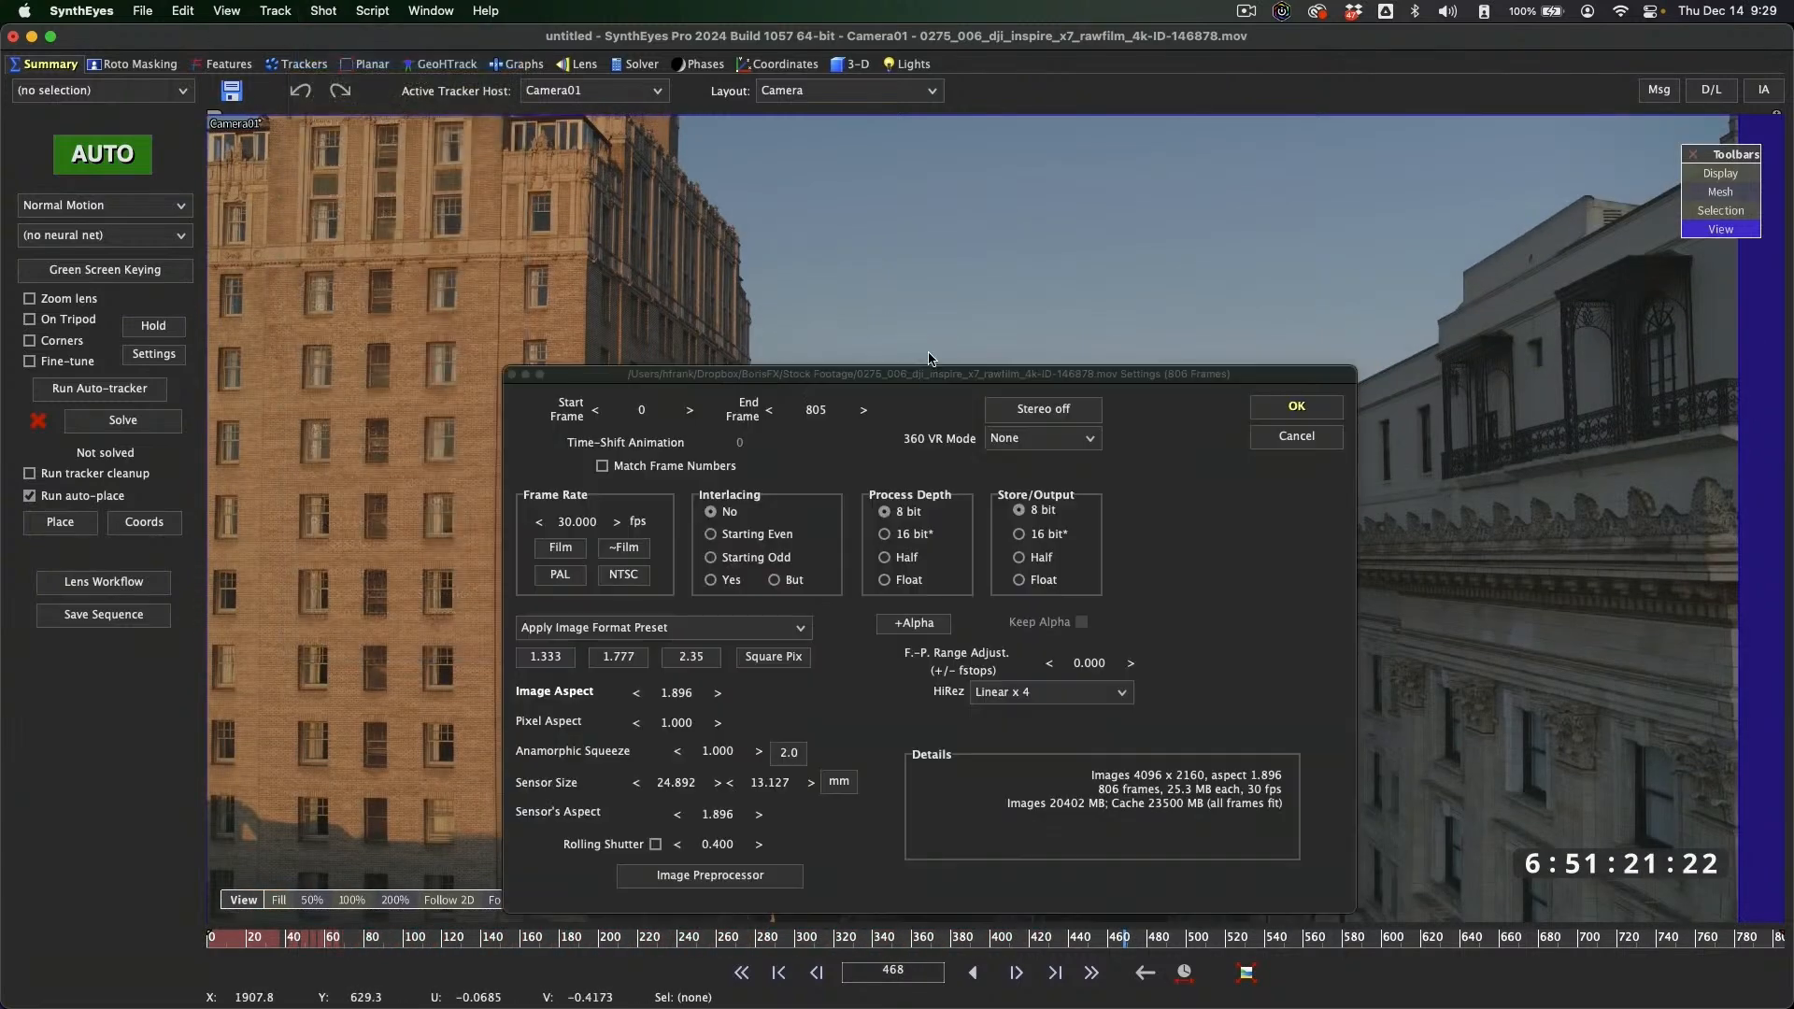
left_click(823, 412)
type("40")
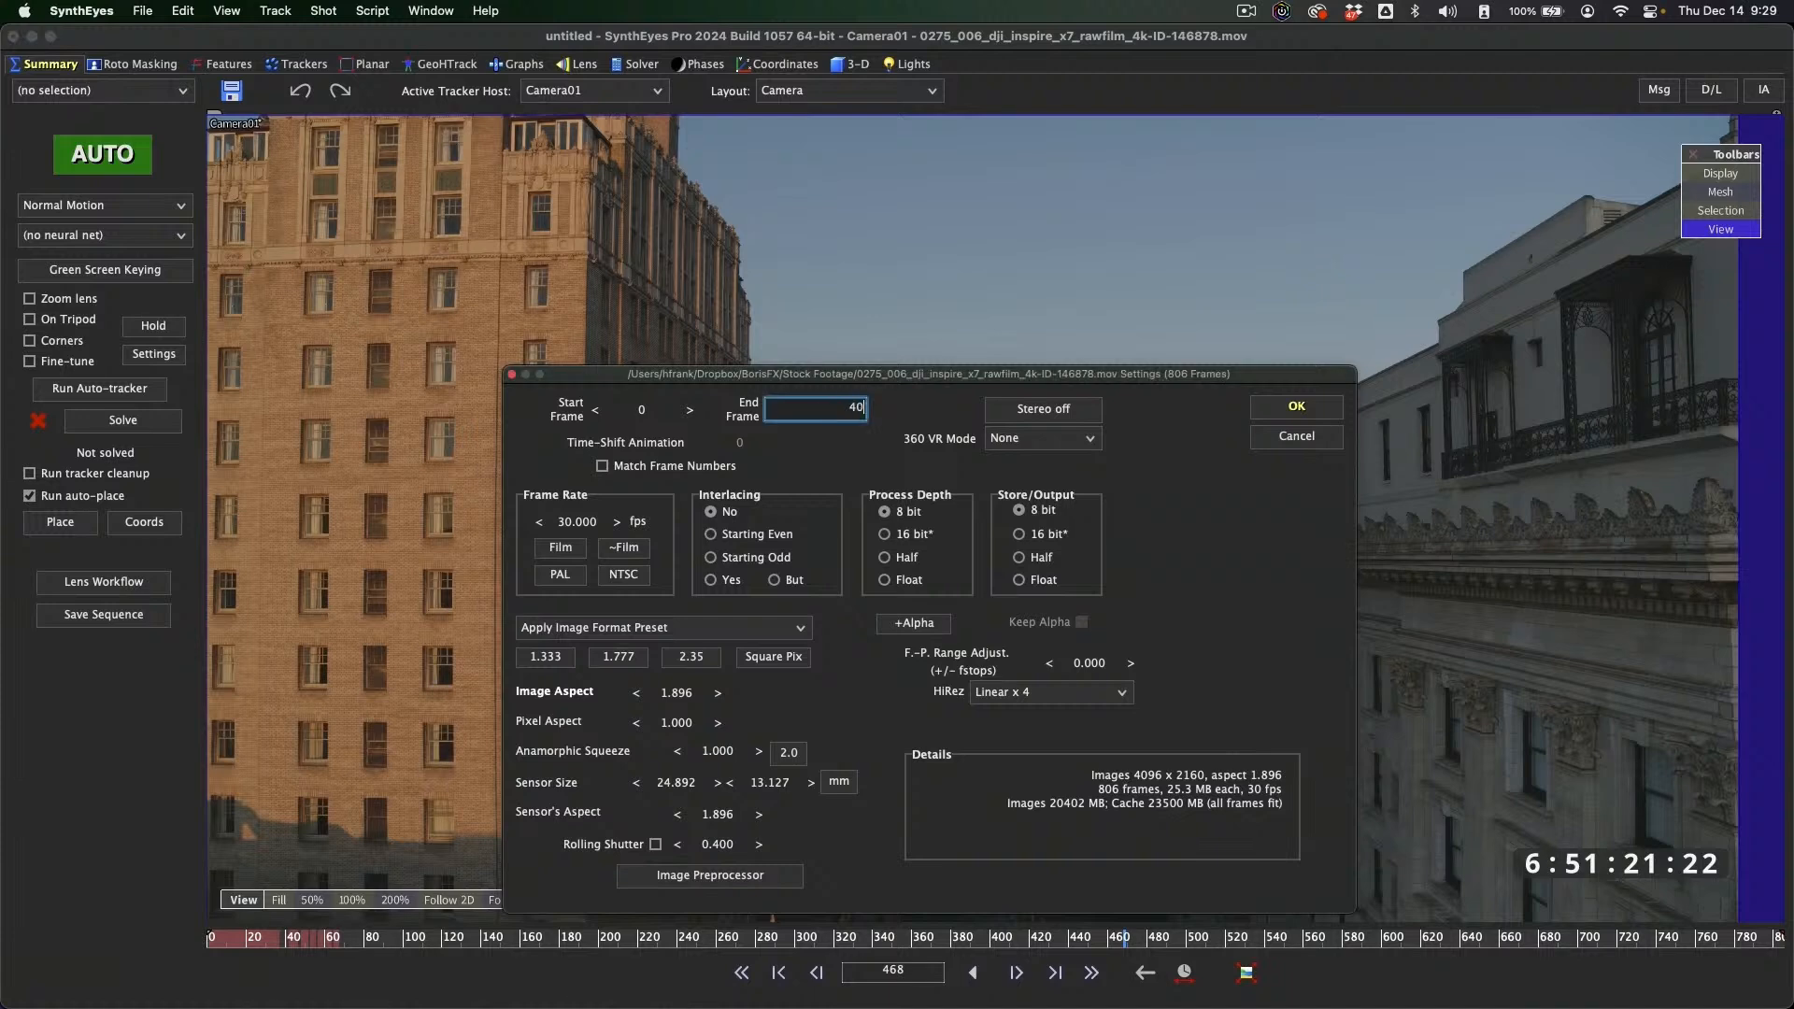
type("0")
key("Return")
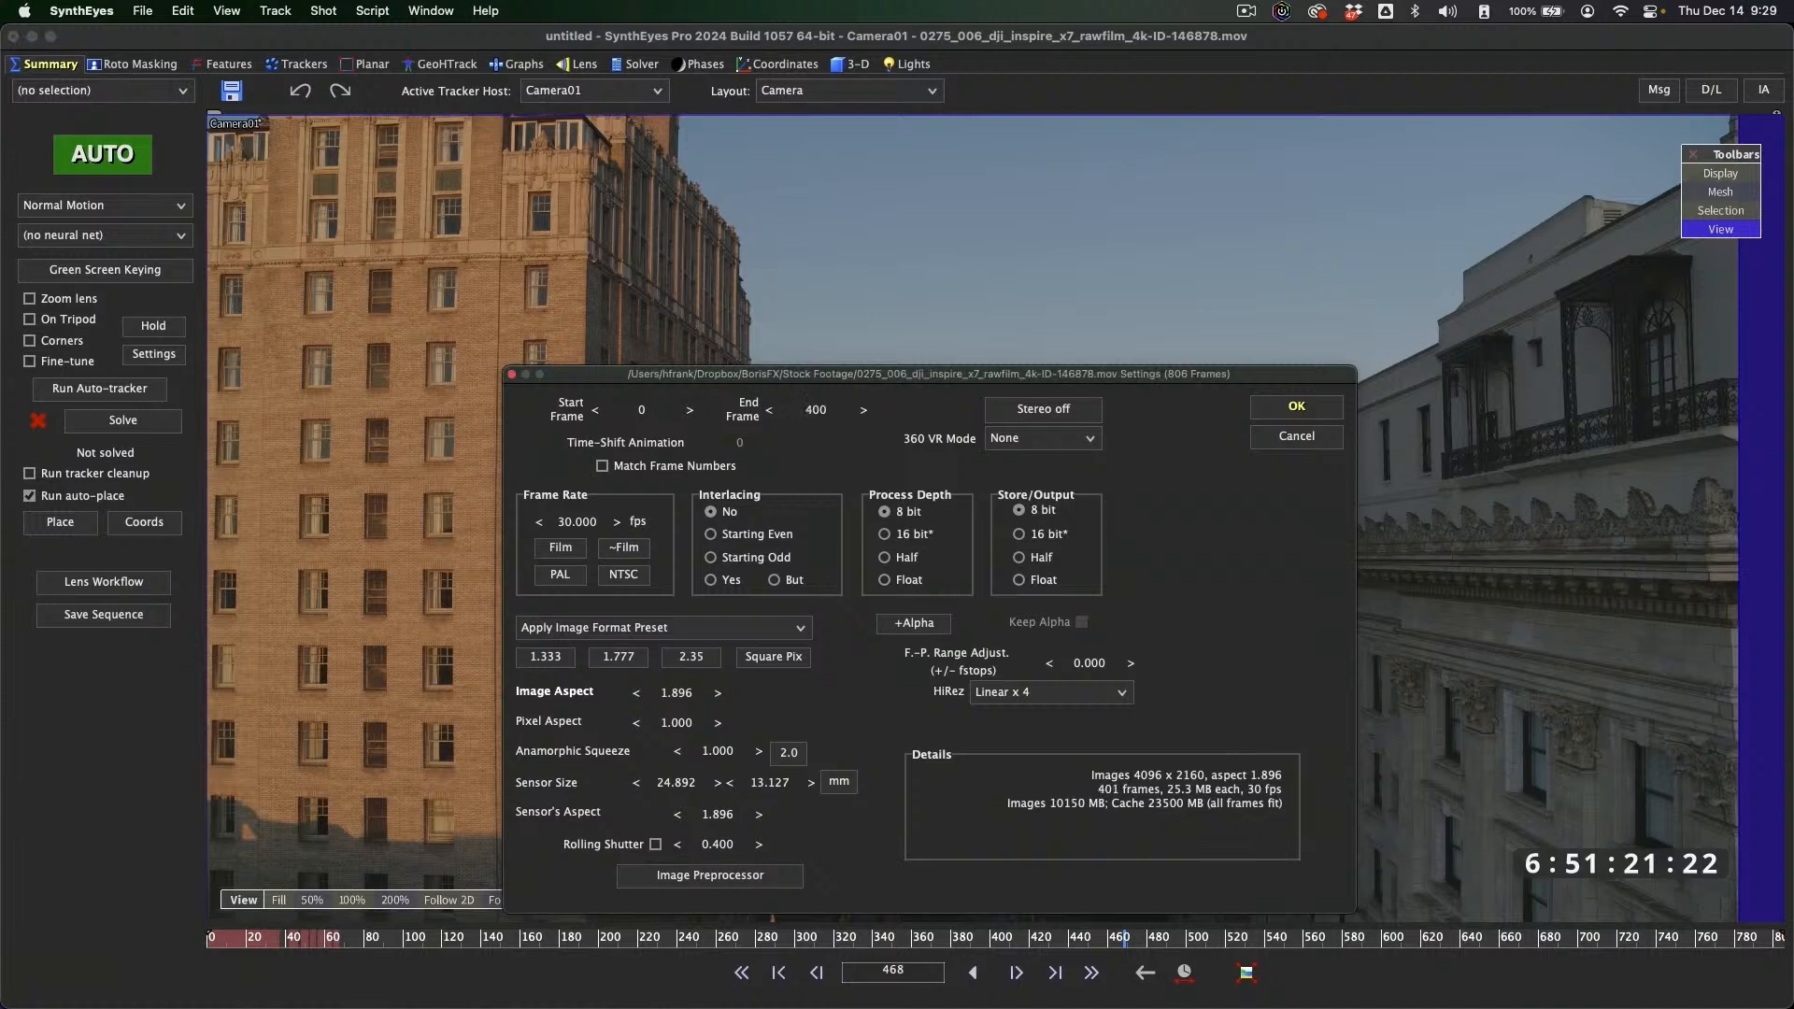
left_click(1259, 412)
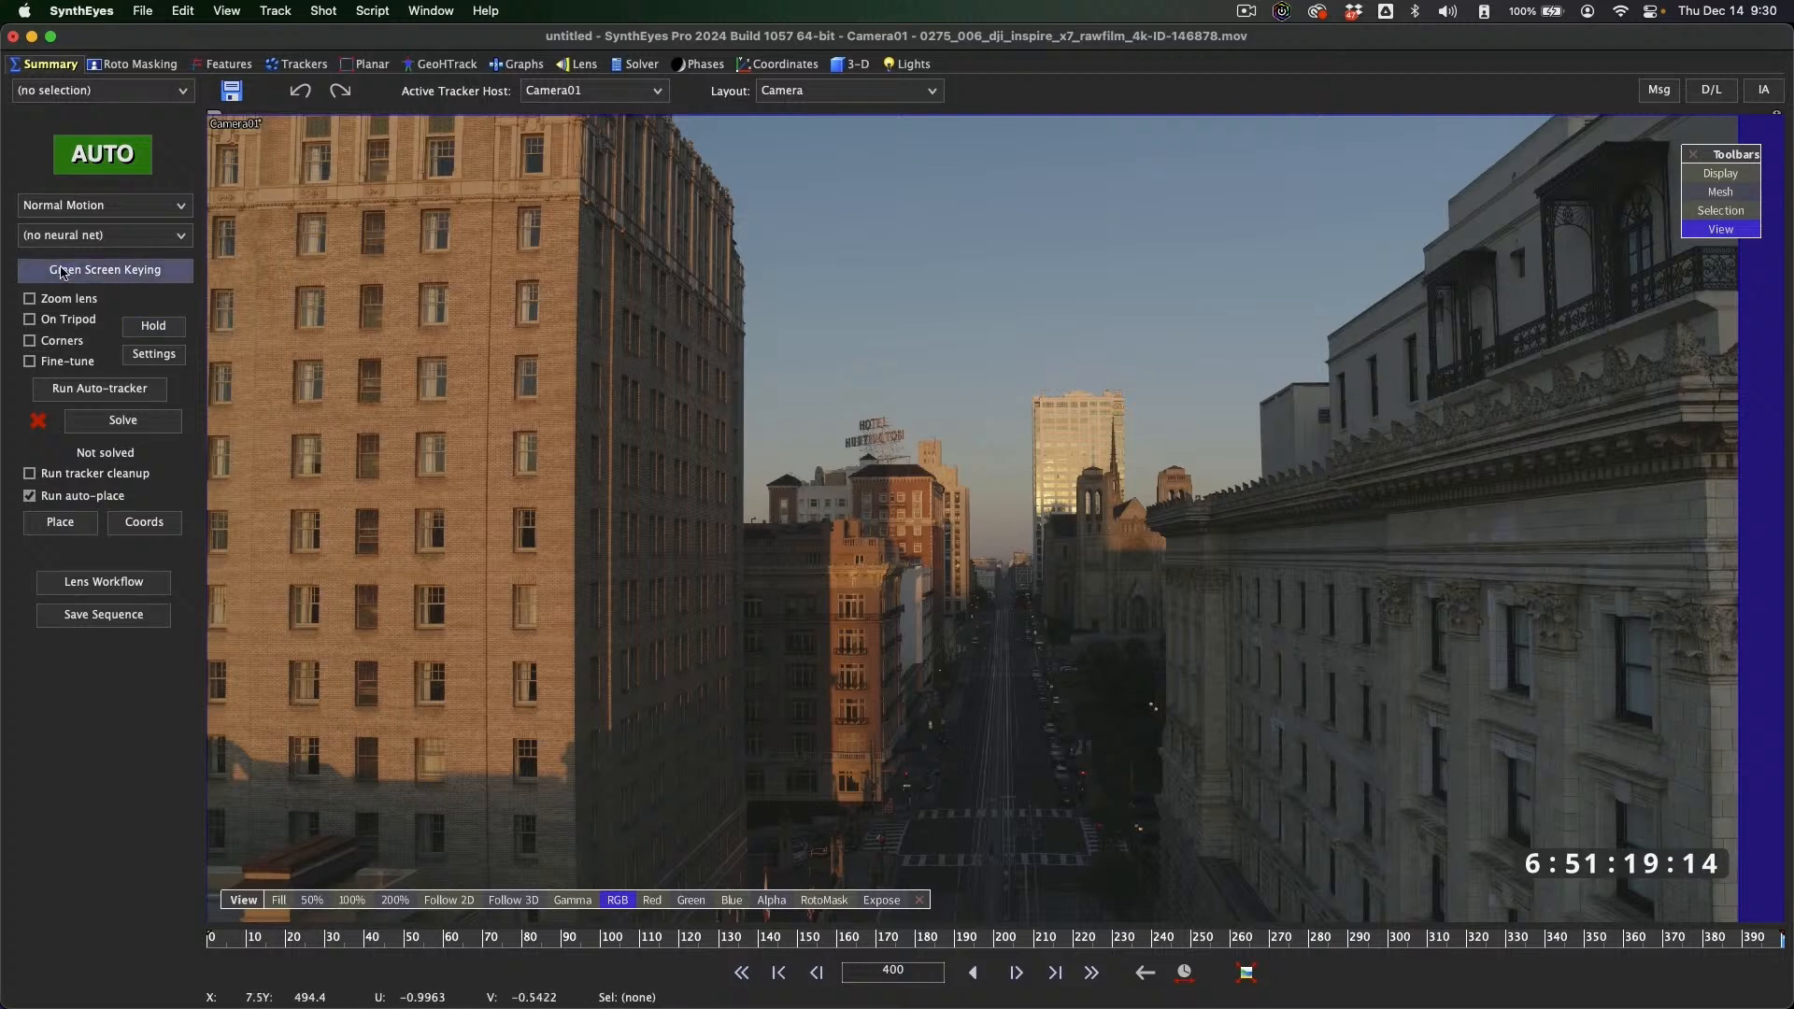
Run the automatic tracking and camera solve on the shot and accept the result
left_click(84, 167)
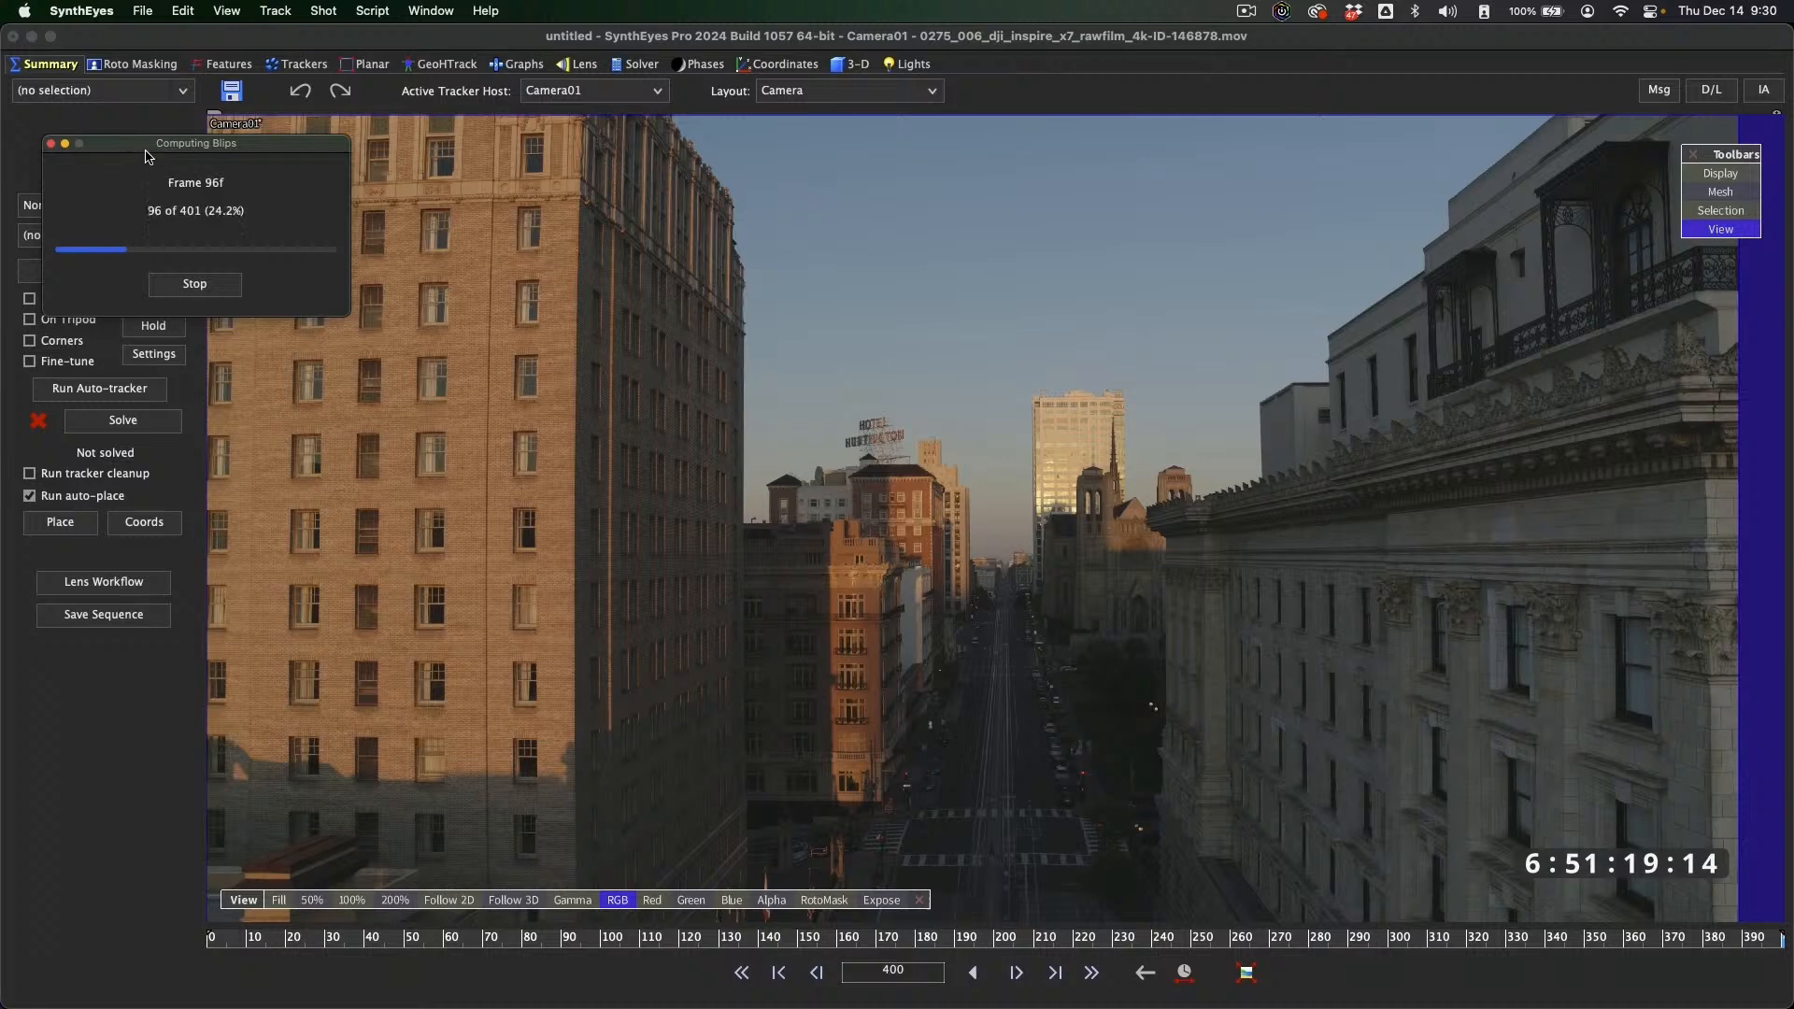
left_click_drag(145, 155, 292, 157)
left_click(991, 605)
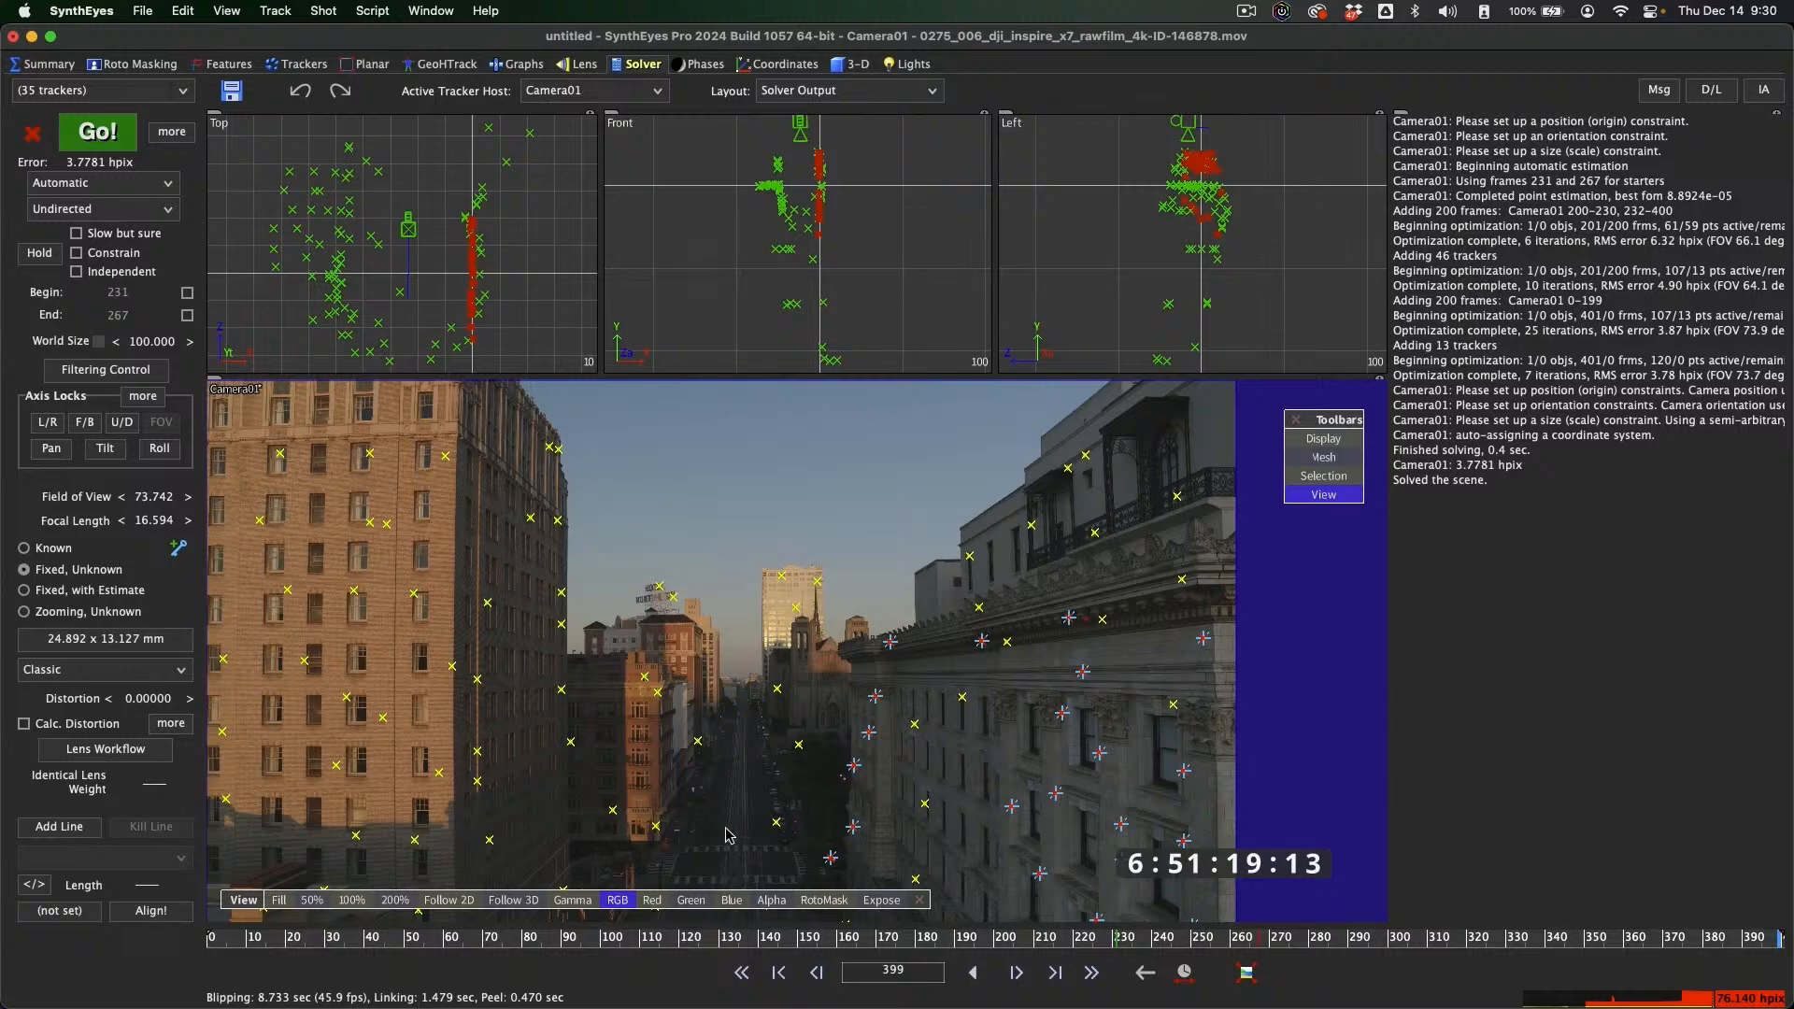
Scrub through the solved shot to examine the trackers on the buildings and the camera path in the orthographic views
left_click_drag(577, 937, 758, 934)
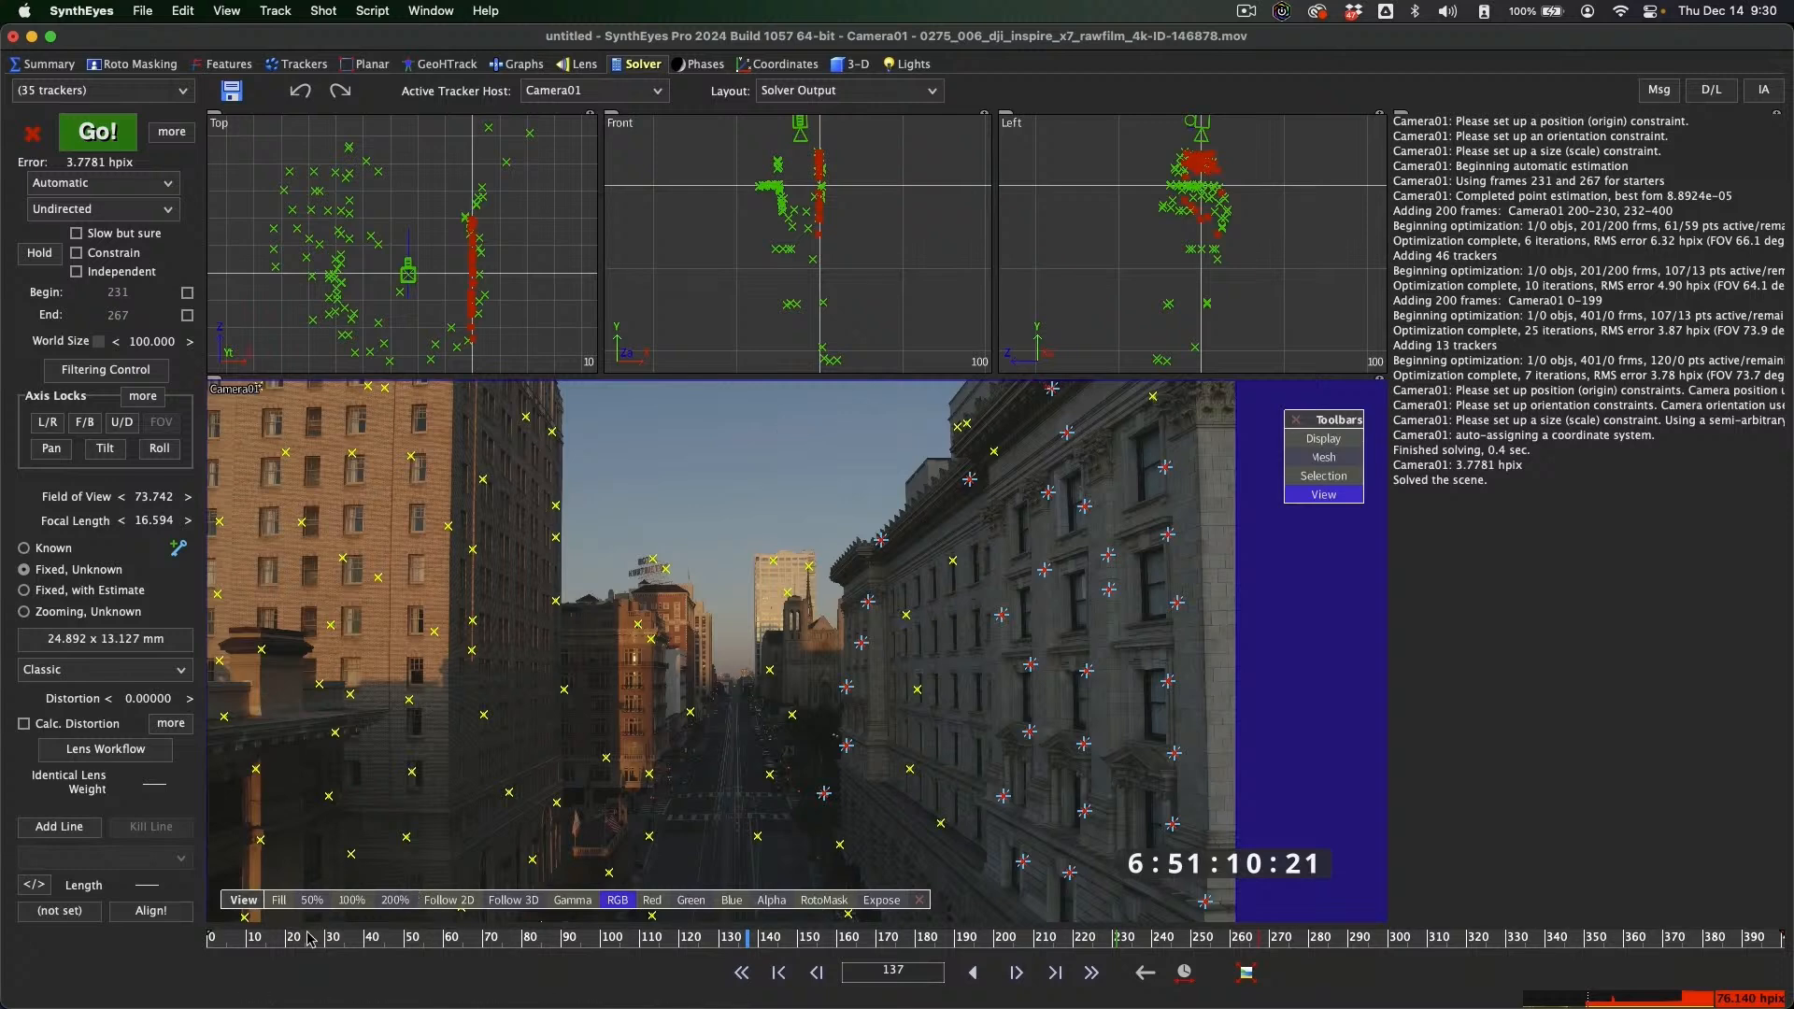
left_click_drag(311, 937, 1179, 883)
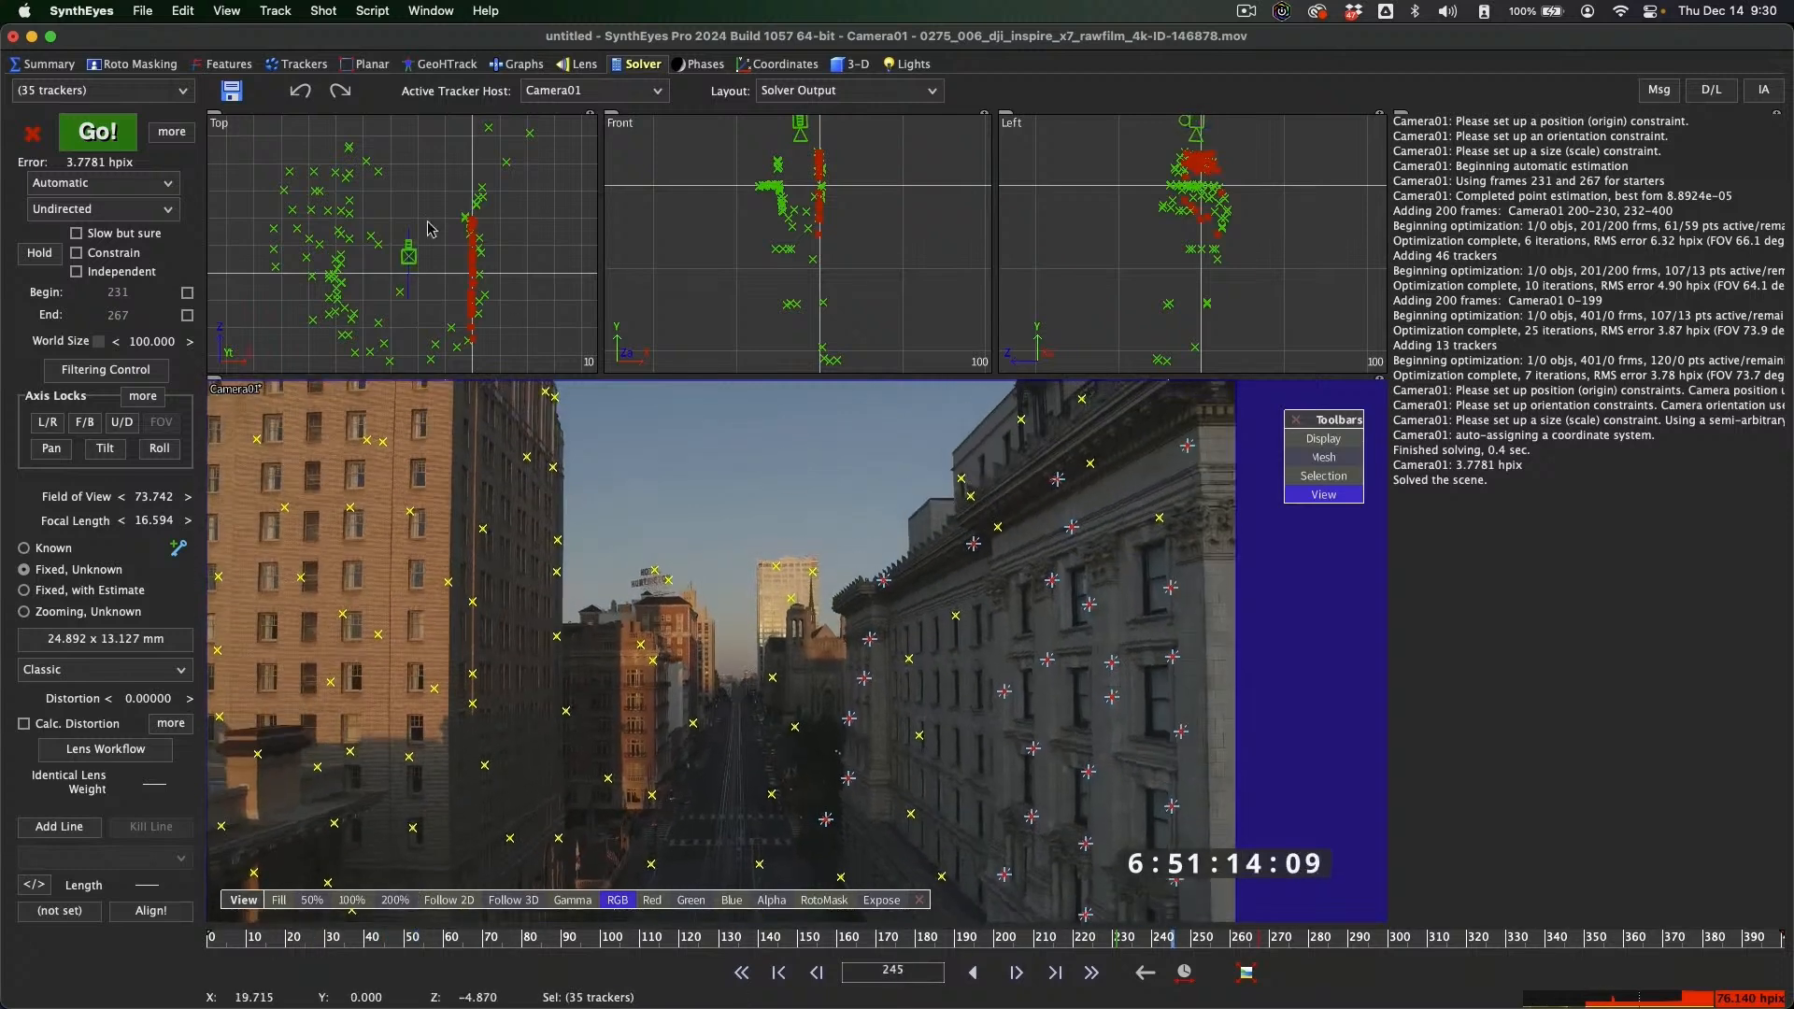
left_click_drag(276, 947, 657, 937)
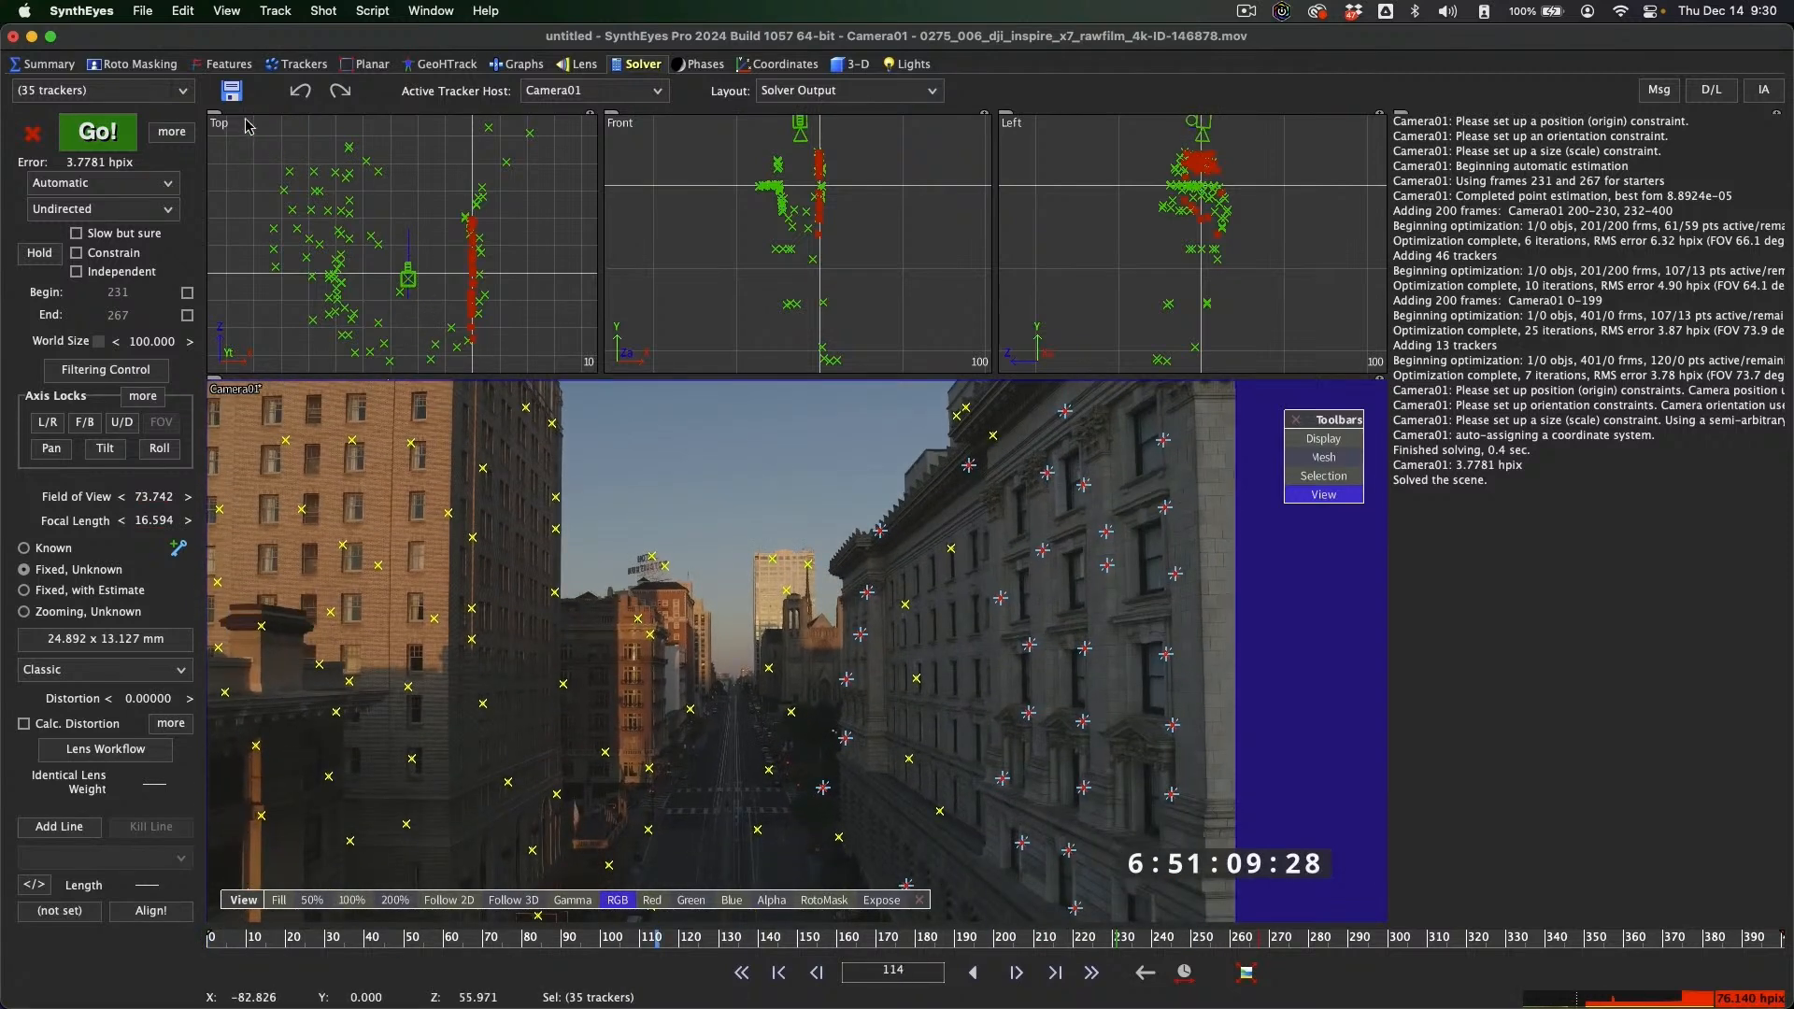
left_click_drag(266, 942, 685, 937)
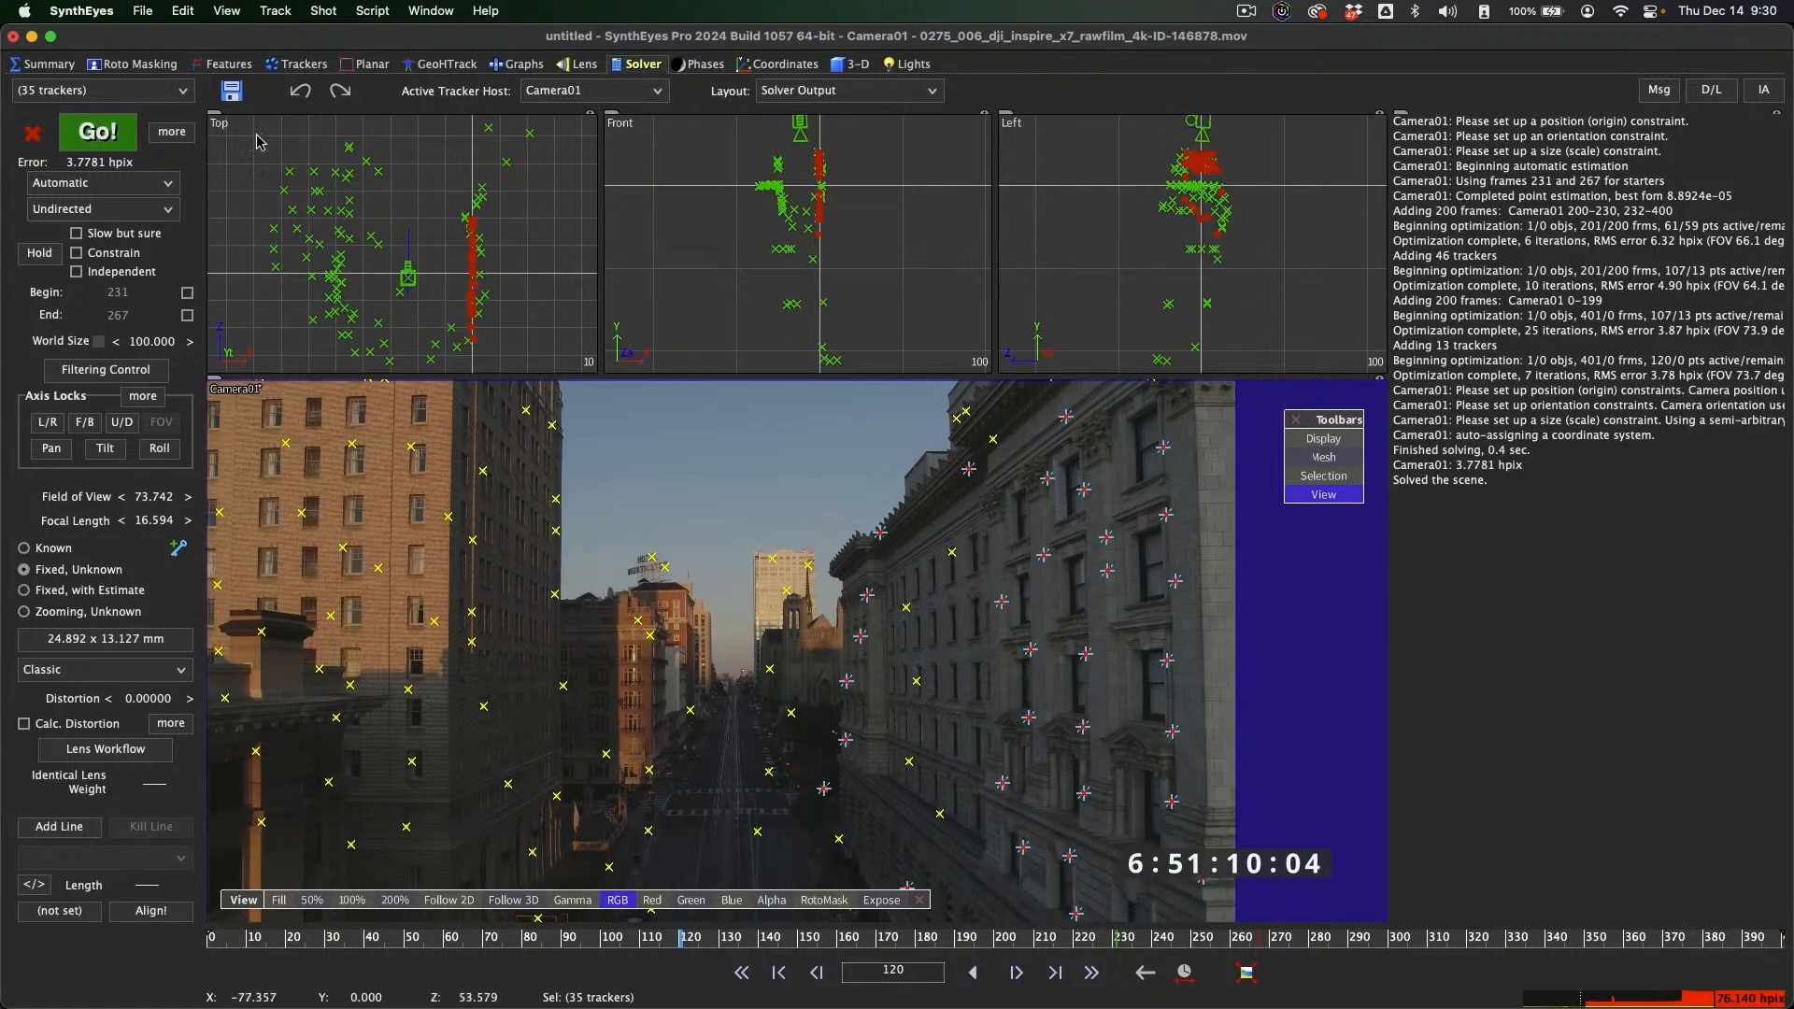
Save the SynthEyes scene in the Stock Footage folder under the proposed 0275_006_dji_inspire_x7_rawfilm_4k file name
key("super+s")
left_click(1280, 657)
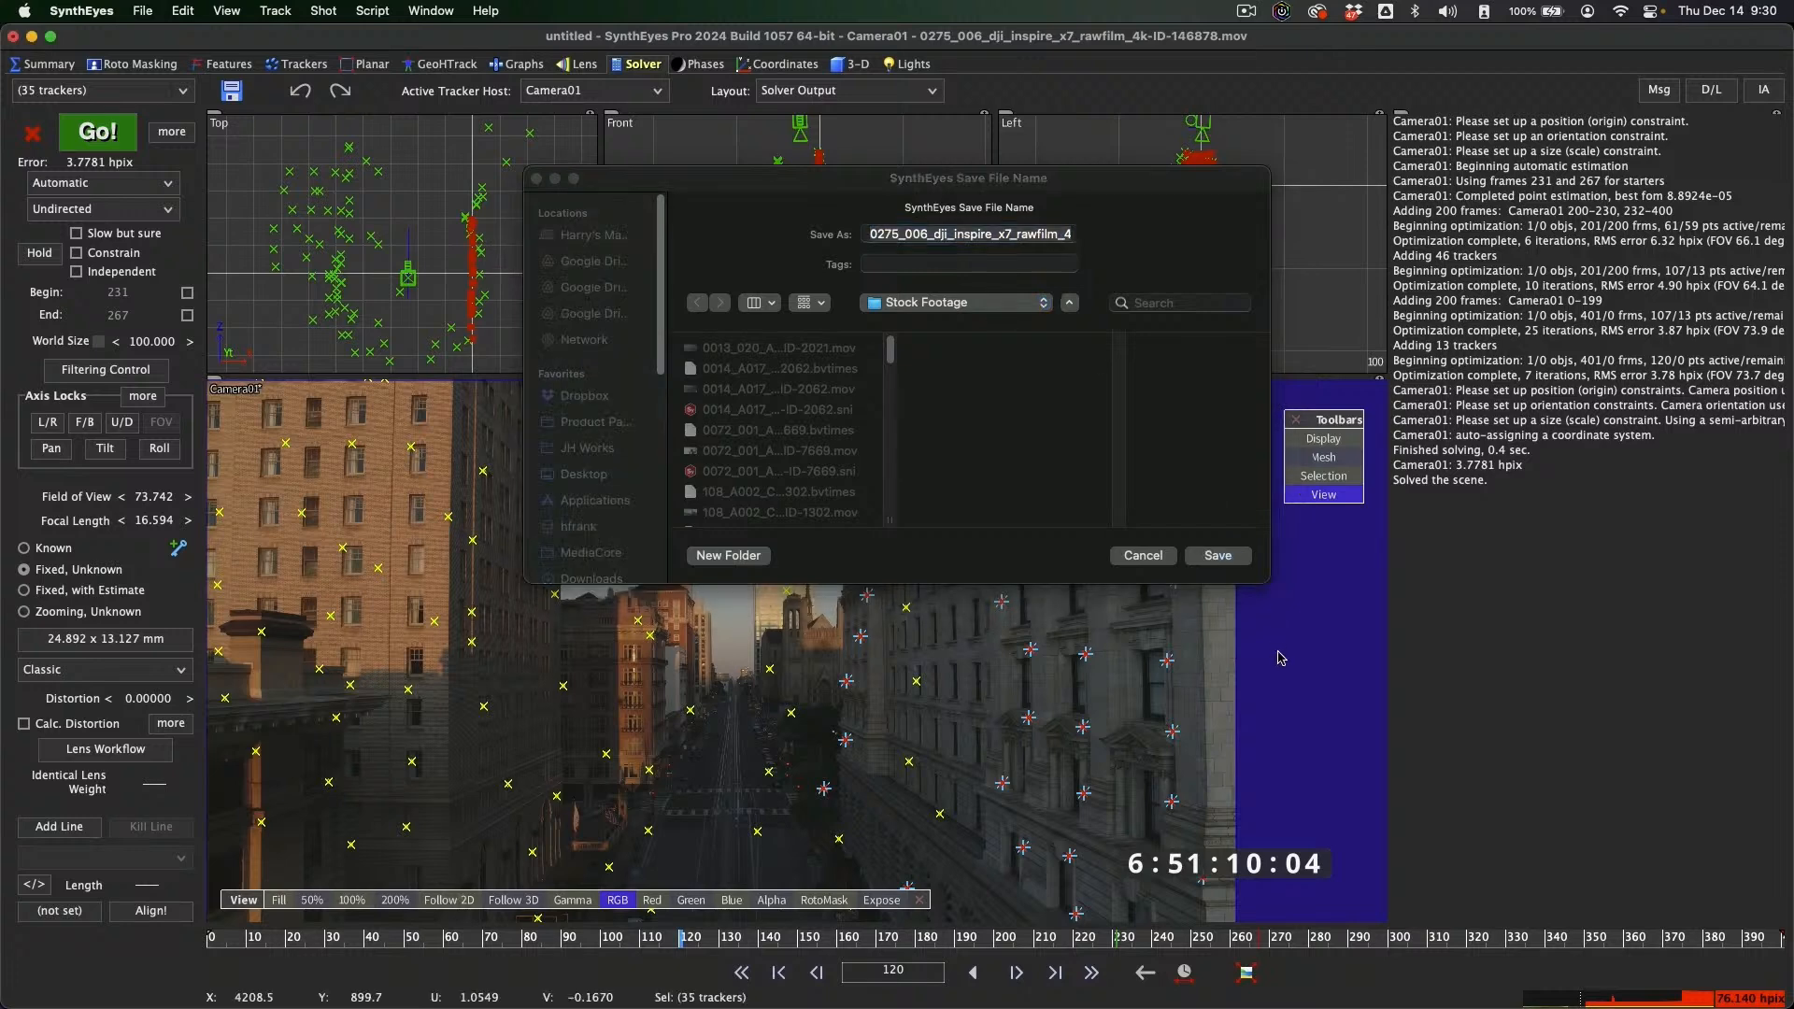
left_click(1224, 559)
left_click(937, 475)
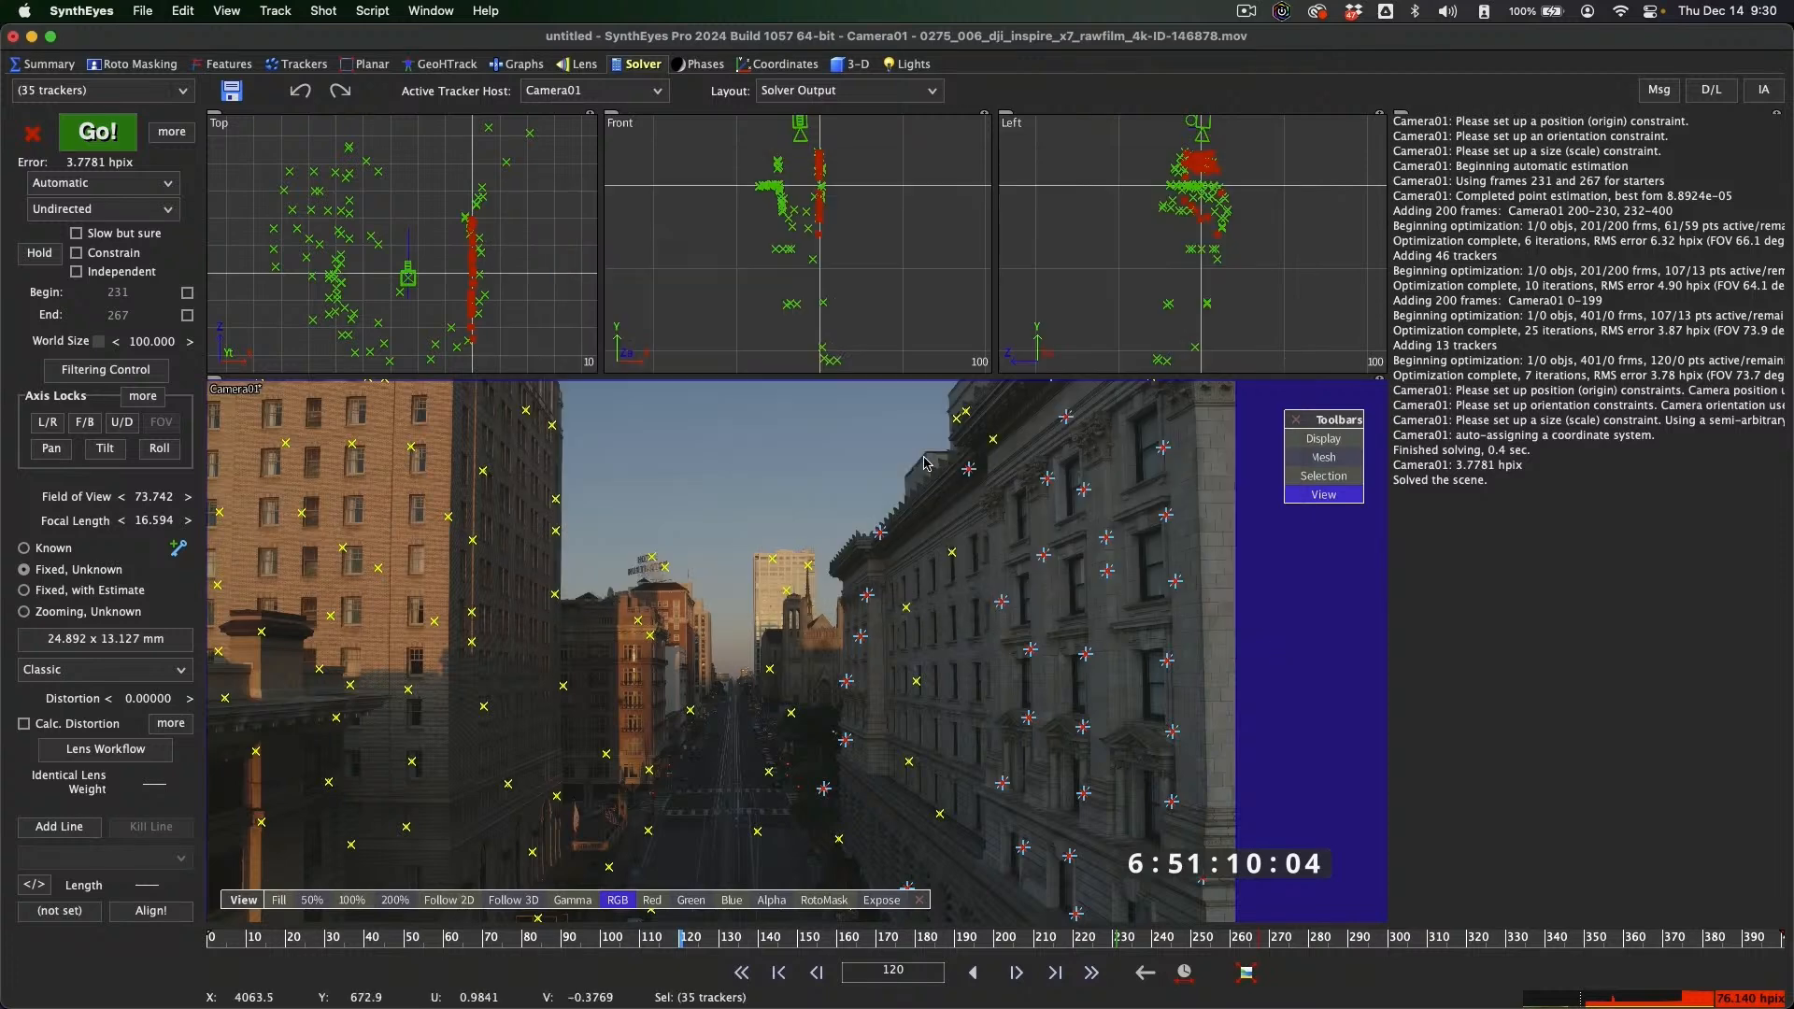
Review the rest of the shot's tracking up to about frame 321 and check the solve error
left_click(1052, 970)
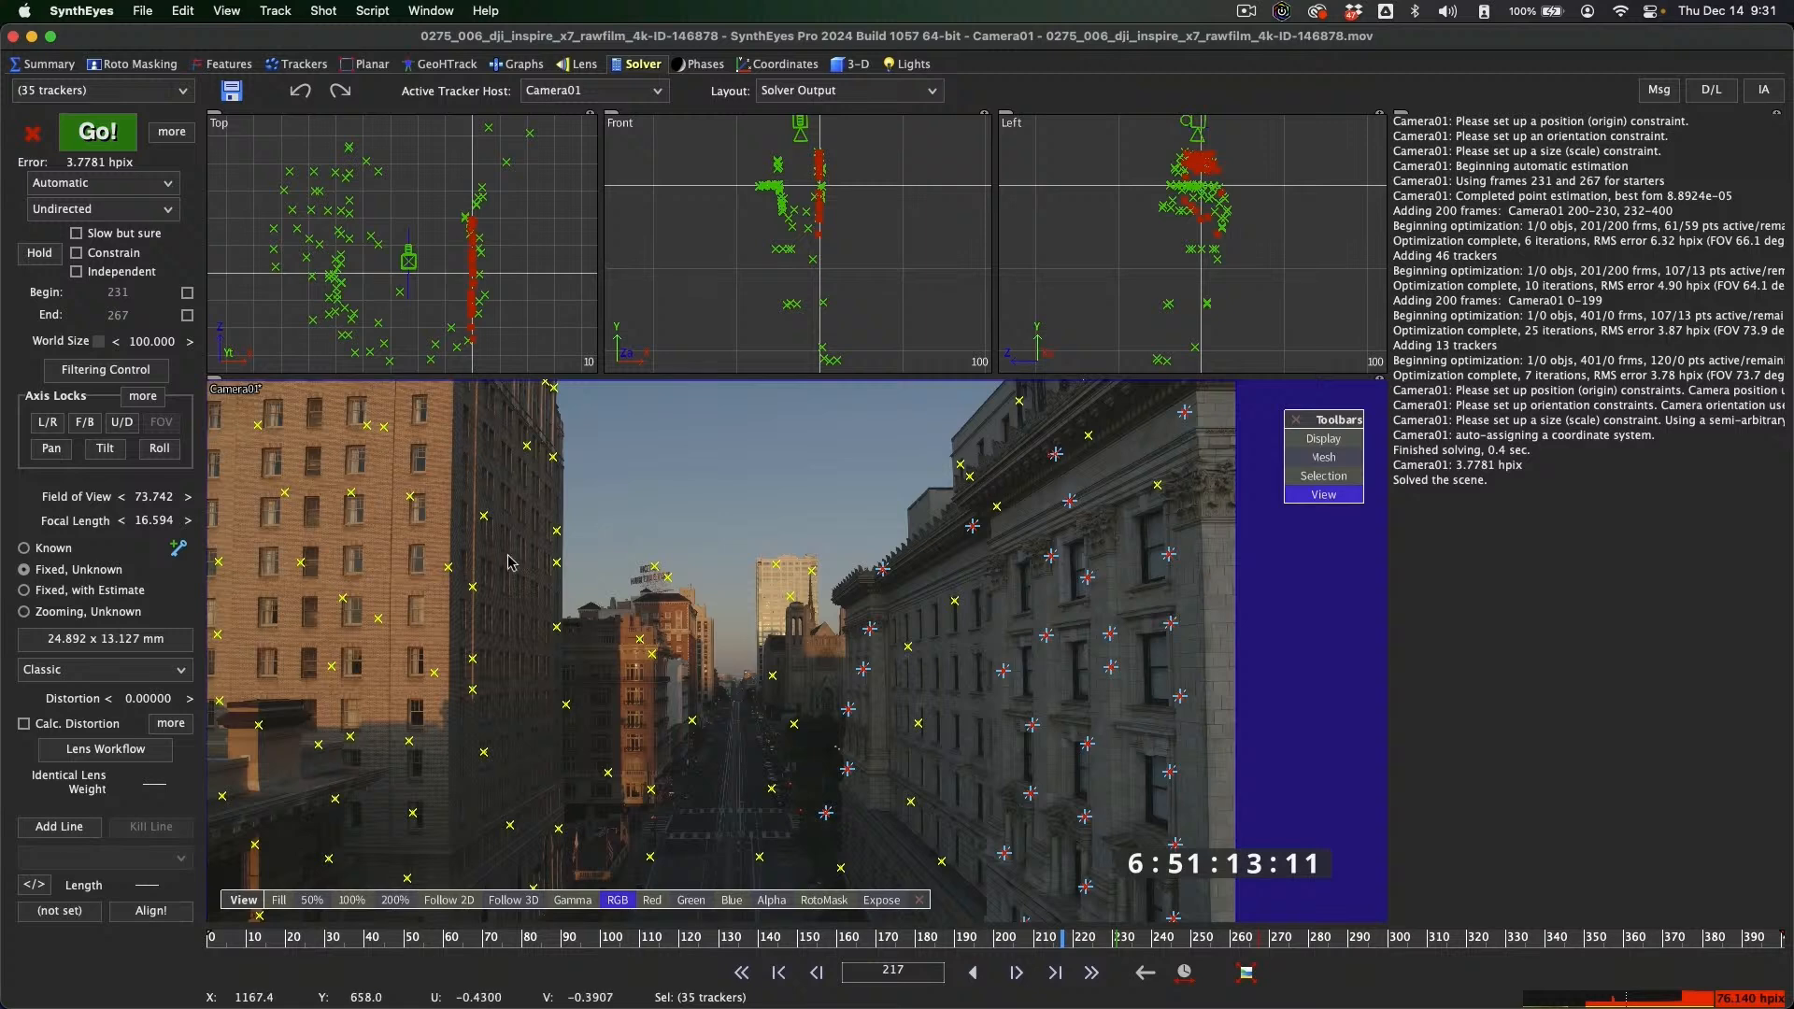
left_click_drag(539, 937, 1483, 937)
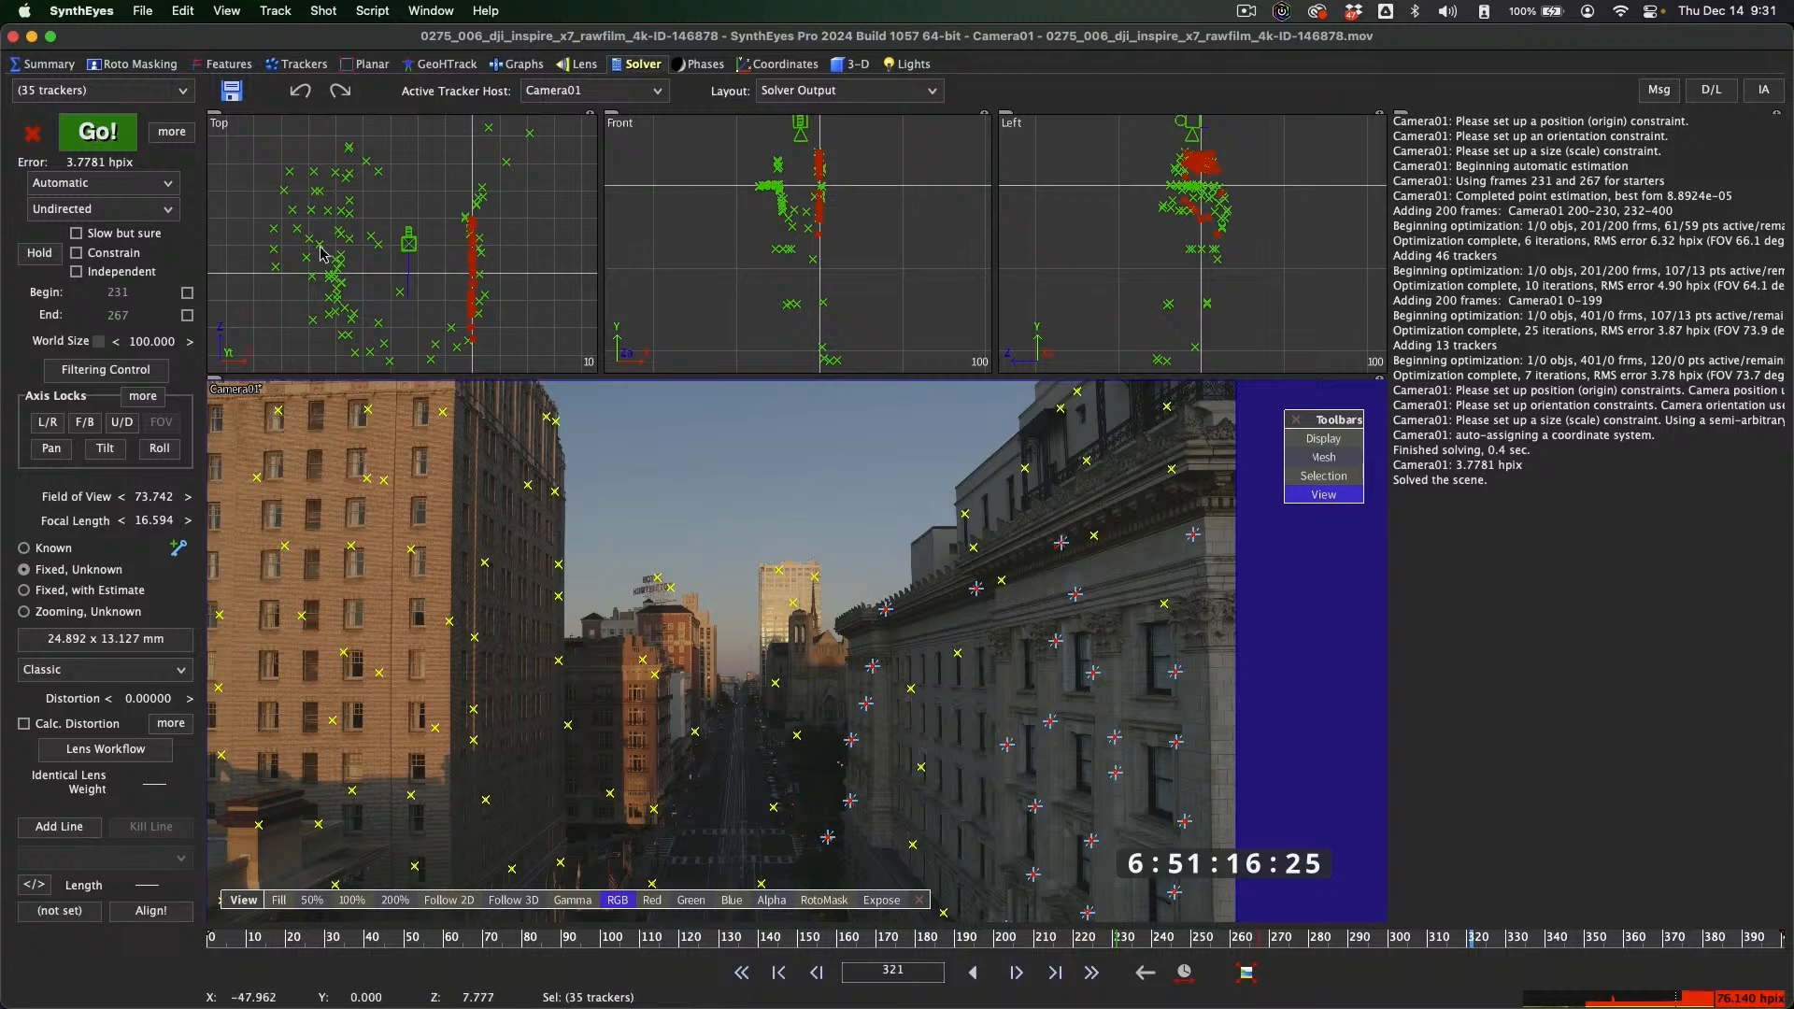
left_click(77, 144)
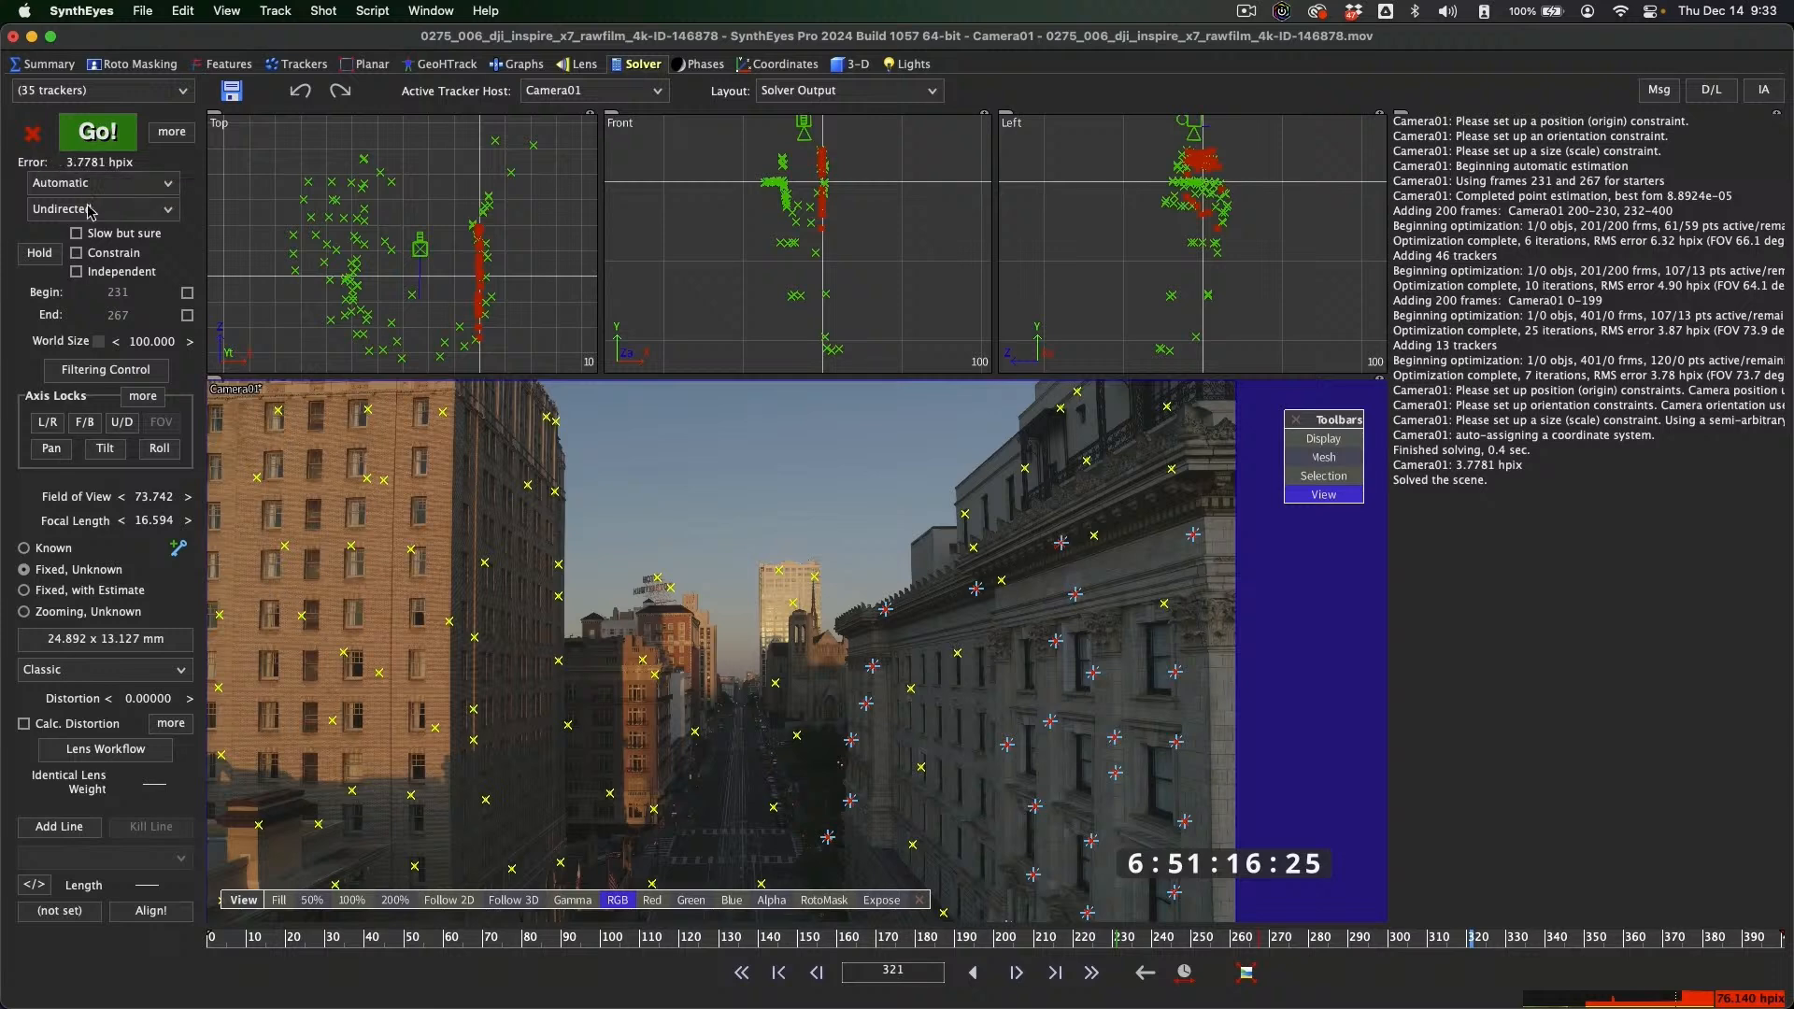
Delete the short-lived and high-error auto trackers with Clean up trackers, and re-solve the camera
left_click(273, 12)
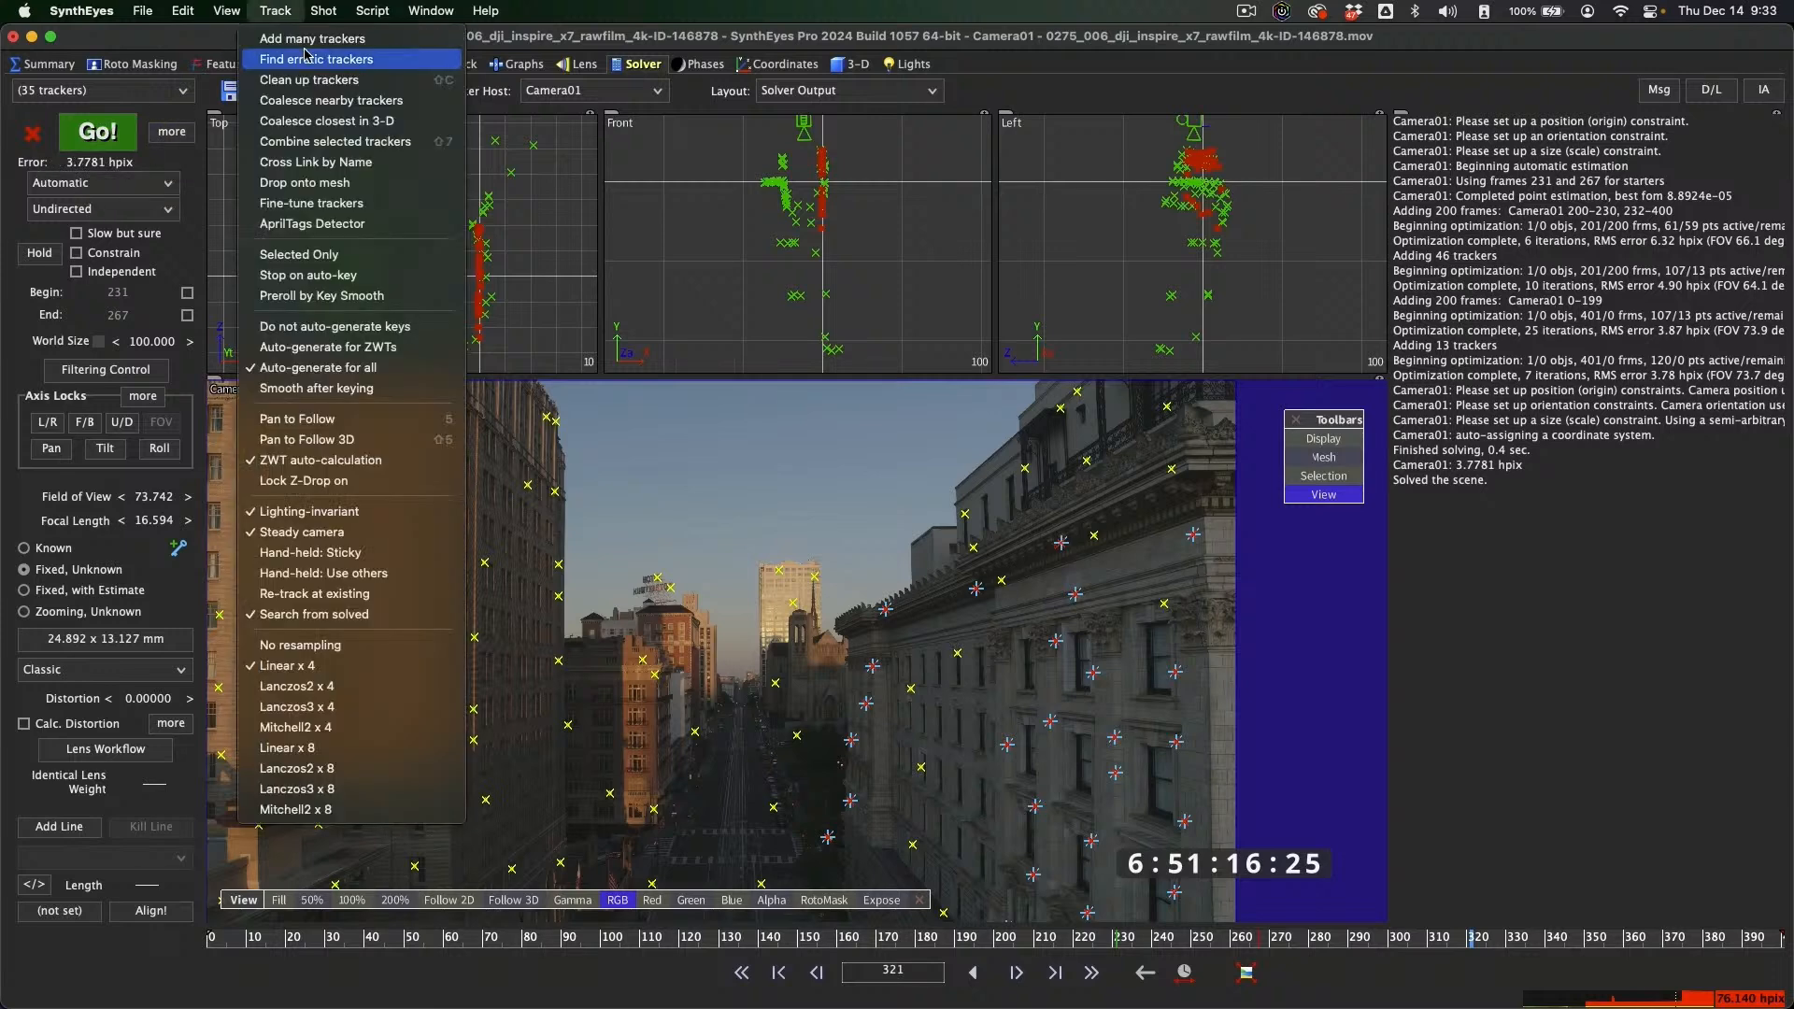
left_click(308, 80)
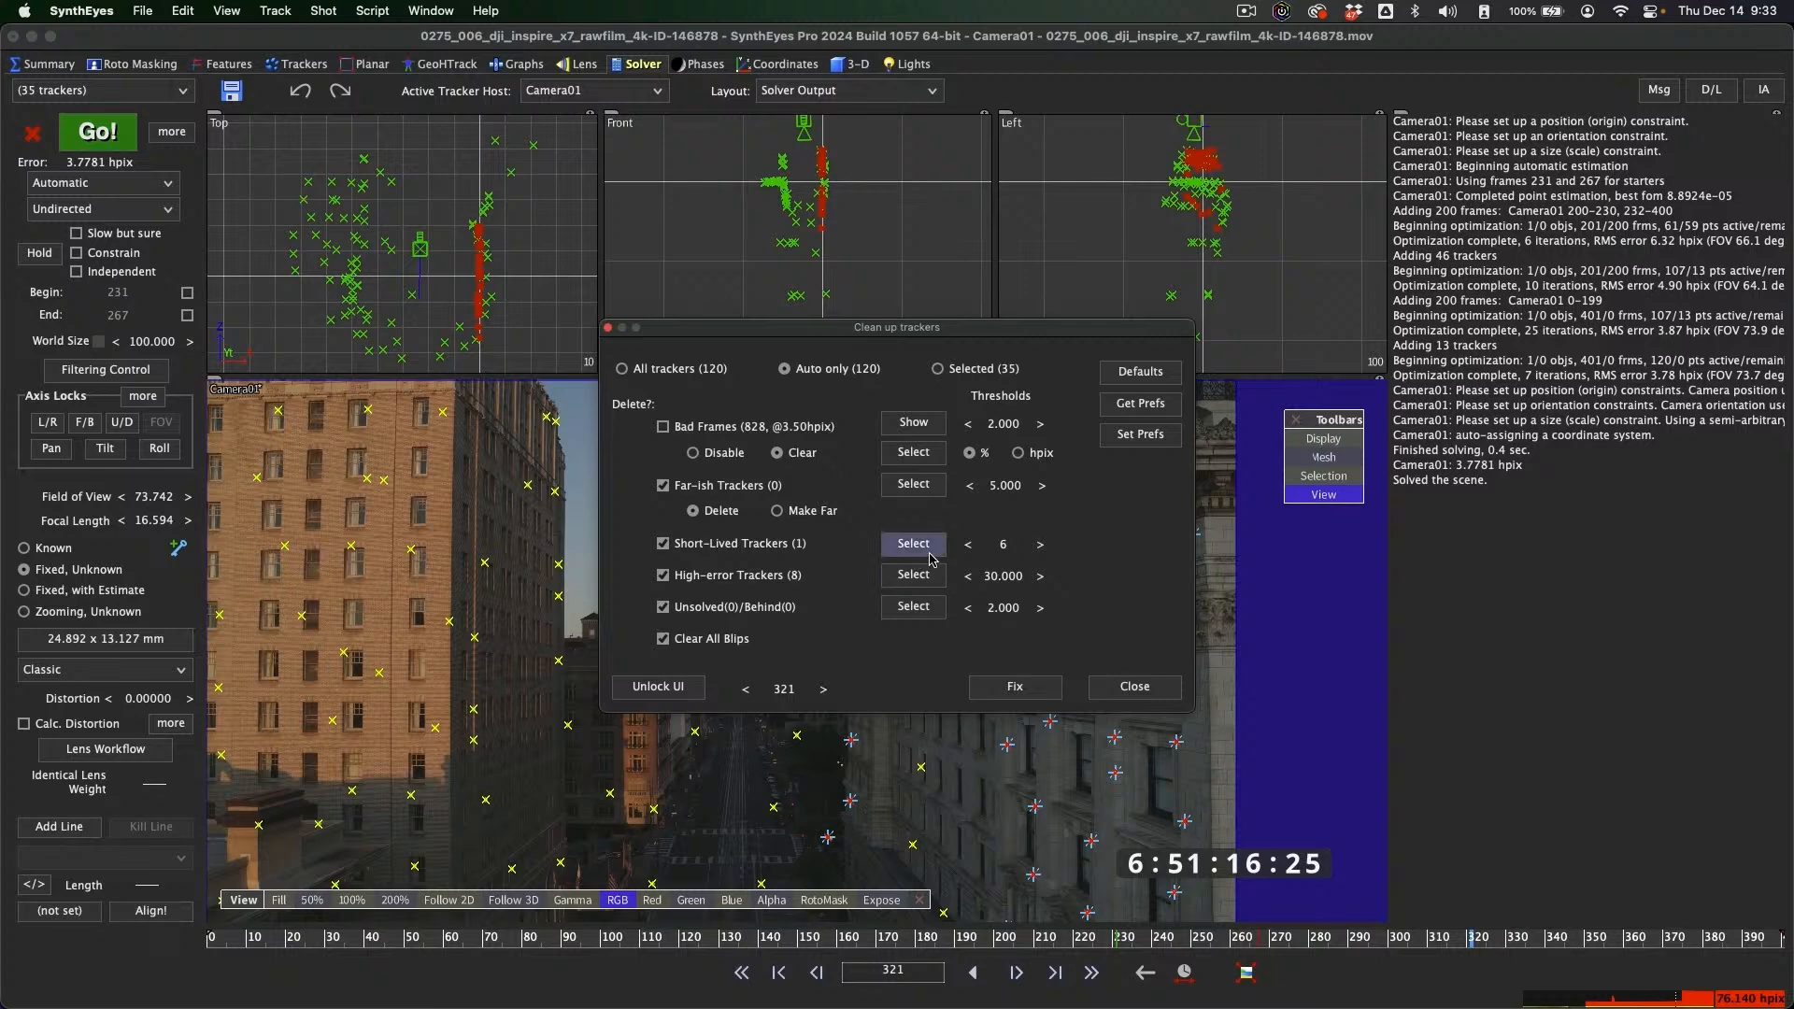
left_click(914, 575)
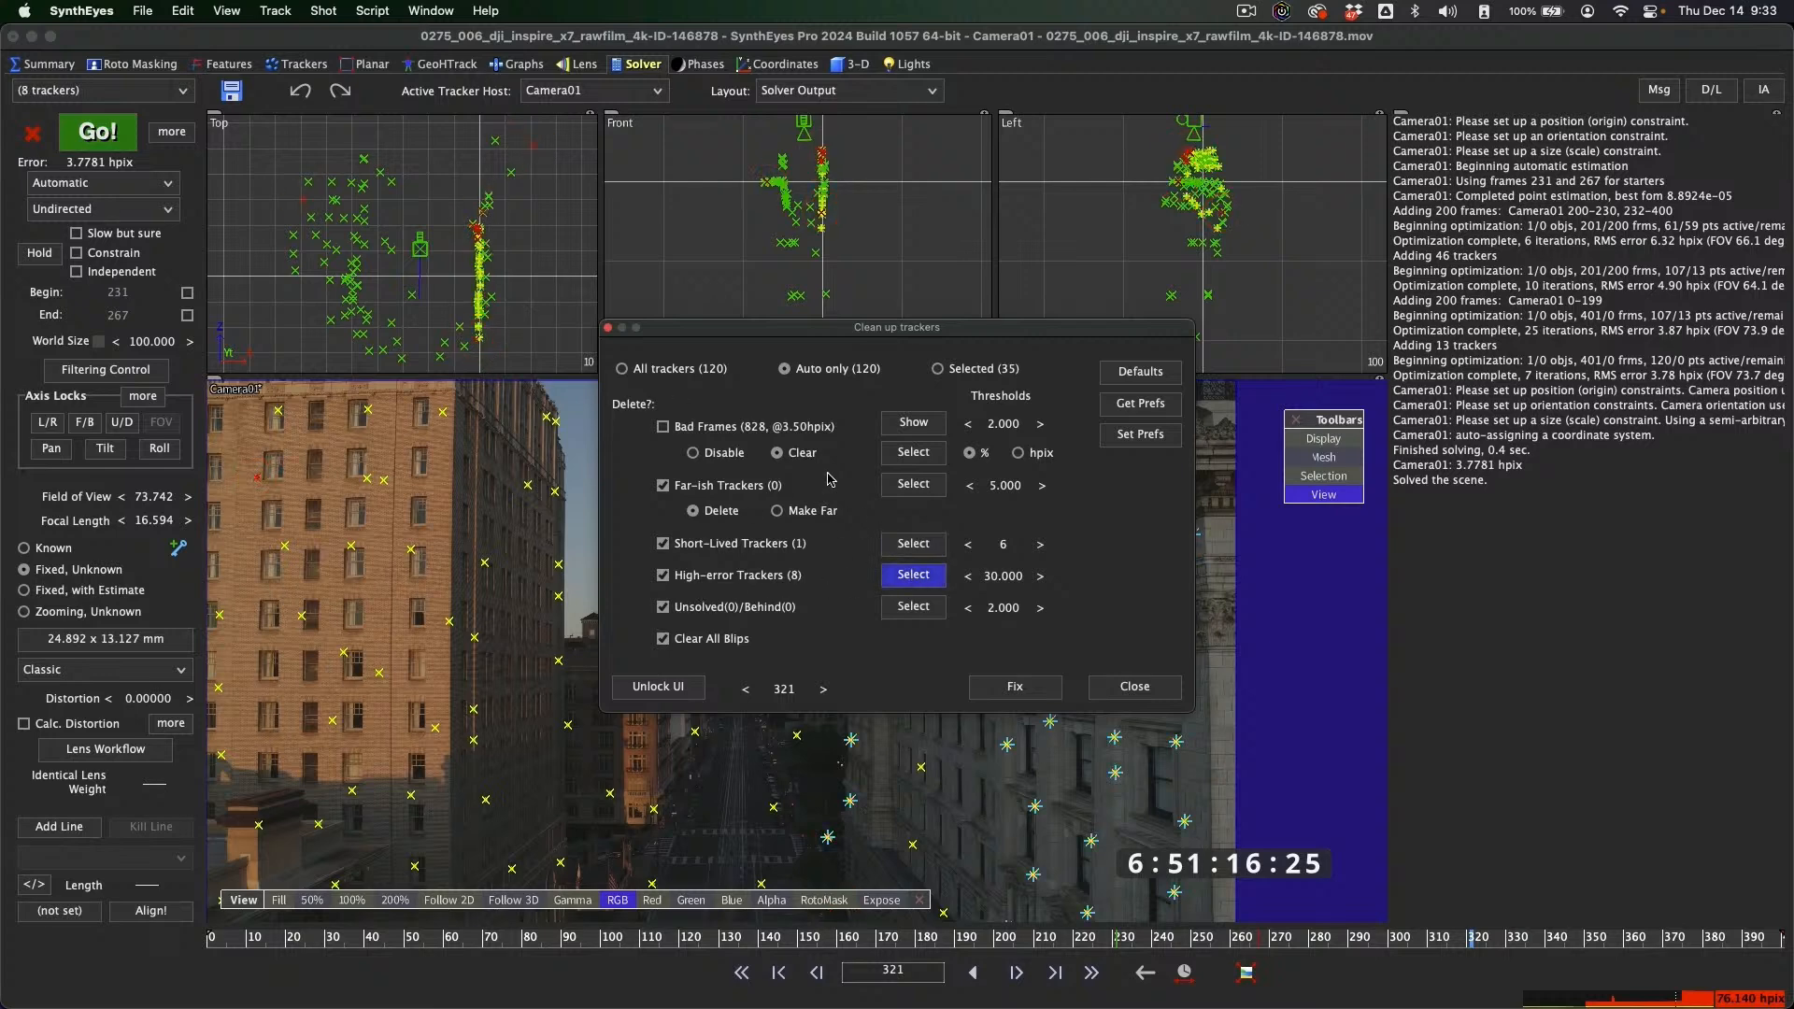
left_click(903, 543)
left_click(1017, 689)
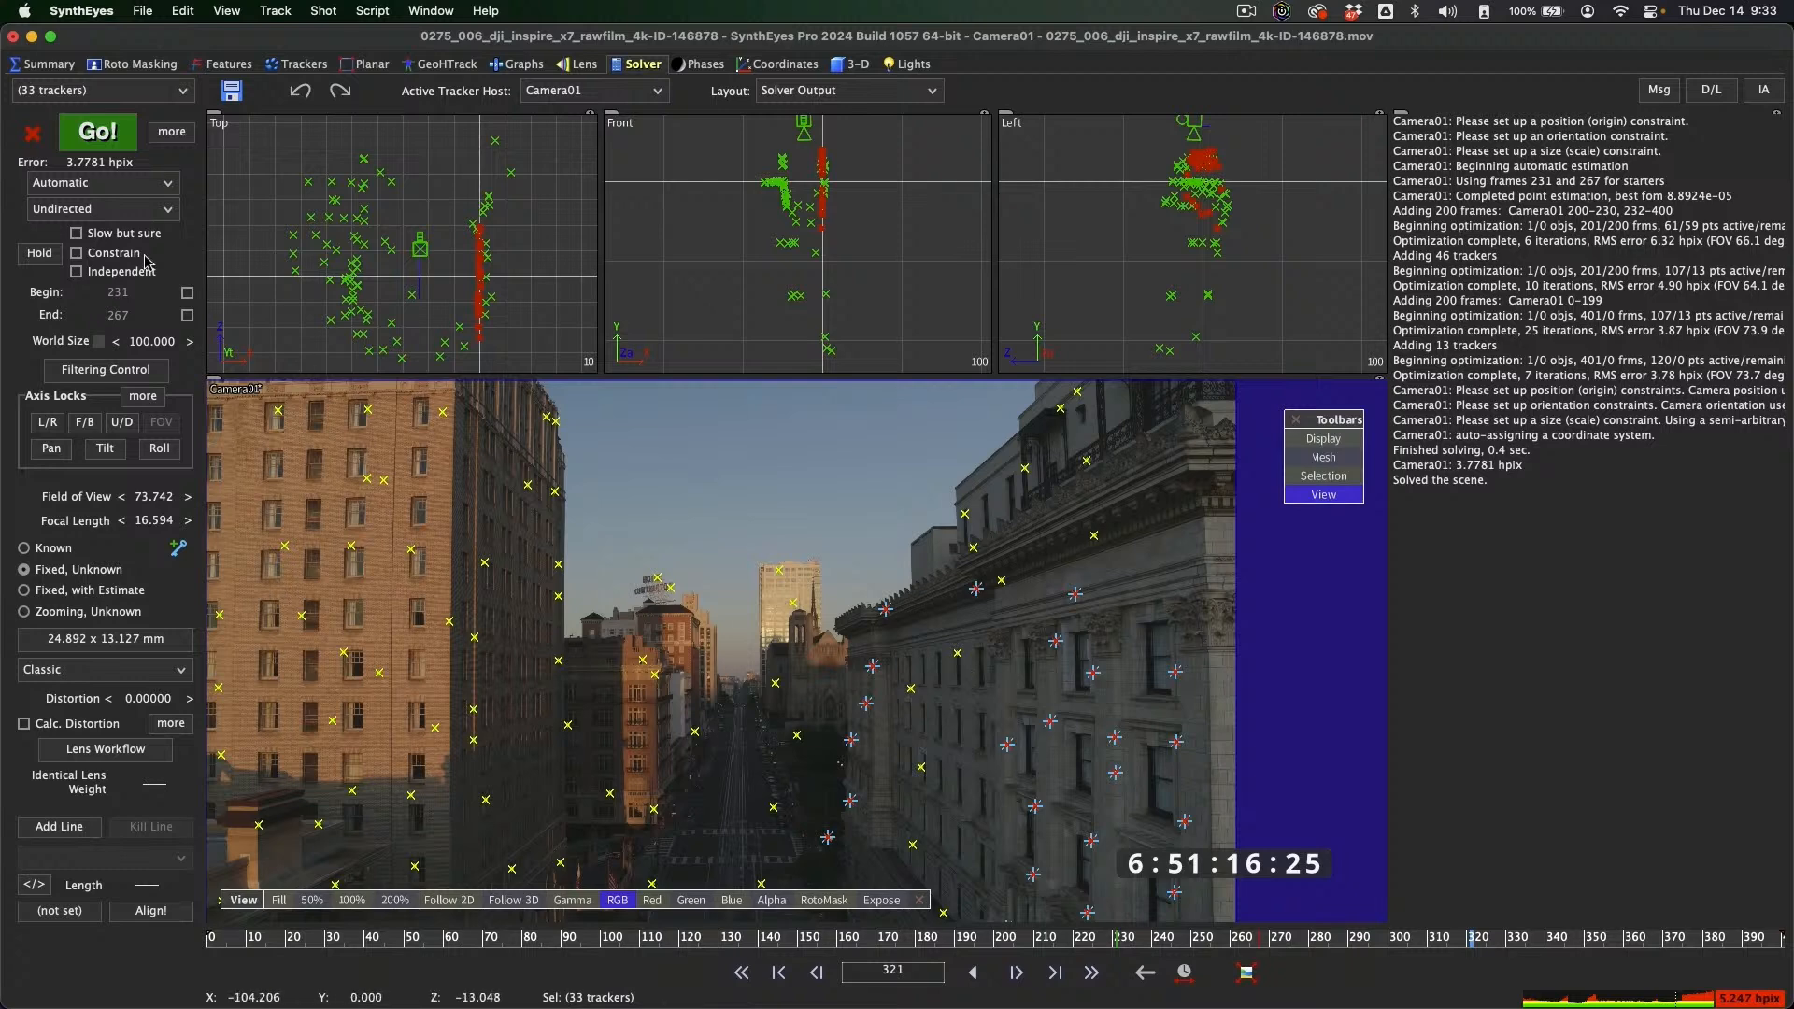
left_click(97, 140)
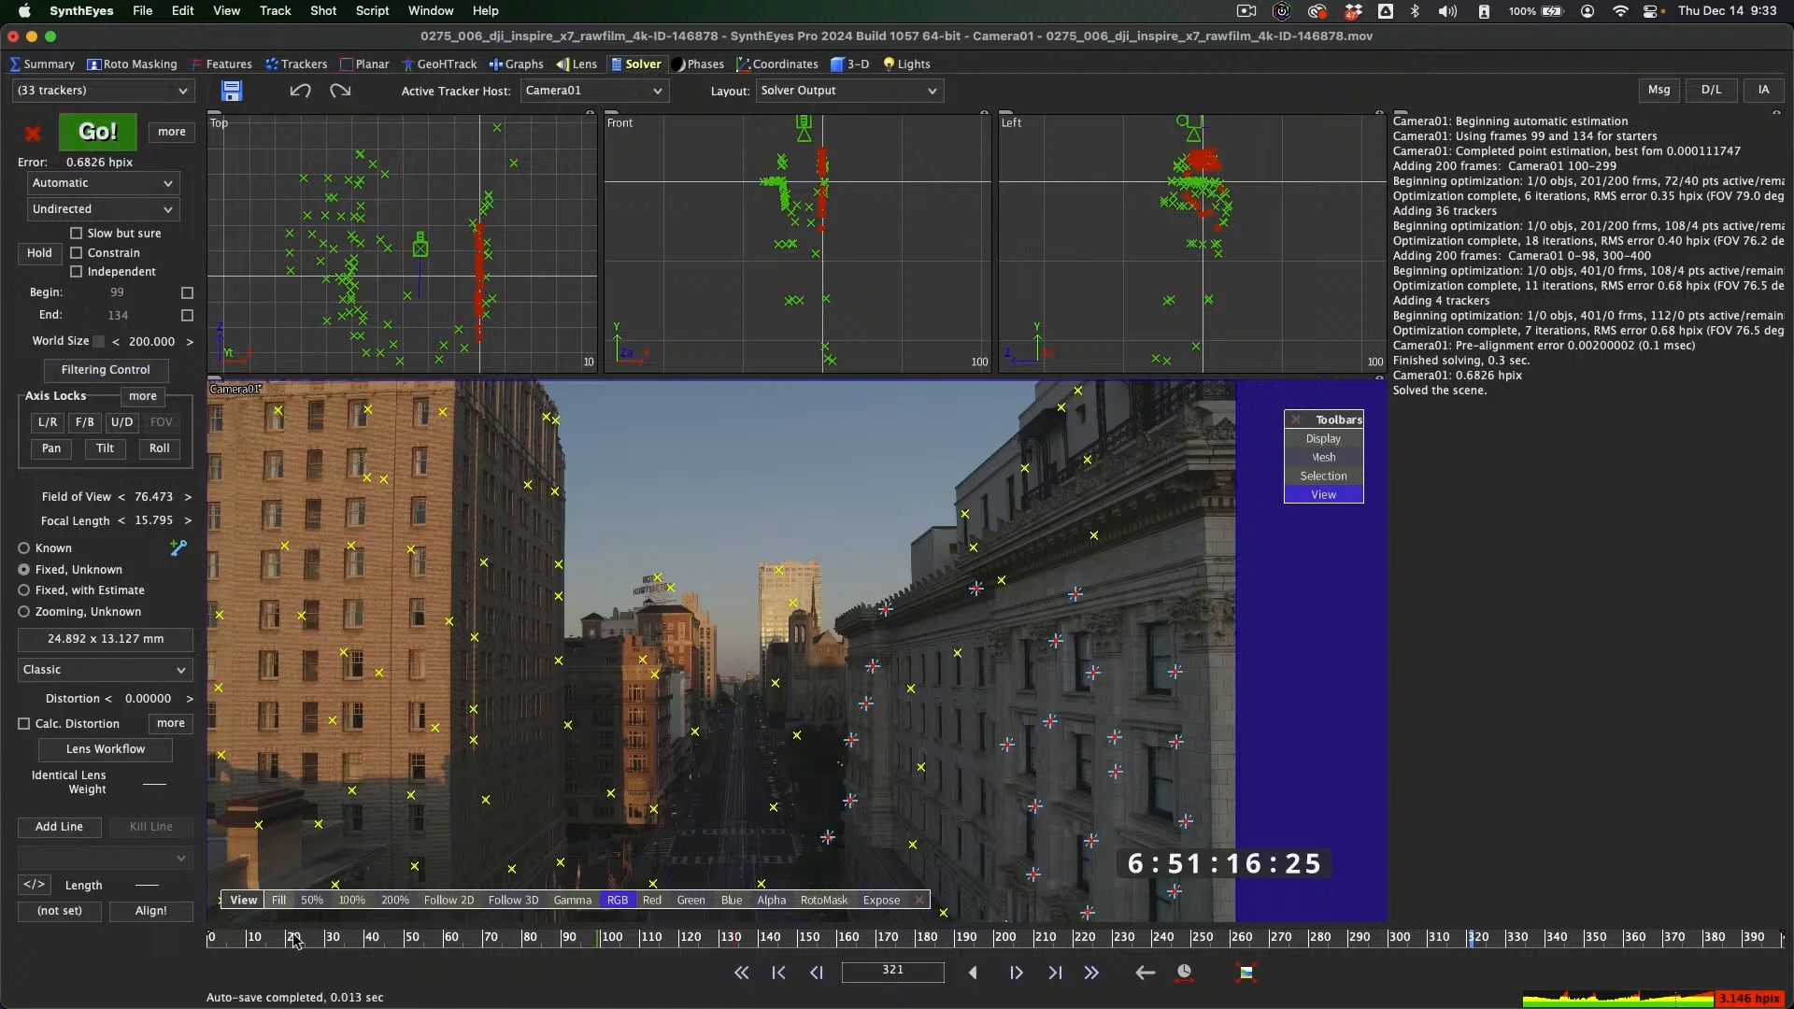
mouse_move(296, 939)
left_mouse_down()
mouse_move(1184, 939)
mouse_move(629, 904)
left_mouse_up()
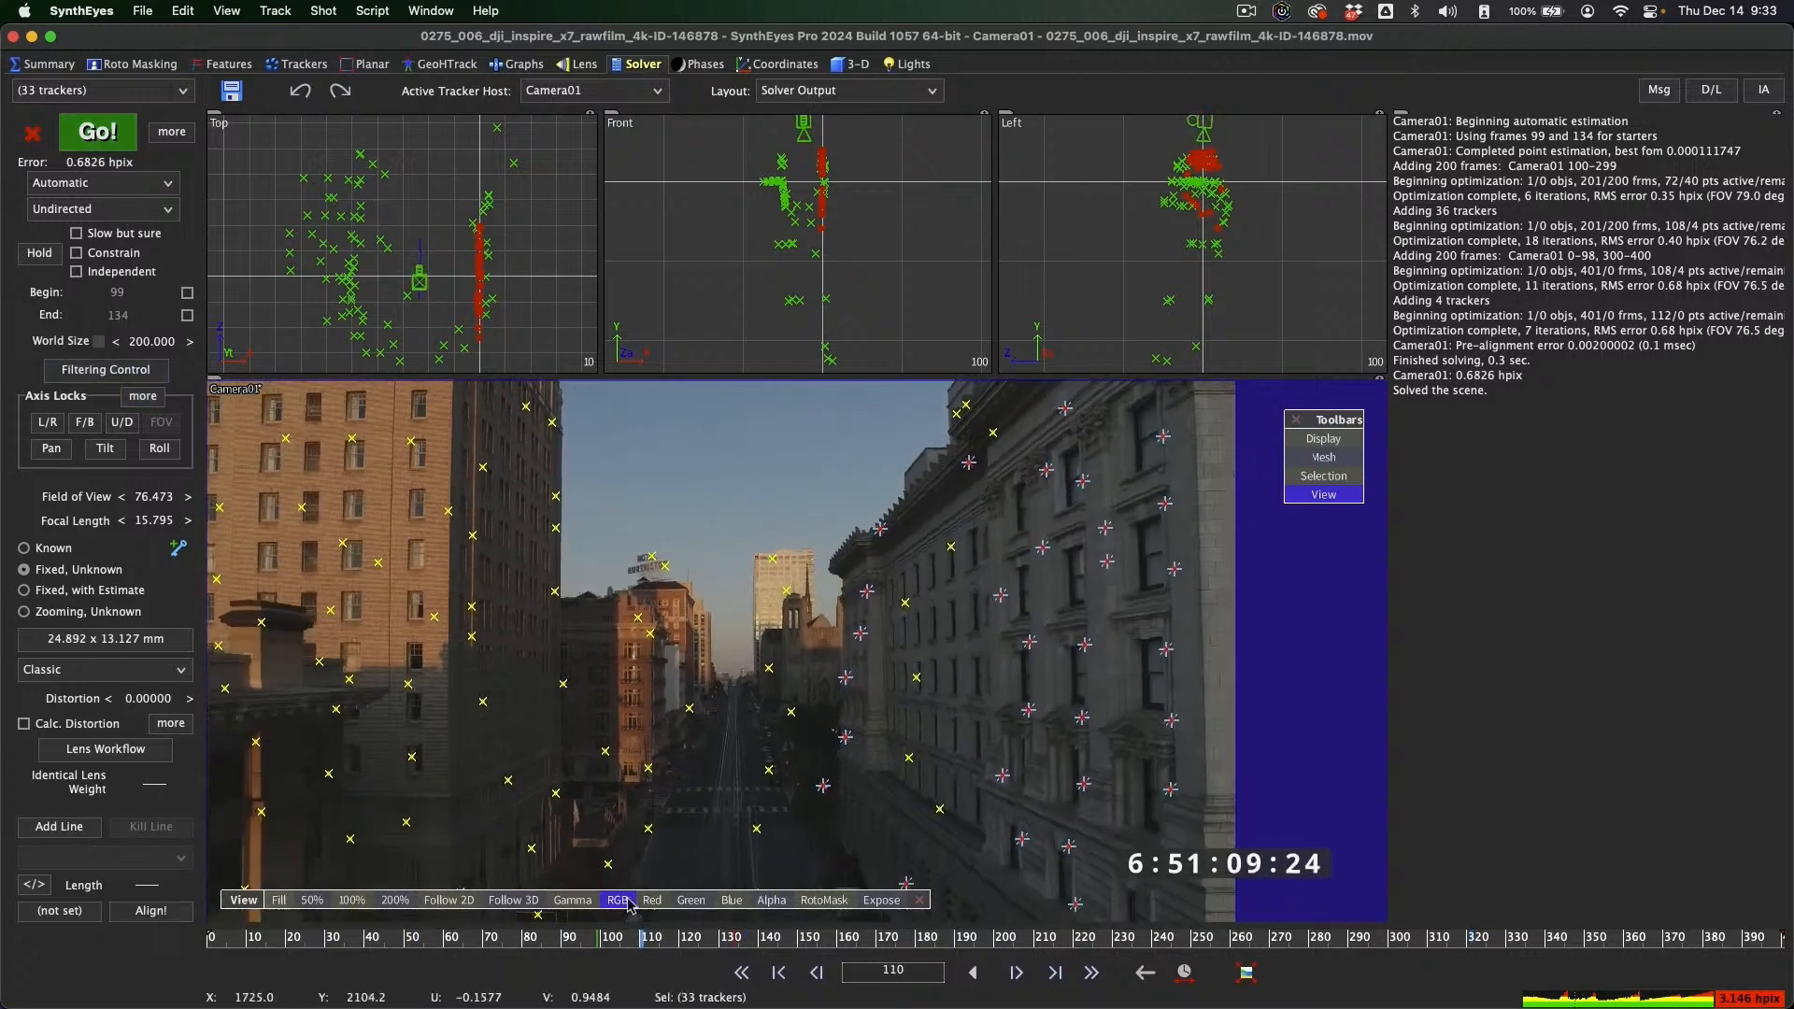
Enable distortion calculation for the Classic lens model and solve the camera again
left_click(578, 64)
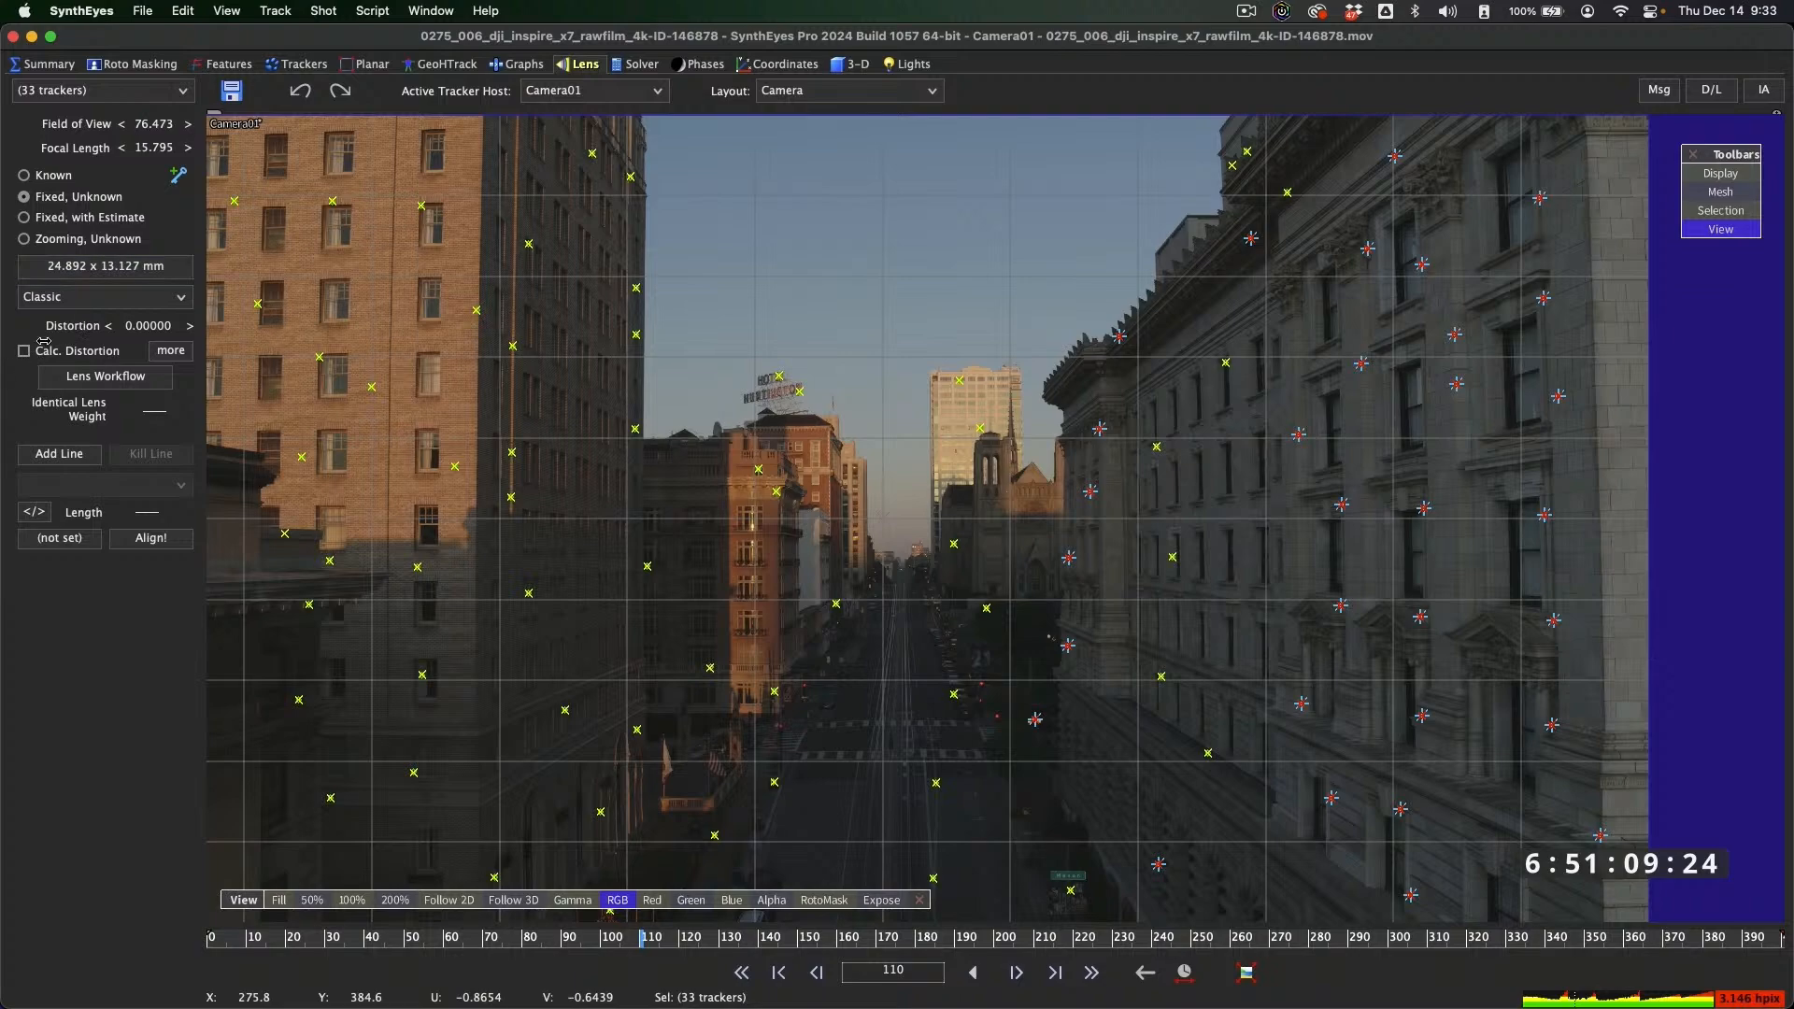
left_click(639, 65)
left_click(95, 133)
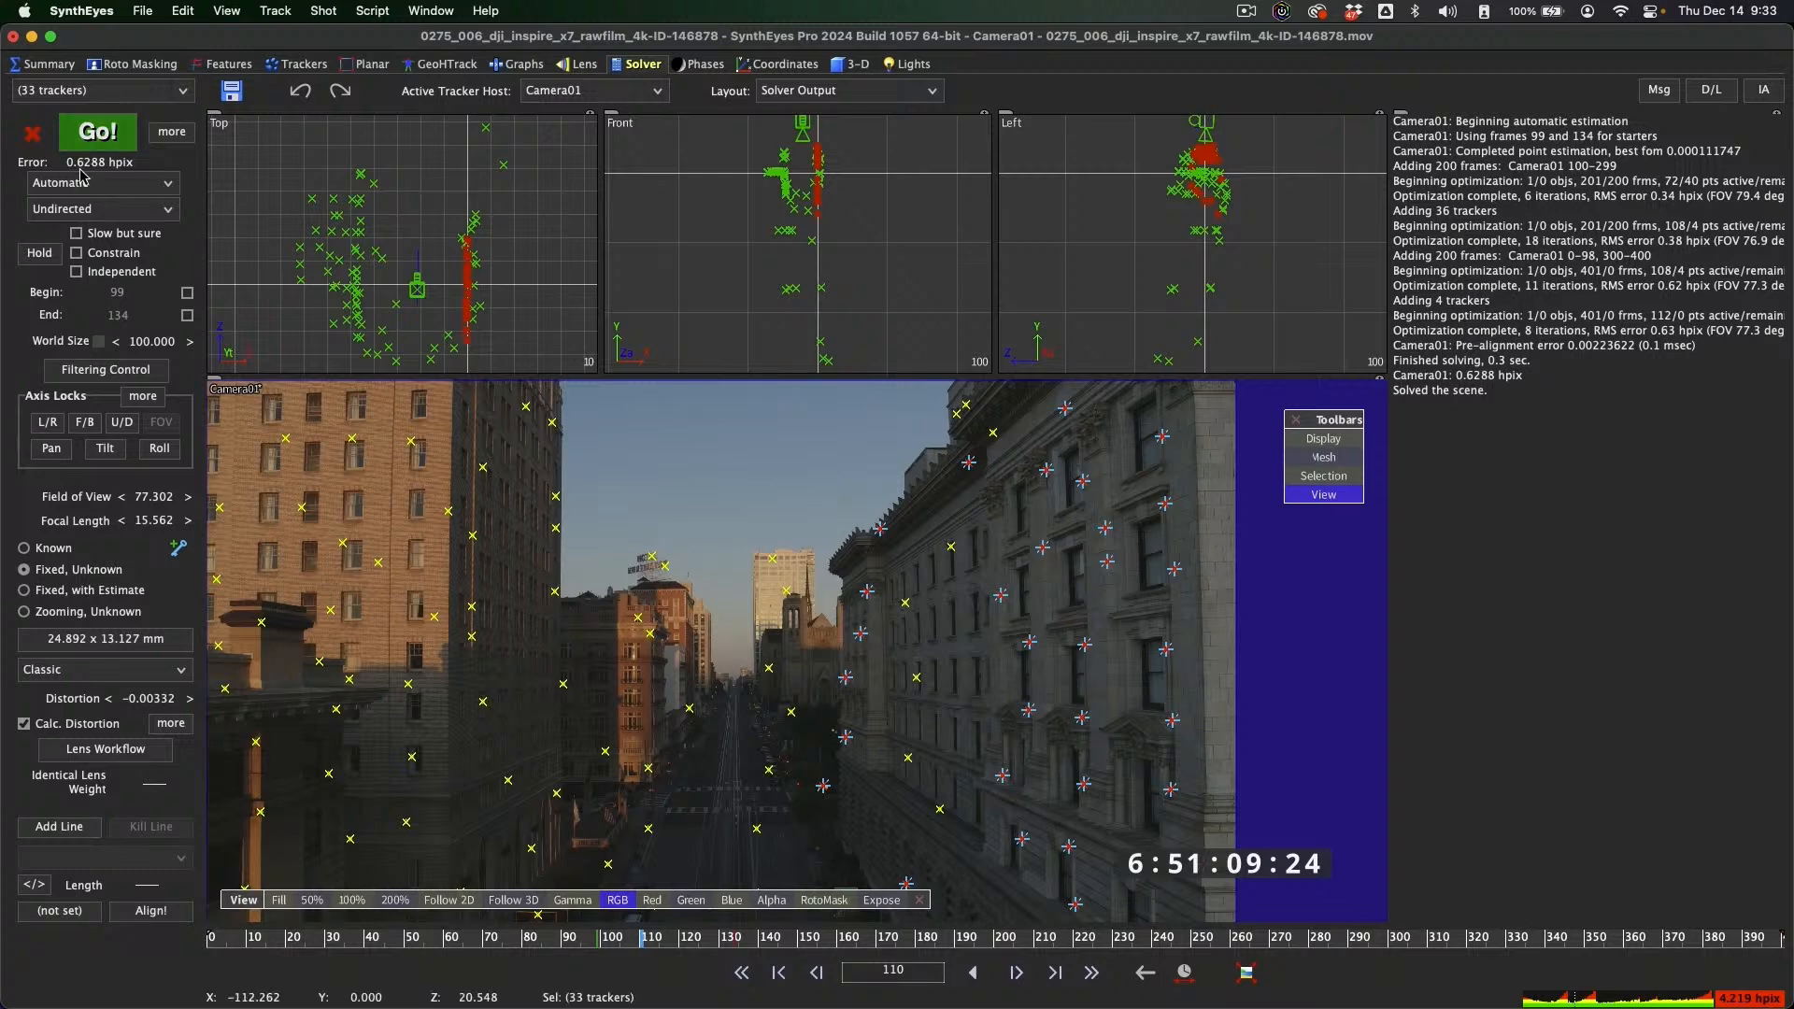
Add a lens alignment line at frame 328, set it to On Y Axis, and return to the solver view
left_click(580, 65)
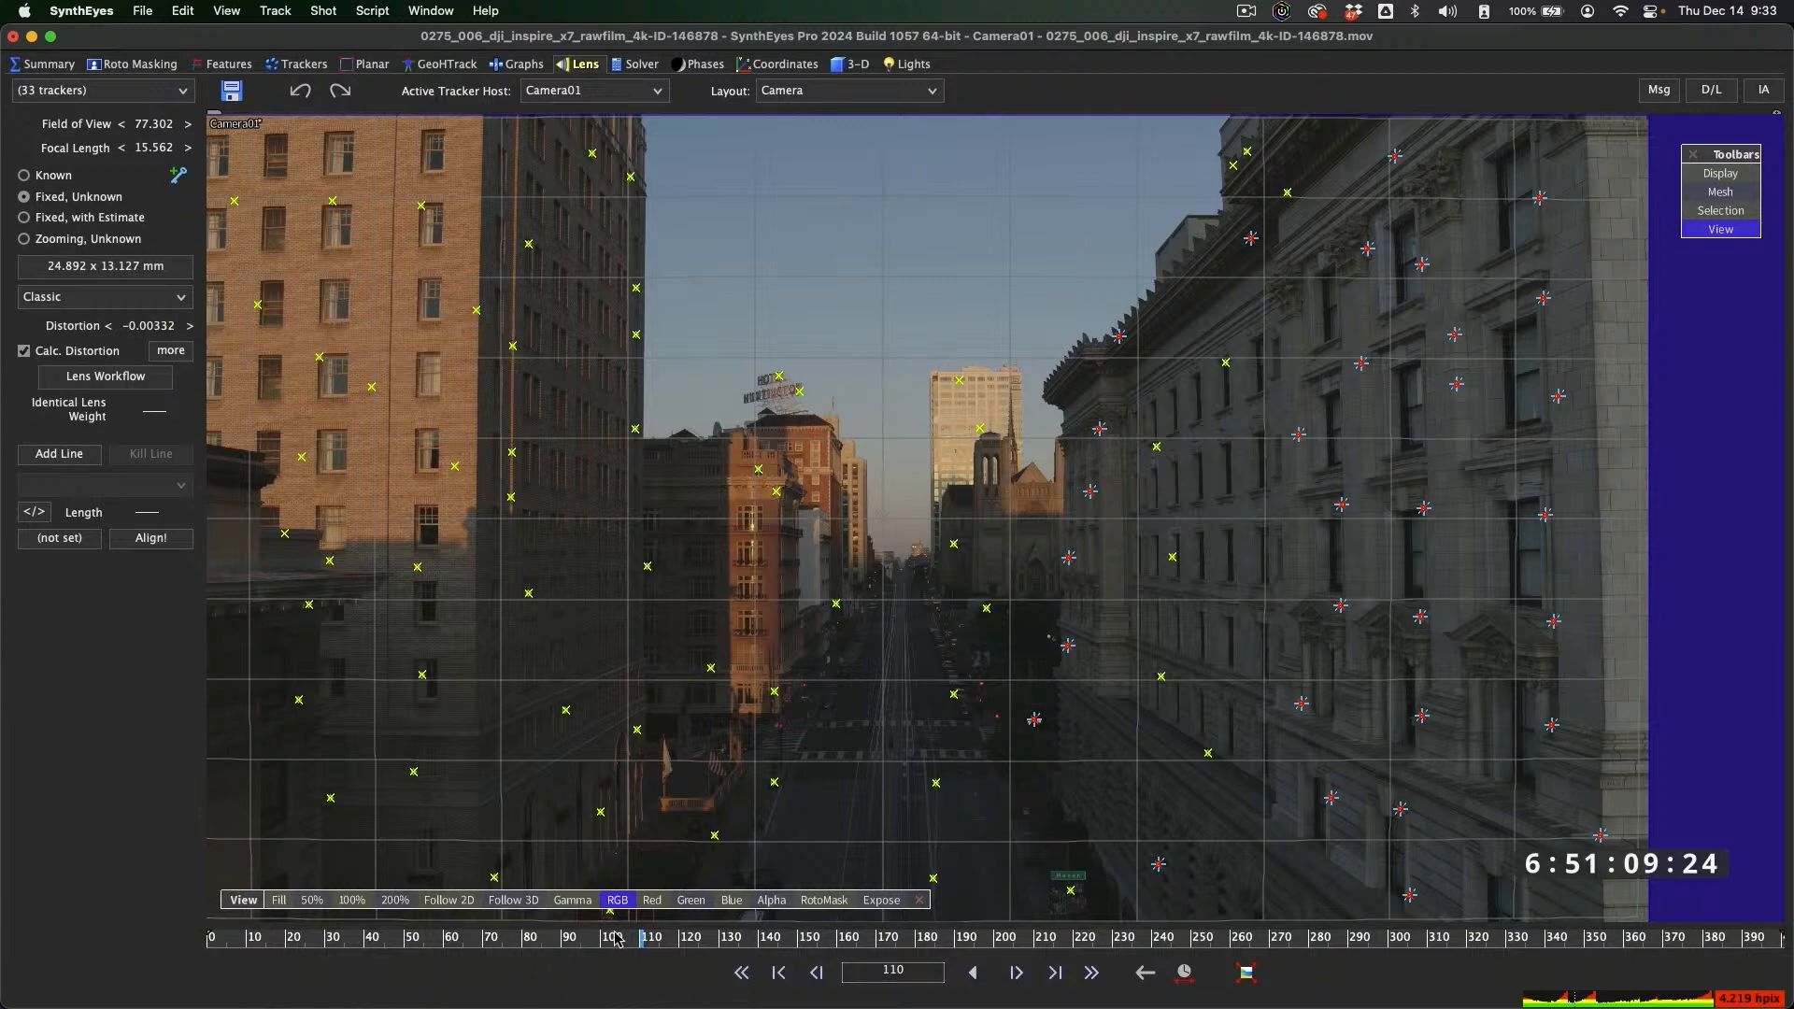
left_click_drag(616, 939, 1567, 895)
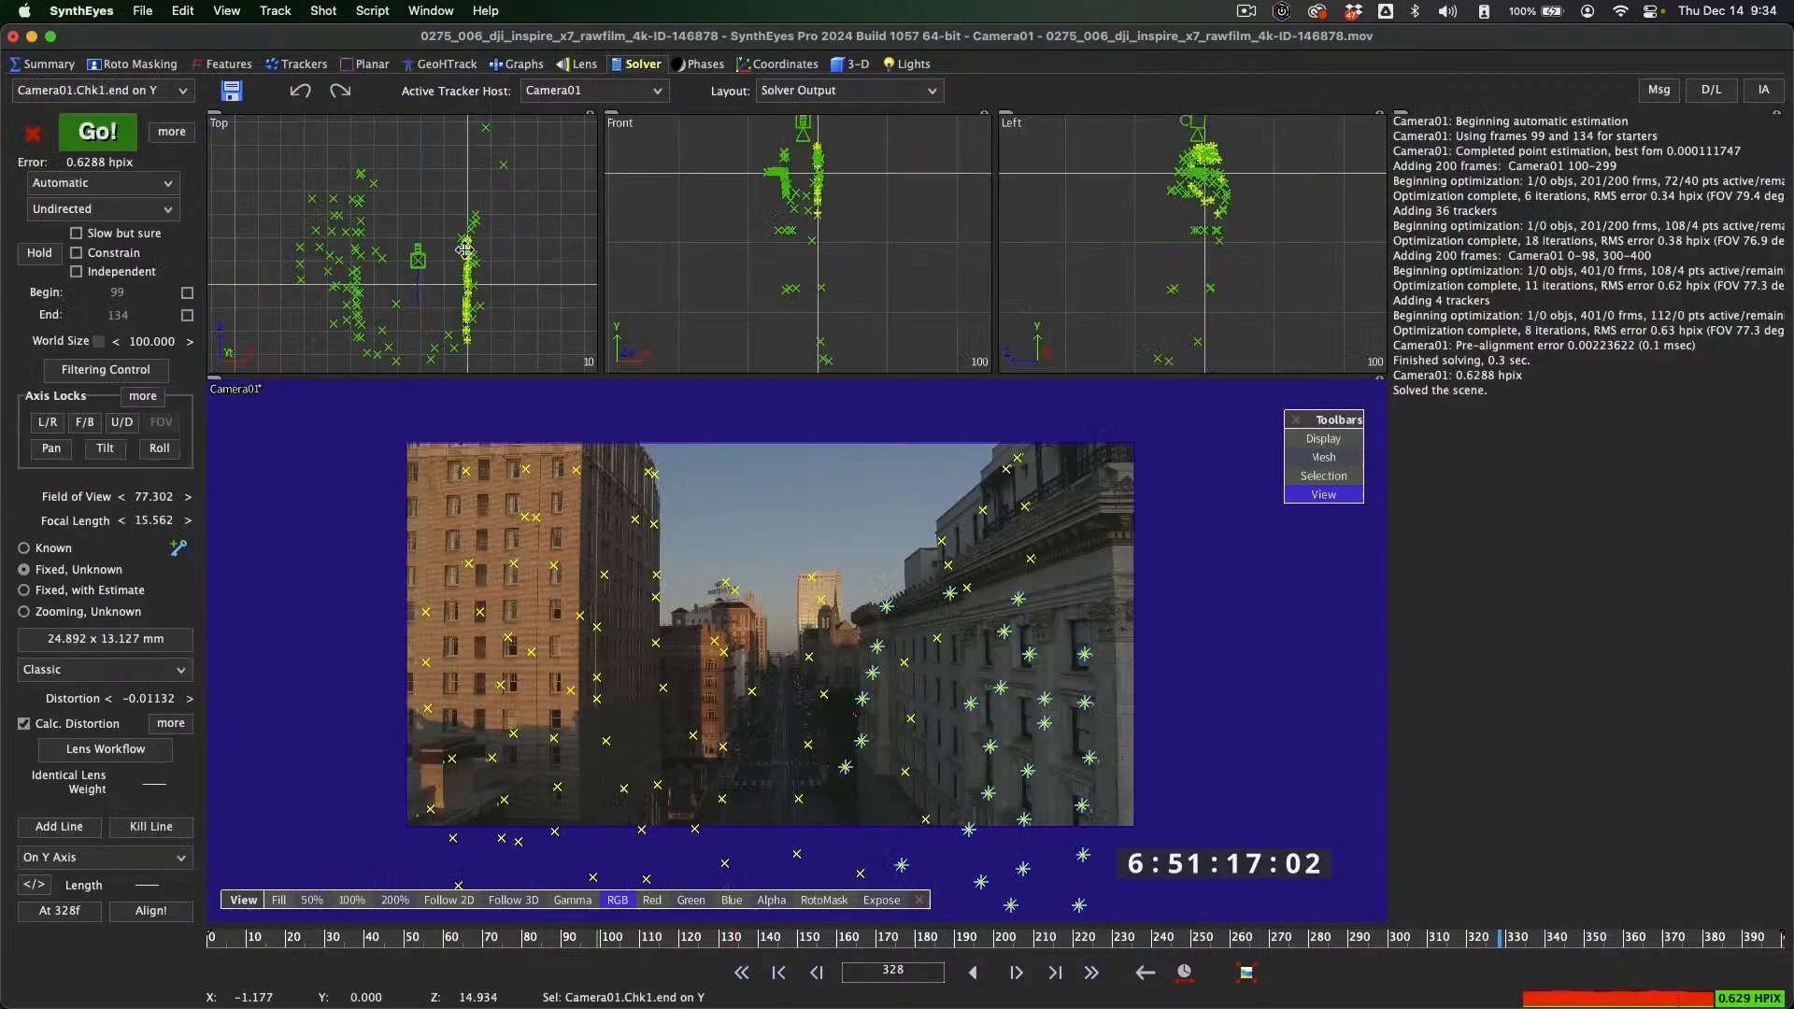
scroll(465, 250, "up", 2)
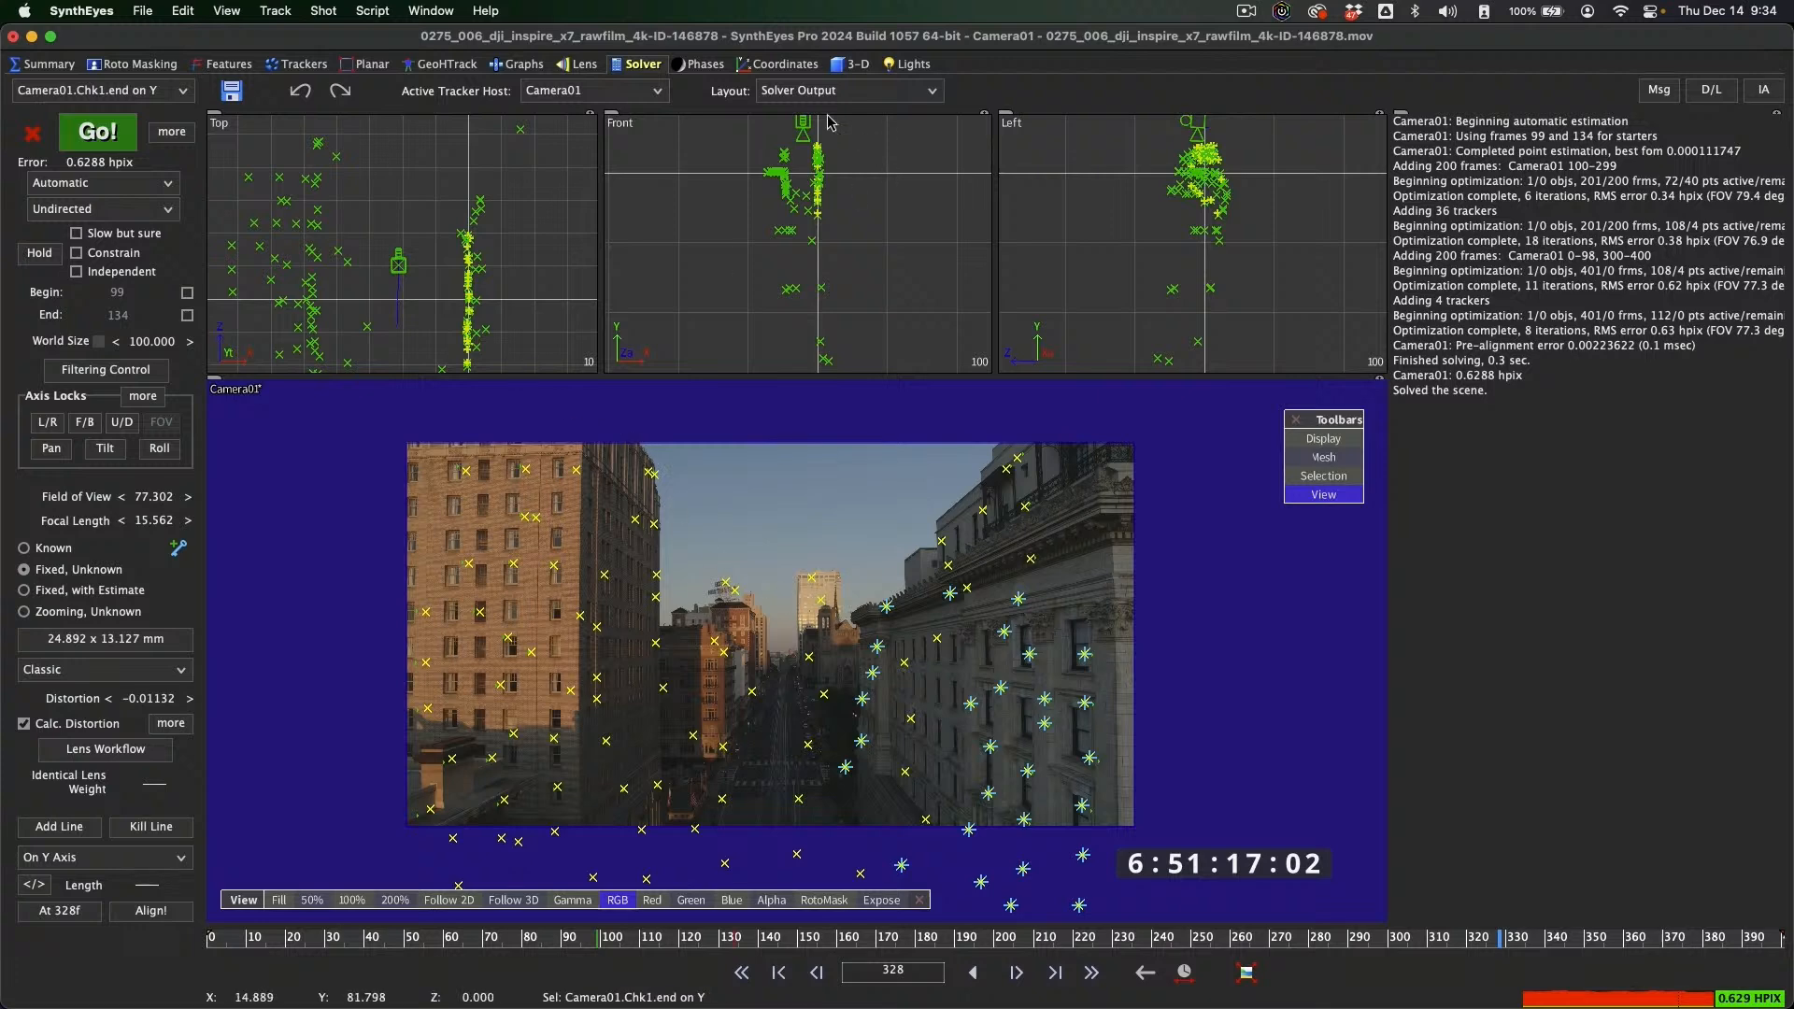
Turn on whole-scene transforms in the 3-D room and move the solved scene by Camera01 to about X -31, Y 23, Z 2.5
left_click(850, 65)
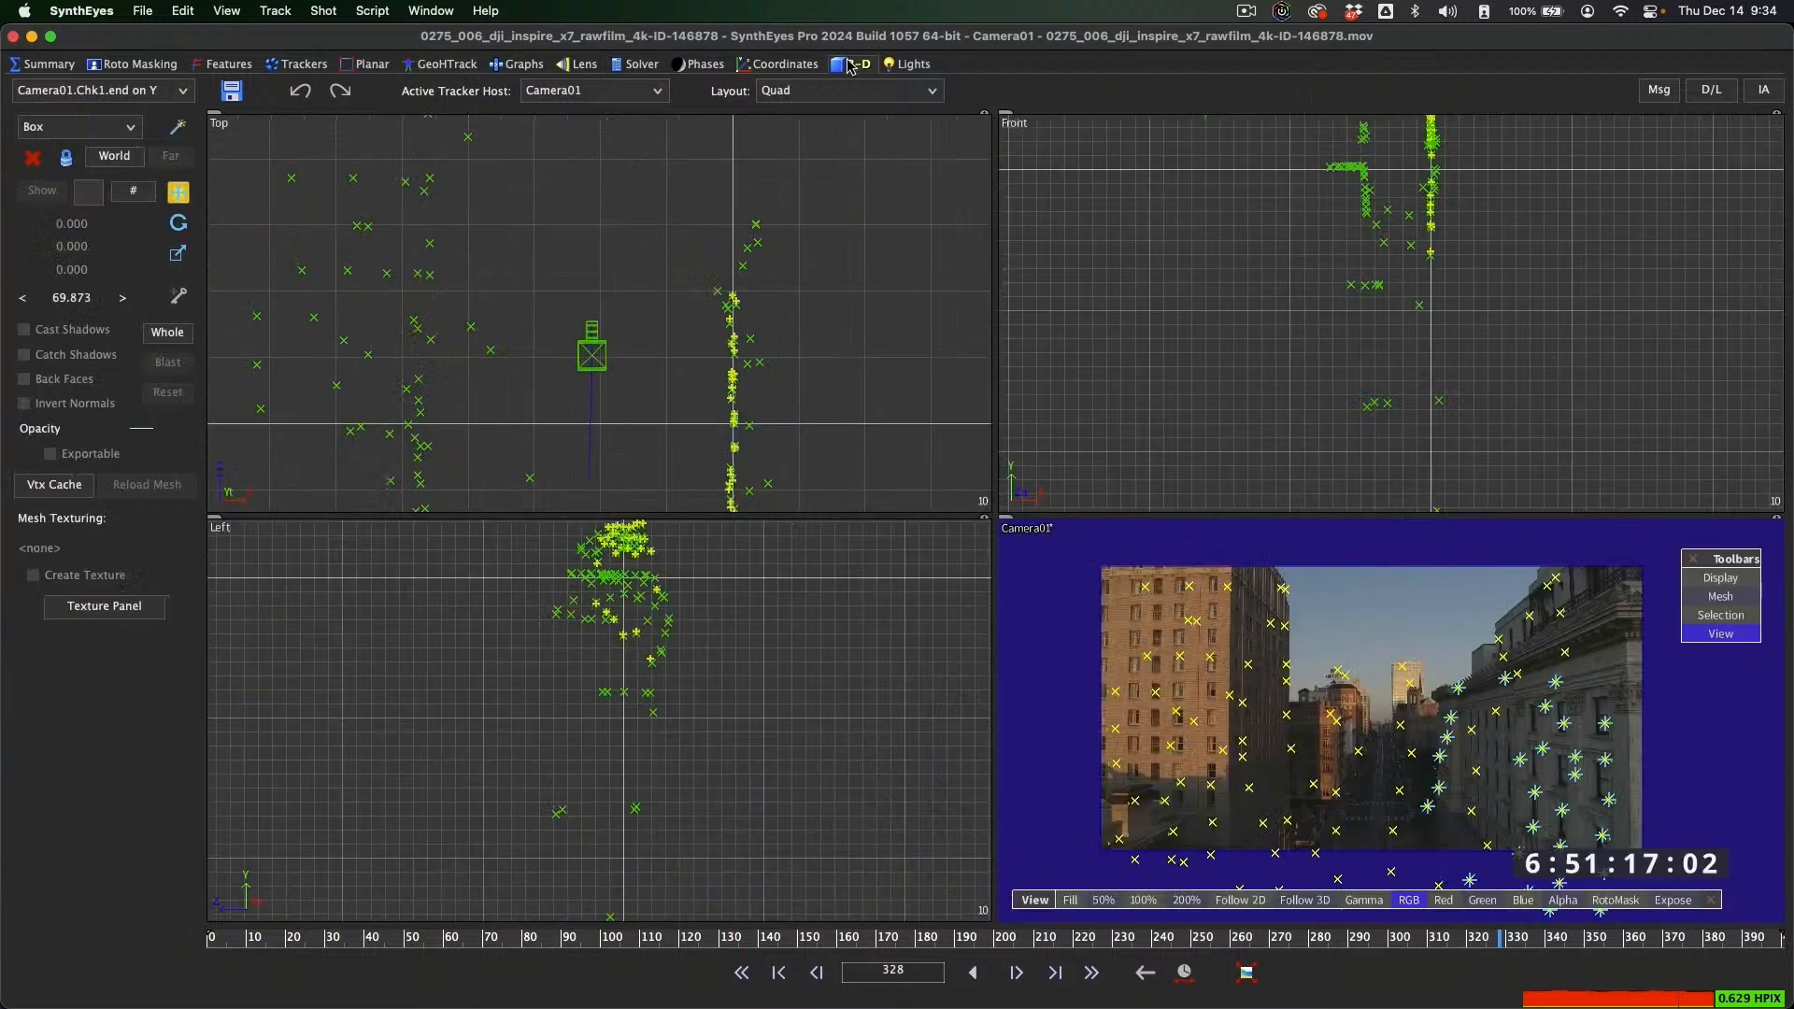
scroll(717, 373, "down", 3)
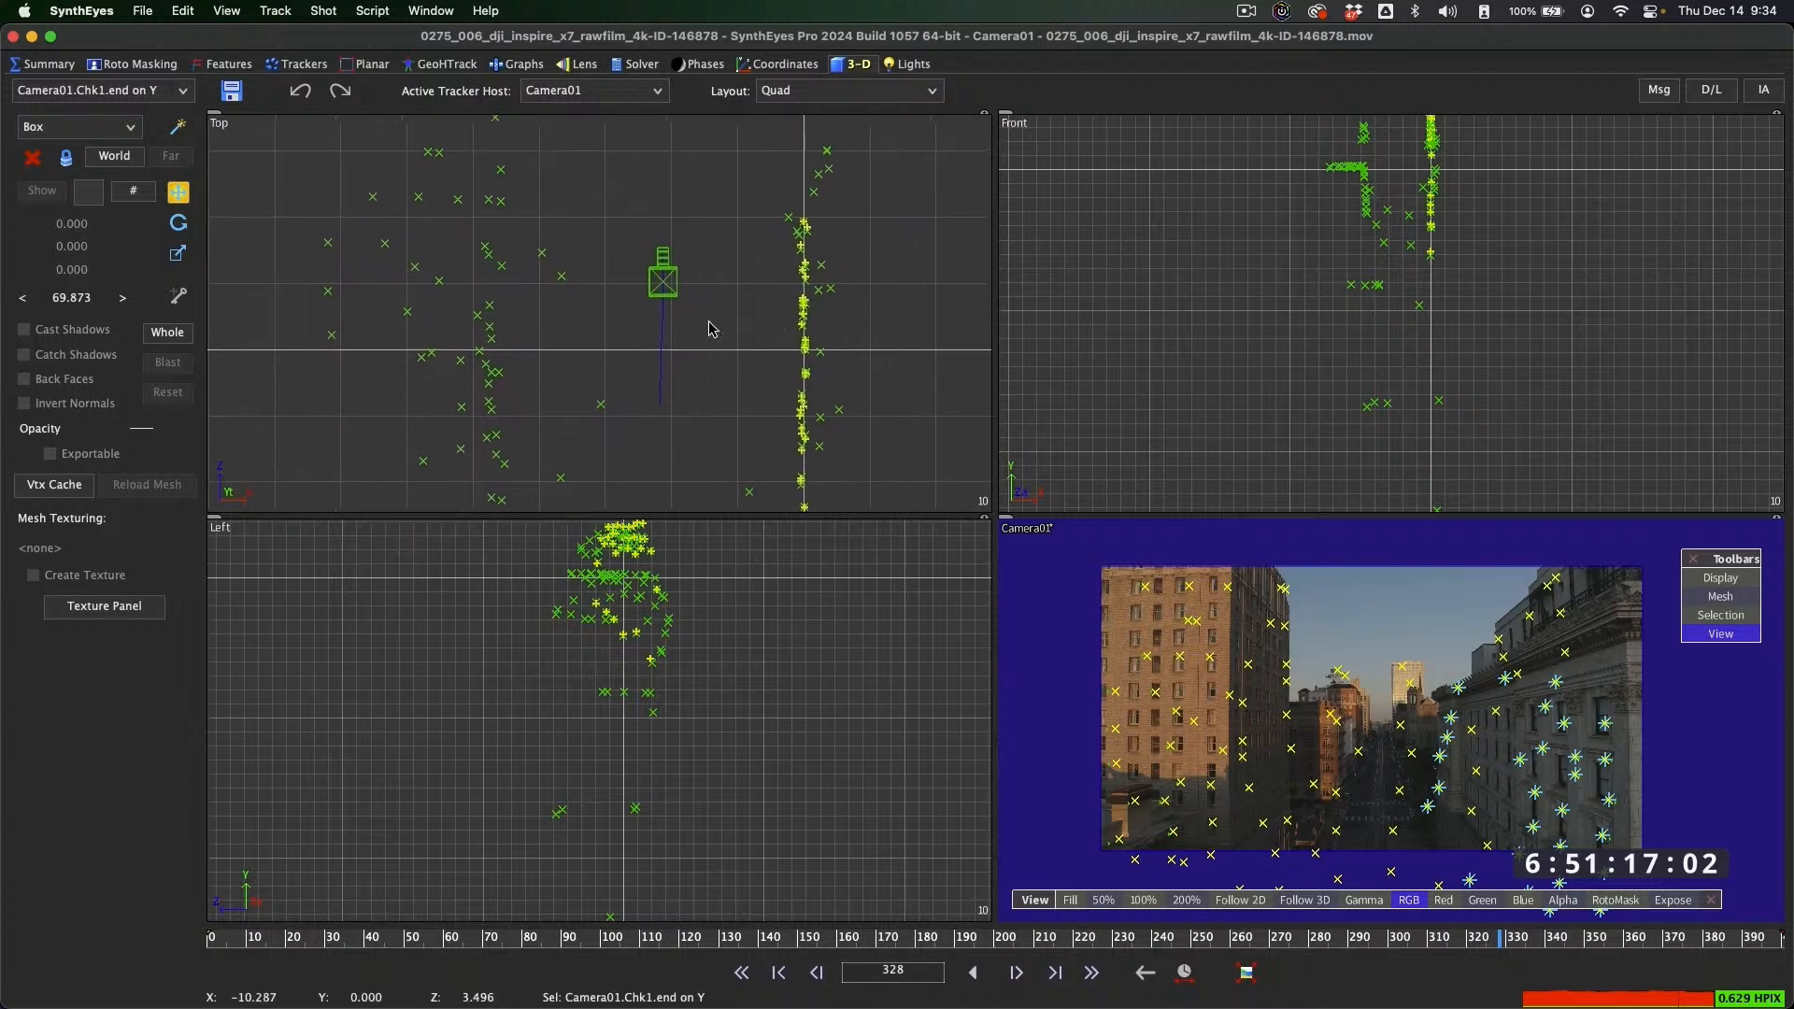
scroll(601, 721, "up", 5)
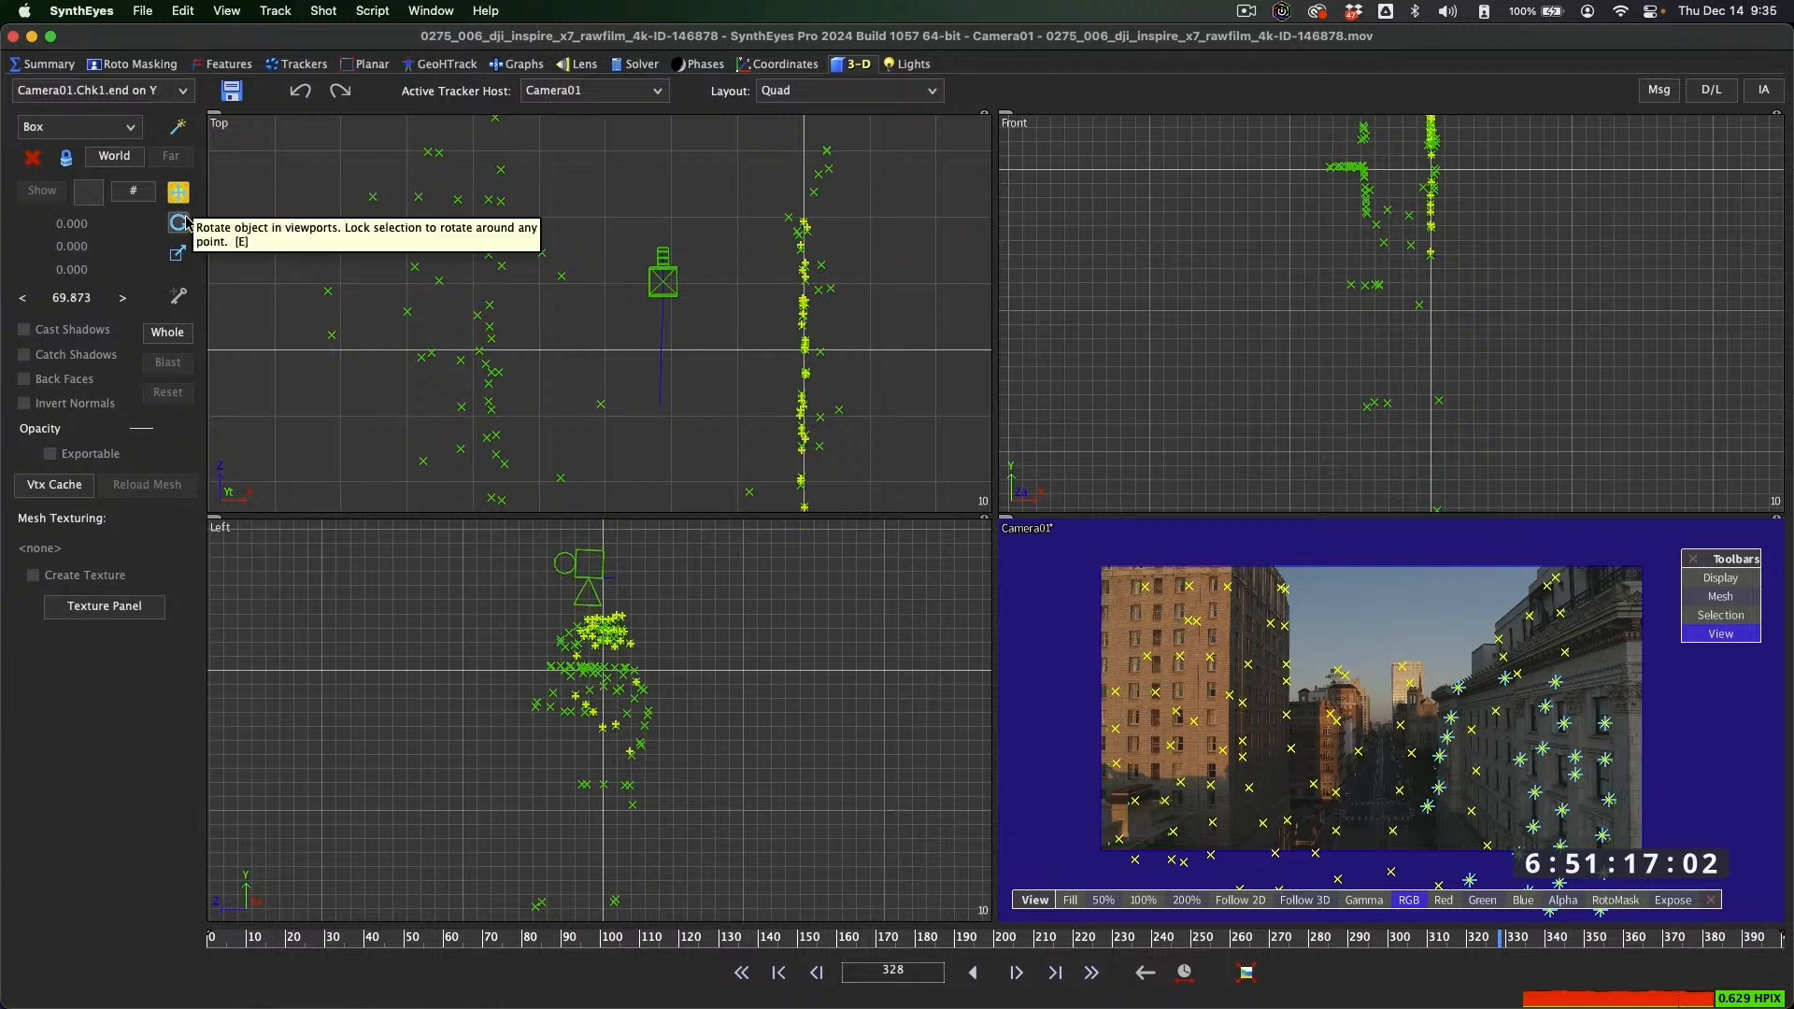
left_click(170, 335)
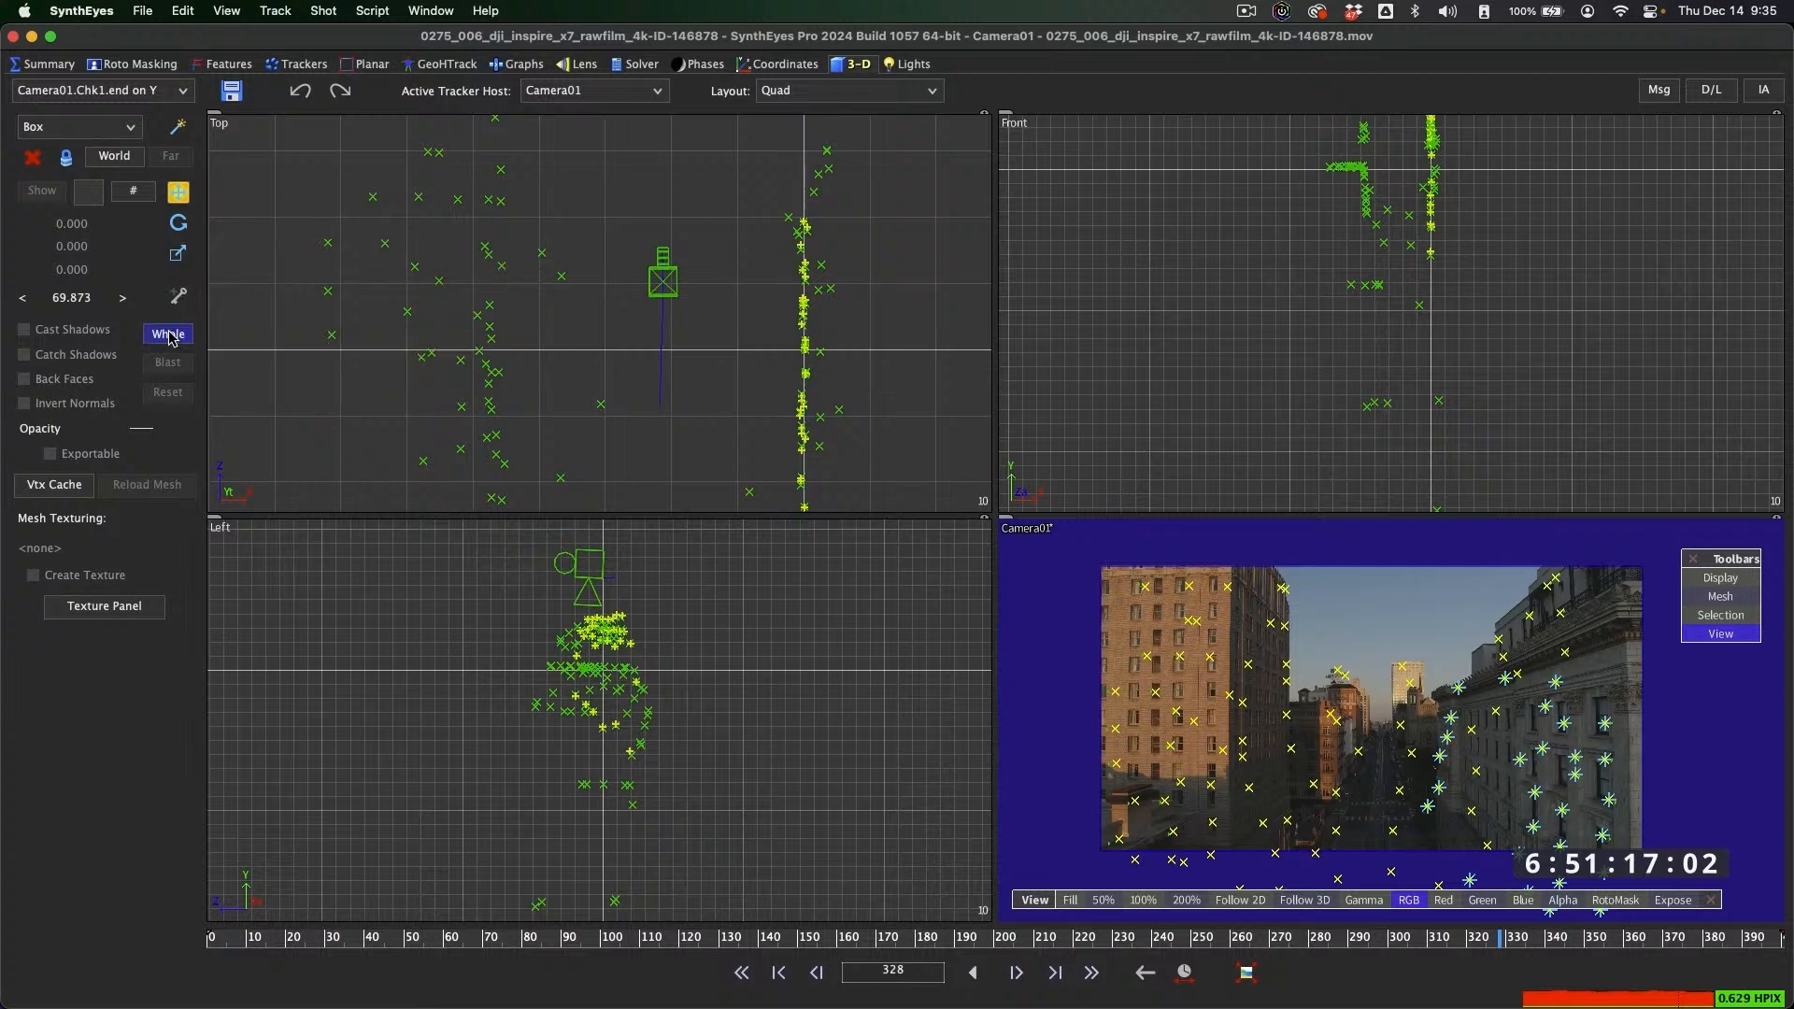
left_click(659, 276)
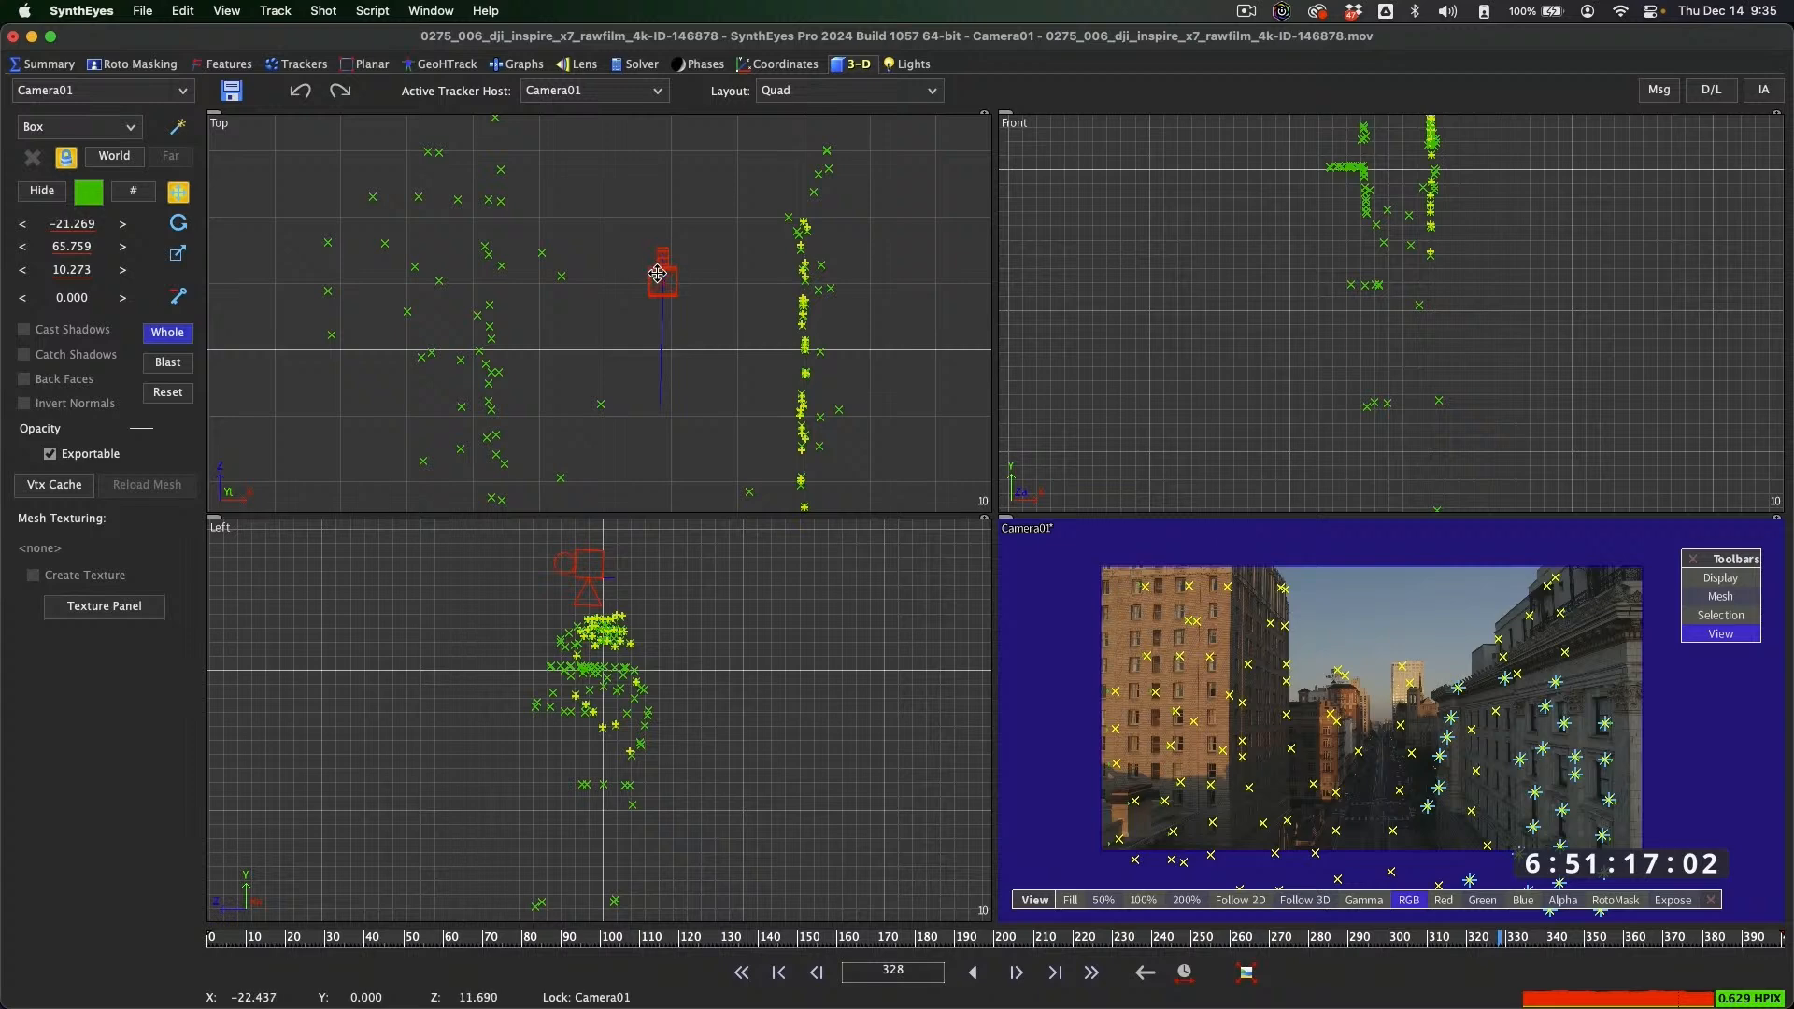
mouse_move(678, 279)
left_mouse_down()
mouse_move(640, 250)
mouse_move(696, 264)
mouse_move(675, 280)
mouse_move(684, 262)
left_mouse_up()
left_click_drag(594, 562, 608, 550)
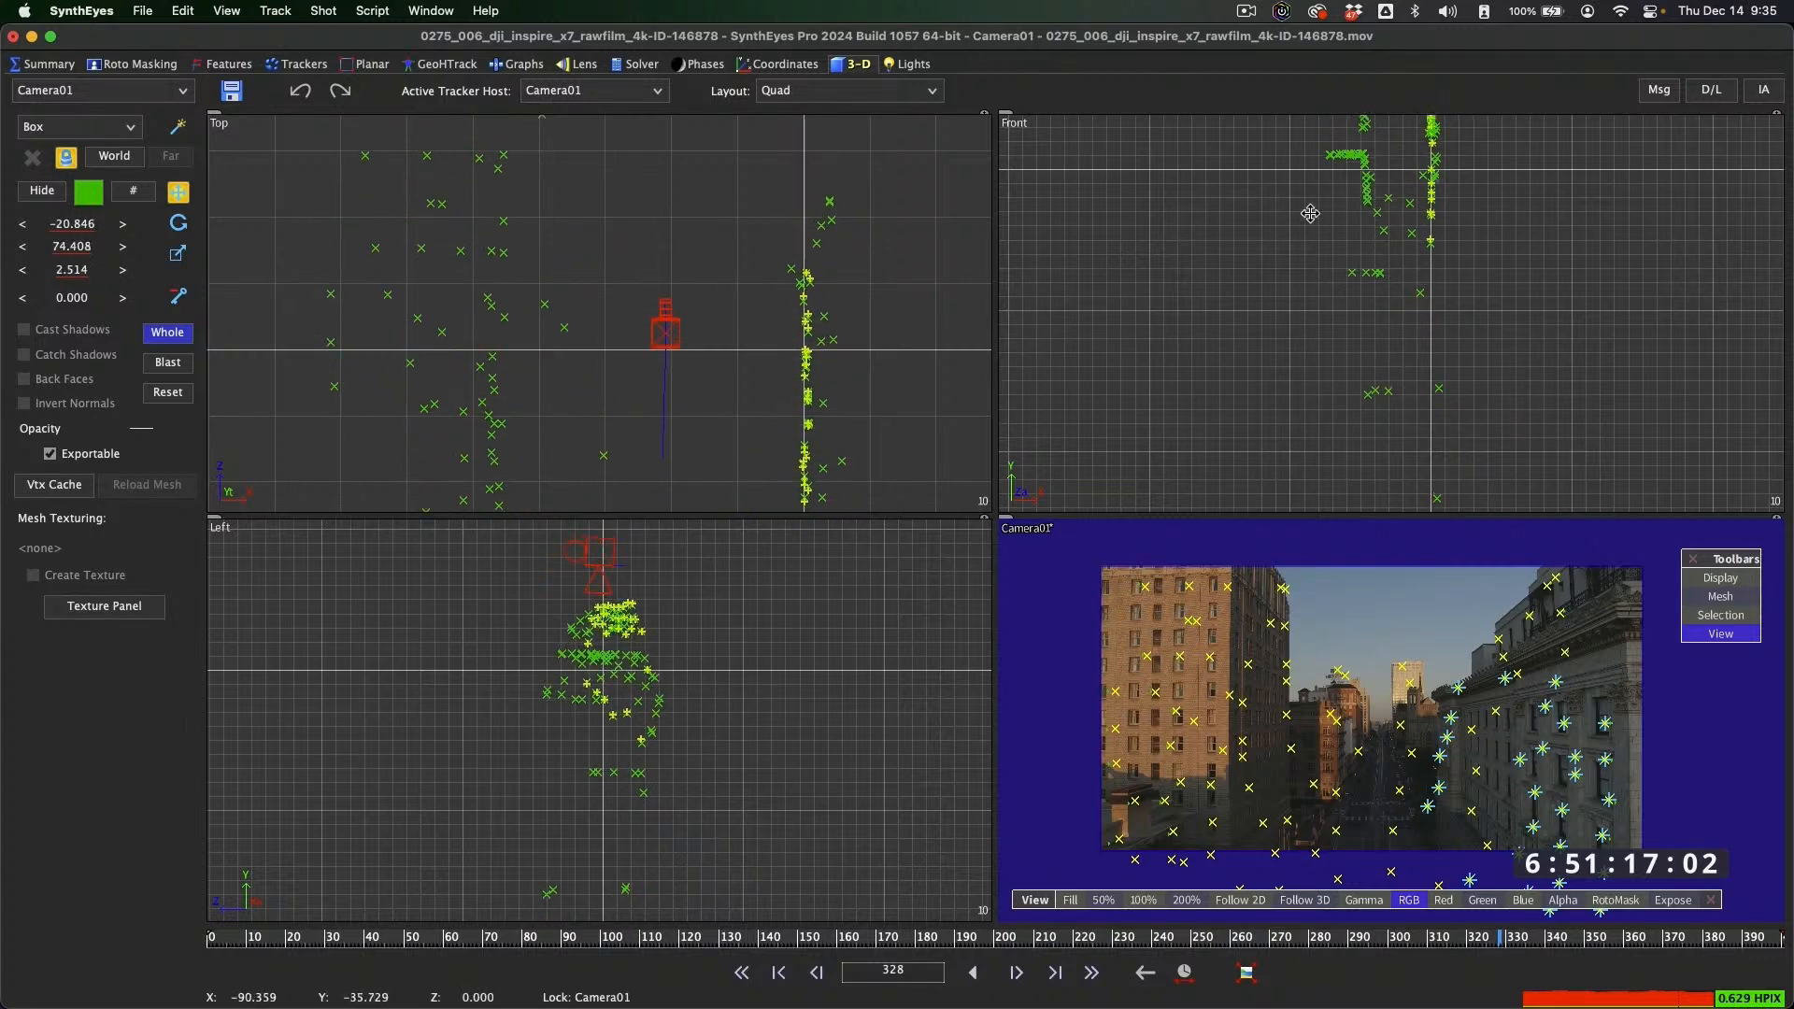
left_click_drag(1359, 169, 1332, 235)
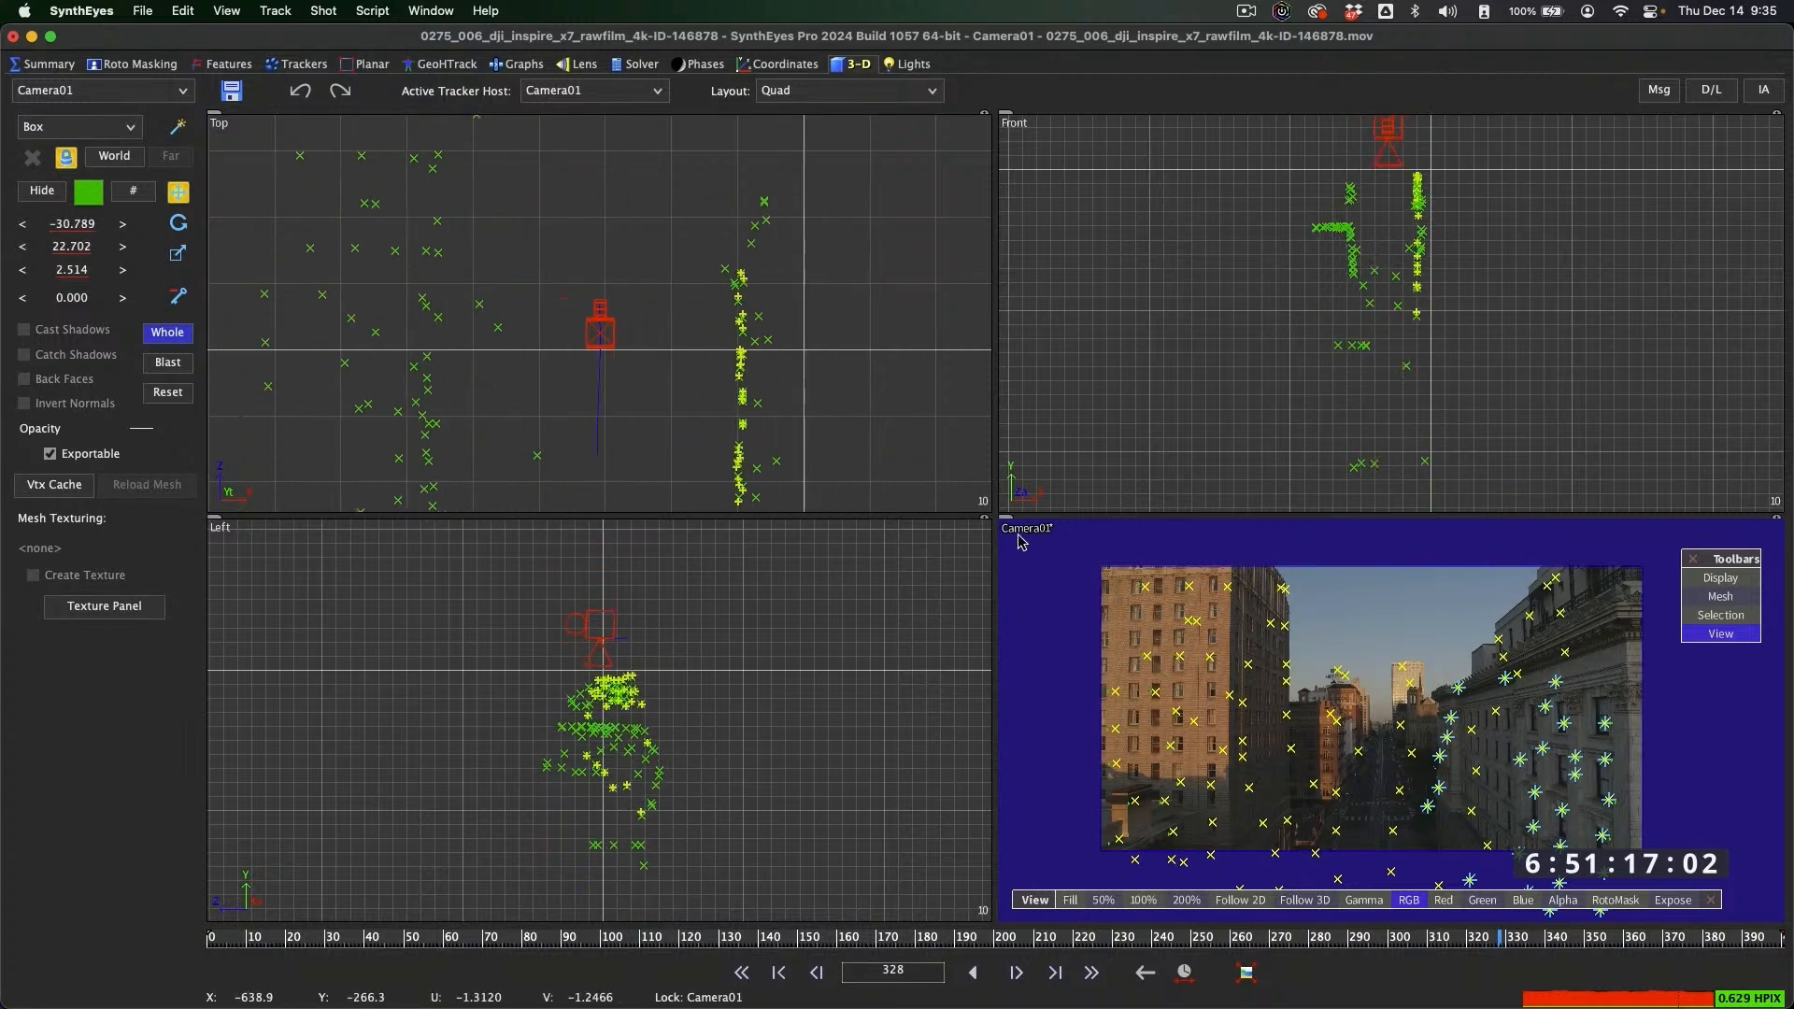
Rotate the whole scene by Camera01 to about 0.1, 2.6 and 0.3 degrees so the camera looks level down the street
scroll(1262, 707, "up", 2)
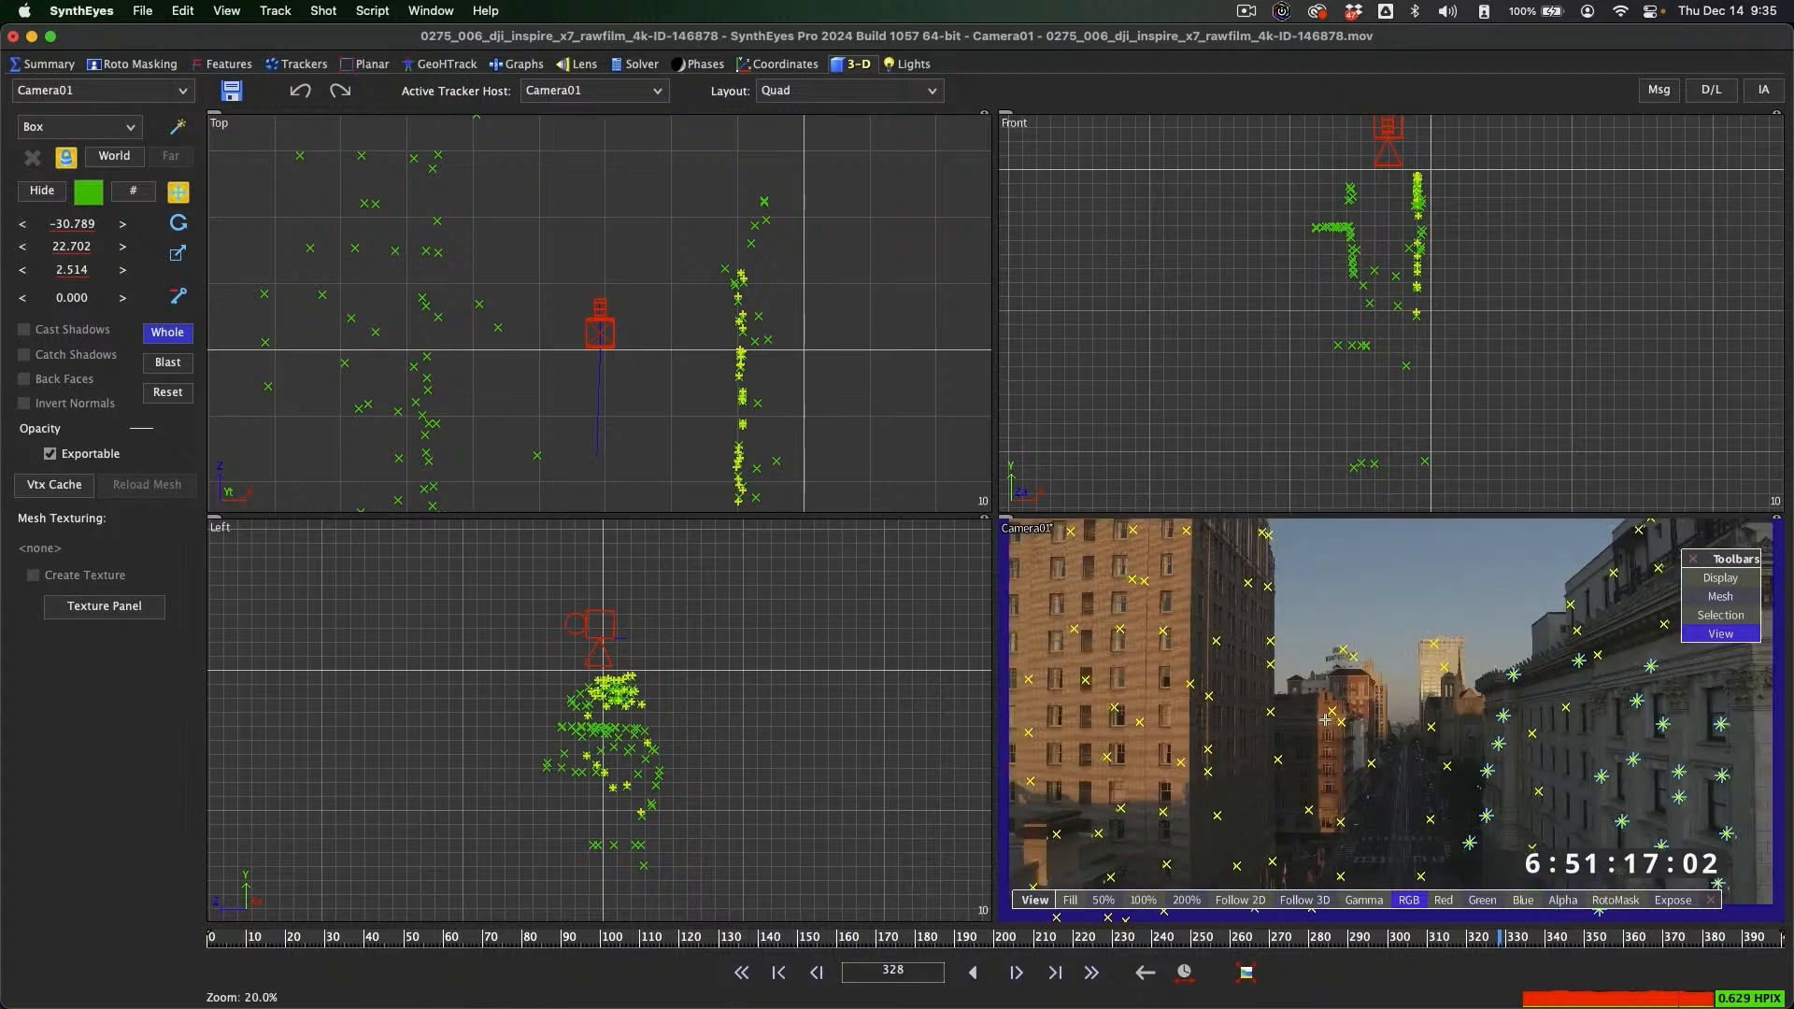
left_click(178, 222)
left_click_drag(681, 621, 739, 576)
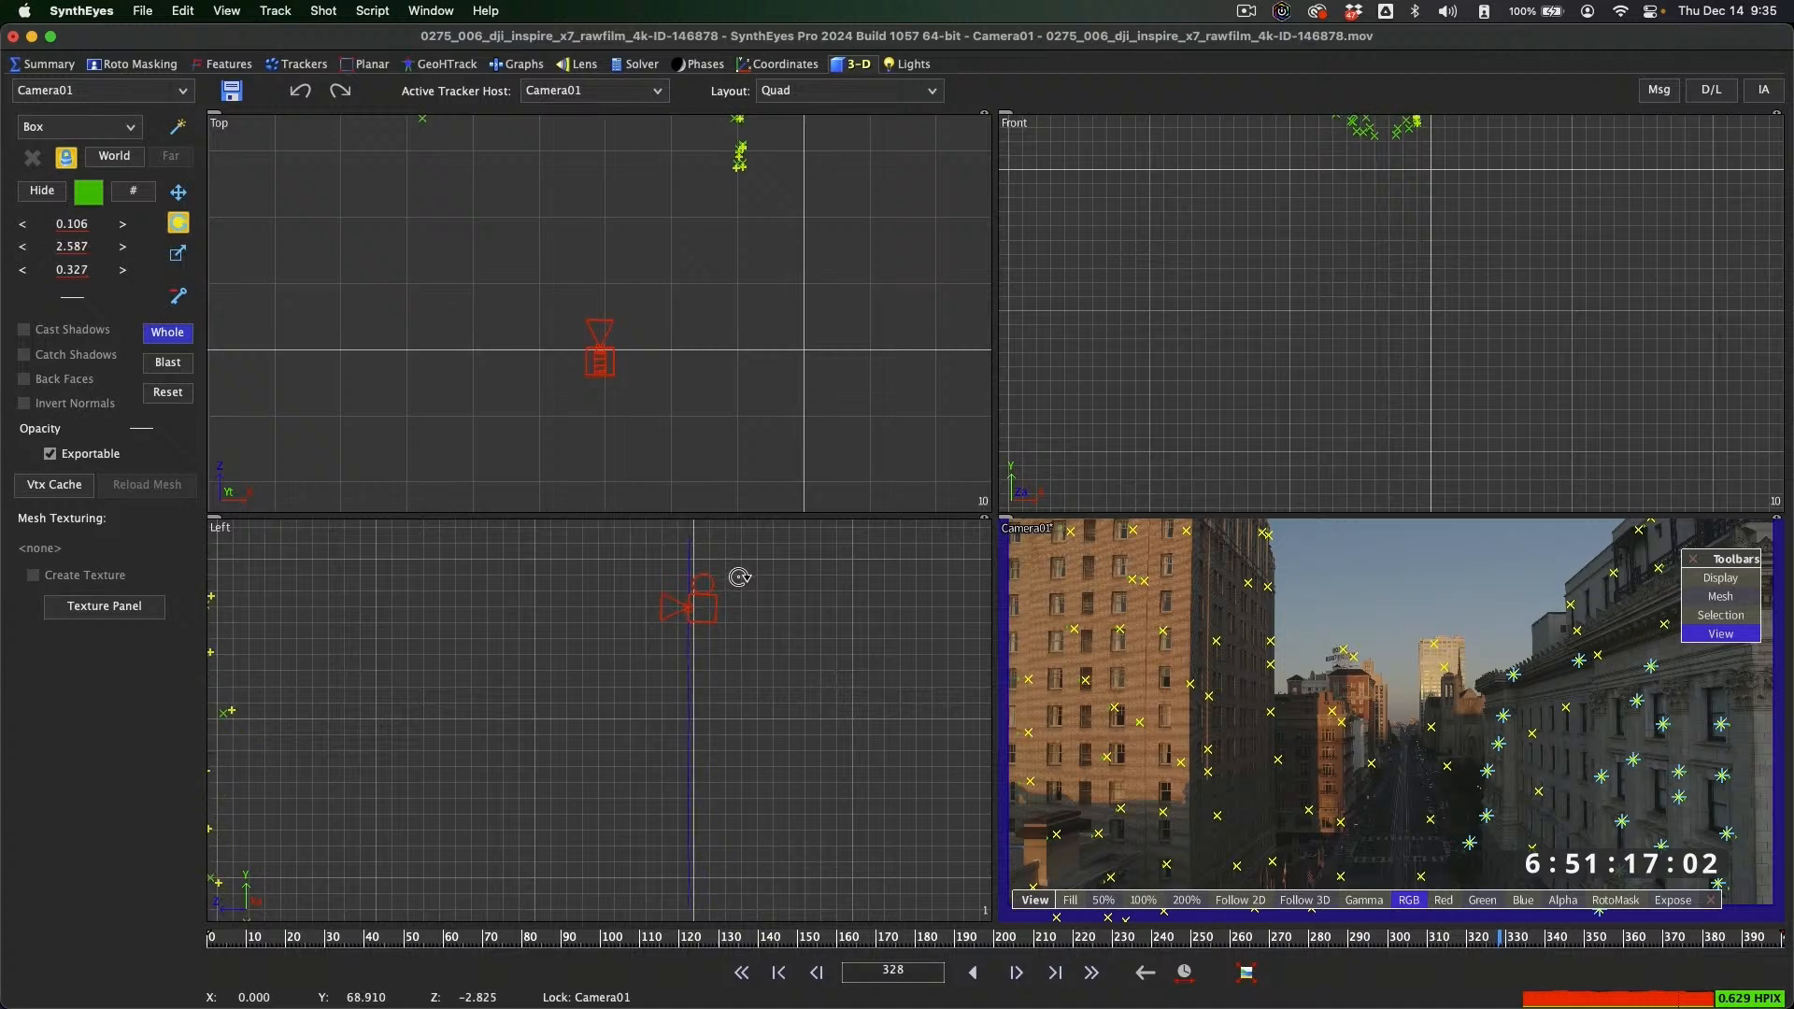
left_click_drag(728, 623, 653, 640)
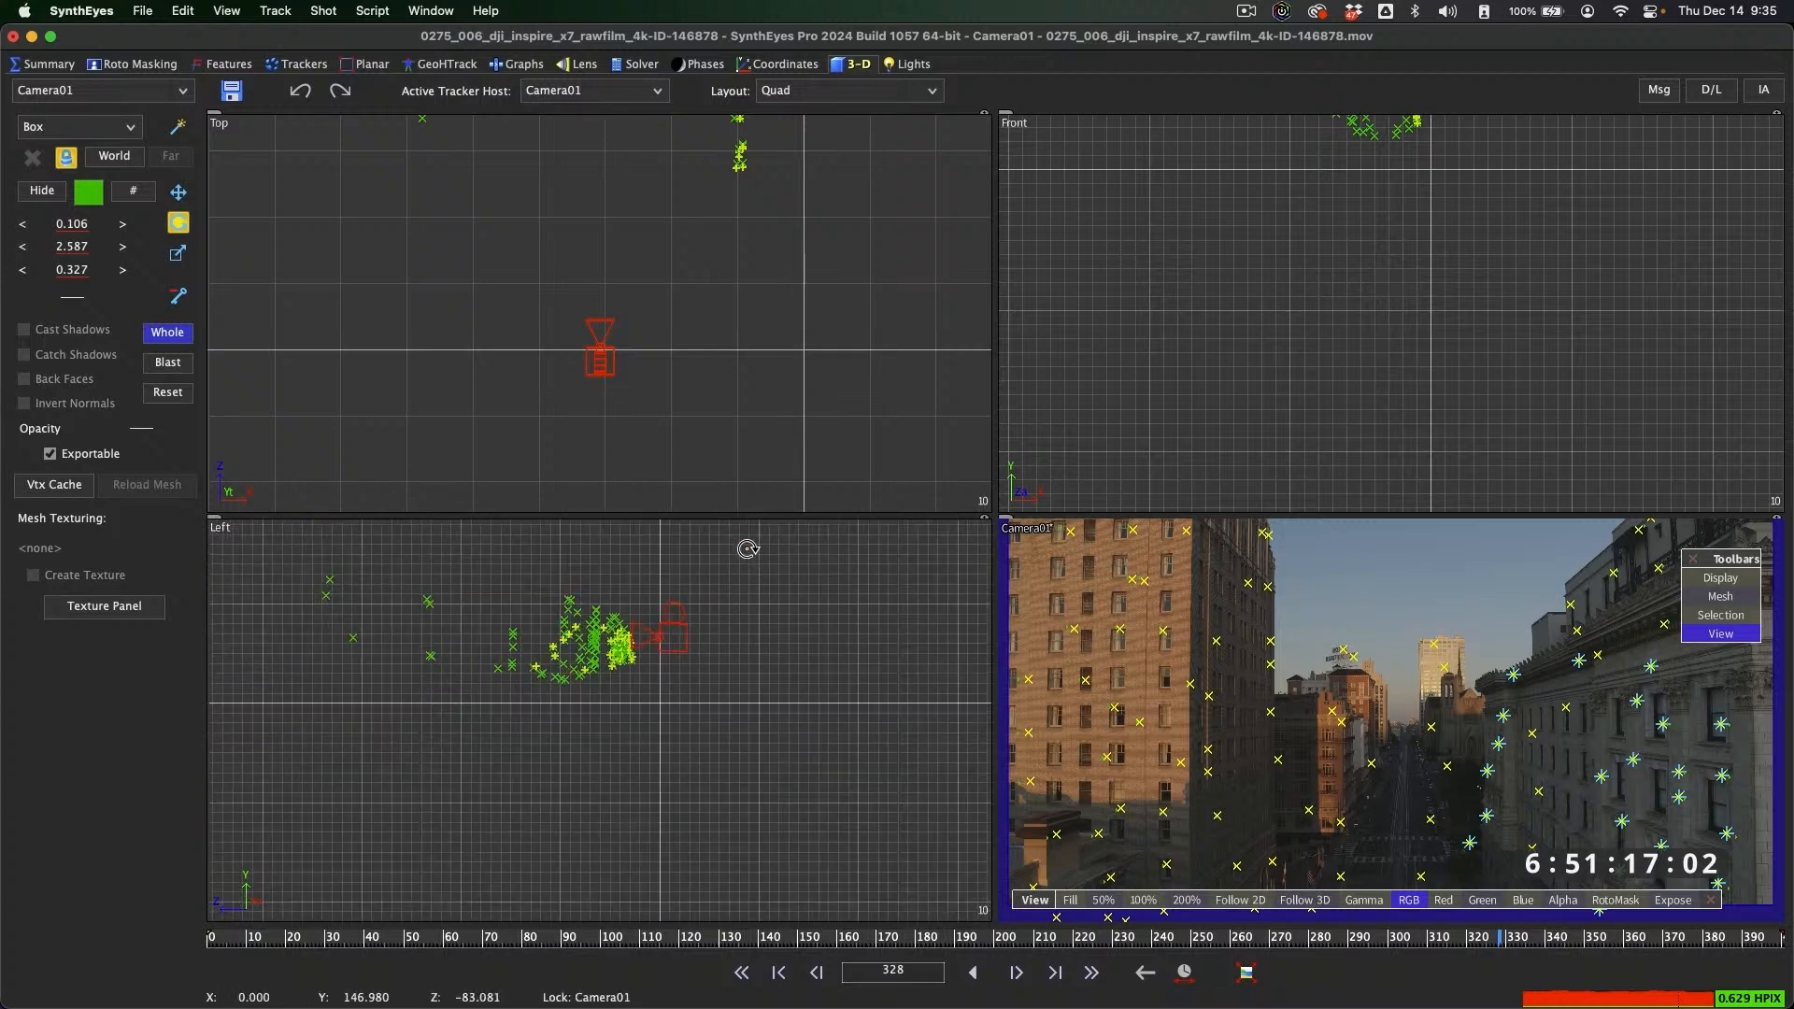
left_click_drag(739, 392, 741, 451)
left_click_drag(794, 515, 636, 281)
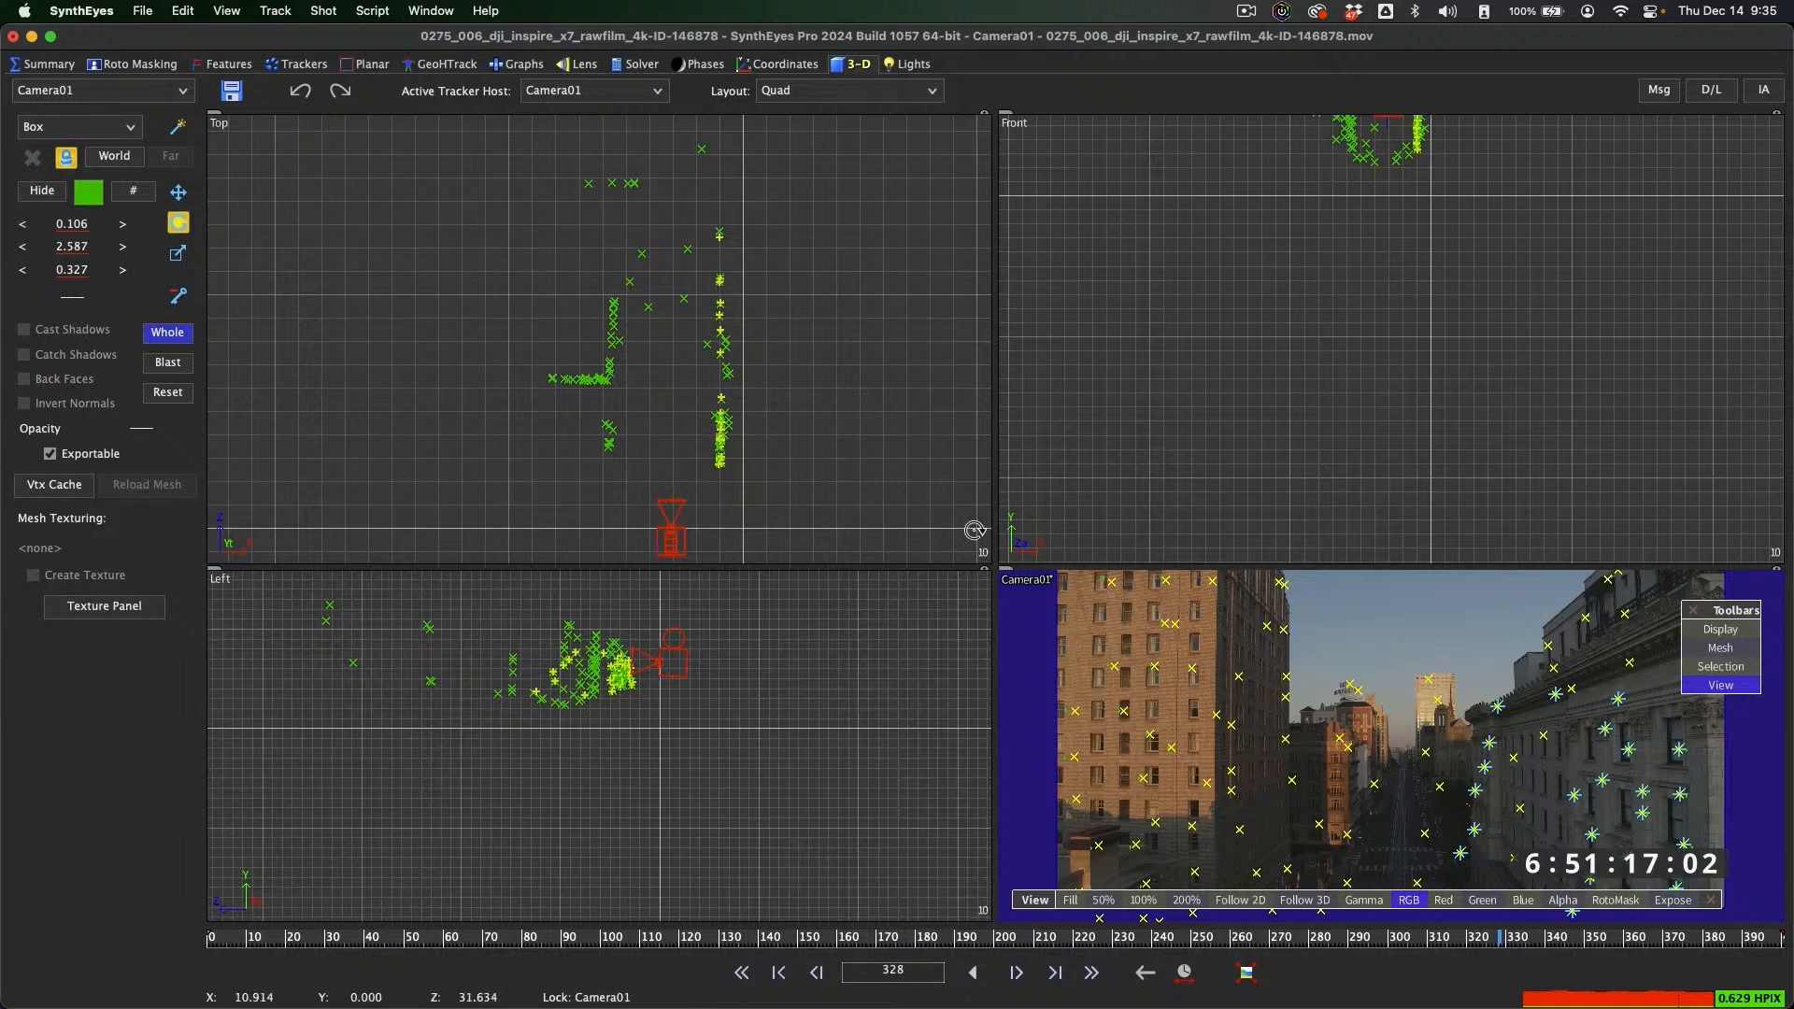
Move the whole scene onto the ground plane near the origin, with Camera01 at about X 2.4, Y 43.6, Z -39.7
left_click(178, 192)
left_click_drag(735, 306, 711, 261)
left_click_drag(654, 460, 727, 535)
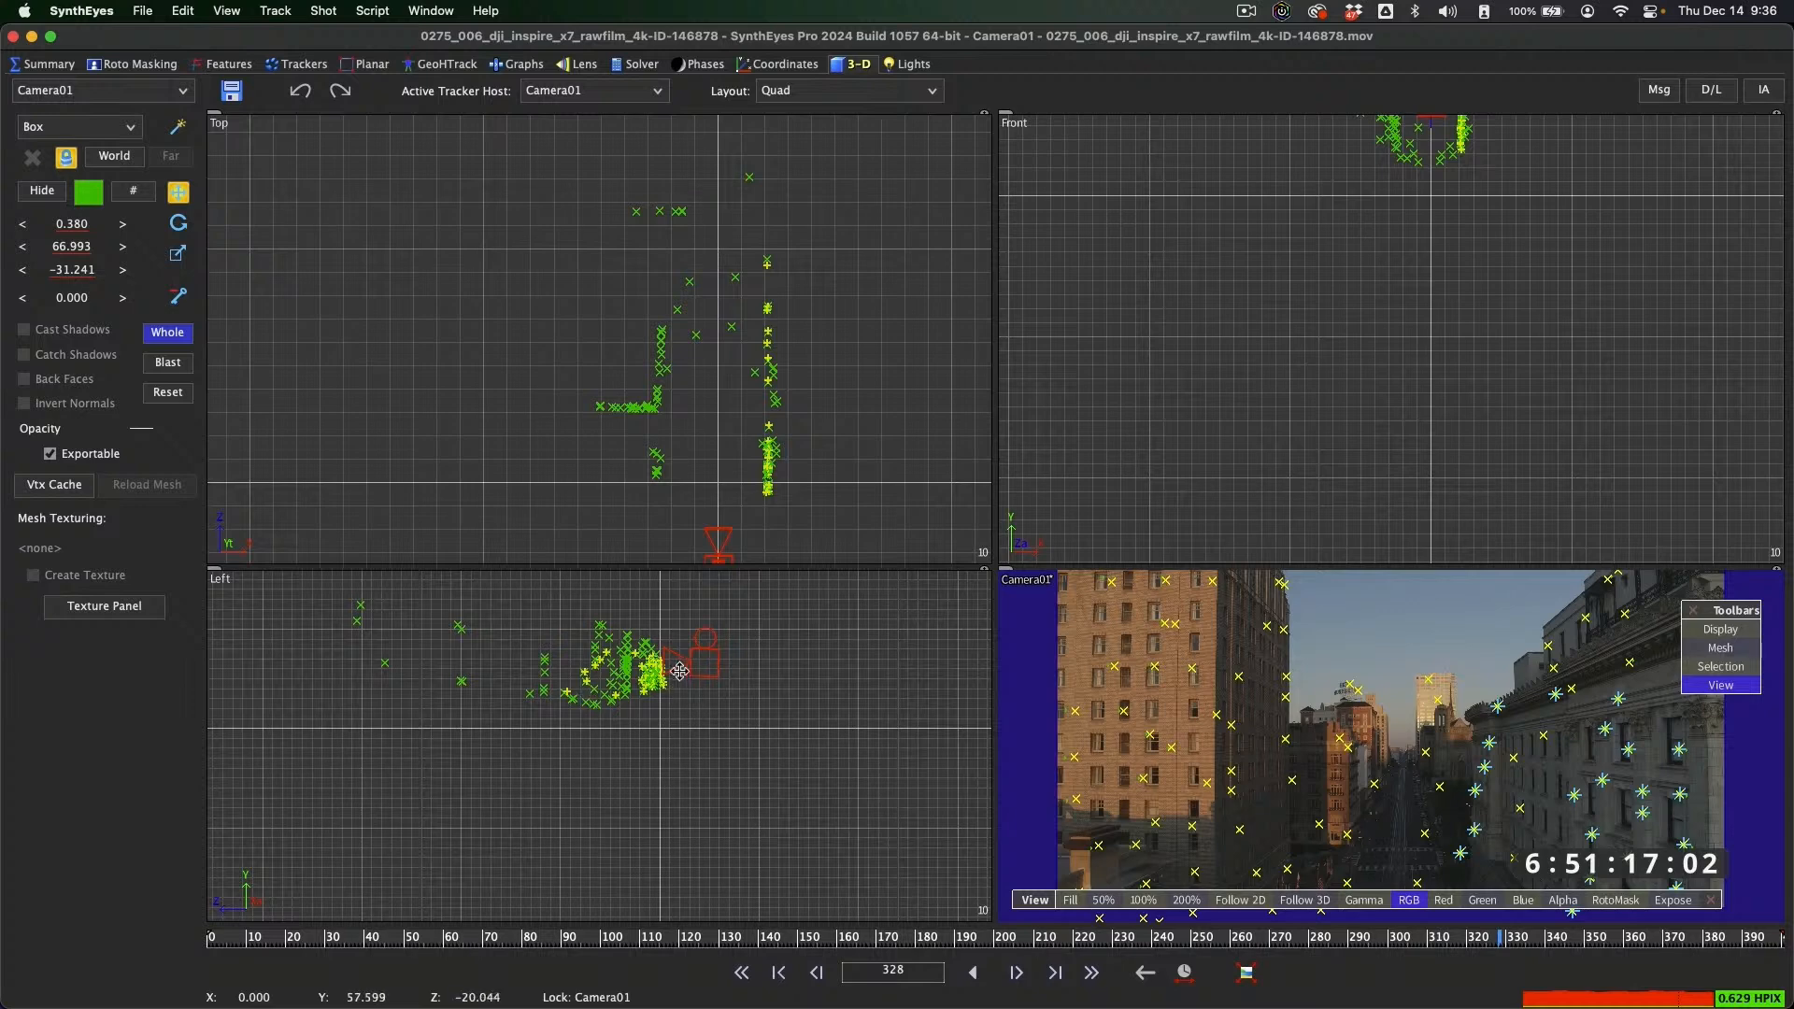
left_click_drag(679, 671, 725, 672)
key("f")
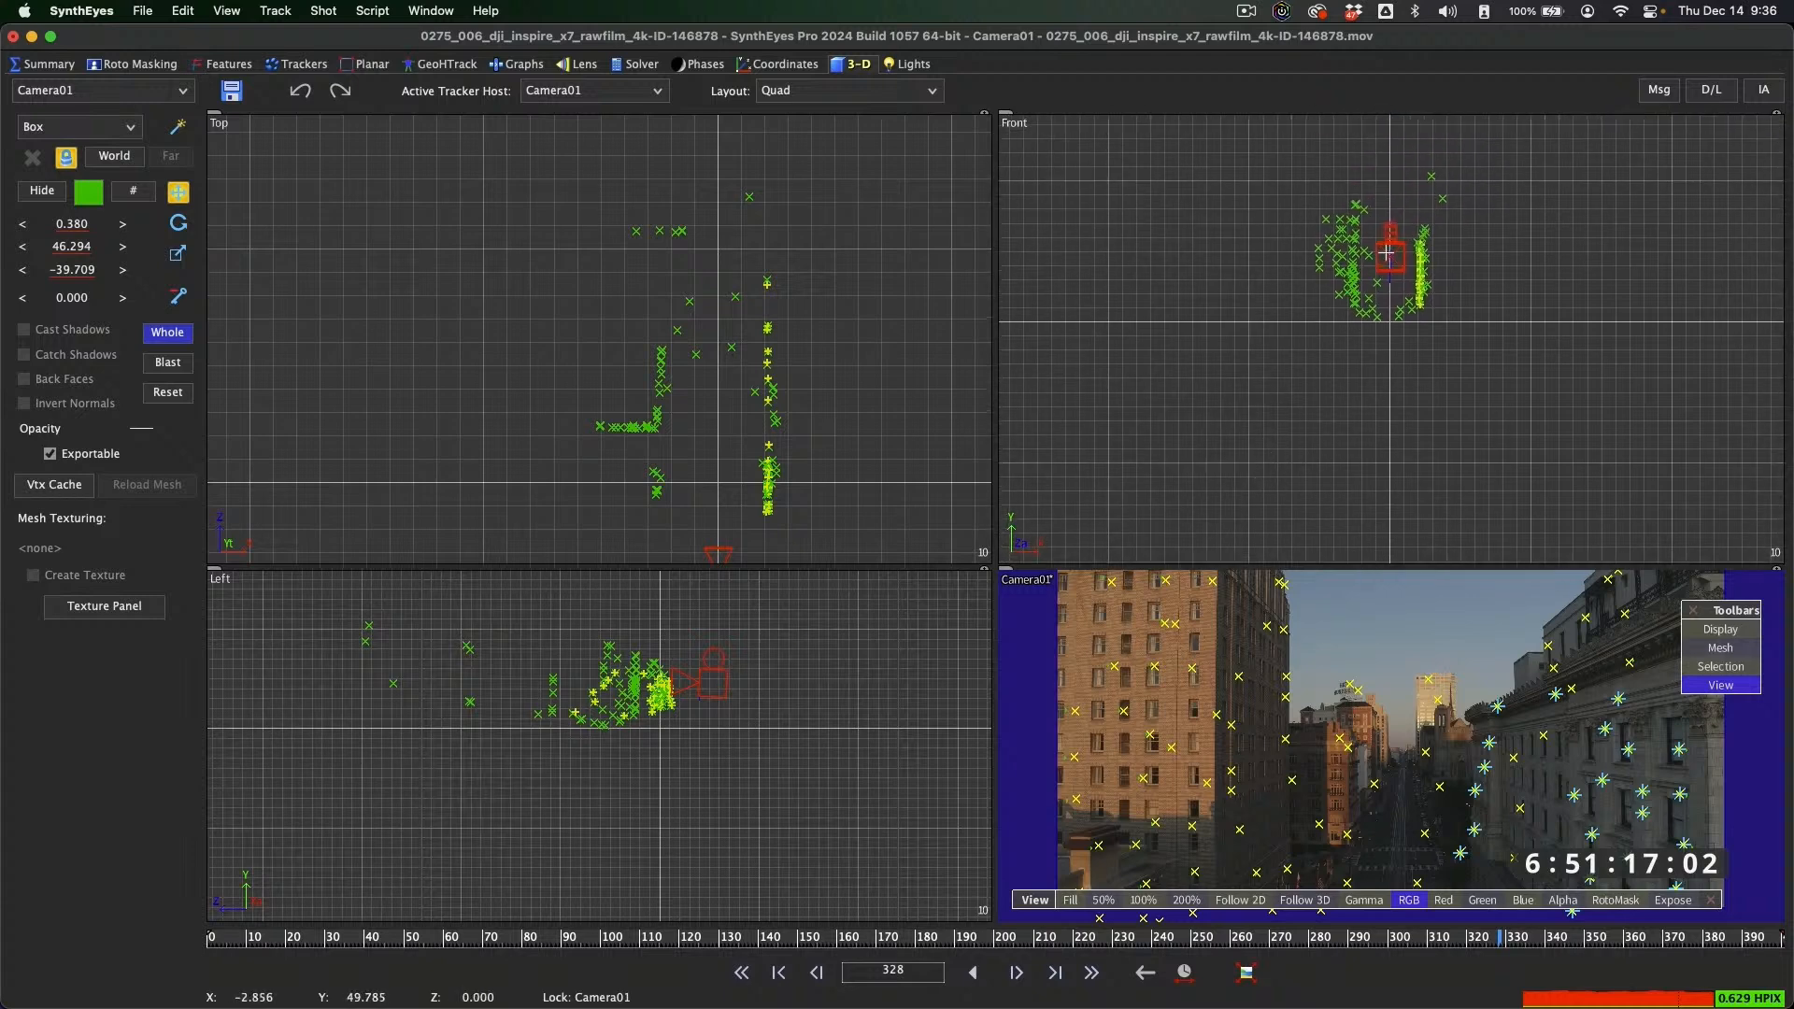
left_click_drag(1385, 253, 1388, 258)
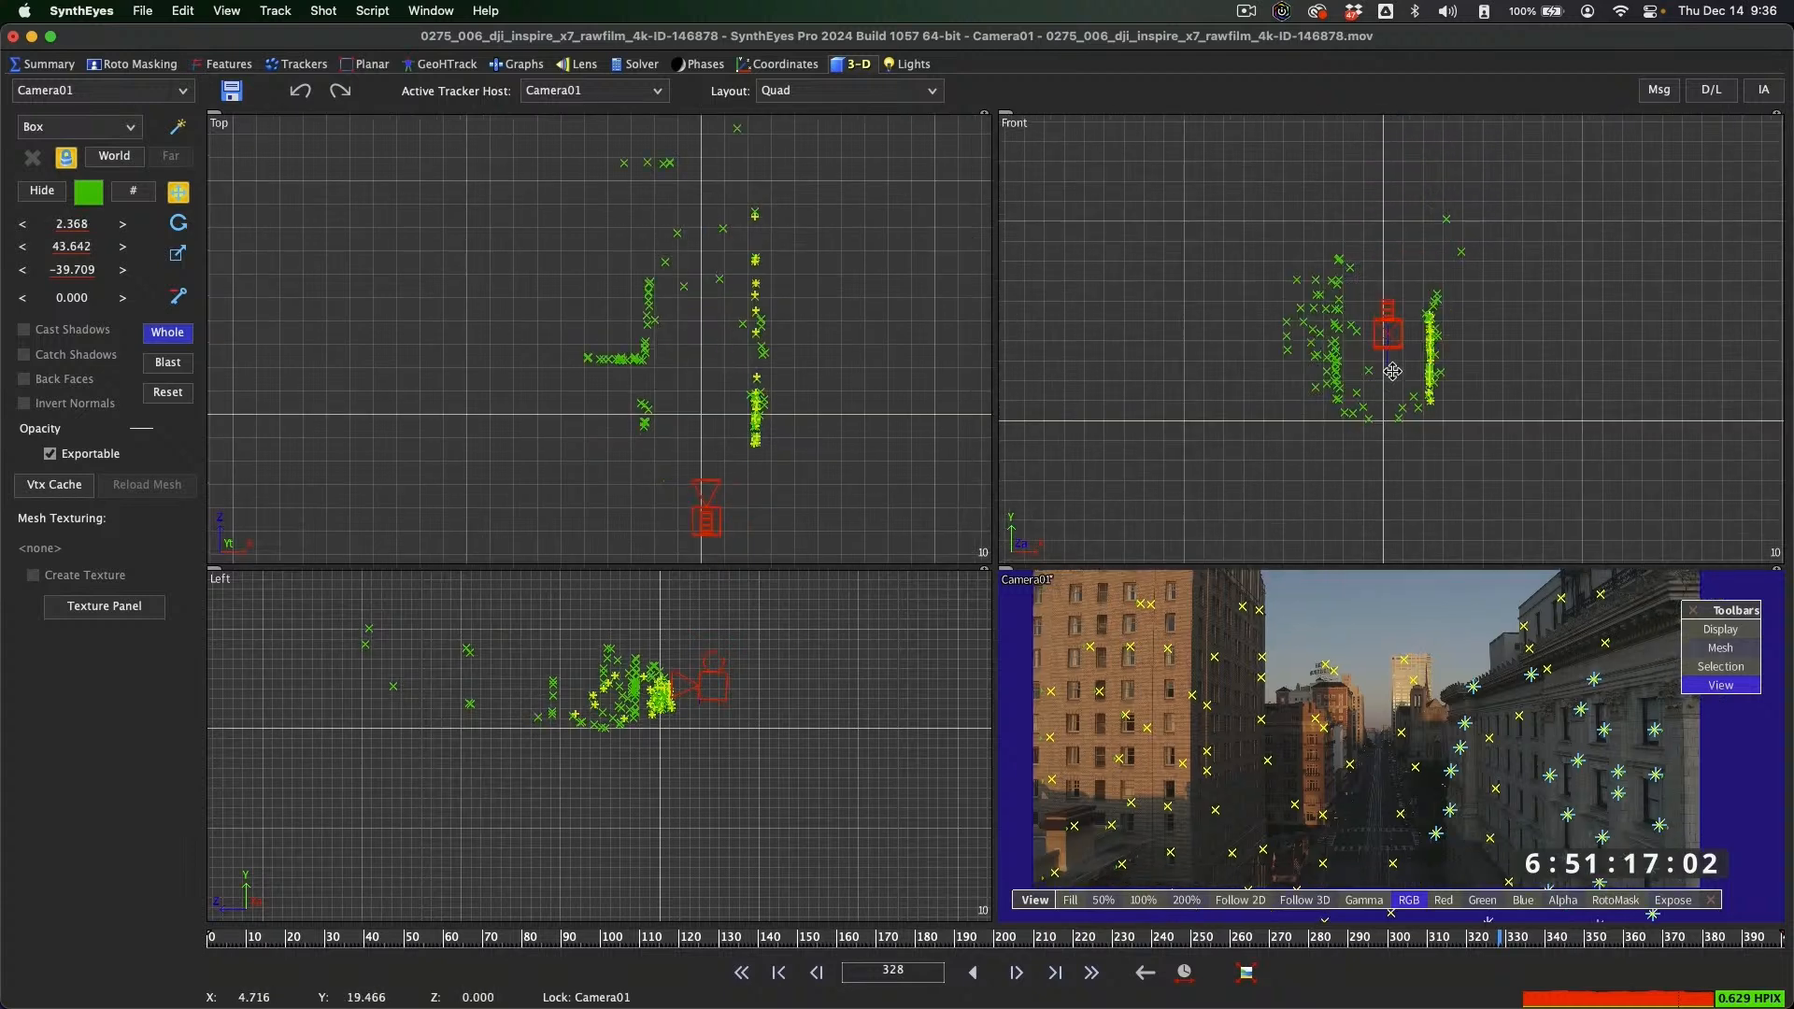
Centre the street on the origin by shifting the whole scene until Camera01 sits at about X 0, Z -40.5
scroll(1391, 354, "up", 5)
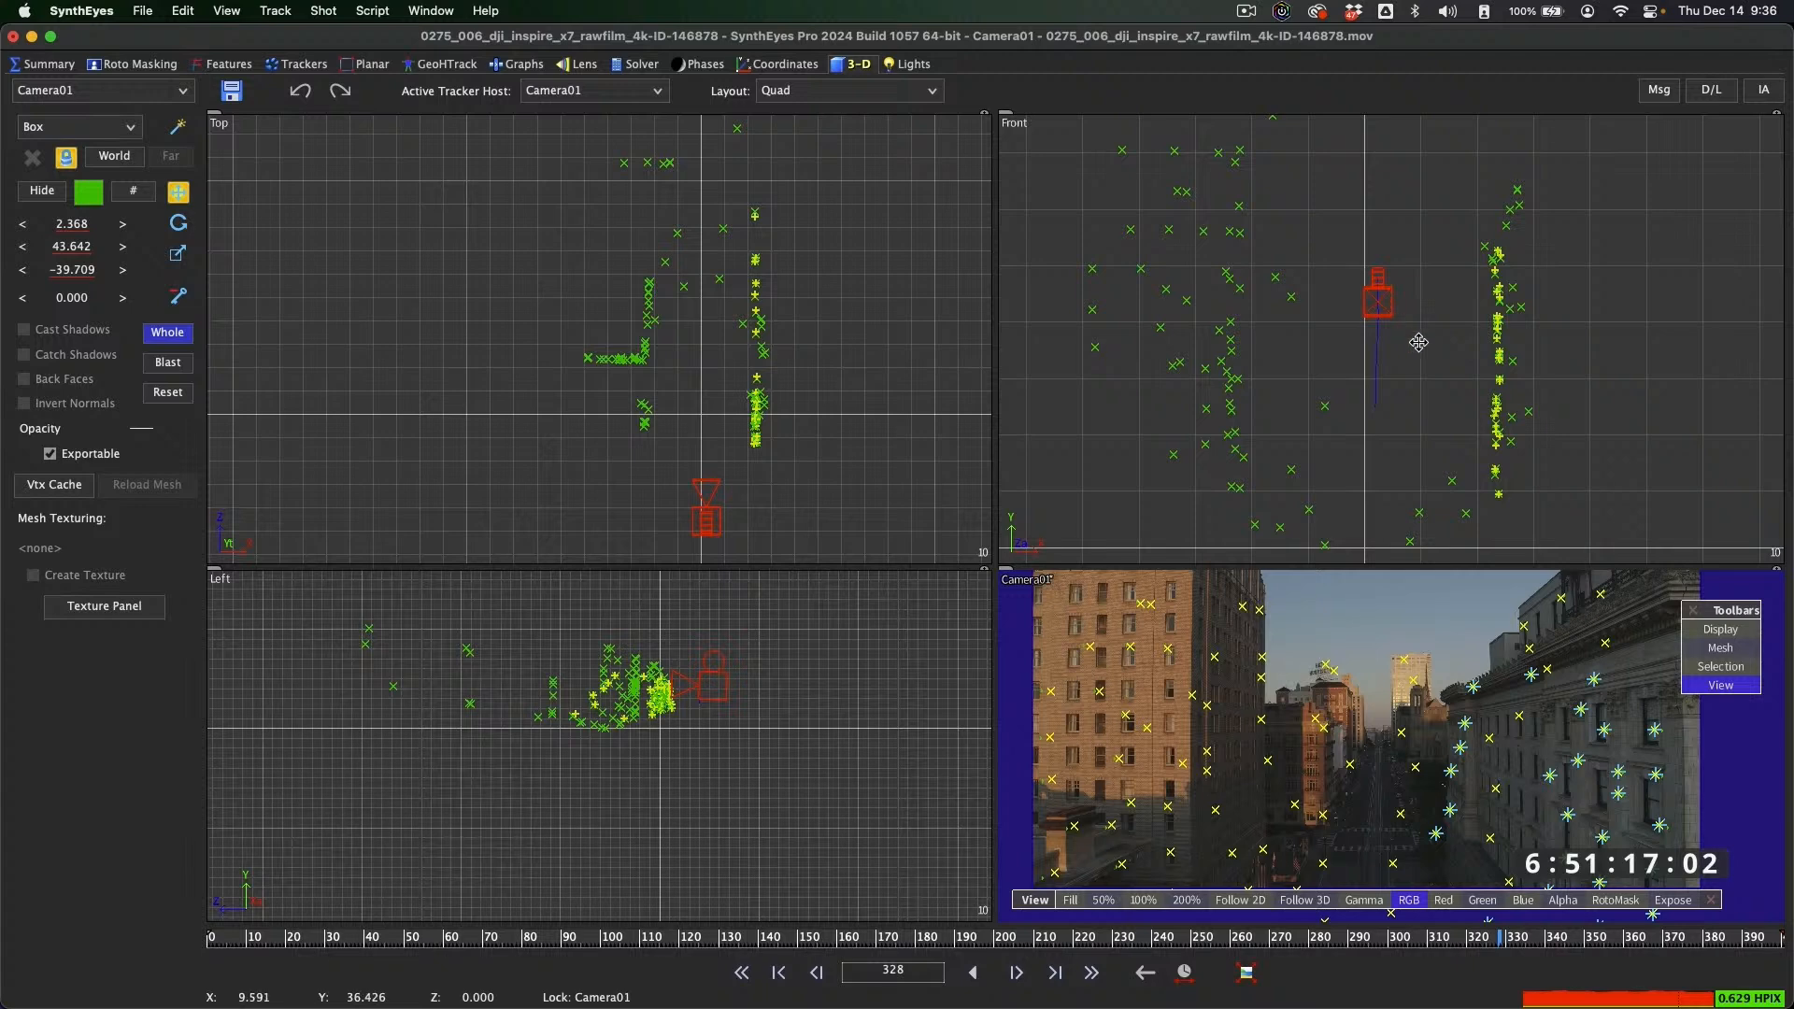
left_click_drag(1413, 340, 1414, 319)
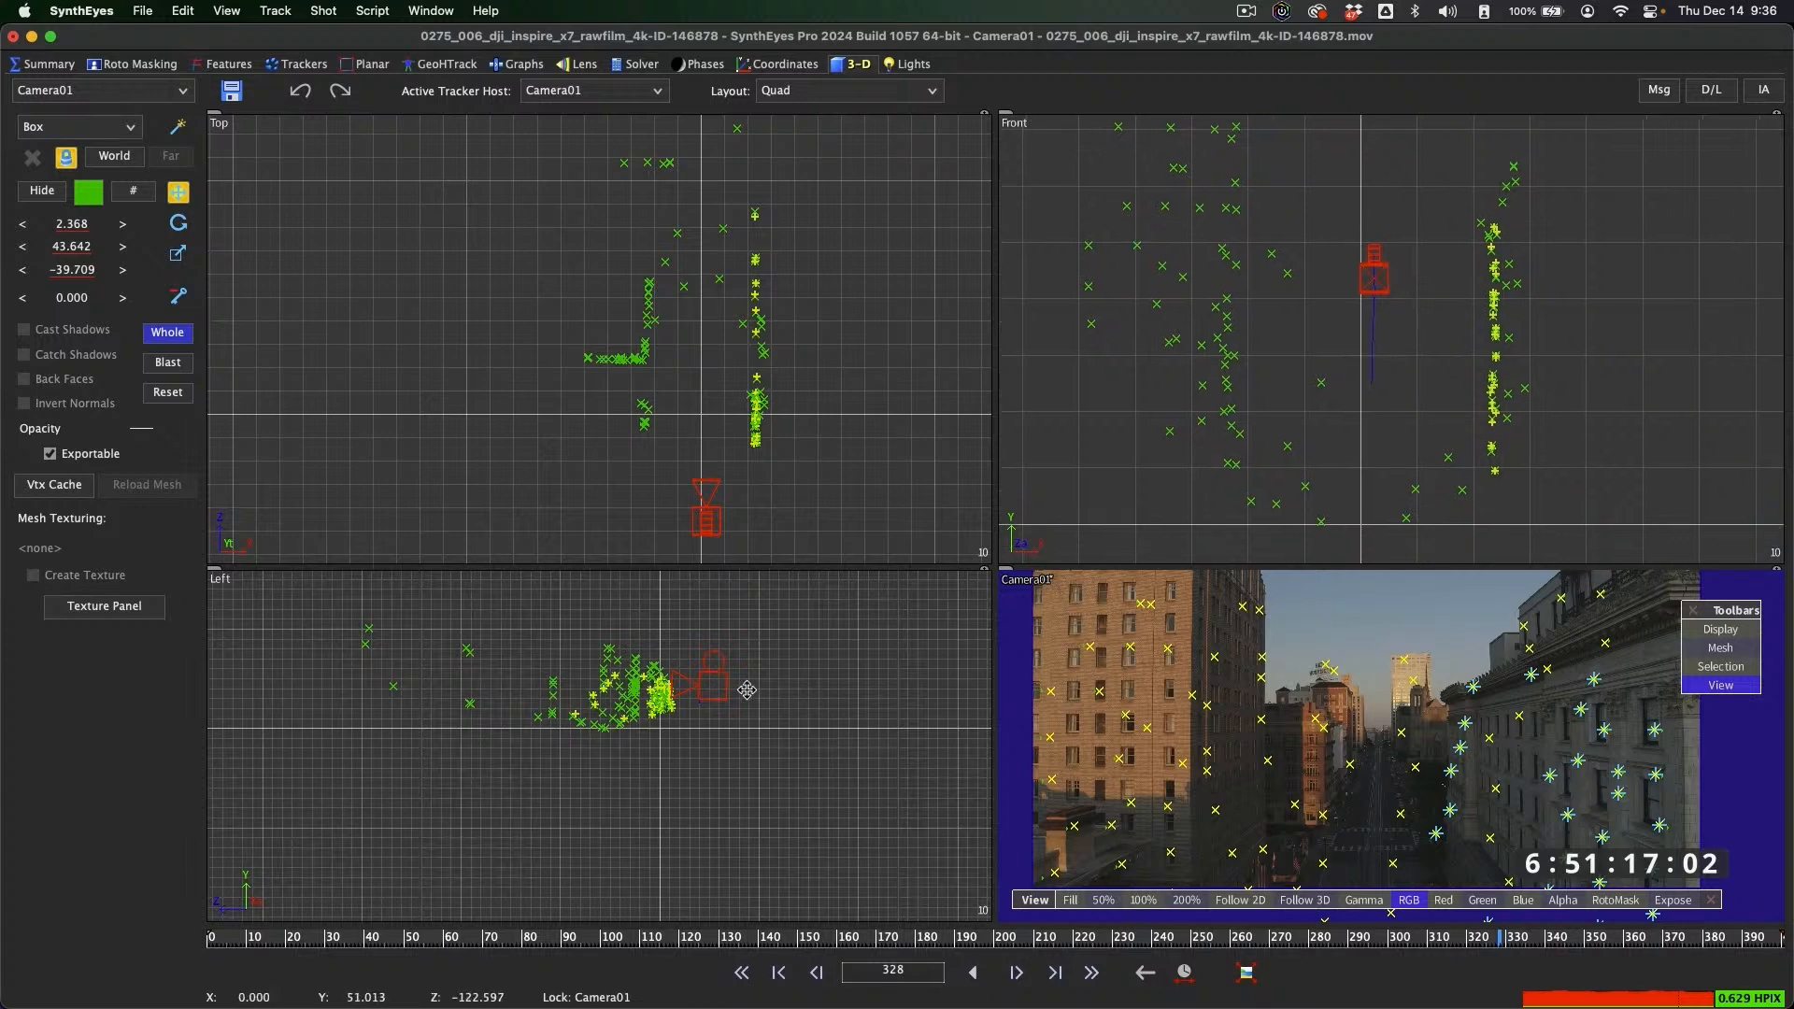
scroll(1387, 722, "up", 2)
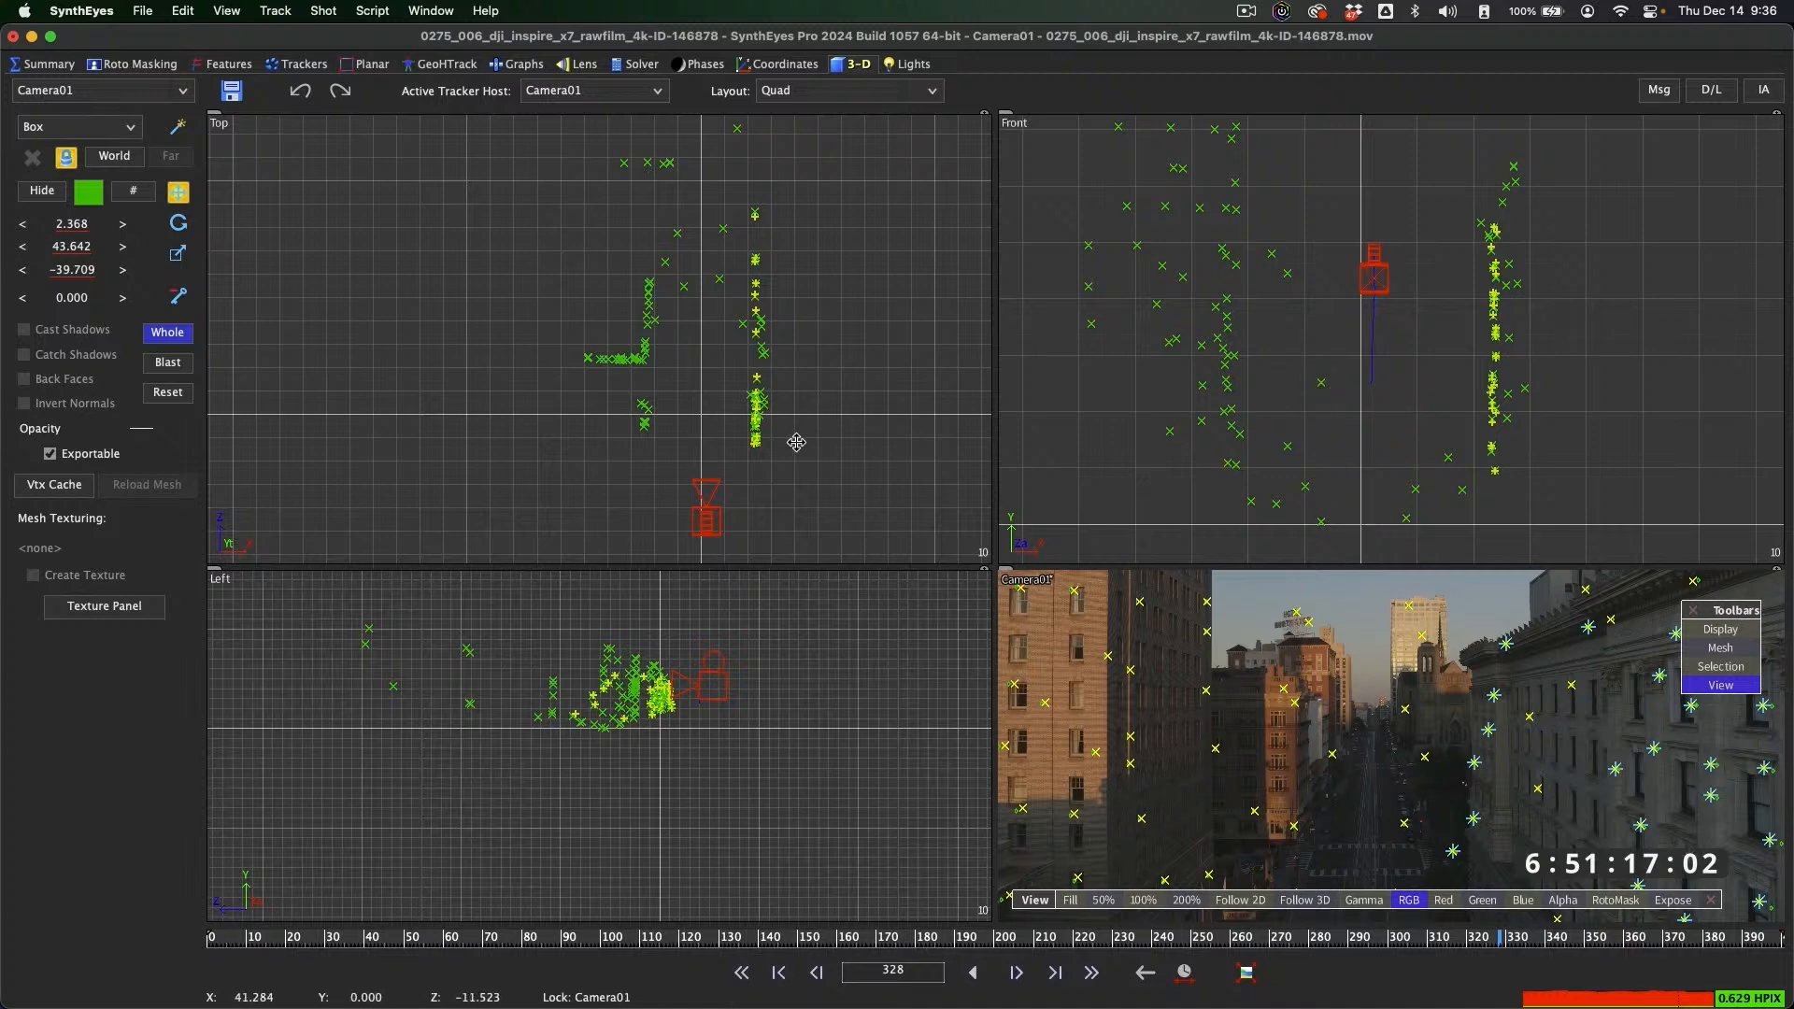
left_click_drag(720, 494, 715, 496)
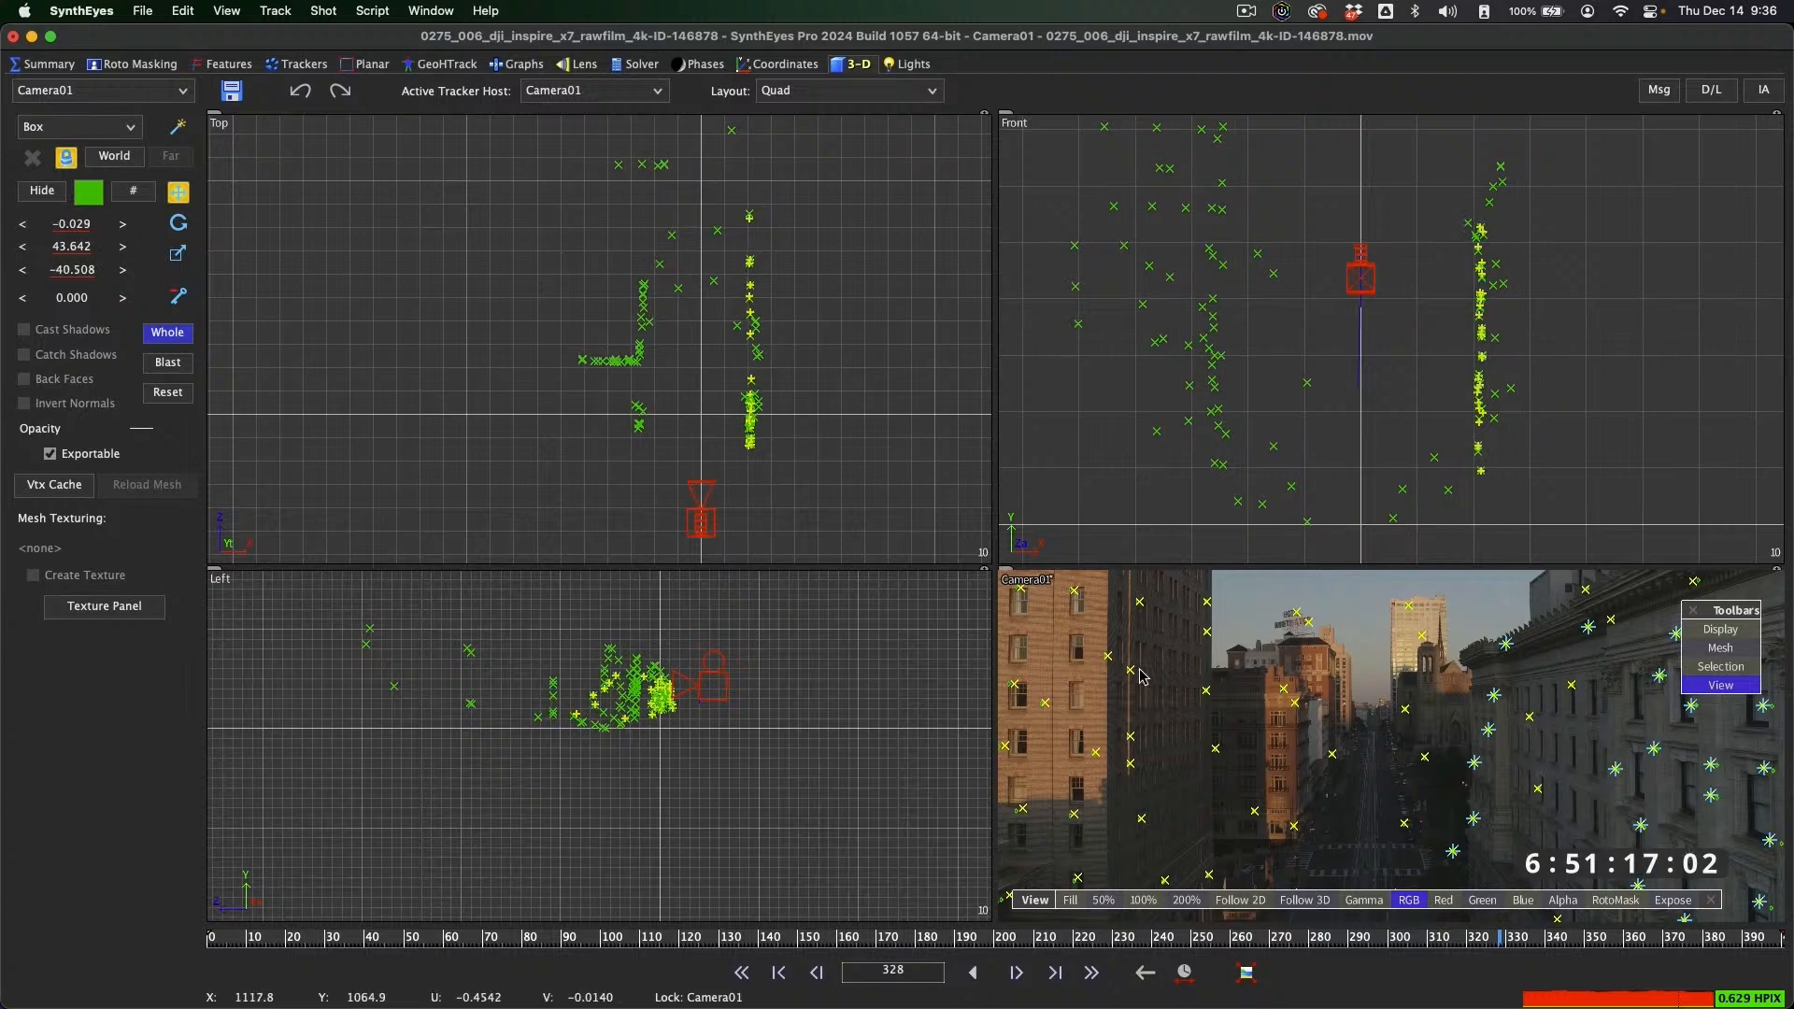
scroll(1202, 669, "down", 1)
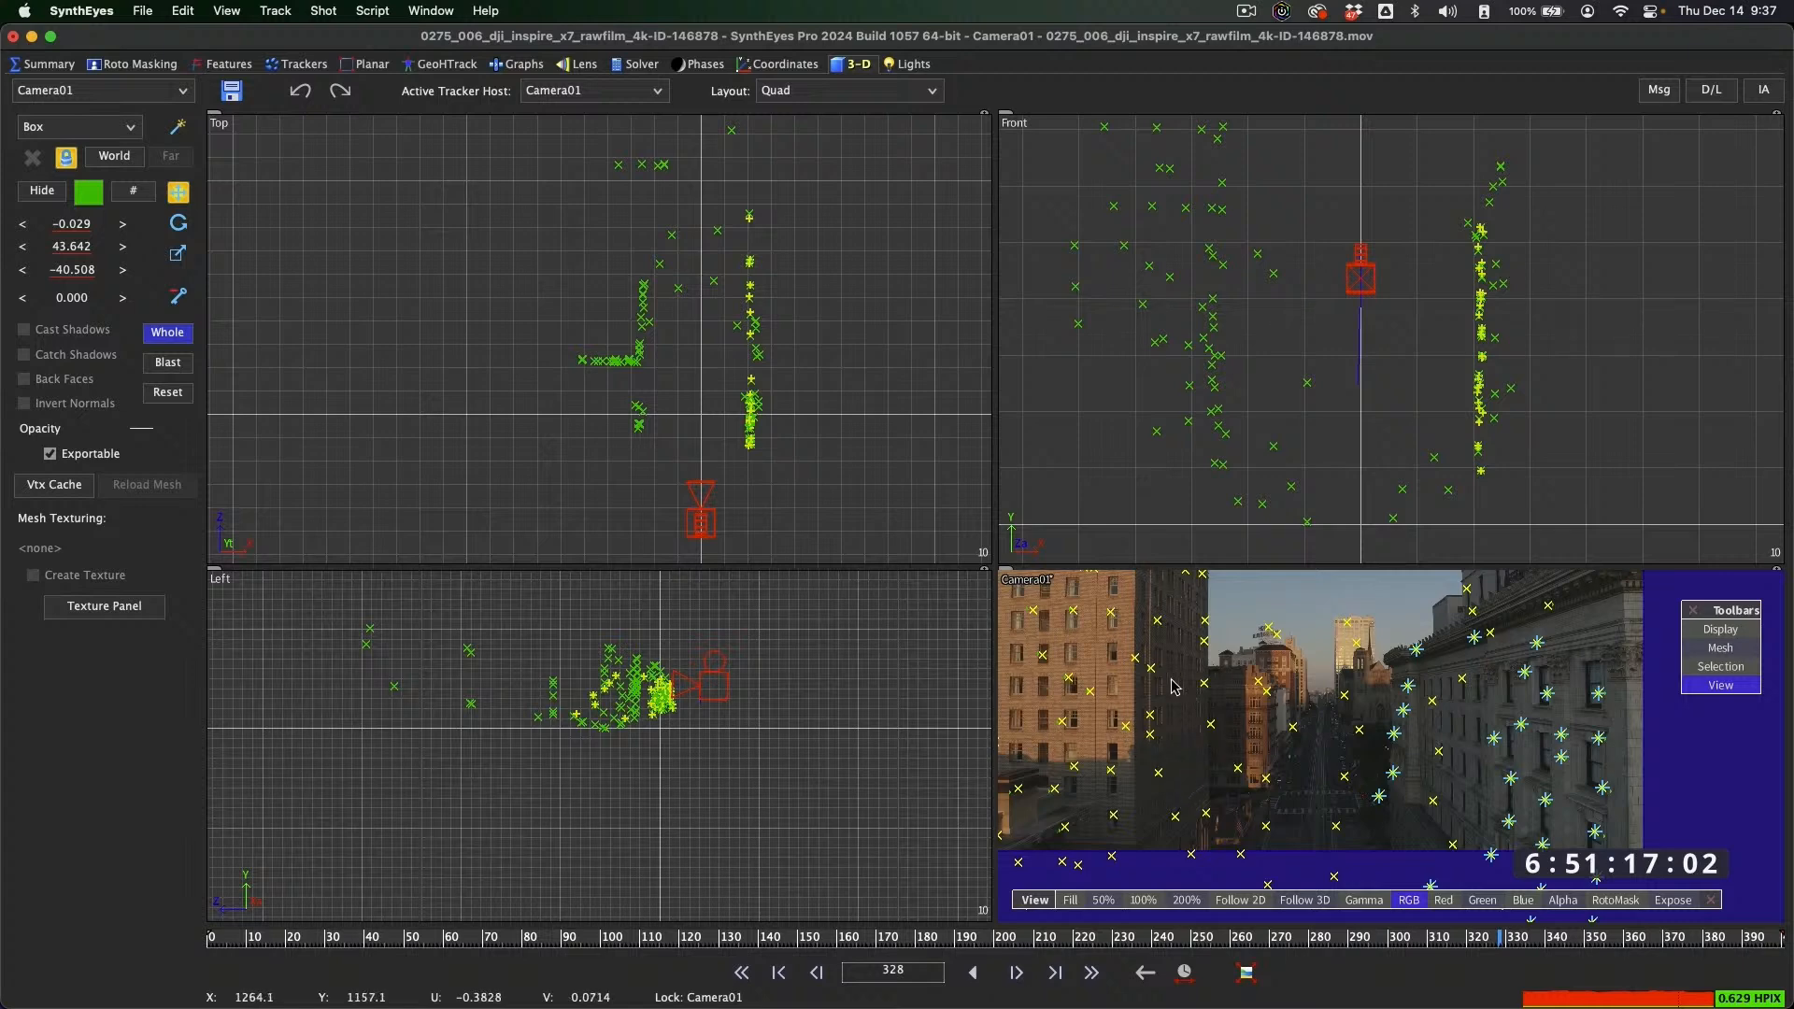
left_click_drag(1205, 624, 1234, 661)
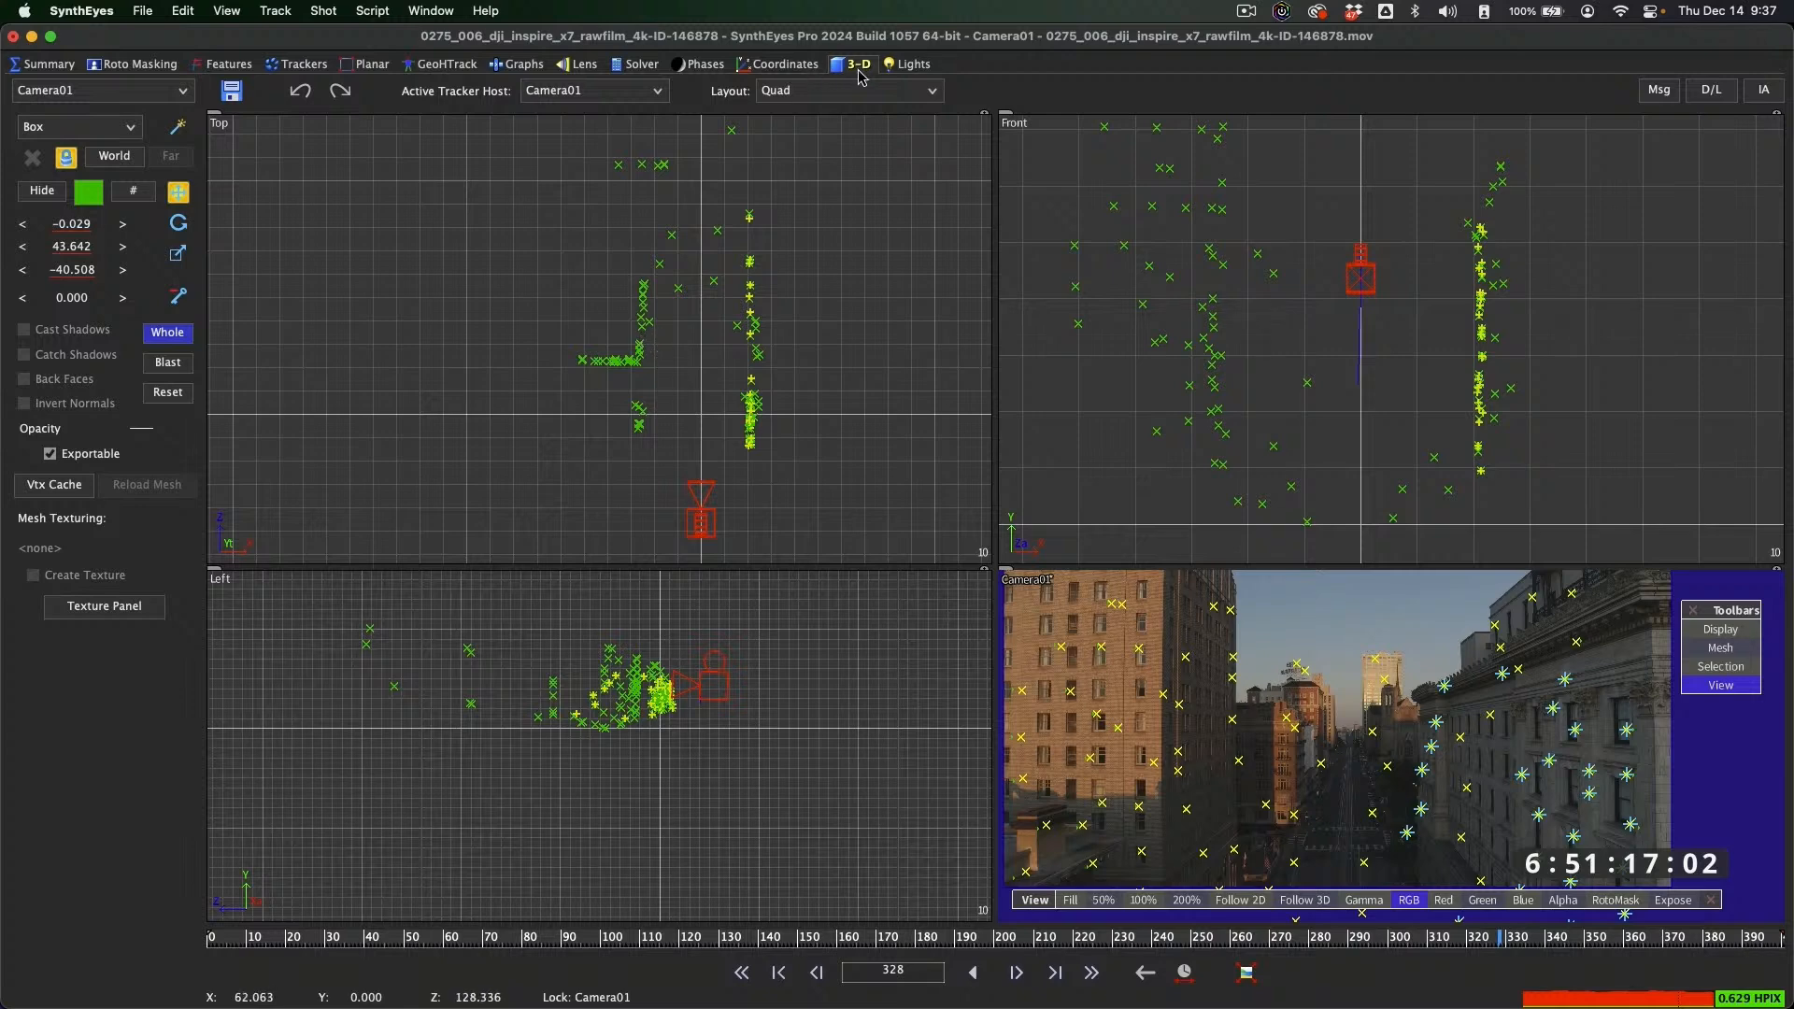
Create a vertical plane mesh in the Left view covering the cluster of building trackers
left_click(177, 128)
left_click(28, 138)
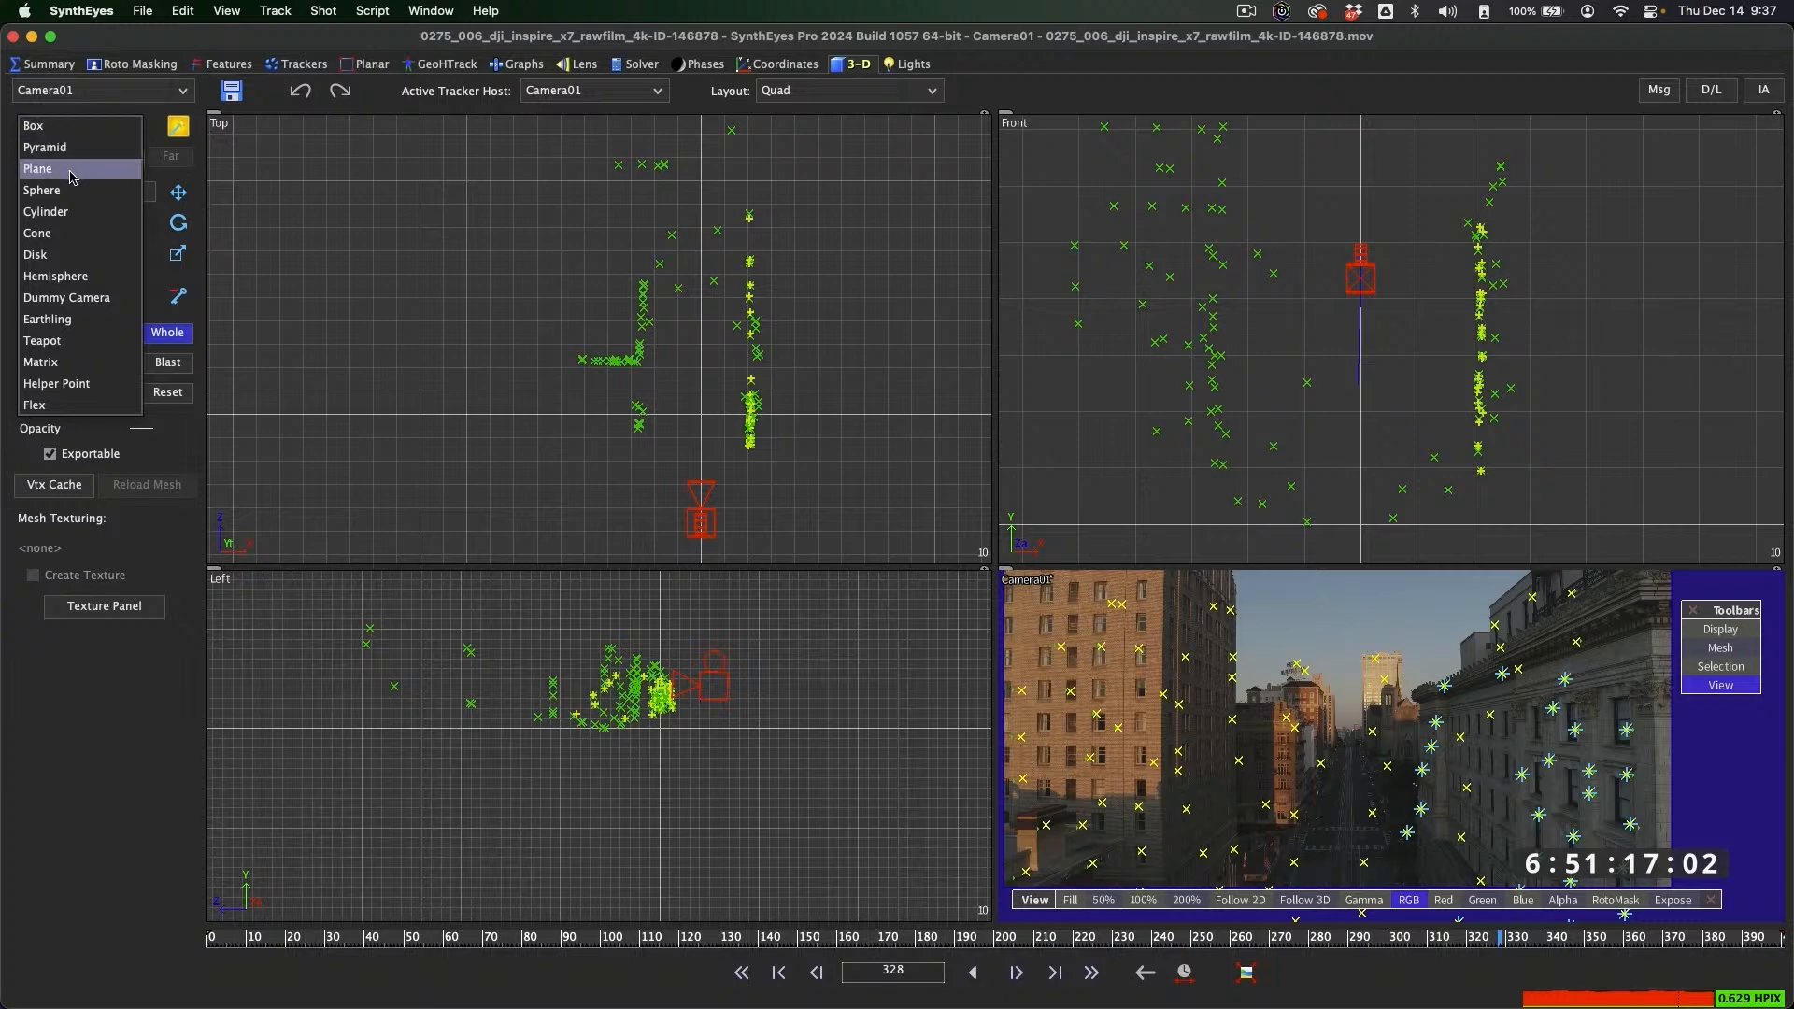
left_click(53, 172)
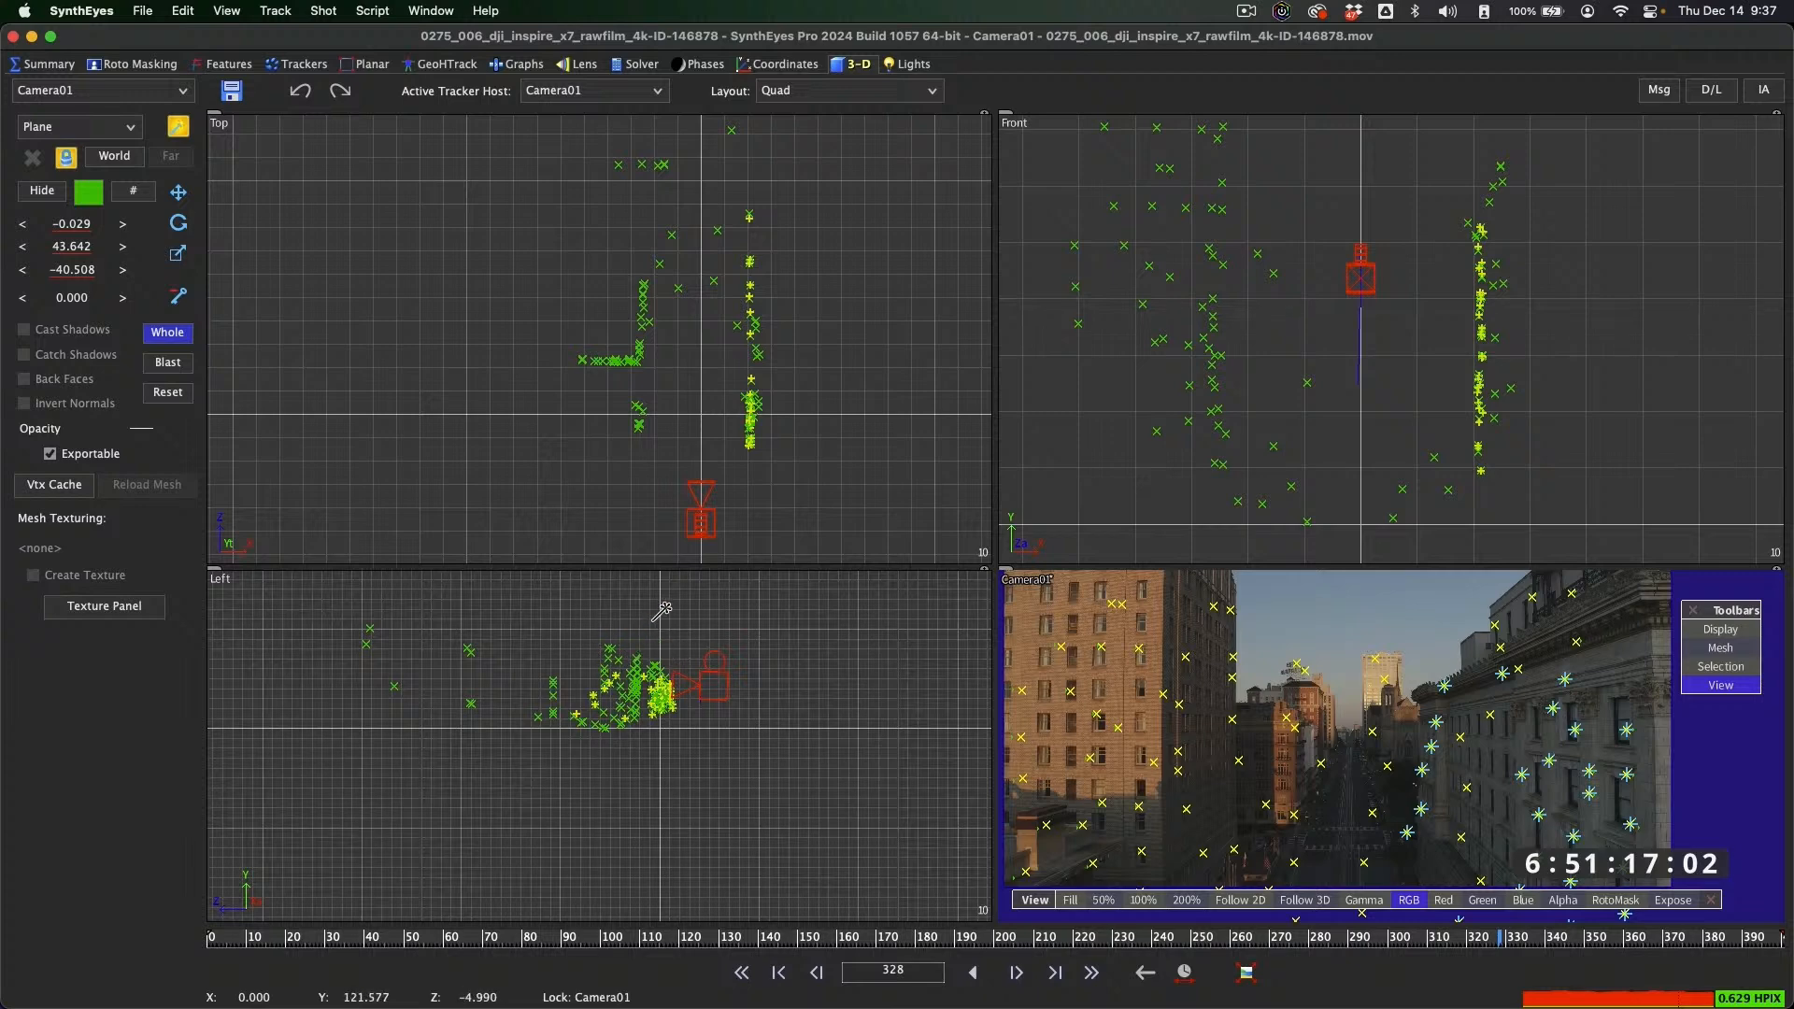
left_click_drag(666, 607, 563, 726)
scroll(657, 295, "up", 3)
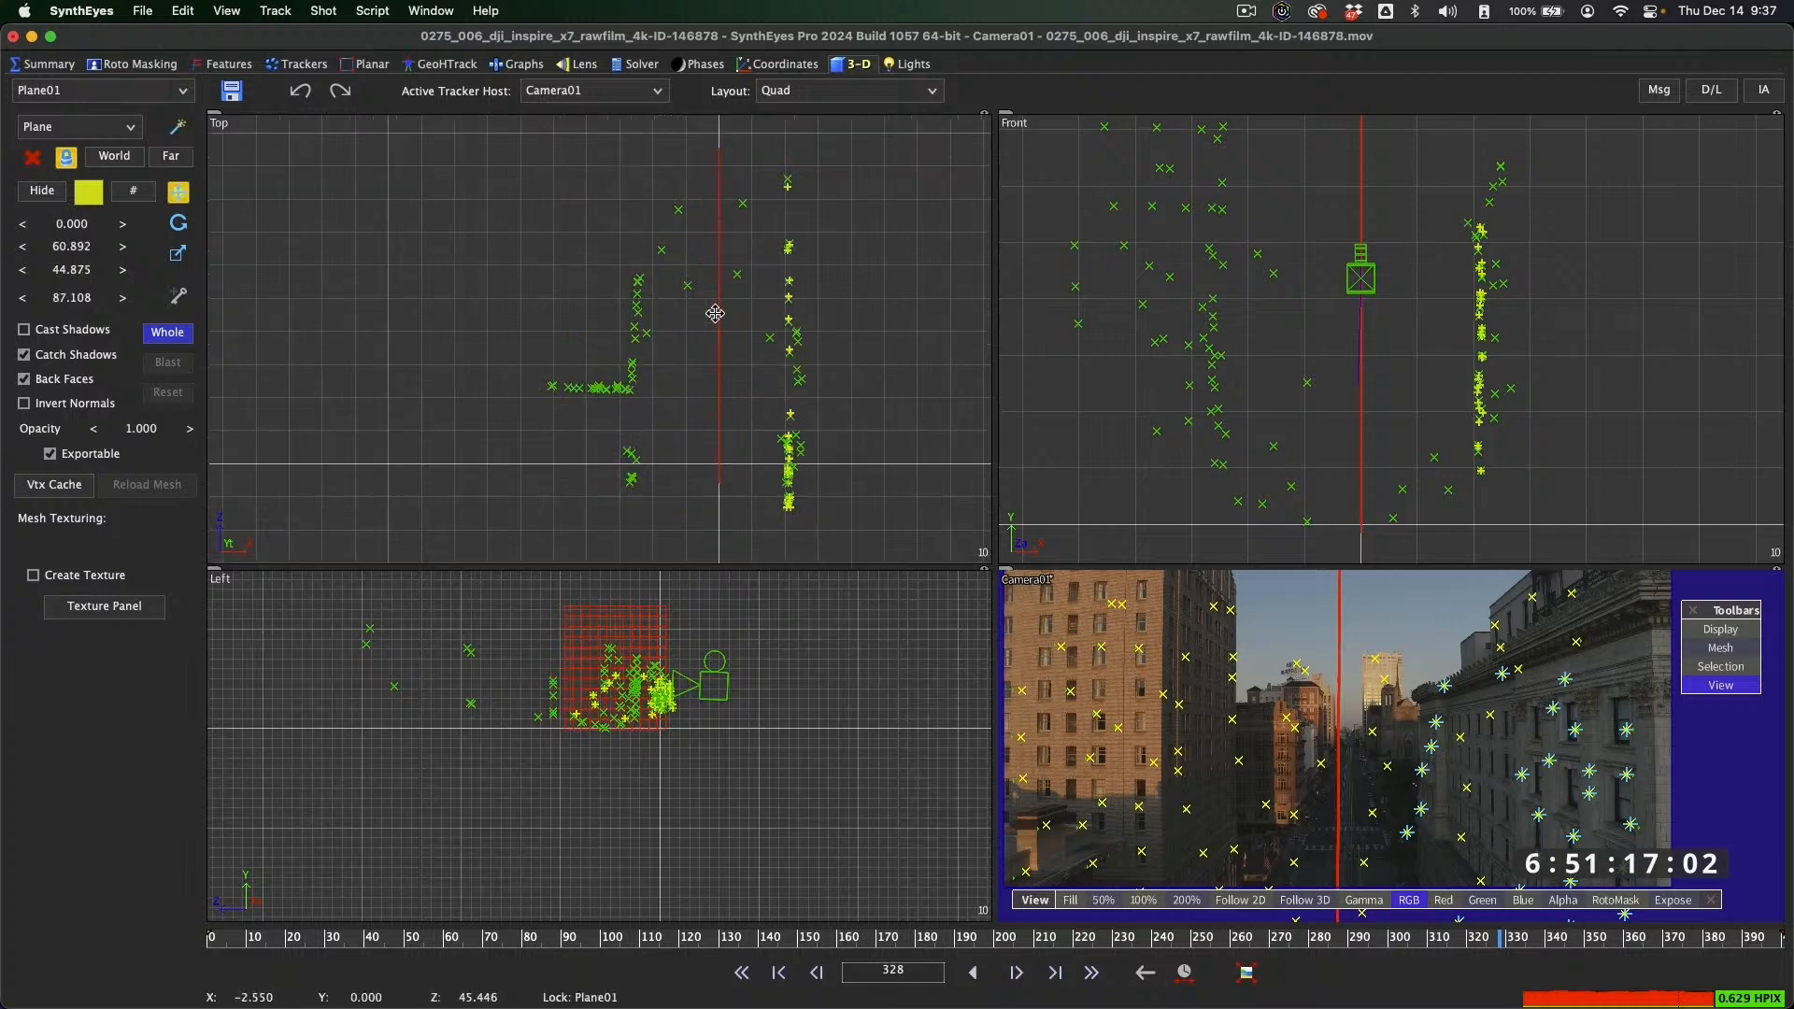
Move the plane onto the left building's street-side trackers, at about X -26, Z 51.5
left_click_drag(715, 313, 638, 309)
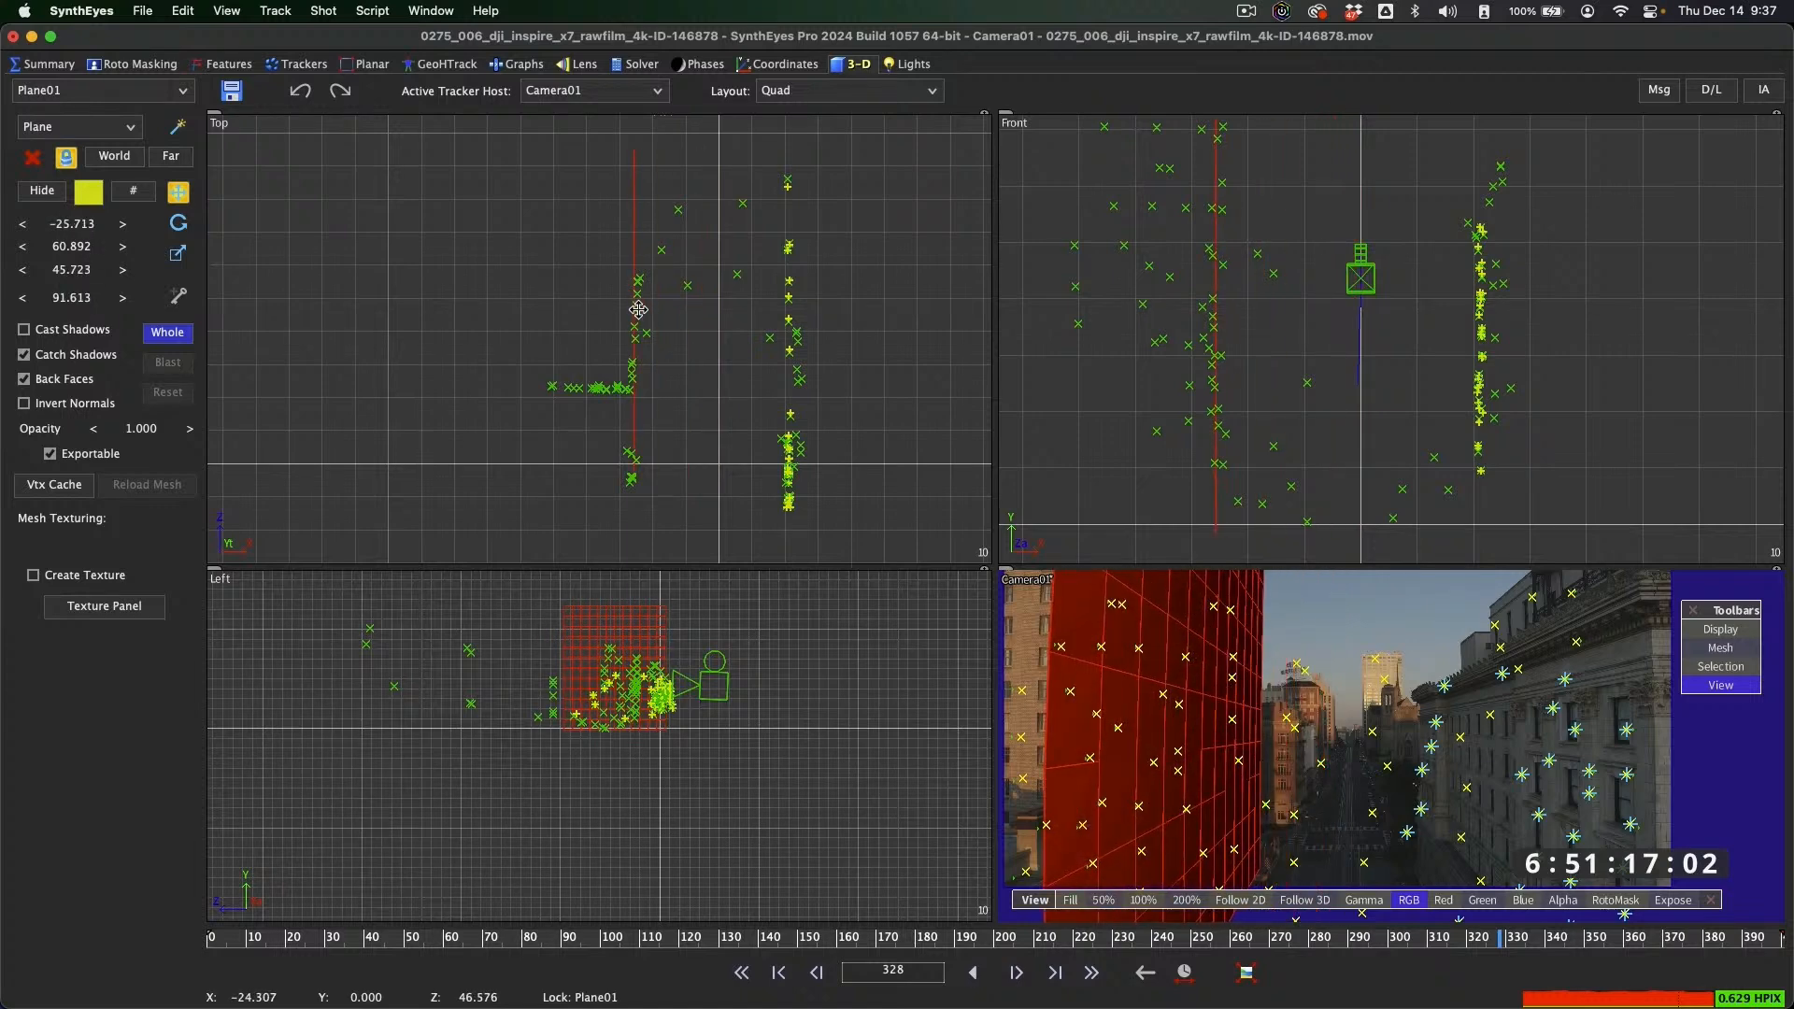
scroll(656, 346, "up", 3)
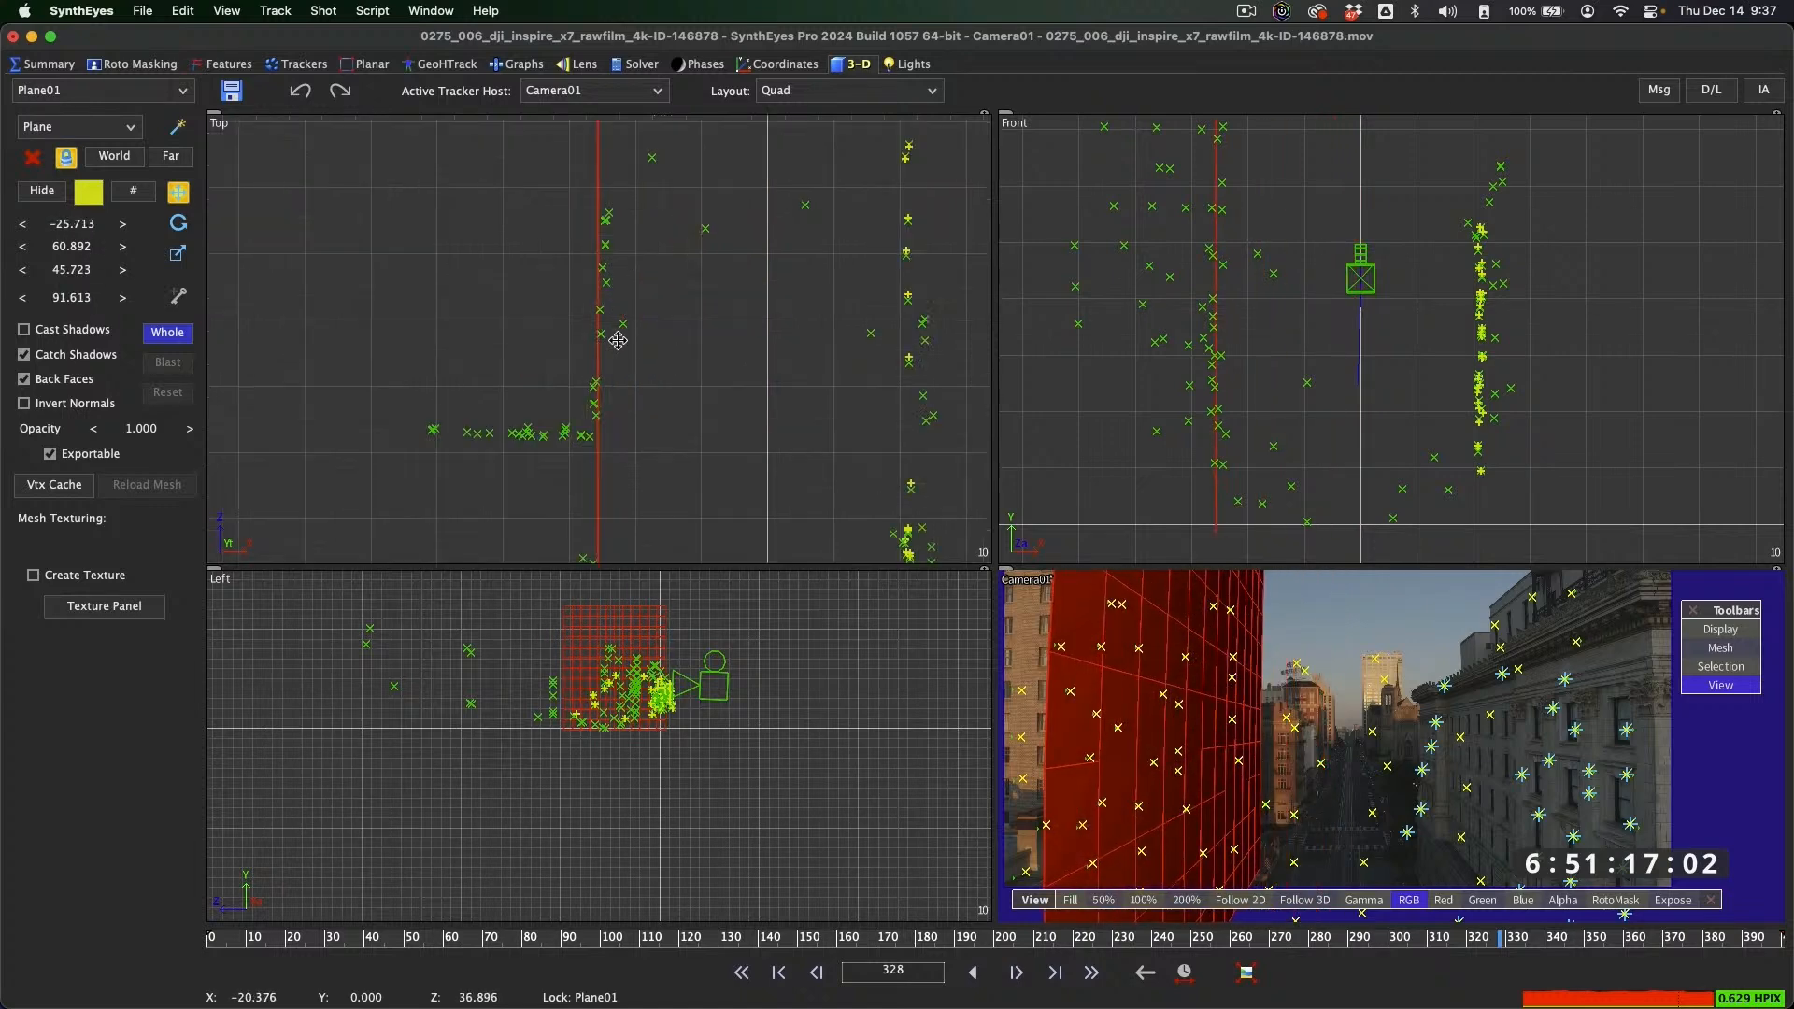
left_click_drag(597, 363, 594, 325)
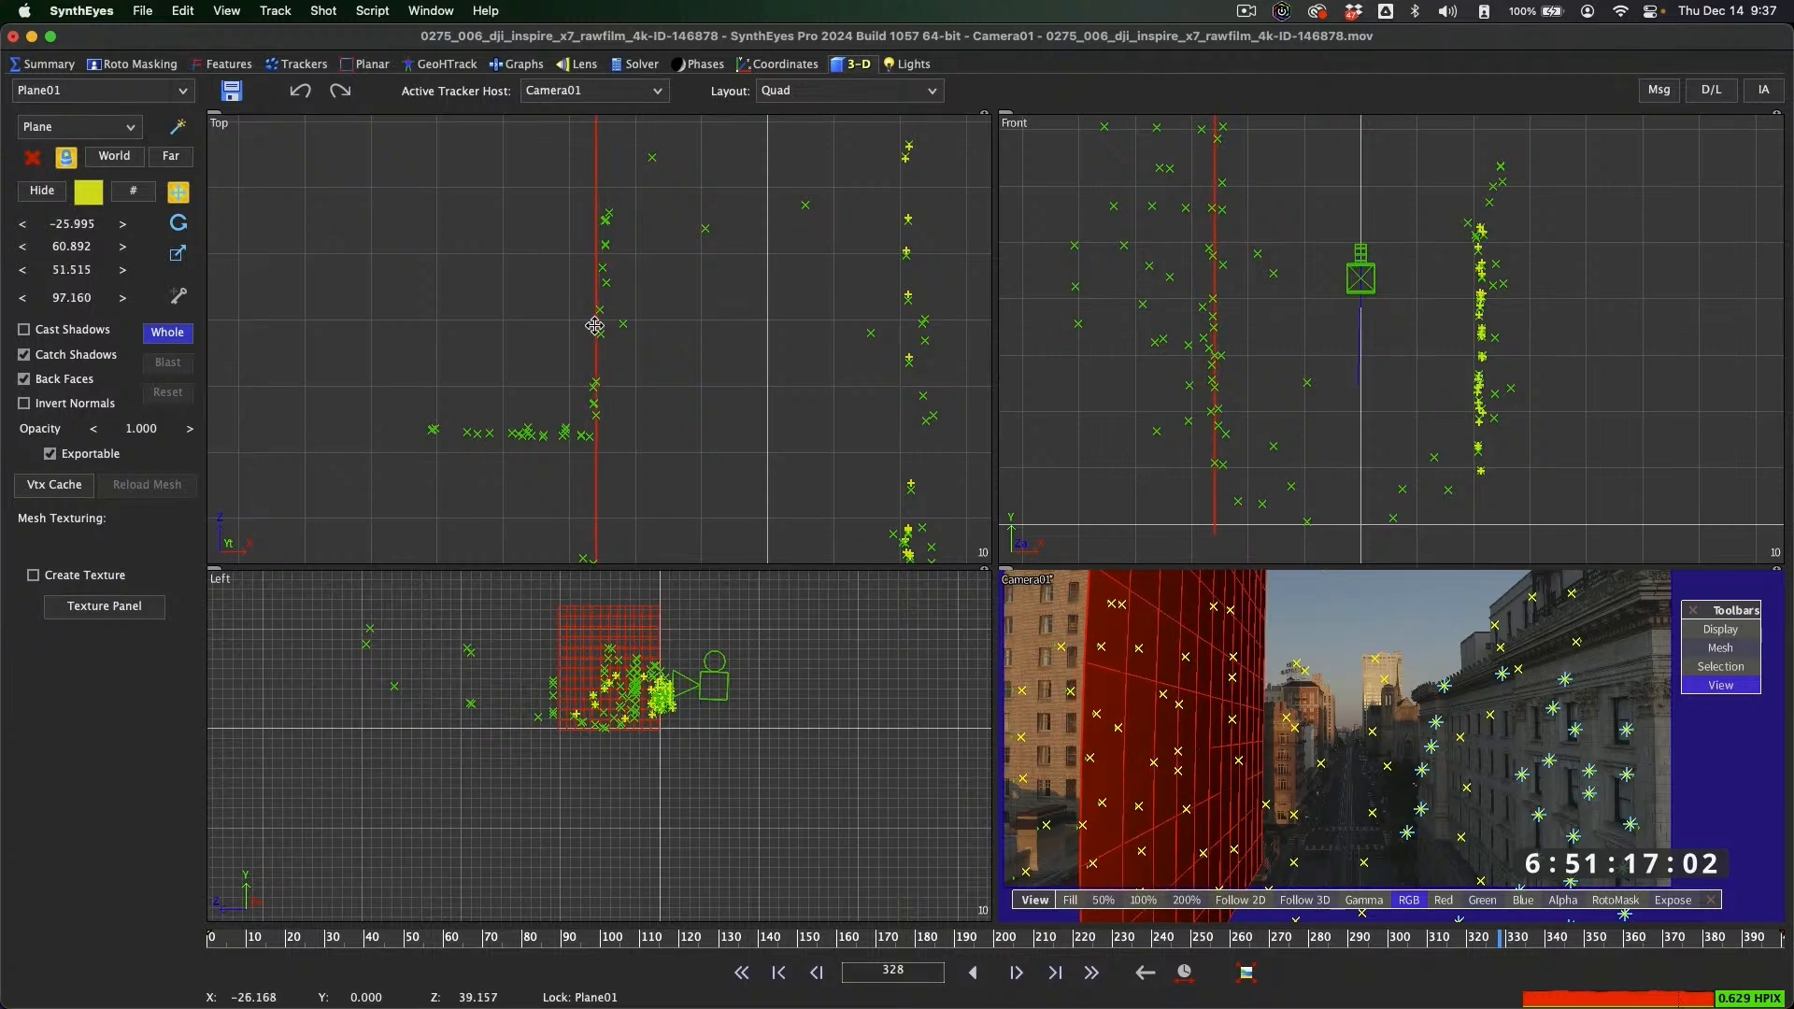
Angle the plane along the left building's facade trackers and shorten its height to about 82
left_click(177, 223)
mouse_move(601, 166)
left_mouse_down()
mouse_move(613, 180)
mouse_move(583, 171)
left_mouse_up()
left_click(178, 192)
left_click(178, 222)
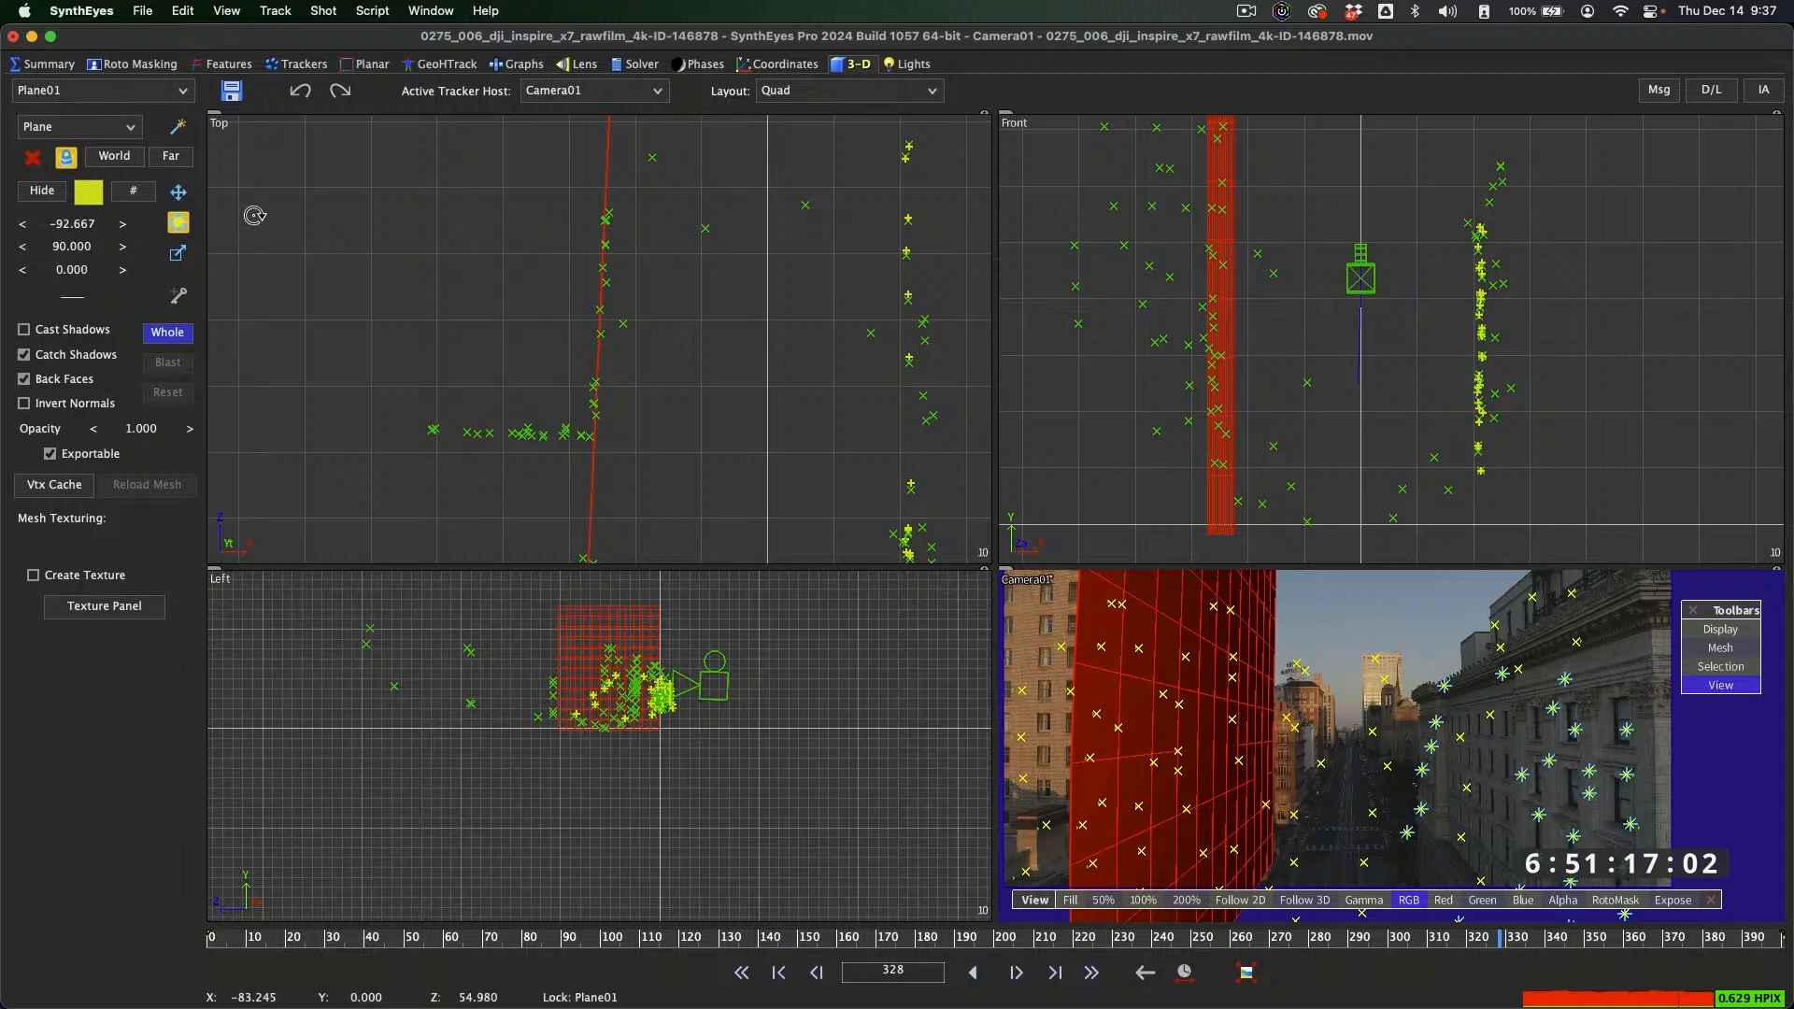
left_click_drag(609, 157, 608, 160)
left_click(177, 191)
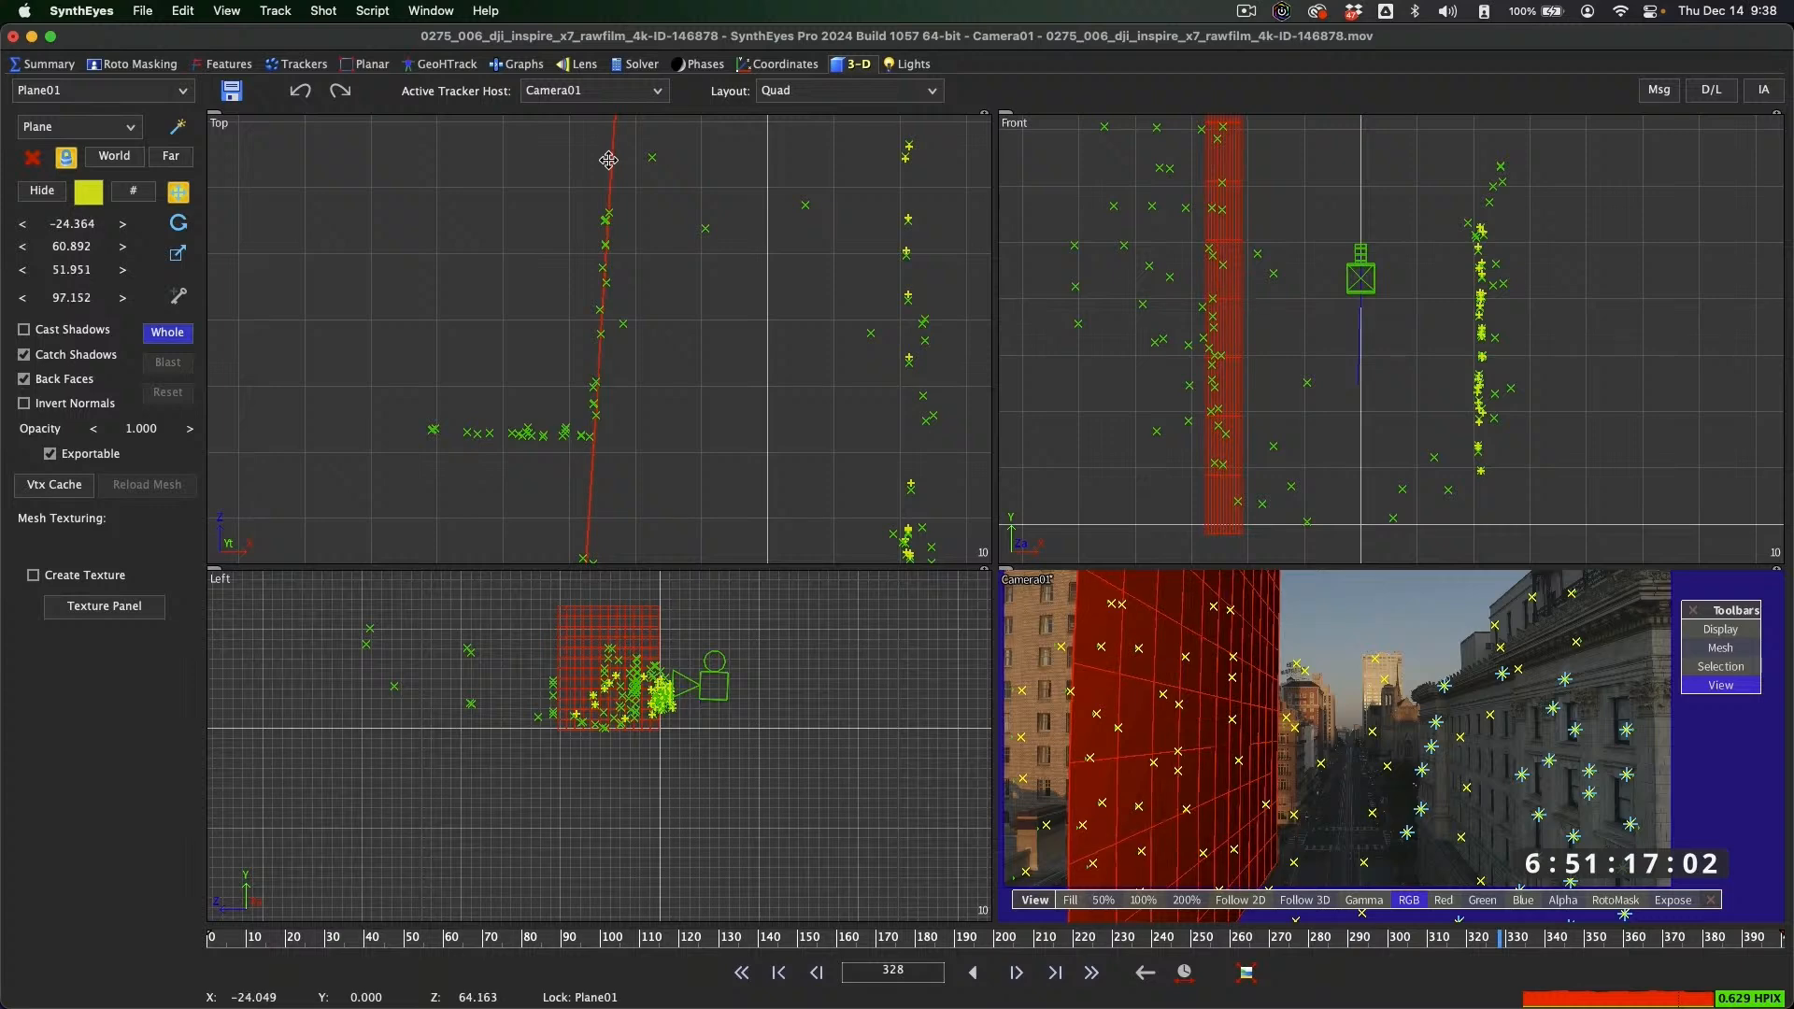
left_click(177, 252)
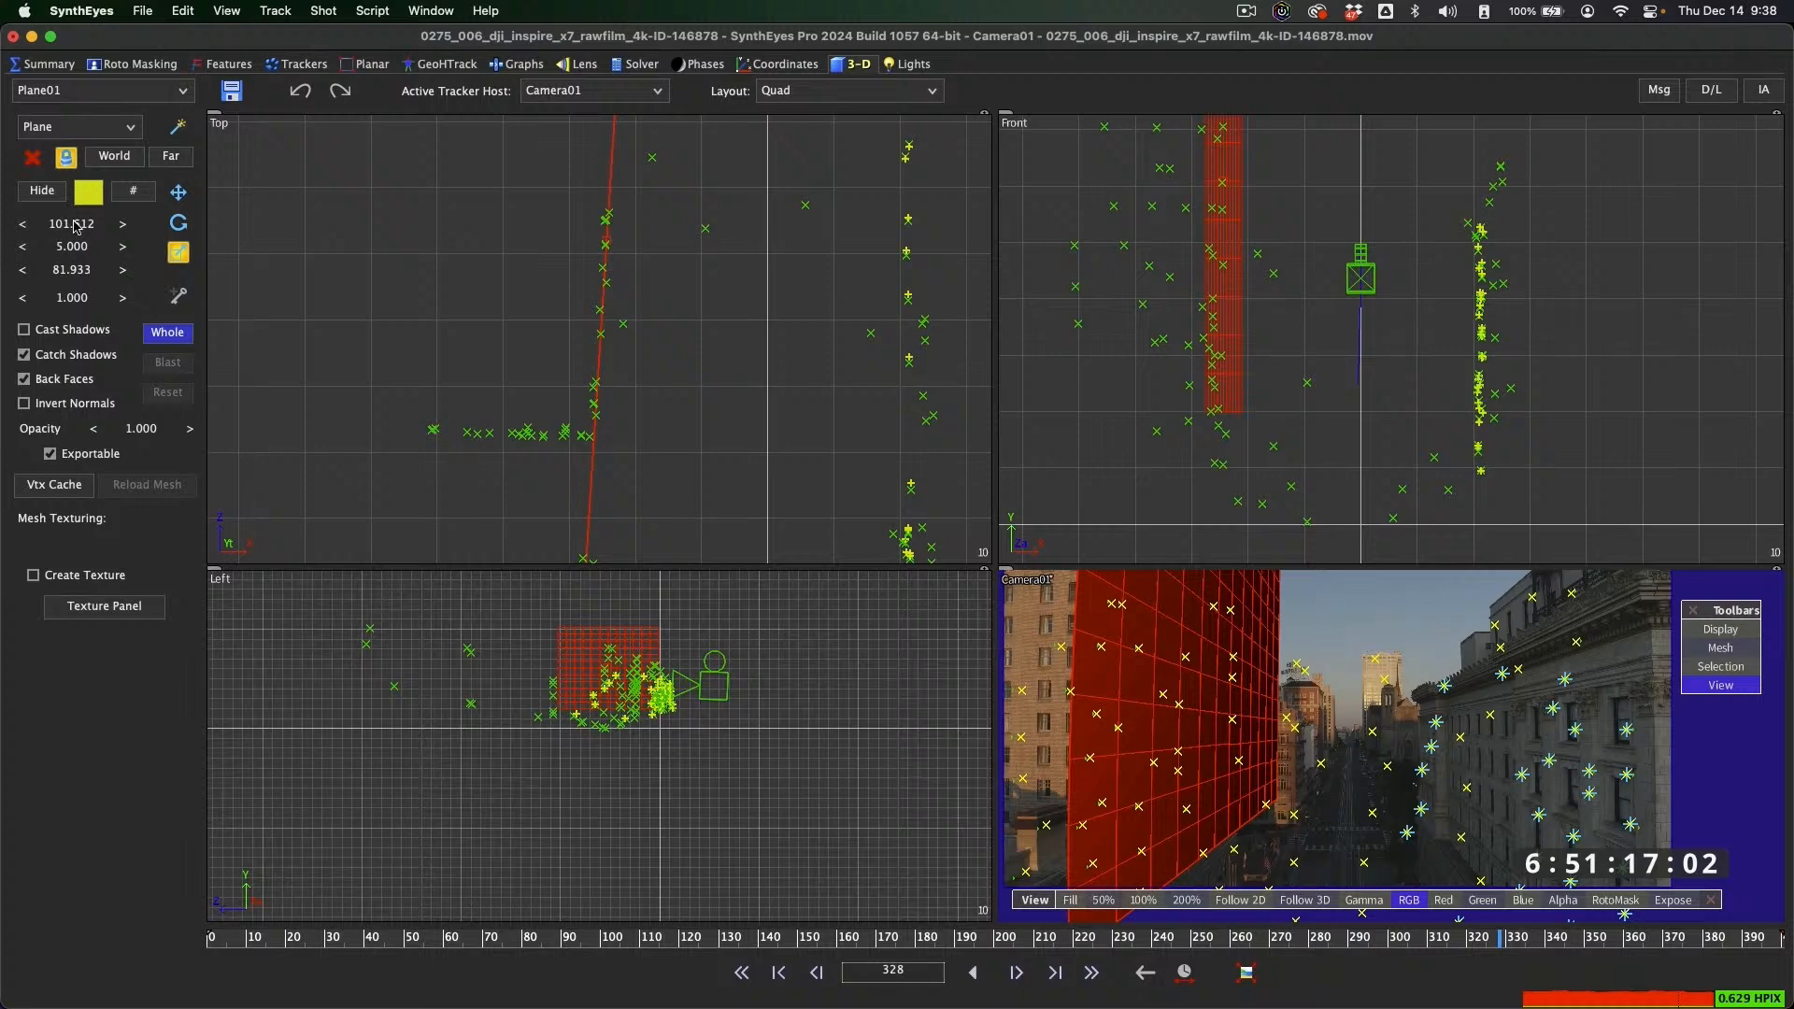
left_click_drag(74, 226, 58, 226)
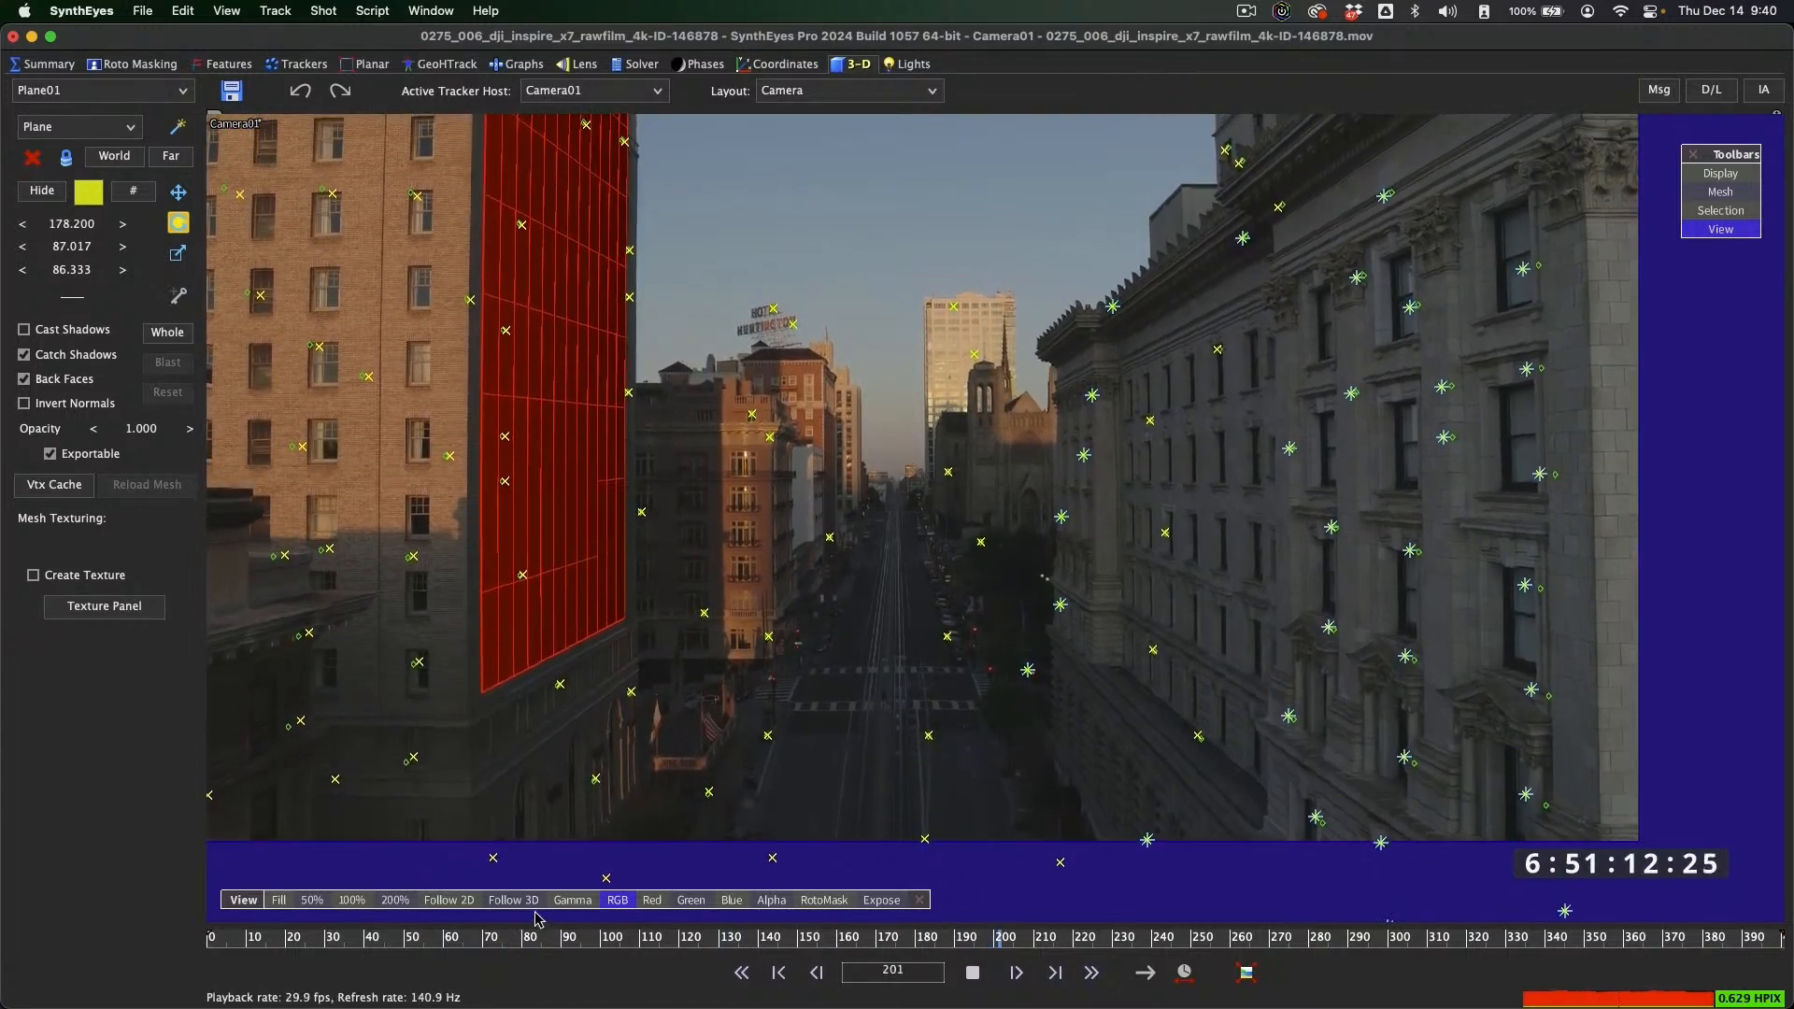
Stop playback and scrub to about frame 324 to check how the plane sticks to the building
key("space")
left_click_drag(565, 887, 1302, 874)
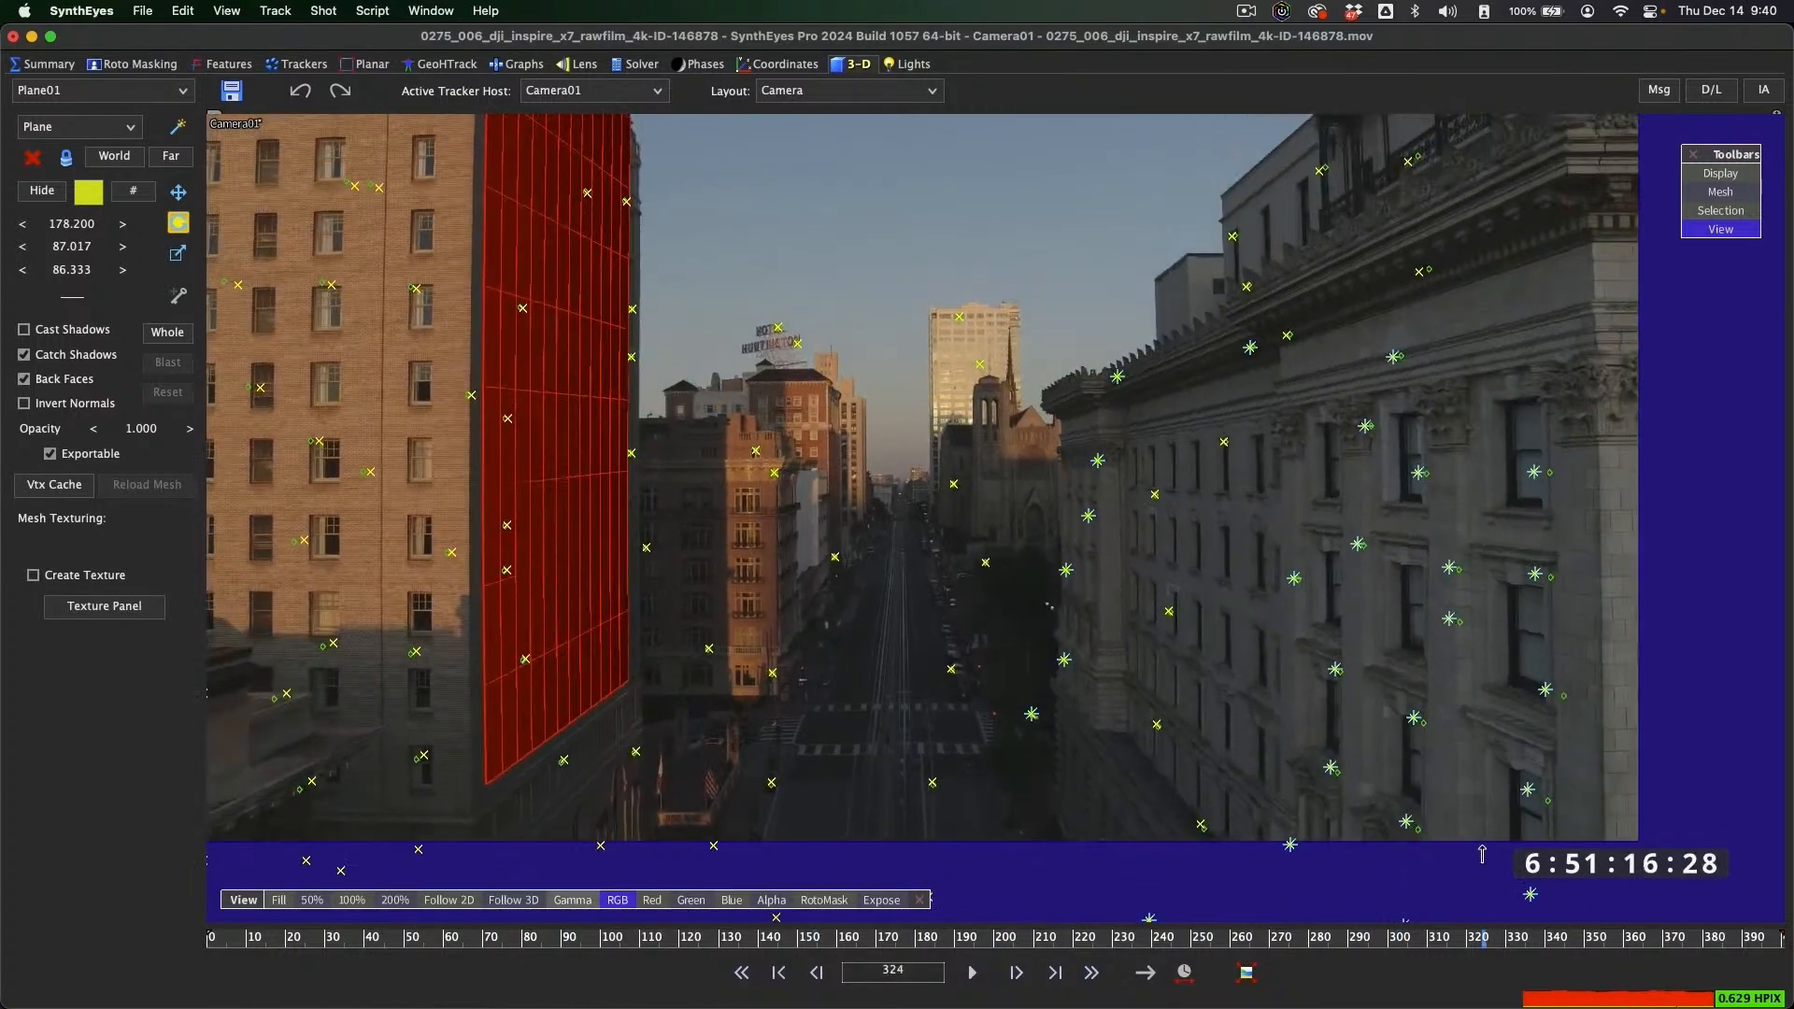
Run the Lens Workflow on the solved shot with the one-pass Undistorted final output
left_click(577, 63)
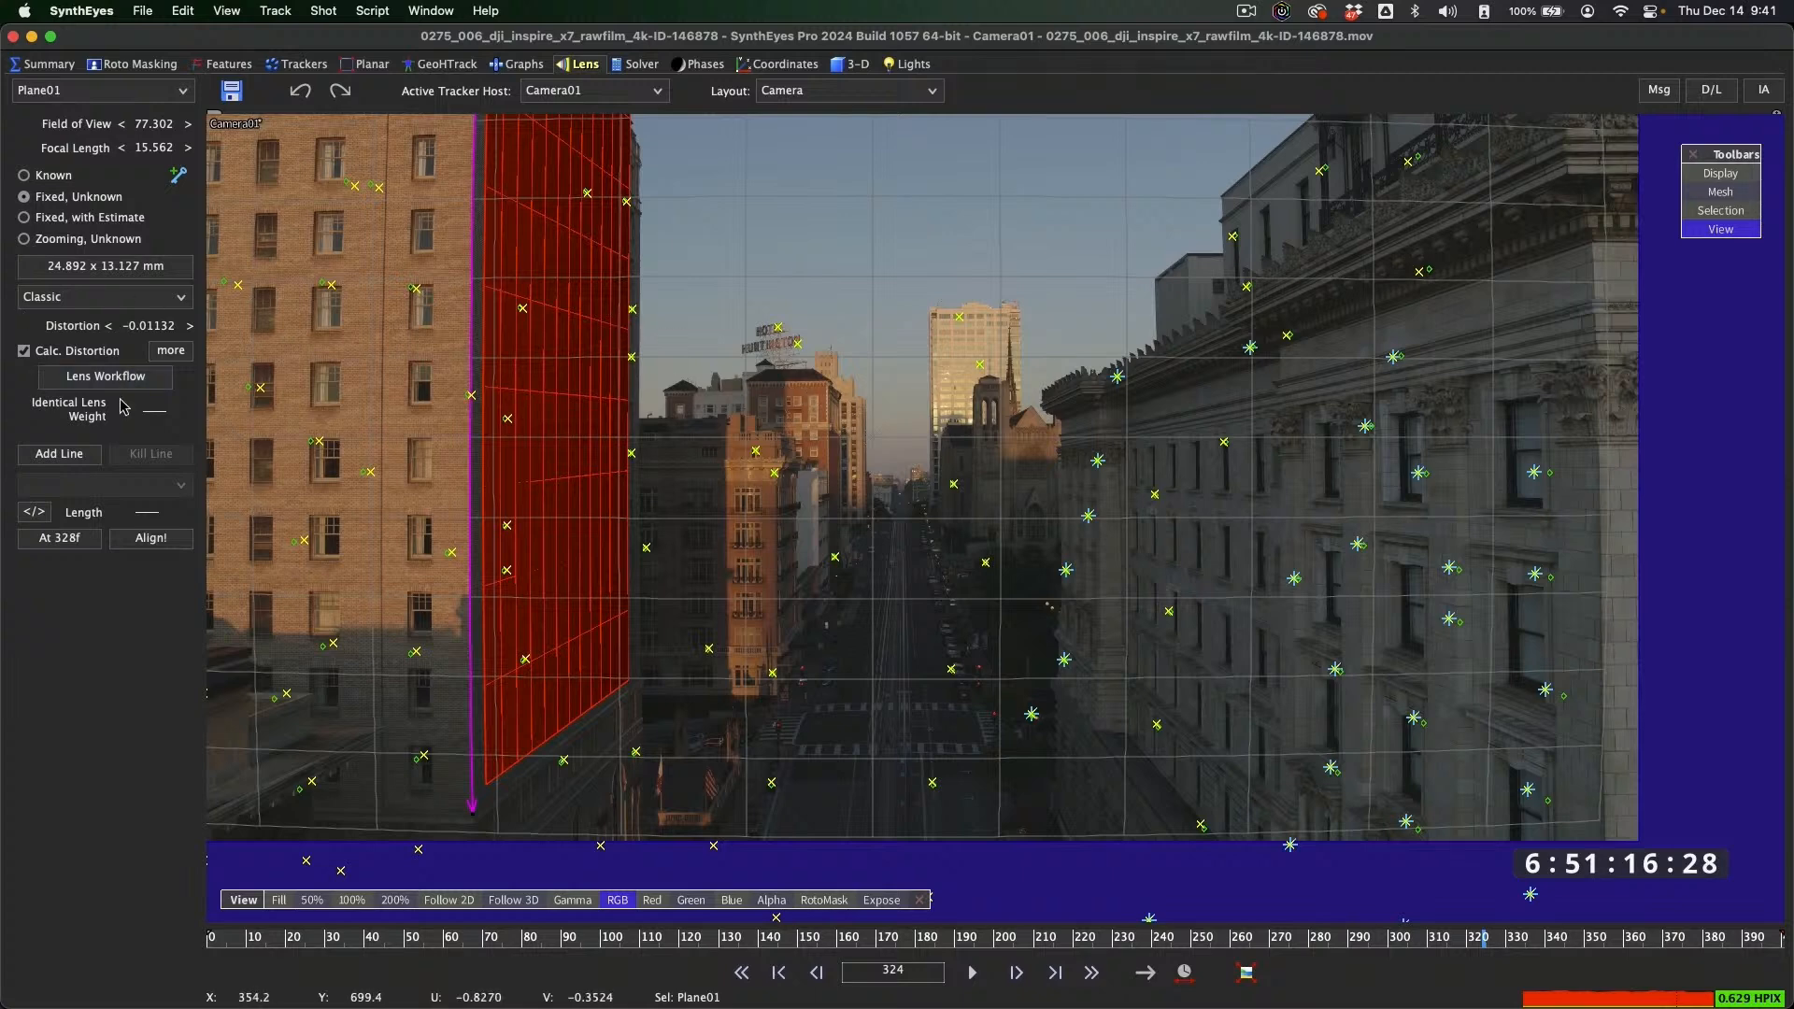
left_click(106, 376)
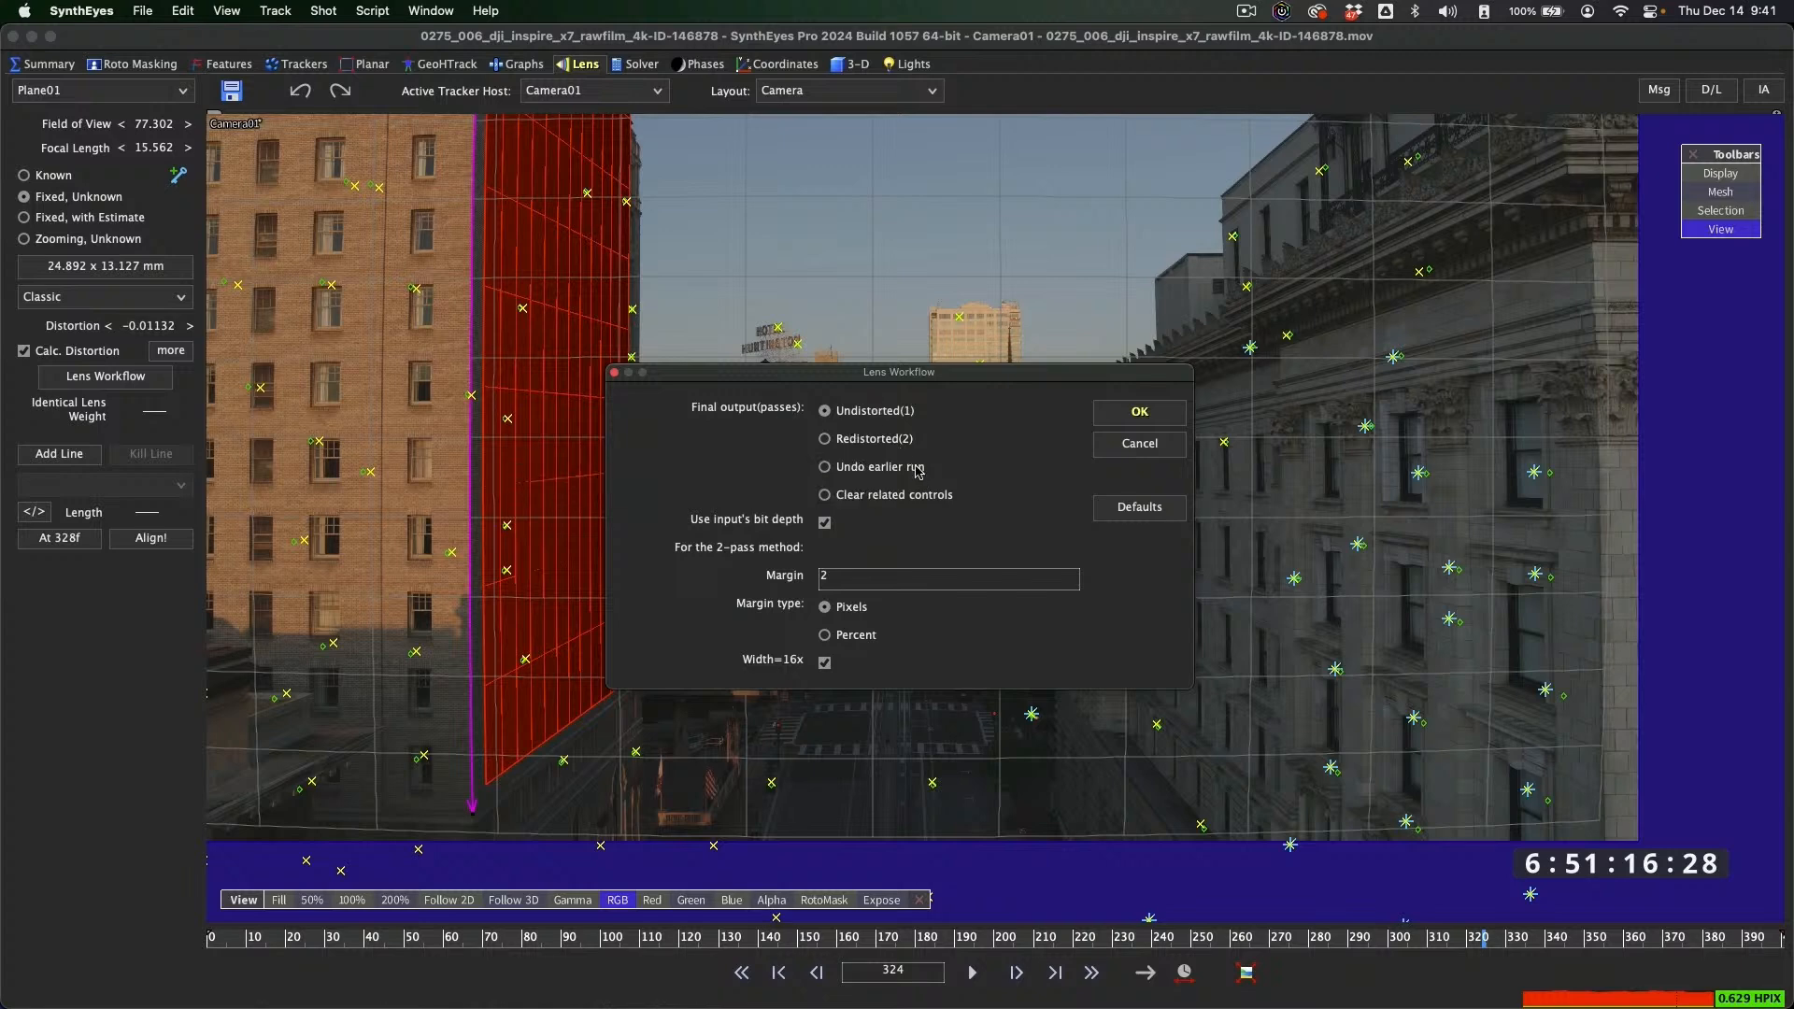
left_click(504, 361)
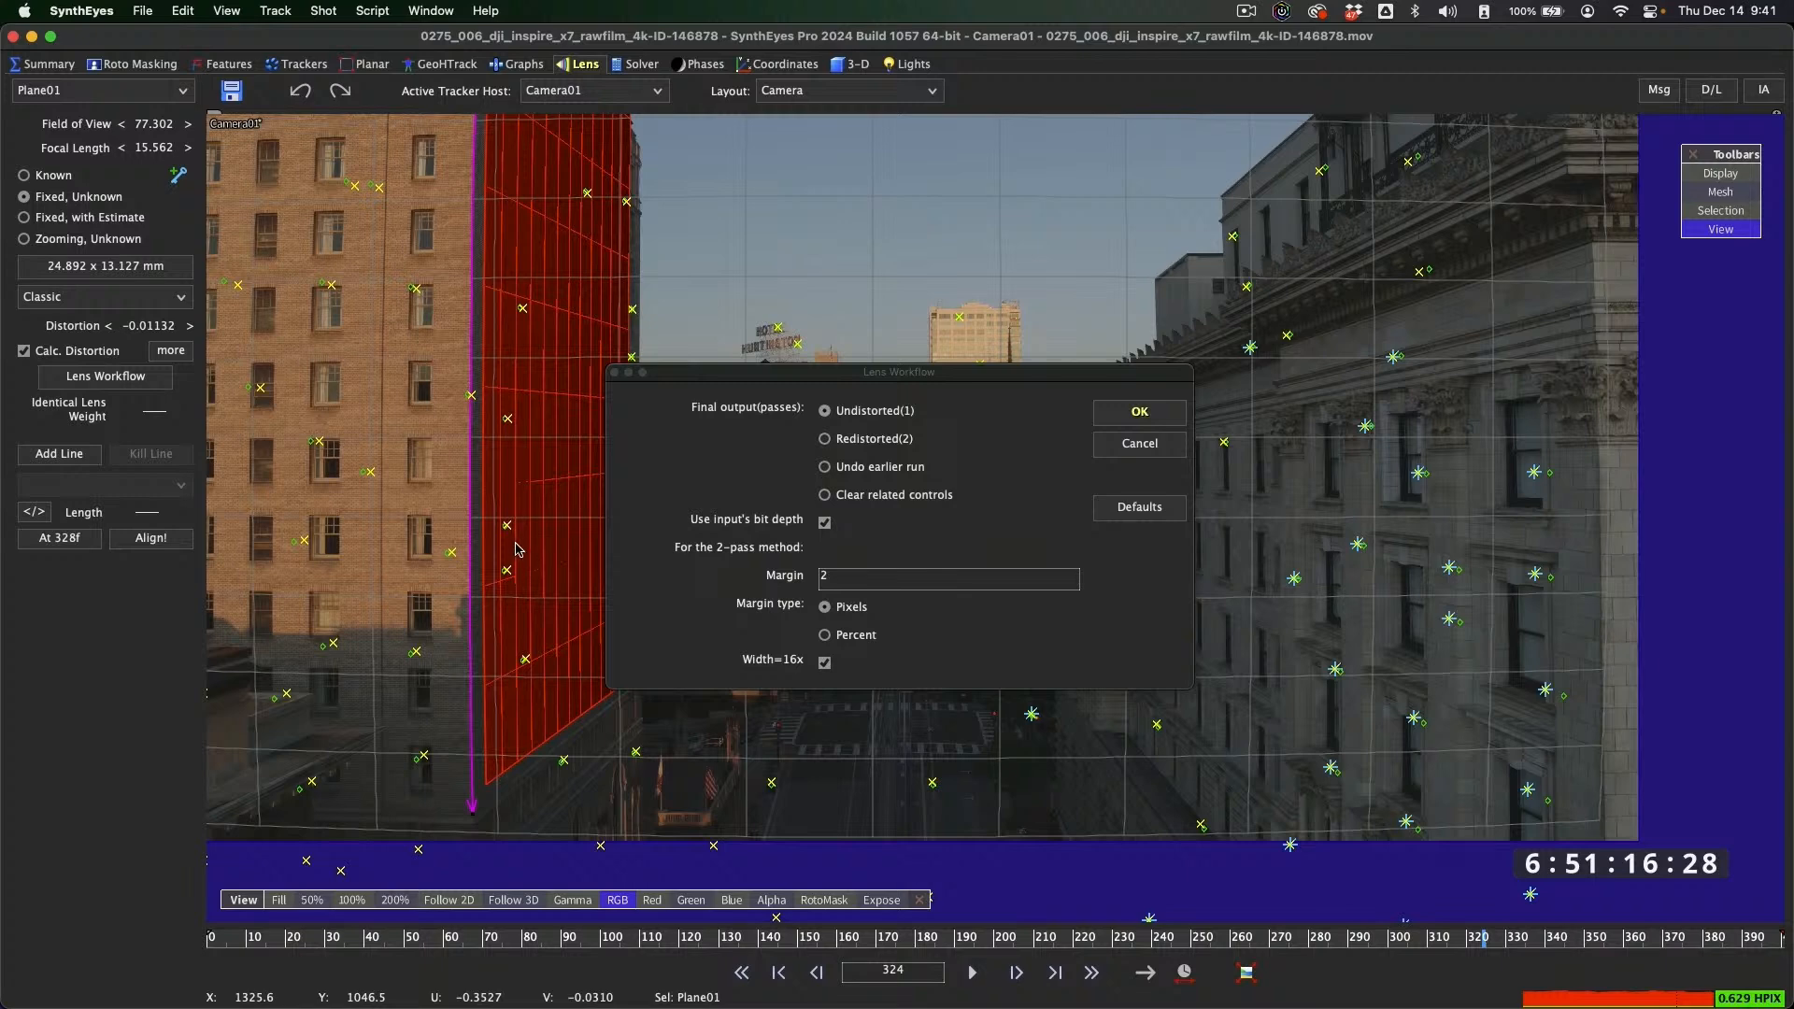
left_click(837, 418)
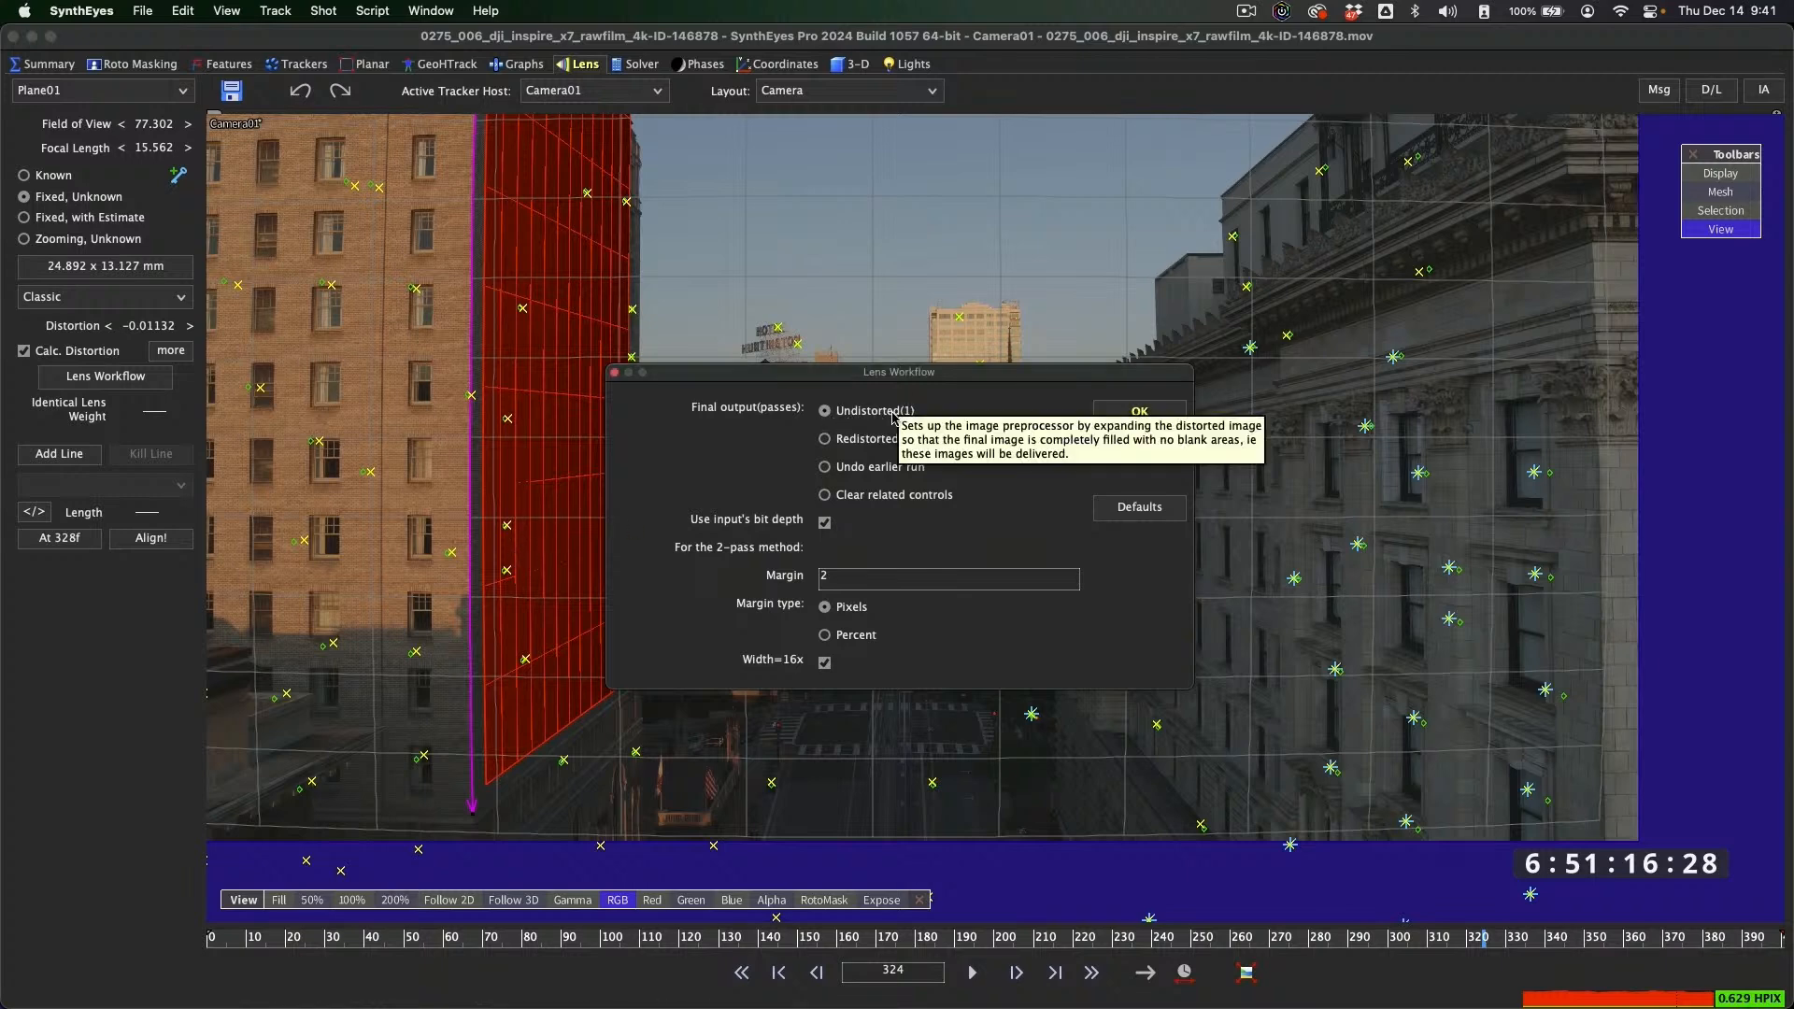
key("Return")
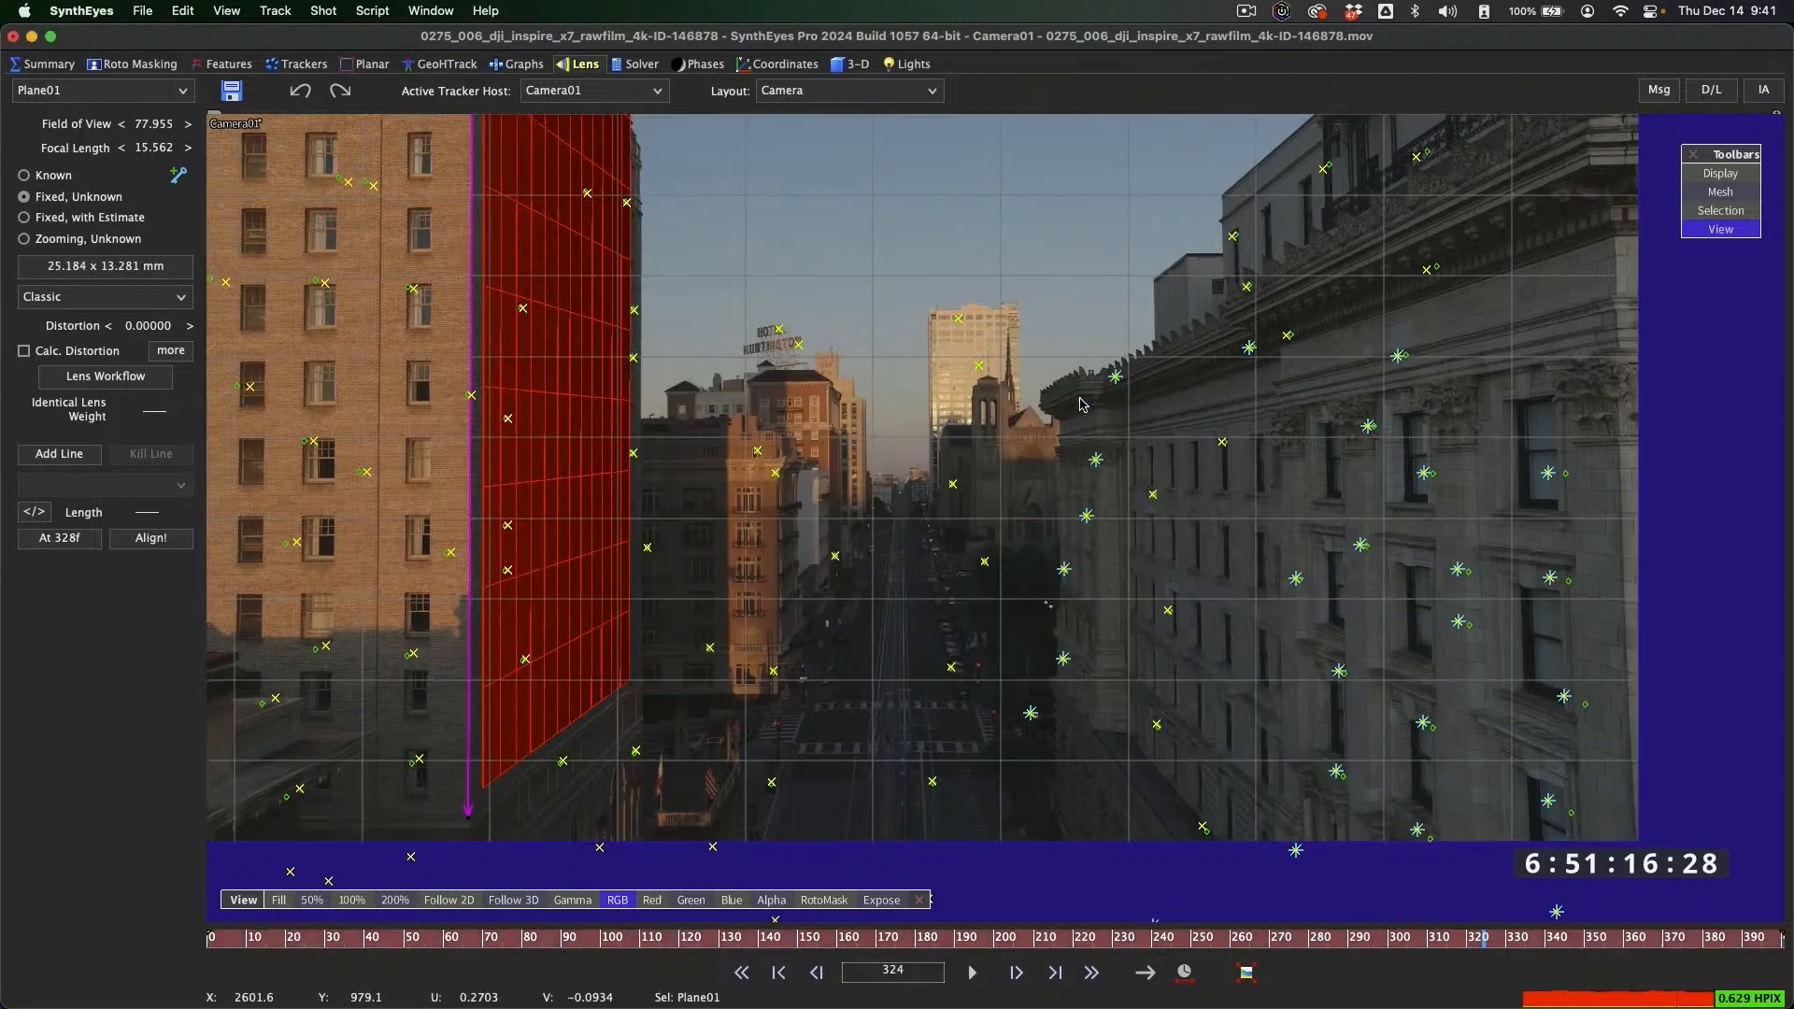
Export the scene as AfterEffects Javascript to the ExportOut folder, replacing the existing .jsx file and using the "New project - Run now" action
left_click(1010, 937)
left_click(142, 11)
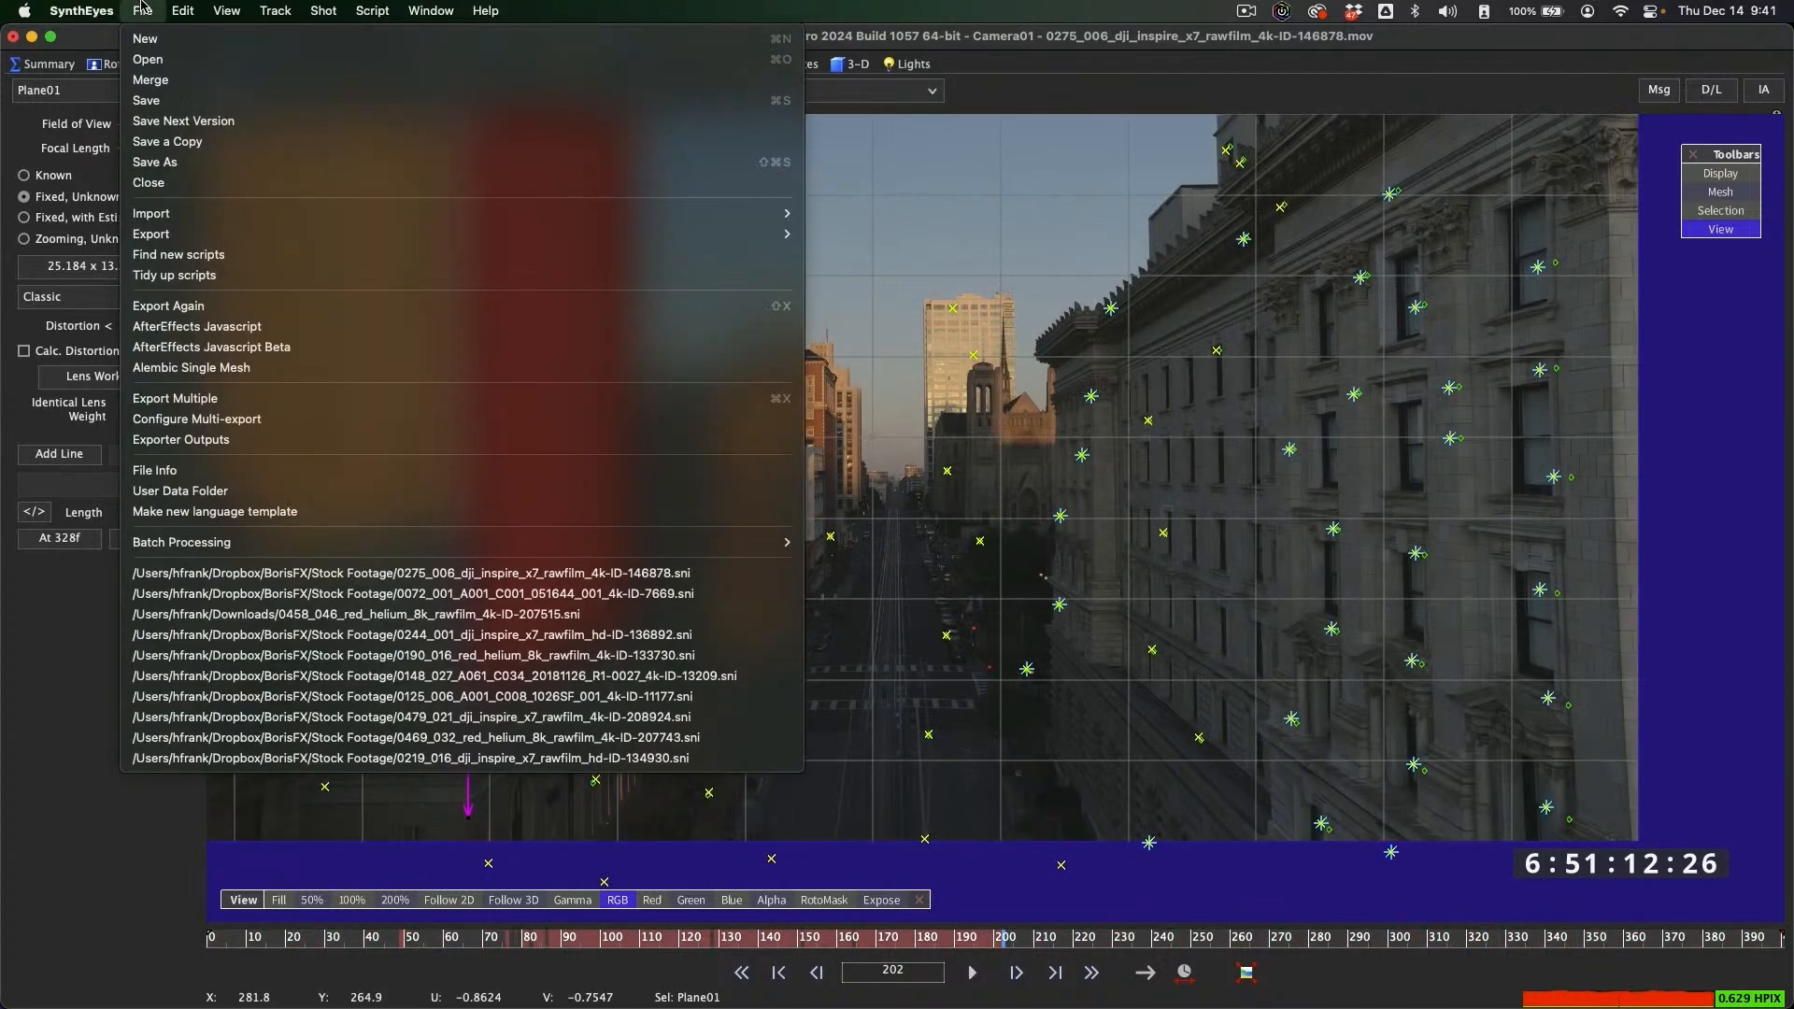
mouse_move(255, 234)
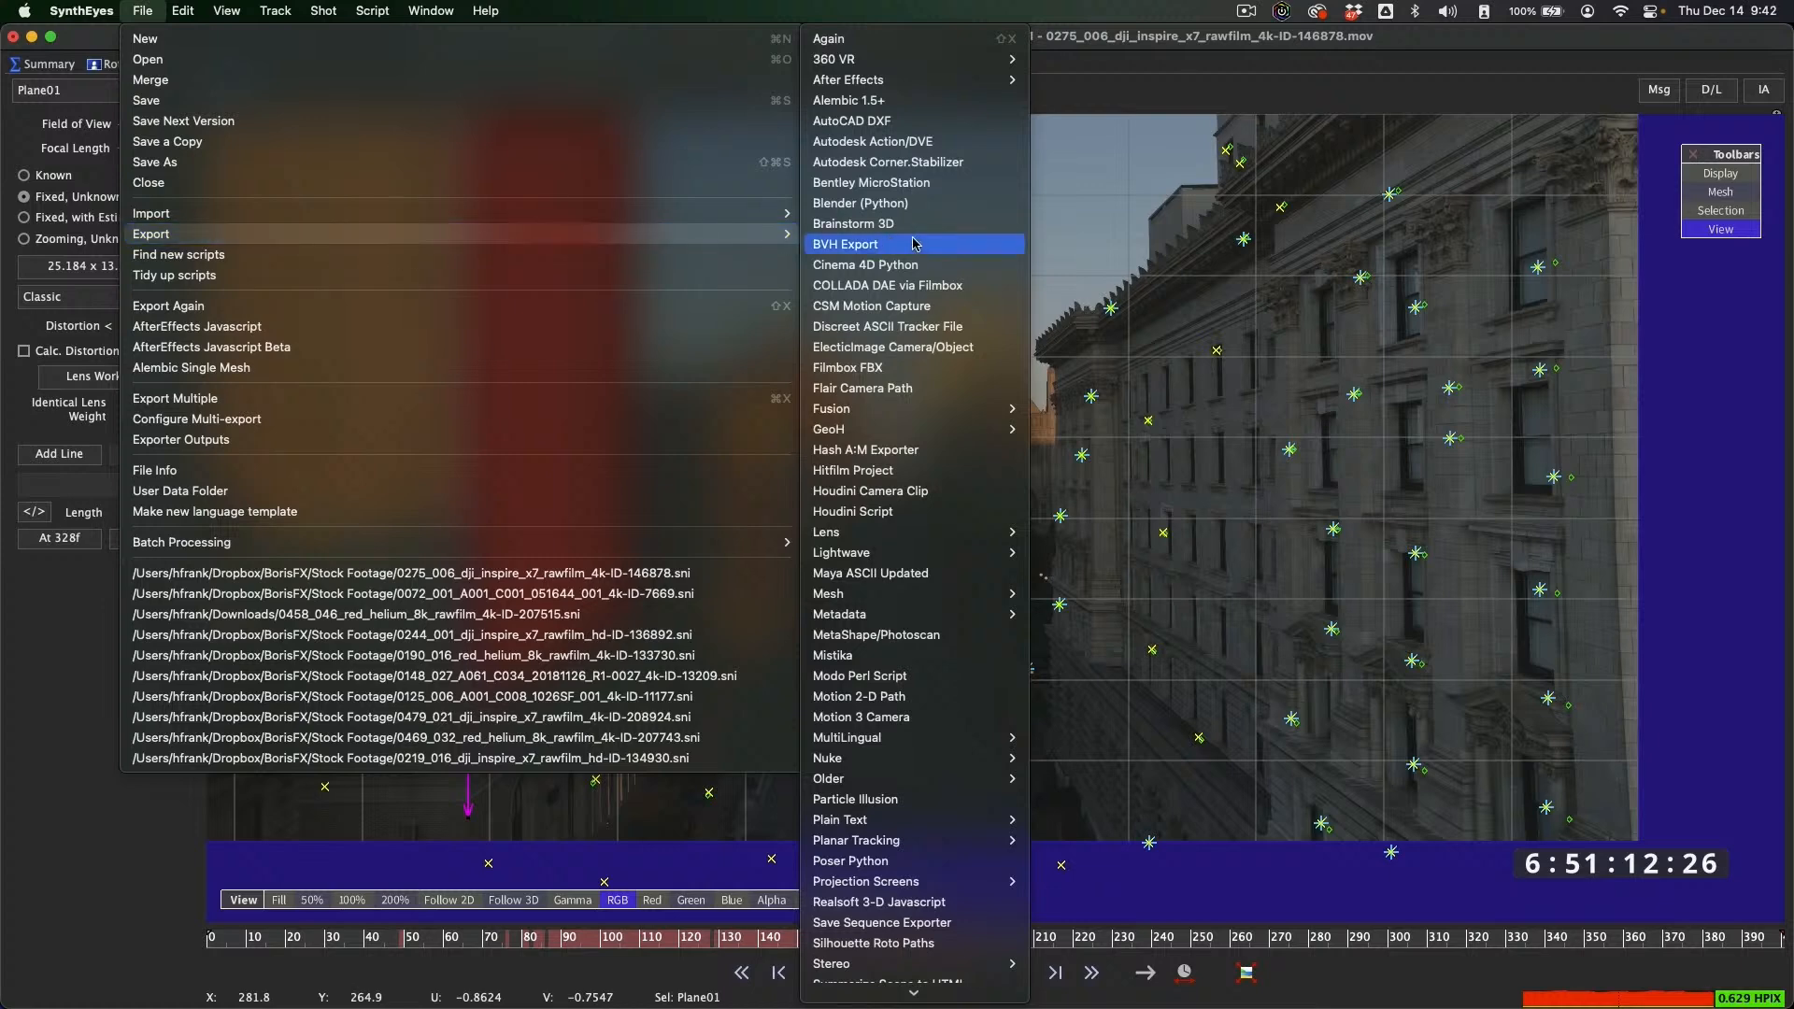
scroll(960, 883, "down", 3)
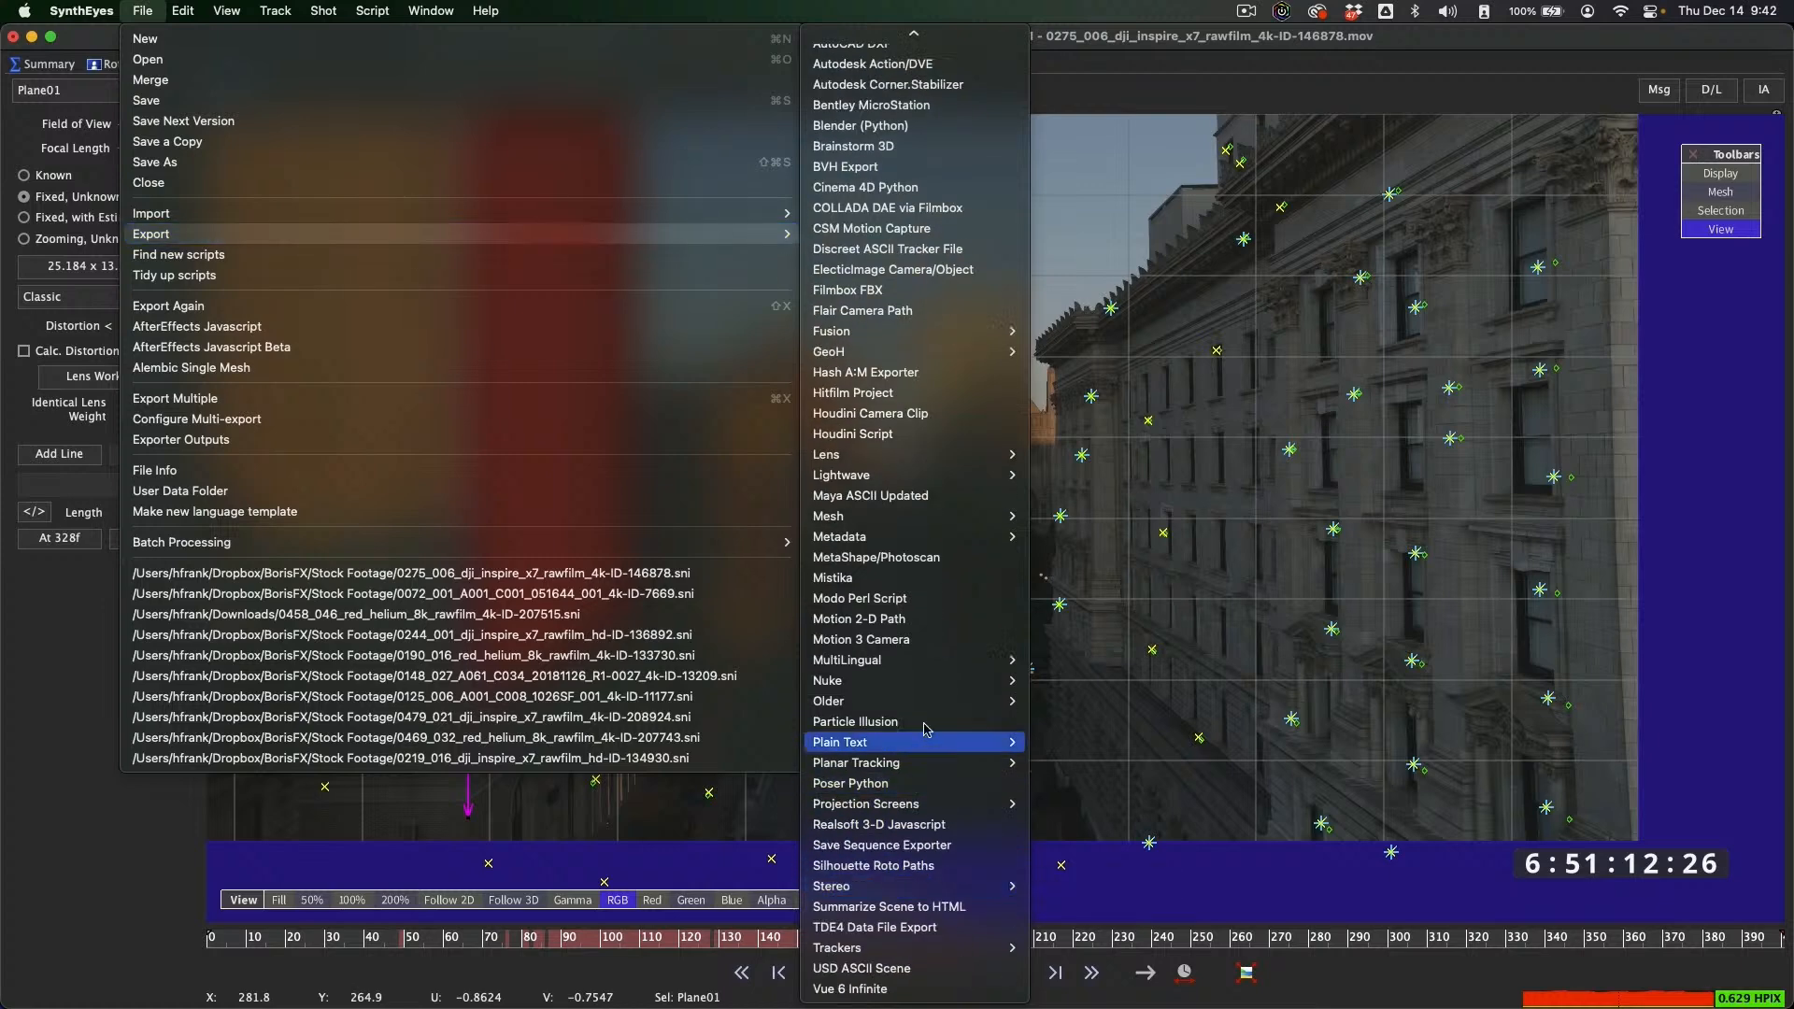
scroll(930, 495, "up", 3)
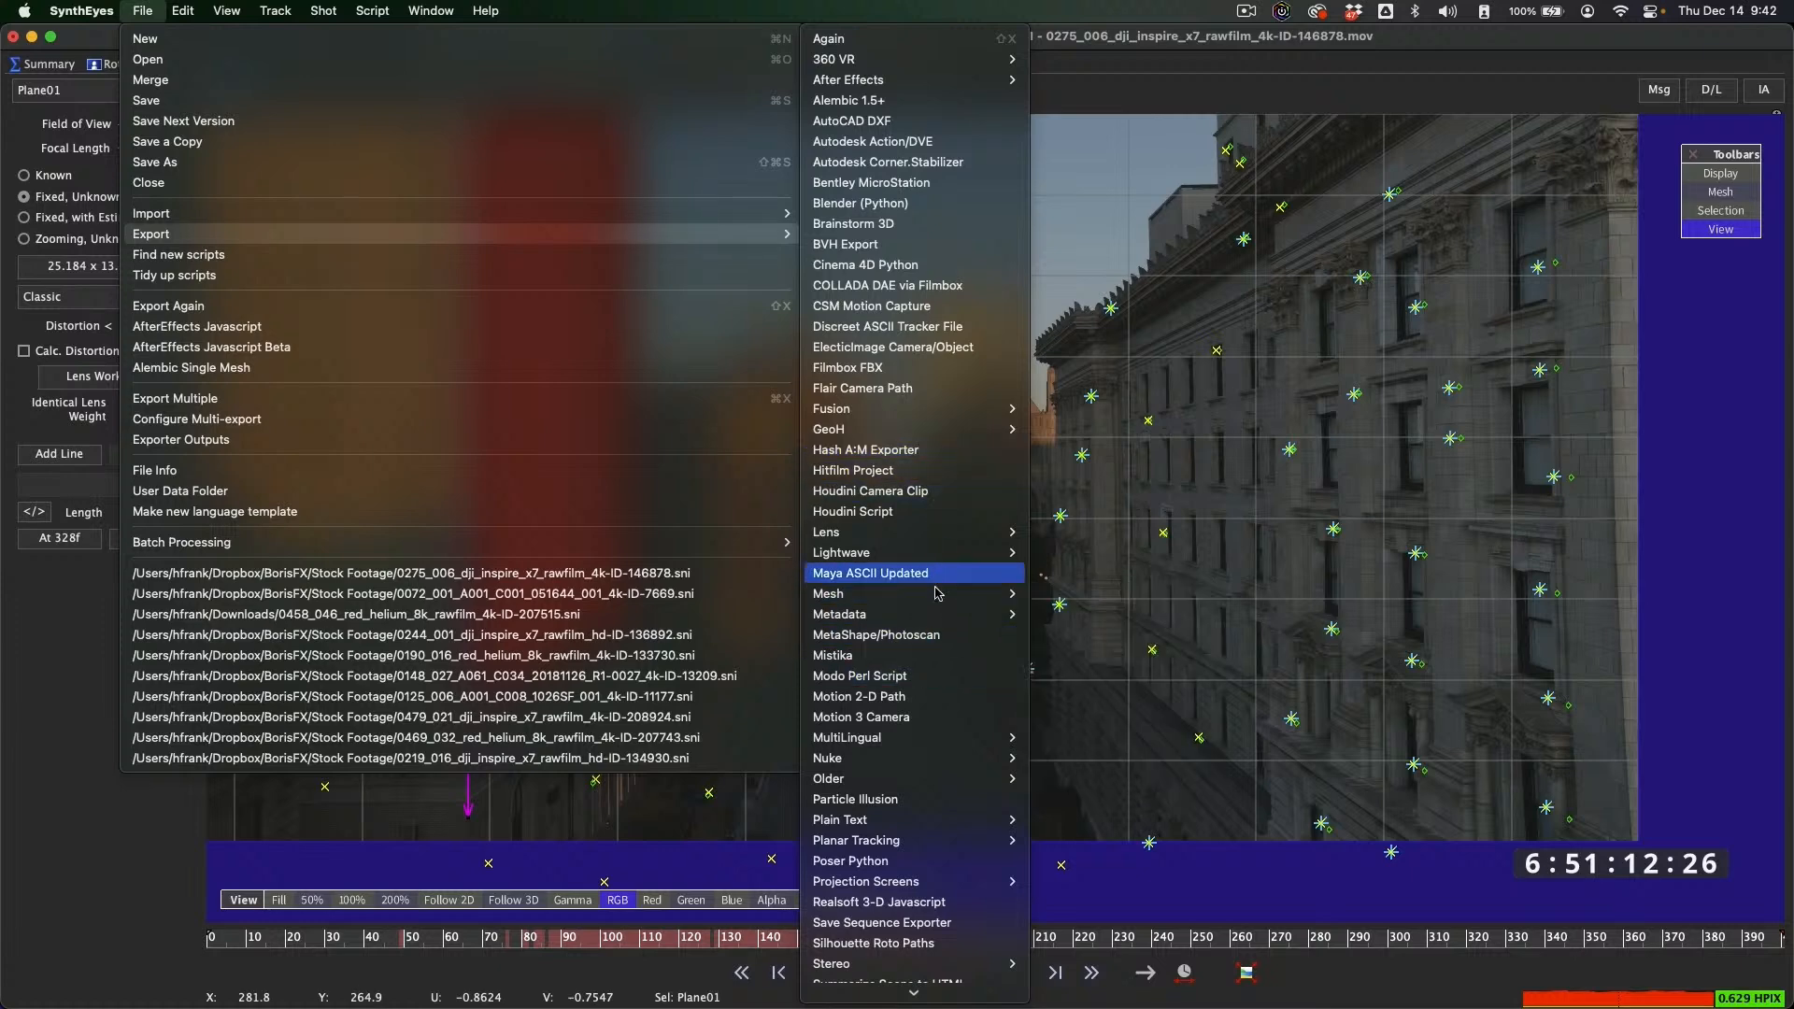
mouse_move(937, 552)
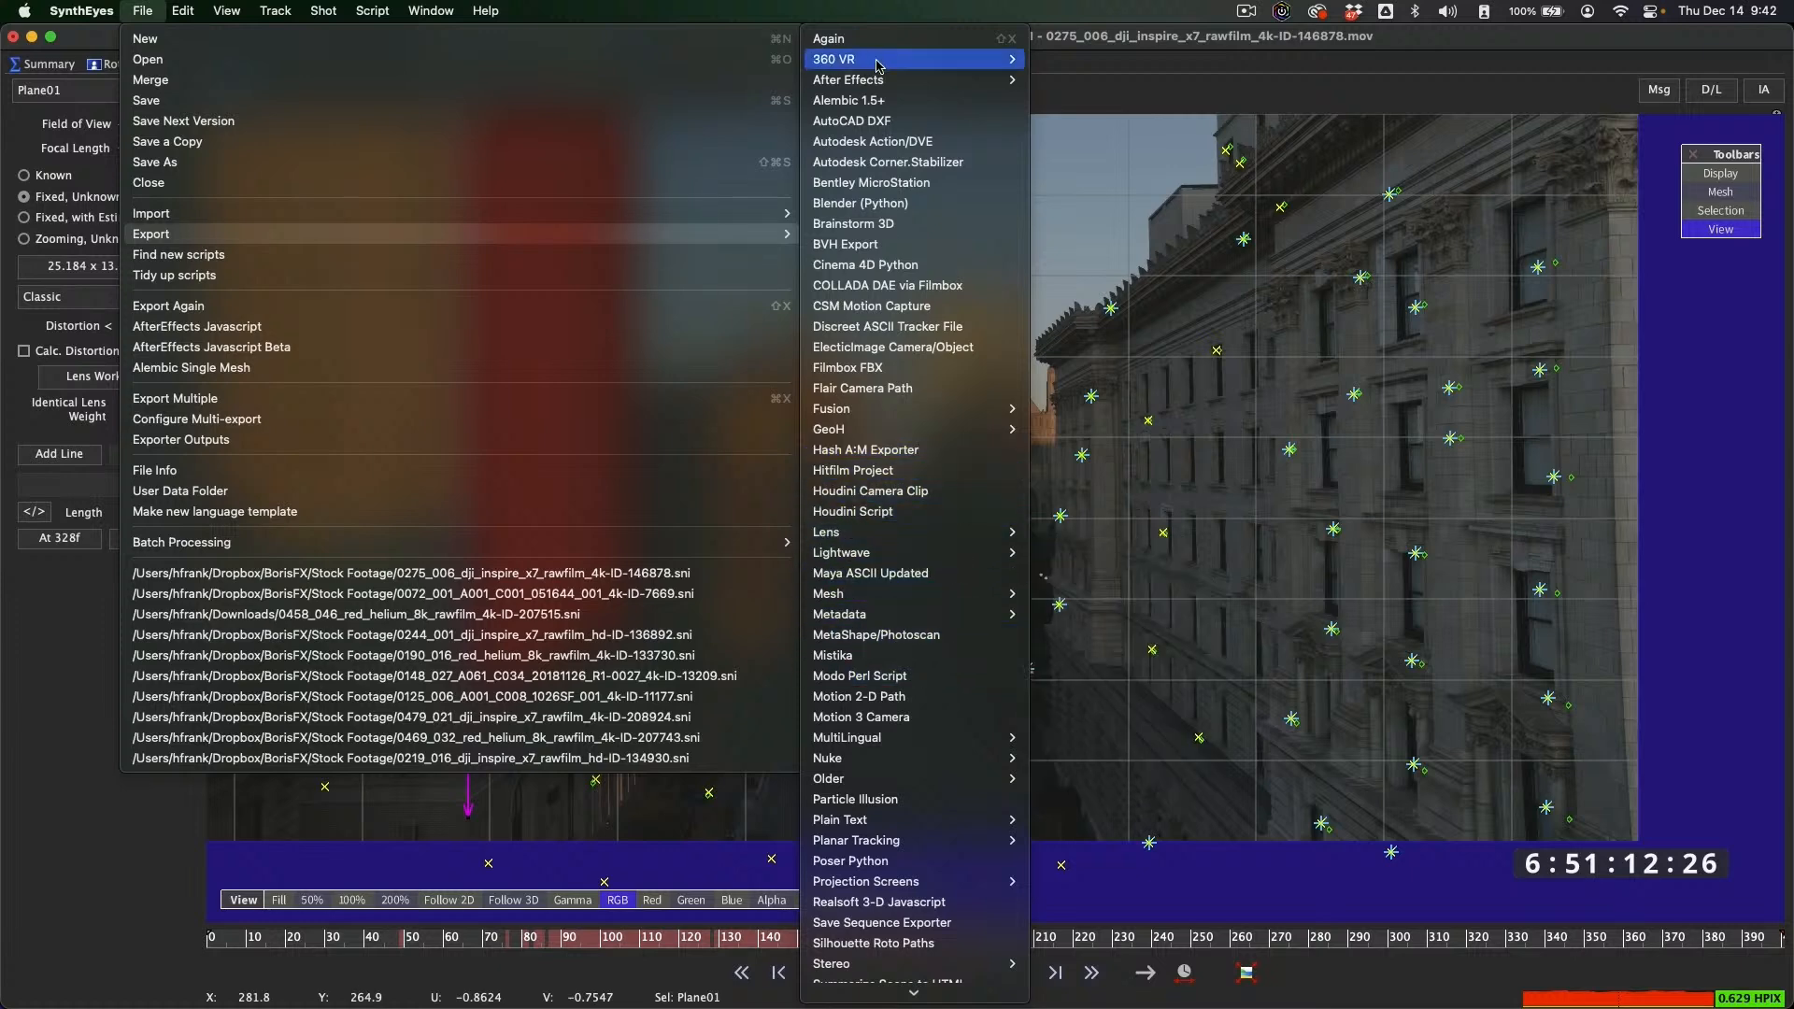
mouse_move(892, 79)
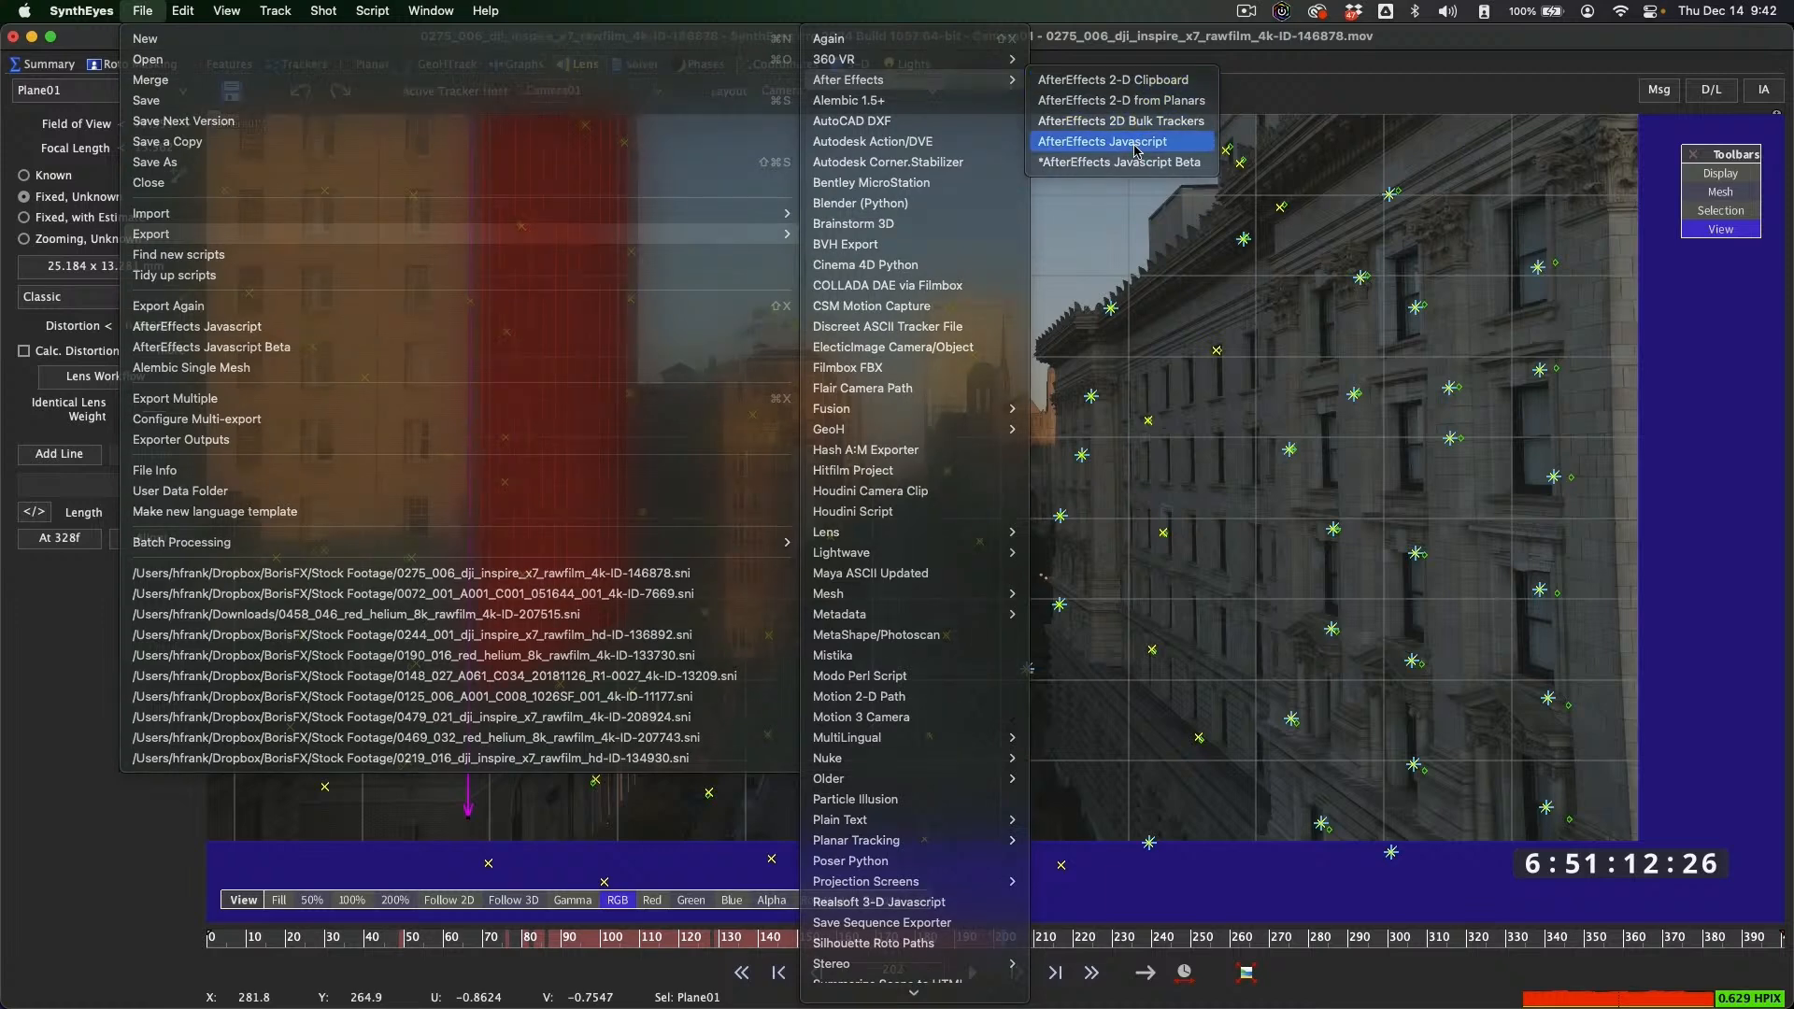
left_click(1134, 146)
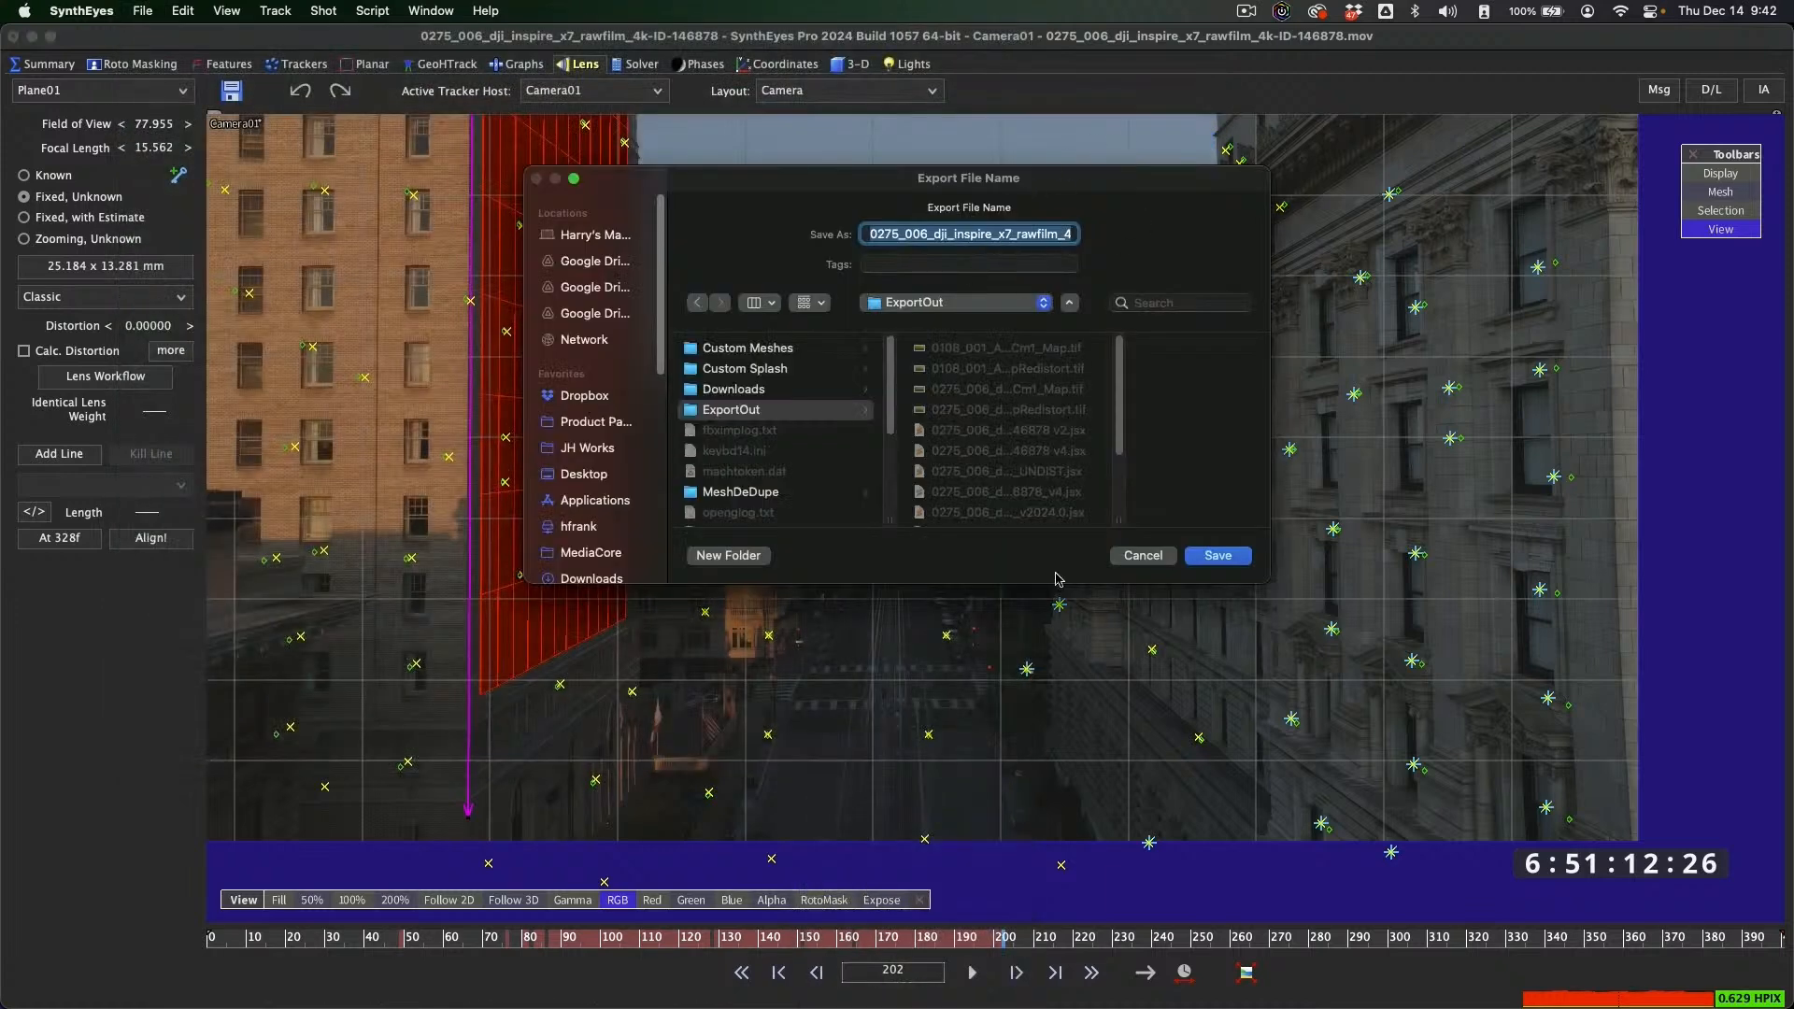
left_click(1212, 555)
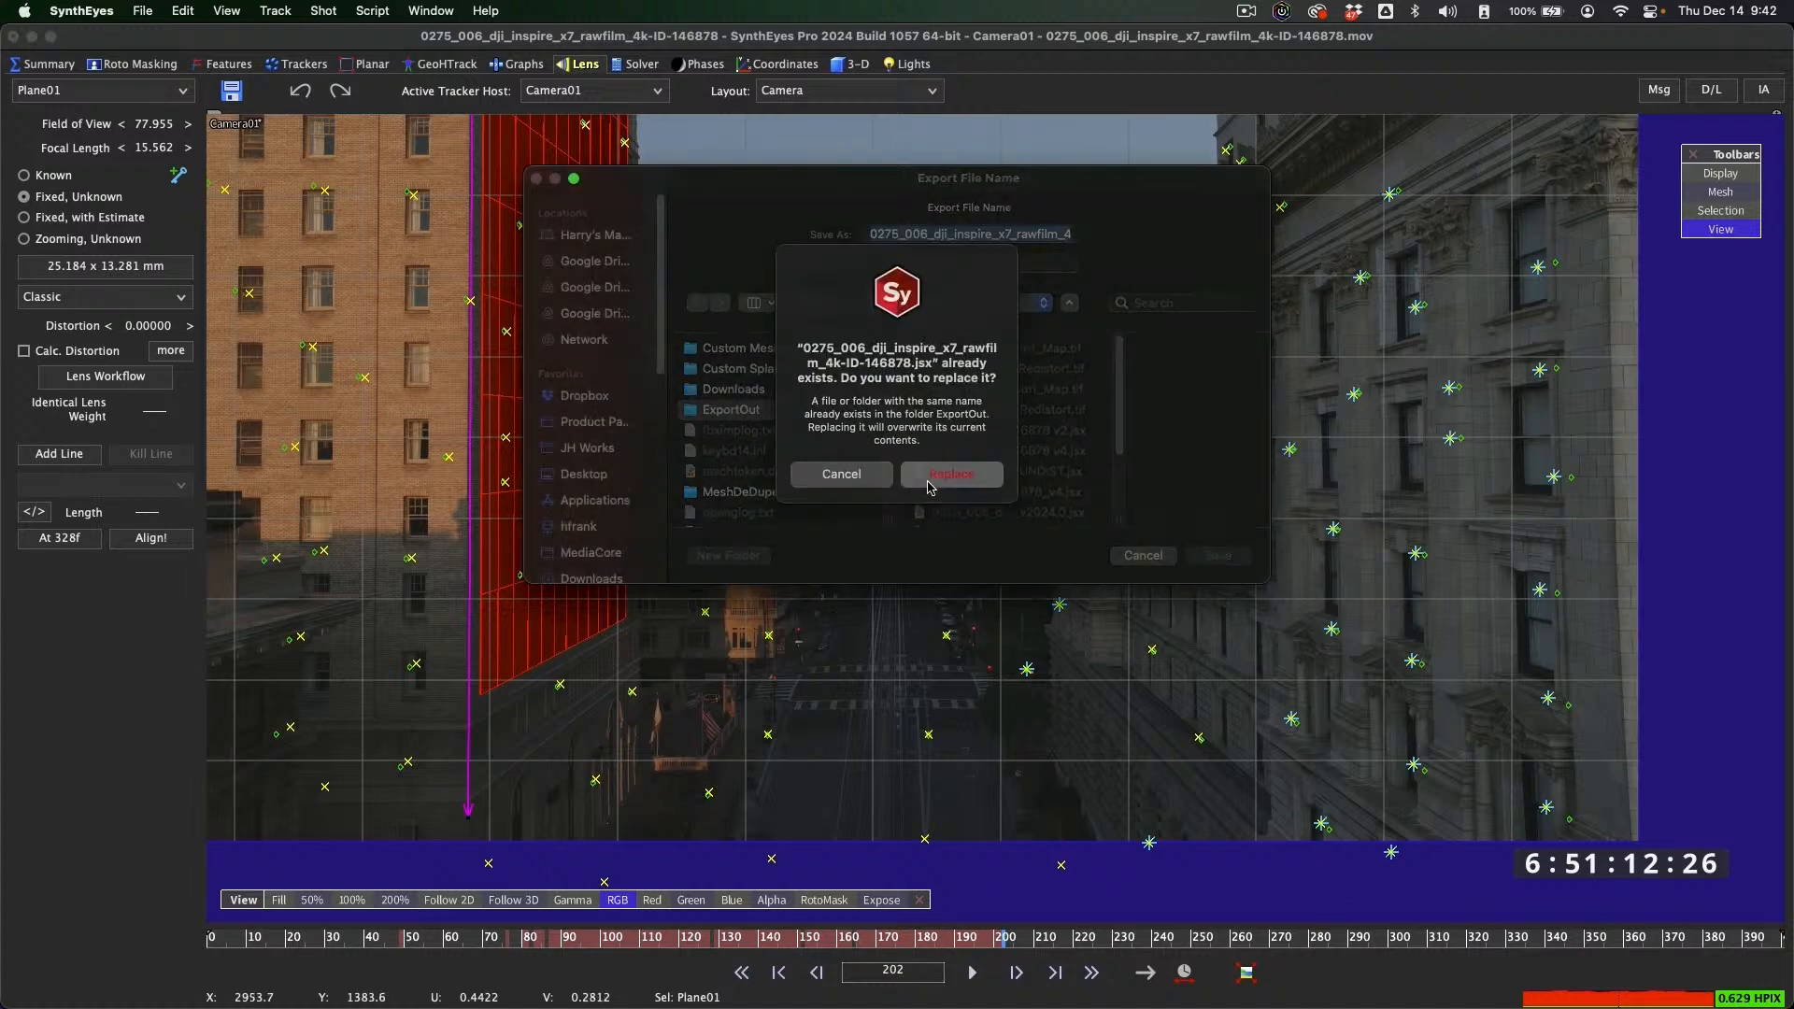
left_click(950, 475)
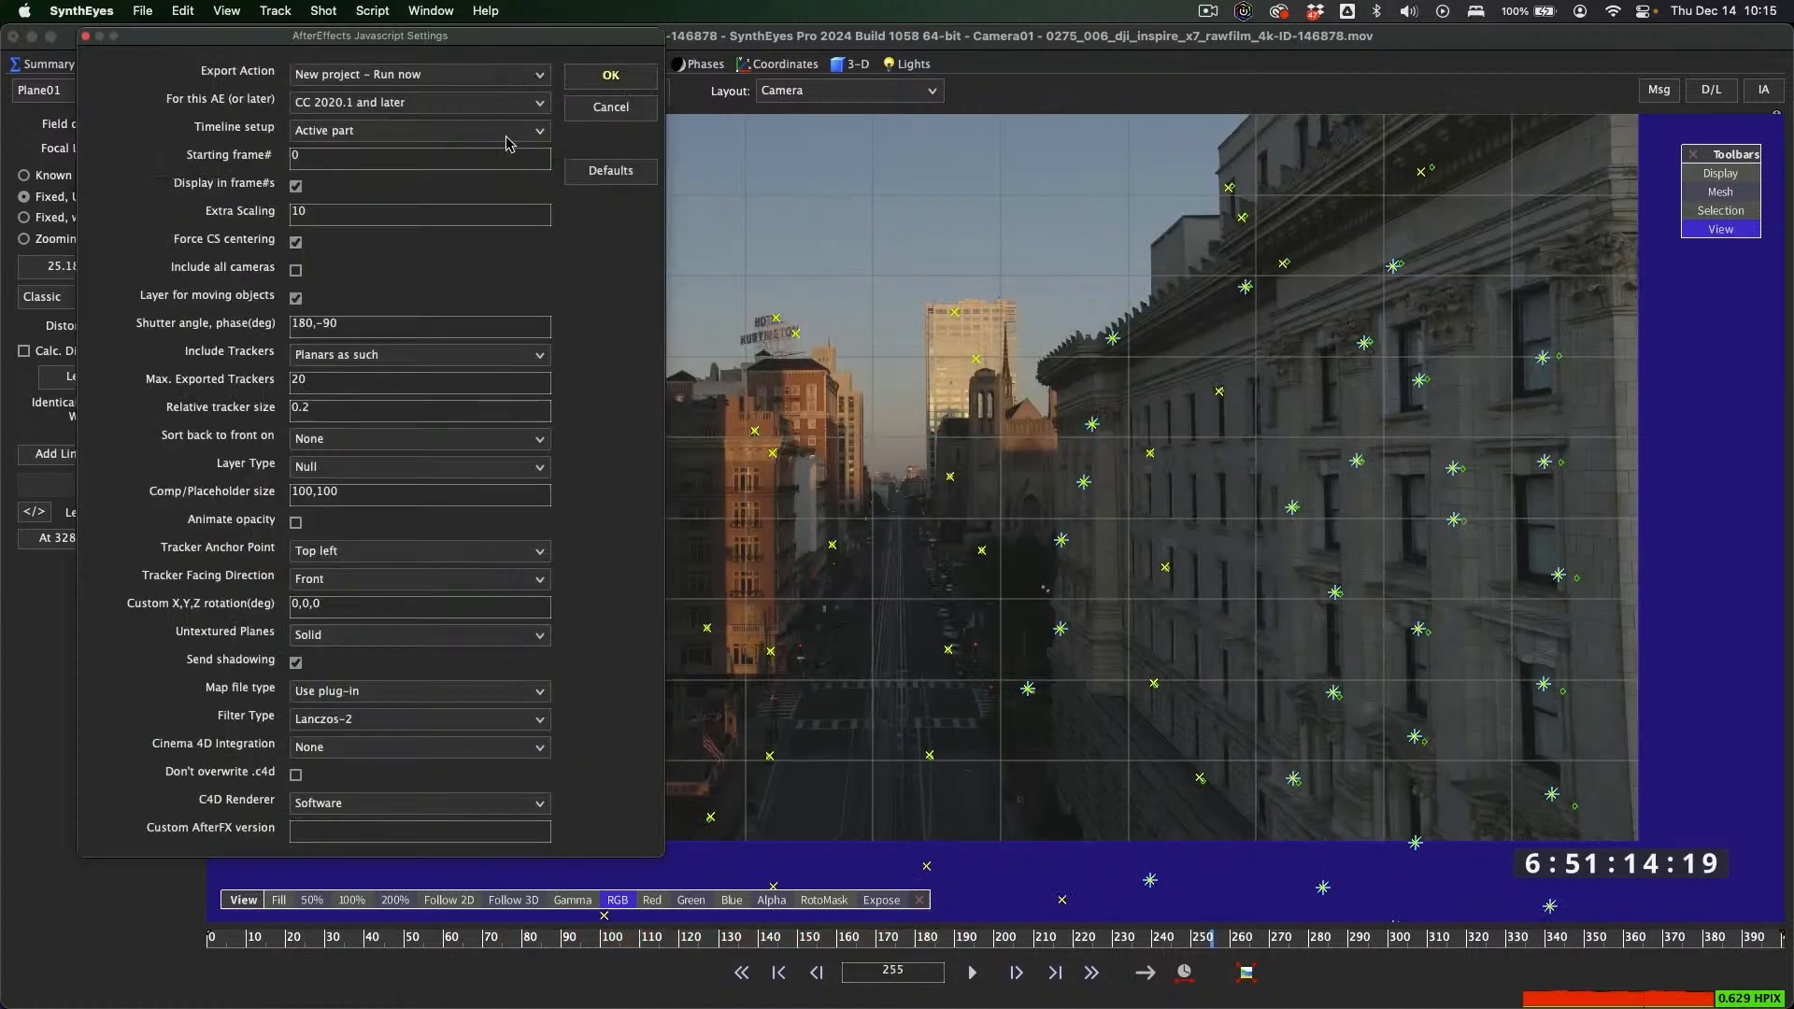
left_click(611, 75)
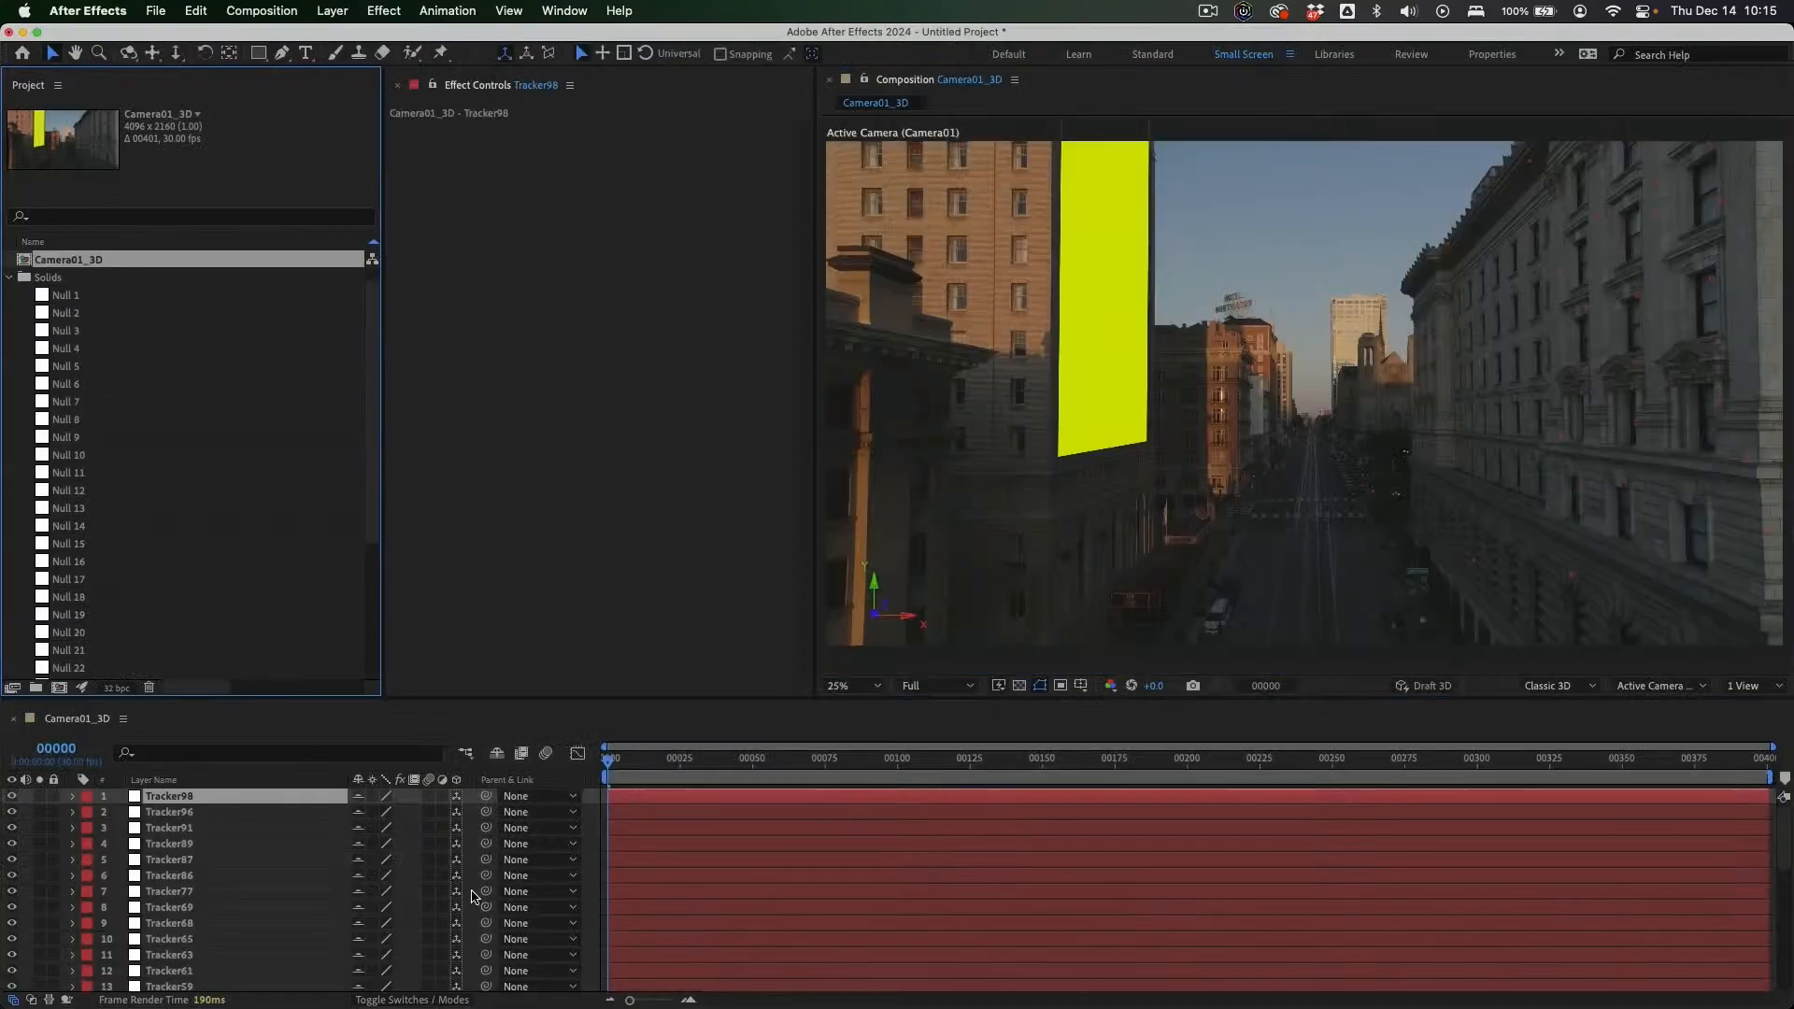
In After Effects, look through the exported layers and scrub the Camera01_3D composition between frames 136 and 254 to check the plane's tracking
scroll(258, 861, "down", 8)
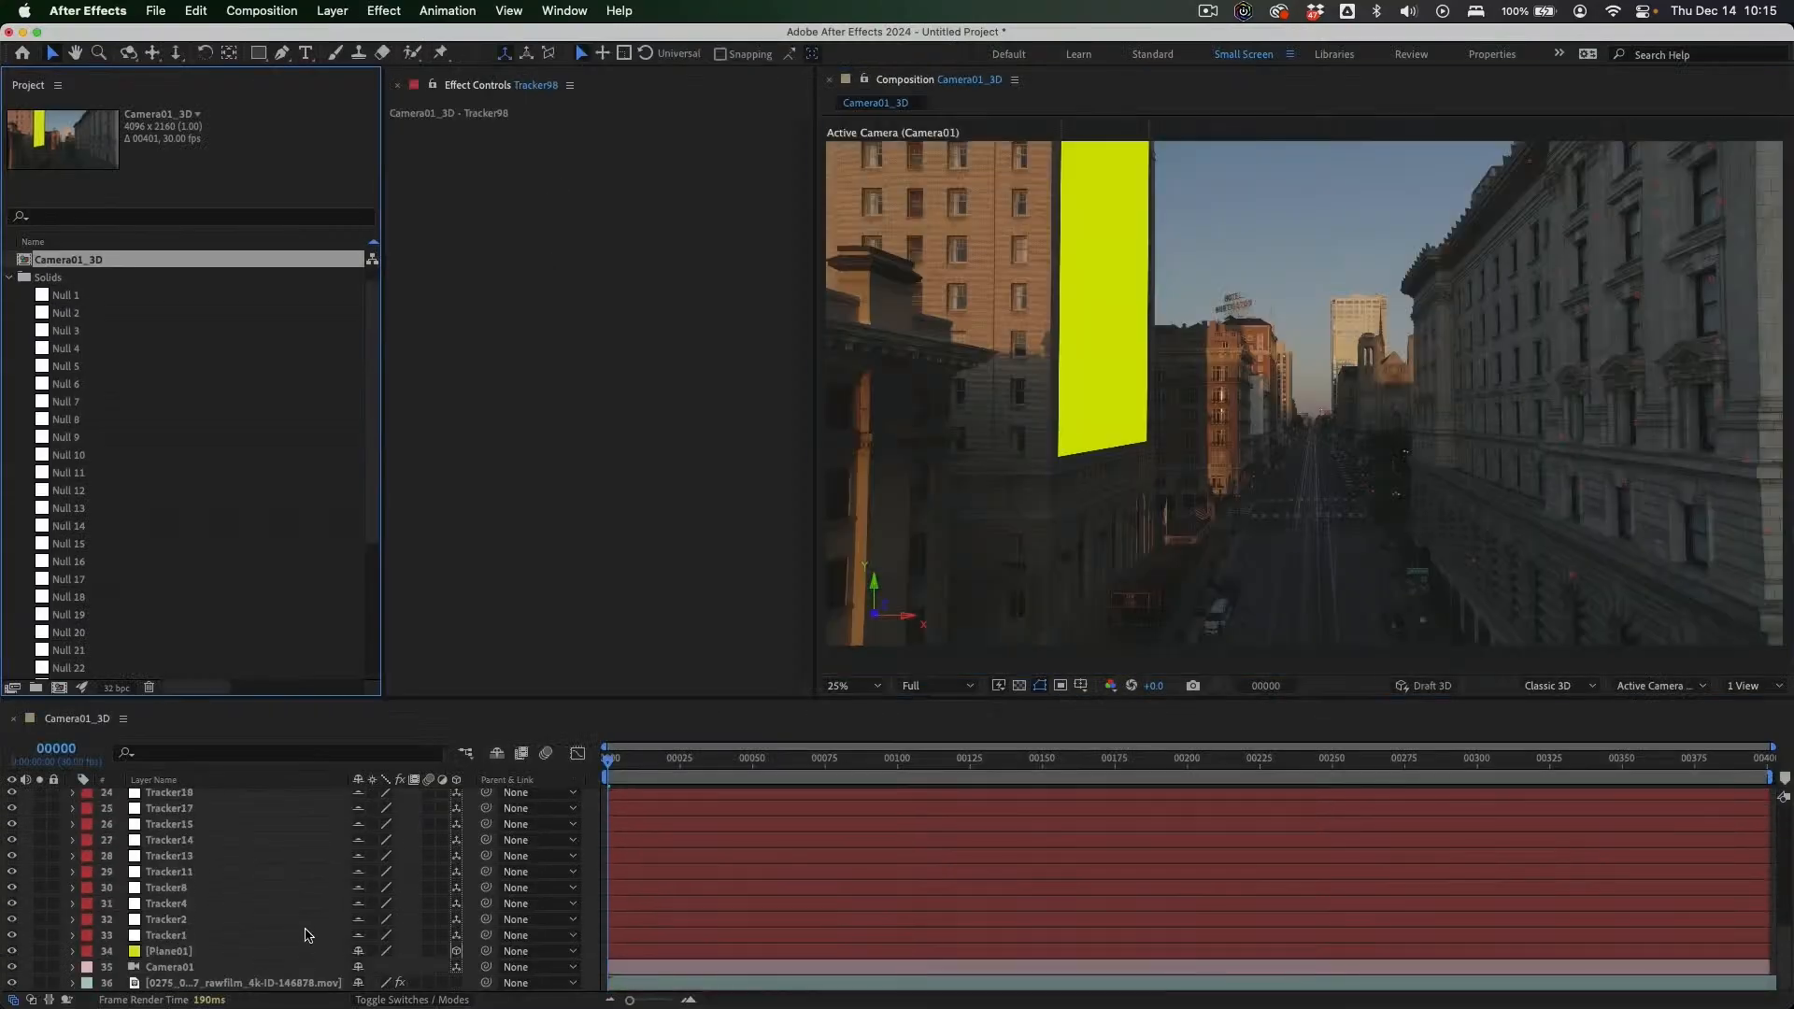
left_click(305, 933)
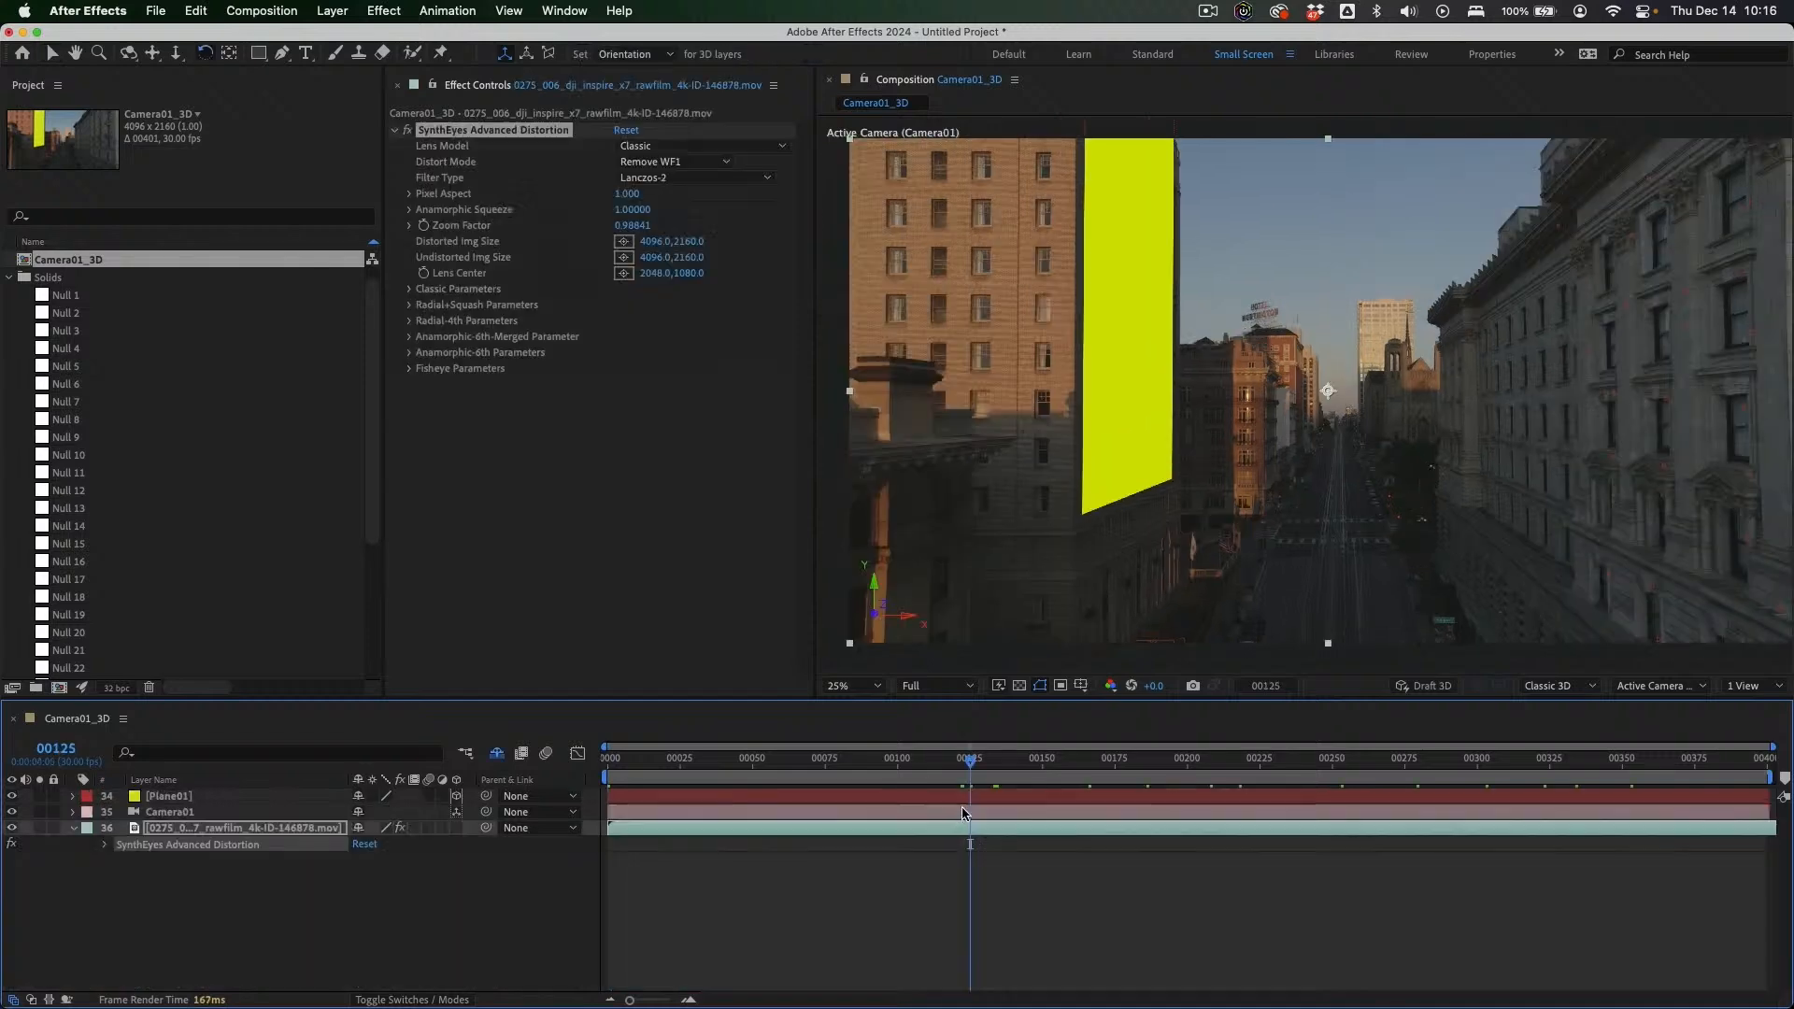
left_click(1001, 766)
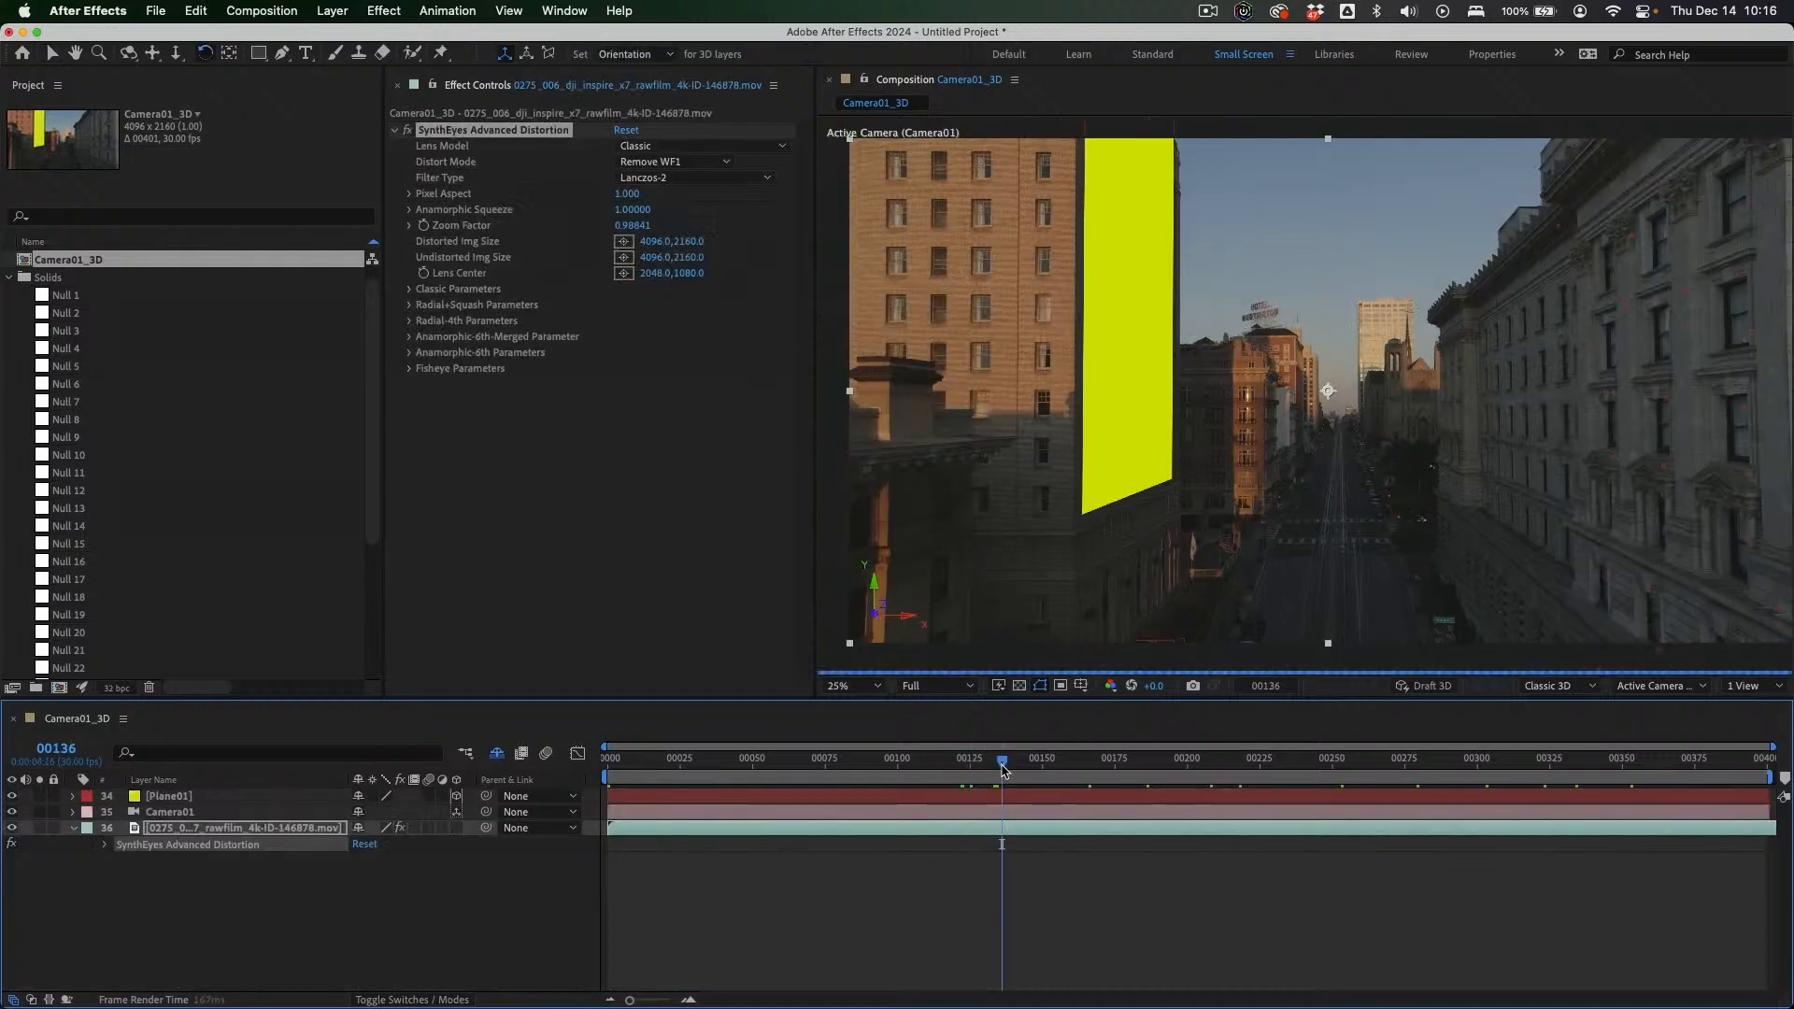
left_click_drag(1097, 767, 1345, 794)
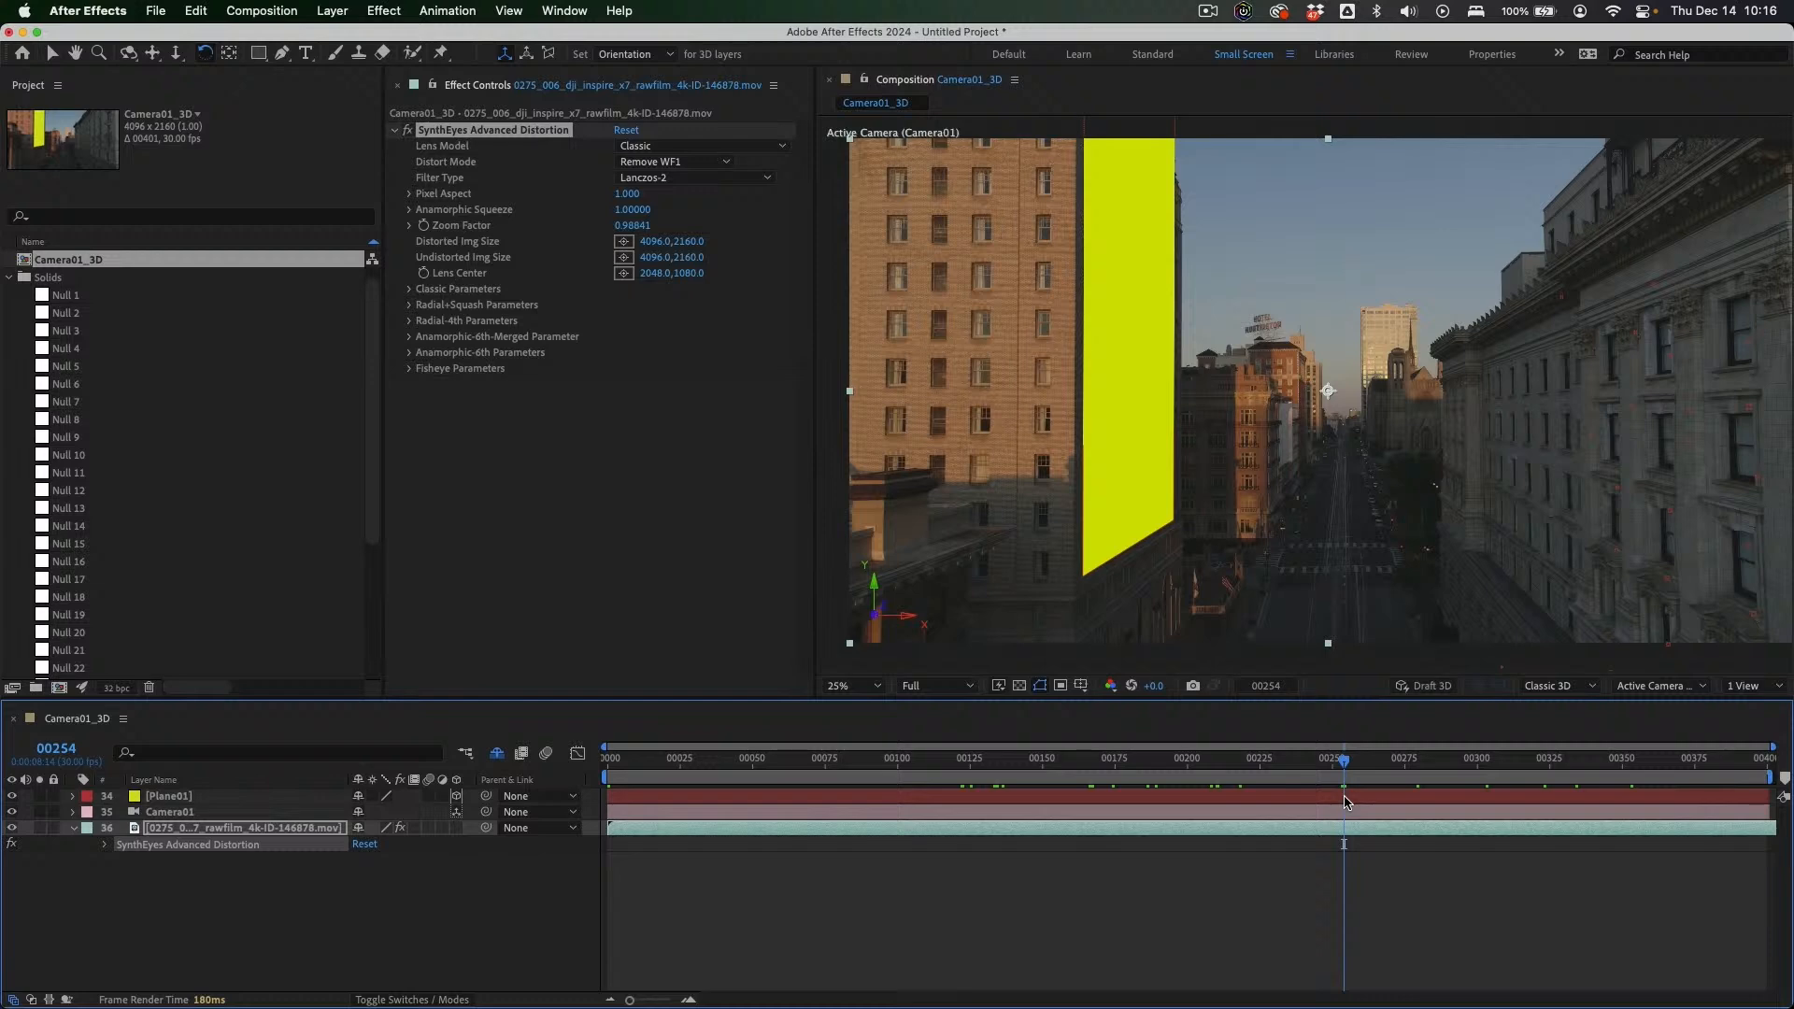
left_click(1203, 762)
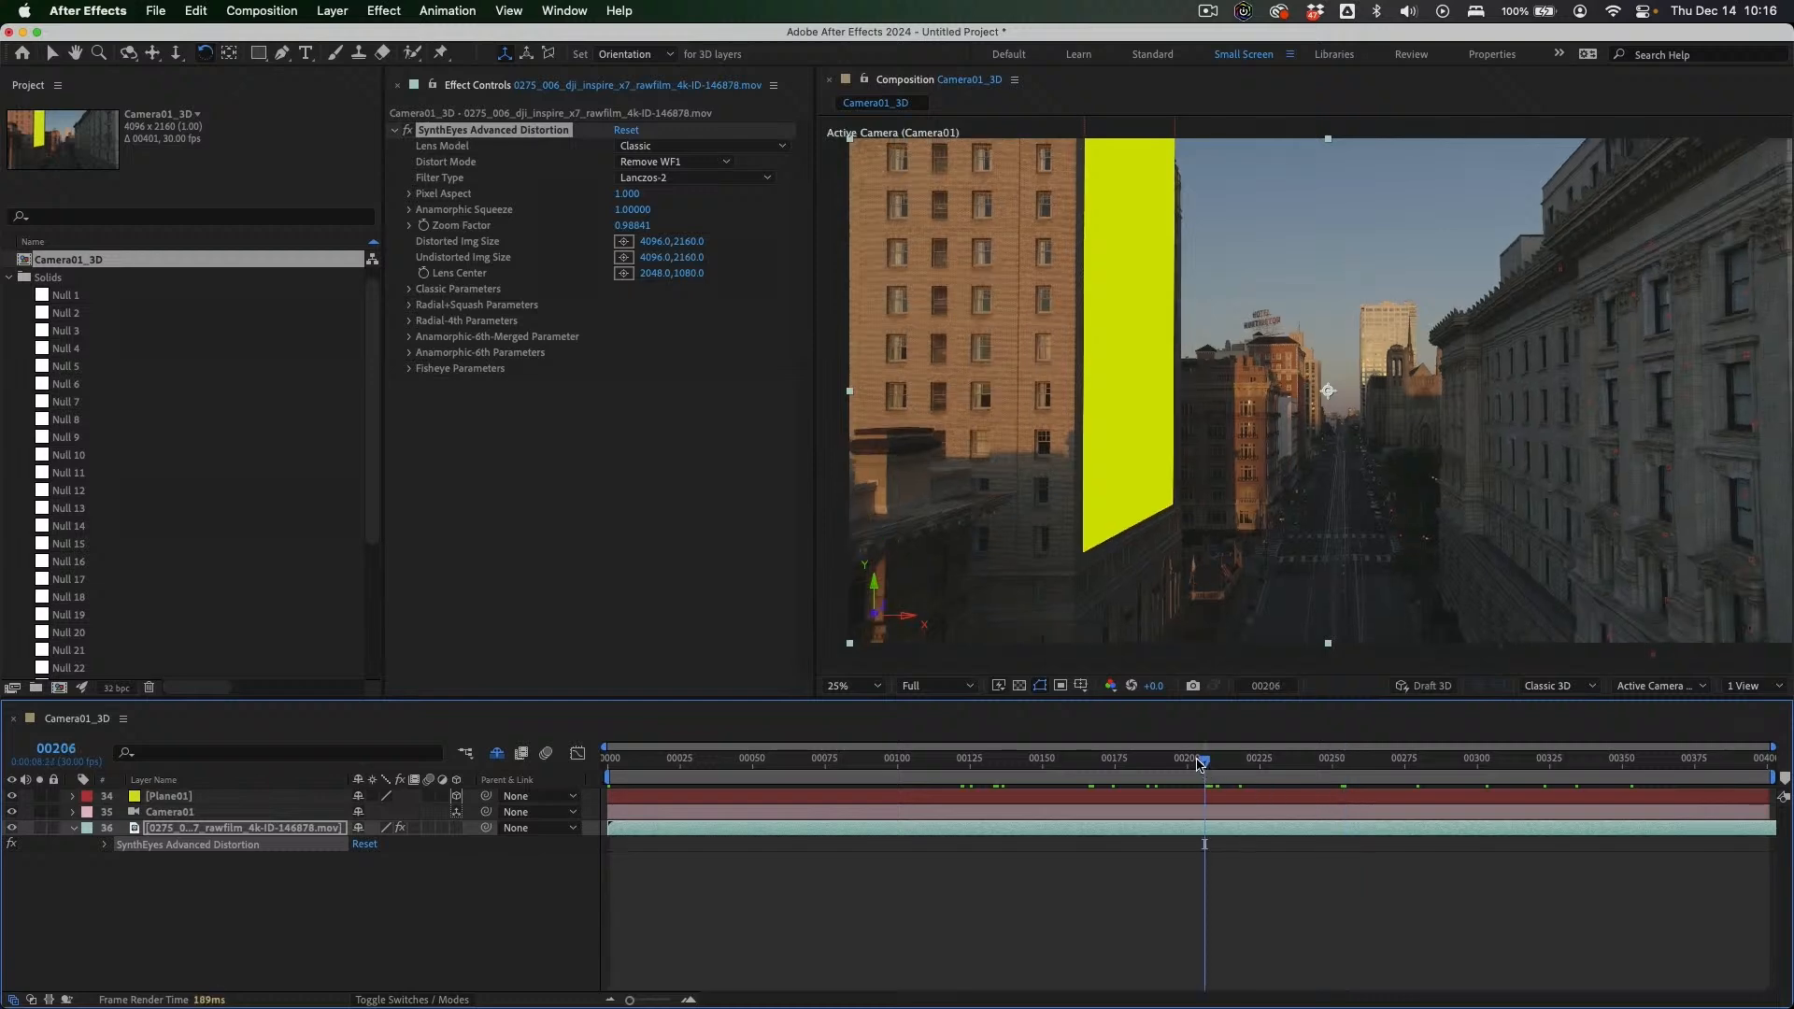